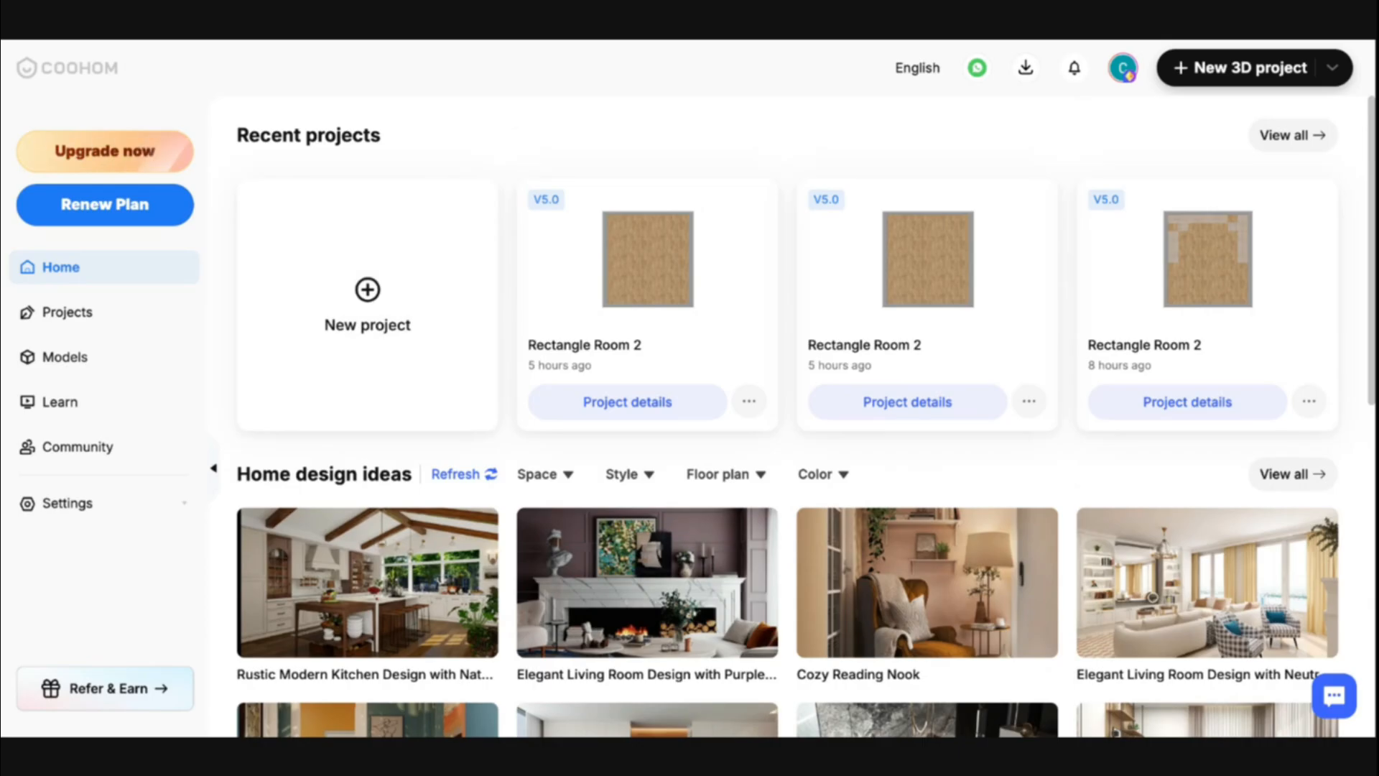
- Create a new 3D project from a blank floor plan
{"action": "mouse_move", "coordinate": [423, 185]}
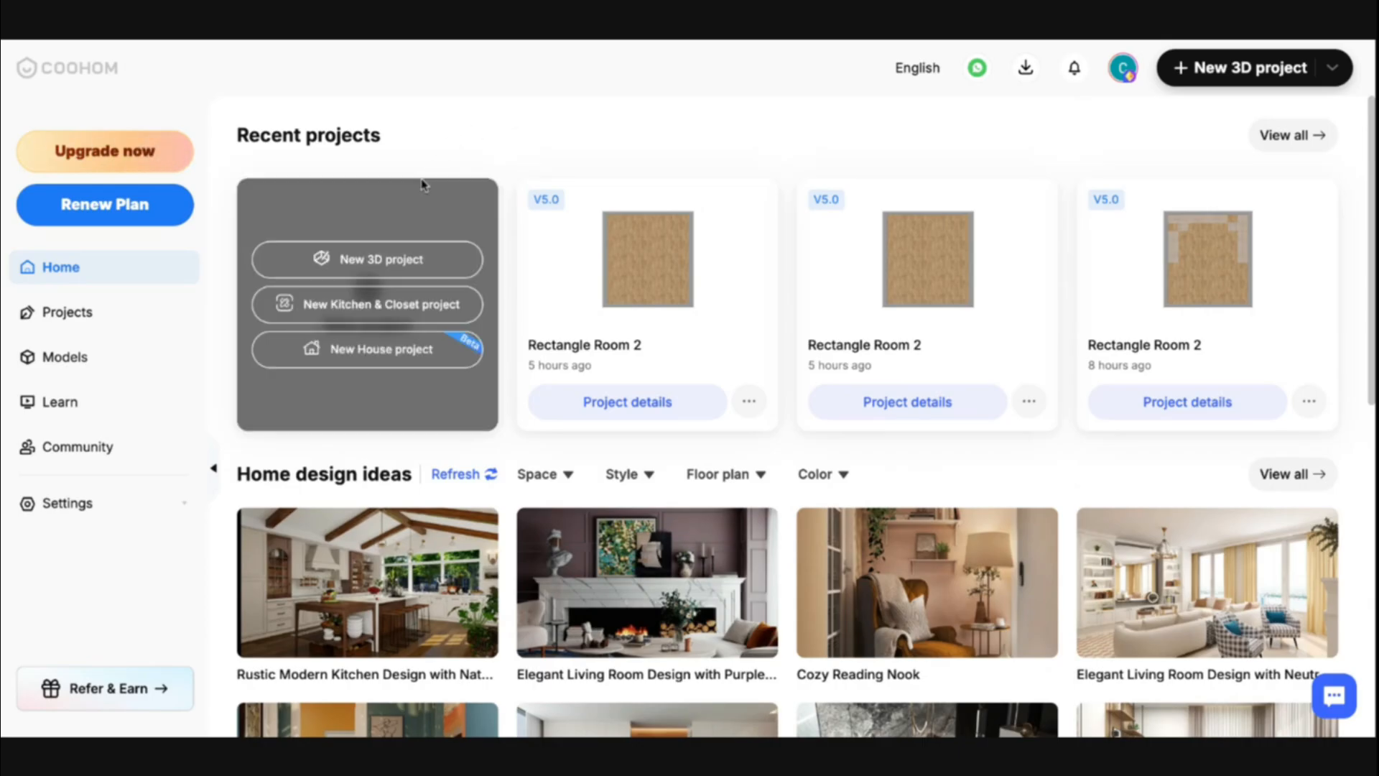
{"action": "left_click", "coordinate": [359, 264]}
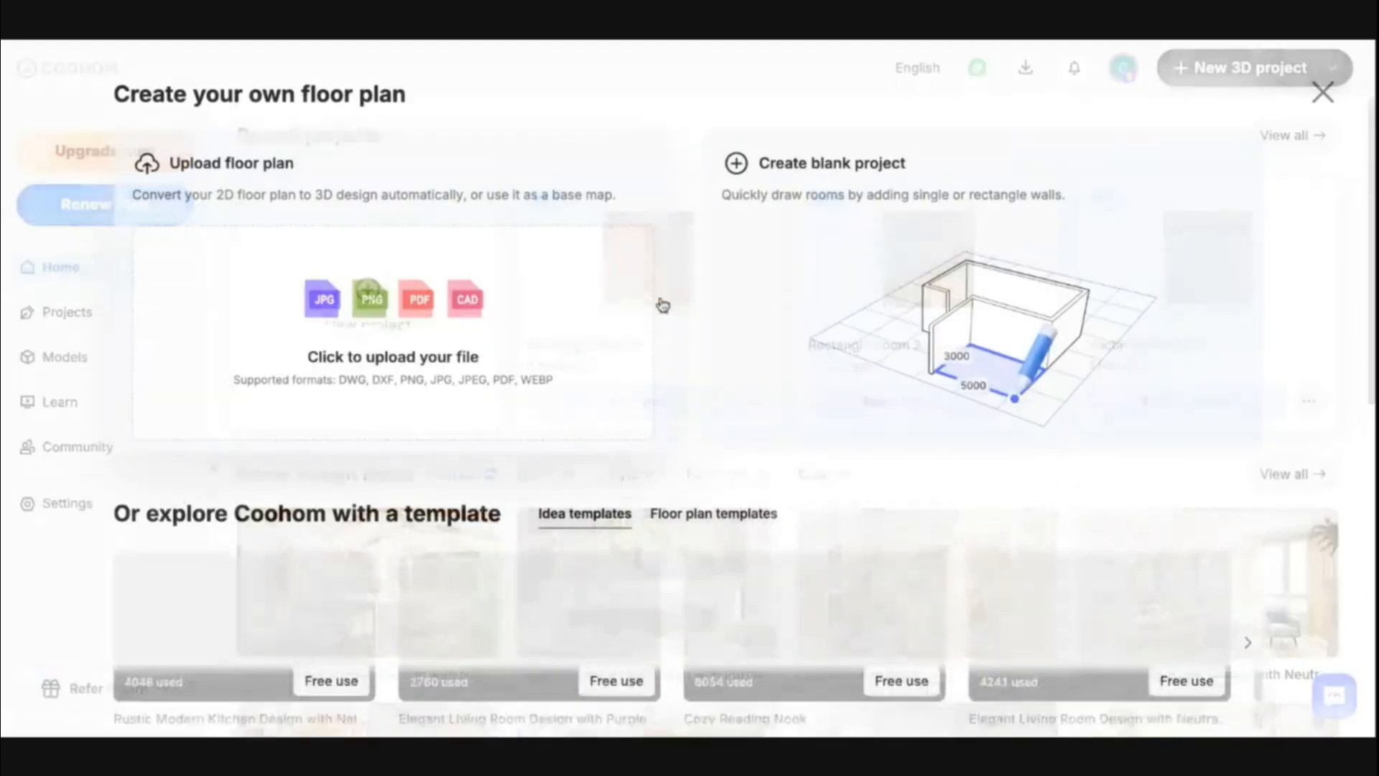
{"action": "left_click", "coordinate": [802, 188]}
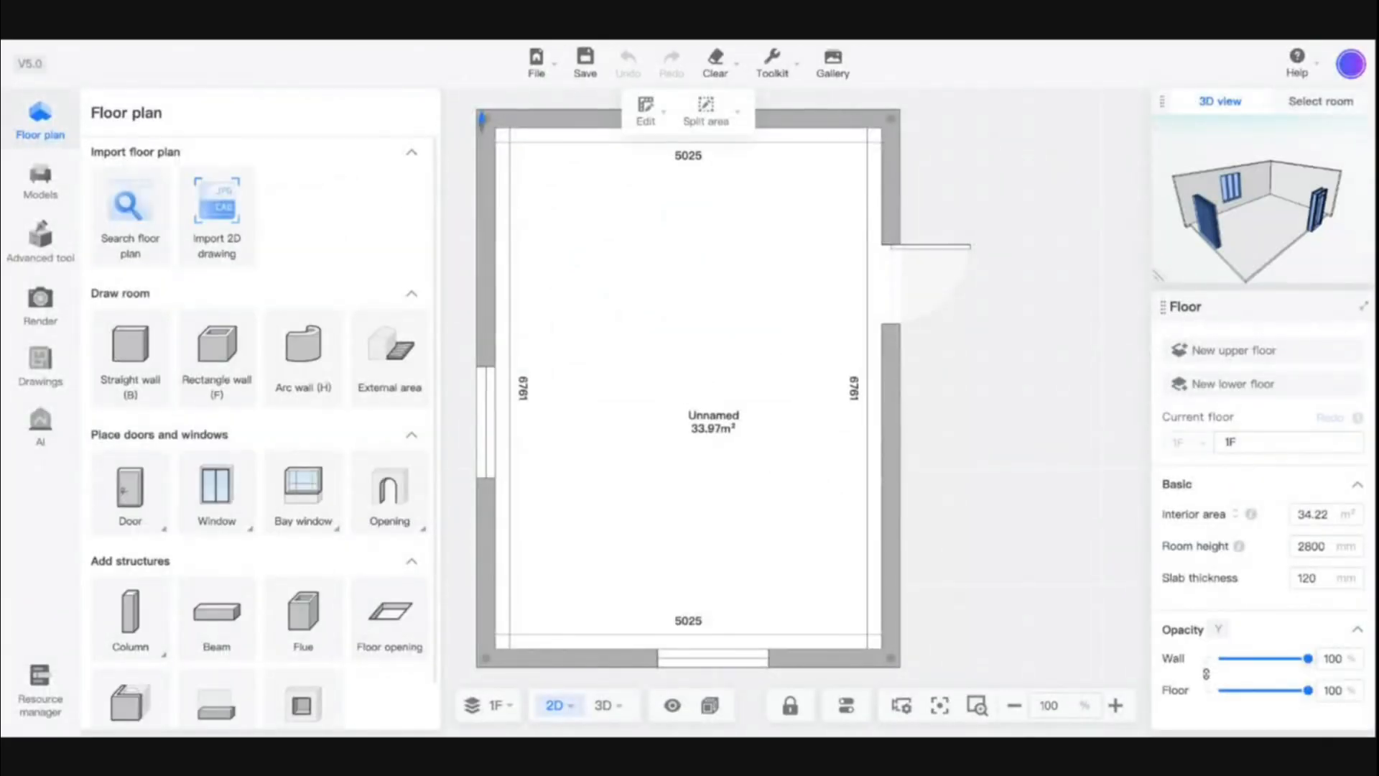
- Inspect the floor, the side window and the single door of the starting room in the floor plan
{"action": "left_click", "coordinate": [678, 524]}
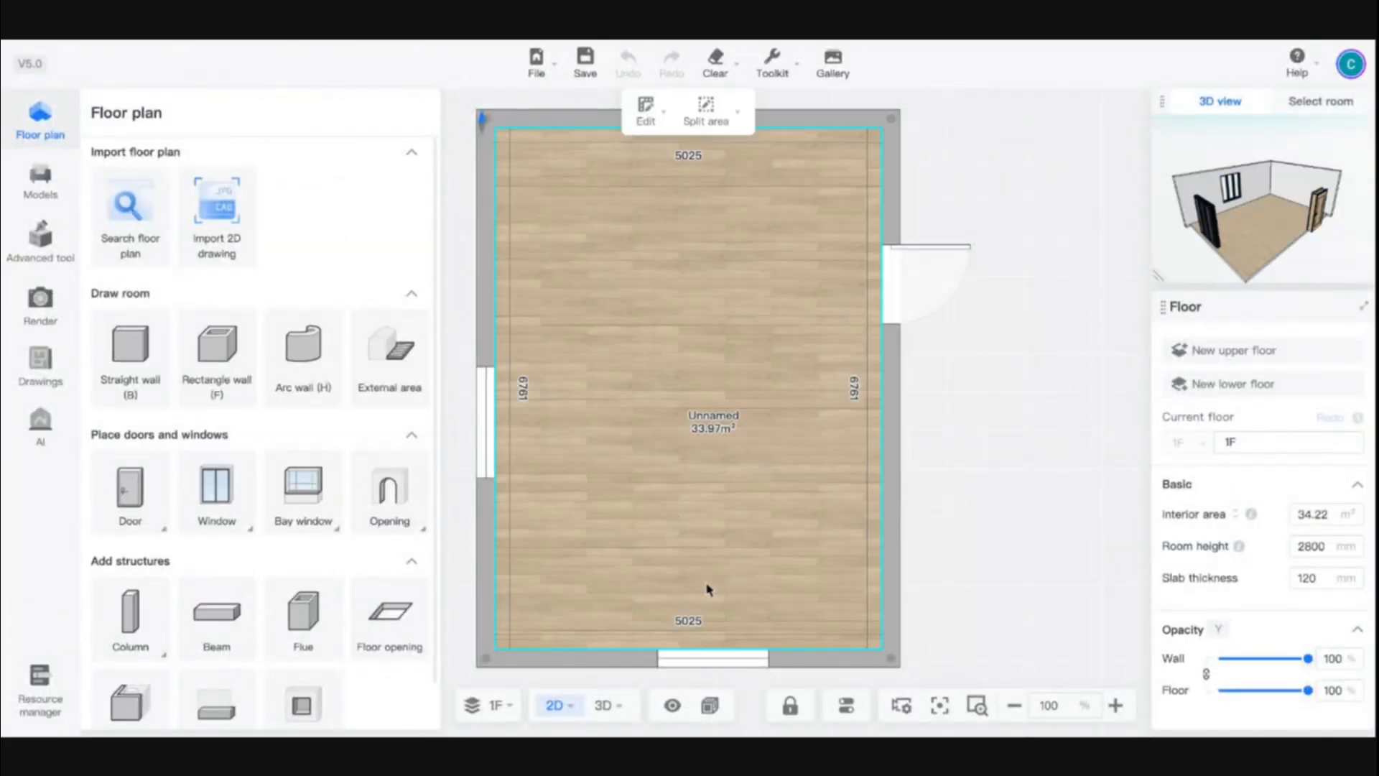
{"action": "left_click", "coordinate": [484, 424]}
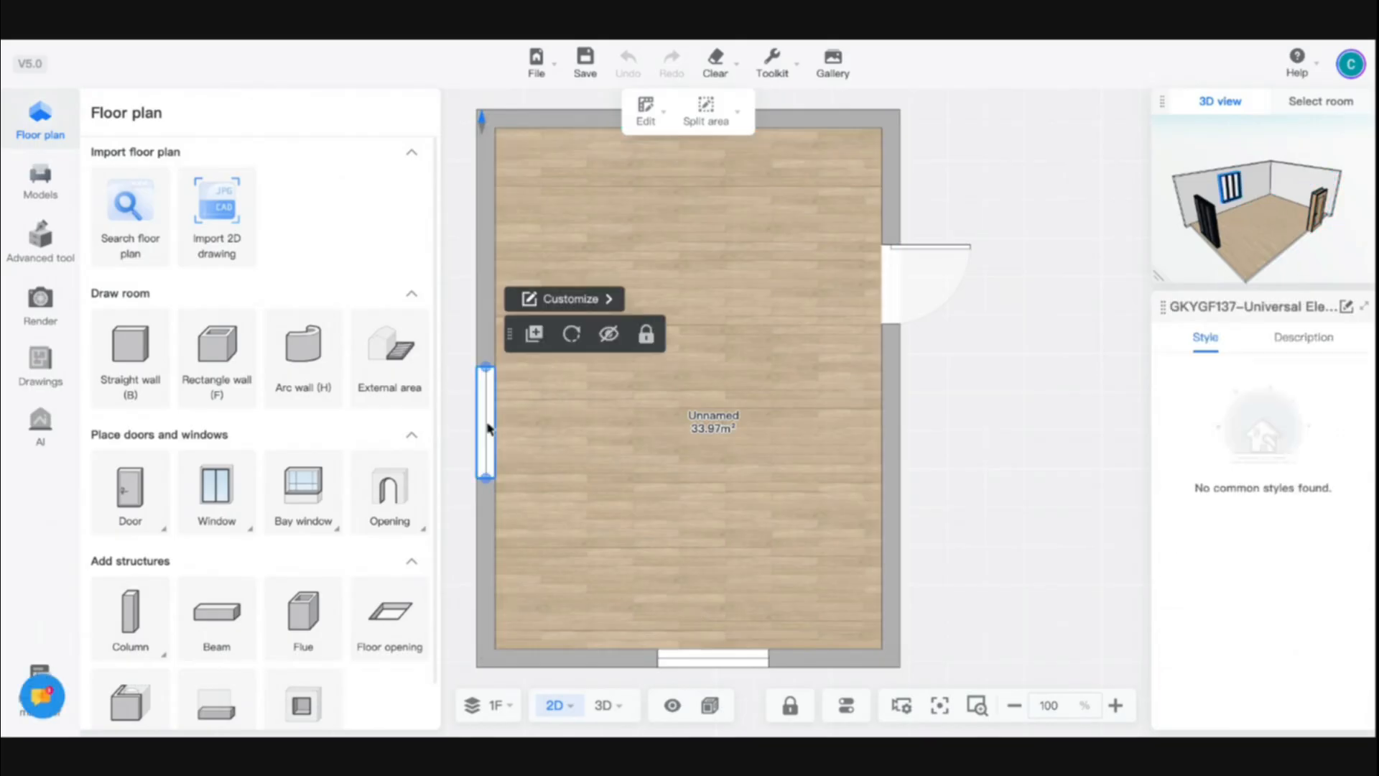
{"action": "left_click", "coordinate": [891, 285]}
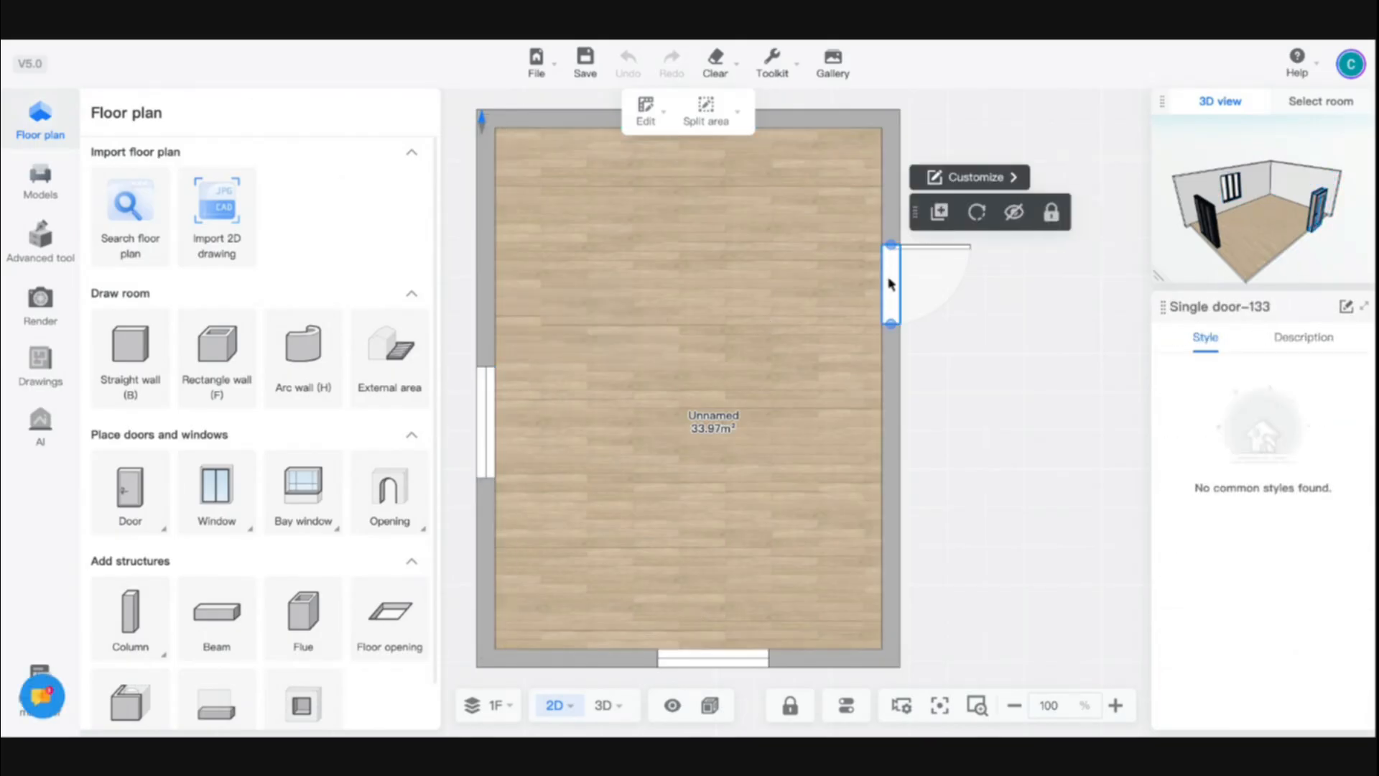
{"action": "left_click", "coordinate": [912, 309]}
- Clear the entire canvas, removing the starting room with its door and windows
{"action": "scroll", "coordinate": [935, 358], "scroll_direction": "down", "scroll_amount": 6}
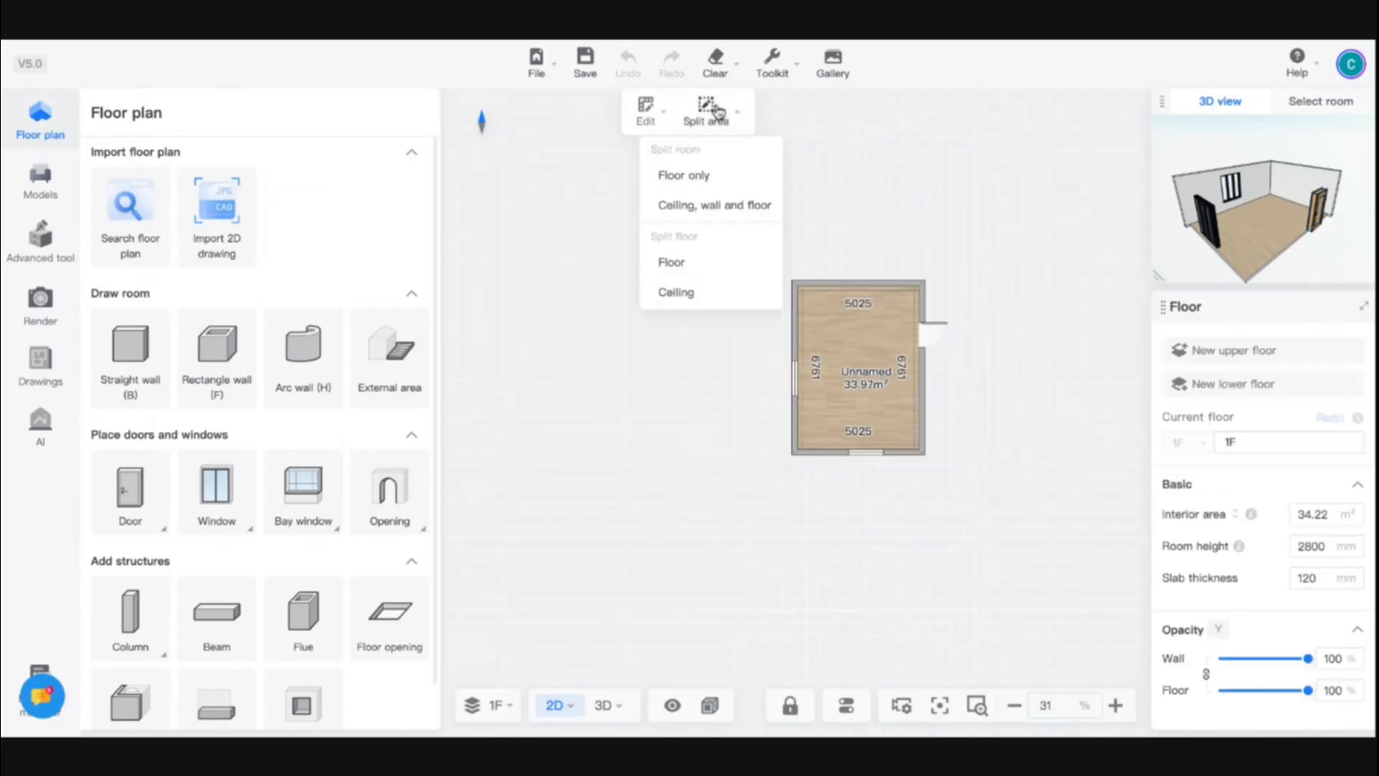
{"action": "mouse_move", "coordinate": [714, 70]}
{"action": "left_click", "coordinate": [660, 108]}
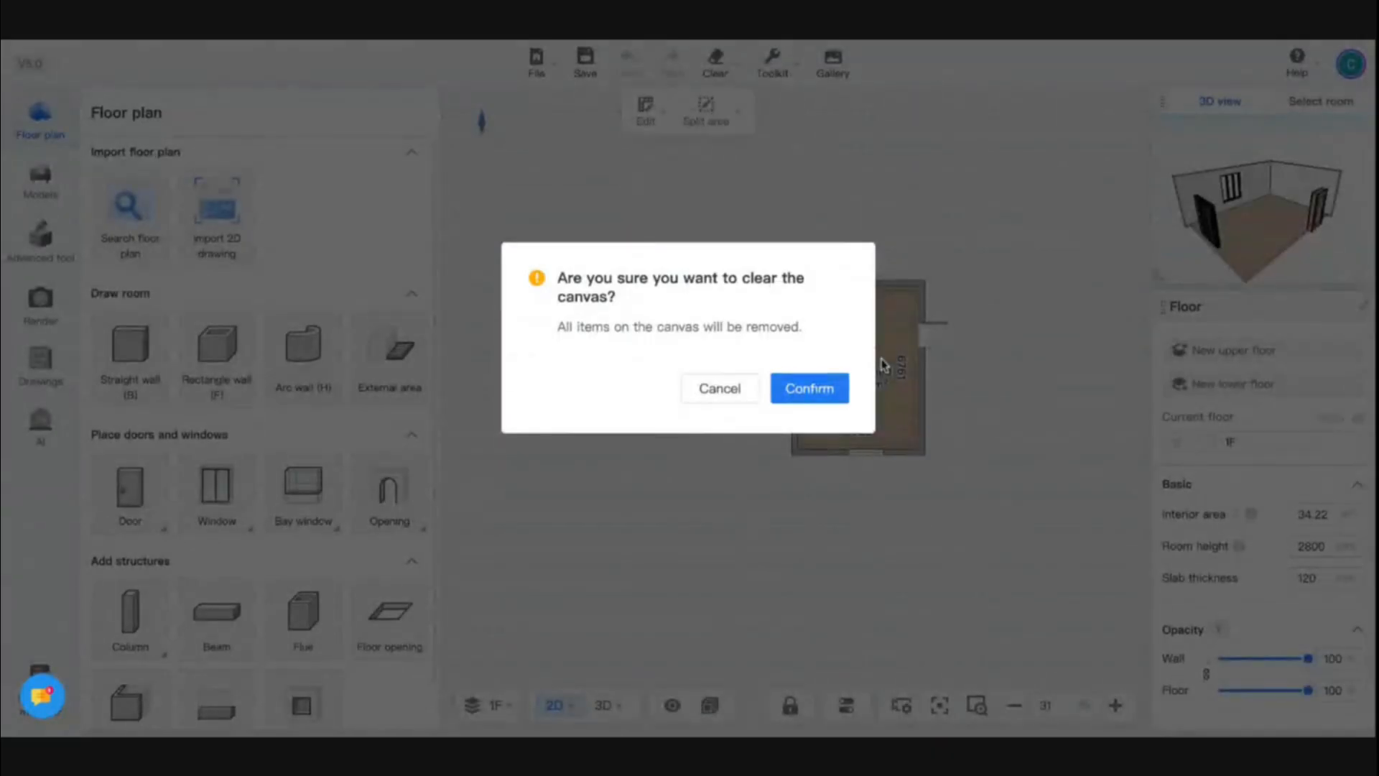
{"action": "left_click", "coordinate": [809, 388]}
- Draw a rectangular room 5000 mm wide and 8000 mm long with the Rectangle wall tool
{"action": "left_click", "coordinate": [217, 351]}
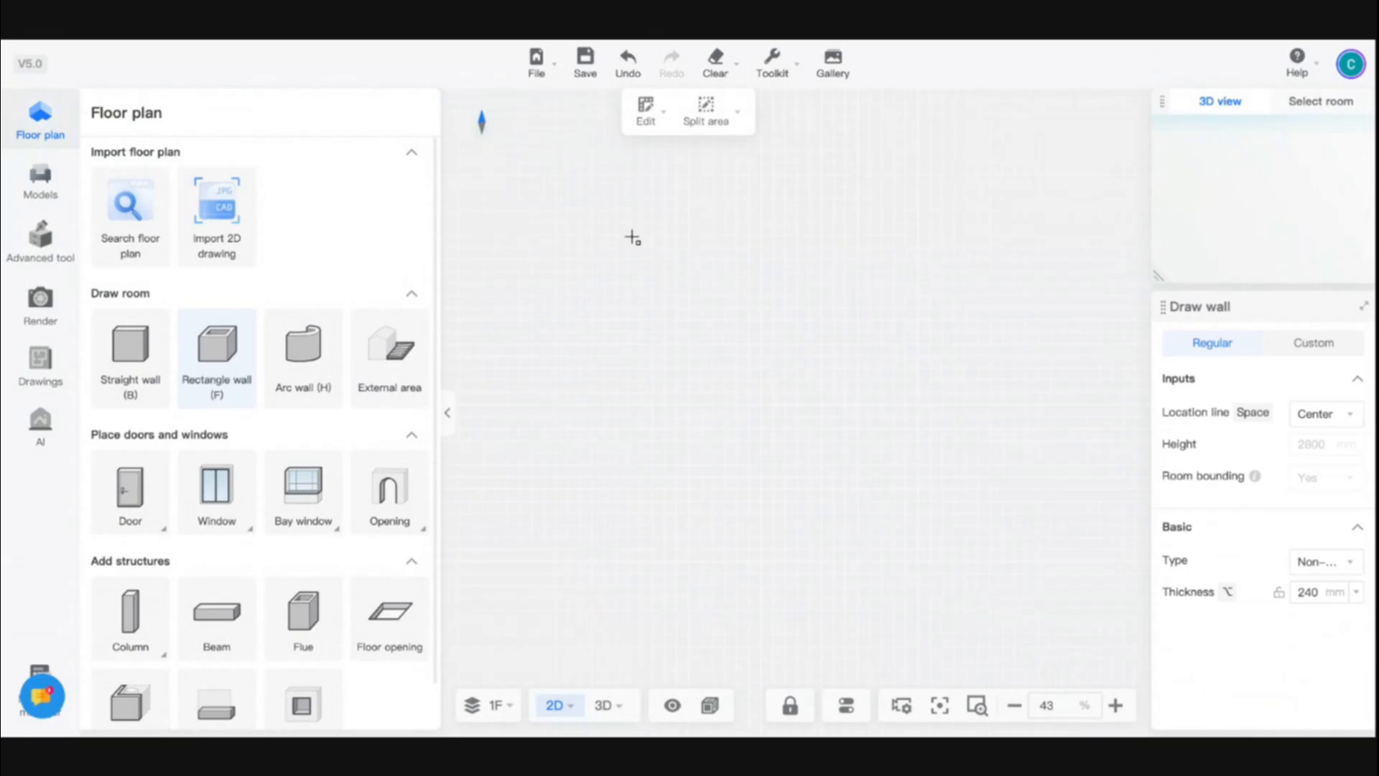
{"action": "left_click", "coordinate": [627, 236]}
{"action": "type", "text": "5000"}
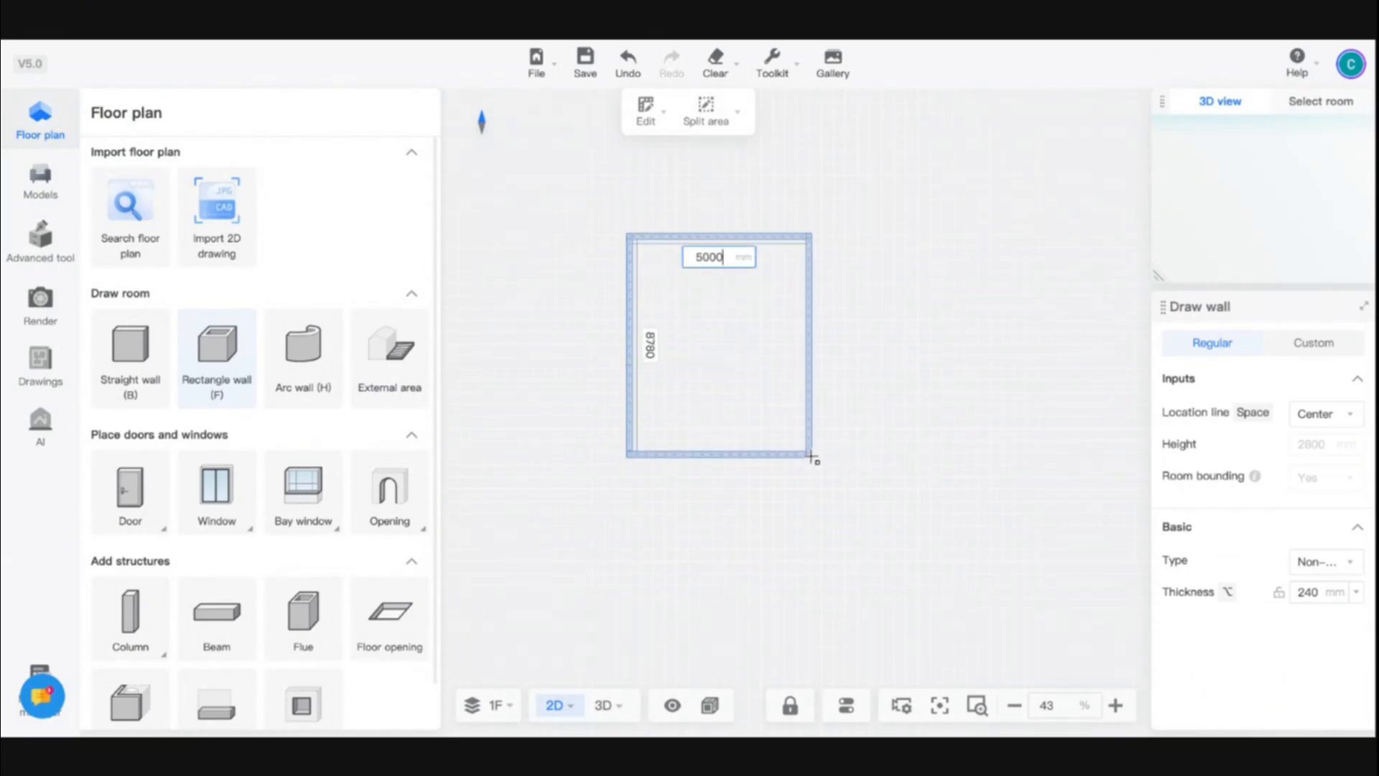
{"action": "key", "text": "Tab"}
{"action": "key", "text": "Tab"}
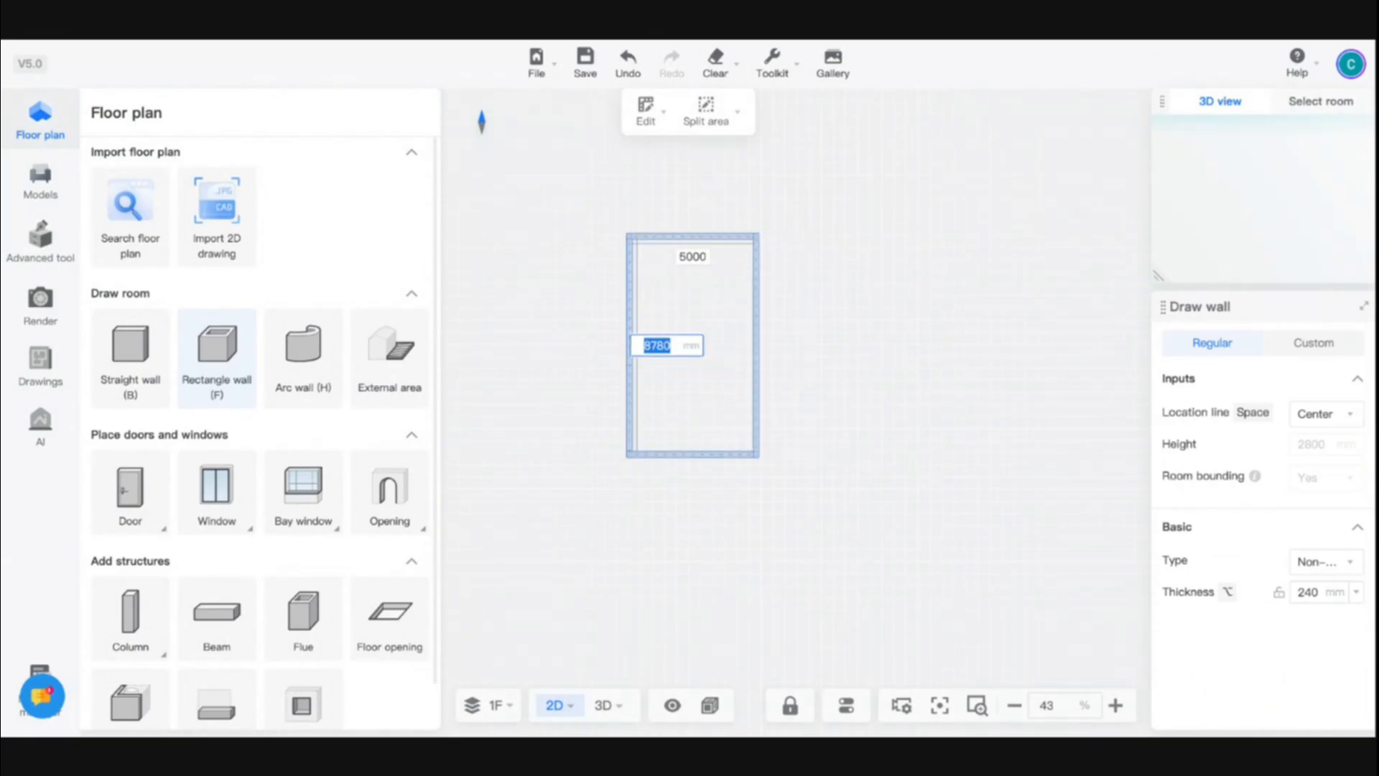
{"action": "type", "text": "8000"}
{"action": "key", "text": "Return"}
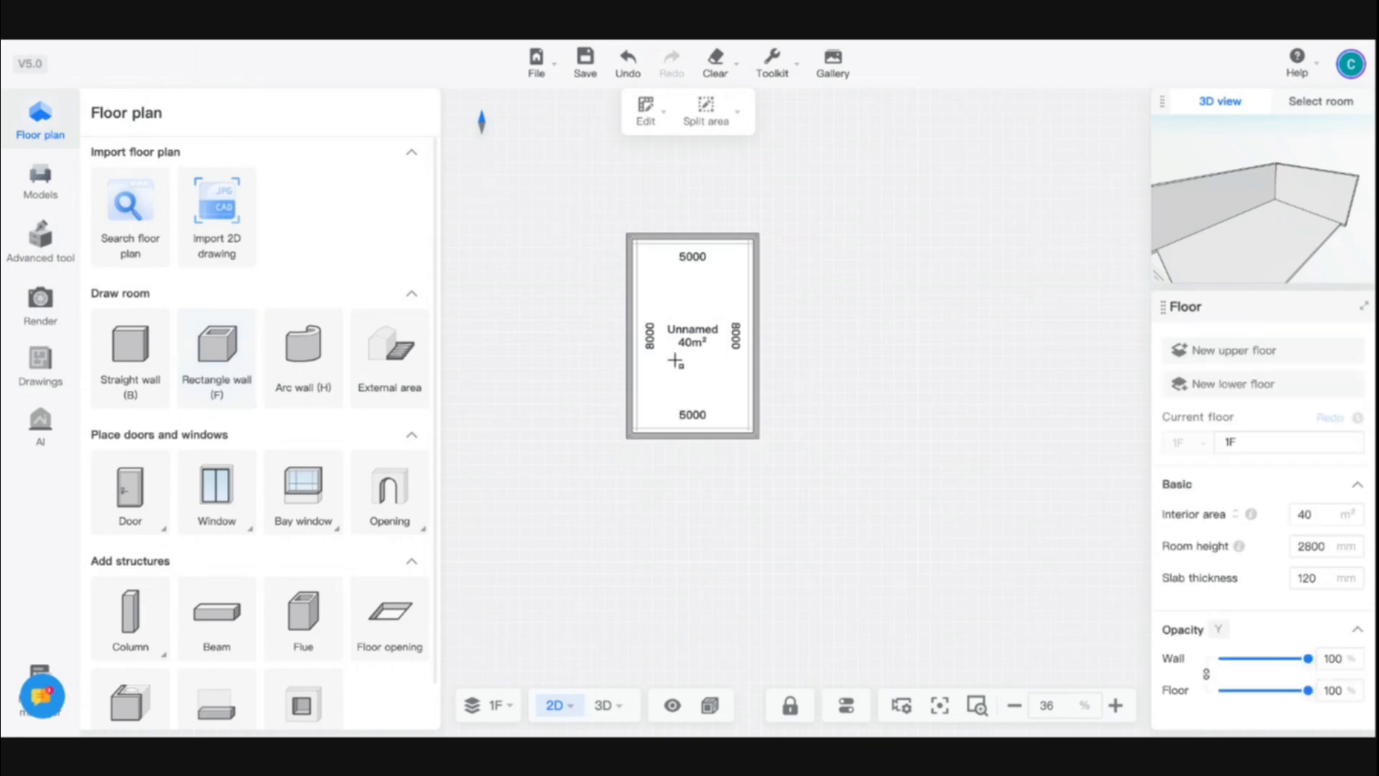
- Switch to the 3D view and move the camera inside the room to face the short end wall
{"action": "left_click", "coordinate": [602, 705]}
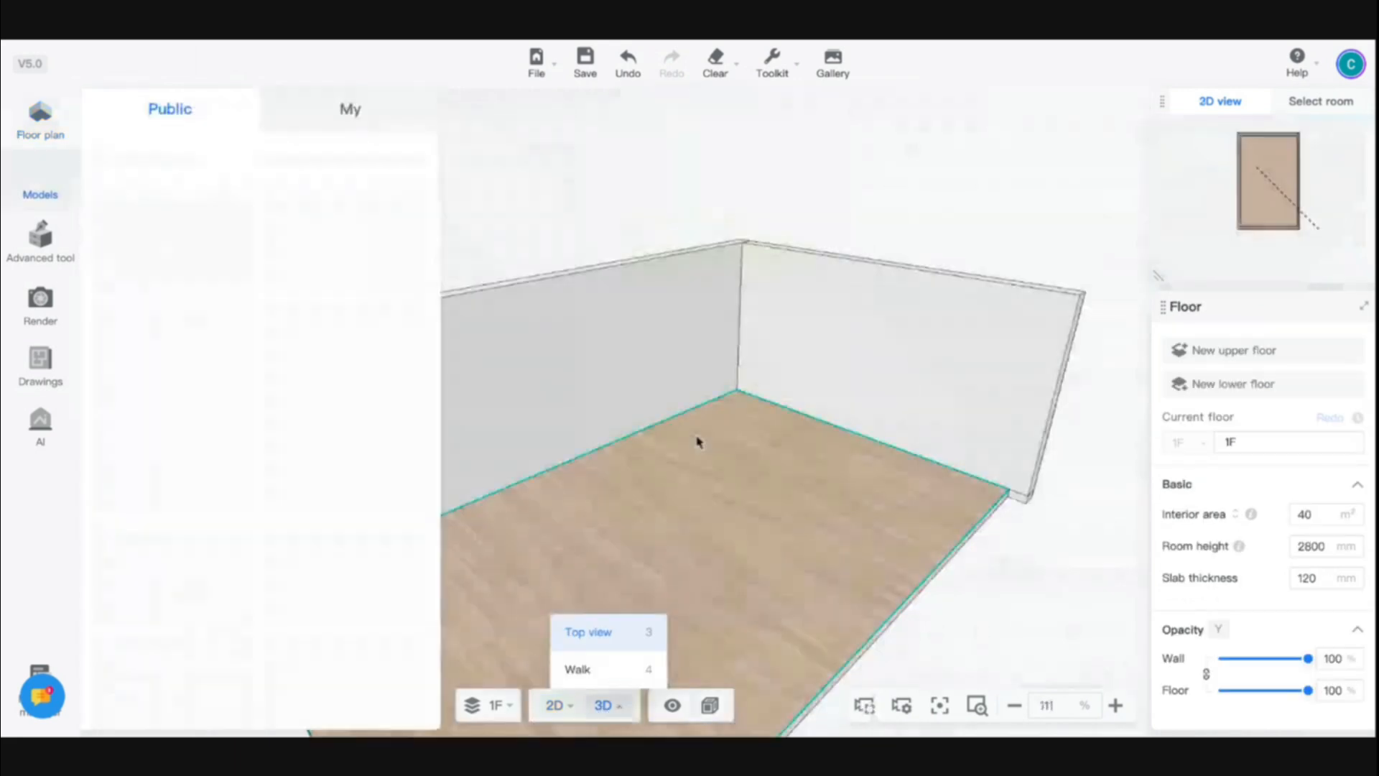
{"action": "scroll", "coordinate": [737, 408], "scroll_direction": "up", "scroll_amount": 5}
{"action": "left_click_drag", "start_coordinate": [705, 513], "coordinate": [828, 493]}
{"action": "key", "text": "w"}
{"action": "key", "text": "a"}
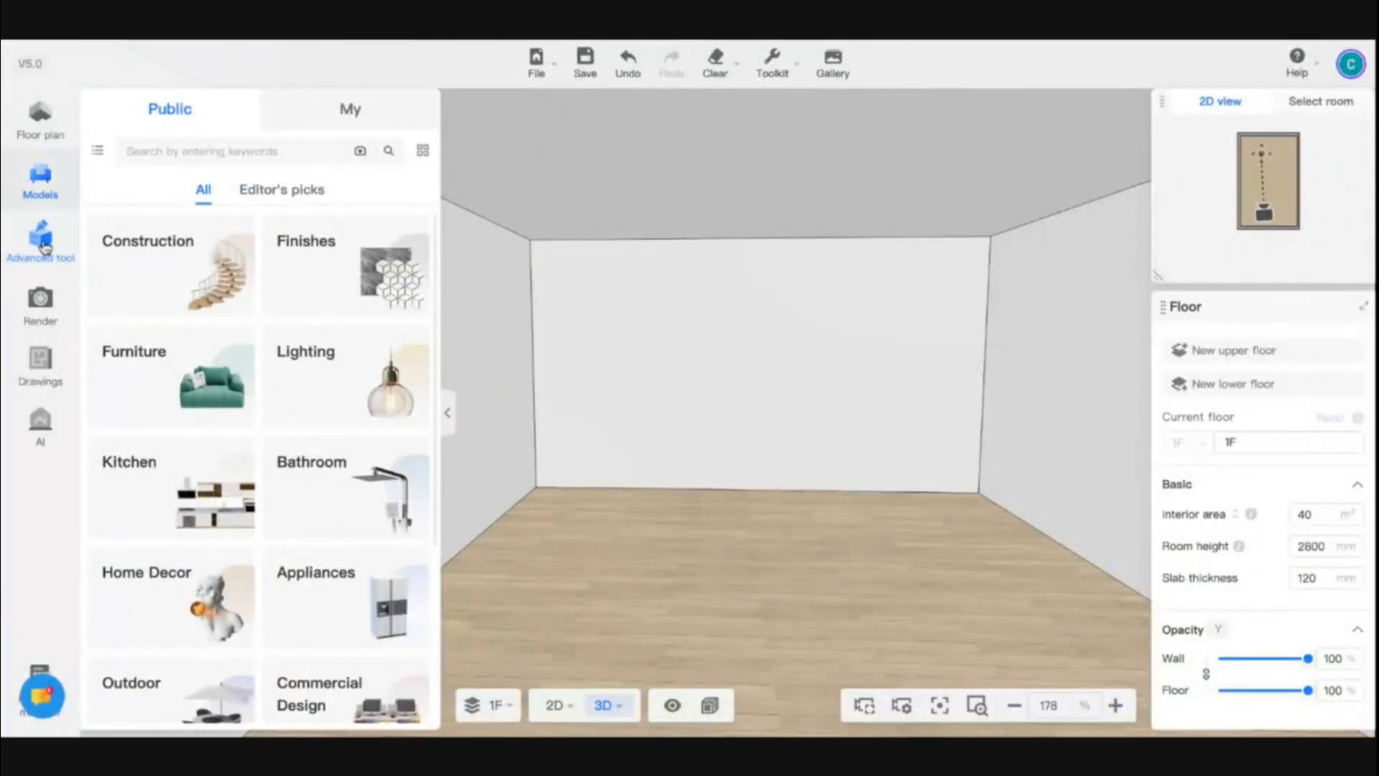
- Browse the ready-made storage furniture in the public model library, looking through the wardrobes
{"action": "left_click", "coordinate": [42, 244]}
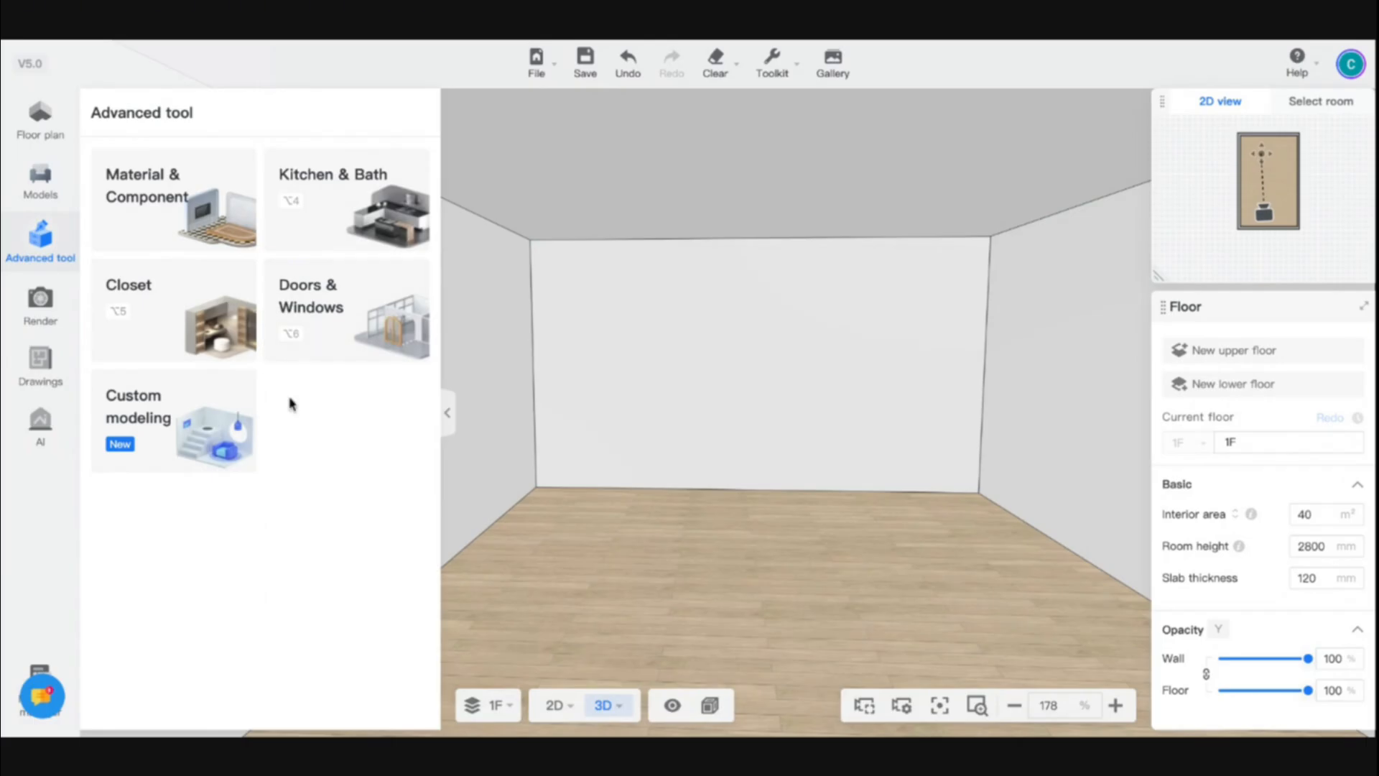
{"action": "left_click", "coordinate": [40, 199]}
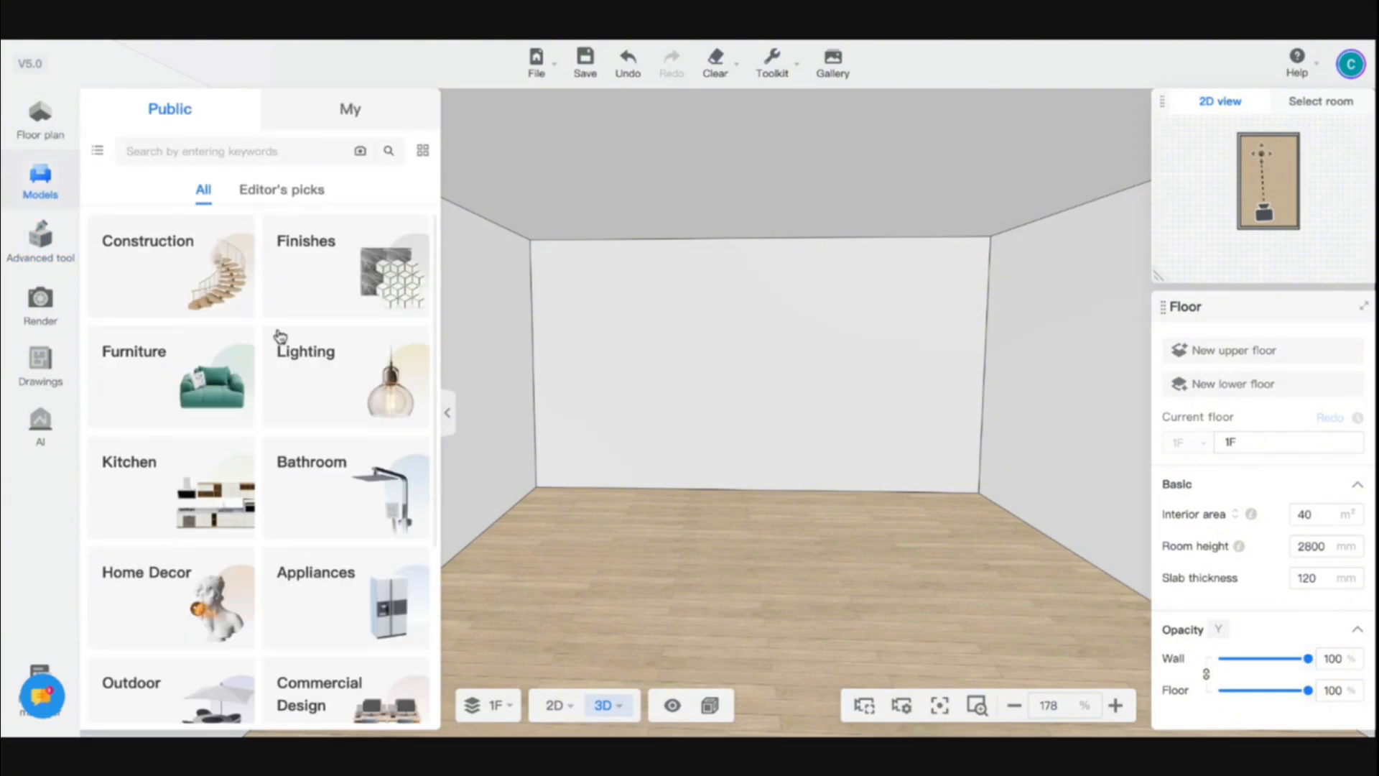
{"action": "left_click", "coordinate": [176, 379]}
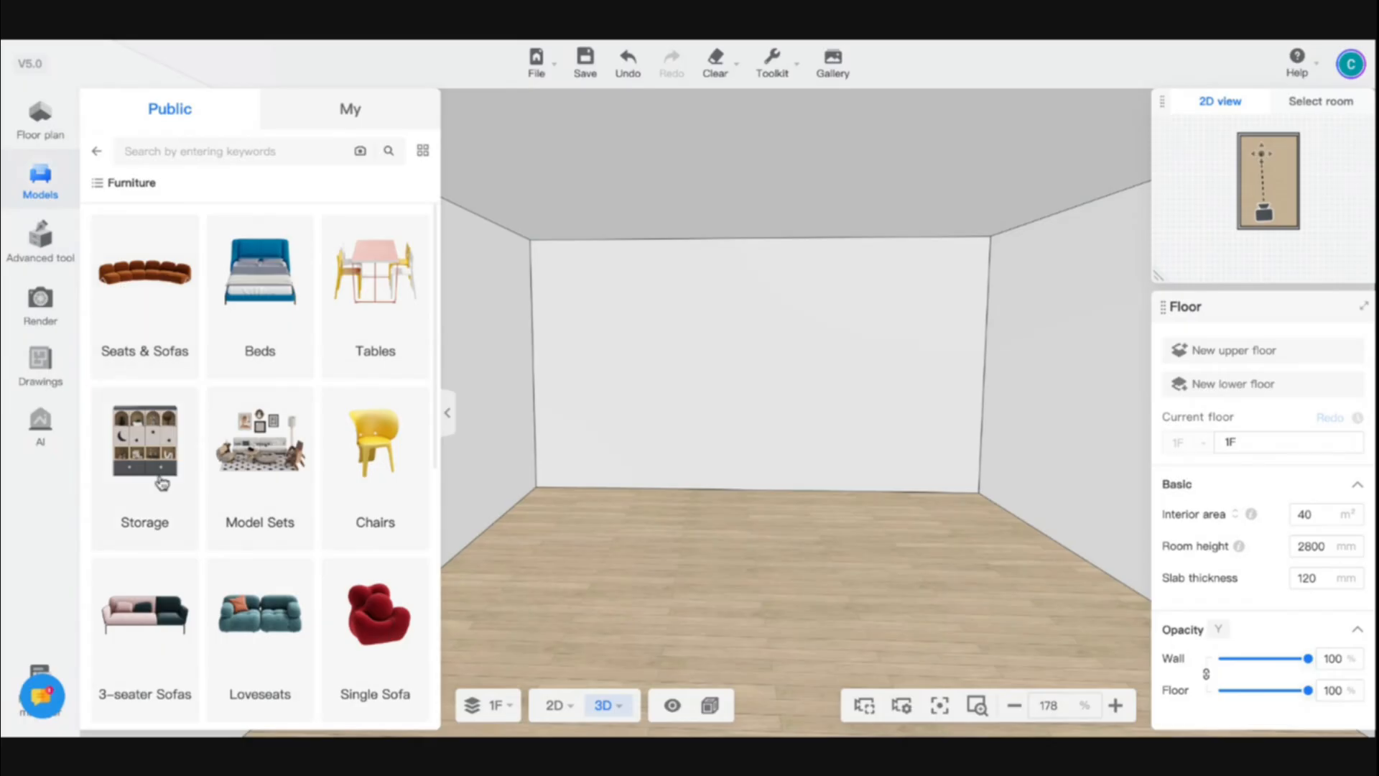
{"action": "scroll", "coordinate": [162, 483], "scroll_direction": "down", "scroll_amount": 2}
{"action": "scroll", "coordinate": [162, 482], "scroll_direction": "down", "scroll_amount": 5}
{"action": "scroll", "coordinate": [160, 496], "scroll_direction": "up", "scroll_amount": 7}
{"action": "left_click", "coordinate": [147, 507]}
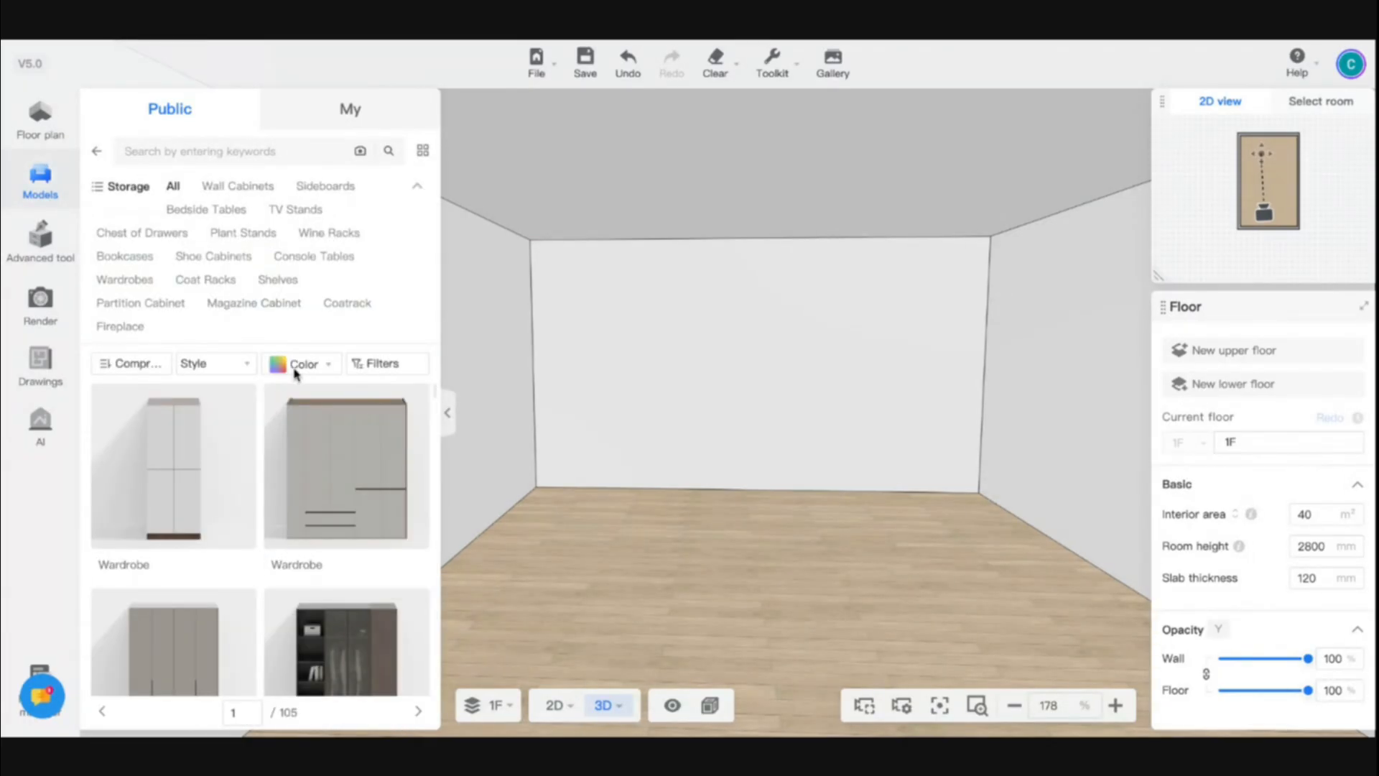
{"action": "scroll", "coordinate": [300, 521], "scroll_direction": "down", "scroll_amount": 3}
{"action": "scroll", "coordinate": [300, 521], "scroll_direction": "up", "scroll_amount": 2}
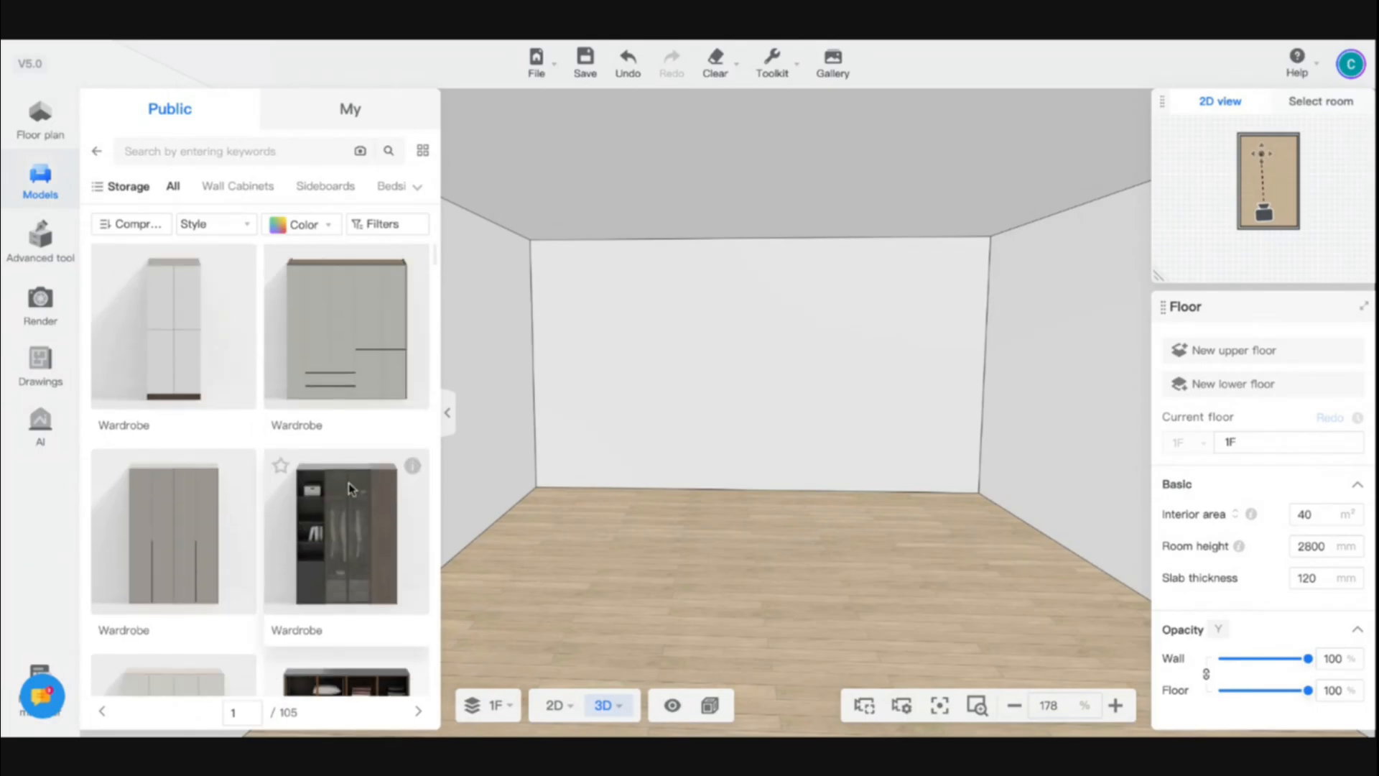
{"action": "scroll", "coordinate": [350, 488], "scroll_direction": "up", "scroll_amount": 5}
{"action": "scroll", "coordinate": [339, 505], "scroll_direction": "down", "scroll_amount": 5}
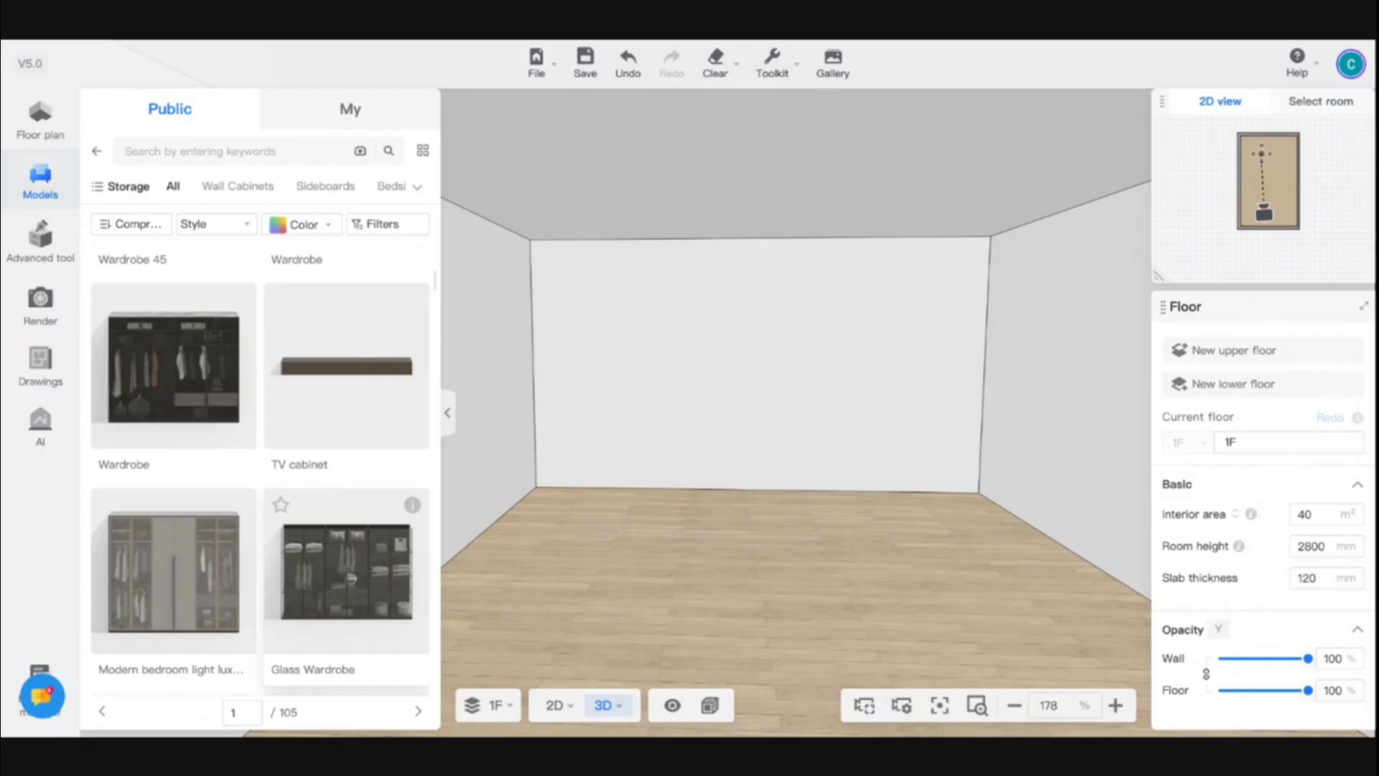
{"action": "scroll", "coordinate": [337, 372], "scroll_direction": "down", "scroll_amount": 5}
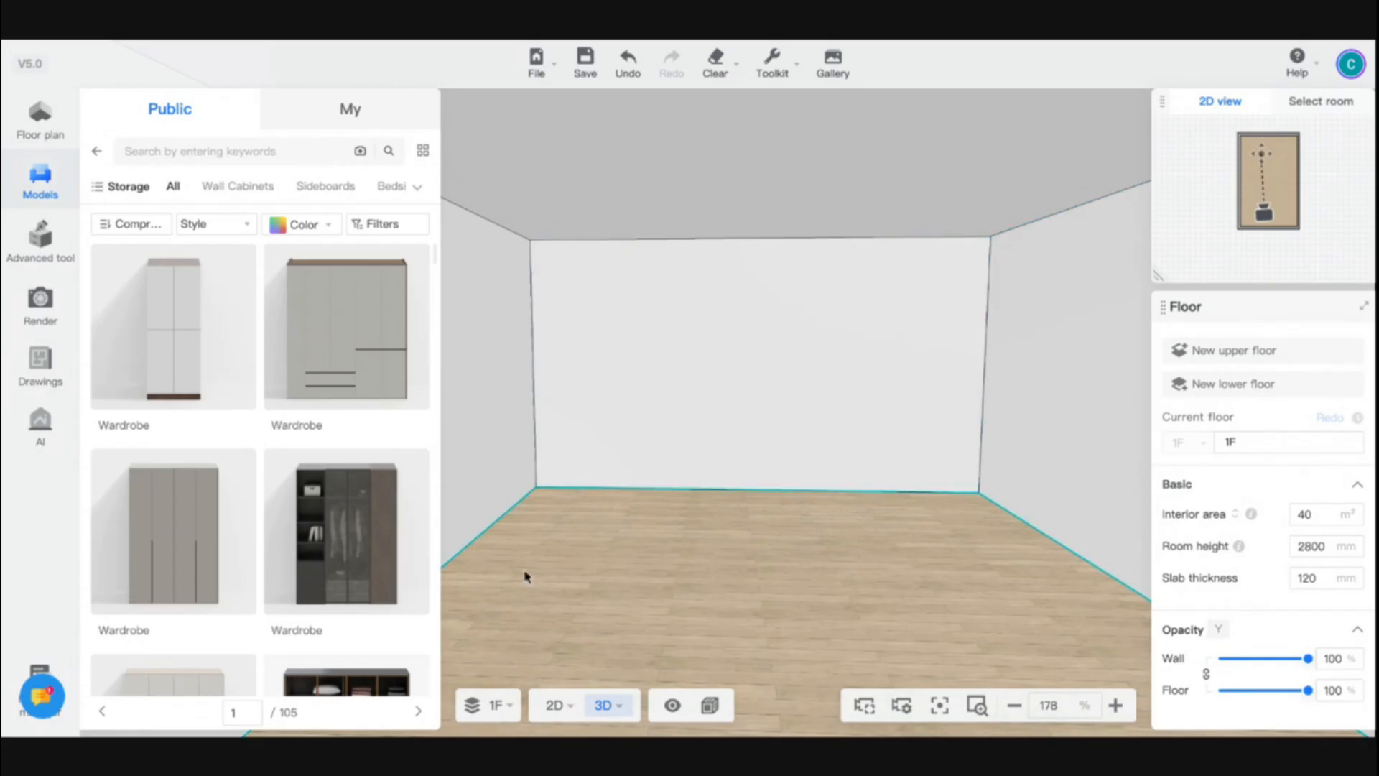
- Open the Closet advanced tool and set its public catalog to the wide catalog view
{"action": "left_click", "coordinate": [40, 237]}
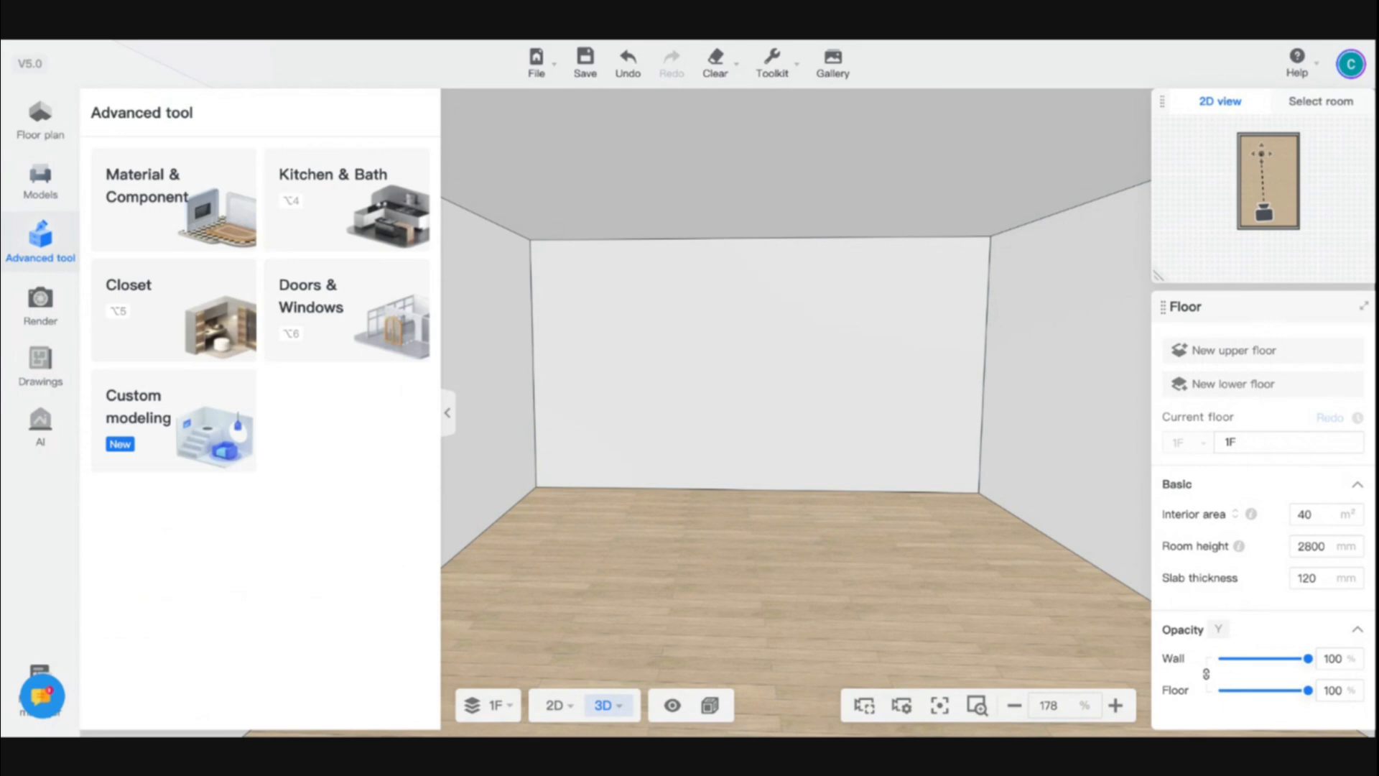
{"action": "left_click", "coordinate": [206, 308]}
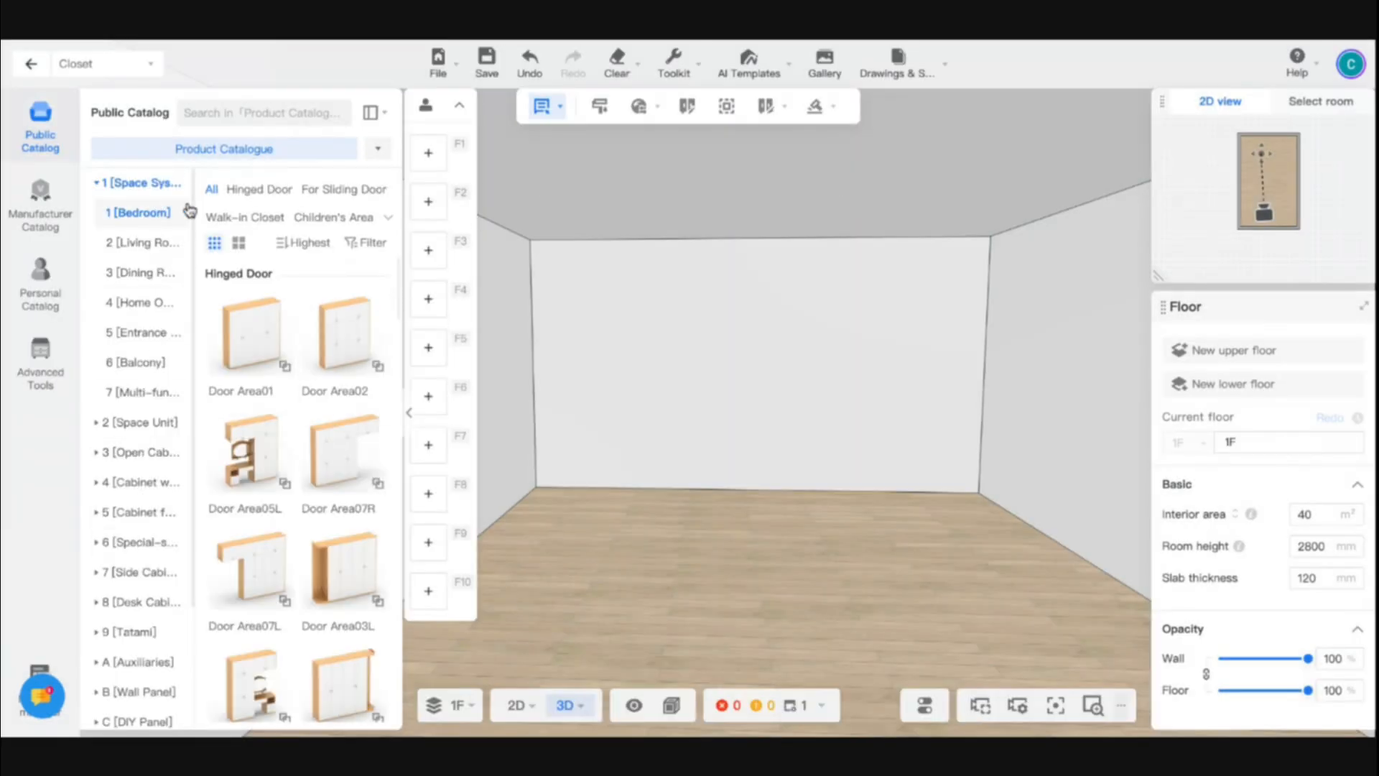
{"action": "left_click", "coordinate": [378, 113]}
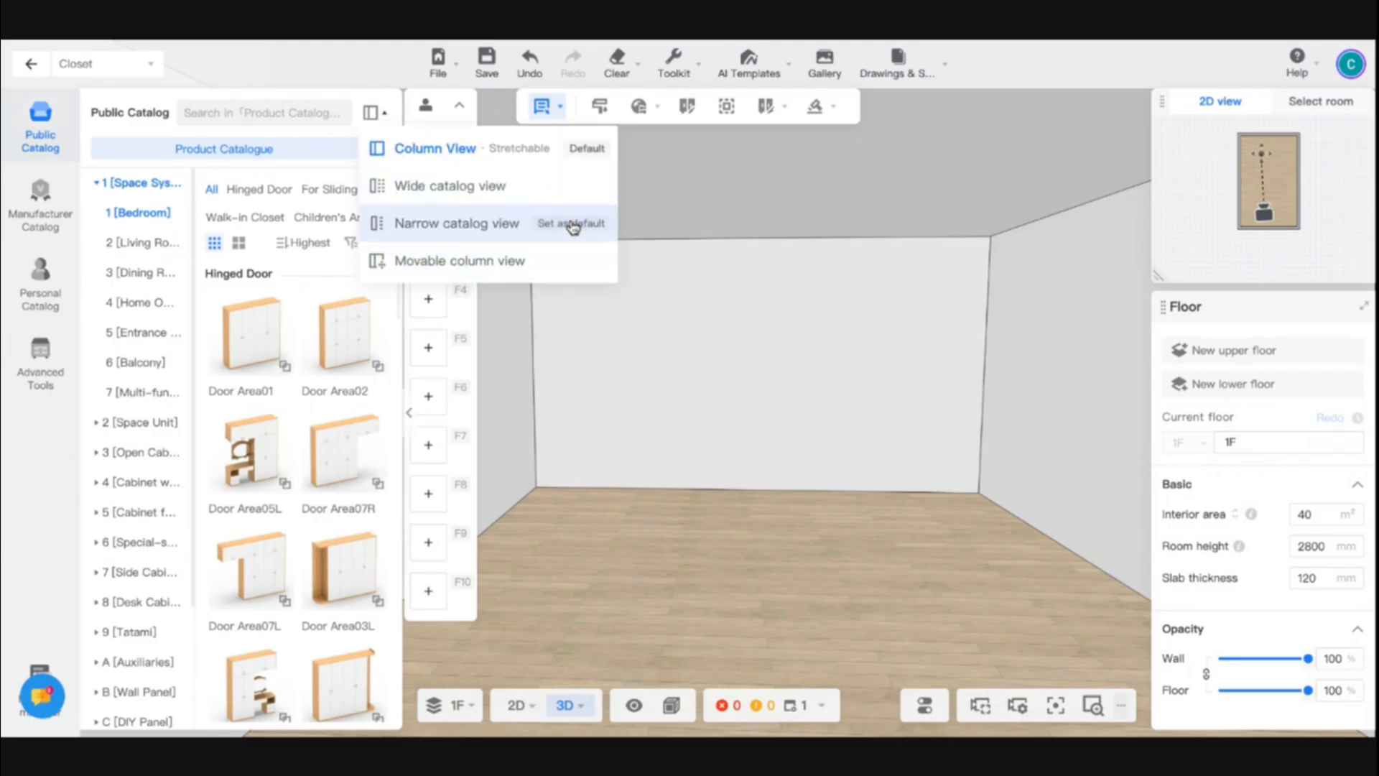
{"action": "left_click", "coordinate": [440, 192]}
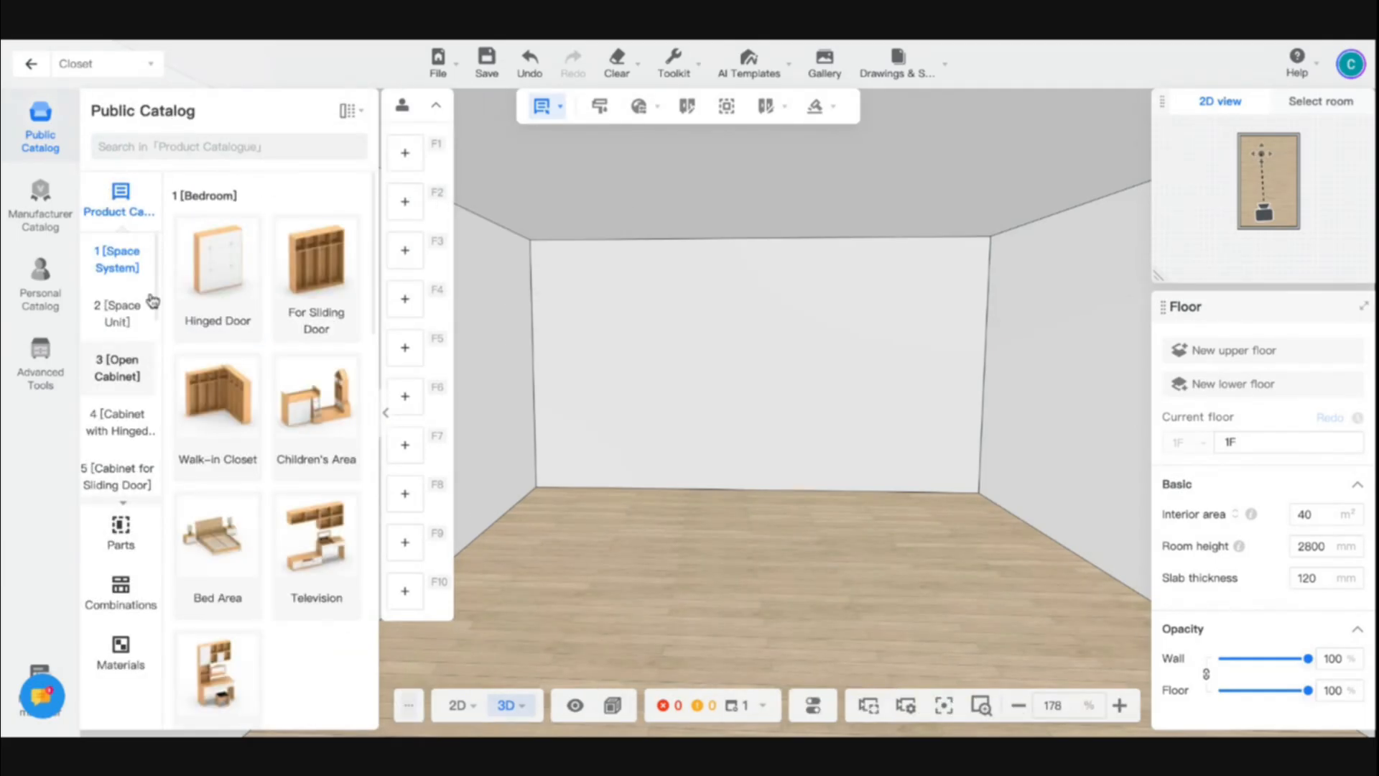
- Examine the closet catalog's product categories and the Common group of commonly used parts
{"action": "left_click", "coordinate": [121, 535]}
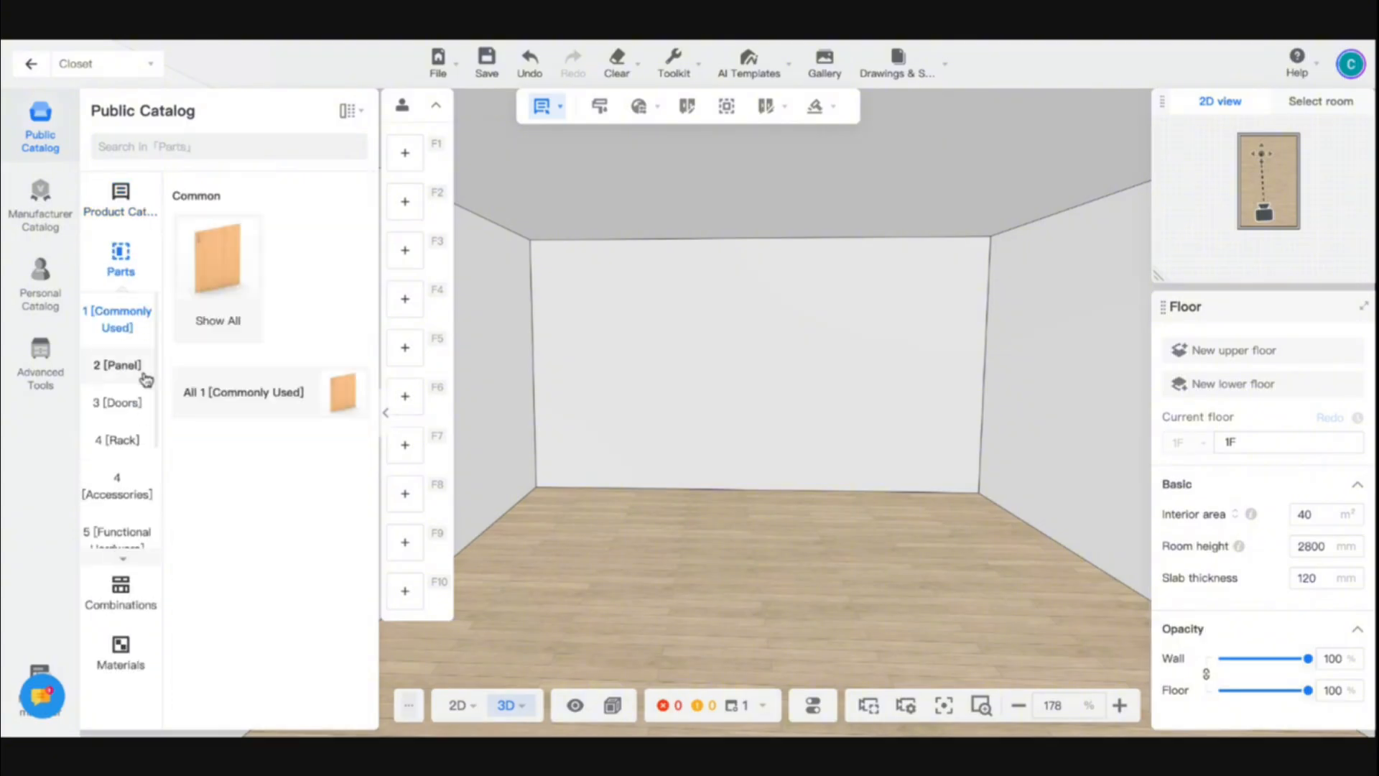
{"action": "left_click", "coordinate": [132, 209]}
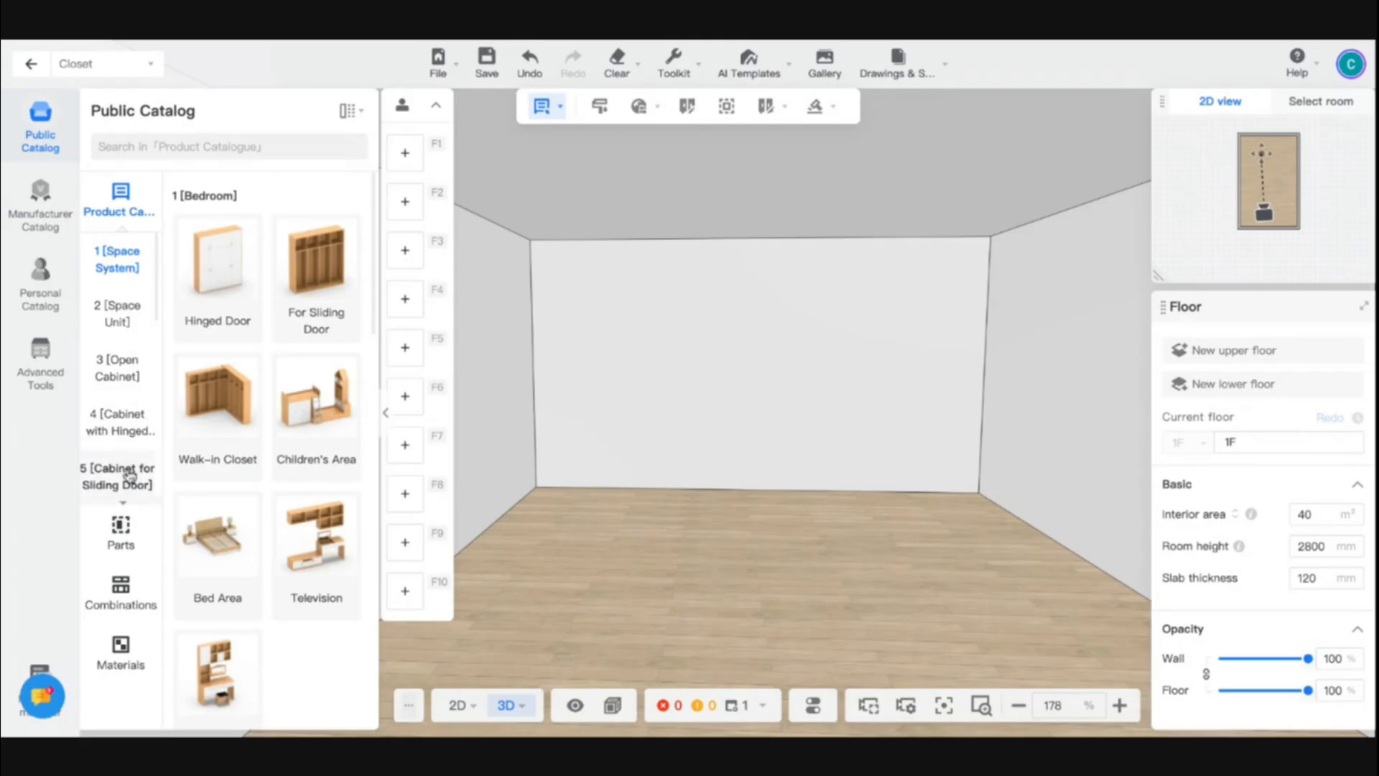
{"action": "scroll", "coordinate": [125, 470], "scroll_direction": "down", "scroll_amount": 4}
{"action": "left_click", "coordinate": [121, 532]}
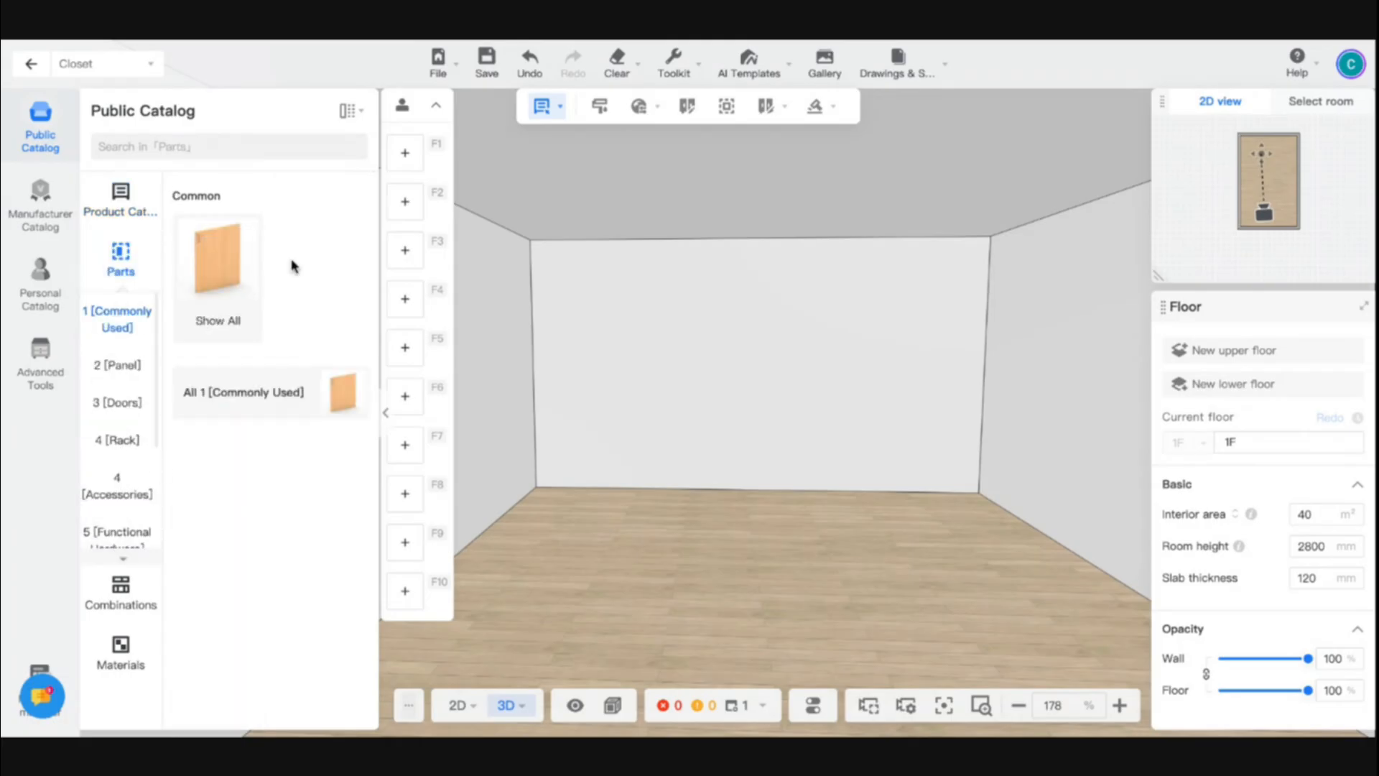
{"action": "left_click", "coordinate": [232, 280]}
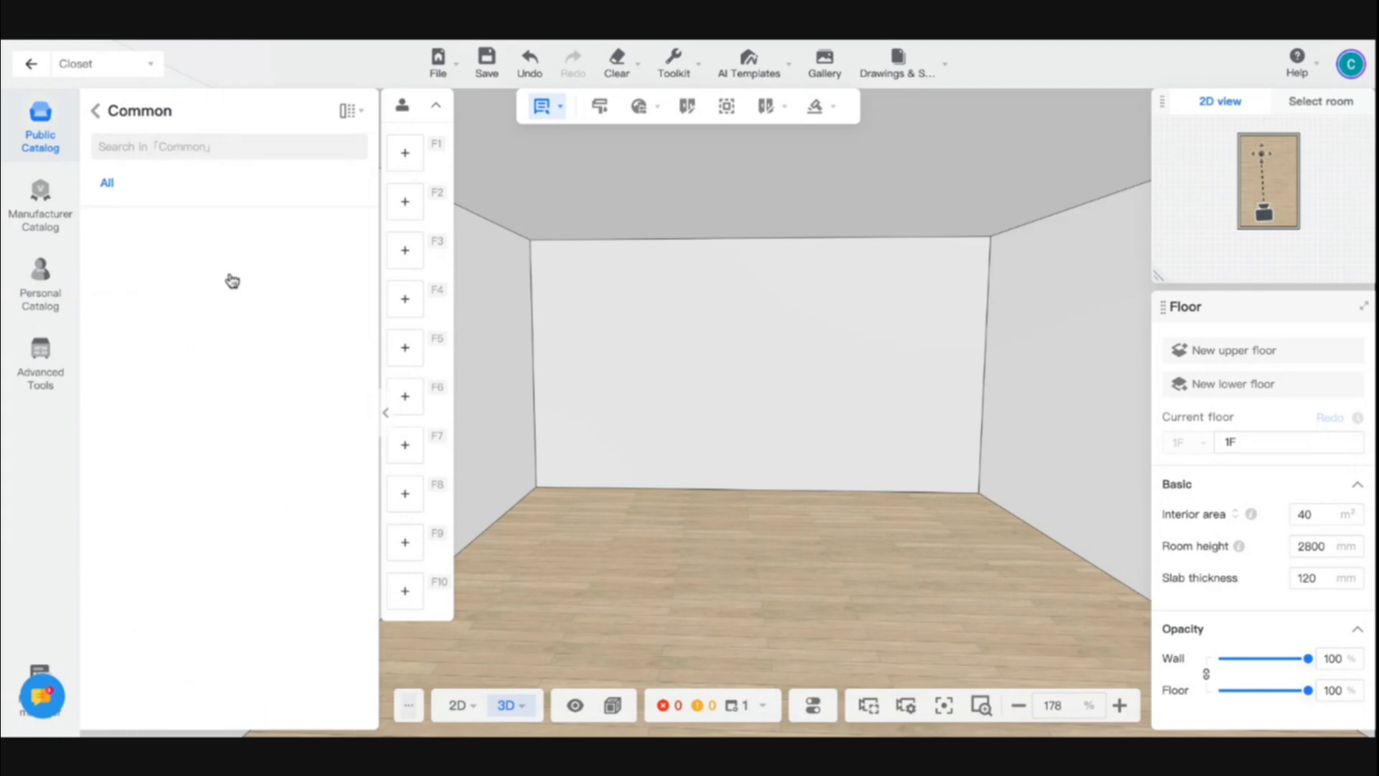
{"action": "scroll", "coordinate": [299, 468], "scroll_direction": "down", "scroll_amount": 3}
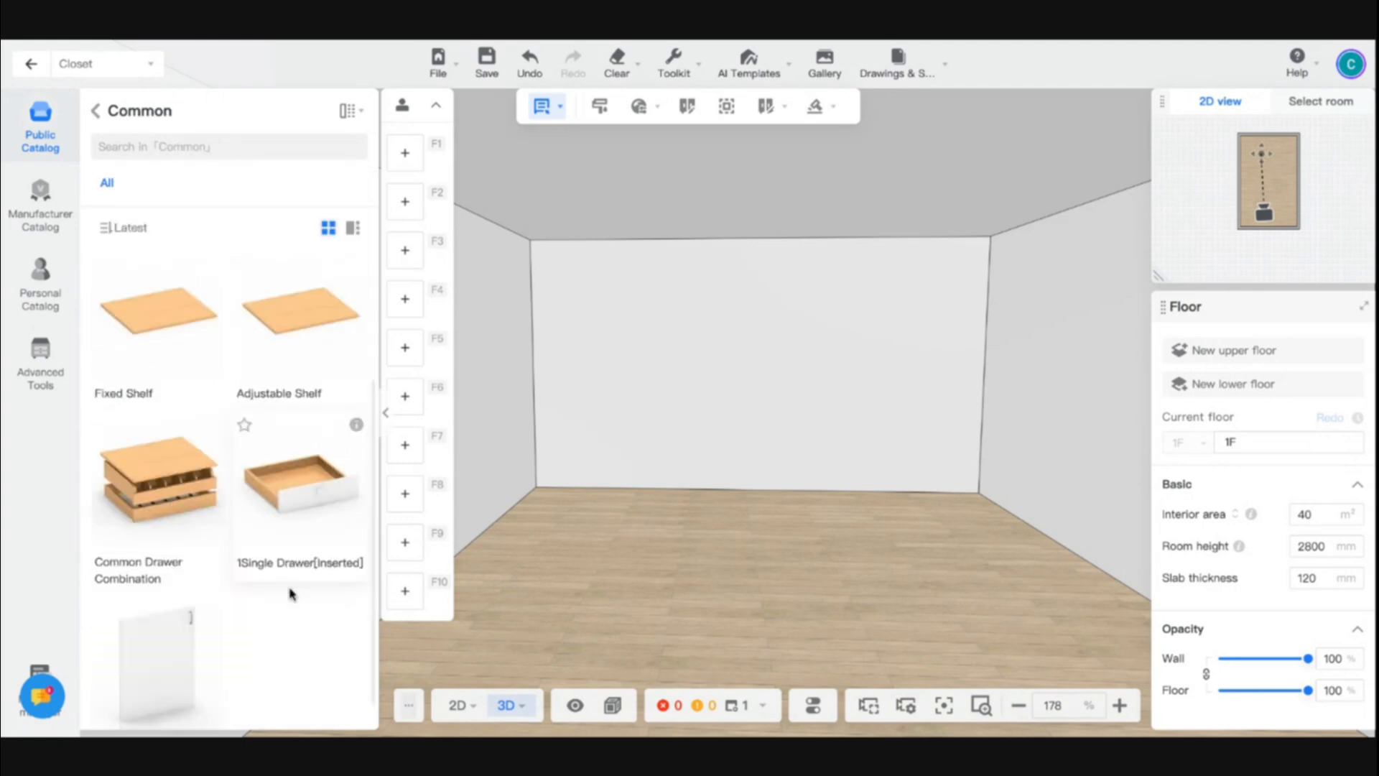
{"action": "scroll", "coordinate": [291, 593], "scroll_direction": "up", "scroll_amount": 3}
{"action": "left_click", "coordinate": [94, 110]}
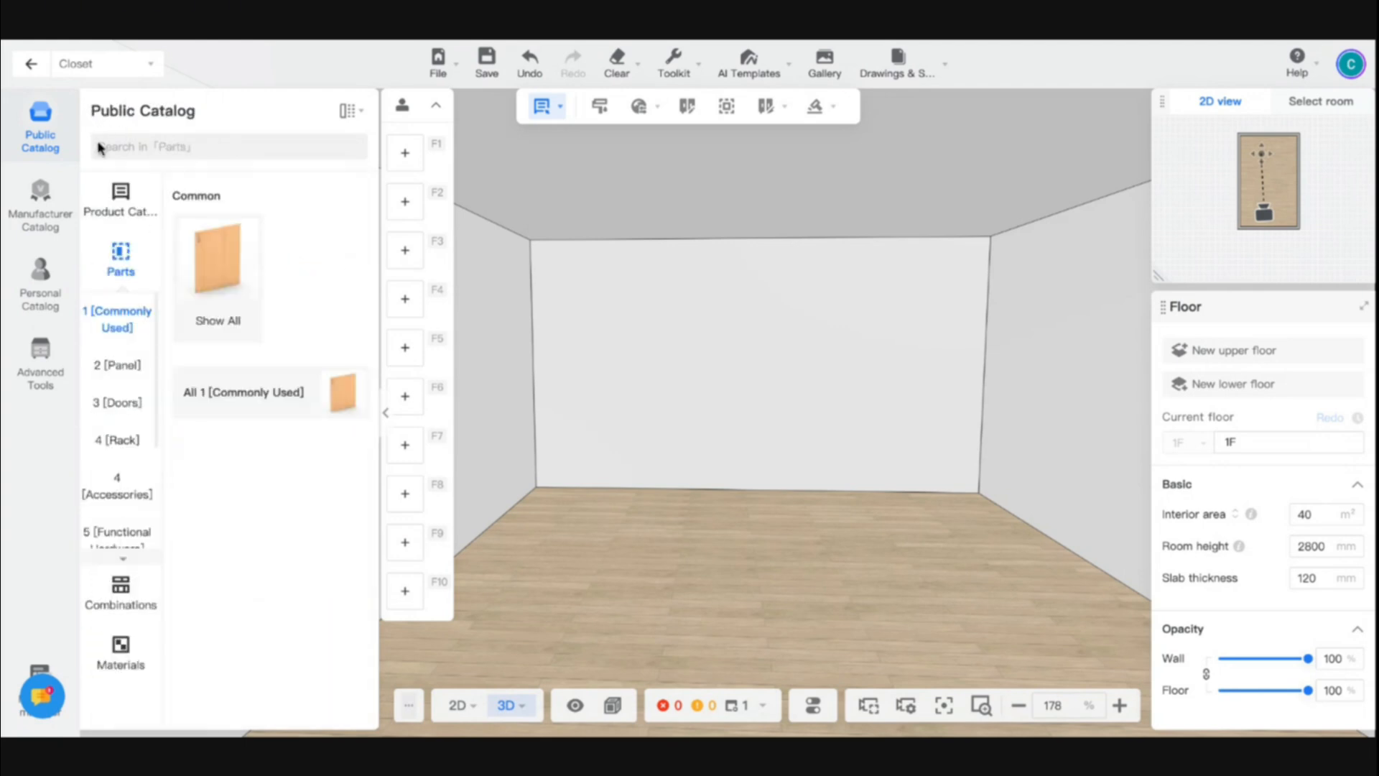
- Look through the Panel, Doors, Rack and Accessories categories of the closet parts
{"action": "left_click", "coordinate": [132, 375]}
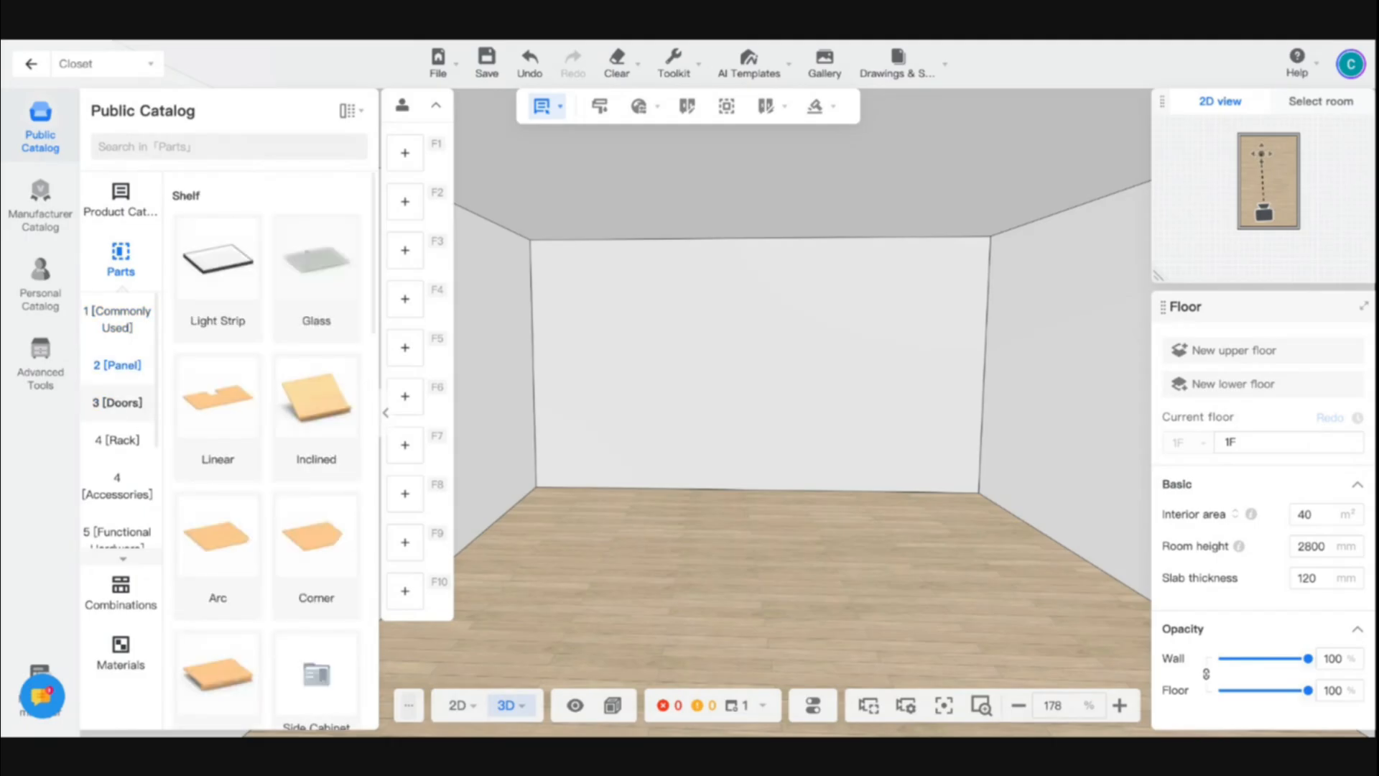
{"action": "left_click", "coordinate": [118, 402]}
{"action": "scroll", "coordinate": [126, 474], "scroll_direction": "down", "scroll_amount": 1}
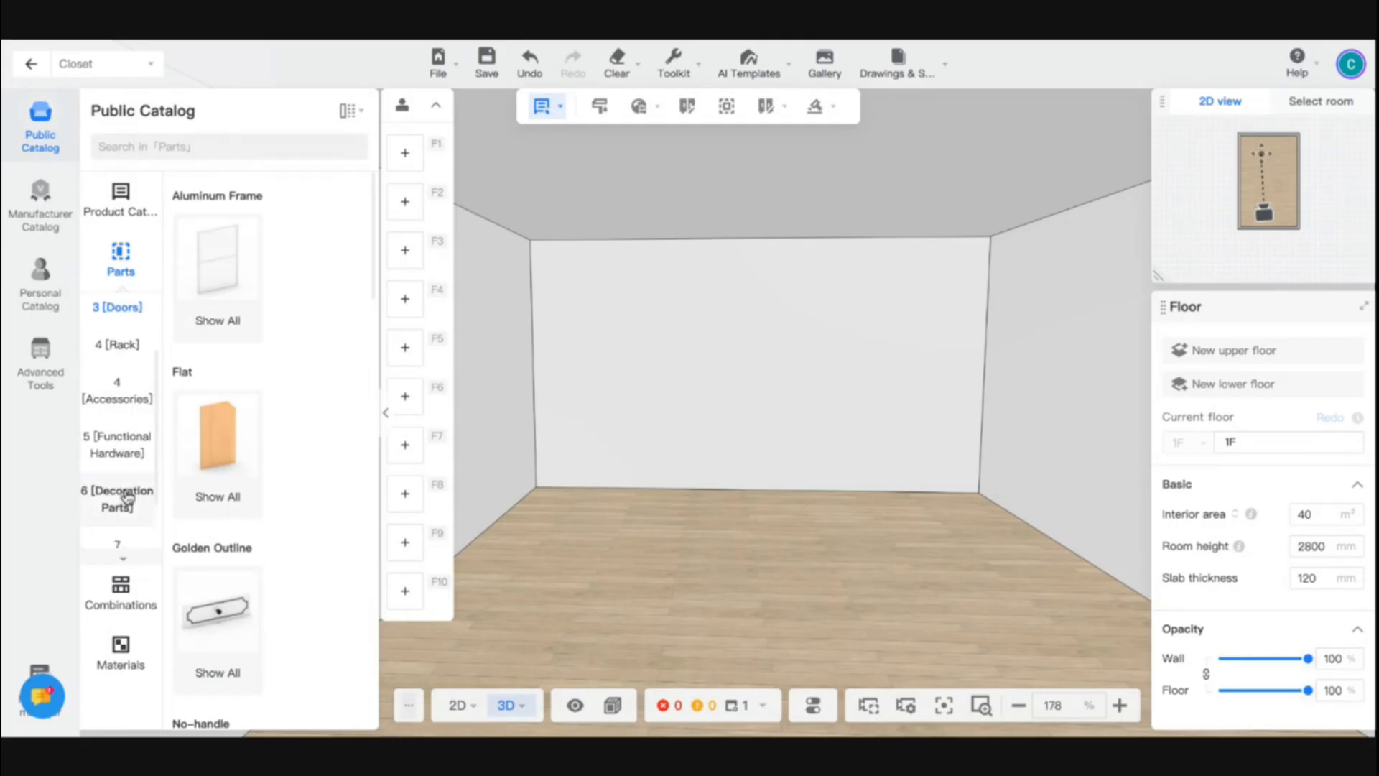
{"action": "left_click", "coordinate": [122, 344]}
{"action": "left_click", "coordinate": [118, 390]}
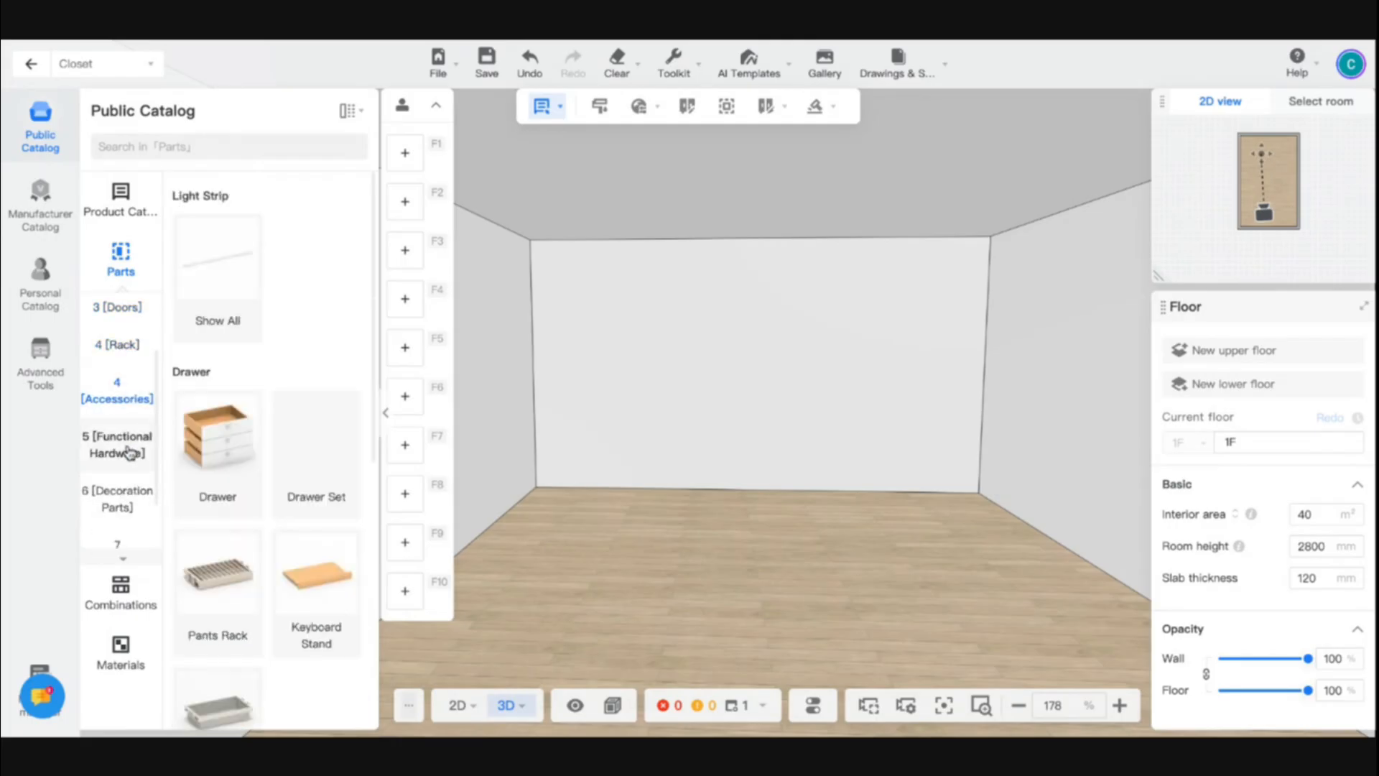
{"action": "scroll", "coordinate": [133, 456], "scroll_direction": "down", "scroll_amount": 1}
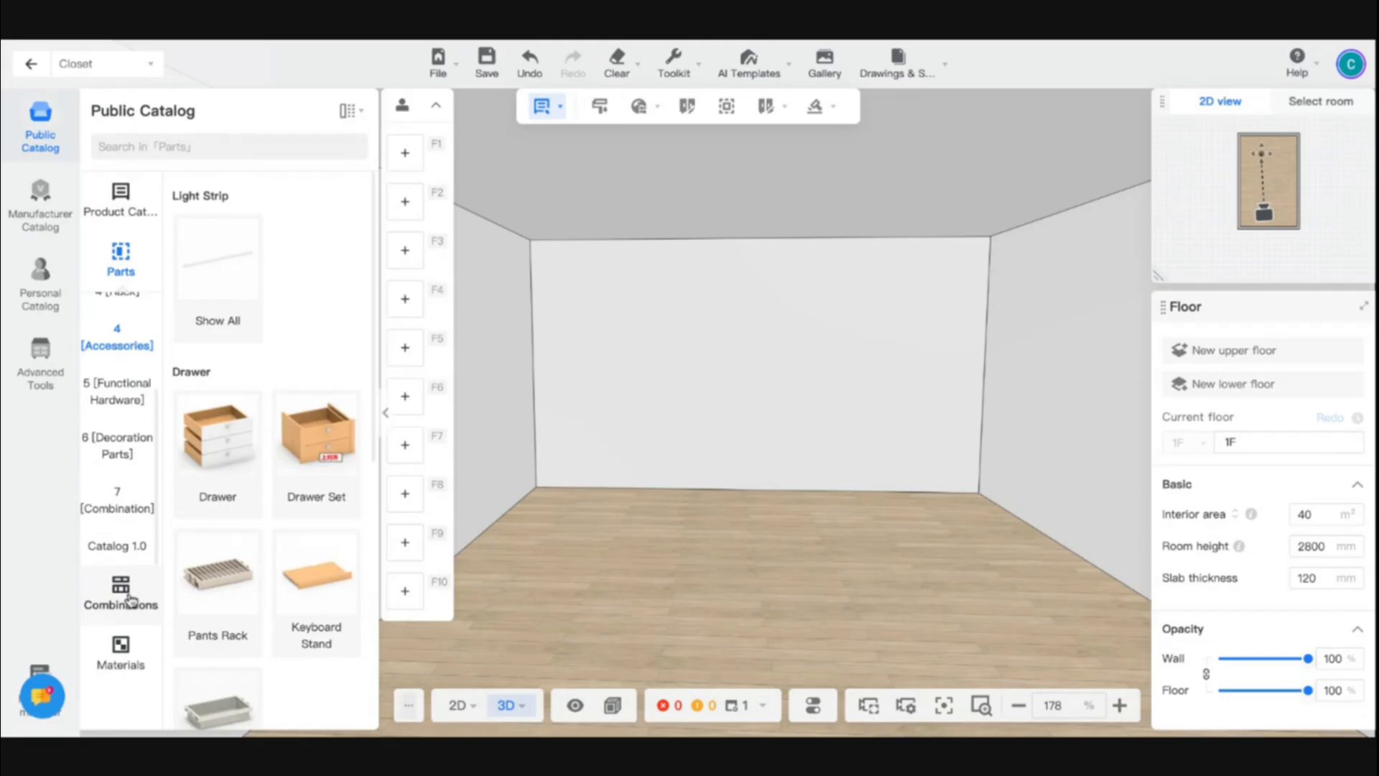
- Look through the Combinations and Materials sections of the public catalog, including the selected panel veneer sheets
{"action": "left_click", "coordinate": [122, 596]}
{"action": "left_click", "coordinate": [272, 227]}
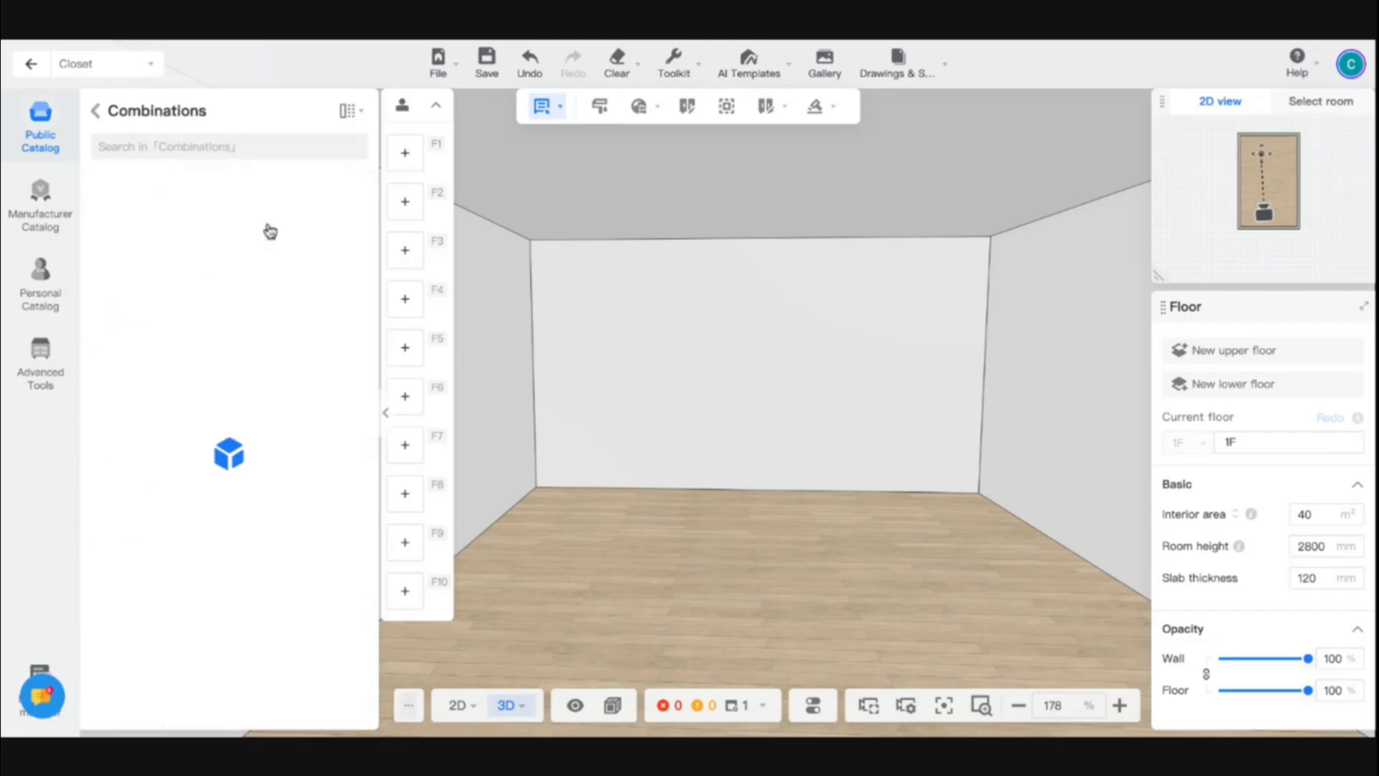
{"action": "left_click", "coordinate": [95, 112]}
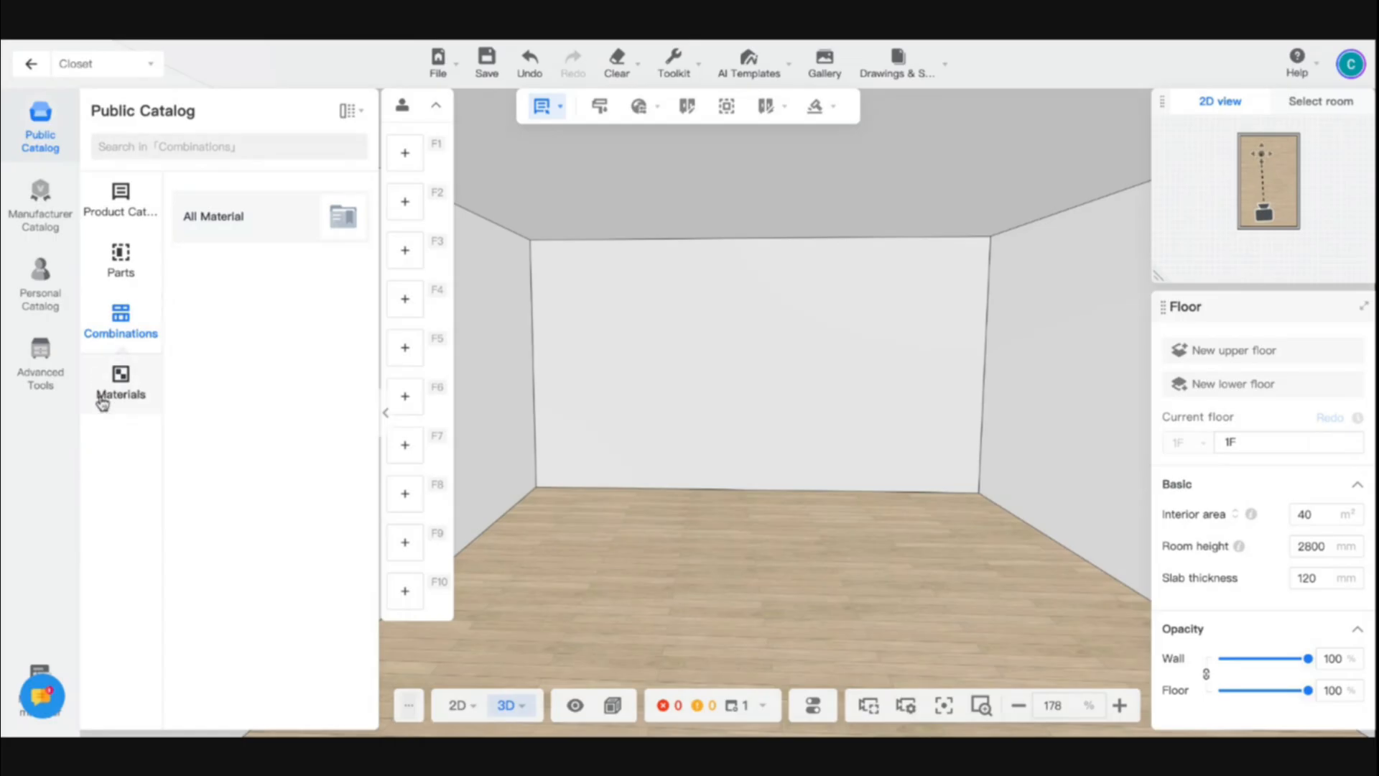
{"action": "left_click", "coordinate": [120, 378]}
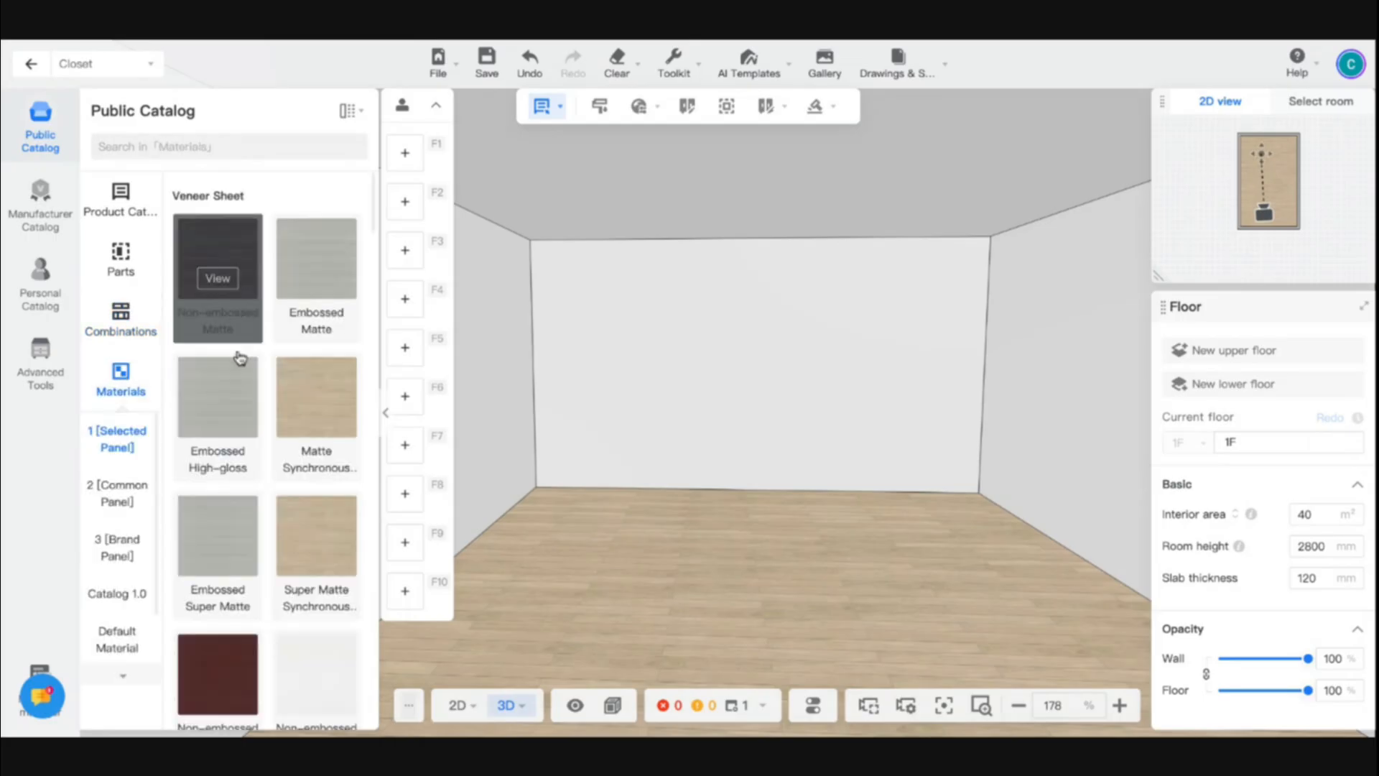
{"action": "scroll", "coordinate": [241, 481], "scroll_direction": "up", "scroll_amount": 3}
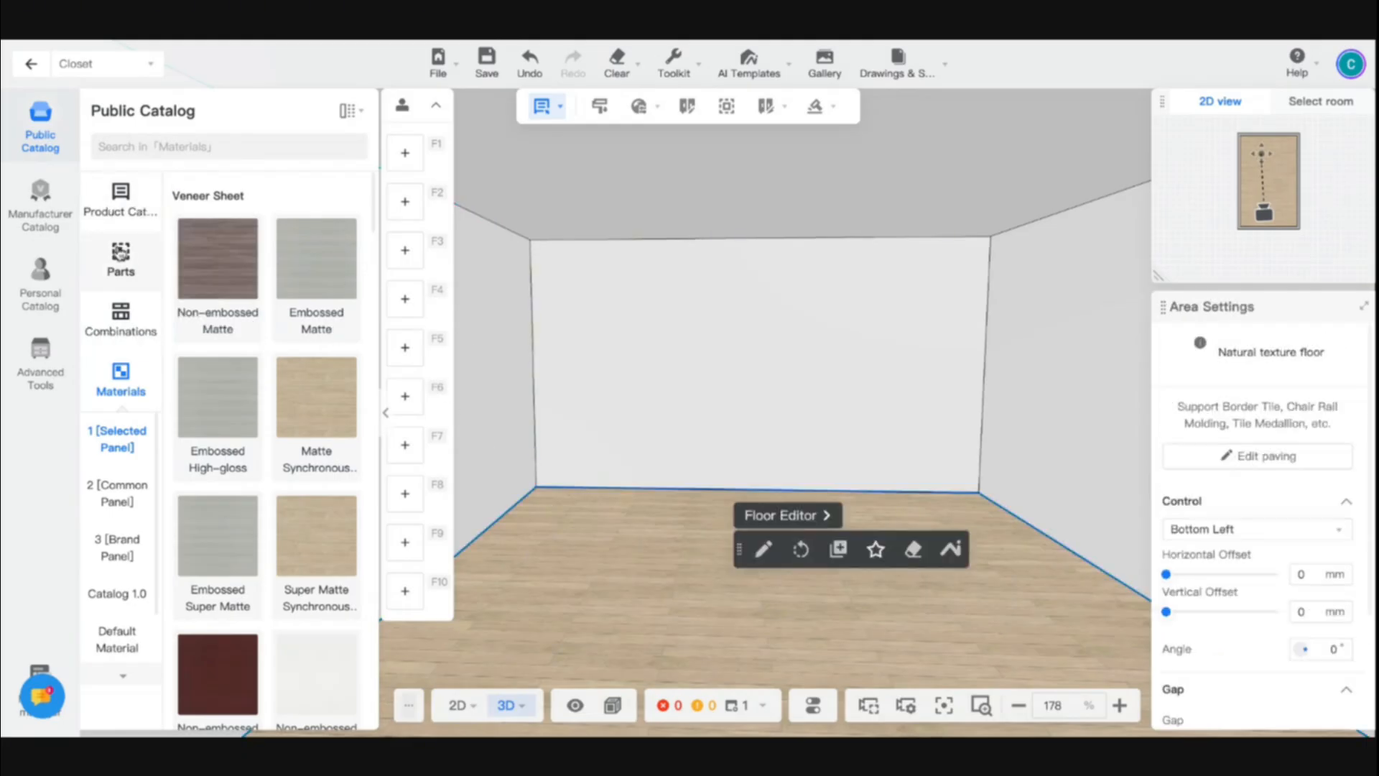
- Examine the Space System group of the product catalogue, from the bedroom systems through to the multi-function room
{"action": "left_click", "coordinate": [121, 200]}
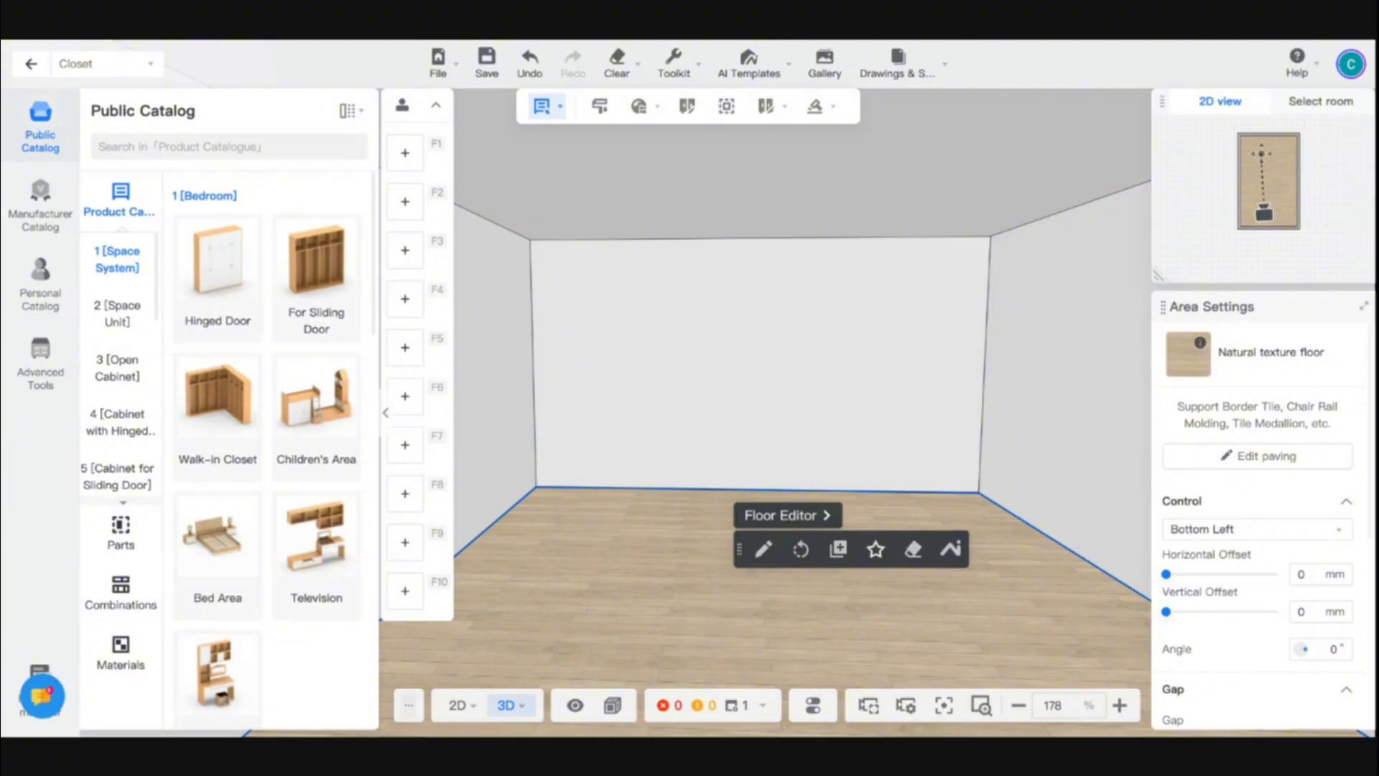
{"action": "scroll", "coordinate": [288, 516], "scroll_direction": "down", "scroll_amount": 6}
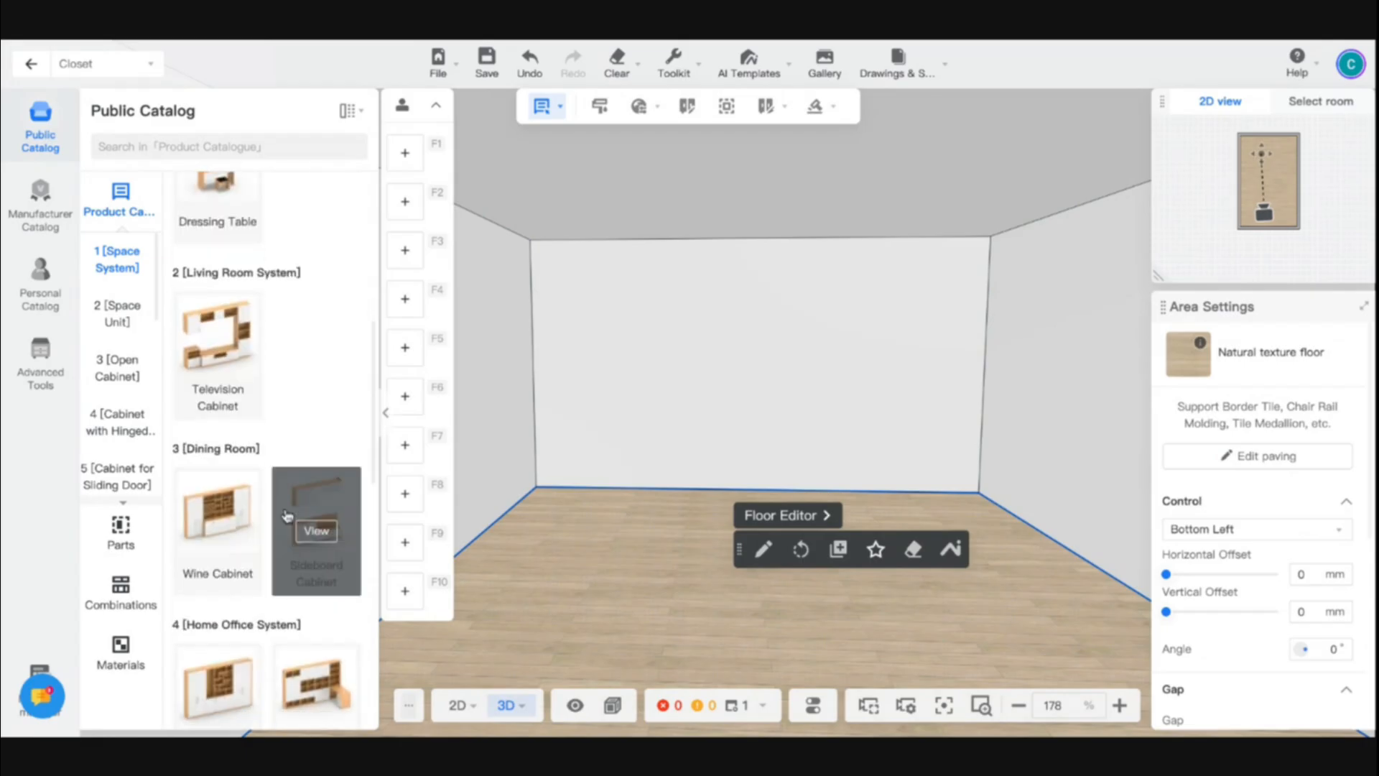
{"action": "scroll", "coordinate": [287, 515], "scroll_direction": "down", "scroll_amount": 5}
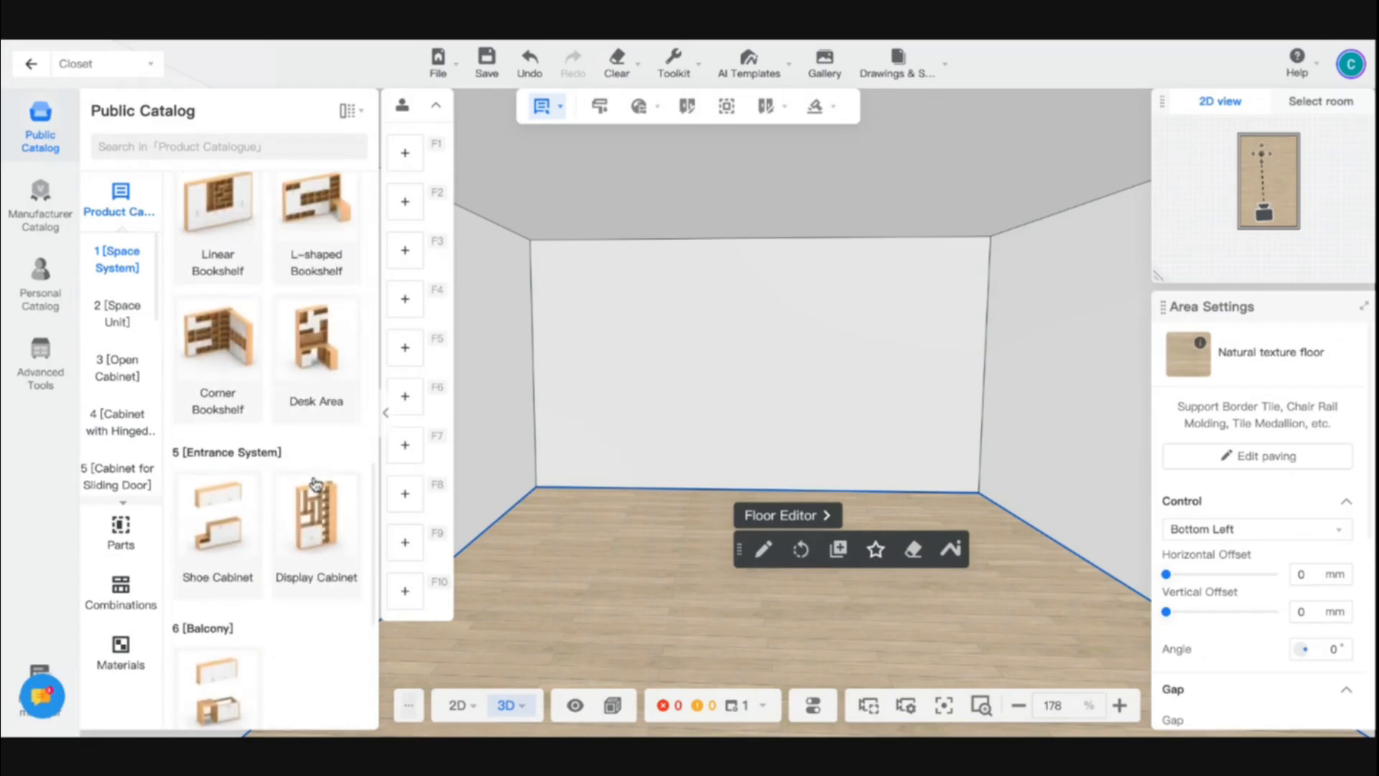
{"action": "scroll", "coordinate": [314, 483], "scroll_direction": "down", "scroll_amount": 3}
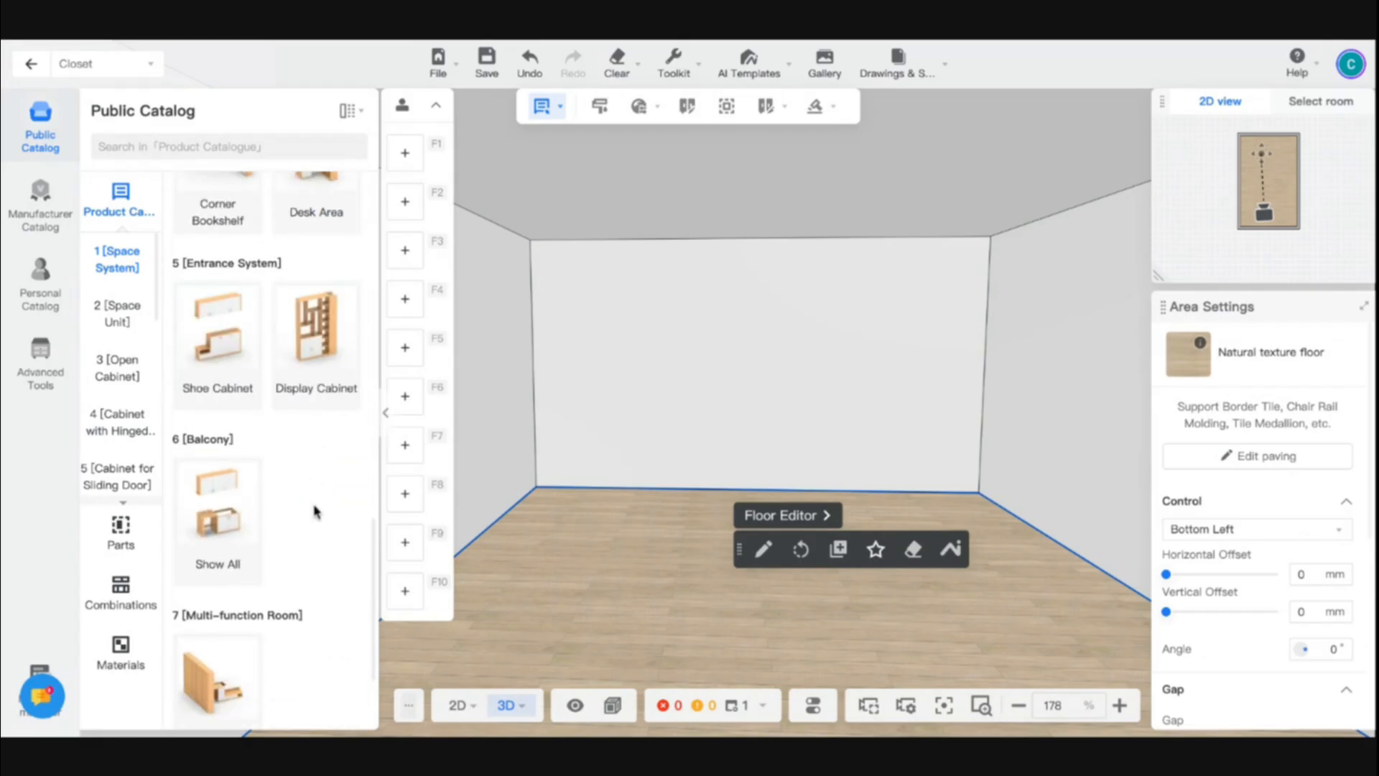
{"action": "scroll", "coordinate": [313, 508], "scroll_direction": "down", "scroll_amount": 2}
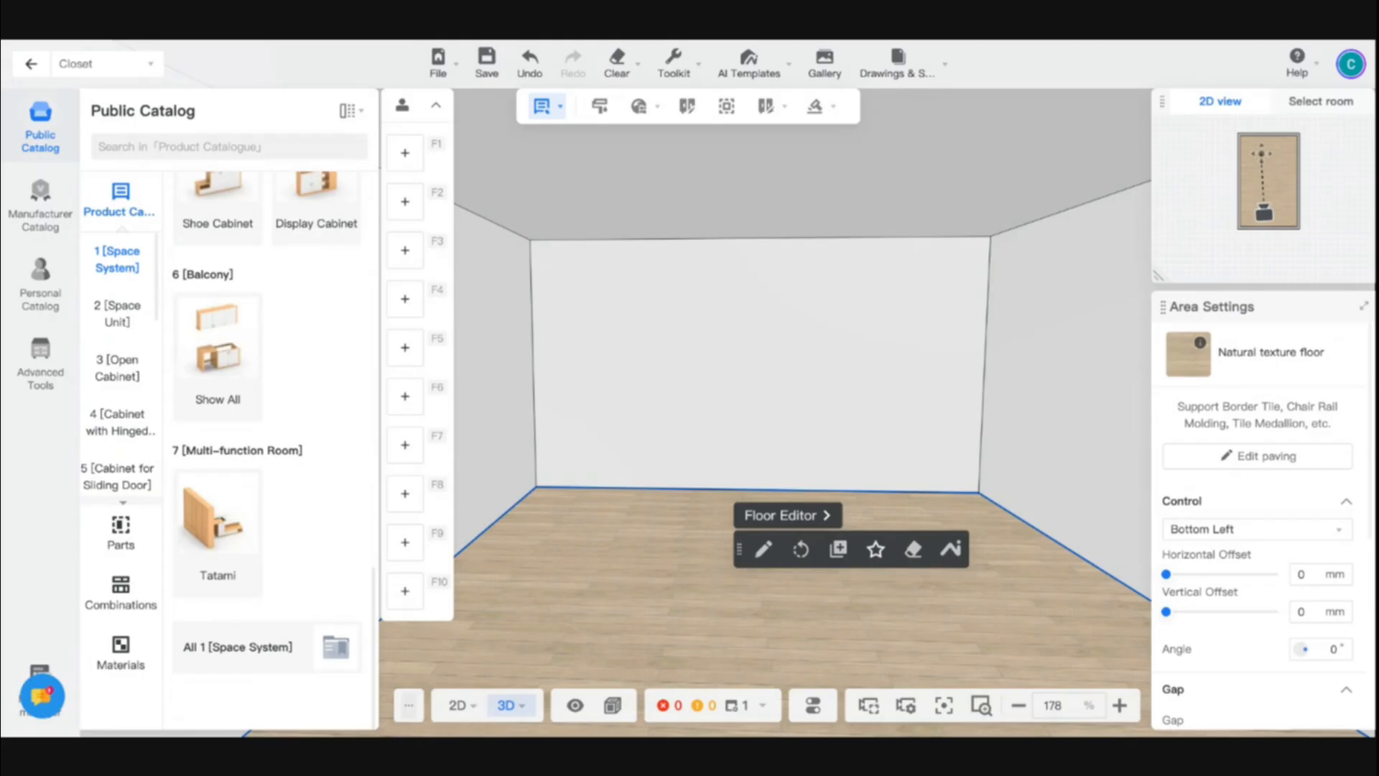
{"action": "scroll", "coordinate": [301, 388], "scroll_direction": "up", "scroll_amount": 10}
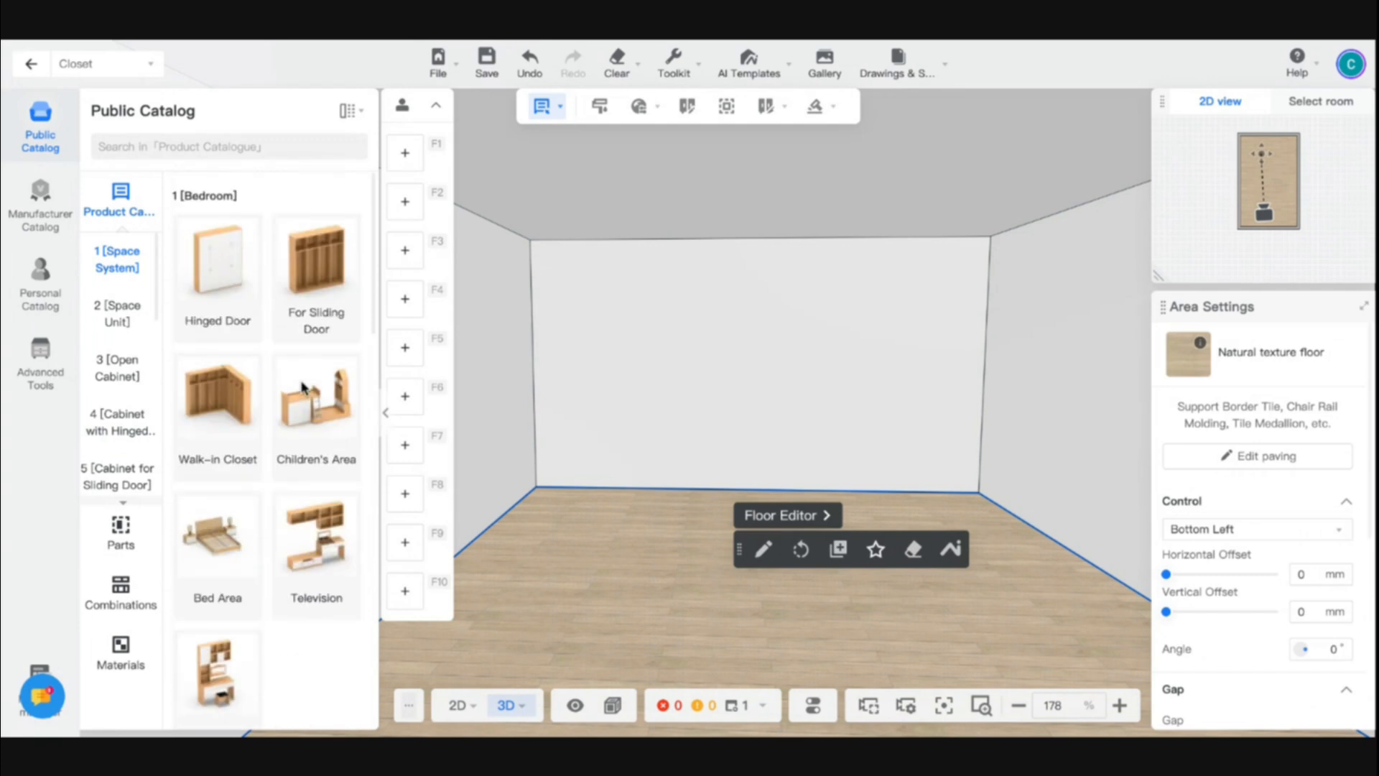
{"action": "scroll", "coordinate": [287, 430], "scroll_direction": "down", "scroll_amount": 2}
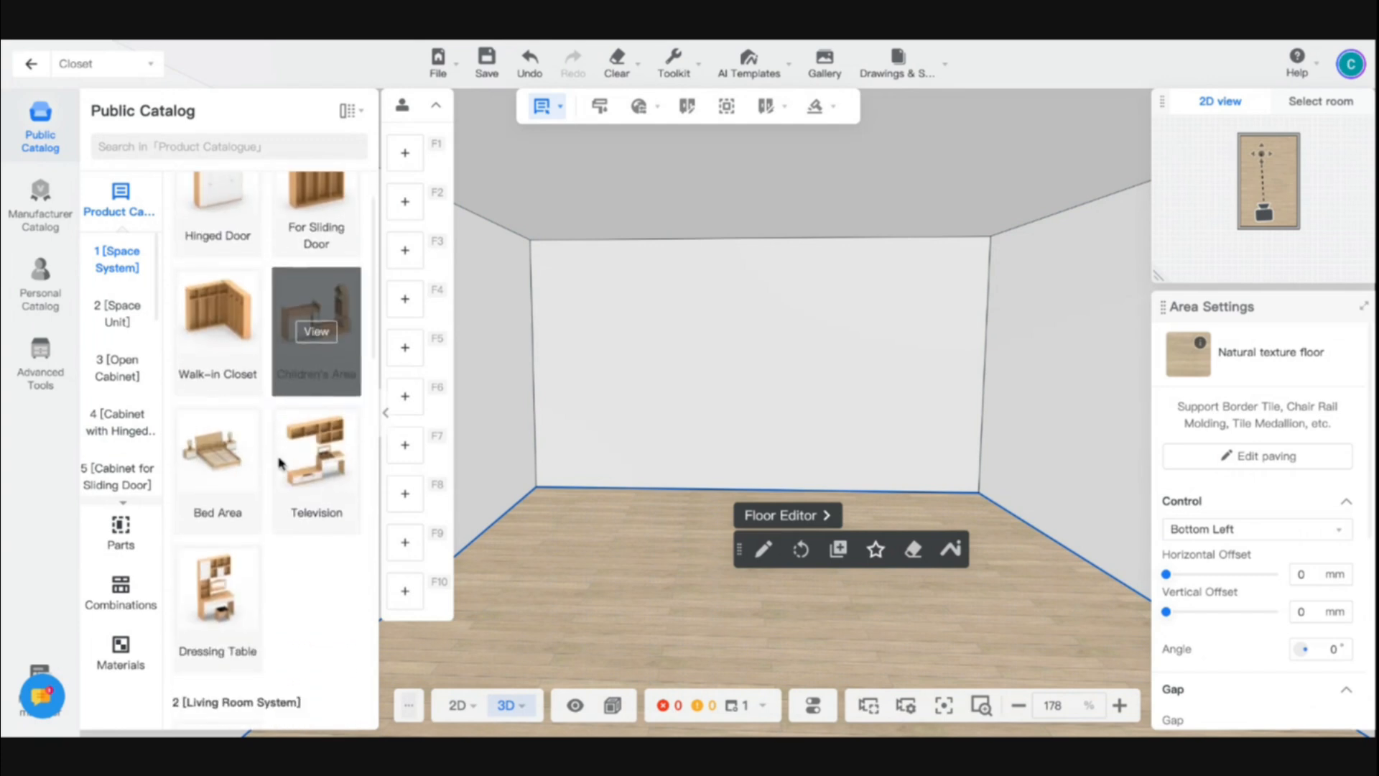
- Place the DIY Custom Non-standard Bed Combination from the bedroom Bed Area models near the room's far wall
{"action": "left_click", "coordinate": [221, 474]}
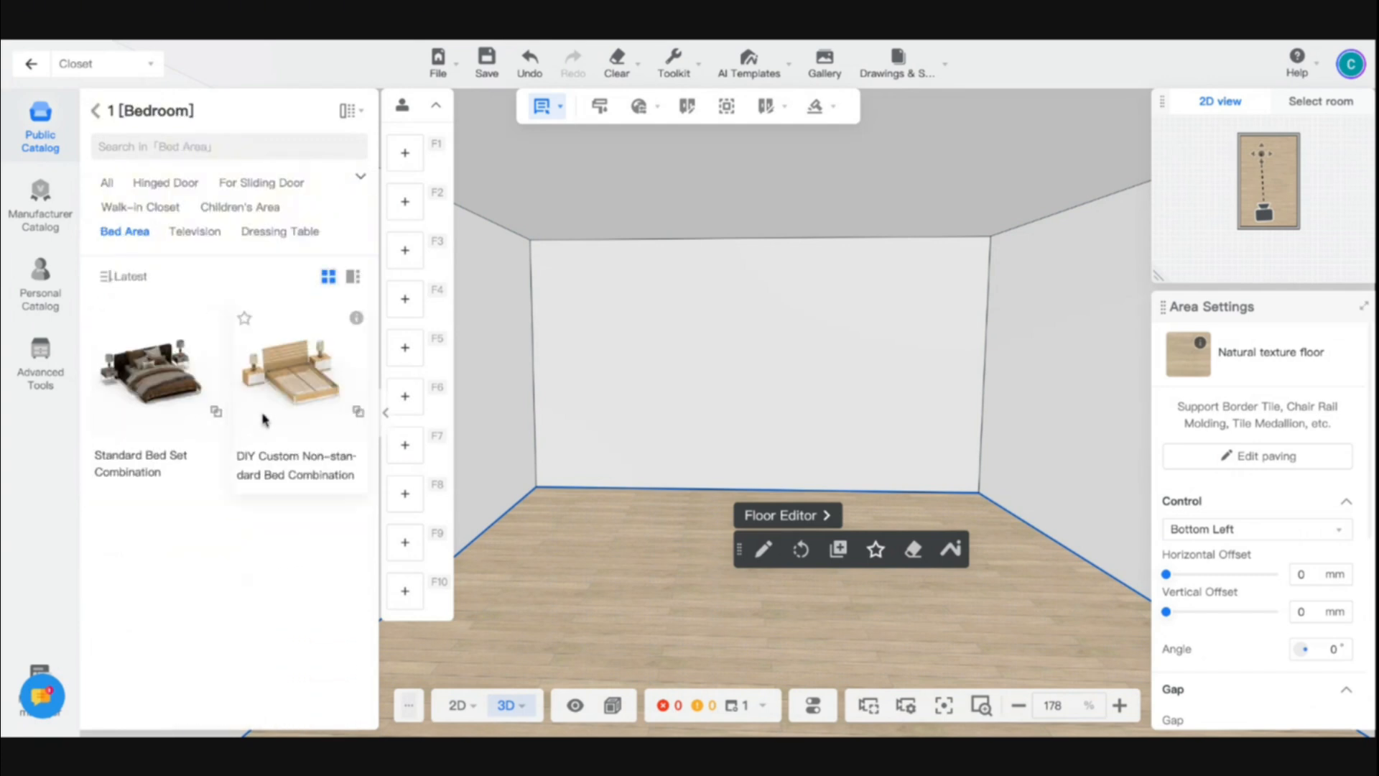
{"action": "left_click_drag", "start_coordinate": [289, 406], "coordinate": [757, 474]}
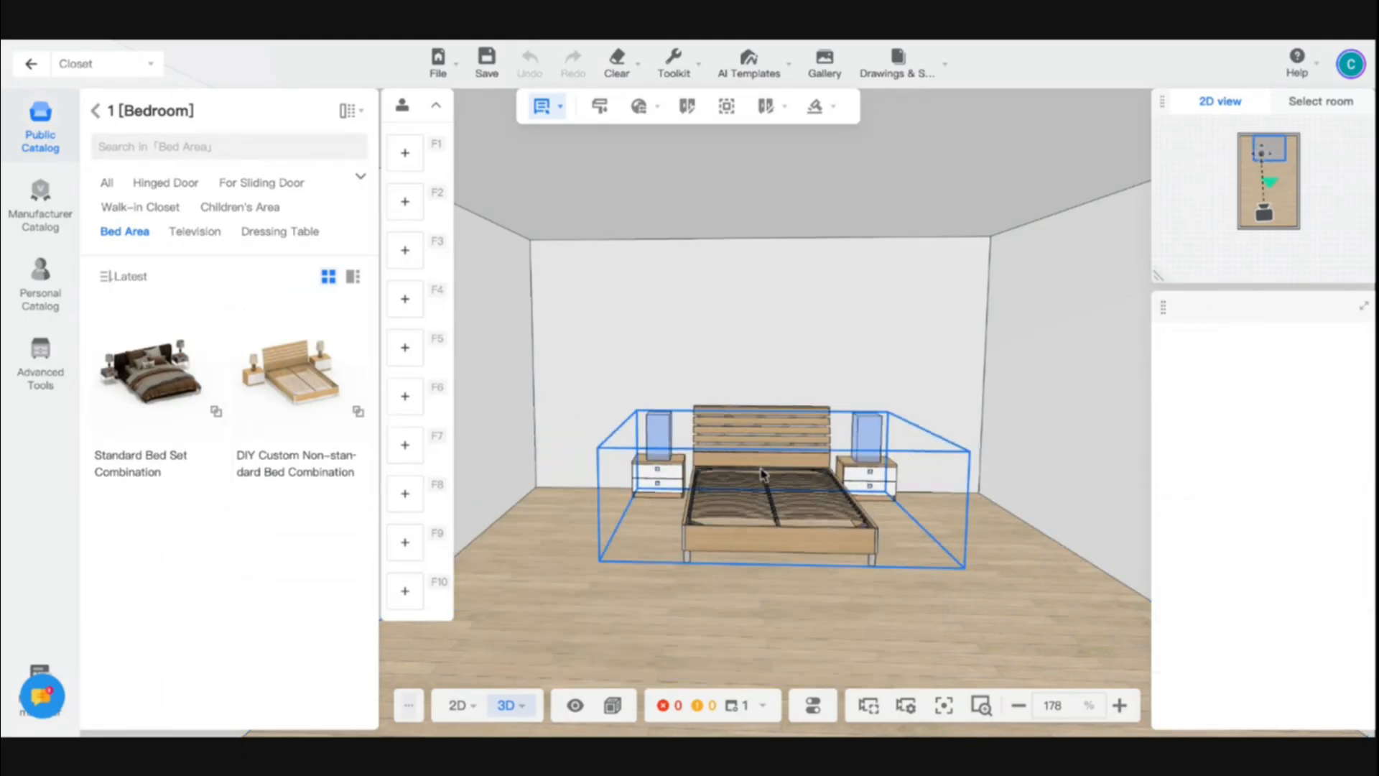
{"action": "left_click", "coordinate": [993, 583]}
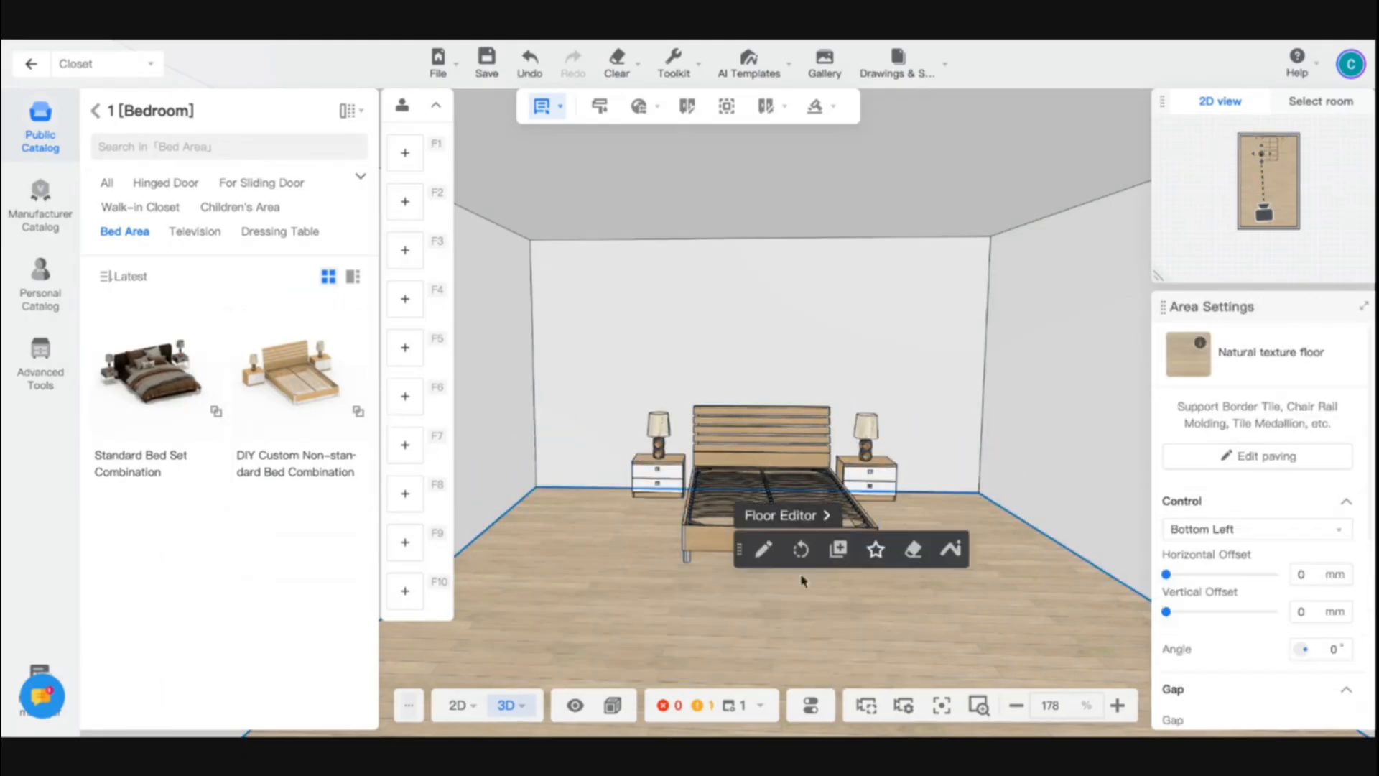
{"action": "left_click_drag", "start_coordinate": [802, 578], "coordinate": [646, 494]}
{"action": "scroll", "coordinate": [647, 494], "scroll_direction": "up", "scroll_amount": 5}
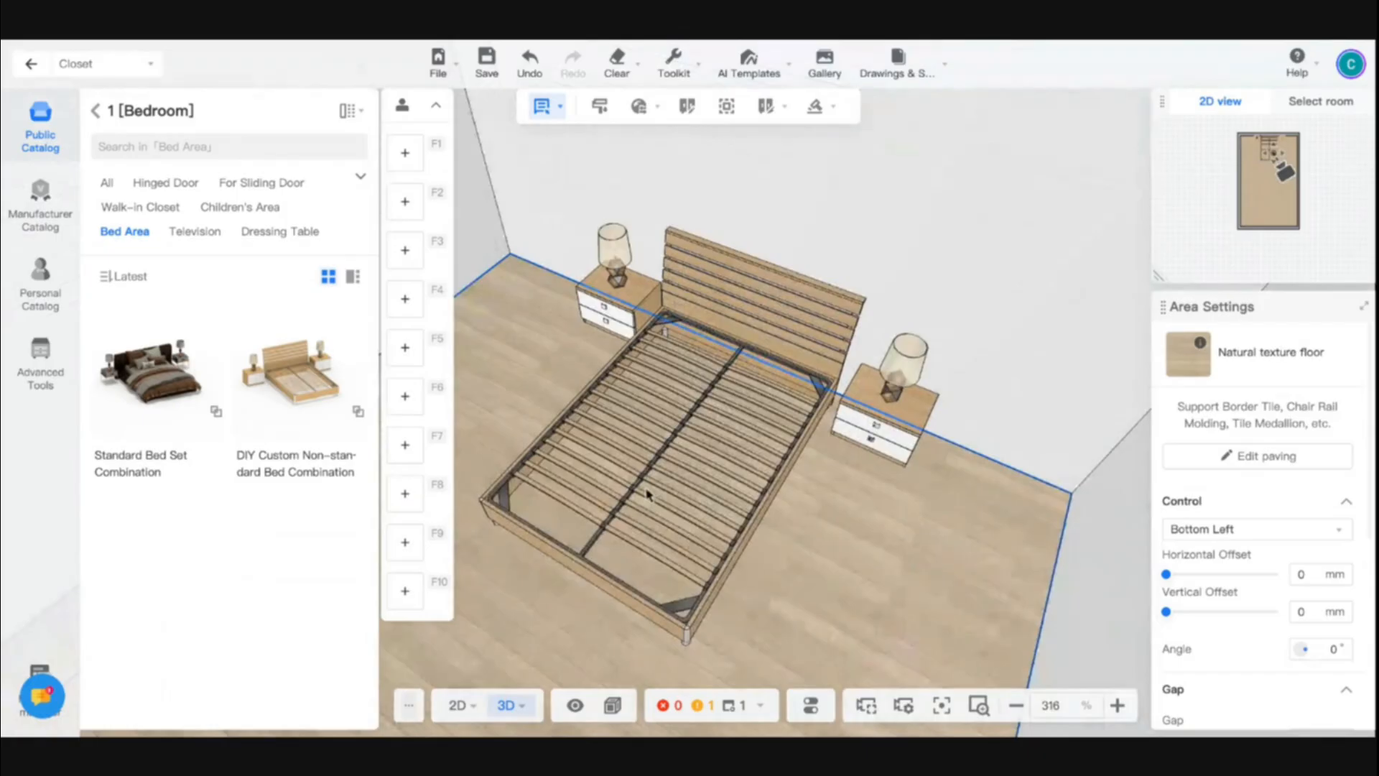
- Inspect the parameters of one nightstand and the bed frame within the placed bed combination
{"action": "left_click", "coordinate": [624, 305]}
{"action": "left_click", "coordinate": [629, 319]}
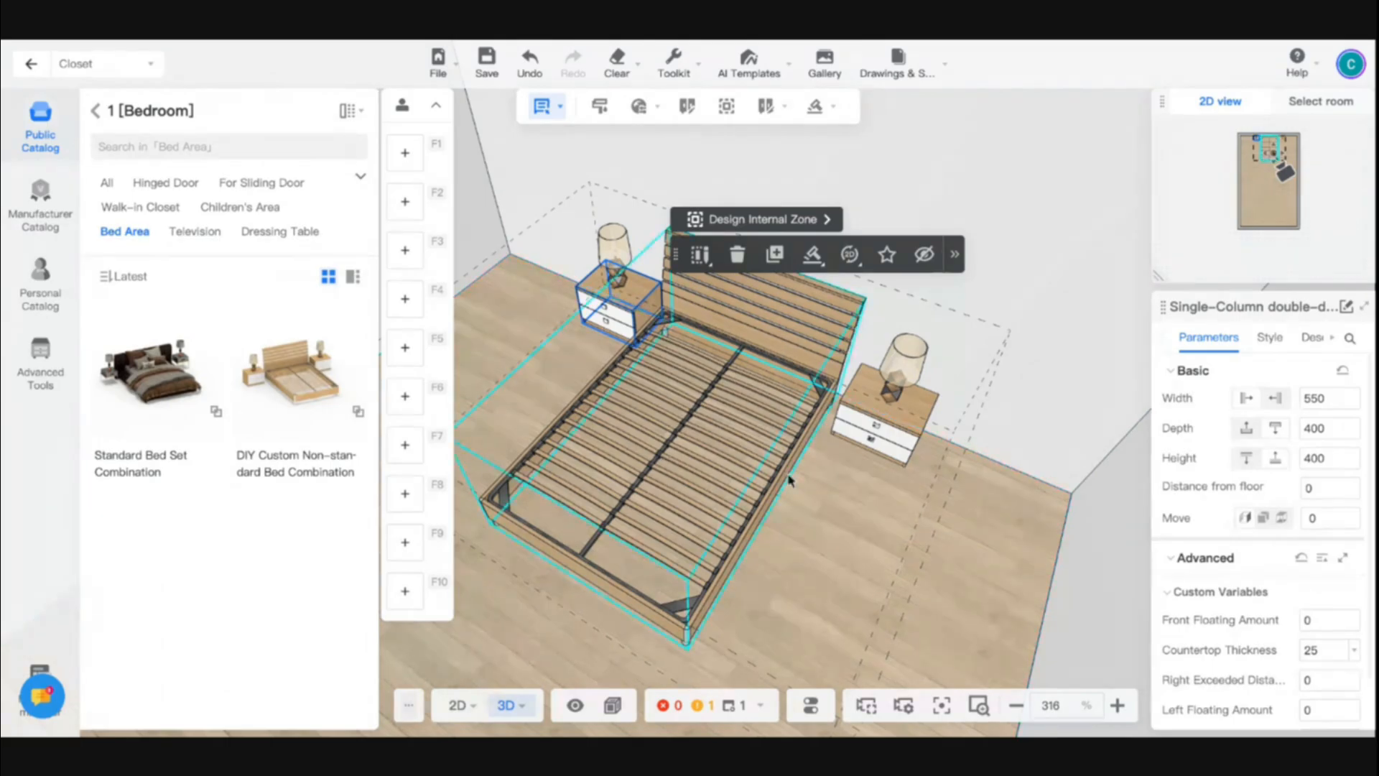
{"action": "left_click", "coordinate": [96, 111]}
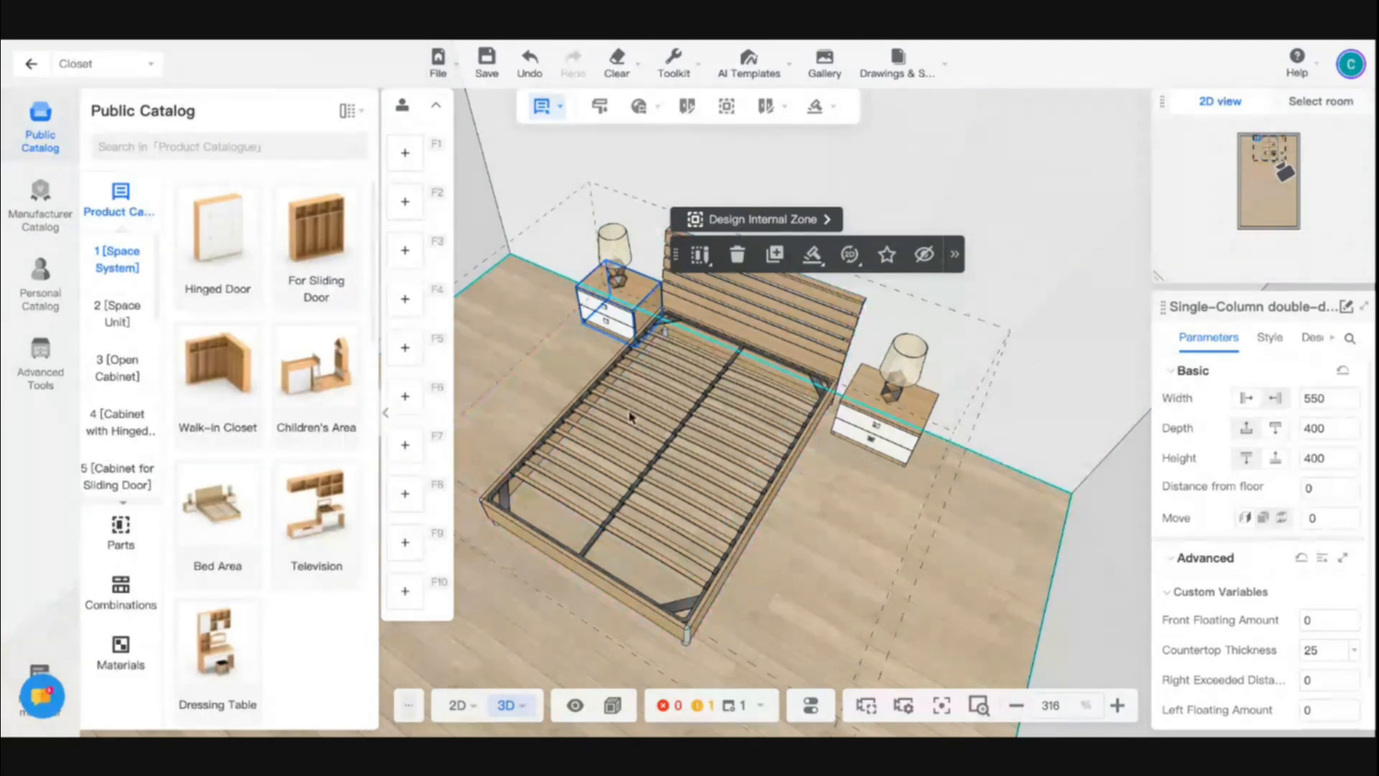
{"action": "left_click", "coordinate": [606, 381]}
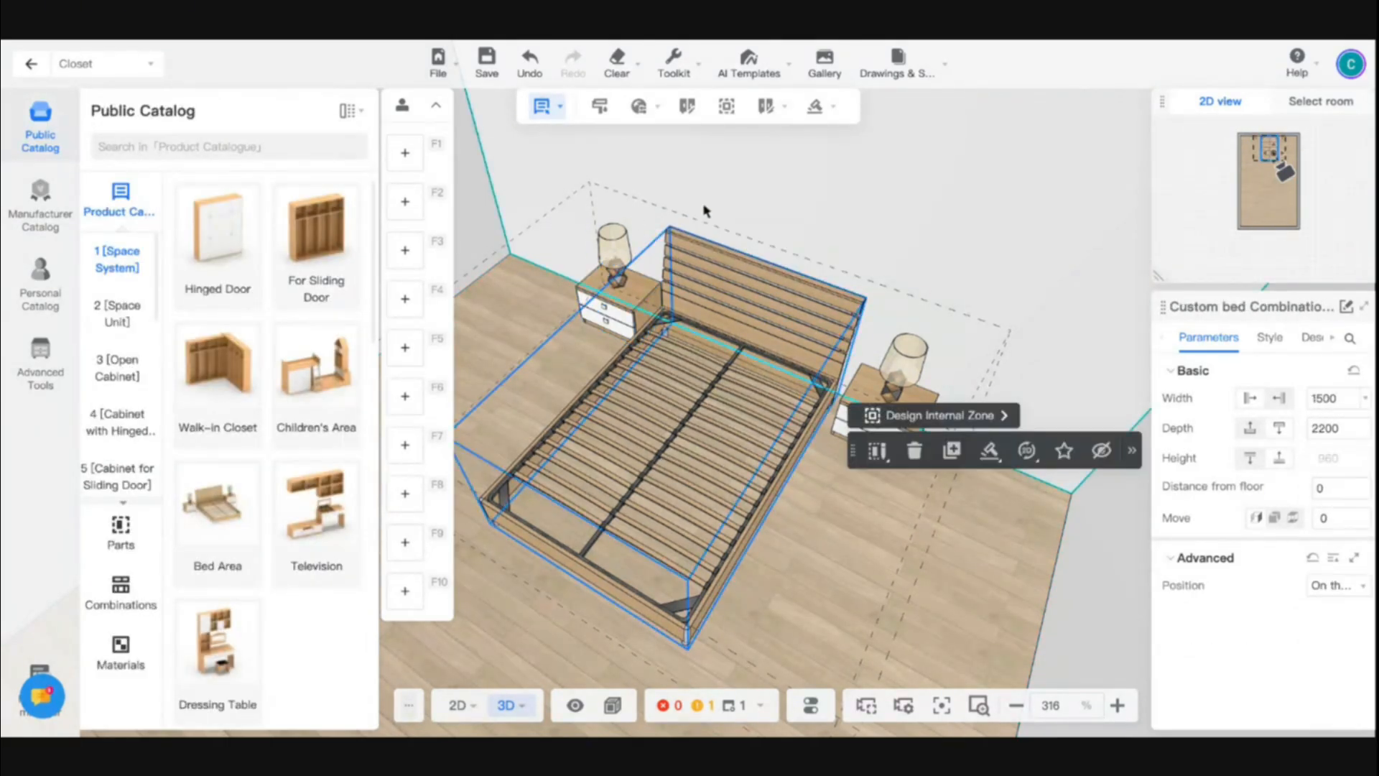
- Delete the whole bed combination from the room
{"action": "left_click", "coordinate": [681, 321]}
{"action": "left_click", "coordinate": [692, 282]}
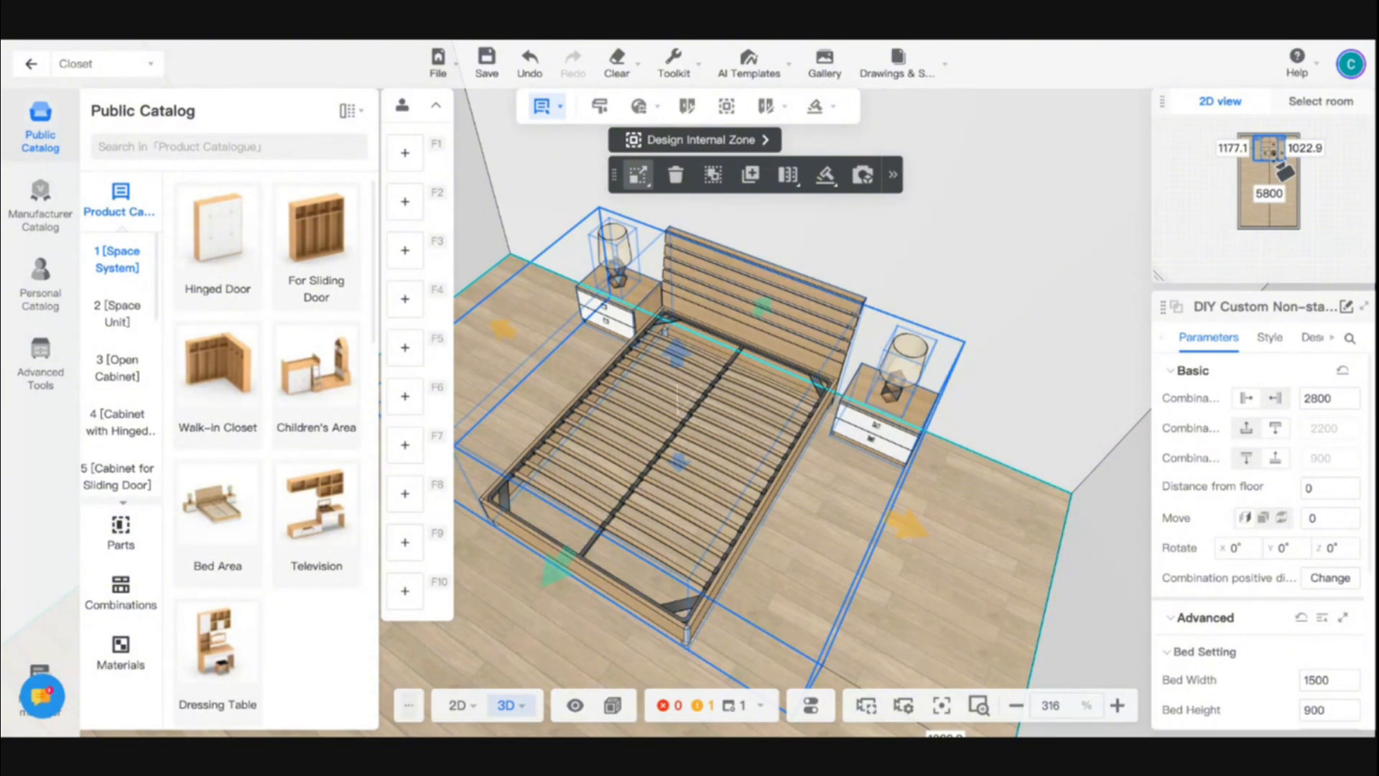
{"action": "key", "text": "Delete"}
- Look through the bedroom sliding-door closet combinations, and return to the Space System overview
{"action": "left_click", "coordinate": [317, 257]}
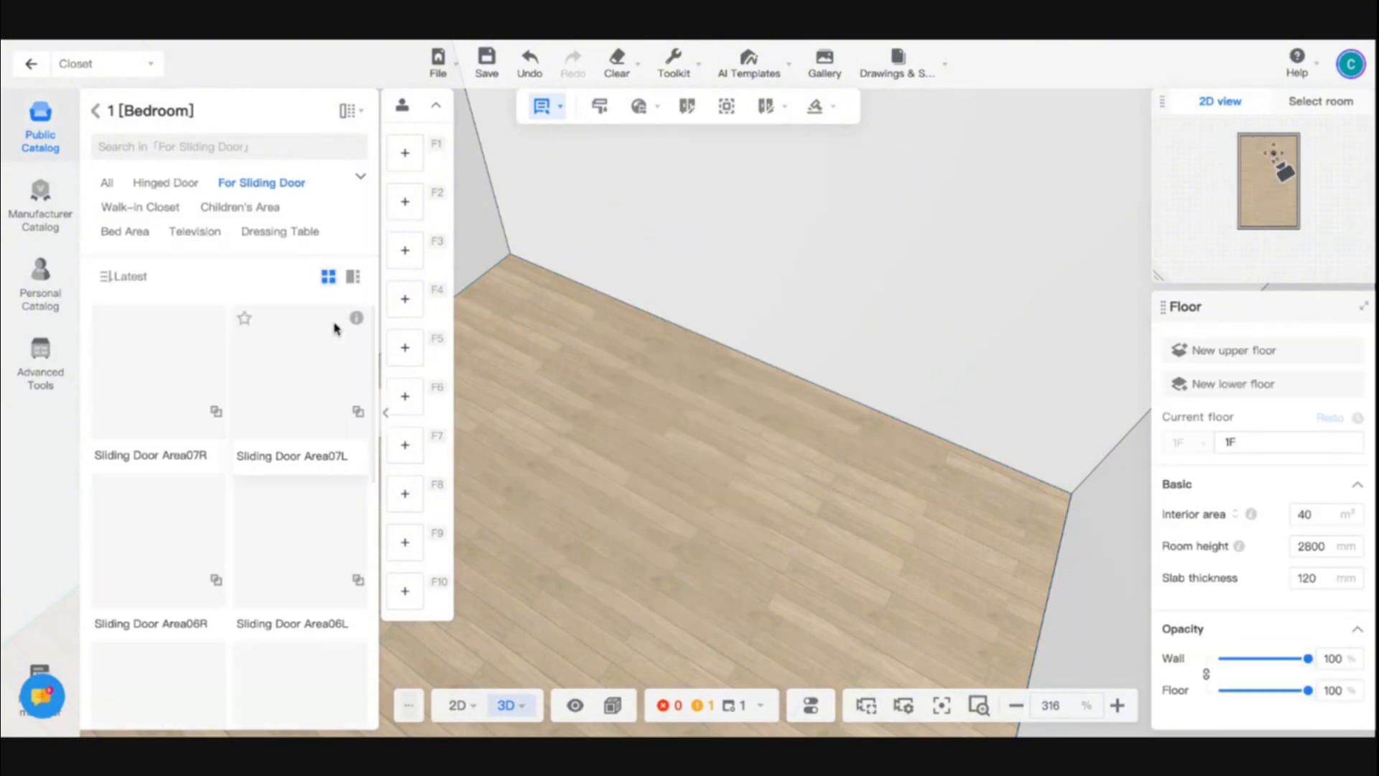
{"action": "scroll", "coordinate": [291, 533], "scroll_direction": "down", "scroll_amount": 5}
{"action": "scroll", "coordinate": [290, 532], "scroll_direction": "up", "scroll_amount": 5}
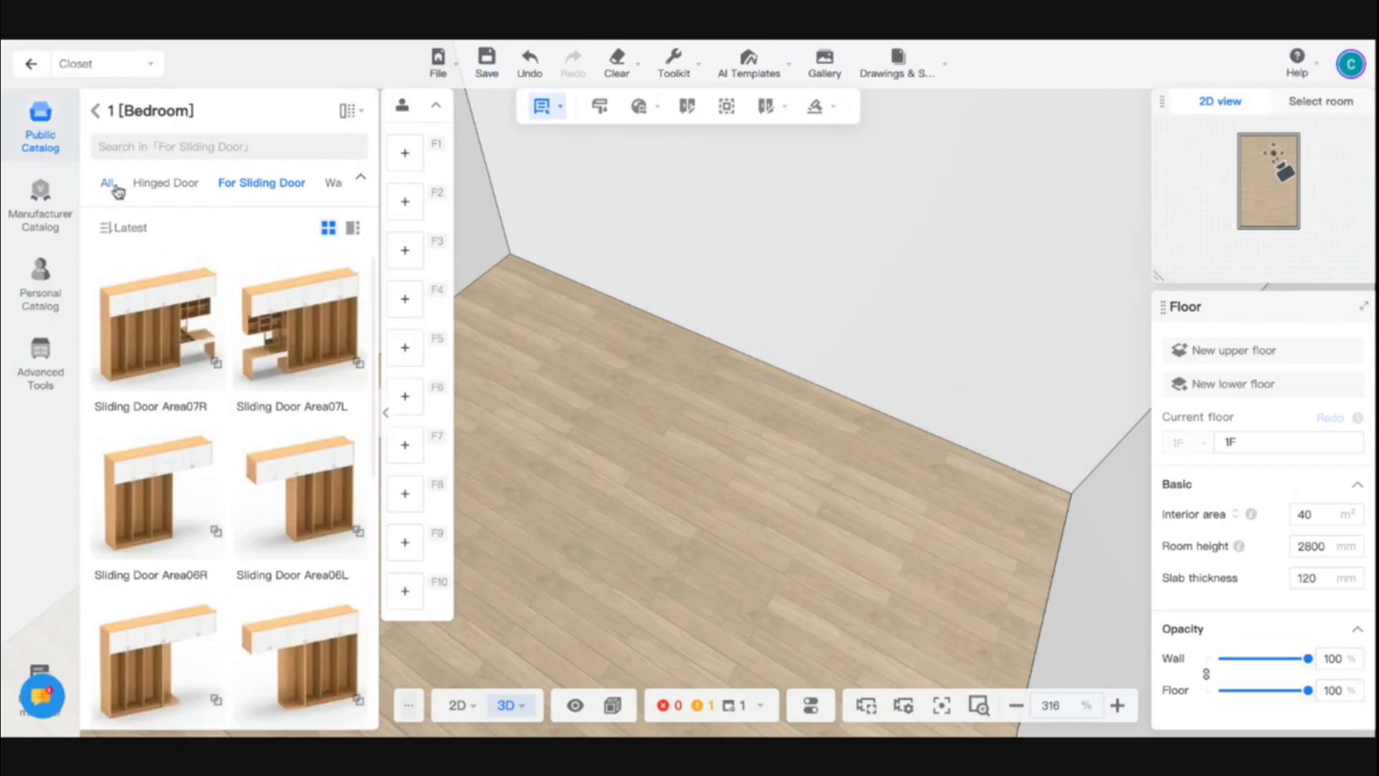
{"action": "left_click", "coordinate": [98, 114]}
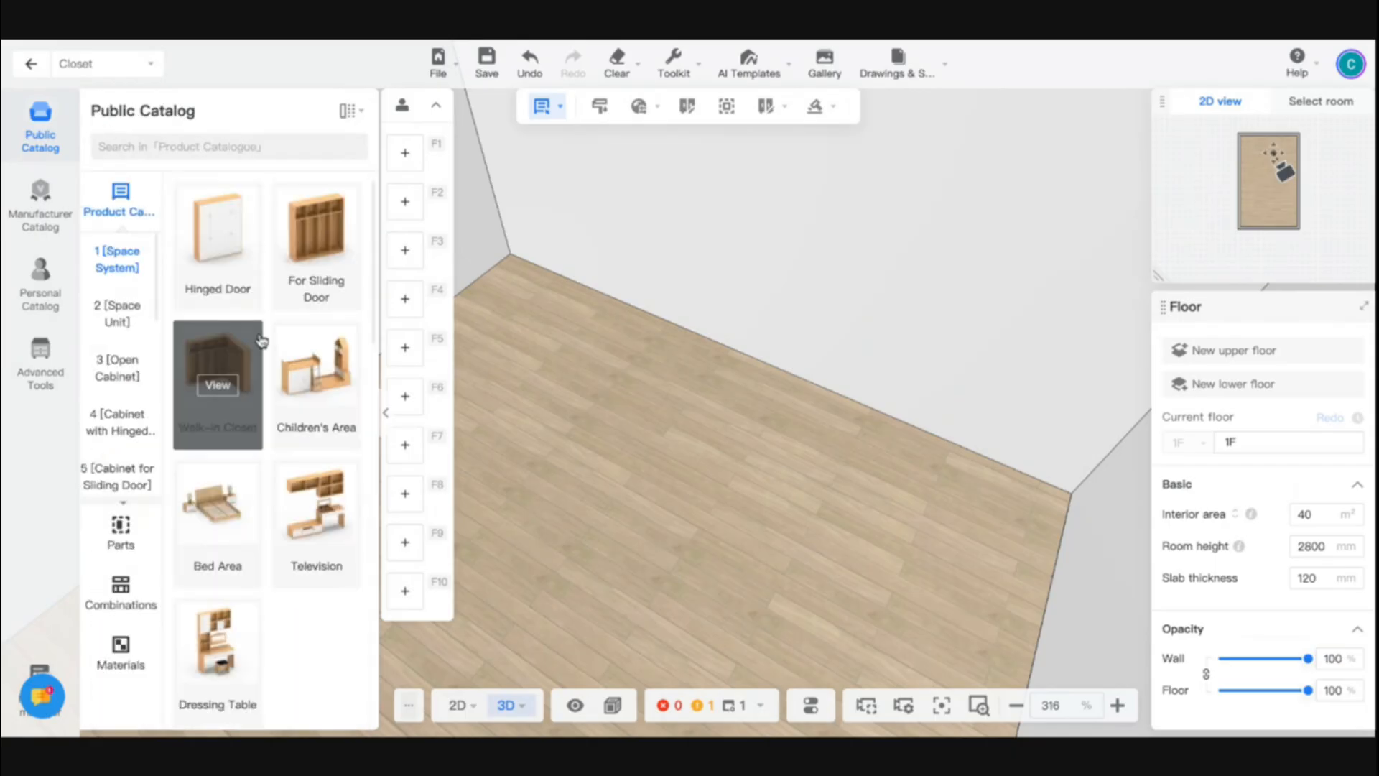
{"action": "scroll", "coordinate": [291, 575], "scroll_direction": "down", "scroll_amount": 5}
{"action": "scroll", "coordinate": [230, 647], "scroll_direction": "up", "scroll_amount": 3}
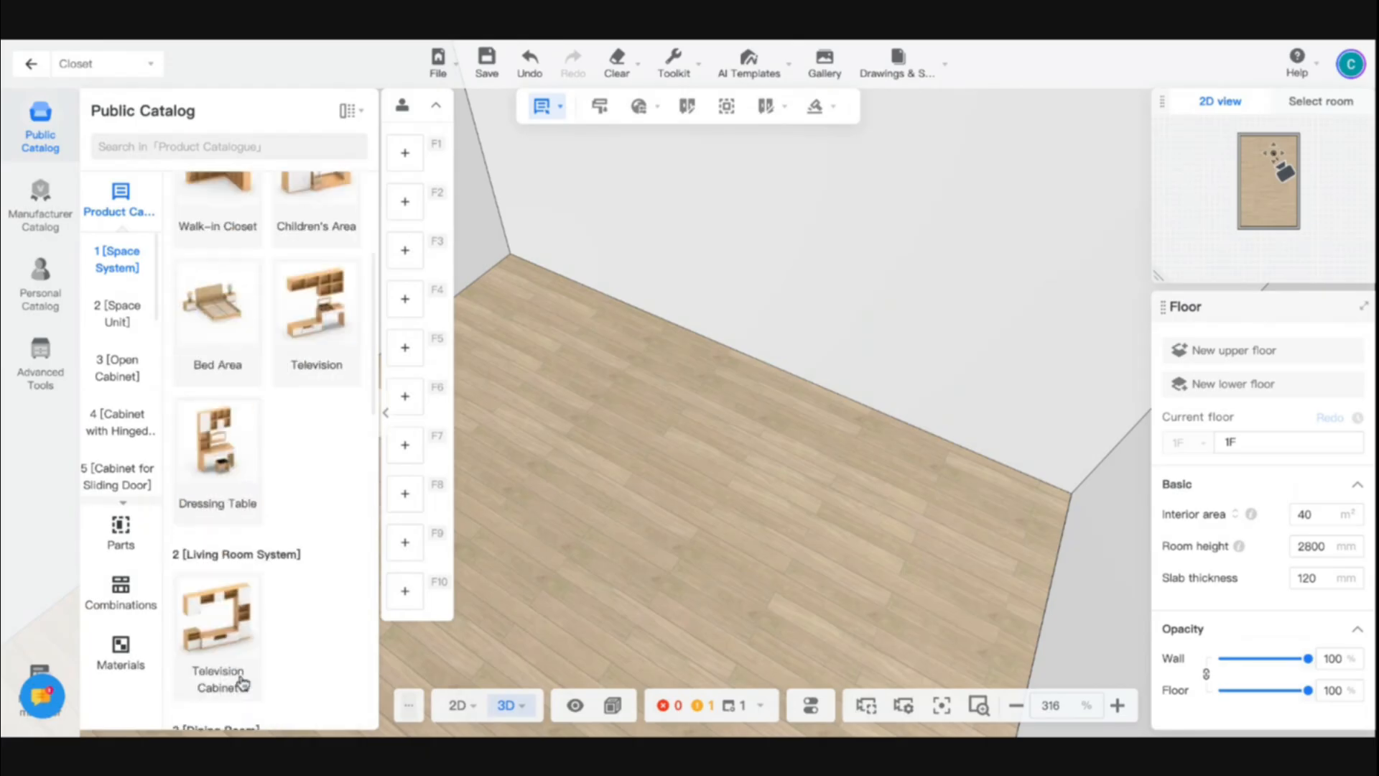
- Examine the Space Unit group's bedroom, living room, dining room and home office units
{"action": "left_click", "coordinate": [118, 316]}
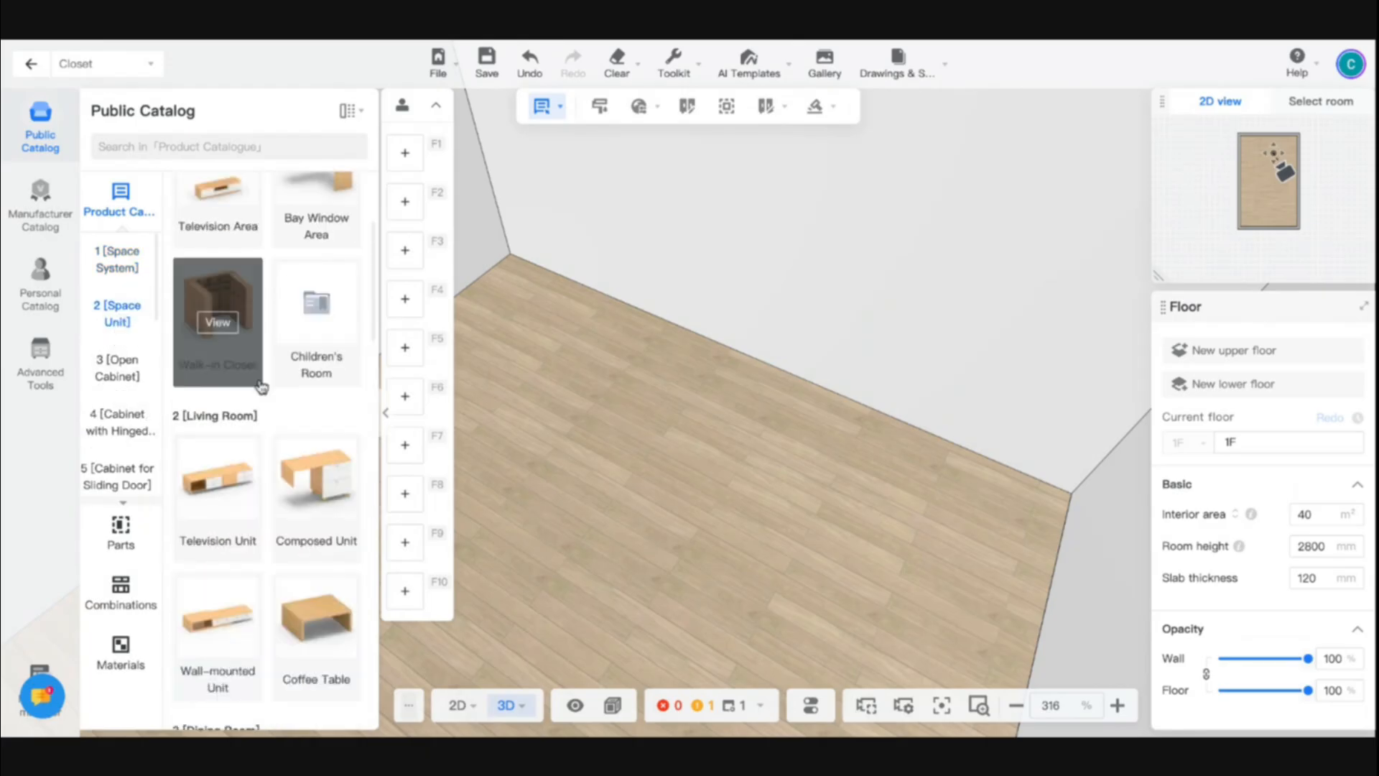
{"action": "scroll", "coordinate": [260, 387], "scroll_direction": "up", "scroll_amount": 3}
{"action": "scroll", "coordinate": [320, 459], "scroll_direction": "down", "scroll_amount": 2}
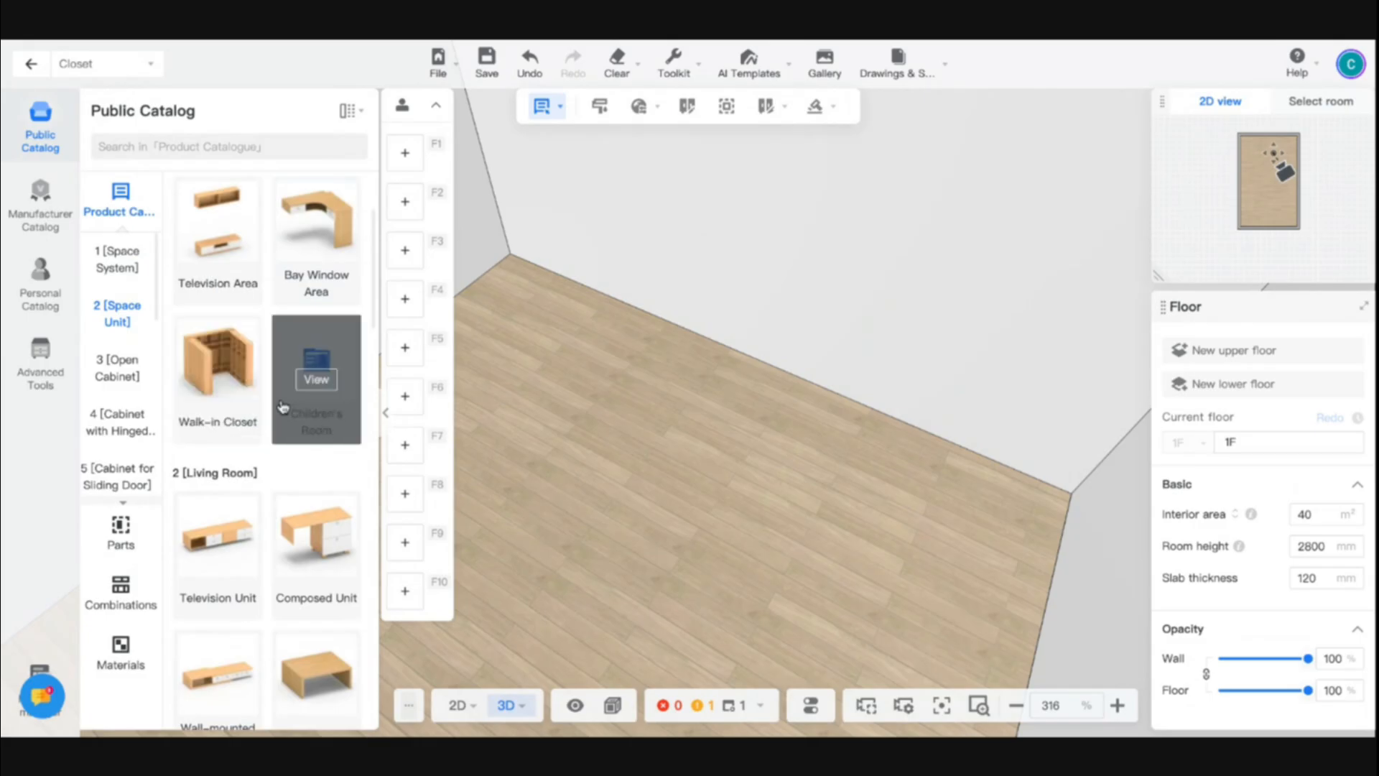
{"action": "scroll", "coordinate": [241, 338], "scroll_direction": "up", "scroll_amount": 1}
{"action": "scroll", "coordinate": [327, 336], "scroll_direction": "up", "scroll_amount": 1}
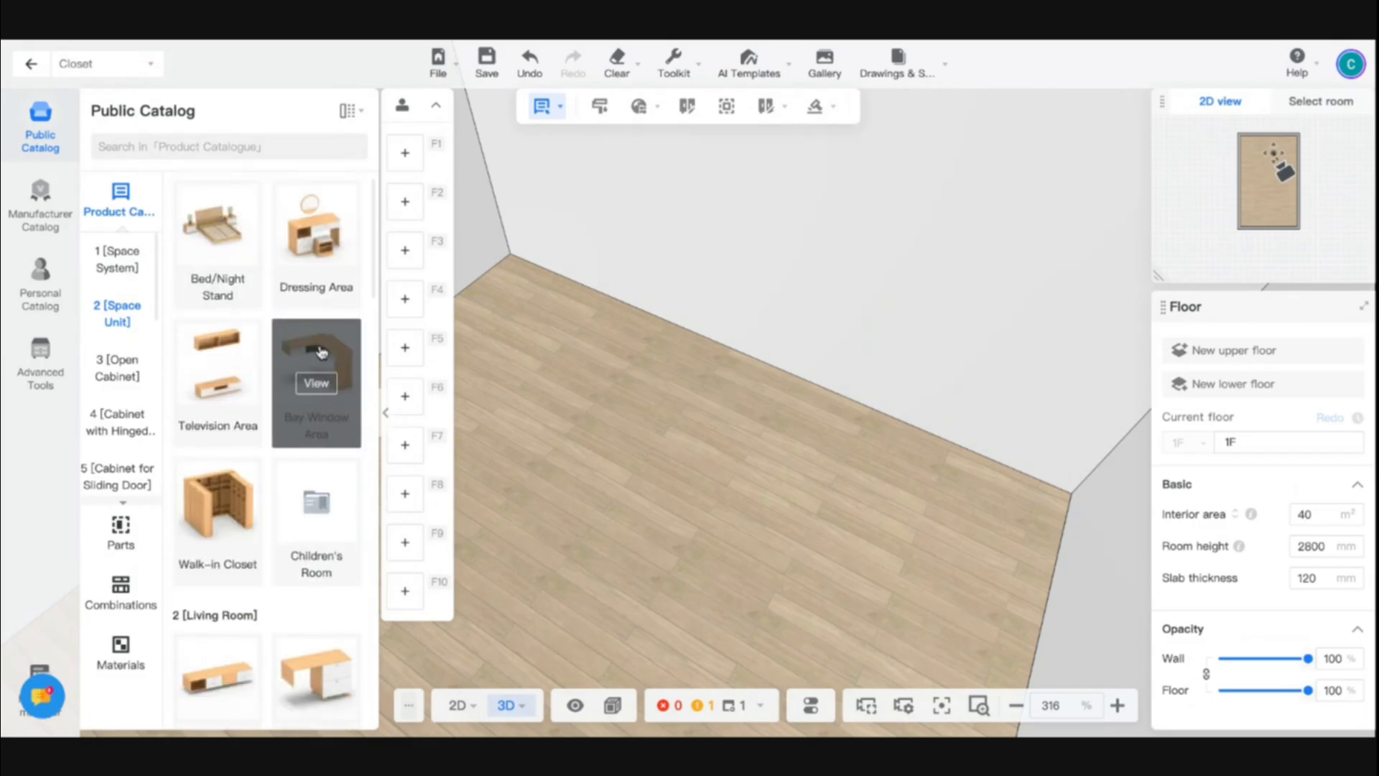
{"action": "scroll", "coordinate": [330, 334], "scroll_direction": "down", "scroll_amount": 3}
{"action": "scroll", "coordinate": [330, 335], "scroll_direction": "down", "scroll_amount": 5}
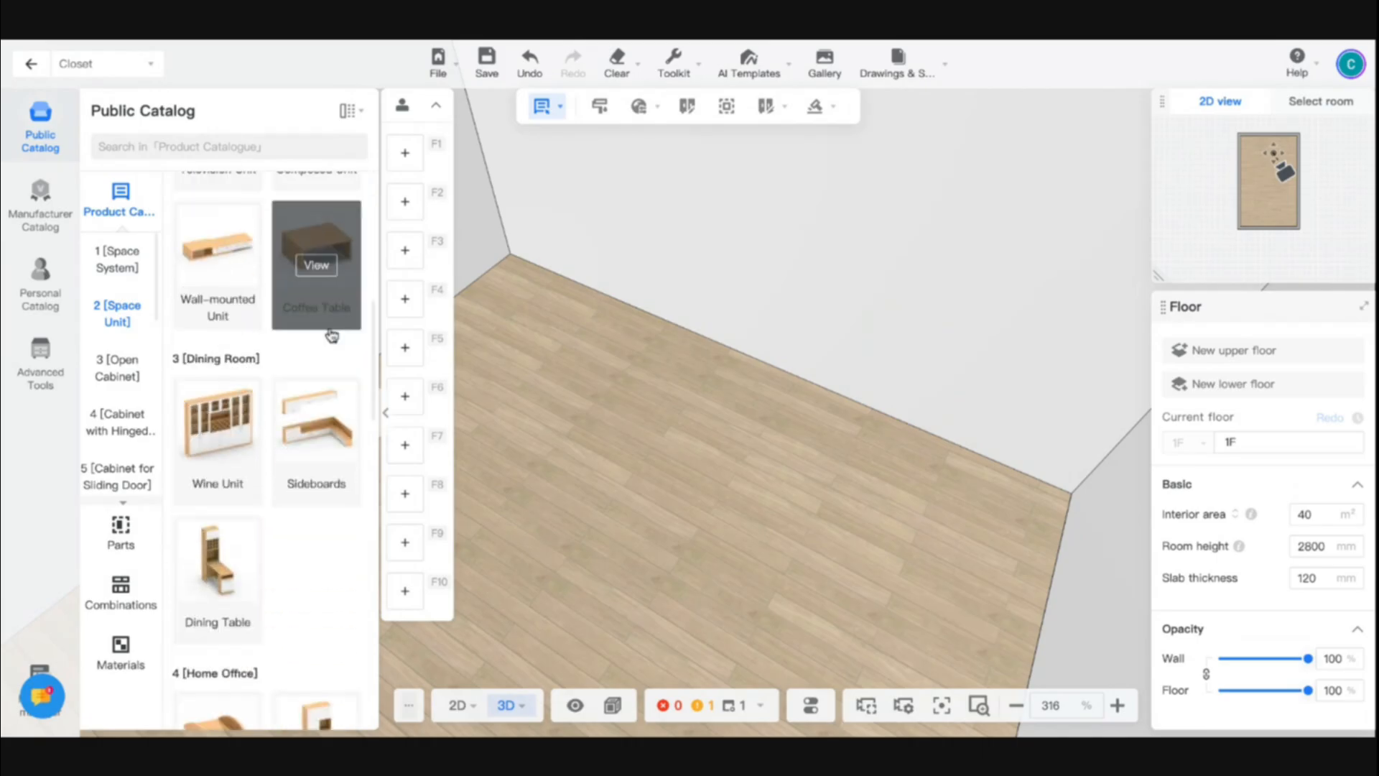
{"action": "scroll", "coordinate": [308, 329], "scroll_direction": "up", "scroll_amount": 3}
{"action": "scroll", "coordinate": [306, 327], "scroll_direction": "down", "scroll_amount": 4}
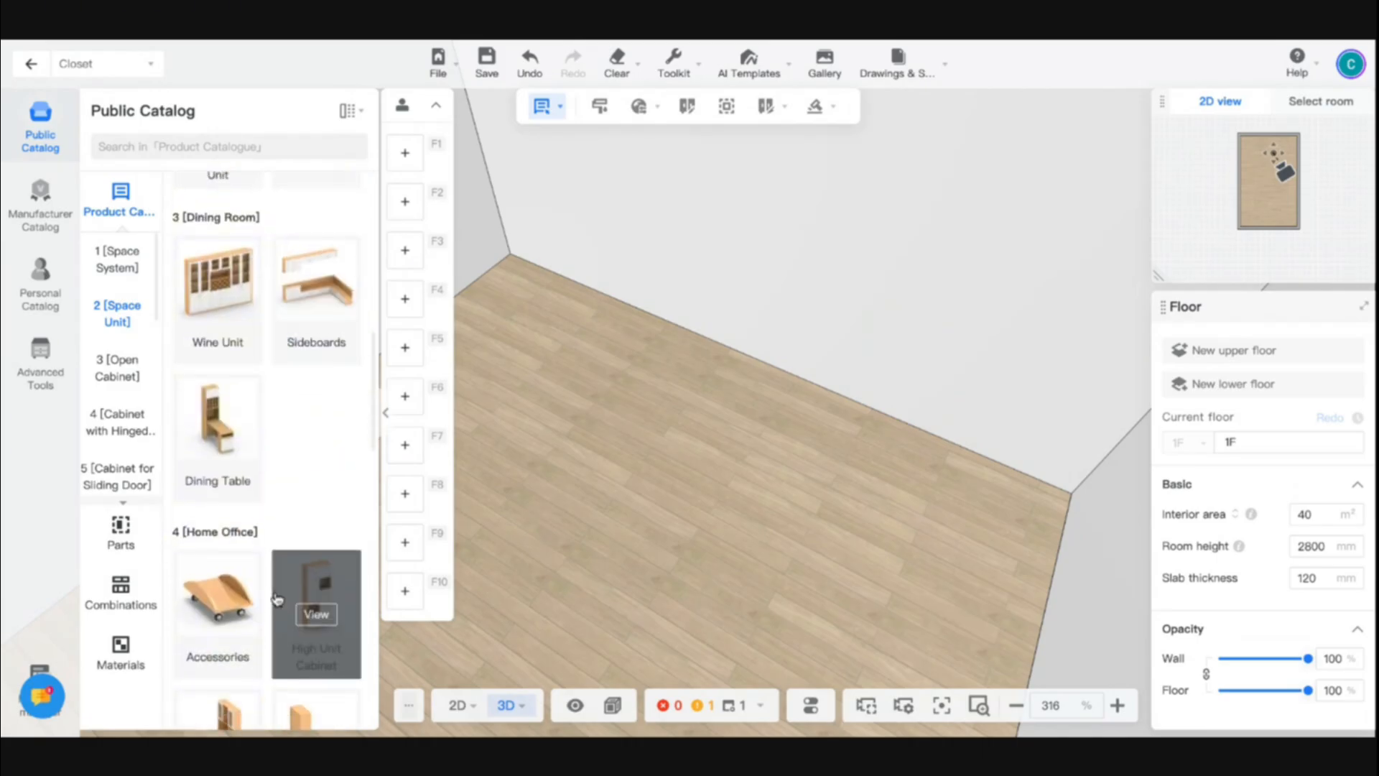
{"action": "scroll", "coordinate": [278, 600], "scroll_direction": "up", "scroll_amount": 4}
- Look through the Open Cabinet group's base, bottom, top, low and wall units
{"action": "left_click", "coordinate": [121, 369]}
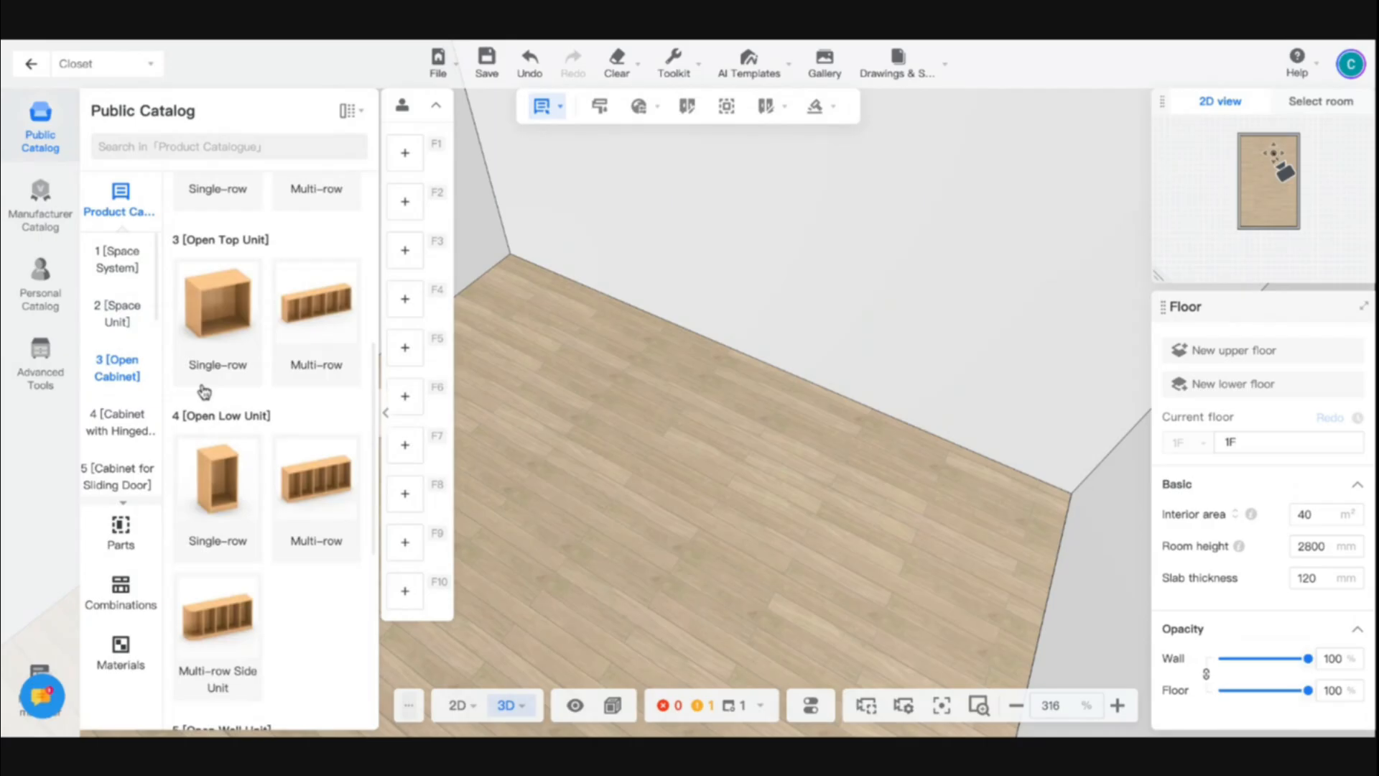
{"action": "scroll", "coordinate": [267, 314], "scroll_direction": "up", "scroll_amount": 5}
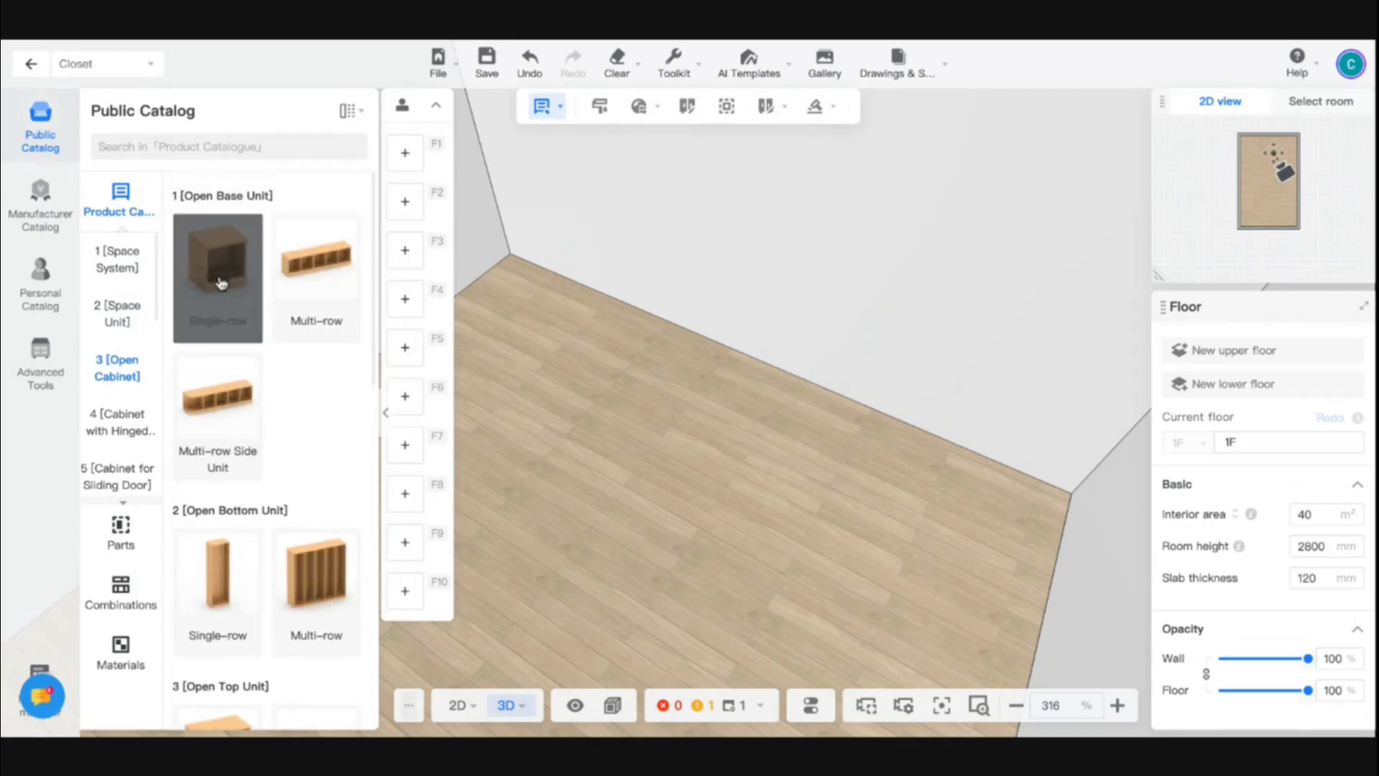
{"action": "scroll", "coordinate": [286, 362], "scroll_direction": "down", "scroll_amount": 2}
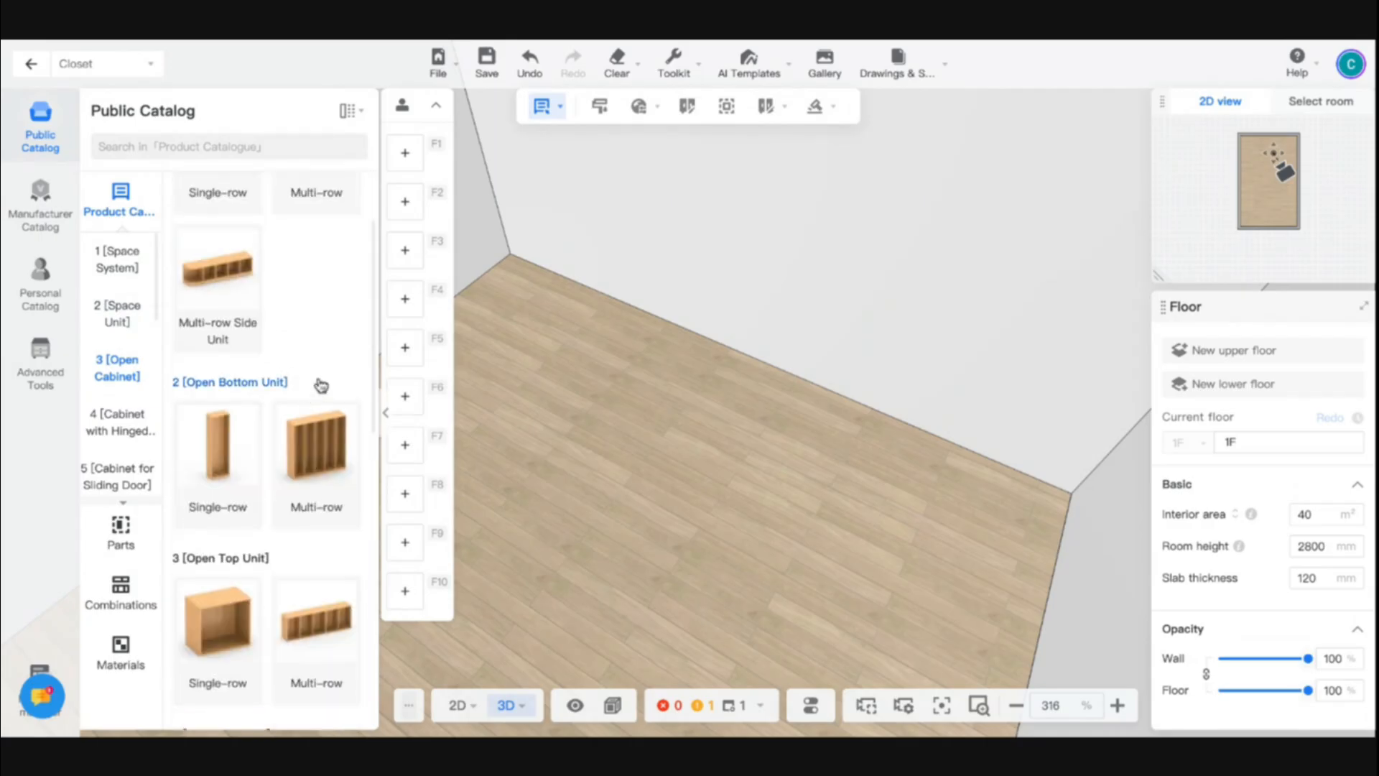
{"action": "scroll", "coordinate": [321, 386], "scroll_direction": "down", "scroll_amount": 3}
{"action": "scroll", "coordinate": [307, 529], "scroll_direction": "down", "scroll_amount": 4}
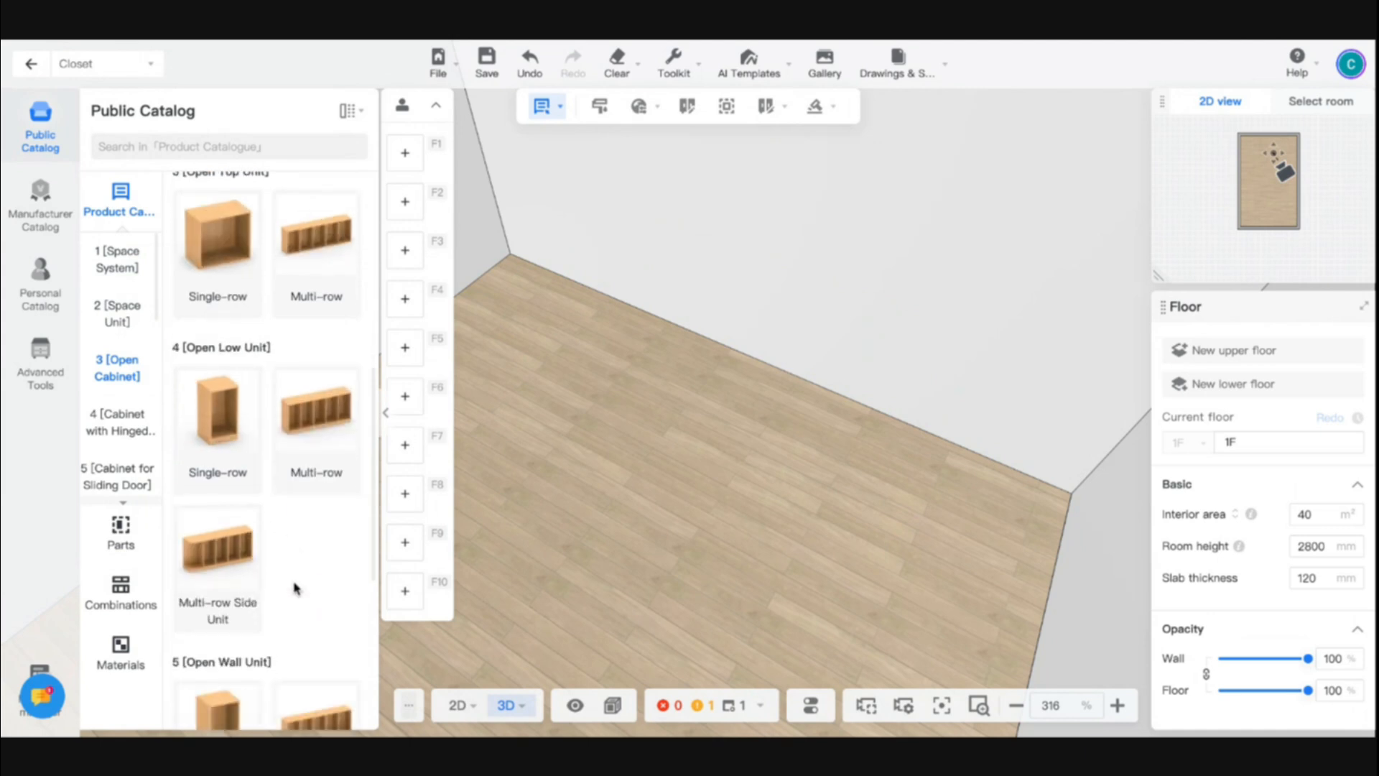
{"action": "scroll", "coordinate": [295, 588], "scroll_direction": "down", "scroll_amount": 3}
{"action": "scroll", "coordinate": [273, 431], "scroll_direction": "up", "scroll_amount": 12}
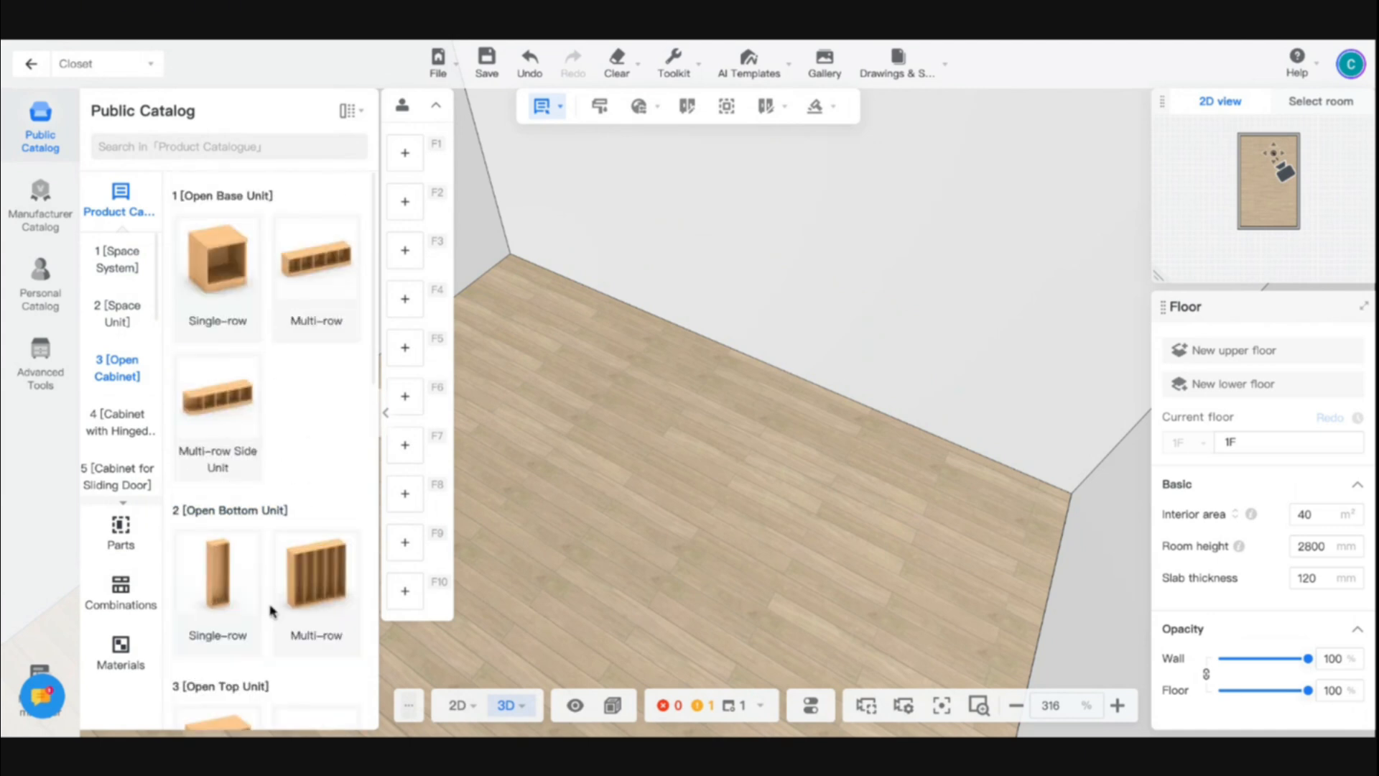
- Place a 1Single Bottom Cabinet from the Open Bottom Unit single-row group in the room's corner, against the wall
{"action": "scroll", "coordinate": [271, 611], "scroll_direction": "down", "scroll_amount": 3}
{"action": "scroll", "coordinate": [308, 360], "scroll_direction": "up", "scroll_amount": 3}
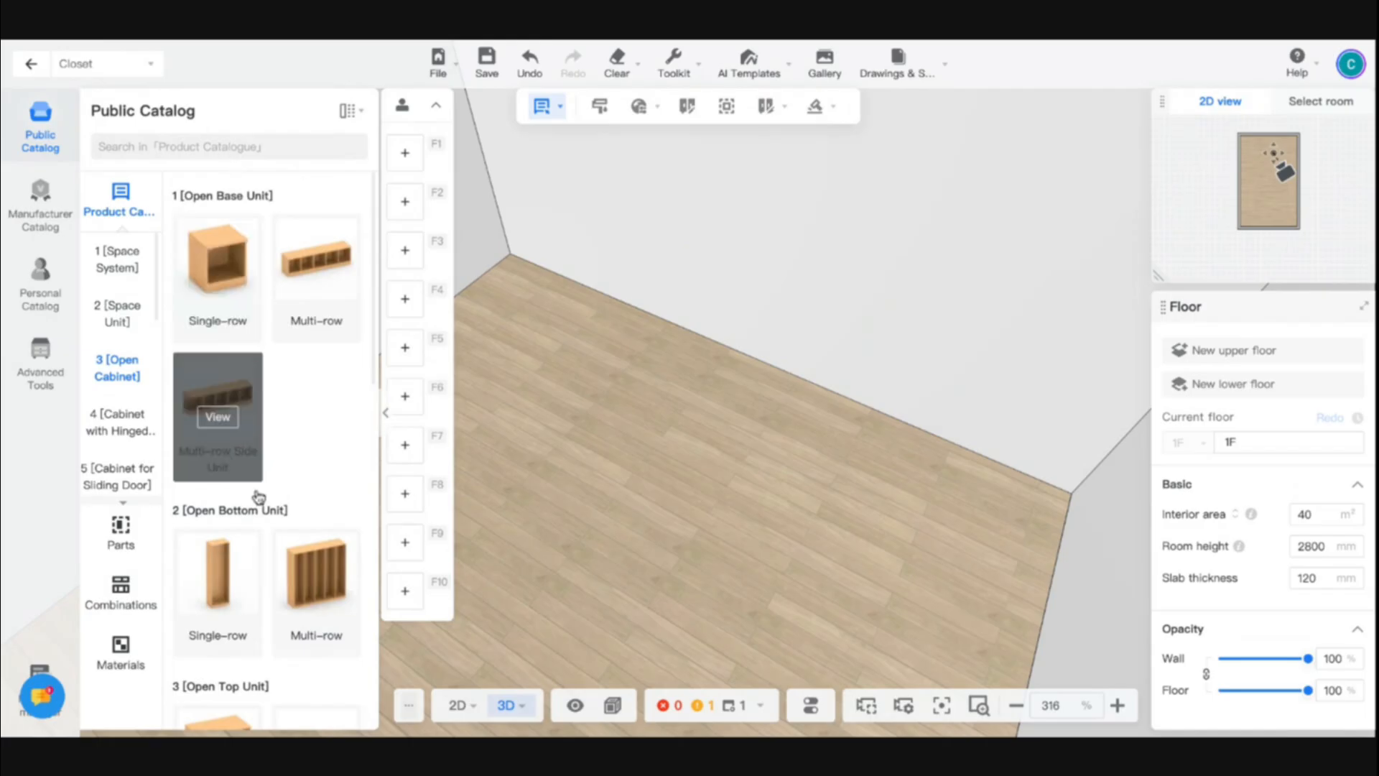
{"action": "left_click", "coordinate": [223, 585]}
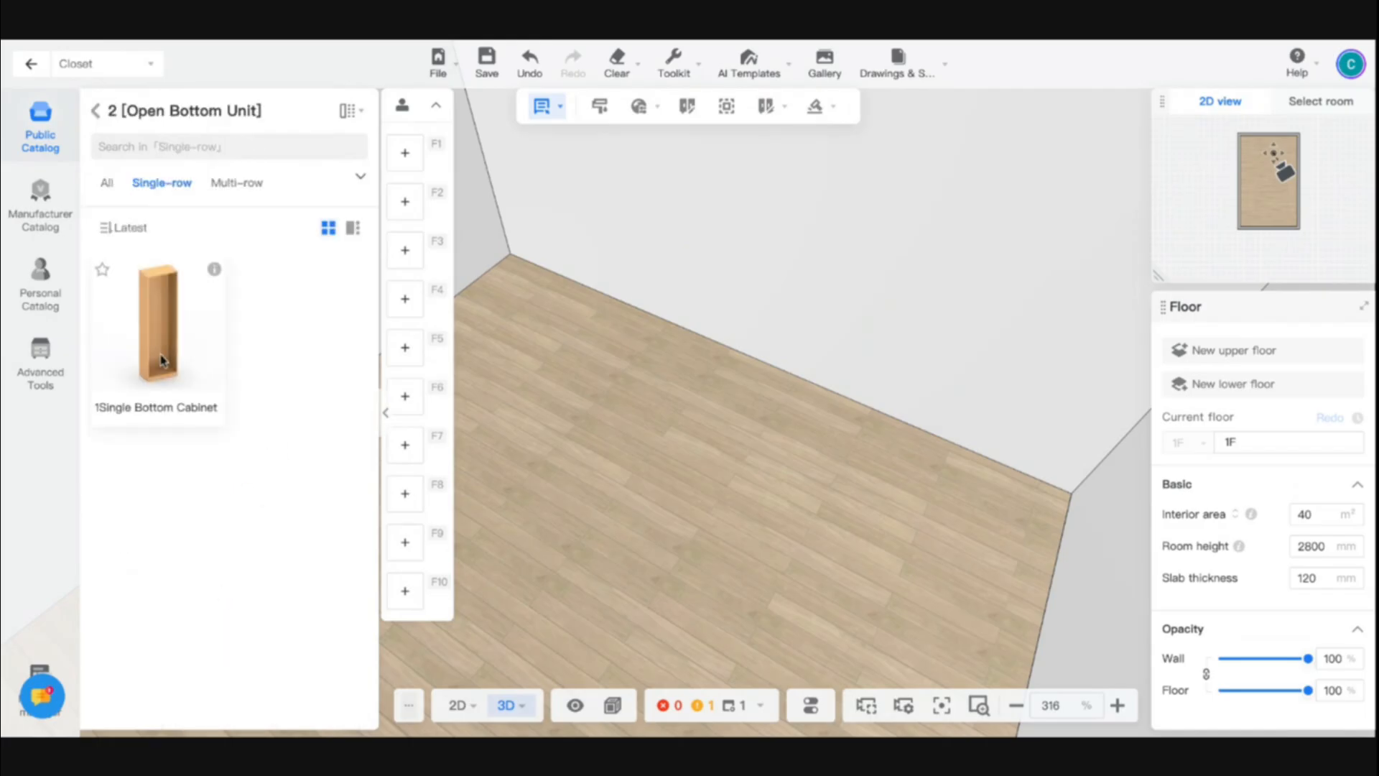
{"action": "left_click_drag", "start_coordinate": [713, 481], "coordinate": [606, 449]}
{"action": "left_click_drag", "start_coordinate": [167, 330], "coordinate": [783, 324]}
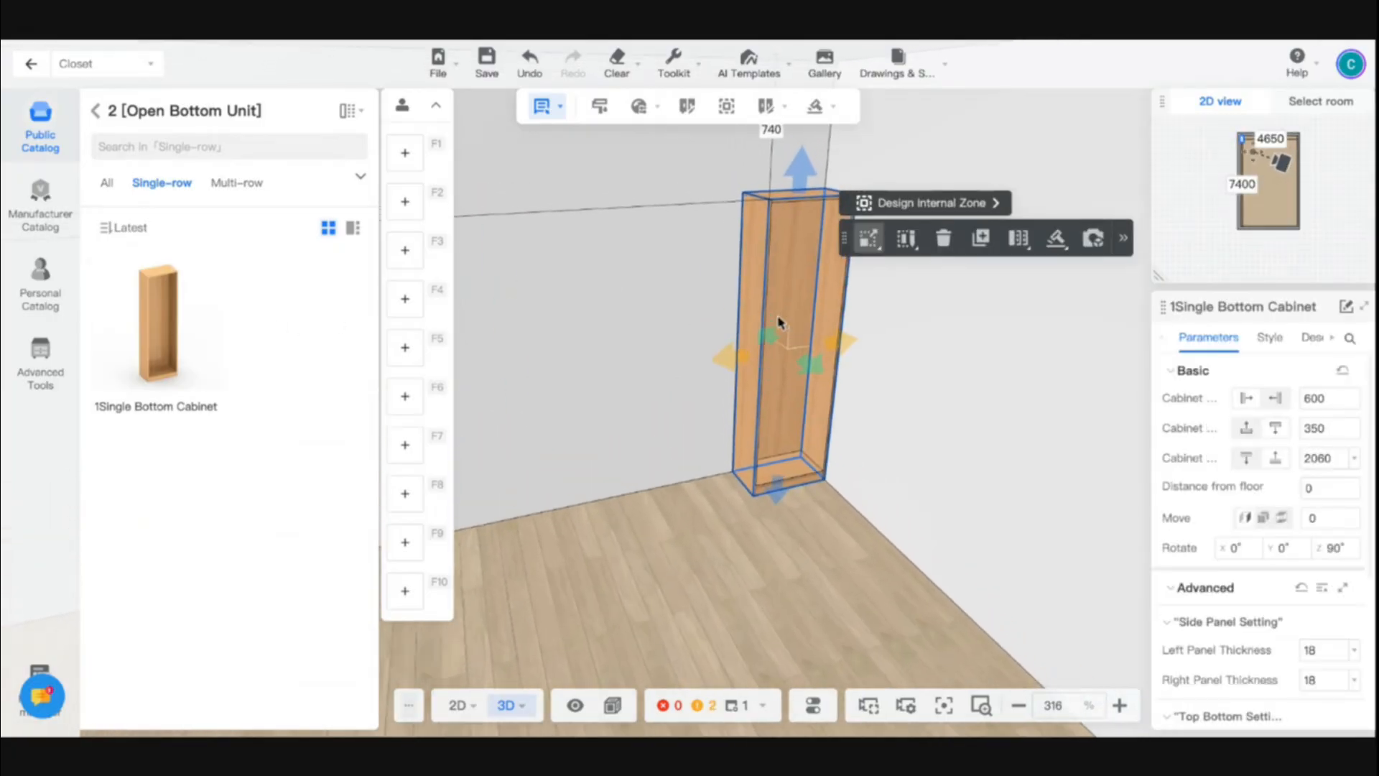
{"action": "scroll", "coordinate": [721, 531], "scroll_direction": "up", "scroll_amount": 5}
{"action": "scroll", "coordinate": [699, 489], "scroll_direction": "up", "scroll_amount": 2}
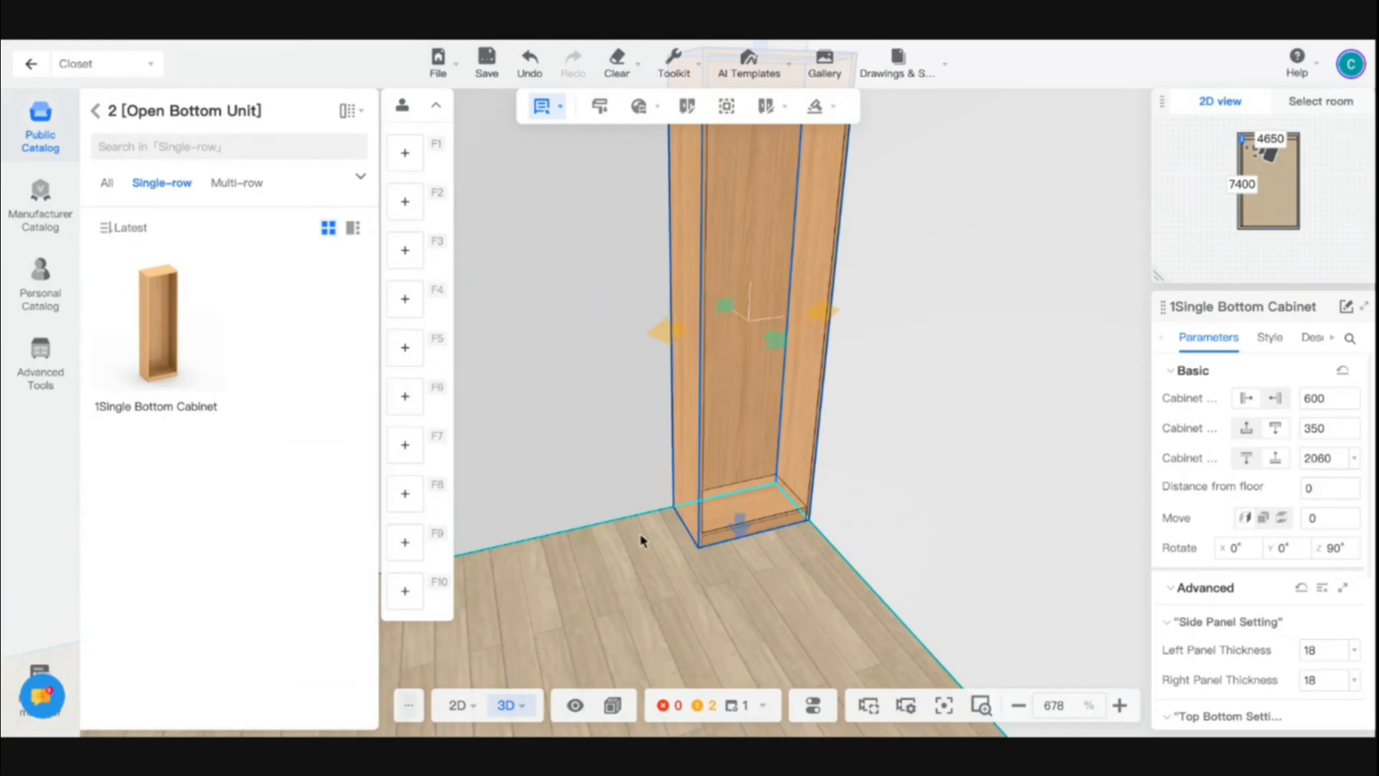
{"action": "left_click_drag", "start_coordinate": [641, 539], "coordinate": [764, 435]}
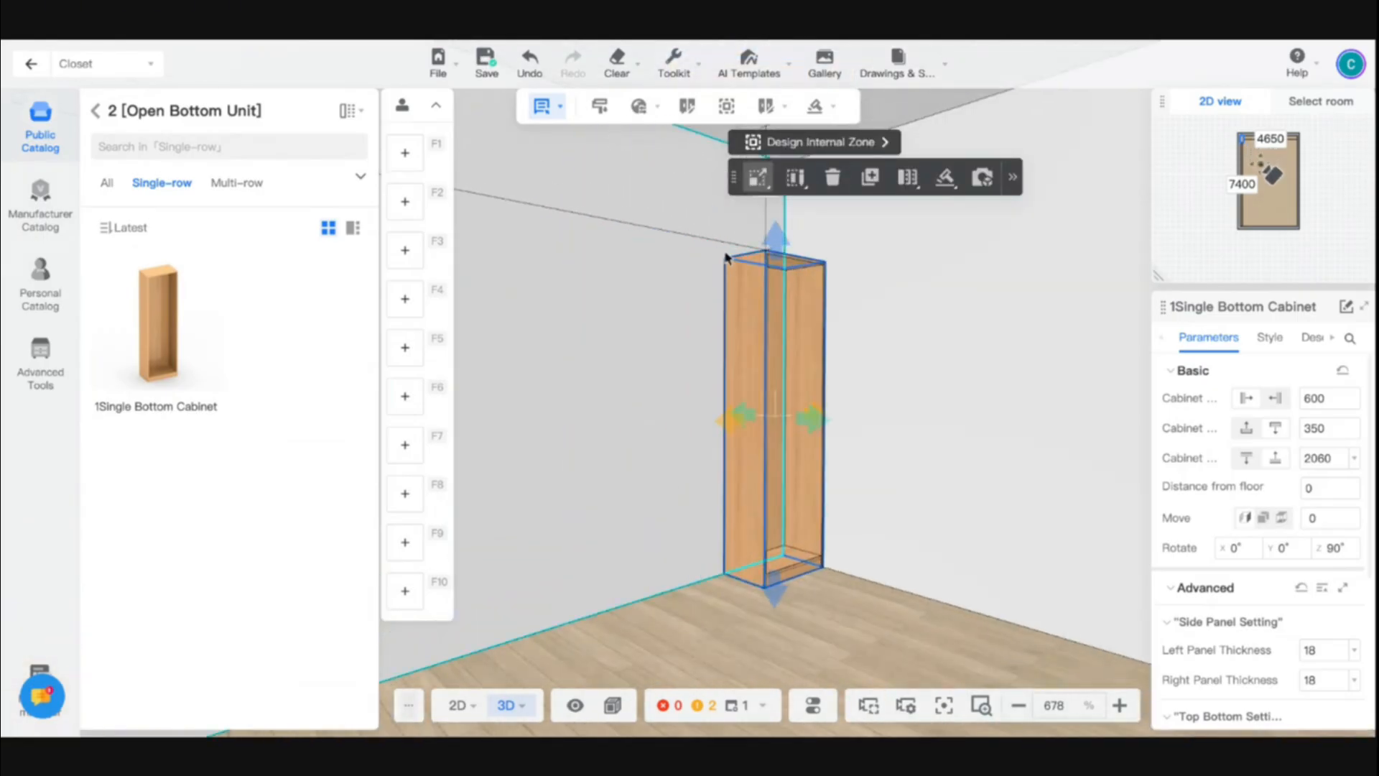
- Switch the cabinet to the move and rotate handles, and shift it along the wall to about 1396 mm from the corner
{"action": "left_click", "coordinate": [758, 177]}
{"action": "left_click", "coordinate": [740, 280]}
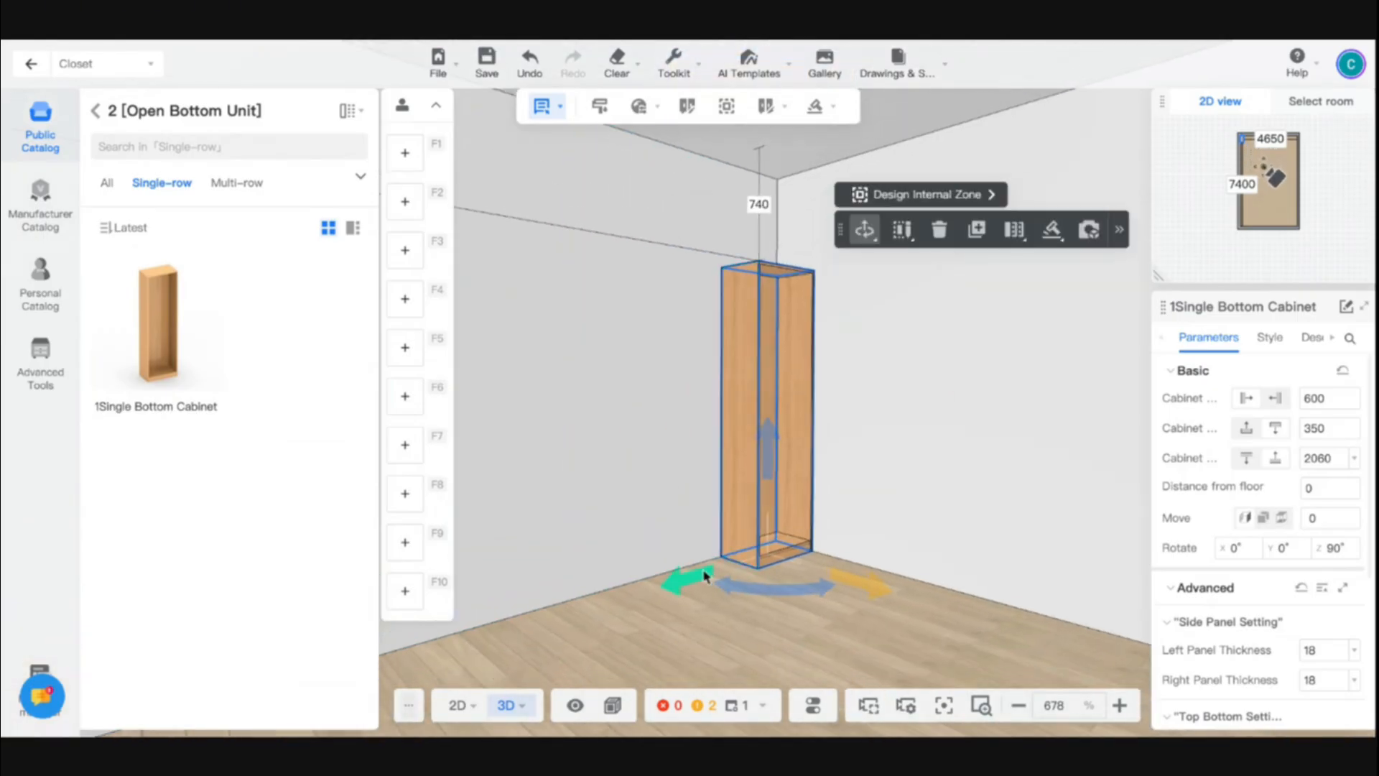
{"action": "left_click_drag", "start_coordinate": [705, 575], "coordinate": [545, 619]}
{"action": "left_click", "coordinate": [813, 639]}
{"action": "left_click_drag", "start_coordinate": [813, 639], "coordinate": [782, 631]}
{"action": "key", "text": "a"}
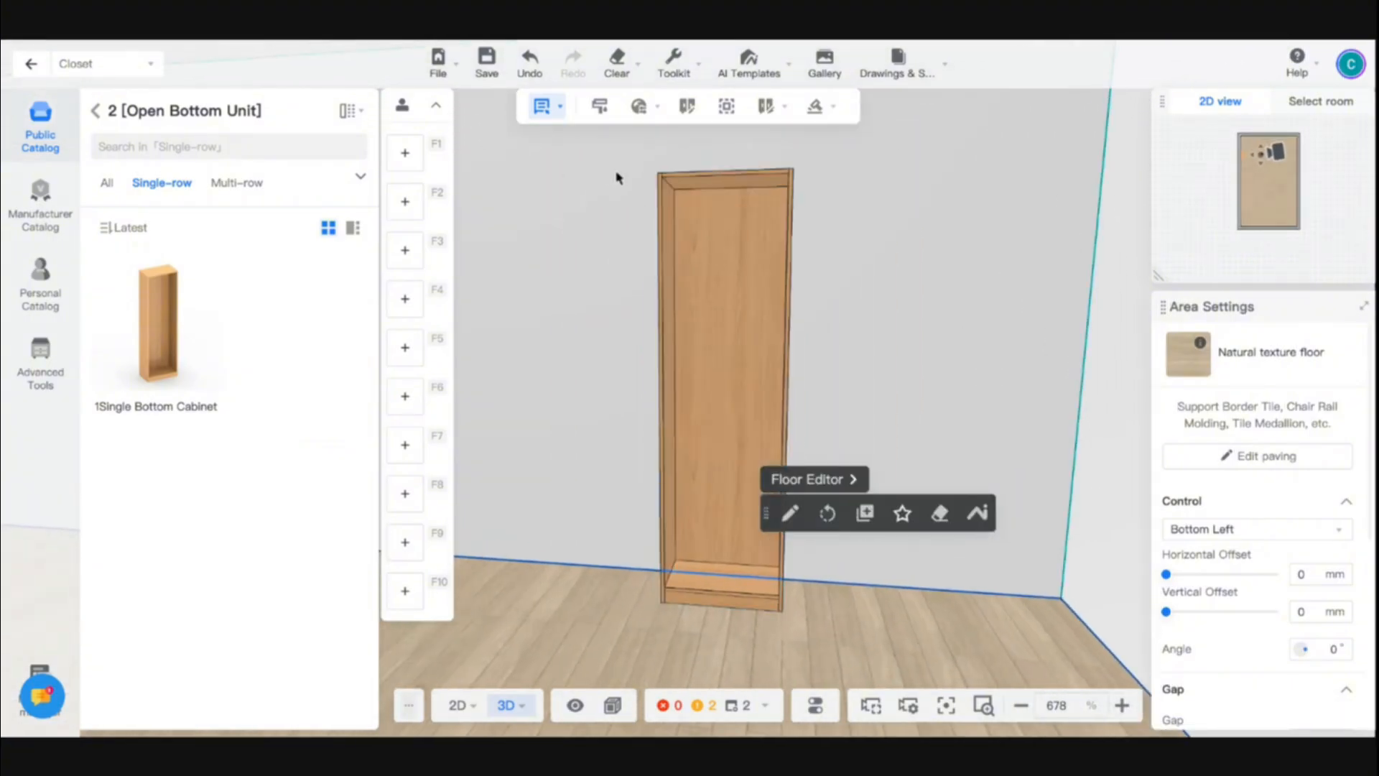
{"action": "key", "text": "d"}
{"action": "key", "text": "w"}
- Set the selection mode to Select cabinet, and select the whole bottom cabinet
{"action": "mouse_move", "coordinate": [552, 109]}
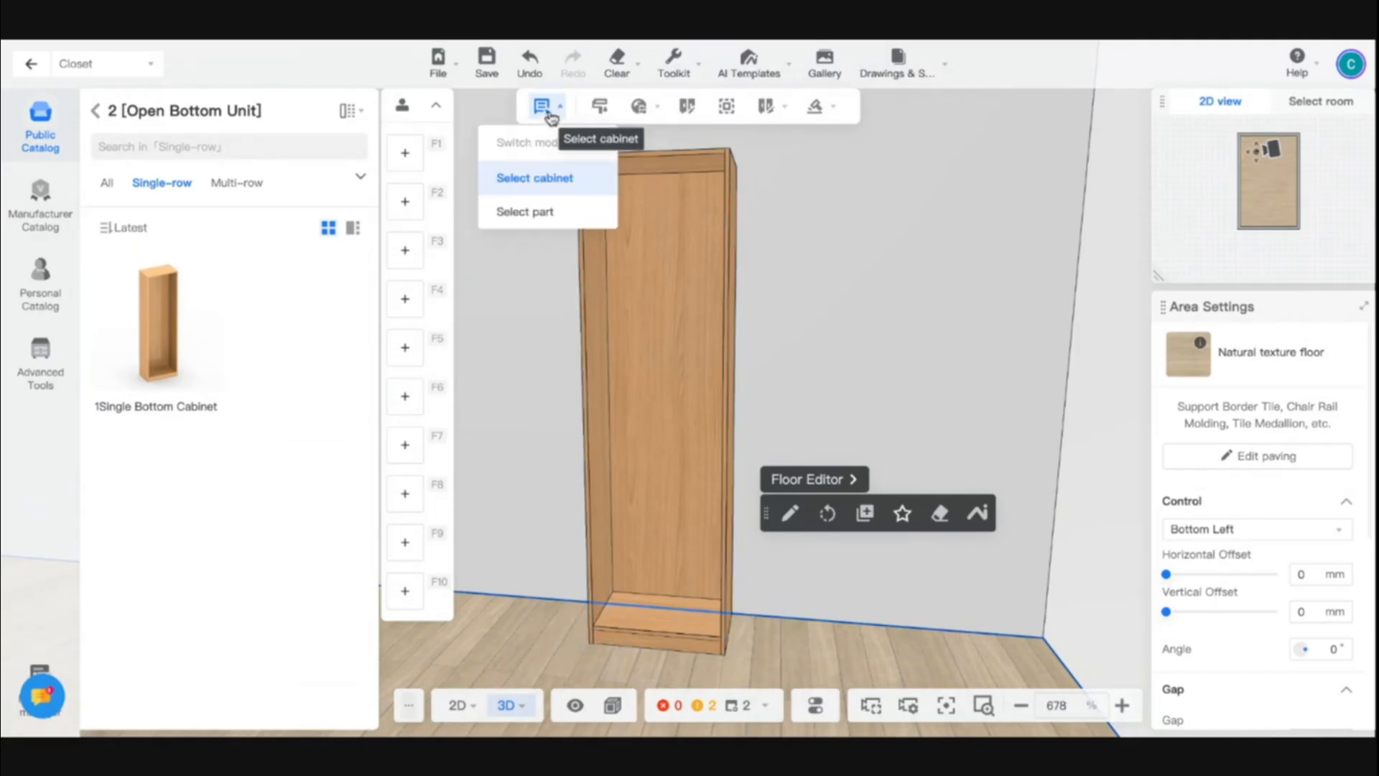
{"action": "left_click", "coordinate": [540, 188]}
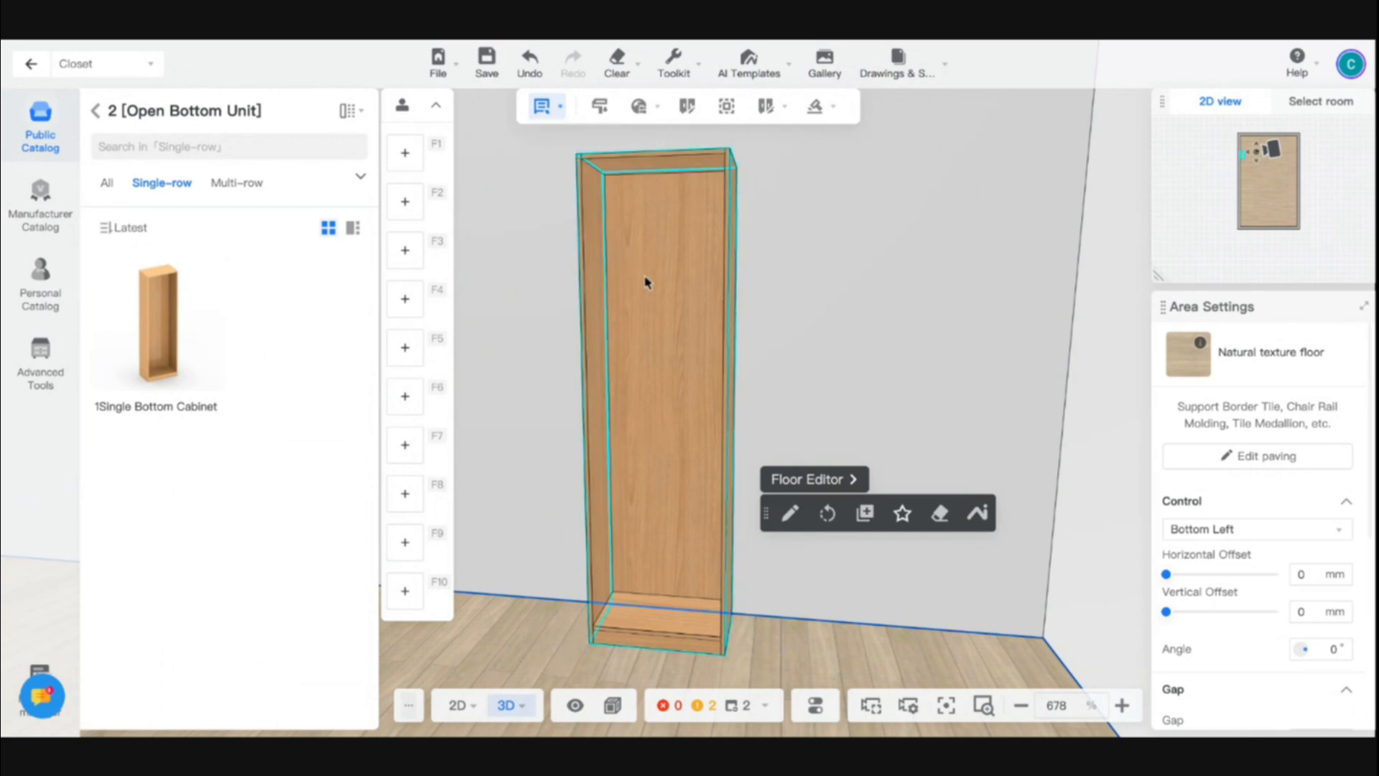
{"action": "left_click", "coordinate": [646, 283]}
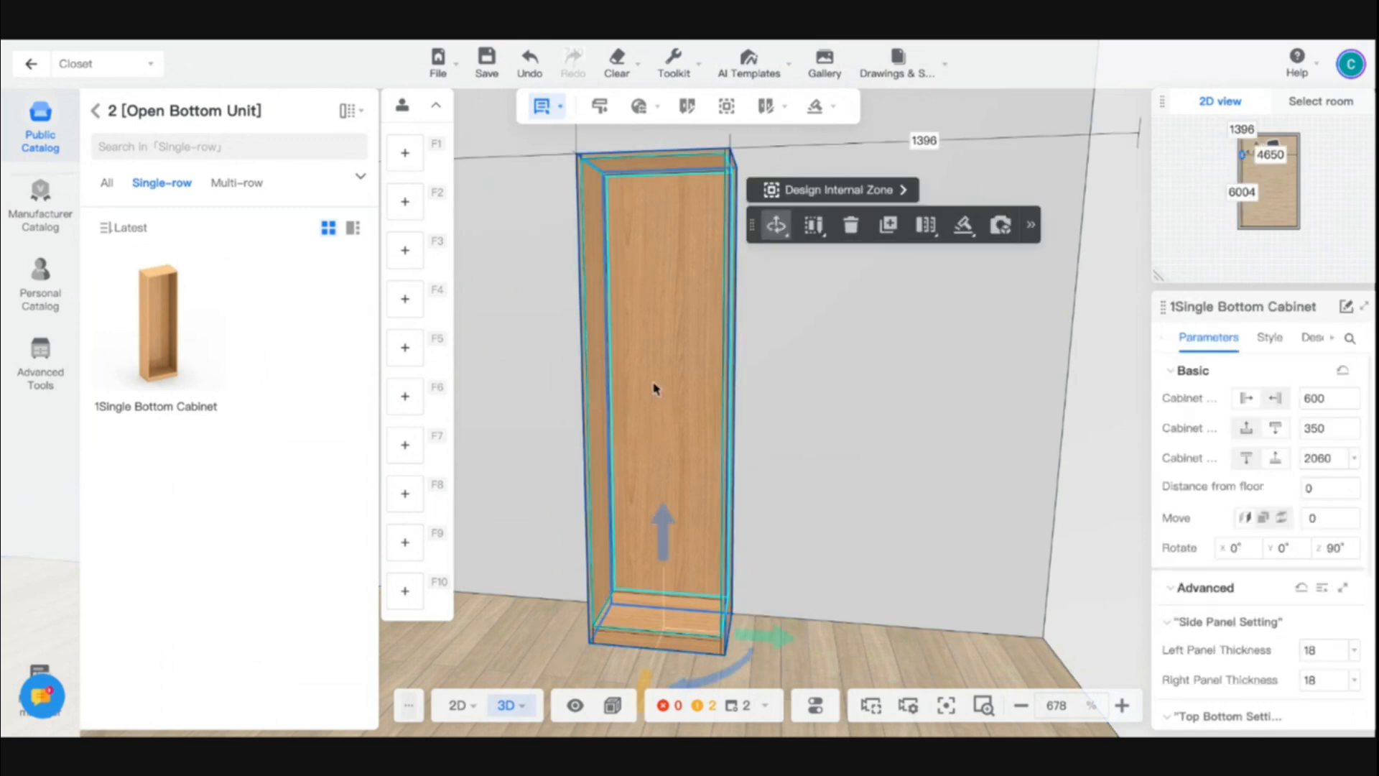
- Set the selection mode to Select part, and select the replaceable combination inside the bottom cabinet
{"action": "left_click", "coordinate": [542, 108]}
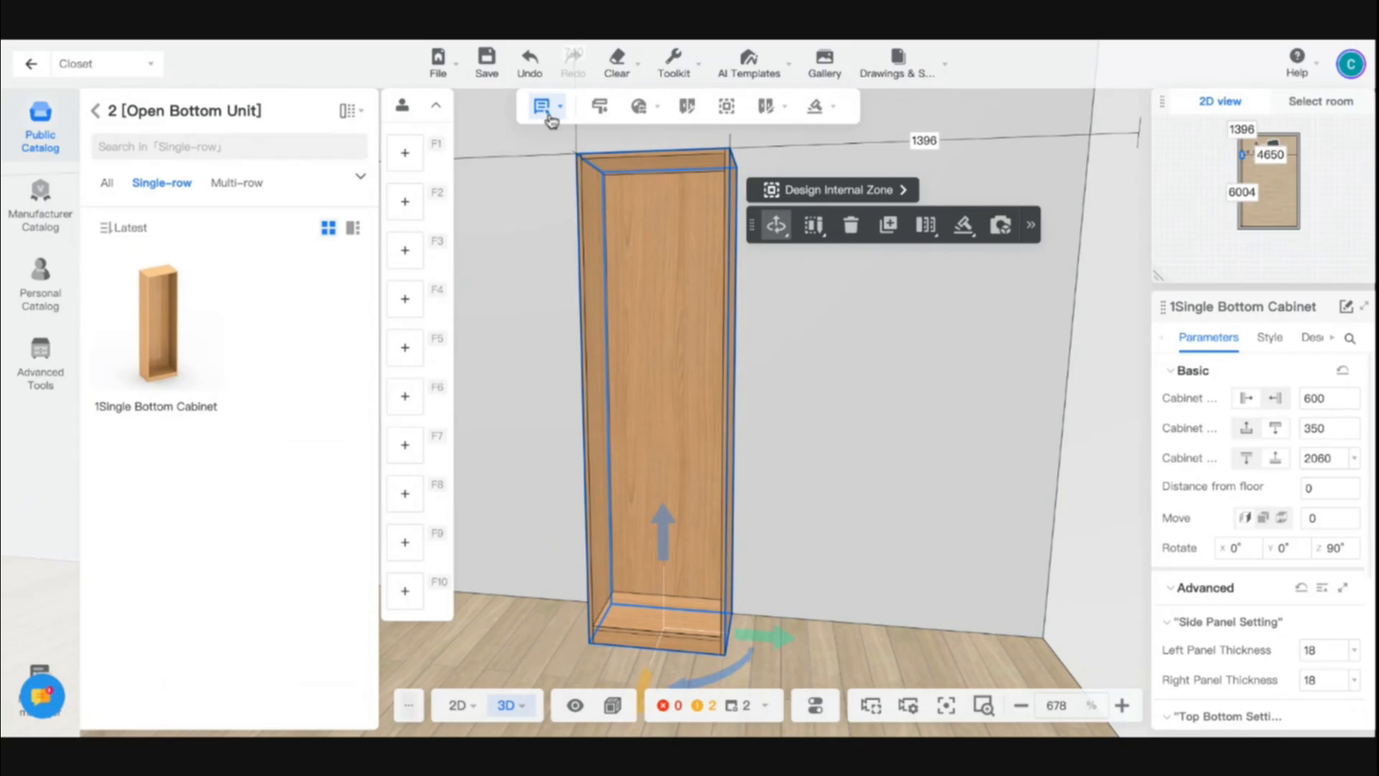
{"action": "mouse_move", "coordinate": [551, 121]}
{"action": "left_click", "coordinate": [546, 211]}
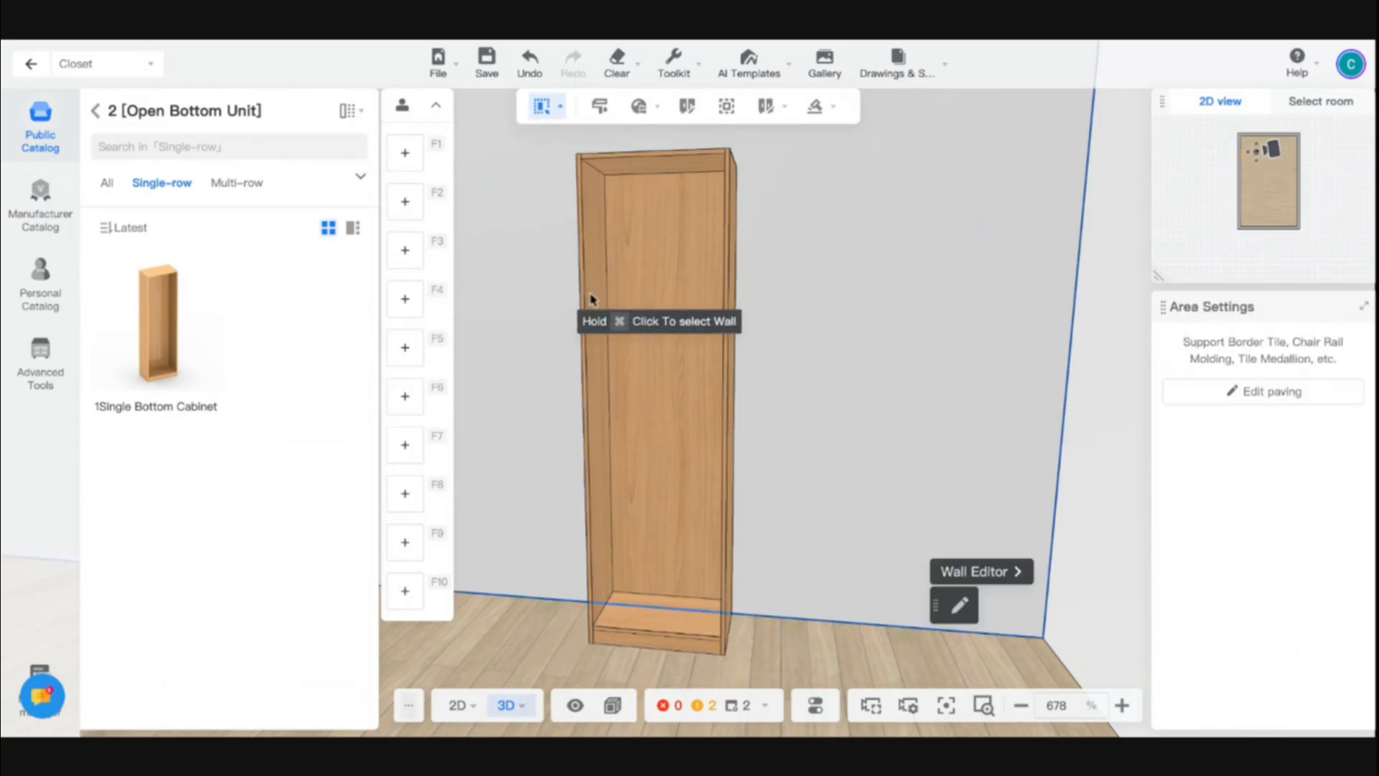
{"action": "left_click", "coordinate": [639, 314]}
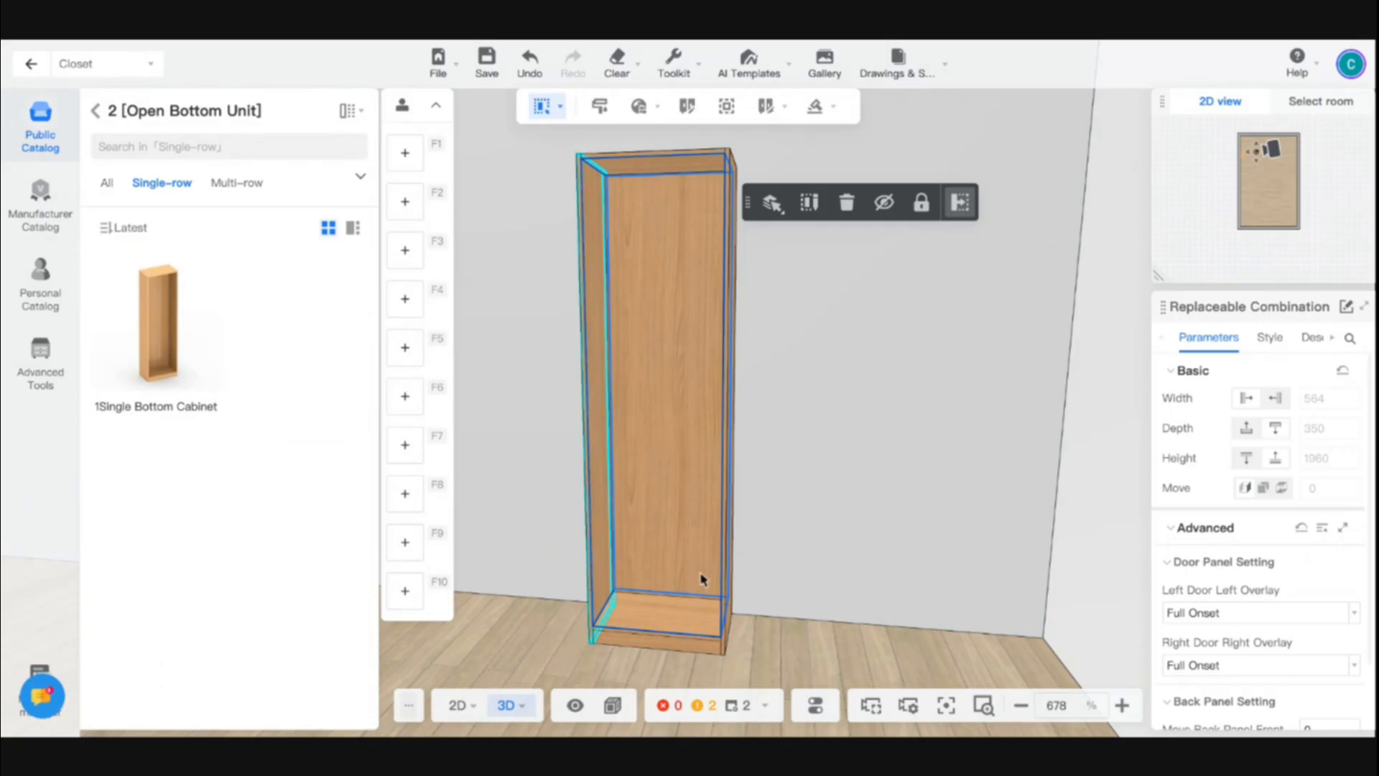
- Delete the cabinet's right side panel as a single part, and undo the deletion
{"action": "key", "text": "a"}
{"action": "right_click_drag", "start_coordinate": [687, 623], "coordinate": [867, 643]}
{"action": "key", "text": "a"}
{"action": "key", "text": "w"}
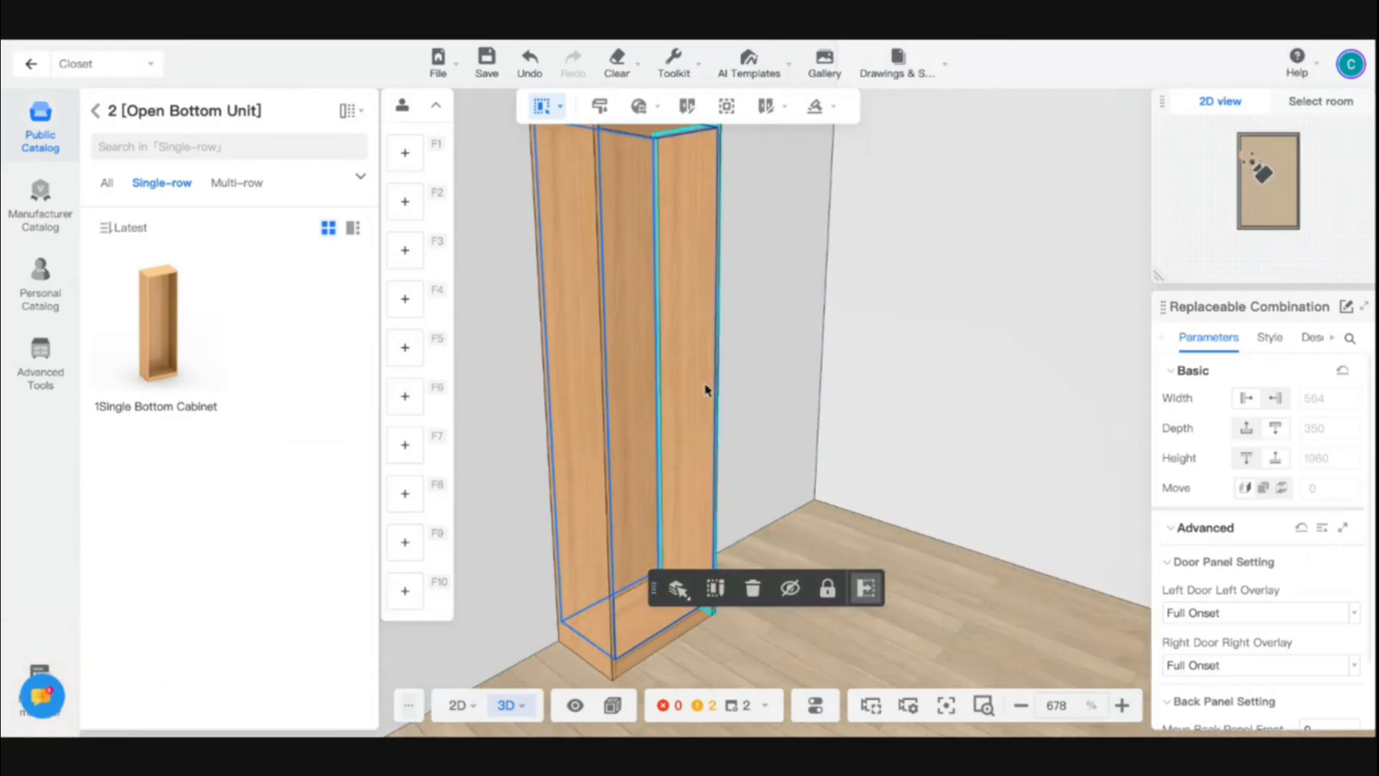
{"action": "left_click", "coordinate": [703, 389]}
{"action": "left_click", "coordinate": [703, 389]}
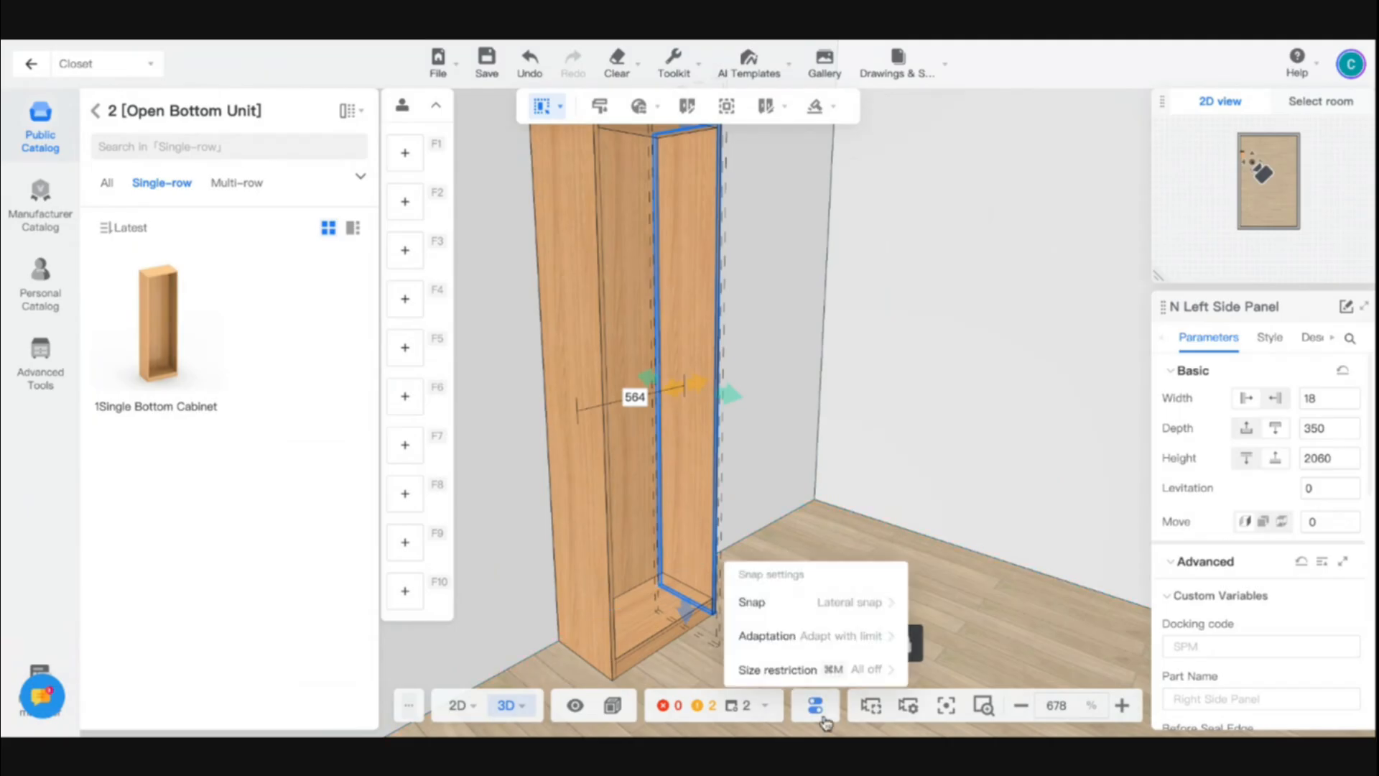
{"action": "left_click", "coordinate": [792, 643]}
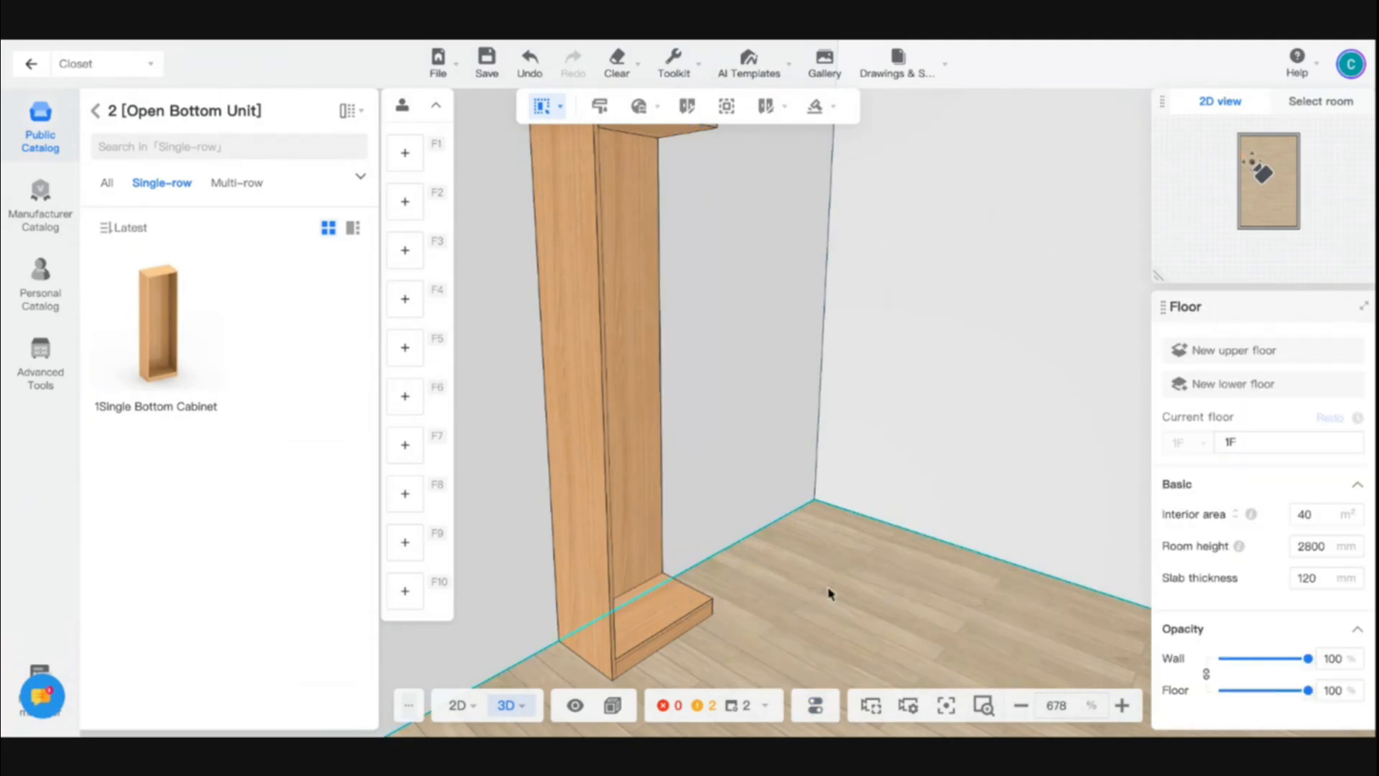
{"action": "left_click_drag", "start_coordinate": [824, 591], "coordinate": [671, 596]}
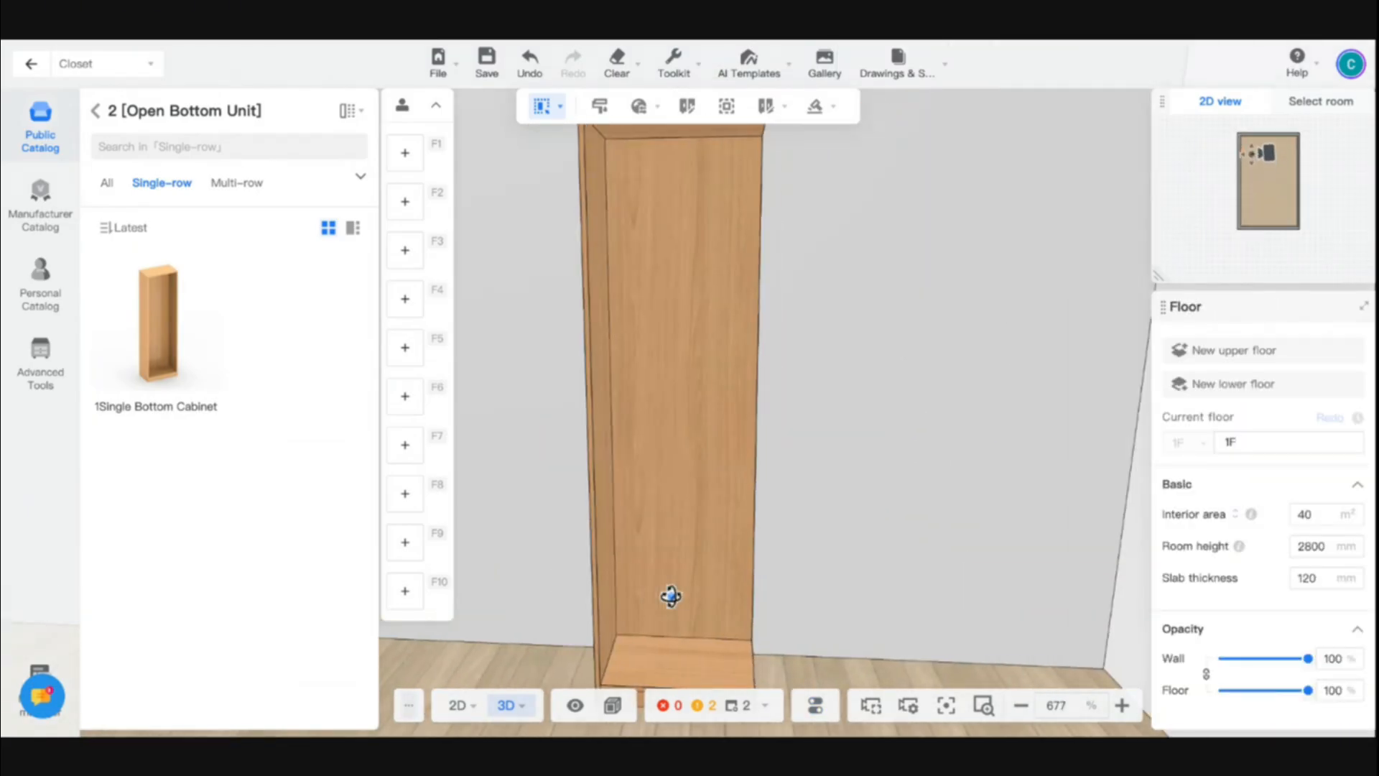
{"action": "key", "text": "ctrl+z"}
- Return the selection mode to Select cabinet, and select the restored bottom cabinet
{"action": "mouse_move", "coordinate": [558, 107]}
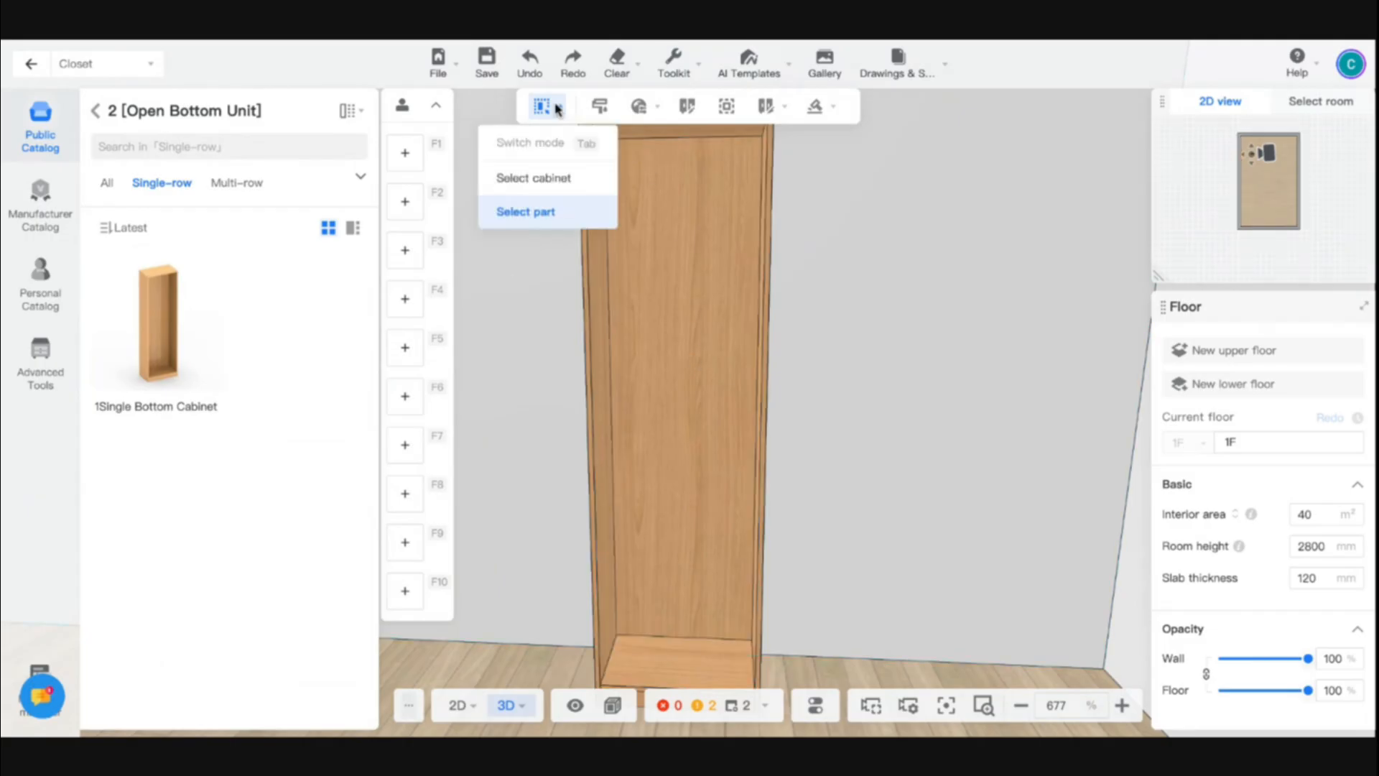
{"action": "left_click", "coordinate": [536, 178]}
{"action": "left_click", "coordinate": [632, 445]}
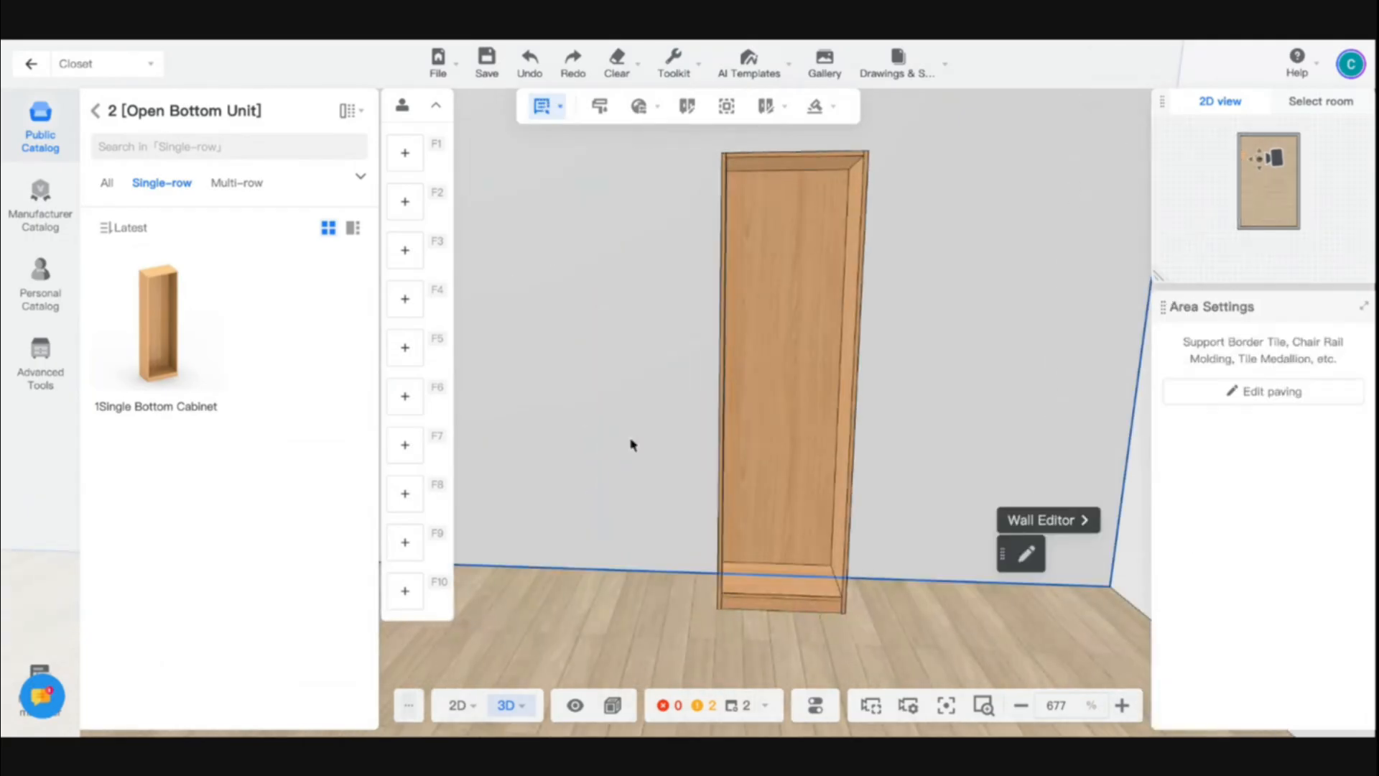
{"action": "left_click", "coordinate": [780, 454]}
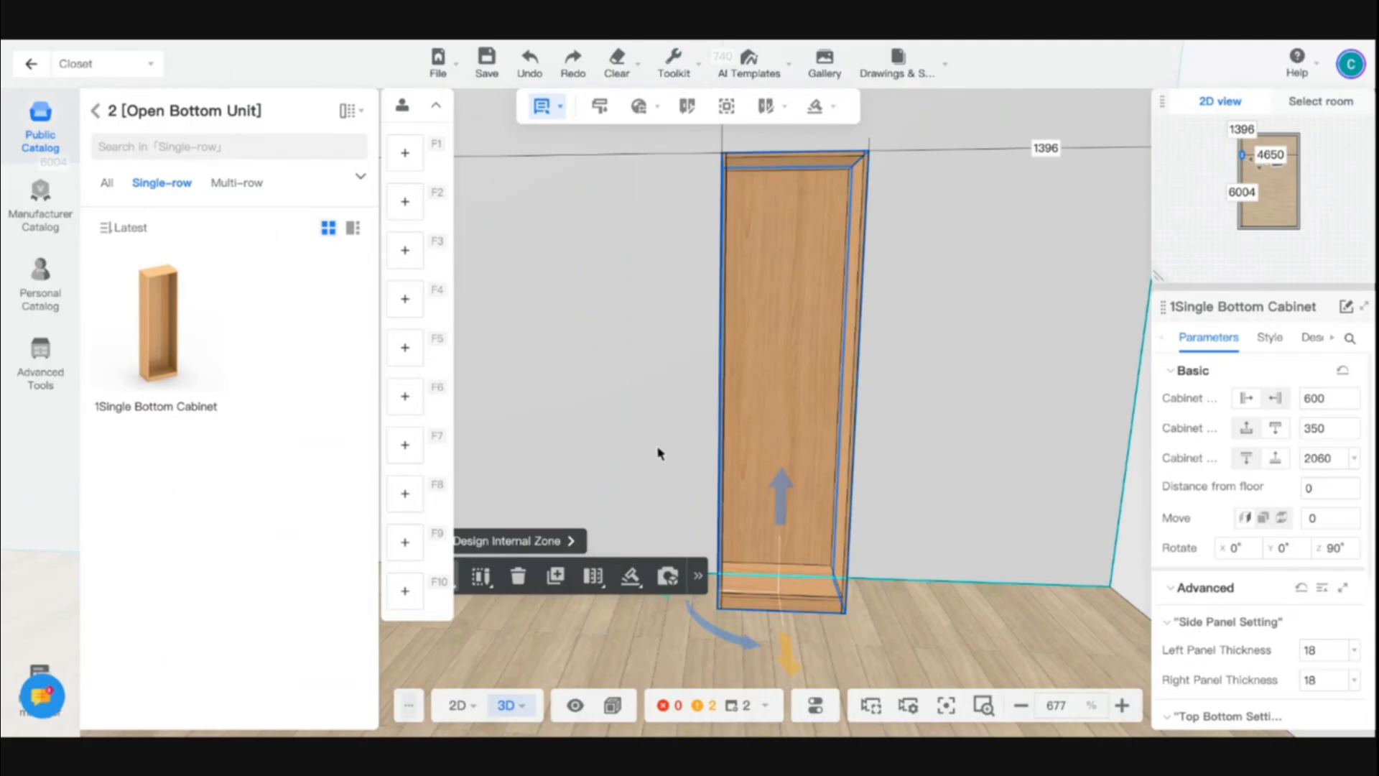
- Select the bottom cabinet's right side panel while in Select cabinet mode
{"action": "left_click_drag", "start_coordinate": [659, 452], "coordinate": [782, 461]}
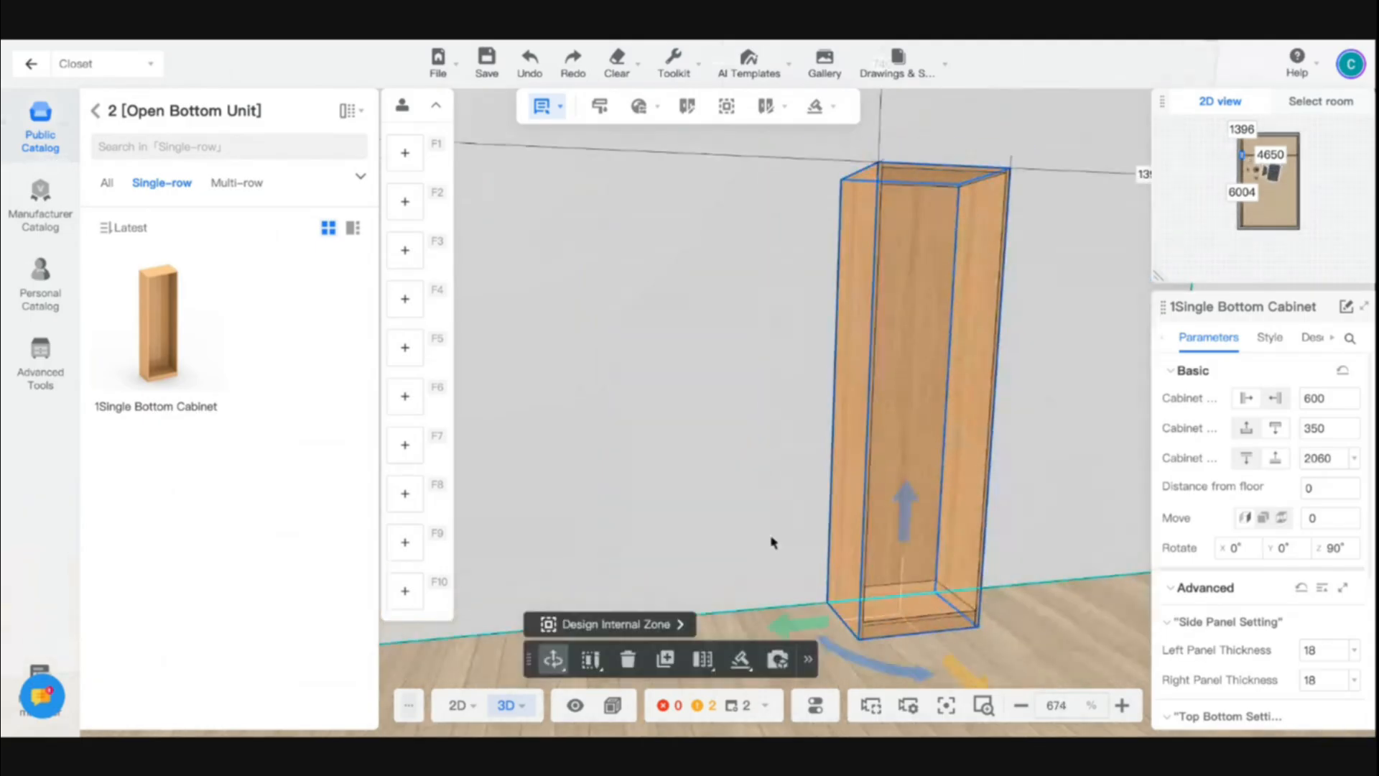
{"action": "key", "text": "d"}
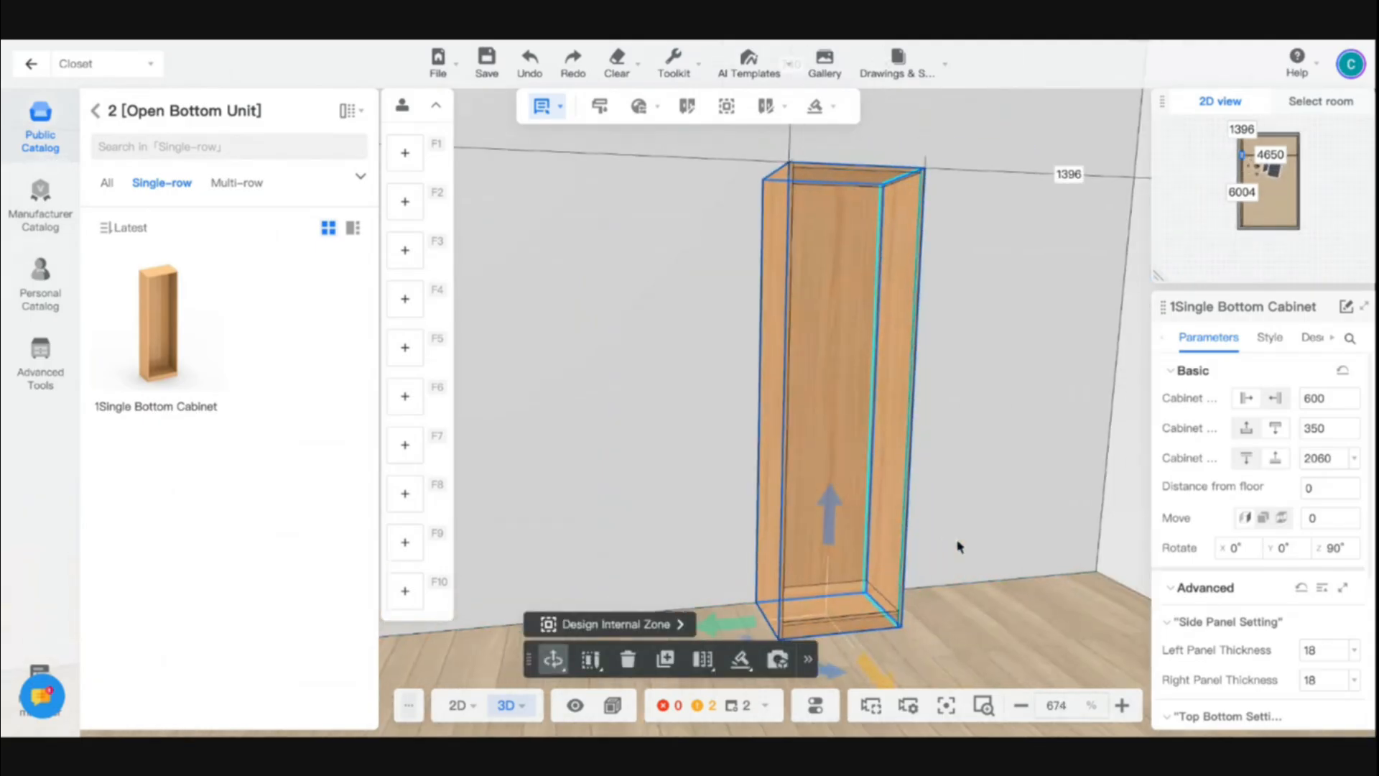
{"action": "left_click_drag", "start_coordinate": [957, 544], "coordinate": [997, 612]}
{"action": "key", "text": "w"}
{"action": "key", "text": "a"}
{"action": "key", "text": "a"}
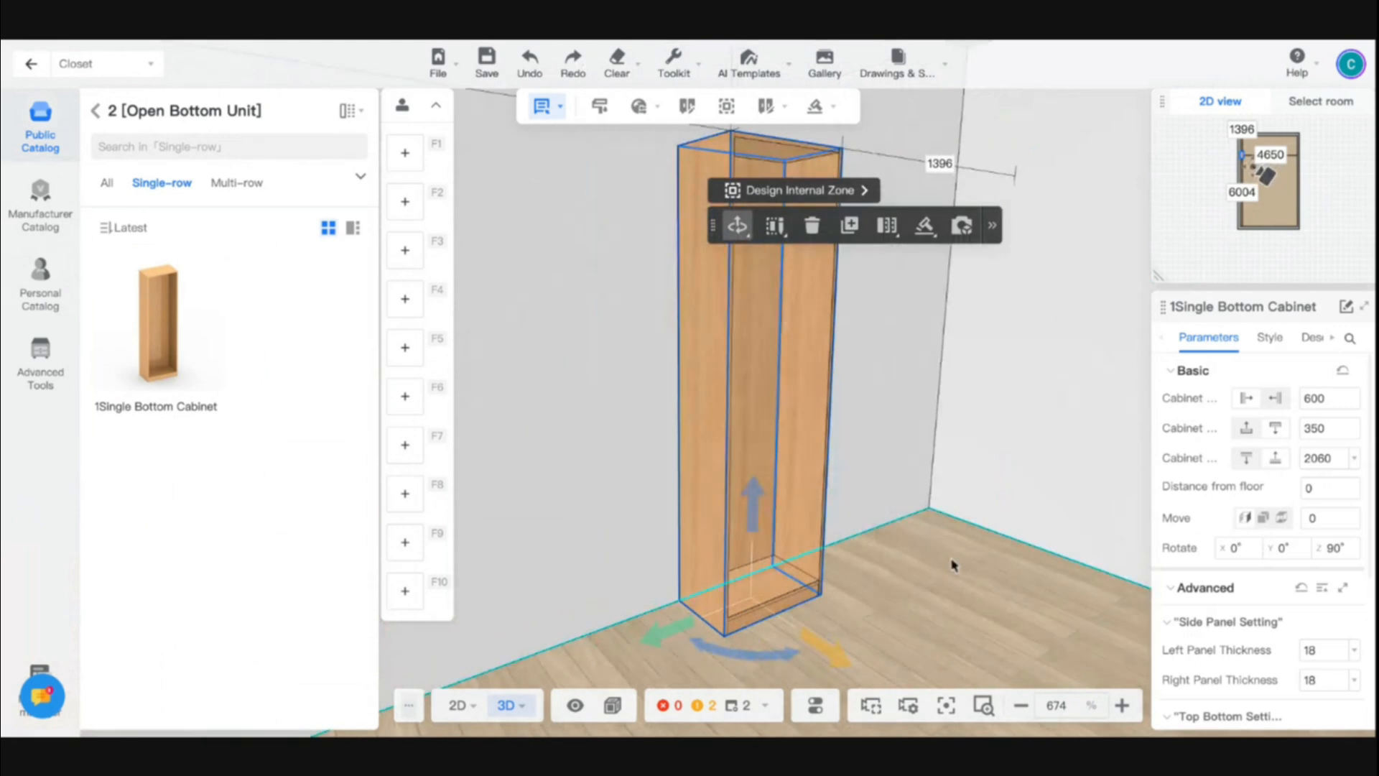
{"action": "key", "text": "d"}
{"action": "key", "text": "w"}
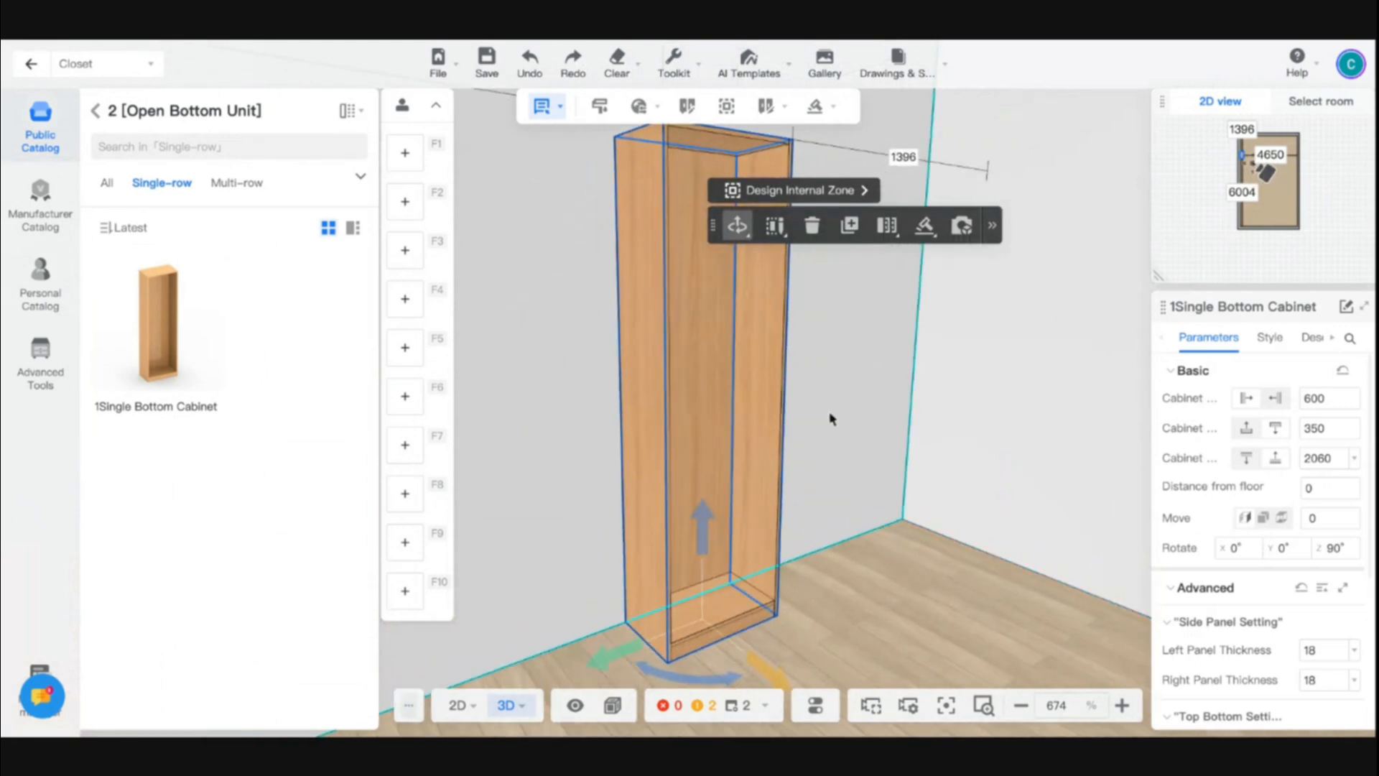
{"action": "left_click", "coordinate": [756, 379]}
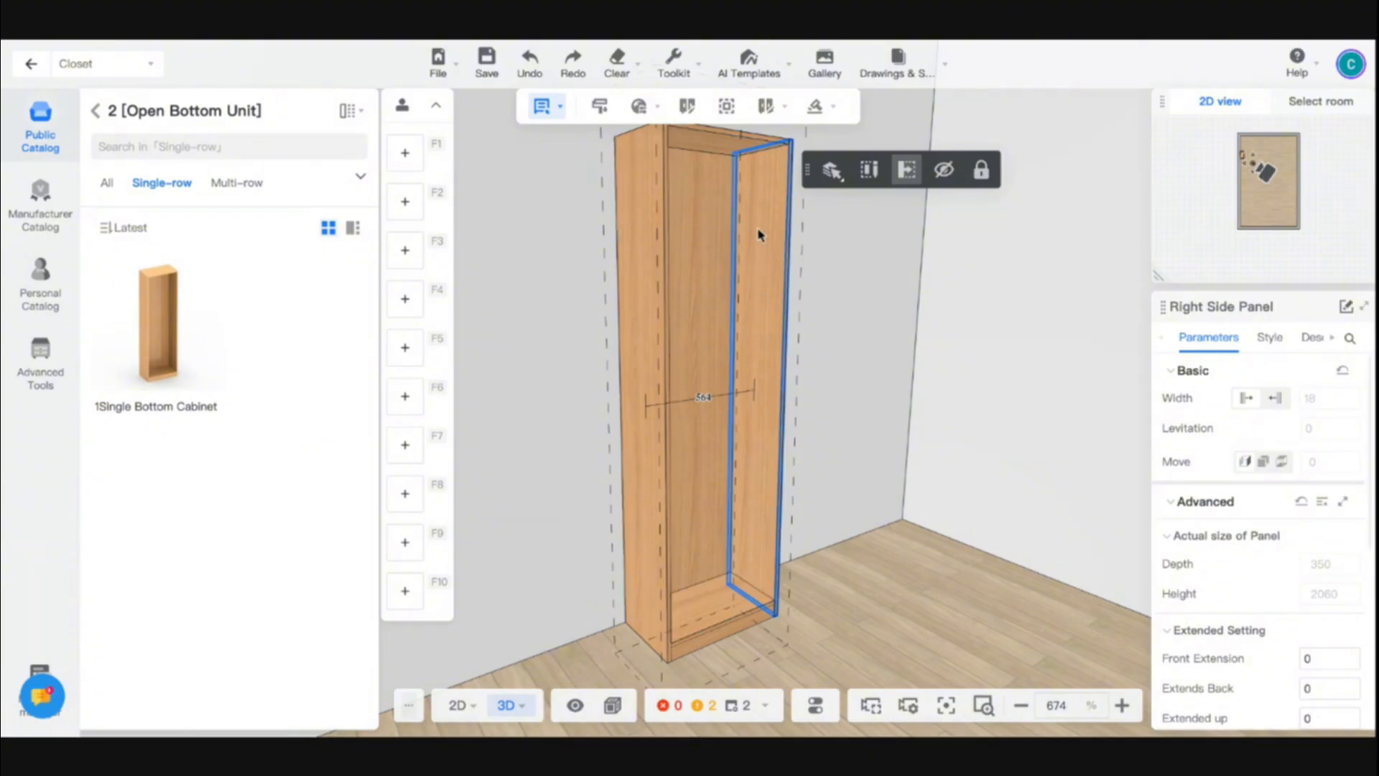
- Change the selection mode to Select part, and select the cabinet's right side panel followed by its left side panel
{"action": "left_click", "coordinate": [547, 106]}
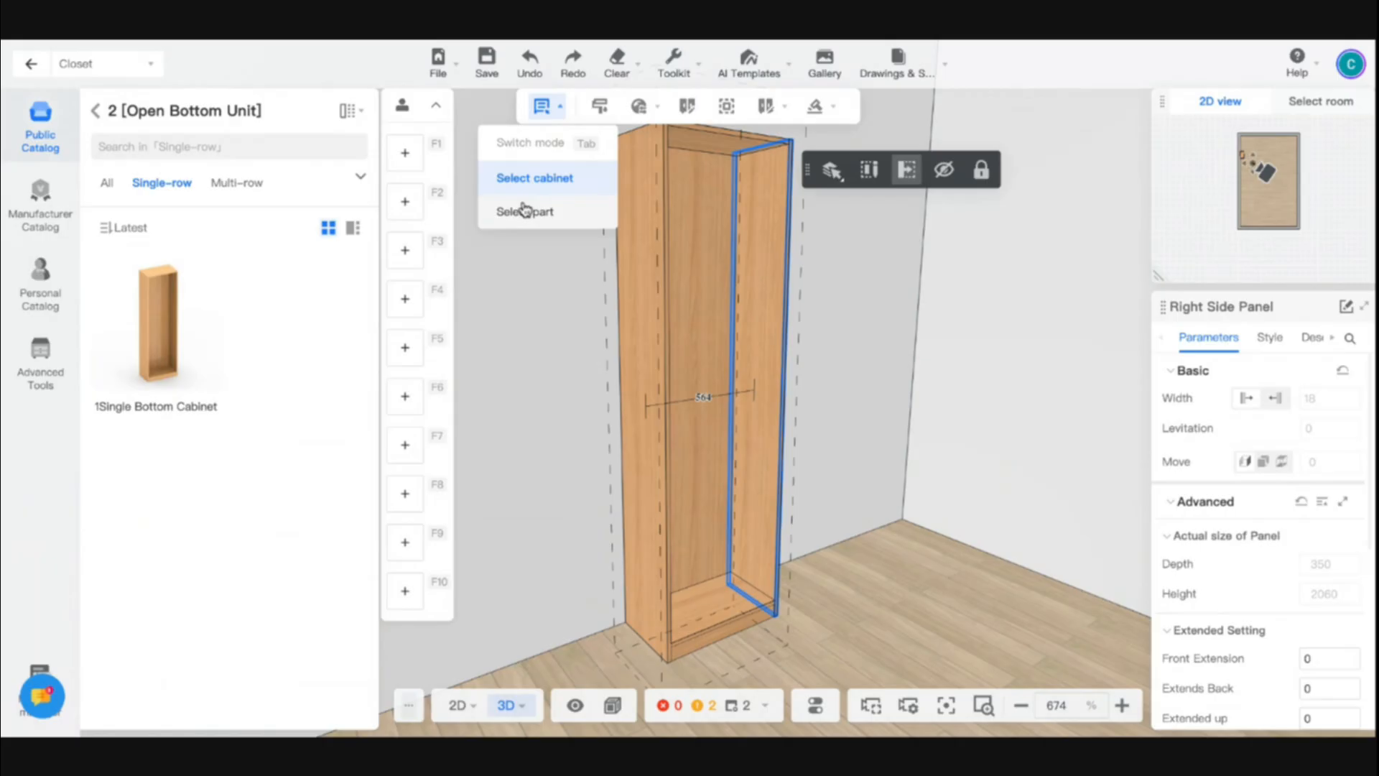
{"action": "left_click", "coordinate": [557, 220]}
{"action": "left_click", "coordinate": [930, 606]}
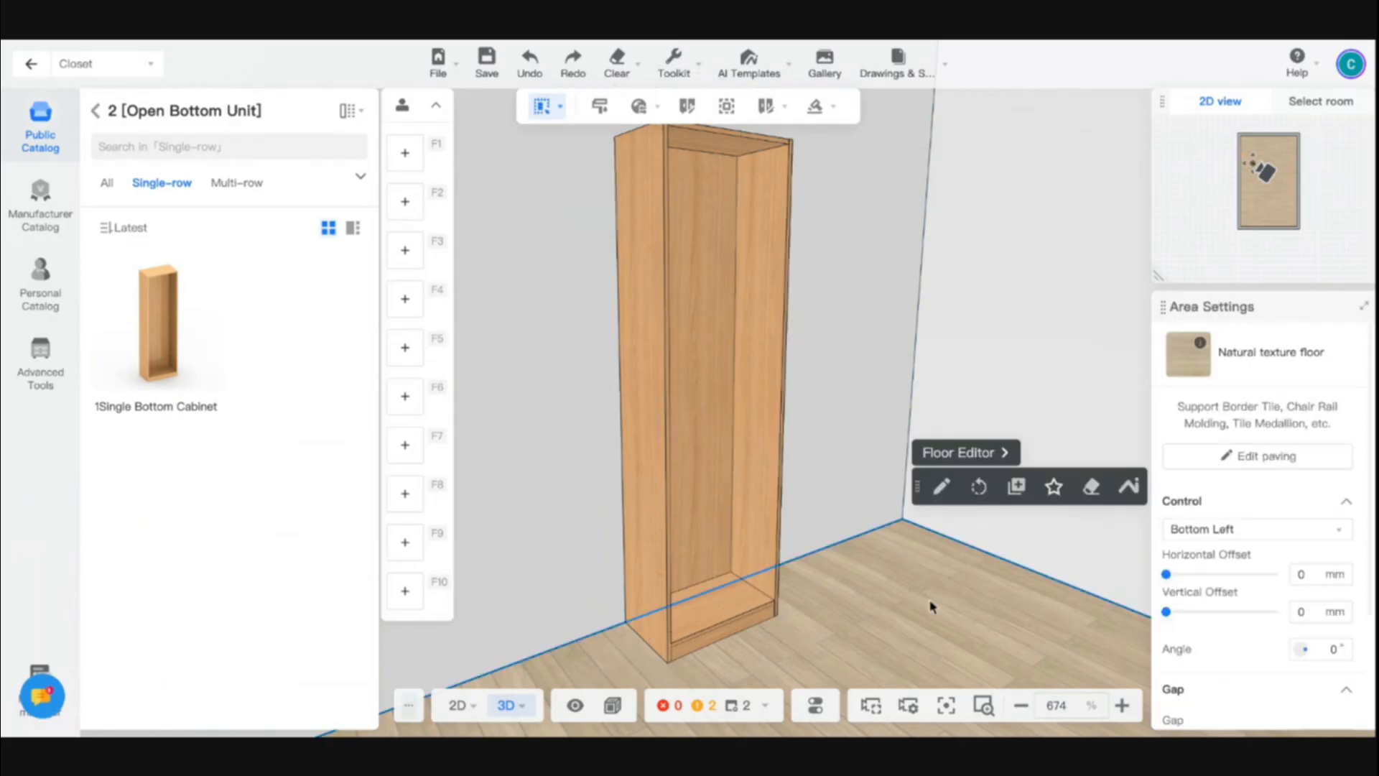
{"action": "left_click", "coordinate": [763, 345]}
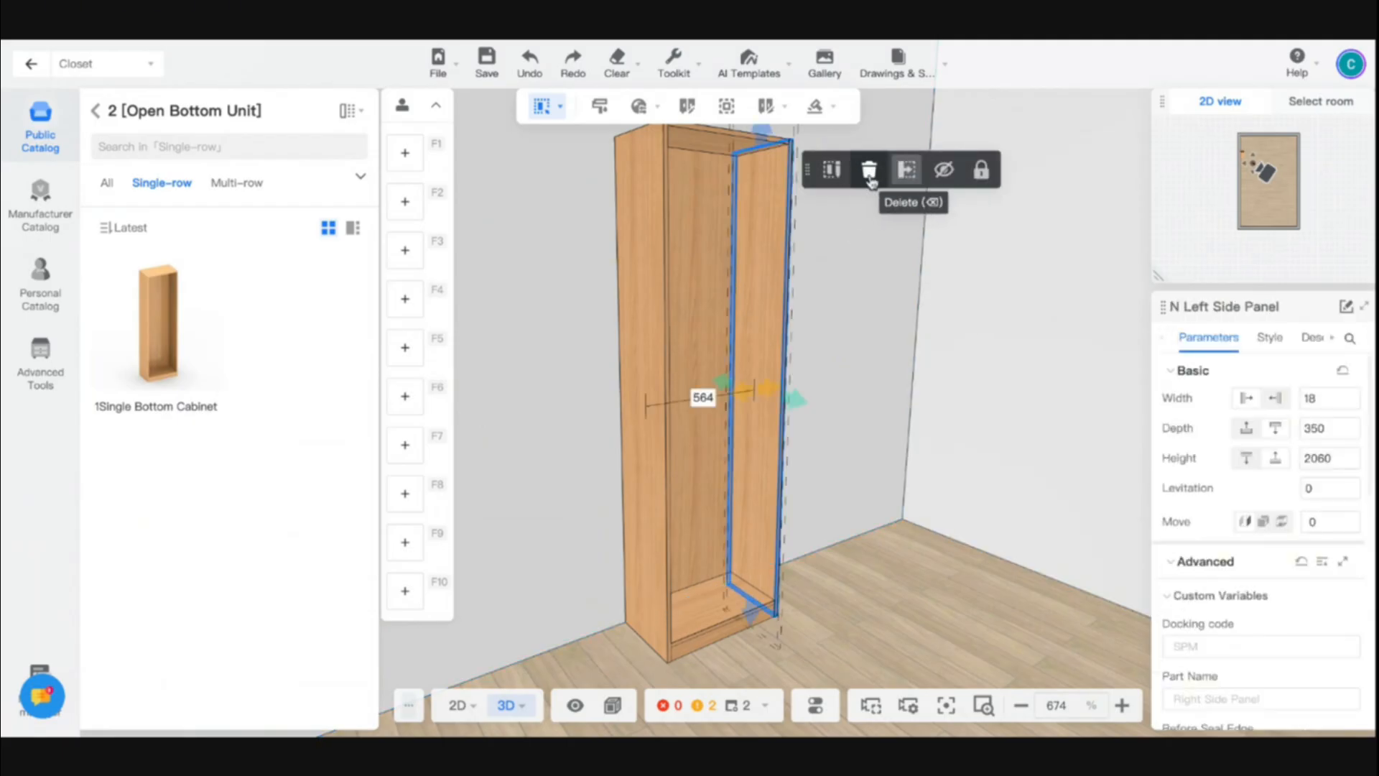
{"action": "left_click", "coordinate": [656, 264]}
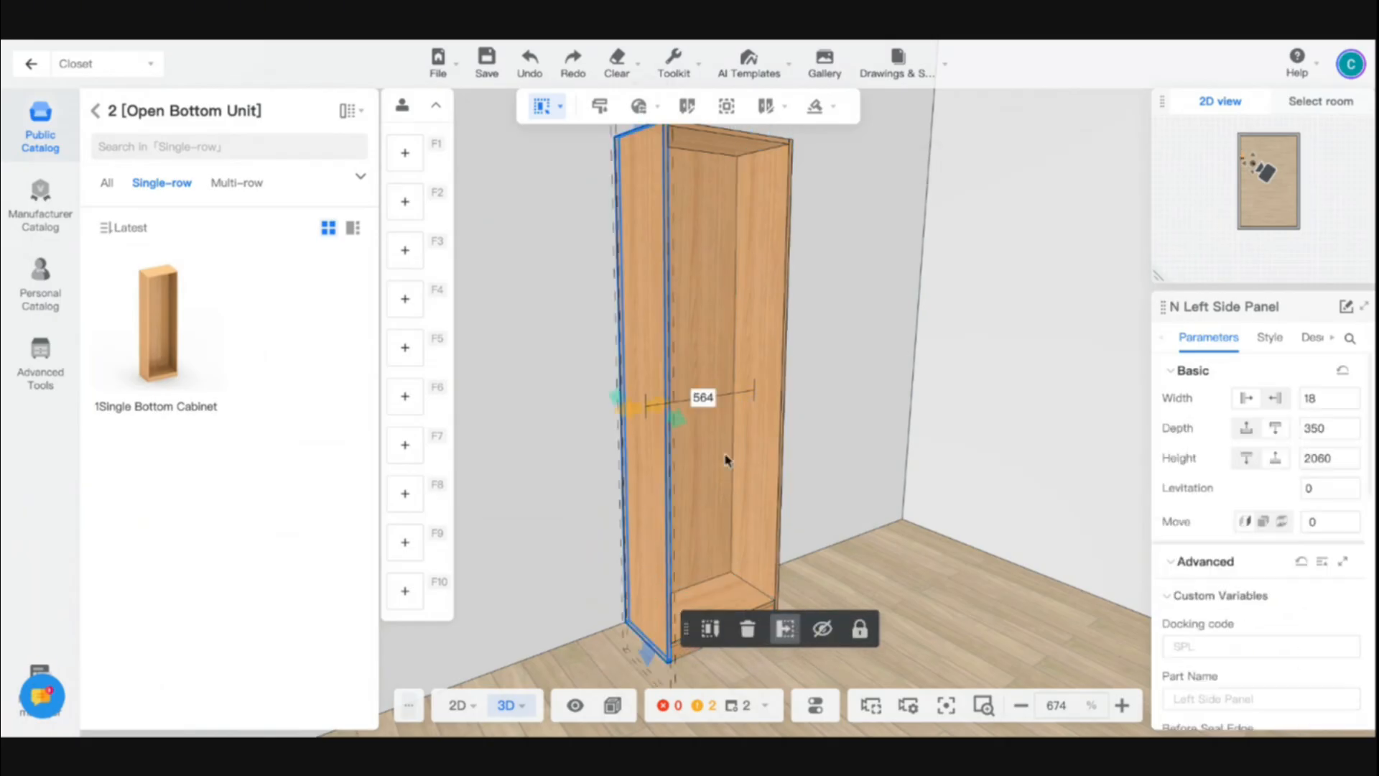
- Delete the cabinet's right and left side panels in Select part mode, and undo both deletions
{"action": "left_click", "coordinate": [751, 431]}
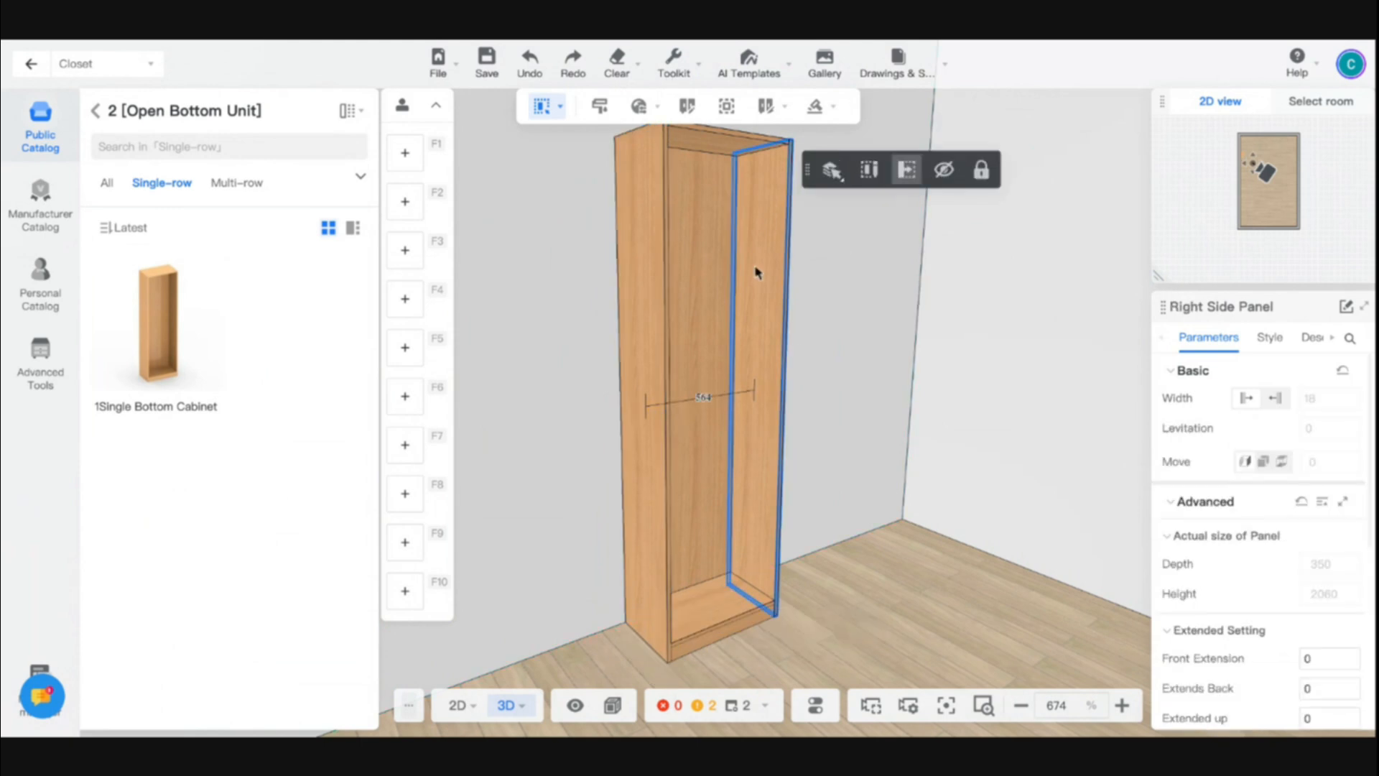
{"action": "left_click", "coordinate": [869, 172]}
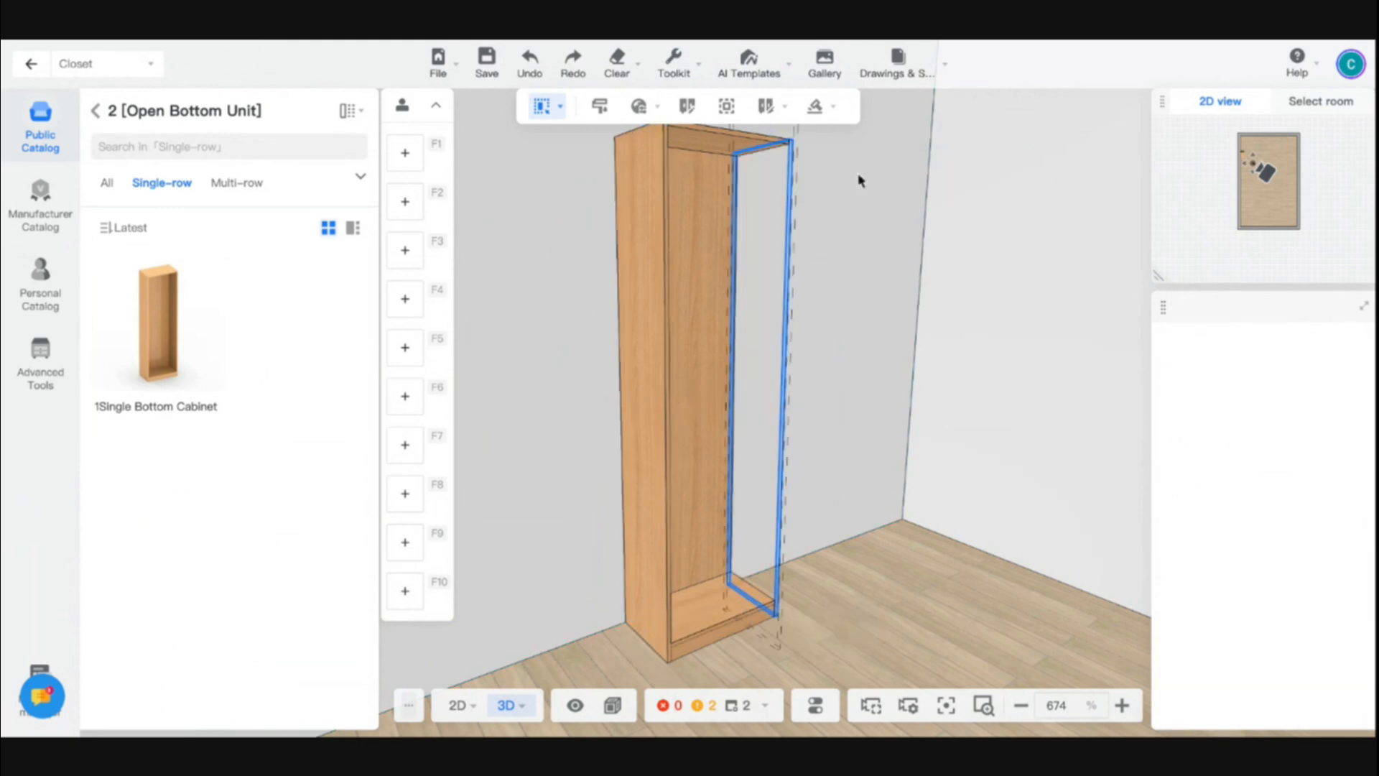
{"action": "left_click", "coordinate": [652, 277]}
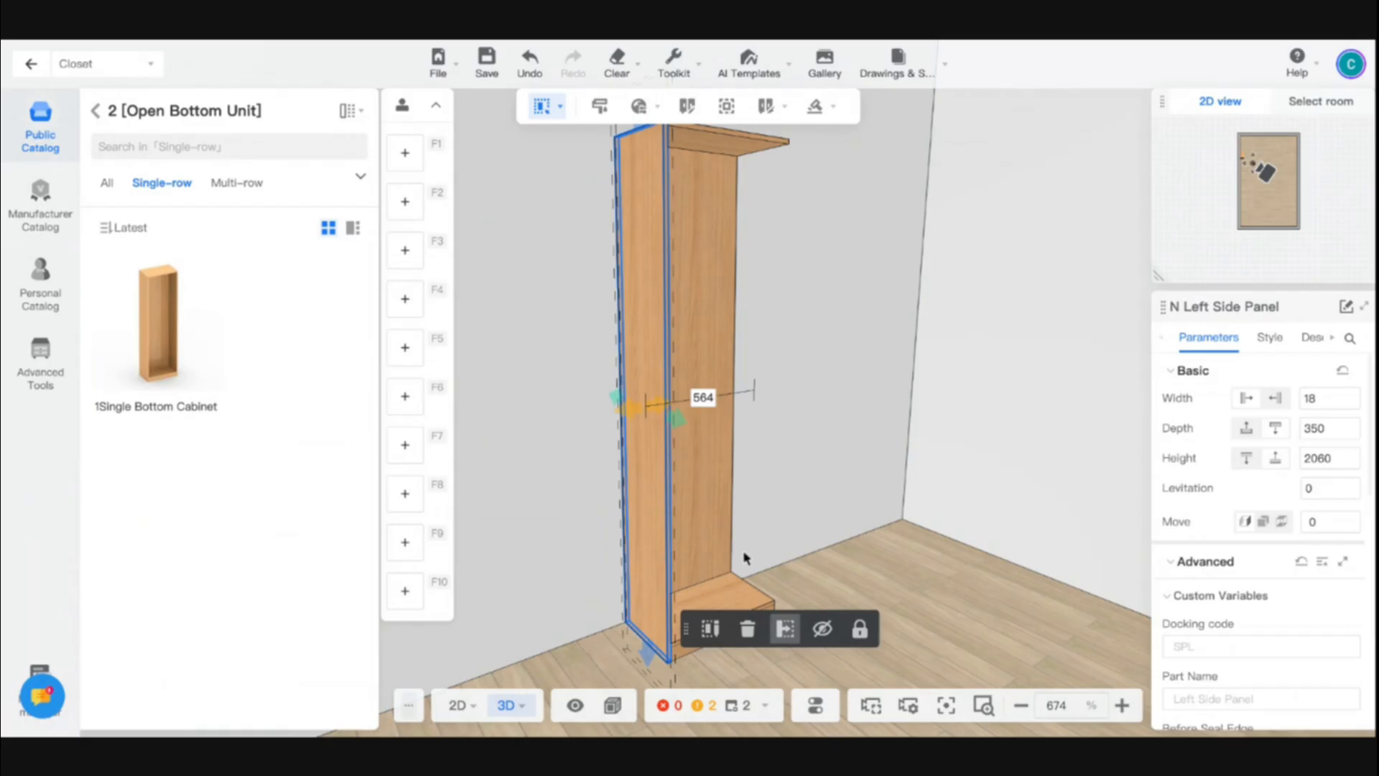
{"action": "key", "text": "Delete"}
{"action": "right_click_drag", "start_coordinate": [881, 592], "coordinate": [825, 593]}
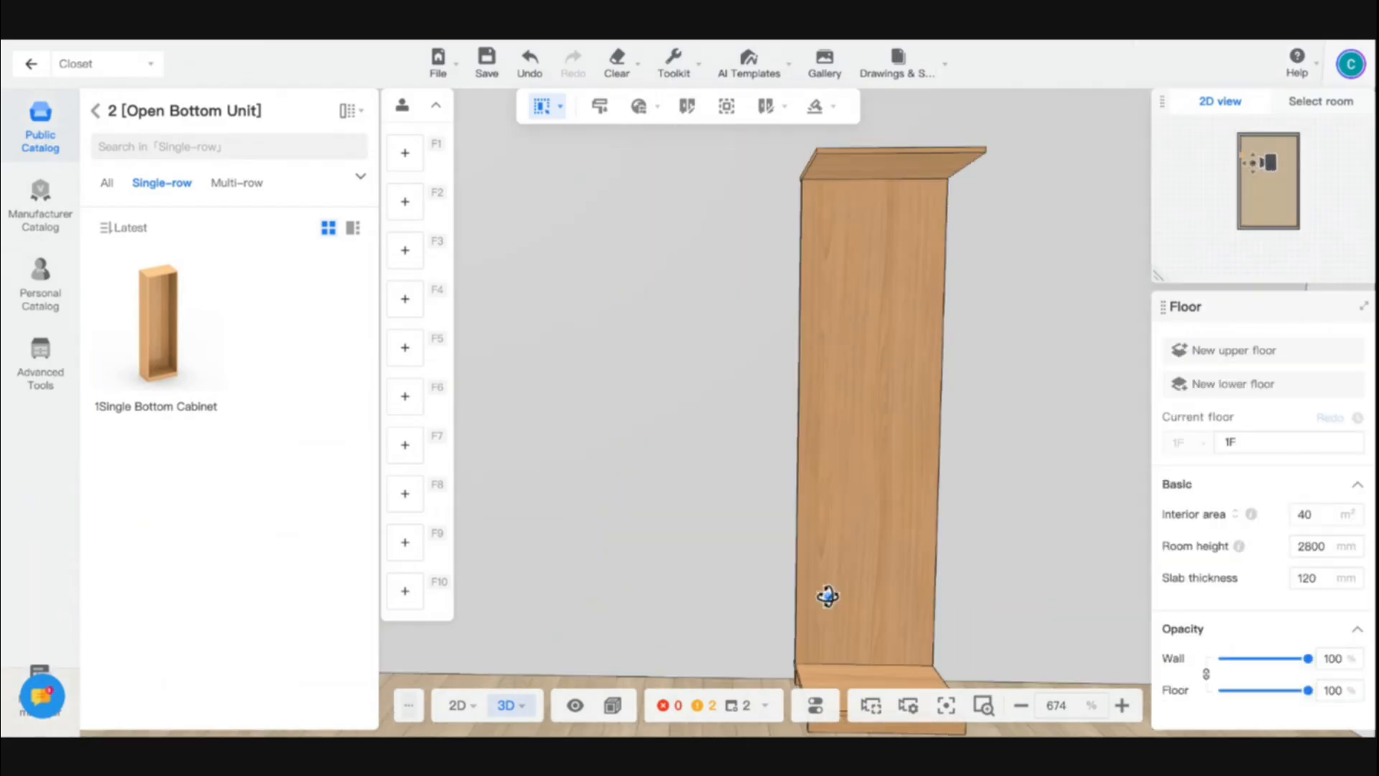
{"action": "scroll", "coordinate": [824, 592], "scroll_direction": "down", "scroll_amount": 5}
{"action": "middle_click_drag", "start_coordinate": [815, 589], "coordinate": [760, 608]}
{"action": "key", "text": "ctrl+z"}
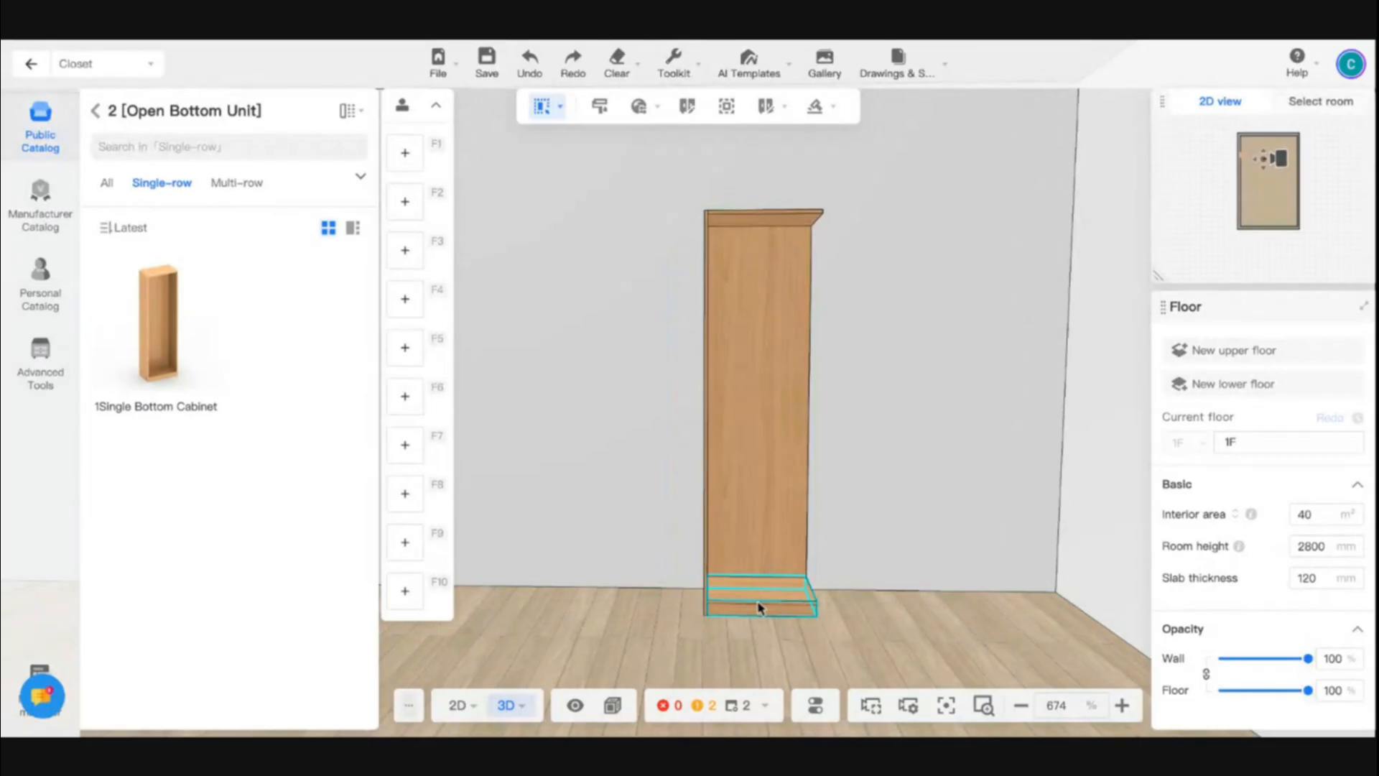
- Select the replaceable combination between the restored side panels of the bottom cabinet
{"action": "right_click_drag", "start_coordinate": [736, 603], "coordinate": [807, 440]}
{"action": "left_click", "coordinate": [757, 456]}
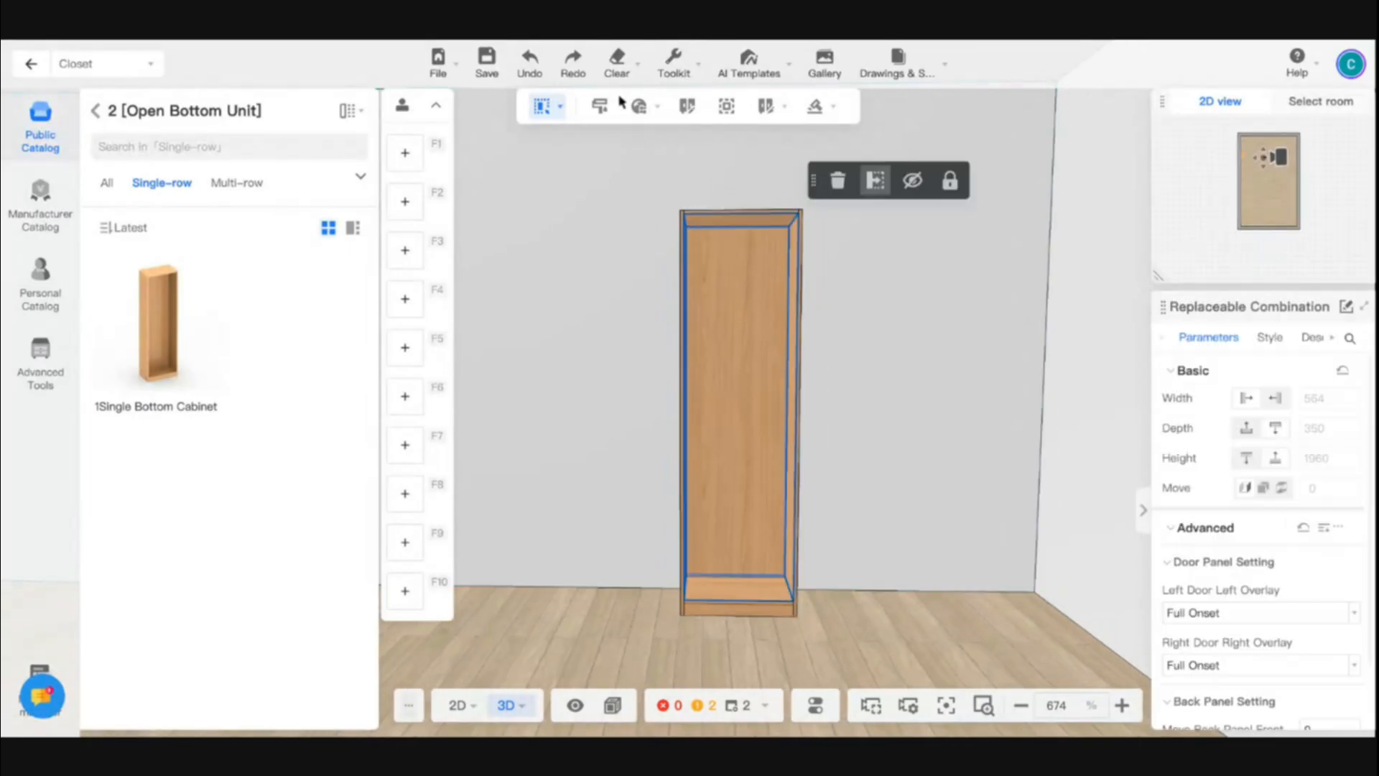
- Change the selection mode to Select cabinet and select the whole bottom cabinet
{"action": "left_click", "coordinate": [545, 106]}
{"action": "left_click", "coordinate": [535, 178]}
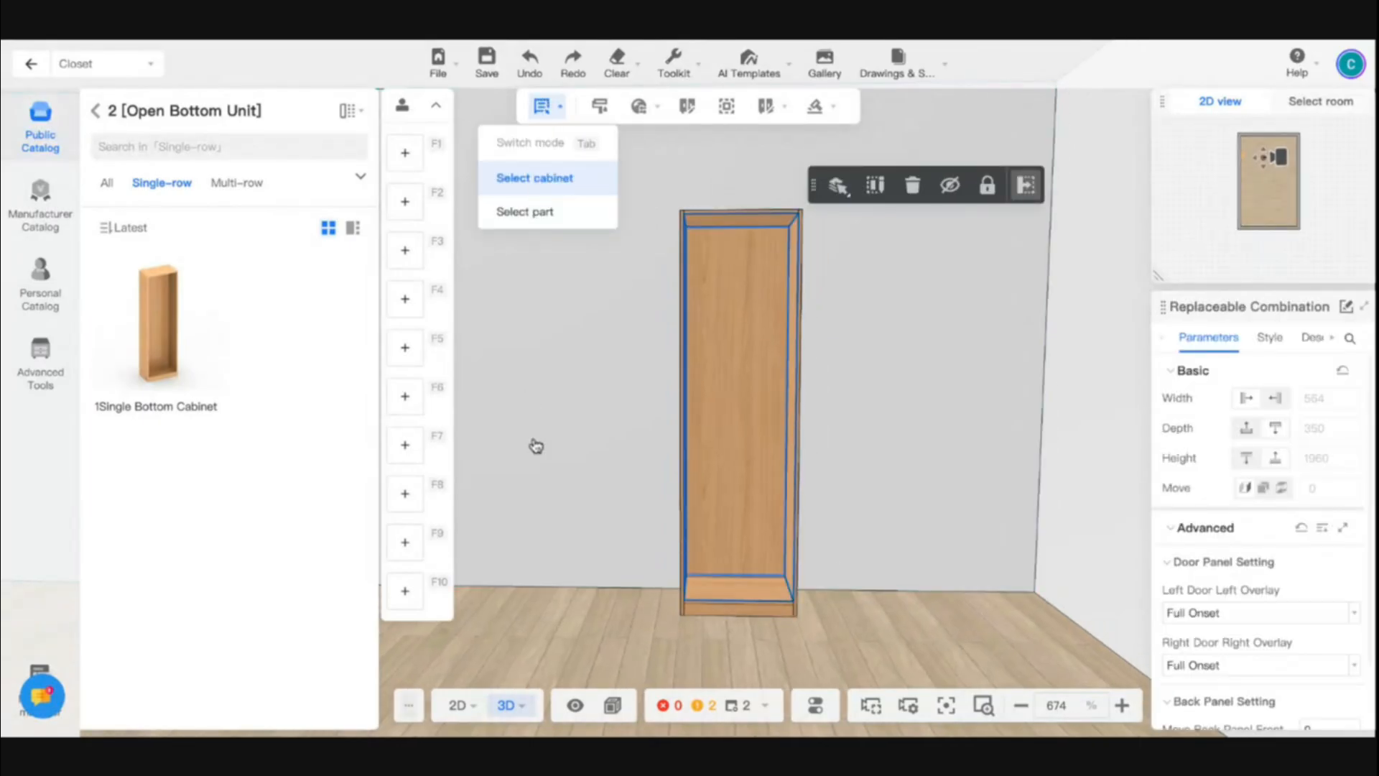
{"action": "left_click", "coordinate": [615, 421]}
{"action": "left_click", "coordinate": [741, 363]}
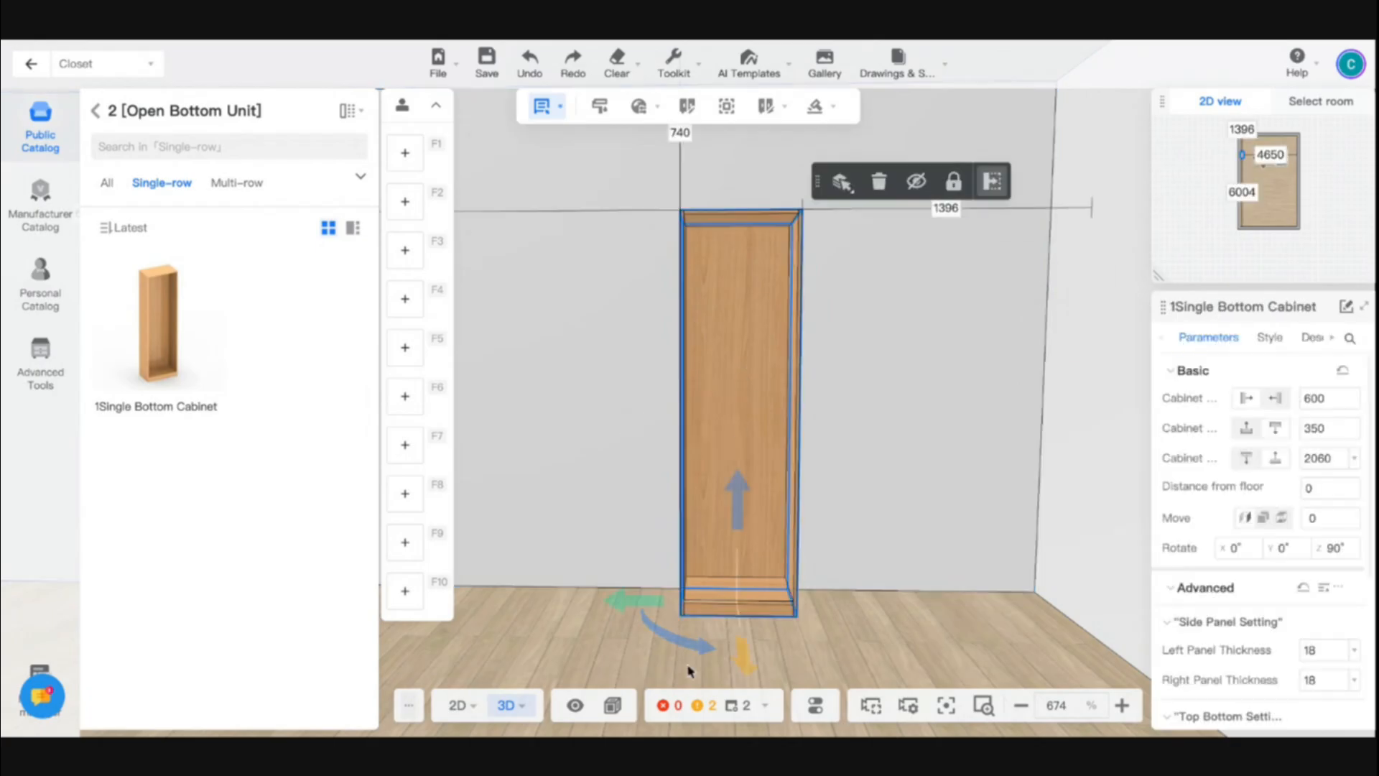
- Set the 3D view's graphics performance to Performance first
{"action": "left_click", "coordinate": [612, 705]}
{"action": "left_click", "coordinate": [679, 665]}
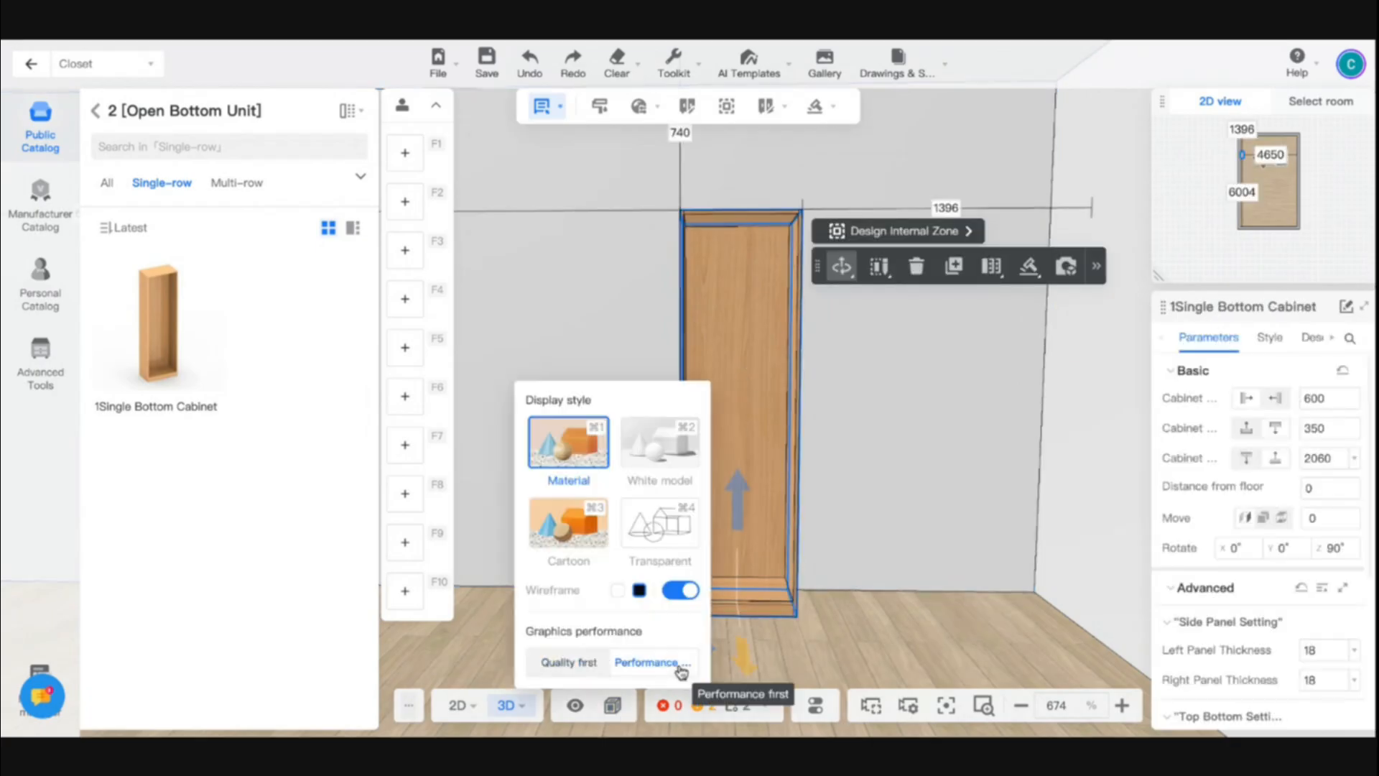
{"action": "left_click", "coordinate": [594, 572]}
- Examine the bottom cabinet's basic, side panel, top and bottom panel, back panel and toekick parameters
{"action": "left_click_drag", "start_coordinate": [594, 572], "coordinate": [677, 360]}
{"action": "left_click", "coordinate": [683, 304]}
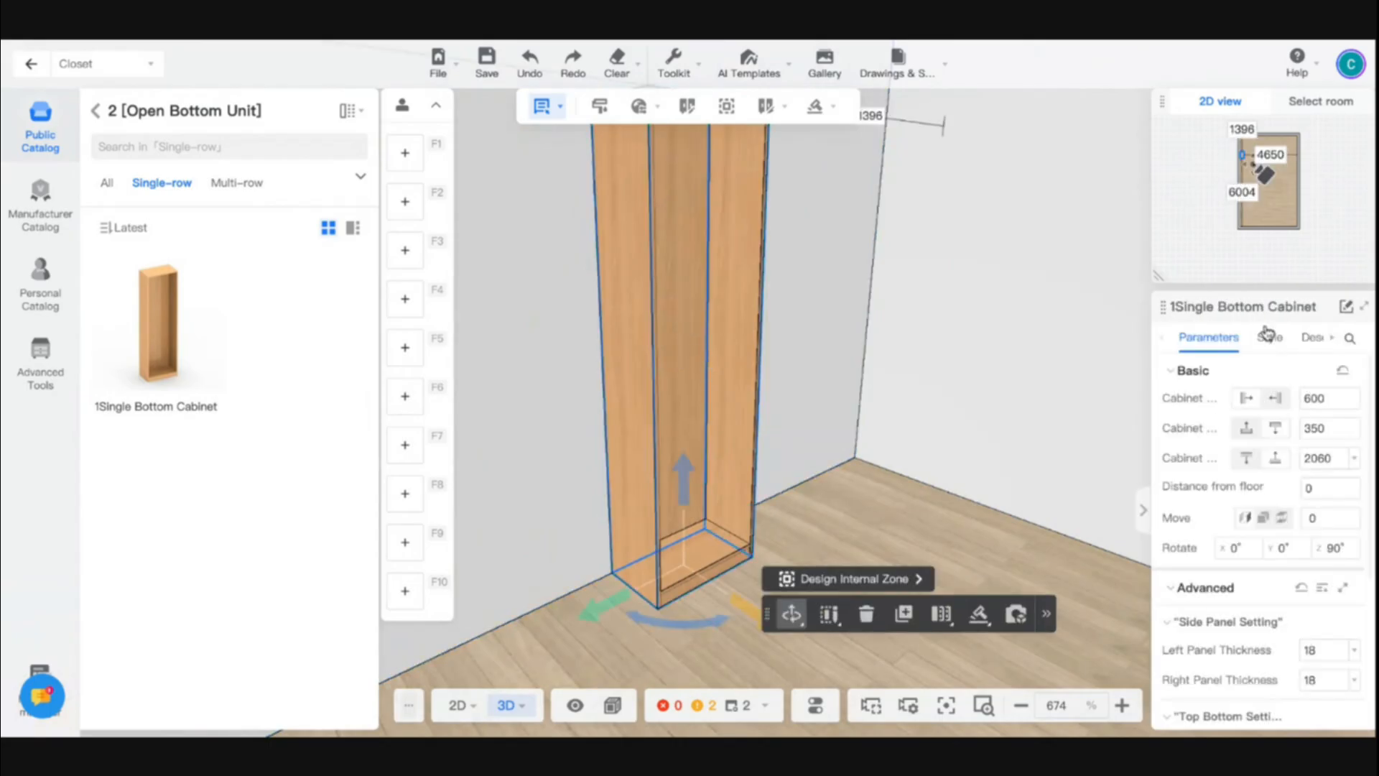
{"action": "scroll", "coordinate": [1266, 338], "scroll_direction": "down", "scroll_amount": 4}
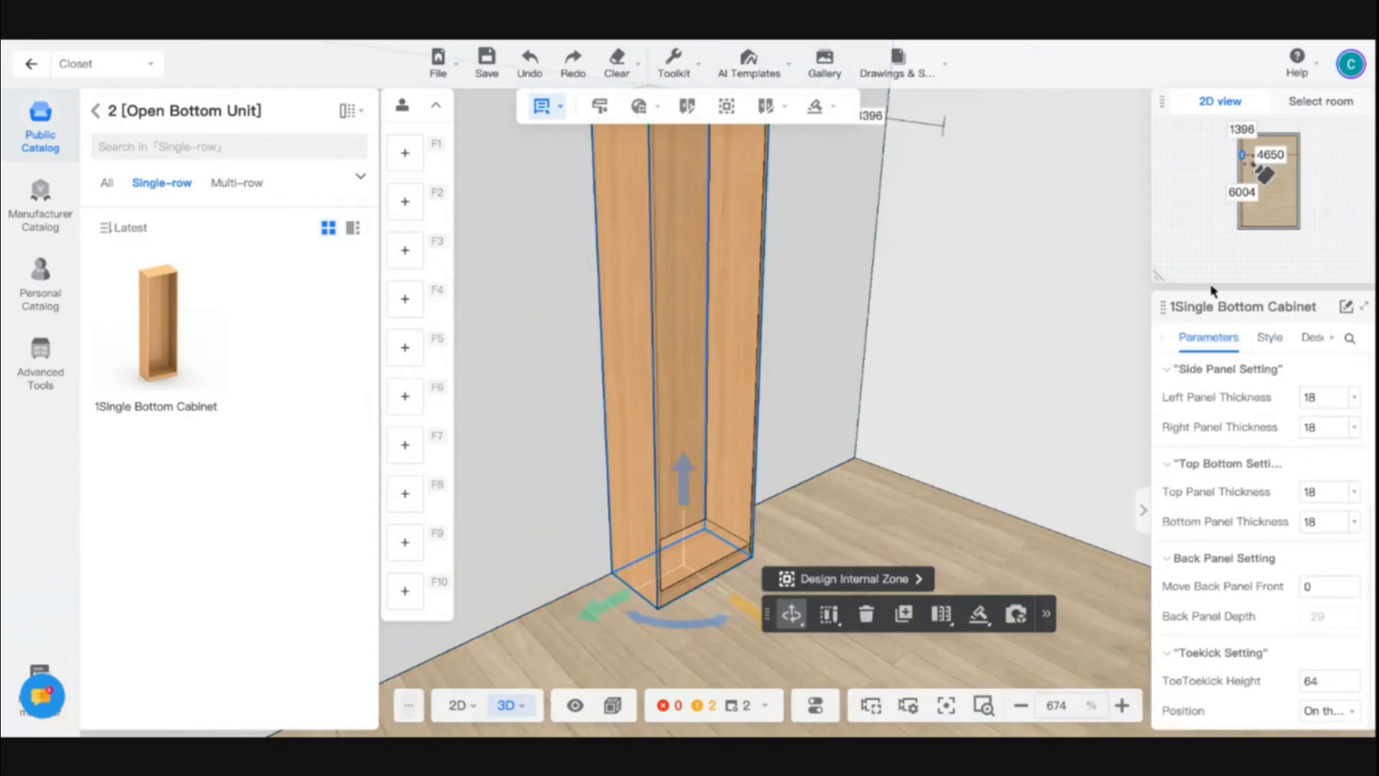
{"action": "key", "text": "super+plus"}
{"action": "key", "text": "super+plus"}
{"action": "key", "text": "super+plus"}
{"action": "key", "text": "super+plus"}
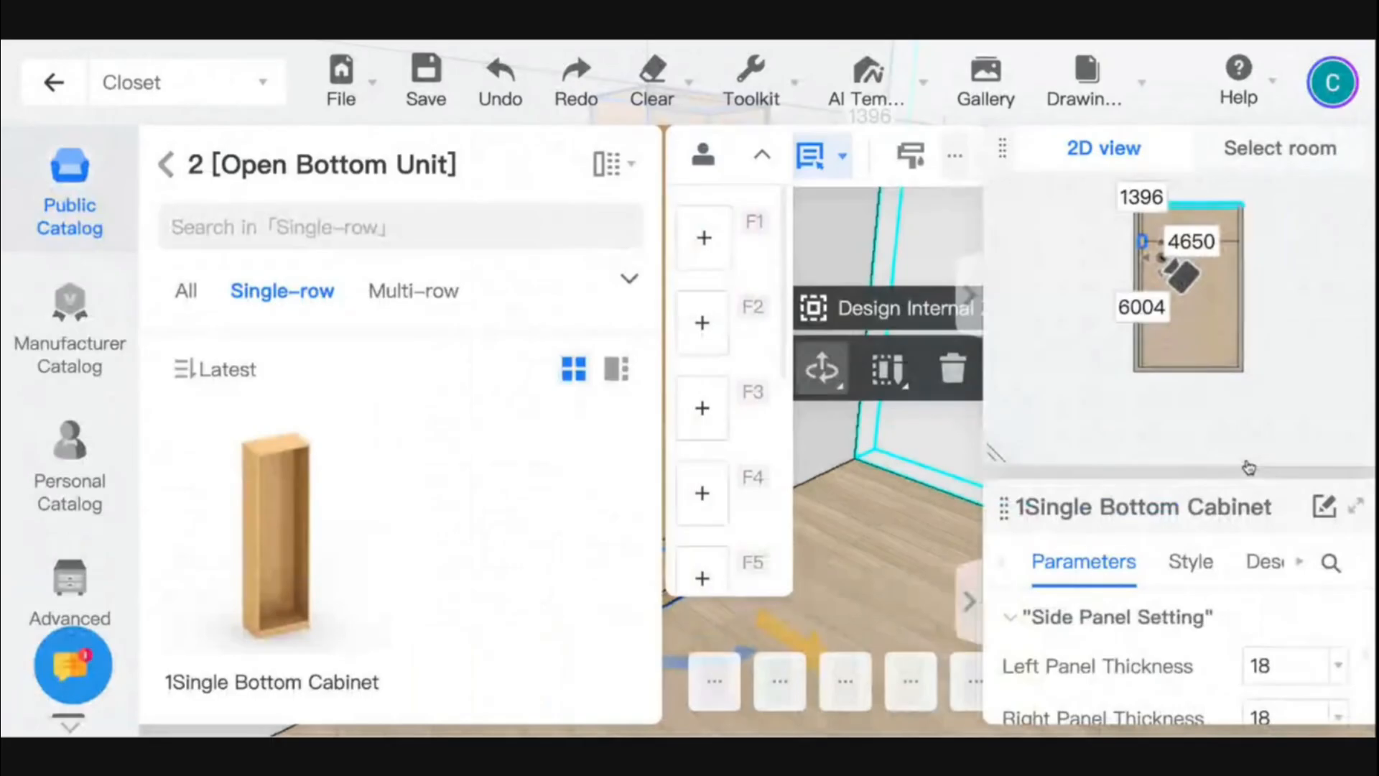
{"action": "key", "text": "super+minus"}
{"action": "key", "text": "super+minus"}
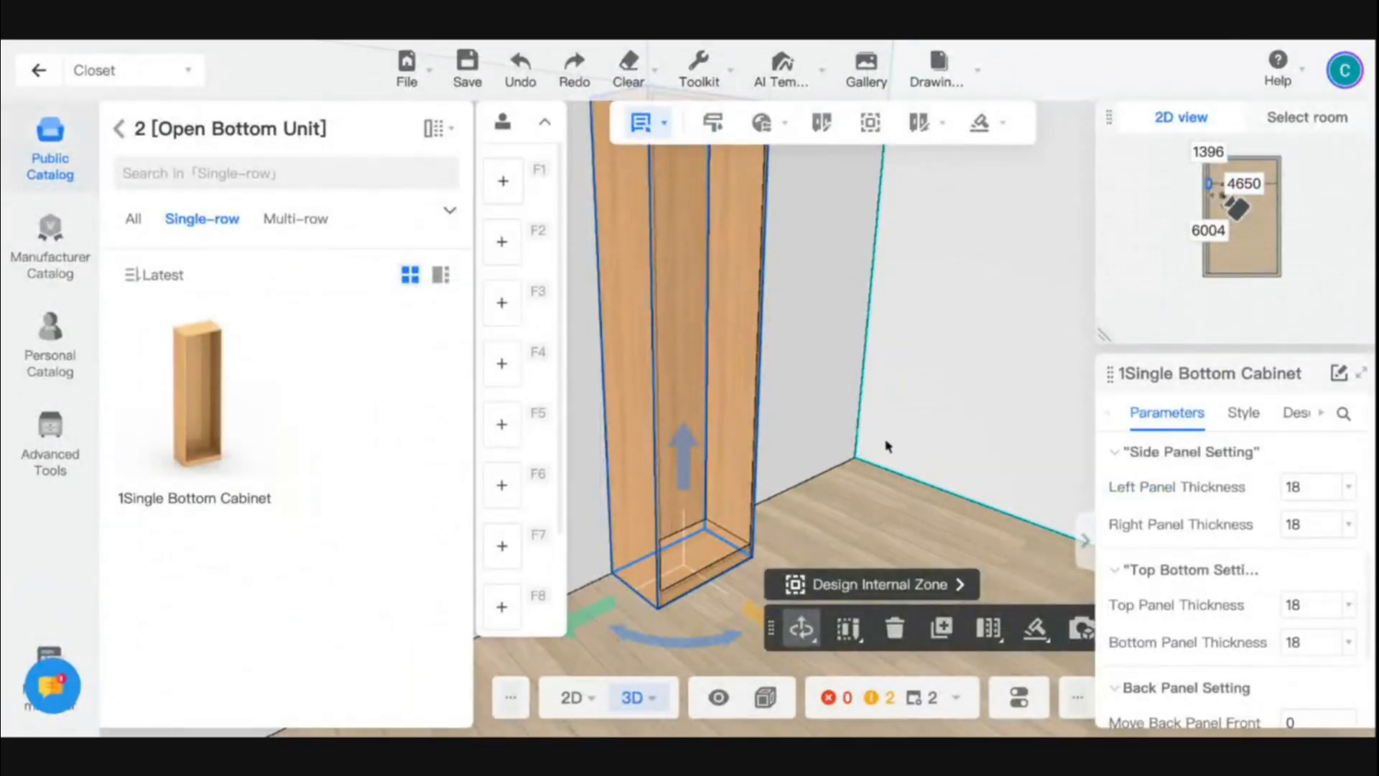
{"action": "left_click_drag", "start_coordinate": [904, 509], "coordinate": [888, 502]}
{"action": "scroll", "coordinate": [887, 503], "scroll_direction": "down", "scroll_amount": 3}
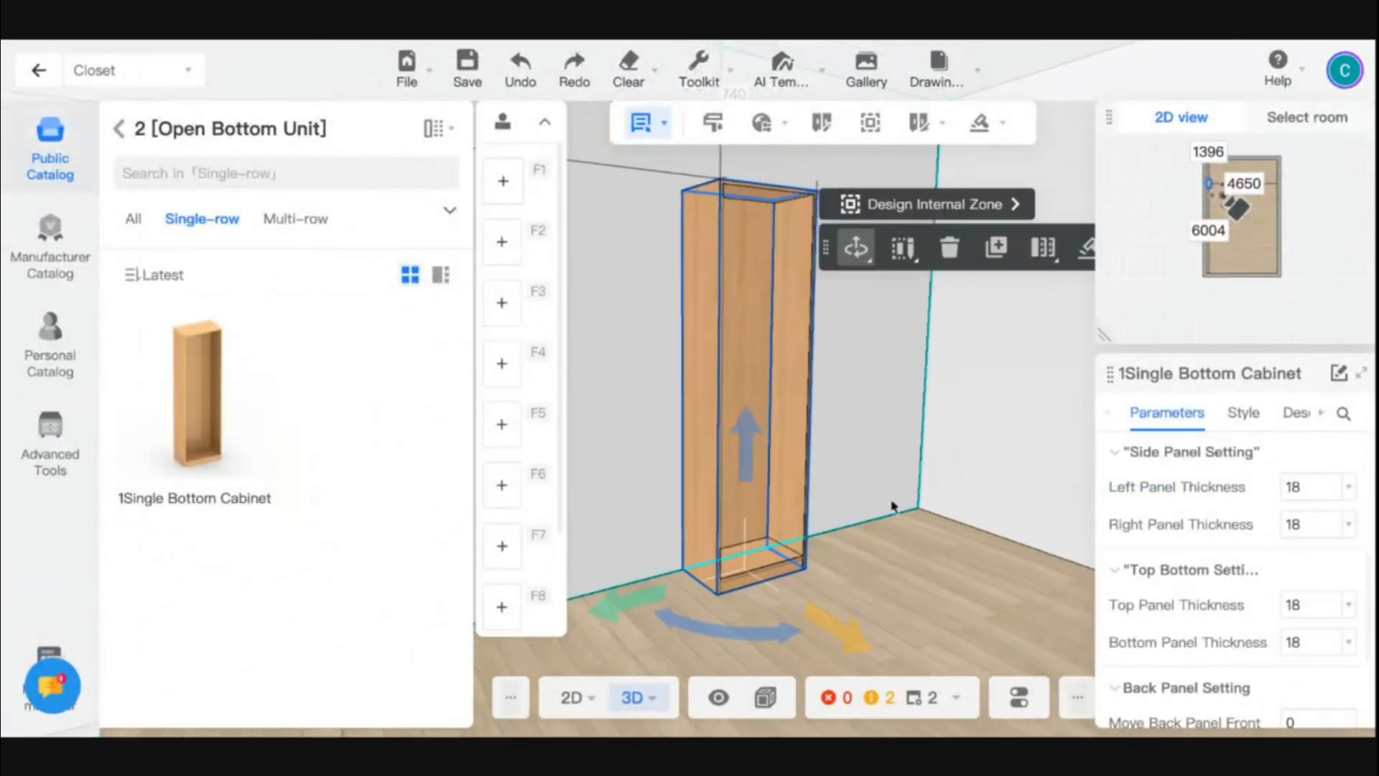
{"action": "right_click_drag", "start_coordinate": [892, 506], "coordinate": [927, 508]}
{"action": "scroll", "coordinate": [1216, 533], "scroll_direction": "down", "scroll_amount": 1}
{"action": "scroll", "coordinate": [1215, 532], "scroll_direction": "up", "scroll_amount": 4}
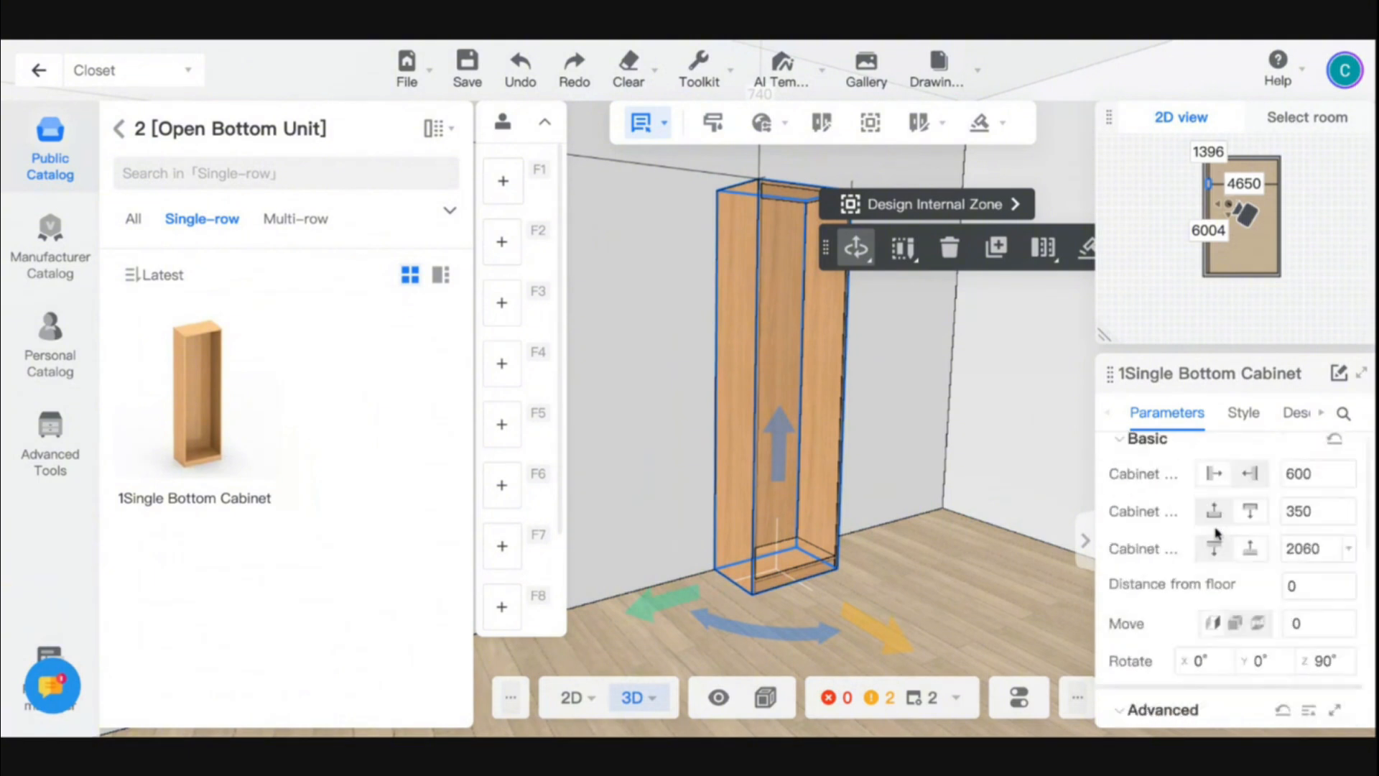
{"action": "scroll", "coordinate": [1216, 532], "scroll_direction": "up", "scroll_amount": 1}
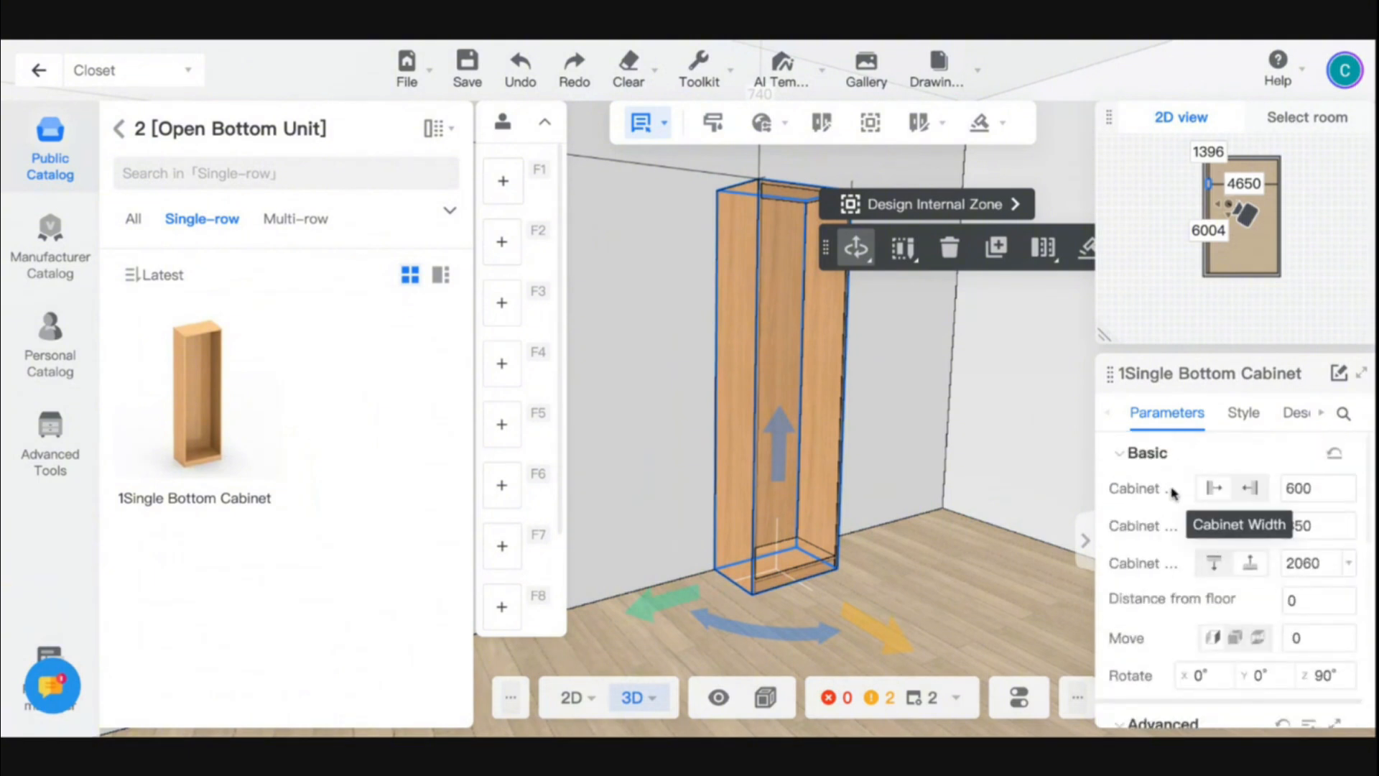
- Set the bottom cabinet's width to 1000 and its depth to 600
{"action": "double_click", "coordinate": [1297, 488]}
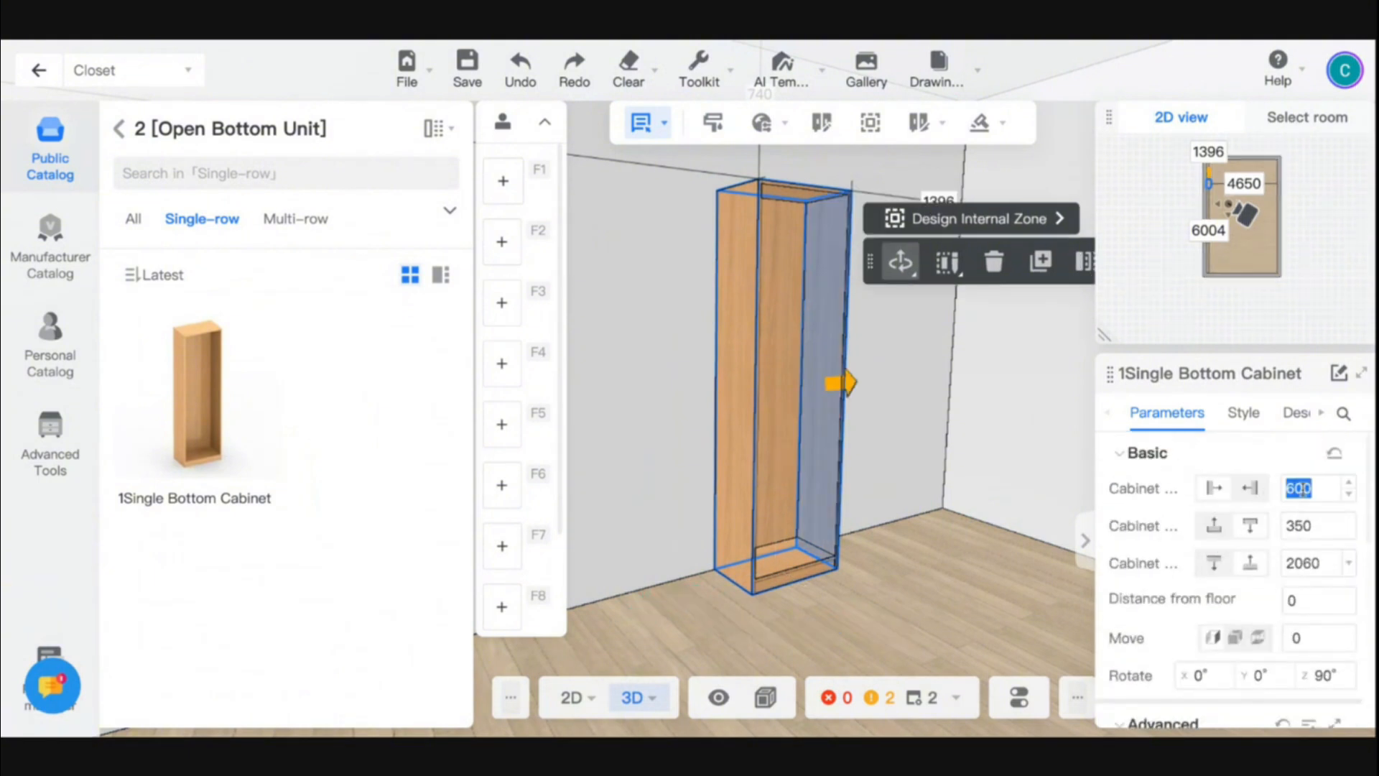
{"action": "type", "text": "1000"}
{"action": "key", "text": "Return"}
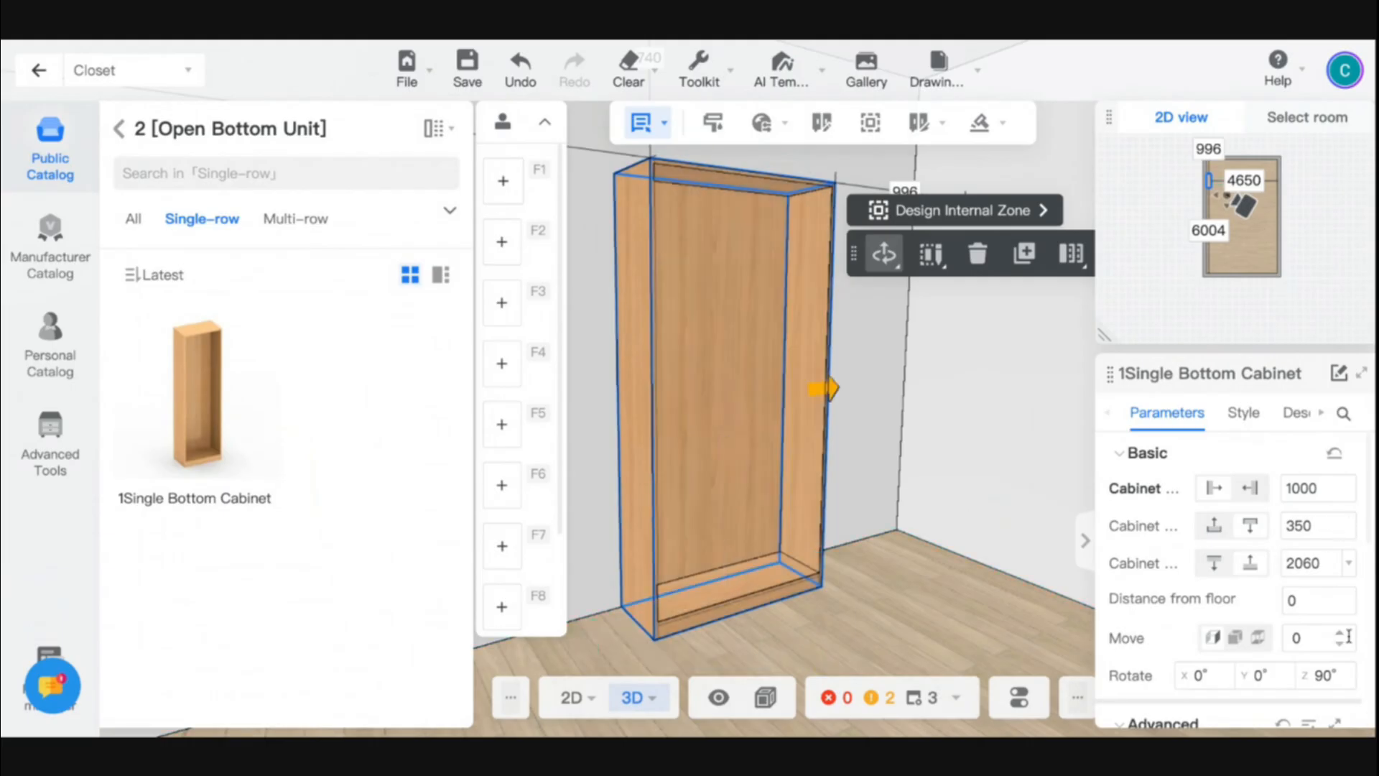
{"action": "double_click", "coordinate": [1298, 527]}
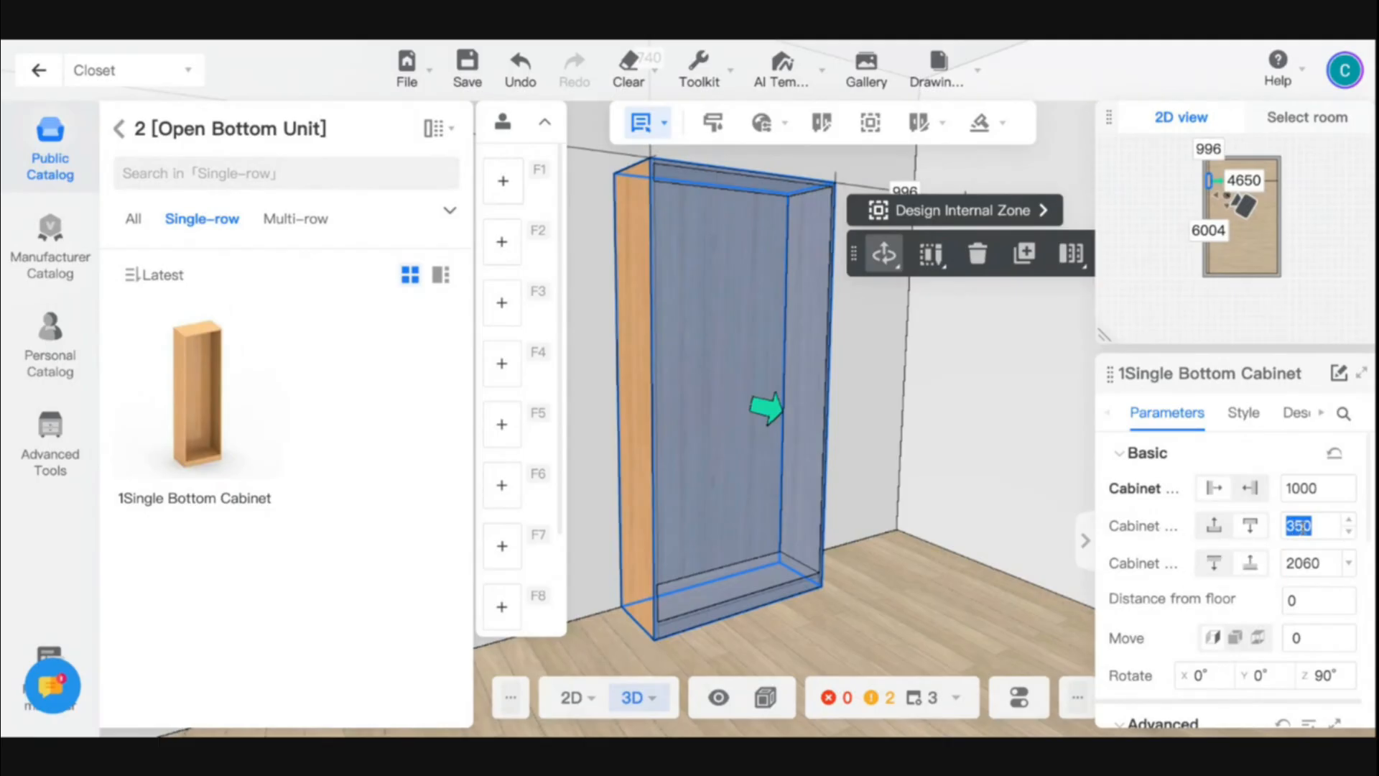
{"action": "type", "text": "600"}
{"action": "key", "text": "Return"}
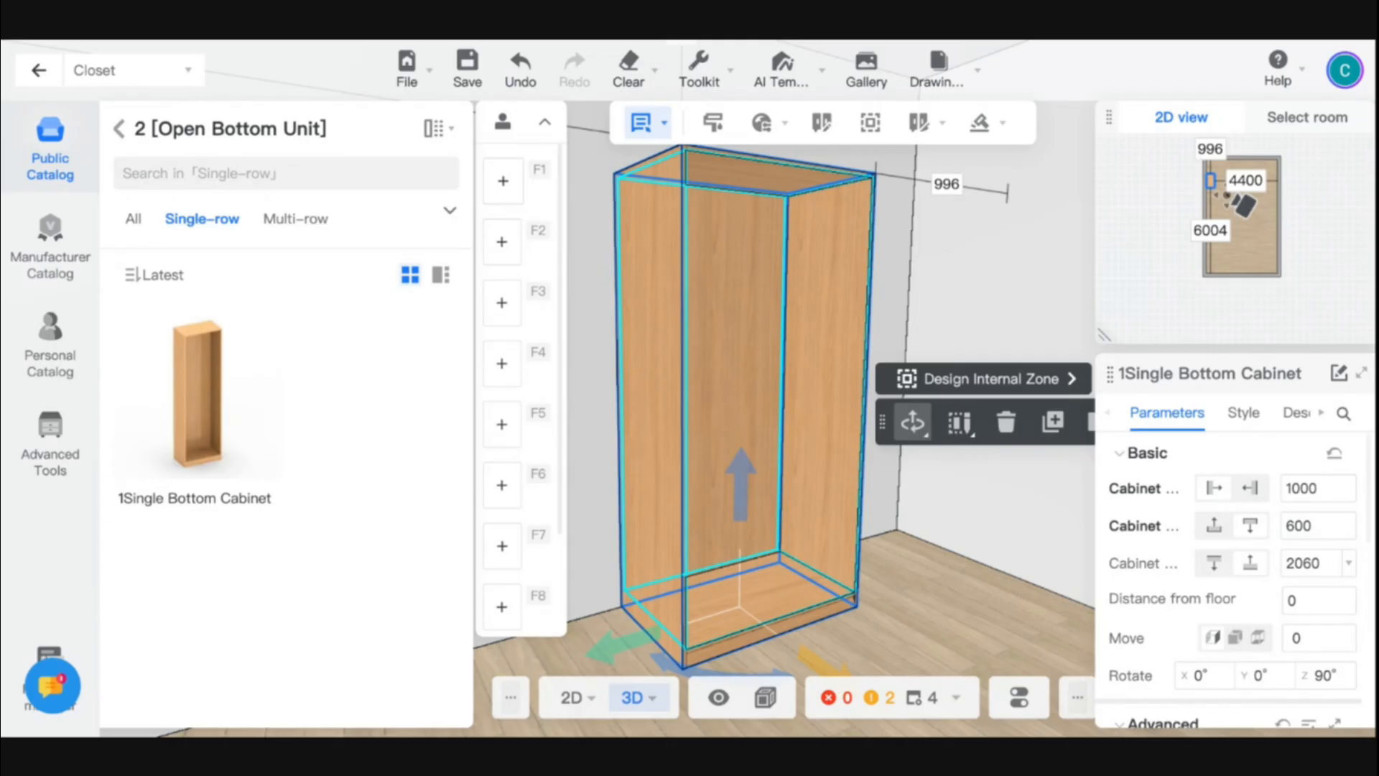
- Set the bottom cabinet's height to 2400
{"action": "double_click", "coordinate": [1313, 566]}
{"action": "type", "text": "2400"}
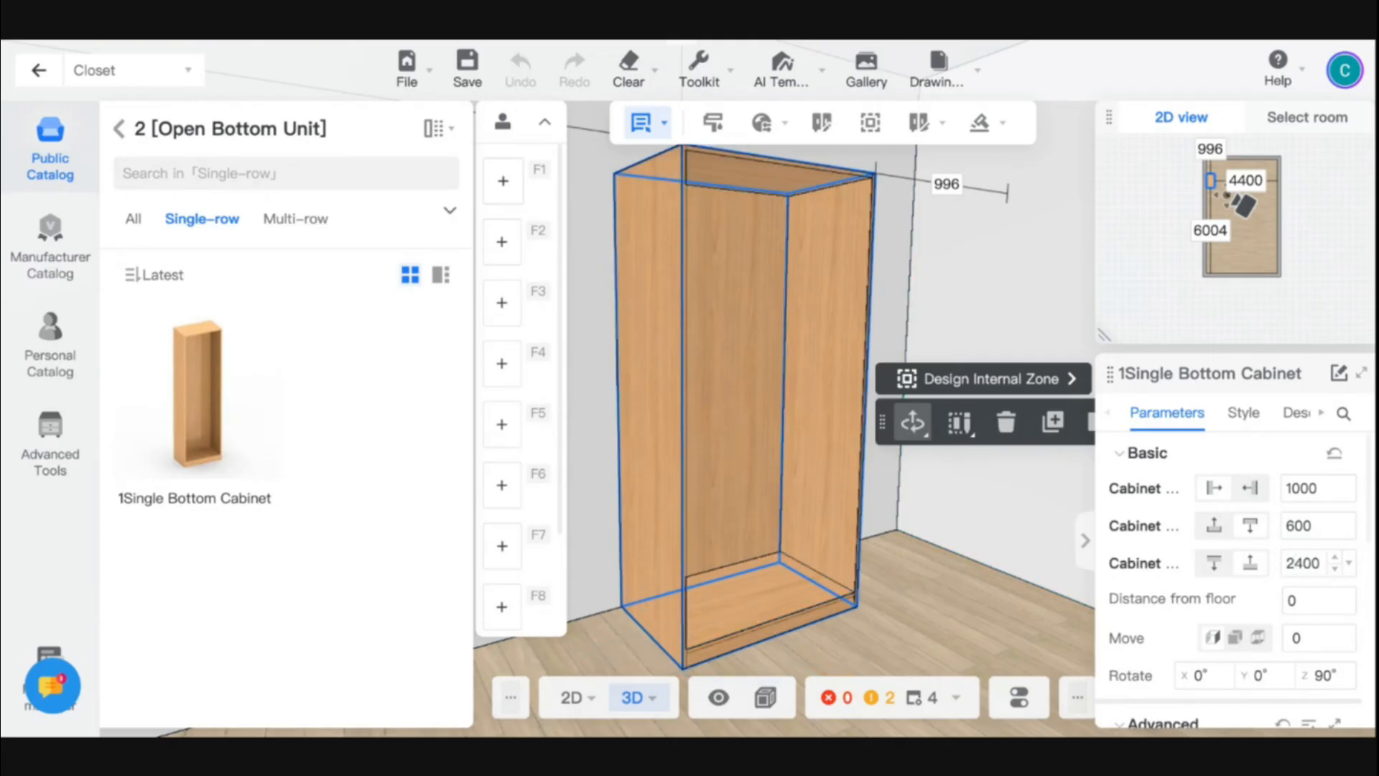
{"action": "key", "text": "Return"}
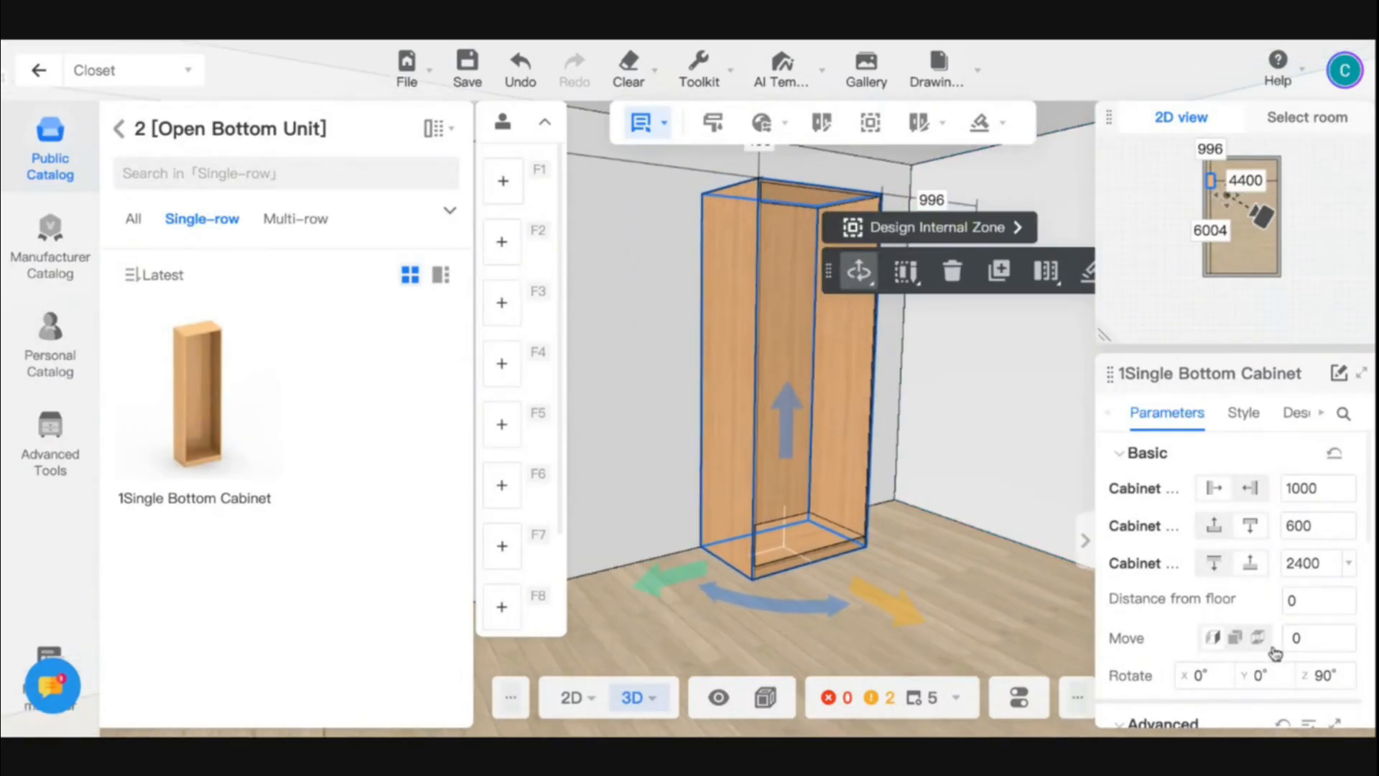
- Raise the bottom cabinet by setting its distance from the floor to 500
{"action": "key", "text": "ctrl+minus"}
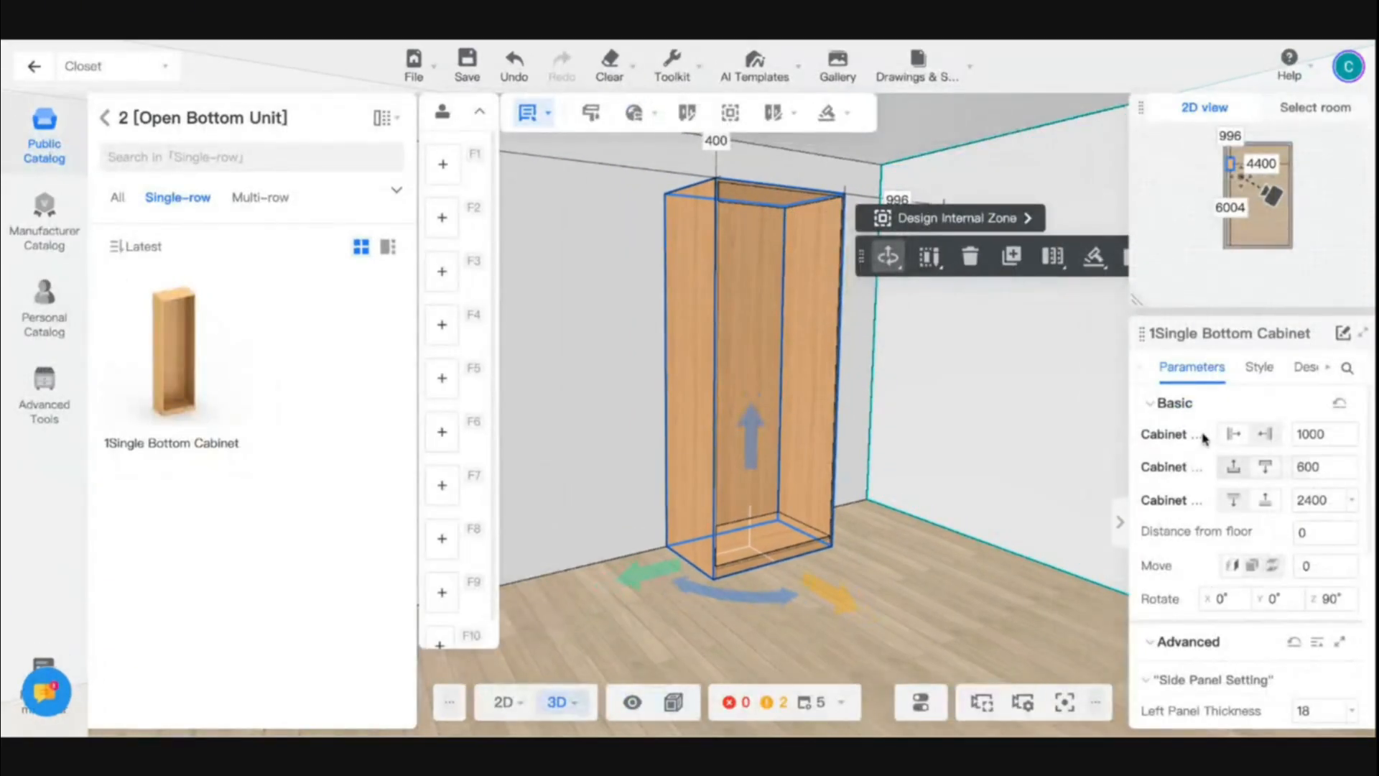
{"action": "scroll", "coordinate": [1249, 503], "scroll_direction": "down", "scroll_amount": 1}
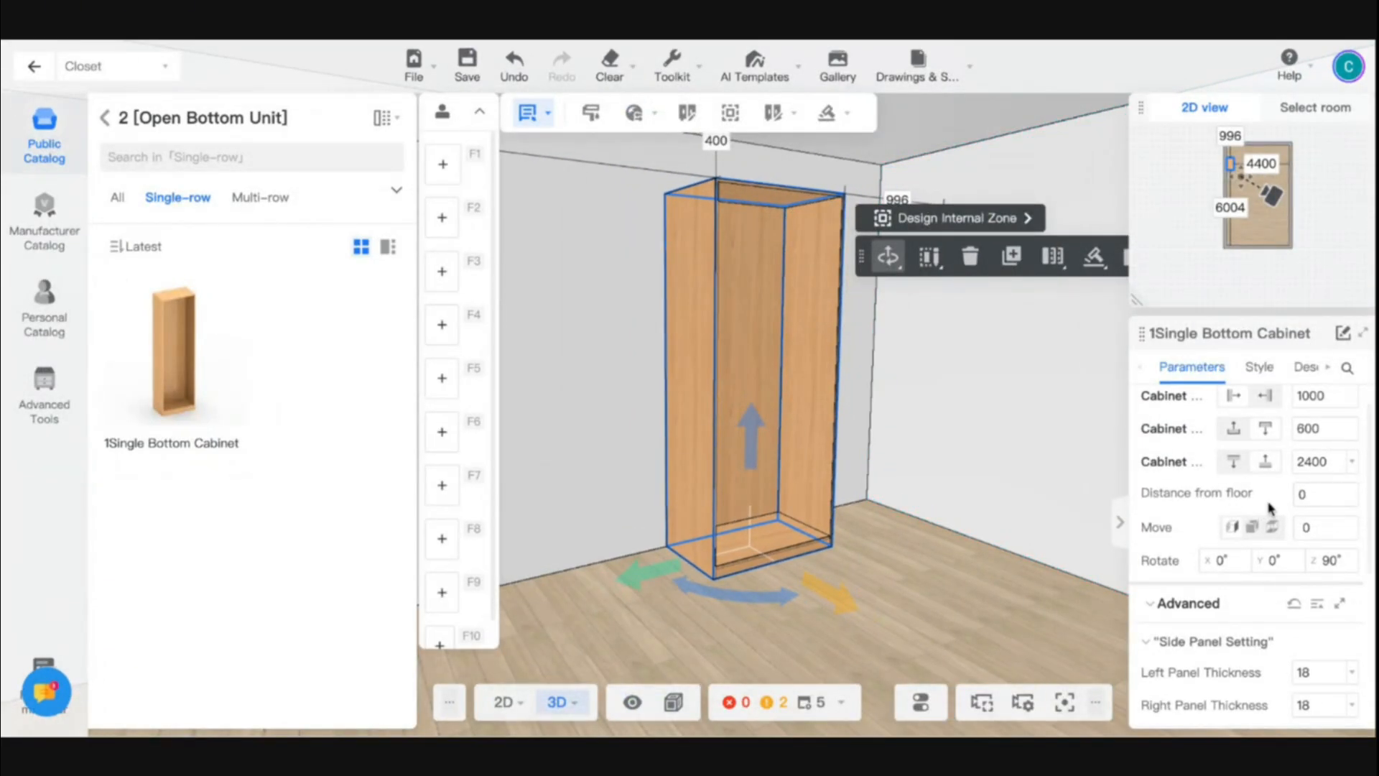
{"action": "left_click", "coordinate": [1306, 493]}
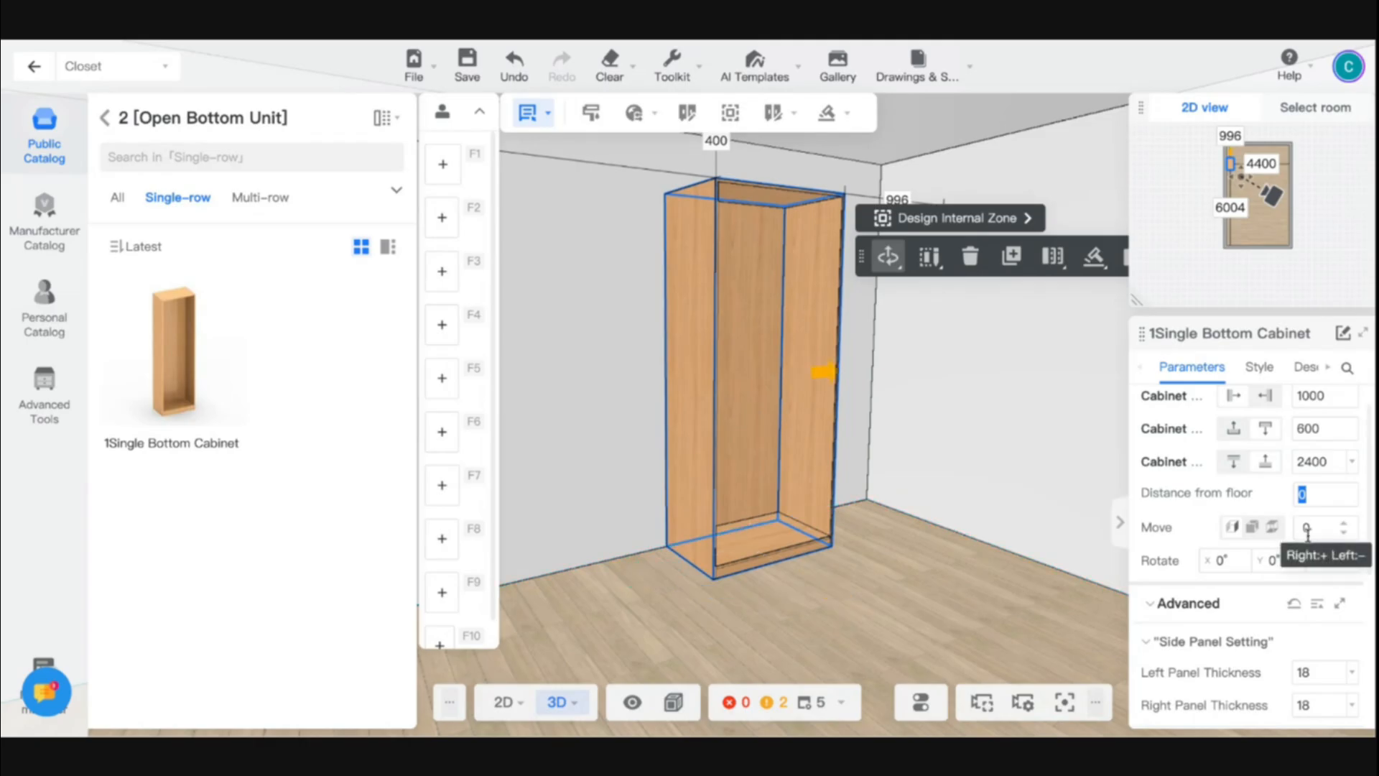
{"action": "type", "text": "500"}
{"action": "key", "text": "Return"}
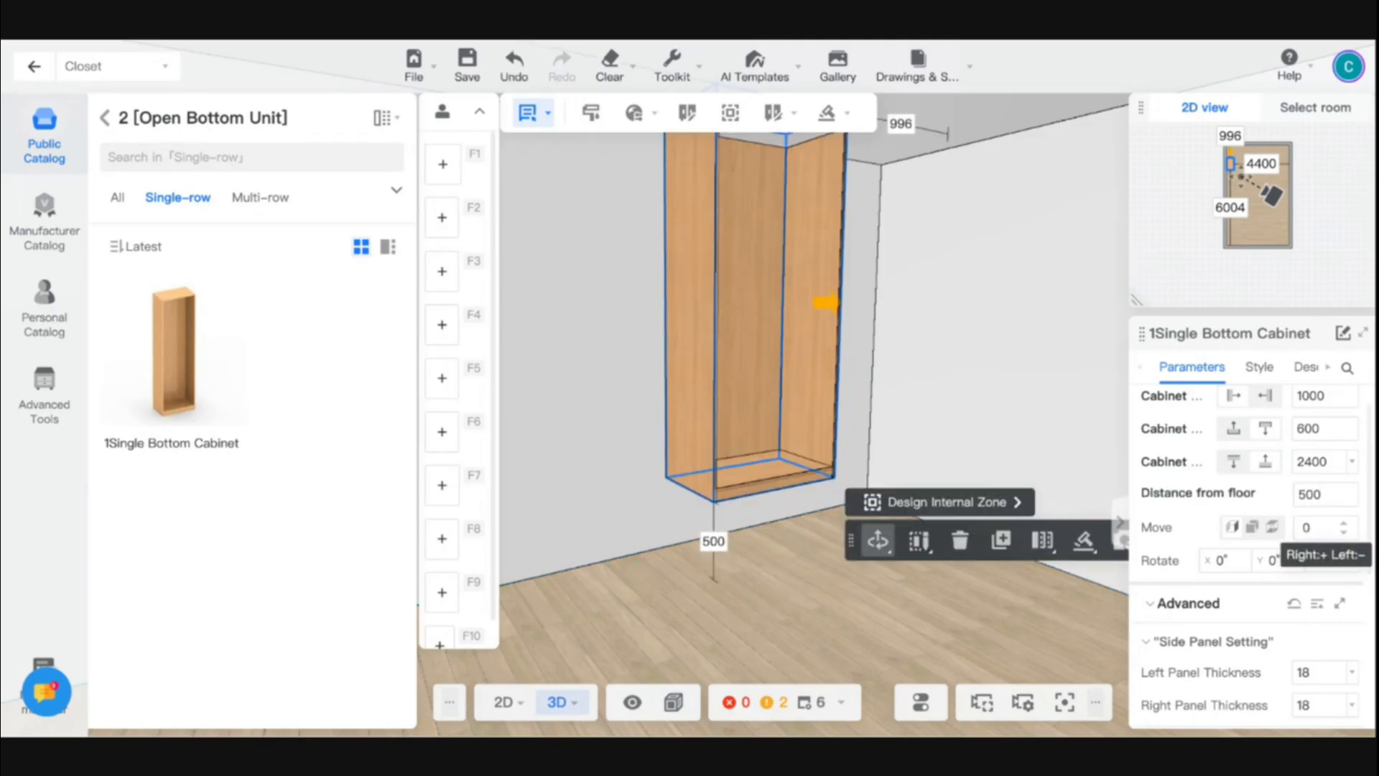
- Reselect the cabinet and set its floor distance to 250 and back to 0 through the dimension shown beneath it in the 3D view
{"action": "left_click", "coordinate": [670, 594]}
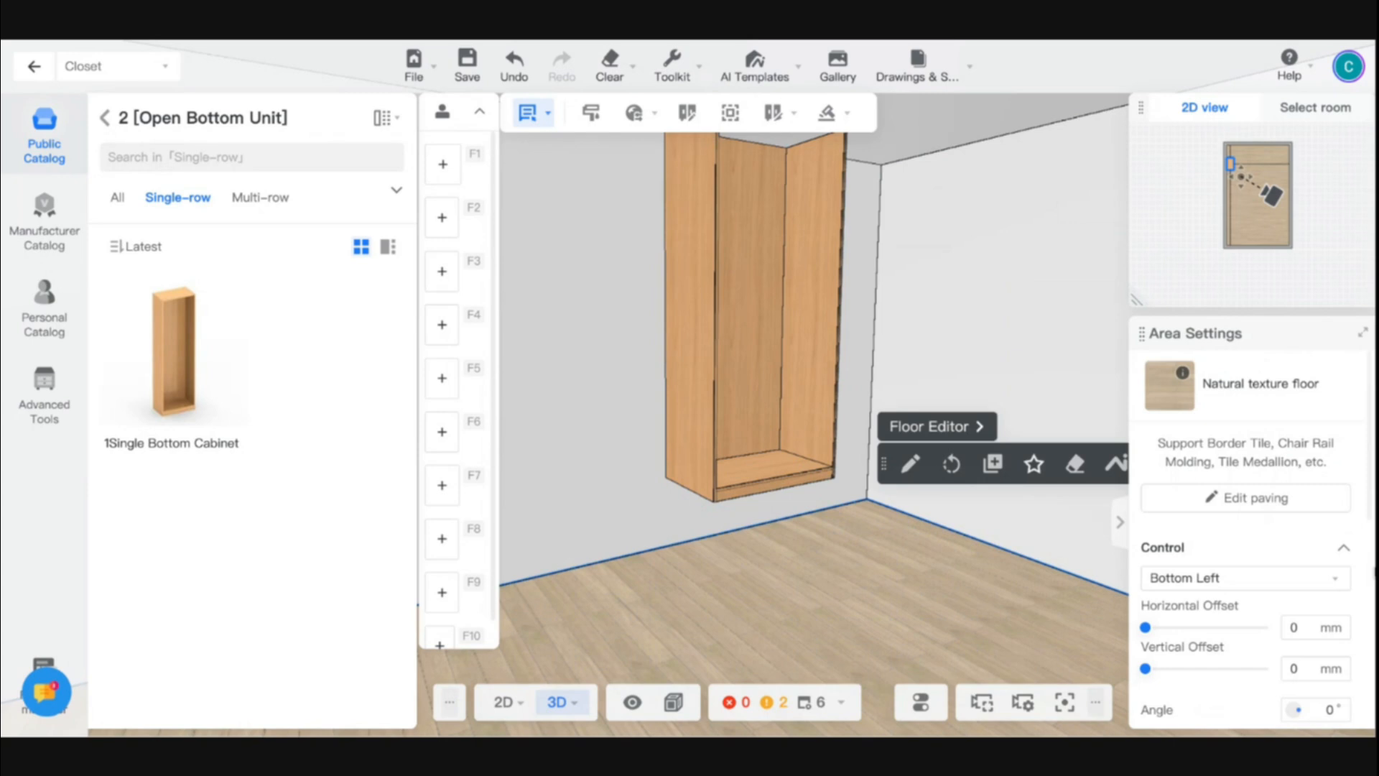
{"action": "left_click", "coordinate": [754, 418]}
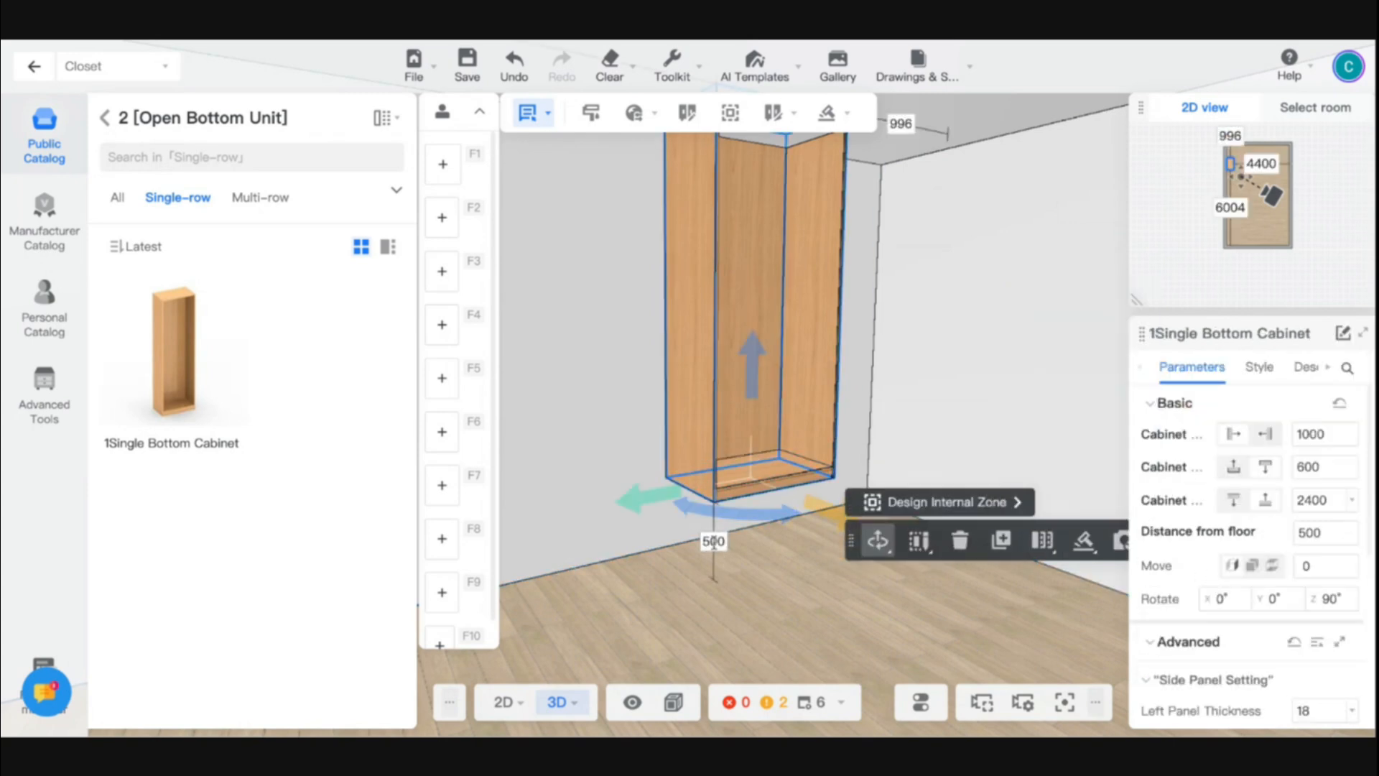
{"action": "left_click", "coordinate": [713, 542]}
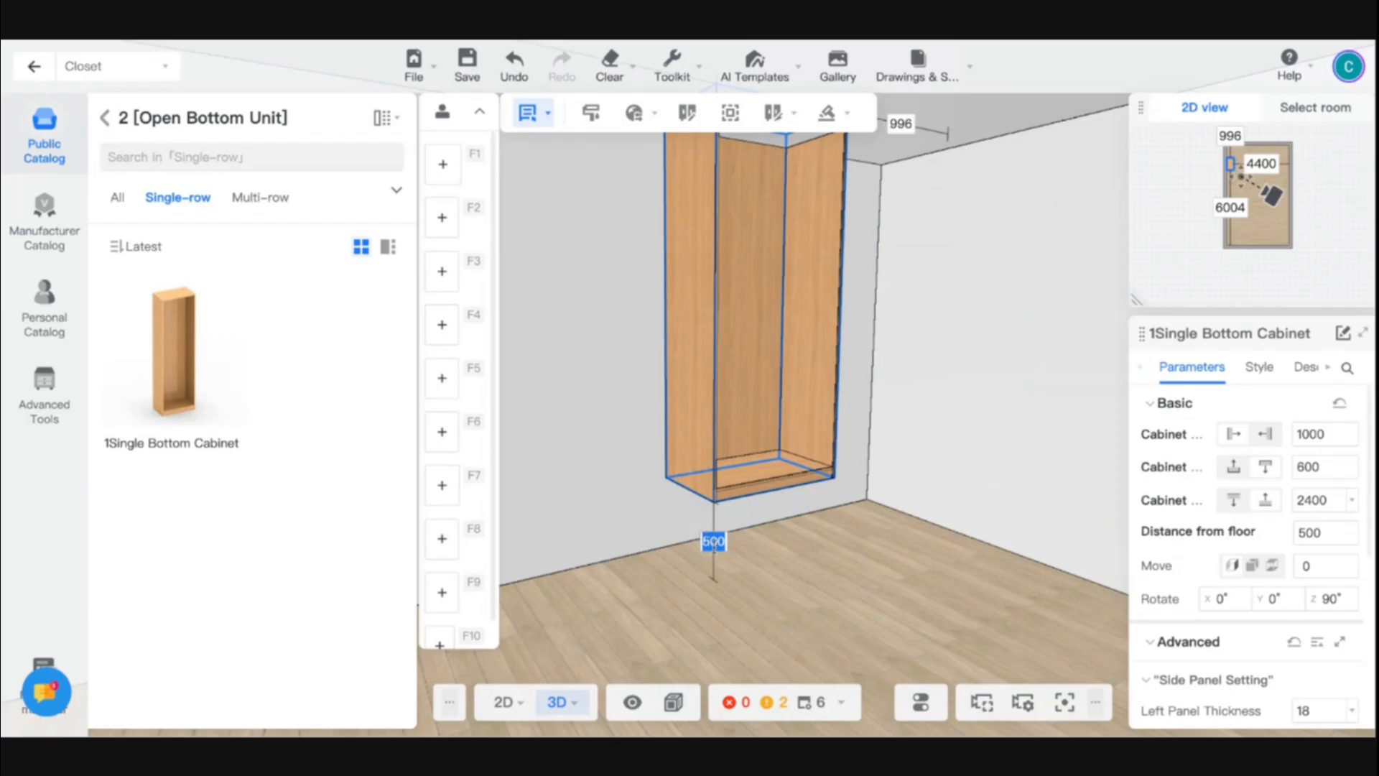
{"action": "type", "text": "250"}
{"action": "key", "text": "Return"}
{"action": "left_click", "coordinate": [713, 560]}
{"action": "type", "text": "0"}
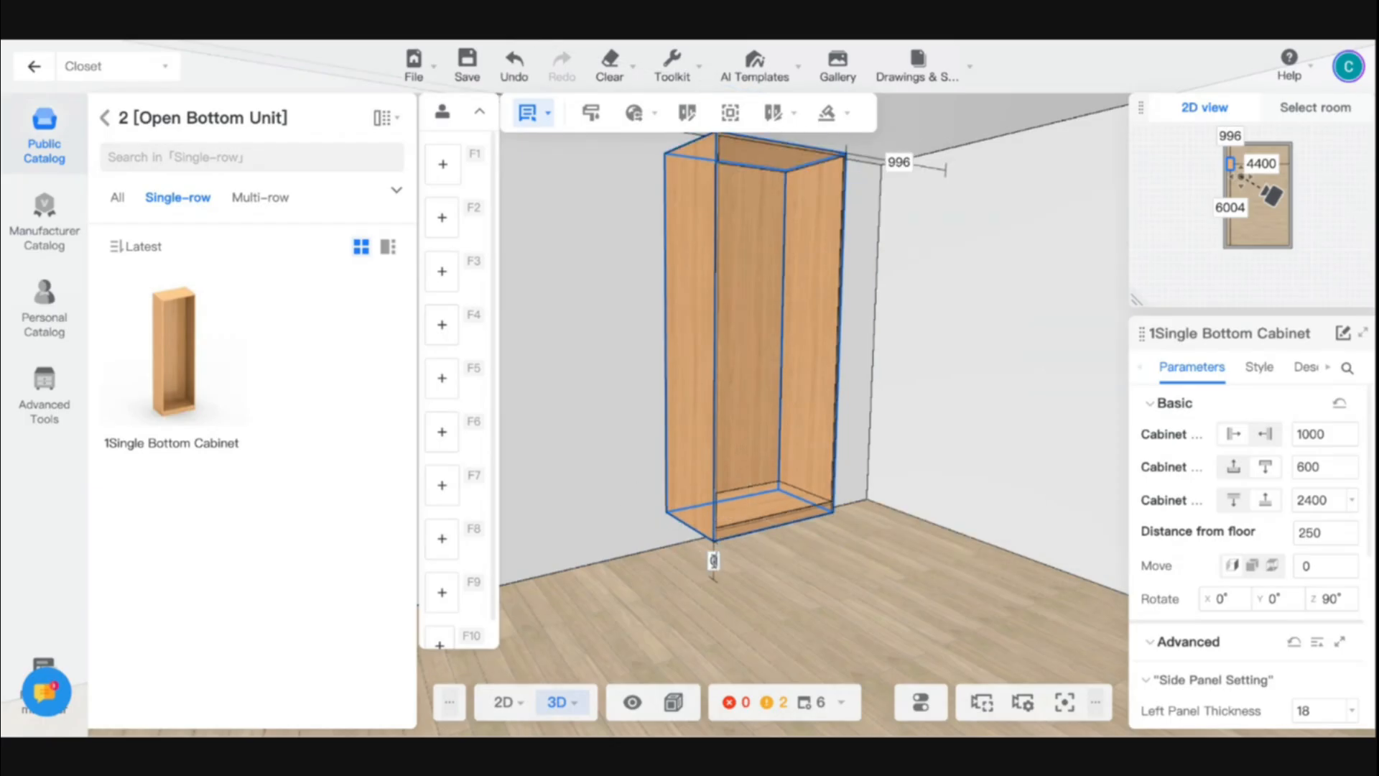
{"action": "key", "text": "Return"}
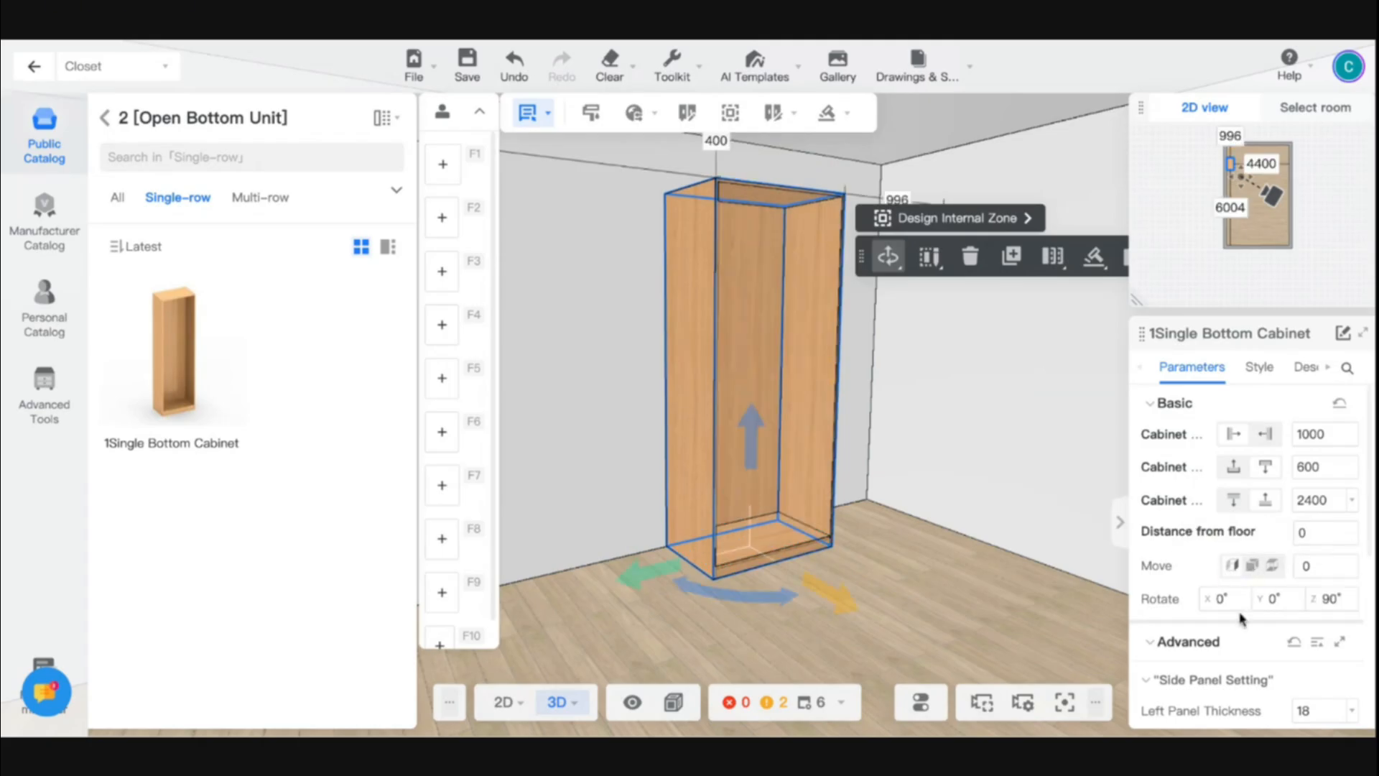
- Try a left panel thickness of 100 on the bottom cabinet and undo the change
{"action": "scroll", "coordinate": [1240, 616], "scroll_direction": "down", "scroll_amount": 5}
{"action": "scroll", "coordinate": [928, 585], "scroll_direction": "up", "scroll_amount": 4}
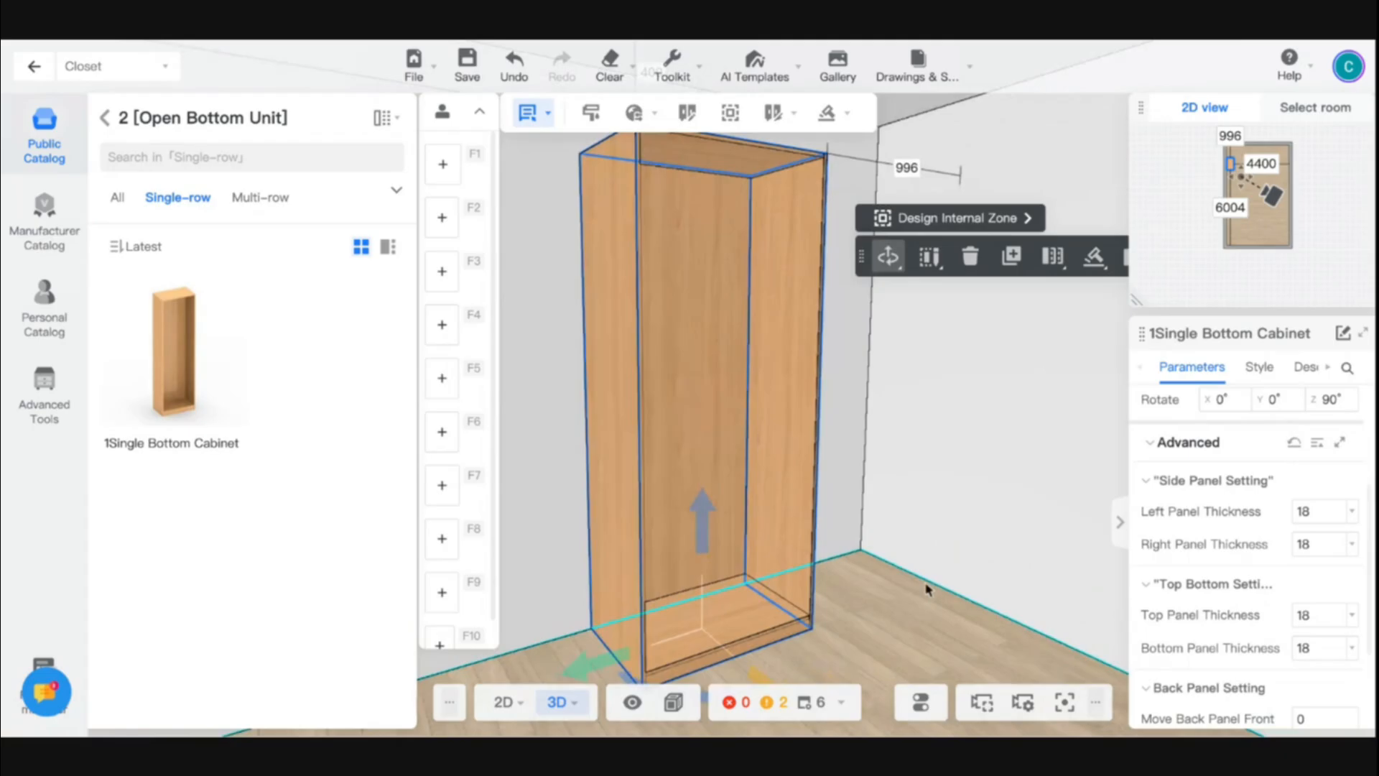
{"action": "right_click_drag", "start_coordinate": [913, 629], "coordinate": [838, 635]}
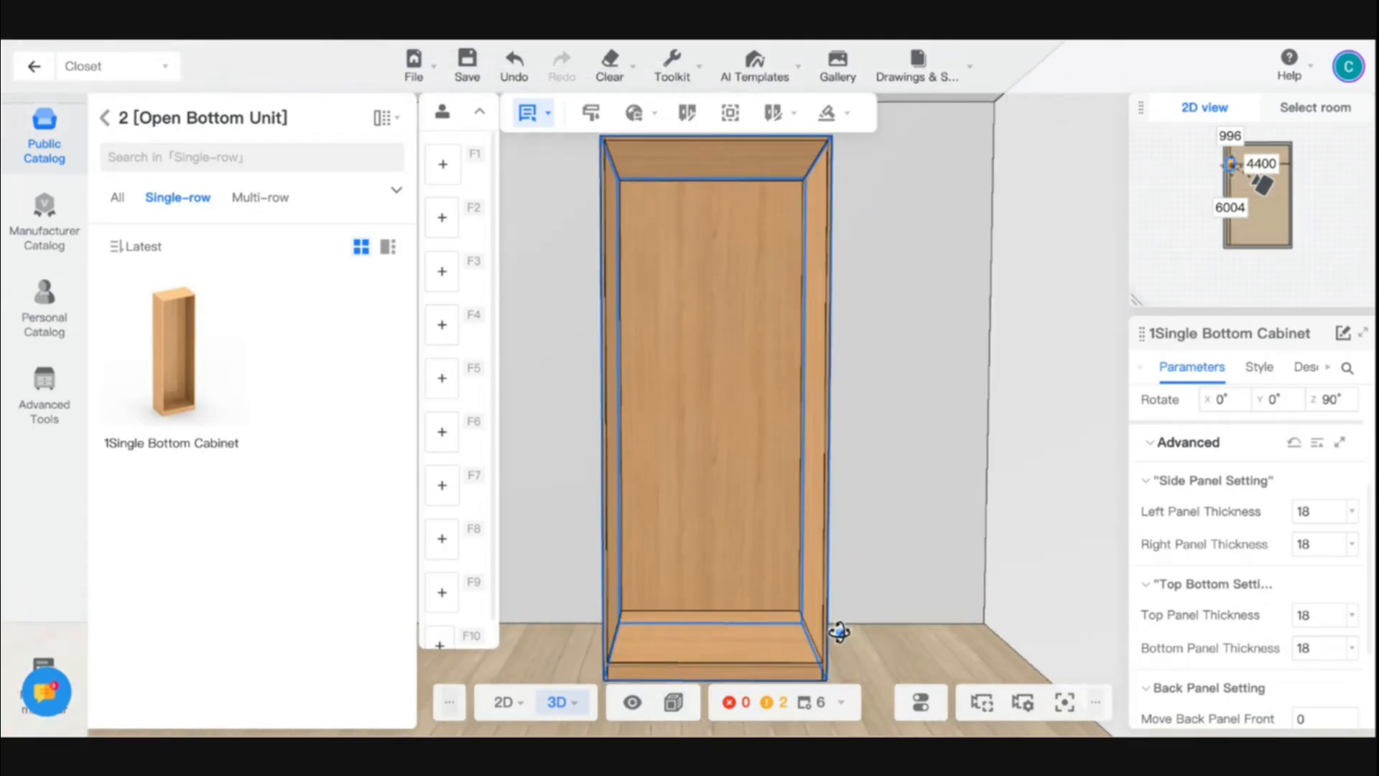
{"action": "scroll", "coordinate": [838, 632], "scroll_direction": "down", "scroll_amount": 3}
{"action": "scroll", "coordinate": [842, 622], "scroll_direction": "up", "scroll_amount": 1}
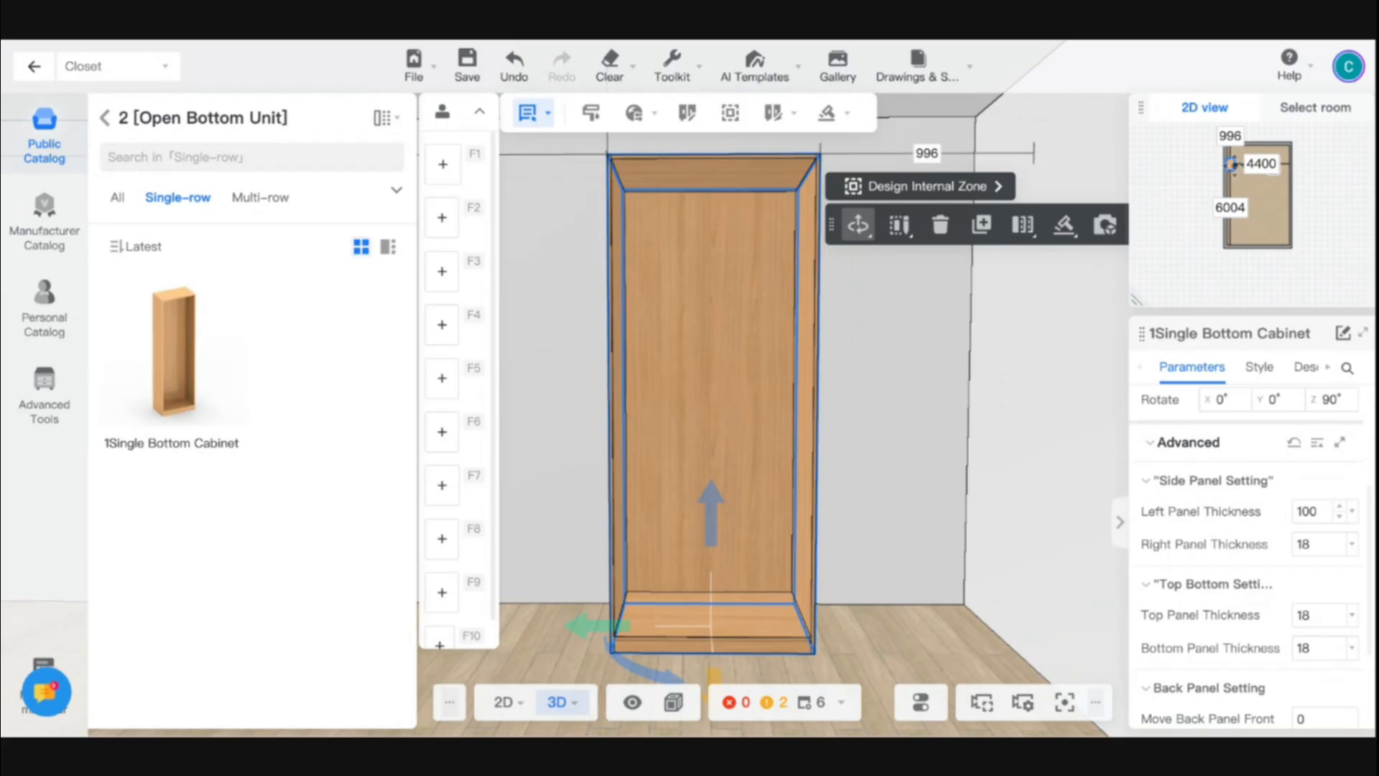
{"action": "key", "text": "Return"}
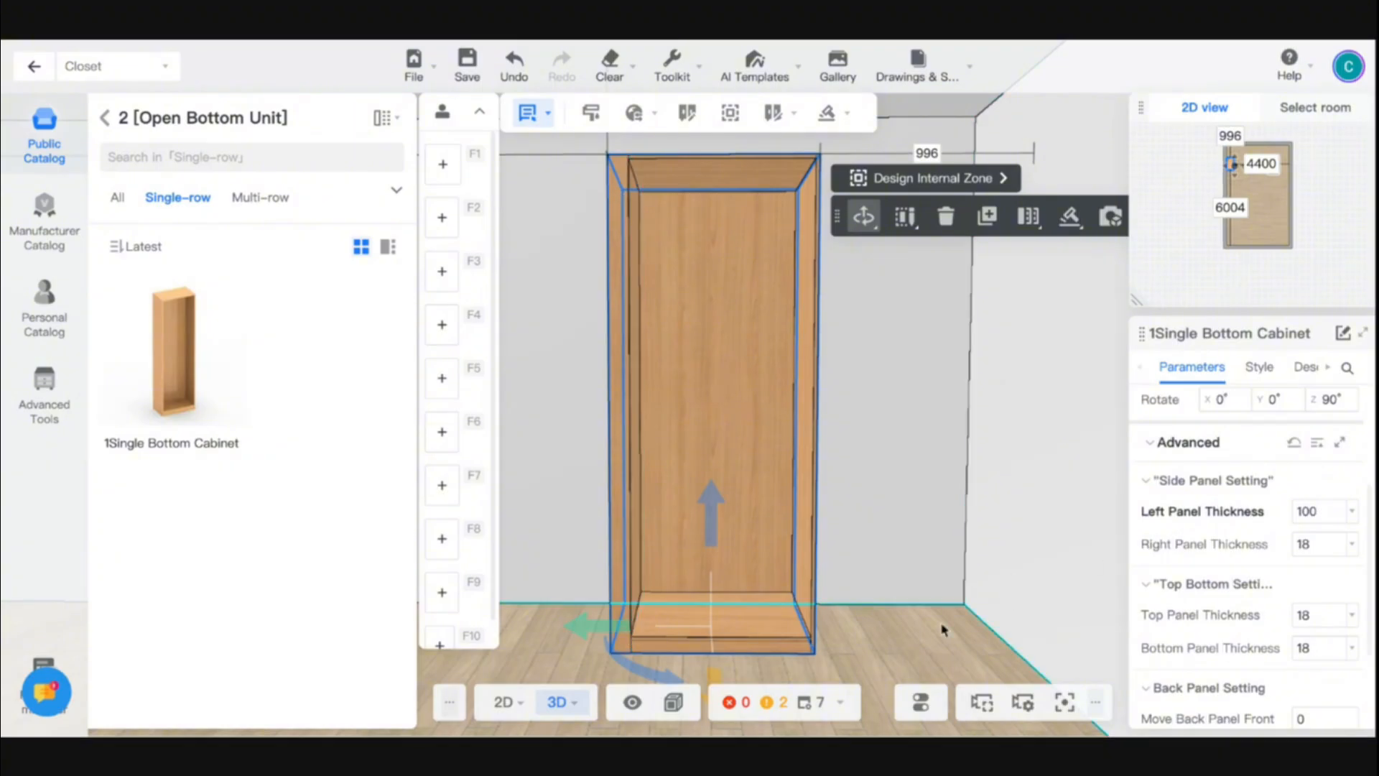
{"action": "key", "text": "ctrl+z"}
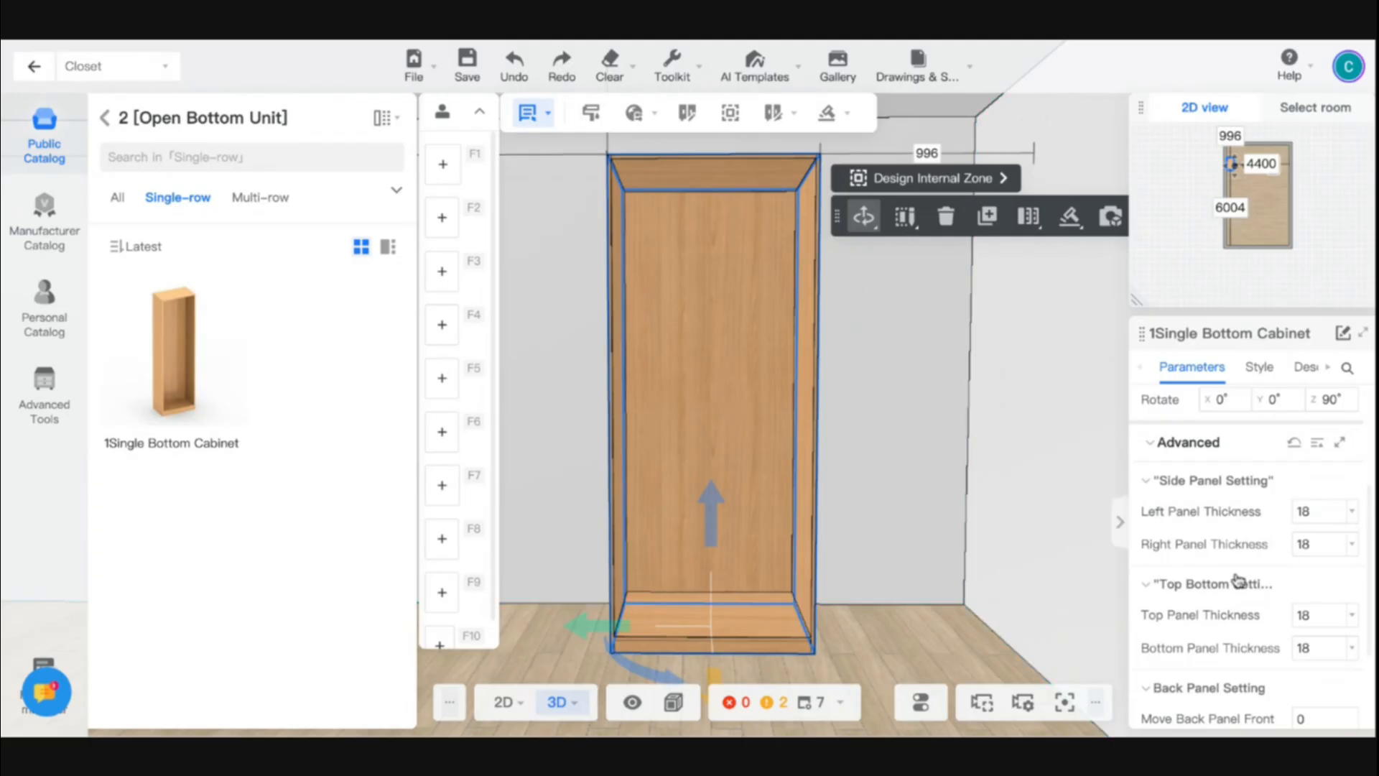
- Examine the cabinet's top and bottom panel, back panel and toekick settings along with its toekick in the 3D view
{"action": "scroll", "coordinate": [1166, 544], "scroll_direction": "down", "scroll_amount": 3}
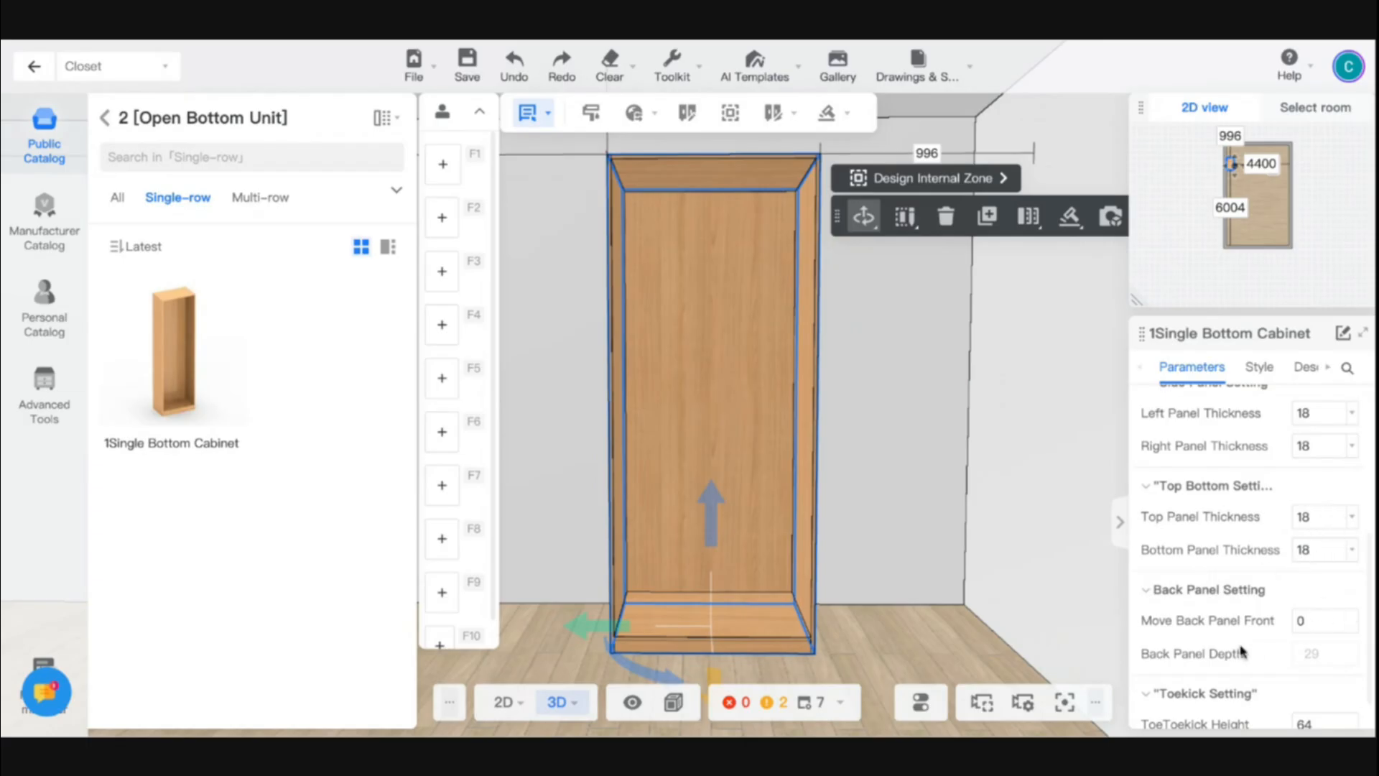
{"action": "scroll", "coordinate": [1241, 651], "scroll_direction": "down", "scroll_amount": 1}
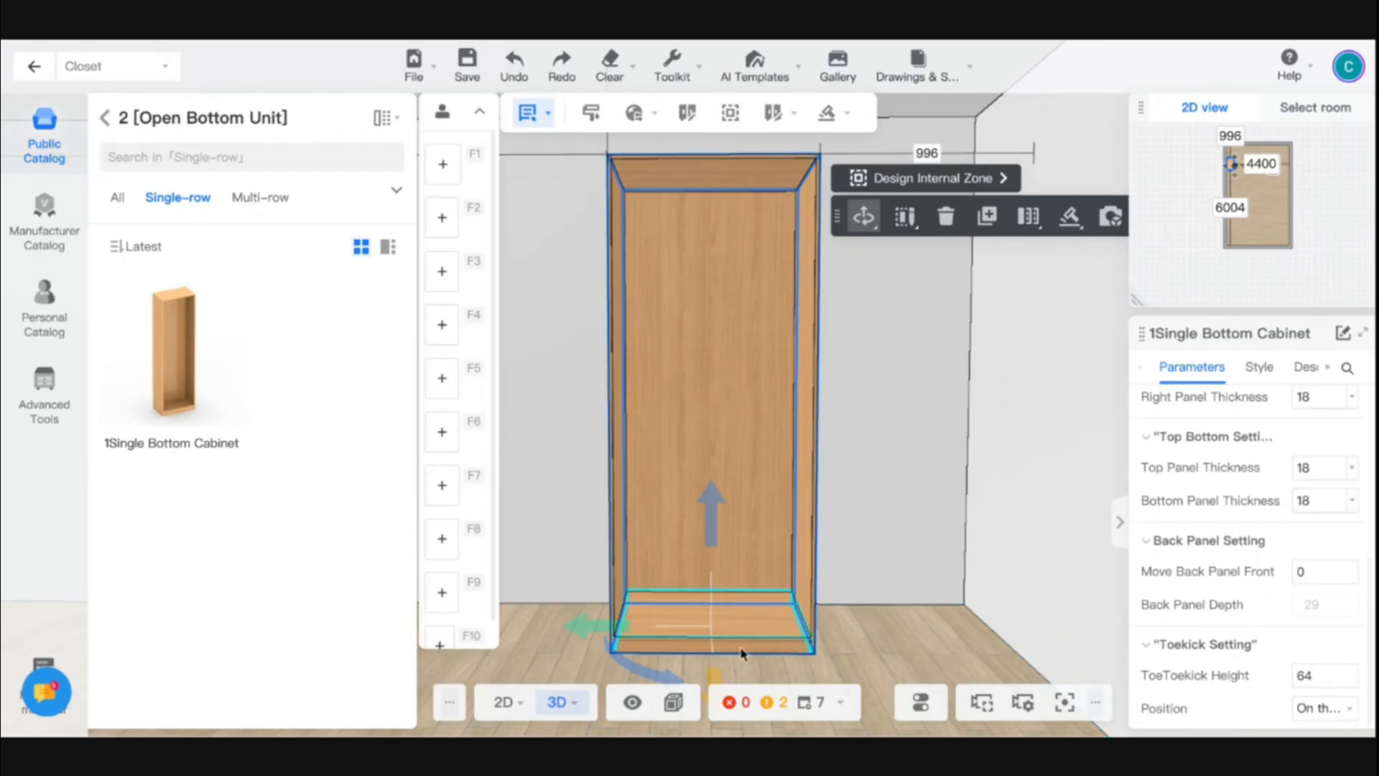
{"action": "left_click_drag", "start_coordinate": [741, 654], "coordinate": [655, 636]}
{"action": "scroll", "coordinate": [655, 636], "scroll_direction": "down", "scroll_amount": 2}
{"action": "scroll", "coordinate": [654, 637], "scroll_direction": "up", "scroll_amount": 1}
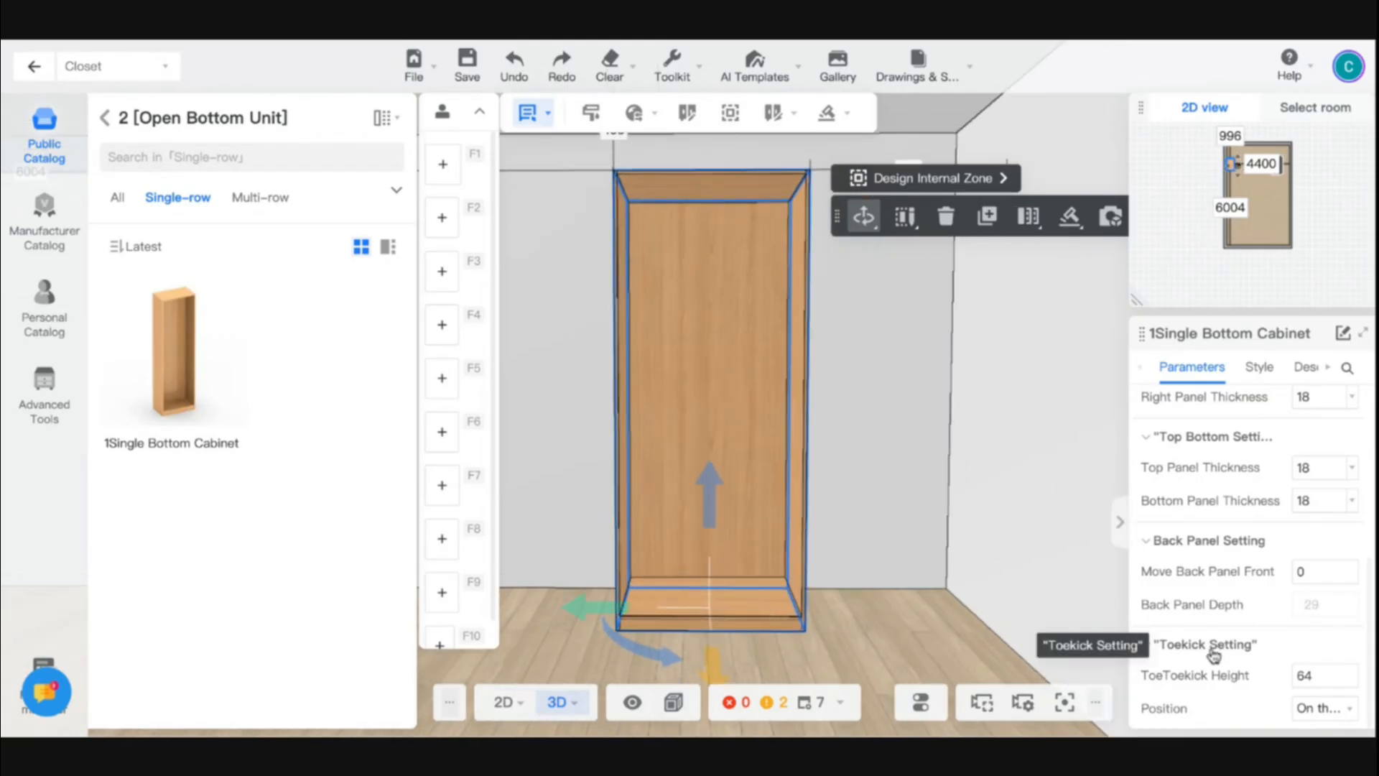
{"action": "key", "text": "w"}
{"action": "key", "text": "a"}
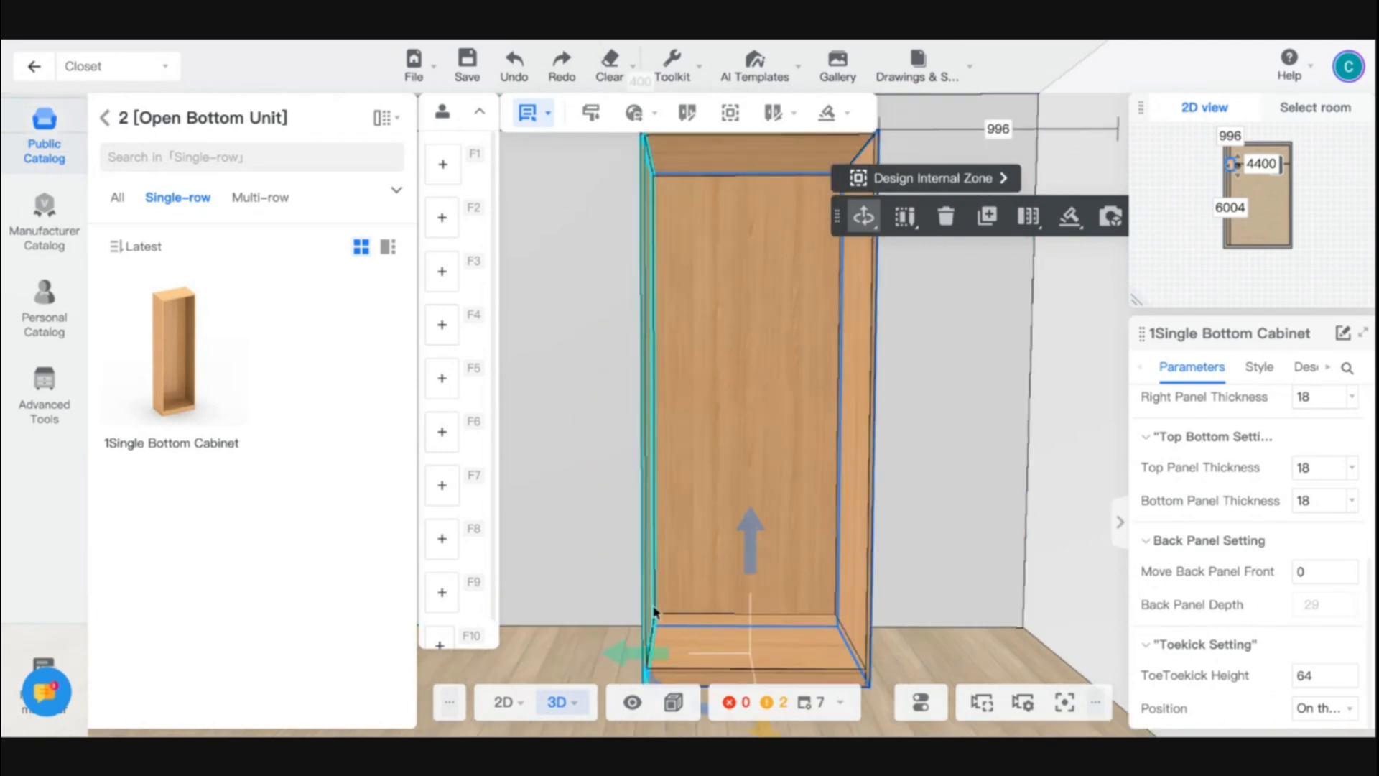
- Try moving the cabinet's back panel forward by 50 and undo the change
{"action": "left_click_drag", "start_coordinate": [593, 610], "coordinate": [742, 615]}
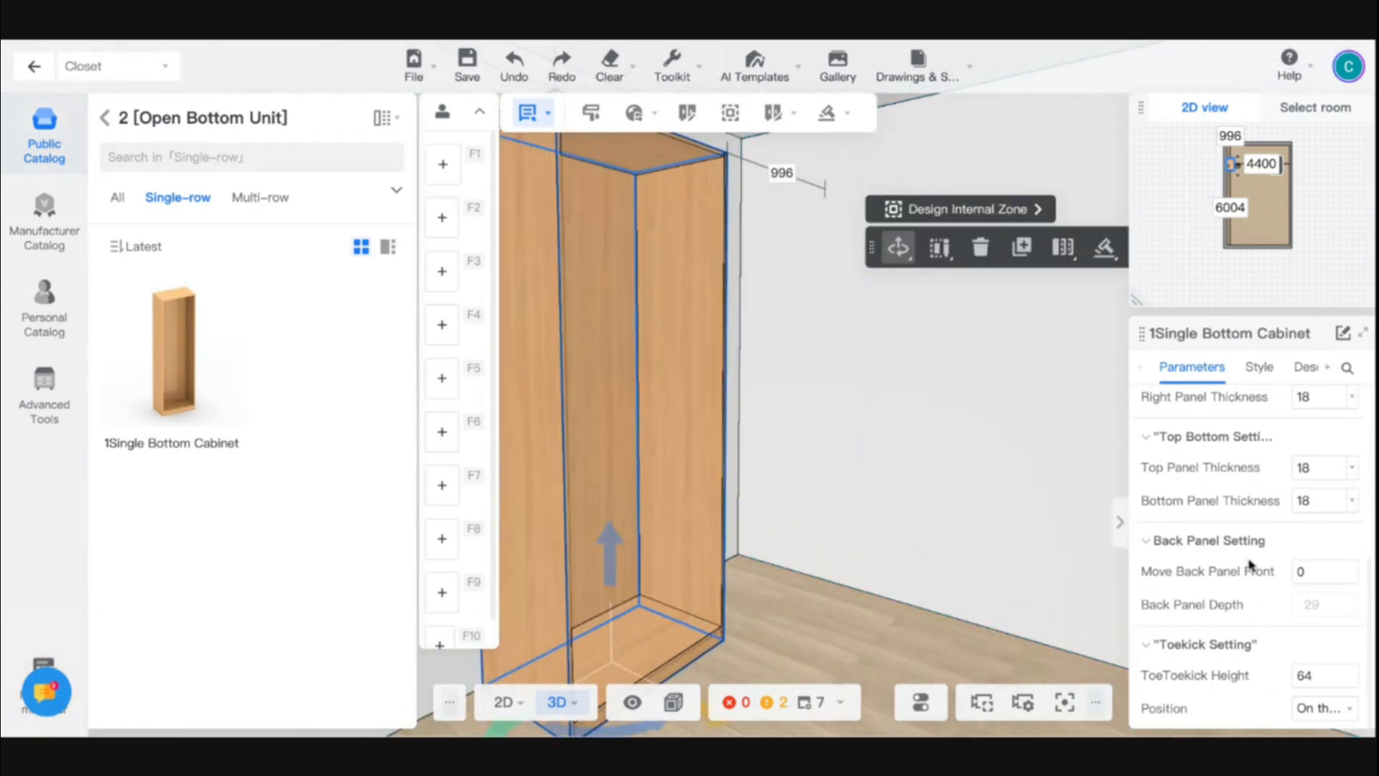
{"action": "left_click", "coordinate": [1302, 572]}
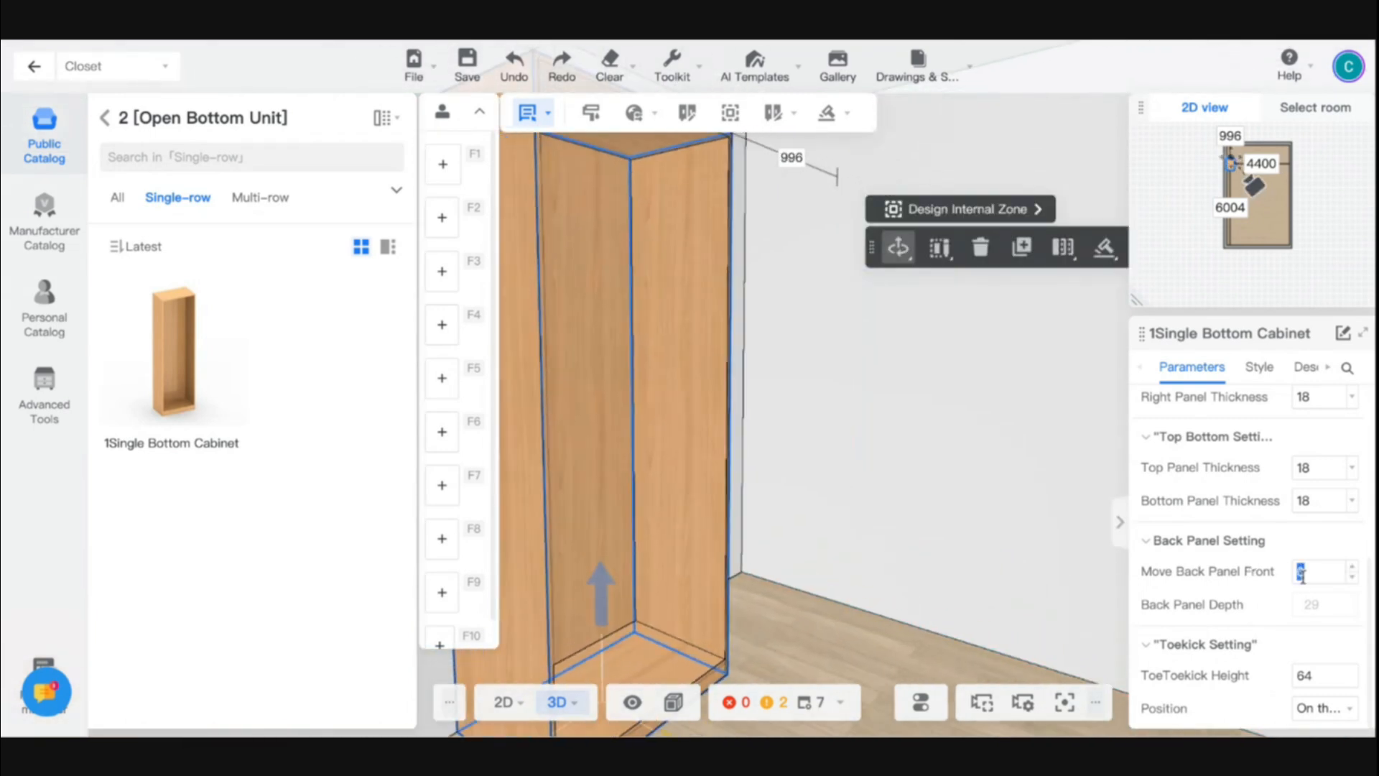
{"action": "left_click", "coordinate": [605, 352]}
{"action": "left_click", "coordinate": [806, 649]}
{"action": "left_click", "coordinate": [692, 615]}
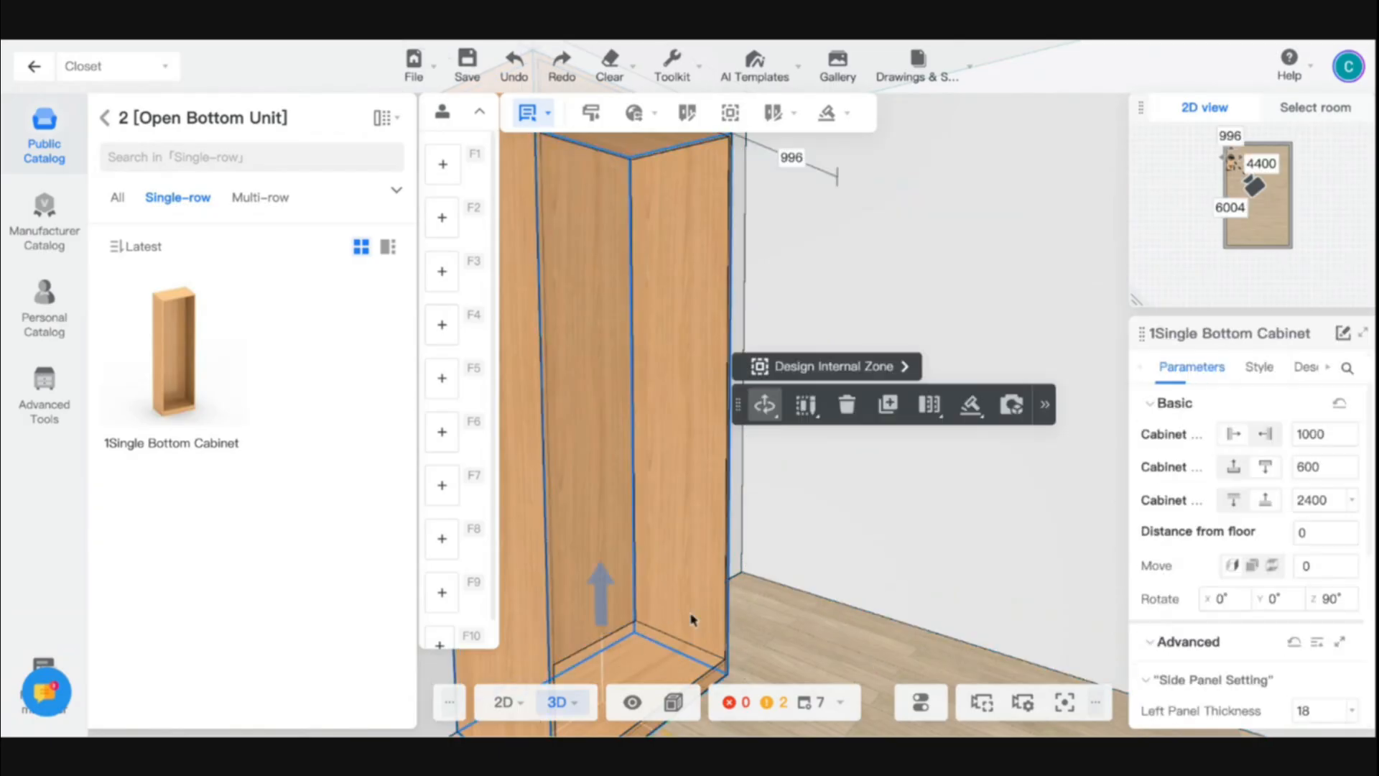
{"action": "scroll", "coordinate": [1312, 632], "scroll_direction": "down", "scroll_amount": 3}
{"action": "left_click", "coordinate": [1312, 572]}
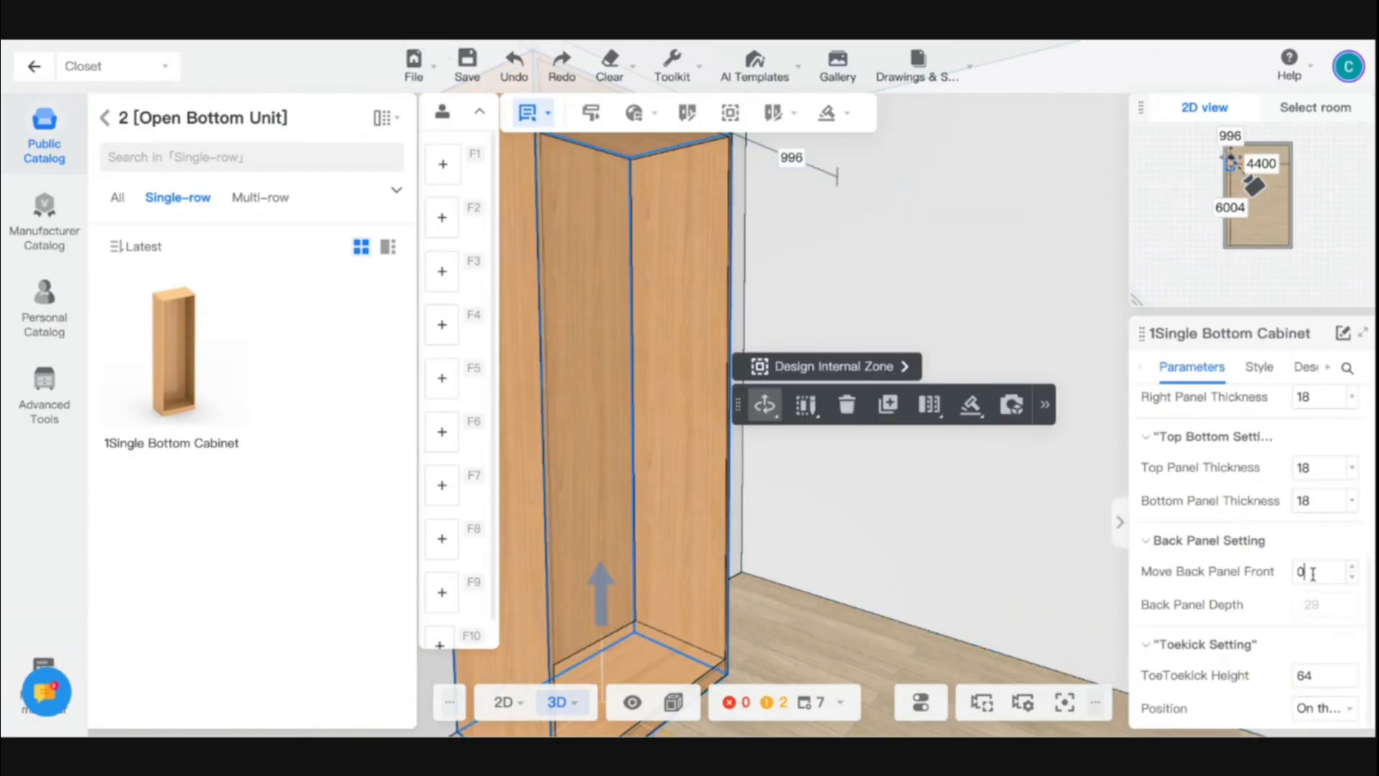
{"action": "key", "text": "Return"}
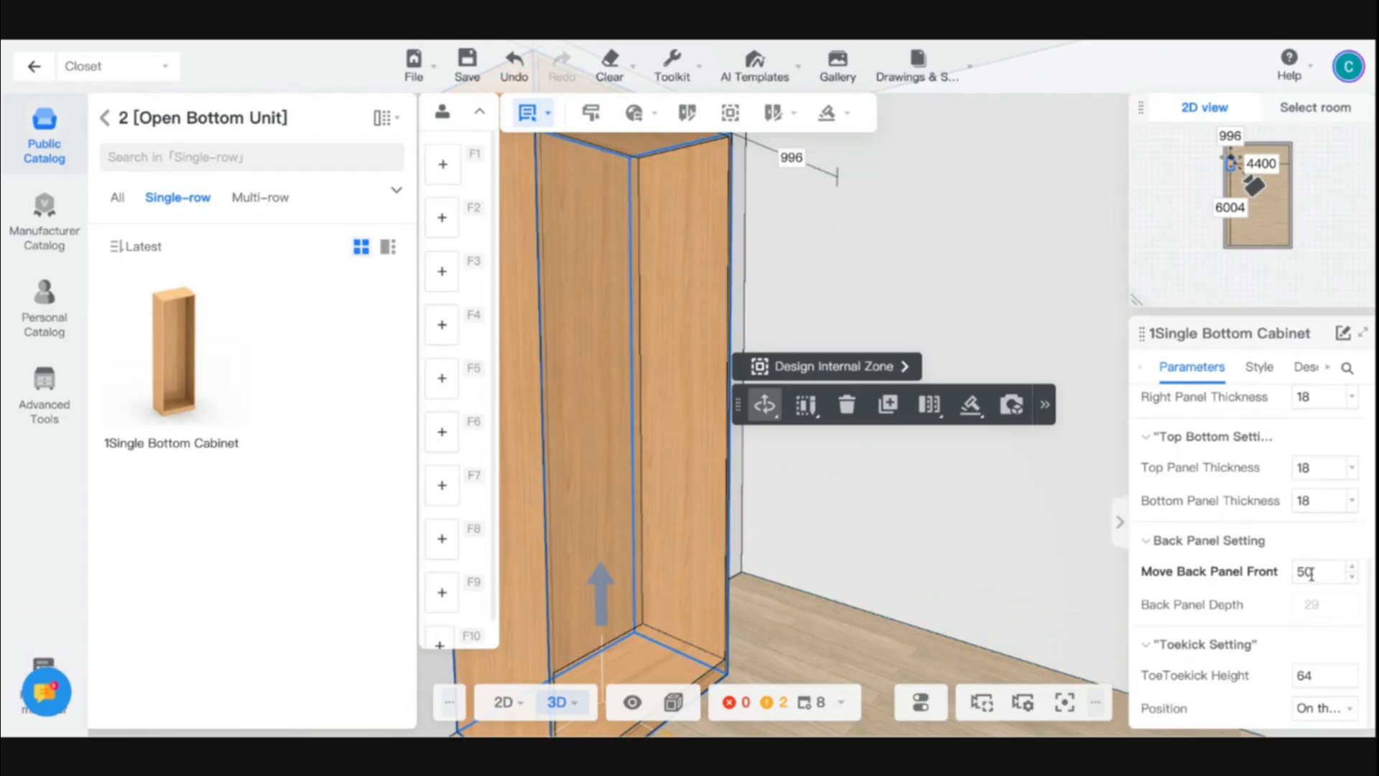
{"action": "key", "text": "ctrl+z"}
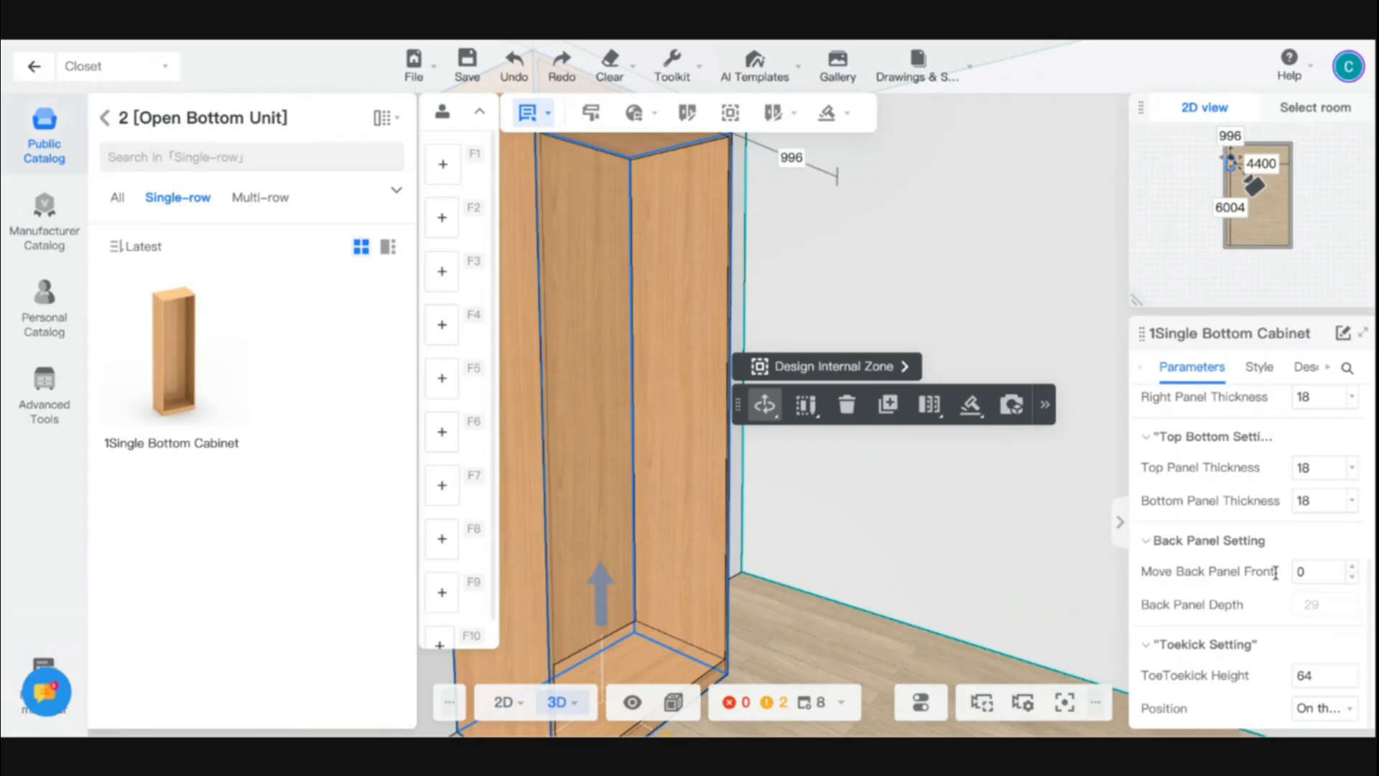
- Try a toekick height of 100 on the bottom cabinet and undo the change
{"action": "key", "text": "e"}
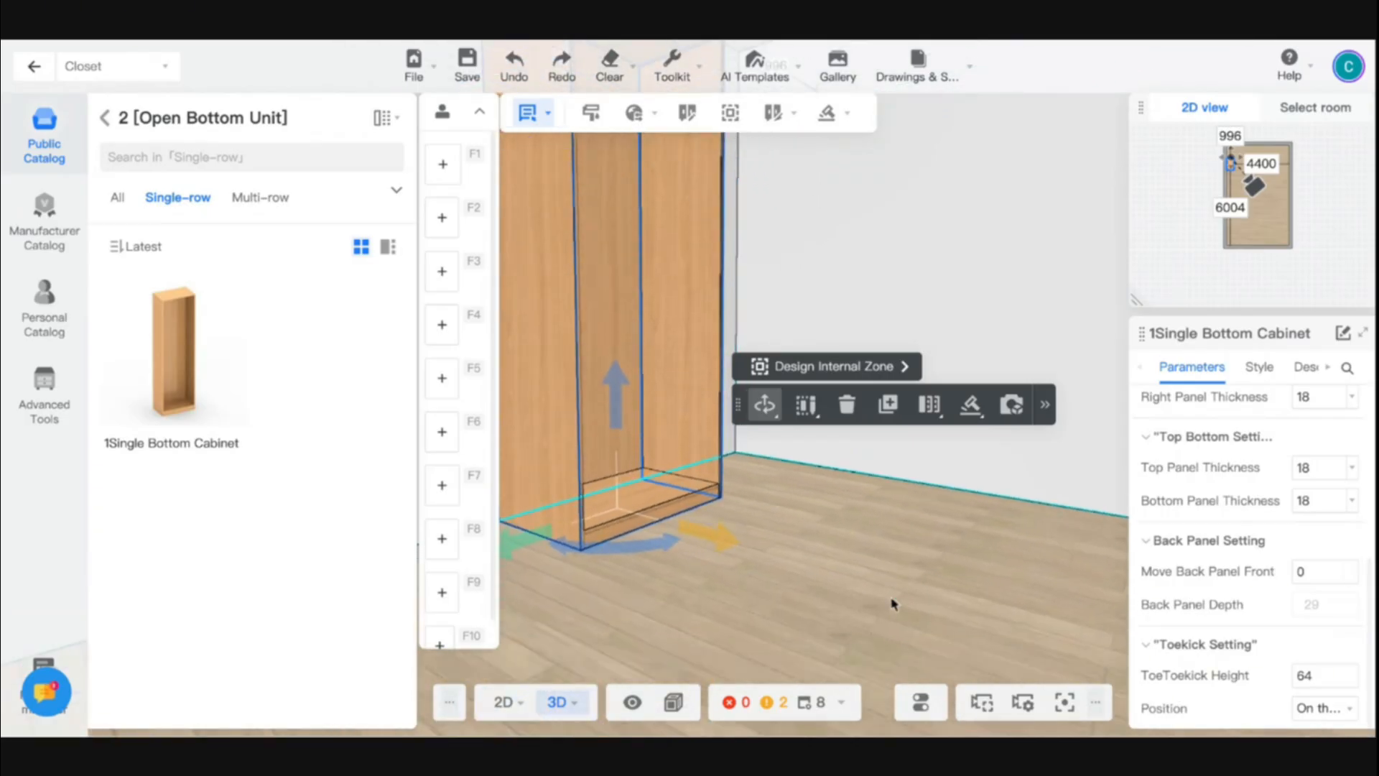
{"action": "left_click_drag", "start_coordinate": [902, 579], "coordinate": [797, 579]}
{"action": "key", "text": "a"}
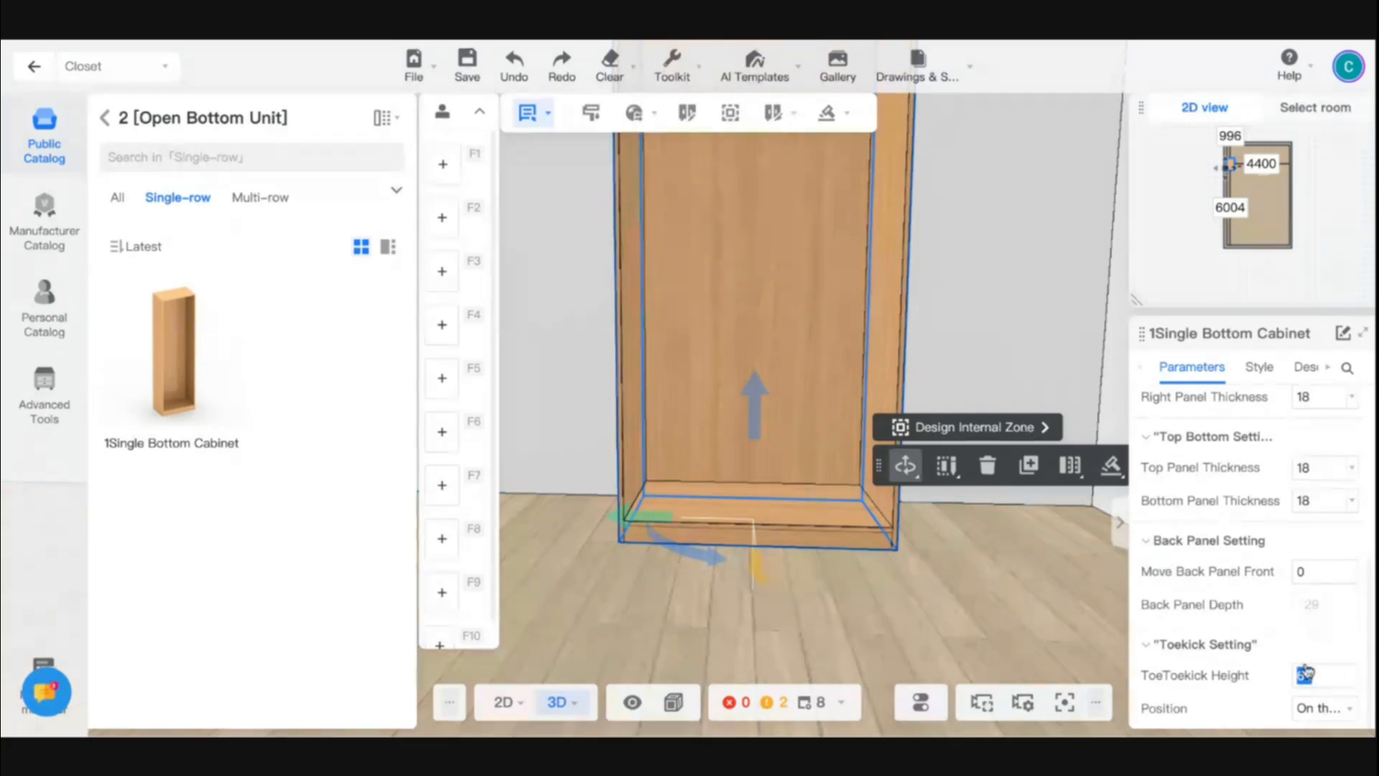
{"action": "type", "text": "100"}
{"action": "key", "text": "Return"}
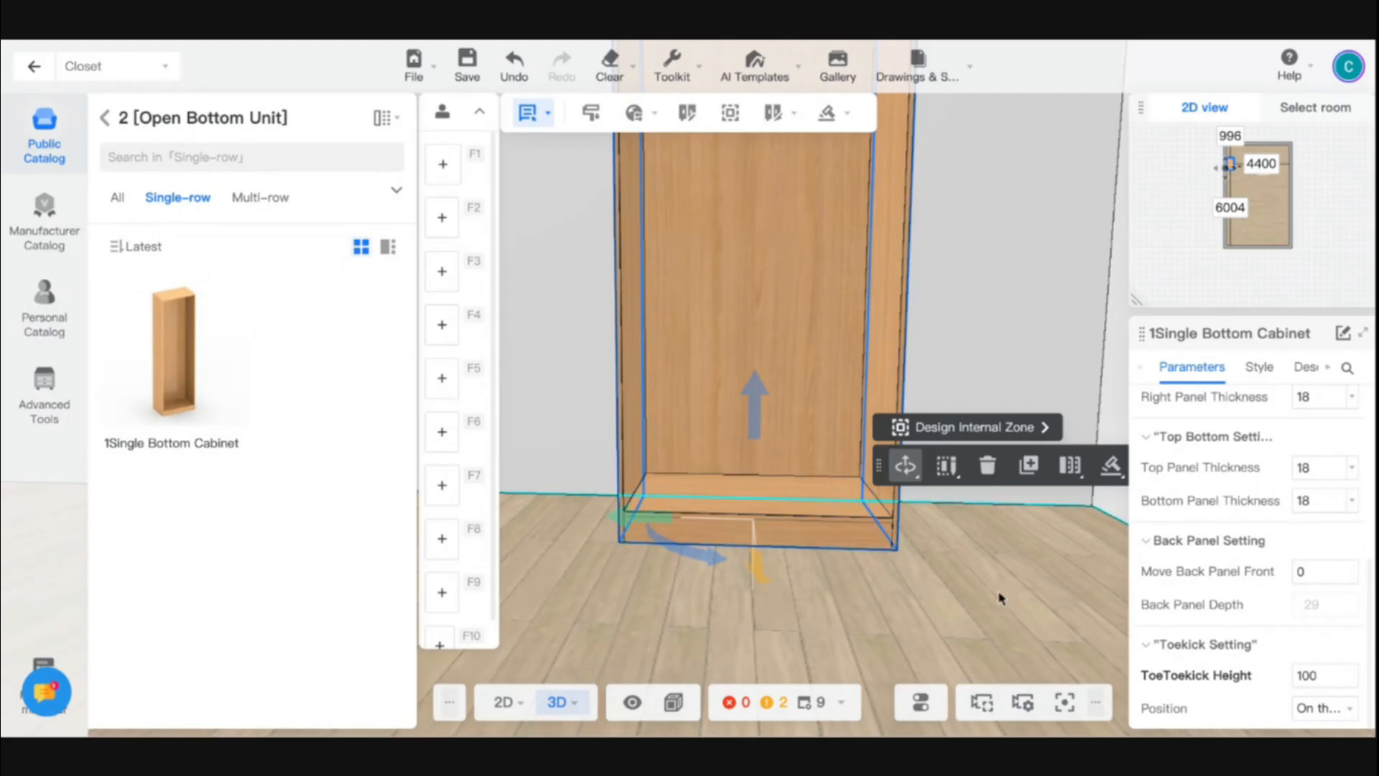
{"action": "key", "text": "ctrl+z"}
- Reselect the bottom cabinet after checking it in the 3D view and show its body style settings
{"action": "left_click", "coordinate": [853, 613]}
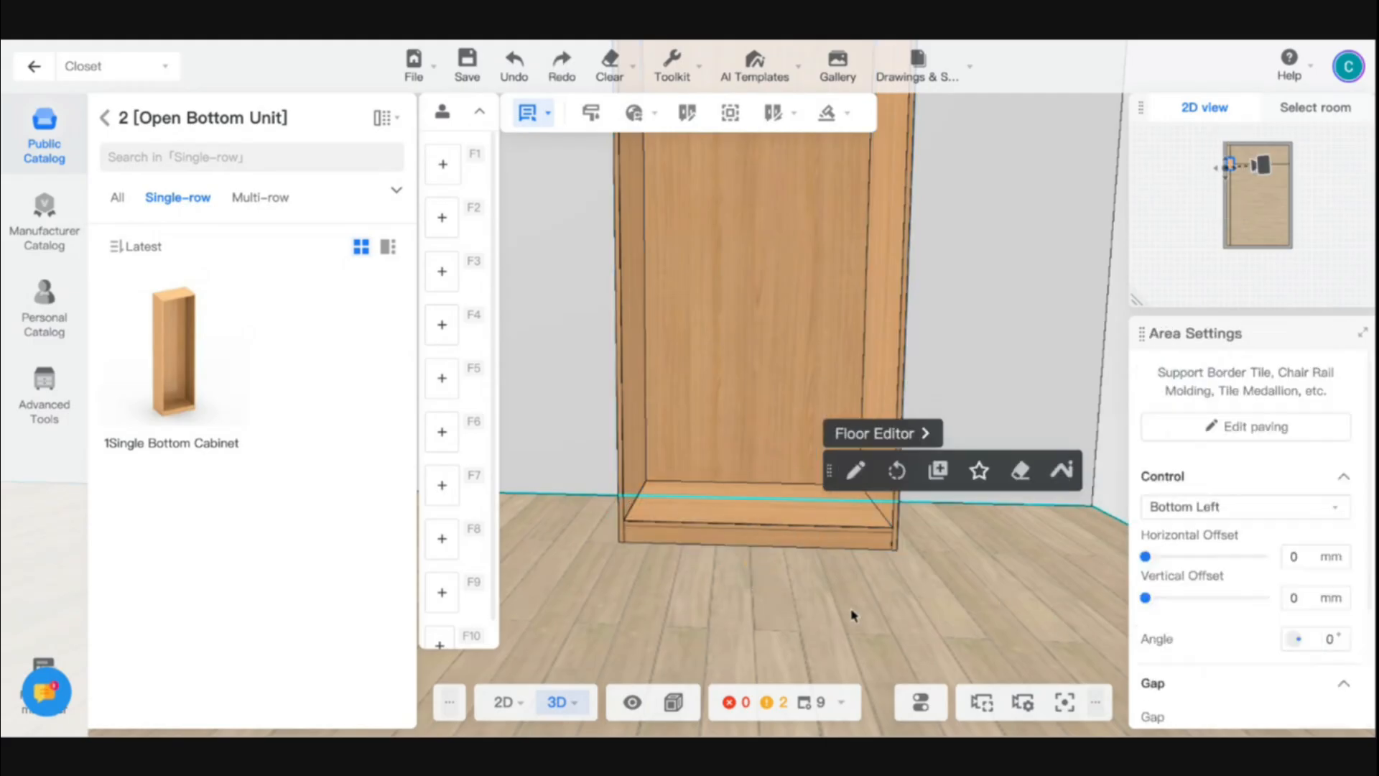
{"action": "left_click_drag", "start_coordinate": [798, 610], "coordinate": [898, 612]}
{"action": "scroll", "coordinate": [890, 600], "scroll_direction": "down", "scroll_amount": 3}
{"action": "scroll", "coordinate": [890, 600], "scroll_direction": "up", "scroll_amount": 3}
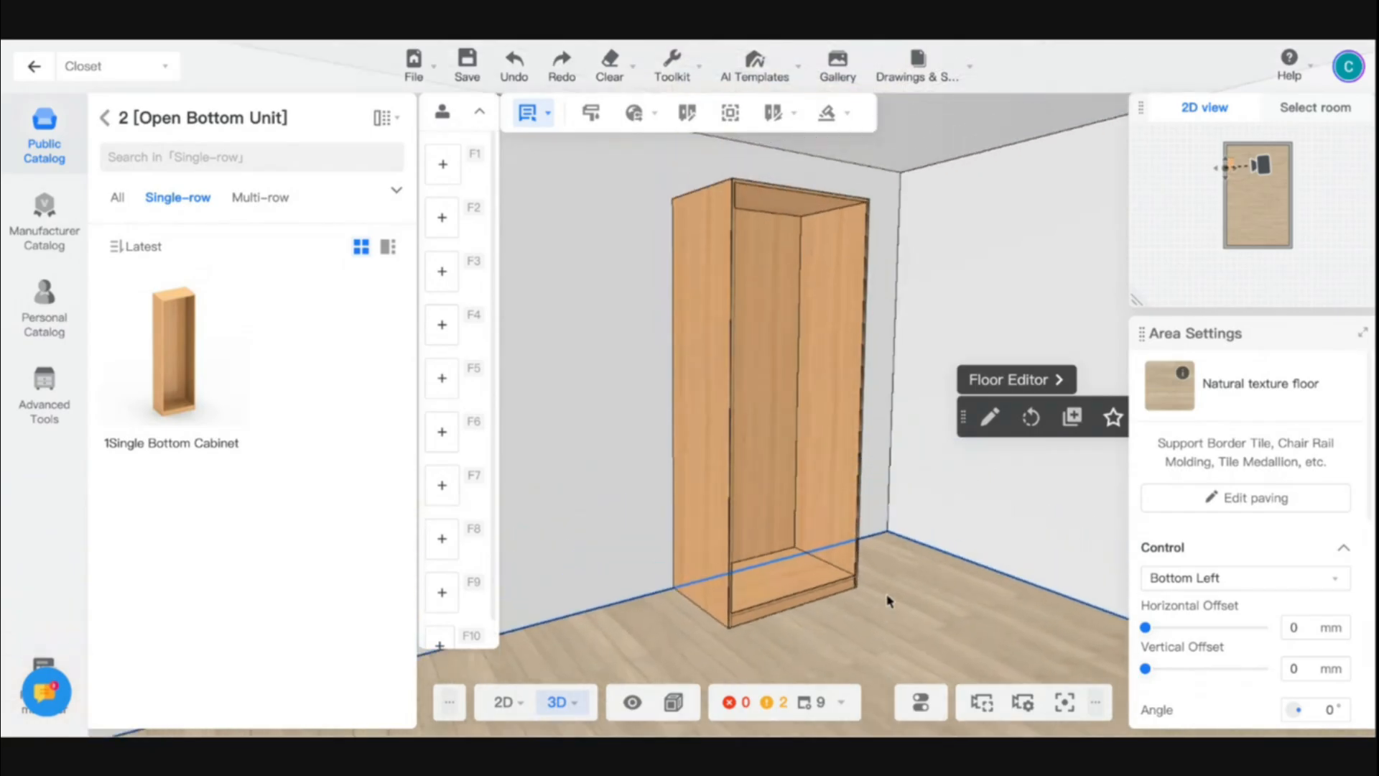
{"action": "scroll", "coordinate": [908, 575], "scroll_direction": "down", "scroll_amount": 2}
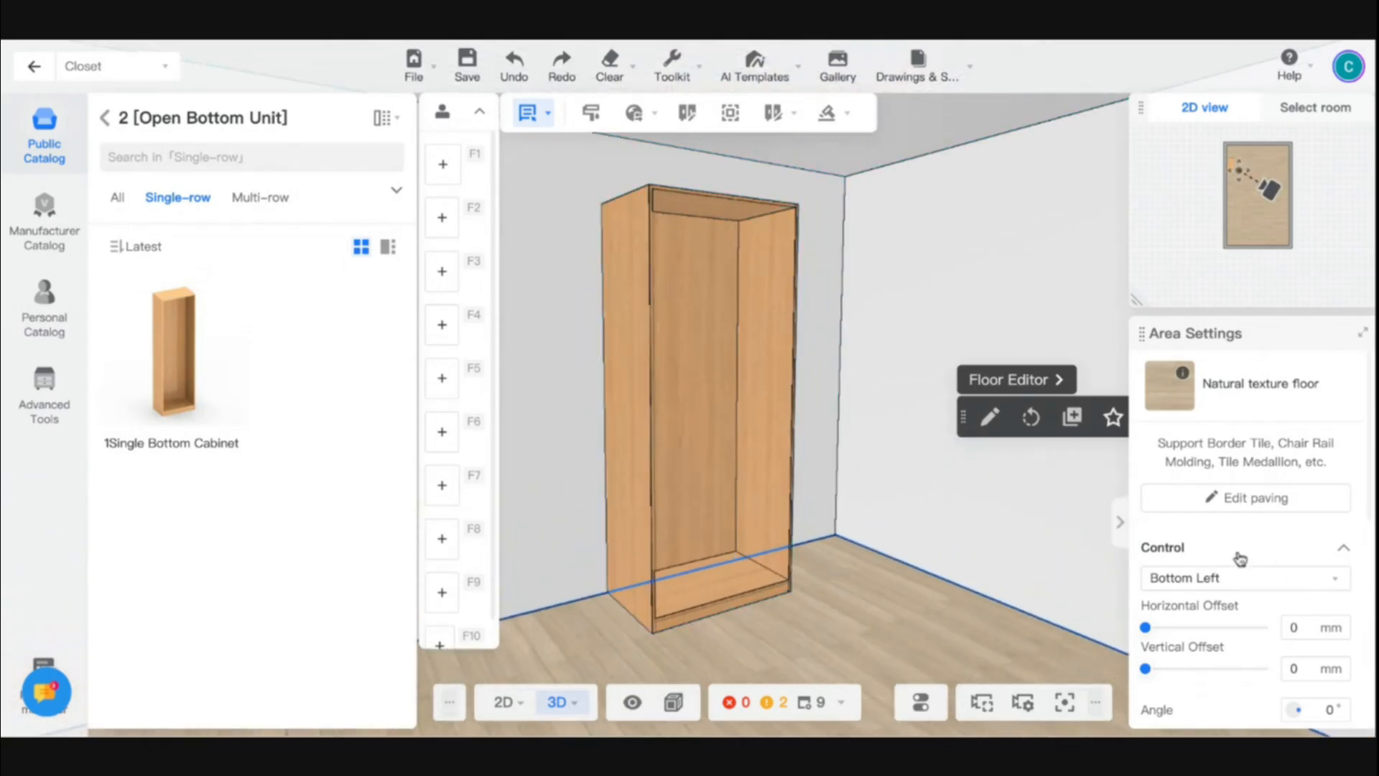
{"action": "left_click", "coordinate": [786, 470]}
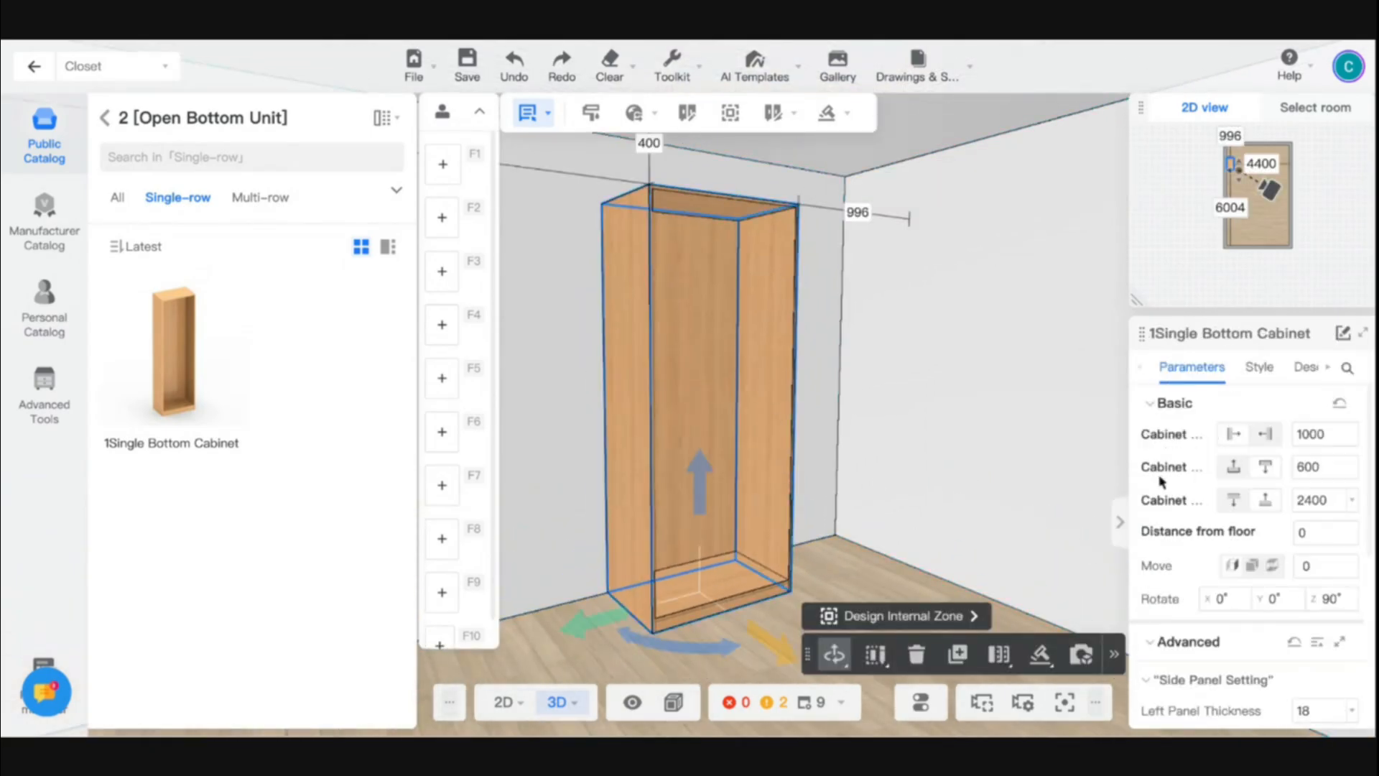
{"action": "left_click", "coordinate": [1258, 367]}
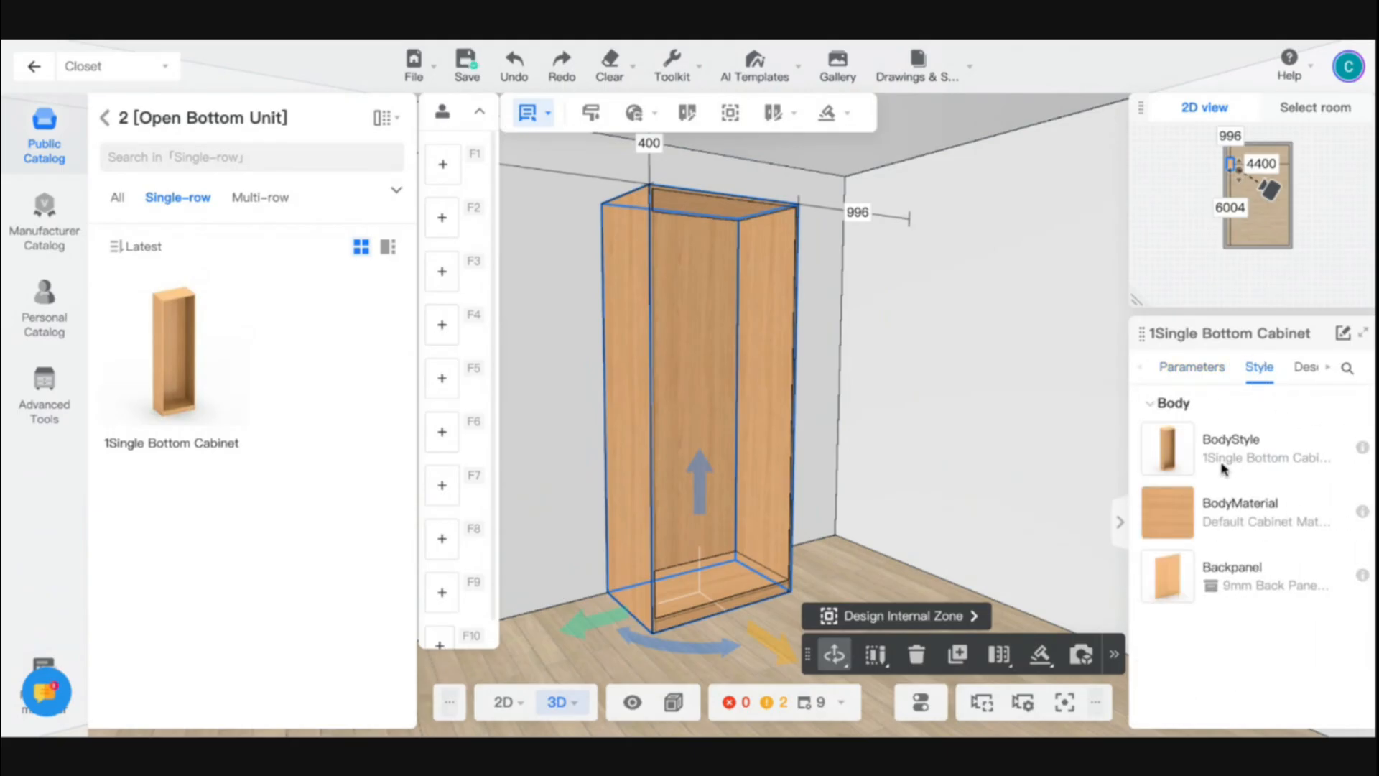
{"action": "mouse_move", "coordinate": [1170, 460]}
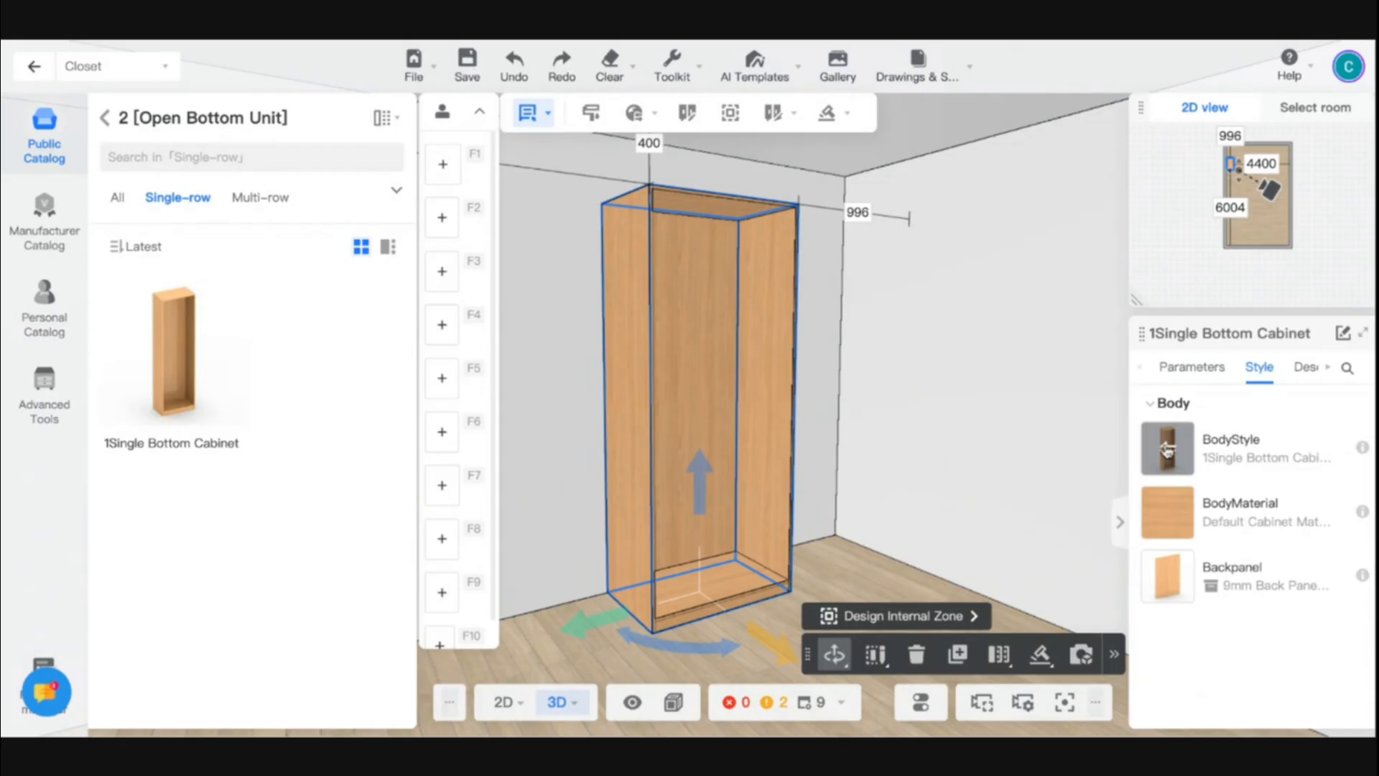
- Compare the open cabinet categories of the public catalog with the available BodyStyle options, and close the BodyStyle list without choosing one
{"action": "left_click", "coordinate": [104, 118]}
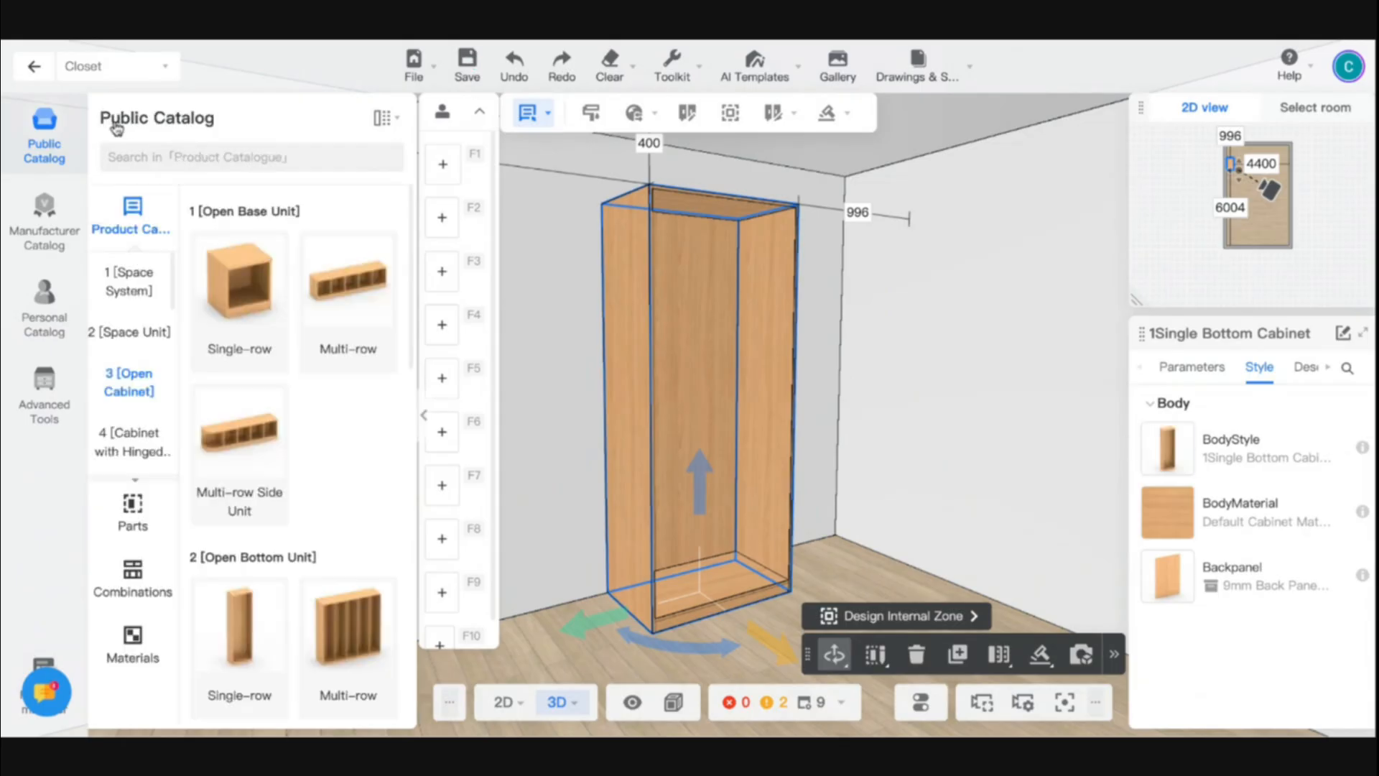
{"action": "scroll", "coordinate": [261, 582], "scroll_direction": "down", "scroll_amount": 8}
{"action": "scroll", "coordinate": [262, 582], "scroll_direction": "up", "scroll_amount": 8}
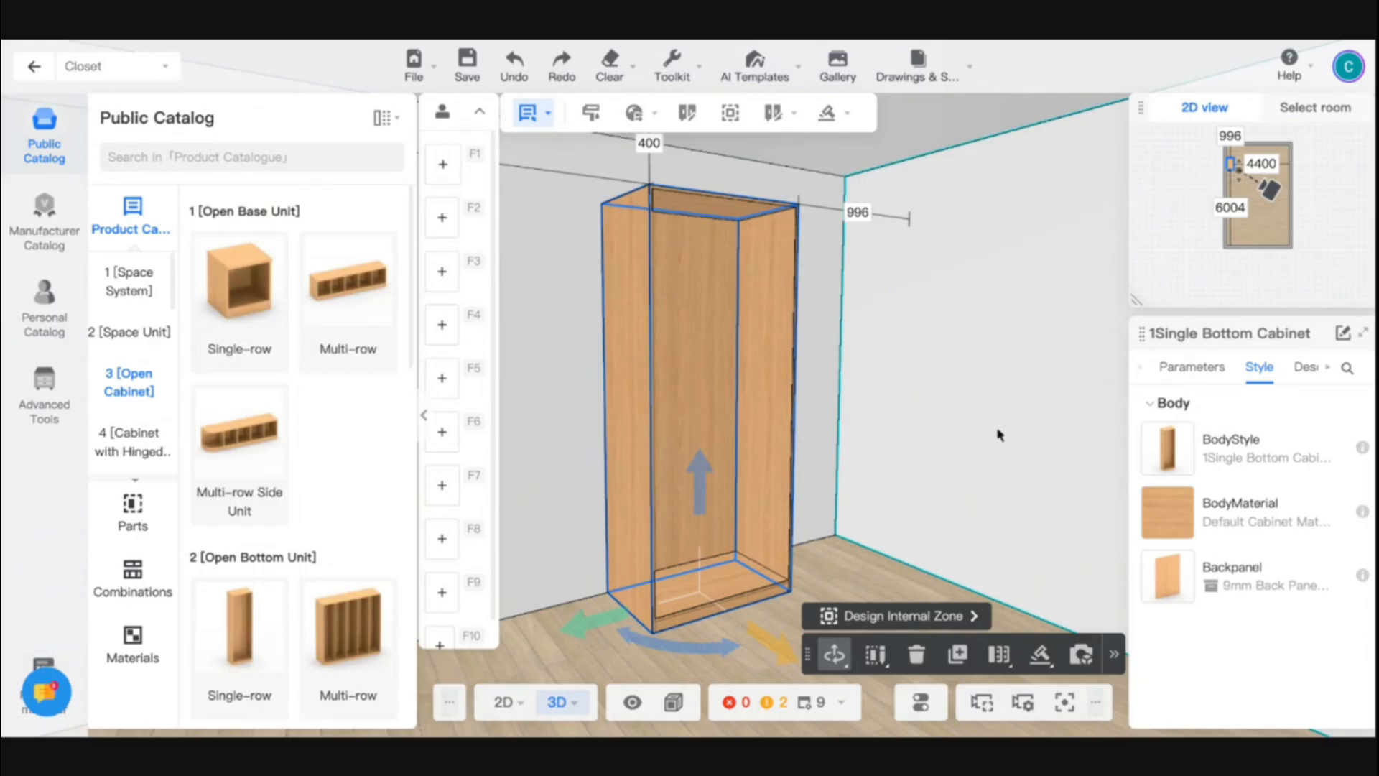
{"action": "left_click", "coordinate": [1156, 467]}
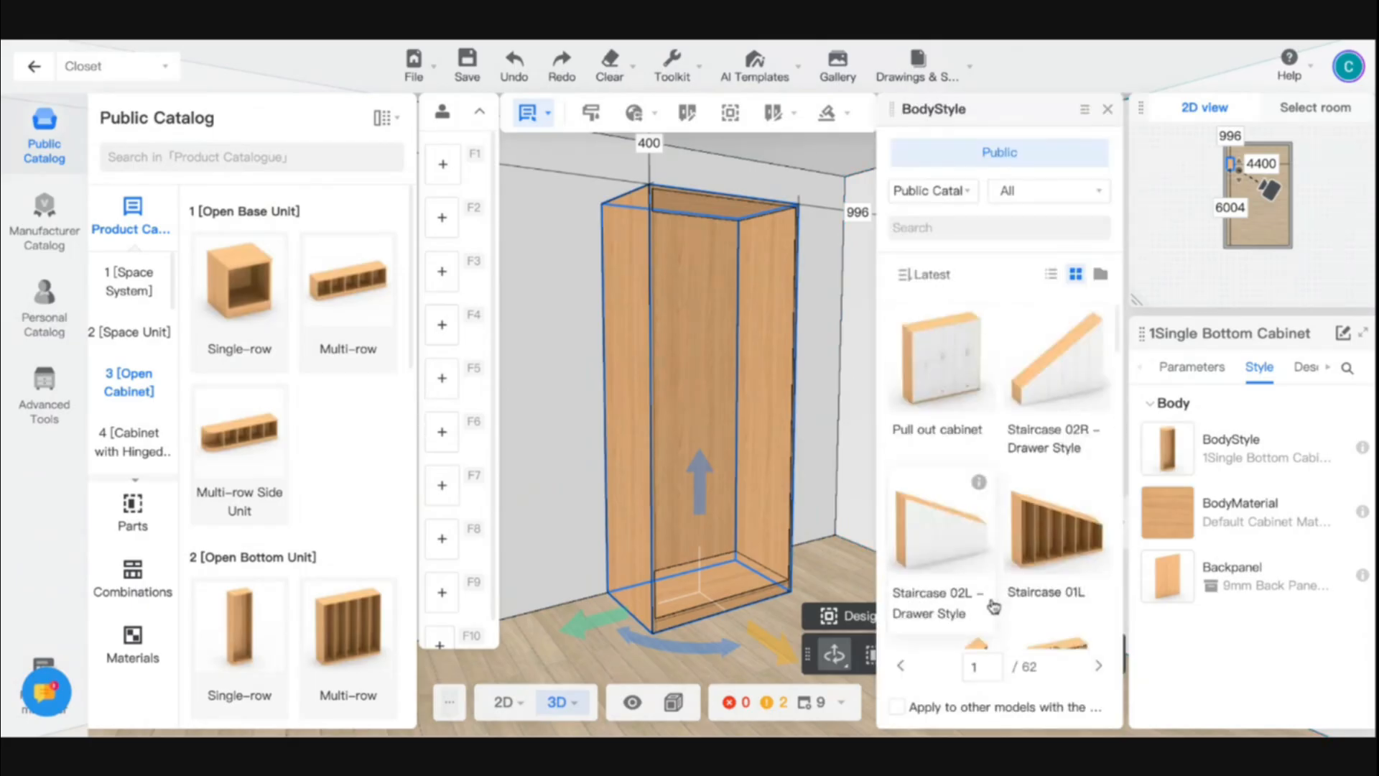
{"action": "scroll", "coordinate": [993, 606], "scroll_direction": "down", "scroll_amount": 5}
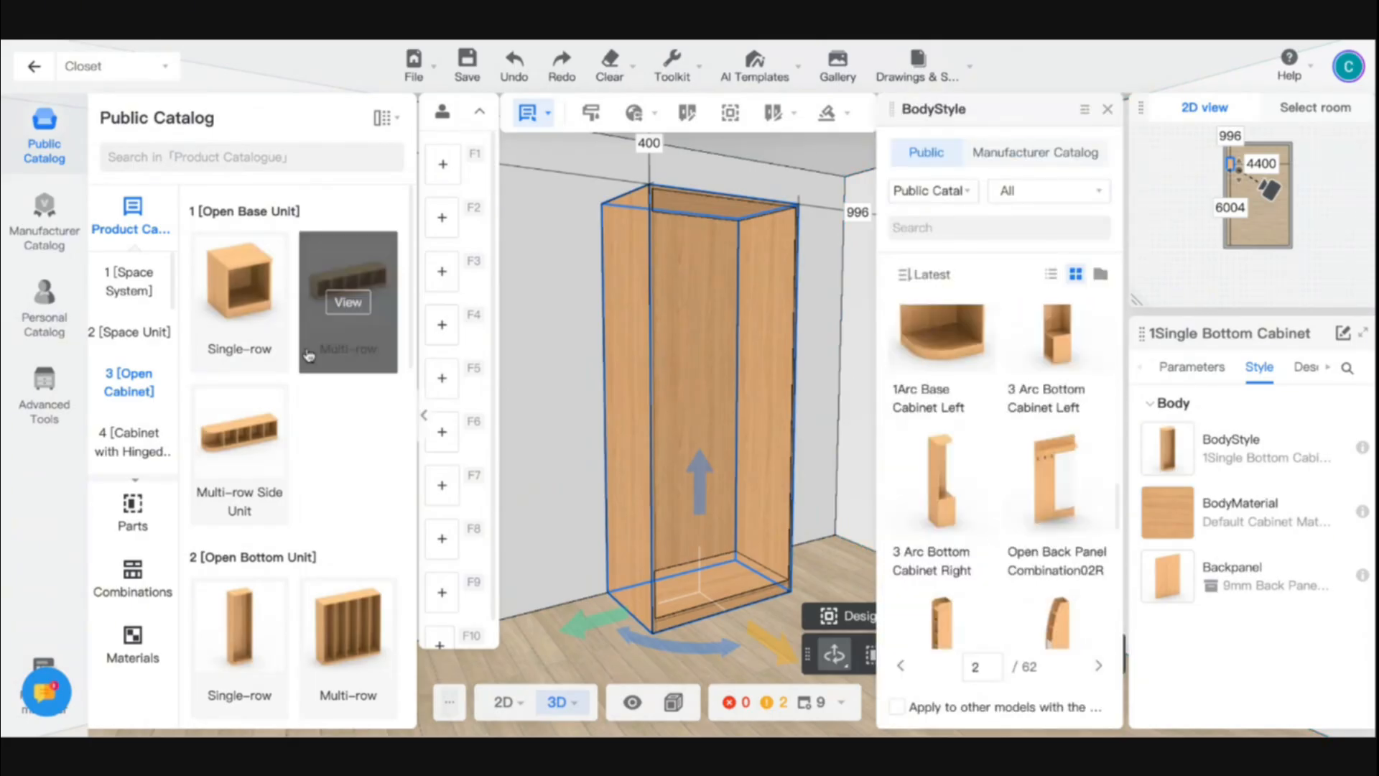
{"action": "left_click", "coordinate": [1107, 113]}
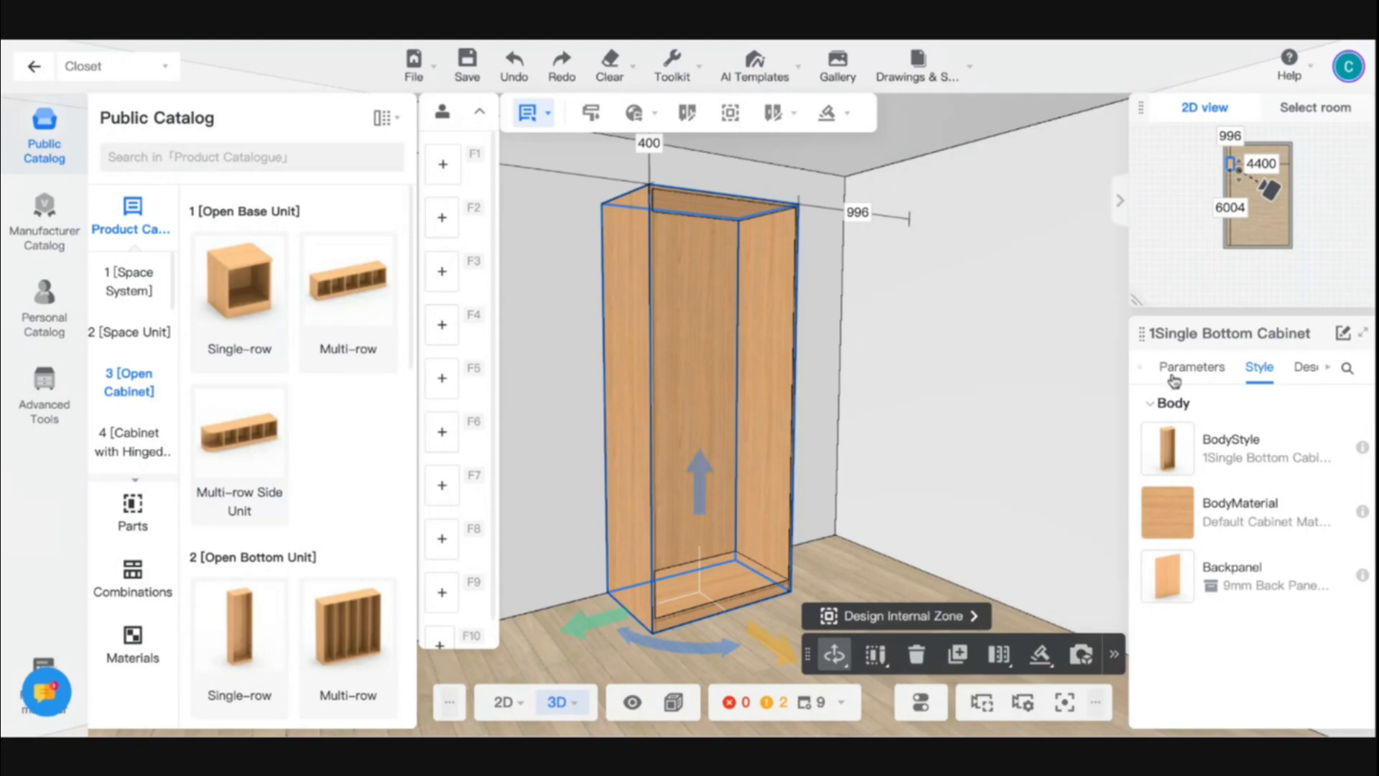
{"action": "mouse_move", "coordinate": [1192, 533]}
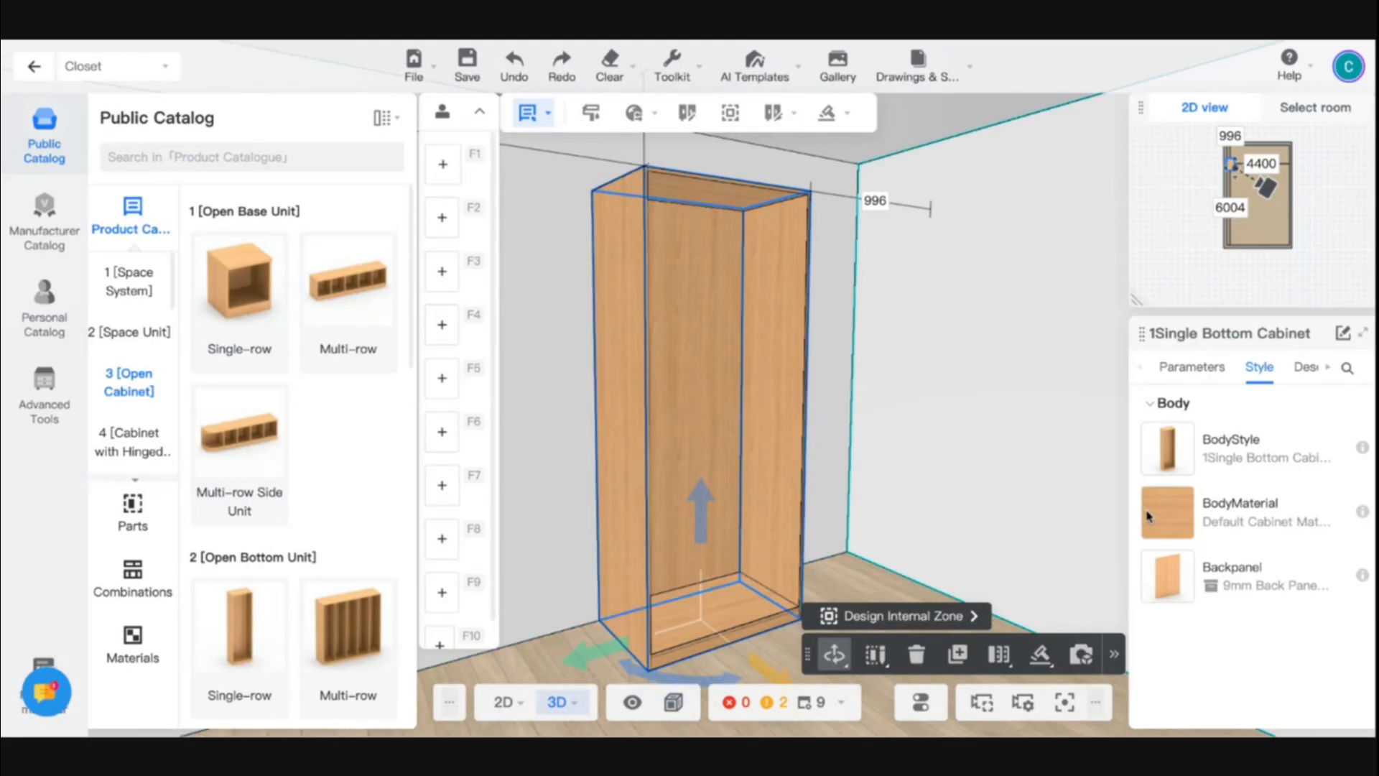
- Apply the public material "Black and white stone, 1050×1050" as the cabinet's body material
{"action": "left_click", "coordinate": [1179, 522]}
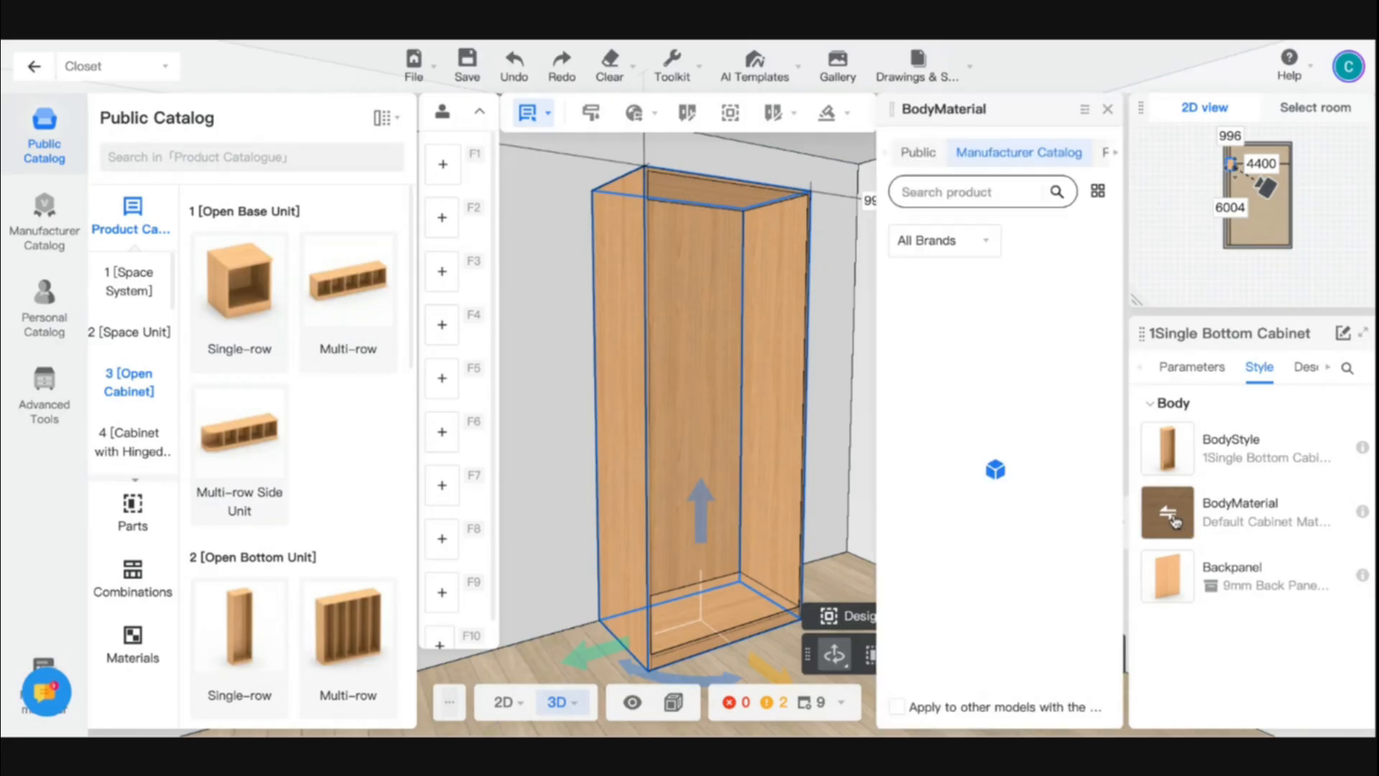
{"action": "left_click", "coordinate": [922, 156]}
{"action": "scroll", "coordinate": [1011, 493], "scroll_direction": "down", "scroll_amount": 5}
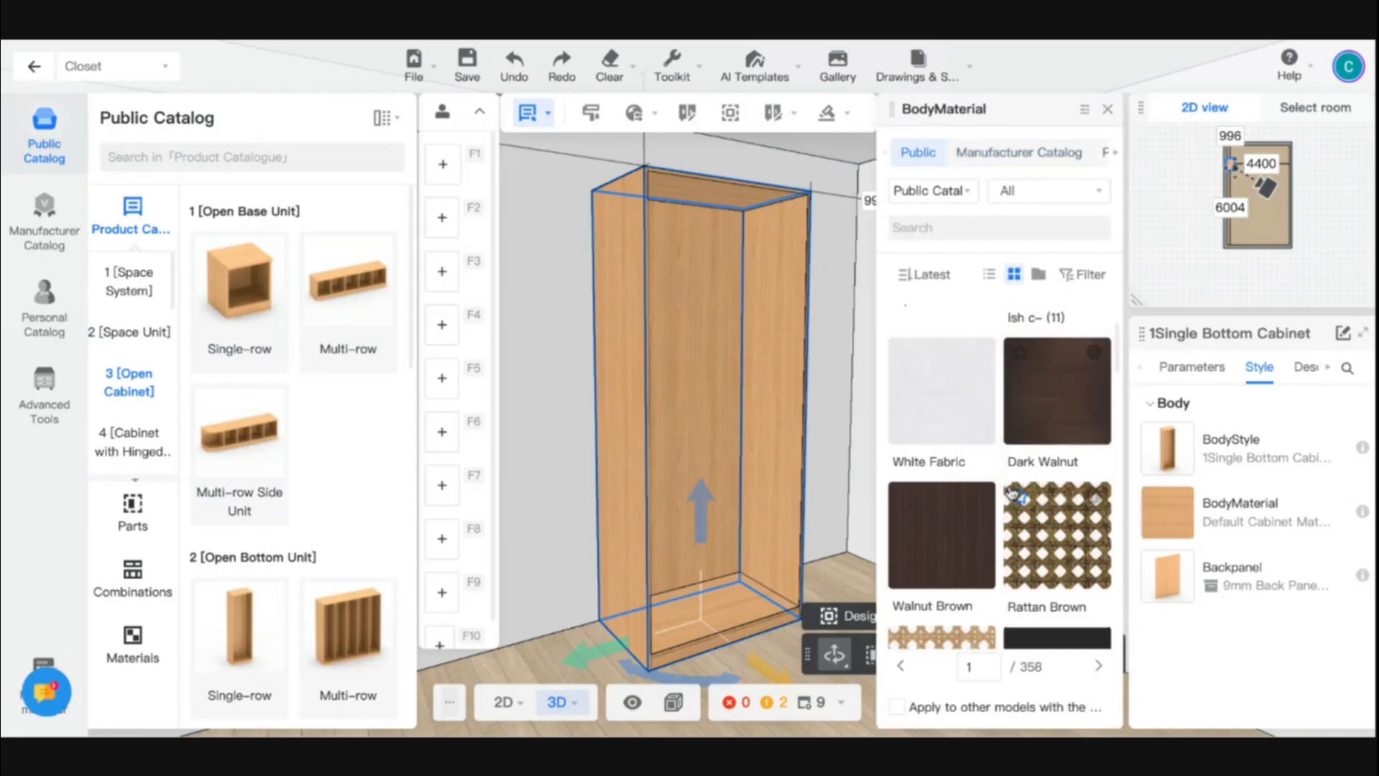
{"action": "scroll", "coordinate": [1012, 492], "scroll_direction": "down", "scroll_amount": 10}
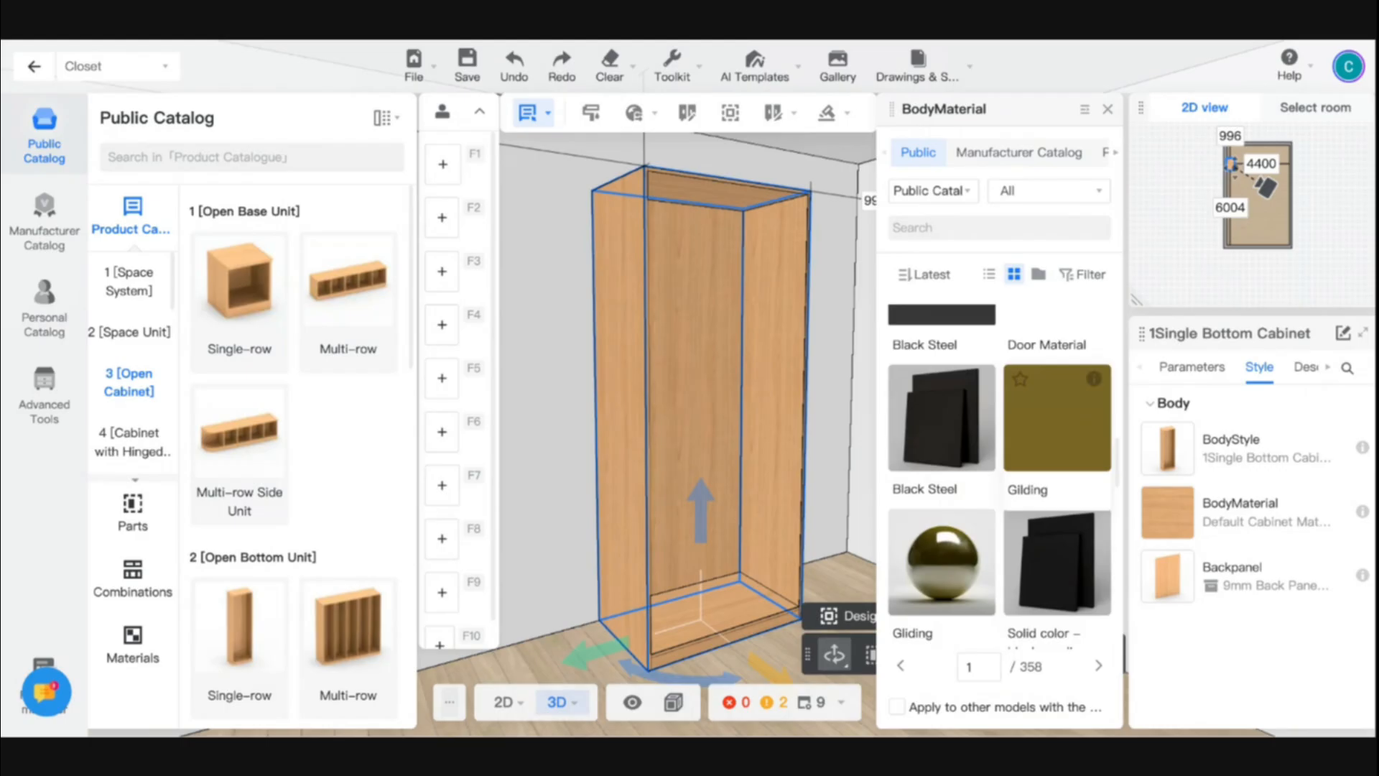
{"action": "scroll", "coordinate": [1022, 450], "scroll_direction": "down", "scroll_amount": 4}
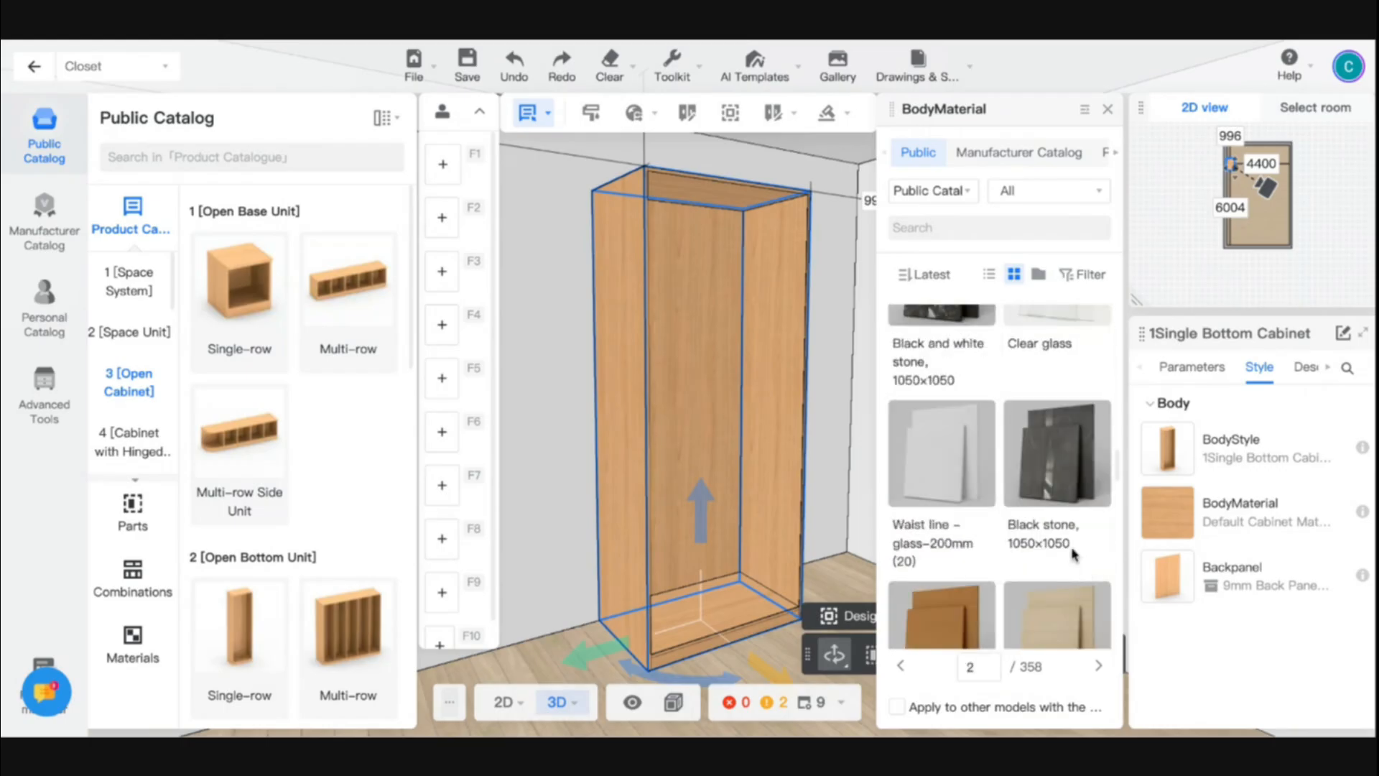
{"action": "scroll", "coordinate": [970, 545], "scroll_direction": "down", "scroll_amount": 4}
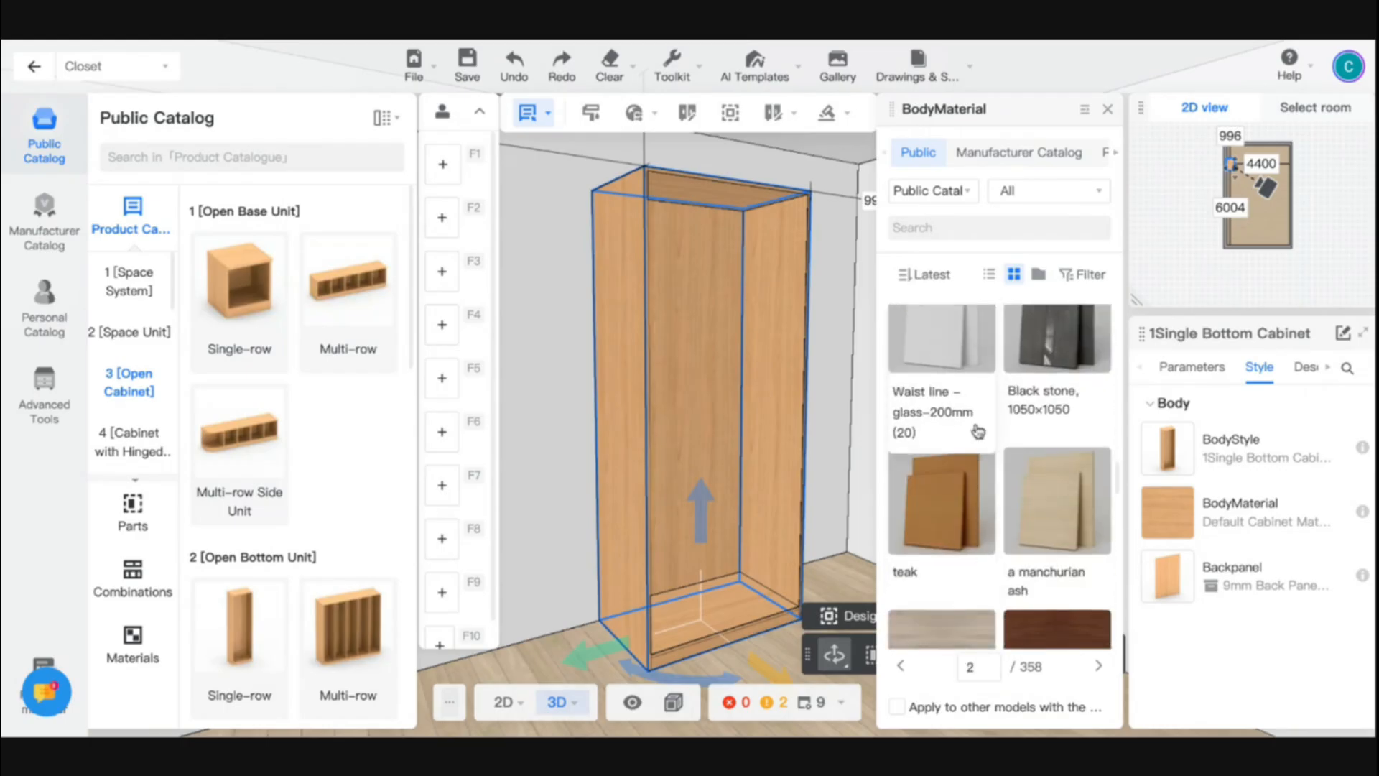
{"action": "scroll", "coordinate": [966, 503], "scroll_direction": "up", "scroll_amount": 3}
{"action": "scroll", "coordinate": [956, 465], "scroll_direction": "up", "scroll_amount": 1}
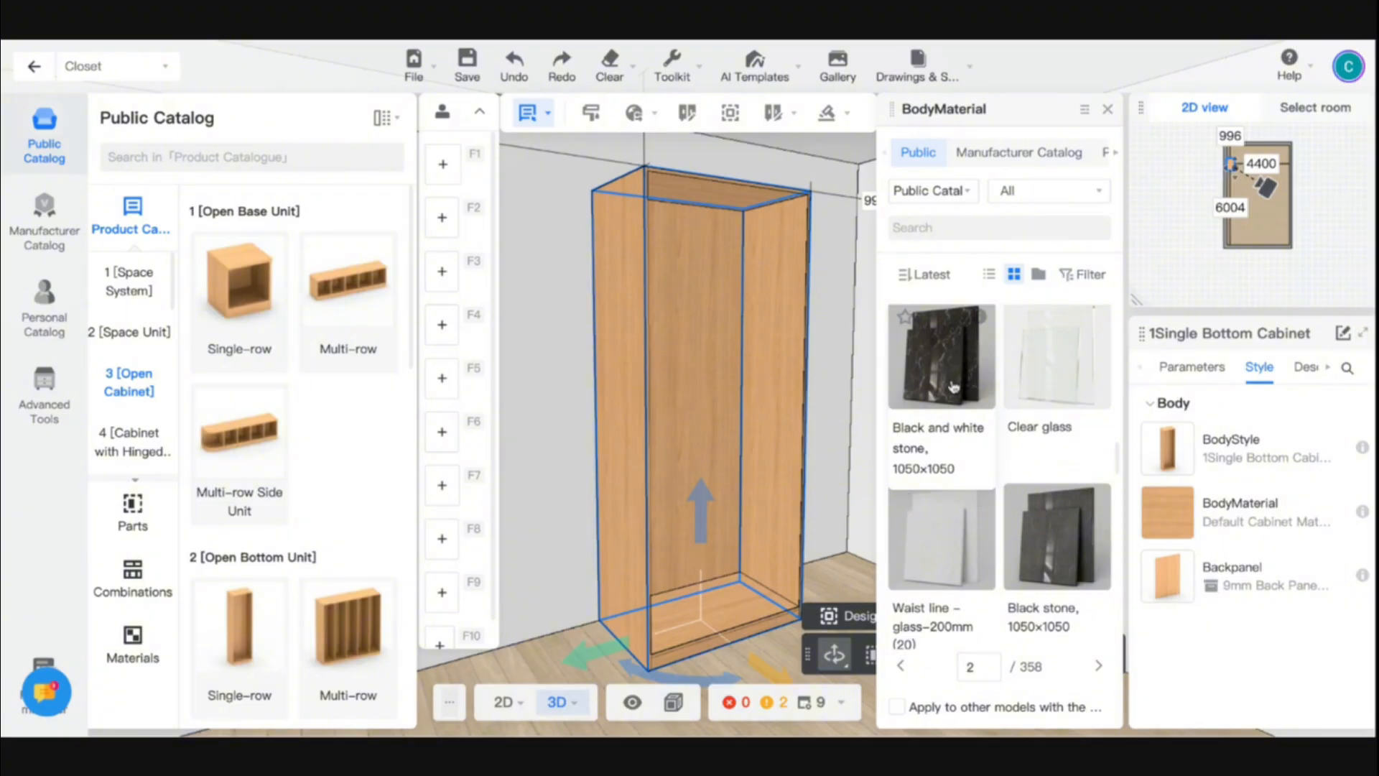
{"action": "left_click", "coordinate": [953, 387]}
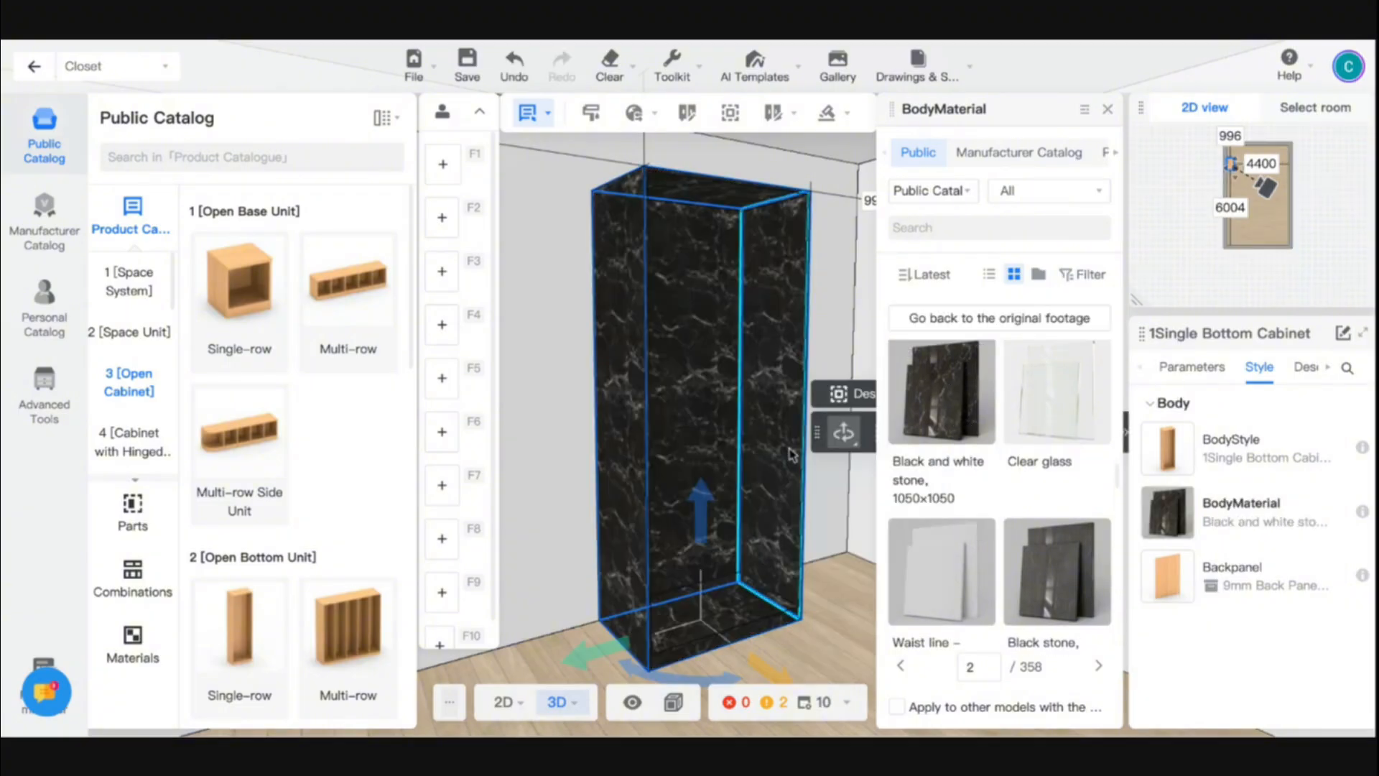
- Switch the cabinet's body material to Clear glass
{"action": "scroll", "coordinate": [1040, 515], "scroll_direction": "up", "scroll_amount": 1}
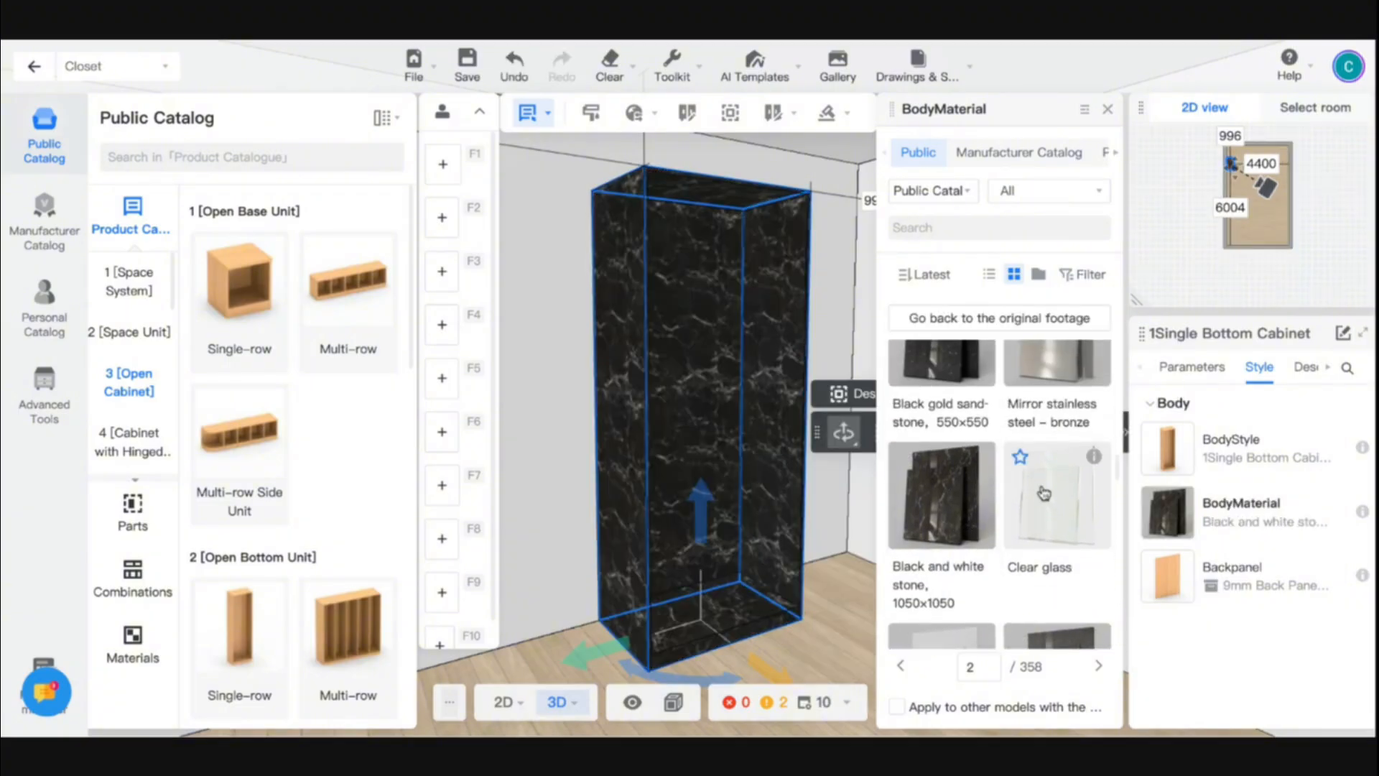
{"action": "scroll", "coordinate": [1060, 508], "scroll_direction": "down", "scroll_amount": 1}
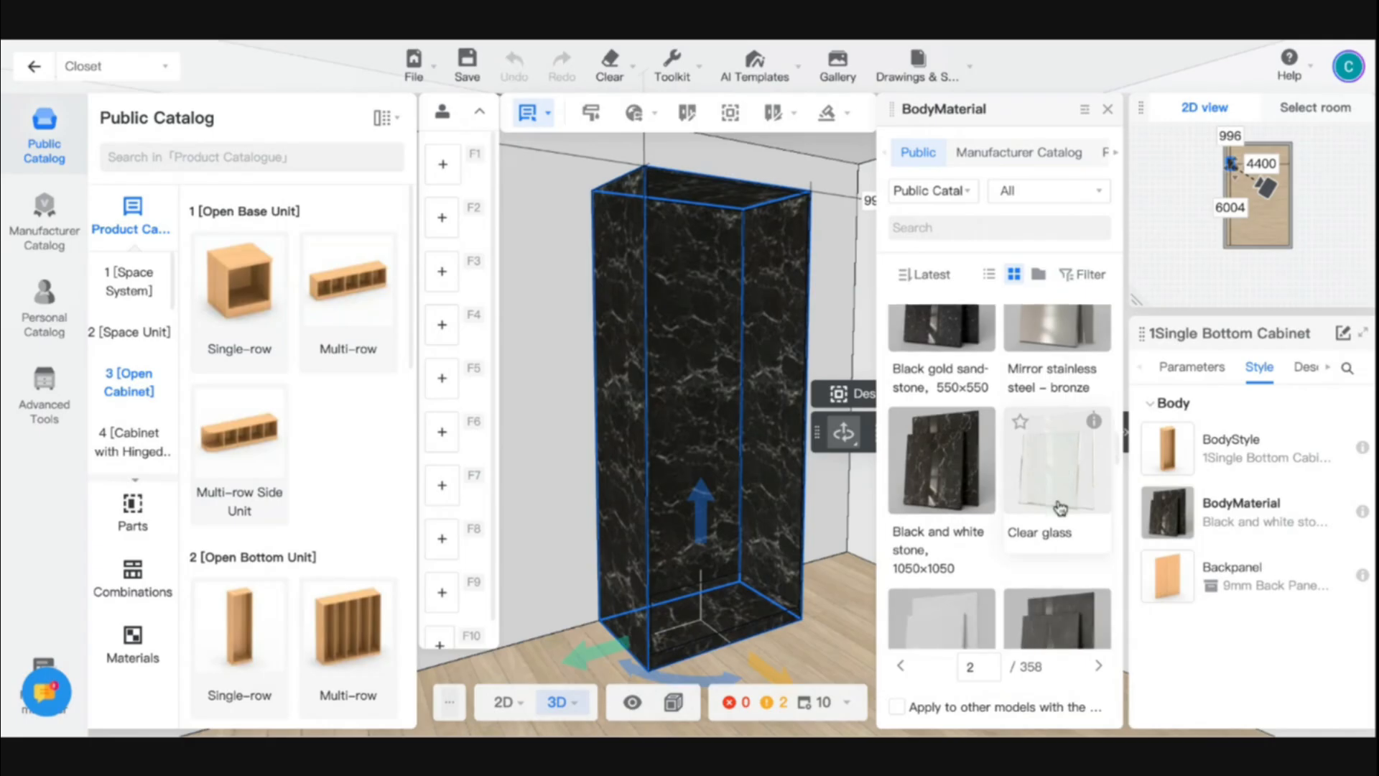
{"action": "left_click", "coordinate": [1059, 508]}
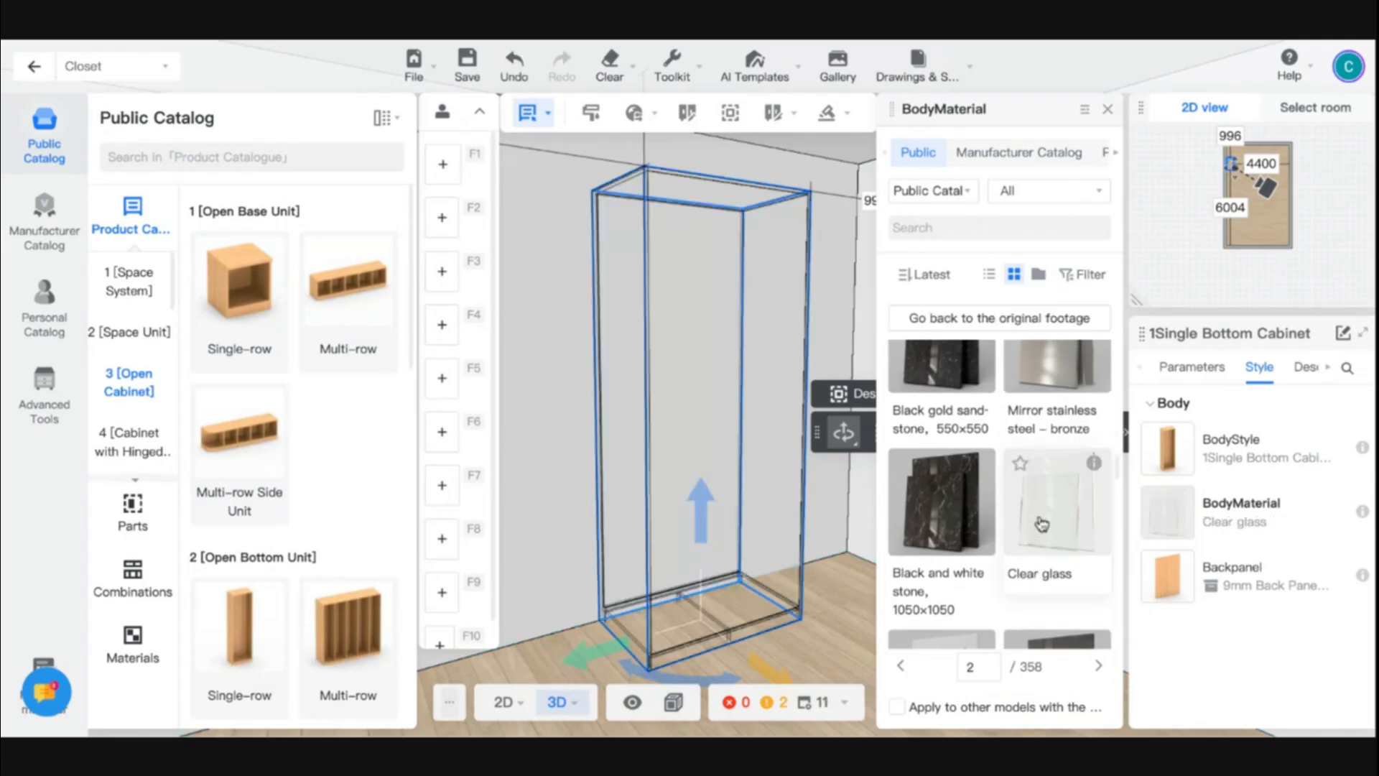
- Set the cabinet's body material to the wood-toned Carcass Material from the public catalog
{"action": "scroll", "coordinate": [1041, 523], "scroll_direction": "up", "scroll_amount": 10}
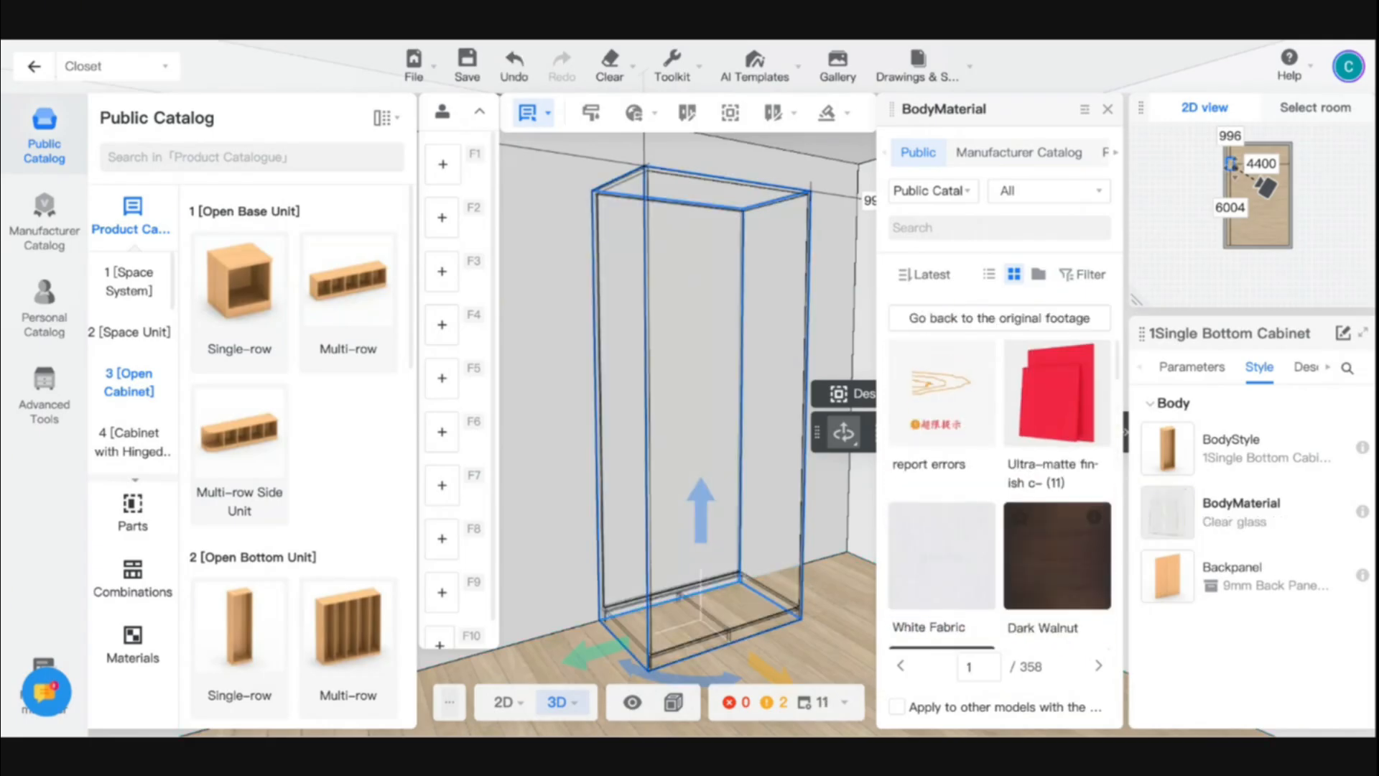
{"action": "scroll", "coordinate": [1042, 431], "scroll_direction": "down", "scroll_amount": 3}
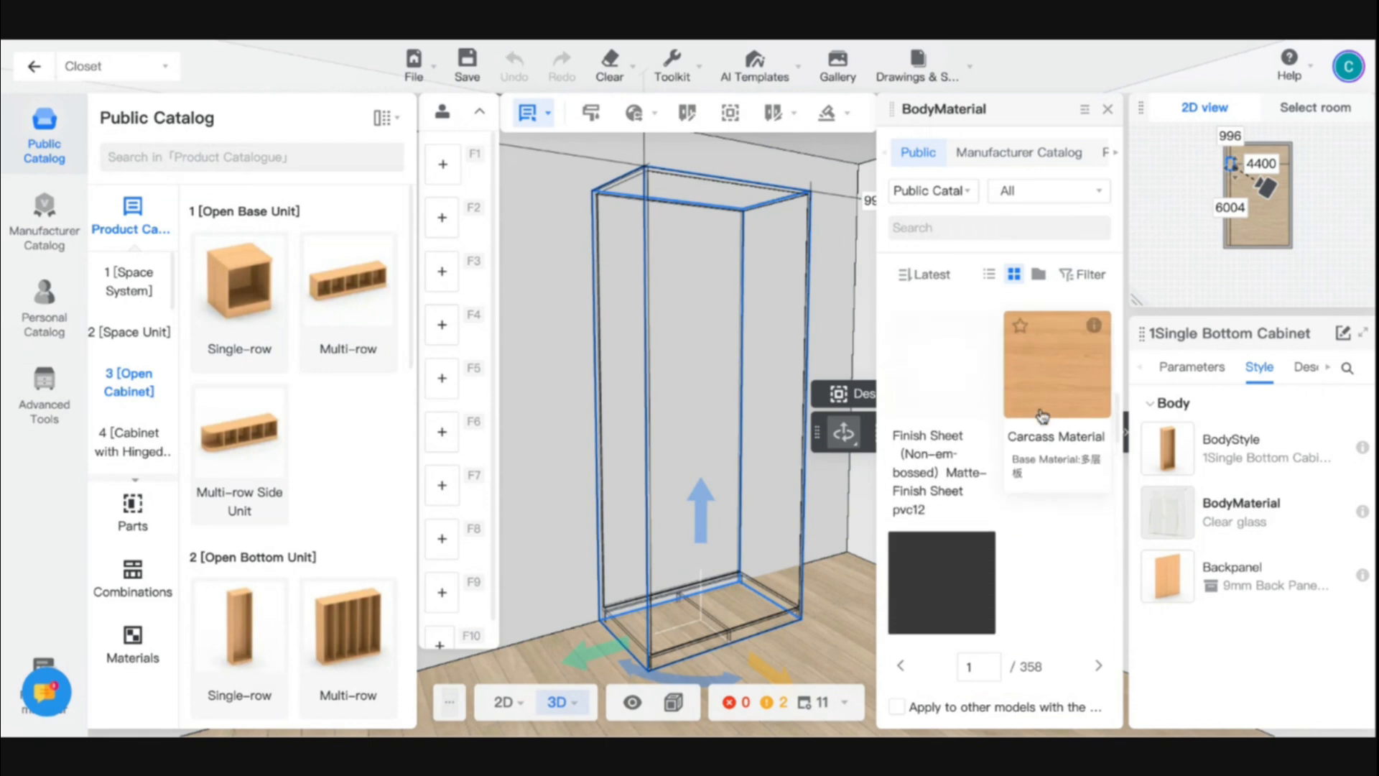
{"action": "left_click", "coordinate": [1042, 416]}
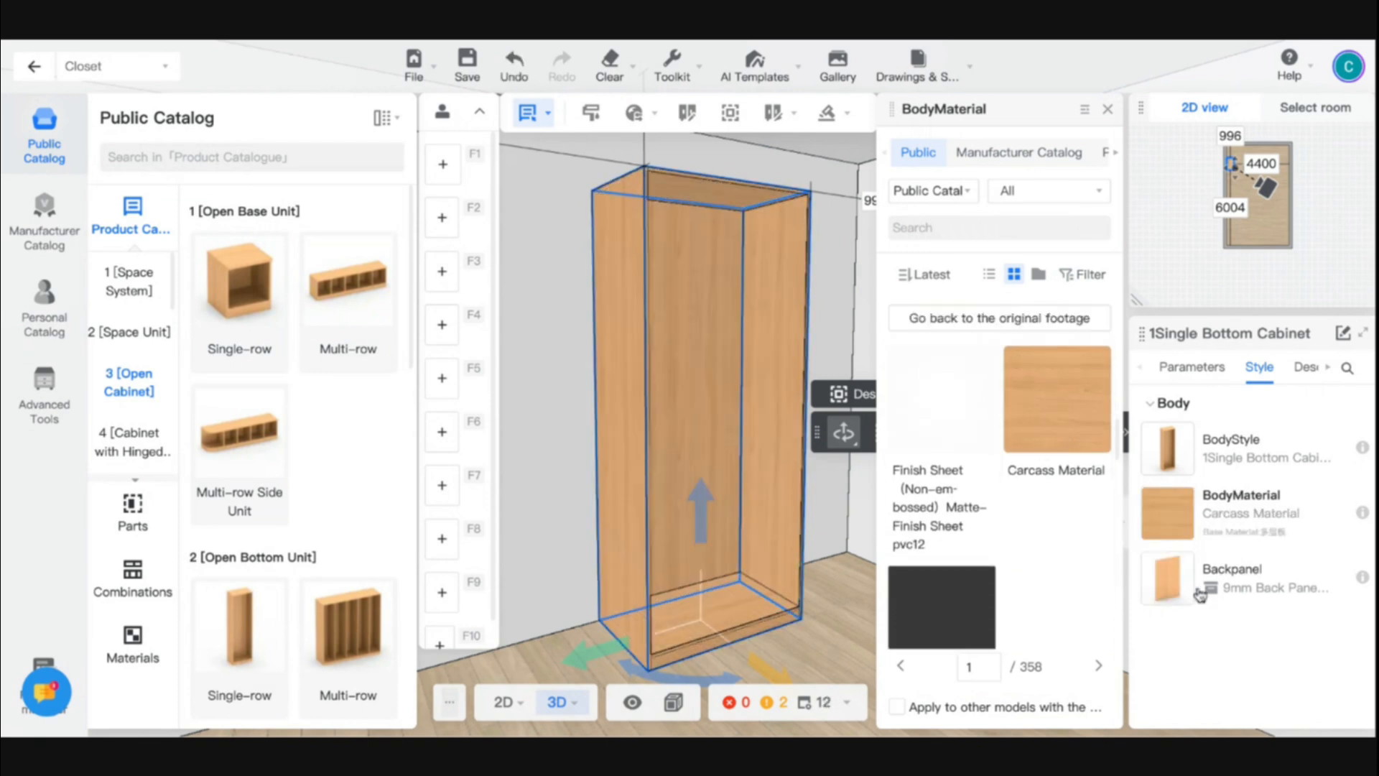
- Examine the public Backpanel options for the cabinet, and close the list without choosing one
{"action": "left_click", "coordinate": [1167, 593]}
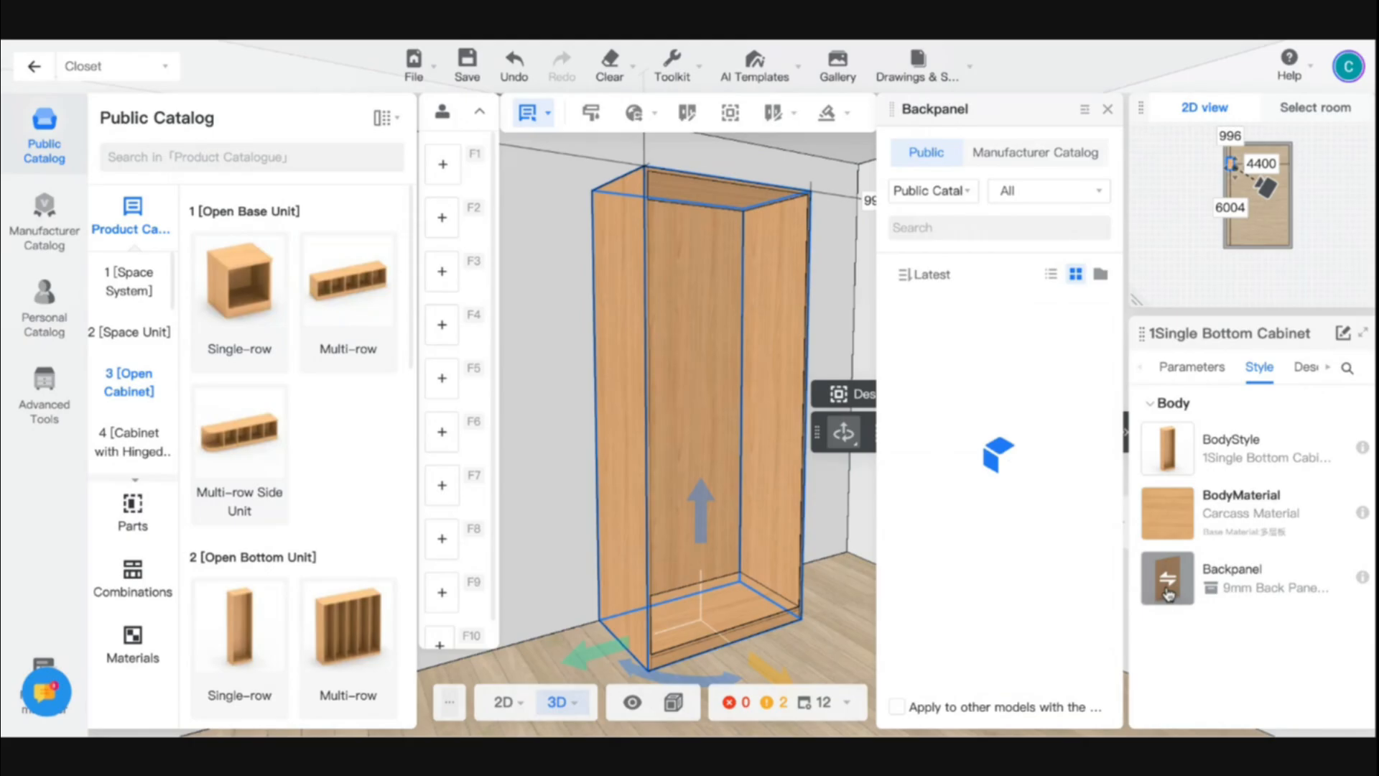
{"action": "scroll", "coordinate": [991, 546], "scroll_direction": "down", "scroll_amount": 5}
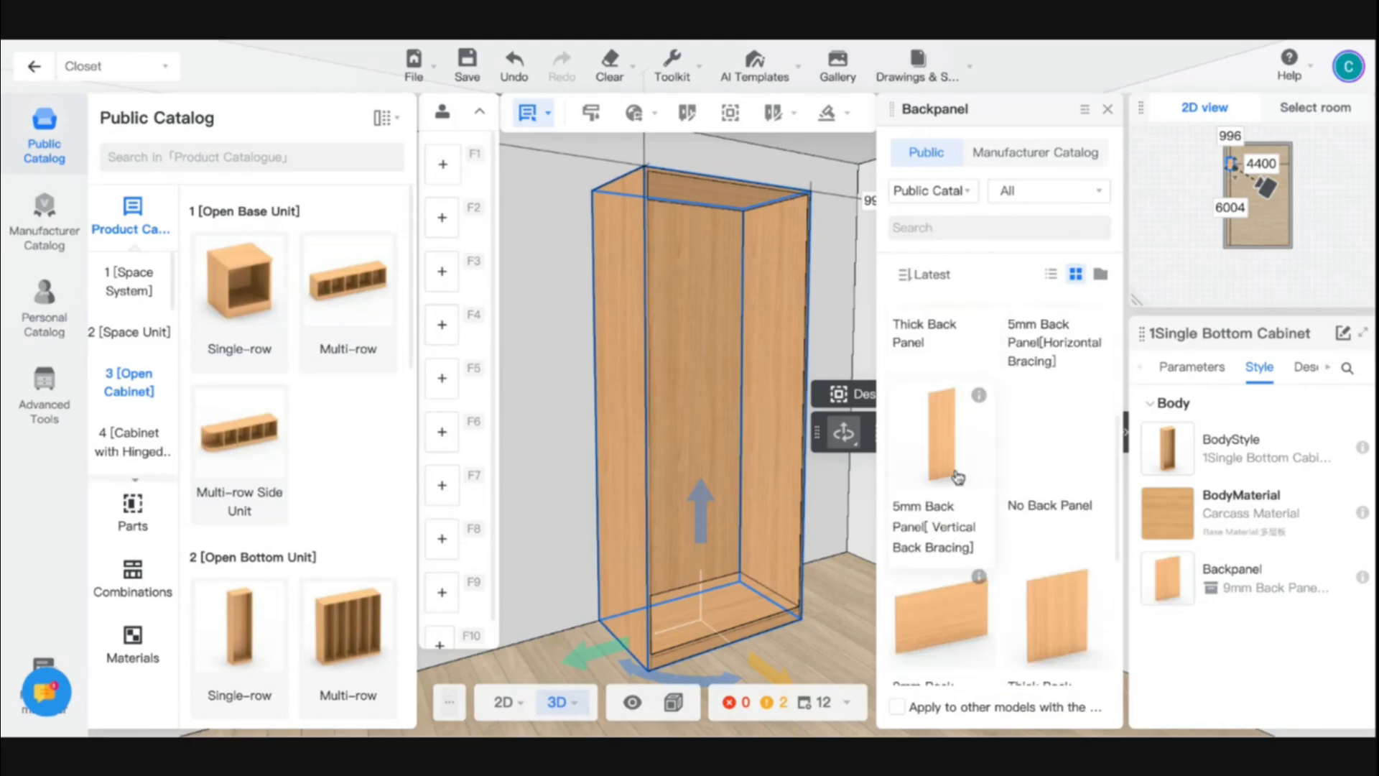
{"action": "scroll", "coordinate": [933, 403], "scroll_direction": "up", "scroll_amount": 2}
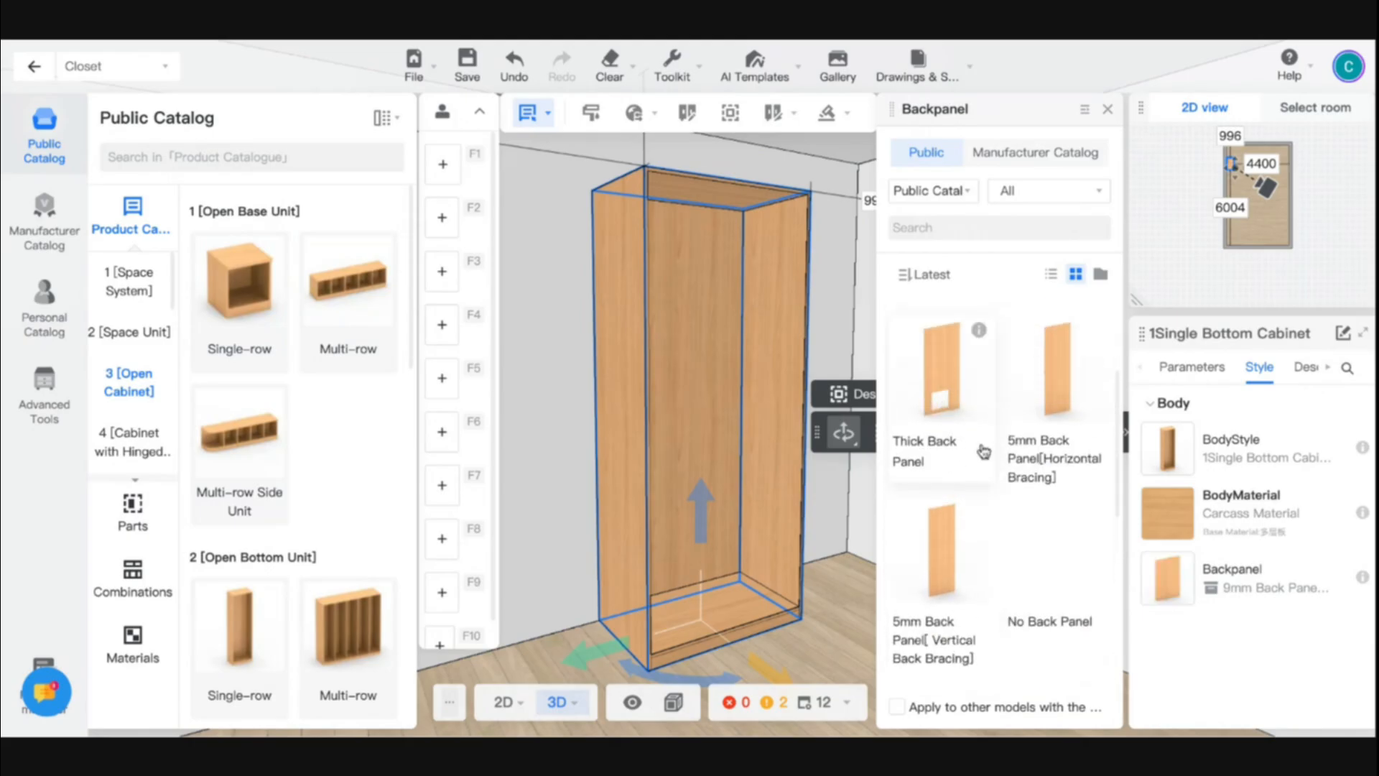
{"action": "scroll", "coordinate": [962, 430], "scroll_direction": "down", "scroll_amount": 5}
{"action": "scroll", "coordinate": [962, 467], "scroll_direction": "down", "scroll_amount": 5}
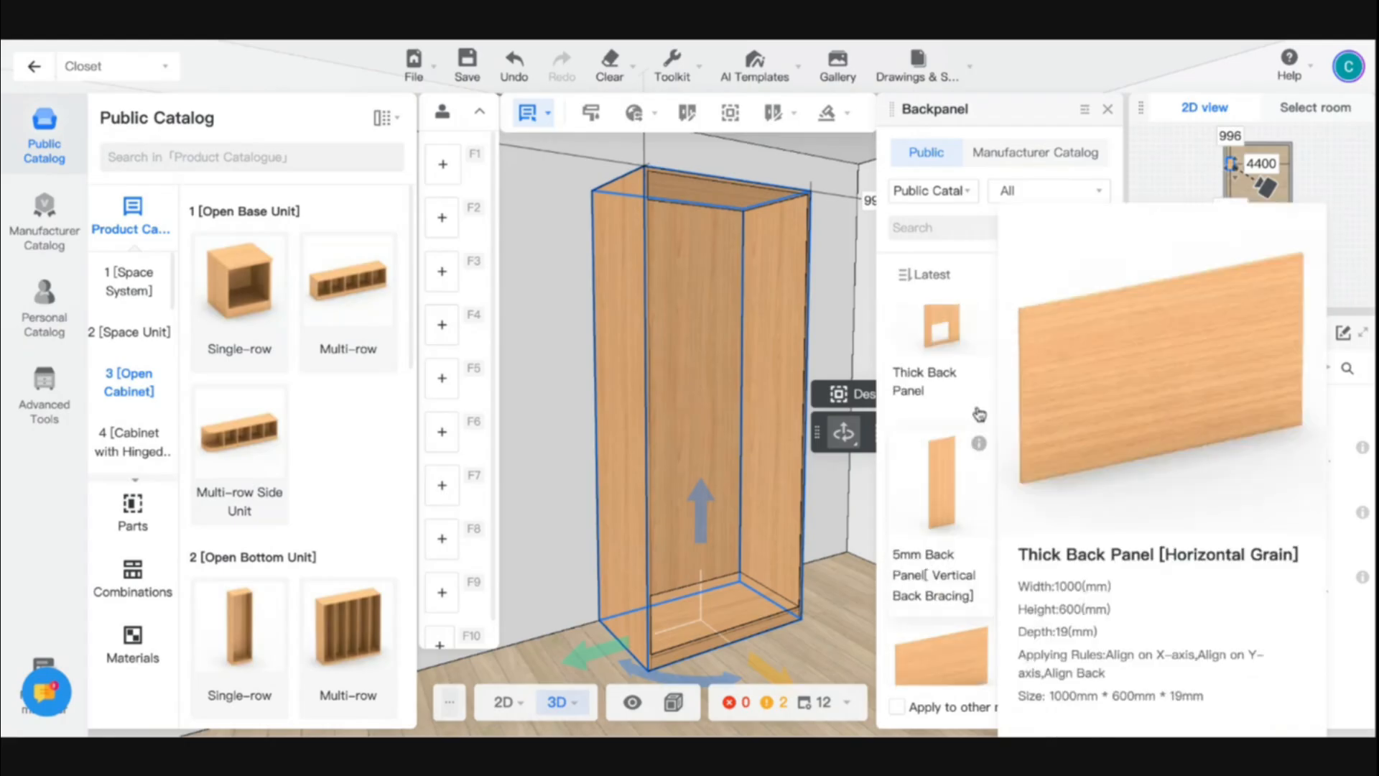
{"action": "scroll", "coordinate": [953, 482], "scroll_direction": "up", "scroll_amount": 1}
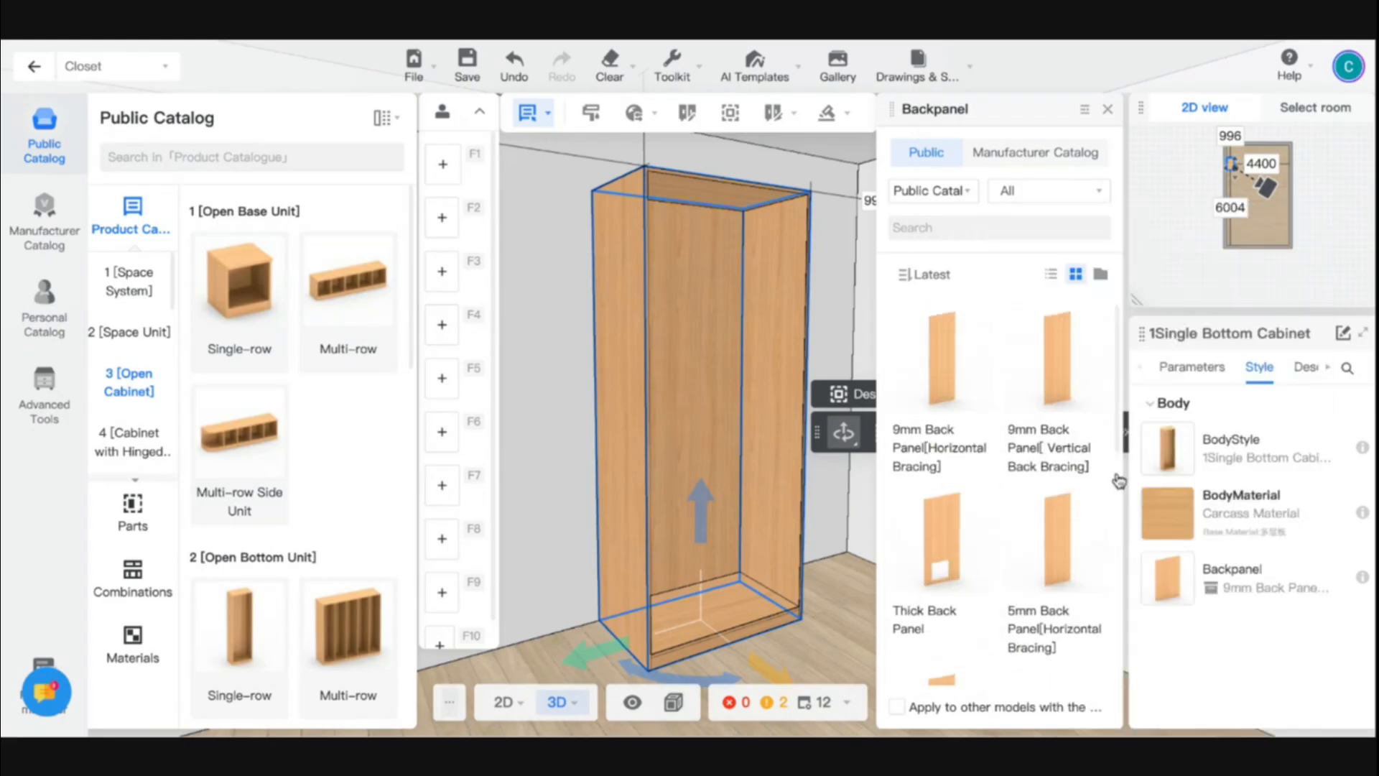
{"action": "left_click", "coordinate": [848, 573]}
{"action": "left_click", "coordinate": [763, 567]}
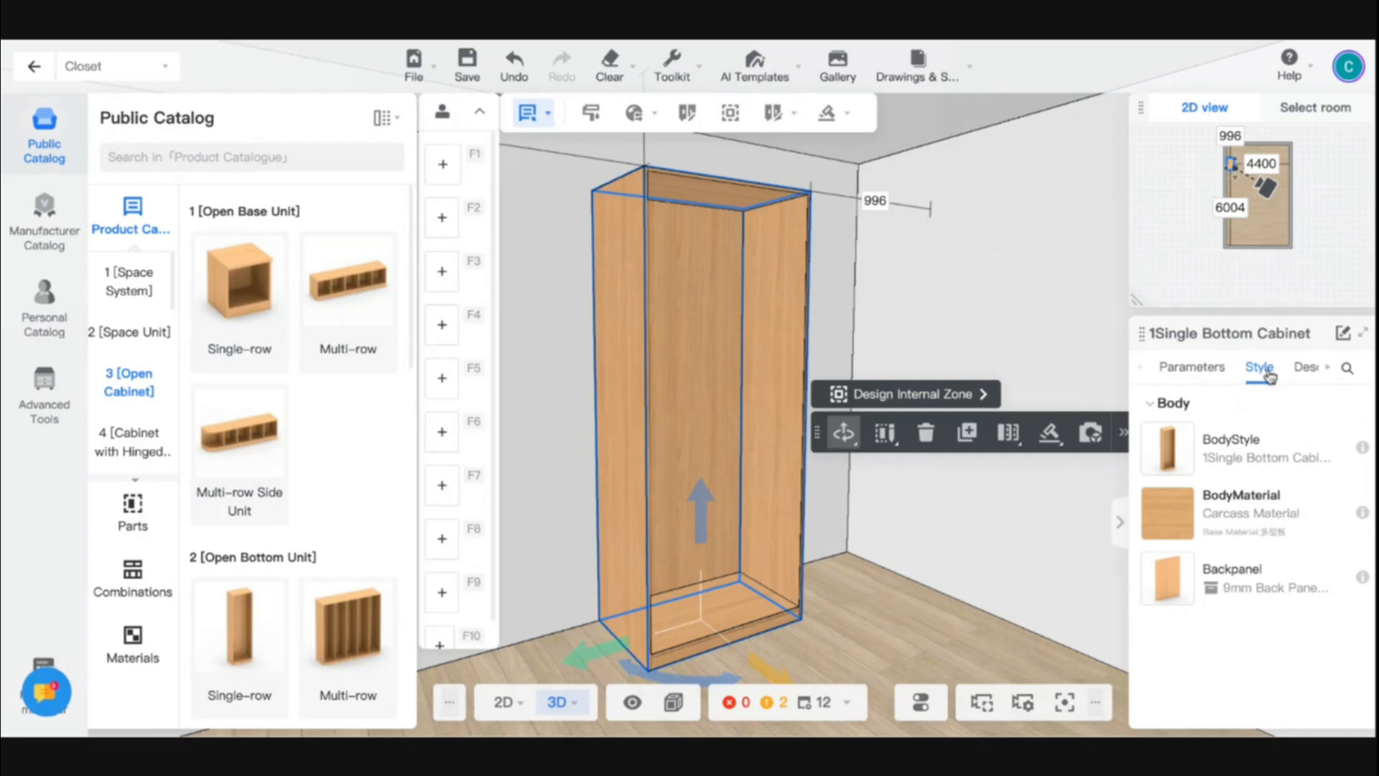
- Review the cabinet's Description section and the product details behind its original name
{"action": "left_click", "coordinate": [1303, 373]}
{"action": "scroll", "coordinate": [1252, 555], "scroll_direction": "down", "scroll_amount": 1}
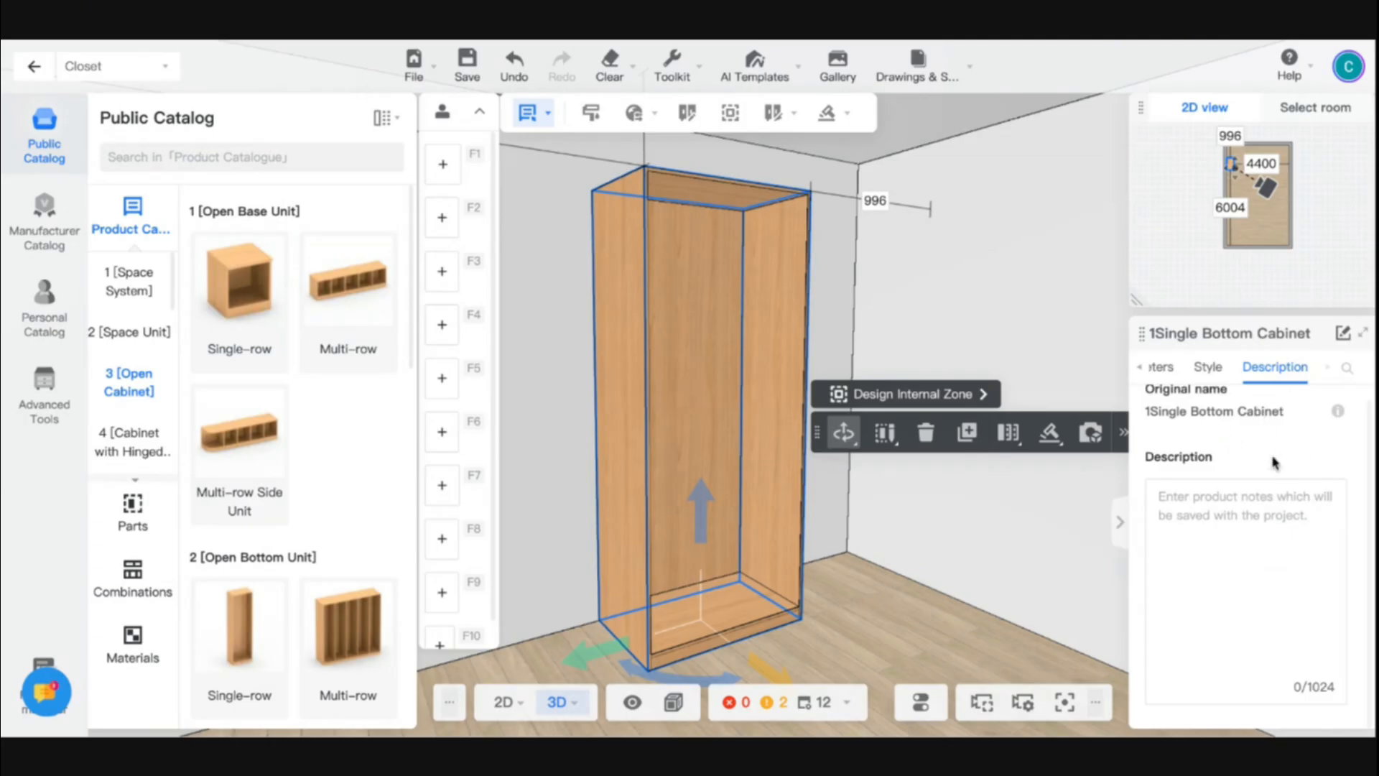
{"action": "mouse_move", "coordinate": [1337, 412]}
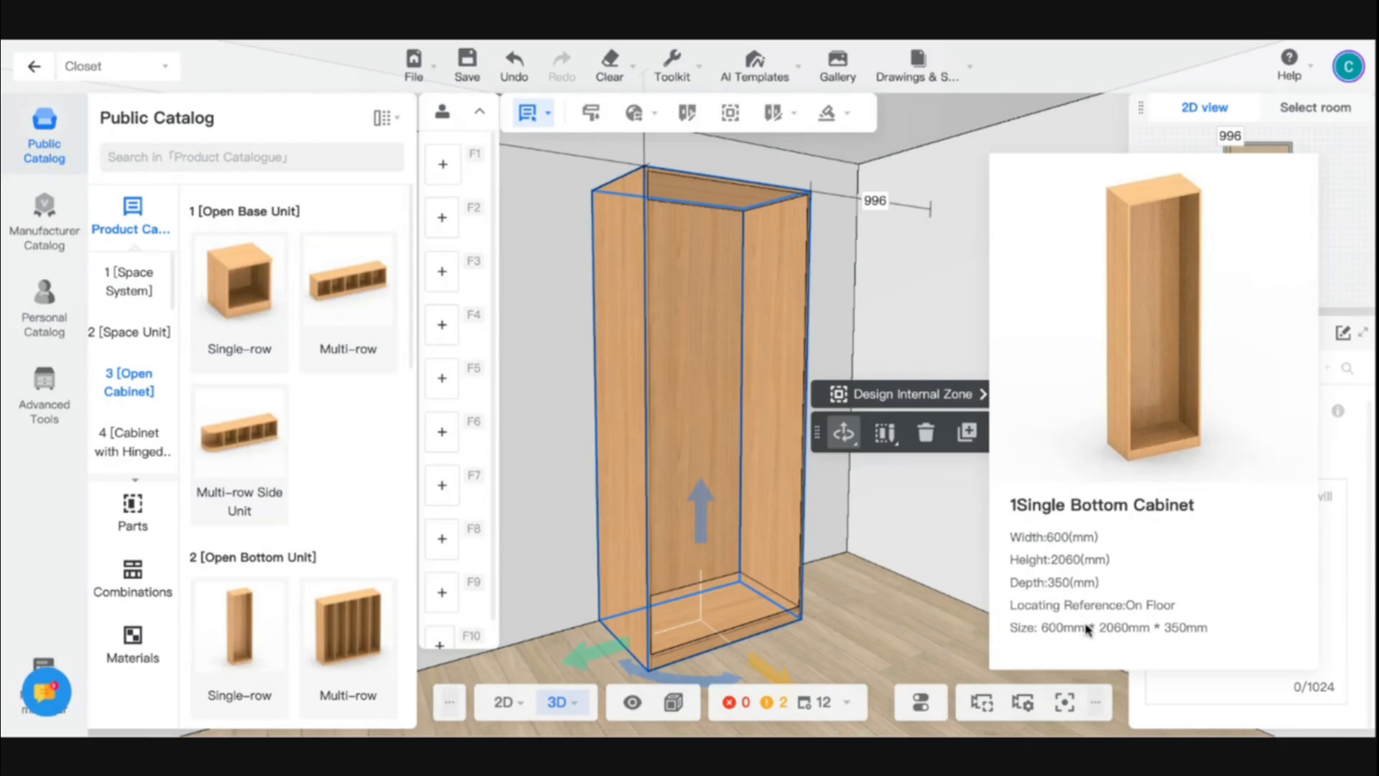
{"action": "left_click", "coordinate": [930, 618]}
- Delete the single bottom cabinet from the room, and undo the deletion
{"action": "left_click", "coordinate": [715, 491]}
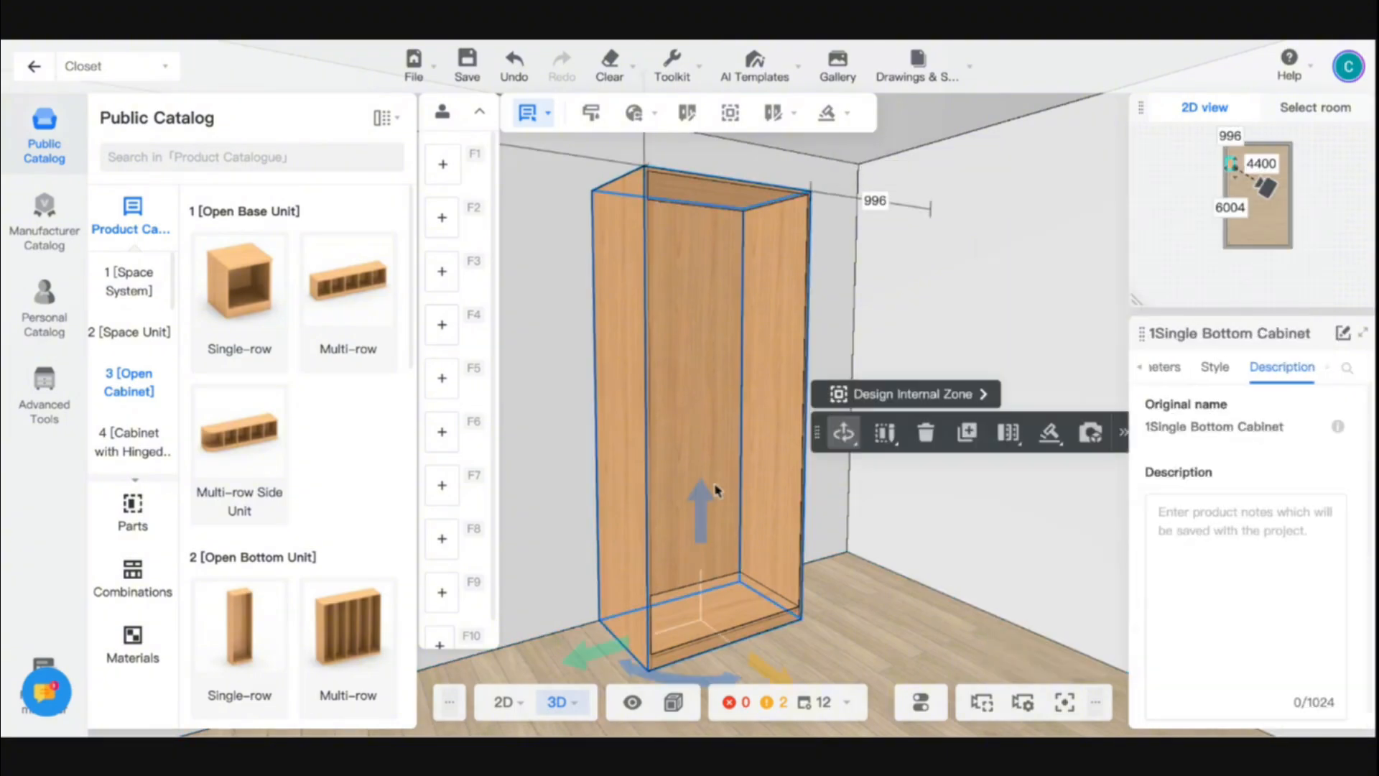
{"action": "key", "text": "Delete"}
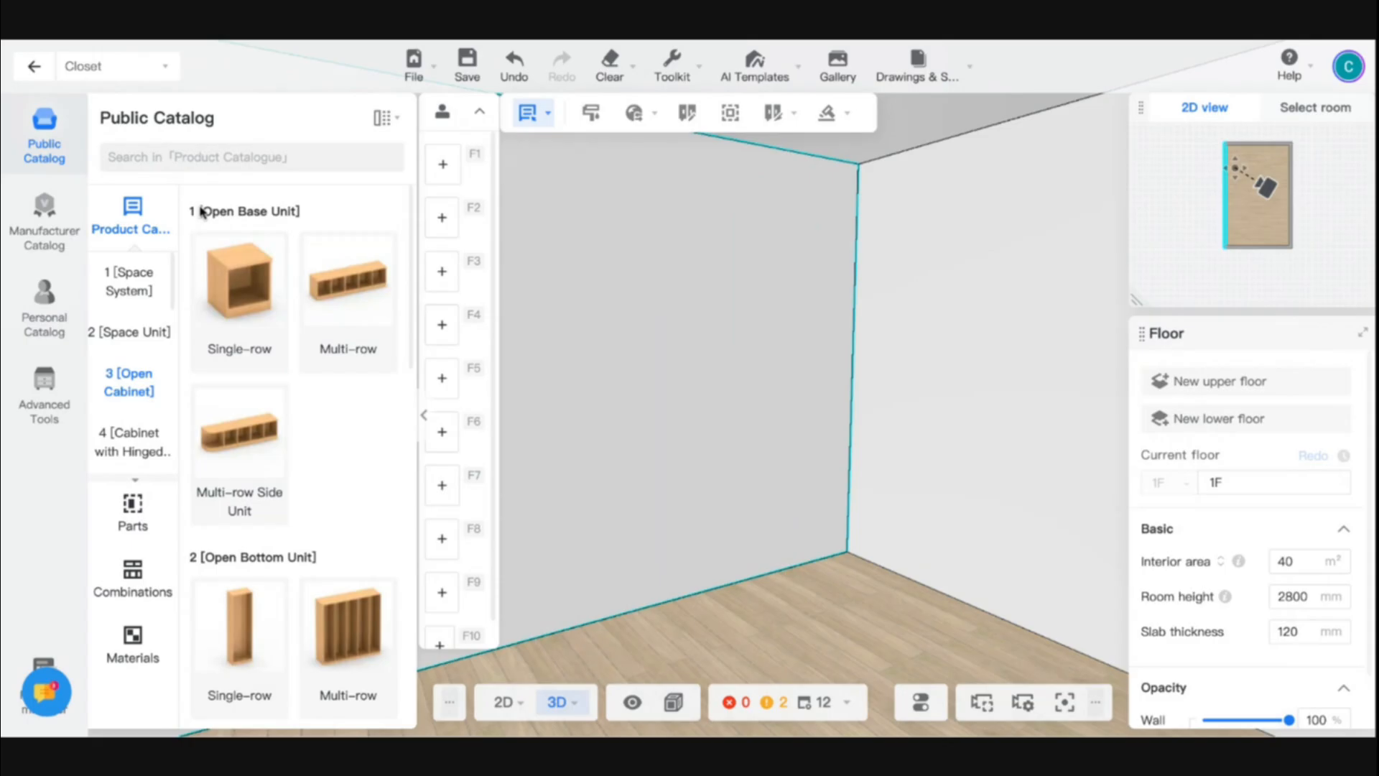
{"action": "key", "text": "ctrl+z"}
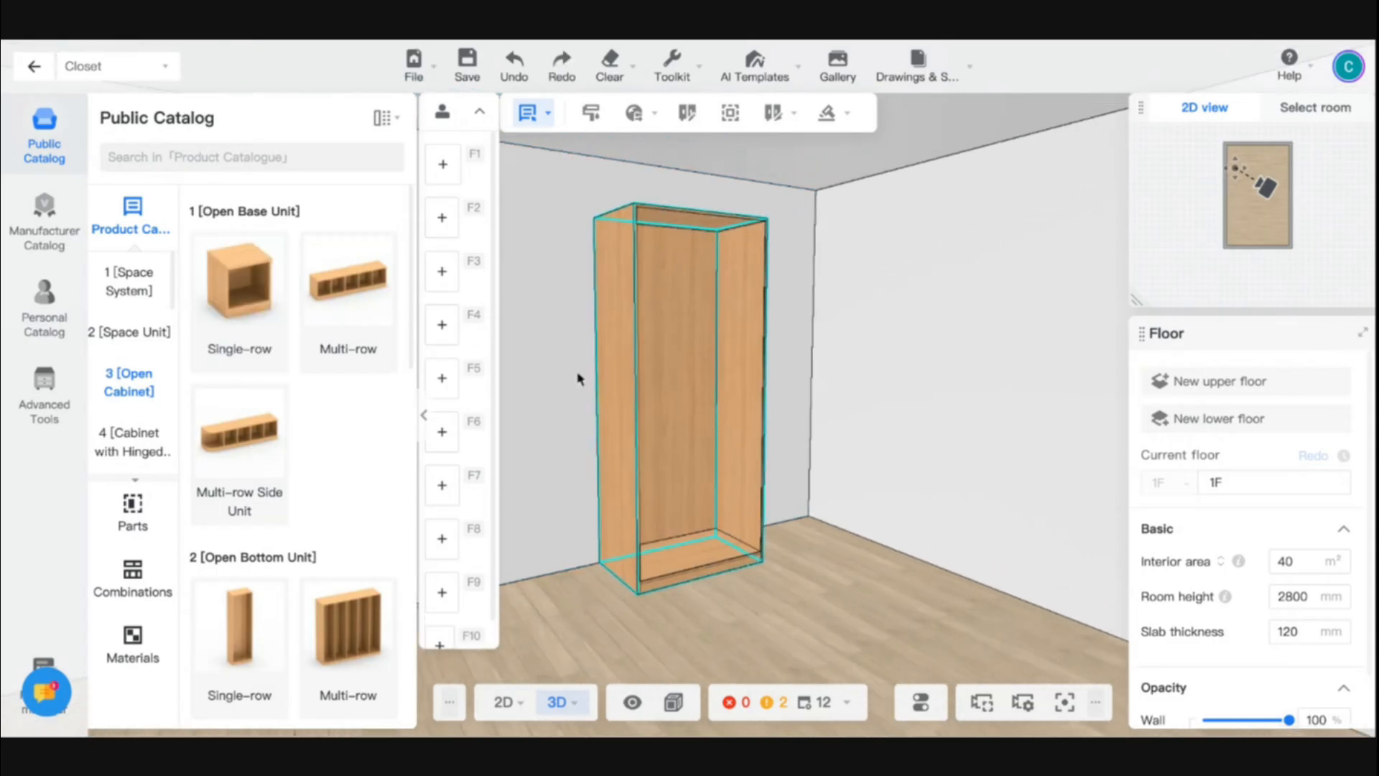
- Look over the restored cabinet and the open base, bottom, top and low units in the public product catalog
{"action": "scroll", "coordinate": [578, 378], "scroll_direction": "up", "scroll_amount": 2}
{"action": "scroll", "coordinate": [584, 446], "scroll_direction": "up", "scroll_amount": 1}
{"action": "scroll", "coordinate": [585, 446], "scroll_direction": "down", "scroll_amount": 1}
{"action": "scroll", "coordinate": [253, 472], "scroll_direction": "down", "scroll_amount": 1}
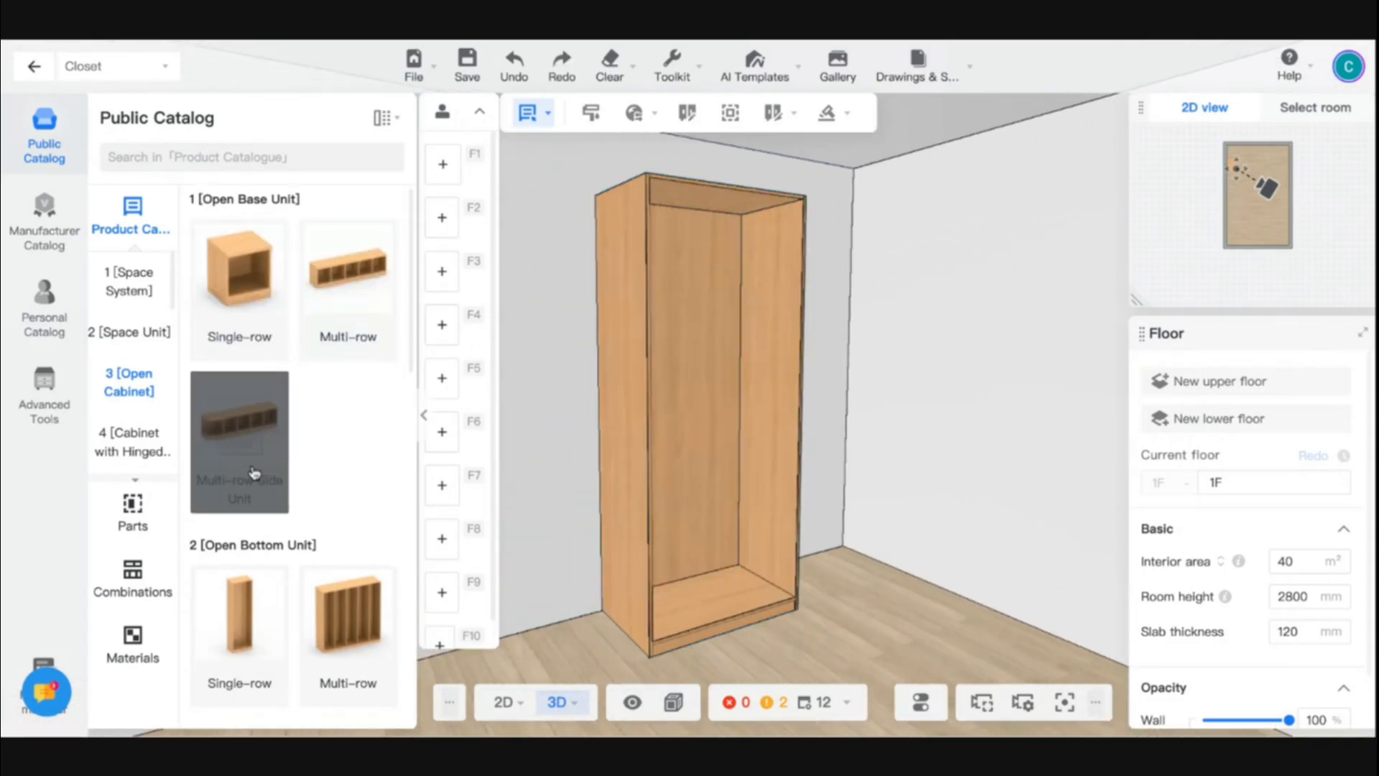
{"action": "scroll", "coordinate": [252, 471], "scroll_direction": "down", "scroll_amount": 3}
{"action": "scroll", "coordinate": [247, 431], "scroll_direction": "up", "scroll_amount": 3}
{"action": "scroll", "coordinate": [298, 509], "scroll_direction": "down", "scroll_amount": 4}
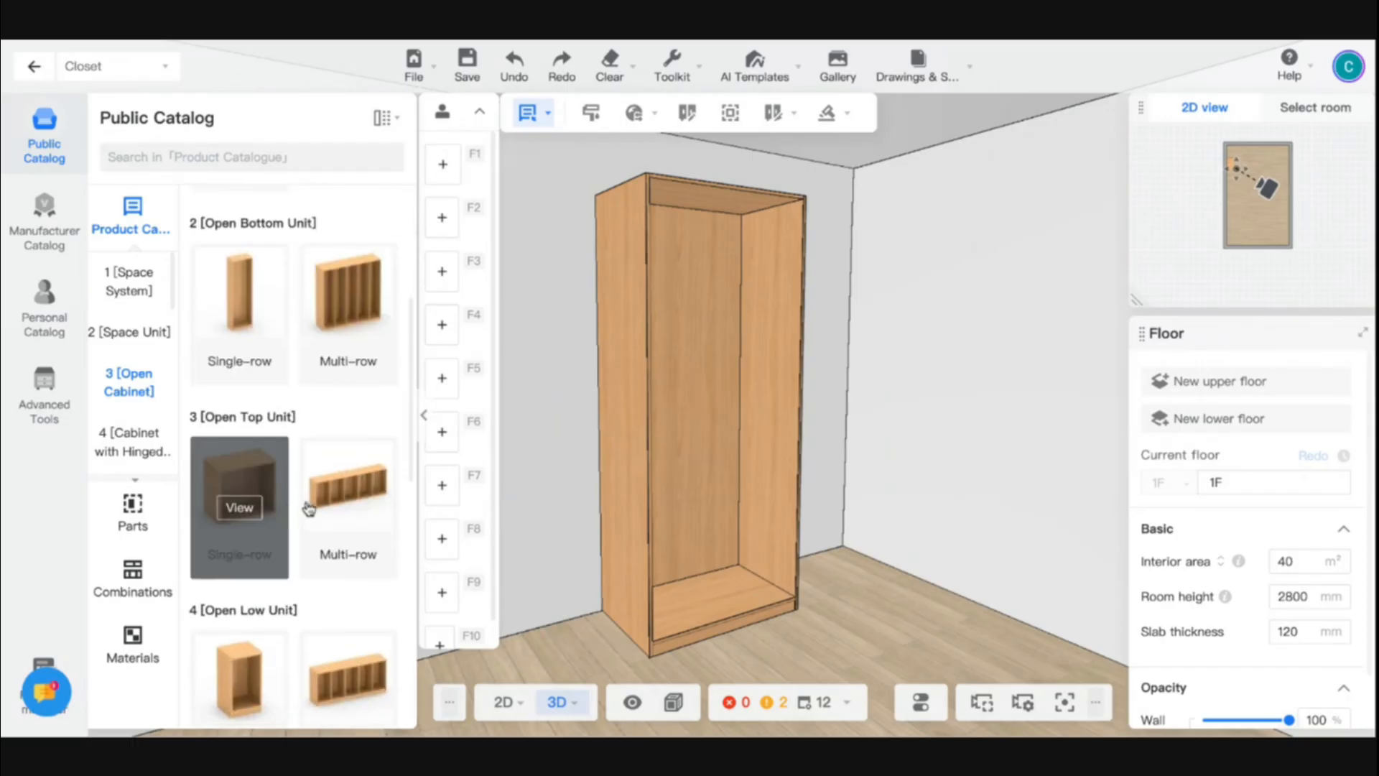
- With the cabinet selected and seen from the front, browse the Commonly Used and Panel categories of the public parts catalog
{"action": "left_click", "coordinate": [725, 347]}
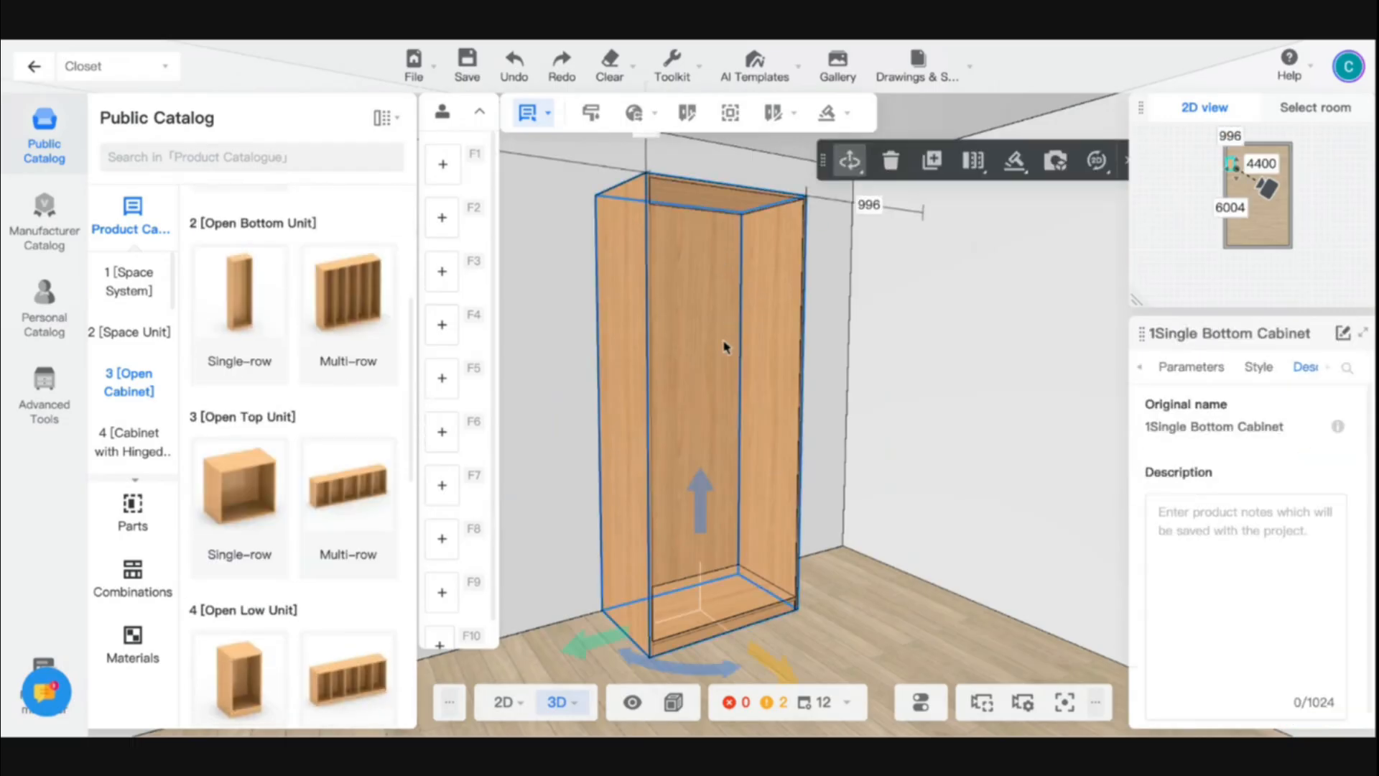
{"action": "left_click", "coordinate": [133, 511]}
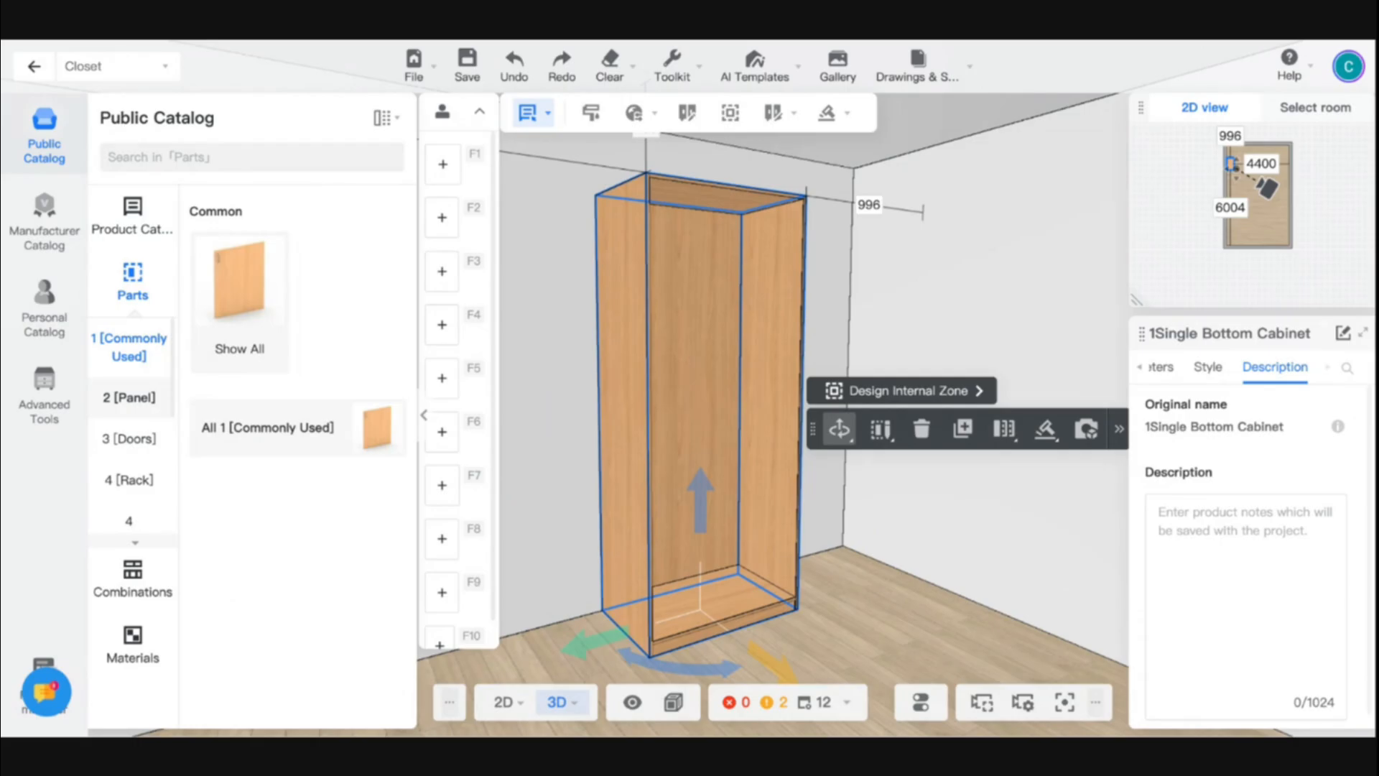
{"action": "left_click", "coordinate": [129, 397]}
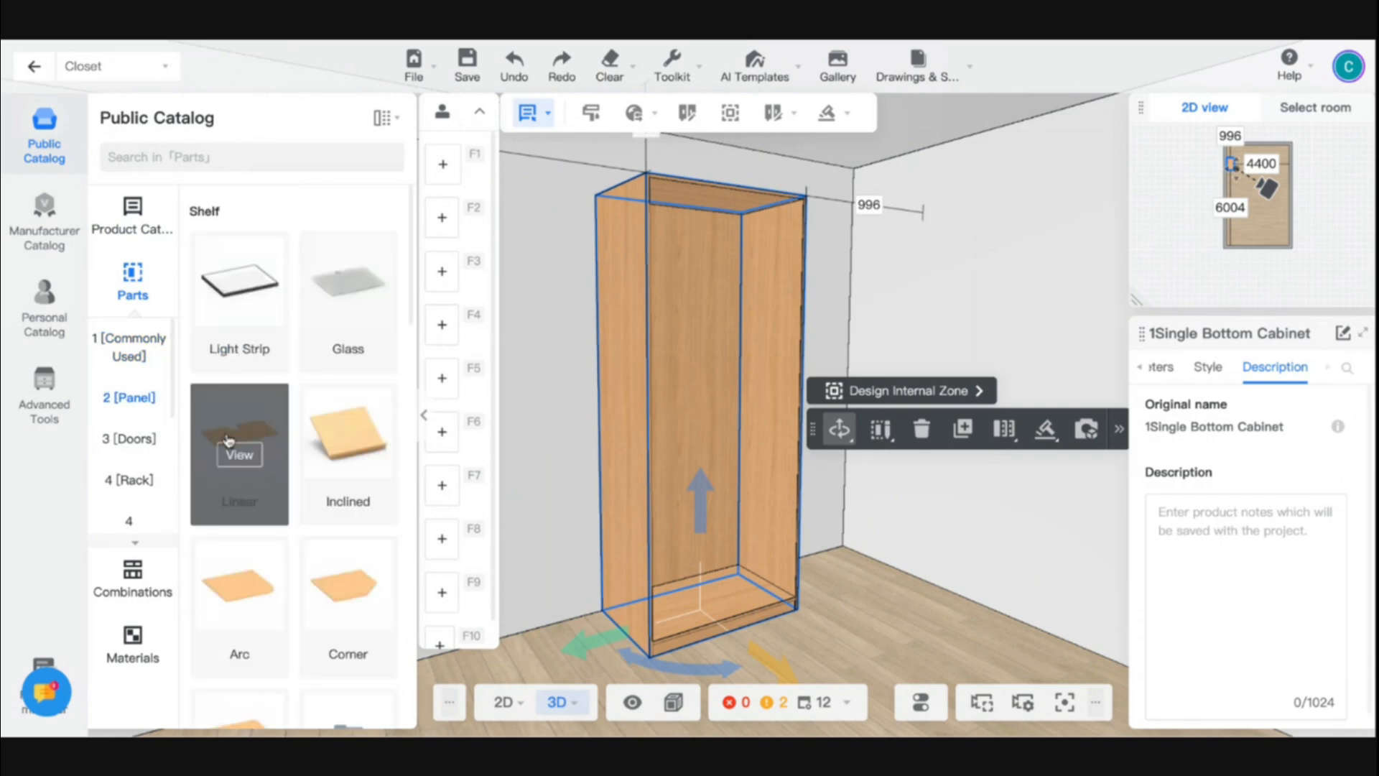
{"action": "left_click", "coordinate": [129, 346]}
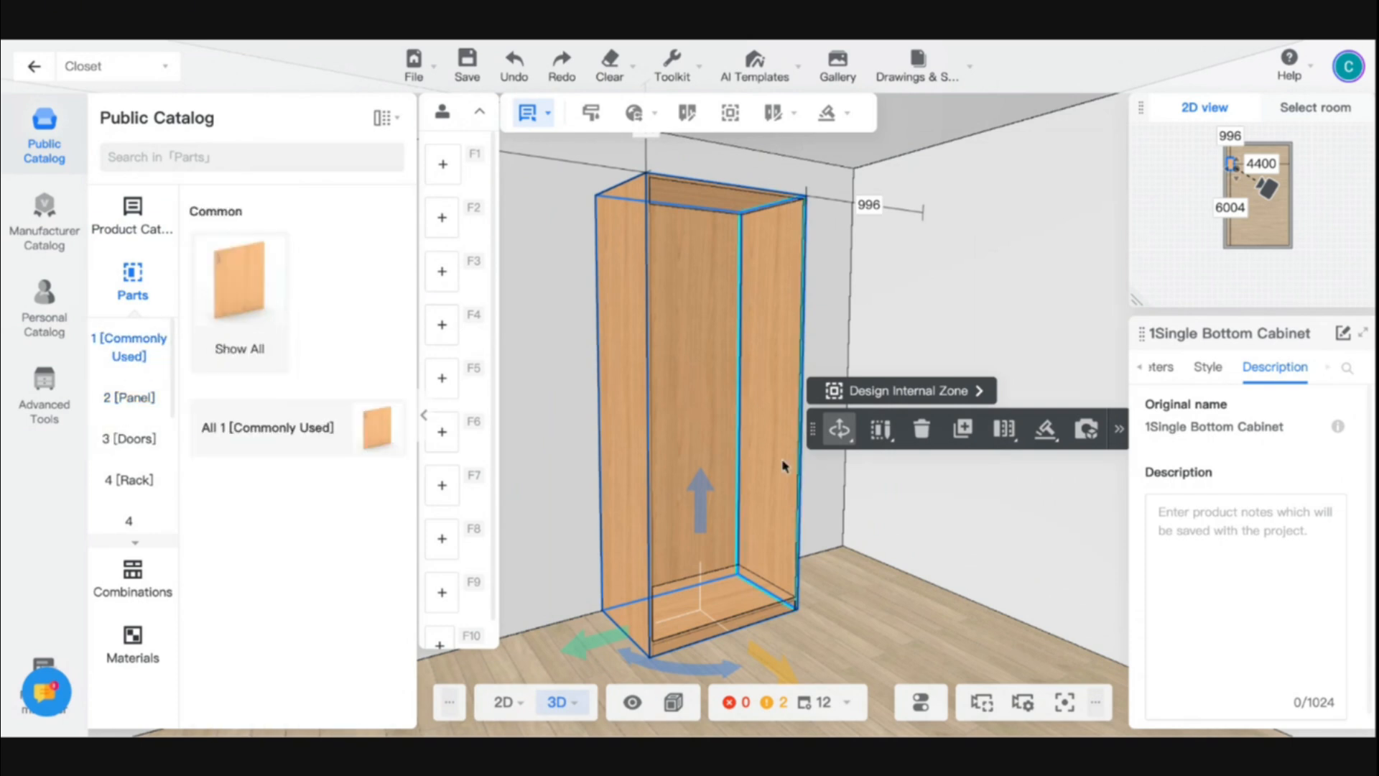
{"action": "left_click_drag", "start_coordinate": [885, 551], "coordinate": [800, 551]}
{"action": "scroll", "coordinate": [800, 550], "scroll_direction": "up", "scroll_amount": 3}
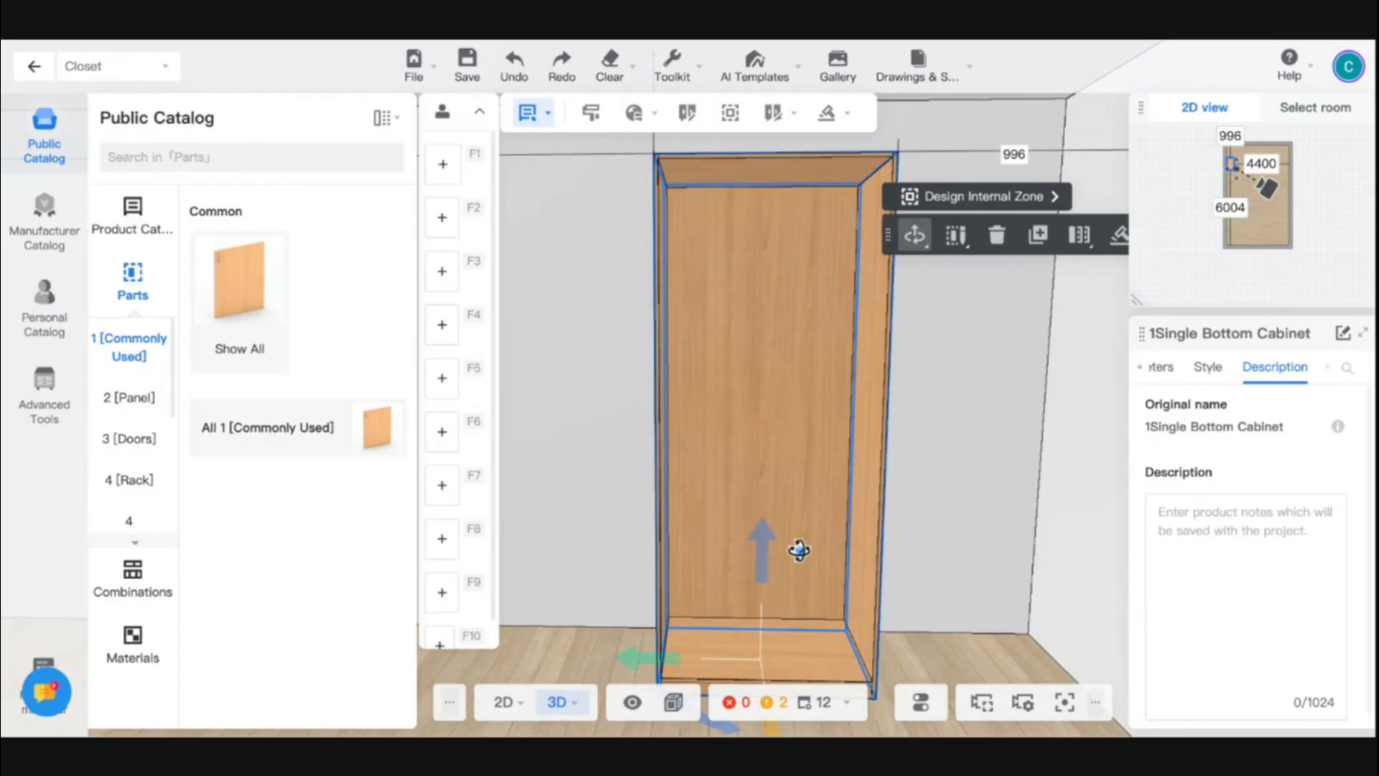
{"action": "left_click", "coordinate": [131, 400]}
{"action": "scroll", "coordinate": [245, 460], "scroll_direction": "down", "scroll_amount": 5}
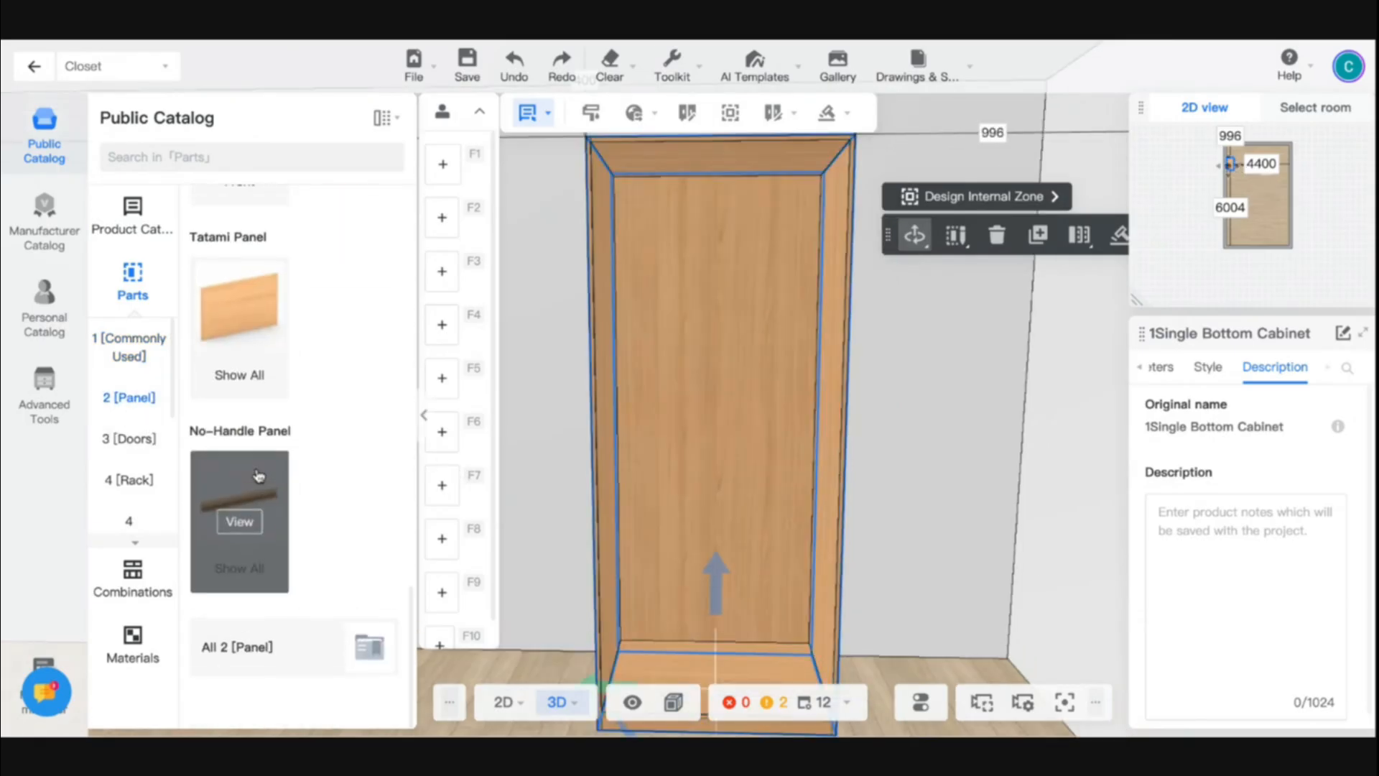
{"action": "scroll", "coordinate": [258, 476], "scroll_direction": "up", "scroll_amount": 10}
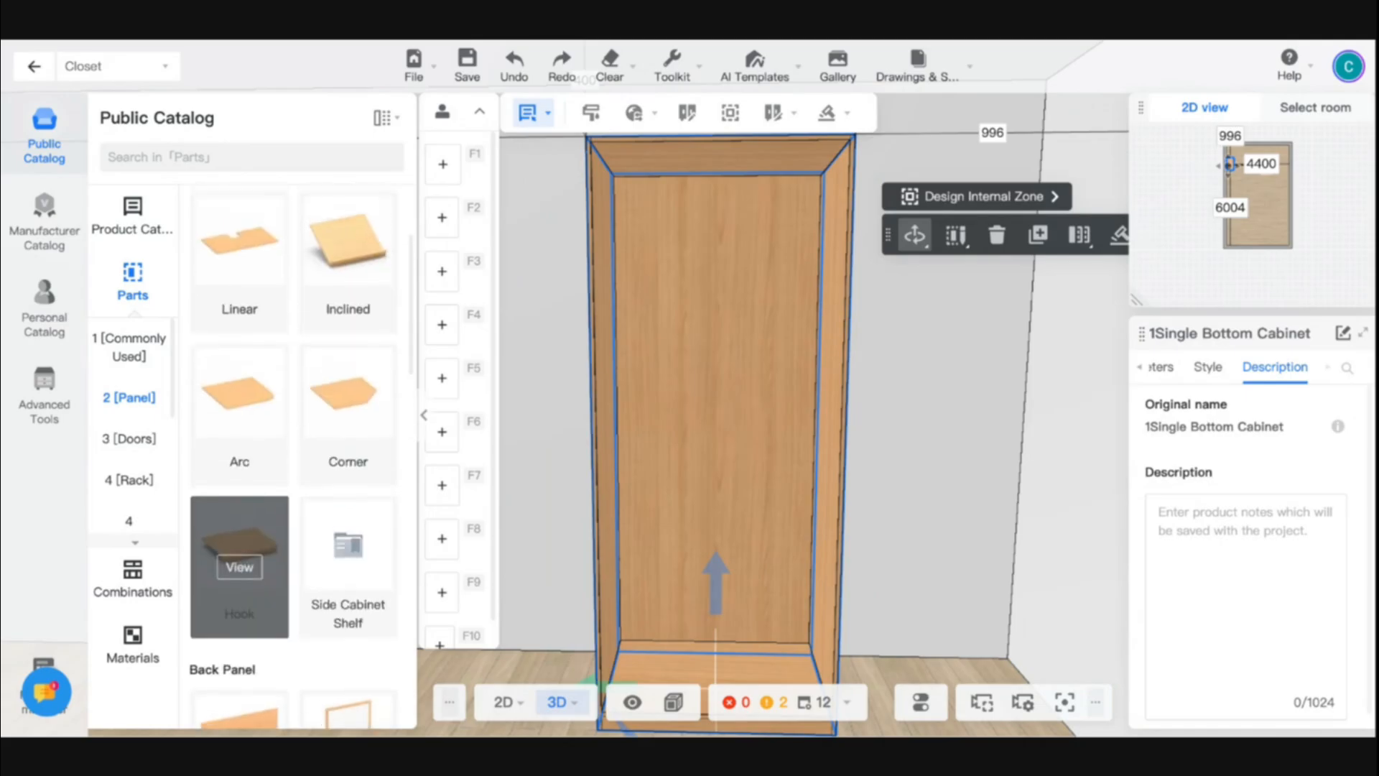
{"action": "scroll", "coordinate": [241, 503], "scroll_direction": "up", "scroll_amount": 3}
{"action": "scroll", "coordinate": [241, 480], "scroll_direction": "down", "scroll_amount": 5}
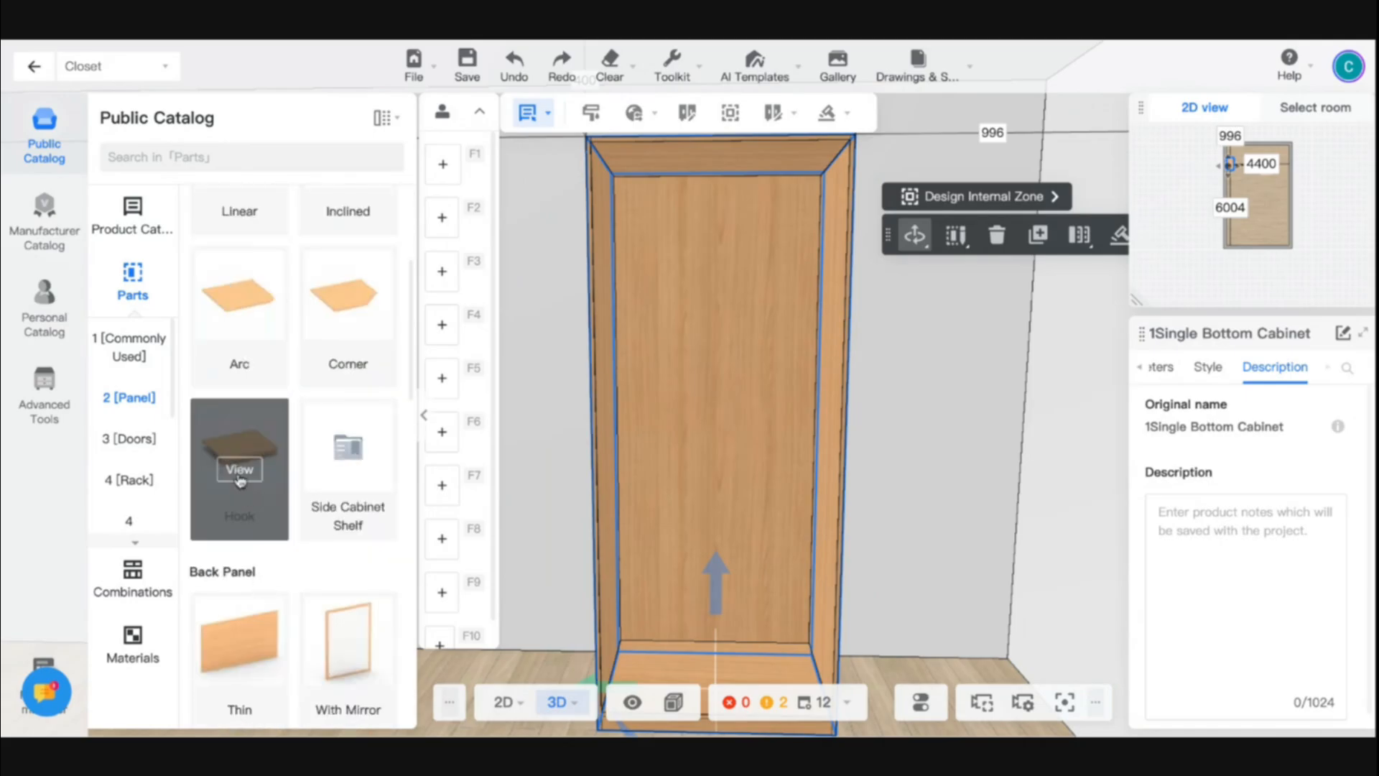
- Place a Fixed Shelf from the Common parts at the midline of the cabinet's full height
{"action": "left_click", "coordinate": [129, 347]}
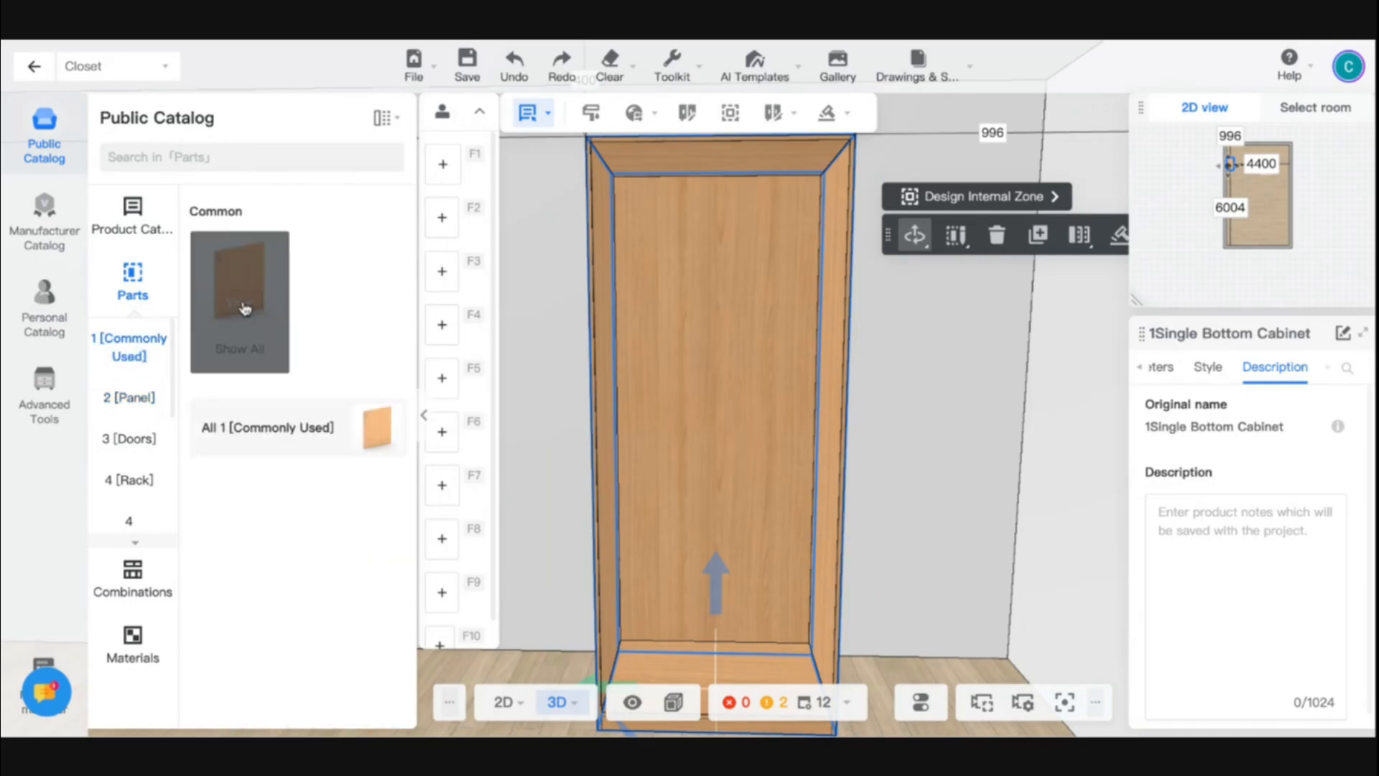
{"action": "left_click", "coordinate": [243, 307]}
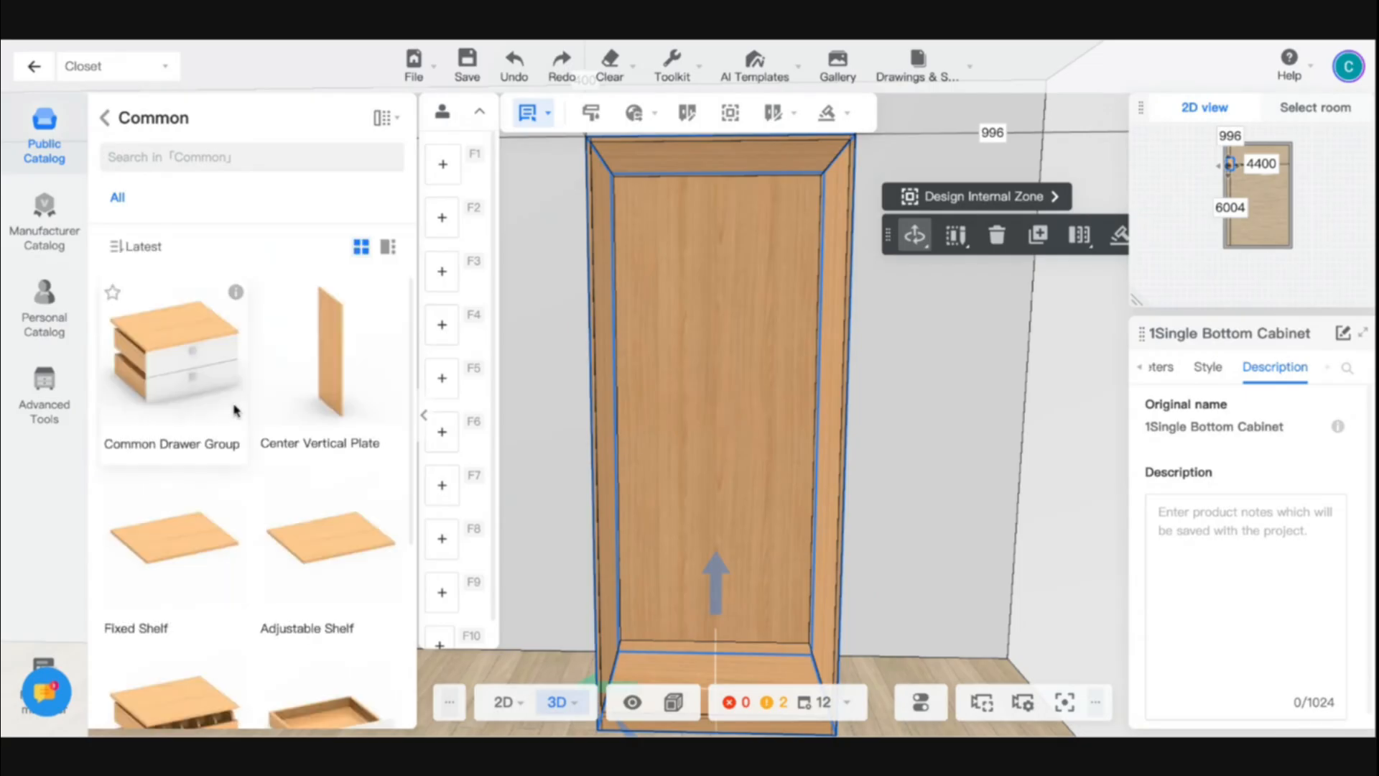
{"action": "scroll", "coordinate": [234, 410], "scroll_direction": "down", "scroll_amount": 1}
{"action": "scroll", "coordinate": [235, 410], "scroll_direction": "down", "scroll_amount": 2}
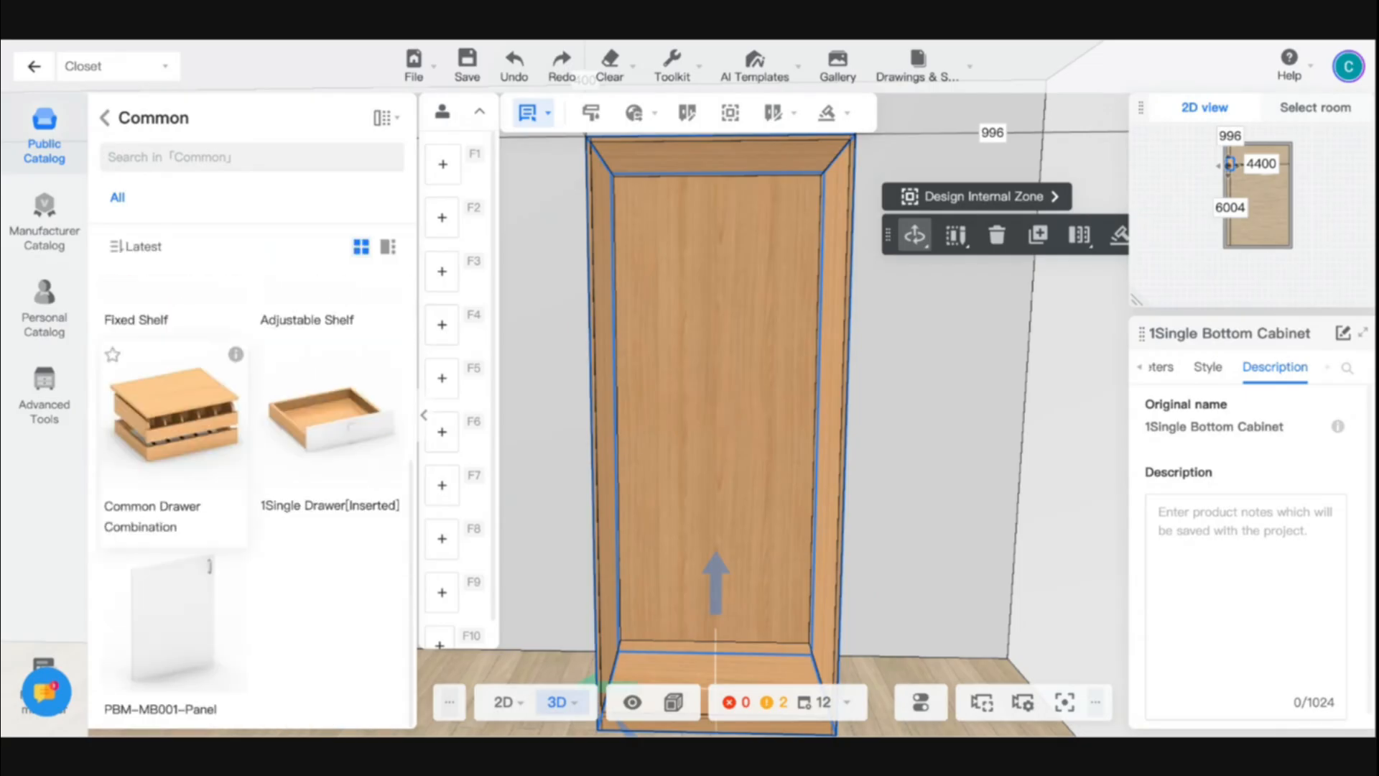
{"action": "scroll", "coordinate": [323, 503], "scroll_direction": "up", "scroll_amount": 4}
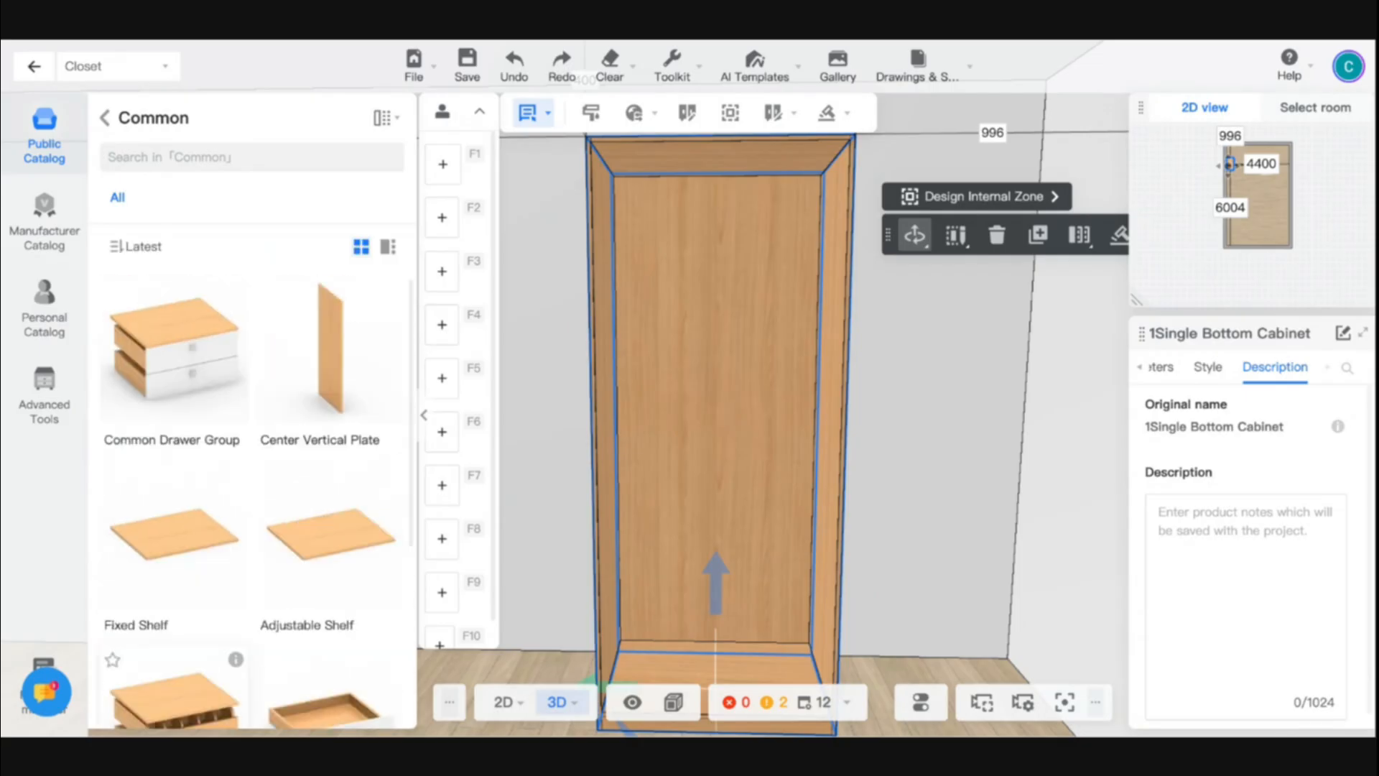
{"action": "left_click", "coordinate": [186, 558]}
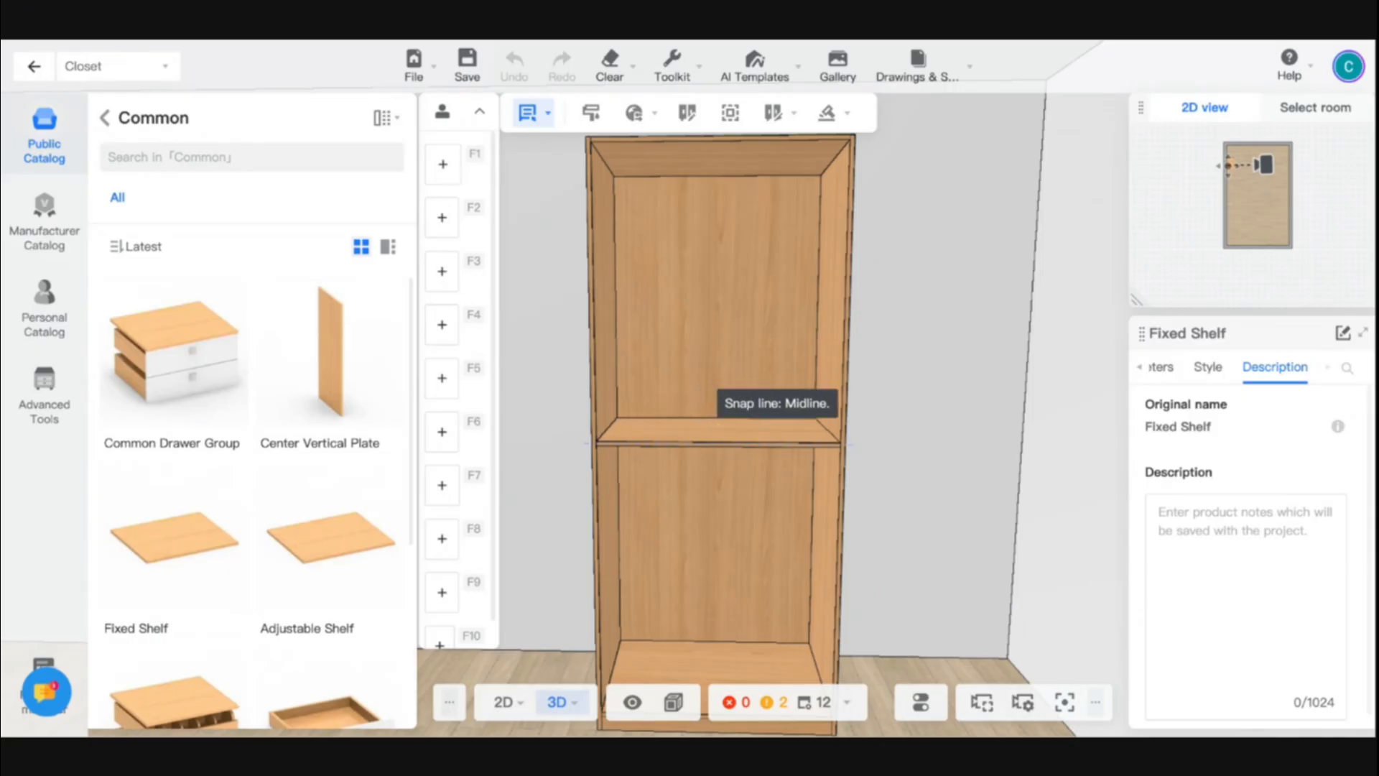
{"action": "left_click", "coordinate": [582, 444]}
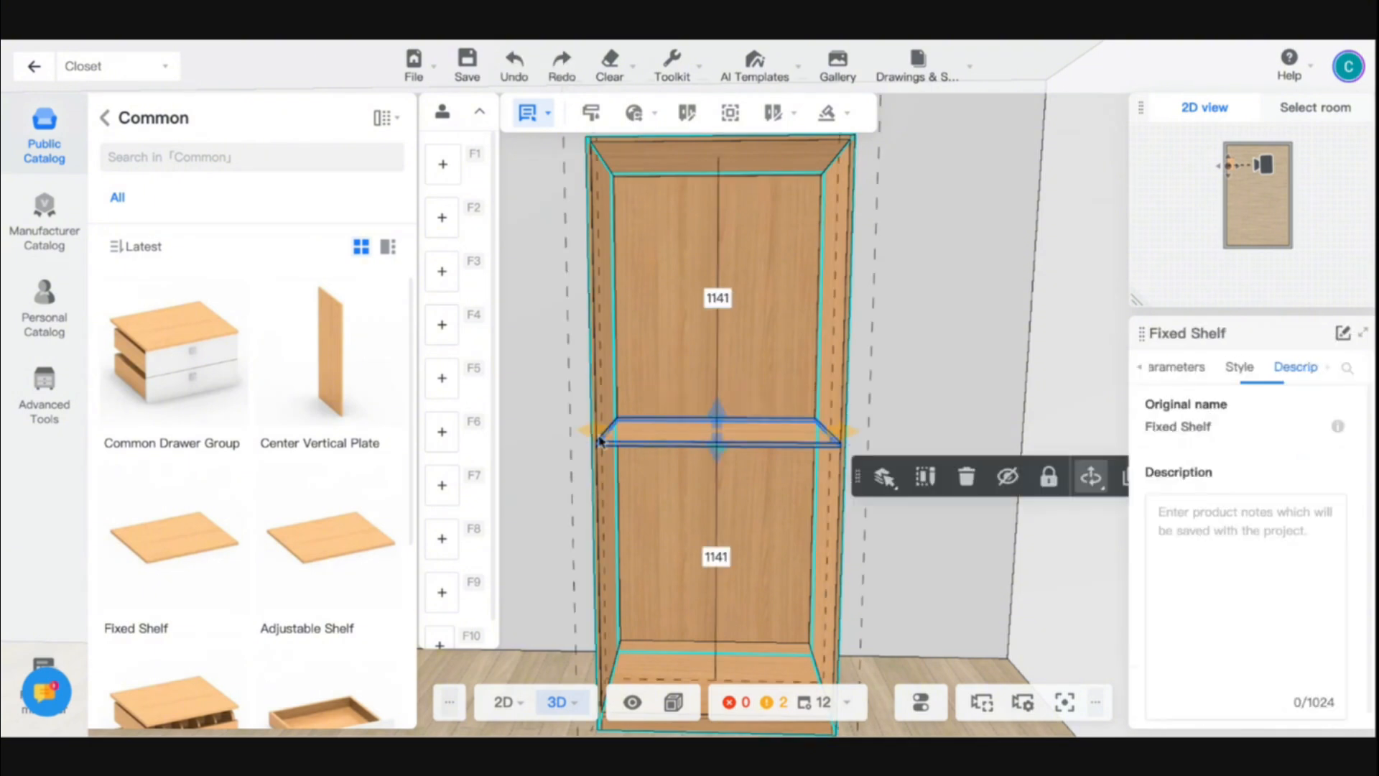
- Place a second Fixed Shelf at the midline of the cabinet's upper compartment
{"action": "mouse_move", "coordinate": [557, 433]}
{"action": "left_mouse_down"}
{"action": "mouse_move", "coordinate": [714, 450]}
{"action": "mouse_move", "coordinate": [606, 425]}
{"action": "mouse_move", "coordinate": [560, 434]}
{"action": "left_mouse_up"}
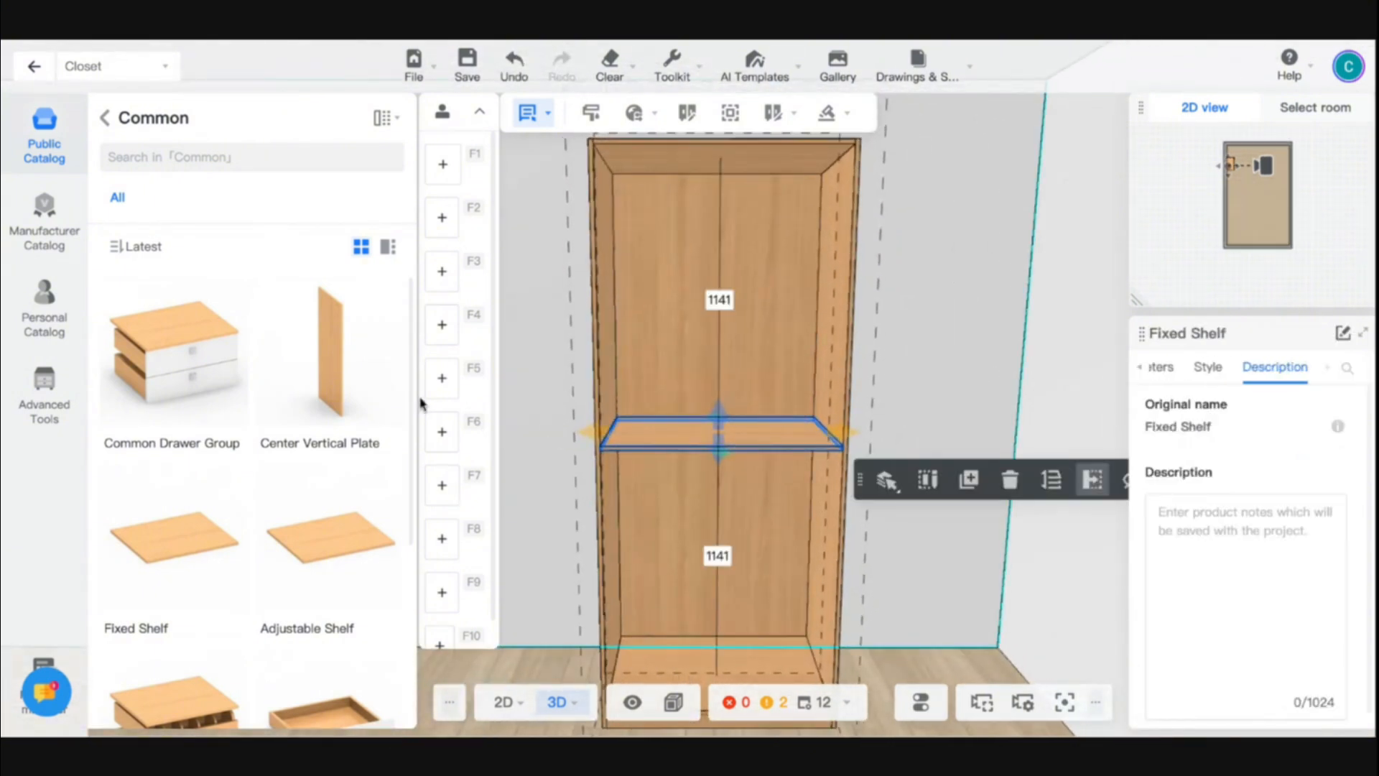
{"action": "left_click", "coordinate": [164, 535]}
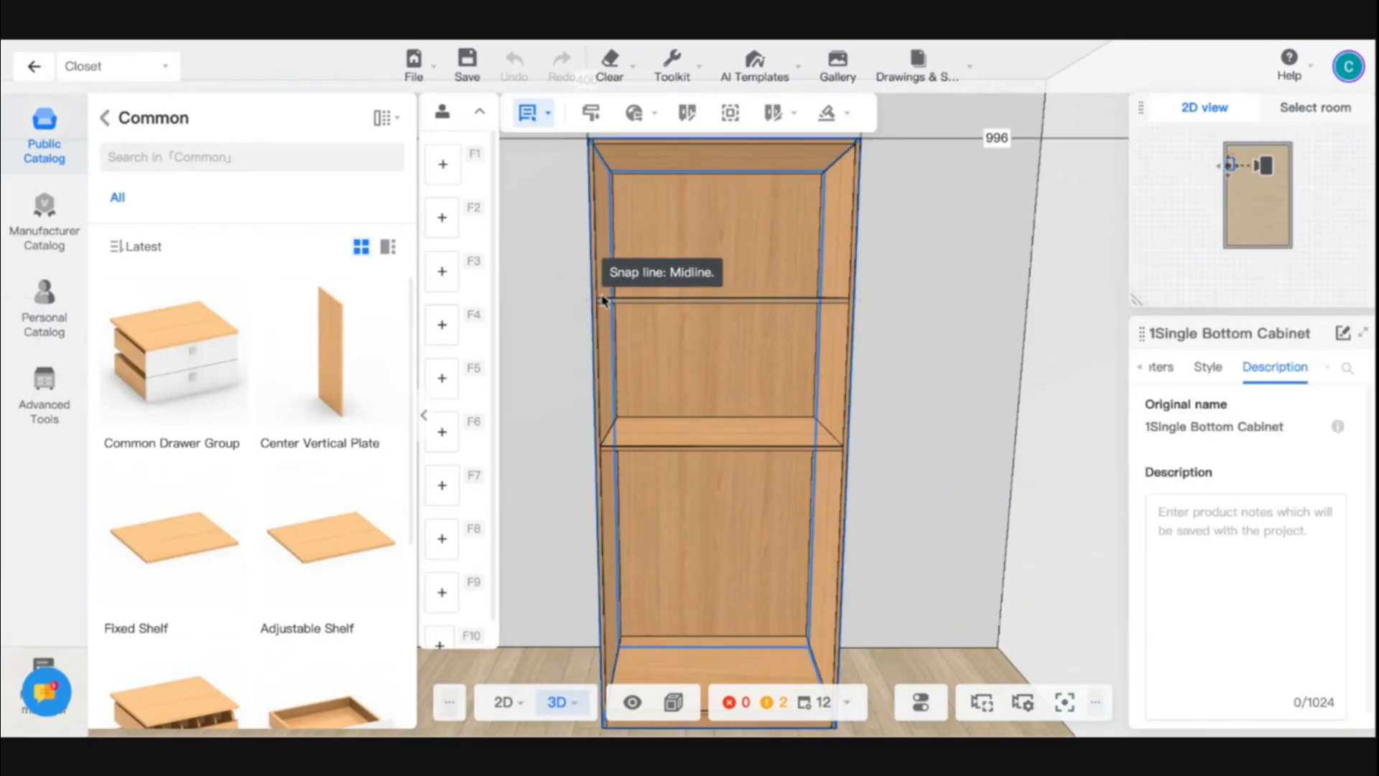
{"action": "left_click", "coordinate": [601, 299]}
- Place a Fixed Shelf at the midline of the cabinet's lower compartment, and delete it again
{"action": "left_click_drag", "start_coordinate": [556, 381], "coordinate": [599, 385]}
{"action": "left_click", "coordinate": [237, 524]}
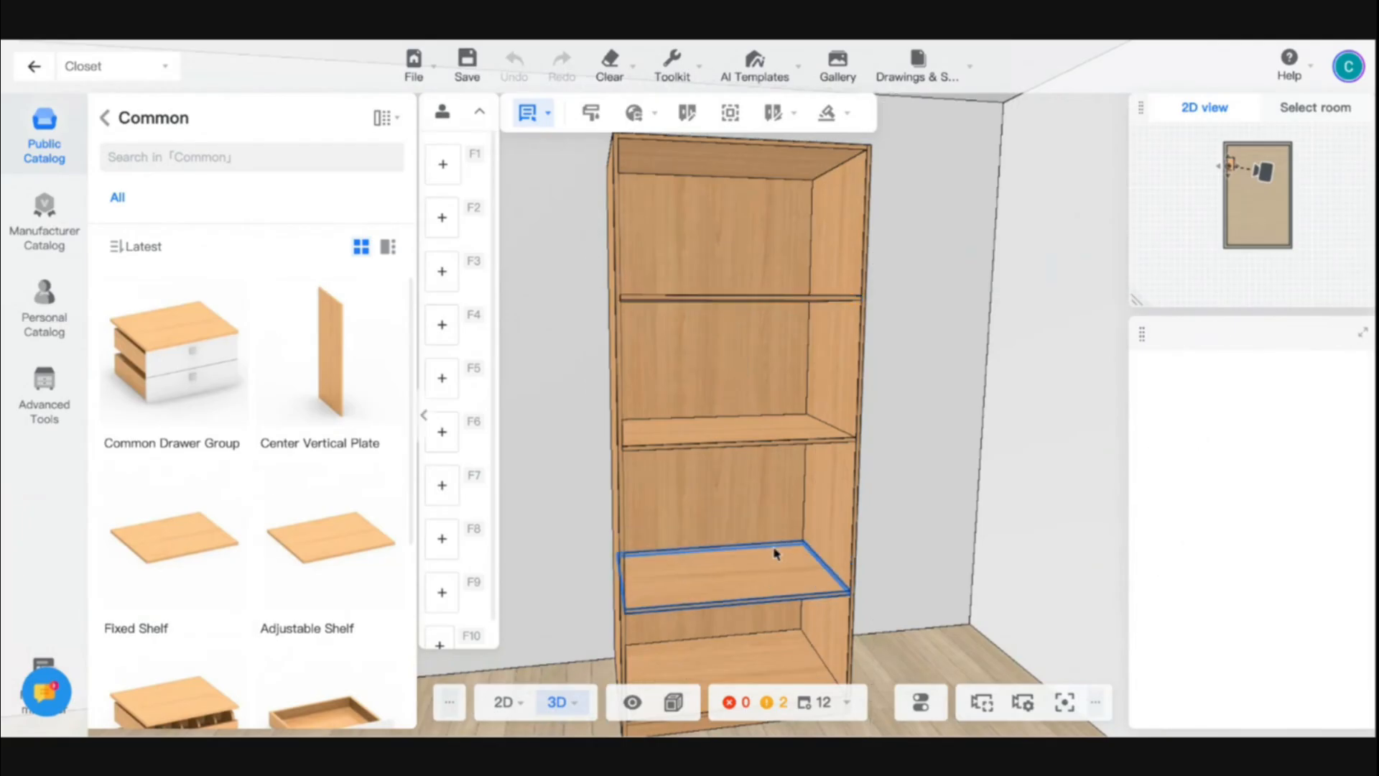
{"action": "left_click", "coordinate": [775, 527]}
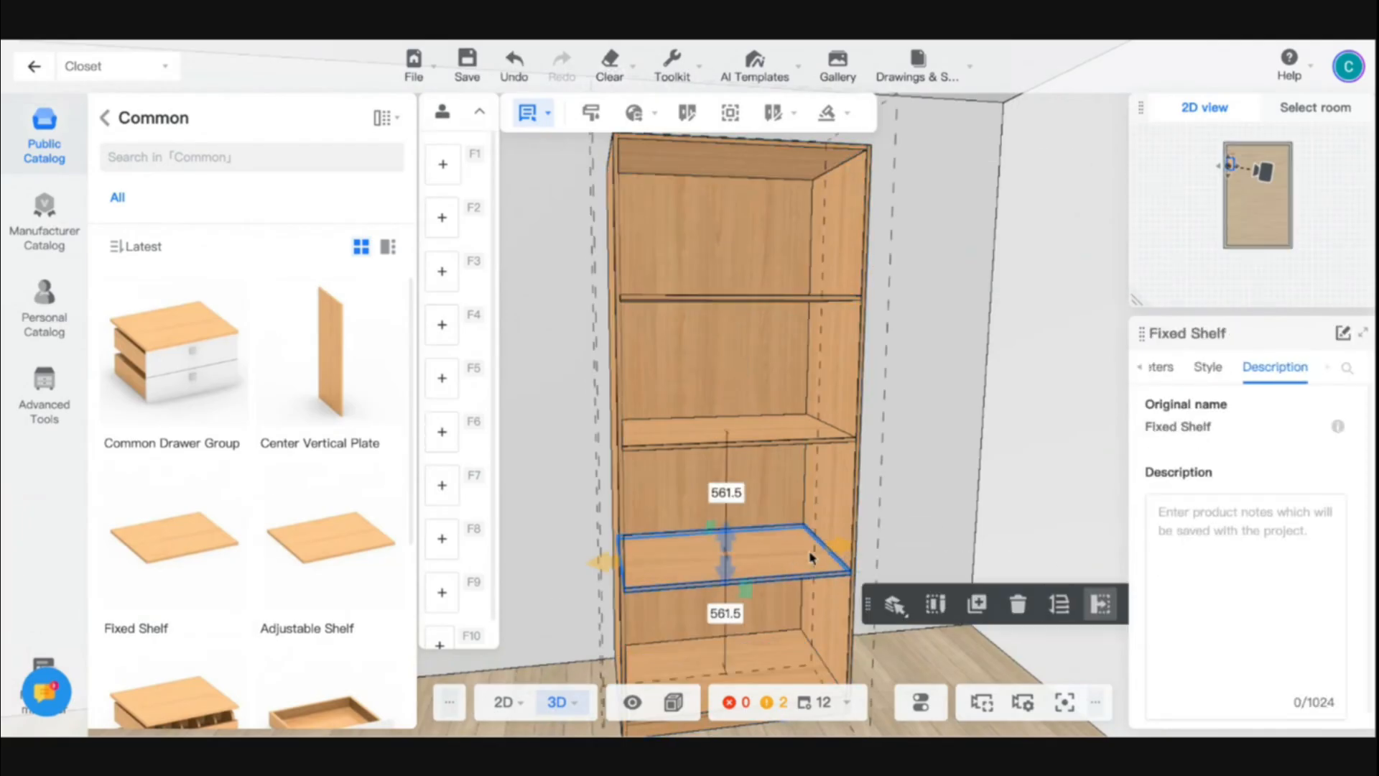
{"action": "key", "text": "Delete"}
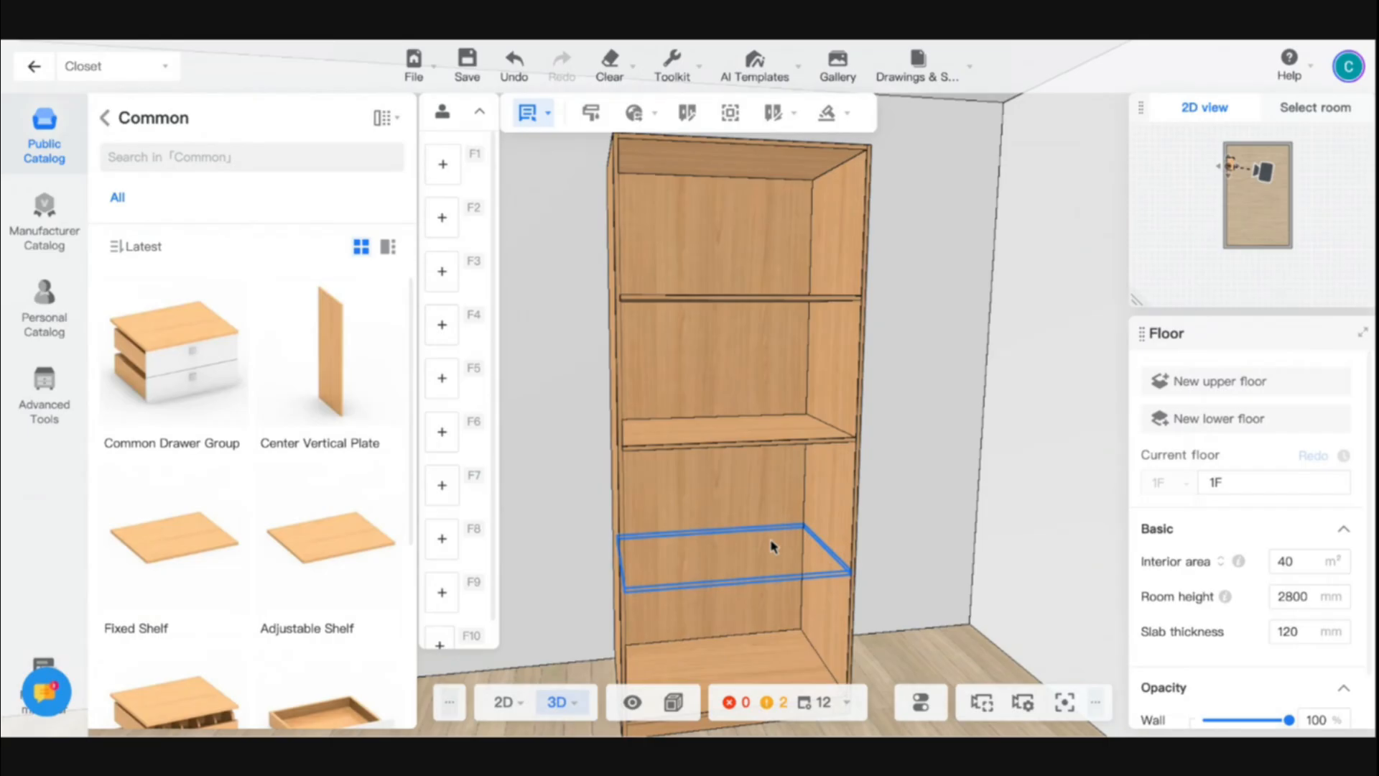
- Place a Fixed Shelf about 142 mm below the cabinet's middle shelf, and leave the panel editor without saving
{"action": "left_click", "coordinate": [224, 524]}
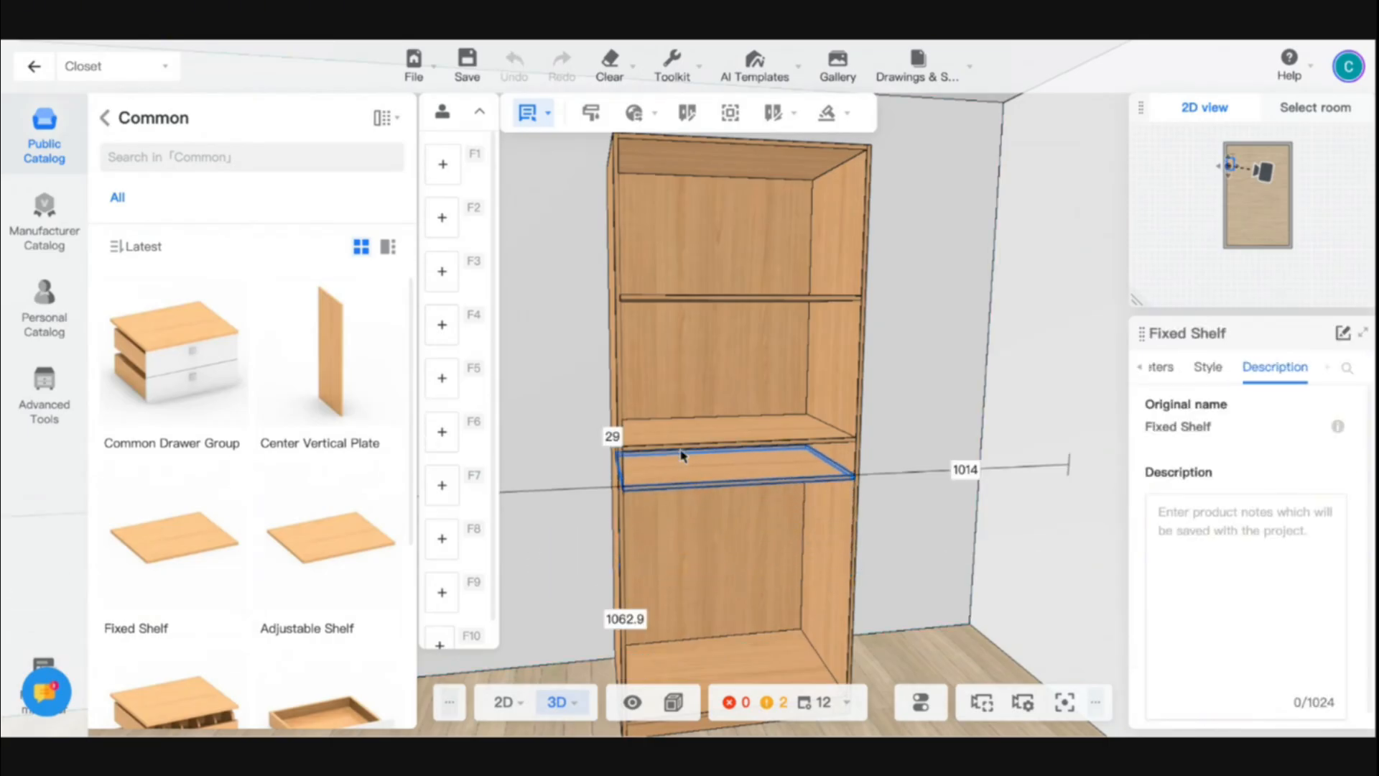
{"action": "left_click", "coordinate": [686, 450]}
{"action": "left_click", "coordinate": [686, 454]}
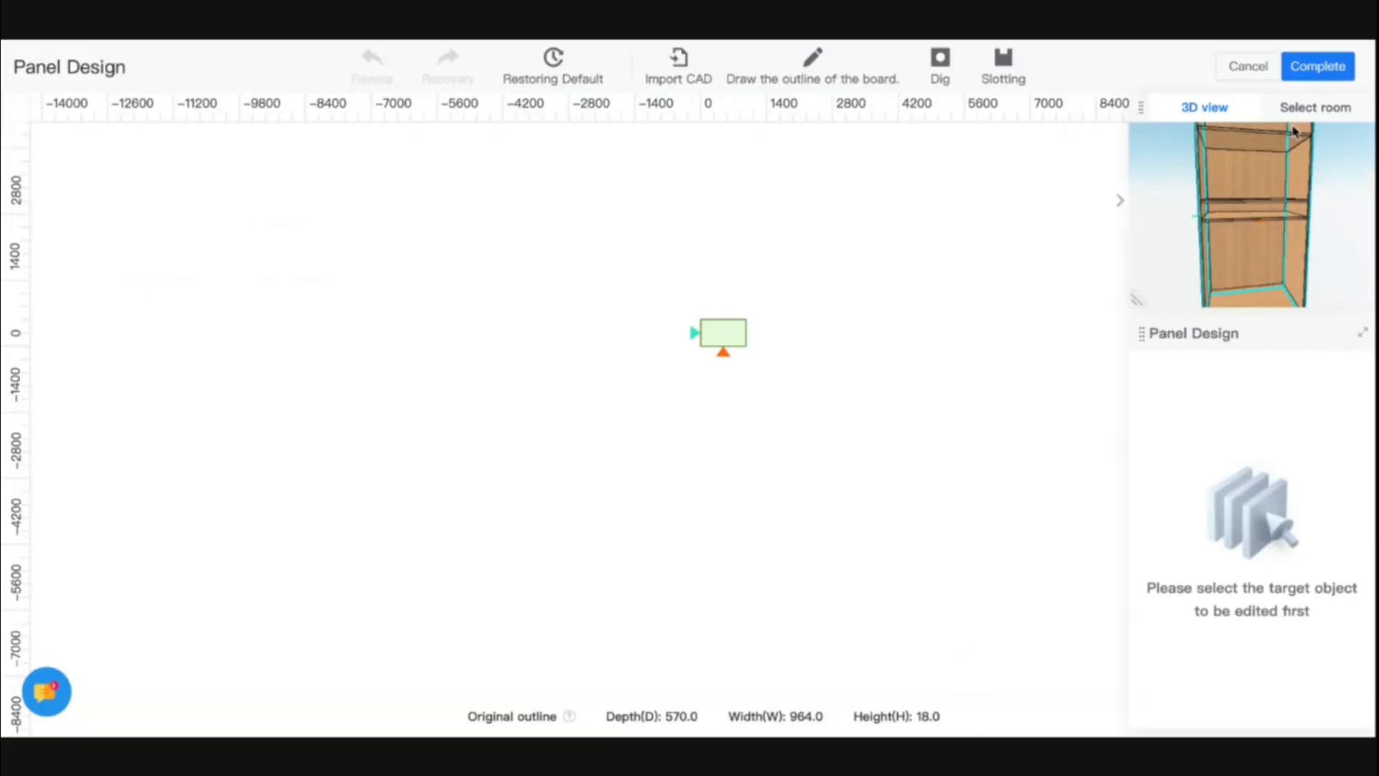
{"action": "left_click", "coordinate": [1261, 67]}
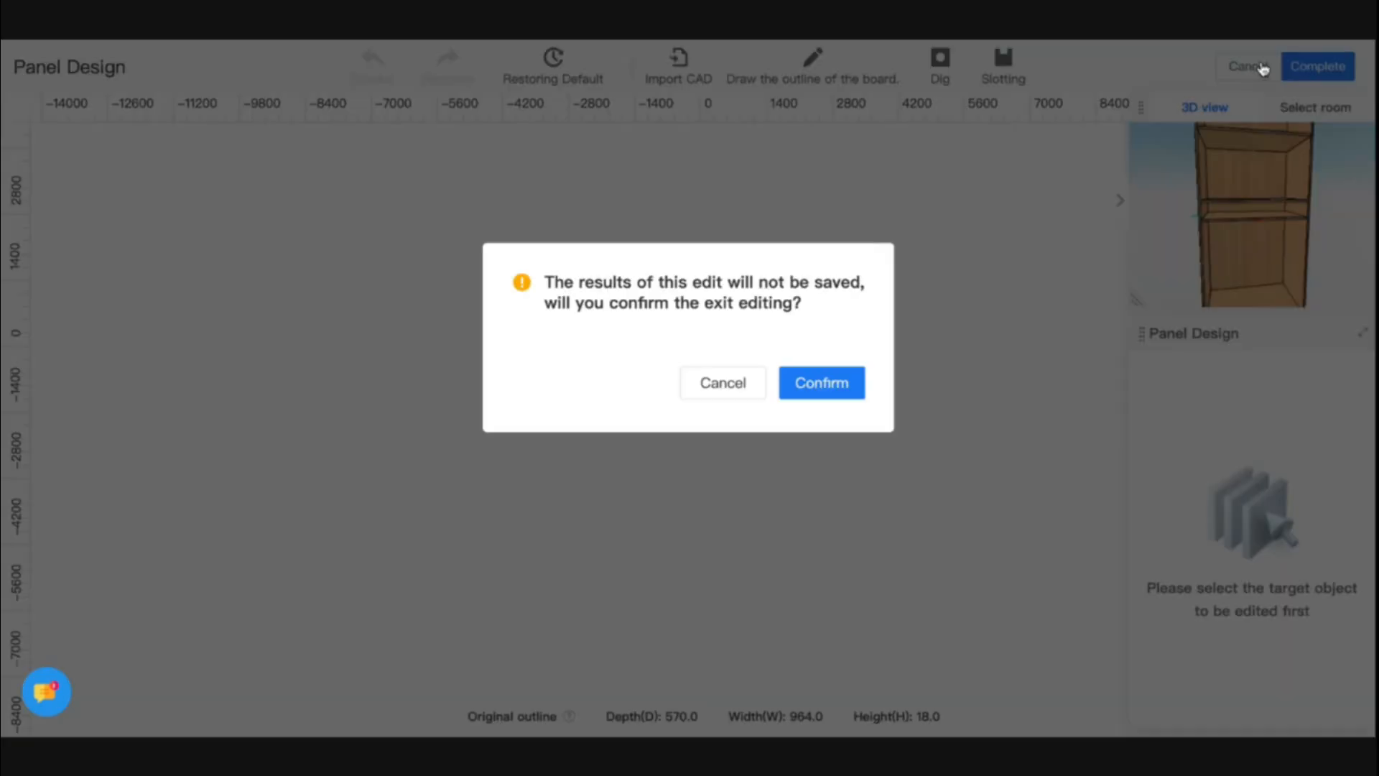
{"action": "left_click", "coordinate": [813, 394]}
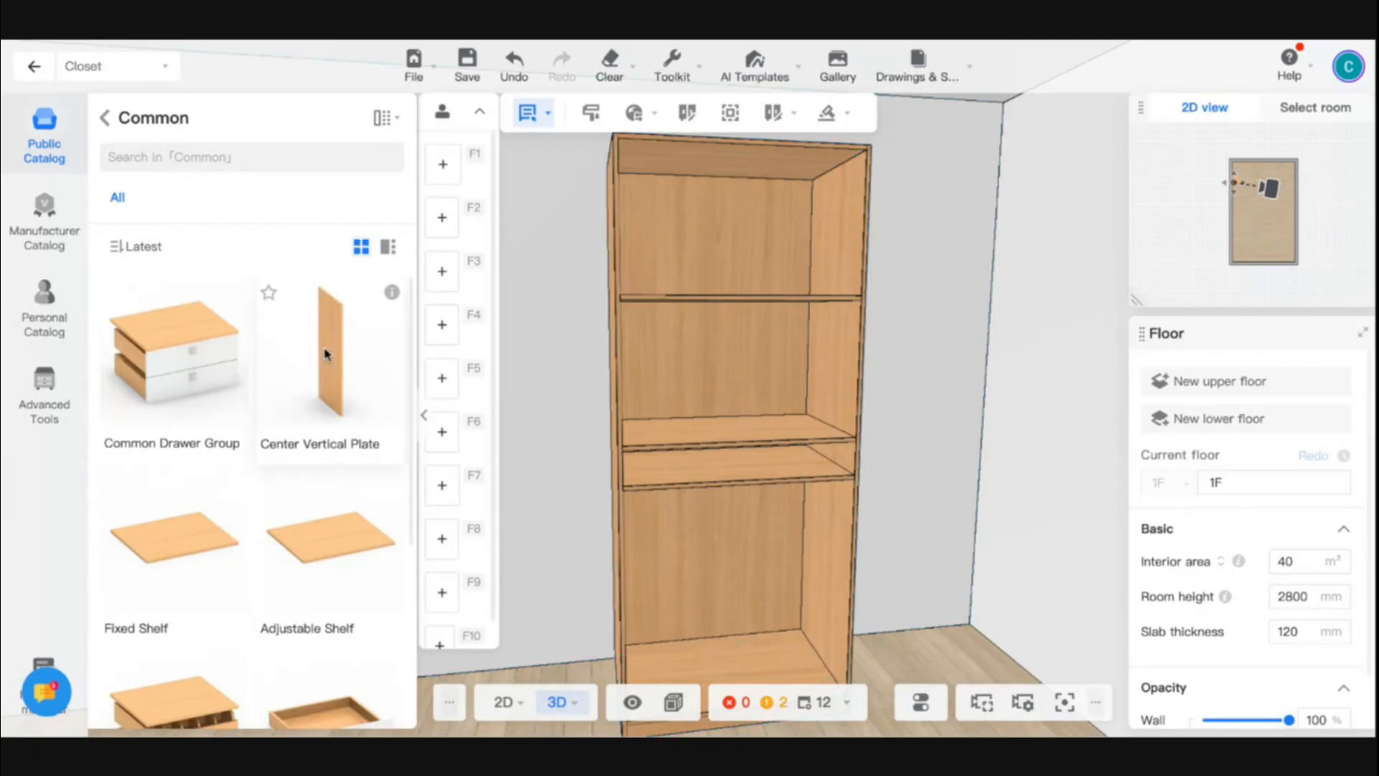
- Place a Center Vertical Plate at the midline of the narrow compartment below the middle shelf
{"action": "left_click", "coordinate": [727, 453]}
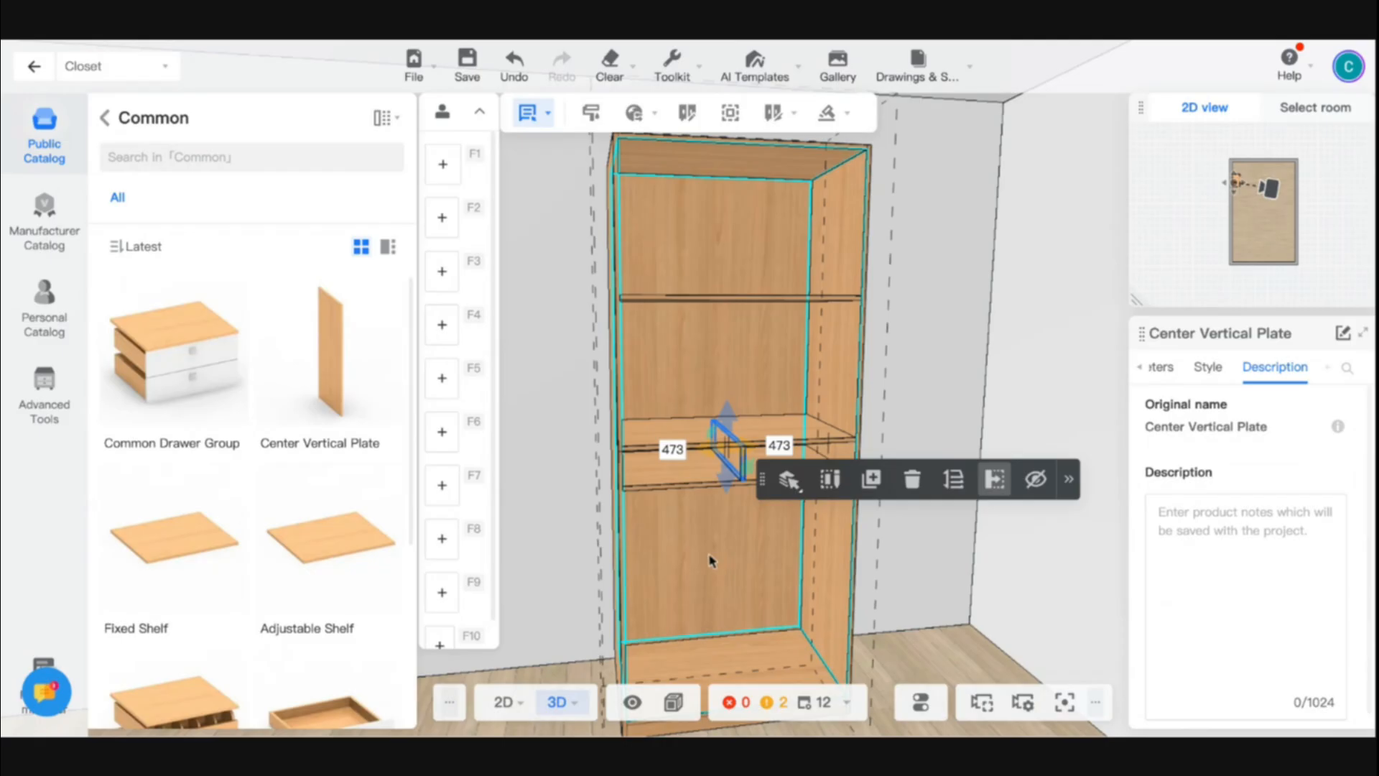
{"action": "left_click", "coordinate": [893, 606]}
{"action": "left_click_drag", "start_coordinate": [893, 606], "coordinate": [840, 599]}
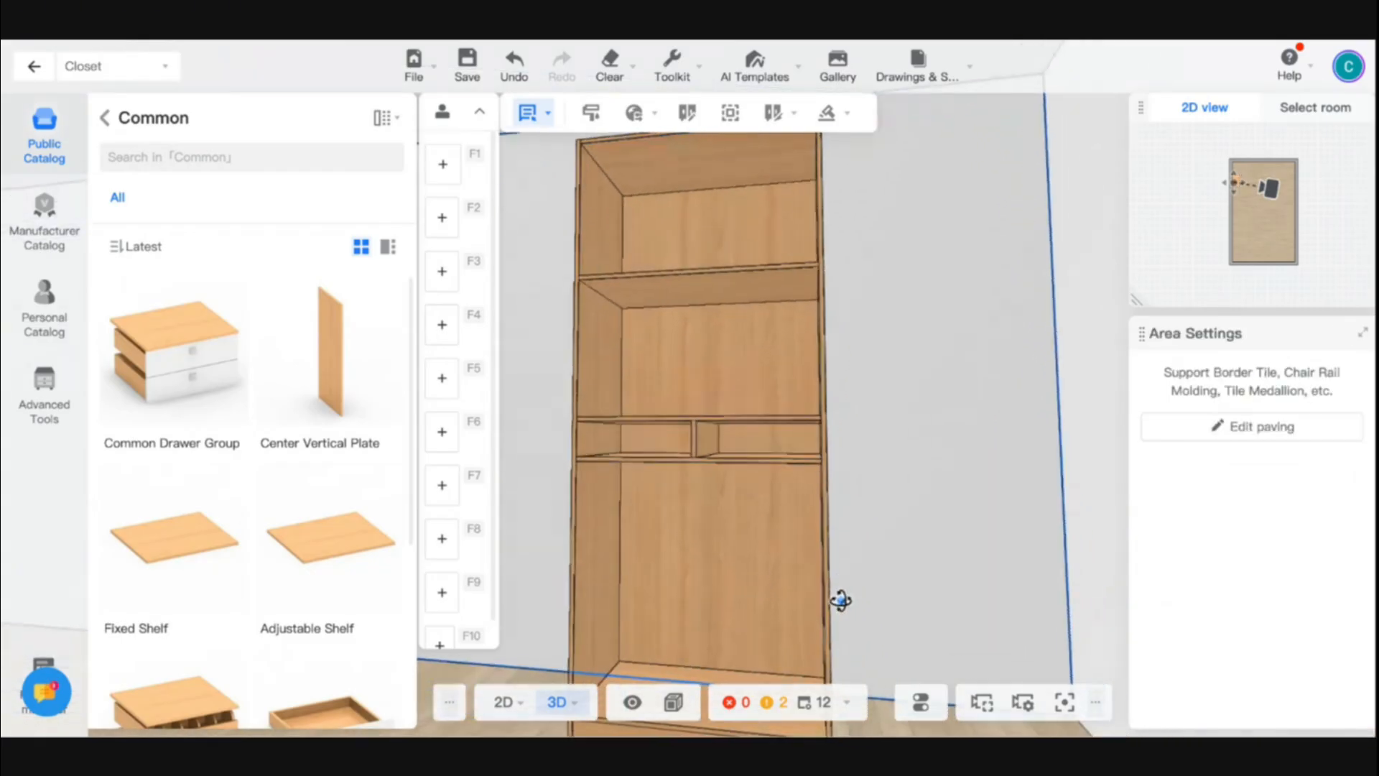
- Place another Center Vertical Plate at the midline of the cabinet's tall bottom compartment
{"action": "left_click", "coordinate": [337, 348]}
{"action": "left_click", "coordinate": [706, 561]}
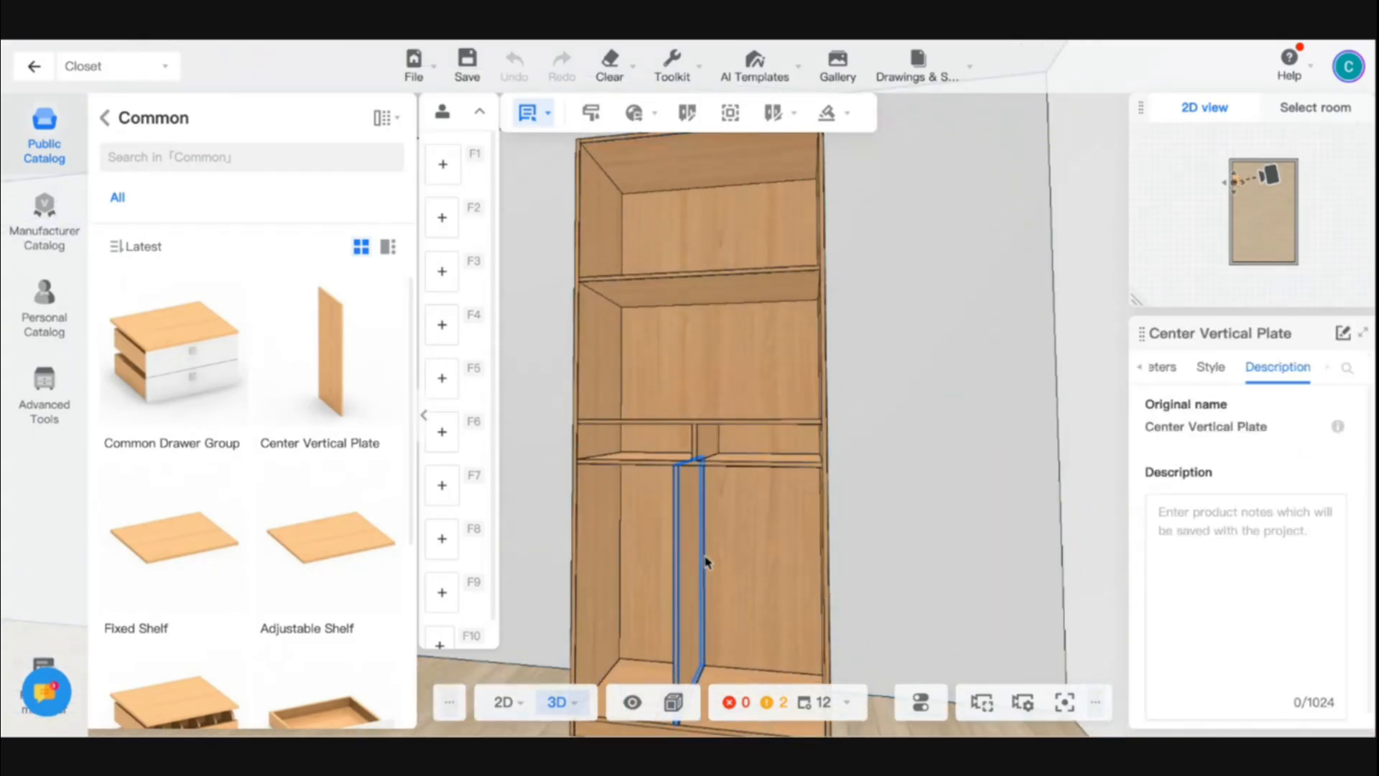
{"action": "left_click_drag", "start_coordinate": [706, 561], "coordinate": [631, 558]}
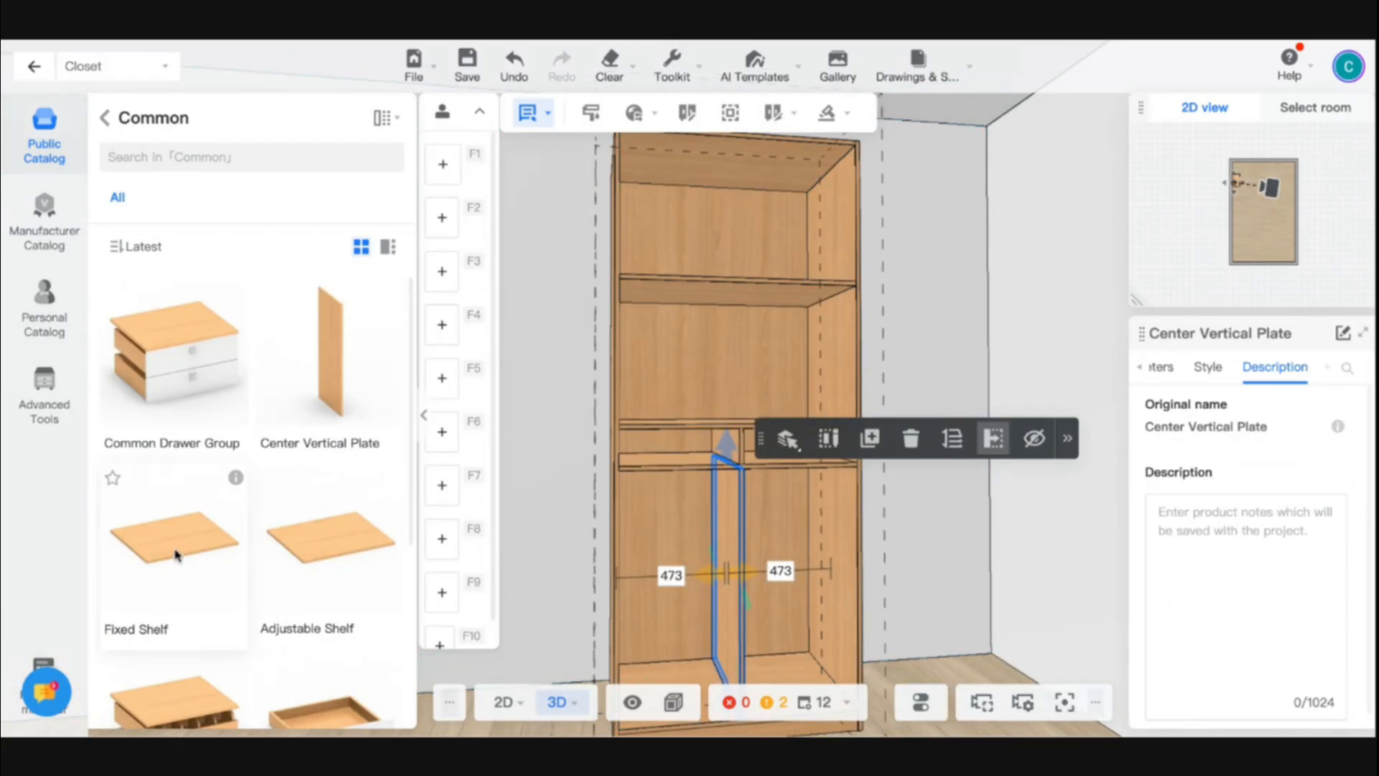
- Place a Fixed Shelf halfway up the bottom right compartment, and exit the panel editor without saving
{"action": "left_click_drag", "start_coordinate": [175, 556], "coordinate": [800, 548]}
{"action": "left_click", "coordinate": [892, 546]}
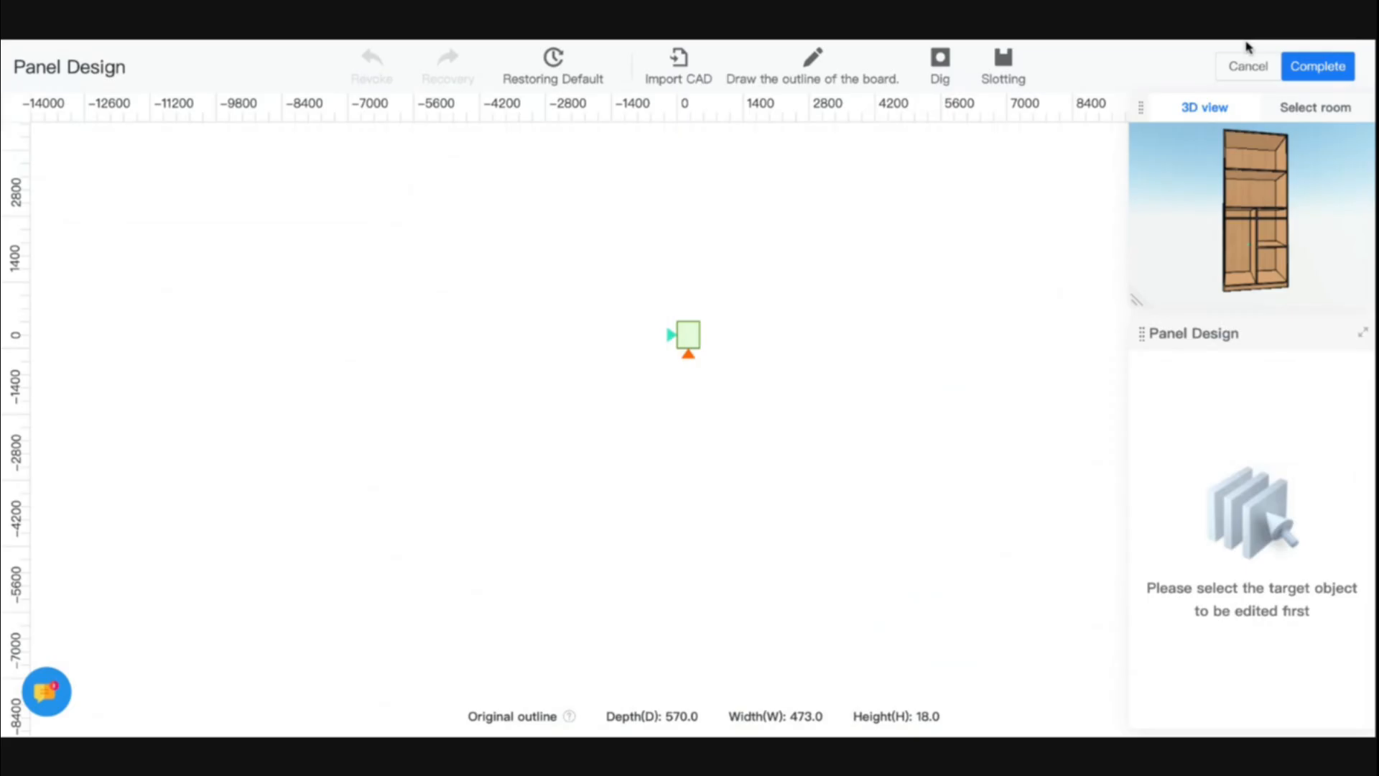
{"action": "left_click", "coordinate": [1250, 68]}
{"action": "left_click", "coordinate": [787, 386]}
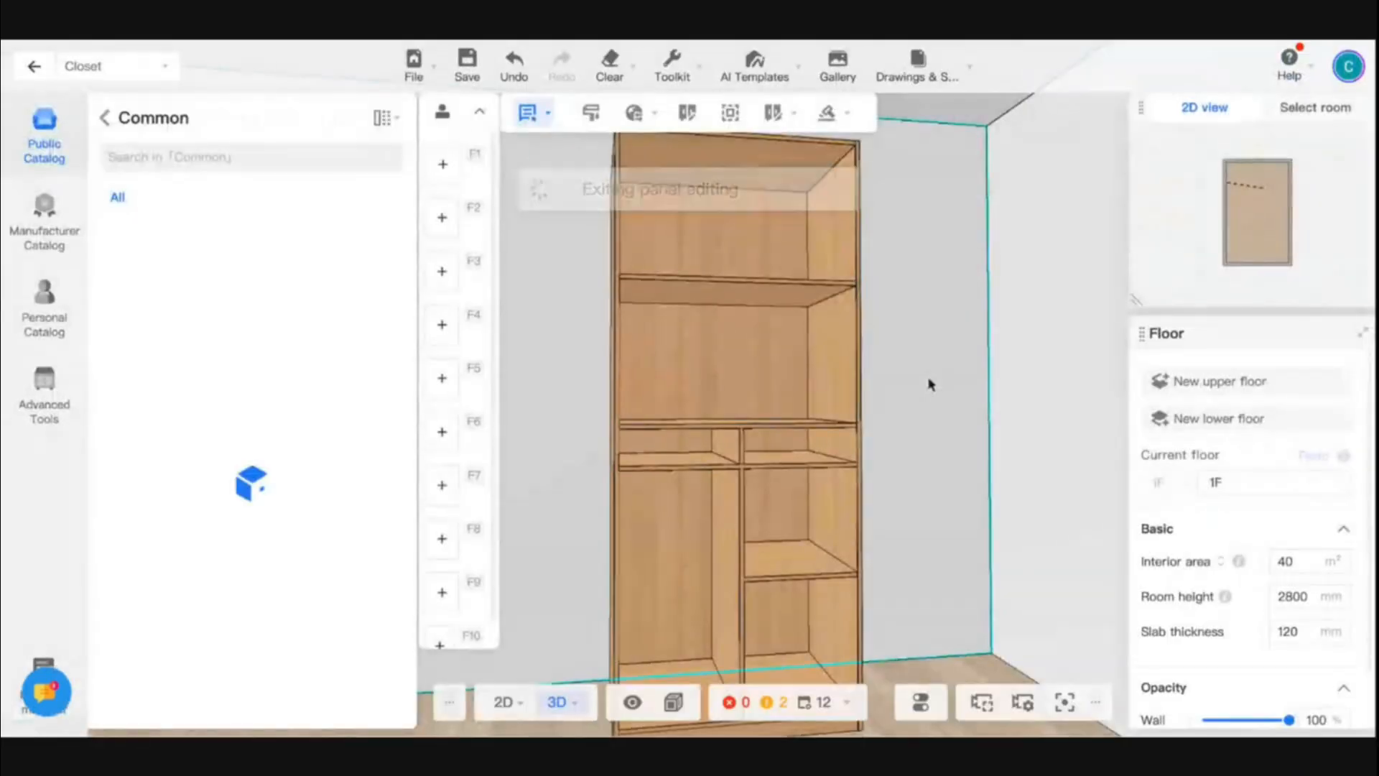
- Examine the cabinet's shelves and vertical dividers from both sides, from afar and up close
{"action": "left_click_drag", "start_coordinate": [932, 459], "coordinate": [967, 471]}
{"action": "scroll", "coordinate": [967, 471], "scroll_direction": "down", "scroll_amount": 6}
{"action": "scroll", "coordinate": [770, 485], "scroll_direction": "up", "scroll_amount": 4}
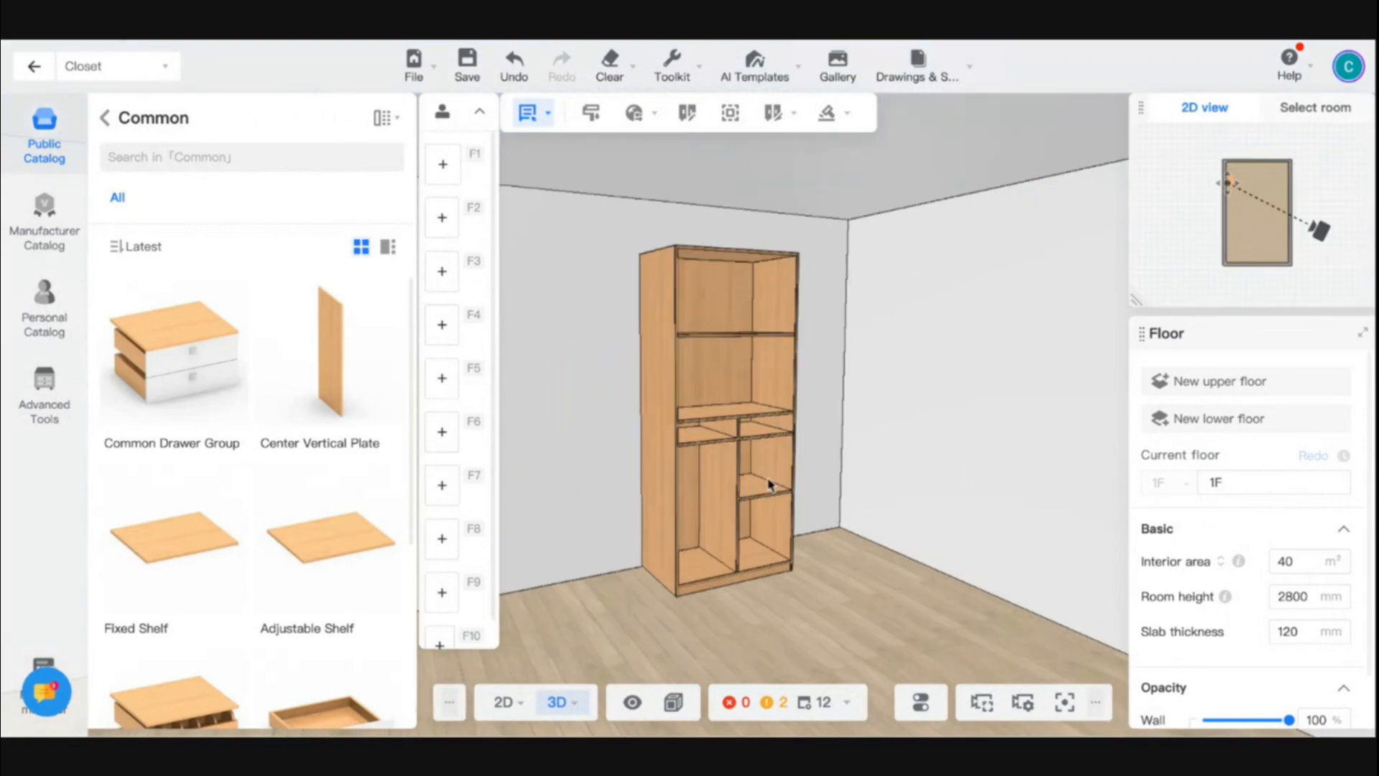
{"action": "left_click_drag", "start_coordinate": [871, 535], "coordinate": [733, 554]}
{"action": "left_click", "coordinate": [733, 554]}
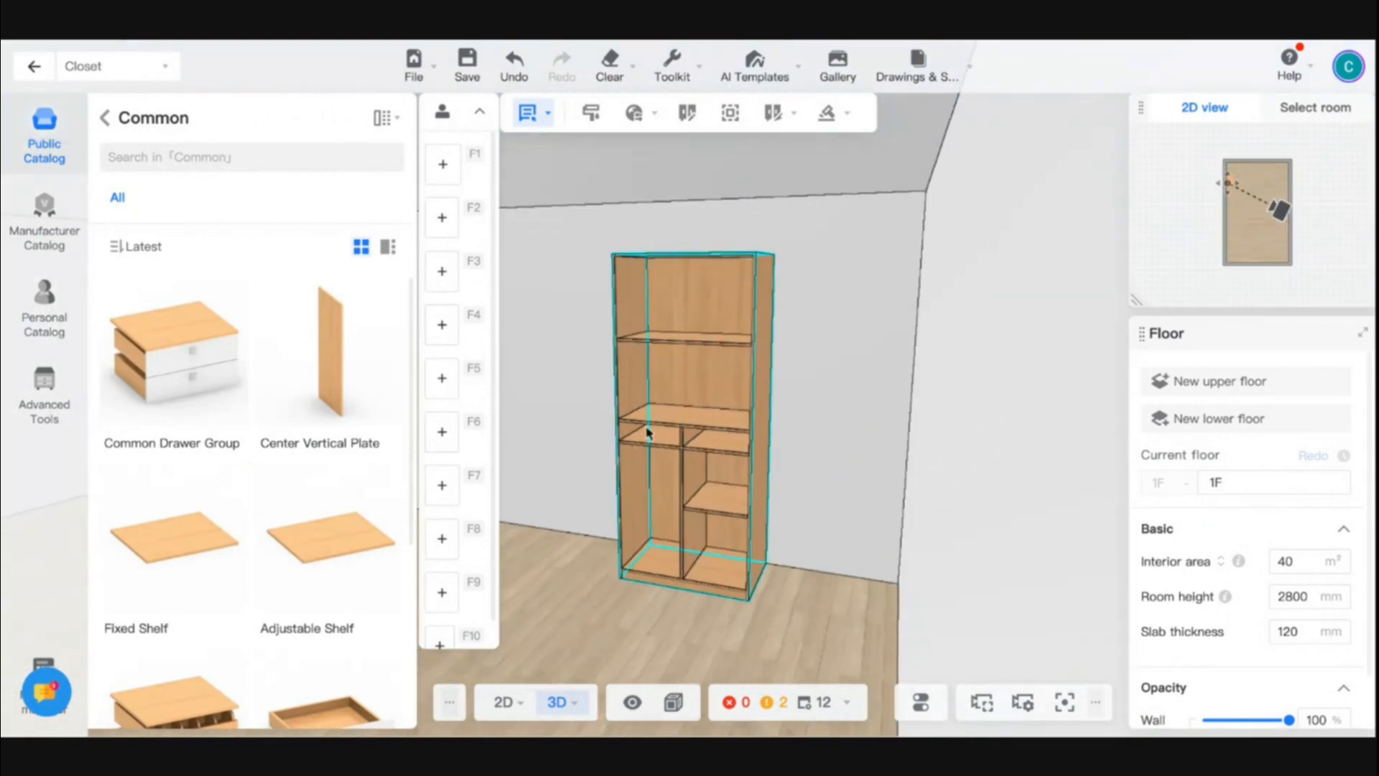
{"action": "scroll", "coordinate": [648, 433], "scroll_direction": "up", "scroll_amount": 5}
{"action": "scroll", "coordinate": [674, 498], "scroll_direction": "up", "scroll_amount": 2}
{"action": "scroll", "coordinate": [683, 498], "scroll_direction": "down", "scroll_amount": 5}
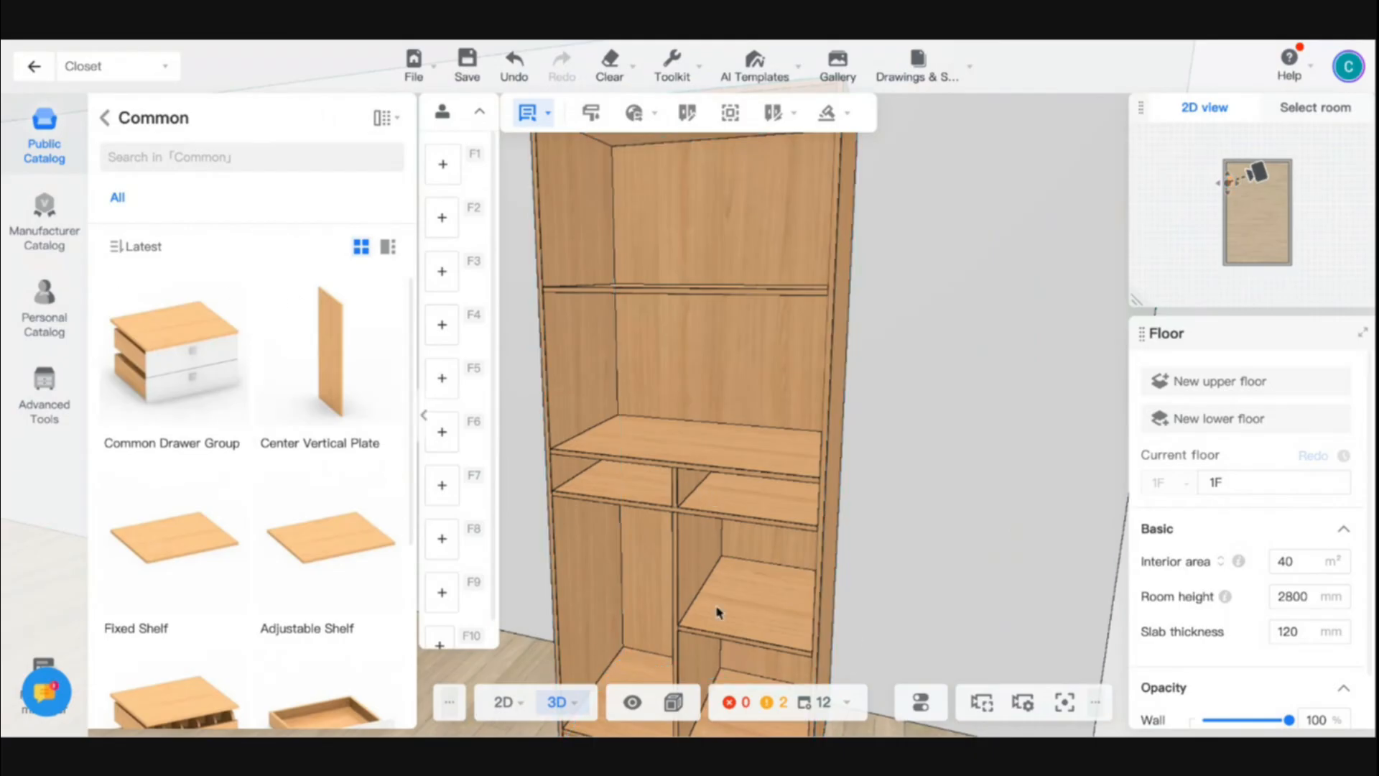
{"action": "left_click_drag", "start_coordinate": [917, 595], "coordinate": [932, 584]}
- Insert a 1Single Drawer[Inserted] into each of the two narrow compartments below the middle shelf
{"action": "scroll", "coordinate": [125, 533], "scroll_direction": "down", "scroll_amount": 4}
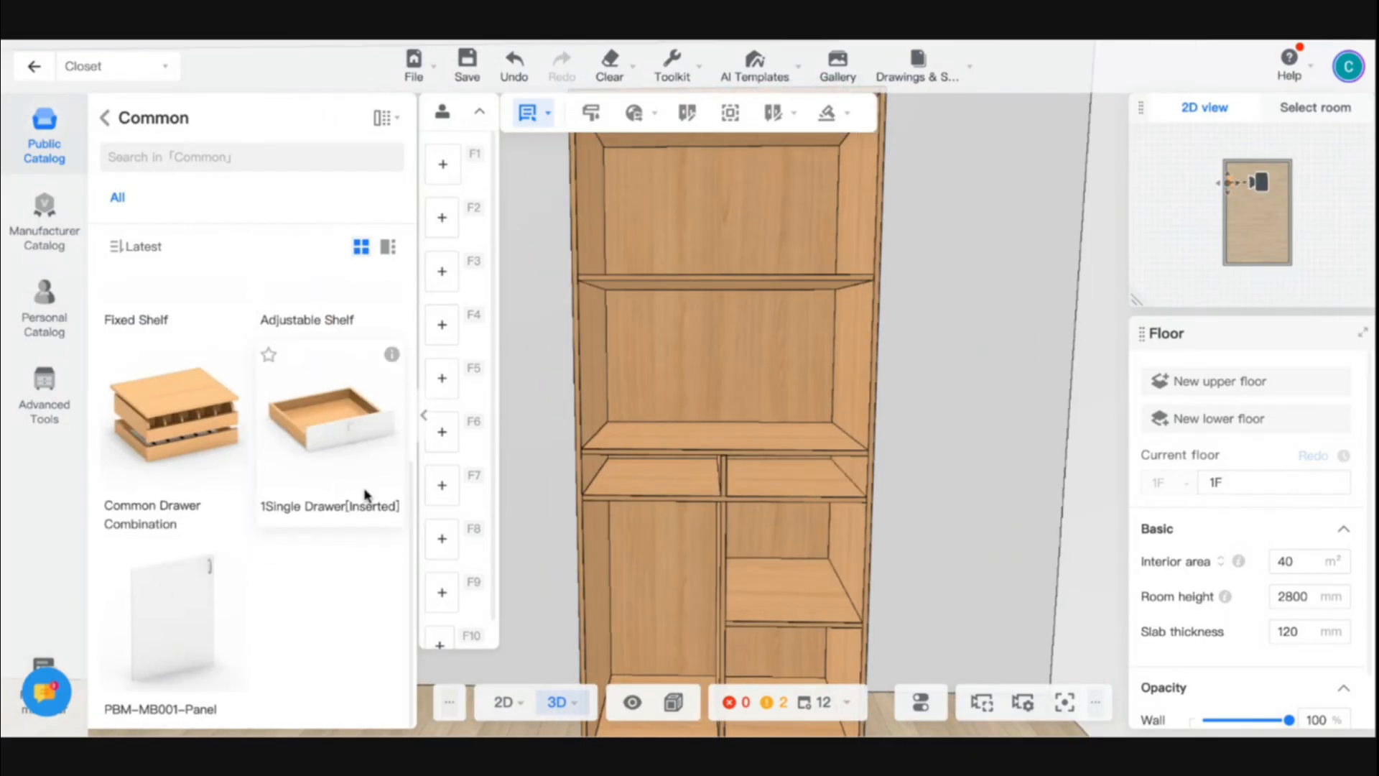
{"action": "left_click_drag", "start_coordinate": [314, 435], "coordinate": [671, 483]}
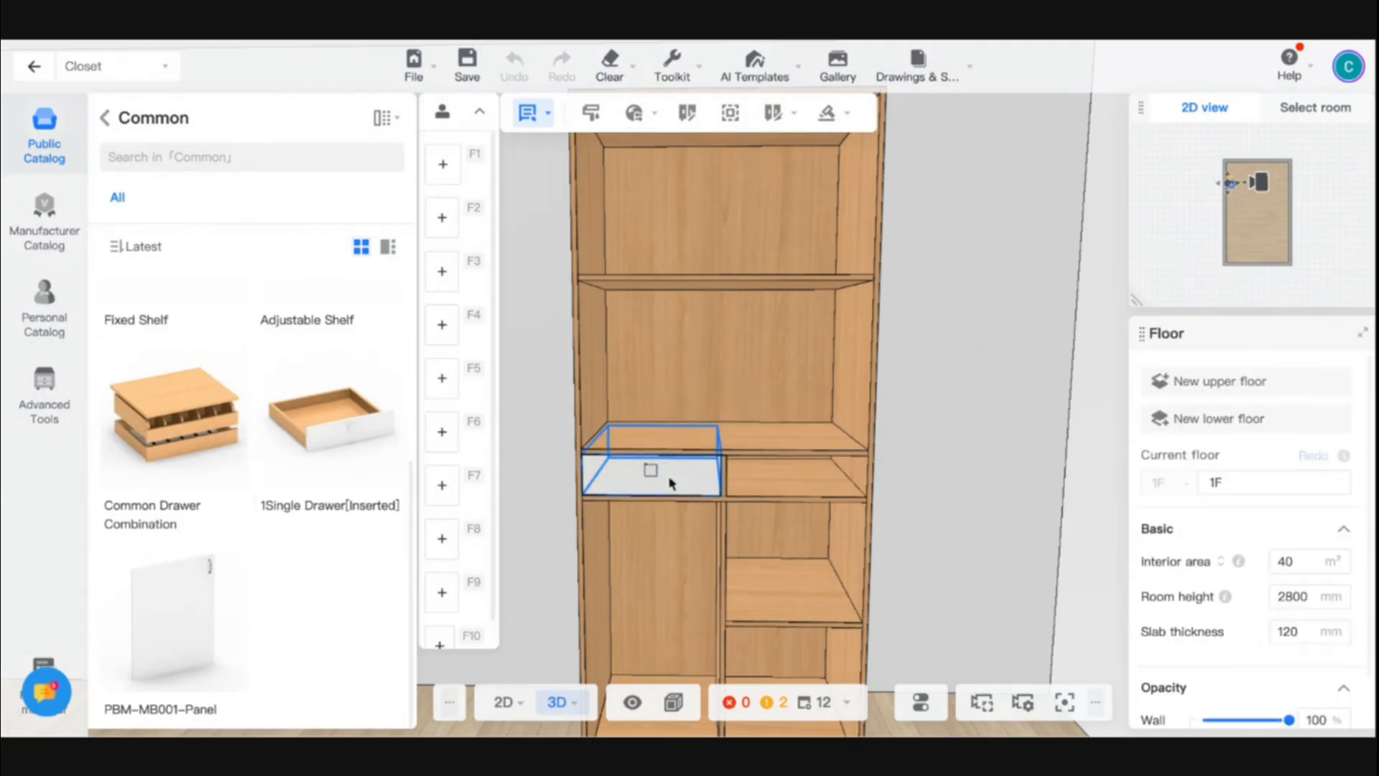
{"action": "left_click", "coordinate": [611, 483]}
{"action": "left_click_drag", "start_coordinate": [368, 439], "coordinate": [797, 471]}
{"action": "left_click_drag", "start_coordinate": [942, 524], "coordinate": [905, 617]}
{"action": "left_click", "coordinate": [954, 634]}
- Browse the Doors parts in the public catalog and open the Inner Inclined 45° models of the No-handle group
{"action": "left_click", "coordinate": [102, 118]}
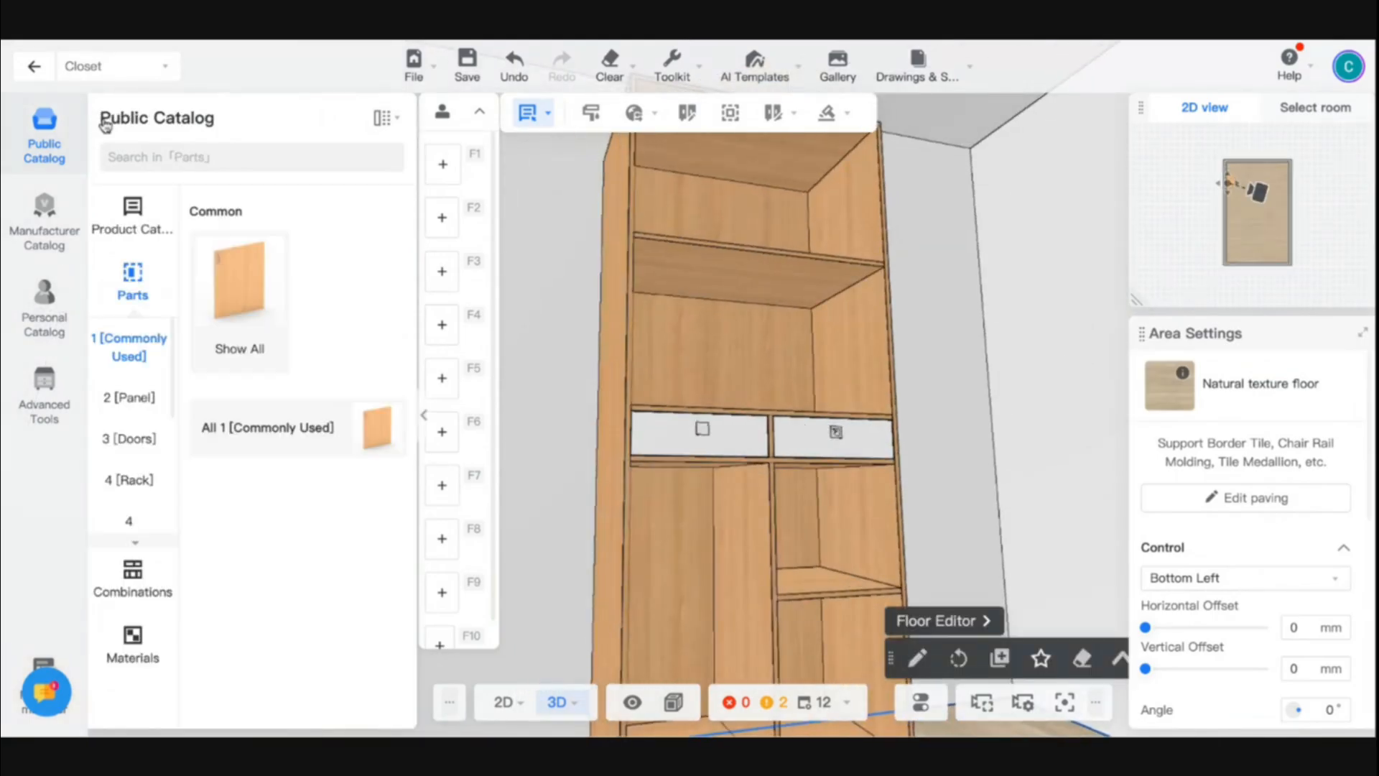
{"action": "left_click", "coordinate": [122, 437]}
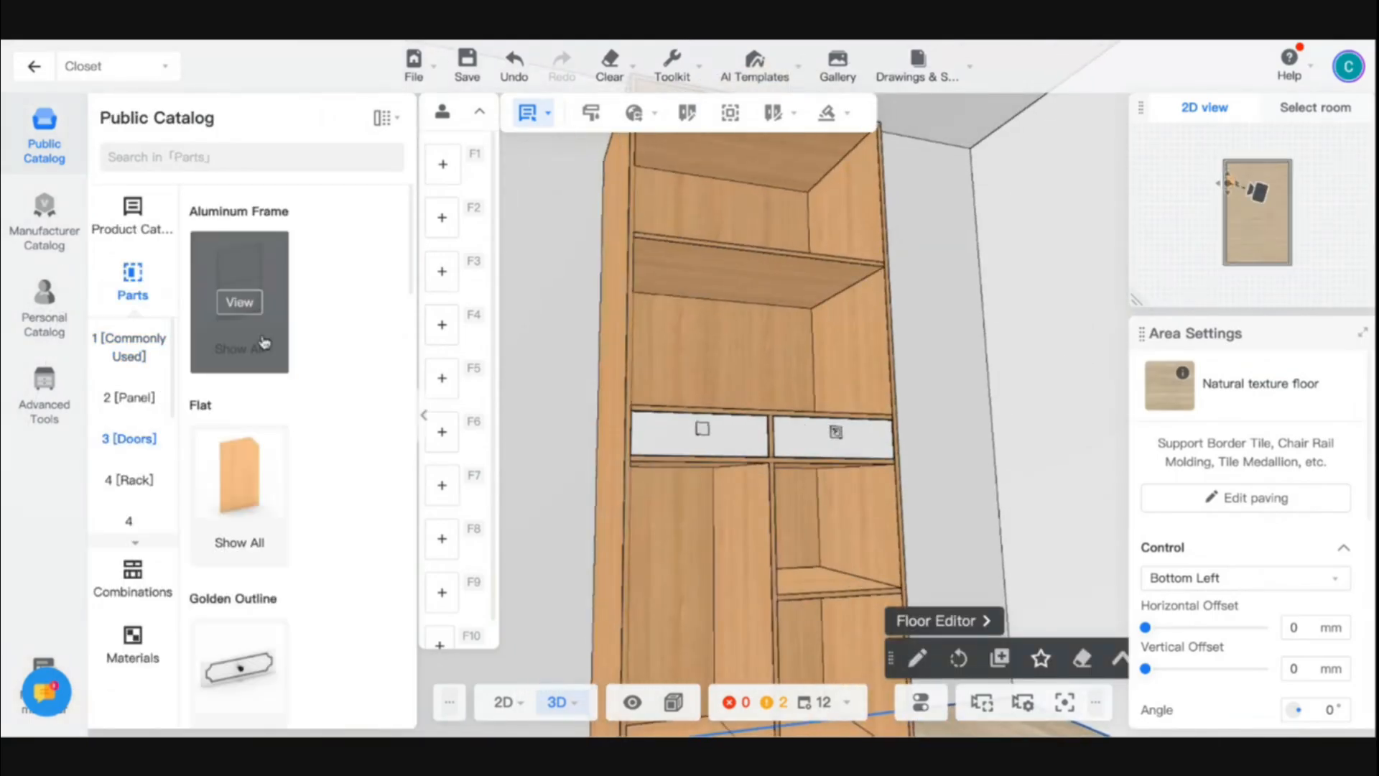
{"action": "scroll", "coordinate": [237, 438], "scroll_direction": "down", "scroll_amount": 10}
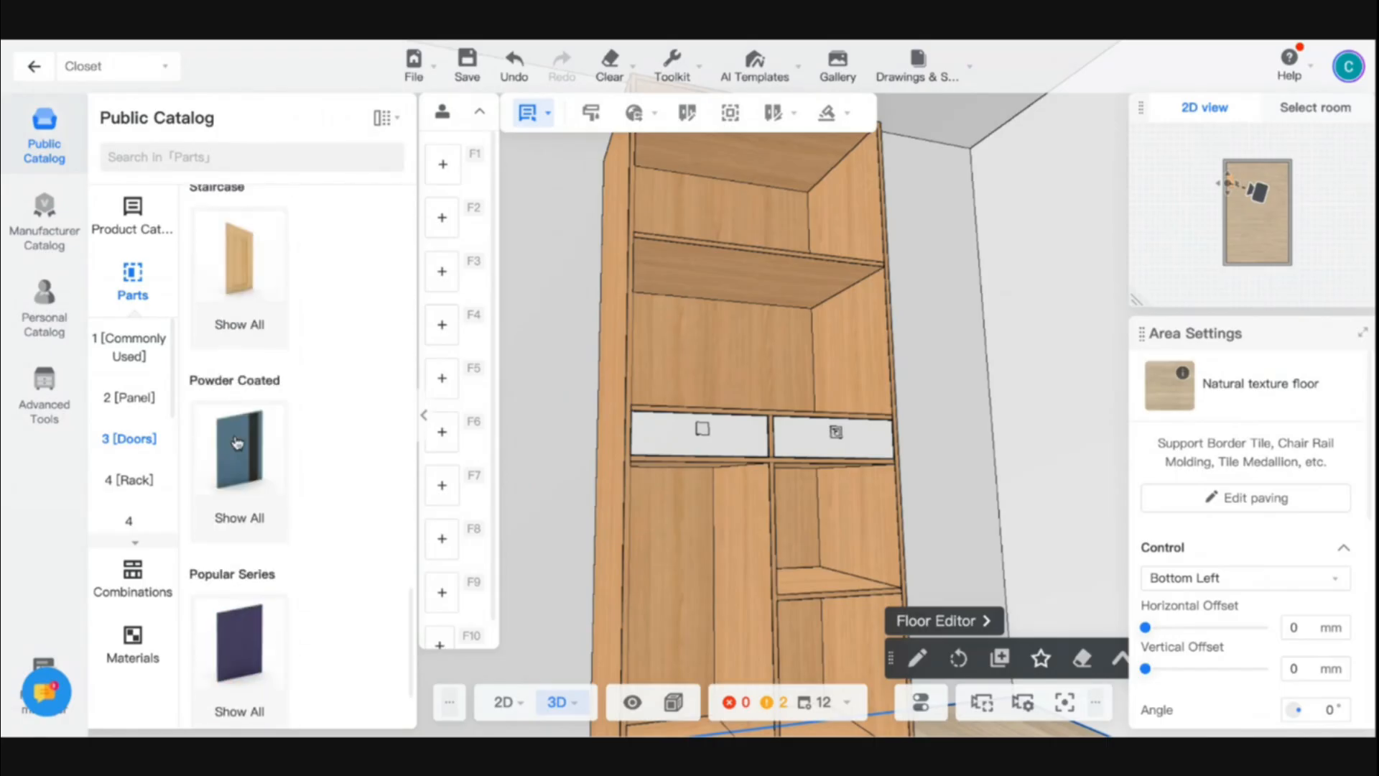
{"action": "scroll", "coordinate": [237, 442], "scroll_direction": "up", "scroll_amount": 10}
{"action": "scroll", "coordinate": [363, 540], "scroll_direction": "down", "scroll_amount": 5}
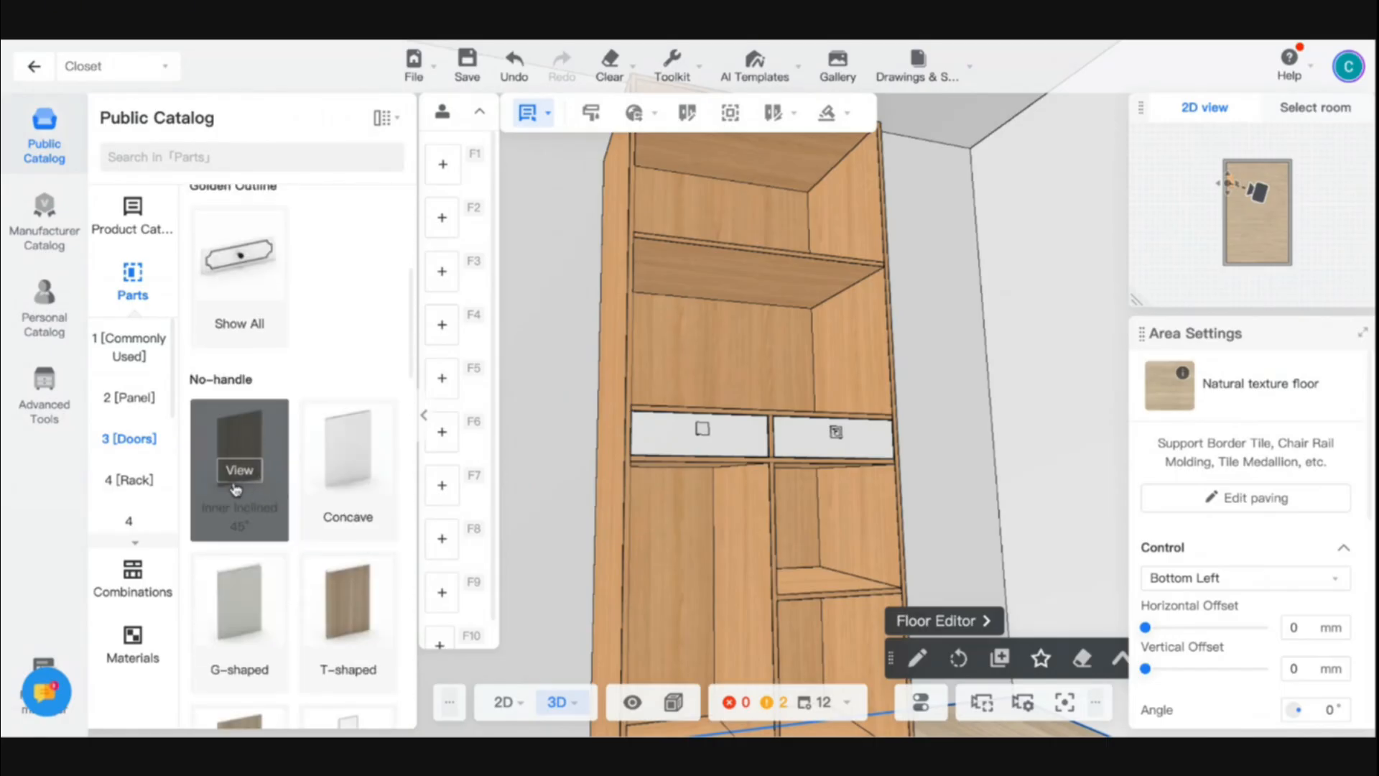
{"action": "left_click", "coordinate": [232, 480]}
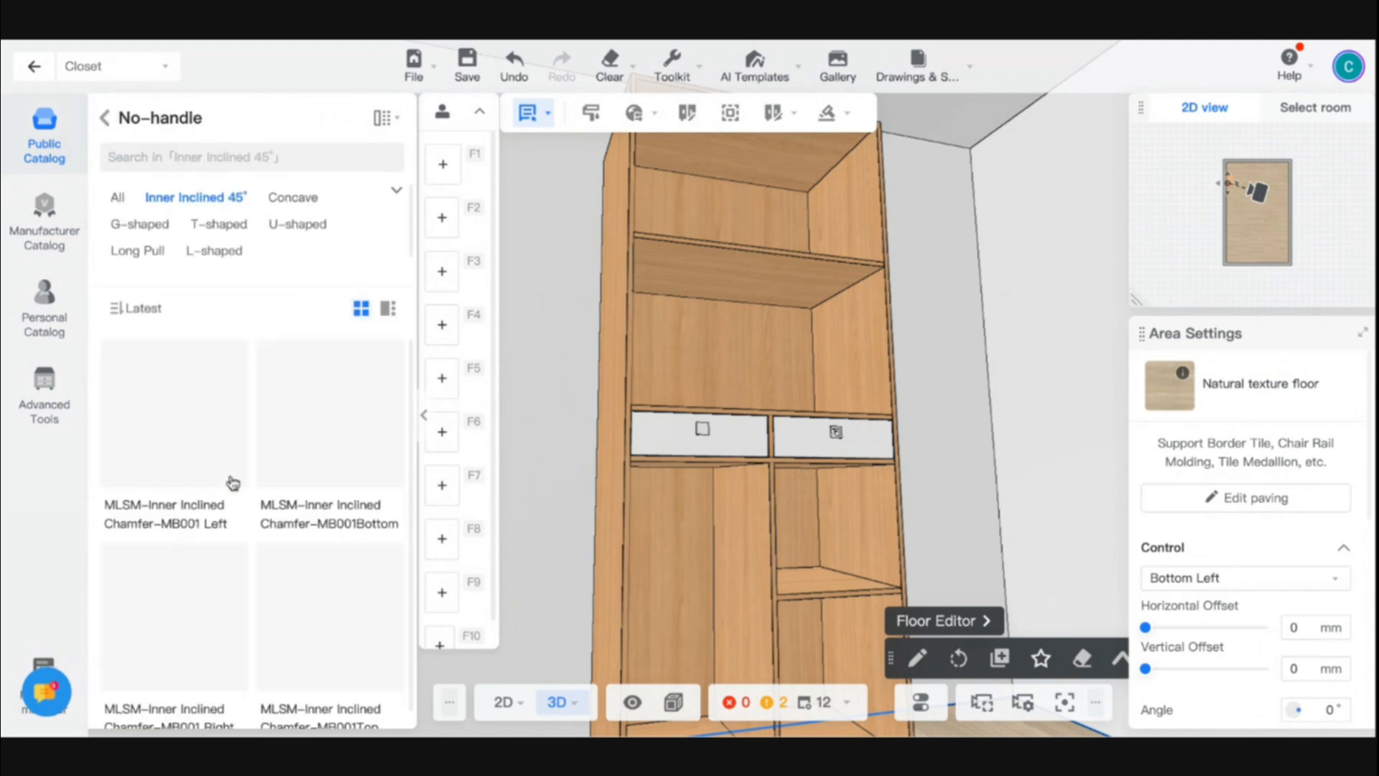
{"action": "scroll", "coordinate": [291, 483], "scroll_direction": "down", "scroll_amount": 1}
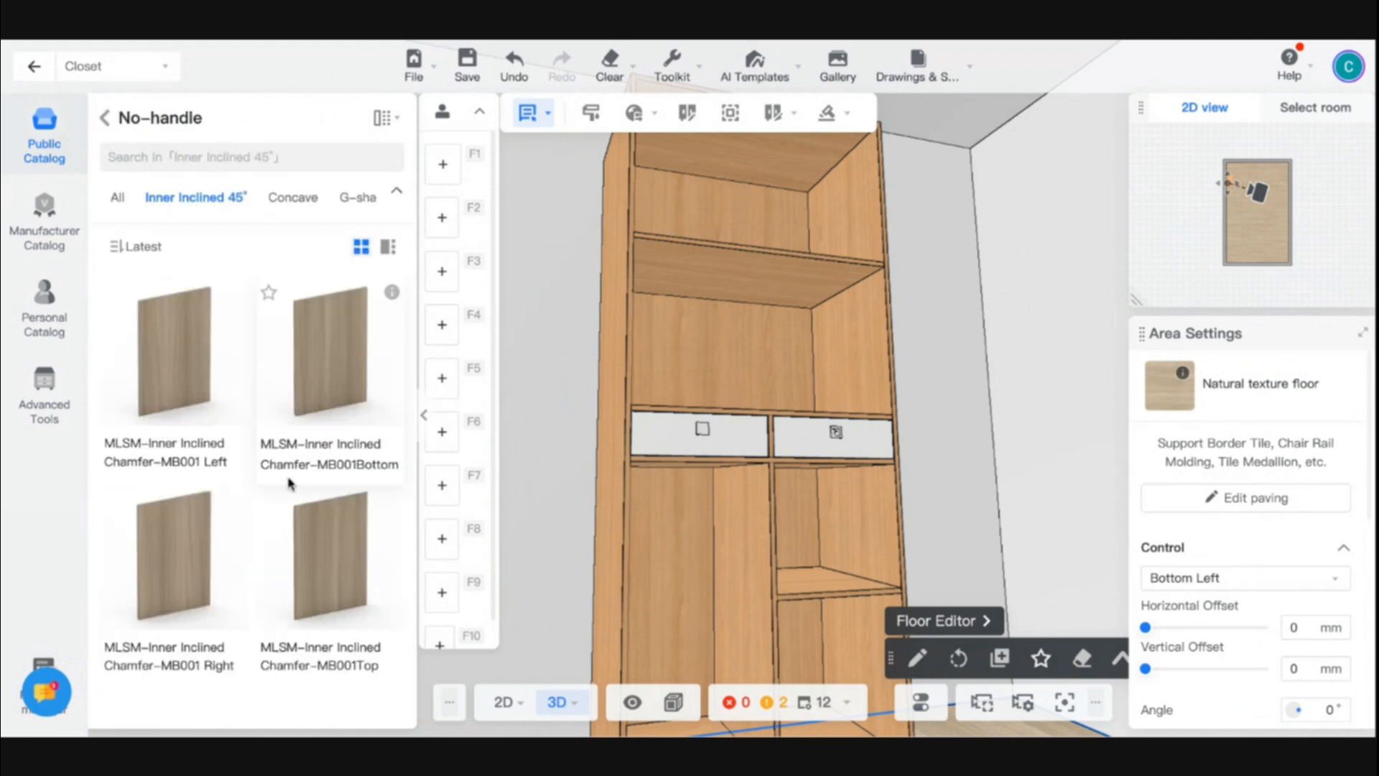
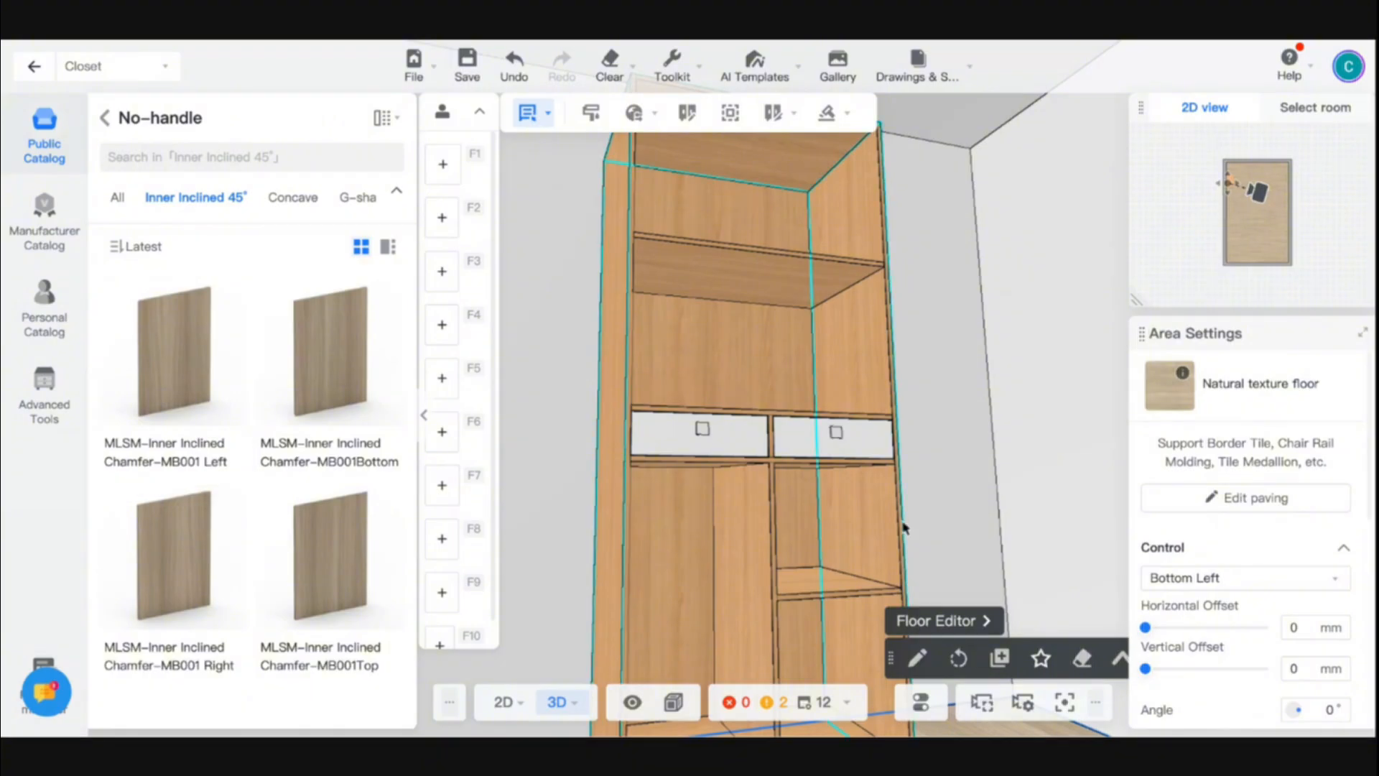
- Place an MLSM-Inner Inclined Chamfer-MB001 Left door on the compartment directly below the right drawer
{"action": "left_click_drag", "start_coordinate": [933, 537], "coordinate": [959, 545]}
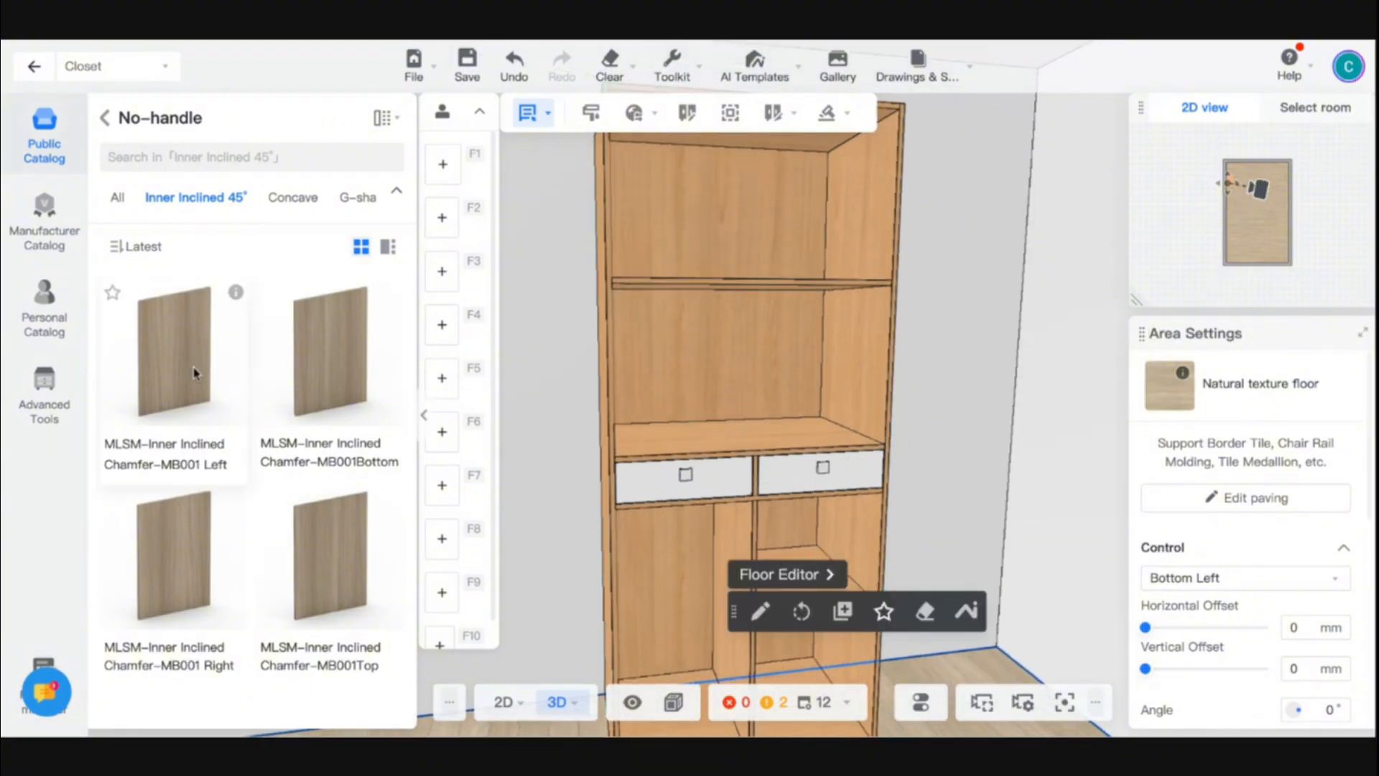
{"action": "left_click", "coordinate": [164, 370]}
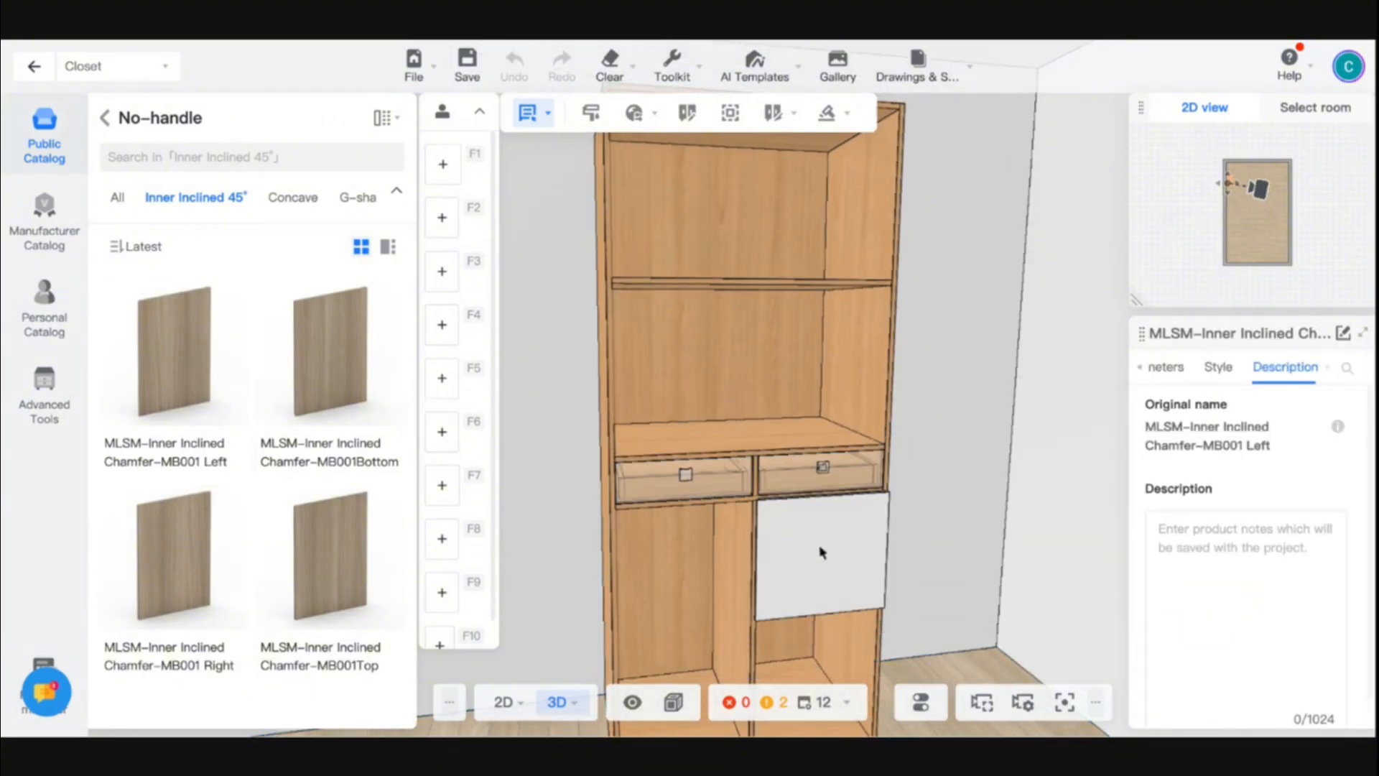
{"action": "left_click", "coordinate": [821, 552]}
{"action": "left_click_drag", "start_coordinate": [826, 556], "coordinate": [912, 579]}
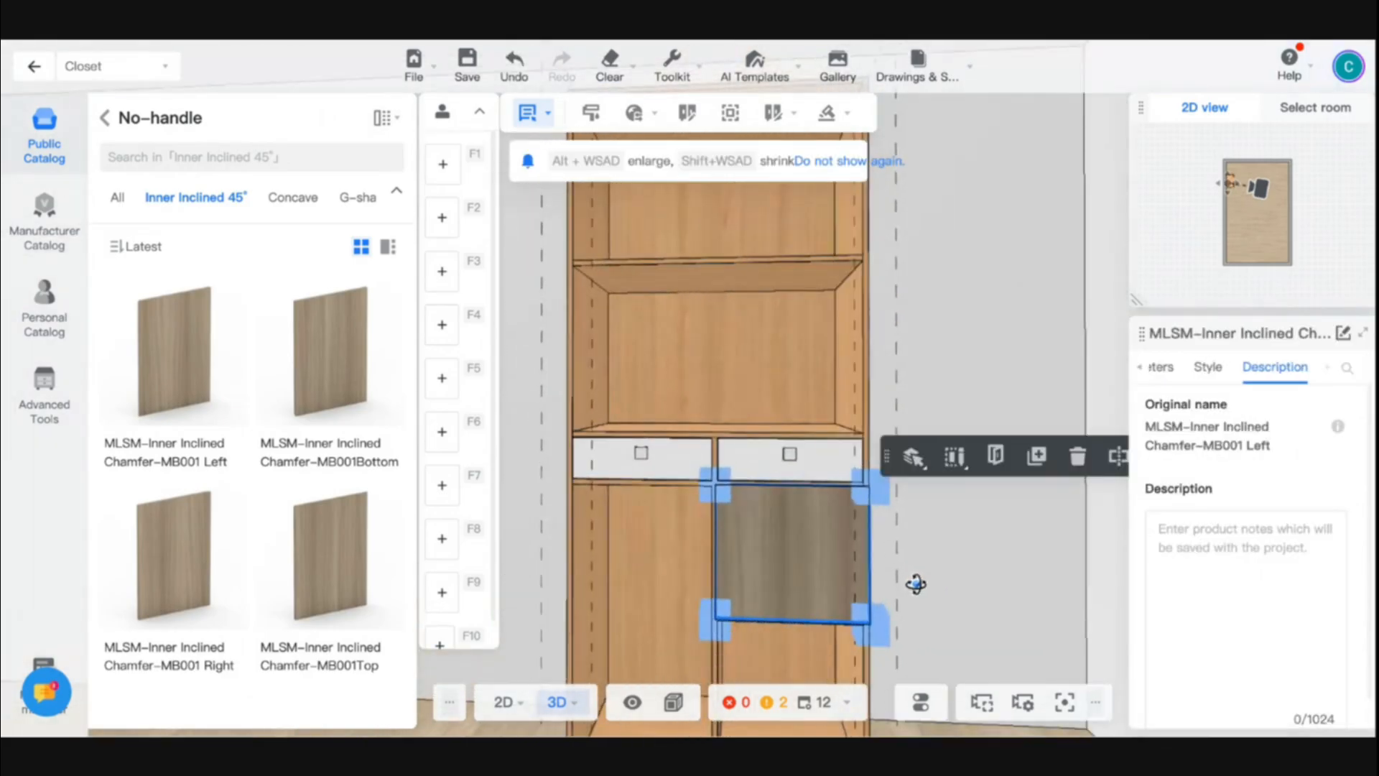
{"action": "scroll", "coordinate": [904, 576], "scroll_direction": "down", "scroll_amount": 5}
{"action": "scroll", "coordinate": [837, 548], "scroll_direction": "up", "scroll_amount": 4}
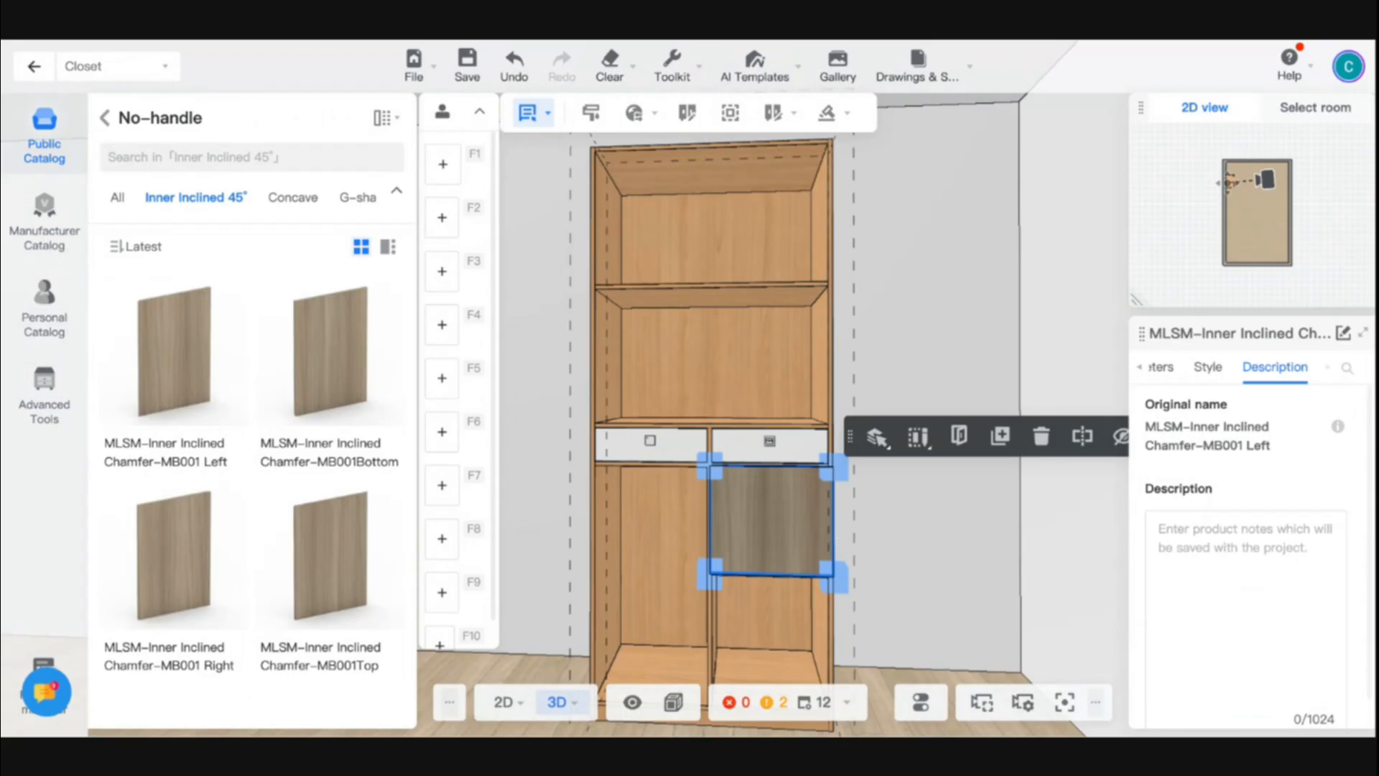
- Open and close the cabinet's drawers and the new door to check how they move
{"action": "key", "text": "o"}
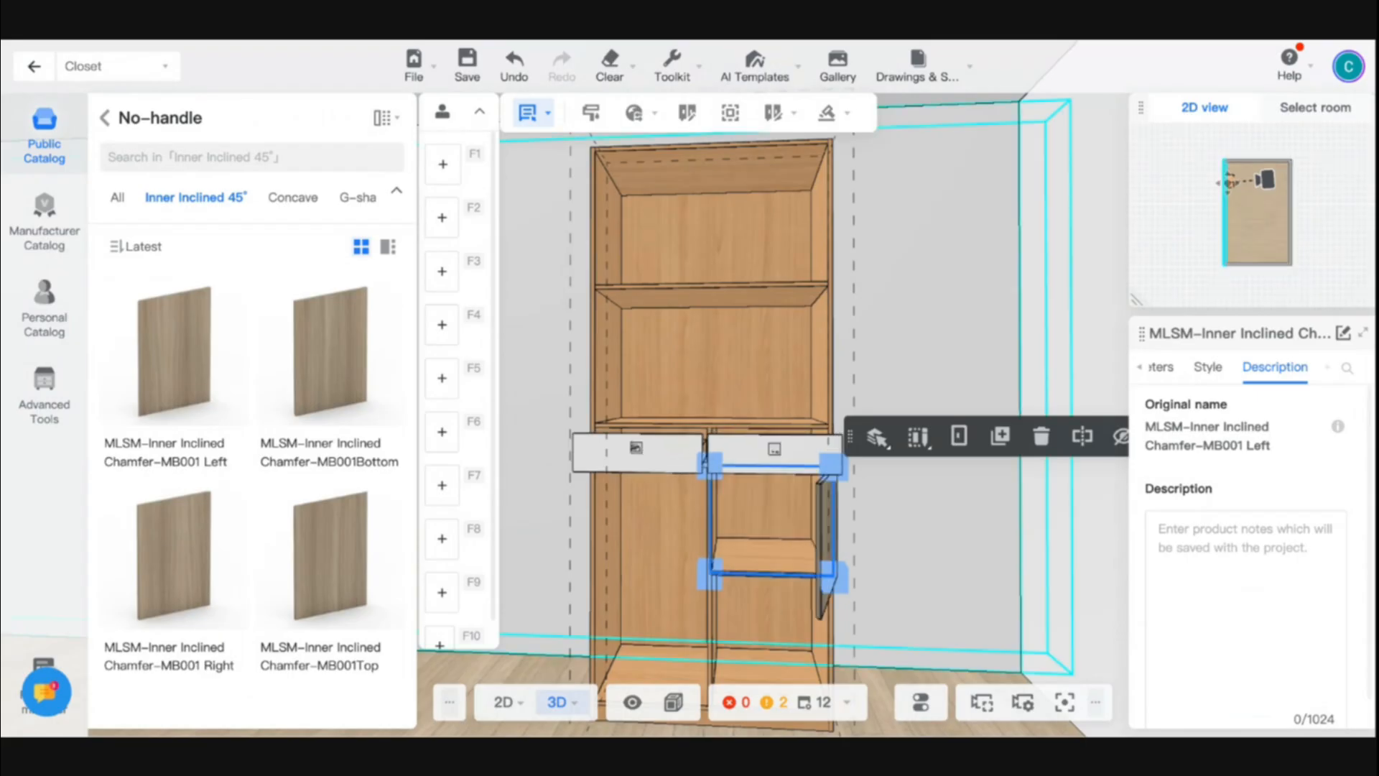
{"action": "left_click_drag", "start_coordinate": [874, 563], "coordinate": [910, 572]}
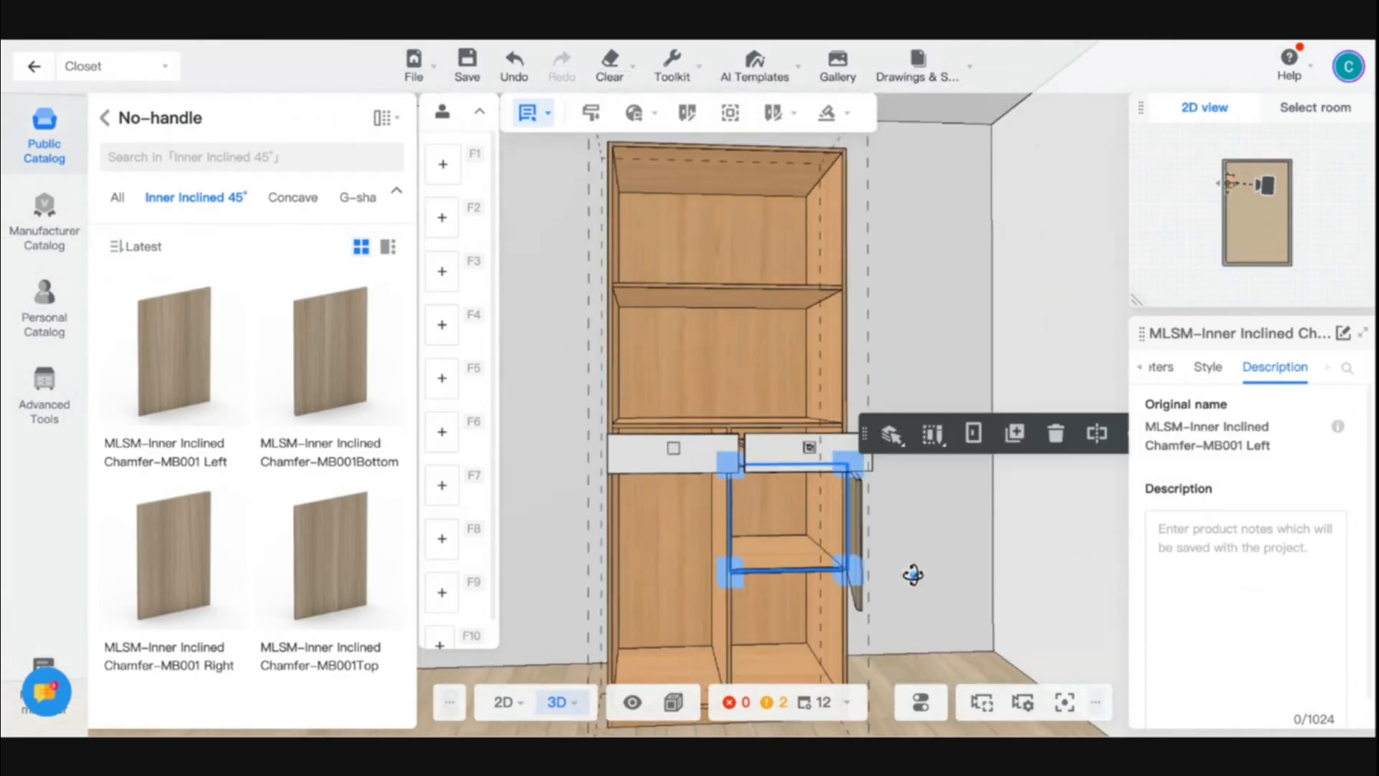
{"action": "key", "text": "o"}
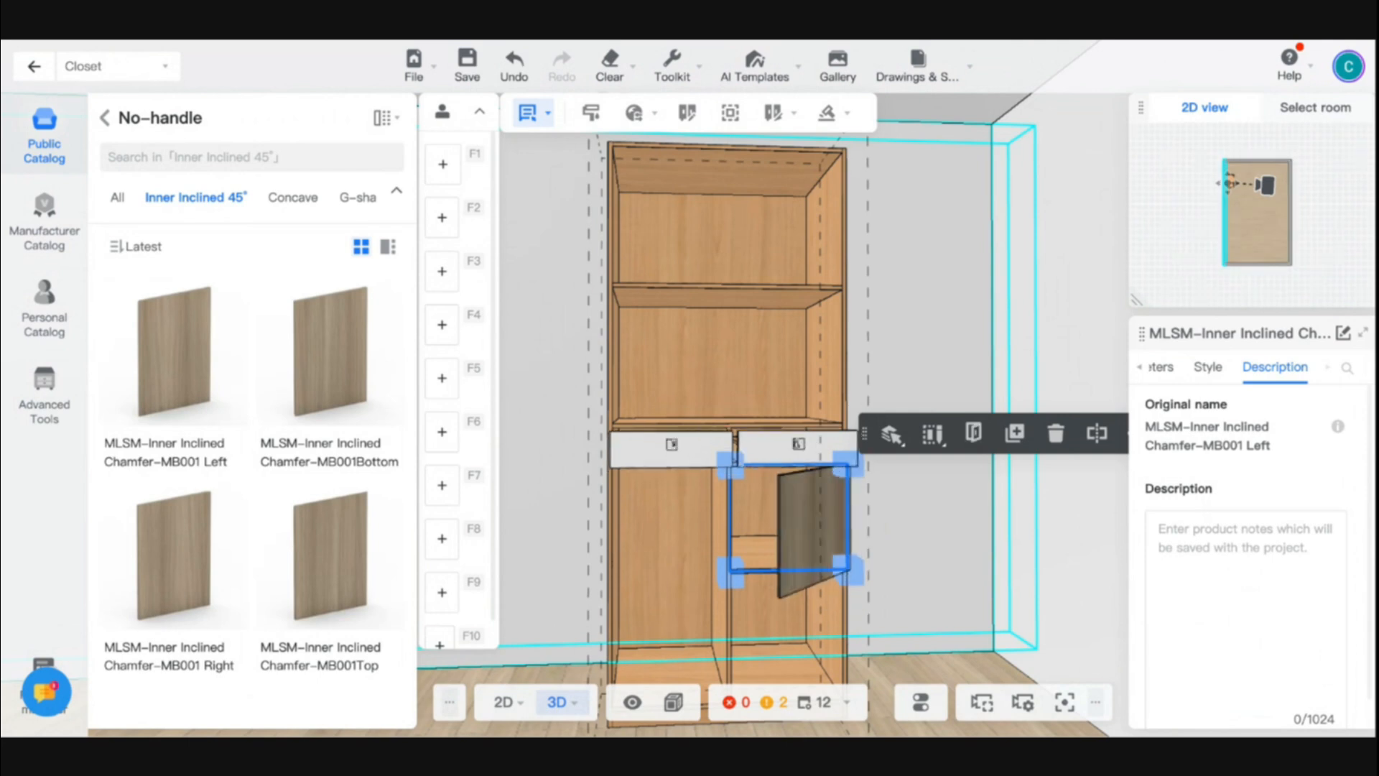
{"action": "key", "text": "o"}
{"action": "key", "text": "o"}
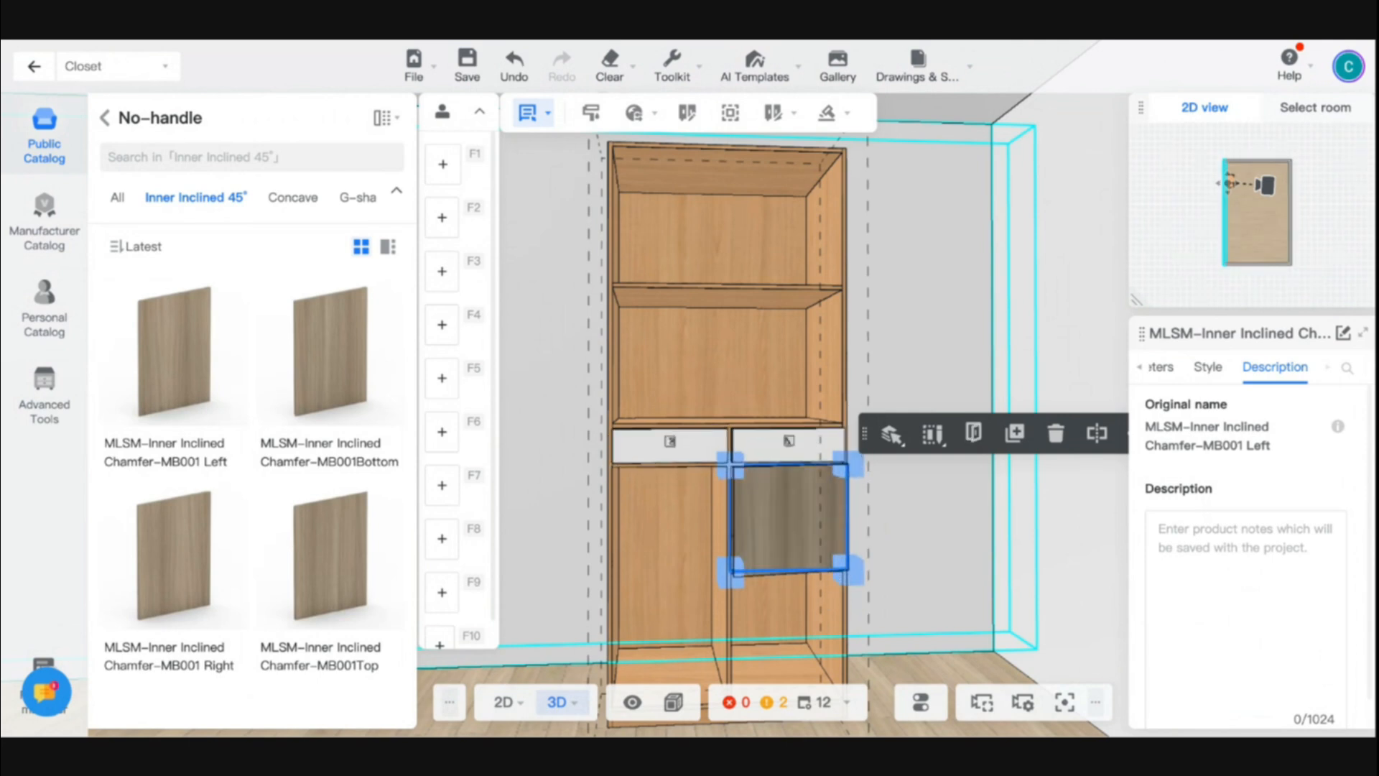
{"action": "key", "text": "o"}
{"action": "key", "text": "o"}
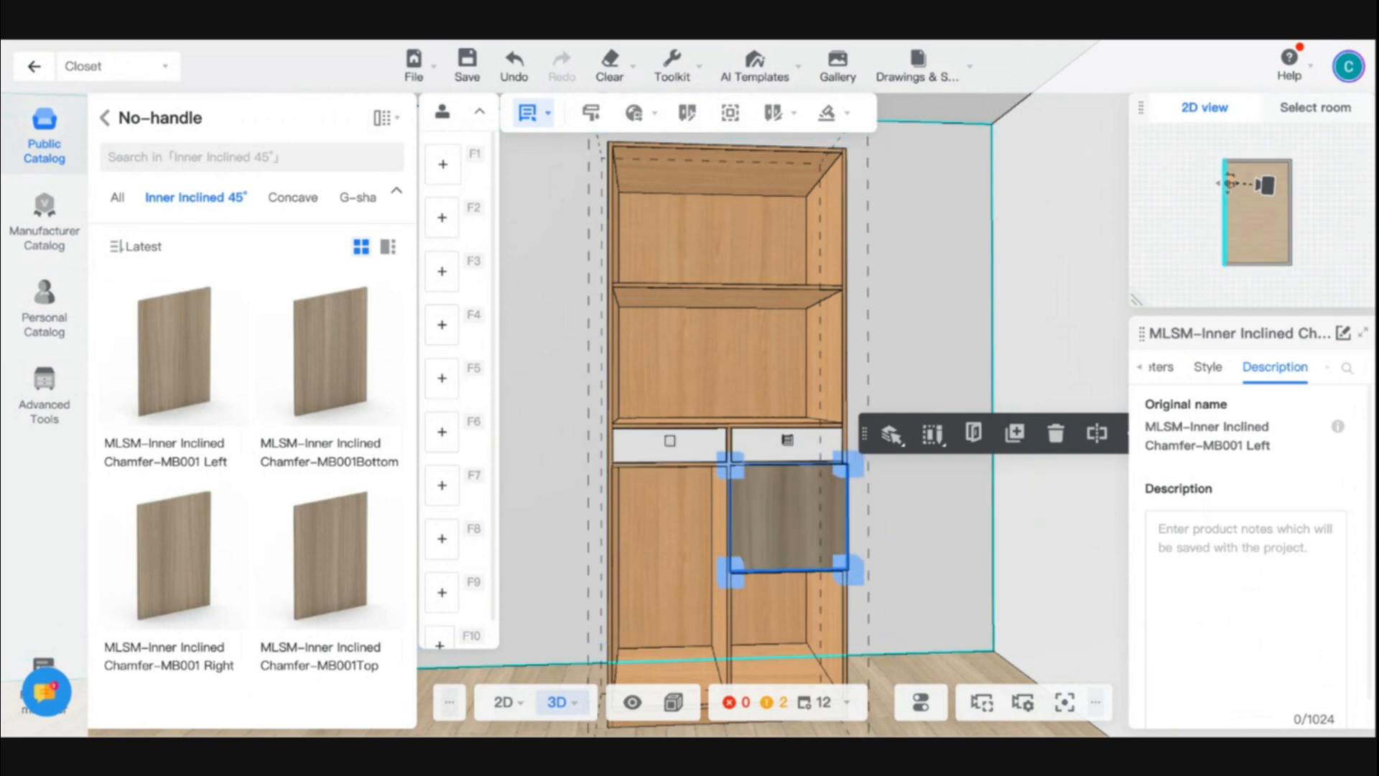
- Show the door's parameters, open the cabinet fronts, and set the door's Open Direction to Left
{"action": "left_click", "coordinate": [1168, 370]}
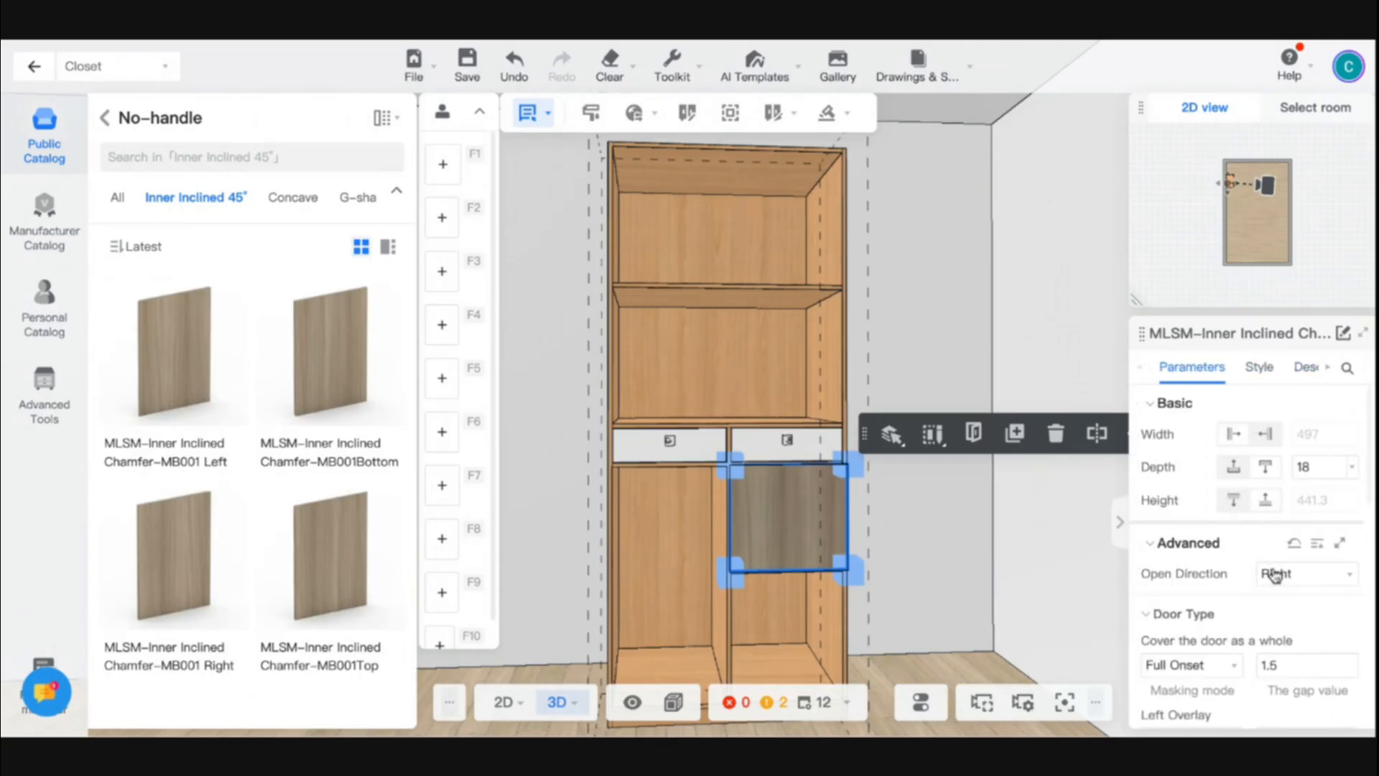
{"action": "scroll", "coordinate": [1277, 580], "scroll_direction": "down", "scroll_amount": 1}
{"action": "scroll", "coordinate": [1283, 588], "scroll_direction": "up", "scroll_amount": 1}
{"action": "key", "text": "o"}
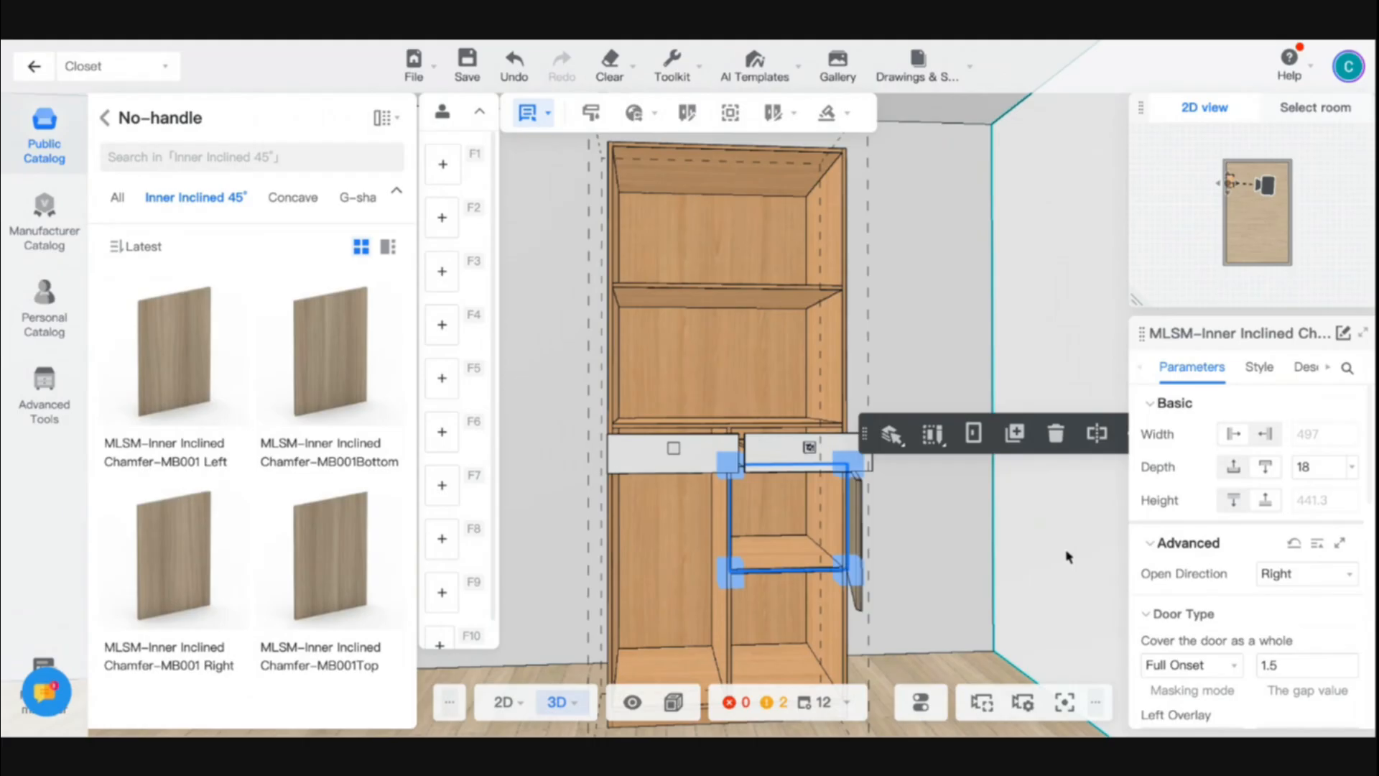
{"action": "left_click", "coordinate": [1326, 586]}
{"action": "left_click", "coordinate": [1285, 616]}
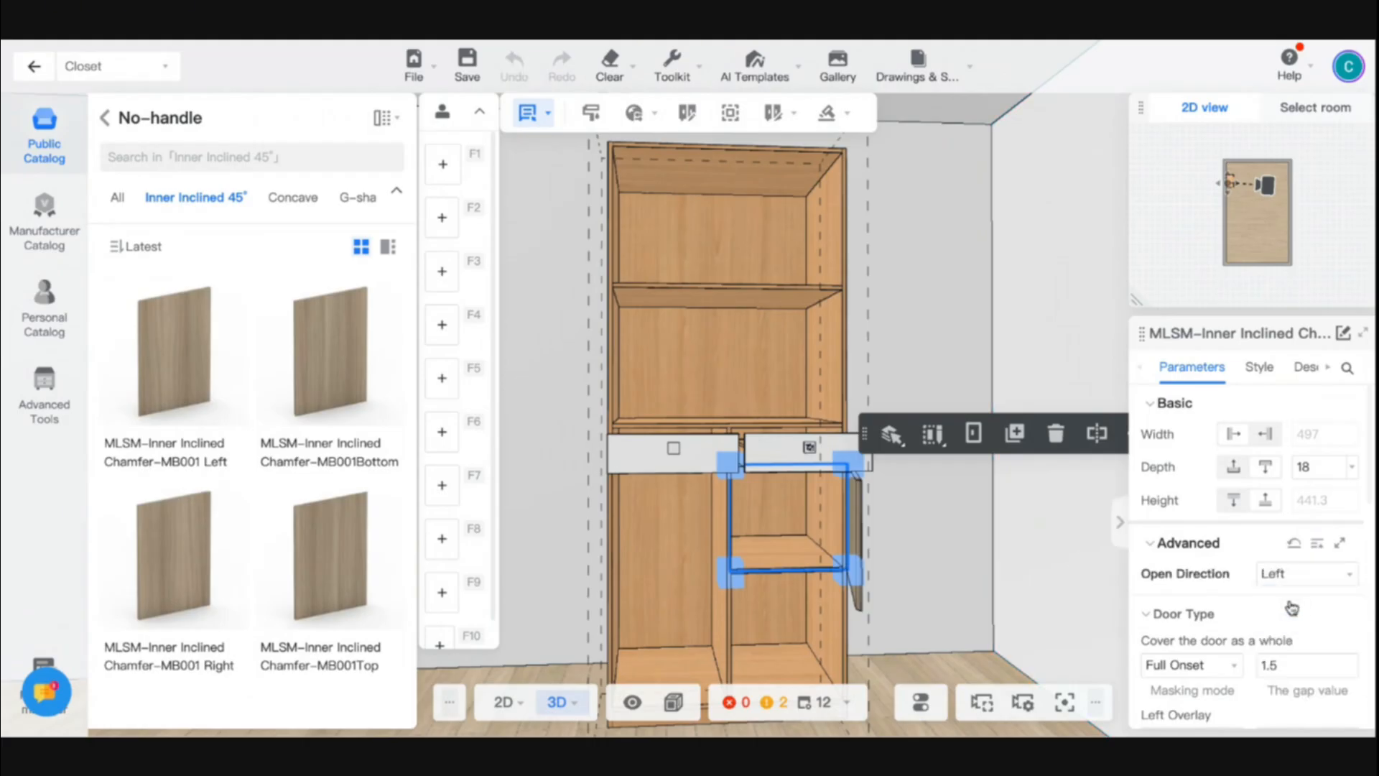
{"action": "left_click_drag", "start_coordinate": [916, 565], "coordinate": [1025, 591]}
- Try Top and then Bottom as the door's Open Direction
{"action": "left_click", "coordinate": [1284, 576]}
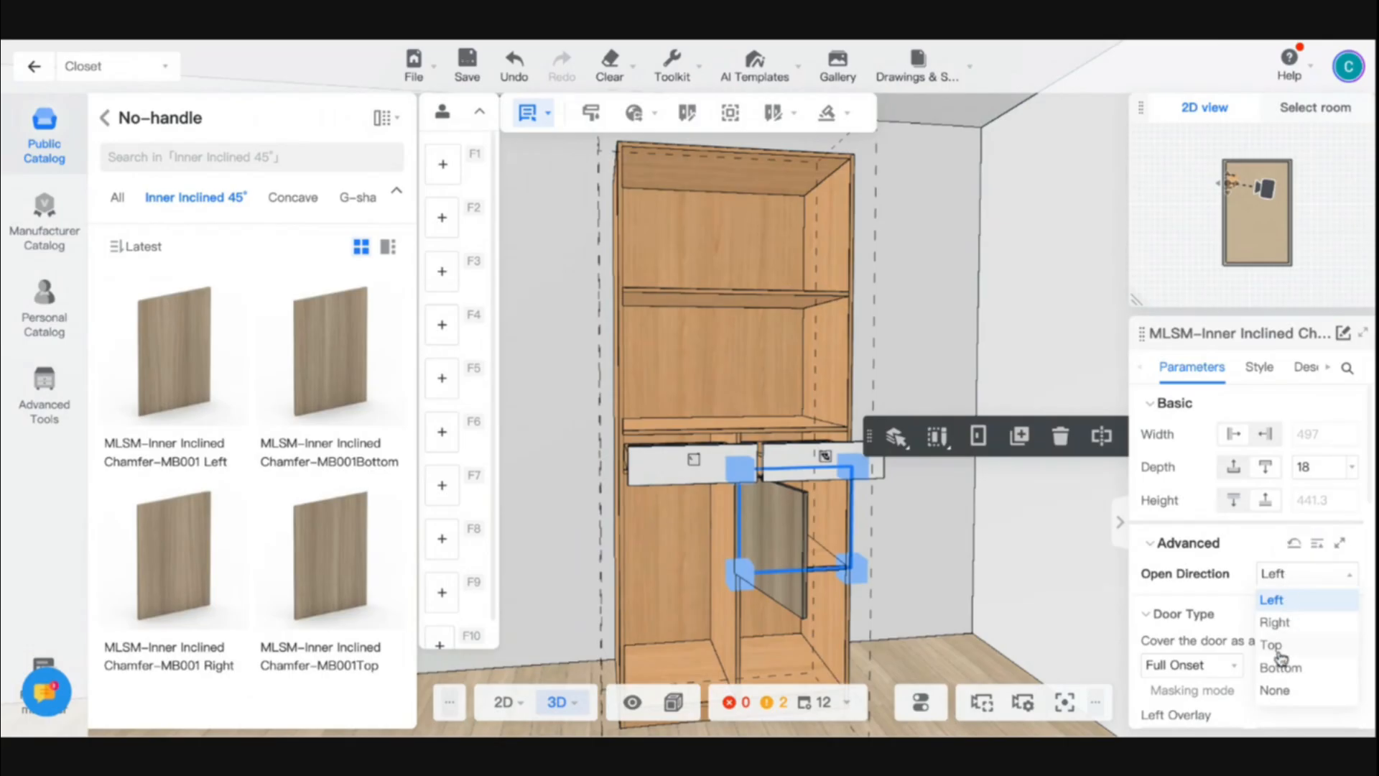
{"action": "left_click", "coordinate": [1280, 657]}
{"action": "mouse_move", "coordinate": [960, 567]}
{"action": "left_mouse_down"}
{"action": "mouse_move", "coordinate": [923, 529]}
{"action": "mouse_move", "coordinate": [984, 567]}
{"action": "left_mouse_up"}
{"action": "left_click", "coordinate": [1298, 576]}
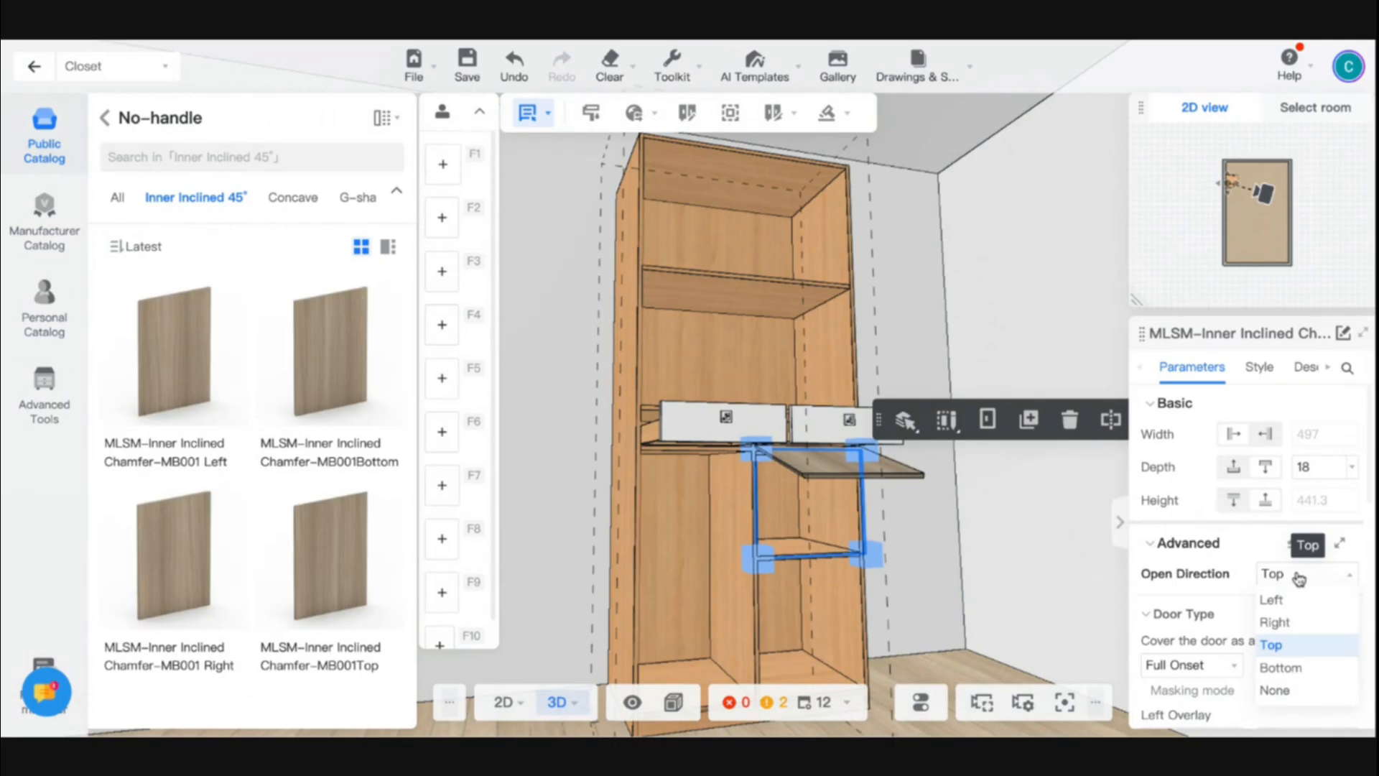
{"action": "left_click", "coordinate": [1280, 667]}
{"action": "left_click_drag", "start_coordinate": [1046, 569], "coordinate": [979, 572]}
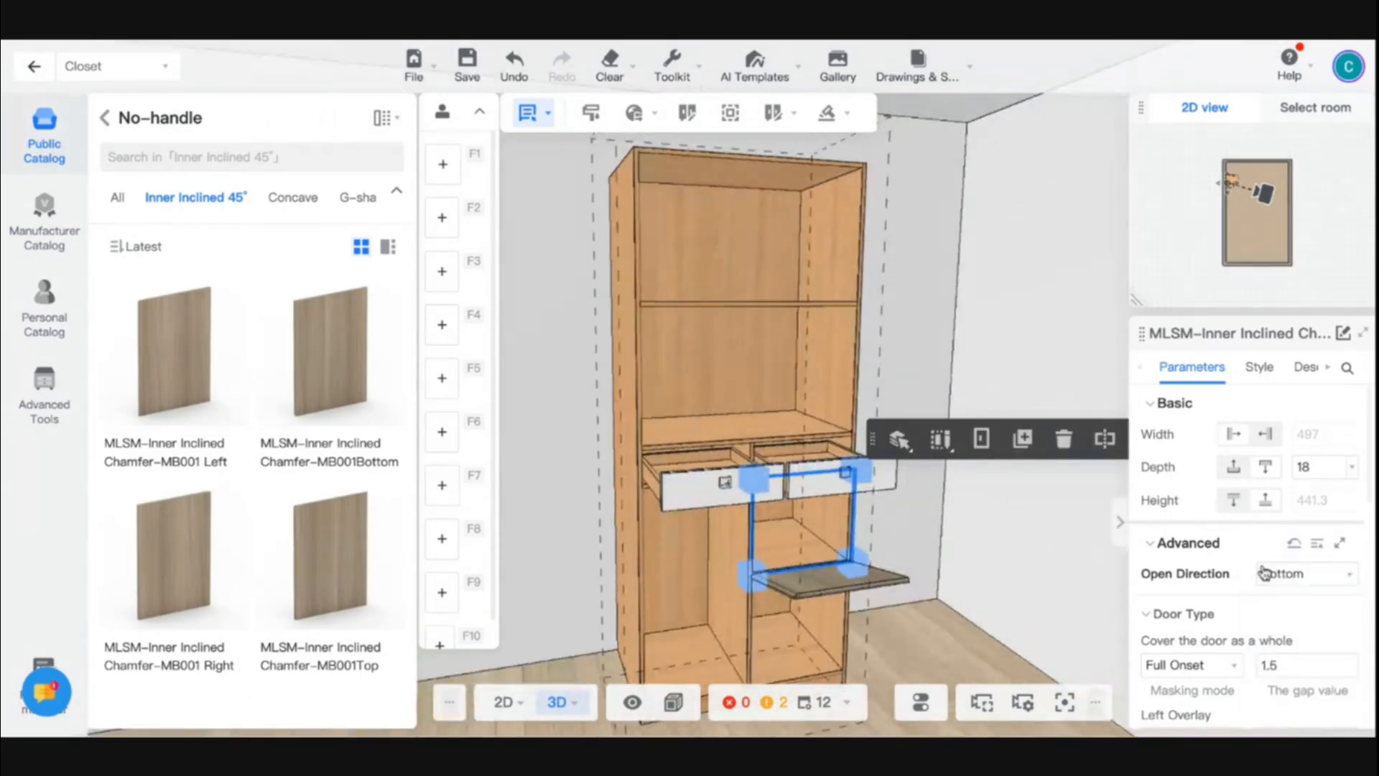
- Set the door's Open Direction to Right, close the cabinet fronts and deselect the door
{"action": "left_click", "coordinate": [1283, 576]}
{"action": "left_click", "coordinate": [1275, 622]}
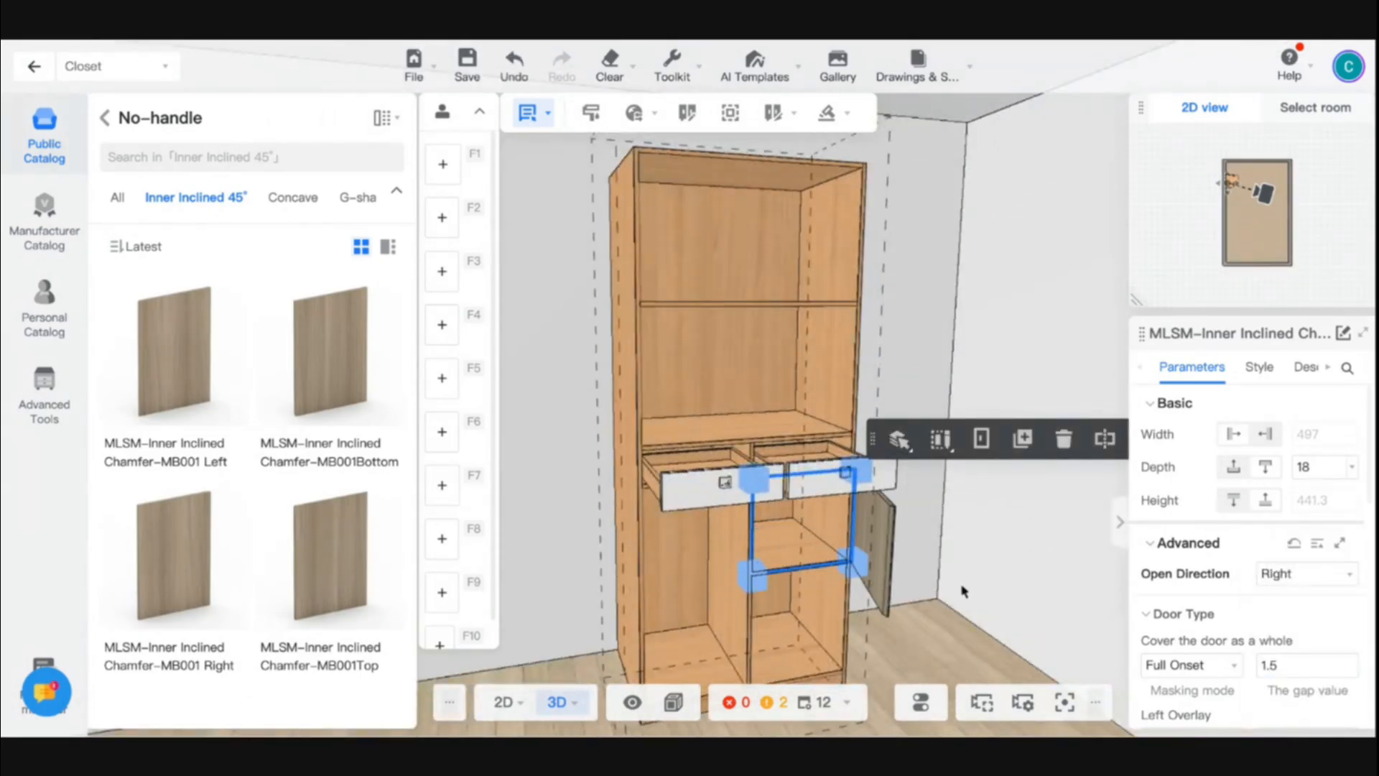
{"action": "left_click_drag", "start_coordinate": [1005, 604], "coordinate": [974, 658]}
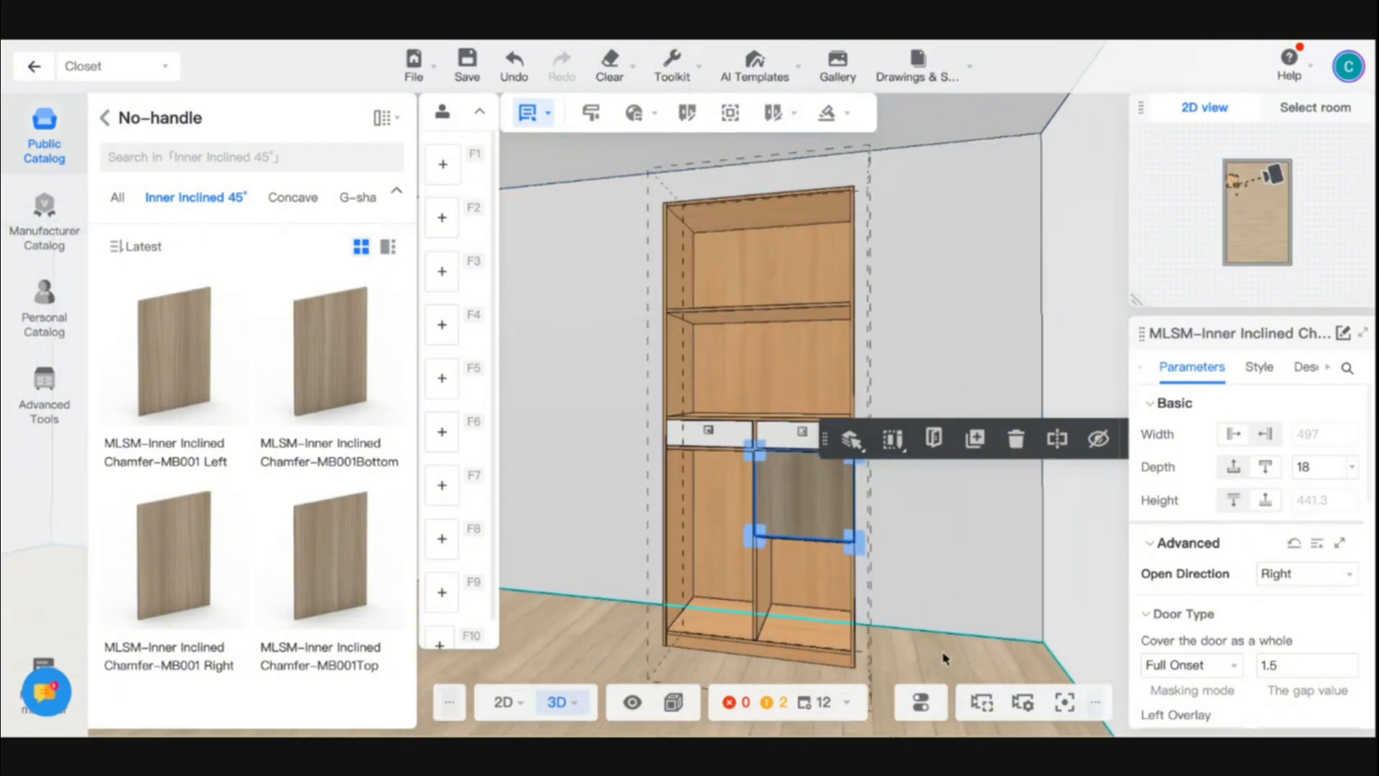
{"action": "left_click", "coordinate": [945, 658]}
{"action": "scroll", "coordinate": [944, 657], "scroll_direction": "up", "scroll_amount": 2}
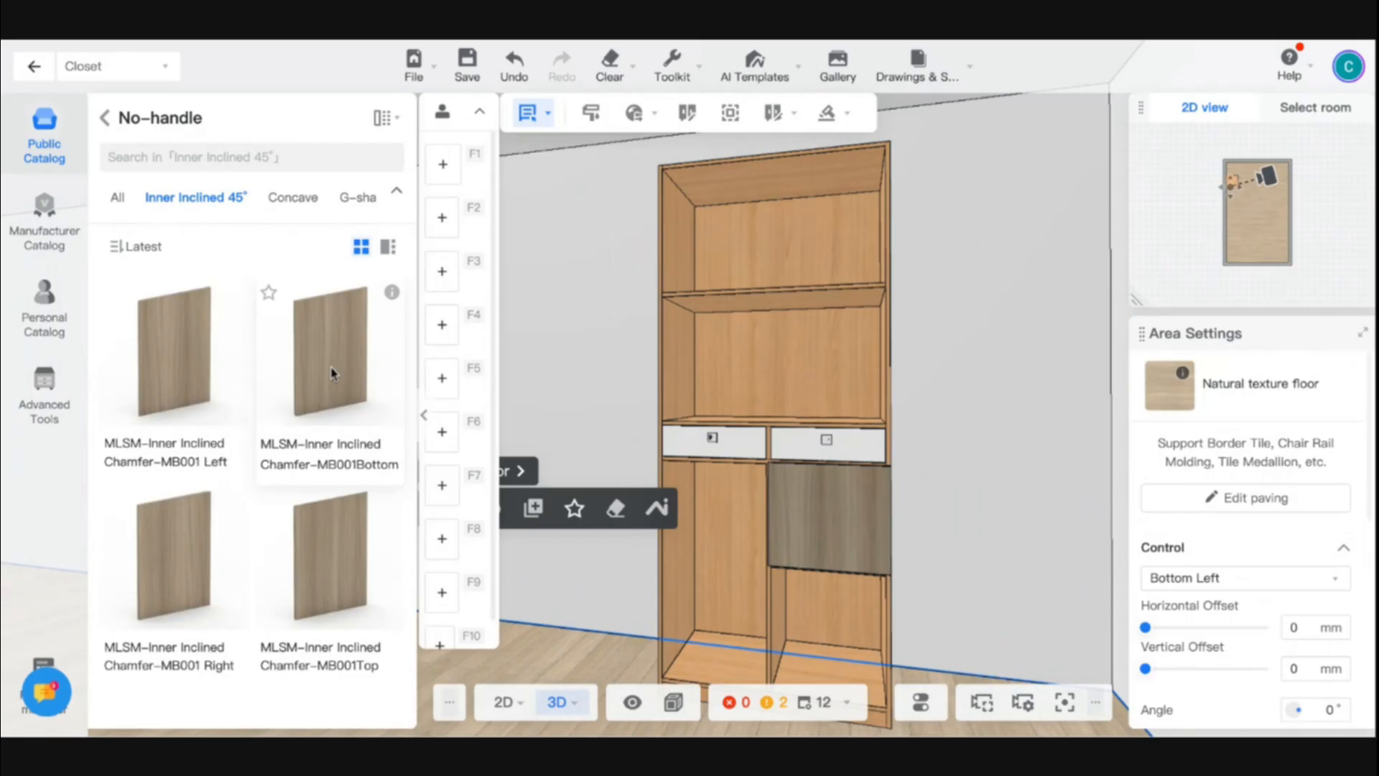
- Try an MLSM-Inner Inclined Chamfer-MB001 Left door across the whole compartment above the drawers, narrow it from its corner, and delete it
{"action": "left_click_drag", "start_coordinate": [174, 363], "coordinate": [722, 361]}
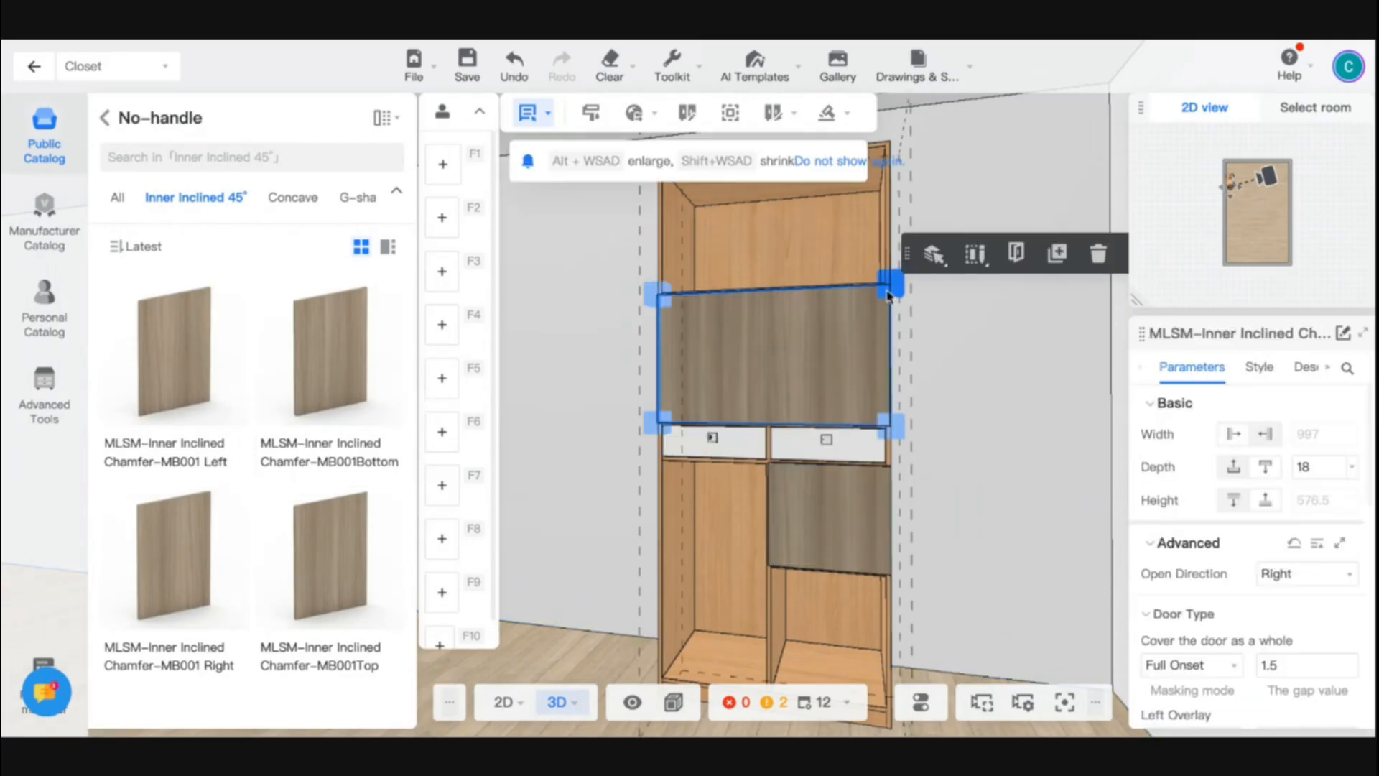
{"action": "left_click_drag", "start_coordinate": [889, 295], "coordinate": [774, 293]}
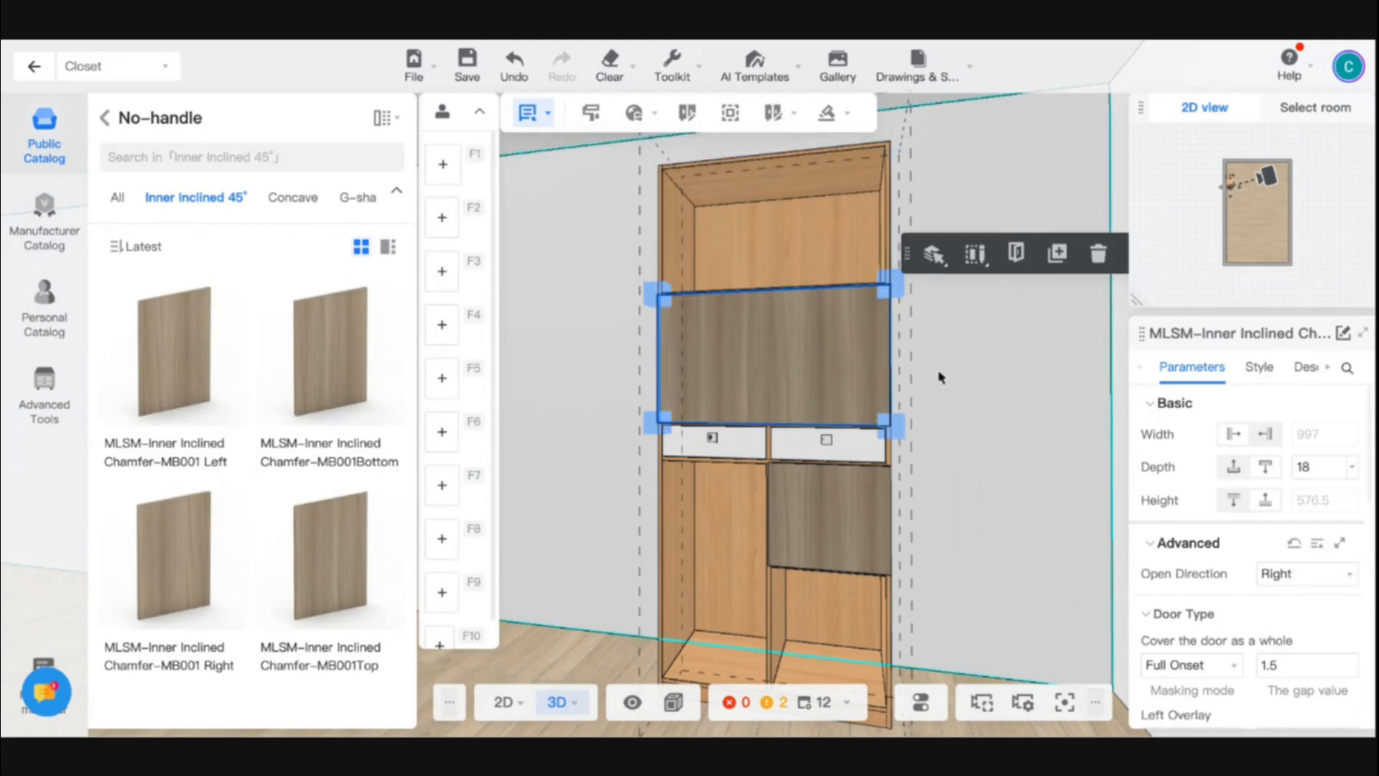
{"action": "left_click_drag", "start_coordinate": [939, 377], "coordinate": [761, 357]}
{"action": "key", "text": "Delete"}
- Insert a Center Vertical Plate from the commonly used parts midway across the compartment directly above the drawers
{"action": "scroll", "coordinate": [914, 495], "scroll_direction": "down", "scroll_amount": 4}
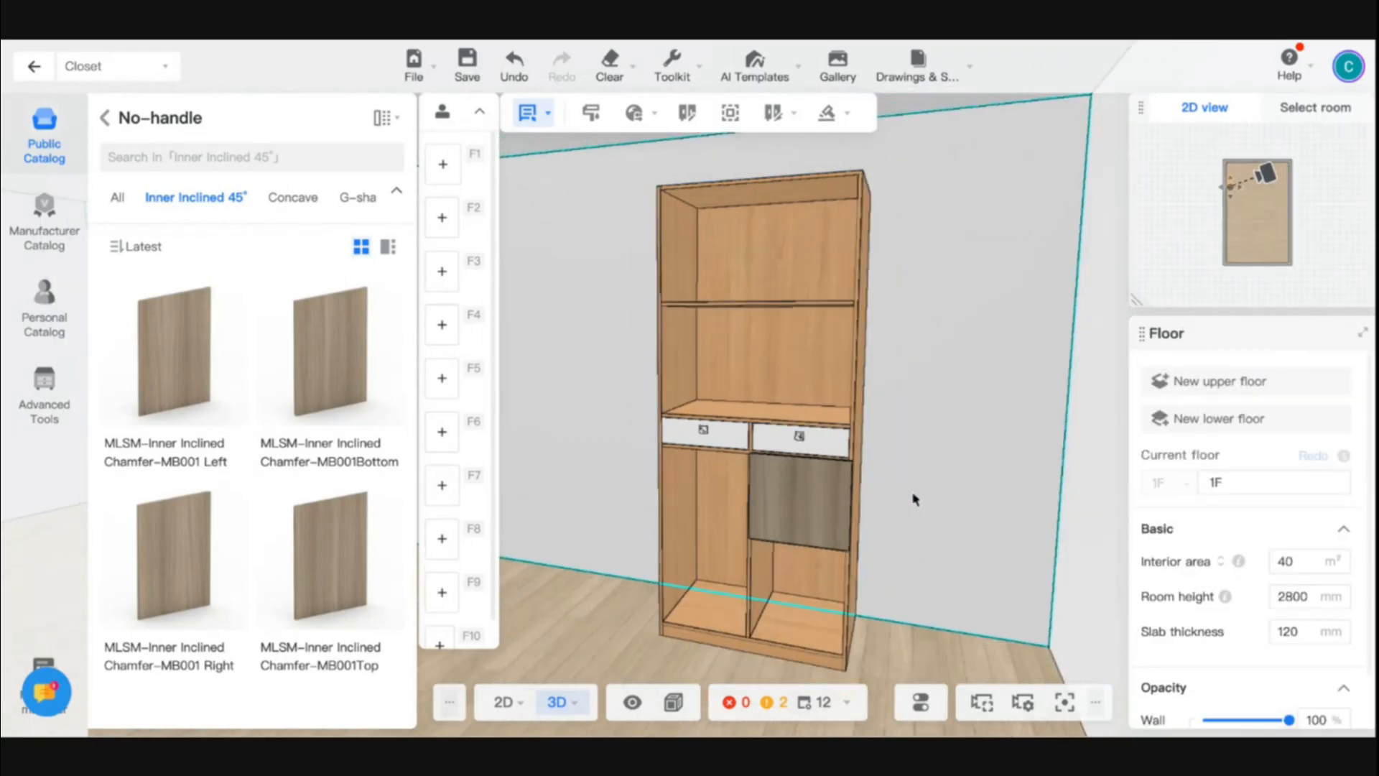
{"action": "left_click_drag", "start_coordinate": [915, 496], "coordinate": [682, 388]}
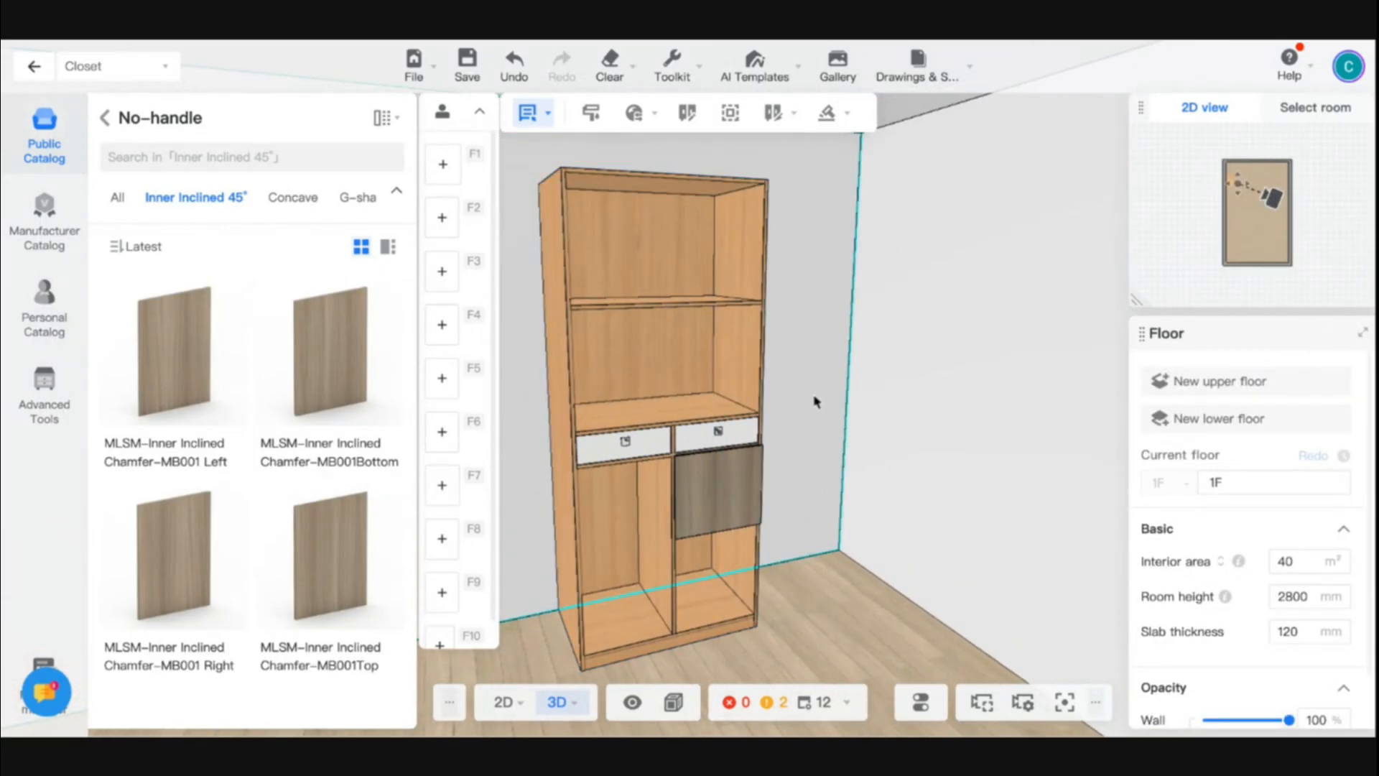
{"action": "right_click_drag", "start_coordinate": [816, 400], "coordinate": [791, 412]}
{"action": "scroll", "coordinate": [548, 355], "scroll_direction": "up", "scroll_amount": 3}
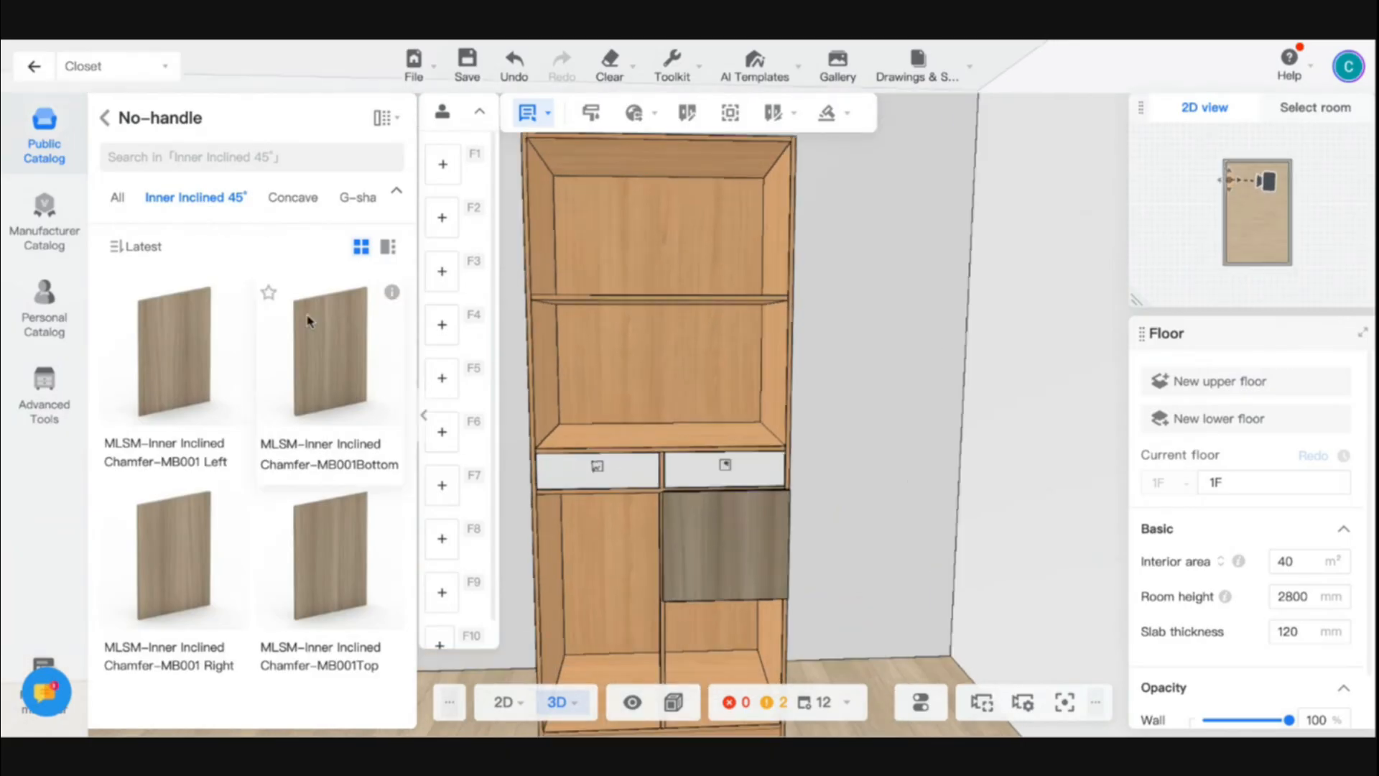
{"action": "left_click", "coordinate": [106, 130]}
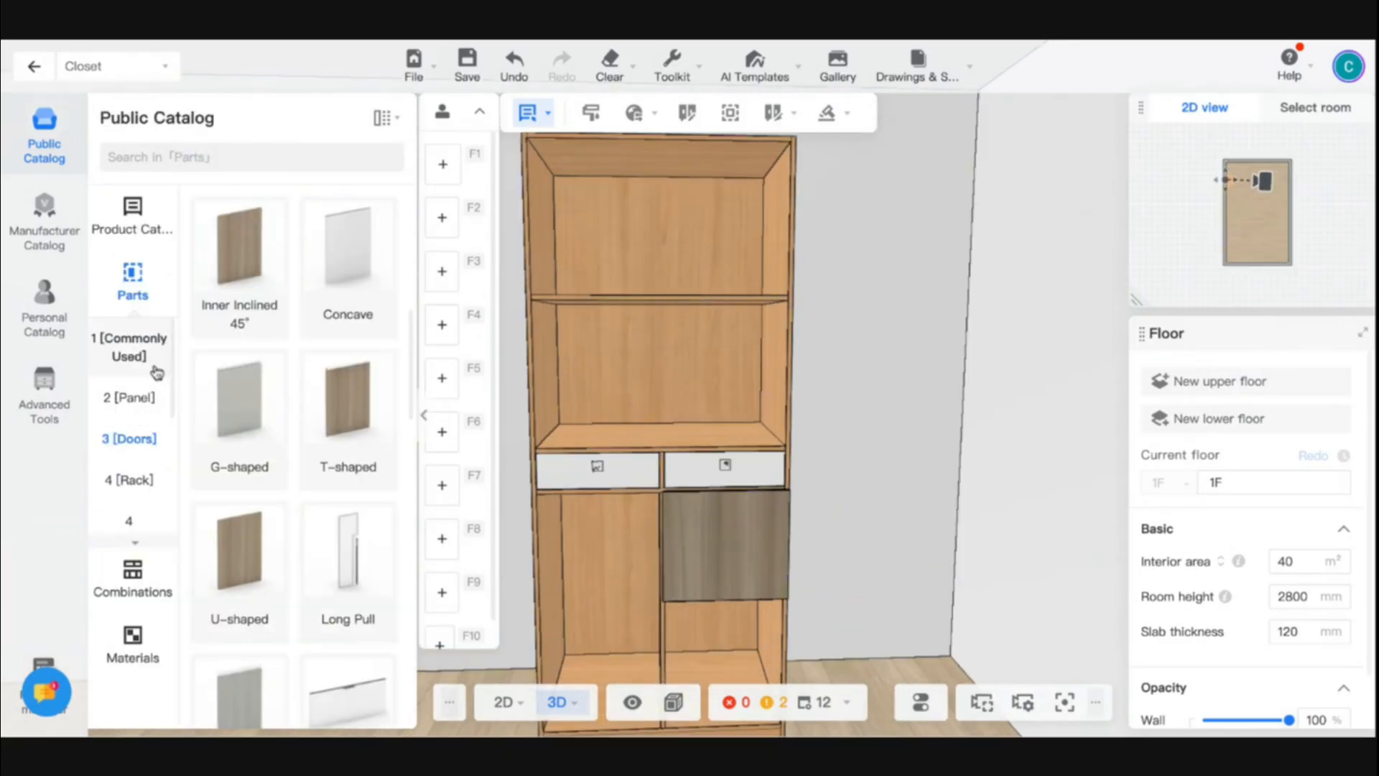
{"action": "left_click", "coordinate": [121, 353]}
{"action": "left_click", "coordinate": [245, 306]}
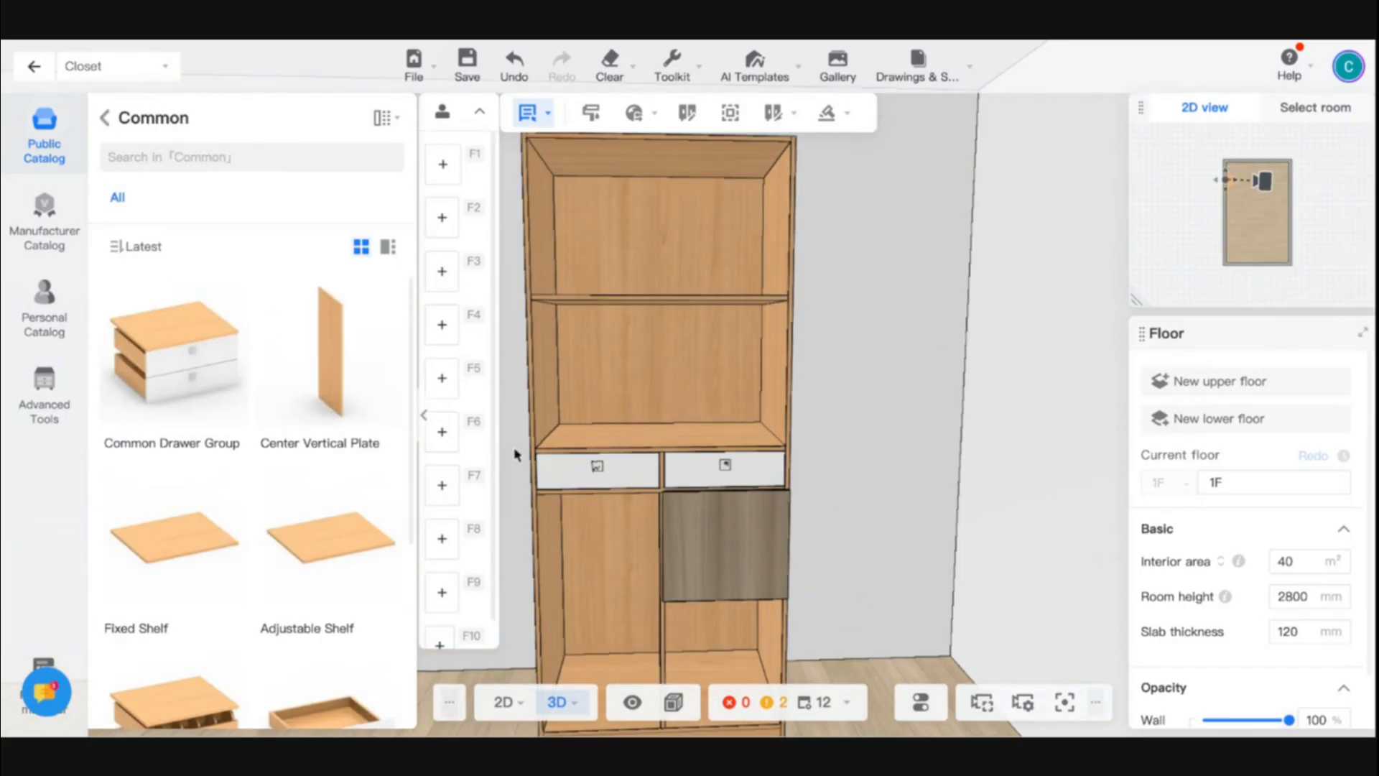
{"action": "left_click", "coordinate": [192, 514]}
{"action": "left_click", "coordinate": [328, 350]}
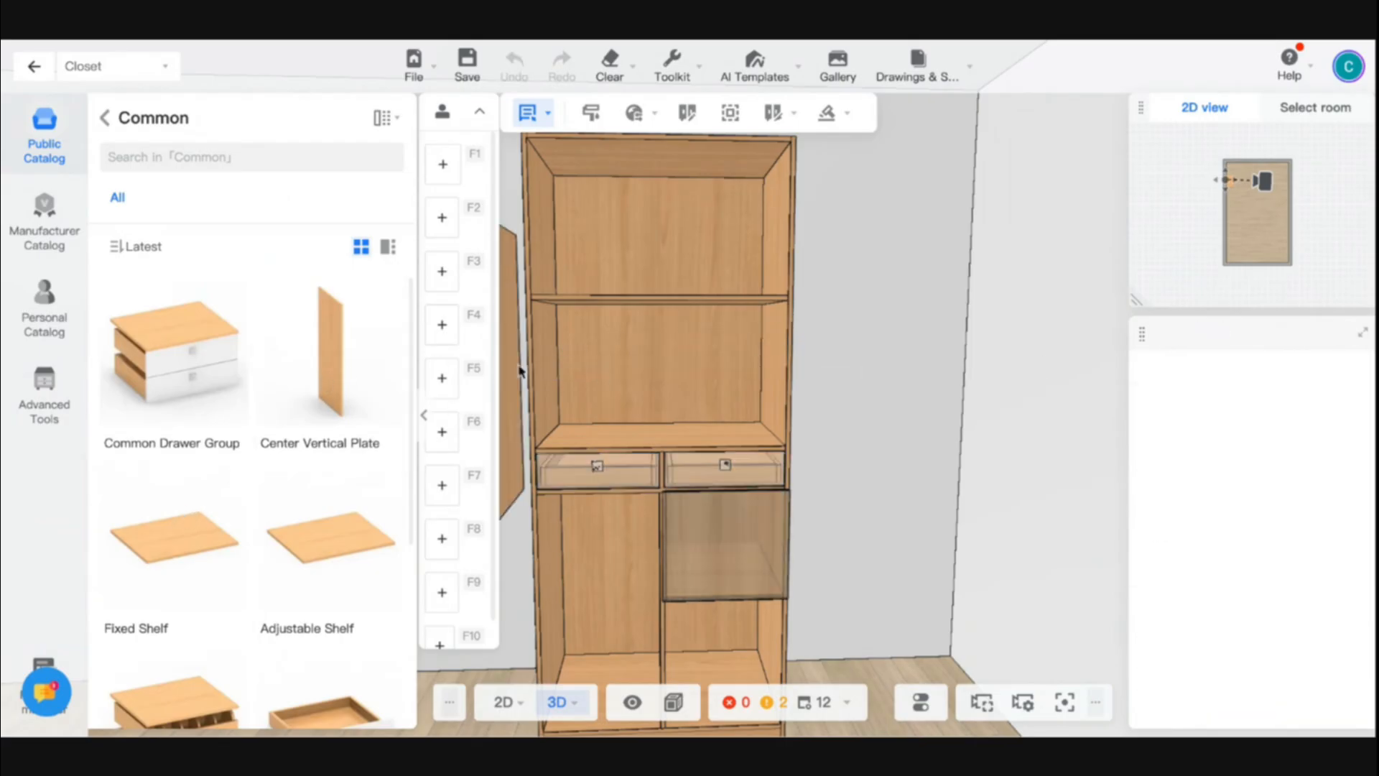
{"action": "left_click", "coordinate": [658, 375]}
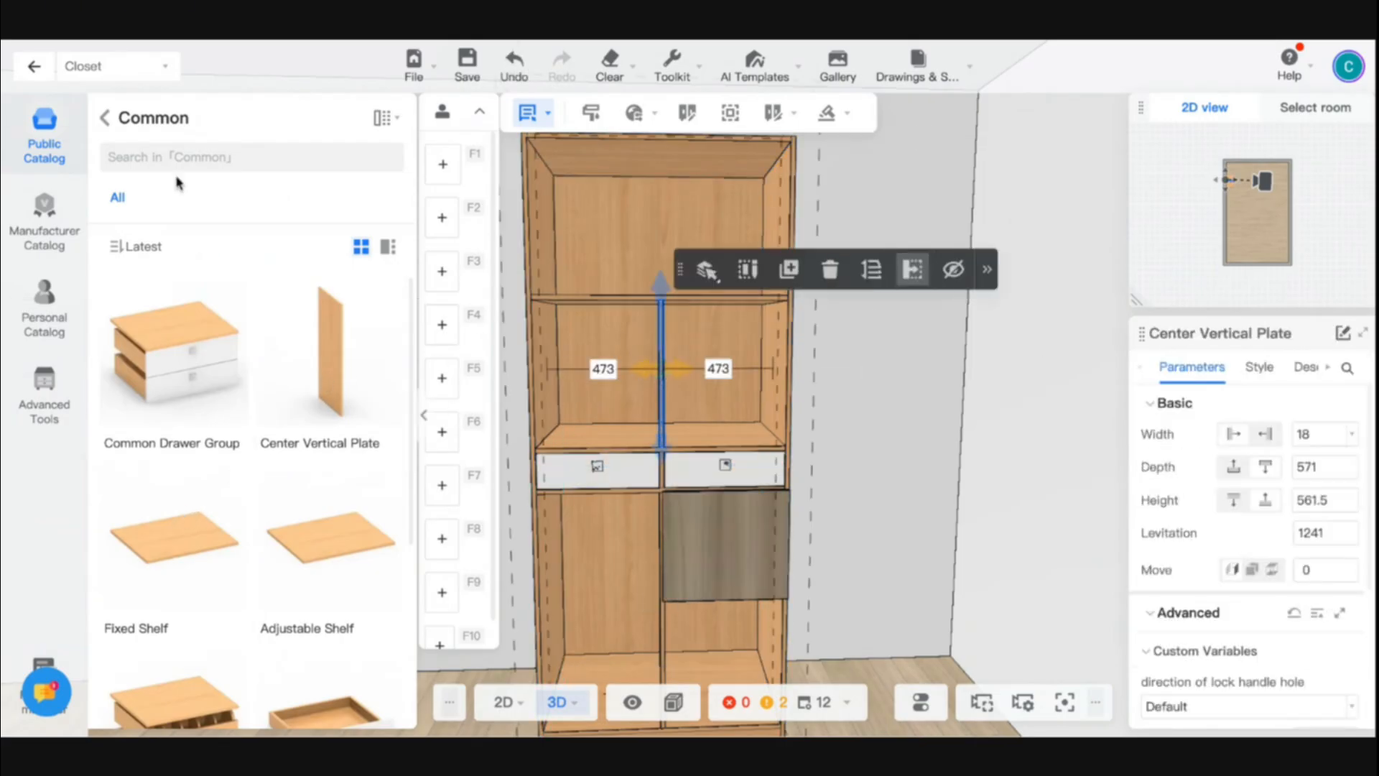
- Place an MLSM-Inner Inclined Chamfer-MB001 Left door from the No-handle doors on the left compartment directly above the drawers
{"action": "left_click", "coordinate": [105, 118]}
{"action": "left_click", "coordinate": [143, 442]}
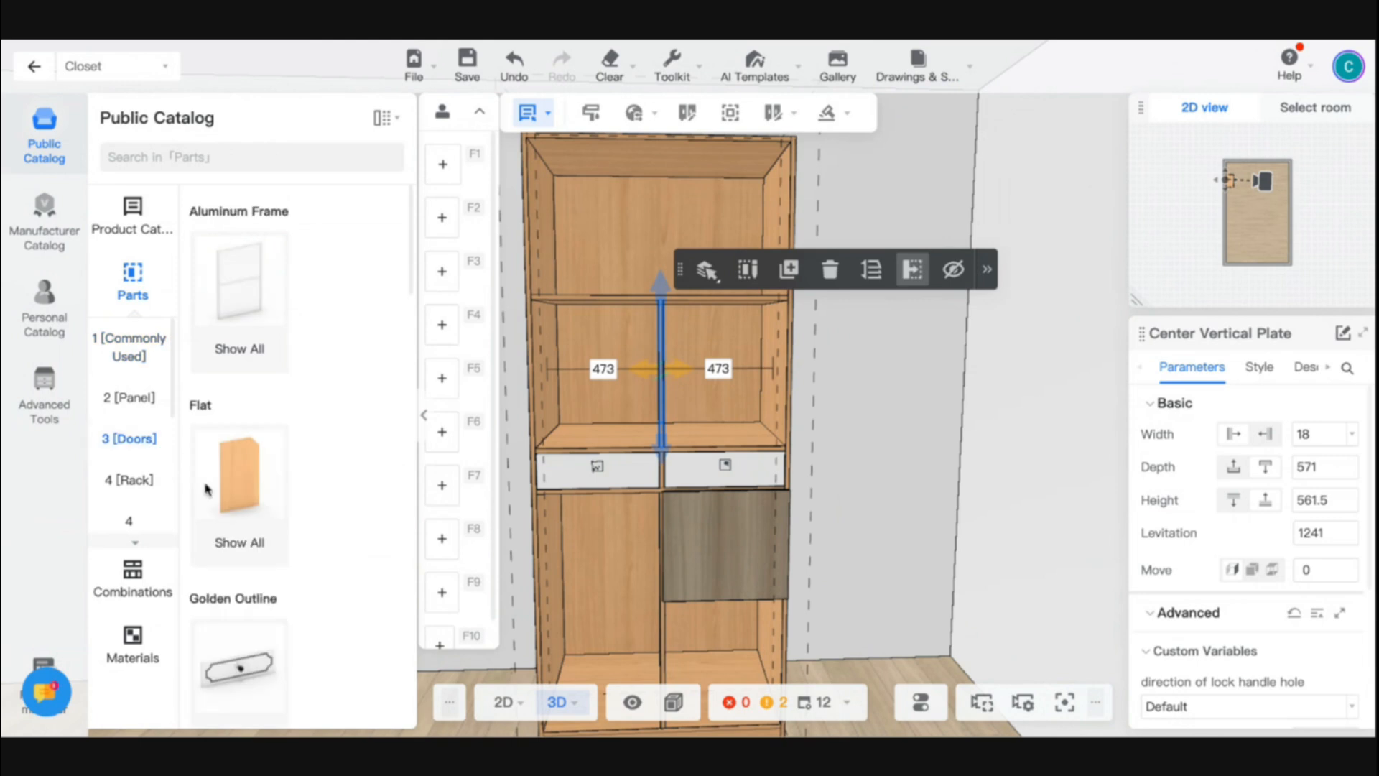
{"action": "scroll", "coordinate": [245, 531], "scroll_direction": "down", "scroll_amount": 4}
{"action": "scroll", "coordinate": [261, 502], "scroll_direction": "up", "scroll_amount": 3}
{"action": "scroll", "coordinate": [261, 502], "scroll_direction": "down", "scroll_amount": 5}
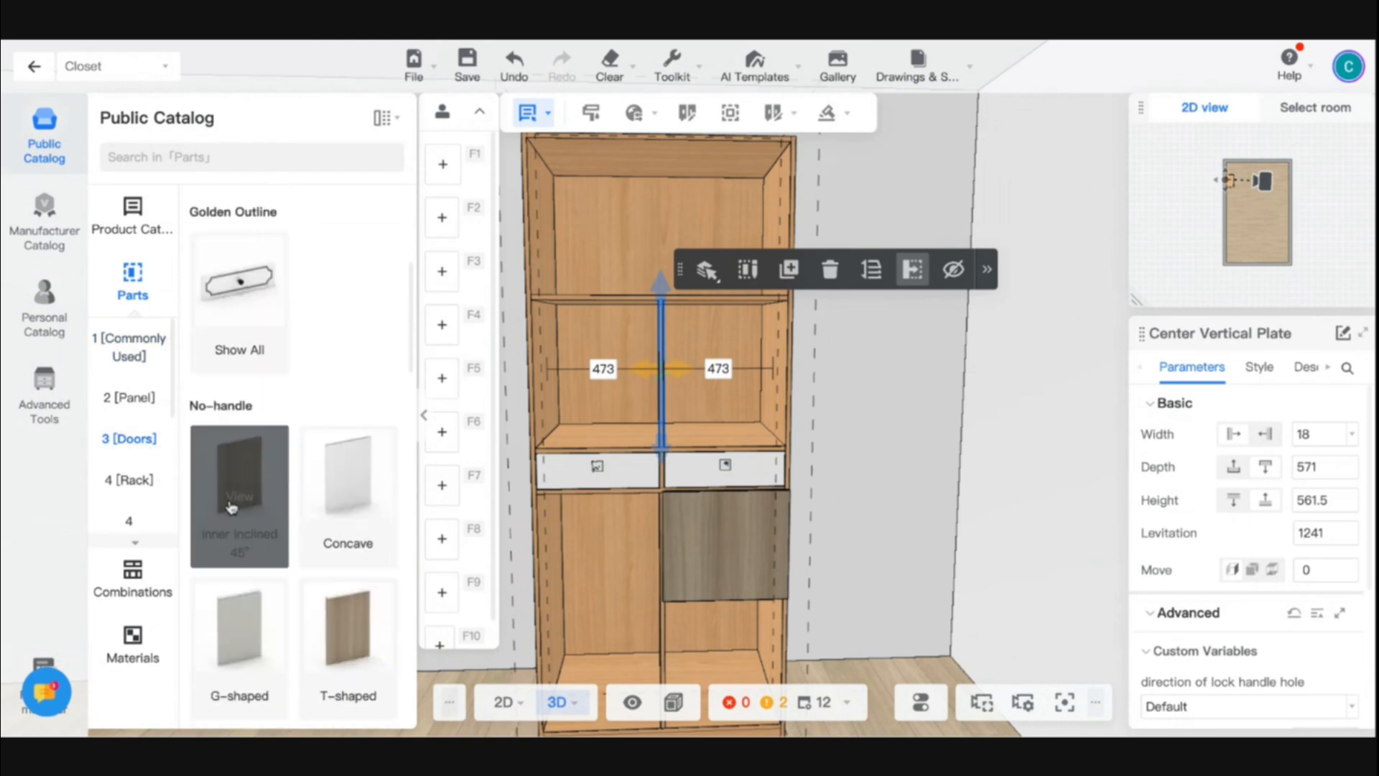
{"action": "left_click", "coordinate": [258, 503]}
{"action": "left_click_drag", "start_coordinate": [212, 414], "coordinate": [604, 390]}
{"action": "scroll", "coordinate": [348, 432], "scroll_direction": "down", "scroll_amount": 1}
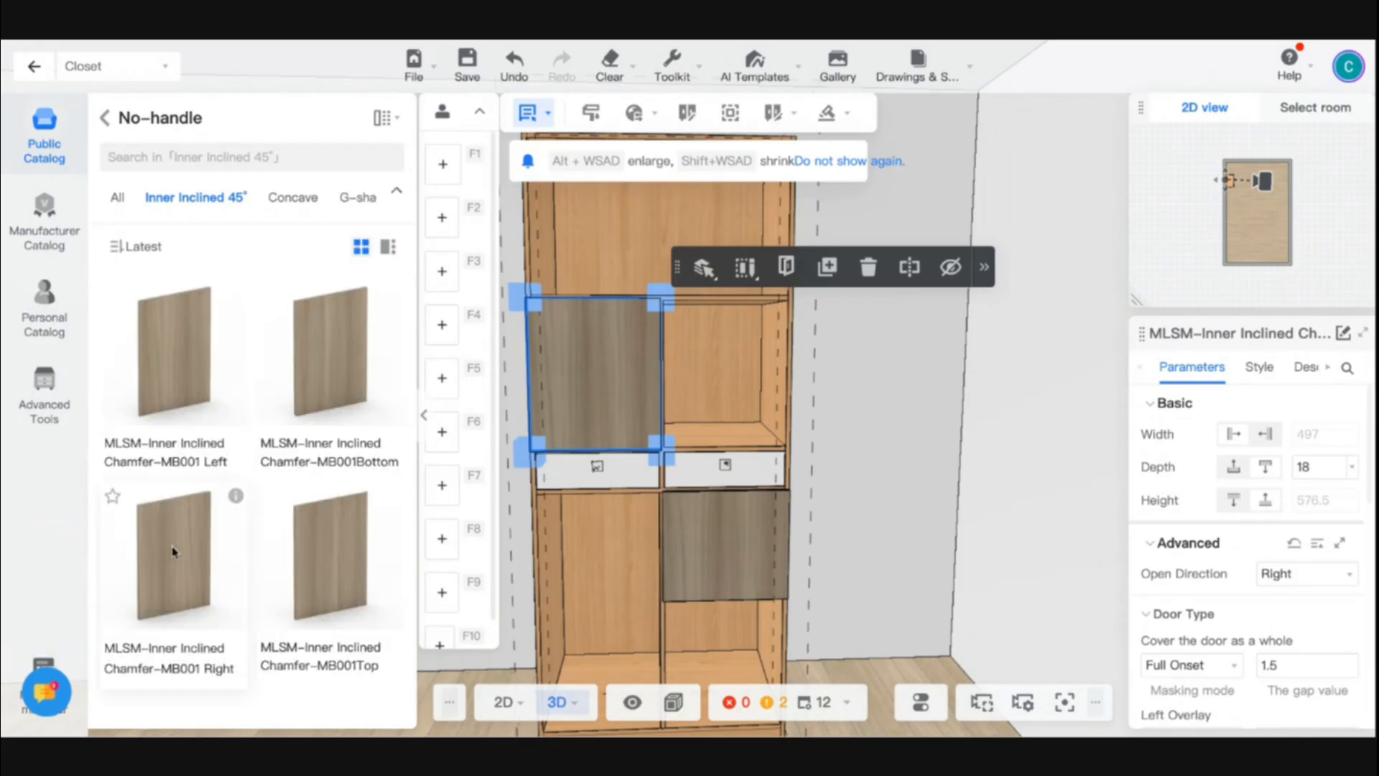
- Place an MLSM-Inner Inclined Chamfer-MB001 Right door on the right compartment directly above the drawers
{"action": "left_click_drag", "start_coordinate": [175, 553], "coordinate": [717, 385]}
{"action": "left_click", "coordinate": [720, 335]}
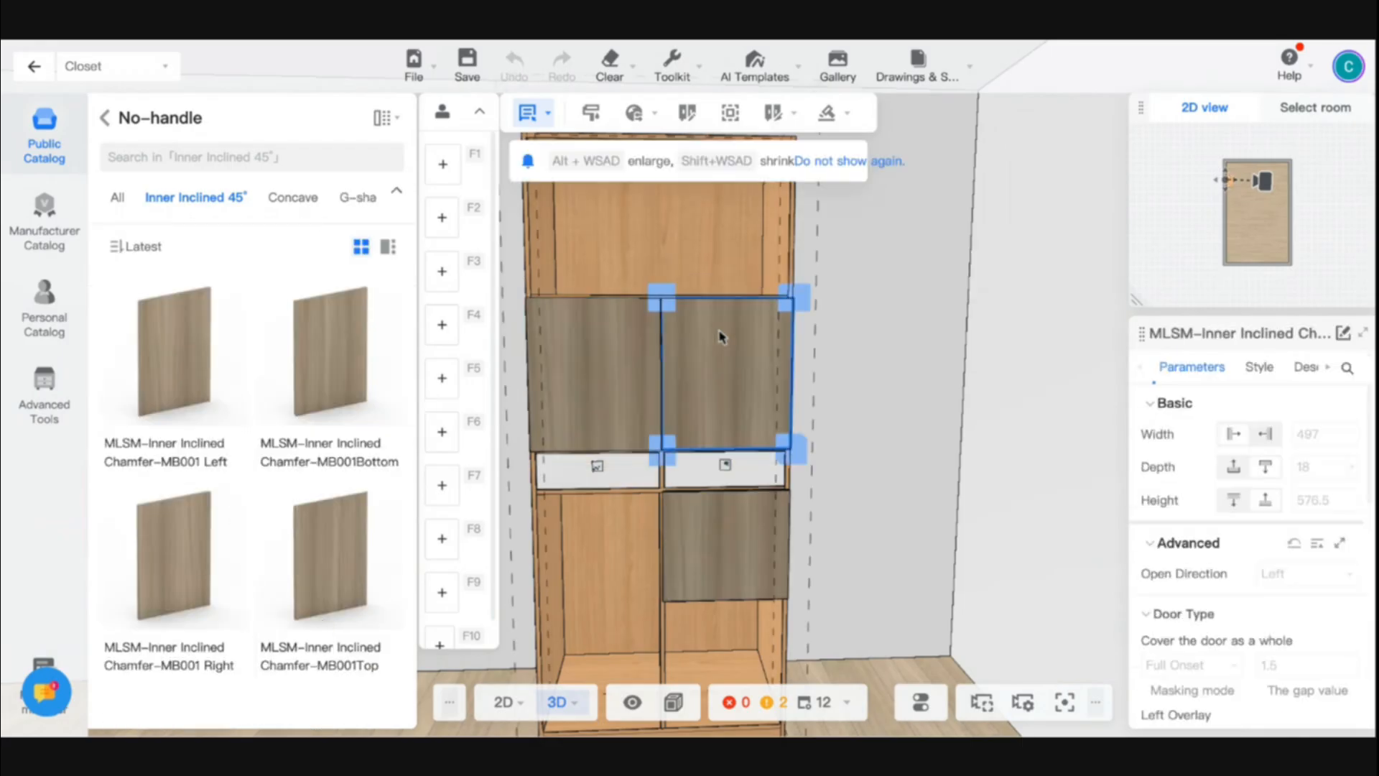
{"action": "left_click", "coordinate": [895, 471]}
{"action": "left_click", "coordinate": [862, 540]}
{"action": "right_click_drag", "start_coordinate": [861, 540], "coordinate": [807, 561]}
- Examine the overlay settings of the right door above the drawers and how its edge covers the cabinet's side panel
{"action": "left_click", "coordinate": [645, 385]}
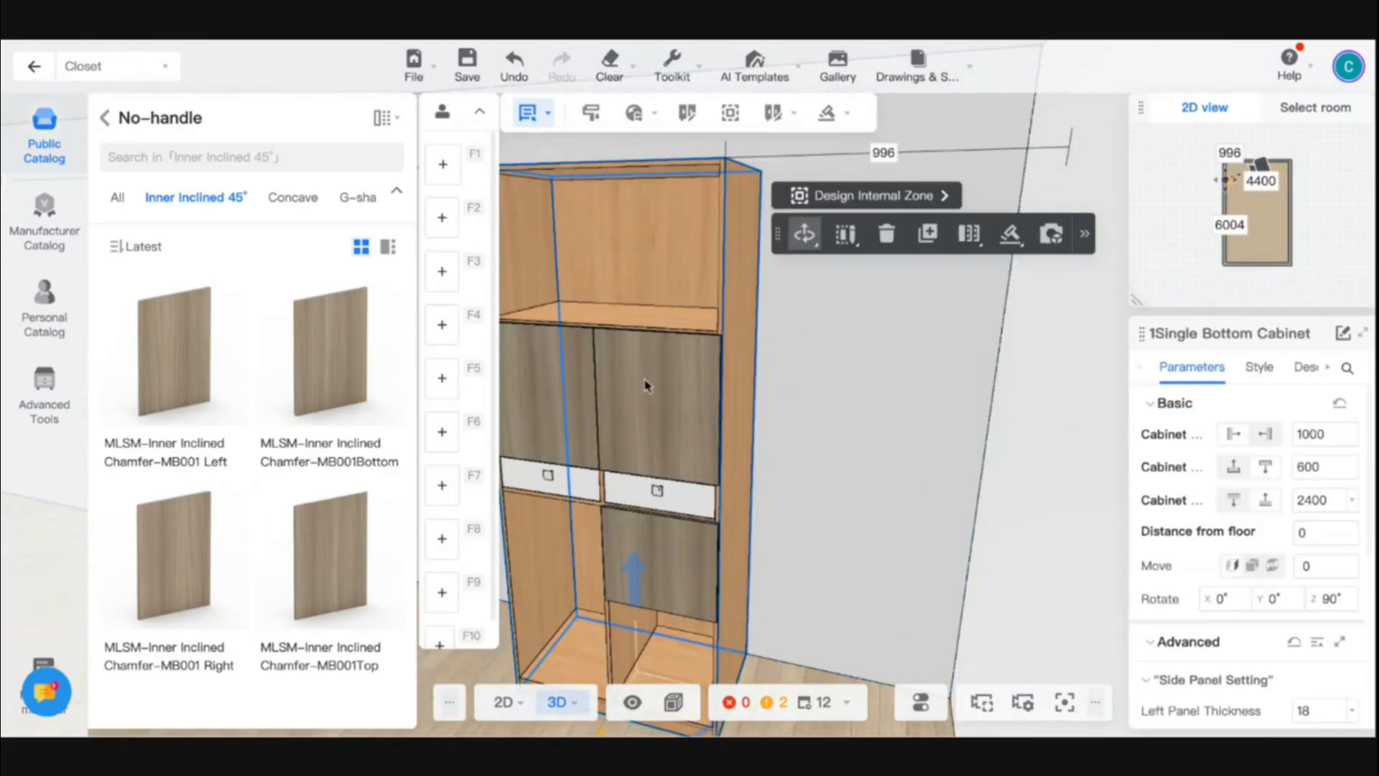
{"action": "left_click", "coordinate": [655, 388]}
{"action": "scroll", "coordinate": [1197, 503], "scroll_direction": "down", "scroll_amount": 3}
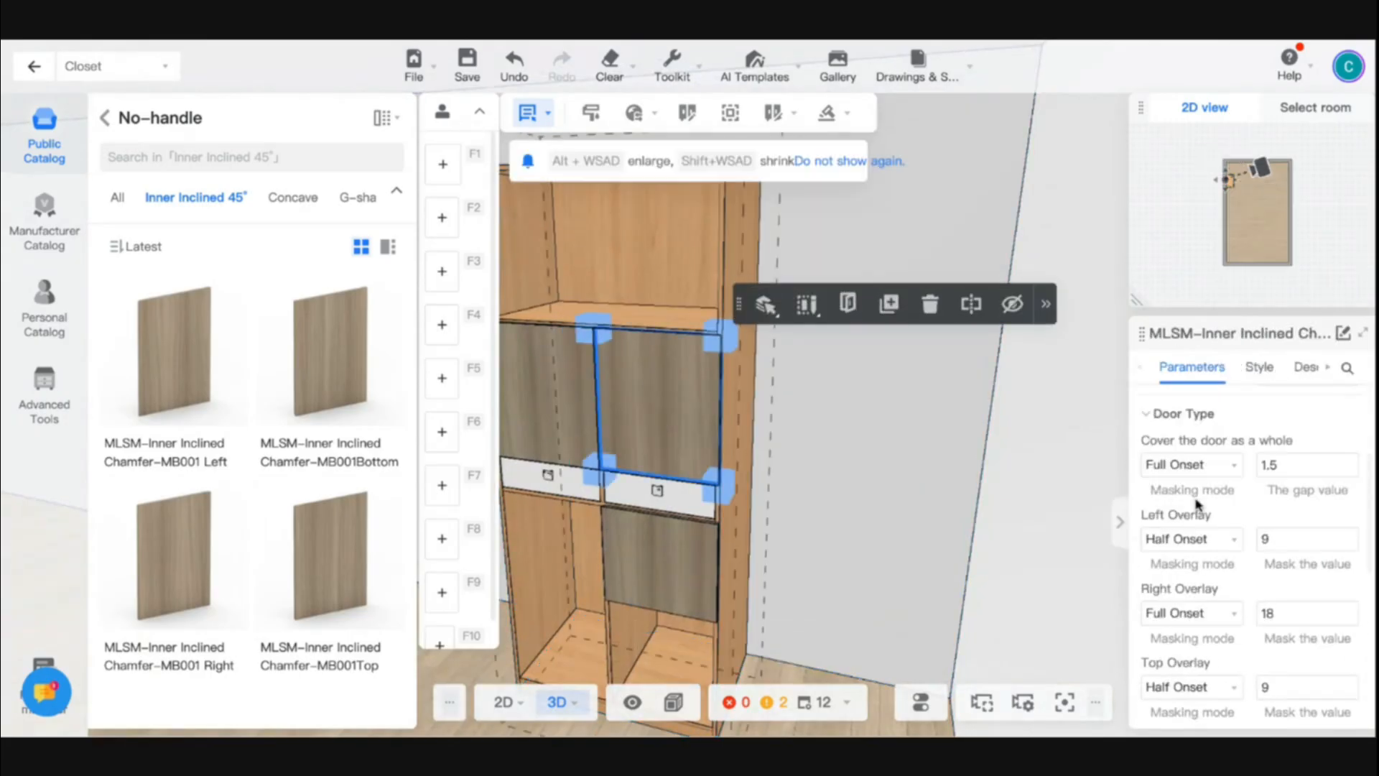
{"action": "scroll", "coordinate": [1196, 496], "scroll_direction": "up", "scroll_amount": 1}
{"action": "scroll", "coordinate": [1196, 489], "scroll_direction": "down", "scroll_amount": 1}
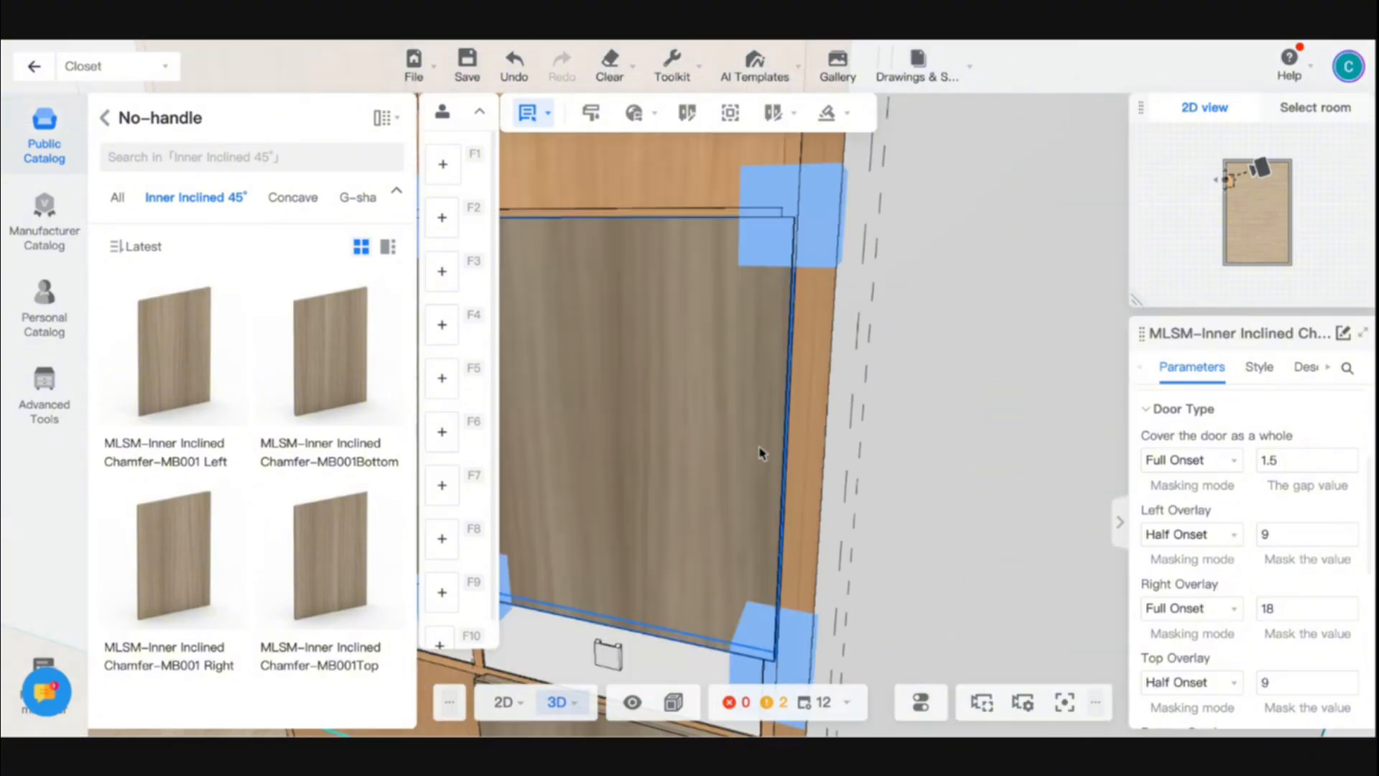
{"action": "scroll", "coordinate": [760, 453], "scroll_direction": "up", "scroll_amount": 5}
{"action": "scroll", "coordinate": [915, 388], "scroll_direction": "up", "scroll_amount": 3}
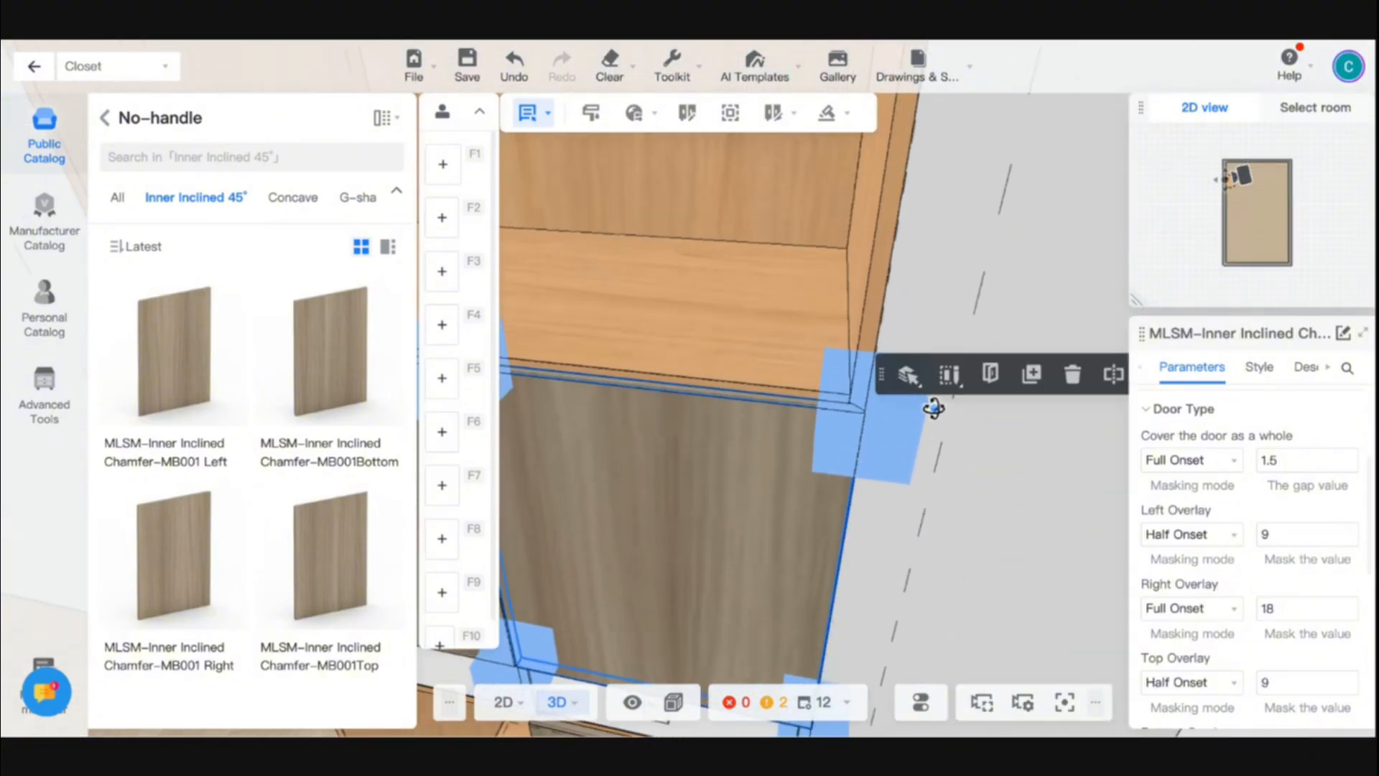
{"action": "scroll", "coordinate": [982, 502], "scroll_direction": "up", "scroll_amount": 3}
{"action": "left_click", "coordinate": [855, 494]}
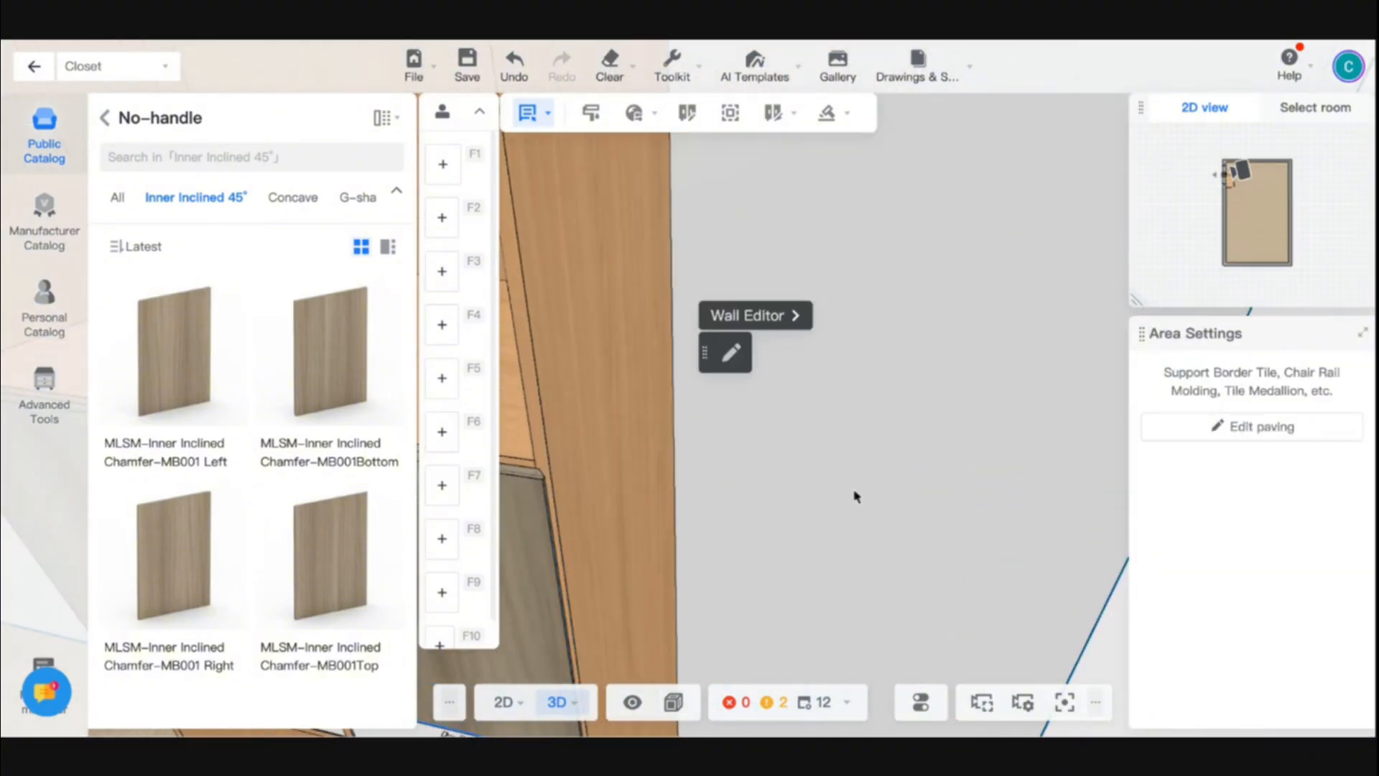
{"action": "scroll", "coordinate": [945, 606], "scroll_direction": "down", "scroll_amount": 5}
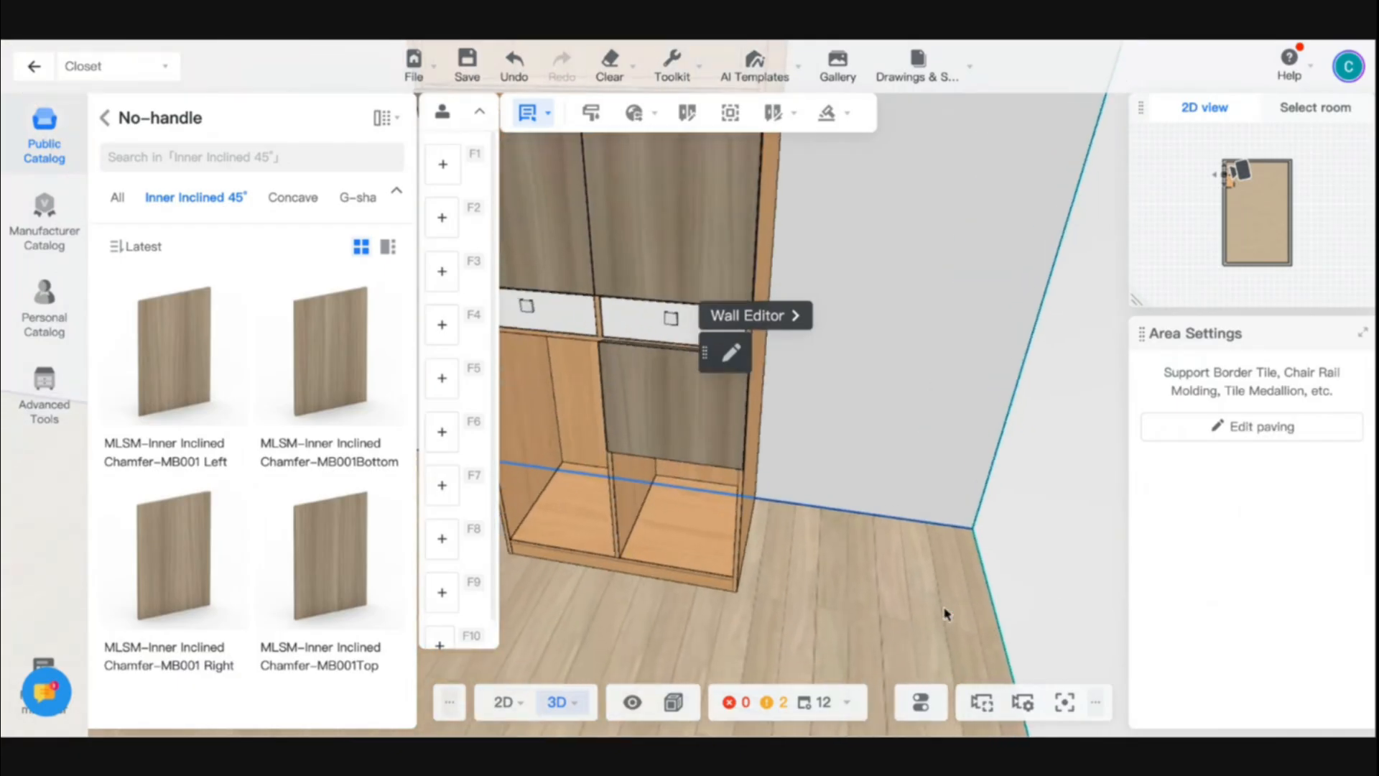
{"action": "scroll", "coordinate": [945, 611], "scroll_direction": "up", "scroll_amount": 6}
{"action": "key", "text": "Right"}
{"action": "key", "text": "Right"}
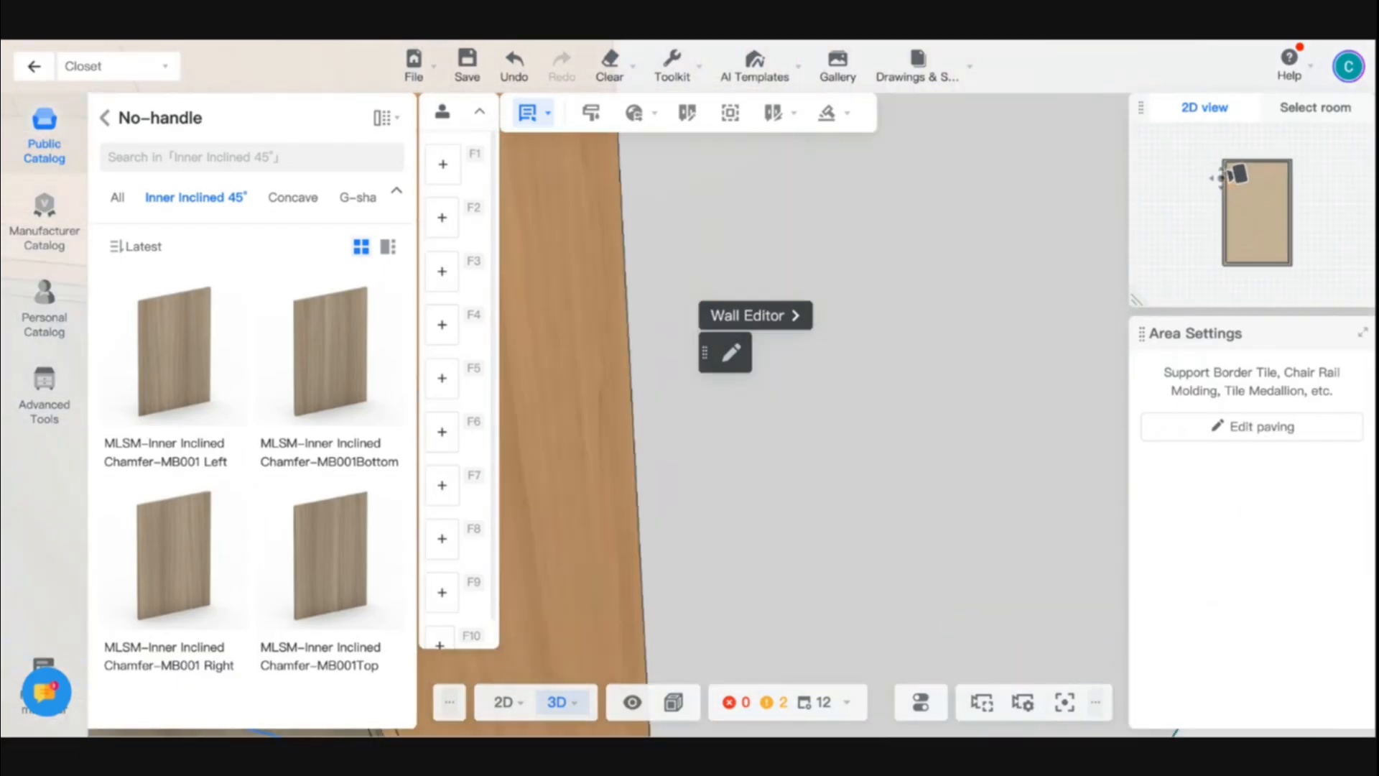
{"action": "key", "text": "Left"}
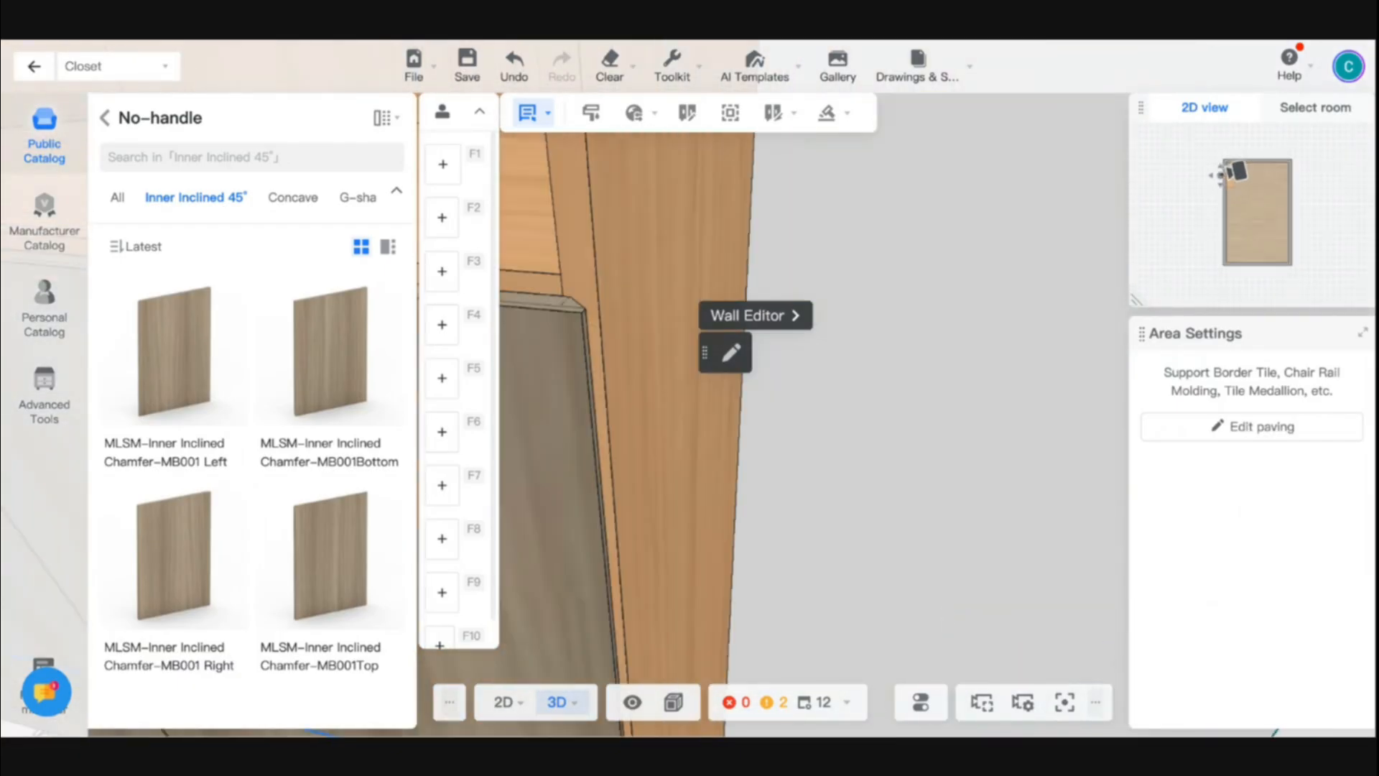
- Try a Right Overlay value of 50 on the right door above the drawers, inspect its edge, and undo the change
{"action": "left_click", "coordinate": [568, 418]}
{"action": "left_click", "coordinate": [562, 445]}
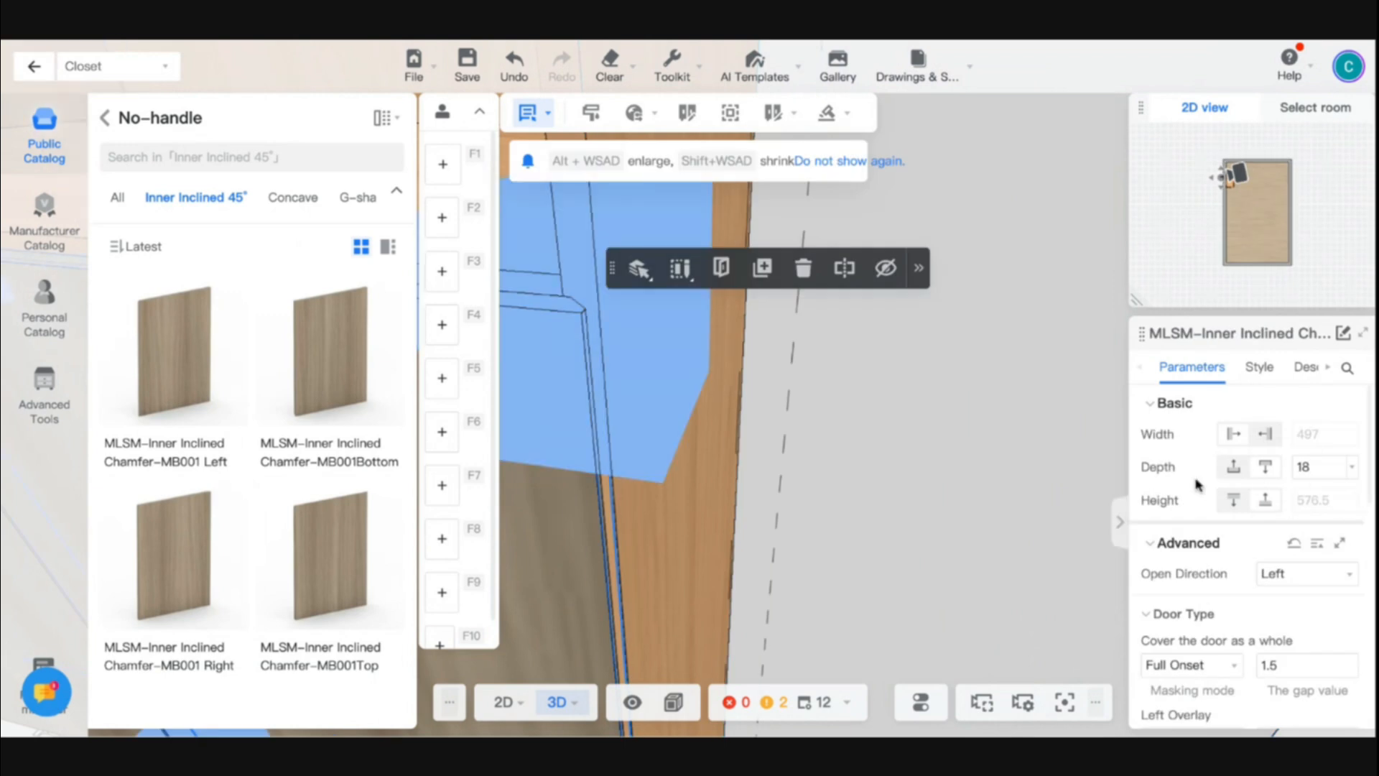
{"action": "scroll", "coordinate": [1284, 557], "scroll_direction": "down", "scroll_amount": 5}
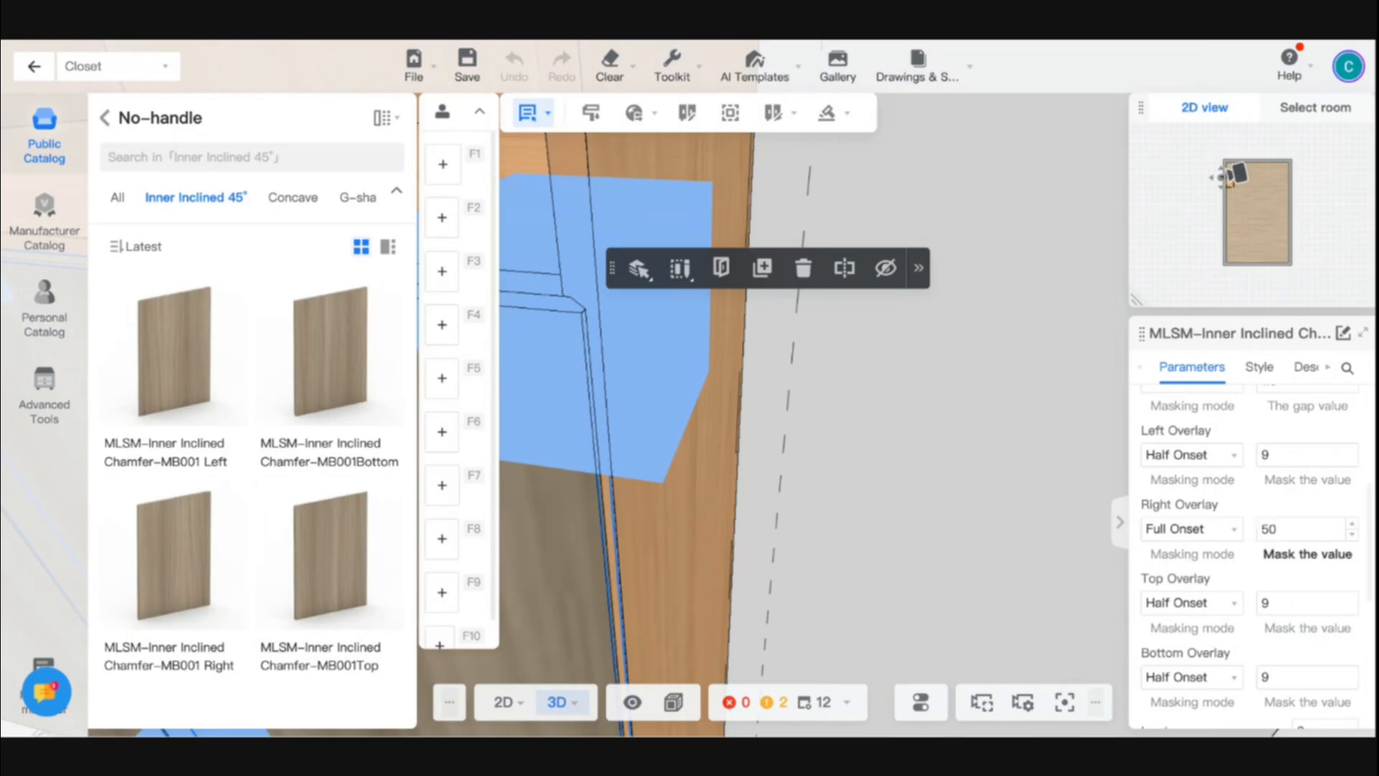
{"action": "key", "text": "Return"}
{"action": "scroll", "coordinate": [833, 421], "scroll_direction": "down", "scroll_amount": 5}
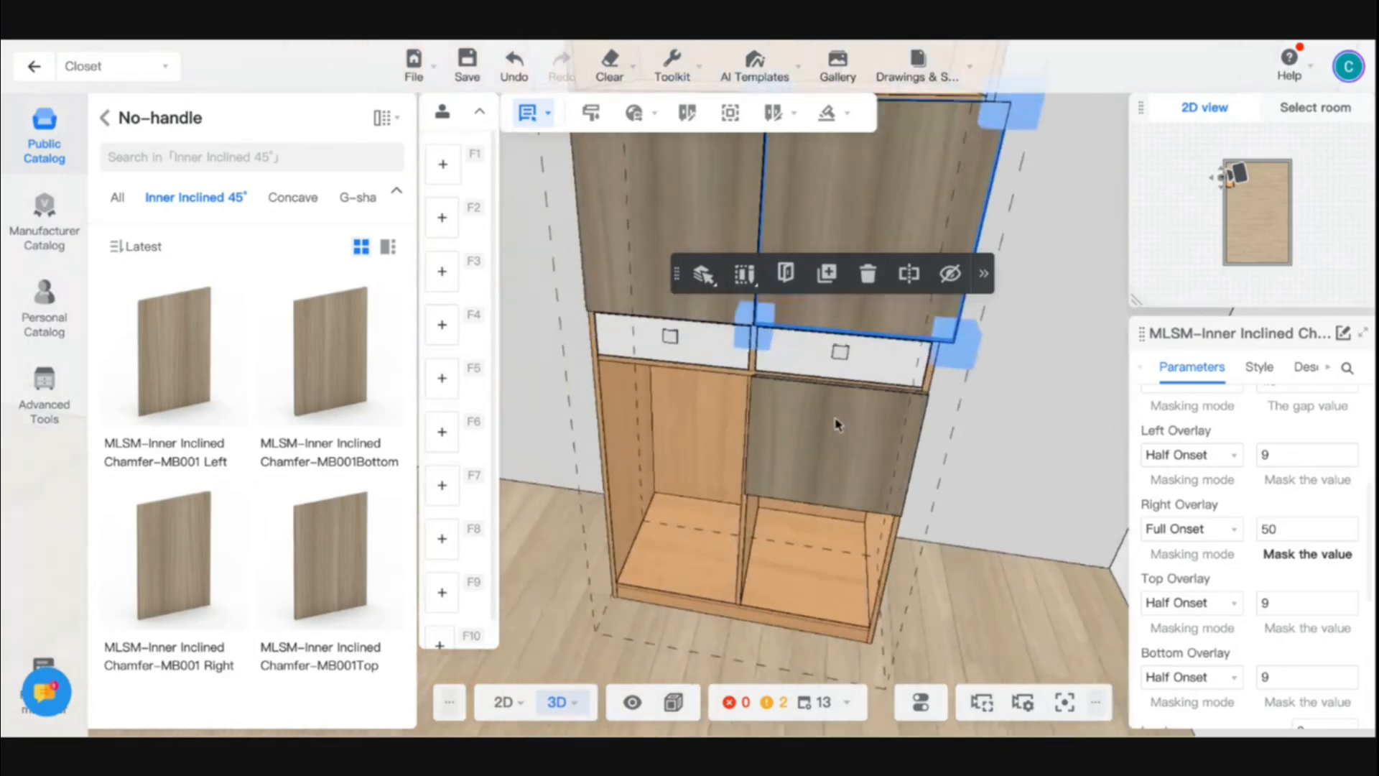
{"action": "scroll", "coordinate": [862, 380], "scroll_direction": "up", "scroll_amount": 5}
{"action": "scroll", "coordinate": [865, 357], "scroll_direction": "up", "scroll_amount": 5}
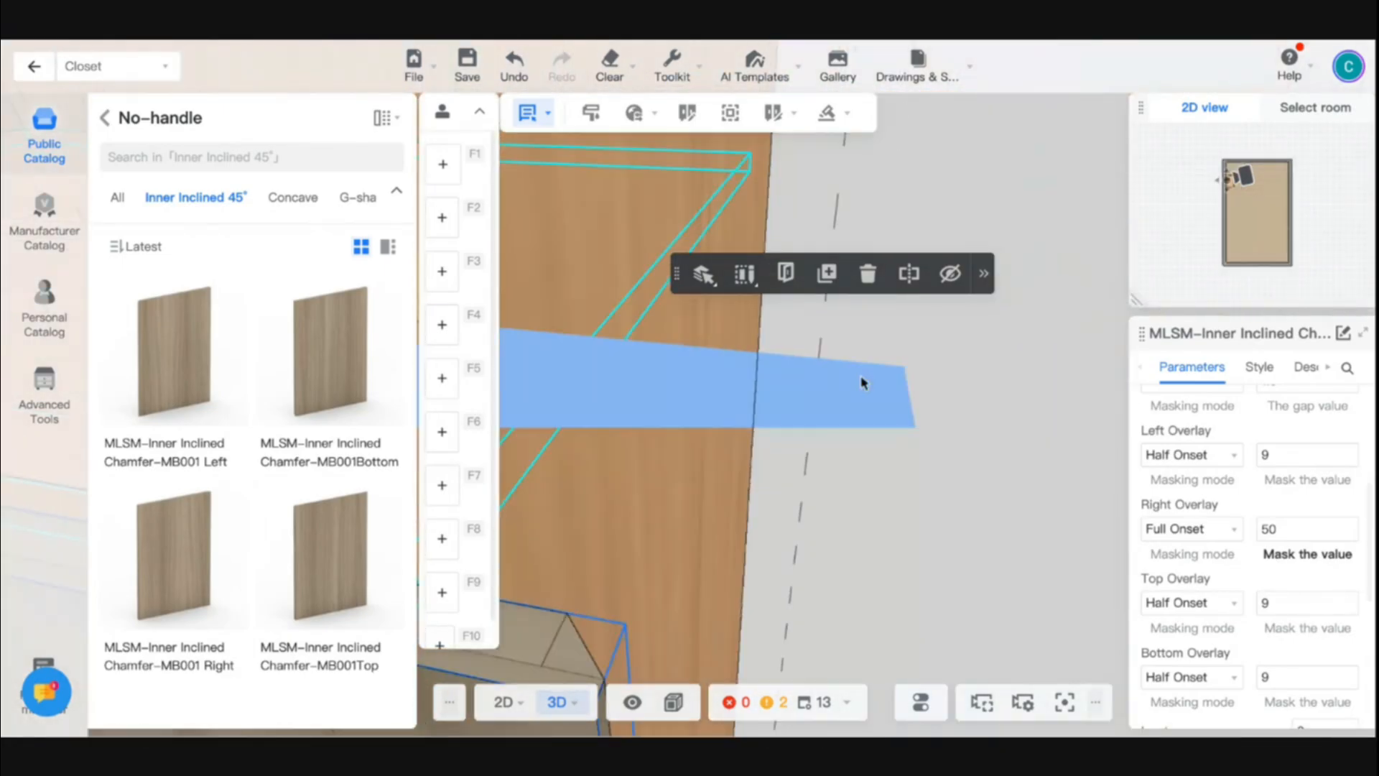
{"action": "scroll", "coordinate": [861, 382], "scroll_direction": "down", "scroll_amount": 3}
{"action": "key", "text": "ctrl+z"}
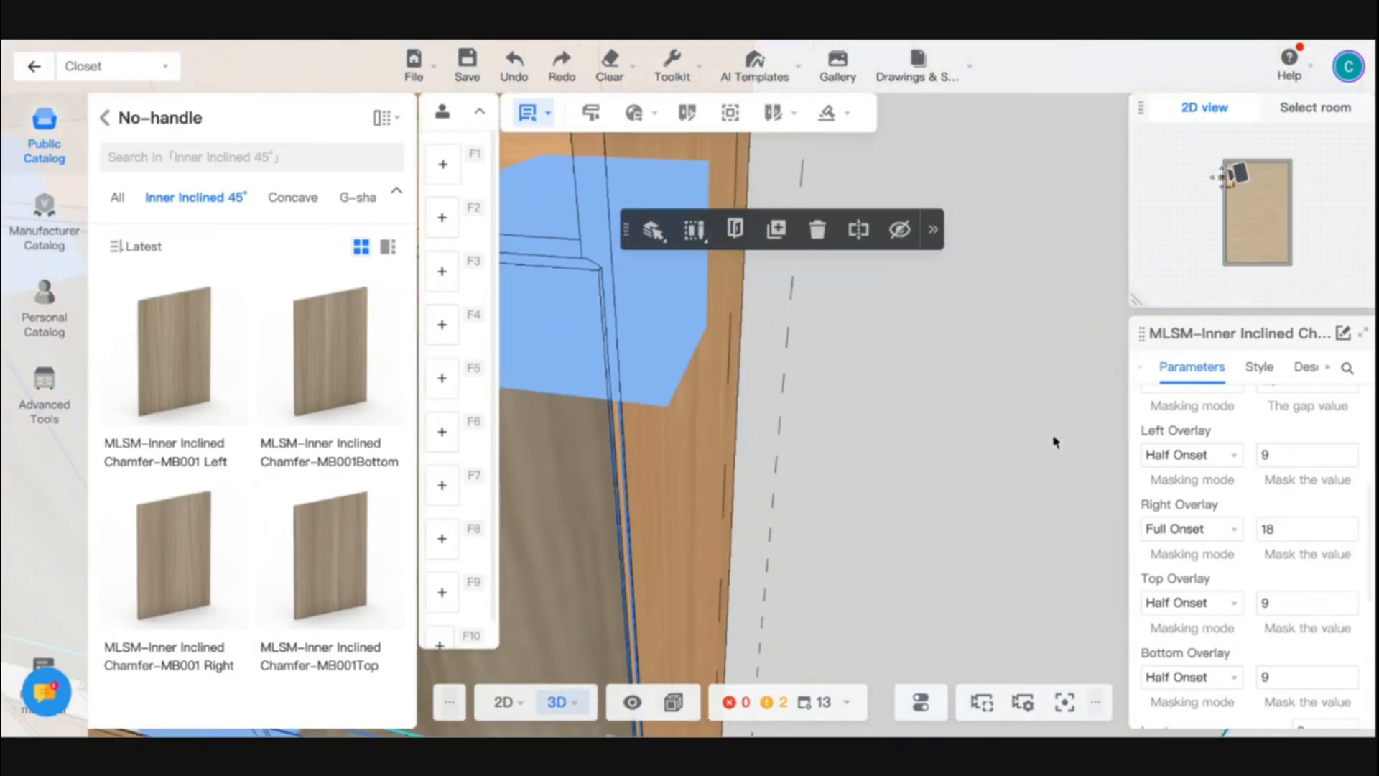
- Review the right door's remaining overlay, handle position, damper and texture parameters
{"action": "scroll", "coordinate": [1294, 542], "scroll_direction": "down", "scroll_amount": 5}
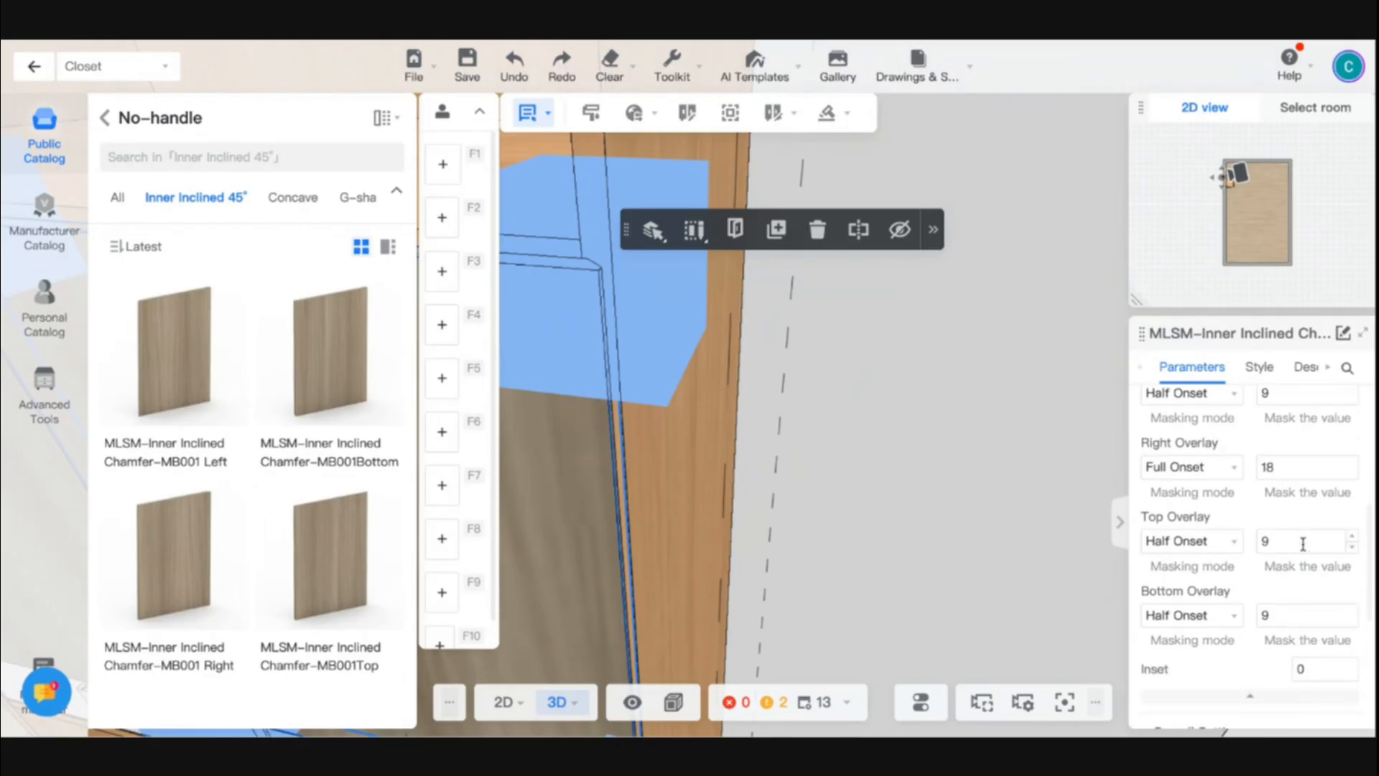
{"action": "key", "text": "s"}
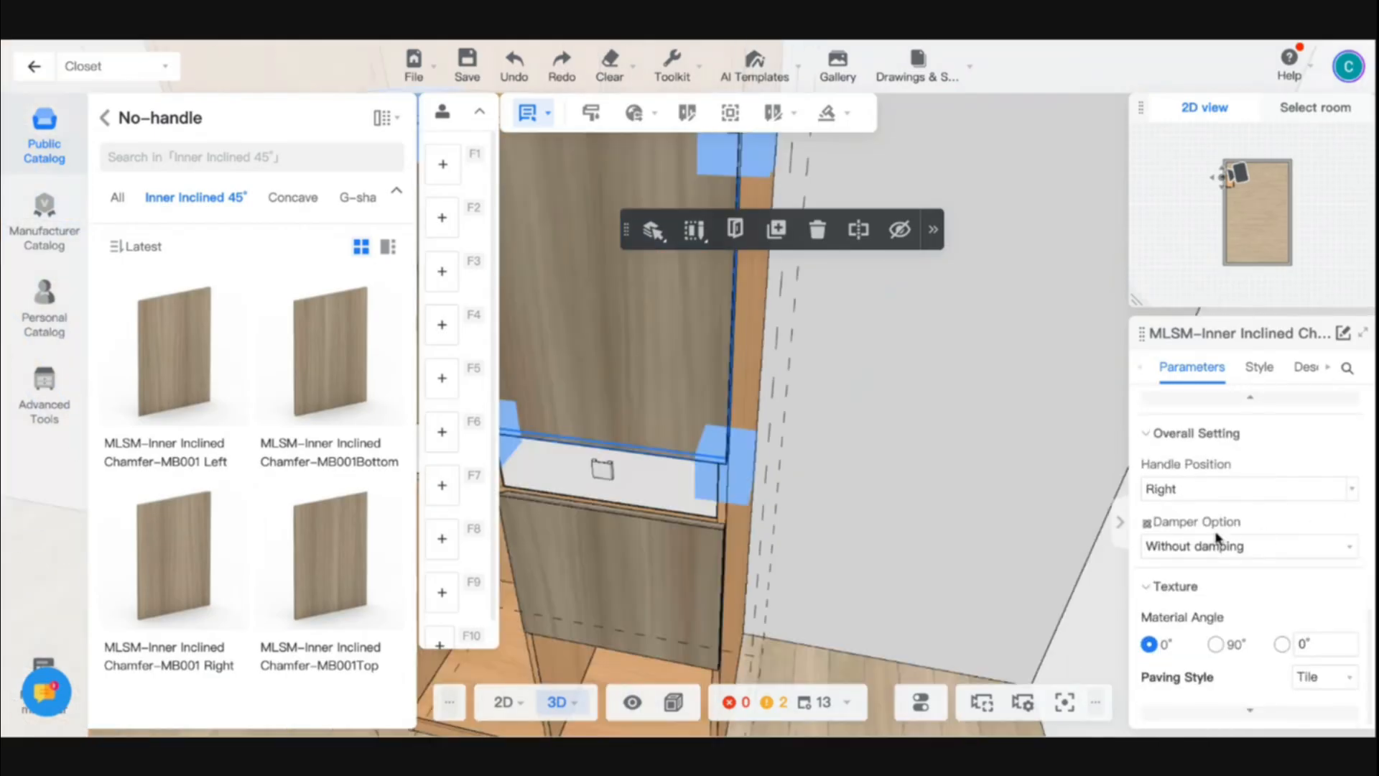
{"action": "key", "text": "a"}
{"action": "key", "text": "s"}
{"action": "key", "text": "q"}
{"action": "key", "text": "w"}
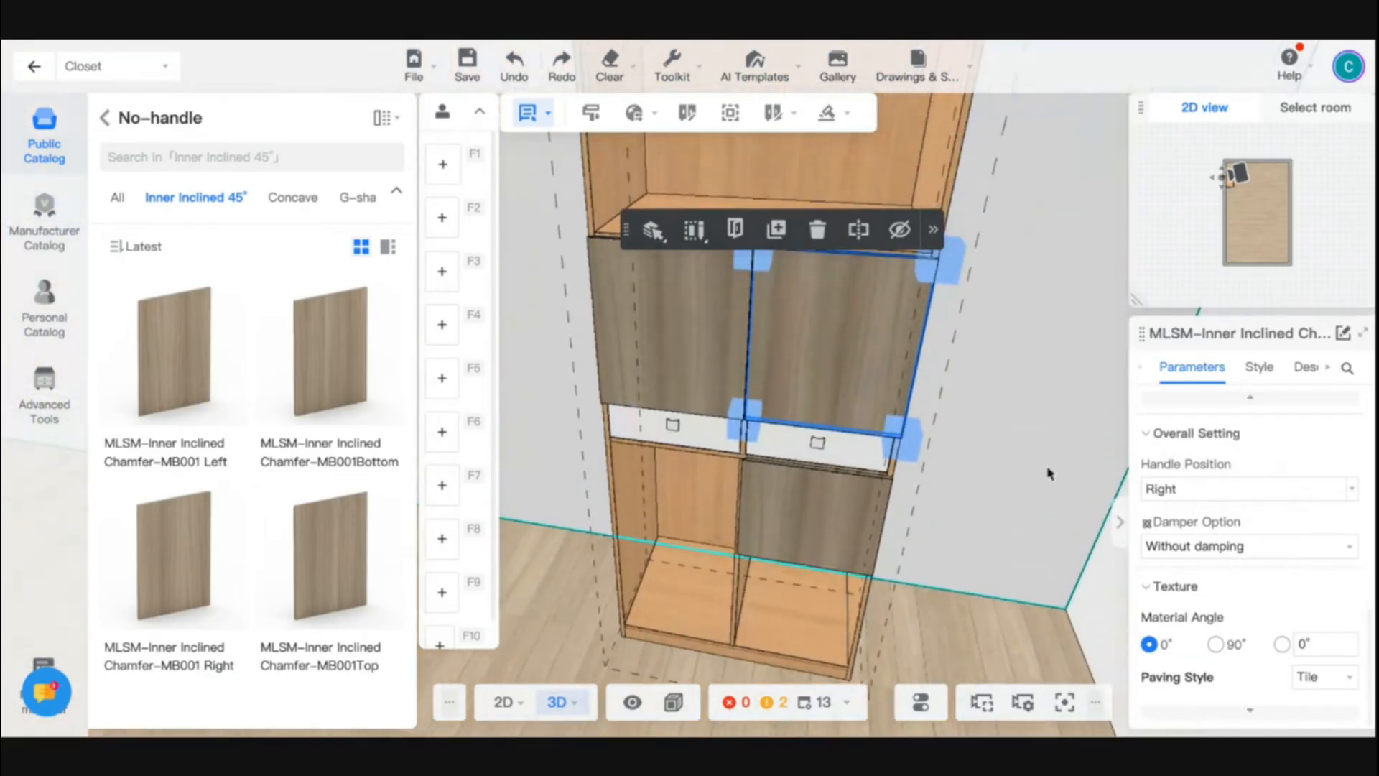
- Try the Children's Pull -04 from the public catalog as the right door's handle, and delete it
{"action": "left_click", "coordinate": [1267, 379]}
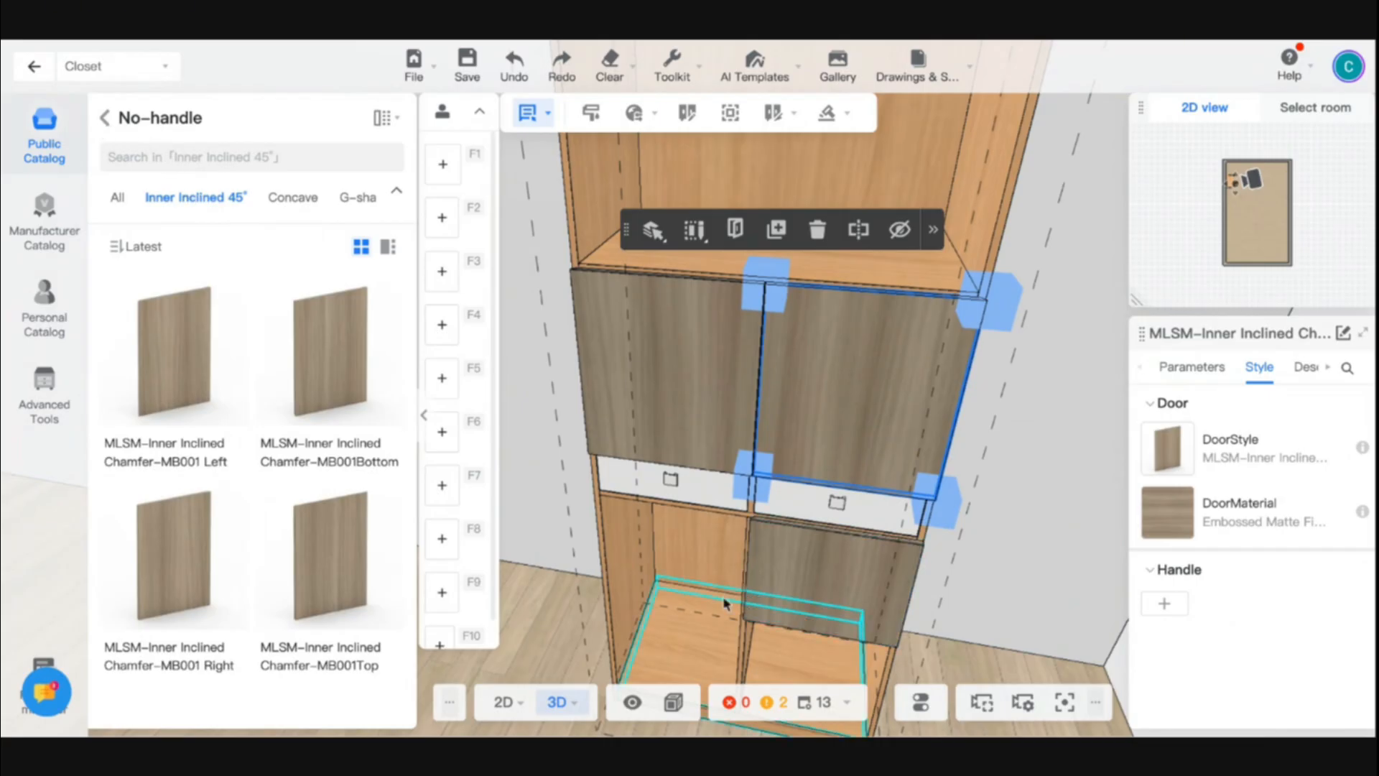
{"action": "left_click_drag", "start_coordinate": [573, 553], "coordinate": [702, 523]}
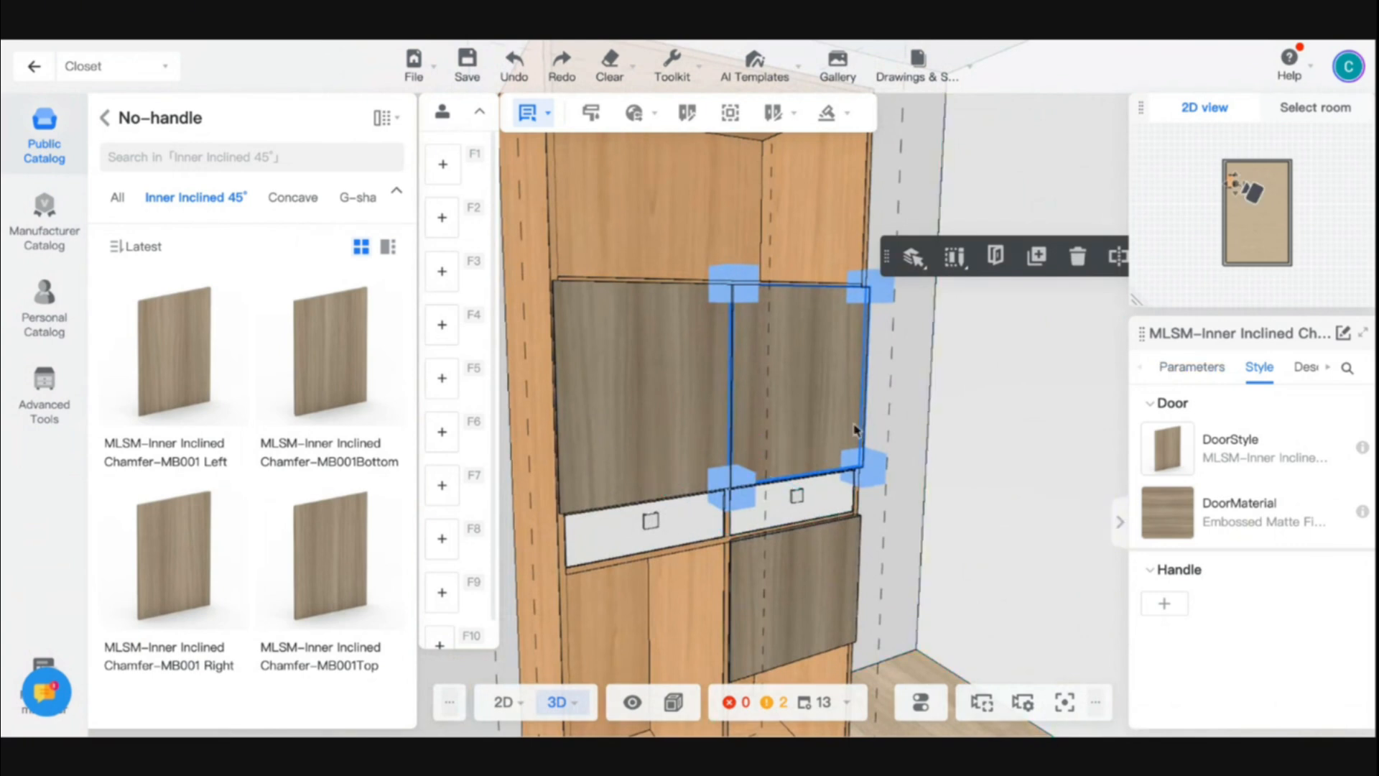
{"action": "left_click", "coordinate": [1168, 606]}
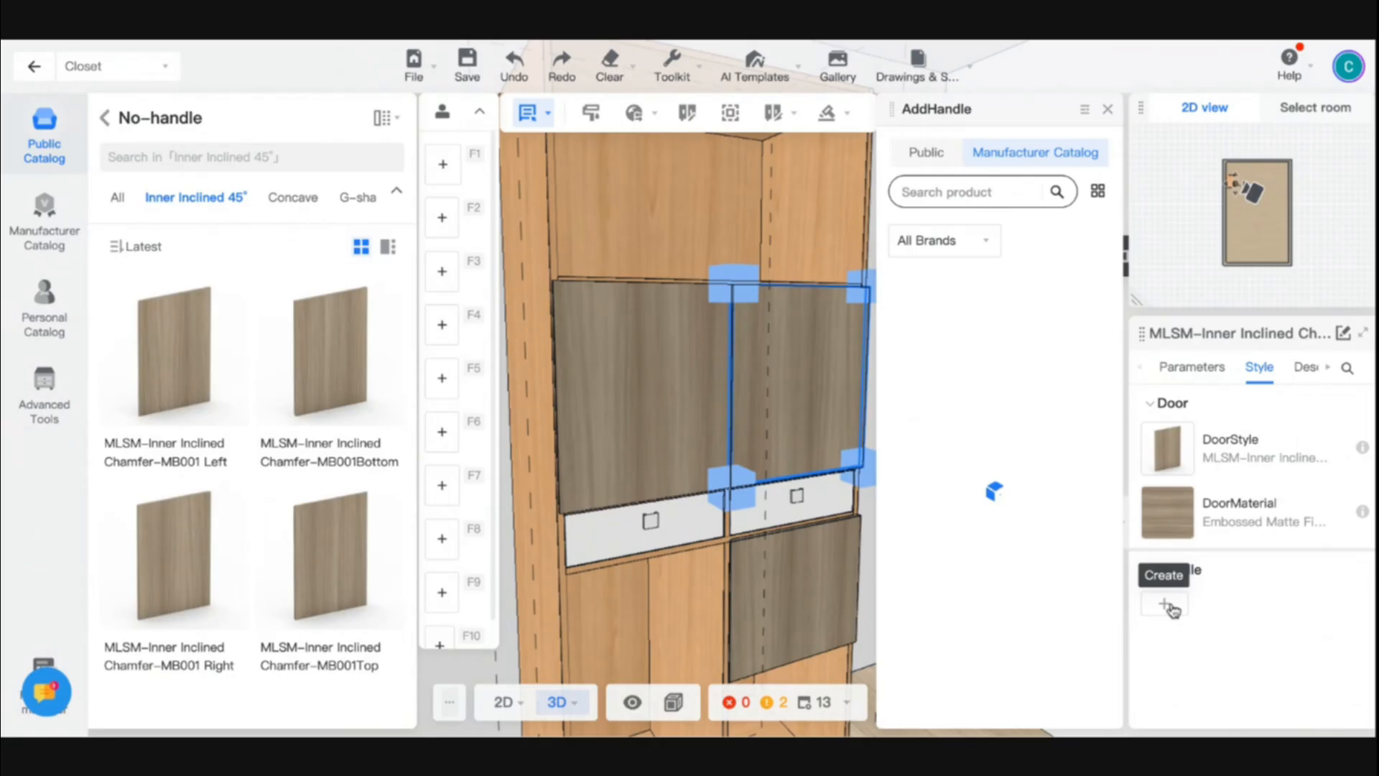
{"action": "left_click", "coordinate": [927, 154]}
{"action": "scroll", "coordinate": [963, 429], "scroll_direction": "down", "scroll_amount": 10}
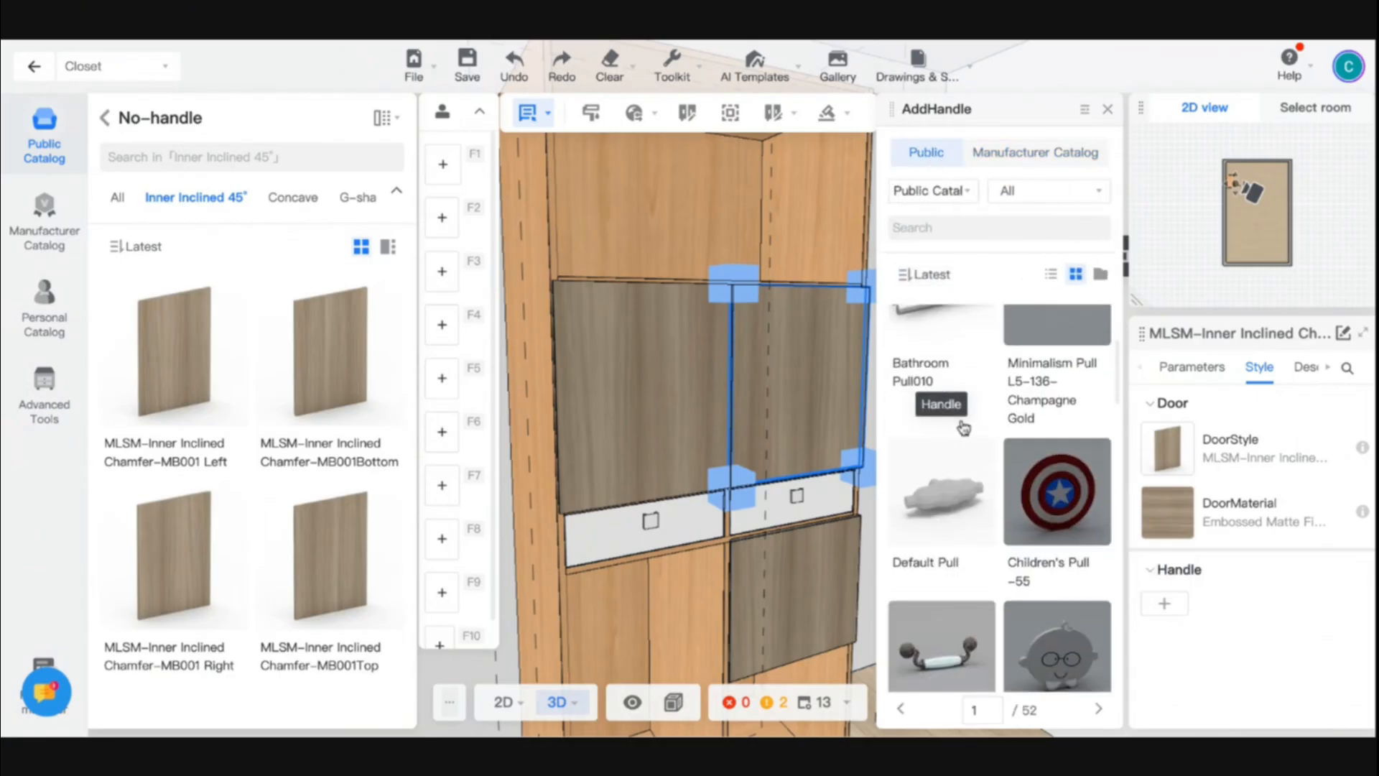
{"action": "scroll", "coordinate": [958, 540], "scroll_direction": "down", "scroll_amount": 3}
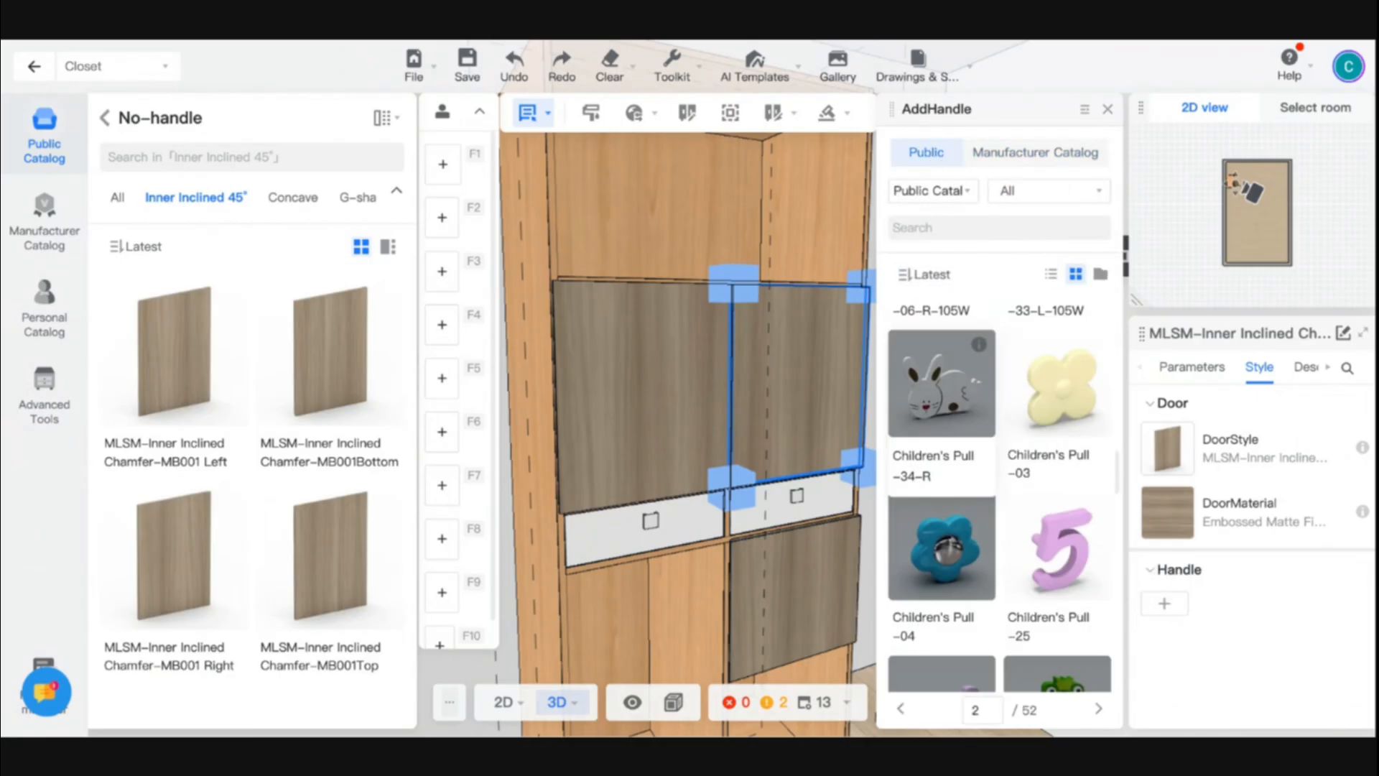
{"action": "left_click", "coordinate": [958, 540]}
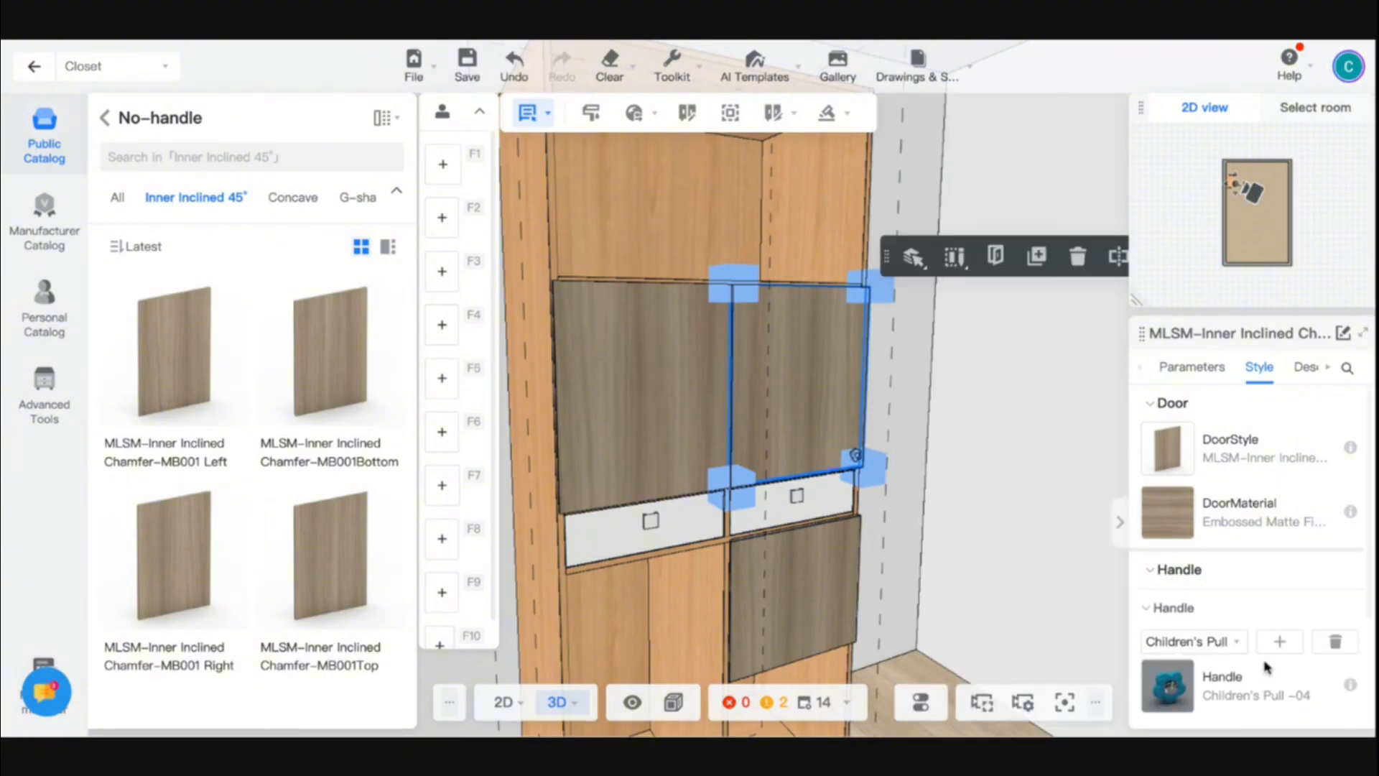
{"action": "left_click", "coordinate": [1333, 643]}
- Add the Handle model from the public catalog to the right door, and preview the doors open and closed
{"action": "left_click", "coordinate": [1163, 604]}
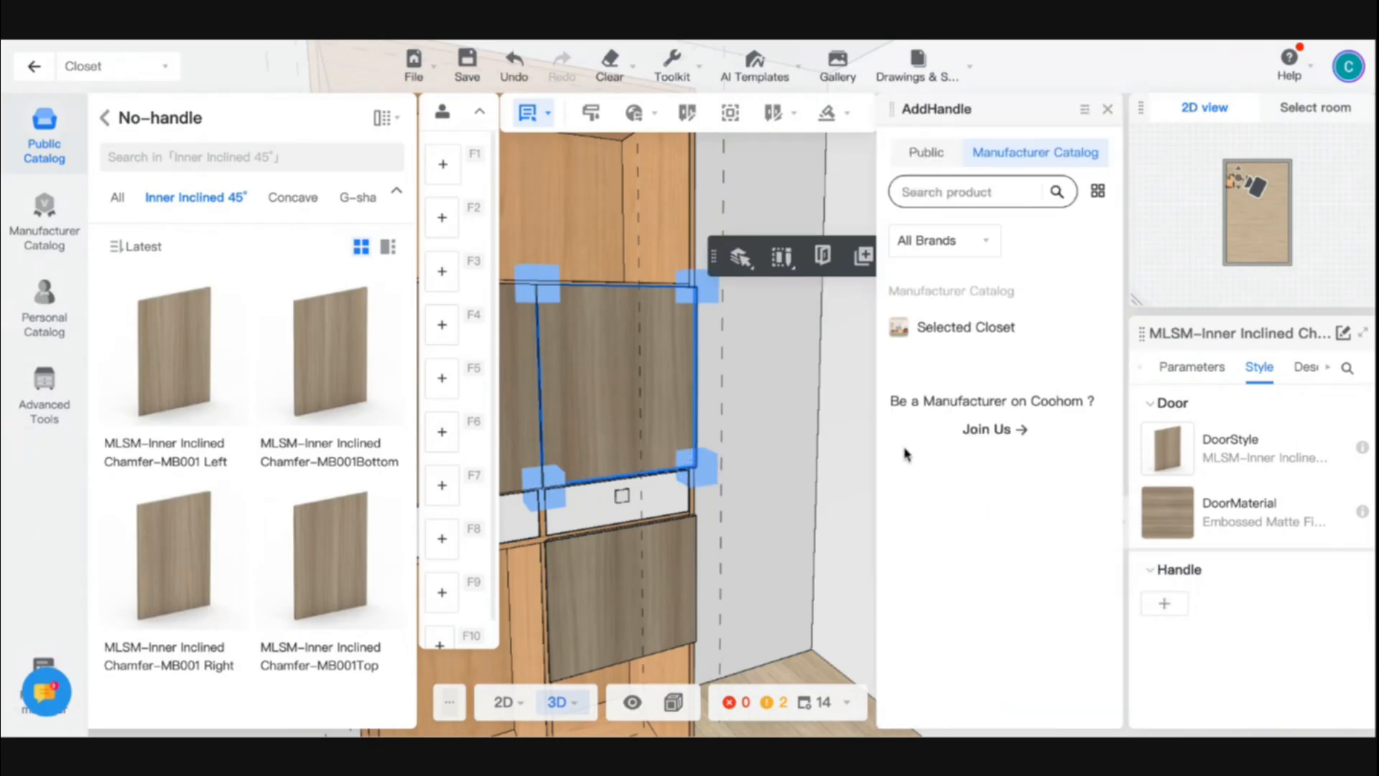
{"action": "left_click", "coordinate": [922, 158]}
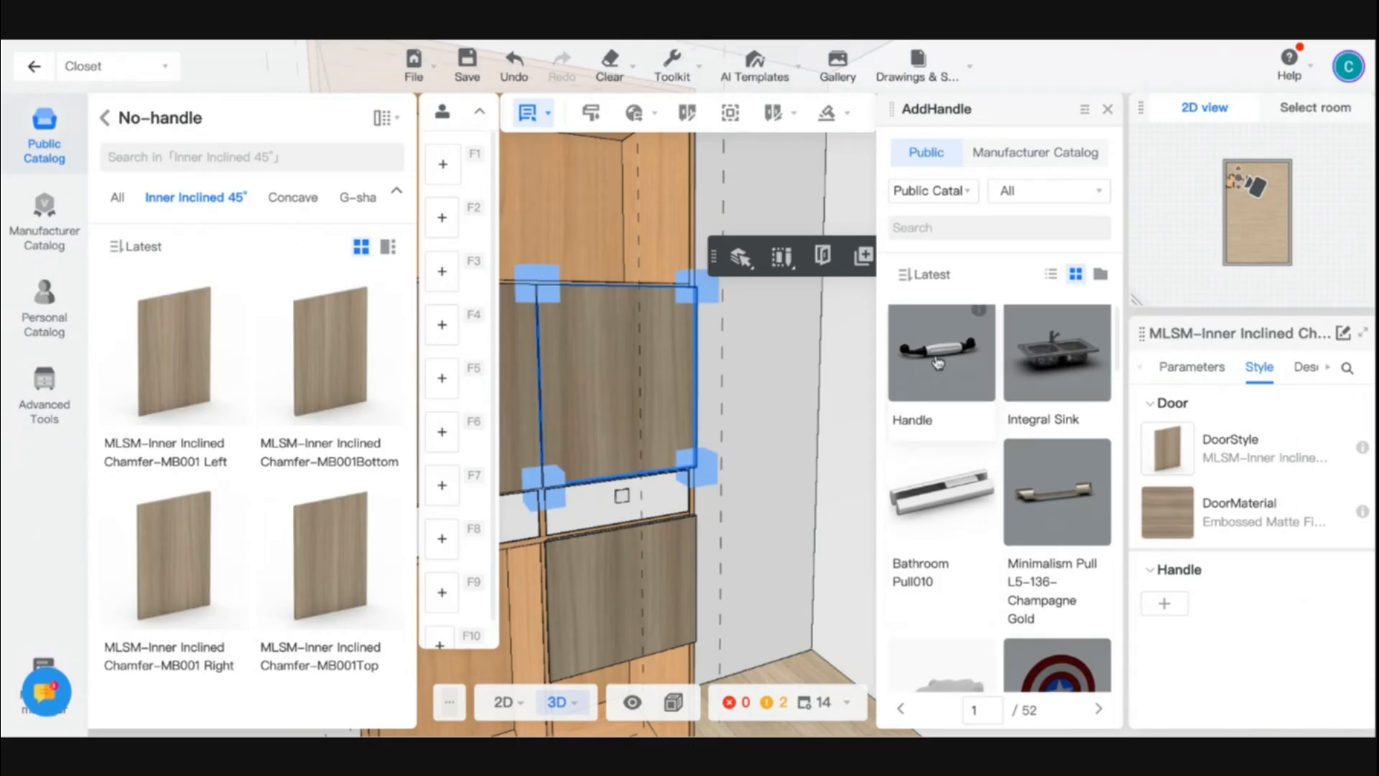
{"action": "left_click", "coordinate": [936, 362]}
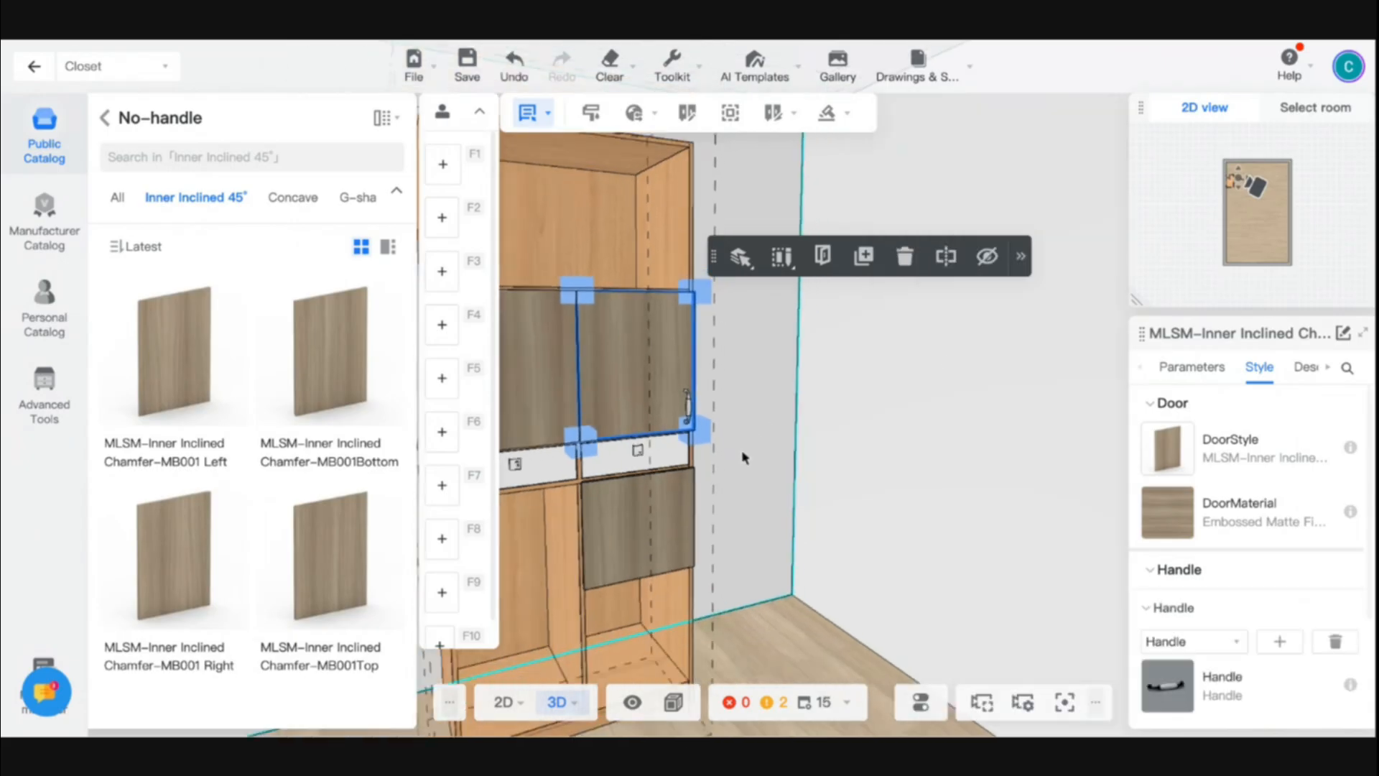
{"action": "key", "text": "o"}
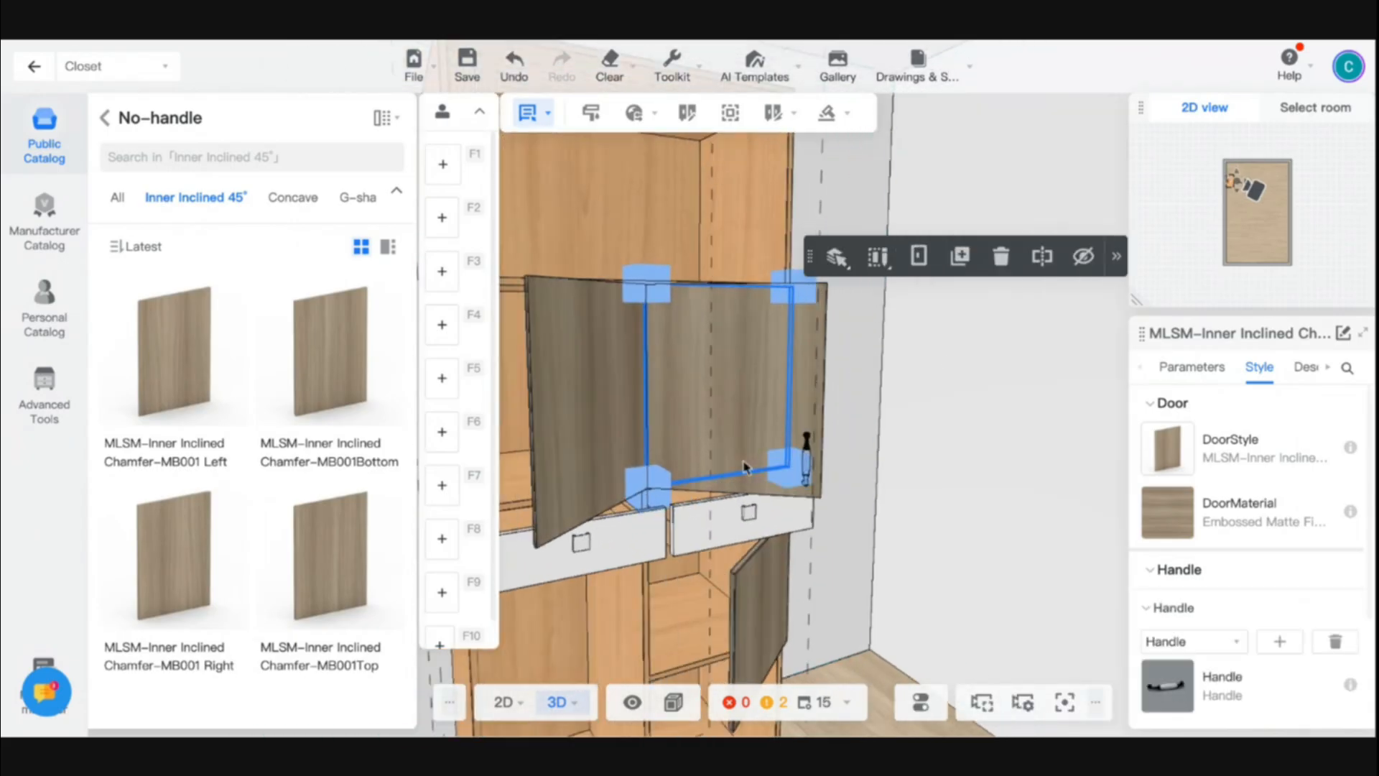
{"action": "key", "text": "o"}
- Set the open direction to Right for the right door and Left for the left door, and preview them open
{"action": "left_click_drag", "start_coordinate": [850, 444], "coordinate": [715, 453]}
{"action": "left_click", "coordinate": [1176, 370]}
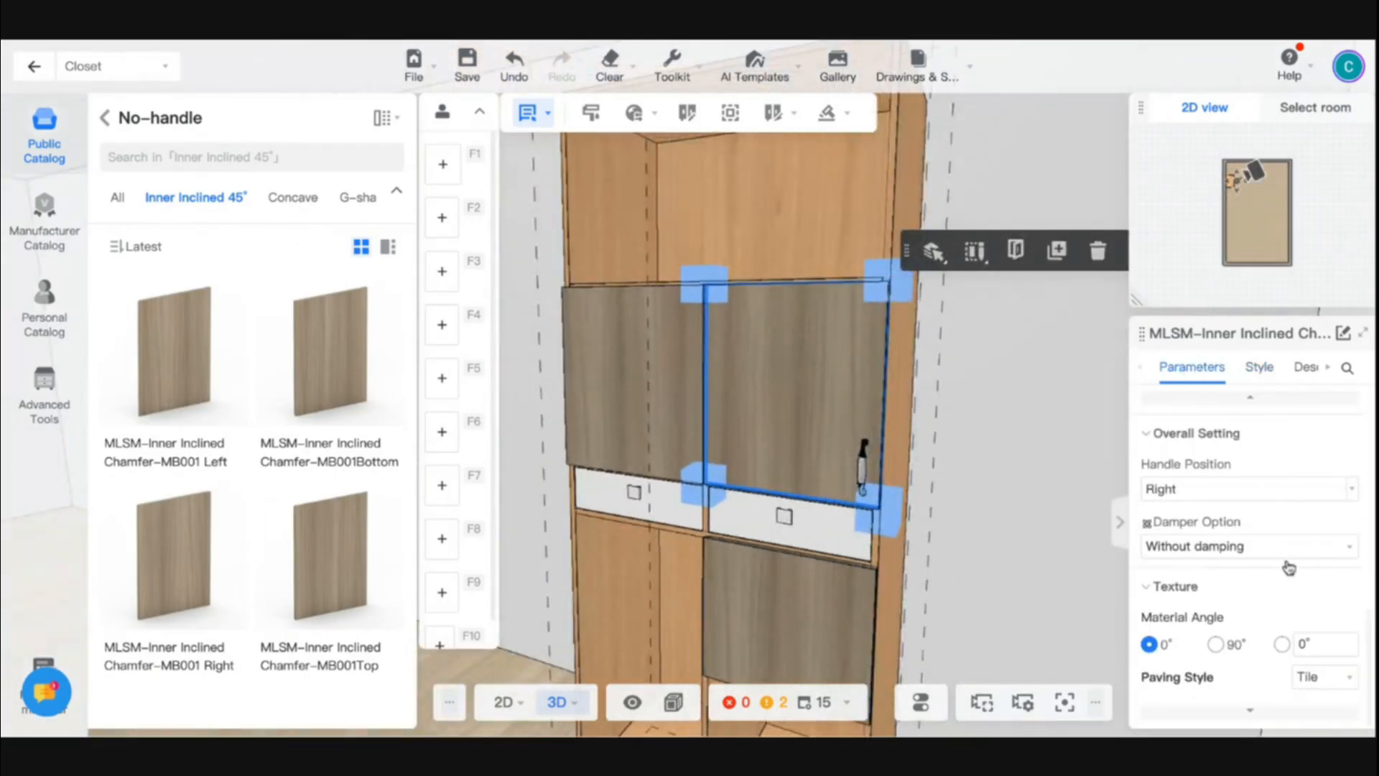
{"action": "scroll", "coordinate": [1293, 574], "scroll_direction": "up", "scroll_amount": 5}
{"action": "left_click", "coordinate": [1286, 574]}
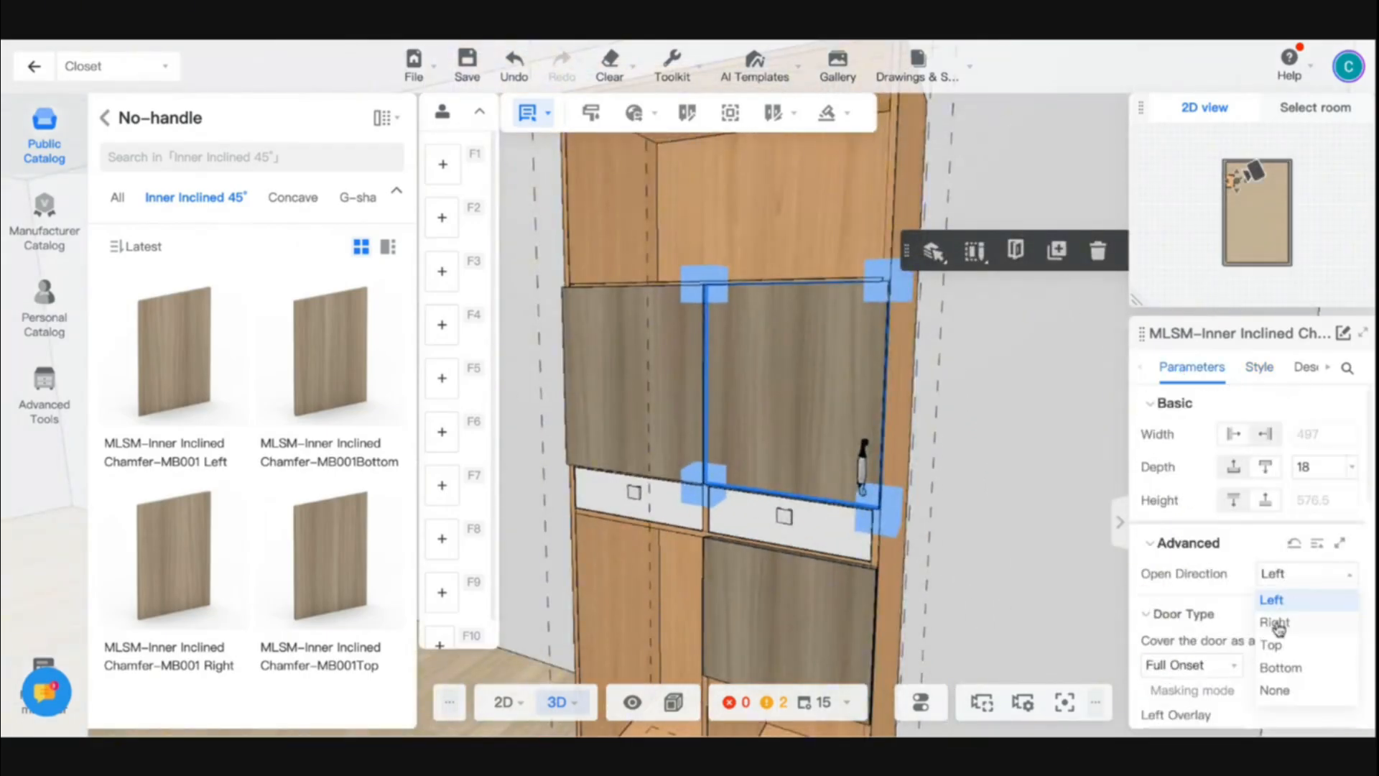
{"action": "left_click", "coordinate": [1276, 623]}
{"action": "left_click", "coordinate": [1274, 574]}
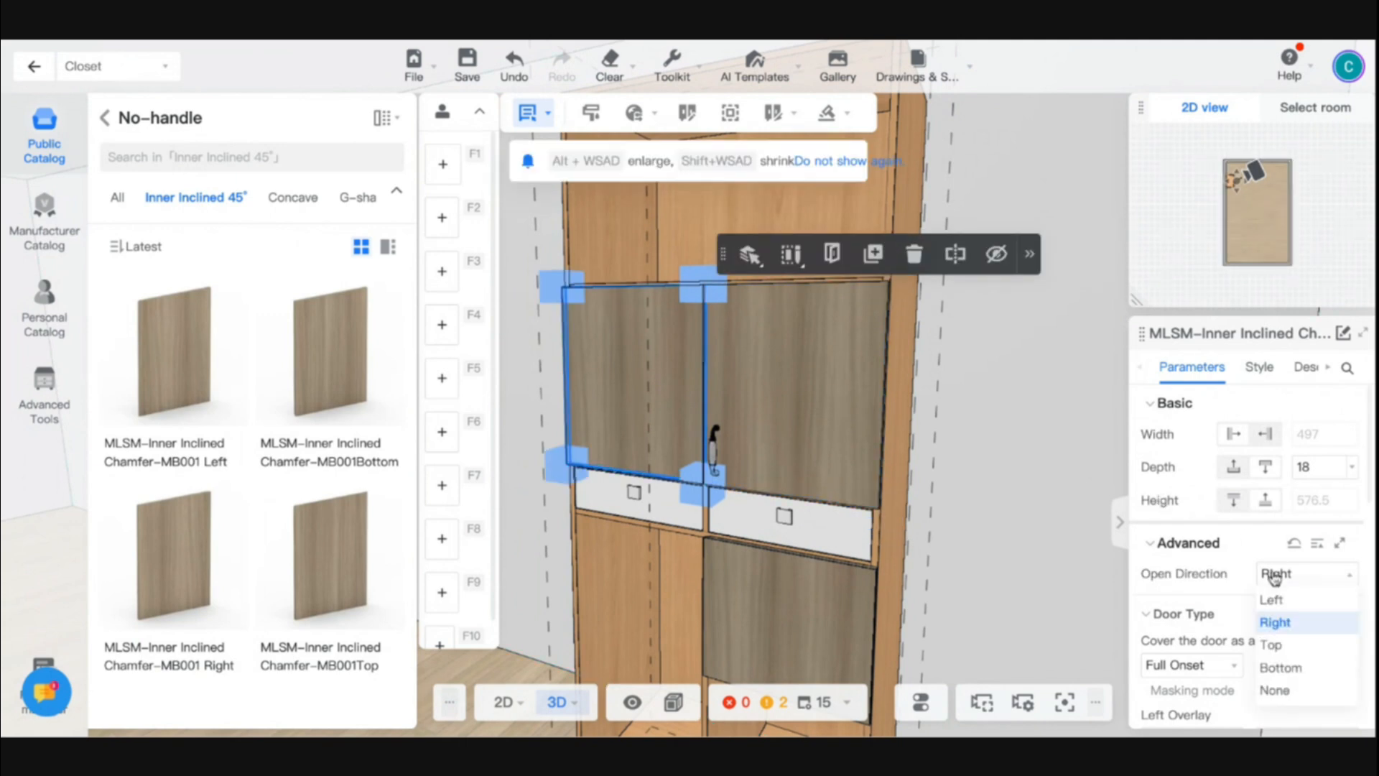
{"action": "left_click", "coordinate": [1271, 602]}
{"action": "left_click", "coordinate": [1014, 533]}
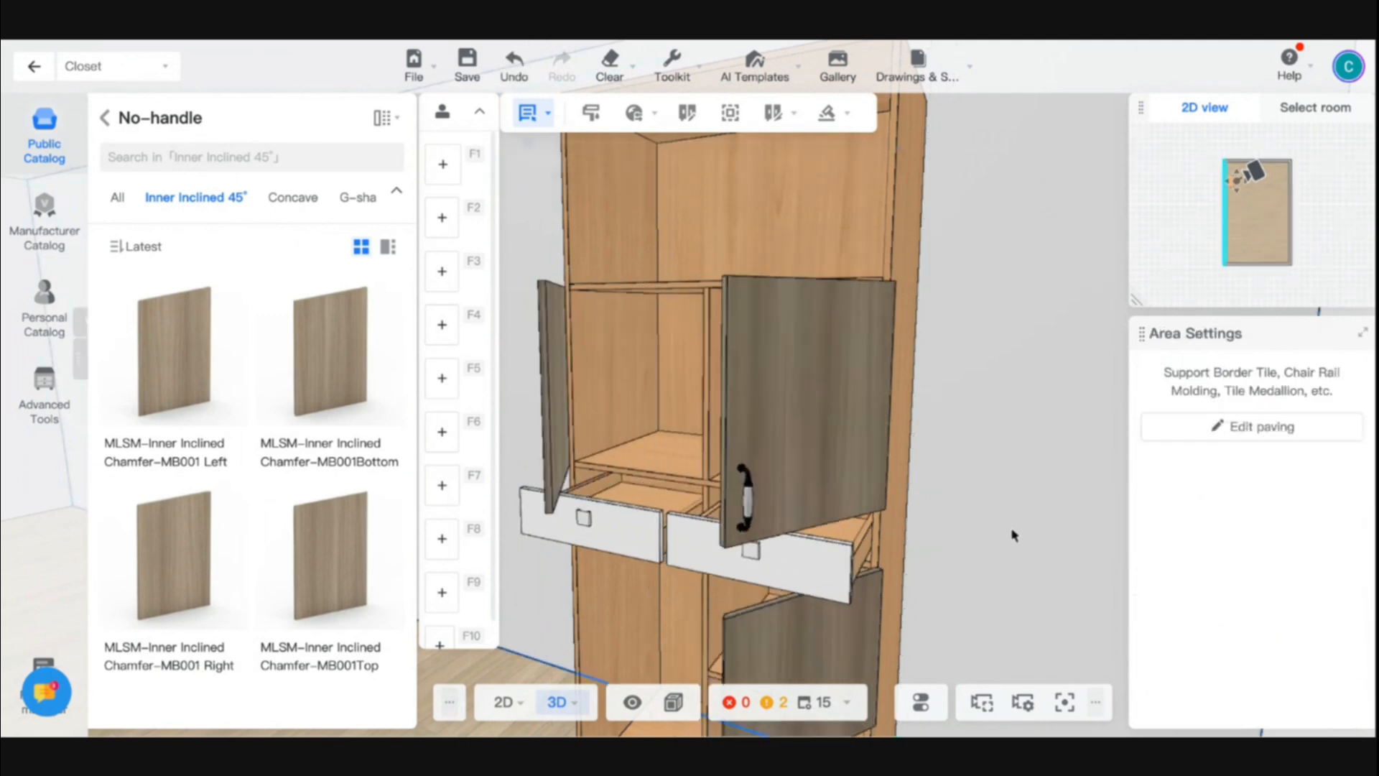
{"action": "scroll", "coordinate": [1015, 535], "scroll_direction": "down", "scroll_amount": 4}
{"action": "left_click", "coordinate": [942, 532]}
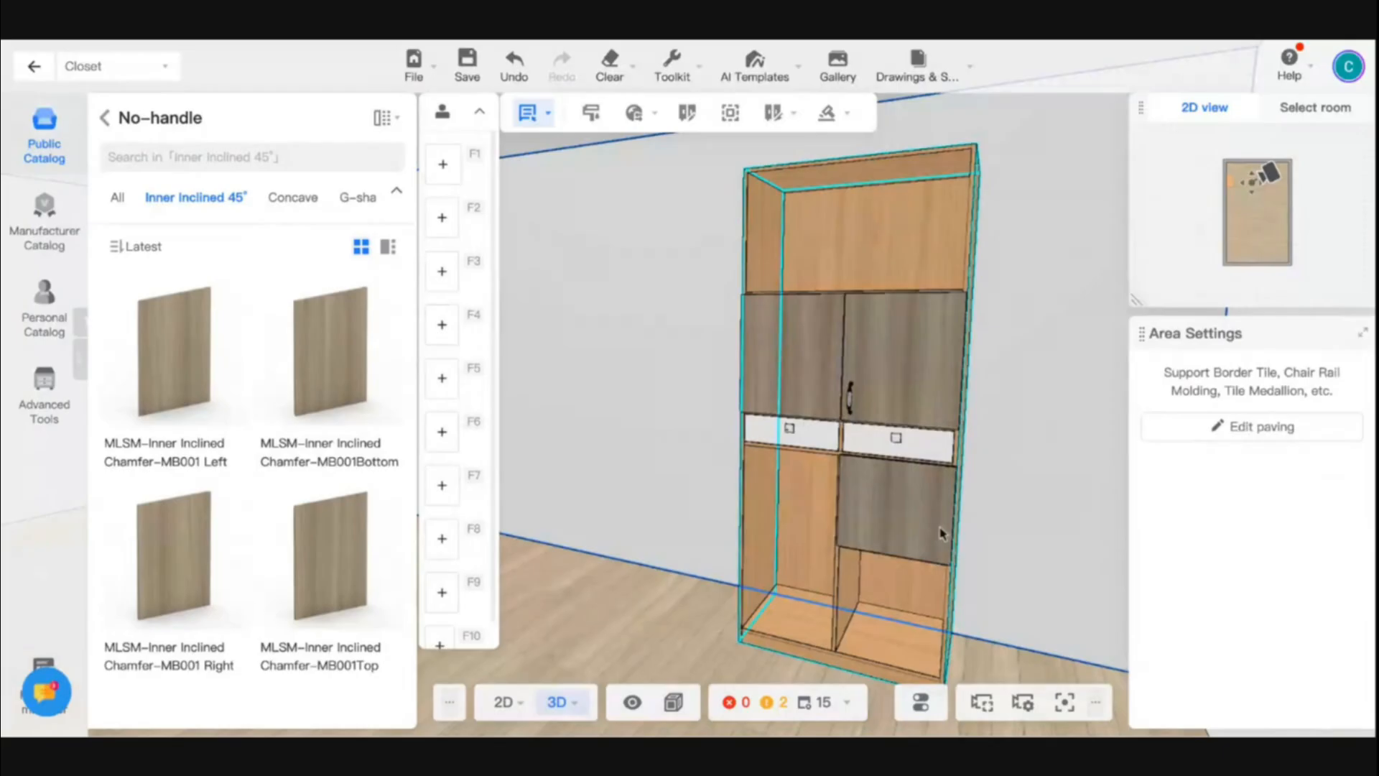
- Set the right door's handle distance from edge to 100 horizontally and 100 vertically
{"action": "left_click", "coordinate": [1004, 529]}
{"action": "scroll", "coordinate": [1046, 523], "scroll_direction": "up", "scroll_amount": 5}
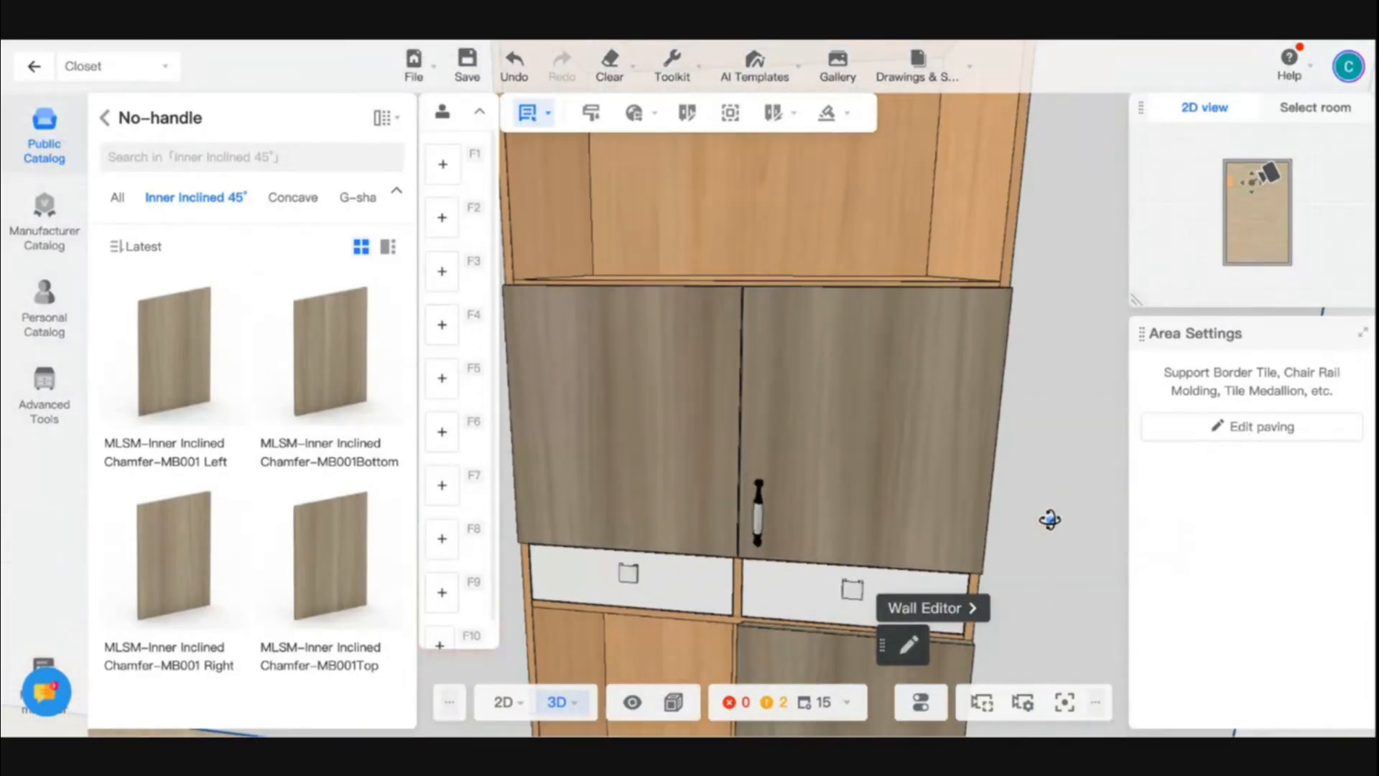
{"action": "left_click_drag", "start_coordinate": [1050, 519], "coordinate": [1003, 471]}
{"action": "double_click", "coordinate": [782, 368]}
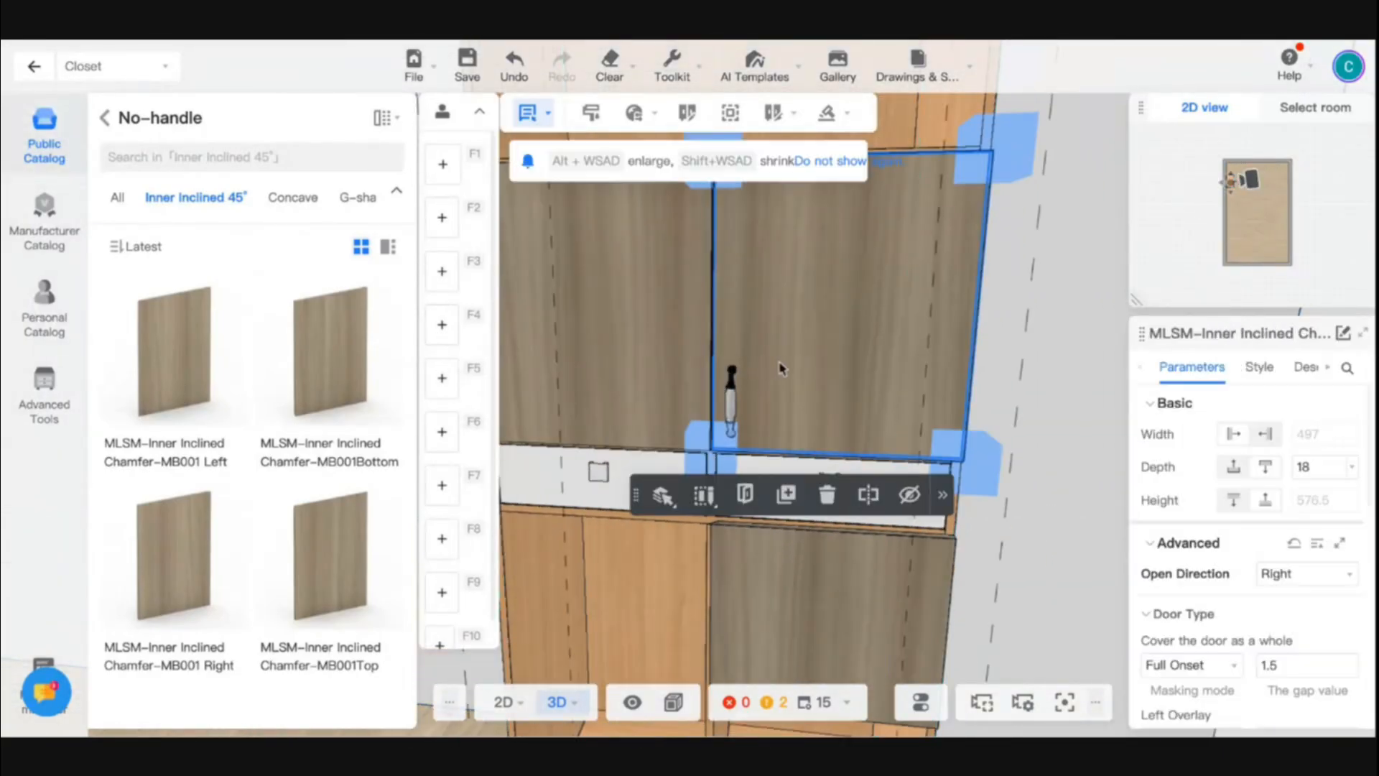
{"action": "left_click", "coordinate": [1259, 367]}
{"action": "scroll", "coordinate": [1268, 646], "scroll_direction": "down", "scroll_amount": 3}
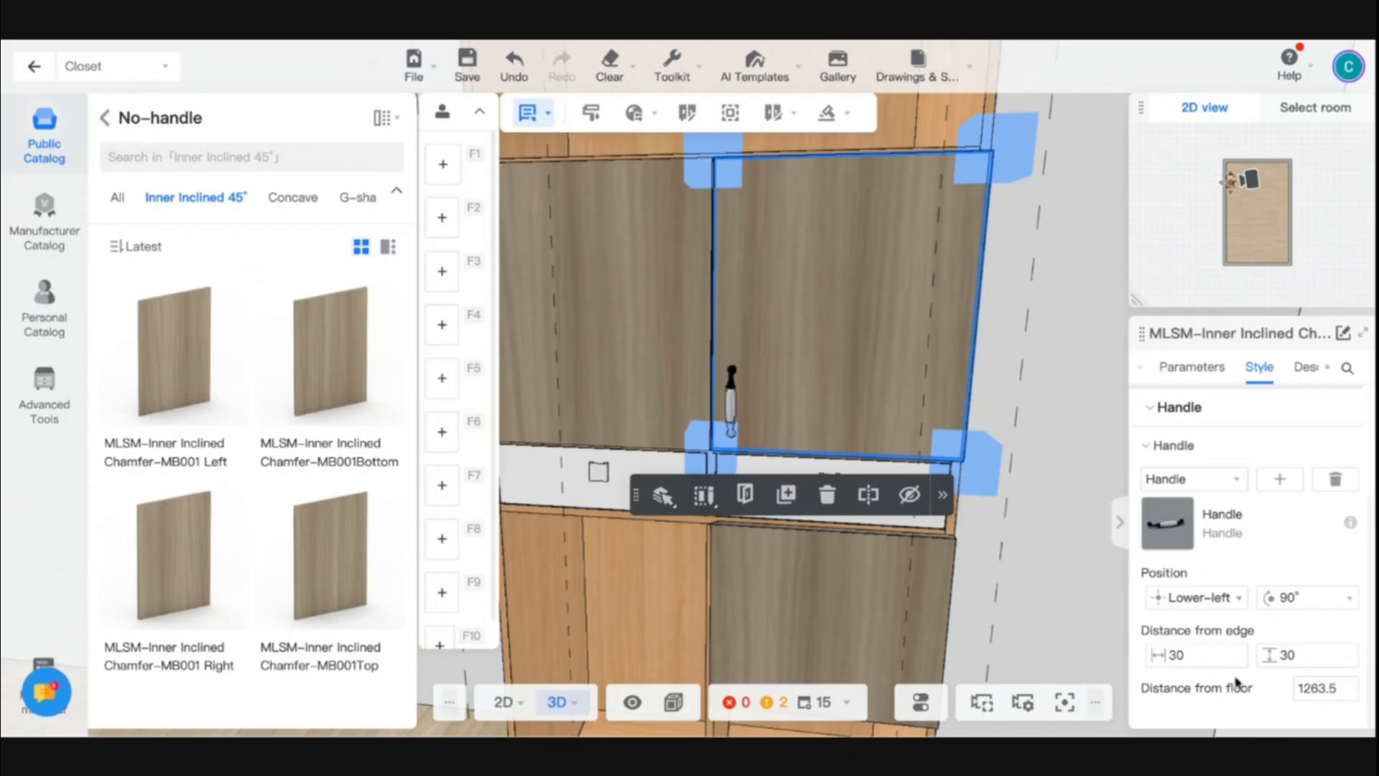
{"action": "double_click", "coordinate": [1176, 654]}
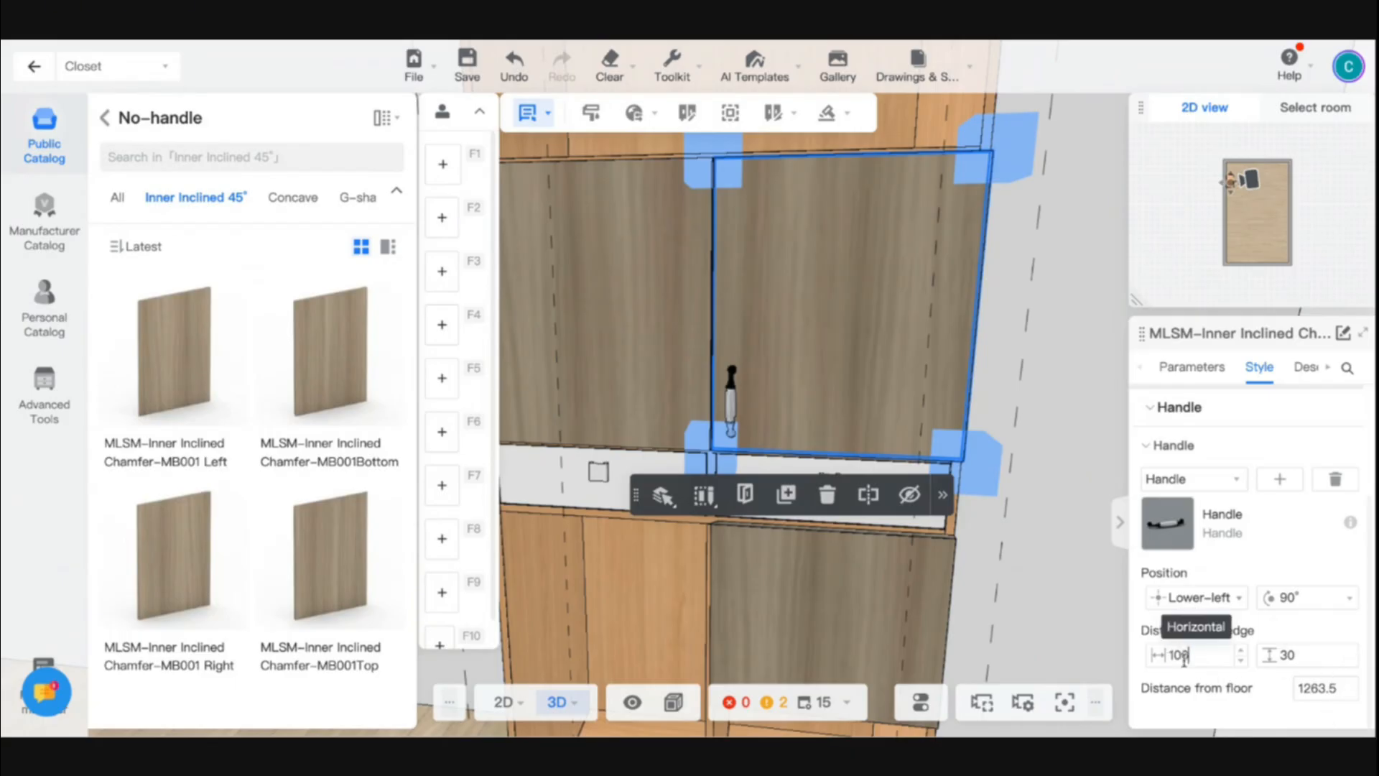
{"action": "key", "text": "Return"}
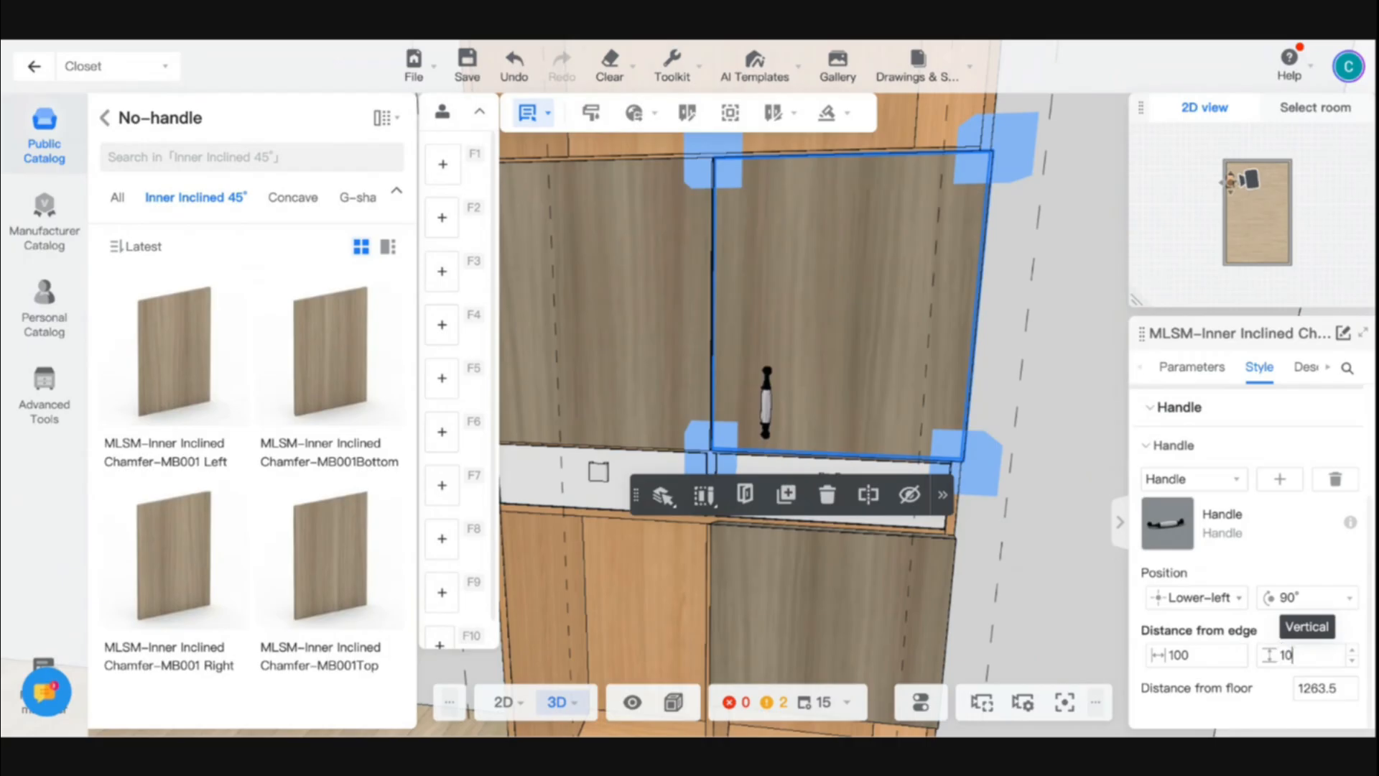
{"action": "key", "text": "Return"}
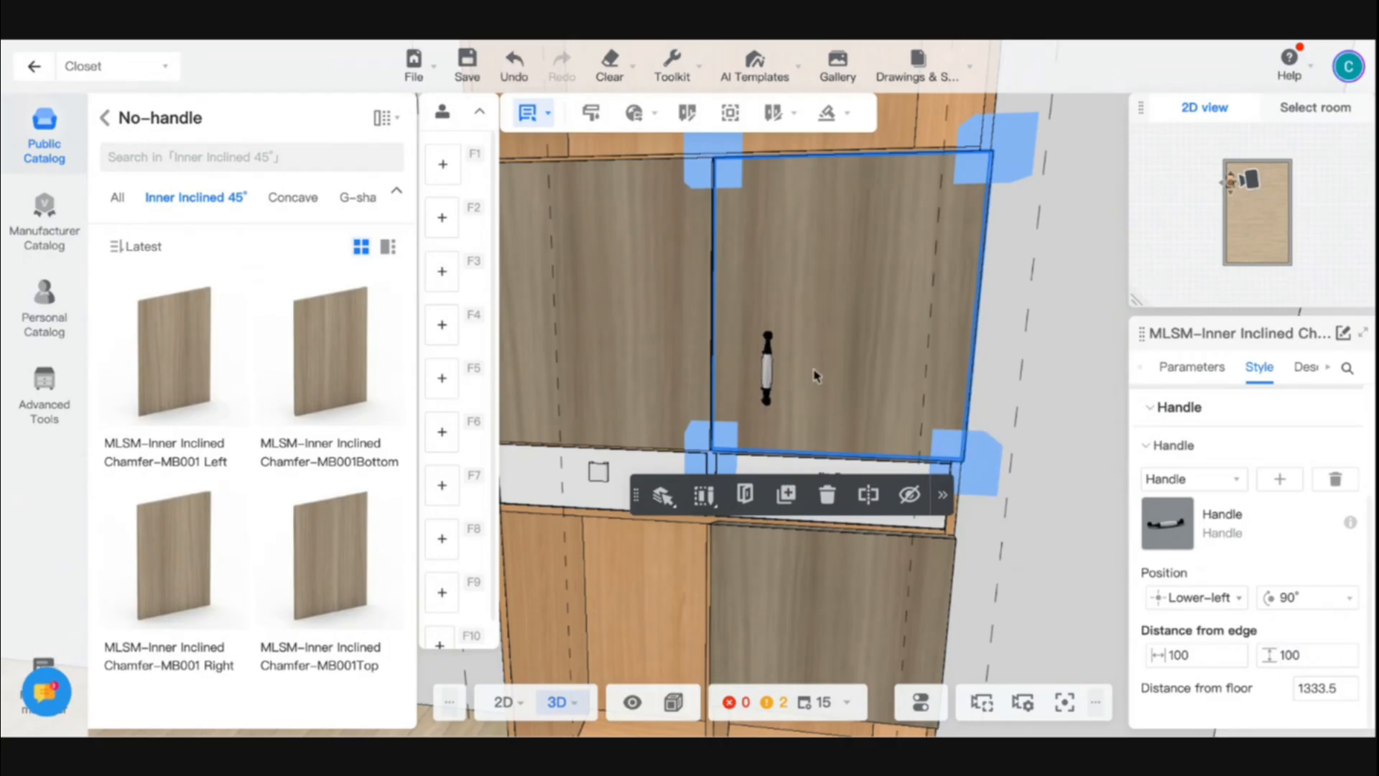
{"action": "scroll", "coordinate": [859, 379], "scroll_direction": "down", "scroll_amount": 4}
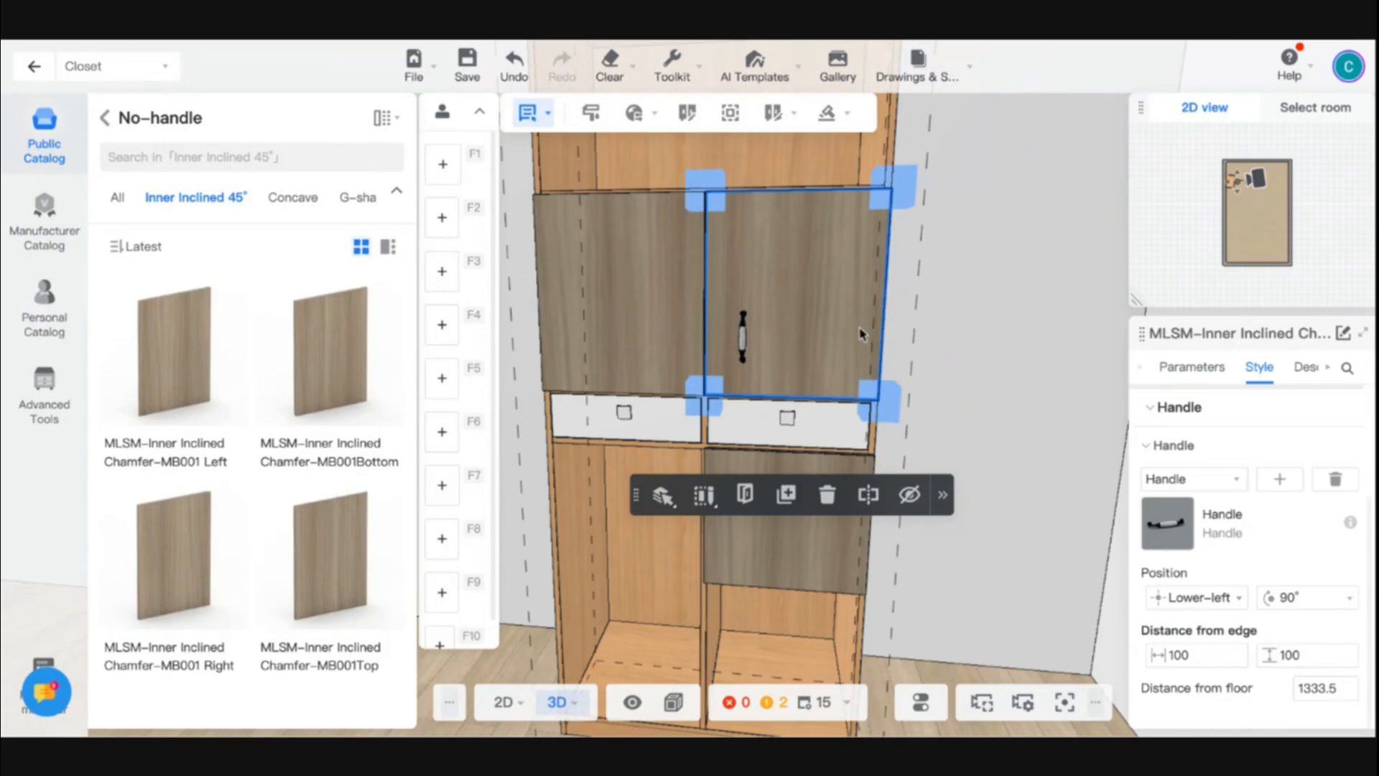
{"action": "left_click", "coordinate": [955, 344]}
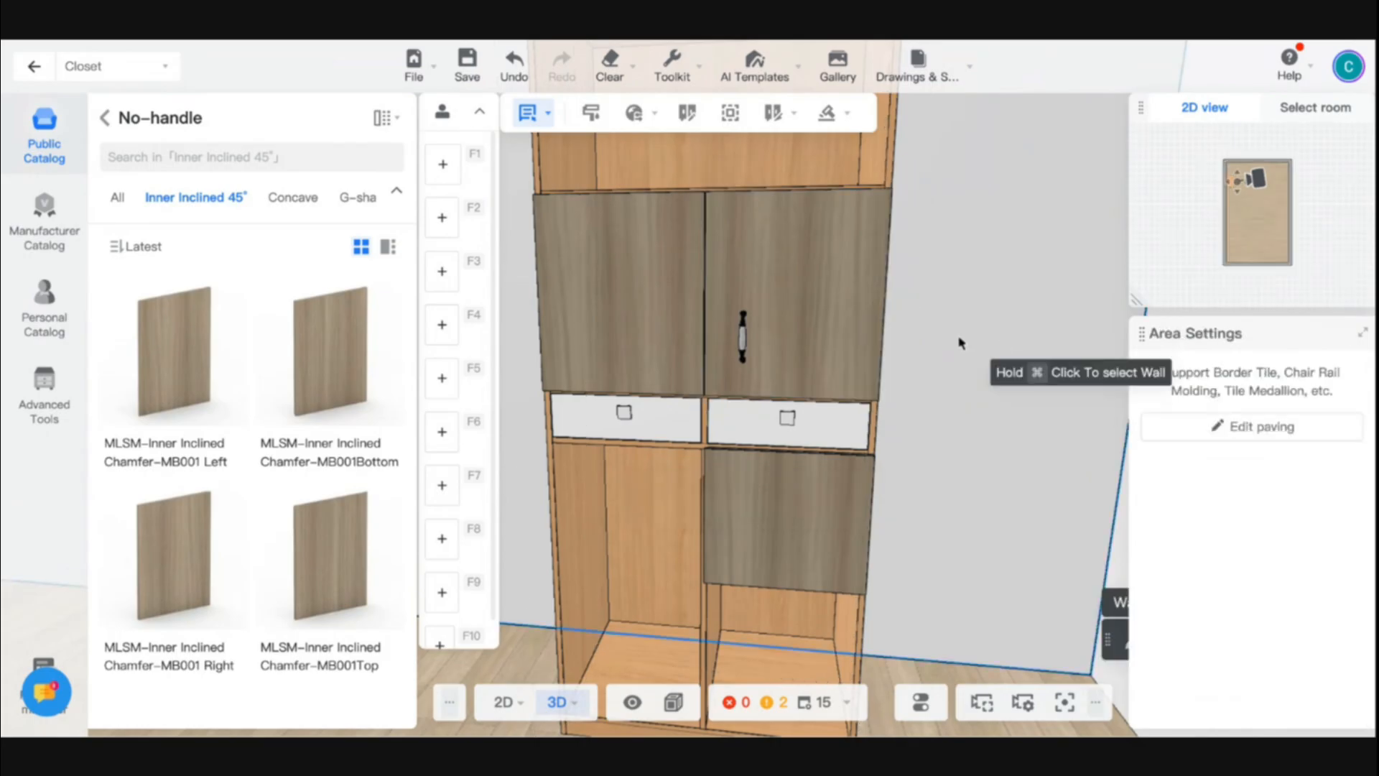
- Try copying the door's wood material onto the cabinet body with the Material brush, and undo it
{"action": "left_click", "coordinate": [782, 288]}
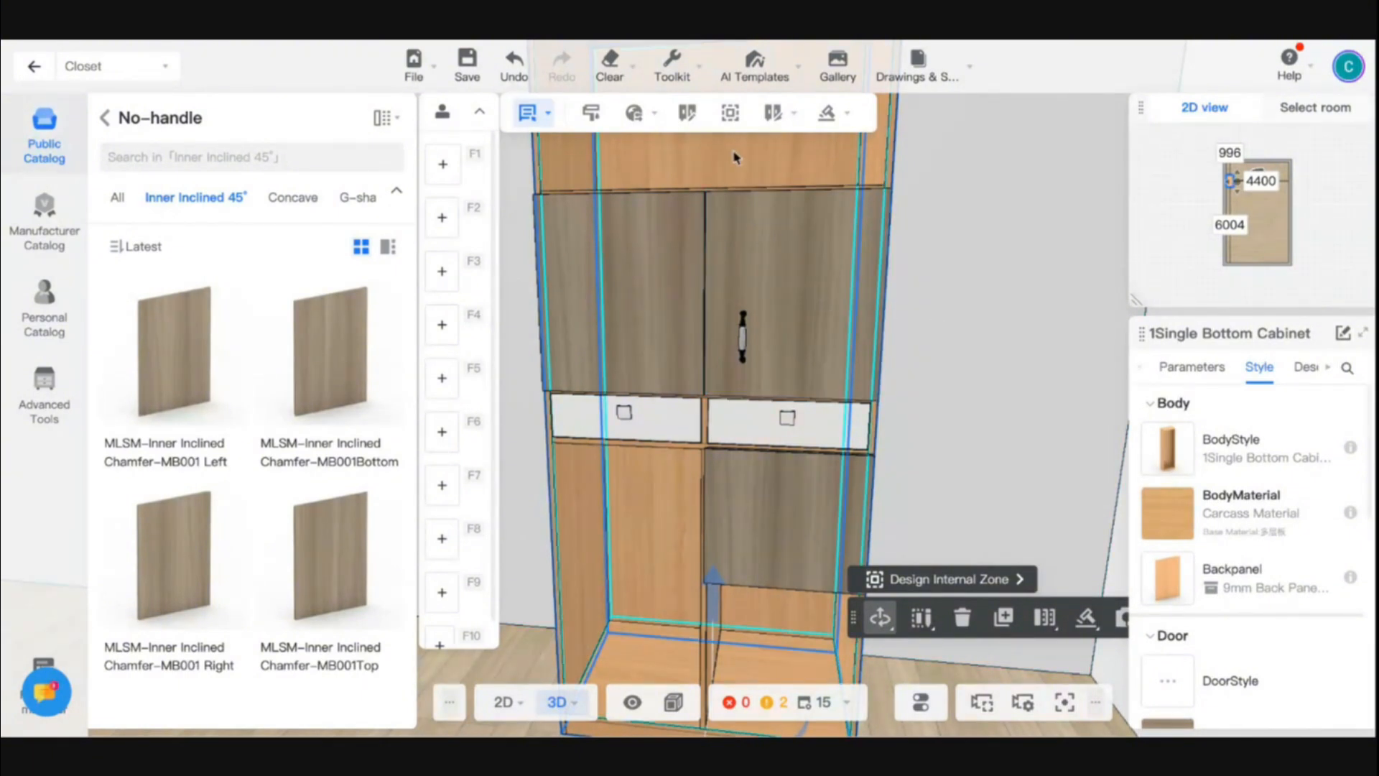
{"action": "left_click", "coordinate": [687, 82]}
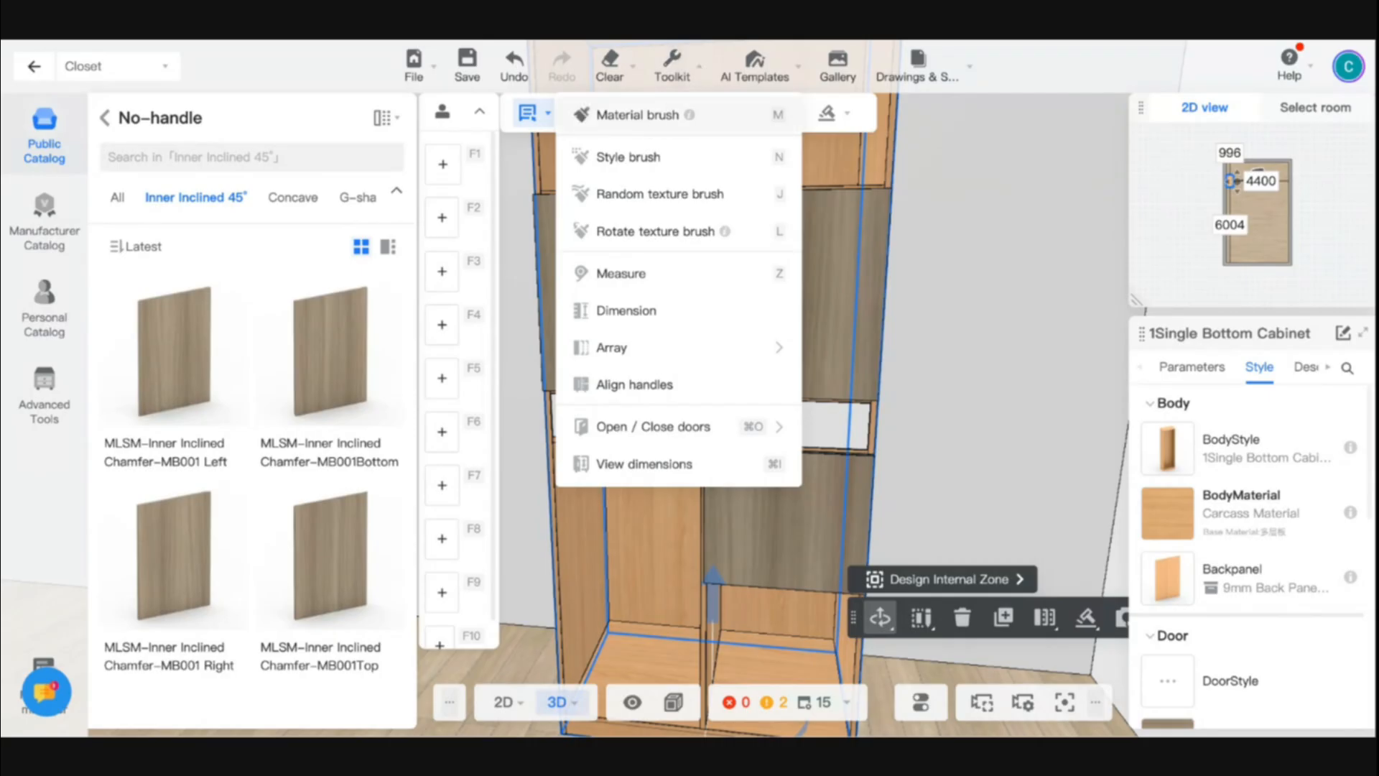
{"action": "left_click", "coordinate": [625, 115]}
{"action": "mouse_move", "coordinate": [677, 471]}
{"action": "left_mouse_down"}
{"action": "mouse_move", "coordinate": [661, 554]}
{"action": "mouse_move", "coordinate": [720, 578]}
{"action": "left_mouse_up"}
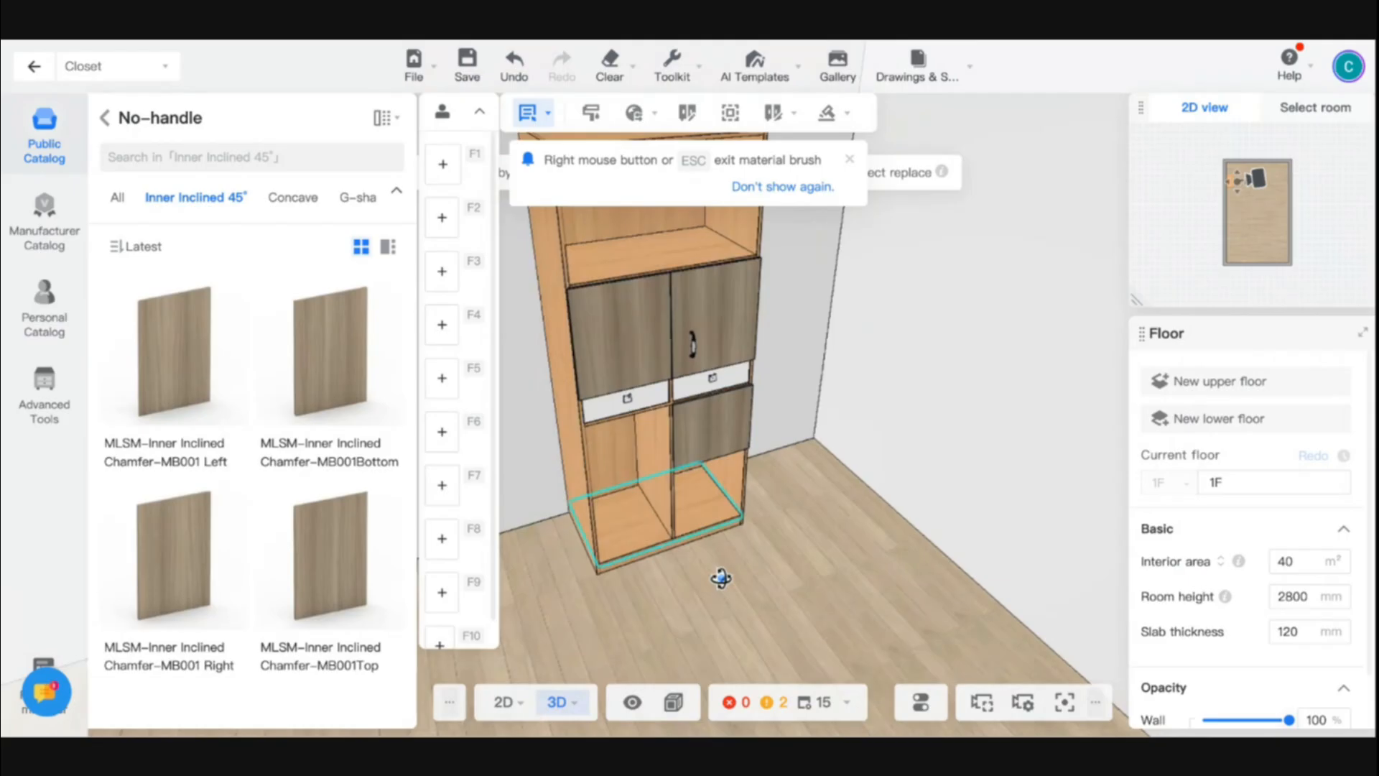
{"action": "scroll", "coordinate": [788, 348], "scroll_direction": "up", "scroll_amount": 5}
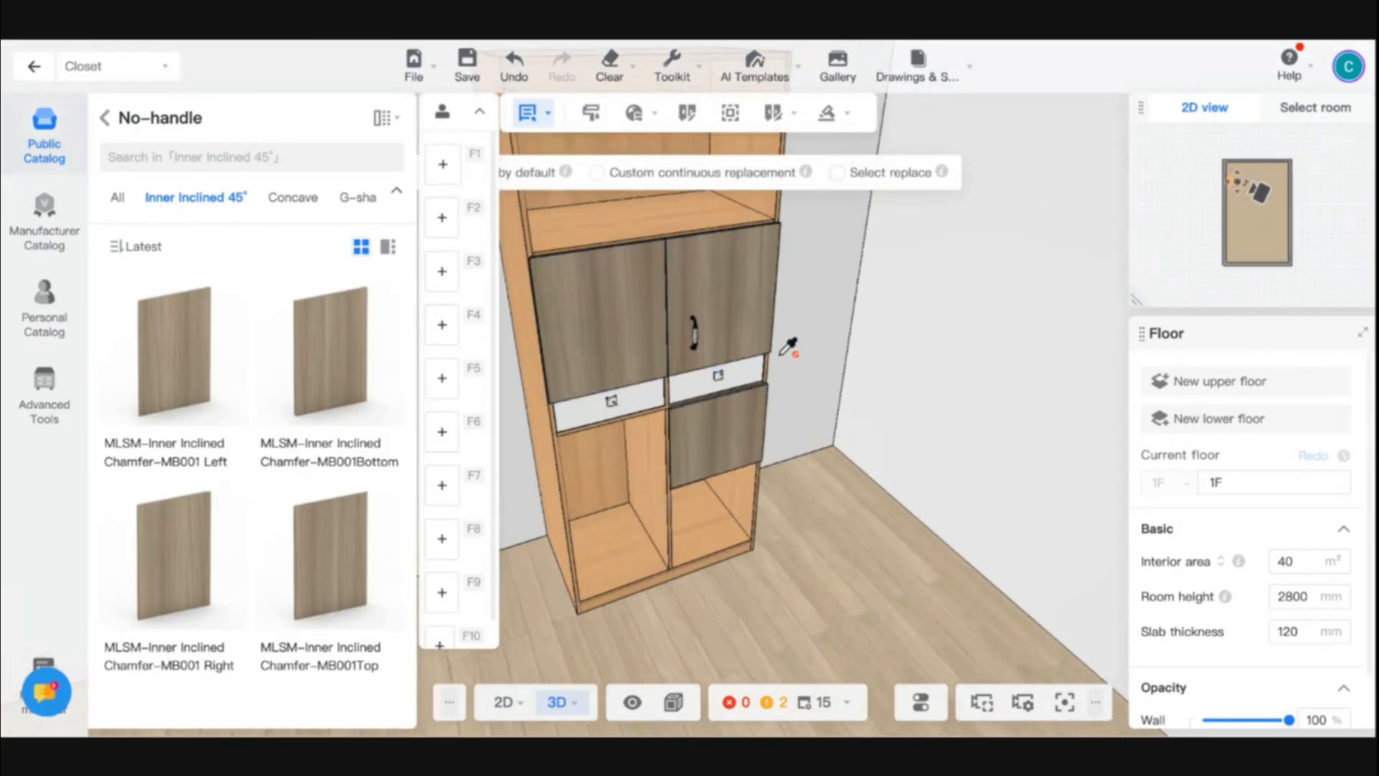
{"action": "left_click_drag", "start_coordinate": [788, 348], "coordinate": [664, 290]}
{"action": "left_click", "coordinate": [664, 289]}
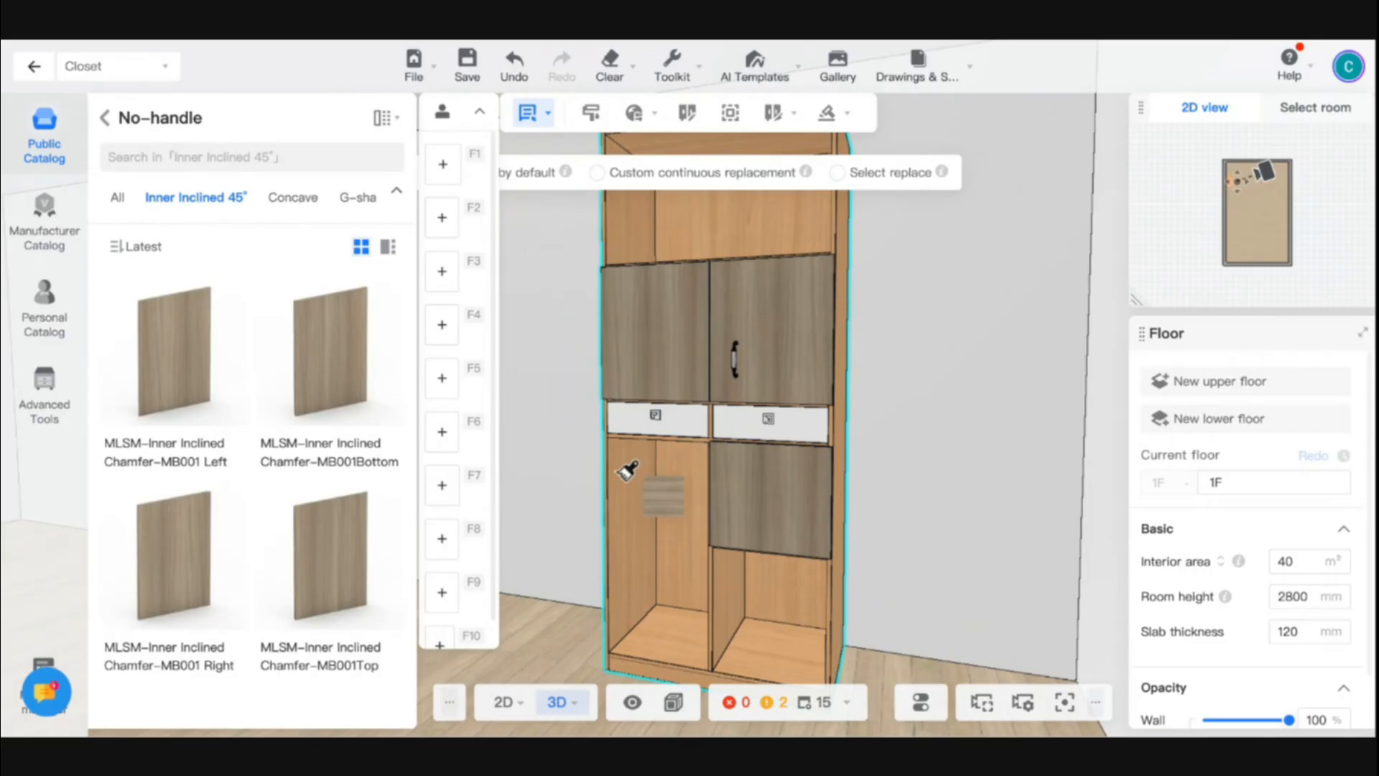
{"action": "left_click", "coordinate": [649, 490]}
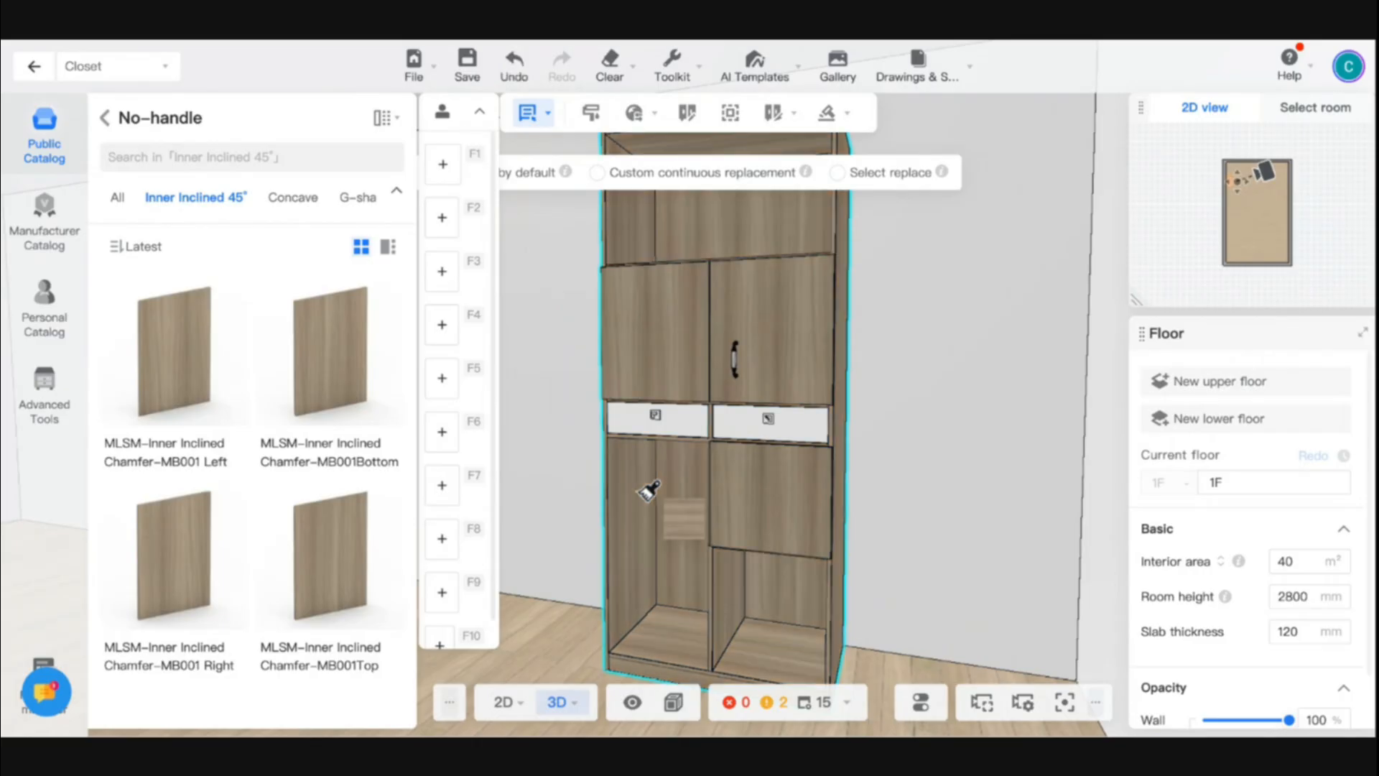
{"action": "mouse_move", "coordinate": [655, 480]}
{"action": "left_mouse_down"}
{"action": "mouse_move", "coordinate": [759, 504]}
{"action": "mouse_move", "coordinate": [846, 502]}
{"action": "mouse_move", "coordinate": [625, 483]}
{"action": "mouse_move", "coordinate": [681, 493]}
{"action": "left_mouse_up"}
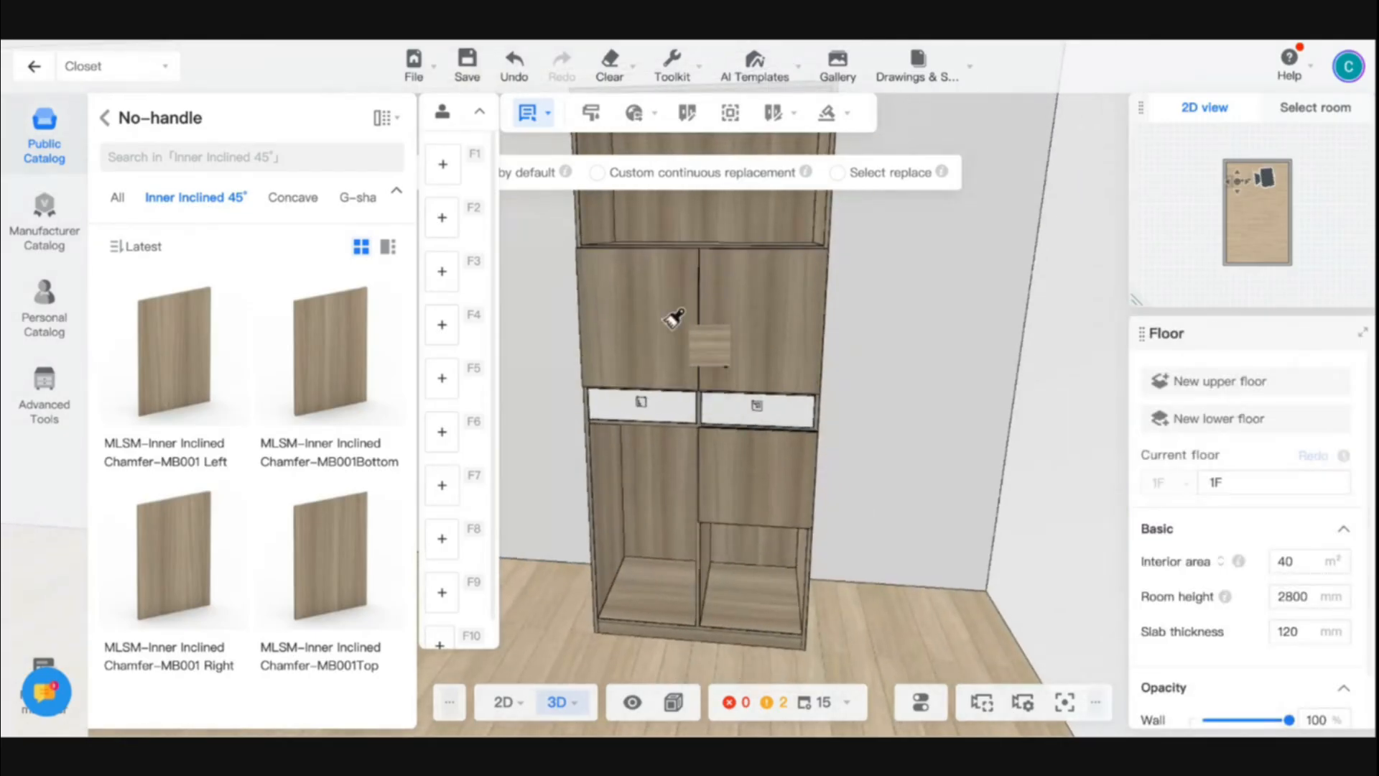
{"action": "key", "text": "Escape"}
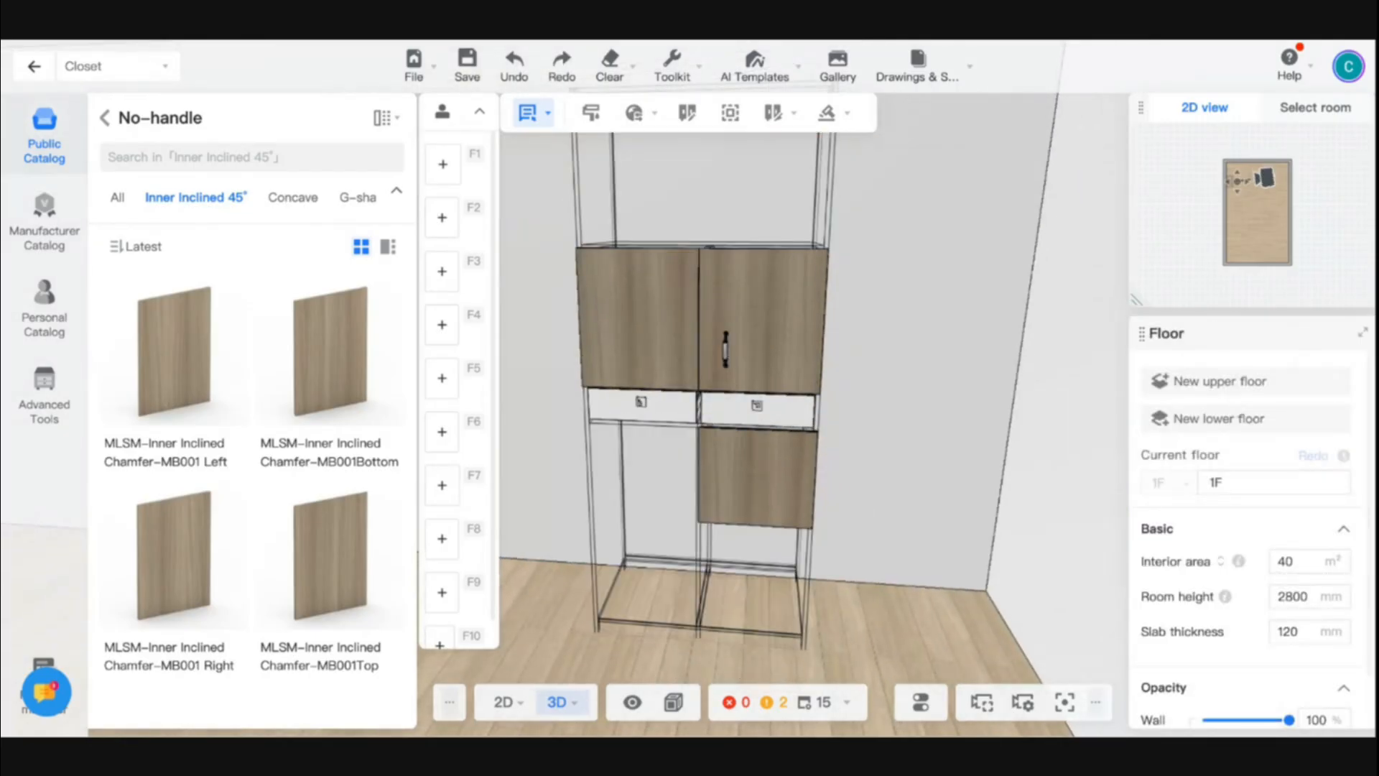
{"action": "key", "text": "ctrl+z"}
- Copy the right door's style with its handle onto the left door using the Style brush
{"action": "left_click", "coordinate": [749, 293]}
{"action": "left_click", "coordinate": [672, 65]}
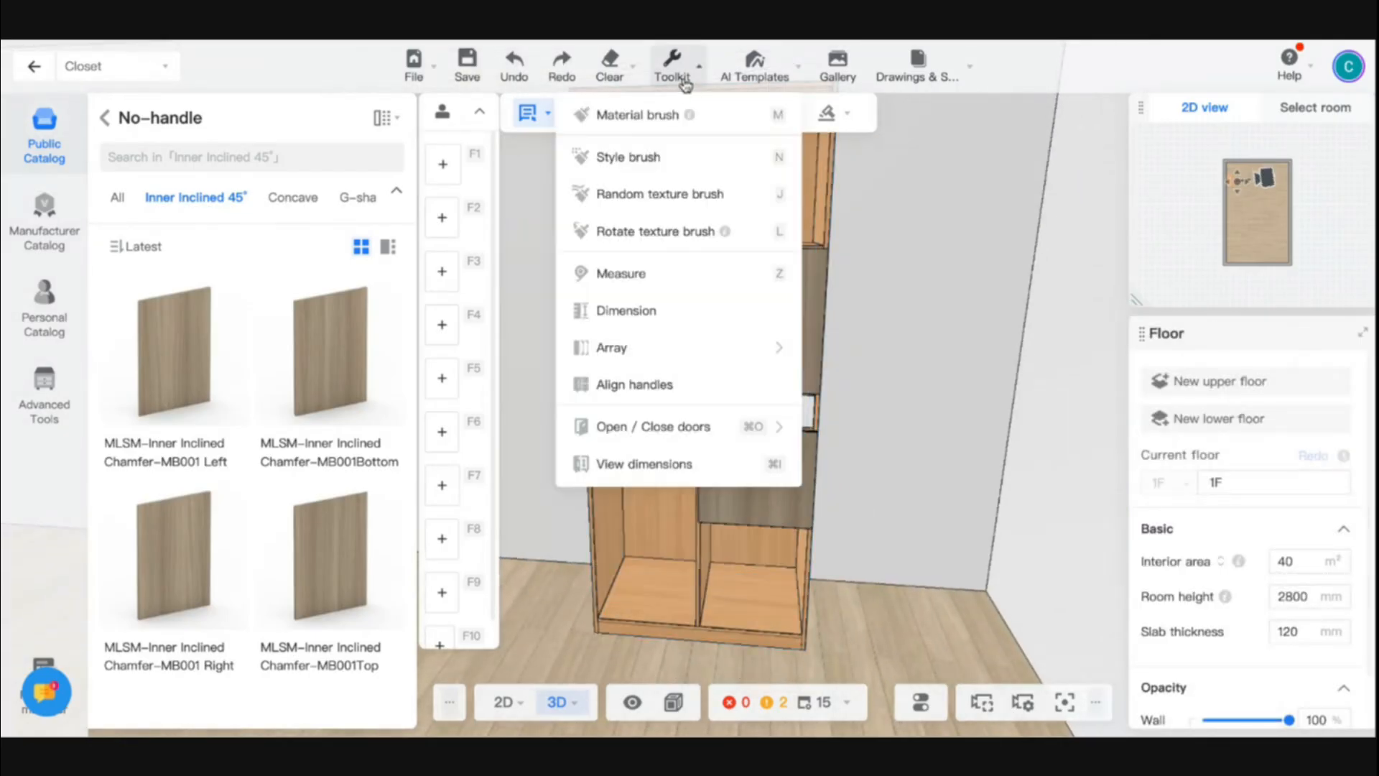
{"action": "left_click", "coordinate": [636, 164]}
{"action": "scroll", "coordinate": [736, 277], "scroll_direction": "up", "scroll_amount": 3}
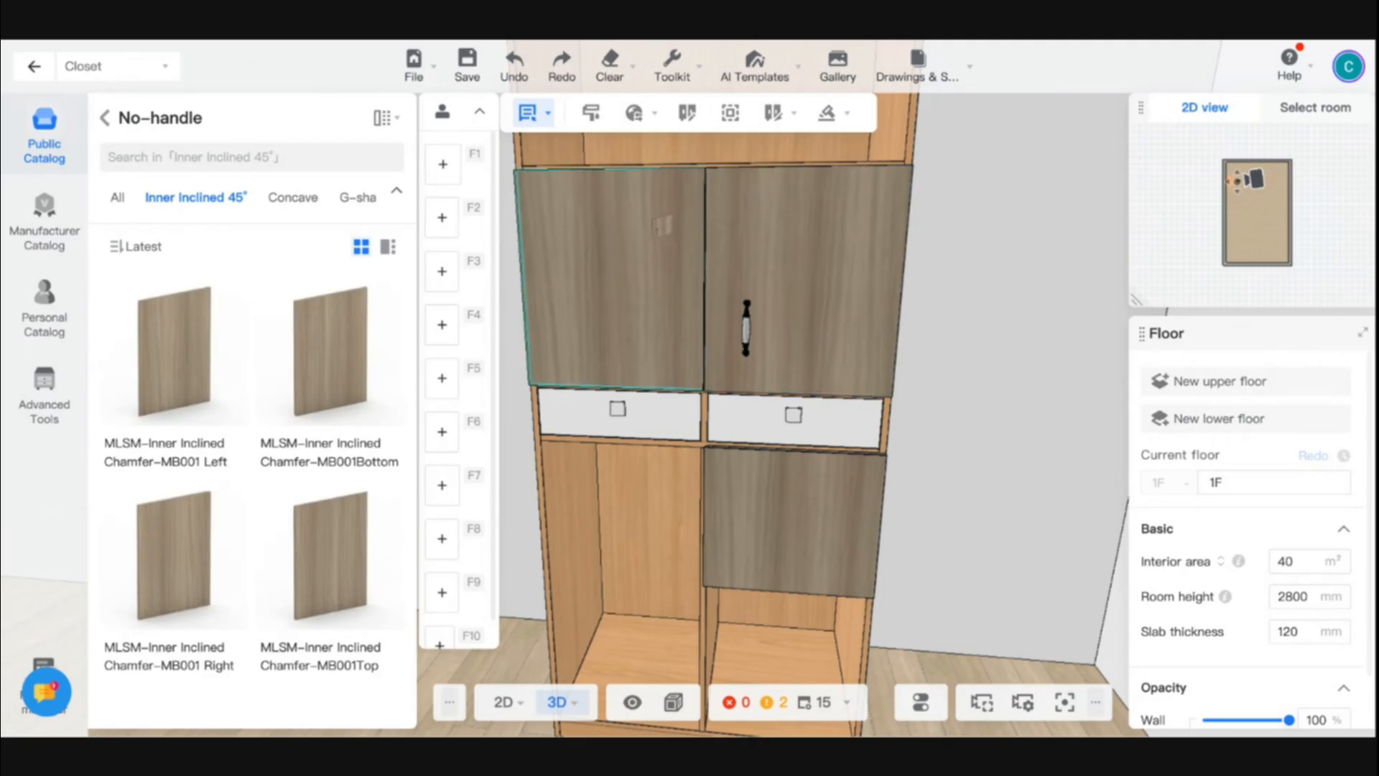
{"action": "left_click", "coordinate": [661, 225]}
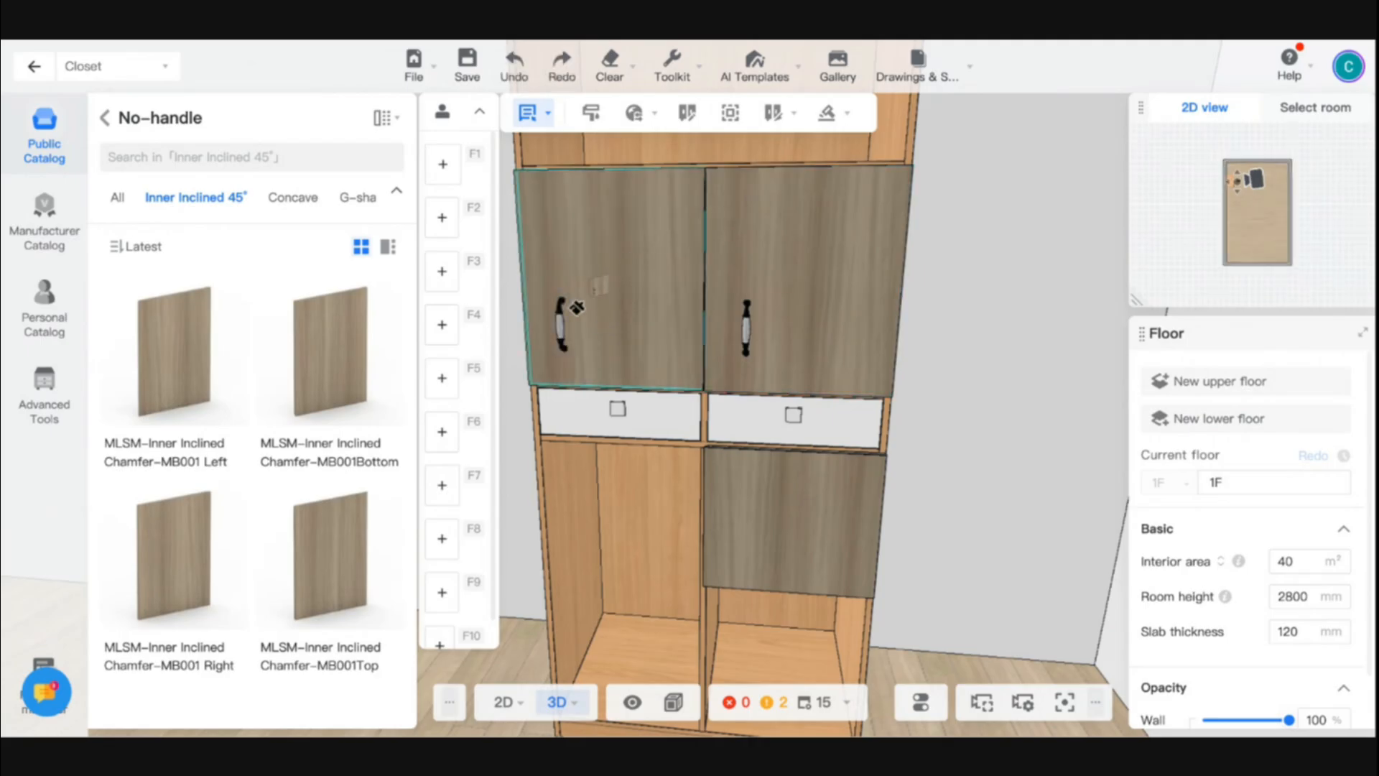
{"action": "left_click", "coordinate": [592, 316]}
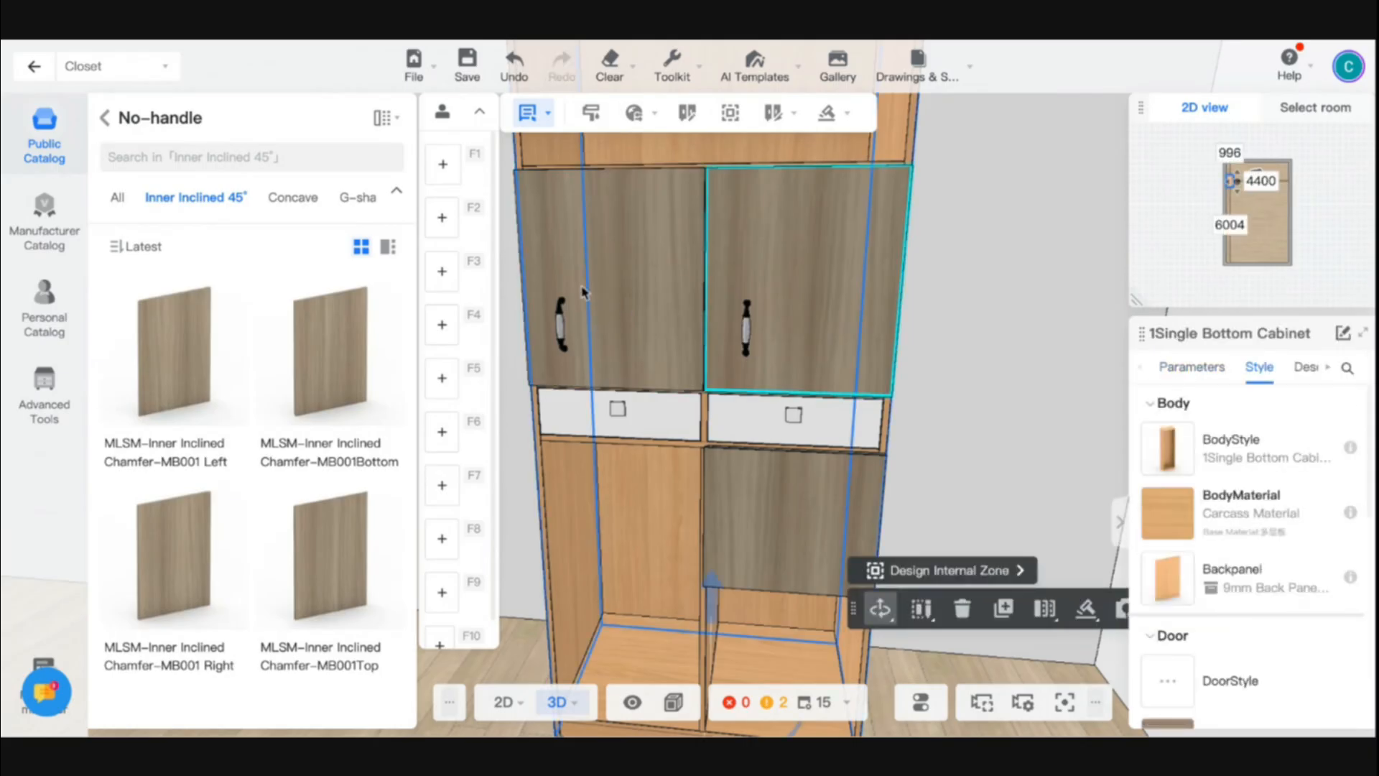
- Set the handle position of the left door to Lower-right
{"action": "left_click", "coordinate": [584, 294]}
{"action": "scroll", "coordinate": [1273, 509], "scroll_direction": "down", "scroll_amount": 2}
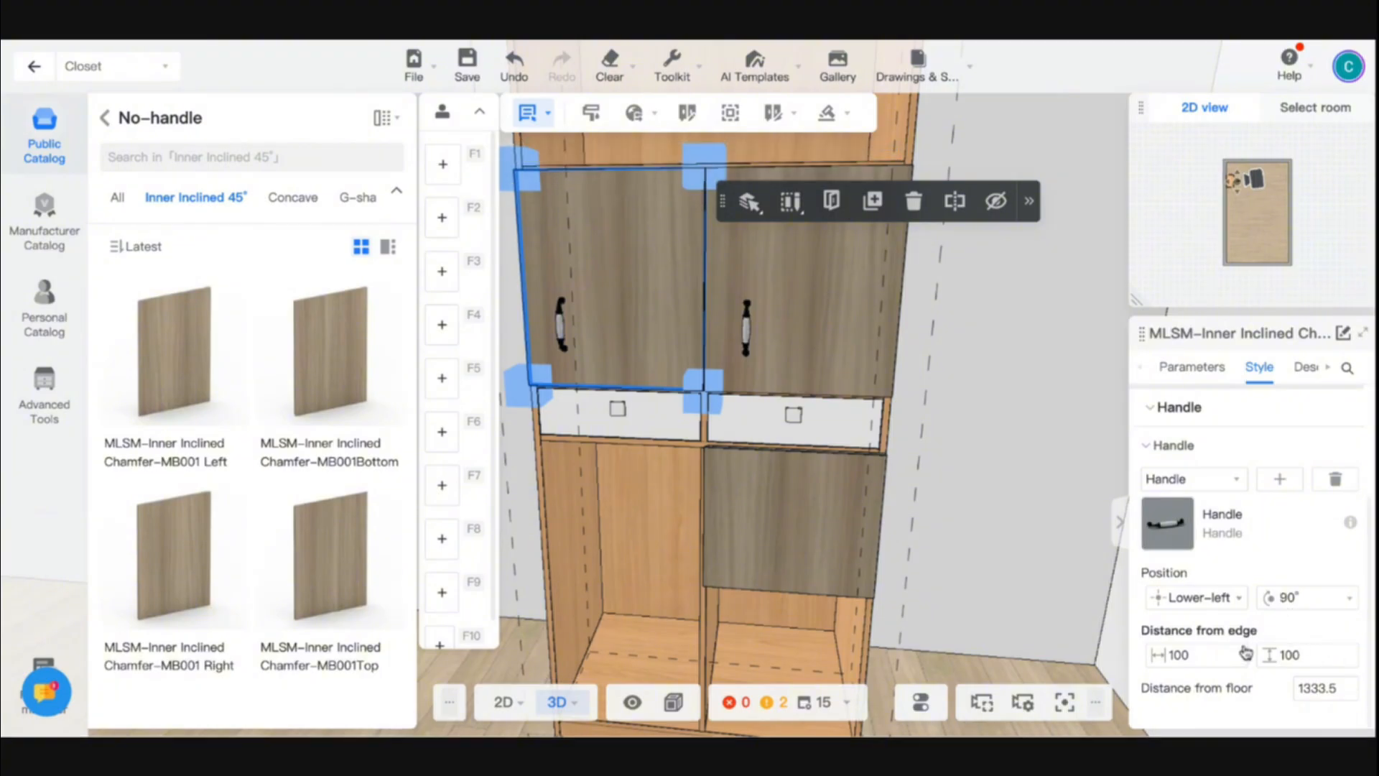
{"action": "left_click", "coordinate": [1201, 603]}
{"action": "left_click", "coordinate": [1228, 689]}
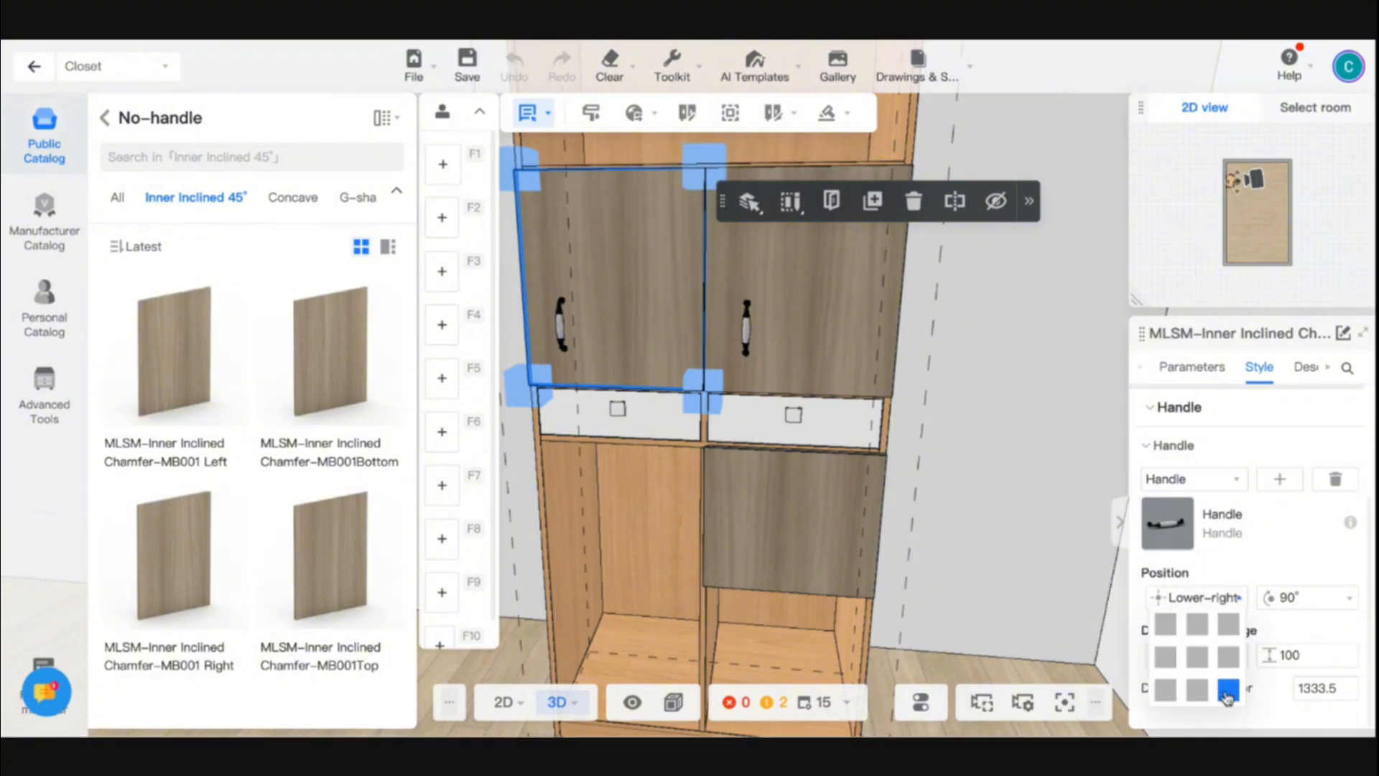
{"action": "left_click", "coordinate": [1034, 532]}
- Inspect the whole cabinet with its doors, handles and drawers from the front and at an angle
{"action": "scroll", "coordinate": [917, 551], "scroll_direction": "down", "scroll_amount": 5}
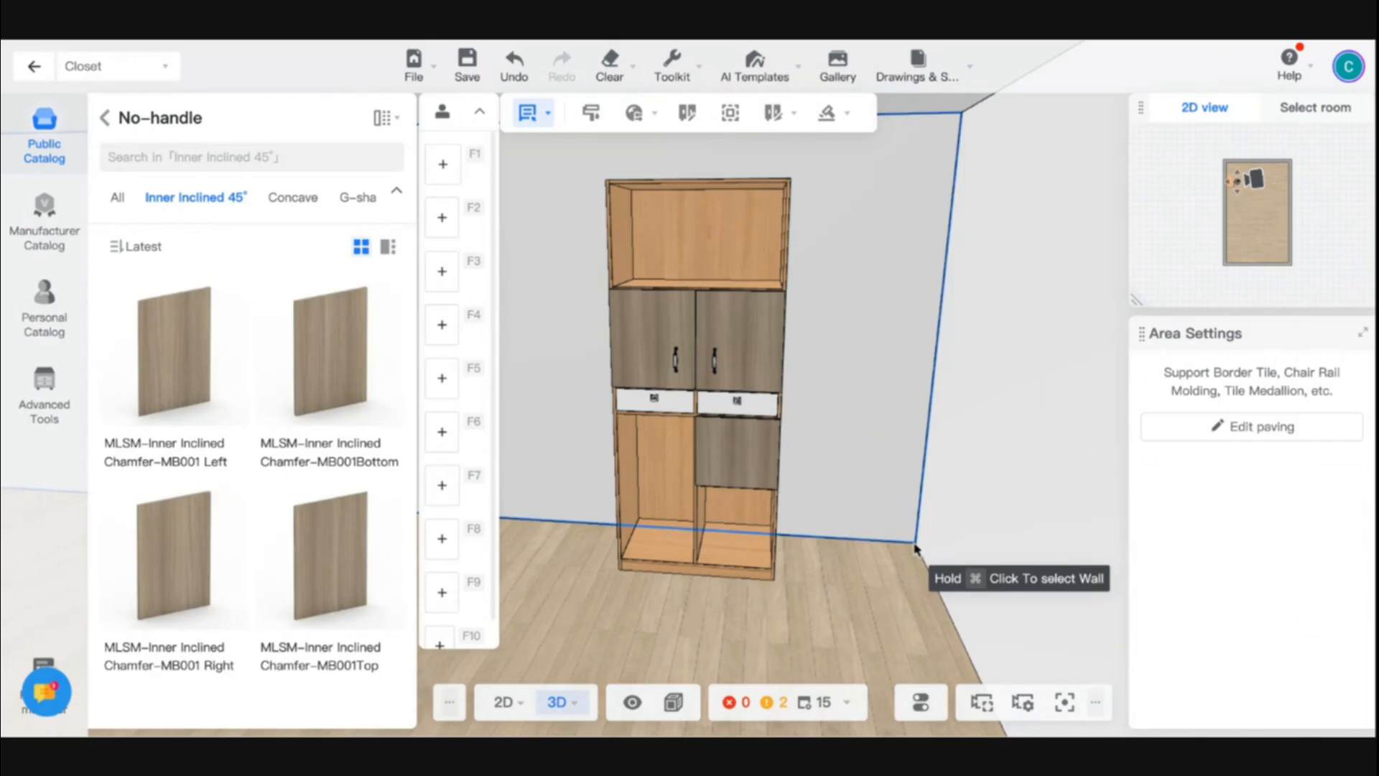
{"action": "left_click_drag", "start_coordinate": [584, 570], "coordinate": [714, 575]}
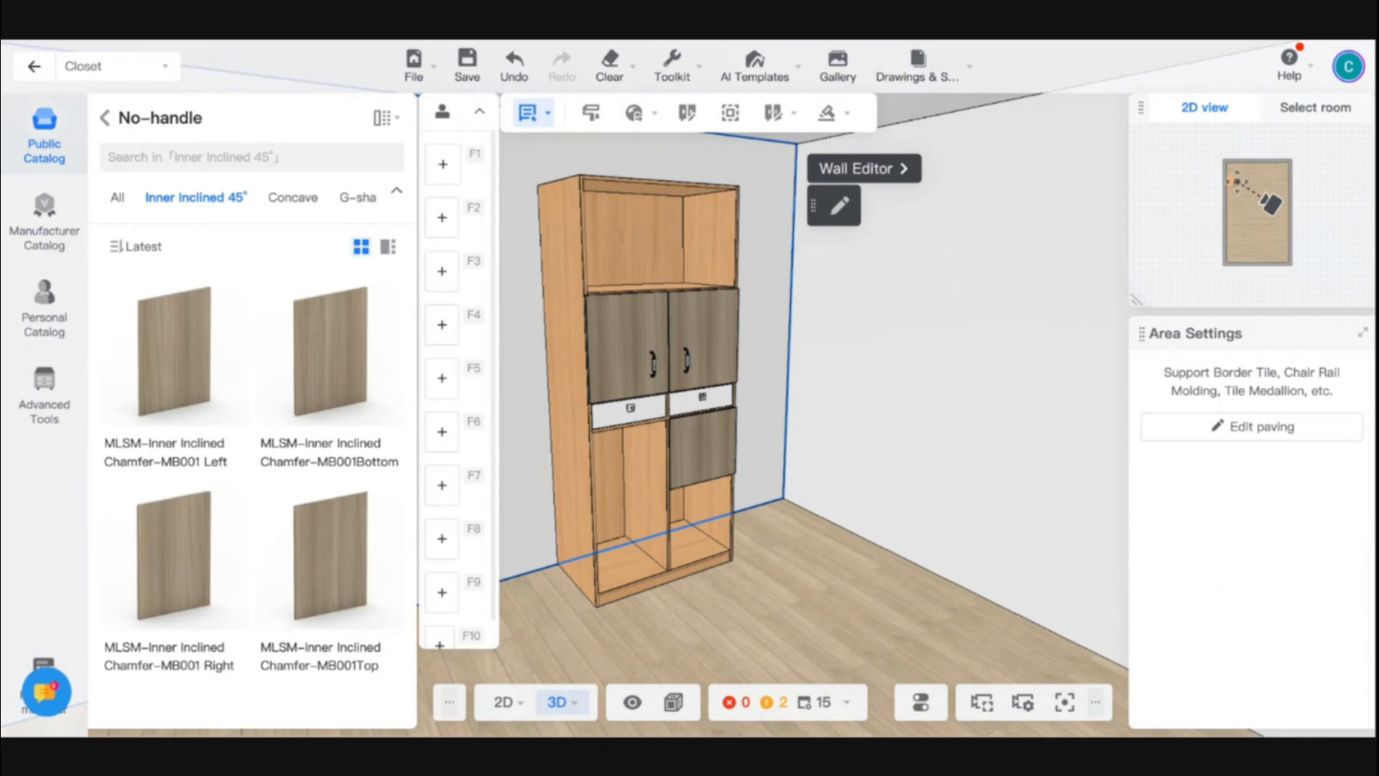
{"action": "left_click_drag", "start_coordinate": [843, 598], "coordinate": [752, 597]}
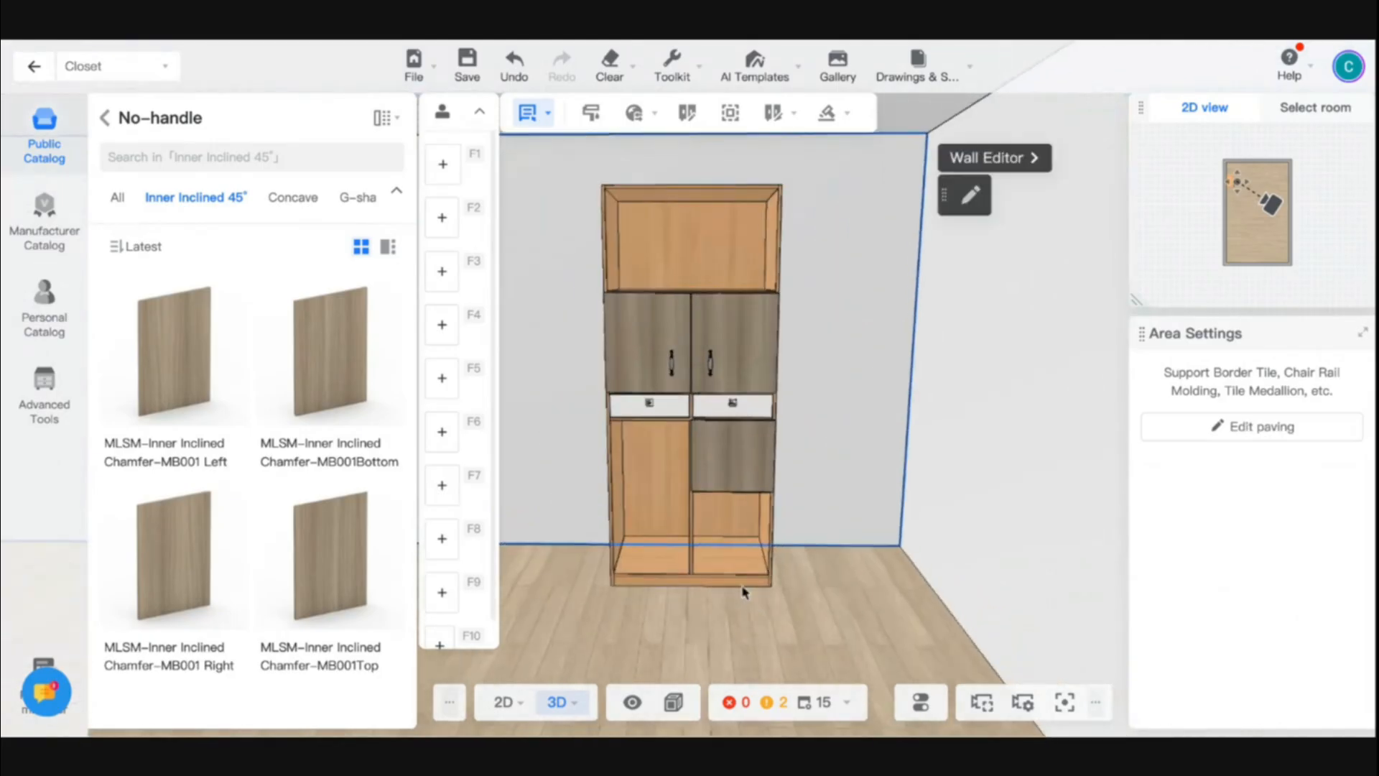
{"action": "scroll", "coordinate": [706, 452], "scroll_direction": "up", "scroll_amount": 5}
{"action": "scroll", "coordinate": [707, 455], "scroll_direction": "down", "scroll_amount": 5}
{"action": "left_click_drag", "start_coordinate": [609, 600], "coordinate": [701, 599]}
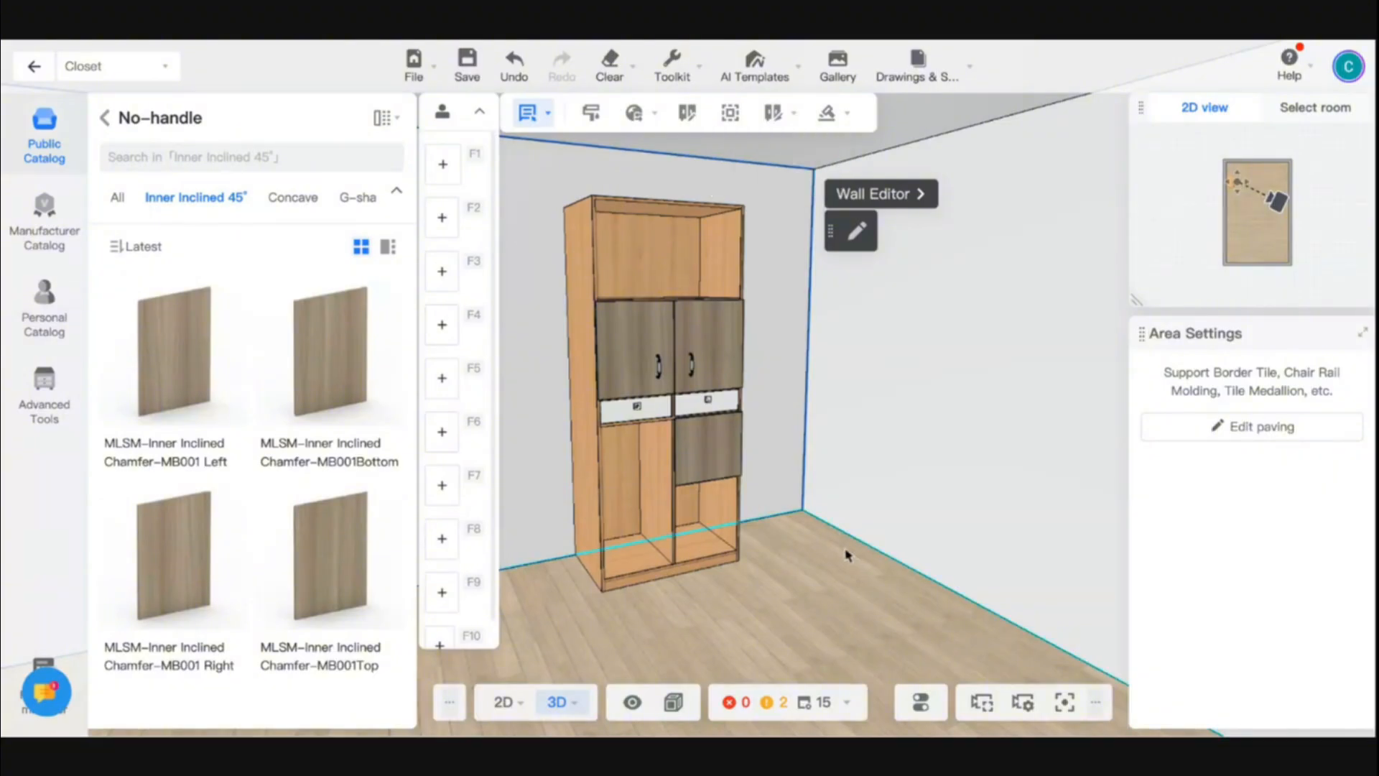
{"action": "mouse_move", "coordinate": [803, 553]}
{"action": "left_mouse_down"}
{"action": "mouse_move", "coordinate": [704, 560]}
{"action": "mouse_move", "coordinate": [815, 565]}
{"action": "left_mouse_up"}
- Delete the single bottom cabinet from the room
{"action": "left_click", "coordinate": [627, 274]}
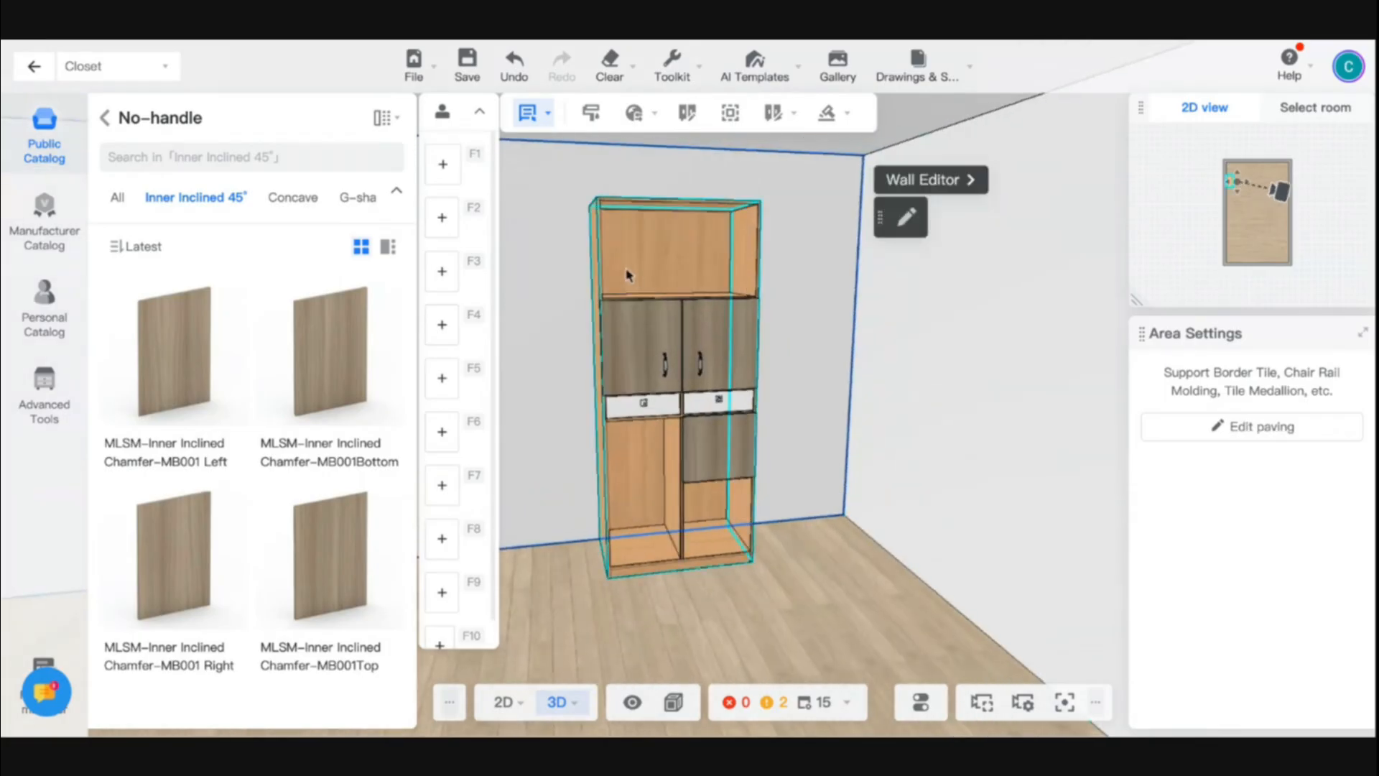
{"action": "left_click", "coordinate": [108, 119]}
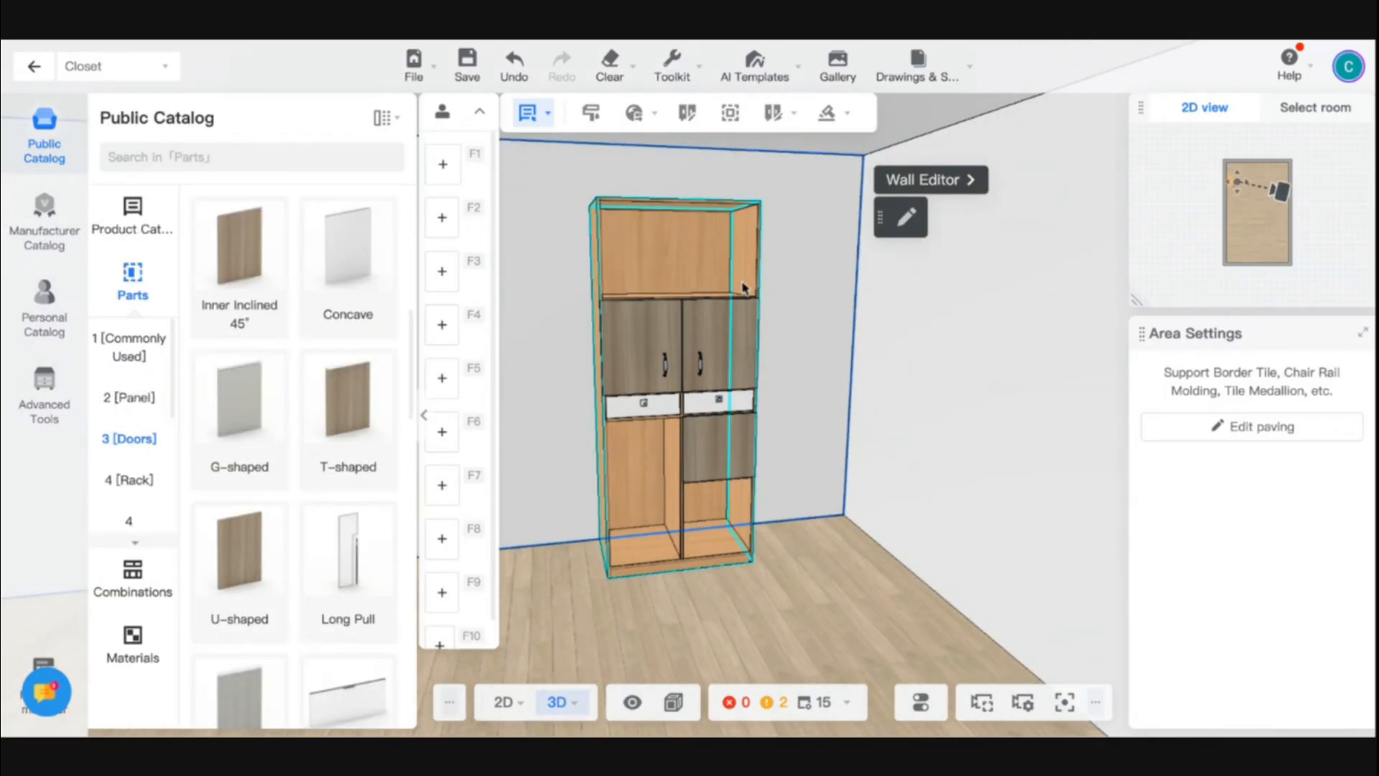
{"action": "left_click", "coordinate": [721, 248]}
{"action": "key", "text": "Delete"}
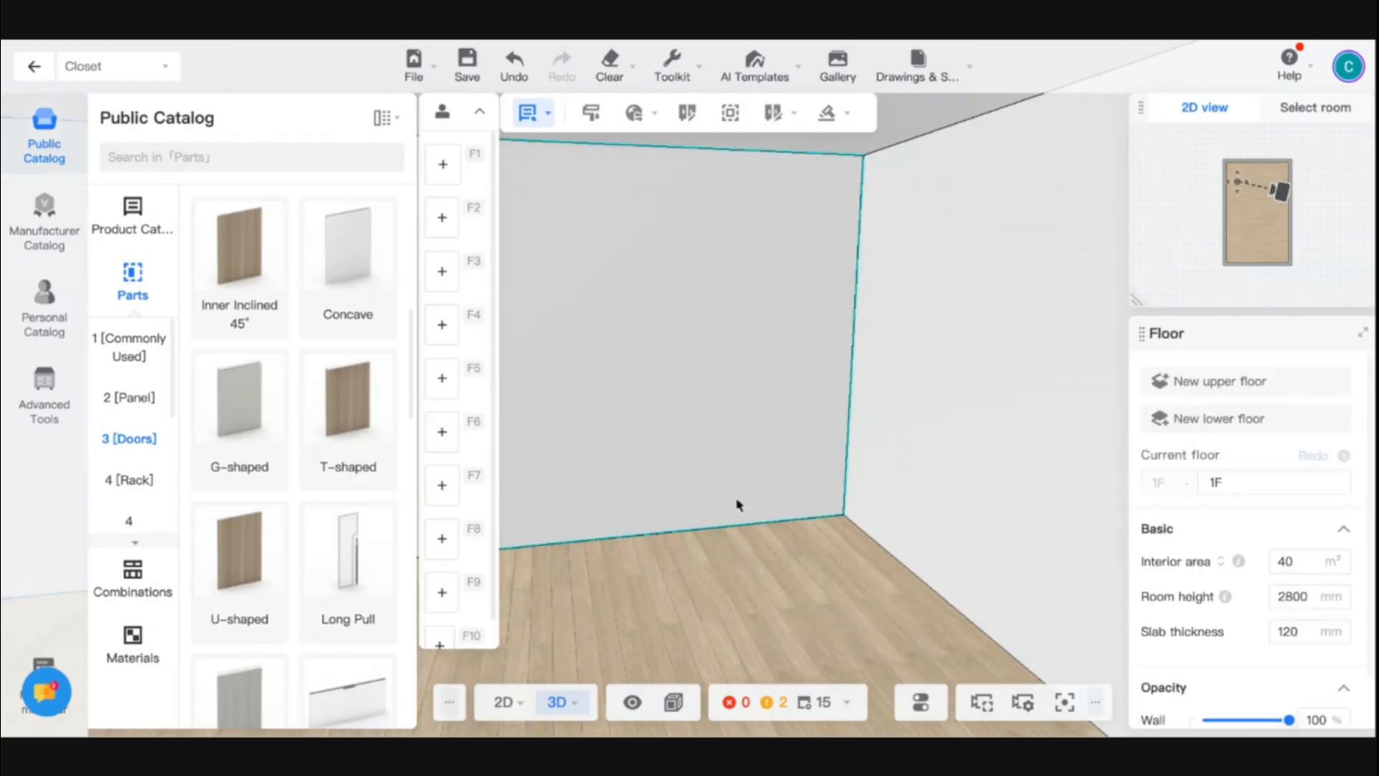
- Search the product catalogue for "l" and look through the results for an L-shaped corner cabinet
{"action": "left_click", "coordinate": [133, 219]}
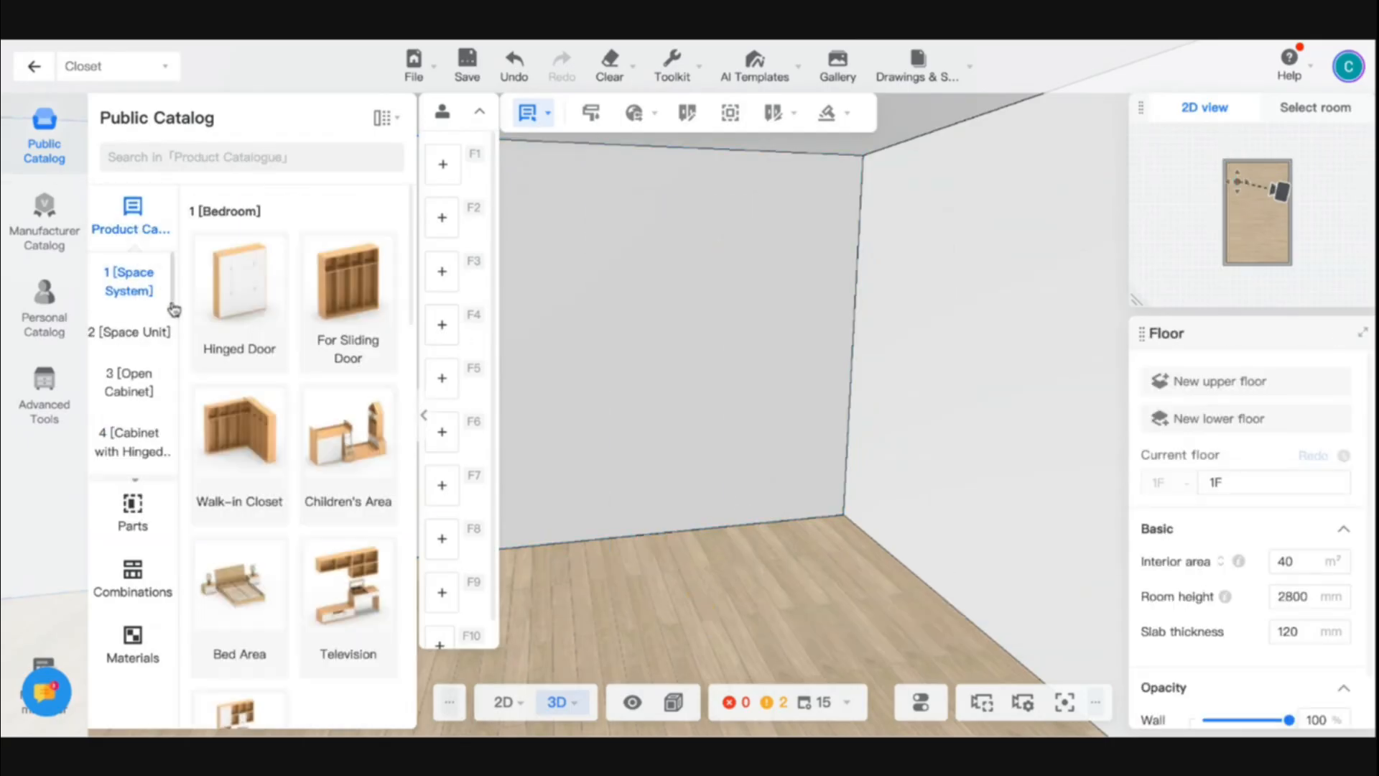
{"action": "left_click", "coordinate": [115, 379]}
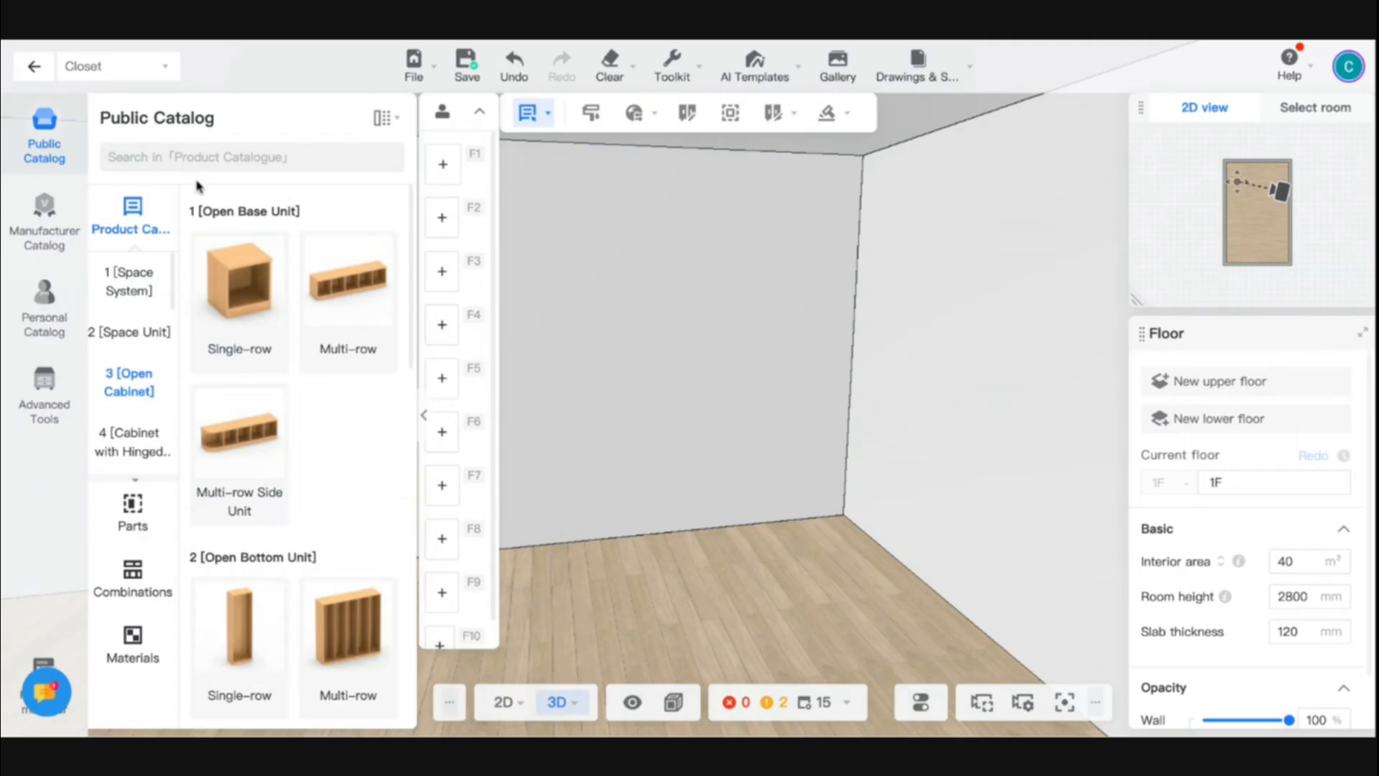
{"action": "left_click", "coordinate": [192, 147]}
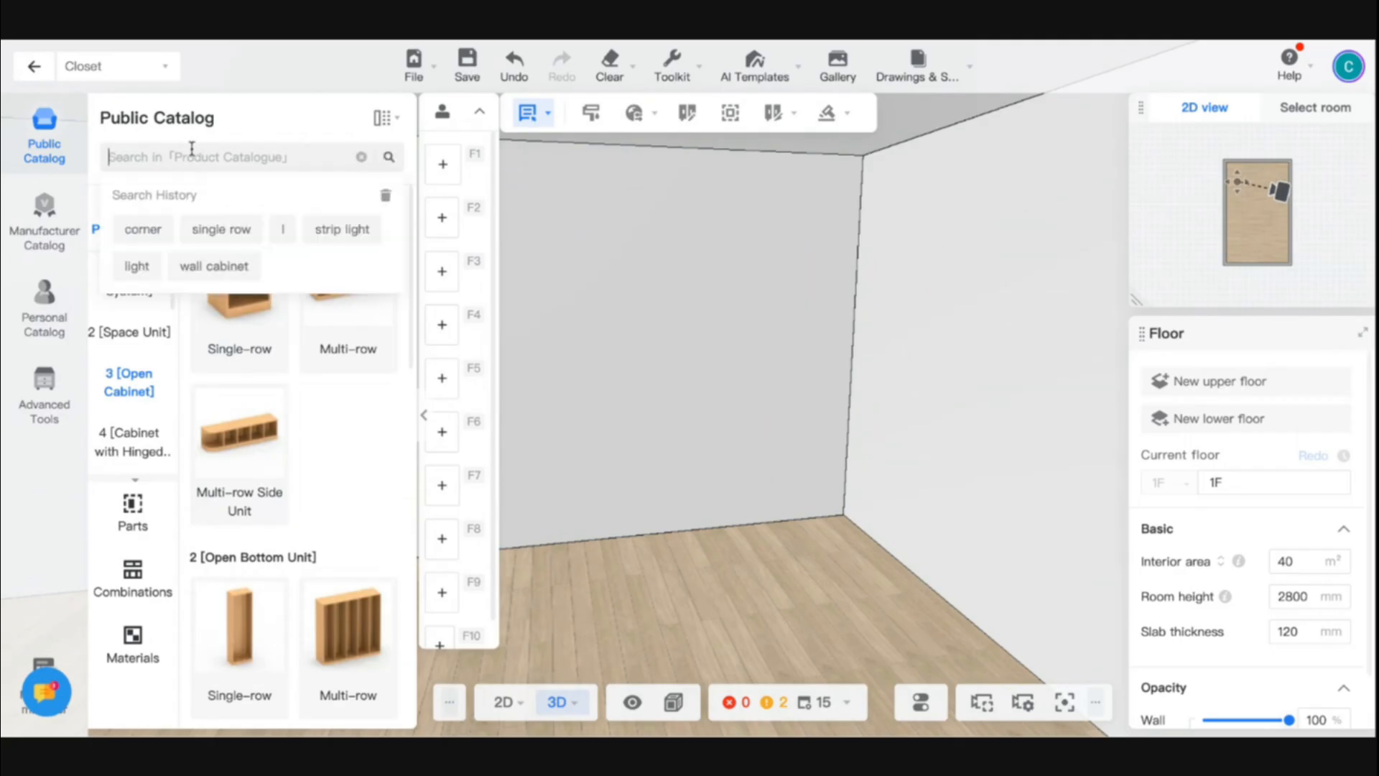
{"action": "type", "text": "l"}
{"action": "left_click", "coordinate": [270, 195]}
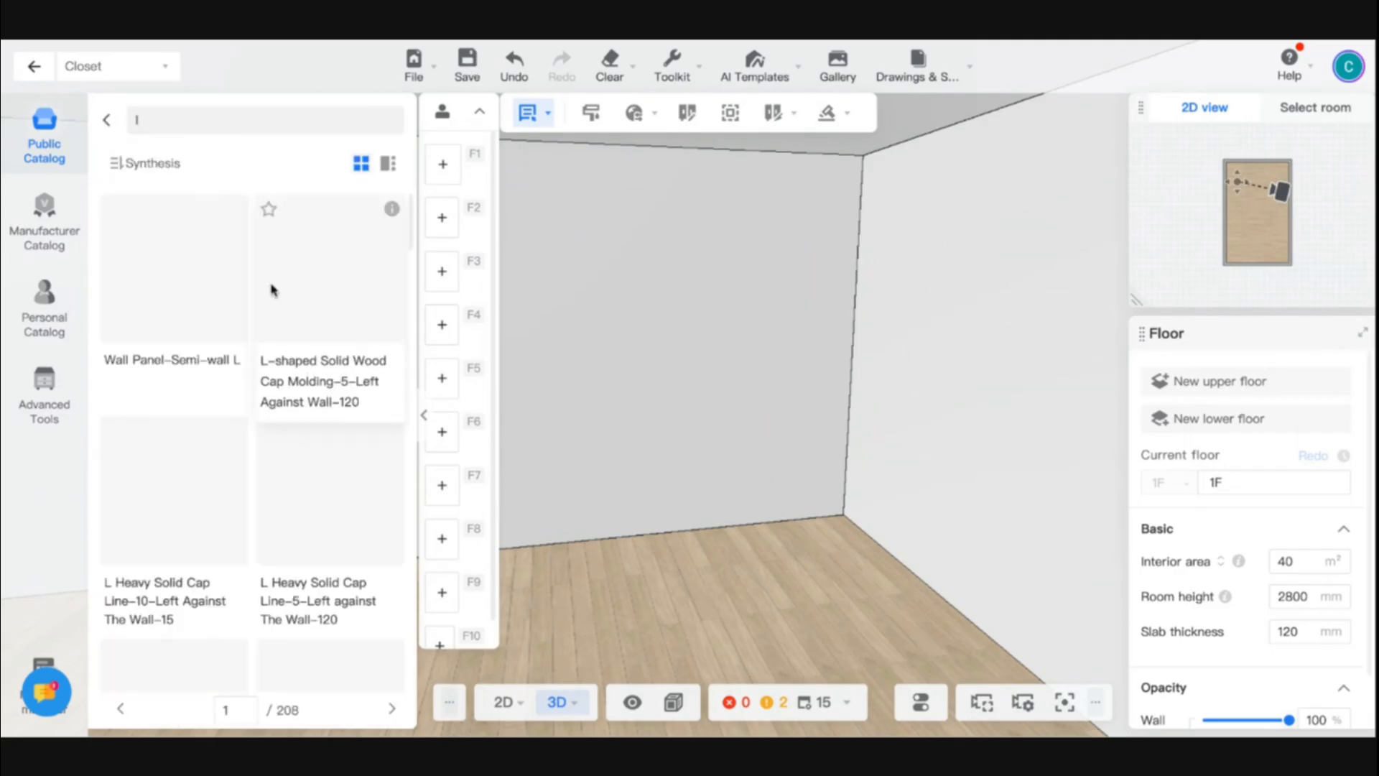
{"action": "scroll", "coordinate": [291, 567], "scroll_direction": "down", "scroll_amount": 10}
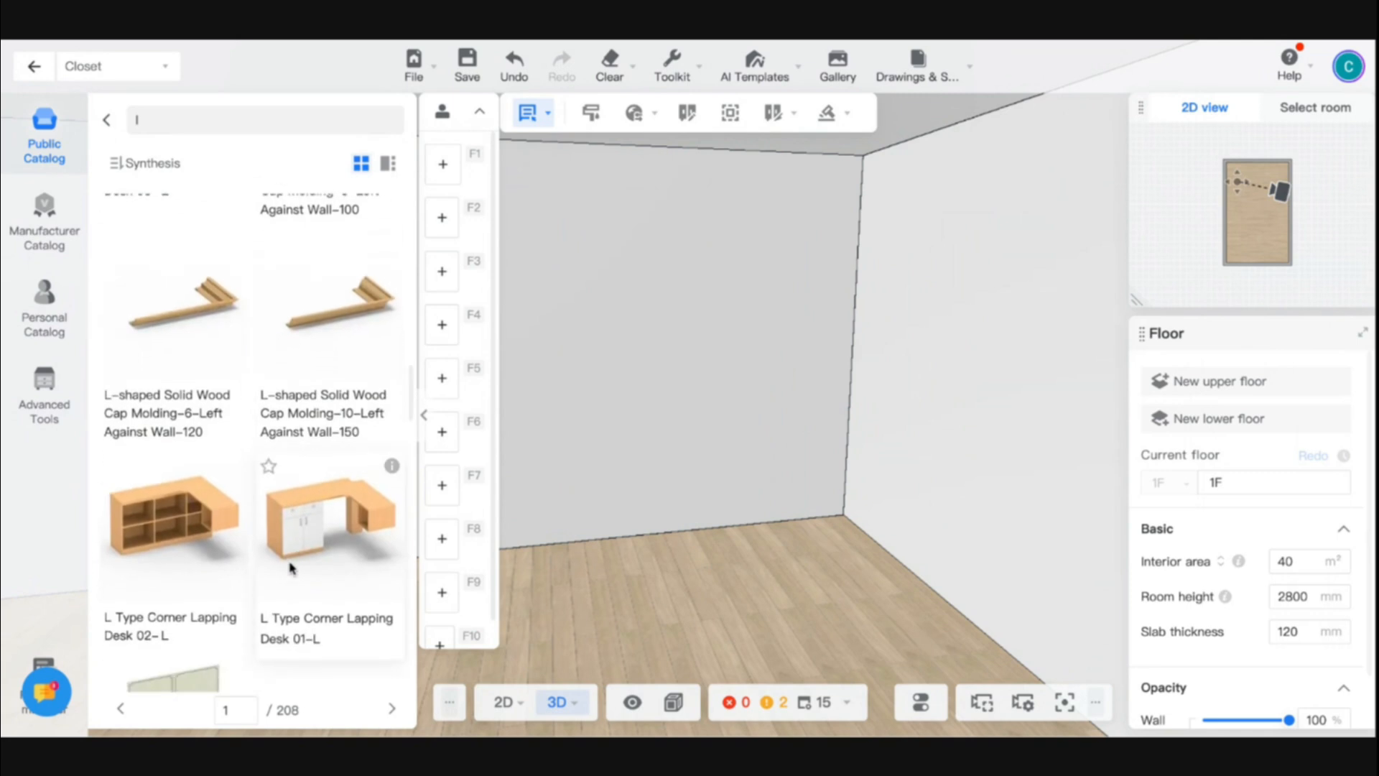
{"action": "scroll", "coordinate": [291, 567], "scroll_direction": "down", "scroll_amount": 10}
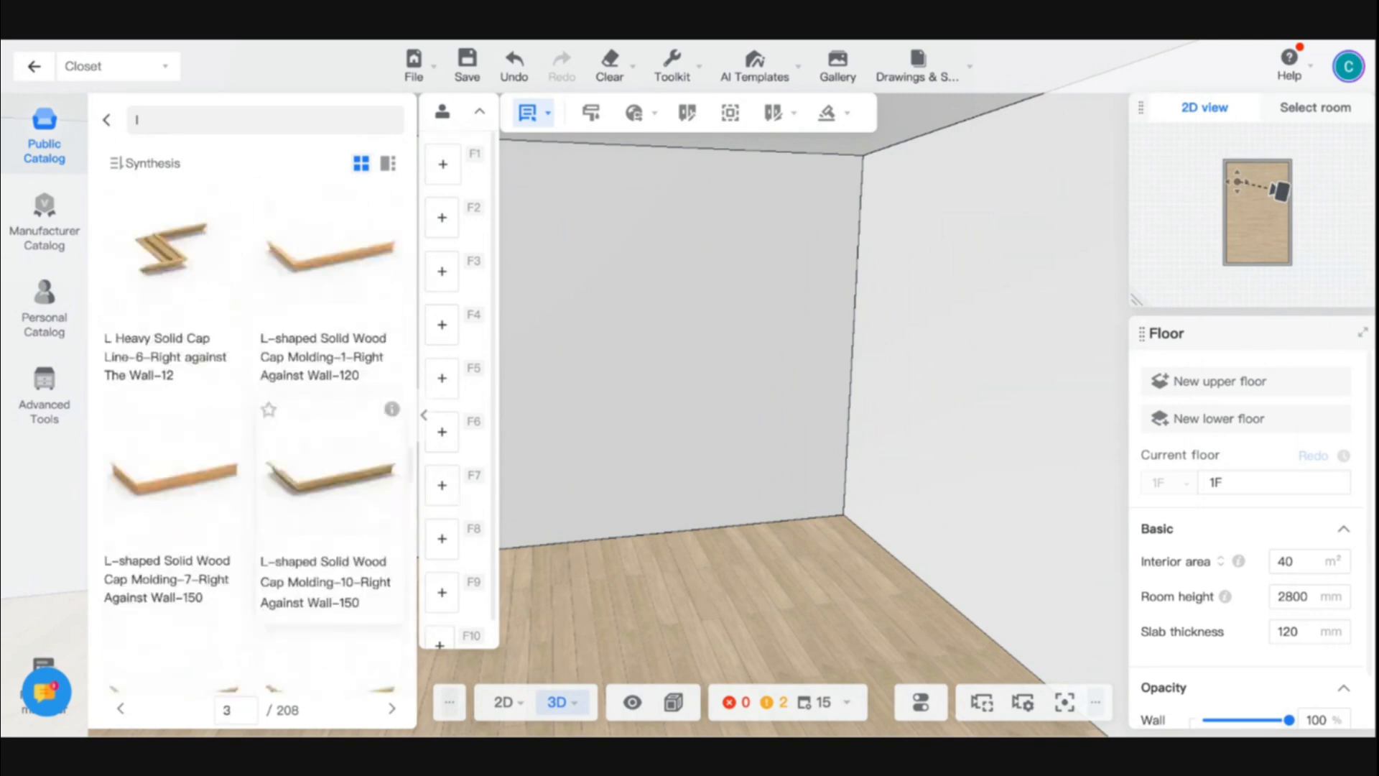
{"action": "scroll", "coordinate": [252, 443], "scroll_direction": "down", "scroll_amount": 2}
{"action": "left_click", "coordinate": [107, 120]}
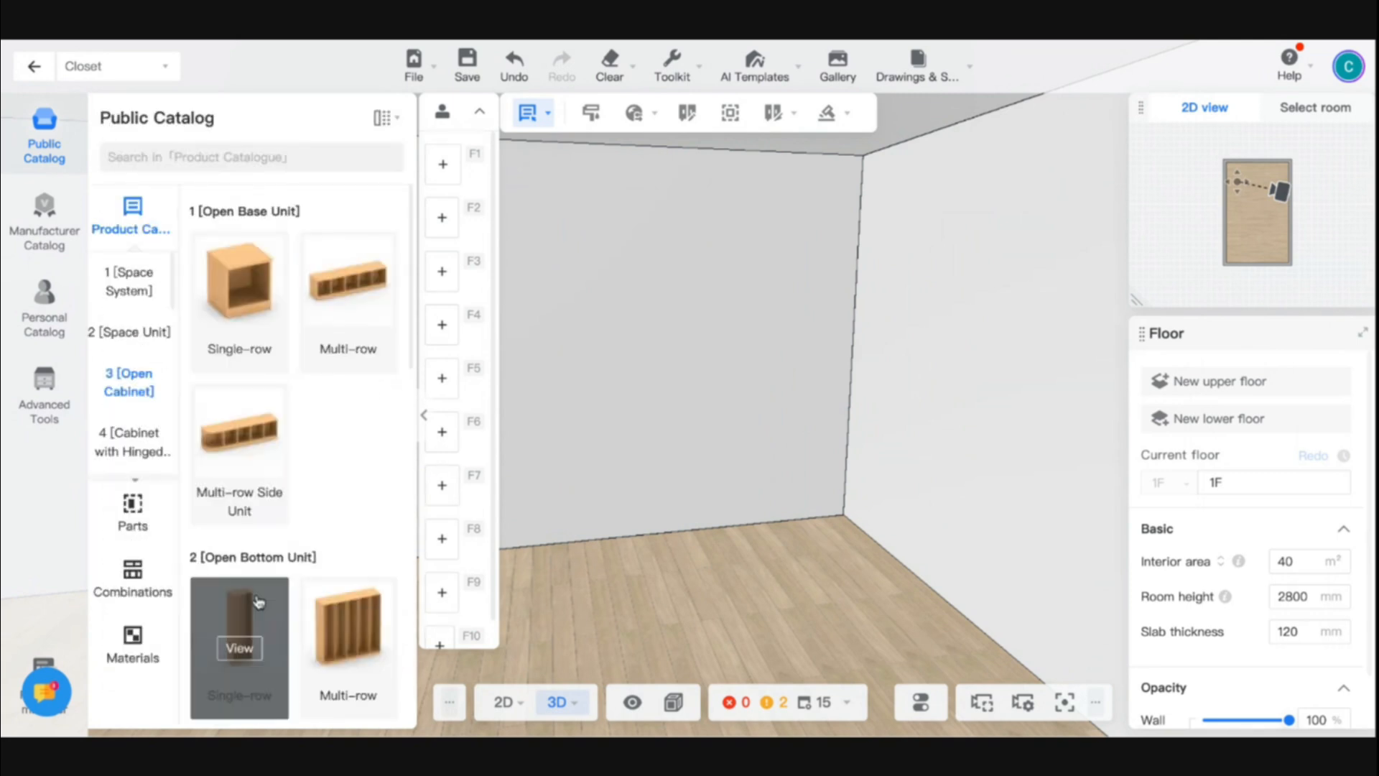
- Look through the single-row and multi-row models of the open bottom units in the catalog
{"action": "scroll", "coordinate": [258, 602], "scroll_direction": "down", "scroll_amount": 5}
{"action": "left_click", "coordinate": [242, 305]}
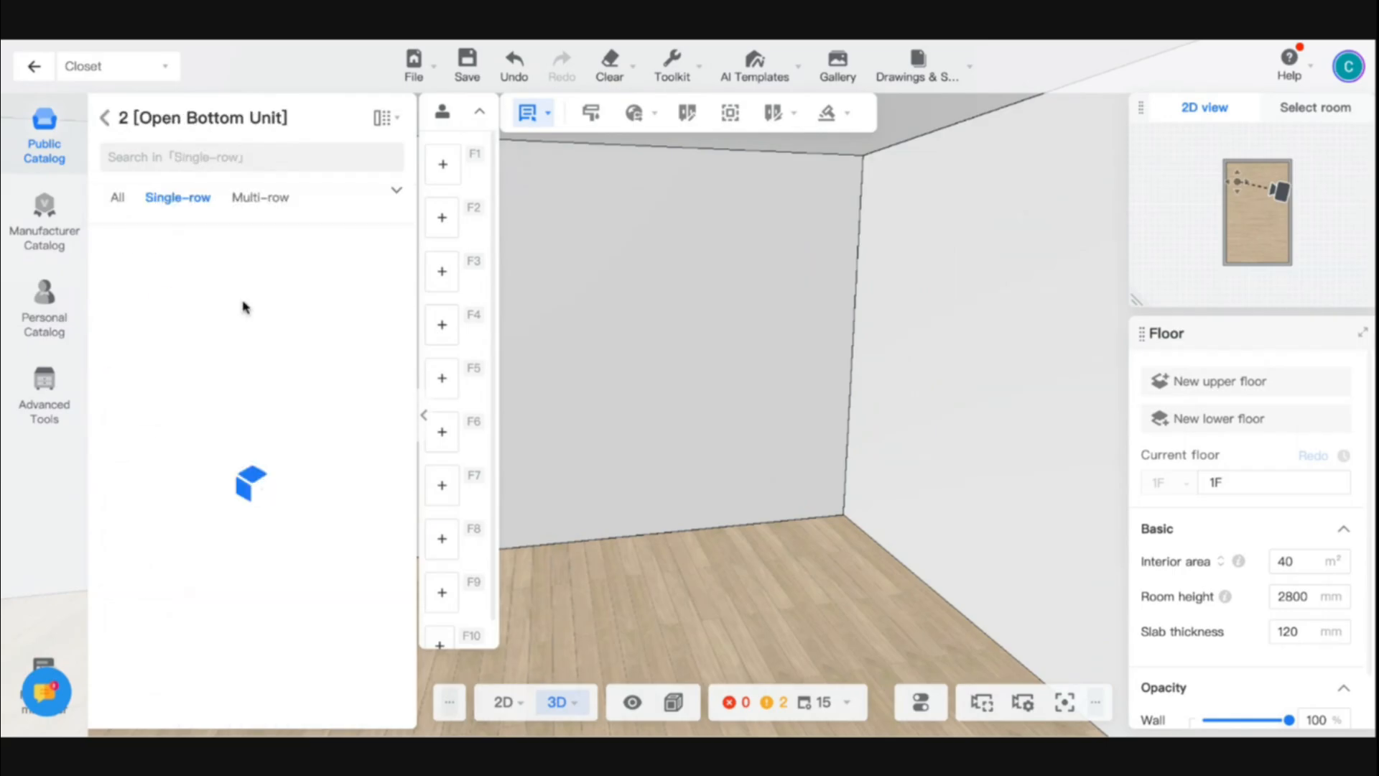
{"action": "left_click", "coordinate": [243, 196]}
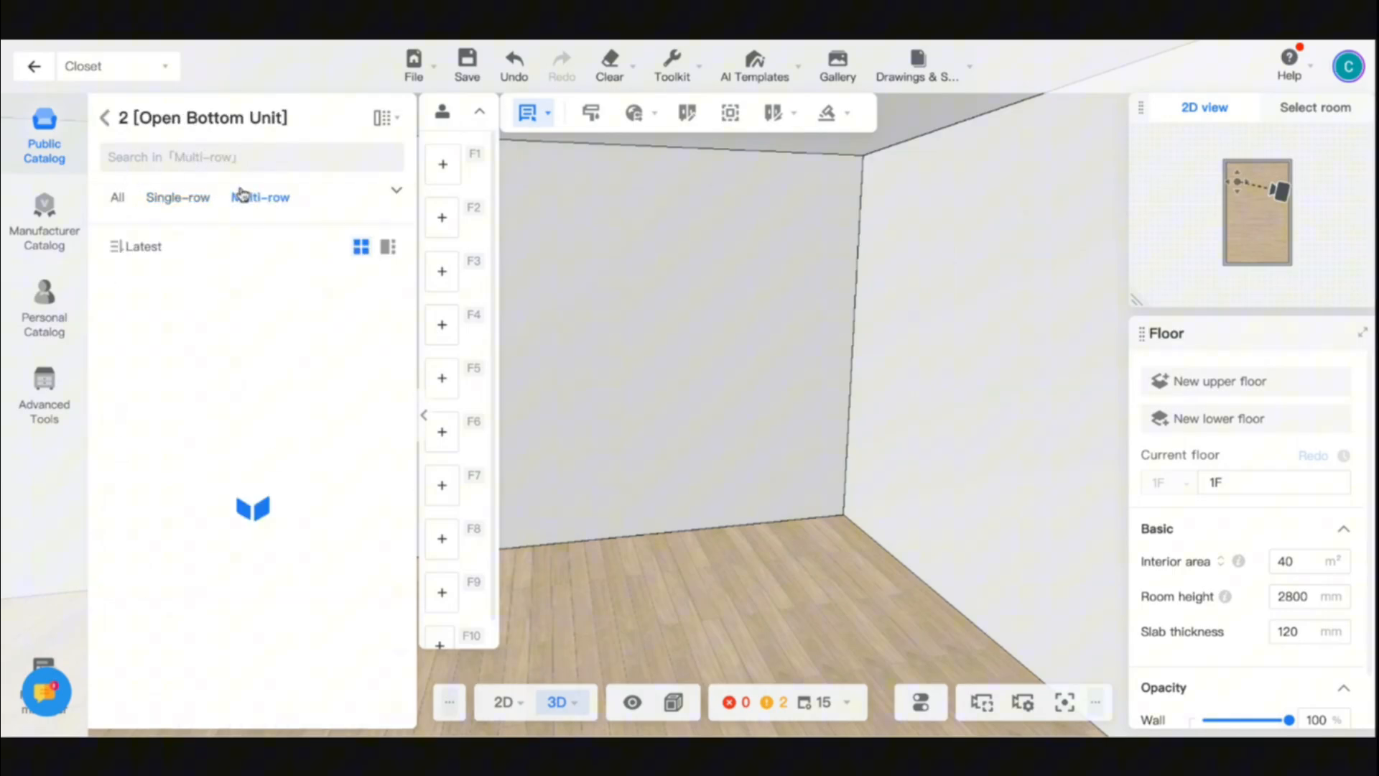
{"action": "left_click", "coordinate": [179, 198]}
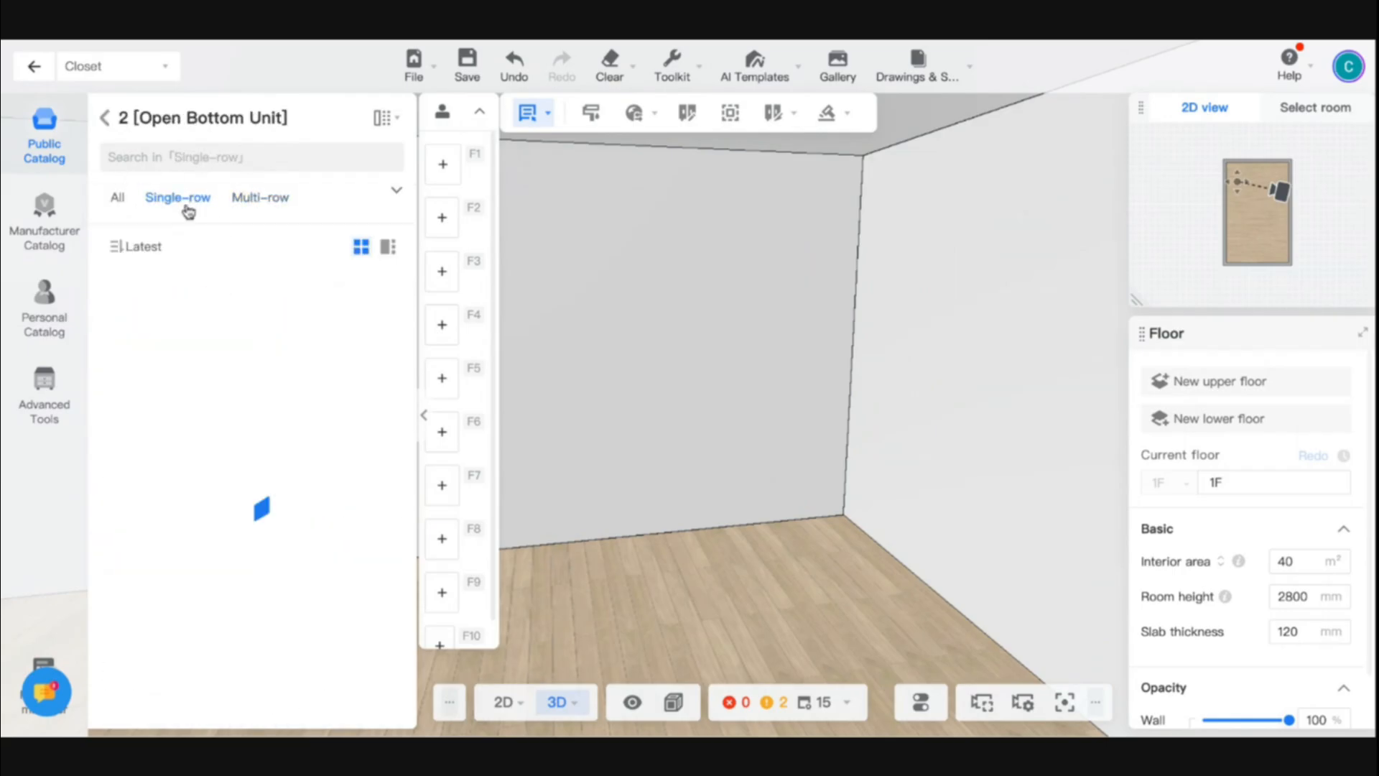
{"action": "left_click", "coordinate": [106, 118]}
- Search the product catalogue for "l cabinet" and place the L type left corner cabinet in the room's corner
{"action": "type", "text": "l cabi"}
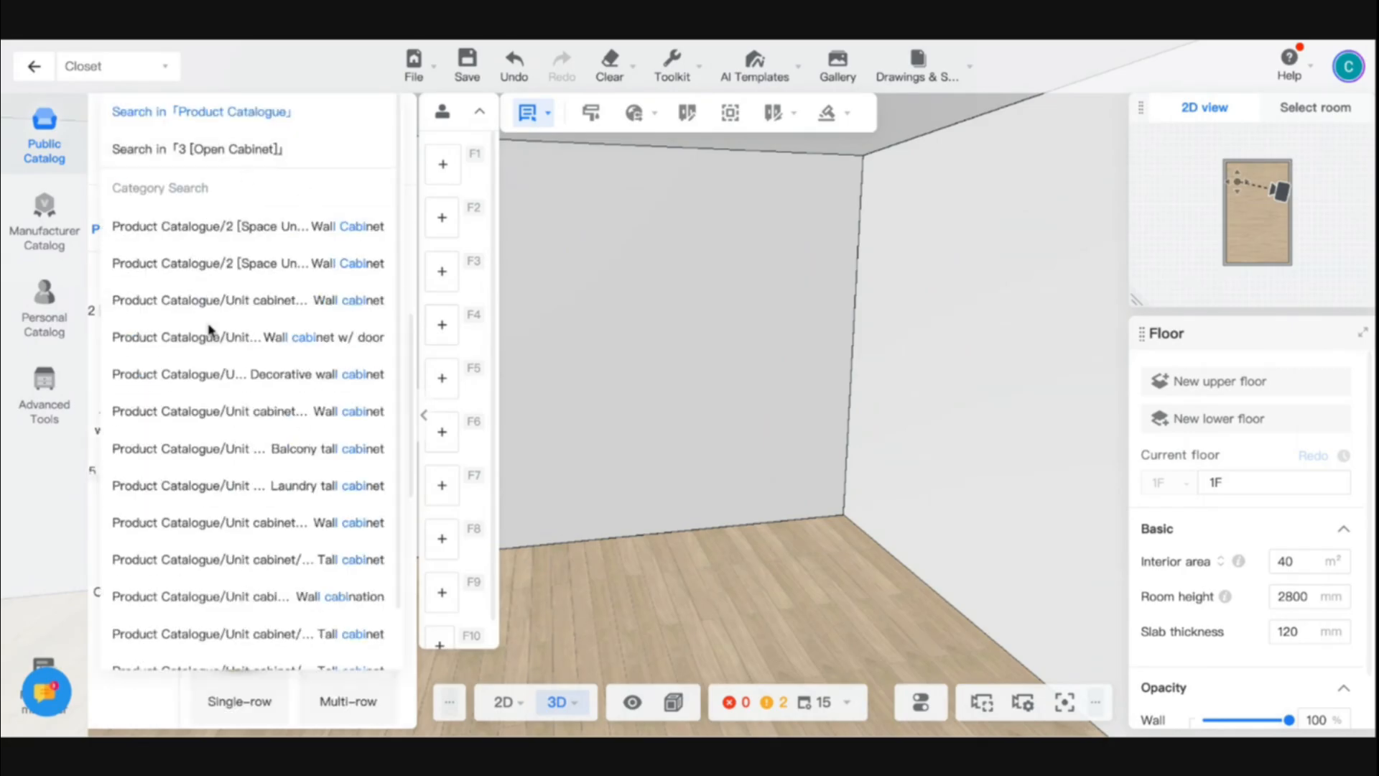
{"action": "left_click", "coordinate": [551, 434]}
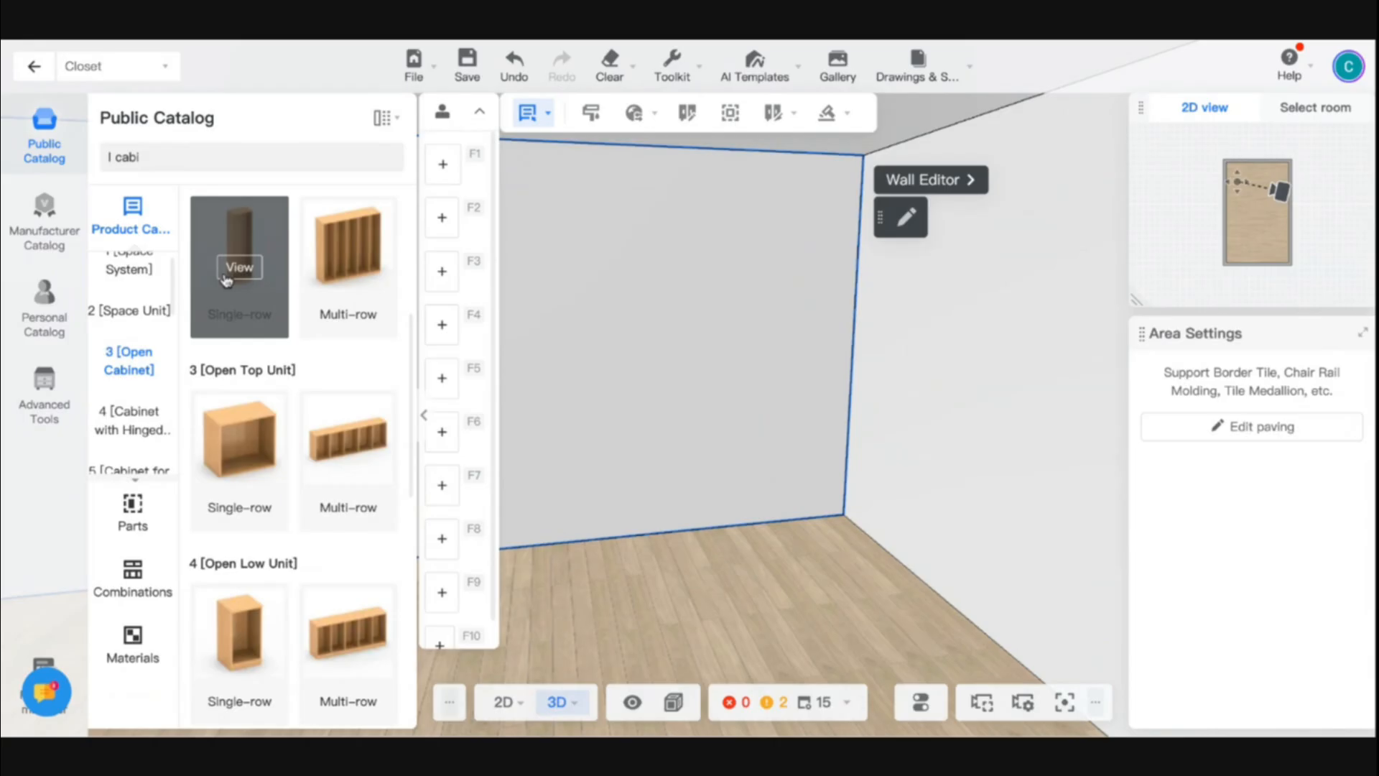
{"action": "left_click", "coordinate": [158, 158]}
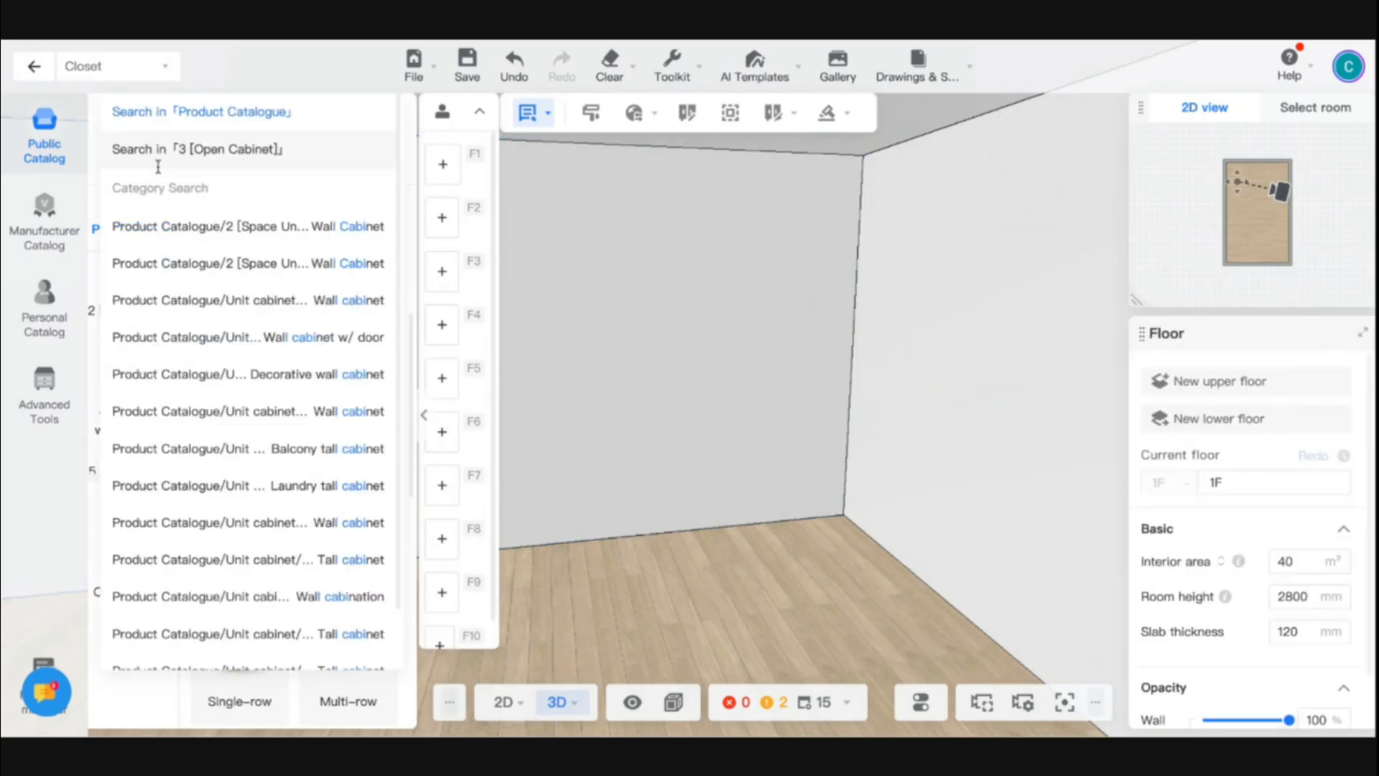
{"action": "left_click", "coordinate": [158, 166]}
{"action": "scroll", "coordinate": [255, 388], "scroll_direction": "down", "scroll_amount": 10}
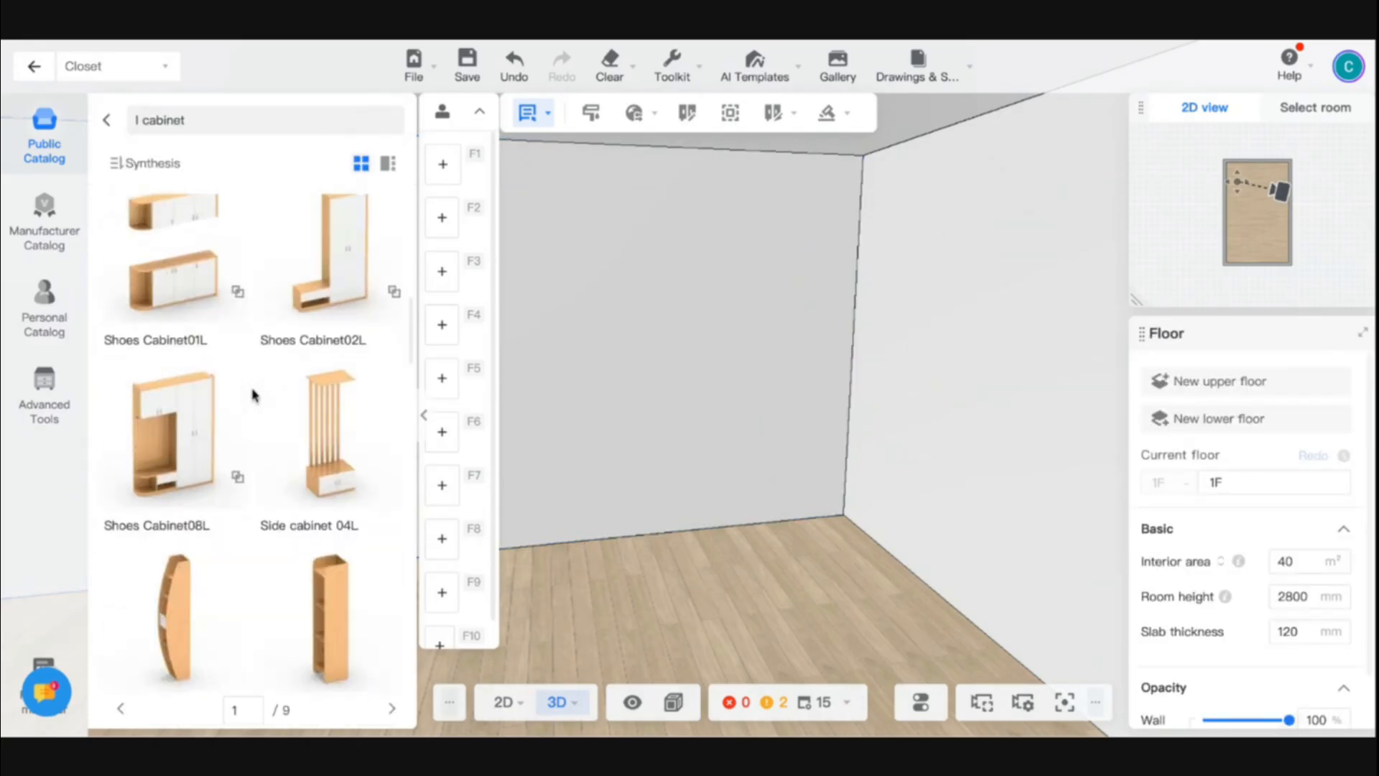
{"action": "scroll", "coordinate": [255, 394], "scroll_direction": "down", "scroll_amount": 10}
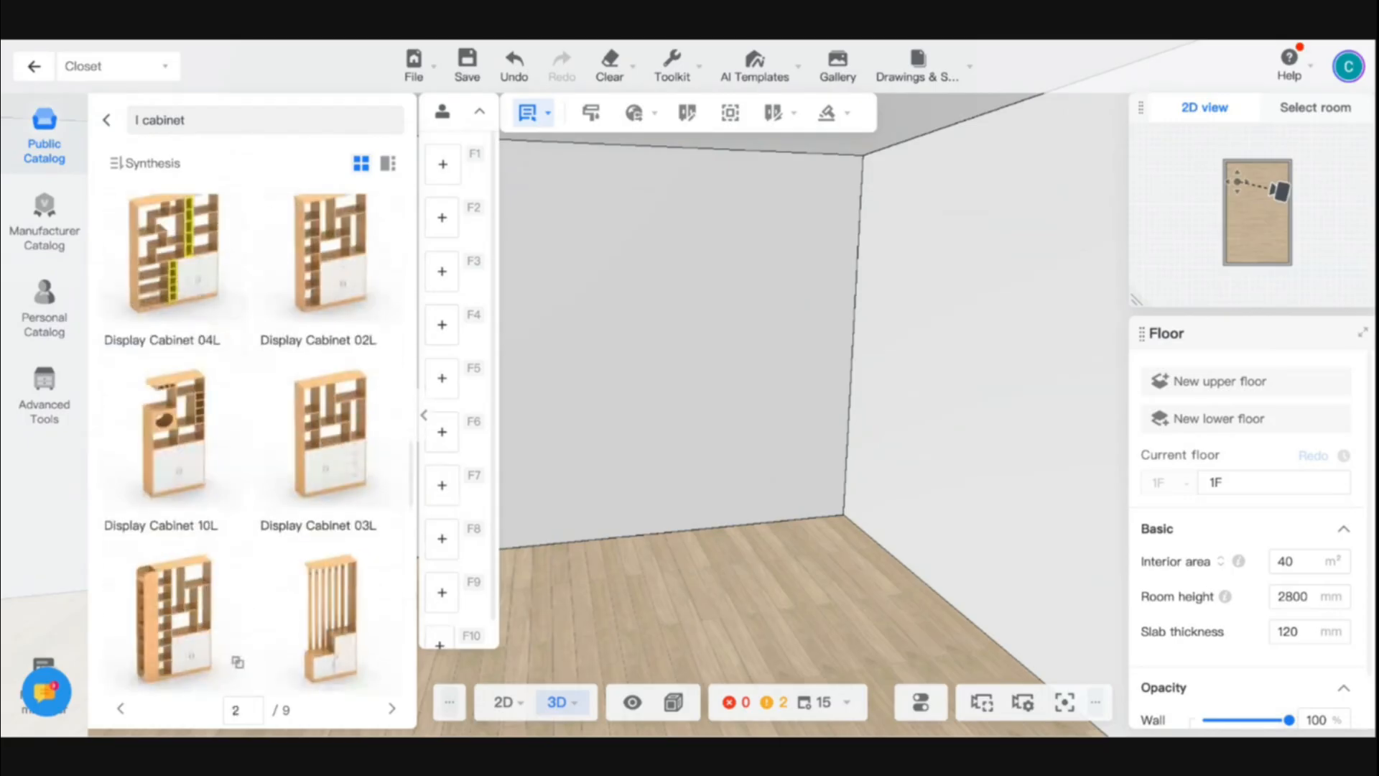
{"action": "scroll", "coordinate": [255, 431], "scroll_direction": "down", "scroll_amount": 10}
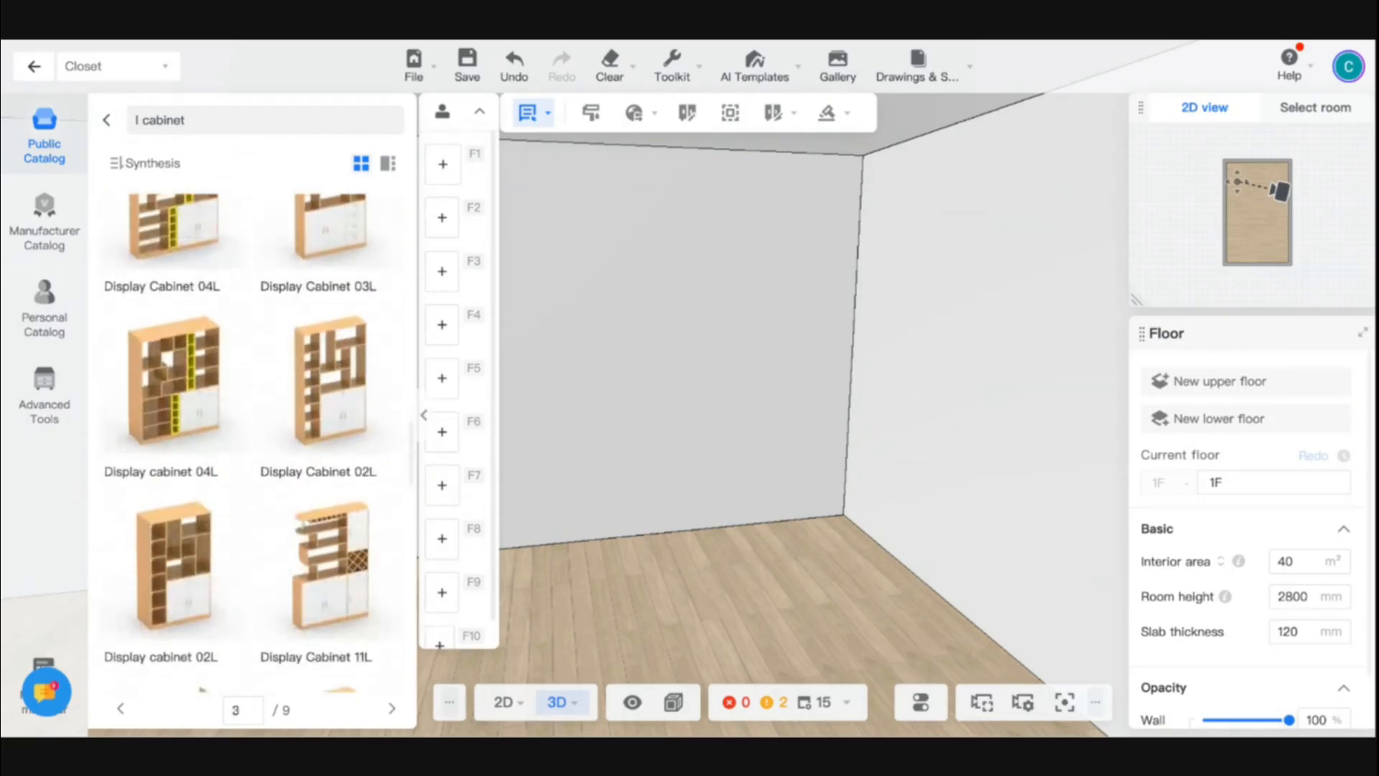
{"action": "scroll", "coordinate": [255, 431], "scroll_direction": "down", "scroll_amount": 10}
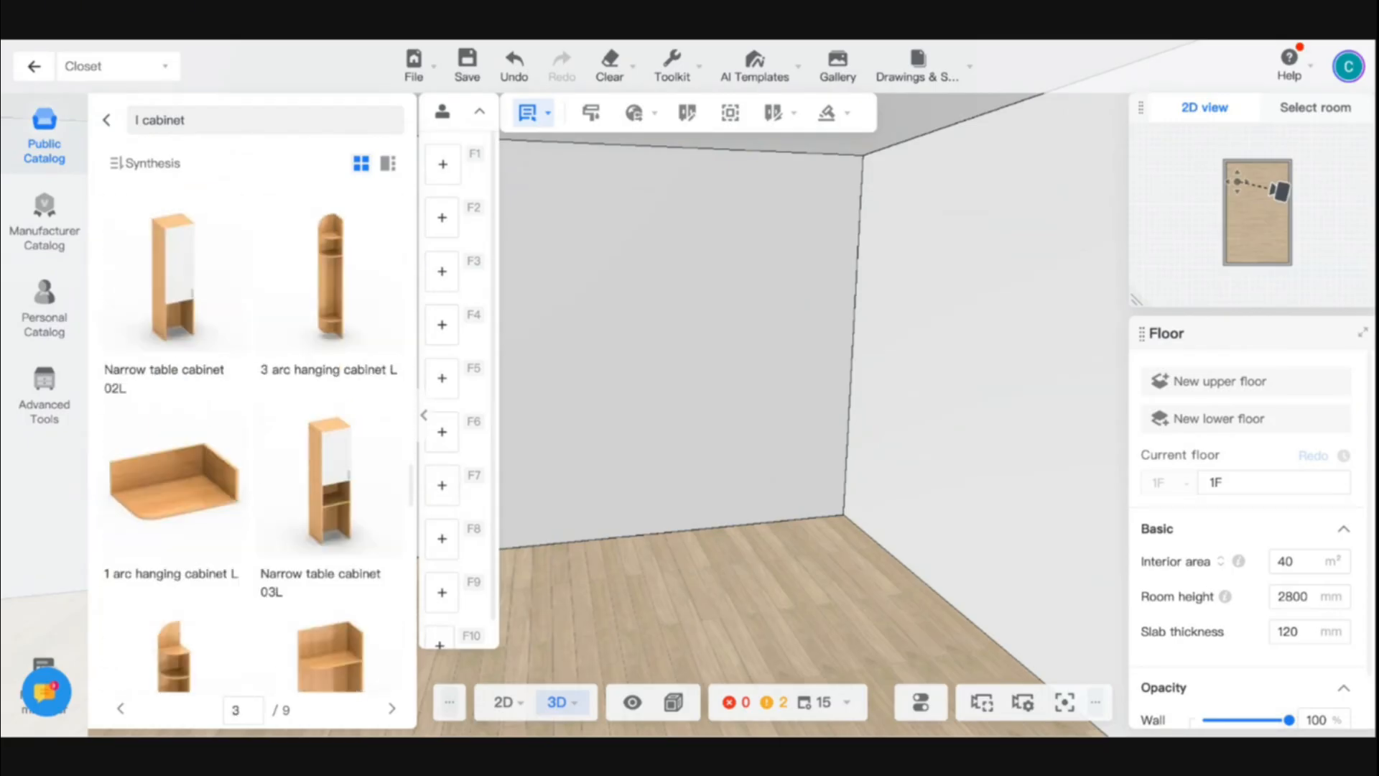
{"action": "scroll", "coordinate": [181, 386], "scroll_direction": "down", "scroll_amount": 6}
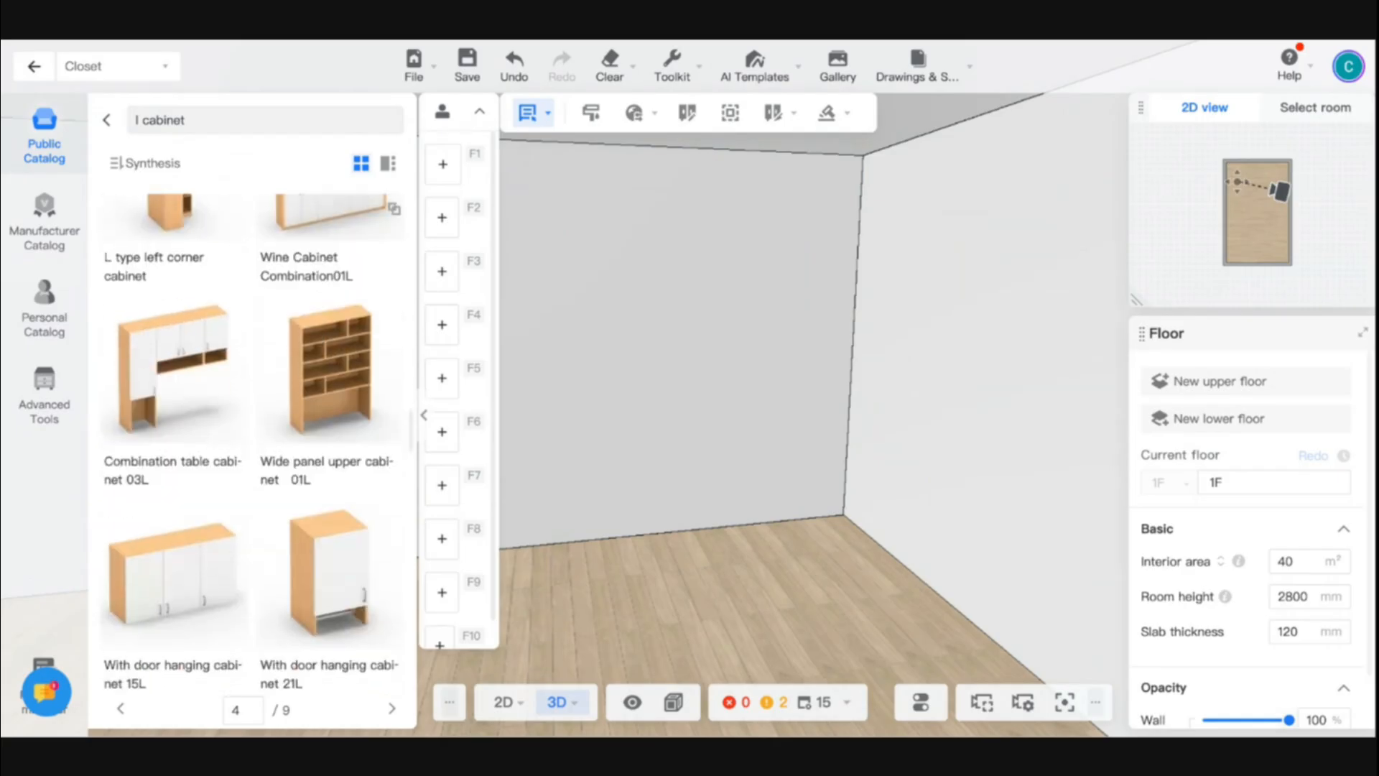
{"action": "scroll", "coordinate": [181, 386], "scroll_direction": "up", "scroll_amount": 3}
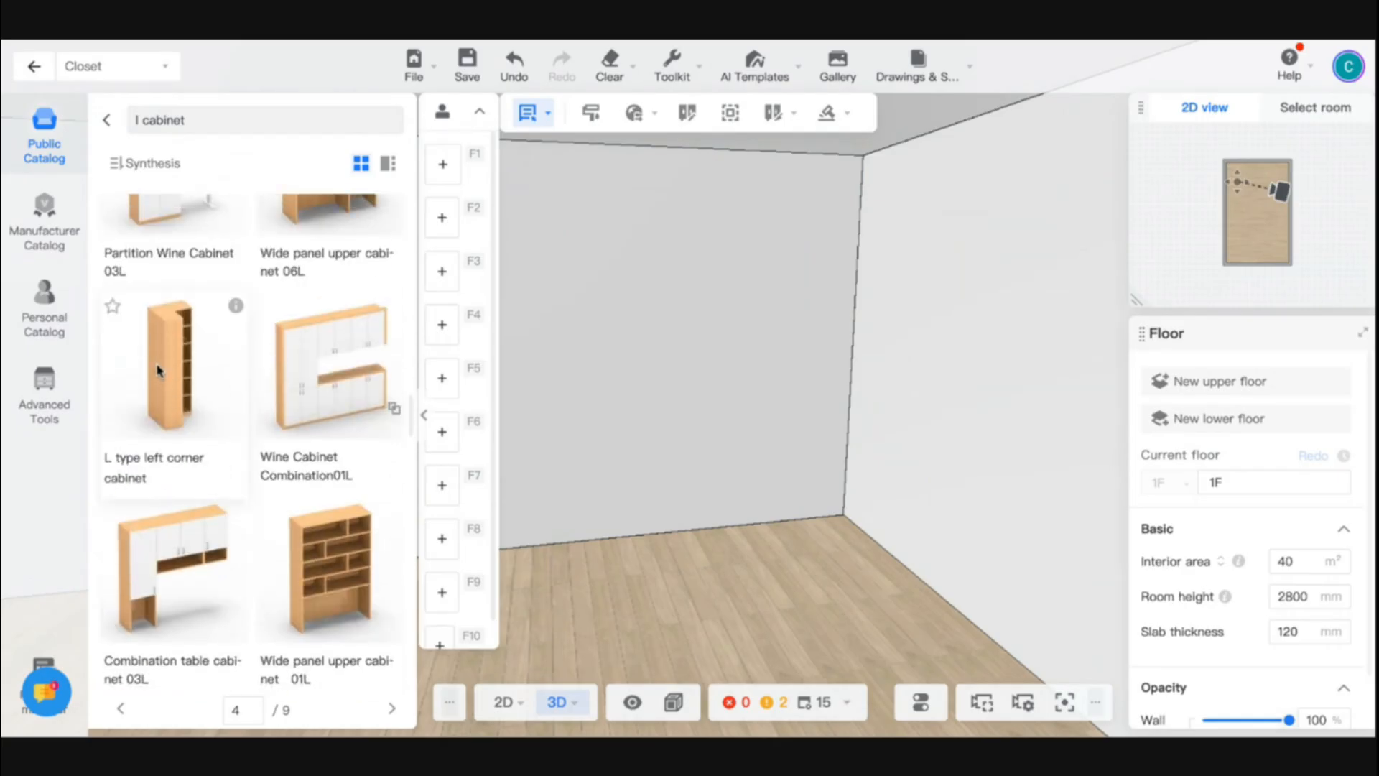
{"action": "left_click_drag", "start_coordinate": [161, 371], "coordinate": [825, 464]}
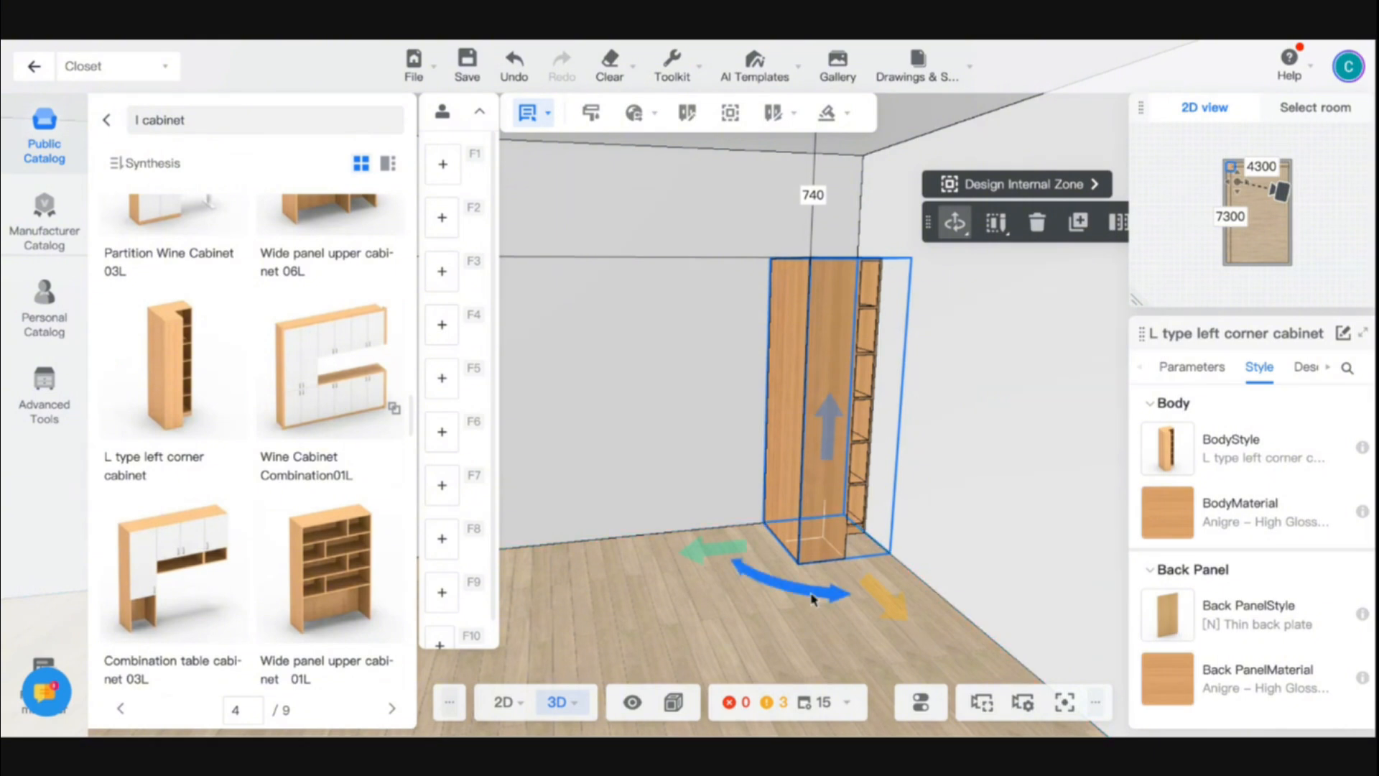
- Inspect the L type corner cabinet's interior and shelves from the front and from above
{"action": "left_click_drag", "start_coordinate": [812, 598], "coordinate": [702, 601]}
{"action": "left_click", "coordinate": [643, 591]}
{"action": "scroll", "coordinate": [702, 600], "scroll_direction": "up", "scroll_amount": 4}
{"action": "scroll", "coordinate": [702, 600], "scroll_direction": "down", "scroll_amount": 4}
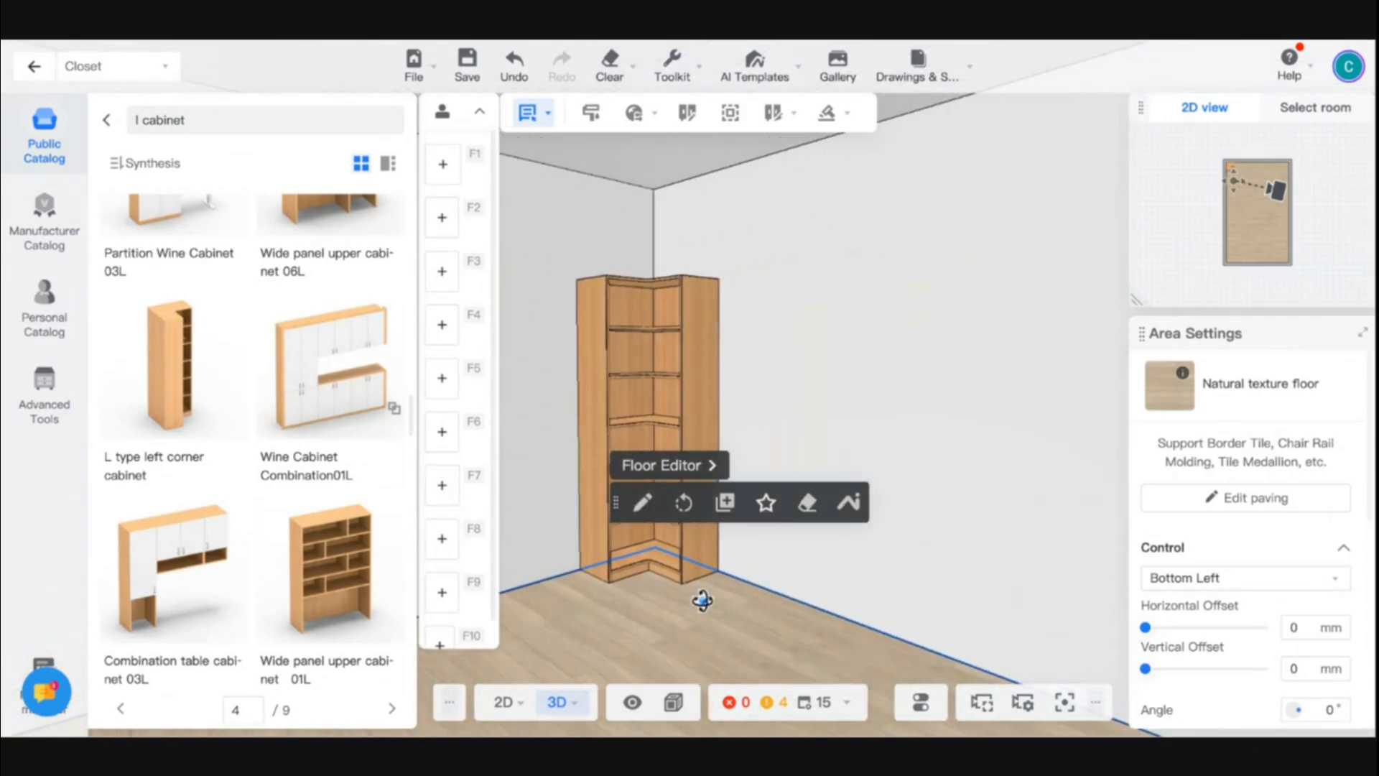
{"action": "key", "text": "w"}
{"action": "key", "text": "a"}
{"action": "key", "text": "d"}
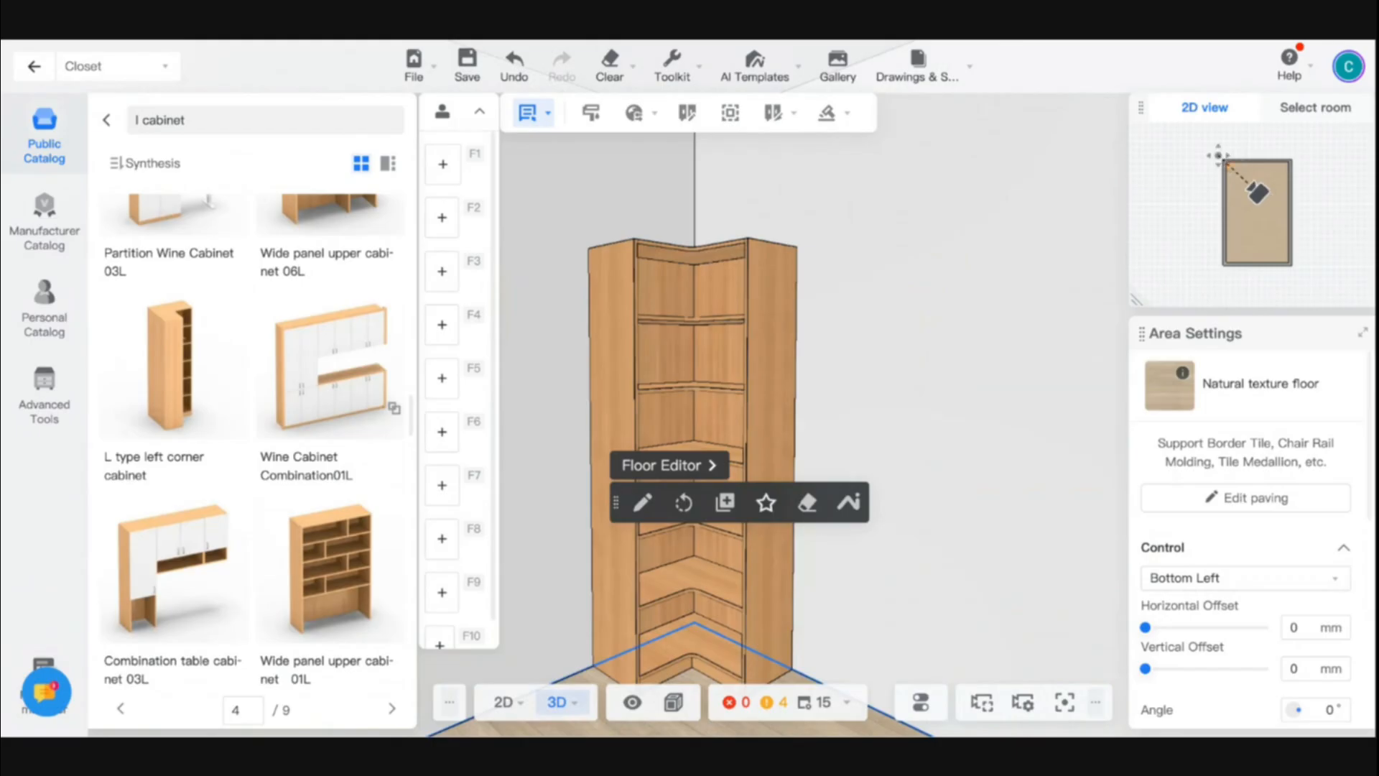
{"action": "left_click", "coordinate": [701, 388]}
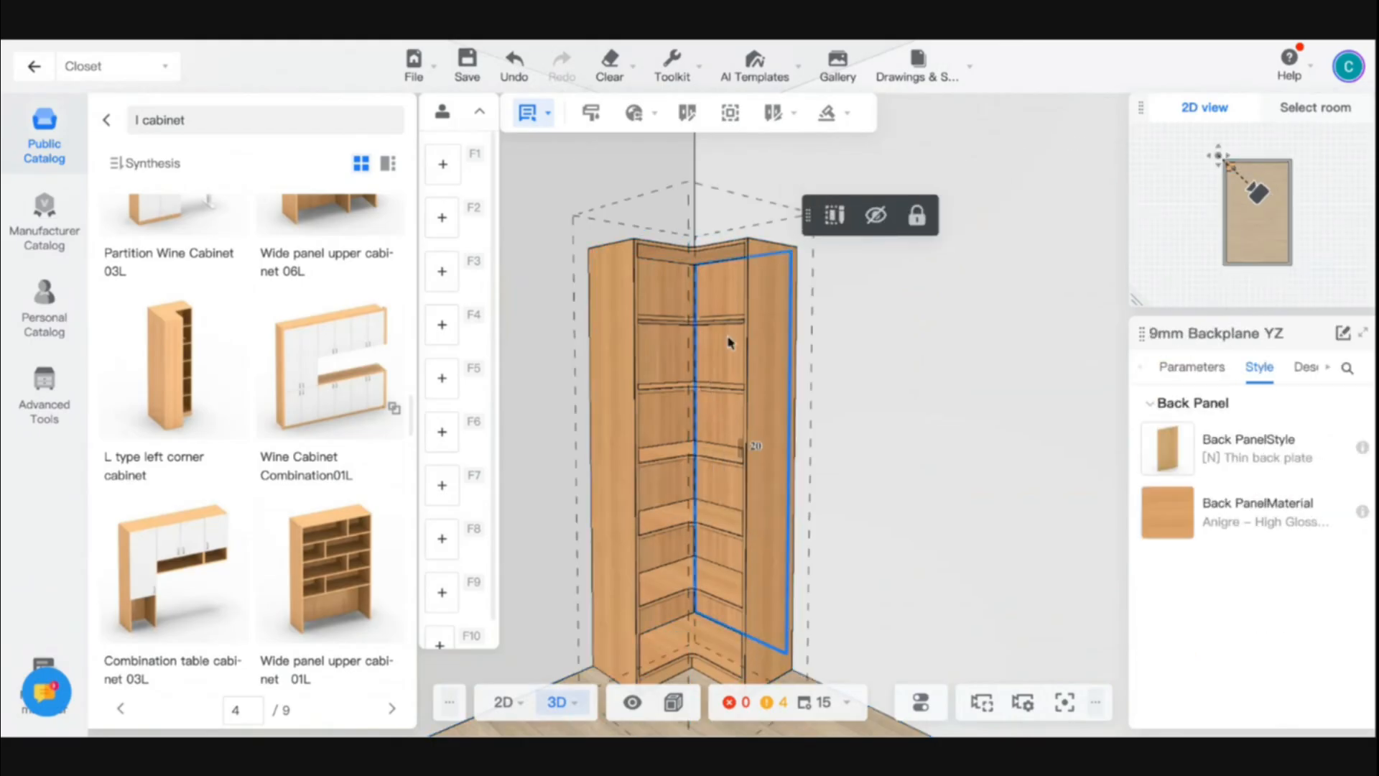
{"action": "left_click_drag", "start_coordinate": [861, 334], "coordinate": [847, 420]}
- Try deleting the uppermost shelf of the corner cabinet, and undo the deletion
{"action": "left_click", "coordinate": [679, 436]}
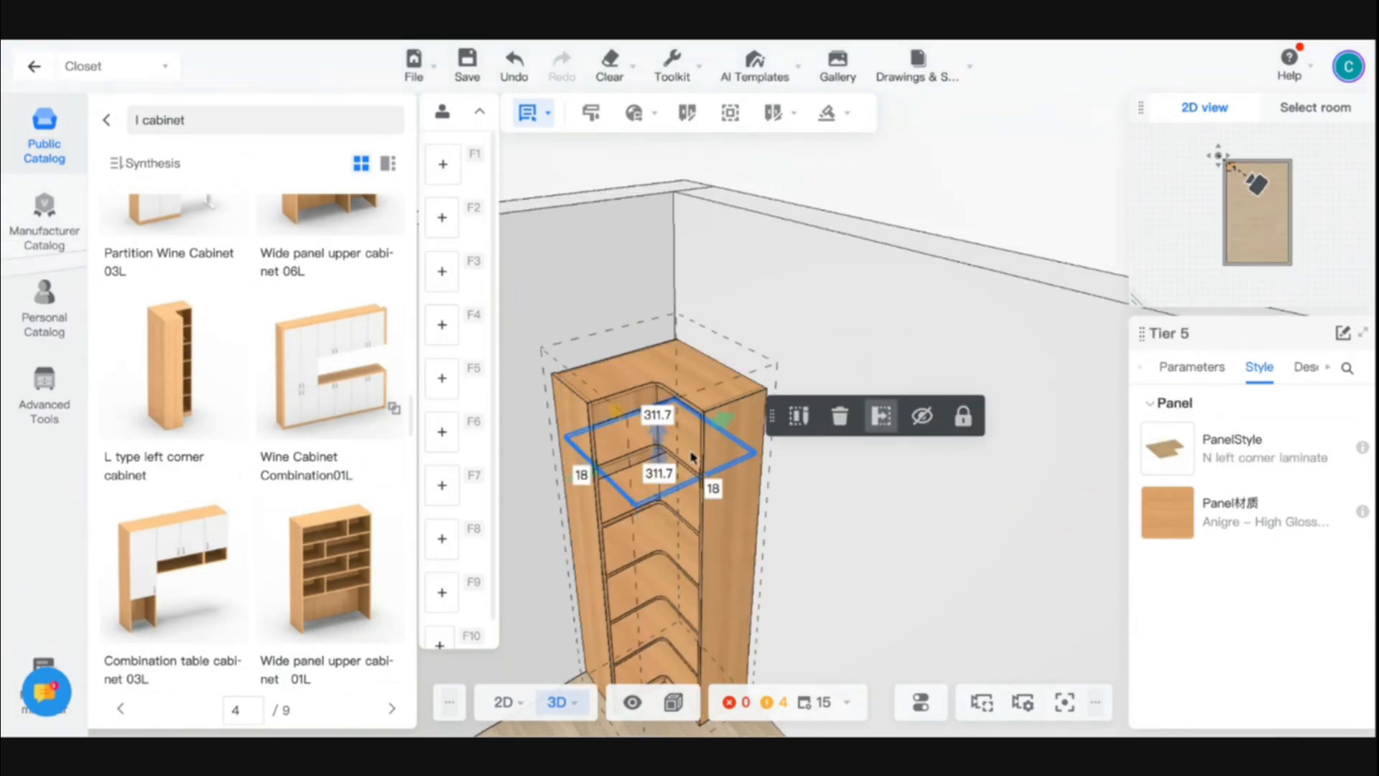
{"action": "left_click", "coordinate": [840, 419]}
{"action": "left_click_drag", "start_coordinate": [845, 539], "coordinate": [854, 471]}
{"action": "key", "text": "ctrl+z"}
{"action": "left_click_drag", "start_coordinate": [895, 380], "coordinate": [889, 464]}
{"action": "left_click_drag", "start_coordinate": [666, 346], "coordinate": [643, 421]}
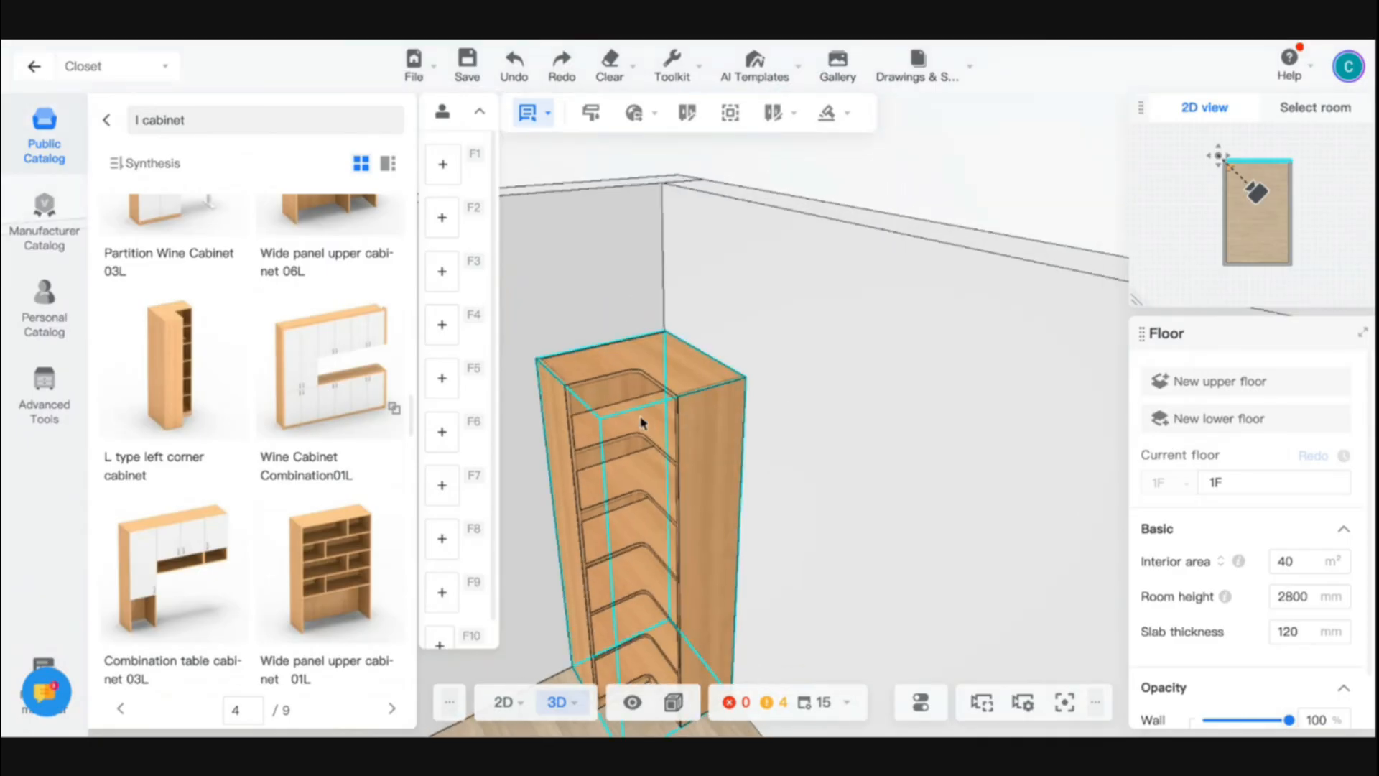
- Set the number of laminates in the cabinet's corner unit to 3
{"action": "left_click", "coordinate": [643, 423]}
{"action": "left_click", "coordinate": [1191, 367]}
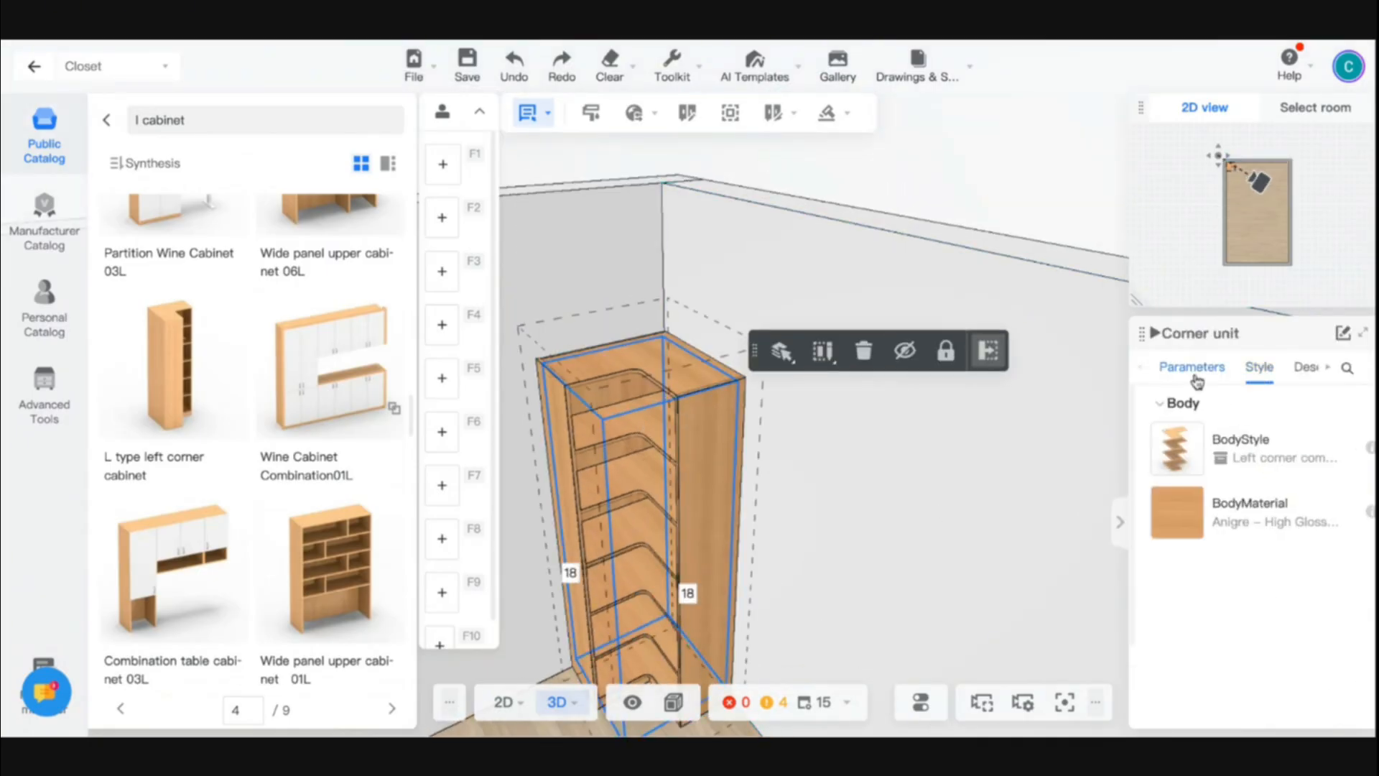
{"action": "scroll", "coordinate": [1225, 566], "scroll_direction": "up", "scroll_amount": 1}
{"action": "left_click_drag", "start_coordinate": [857, 529], "coordinate": [902, 507]}
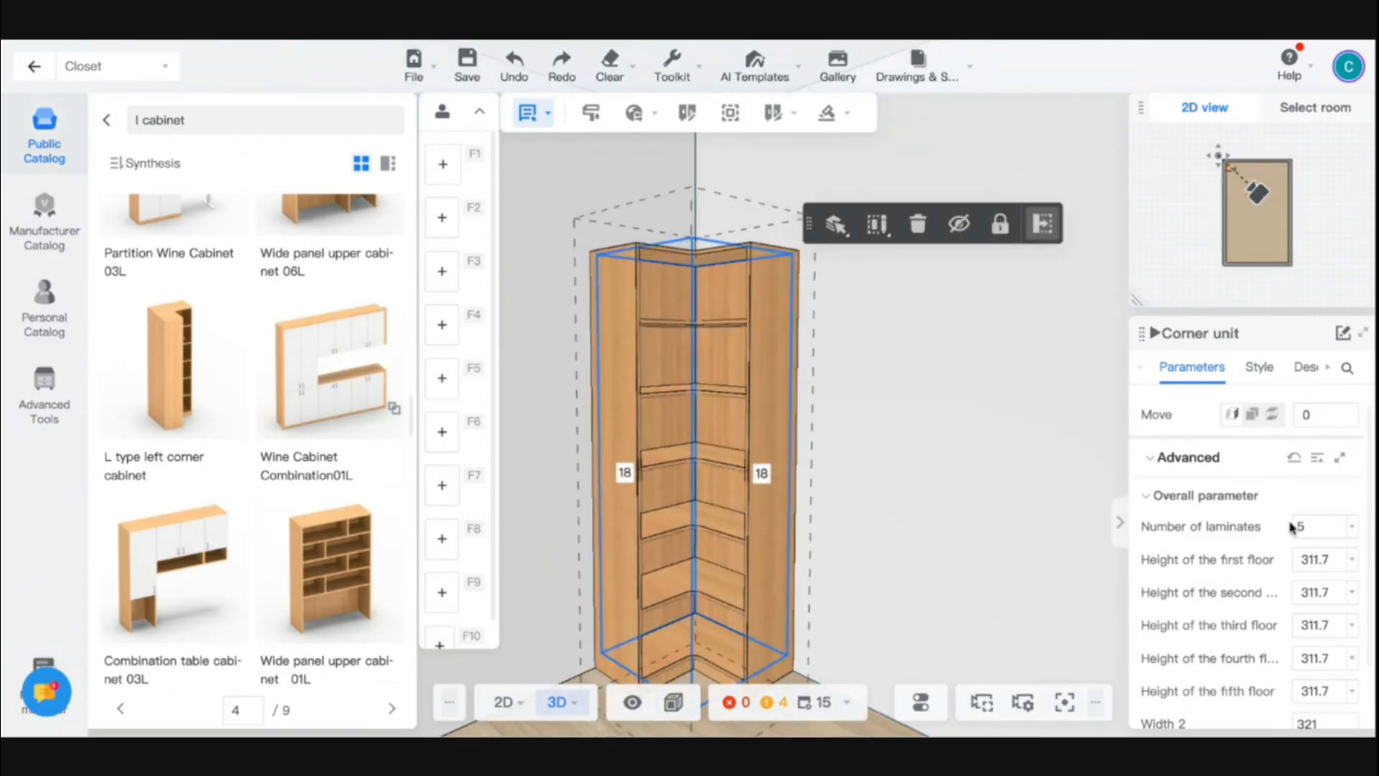
{"action": "key", "text": "Return"}
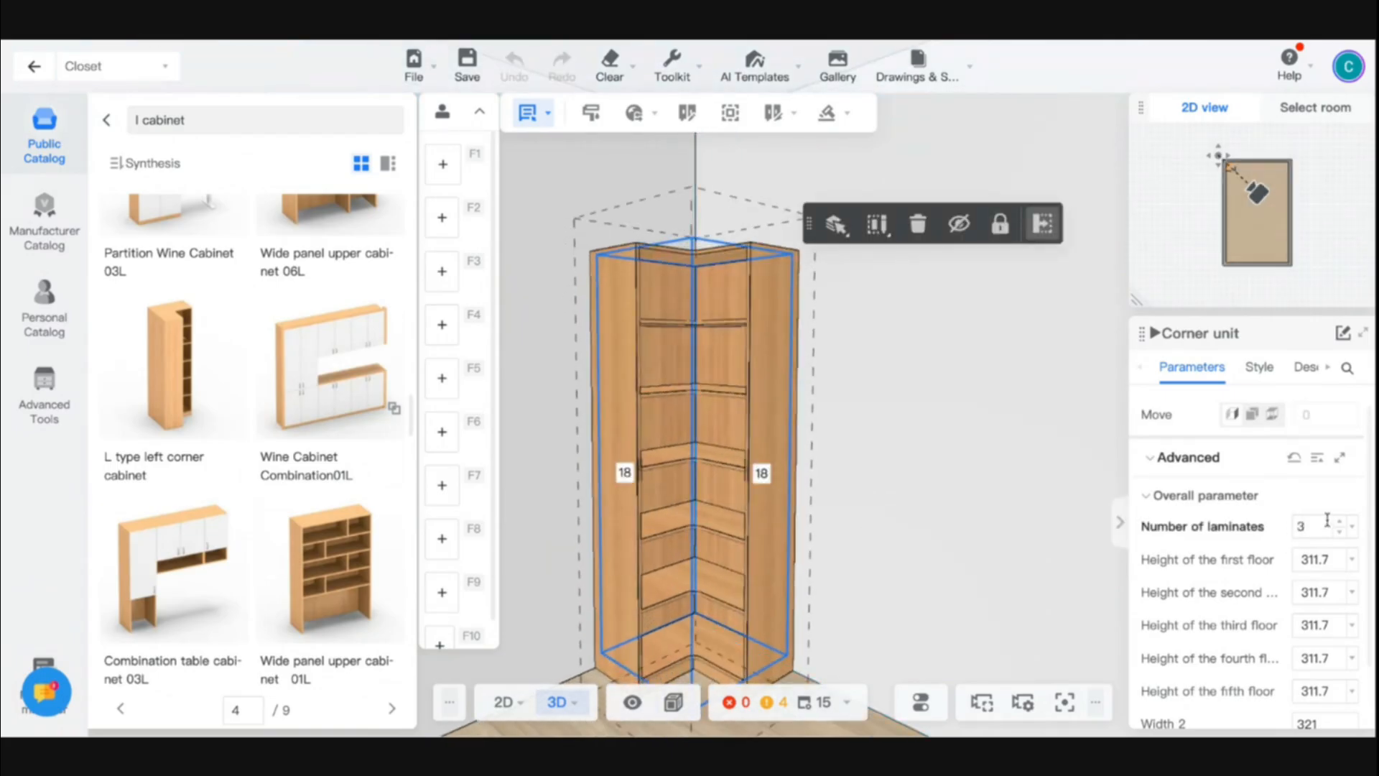
{"action": "left_click_drag", "start_coordinate": [946, 558], "coordinate": [978, 572]}
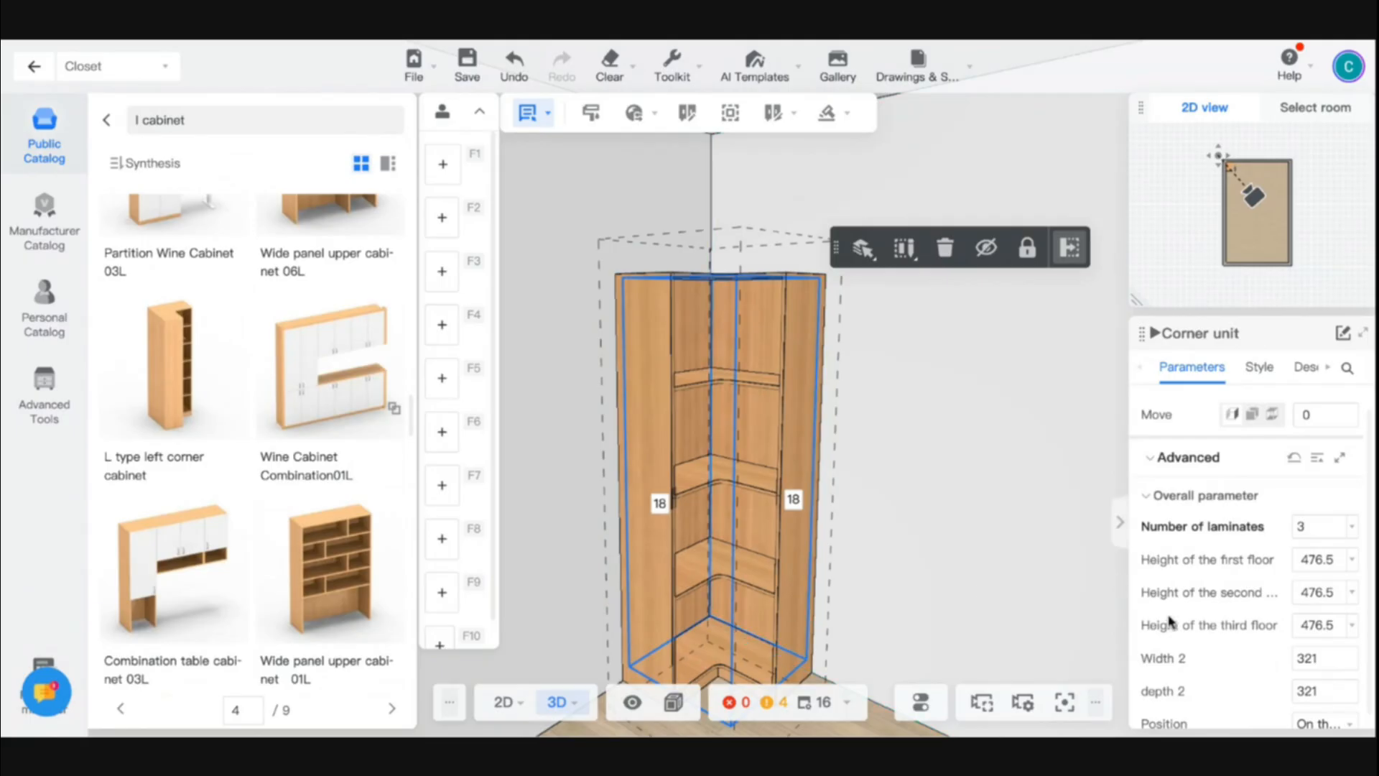
- Place a 1Single Bottom Cabinet from the single-row open bottom units against the wall, about 478 mm from the corner cabinet
{"action": "left_click_drag", "start_coordinate": [1064, 615], "coordinate": [714, 535]}
{"action": "right_click_drag", "start_coordinate": [714, 536], "coordinate": [790, 539]}
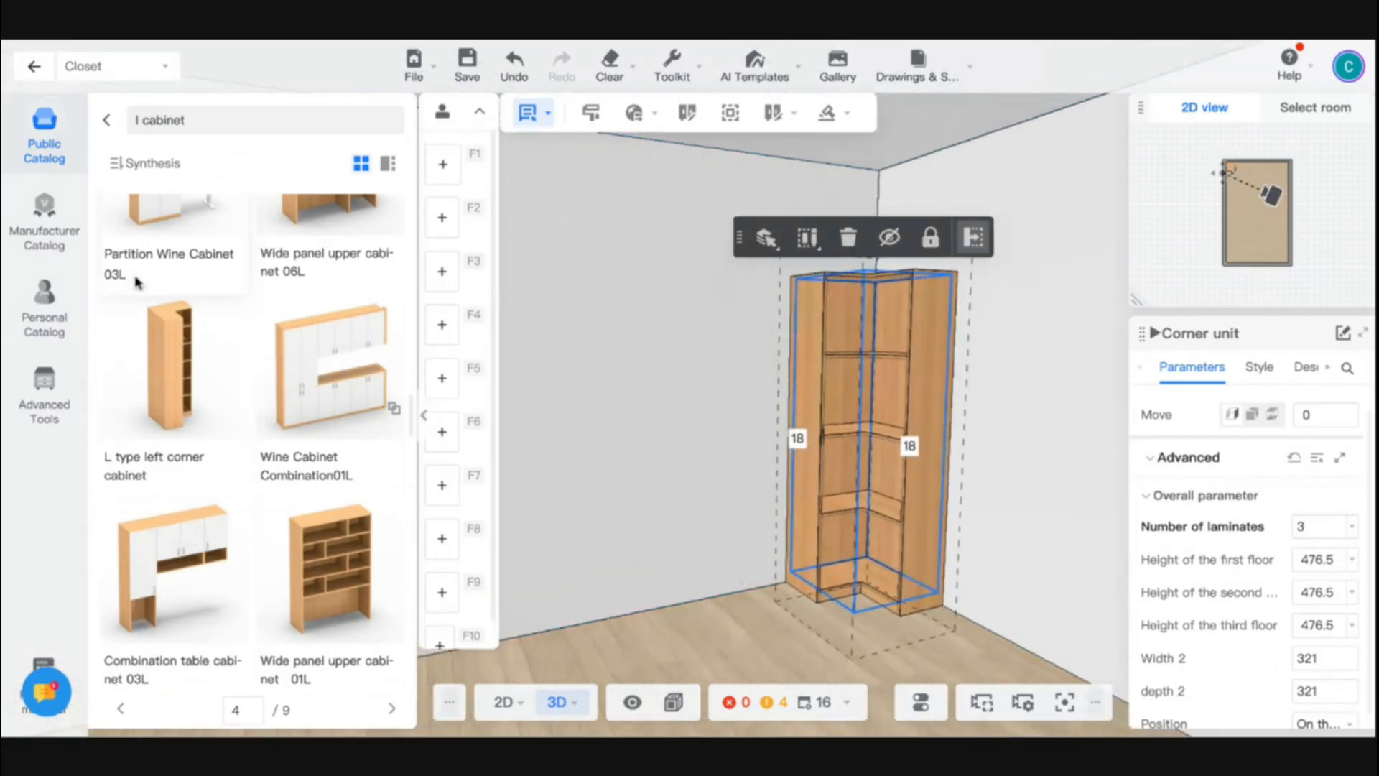
{"action": "left_click", "coordinate": [106, 123]}
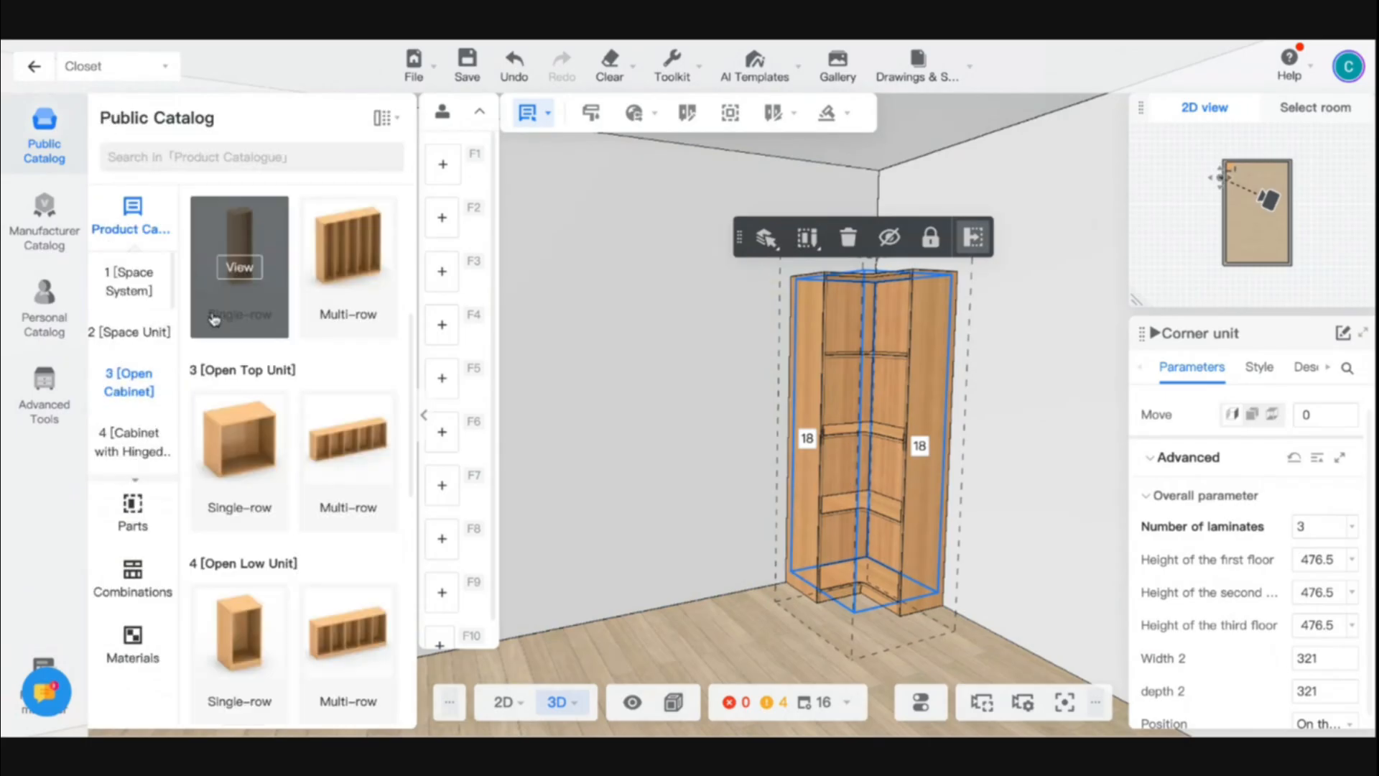
{"action": "scroll", "coordinate": [251, 311], "scroll_direction": "up", "scroll_amount": 1}
{"action": "scroll", "coordinate": [251, 312], "scroll_direction": "up", "scroll_amount": 3}
{"action": "left_click", "coordinate": [244, 524]}
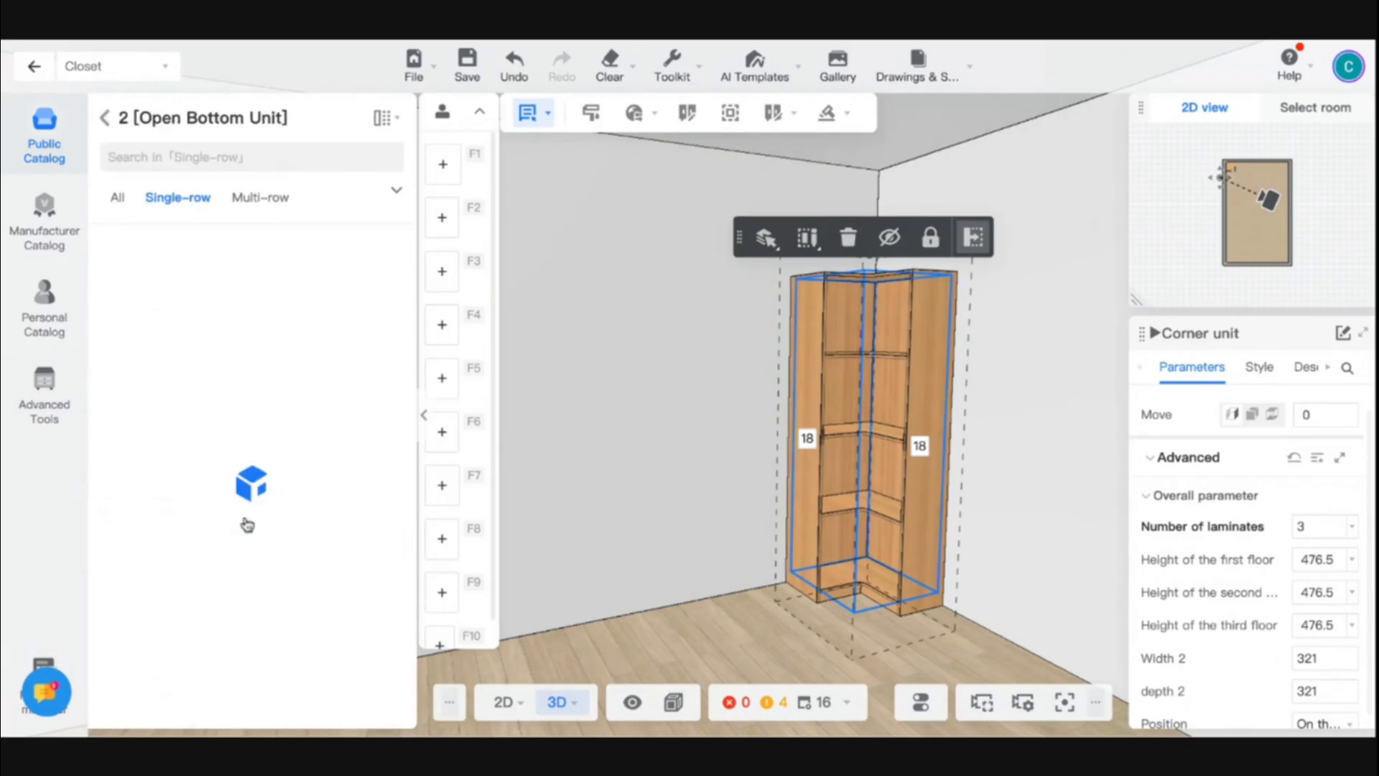
{"action": "left_click_drag", "start_coordinate": [185, 370], "coordinate": [690, 474]}
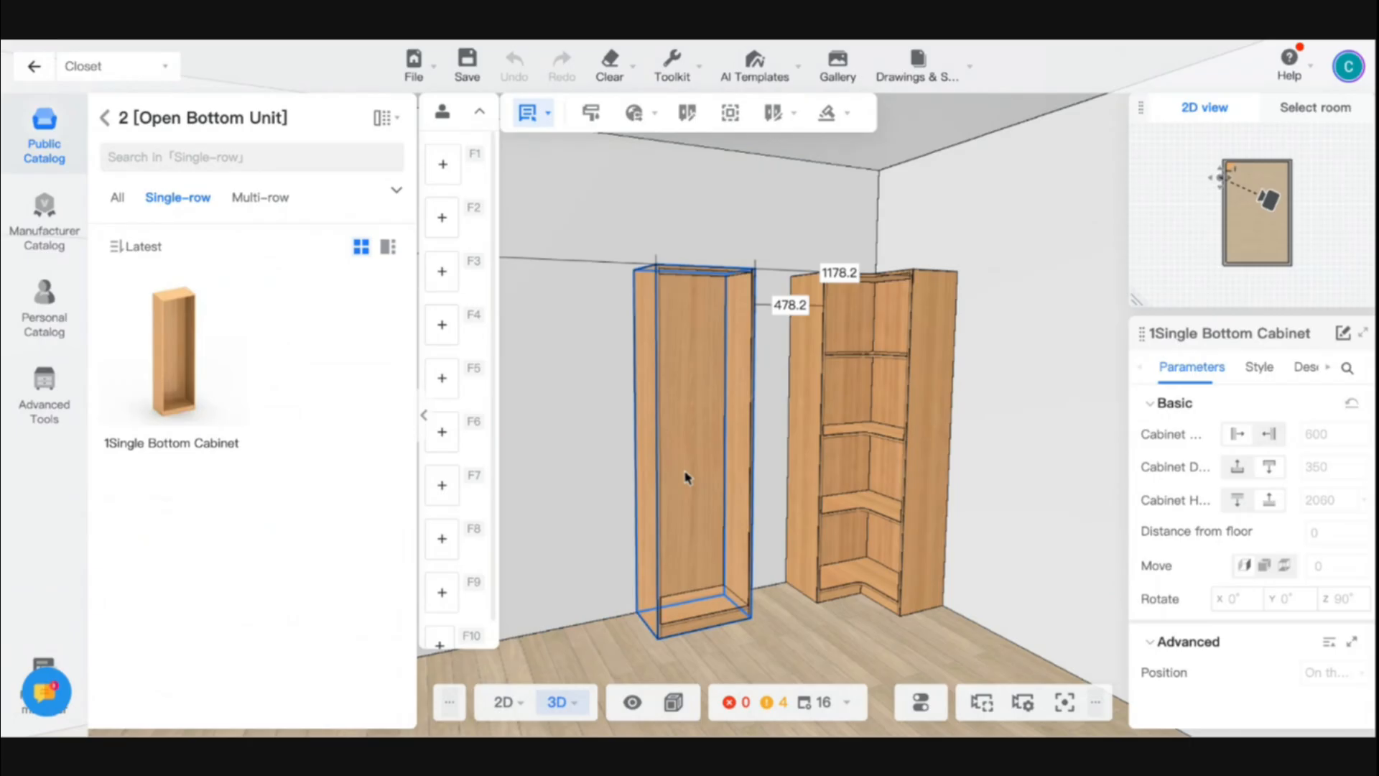
- Set the L type corner cabinet's width to 1000 and its depth to 1000
{"action": "scroll", "coordinate": [933, 535], "scroll_direction": "down", "scroll_amount": 3}
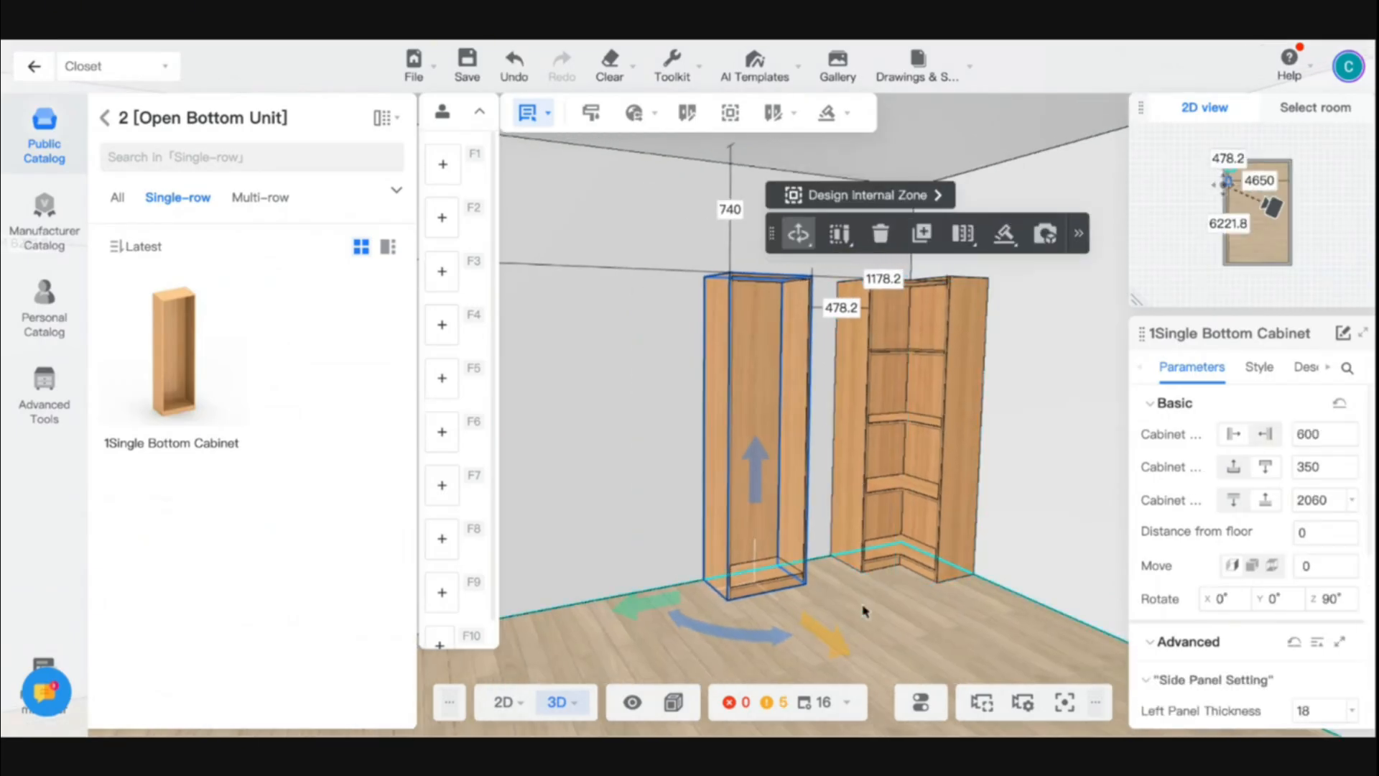
{"action": "left_click", "coordinate": [882, 614]}
{"action": "left_click_drag", "start_coordinate": [955, 632], "coordinate": [939, 675]}
{"action": "left_click", "coordinate": [948, 402]}
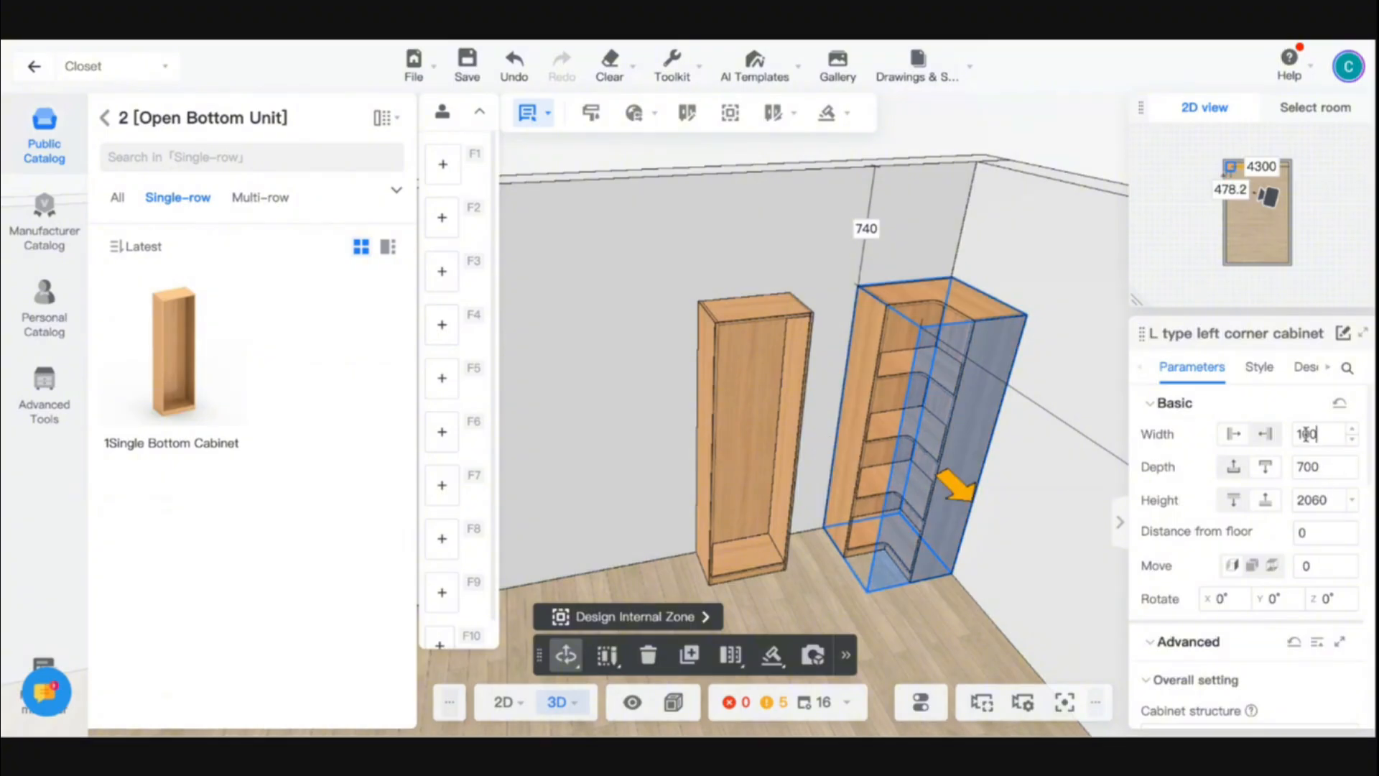
{"action": "key", "text": "Return"}
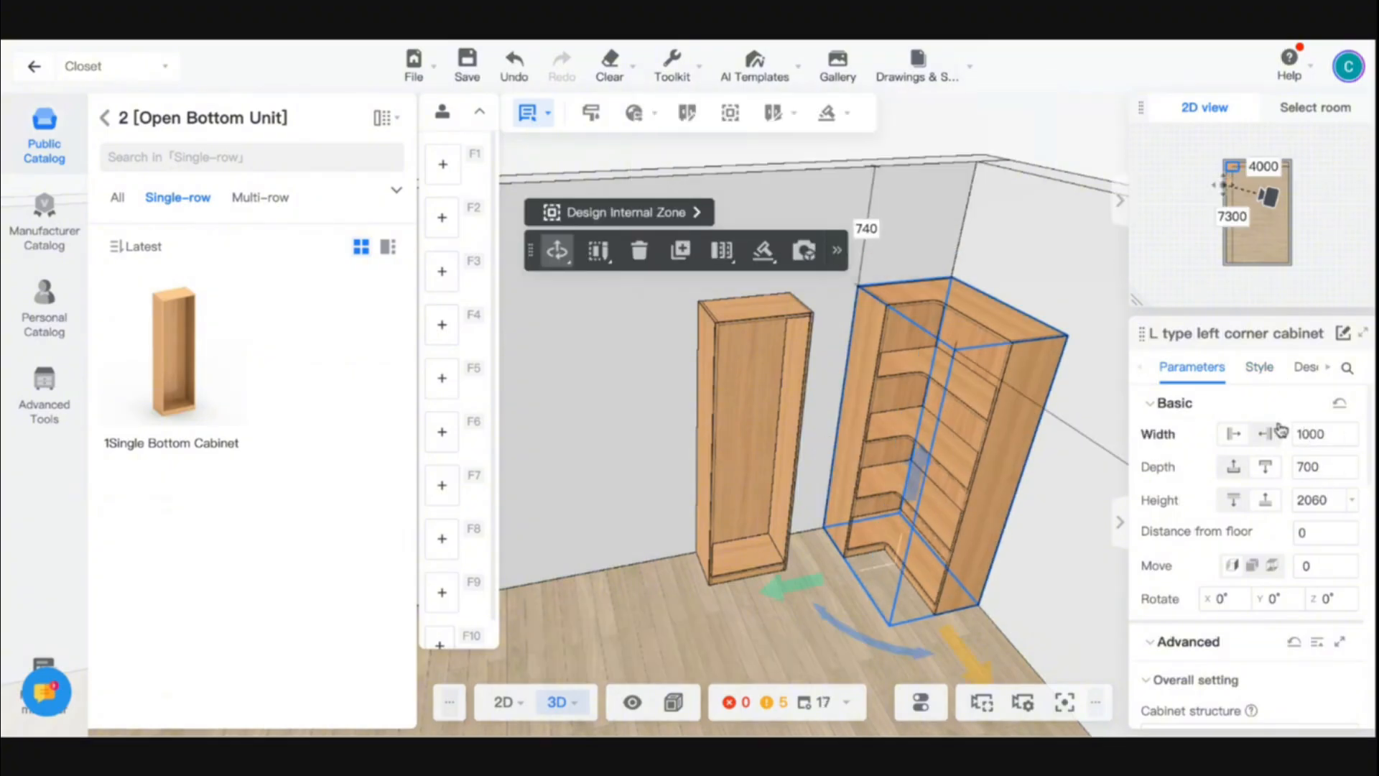
{"action": "left_click", "coordinate": [1304, 471]}
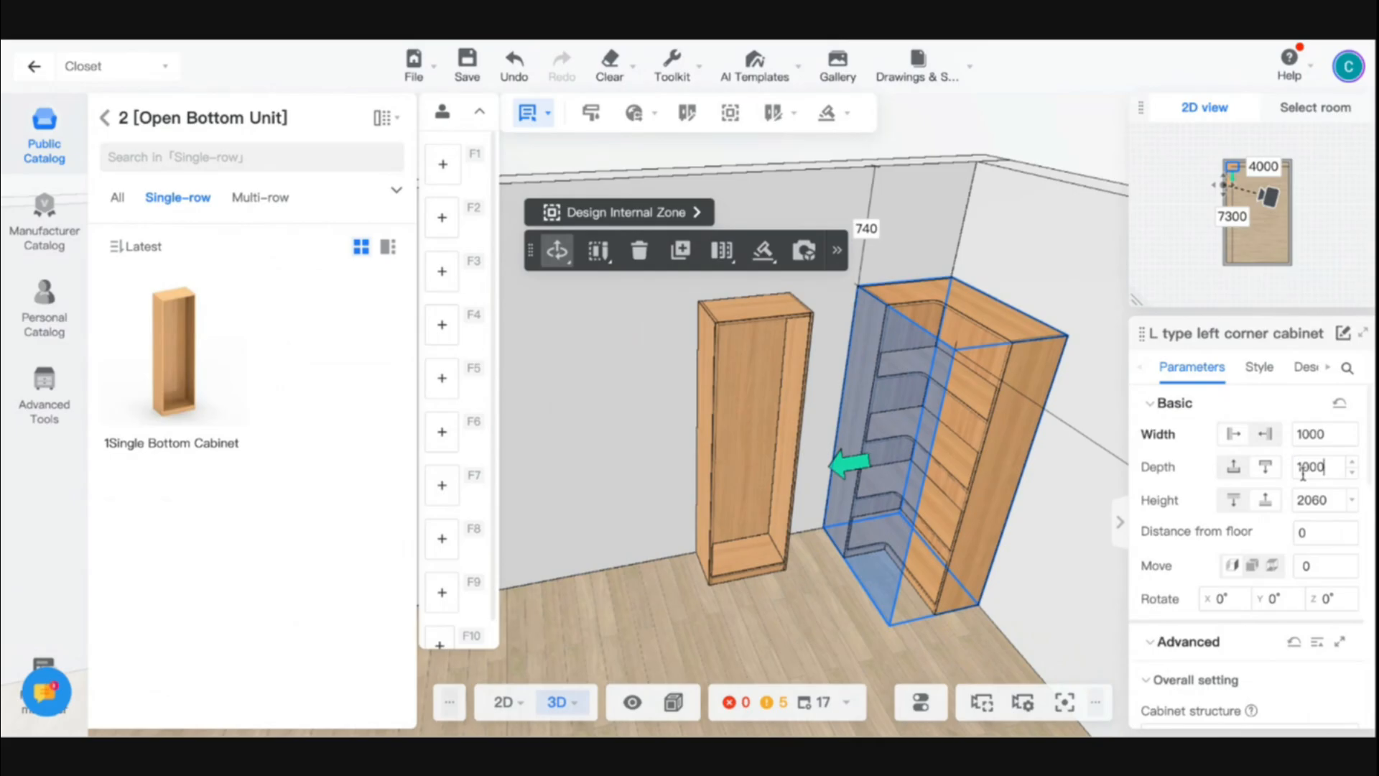
{"action": "type", "text": "1000"}
{"action": "key", "text": "Return"}
- Set the corner cabinet's left side width and right side width to 500 each
{"action": "scroll", "coordinate": [1285, 552], "scroll_direction": "down", "scroll_amount": 1}
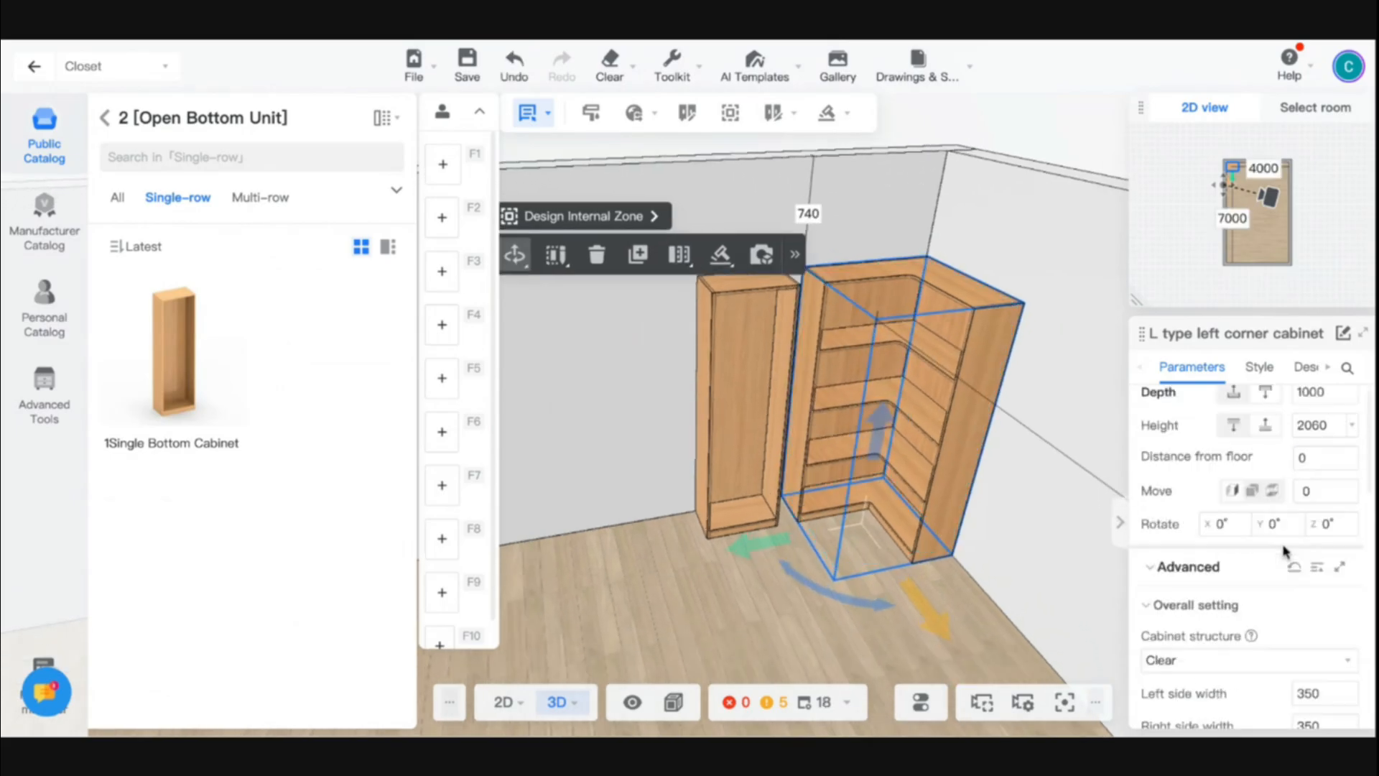
{"action": "scroll", "coordinate": [1285, 551], "scroll_direction": "down", "scroll_amount": 8}
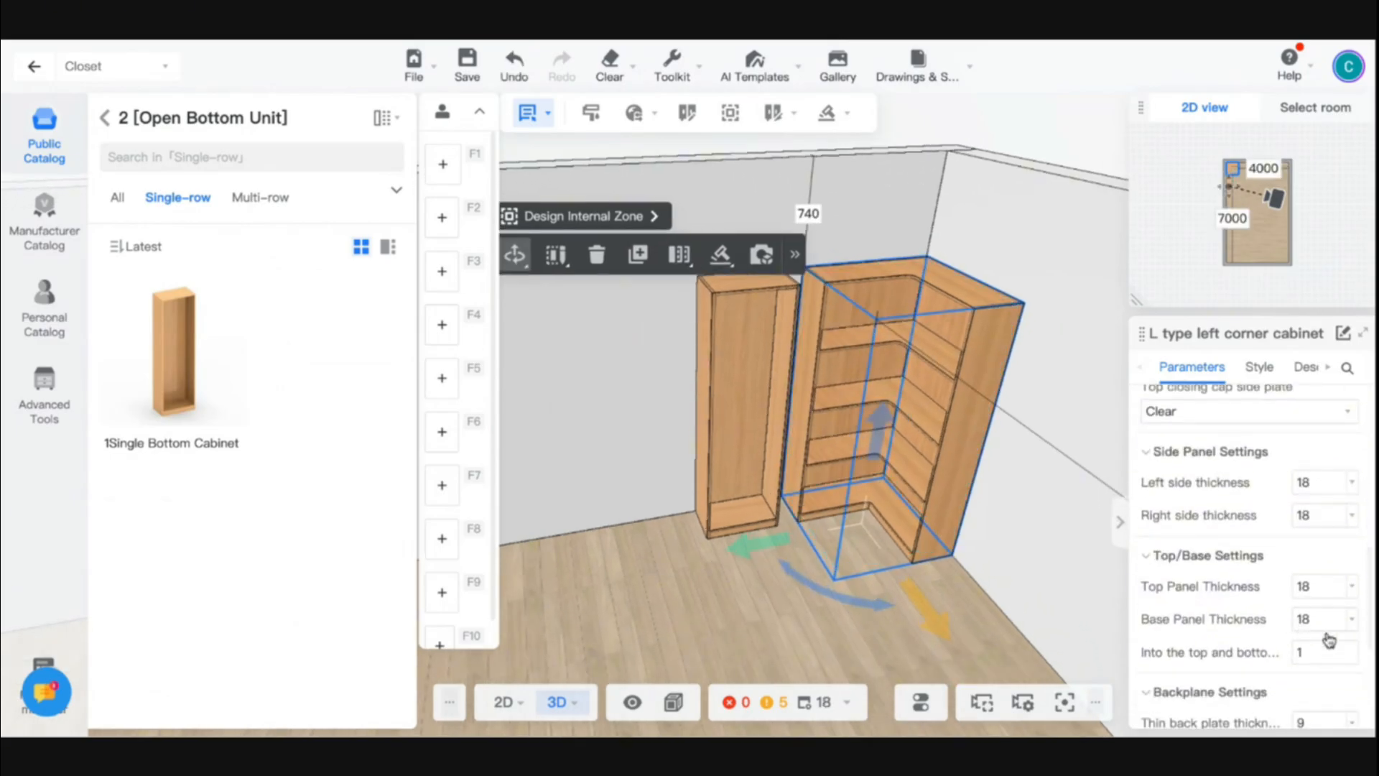
{"action": "scroll", "coordinate": [1329, 639], "scroll_direction": "down", "scroll_amount": 3}
{"action": "scroll", "coordinate": [1318, 617], "scroll_direction": "up", "scroll_amount": 8}
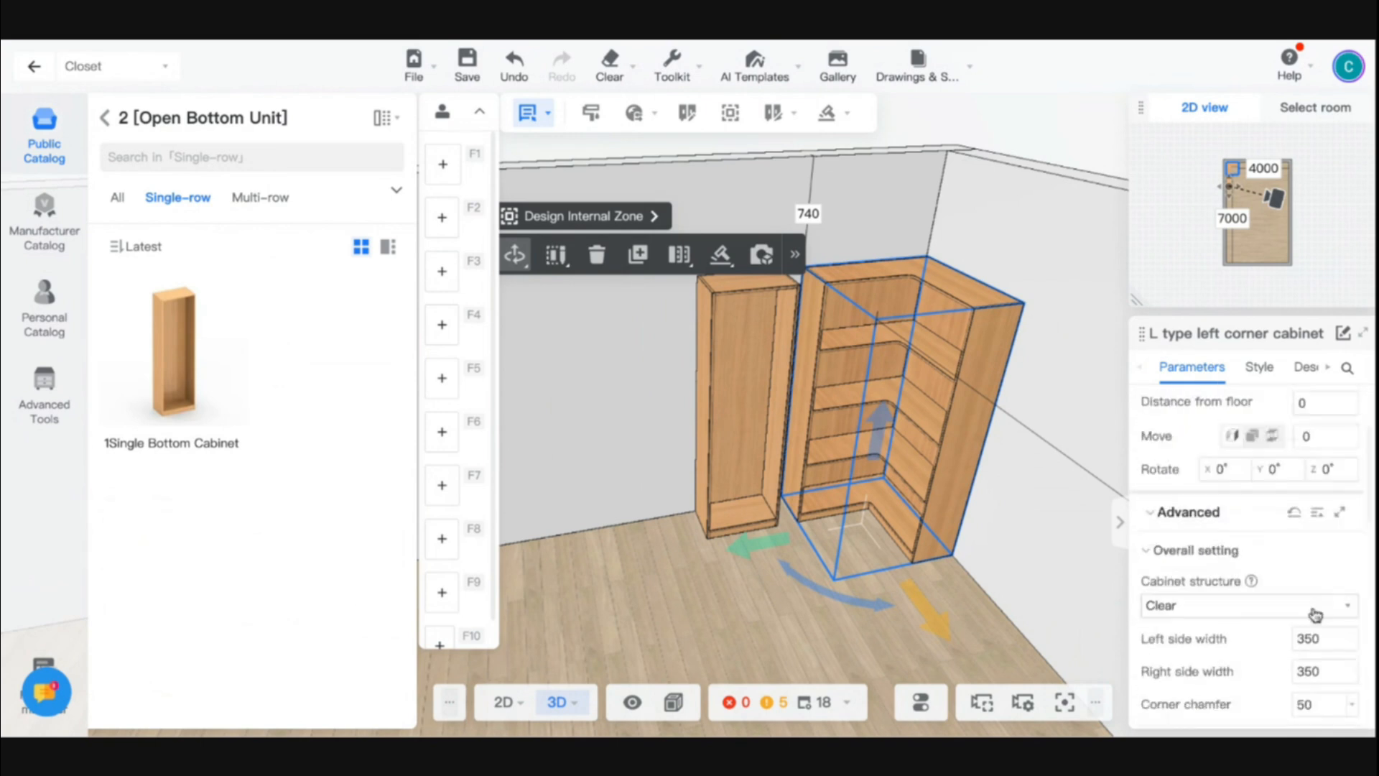
{"action": "type", "text": "500"}
{"action": "key", "text": "Return"}
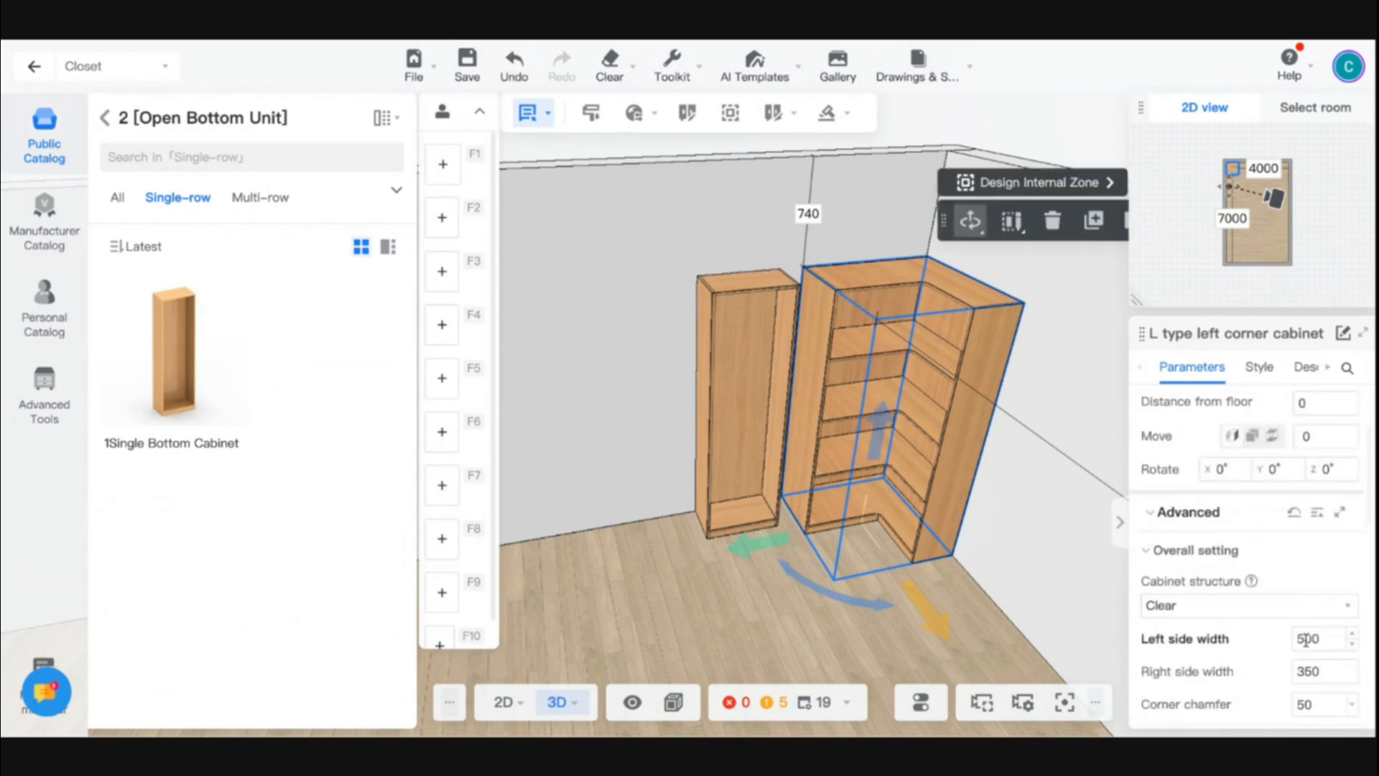
{"action": "double_click", "coordinate": [1305, 670]}
{"action": "type", "text": "500"}
{"action": "key", "text": "Return"}
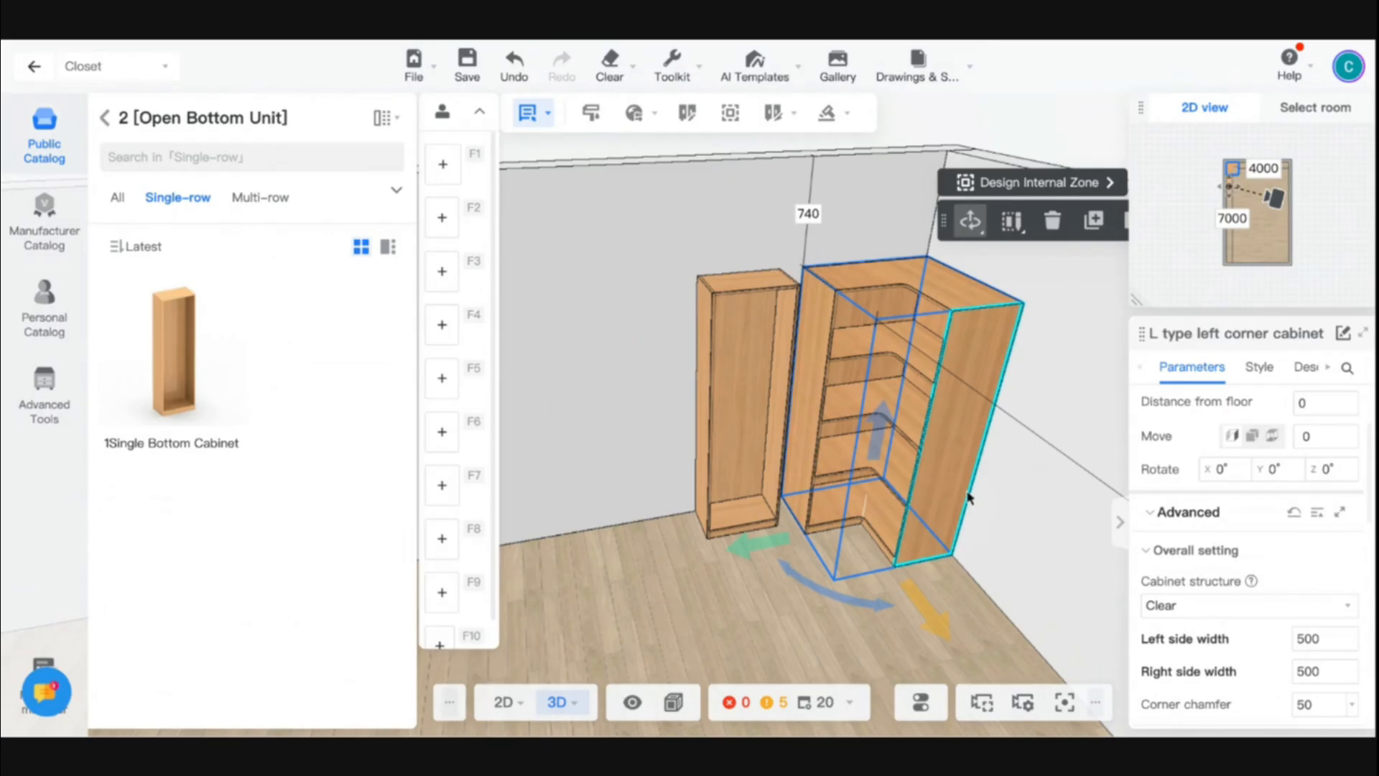
- Set the depth of the single bottom cabinet beside the corner unit to 500
{"action": "mouse_move", "coordinate": [700, 609]}
{"action": "left_mouse_down"}
{"action": "mouse_move", "coordinate": [871, 585]}
{"action": "mouse_move", "coordinate": [705, 591]}
{"action": "left_mouse_up"}
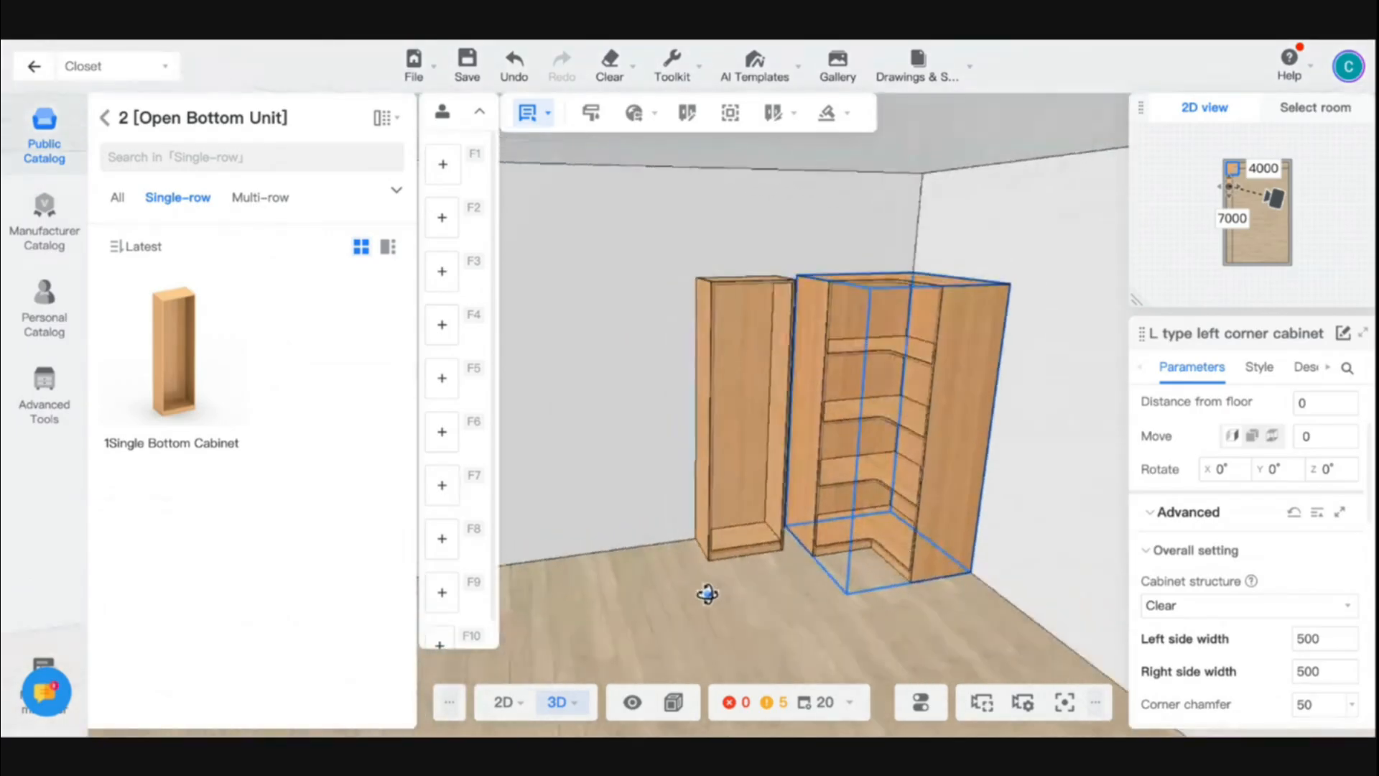
{"action": "left_click", "coordinate": [732, 441]}
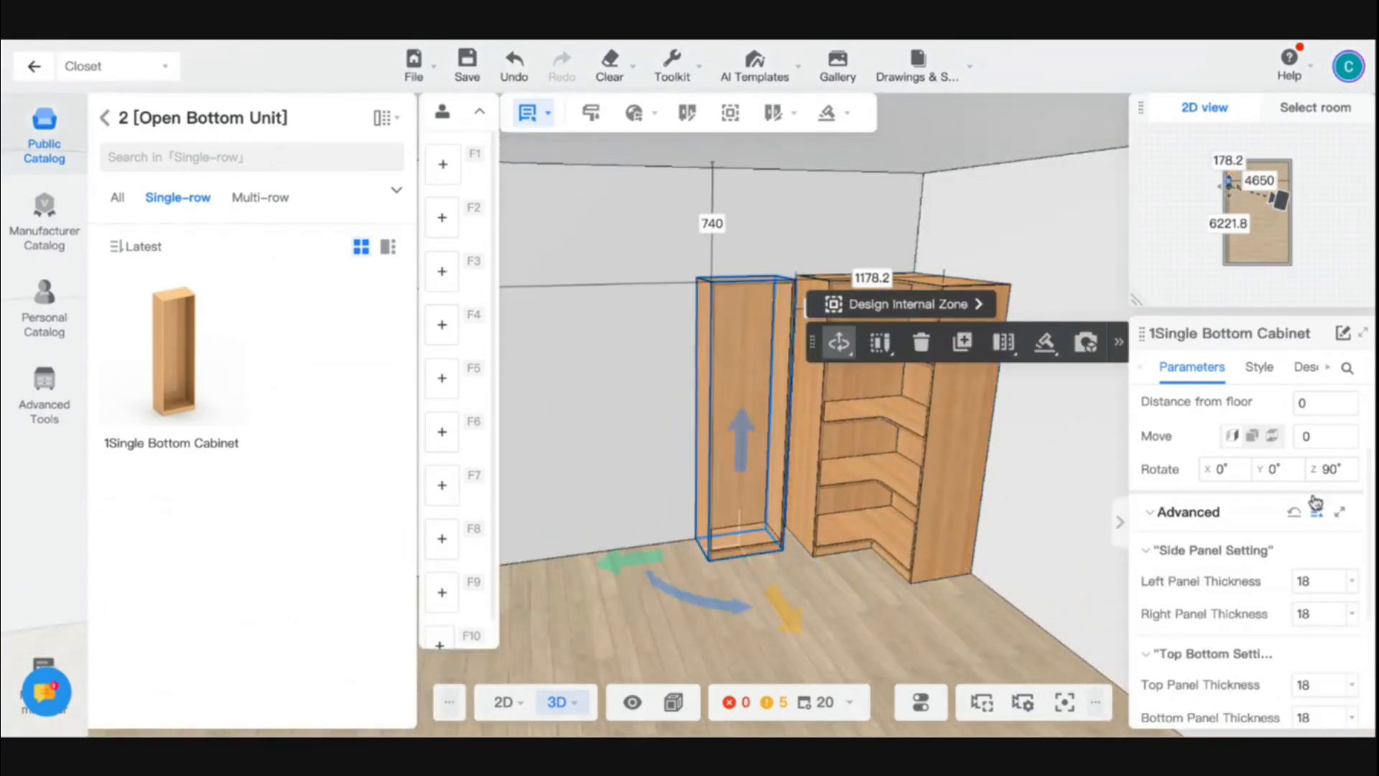
{"action": "scroll", "coordinate": [1312, 498], "scroll_direction": "down", "scroll_amount": 1}
{"action": "scroll", "coordinate": [1310, 474], "scroll_direction": "up", "scroll_amount": 3}
{"action": "left_click", "coordinate": [1311, 467]}
{"action": "type", "text": "500"}
{"action": "key", "text": "Return"}
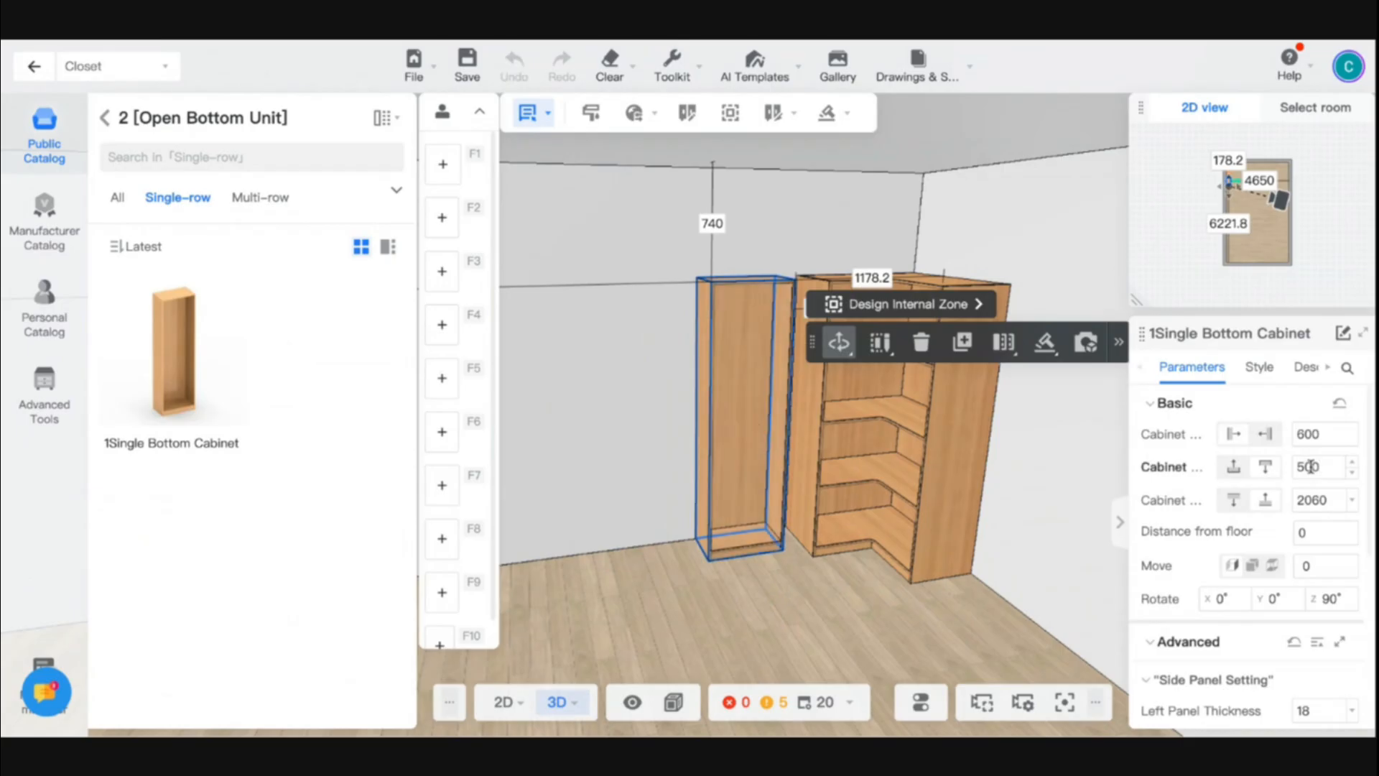
- Use Orient to move the single bottom cabinet flush against the side of the corner cabinet
{"action": "left_click_drag", "start_coordinate": [650, 616], "coordinate": [603, 647]}
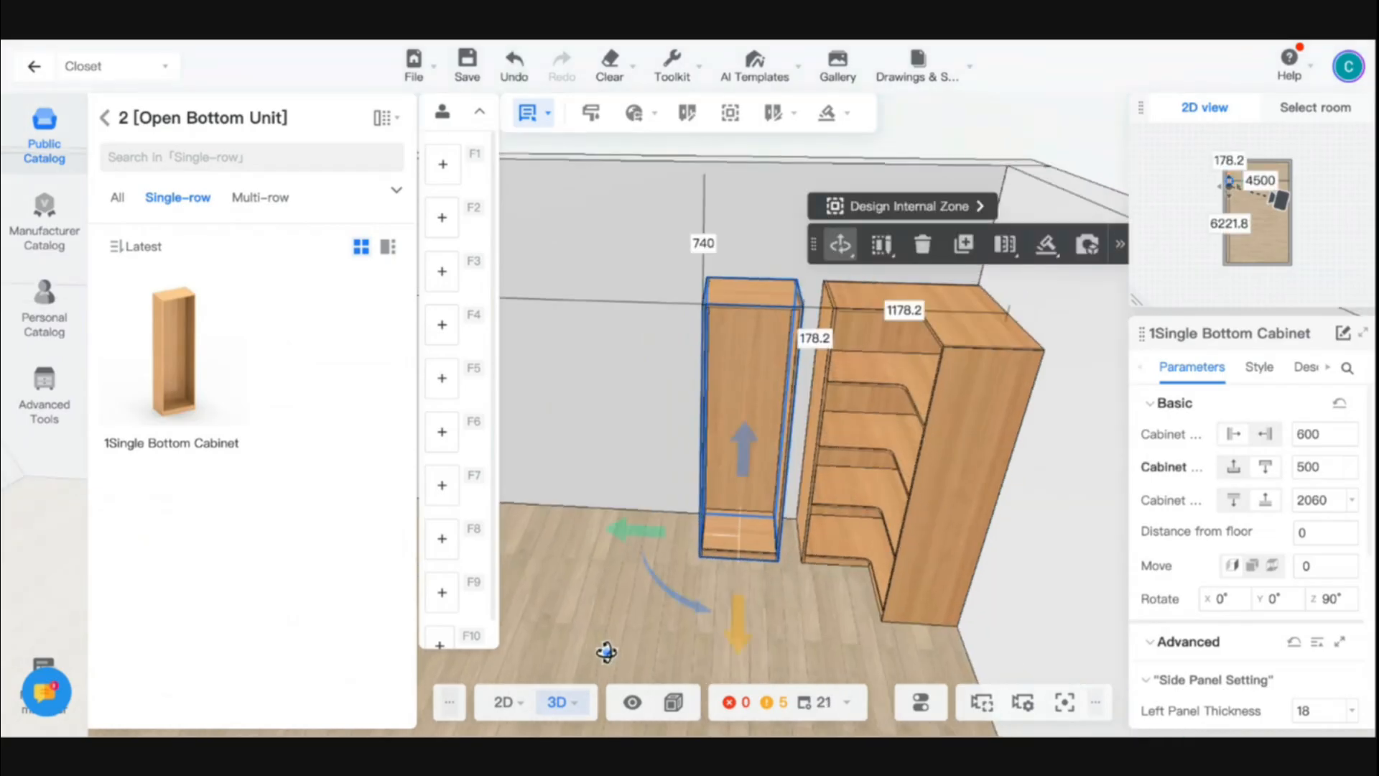
{"action": "left_click", "coordinate": [1120, 244]}
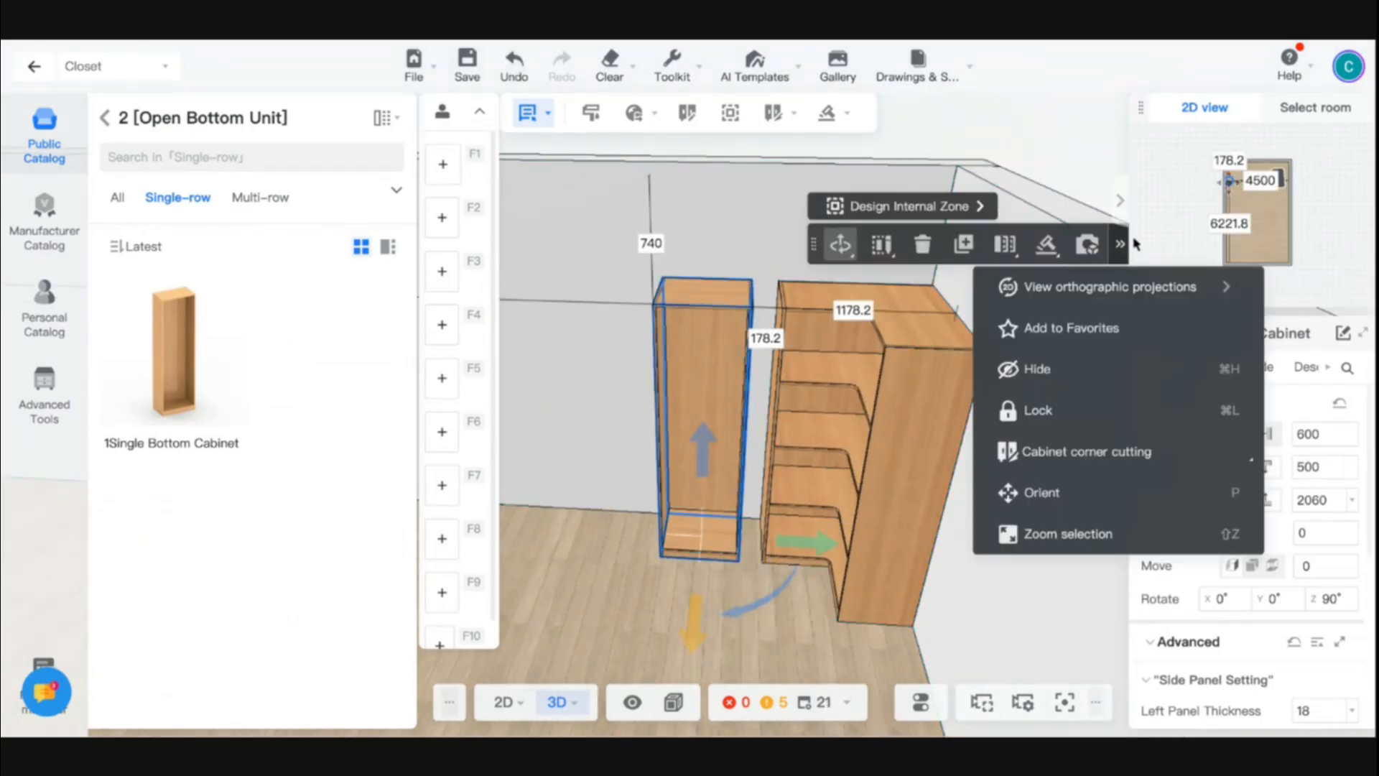
{"action": "left_click", "coordinate": [1120, 245]}
{"action": "left_click", "coordinate": [1121, 244]}
{"action": "left_click", "coordinate": [1091, 501]}
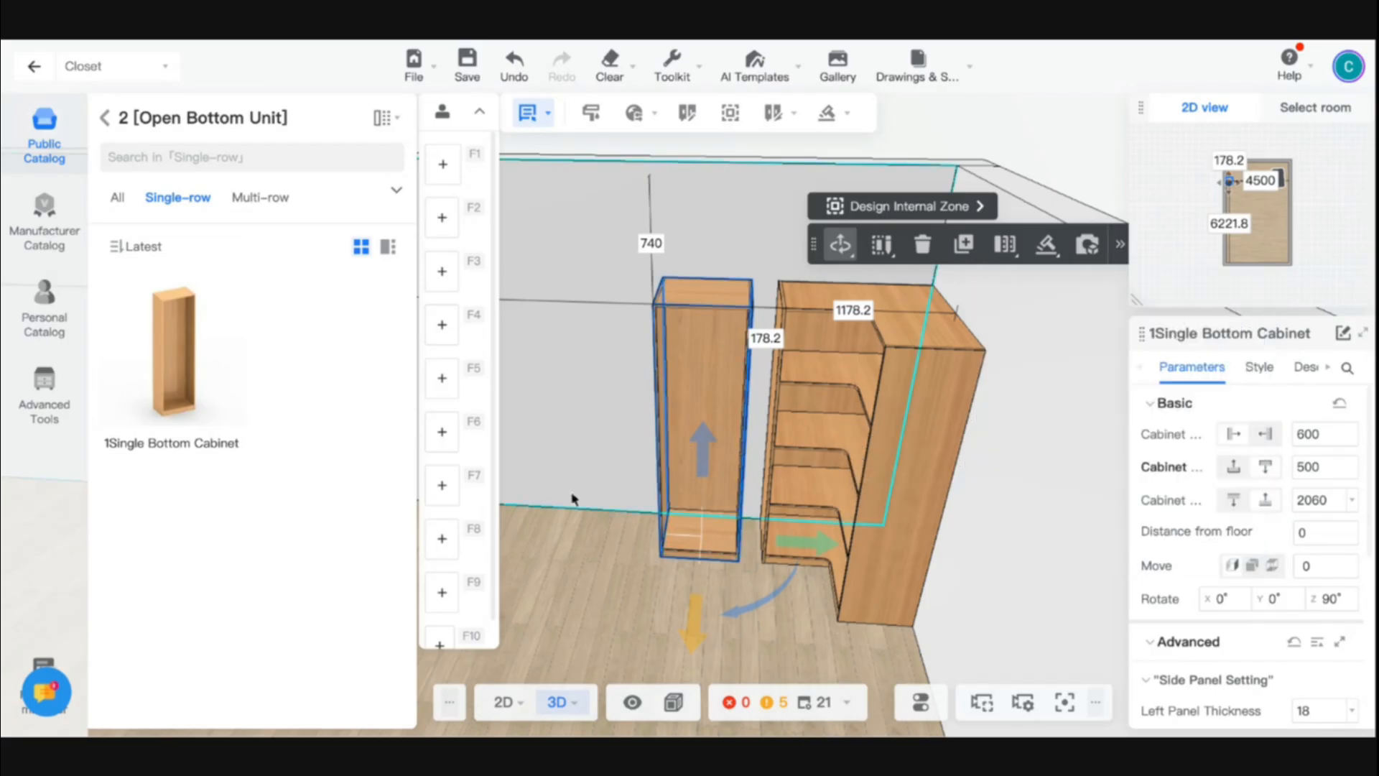
{"action": "key", "text": "ctrl+c"}
{"action": "mouse_move", "coordinate": [785, 421]}
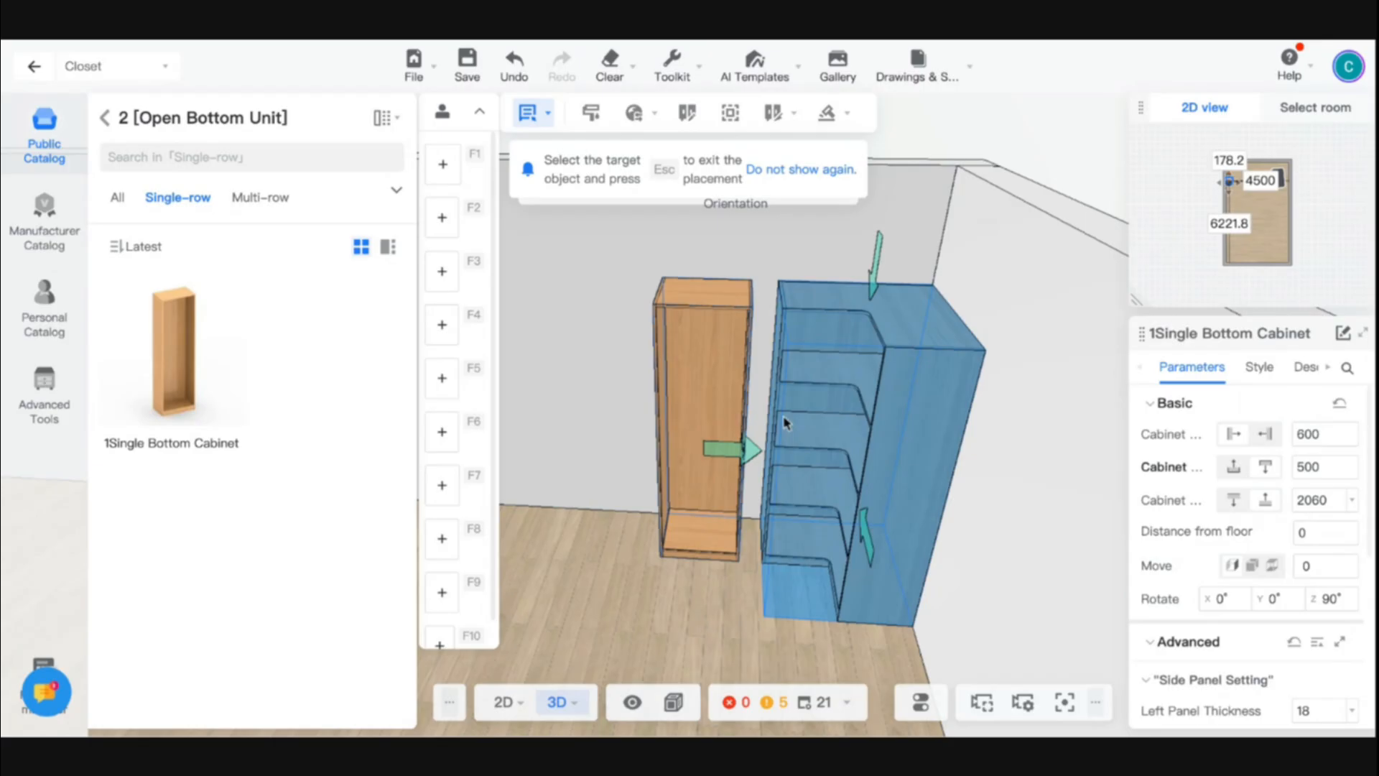
{"action": "left_click", "coordinate": [742, 451]}
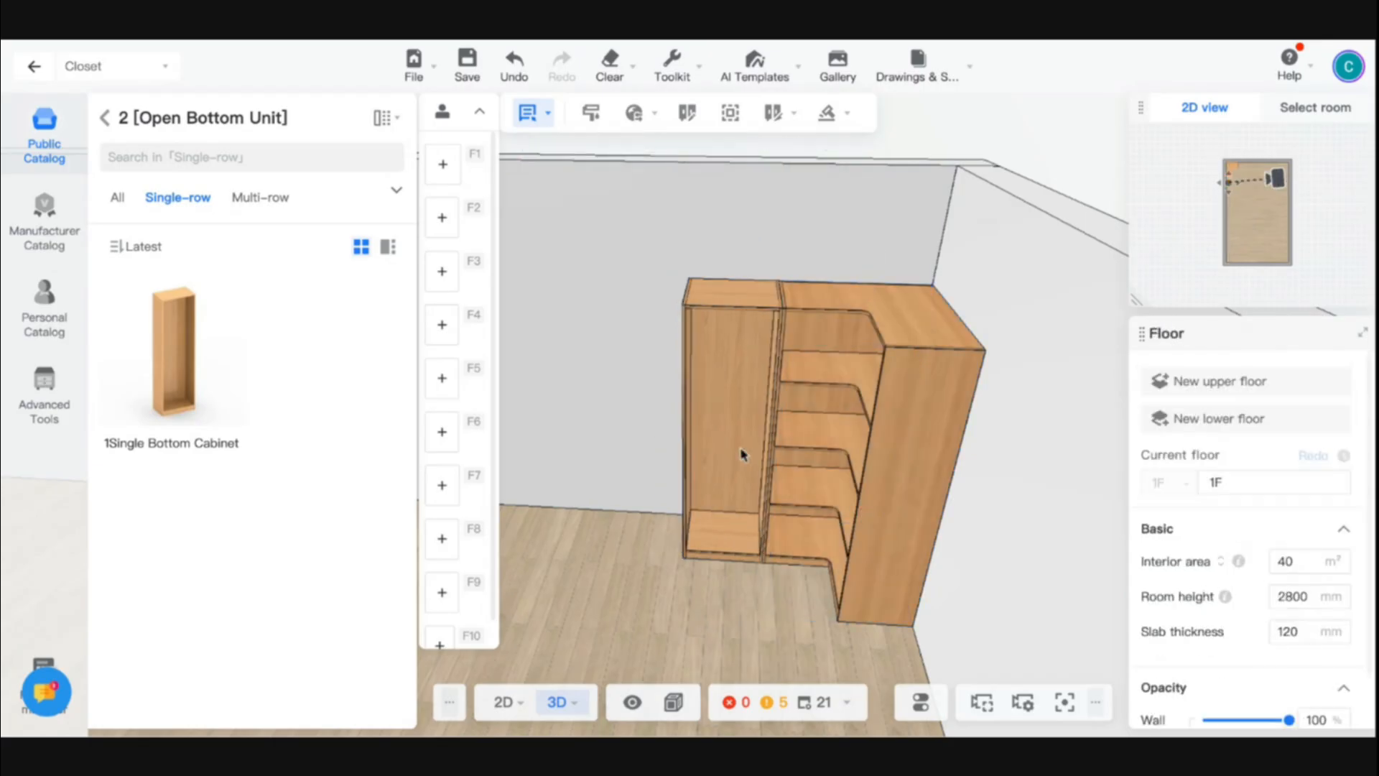
- Set the height of both the corner cabinet and the single bottom cabinet to 2400
{"action": "mouse_move", "coordinate": [607, 535]}
{"action": "left_mouse_down"}
{"action": "mouse_move", "coordinate": [646, 548]}
{"action": "mouse_move", "coordinate": [874, 517]}
{"action": "mouse_move", "coordinate": [584, 538]}
{"action": "left_mouse_up"}
{"action": "scroll", "coordinate": [686, 428], "scroll_direction": "up", "scroll_amount": 5}
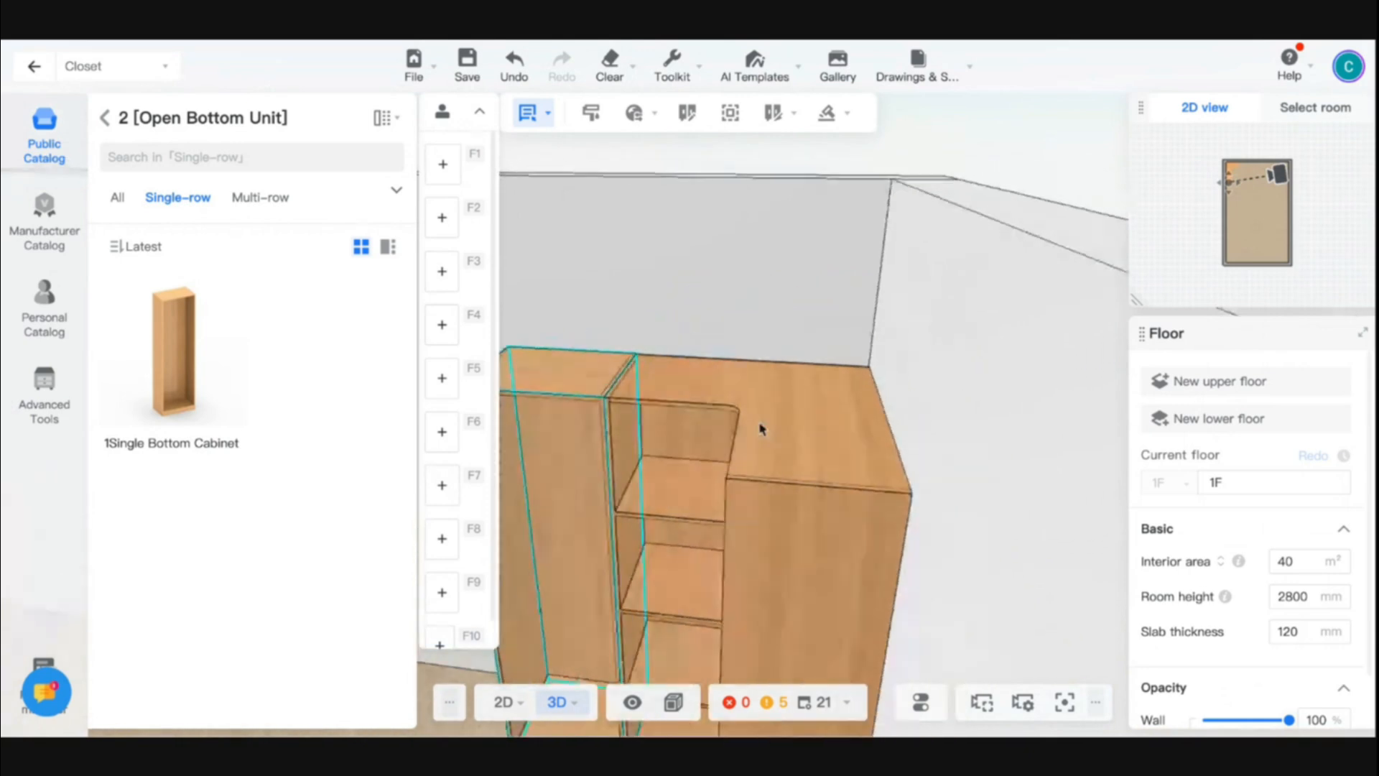
{"action": "scroll", "coordinate": [739, 400], "scroll_direction": "up", "scroll_amount": 10}
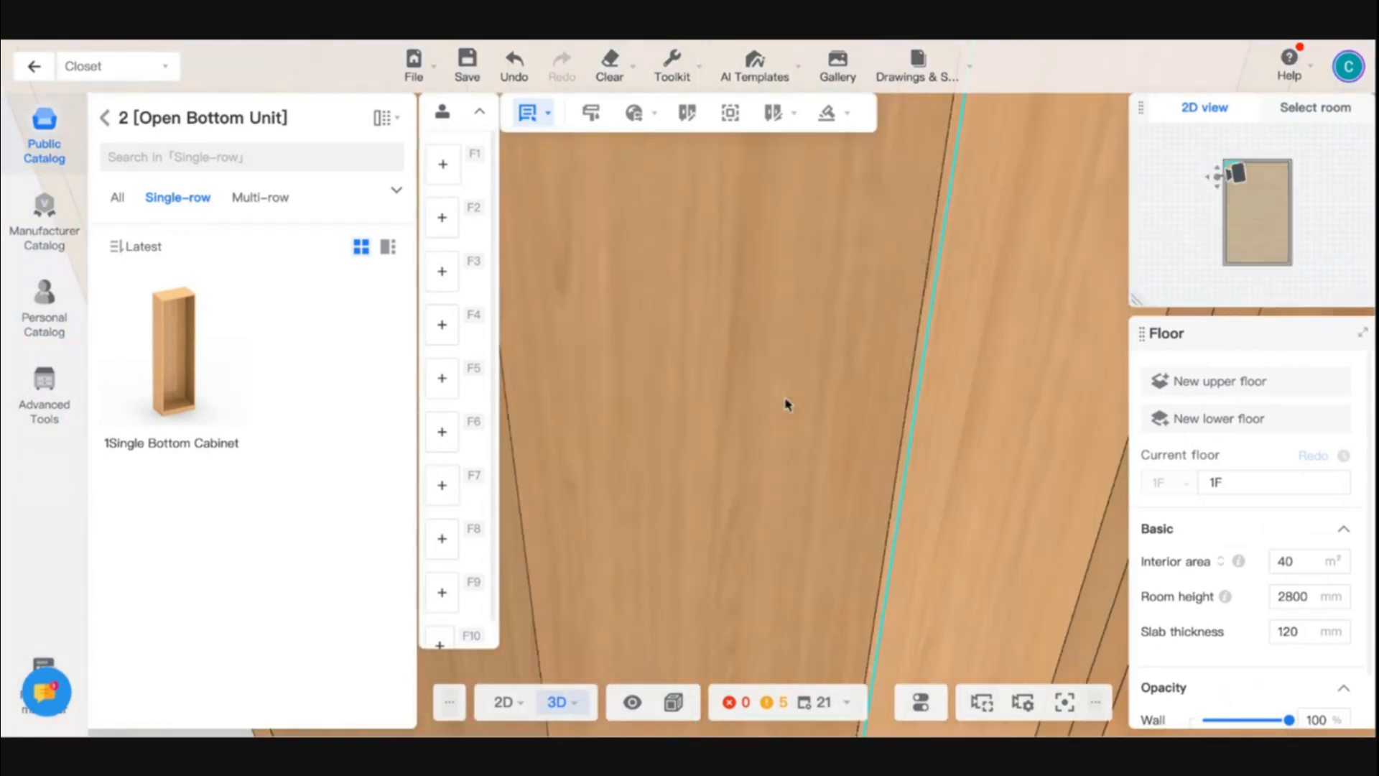
{"action": "scroll", "coordinate": [787, 404], "scroll_direction": "down", "scroll_amount": 10}
{"action": "mouse_move", "coordinate": [787, 405]}
{"action": "left_mouse_down"}
{"action": "mouse_move", "coordinate": [866, 403]}
{"action": "mouse_move", "coordinate": [790, 394]}
{"action": "left_mouse_up"}
{"action": "left_click", "coordinate": [754, 401]}
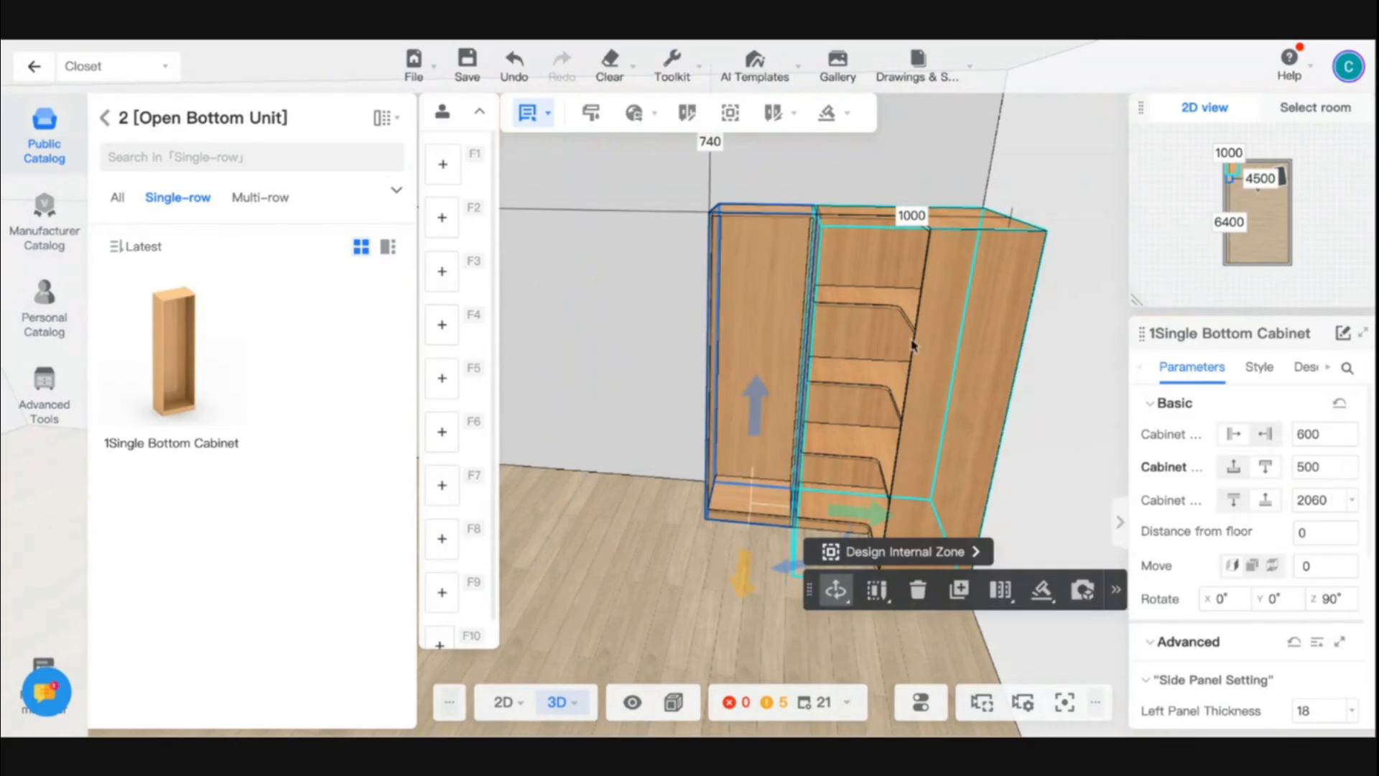
{"action": "left_click", "coordinate": [871, 329]}
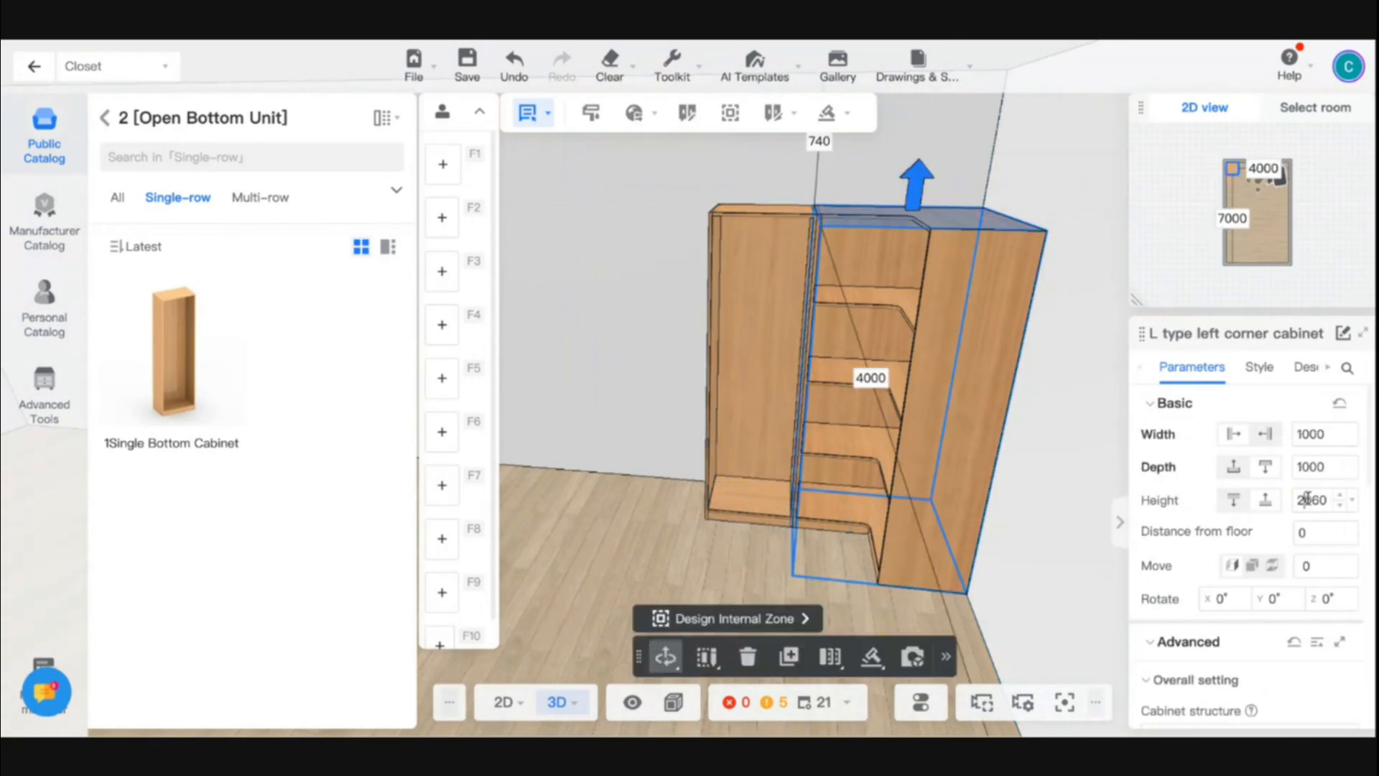
{"action": "key", "text": "Return"}
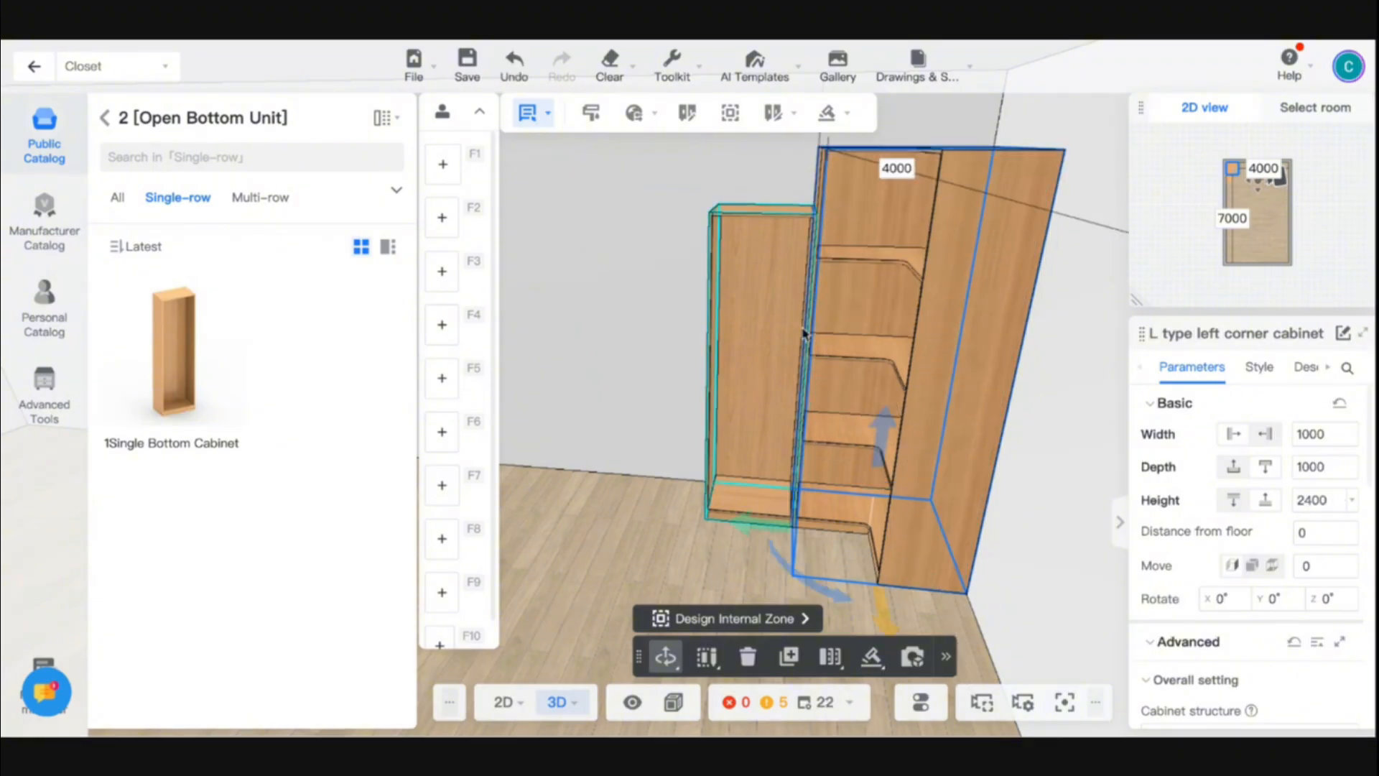
{"action": "left_click", "coordinate": [769, 343]}
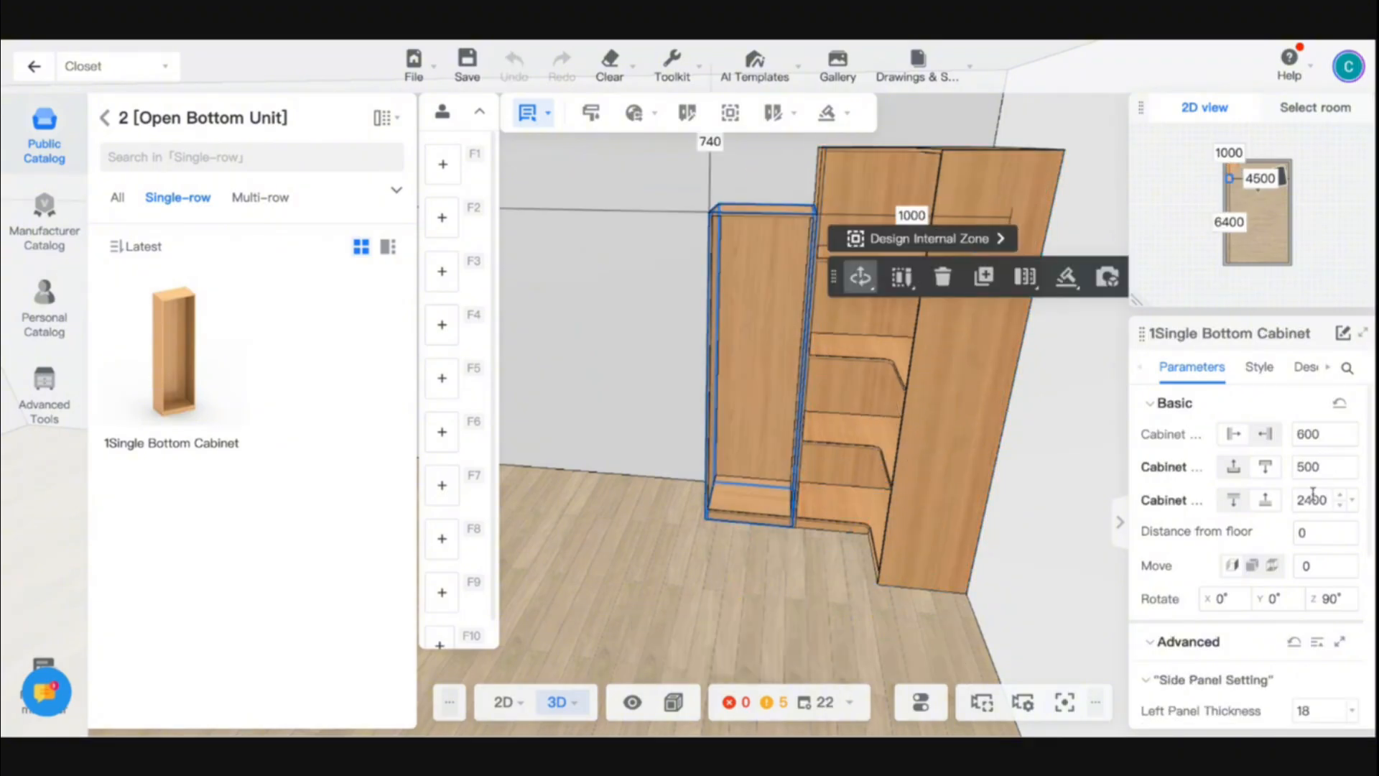
{"action": "key", "text": "Return"}
- Set the single bottom cabinet's width to 2400 and orient it flush against the corner cabinet's side again
{"action": "right_click_drag", "start_coordinate": [647, 522], "coordinate": [775, 483]}
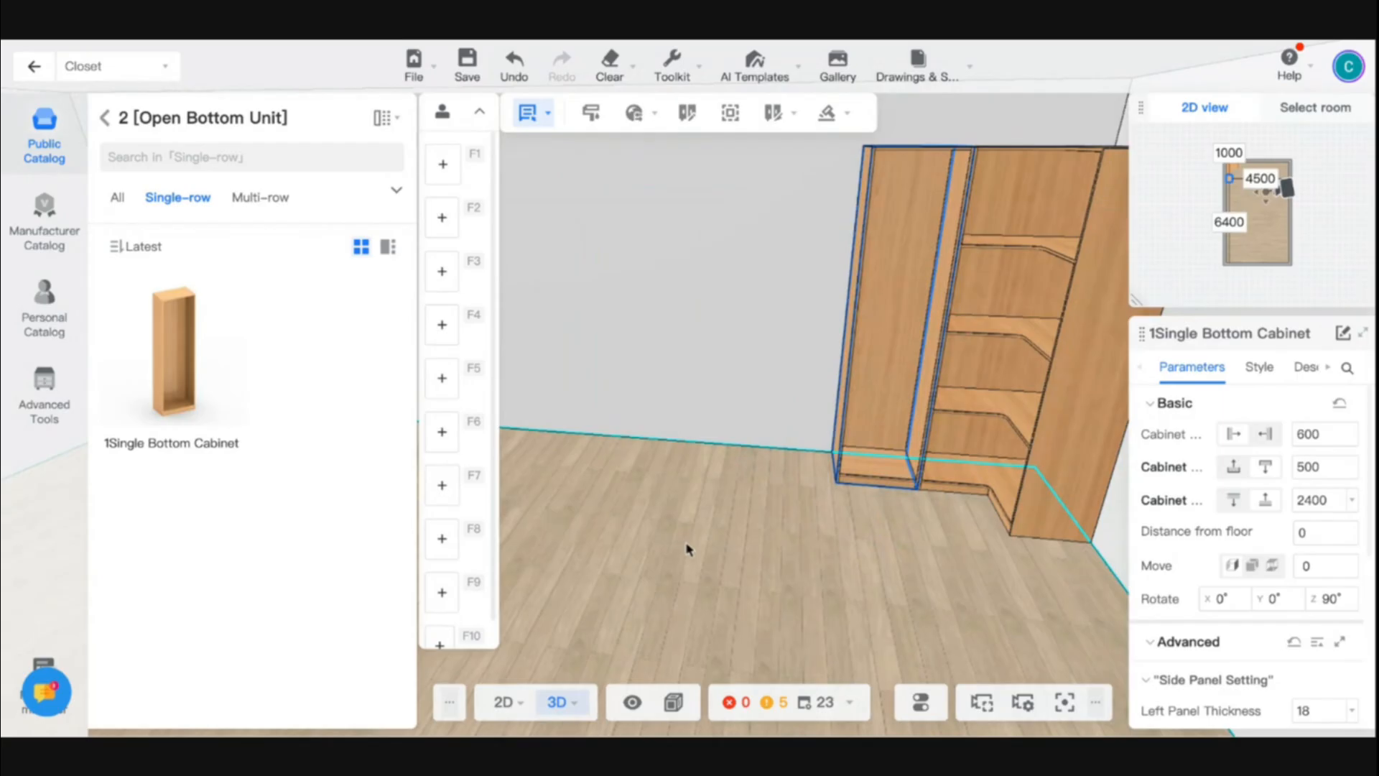
{"action": "right_click_drag", "start_coordinate": [687, 549], "coordinate": [686, 400]}
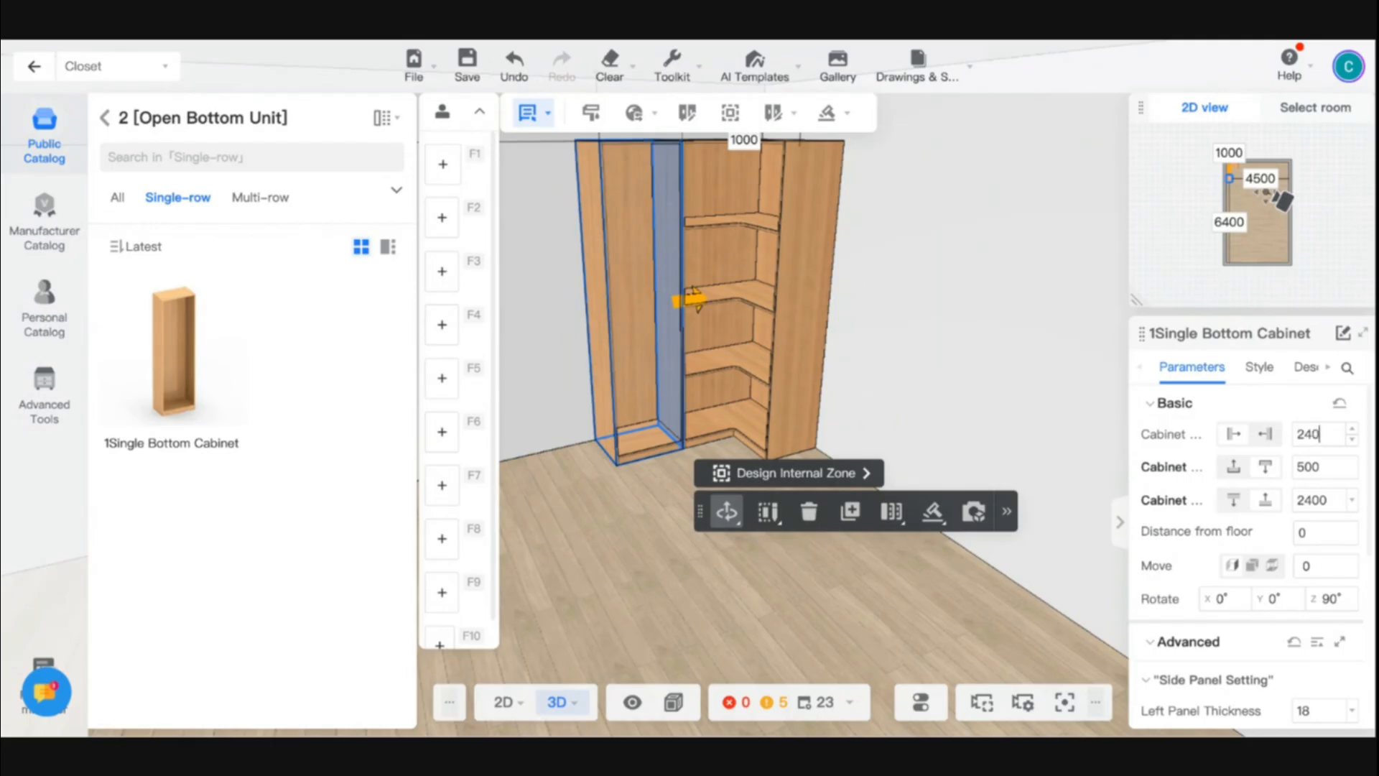
{"action": "key", "text": "Return"}
{"action": "right_click_drag", "start_coordinate": [736, 400], "coordinate": [809, 401]}
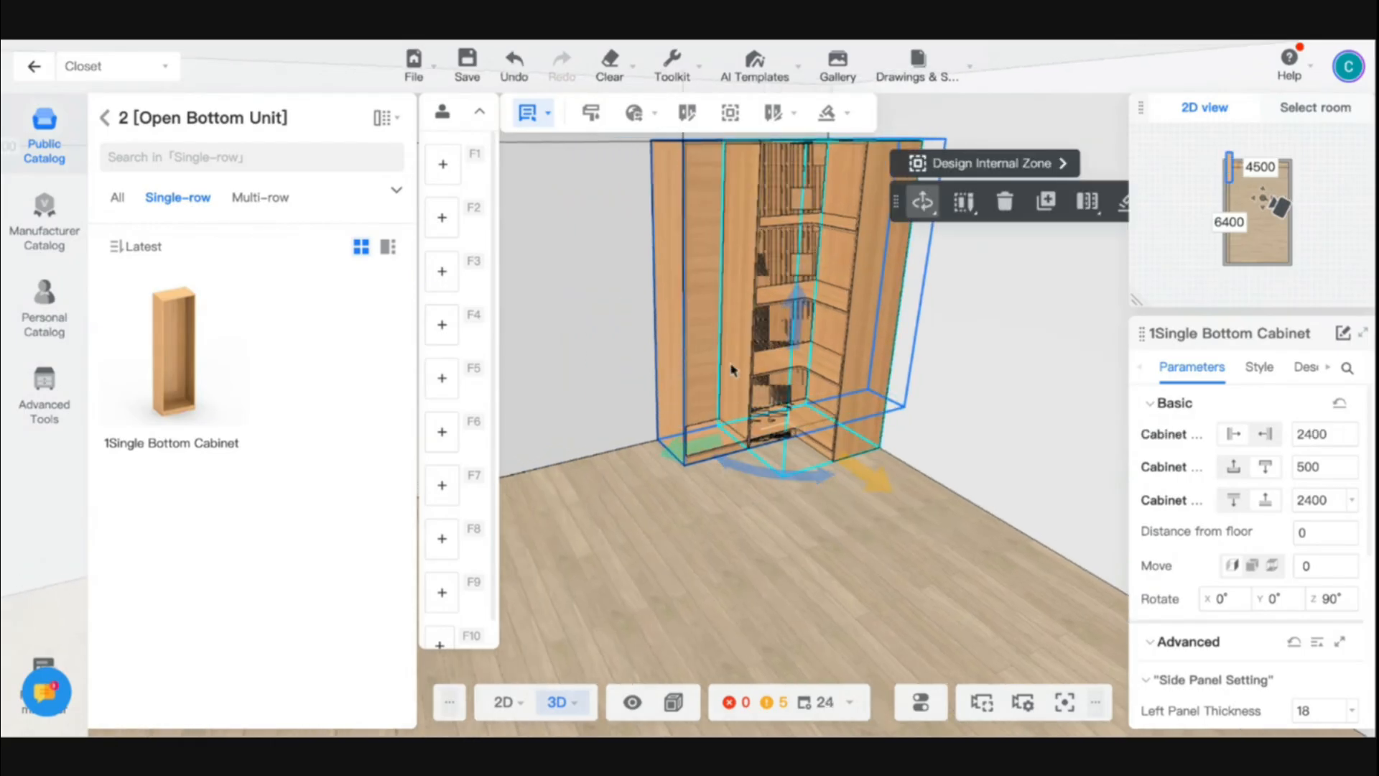
{"action": "key", "text": "q"}
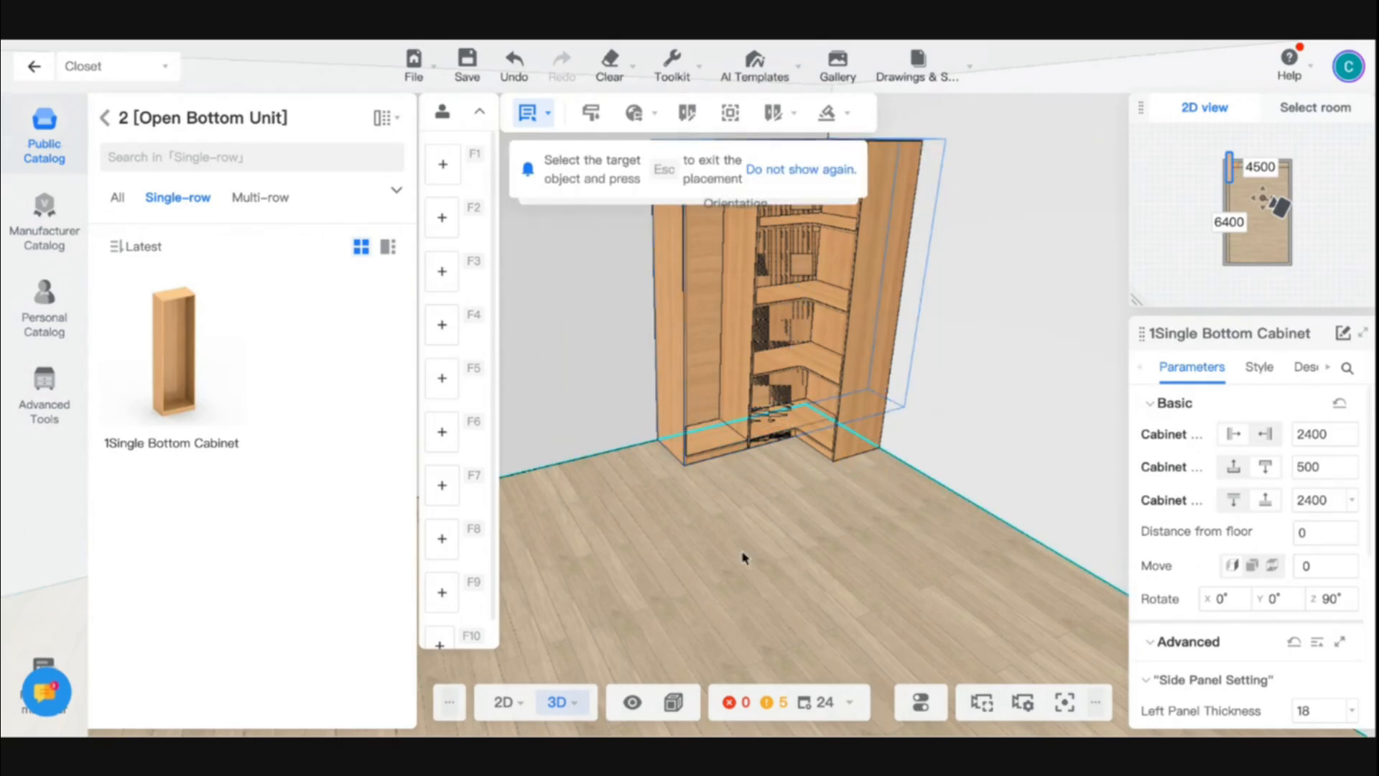
{"action": "left_click", "coordinate": [731, 322]}
{"action": "left_click", "coordinate": [733, 546]}
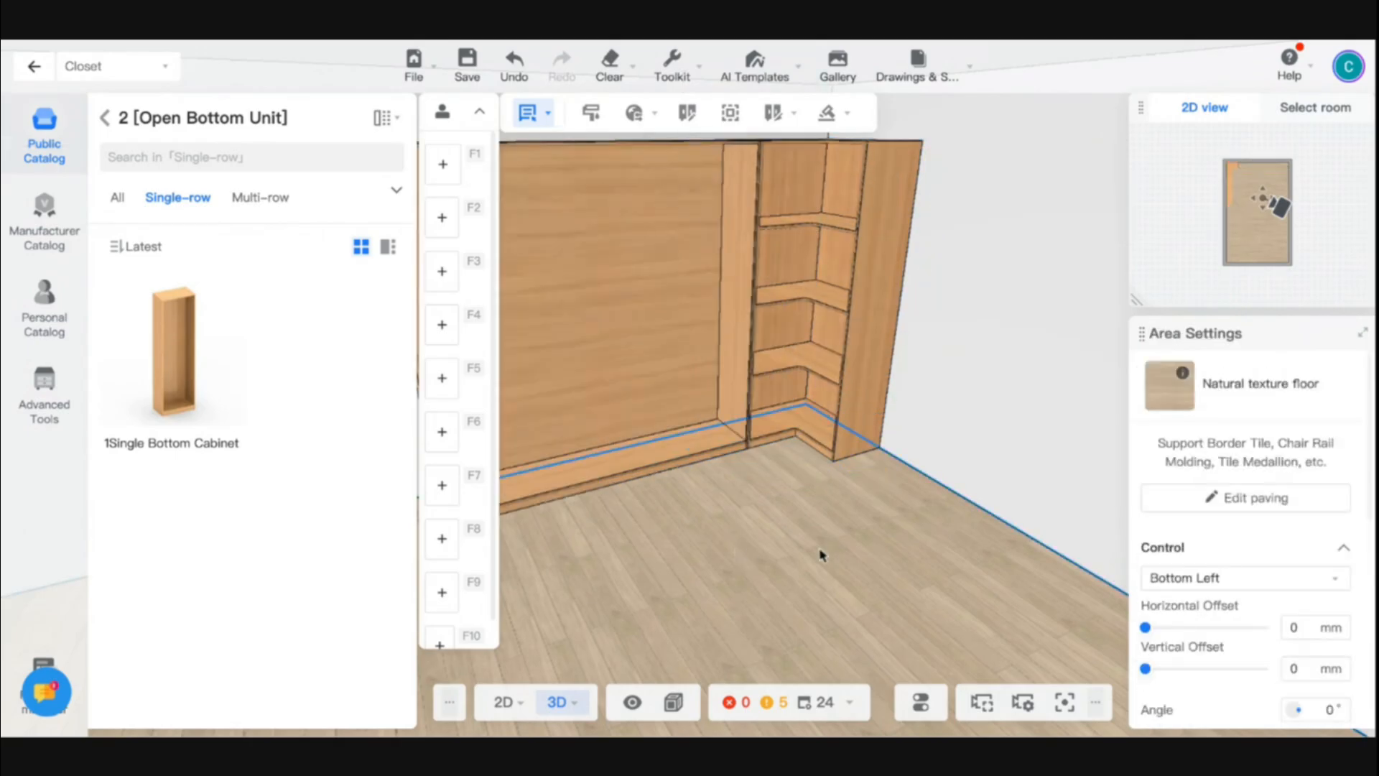
- Place one Center Vertical Plate from the common parts at the wide cabinet's midline and another midway in the compartment farther from the corner unit
{"action": "right_click_drag", "start_coordinate": [819, 550], "coordinate": [753, 554]}
{"action": "right_click_drag", "start_coordinate": [643, 529], "coordinate": [748, 514]}
{"action": "scroll", "coordinate": [739, 496], "scroll_direction": "up", "scroll_amount": 2}
{"action": "left_click", "coordinate": [728, 463]}
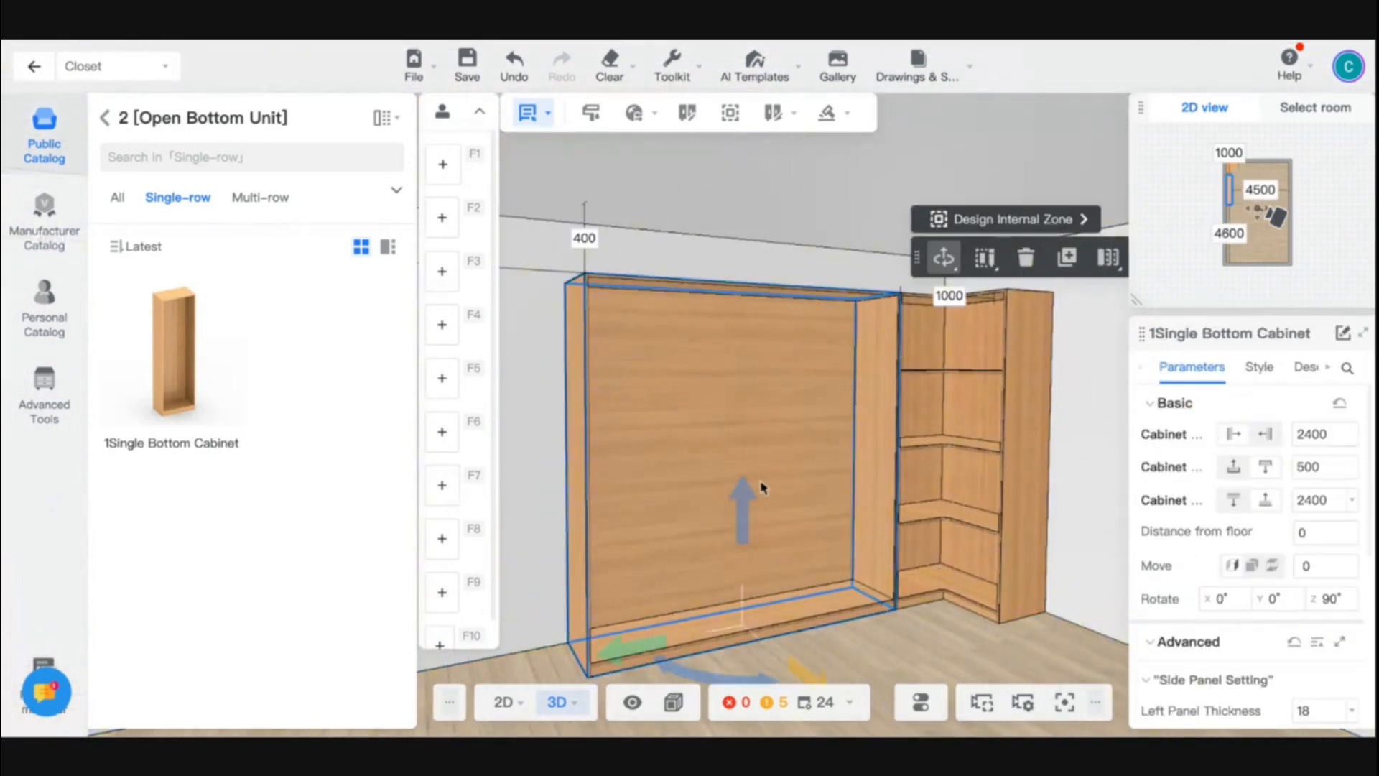
{"action": "key", "text": "d"}
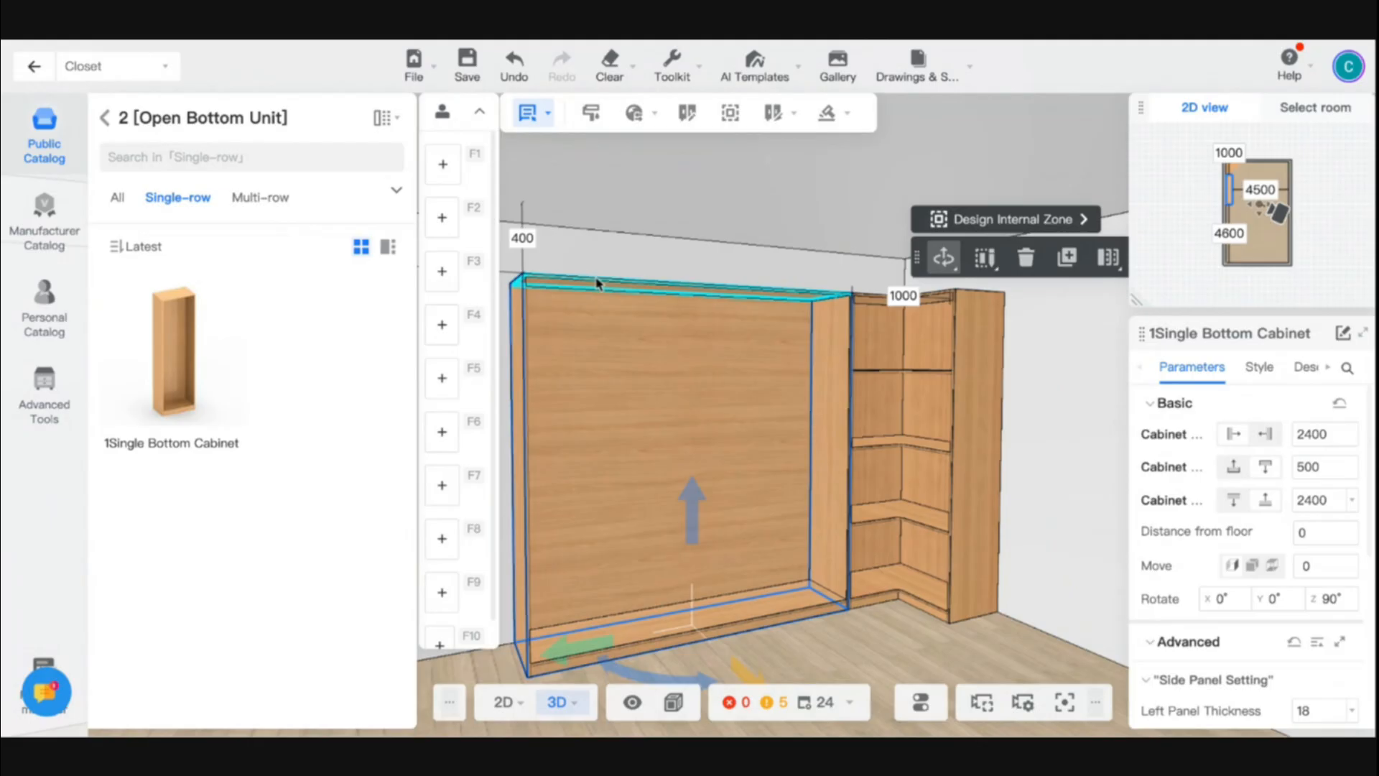
{"action": "left_click", "coordinate": [104, 119]}
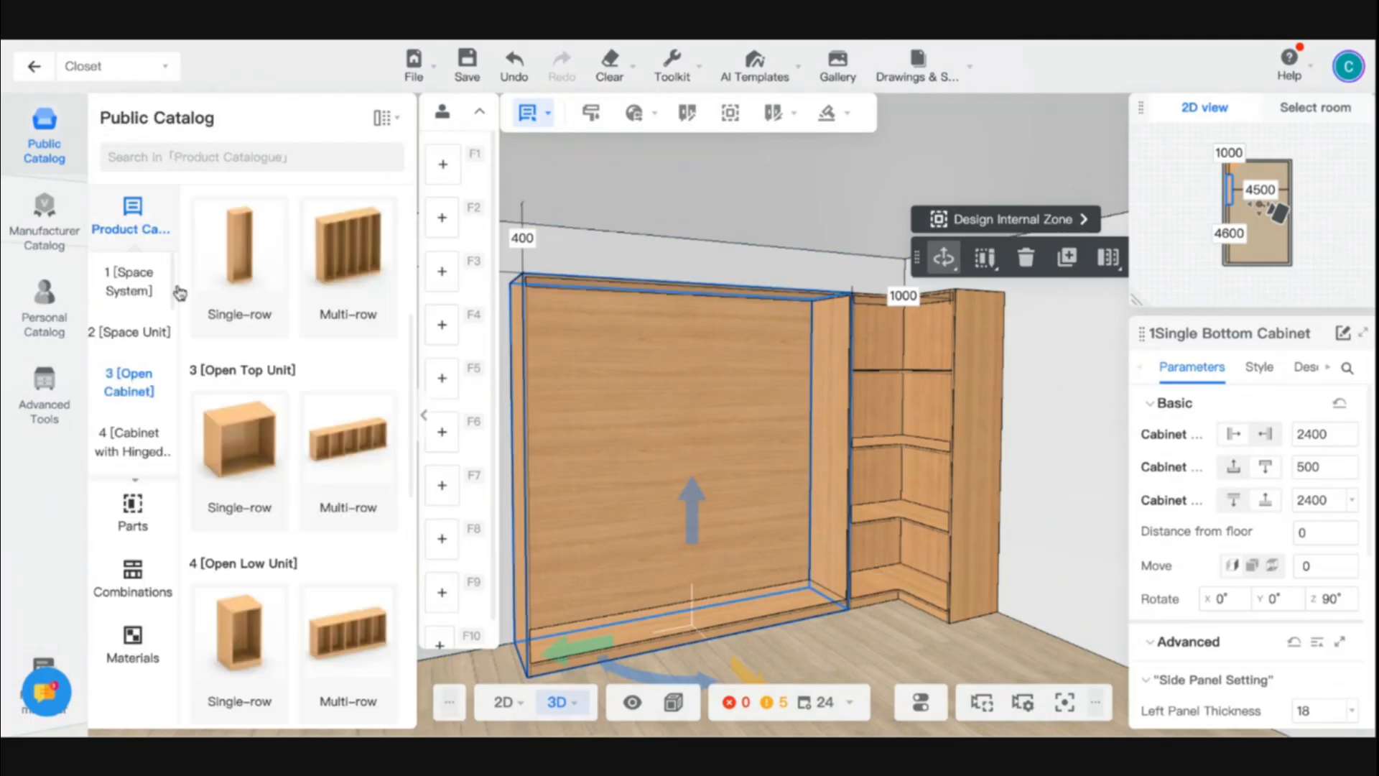
{"action": "left_click", "coordinate": [133, 514]}
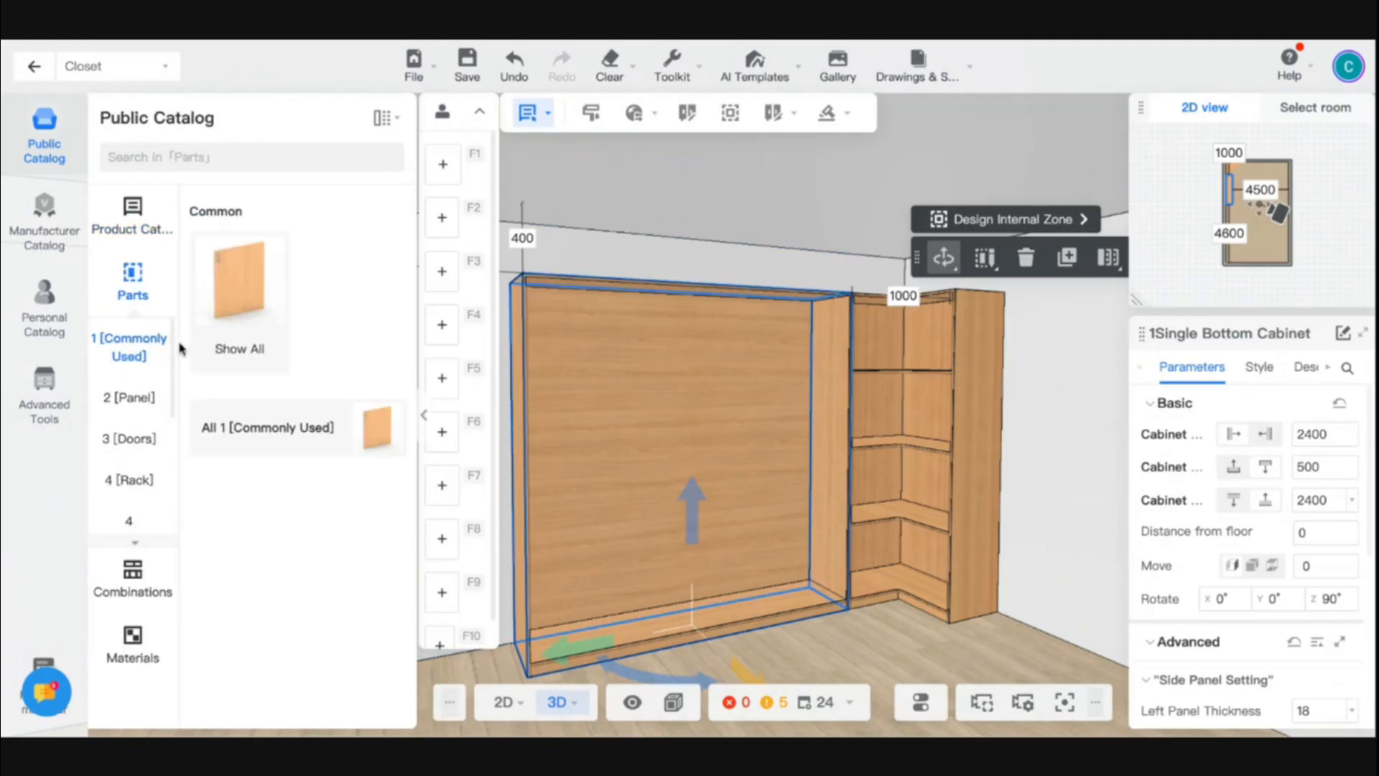
{"action": "left_click", "coordinate": [237, 309]}
{"action": "left_click", "coordinate": [325, 378]}
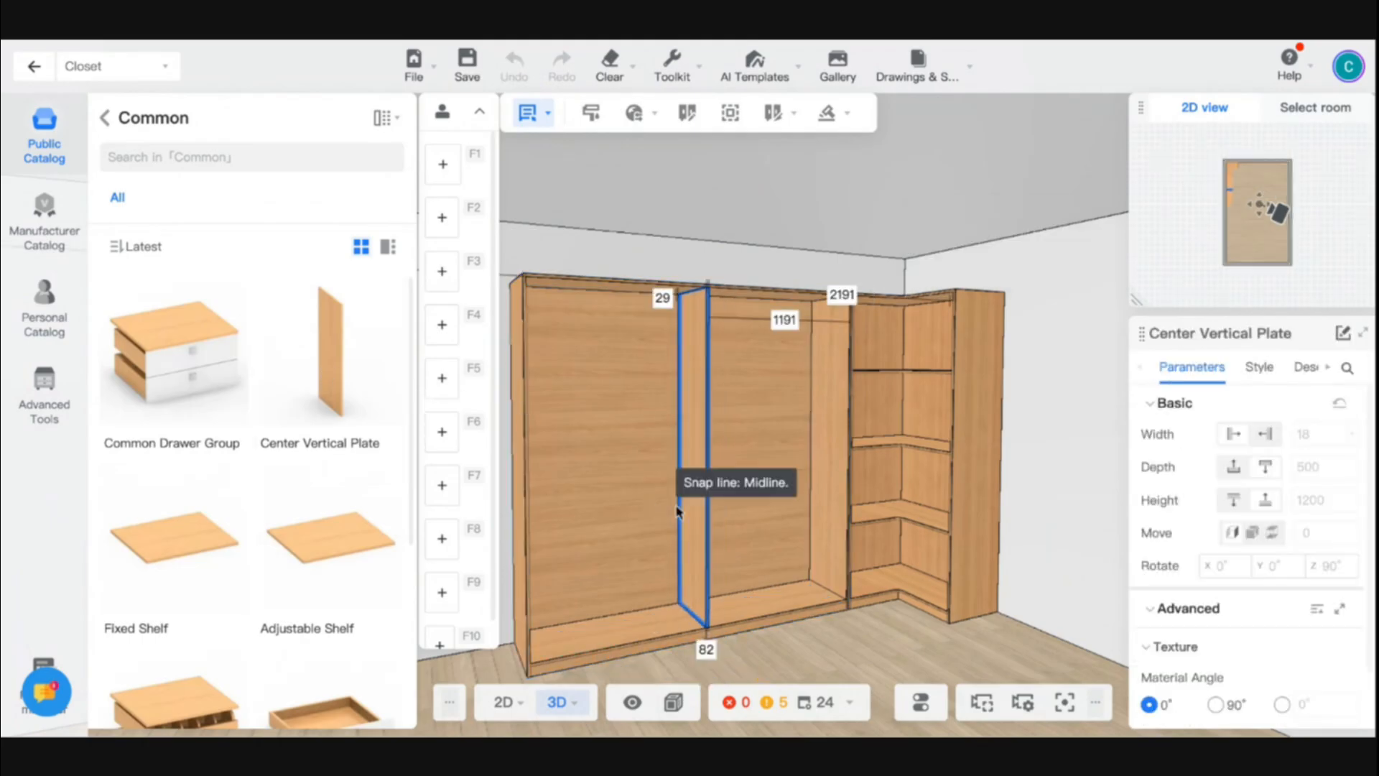
{"action": "left_click", "coordinate": [677, 511]}
{"action": "left_click", "coordinate": [325, 366]}
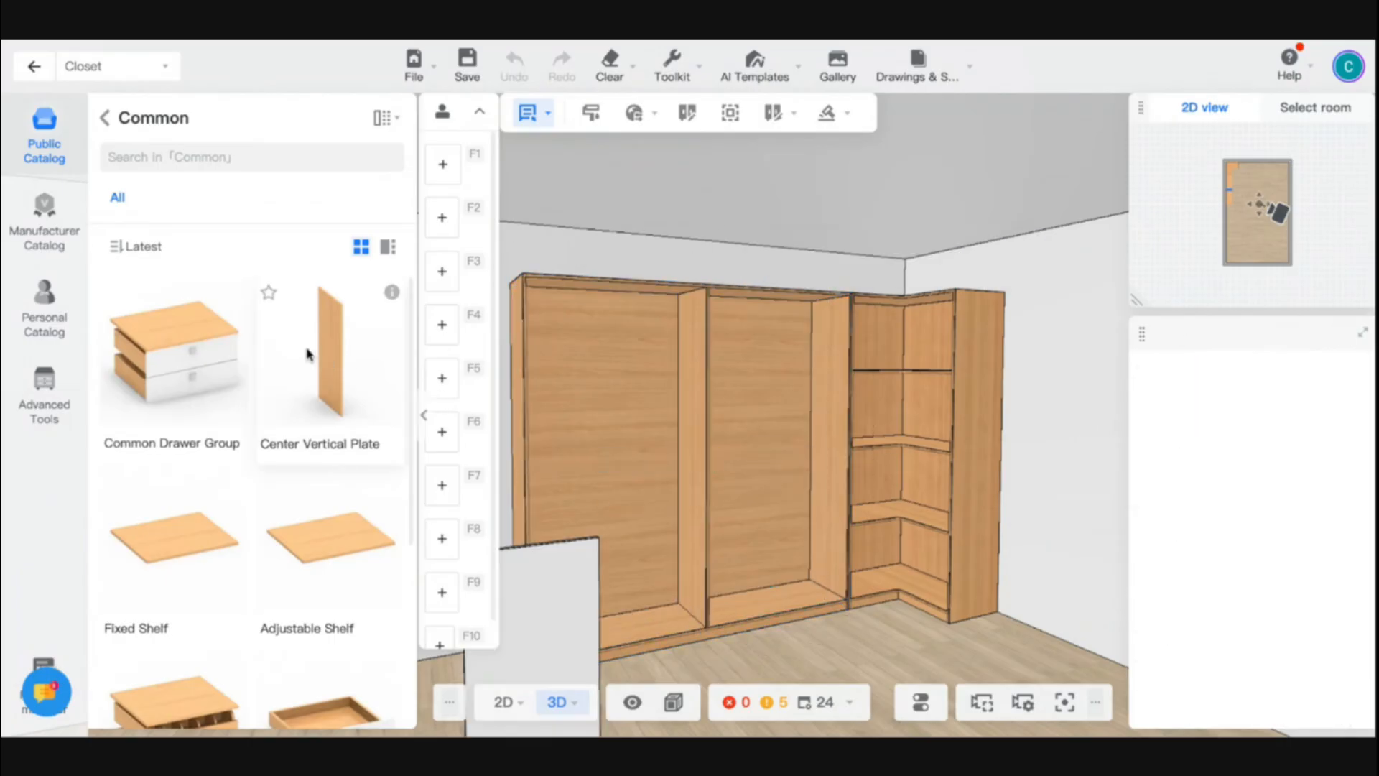
{"action": "left_click", "coordinate": [608, 503]}
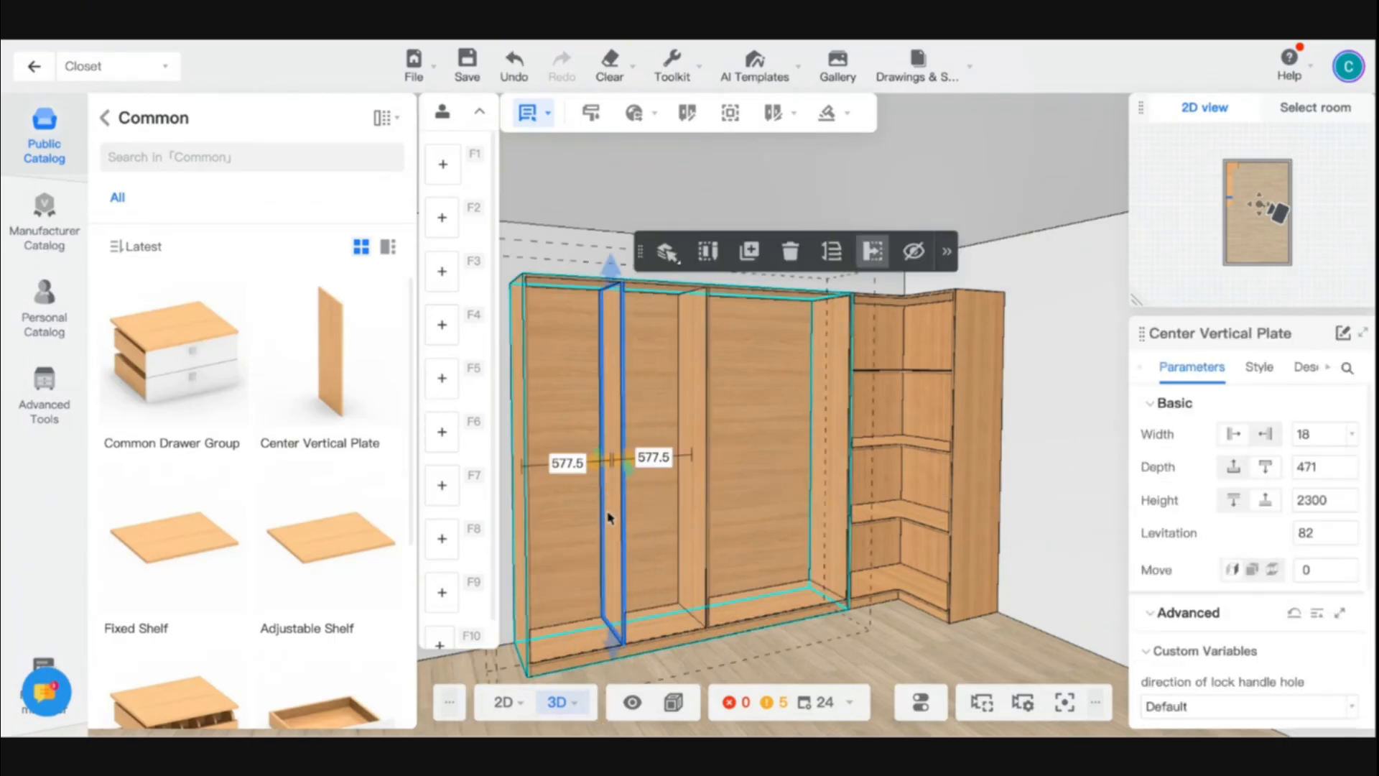
- Place a Center Vertical Plate at the midline of the wide cabinet's undivided compartment next to the corner unit
{"action": "left_click", "coordinate": [341, 364]}
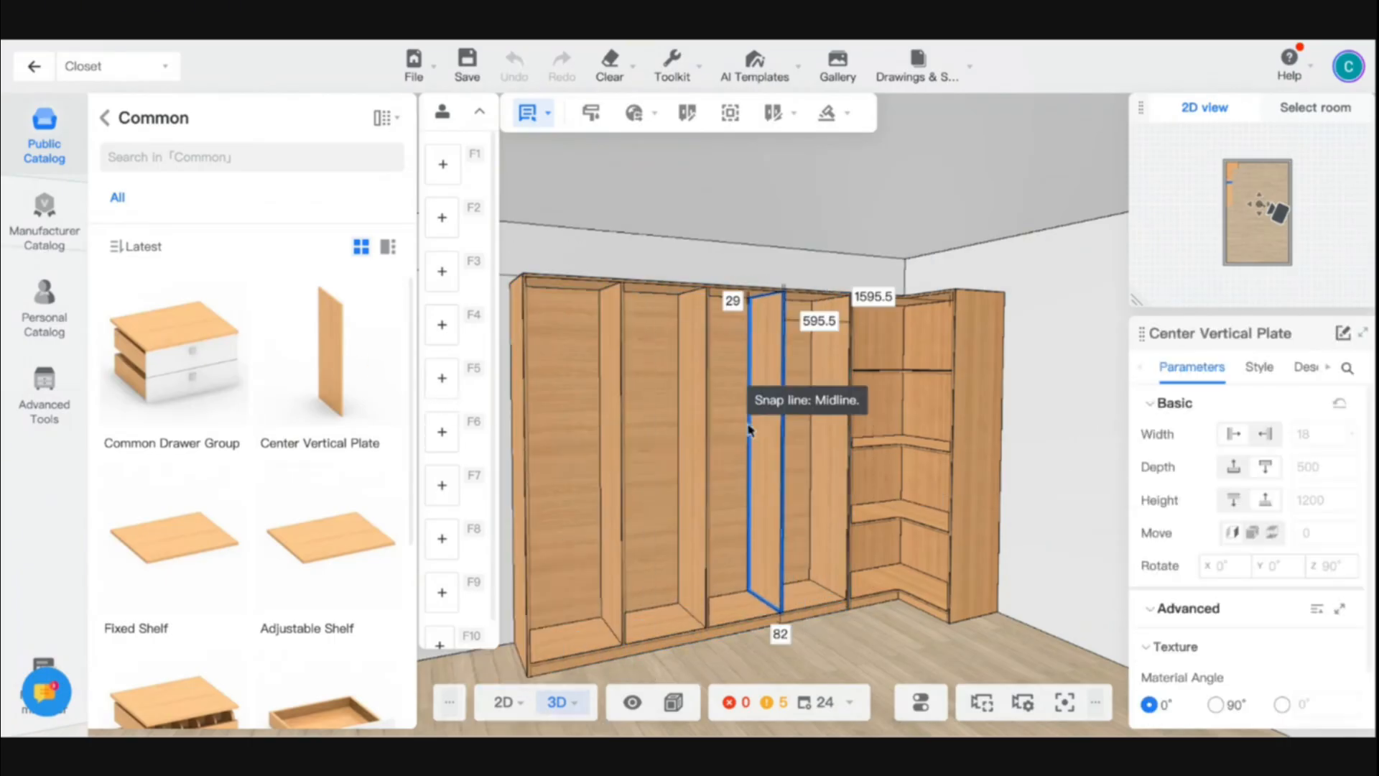
{"action": "left_click", "coordinate": [748, 429]}
{"action": "scroll", "coordinate": [748, 430], "scroll_direction": "down", "scroll_amount": 3}
{"action": "left_click", "coordinate": [831, 645]}
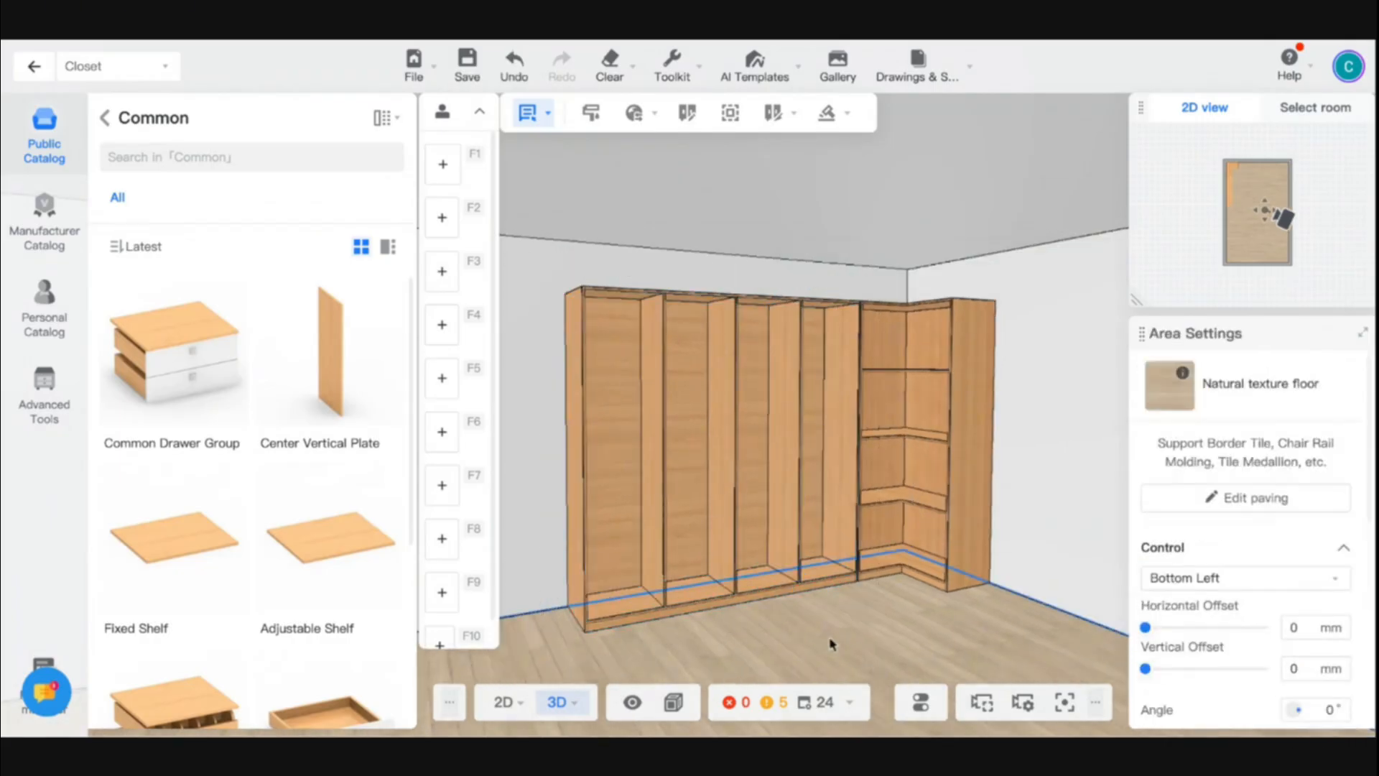
{"action": "left_click_drag", "start_coordinate": [832, 644], "coordinate": [912, 616]}
{"action": "scroll", "coordinate": [973, 619], "scroll_direction": "down", "scroll_amount": 3}
{"action": "scroll", "coordinate": [912, 616], "scroll_direction": "up", "scroll_amount": 3}
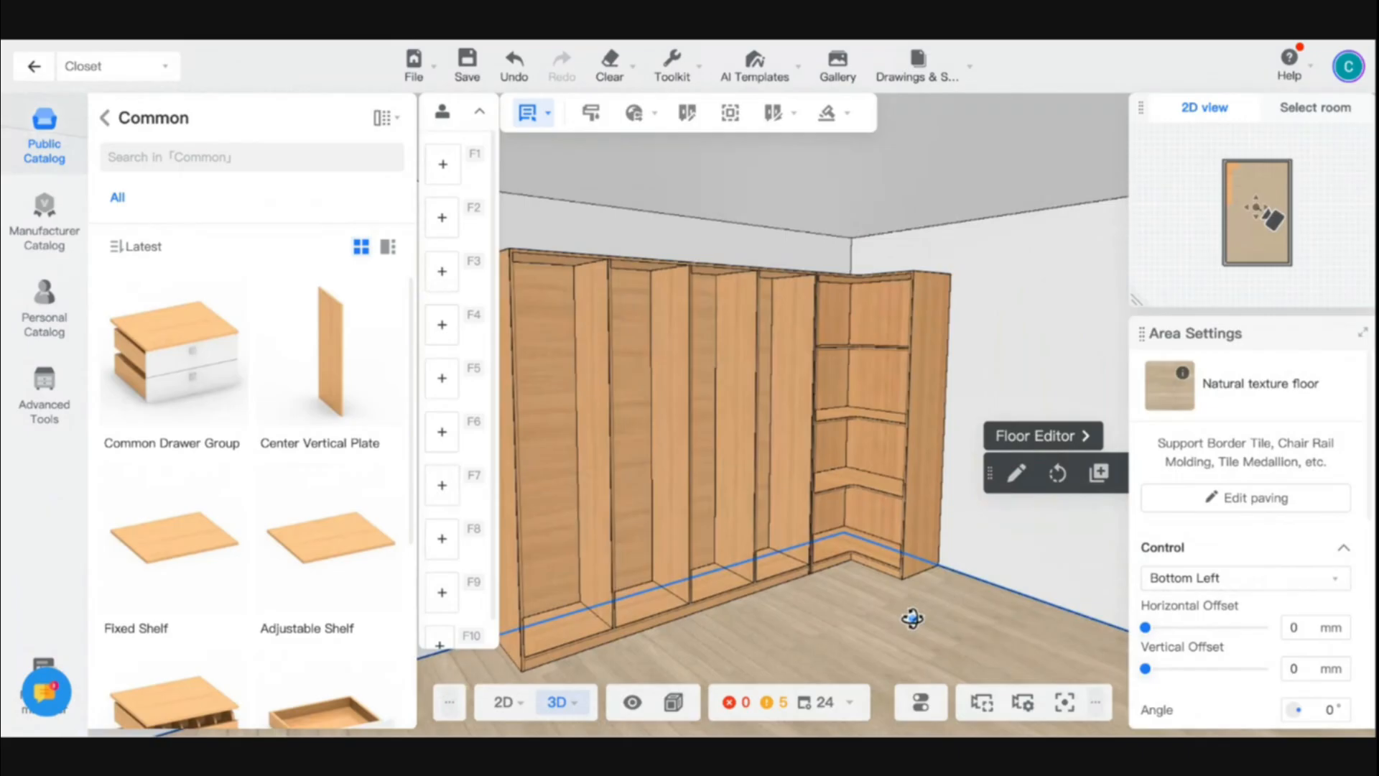
{"action": "scroll", "coordinate": [912, 618], "scroll_direction": "down", "scroll_amount": 3}
- Copy the divided 2400 wide cabinet and place the copy along the back wall, flush against the corner cabinet's other side
{"action": "left_click", "coordinate": [702, 479]}
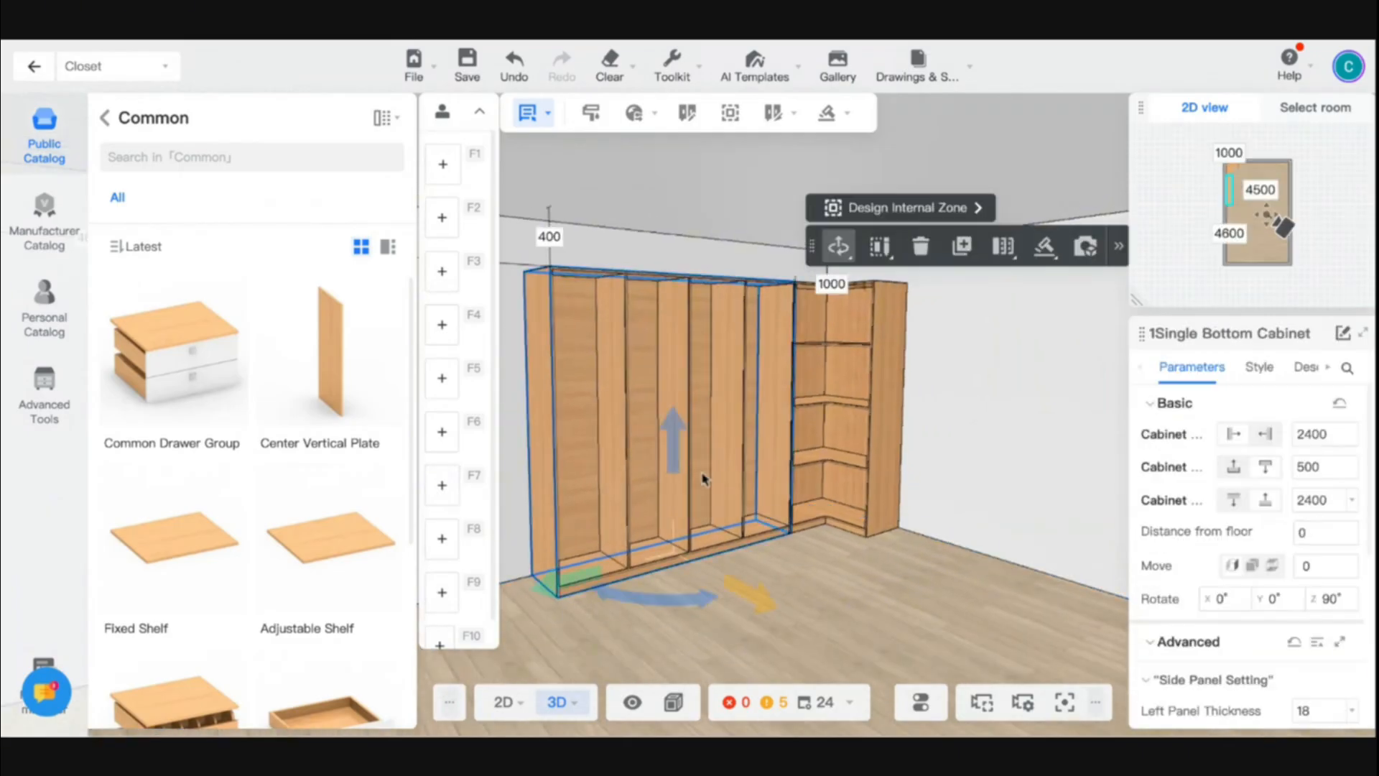
{"action": "key", "text": "ctrl+c"}
{"action": "left_click", "coordinate": [925, 481]}
{"action": "left_click_drag", "start_coordinate": [750, 580], "coordinate": [839, 579]}
- Copy the L type corner cabinet and place the copy at the free end of the back-wall cabinet
{"action": "left_click", "coordinate": [634, 460]}
{"action": "key", "text": "ctrl+c"}
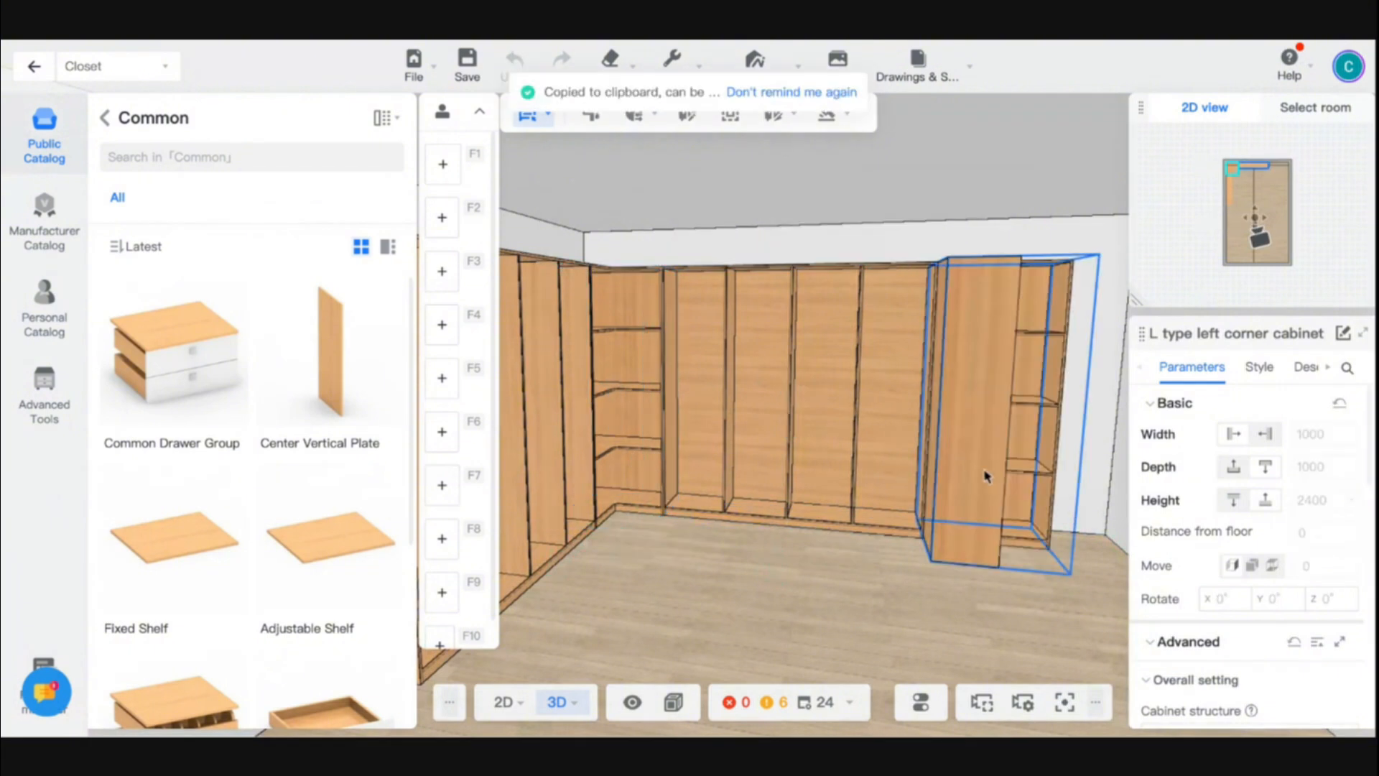
{"action": "left_click", "coordinate": [987, 475]}
{"action": "left_click", "coordinate": [819, 540]}
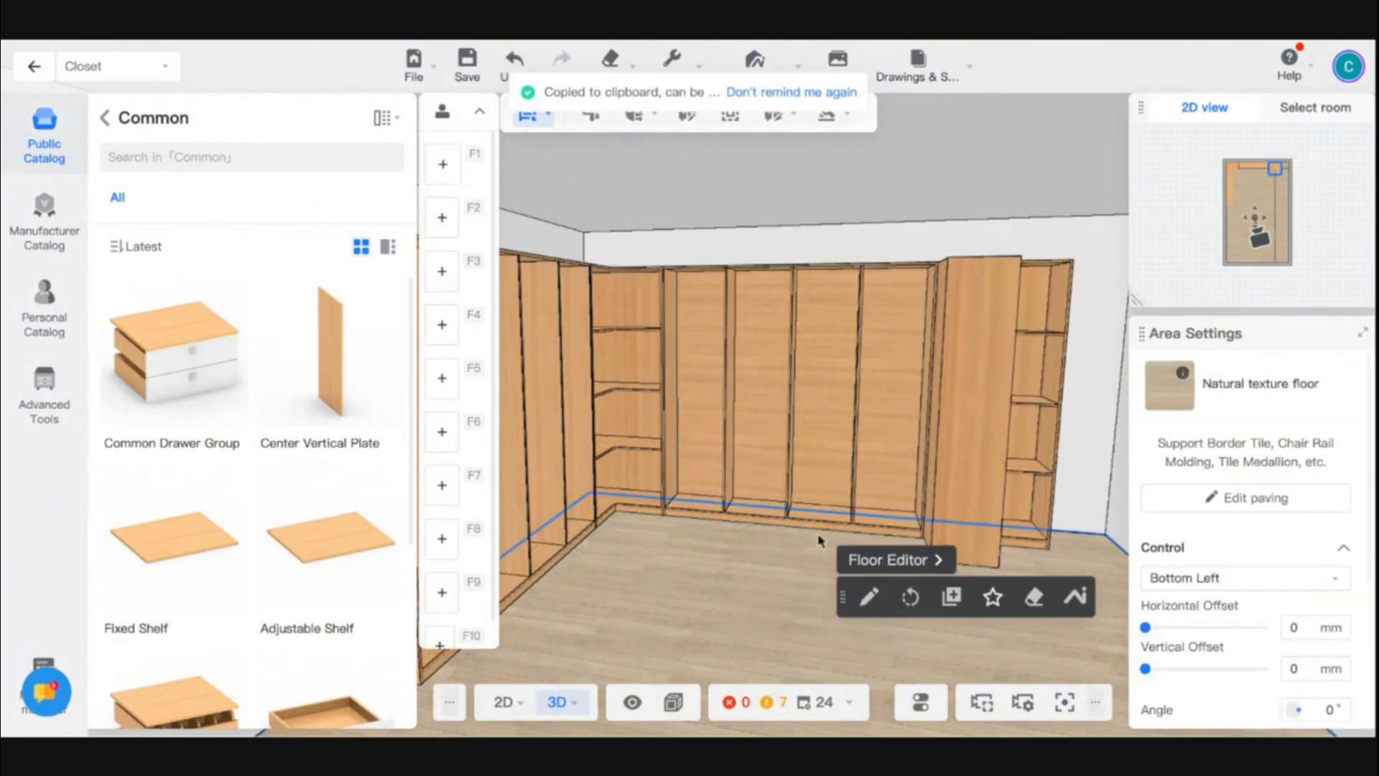
- Rotate the copied corner cabinet so its L shape turns the back run forward toward the opposite side wall
{"action": "left_click", "coordinate": [988, 508]}
{"action": "right_click_drag", "start_coordinate": [919, 573], "coordinate": [982, 603]}
{"action": "left_click_drag", "start_coordinate": [825, 482], "coordinate": [721, 415]}
{"action": "left_click", "coordinate": [724, 513]}
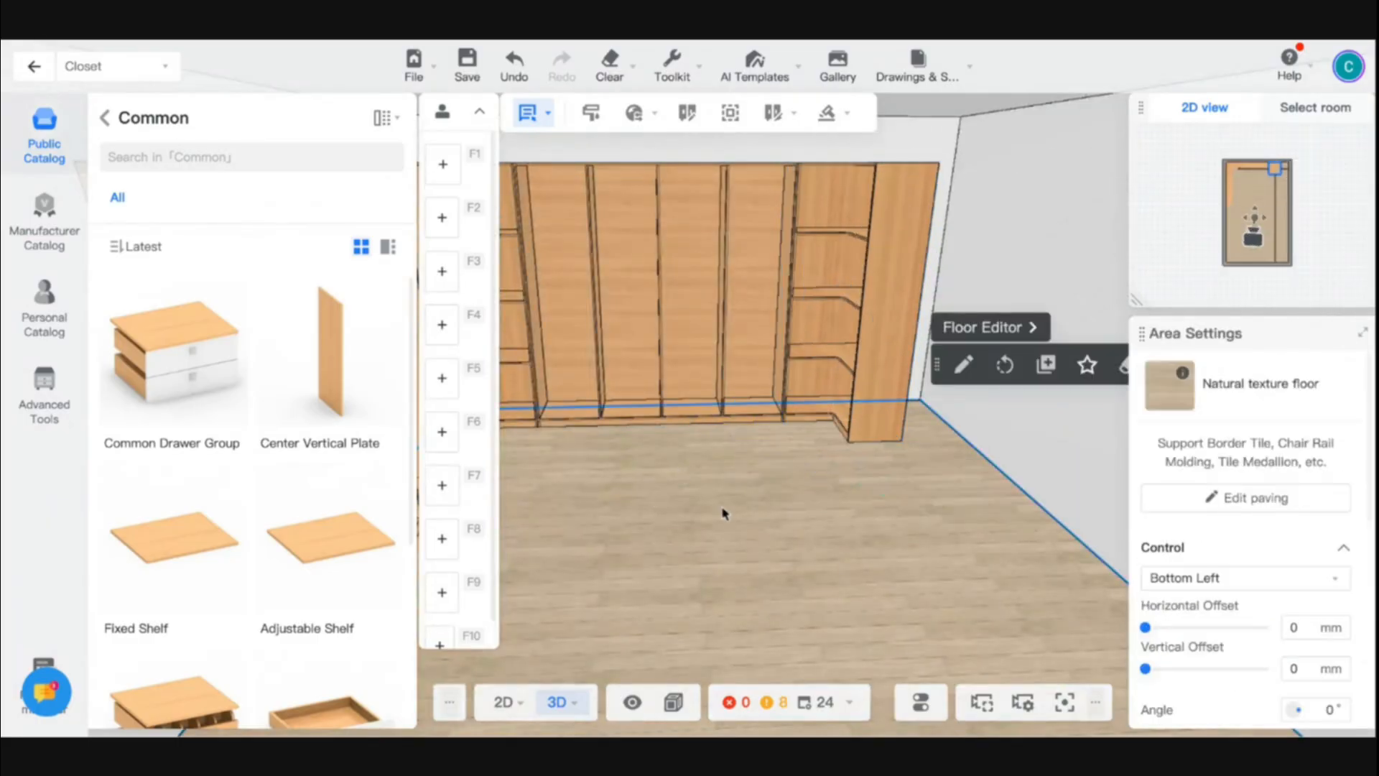
- In the floor plan, move the opposite side wall inward against the copied corner cabinet, making the room 4403 mm wide
{"action": "left_click", "coordinate": [505, 702]}
{"action": "left_click", "coordinate": [842, 259]}
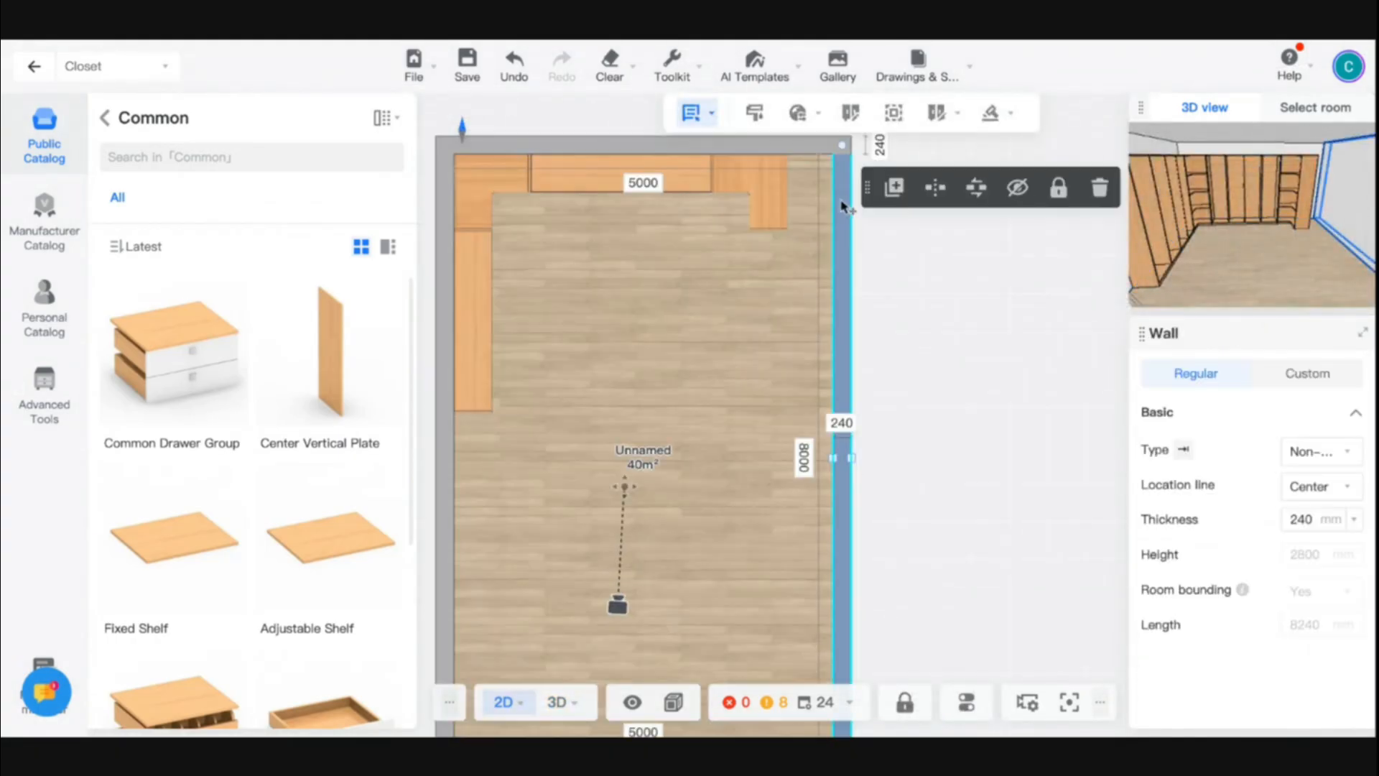
{"action": "left_click_drag", "start_coordinate": [842, 206], "coordinate": [788, 206]}
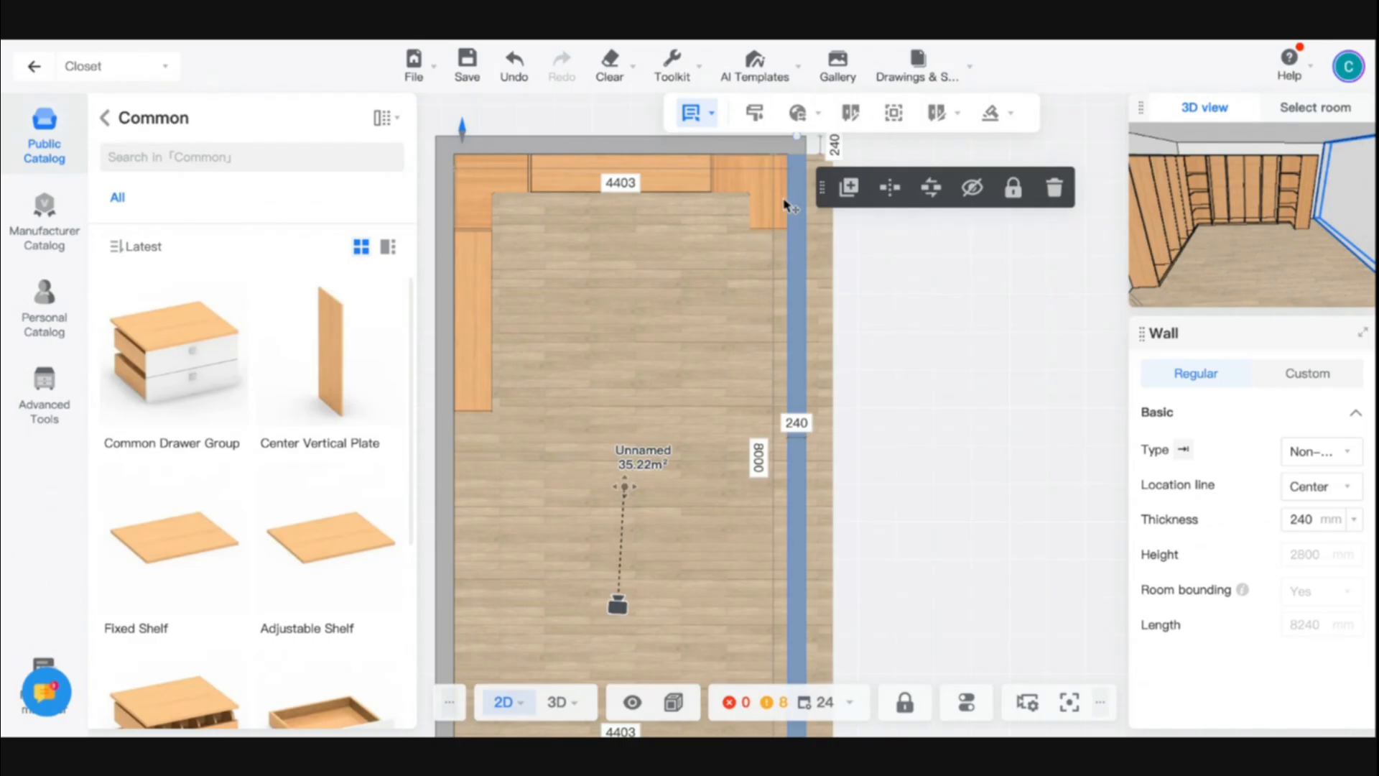
{"action": "left_click", "coordinate": [554, 704]}
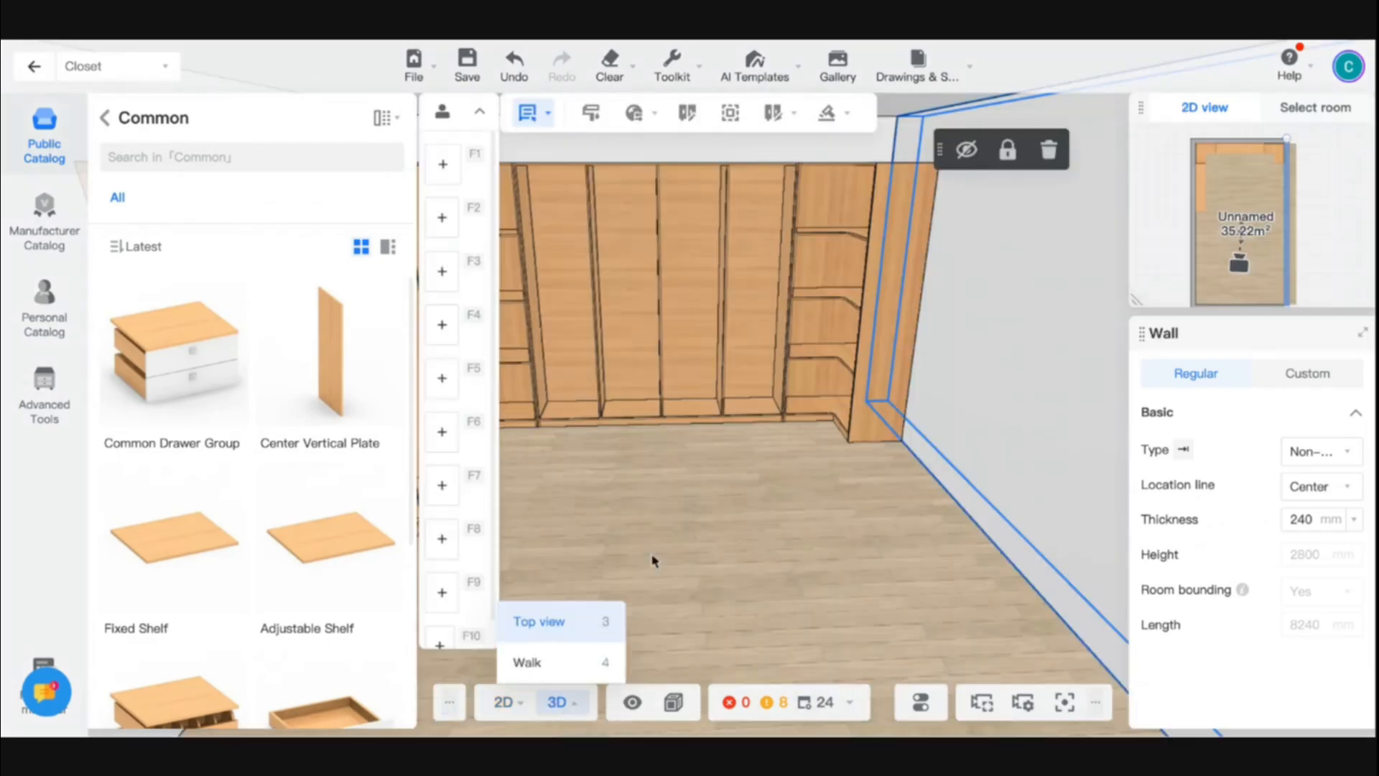
- Copy the divided back-wall cabinet and place the copy along the moved side wall, flush against the second corner cabinet
{"action": "left_click", "coordinate": [583, 466]}
{"action": "left_click", "coordinate": [681, 320]}
{"action": "key", "text": "ctrl+c"}
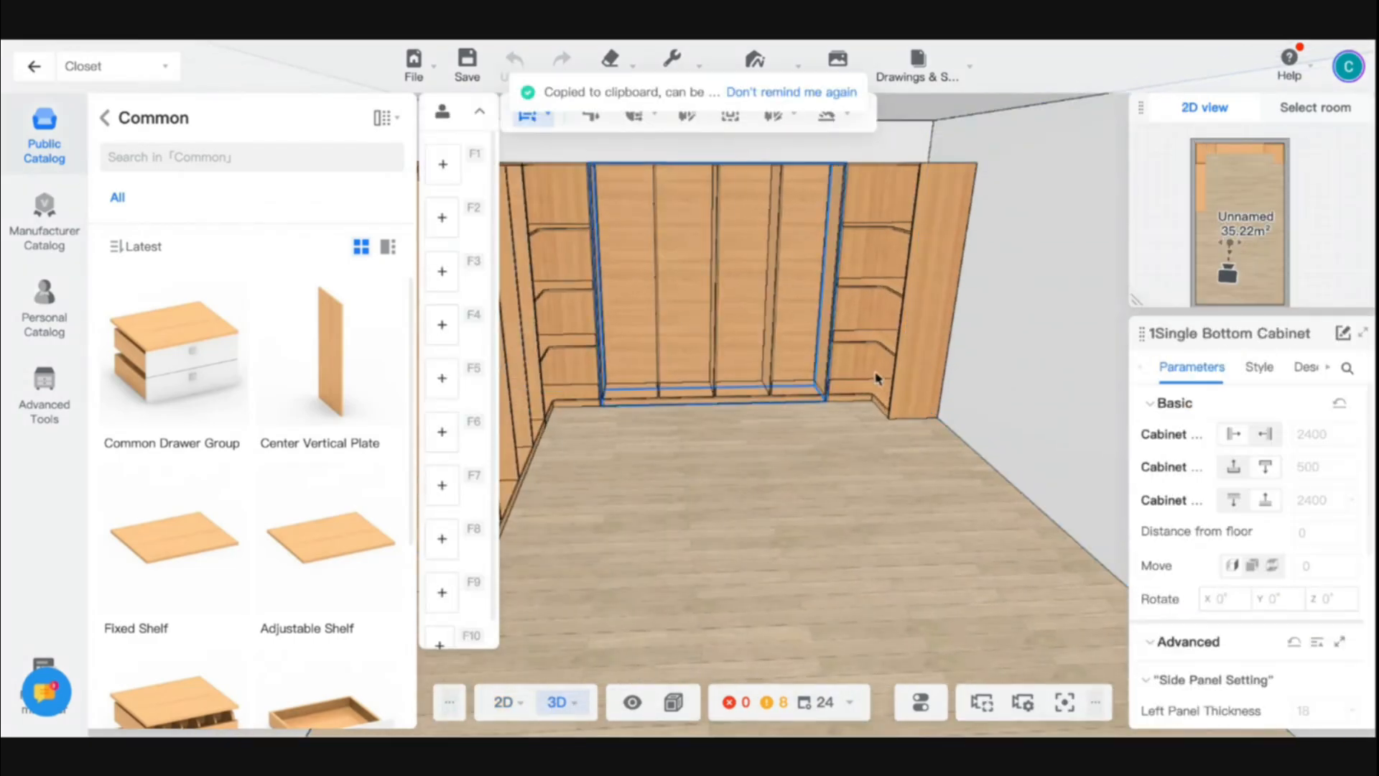
{"action": "left_click", "coordinate": [960, 415]}
{"action": "scroll", "coordinate": [849, 537], "scroll_direction": "down", "scroll_amount": 5}
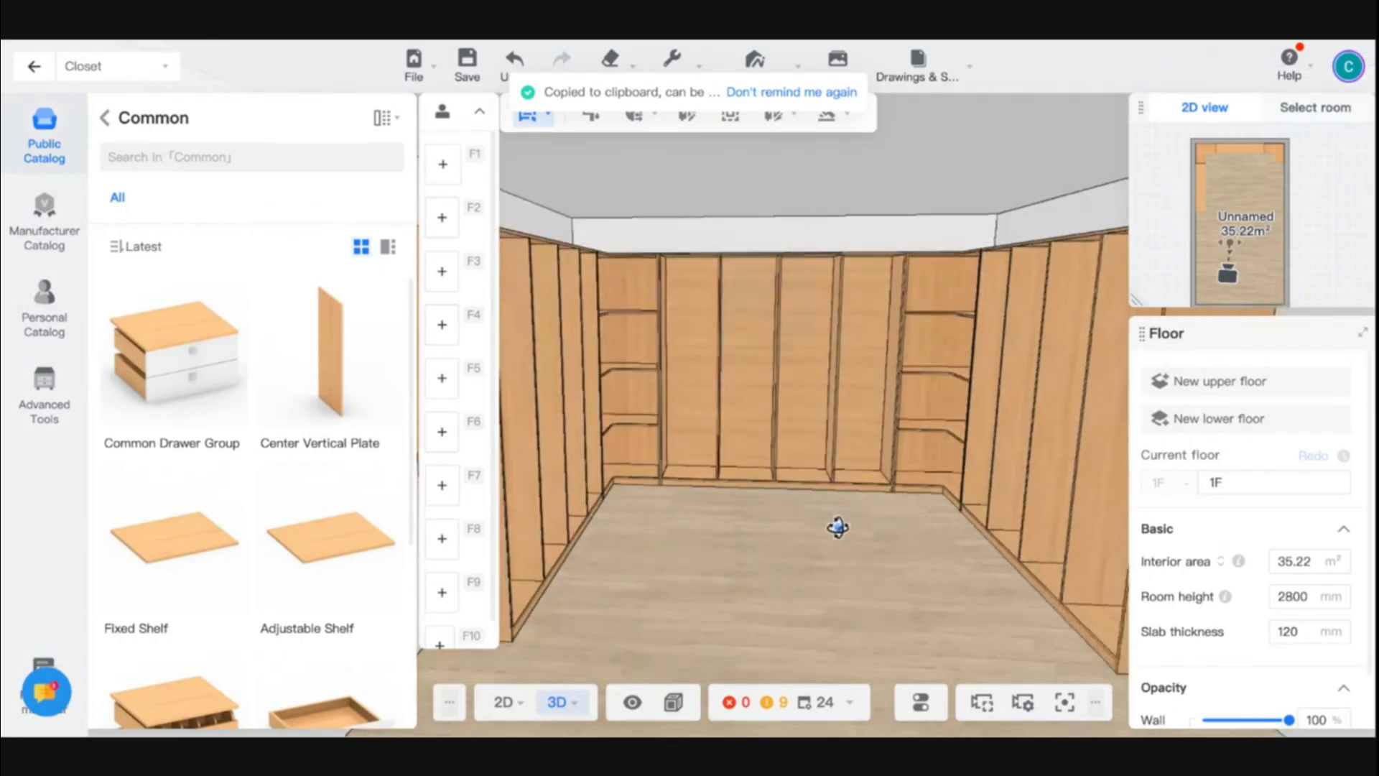
{"action": "left_click_drag", "start_coordinate": [855, 598], "coordinate": [802, 611]}
{"action": "scroll", "coordinate": [566, 412], "scroll_direction": "up", "scroll_amount": 2}
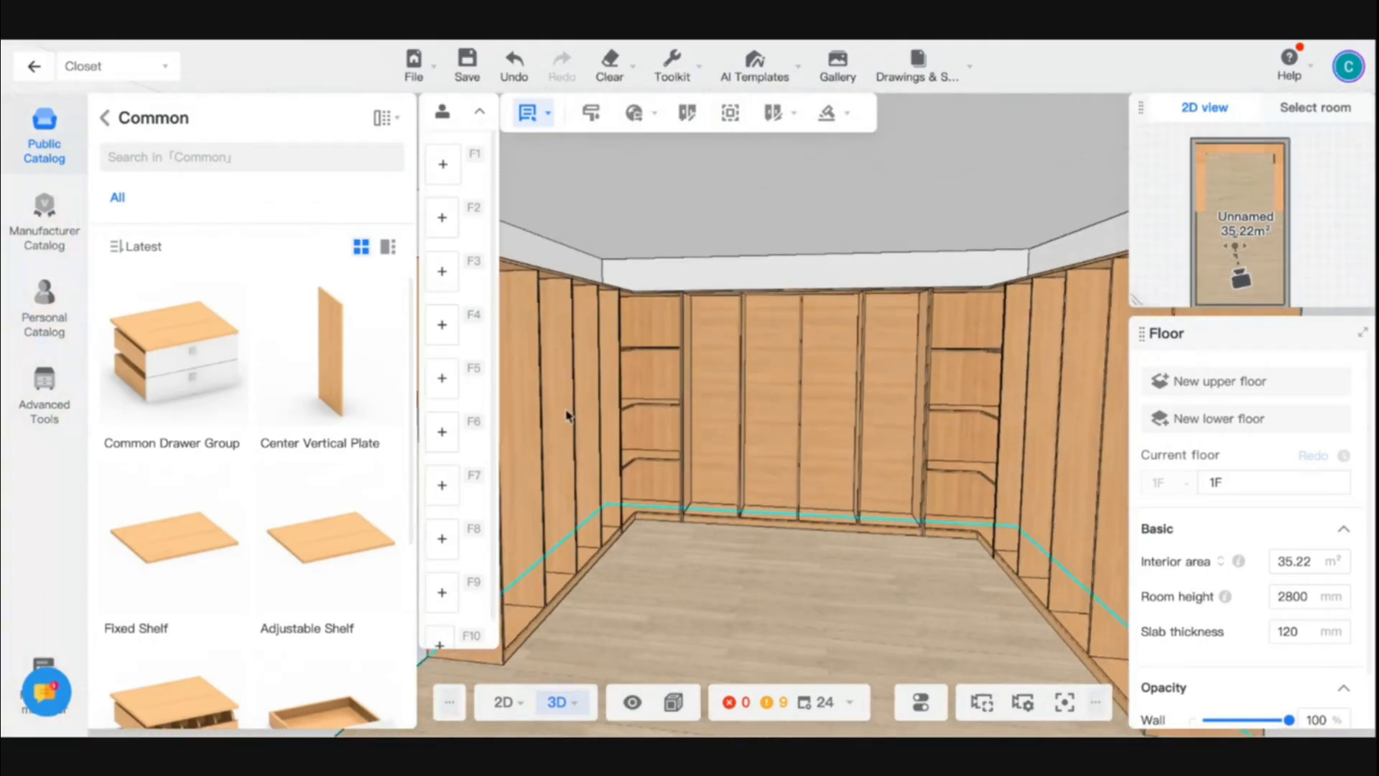
- Place an Antique Shelf [Cross] from the common antique racks in the first side-wall cabinet's second compartment from its free end
{"action": "left_click", "coordinate": [108, 122]}
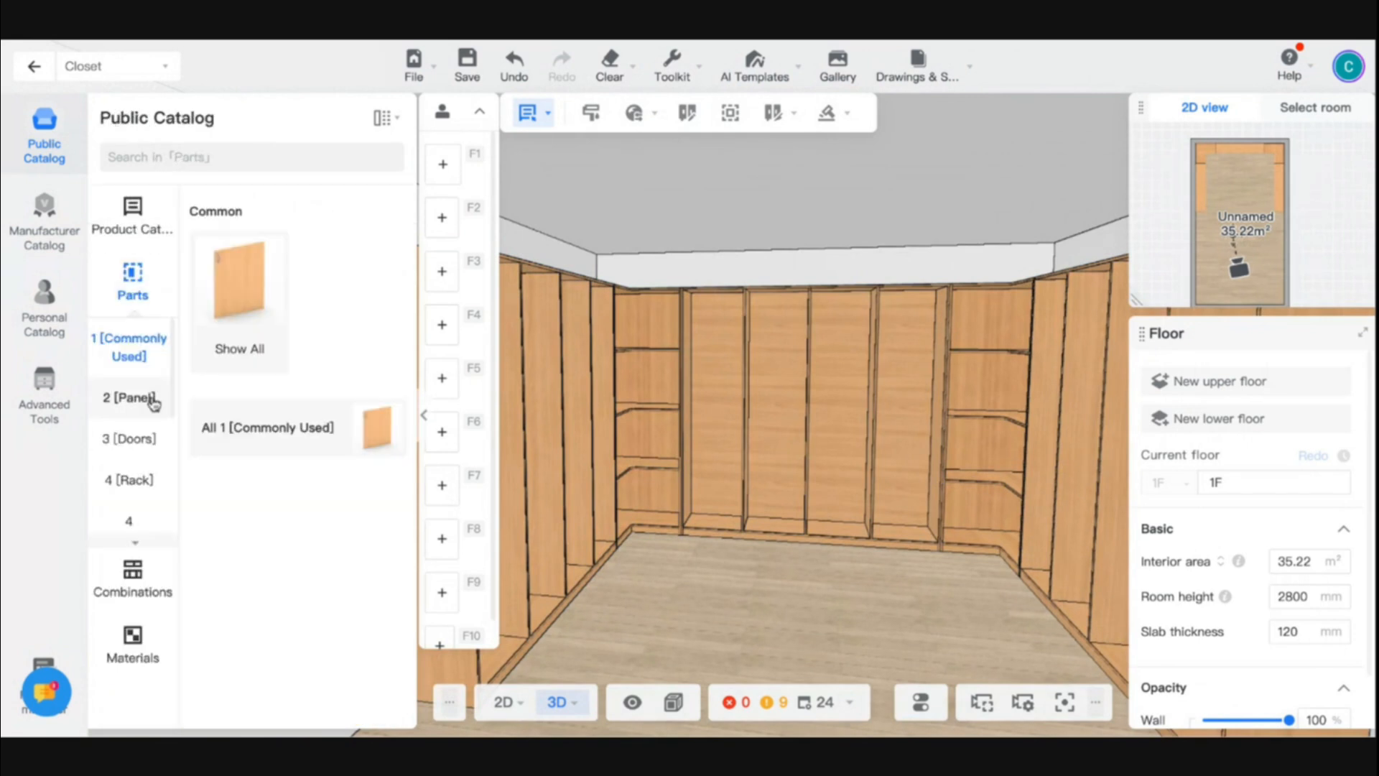
{"action": "left_click_drag", "start_coordinate": [873, 607], "coordinate": [781, 593]}
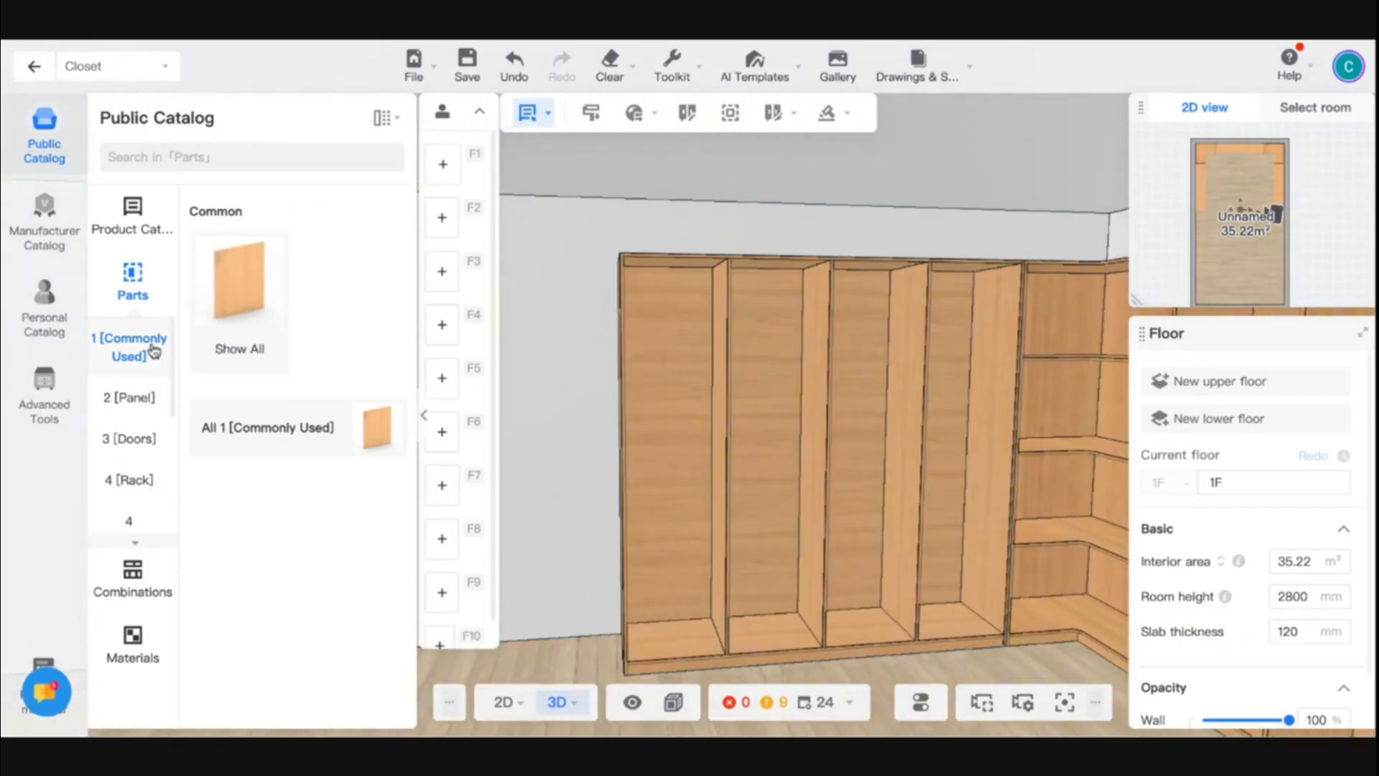
{"action": "left_click", "coordinate": [140, 482]}
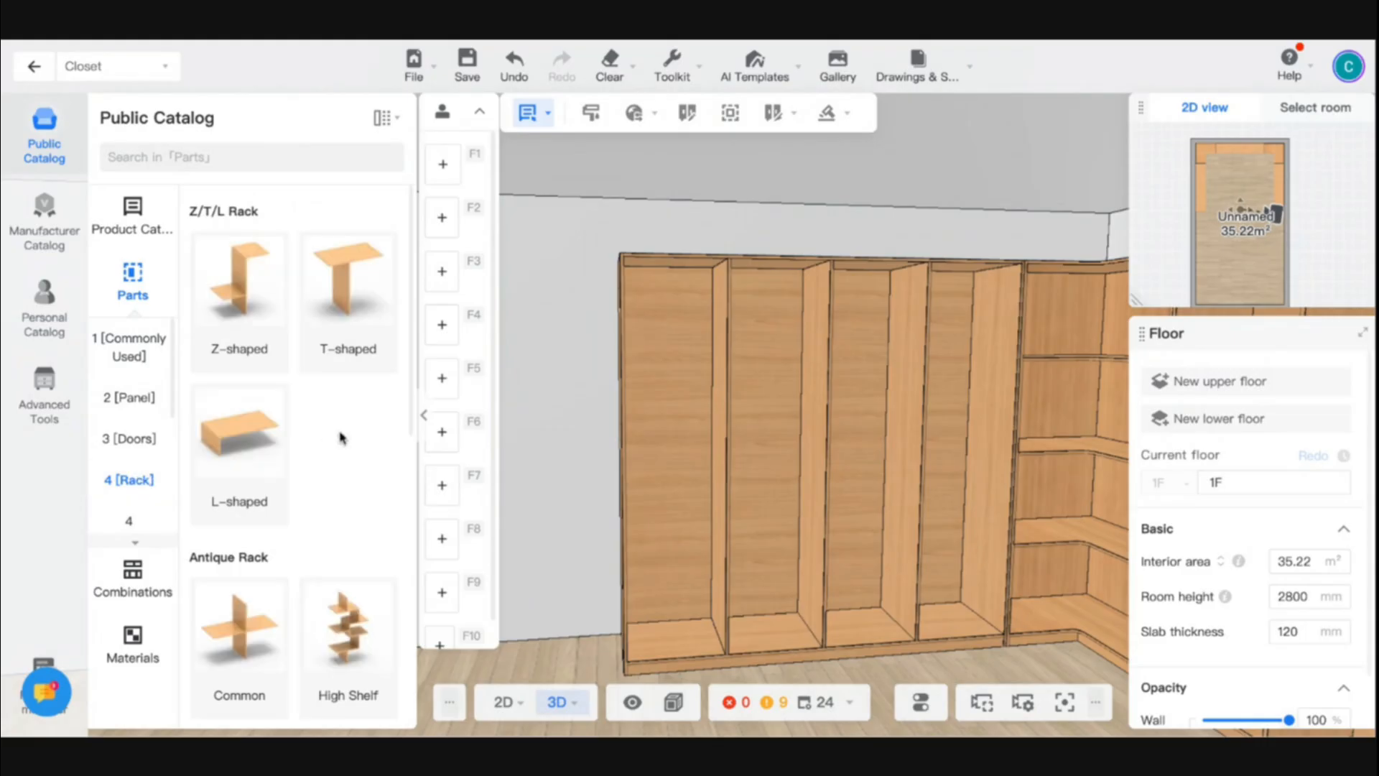
{"action": "scroll", "coordinate": [330, 496], "scroll_direction": "down", "scroll_amount": 4}
{"action": "scroll", "coordinate": [618, 460], "scroll_direction": "down", "scroll_amount": 10}
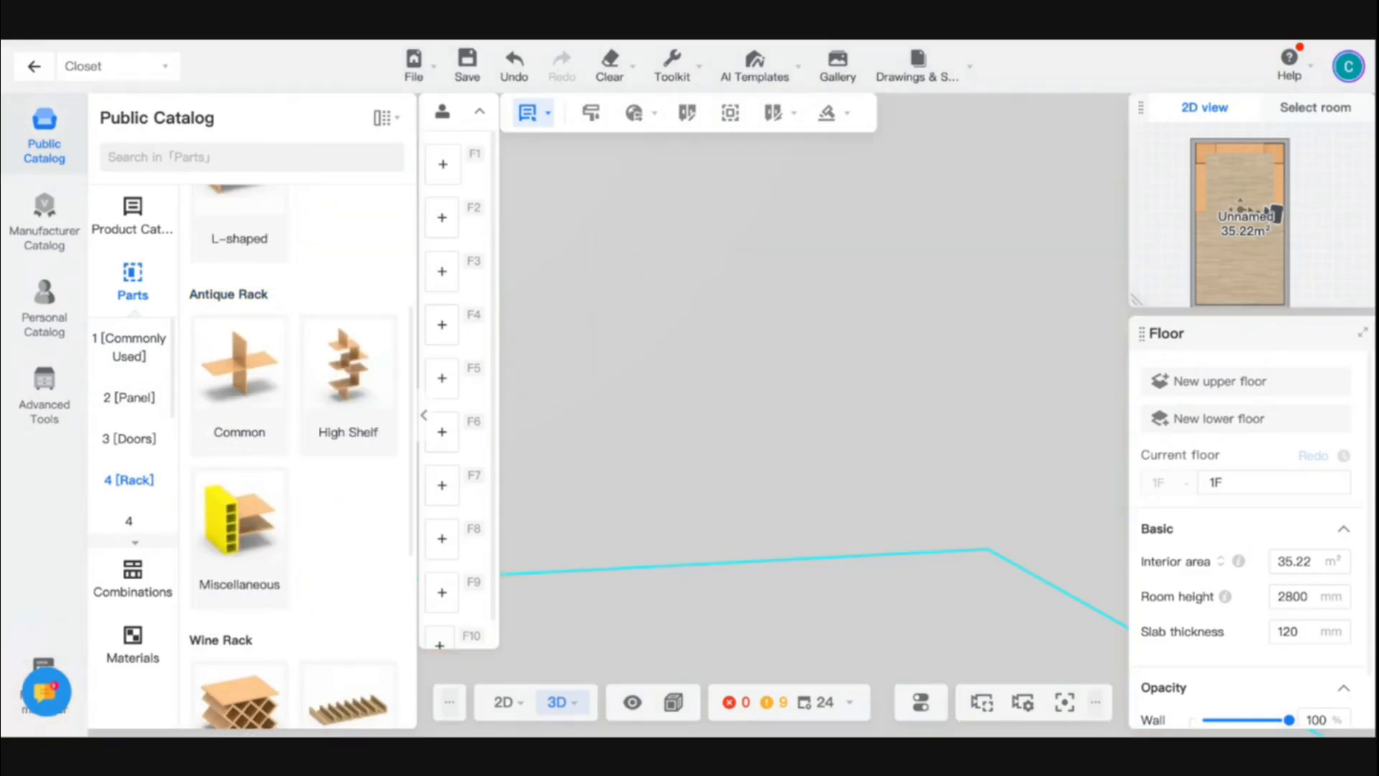
{"action": "scroll", "coordinate": [676, 461], "scroll_direction": "up", "scroll_amount": 8}
{"action": "scroll", "coordinate": [675, 459], "scroll_direction": "down", "scroll_amount": 5}
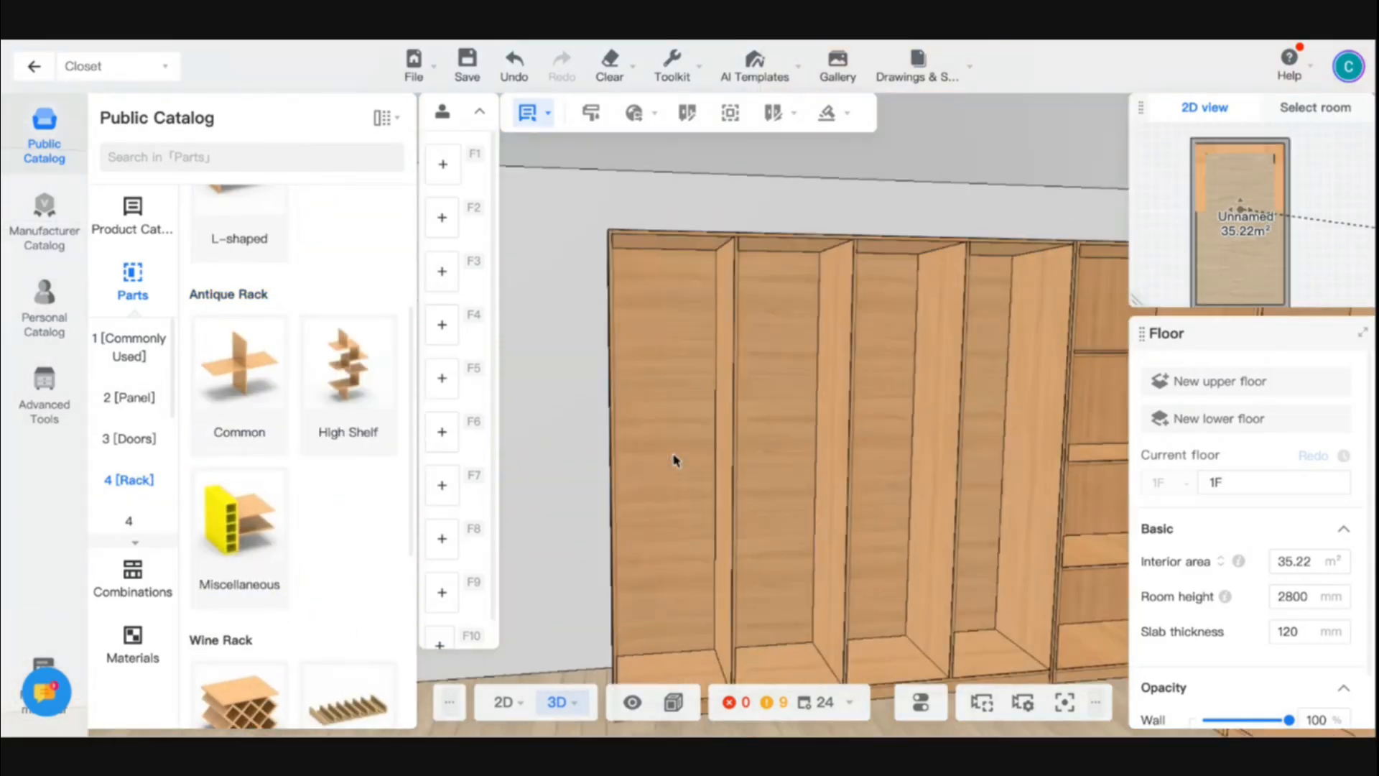
{"action": "left_click", "coordinate": [247, 391]}
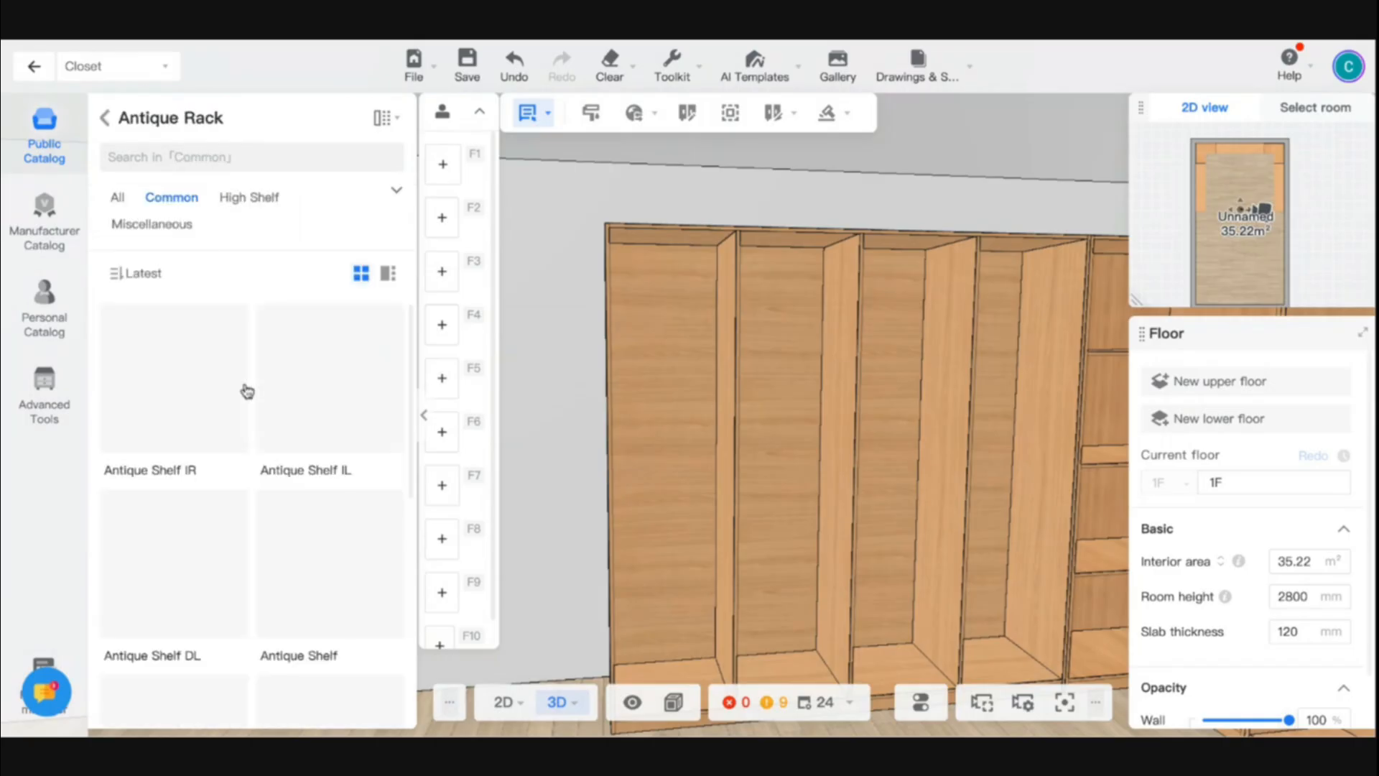
{"action": "scroll", "coordinate": [311, 524], "scroll_direction": "down", "scroll_amount": 4}
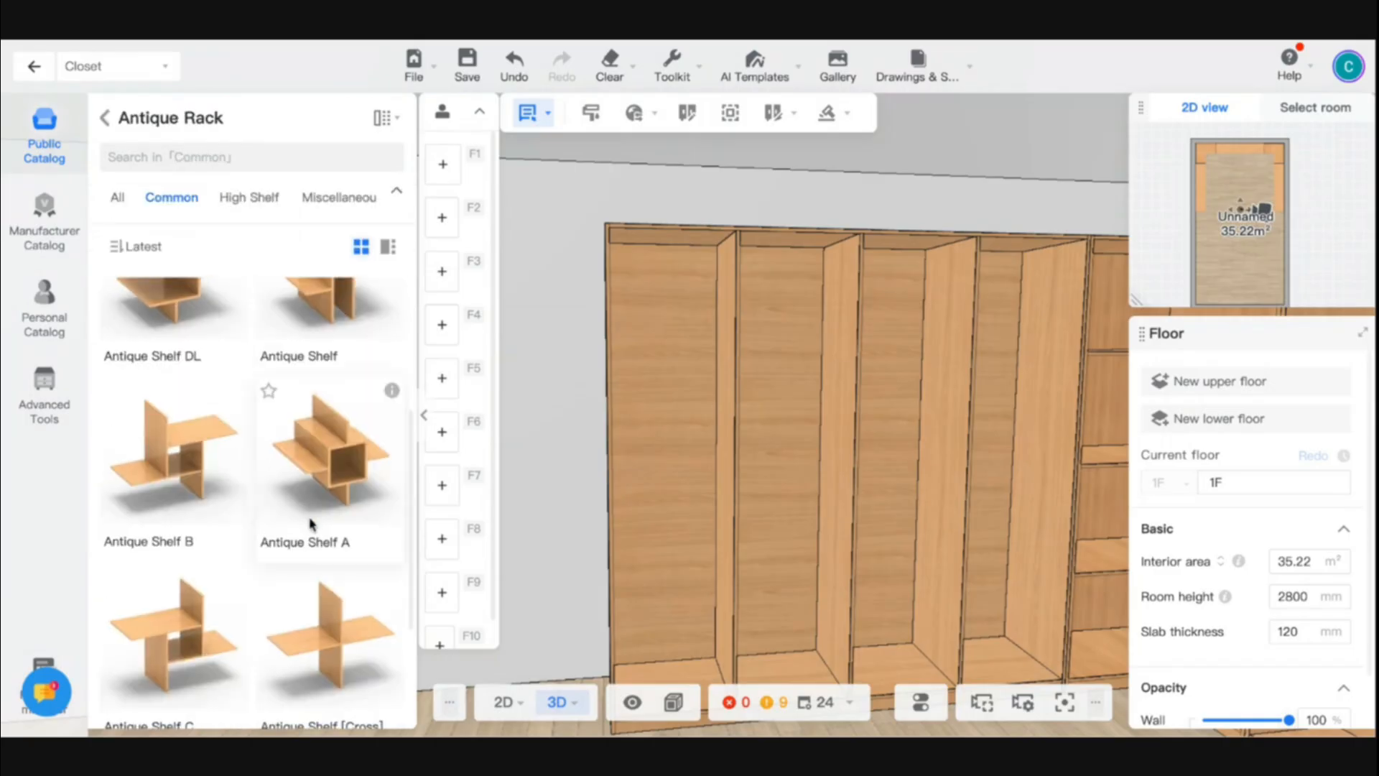
{"action": "left_click", "coordinate": [666, 475]}
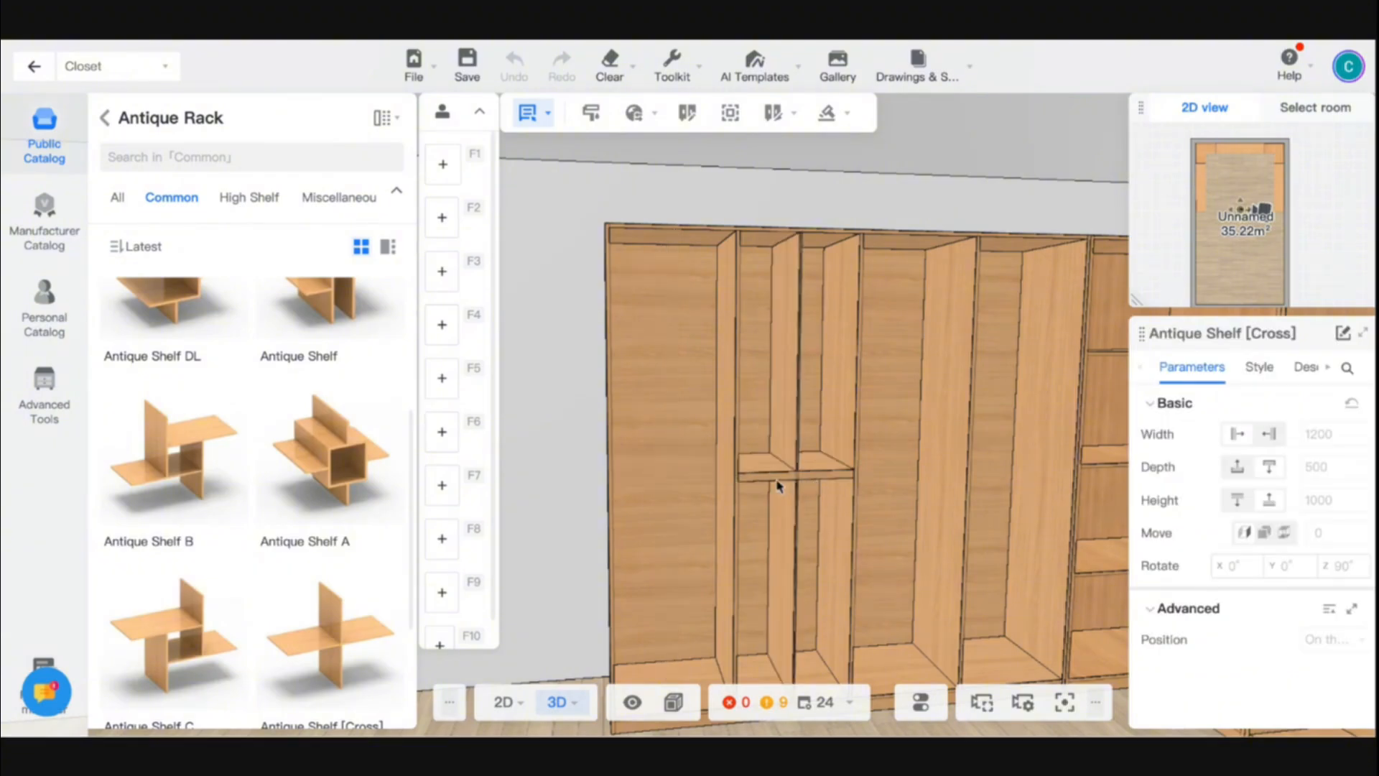
{"action": "left_click", "coordinate": [778, 485]}
{"action": "scroll", "coordinate": [774, 484], "scroll_direction": "down", "scroll_amount": 4}
{"action": "scroll", "coordinate": [653, 603], "scroll_direction": "down", "scroll_amount": 2}
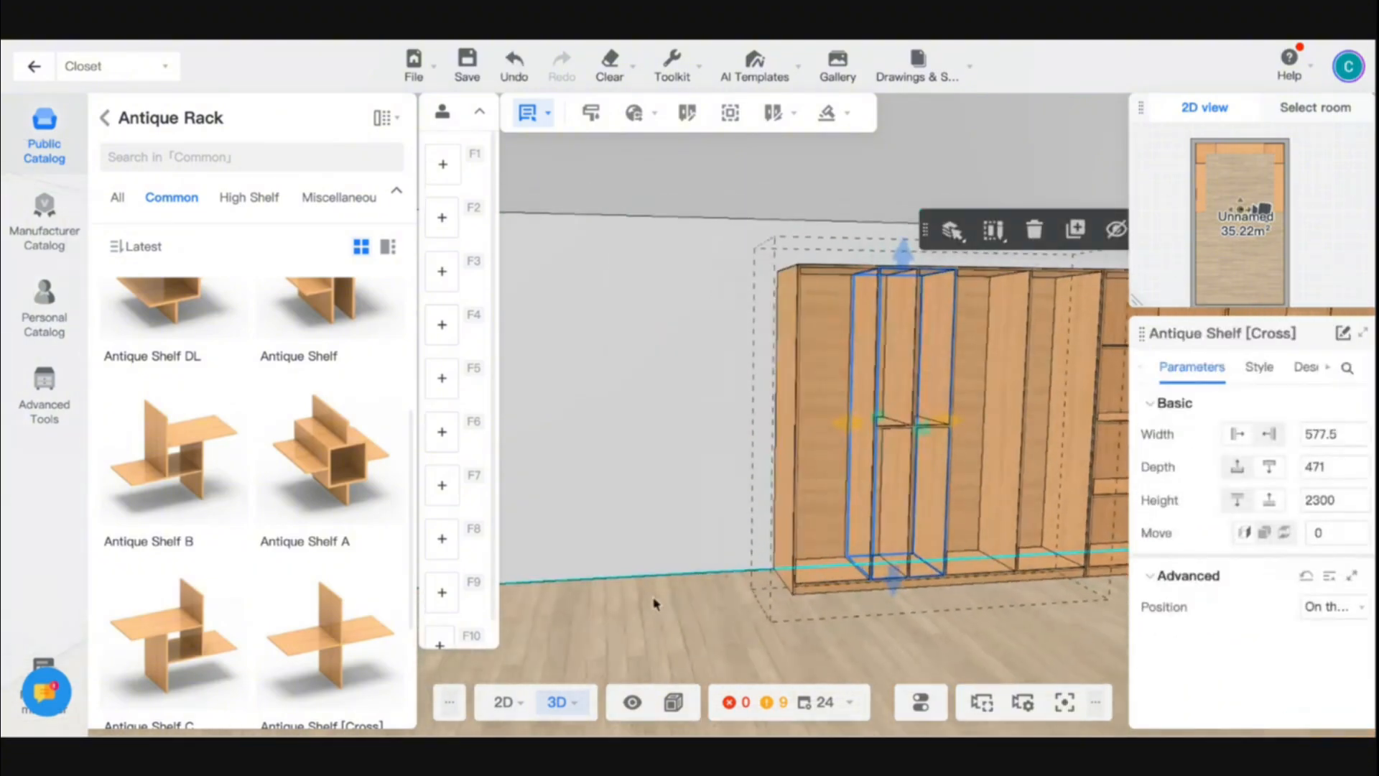
{"action": "mouse_move", "coordinate": [653, 603]}
{"action": "left_mouse_down"}
{"action": "mouse_move", "coordinate": [749, 612]}
{"action": "mouse_move", "coordinate": [652, 606]}
{"action": "left_mouse_up"}
{"action": "scroll", "coordinate": [652, 608], "scroll_direction": "up", "scroll_amount": 5}
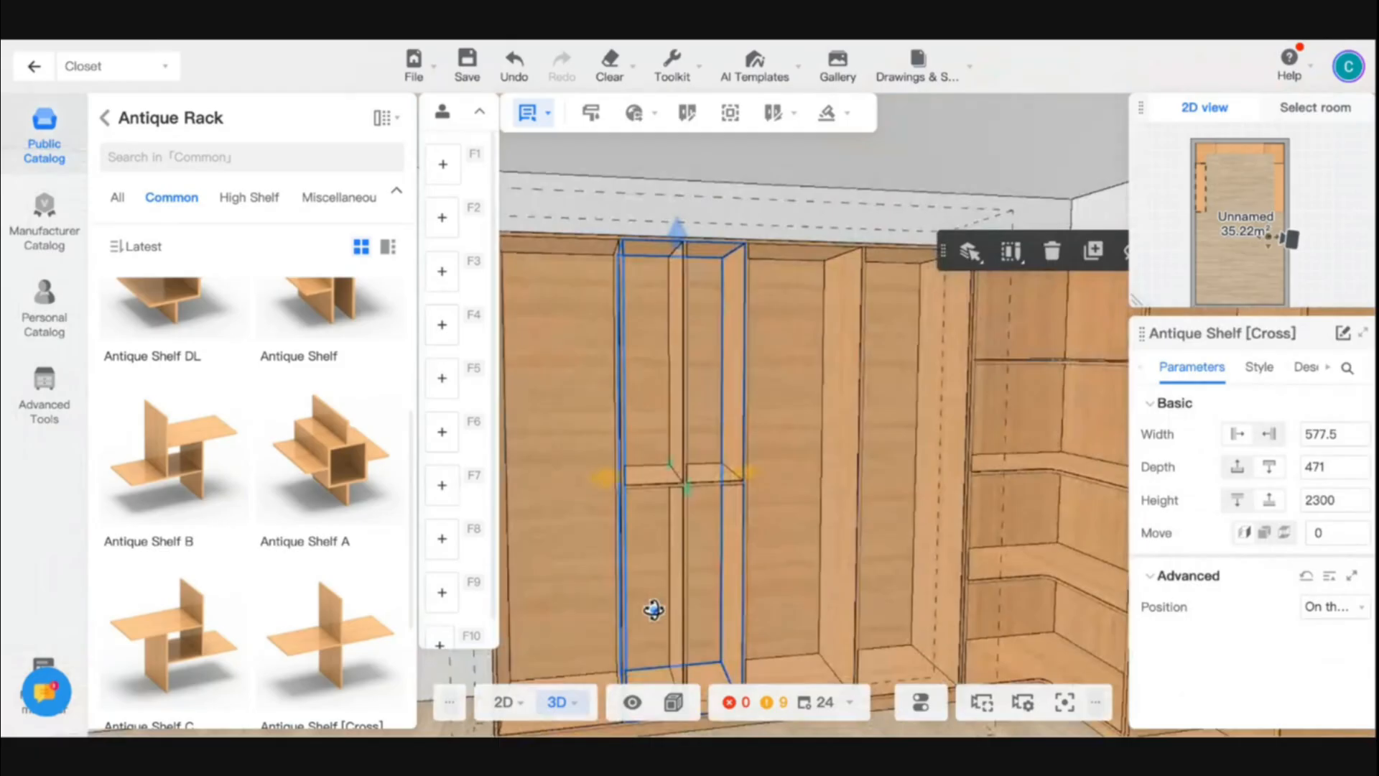
- Place a Fixed Shelf from the commonly used parts at mid-height in the cabinet's outermost compartment, level with the cross shelf
{"action": "scroll", "coordinate": [347, 411], "scroll_direction": "up", "scroll_amount": 4}
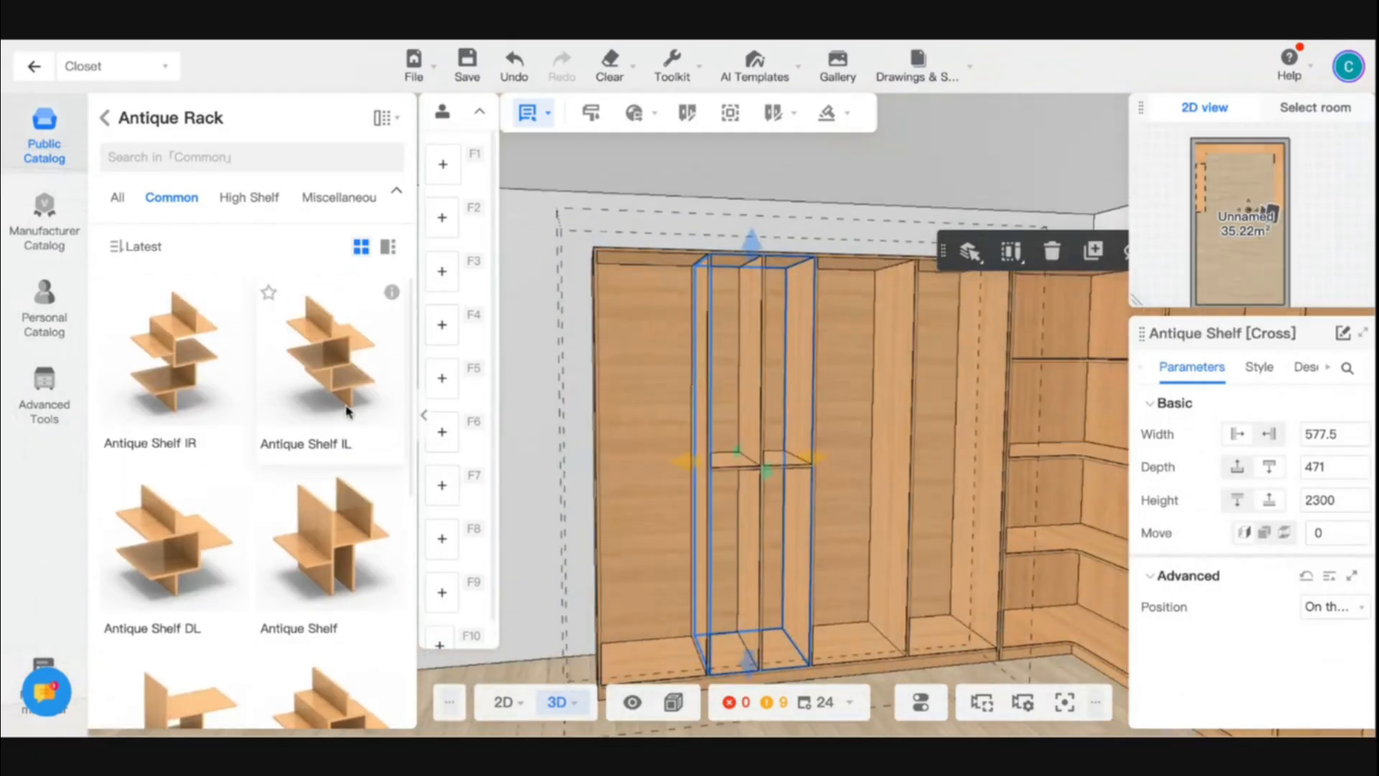
{"action": "left_click", "coordinate": [105, 120]}
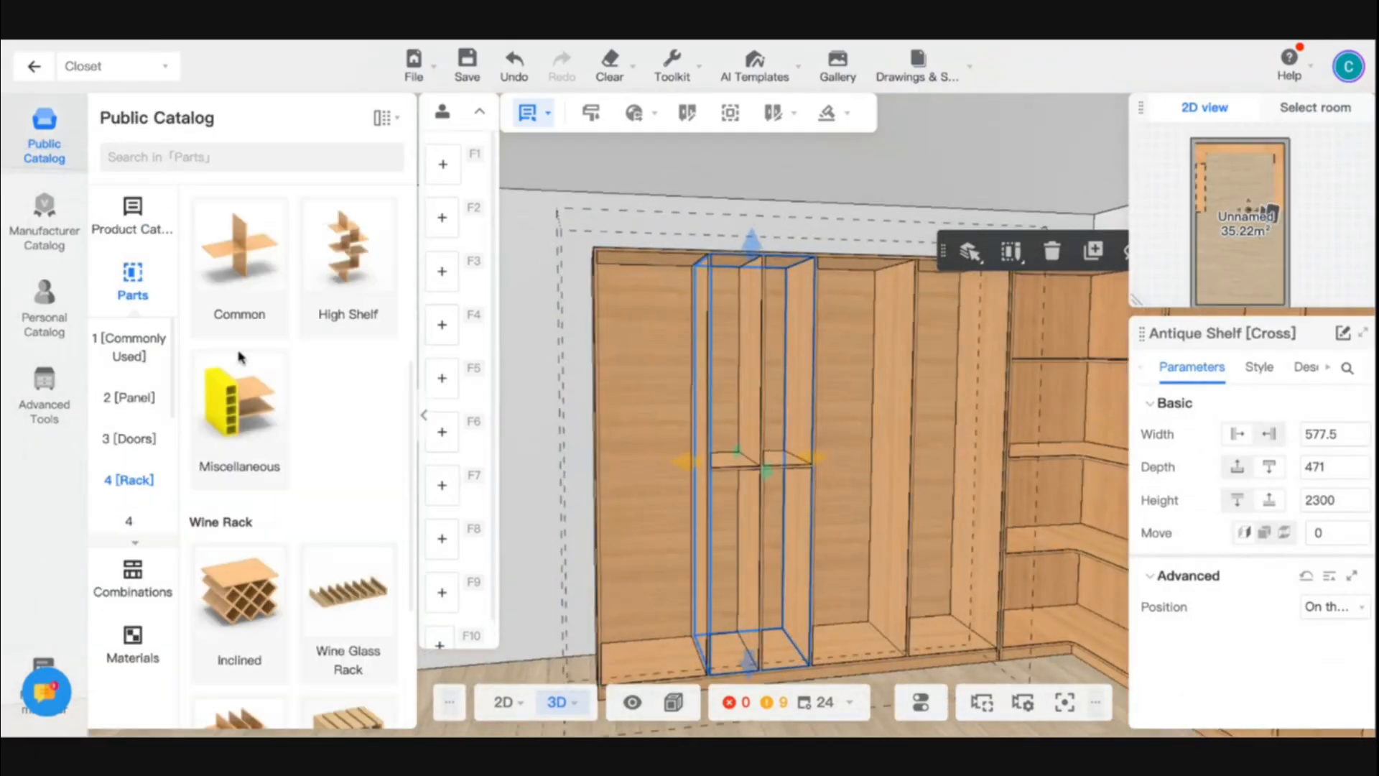
{"action": "scroll", "coordinate": [267, 484], "scroll_direction": "down", "scroll_amount": 3}
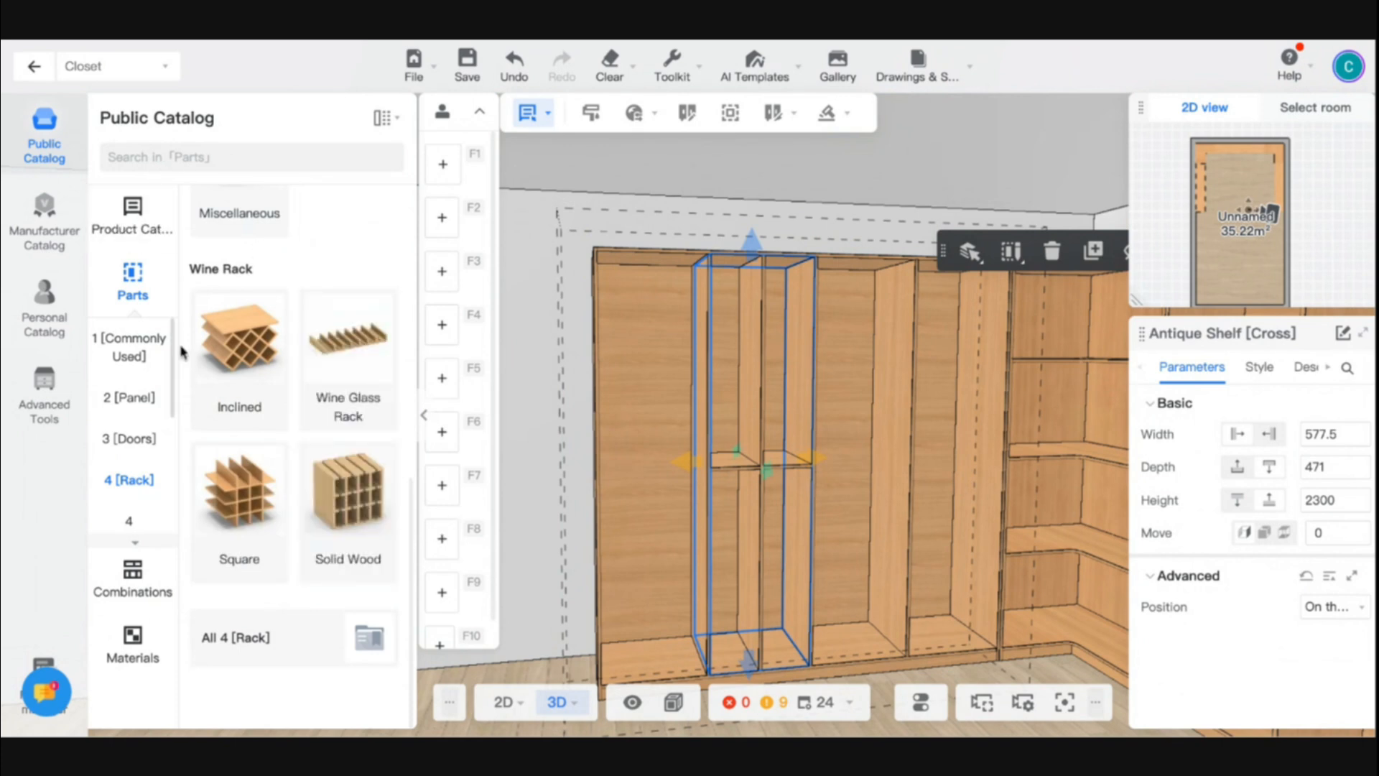
{"action": "left_click", "coordinate": [129, 348]}
{"action": "left_click", "coordinate": [238, 309]}
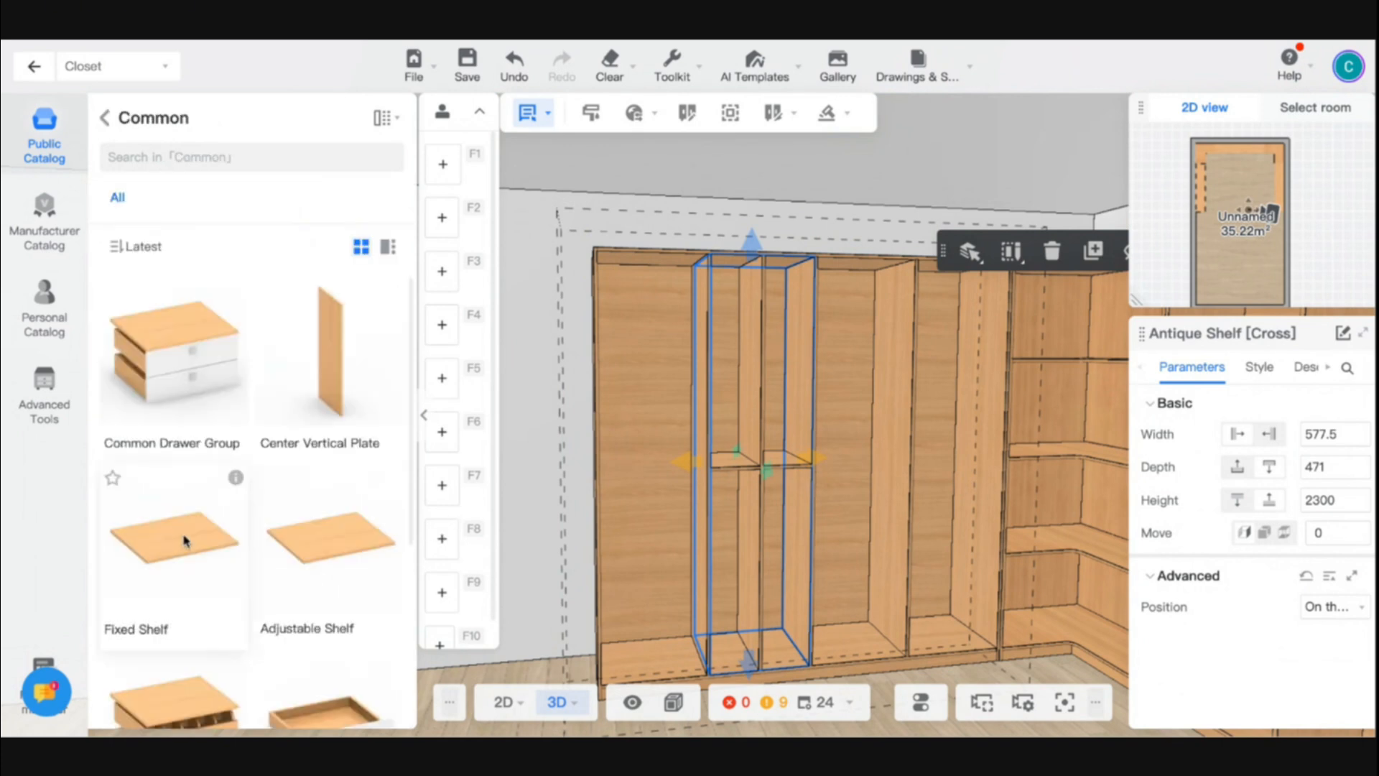
{"action": "left_click", "coordinate": [530, 463]}
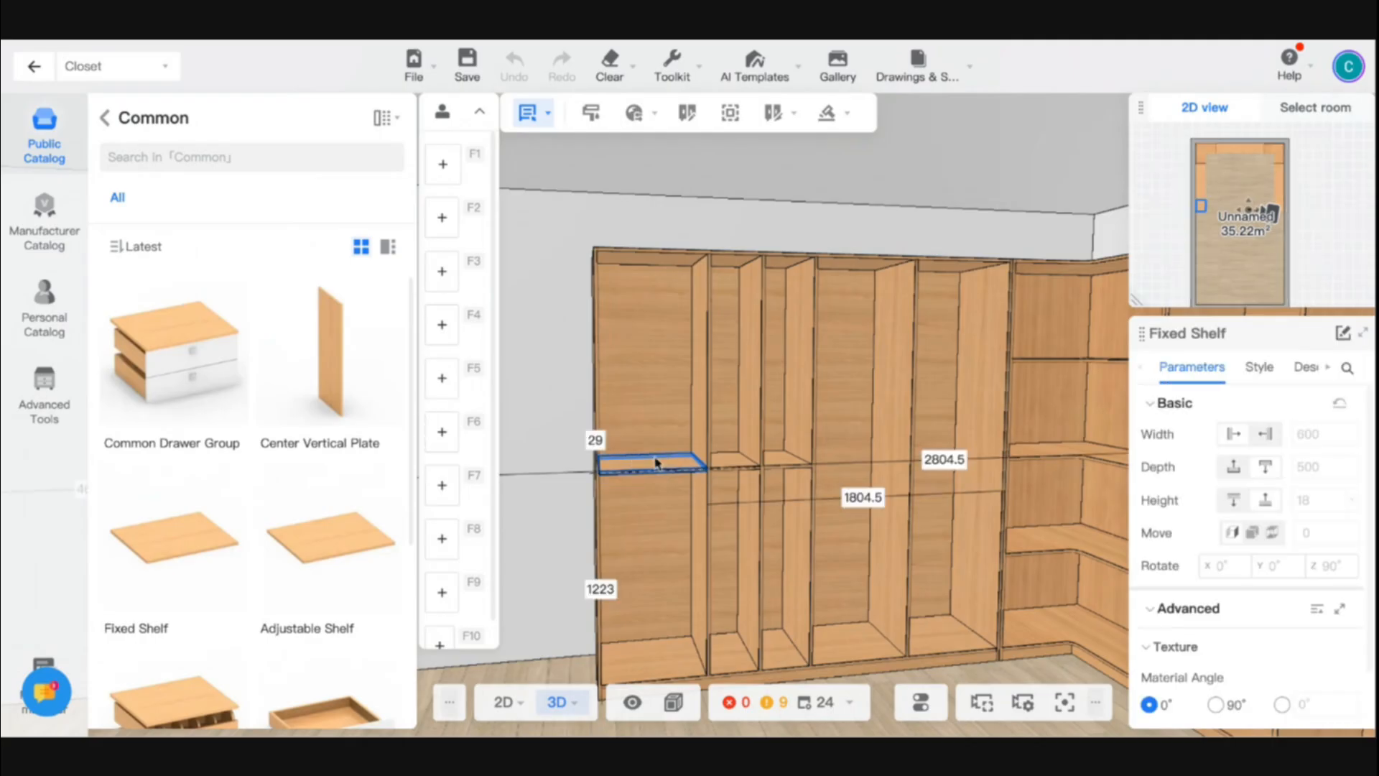
{"action": "left_click", "coordinate": [656, 463]}
- Find the Pants Rack models among the drawer accessories in the parts catalog
{"action": "left_click", "coordinate": [105, 119]}
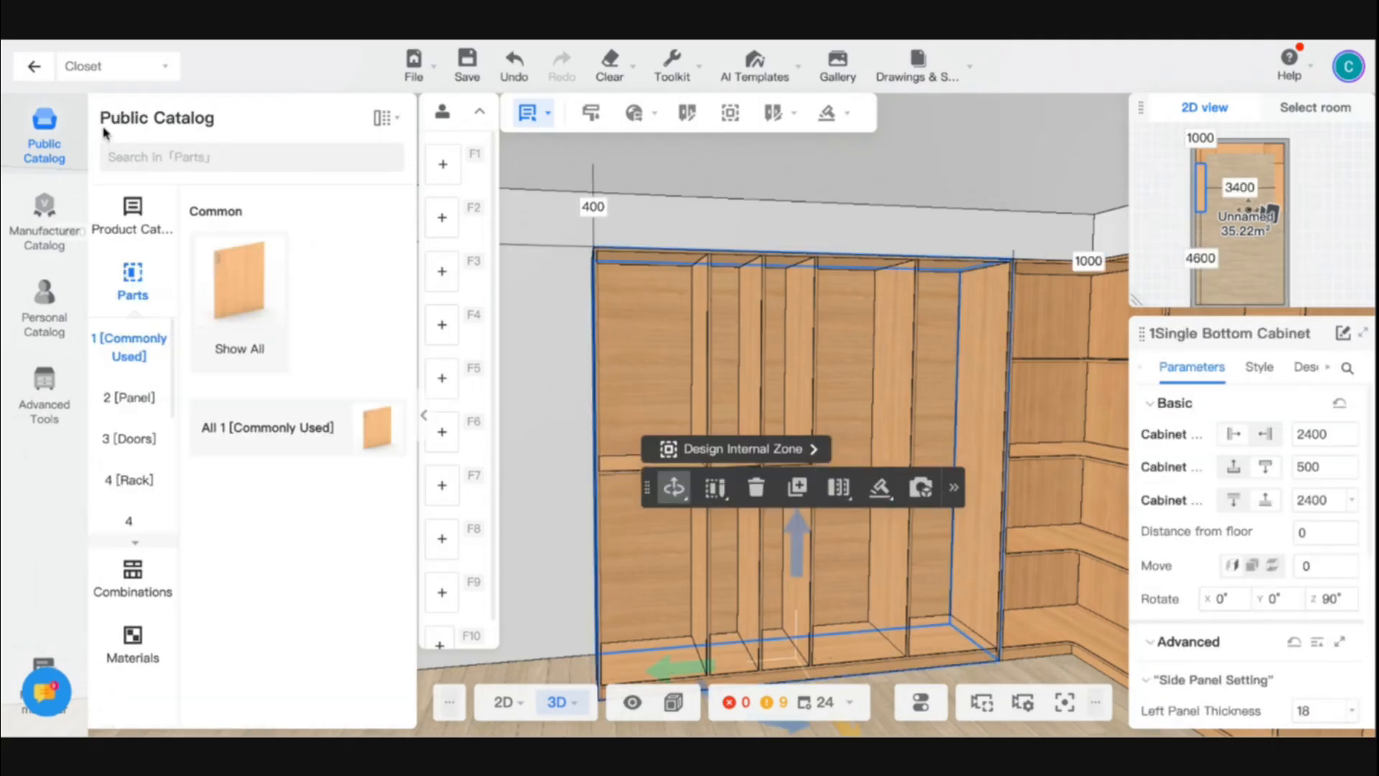
{"action": "scroll", "coordinate": [133, 477], "scroll_direction": "down", "scroll_amount": 3}
{"action": "left_click", "coordinate": [143, 458]}
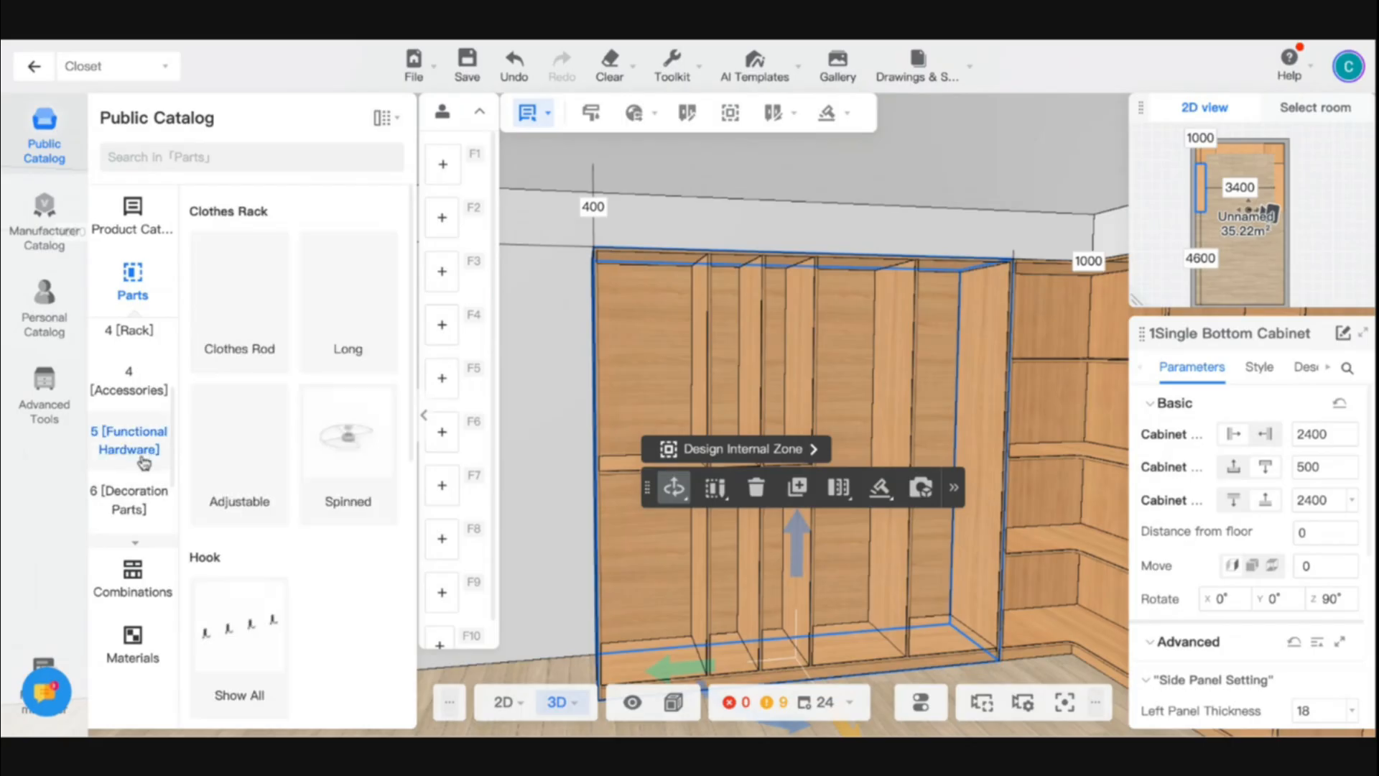
{"action": "left_click", "coordinate": [133, 501]}
{"action": "scroll", "coordinate": [135, 505], "scroll_direction": "down", "scroll_amount": 2}
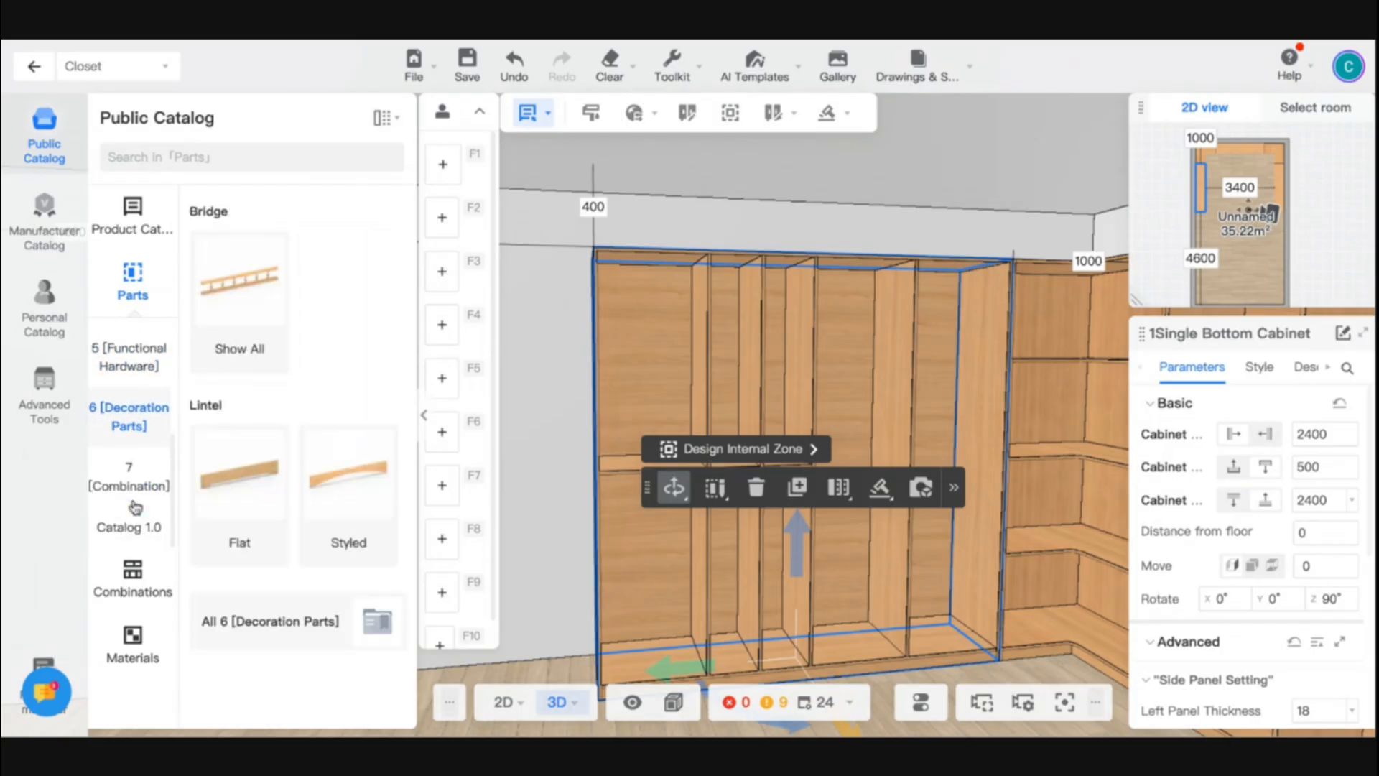
{"action": "scroll", "coordinate": [135, 496], "scroll_direction": "up", "scroll_amount": 5}
{"action": "left_click", "coordinate": [139, 445]}
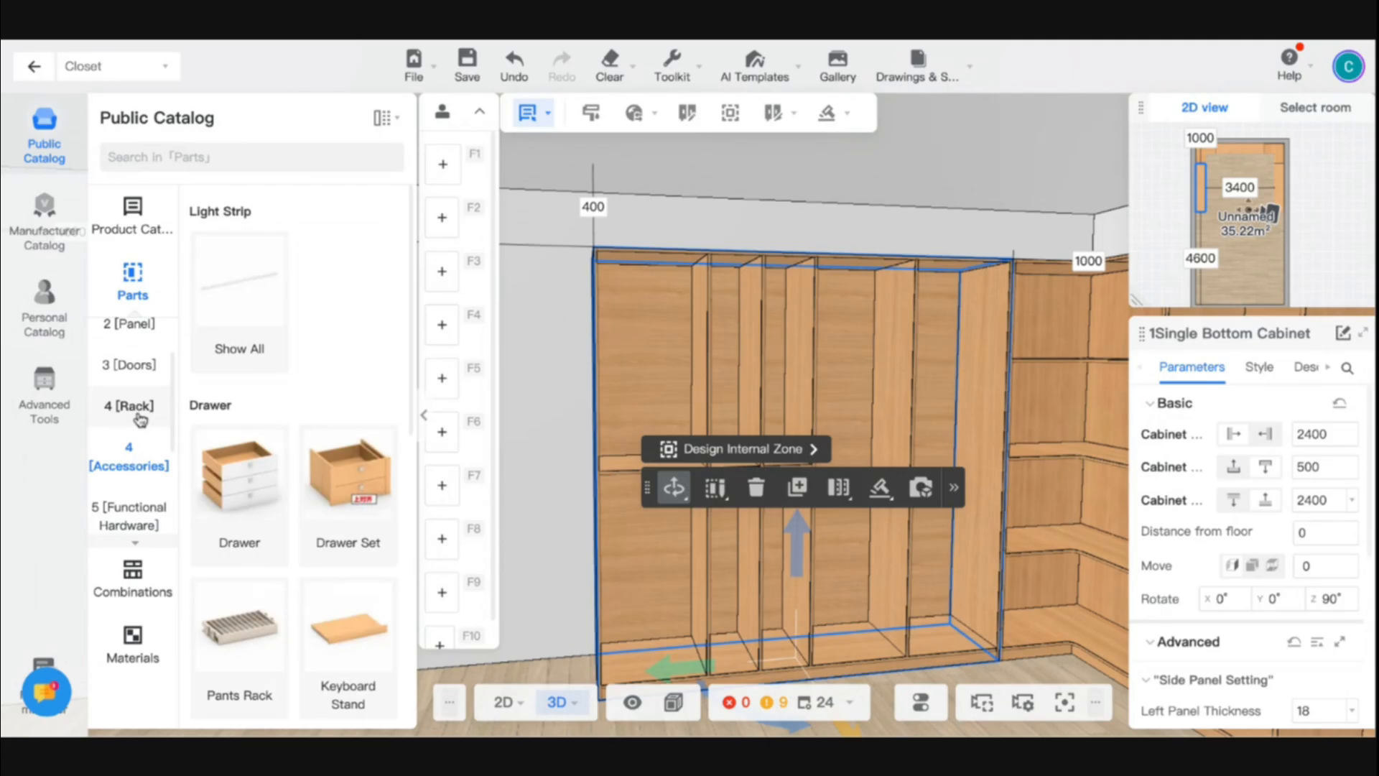
{"action": "left_click", "coordinate": [138, 409]}
{"action": "left_click", "coordinate": [131, 461]}
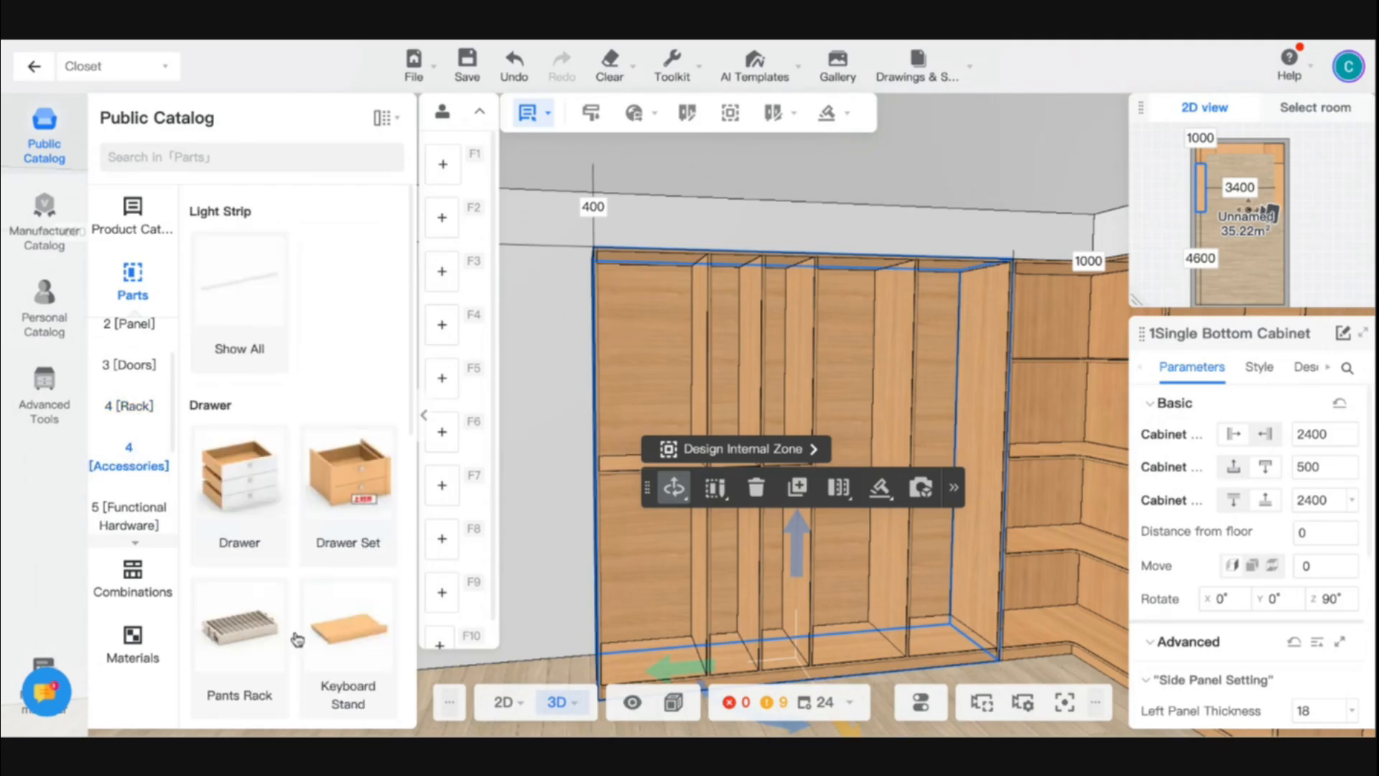
{"action": "scroll", "coordinate": [295, 635], "scroll_direction": "down", "scroll_amount": 2}
{"action": "left_click", "coordinate": [239, 501]}
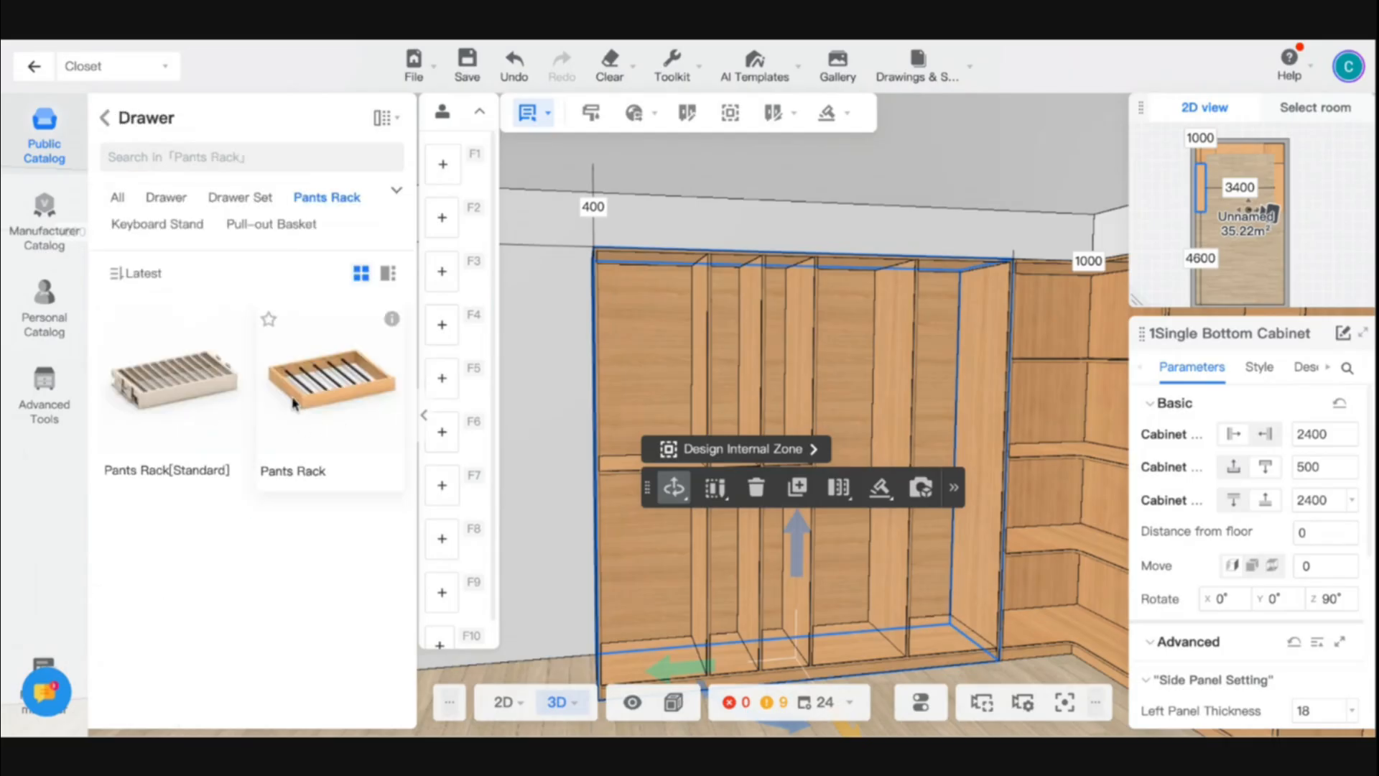
- Place the wooden Pants Rack in the side-wall cabinet's outermost compartment, just below the mid-height fixed shelf
{"action": "left_click", "coordinate": [635, 502]}
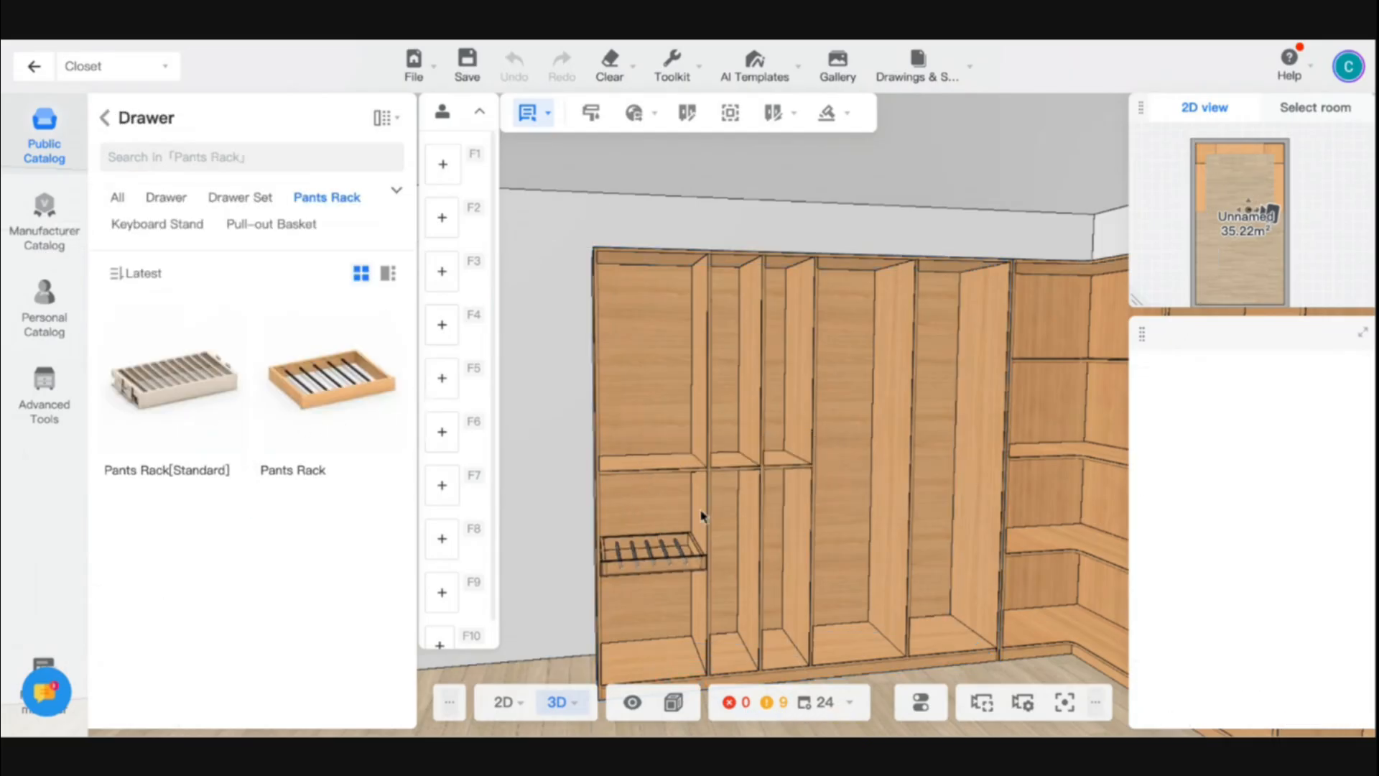
{"action": "left_click", "coordinate": [657, 486]}
{"action": "scroll", "coordinate": [656, 478], "scroll_direction": "up", "scroll_amount": 5}
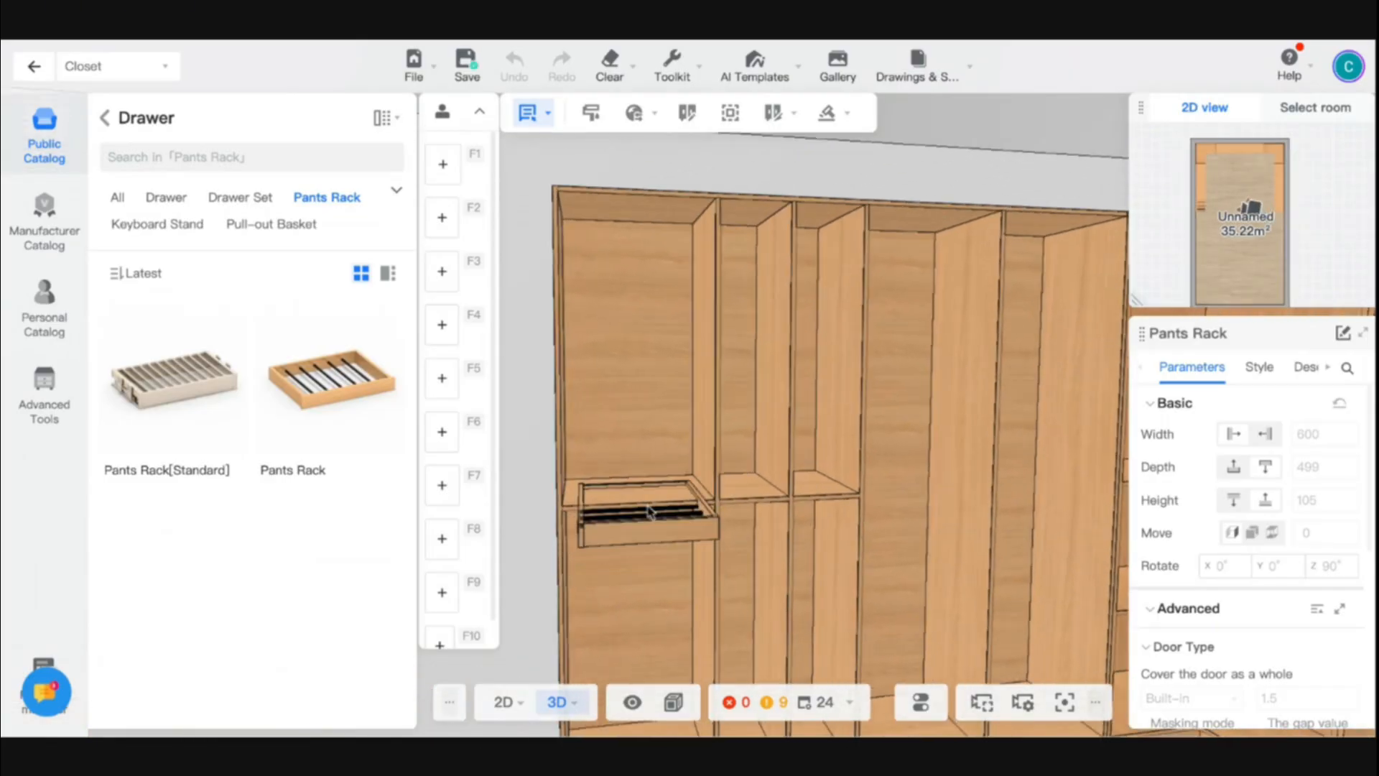
{"action": "scroll", "coordinate": [646, 517], "scroll_direction": "down", "scroll_amount": 5}
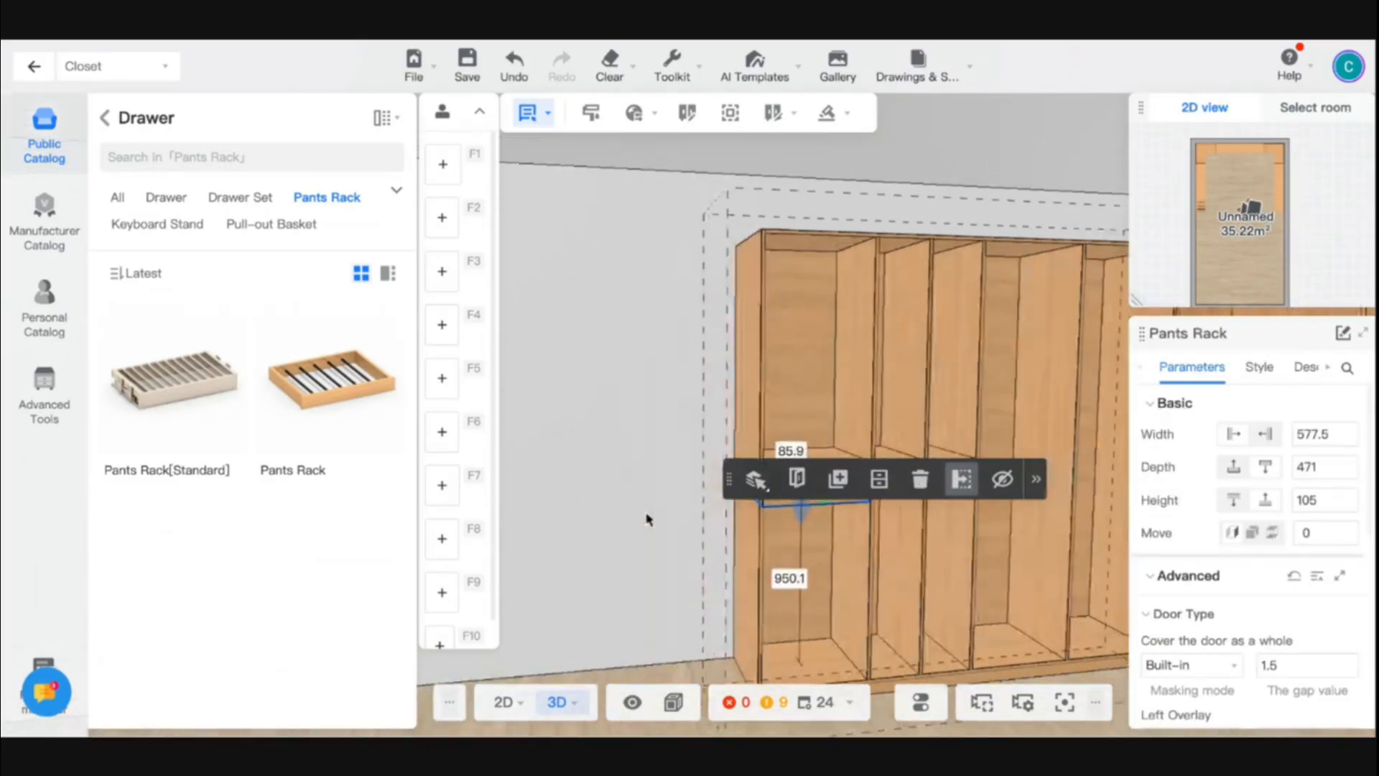
{"action": "left_click", "coordinate": [629, 571]}
{"action": "scroll", "coordinate": [630, 571], "scroll_direction": "up", "scroll_amount": 5}
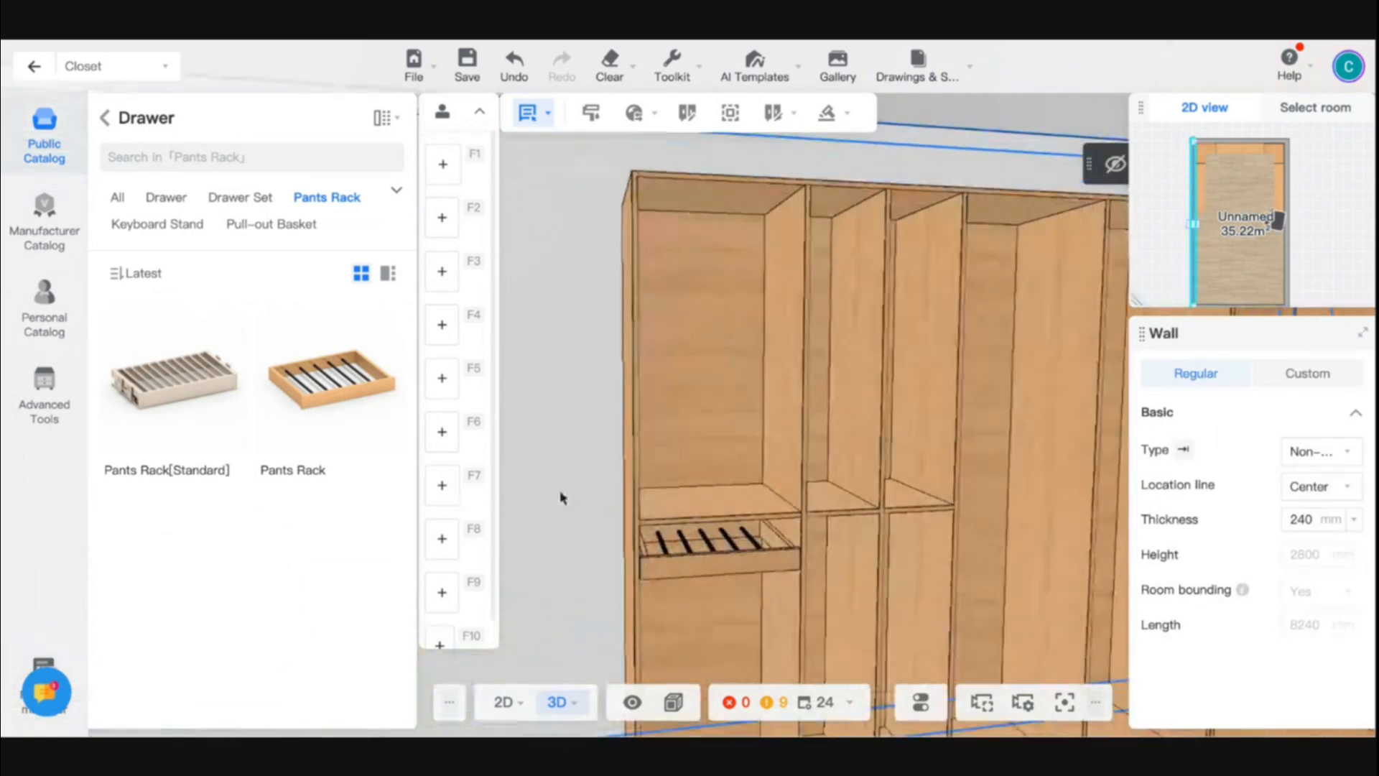
- Try adding a Fixed Shelf from the commonly used parts directly beneath the pants rack
{"action": "left_click", "coordinate": [106, 119]}
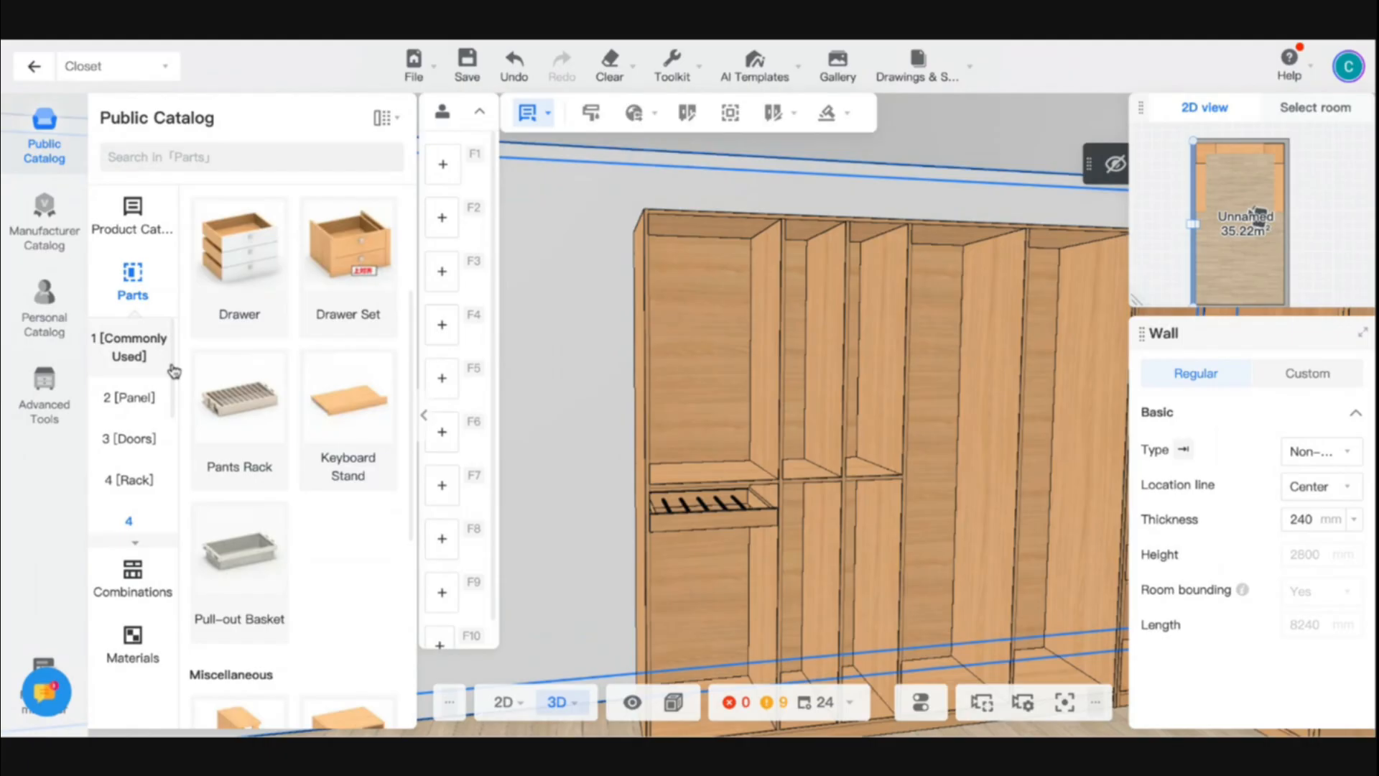
{"action": "left_click", "coordinate": [135, 397]}
{"action": "left_click", "coordinate": [129, 347]}
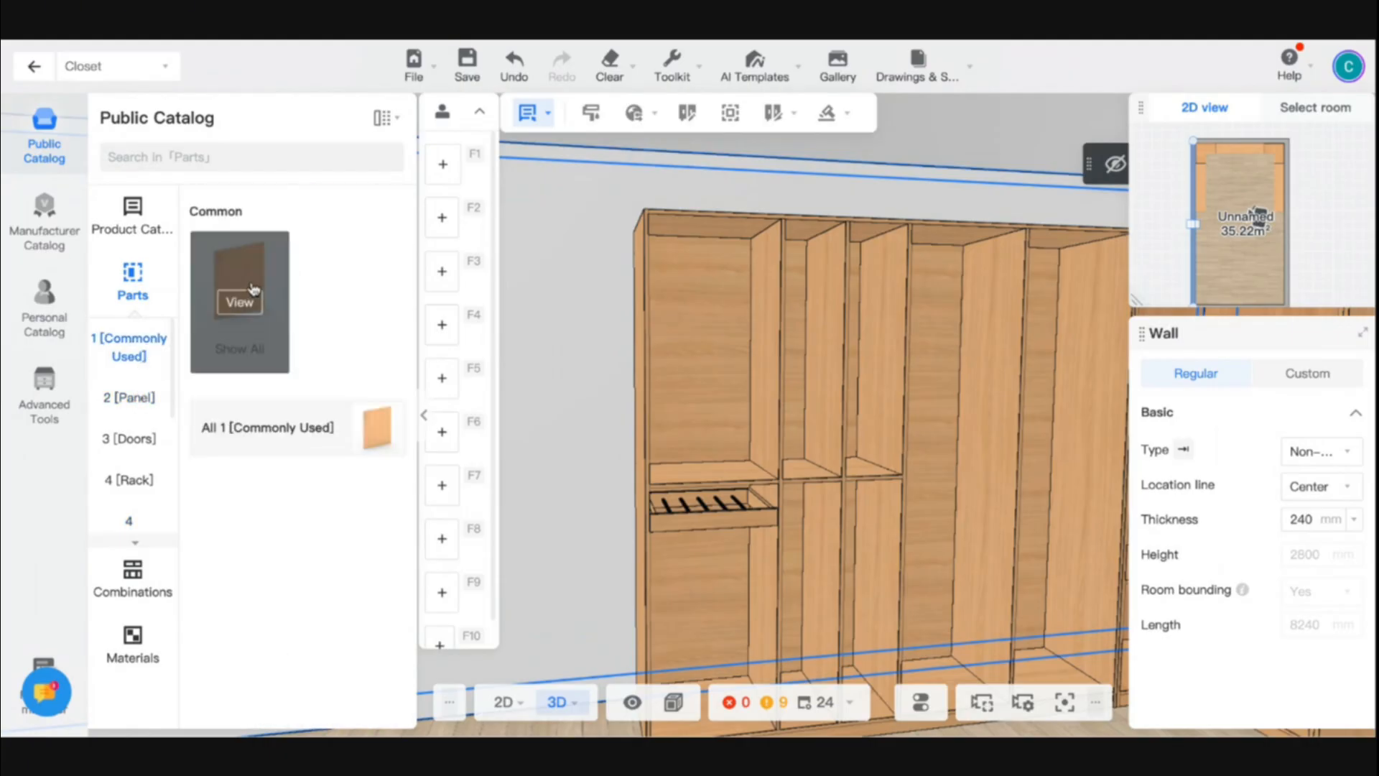
{"action": "left_click", "coordinate": [237, 299]}
{"action": "left_click", "coordinate": [695, 513]}
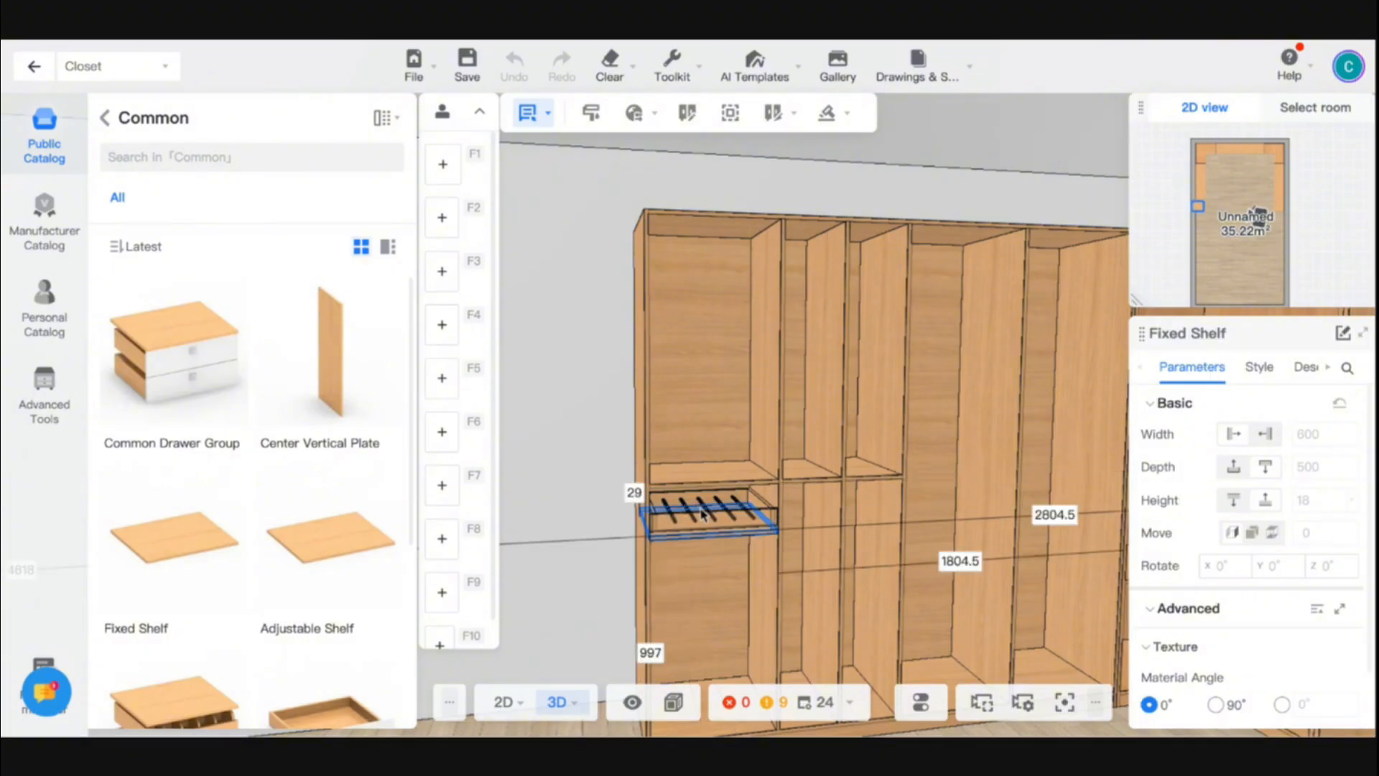
{"action": "left_click", "coordinate": [702, 511]}
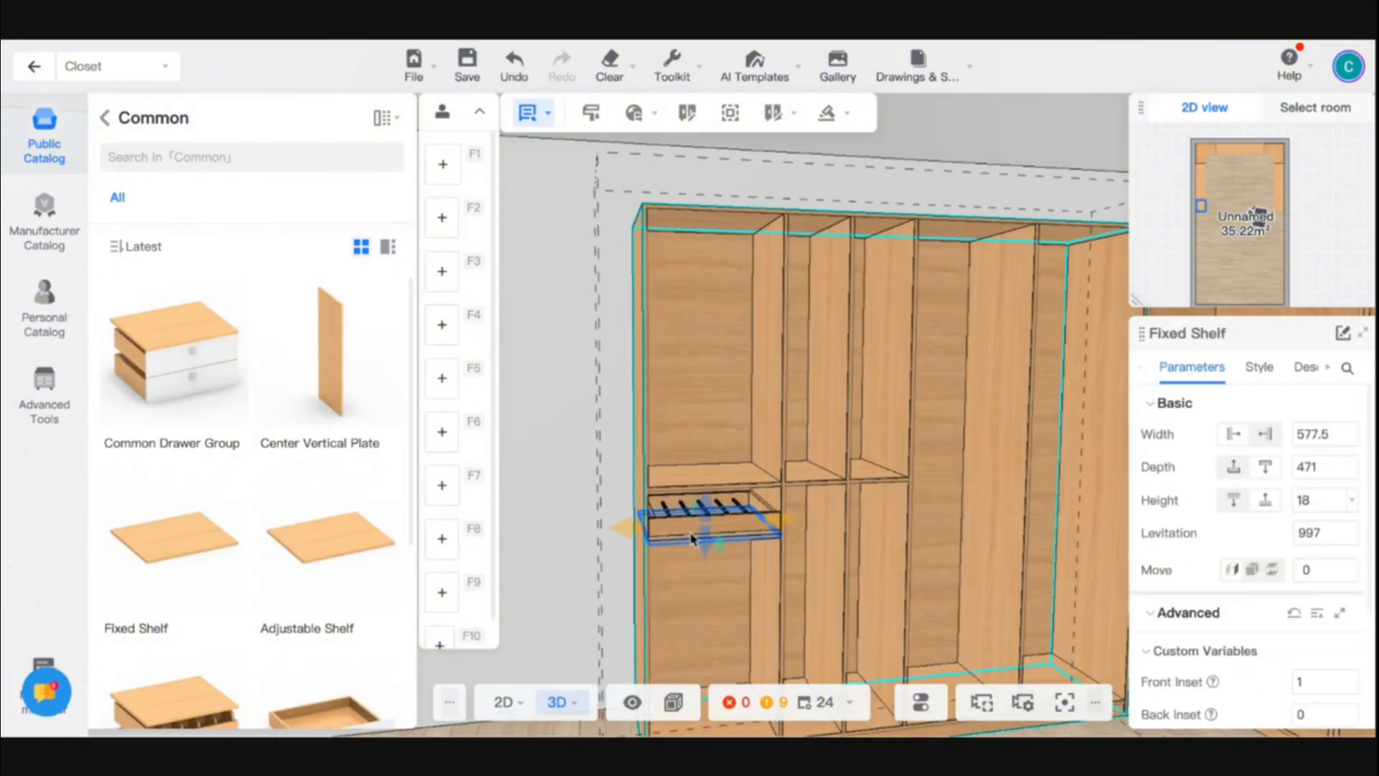
- Delete the fixed shelf just placed beneath the pants rack
{"action": "scroll", "coordinate": [711, 583], "scroll_direction": "down", "scroll_amount": 5}
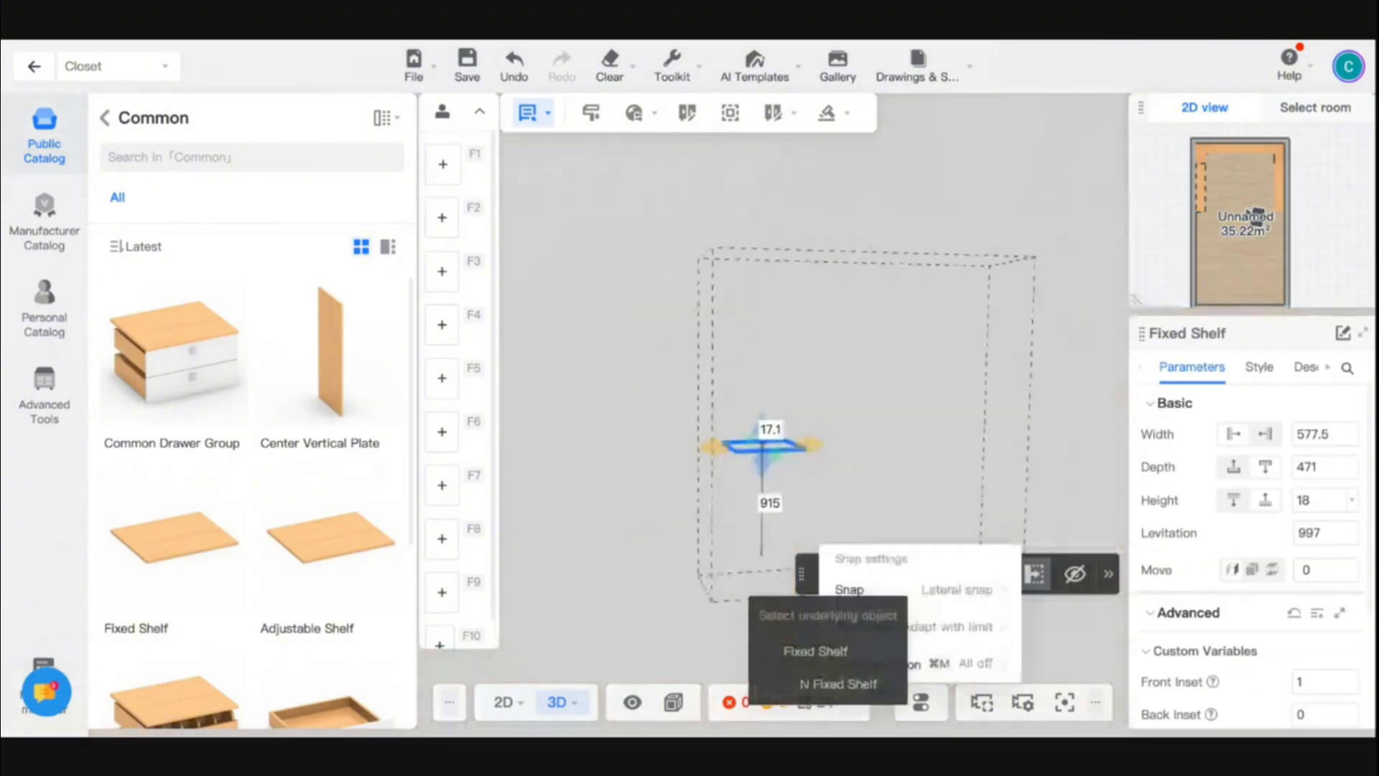
{"action": "left_click", "coordinate": [1052, 709]}
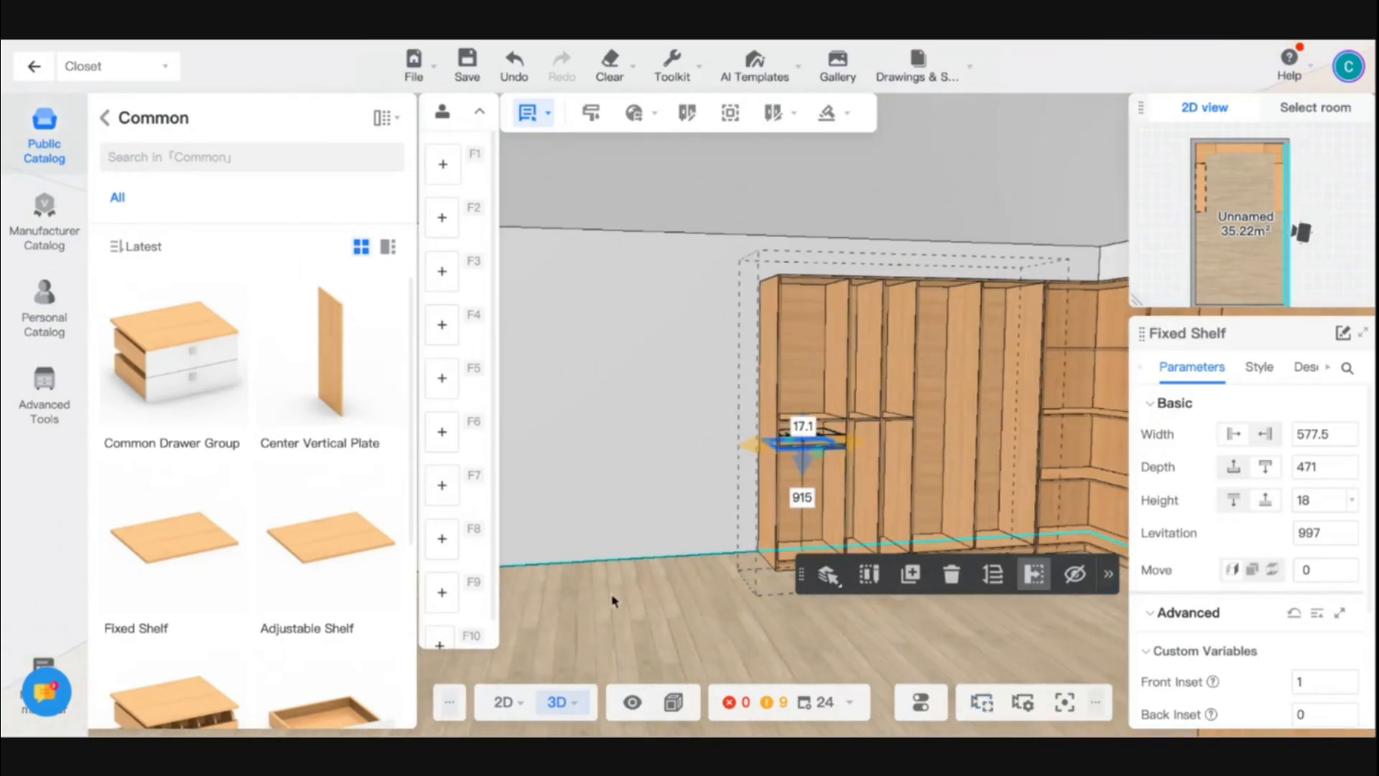
{"action": "left_click_drag", "start_coordinate": [610, 601], "coordinate": [680, 576]}
{"action": "scroll", "coordinate": [681, 576], "scroll_direction": "up", "scroll_amount": 4}
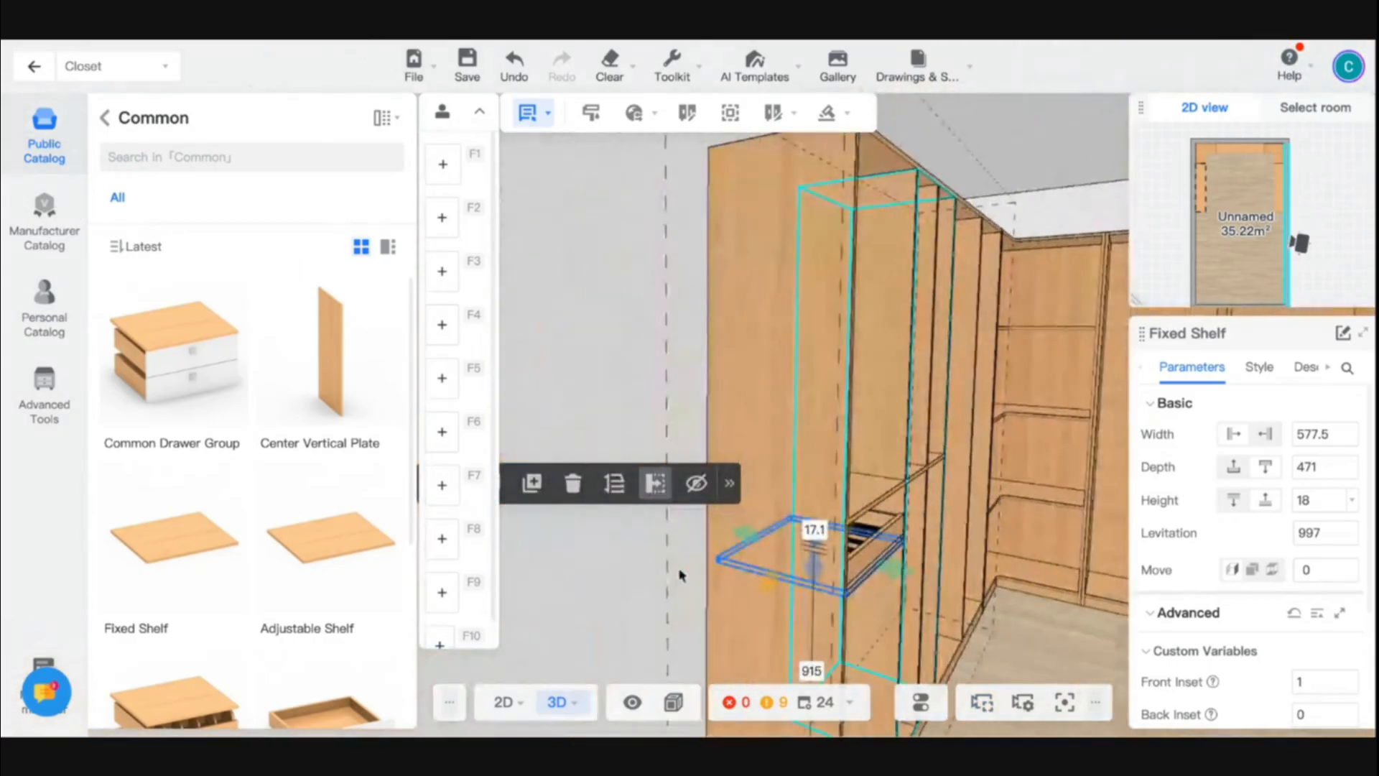
{"action": "scroll", "coordinate": [681, 576], "scroll_direction": "down", "scroll_amount": 5}
{"action": "left_click_drag", "start_coordinate": [779, 561], "coordinate": [805, 578]}
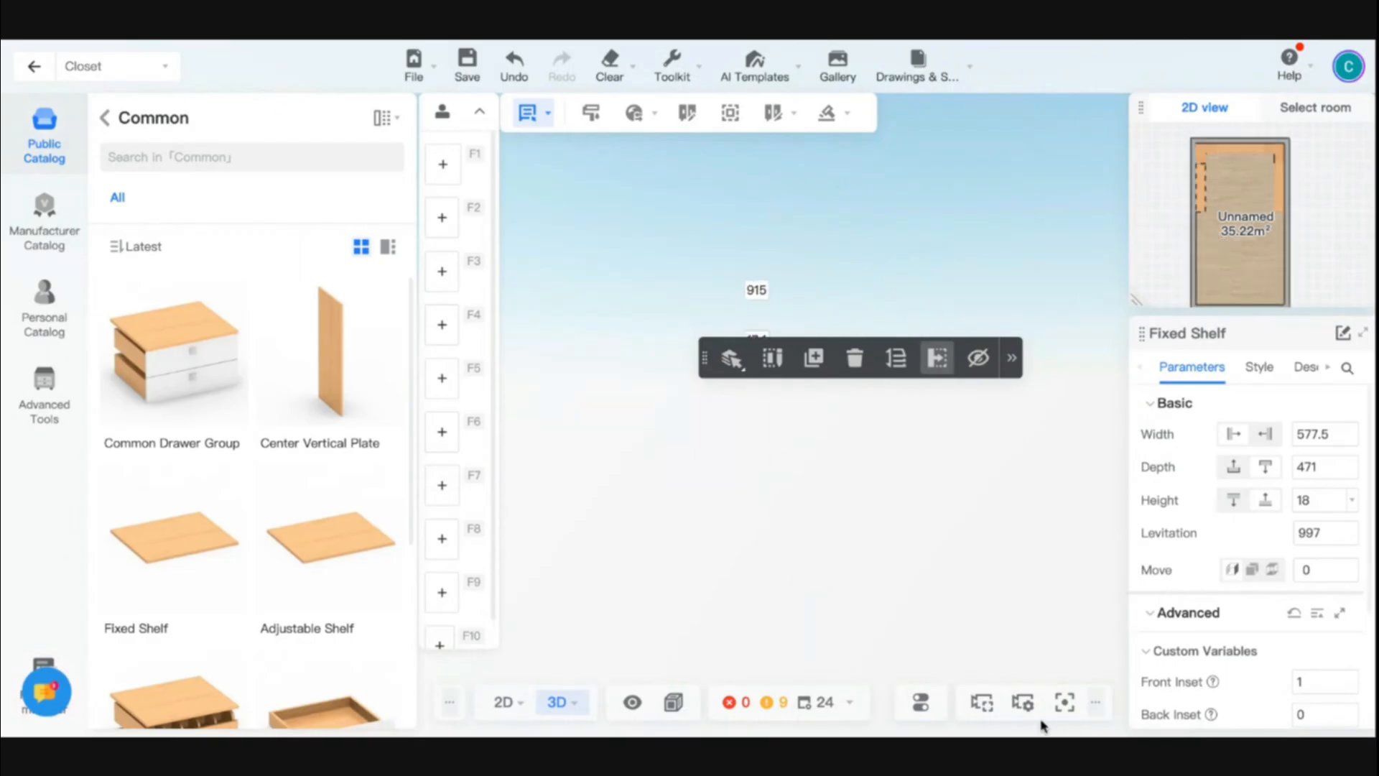
{"action": "left_click", "coordinate": [1060, 703]}
{"action": "left_click_drag", "start_coordinate": [739, 406], "coordinate": [697, 431]}
{"action": "left_click", "coordinate": [697, 430]}
{"action": "scroll", "coordinate": [648, 349], "scroll_direction": "up", "scroll_amount": 5}
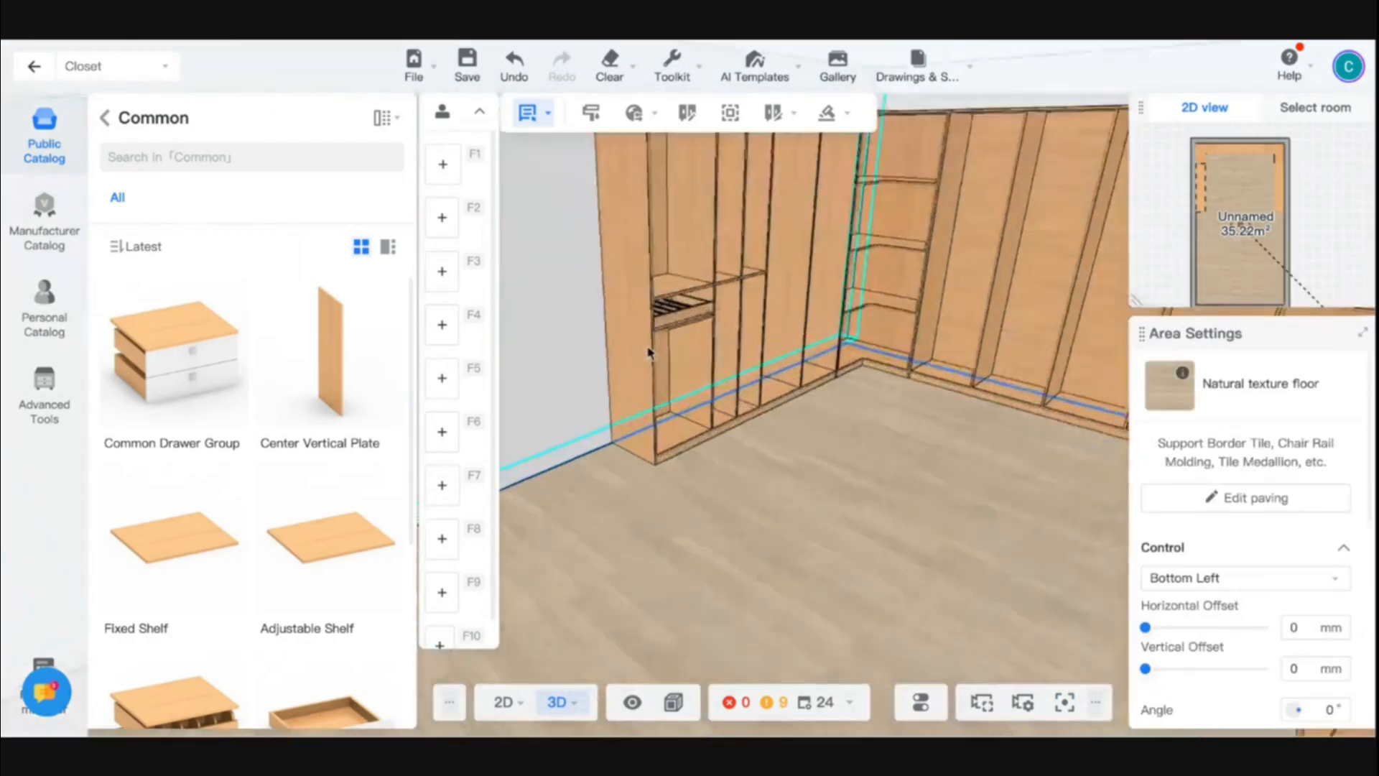
{"action": "scroll", "coordinate": [653, 323], "scroll_direction": "up", "scroll_amount": 3}
{"action": "double_click", "coordinate": [666, 277]}
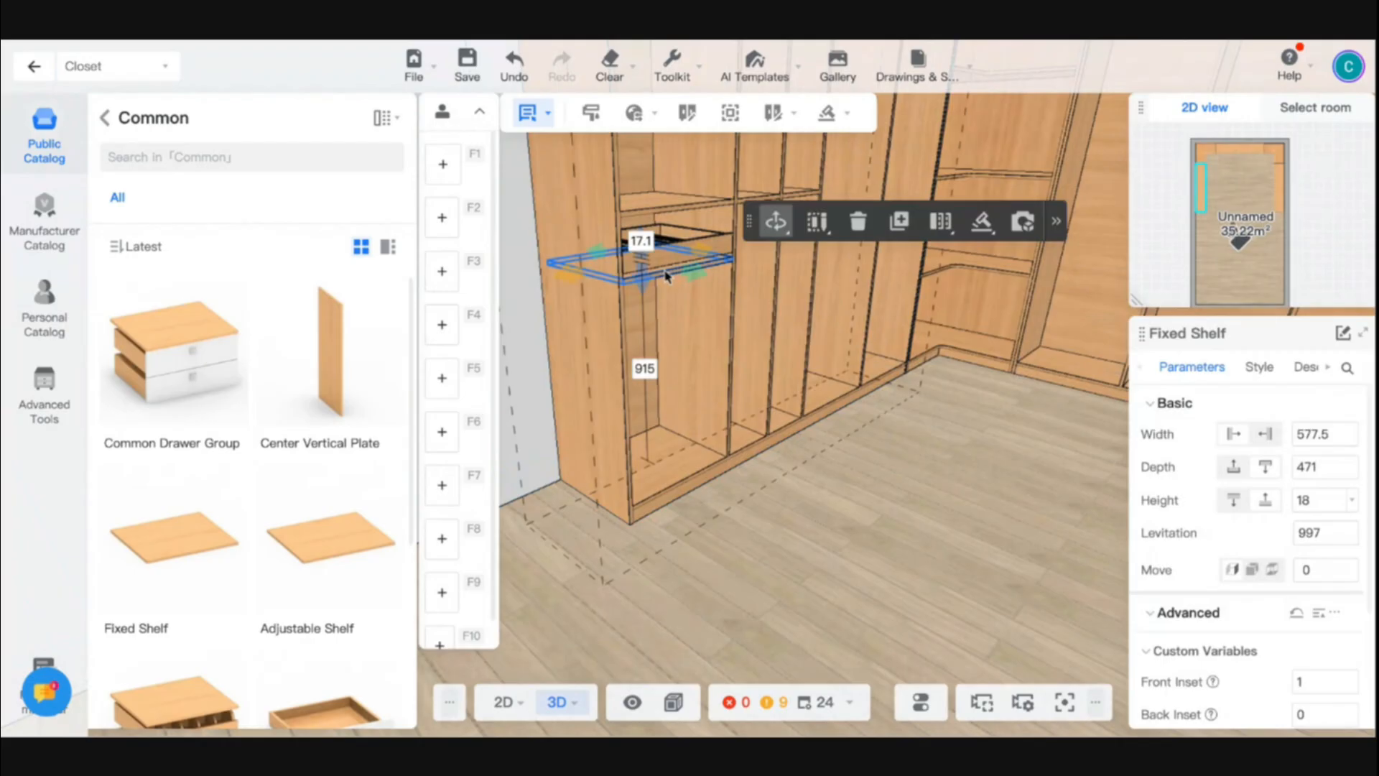
{"action": "key", "text": "Delete"}
- Place a Wine Grid-2 (Adjustable) from the square wine racks in the outermost compartment, directly beneath the pants rack
{"action": "left_click_drag", "start_coordinate": [883, 580], "coordinate": [747, 575]}
{"action": "left_click", "coordinate": [106, 119]}
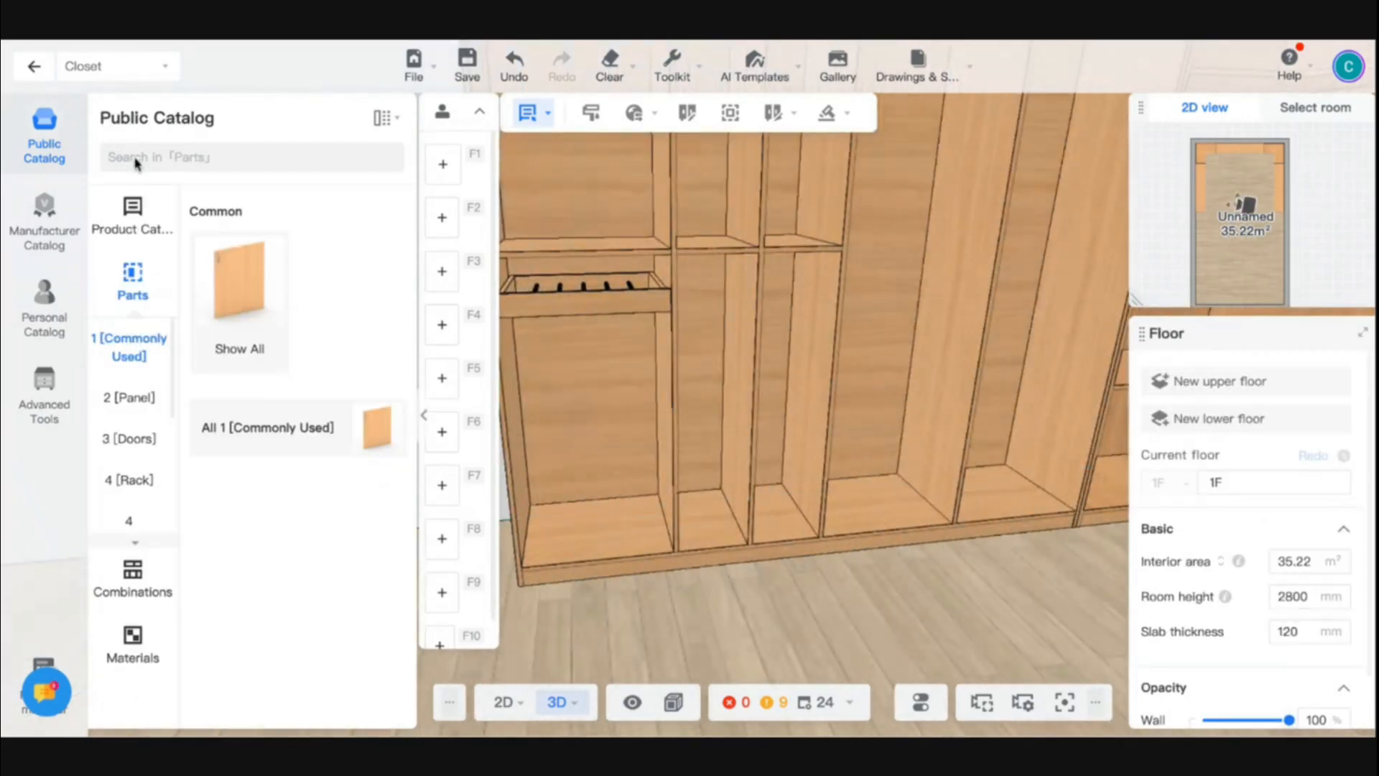
{"action": "left_click", "coordinate": [126, 480]}
{"action": "scroll", "coordinate": [278, 502], "scroll_direction": "down", "scroll_amount": 5}
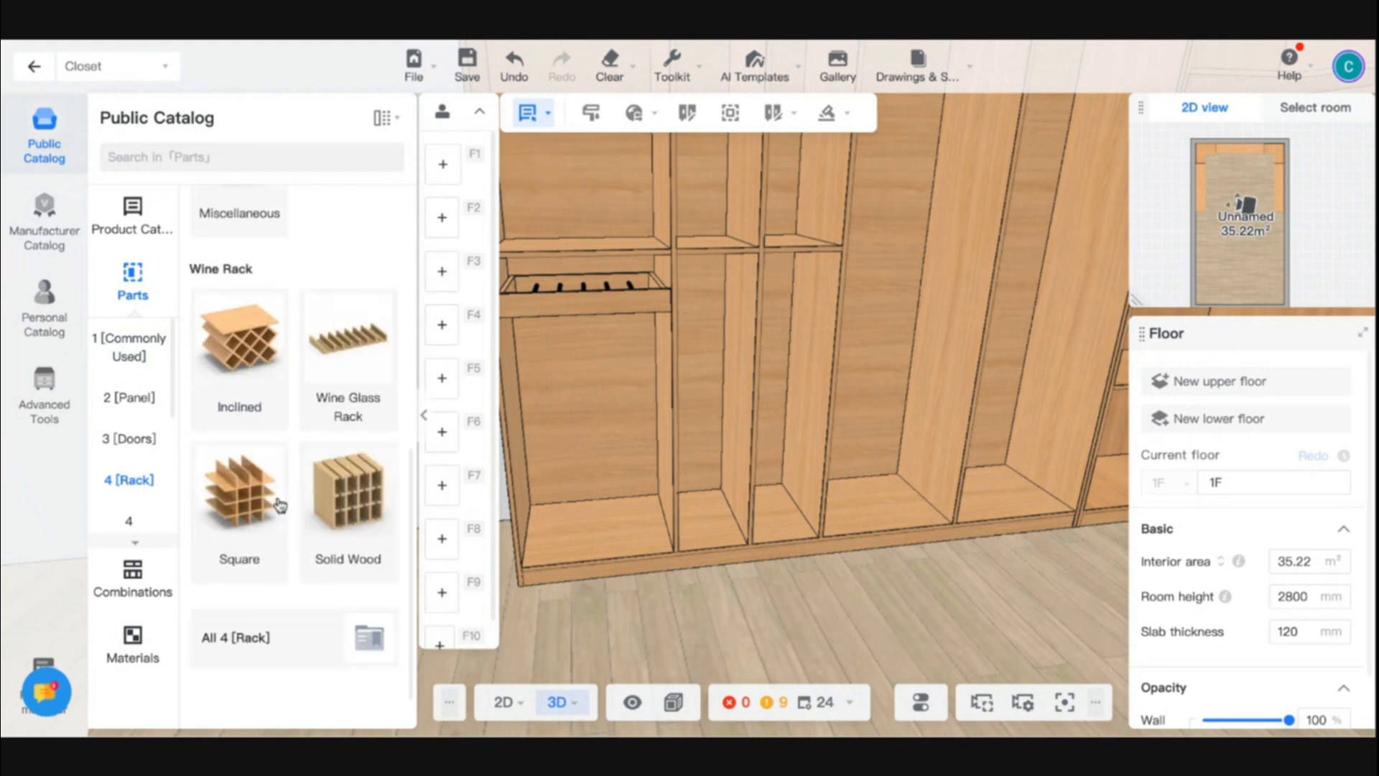
{"action": "left_click", "coordinate": [242, 501]}
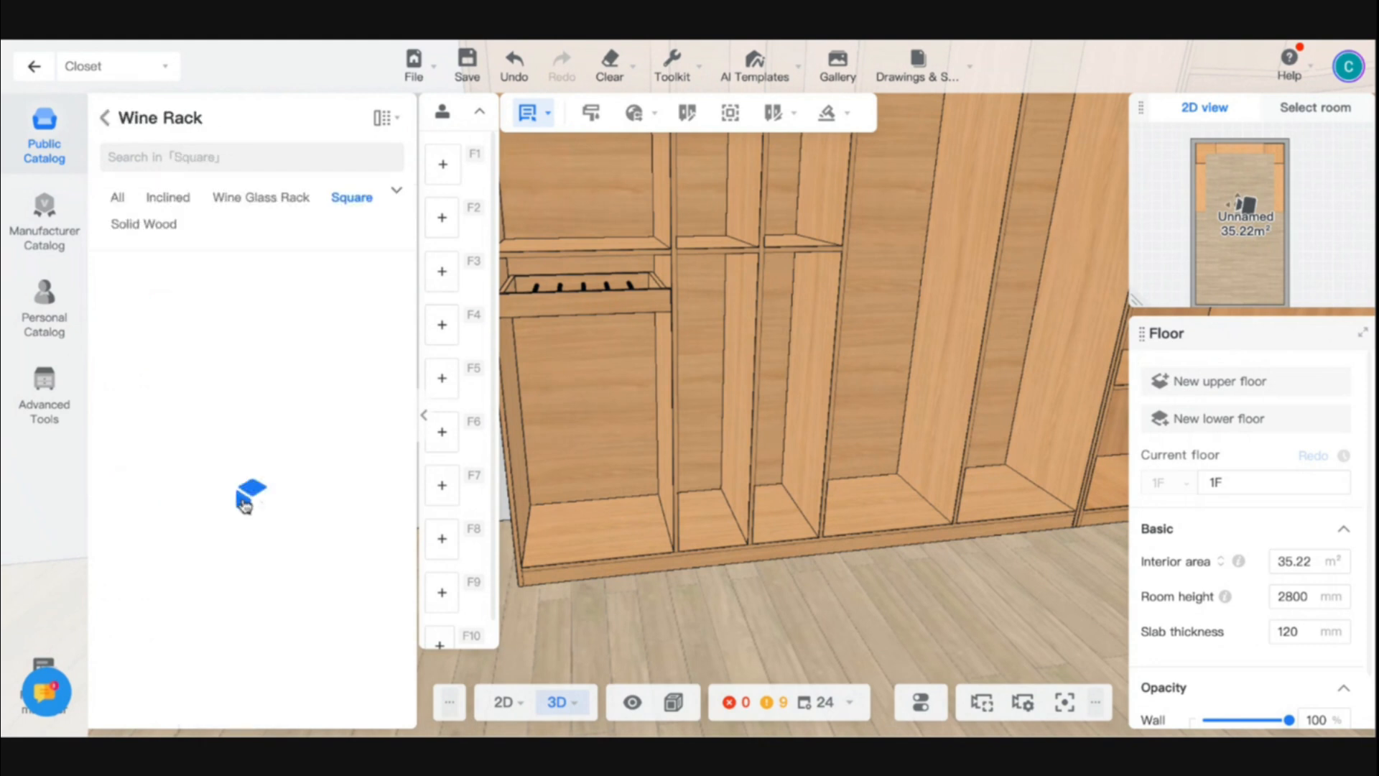
{"action": "key", "text": "d"}
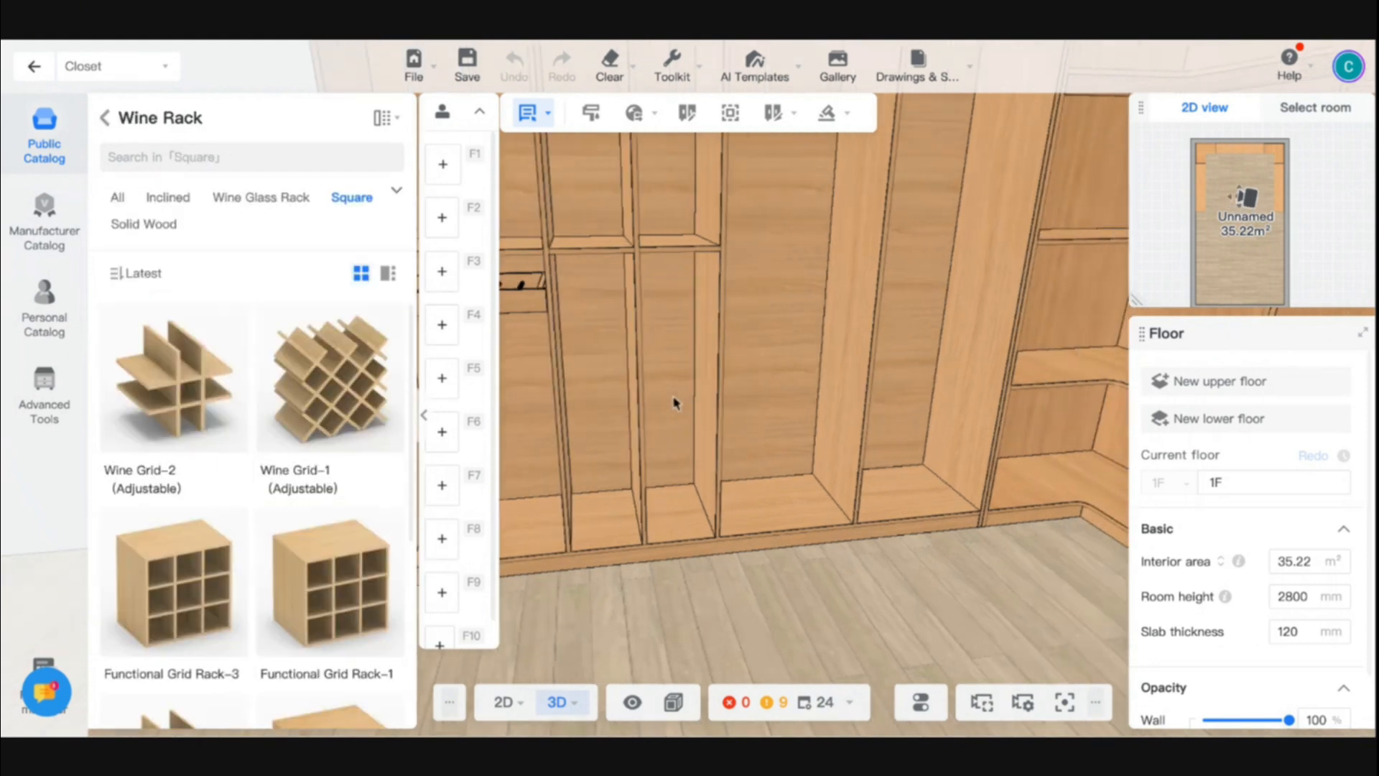
{"action": "key", "text": "a"}
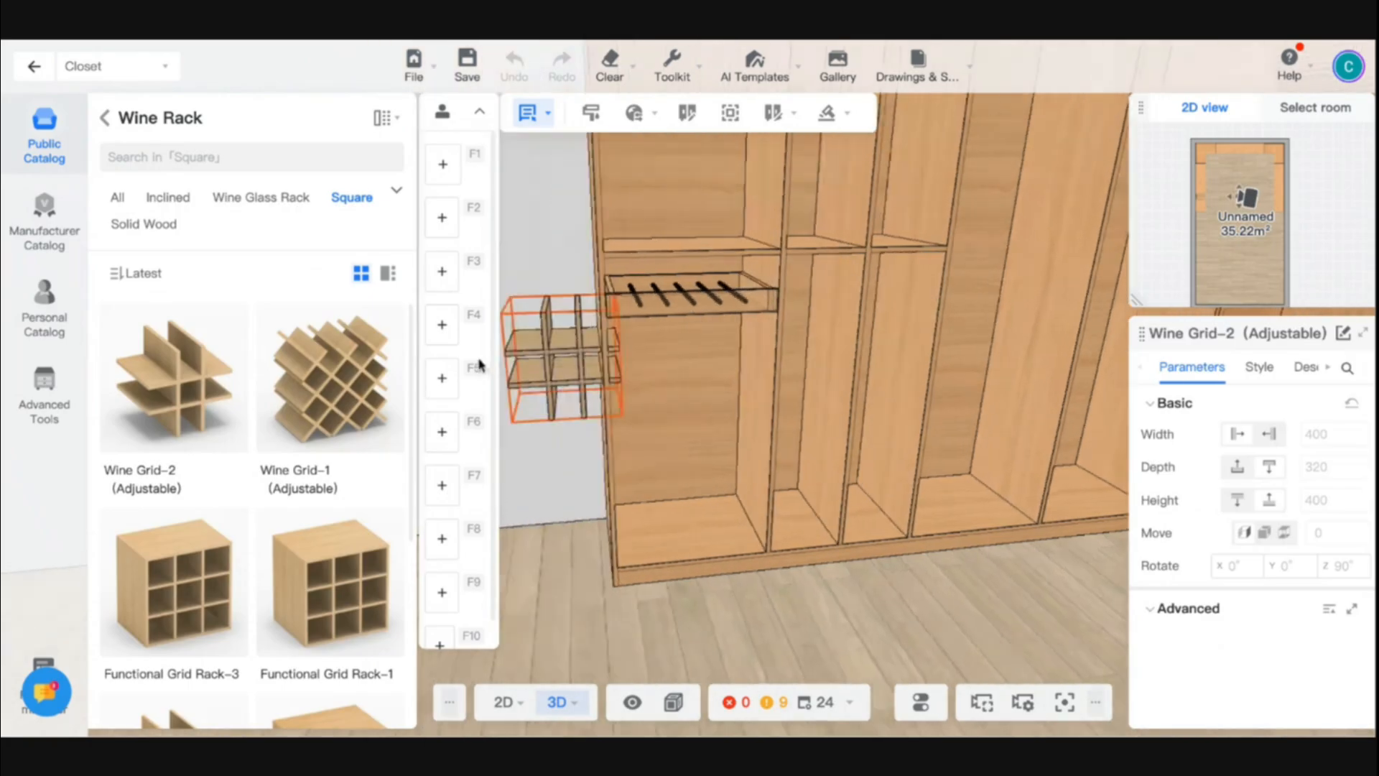
{"action": "left_click", "coordinate": [675, 339]}
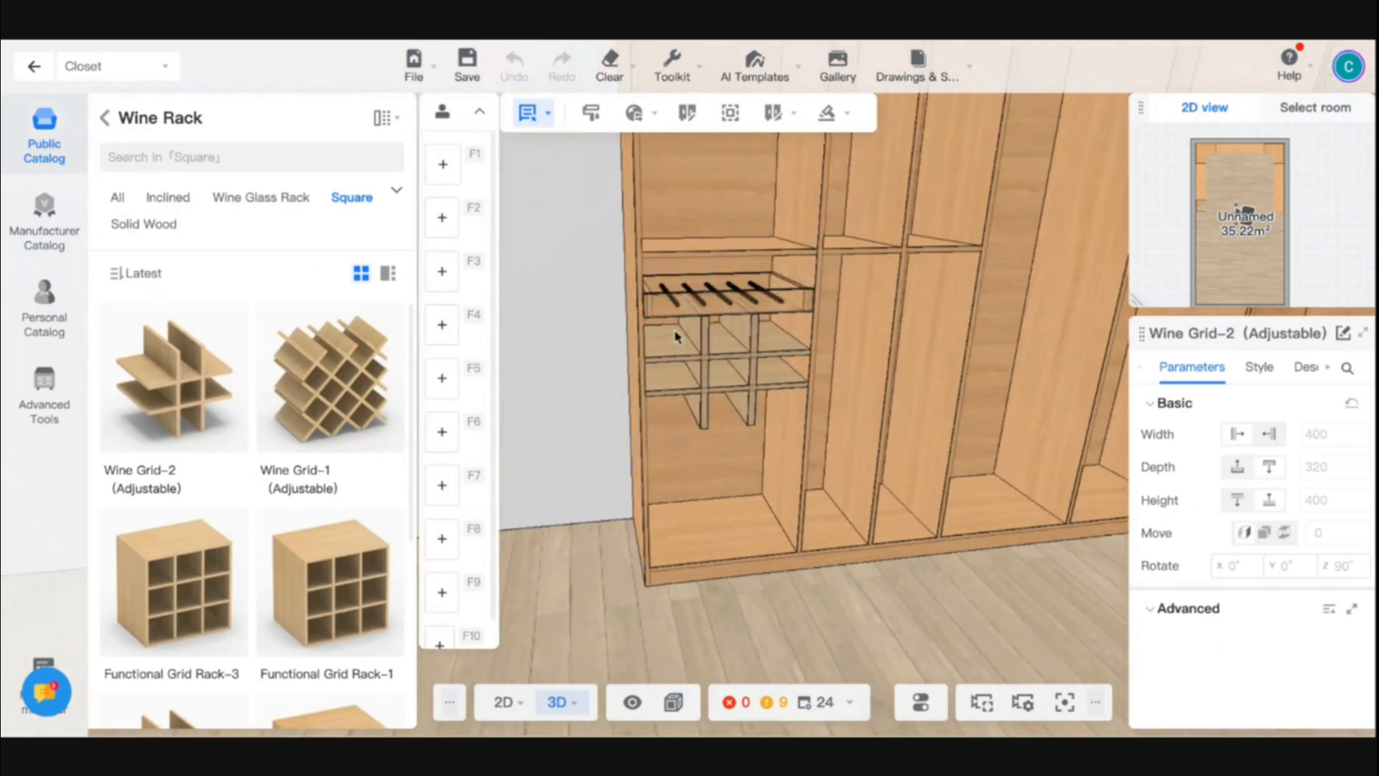
- Stretch the wine grid's lower face down to the cabinet's bottom panel, giving it a height of 950.1 mm
{"action": "key", "text": "s"}
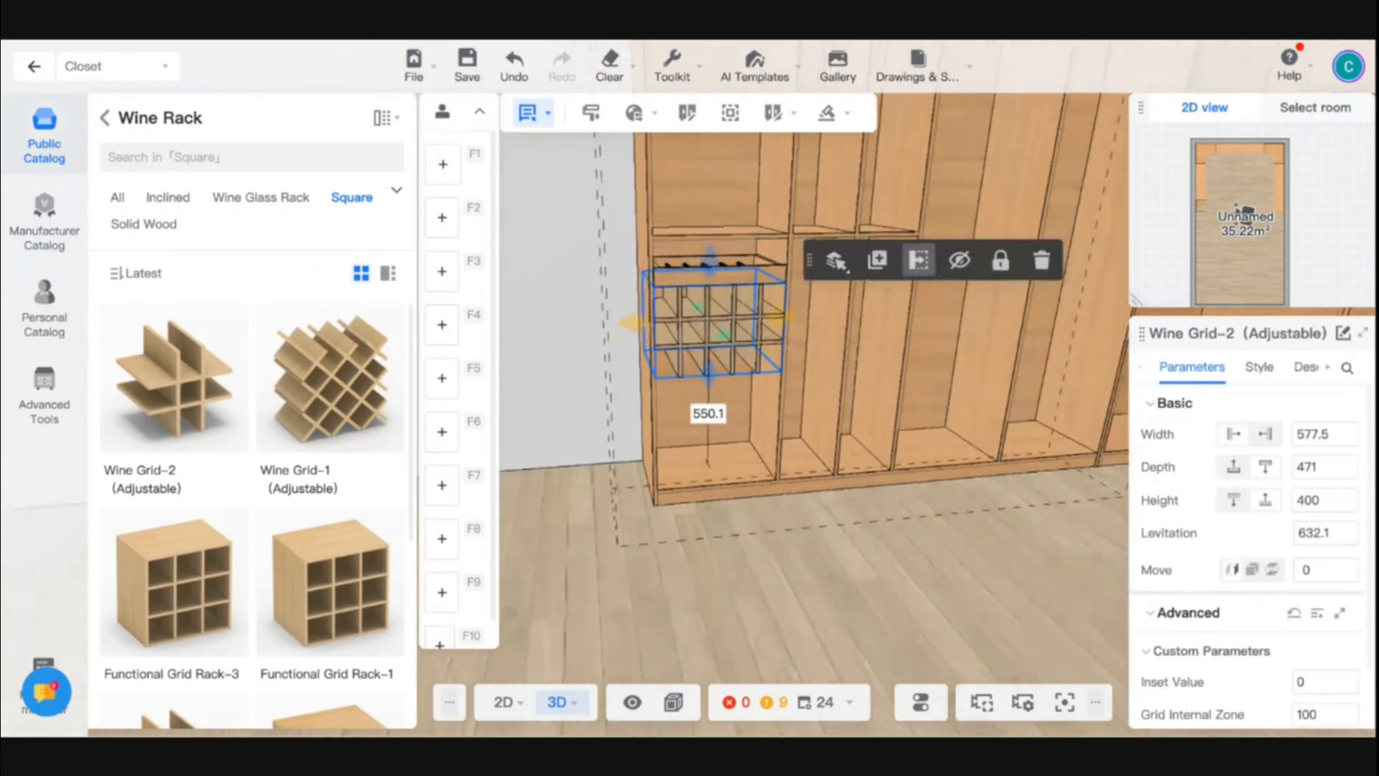
{"action": "key", "text": "w"}
{"action": "mouse_move", "coordinate": [716, 435]}
{"action": "right_mouse_down"}
{"action": "mouse_move", "coordinate": [727, 490]}
{"action": "mouse_move", "coordinate": [711, 416]}
{"action": "right_mouse_up"}
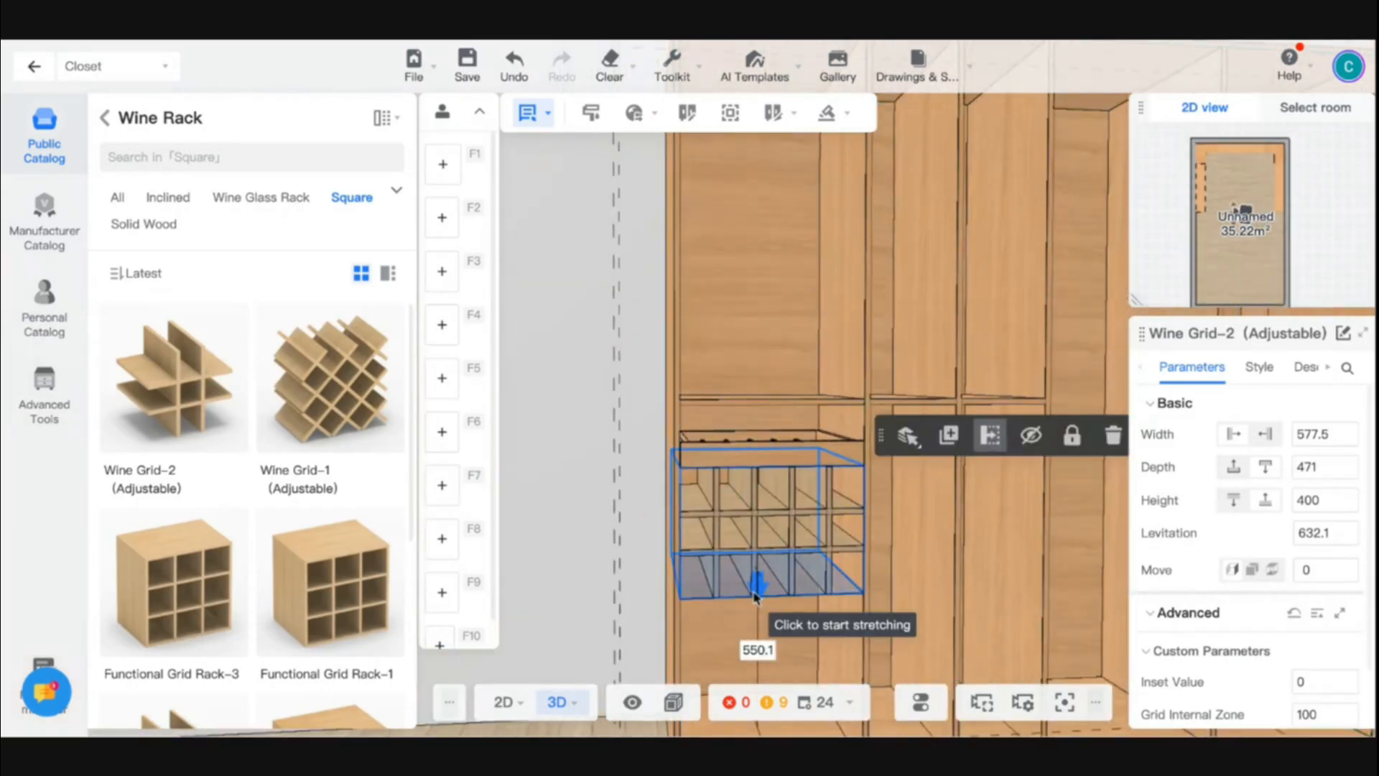
{"action": "right_click_drag", "start_coordinate": [756, 597], "coordinate": [769, 618]}
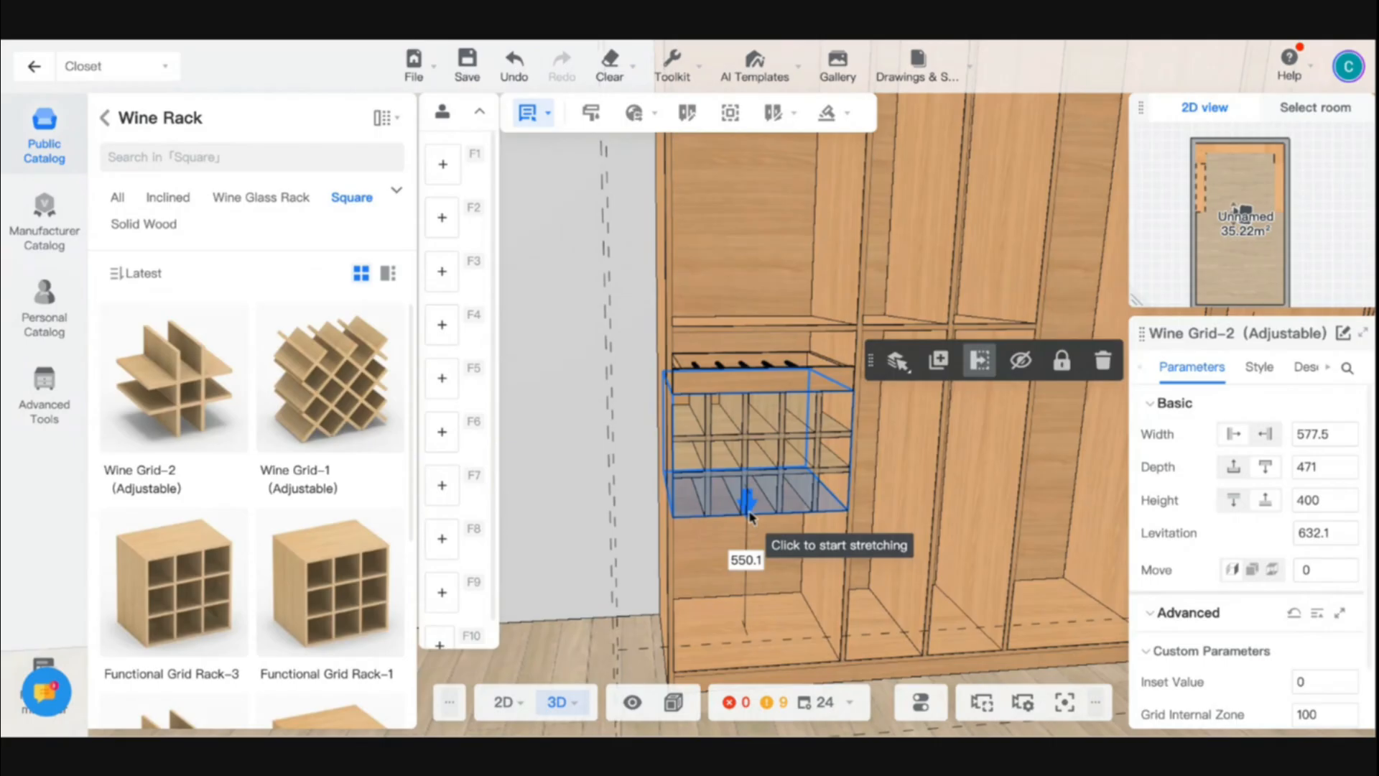
{"action": "left_click", "coordinate": [749, 516]}
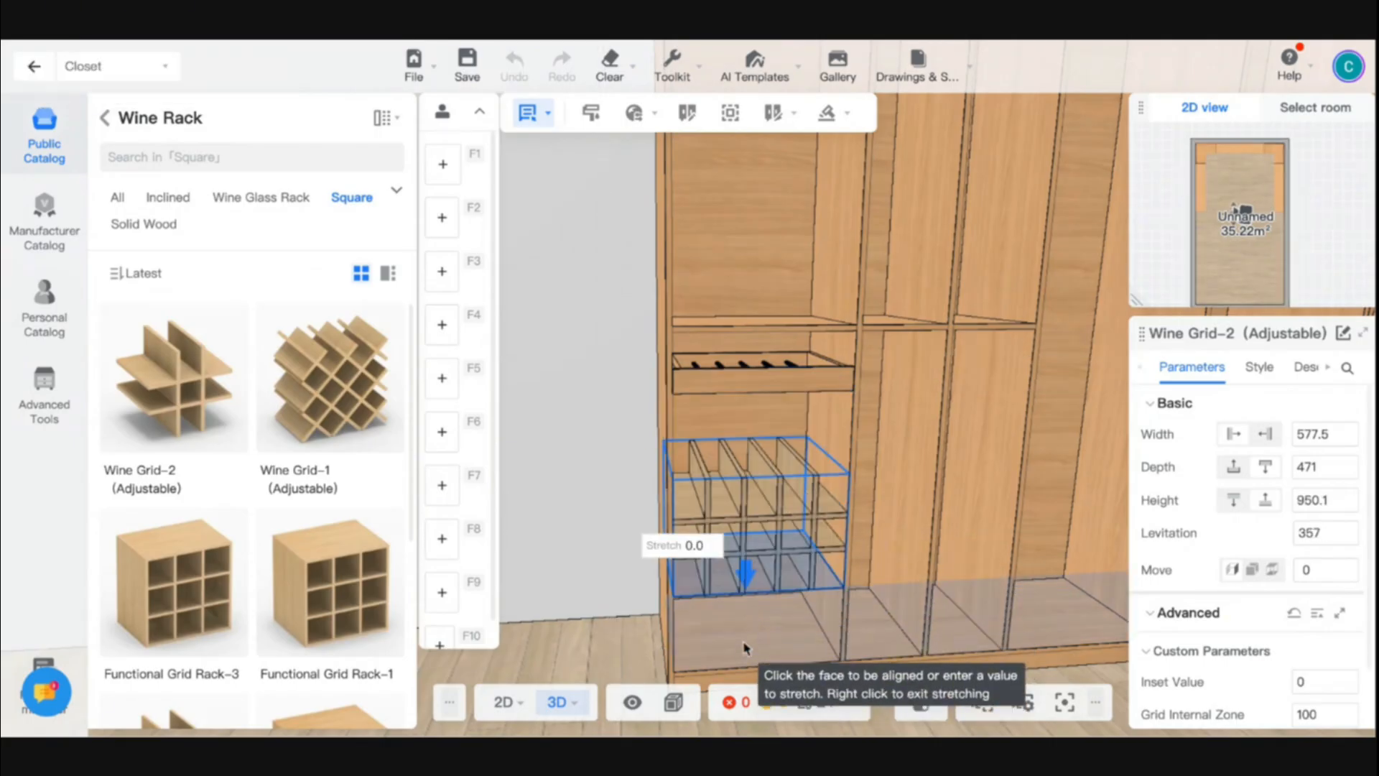
{"action": "left_click", "coordinate": [744, 648]}
{"action": "left_click", "coordinate": [602, 627]}
- Place two Fixed Shelves from the commonly used parts in the back-wall cabinet's first two compartments, both at levitation 643.5
{"action": "scroll", "coordinate": [543, 572], "scroll_direction": "down", "scroll_amount": 5}
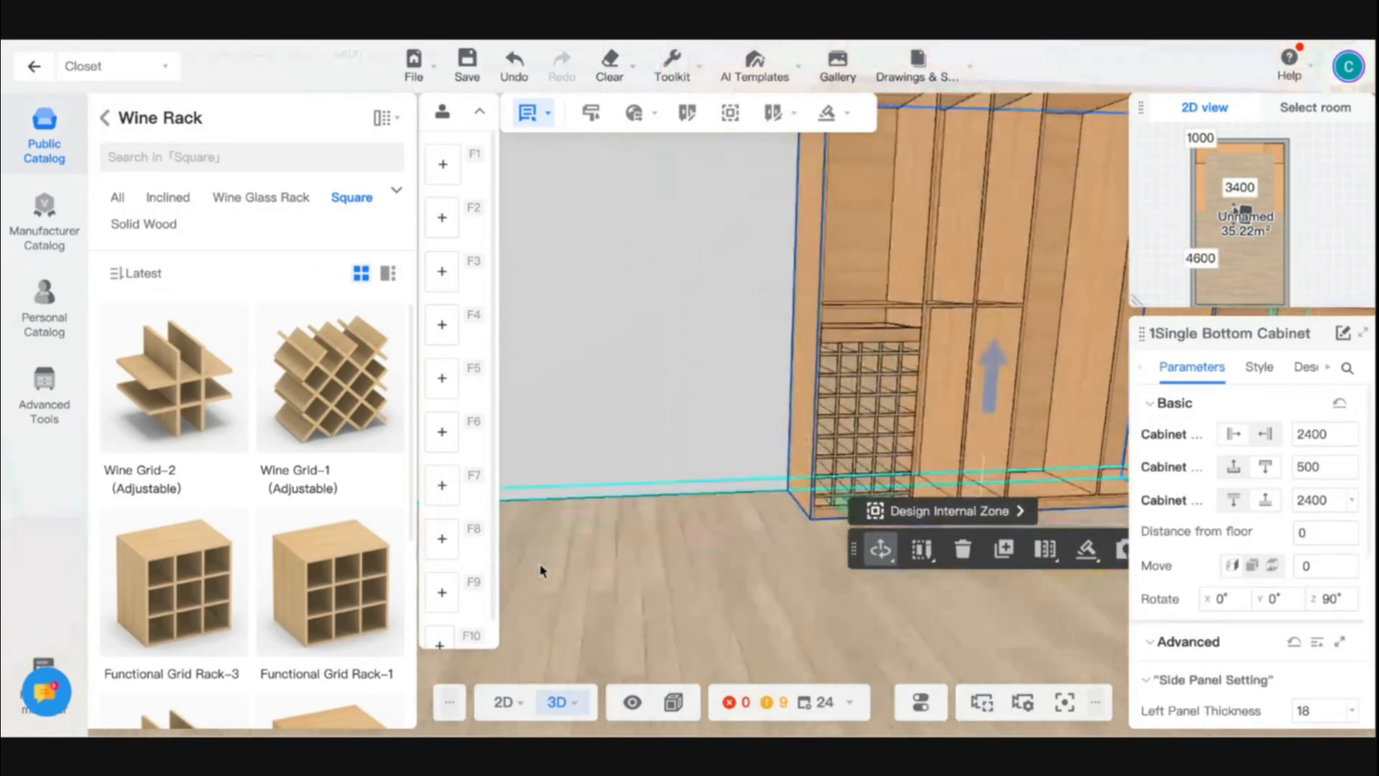
{"action": "left_click_drag", "start_coordinate": [634, 568], "coordinate": [794, 610]}
{"action": "left_click", "coordinate": [877, 589]}
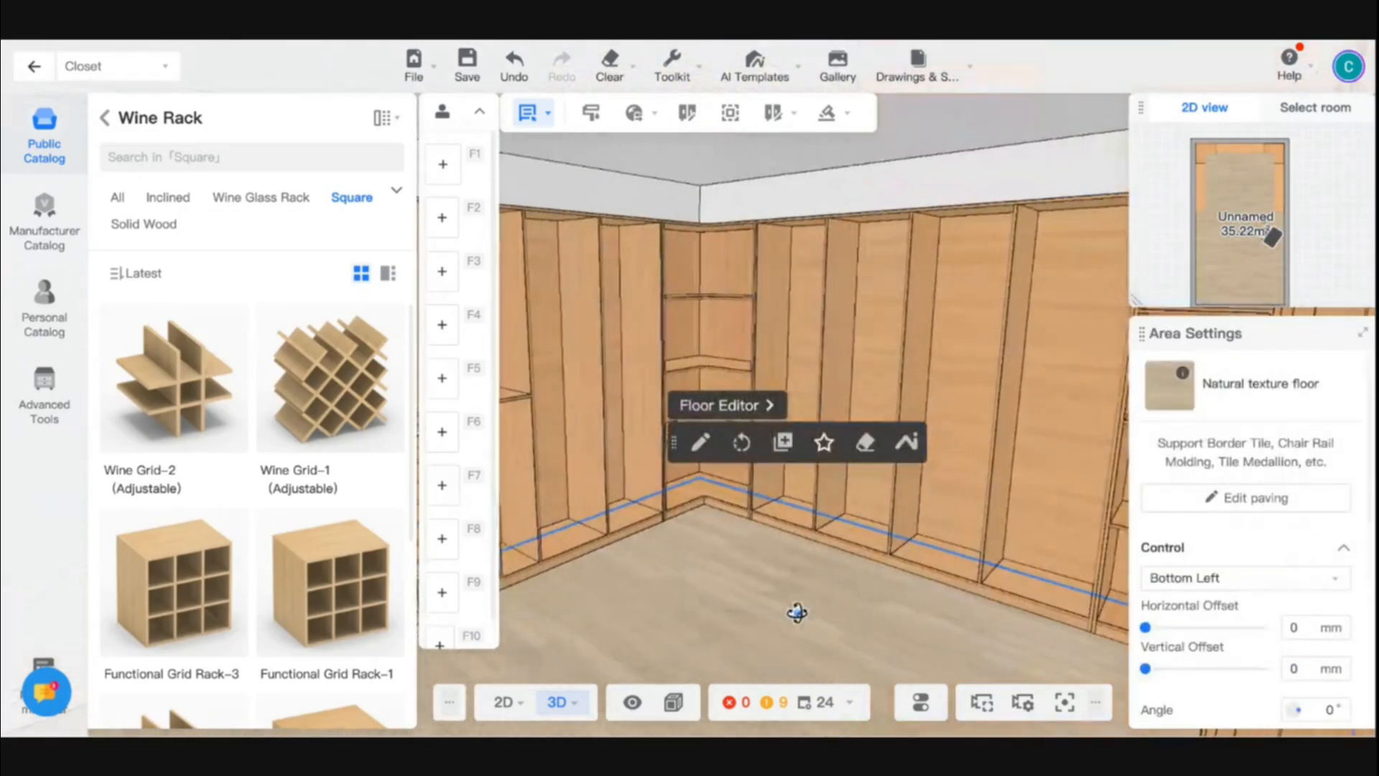
{"action": "scroll", "coordinate": [833, 596], "scroll_direction": "up", "scroll_amount": 5}
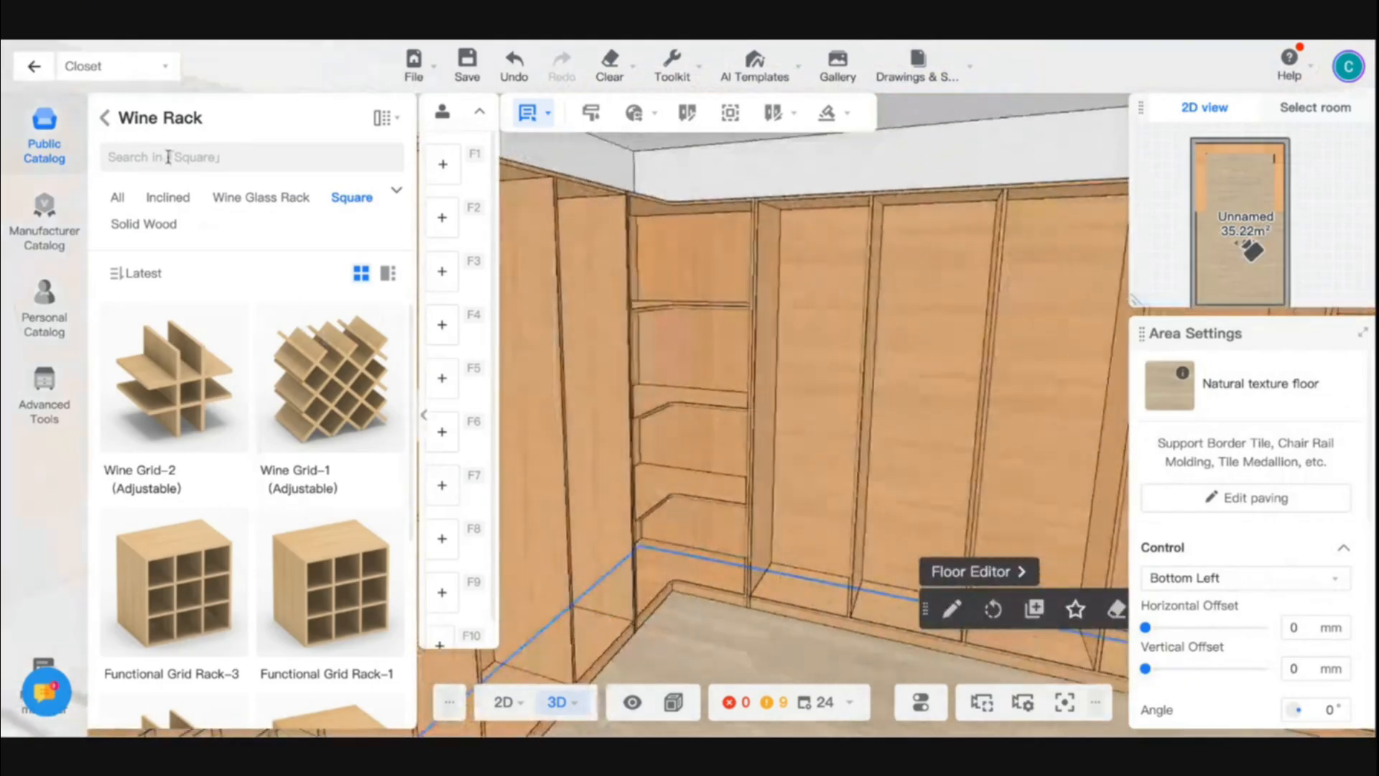
{"action": "left_click", "coordinate": [105, 118]}
{"action": "left_click", "coordinate": [136, 346]}
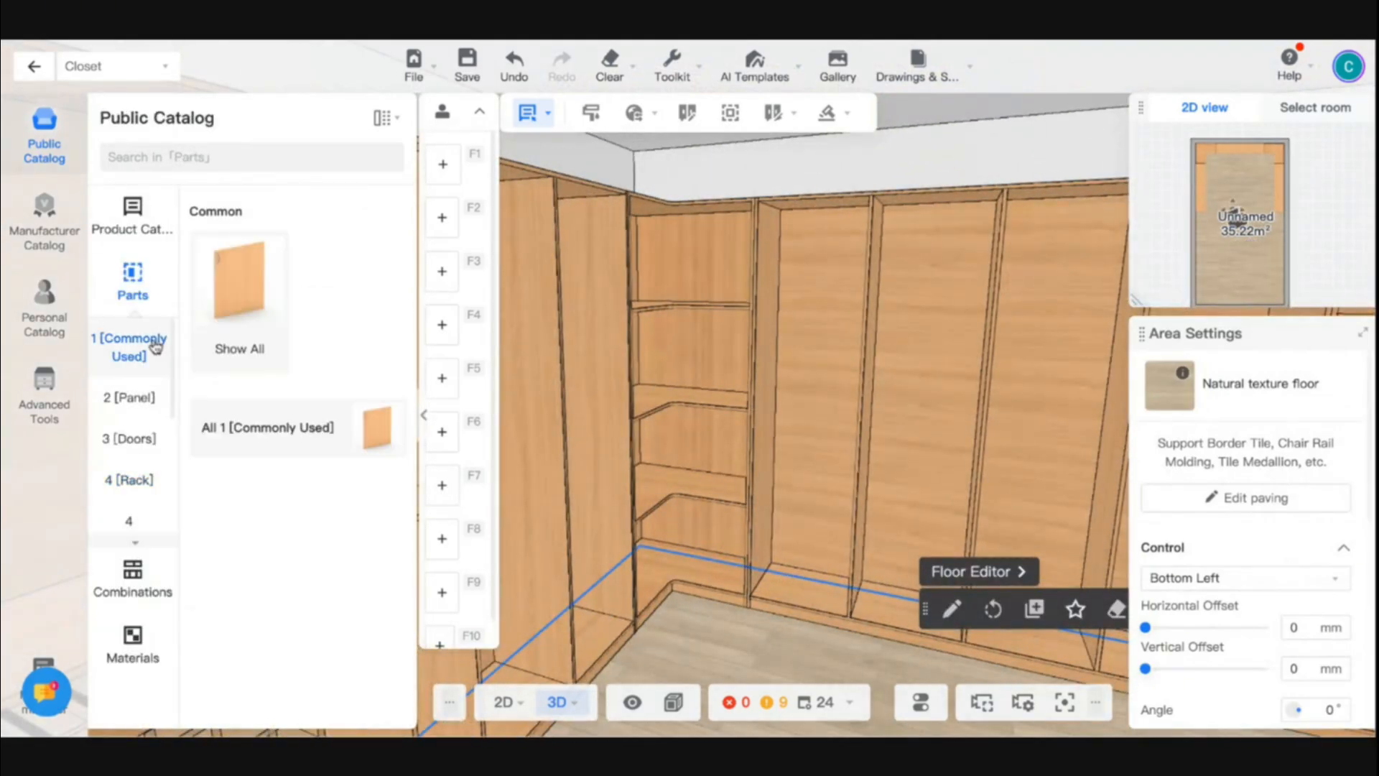
{"action": "left_click", "coordinate": [249, 304]}
{"action": "left_click", "coordinate": [180, 567]}
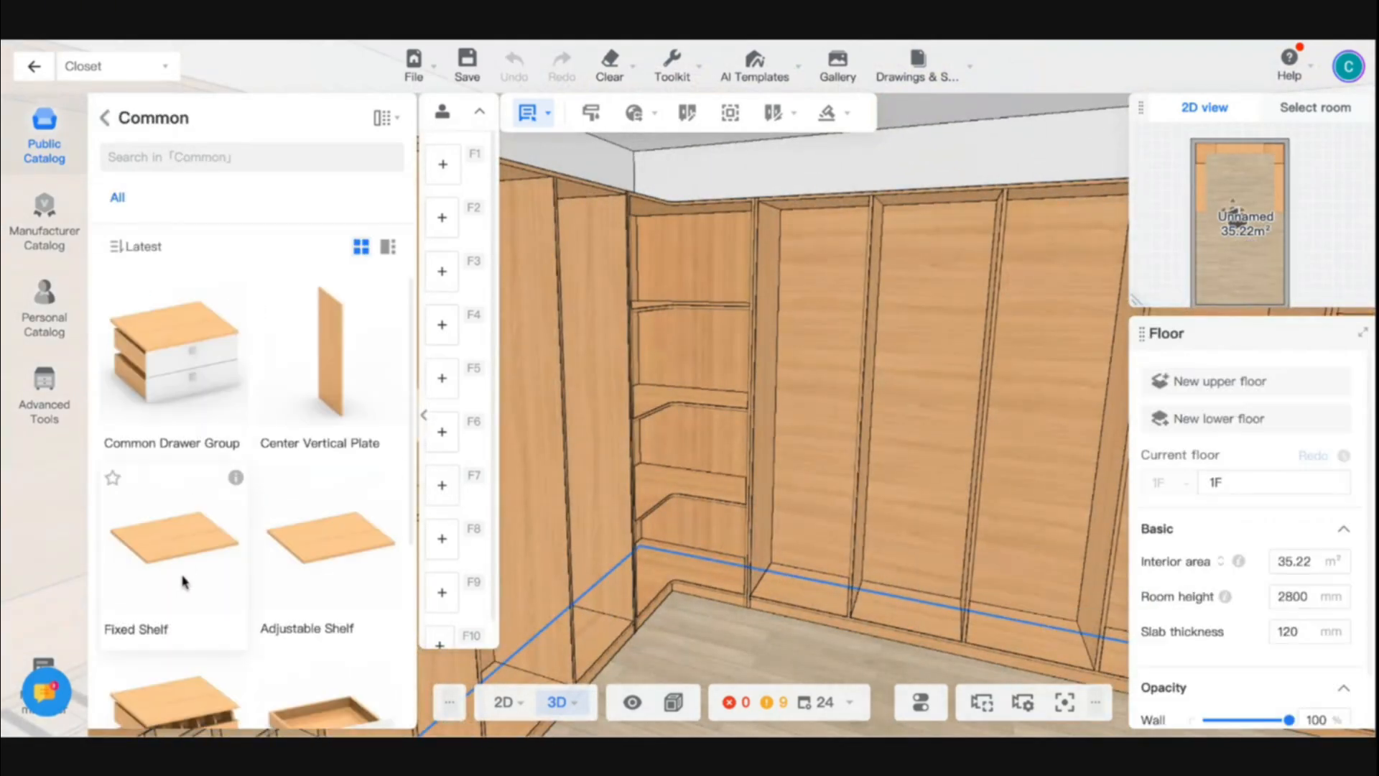
{"action": "left_click", "coordinate": [800, 496]}
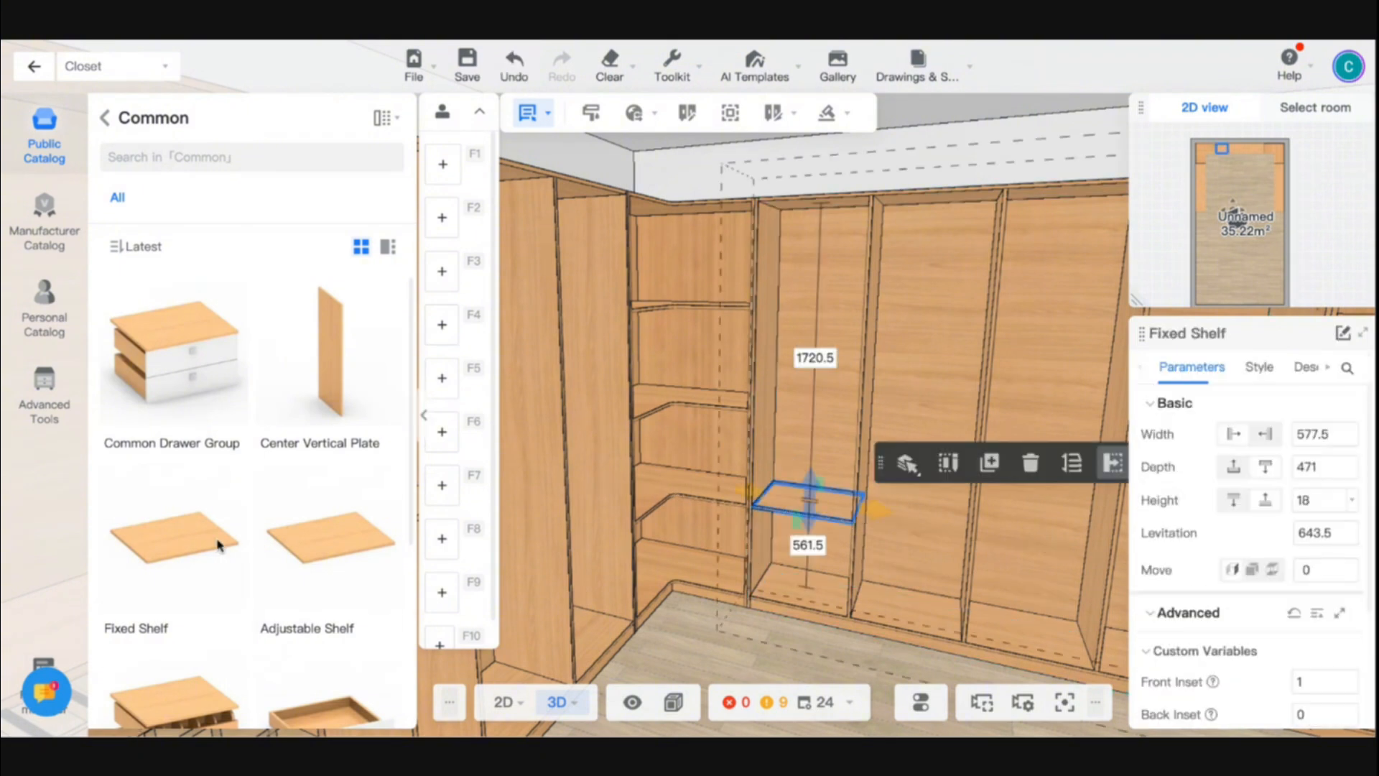
{"action": "left_click", "coordinate": [913, 509]}
- Delete the vertical divider between the third and fourth compartments of the back-wall cabinet
{"action": "key", "text": "s"}
{"action": "key", "text": "d"}
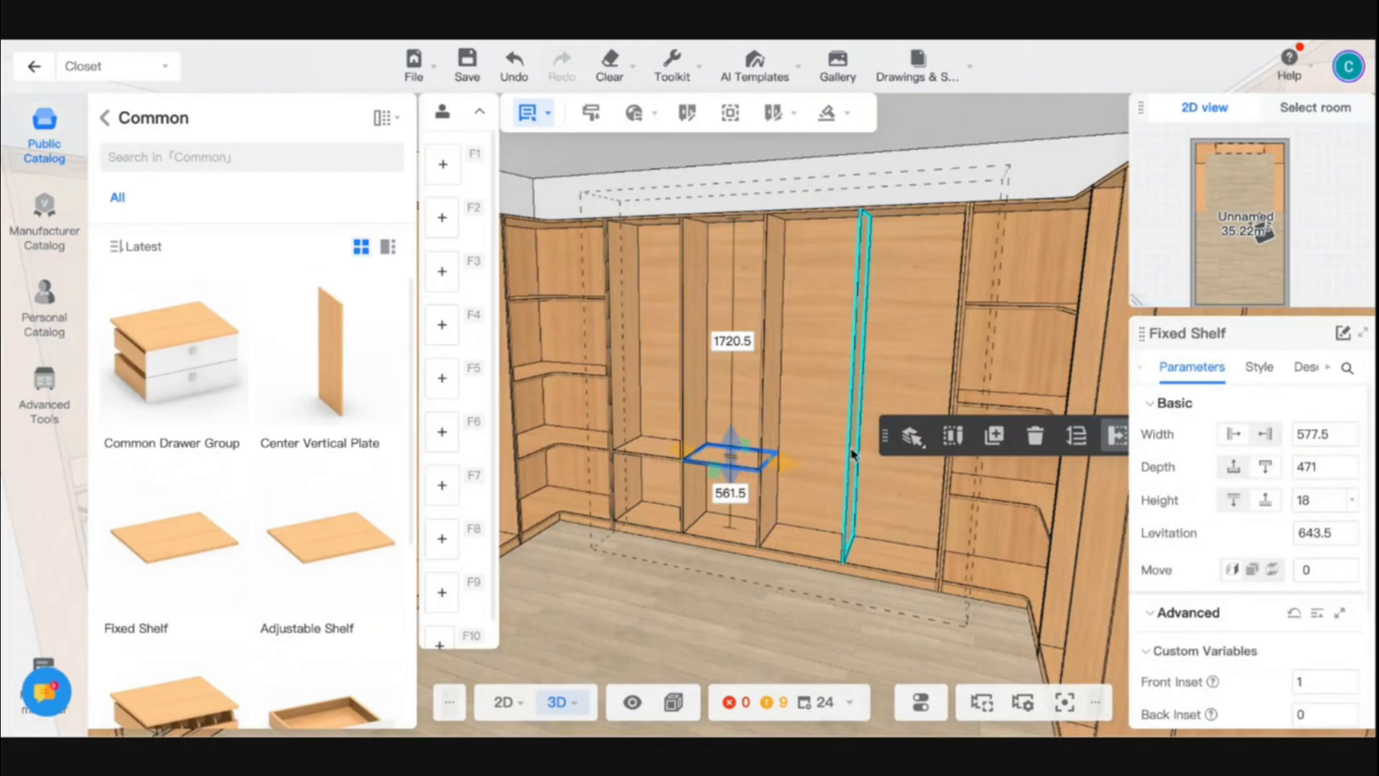
{"action": "left_click", "coordinate": [852, 453]}
{"action": "key", "text": "Delete"}
{"action": "key", "text": "s"}
{"action": "left_click", "coordinate": [707, 572]}
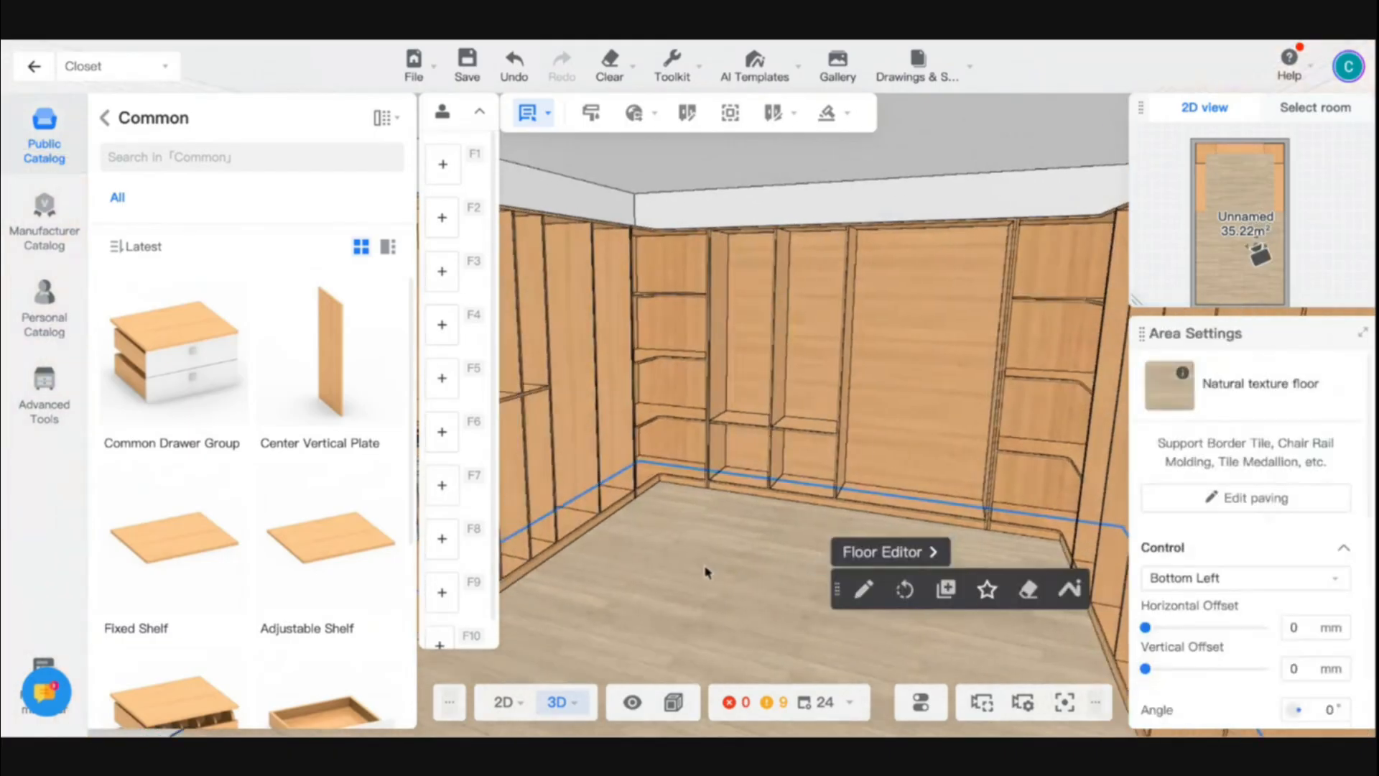
- Place a 1173 wide Fixed Shelf across the back-wall cabinet's merged wide compartment at levitation 1802.5
{"action": "left_click_drag", "start_coordinate": [706, 572], "coordinate": [800, 572]}
{"action": "key", "text": "w"}
{"action": "key", "text": "d"}
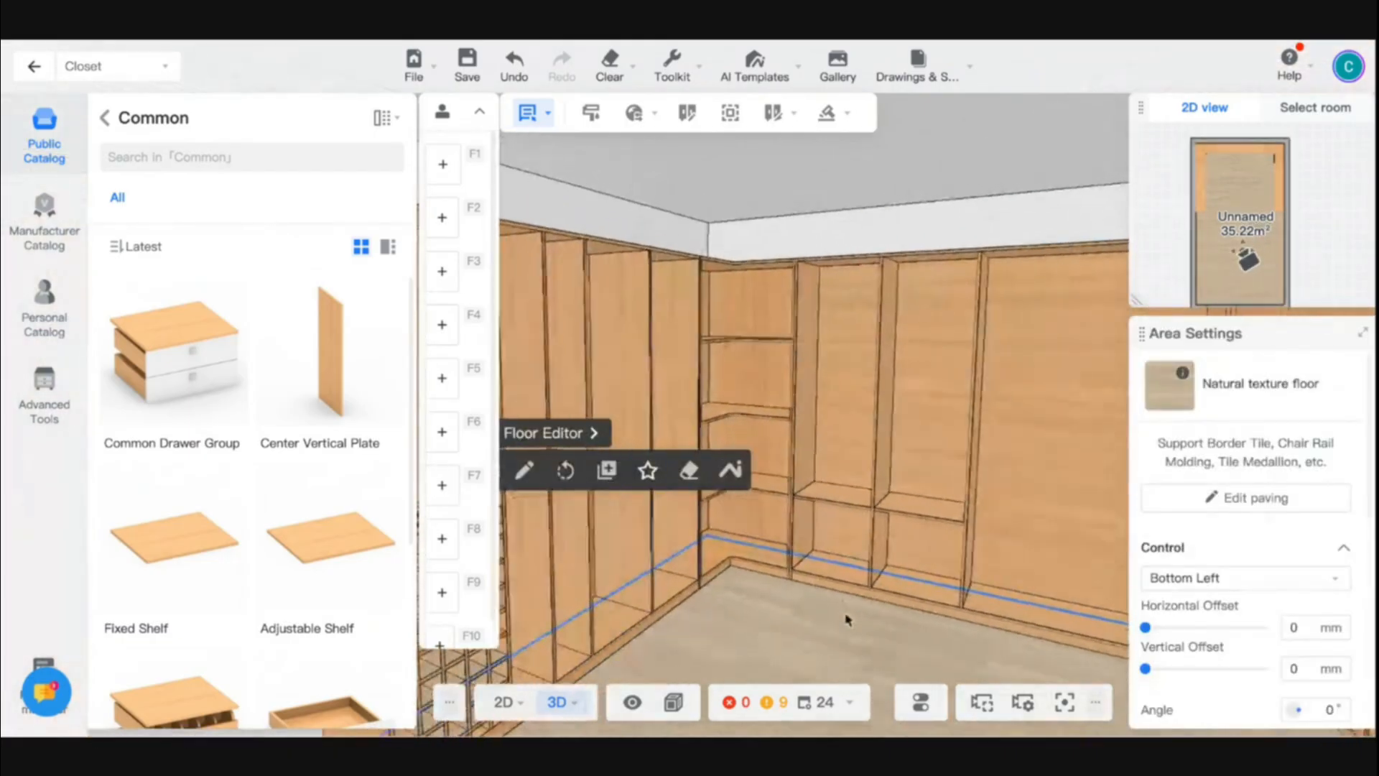
{"action": "left_click", "coordinate": [960, 329]}
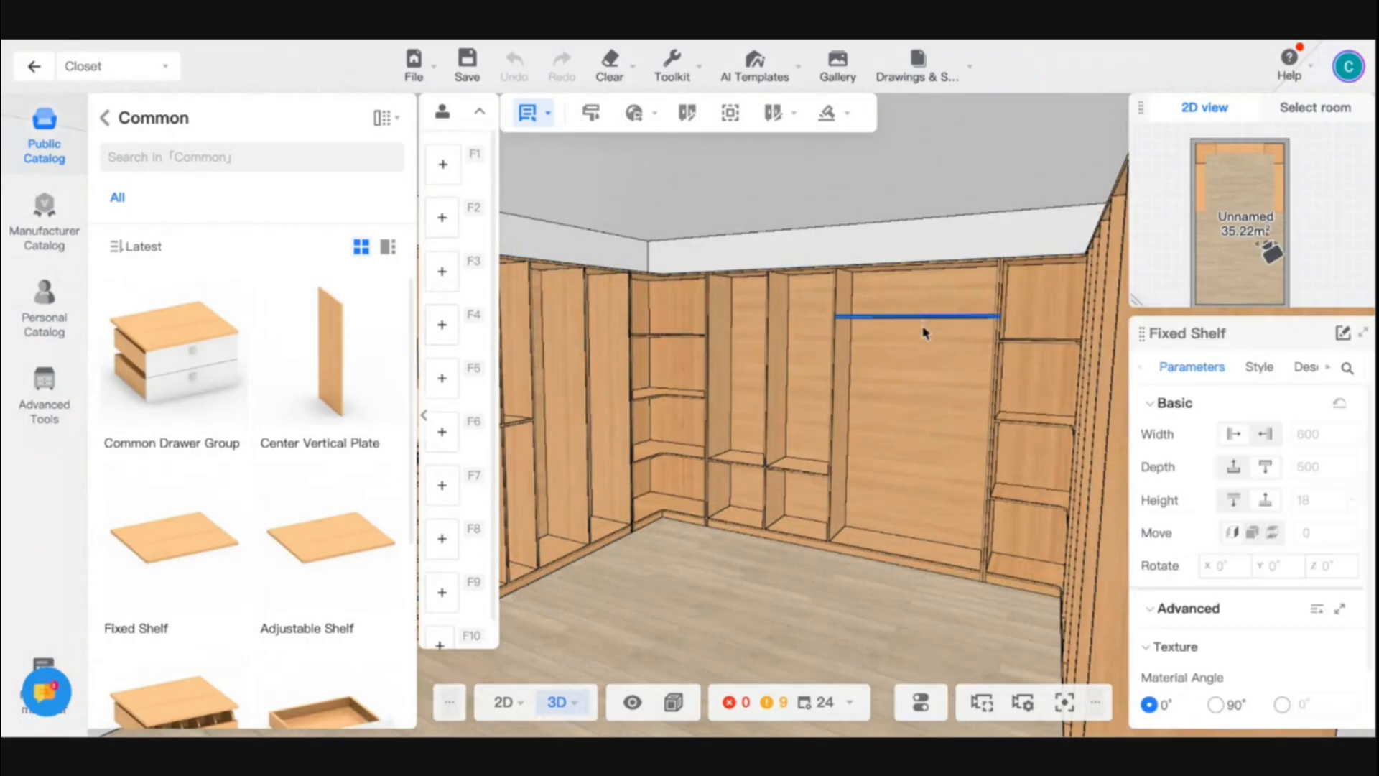
{"action": "left_click_drag", "start_coordinate": [922, 344], "coordinate": [922, 345]}
- Place a Fixed Shelf at levitation 1223 in each of the two outermost compartments of the right-hand cabinet
{"action": "scroll", "coordinate": [919, 352], "scroll_direction": "down", "scroll_amount": 4}
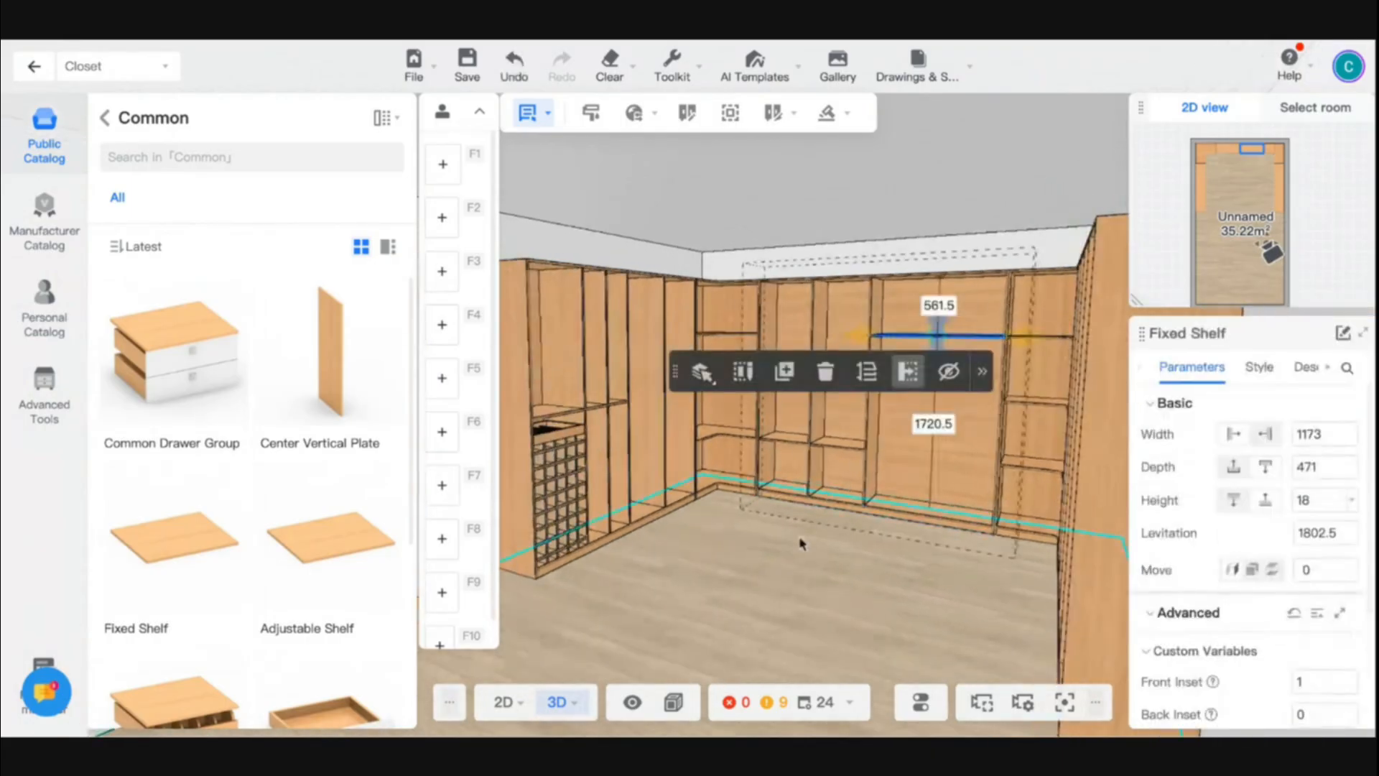
{"action": "left_click_drag", "start_coordinate": [800, 545], "coordinate": [941, 582]}
{"action": "key", "text": "w"}
{"action": "left_click_drag", "start_coordinate": [751, 559], "coordinate": [884, 575]}
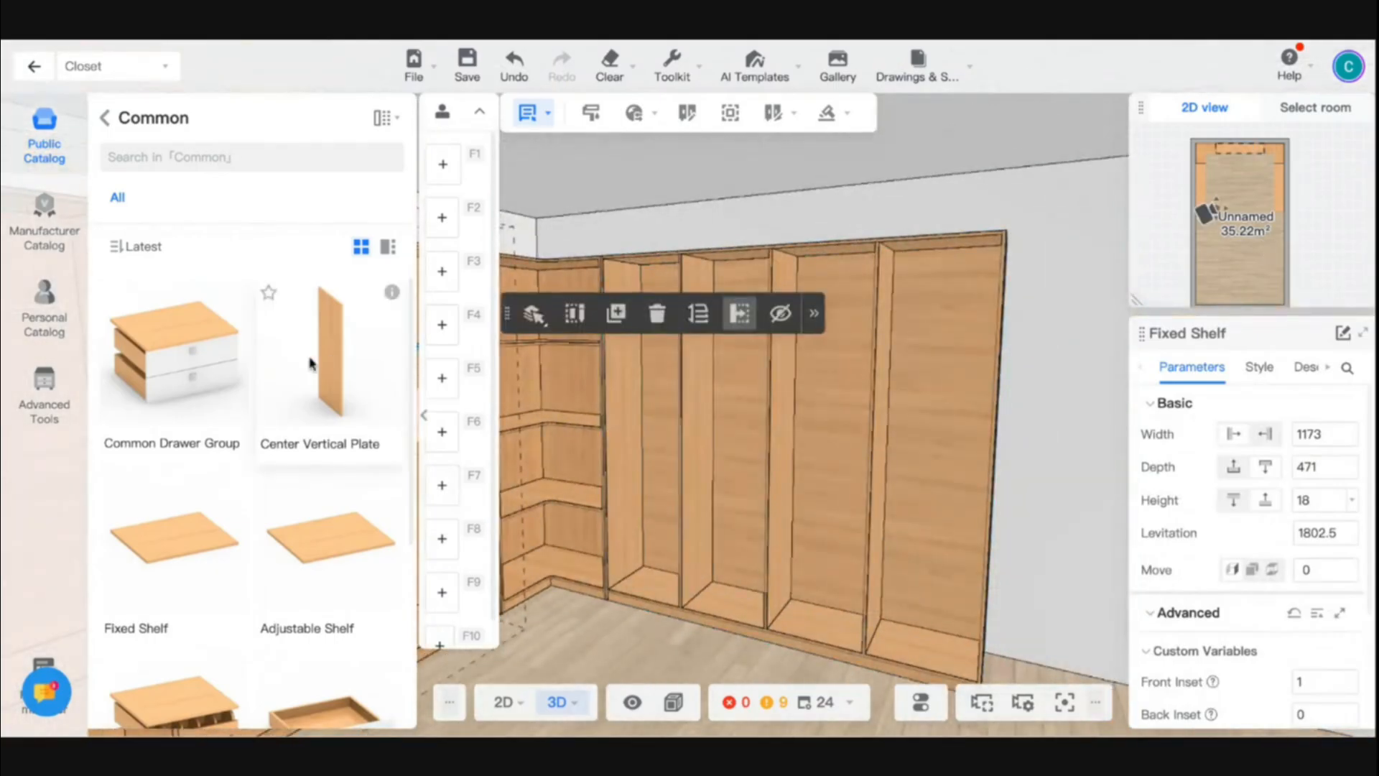
{"action": "left_click", "coordinate": [105, 120]}
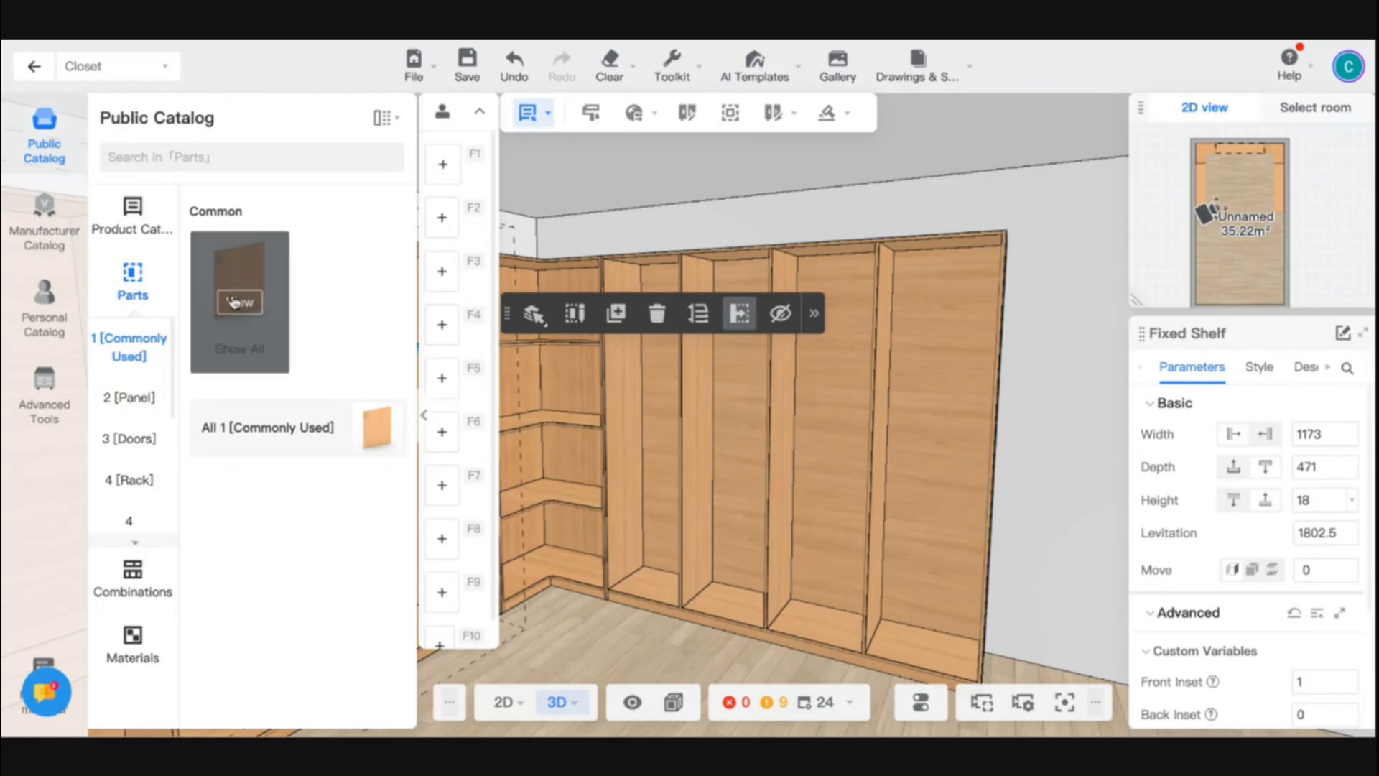
{"action": "left_click", "coordinate": [234, 301]}
{"action": "left_click", "coordinate": [166, 535]}
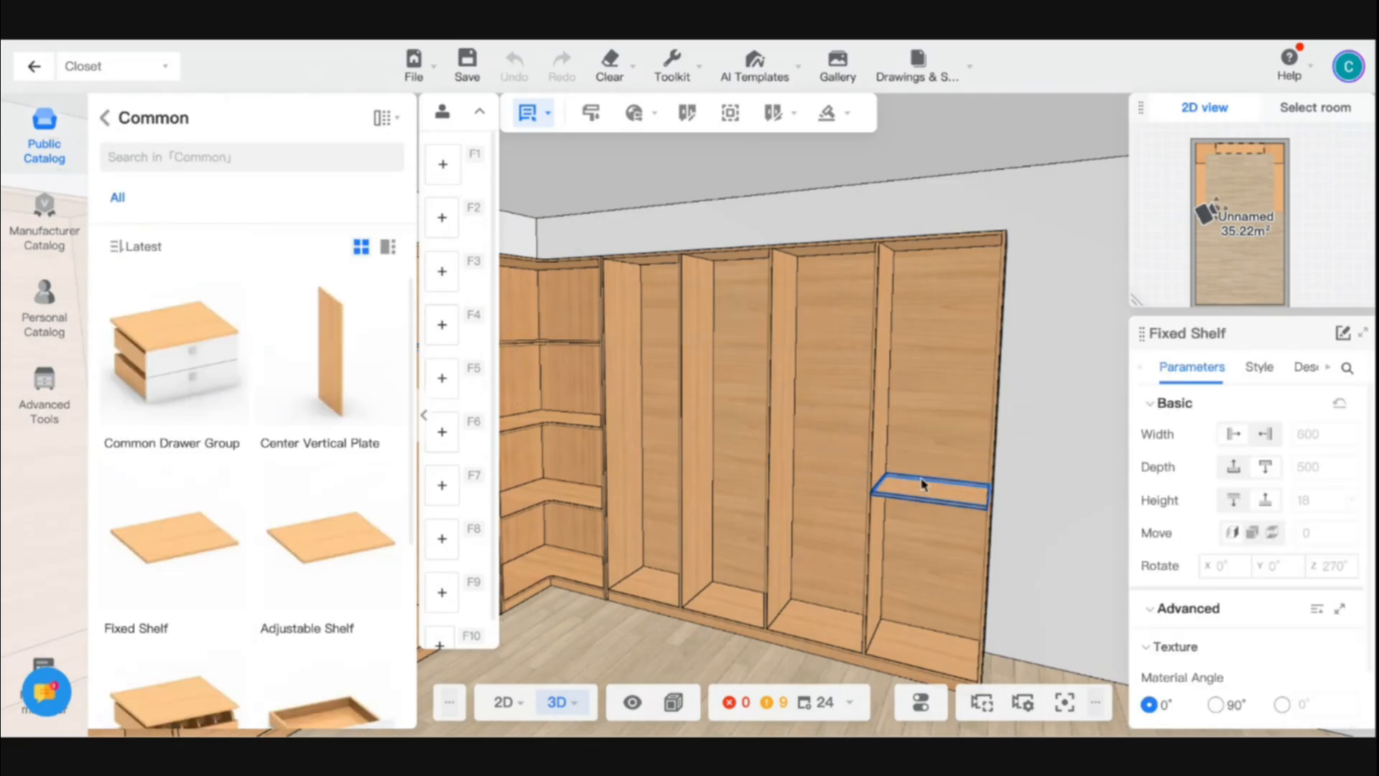
{"action": "left_click", "coordinate": [926, 452]}
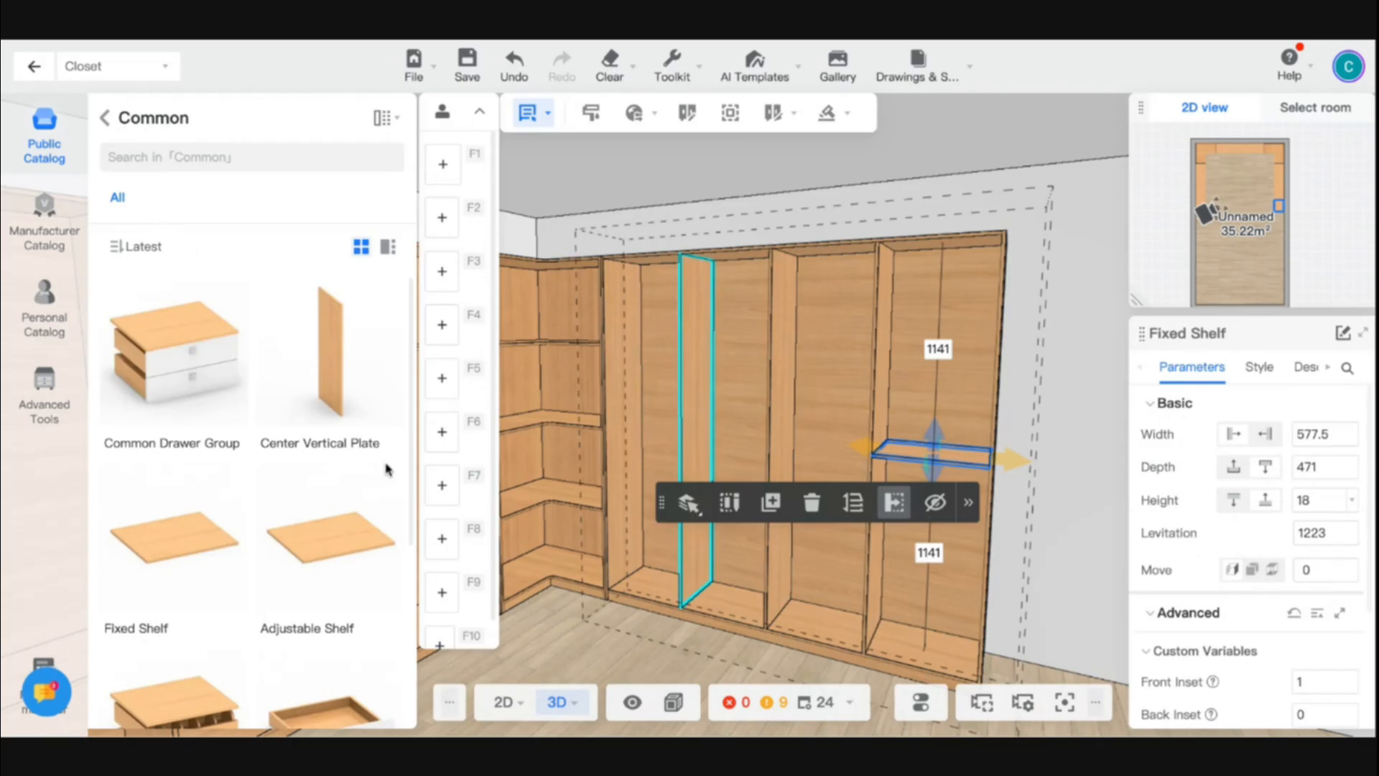
{"action": "left_click", "coordinate": [194, 522]}
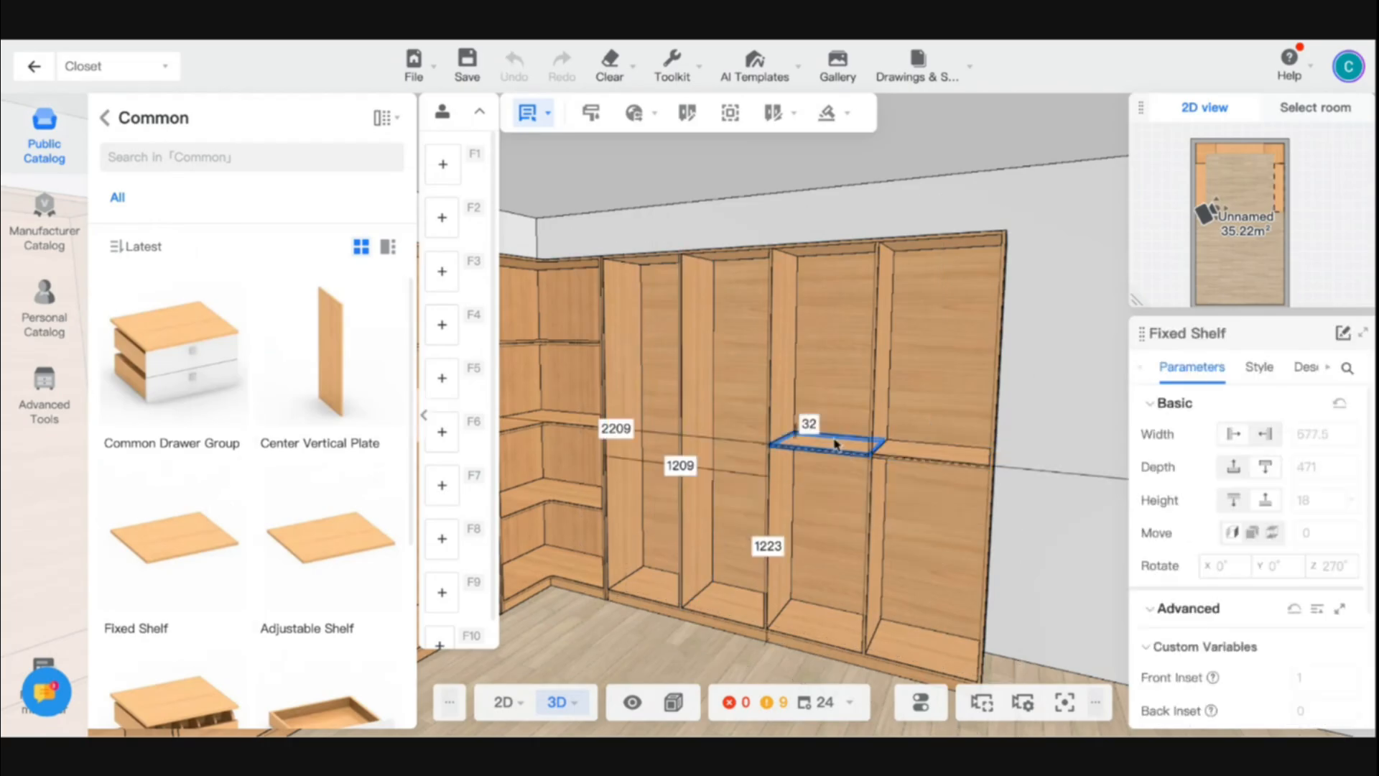
{"action": "left_click", "coordinate": [833, 444]}
- Try adding another Fixed Shelf at levitation 1021.5 below the middle shelf in the right-hand cabinet's outermost compartment
{"action": "left_click", "coordinate": [133, 550]}
{"action": "left_click", "coordinate": [947, 485]}
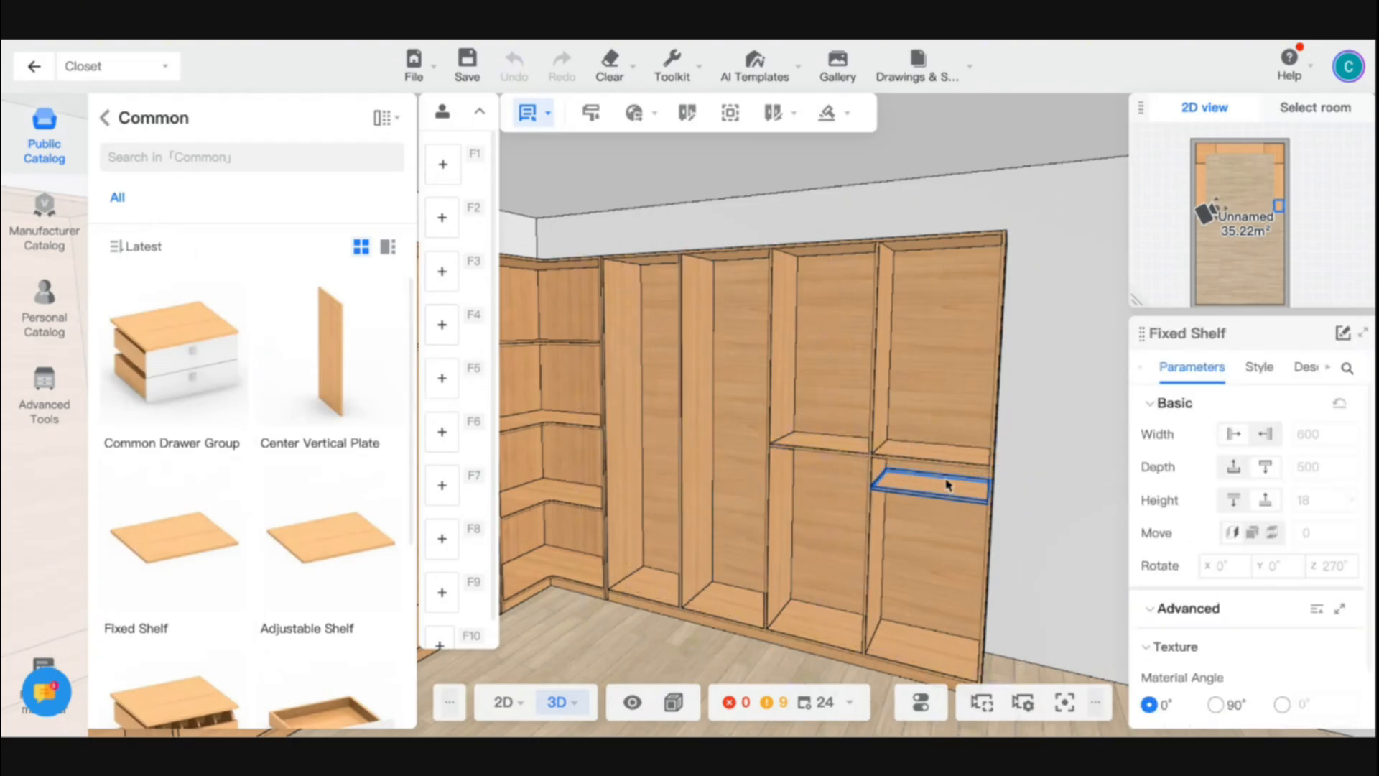
{"action": "left_click_drag", "start_coordinate": [947, 486], "coordinate": [944, 480]}
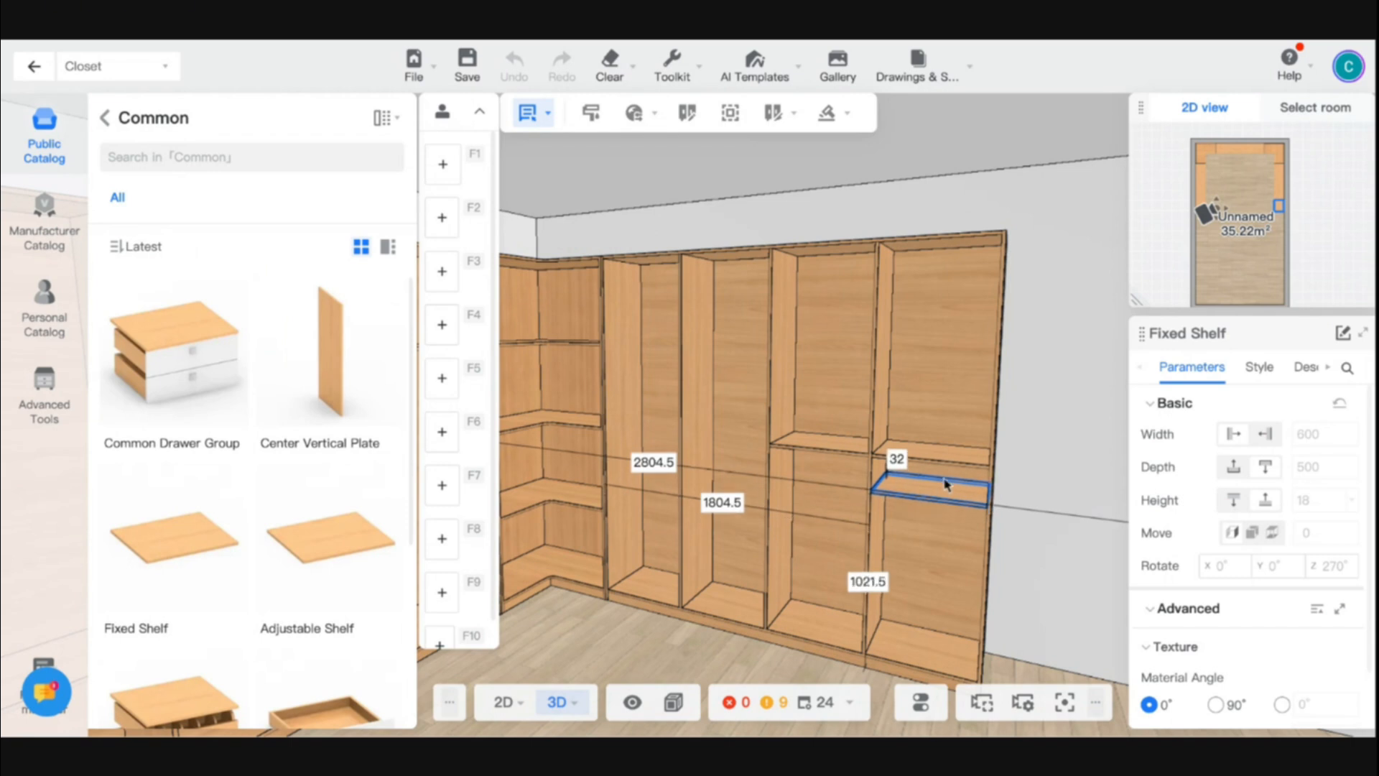
{"action": "left_click", "coordinate": [944, 484]}
{"action": "key", "text": "ctrl+c"}
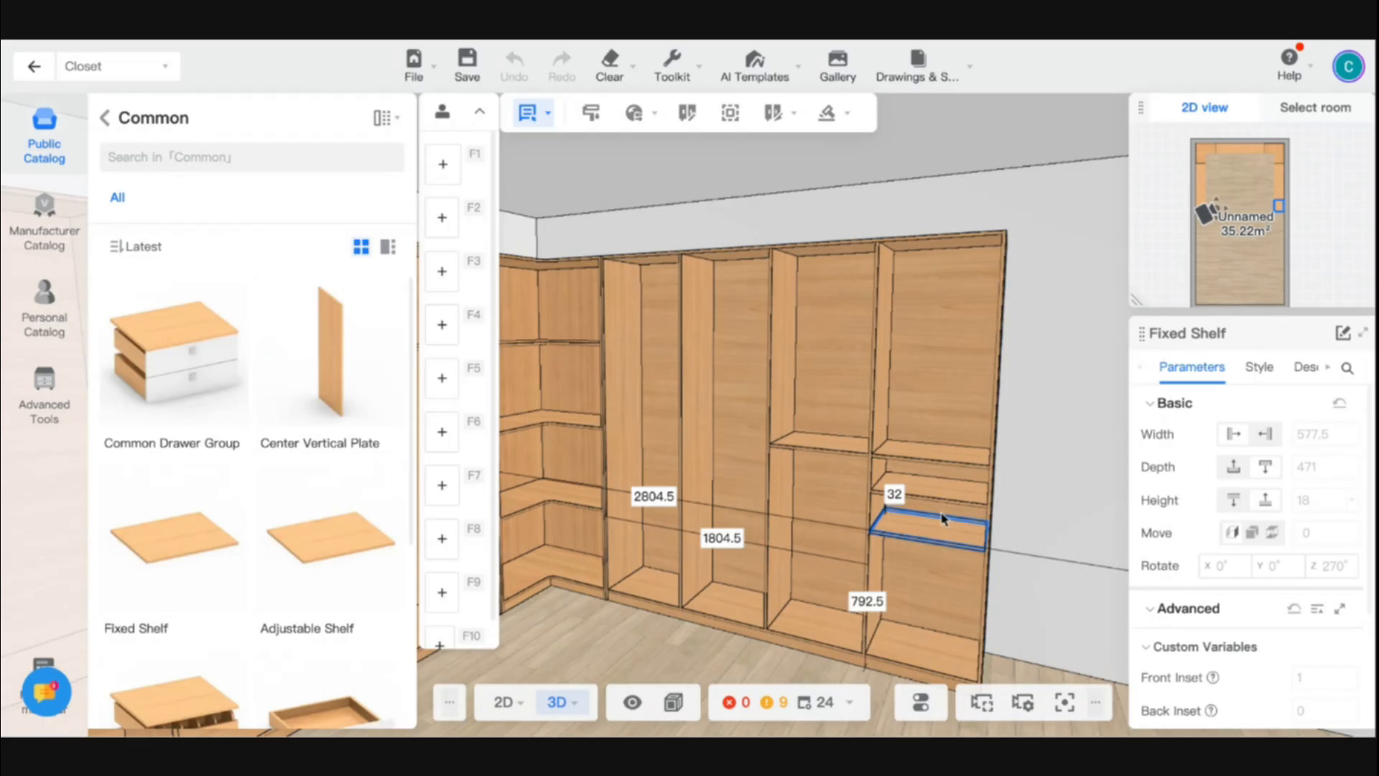
{"action": "left_click", "coordinate": [948, 506]}
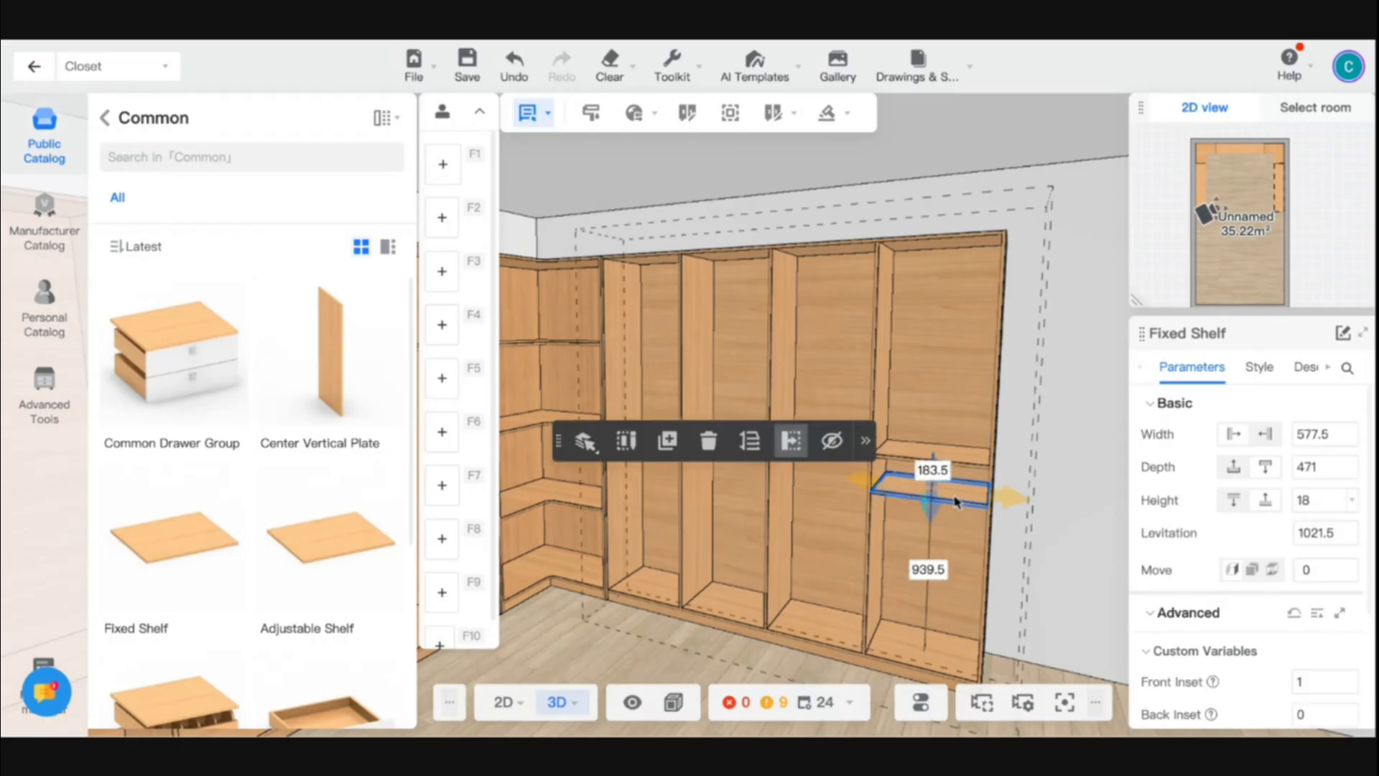
{"action": "key", "text": "Escape"}
- Try a front inset of 5 on the outermost compartment's middle shelf and return it to 1
{"action": "left_click", "coordinate": [936, 451]}
{"action": "left_click", "coordinate": [936, 451]}
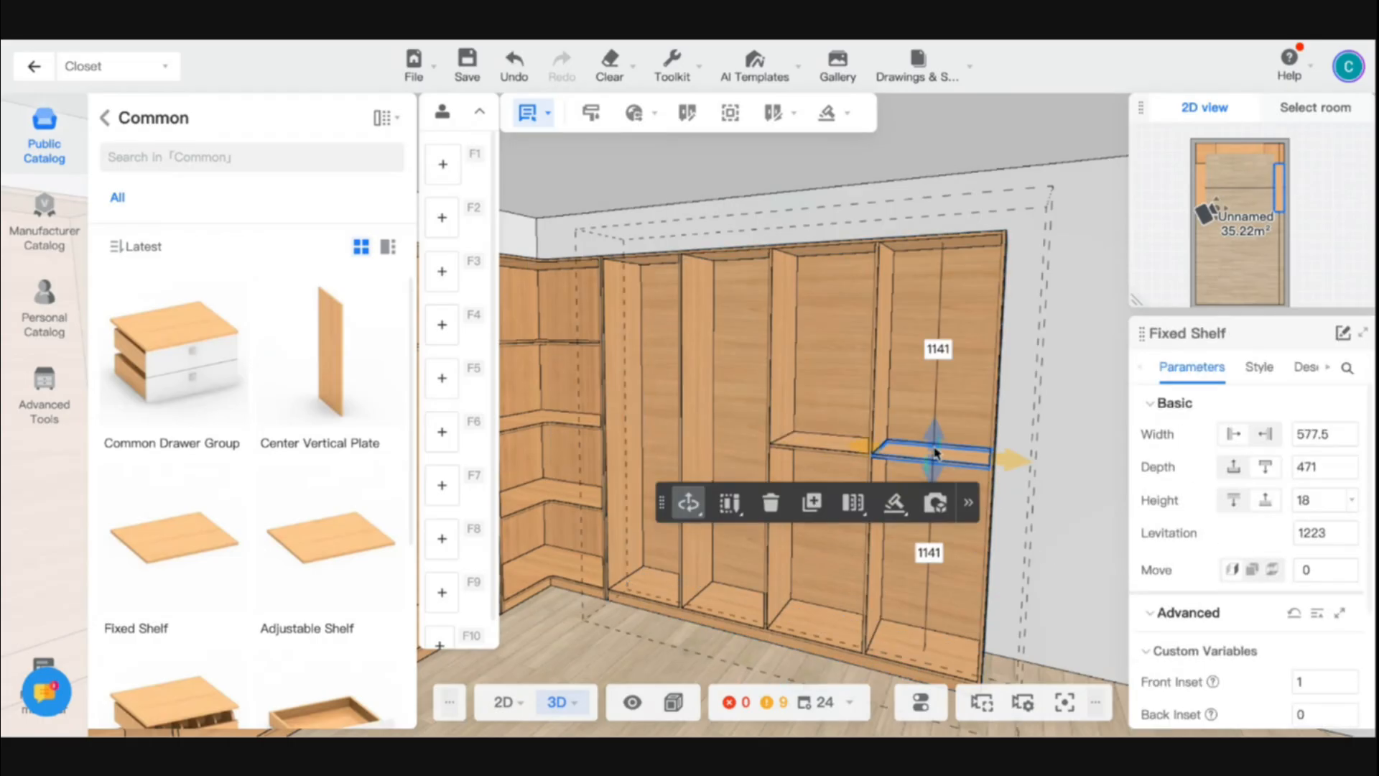
{"action": "scroll", "coordinate": [1282, 610], "scroll_direction": "down", "scroll_amount": 2}
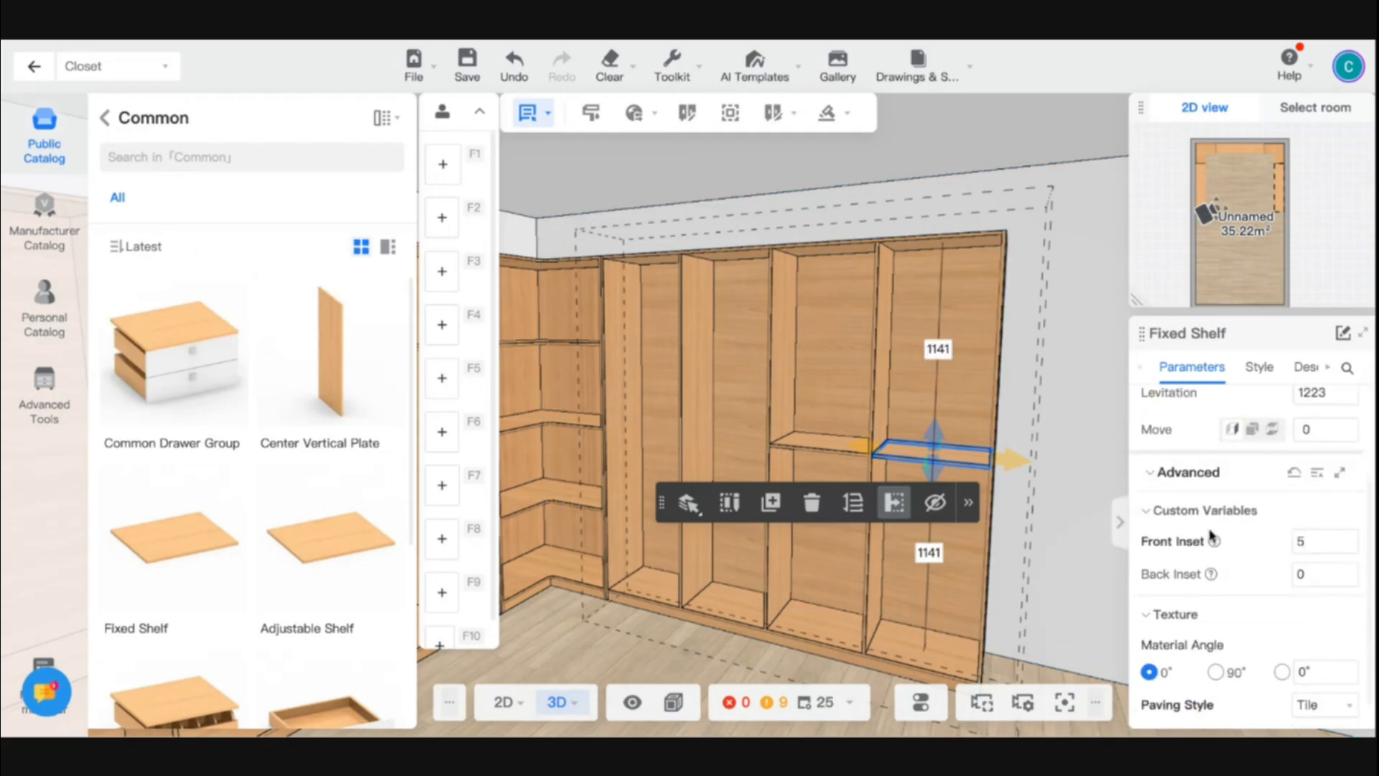
{"action": "scroll", "coordinate": [1297, 536], "scroll_direction": "down", "scroll_amount": 1}
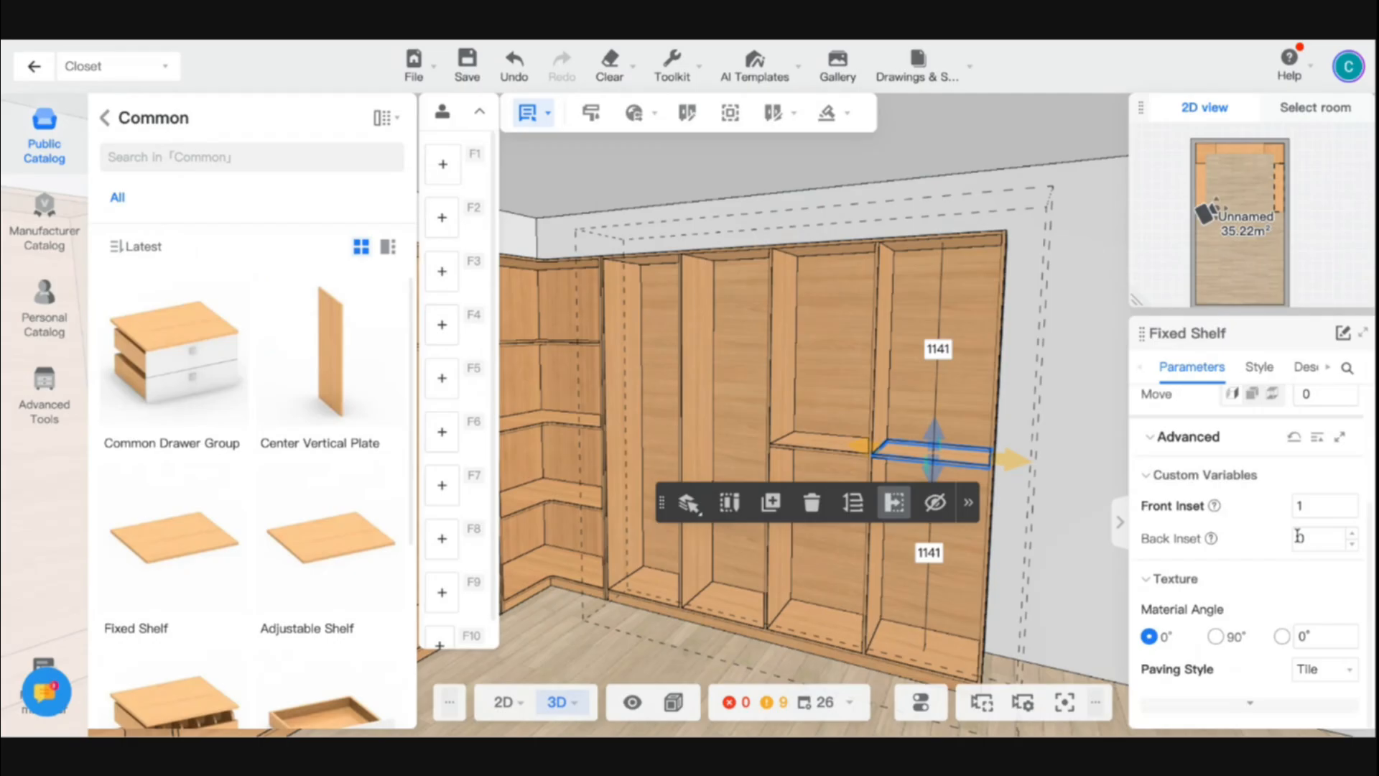
{"action": "scroll", "coordinate": [840, 539], "scroll_direction": "down", "scroll_amount": 4}
{"action": "scroll", "coordinate": [908, 652], "scroll_direction": "up", "scroll_amount": 4}
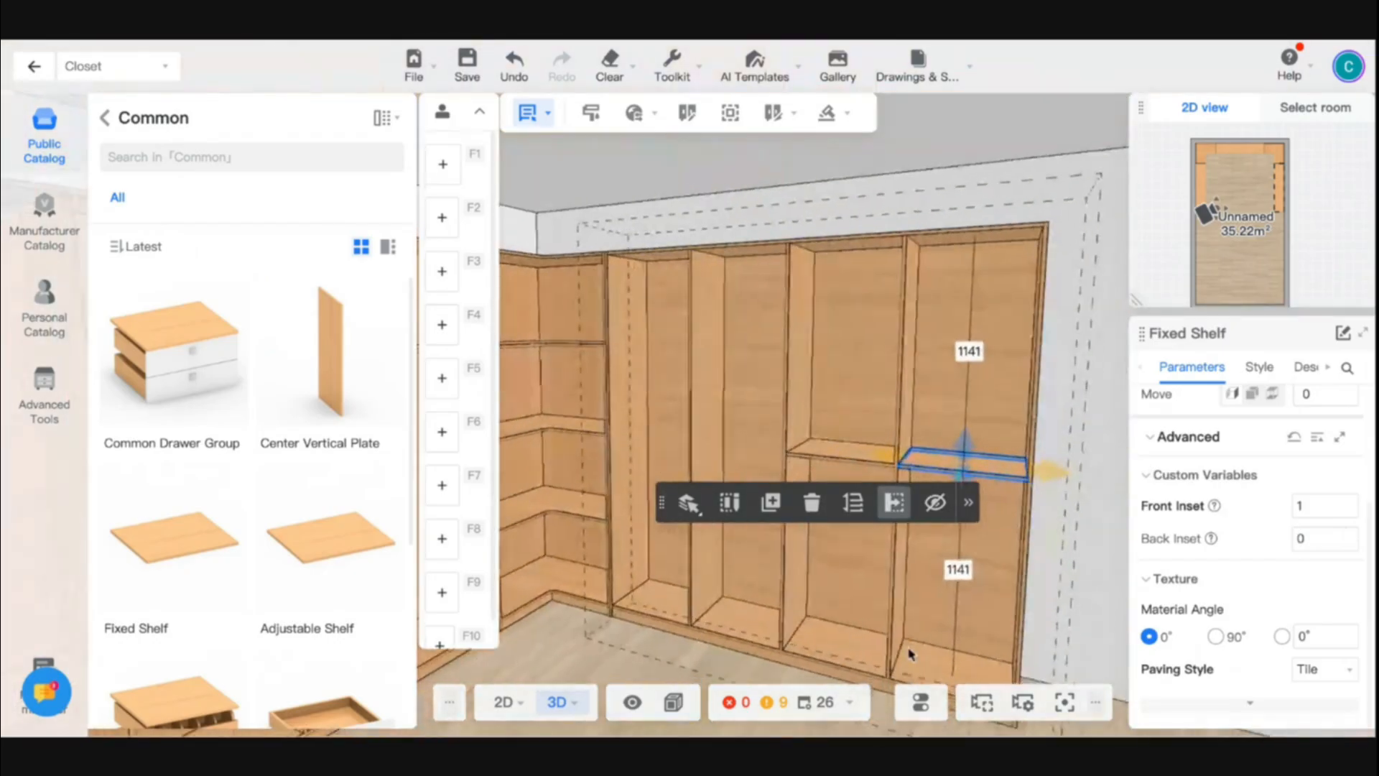
- Add a Fixed Shelf below the middle shelf in both outermost compartments of the right-hand cabinet, the outermost at levitation 1053.1
{"action": "right_click_drag", "start_coordinate": [907, 652], "coordinate": [769, 649]}
{"action": "left_click", "coordinate": [199, 553]}
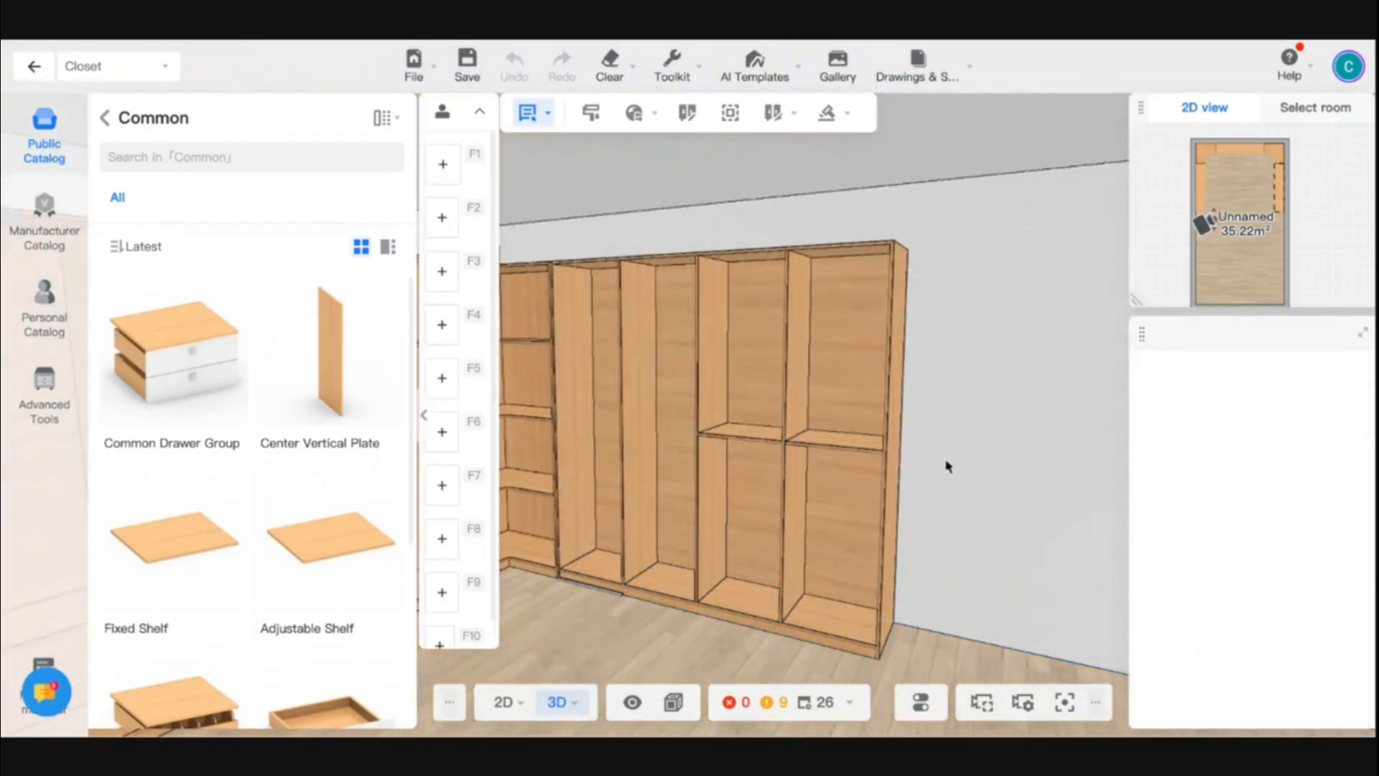
{"action": "left_click", "coordinate": [814, 456]}
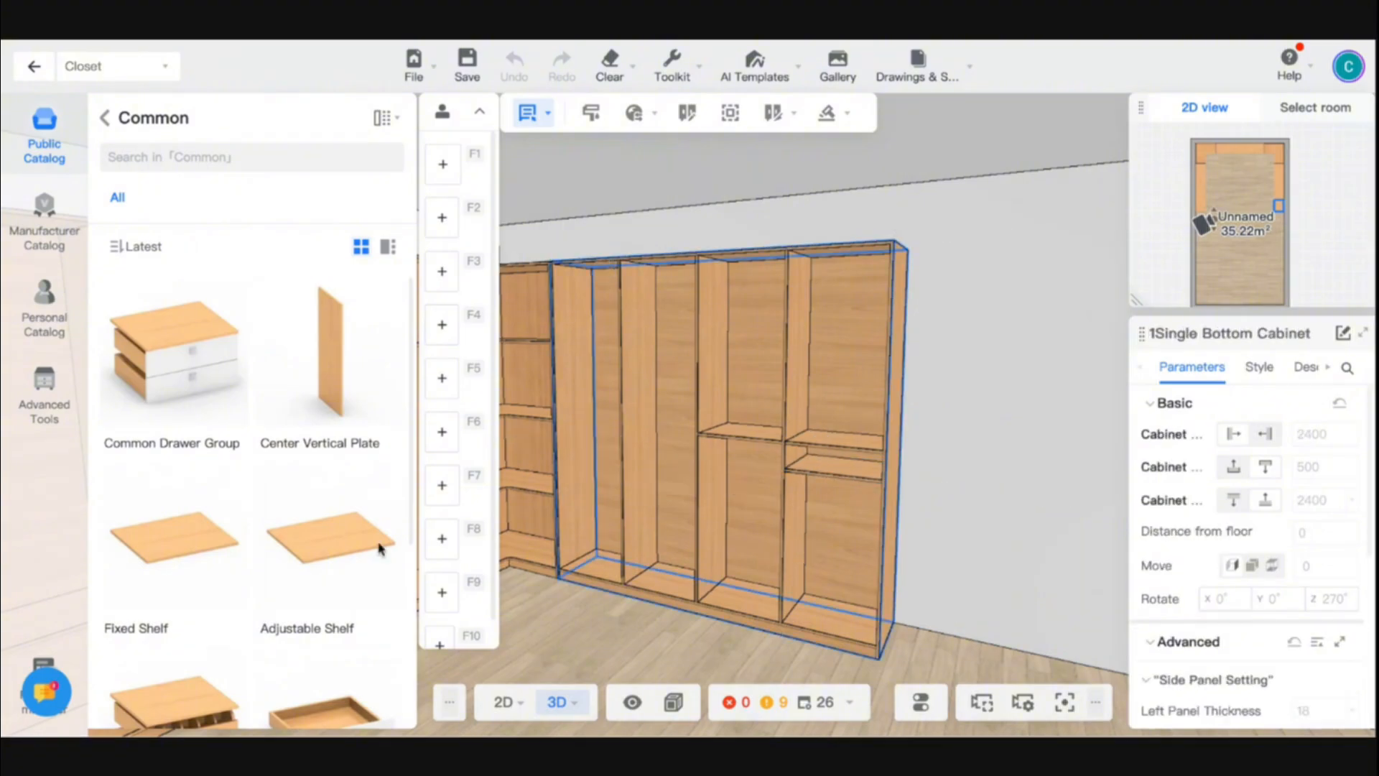
{"action": "scroll", "coordinate": [236, 575], "scroll_direction": "down", "scroll_amount": 3}
{"action": "scroll", "coordinate": [273, 502], "scroll_direction": "down", "scroll_amount": 2}
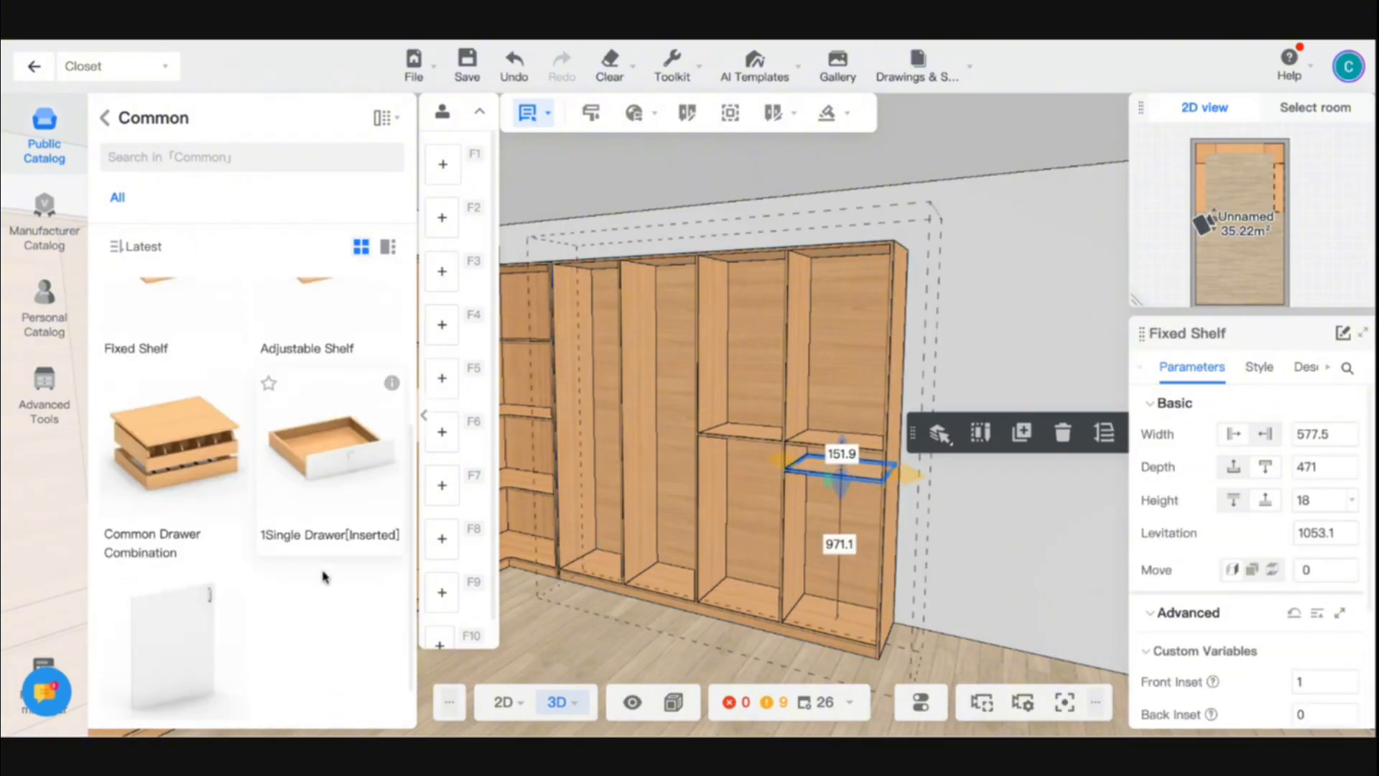
{"action": "scroll", "coordinate": [185, 449], "scroll_direction": "up", "scroll_amount": 5}
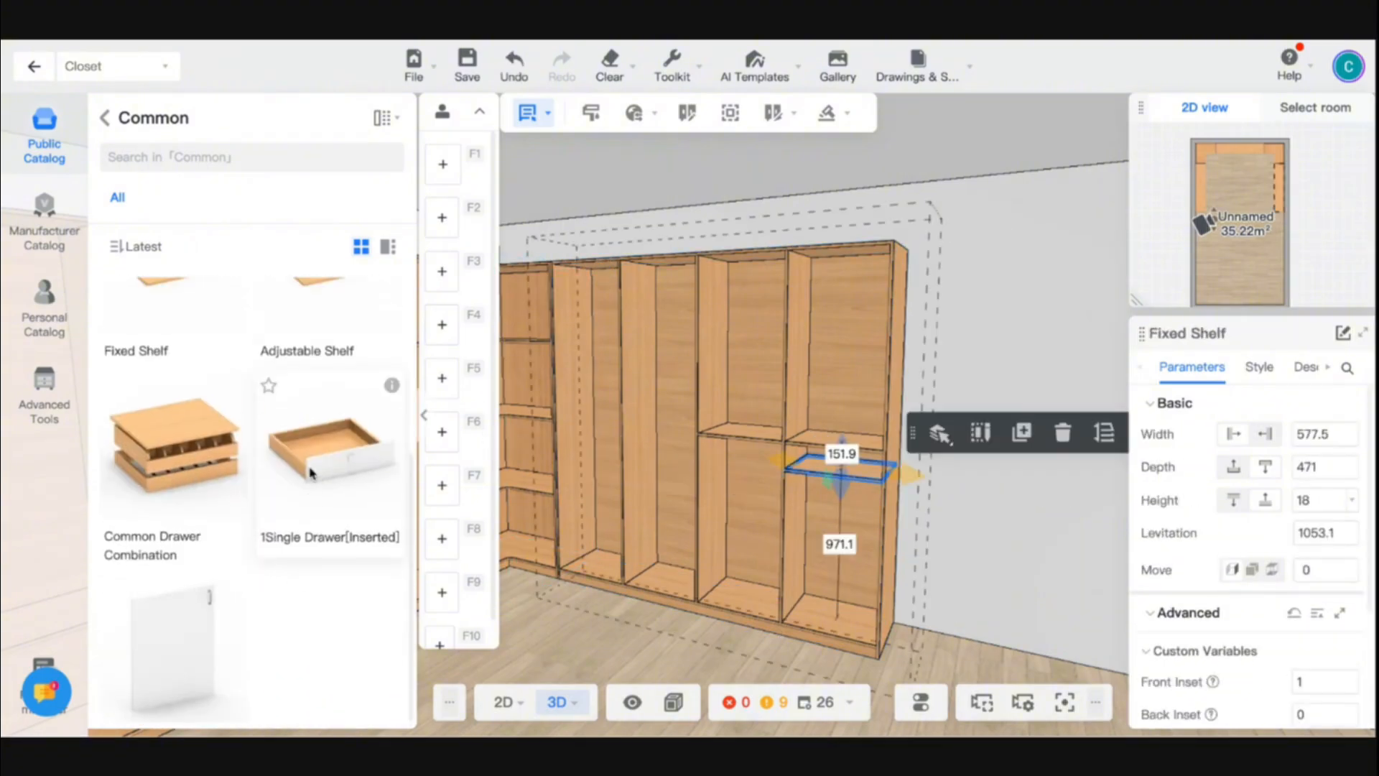
{"action": "left_click", "coordinate": [655, 454]}
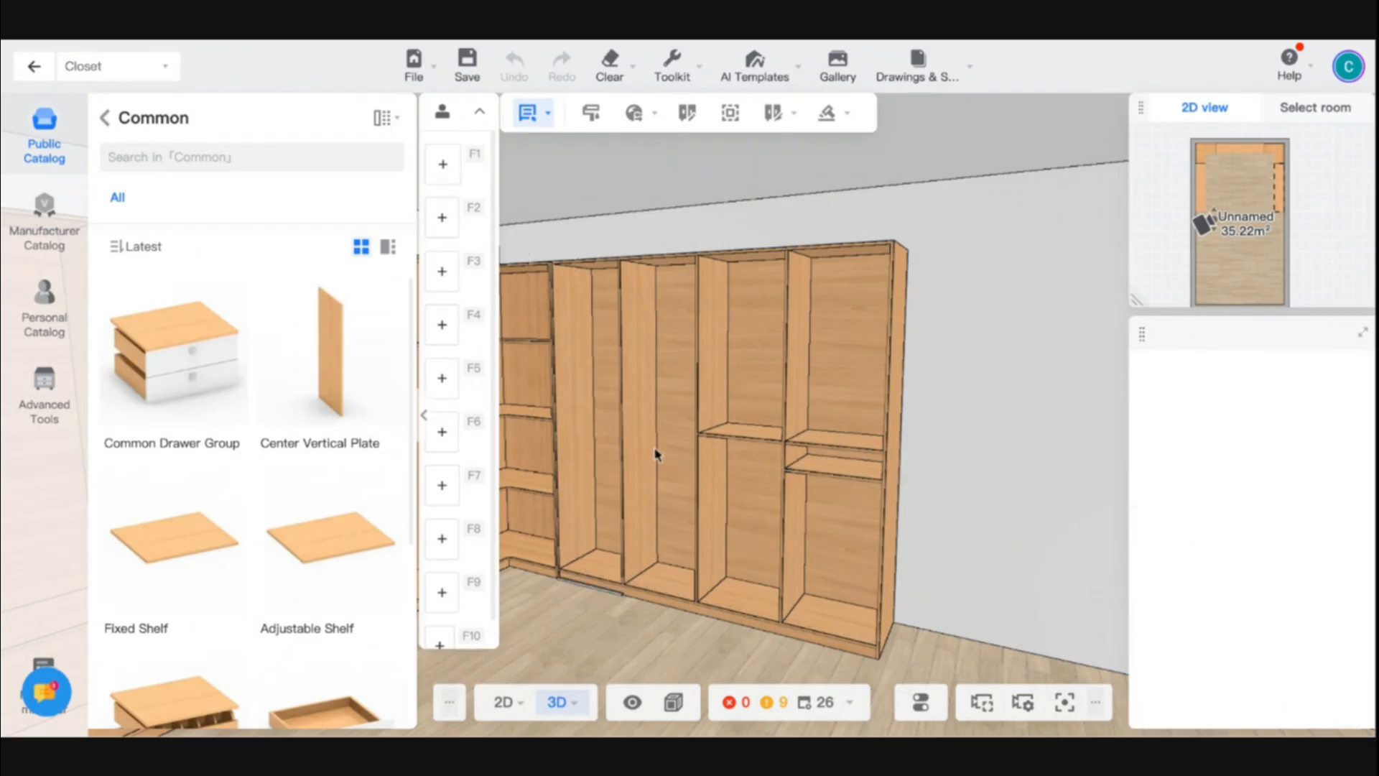
{"action": "left_click", "coordinate": [769, 470]}
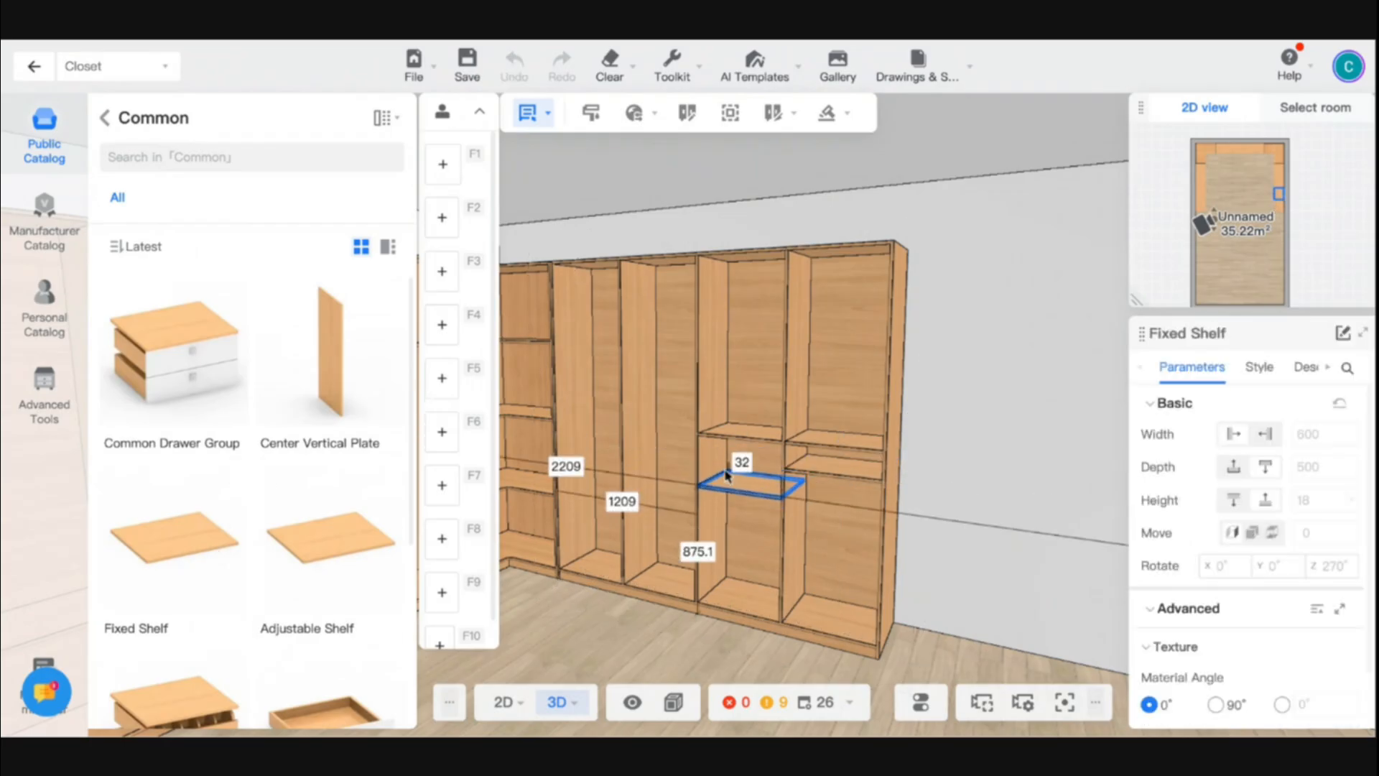
{"action": "left_click", "coordinate": [727, 474]}
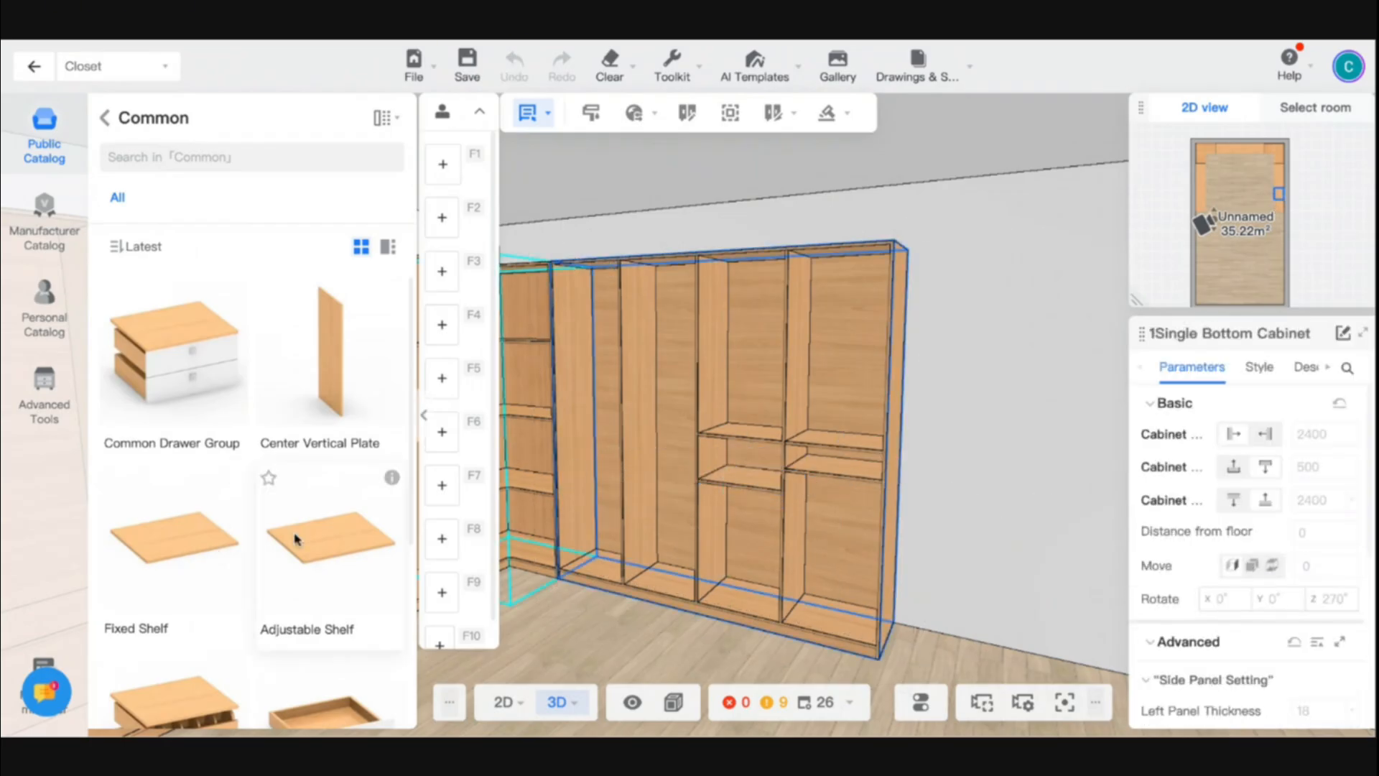
- Place a Common Drawer Combination directly below the middle shelf in the right-hand cabinet's second compartment from the open end
{"action": "key", "text": "Escape"}
{"action": "key", "text": "Escape"}
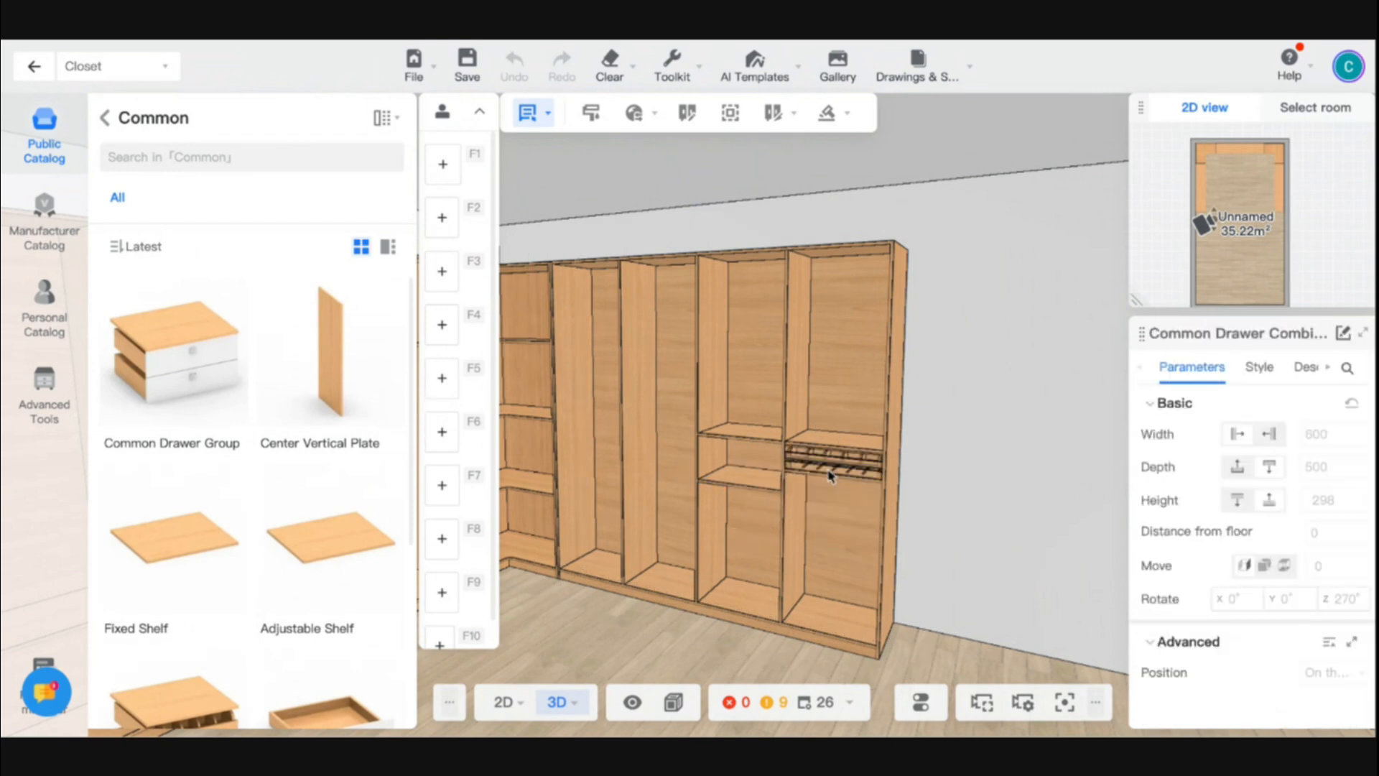
{"action": "left_click", "coordinate": [750, 469]}
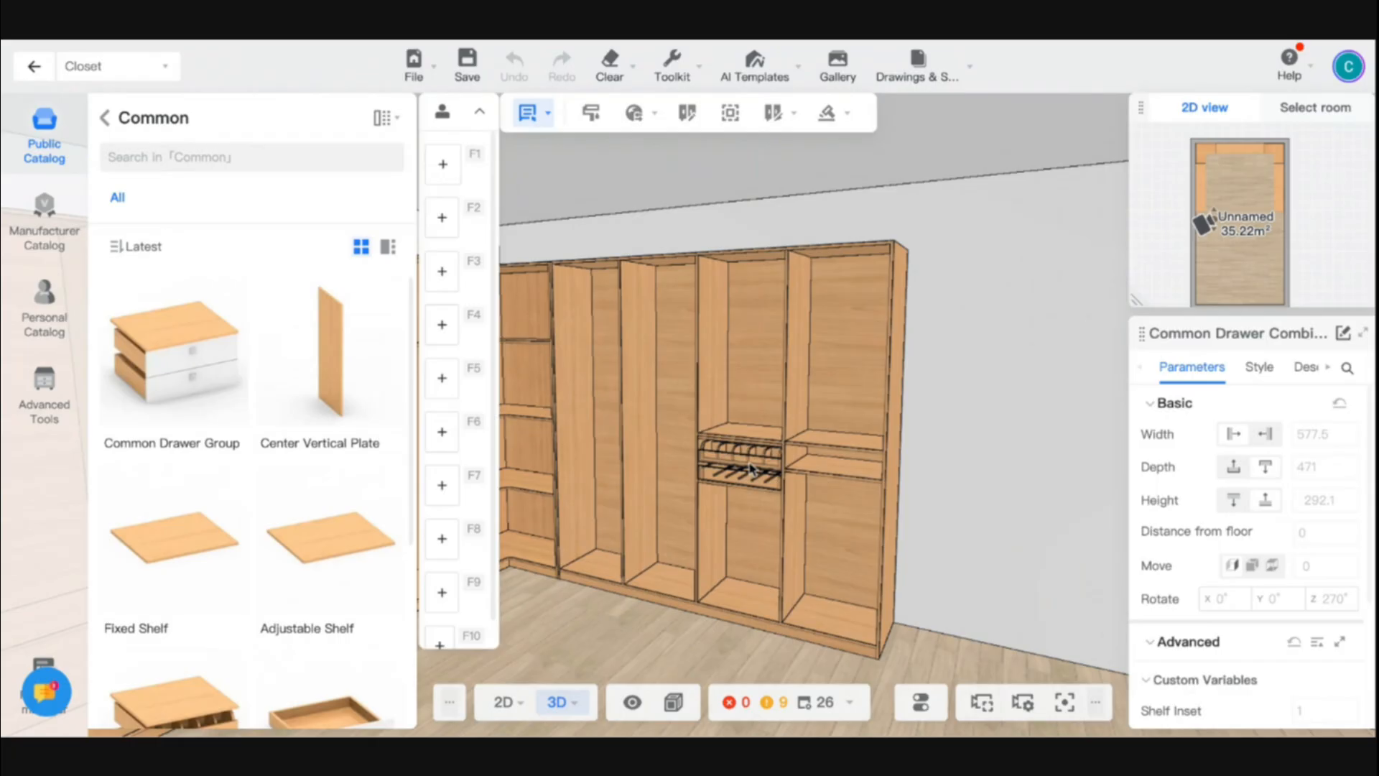
{"action": "key", "text": "Escape"}
{"action": "scroll", "coordinate": [720, 610], "scroll_direction": "down", "scroll_amount": 5}
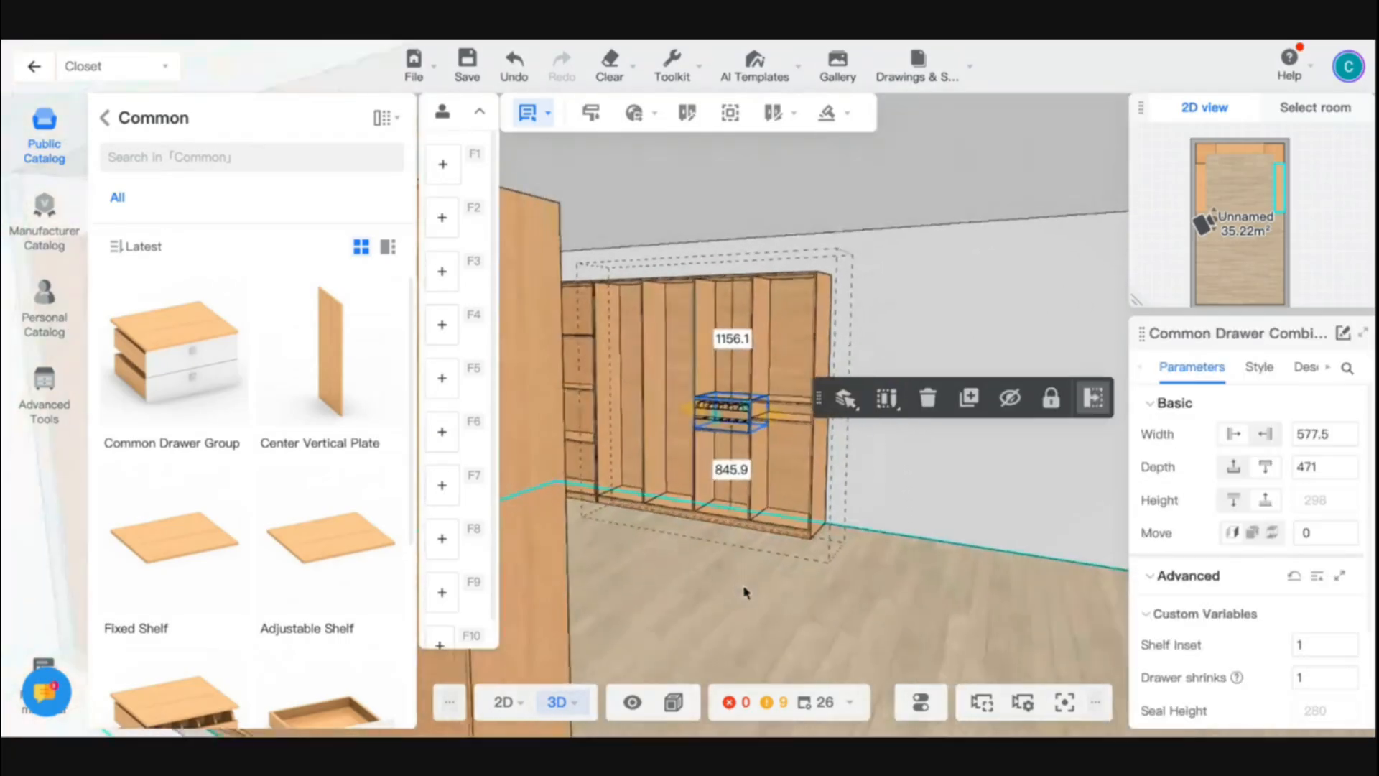
{"action": "scroll", "coordinate": [883, 588], "scroll_direction": "up", "scroll_amount": 2}
{"action": "left_click", "coordinate": [893, 619]}
{"action": "left_click_drag", "start_coordinate": [892, 619], "coordinate": [701, 630]}
{"action": "scroll", "coordinate": [806, 636], "scroll_direction": "up", "scroll_amount": 5}
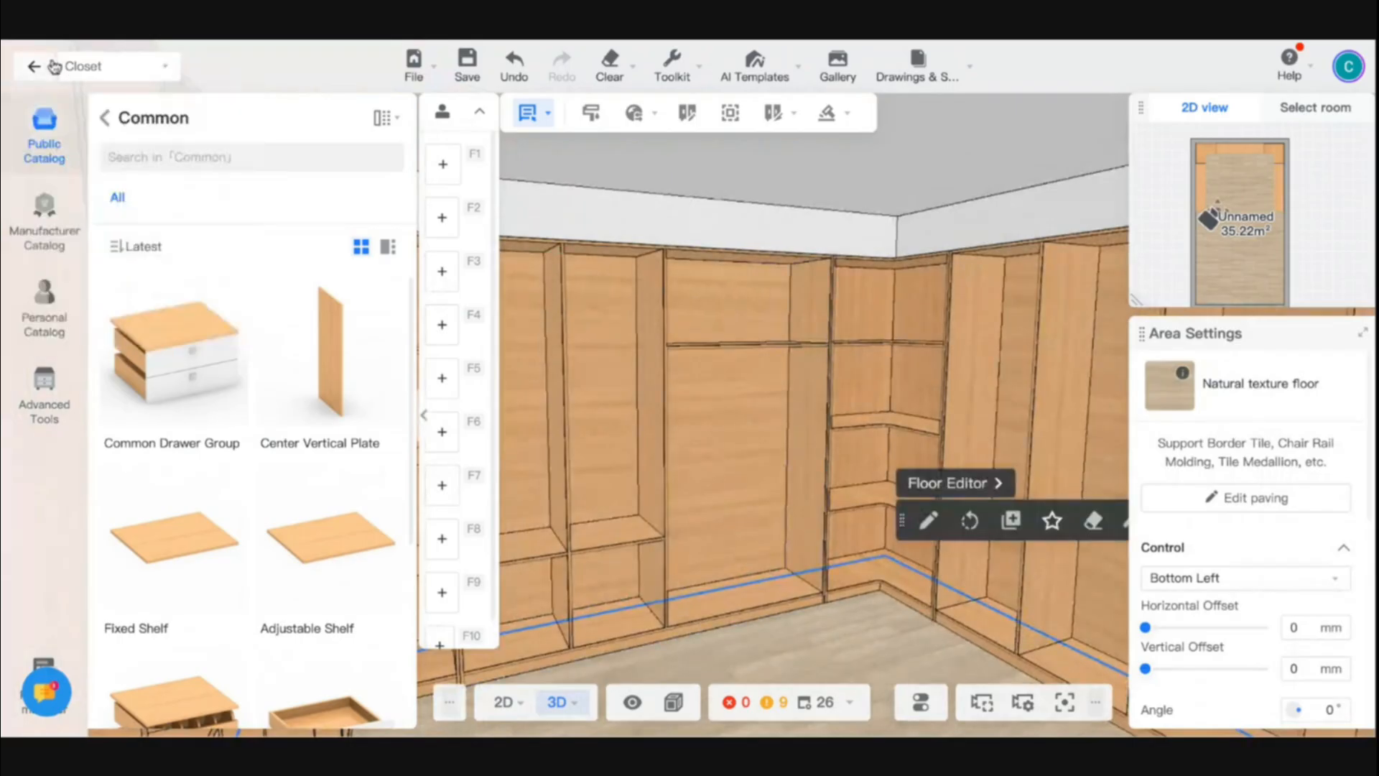
- Open the Clothes Rod models under Clothes Rack in the Functional Hardware parts of the public catalog
{"action": "left_click", "coordinate": [108, 119]}
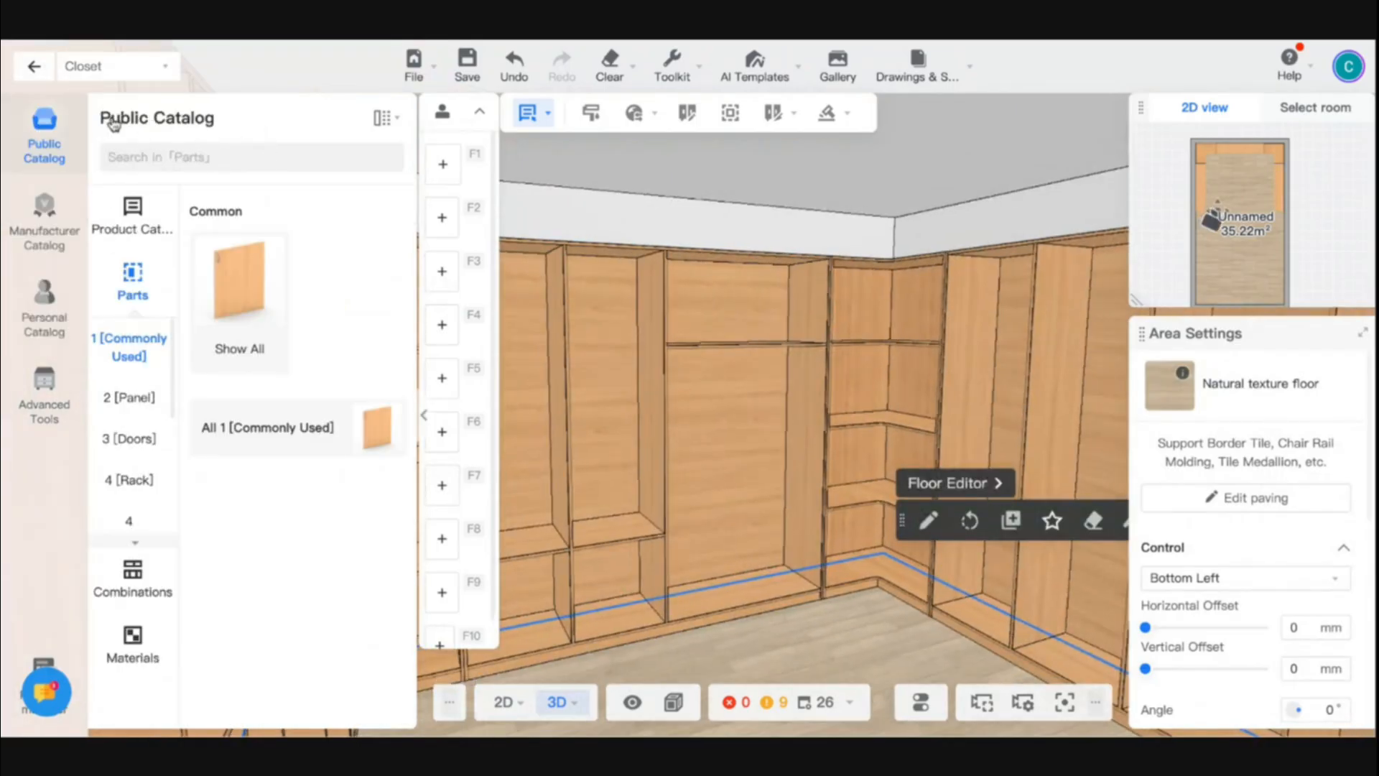
{"action": "scroll", "coordinate": [138, 445], "scroll_direction": "down", "scroll_amount": 3}
{"action": "left_click", "coordinate": [141, 463]}
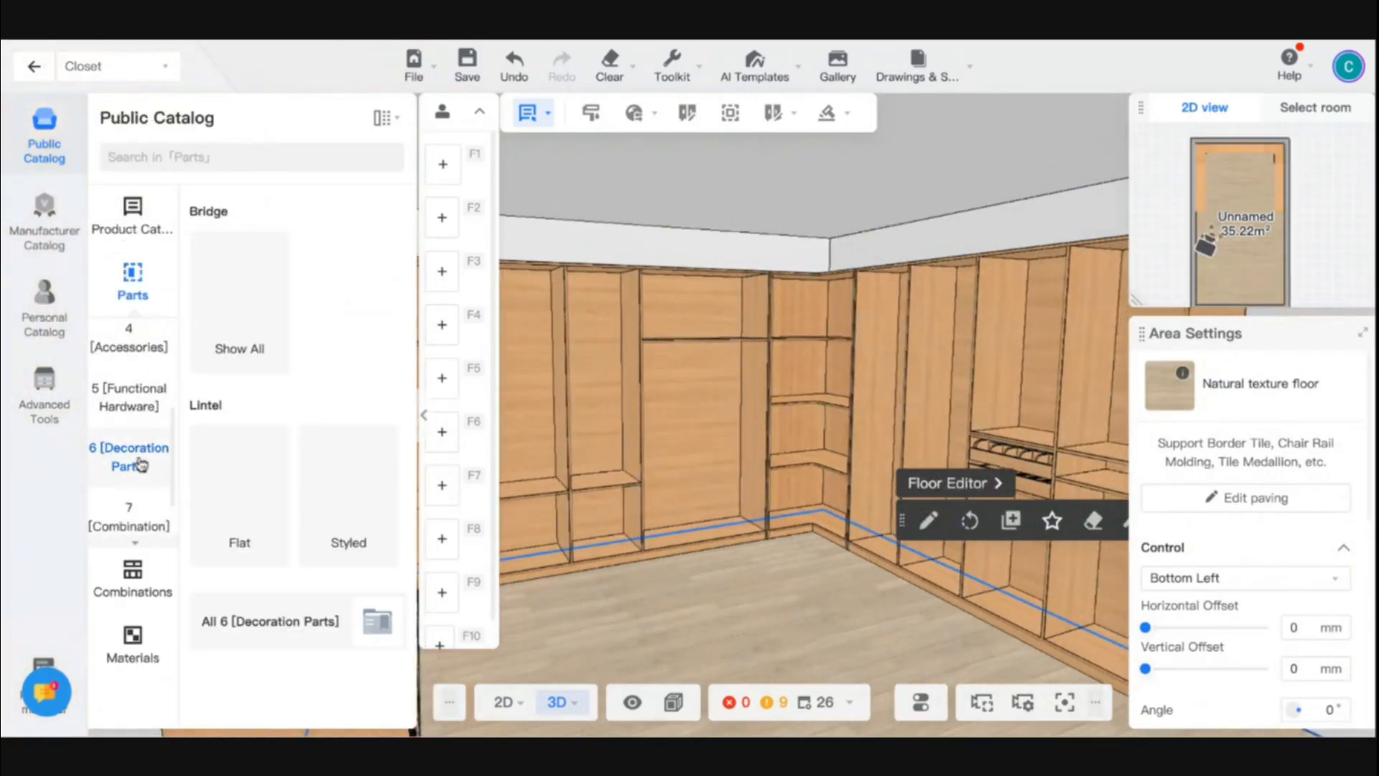
{"action": "left_click", "coordinate": [141, 523]}
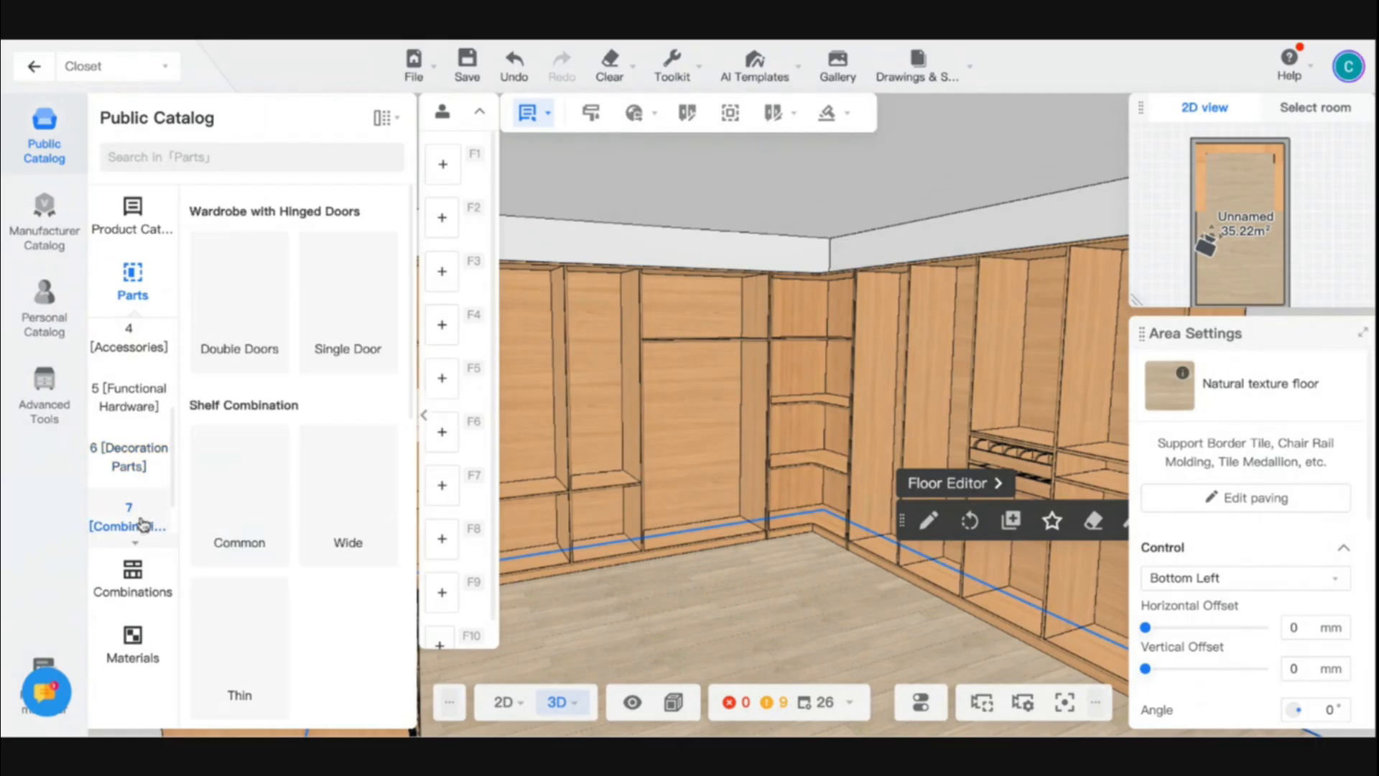
{"action": "scroll", "coordinate": [141, 520], "scroll_direction": "down", "scroll_amount": 1}
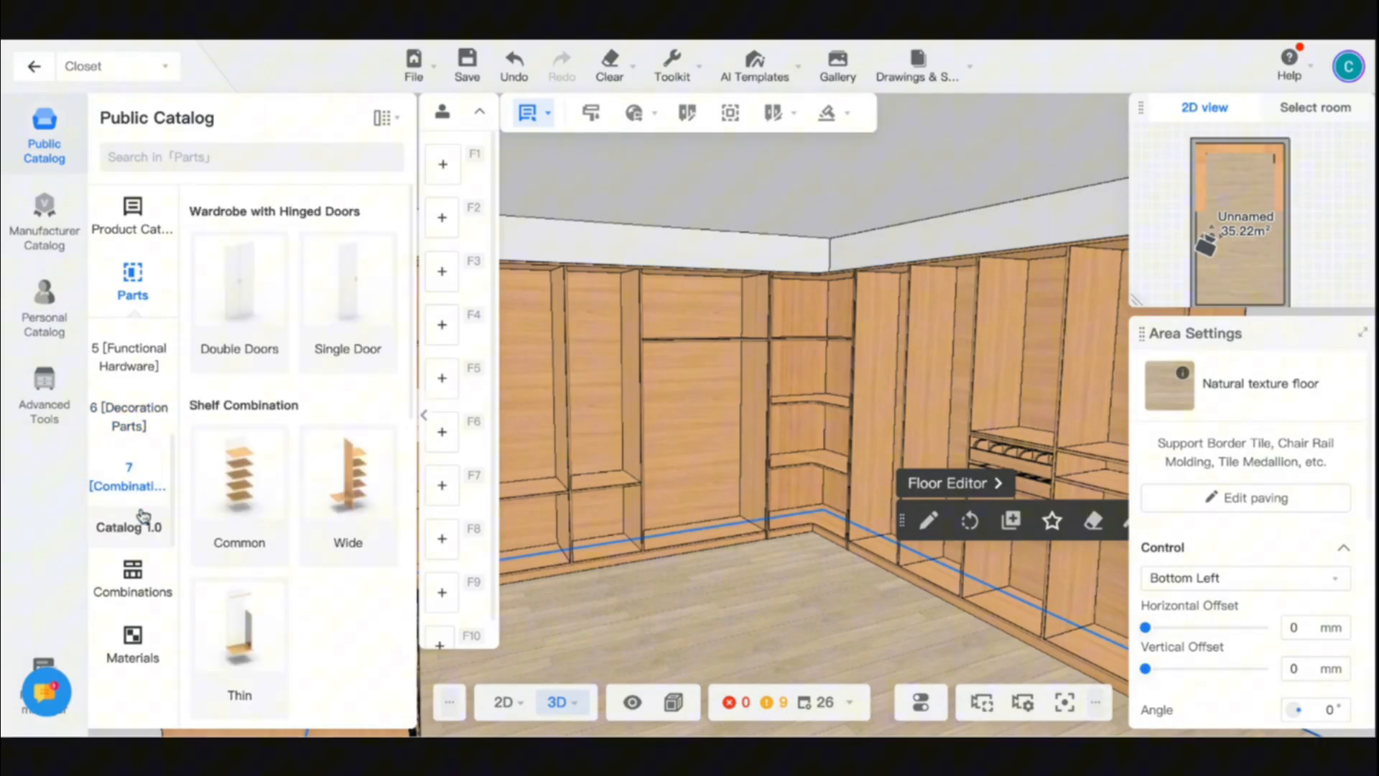
{"action": "left_click", "coordinate": [125, 400]}
{"action": "left_click", "coordinate": [131, 357]}
{"action": "scroll", "coordinate": [132, 359], "scroll_direction": "up", "scroll_amount": 4}
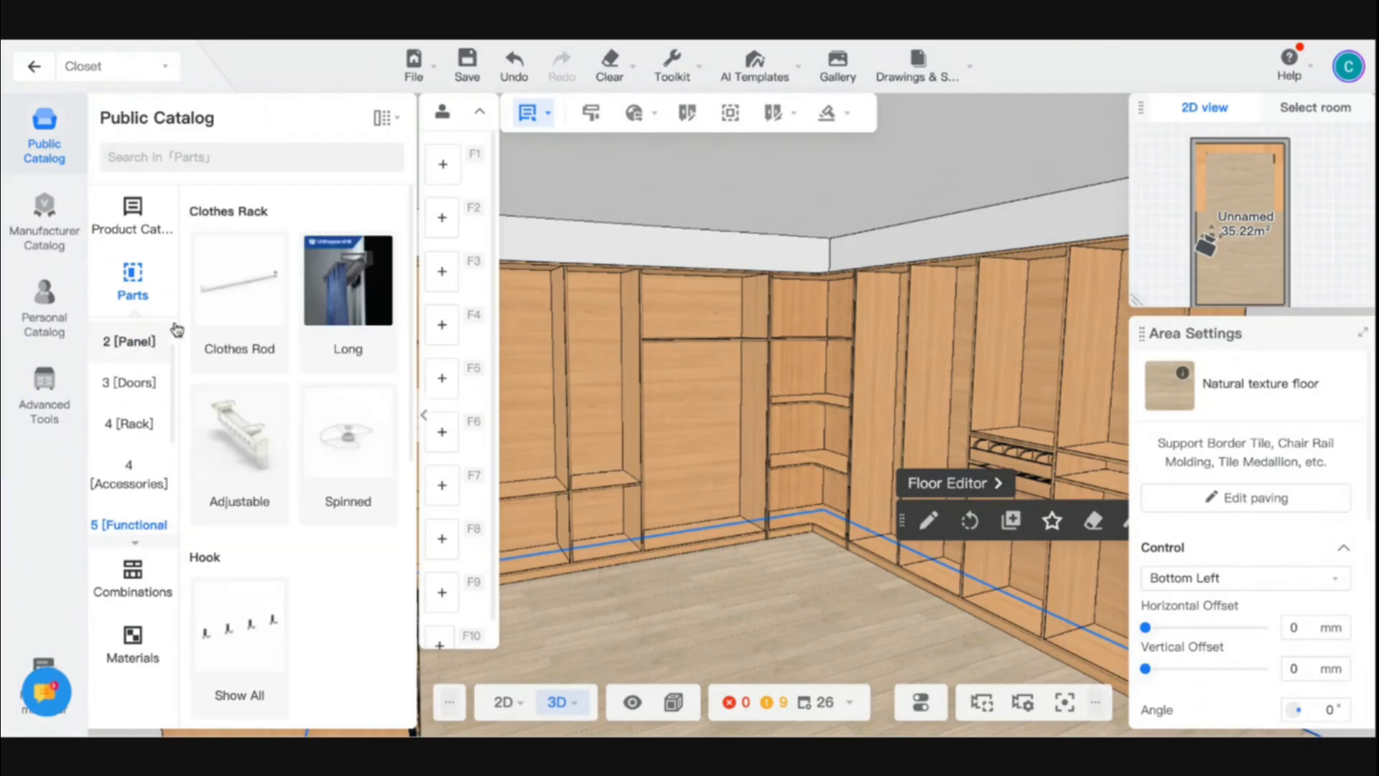
{"action": "left_click", "coordinate": [237, 301]}
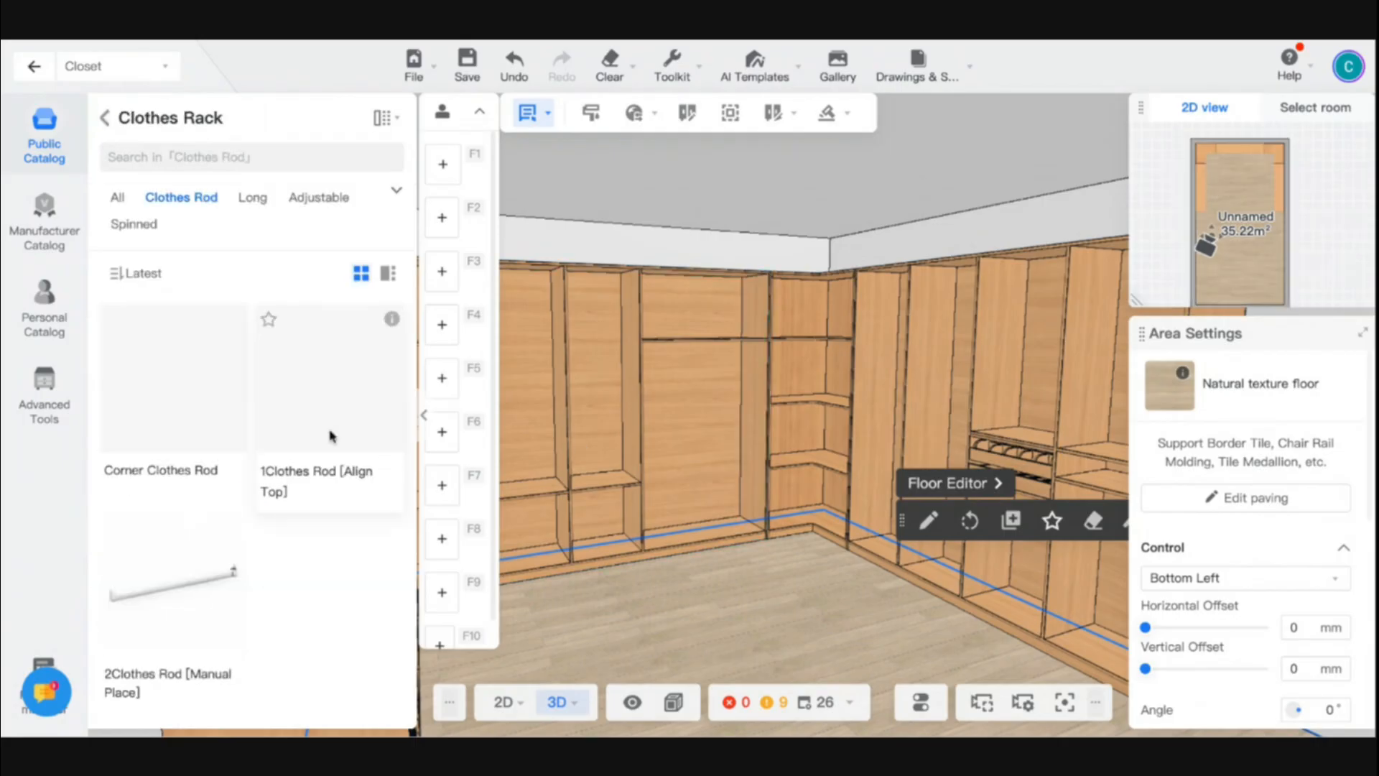
- Place a 1Clothes Rod [Align Top] at the top of each of the two narrow compartments in the back cabinet
{"action": "left_click_drag", "start_coordinate": [723, 649], "coordinate": [631, 643]}
{"action": "scroll", "coordinate": [629, 642], "scroll_direction": "up", "scroll_amount": 5}
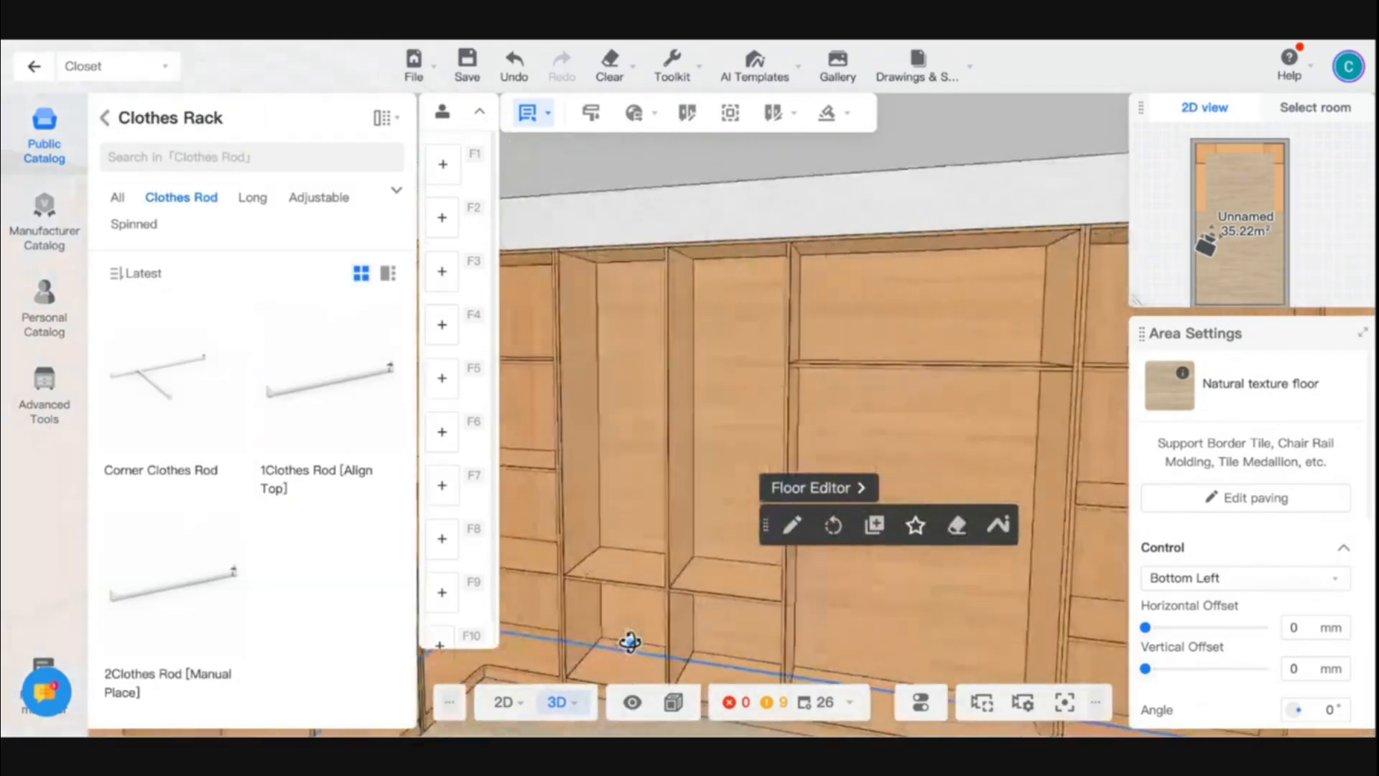
{"action": "scroll", "coordinate": [630, 642], "scroll_direction": "down", "scroll_amount": 5}
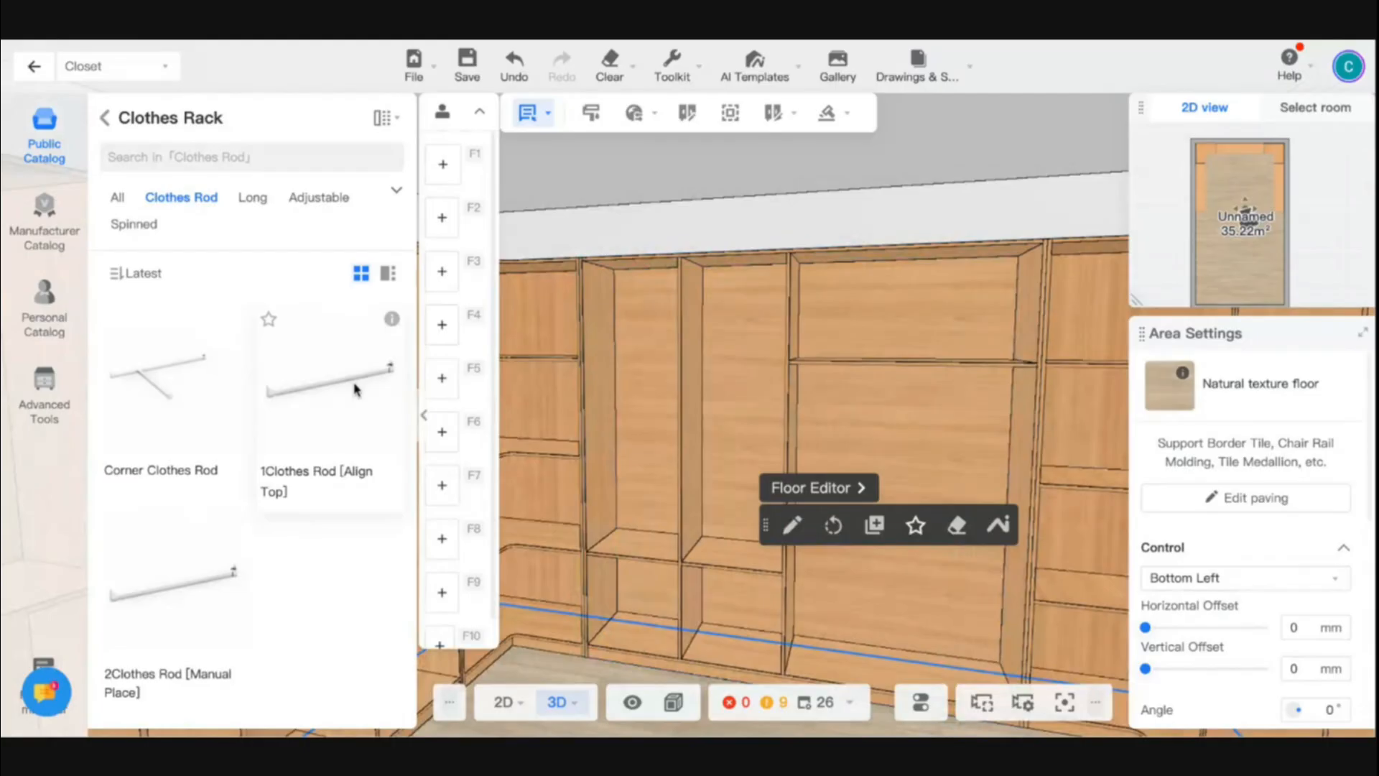
{"action": "left_click", "coordinate": [352, 388]}
{"action": "left_click", "coordinate": [609, 323]}
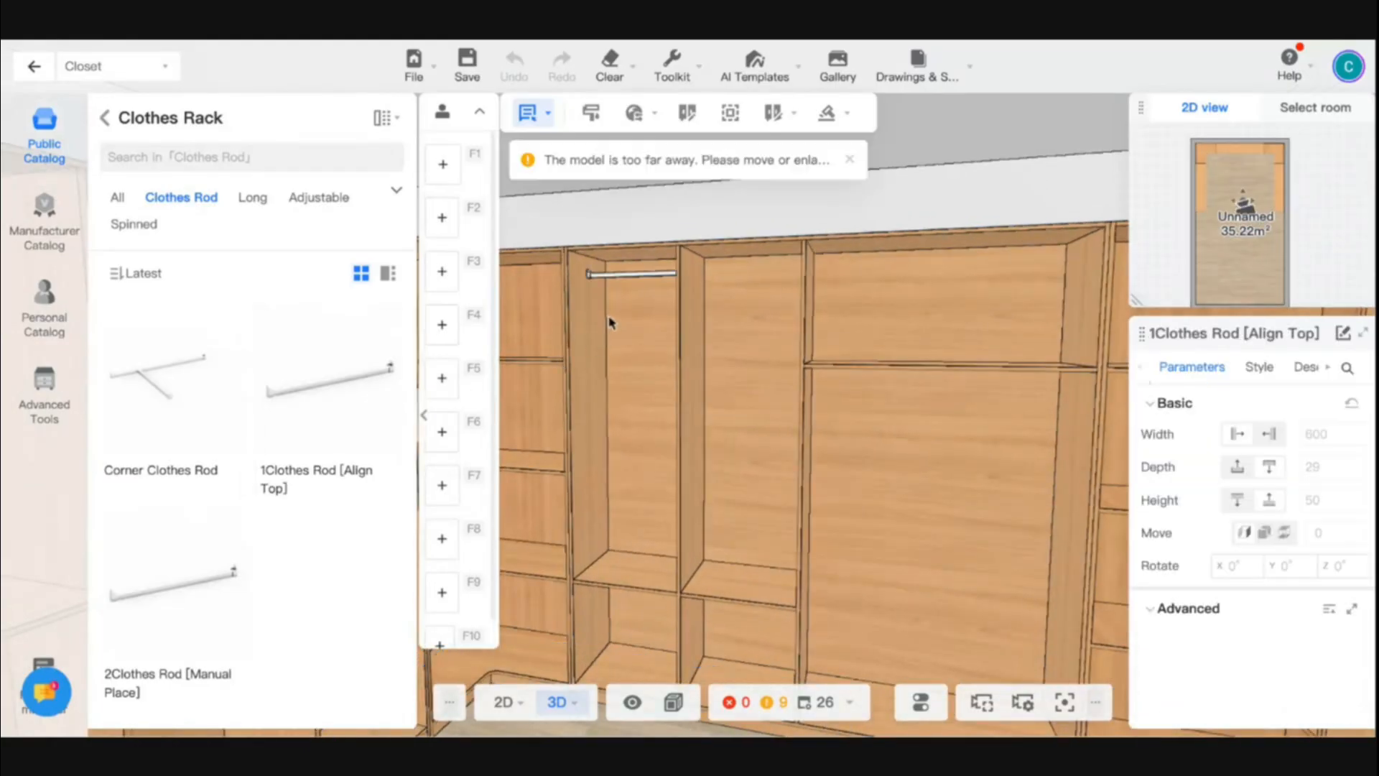
{"action": "left_click", "coordinate": [609, 318]}
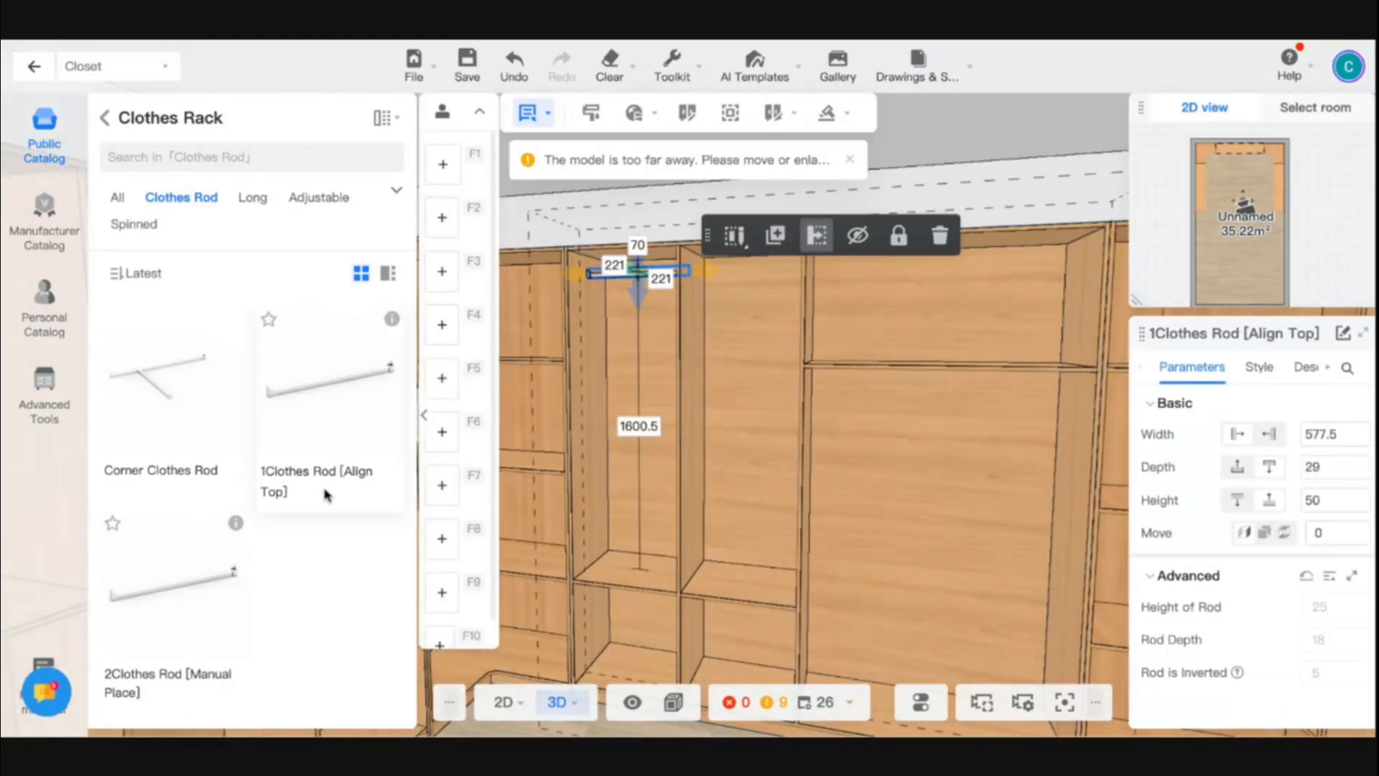
{"action": "left_click", "coordinate": [326, 411]}
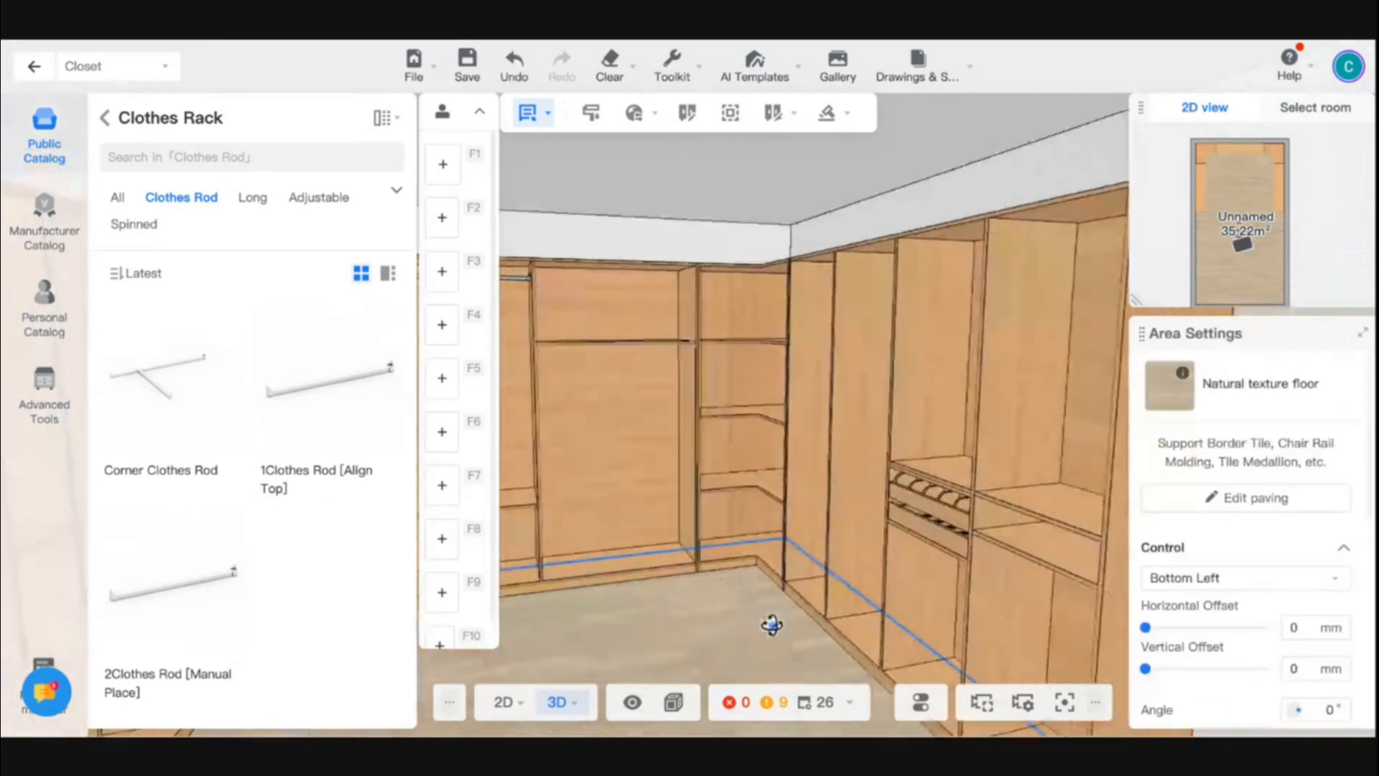
- Place a 1Clothes Rod [Align Top] beneath the shelf in the back cabinet's wide compartment
{"action": "scroll", "coordinate": [769, 622], "scroll_direction": "up", "scroll_amount": 3}
{"action": "left_click", "coordinate": [386, 408]}
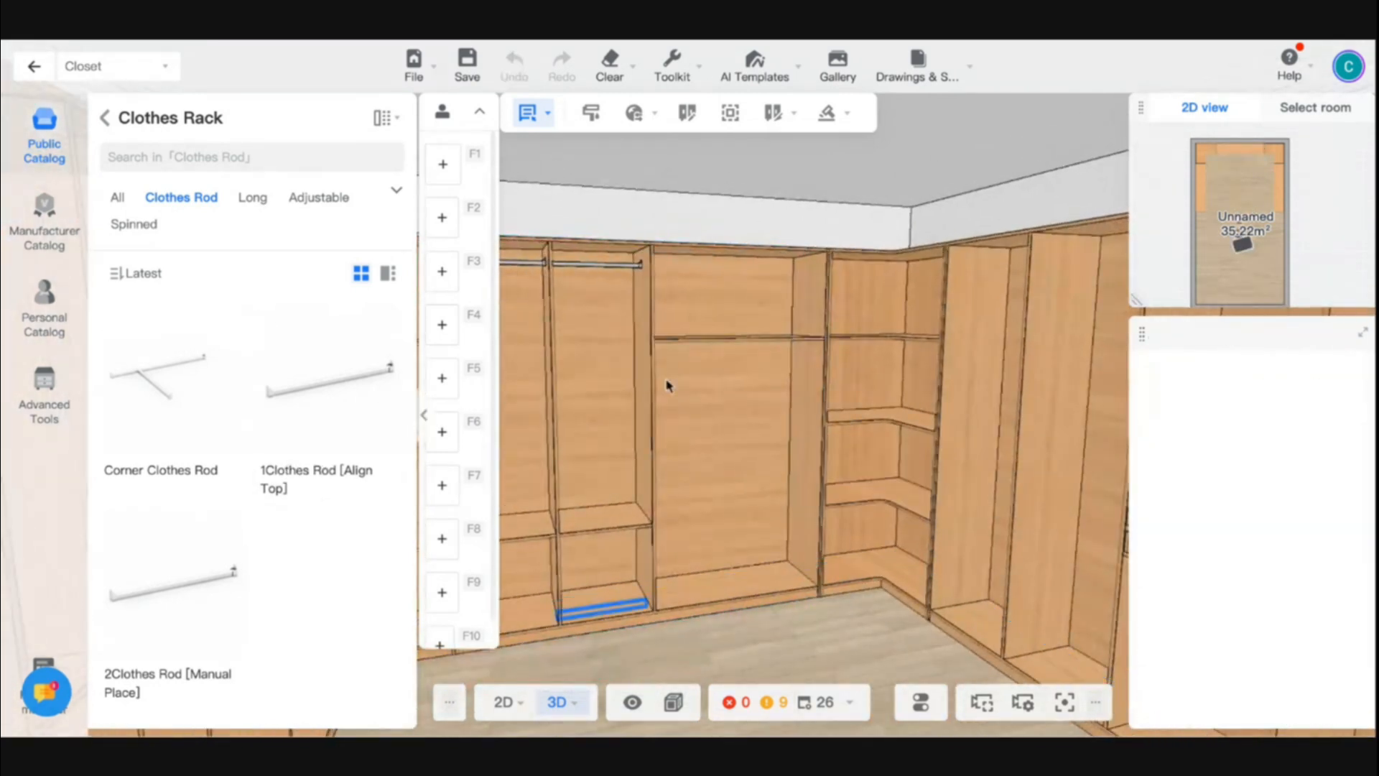
{"action": "left_click", "coordinate": [735, 378]}
{"action": "scroll", "coordinate": [735, 379], "scroll_direction": "down", "scroll_amount": 4}
{"action": "double_click", "coordinate": [735, 343]}
{"action": "left_click_drag", "start_coordinate": [702, 574], "coordinate": [769, 590]}
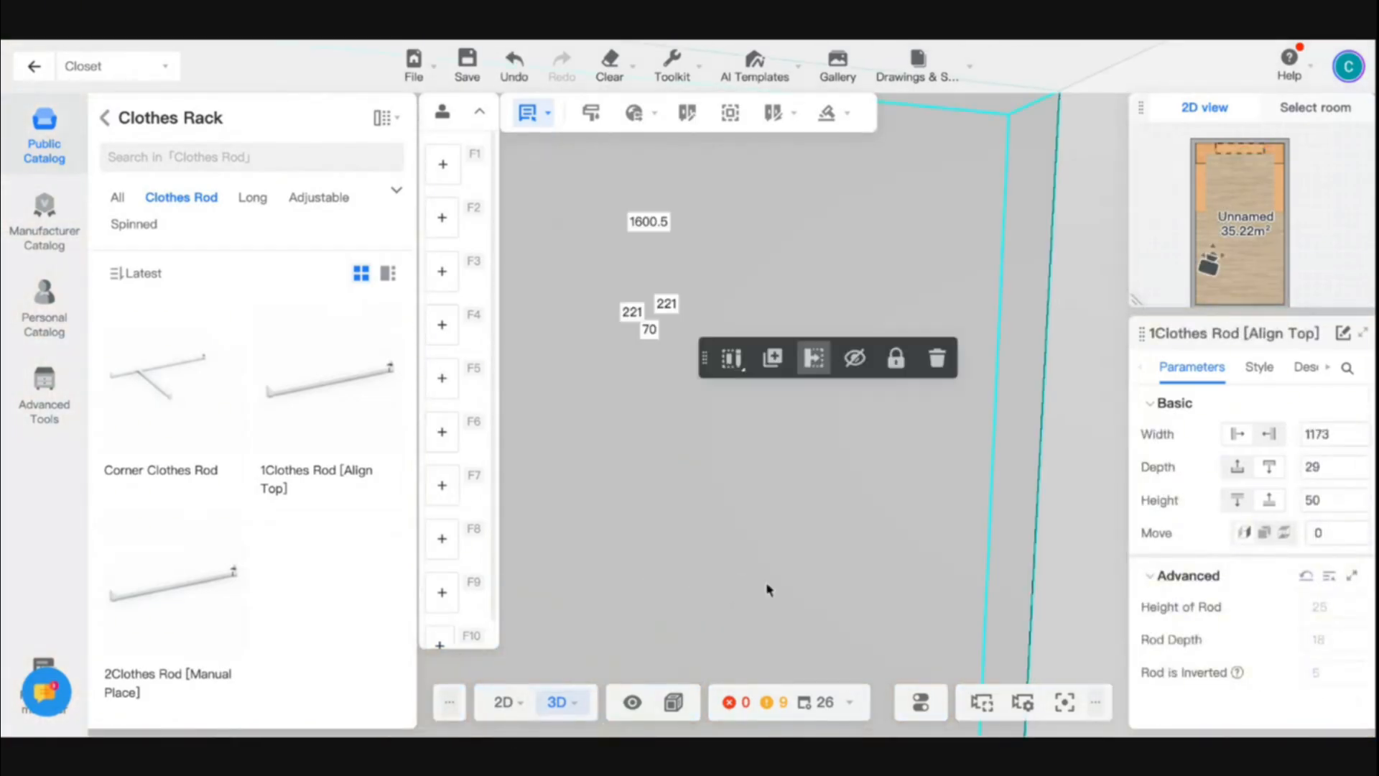
- Place a 1Clothes Rod [Align Top] in each of the left-hand cabinet's two full-height compartments nearest the corner
{"action": "left_click", "coordinate": [1058, 703]}
{"action": "scroll", "coordinate": [701, 360], "scroll_direction": "up", "scroll_amount": 10}
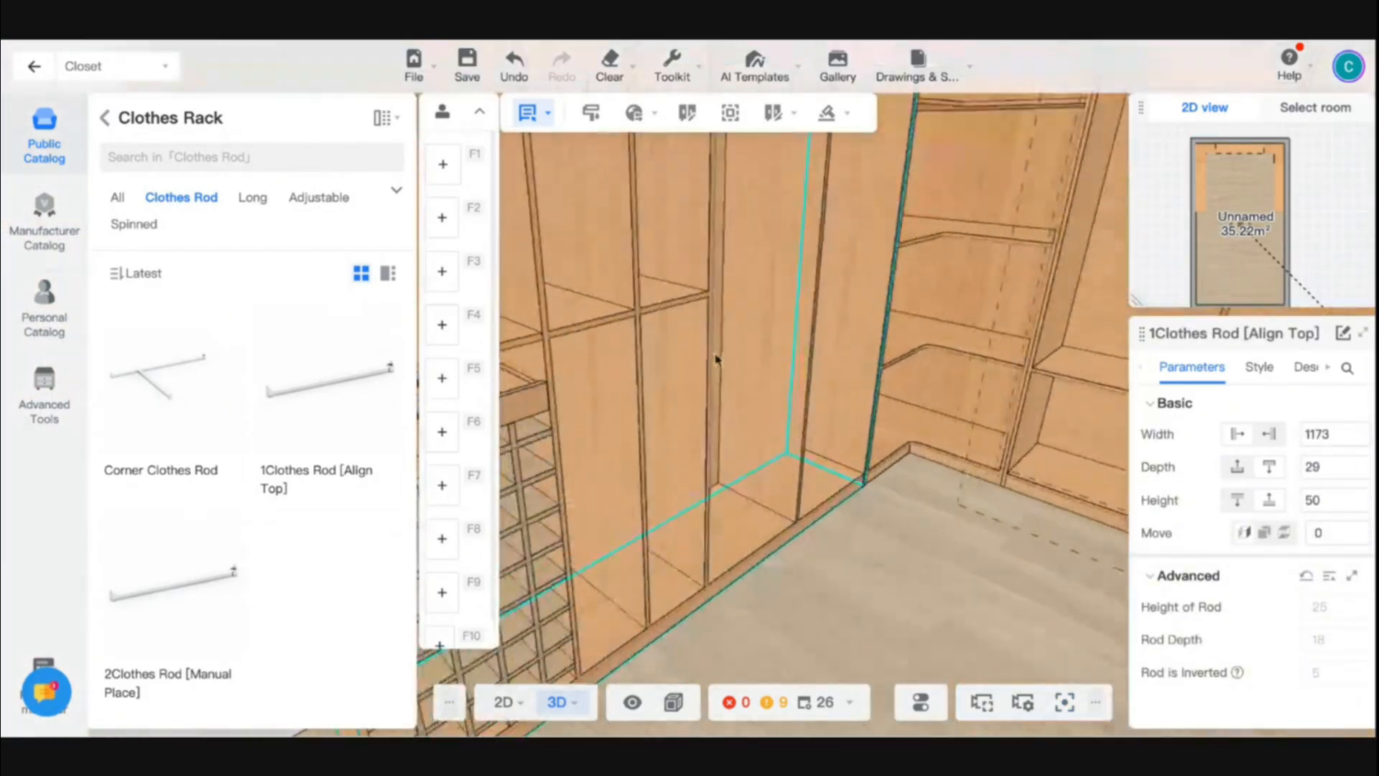
{"action": "scroll", "coordinate": [853, 517], "scroll_direction": "down", "scroll_amount": 5}
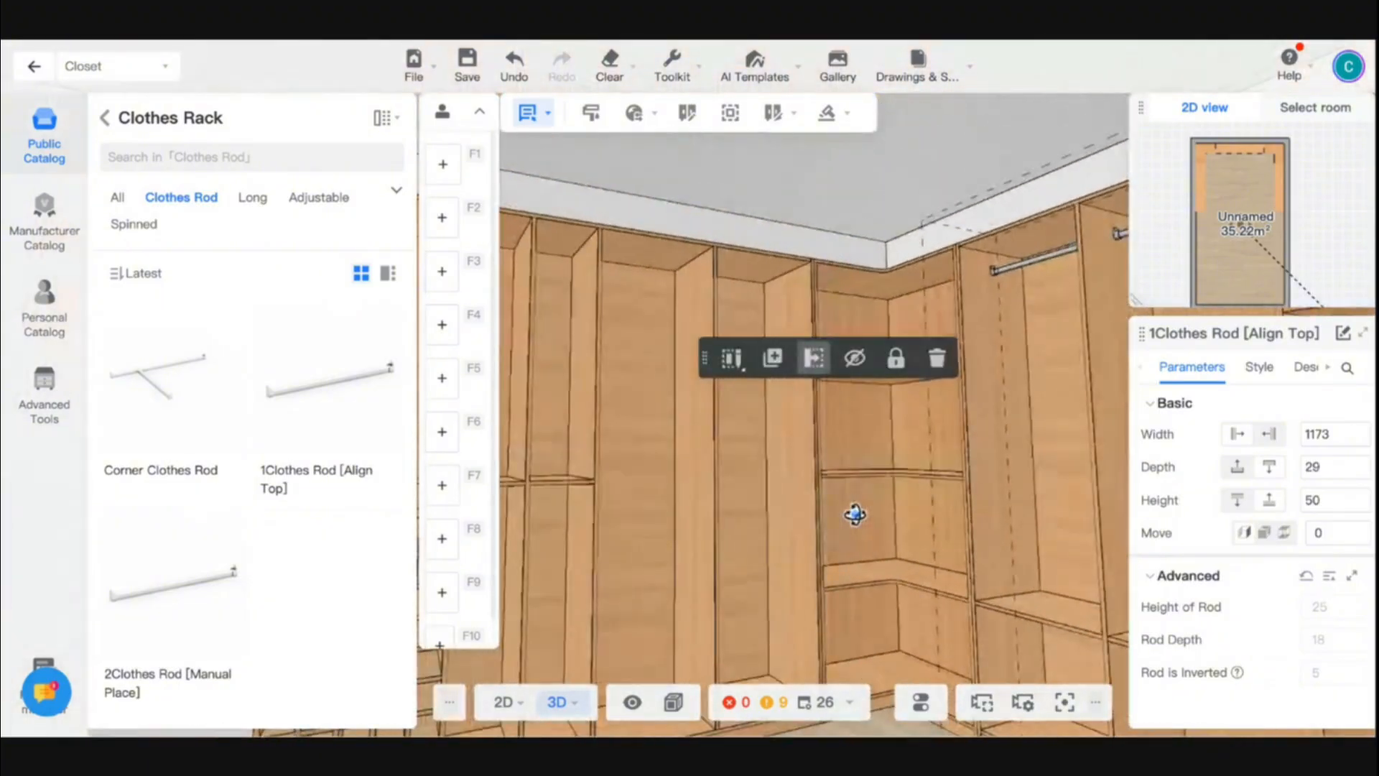
{"action": "left_click", "coordinate": [341, 395]}
{"action": "left_click", "coordinate": [740, 310]}
{"action": "left_click", "coordinate": [741, 312]}
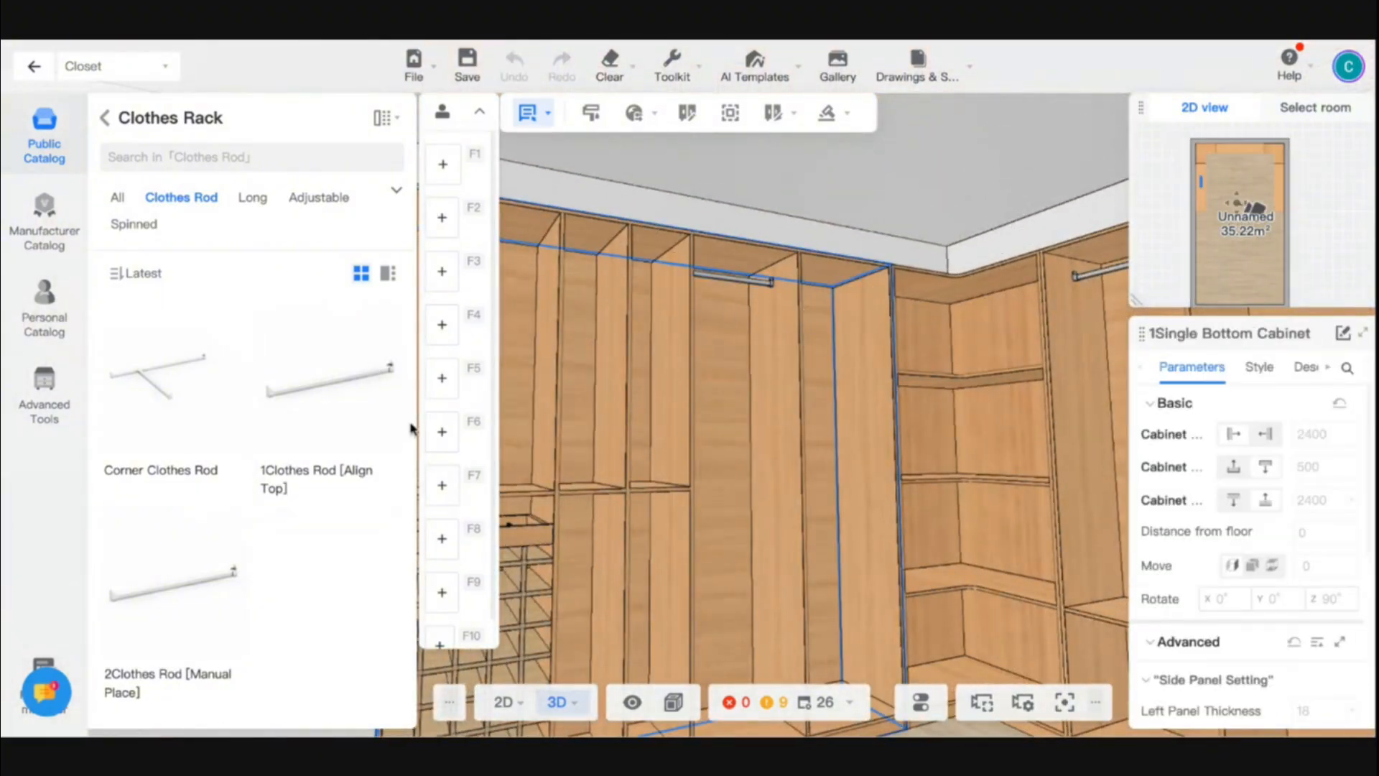
{"action": "left_click", "coordinate": [384, 413]}
{"action": "left_click", "coordinate": [816, 328]}
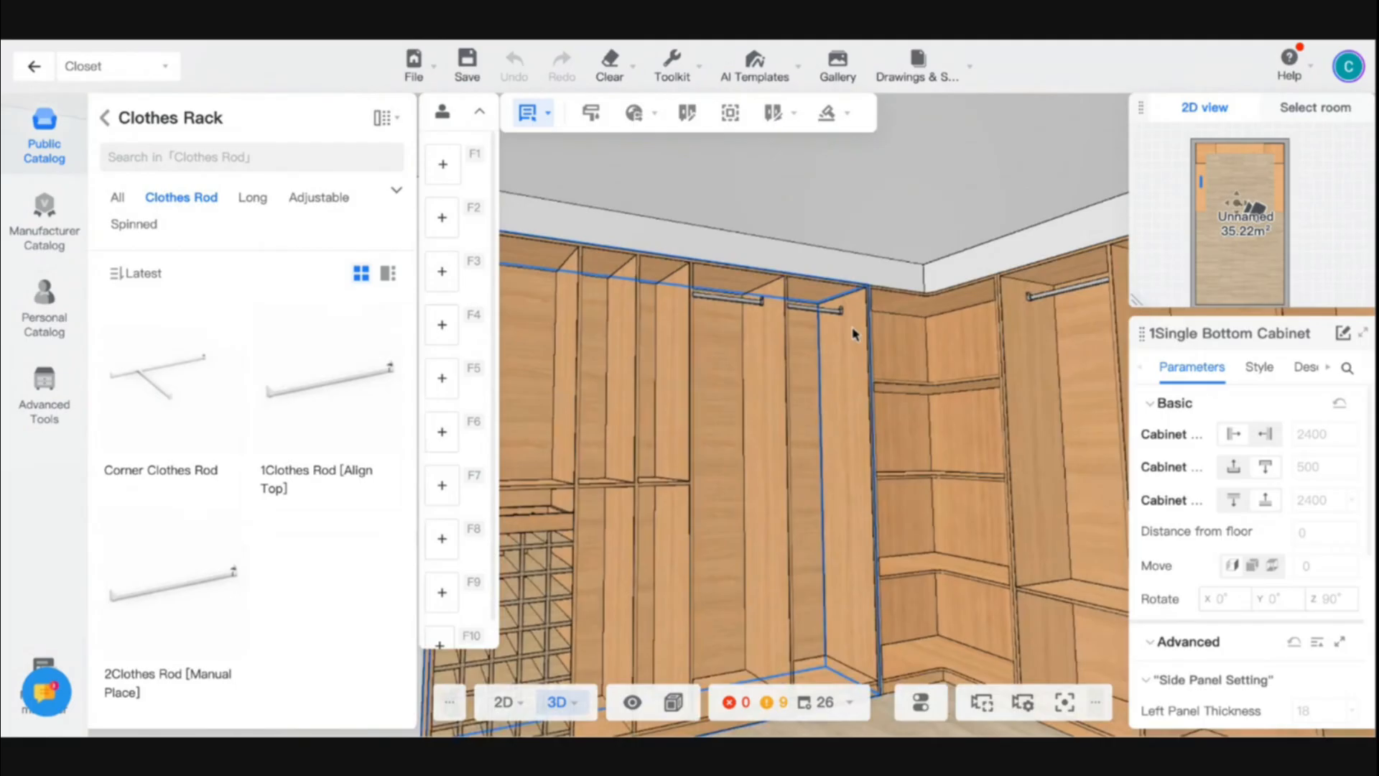
- Add a Fixed Shelf low in both rod compartments of the left-hand cabinet, the one nearest the corner at levitation 330.3
{"action": "left_click", "coordinate": [103, 118]}
{"action": "left_click", "coordinate": [147, 347]}
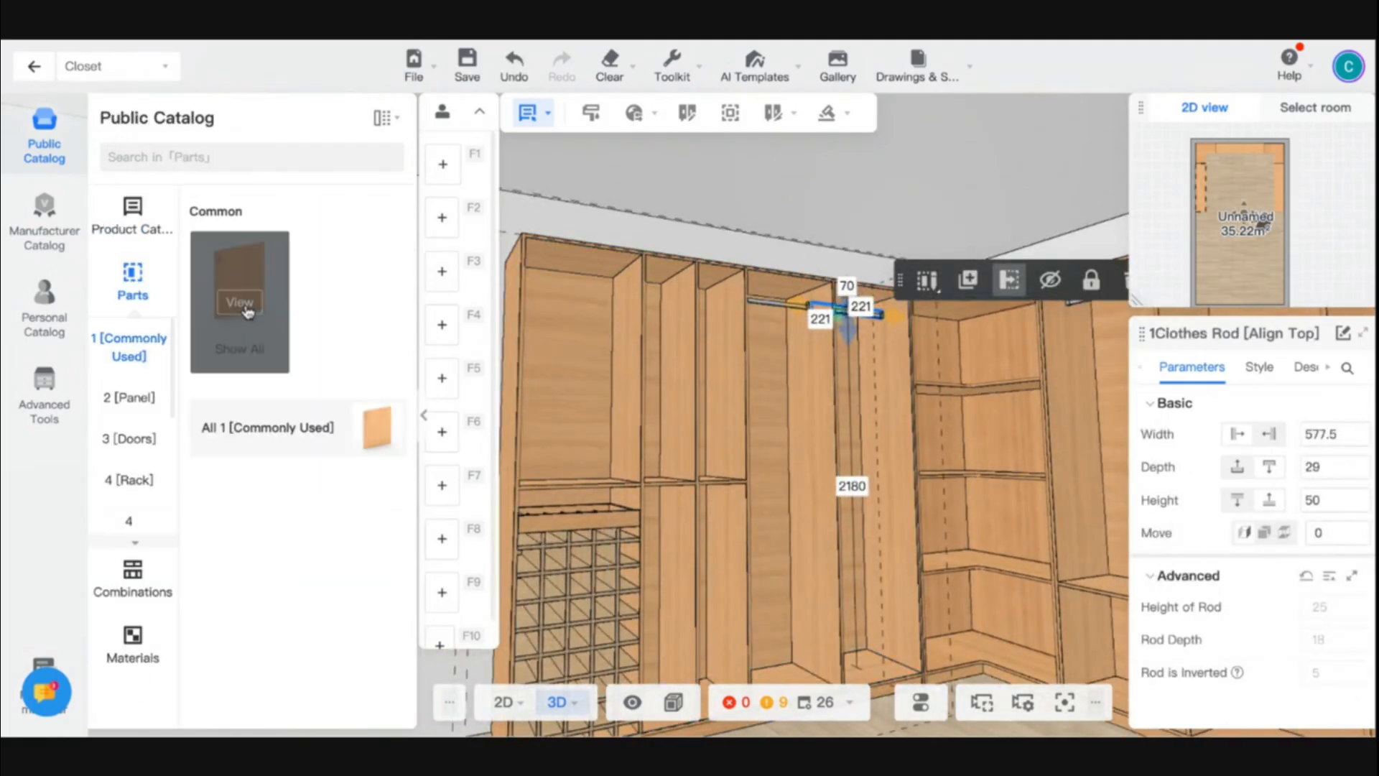
{"action": "left_click", "coordinate": [237, 305]}
{"action": "left_click", "coordinate": [200, 554]}
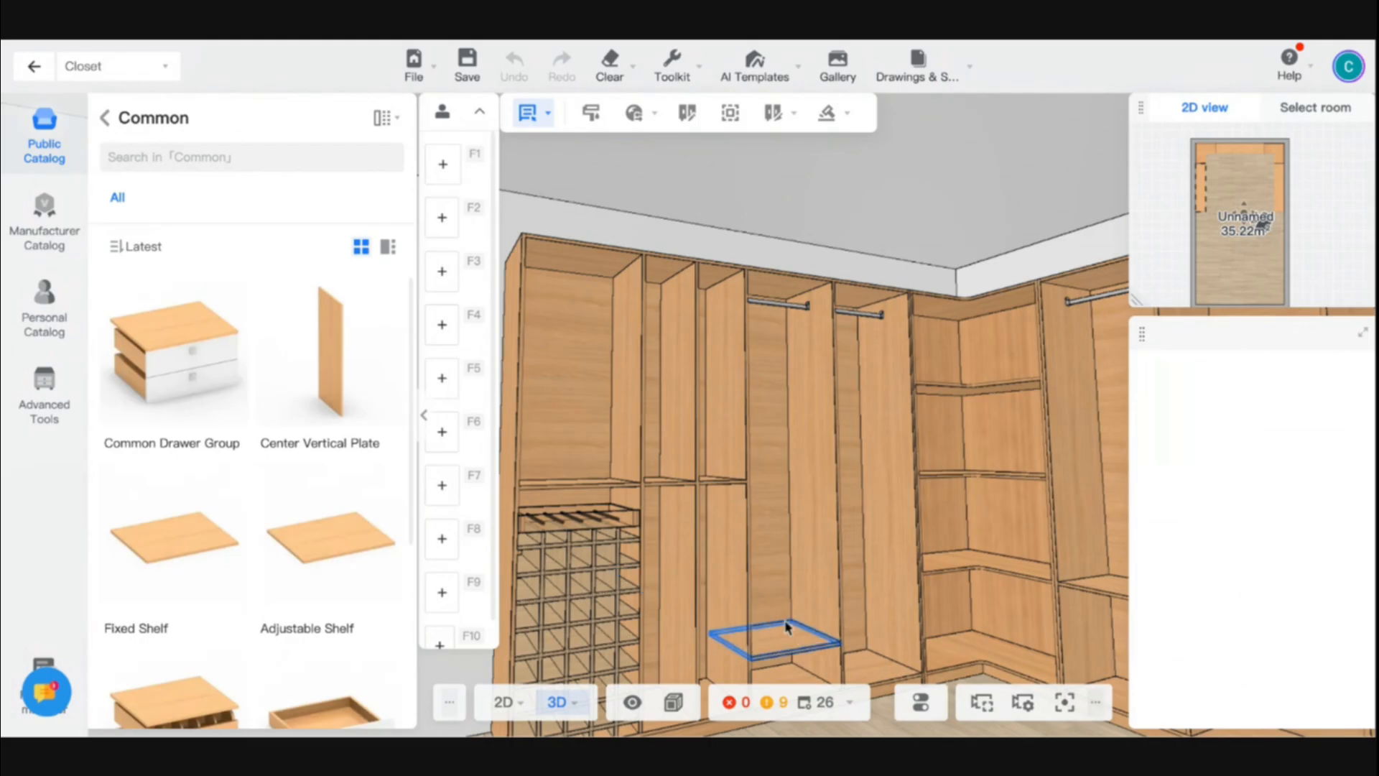
{"action": "left_click", "coordinate": [876, 631]}
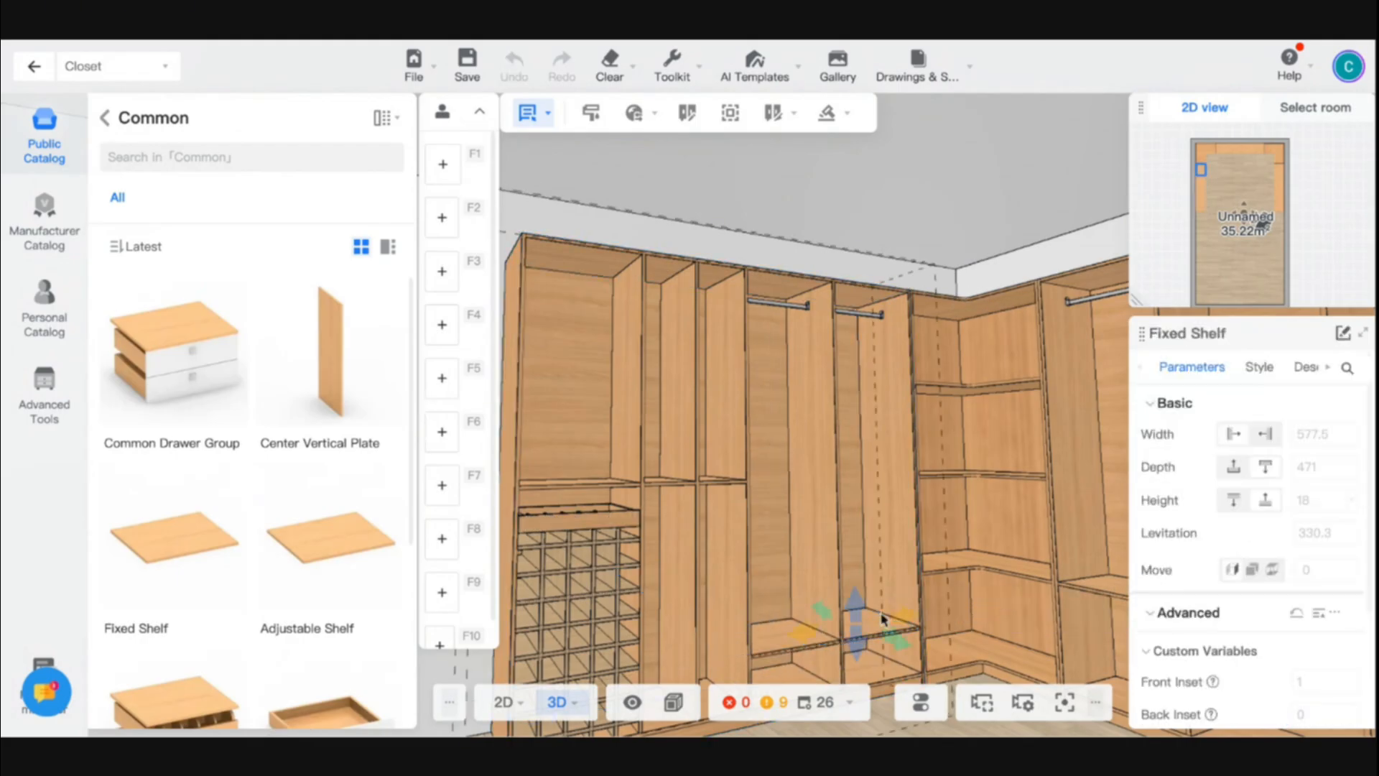
- Examine the whole U-shaped closet from the open end and up close, including the back and left-hand cabinets
{"action": "left_click_drag", "start_coordinate": [883, 619], "coordinate": [763, 588]}
{"action": "scroll", "coordinate": [763, 589], "scroll_direction": "down", "scroll_amount": 5}
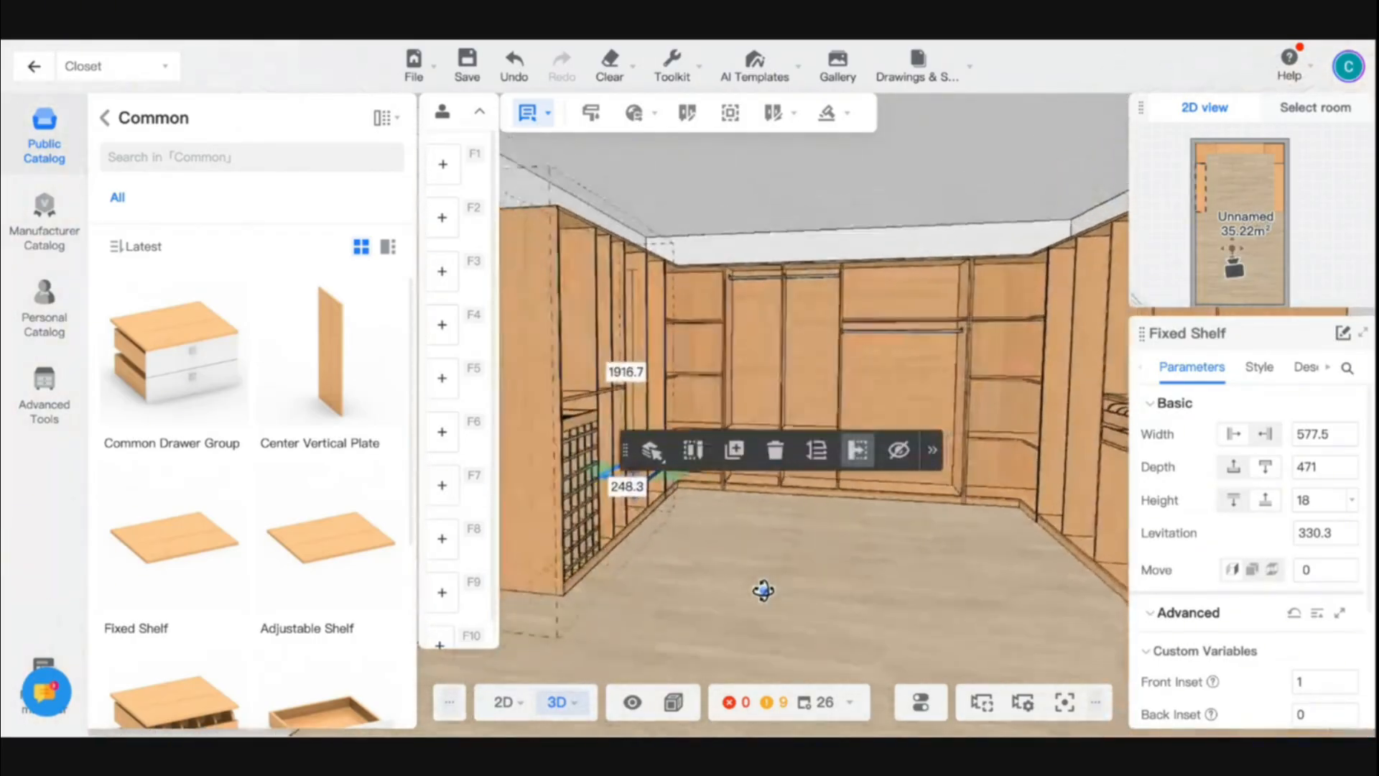
{"action": "key", "text": "d"}
{"action": "left_click", "coordinate": [943, 545]}
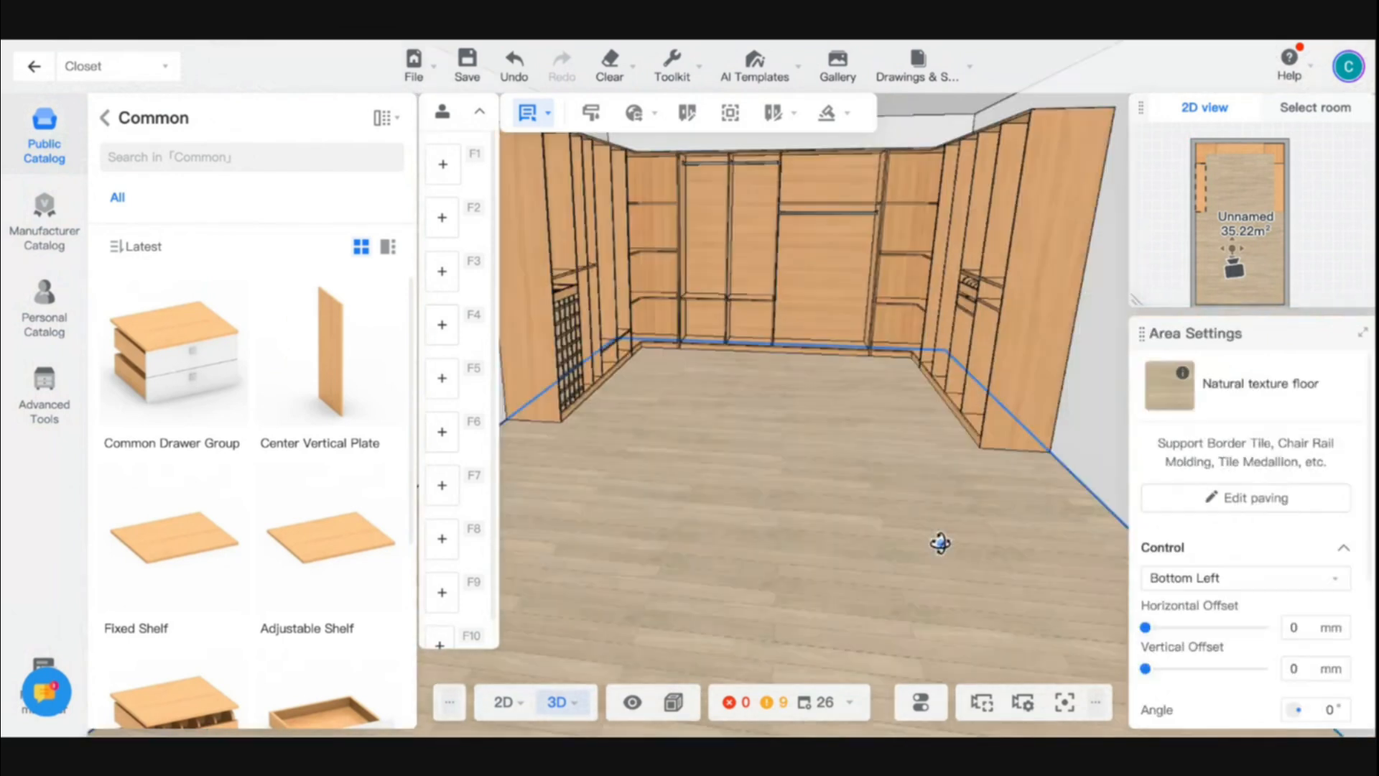
{"action": "left_click_drag", "start_coordinate": [943, 545], "coordinate": [960, 531]}
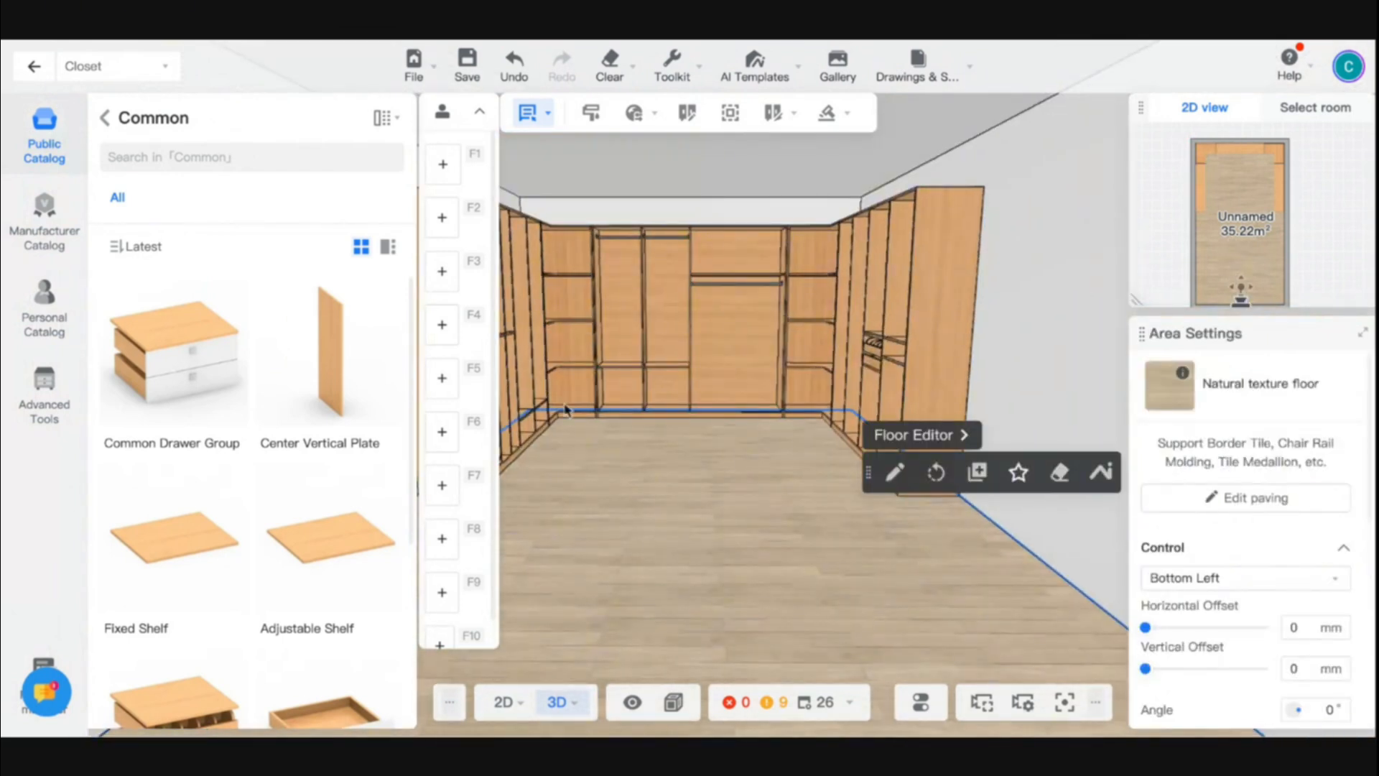
{"action": "key", "text": "super+minus"}
{"action": "left_click_drag", "start_coordinate": [718, 497], "coordinate": [717, 474]}
{"action": "key", "text": "a"}
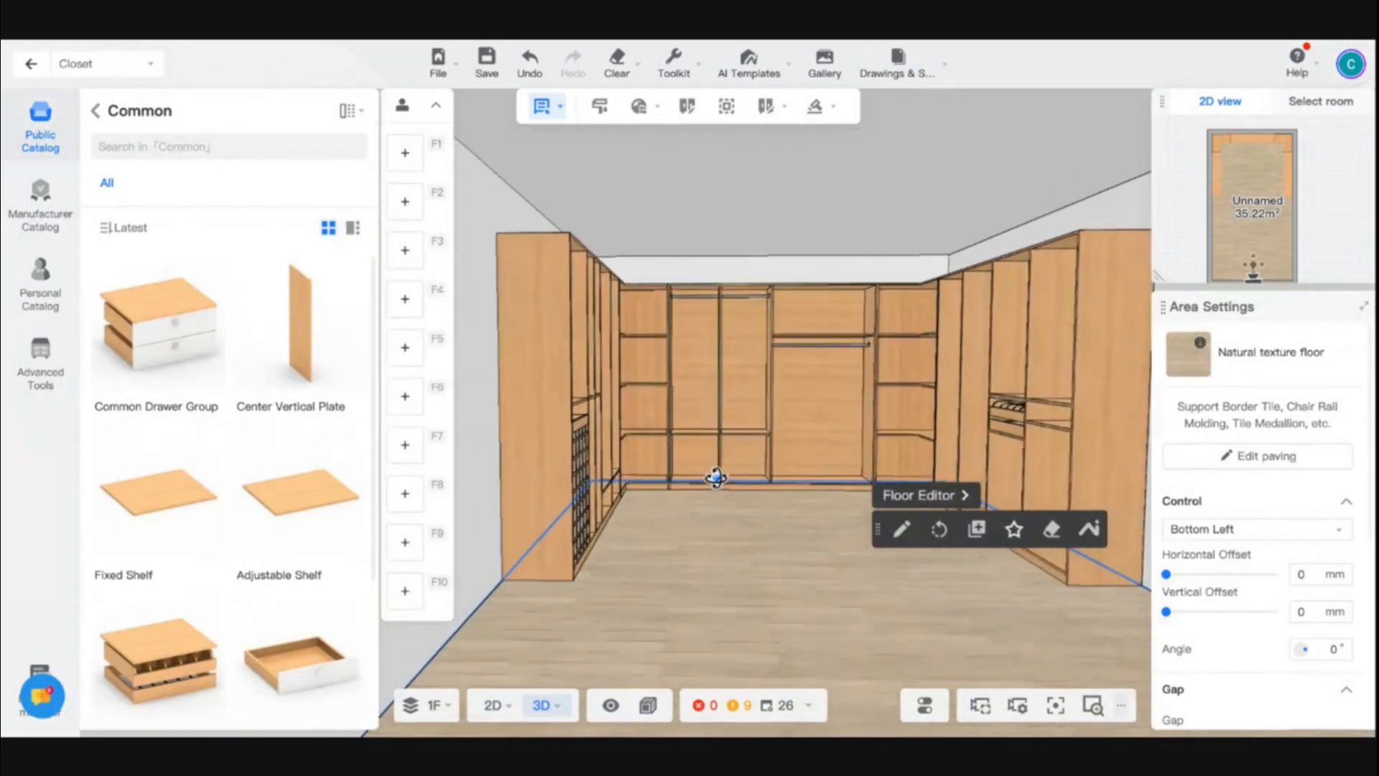
{"action": "key", "text": "w"}
{"action": "key", "text": "d"}
{"action": "key", "text": "e"}
{"action": "left_click_drag", "start_coordinate": [752, 519], "coordinate": [752, 624]}
{"action": "key", "text": "w"}
{"action": "key", "text": "w"}
{"action": "key", "text": "a"}
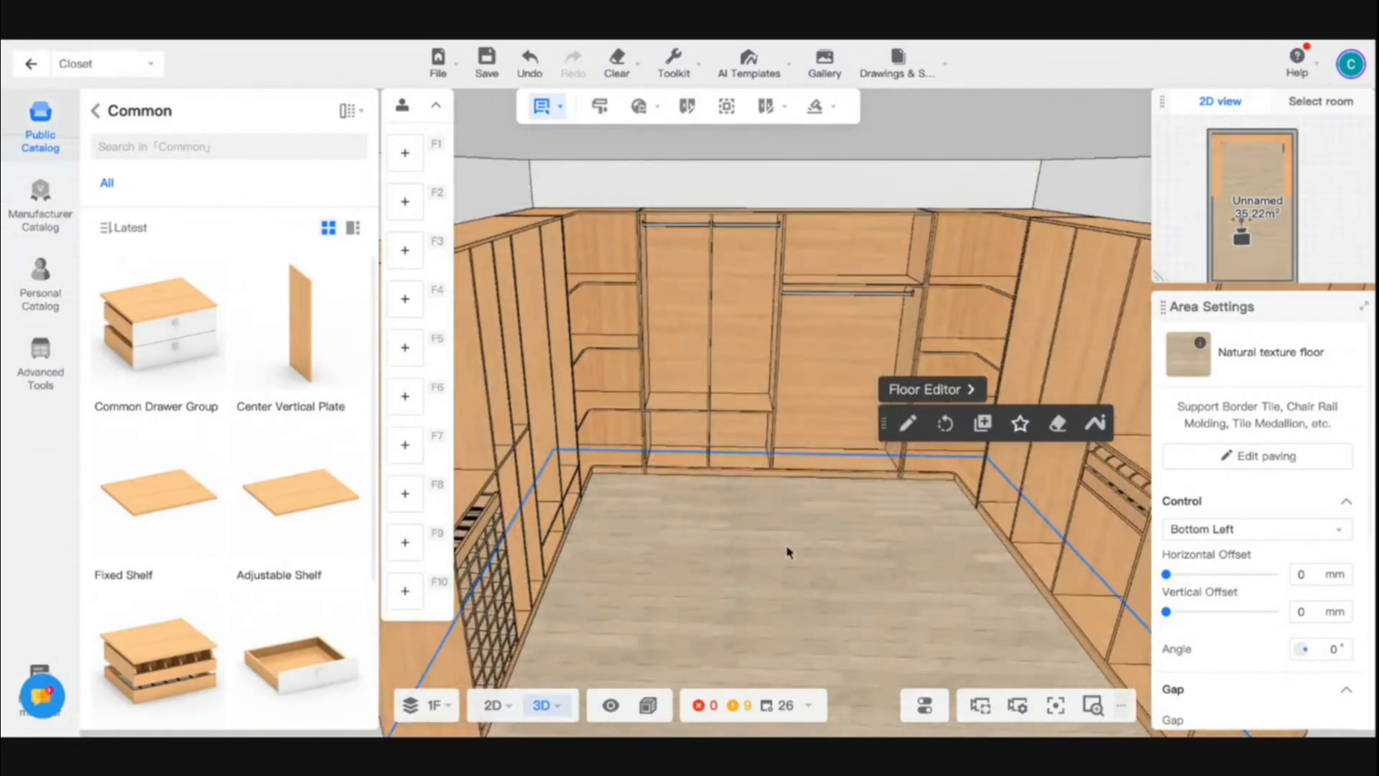
{"action": "left_click_drag", "start_coordinate": [791, 554], "coordinate": [581, 527]}
{"action": "key", "text": "w"}
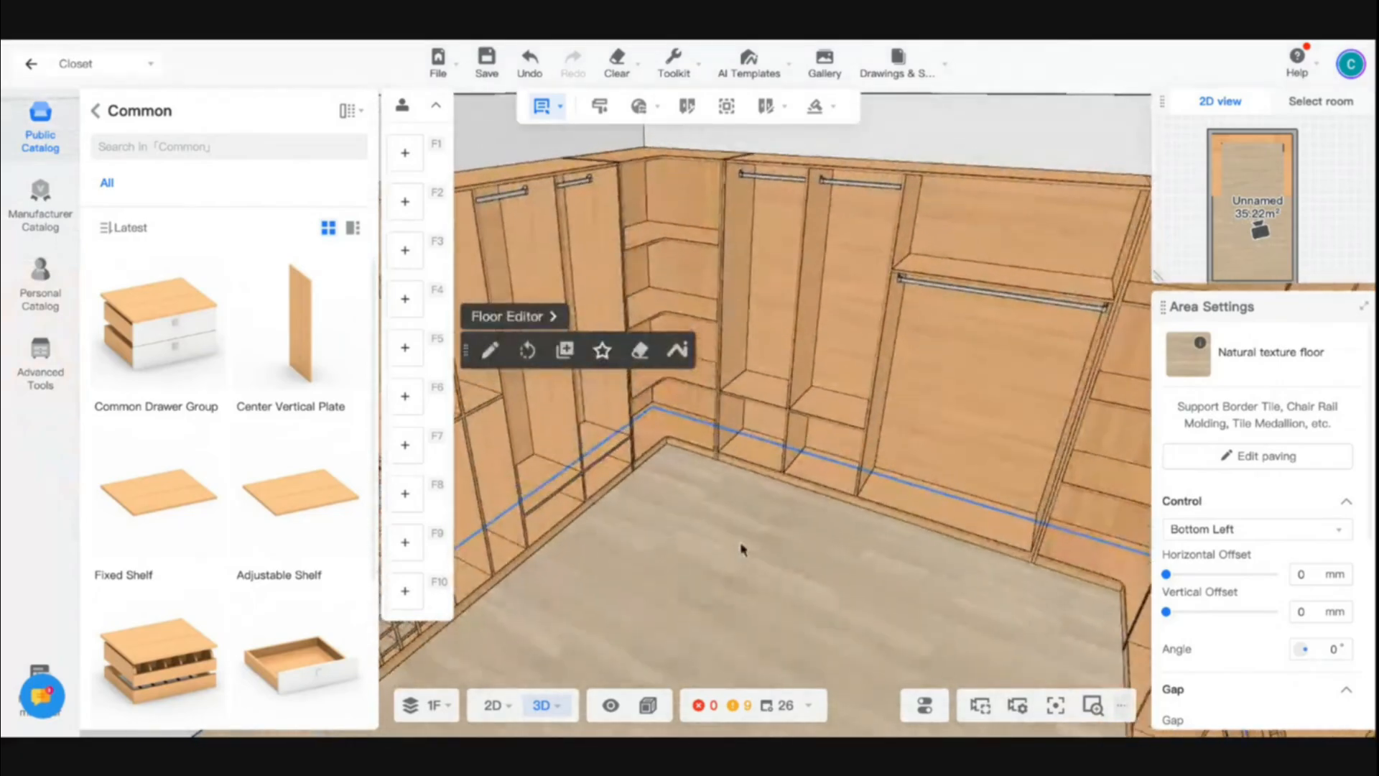
{"action": "left_click_drag", "start_coordinate": [754, 542], "coordinate": [657, 545]}
{"action": "key", "text": "w"}
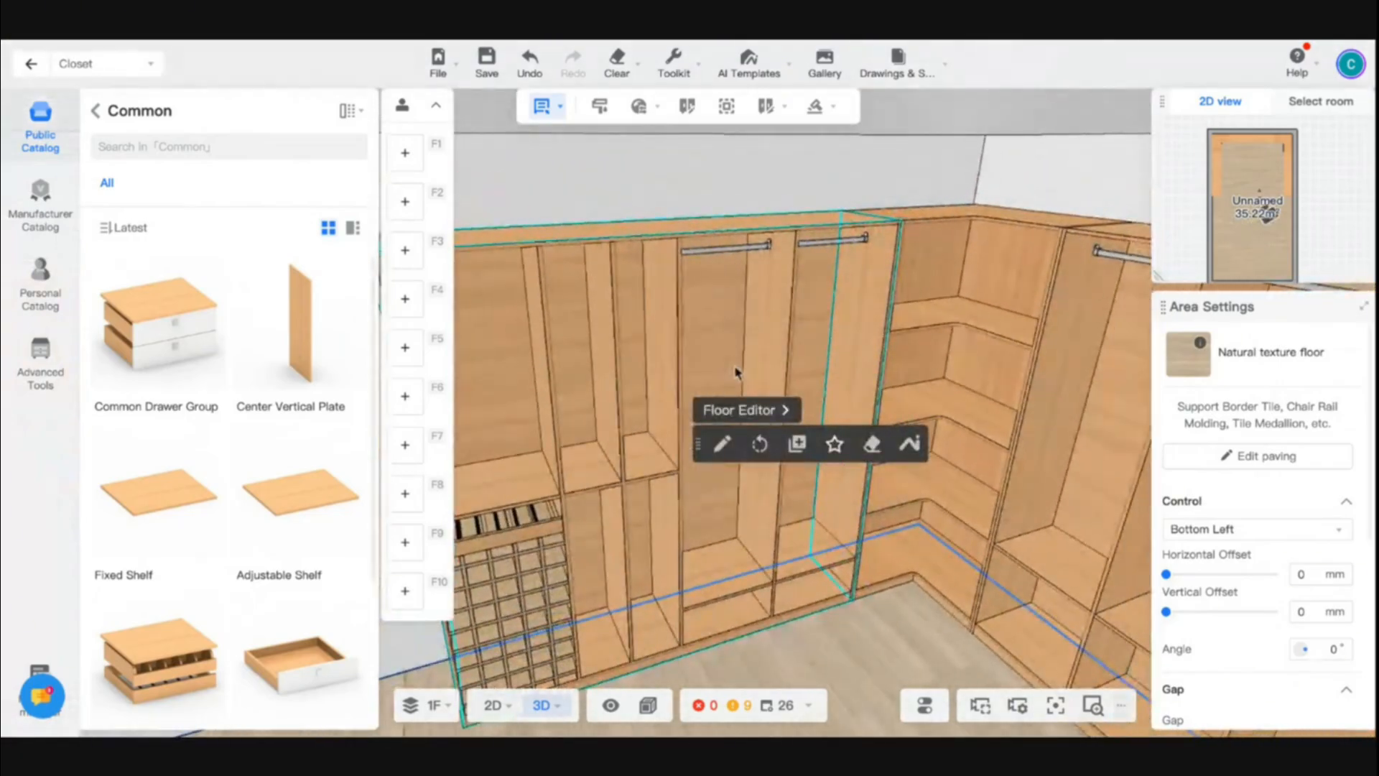
- Start a Sliding Door on the left-hand cabinet and narrow its area to the two rod compartments nearest the corner
{"action": "left_click", "coordinate": [792, 306]}
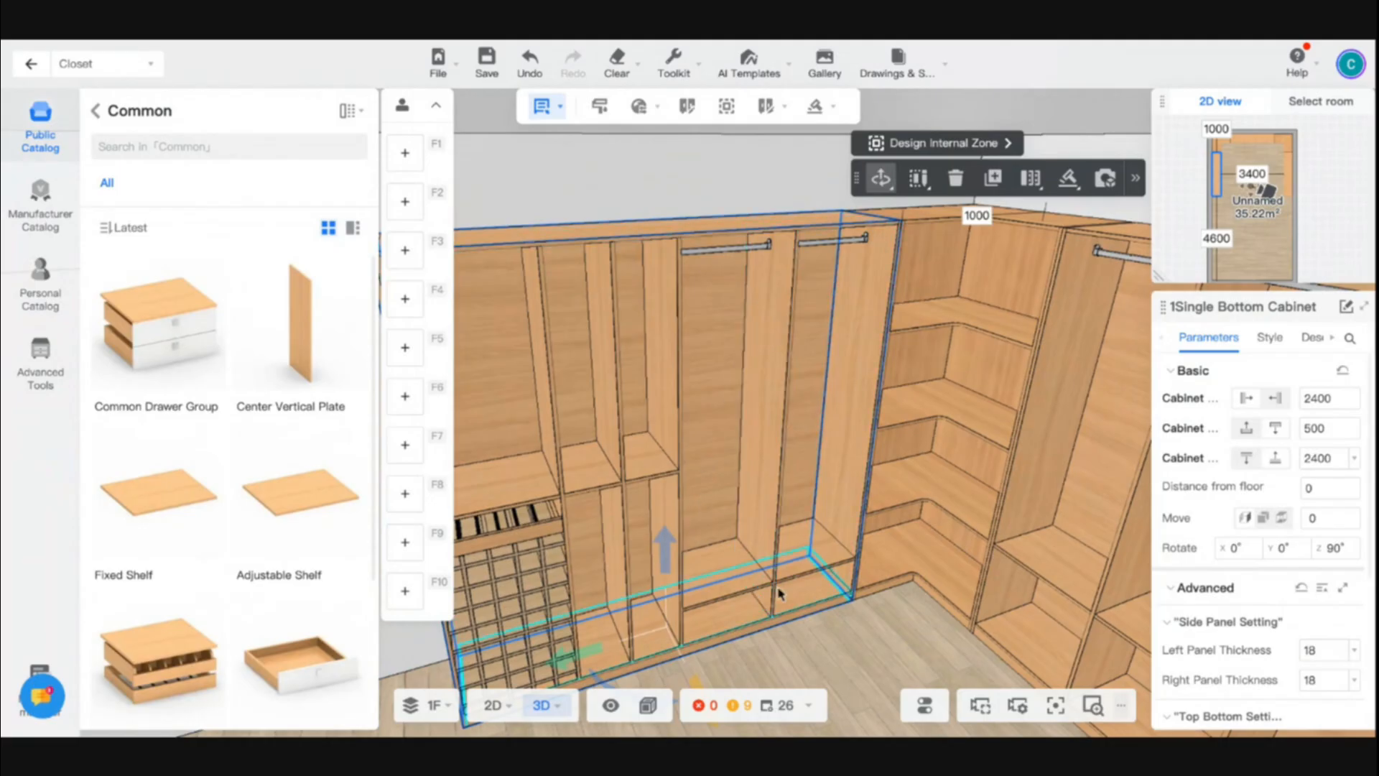
{"action": "mouse_move", "coordinate": [835, 110]}
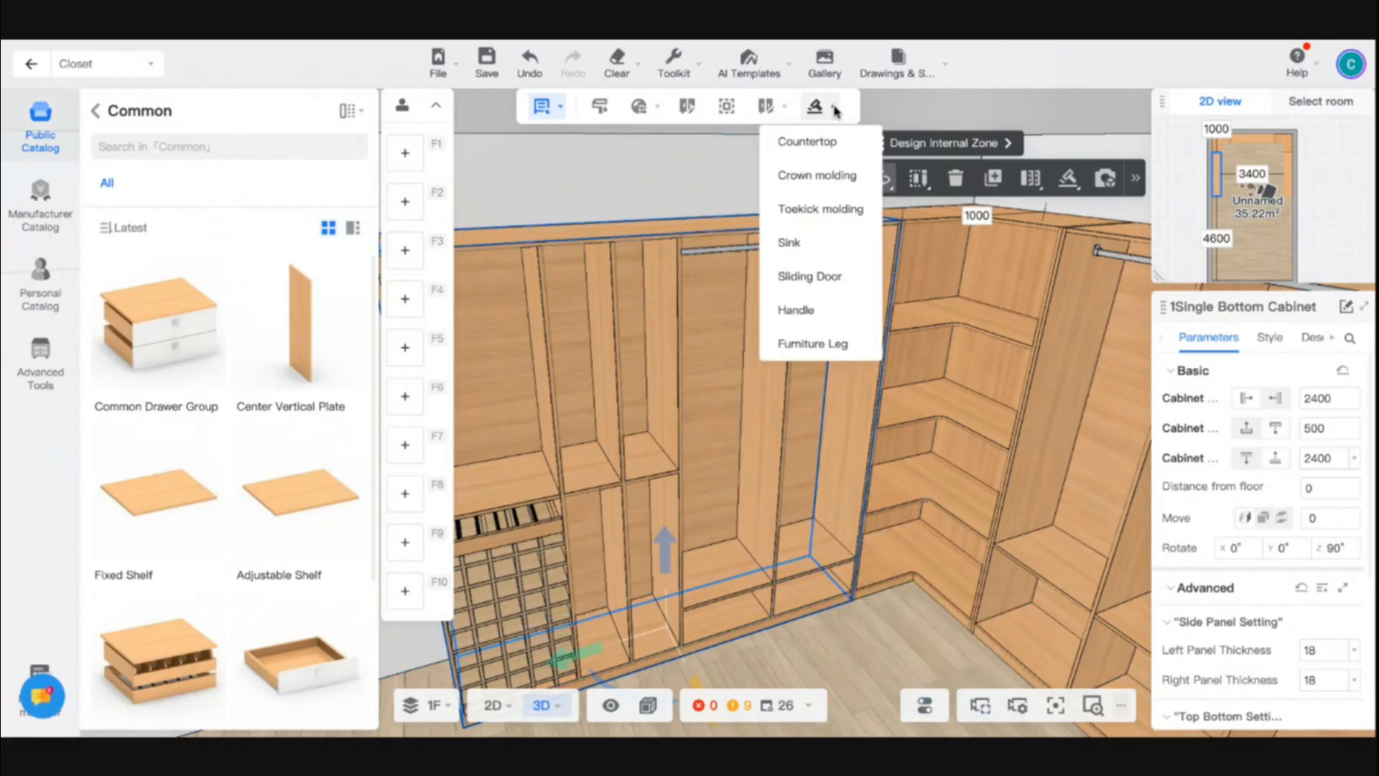
{"action": "mouse_move", "coordinate": [1070, 183]}
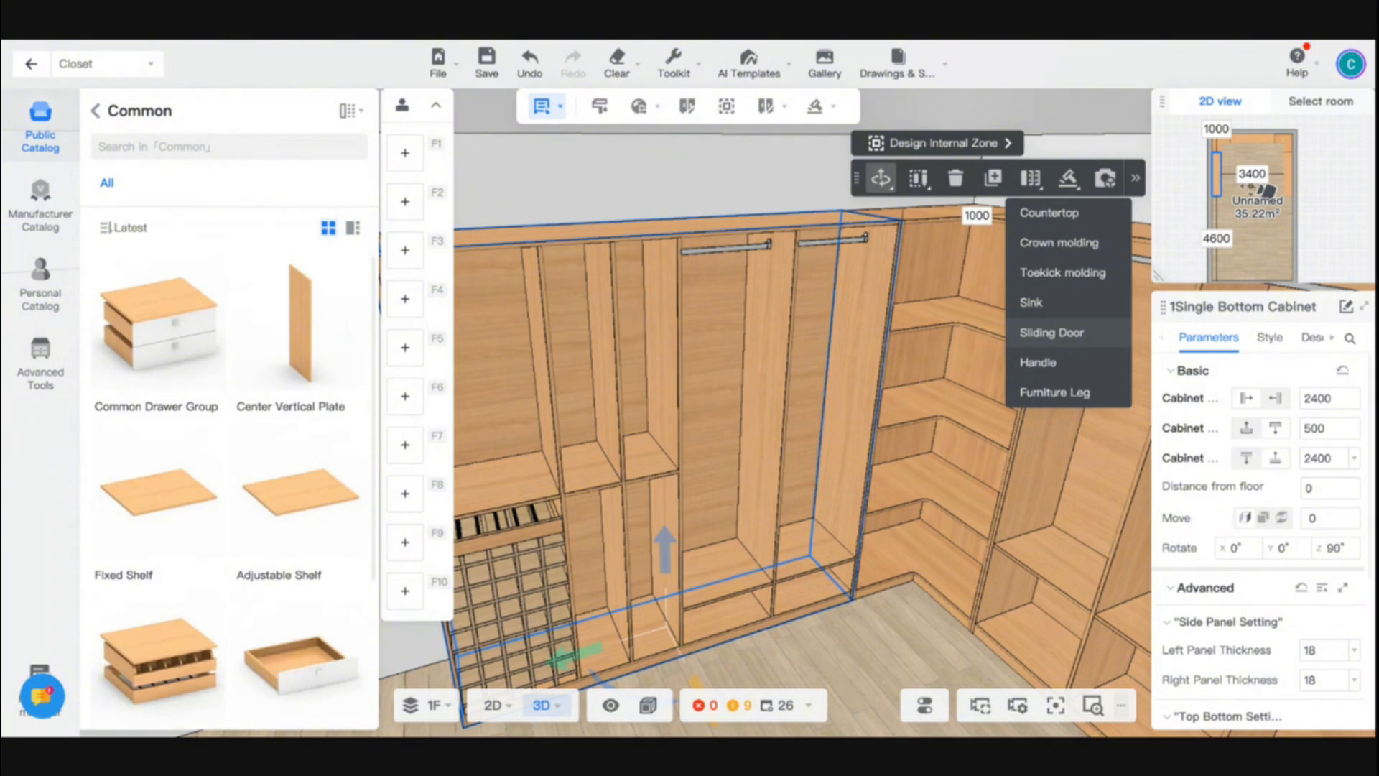
{"action": "left_click", "coordinate": [1070, 340]}
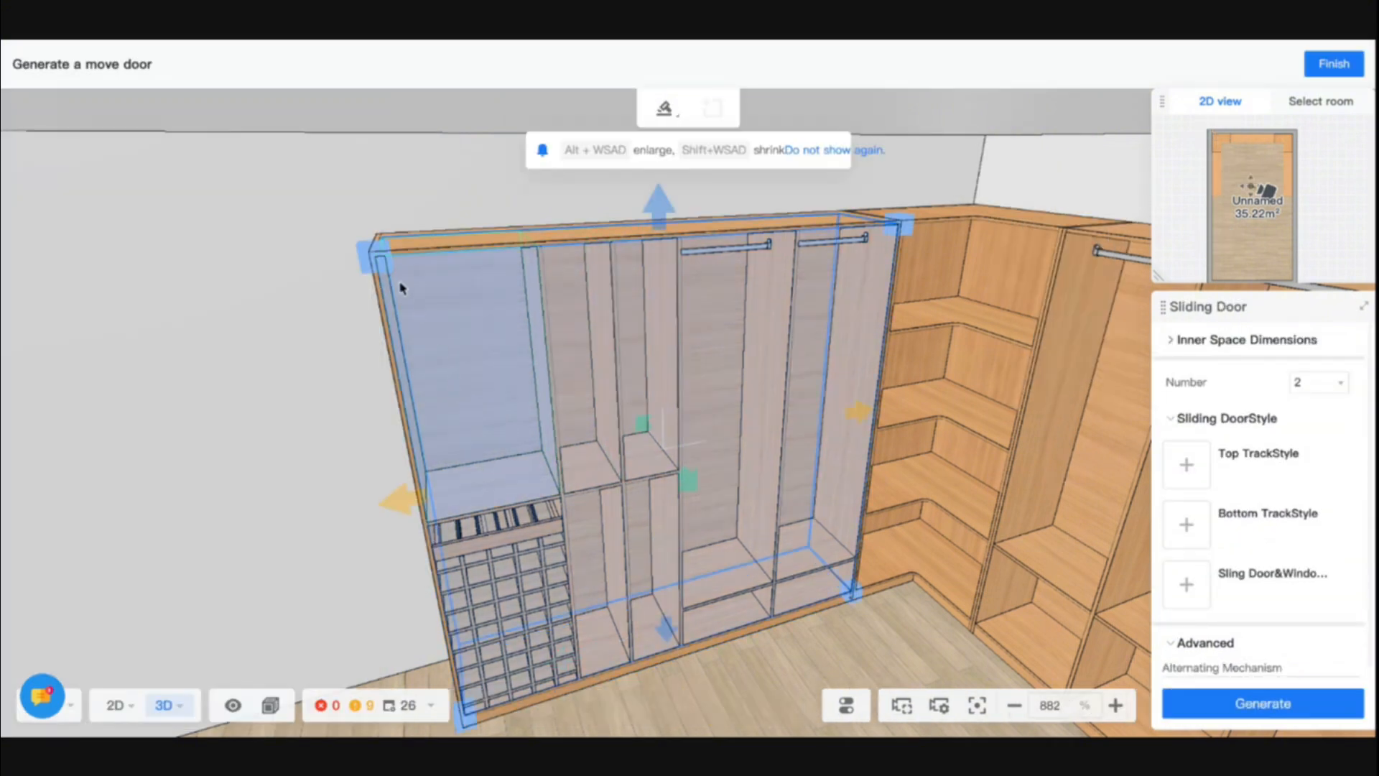
{"action": "left_click_drag", "start_coordinate": [380, 267], "coordinate": [682, 239]}
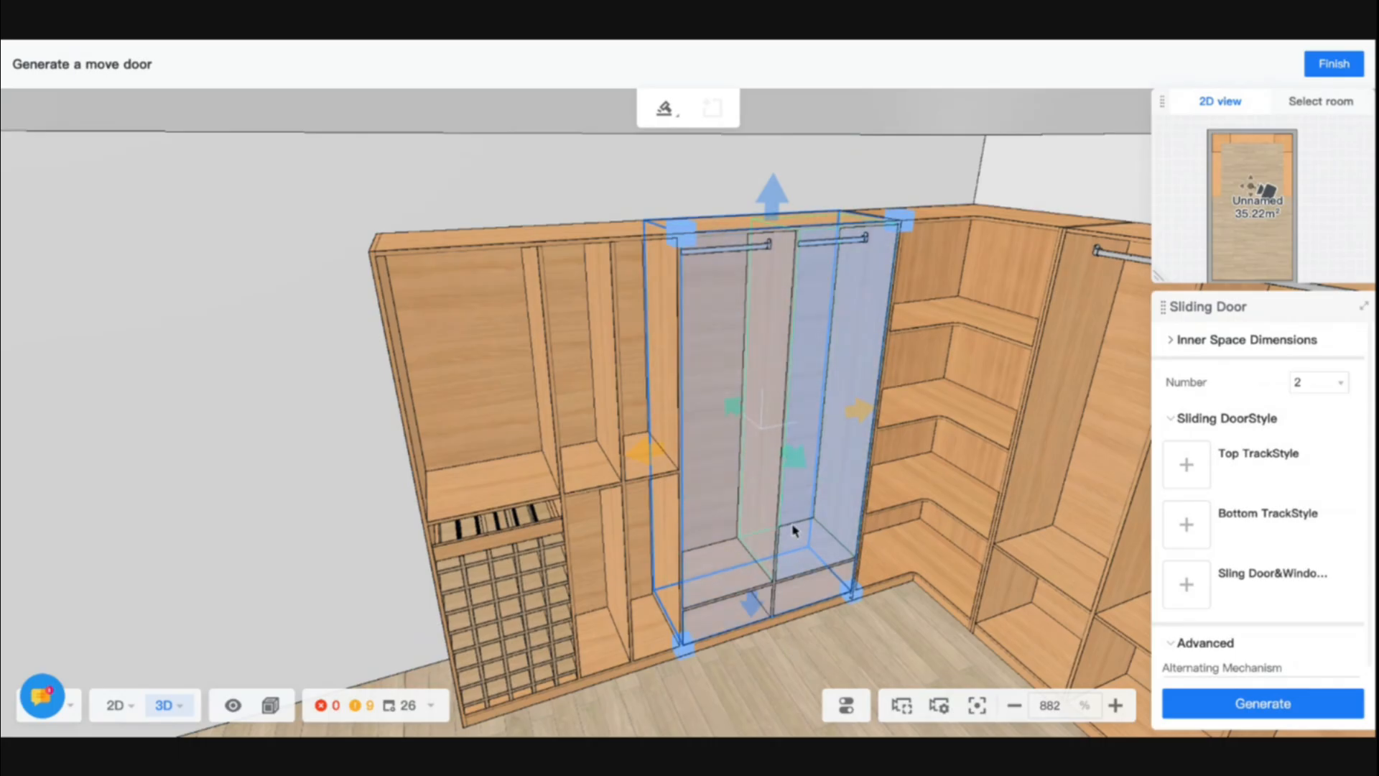
- Set the sliding door's top track style to the public Top Rail model
{"action": "left_click", "coordinate": [1186, 525]}
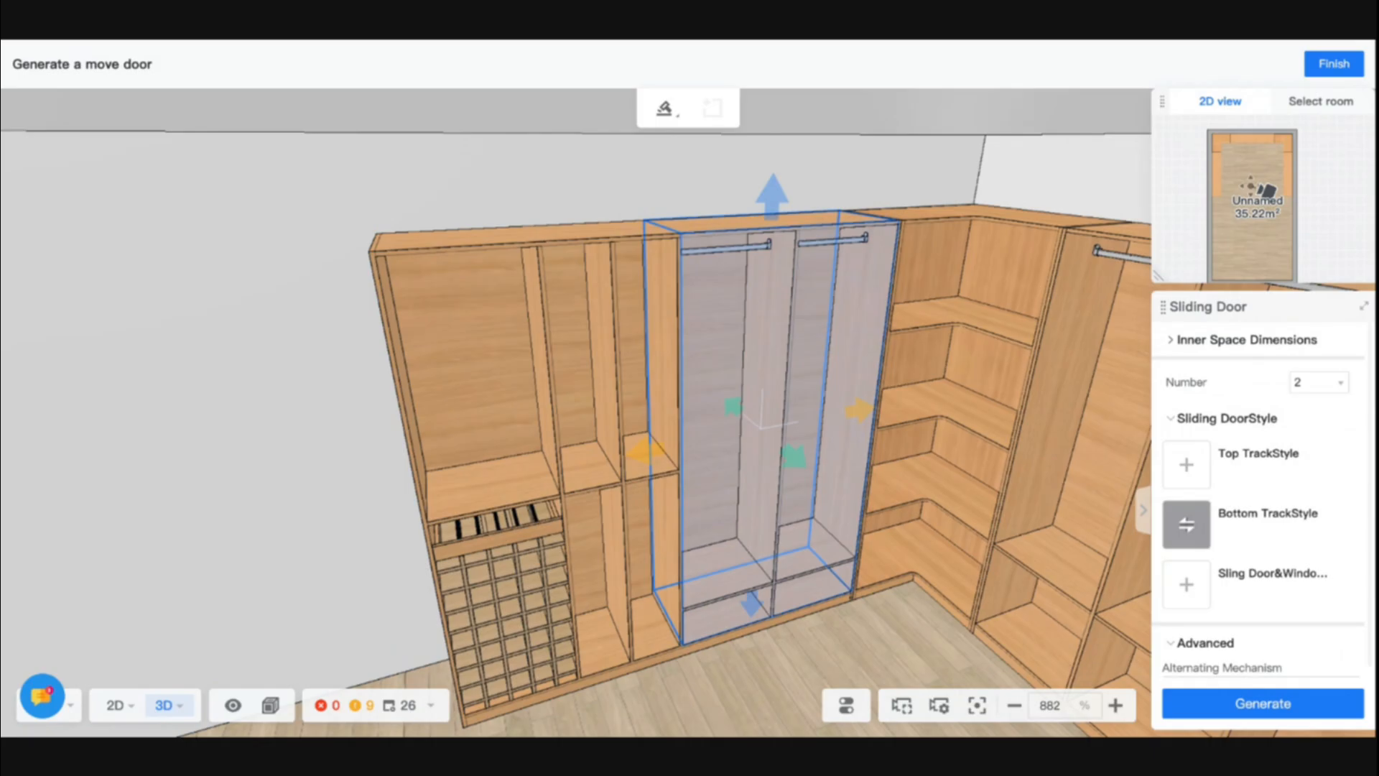
{"action": "left_click", "coordinate": [1186, 465]}
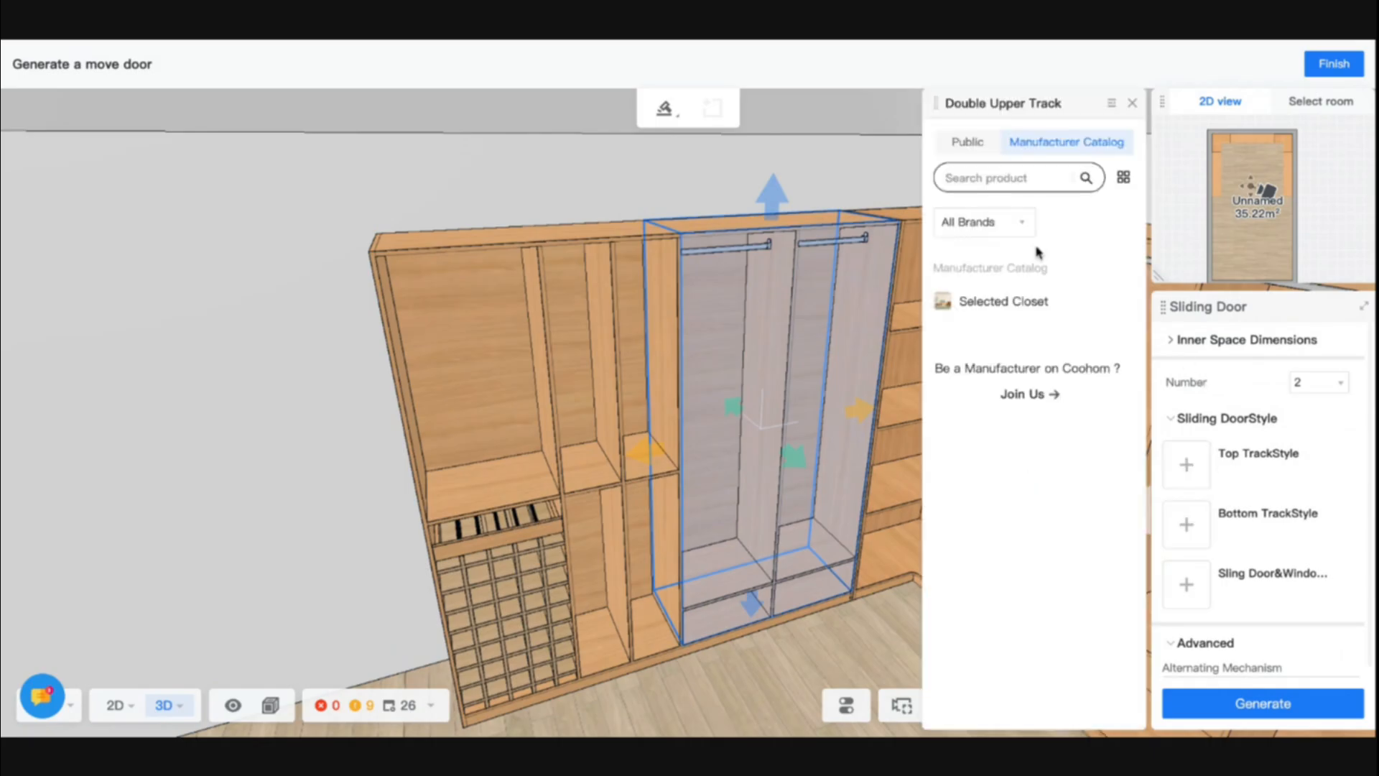
{"action": "left_click", "coordinate": [963, 147]}
{"action": "left_click", "coordinate": [979, 338]}
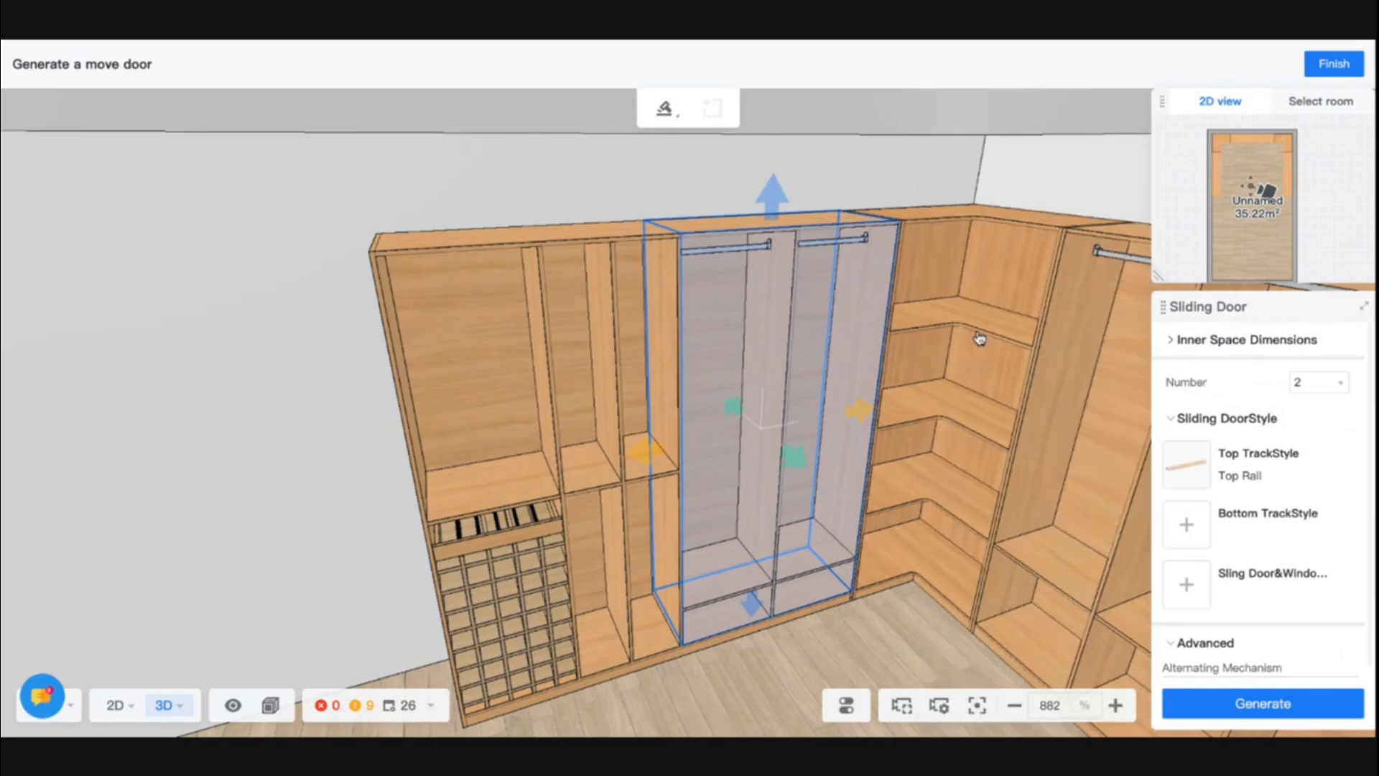
- Set the sliding door's bottom track style to the public Bottom Rail model
{"action": "left_click", "coordinate": [1185, 524]}
{"action": "left_click", "coordinate": [956, 142]}
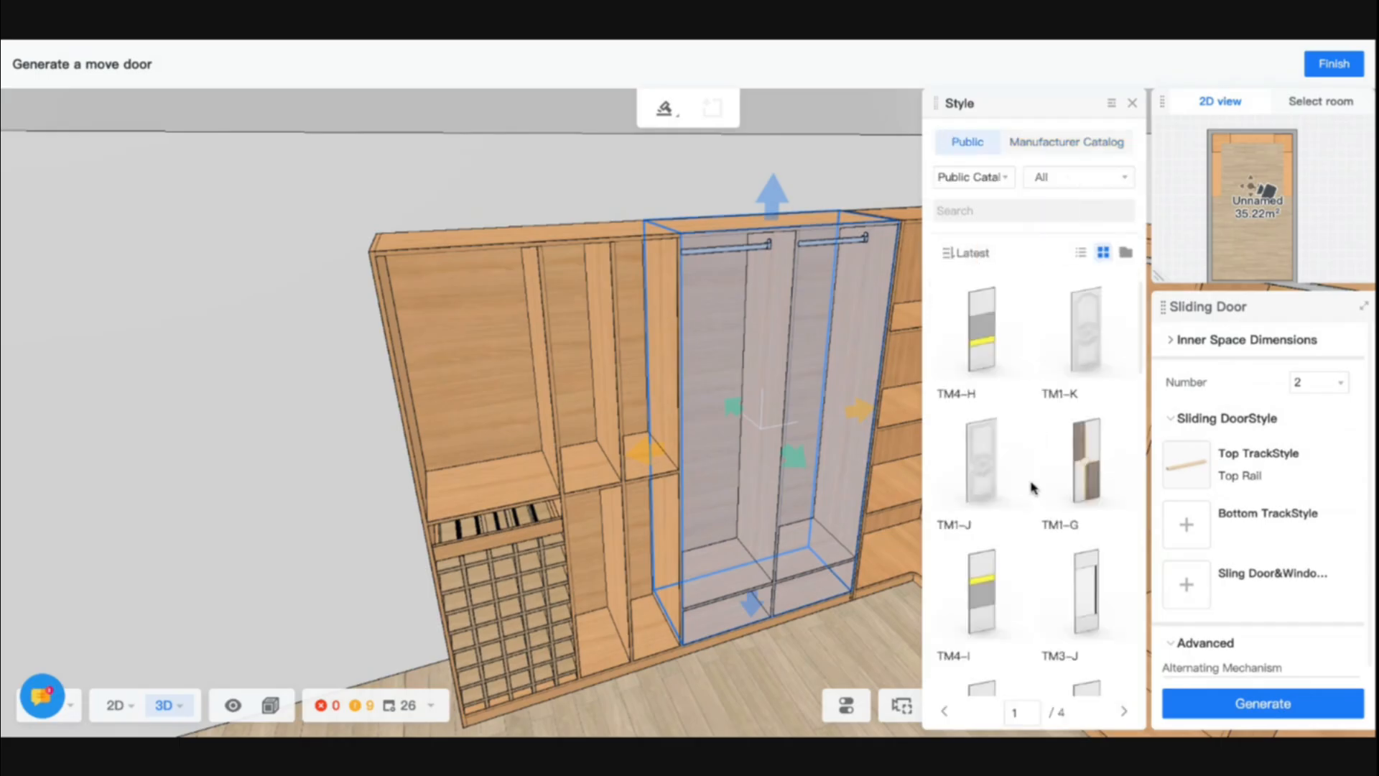
{"action": "left_click", "coordinate": [1186, 524]}
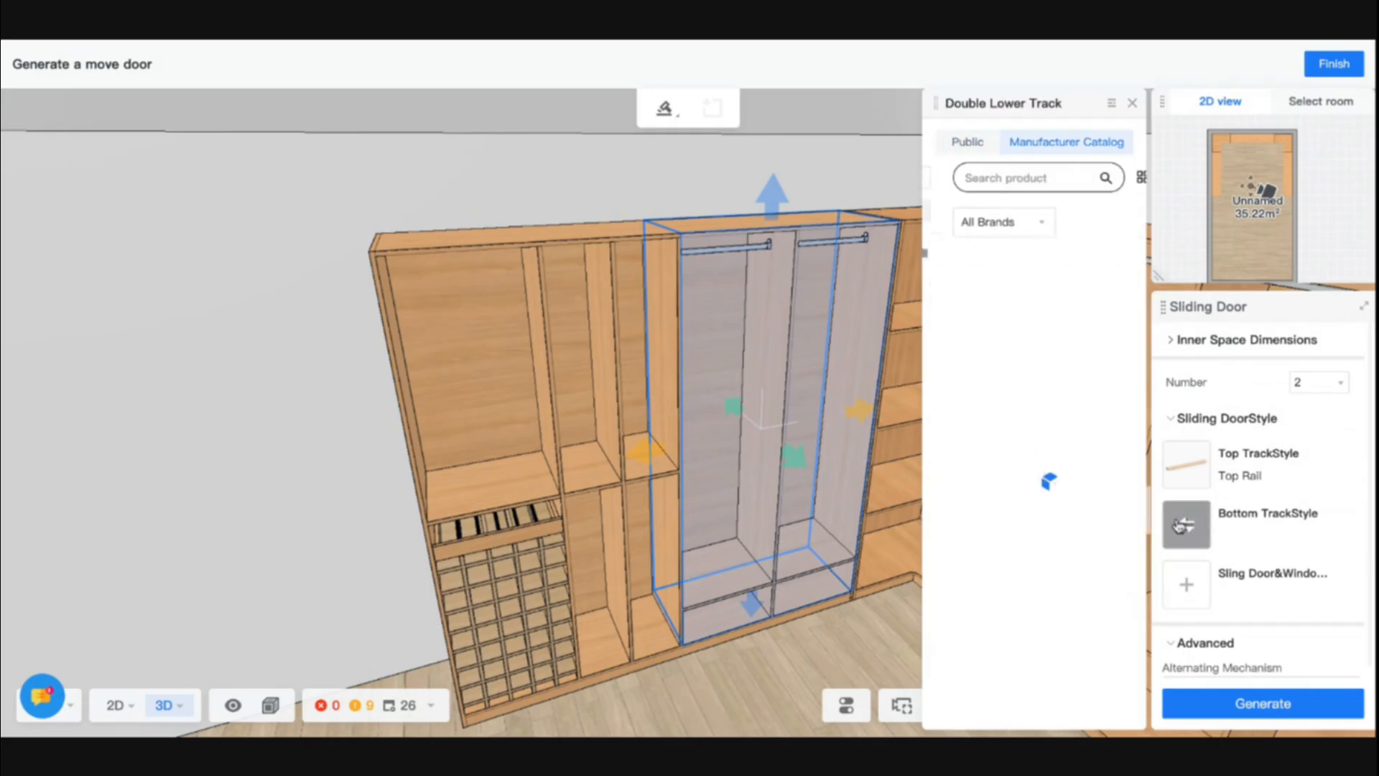
{"action": "left_click", "coordinate": [962, 141]}
{"action": "left_click", "coordinate": [963, 325]}
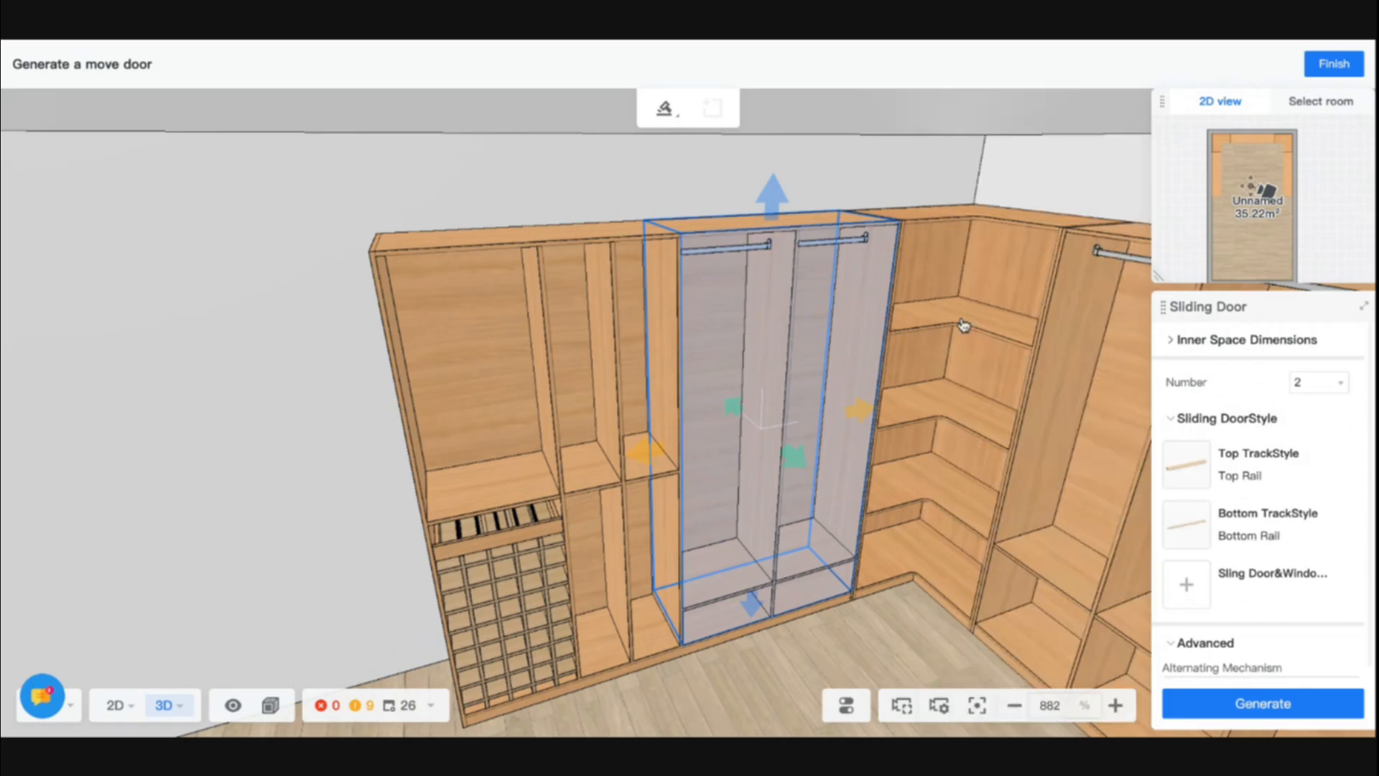
- Set the sliding door panel style to the public TM1-A model and generate the two-panel door
{"action": "left_click", "coordinate": [1185, 584]}
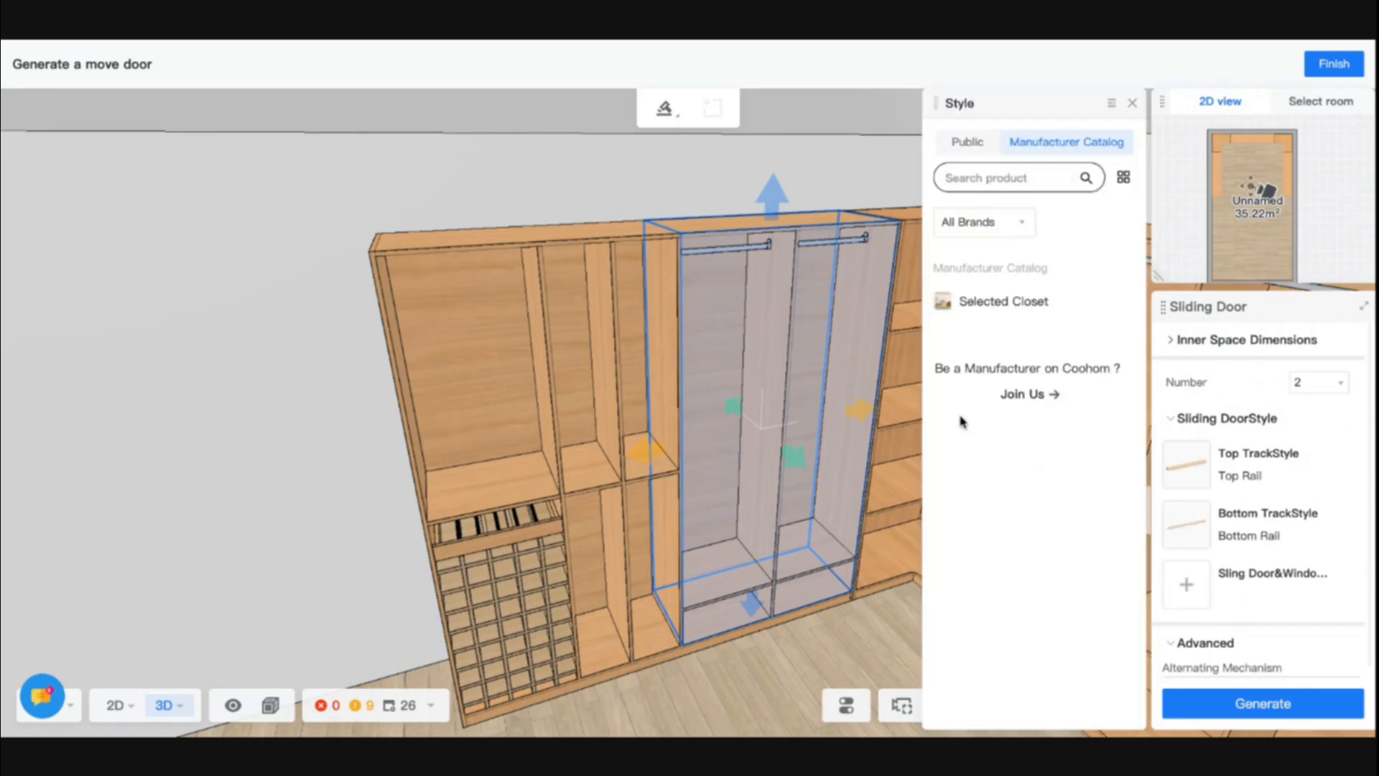
{"action": "left_click", "coordinate": [975, 147]}
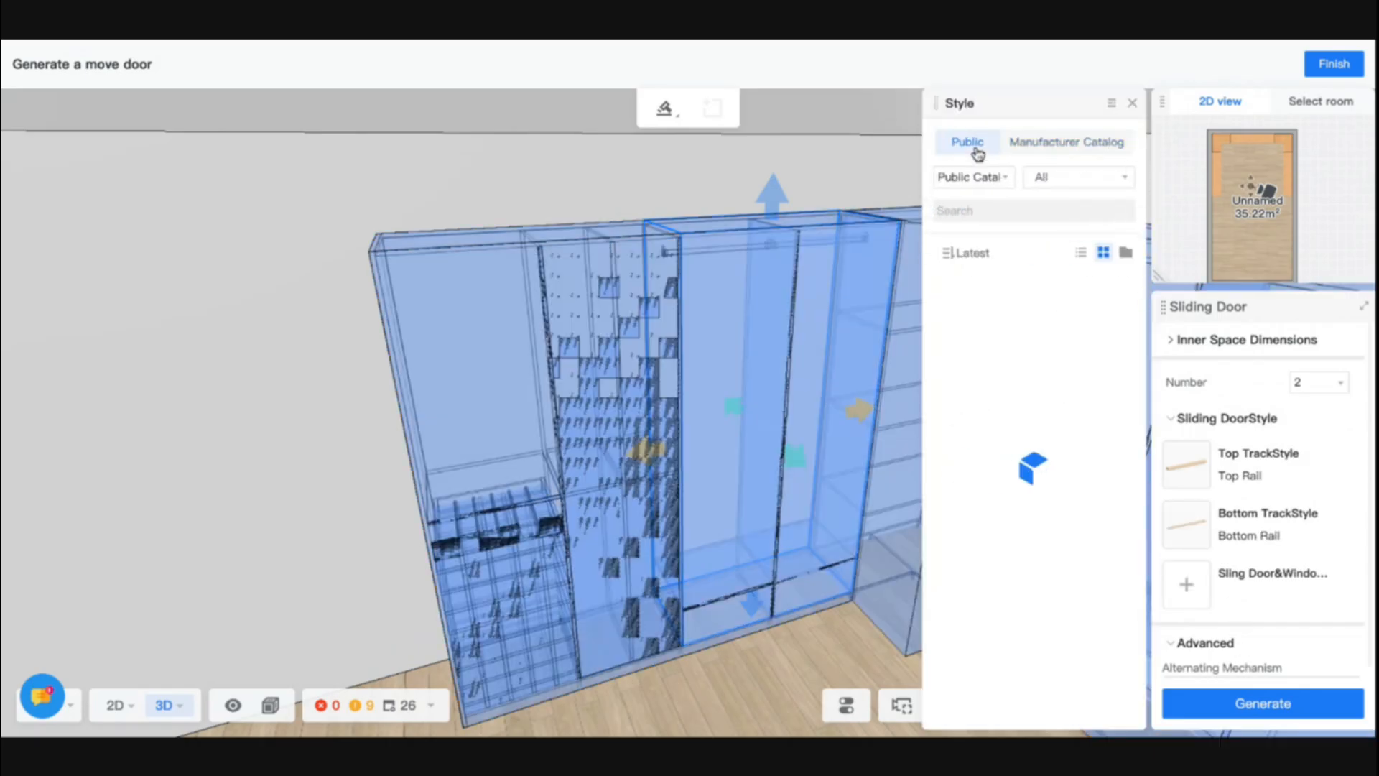
{"action": "scroll", "coordinate": [1050, 492], "scroll_direction": "down", "scroll_amount": 15}
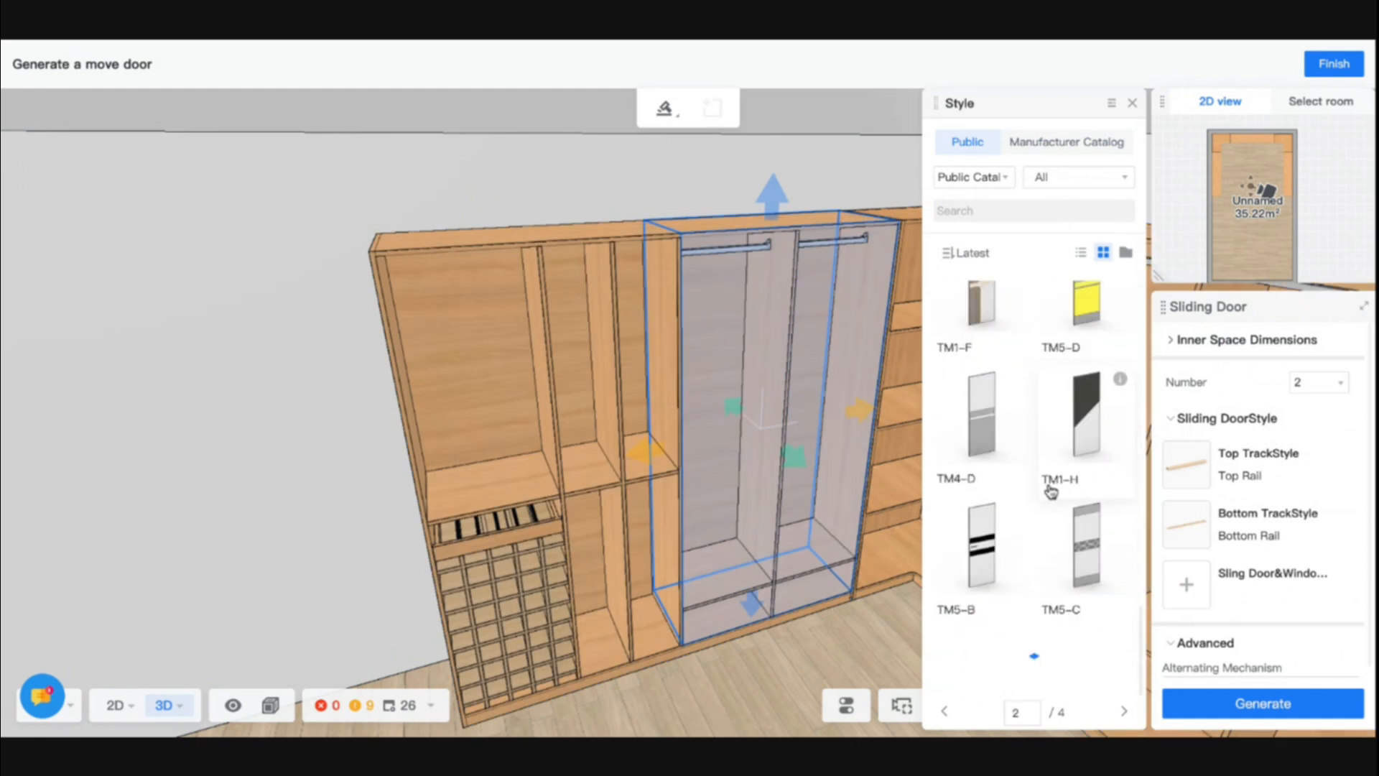
{"action": "scroll", "coordinate": [1050, 492], "scroll_direction": "down", "scroll_amount": 15}
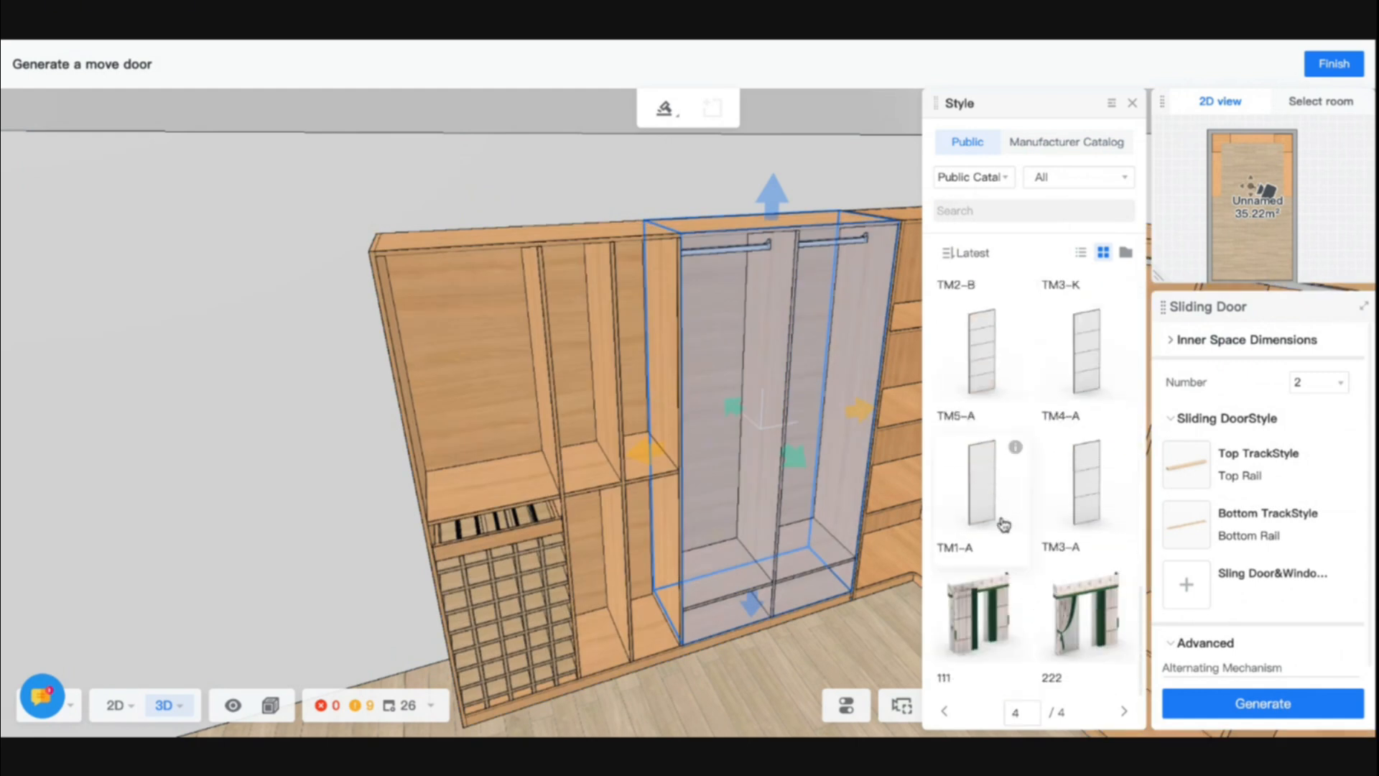
{"action": "left_click", "coordinate": [1004, 524]}
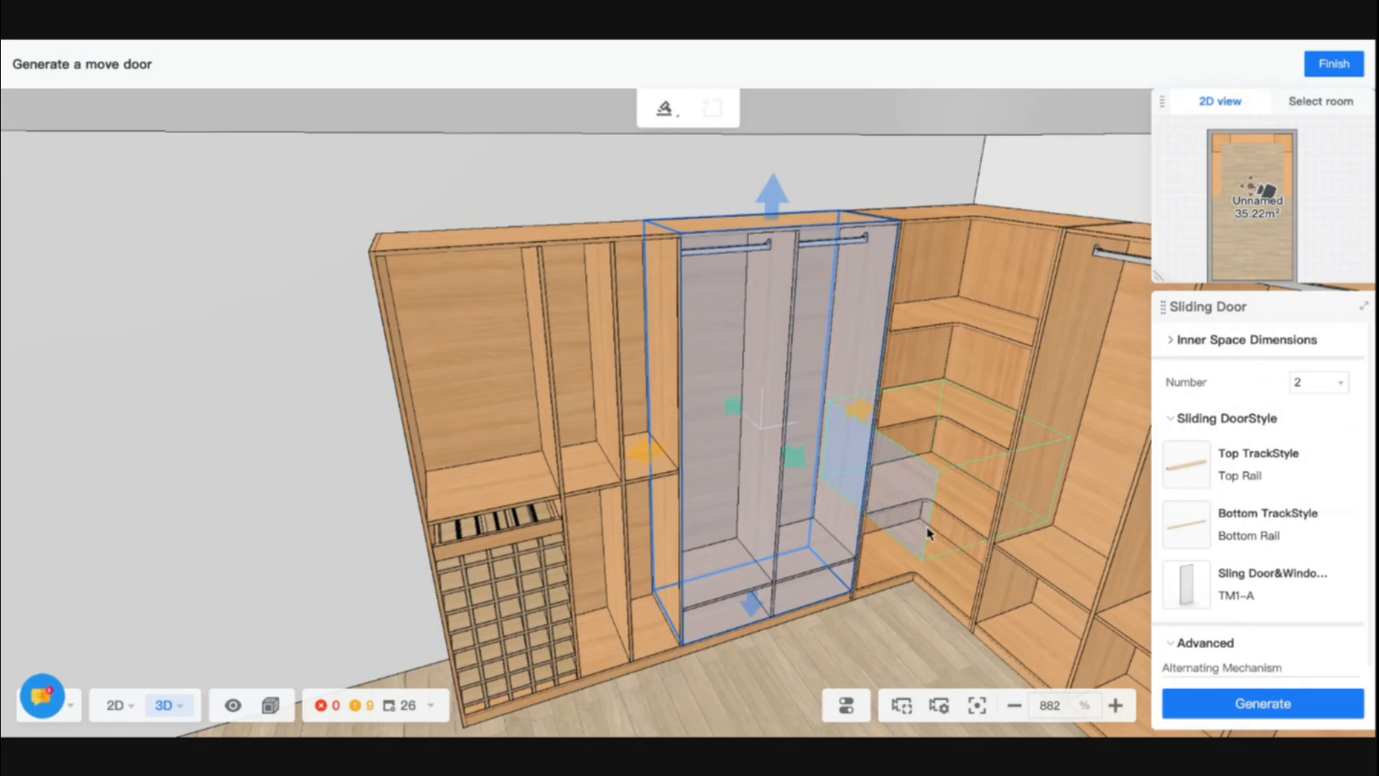
{"action": "scroll", "coordinate": [1178, 596], "scroll_direction": "down", "scroll_amount": 2}
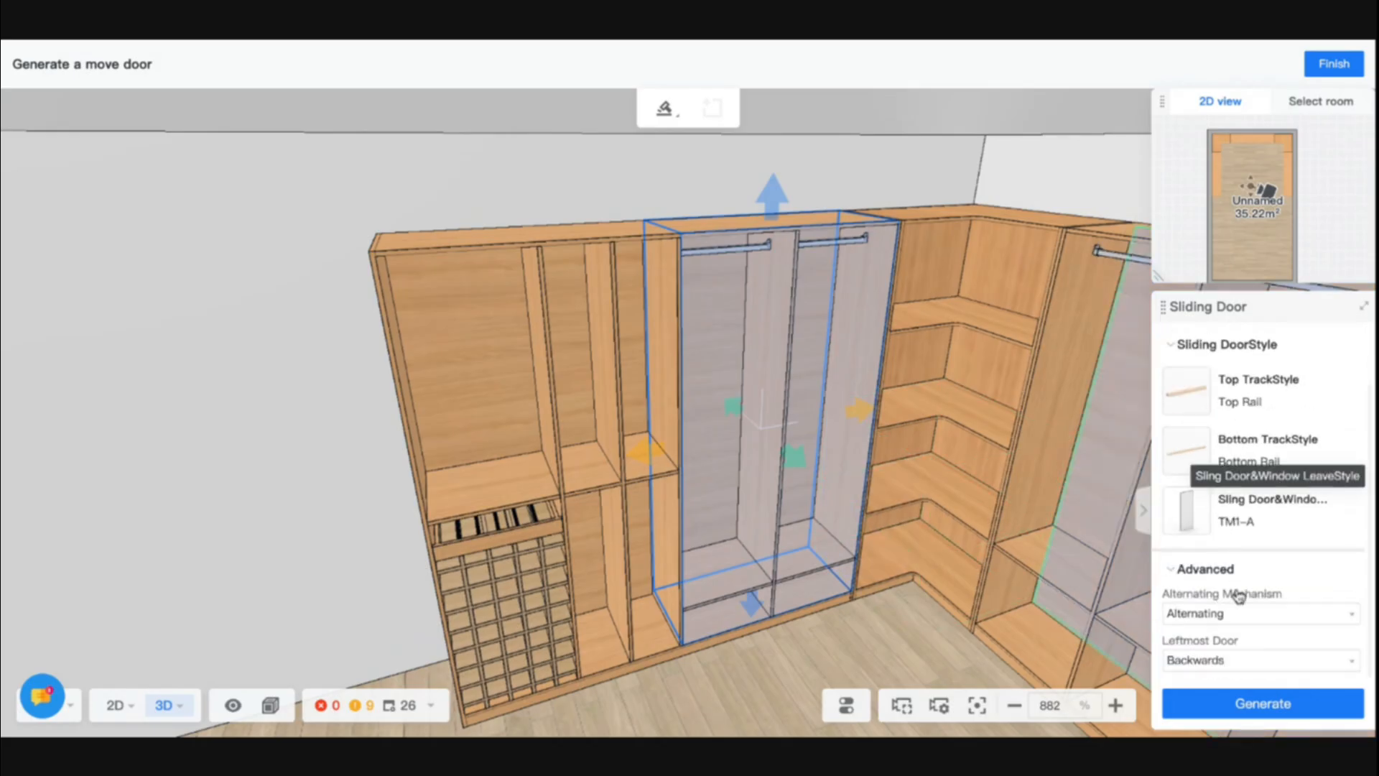
{"action": "left_click", "coordinate": [1249, 706]}
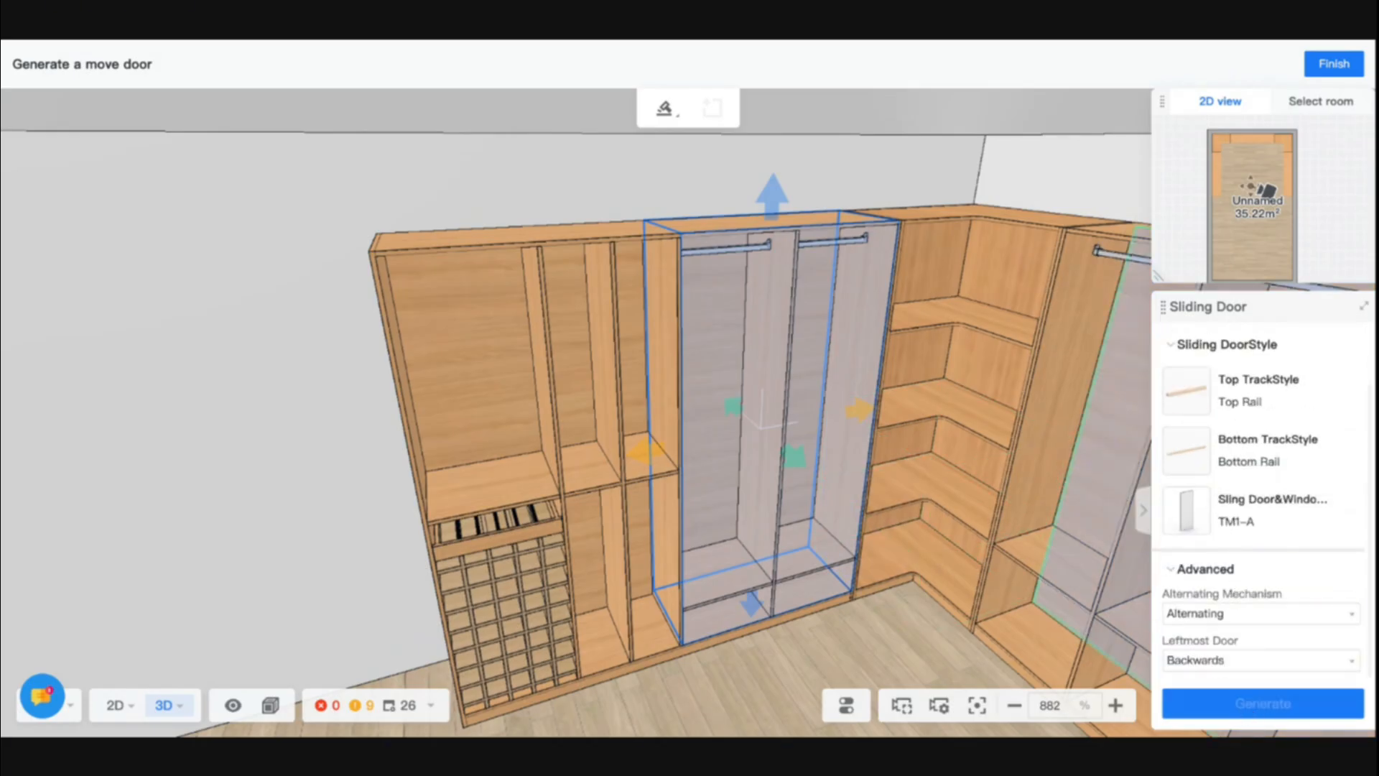
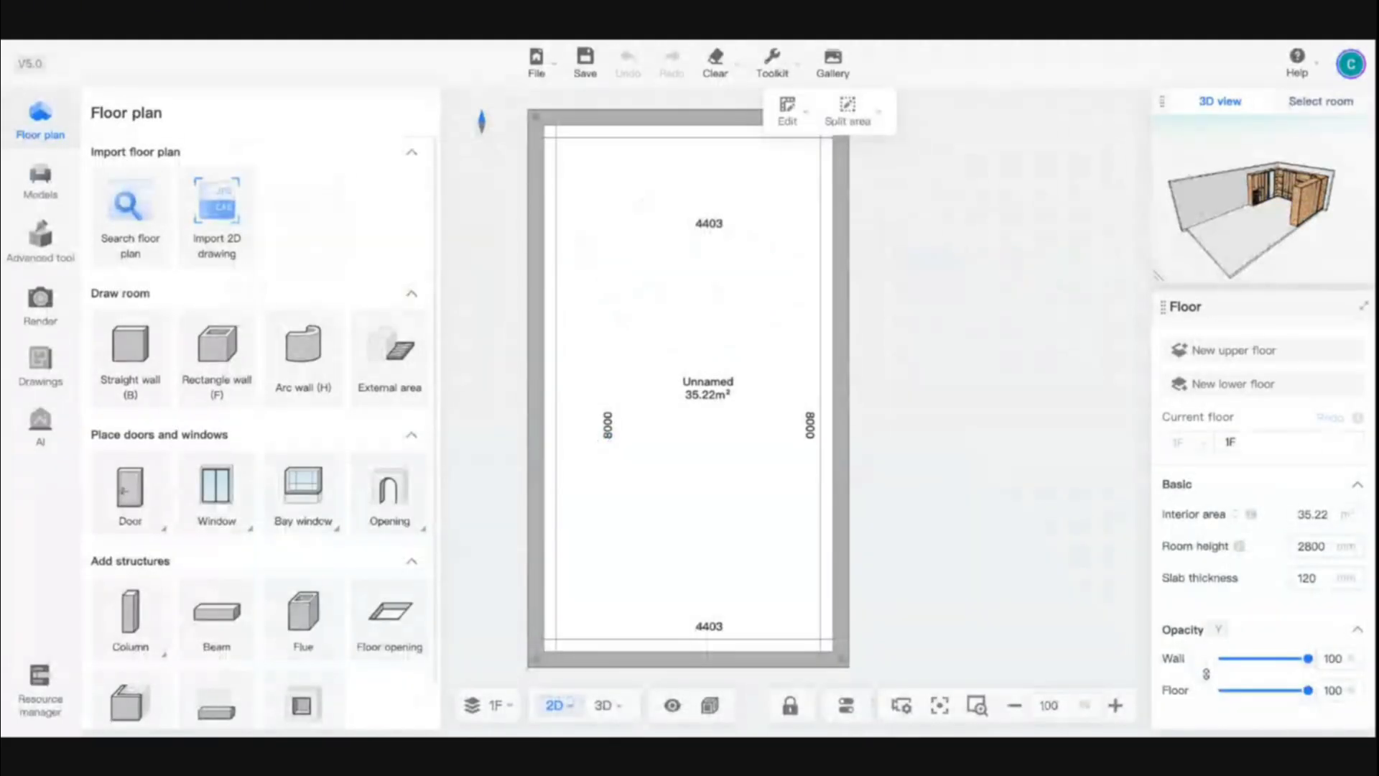
- Show the room in 3D and reopen the cabinet run for editing in the Closet tool
{"action": "left_click", "coordinate": [603, 705]}
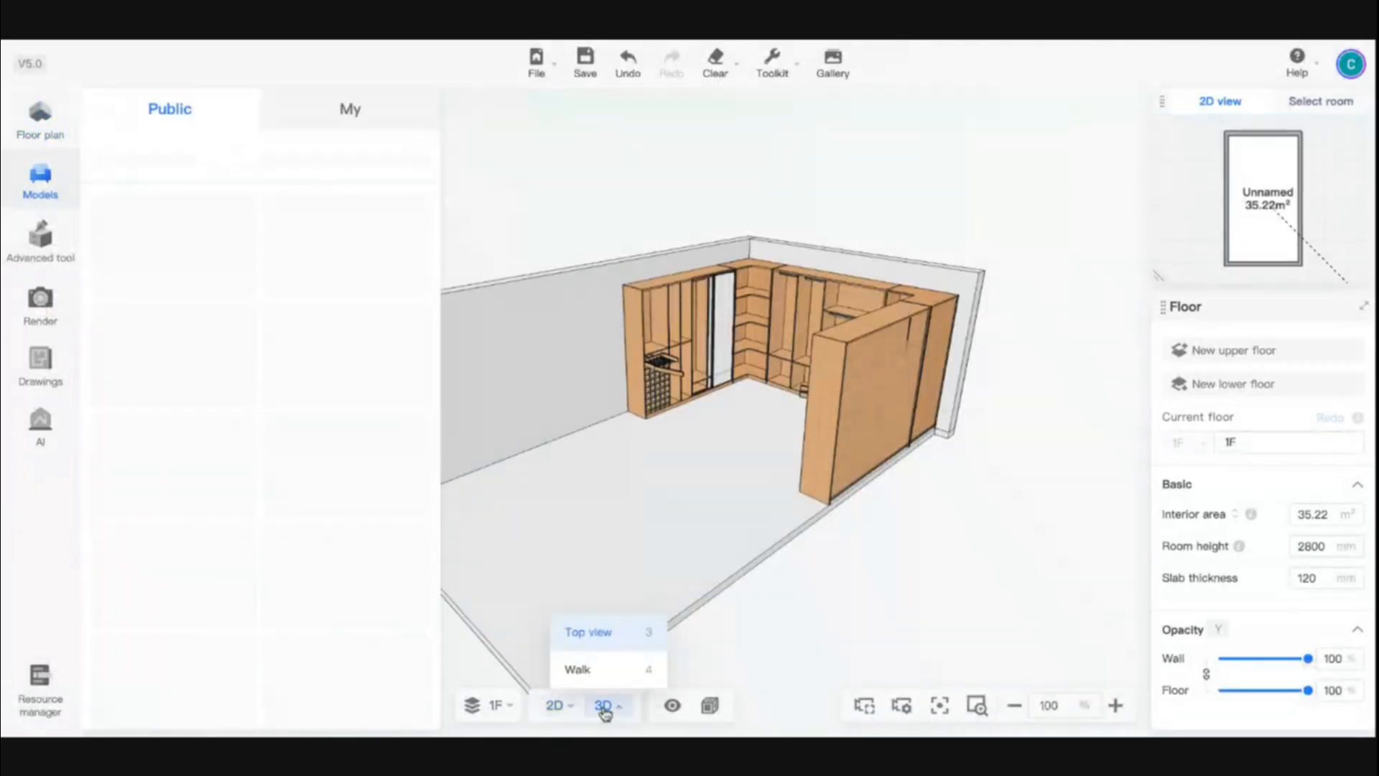
{"action": "left_click", "coordinate": [746, 323]}
{"action": "left_click", "coordinate": [806, 197]}
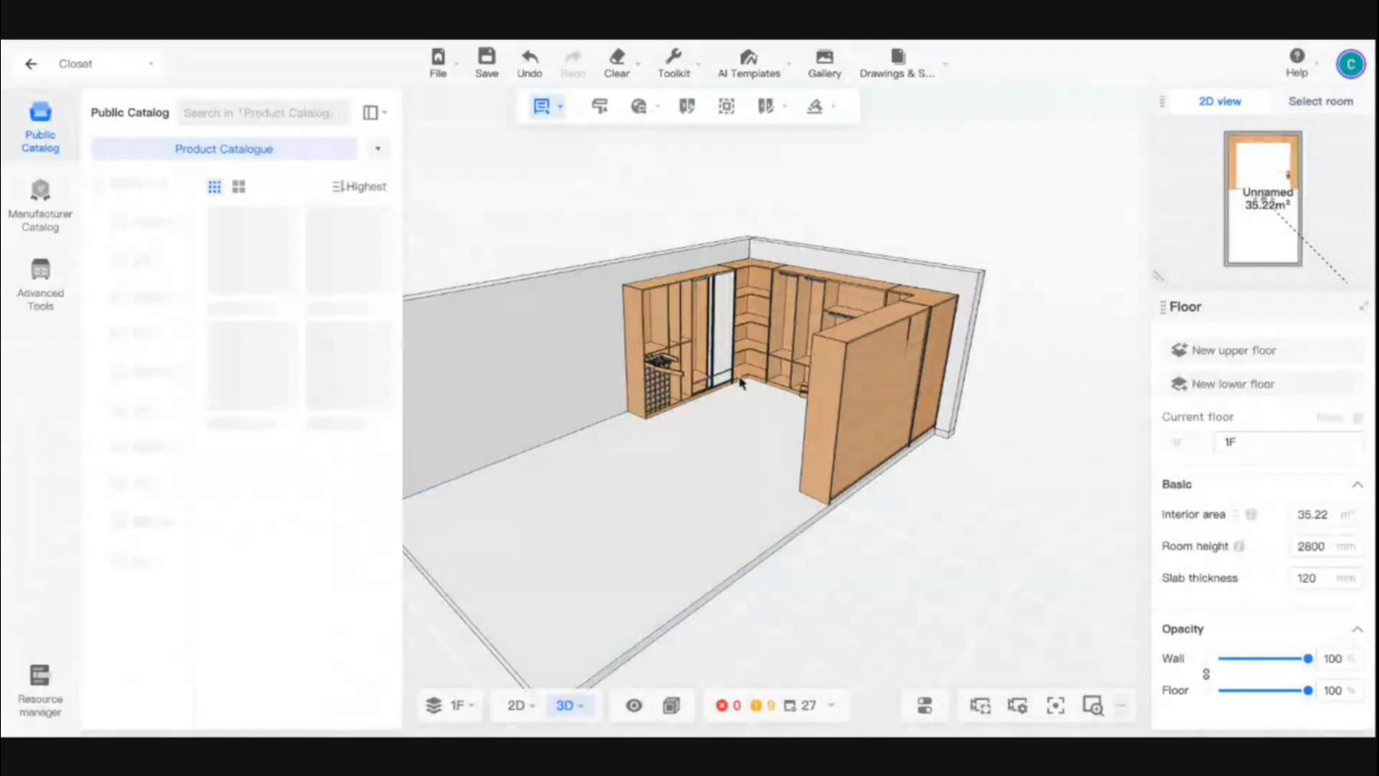
- Select the sliding door on the side cabinet and review its frame, track and door leaf style settings
{"action": "scroll", "coordinate": [726, 328], "scroll_direction": "up", "scroll_amount": 6}
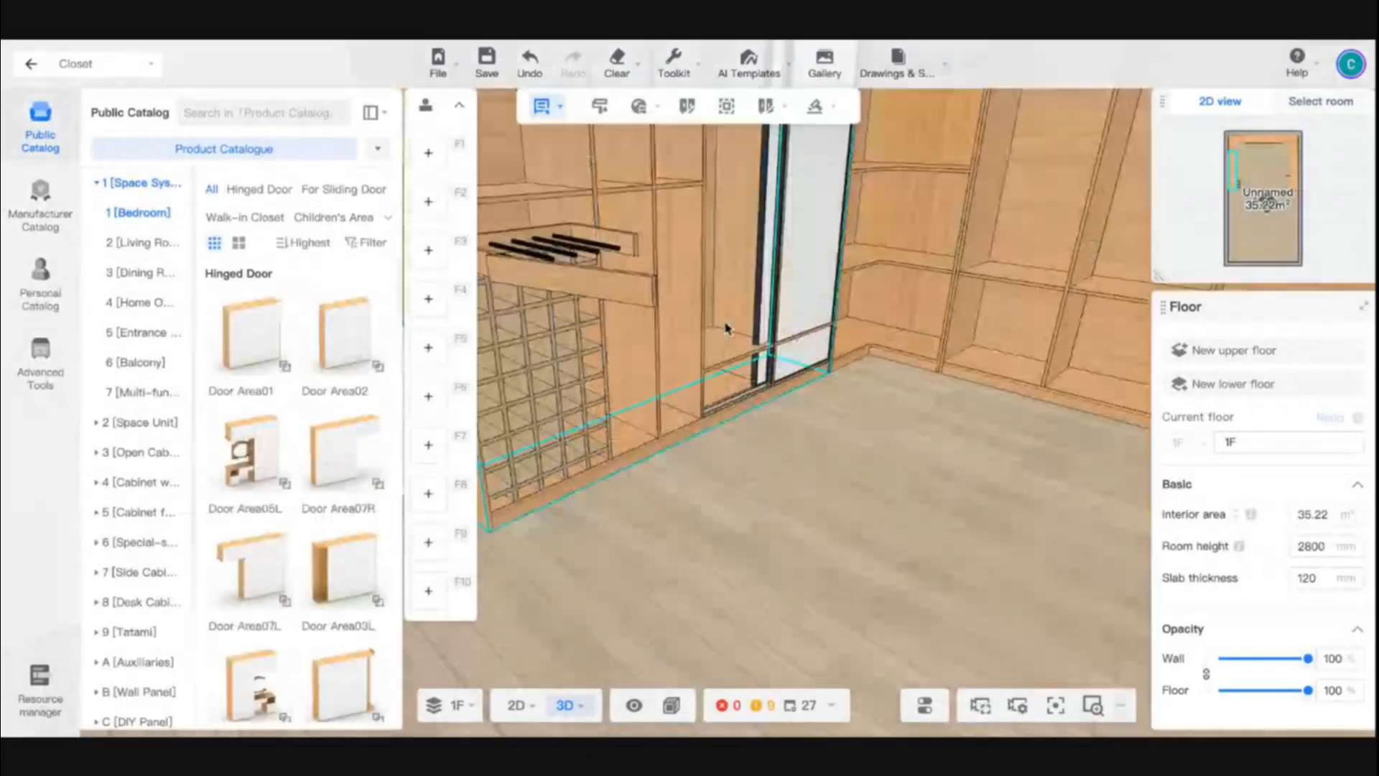
{"action": "left_click_drag", "start_coordinate": [790, 426], "coordinate": [700, 363]}
{"action": "left_click", "coordinate": [700, 363]}
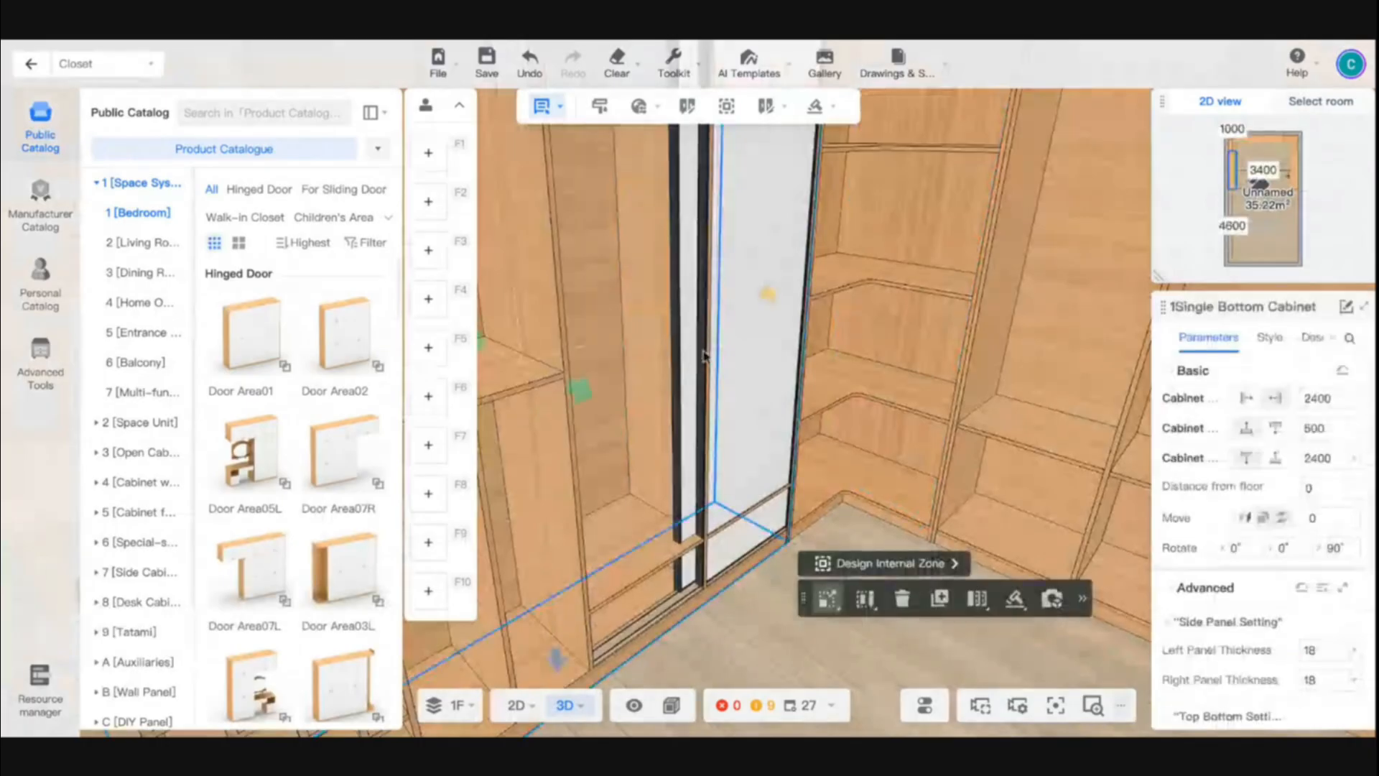
{"action": "left_click", "coordinate": [1268, 337]}
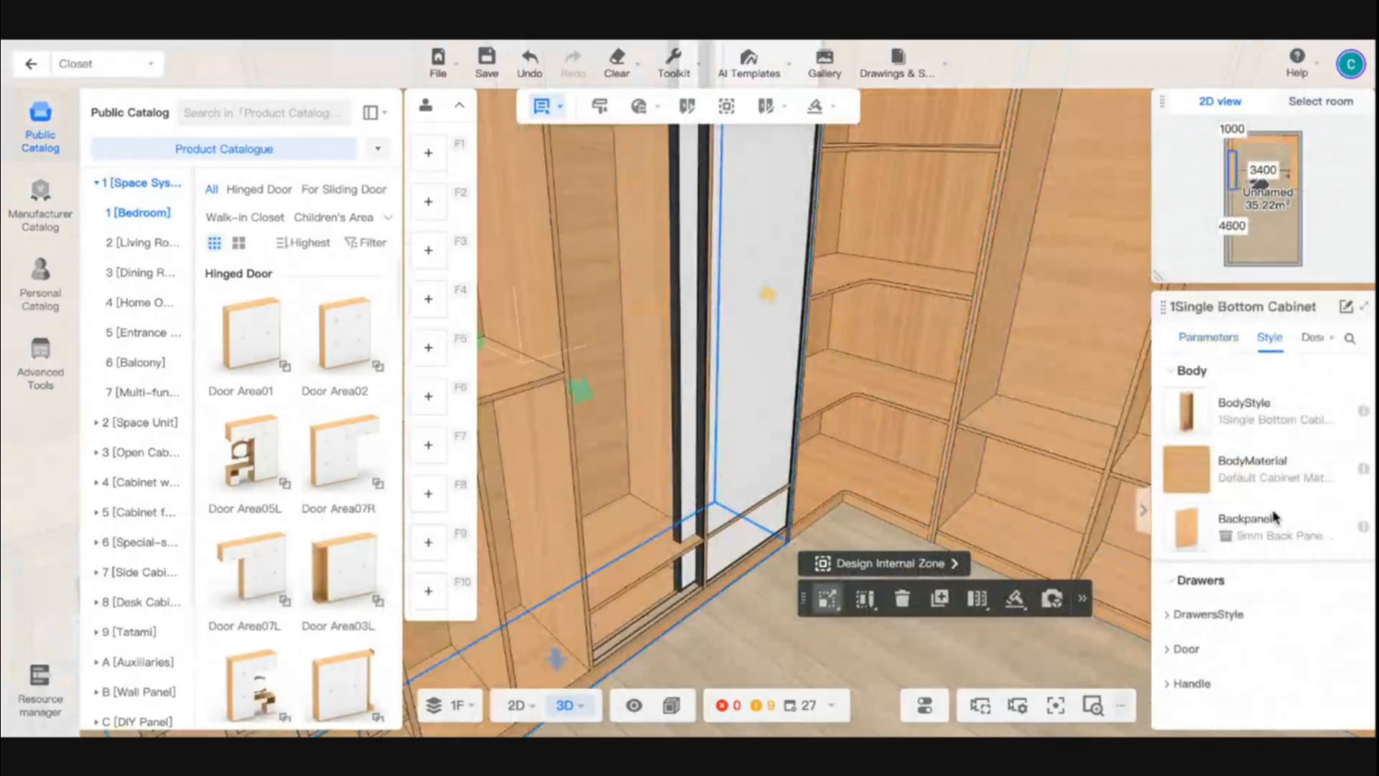
{"action": "left_click", "coordinate": [730, 272]}
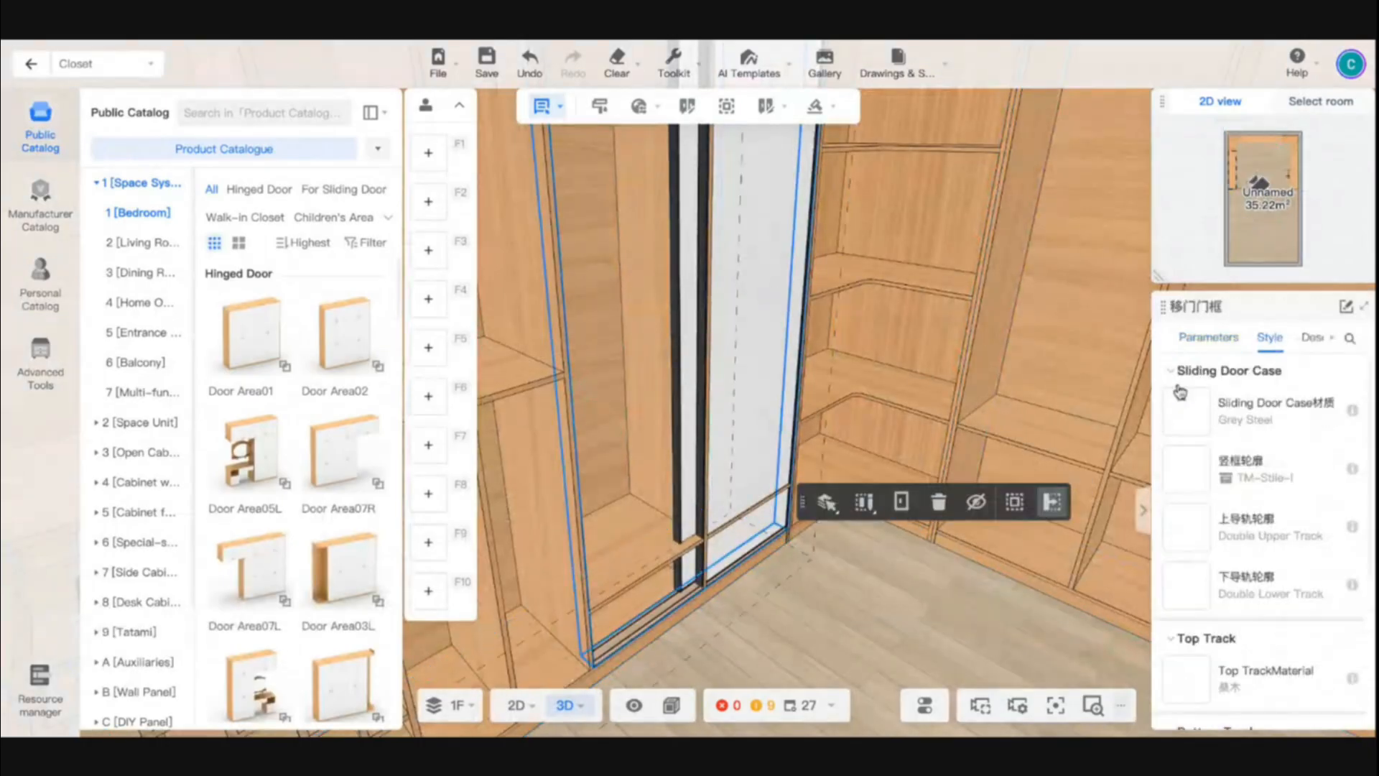
{"action": "mouse_move", "coordinate": [1353, 415]}
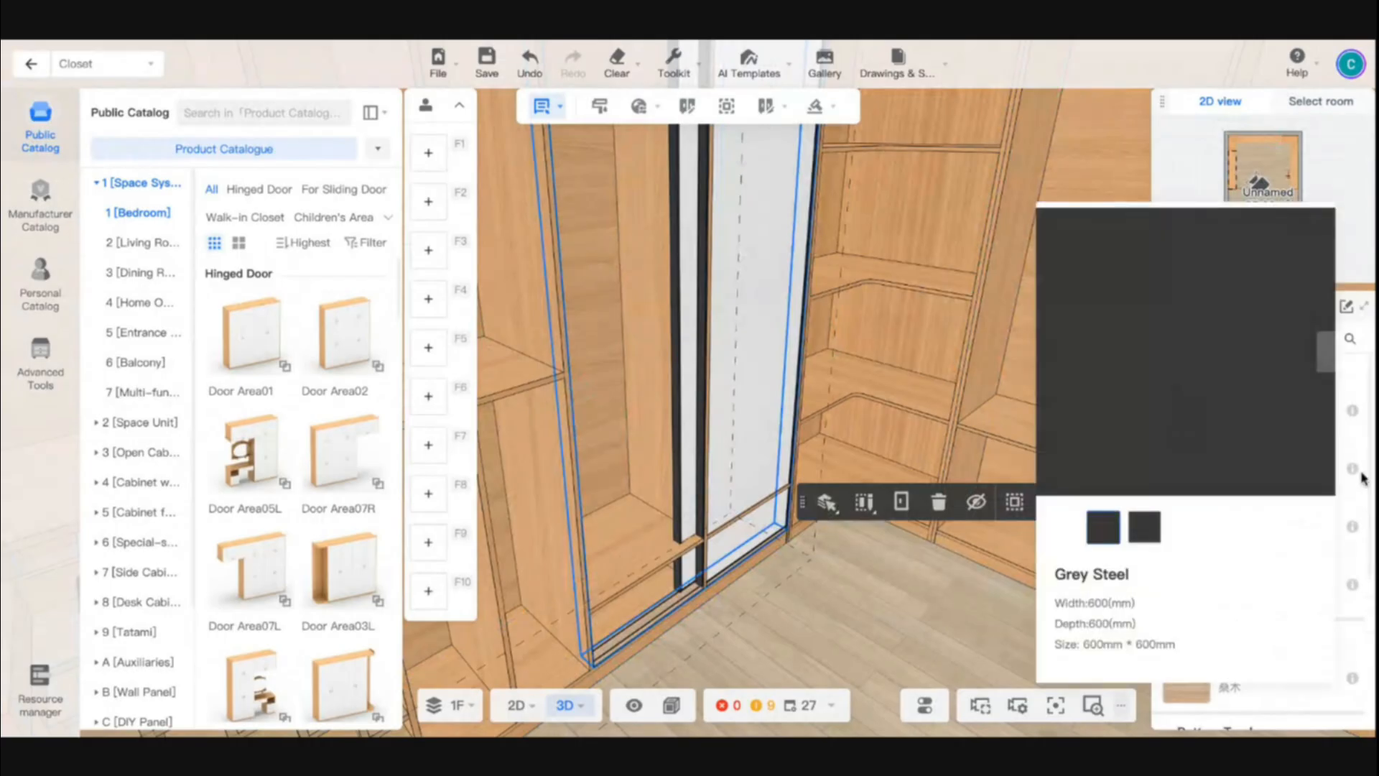
{"action": "mouse_move", "coordinate": [1353, 470]}
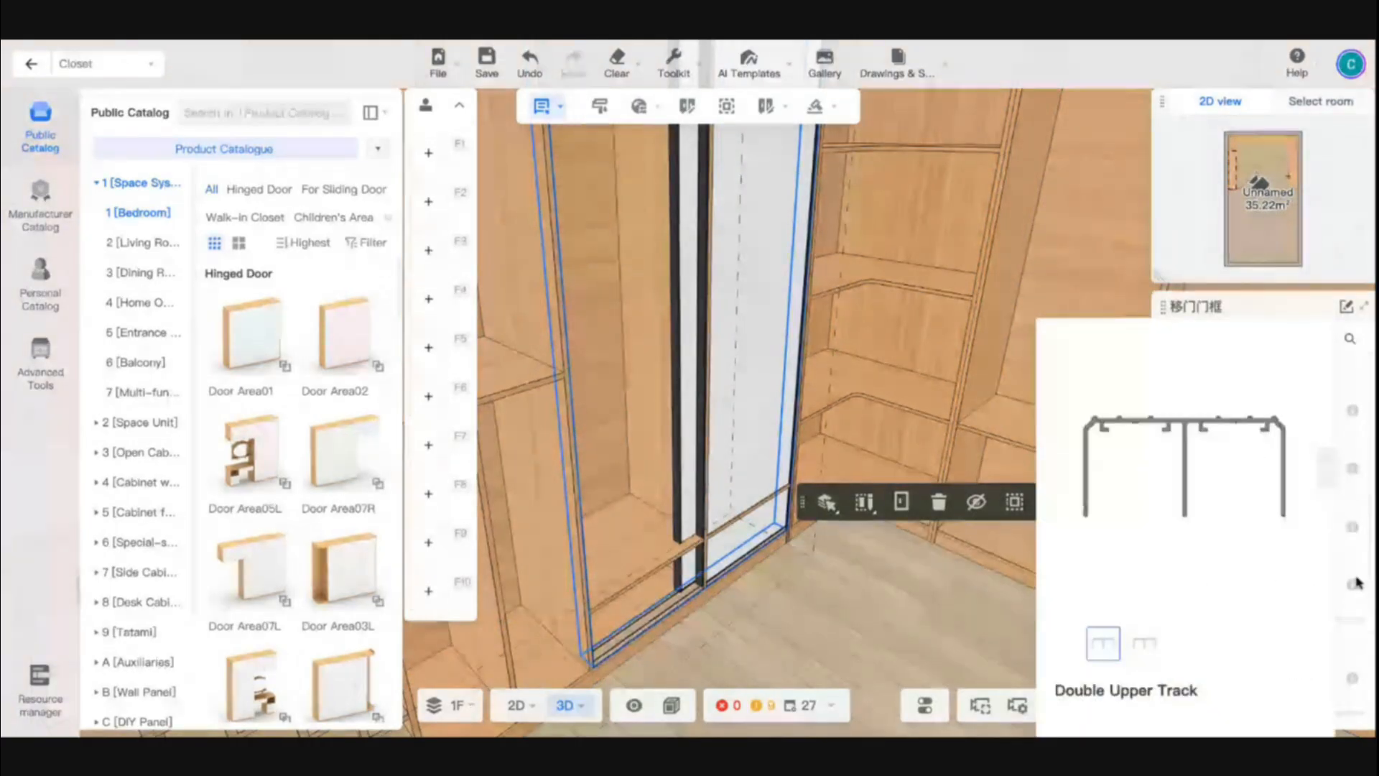
{"action": "scroll", "coordinate": [1293, 624], "scroll_direction": "down", "scroll_amount": 1}
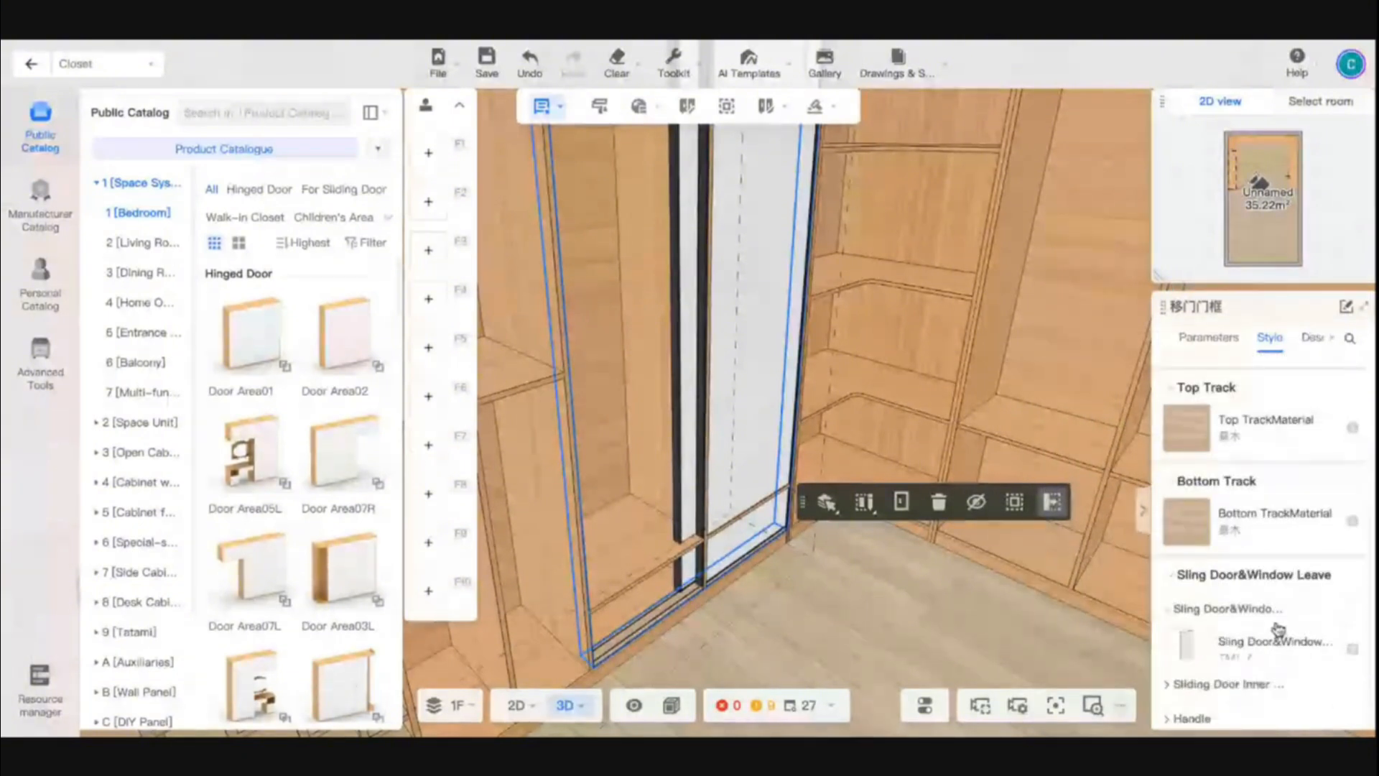
{"action": "mouse_move", "coordinate": [1271, 643]}
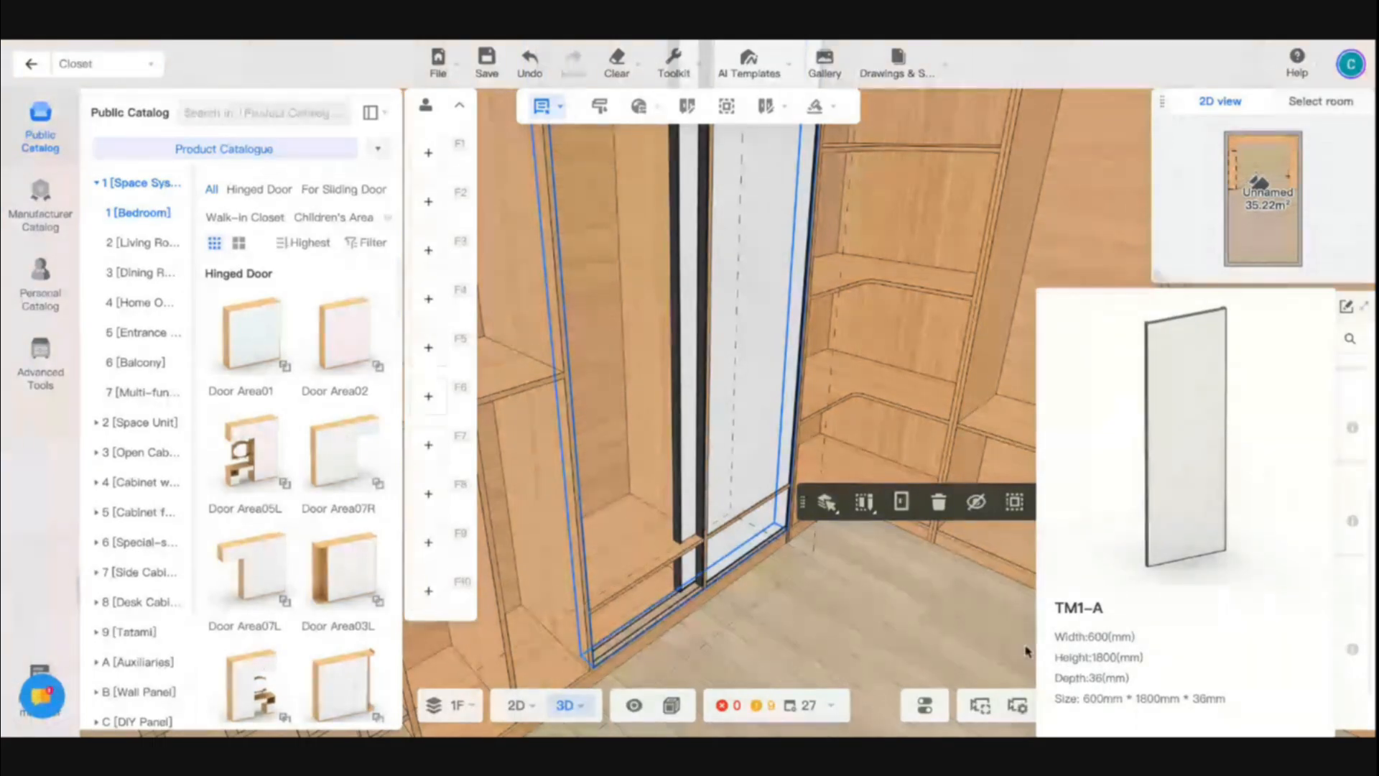
- Set the depth to 399 mm for the low fixed shelf behind the sliding door, in the compartment farther from the corner
{"action": "left_click", "coordinate": [614, 551]}
{"action": "left_click", "coordinate": [614, 552]}
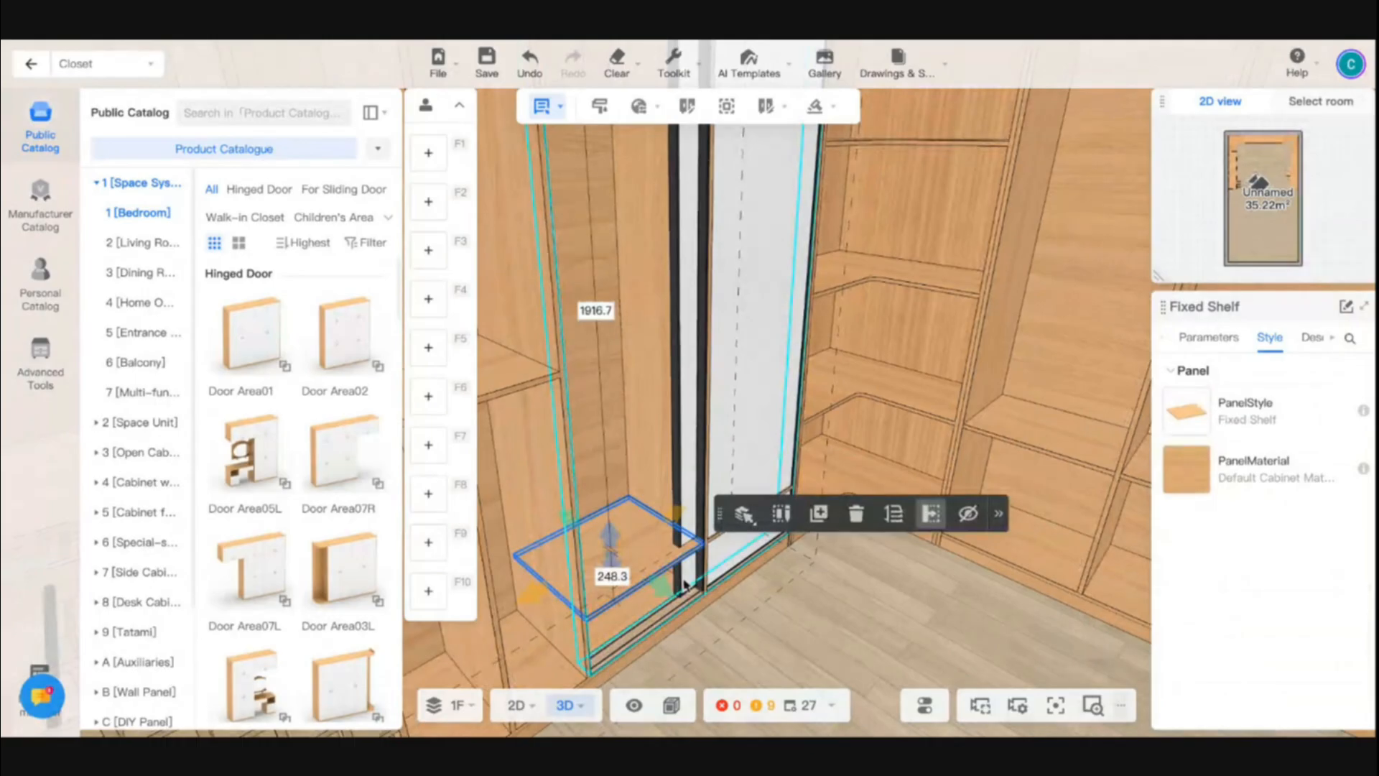
{"action": "left_click", "coordinate": [773, 603]}
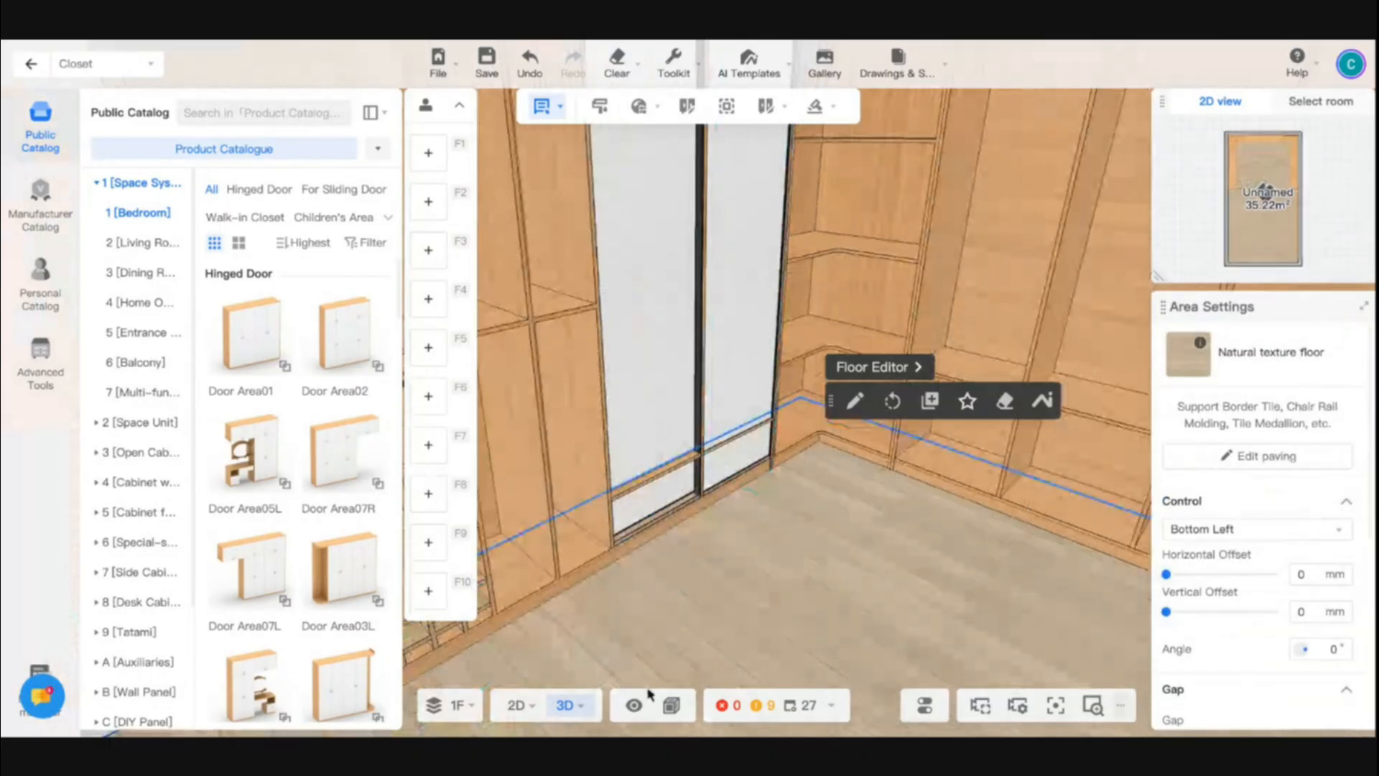
{"action": "mouse_move", "coordinate": [672, 704]}
{"action": "left_click", "coordinate": [718, 665]}
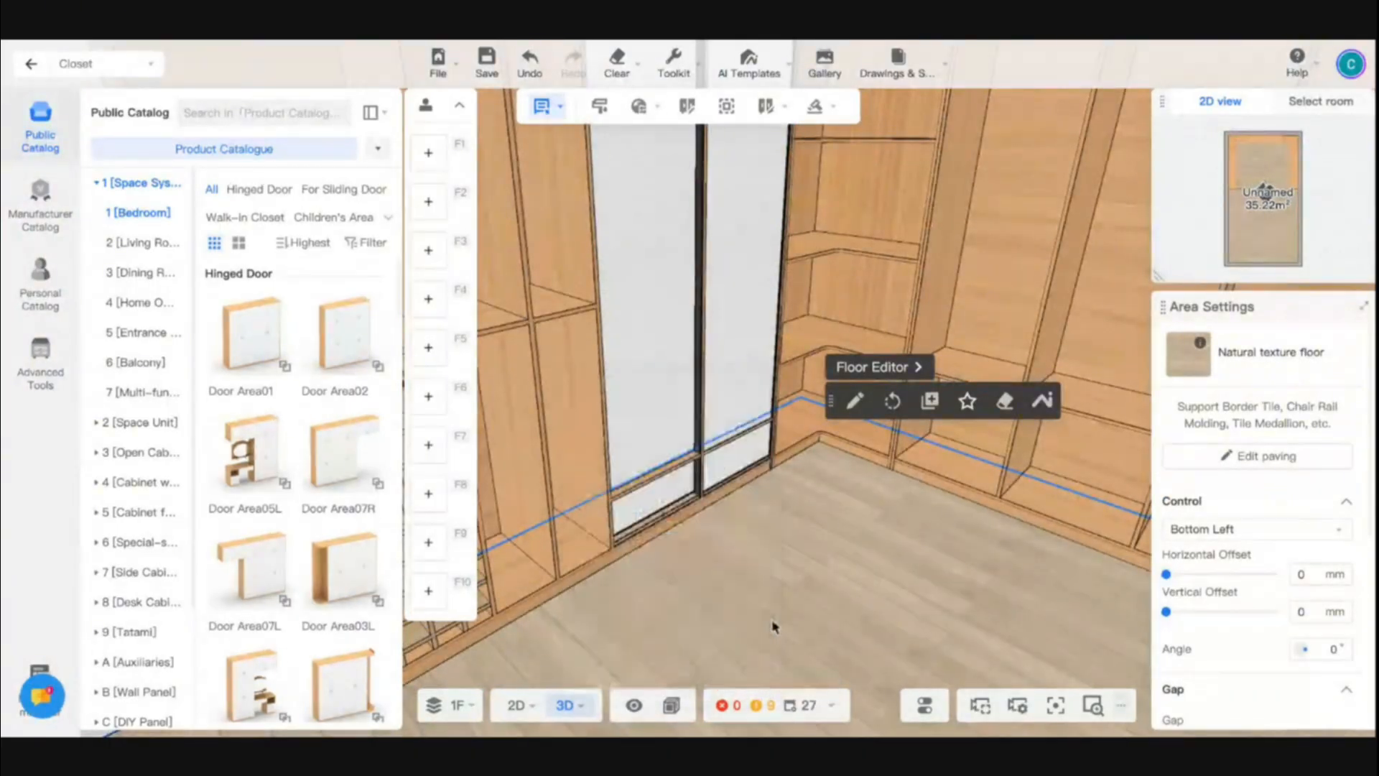
{"action": "scroll", "coordinate": [740, 548], "scroll_direction": "up", "scroll_amount": 2}
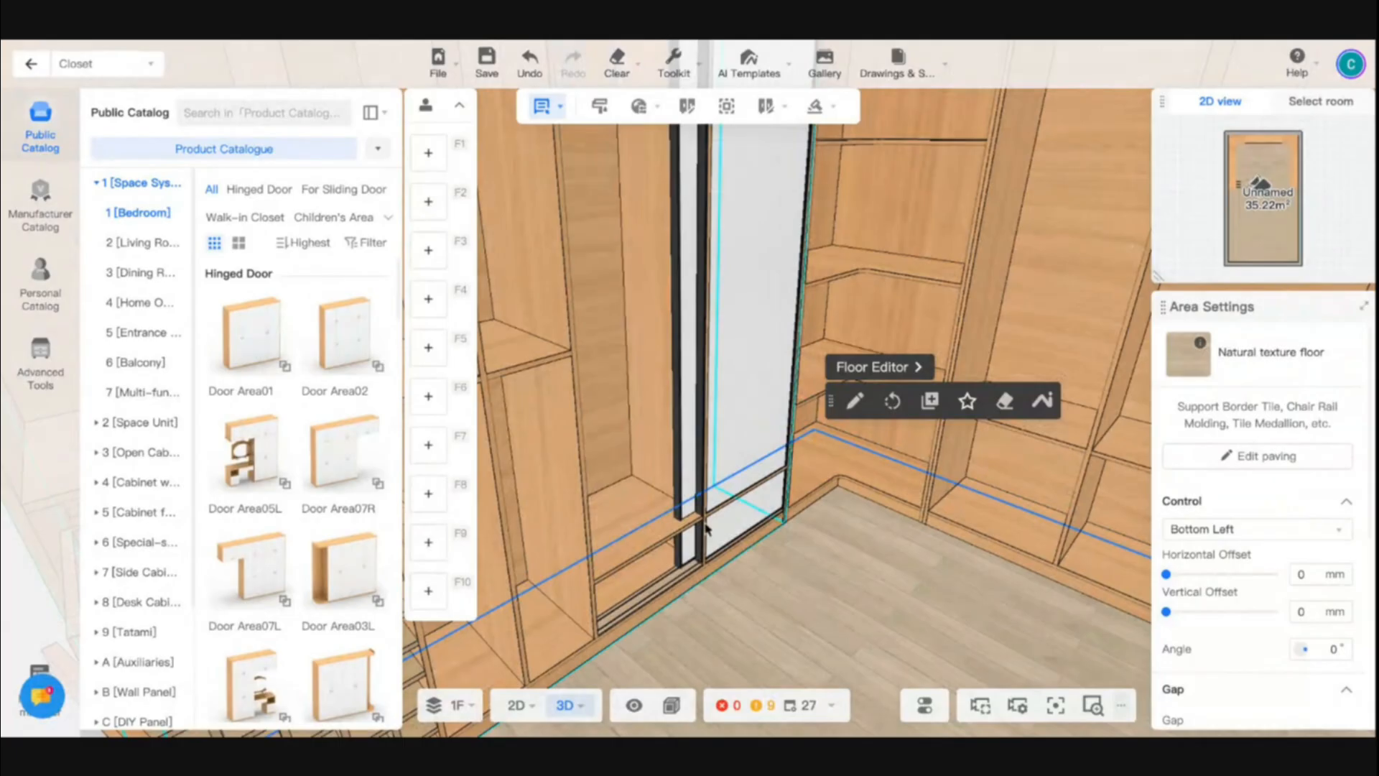
{"action": "scroll", "coordinate": [652, 549], "scroll_direction": "up", "scroll_amount": 1}
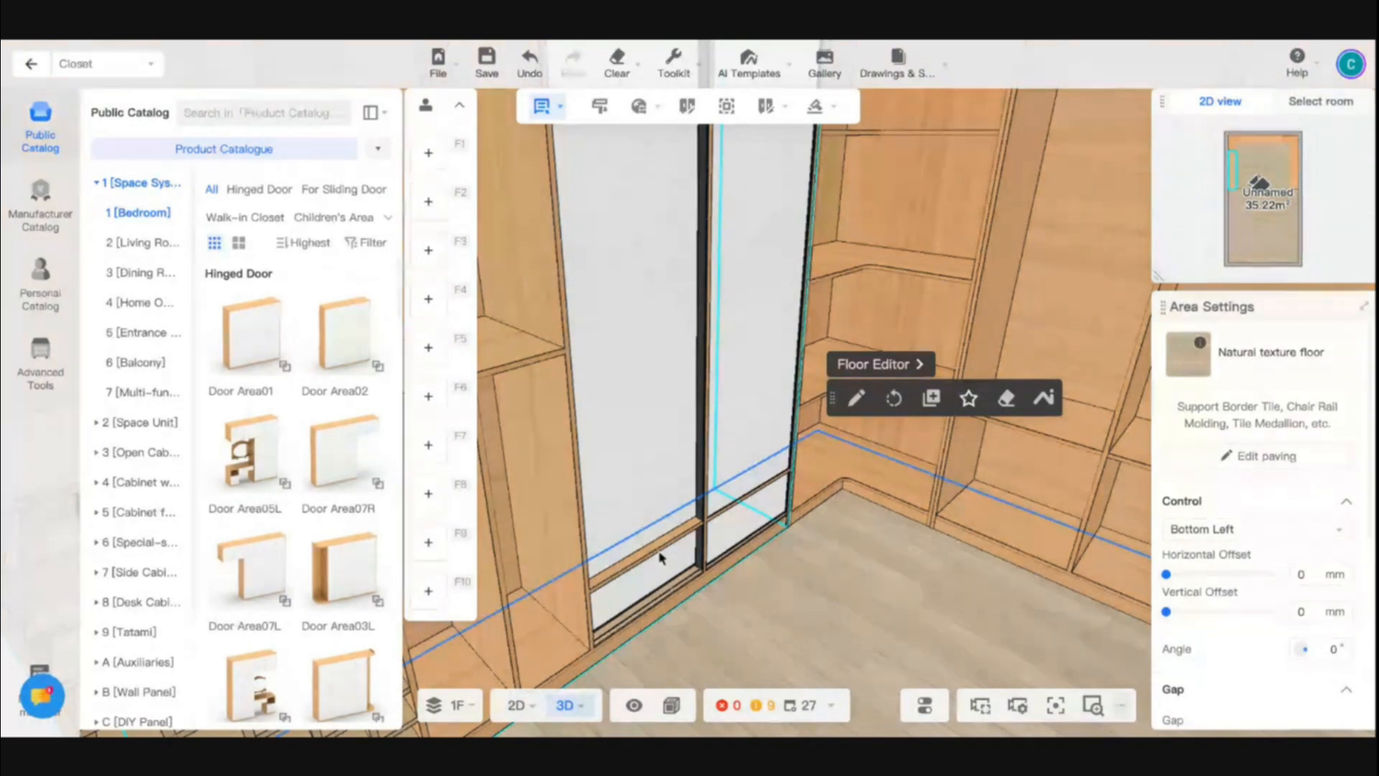
{"action": "left_click", "coordinate": [635, 522]}
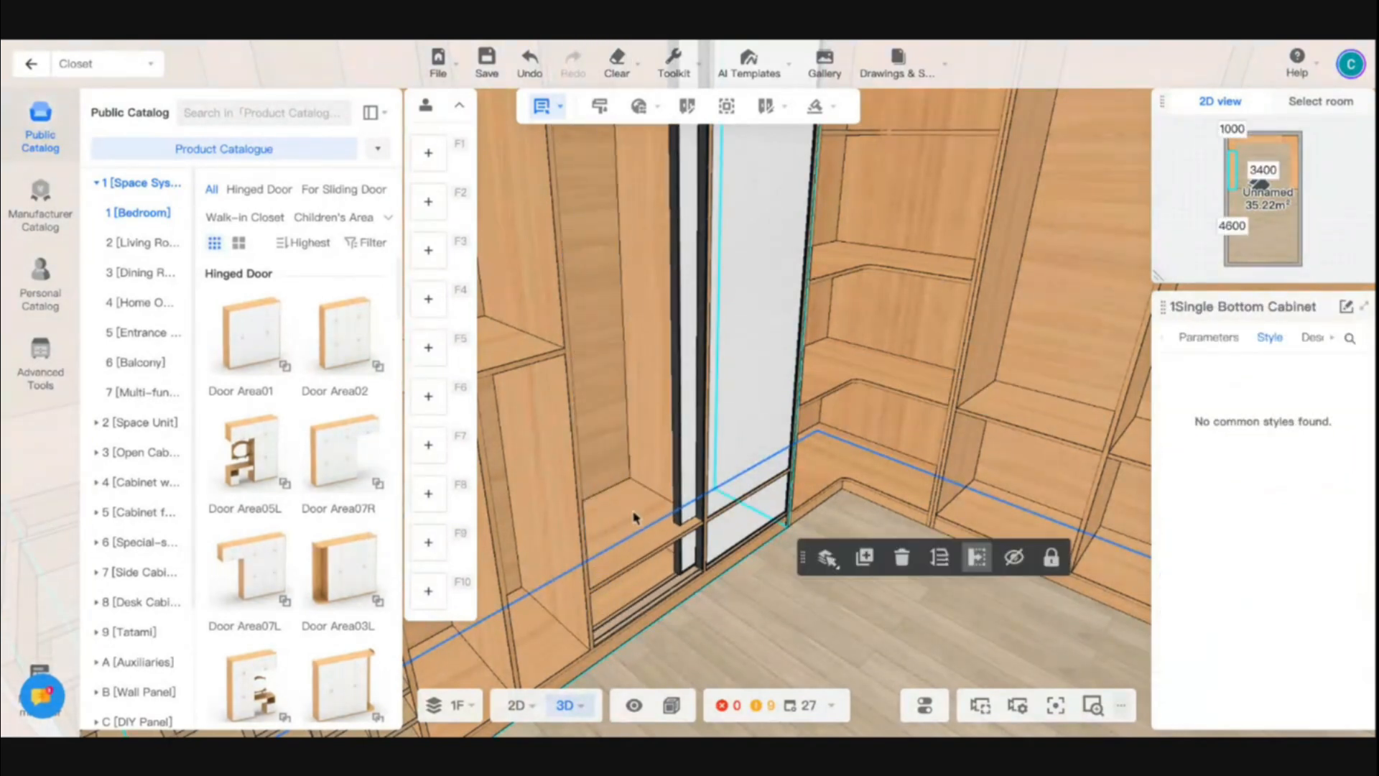
{"action": "left_click", "coordinate": [636, 522]}
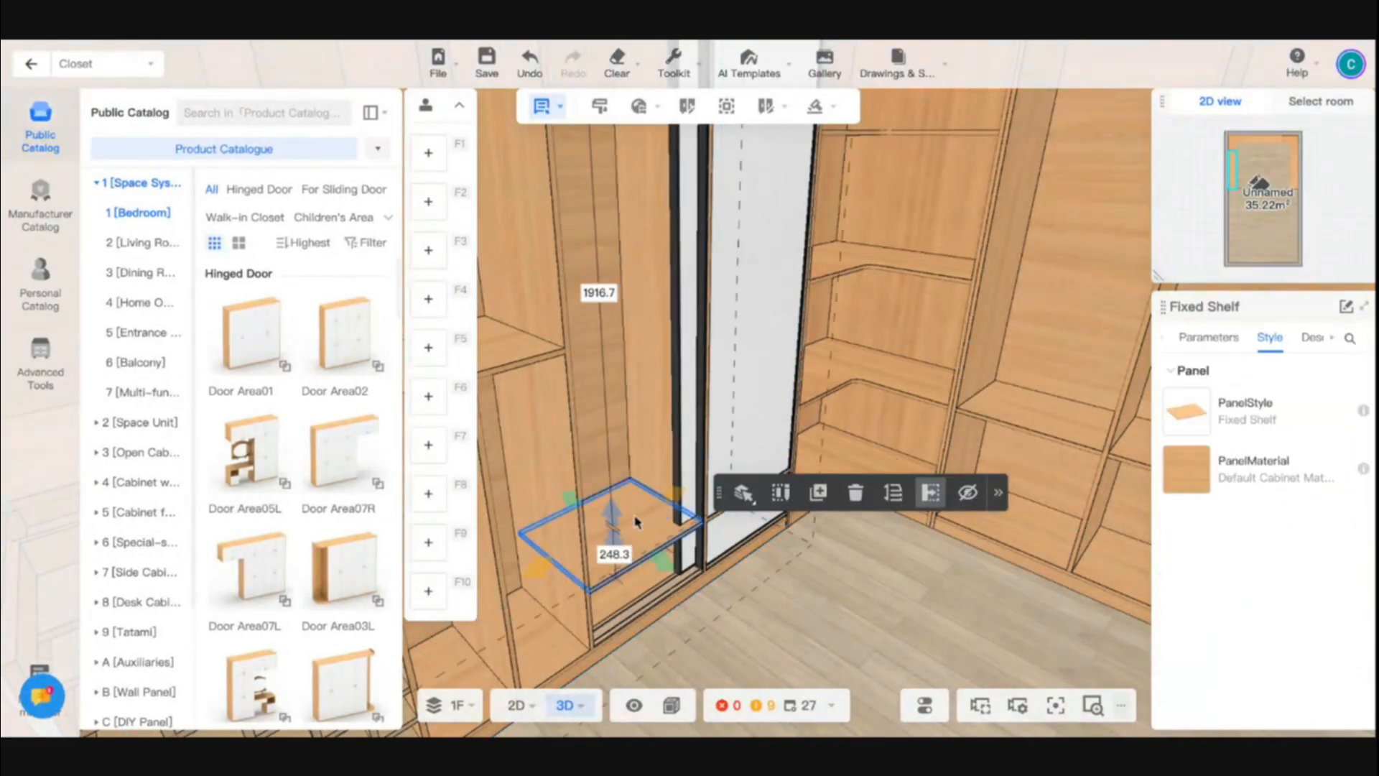
{"action": "left_click", "coordinate": [1210, 343]}
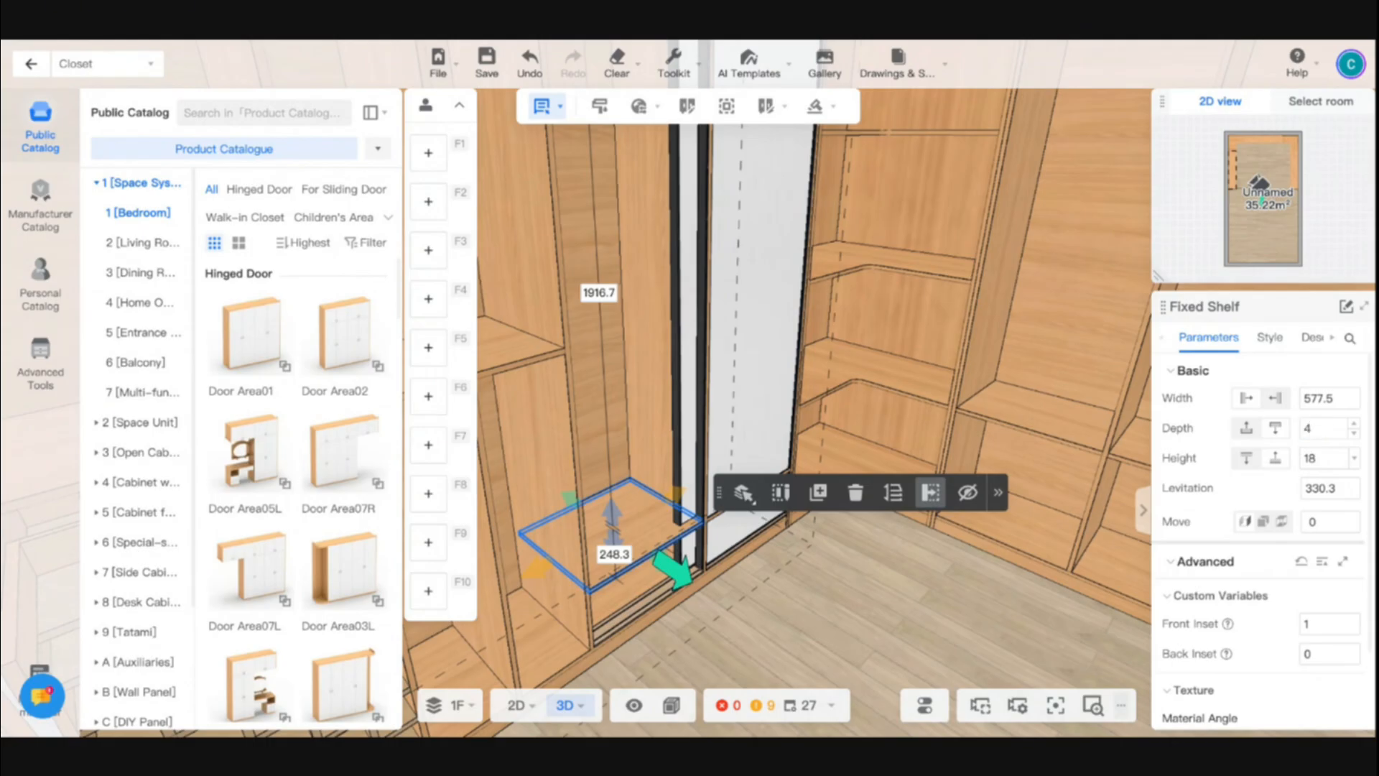
{"action": "key", "text": "Return"}
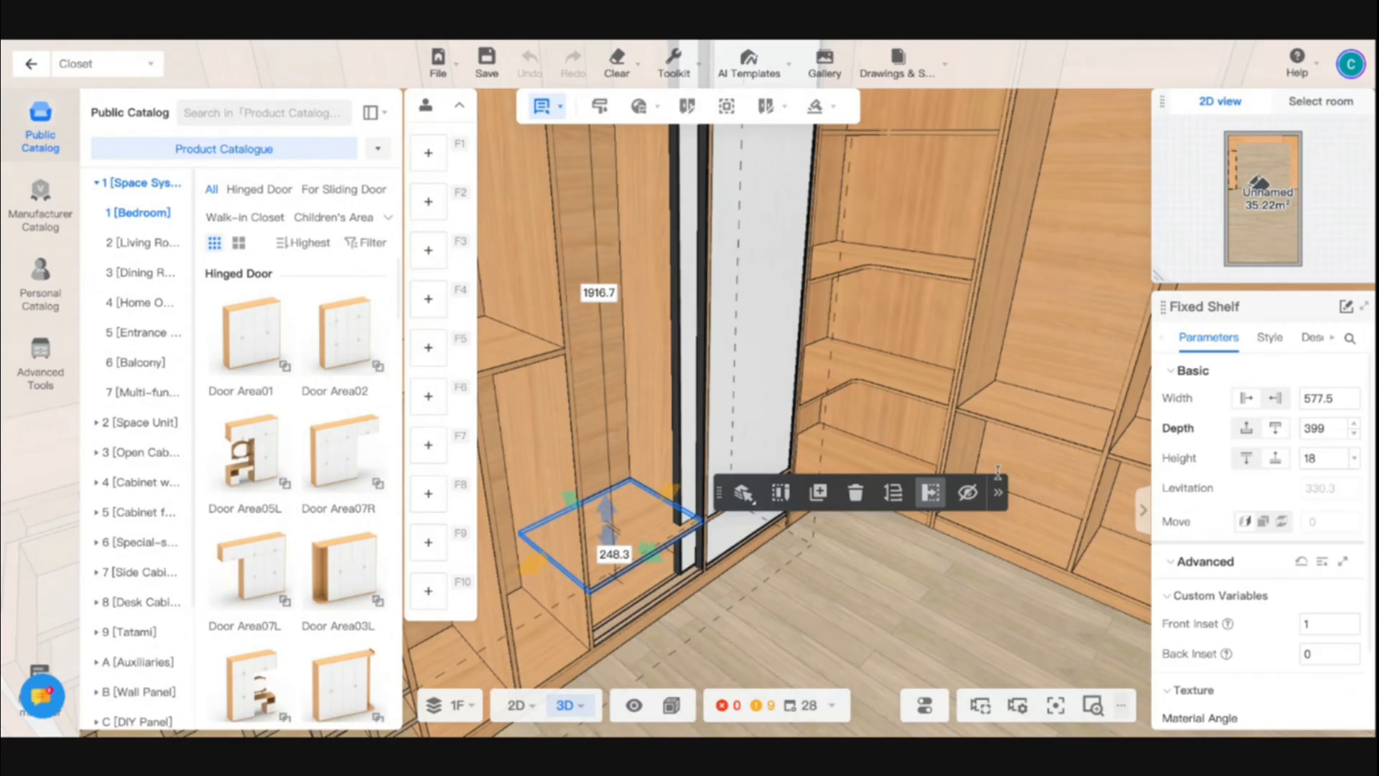
{"action": "left_click", "coordinate": [883, 563]}
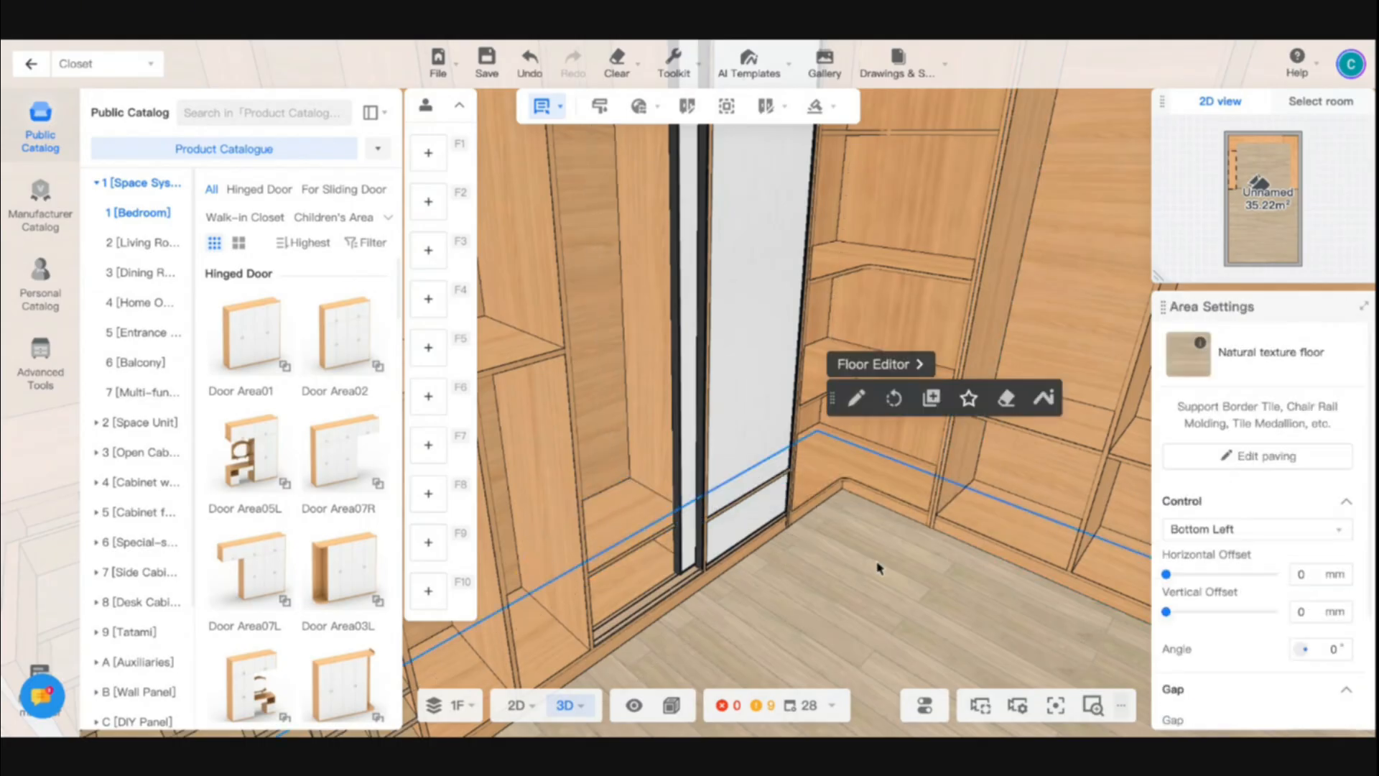
- Set the depth of the center vertical plate behind the sliding door to 399 mm
{"action": "left_click", "coordinate": [719, 476]}
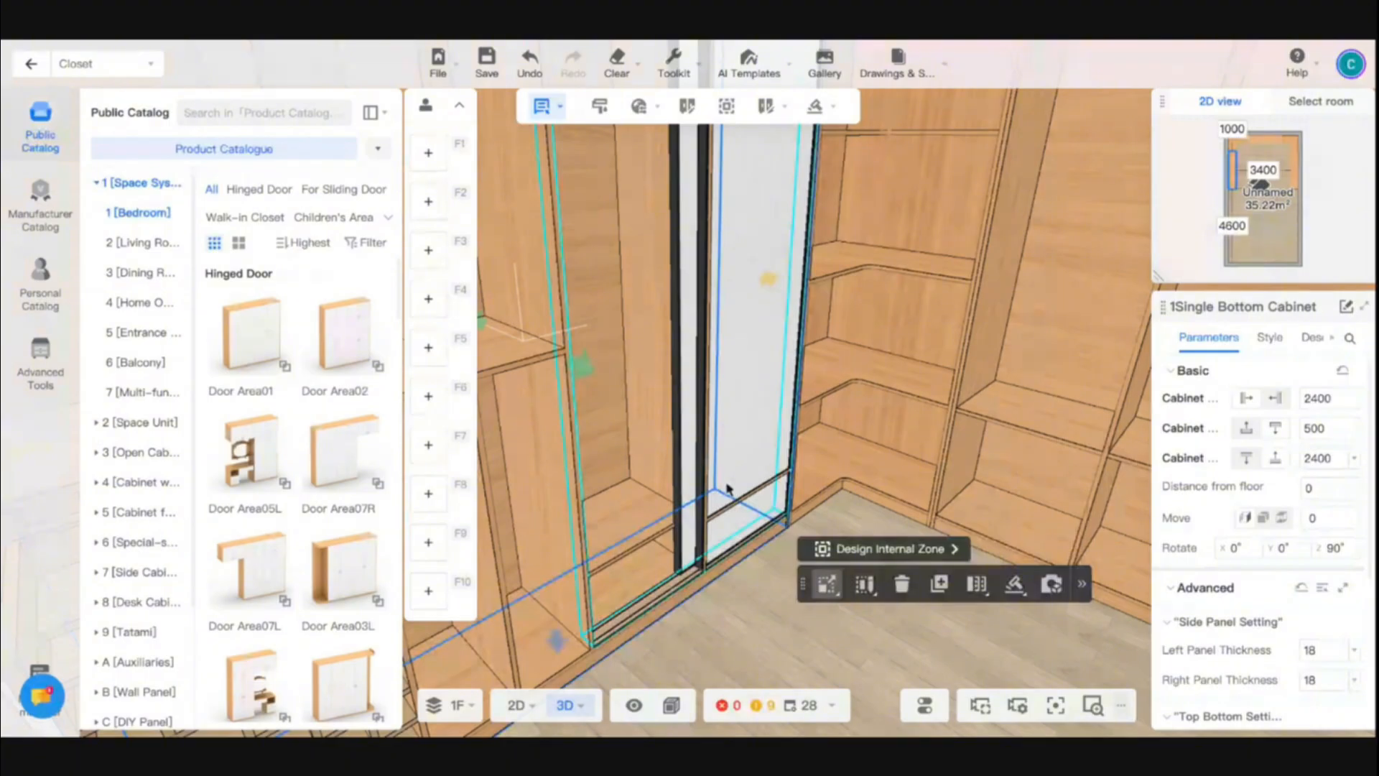
{"action": "left_click", "coordinate": [726, 489]}
{"action": "right_click_drag", "start_coordinate": [728, 492], "coordinate": [625, 367]}
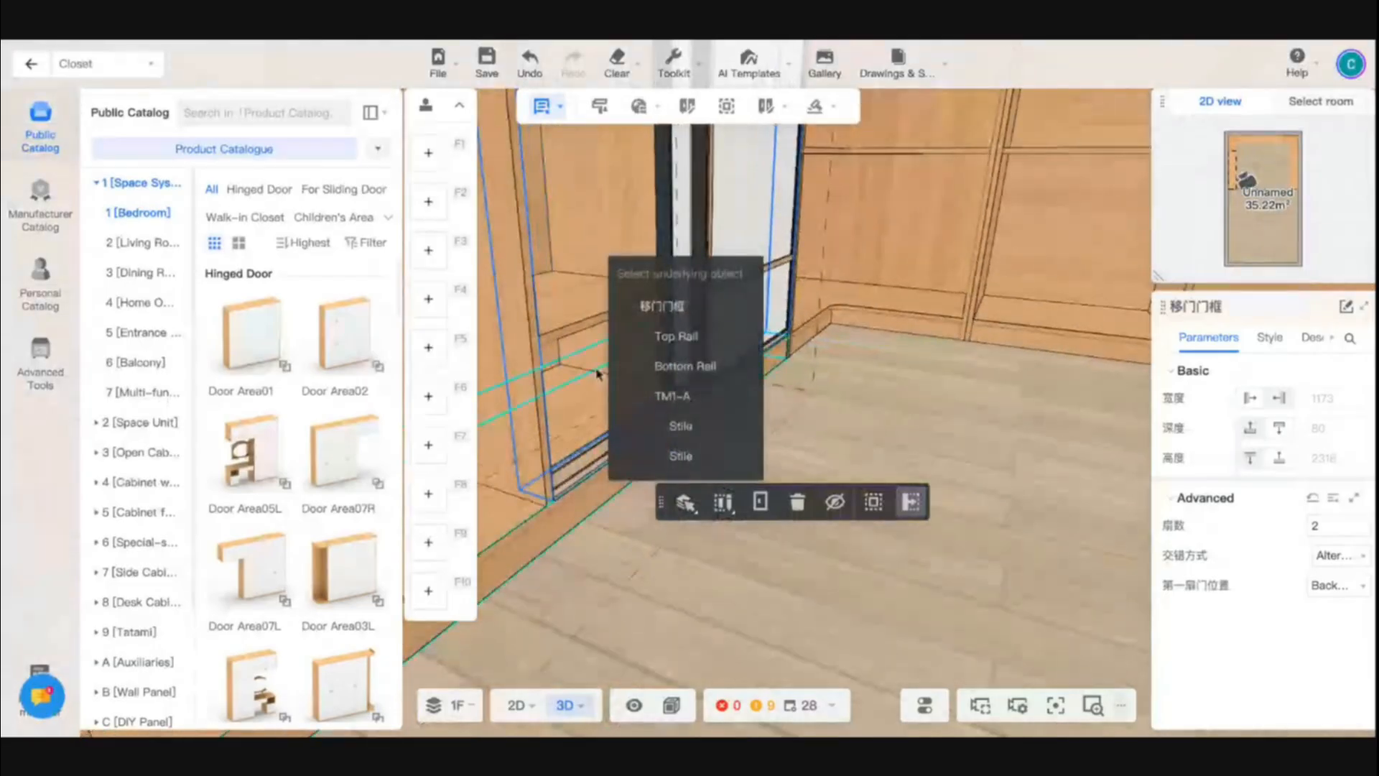
{"action": "left_click", "coordinate": [596, 367]}
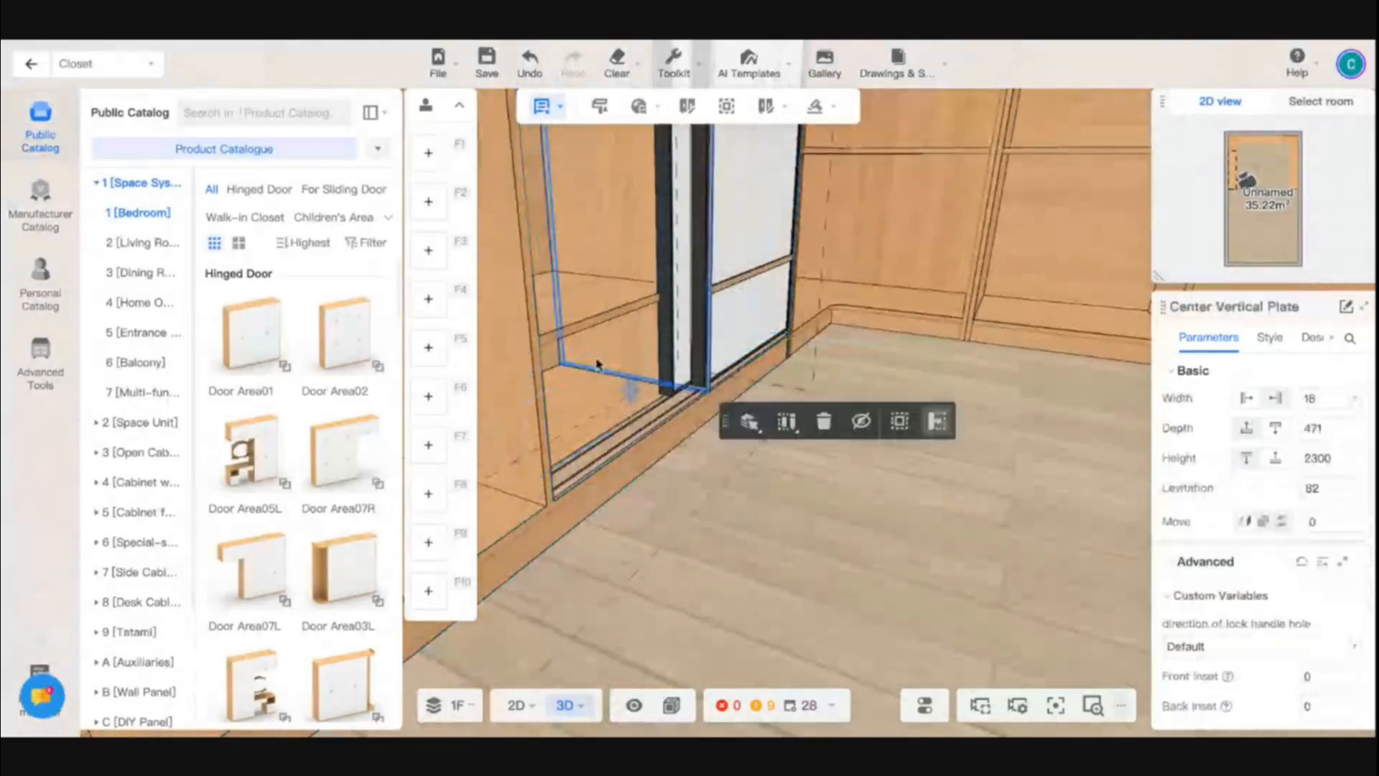
{"action": "left_click", "coordinate": [1319, 430]}
{"action": "type", "text": "399"}
{"action": "key", "text": "Return"}
- Set the depth to 399 mm for the low fixed shelf behind the sliding door, in the compartment nearest the corner
{"action": "right_click_drag", "start_coordinate": [983, 413], "coordinate": [880, 494]}
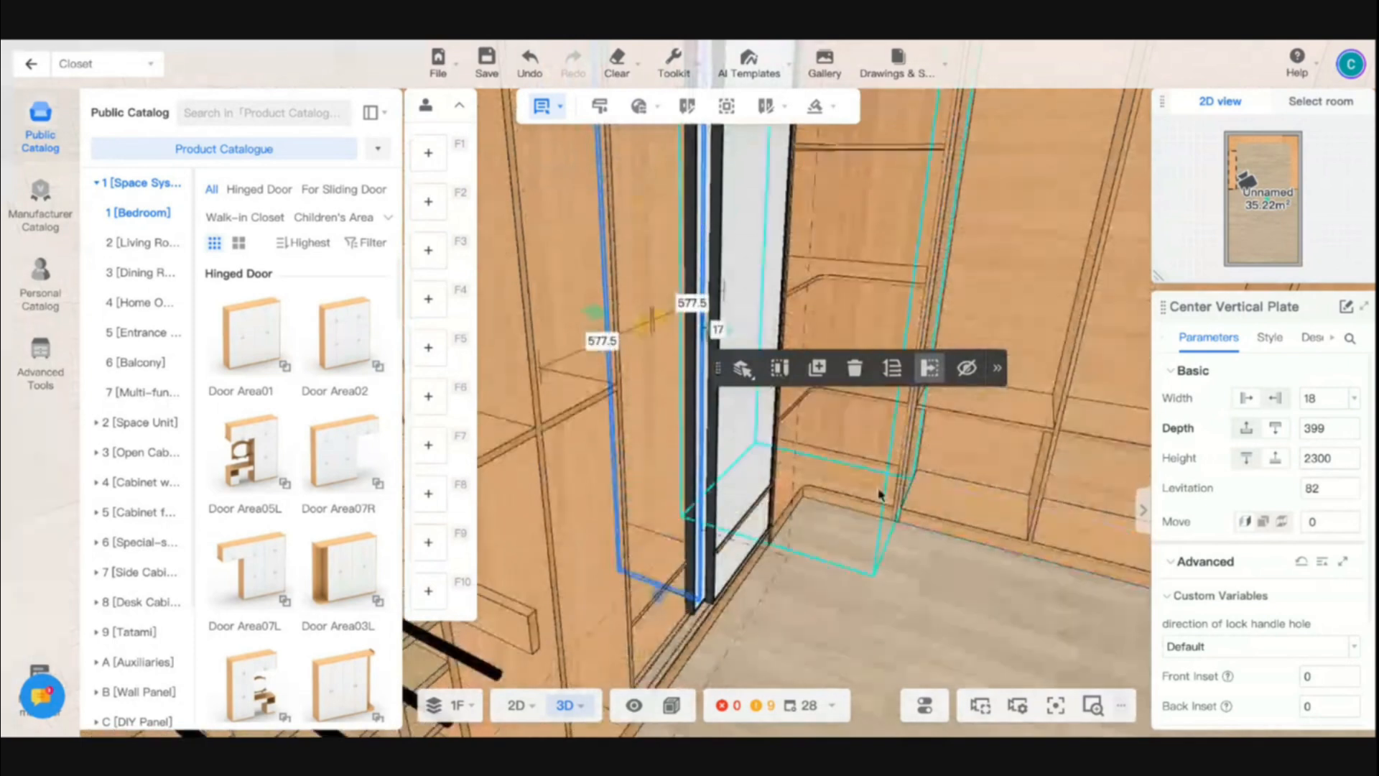
{"action": "left_click", "coordinate": [724, 549]}
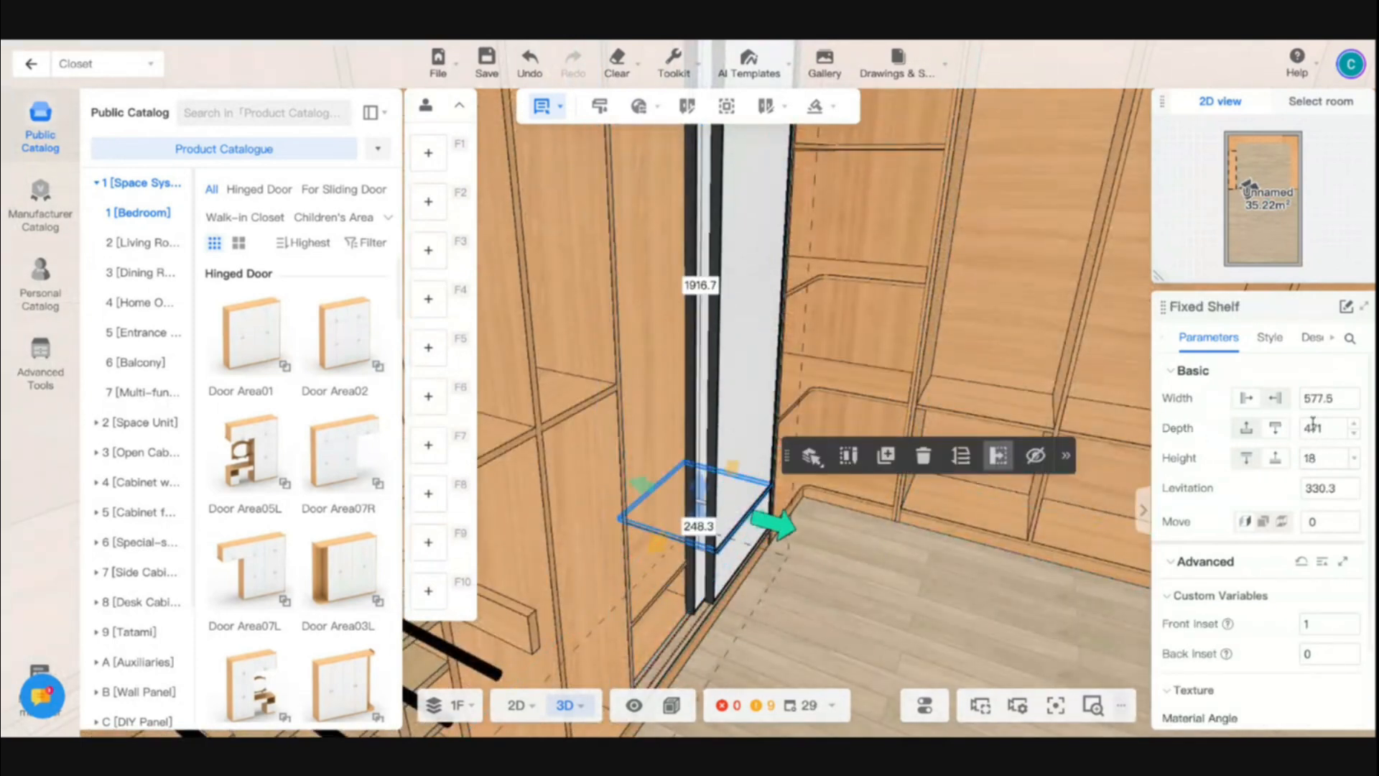
{"action": "key", "text": "Return"}
{"action": "scroll", "coordinate": [997, 530], "scroll_direction": "down", "scroll_amount": 3}
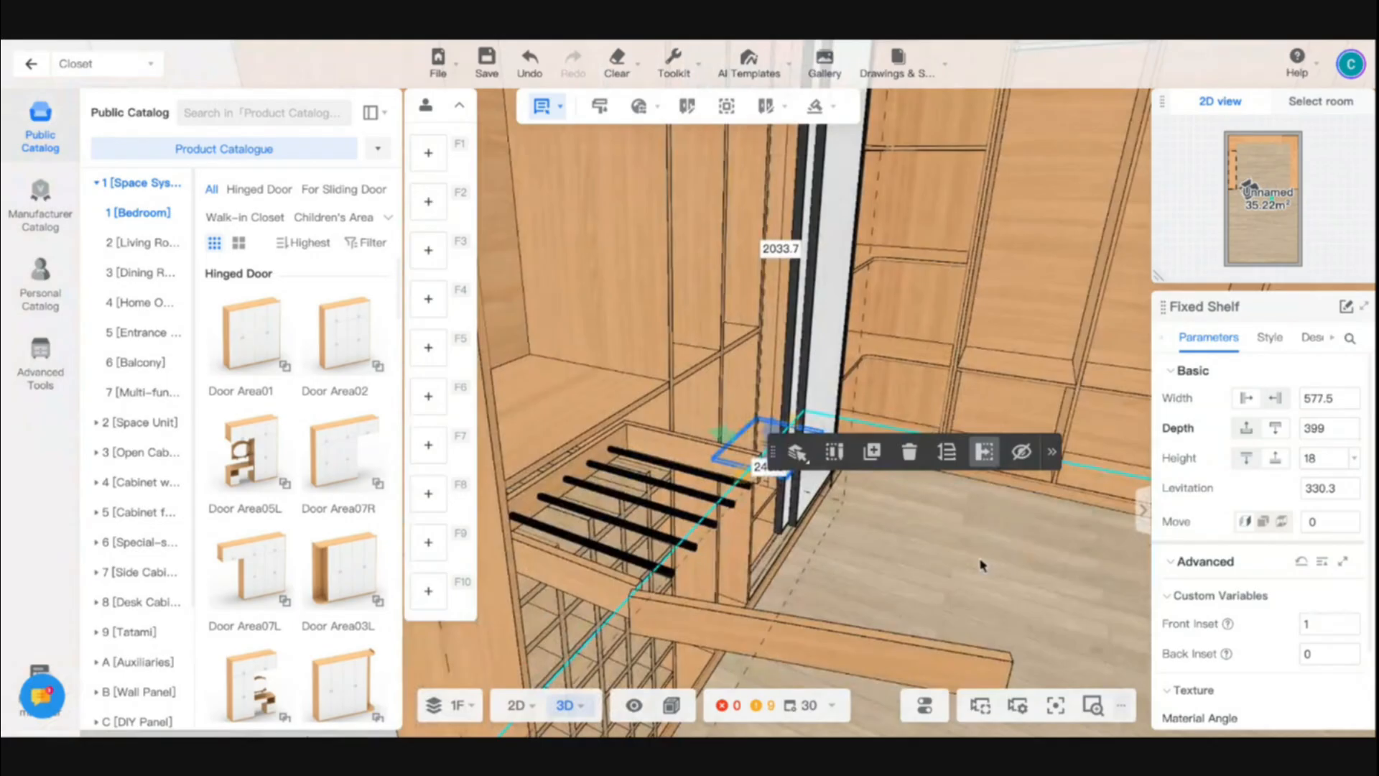
{"action": "left_click", "coordinate": [982, 563]}
- Check the sliding door and the surrounding cabinets from inside the closet, and save the project
{"action": "scroll", "coordinate": [997, 580], "scroll_direction": "up", "scroll_amount": 1}
{"action": "right_click_drag", "start_coordinate": [1021, 581], "coordinate": [920, 596]}
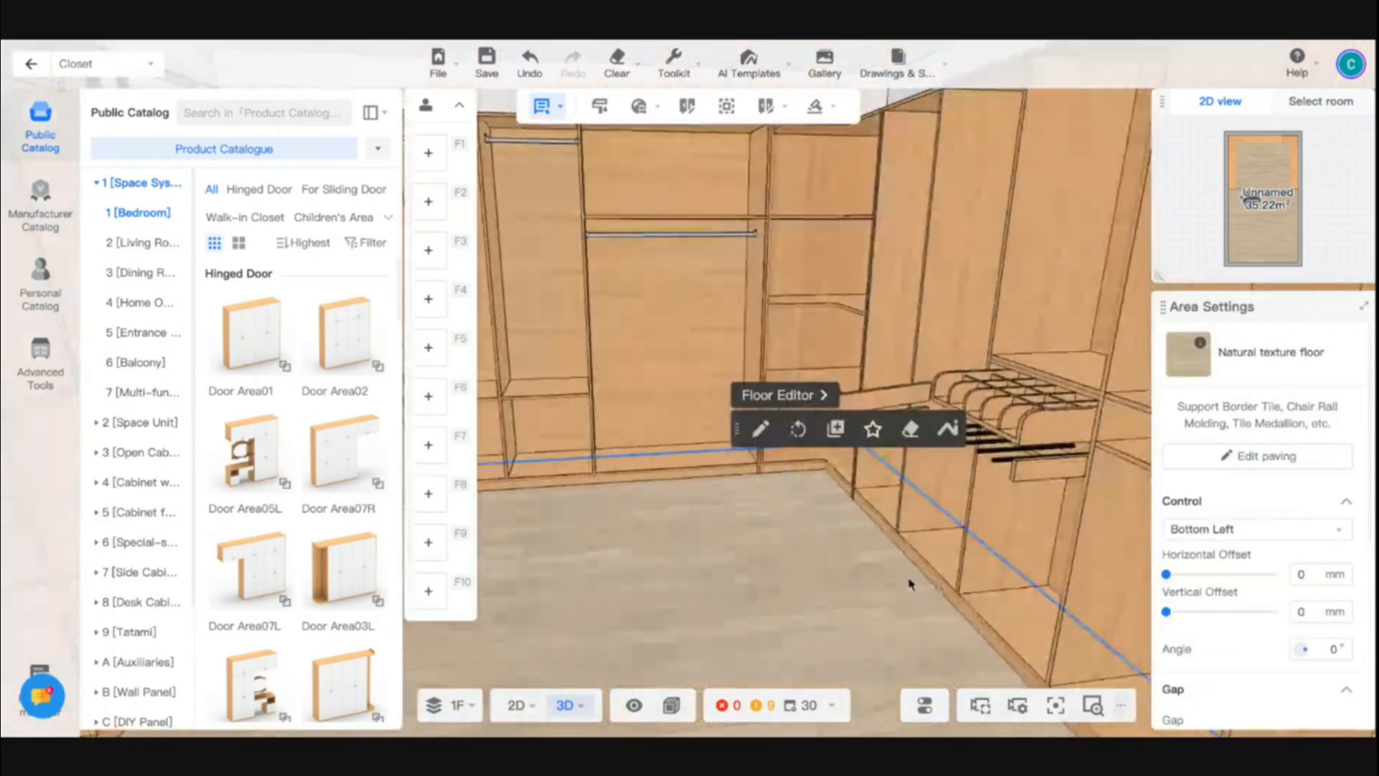
{"action": "right_click_drag", "start_coordinate": [654, 564], "coordinate": [797, 486]}
{"action": "right_click_drag", "start_coordinate": [871, 557], "coordinate": [818, 563]}
{"action": "scroll", "coordinate": [819, 563], "scroll_direction": "up", "scroll_amount": 3}
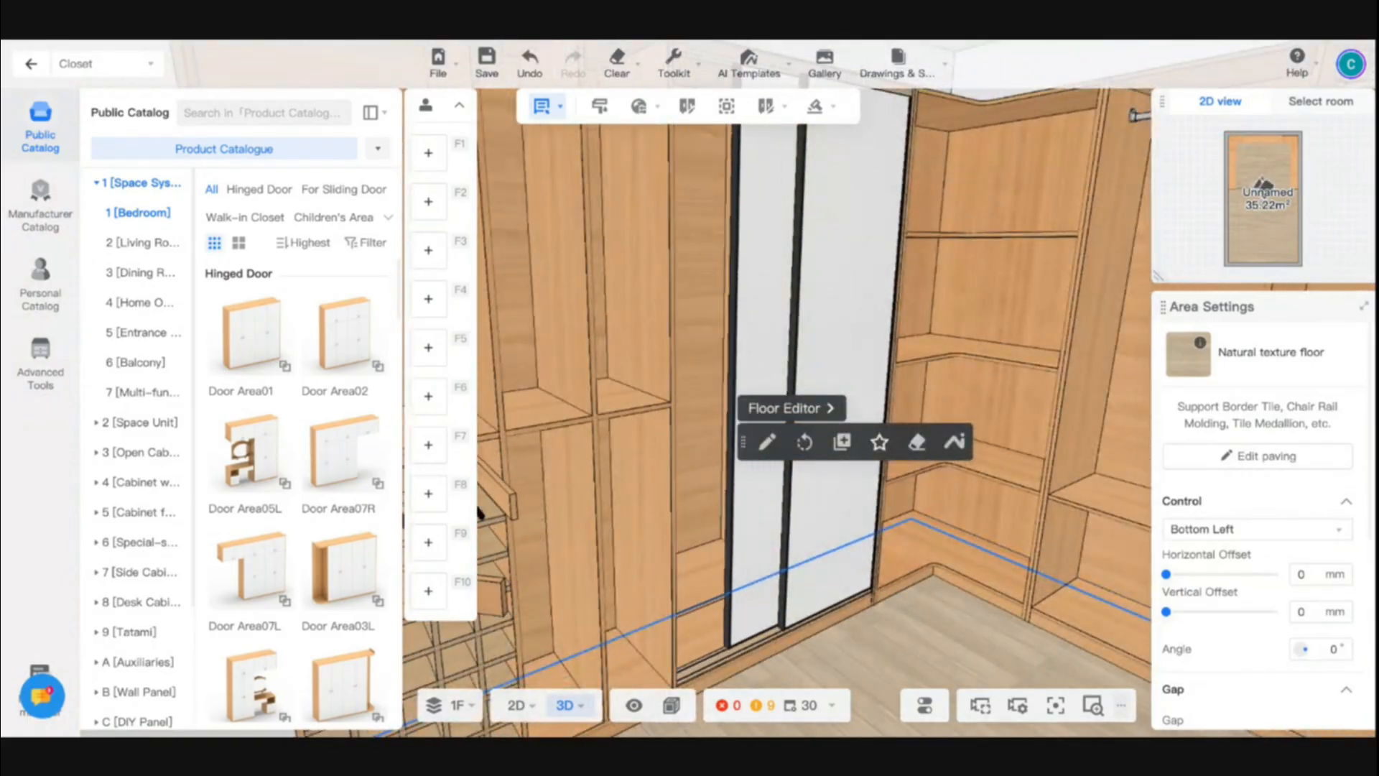
{"action": "key", "text": "ctrl+s"}
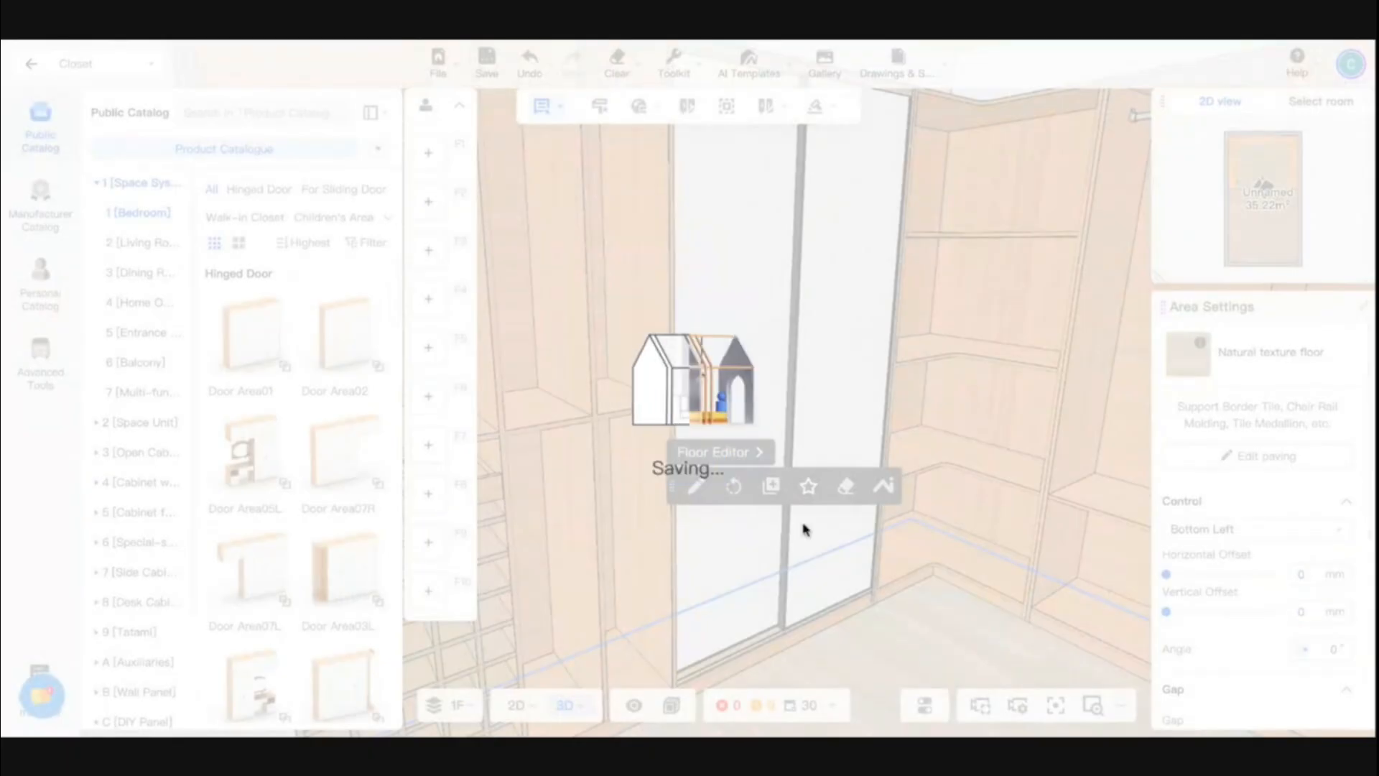
- Switch the Public Catalog to its expanded thumbnail layout and open the Parts category
{"action": "scroll", "coordinate": [855, 405], "scroll_direction": "down", "scroll_amount": 5}
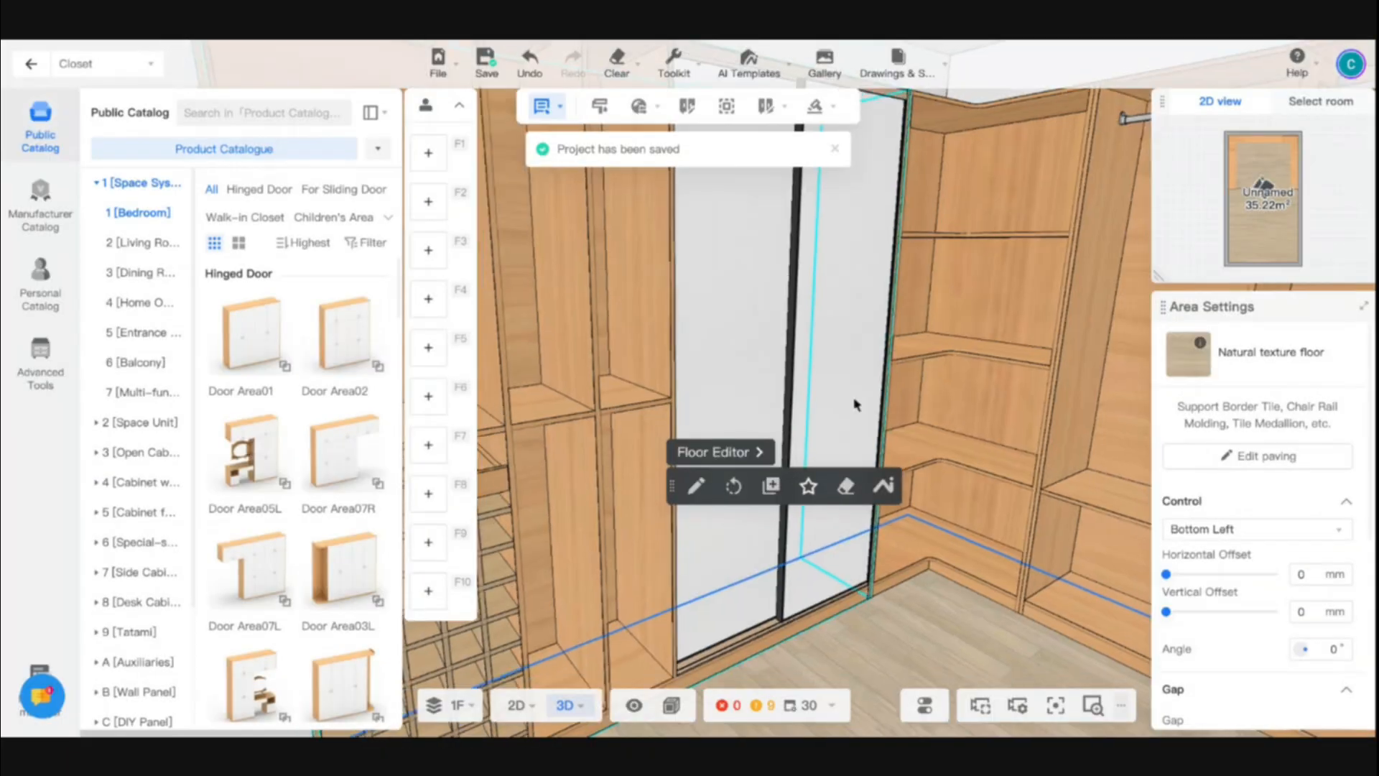
{"action": "left_click_drag", "start_coordinate": [847, 428], "coordinate": [840, 597]}
{"action": "scroll", "coordinate": [882, 601], "scroll_direction": "up", "scroll_amount": 5}
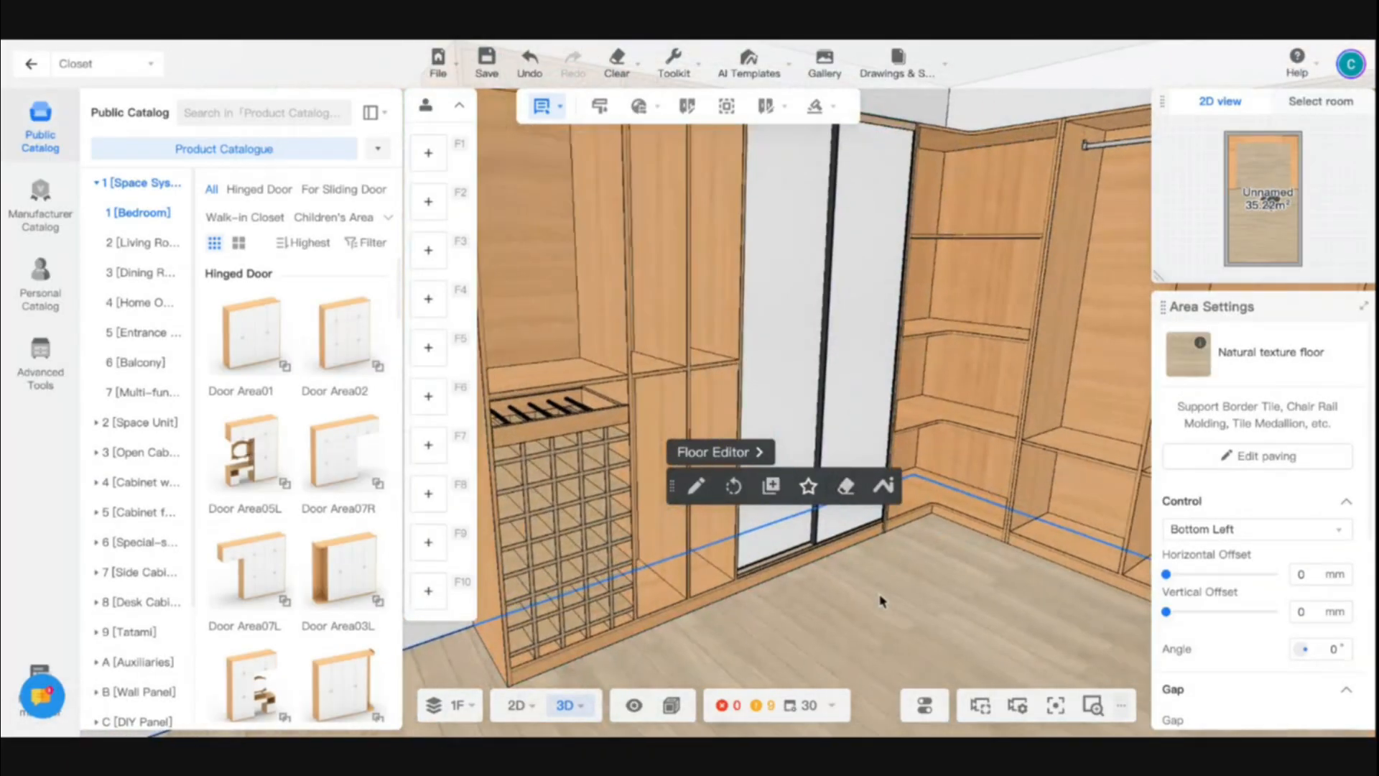
{"action": "scroll", "coordinate": [882, 601], "scroll_direction": "down", "scroll_amount": 4}
{"action": "scroll", "coordinate": [882, 601], "scroll_direction": "down", "scroll_amount": 2}
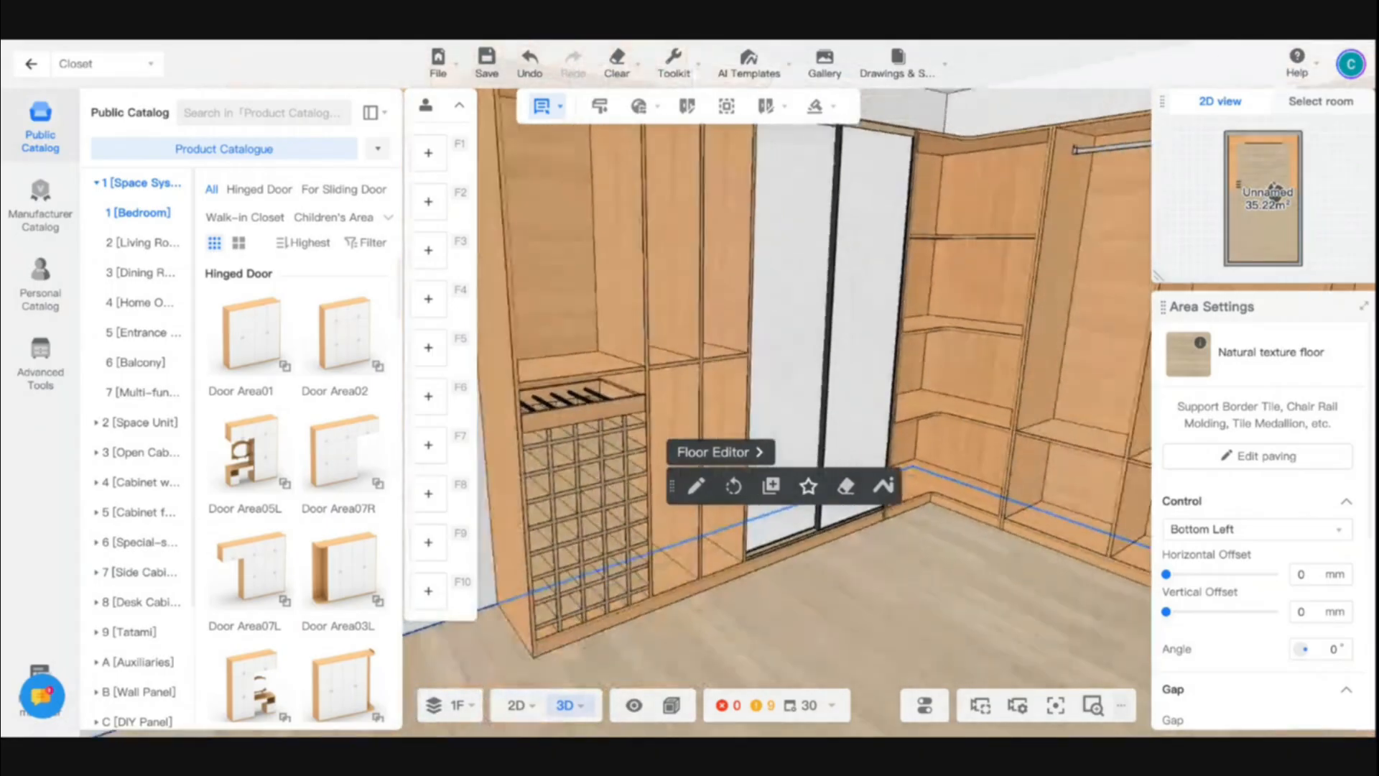
{"action": "left_click_drag", "start_coordinate": [882, 602], "coordinate": [818, 574]}
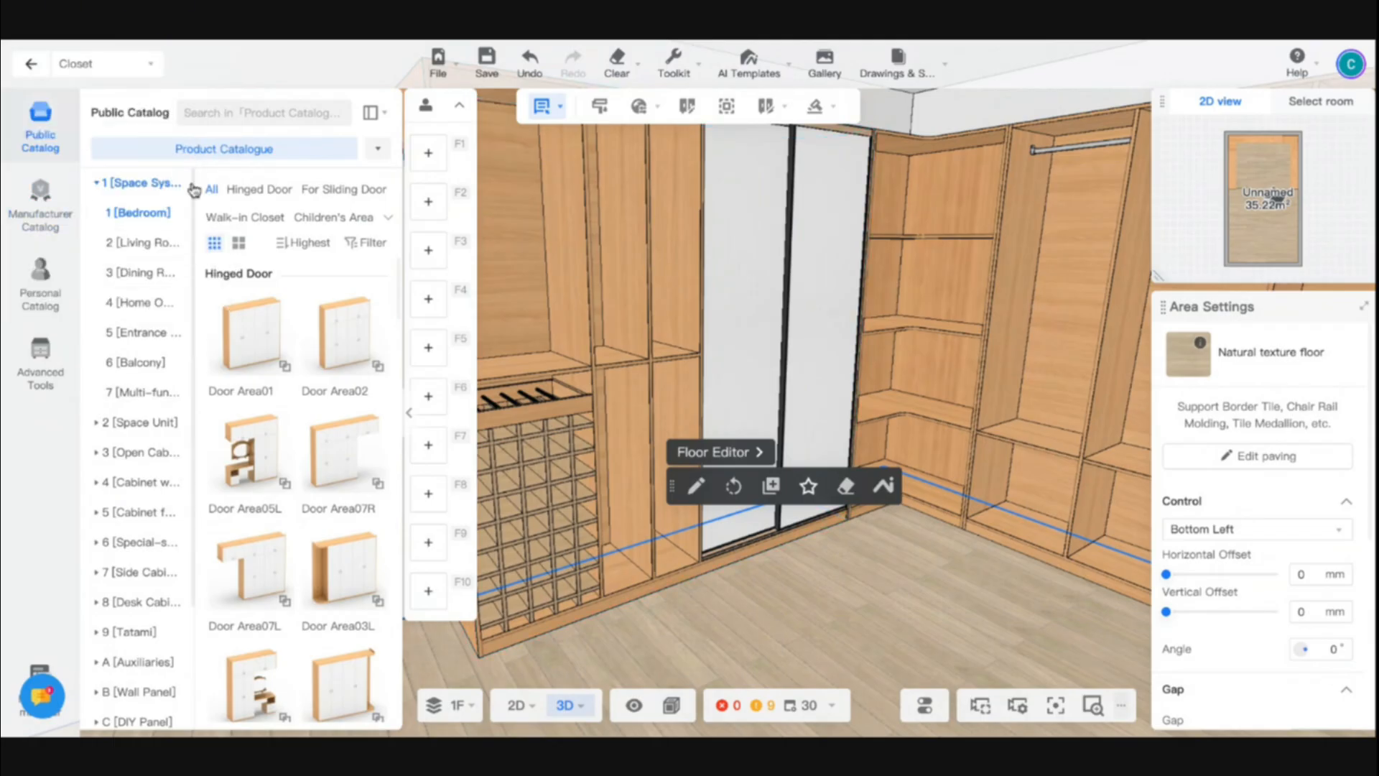
{"action": "mouse_move", "coordinate": [372, 112]}
{"action": "left_click", "coordinate": [416, 187]}
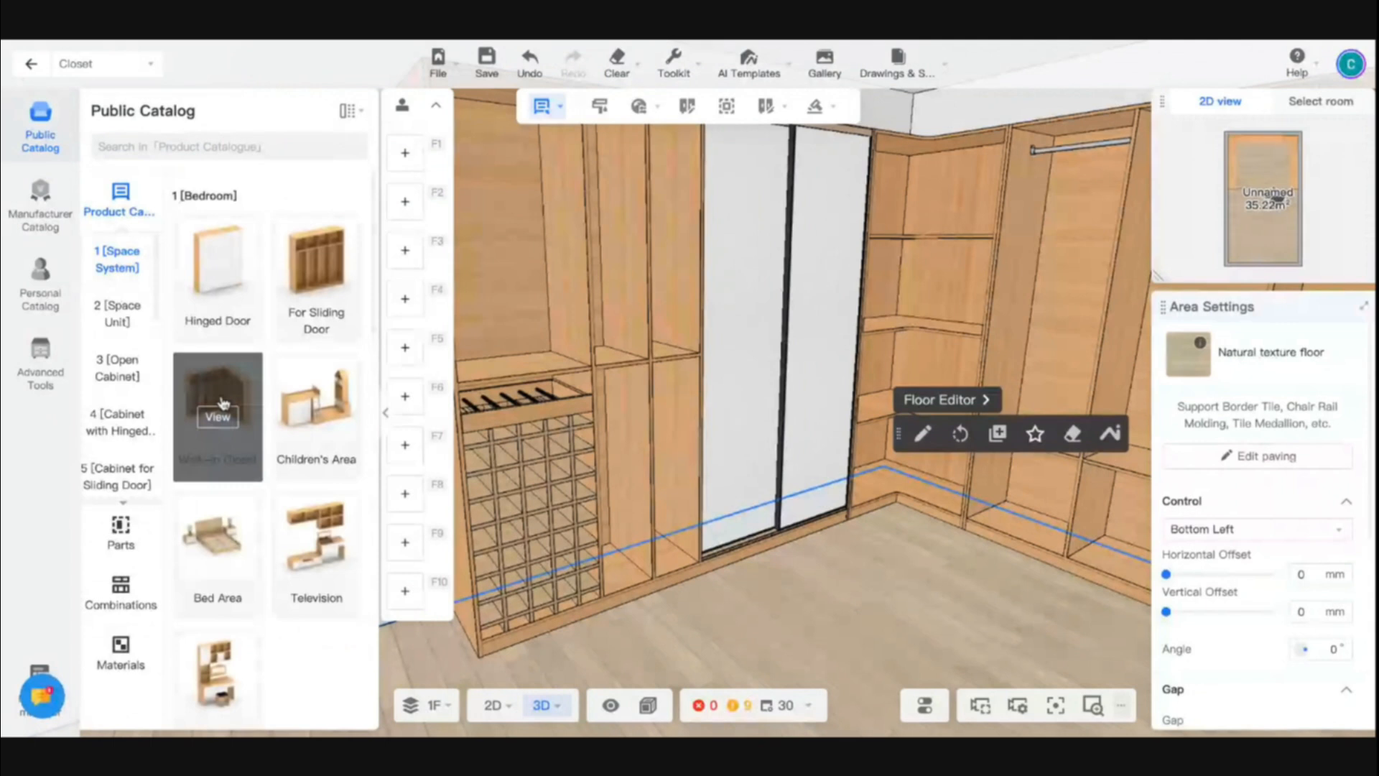
{"action": "left_click", "coordinate": [121, 532]}
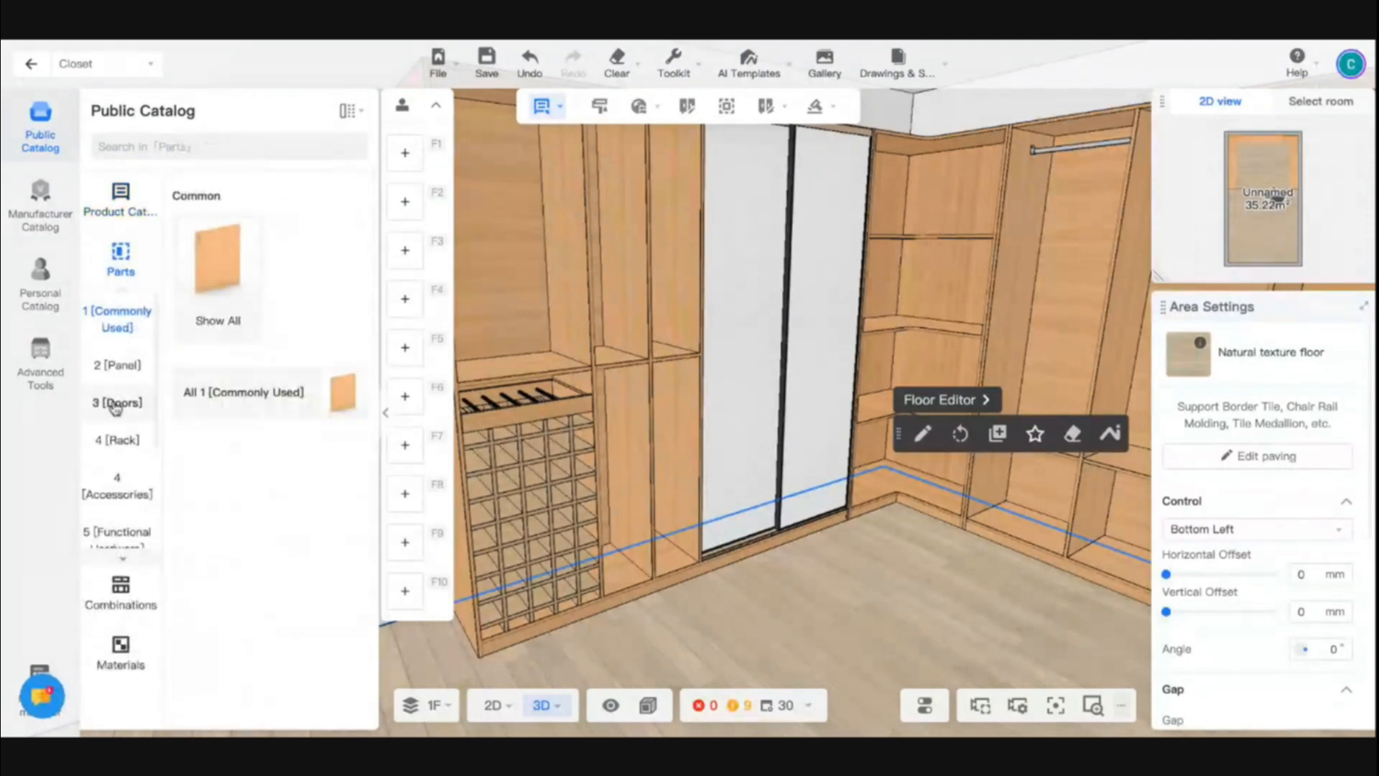
- Browse the Doors parts and open the Inner Inclined 45° series of the No-handle doors
{"action": "left_click", "coordinate": [115, 404]}
{"action": "scroll", "coordinate": [215, 452], "scroll_direction": "down", "scroll_amount": 10}
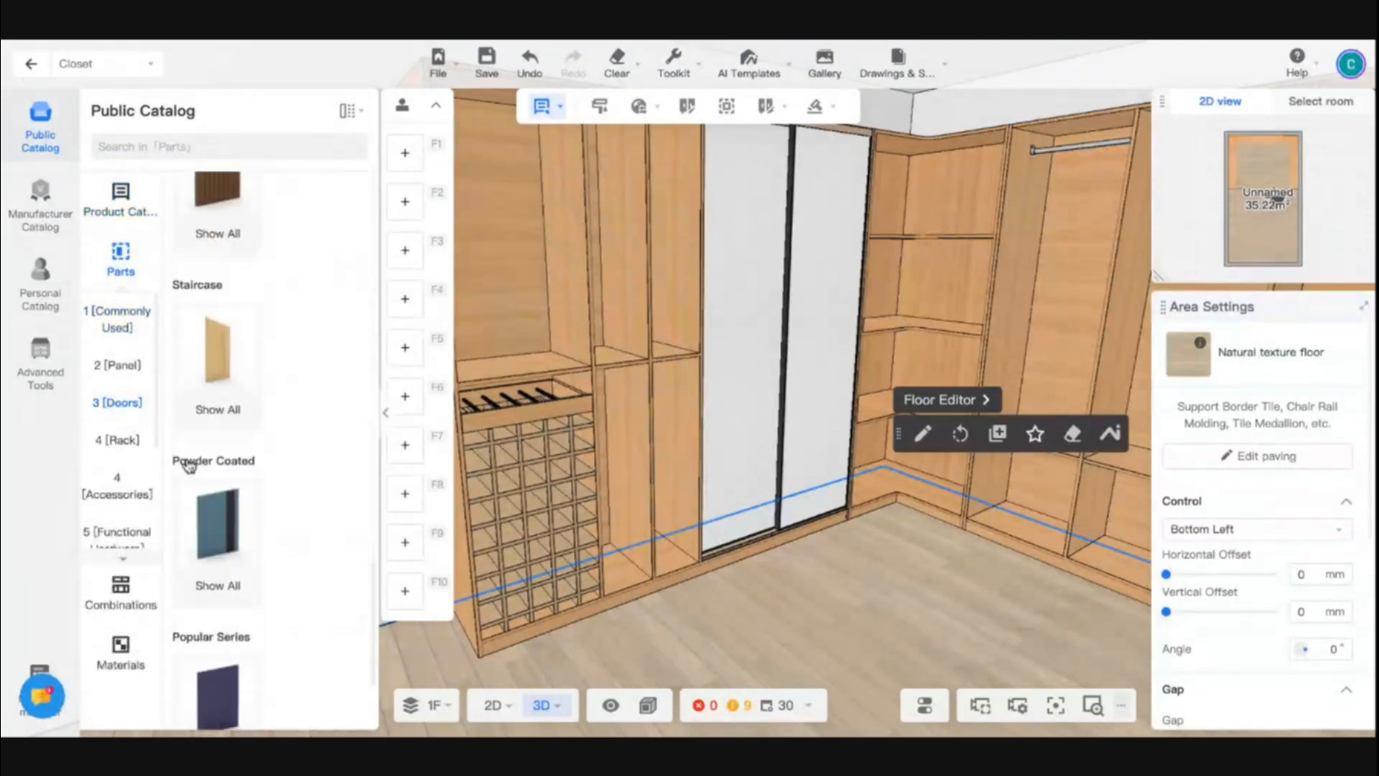
{"action": "scroll", "coordinate": [215, 470], "scroll_direction": "down", "scroll_amount": 10}
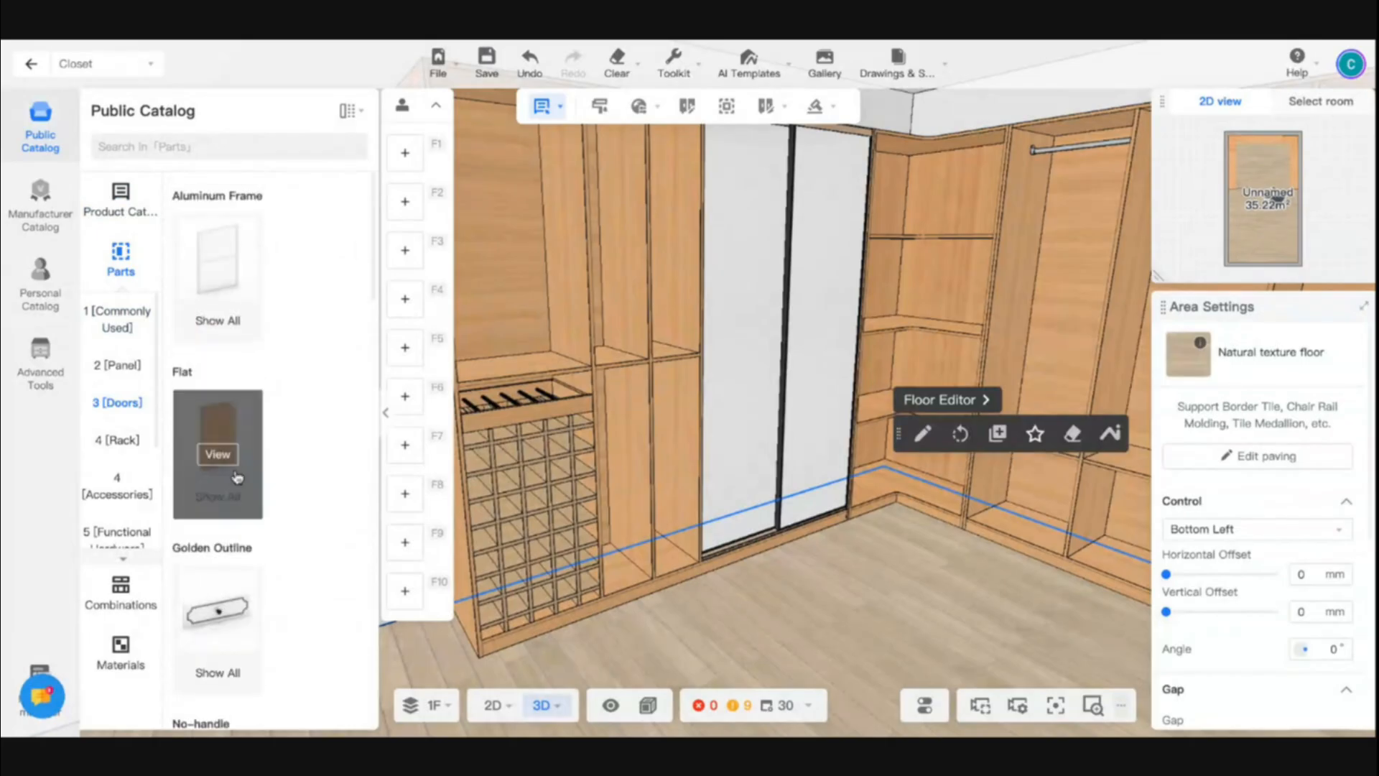
{"action": "scroll", "coordinate": [237, 478], "scroll_direction": "down", "scroll_amount": 8}
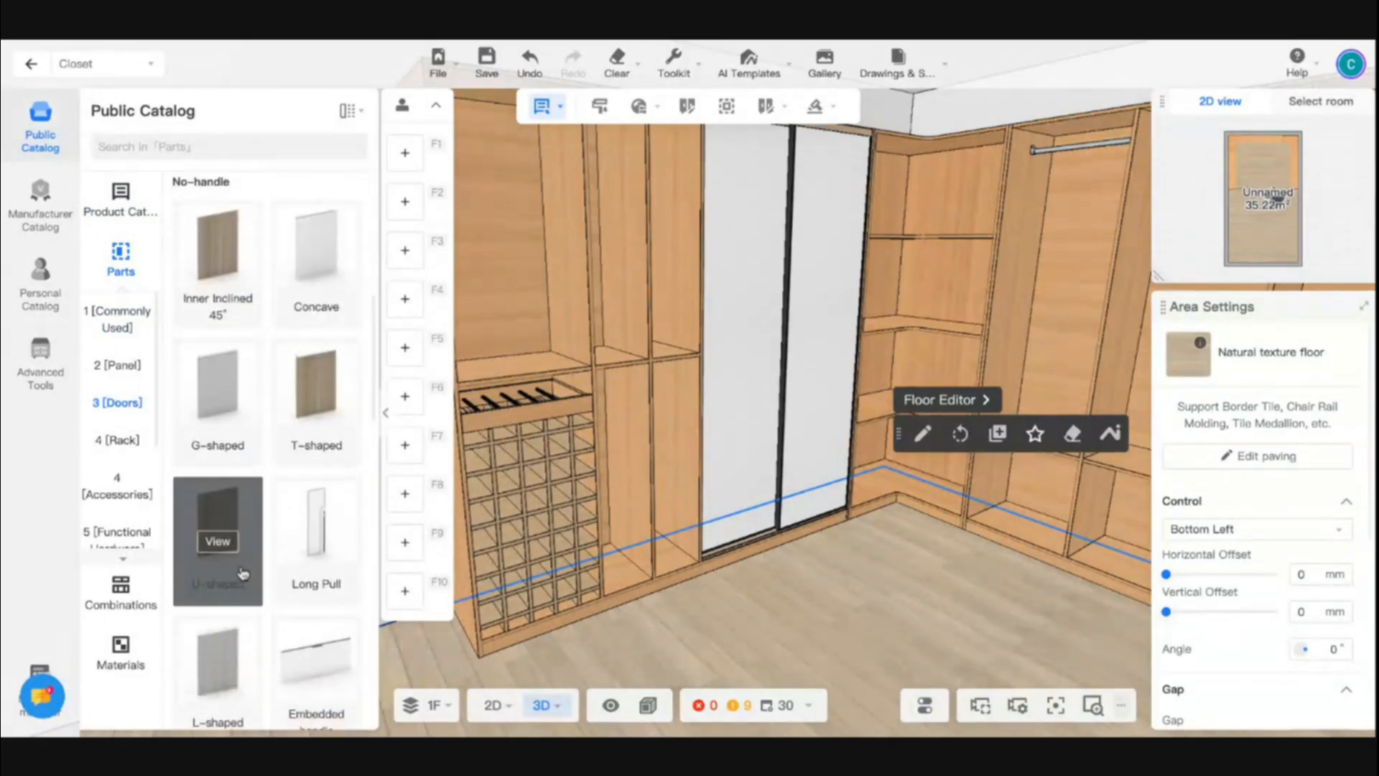
{"action": "left_click", "coordinate": [222, 268]}
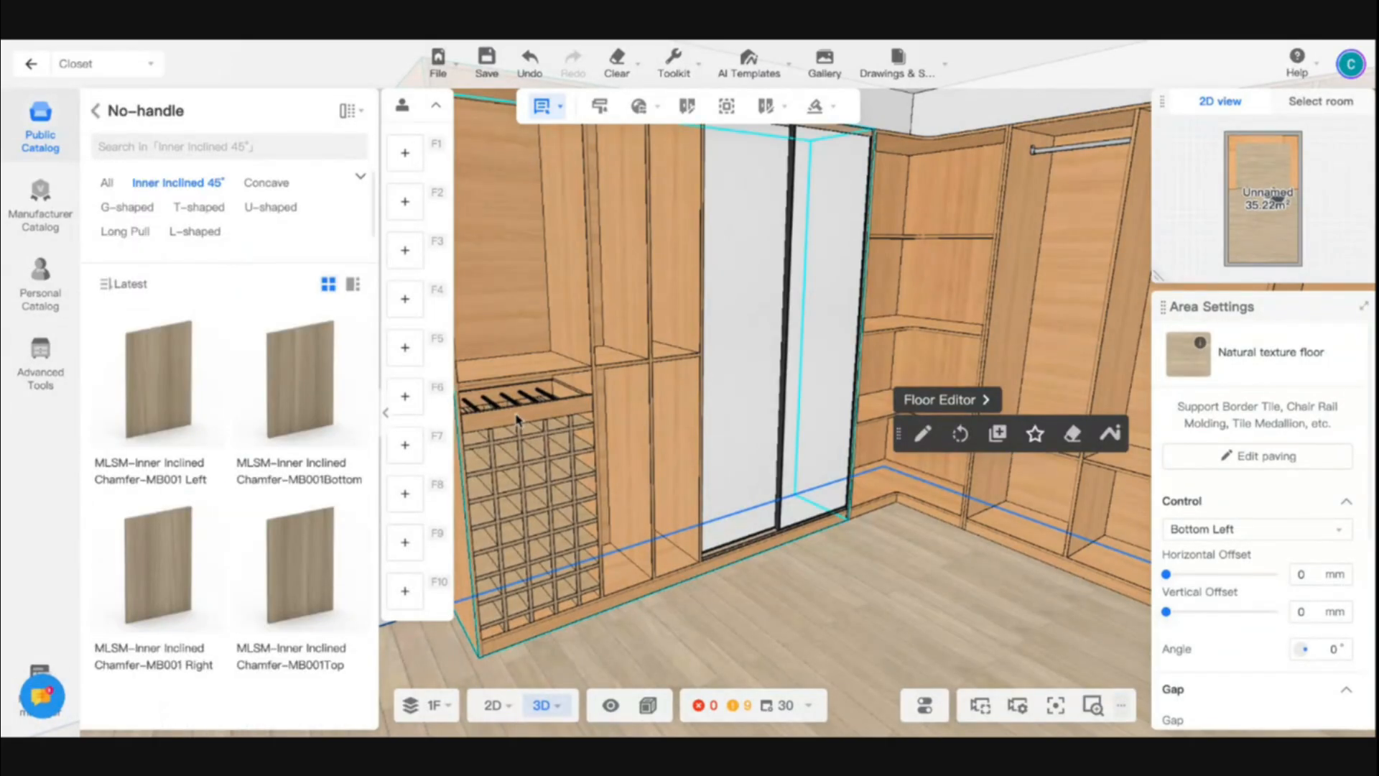
- Place an MLSM-Inner Inclined Chamfer-MB001 Left door on the lower narrow compartment beside the sliding door and widen it over both compartments to about 592.5 mm
{"action": "scroll", "coordinate": [517, 420], "scroll_direction": "up", "scroll_amount": 2}
{"action": "left_click", "coordinate": [184, 409]}
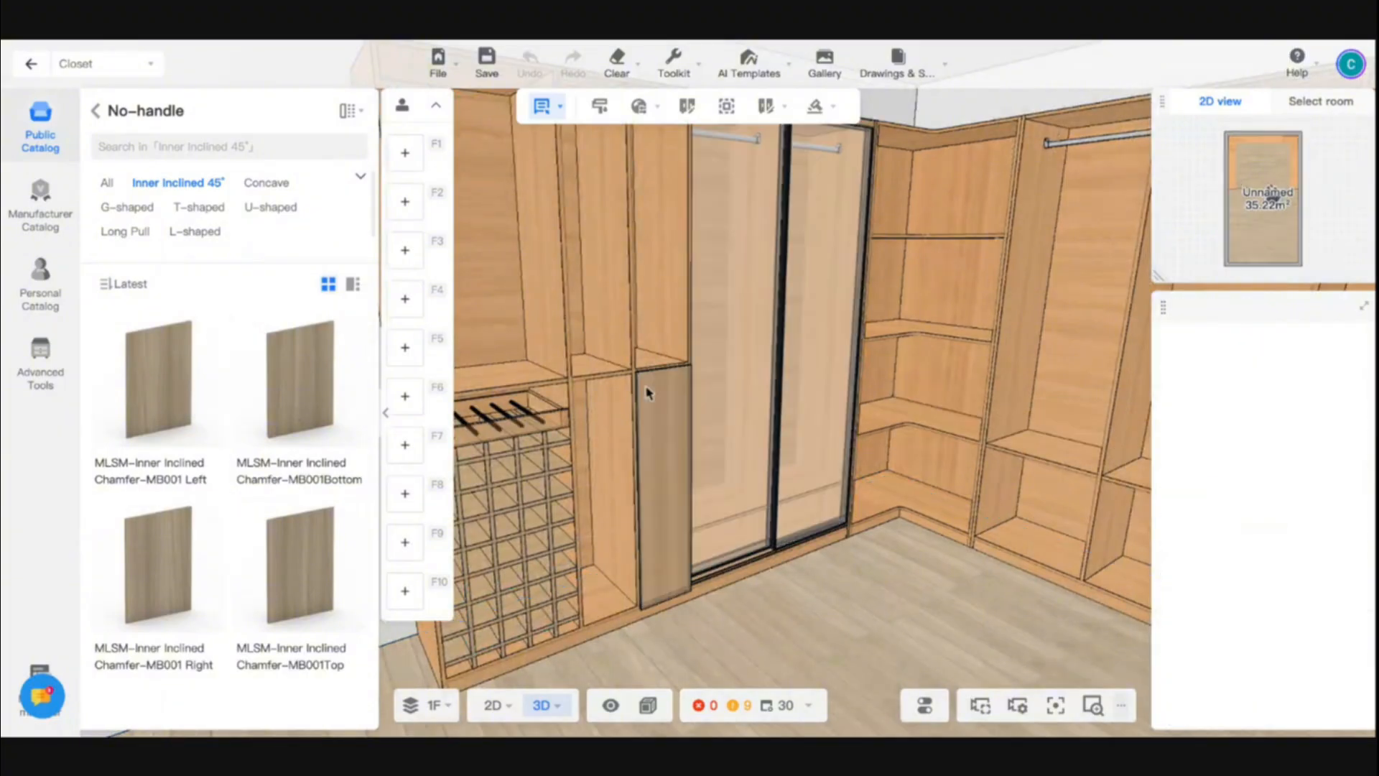
{"action": "left_click", "coordinate": [647, 392]}
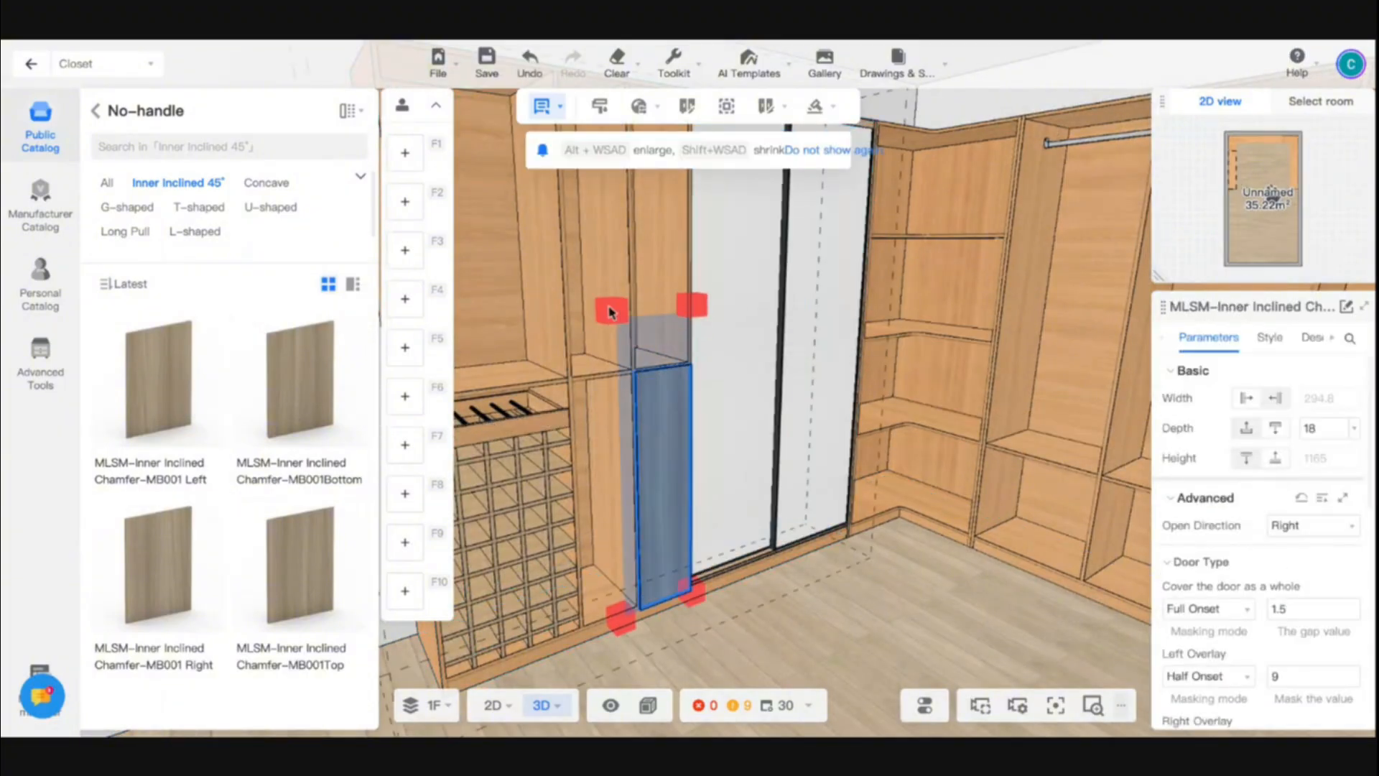
{"action": "left_click_drag", "start_coordinate": [610, 311], "coordinate": [585, 390]}
{"action": "key", "text": "s"}
{"action": "key", "text": "d"}
{"action": "key", "text": "q"}
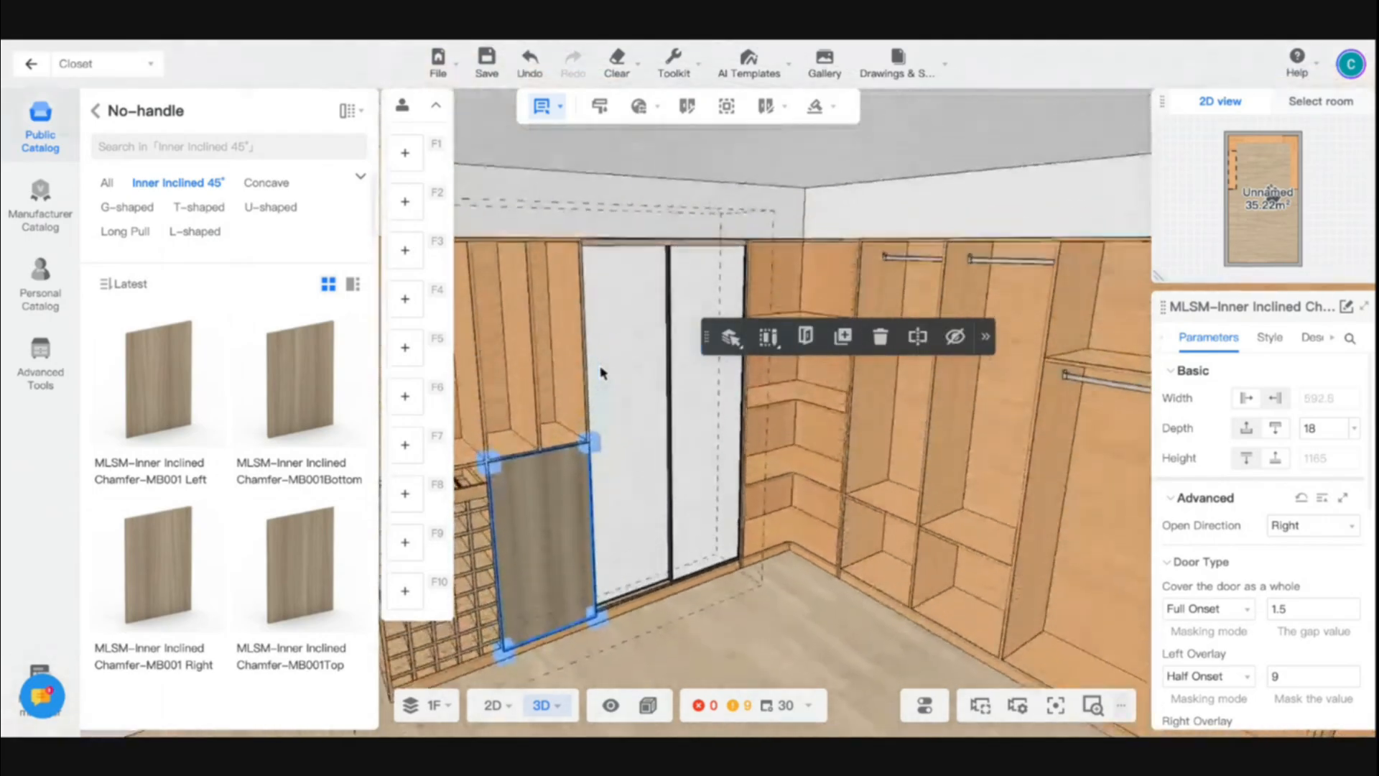
- Stretch the wooden door up to the cabinet's top so it covers the upper compartments too, about 2333 mm high
{"action": "key", "text": "a"}
{"action": "key", "text": "a"}
{"action": "left_click_drag", "start_coordinate": [559, 466], "coordinate": [546, 248]}
{"action": "key", "text": "s"}
{"action": "key", "text": "a"}
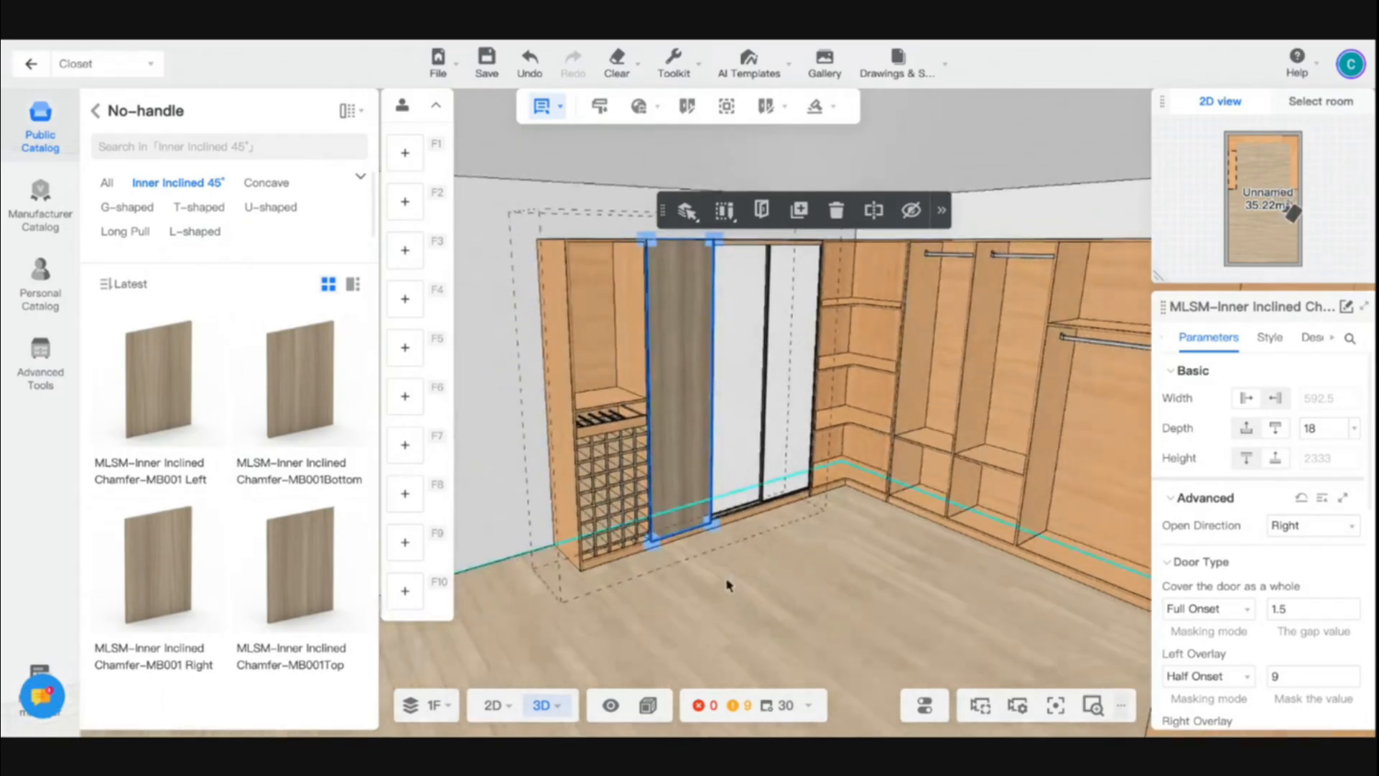
- Place another MLSM-Inner Inclined Chamfer-MB001 door over the open compartment above the trouser rack
{"action": "mouse_move", "coordinate": [728, 585]}
{"action": "left_mouse_down"}
{"action": "mouse_move", "coordinate": [778, 609]}
{"action": "mouse_move", "coordinate": [733, 611]}
{"action": "left_mouse_up"}
{"action": "key", "text": "w"}
{"action": "key", "text": "a"}
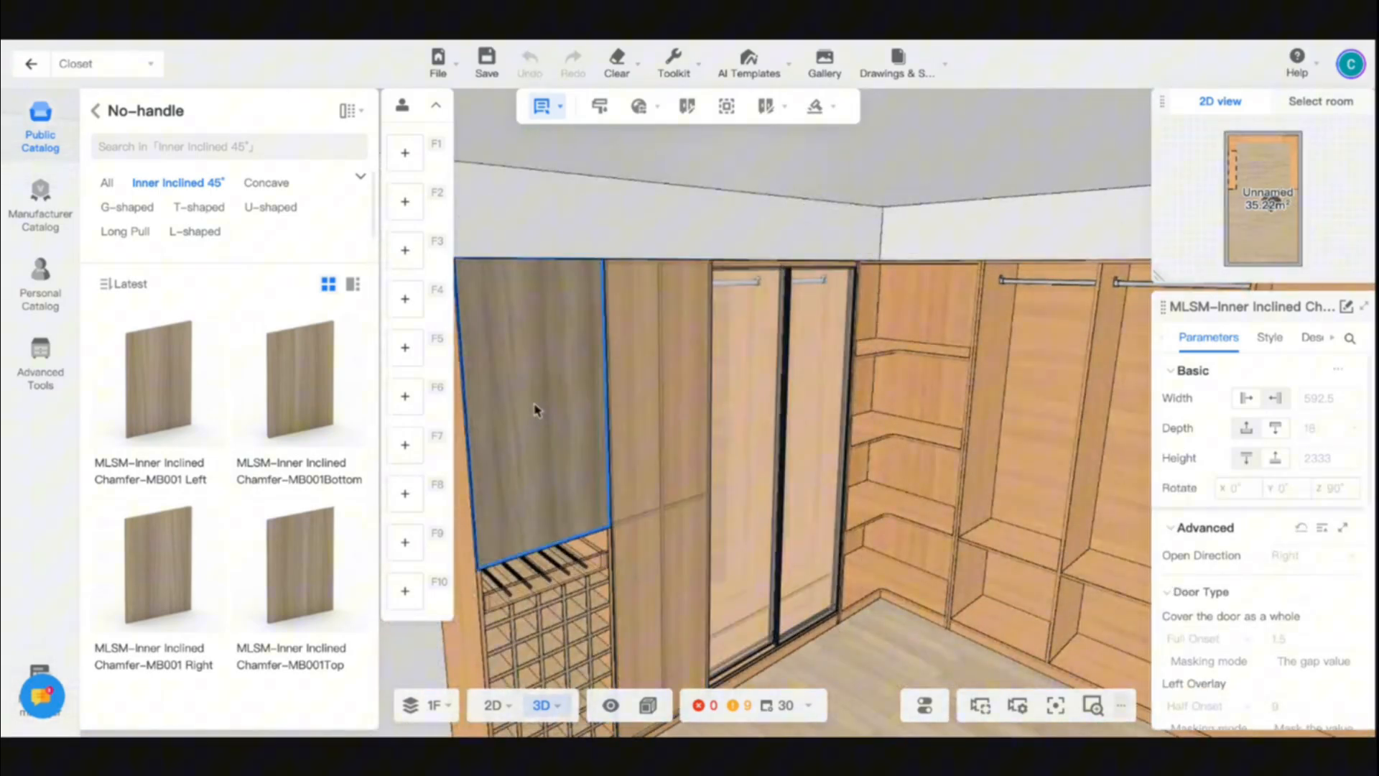
{"action": "left_click", "coordinate": [537, 409]}
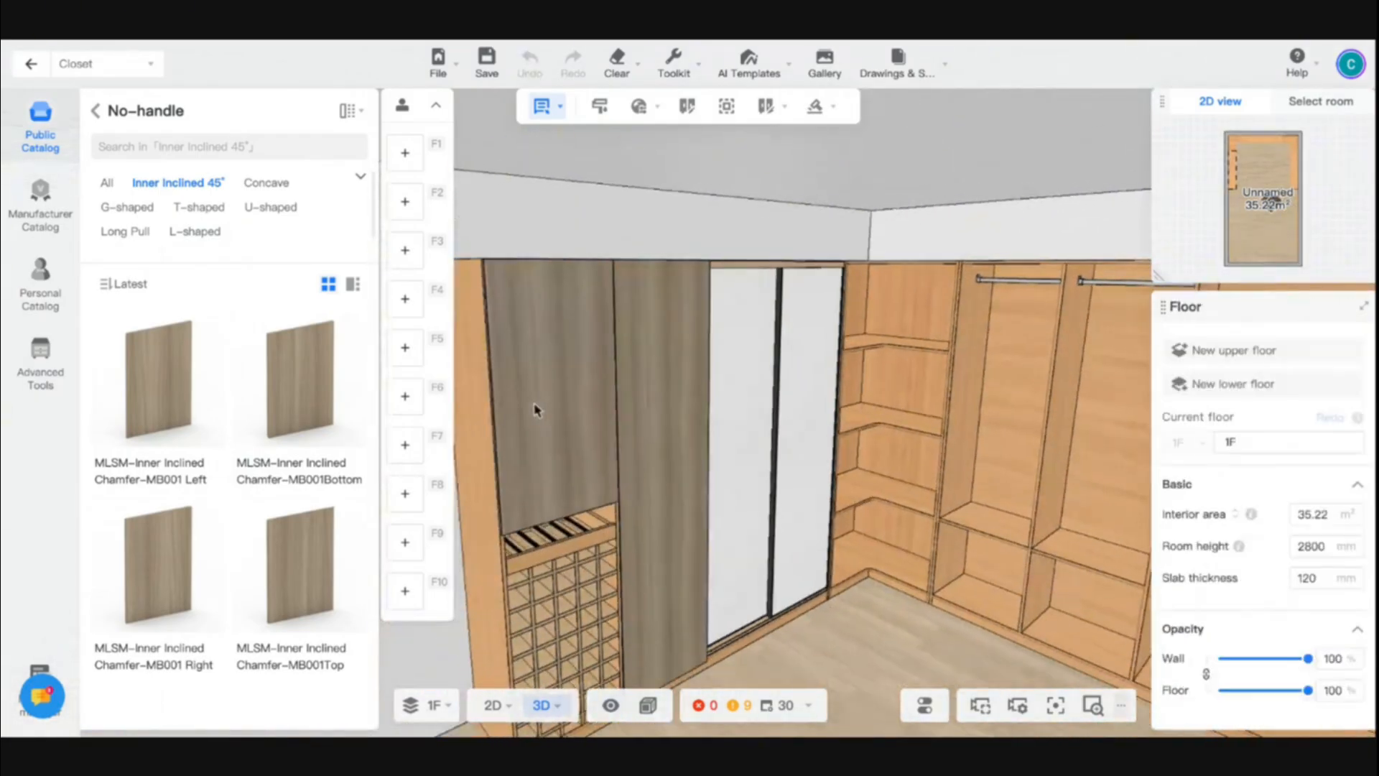
- Copy the upper door onto the compartment below it, covering the trouser rack and the lattice rack
{"action": "left_click", "coordinate": [538, 409]}
{"action": "key", "text": "s"}
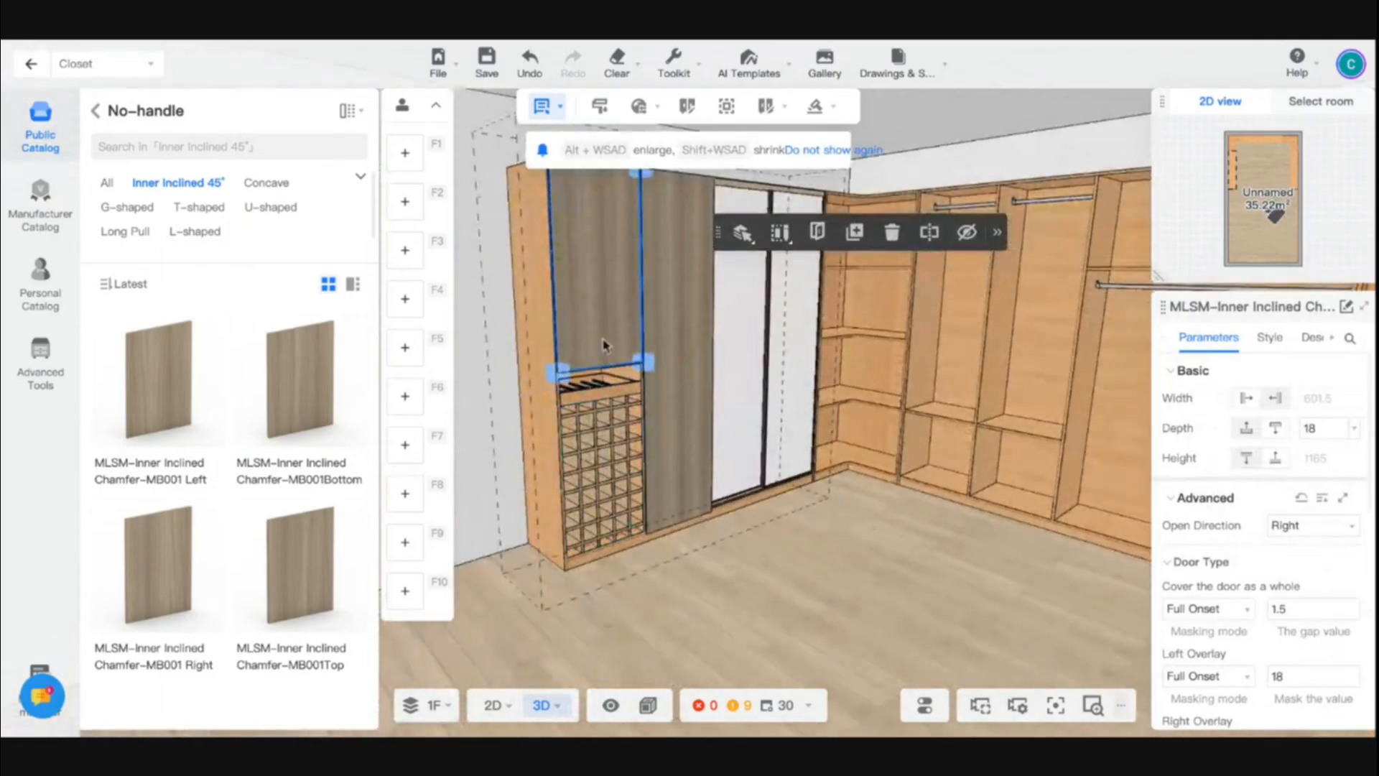
{"action": "key", "text": "c"}
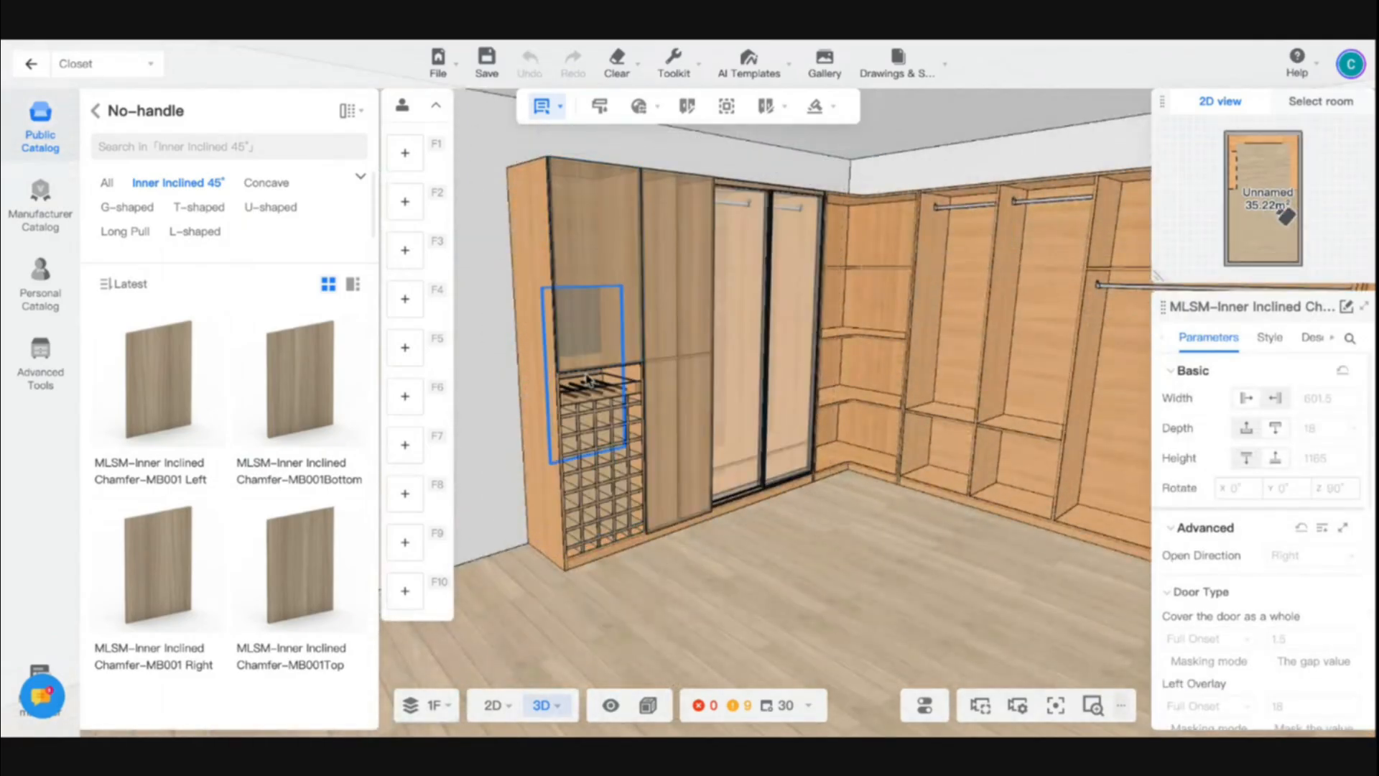
{"action": "left_click", "coordinate": [643, 378]}
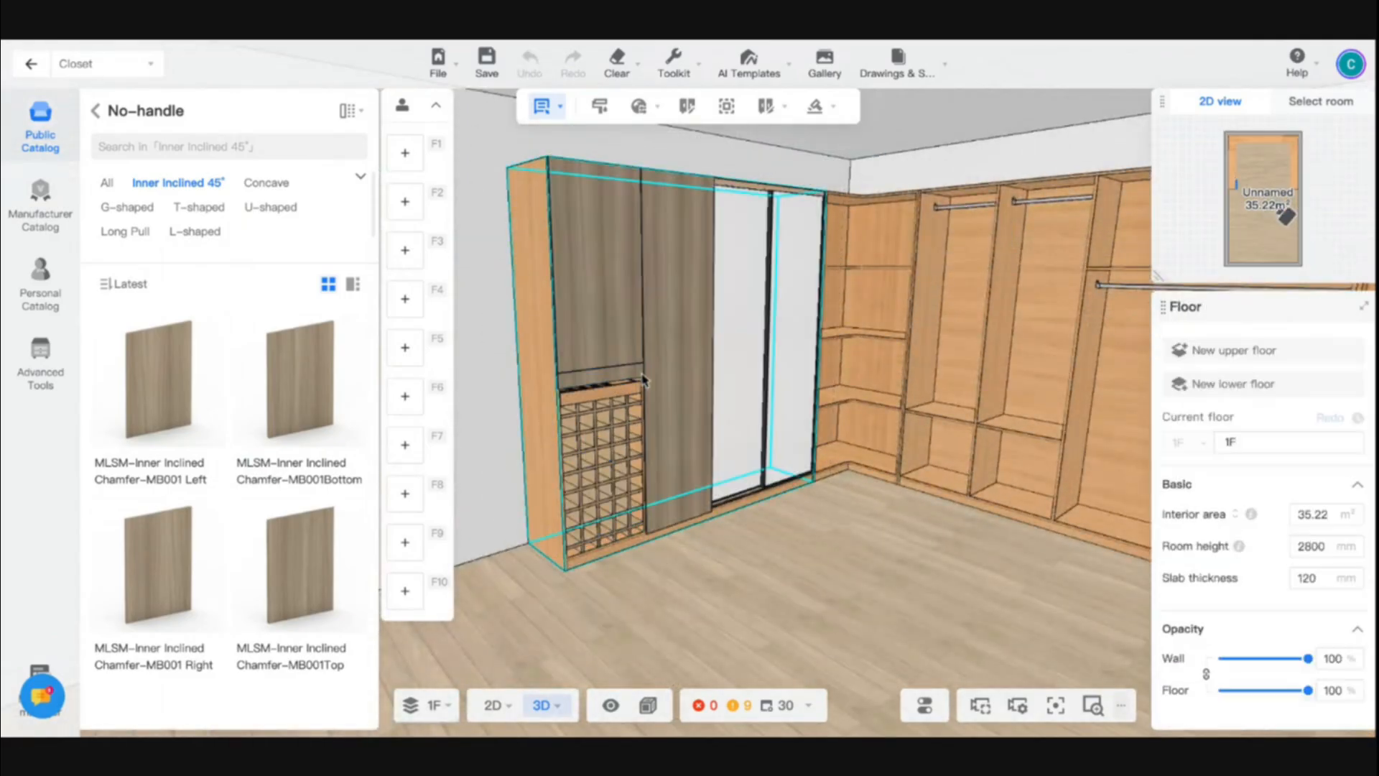
{"action": "left_click", "coordinate": [639, 379]}
{"action": "left_click_drag", "start_coordinate": [646, 384], "coordinate": [647, 538]}
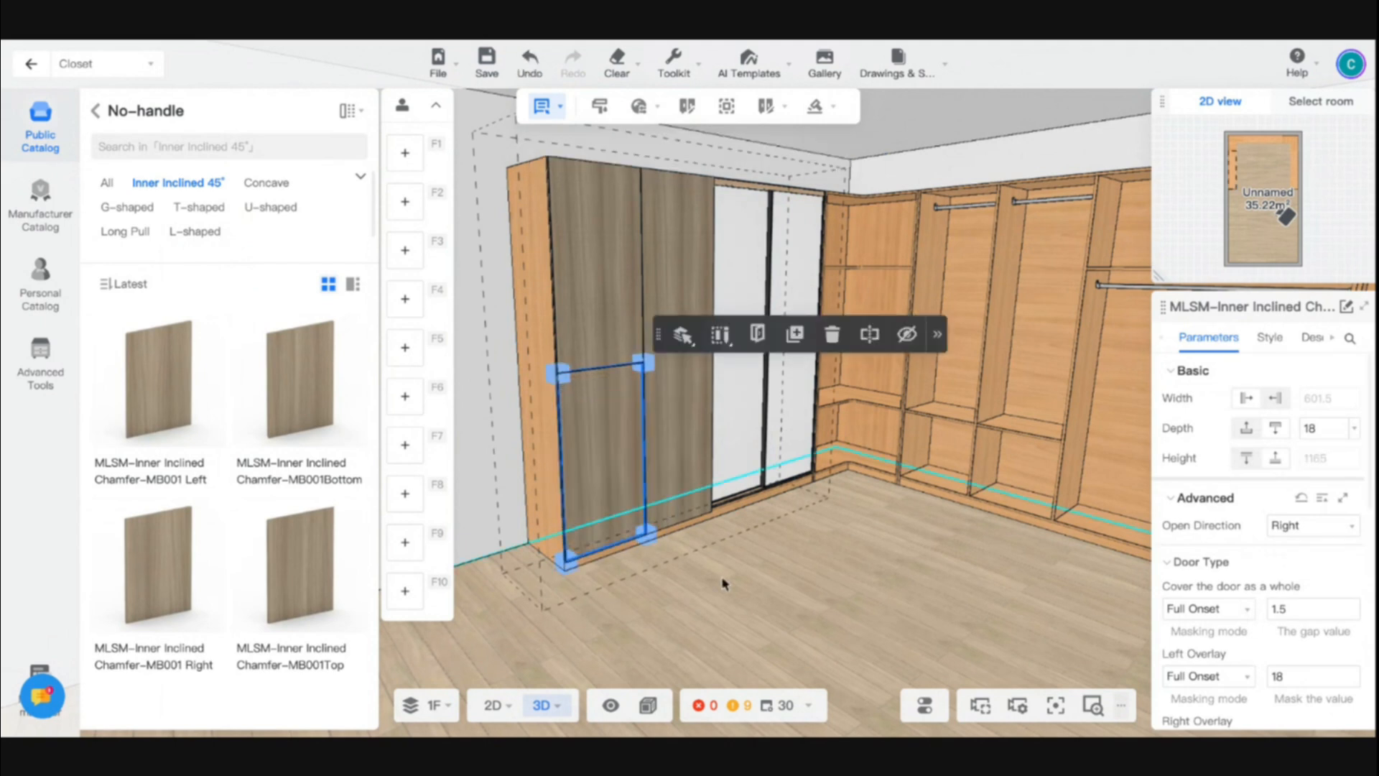
- Check the cabinets on the opposite and rear walls from inside the closet
{"action": "left_click", "coordinate": [747, 582]}
{"action": "scroll", "coordinate": [748, 582], "scroll_direction": "up", "scroll_amount": 3}
{"action": "left_click_drag", "start_coordinate": [987, 637], "coordinate": [871, 643]}
{"action": "mouse_move", "coordinate": [799, 493]}
{"action": "left_mouse_down"}
{"action": "mouse_move", "coordinate": [966, 476]}
{"action": "mouse_move", "coordinate": [788, 484]}
{"action": "left_mouse_up"}
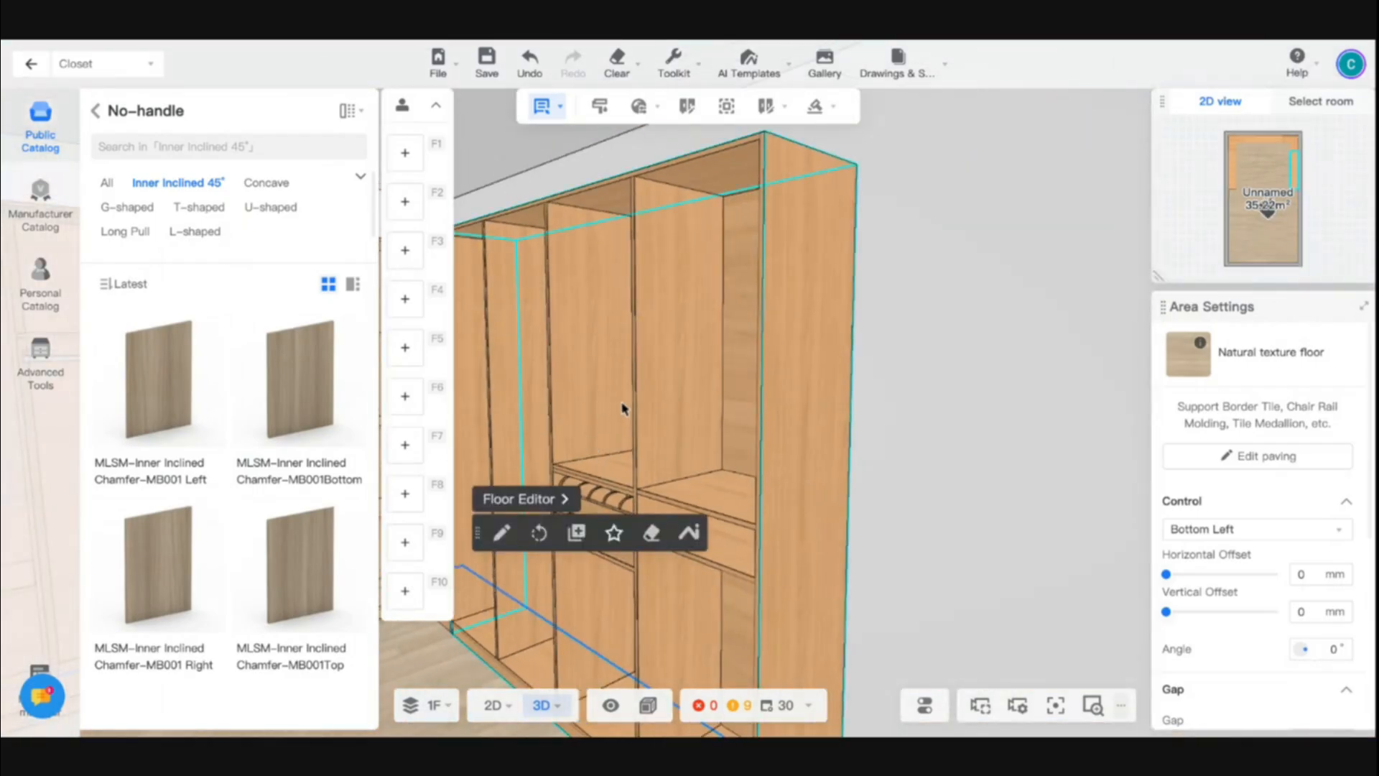
{"action": "left_click", "coordinate": [1034, 344]}
{"action": "left_click_drag", "start_coordinate": [1034, 345], "coordinate": [896, 378]}
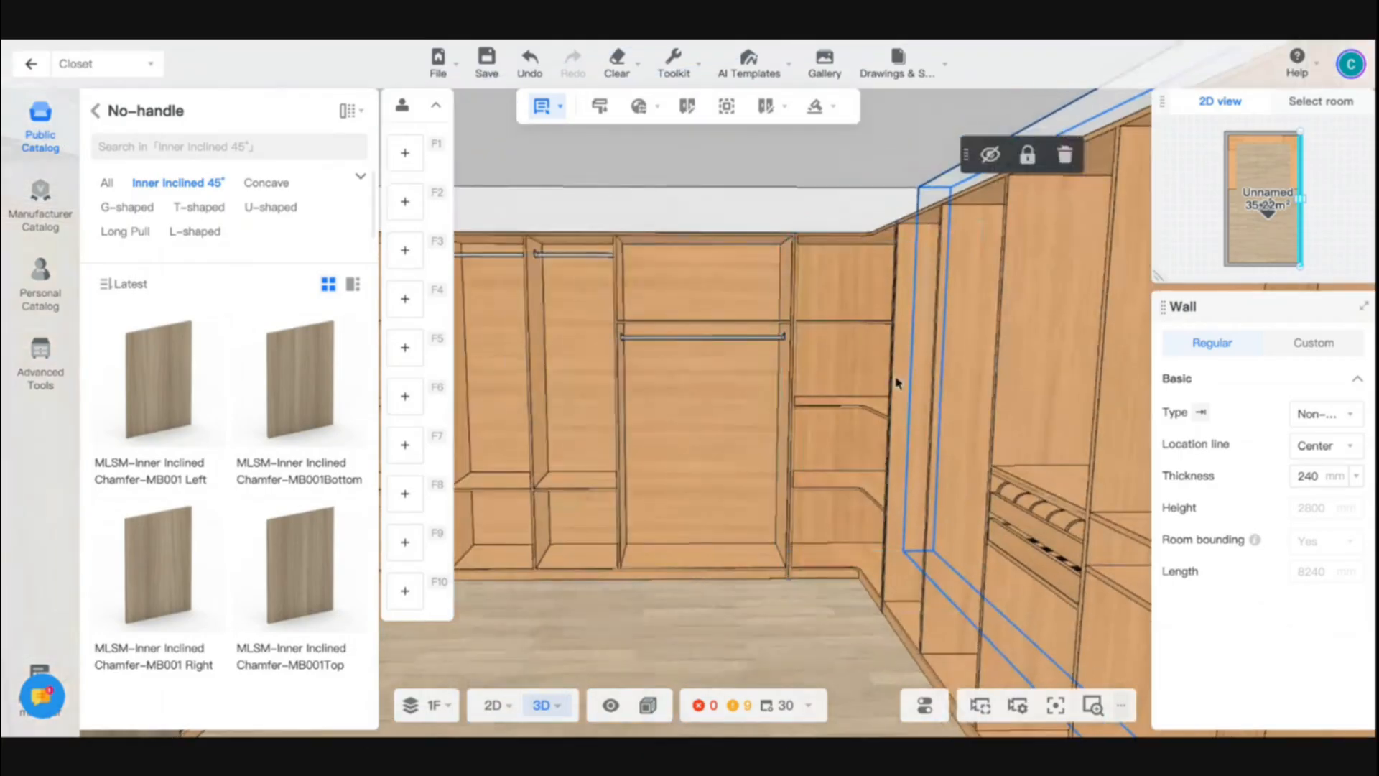
{"action": "left_click_drag", "start_coordinate": [788, 594], "coordinate": [616, 565]}
- Set the door material of the door over the lattice rack to Clear glass from the public catalog
{"action": "left_click", "coordinate": [605, 502]}
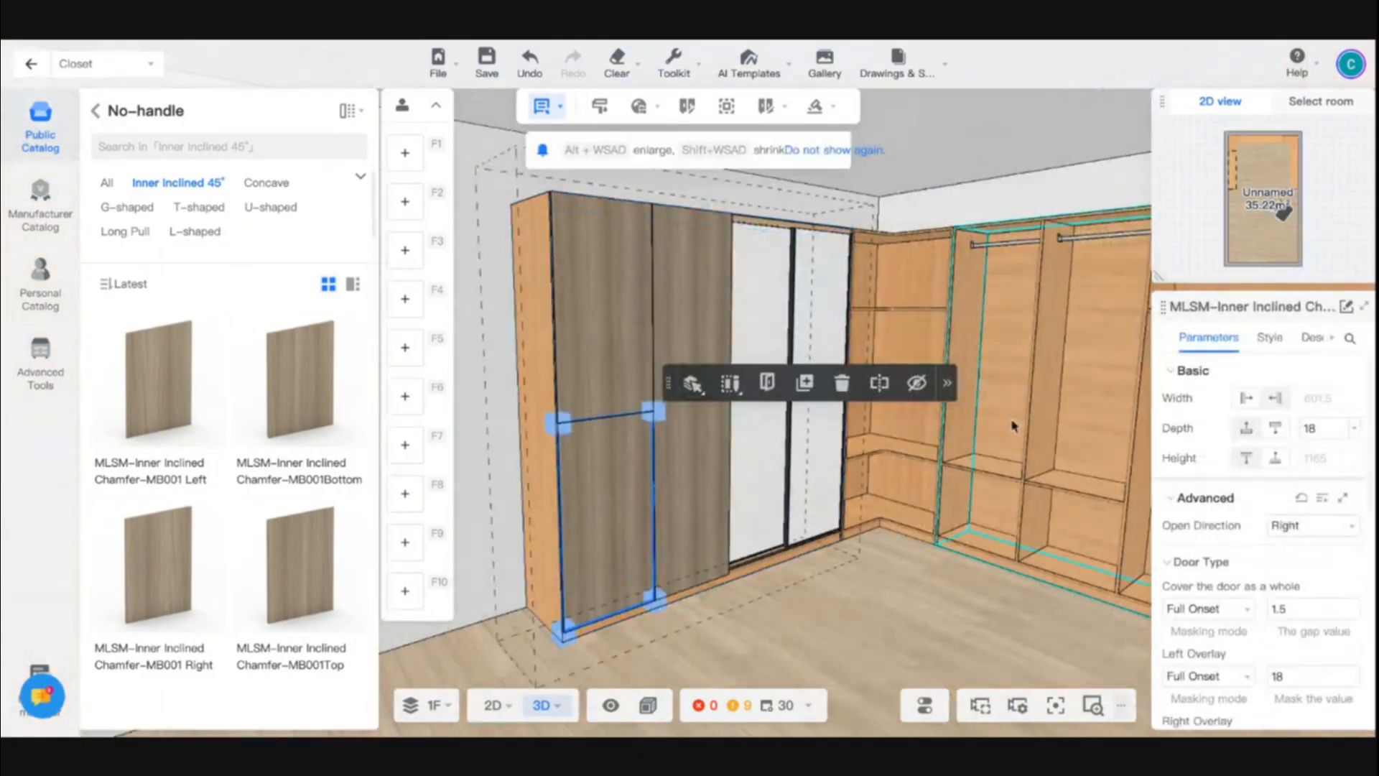
{"action": "left_click", "coordinate": [1261, 340]}
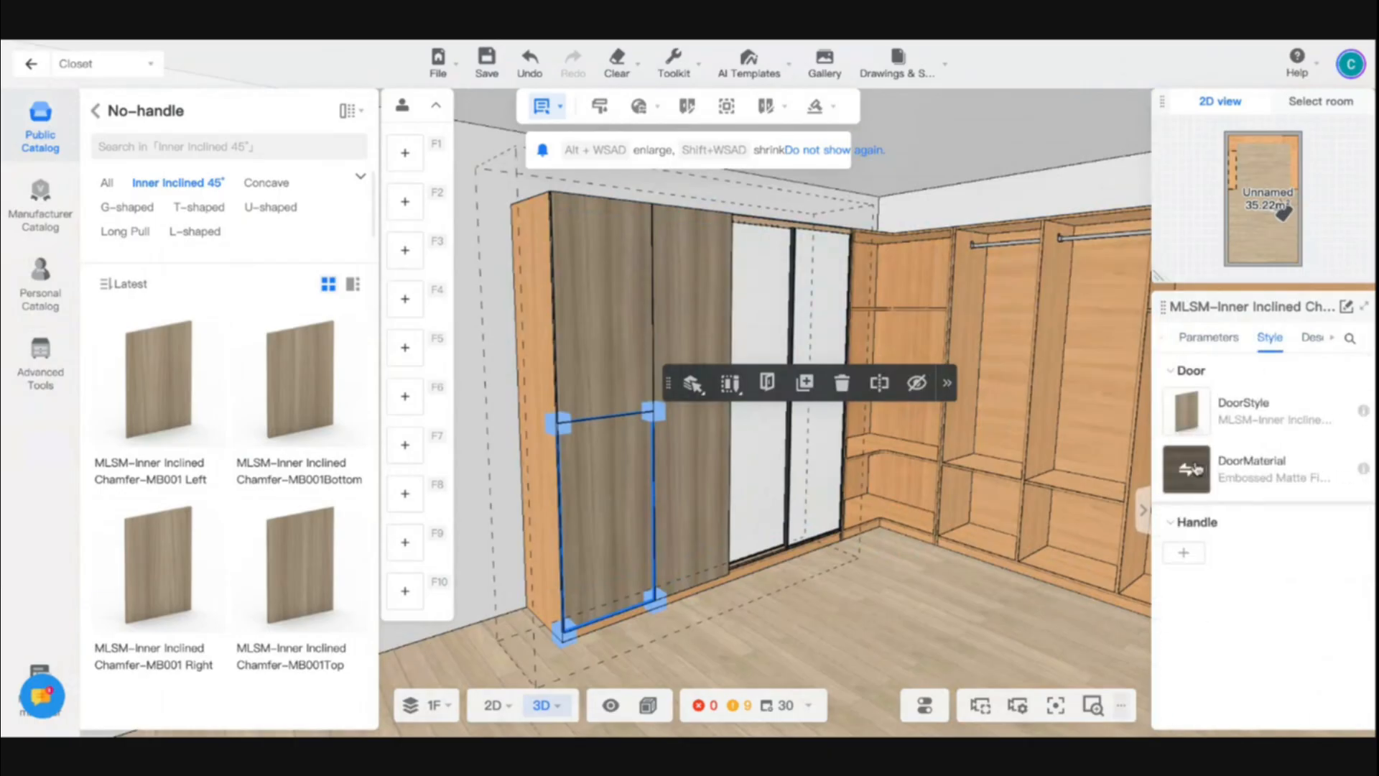
{"action": "left_click", "coordinate": [1187, 471]}
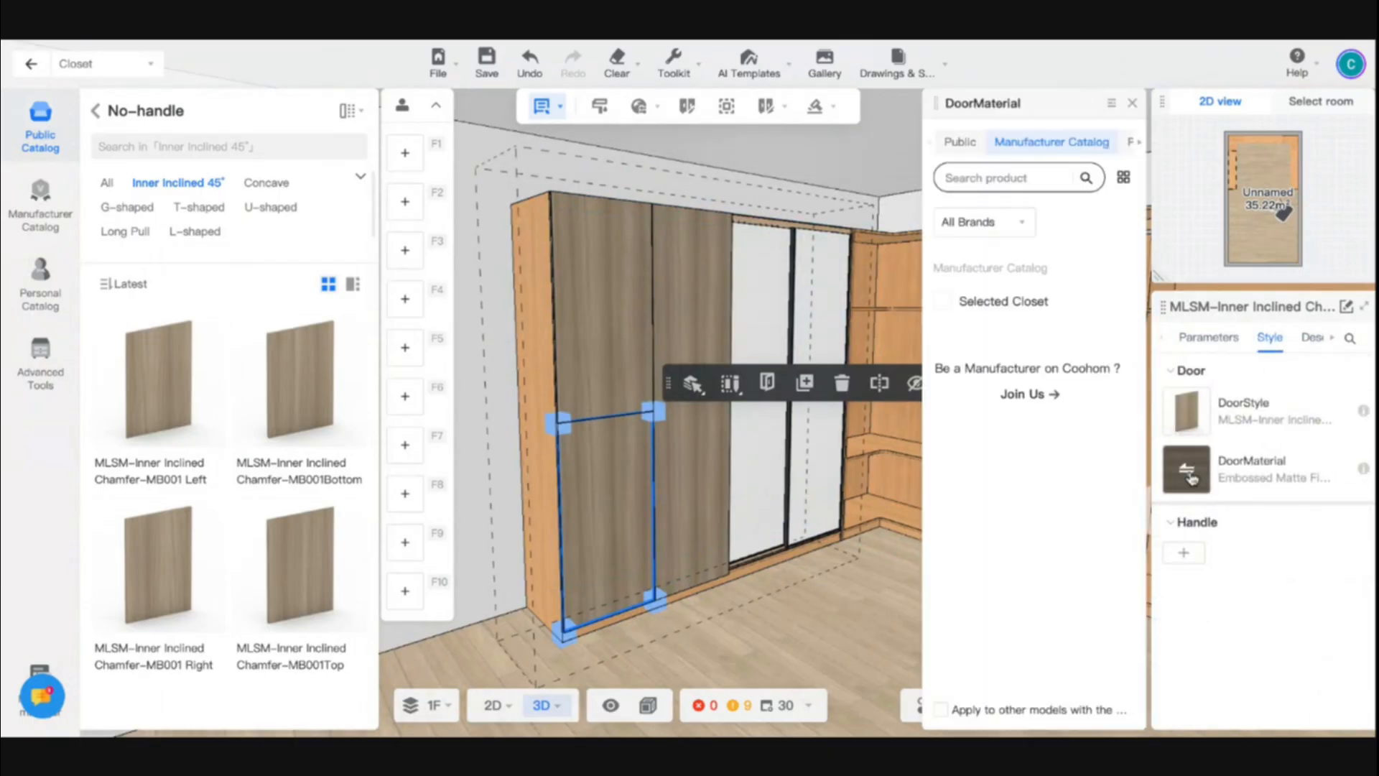
{"action": "left_click", "coordinate": [958, 146]}
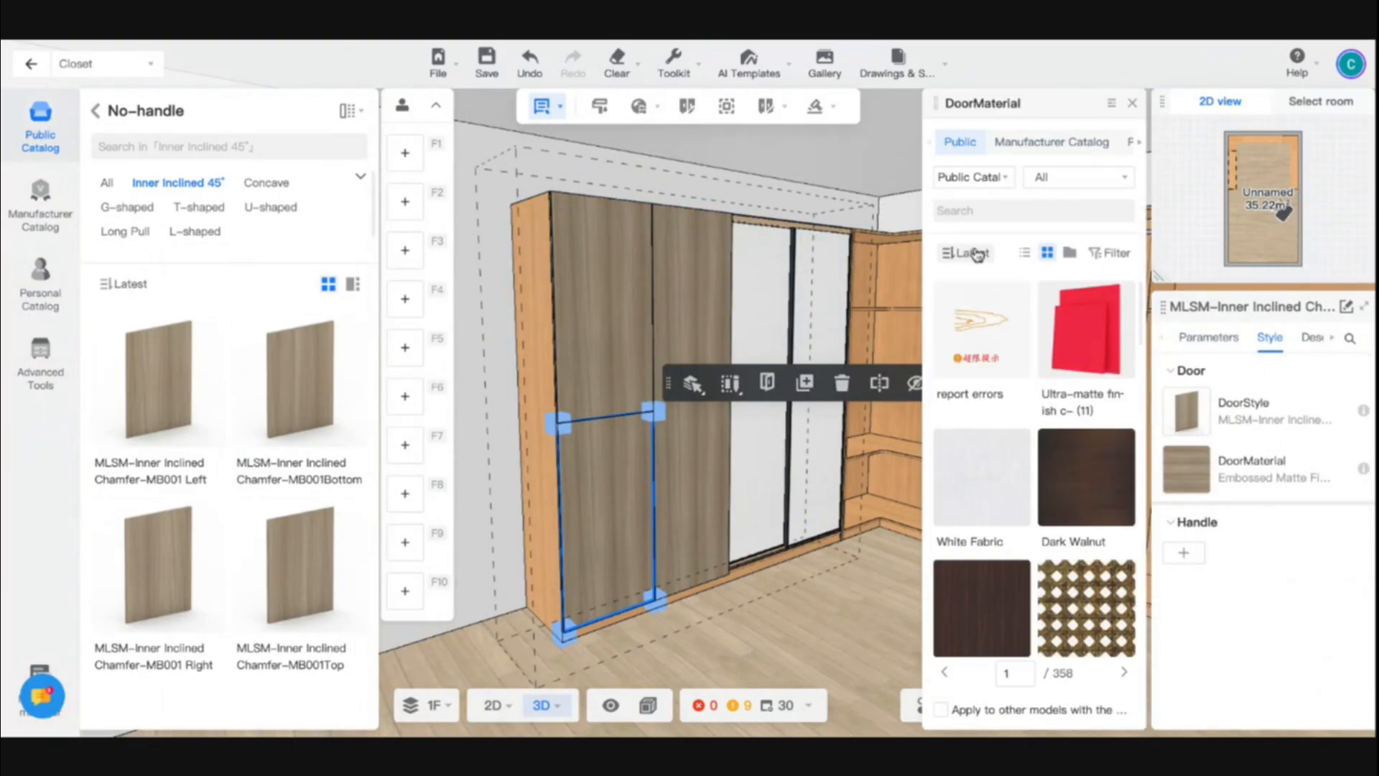
{"action": "left_click", "coordinate": [1097, 257]}
{"action": "left_click", "coordinate": [1096, 257]}
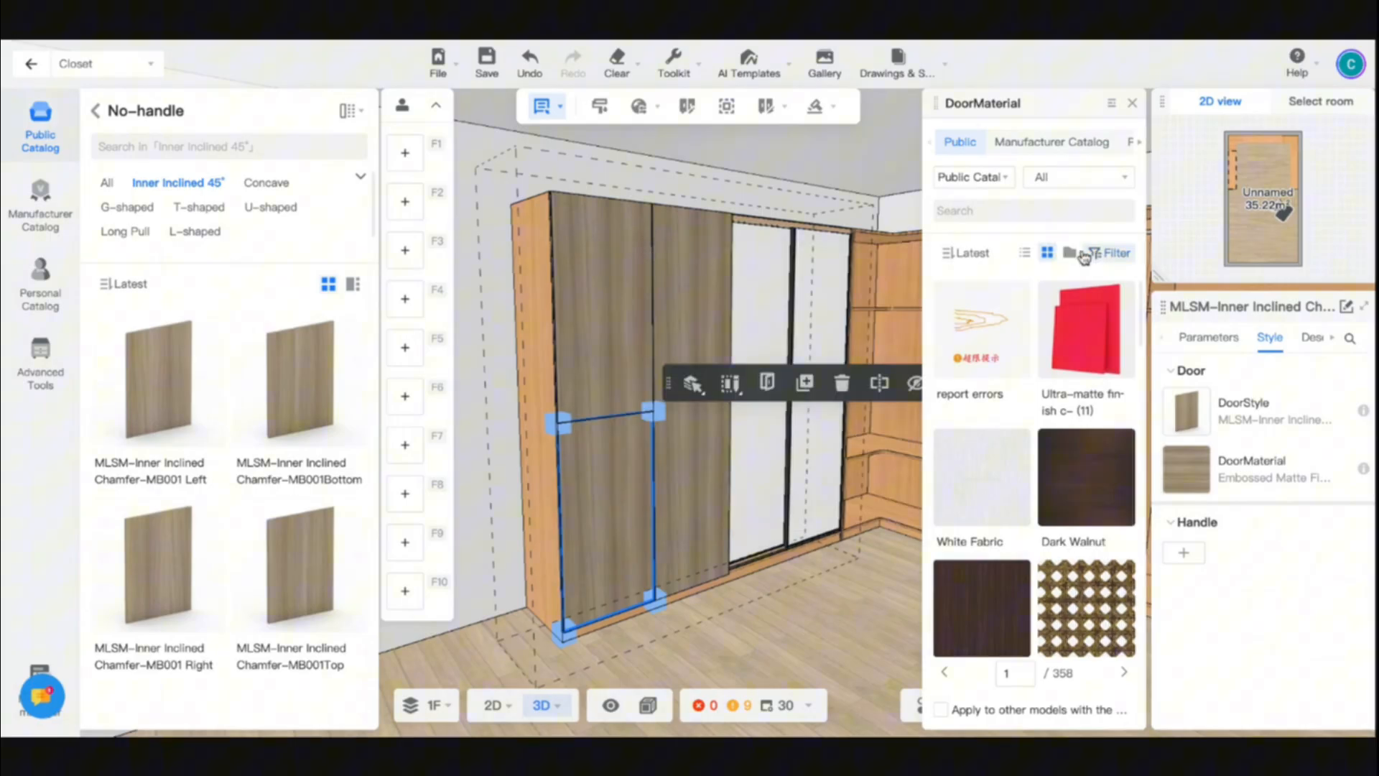
{"action": "left_click", "coordinate": [989, 263]}
{"action": "left_click", "coordinate": [991, 263]}
{"action": "scroll", "coordinate": [1077, 482], "scroll_direction": "down", "scroll_amount": 5}
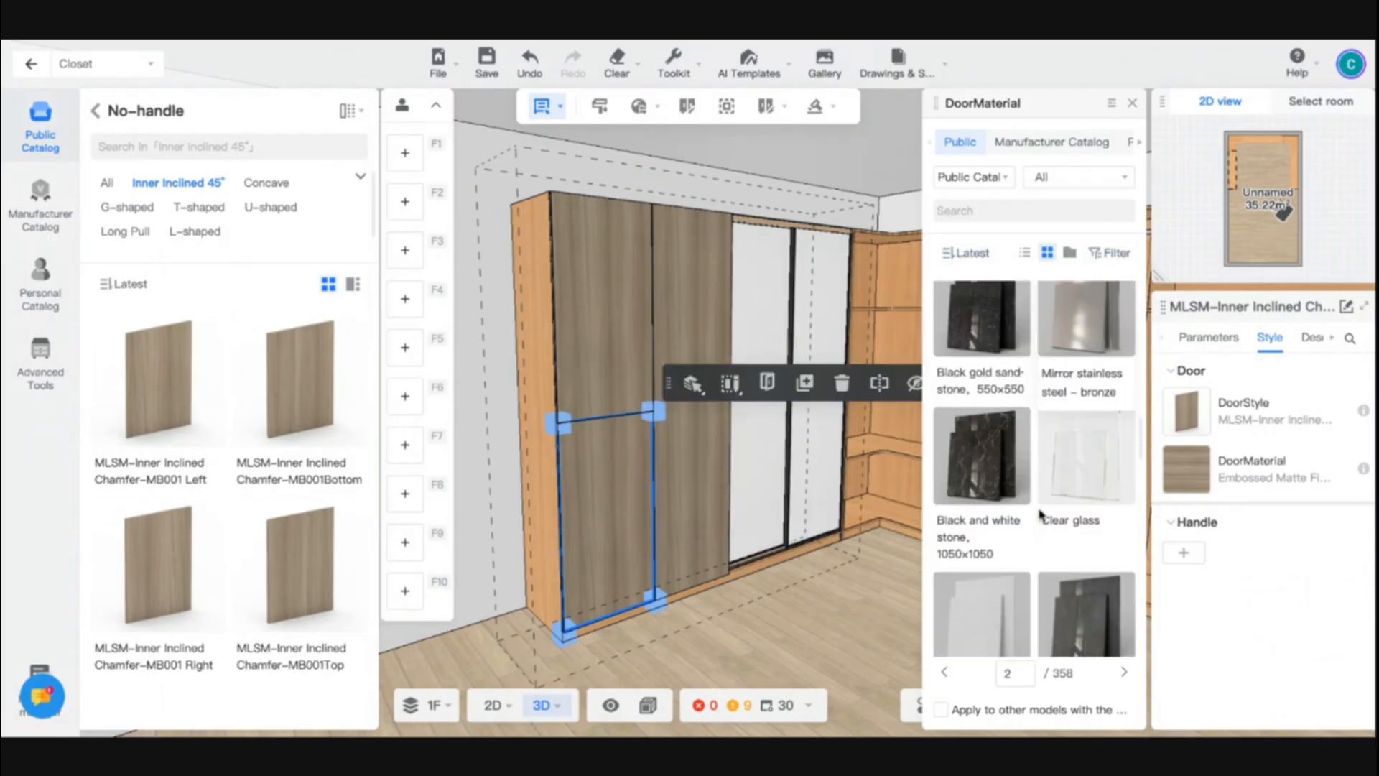
{"action": "scroll", "coordinate": [1077, 481], "scroll_direction": "down", "scroll_amount": 2}
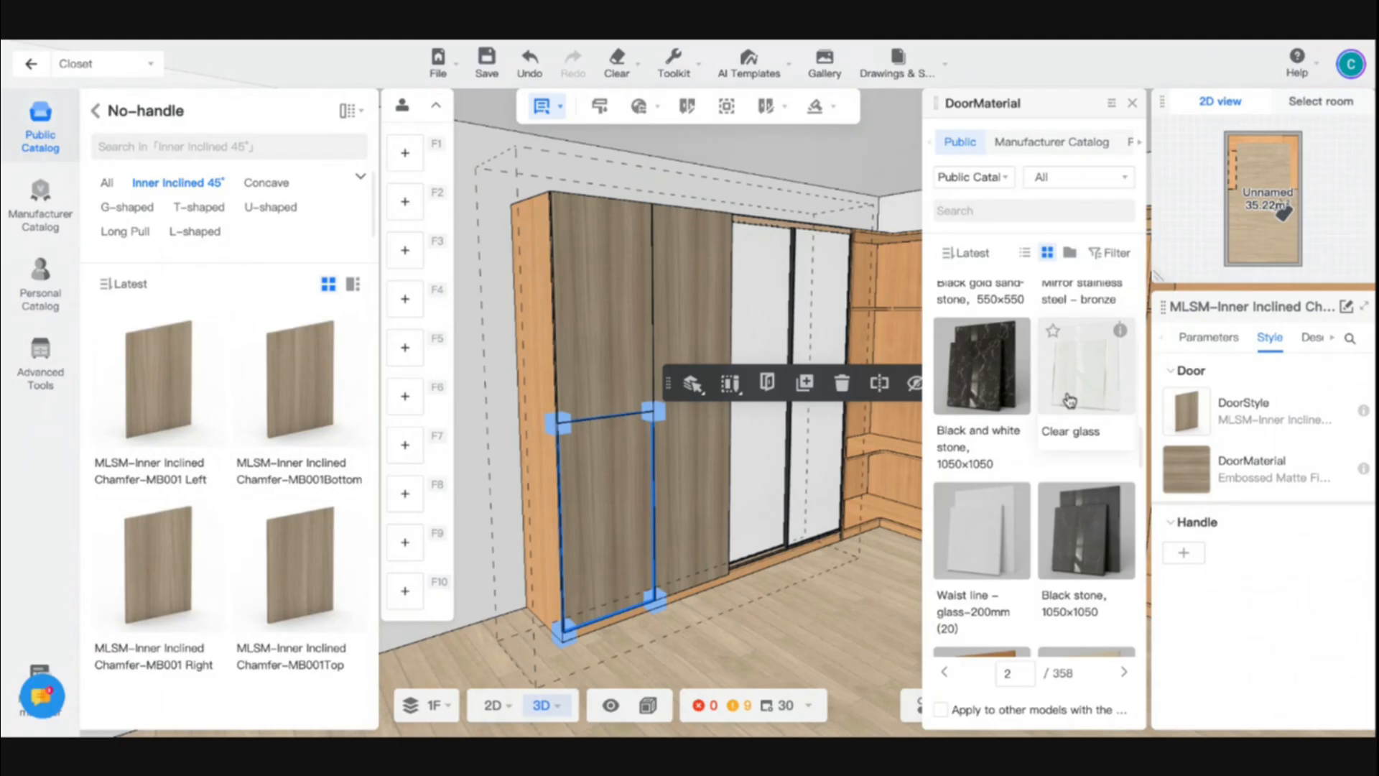
{"action": "left_click", "coordinate": [1091, 388]}
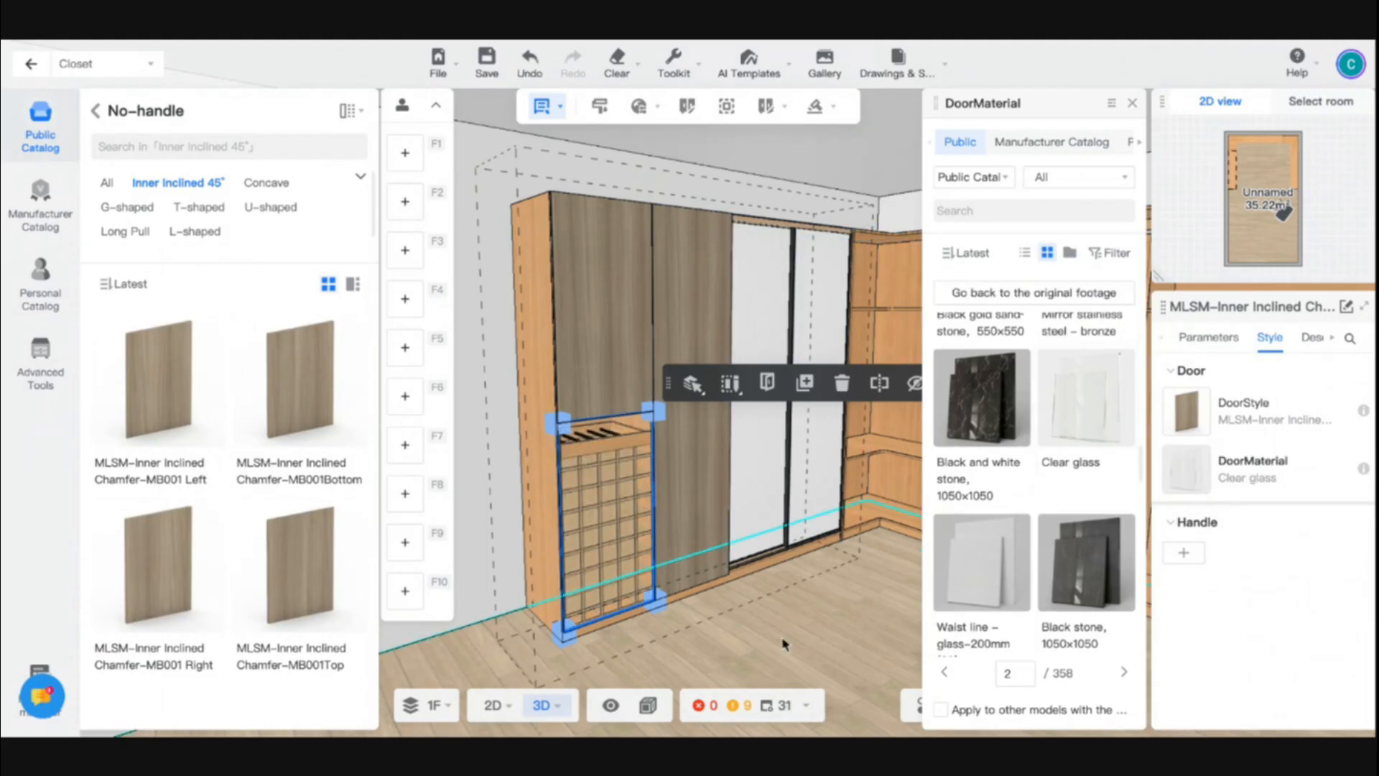
- Copy the Clear glass material from the lower door onto the door directly above it
{"action": "left_click", "coordinate": [590, 298]}
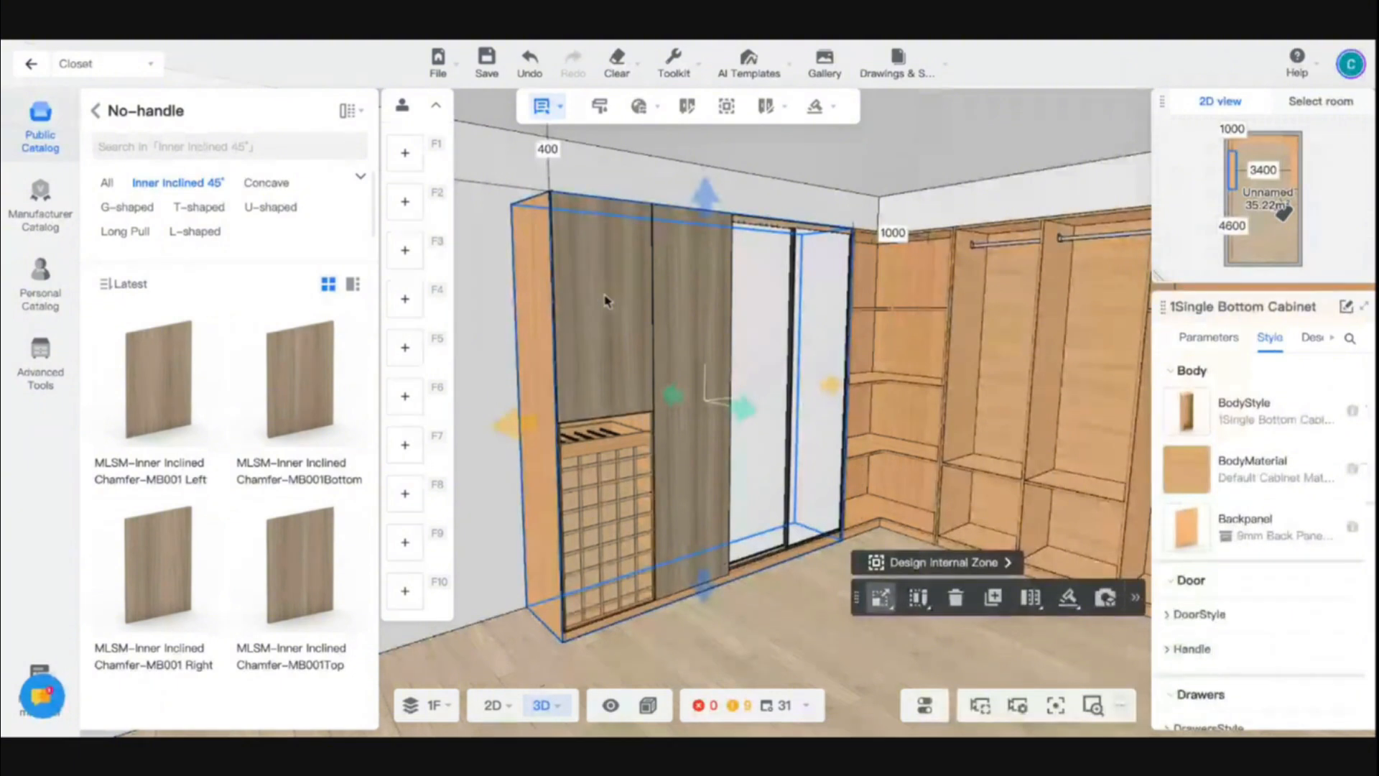
{"action": "left_click", "coordinate": [605, 300]}
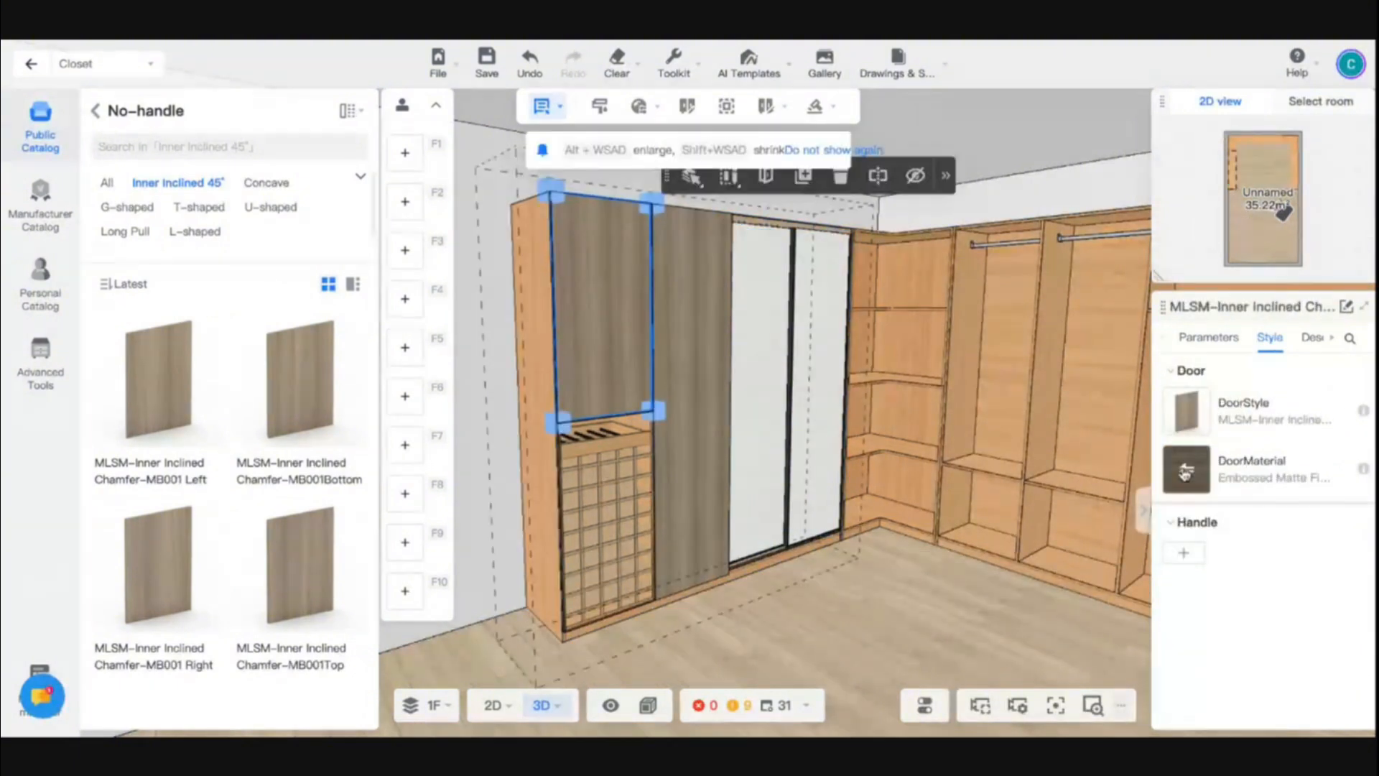
{"action": "left_click", "coordinate": [1186, 471]}
{"action": "left_click", "coordinate": [669, 609]}
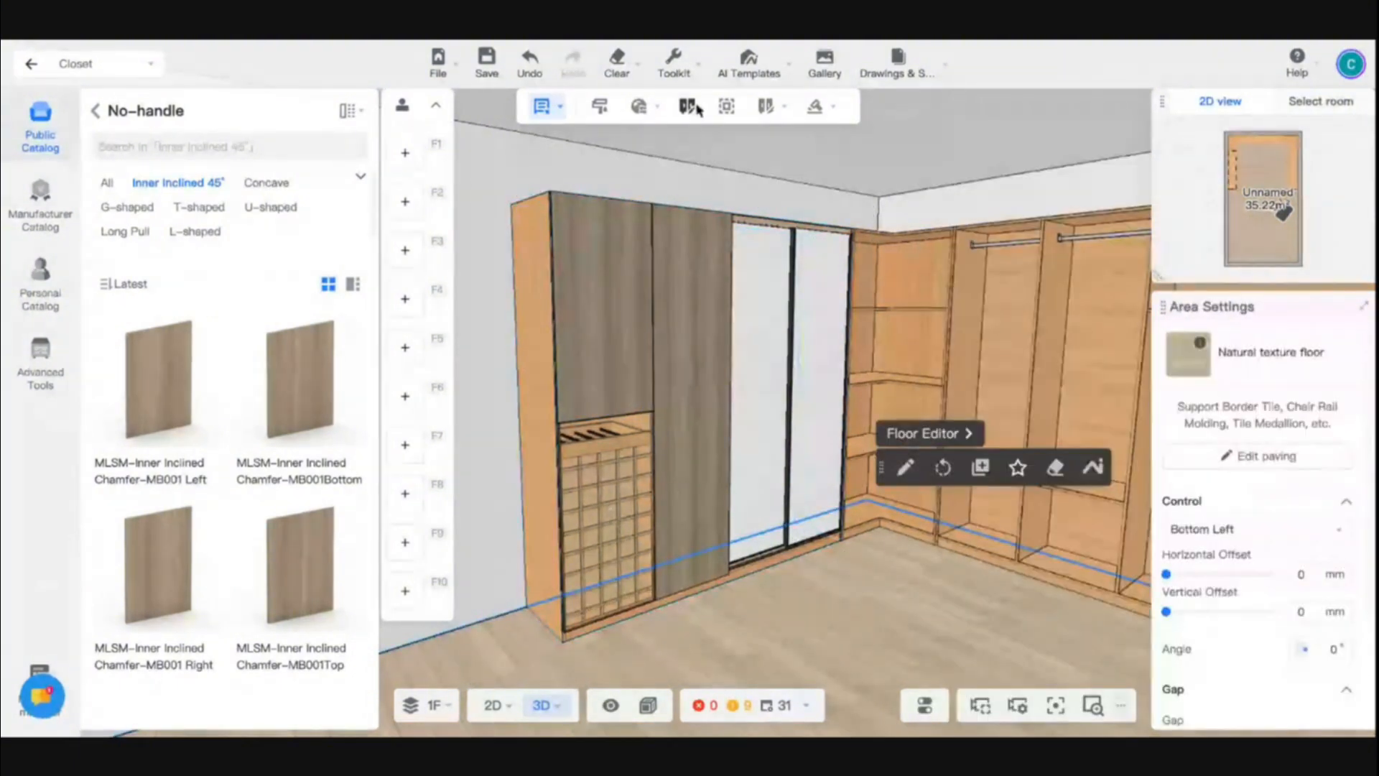
{"action": "mouse_move", "coordinate": [686, 76]}
{"action": "left_click", "coordinate": [656, 147]}
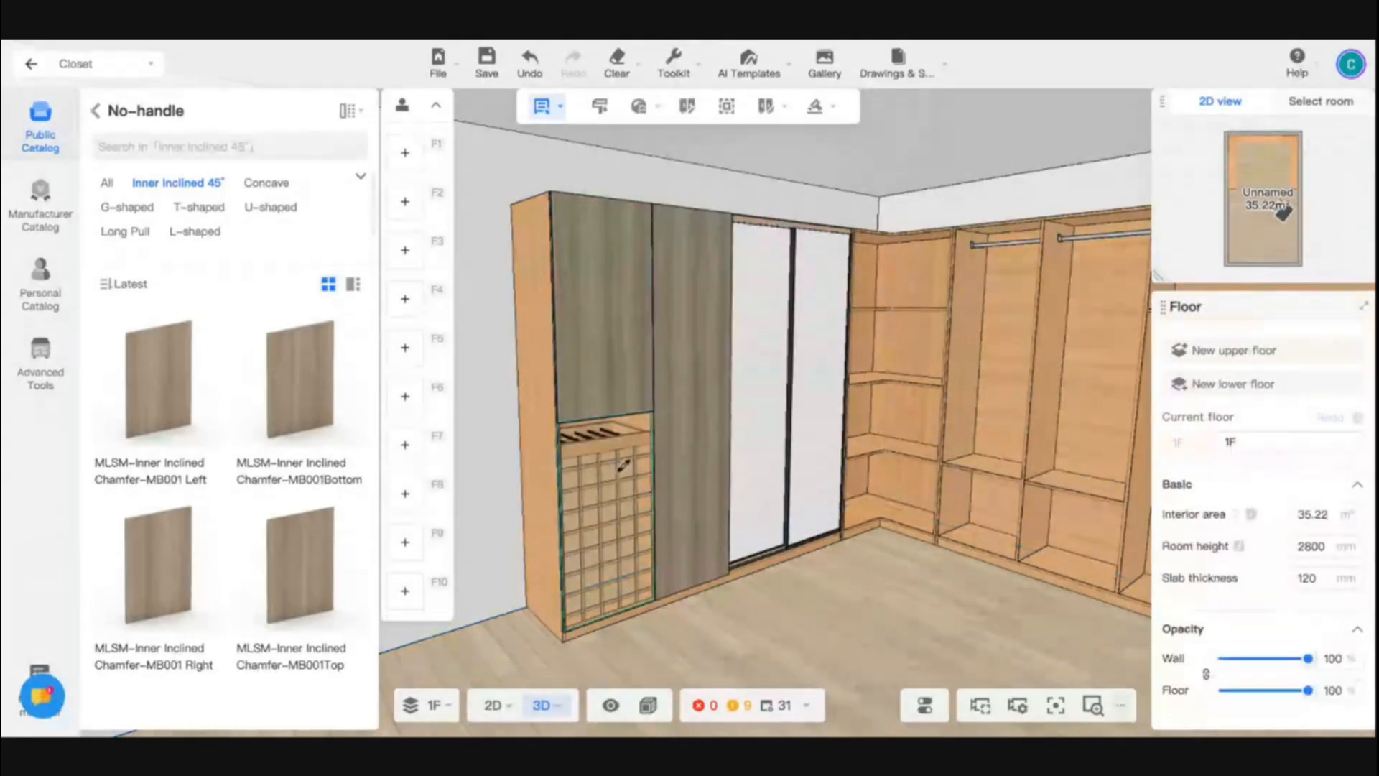
{"action": "left_click", "coordinate": [627, 249]}
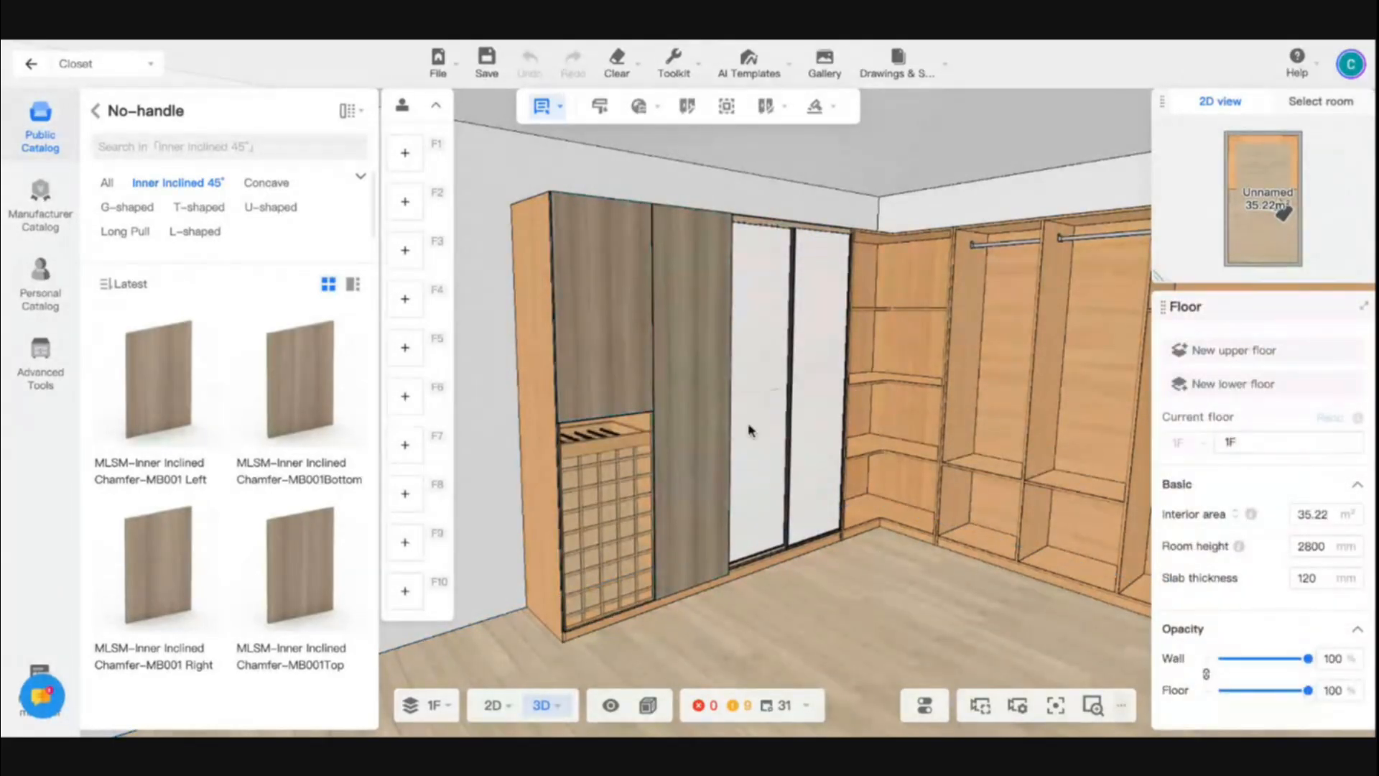
{"action": "left_click", "coordinate": [623, 342]}
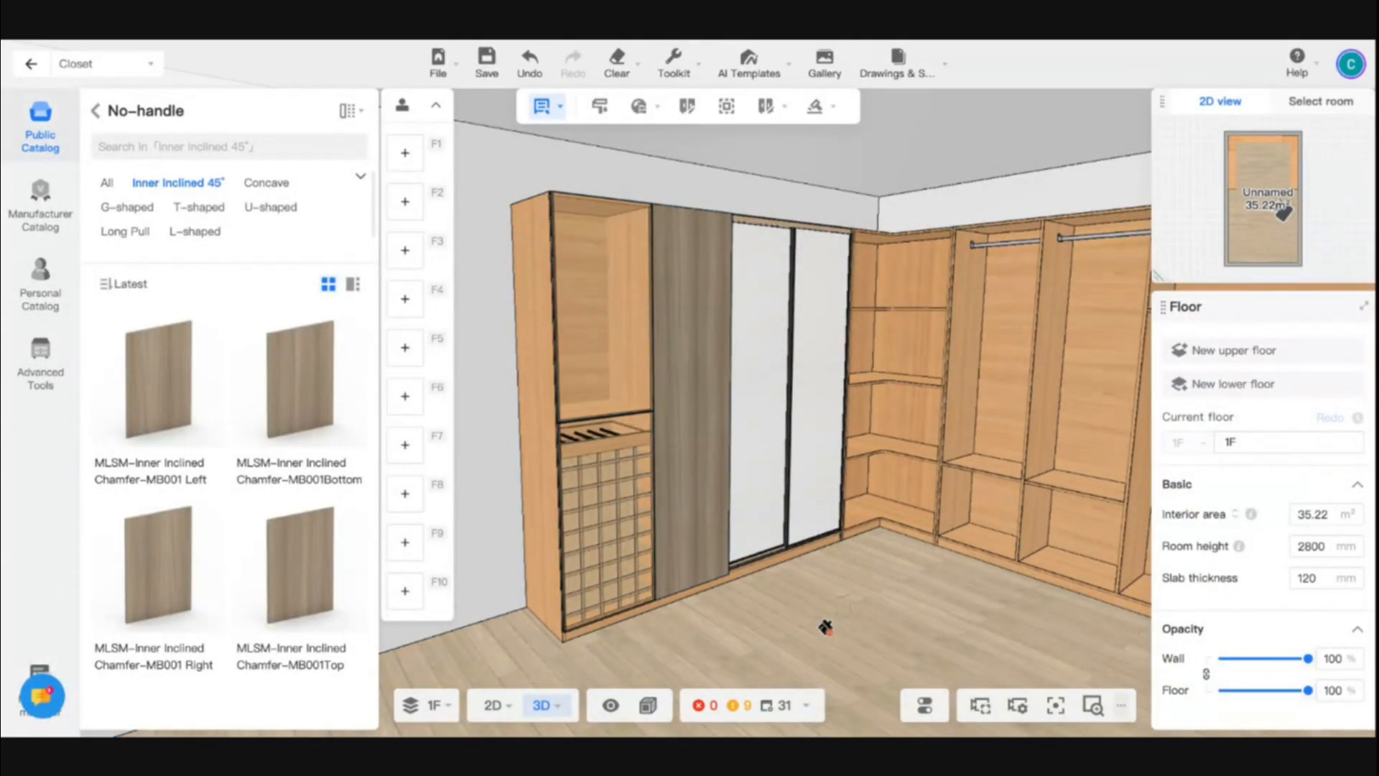
- Apply the tall wooden door's embossed matte material to the frame of the sliding door
{"action": "scroll", "coordinate": [686, 479], "scroll_direction": "up", "scroll_amount": 2}
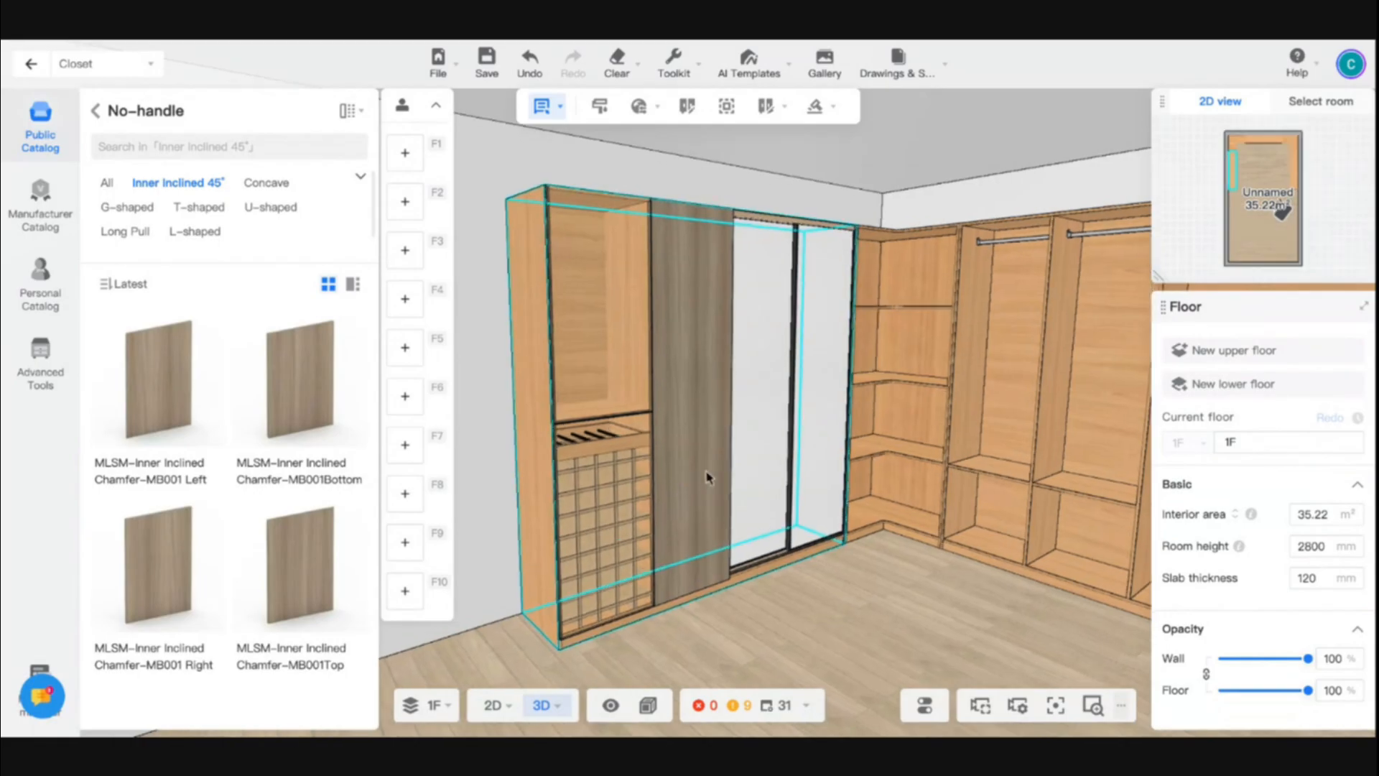
{"action": "middle_click", "coordinate": [719, 491]}
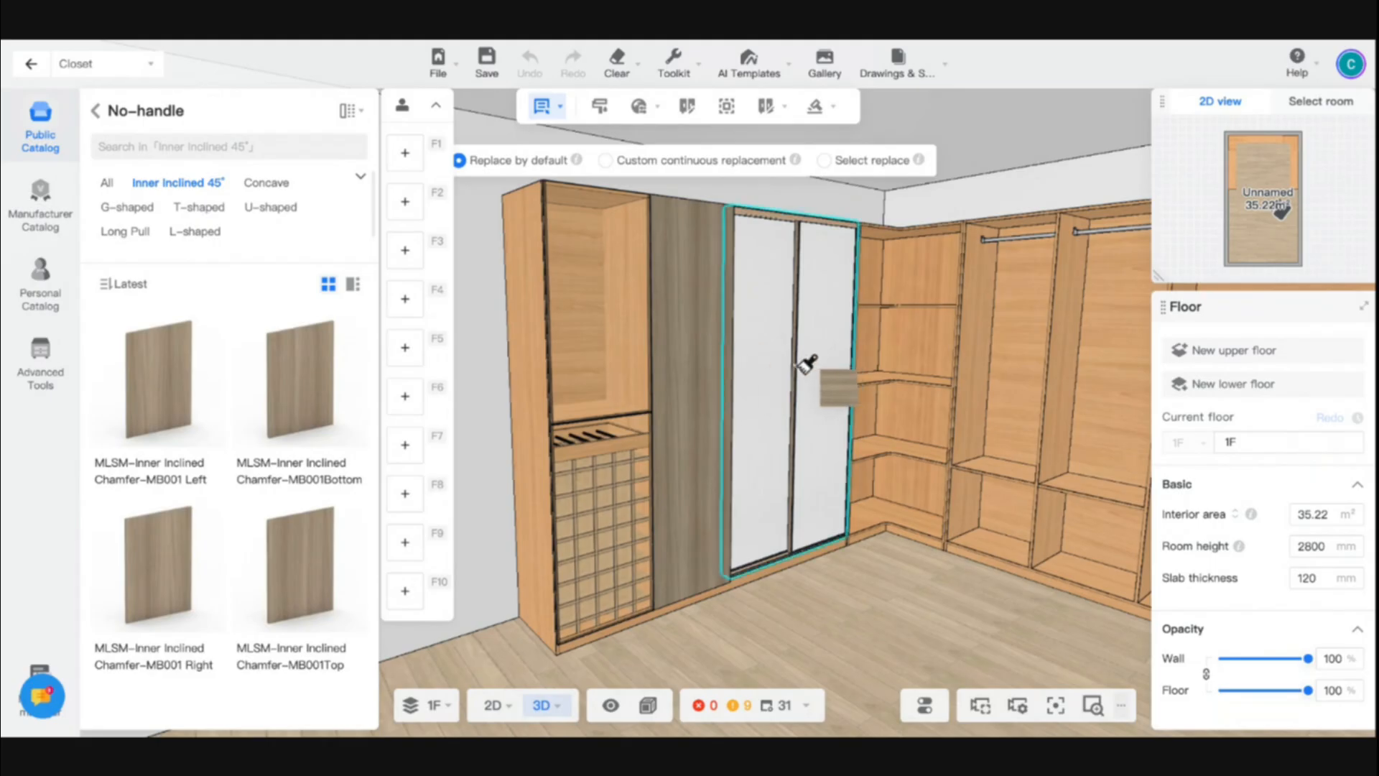
{"action": "key", "text": "Escape"}
- Set the sliding door's inner panel material to Dark Walnut from the public catalog
{"action": "scroll", "coordinate": [785, 410], "scroll_direction": "up", "scroll_amount": 6}
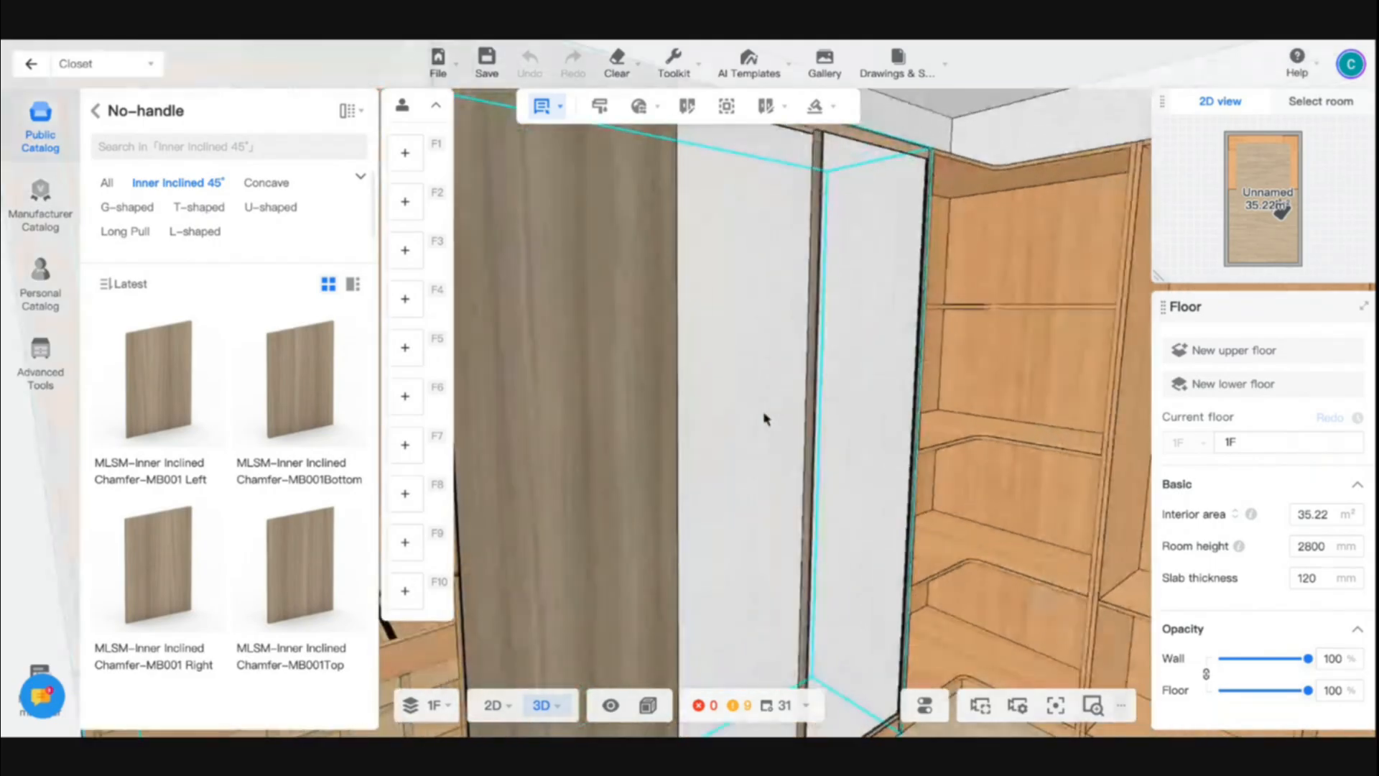
{"action": "left_click", "coordinate": [767, 414]}
{"action": "left_click", "coordinate": [785, 433]}
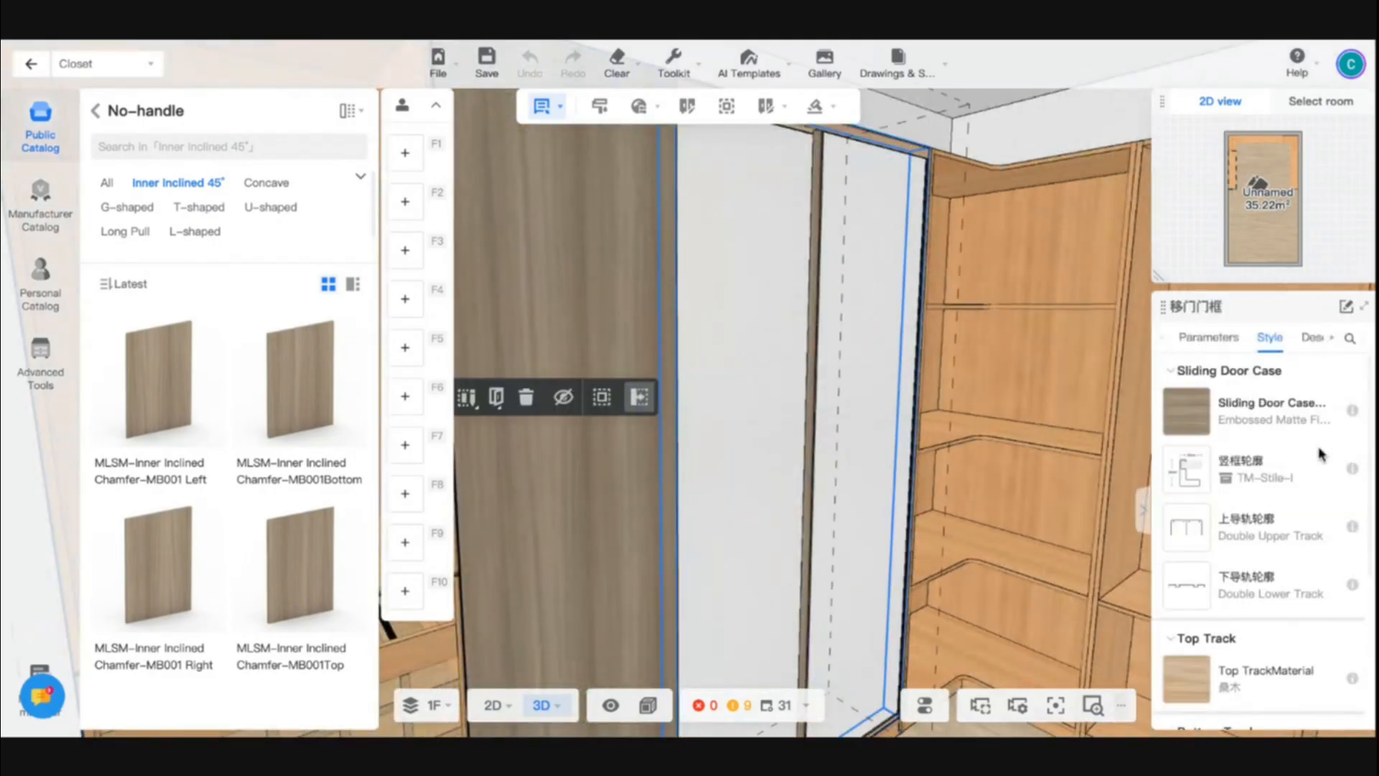
{"action": "scroll", "coordinate": [1285, 567], "scroll_direction": "down", "scroll_amount": 3}
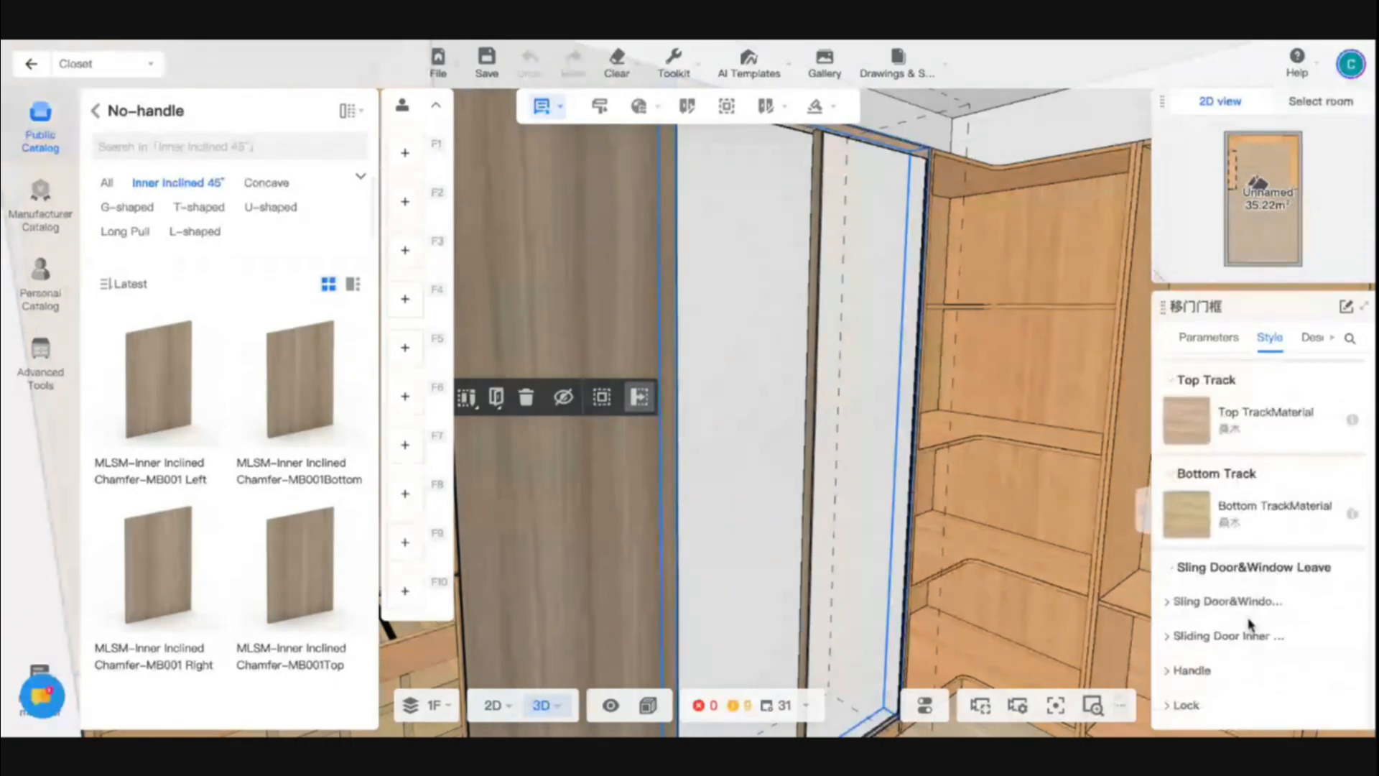
{"action": "left_click", "coordinate": [1230, 605]}
{"action": "scroll", "coordinate": [1221, 657], "scroll_direction": "down", "scroll_amount": 1}
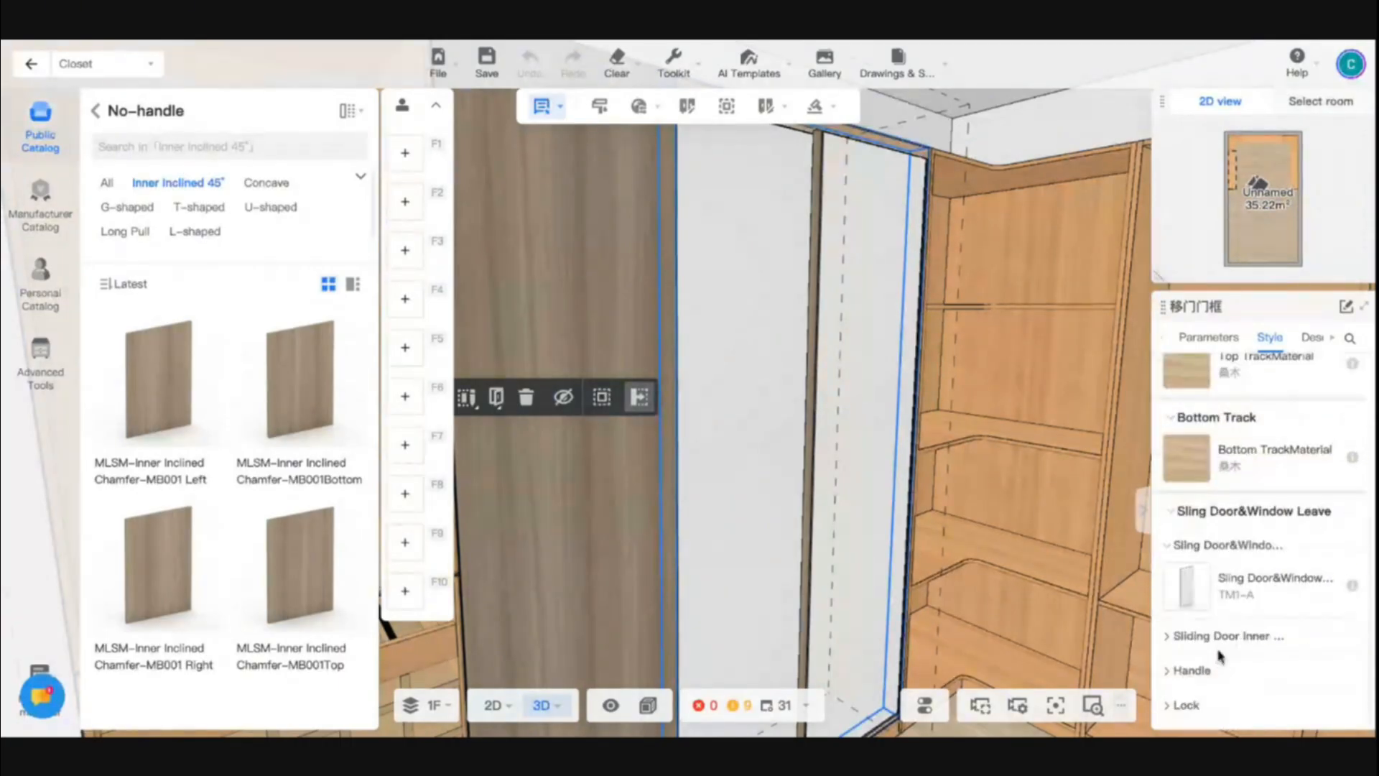
{"action": "left_click", "coordinate": [1221, 637]}
{"action": "scroll", "coordinate": [1214, 646], "scroll_direction": "down", "scroll_amount": 2}
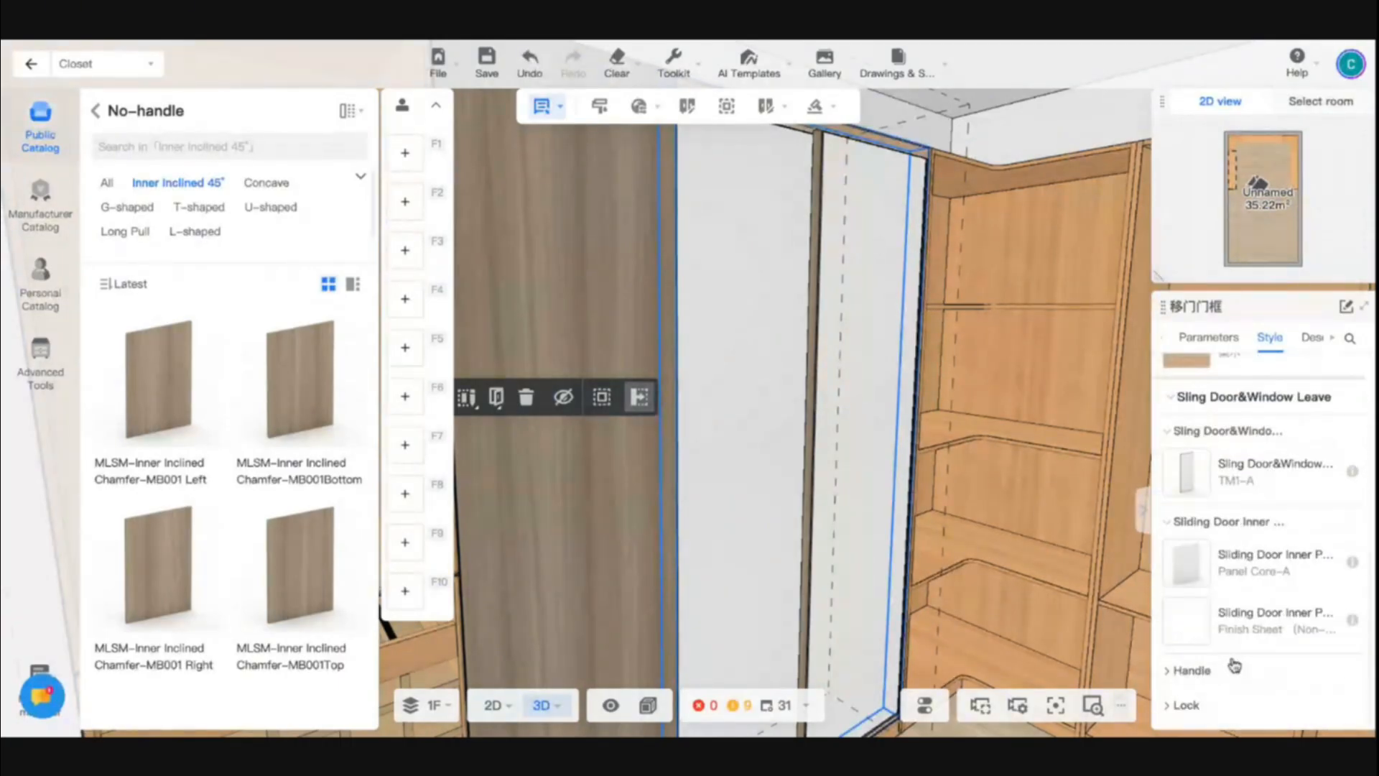
{"action": "left_click", "coordinate": [1190, 629]}
{"action": "left_click", "coordinate": [962, 144]}
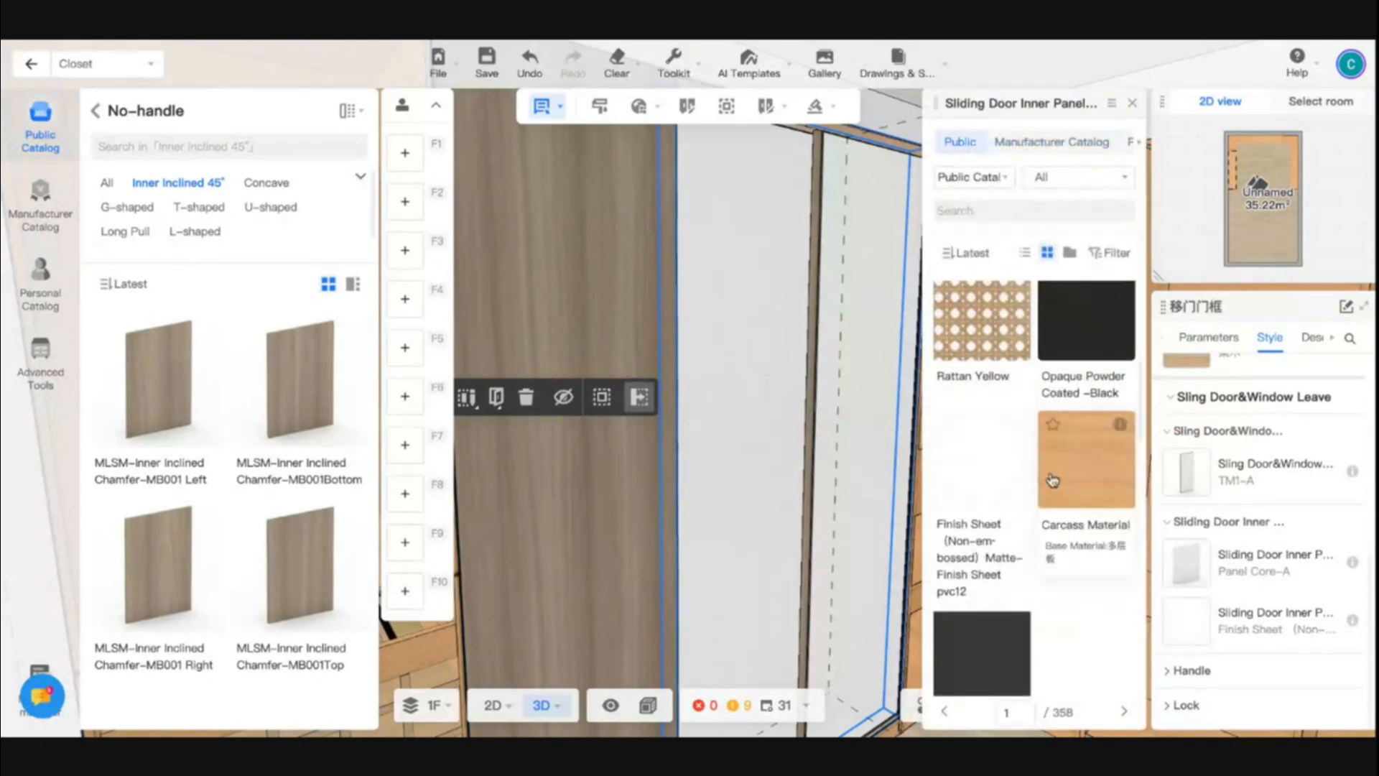
{"action": "scroll", "coordinate": [1053, 462], "scroll_direction": "down", "scroll_amount": 10}
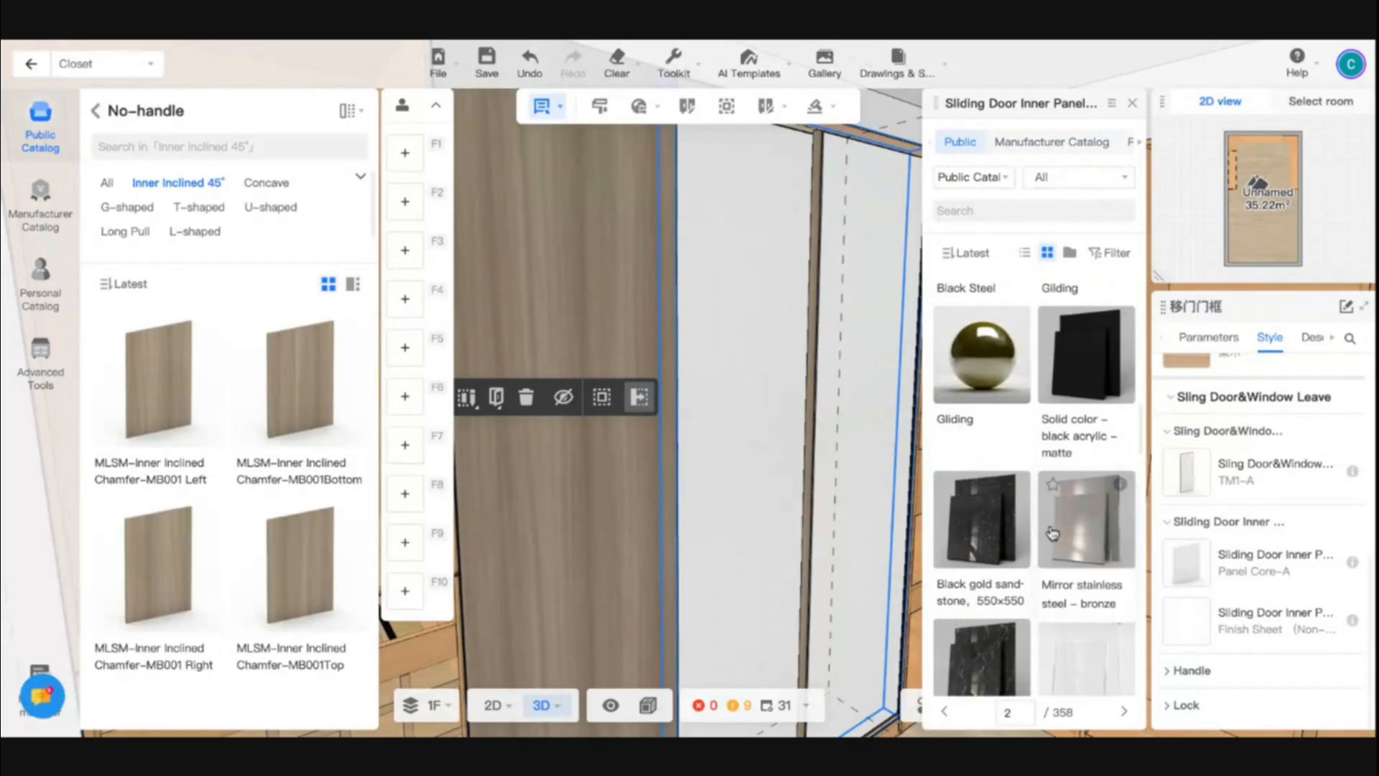
{"action": "scroll", "coordinate": [1052, 532], "scroll_direction": "down", "scroll_amount": 4}
{"action": "scroll", "coordinate": [1052, 533], "scroll_direction": "up", "scroll_amount": 15}
{"action": "scroll", "coordinate": [1105, 481], "scroll_direction": "down", "scroll_amount": 3}
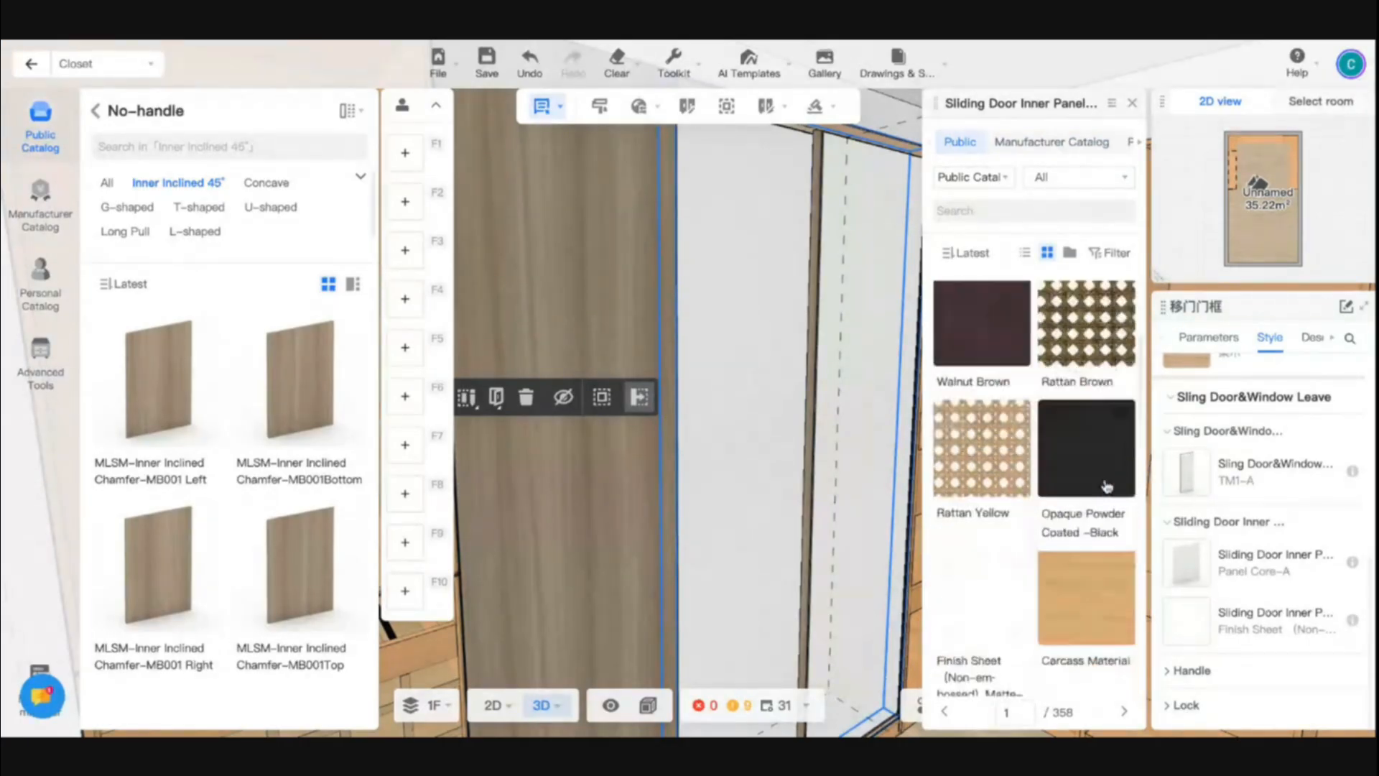
{"action": "scroll", "coordinate": [1107, 484], "scroll_direction": "up", "scroll_amount": 4}
{"action": "left_click", "coordinate": [1085, 509]}
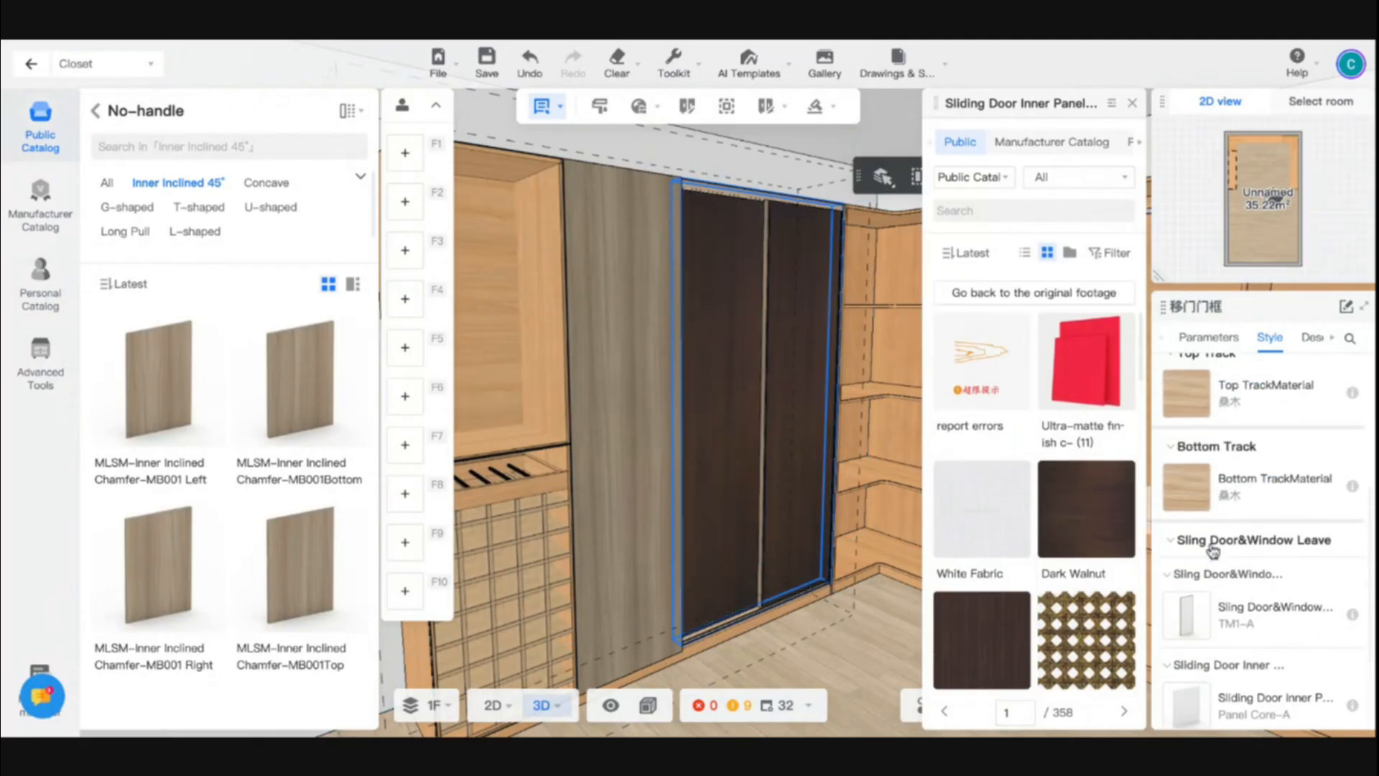
- Add Dark Walnut to the favorites and apply it from there to the sliding door case
{"action": "left_click", "coordinate": [1052, 475]}
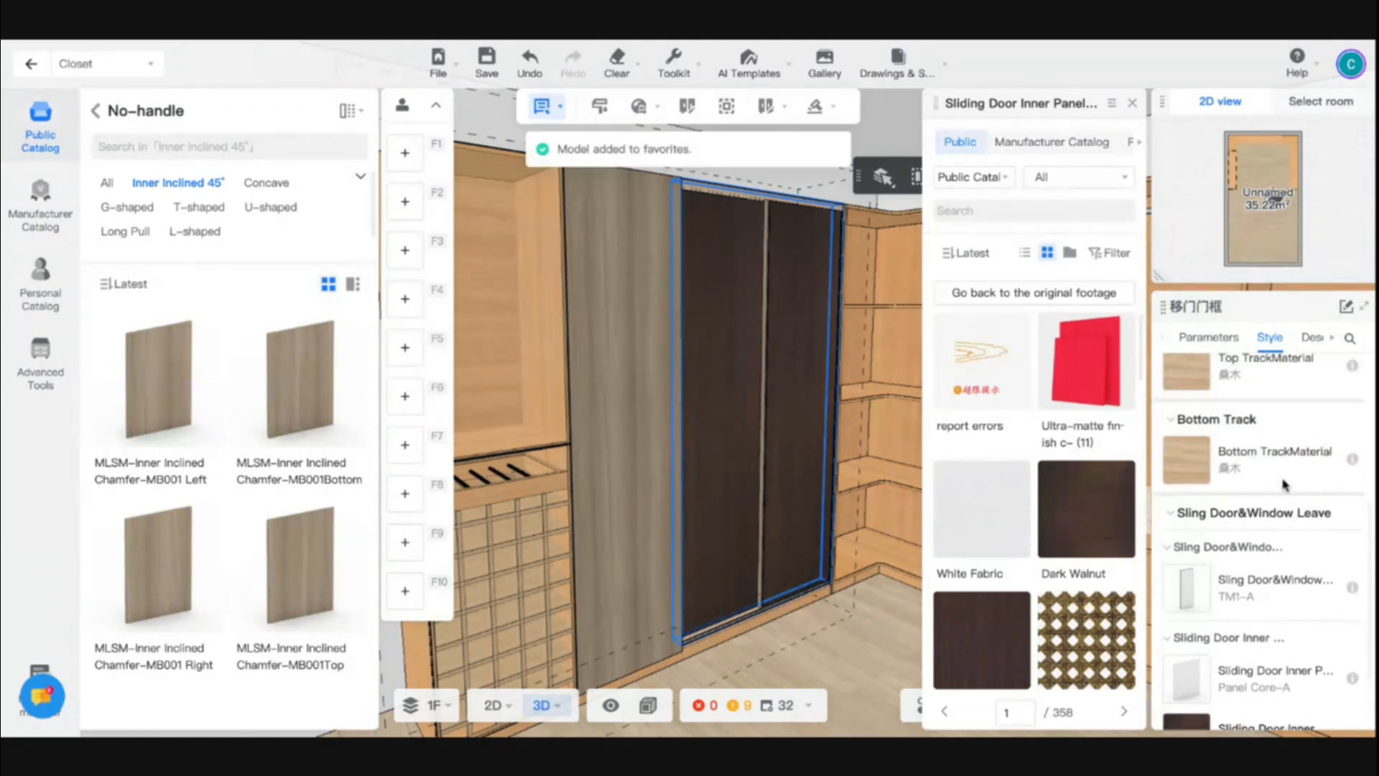
{"action": "scroll", "coordinate": [1202, 422], "scroll_direction": "up", "scroll_amount": 1}
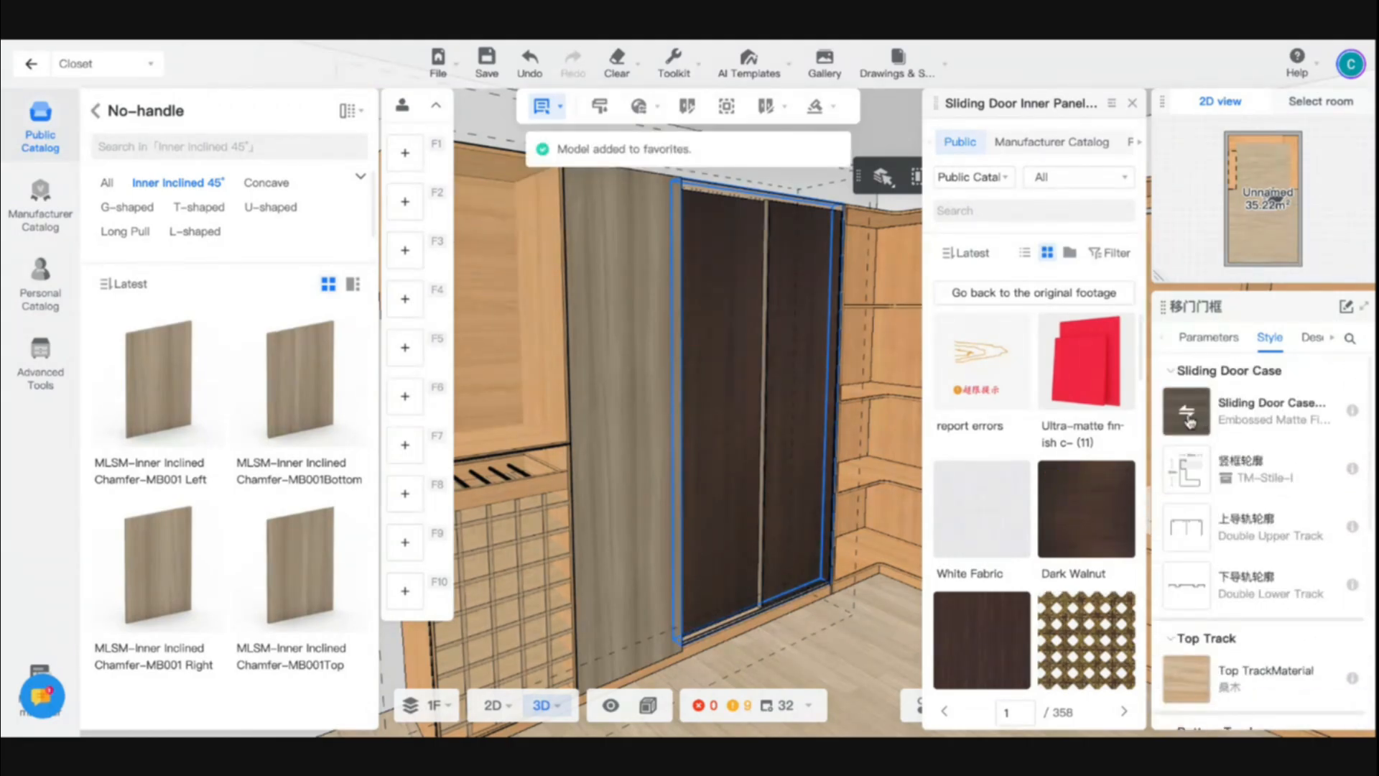
{"action": "left_click", "coordinate": [1189, 423]}
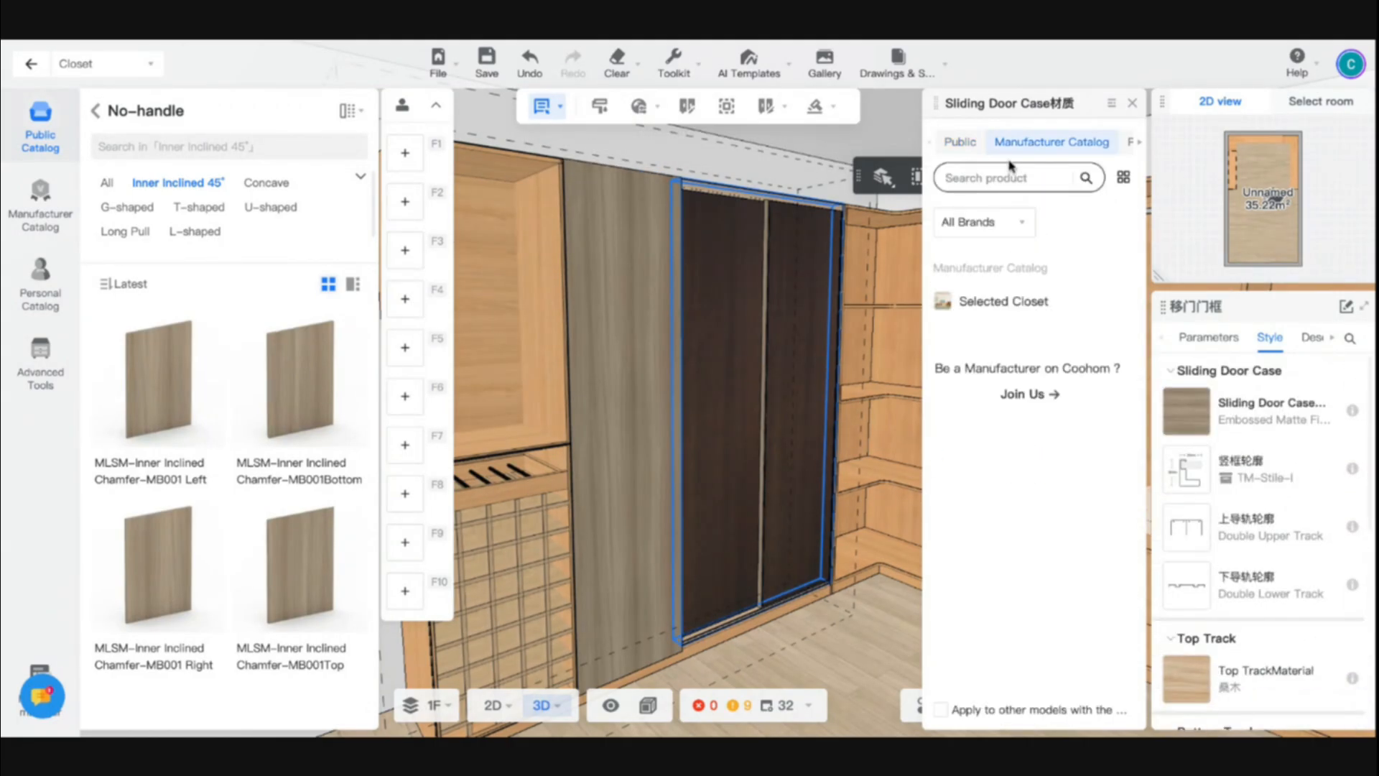
{"action": "left_click", "coordinate": [1127, 142]}
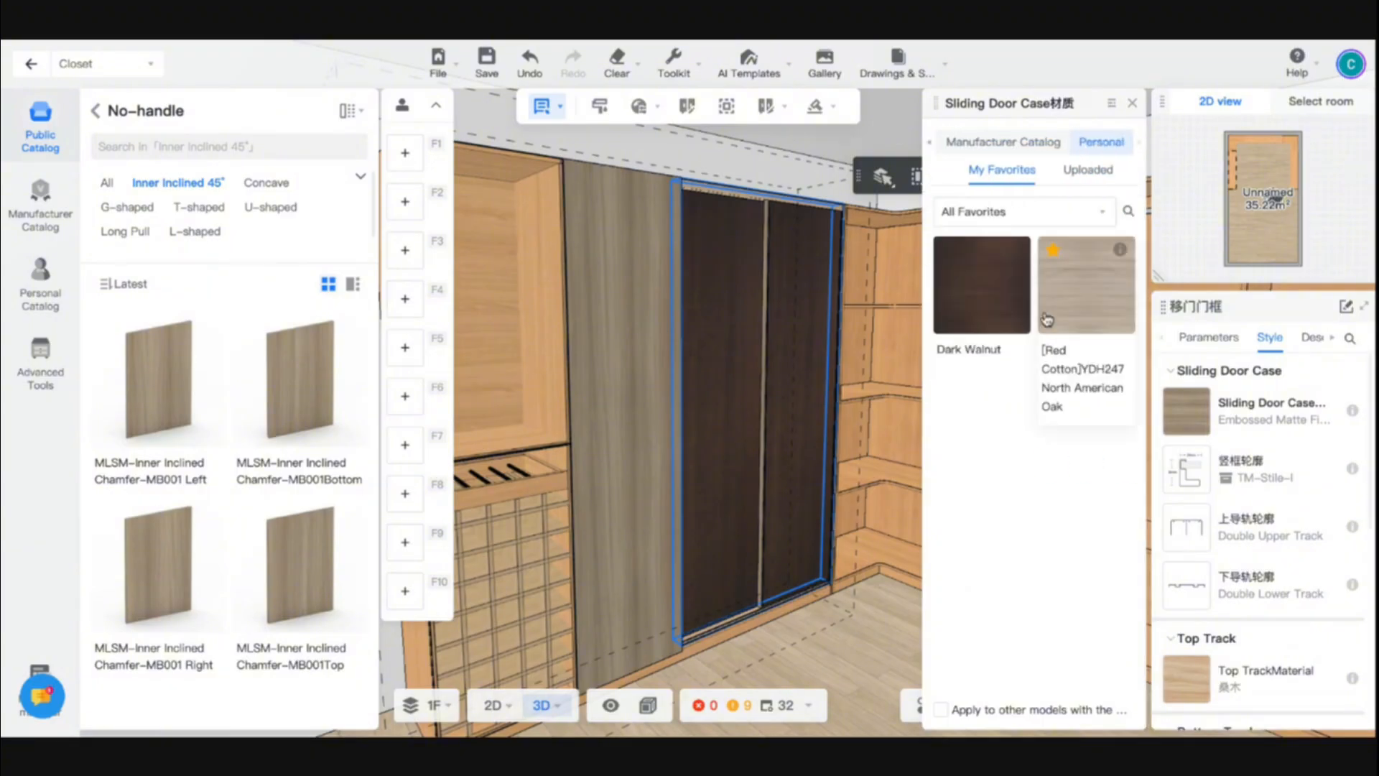
{"action": "left_click", "coordinate": [982, 314]}
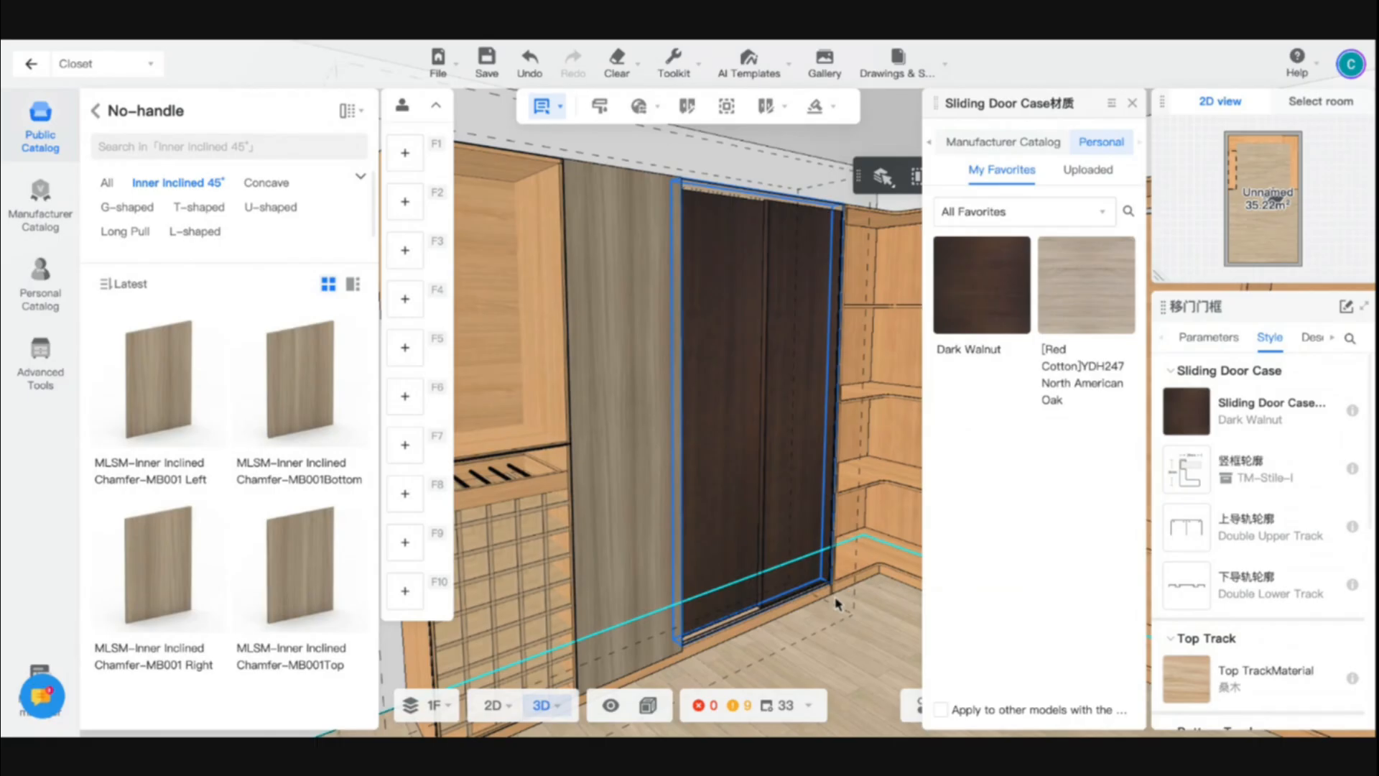
- Set the sliding door's top track material to Dark Walnut from the favorites
{"action": "scroll", "coordinate": [1187, 503], "scroll_direction": "down", "scroll_amount": 3}
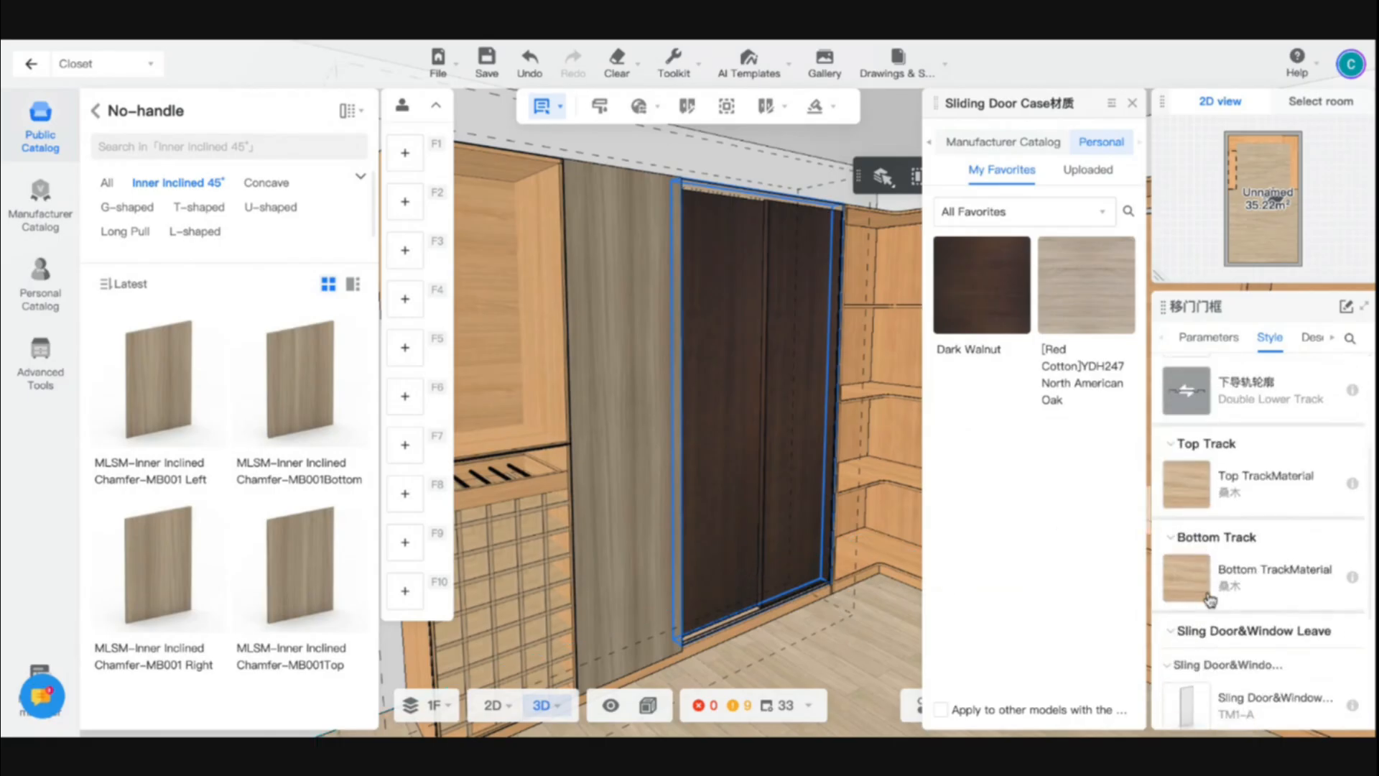
{"action": "left_click", "coordinate": [1187, 483]}
{"action": "left_click", "coordinate": [1101, 141]}
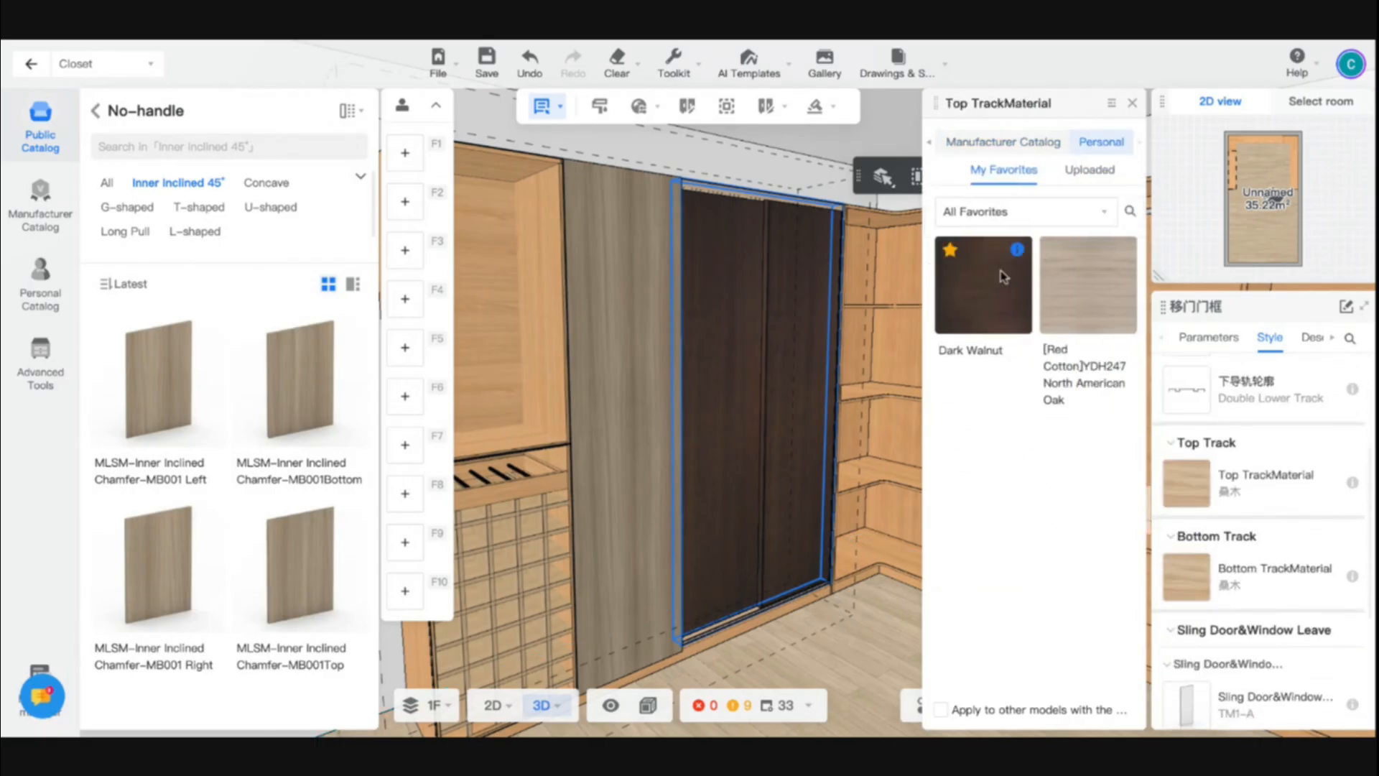
{"action": "left_click", "coordinate": [969, 309]}
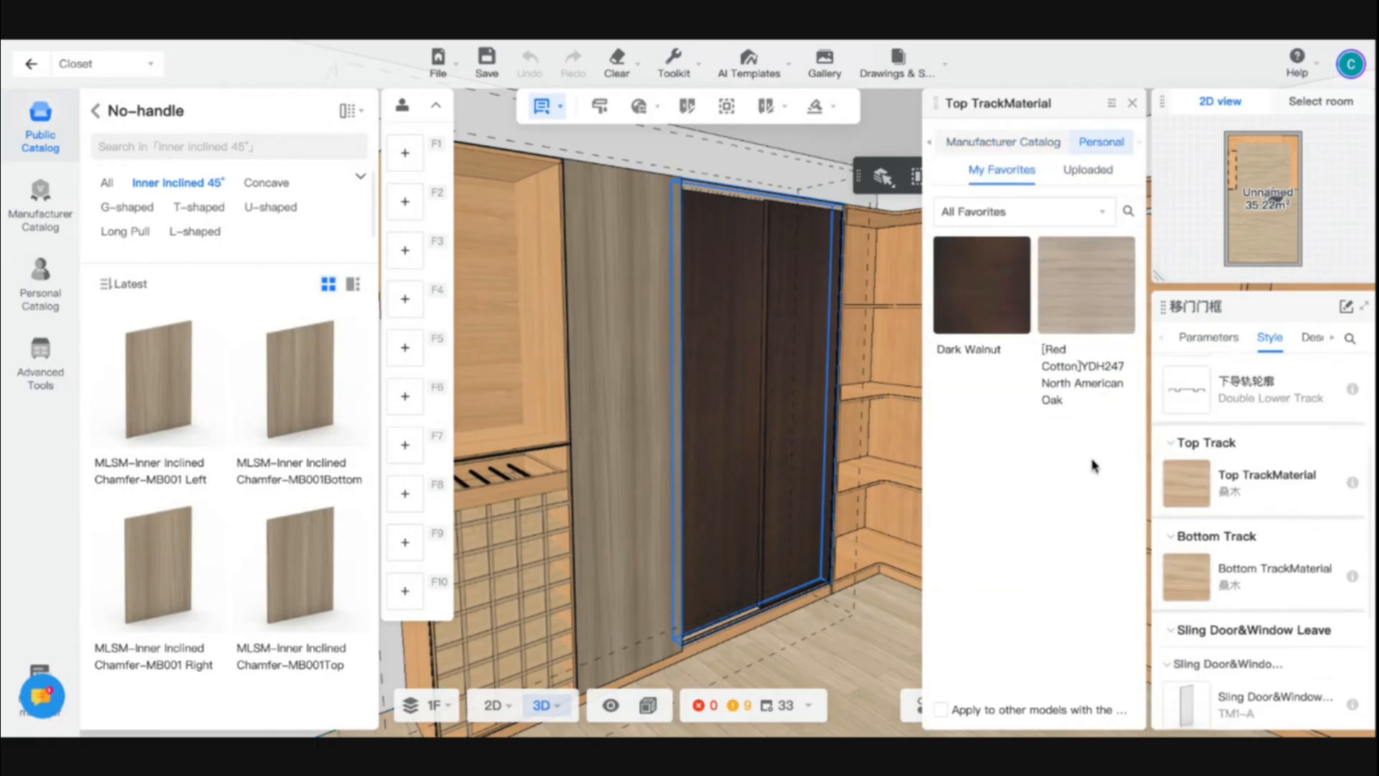
- Set the sliding door's bottom track material to Dark Walnut from the favorites
{"action": "left_click", "coordinate": [1189, 581]}
{"action": "left_click", "coordinate": [1106, 146]}
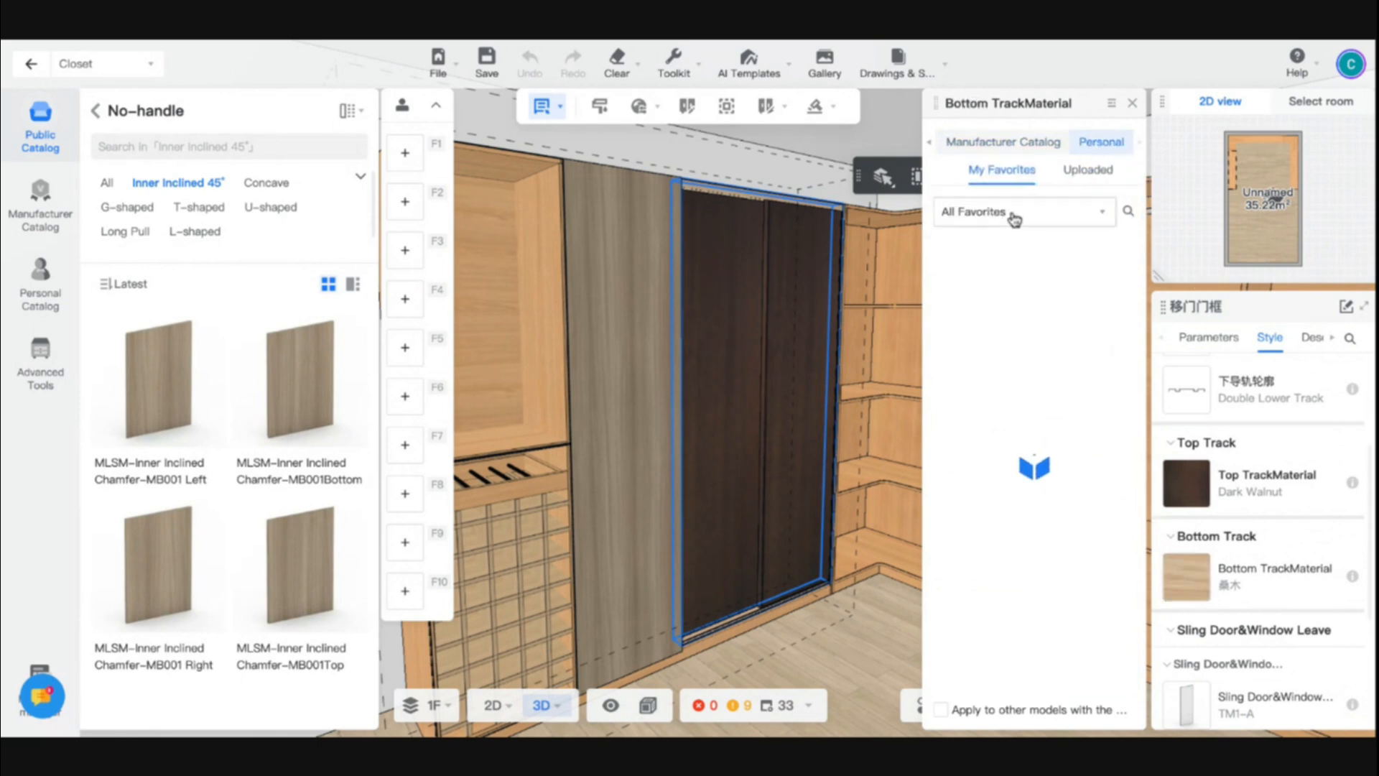
{"action": "left_click", "coordinate": [993, 308]}
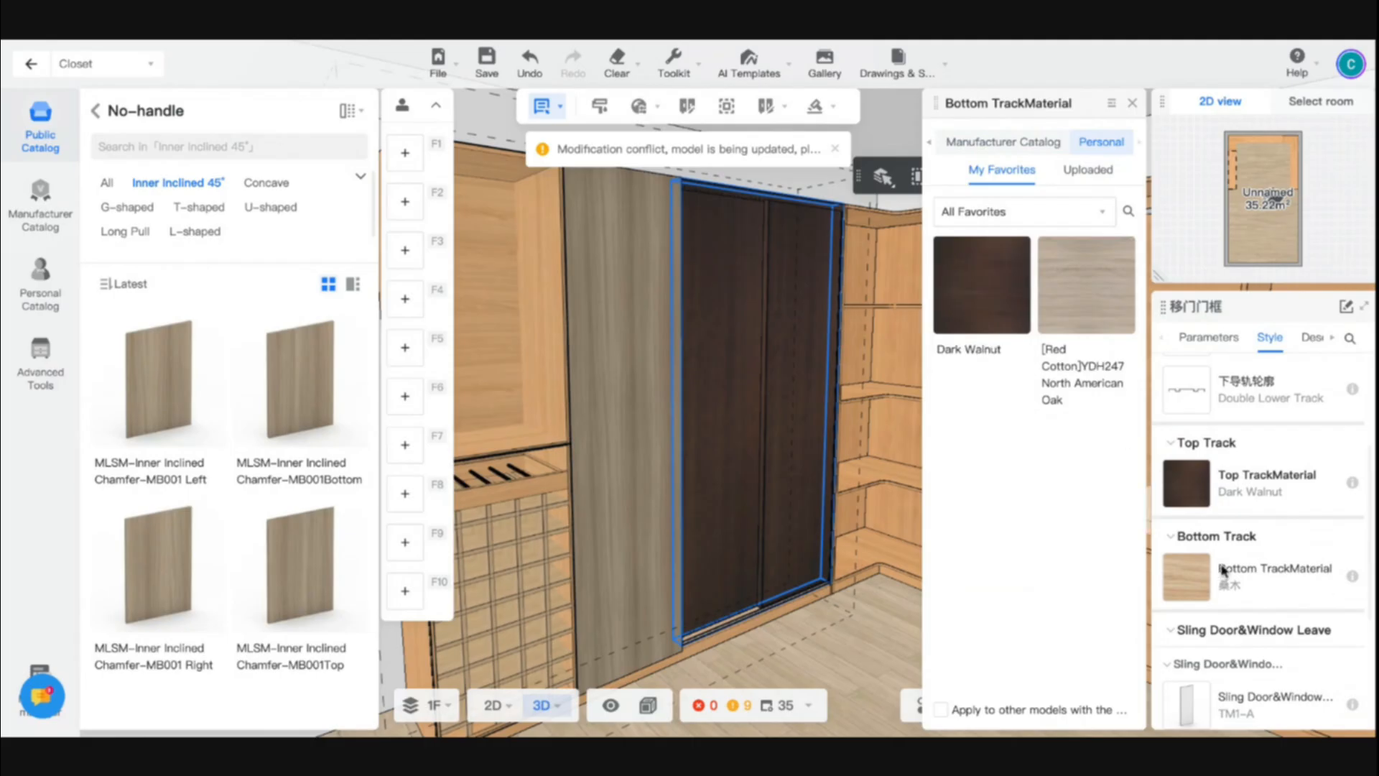
{"action": "mouse_move", "coordinate": [1198, 589]}
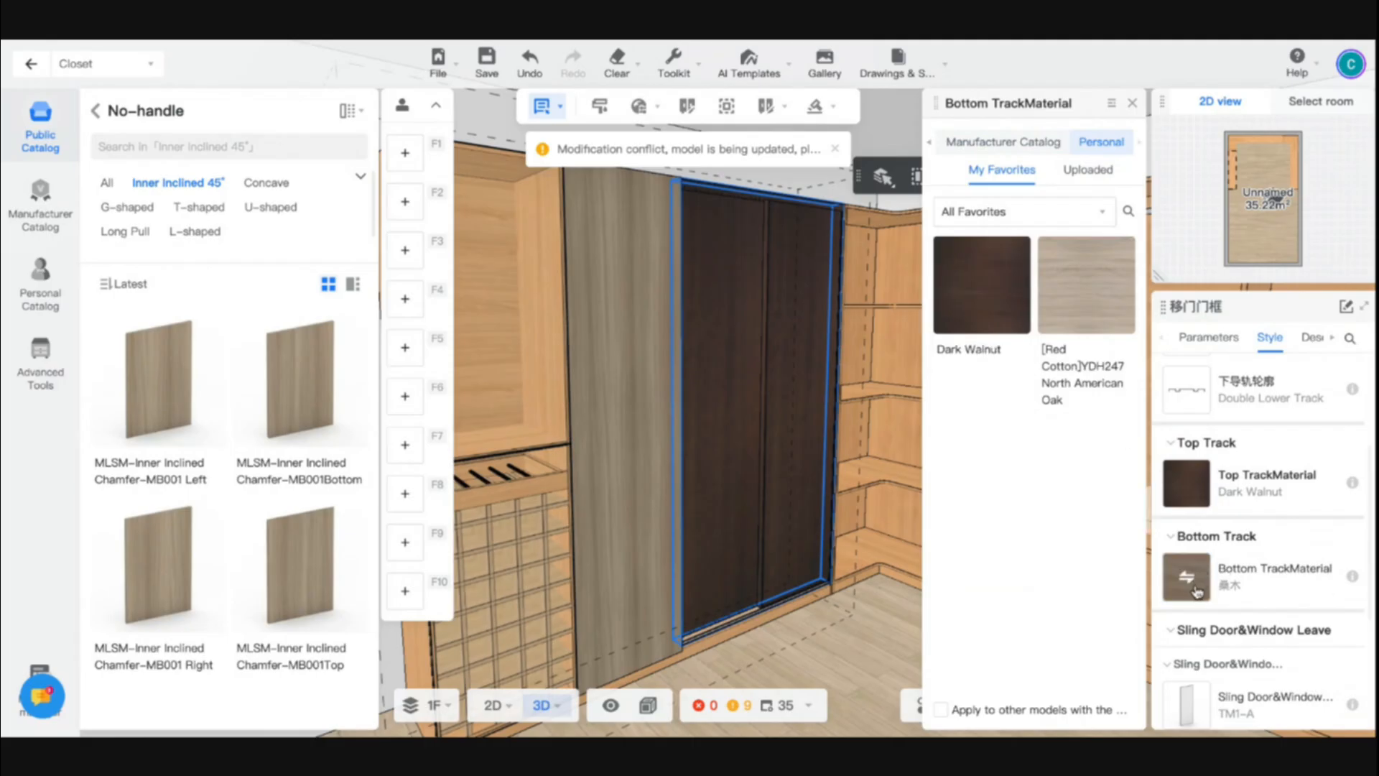
{"action": "left_click", "coordinate": [1196, 591]}
{"action": "left_click", "coordinate": [1085, 147]}
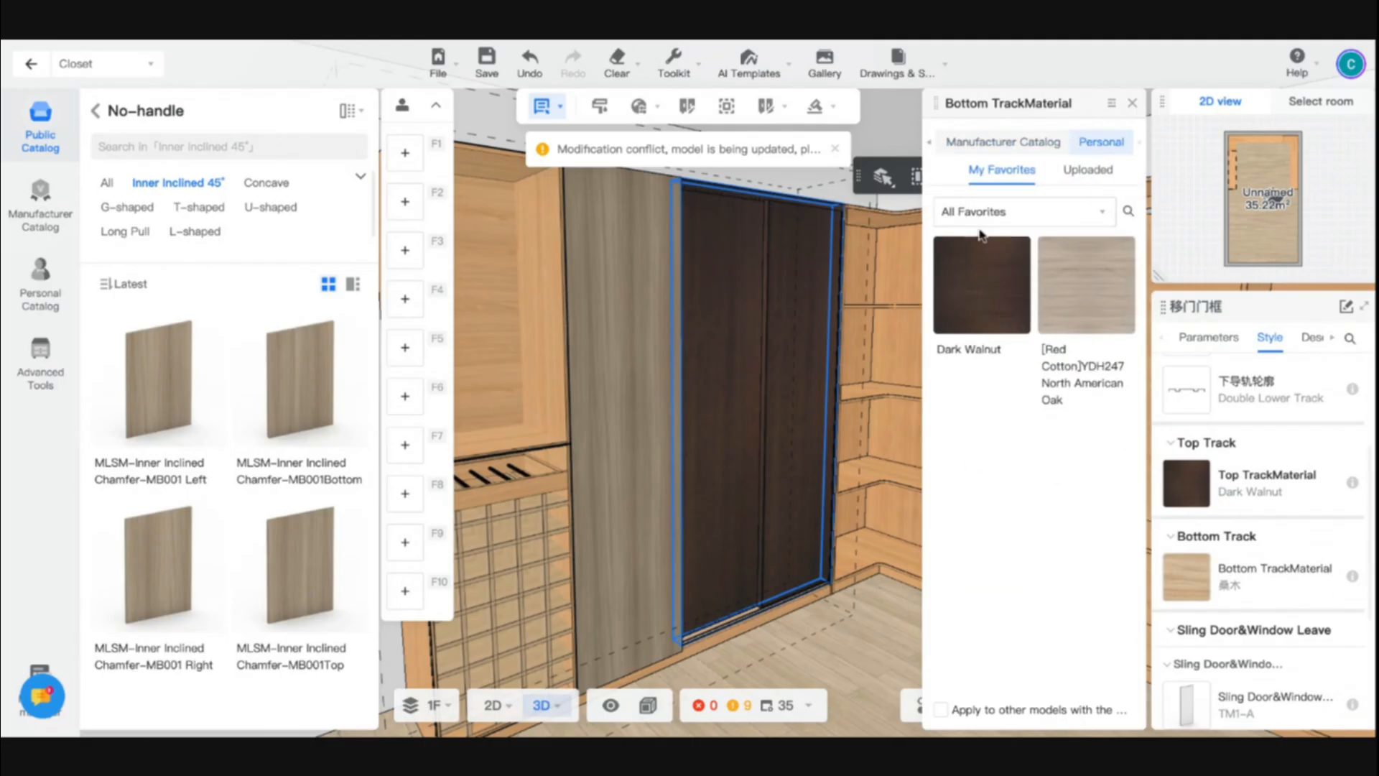
{"action": "left_click", "coordinate": [981, 280]}
- Copy the Dark Walnut material from the sliding door onto the adjacent tall no-handle door with the material brush
{"action": "mouse_move", "coordinate": [842, 645]}
{"action": "left_mouse_down"}
{"action": "mouse_move", "coordinate": [812, 659]}
{"action": "mouse_move", "coordinate": [852, 648]}
{"action": "left_mouse_up"}
{"action": "key", "text": "b"}
{"action": "left_click", "coordinate": [772, 494]}
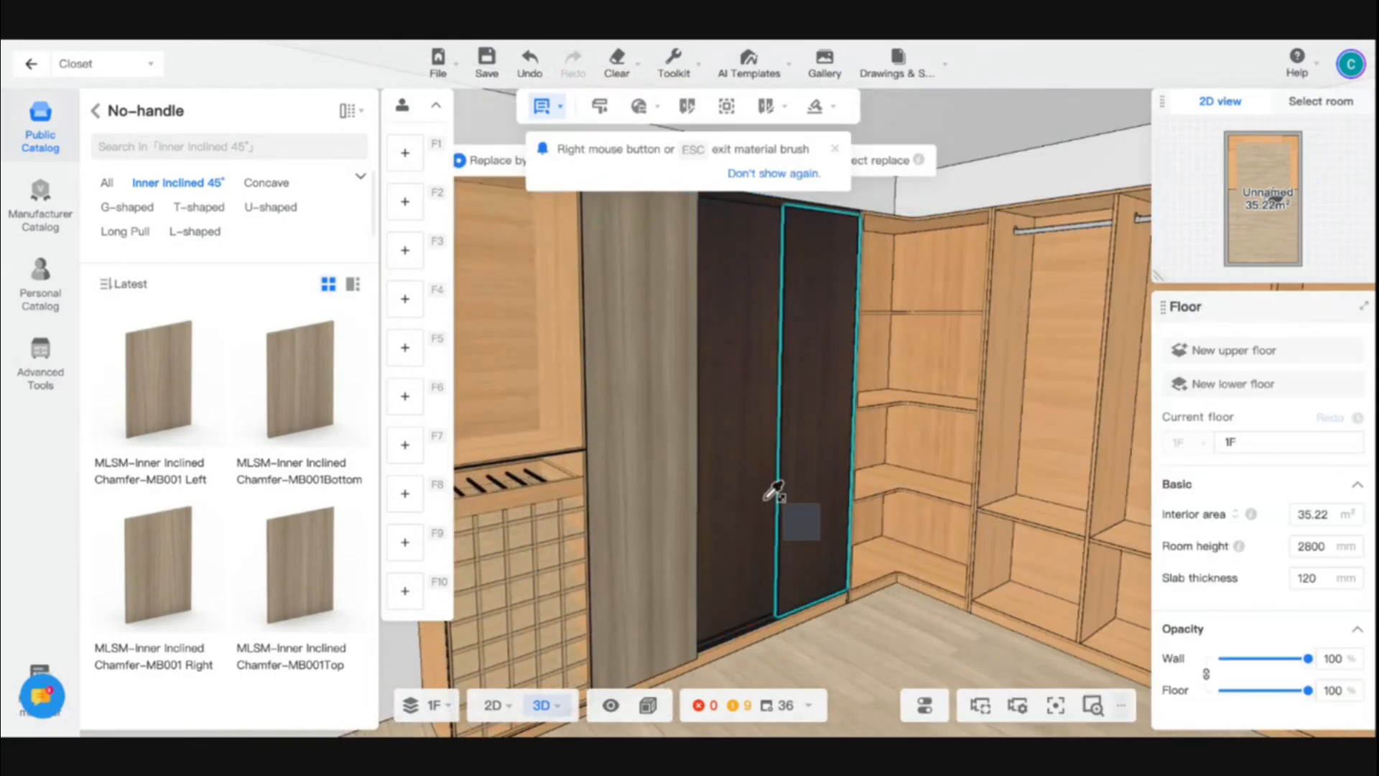
{"action": "left_click", "coordinate": [678, 539]}
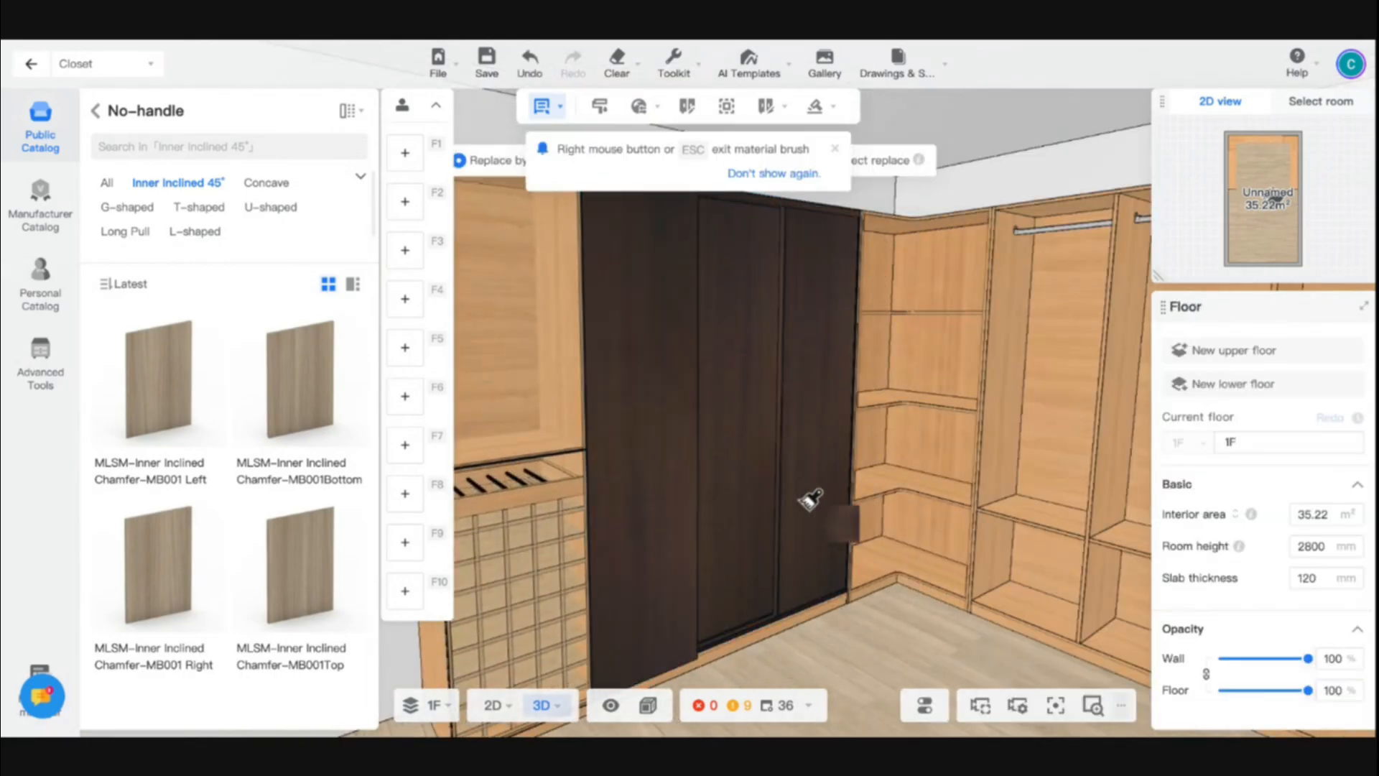
{"action": "key", "text": "Escape"}
- Copy the tall Dark Walnut door onto the rear cabinet's first hanging compartment and extend it down over the compartment below
{"action": "scroll", "coordinate": [830, 568], "scroll_direction": "down", "scroll_amount": 5}
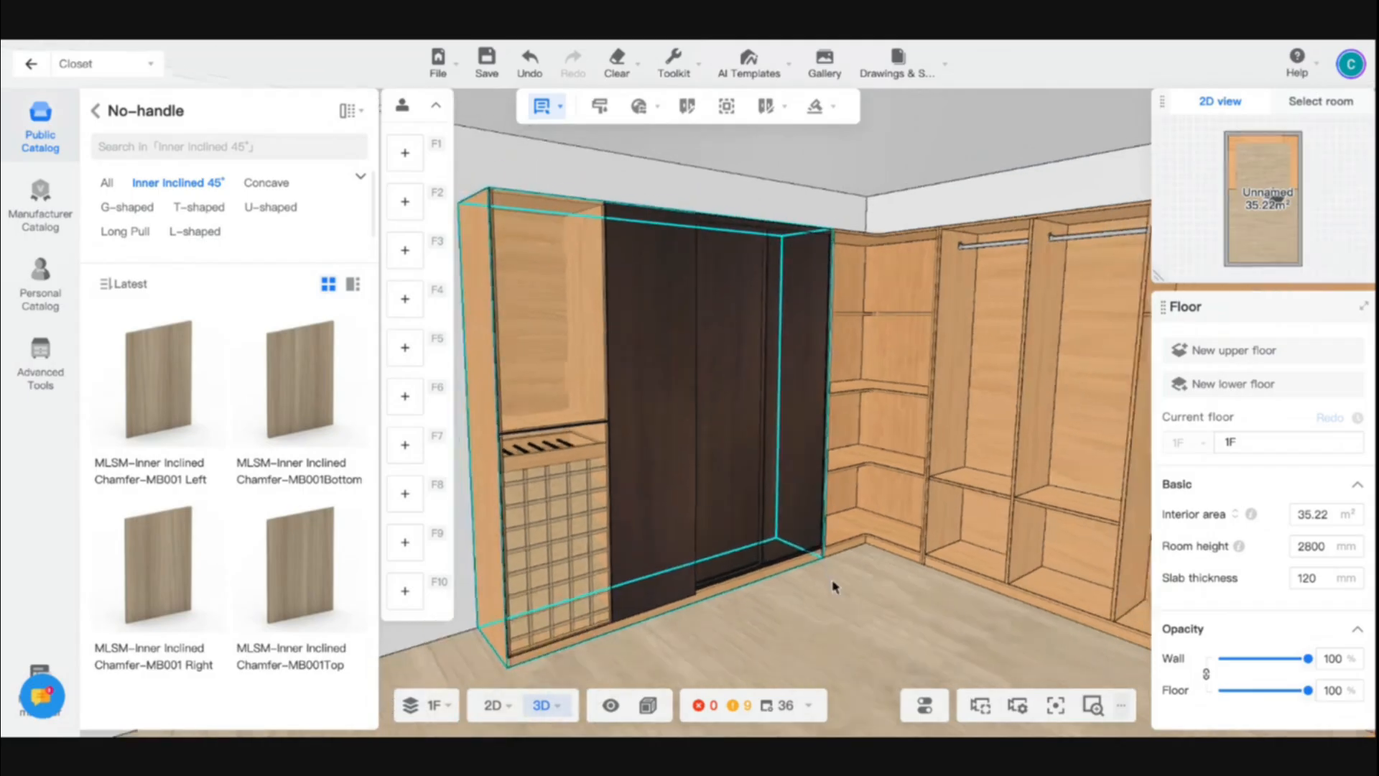
{"action": "left_click", "coordinate": [822, 586]}
{"action": "left_click_drag", "start_coordinate": [822, 586], "coordinate": [923, 624]}
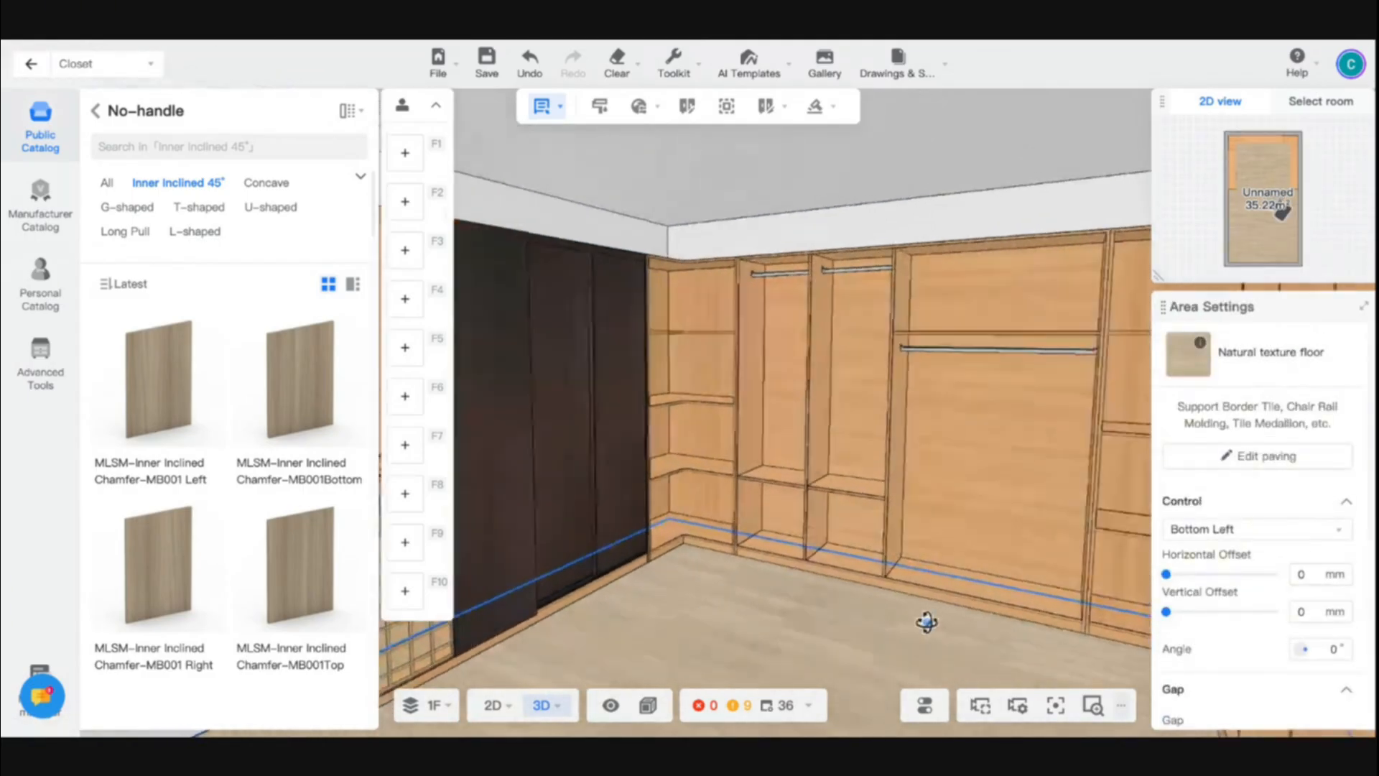
{"action": "scroll", "coordinate": [802, 467], "scroll_direction": "down", "scroll_amount": 3}
{"action": "left_click_drag", "start_coordinate": [929, 529], "coordinate": [886, 520]}
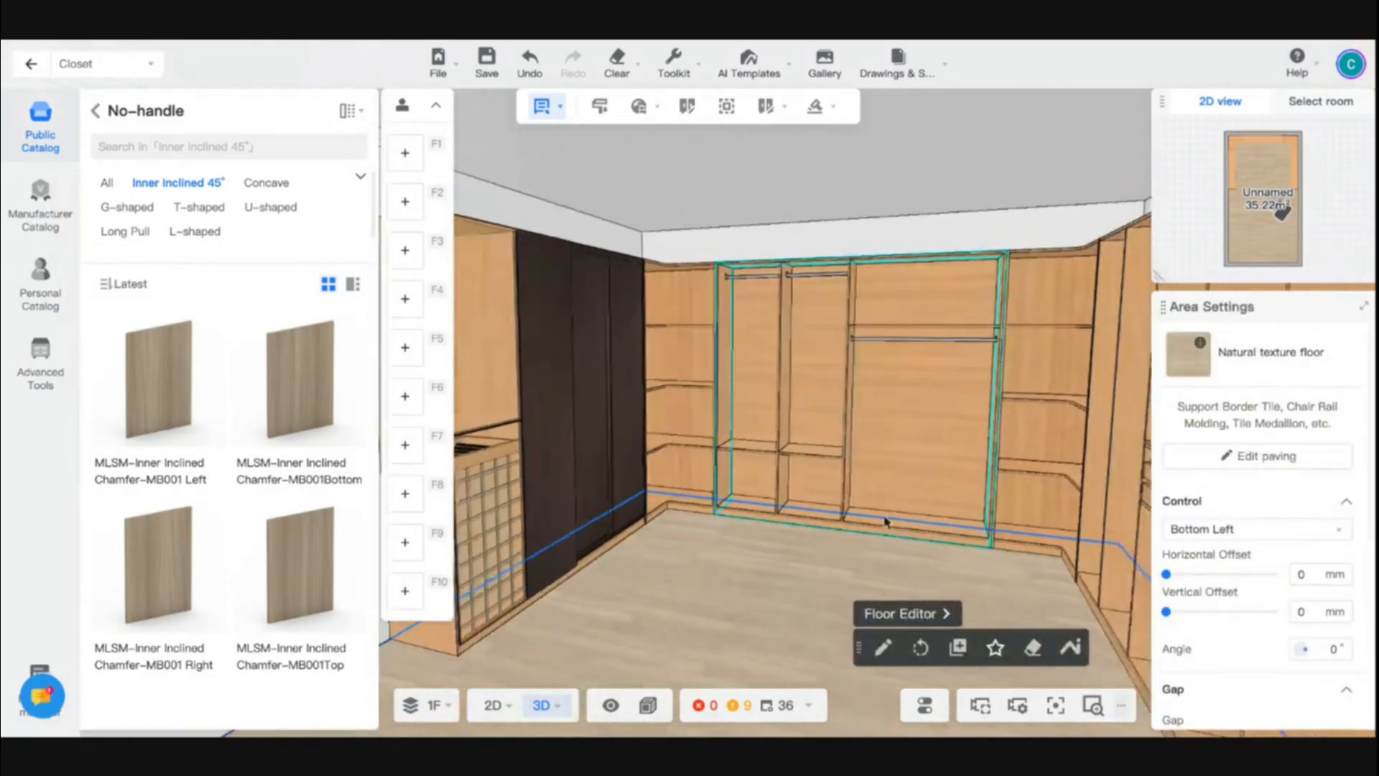
{"action": "scroll", "coordinate": [806, 497], "scroll_direction": "up", "scroll_amount": 4}
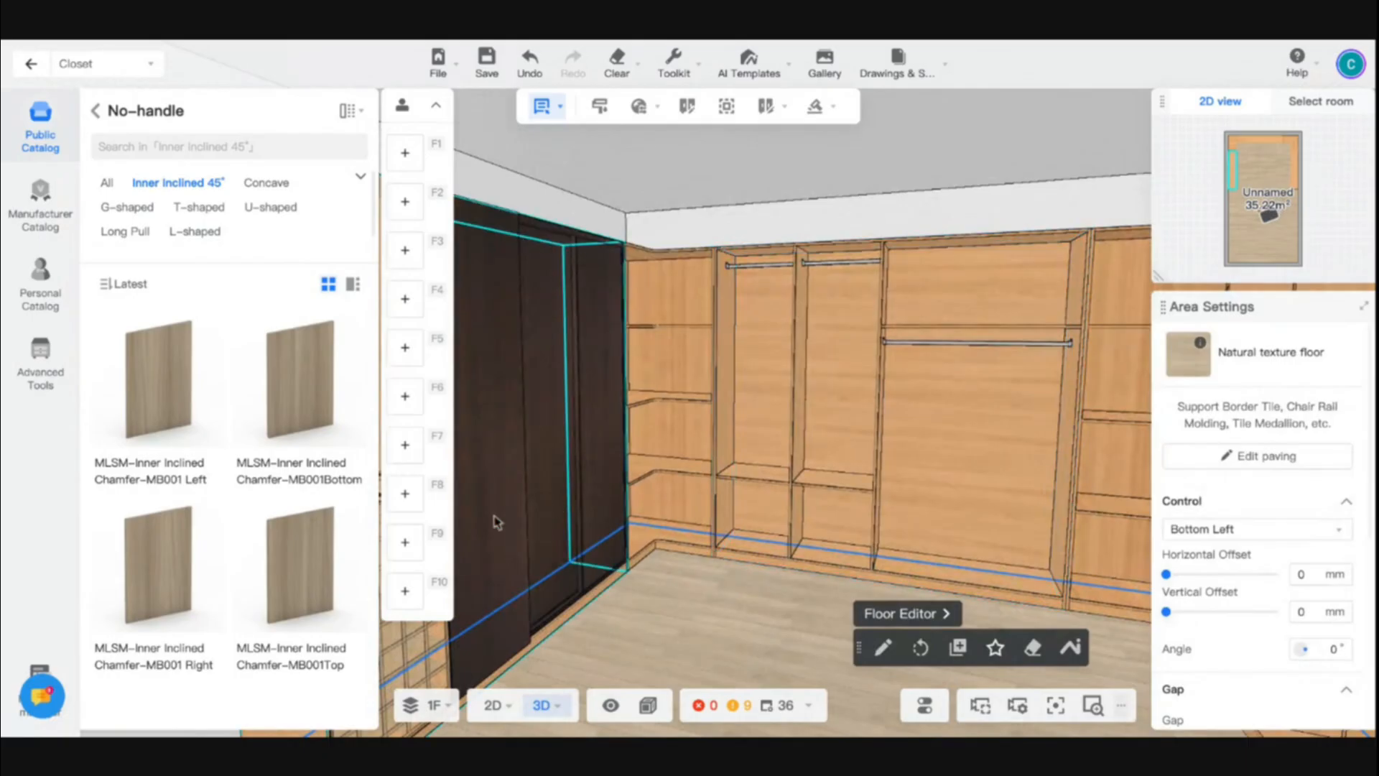
{"action": "left_click", "coordinate": [496, 522]}
{"action": "double_click", "coordinate": [495, 452]}
{"action": "left_click_drag", "start_coordinate": [495, 452], "coordinate": [770, 421]}
{"action": "left_click", "coordinate": [771, 421]}
{"action": "double_click", "coordinate": [788, 475]}
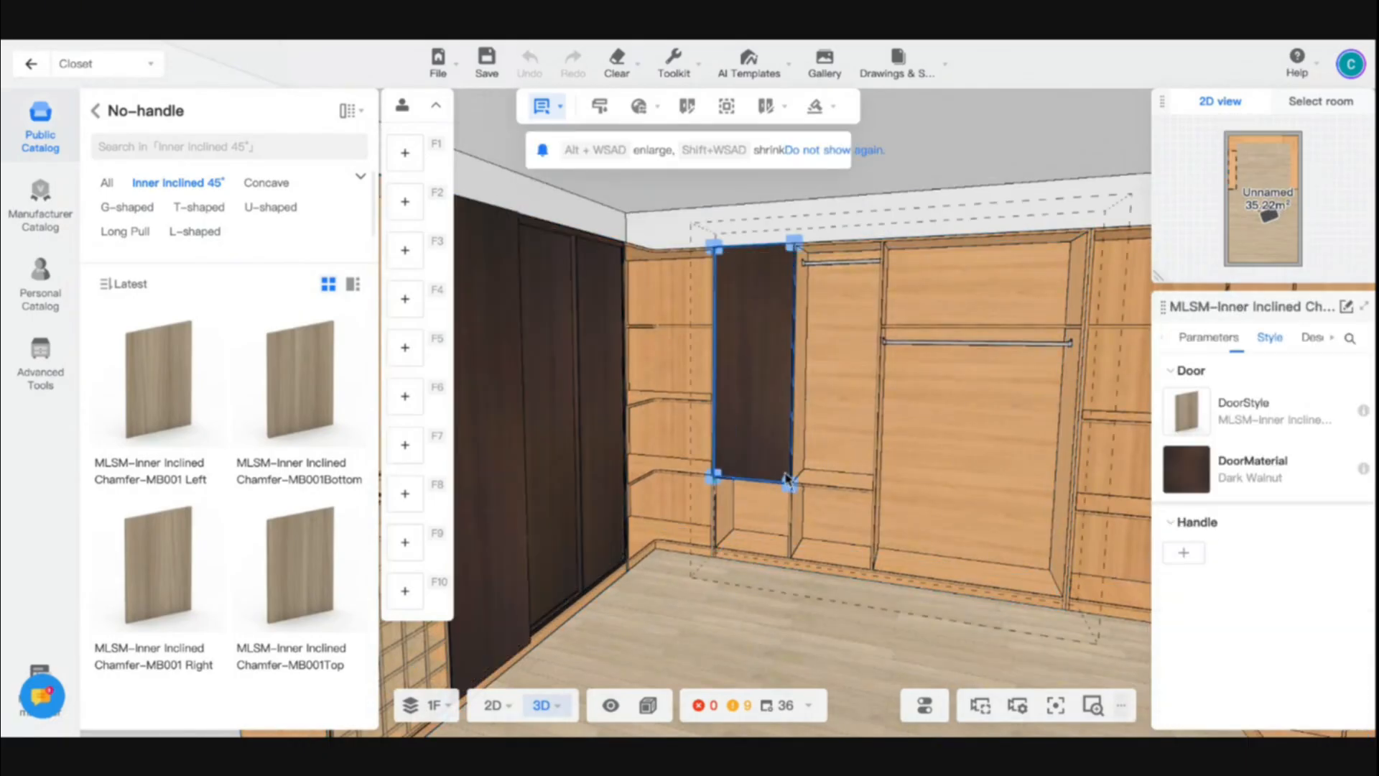
{"action": "left_click_drag", "start_coordinate": [789, 481], "coordinate": [789, 557]}
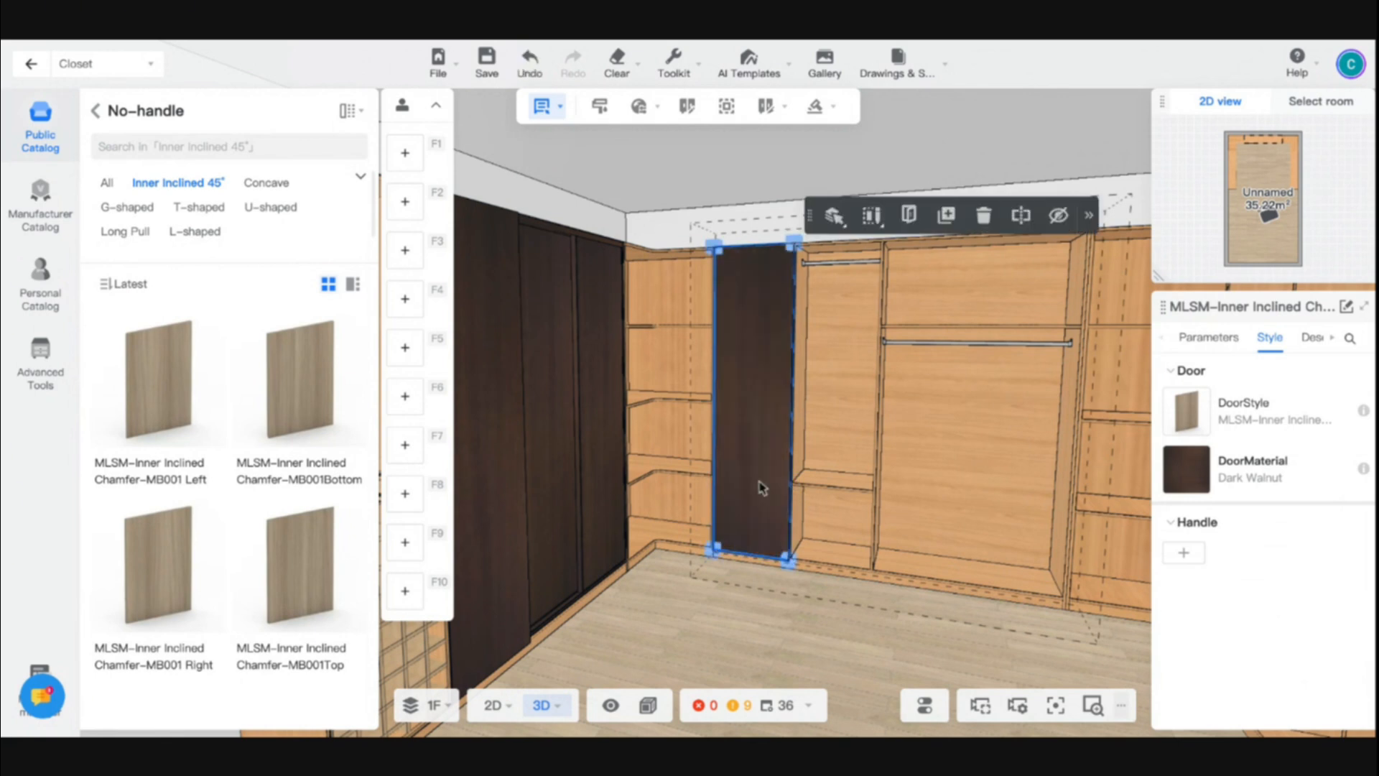
- Place a matching Dark Walnut door over the neighbouring narrow compartments of the rear cabinet
{"action": "left_click_drag", "start_coordinate": [761, 474], "coordinate": [884, 236]}
{"action": "left_click", "coordinate": [831, 502]}
{"action": "left_click", "coordinate": [803, 589]}
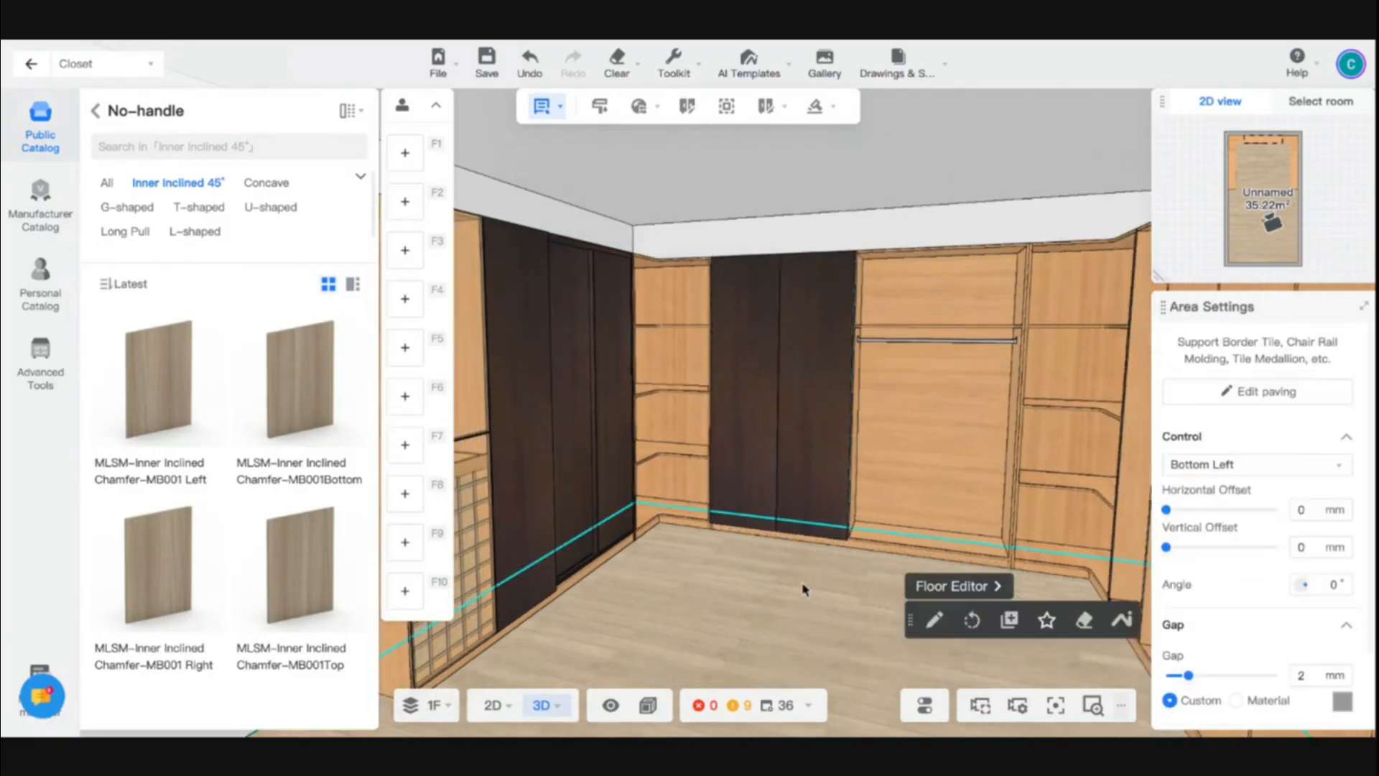
{"action": "left_click_drag", "start_coordinate": [803, 589], "coordinate": [898, 600]}
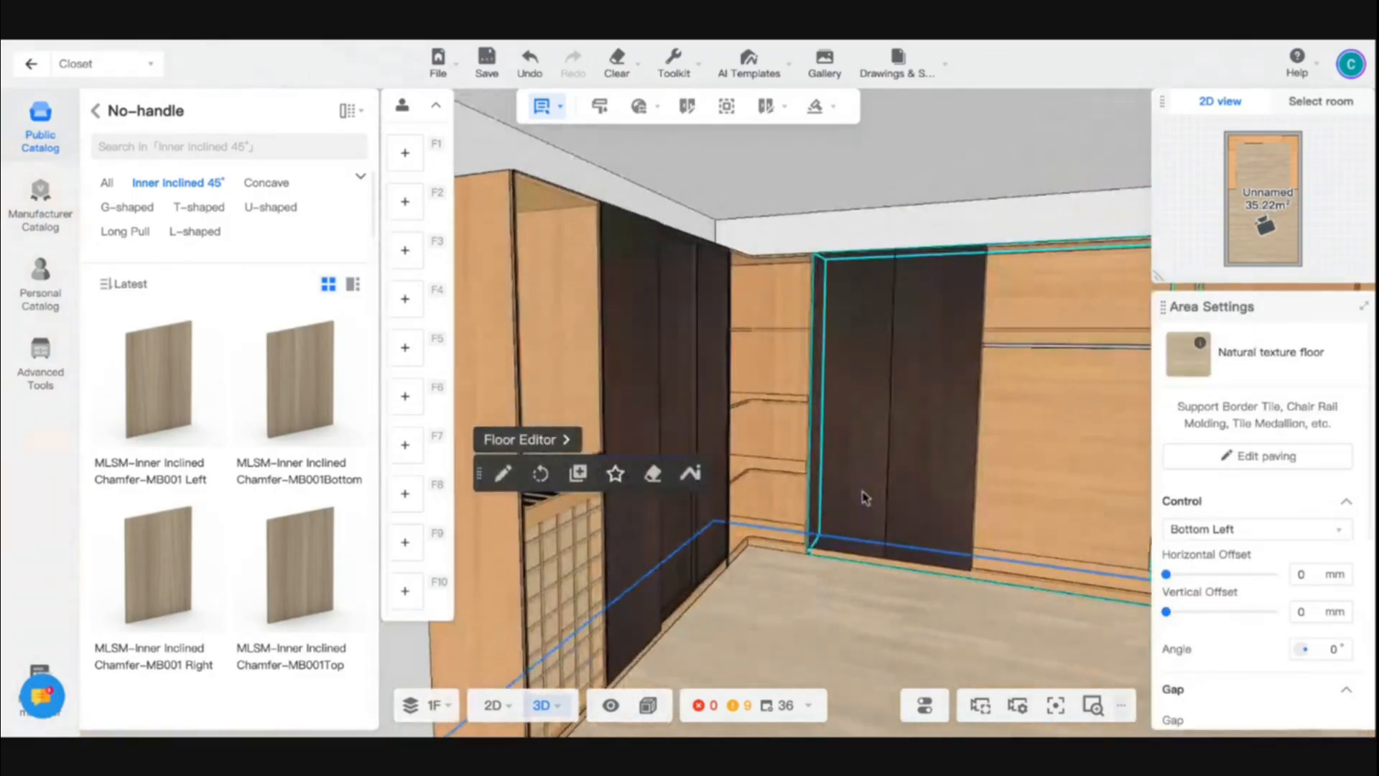
{"action": "left_click_drag", "start_coordinate": [865, 497], "coordinate": [675, 445]}
{"action": "left_click", "coordinate": [602, 345]}
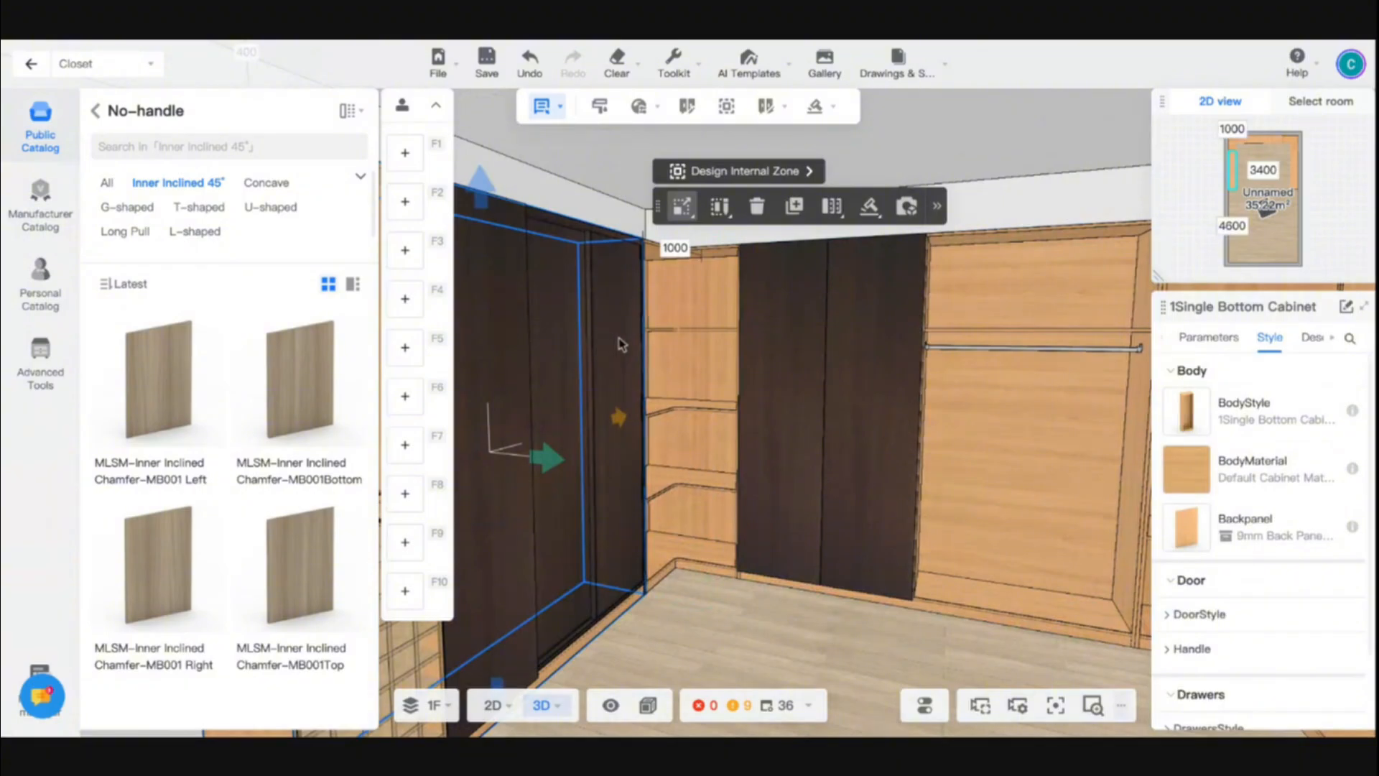
{"action": "left_click", "coordinate": [622, 344]}
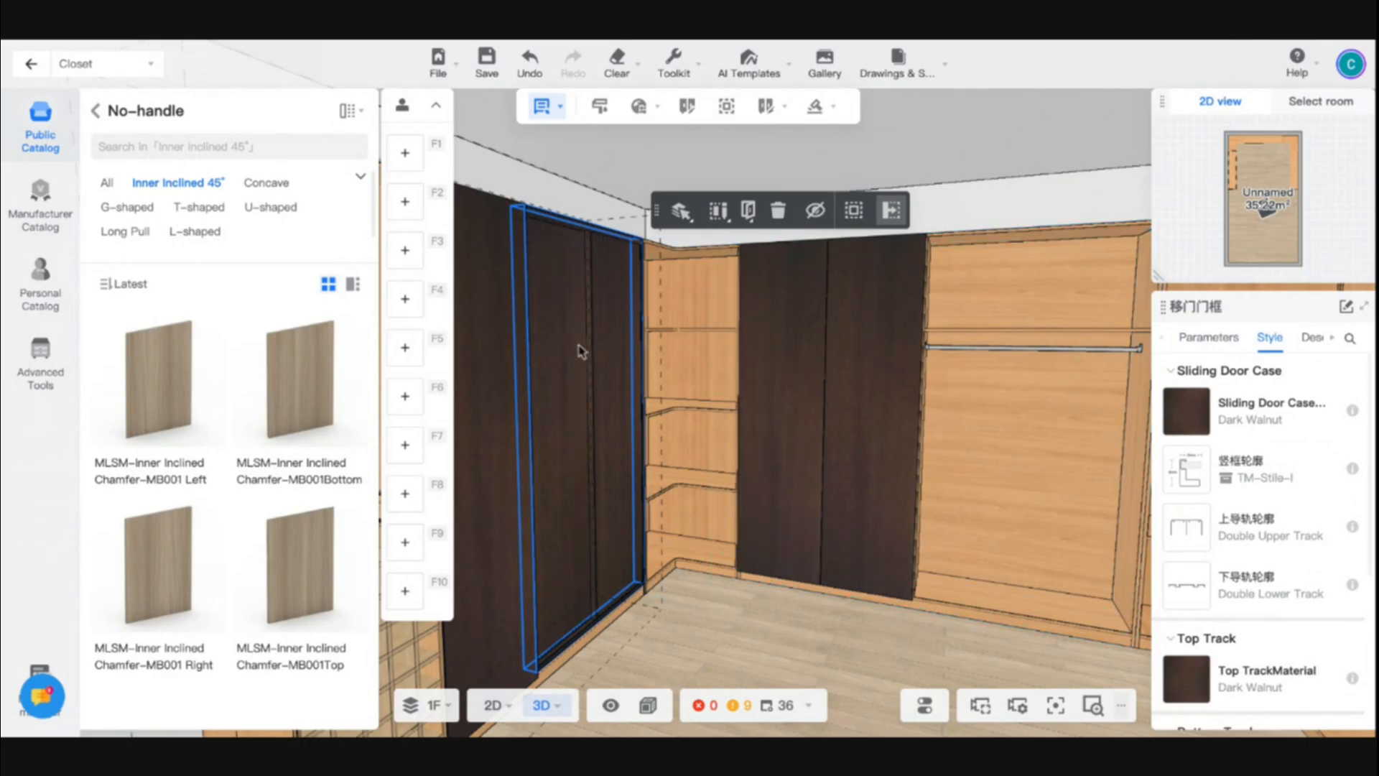
{"action": "mouse_move", "coordinate": [671, 69]}
{"action": "left_click", "coordinate": [607, 143]}
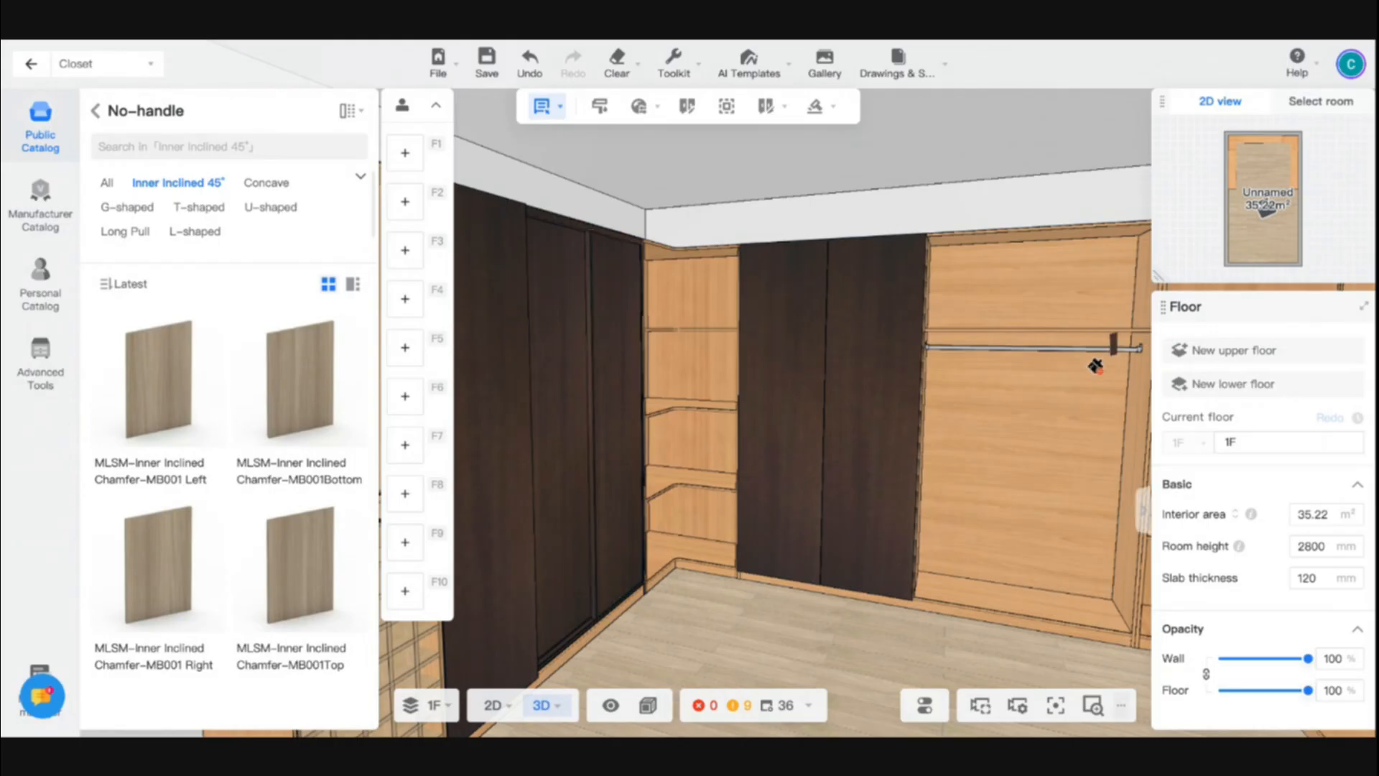
{"action": "scroll", "coordinate": [883, 467], "scroll_direction": "down", "scroll_amount": 4}
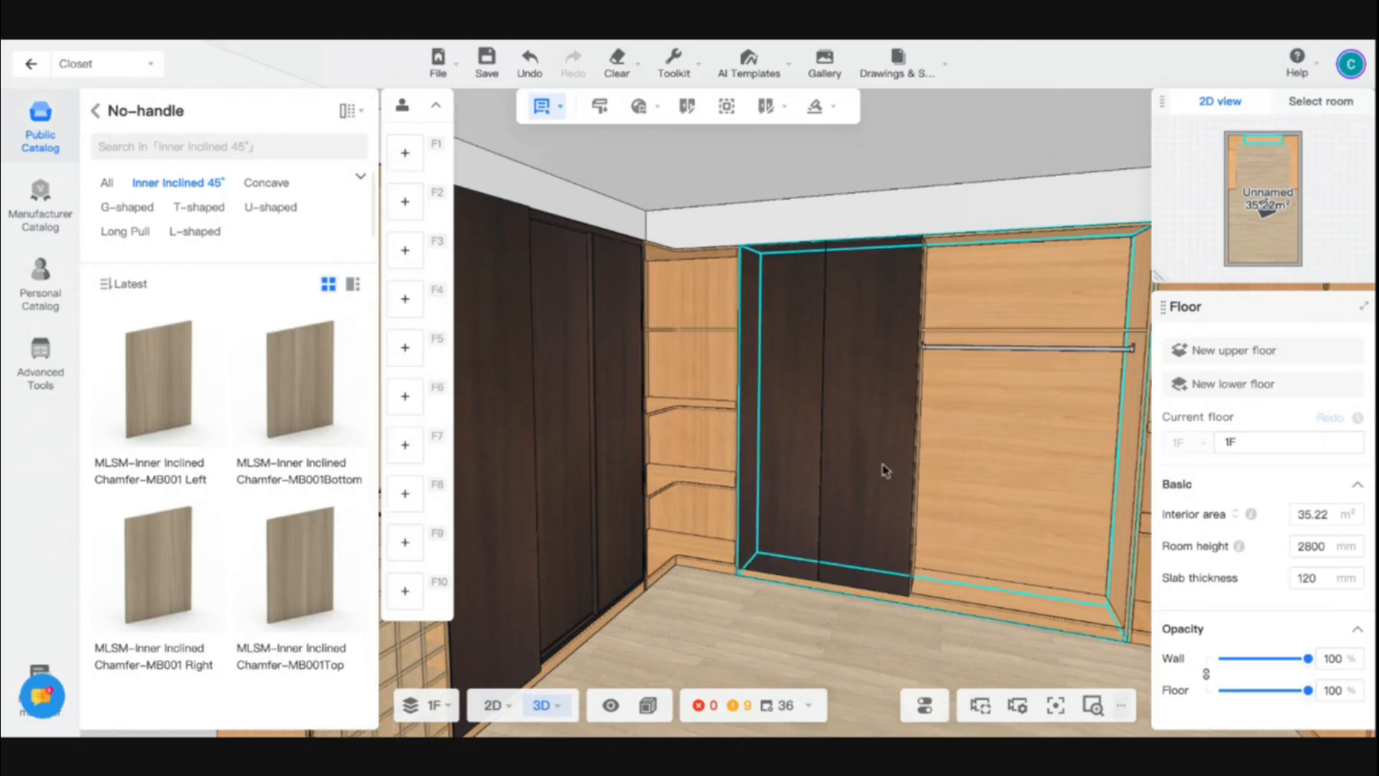
{"action": "double_click", "coordinate": [821, 420]}
{"action": "key", "text": "c"}
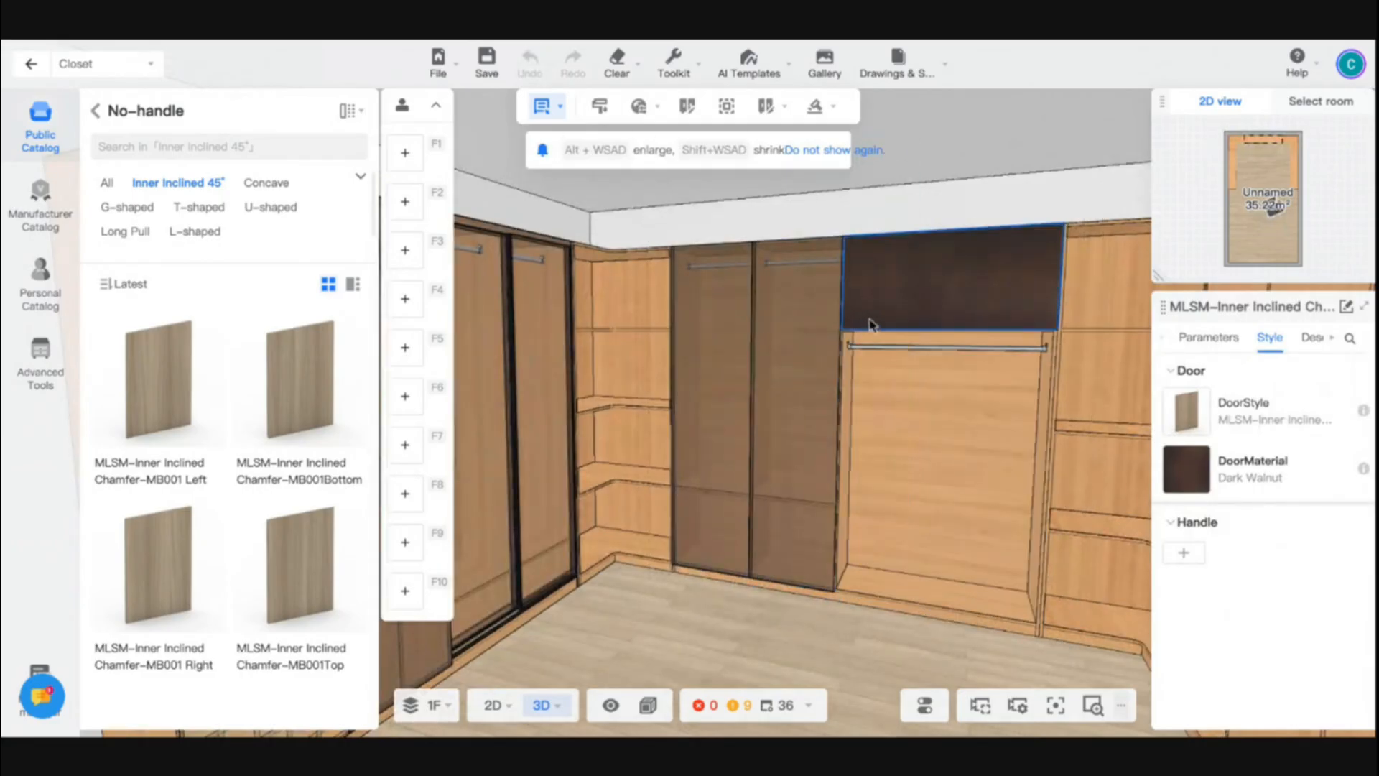
{"action": "left_click", "coordinate": [869, 323]}
{"action": "left_click", "coordinate": [948, 568]}
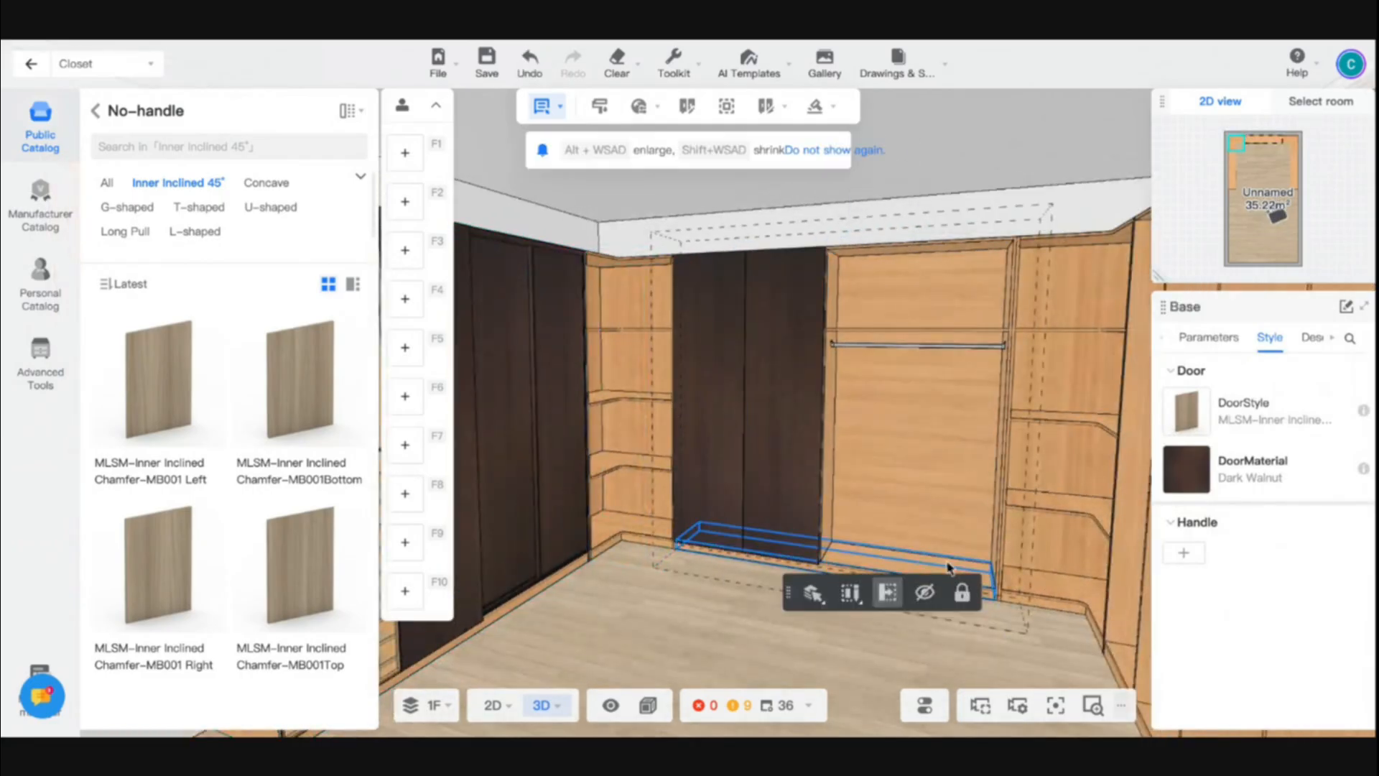
{"action": "left_click", "coordinate": [937, 509]}
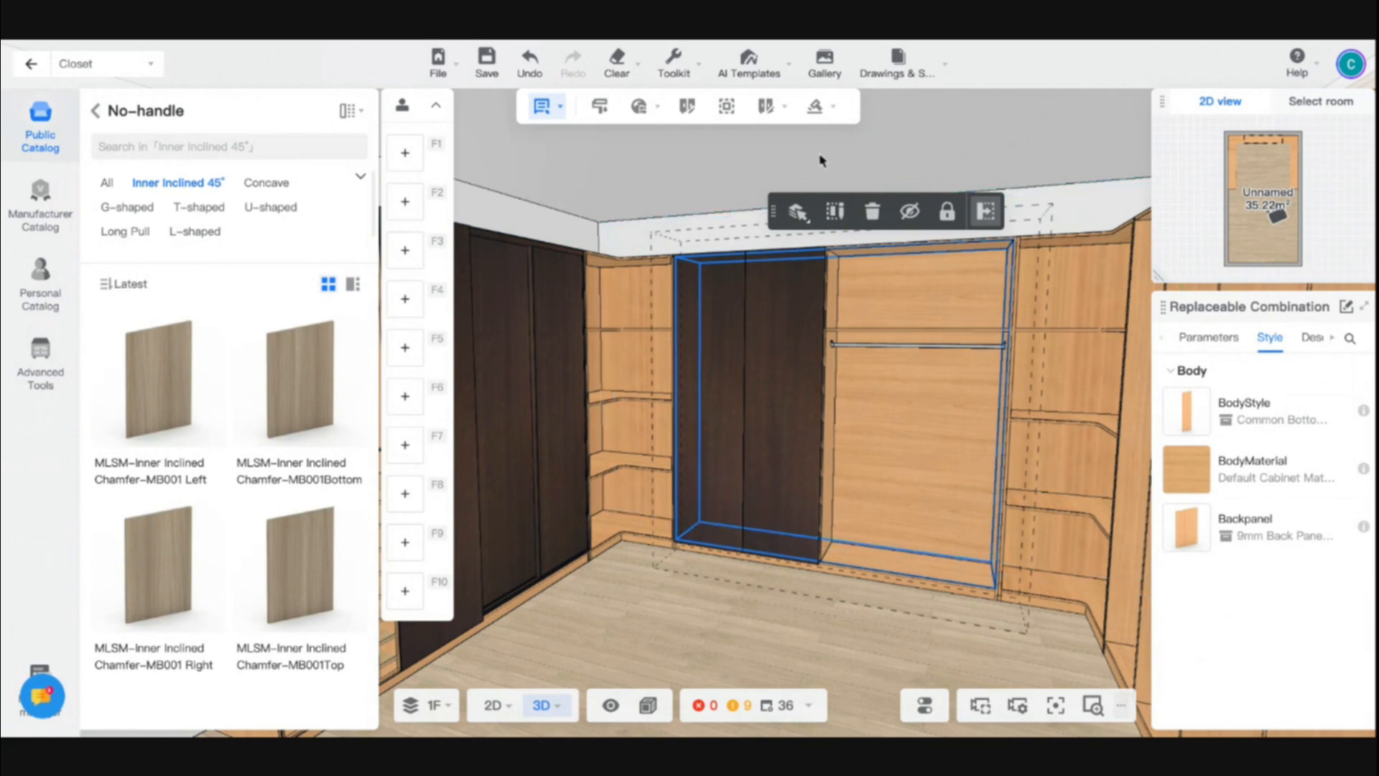
- Try to set up a single-panel sliding door across the open hanging compartment of the rear cabinet
{"action": "left_click", "coordinate": [815, 107]}
{"action": "left_click", "coordinate": [790, 277]}
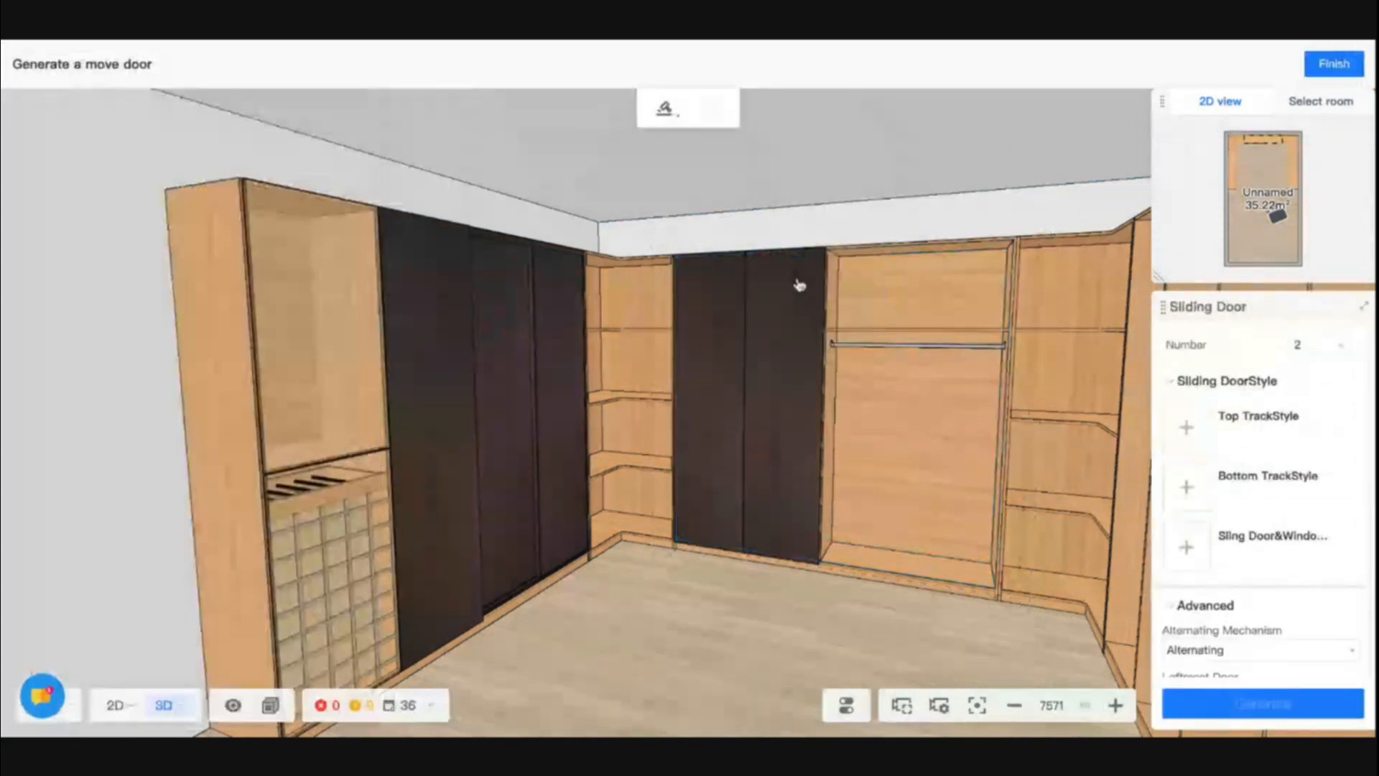
{"action": "left_click", "coordinate": [887, 373]}
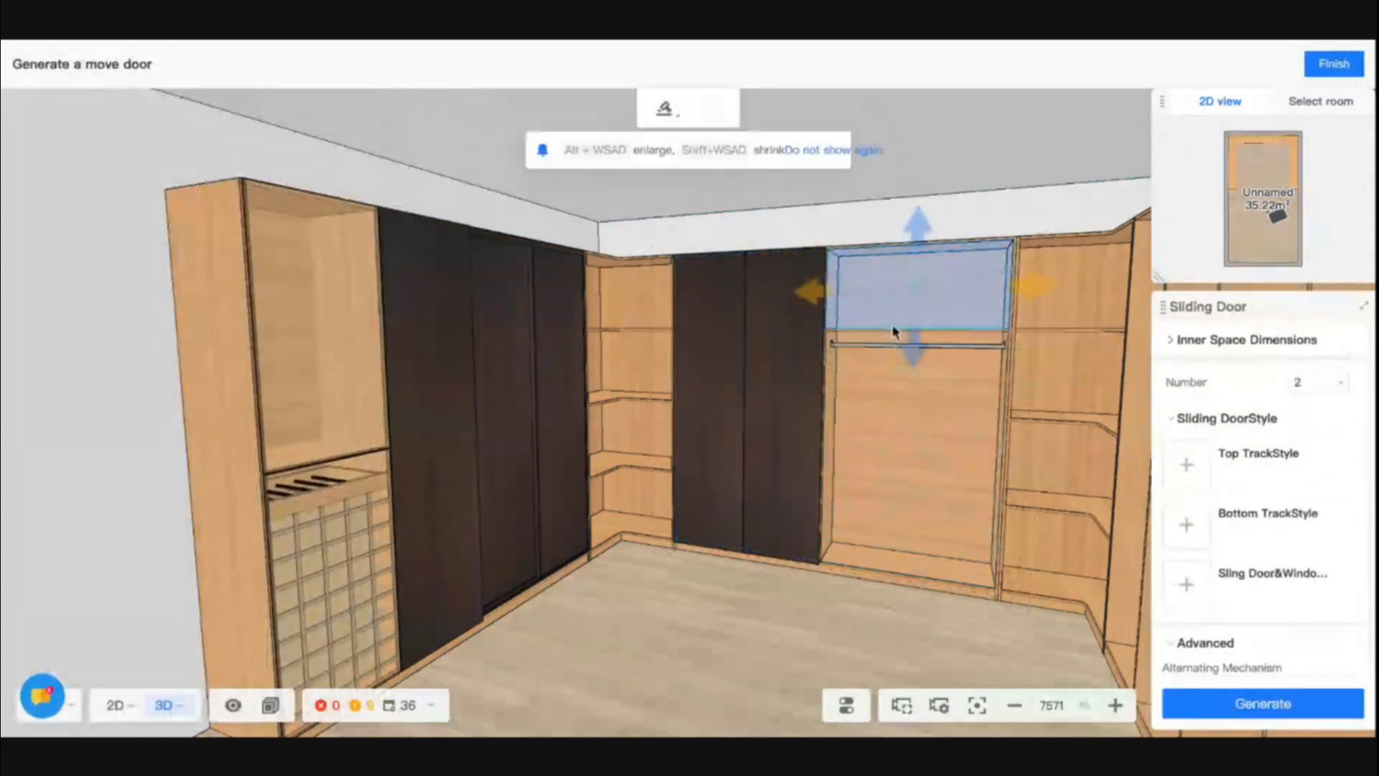
{"action": "left_click", "coordinate": [879, 390]}
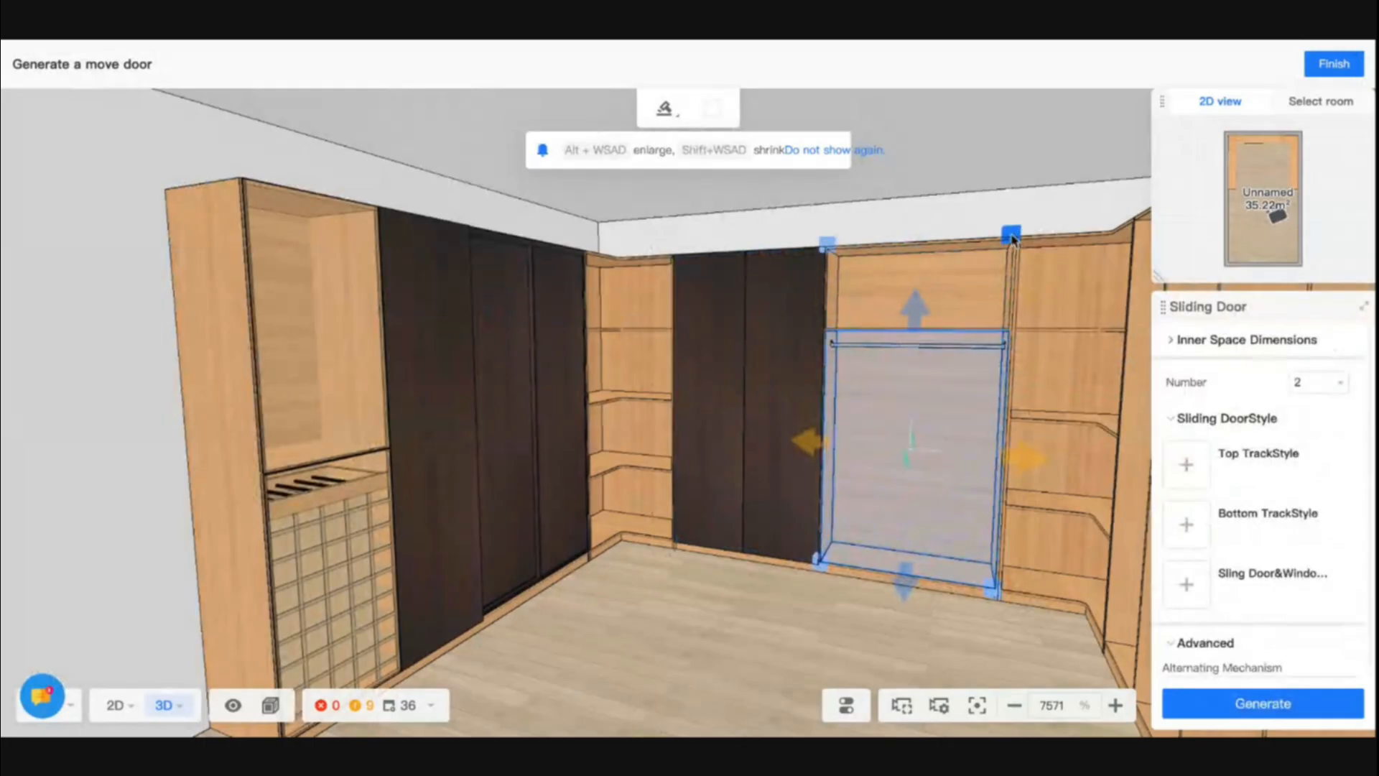
{"action": "left_click_drag", "start_coordinate": [914, 309], "coordinate": [922, 218]}
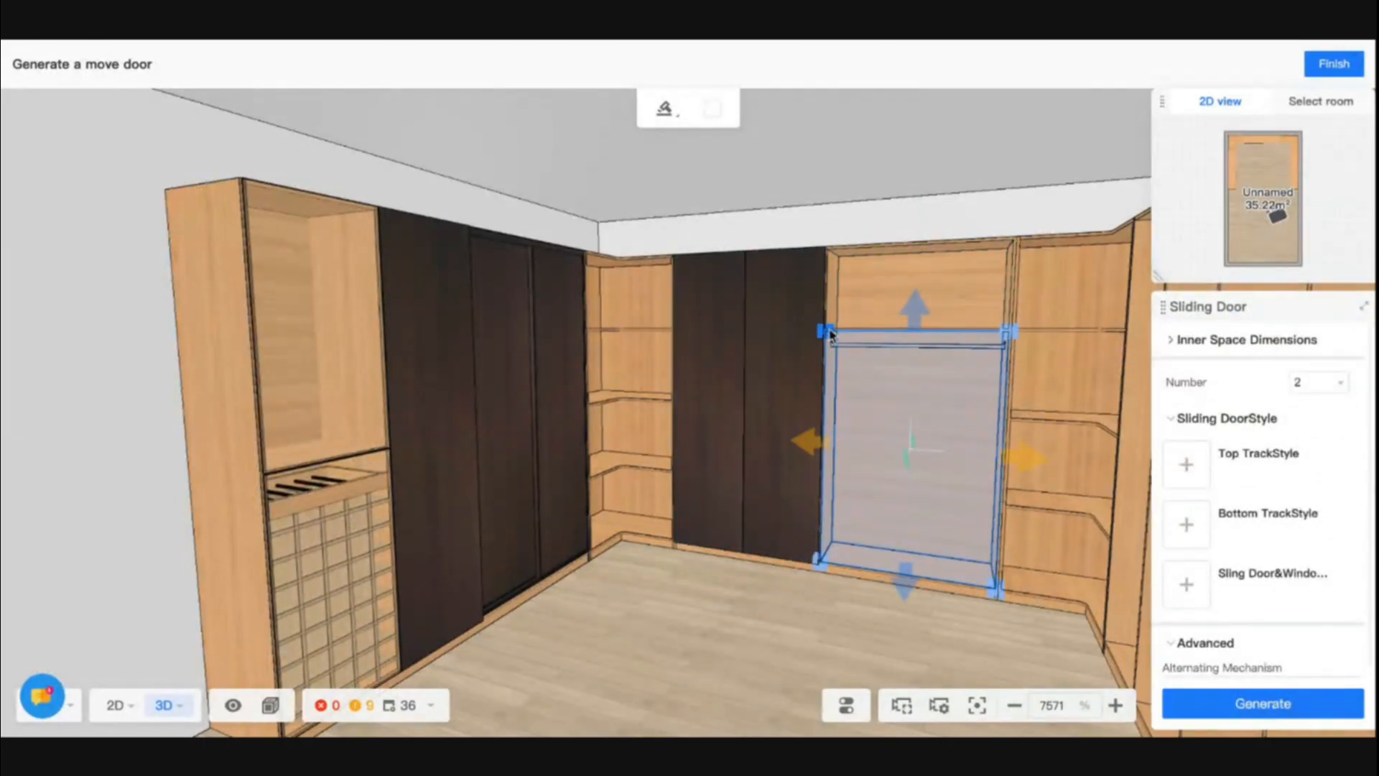
{"action": "right_click_drag", "start_coordinate": [647, 551], "coordinate": [804, 585]}
{"action": "scroll", "coordinate": [804, 588], "scroll_direction": "up", "scroll_amount": 3}
{"action": "scroll", "coordinate": [804, 588], "scroll_direction": "up", "scroll_amount": 3}
{"action": "scroll", "coordinate": [803, 588], "scroll_direction": "down", "scroll_amount": 5}
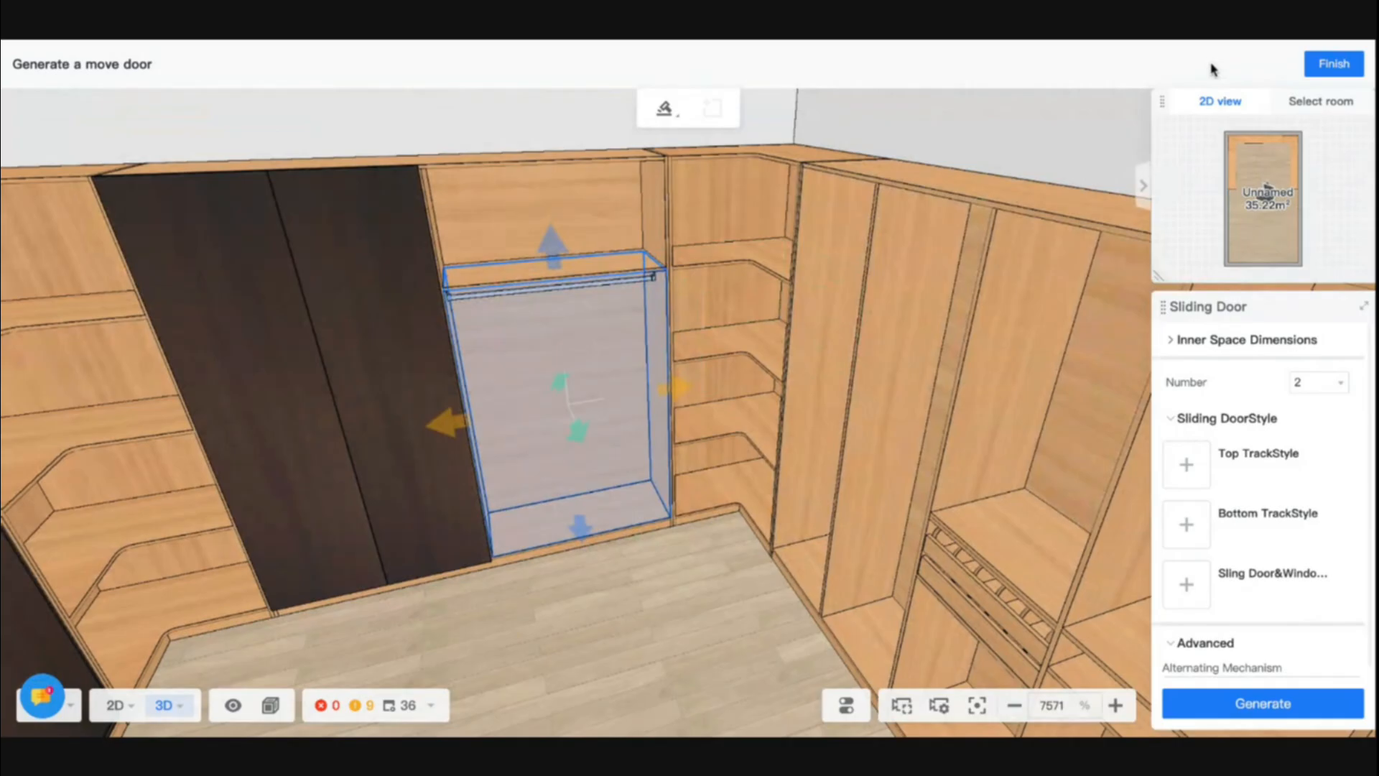
{"action": "left_click", "coordinate": [1320, 384]}
{"action": "left_click", "coordinate": [1299, 407]}
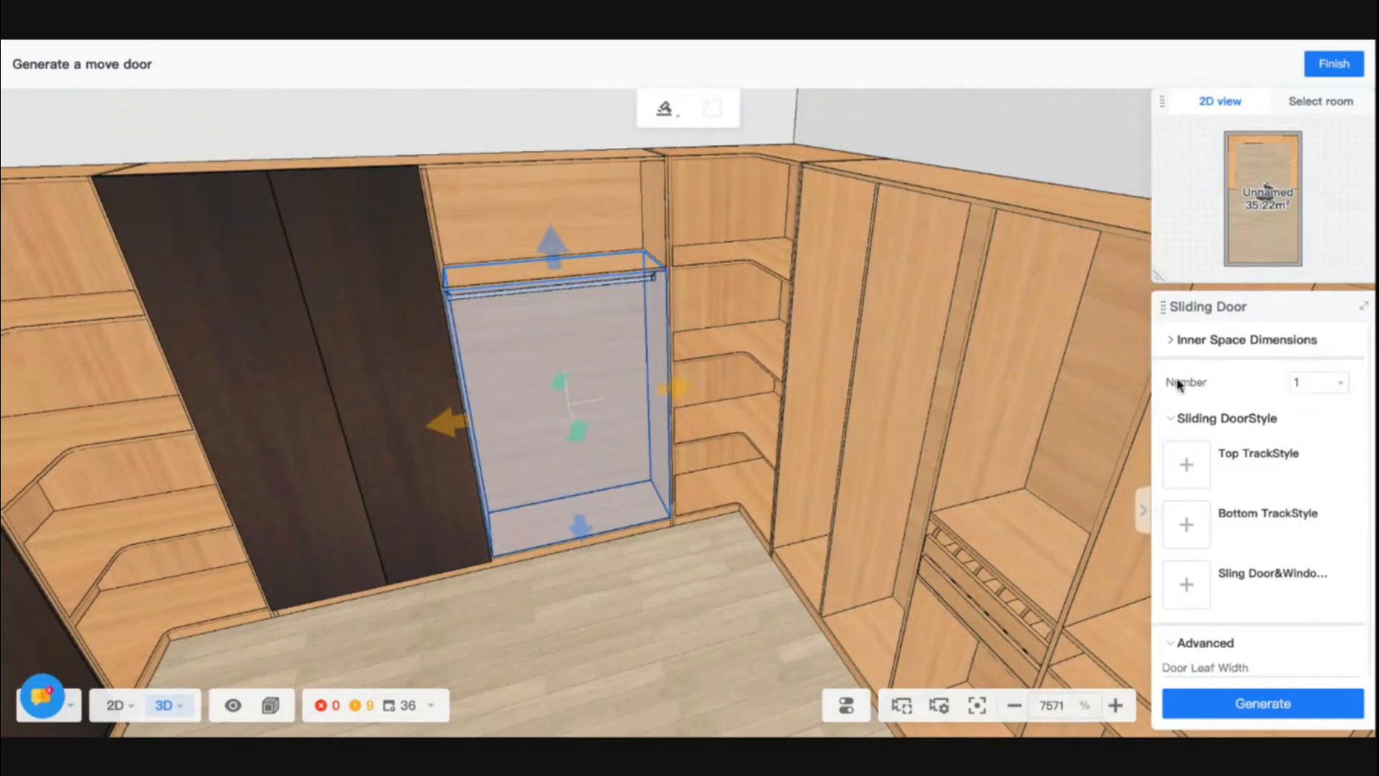
{"action": "left_click", "coordinate": [1333, 64]}
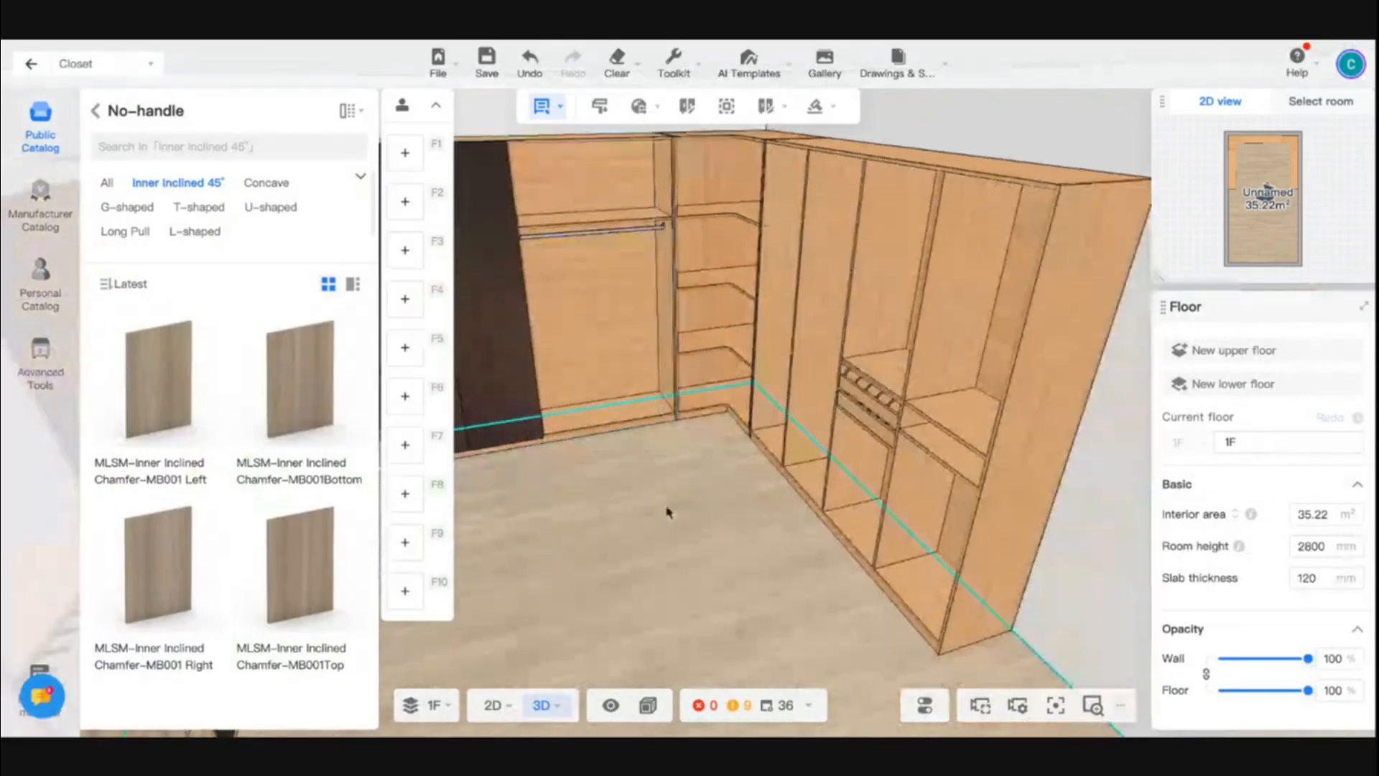
- Copy the rear cabinet's tall Dark Walnut door onto the two tall compartments of the opposite side cabinet nearest the corner shelves
{"action": "left_click", "coordinate": [722, 520]}
{"action": "left_click_drag", "start_coordinate": [722, 520], "coordinate": [632, 509]}
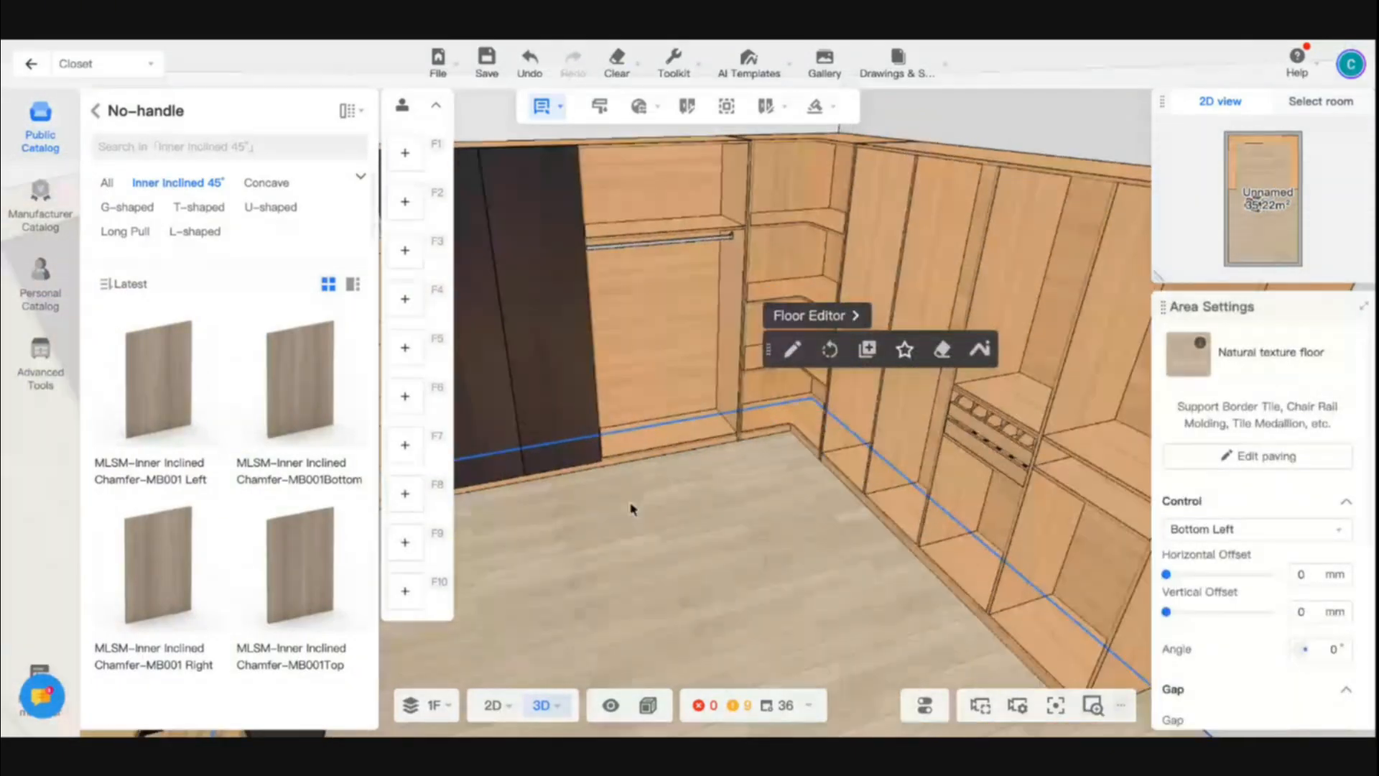
{"action": "scroll", "coordinate": [632, 509], "scroll_direction": "down", "scroll_amount": 1}
{"action": "left_click", "coordinate": [545, 329]}
{"action": "key", "text": "ctrl+c"}
{"action": "key", "text": "ctrl+v"}
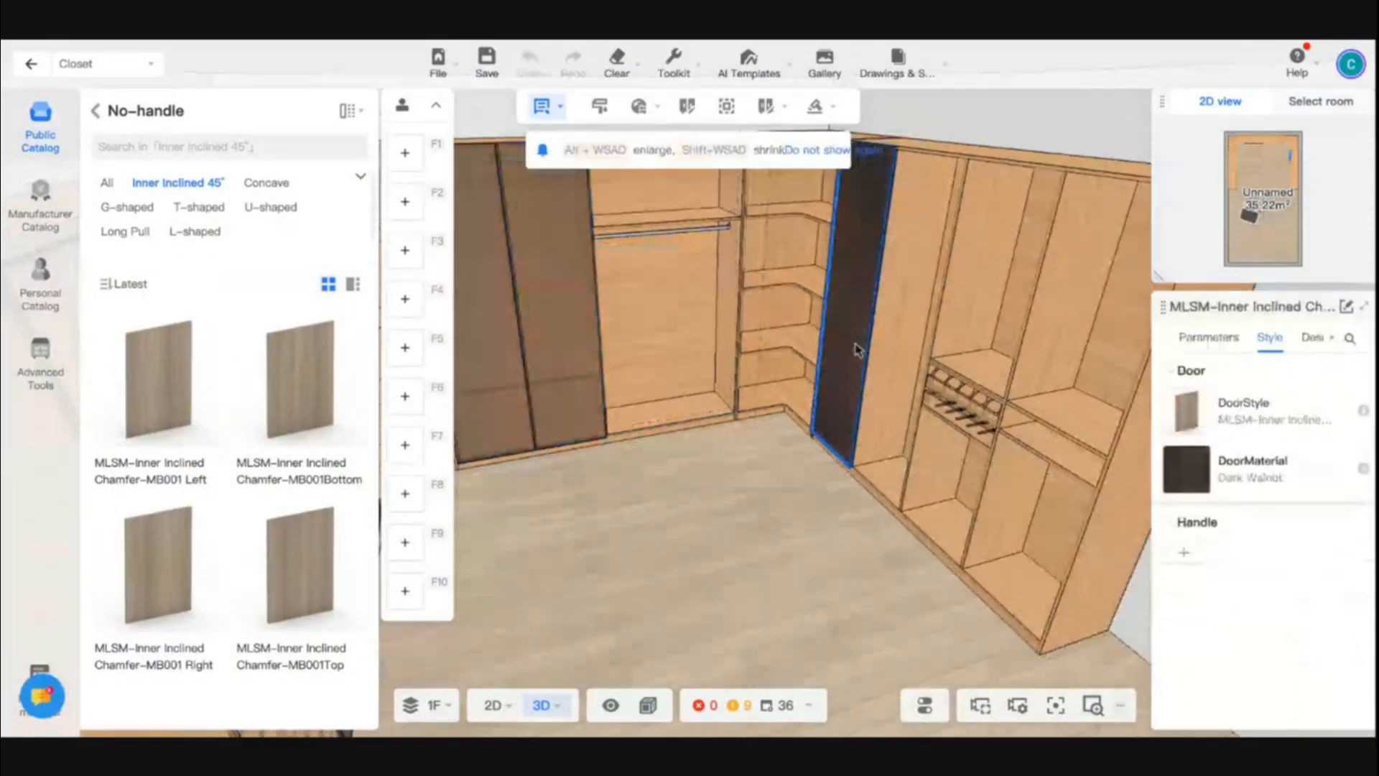
{"action": "left_click", "coordinate": [856, 351]}
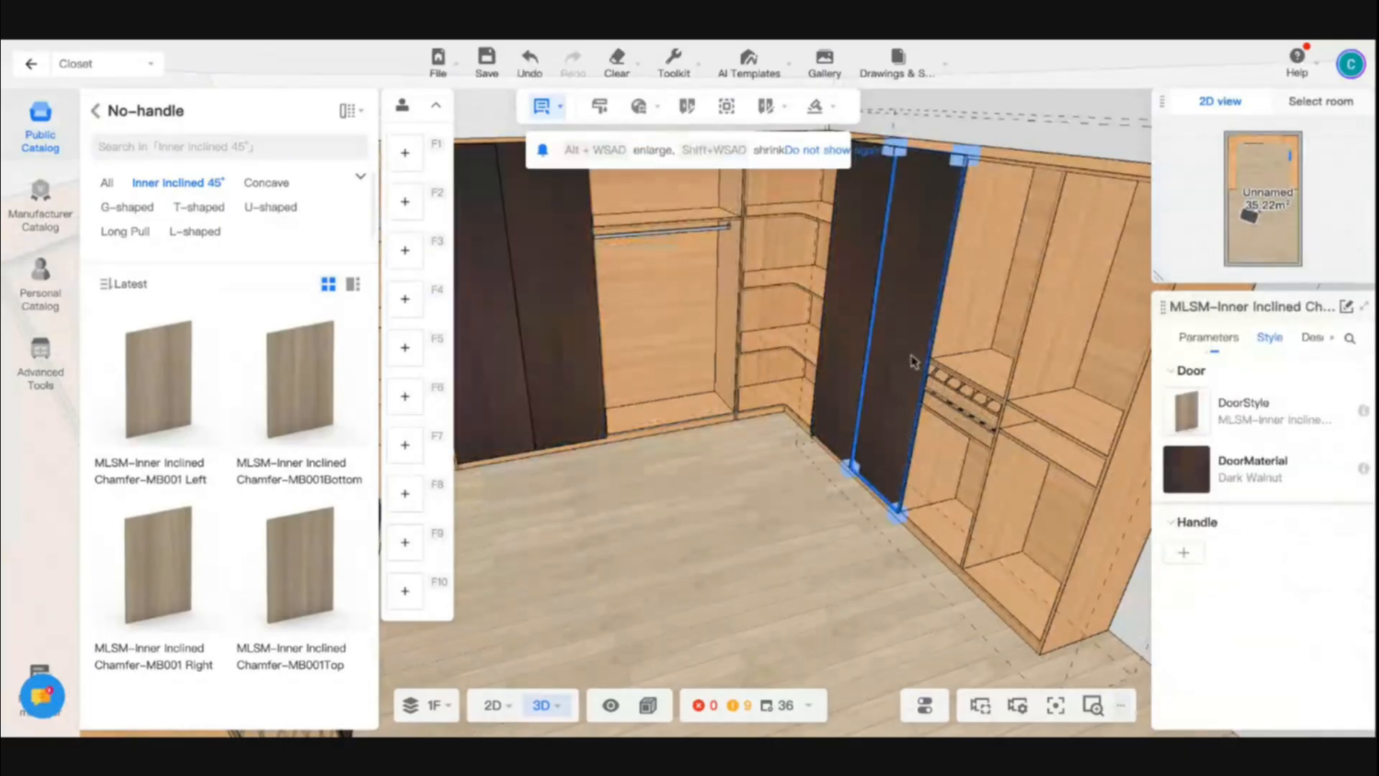
- Place copies of the Dark Walnut door over the two upper compartments at the front end of that side cabinet
{"action": "key", "text": "ctrl+c"}
{"action": "key", "text": "ctrl+v"}
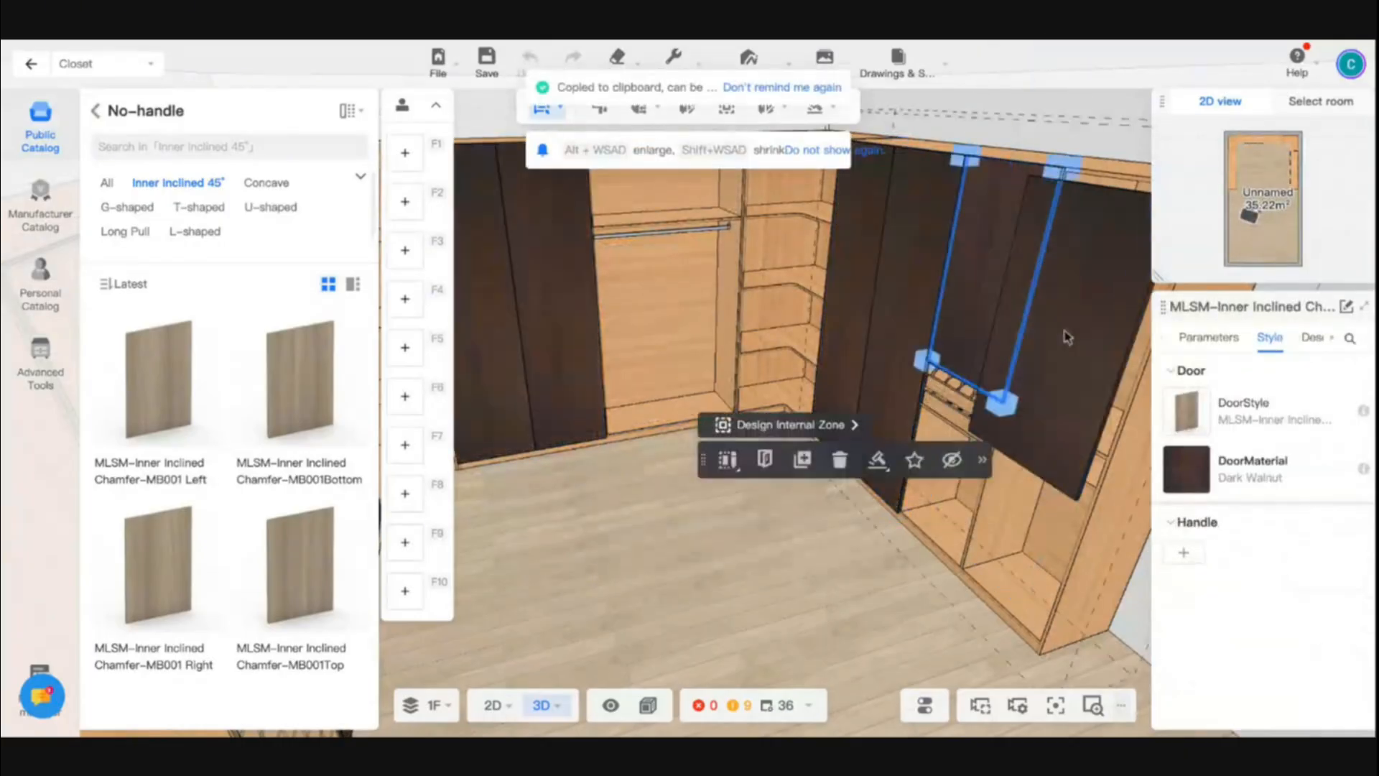
{"action": "left_click", "coordinate": [1063, 327]}
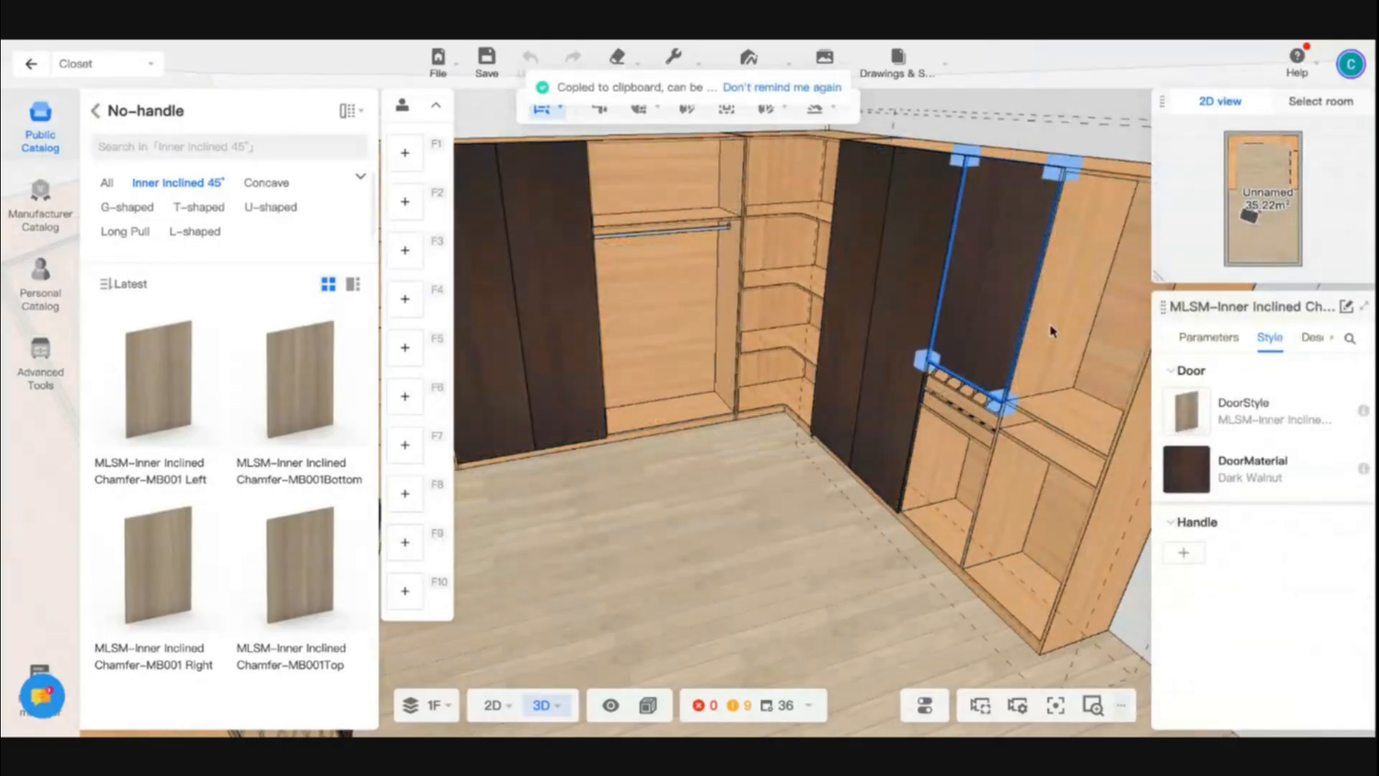
{"action": "key", "text": "ctrl+v"}
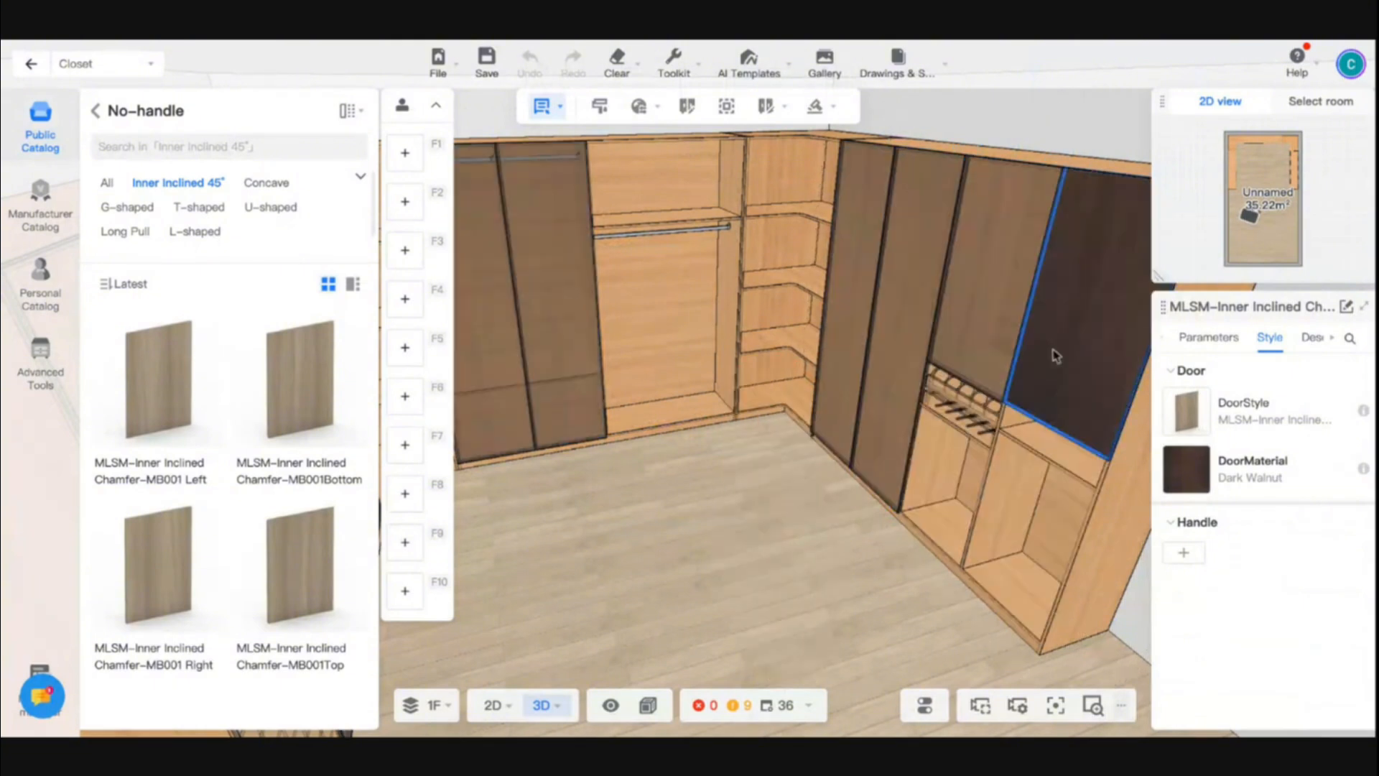
{"action": "left_click", "coordinate": [1056, 356]}
- Cover the side cabinet's lower end compartment with a Dark Walnut door and extend it up to meet the door above
{"action": "key", "text": "ctrl+v"}
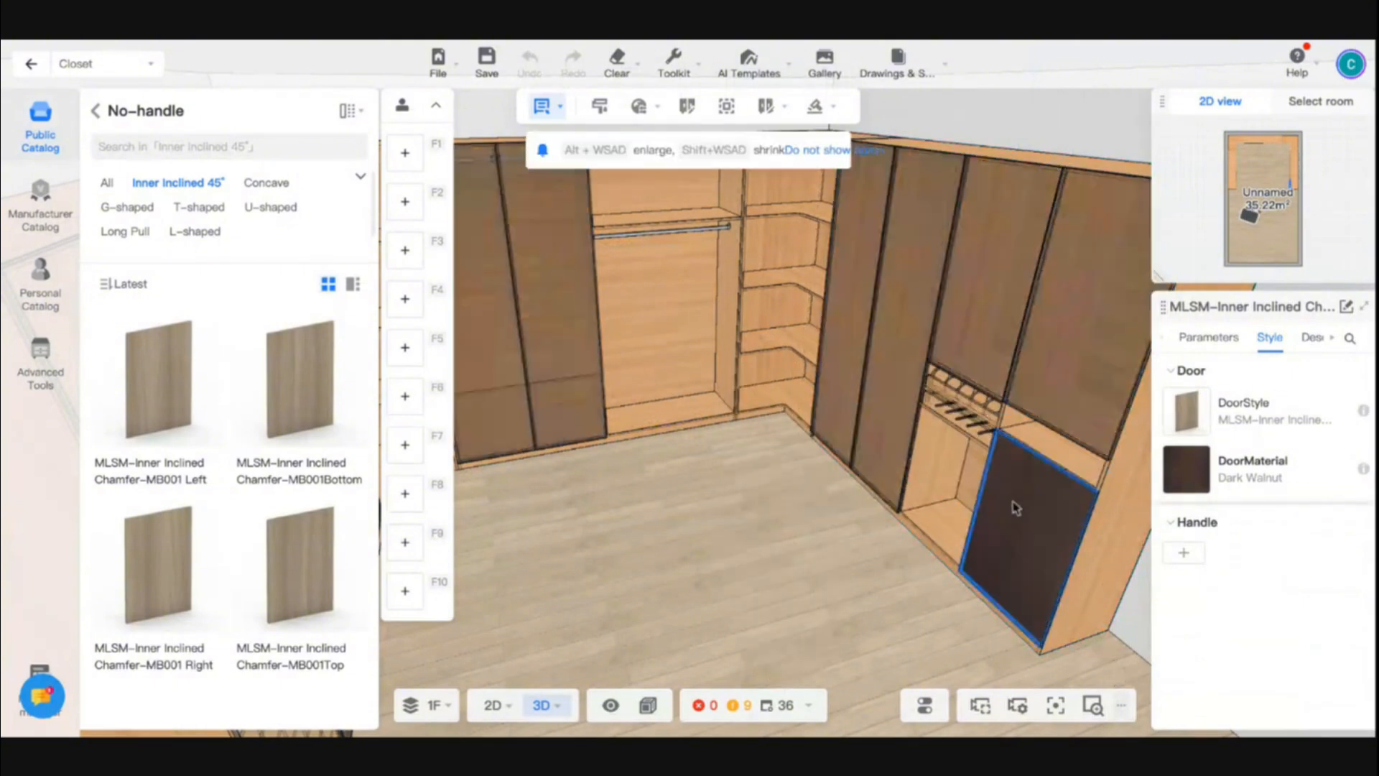
{"action": "left_click", "coordinate": [1082, 474]}
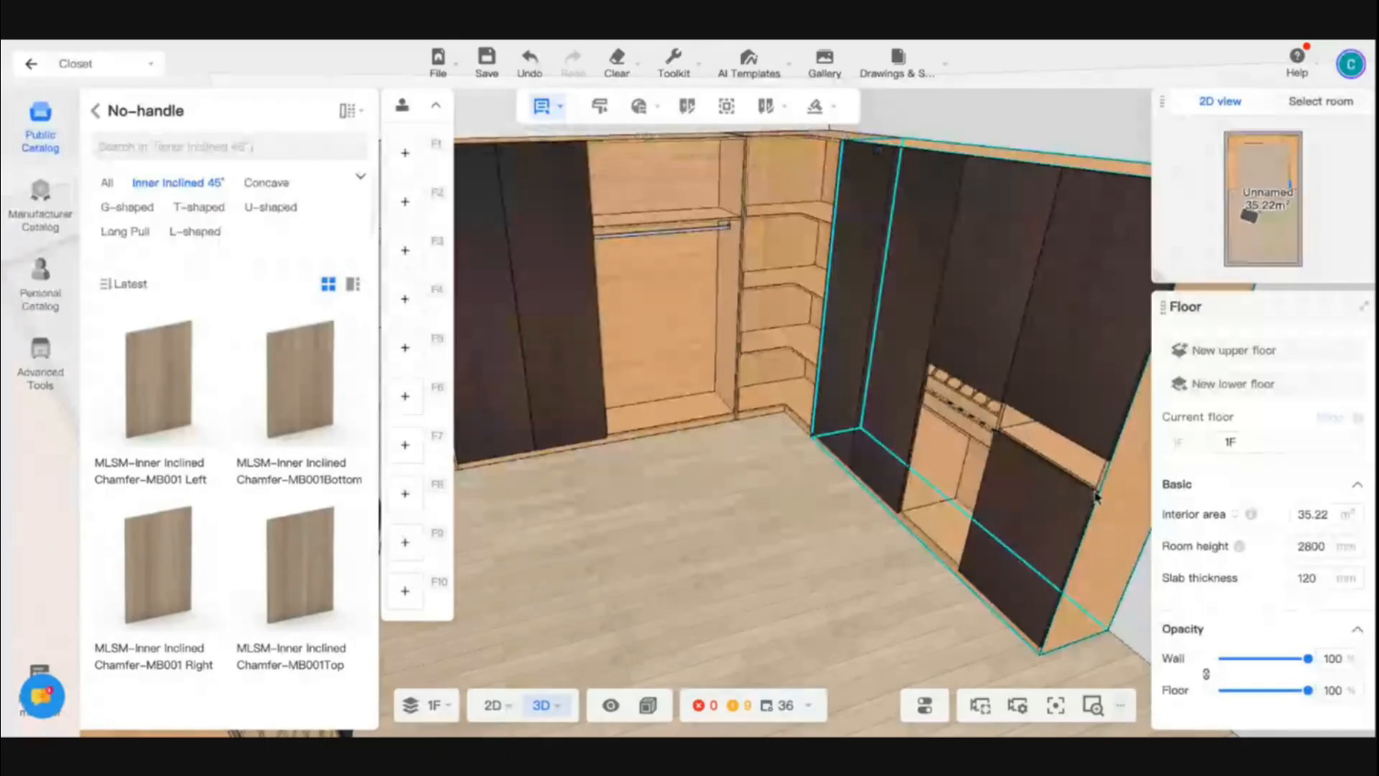
{"action": "left_click", "coordinate": [1086, 504]}
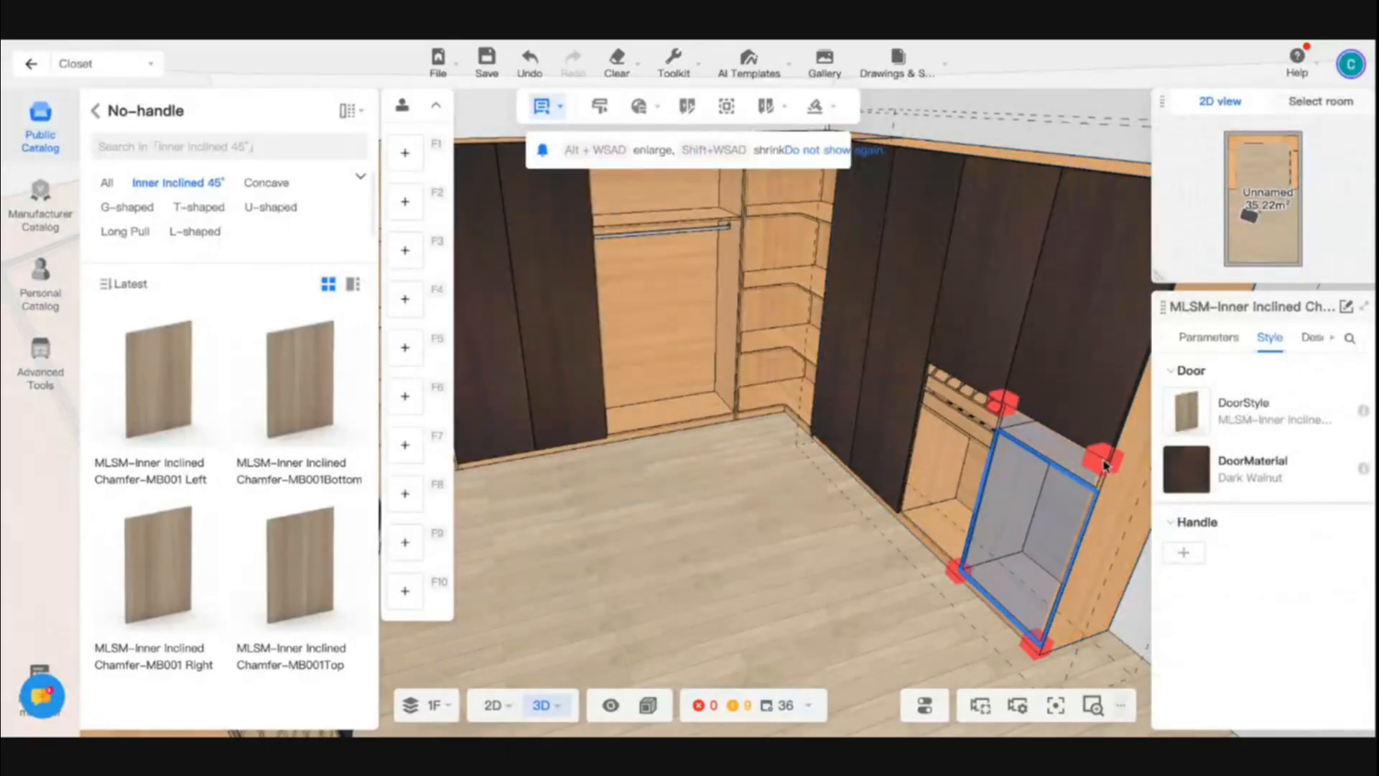
{"action": "scroll", "coordinate": [889, 507], "scroll_direction": "down", "scroll_amount": 5}
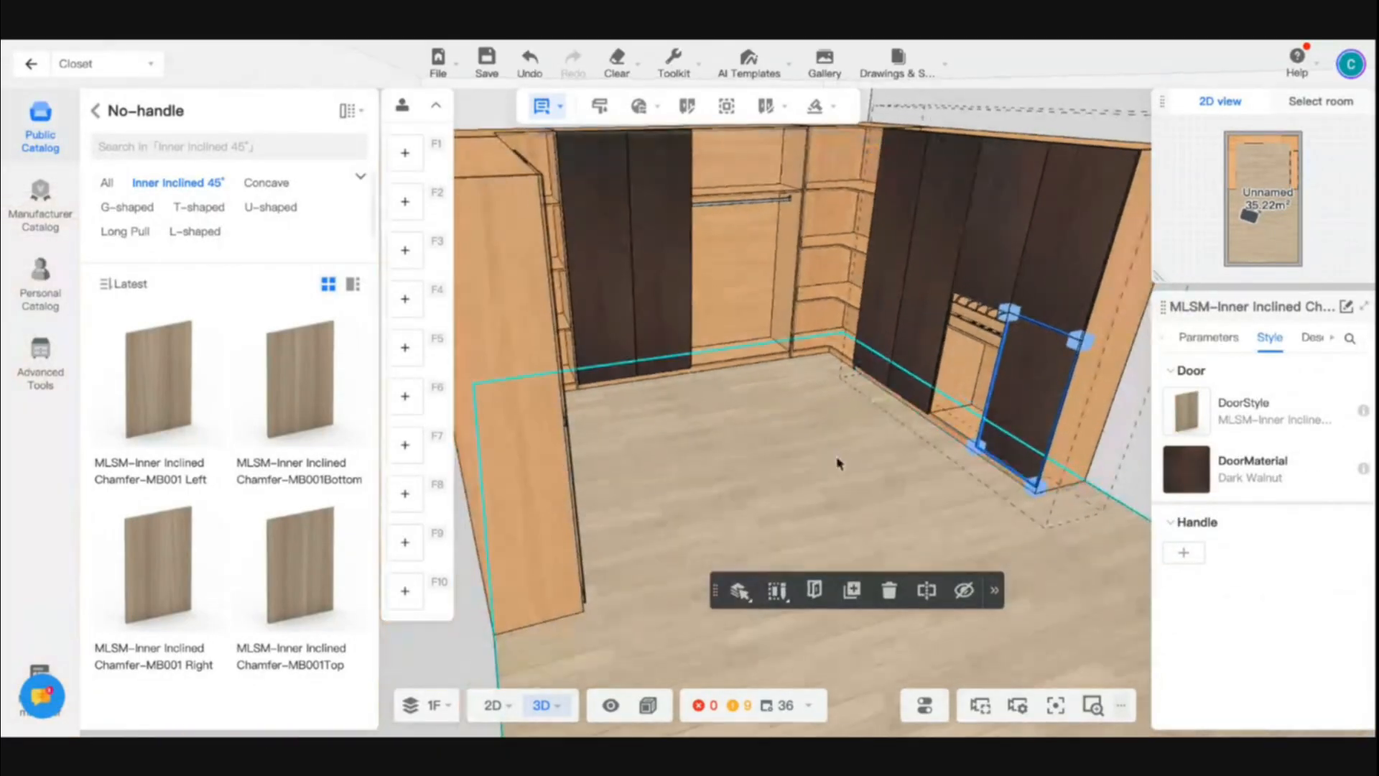
- Examine the whole closet from both sides, including the glass-fronted rack, and check it with the doors and drawers opened
{"action": "left_click", "coordinate": [848, 492]}
{"action": "left_click_drag", "start_coordinate": [849, 492], "coordinate": [760, 495]}
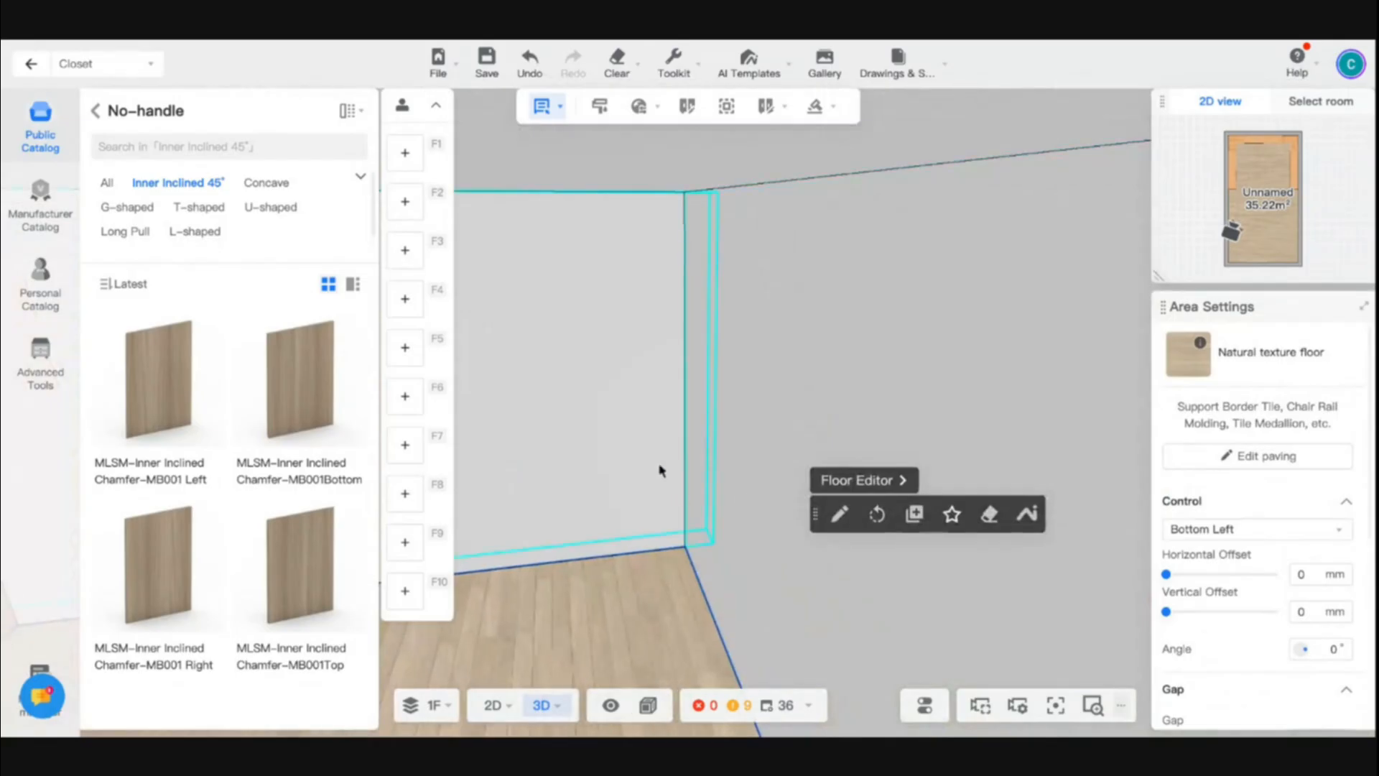
{"action": "left_click_drag", "start_coordinate": [659, 467], "coordinate": [721, 549]}
{"action": "left_click", "coordinate": [617, 522]}
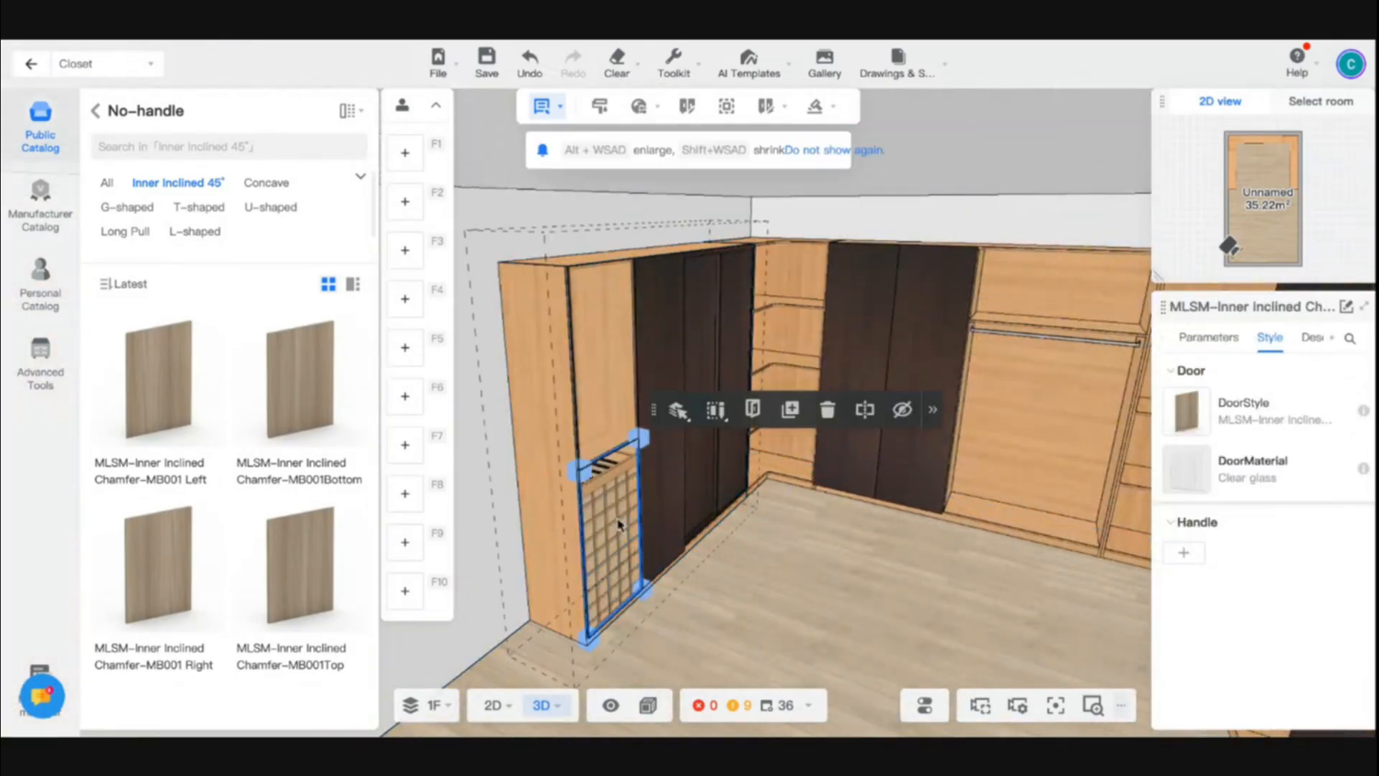
{"action": "left_click_drag", "start_coordinate": [618, 522], "coordinate": [831, 572]}
{"action": "right_click_drag", "start_coordinate": [831, 572], "coordinate": [892, 538]}
{"action": "key", "text": "a"}
{"action": "left_click_drag", "start_coordinate": [891, 540], "coordinate": [1028, 485]}
{"action": "left_click", "coordinate": [992, 547]}
{"action": "left_click", "coordinate": [825, 558]}
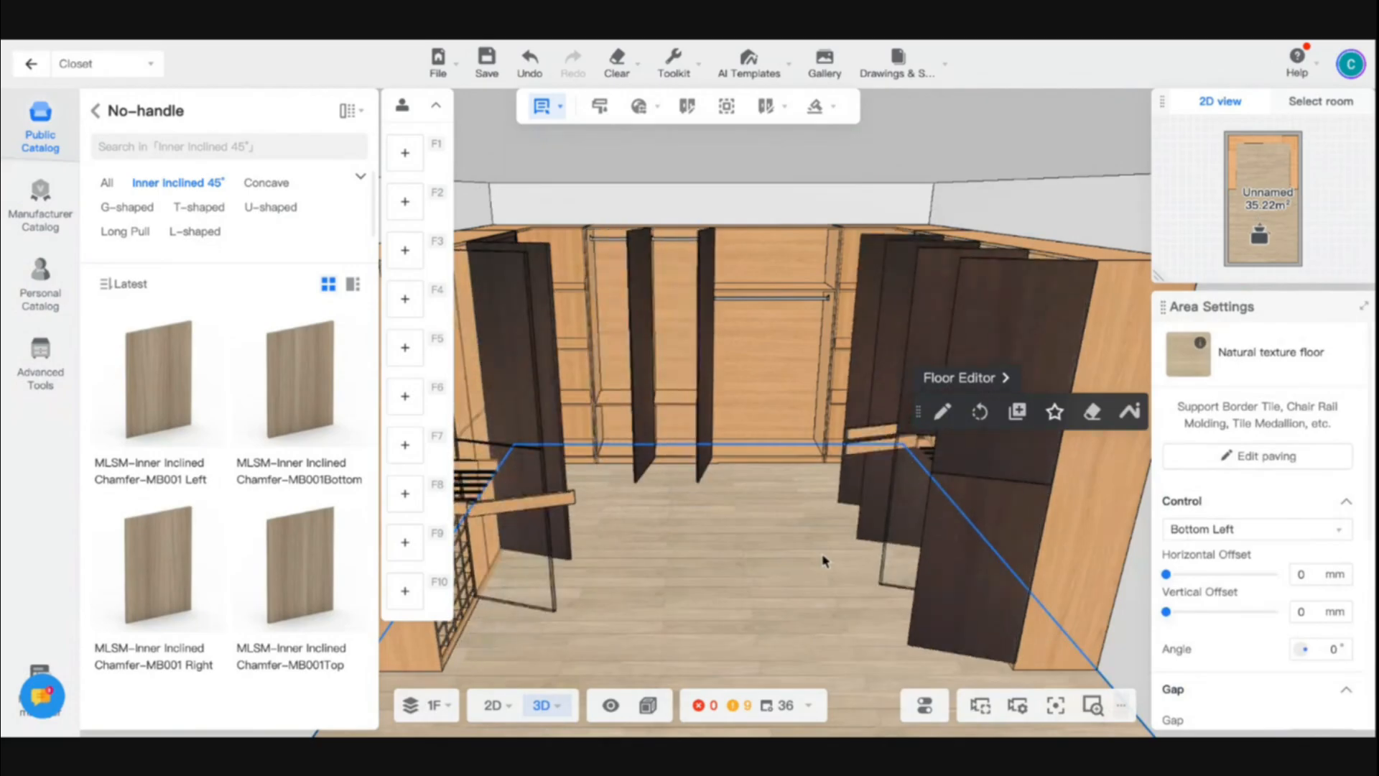
- Set the open direction of the first Dark Walnut door on the rear cabinet to Left
{"action": "left_click_drag", "start_coordinate": [690, 600], "coordinate": [693, 582]}
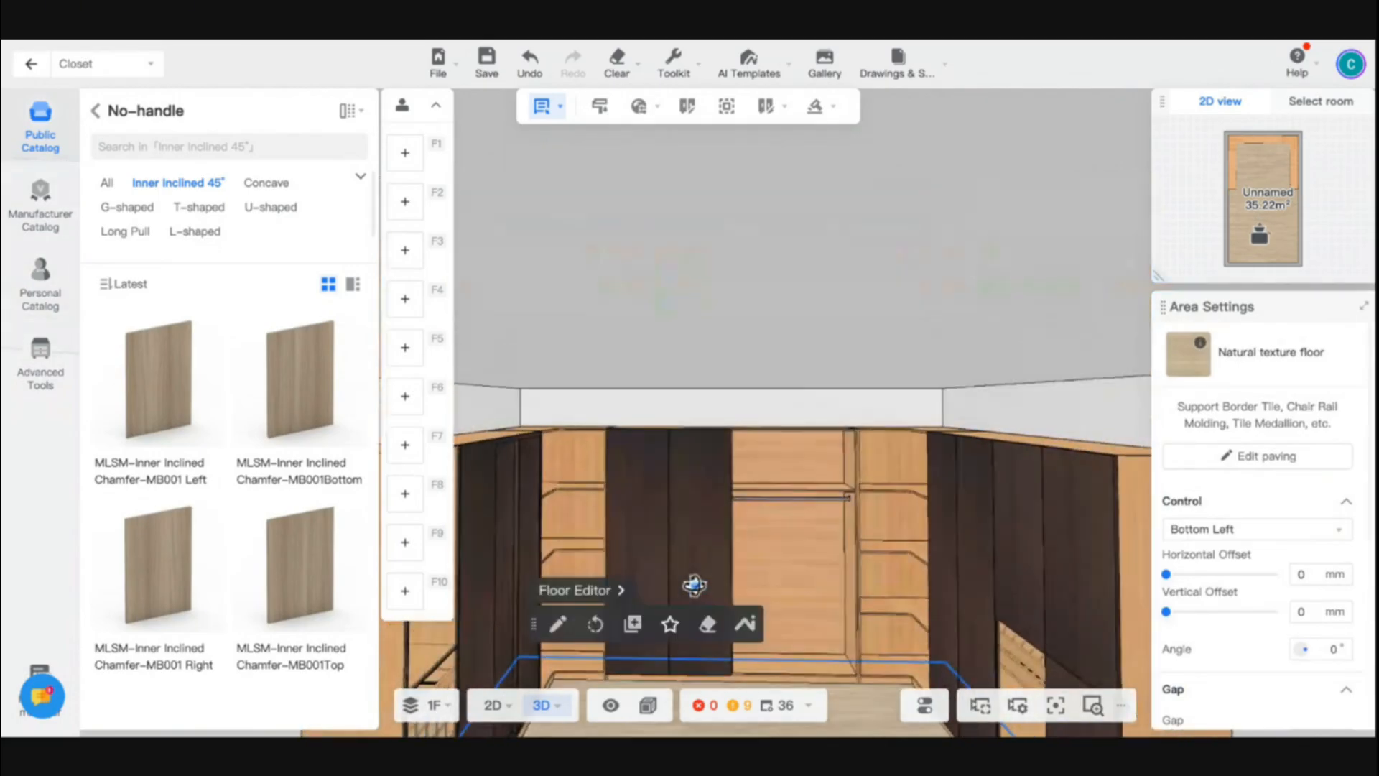
{"action": "left_click", "coordinate": [645, 552]}
{"action": "left_click", "coordinate": [647, 557]}
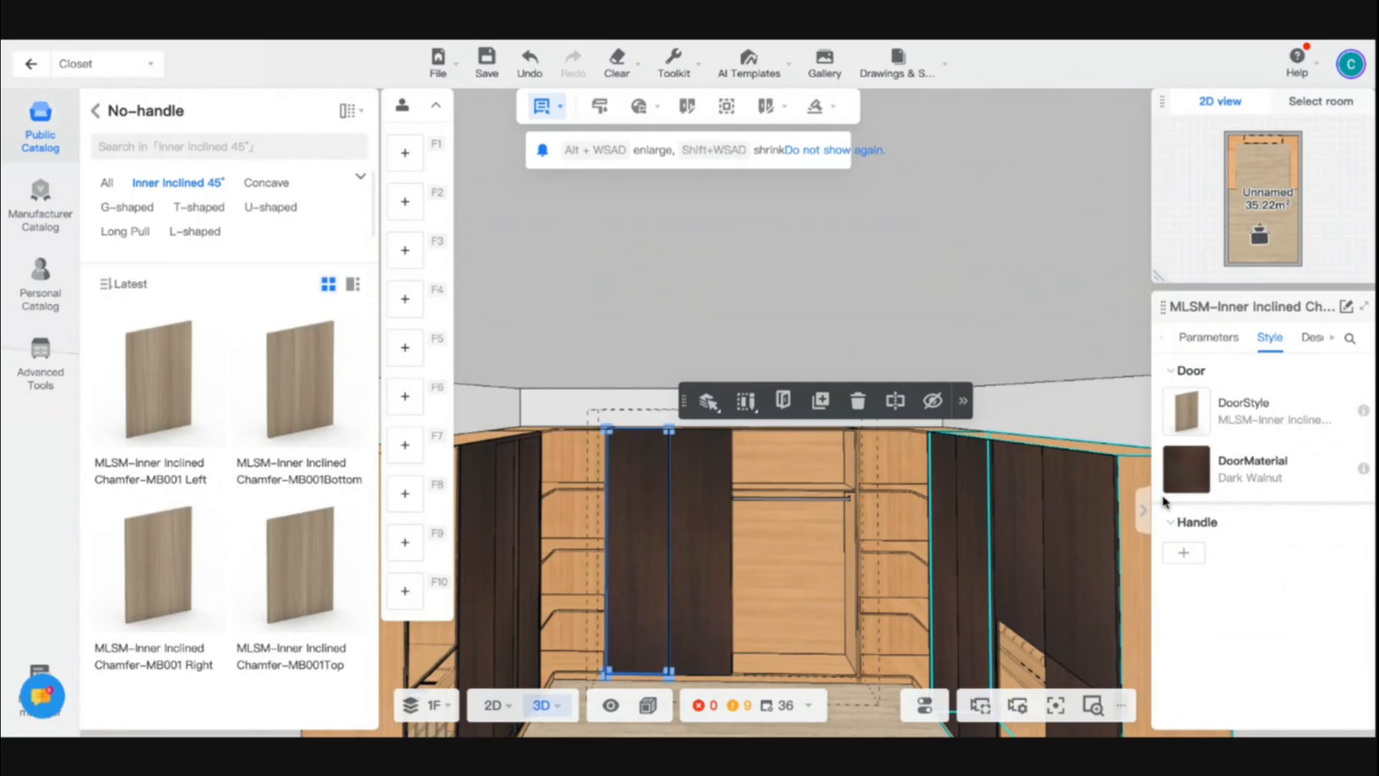
{"action": "left_click", "coordinate": [1215, 338]}
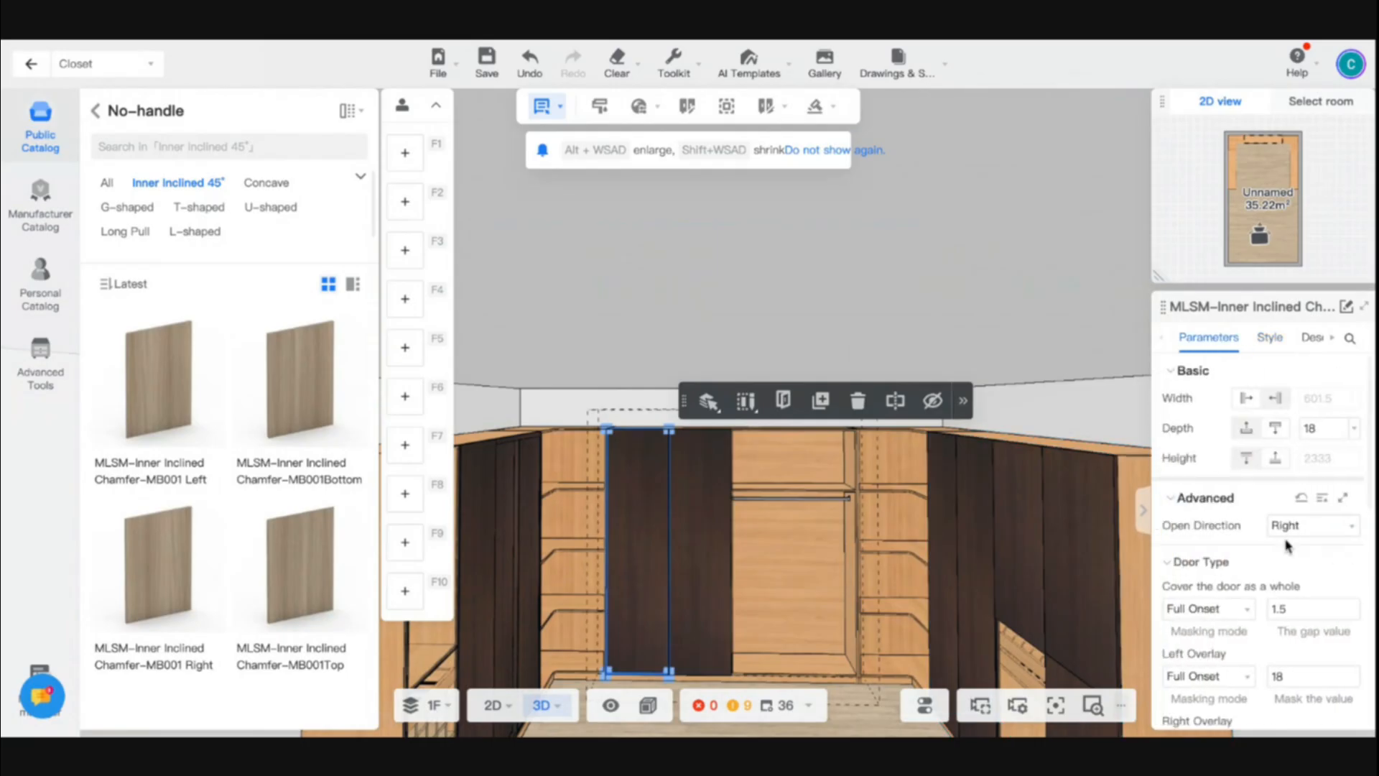
{"action": "left_click", "coordinate": [1293, 525]}
{"action": "left_click", "coordinate": [1286, 579]}
{"action": "left_click", "coordinate": [859, 641]}
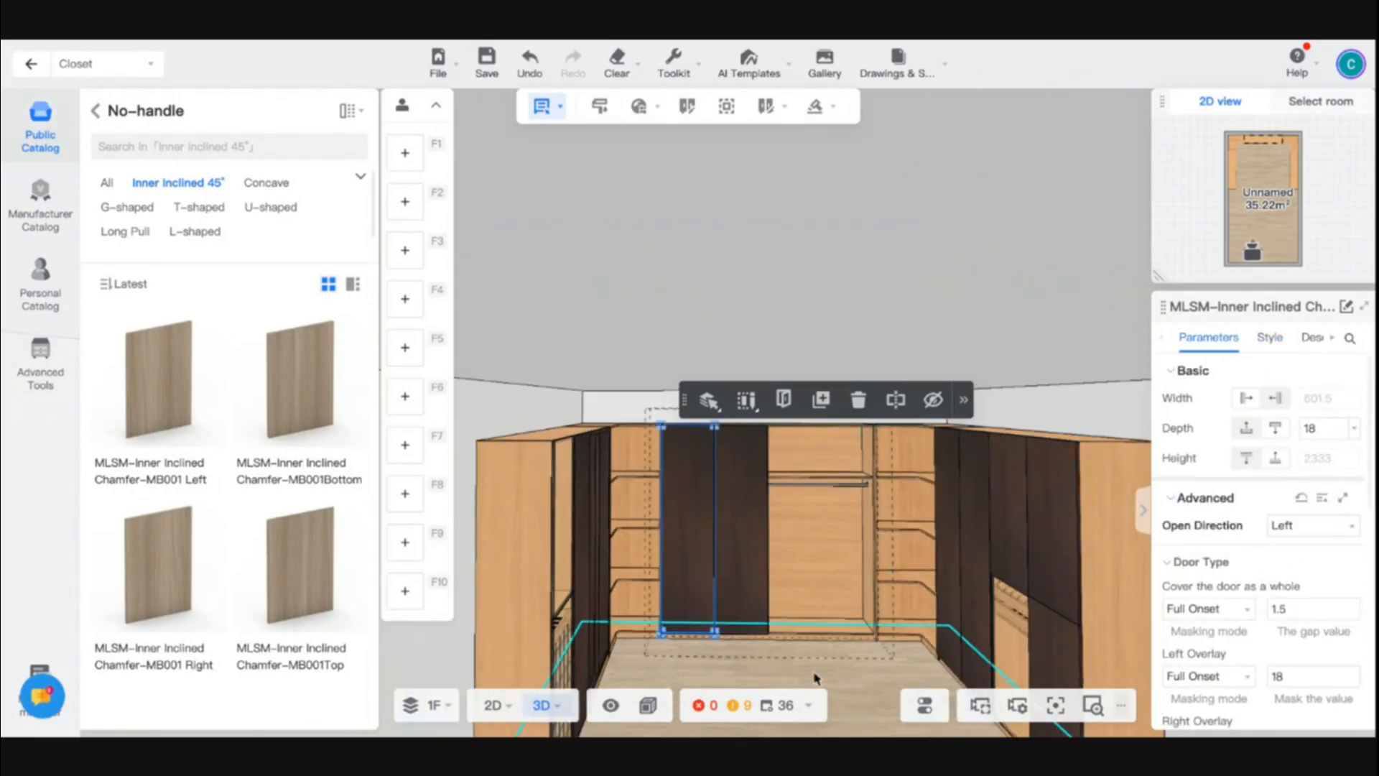
- Save the project and view the closet with its doors and drawers open
{"action": "left_click_drag", "start_coordinate": [903, 682], "coordinate": [889, 711]}
{"action": "key", "text": "d"}
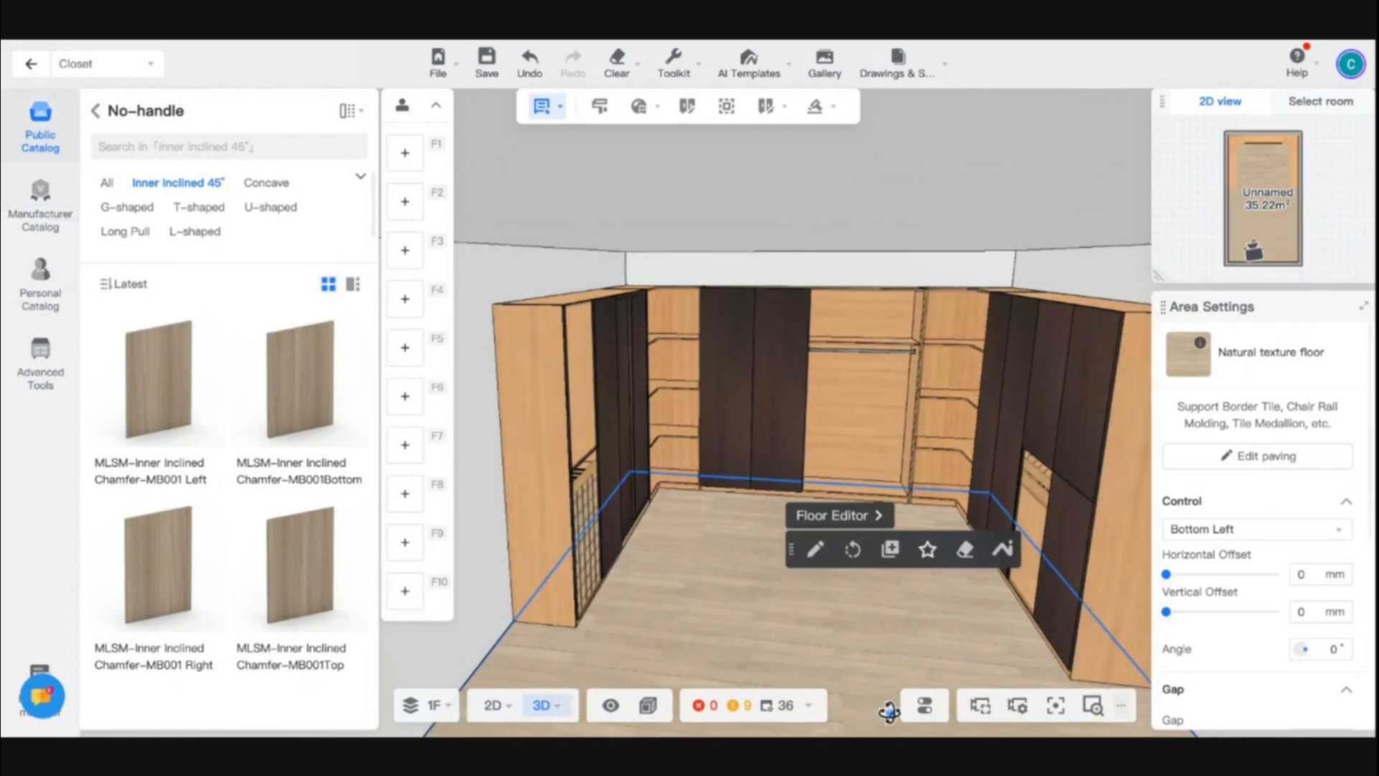
{"action": "key", "text": "ctrl+a"}
{"action": "key", "text": "ctrl+s"}
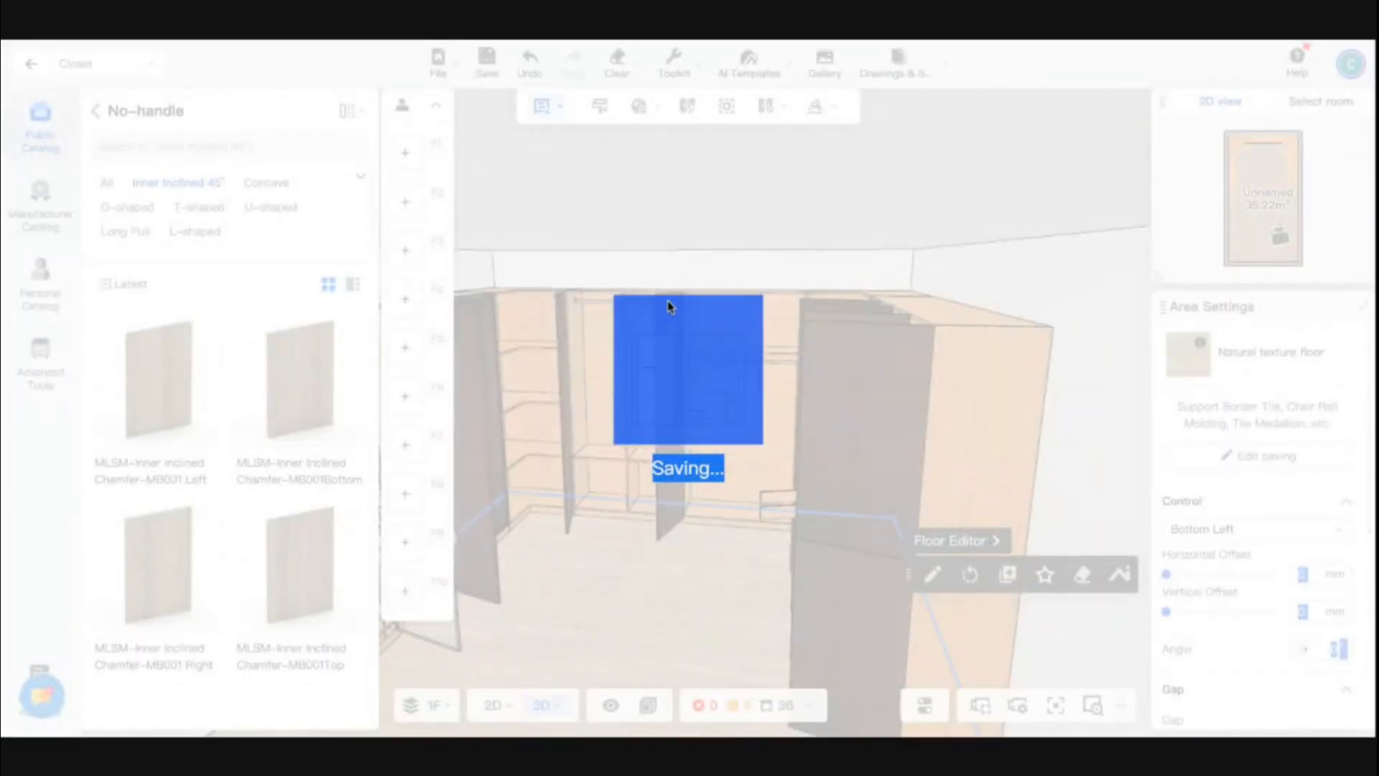
{"action": "key", "text": "a"}
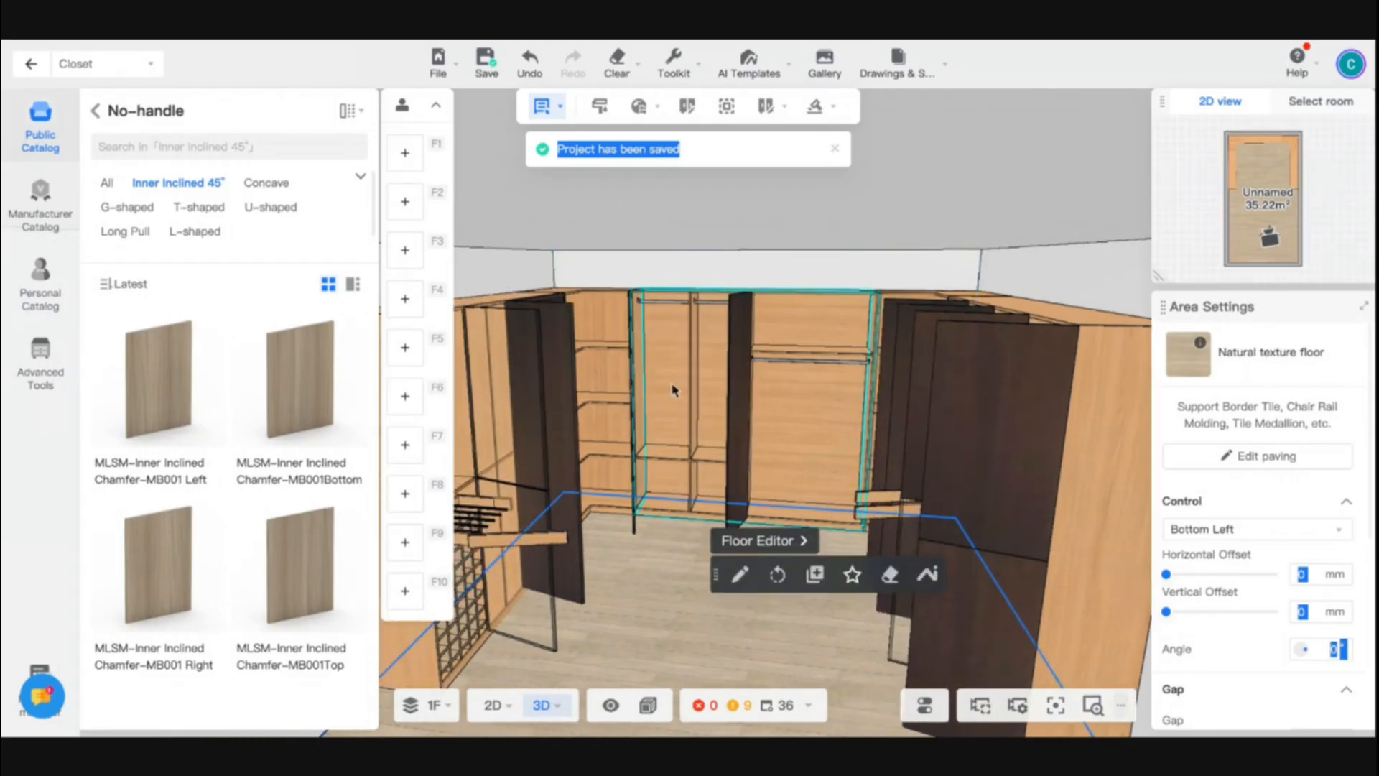
- Close the closet's doors and drawers and examine the full U-shaped layout from the front
{"action": "key", "text": "s"}
{"action": "key", "text": "o"}
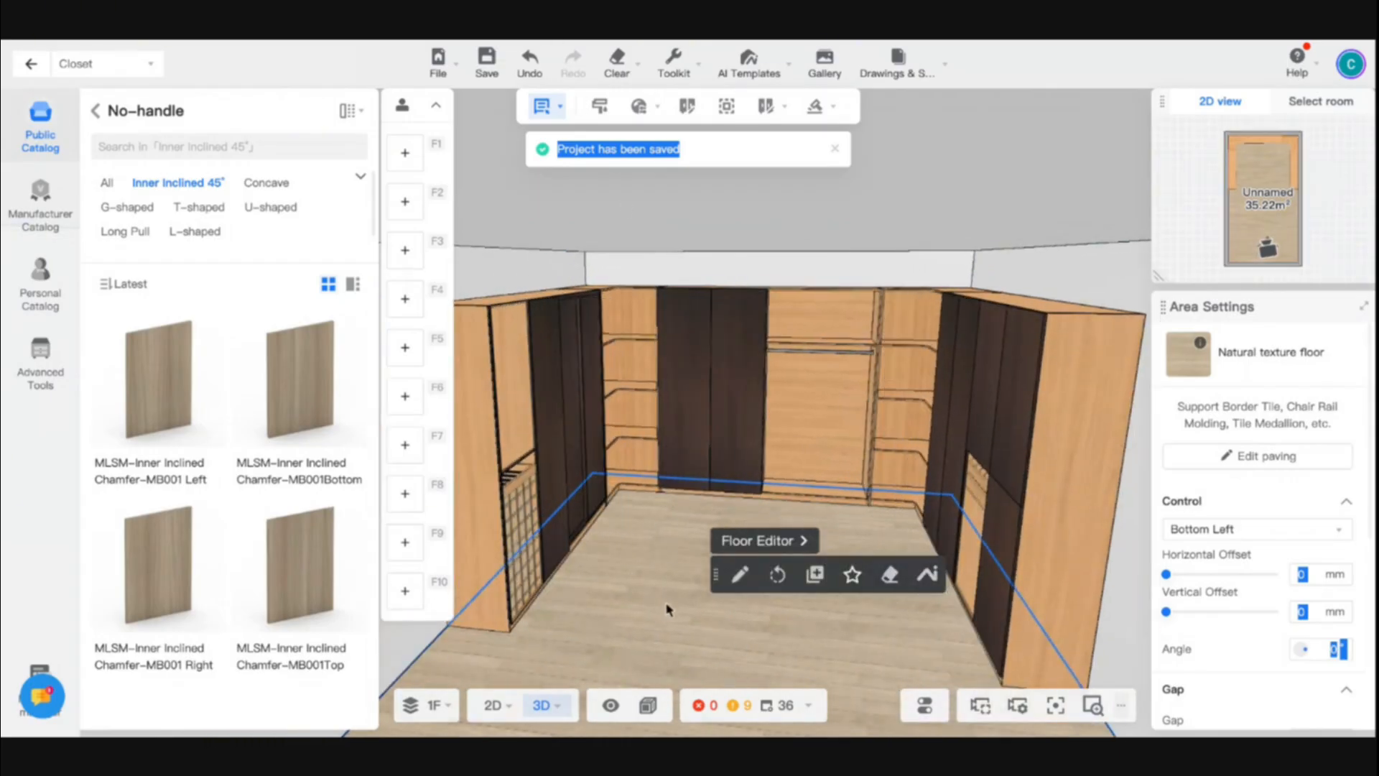
{"action": "left_click_drag", "start_coordinate": [611, 540], "coordinate": [645, 518]}
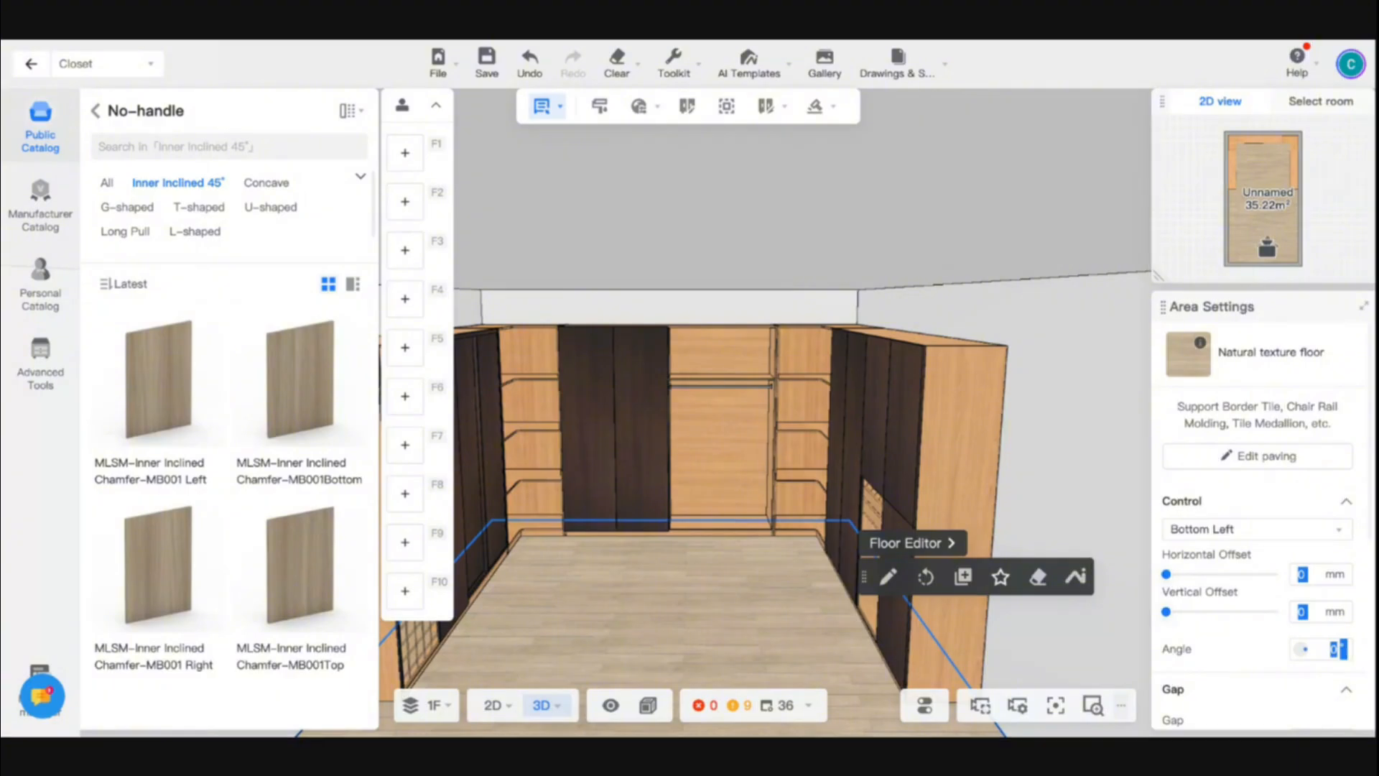
{"action": "left_click", "coordinate": [812, 199]}
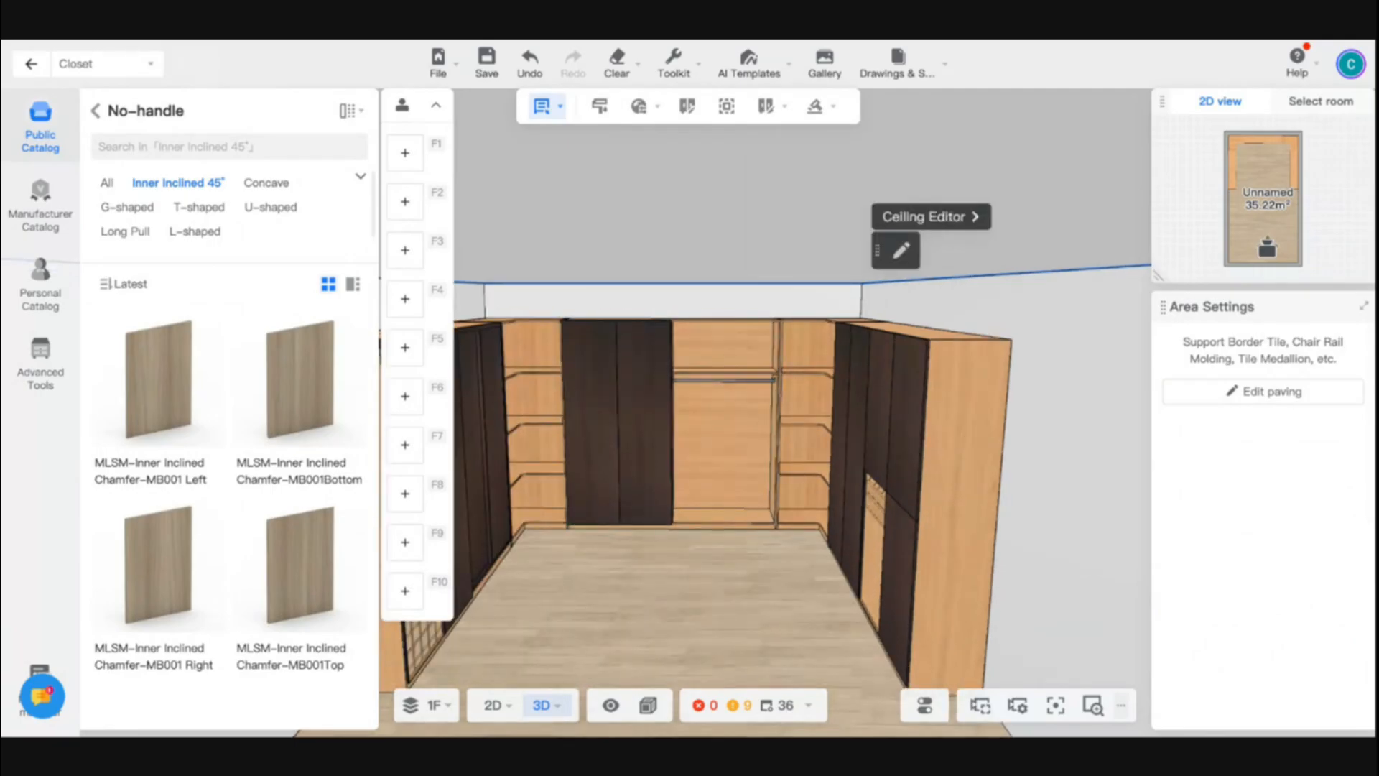
{"action": "left_click_drag", "start_coordinate": [720, 535], "coordinate": [761, 65]}
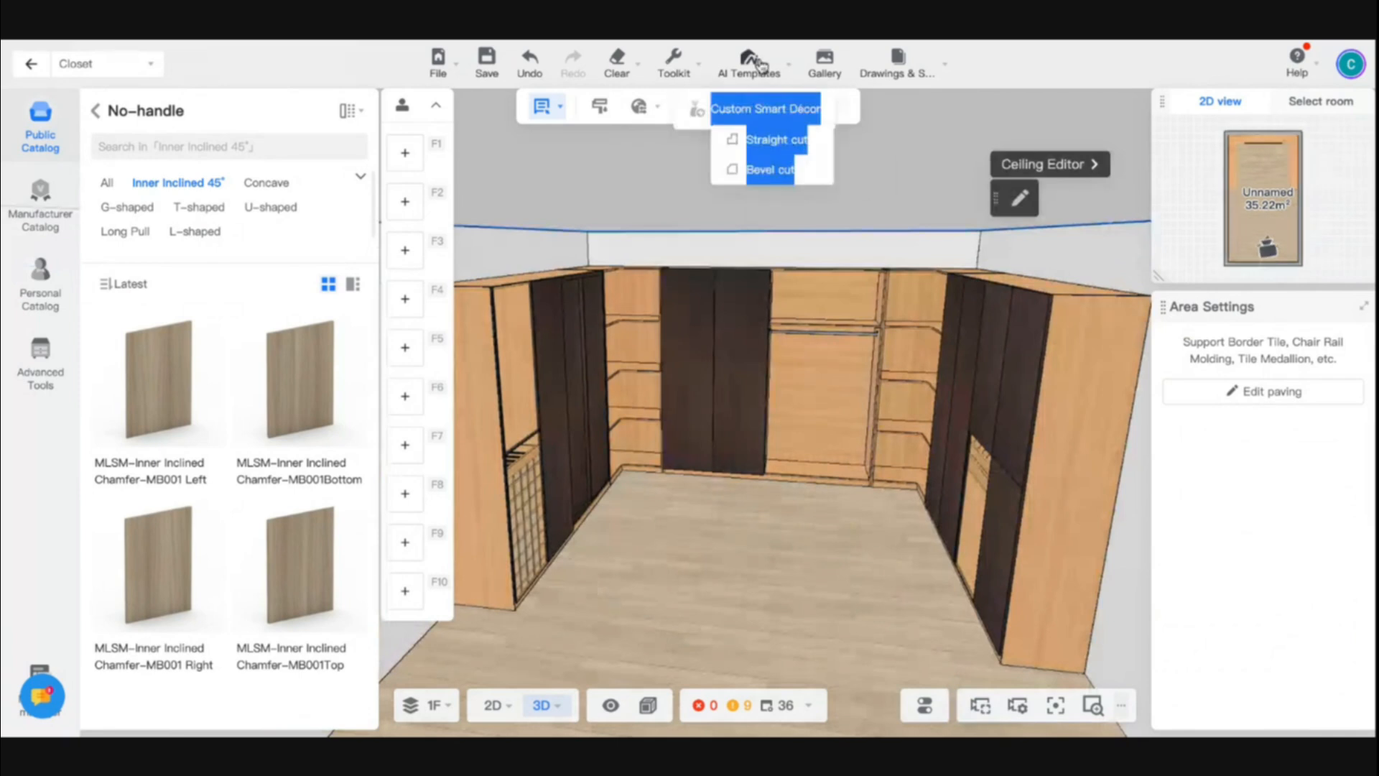
{"action": "left_click", "coordinate": [692, 560]}
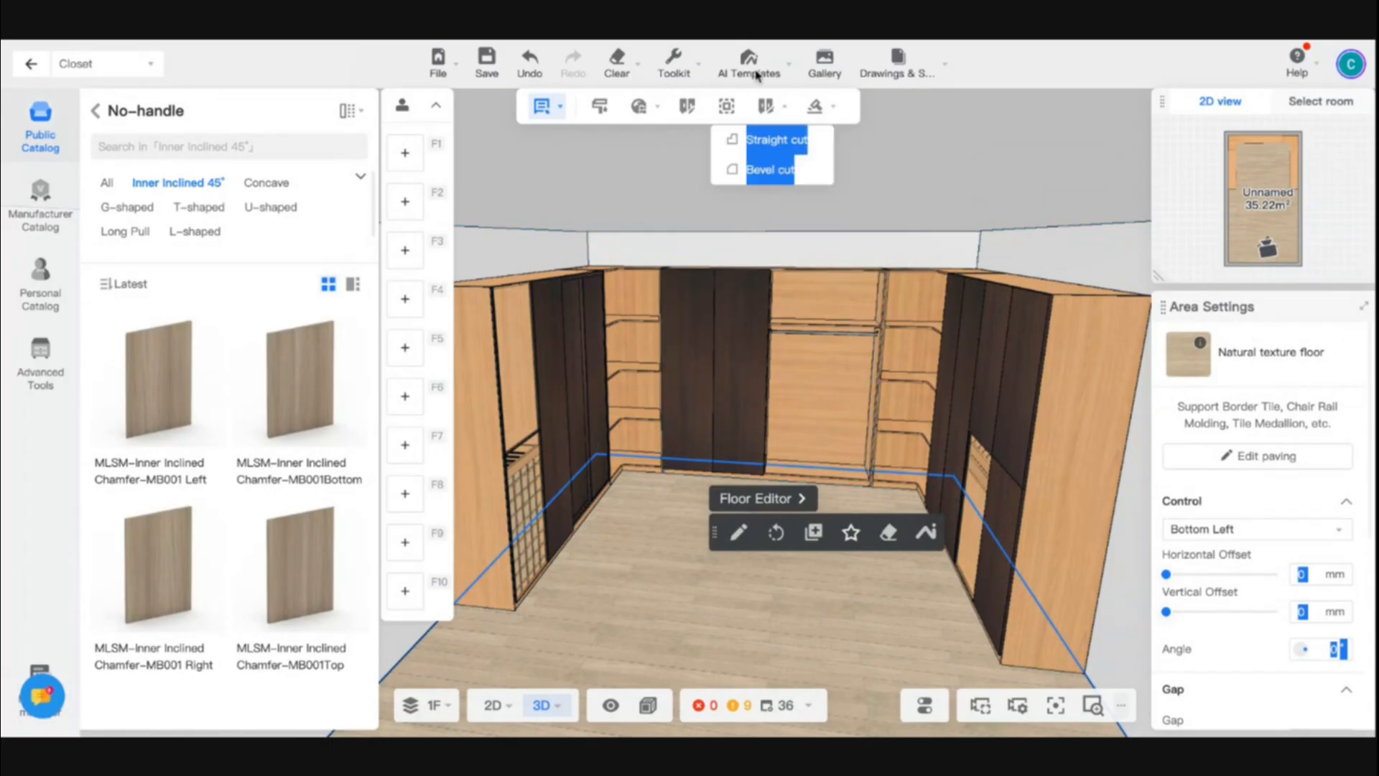
- Fill the cabinets with the Closet set from Smart Decors and finish the decoration
{"action": "mouse_move", "coordinate": [751, 68]}
{"action": "left_click", "coordinate": [704, 122]}
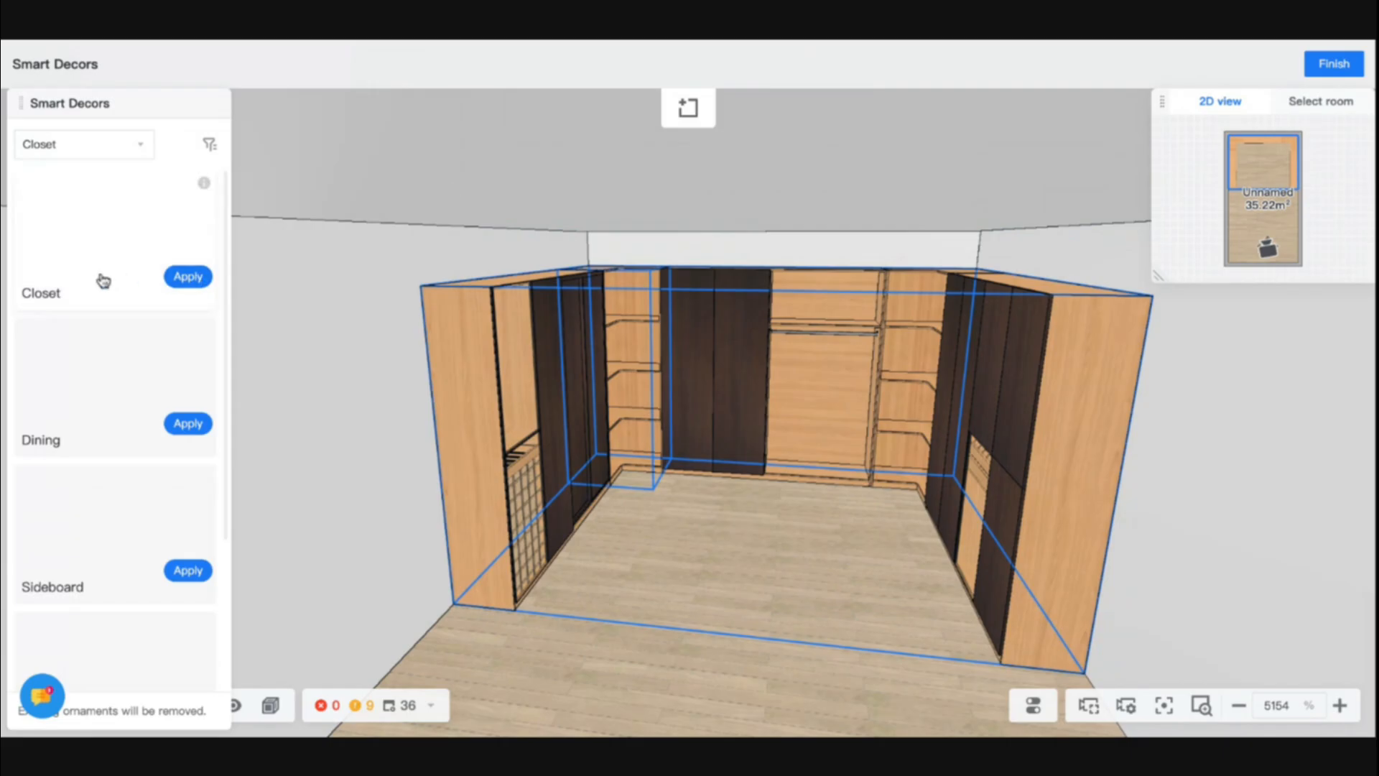
{"action": "scroll", "coordinate": [97, 516], "scroll_direction": "down", "scroll_amount": 3}
{"action": "scroll", "coordinate": [99, 431], "scroll_direction": "up", "scroll_amount": 3}
{"action": "scroll", "coordinate": [123, 505], "scroll_direction": "down", "scroll_amount": 2}
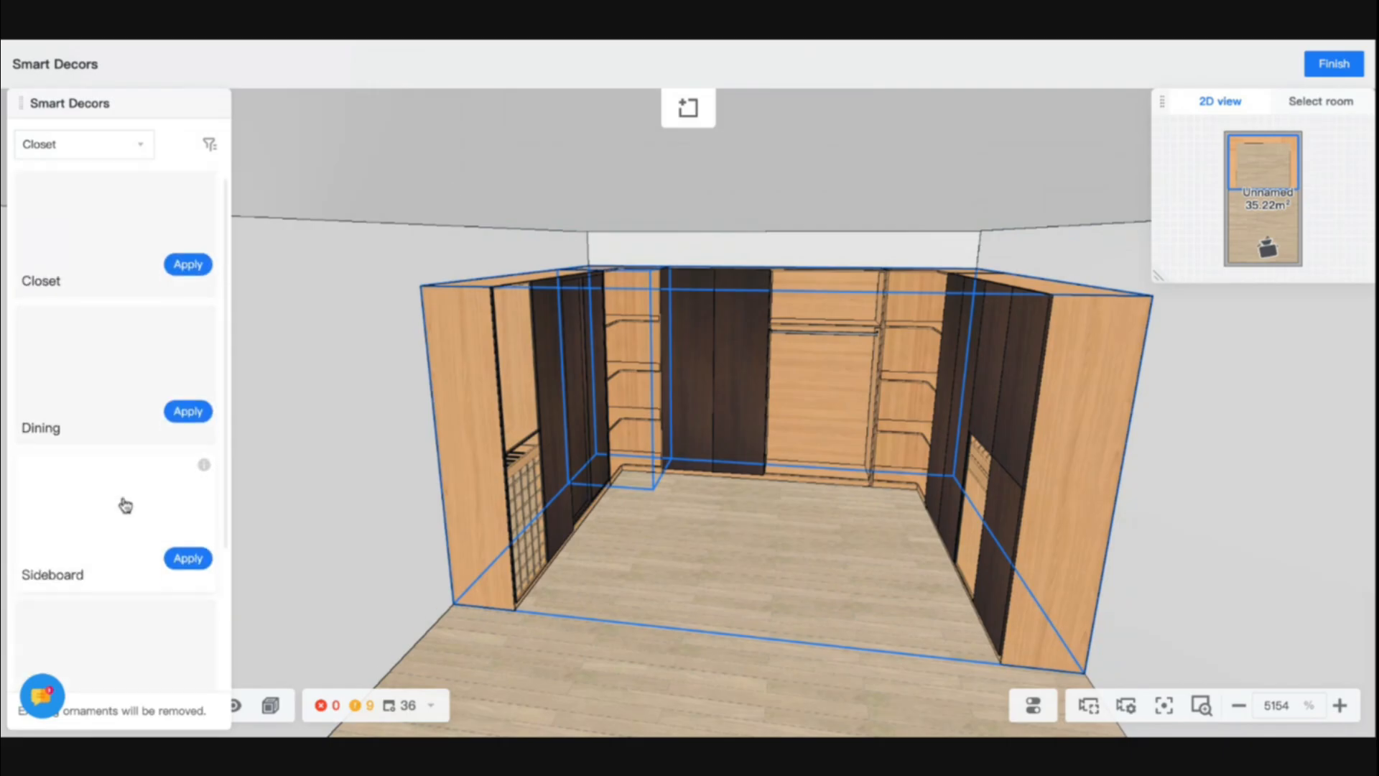
{"action": "scroll", "coordinate": [142, 326], "scroll_direction": "up", "scroll_amount": 2}
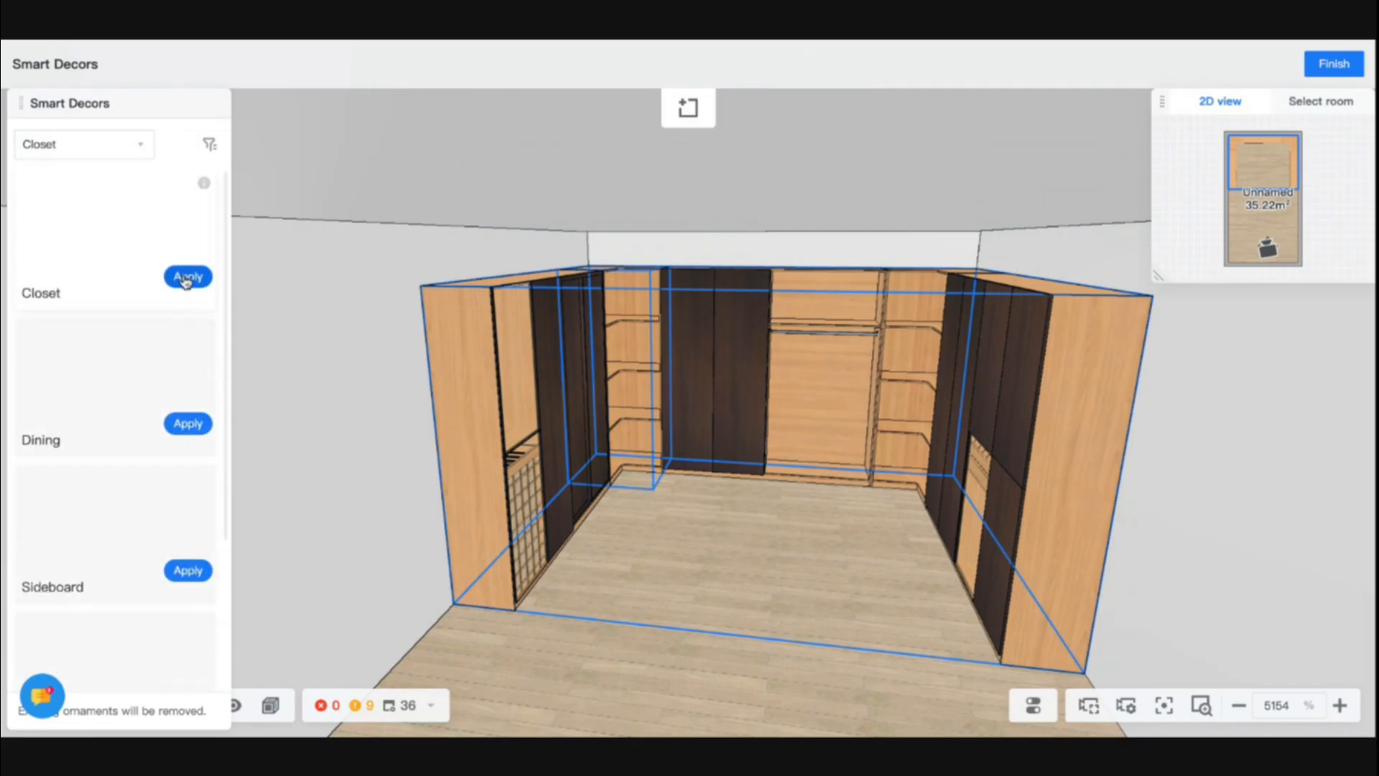
{"action": "left_click", "coordinate": [185, 279]}
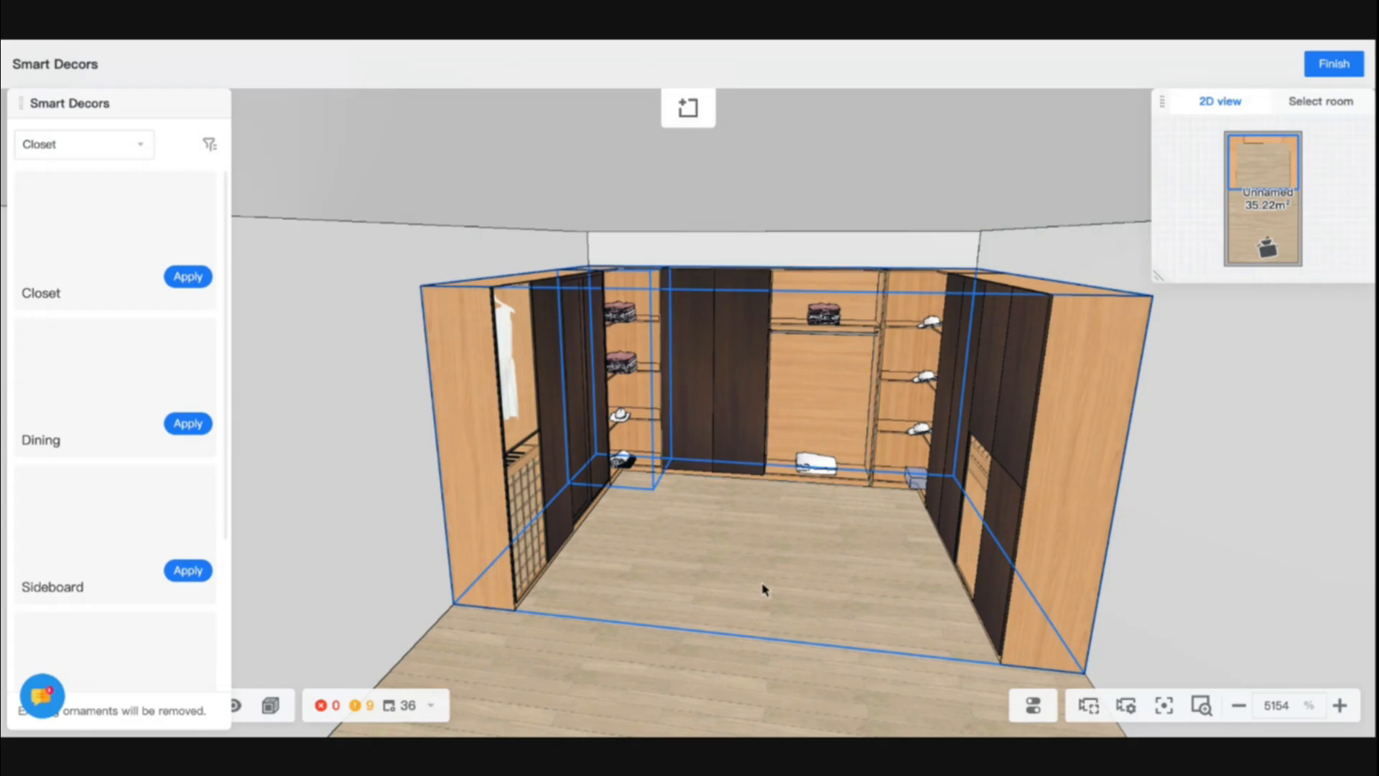
{"action": "left_click_drag", "start_coordinate": [766, 585], "coordinate": [698, 584]}
{"action": "left_click", "coordinate": [1333, 63]}
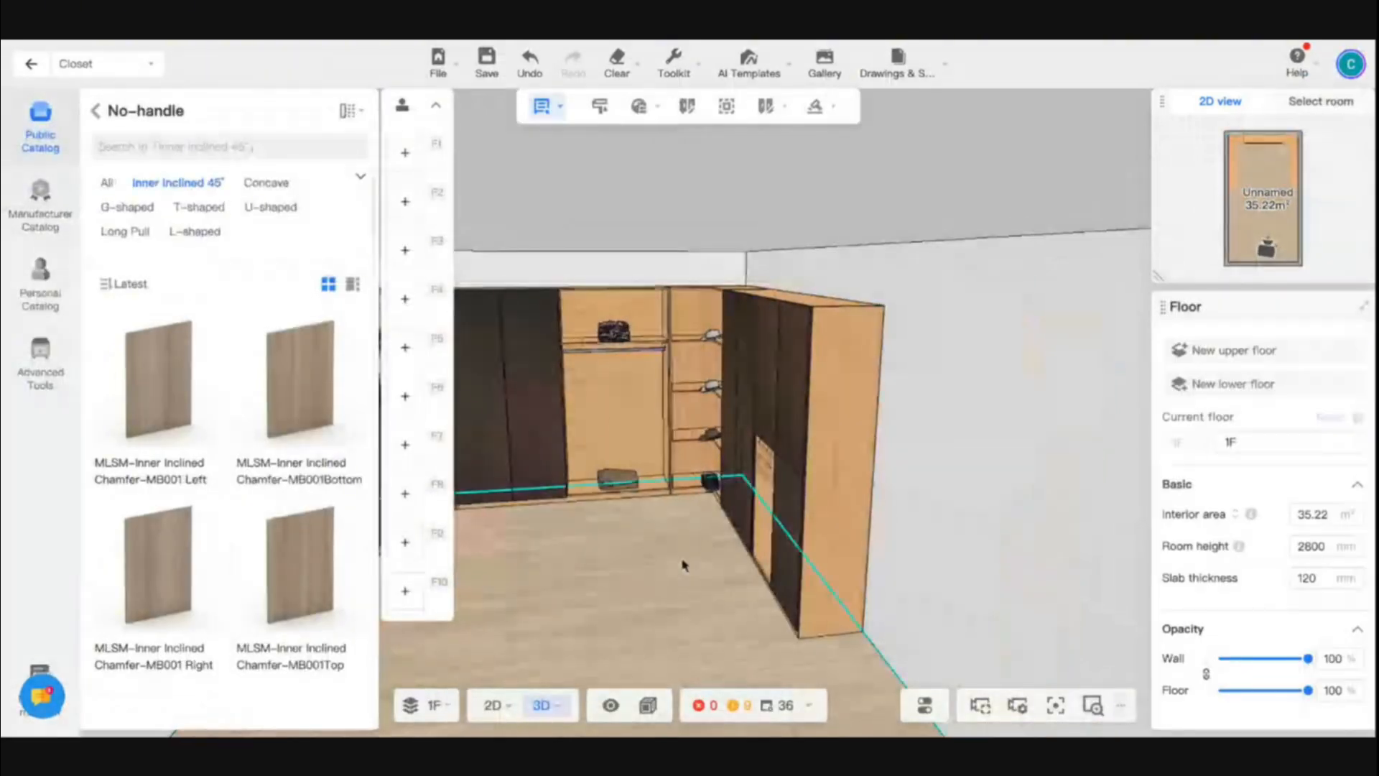
- Open the doors and drawers, save the project, and look over the decorated compartments from both sides
{"action": "key", "text": "w"}
{"action": "key", "text": "a"}
{"action": "key", "text": "o"}
{"action": "key", "text": "ctrl+s"}
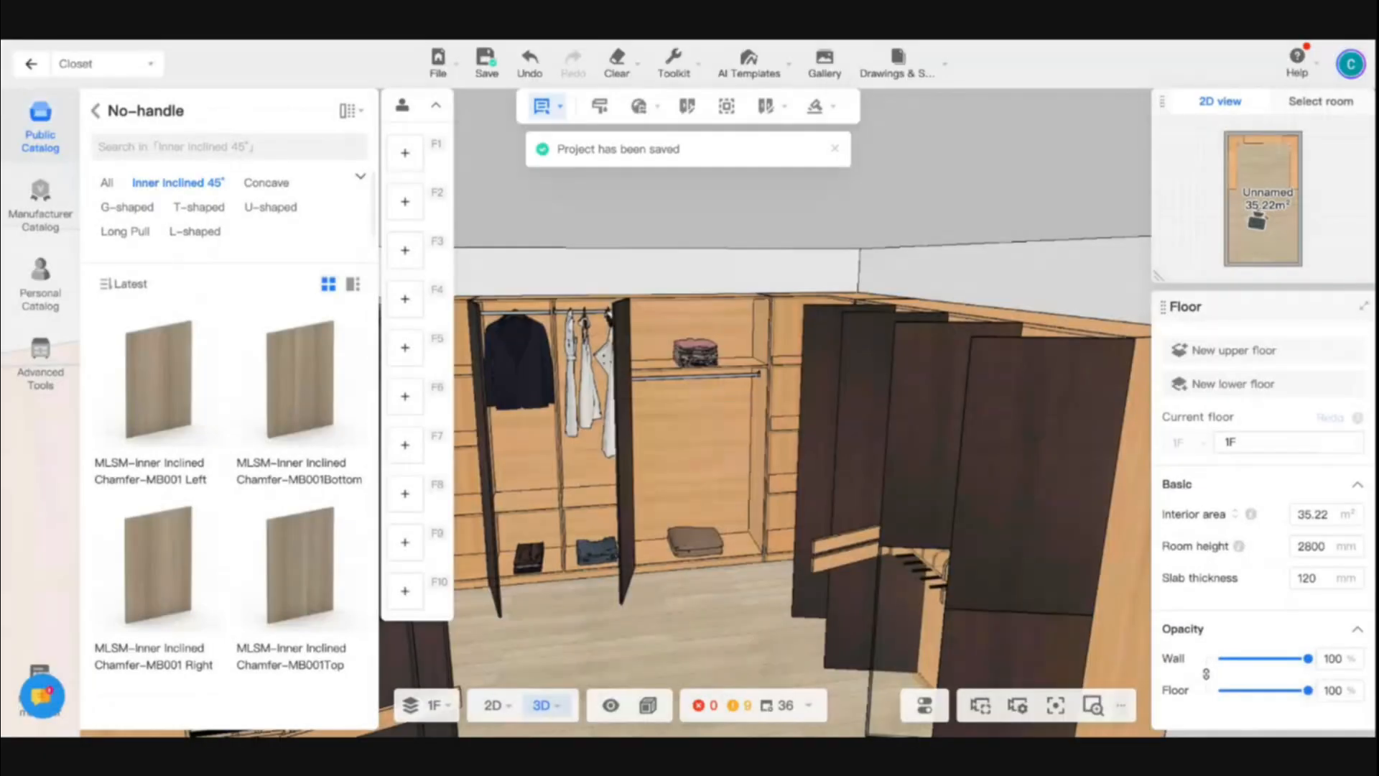
{"action": "left_click", "coordinate": [695, 640]}
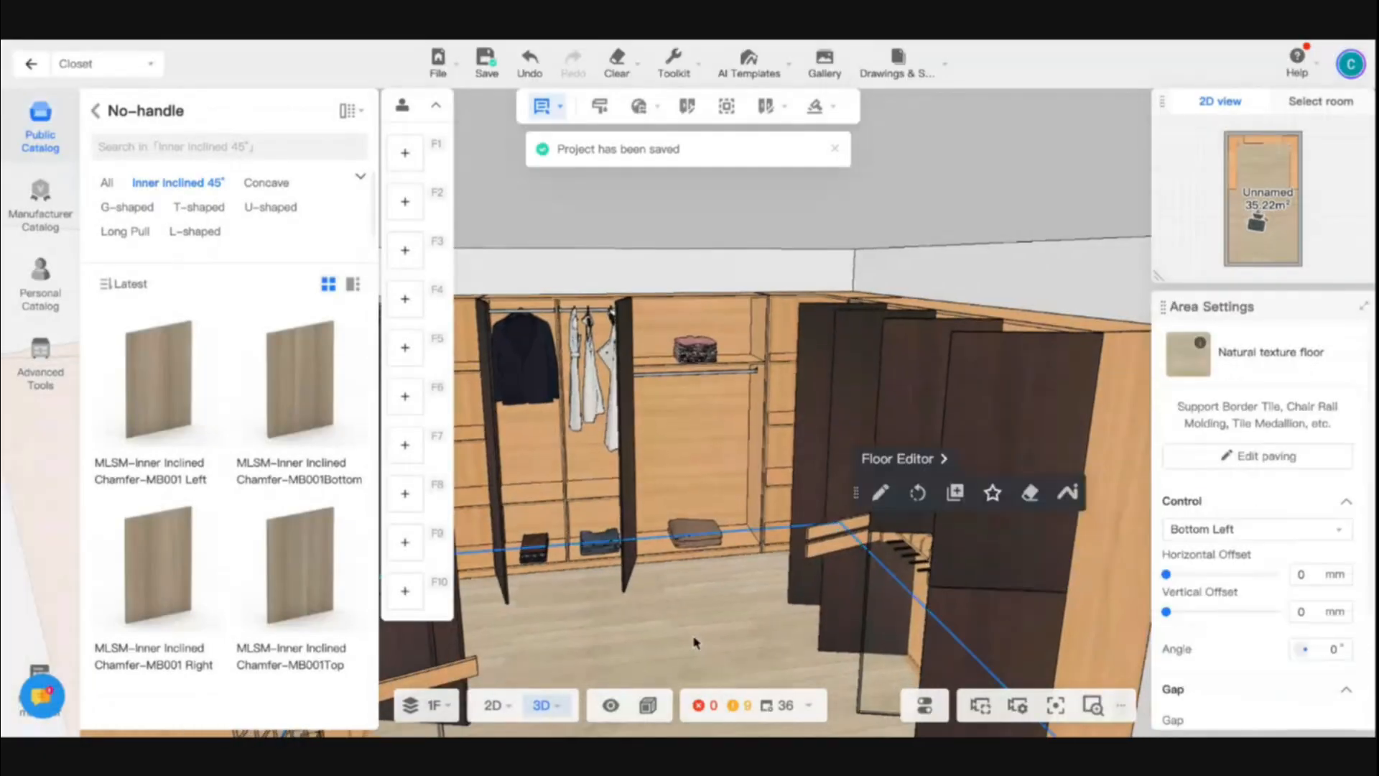
{"action": "key", "text": "s"}
{"action": "left_click_drag", "start_coordinate": [738, 594], "coordinate": [643, 518]}
{"action": "scroll", "coordinate": [639, 516], "scroll_direction": "up", "scroll_amount": 5}
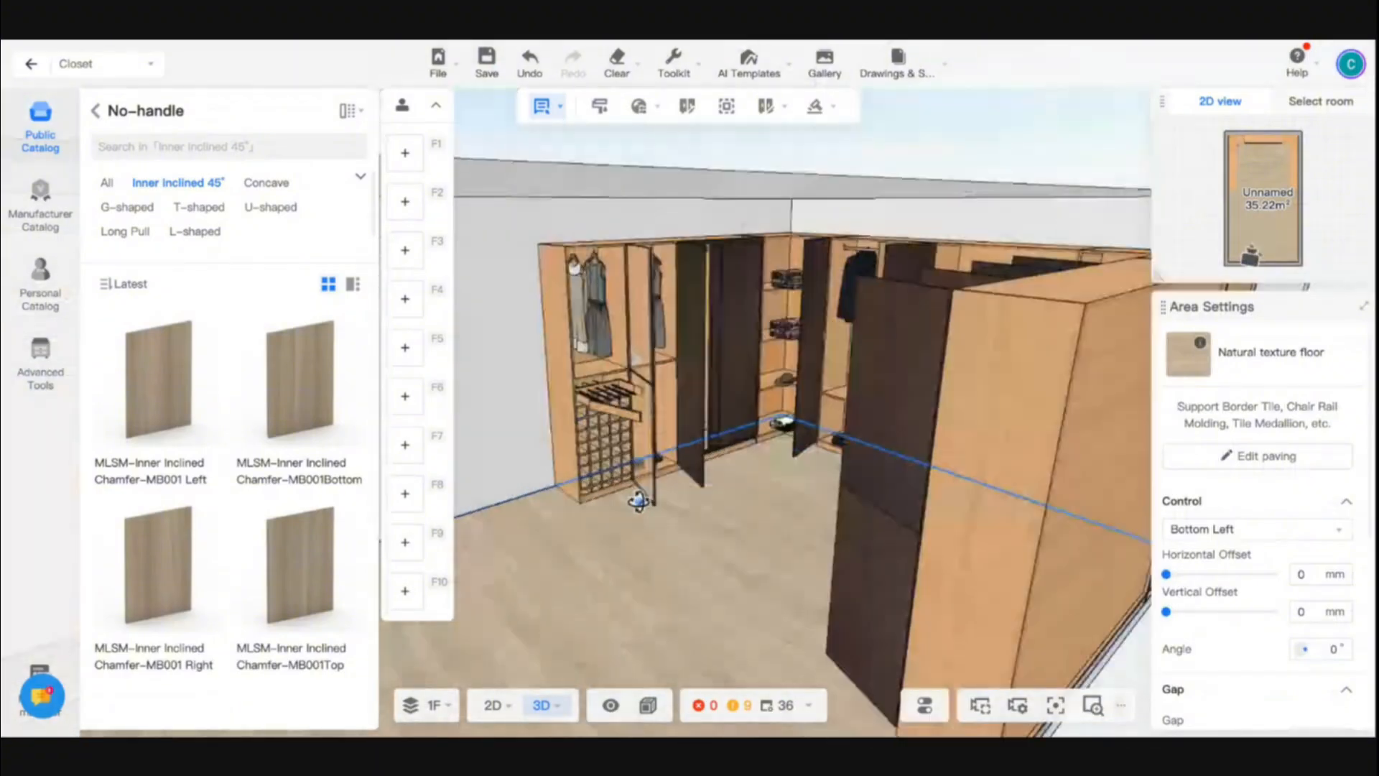
{"action": "scroll", "coordinate": [637, 501], "scroll_direction": "up", "scroll_amount": 3}
{"action": "left_click_drag", "start_coordinate": [806, 637], "coordinate": [615, 612]}
- Switch the folded item on the left corner cabinet's lowest shelf to 3D move & rotate and shift it further into the cabinet
{"action": "left_click", "coordinate": [549, 528]}
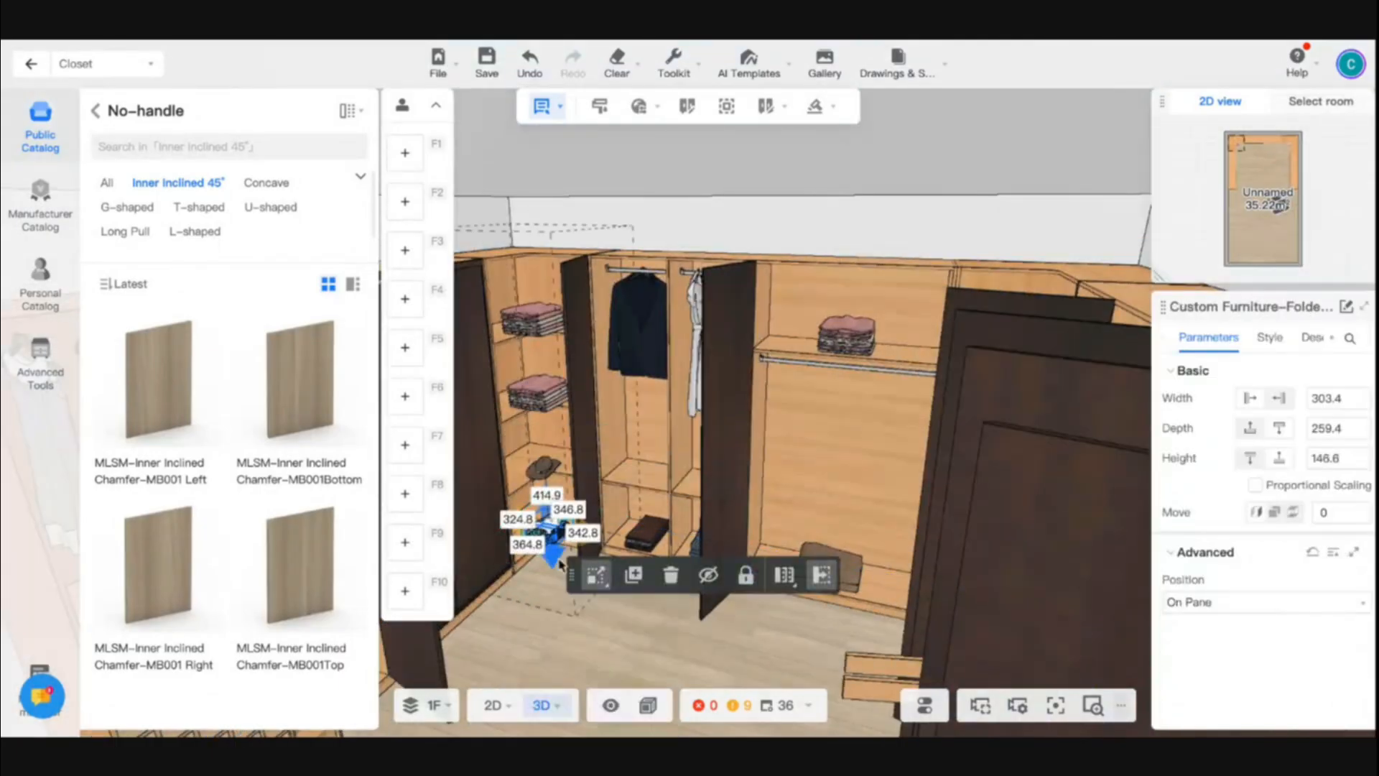
{"action": "mouse_move", "coordinate": [594, 575]}
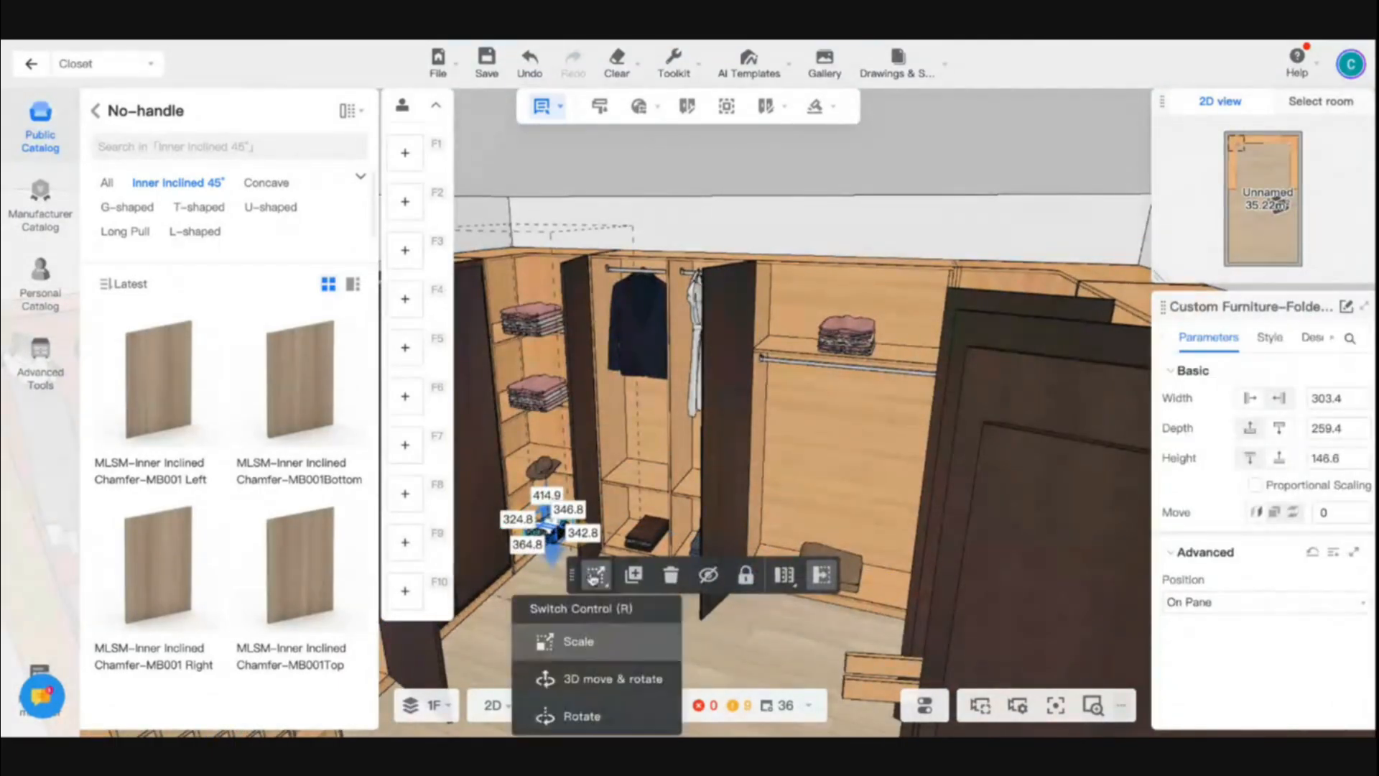
{"action": "left_click", "coordinate": [607, 679]}
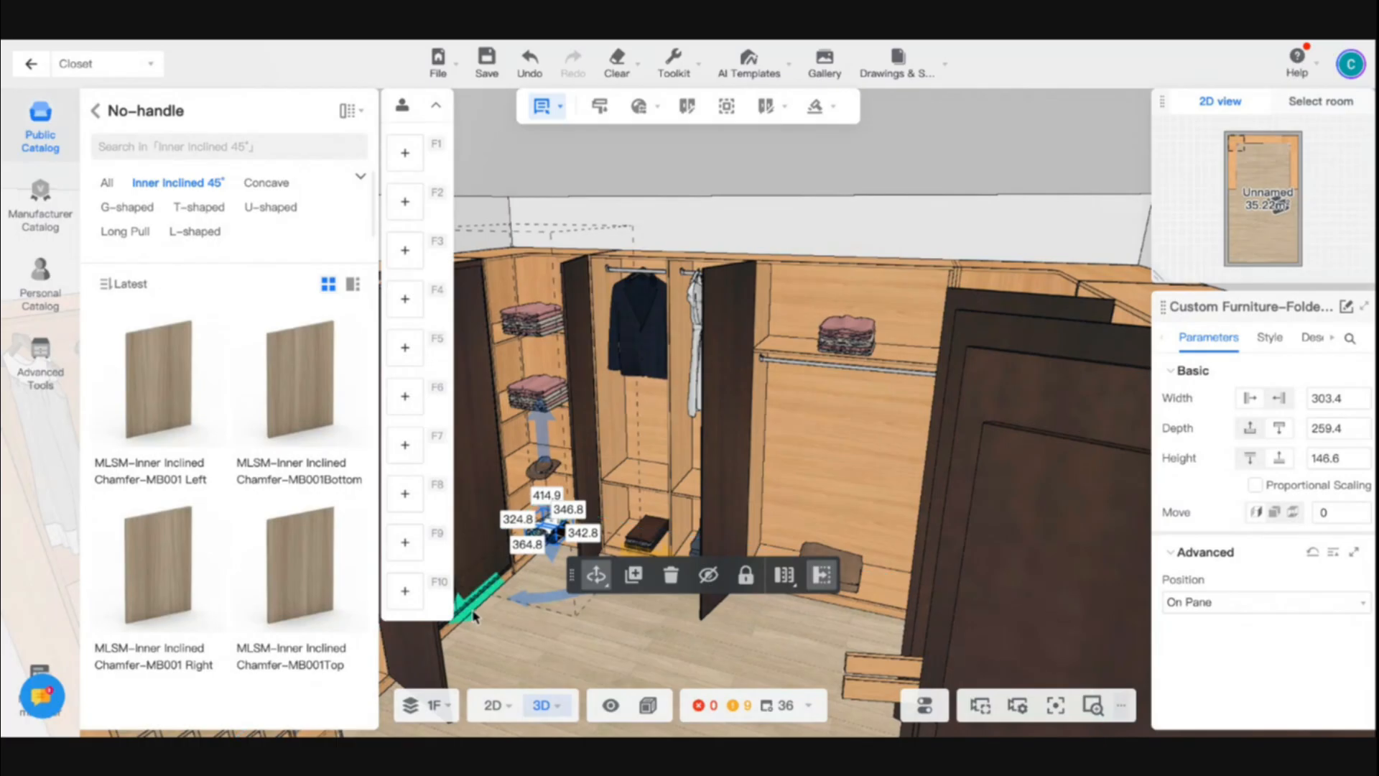
{"action": "left_click_drag", "start_coordinate": [474, 605], "coordinate": [491, 593]}
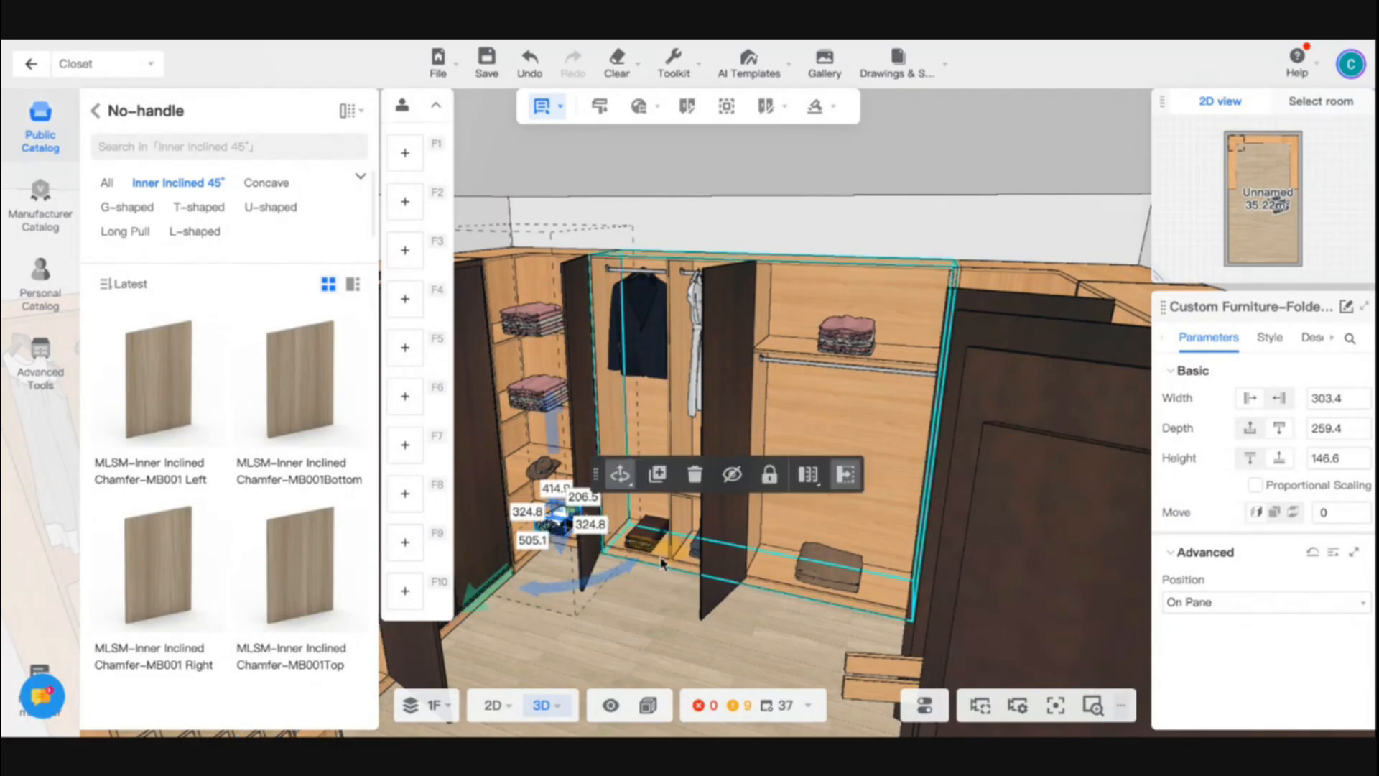
{"action": "left_click_drag", "start_coordinate": [680, 560], "coordinate": [648, 555]}
- Move the hat and both folded clothes stacks further into the left corner cabinet's shelves
{"action": "left_click", "coordinate": [544, 468]}
{"action": "left_click_drag", "start_coordinate": [647, 491], "coordinate": [495, 500]}
{"action": "left_click", "coordinate": [540, 395]}
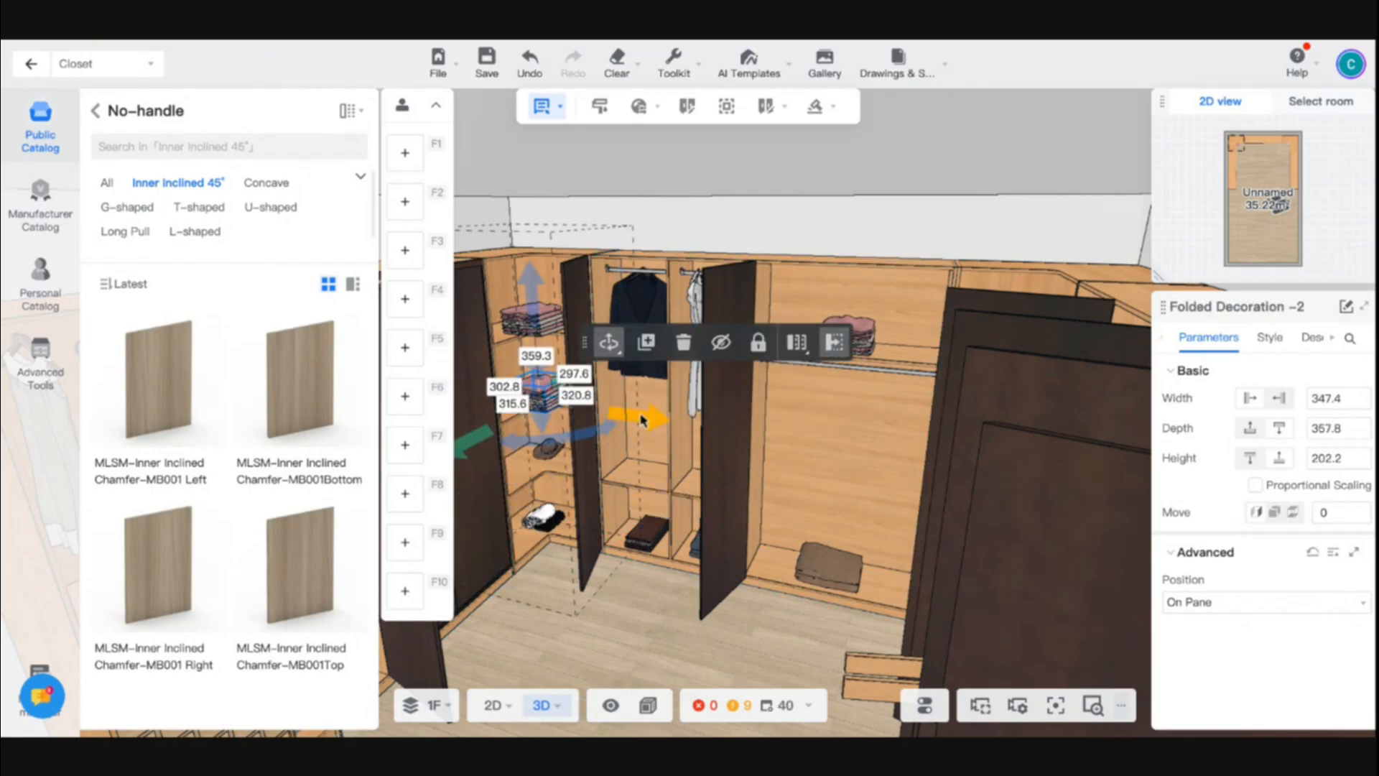
{"action": "left_click_drag", "start_coordinate": [650, 418], "coordinate": [614, 401]}
{"action": "left_click", "coordinate": [531, 319]}
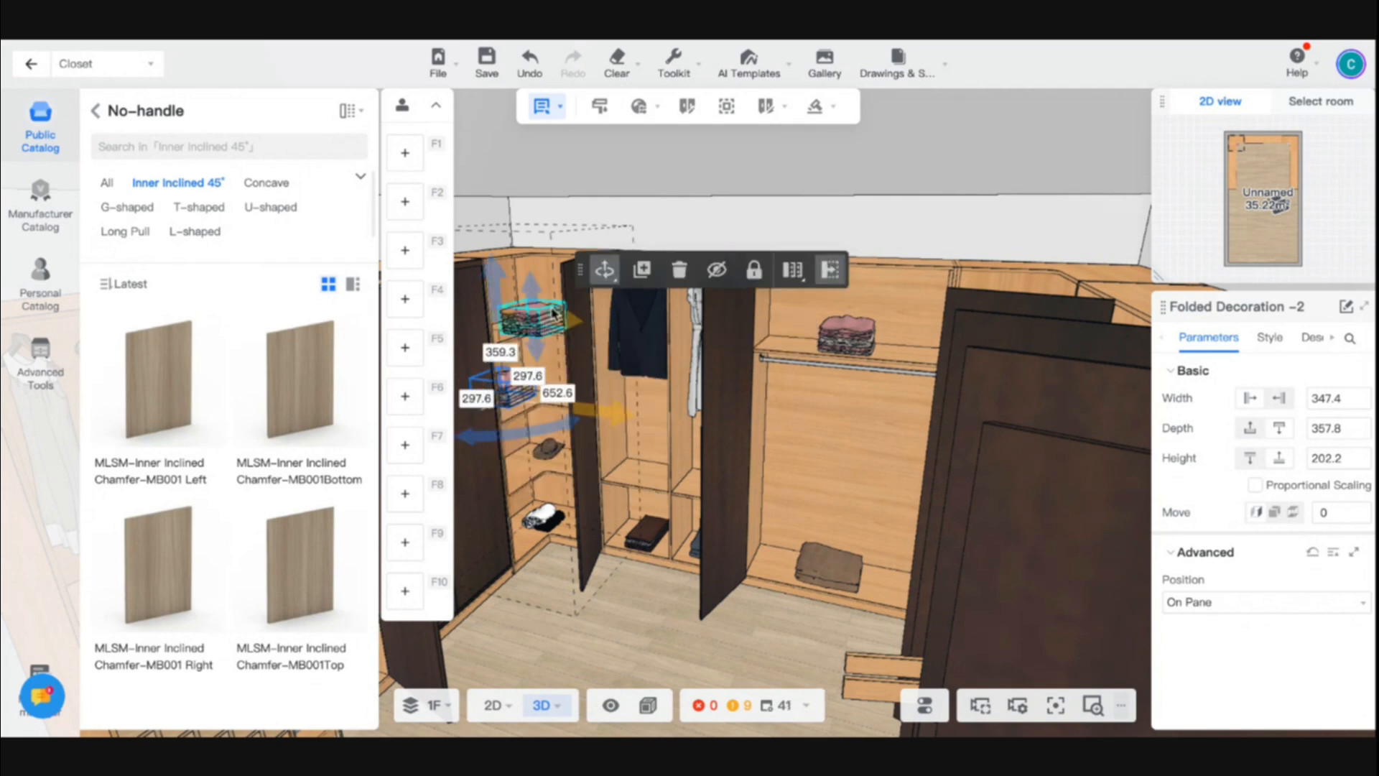
{"action": "left_click_drag", "start_coordinate": [472, 359], "coordinate": [514, 345]}
{"action": "right_click_drag", "start_coordinate": [862, 438], "coordinate": [773, 535]}
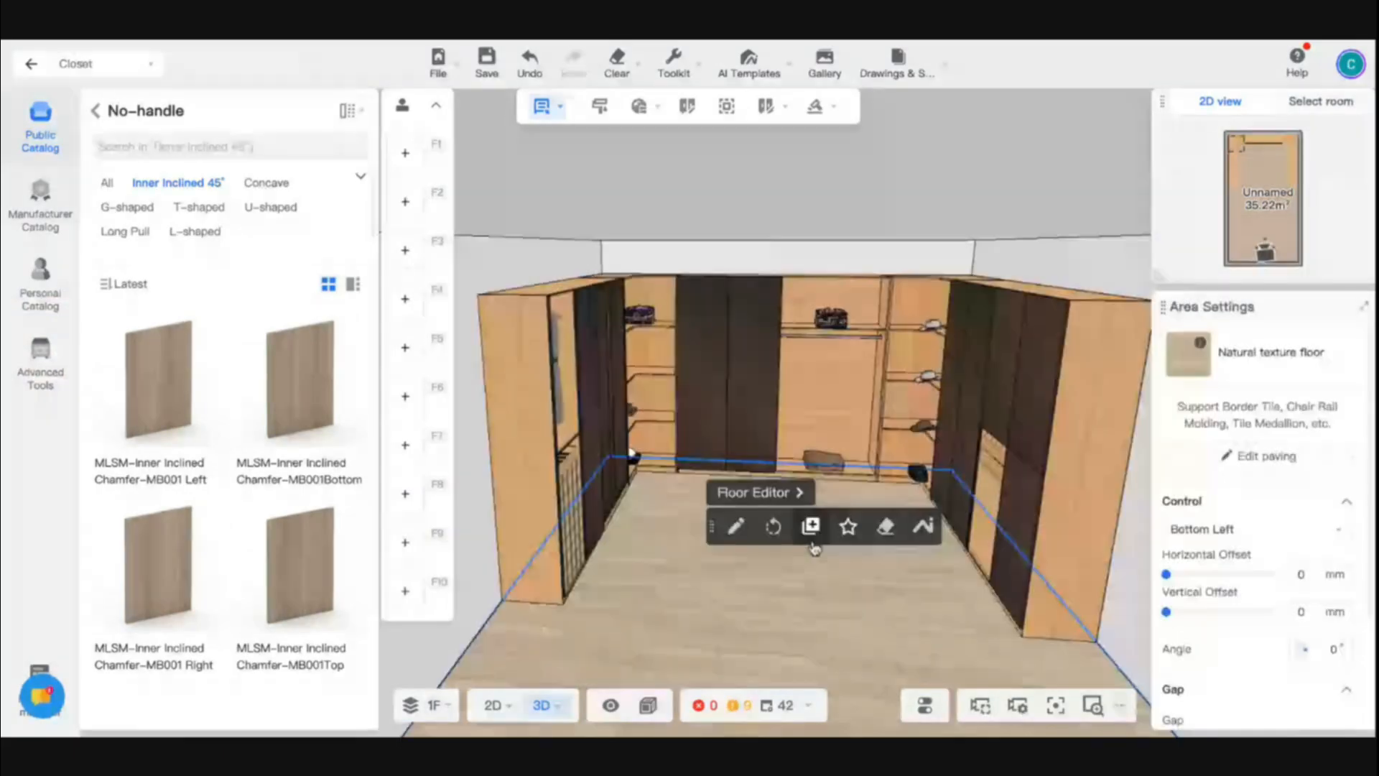
- Pick up the dark door finish with the material brush and apply it to the right corner cabinet and right side cabinet
{"action": "left_click_drag", "start_coordinate": [1019, 550], "coordinate": [835, 575]}
{"action": "key", "text": "d"}
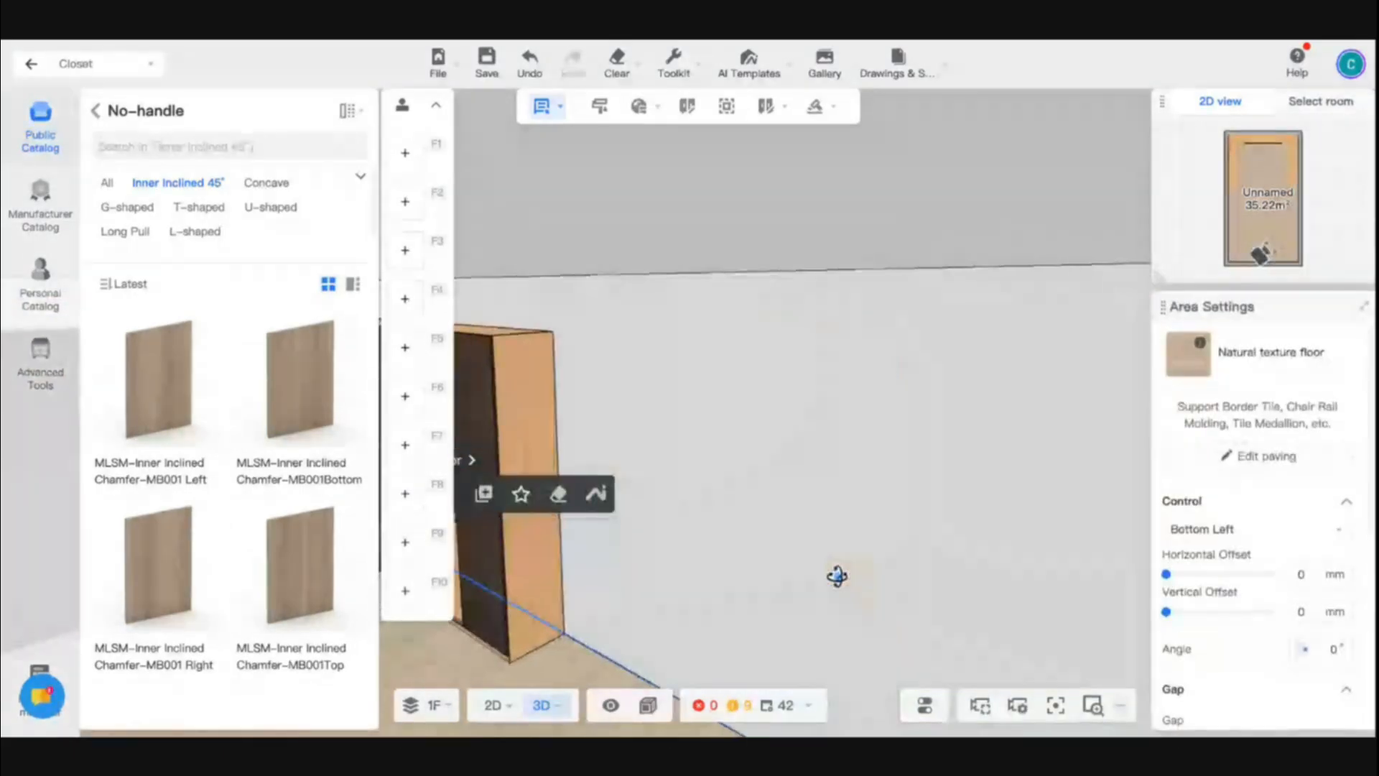
{"action": "key", "text": "a"}
{"action": "key", "text": "w"}
{"action": "key", "text": "s"}
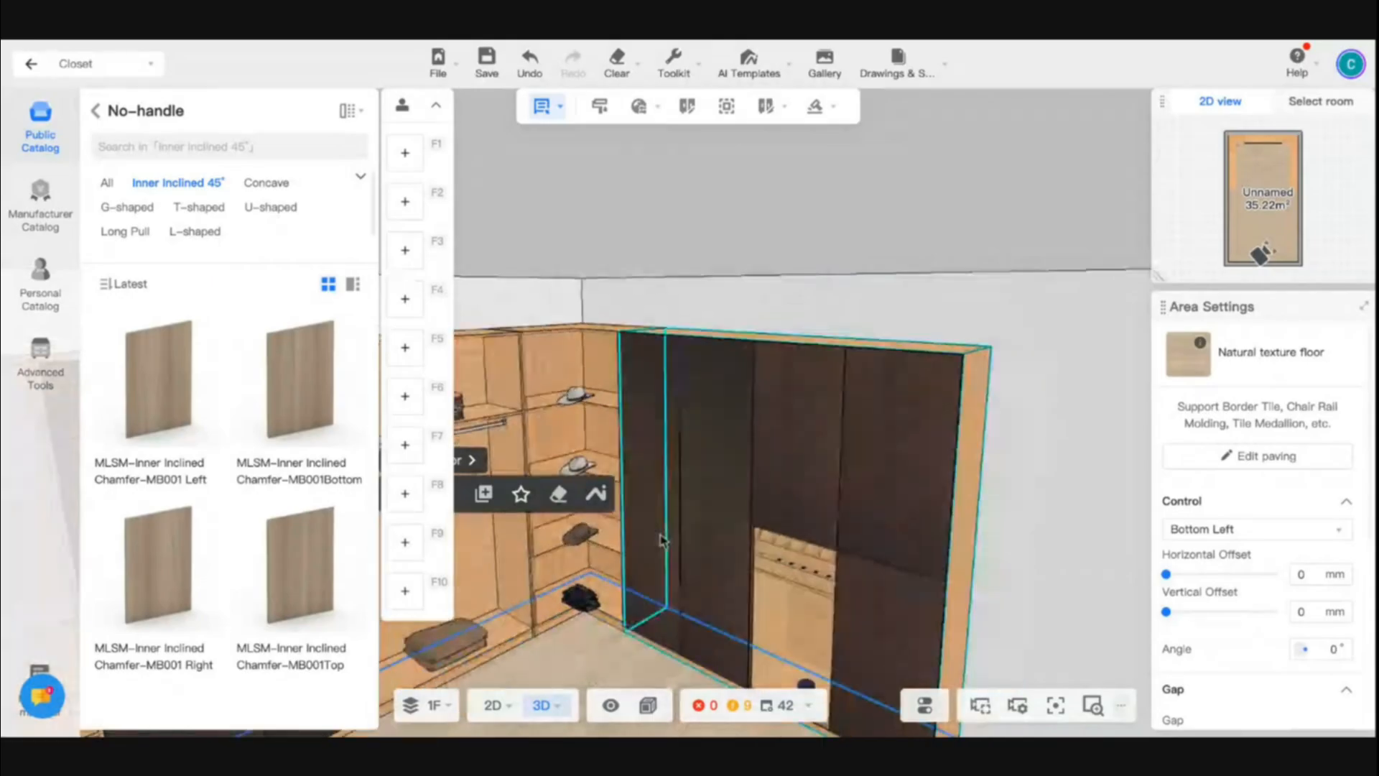
{"action": "key", "text": "w"}
{"action": "key", "text": "d"}
{"action": "key", "text": "a"}
{"action": "key", "text": "w"}
{"action": "key", "text": "e"}
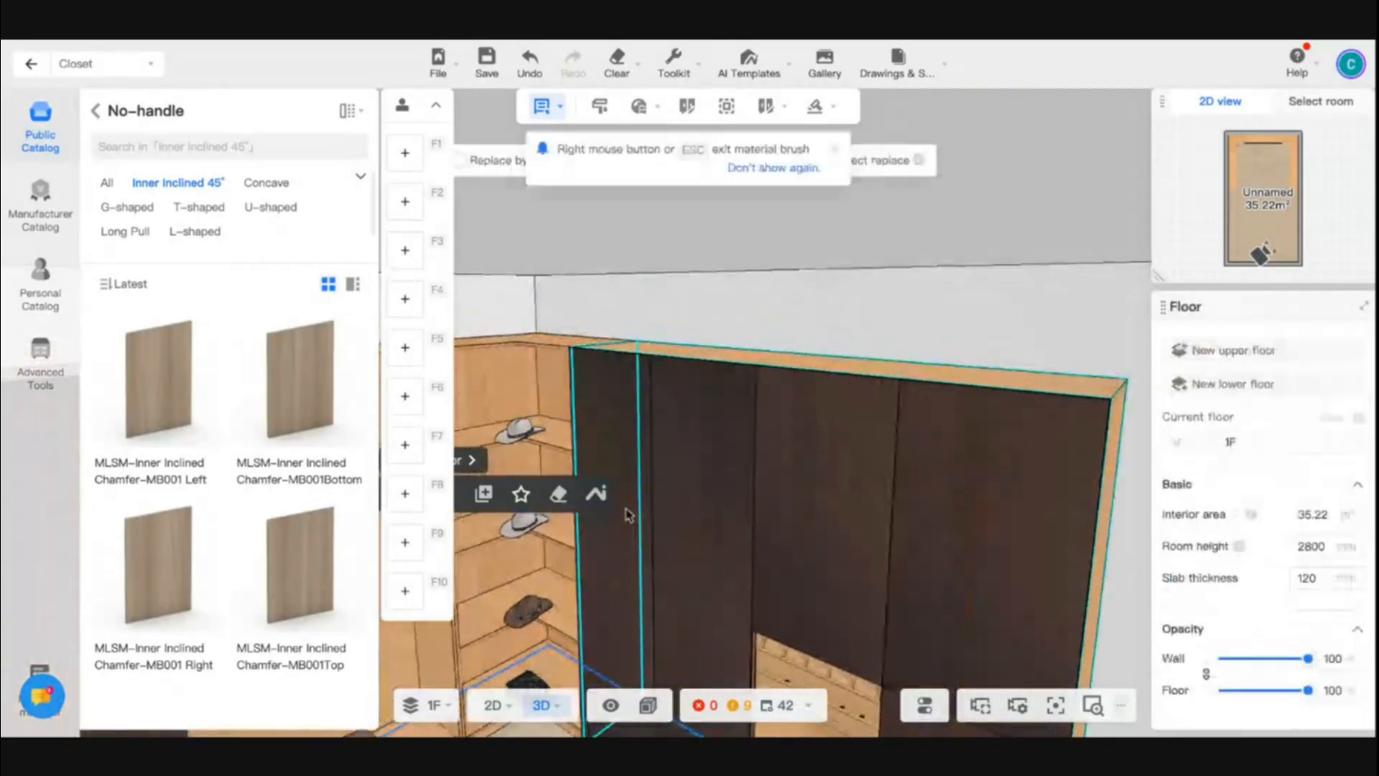
{"action": "key", "text": "w"}
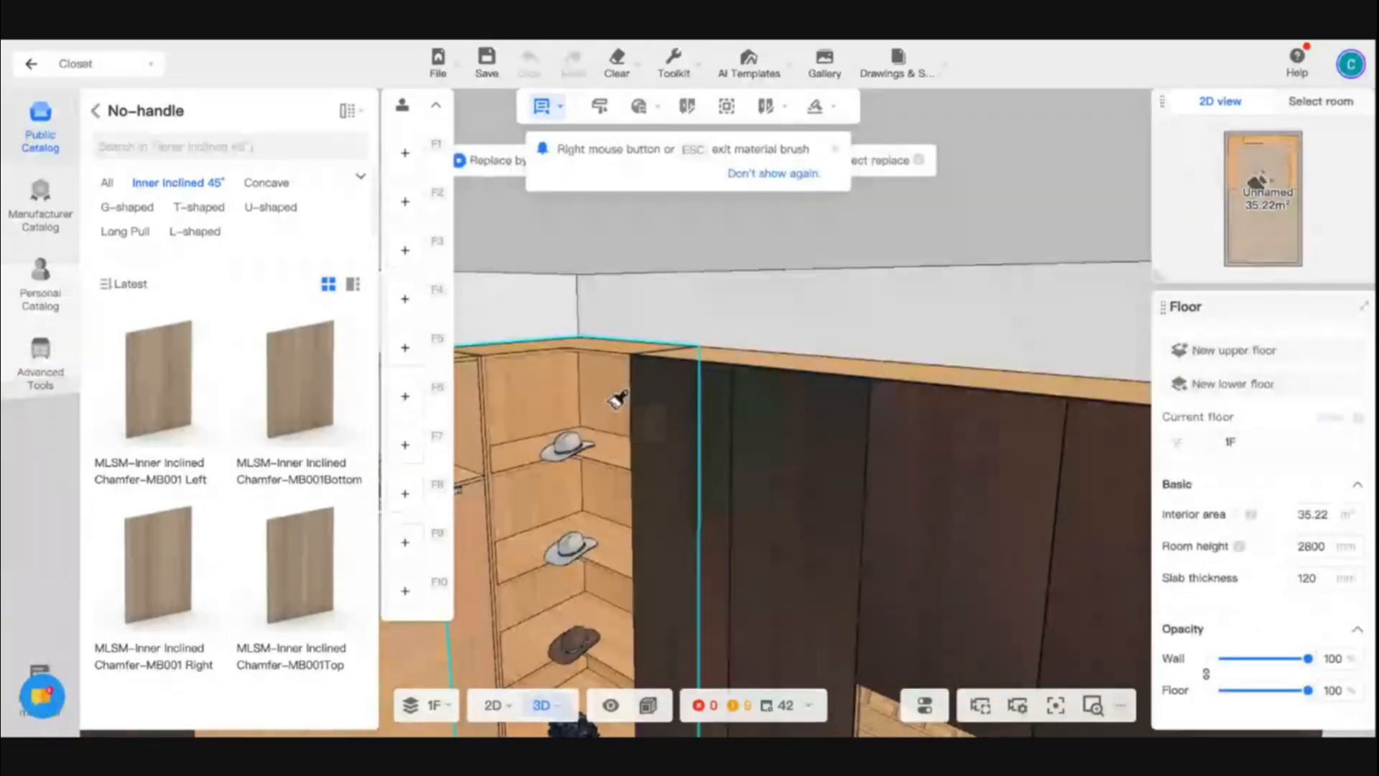
{"action": "left_click", "coordinate": [732, 354]}
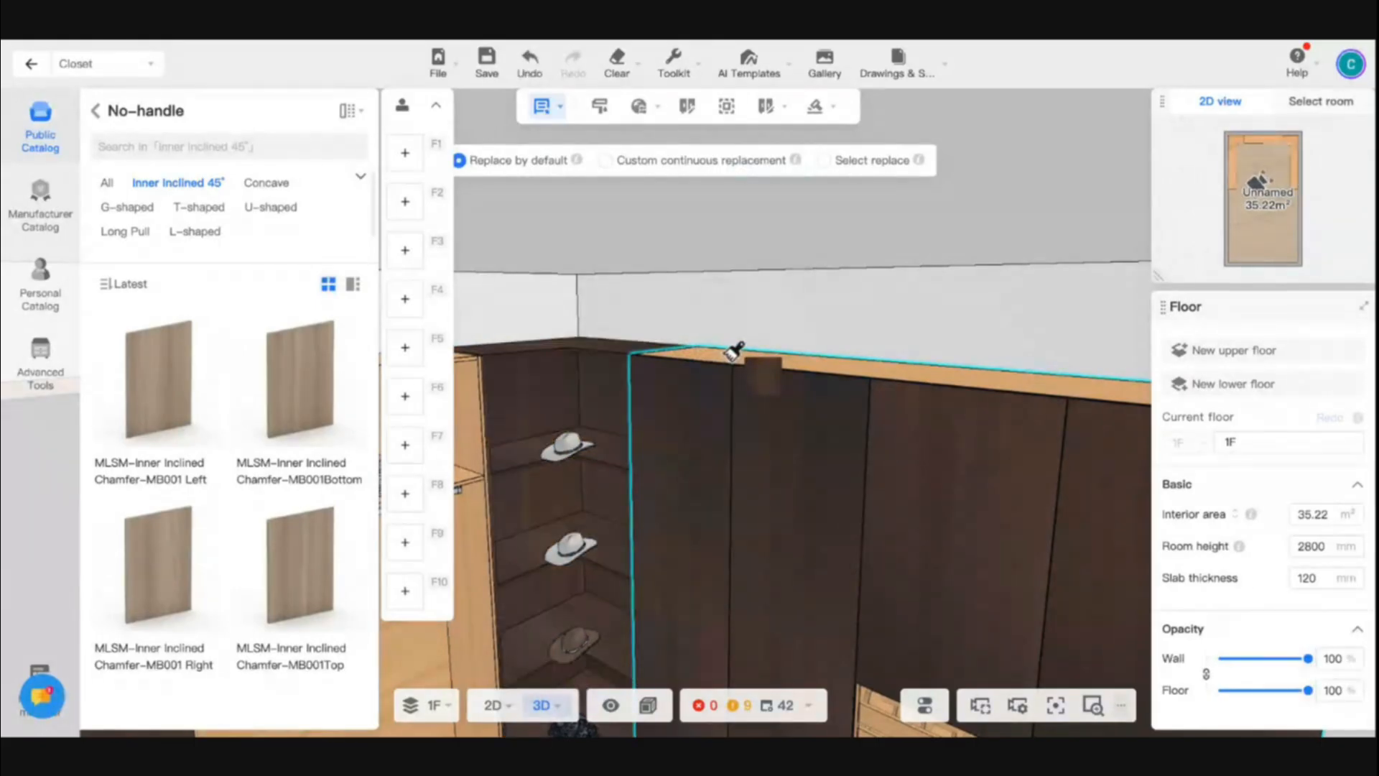
- Brush the same dark wood material onto the rear cabinet and the left corner cabinet
{"action": "key", "text": "s"}
{"action": "key", "text": "a"}
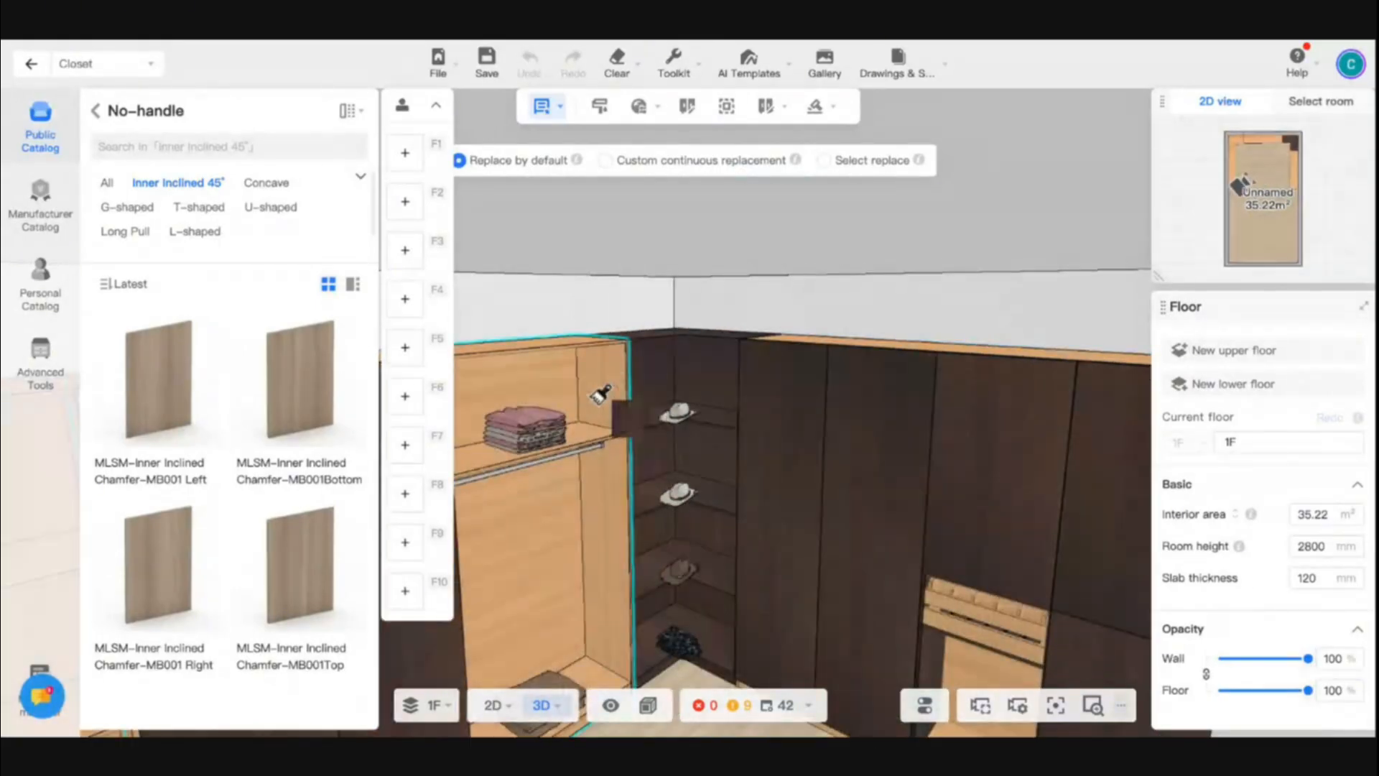
{"action": "left_click", "coordinate": [576, 375]}
{"action": "right_click_drag", "start_coordinate": [576, 375], "coordinate": [652, 428]}
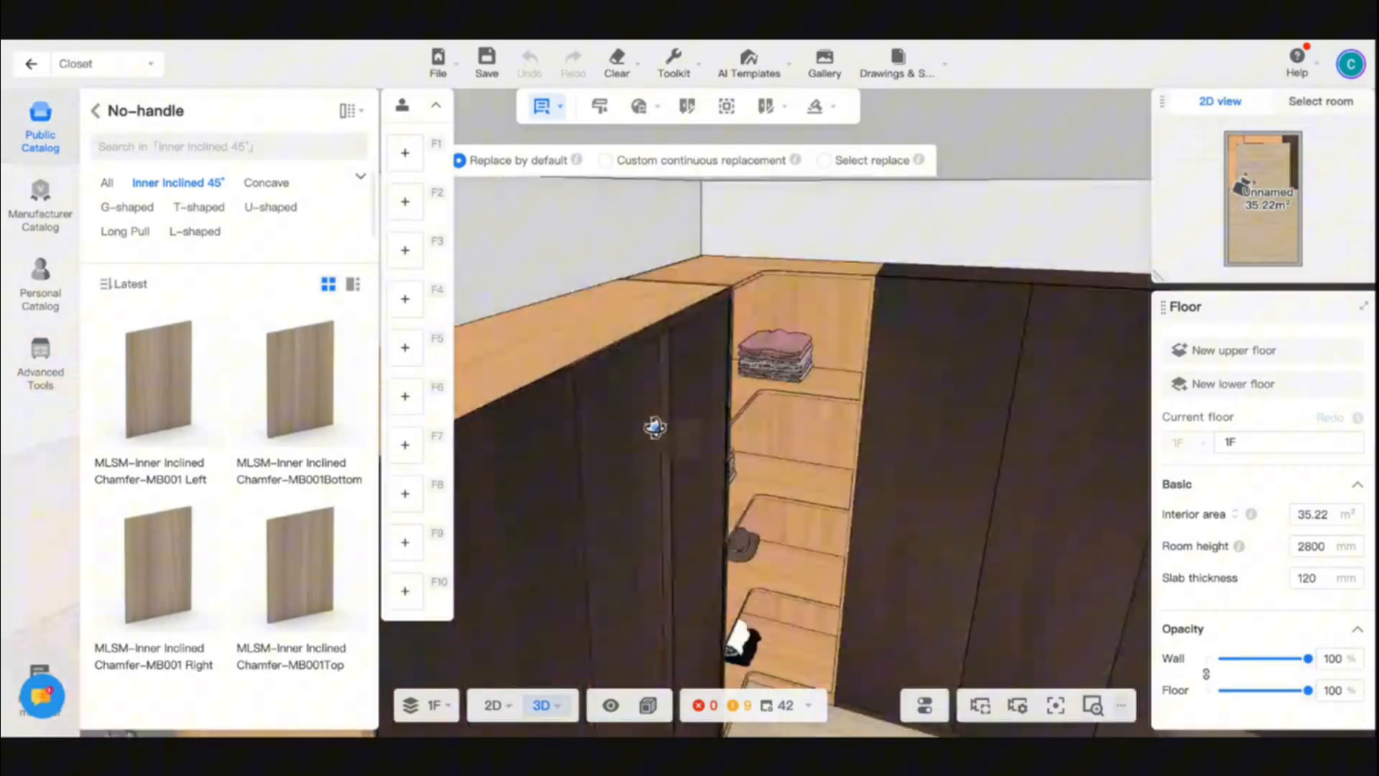
{"action": "key", "text": "s"}
{"action": "left_click", "coordinate": [779, 421]}
- Apply the dark wood material to the left side cabinet and exit the material brush
{"action": "key", "text": "s"}
{"action": "key", "text": "s"}
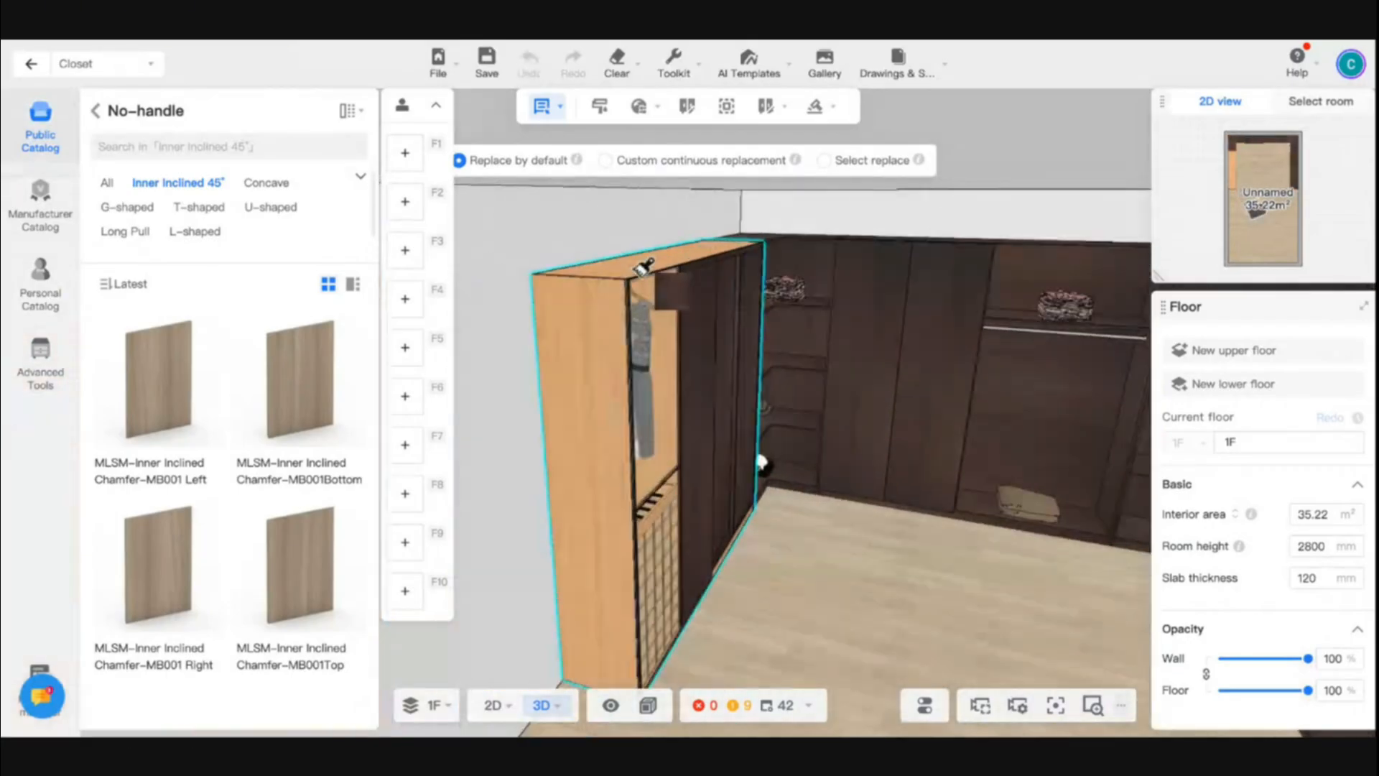
{"action": "left_click", "coordinate": [644, 353]}
{"action": "key", "text": "s"}
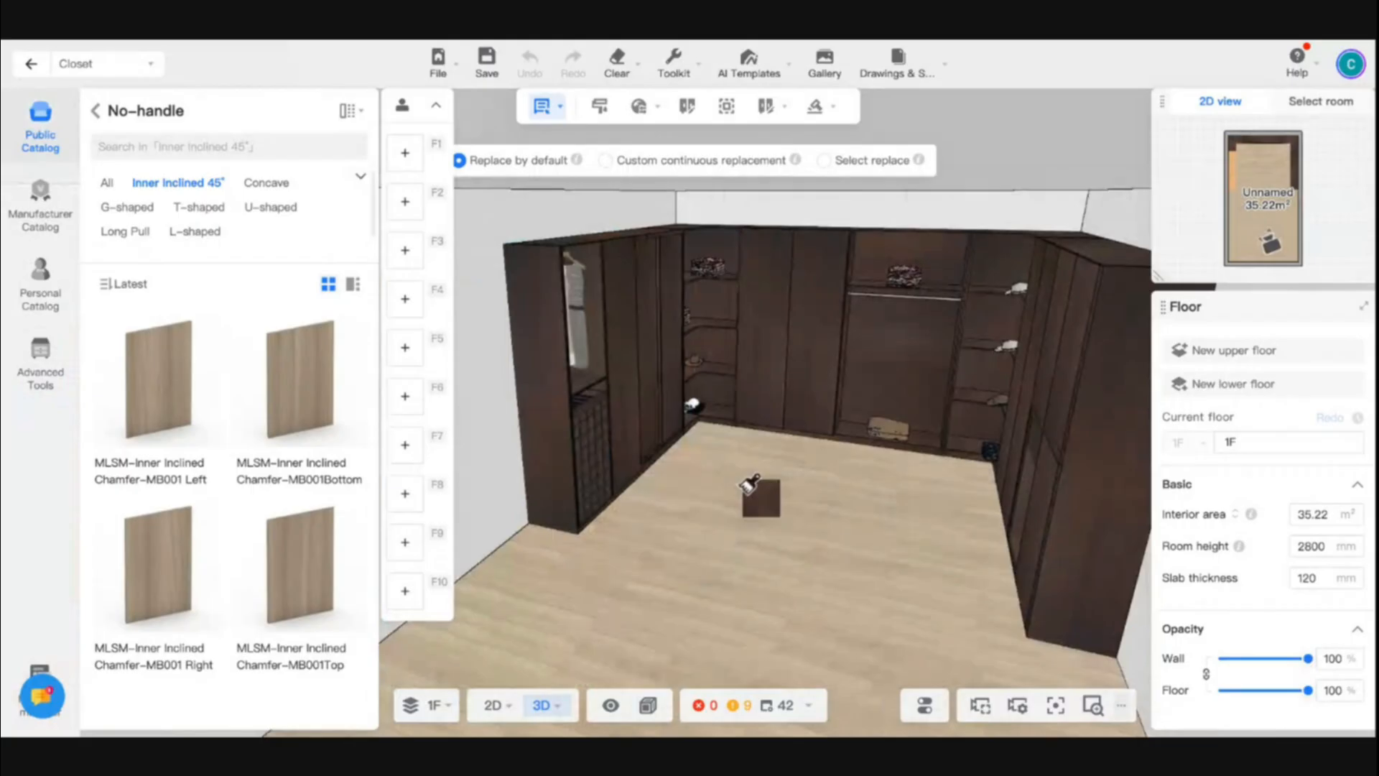
{"action": "key", "text": "Escape"}
- View the recoloured closet from the front, switch to the 2D floor plan, and leave the Closet tool
{"action": "mouse_move", "coordinate": [754, 495]}
{"action": "right_mouse_down"}
{"action": "mouse_move", "coordinate": [726, 560]}
{"action": "mouse_move", "coordinate": [747, 566]}
{"action": "right_mouse_up"}
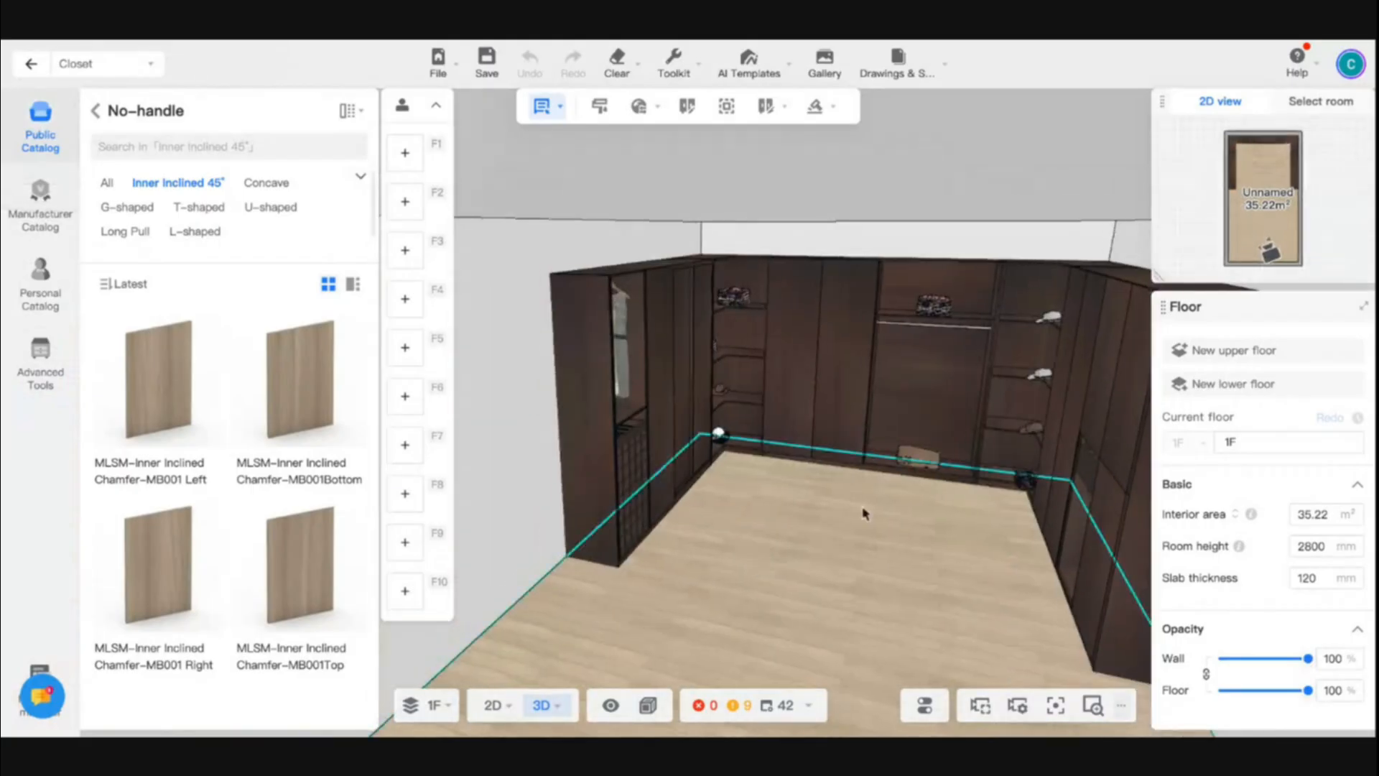
{"action": "right_click_drag", "start_coordinate": [871, 519], "coordinate": [985, 638]}
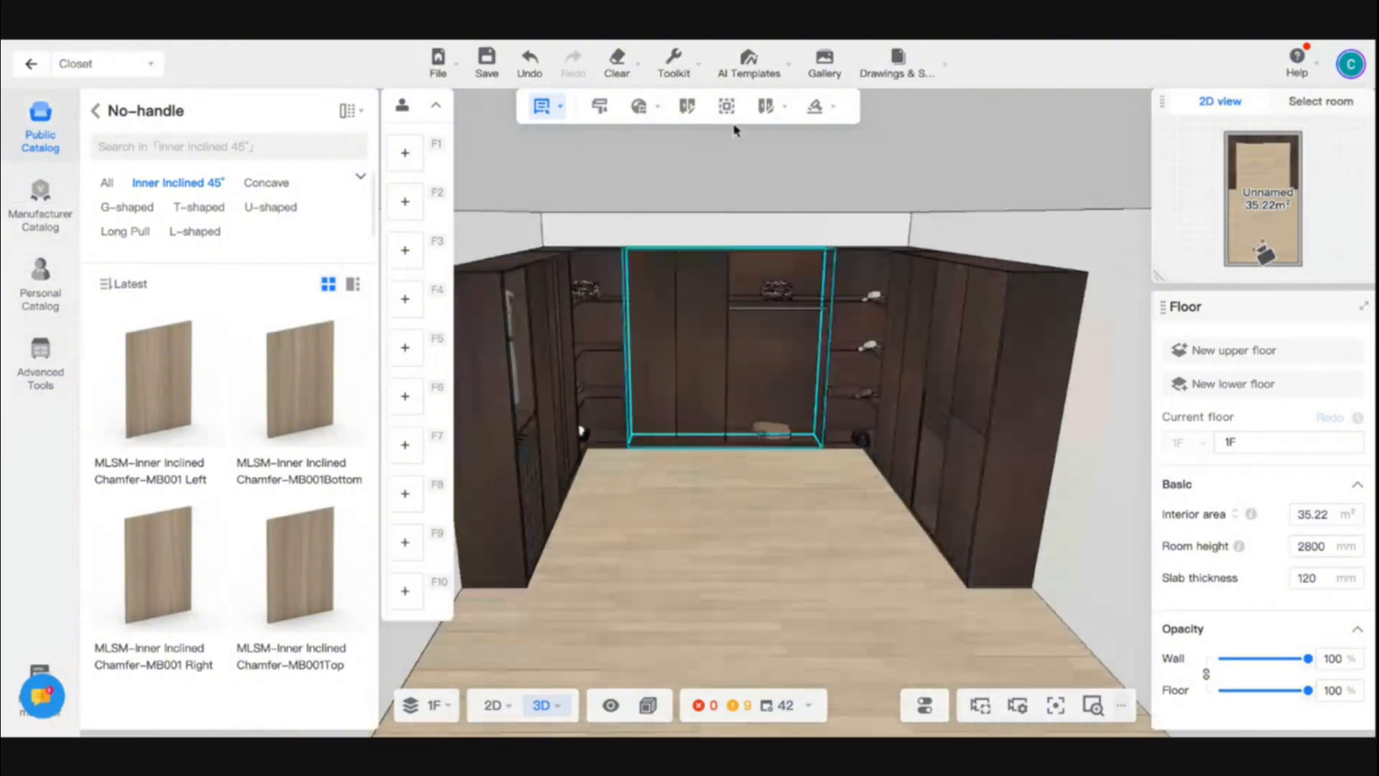
{"action": "left_click", "coordinate": [494, 712]}
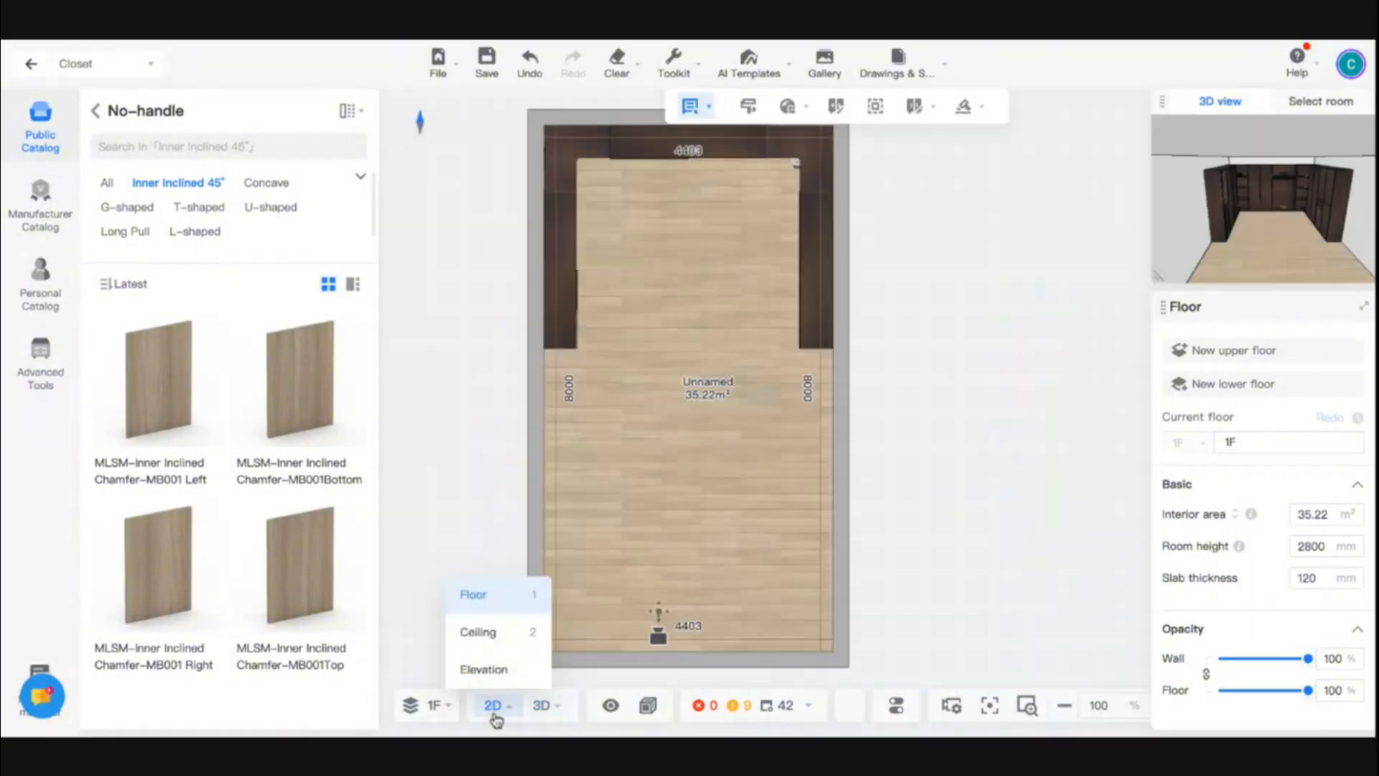
{"action": "left_click", "coordinate": [33, 68]}
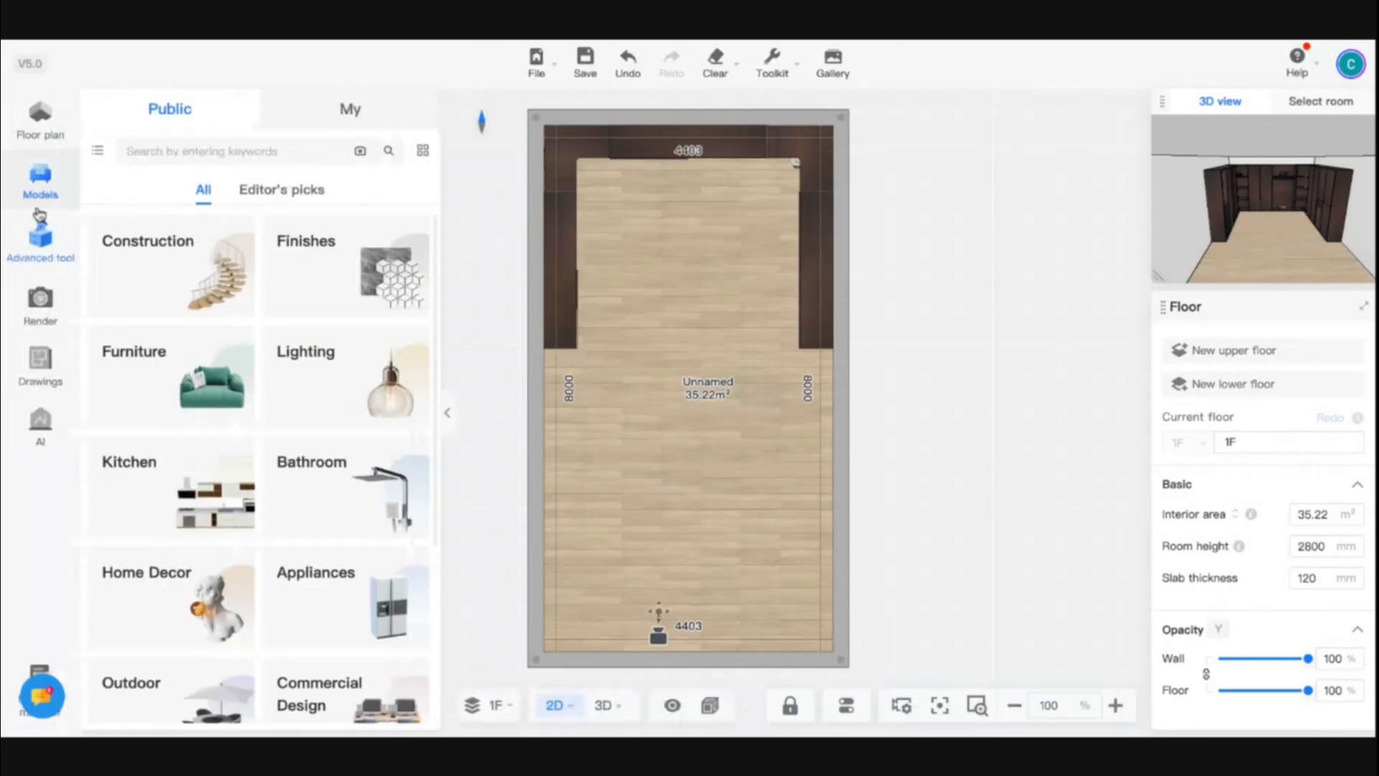
- Place a floor-to-ceiling Glass partition window from the construction models on each of the two long side walls, clear of the cabinets
{"action": "left_click", "coordinate": [38, 133]}
{"action": "left_click", "coordinate": [39, 184]}
{"action": "left_click", "coordinate": [158, 282]}
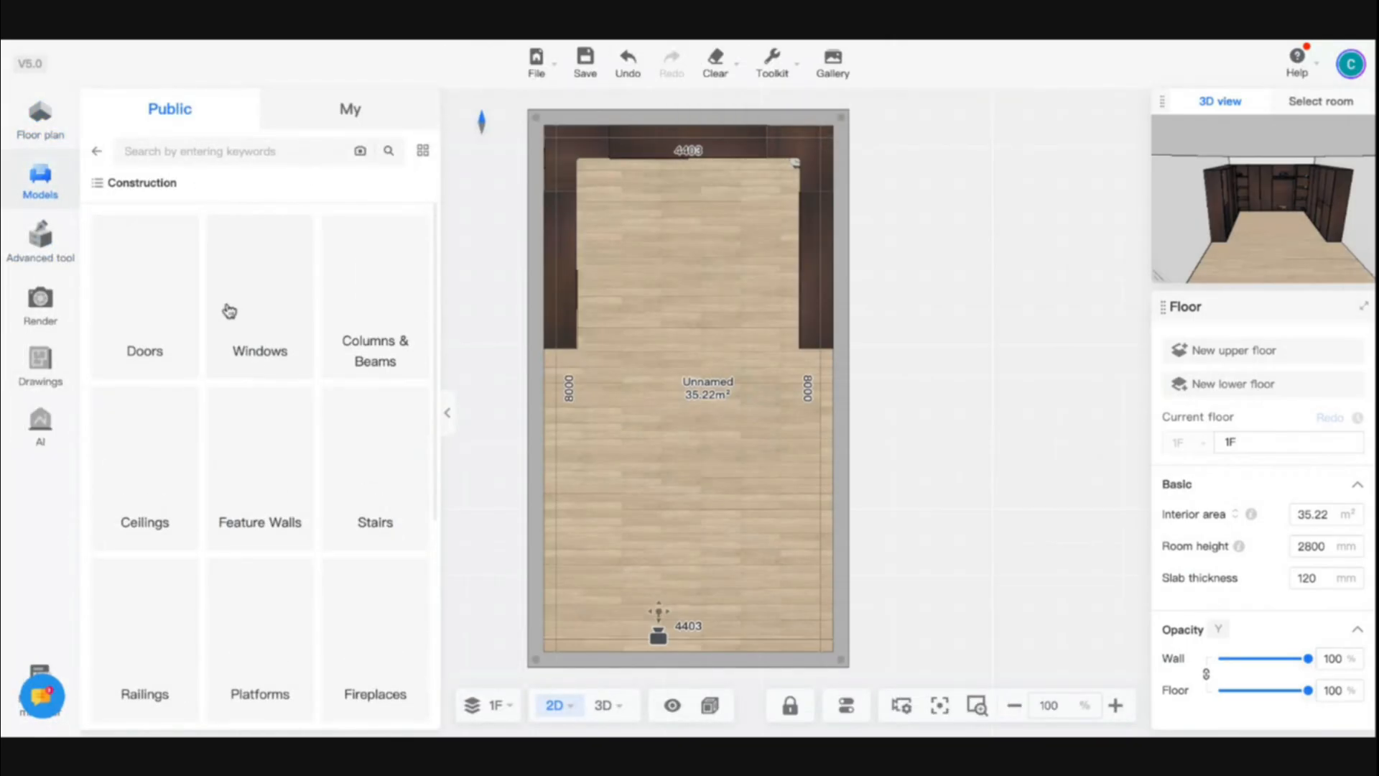
{"action": "left_click", "coordinate": [228, 310]}
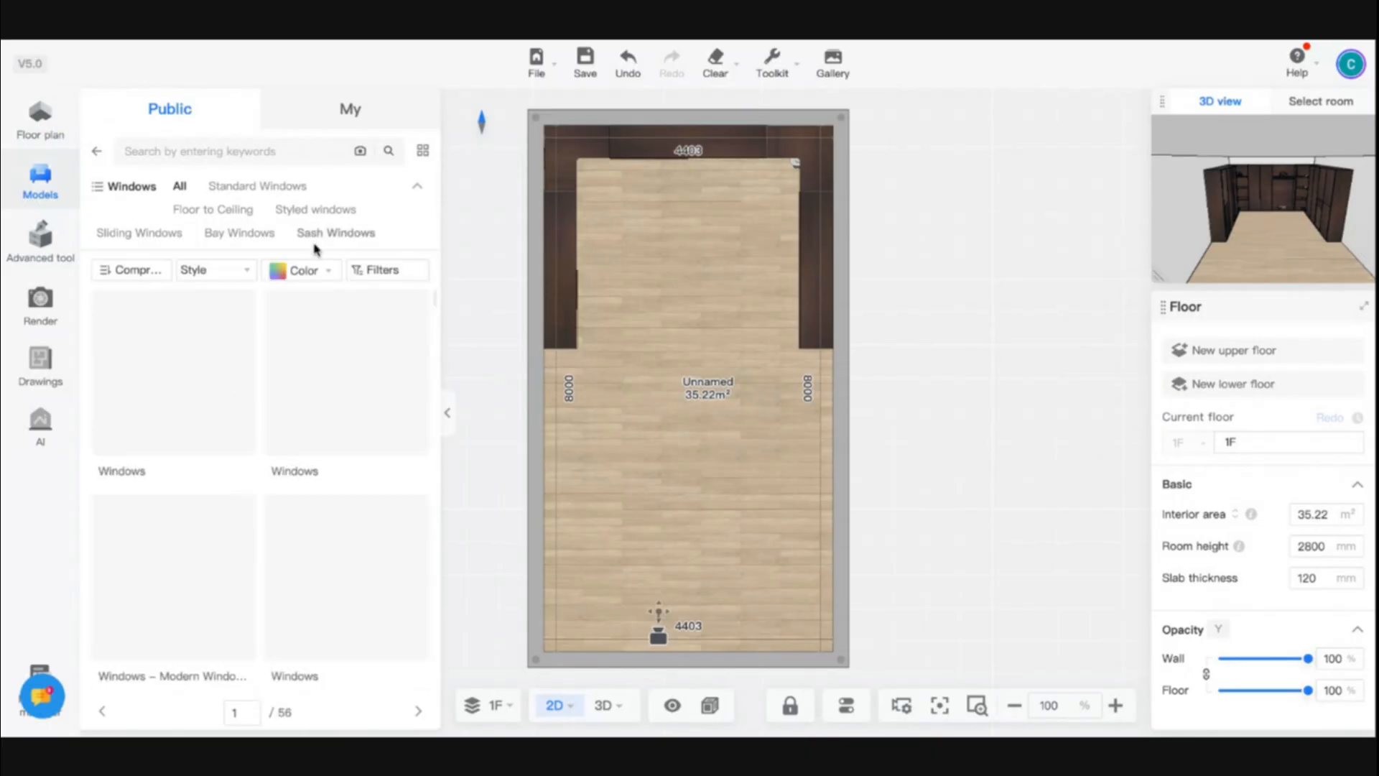
{"action": "left_click", "coordinate": [211, 212]}
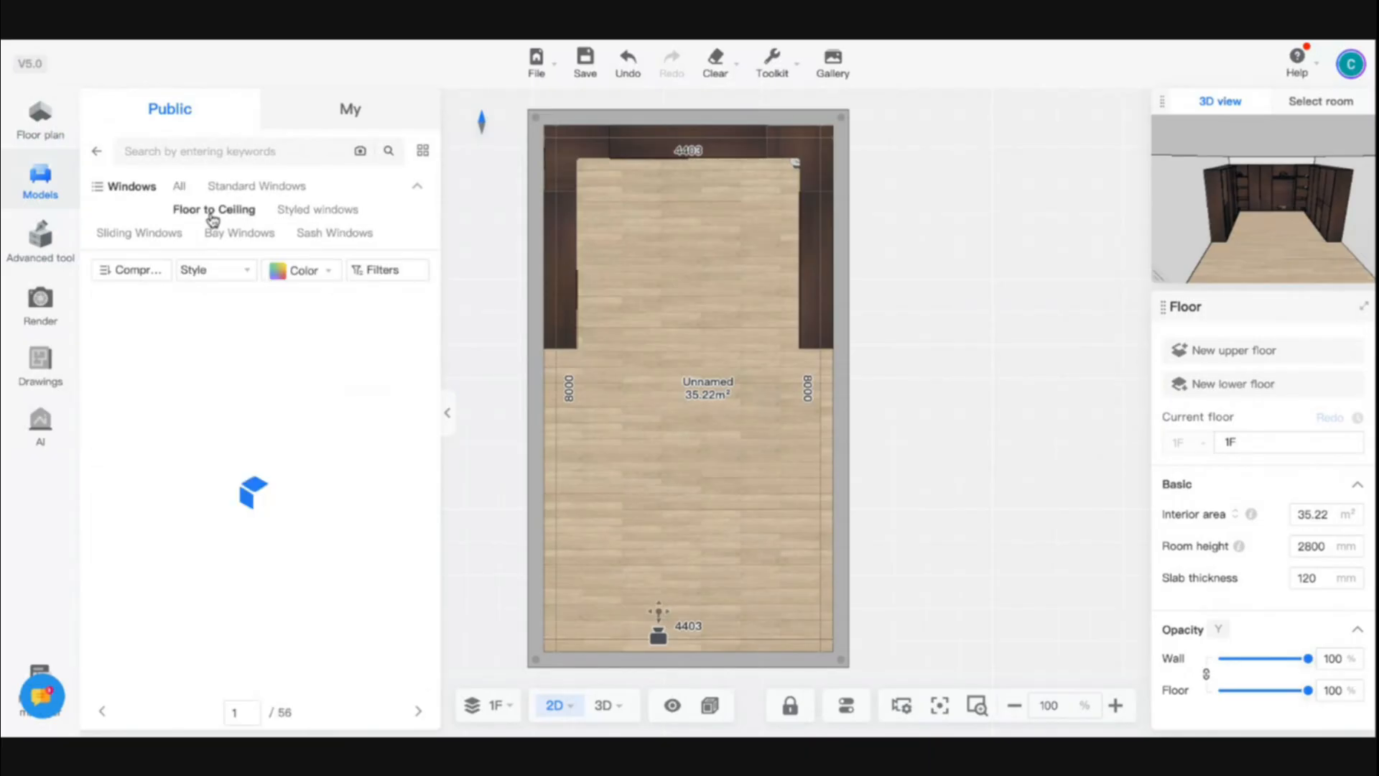
{"action": "left_click", "coordinate": [191, 400]}
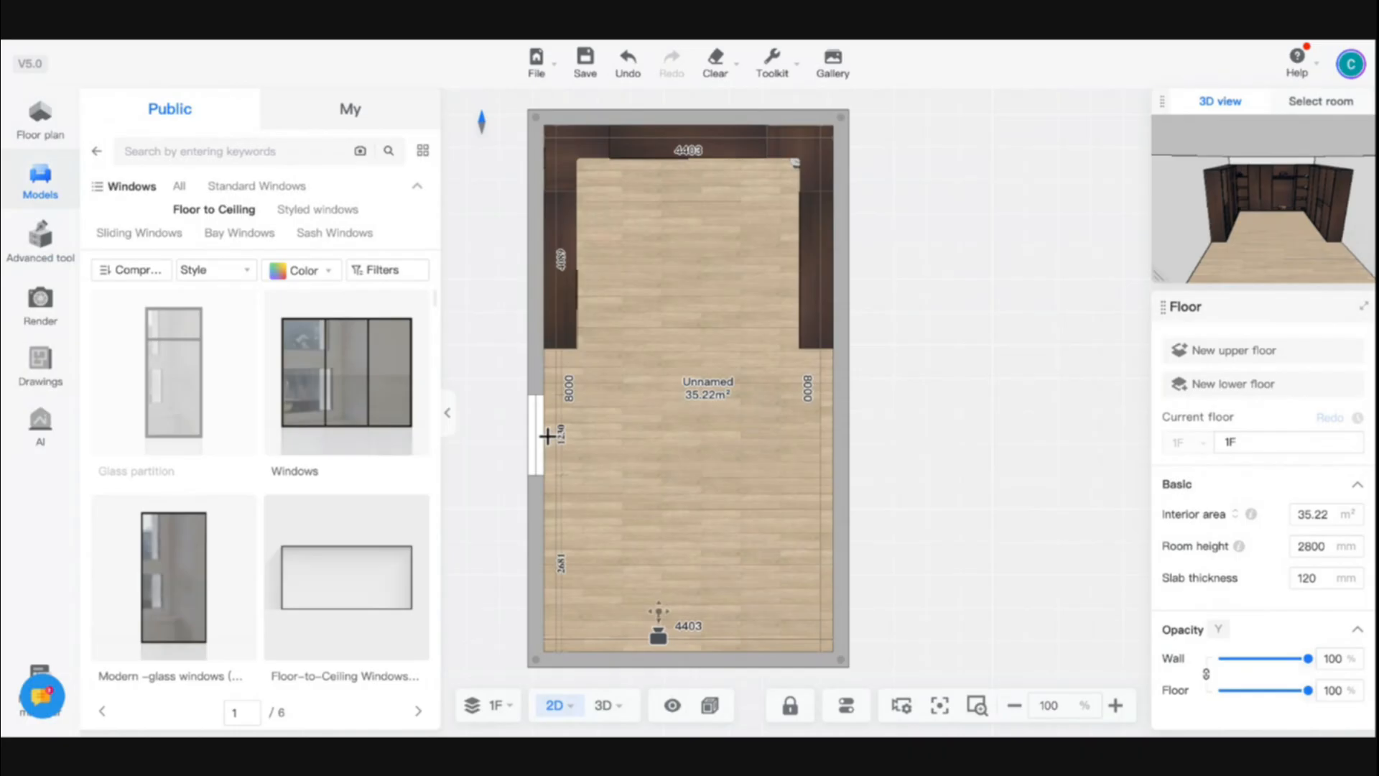
{"action": "left_click", "coordinate": [550, 423]}
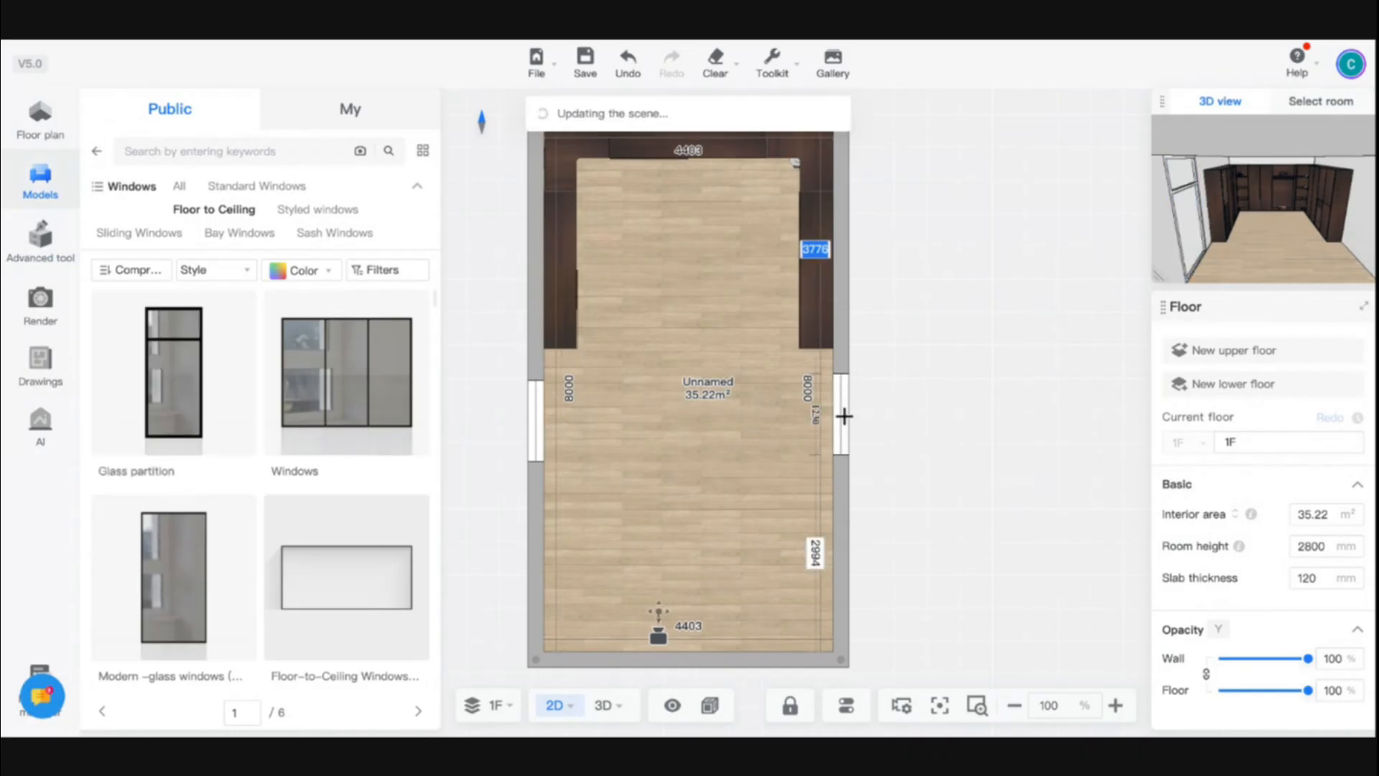
{"action": "left_click", "coordinate": [844, 416]}
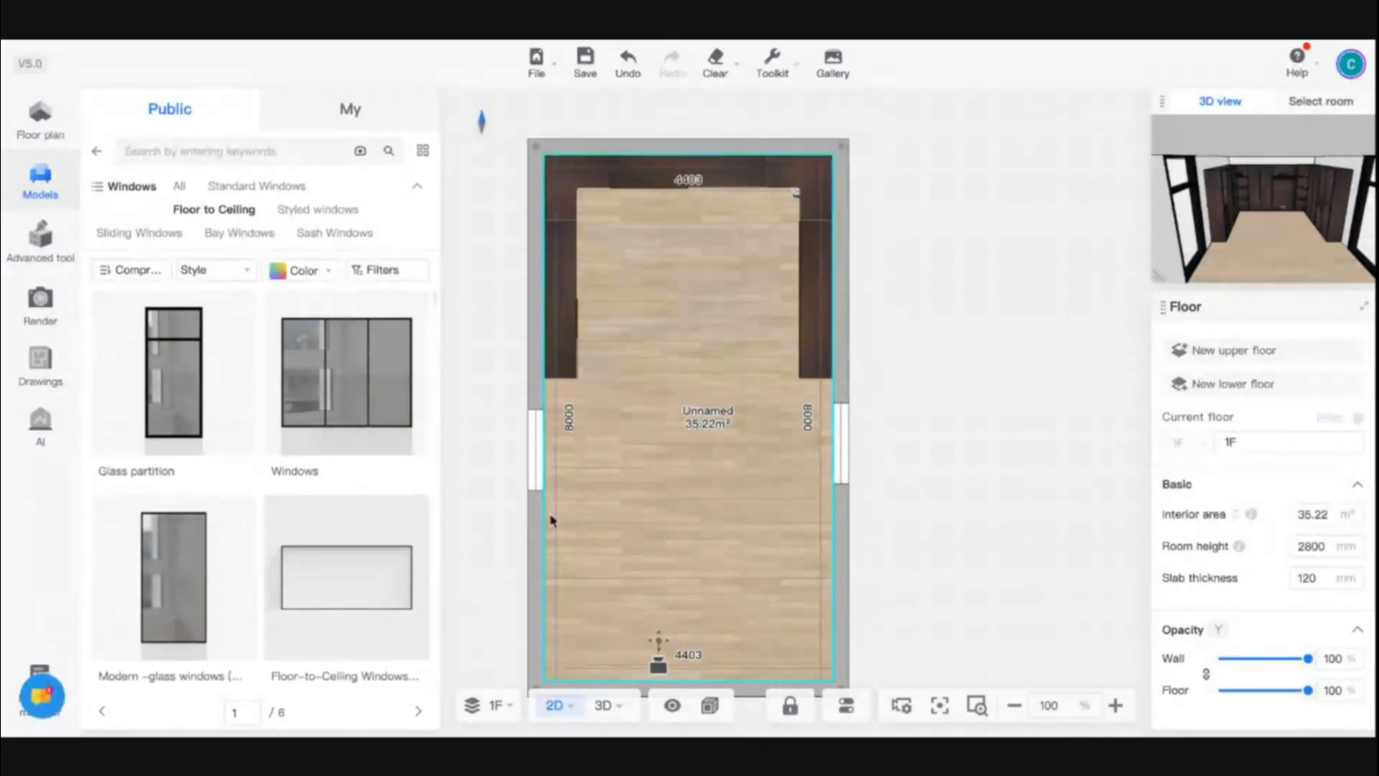
- Add two more Glass partition windows along the short wall opposite the rear cabinets and switch to the 3D view
{"action": "left_click", "coordinate": [180, 403]}
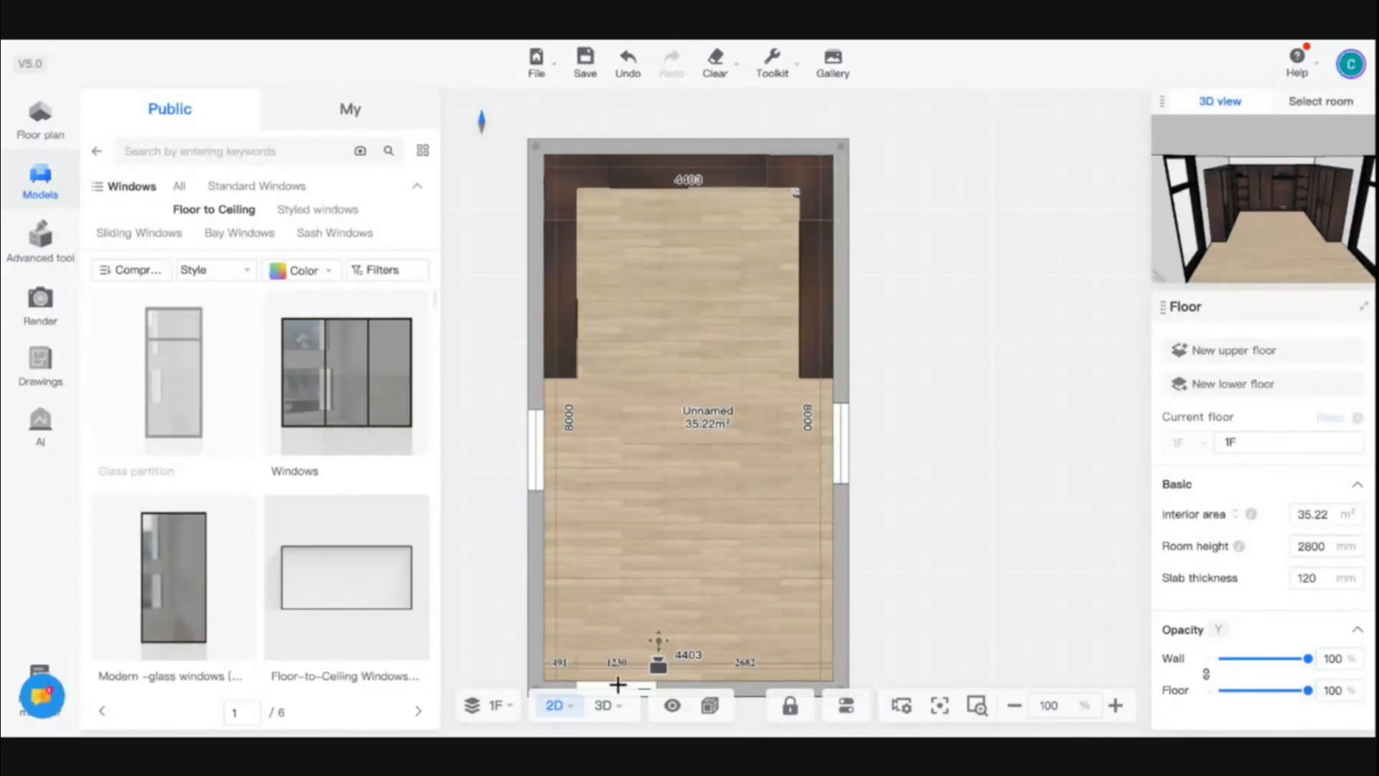
{"action": "left_click", "coordinate": [613, 684]}
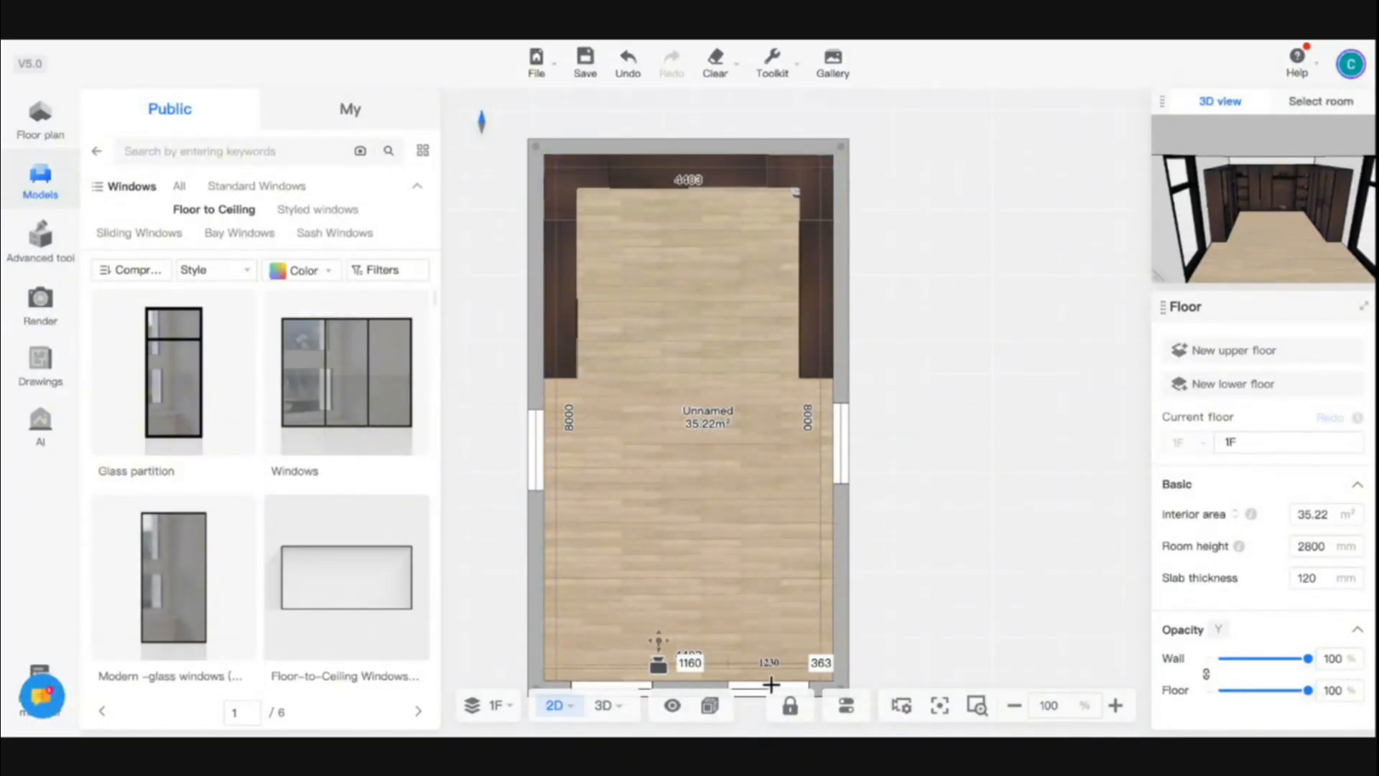
{"action": "left_click", "coordinate": [602, 708]}
{"action": "scroll", "coordinate": [738, 588], "scroll_direction": "down", "scroll_amount": 5}
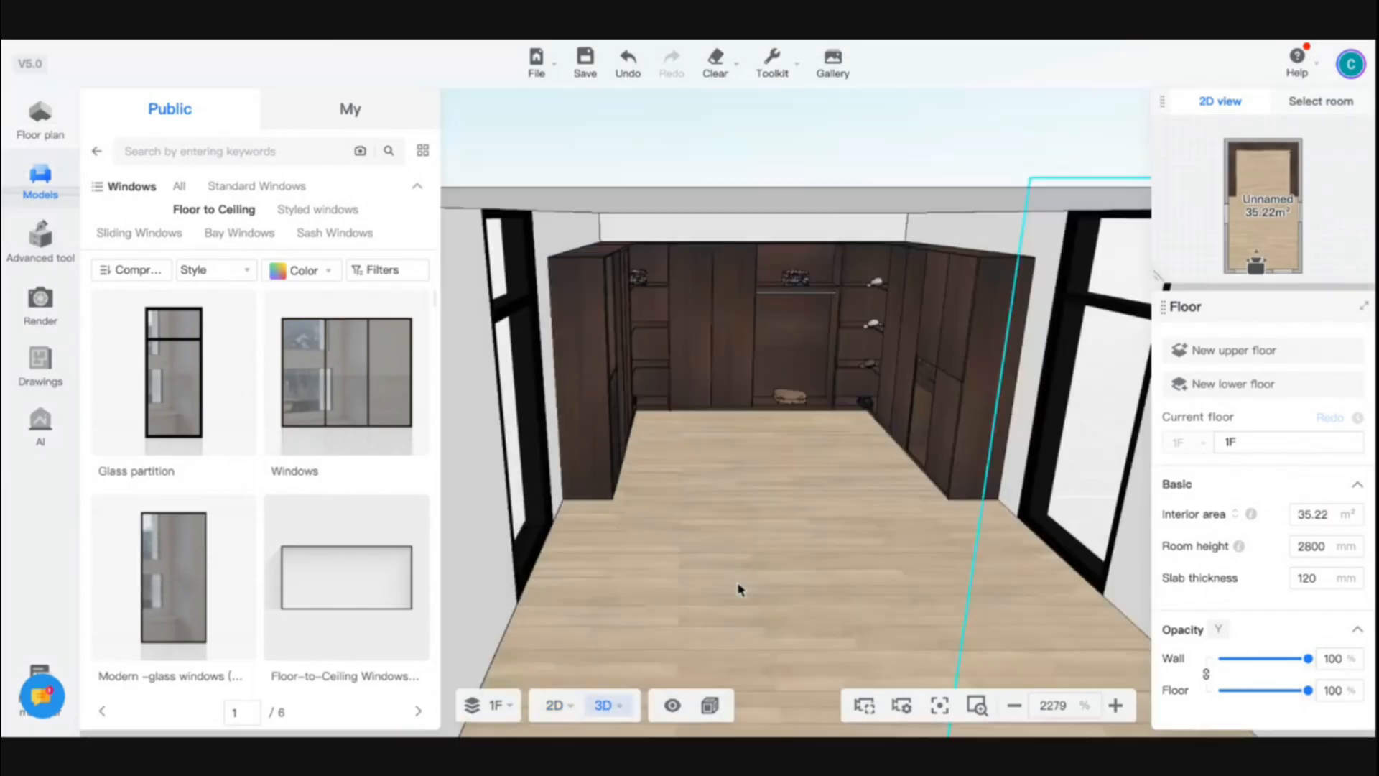
- Set the graphics performance to Quality first for the 3D view
{"action": "left_click", "coordinate": [709, 704]}
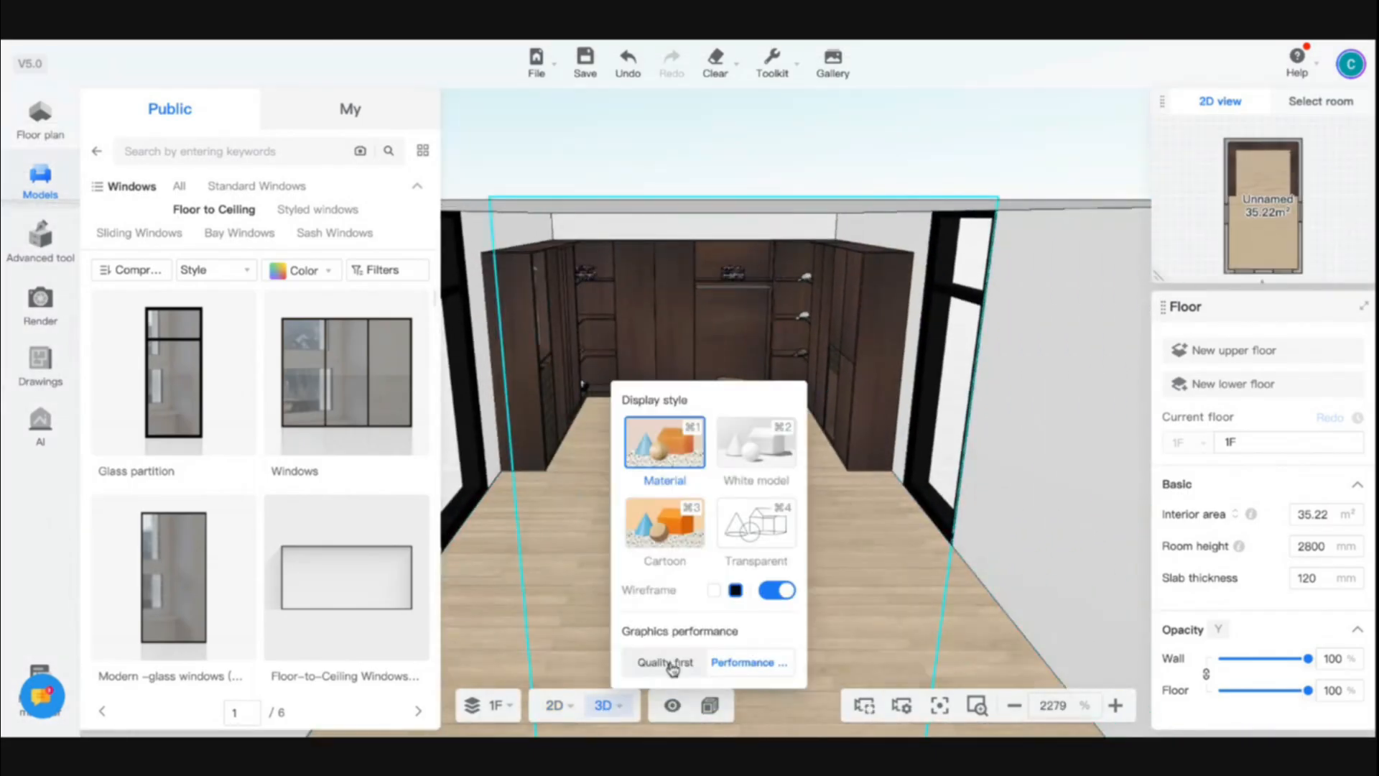
{"action": "left_click", "coordinate": [672, 668]}
{"action": "left_click_drag", "start_coordinate": [881, 601], "coordinate": [791, 557]}
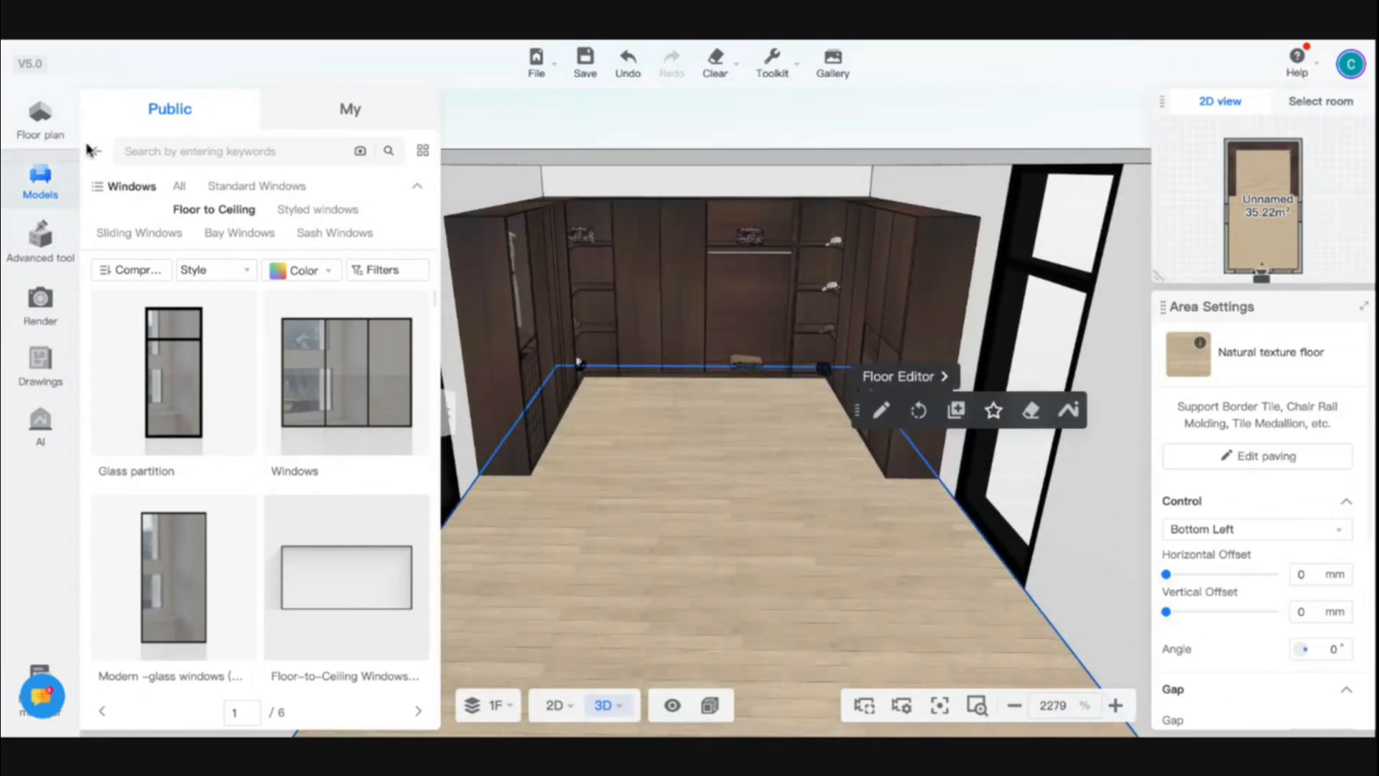
- Apply the grey Marble mapping finish from the Marbles category to the room's floor
{"action": "left_click", "coordinate": [95, 156]}
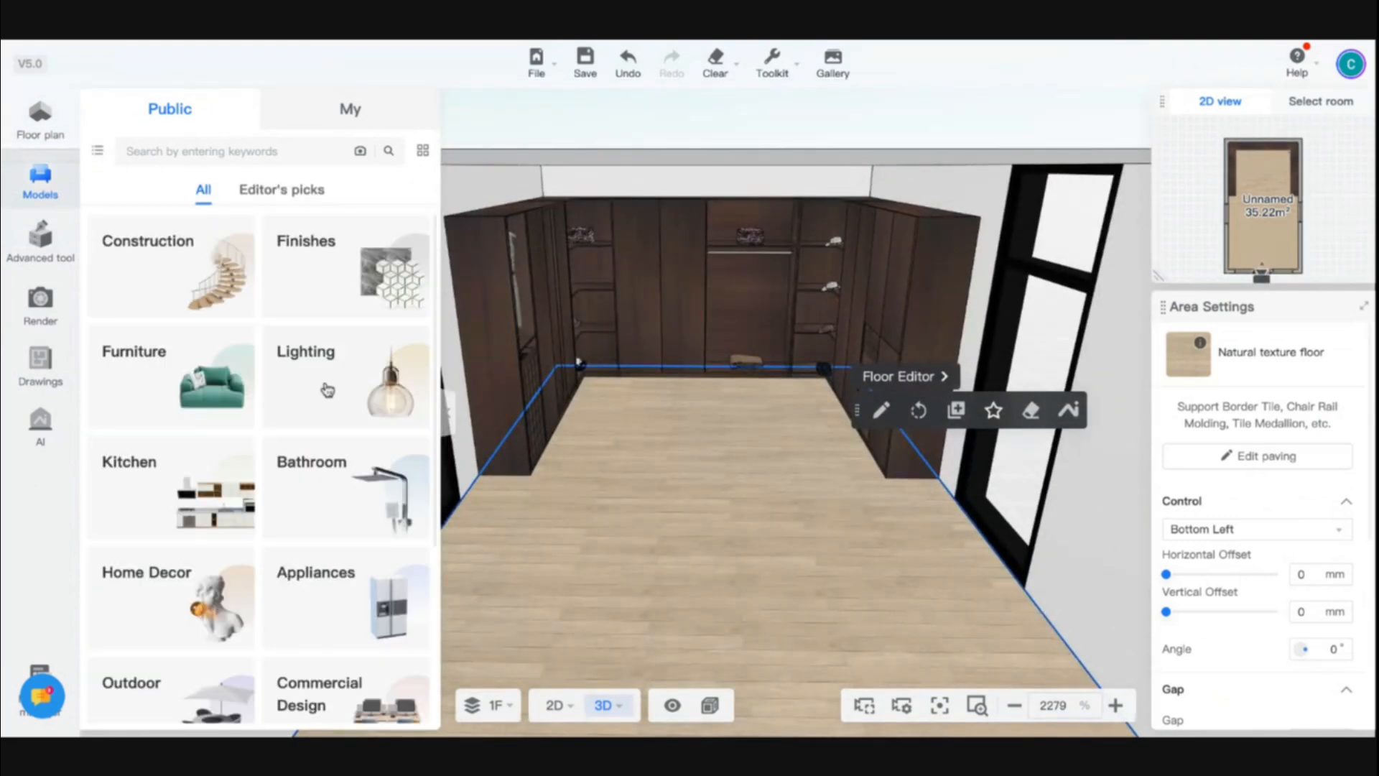
{"action": "left_click", "coordinate": [312, 293]}
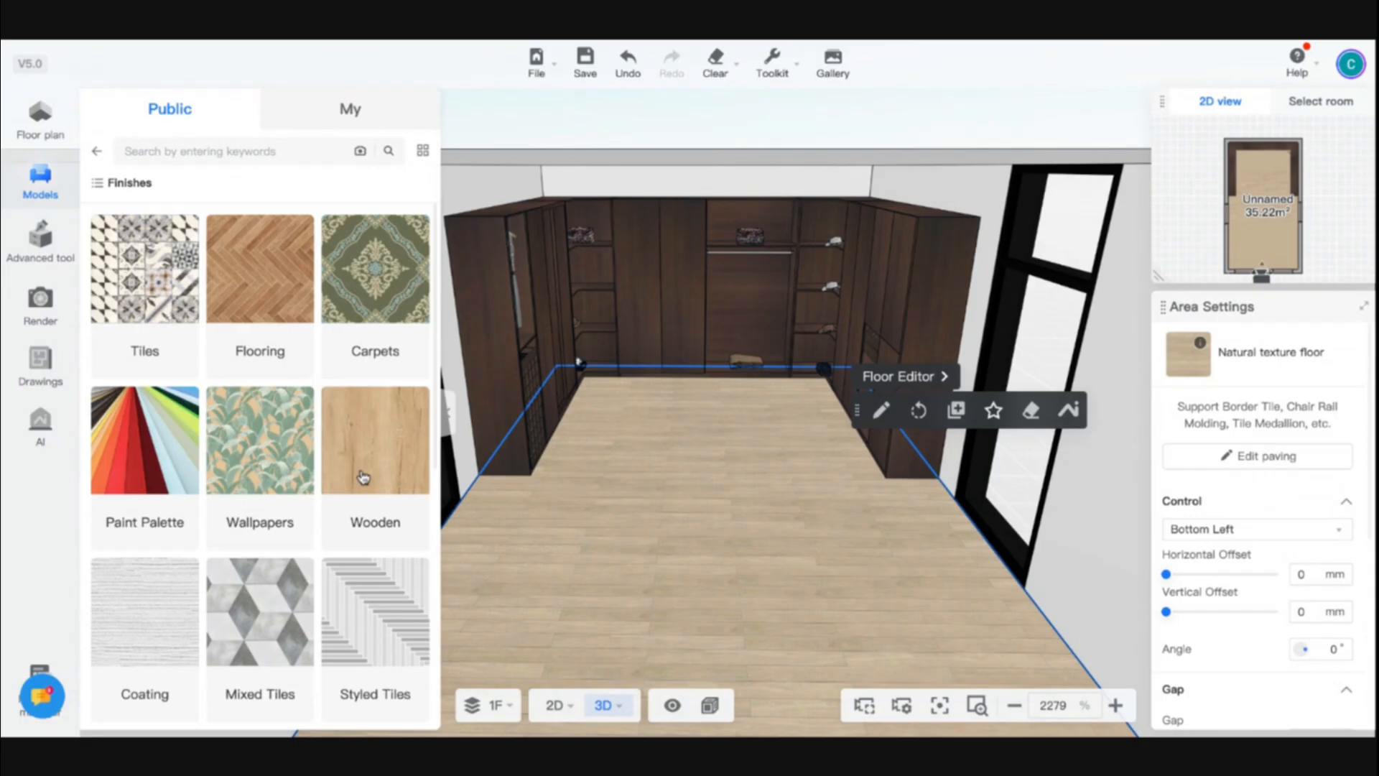
{"action": "scroll", "coordinate": [363, 478], "scroll_direction": "down", "scroll_amount": 8}
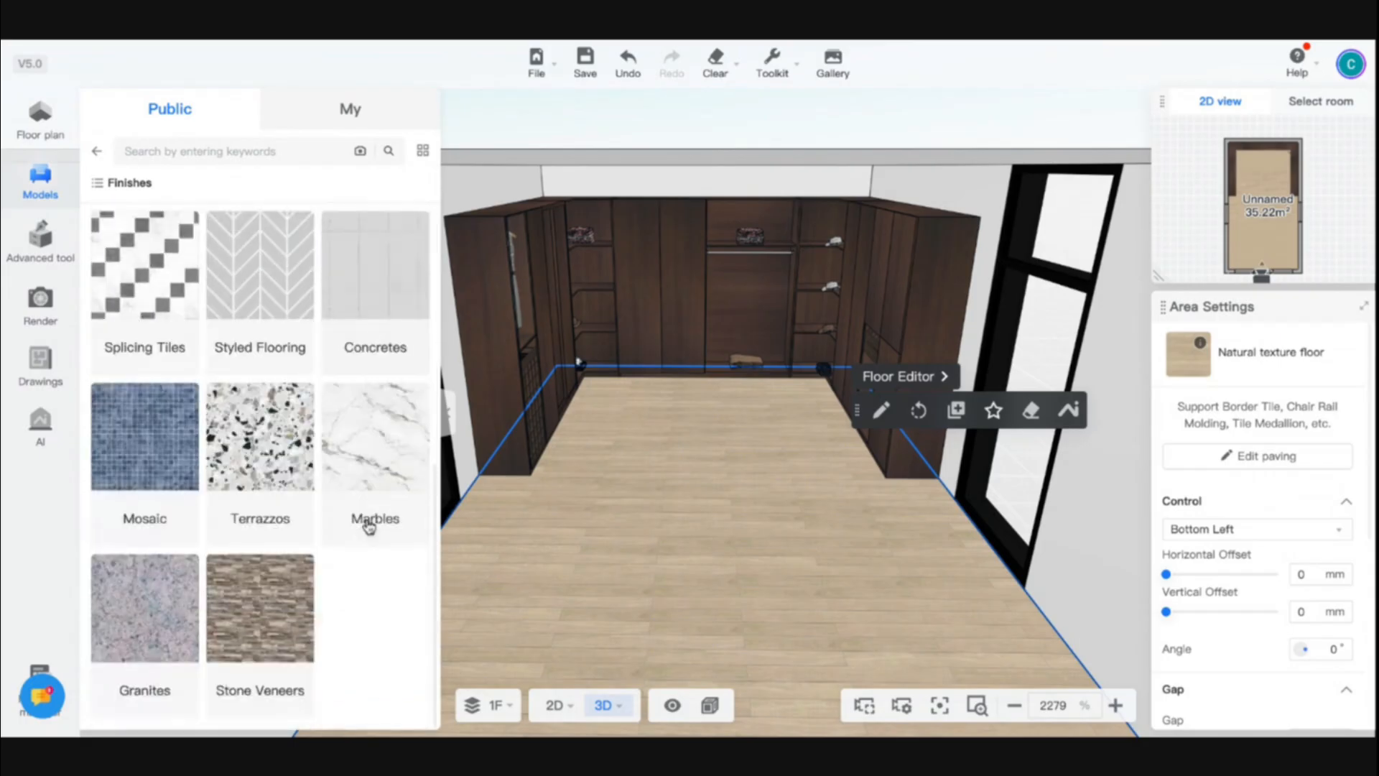
{"action": "scroll", "coordinate": [271, 455], "scroll_direction": "up", "scroll_amount": 5}
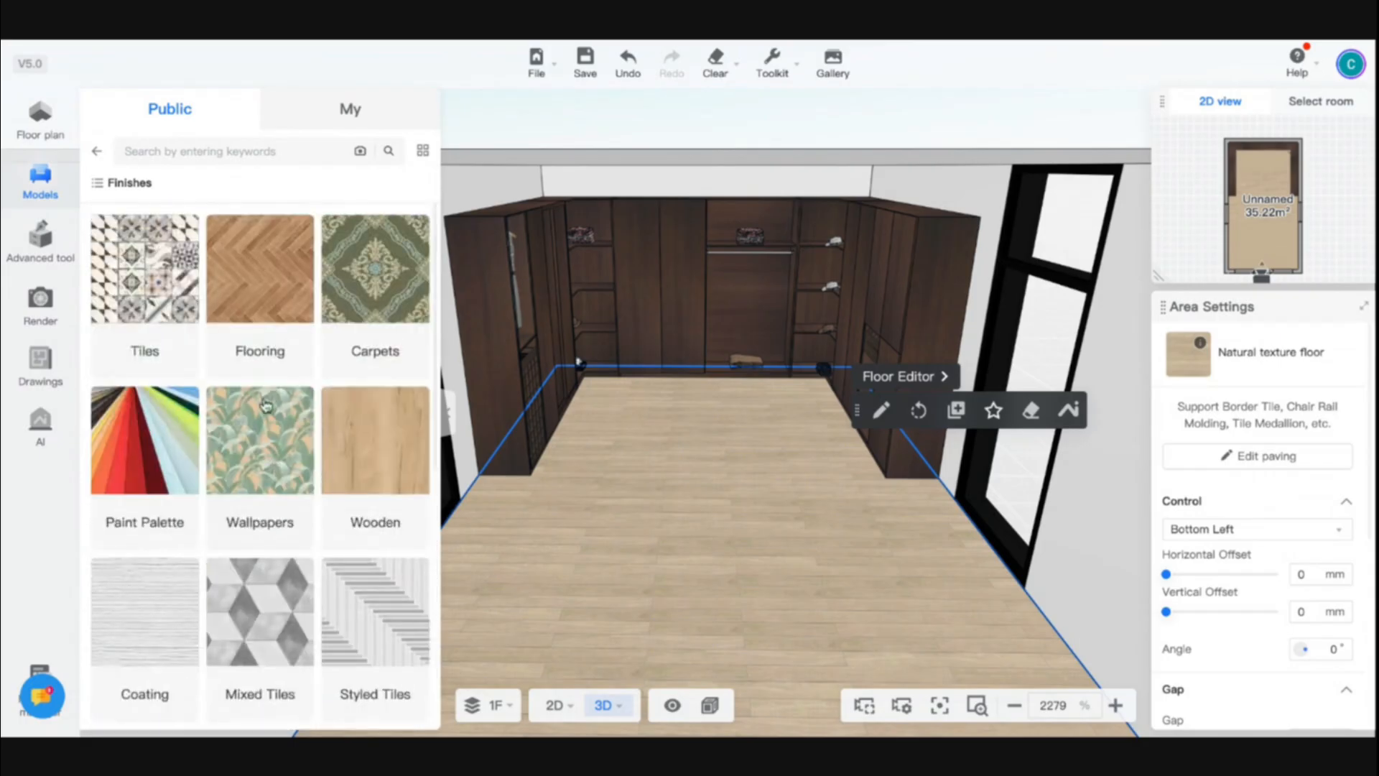
{"action": "scroll", "coordinate": [305, 496], "scroll_direction": "down", "scroll_amount": 4}
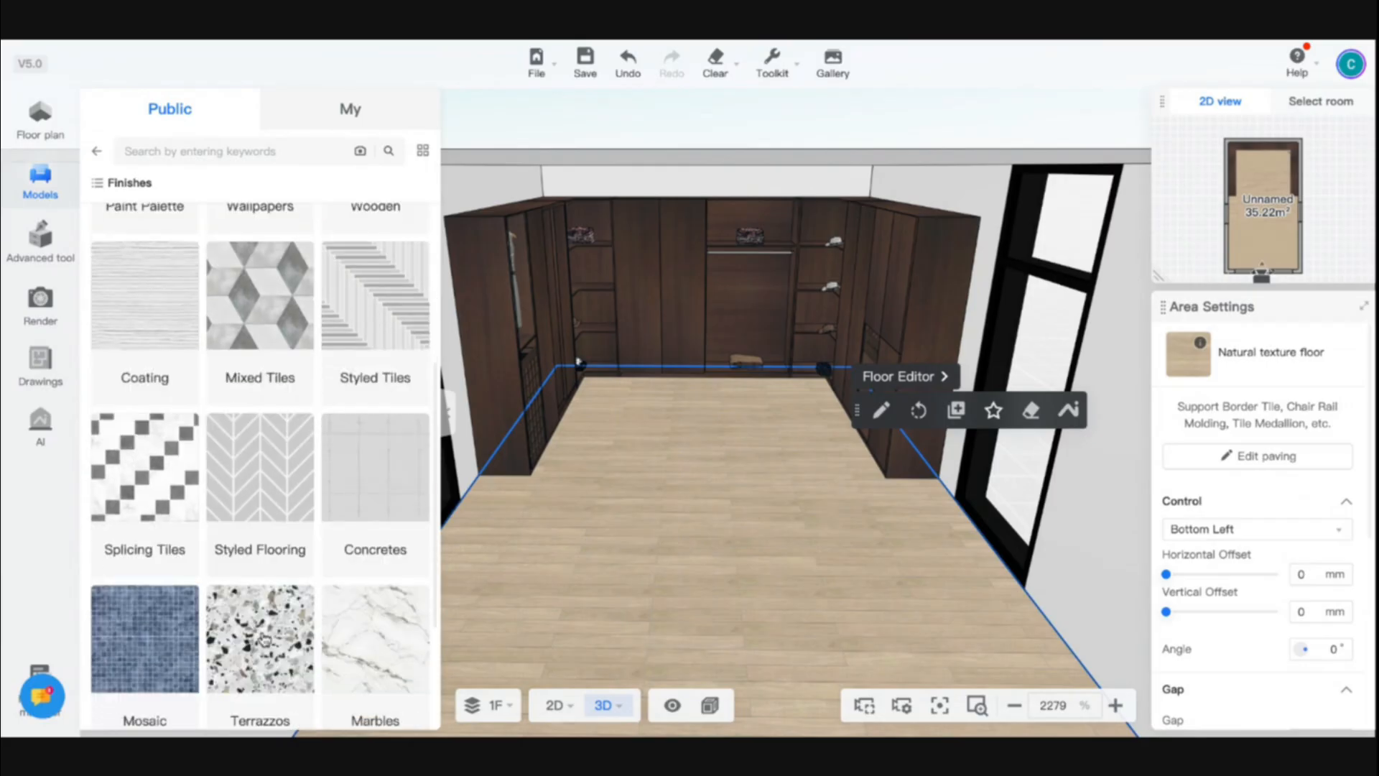
{"action": "scroll", "coordinate": [332, 657], "scroll_direction": "down", "scroll_amount": 3}
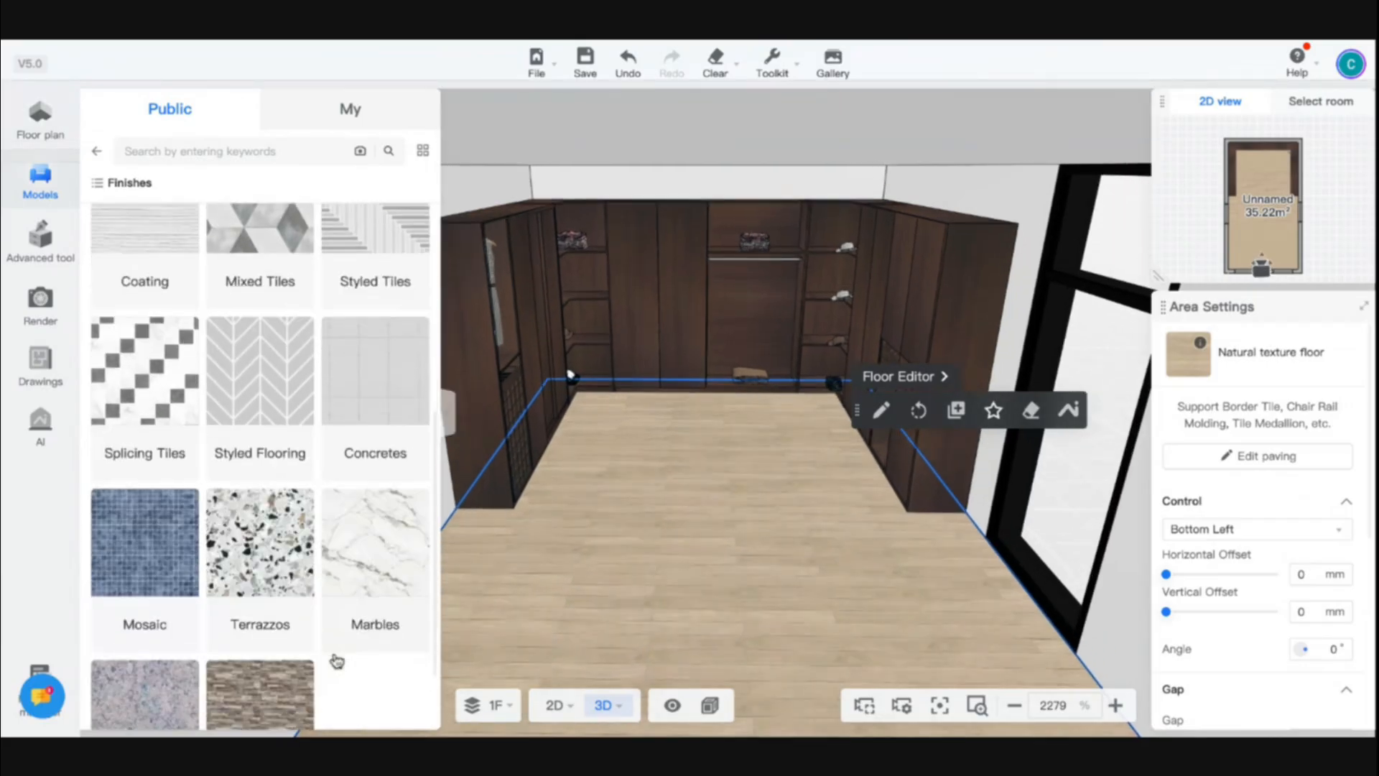
{"action": "left_click", "coordinate": [353, 570]}
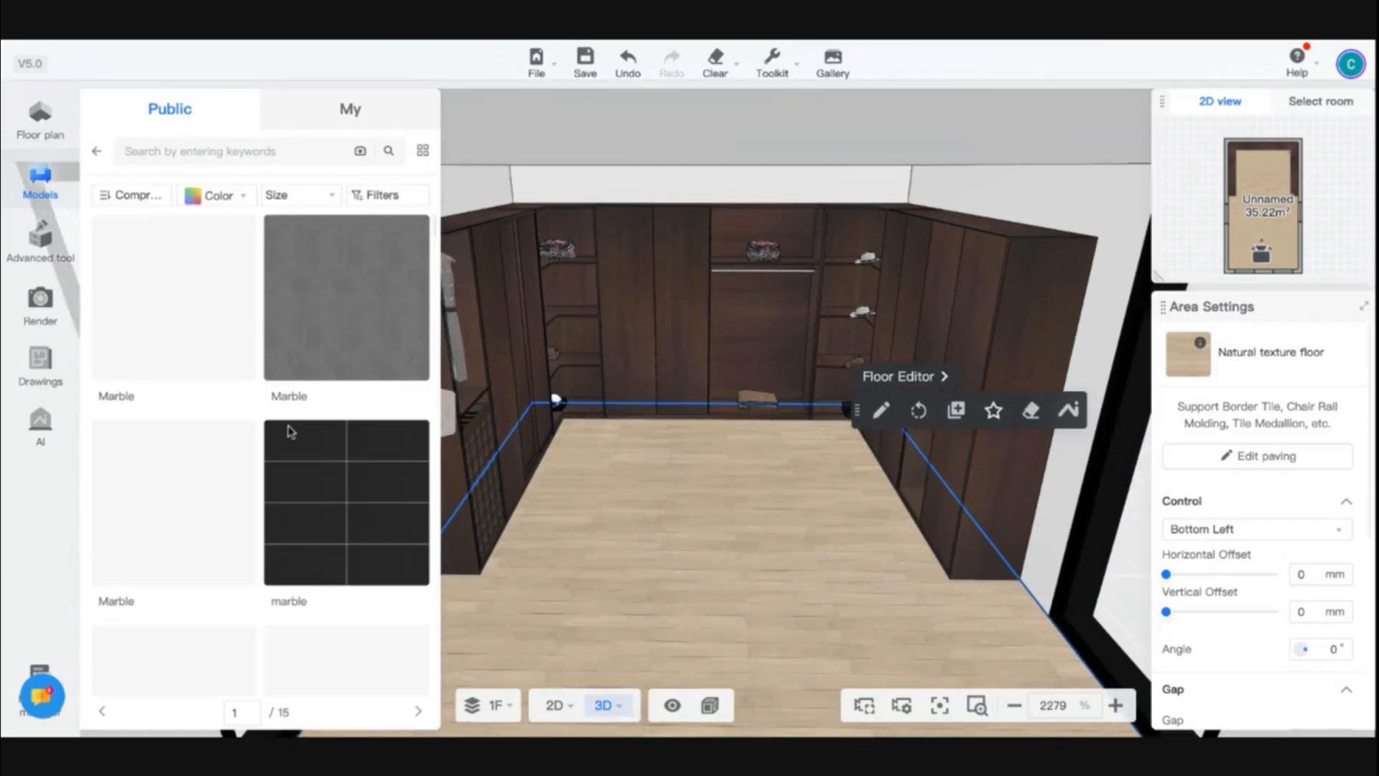
{"action": "scroll", "coordinate": [186, 514], "scroll_direction": "down", "scroll_amount": 5}
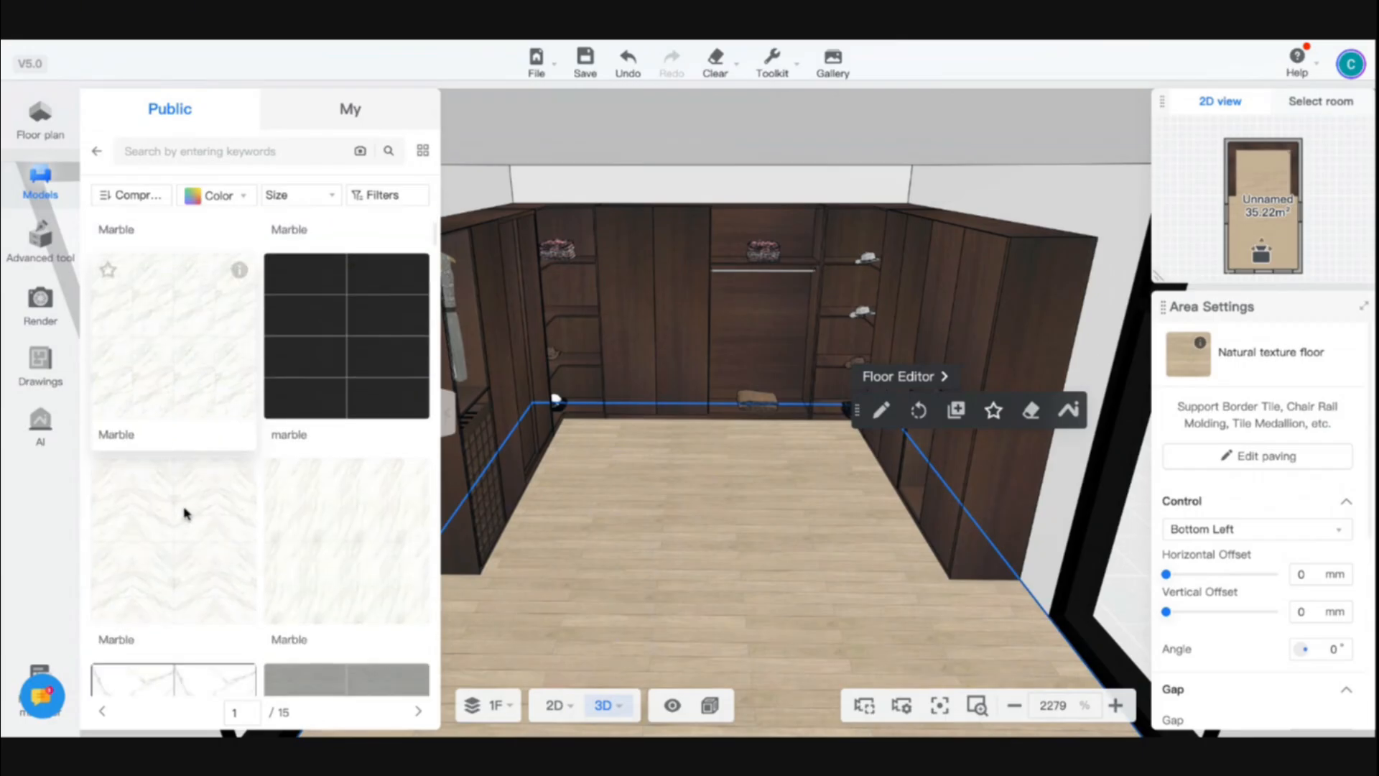
{"action": "left_click", "coordinate": [333, 517]}
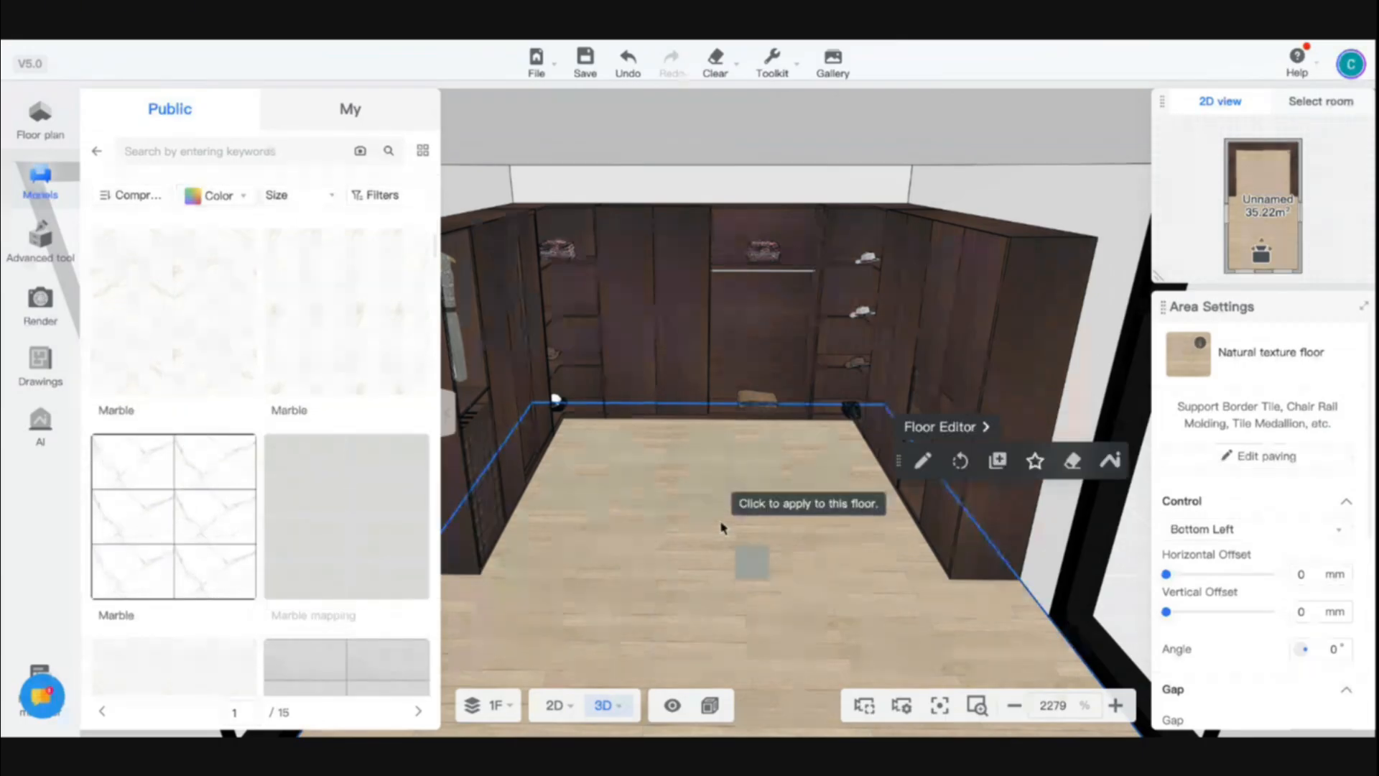
{"action": "left_click", "coordinate": [726, 524]}
{"action": "scroll", "coordinate": [718, 520], "scroll_direction": "down", "scroll_amount": 2}
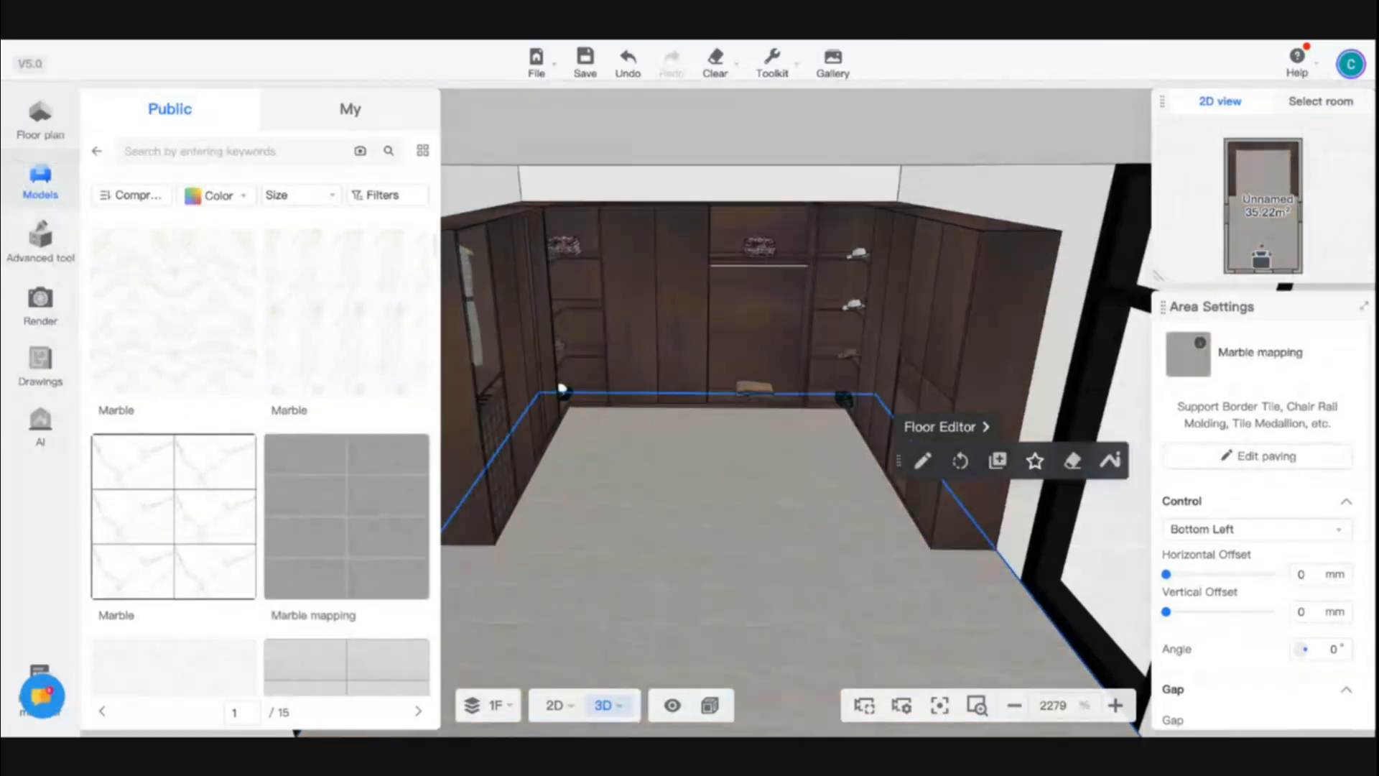
{"action": "scroll", "coordinate": [652, 405], "scroll_direction": "up", "scroll_amount": 5}
{"action": "key", "text": "s"}
{"action": "key", "text": "a"}
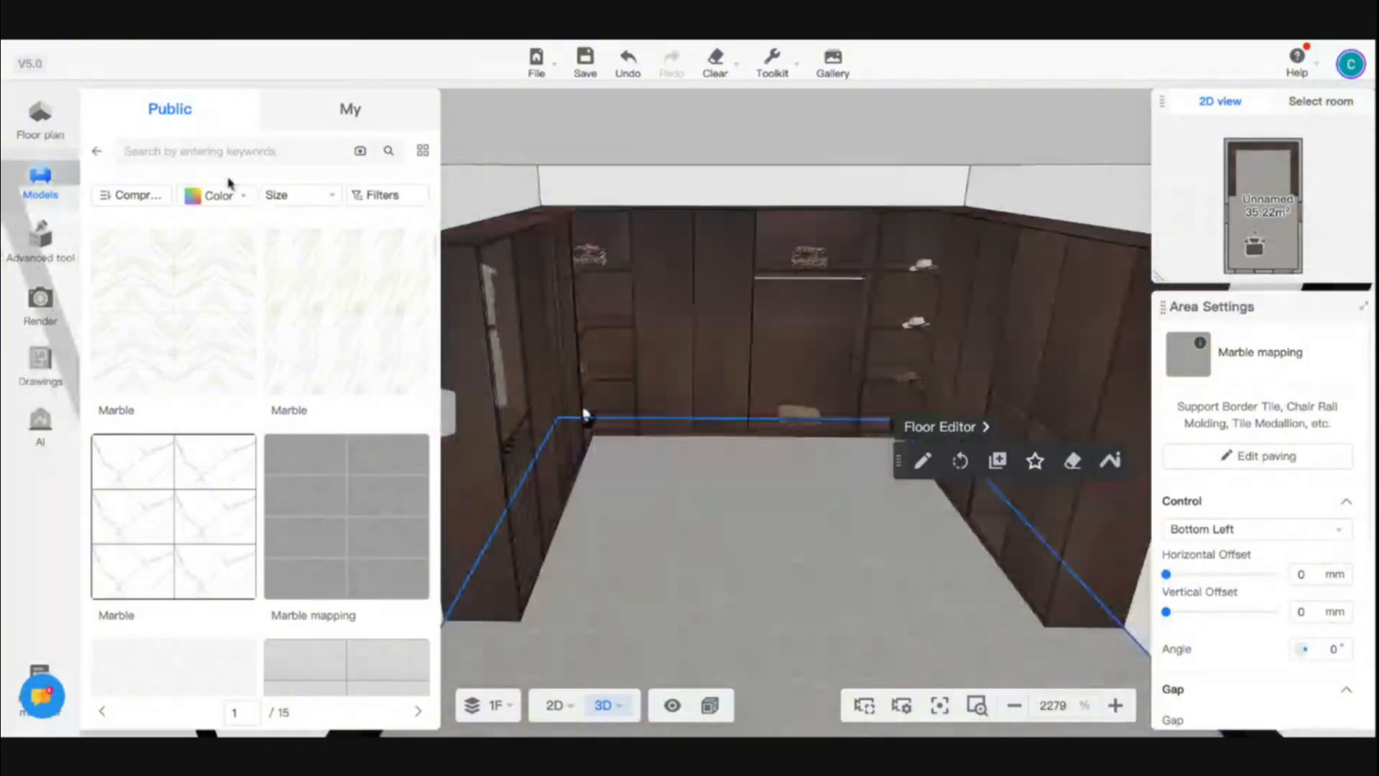
{"action": "left_click", "coordinate": [100, 152]}
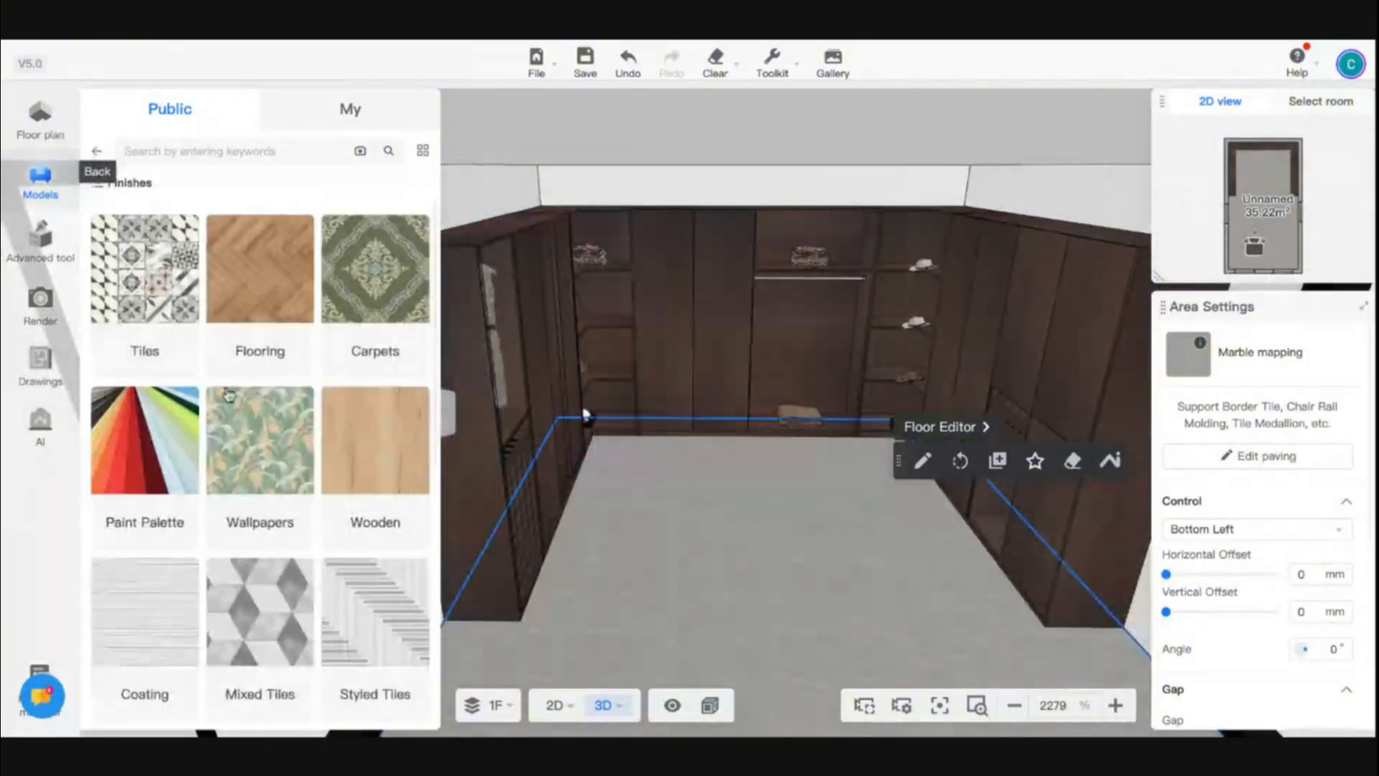
{"action": "left_click", "coordinate": [273, 480]}
{"action": "left_click", "coordinate": [101, 151]}
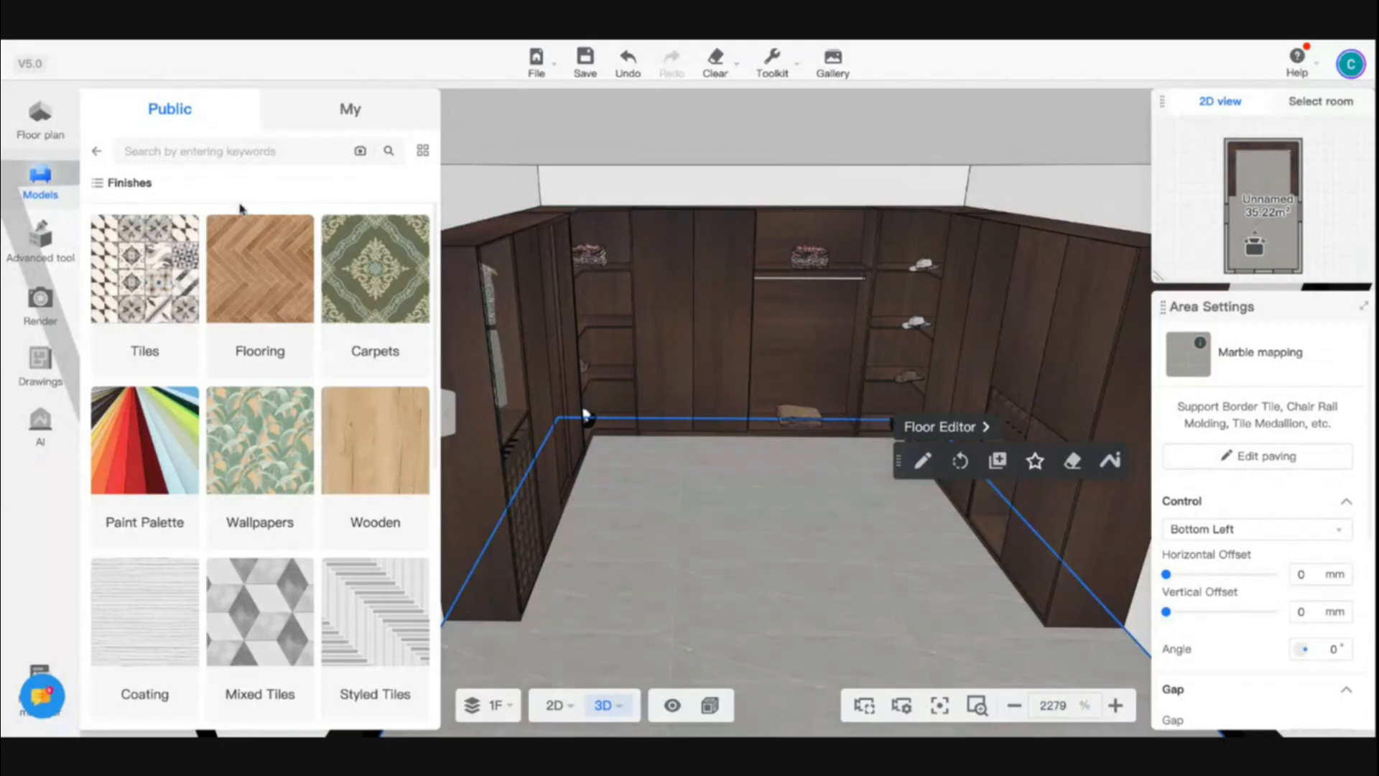
{"action": "scroll", "coordinate": [371, 559], "scroll_direction": "down", "scroll_amount": 5}
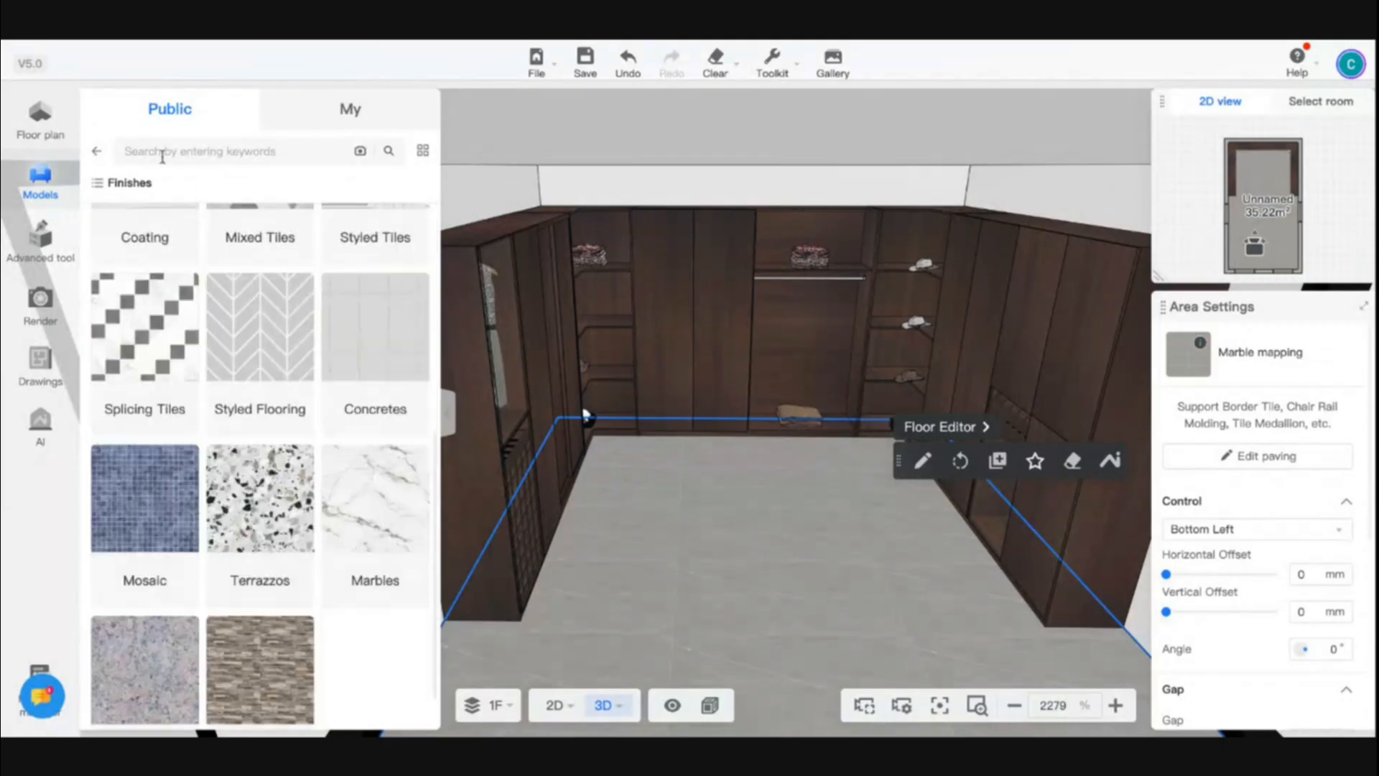
{"action": "left_click", "coordinate": [99, 155]}
- Open the rear wall in the Wall Editor and cover it with a white marble-patterned wall panel material
{"action": "left_click", "coordinate": [683, 191]}
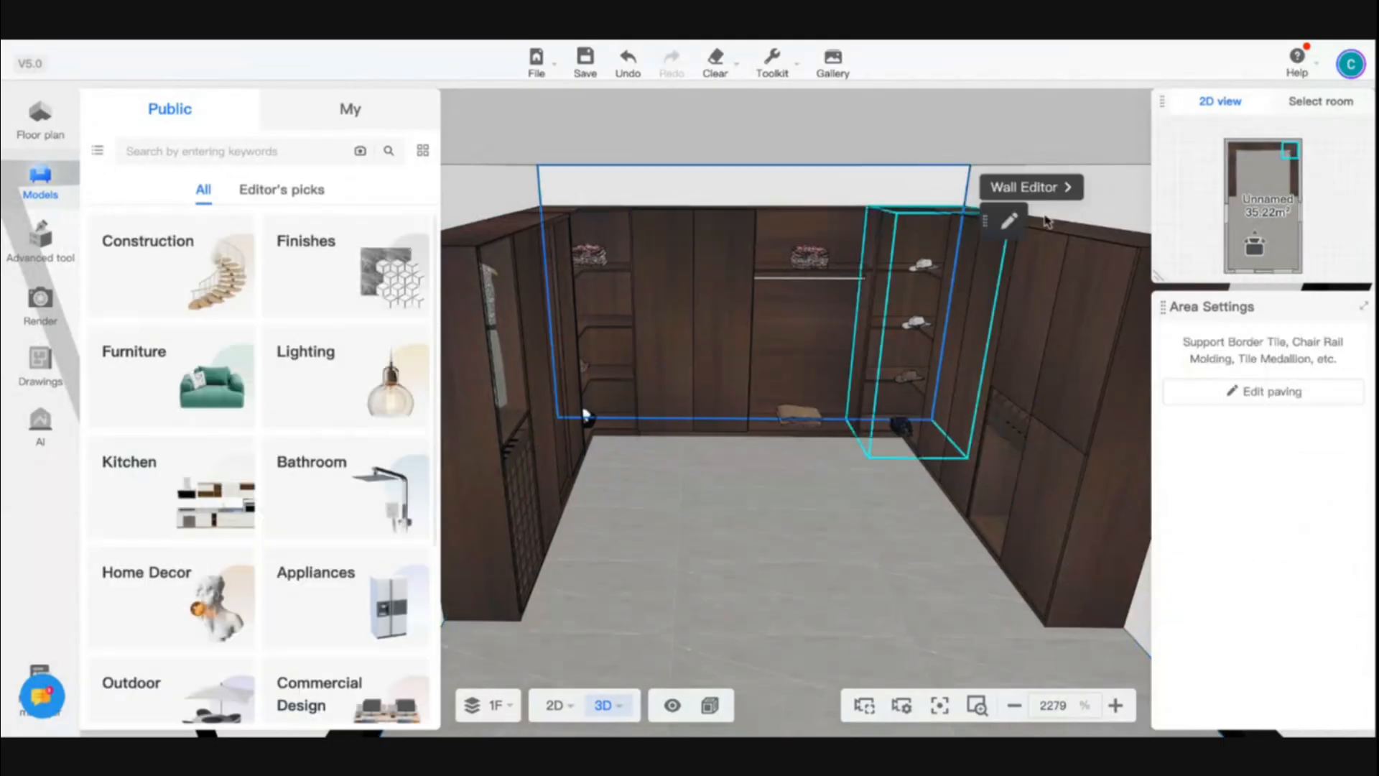
{"action": "left_click", "coordinate": [1034, 188]}
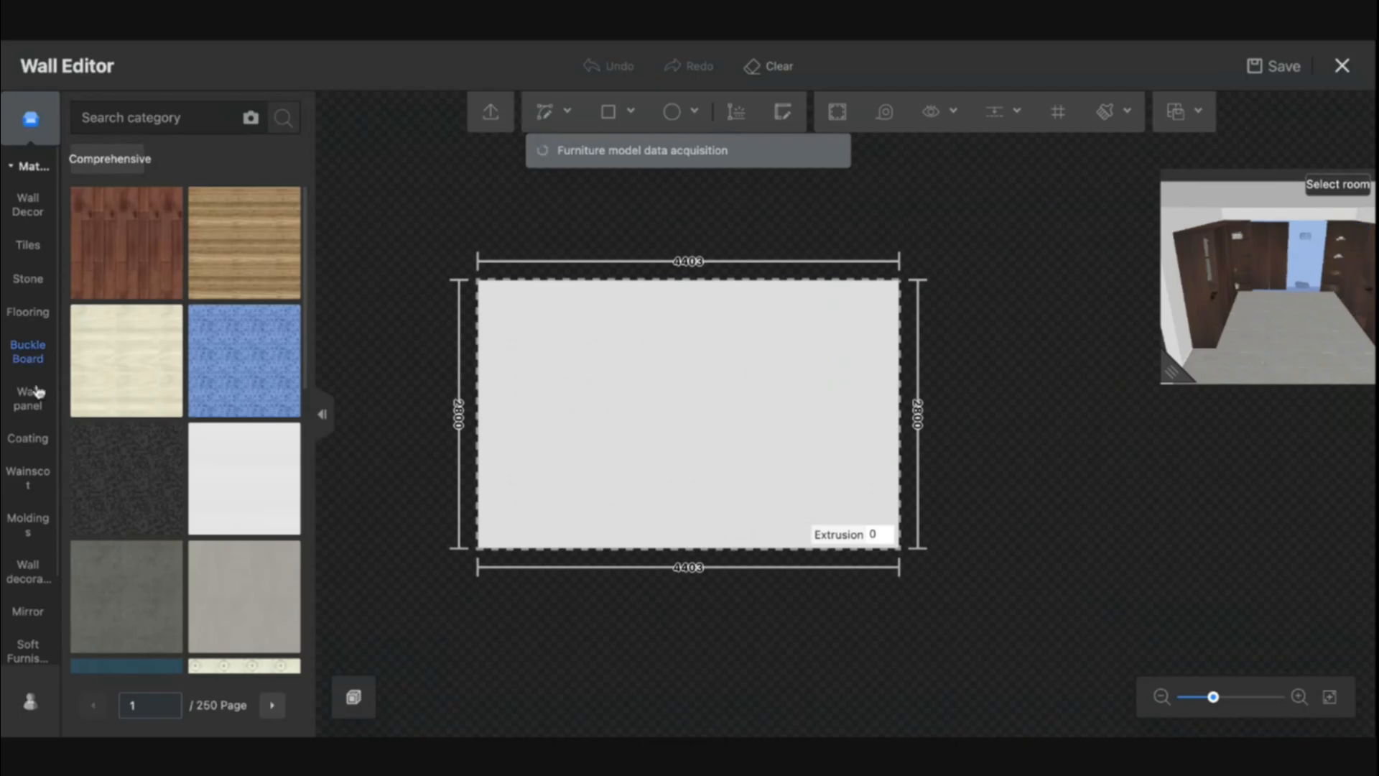
{"action": "left_click", "coordinate": [39, 391]}
{"action": "scroll", "coordinate": [247, 548], "scroll_direction": "down", "scroll_amount": 1}
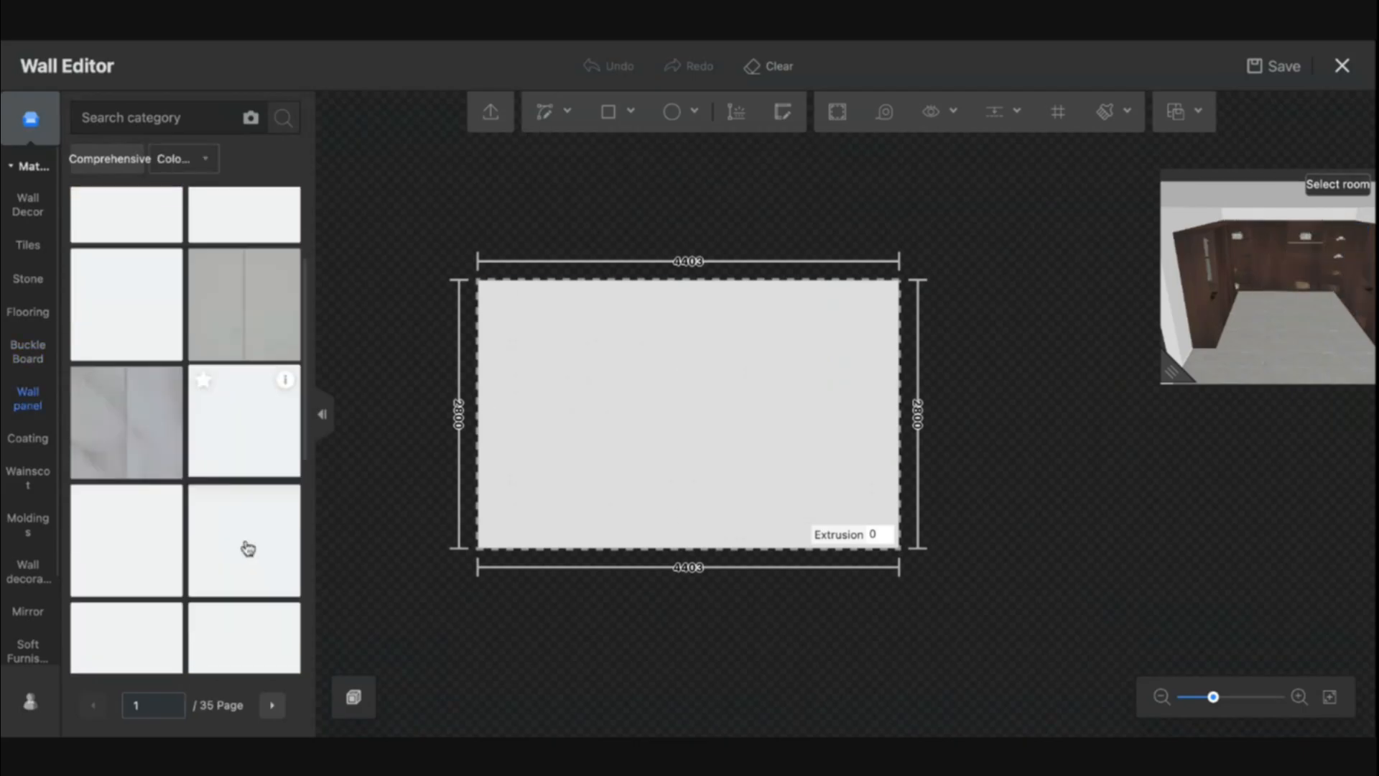
{"action": "left_click_drag", "start_coordinate": [248, 333], "coordinate": [689, 431]}
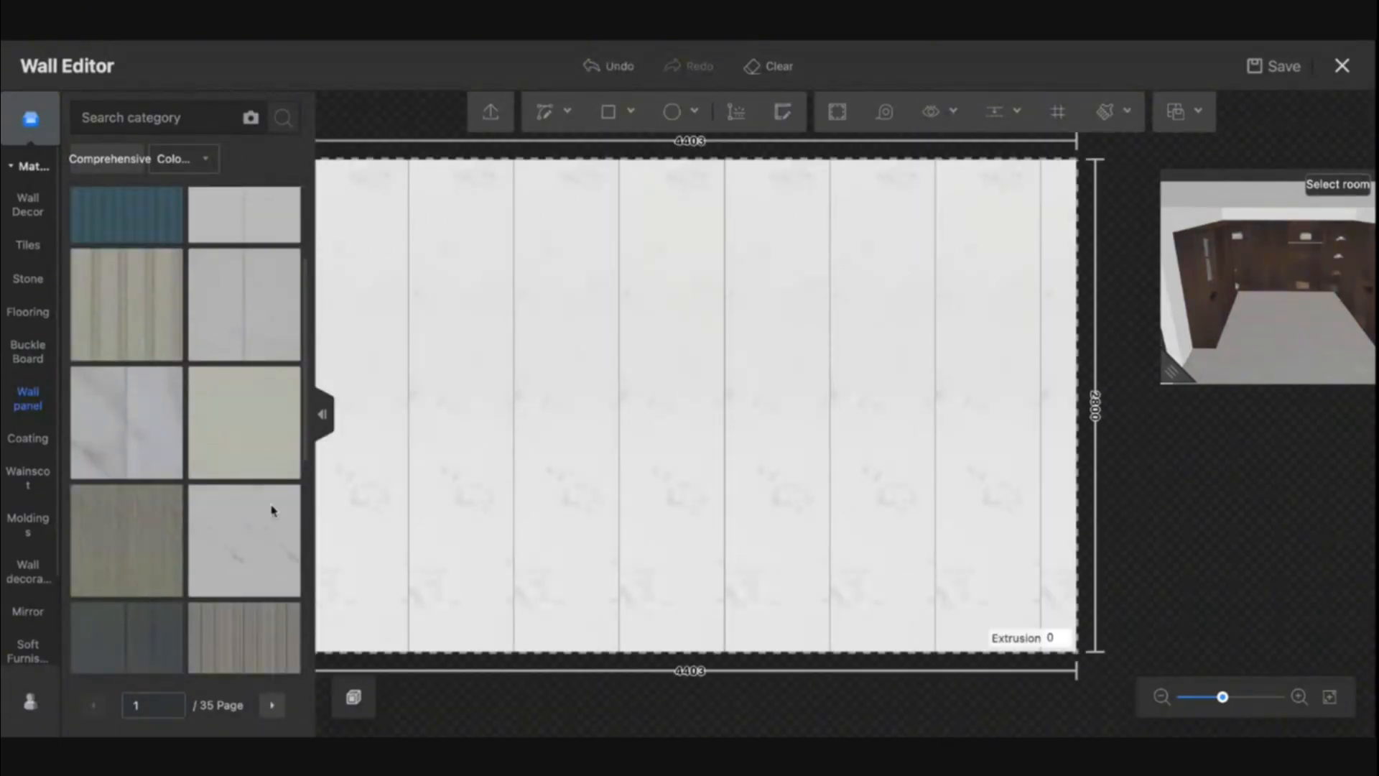
- Replace the rear wall's material with a plain grey wall panel and exit the Wall Editor with saving
{"action": "scroll", "coordinate": [244, 503], "scroll_direction": "down", "scroll_amount": 4}
{"action": "scroll", "coordinate": [203, 571], "scroll_direction": "down", "scroll_amount": 2}
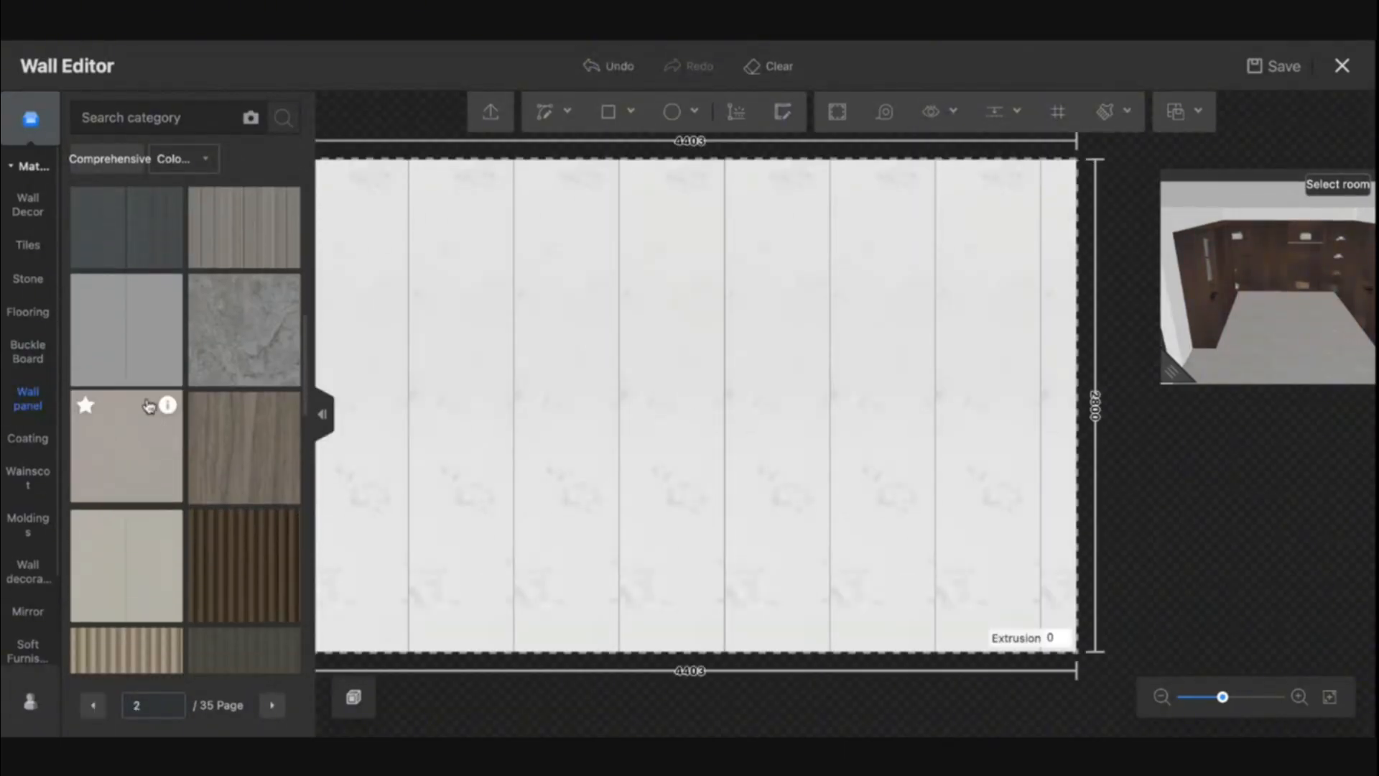
{"action": "left_click", "coordinate": [567, 418]}
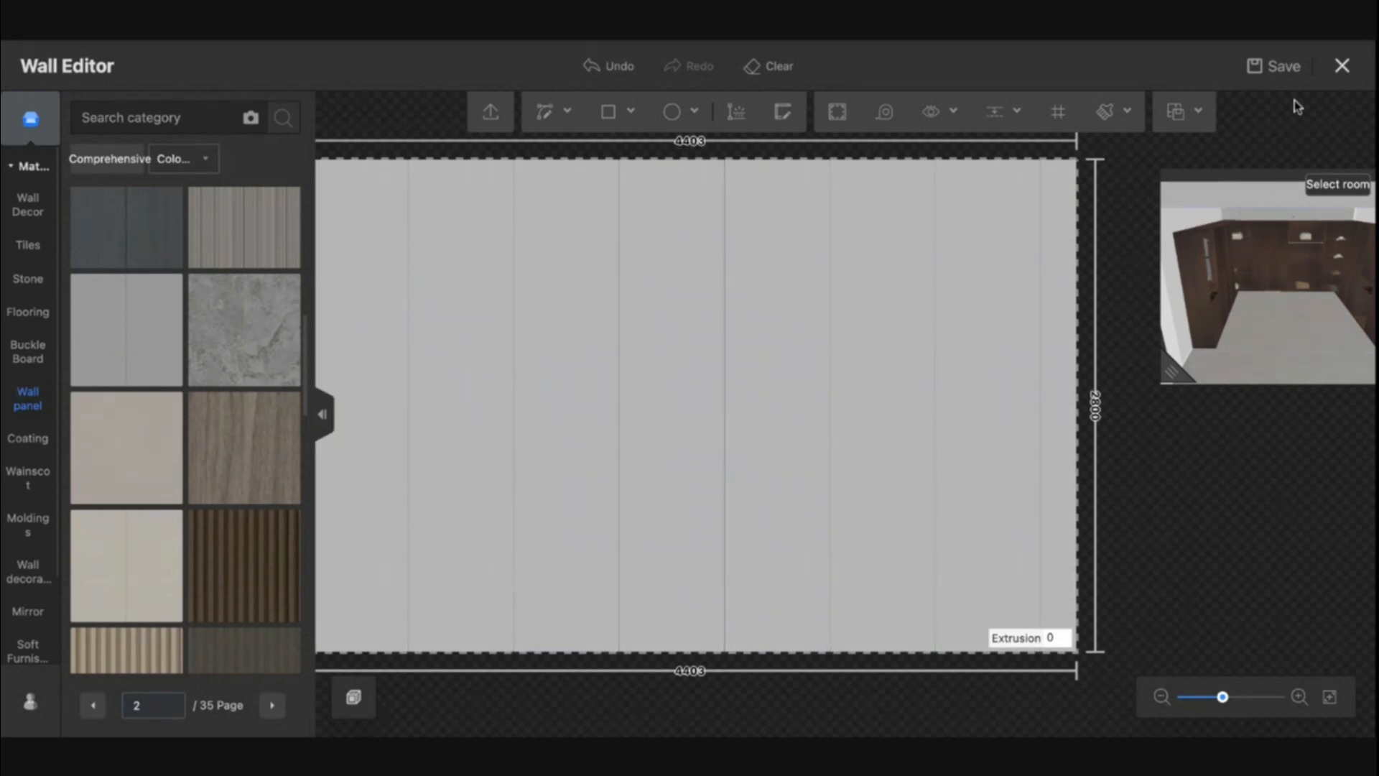
{"action": "left_click", "coordinate": [1343, 66]}
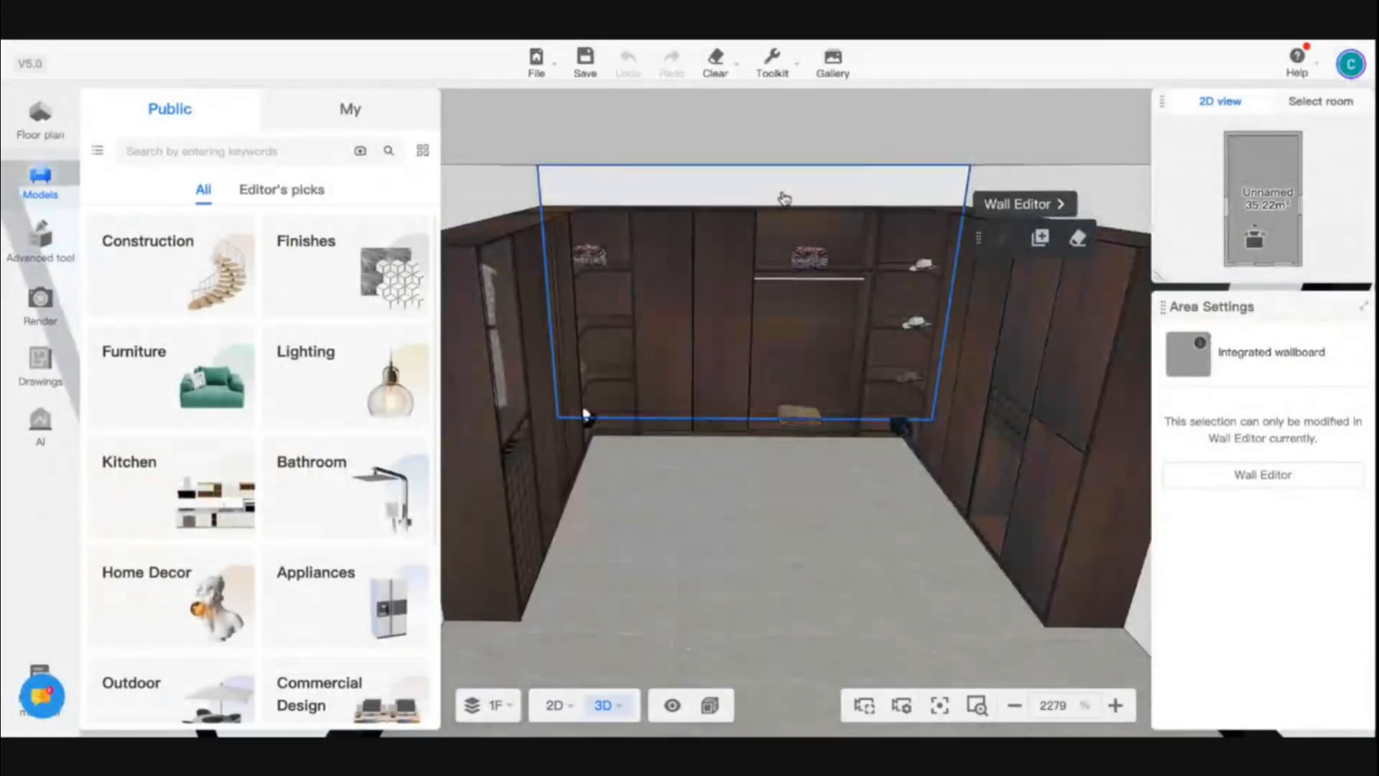
- Pick up the rear wall's grey Integrated wallboard with the material brush and apply it to both side walls
{"action": "scroll", "coordinate": [768, 556], "scroll_direction": "down", "scroll_amount": 4}
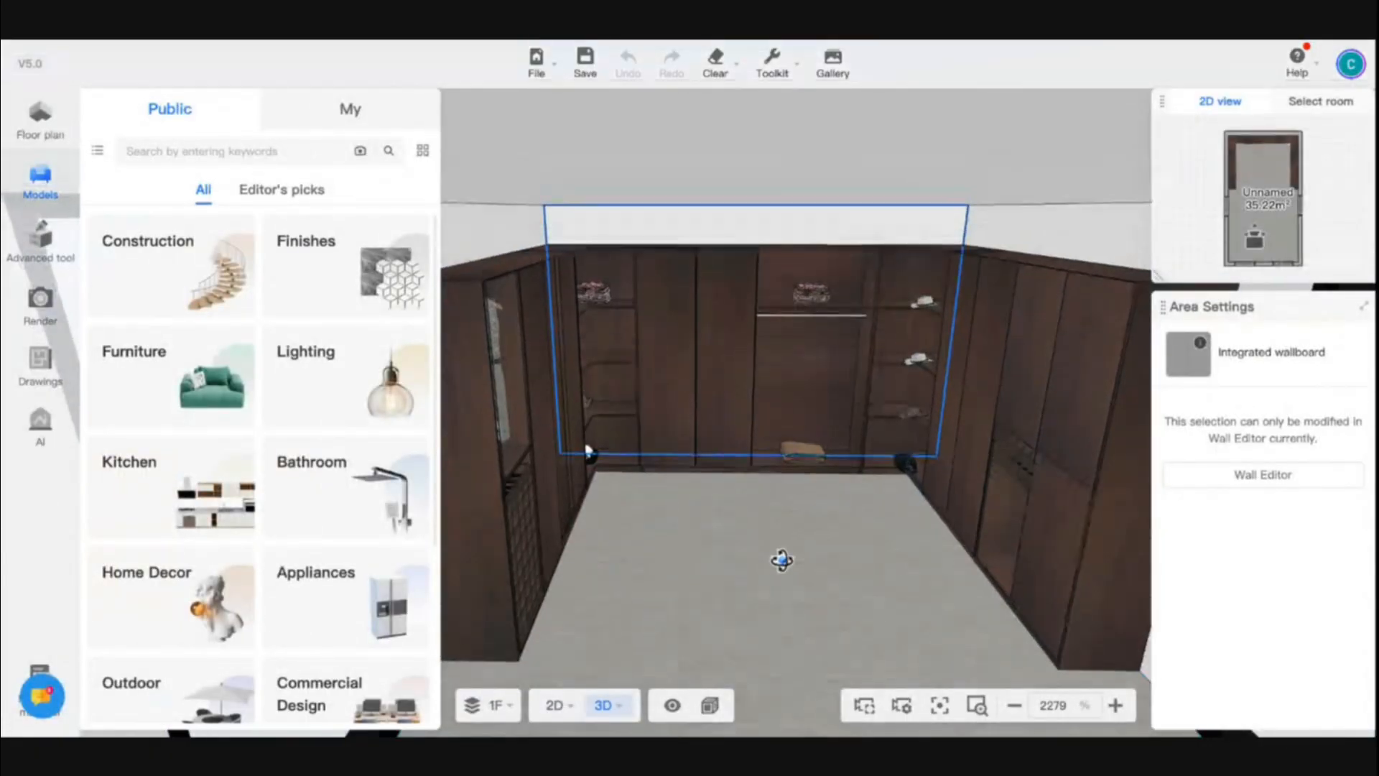
{"action": "left_click", "coordinate": [727, 273]}
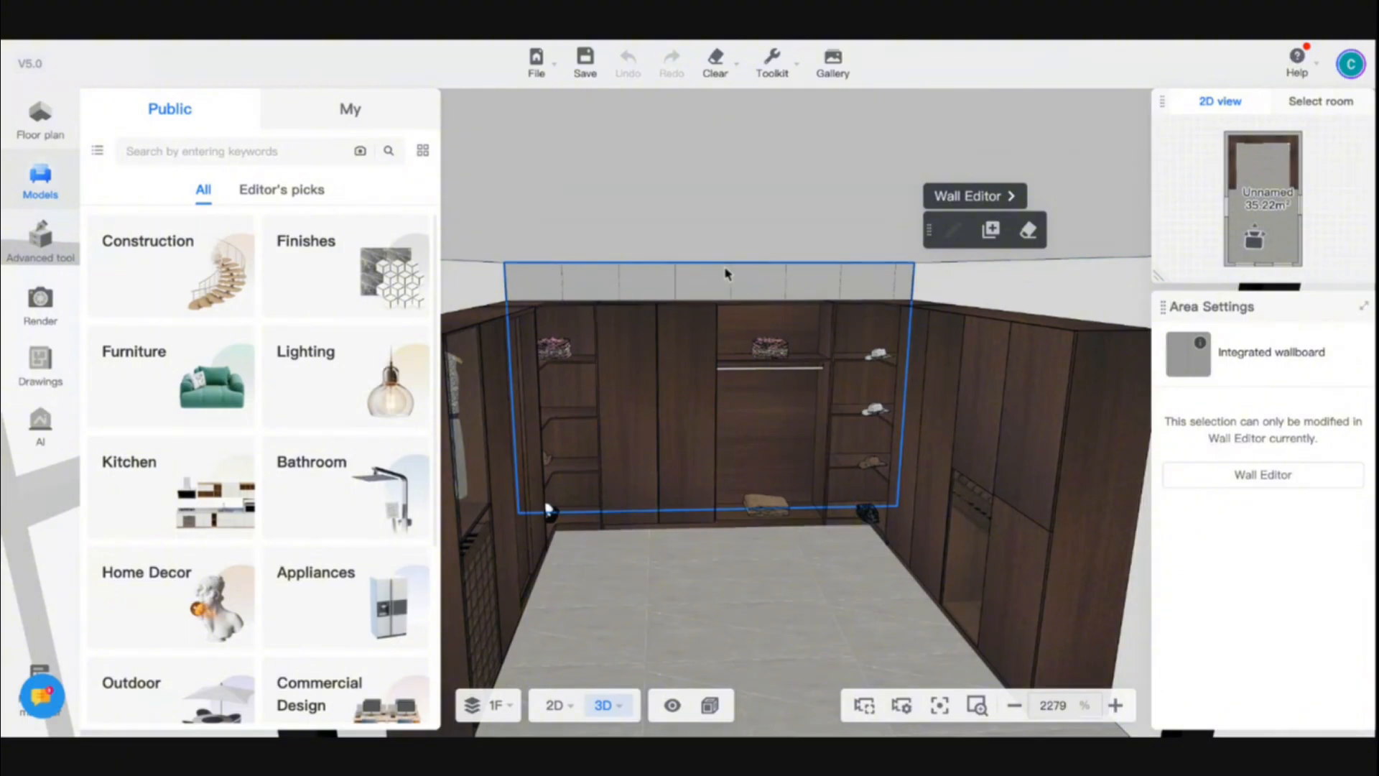
{"action": "key", "text": "m"}
{"action": "left_click", "coordinate": [949, 275]}
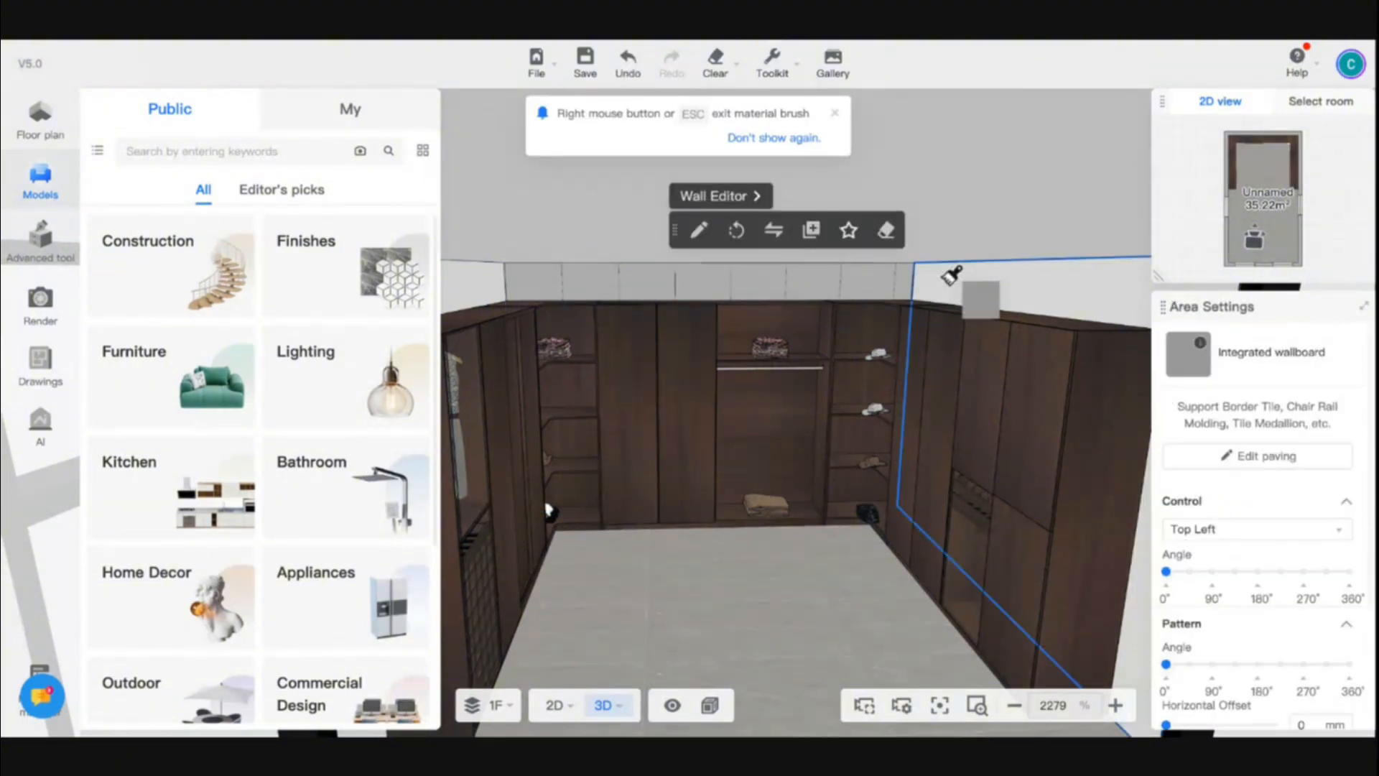
{"action": "left_click", "coordinate": [521, 303]}
{"action": "left_click", "coordinate": [484, 286]}
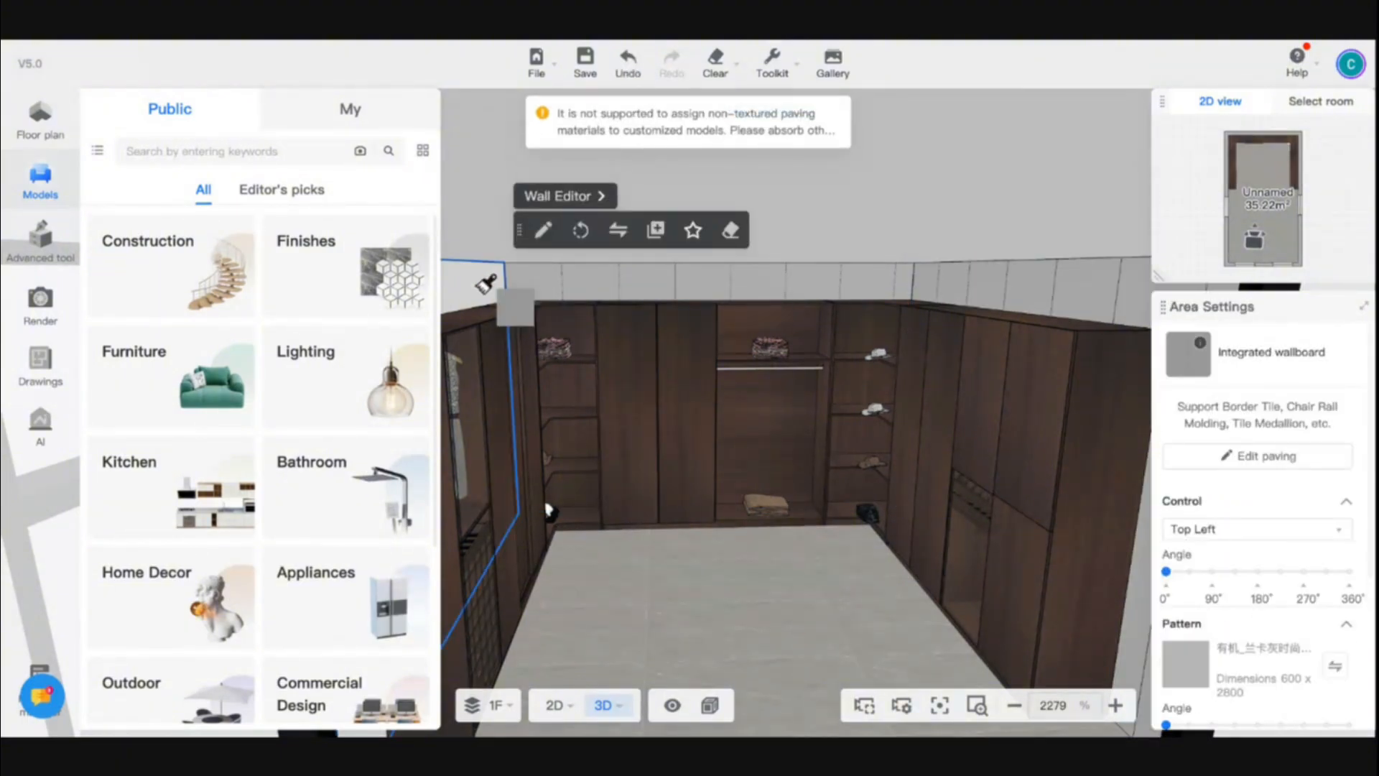
- Open the room's ceiling in the Ceiling Editor and offset its outline 500 mm inward
{"action": "key", "text": "Escape"}
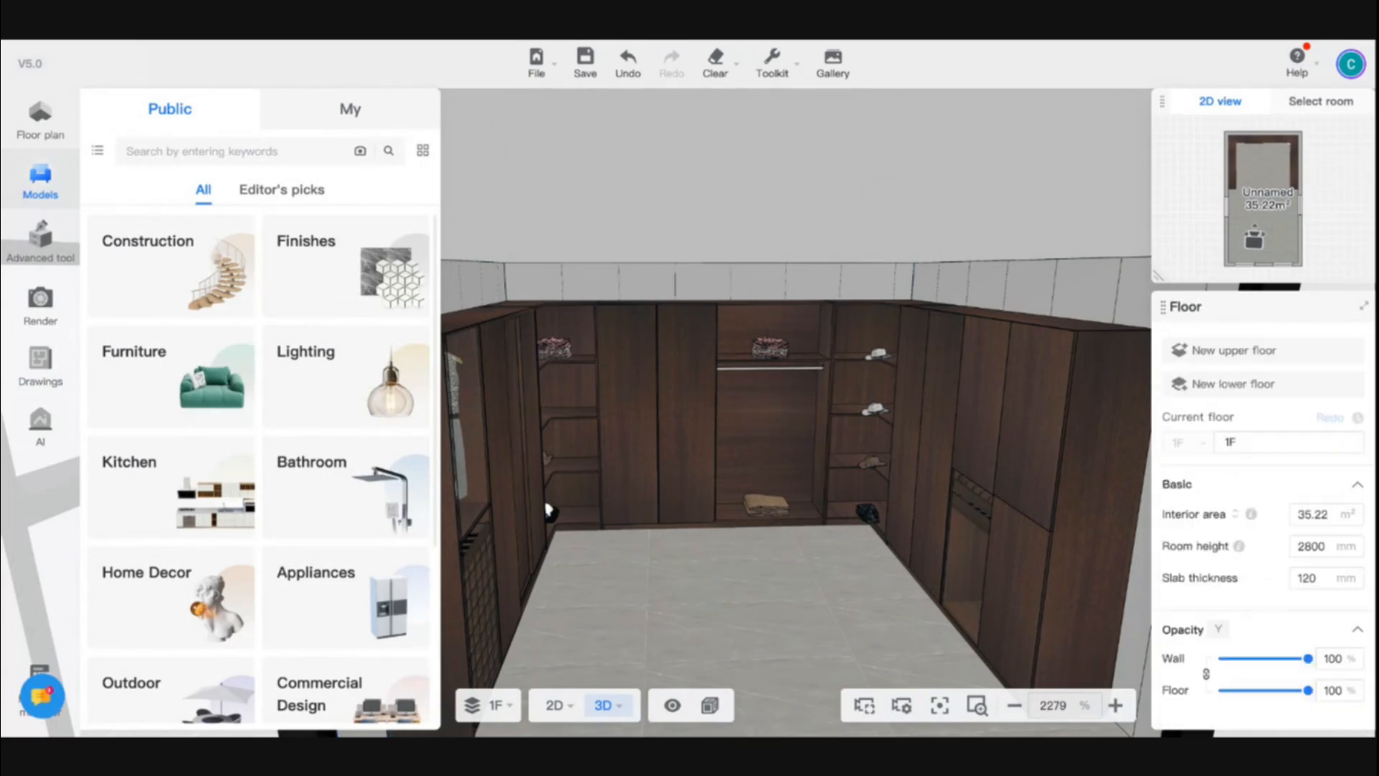
{"action": "left_click", "coordinate": [617, 178]}
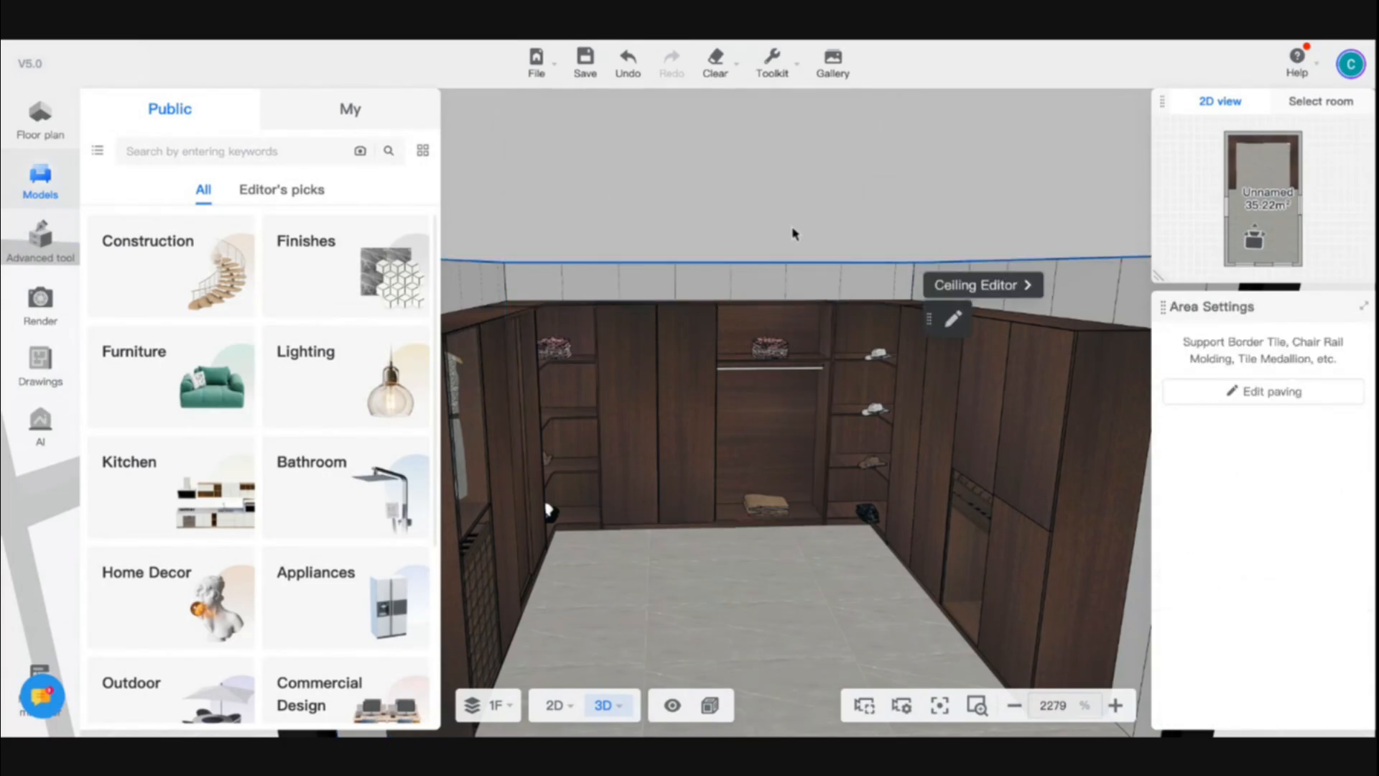
{"action": "left_click", "coordinate": [973, 285]}
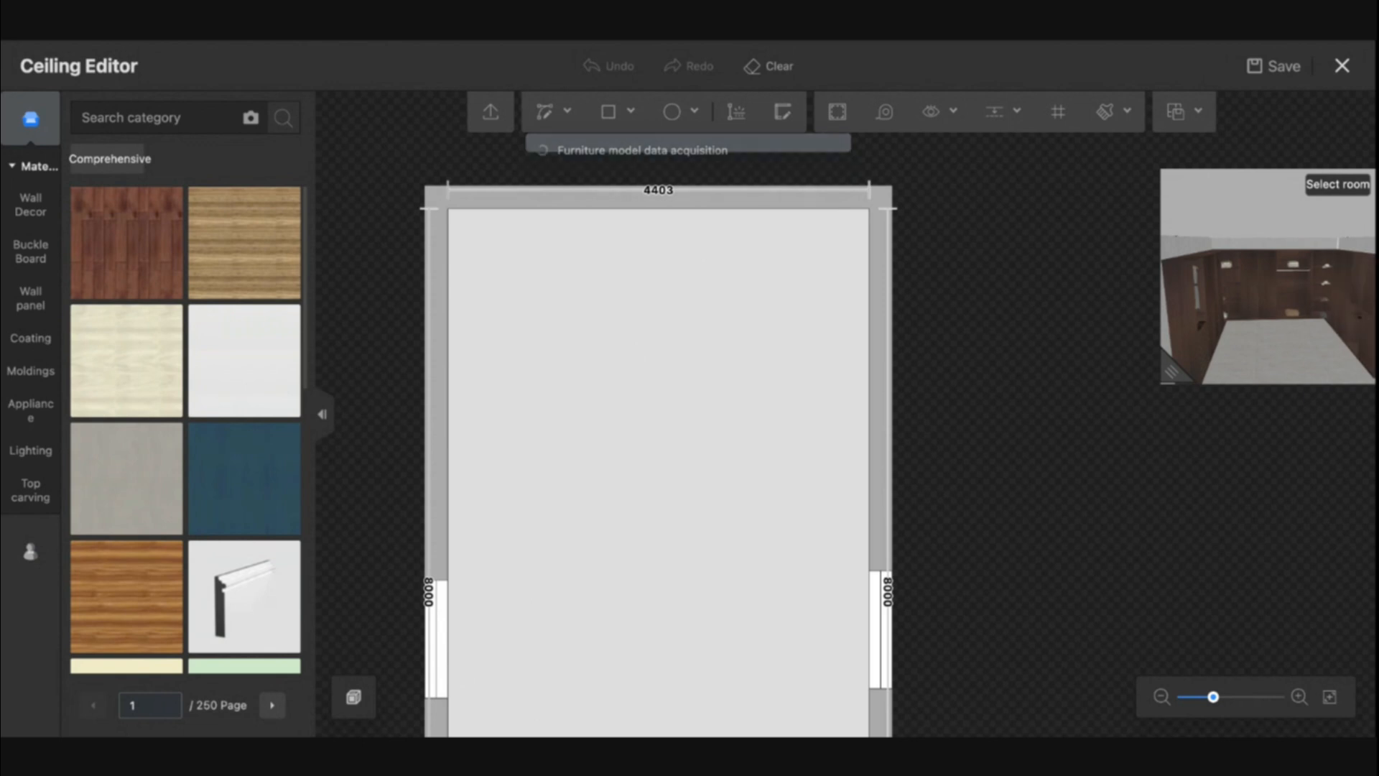
{"action": "left_click", "coordinate": [616, 113]}
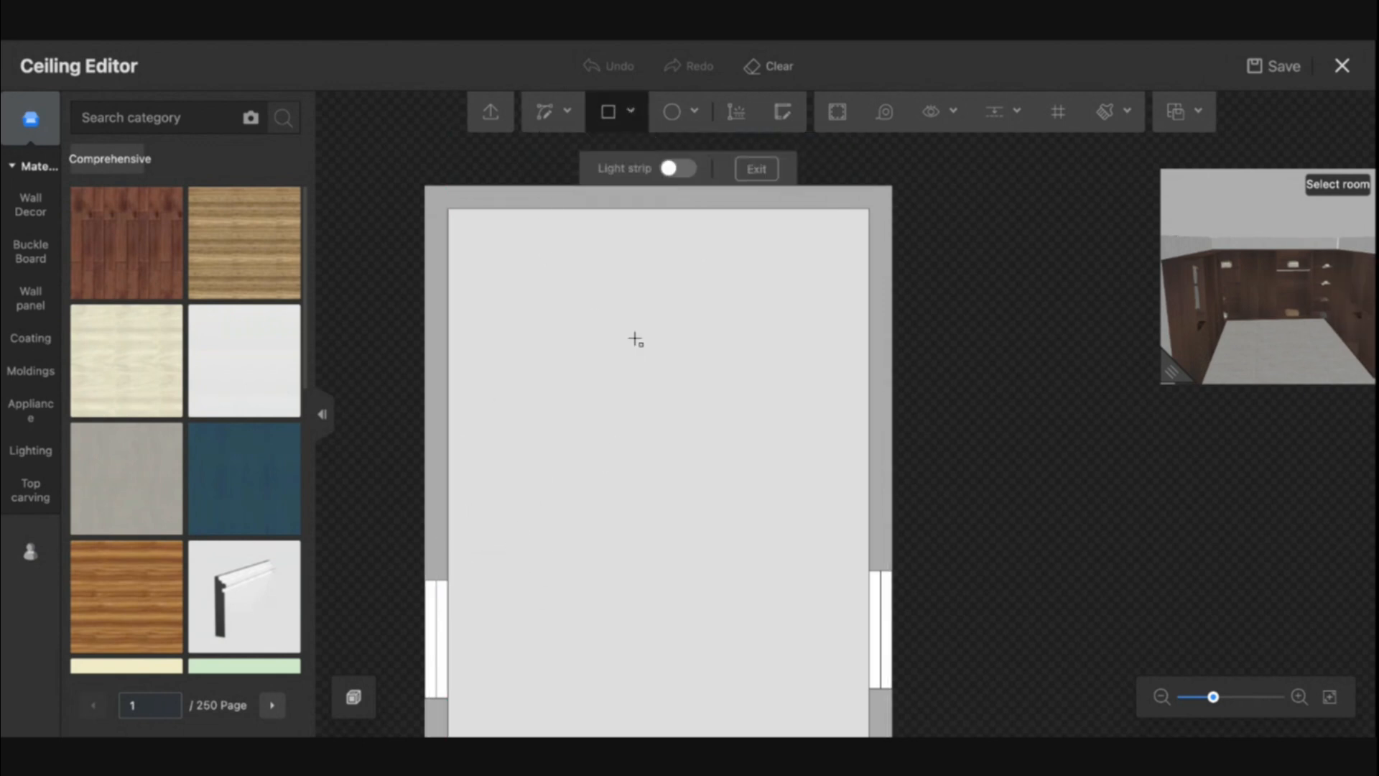
{"action": "left_click", "coordinate": [835, 113]}
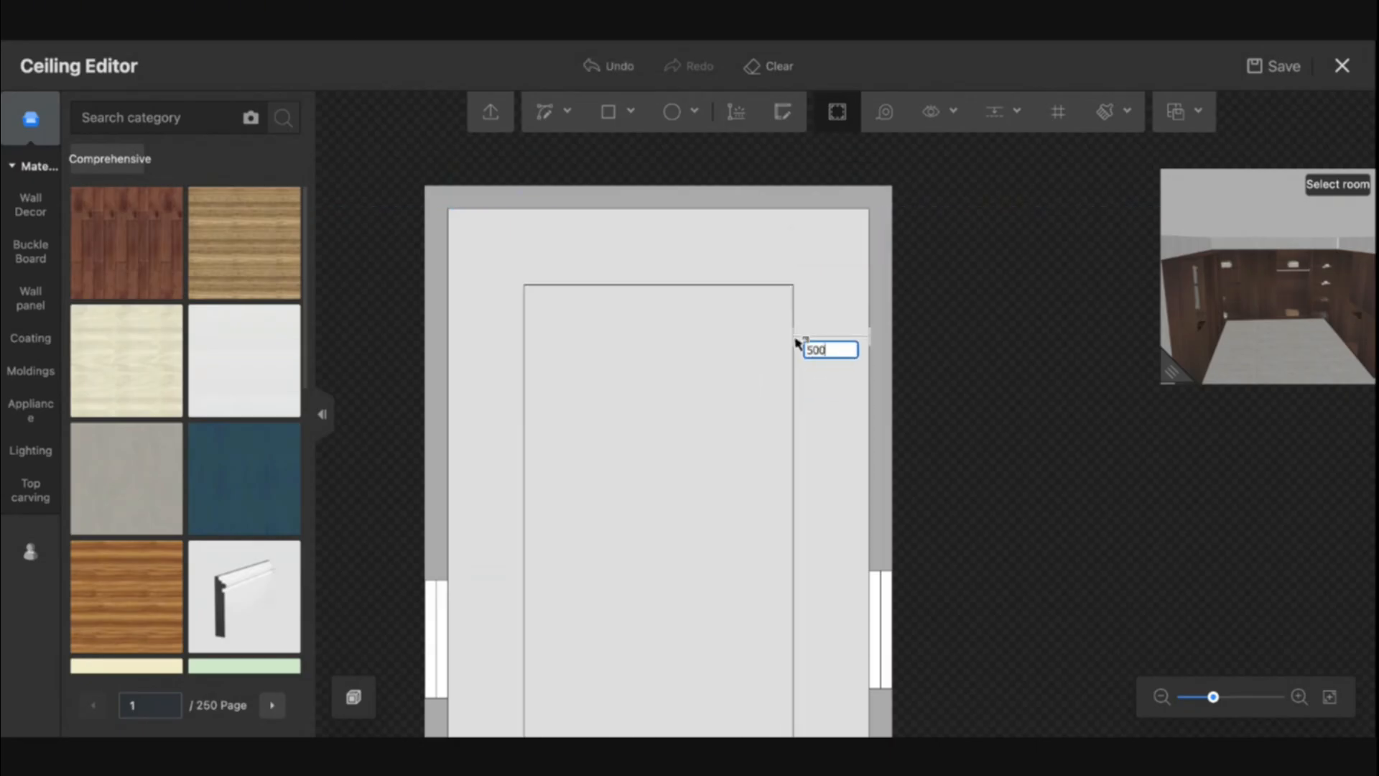
{"action": "type", "text": "500"}
{"action": "key", "text": "Return"}
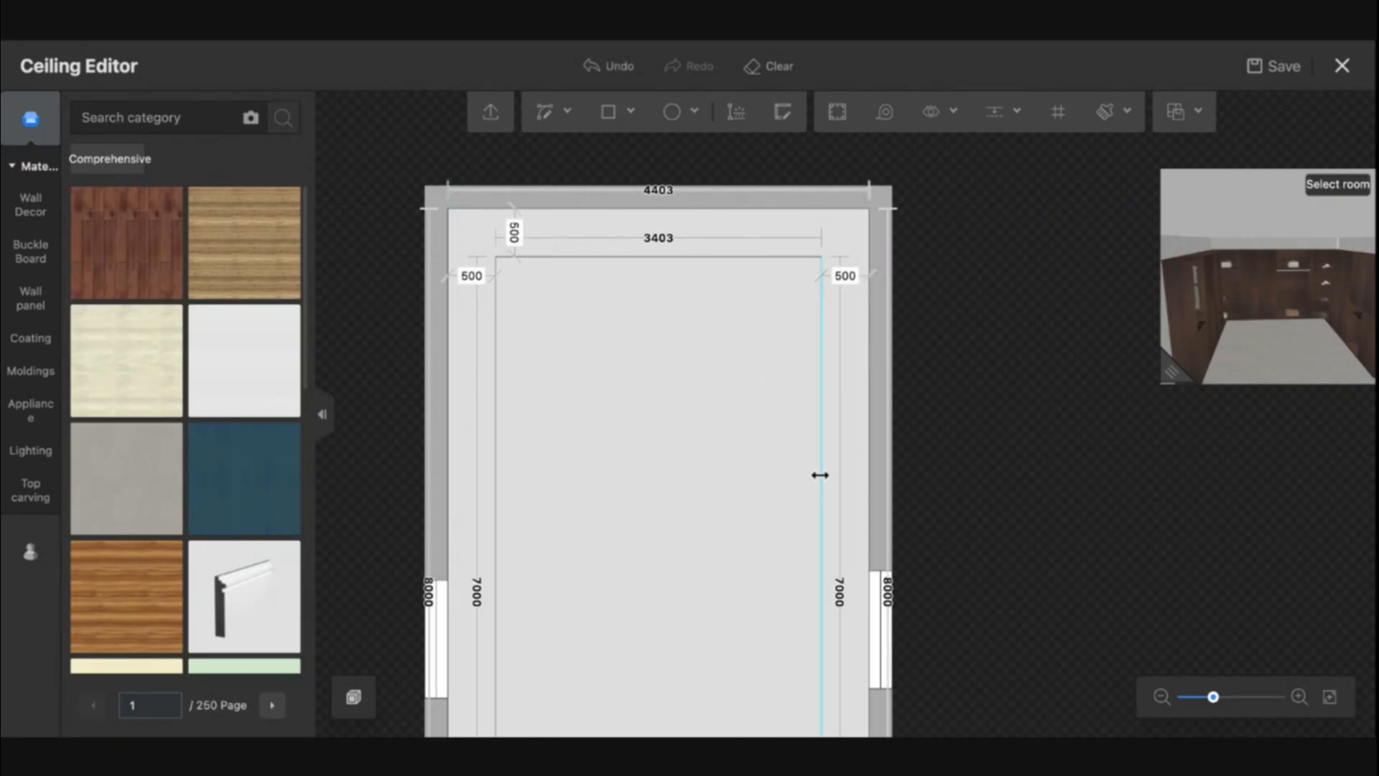
- Set the extrusion of the outer ceiling border to 400 mm
{"action": "scroll", "coordinate": [833, 492], "scroll_direction": "down", "scroll_amount": 5}
{"action": "left_click_drag", "start_coordinate": [878, 566], "coordinate": [871, 423]}
{"action": "scroll", "coordinate": [833, 520], "scroll_direction": "up", "scroll_amount": 3}
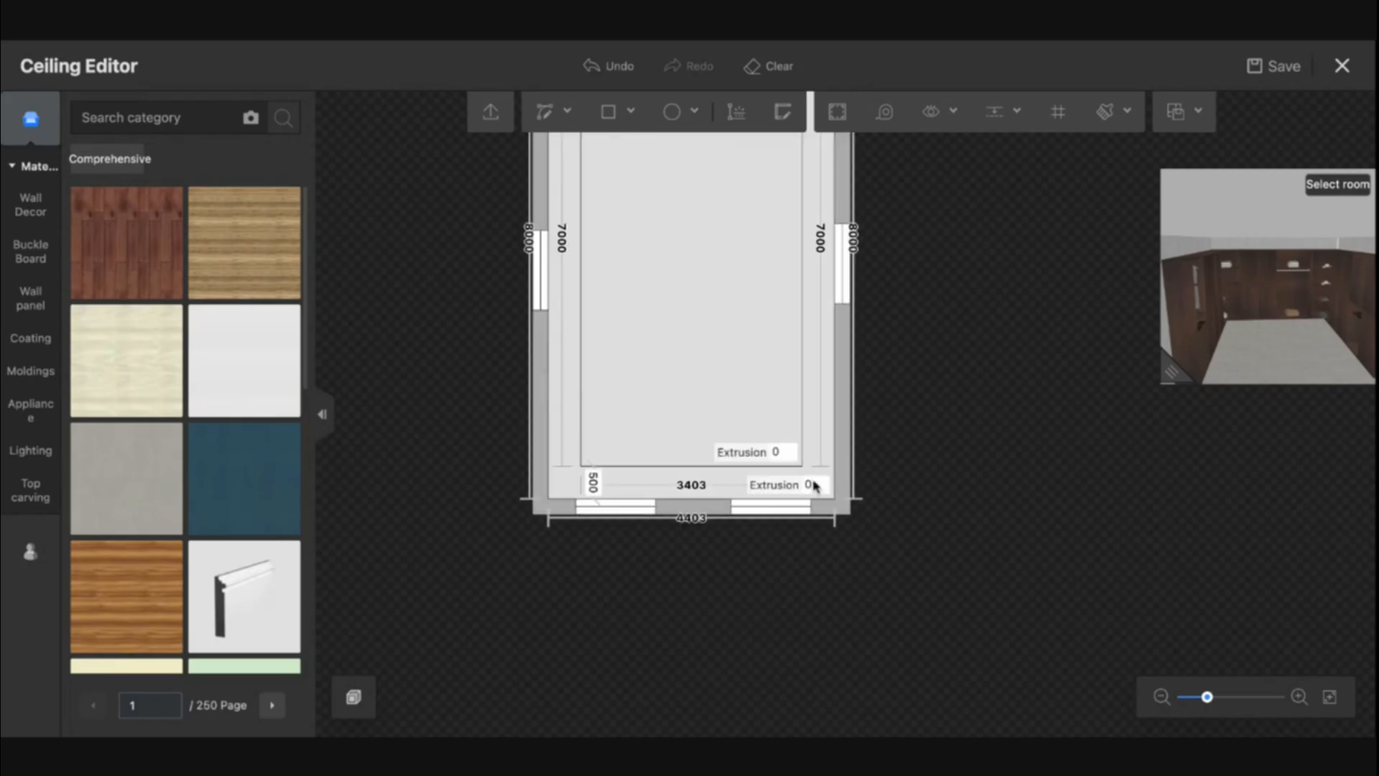
{"action": "left_click", "coordinate": [813, 486]}
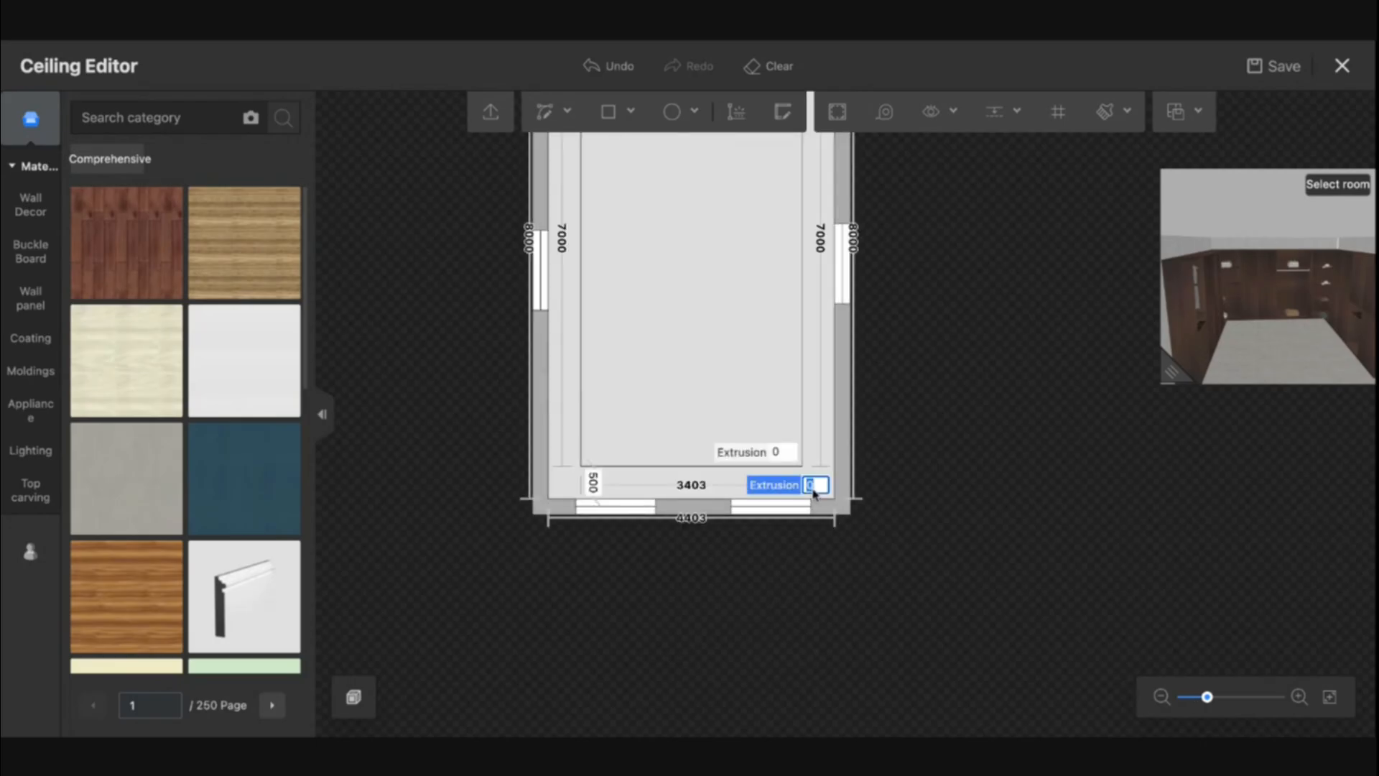
{"action": "key", "text": "Return"}
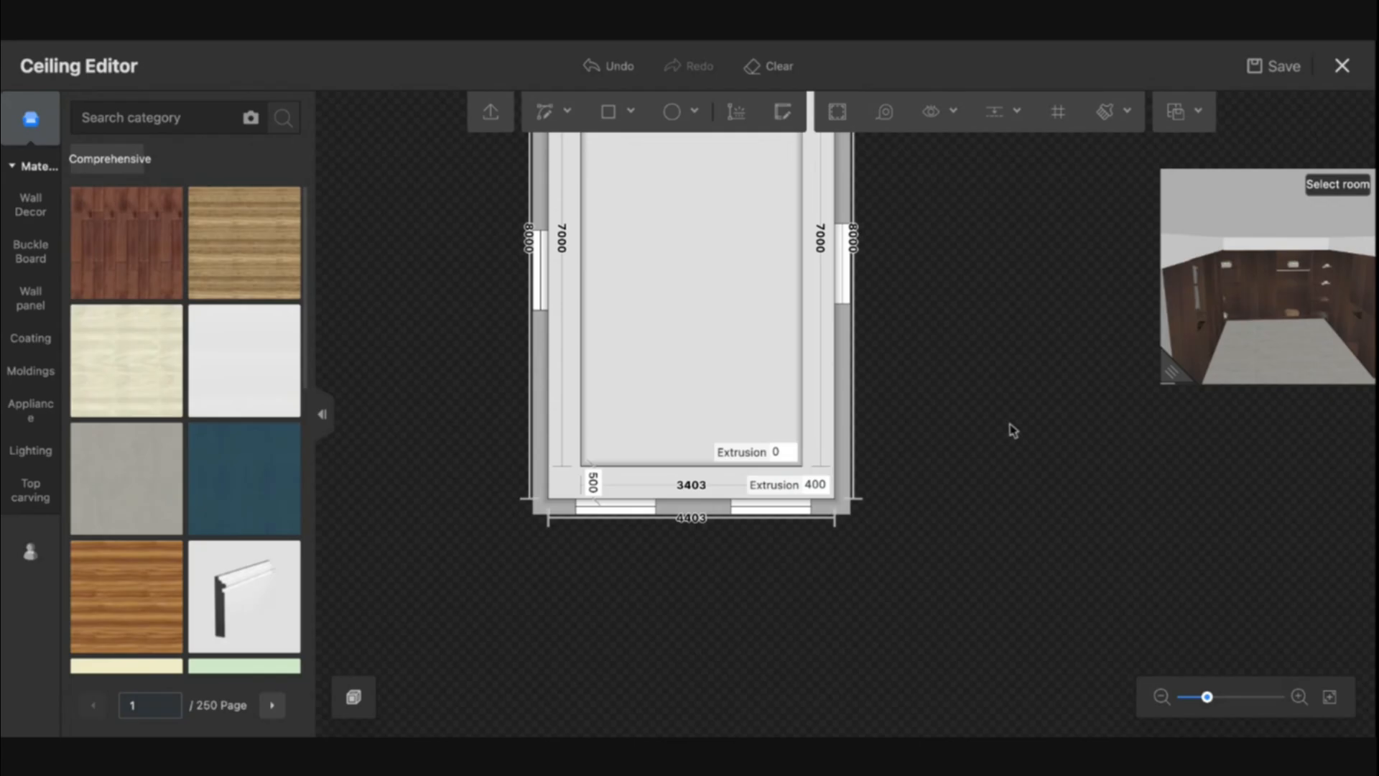
- Set the extrusion of the inner ceiling area to 300 mm
{"action": "left_click_drag", "start_coordinate": [1192, 316], "coordinate": [1241, 296]}
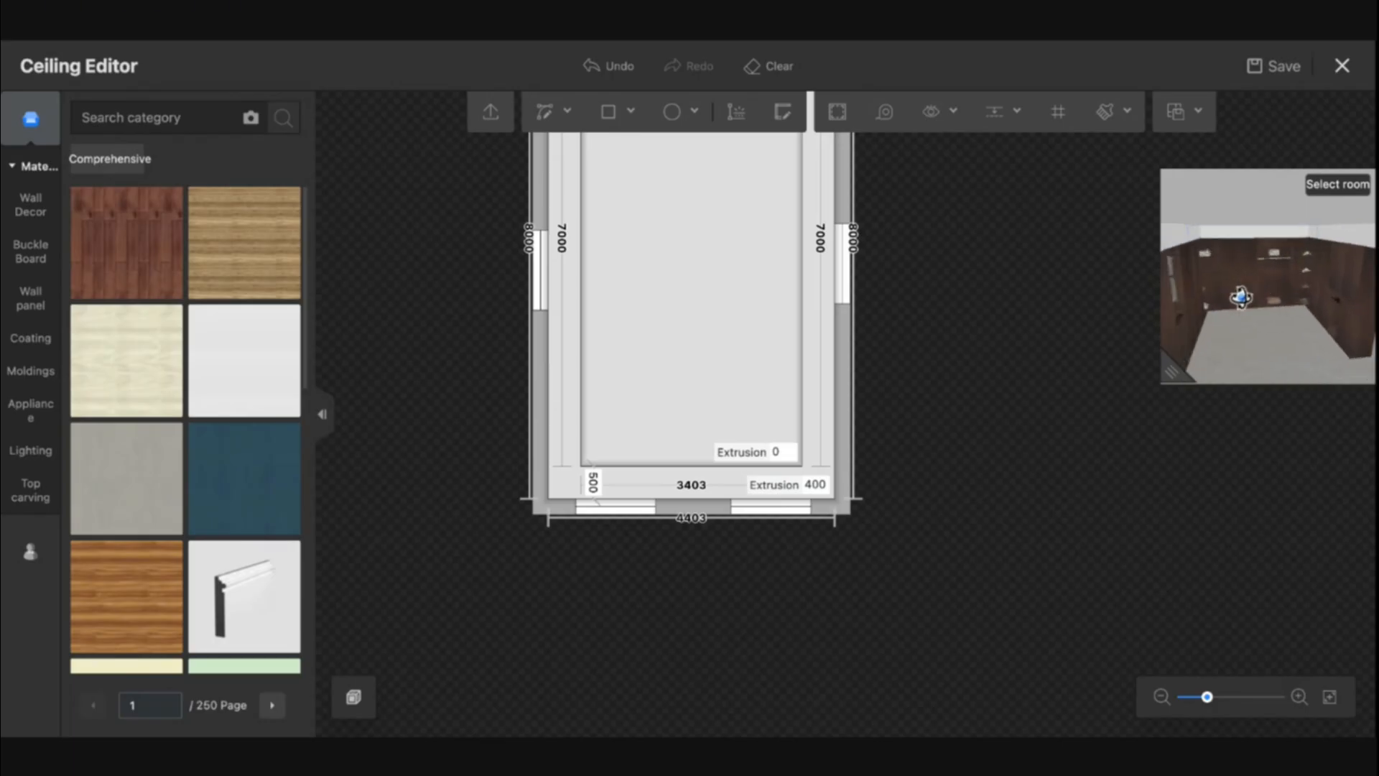
{"action": "left_click", "coordinate": [776, 452]}
{"action": "type", "text": "300"}
{"action": "key", "text": "Return"}
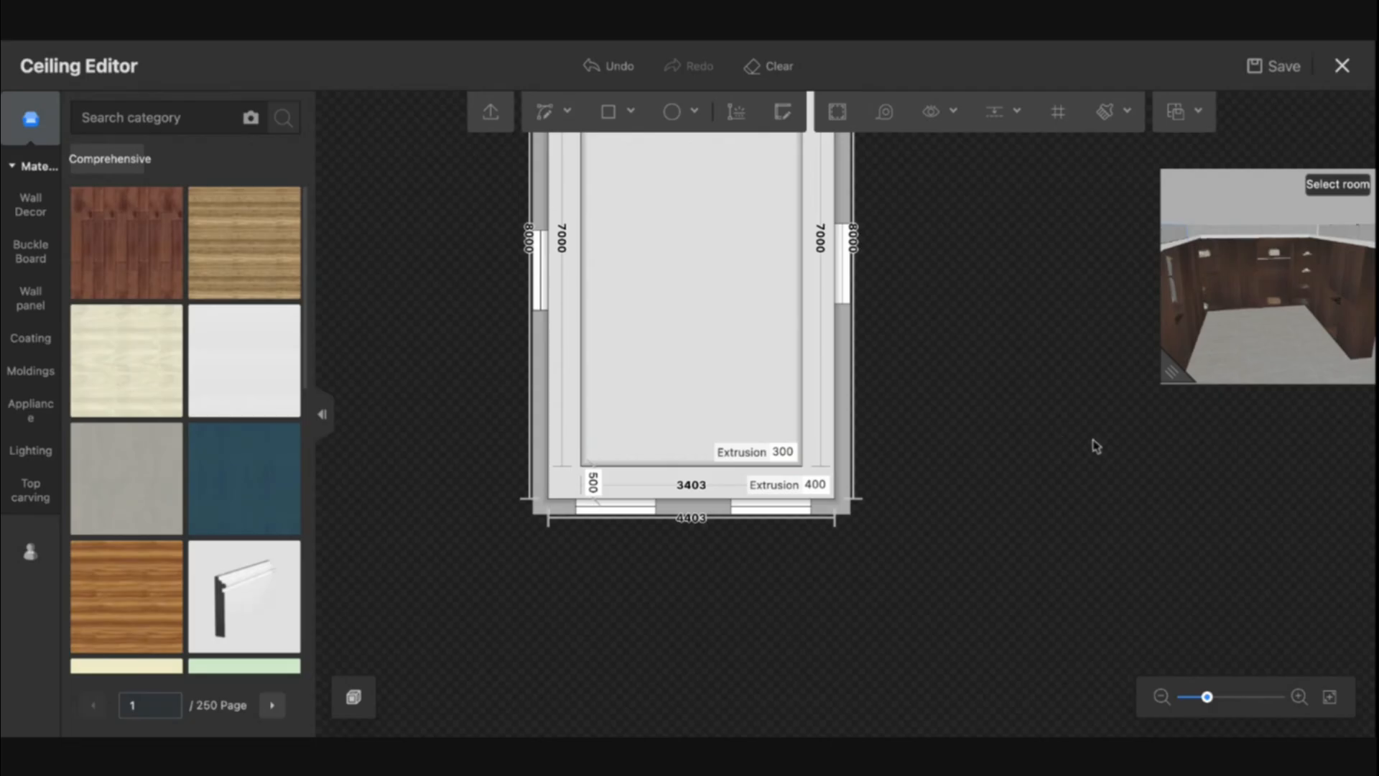
{"action": "left_click", "coordinate": [843, 115]}
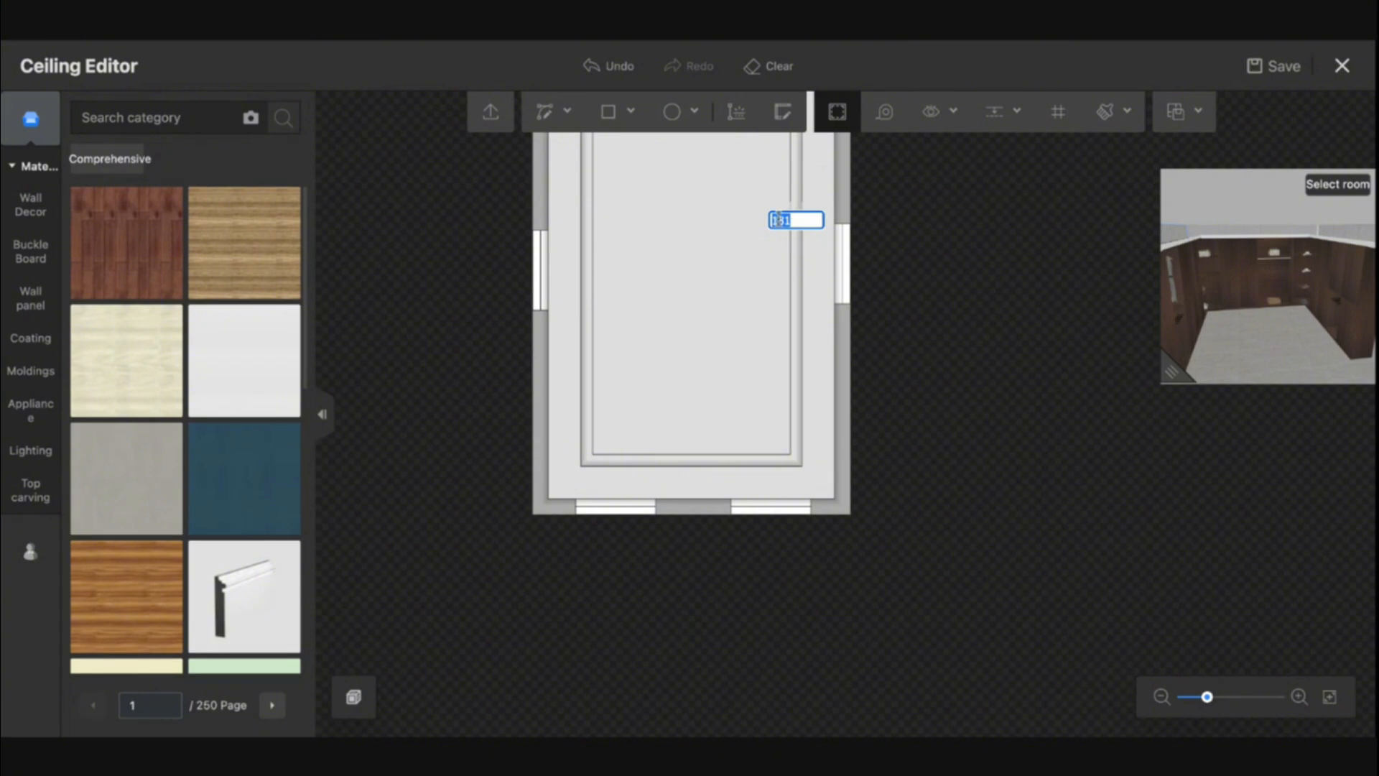
{"action": "key", "text": "Escape"}
{"action": "key", "text": "Escape"}
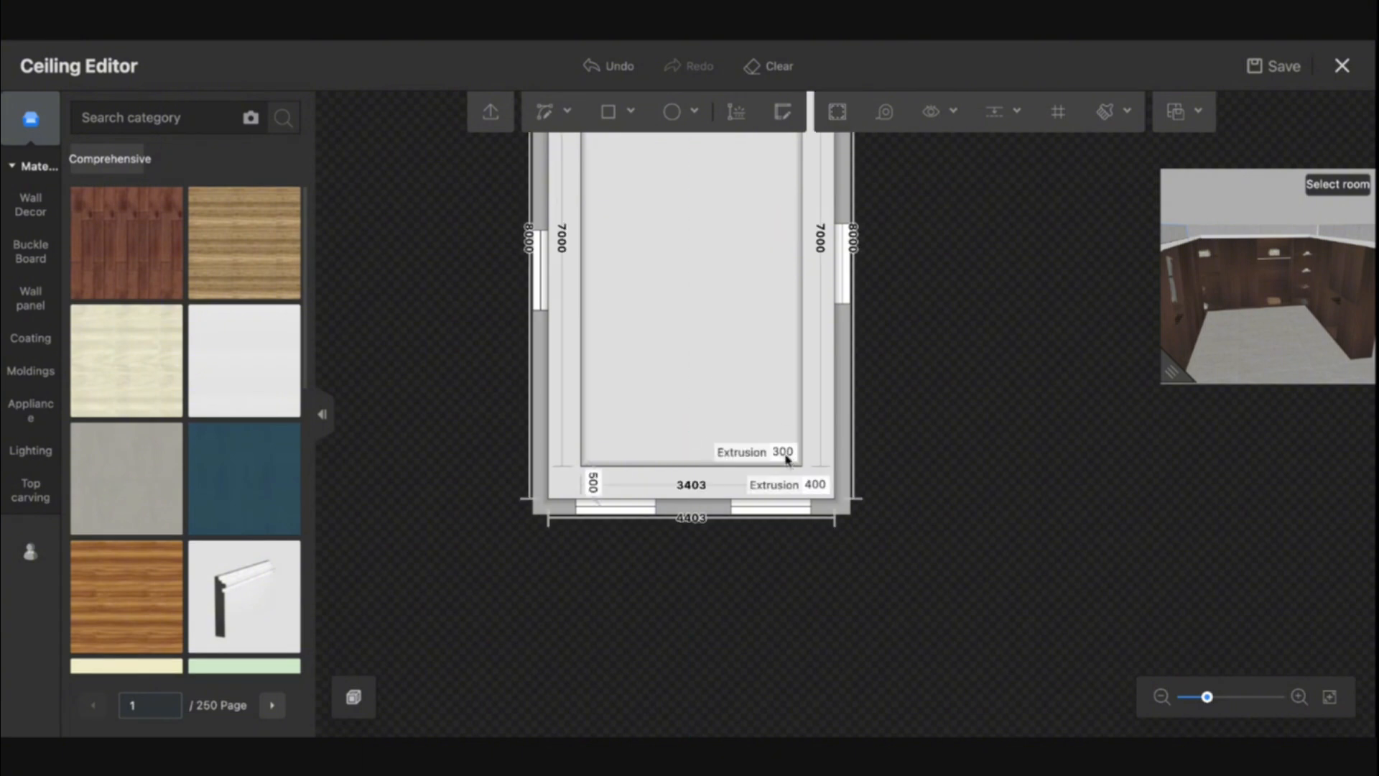
- Set the inner ceiling area's extrusion to 200 mm and check the stepped ceiling in an enlarged 3D preview
{"action": "left_click", "coordinate": [789, 454]}
{"action": "key", "text": "Return"}
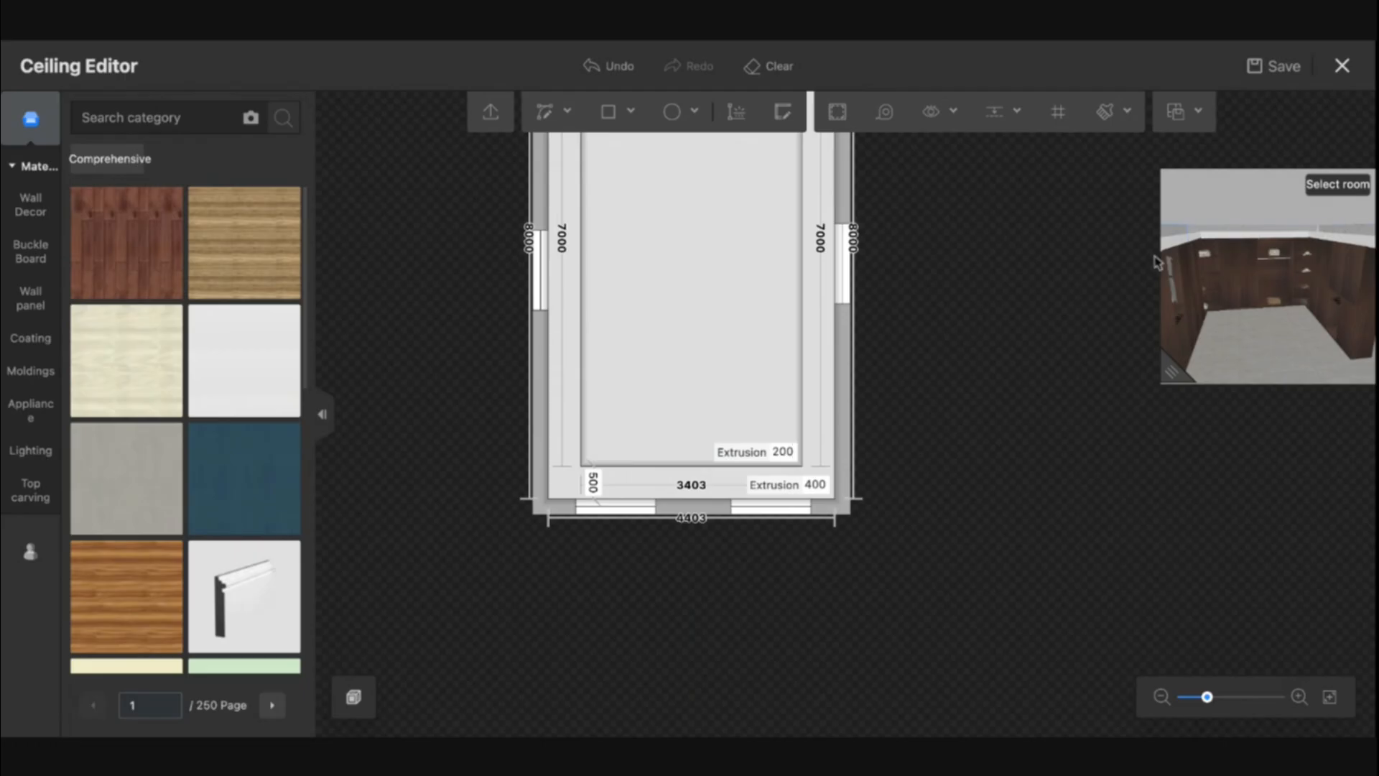
{"action": "left_click_drag", "start_coordinate": [954, 396], "coordinate": [945, 378]}
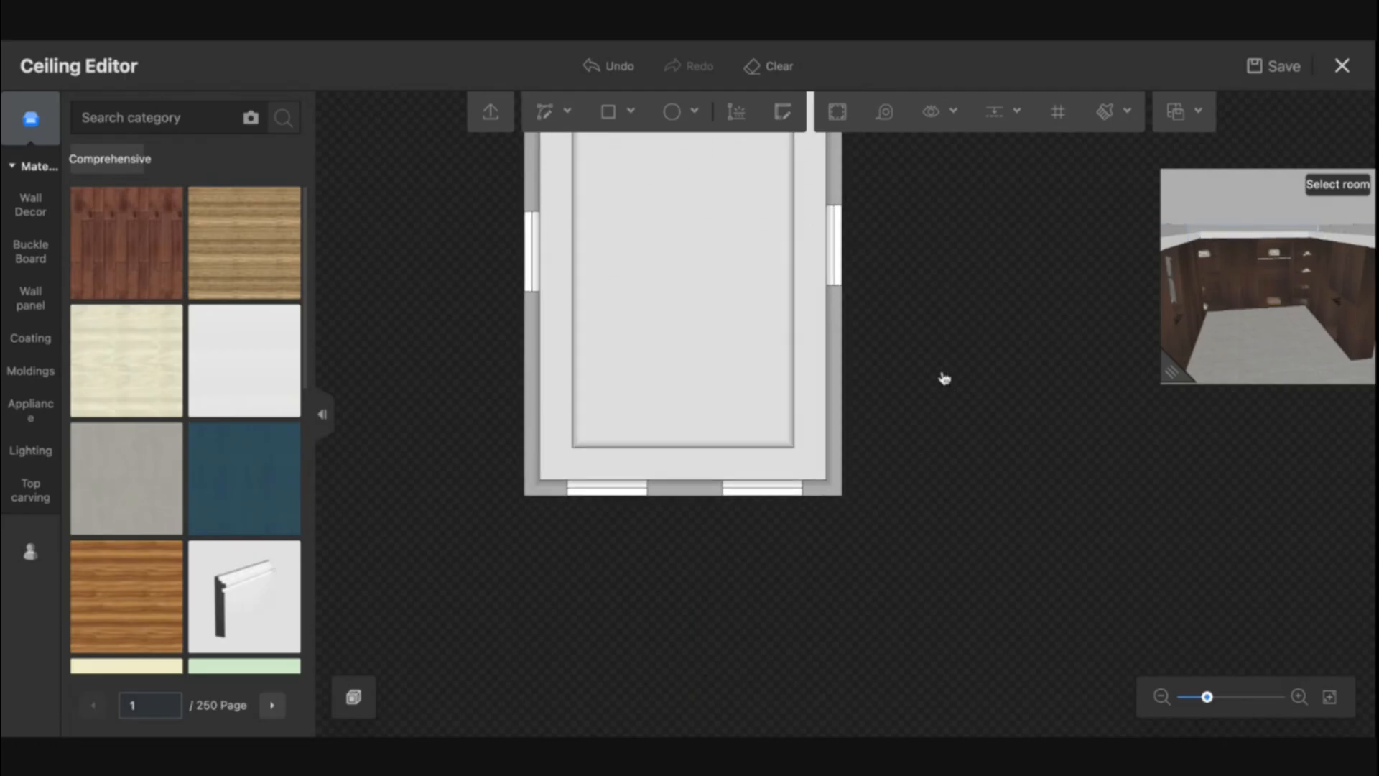
{"action": "left_click_drag", "start_coordinate": [1165, 379], "coordinate": [470, 690]}
{"action": "left_click_drag", "start_coordinate": [779, 530], "coordinate": [1091, 328]}
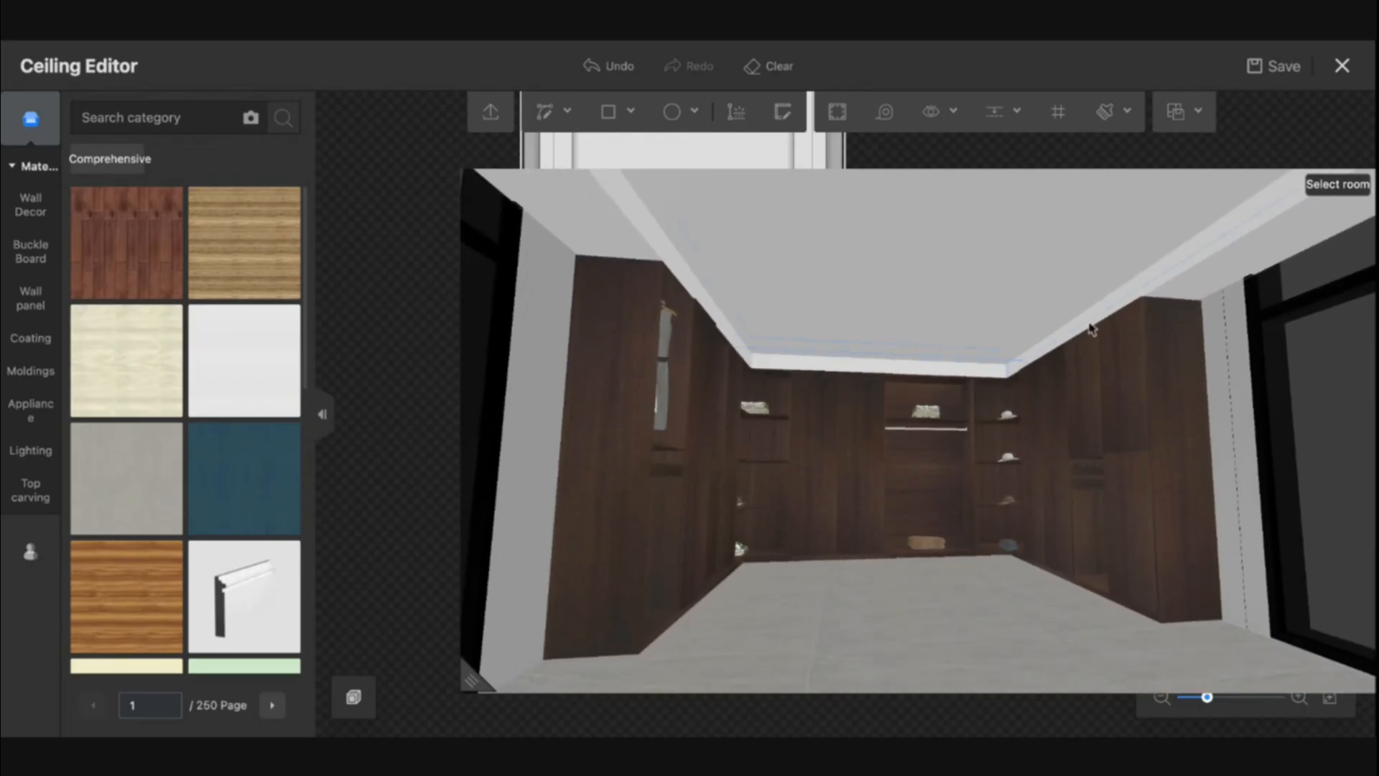
{"action": "left_click_drag", "start_coordinate": [463, 692], "coordinate": [984, 399]}
- Search the materials for "concrete" and try a mottled grey and a light grey concrete on the inner ceiling area
{"action": "scroll", "coordinate": [639, 382], "scroll_direction": "up", "scroll_amount": 2}
{"action": "left_click_drag", "start_coordinate": [1172, 512], "coordinate": [1025, 732]}
{"action": "scroll", "coordinate": [506, 382], "scroll_direction": "down", "scroll_amount": 5}
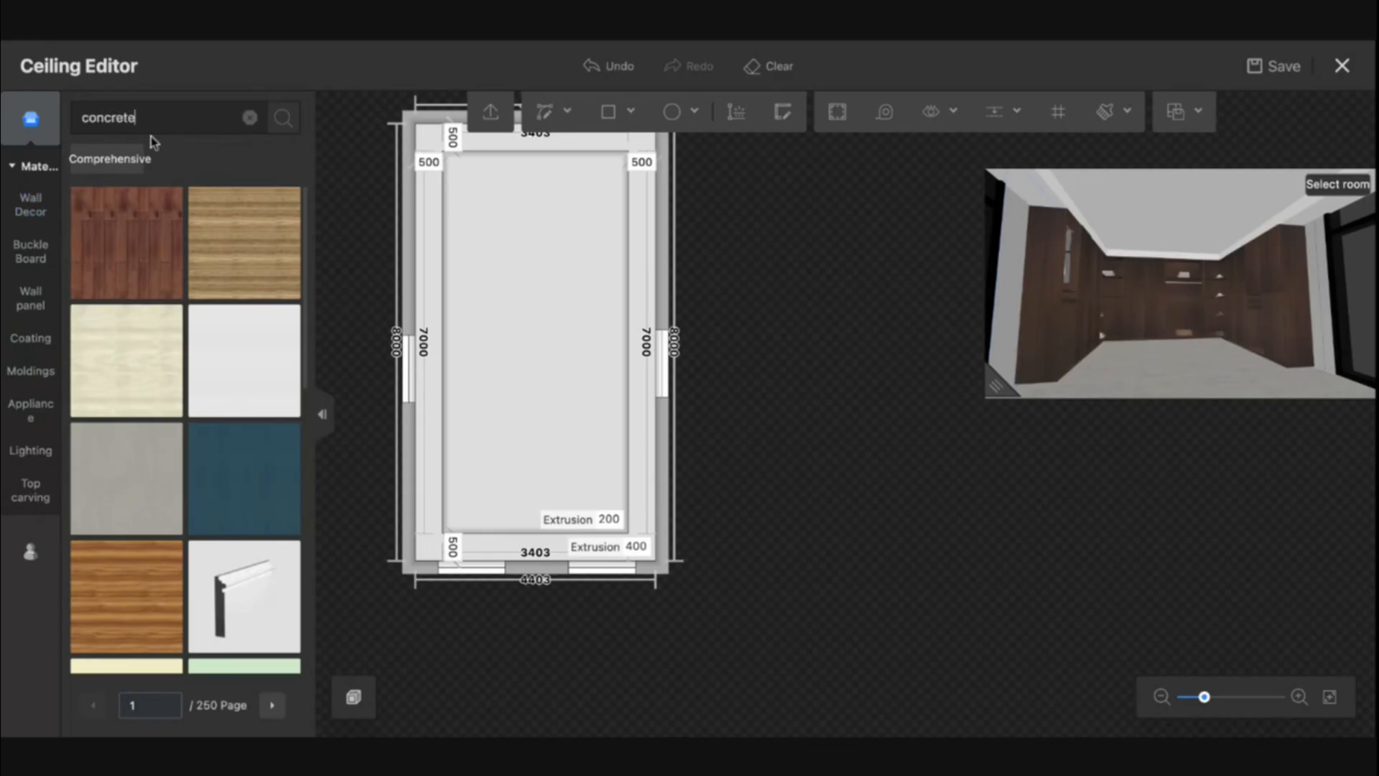
{"action": "key", "text": "Return"}
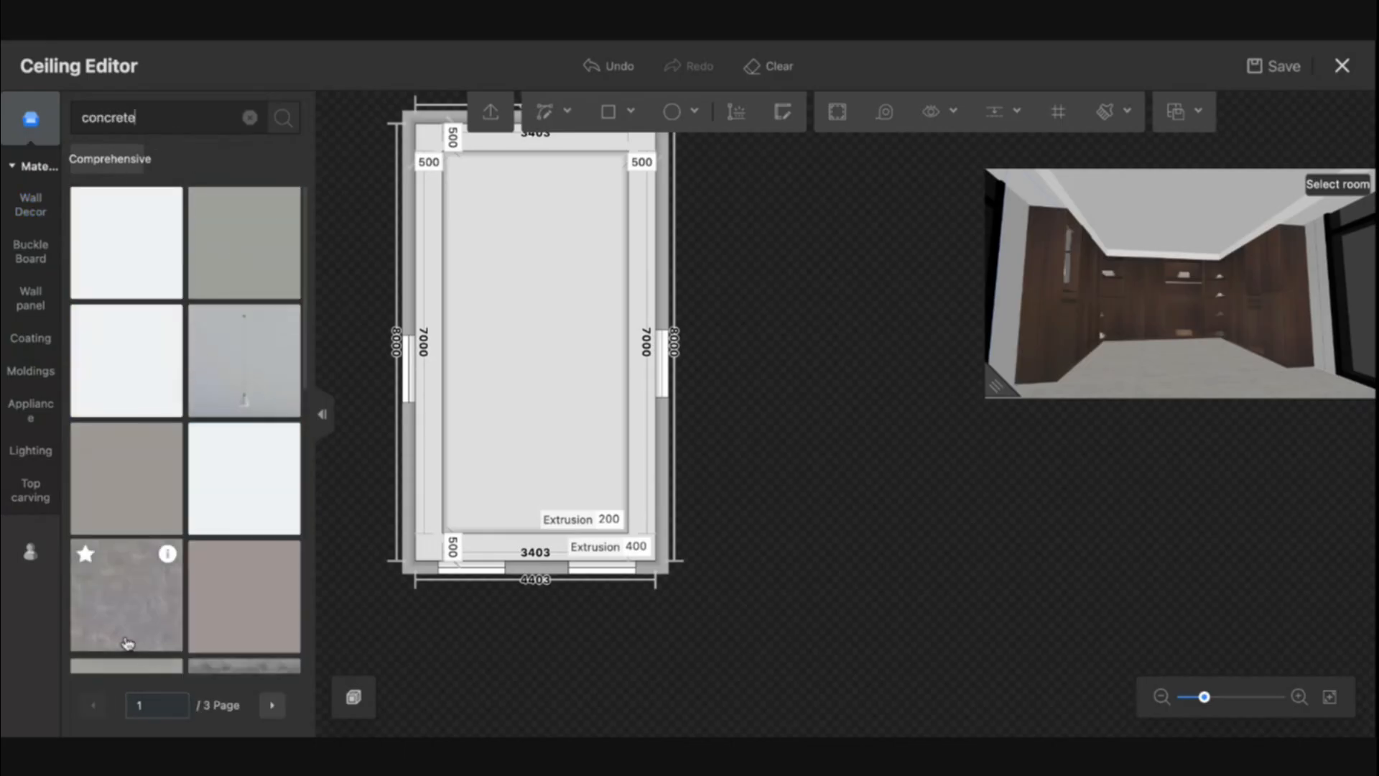
{"action": "left_click_drag", "start_coordinate": [126, 639], "coordinate": [539, 351]}
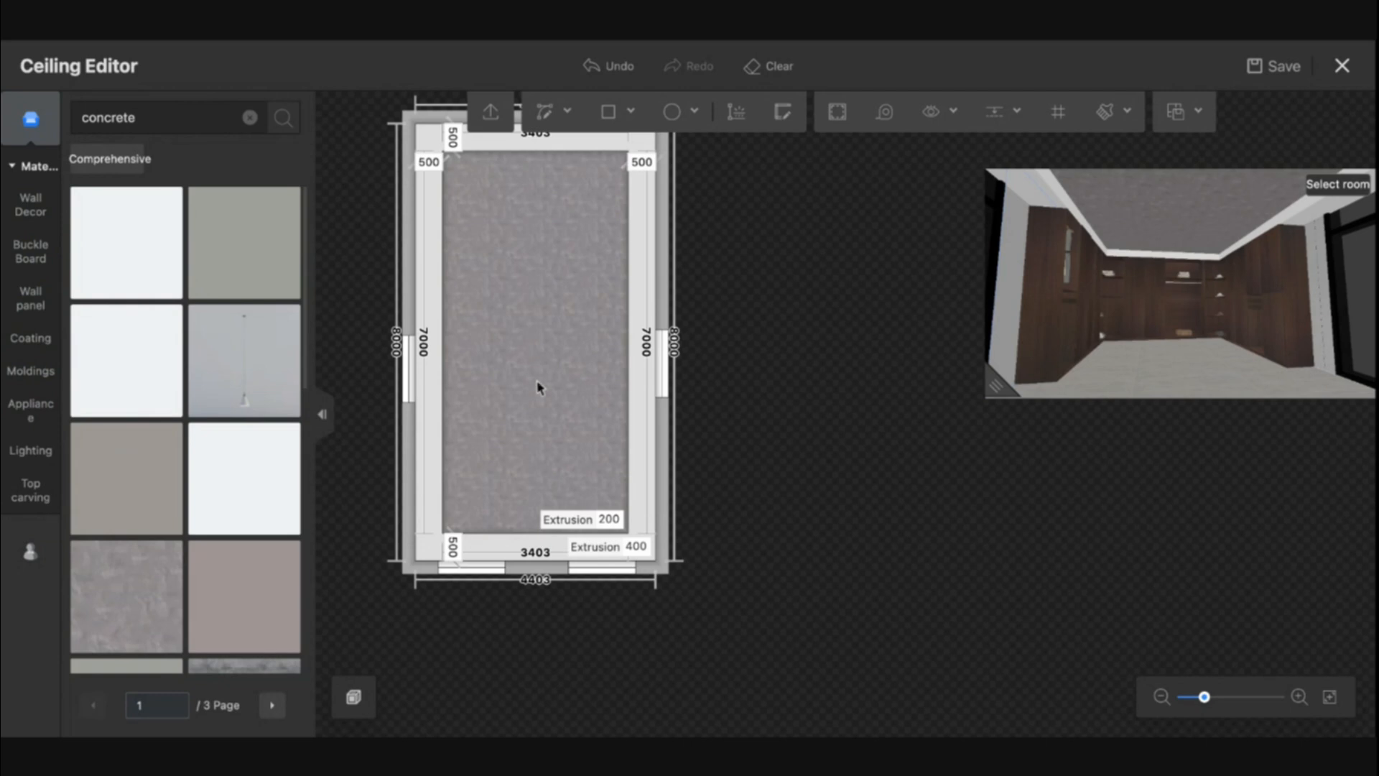
{"action": "scroll", "coordinate": [241, 492], "scroll_direction": "down", "scroll_amount": 6}
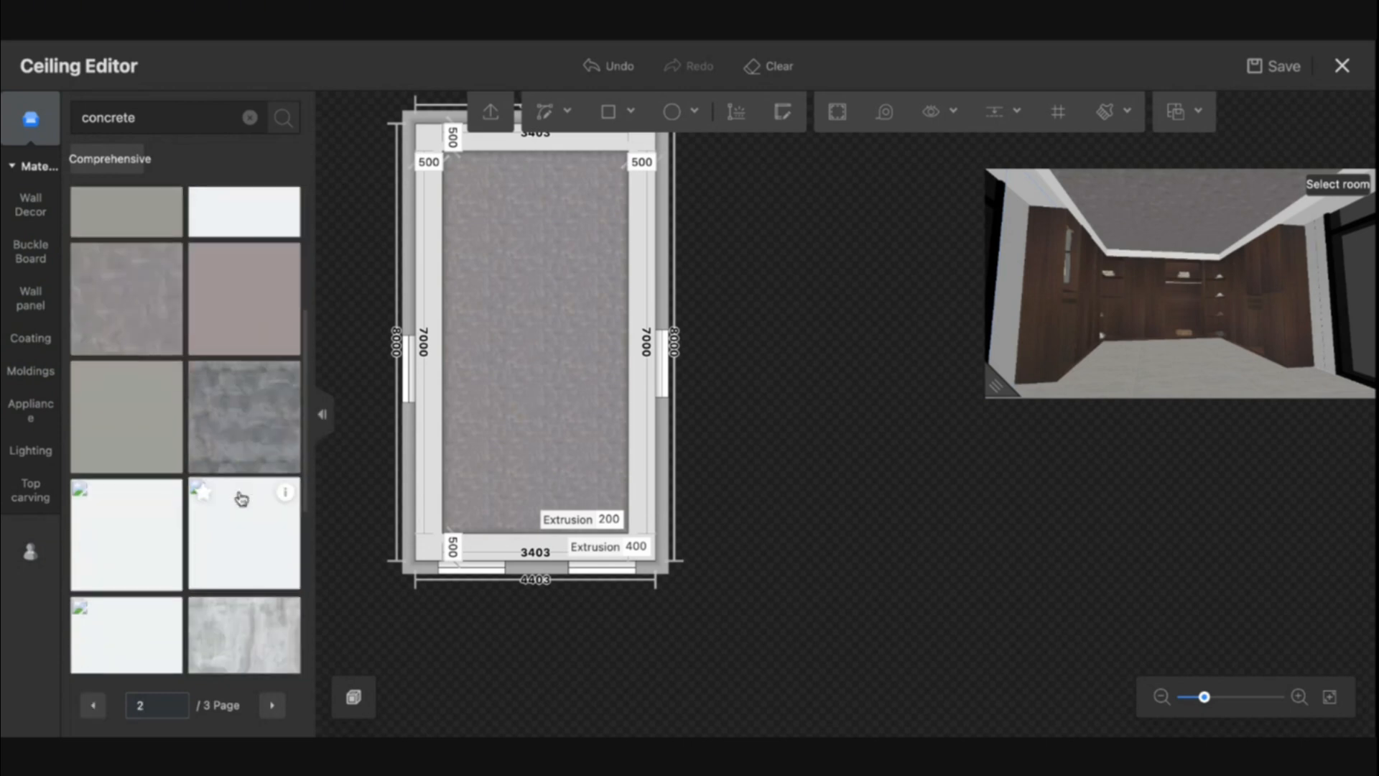
{"action": "left_click_drag", "start_coordinate": [256, 561], "coordinate": [535, 441]}
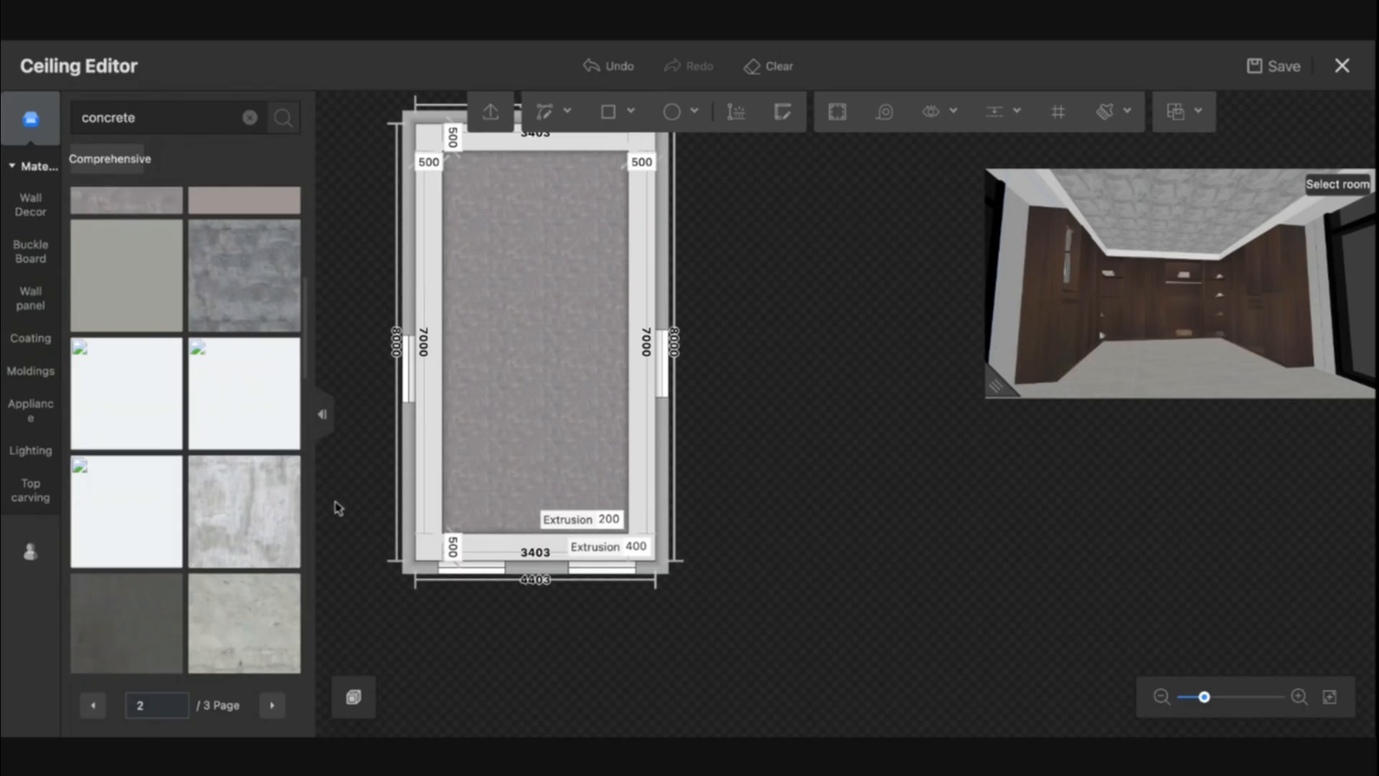
- Apply the dark grey concrete to the inner ceiling area and copy it onto the outer border with the material brush
{"action": "scroll", "coordinate": [258, 596], "scroll_direction": "down", "scroll_amount": 2}
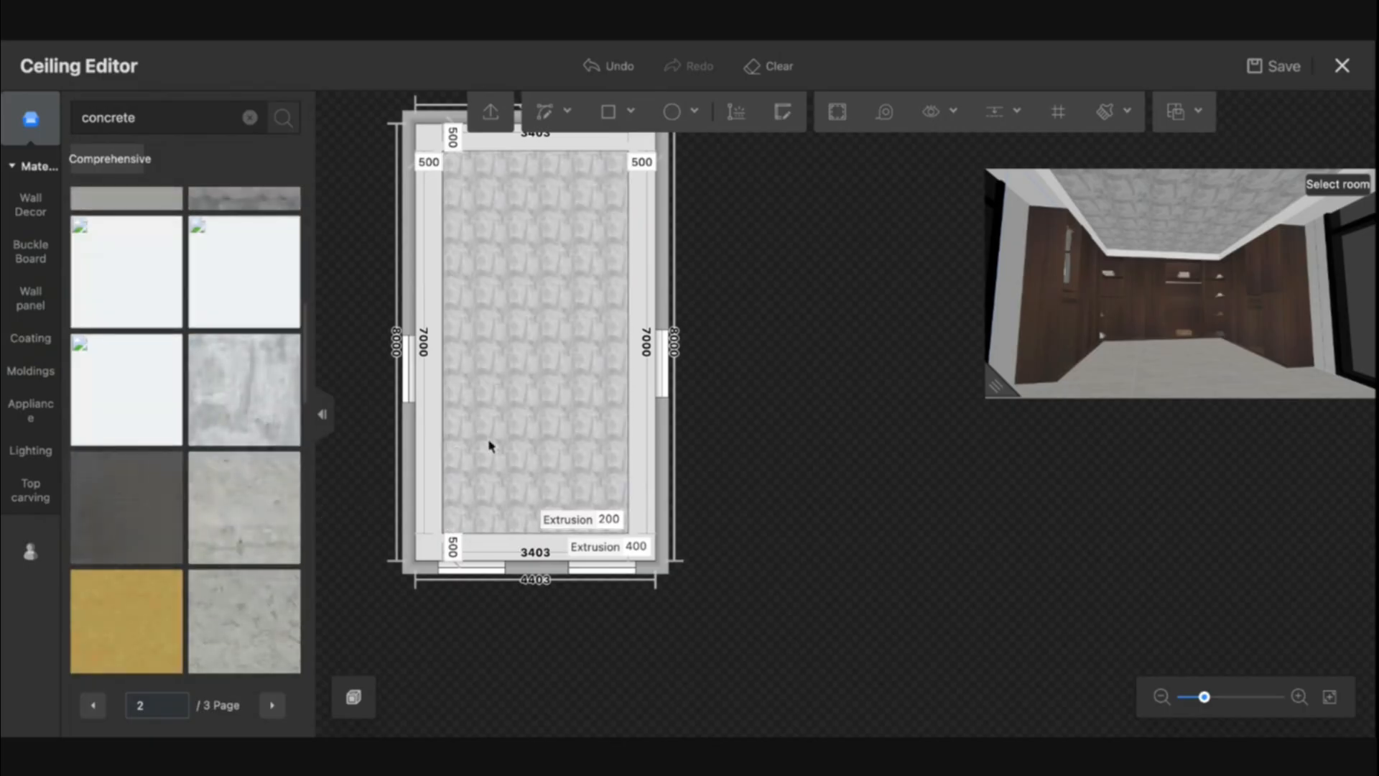
{"action": "scroll", "coordinate": [518, 422], "scroll_direction": "up", "scroll_amount": 5}
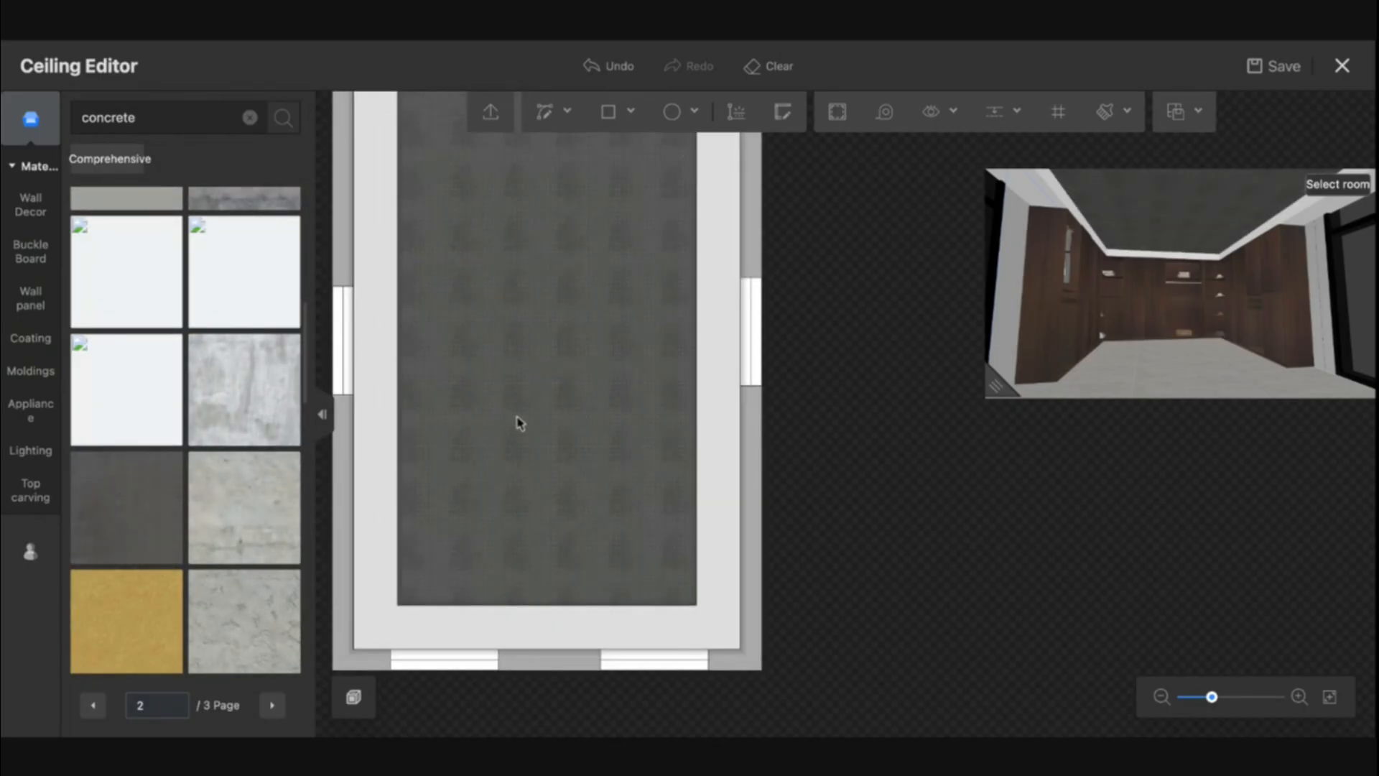
{"action": "key", "text": "b"}
{"action": "left_click", "coordinate": [518, 422]}
{"action": "left_click", "coordinate": [367, 492]}
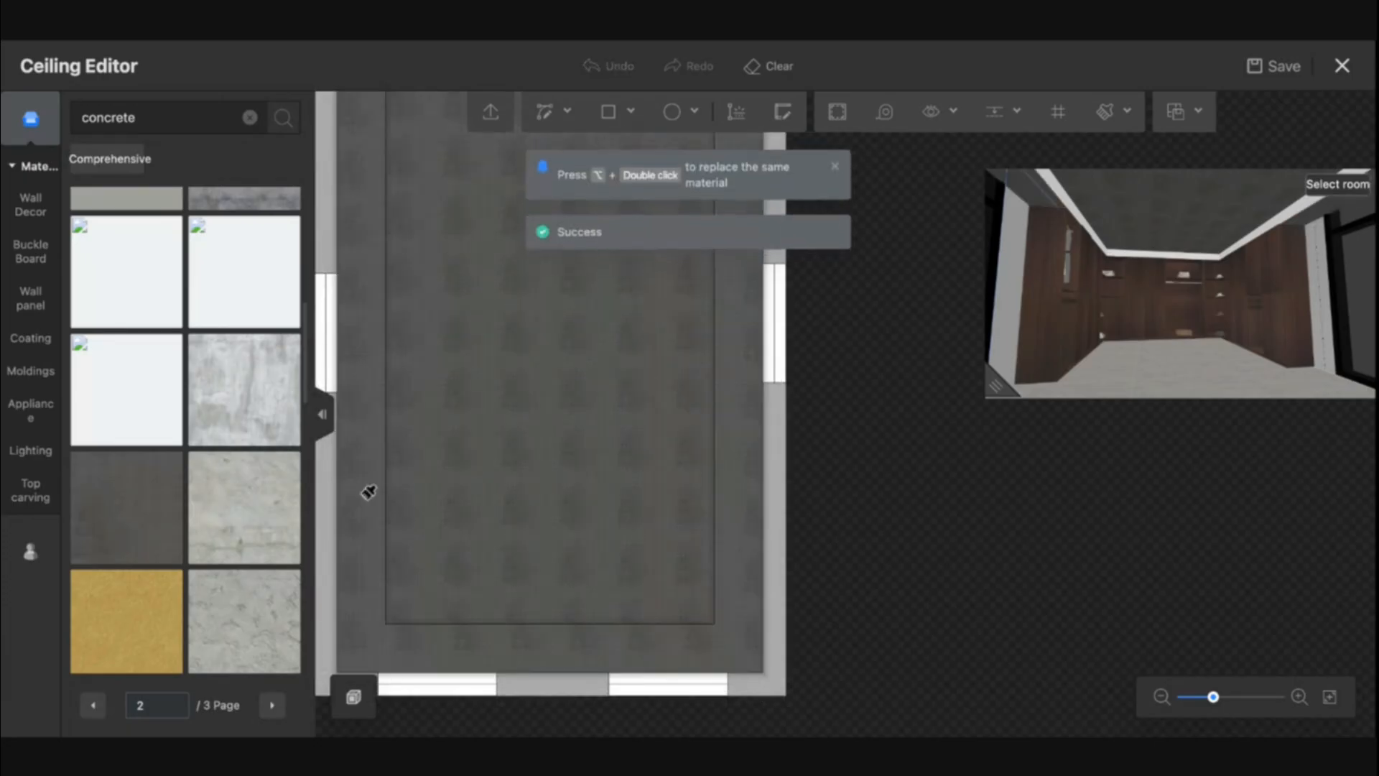
{"action": "mouse_move", "coordinate": [87, 471]}
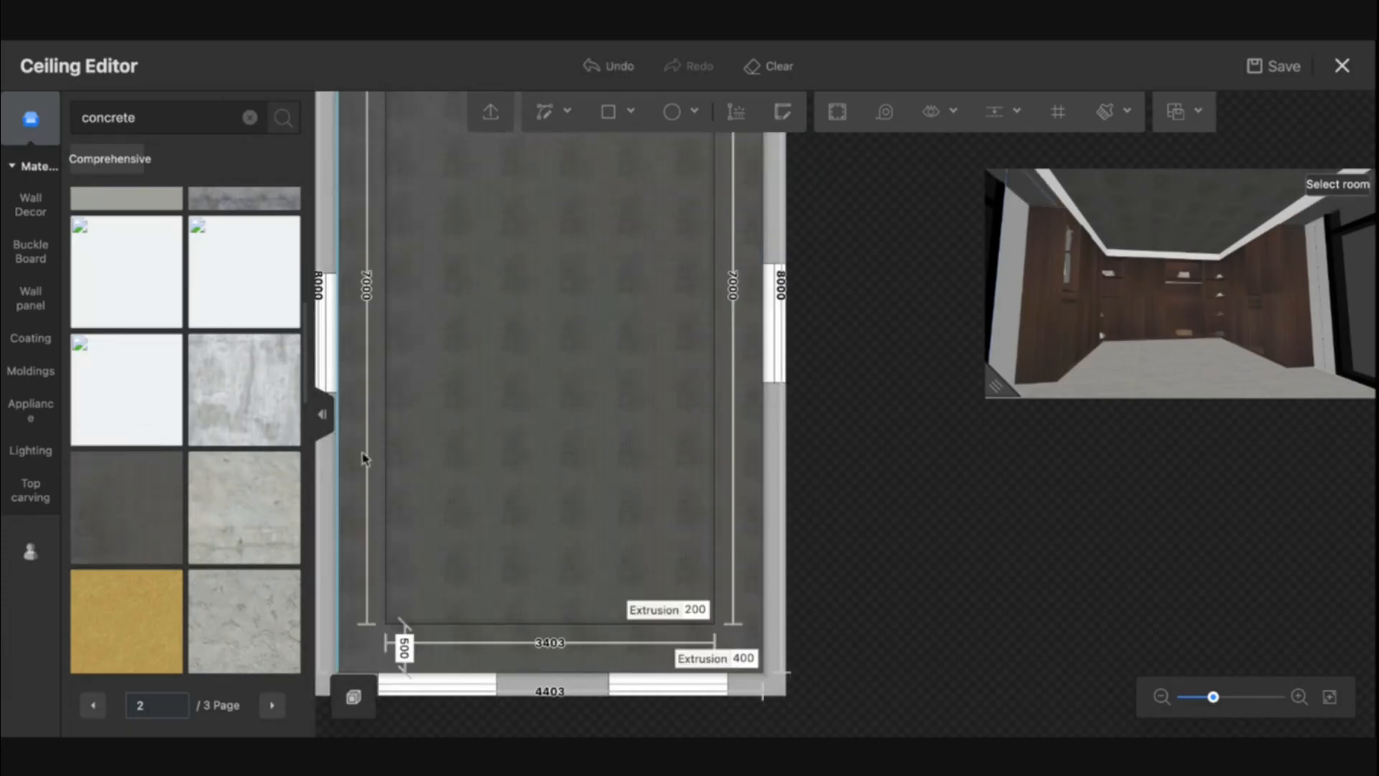
- Enable the indented lamp belt on the inner outline's long left edge and set its light strip color to #FFCE87
{"action": "left_click", "coordinate": [385, 452]}
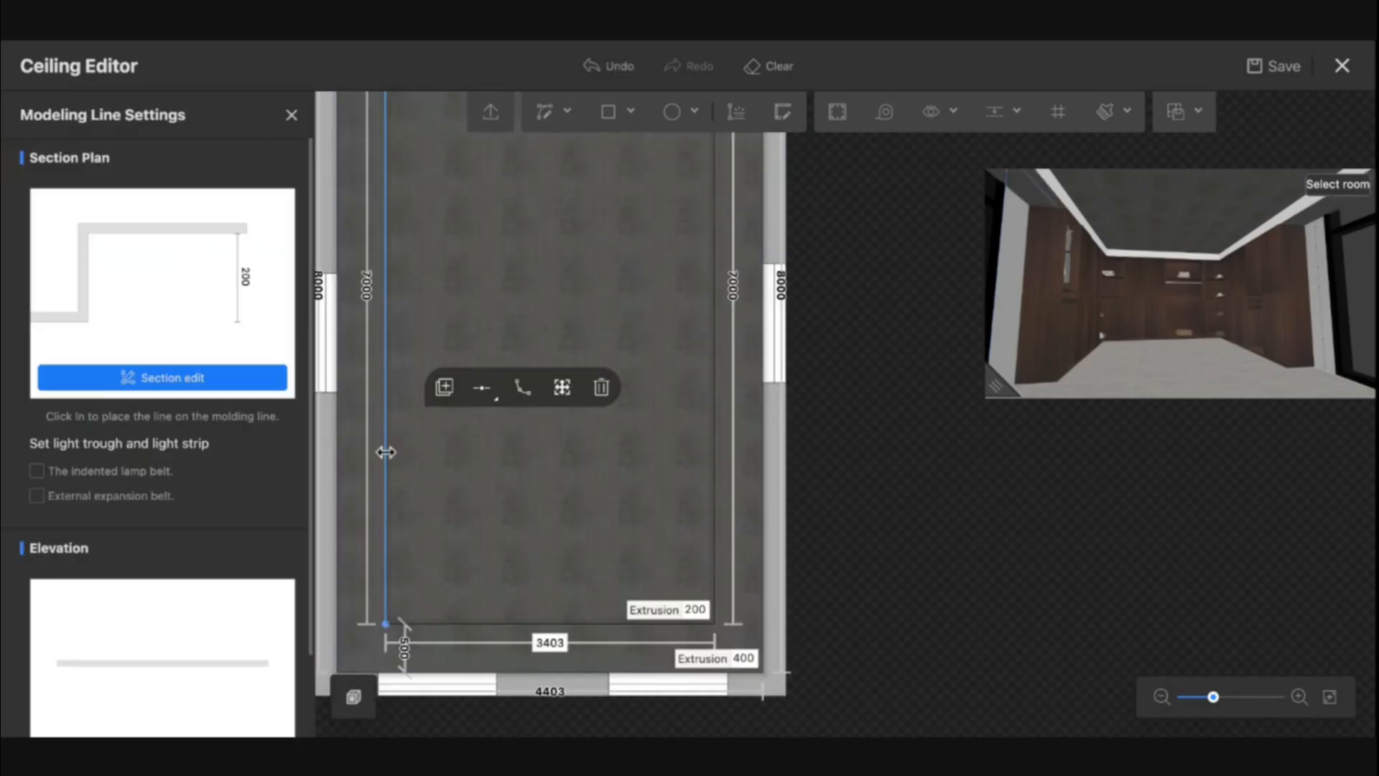
{"action": "left_click", "coordinate": [137, 467]}
{"action": "scroll", "coordinate": [206, 524], "scroll_direction": "down", "scroll_amount": 1}
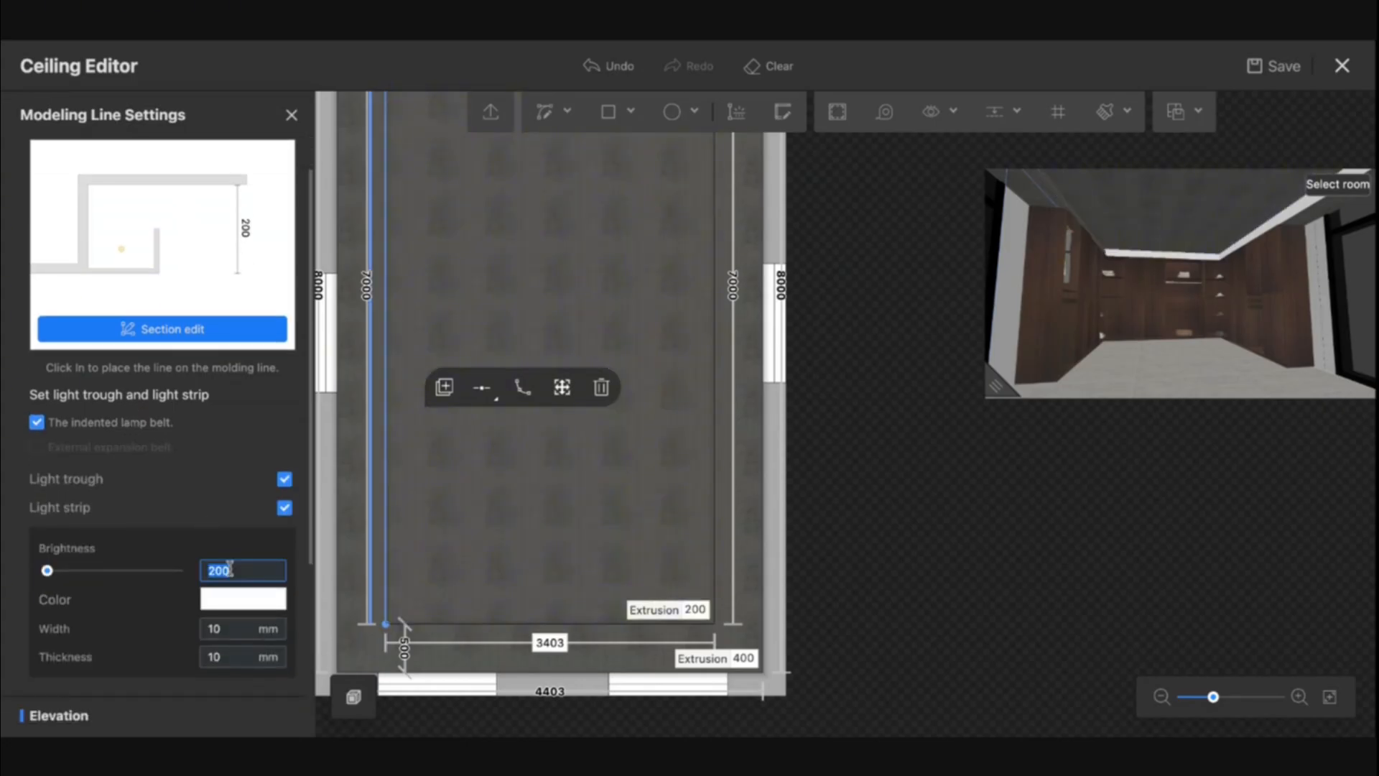
{"action": "left_click", "coordinate": [227, 606]}
{"action": "left_click", "coordinate": [438, 478]}
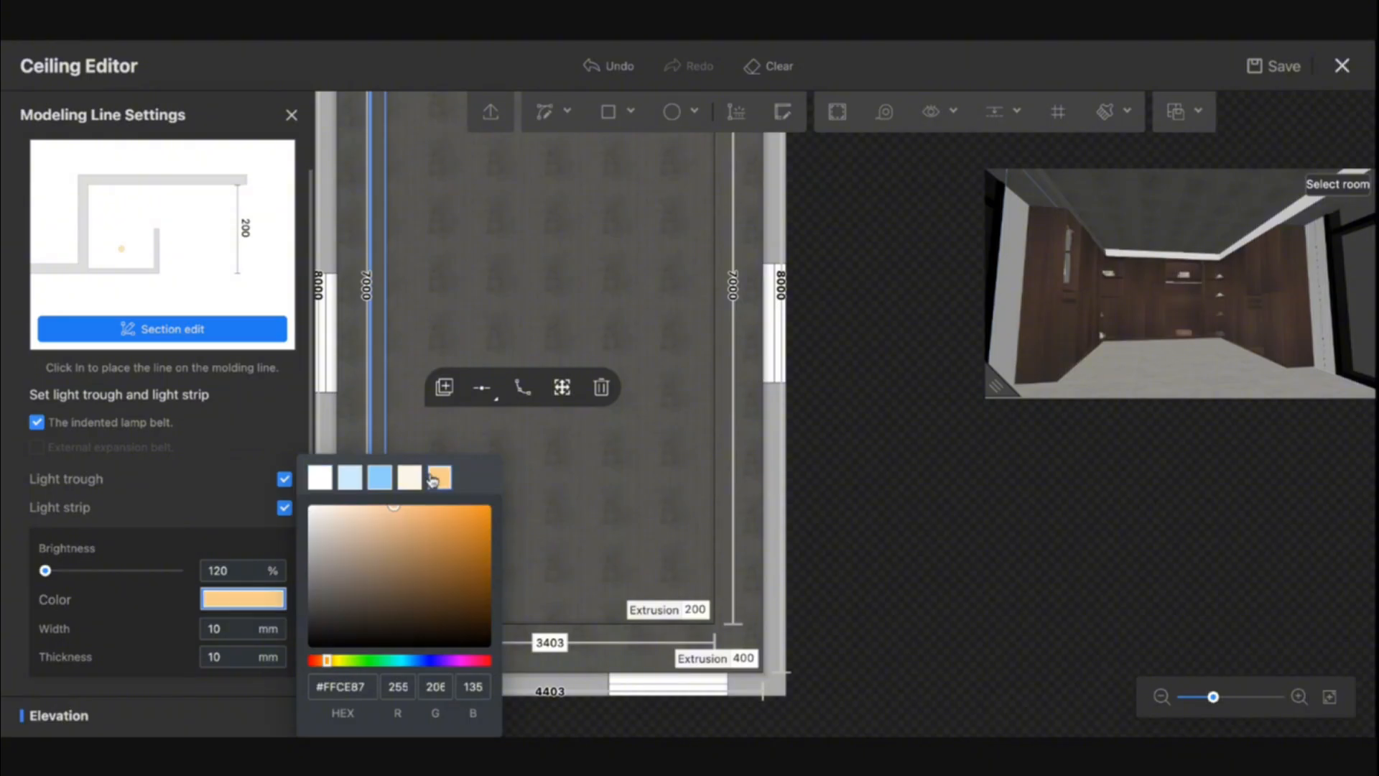
- Set the light strip's brightness to 150%, its width to 20 mm and its thickness to 20 mm
{"action": "left_click", "coordinate": [269, 576]}
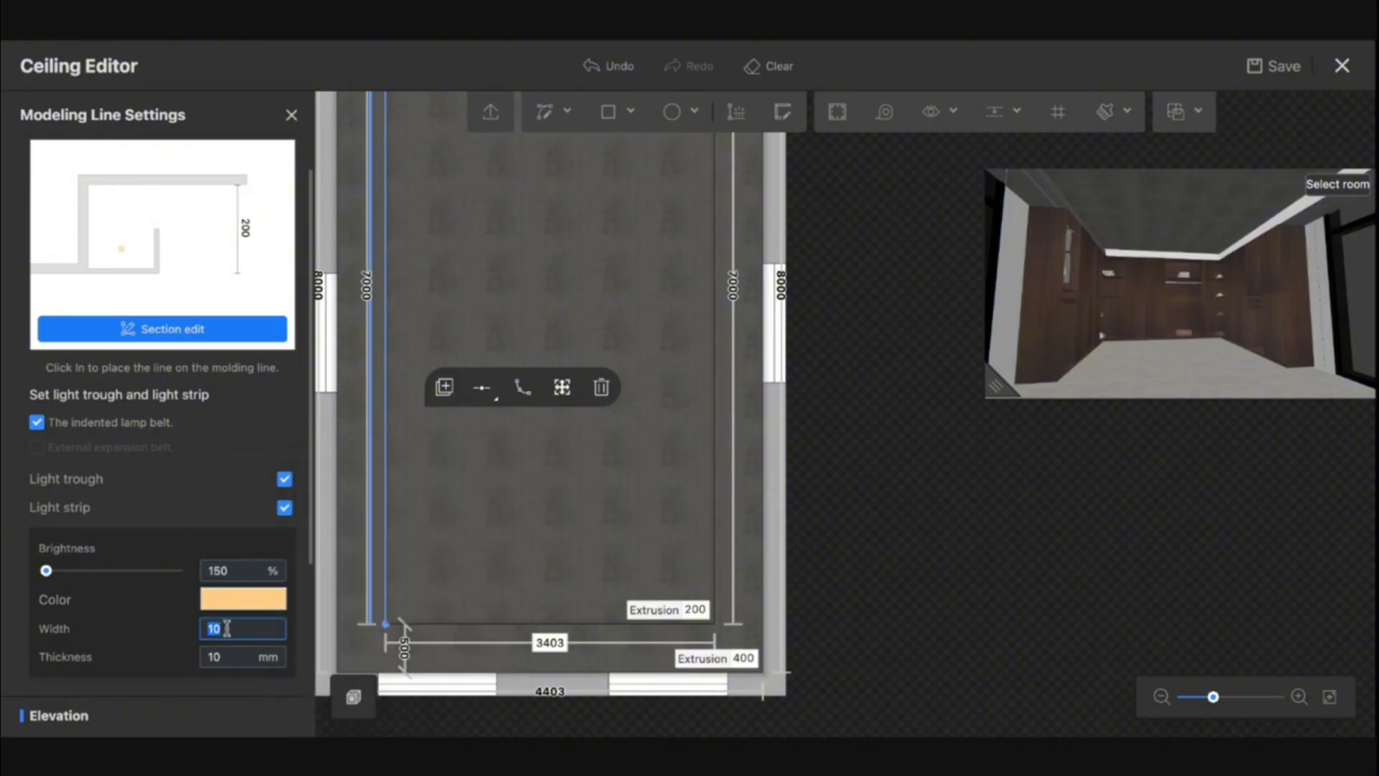
{"action": "key", "text": "Tab"}
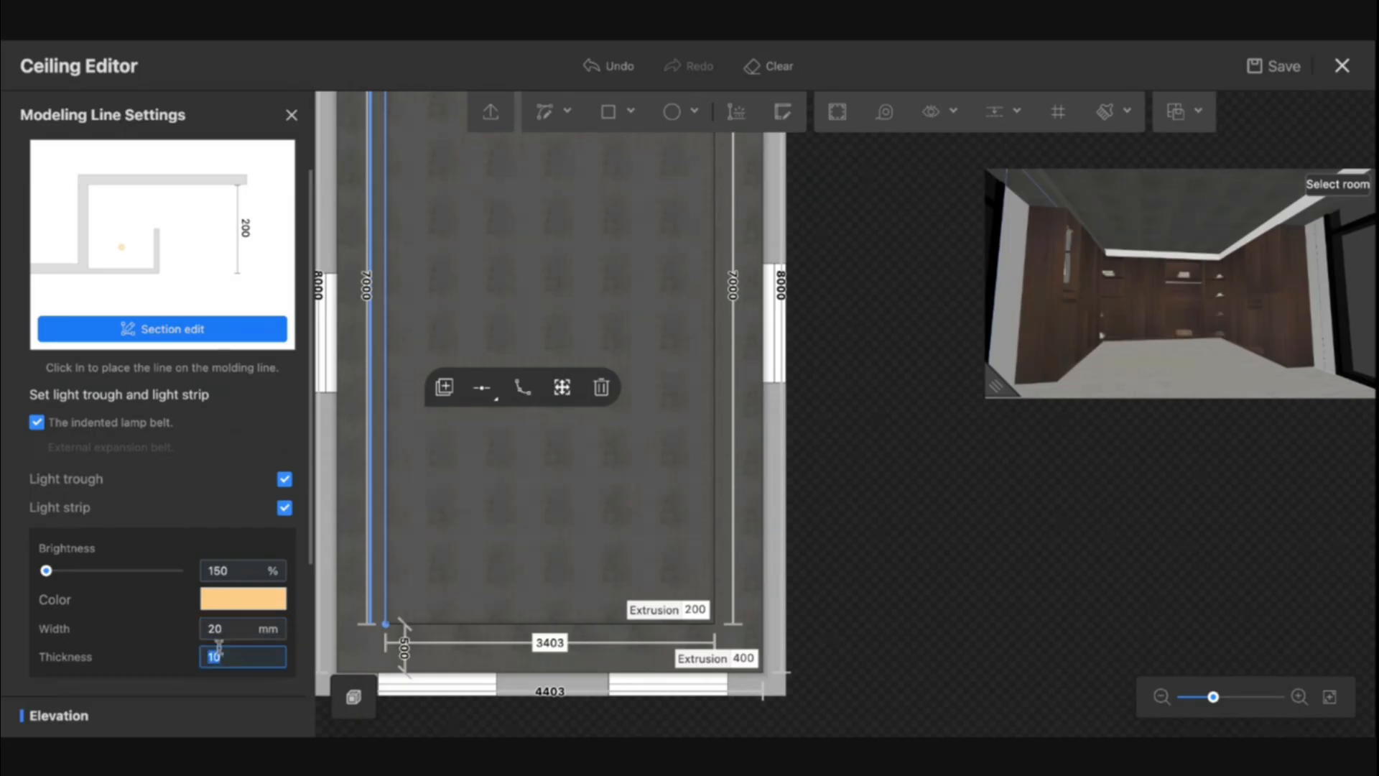
{"action": "scroll", "coordinate": [219, 647], "scroll_direction": "down", "scroll_amount": 3}
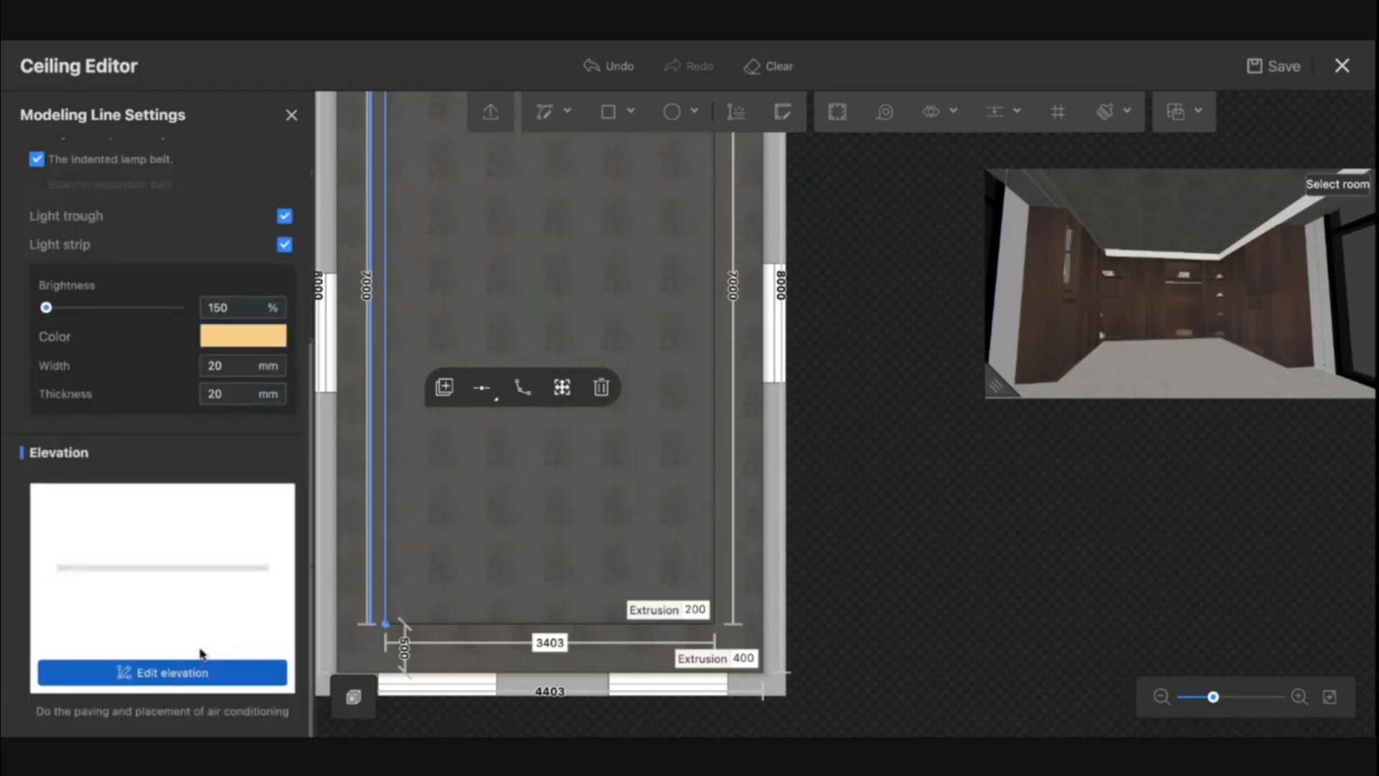
- Edit the elevation of the lit edge and cover its vertical face with a finish material
{"action": "left_click", "coordinate": [172, 673]}
{"action": "left_click", "coordinate": [30, 283]}
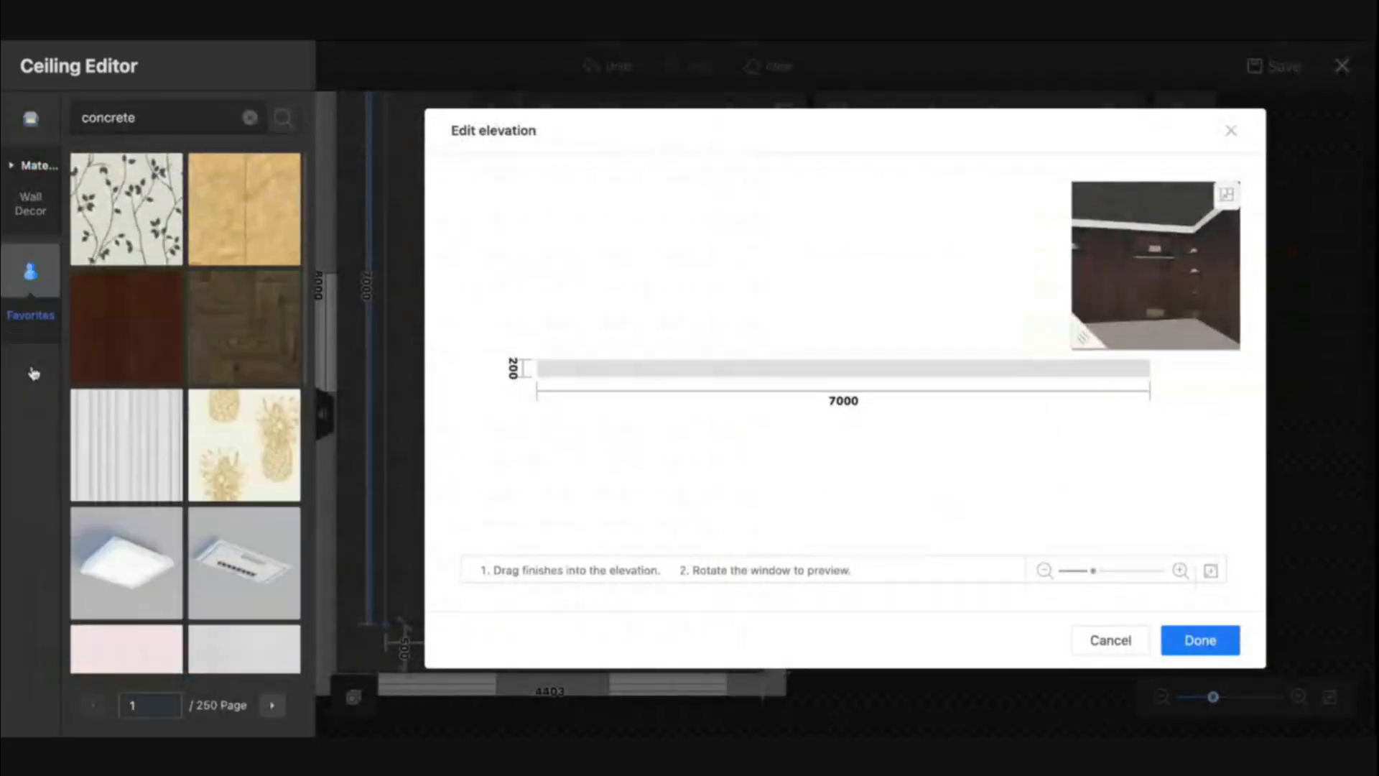
{"action": "left_click_drag", "start_coordinate": [126, 209], "coordinate": [675, 366]}
{"action": "left_click", "coordinate": [1200, 639]}
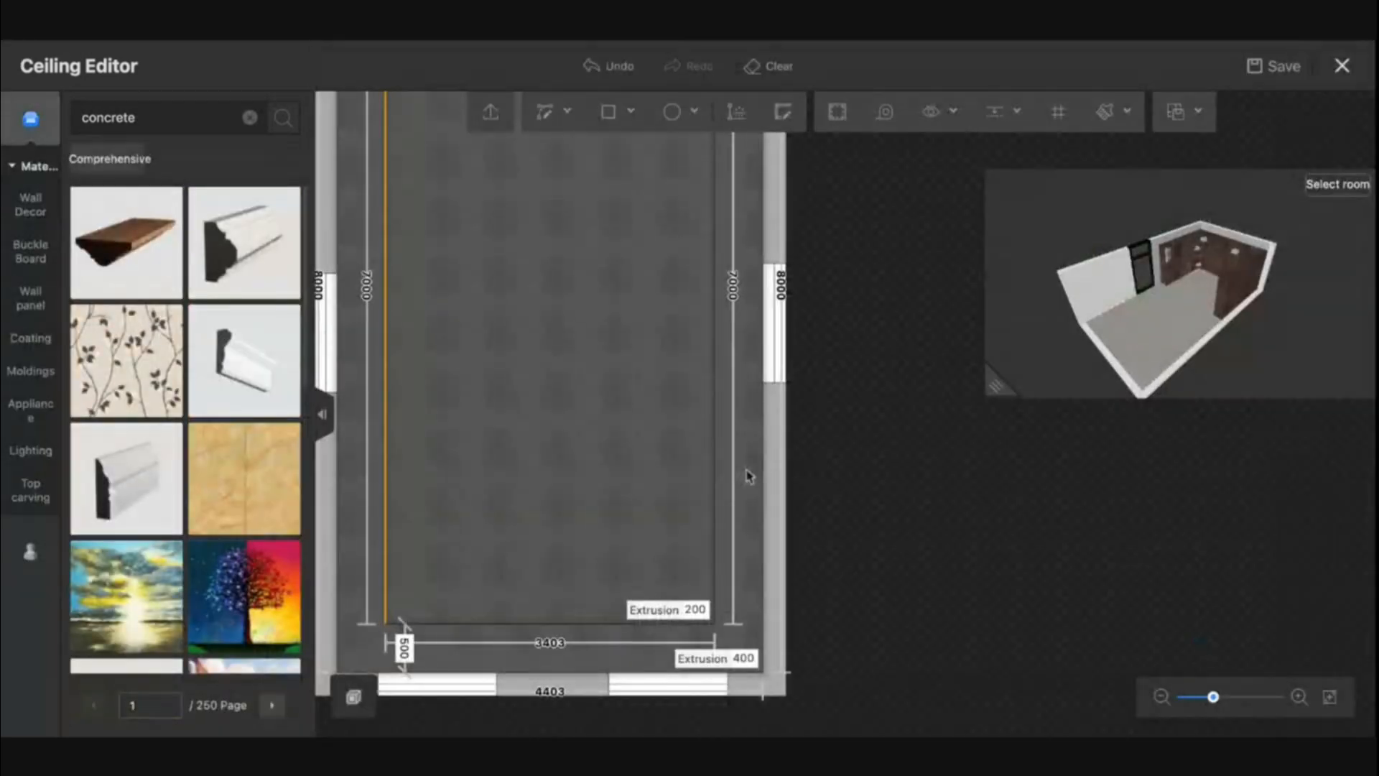
- Copy the lit edge's light trough and strip settings to the remaining edges of the inner ceiling outline
{"action": "left_click", "coordinate": [388, 482]}
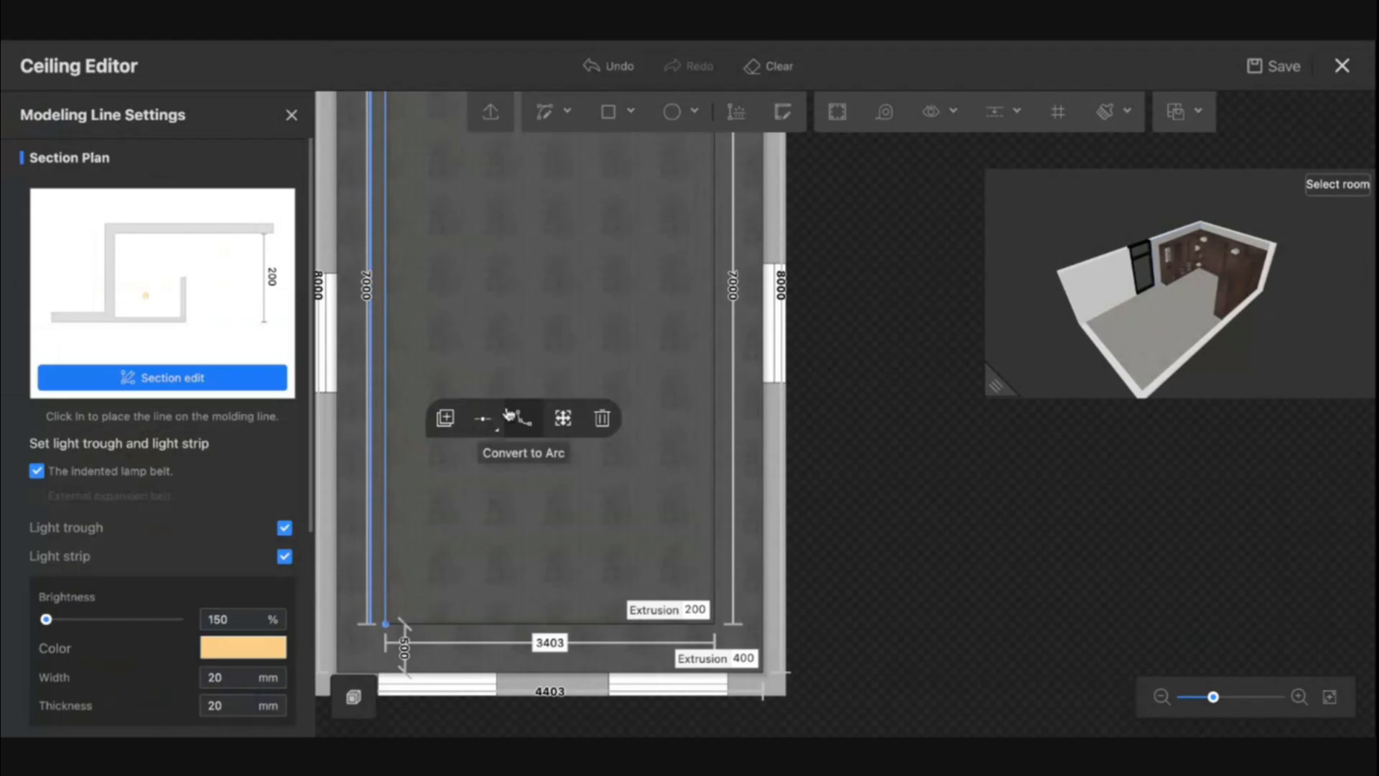
{"action": "left_click", "coordinate": [451, 420]}
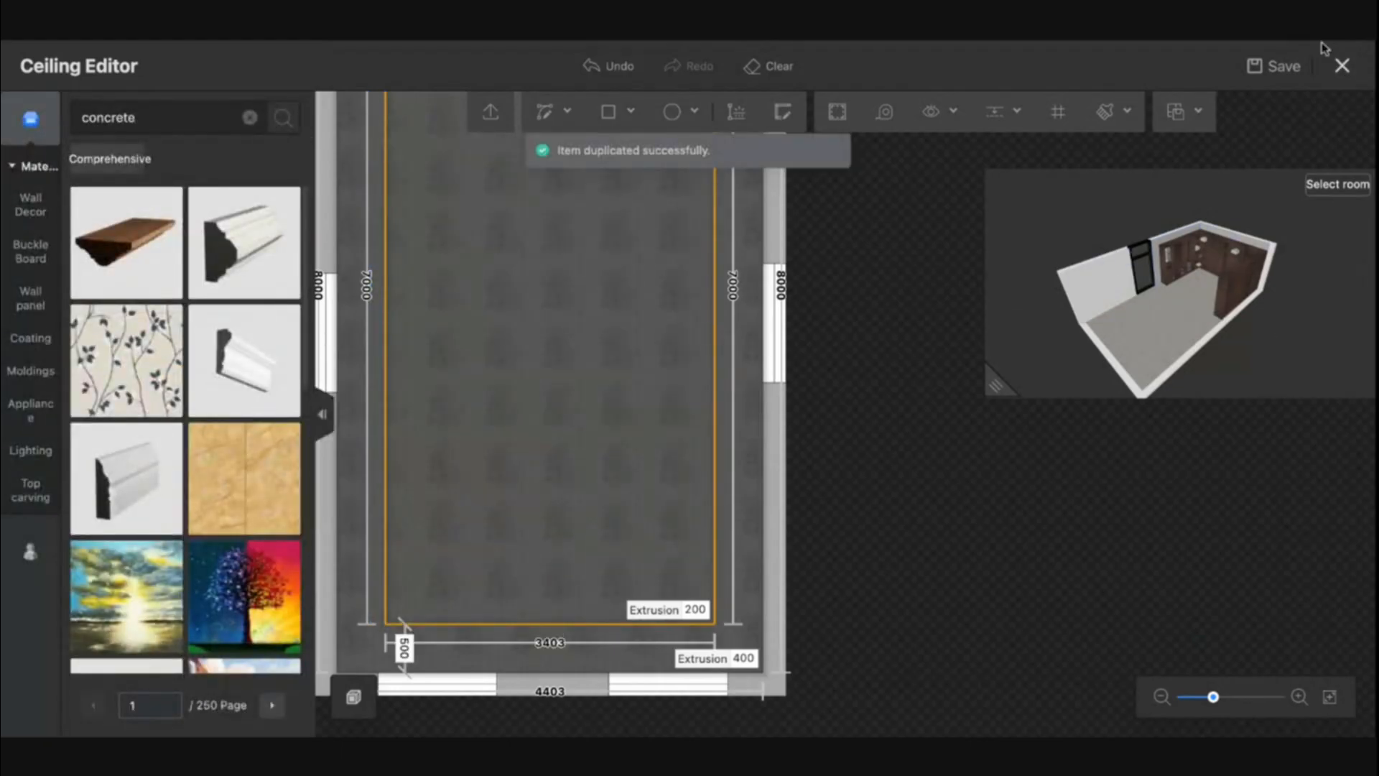
- Save and close the ceiling edit, and check the lit ceiling edges from inside the room
{"action": "left_click", "coordinate": [1345, 75]}
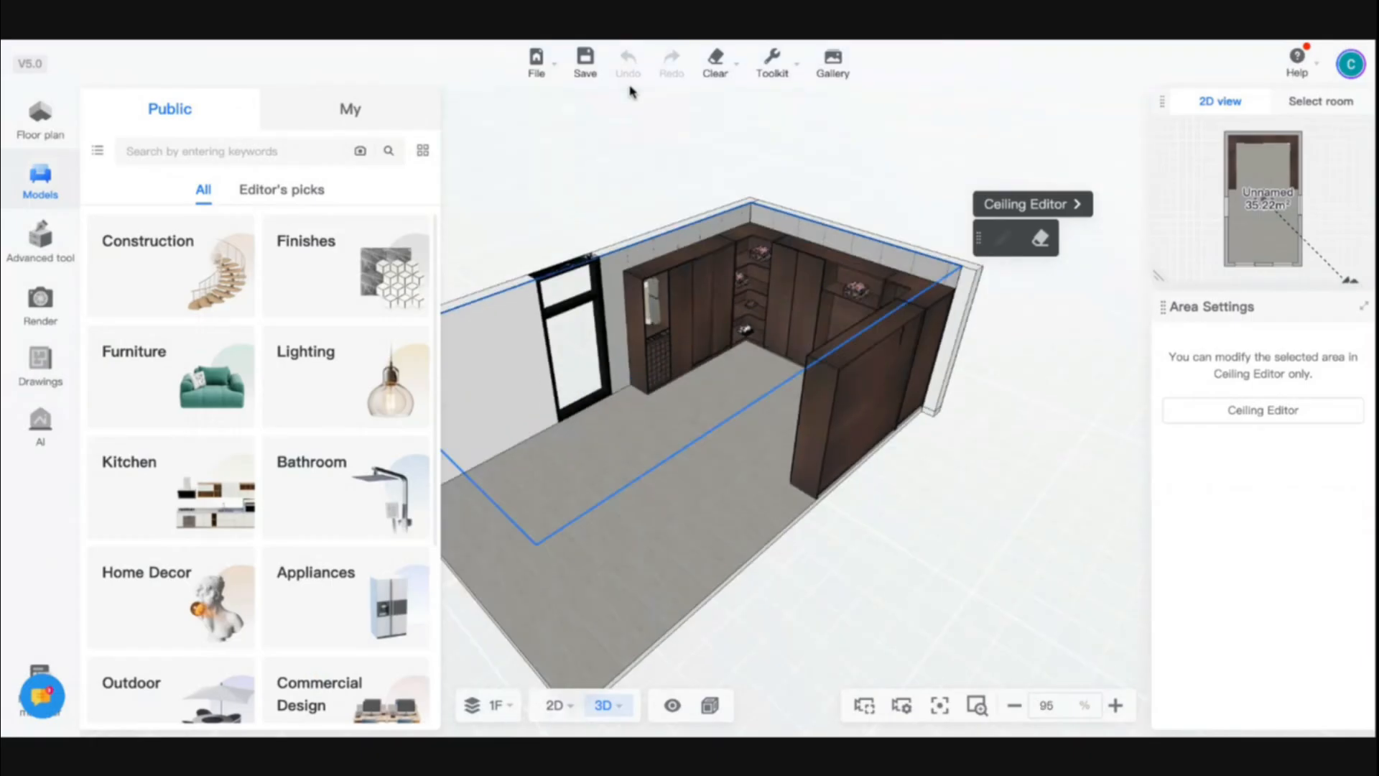
{"action": "left_click_drag", "start_coordinate": [577, 496], "coordinate": [733, 452]}
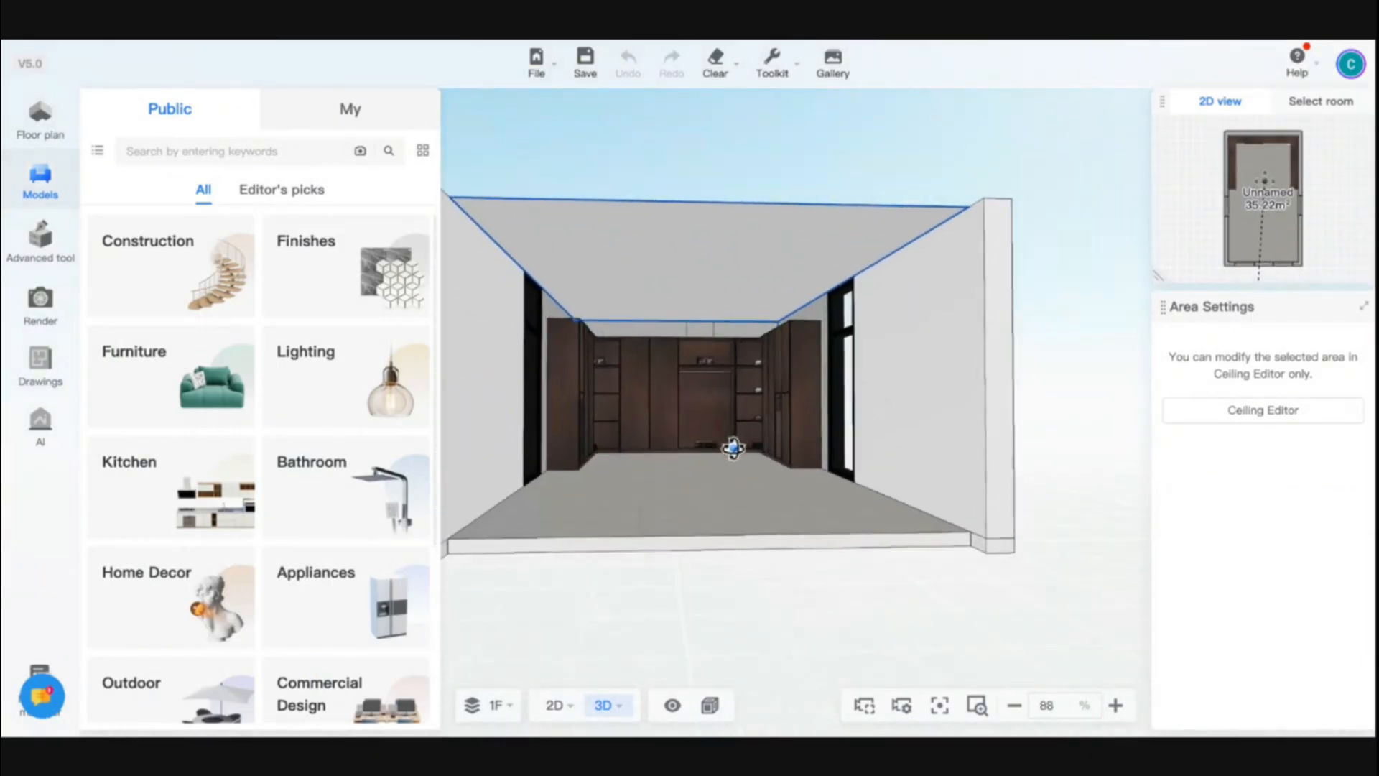
{"action": "scroll", "coordinate": [732, 451], "scroll_direction": "up", "scroll_amount": 5}
{"action": "scroll", "coordinate": [715, 506], "scroll_direction": "up", "scroll_amount": 5}
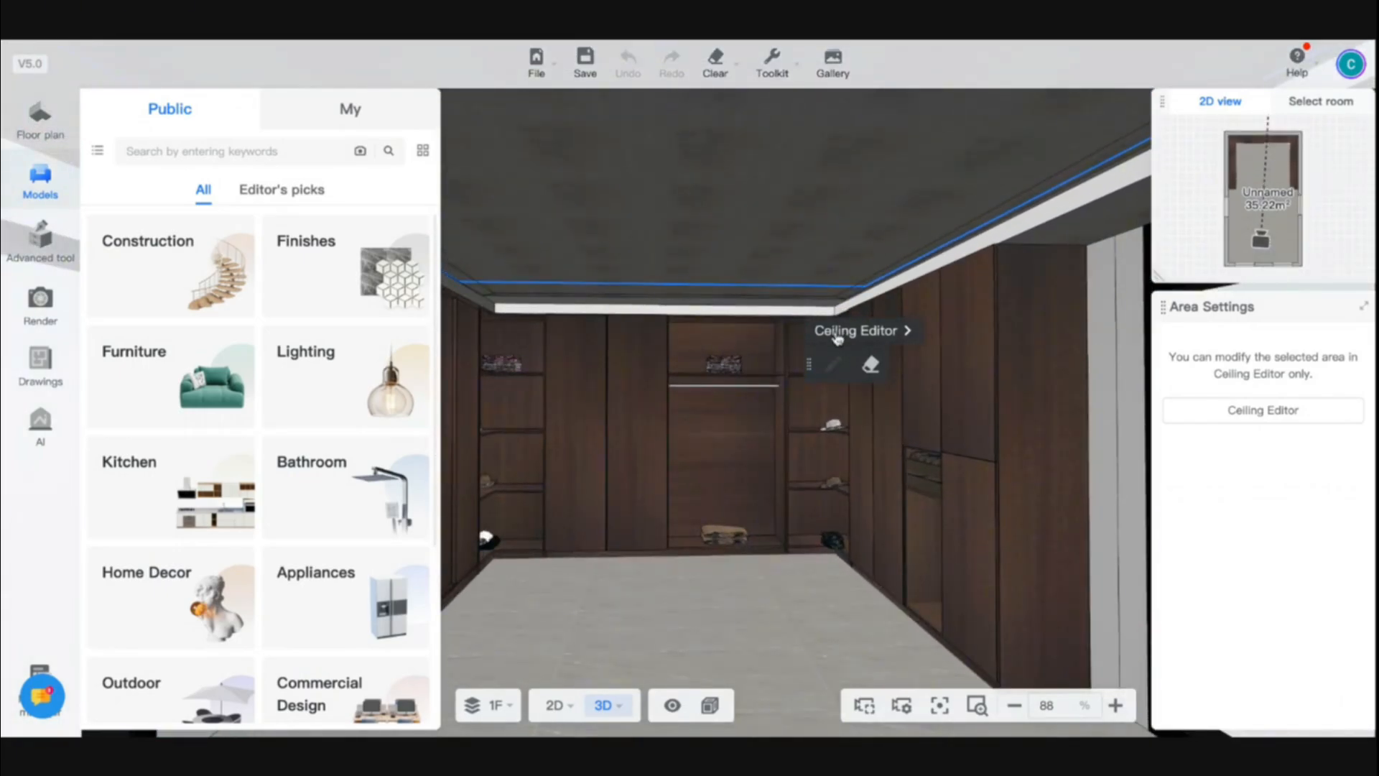
- Reopen the ceiling for editing and cover the vertical face of the inner outline's short back edge with the dark grey favorite finish
{"action": "left_click", "coordinate": [837, 332]}
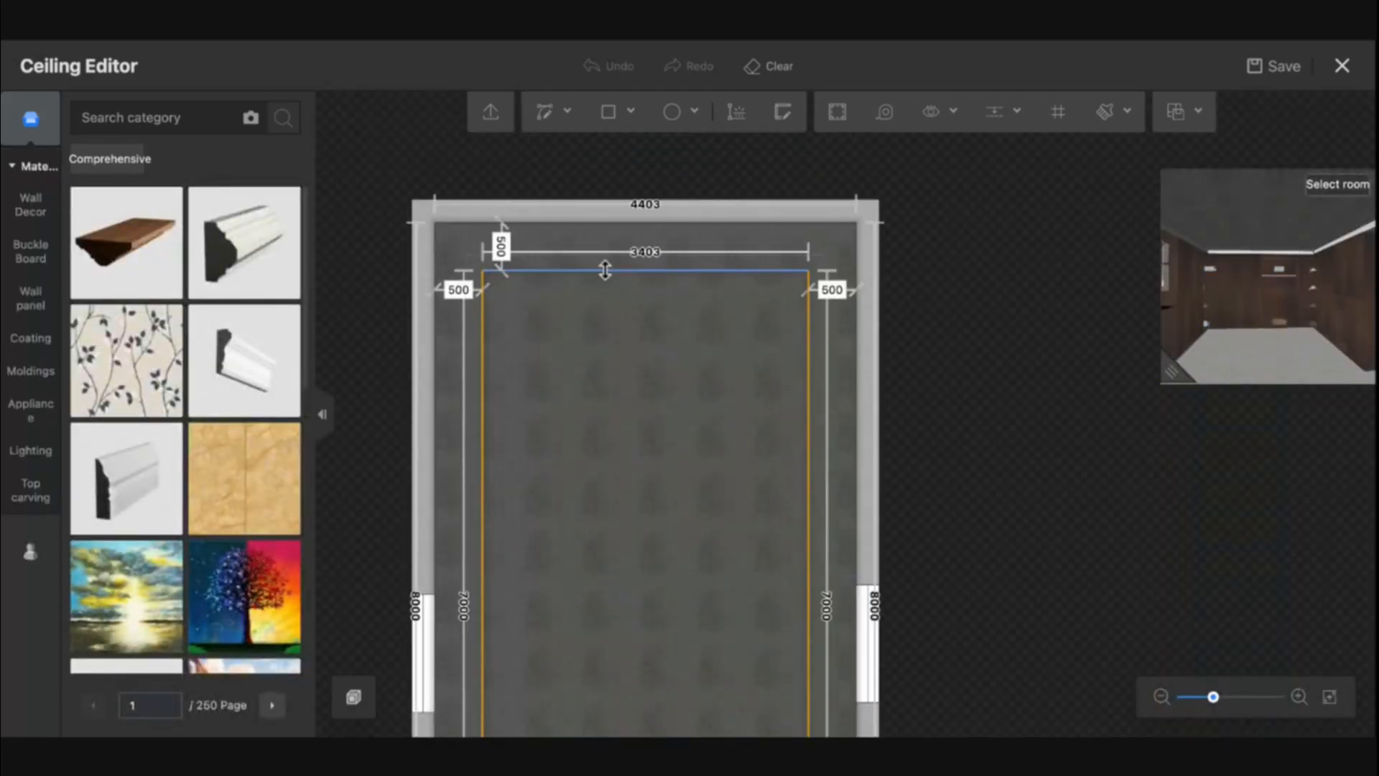
{"action": "left_click", "coordinate": [605, 270]}
{"action": "scroll", "coordinate": [219, 643], "scroll_direction": "down", "scroll_amount": 5}
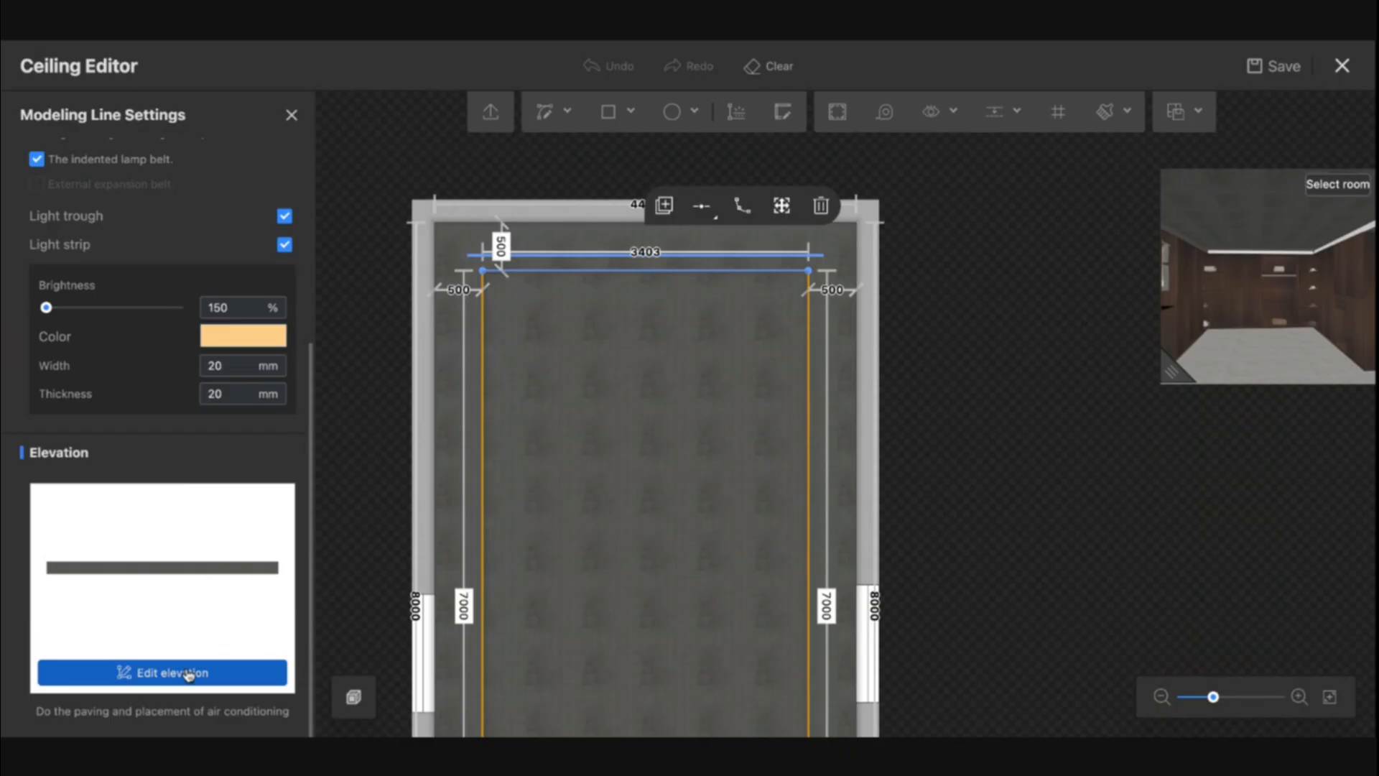
{"action": "left_click", "coordinate": [188, 675]}
{"action": "left_click", "coordinate": [27, 372]}
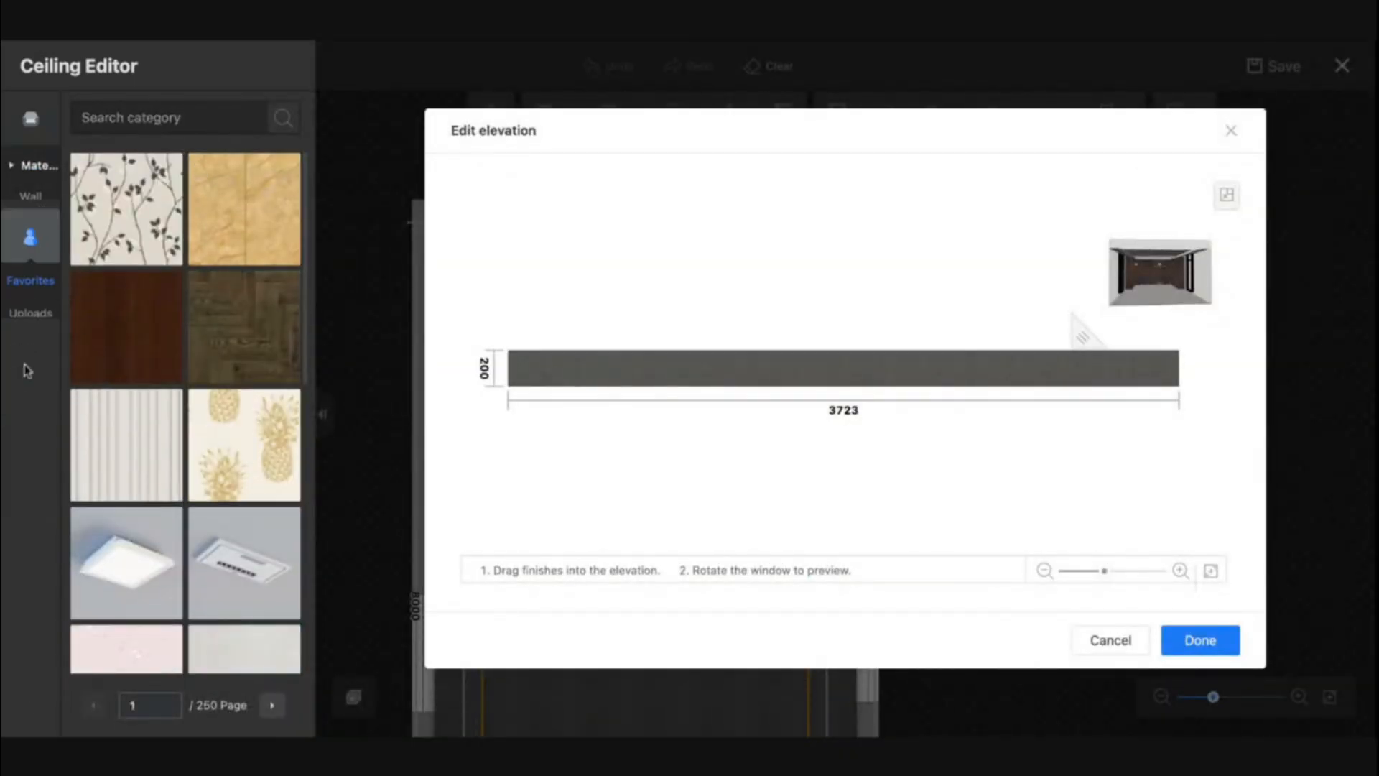
{"action": "left_click_drag", "start_coordinate": [125, 208], "coordinate": [574, 384]}
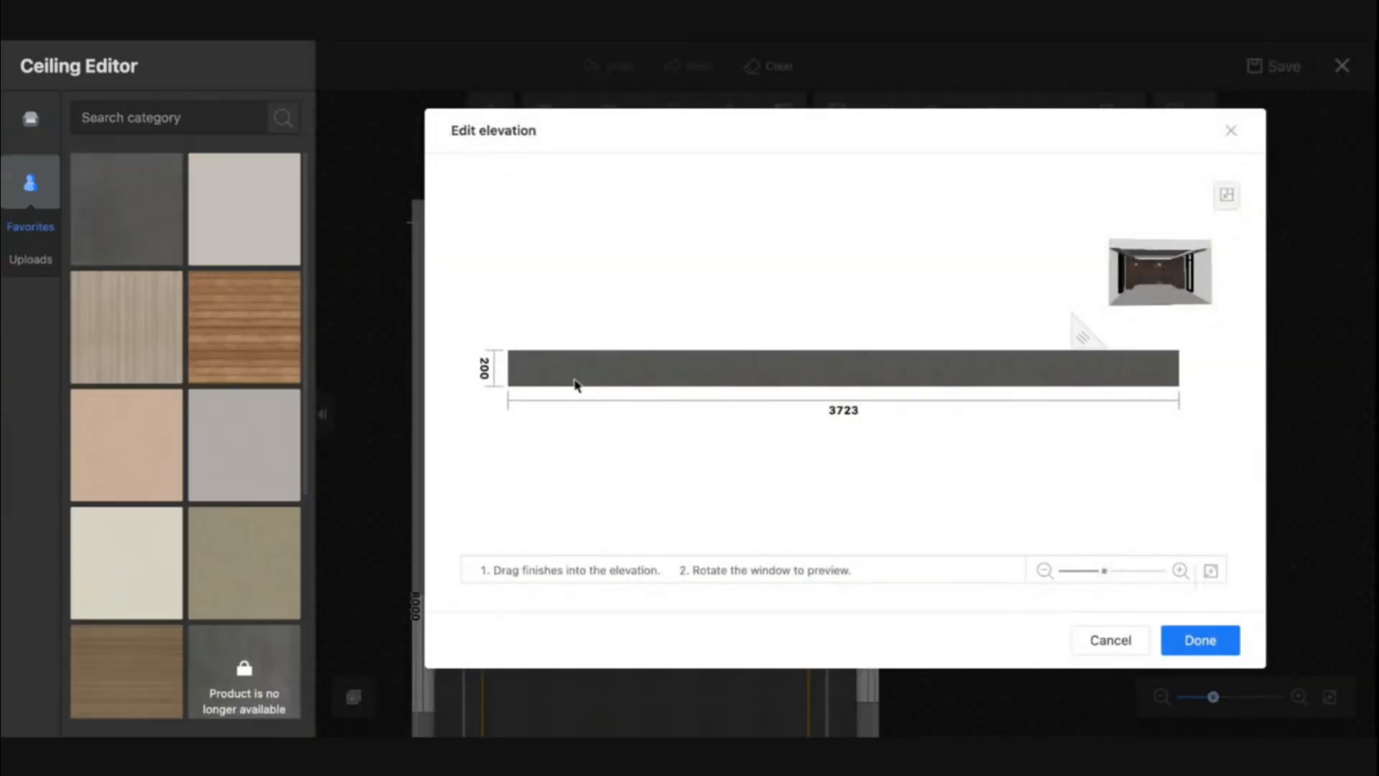
{"action": "left_click", "coordinate": [1215, 642]}
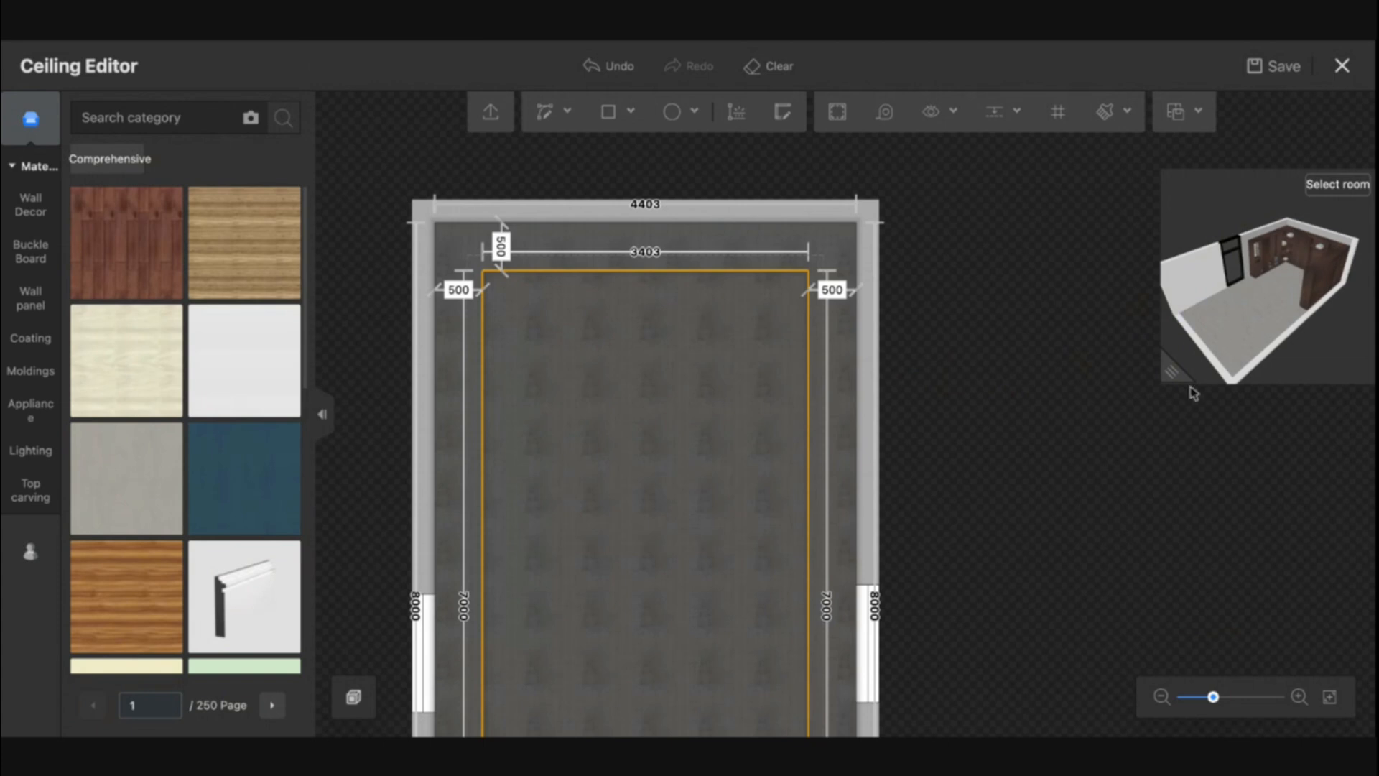
- Inspect the ceiling edges in an enlarged 3D preview, and save and close the ceiling edit
{"action": "left_click_drag", "start_coordinate": [1172, 372], "coordinate": [906, 735]}
{"action": "left_click_drag", "start_coordinate": [1076, 513], "coordinate": [1124, 467]}
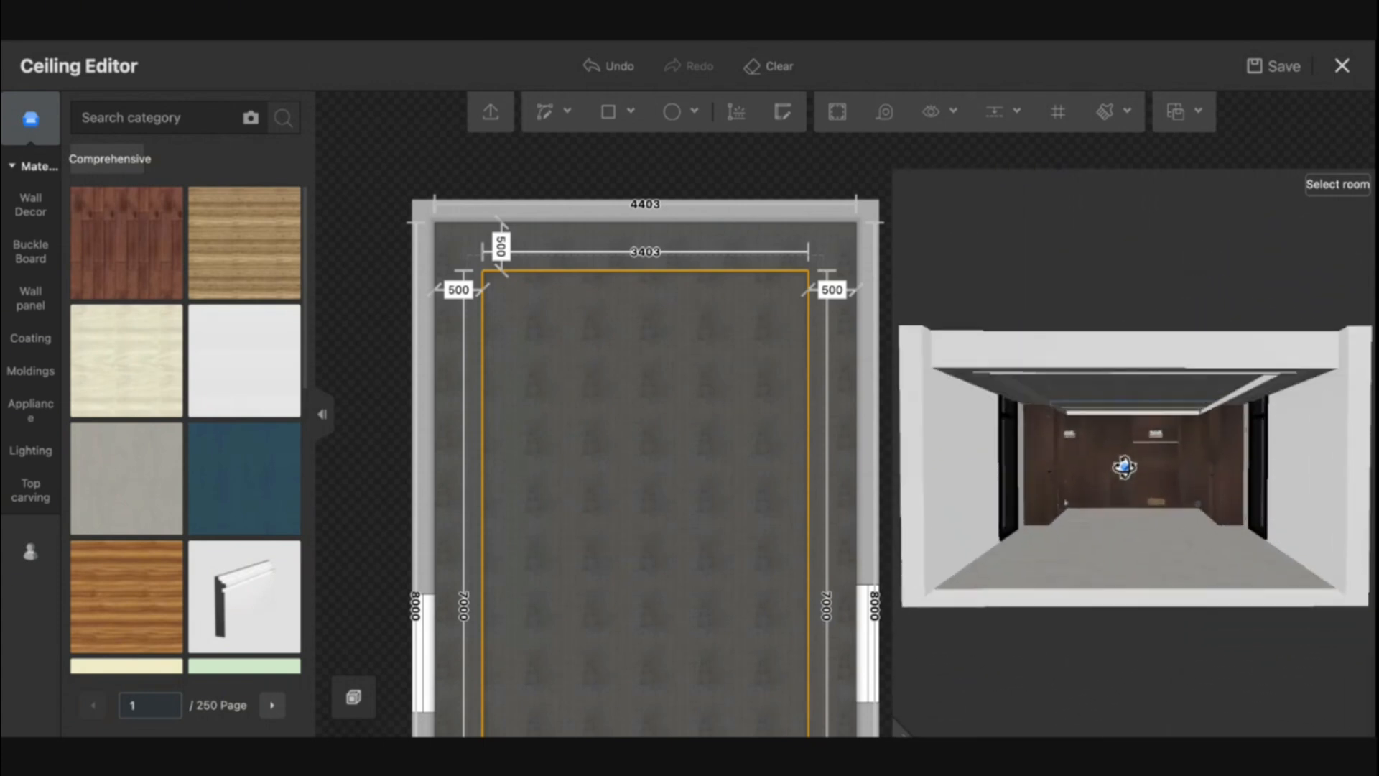
{"action": "scroll", "coordinate": [1184, 339], "scroll_direction": "up", "scroll_amount": 5}
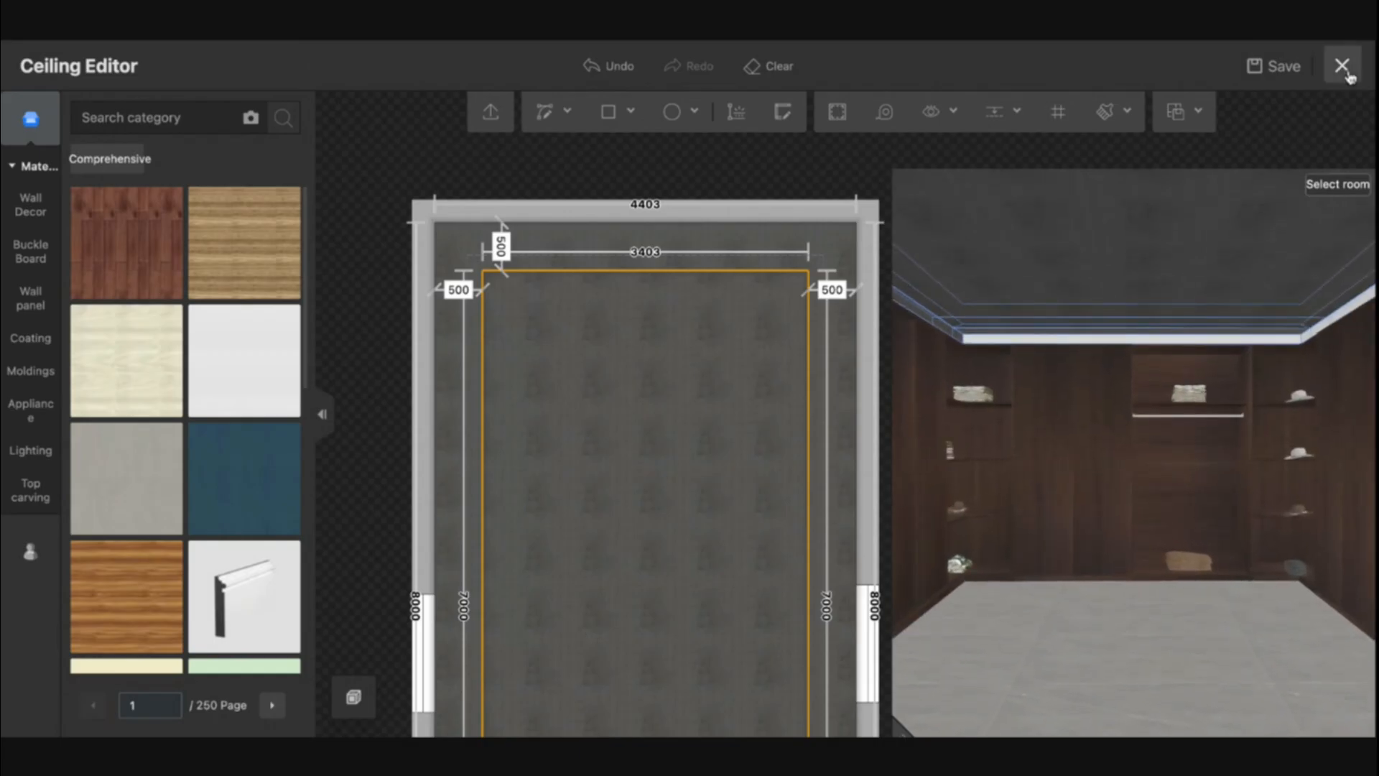
{"action": "left_click", "coordinate": [1342, 66]}
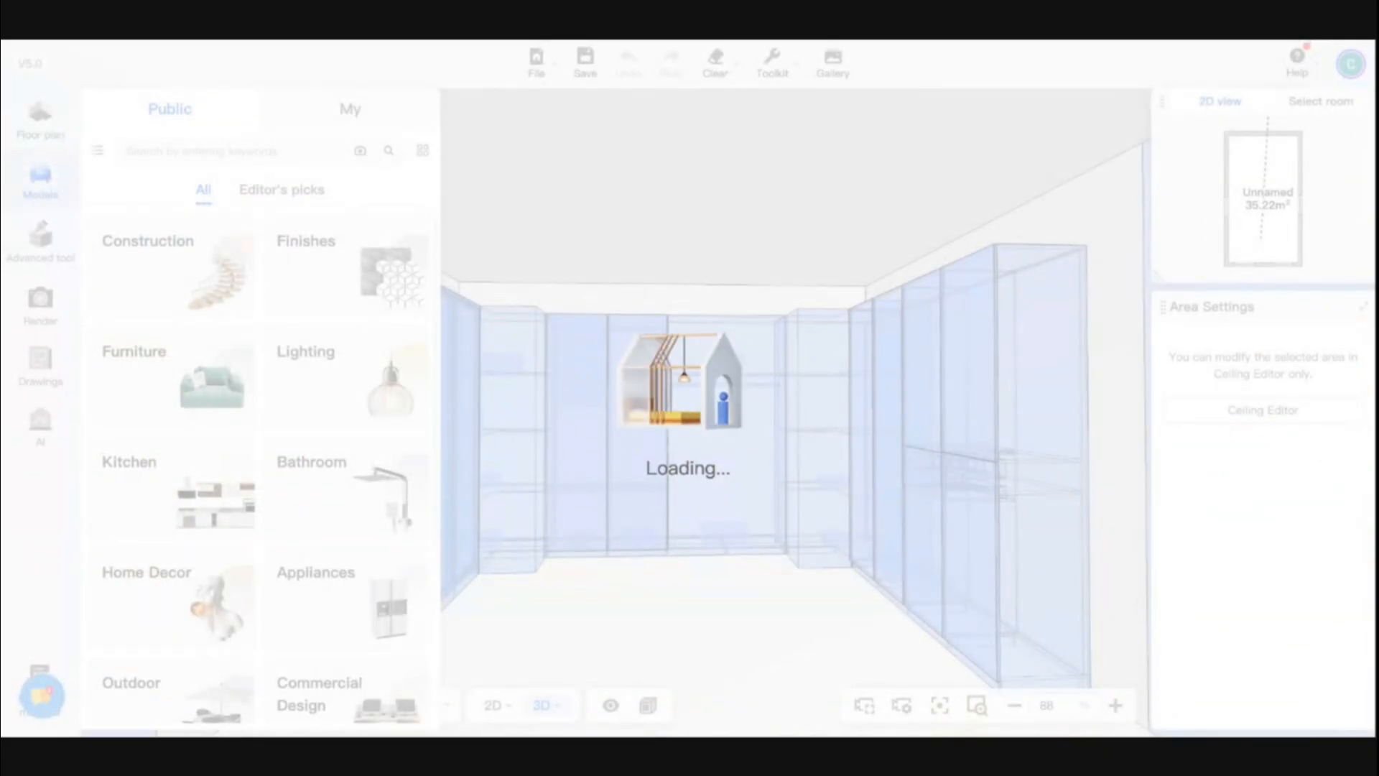
- Try to paint the ceiling material onto the white ceiling edge with the material brush
{"action": "key", "text": "b"}
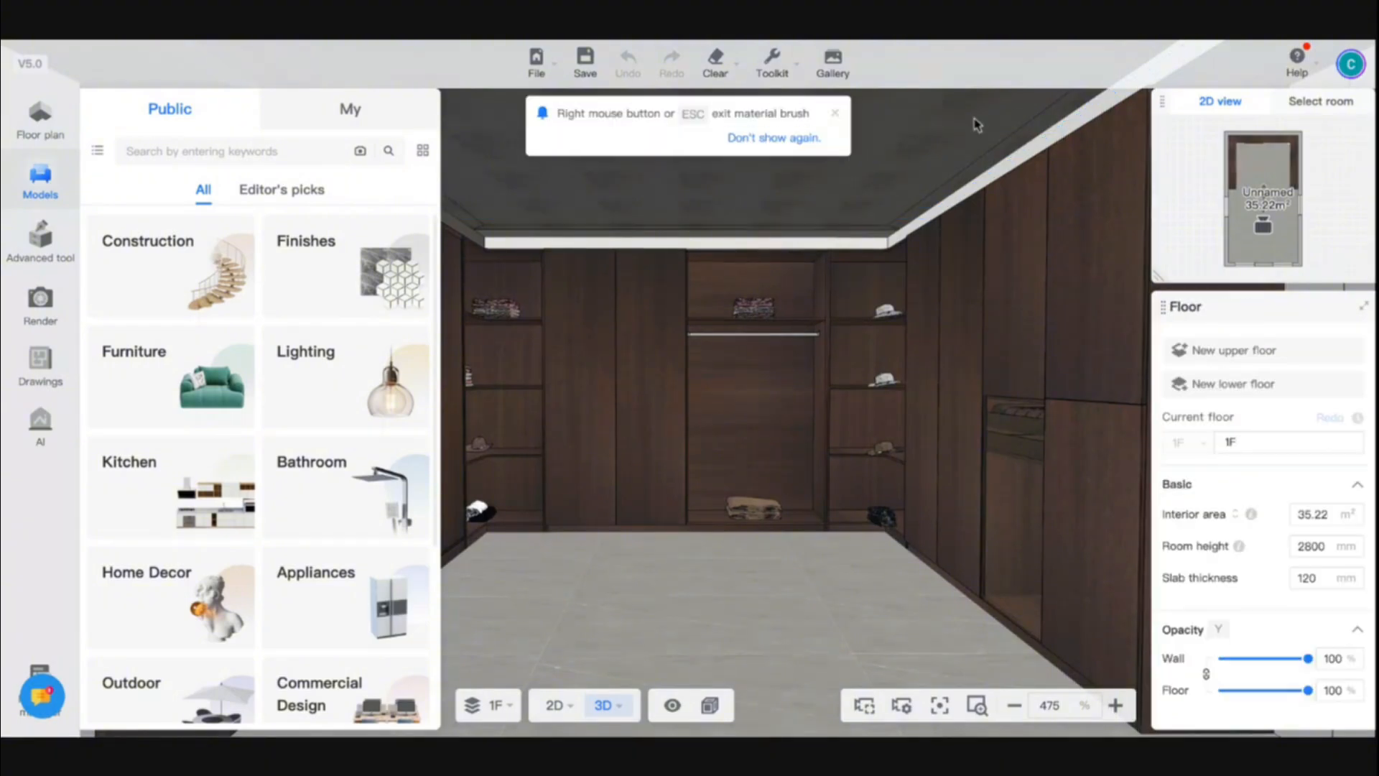
{"action": "left_click", "coordinate": [971, 192]}
{"action": "left_click", "coordinate": [971, 192]}
{"action": "left_click", "coordinate": [971, 192]}
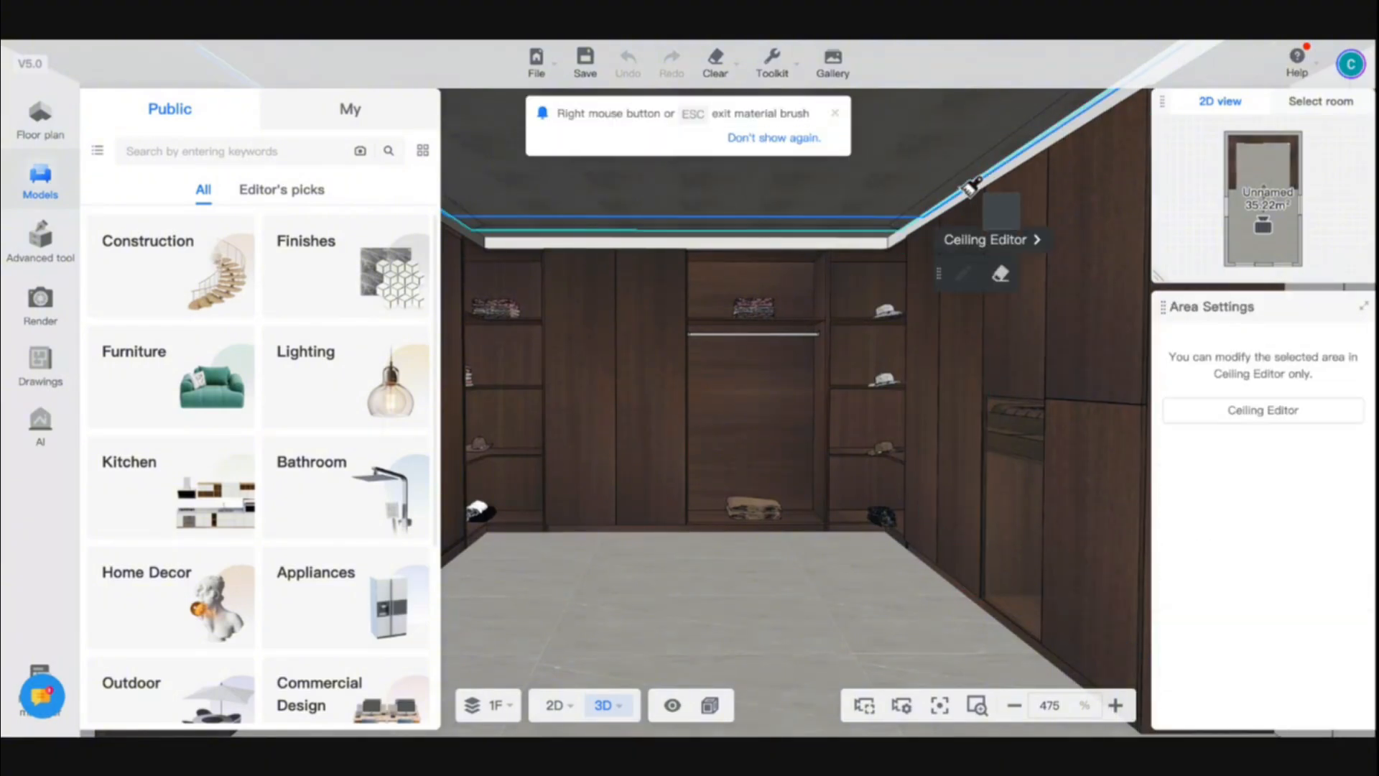
{"action": "left_click", "coordinate": [969, 190]}
{"action": "left_click", "coordinate": [941, 193]}
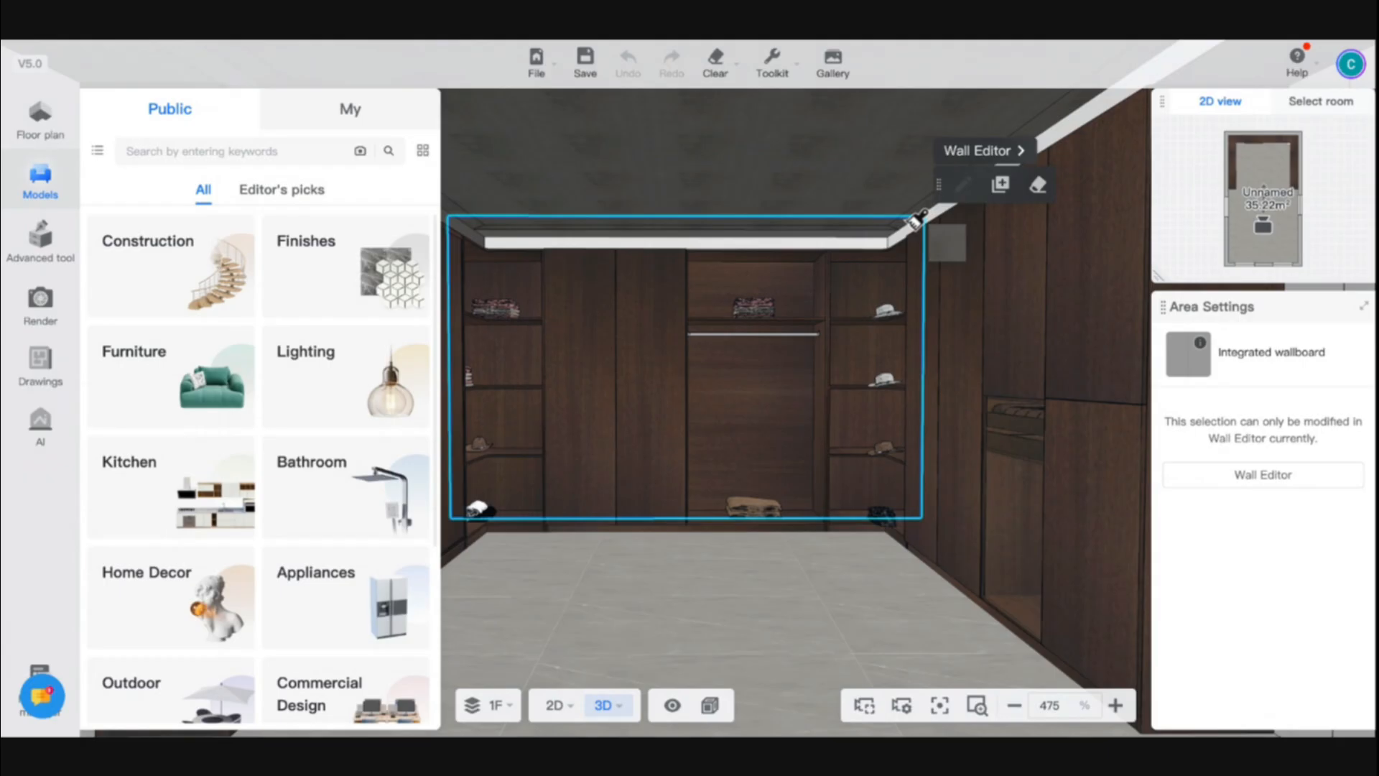
{"action": "key", "text": "Escape"}
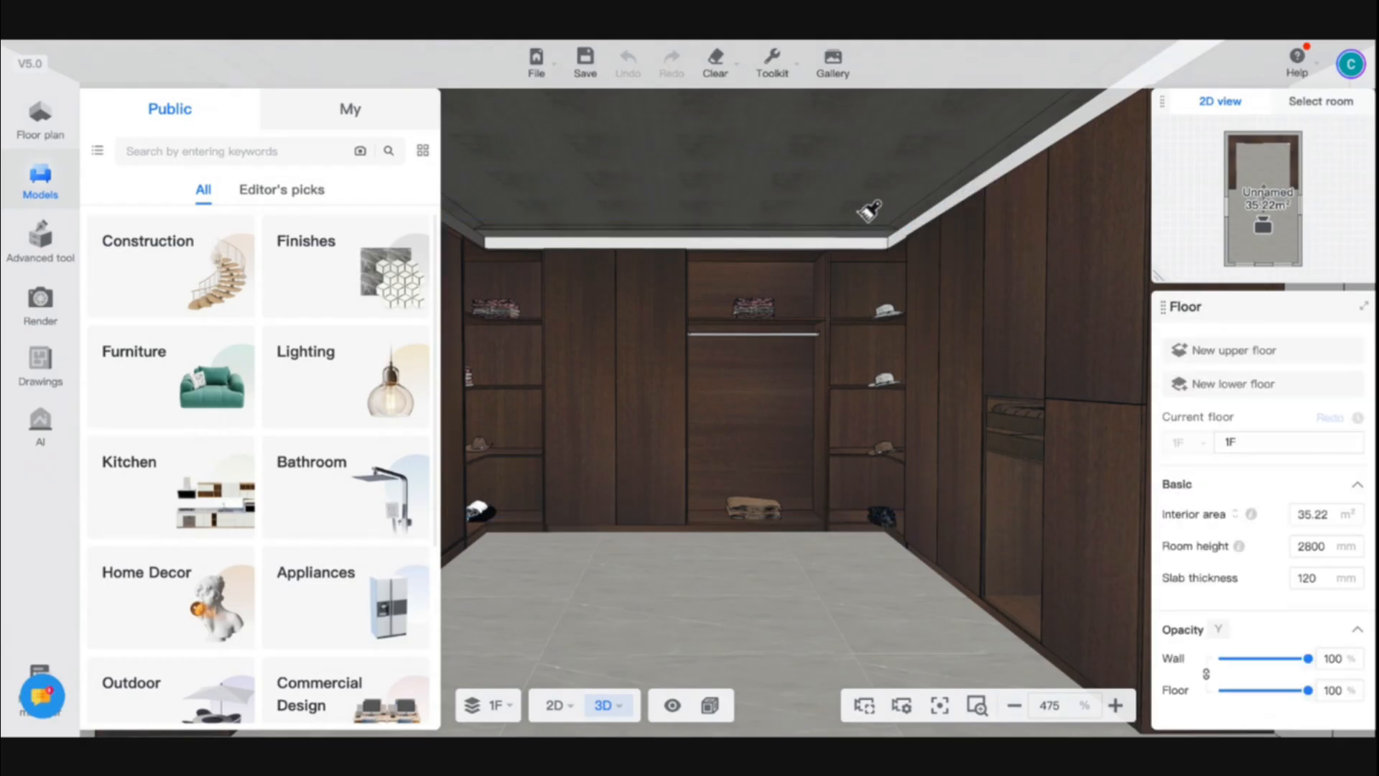
- Search the models for rugs and place a grey rug between the facing wardrobes in plan view, about 190 mm from the back wardrobe
{"action": "scroll", "coordinate": [748, 394], "scroll_direction": "down", "scroll_amount": 8}
{"action": "scroll", "coordinate": [715, 278], "scroll_direction": "up", "scroll_amount": 5}
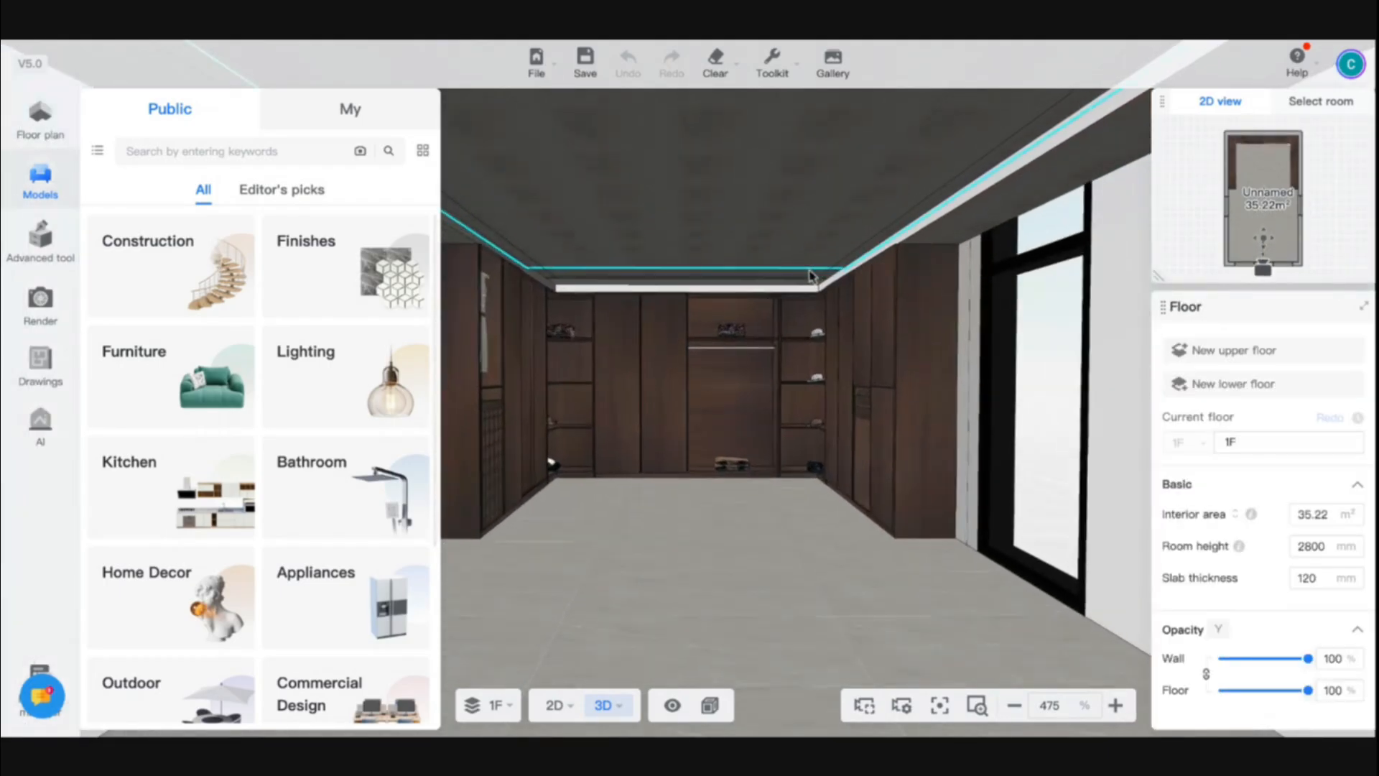
{"action": "scroll", "coordinate": [804, 445], "scroll_direction": "up", "scroll_amount": 2}
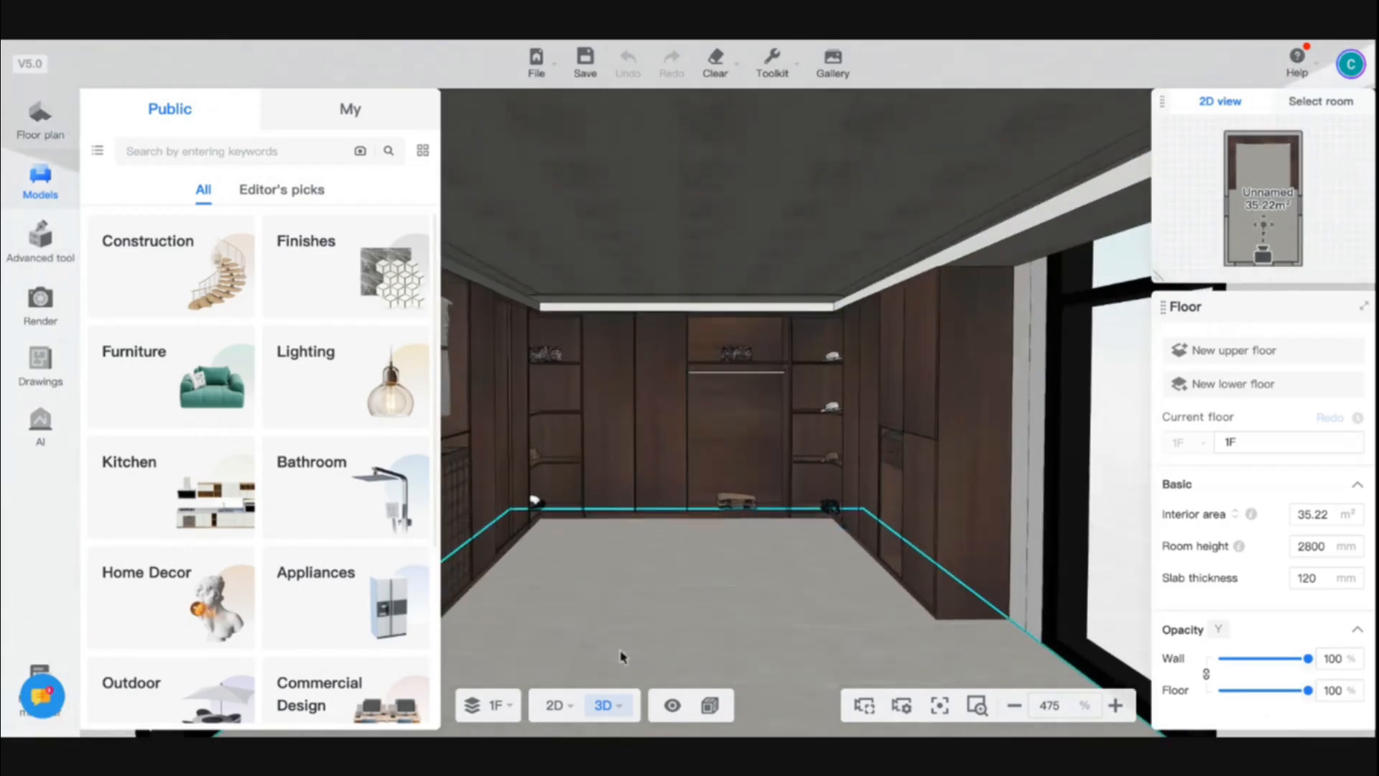
{"action": "left_click", "coordinate": [550, 720]}
{"action": "scroll", "coordinate": [644, 270], "scroll_direction": "up", "scroll_amount": 5}
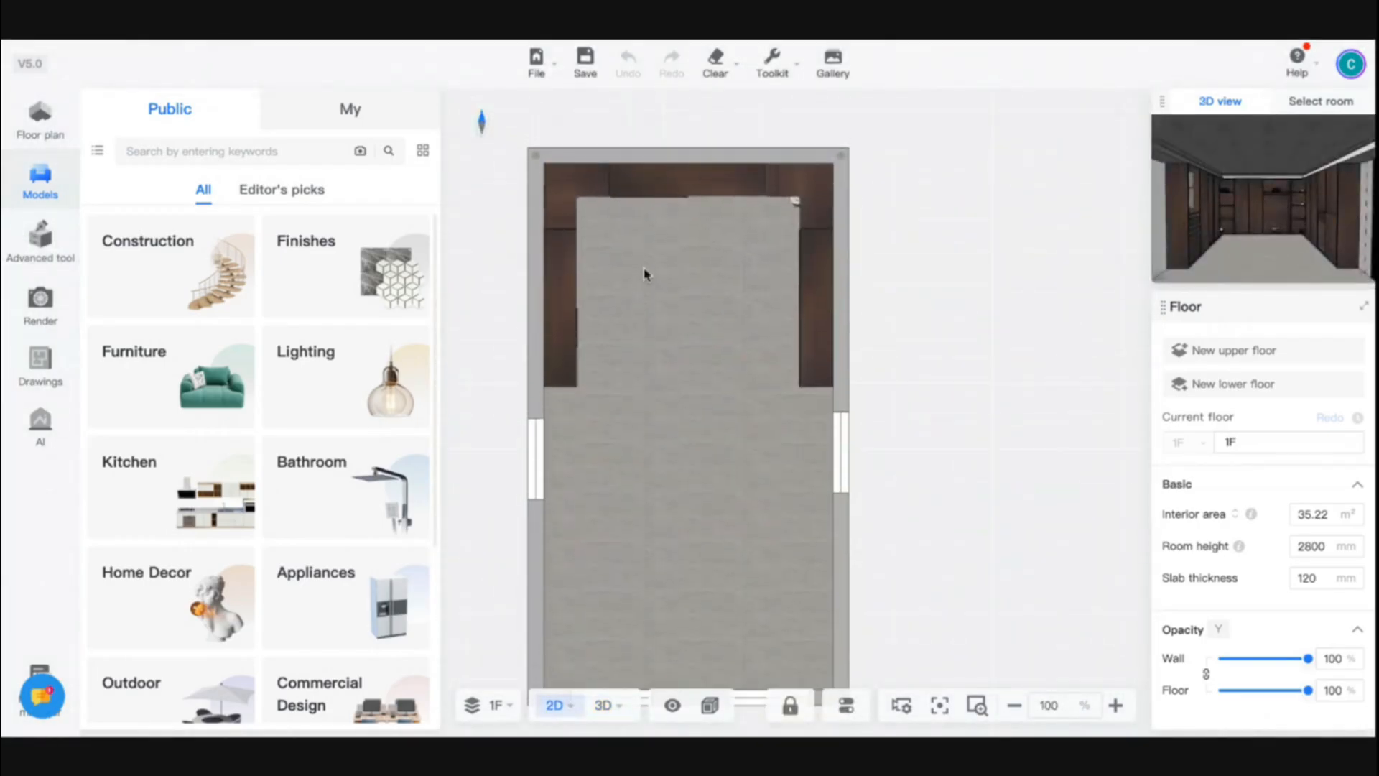
{"action": "left_click", "coordinate": [194, 154]}
{"action": "type", "text": "rugs"}
{"action": "key", "text": "Return"}
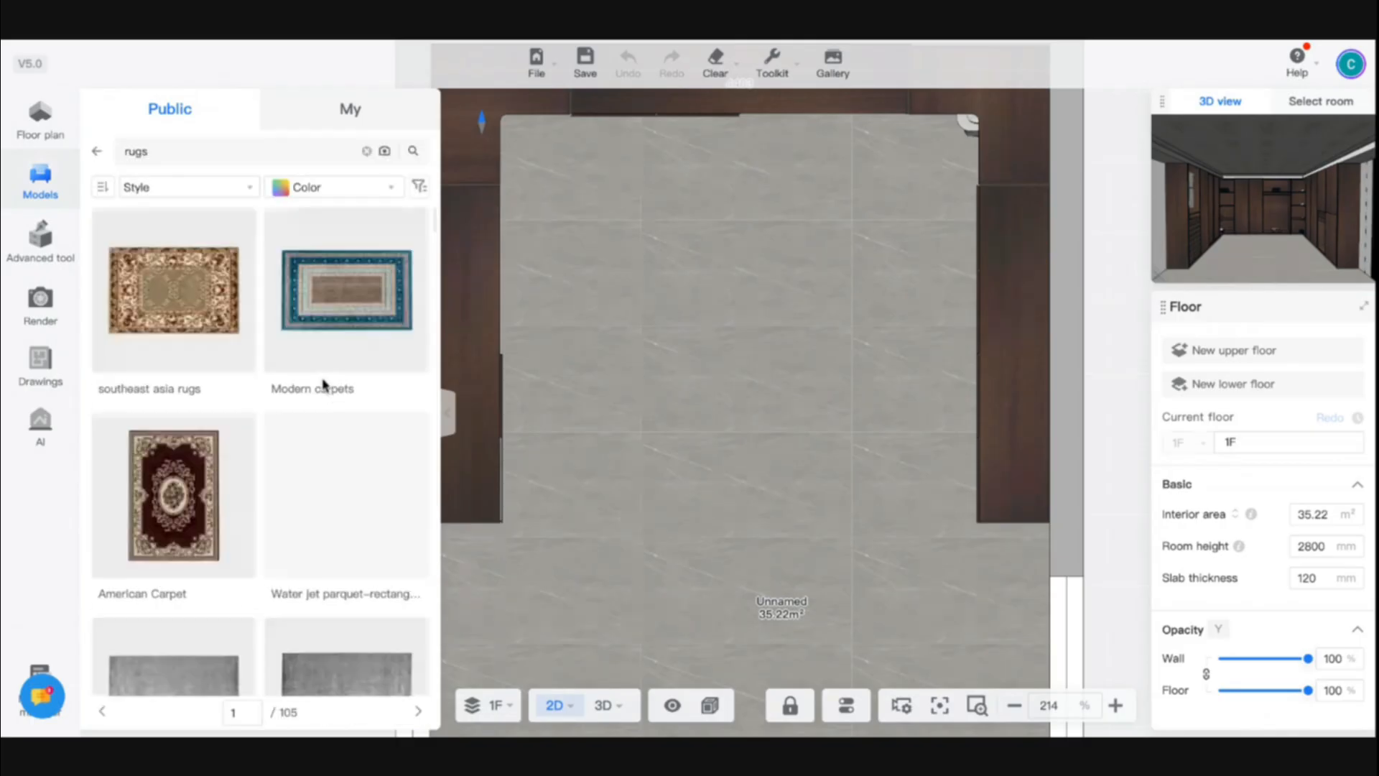
{"action": "scroll", "coordinate": [343, 481], "scroll_direction": "down", "scroll_amount": 3}
{"action": "left_click_drag", "start_coordinate": [345, 447], "coordinate": [746, 313]}
- Place the brown cushioned armchair from the Armchairs category on the rug's back right corner, angled towards the room
{"action": "double_click", "coordinate": [170, 150]}
{"action": "type", "text": "chair"}
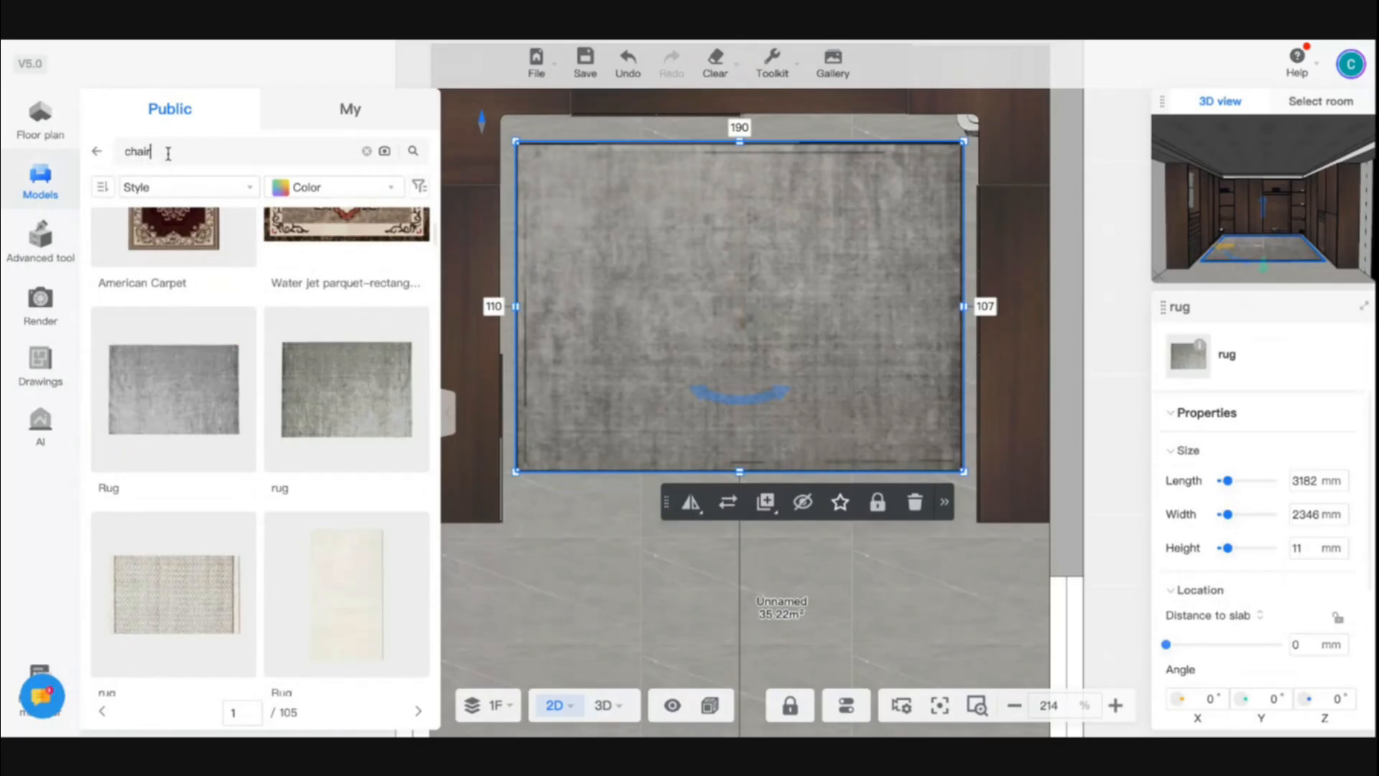
{"action": "left_click", "coordinate": [98, 156]}
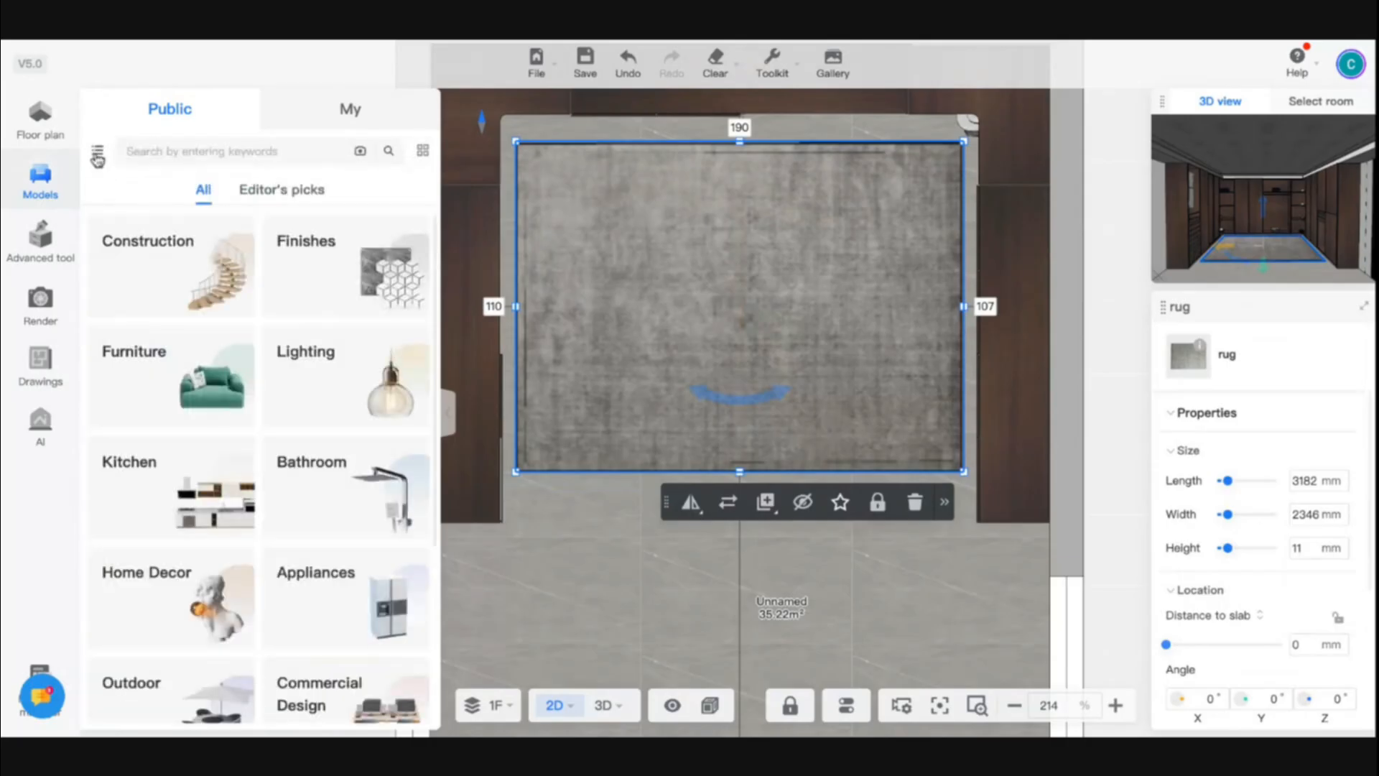
{"action": "left_click", "coordinate": [161, 390]}
{"action": "left_click", "coordinate": [197, 334]}
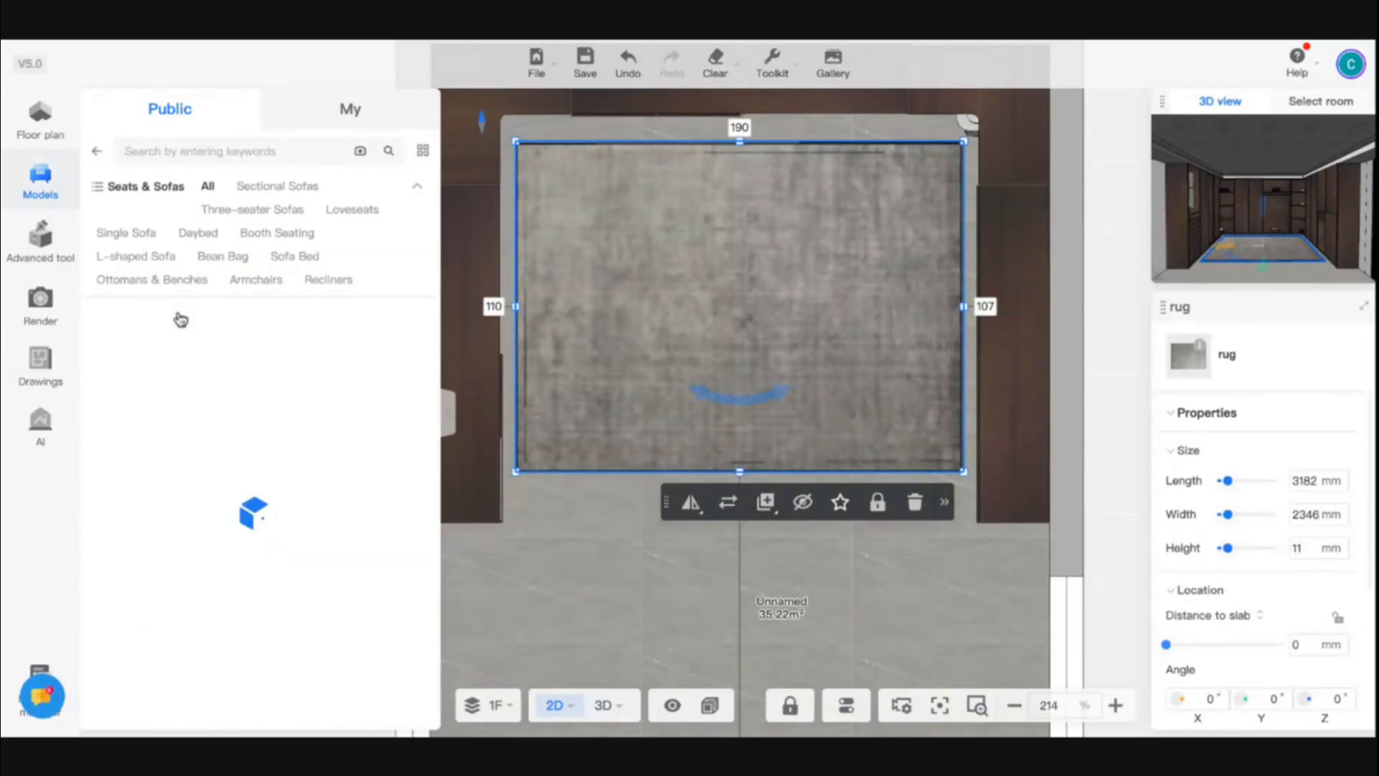
{"action": "left_click", "coordinate": [259, 278]}
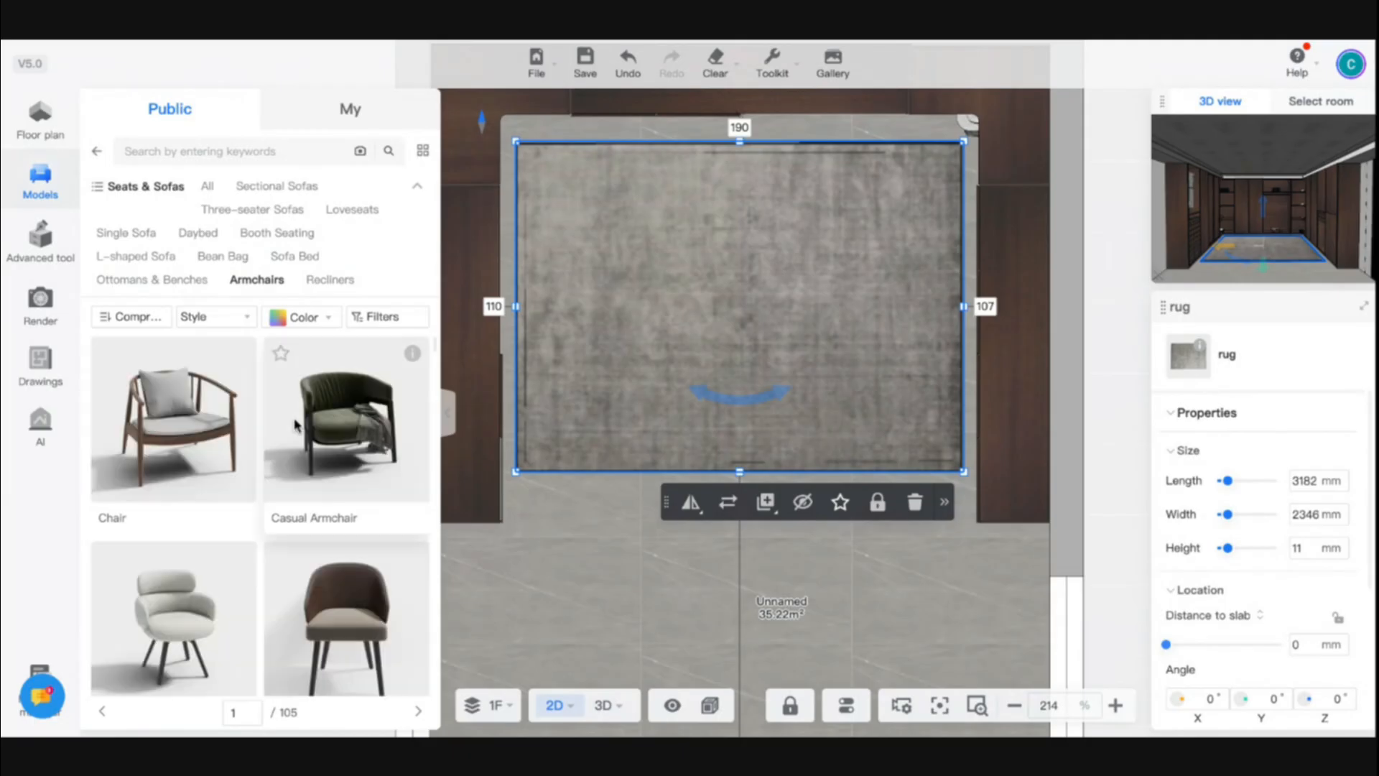
{"action": "scroll", "coordinate": [295, 424], "scroll_direction": "down", "scroll_amount": 3}
{"action": "scroll", "coordinate": [295, 424], "scroll_direction": "down", "scroll_amount": 5}
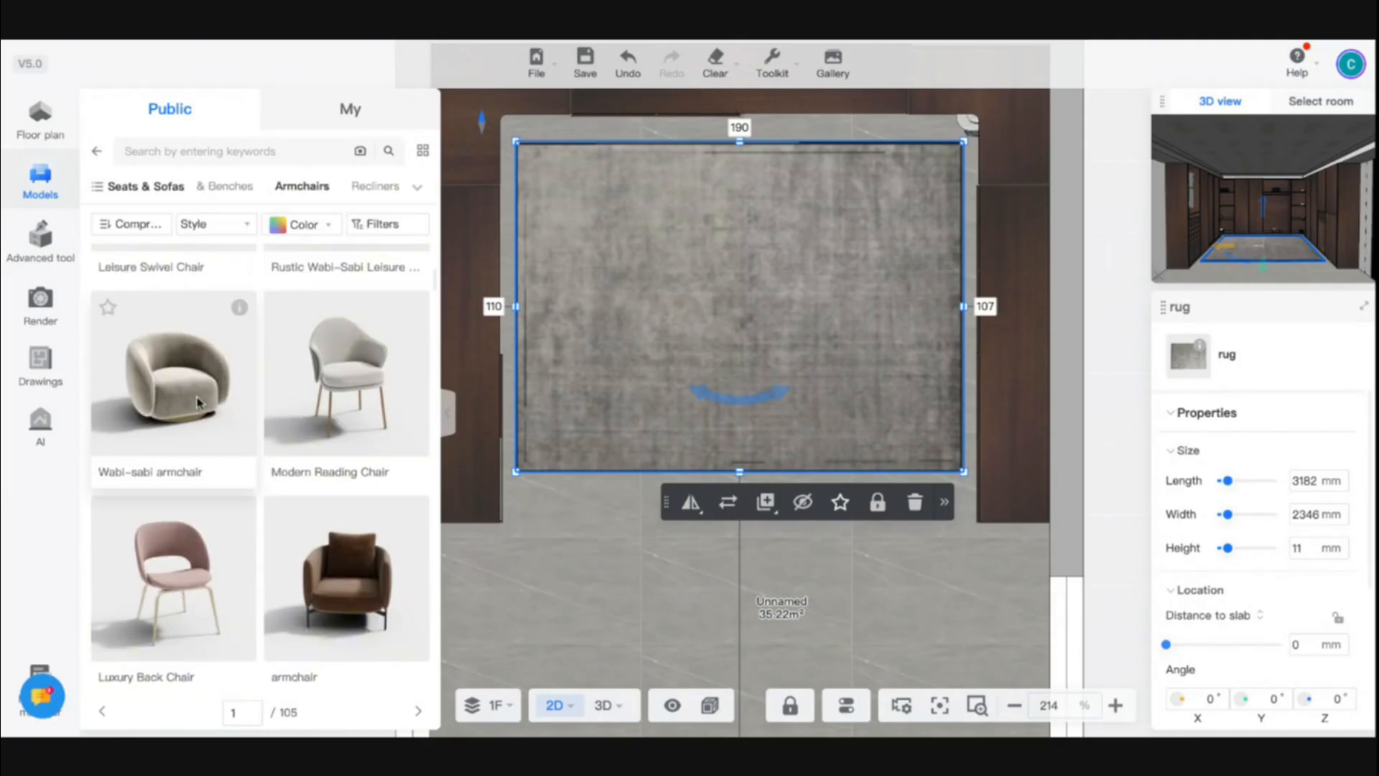
{"action": "left_click", "coordinate": [197, 401]}
{"action": "left_click", "coordinate": [347, 578]}
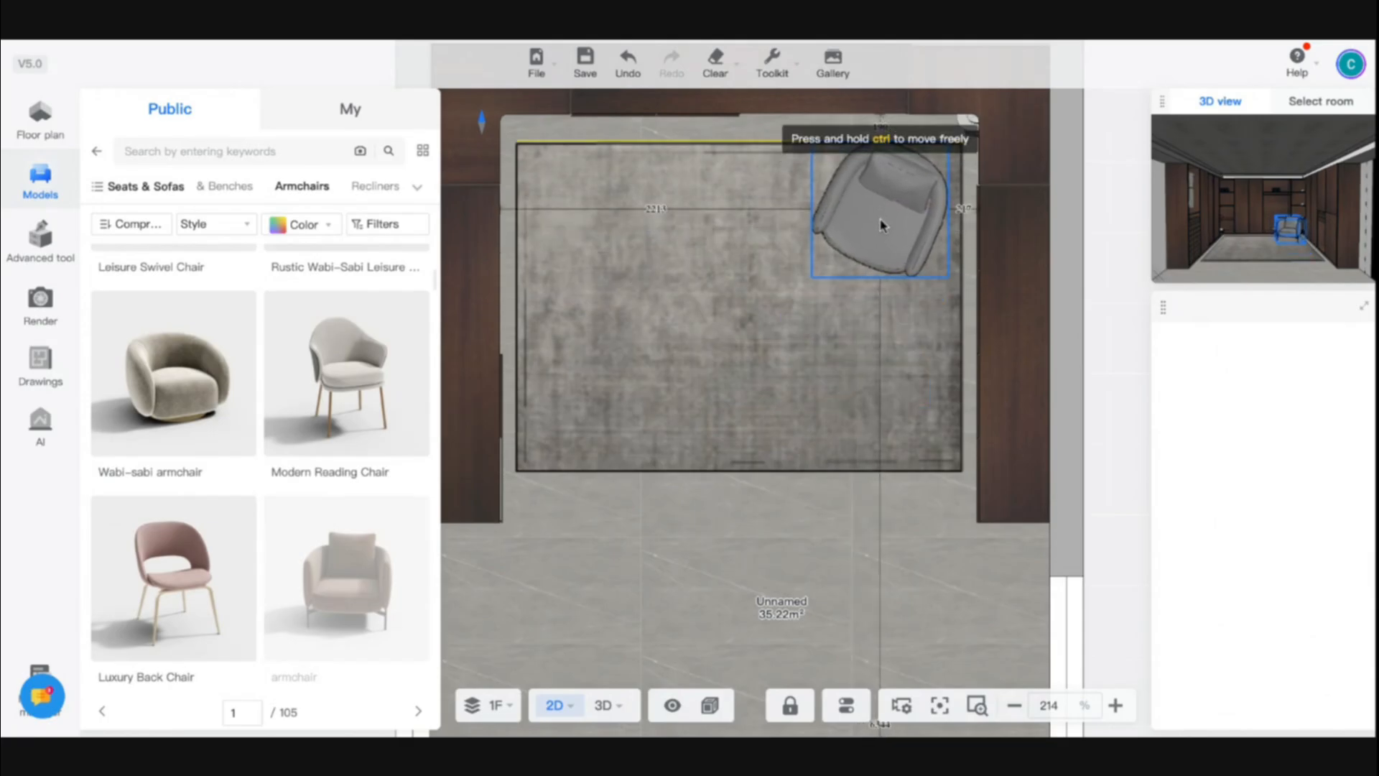
{"action": "left_click", "coordinate": [874, 229]}
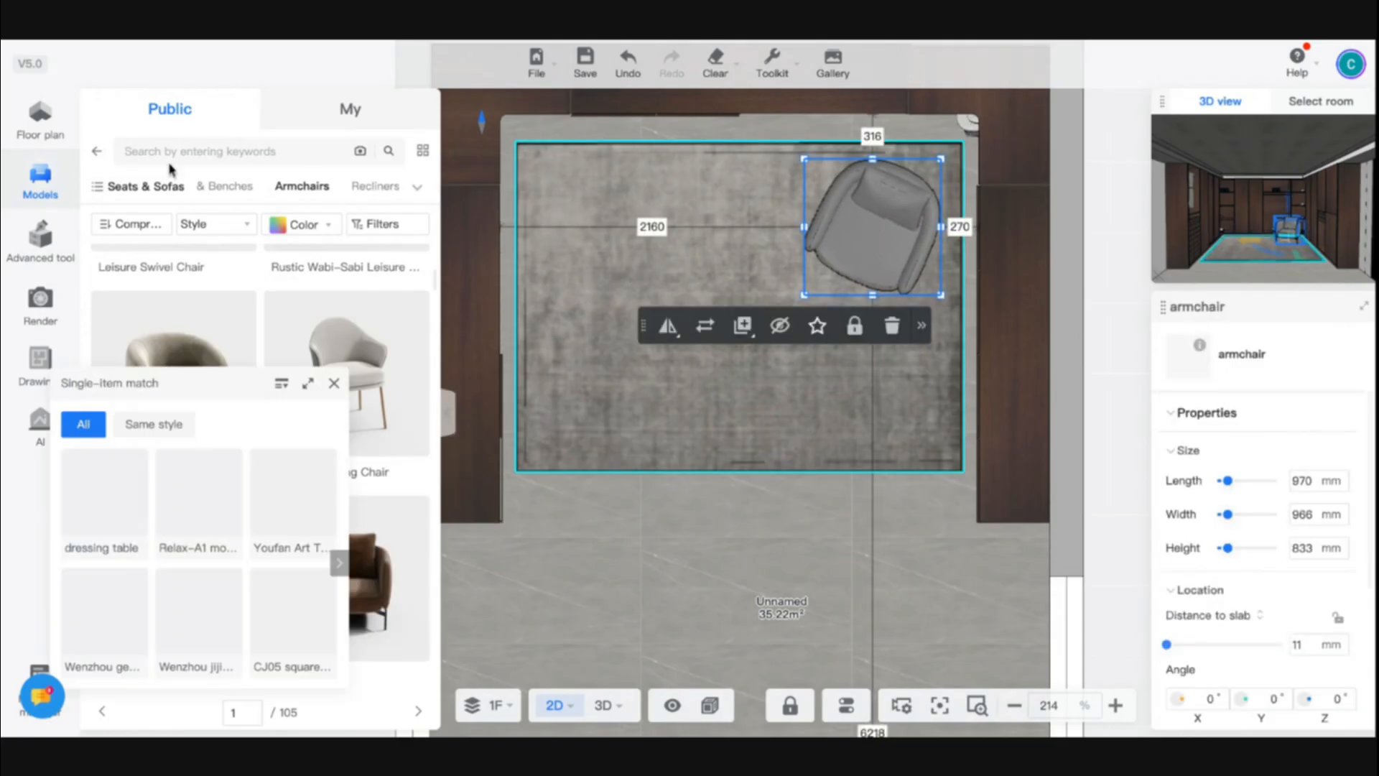
- Search the models for a standing mirror and place the 8208 fitting mirror on the rug beside the armchair
{"action": "left_click", "coordinate": [99, 153]}
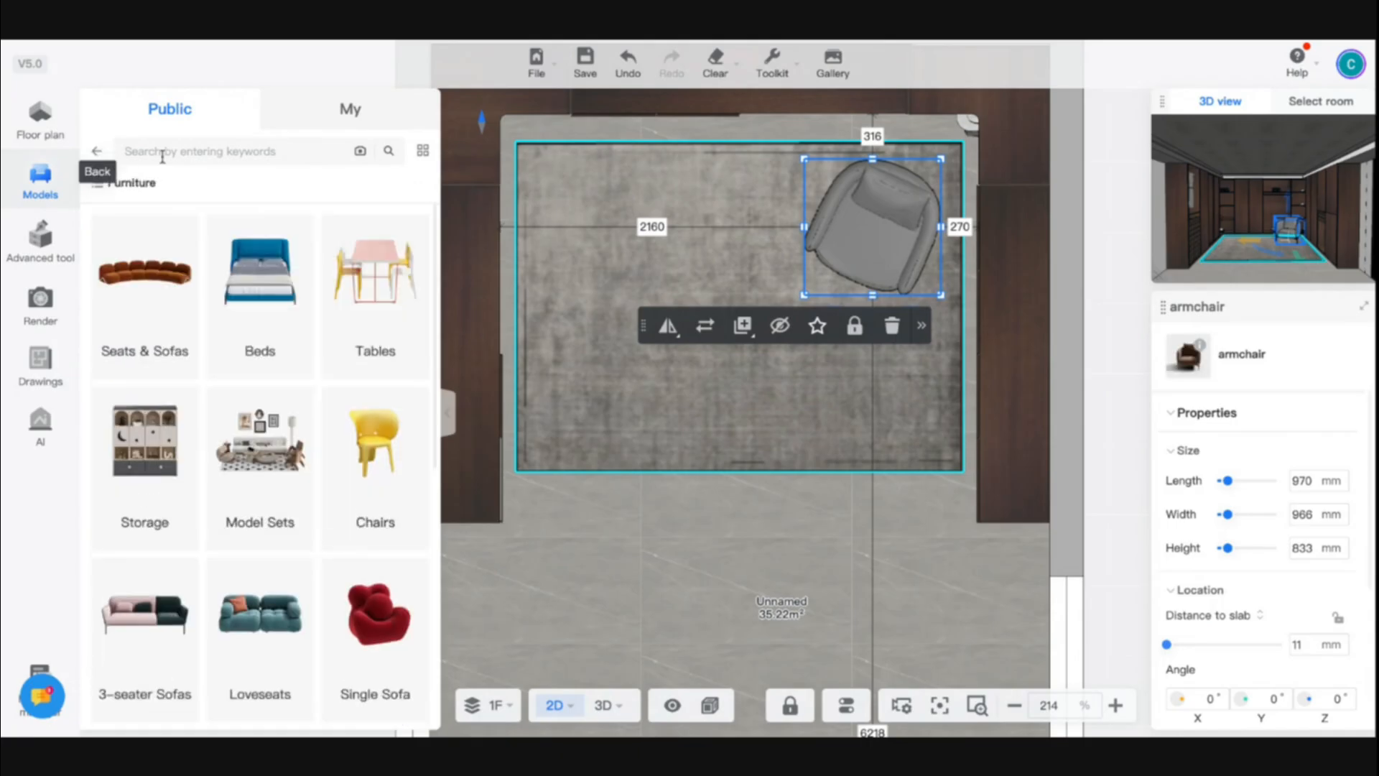
{"action": "left_click", "coordinate": [99, 153]}
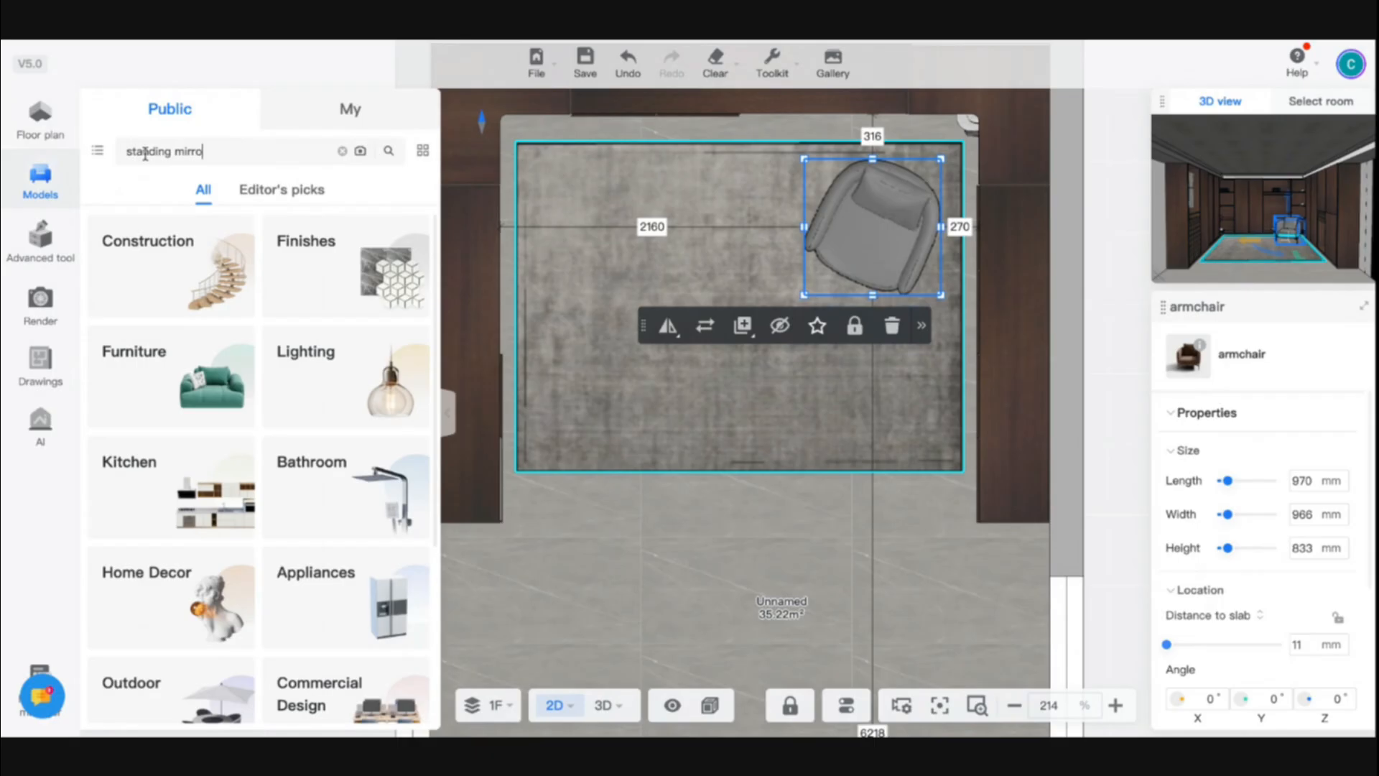
{"action": "type", "text": "r"}
{"action": "key", "text": "Return"}
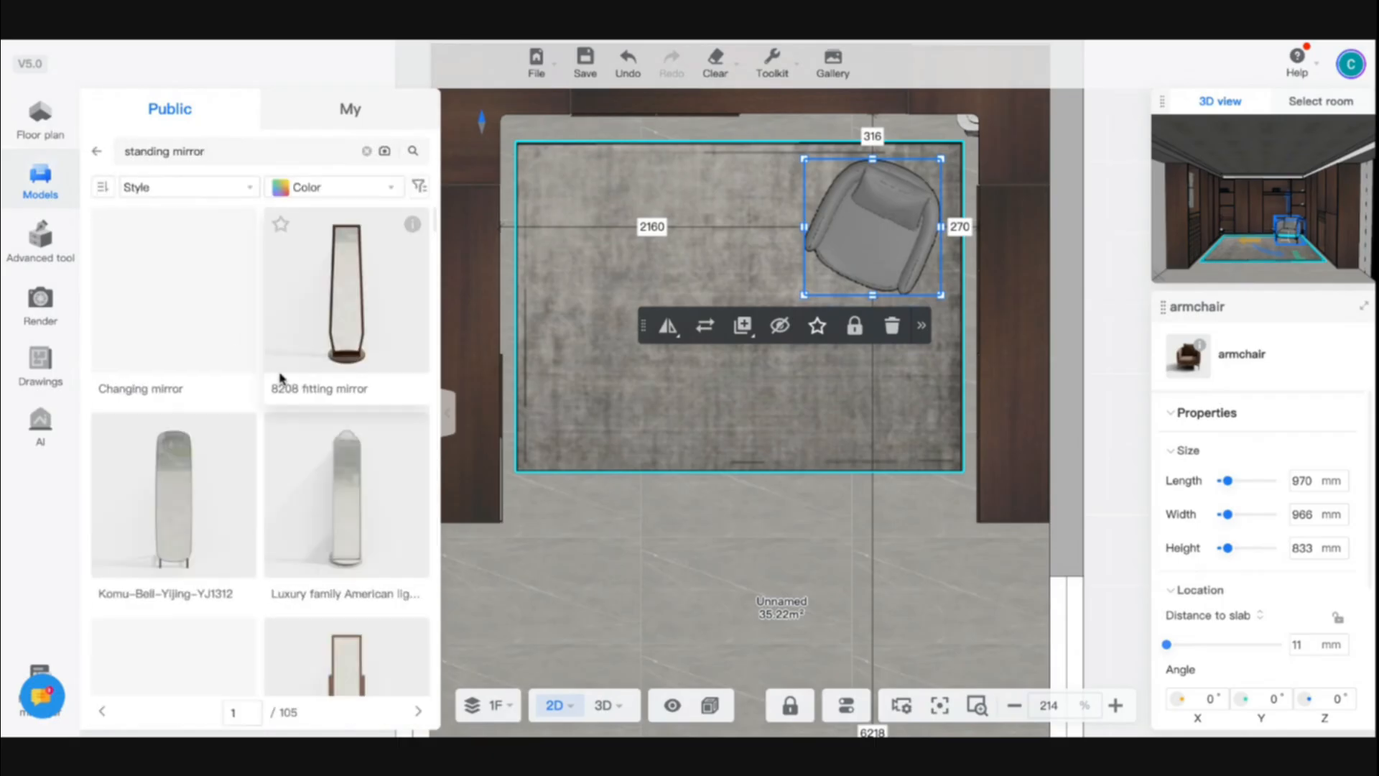
{"action": "left_click_drag", "start_coordinate": [310, 357], "coordinate": [690, 307]}
{"action": "left_click_drag", "start_coordinate": [748, 182], "coordinate": [769, 171]}
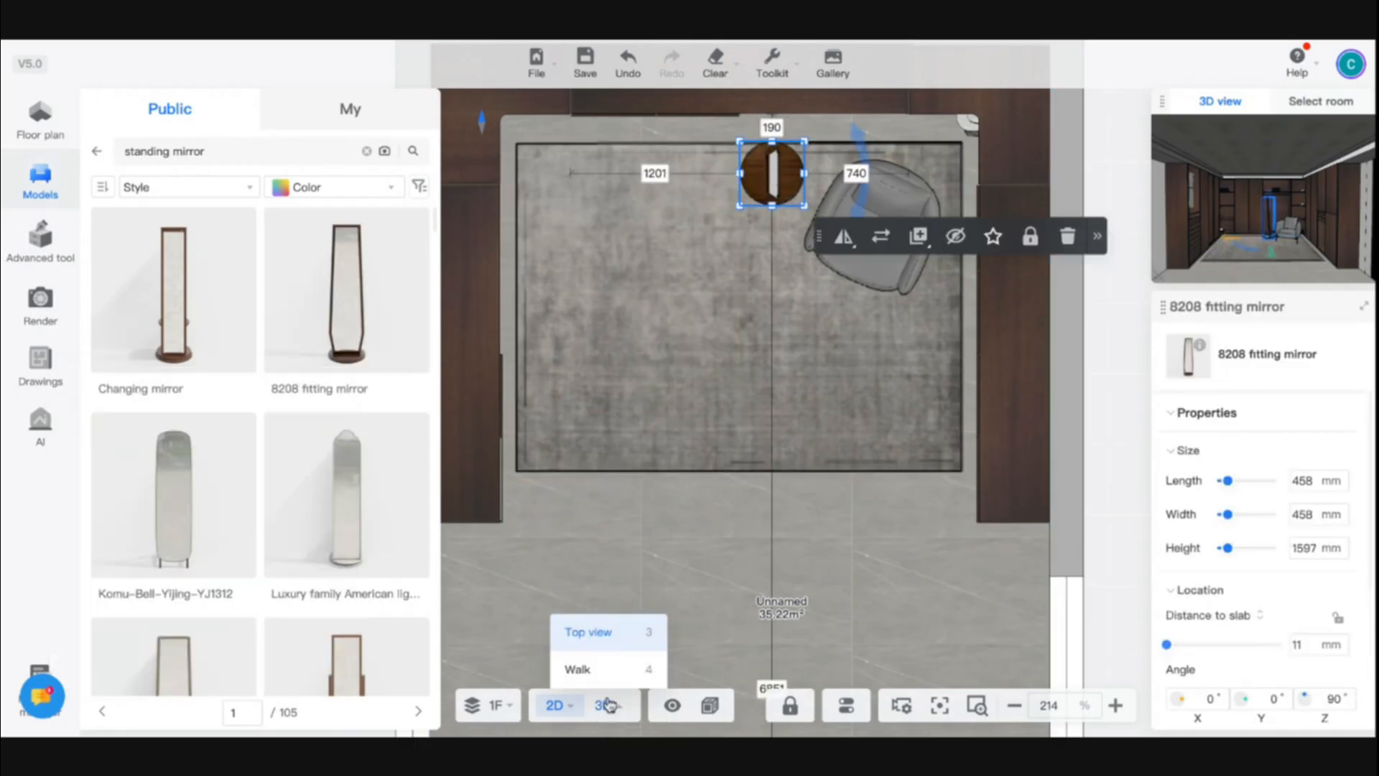
- In the 3D view, turn the fitting mirror to 45° and move it to the rug's back left corner
{"action": "left_click", "coordinate": [603, 704]}
{"action": "left_click_drag", "start_coordinate": [668, 605], "coordinate": [588, 570]}
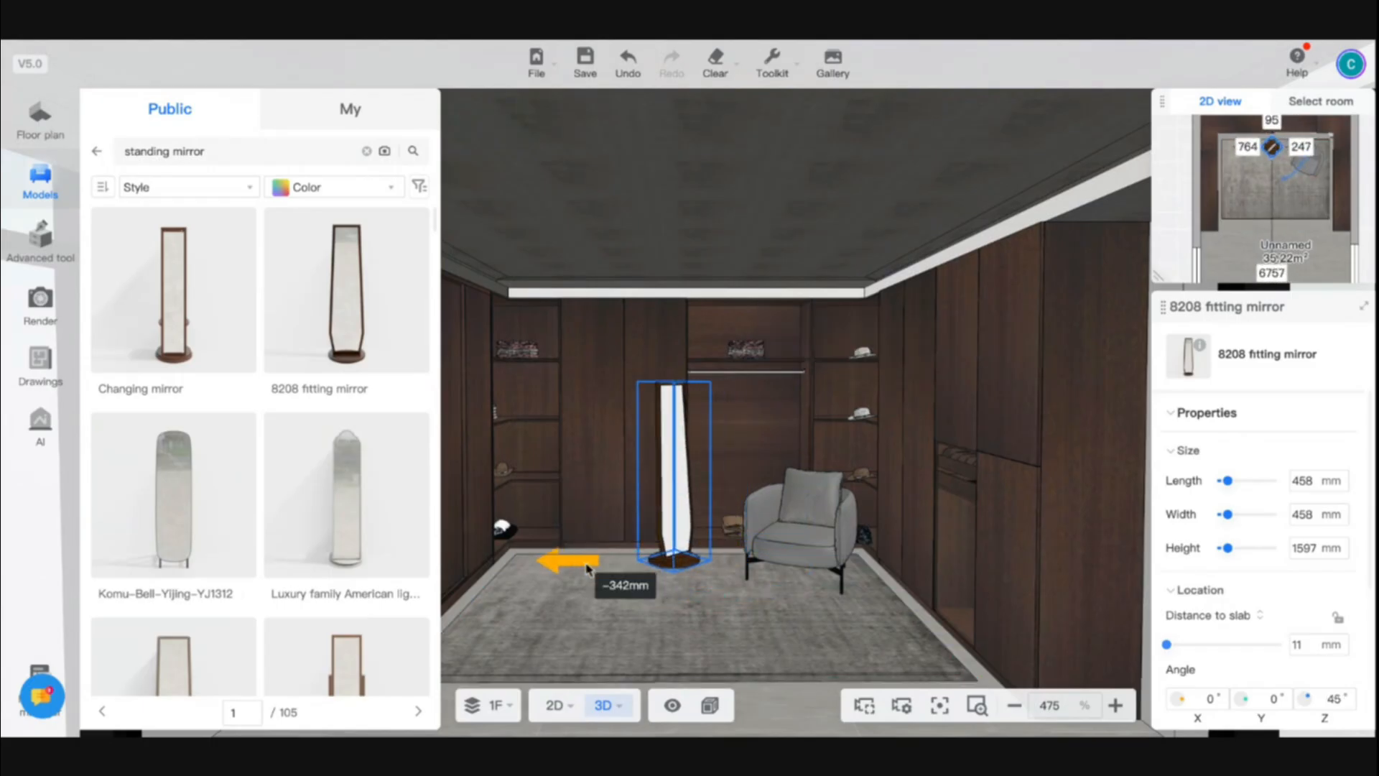
{"action": "left_click_drag", "start_coordinate": [668, 610], "coordinate": [677, 628]}
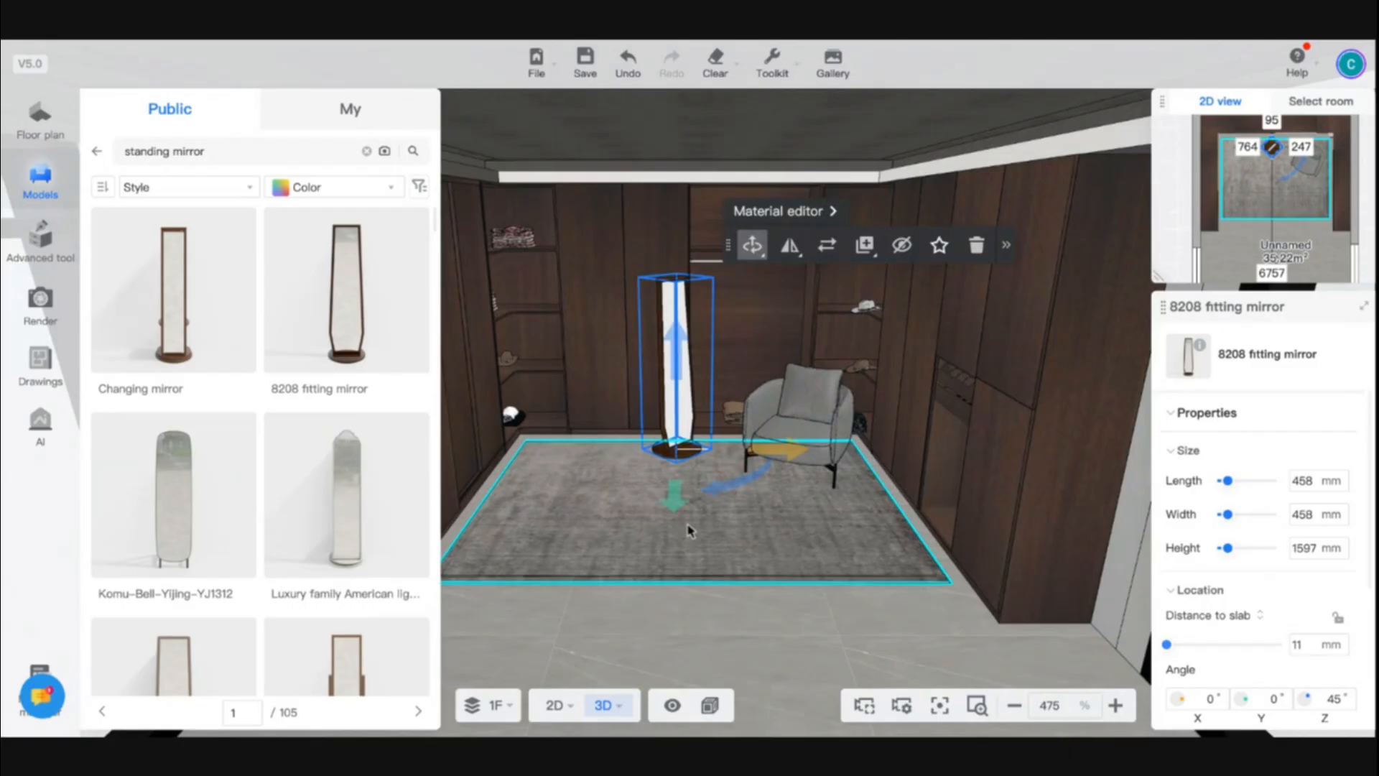
{"action": "left_click_drag", "start_coordinate": [770, 454], "coordinate": [605, 452]}
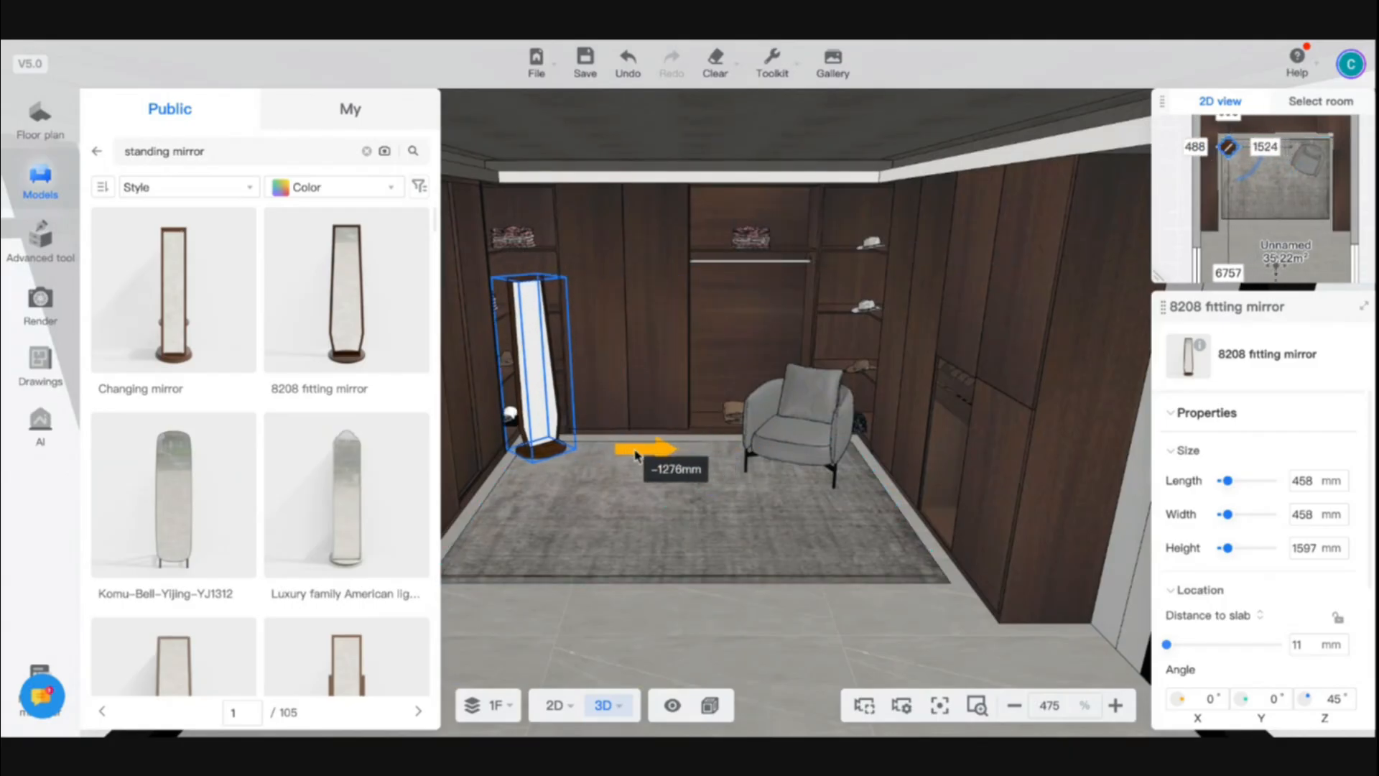
- Examine the furnished closet from the open end of the room, looking towards the rug, mirror and armchair
{"action": "left_click", "coordinate": [656, 517]}
{"action": "left_click_drag", "start_coordinate": [723, 493], "coordinate": [740, 561]}
{"action": "scroll", "coordinate": [761, 404], "scroll_direction": "down", "scroll_amount": 2}
{"action": "key", "text": "a"}
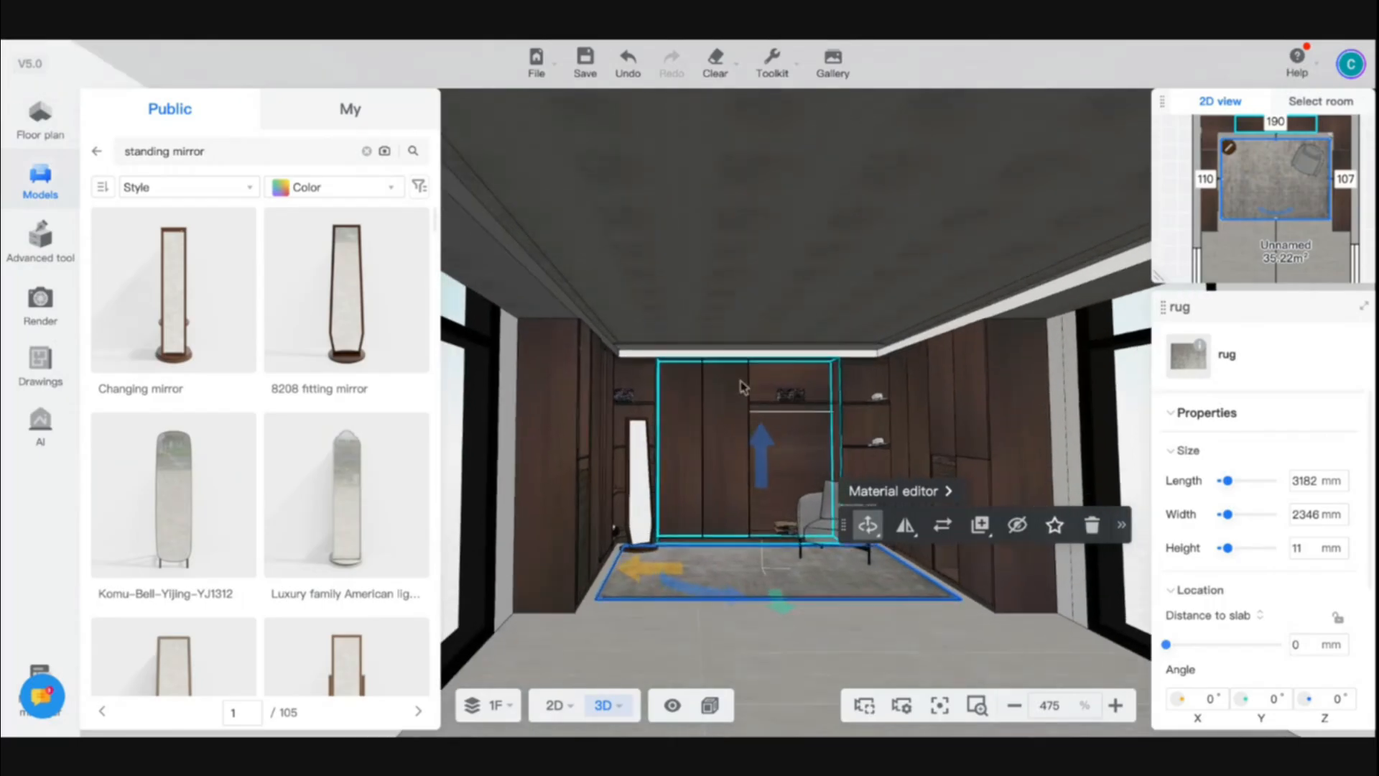
{"action": "key", "text": "w"}
{"action": "key", "text": "d"}
{"action": "key", "text": "s"}
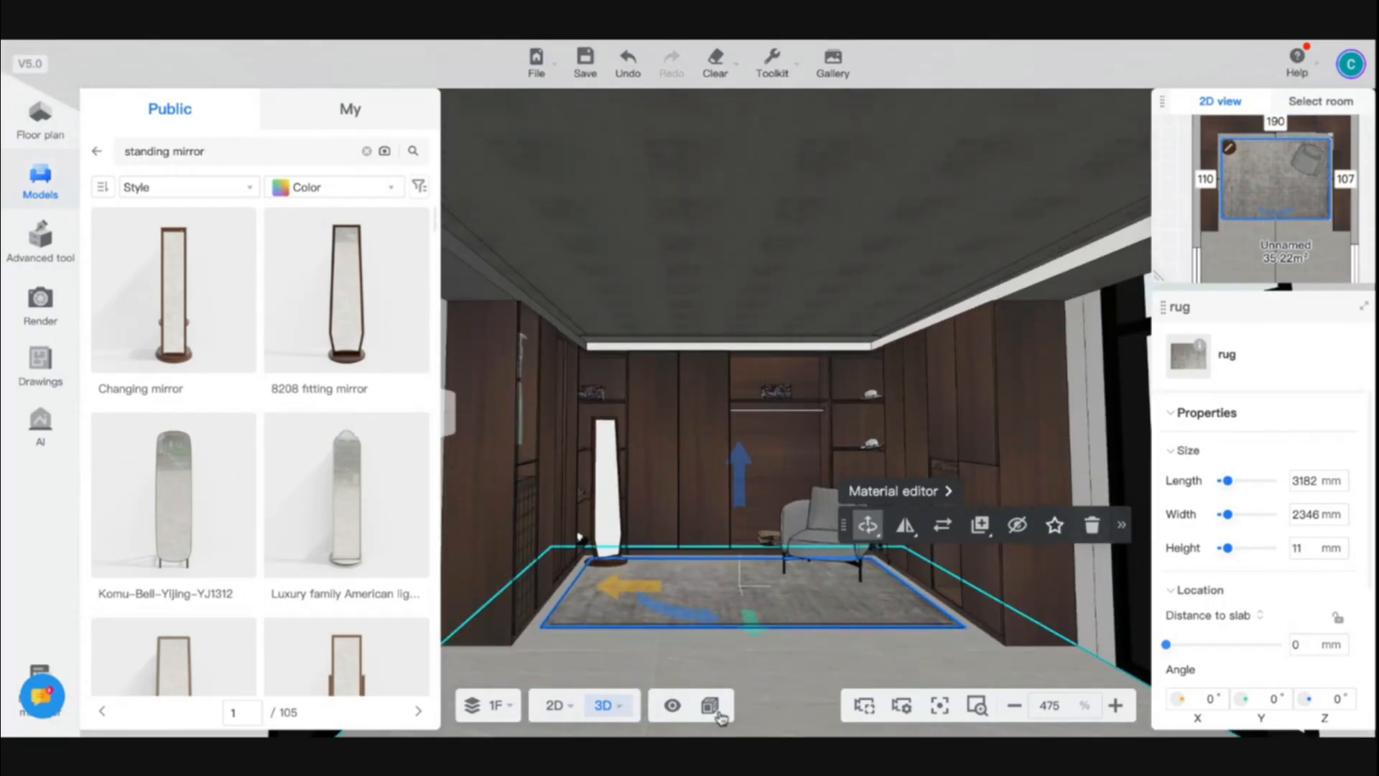
- Switch to image rendering and set the camera clipping distance to 1870 mm so the closet interior shows past the wall
{"action": "left_click", "coordinate": [710, 705]}
{"action": "left_click", "coordinate": [720, 715]}
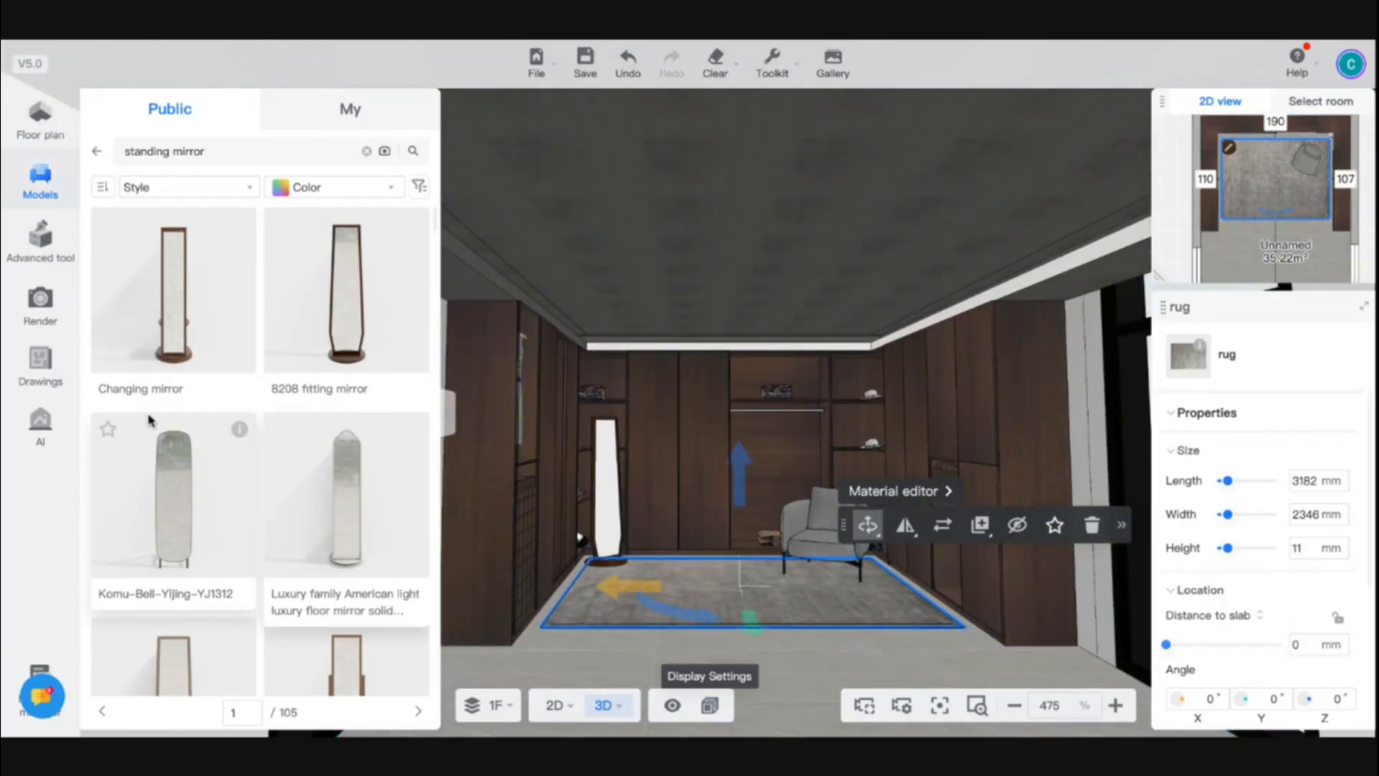
{"action": "left_click", "coordinate": [41, 301]}
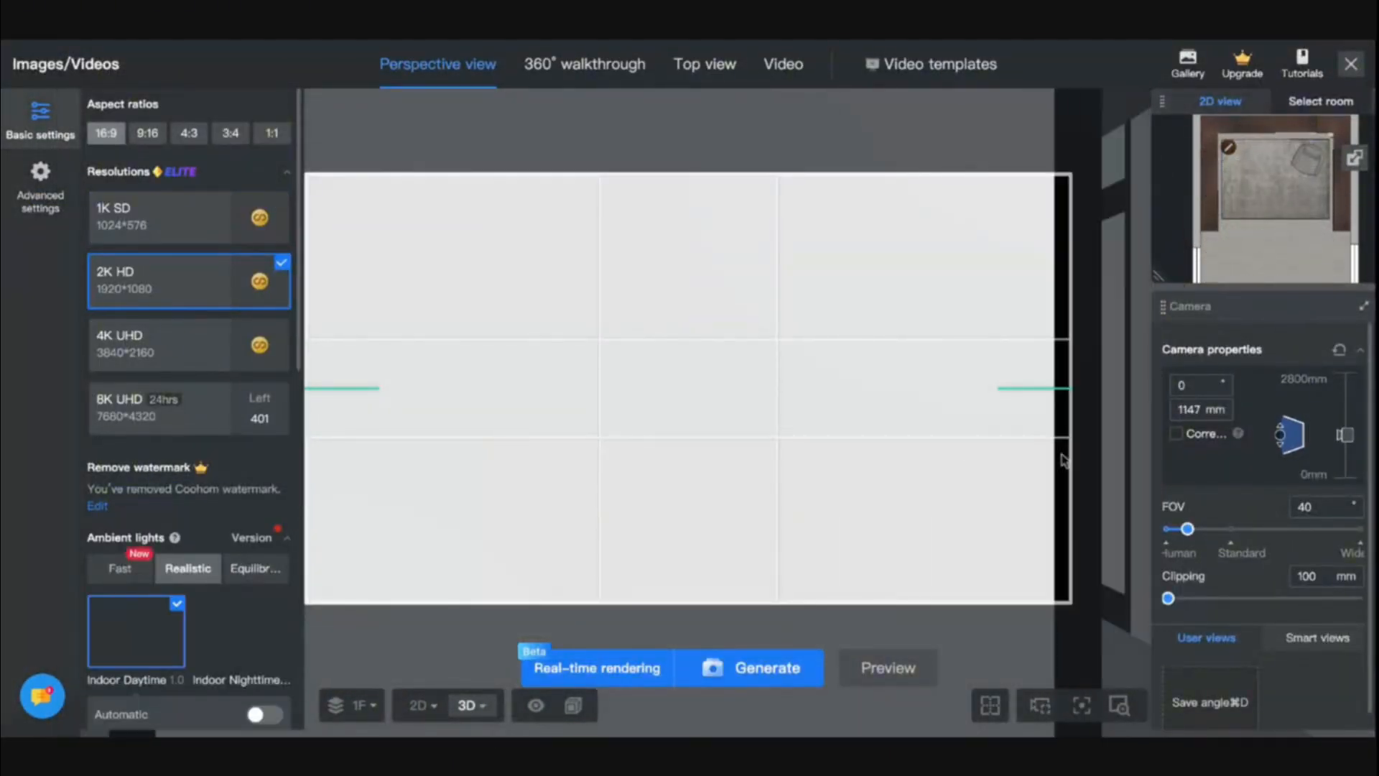
{"action": "left_click_drag", "start_coordinate": [1170, 606], "coordinate": [1197, 602]}
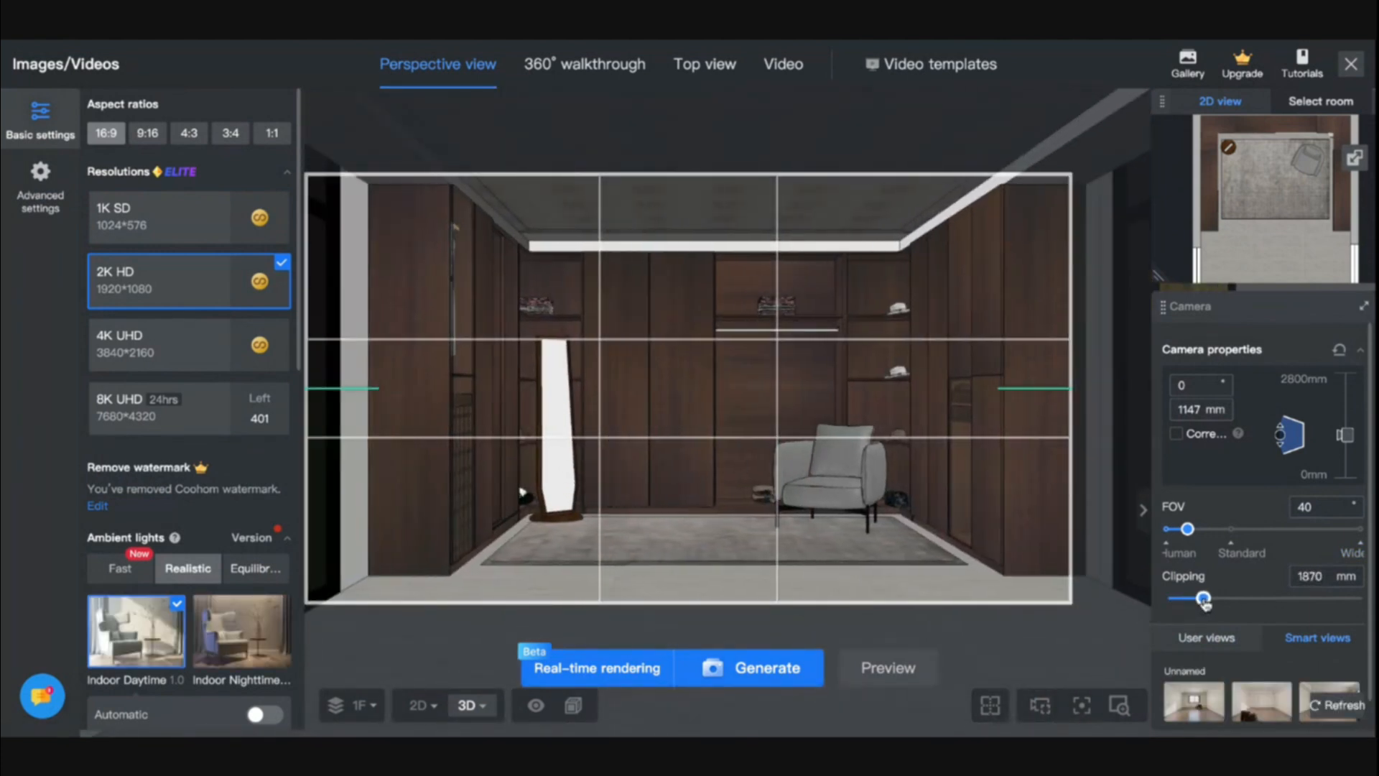
- Frame the mirror and armchair from a camera height of 1283 mm and save the angle as a user view
{"action": "key", "text": "w"}
{"action": "key", "text": "q"}
{"action": "key", "text": "w"}
{"action": "key", "text": "w"}
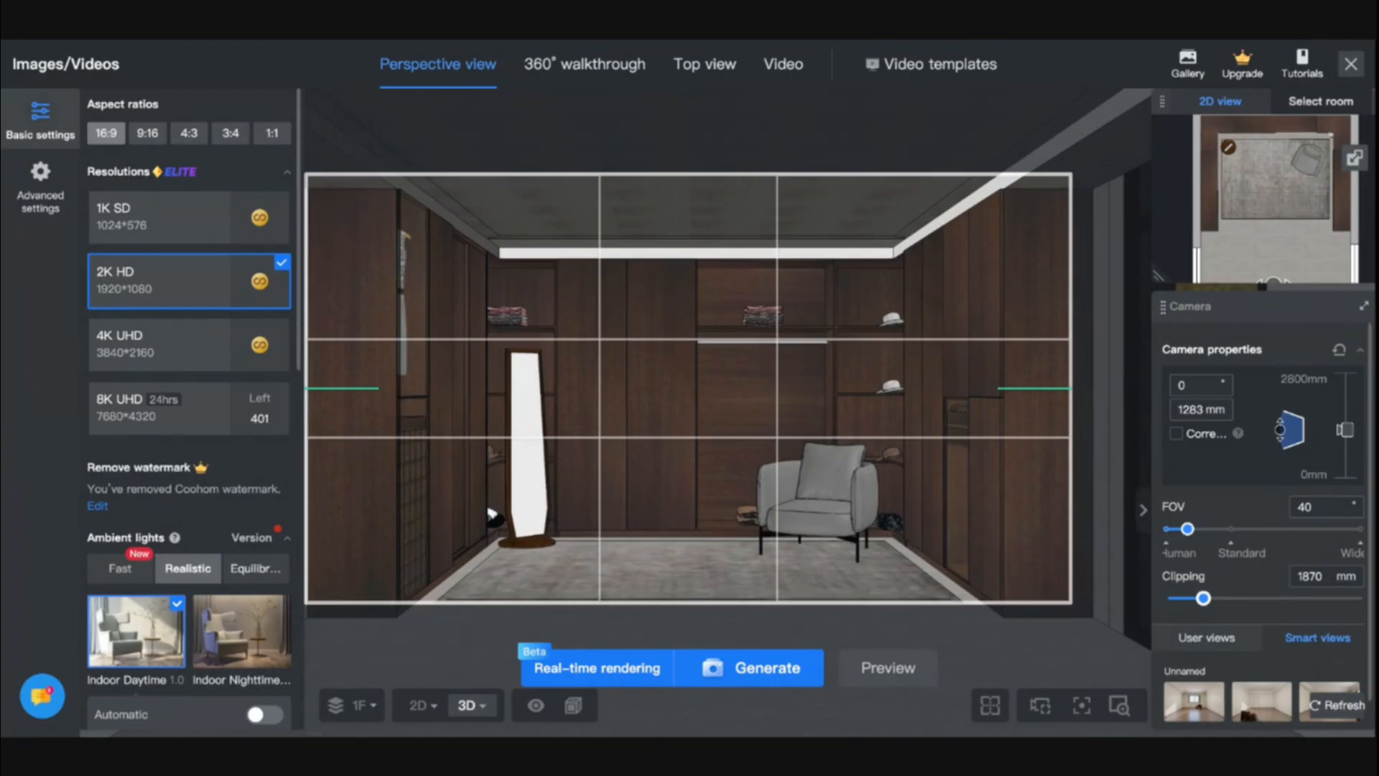
{"action": "key", "text": "w"}
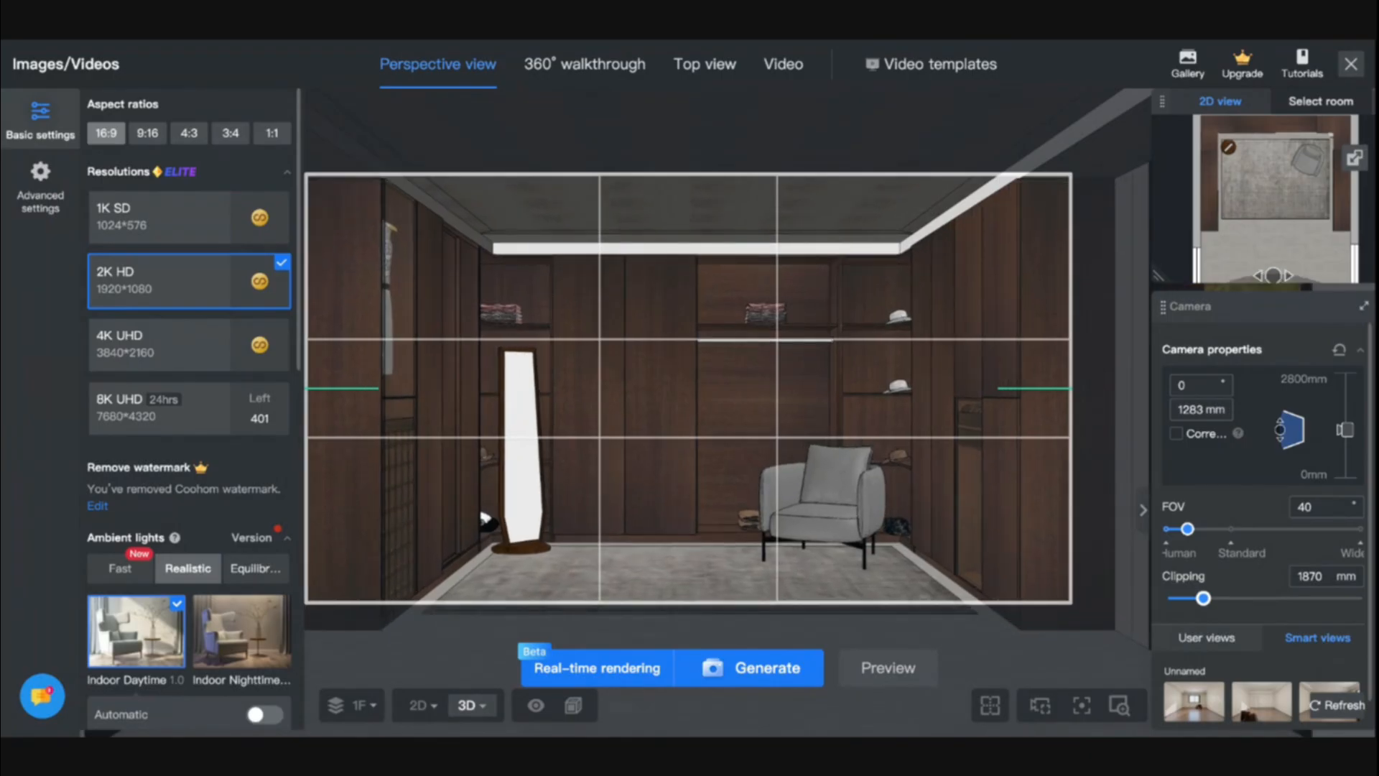
{"action": "key", "text": "d"}
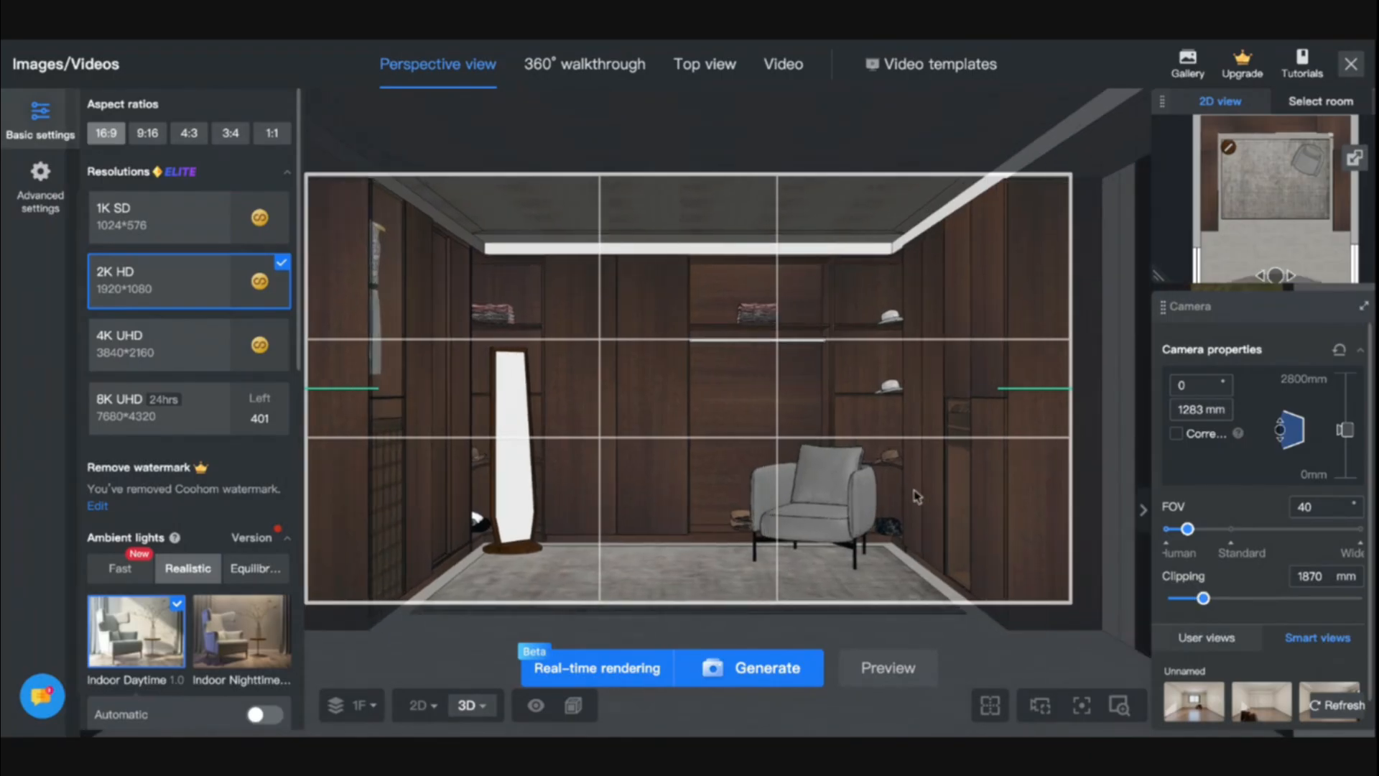
{"action": "scroll", "coordinate": [1243, 581], "scroll_direction": "down", "scroll_amount": 1}
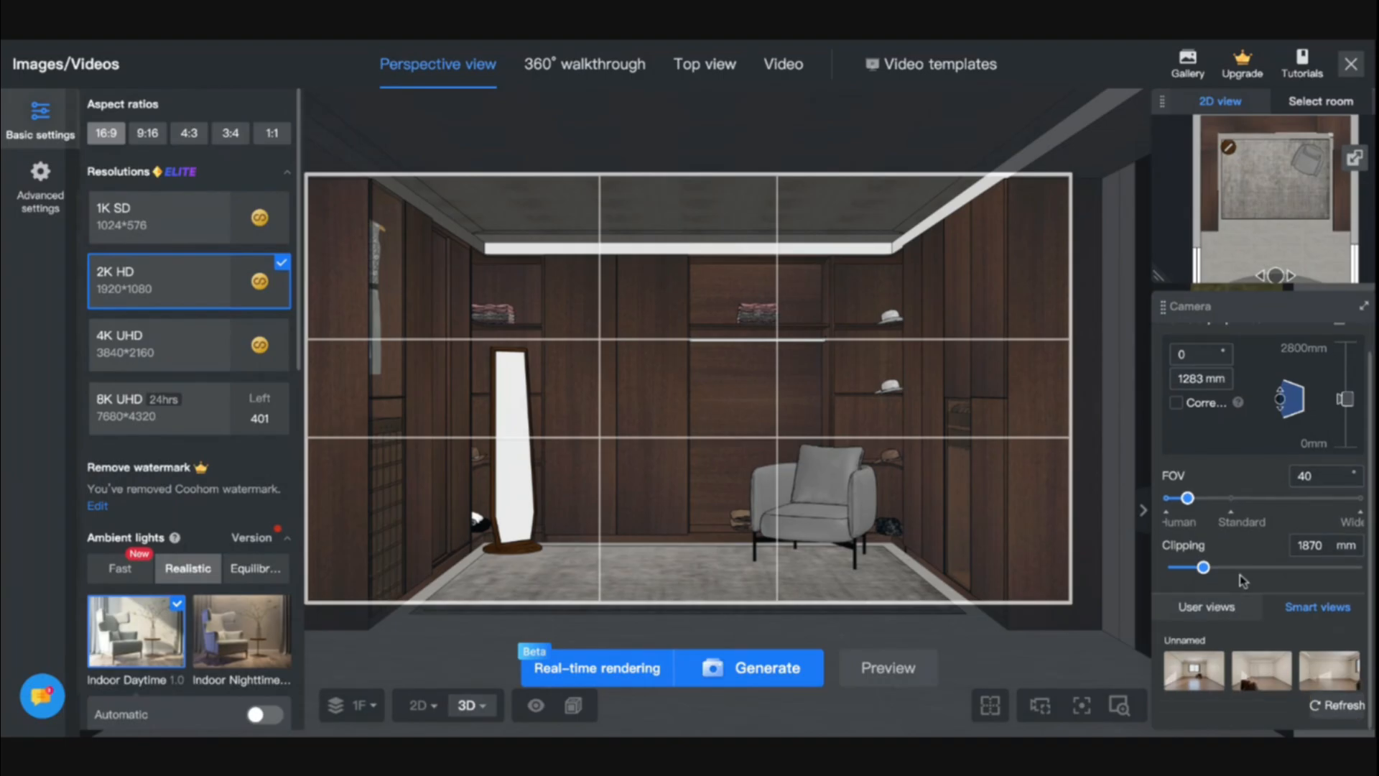
{"action": "left_click", "coordinate": [1219, 615]}
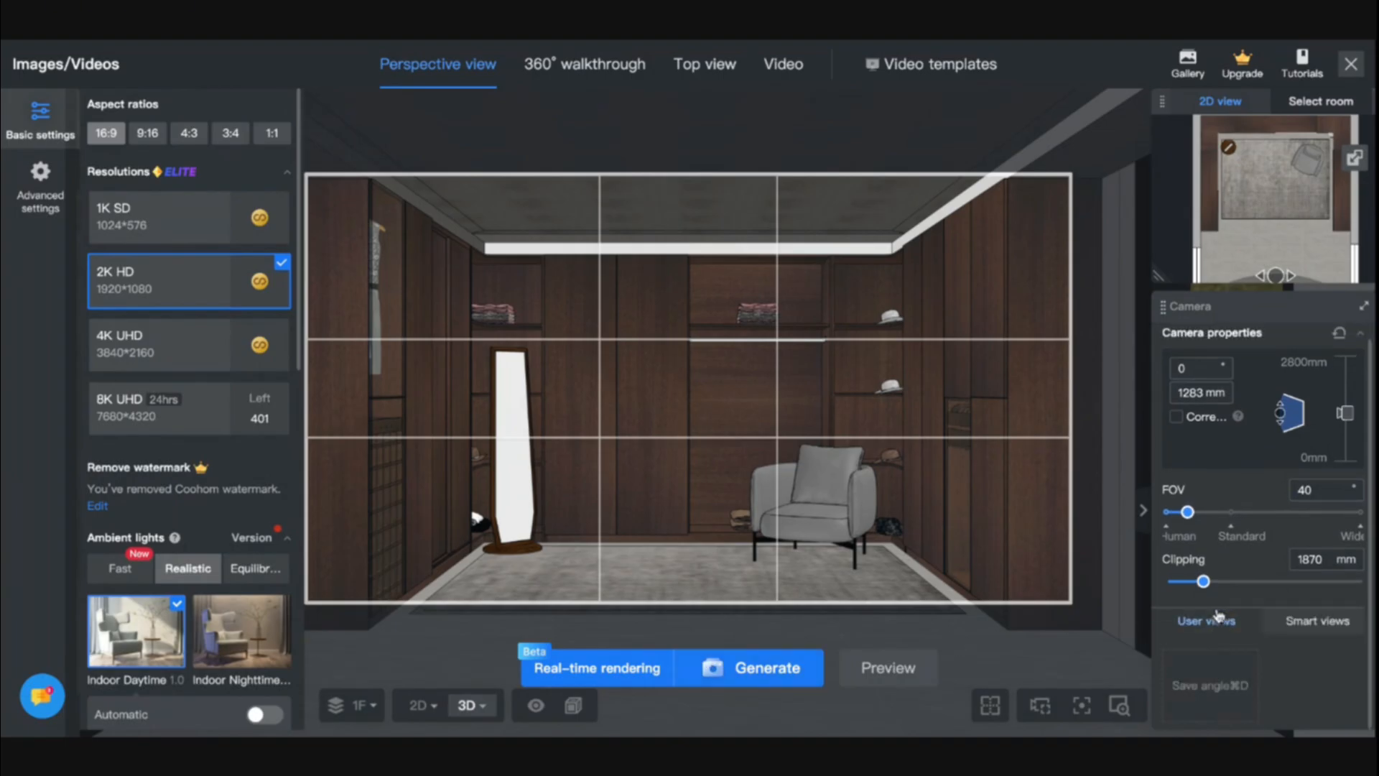
{"action": "left_click", "coordinate": [1221, 685]}
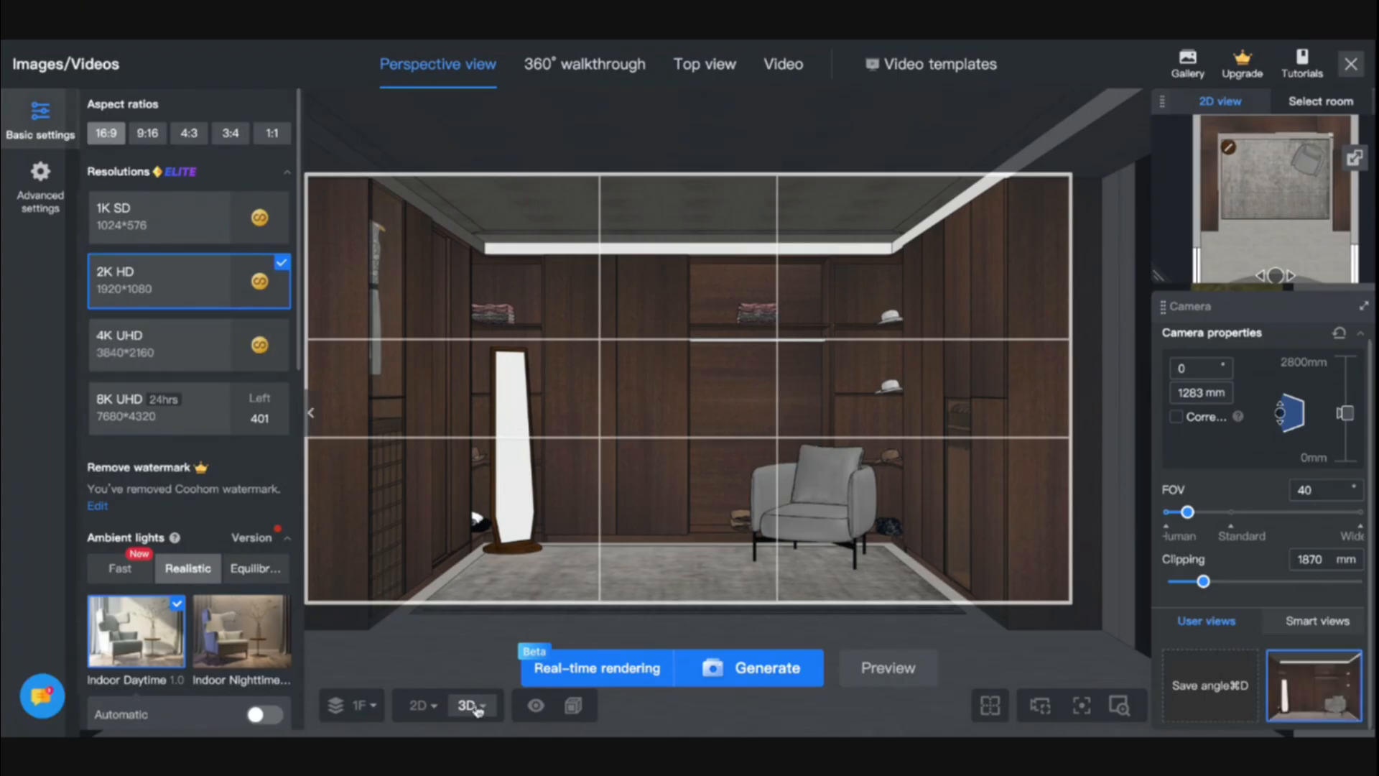
- Start real-time rendering of the saved view with a new lighting scheme based on the Daytime template
{"action": "scroll", "coordinate": [220, 660], "scroll_direction": "down", "scroll_amount": 1}
{"action": "scroll", "coordinate": [219, 659], "scroll_direction": "down", "scroll_amount": 4}
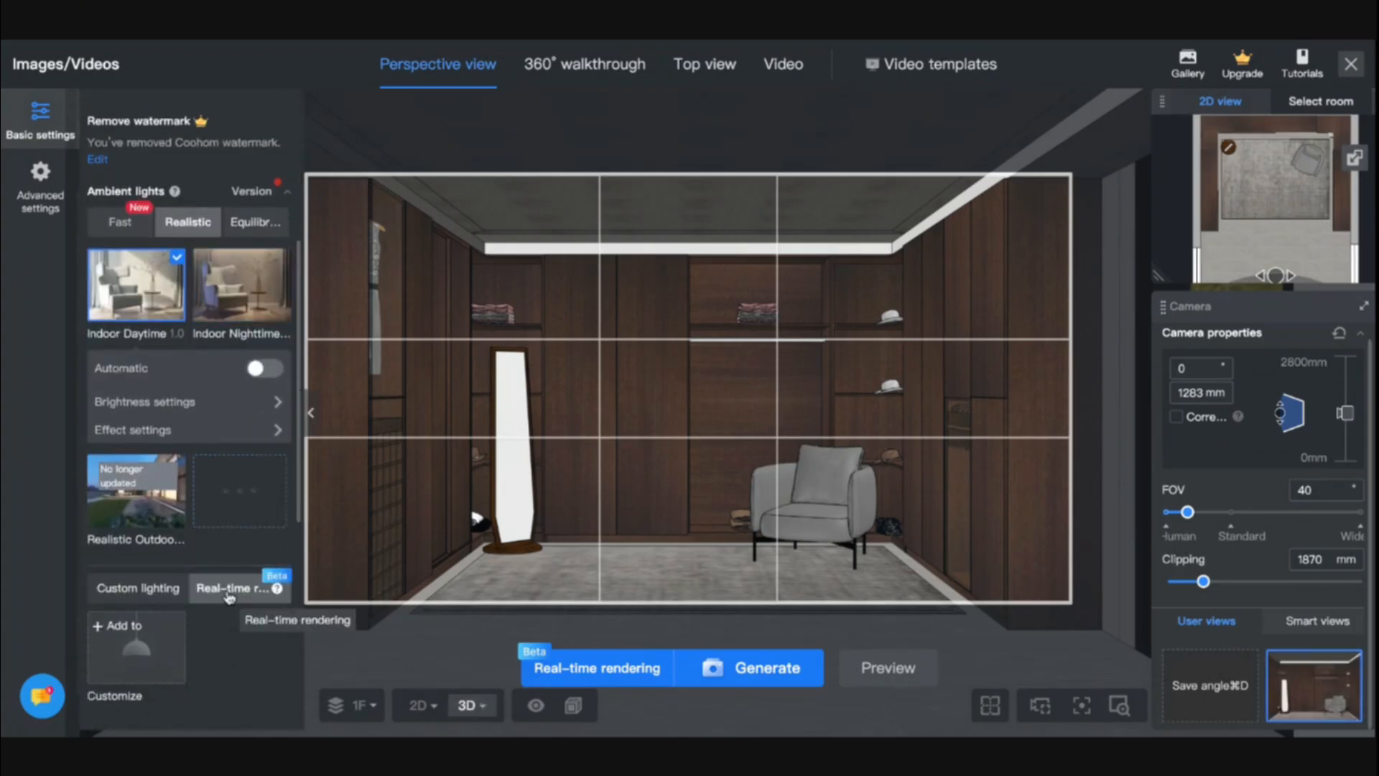
{"action": "left_click", "coordinate": [583, 664]}
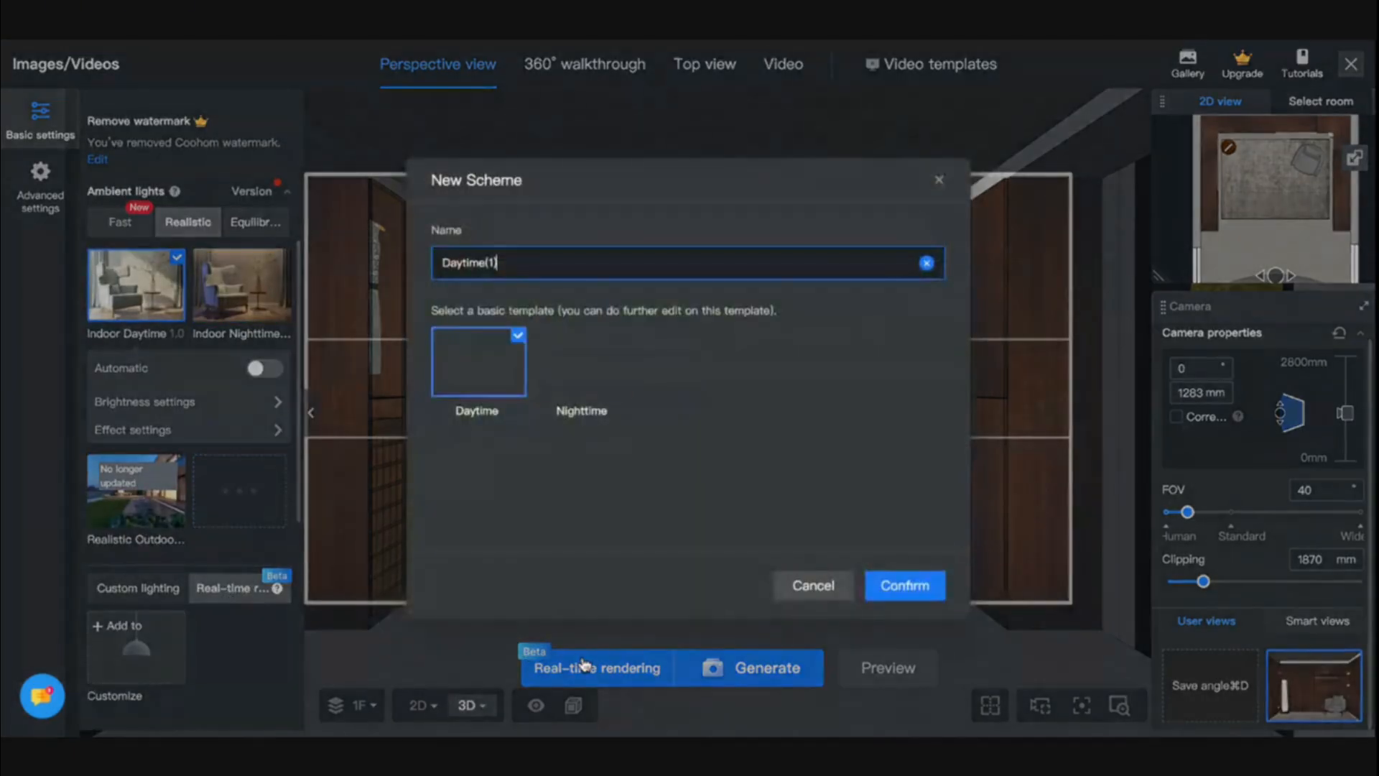
{"action": "left_click", "coordinate": [906, 586]}
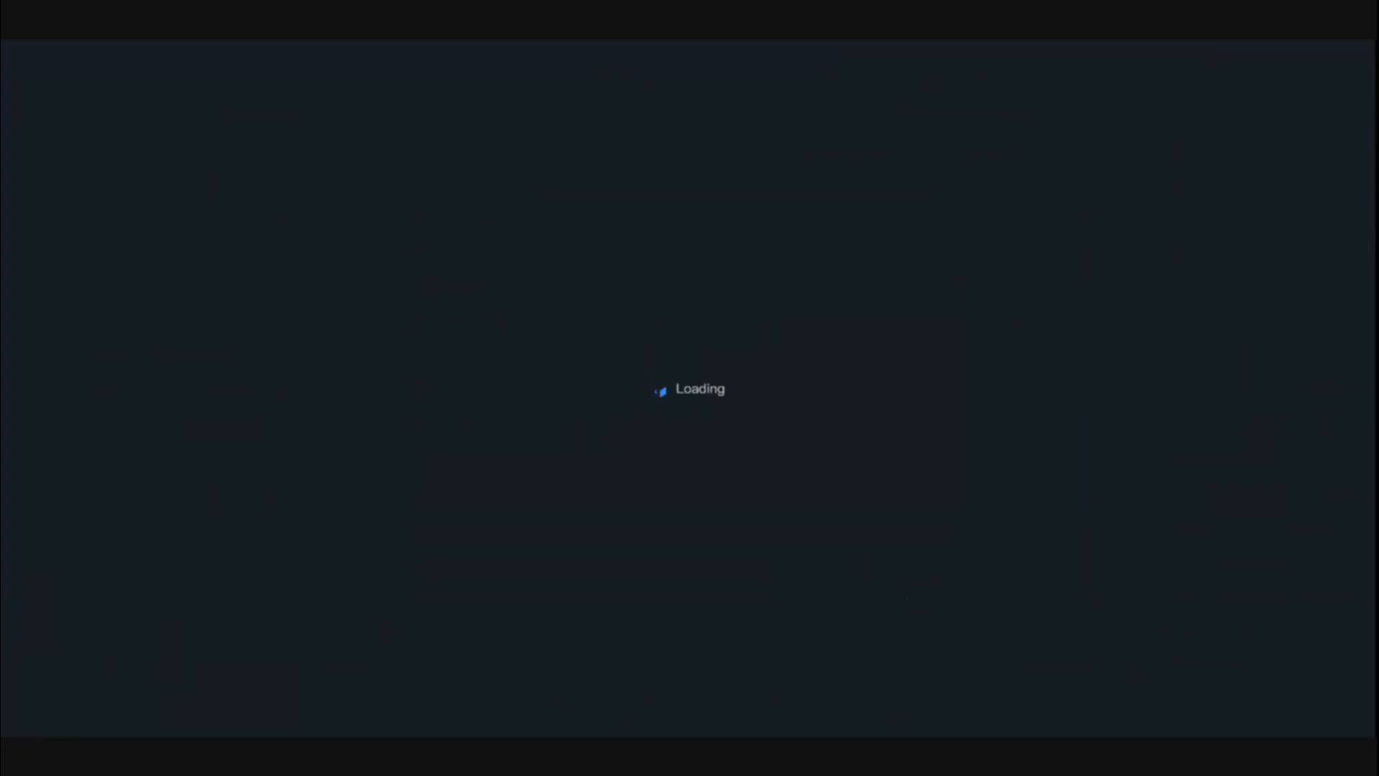
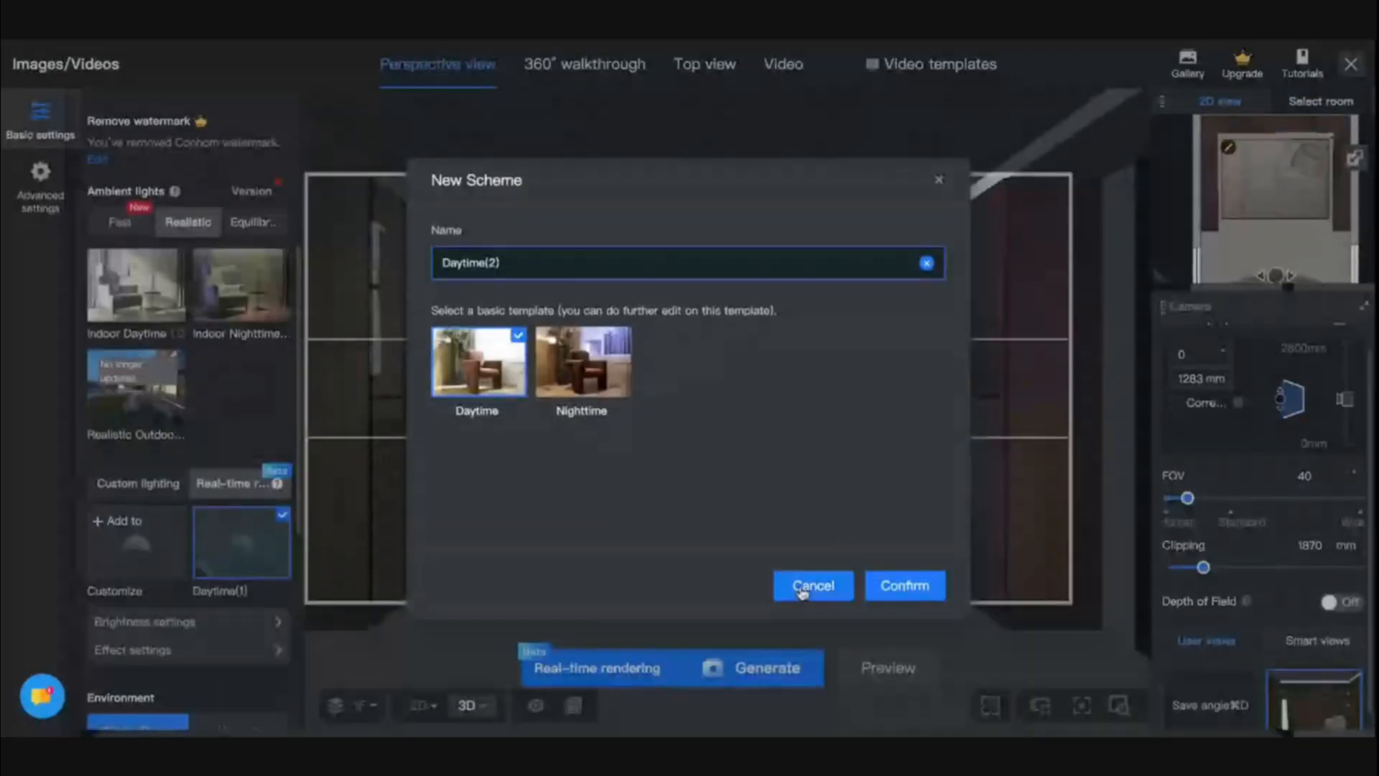
{"action": "left_click", "coordinate": [809, 581]}
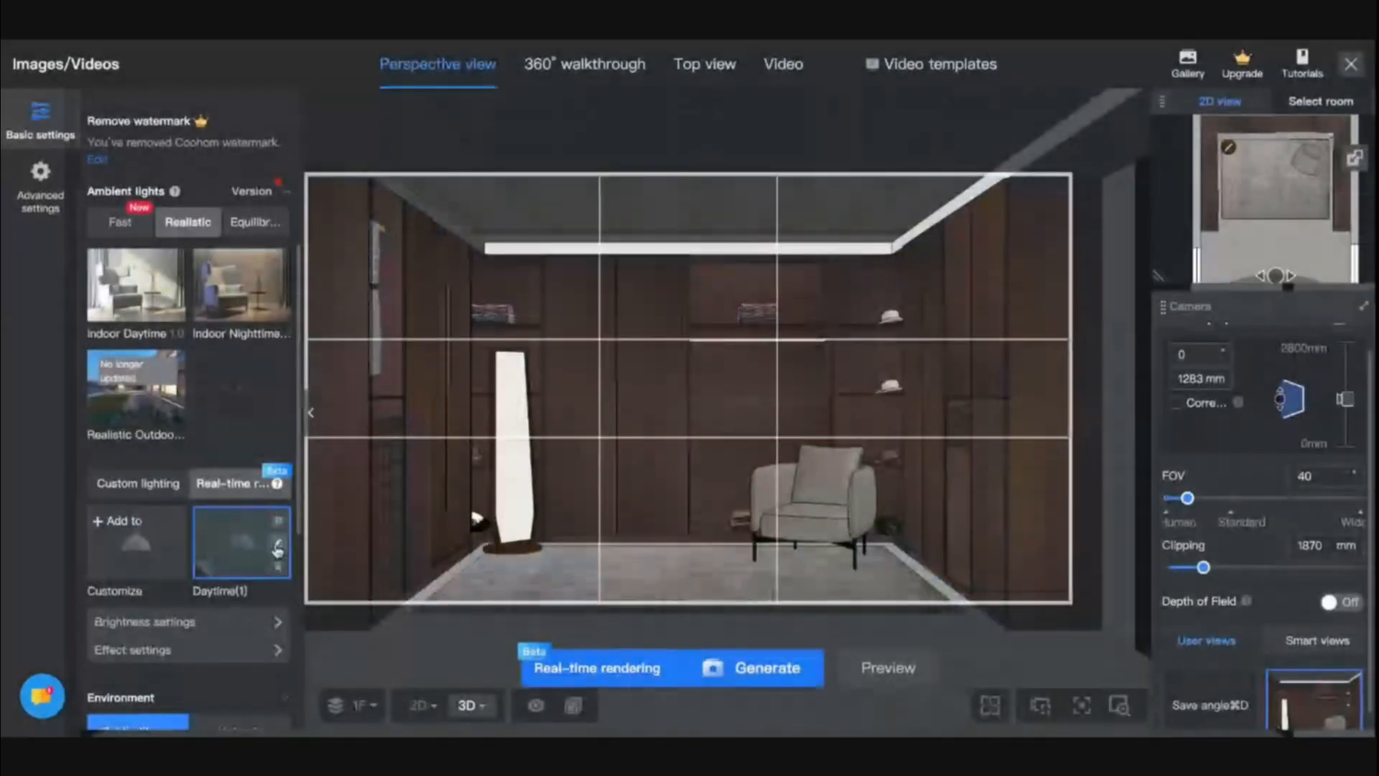
{"action": "left_click", "coordinate": [277, 548]}
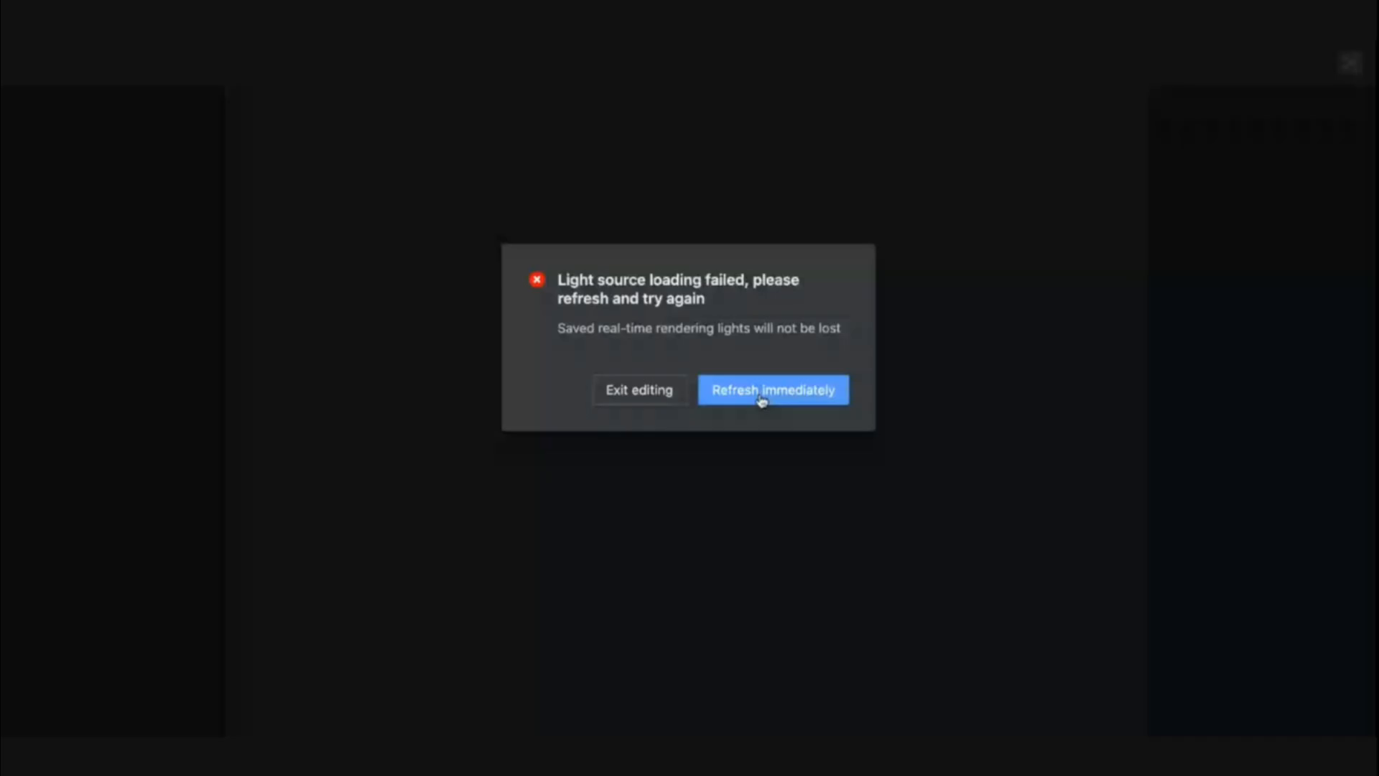
{"action": "left_click", "coordinate": [762, 400]}
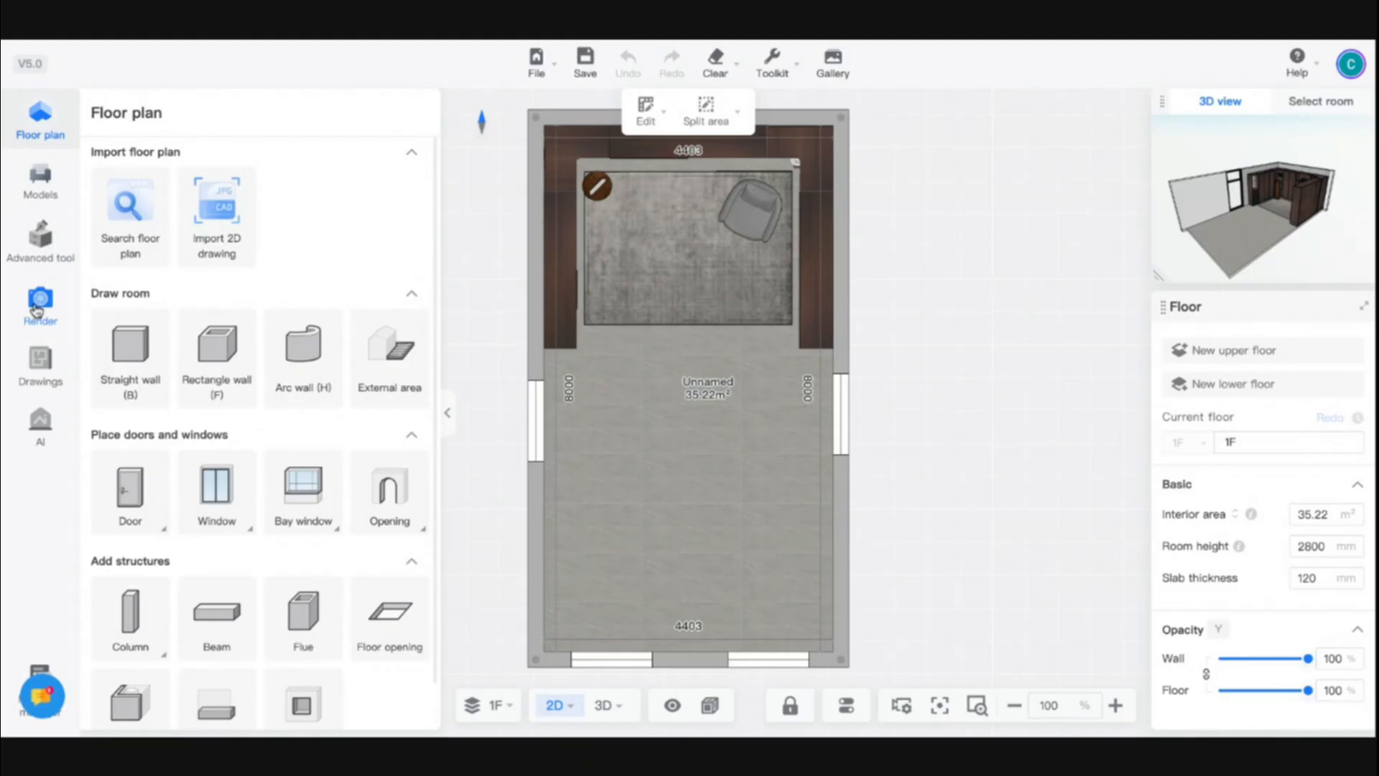
- Open the render workspace and load the saved user view facing the wardrobe wall
{"action": "left_click", "coordinate": [37, 307]}
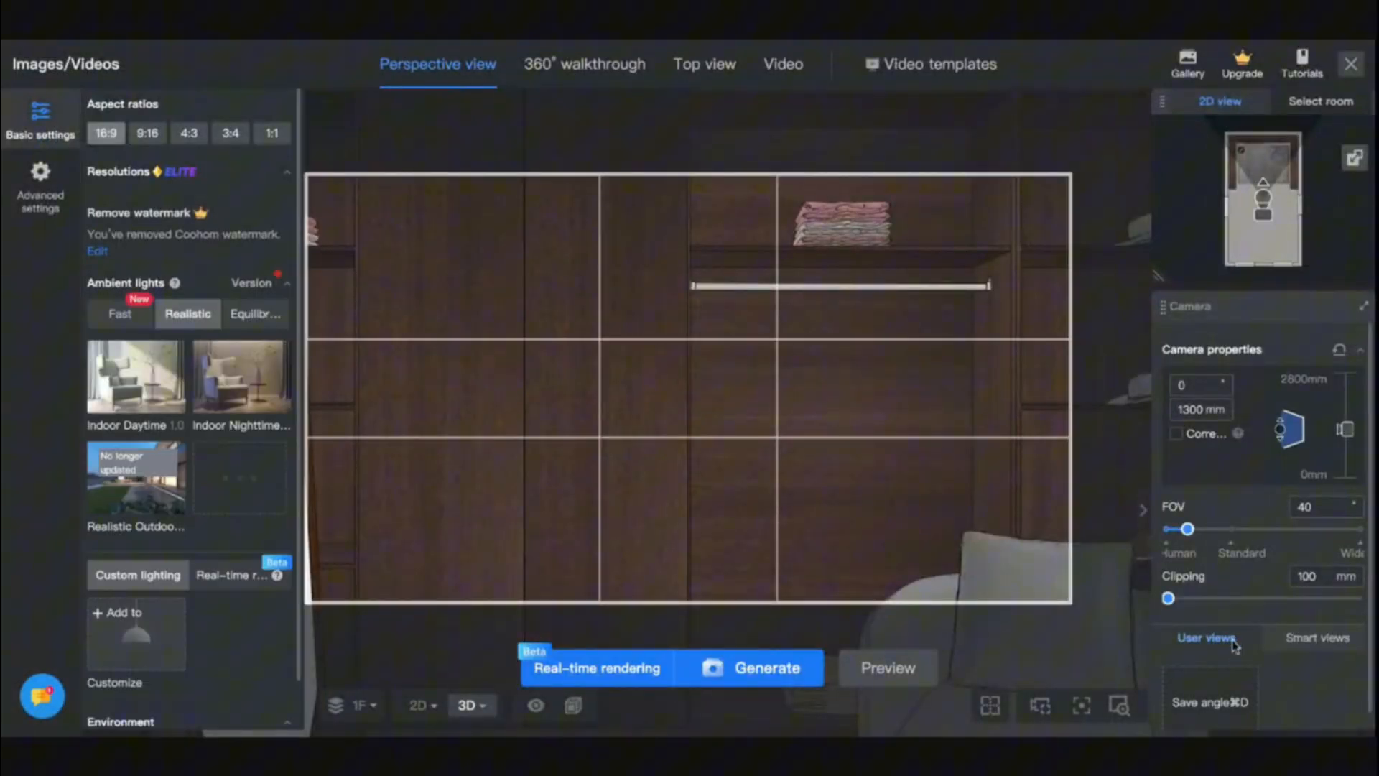
{"action": "scroll", "coordinate": [1327, 674], "scroll_direction": "down", "scroll_amount": 1}
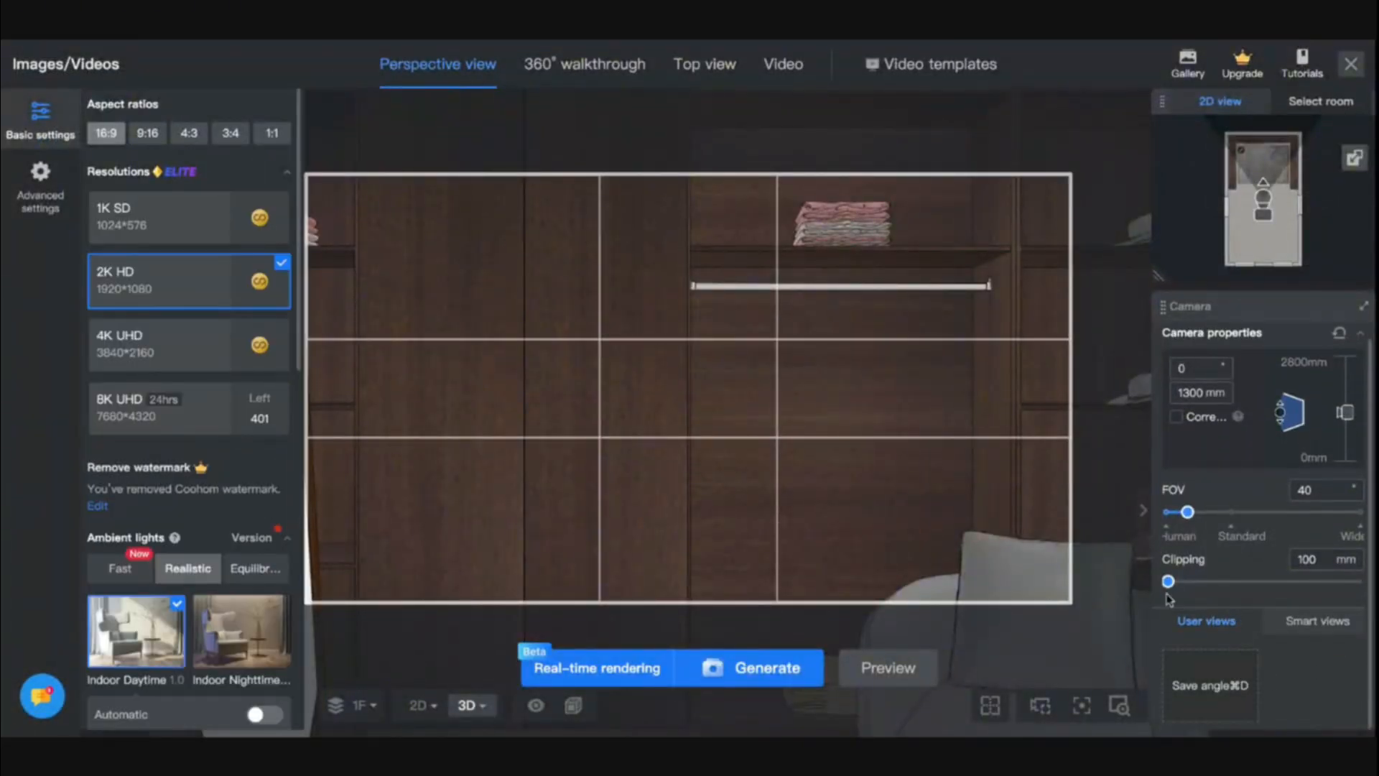
{"action": "left_click", "coordinate": [1297, 682]}
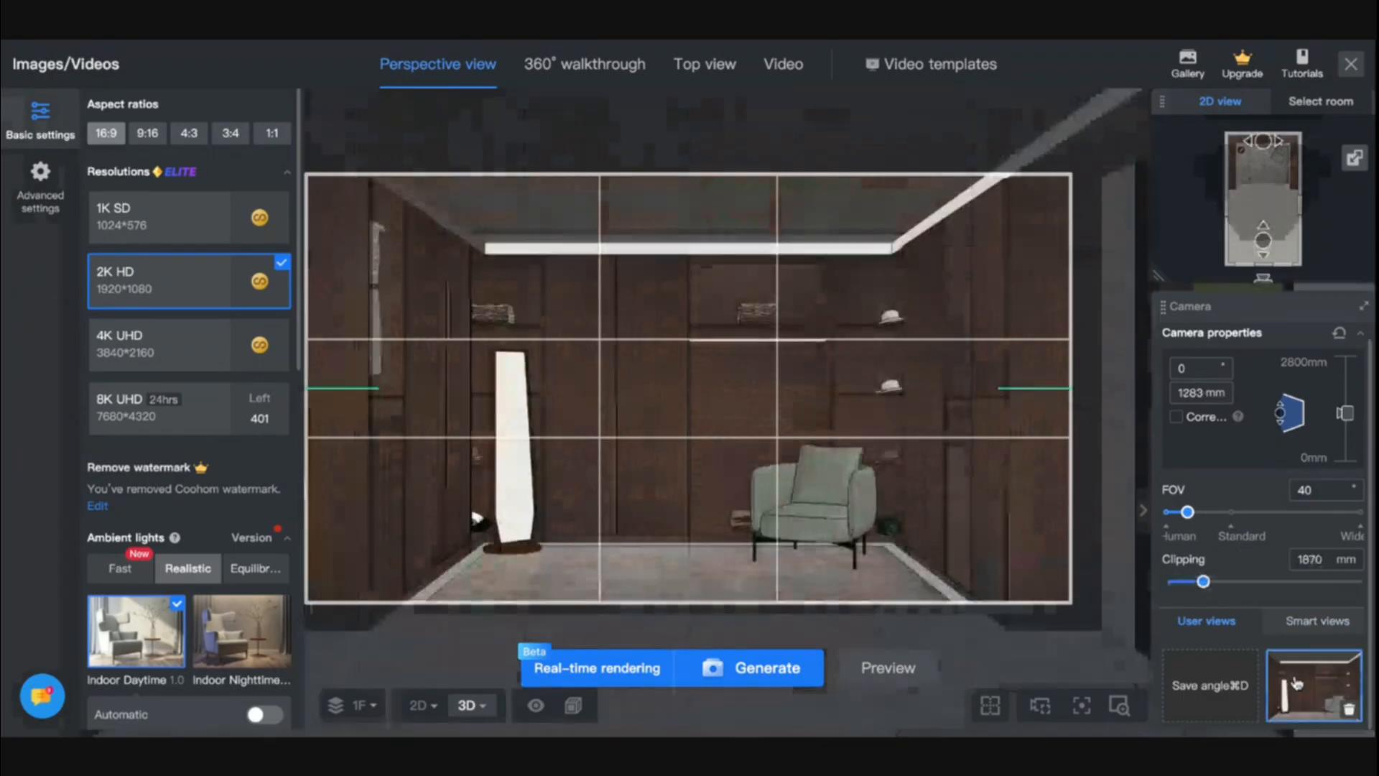
- Open the Daytime(1) real-time rendering light template for editing
{"action": "scroll", "coordinate": [204, 570], "scroll_direction": "down", "scroll_amount": 5}
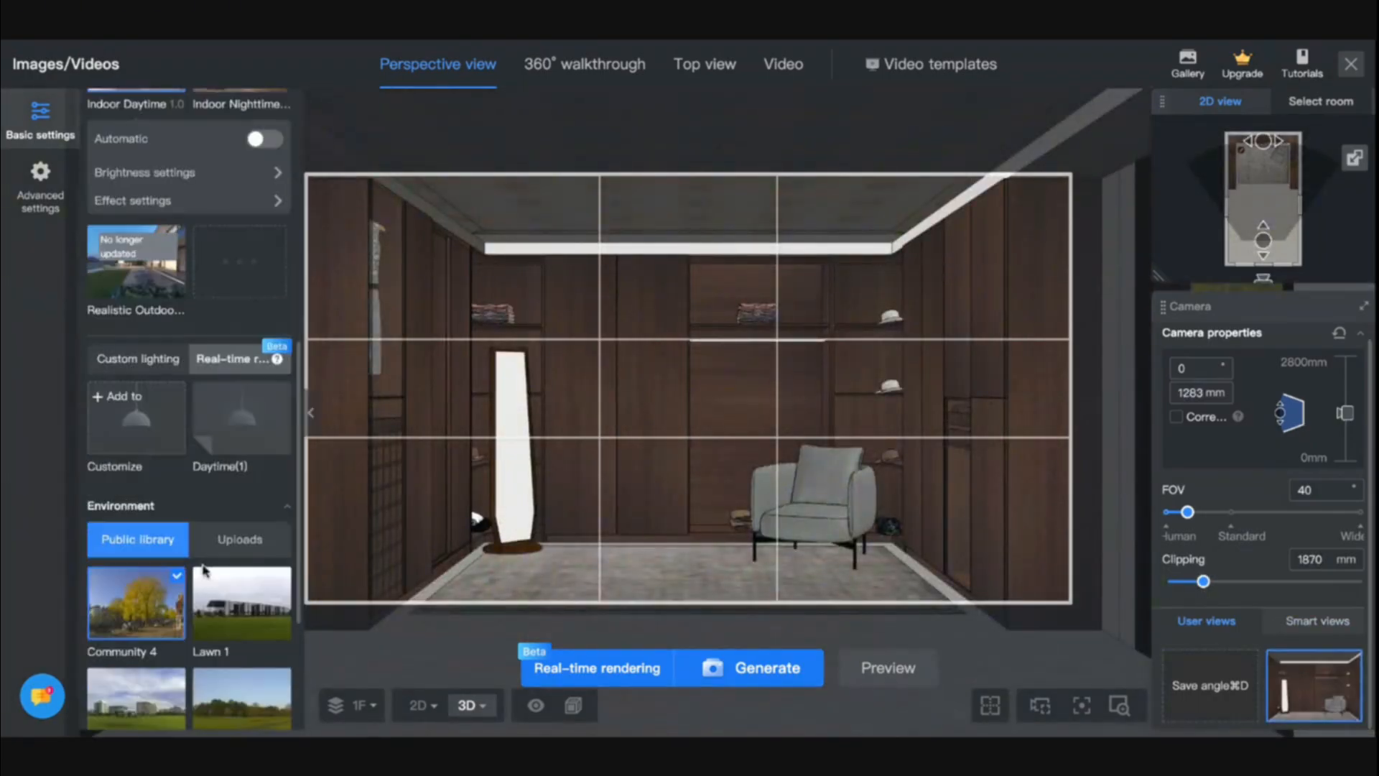
{"action": "scroll", "coordinate": [272, 468], "scroll_direction": "up", "scroll_amount": 1}
{"action": "left_click", "coordinate": [277, 447]}
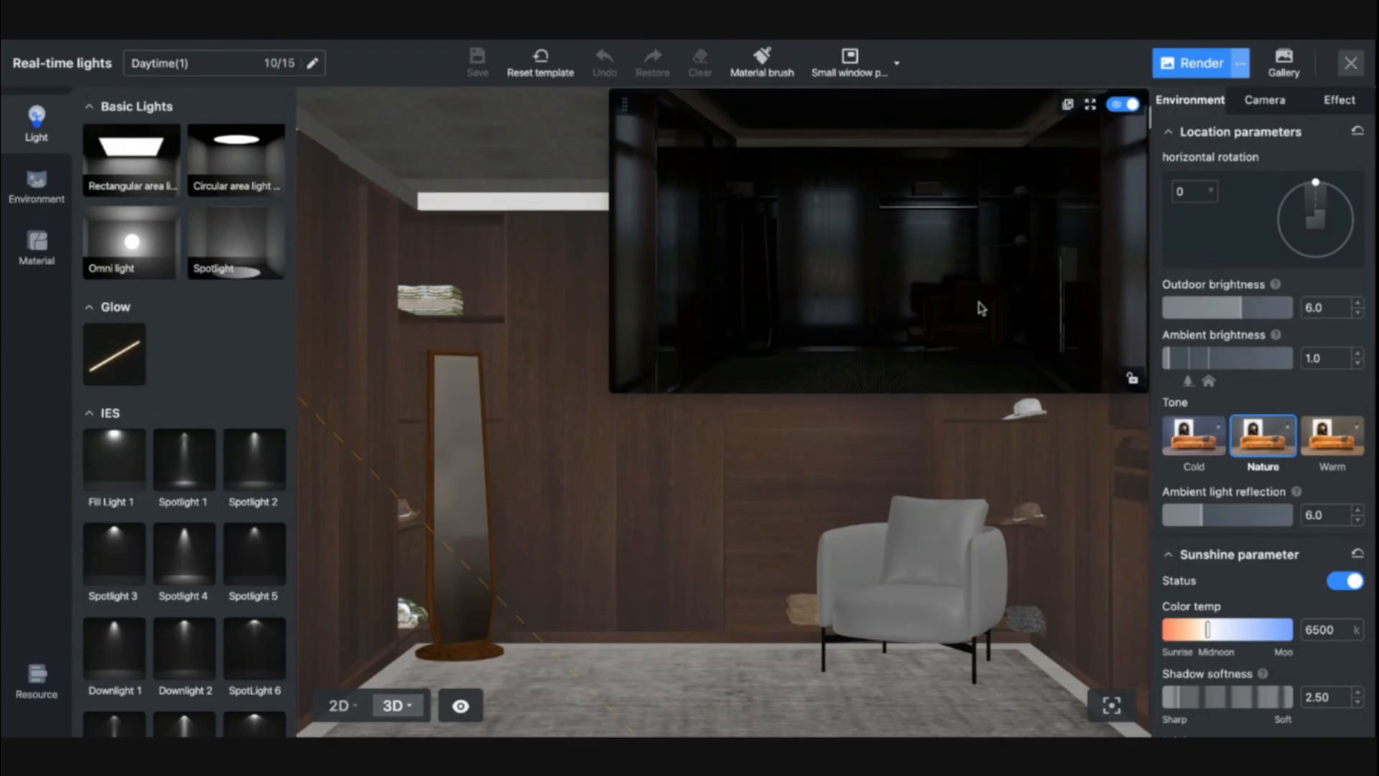
- In the 2D plan, place a rectangular area light over the wardrobe area and enlarge it to about 2906 mm long
{"action": "left_click", "coordinate": [339, 707]}
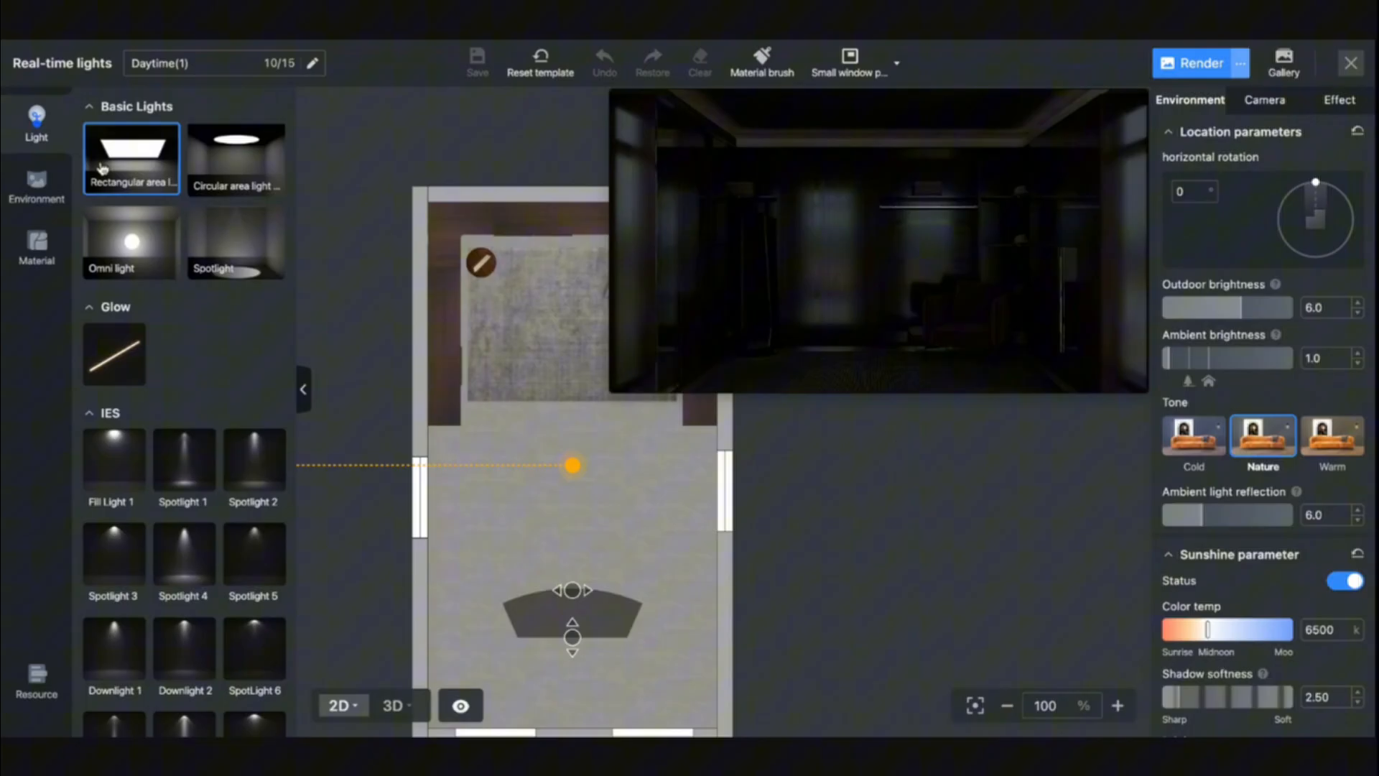
{"action": "left_click_drag", "start_coordinate": [102, 168], "coordinate": [529, 299]}
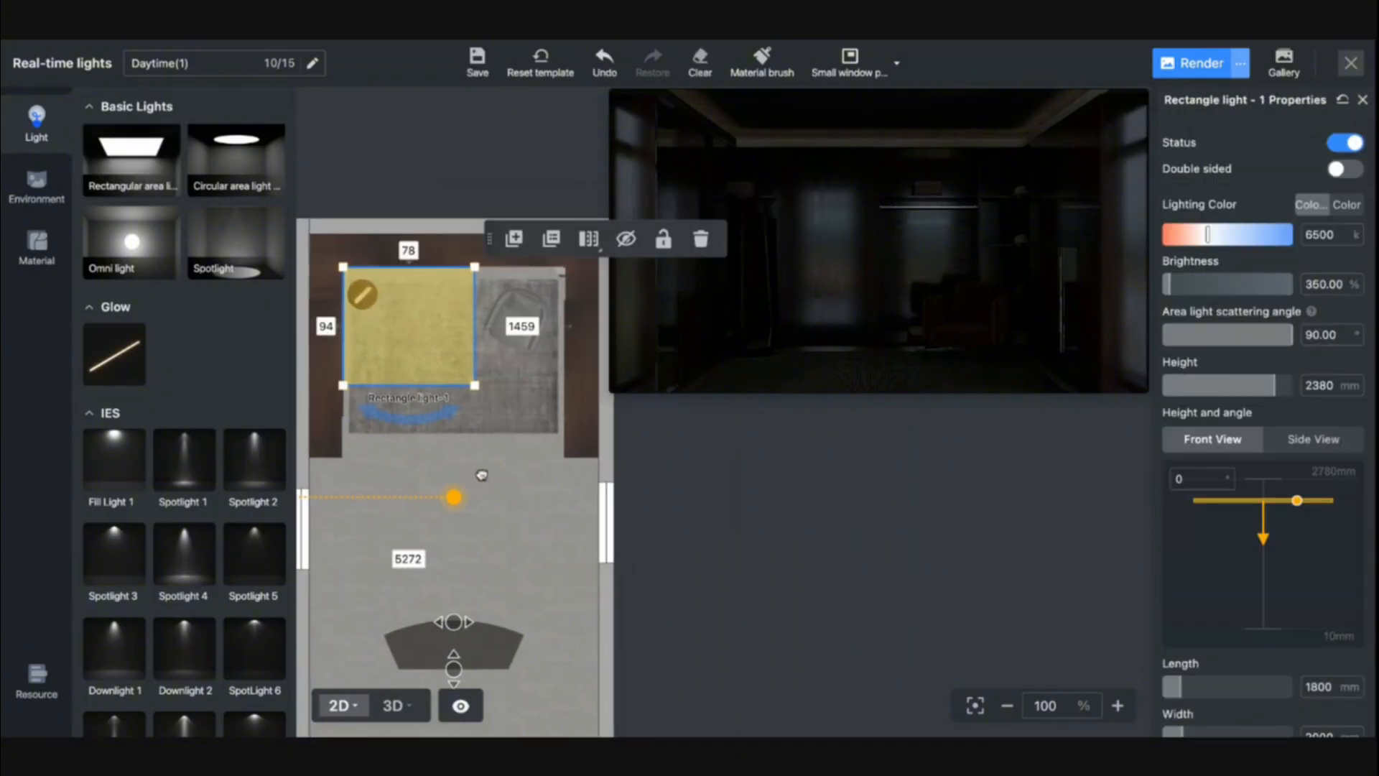
{"action": "left_click_drag", "start_coordinate": [475, 386], "coordinate": [563, 457]}
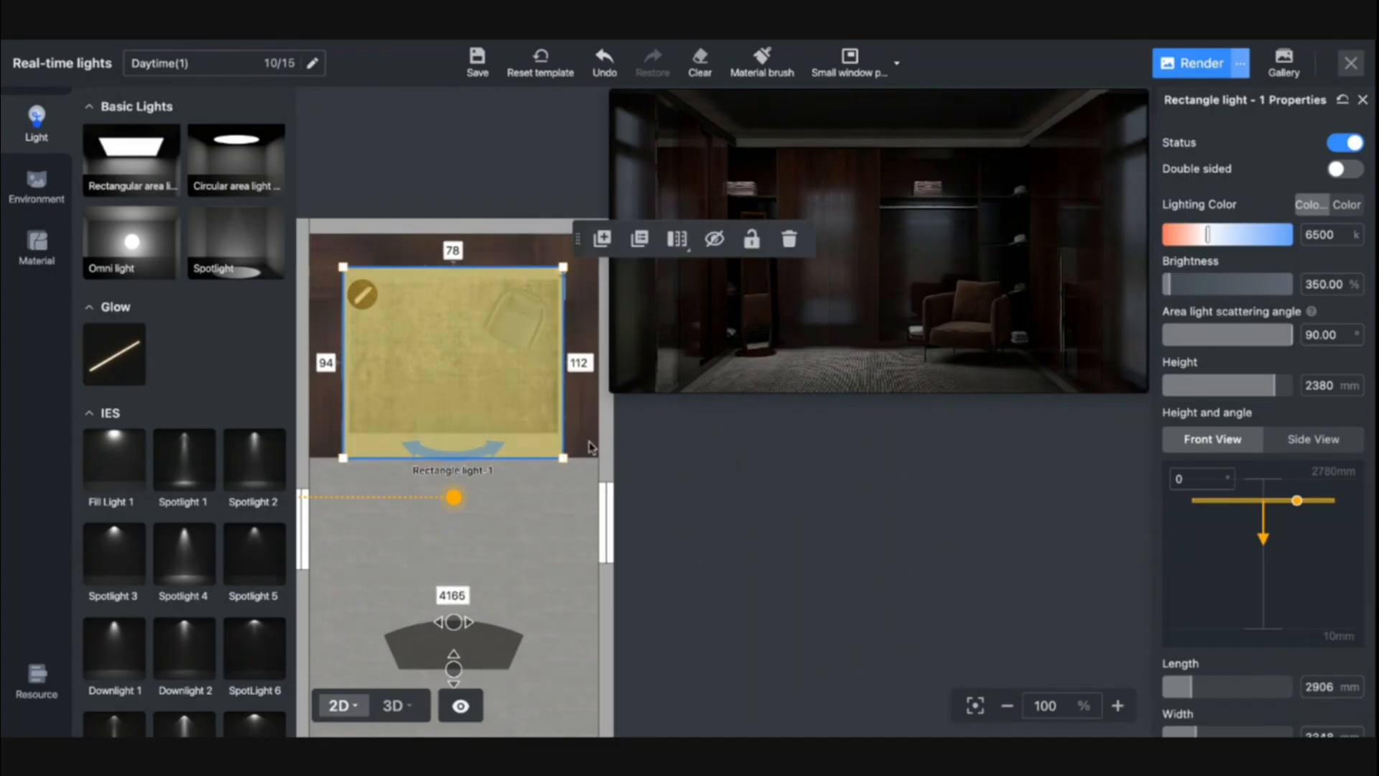
- Set the rectangular light's height to 2400 mm and its brightness to 1000%
{"action": "double_click", "coordinate": [1316, 381]}
{"action": "type", "text": "2400"}
{"action": "key", "text": "Return"}
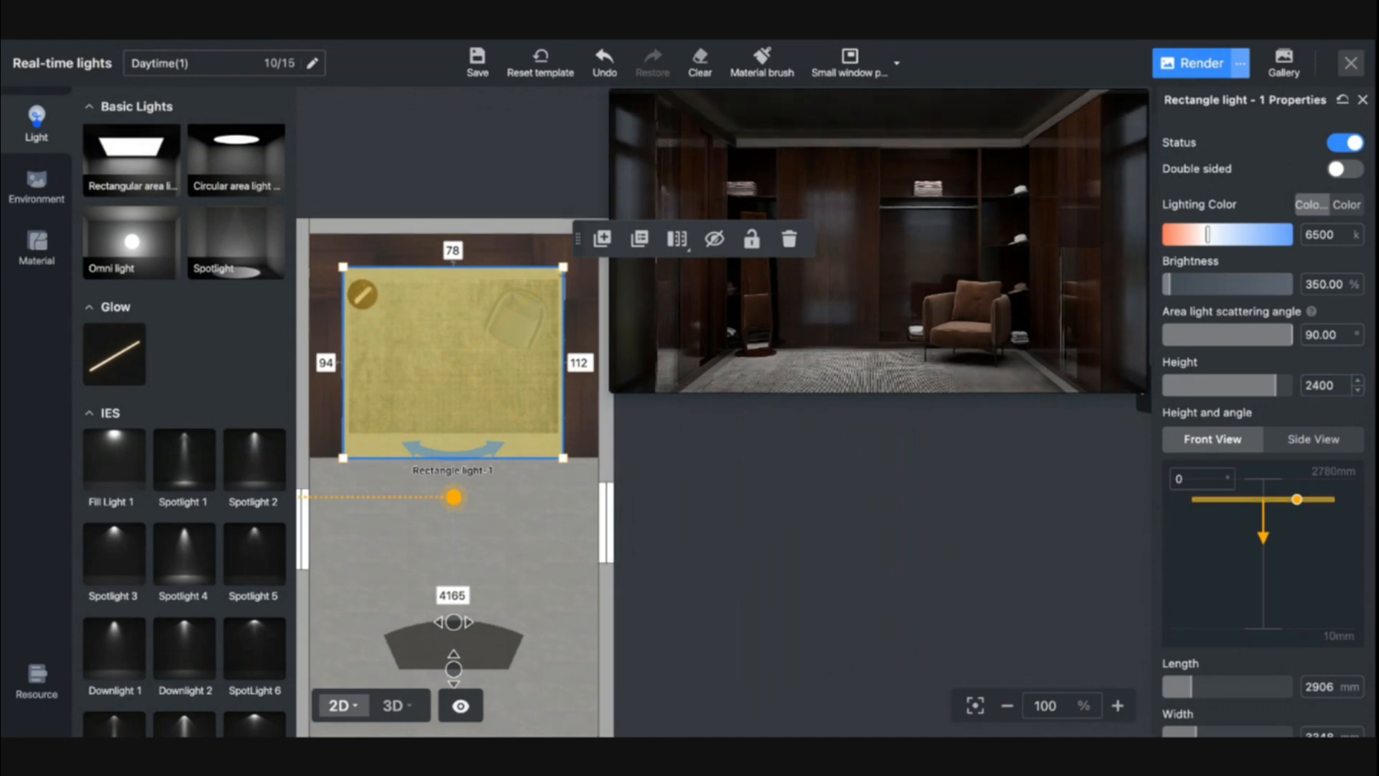
{"action": "double_click", "coordinate": [1321, 283]}
{"action": "type", "text": "1000"}
{"action": "key", "text": "Return"}
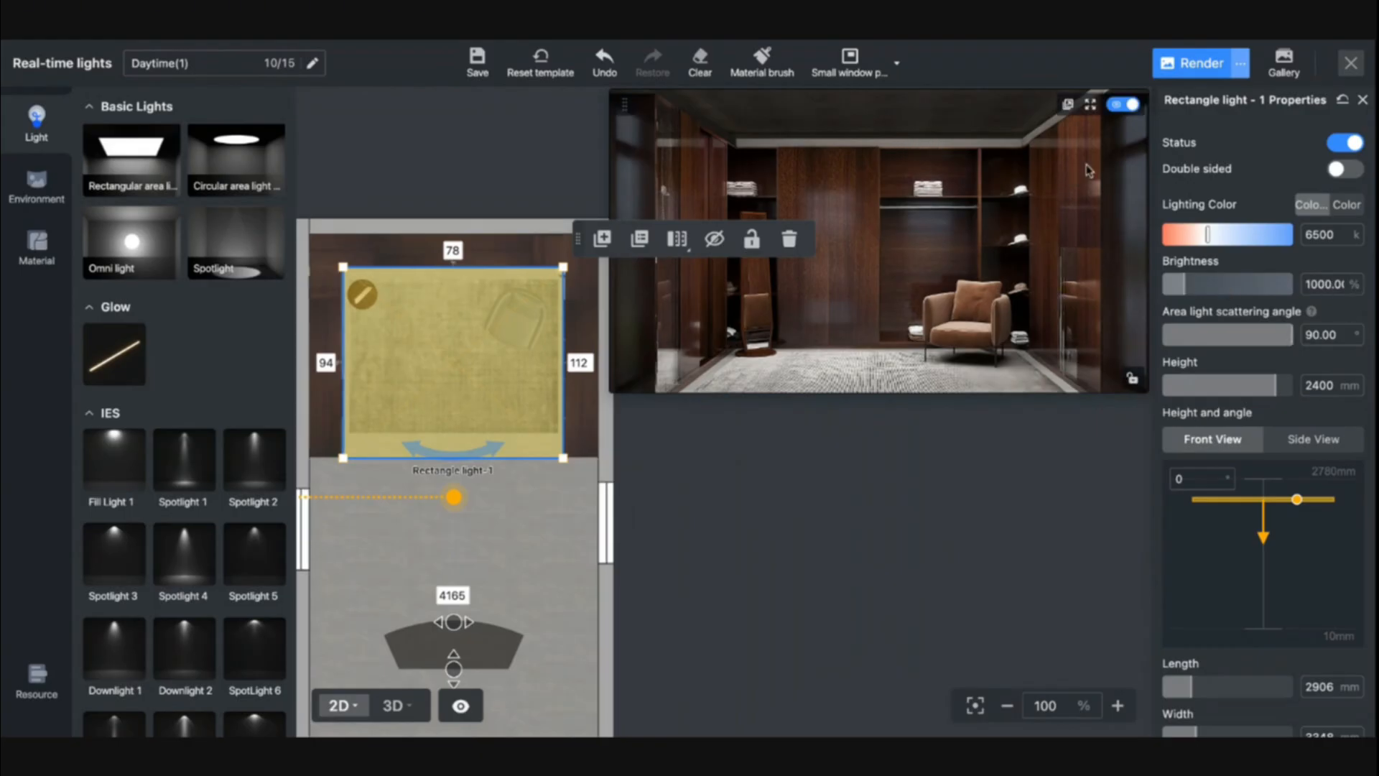
- Preview the lighting full screen, then delete the rectangular light and exit to the floor plan
{"action": "left_click", "coordinate": [1090, 105]}
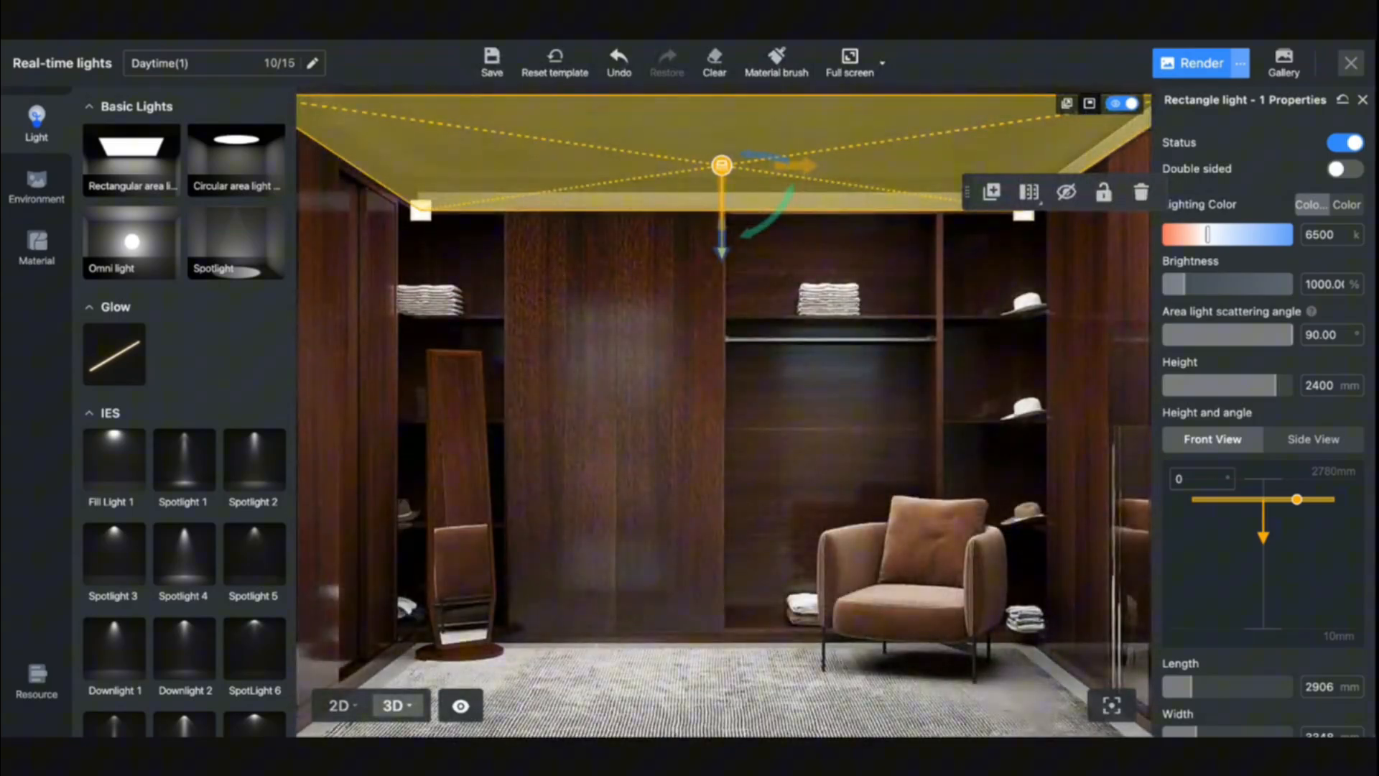
{"action": "left_click", "coordinate": [1088, 104]}
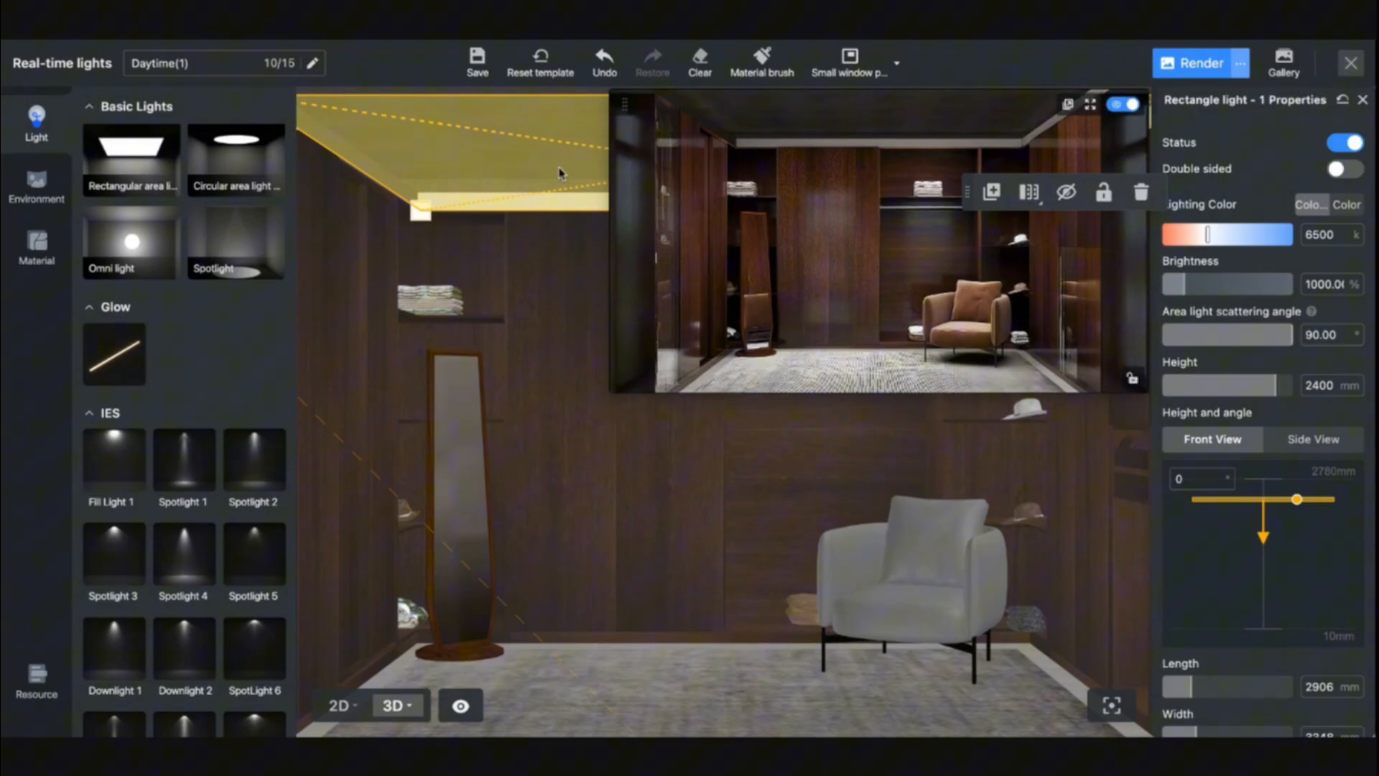
{"action": "key", "text": "Delete"}
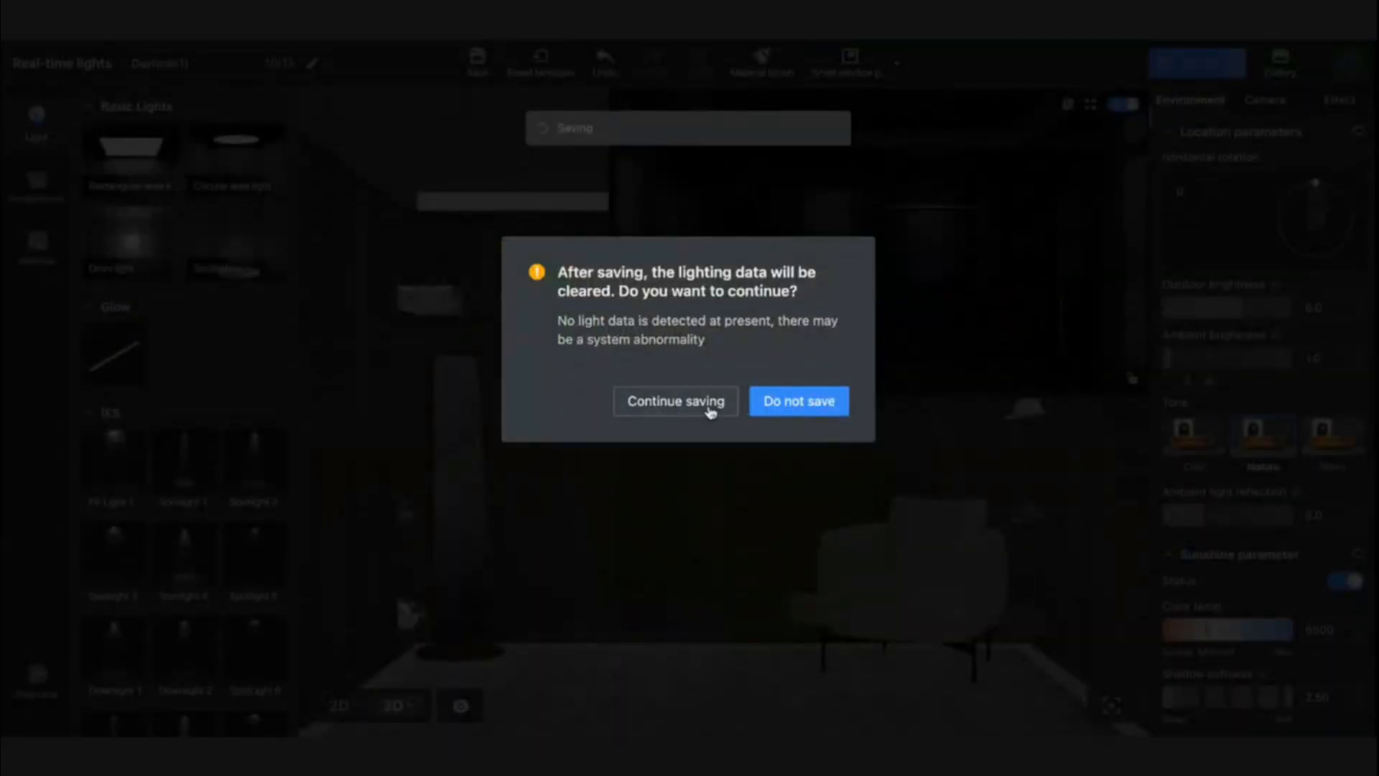
{"action": "left_click", "coordinate": [773, 411]}
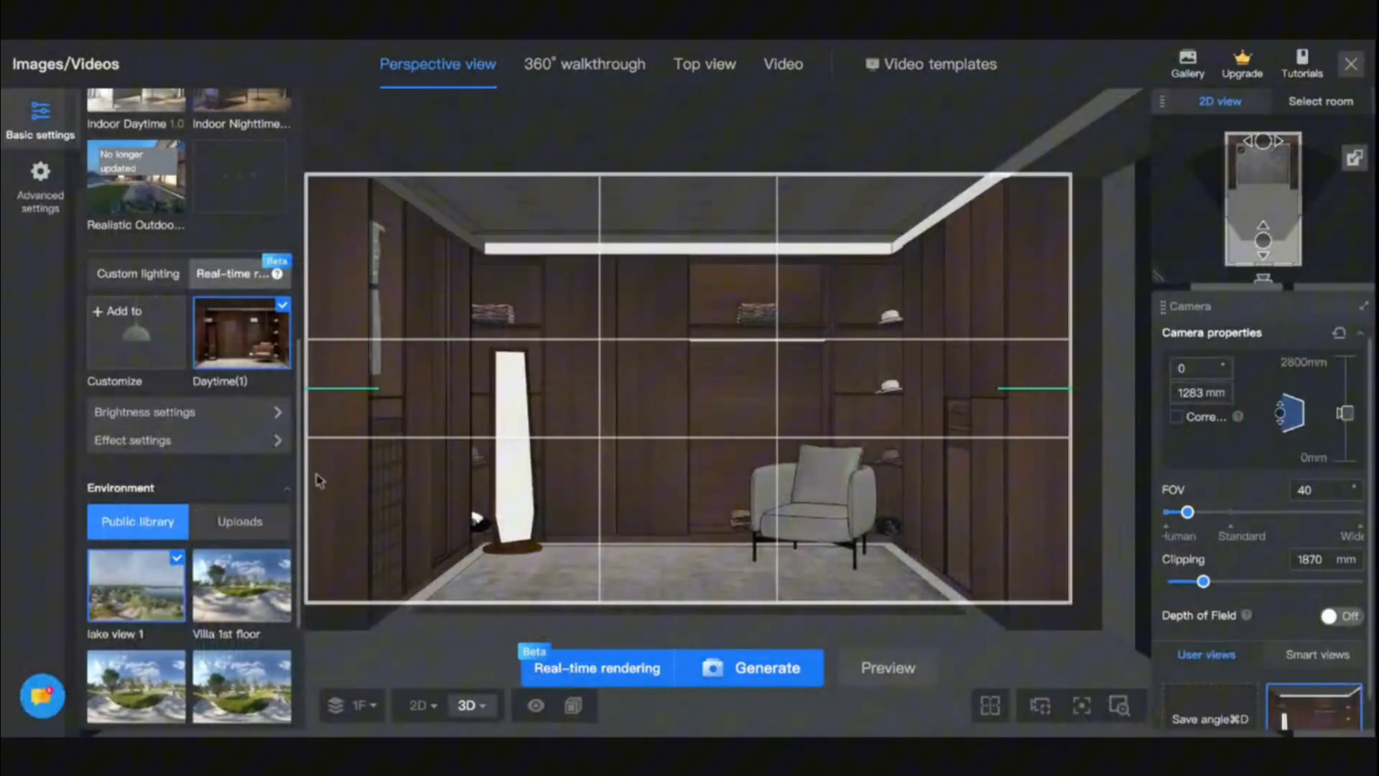
{"action": "left_click", "coordinate": [1348, 74]}
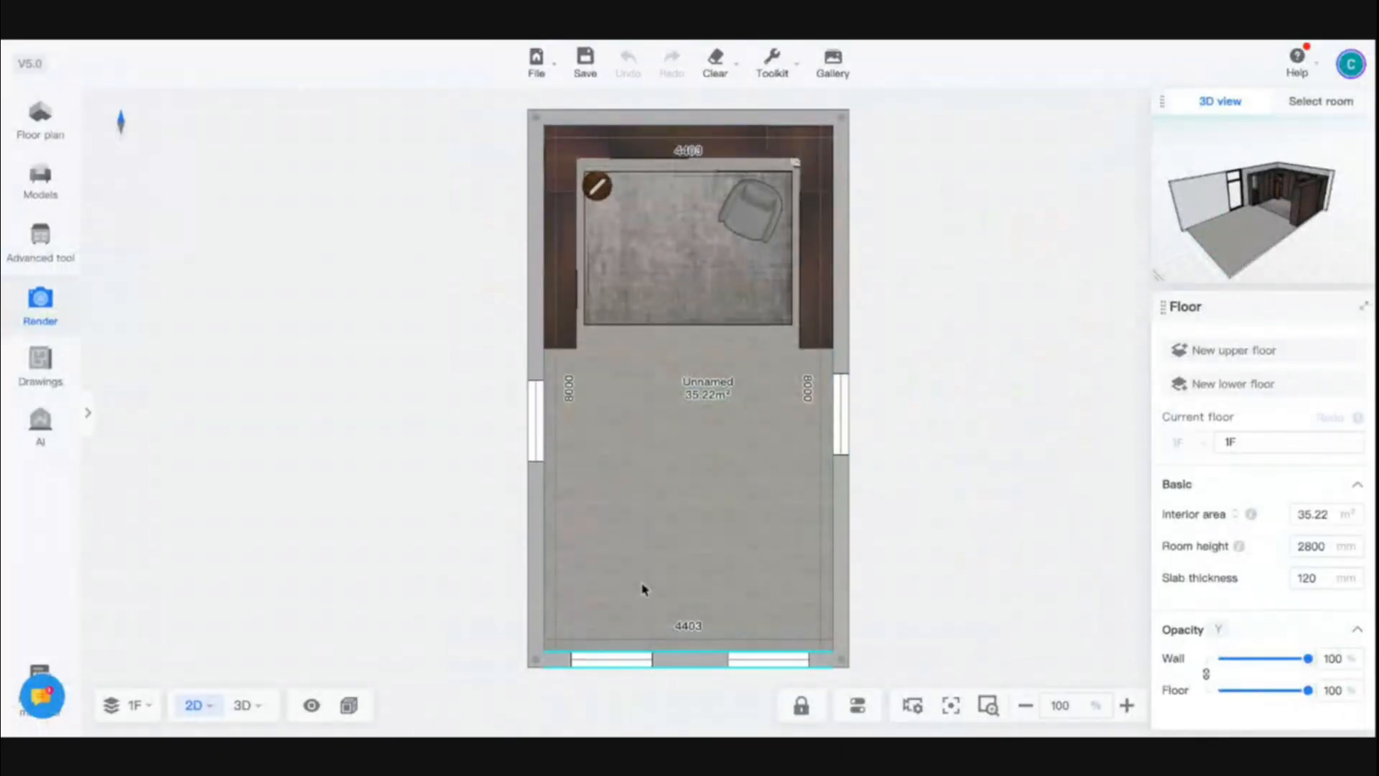
- Switch the floor plan to 3D and open the room's ceiling in the Ceiling Editor
{"action": "left_click", "coordinate": [644, 584]}
{"action": "left_click", "coordinate": [245, 705]}
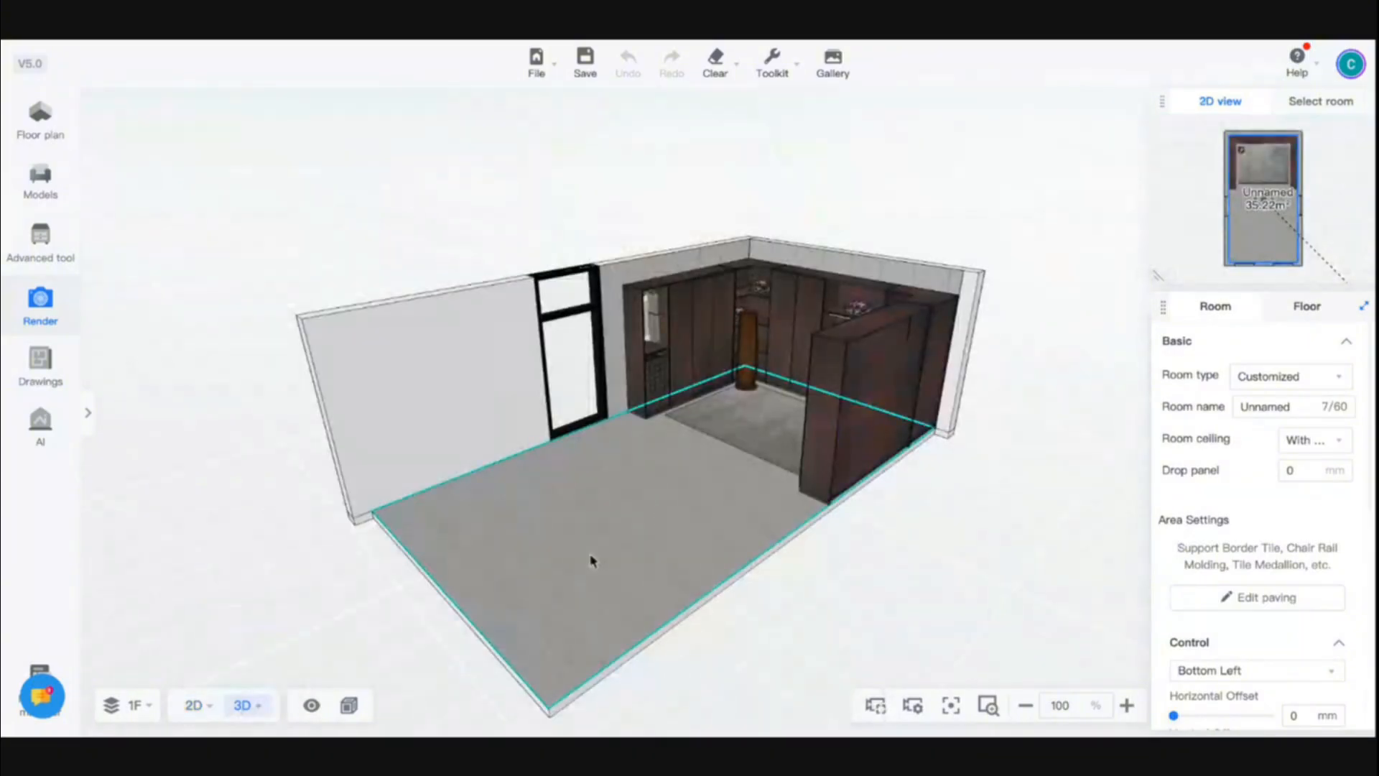
{"action": "left_click", "coordinate": [668, 296]}
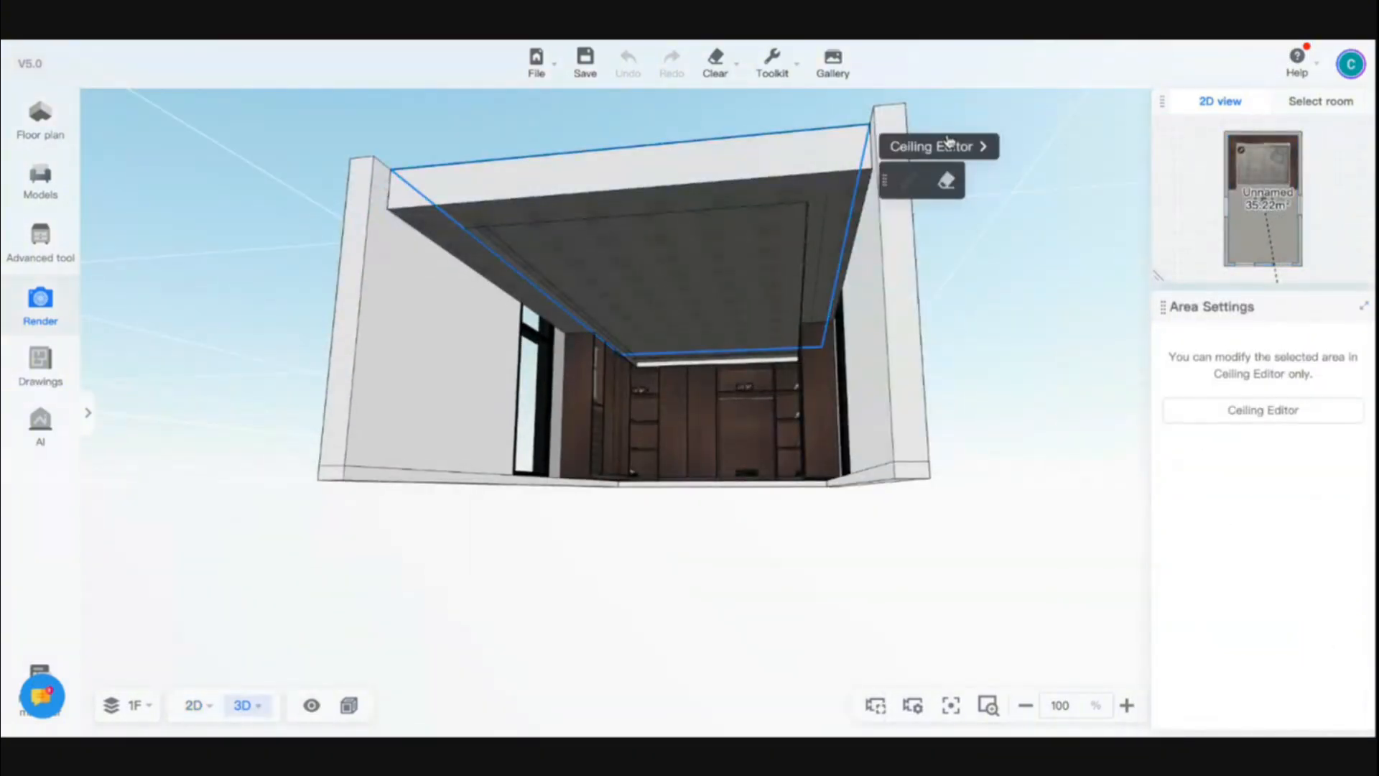
{"action": "left_click", "coordinate": [950, 143]}
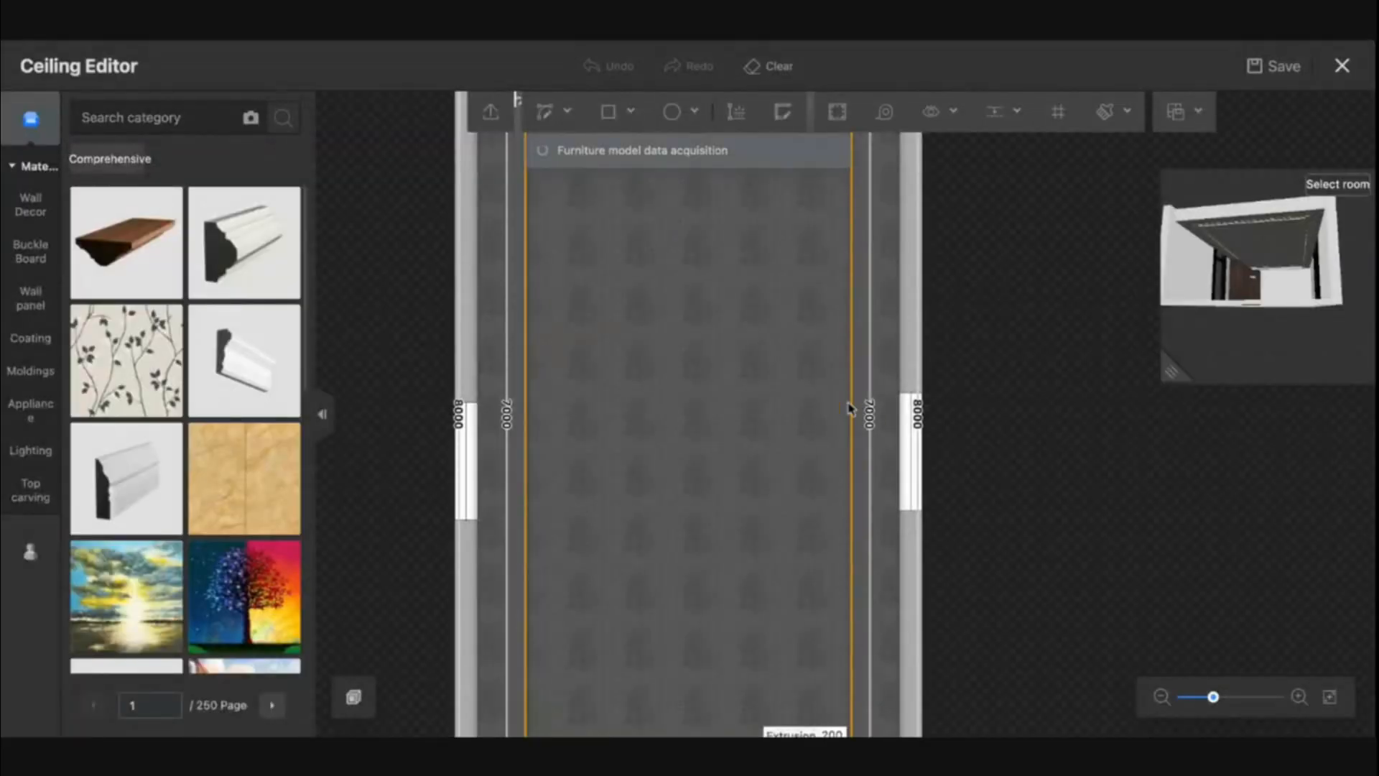
- Turn off the light trough on the inner ceiling rectangle's right-hand line and apply the dark grey favorite finish to its elevation
{"action": "left_click", "coordinate": [852, 402]}
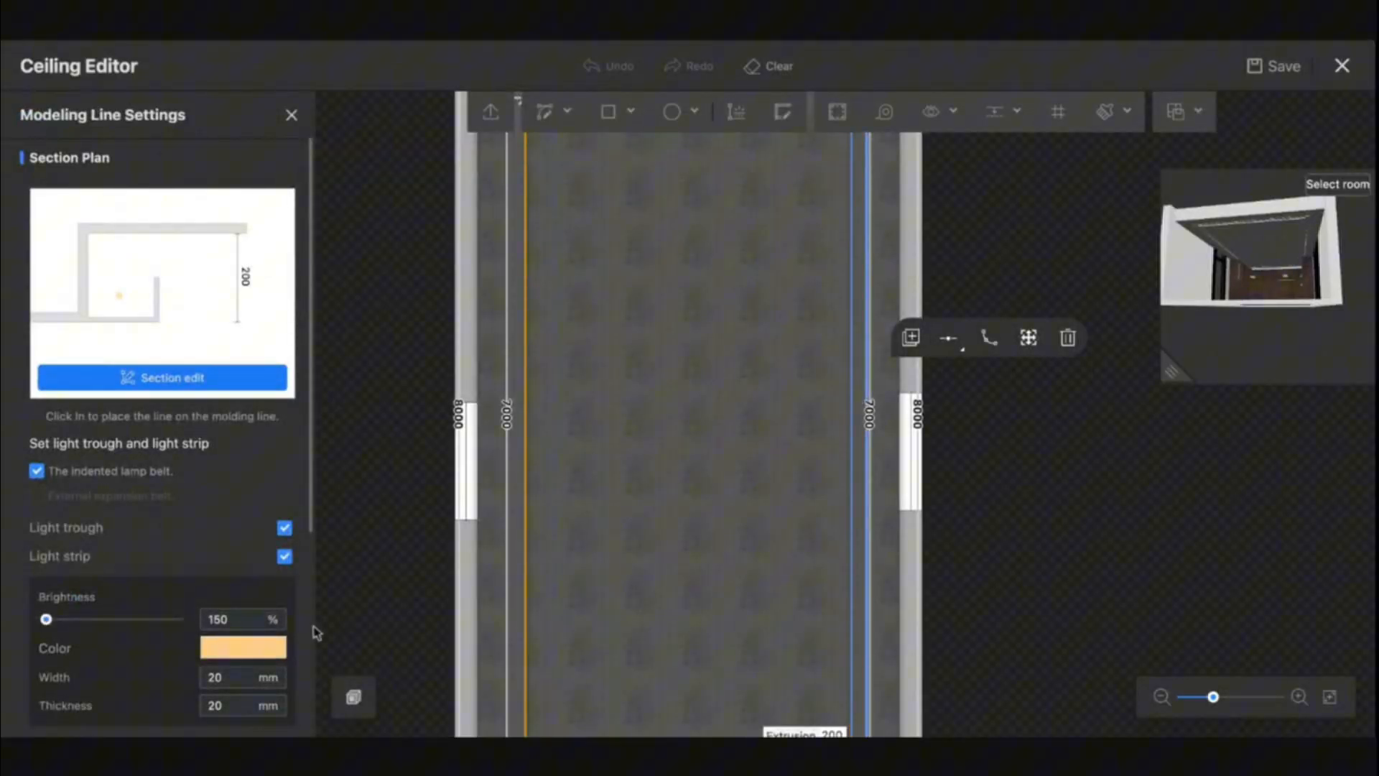
{"action": "left_click", "coordinate": [284, 529]}
{"action": "scroll", "coordinate": [280, 537], "scroll_direction": "down", "scroll_amount": 5}
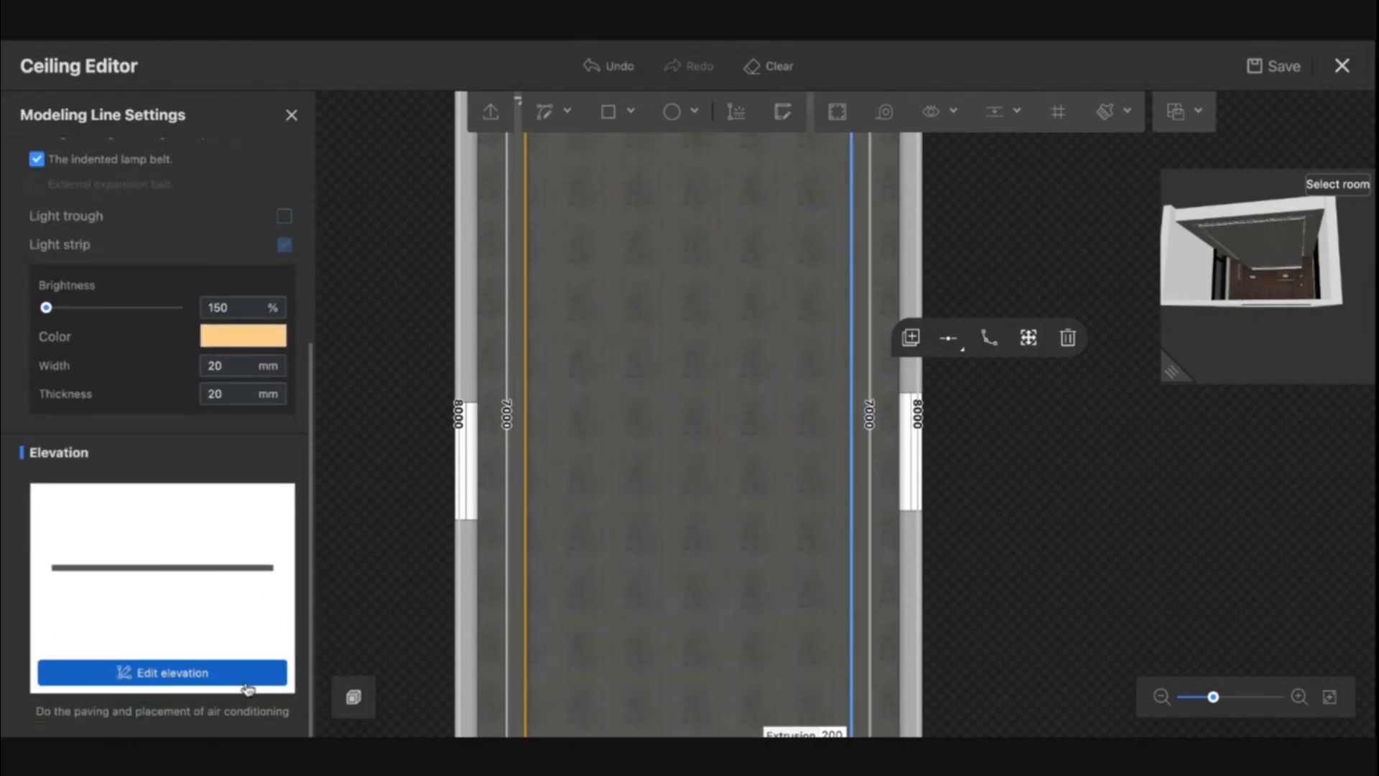
{"action": "left_click", "coordinate": [230, 675]}
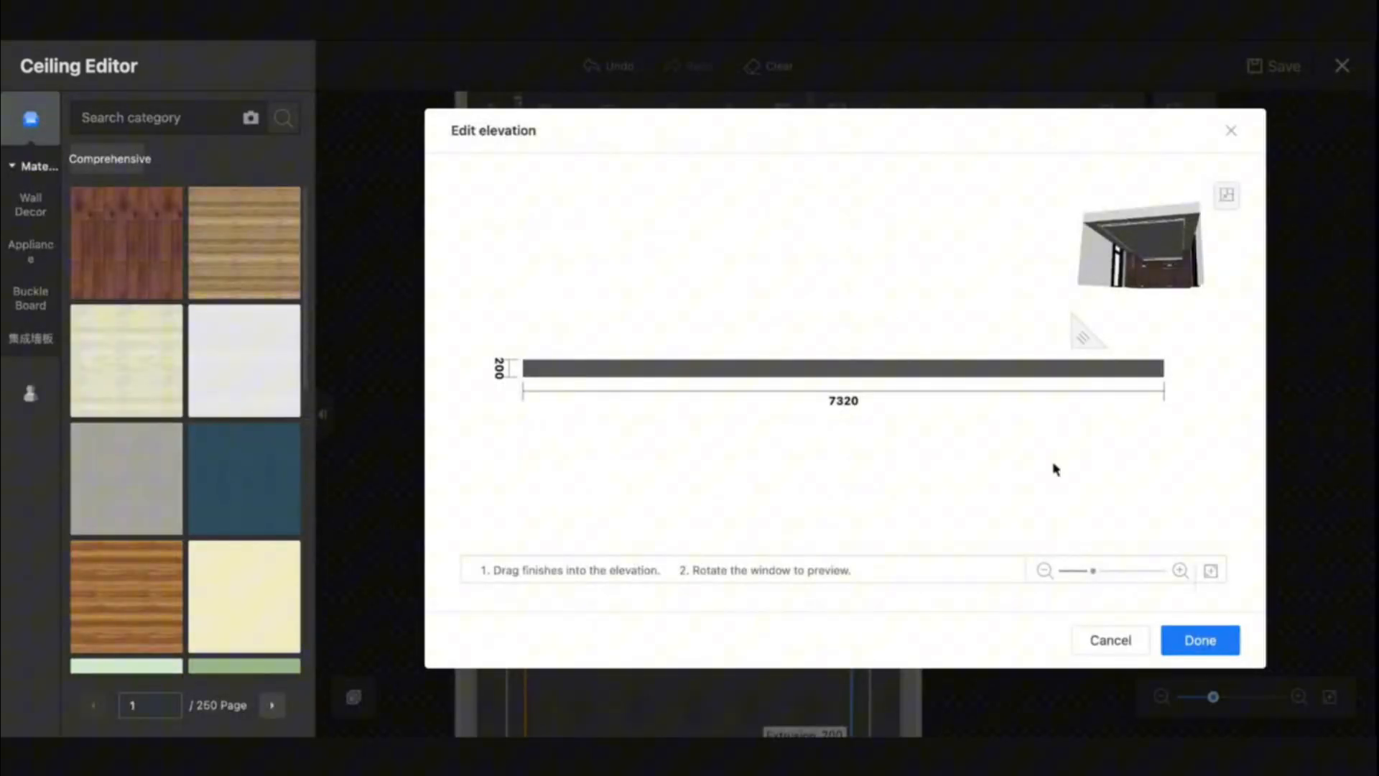
{"action": "mouse_move", "coordinate": [245, 242]}
{"action": "left_mouse_down"}
{"action": "mouse_move", "coordinate": [680, 372]}
{"action": "mouse_move", "coordinate": [739, 375]}
{"action": "left_mouse_up"}
{"action": "left_click", "coordinate": [30, 393]}
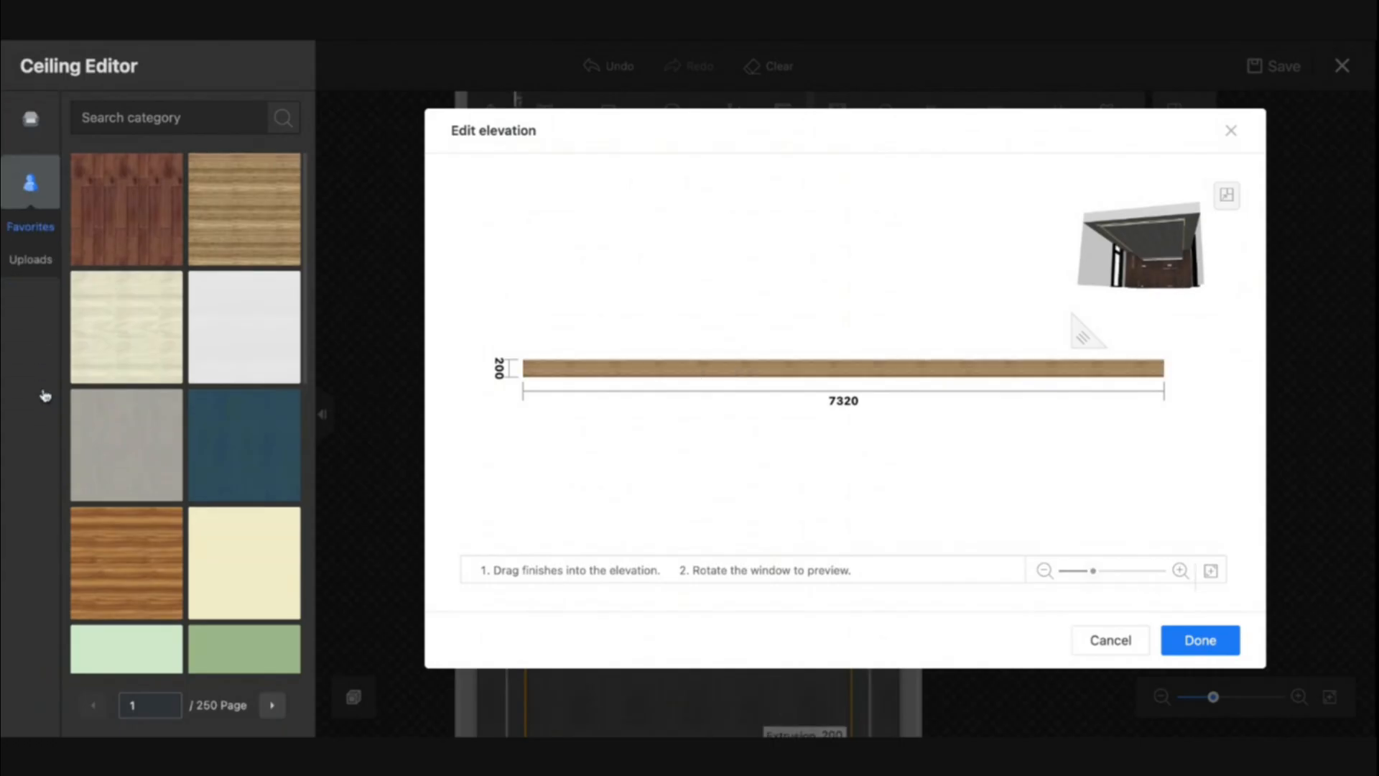
{"action": "left_click_drag", "start_coordinate": [147, 235], "coordinate": [649, 378]}
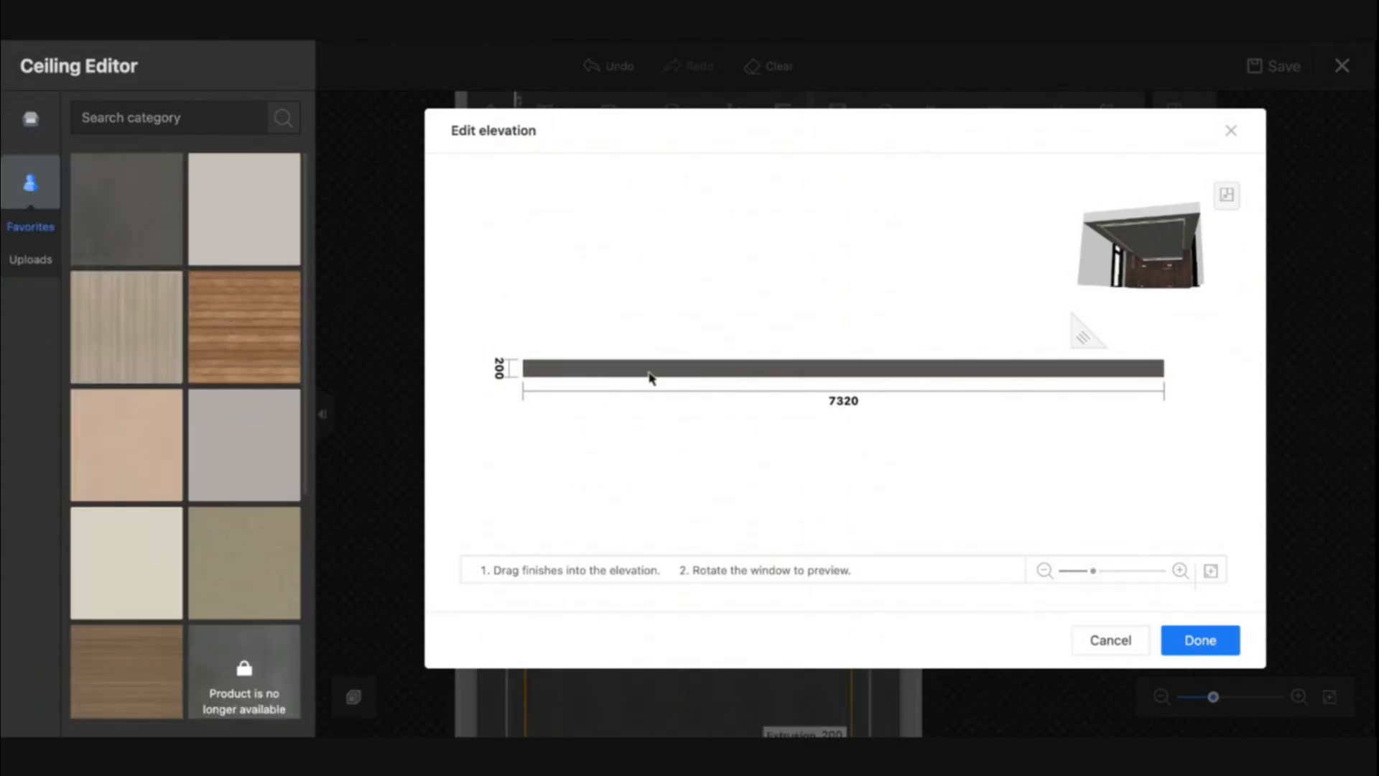
{"action": "left_click", "coordinate": [1198, 640]}
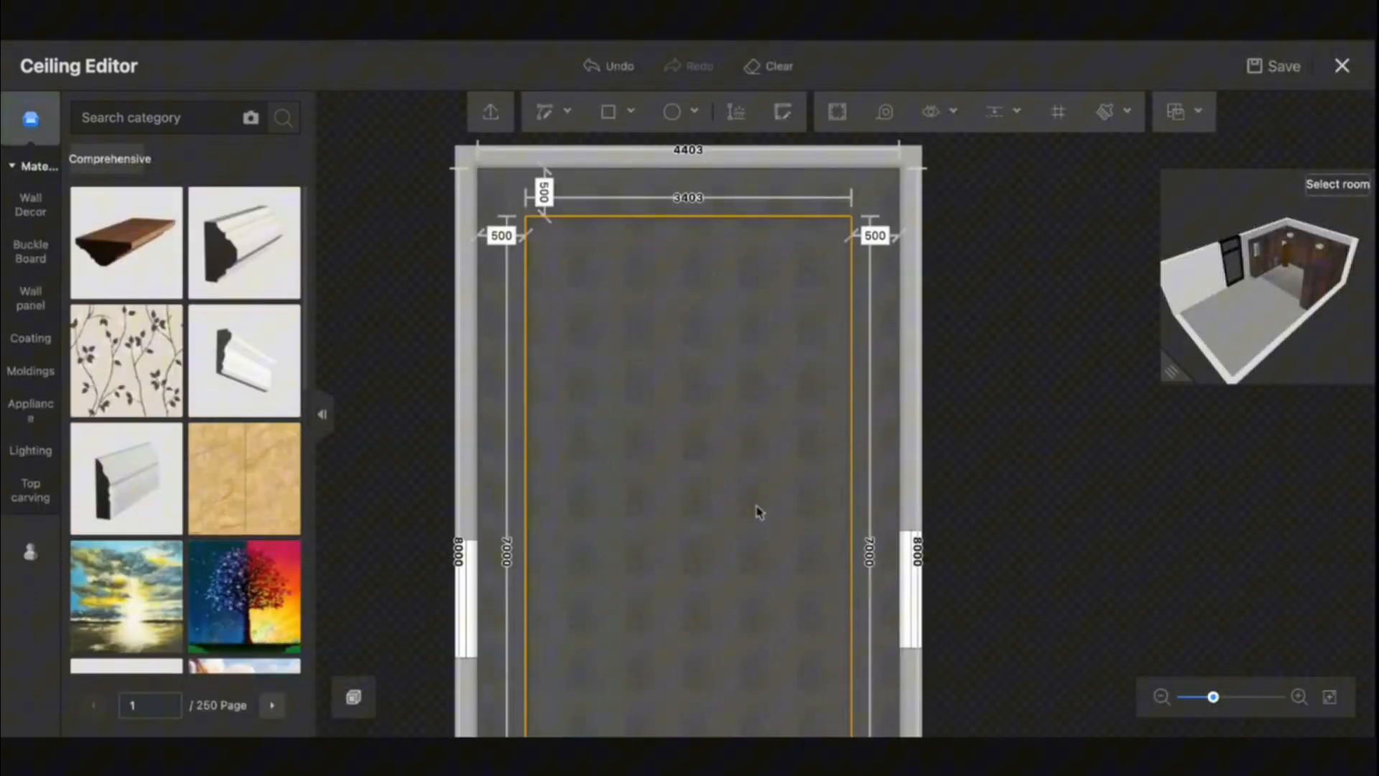
- Set the light strip brightness to 200% on the right-hand line of the inner ceiling rectangle
{"action": "left_click", "coordinate": [847, 375]}
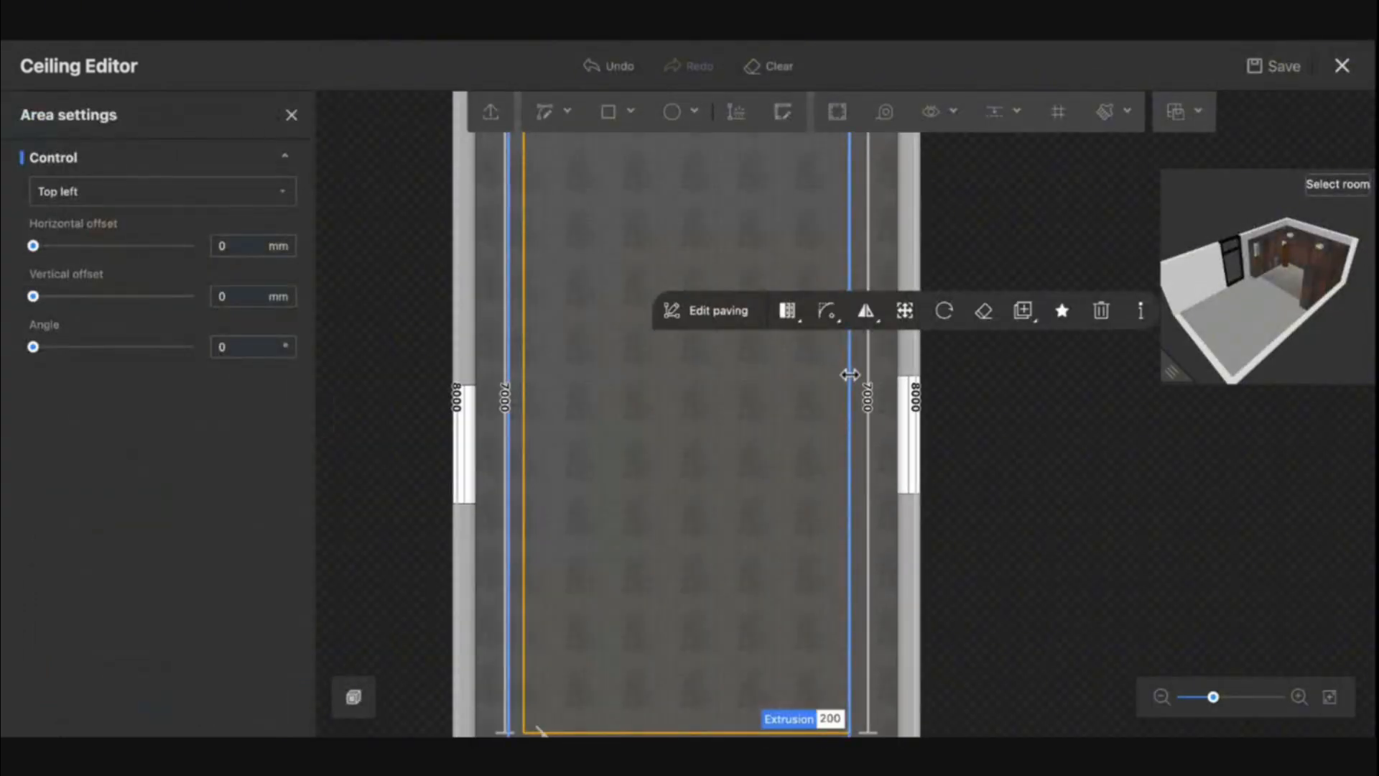
{"action": "left_click", "coordinate": [849, 375]}
{"action": "scroll", "coordinate": [229, 616], "scroll_direction": "down", "scroll_amount": 3}
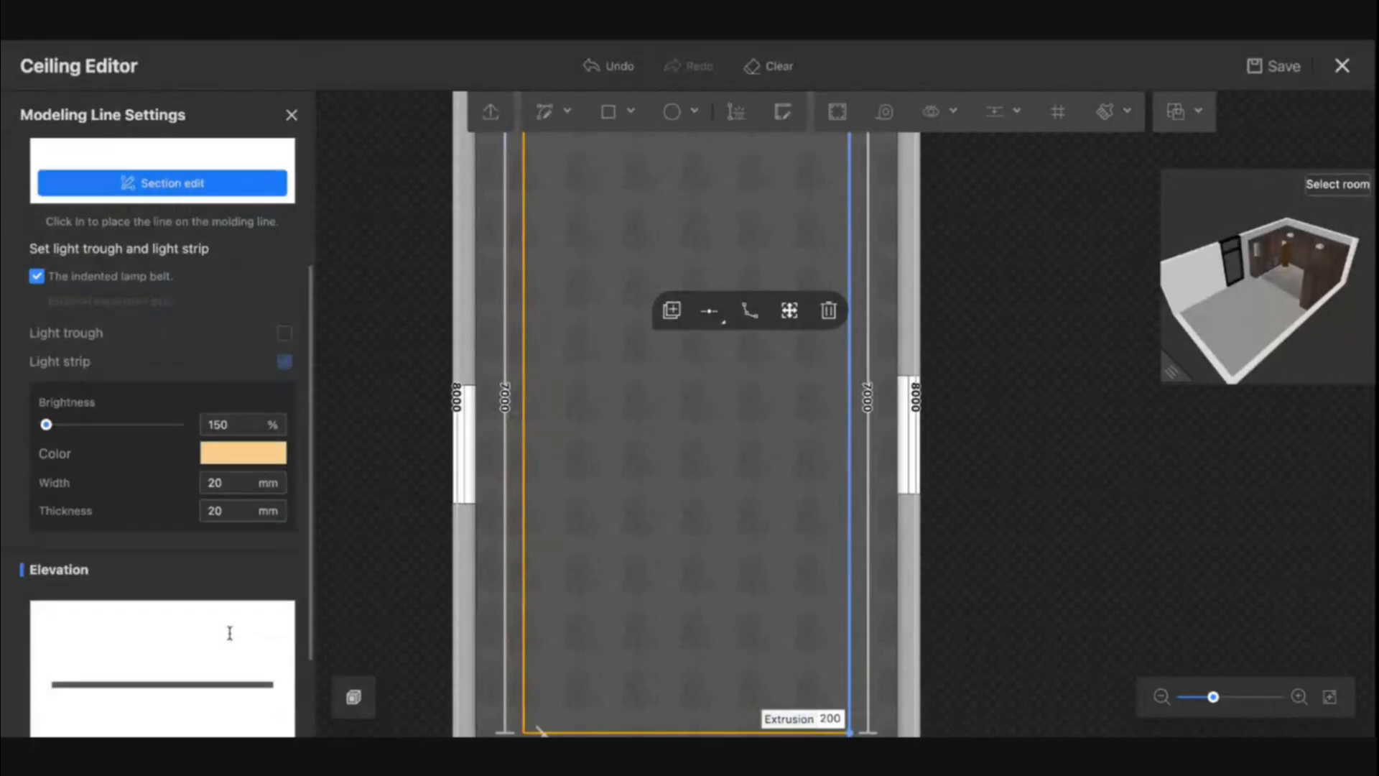
{"action": "double_click", "coordinate": [237, 423]}
{"action": "type", "text": "200"}
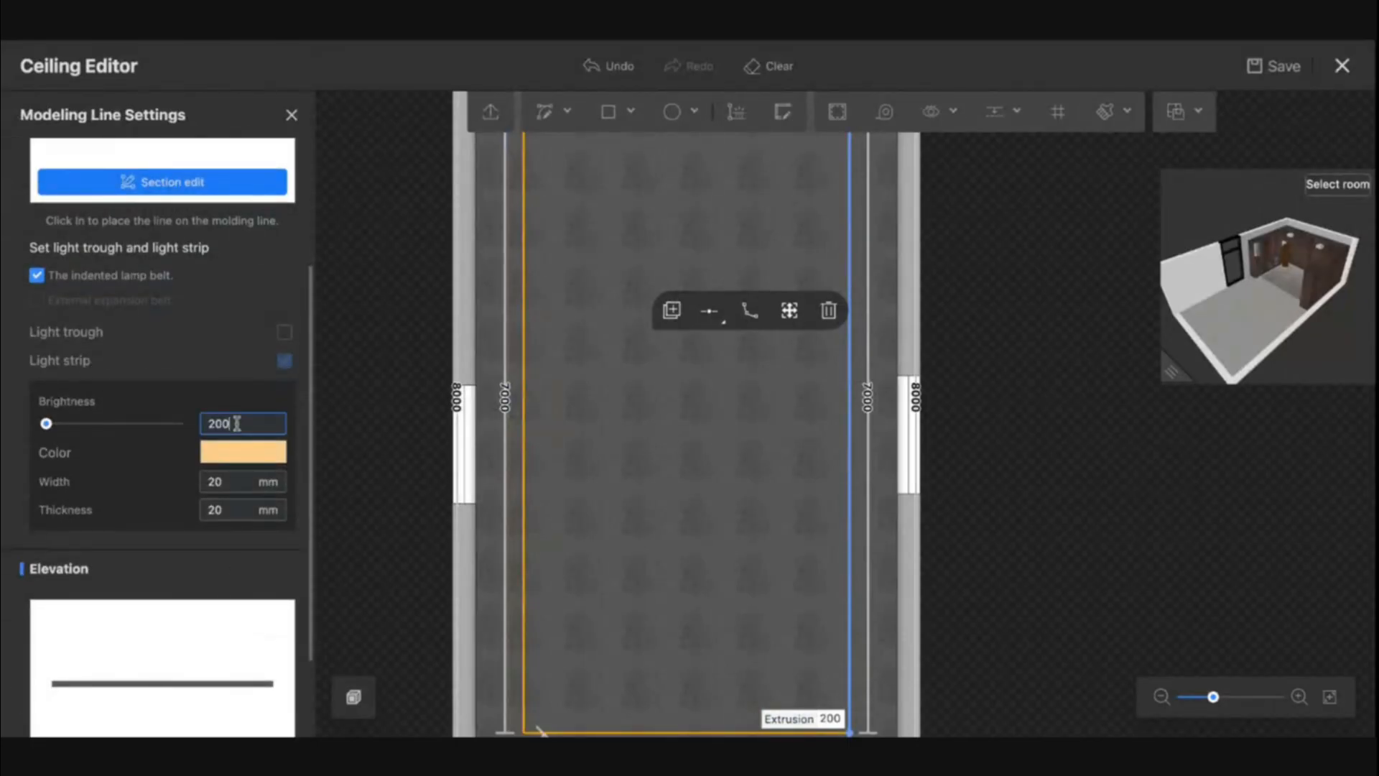
{"action": "key", "text": "Return"}
- Set the light strip brightness to 200% on the left-hand line of the inner ceiling rectangle
{"action": "left_click", "coordinate": [522, 452]}
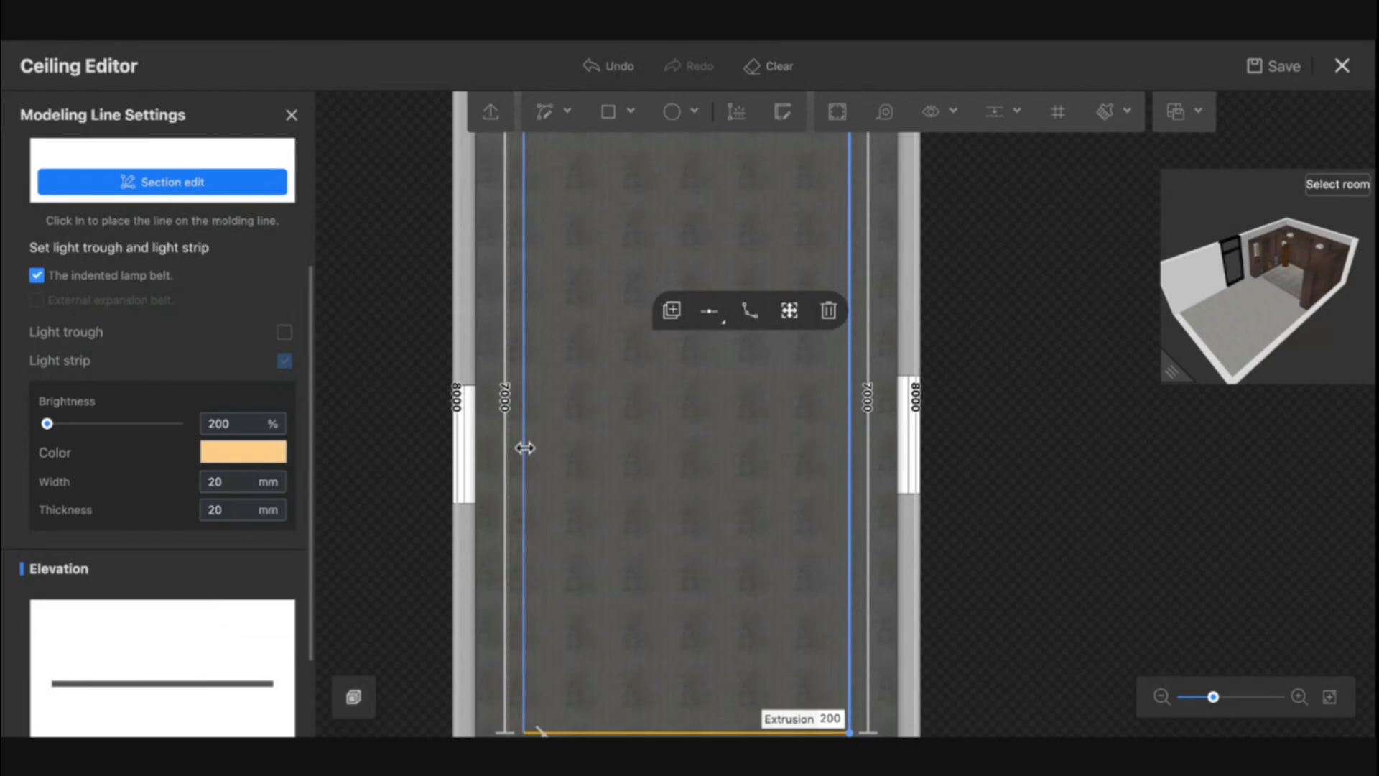
{"action": "double_click", "coordinate": [215, 424]}
{"action": "type", "text": "200"}
{"action": "key", "text": "Return"}
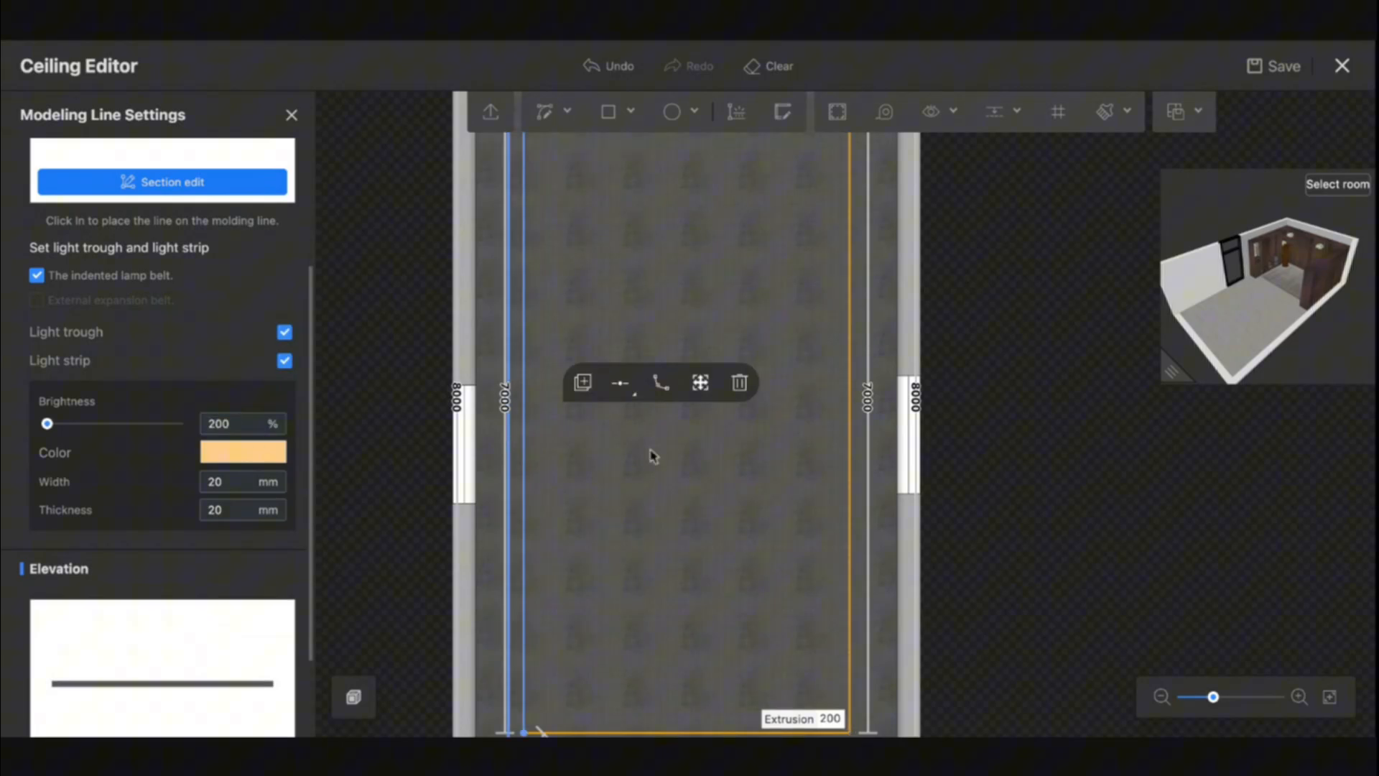
- Set the light strip brightness to 200% on the upper short line of the inner ceiling rectangle
{"action": "left_click", "coordinate": [625, 278]}
{"action": "left_click", "coordinate": [625, 279]}
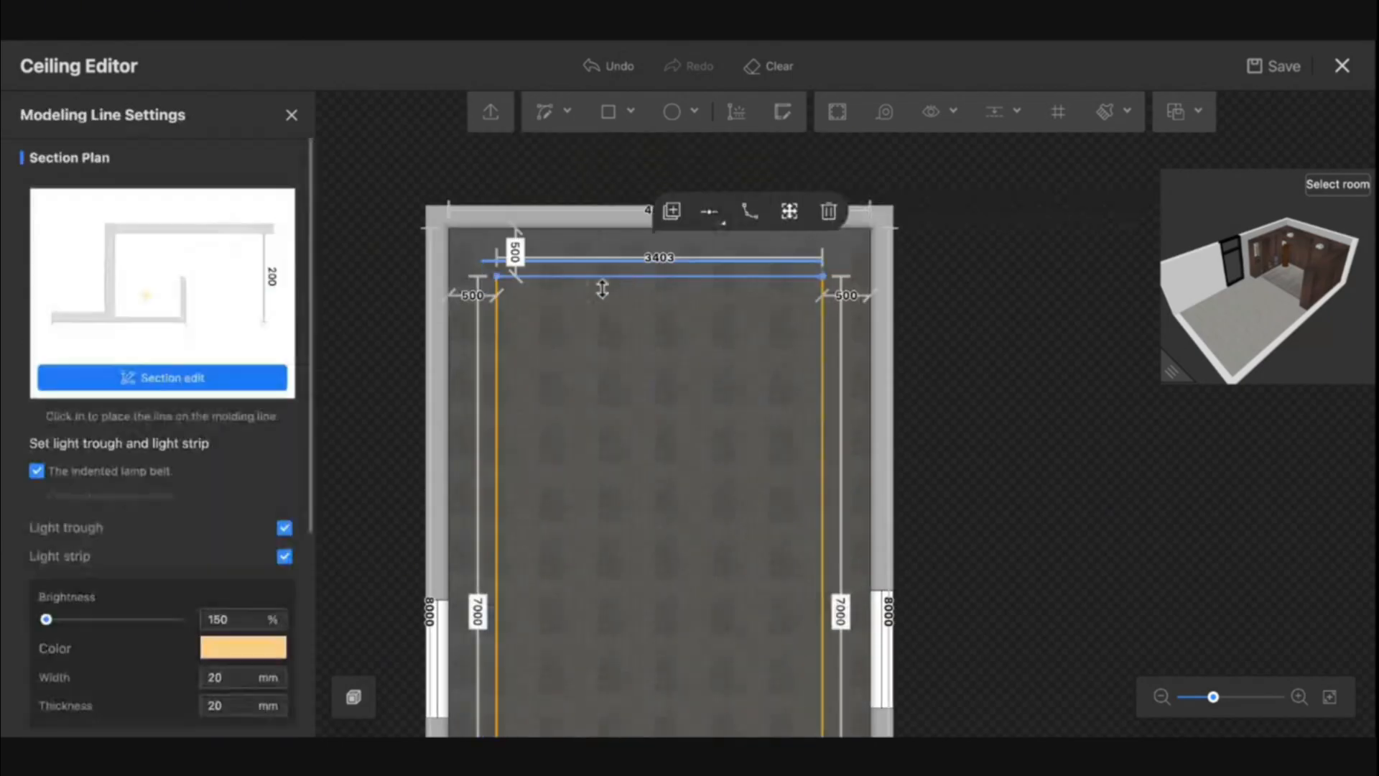
{"action": "double_click", "coordinate": [231, 618]}
{"action": "type", "text": "200"}
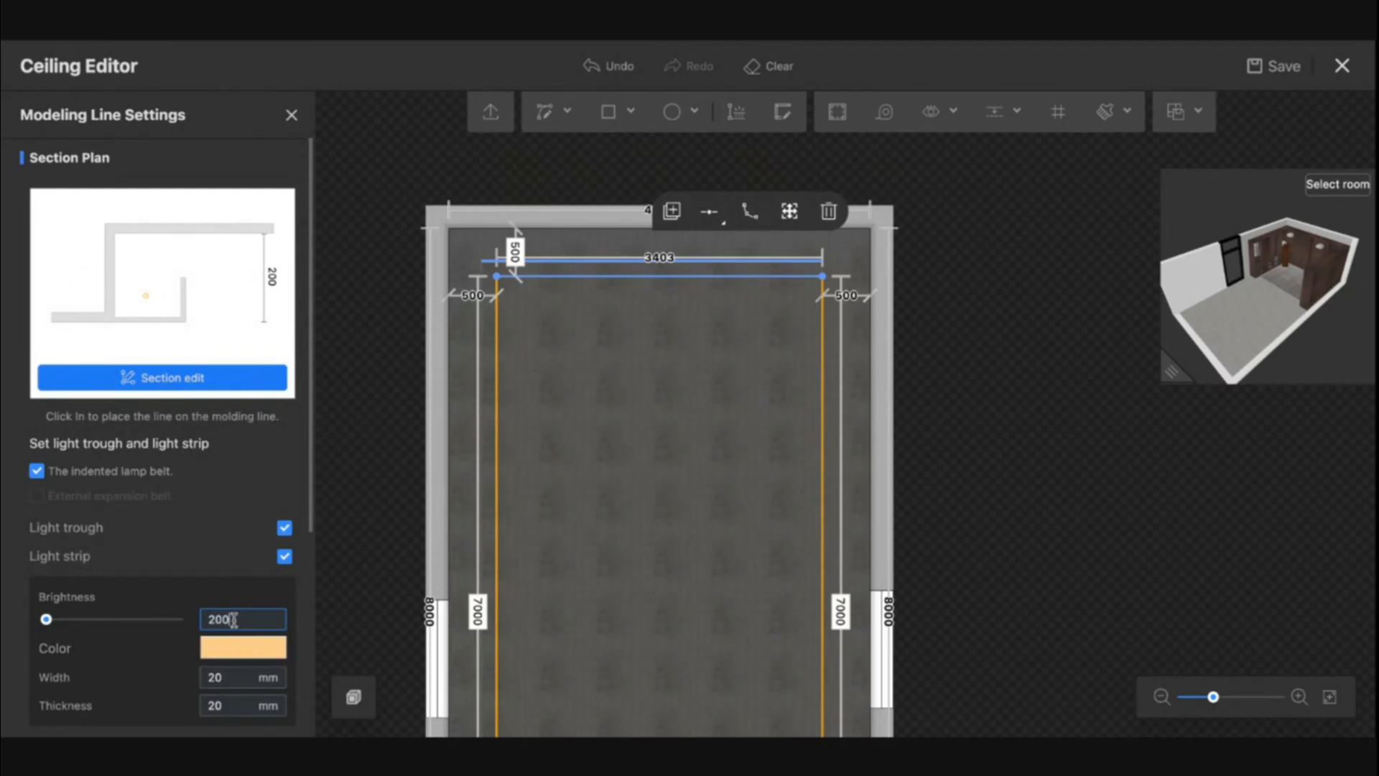
{"action": "key", "text": "Return"}
{"action": "scroll", "coordinate": [677, 428], "scroll_direction": "up", "scroll_amount": 5}
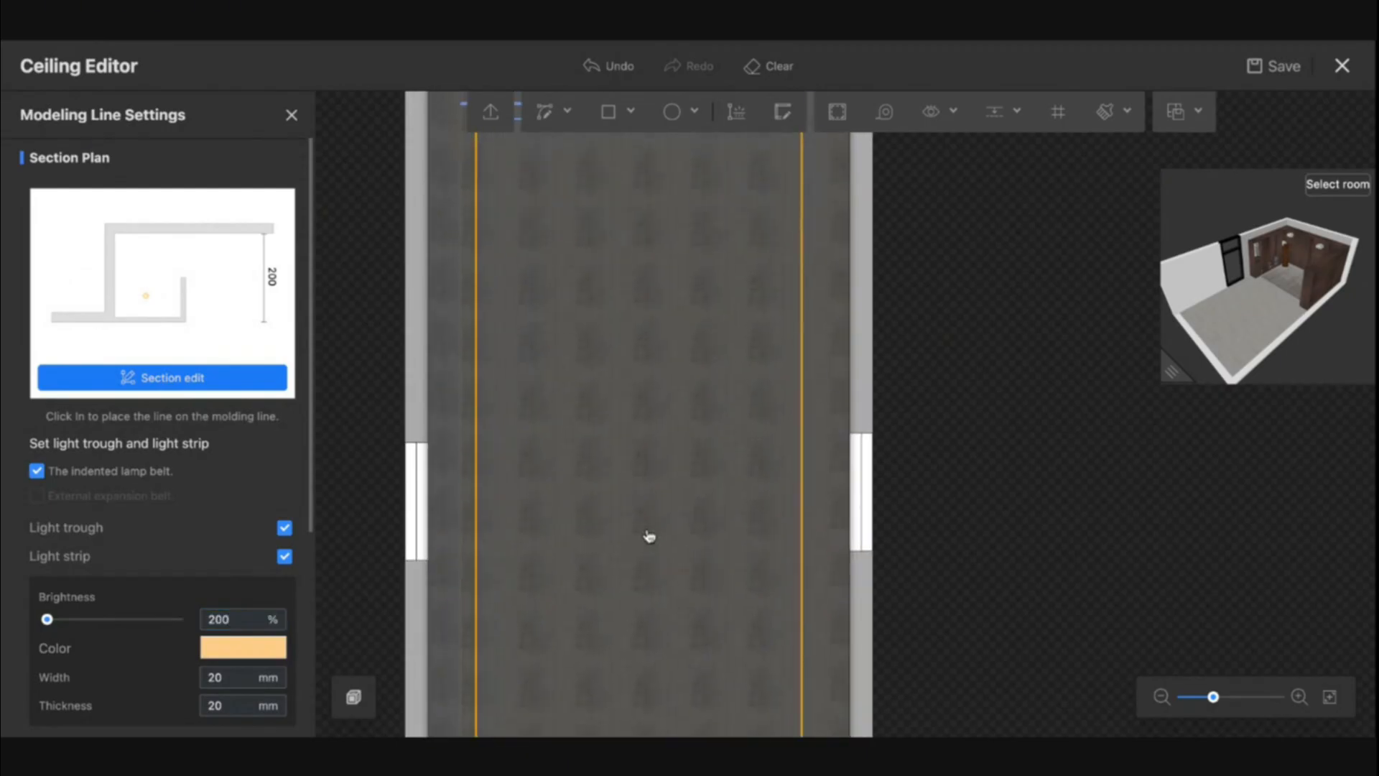
- Enlarge the 3D preview and reapply the dark grey favorite finish to the elevation of the inner ceiling rectangle's upper short line
{"action": "scroll", "coordinate": [572, 338], "scroll_direction": "up", "scroll_amount": 3}
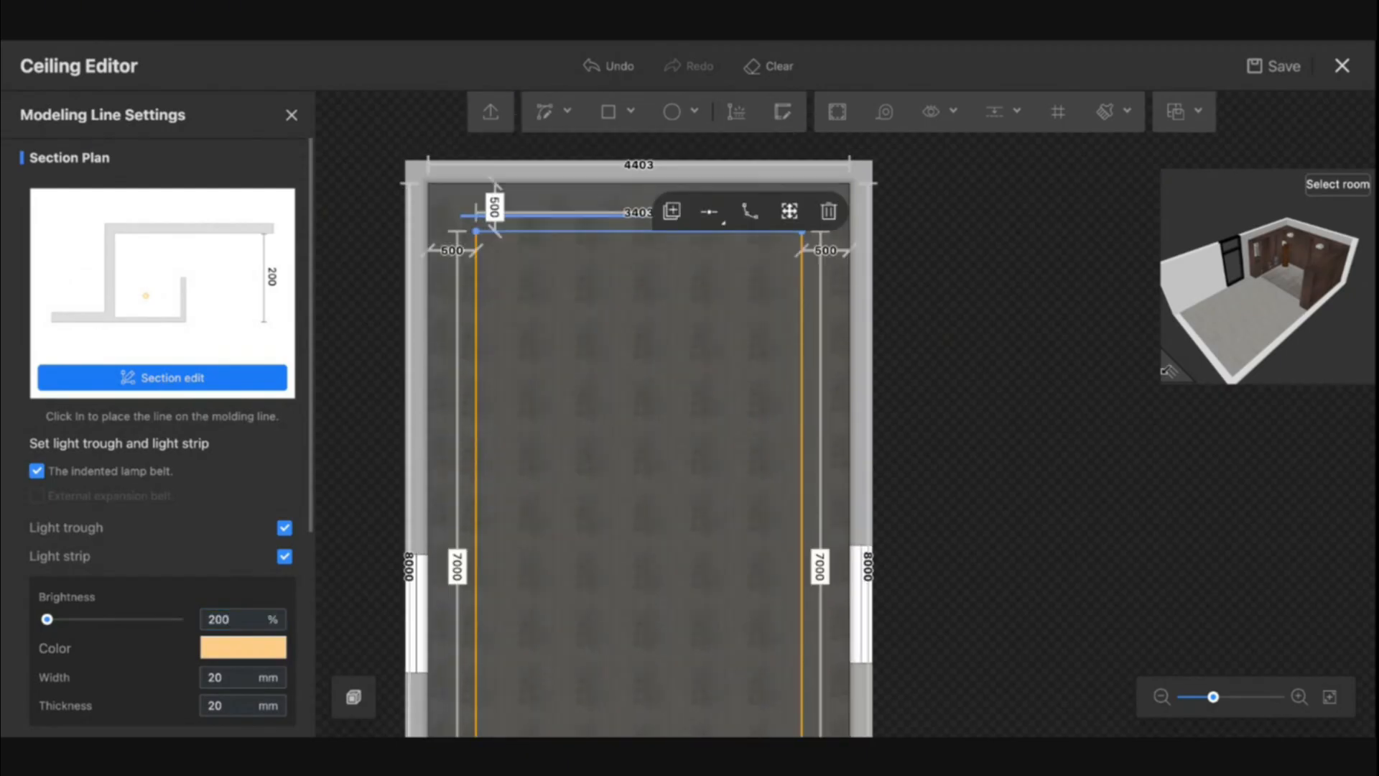
{"action": "left_click_drag", "start_coordinate": [1169, 371], "coordinate": [888, 727]}
{"action": "left_click_drag", "start_coordinate": [1077, 563], "coordinate": [1133, 516]}
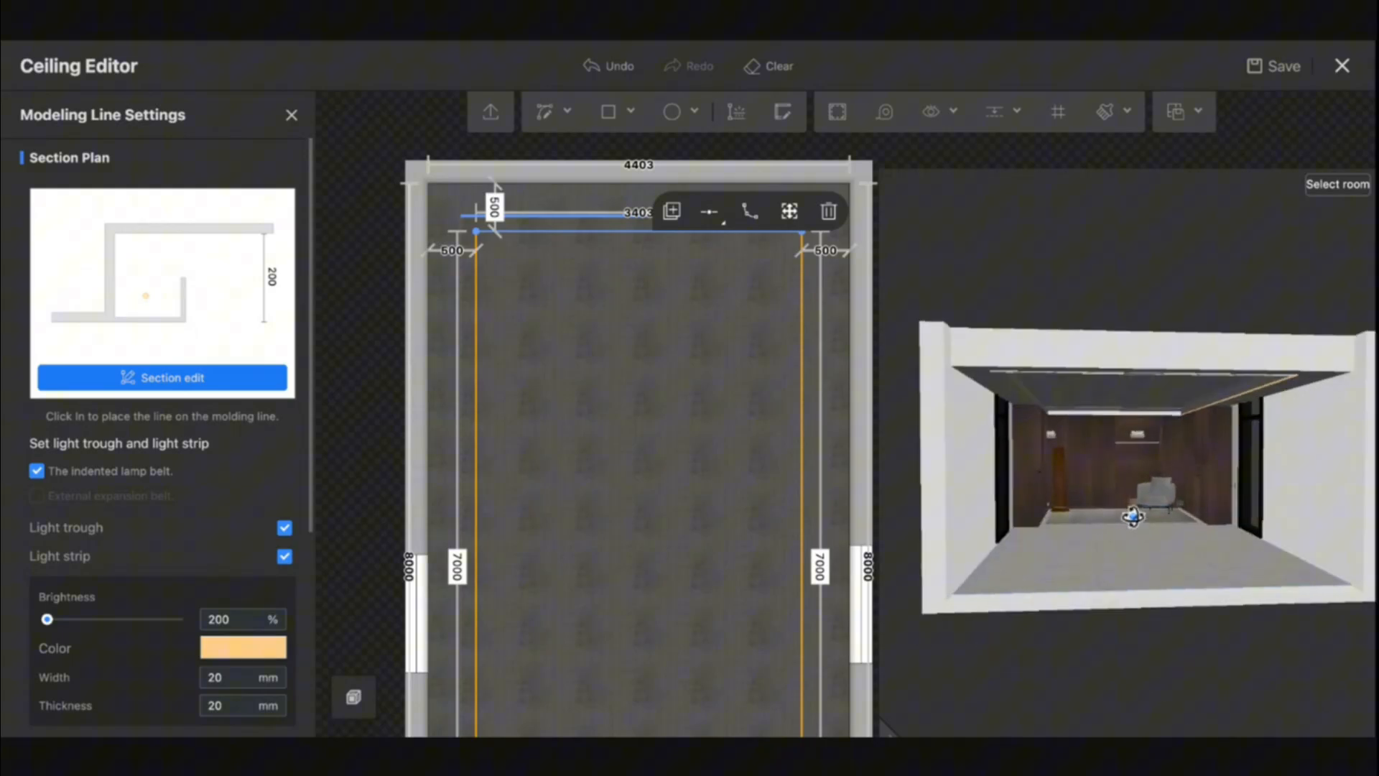
{"action": "scroll", "coordinate": [1133, 516], "scroll_direction": "up", "scroll_amount": 5}
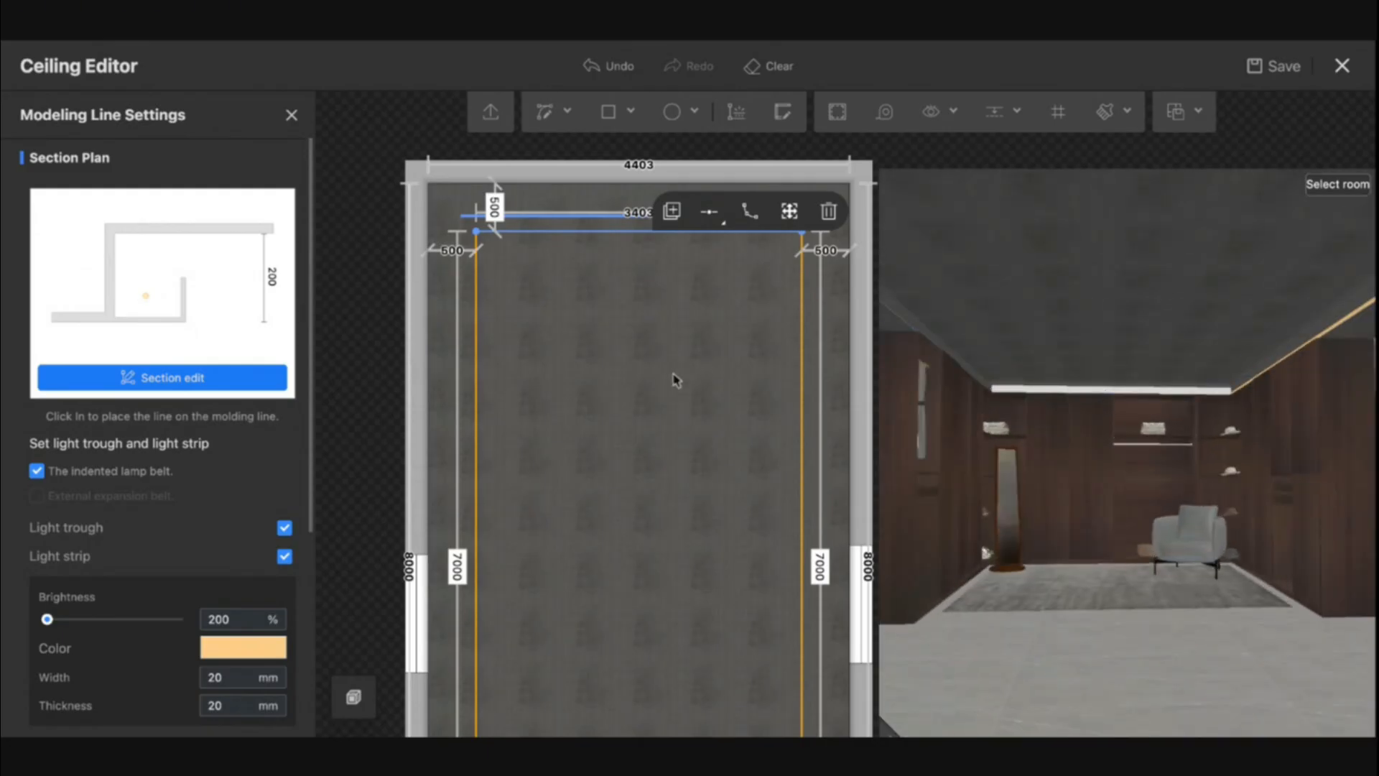
{"action": "scroll", "coordinate": [646, 367], "scroll_direction": "up", "scroll_amount": 3}
{"action": "scroll", "coordinate": [148, 647], "scroll_direction": "down", "scroll_amount": 5}
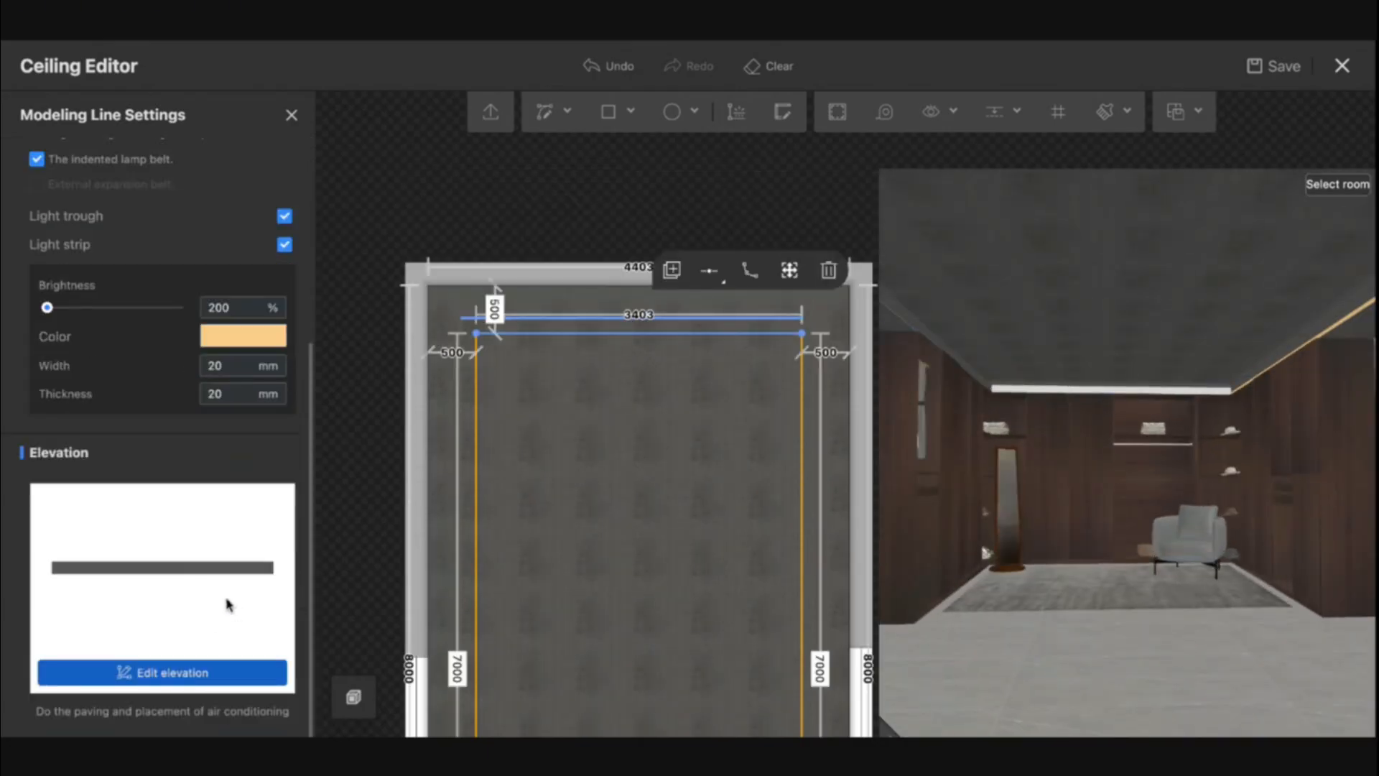
{"action": "left_click", "coordinate": [189, 675]}
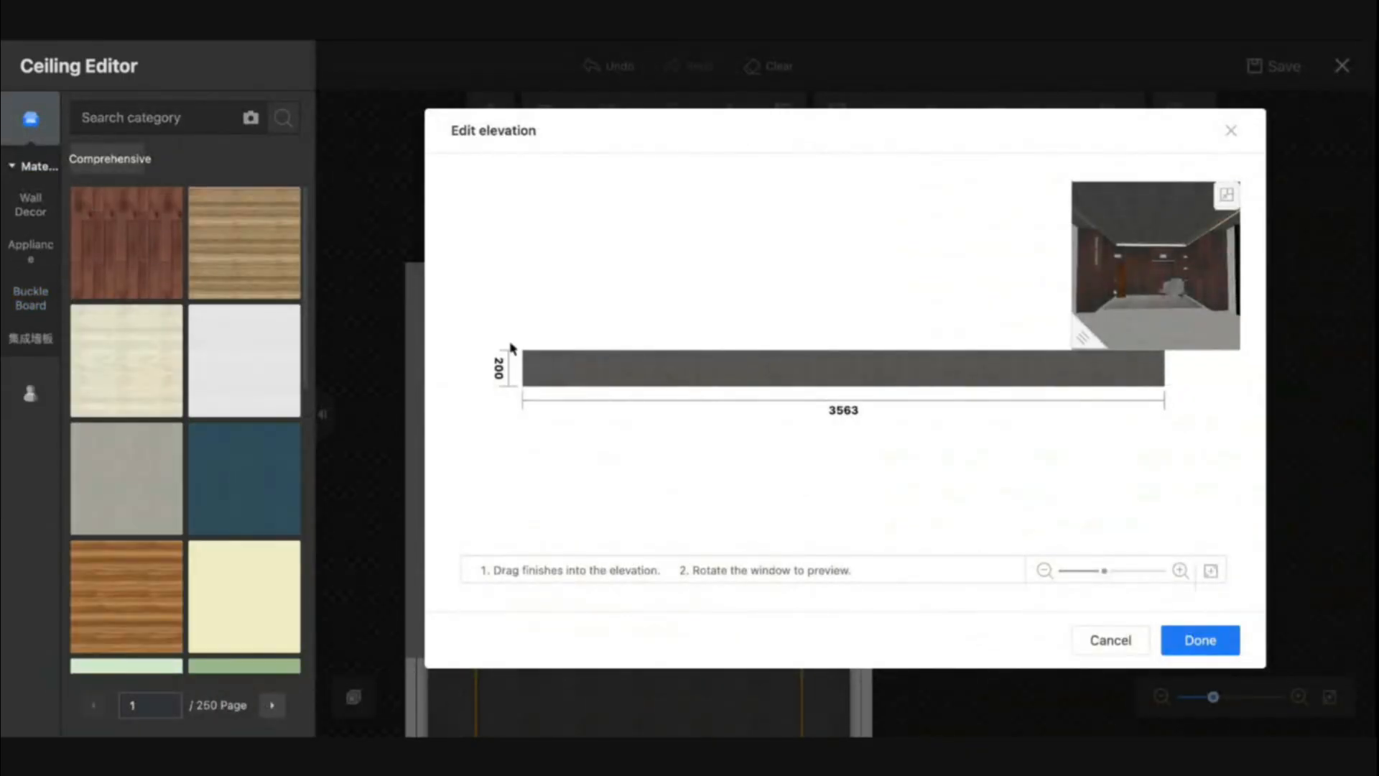
{"action": "left_click", "coordinate": [621, 380]}
{"action": "left_click", "coordinate": [30, 393]}
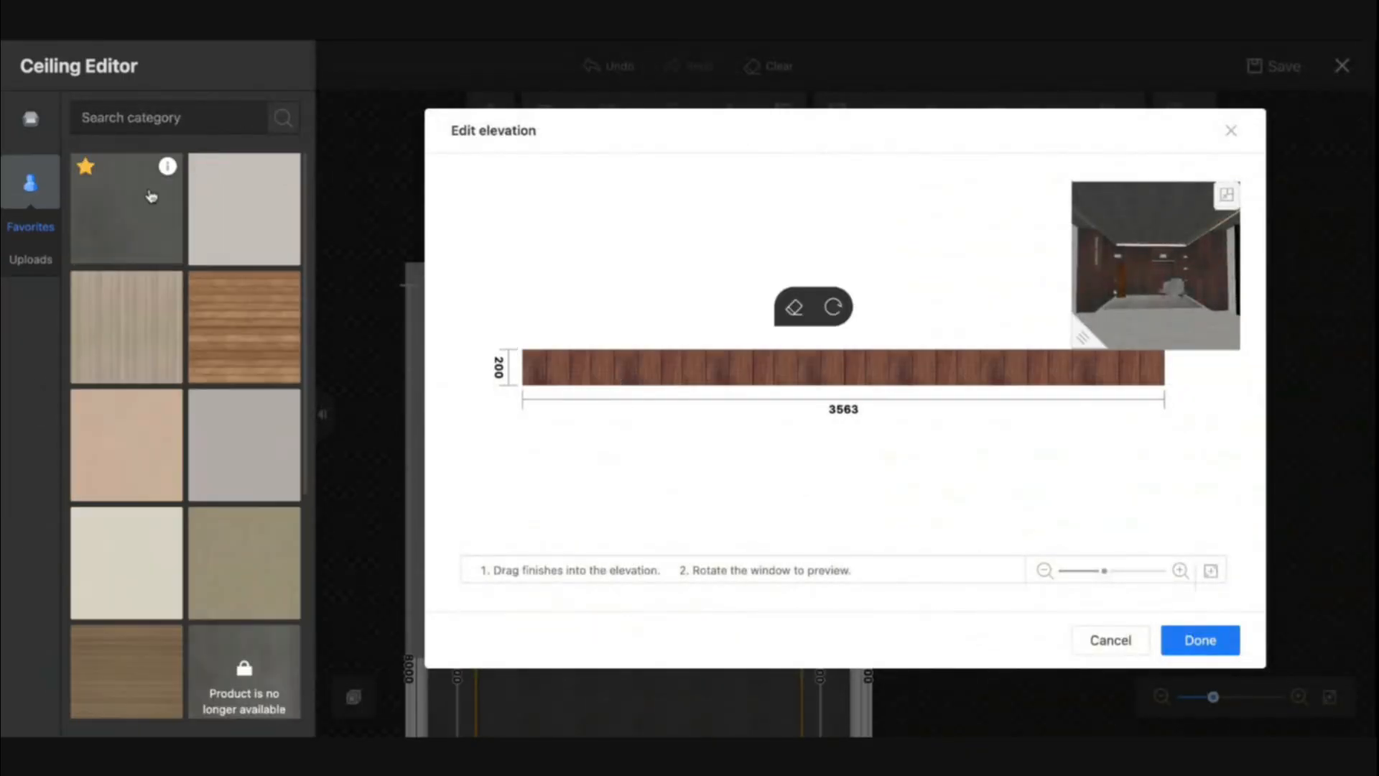
{"action": "left_click_drag", "start_coordinate": [151, 195], "coordinate": [590, 363]}
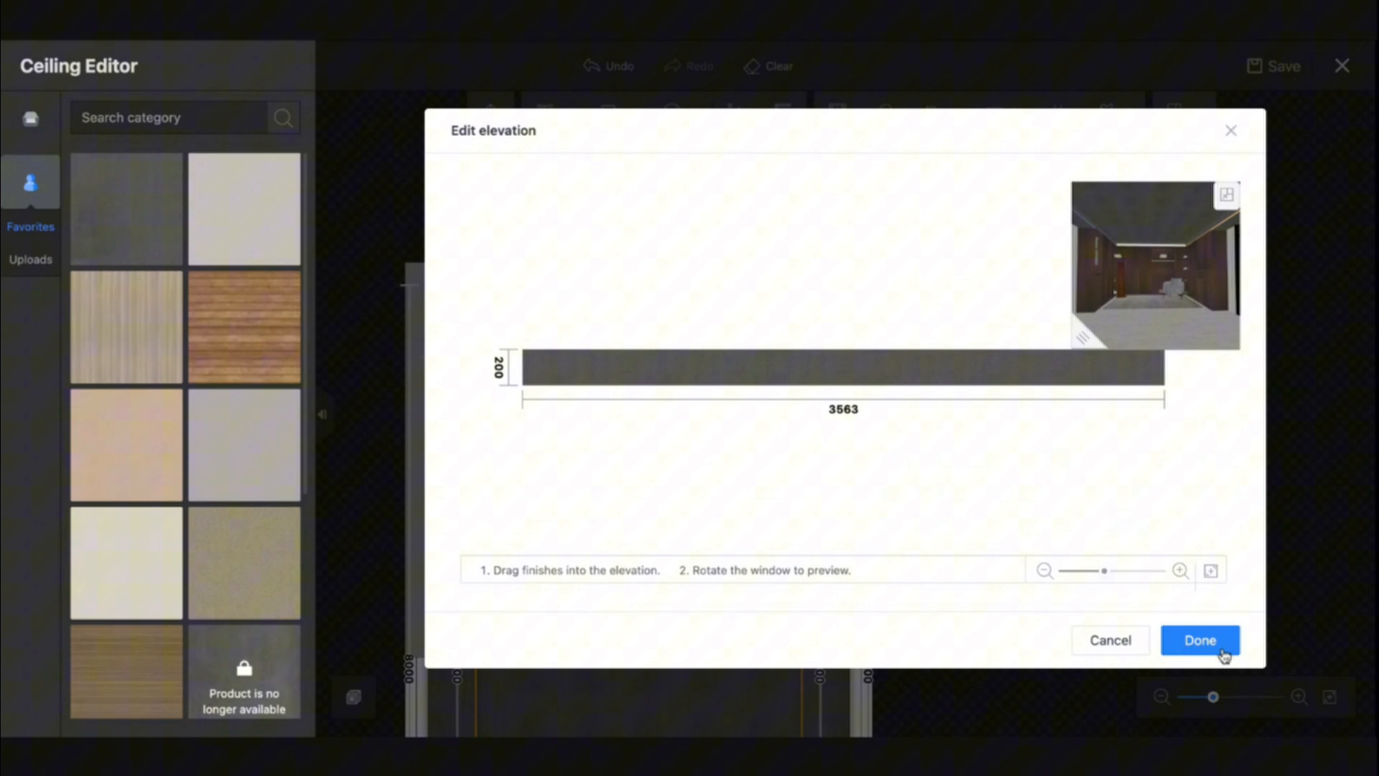
{"action": "left_click", "coordinate": [1200, 640]}
- Switch the light trough off and back on for the right-hand line of the inner ceiling rectangle
{"action": "left_click_drag", "start_coordinate": [979, 563], "coordinate": [1068, 467]}
{"action": "scroll", "coordinate": [1102, 451], "scroll_direction": "up", "scroll_amount": 5}
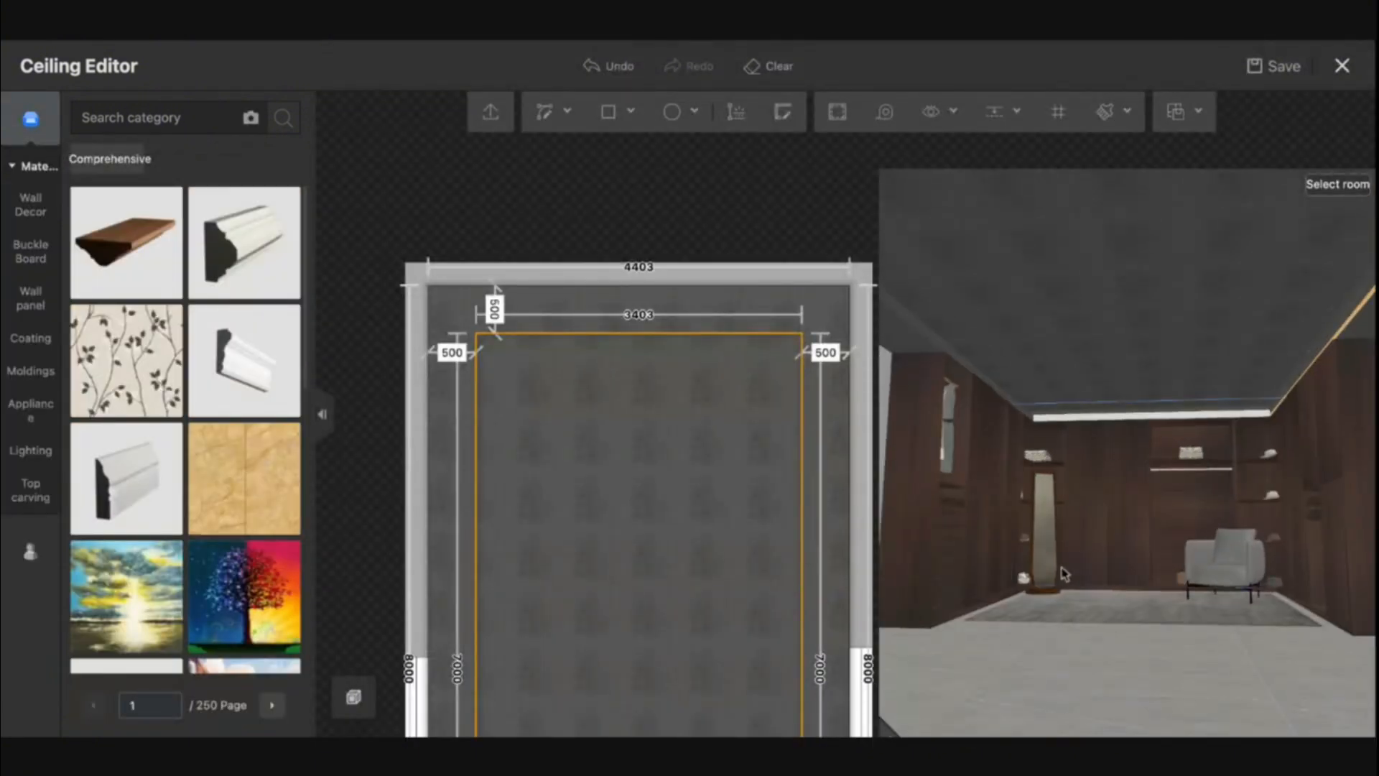
{"action": "left_click_drag", "start_coordinate": [1064, 574], "coordinate": [1233, 378]}
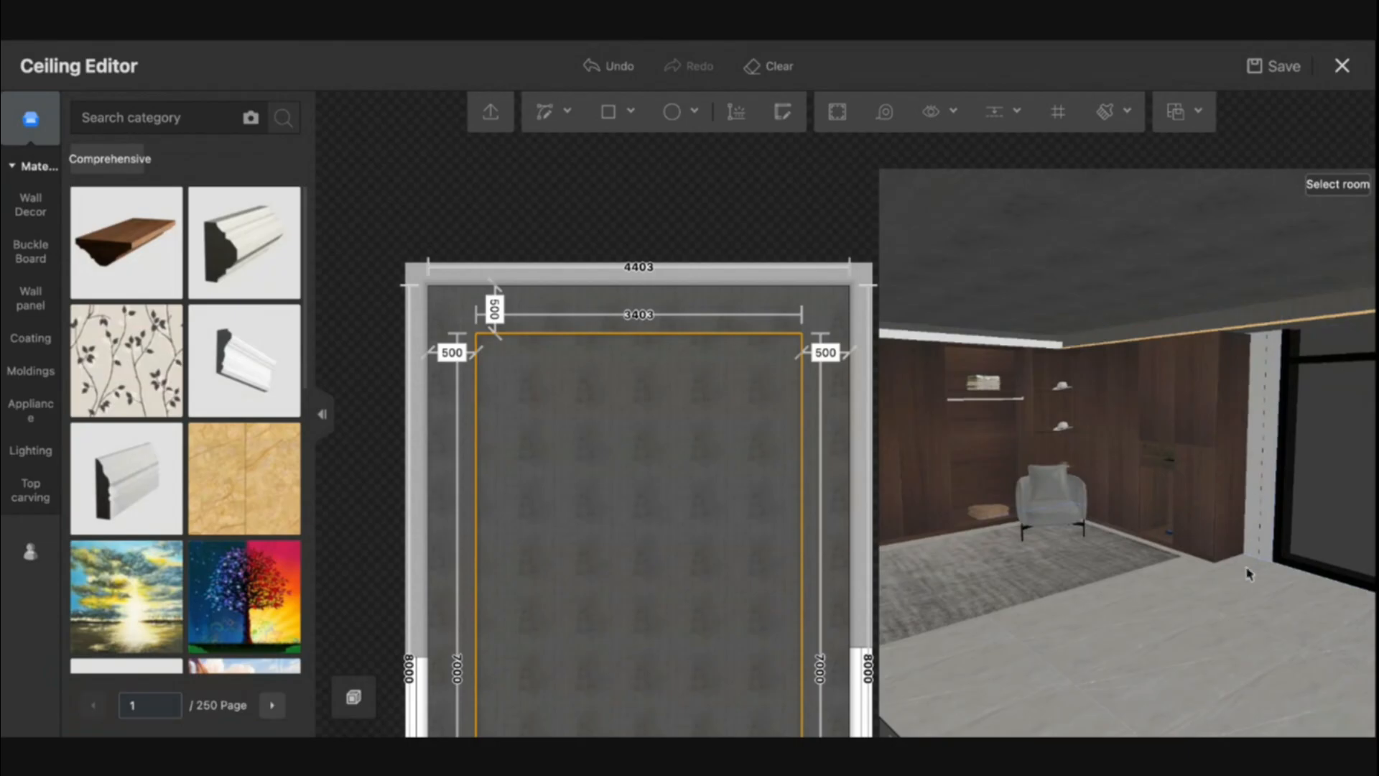
{"action": "mouse_move", "coordinate": [1247, 572]}
{"action": "left_mouse_down"}
{"action": "mouse_move", "coordinate": [1151, 575]}
{"action": "mouse_move", "coordinate": [1220, 568]}
{"action": "left_mouse_up"}
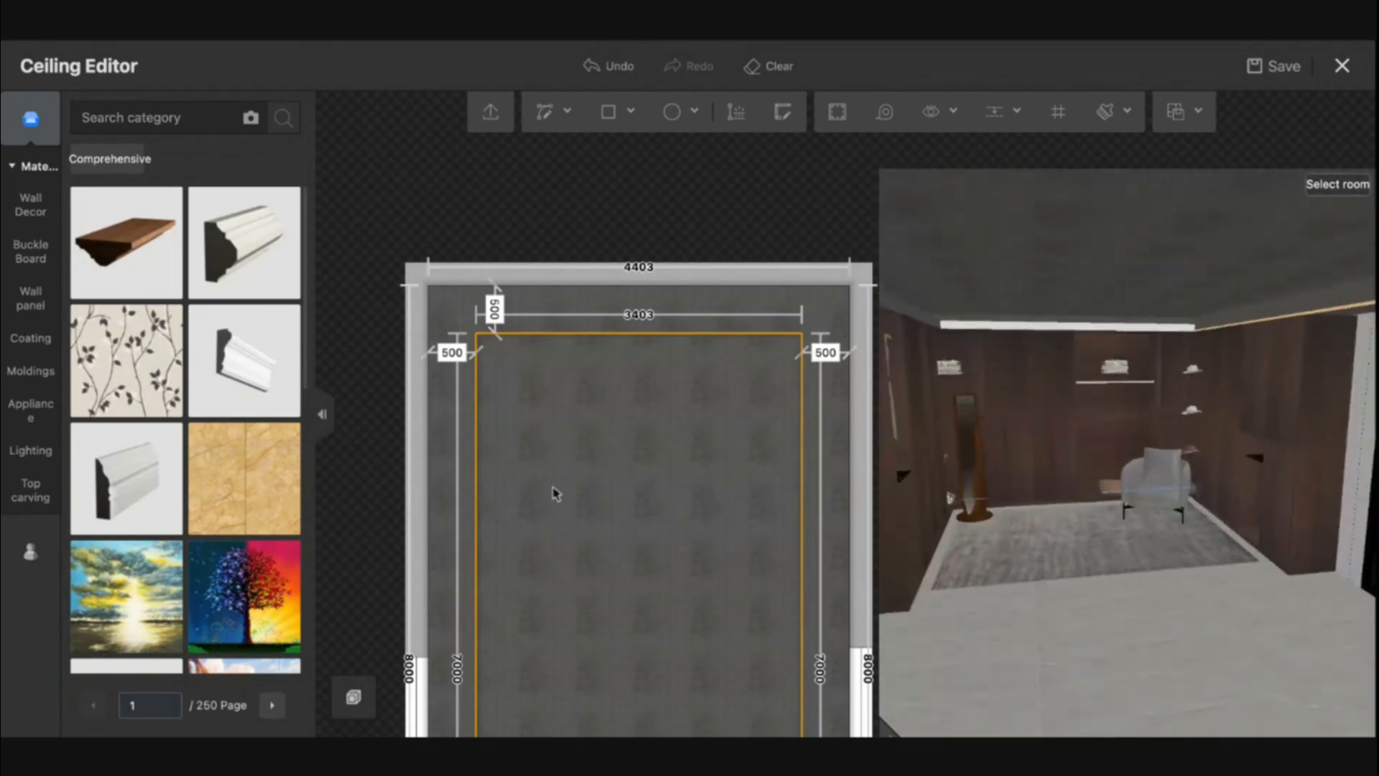
{"action": "left_click", "coordinate": [801, 452]}
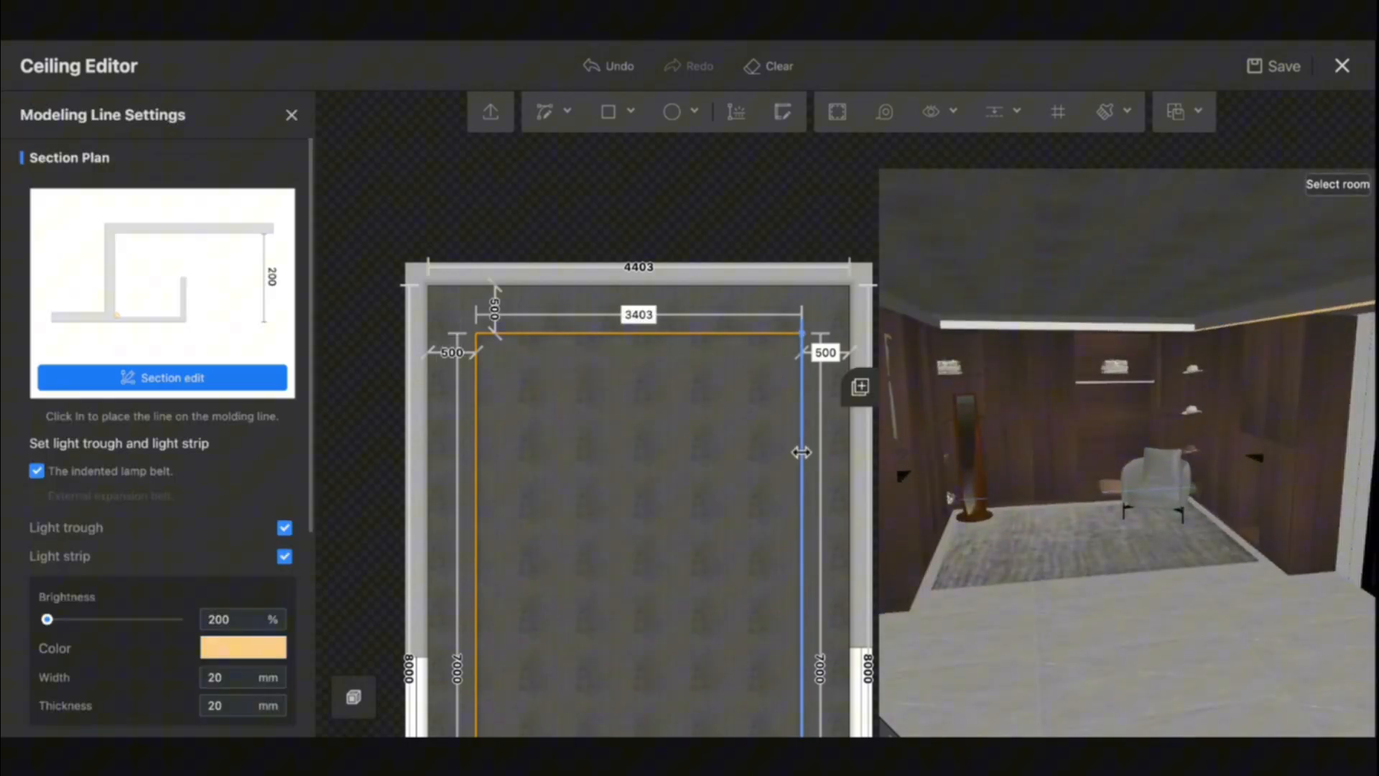
{"action": "scroll", "coordinate": [186, 558], "scroll_direction": "down", "scroll_amount": 2}
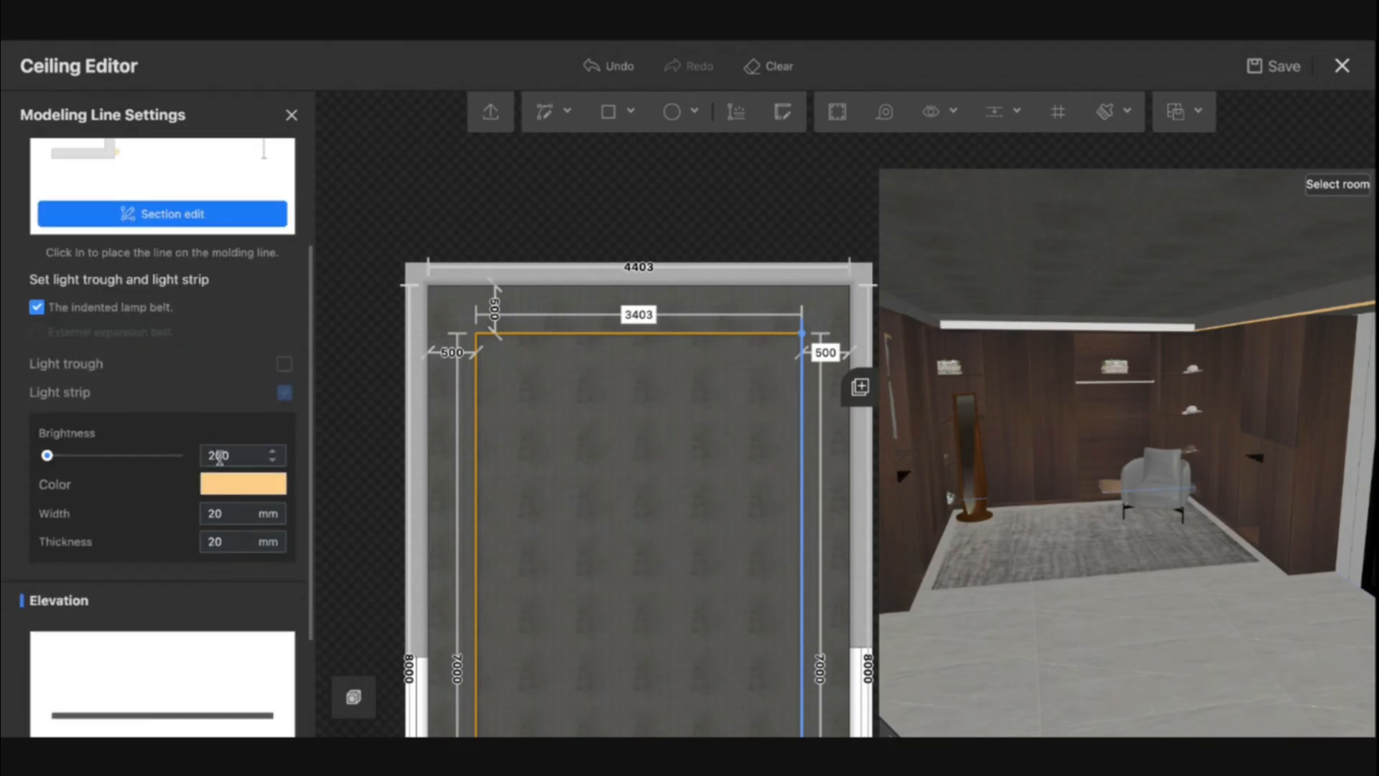
{"action": "left_click", "coordinate": [284, 364]}
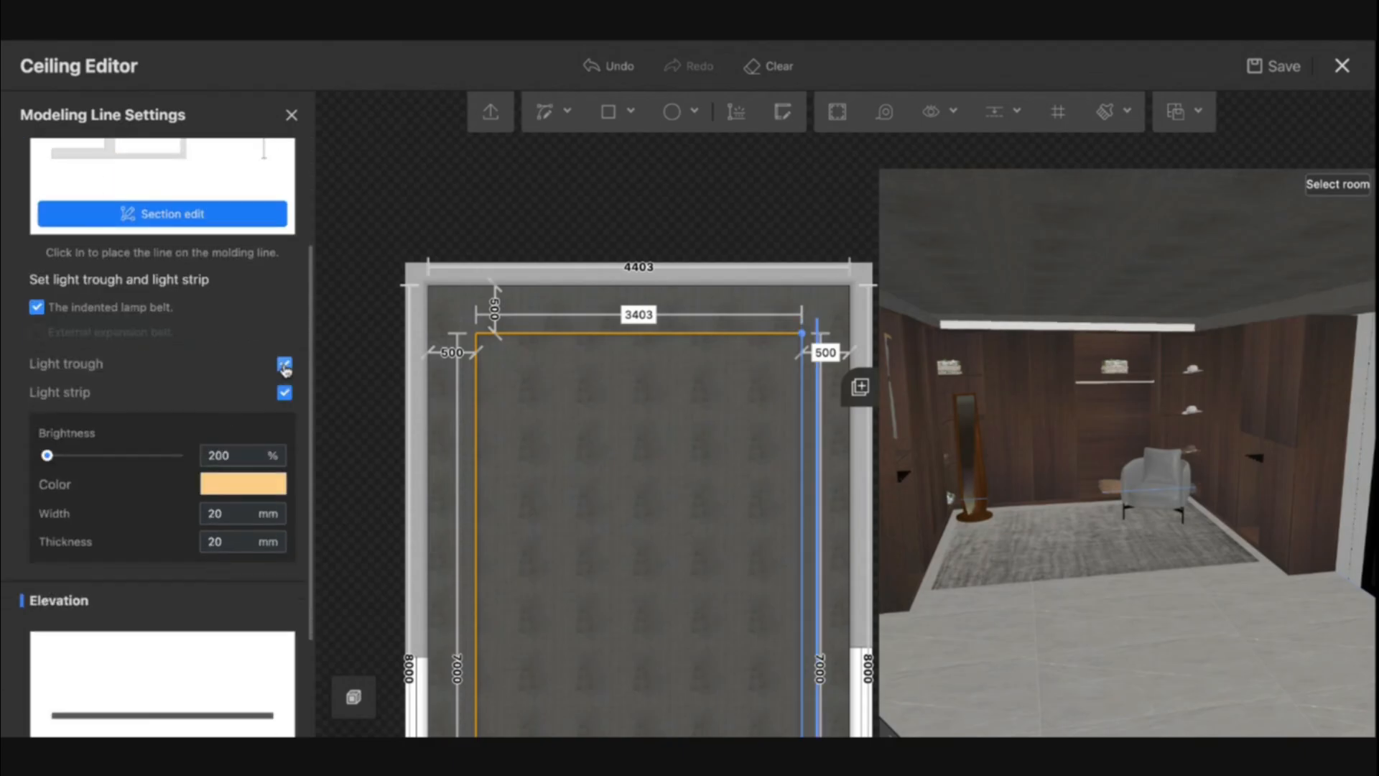
- Disable and re-enable the indented lamp belt on the inner rectangle's upper short line and set its light strip to the preset orange color
{"action": "left_click", "coordinate": [603, 334]}
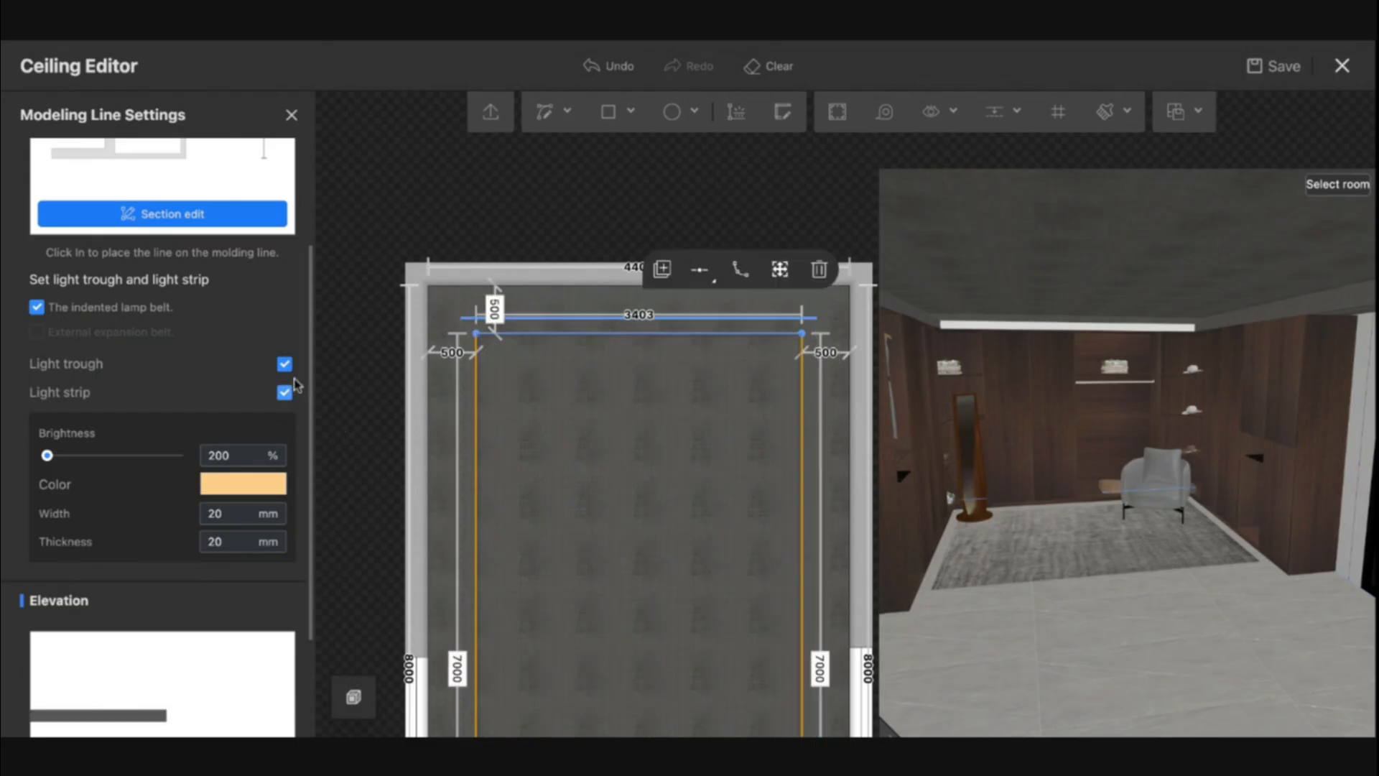
{"action": "left_click", "coordinate": [48, 313]}
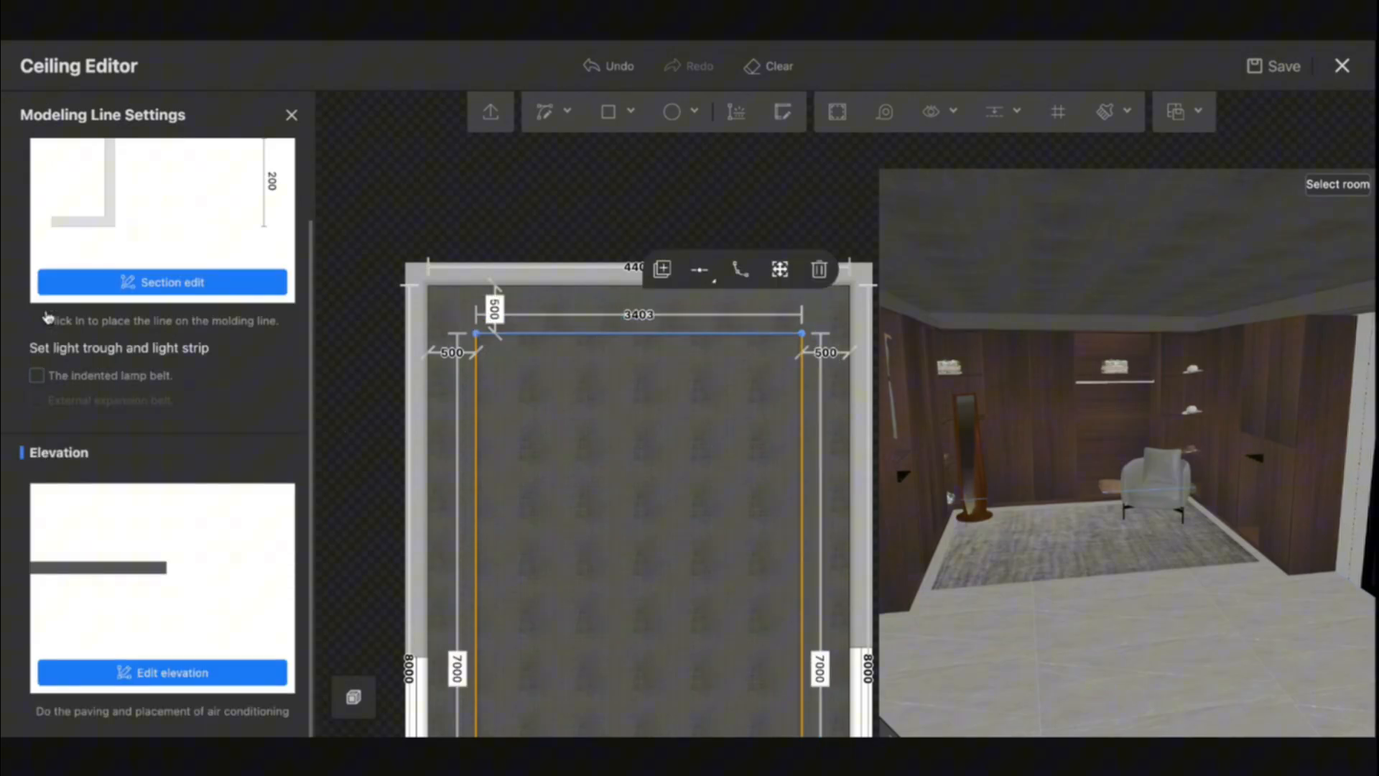
{"action": "left_click", "coordinate": [35, 375]}
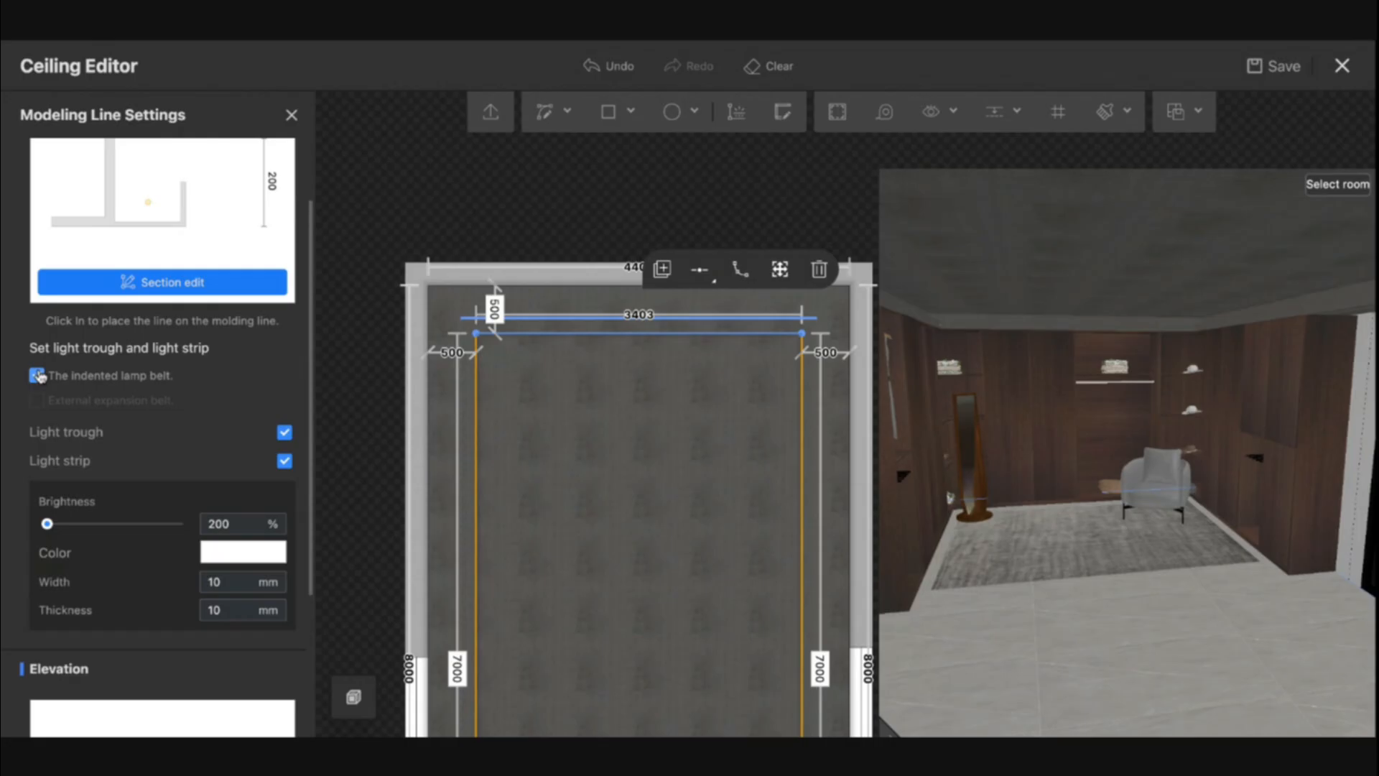
{"action": "left_click", "coordinate": [226, 553]}
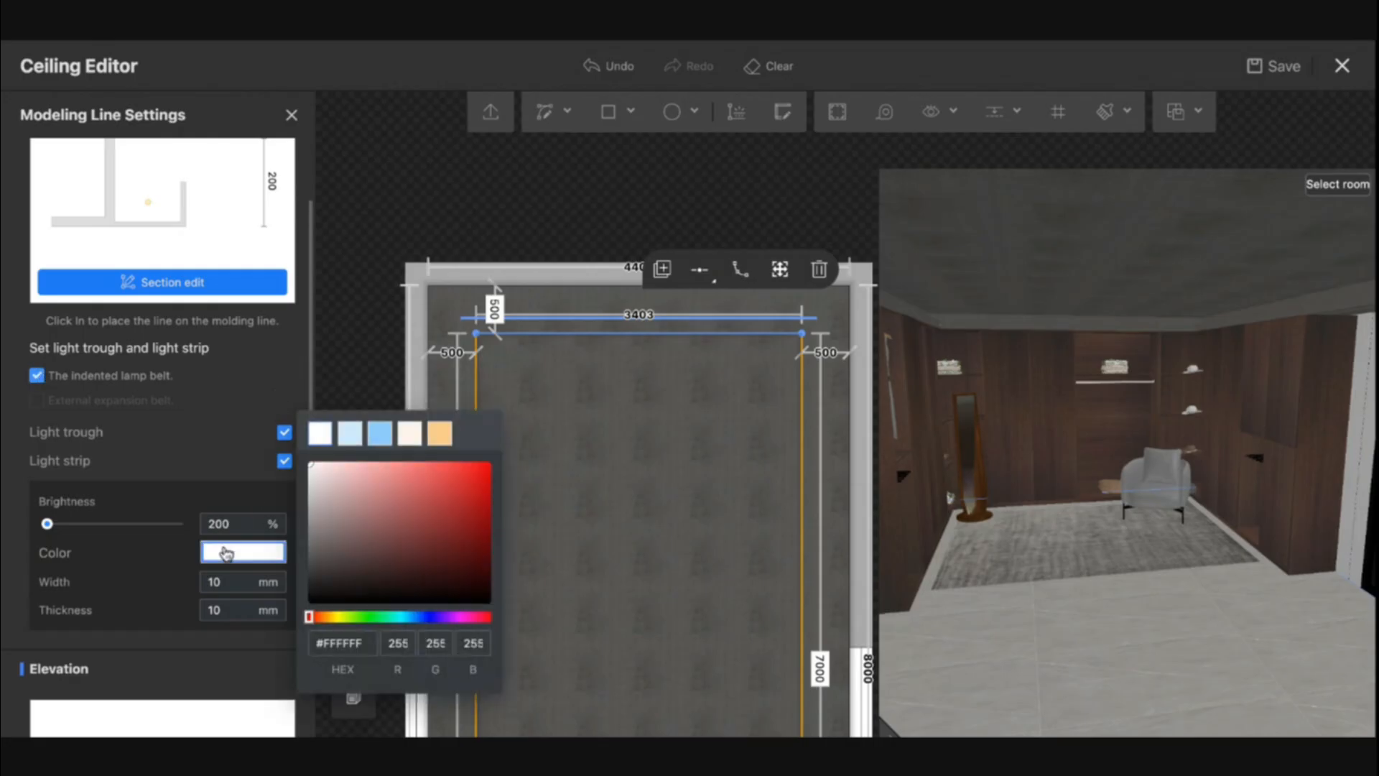
{"action": "left_click", "coordinate": [441, 433]}
{"action": "left_click", "coordinate": [656, 467]}
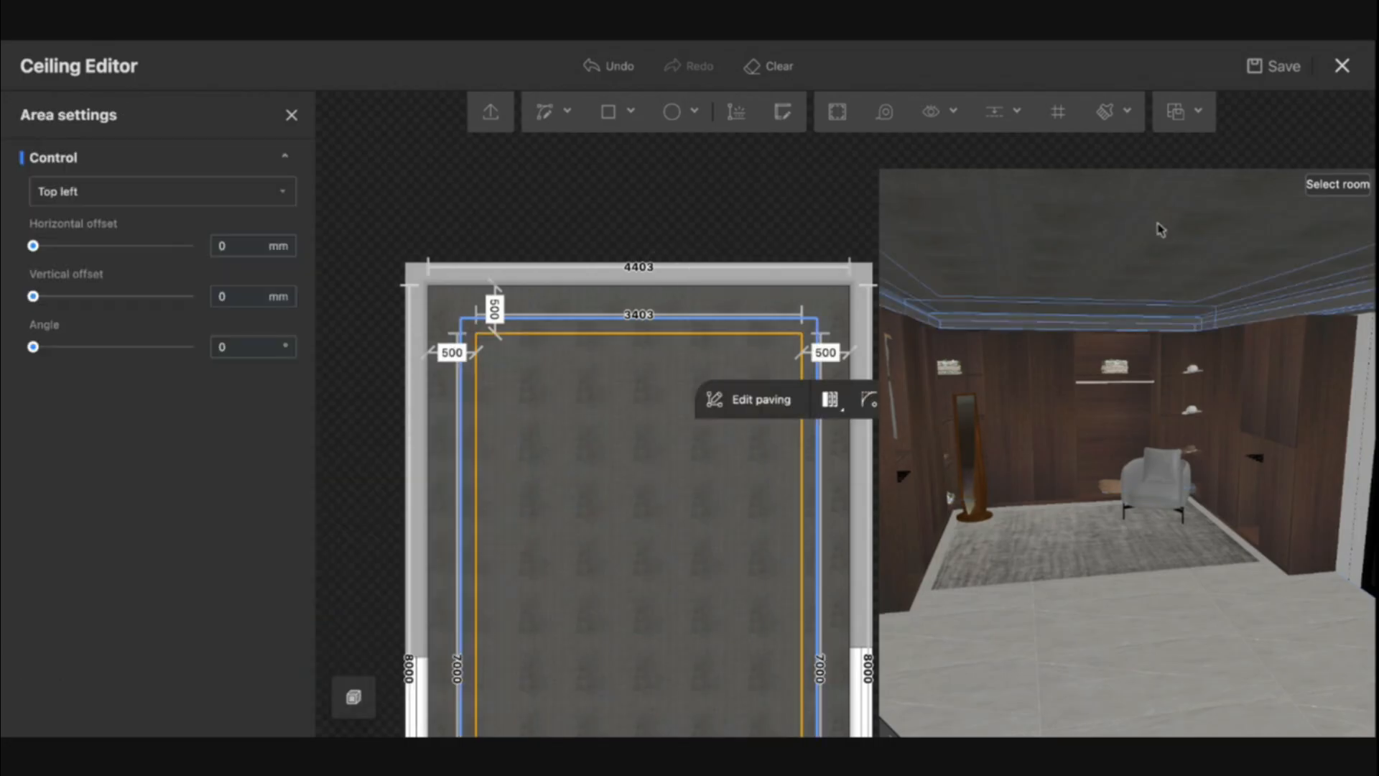
- Leave the Ceiling Editor and show the room's 2D ceiling view
{"action": "left_click", "coordinate": [1339, 80]}
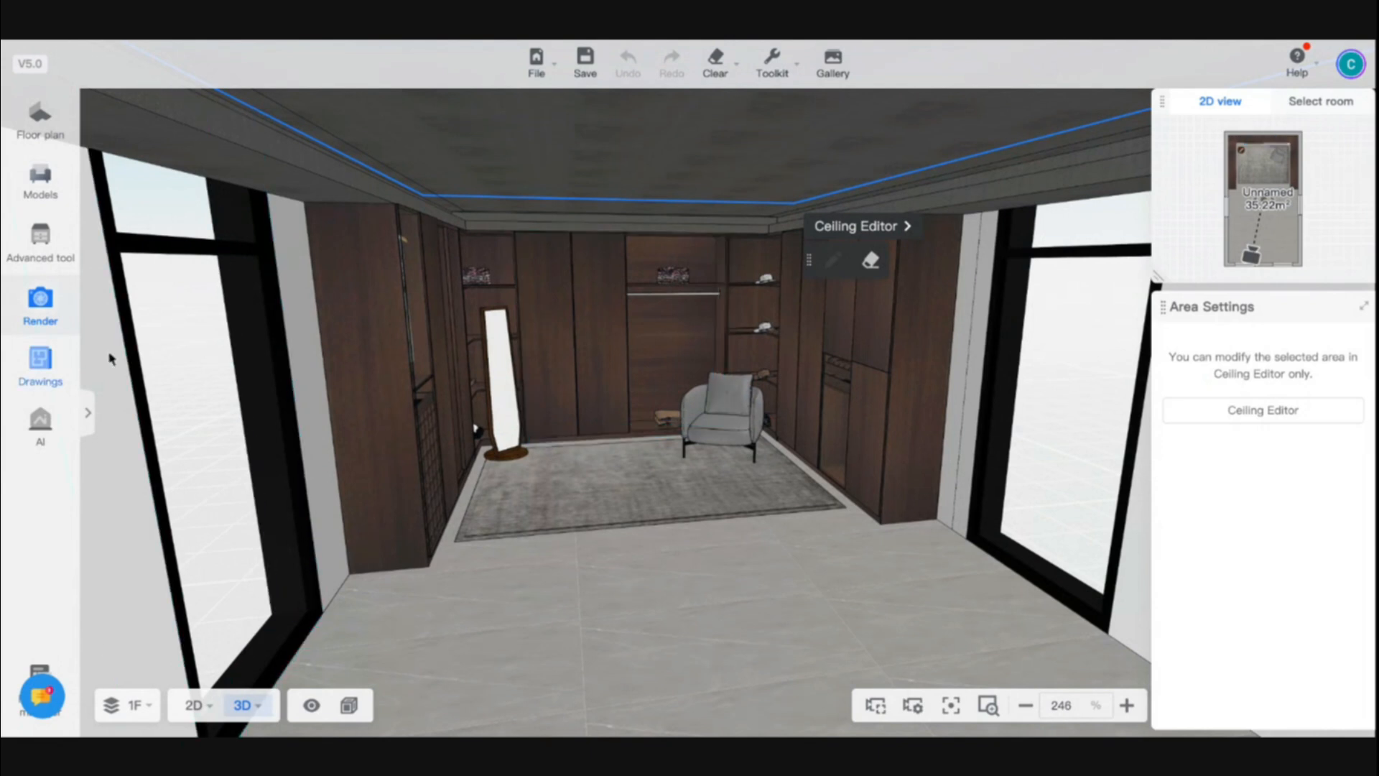
{"action": "left_click", "coordinate": [193, 705]}
{"action": "left_click", "coordinate": [194, 634]}
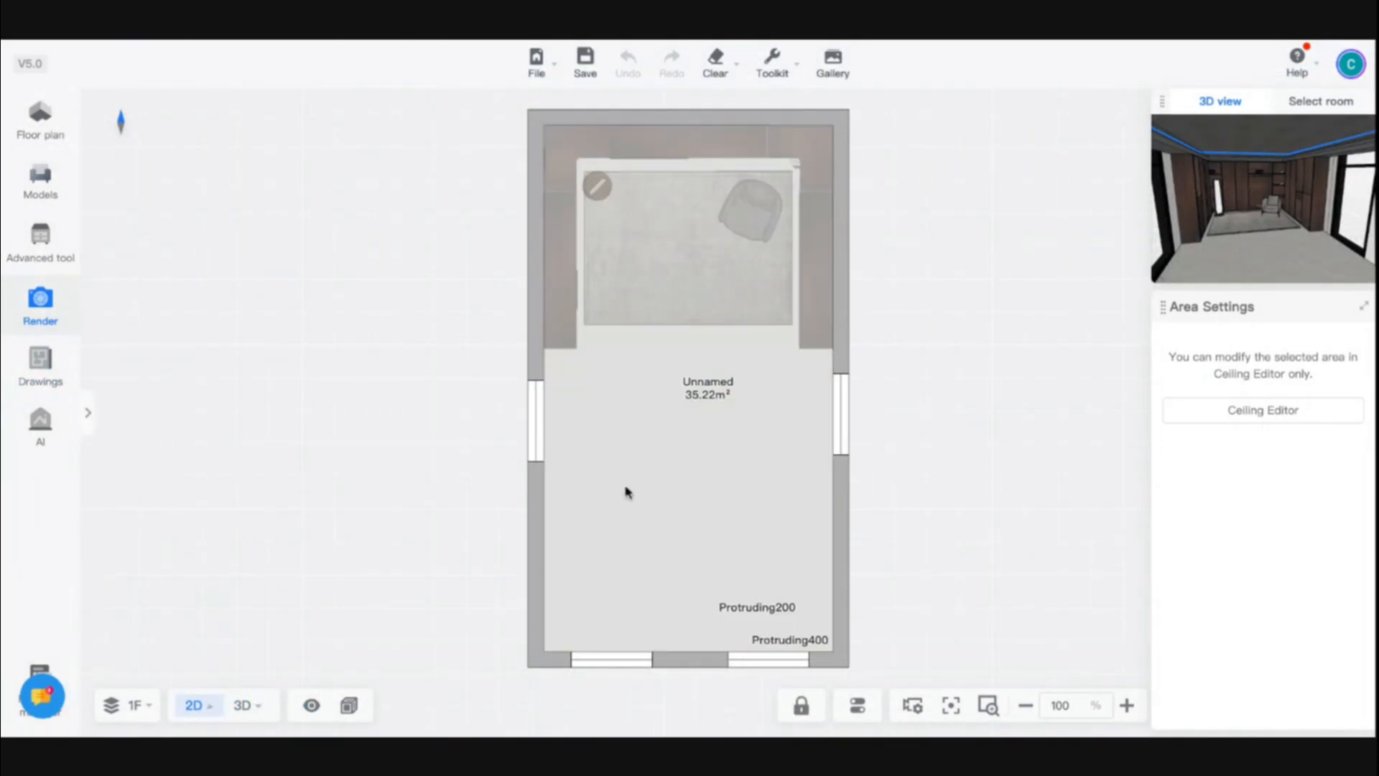
{"action": "scroll", "coordinate": [716, 271], "scroll_direction": "up", "scroll_amount": 3}
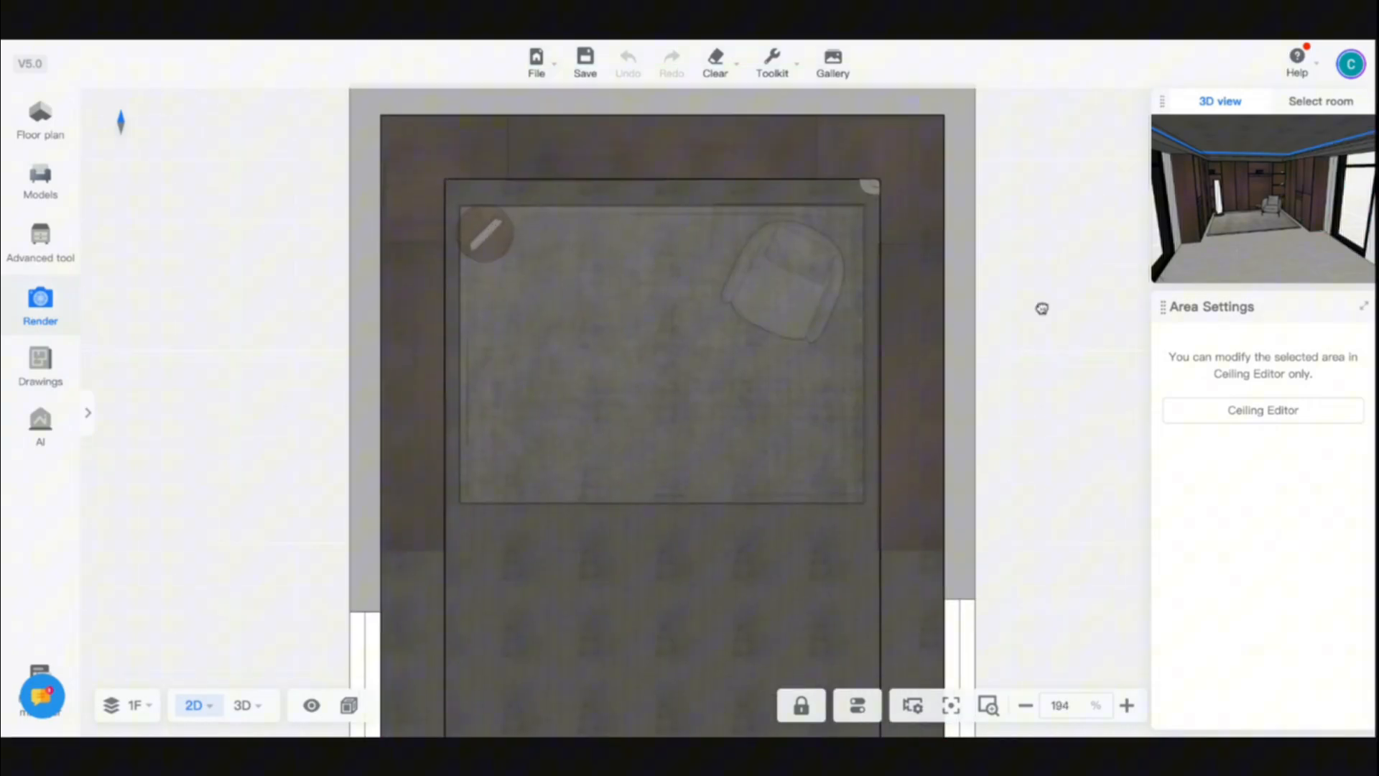
- Place the brown-ribbed Modern bedroom round ceiling light from Flush Mounts above the rug, centred between the side walls at about 1954 mm each
{"action": "left_click", "coordinate": [38, 173]}
{"action": "left_click", "coordinate": [330, 391]}
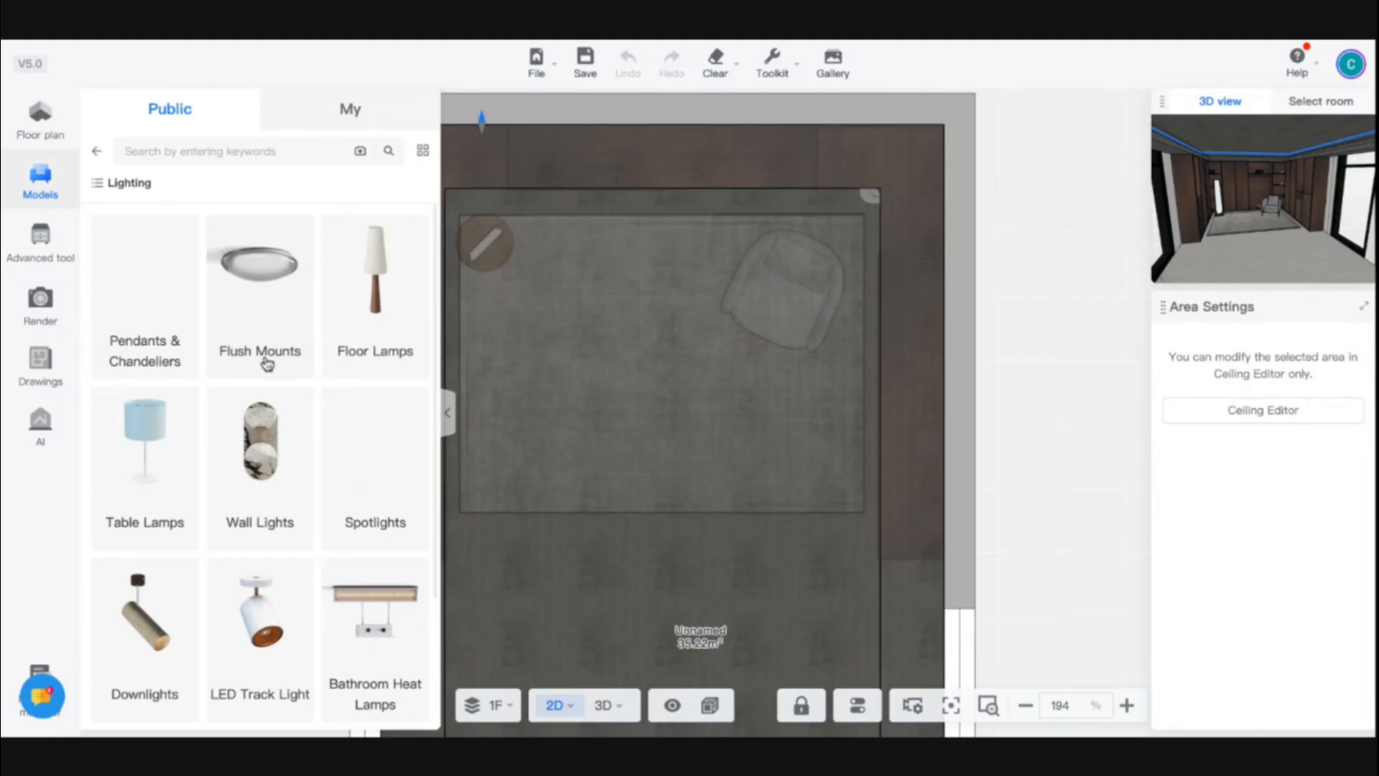
{"action": "left_click", "coordinate": [265, 324]}
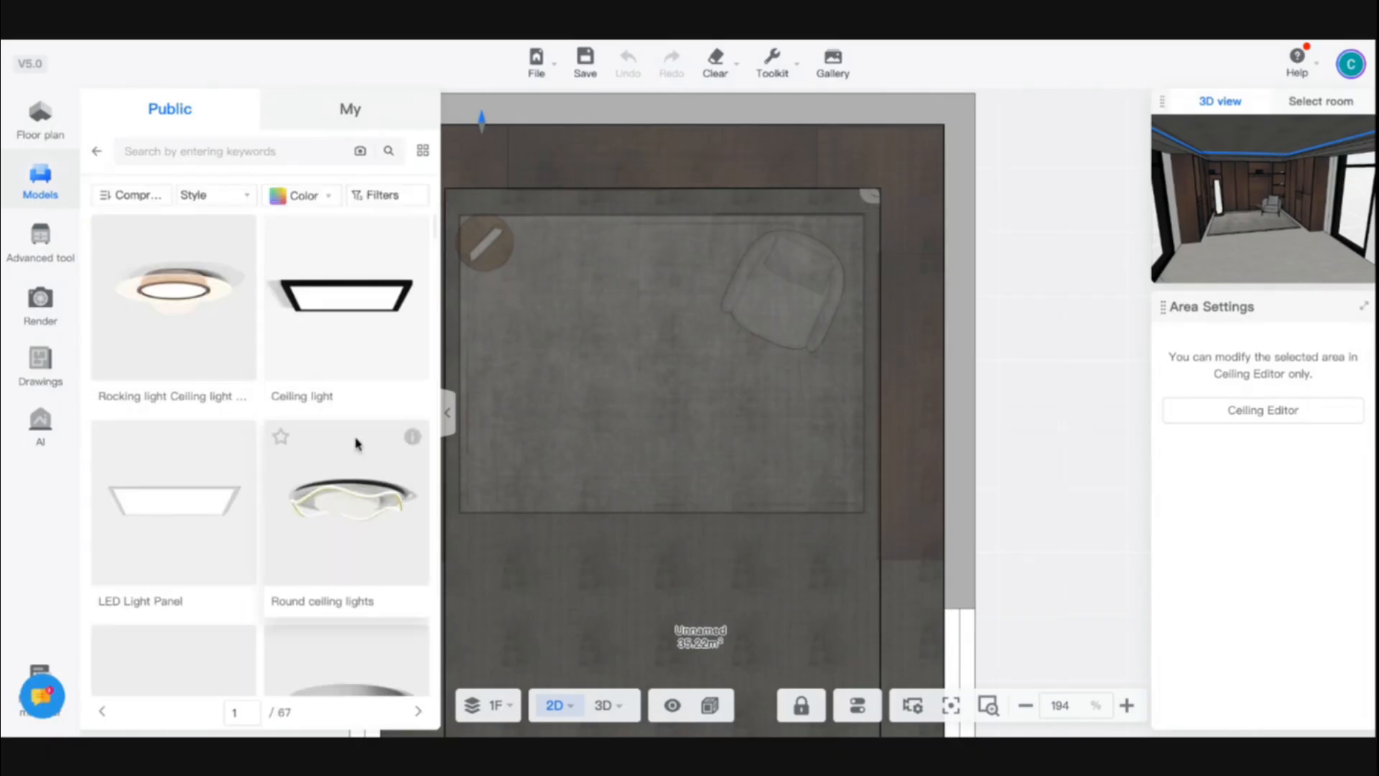
{"action": "scroll", "coordinate": [358, 443], "scroll_direction": "down", "scroll_amount": 4}
{"action": "scroll", "coordinate": [358, 442], "scroll_direction": "down", "scroll_amount": 6}
{"action": "scroll", "coordinate": [359, 440], "scroll_direction": "up", "scroll_amount": 4}
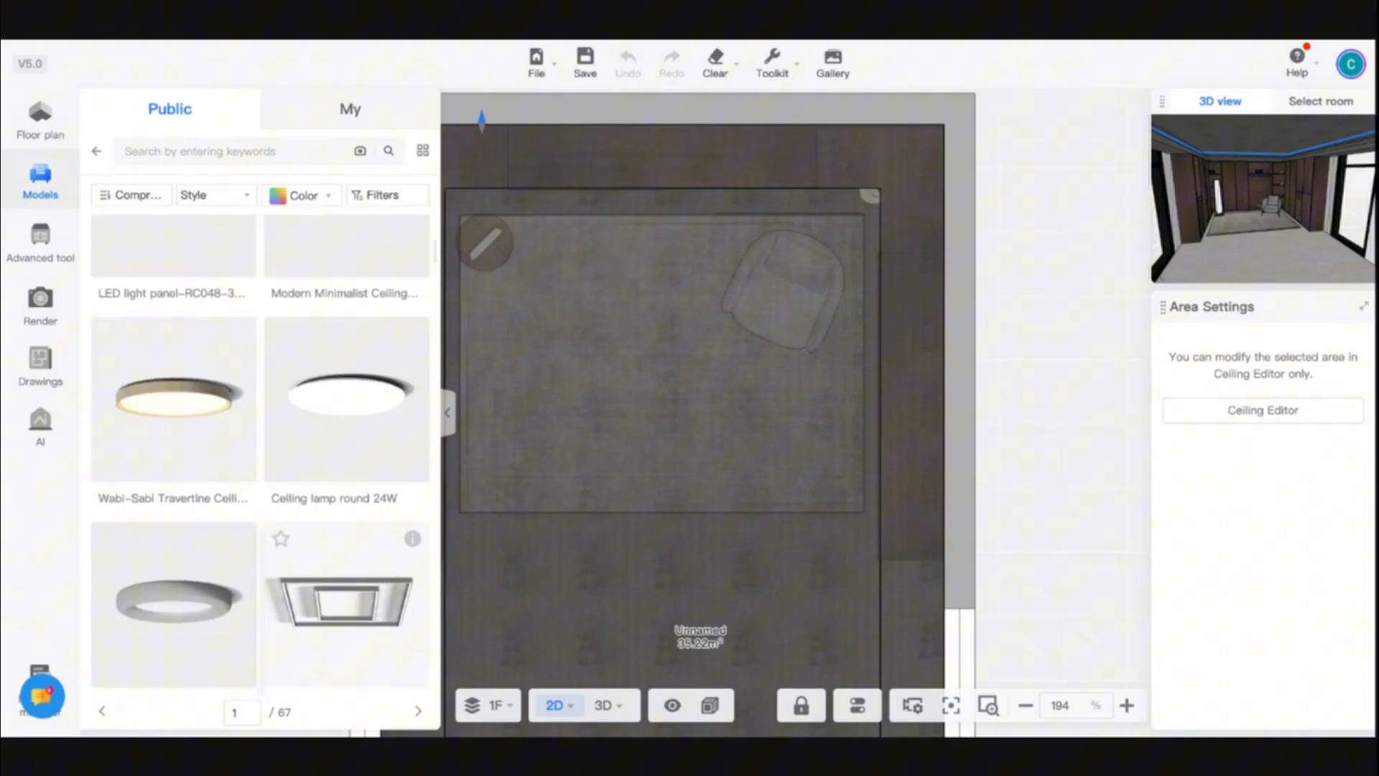
{"action": "scroll", "coordinate": [193, 547], "scroll_direction": "down", "scroll_amount": 3}
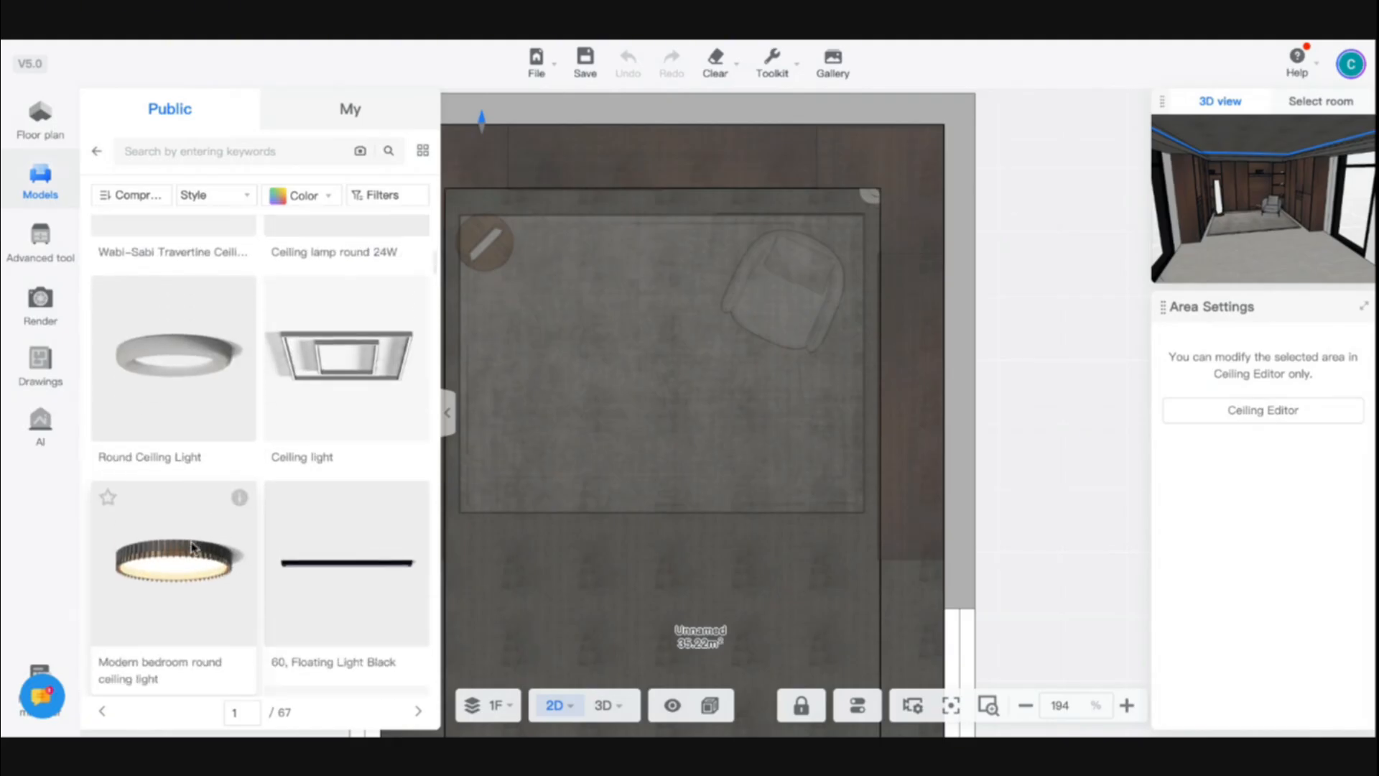
{"action": "scroll", "coordinate": [193, 548], "scroll_direction": "down", "scroll_amount": 5}
{"action": "scroll", "coordinate": [192, 548], "scroll_direction": "up", "scroll_amount": 4}
{"action": "scroll", "coordinate": [192, 542], "scroll_direction": "up", "scroll_amount": 1}
{"action": "left_click_drag", "start_coordinate": [192, 542], "coordinate": [190, 530]}
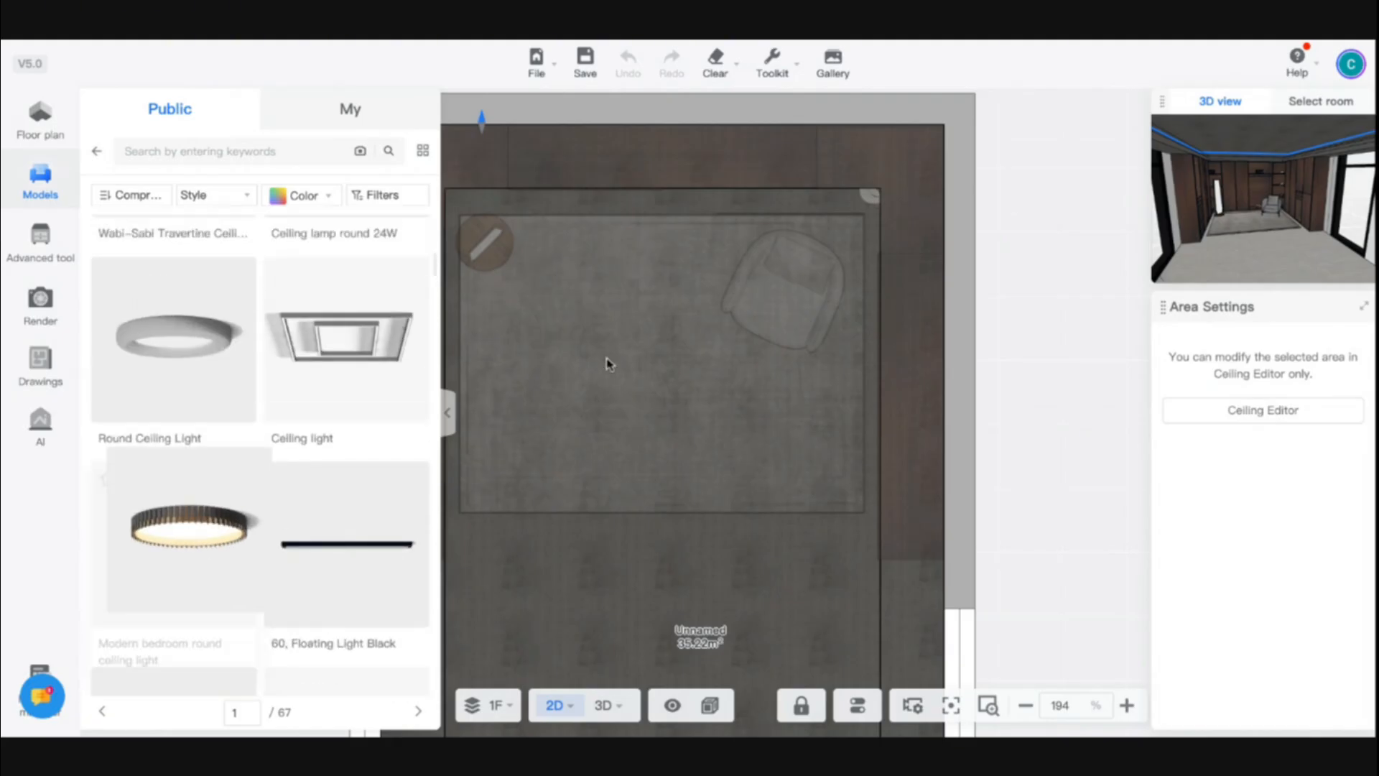
{"action": "left_click_drag", "start_coordinate": [607, 362], "coordinate": [660, 361]}
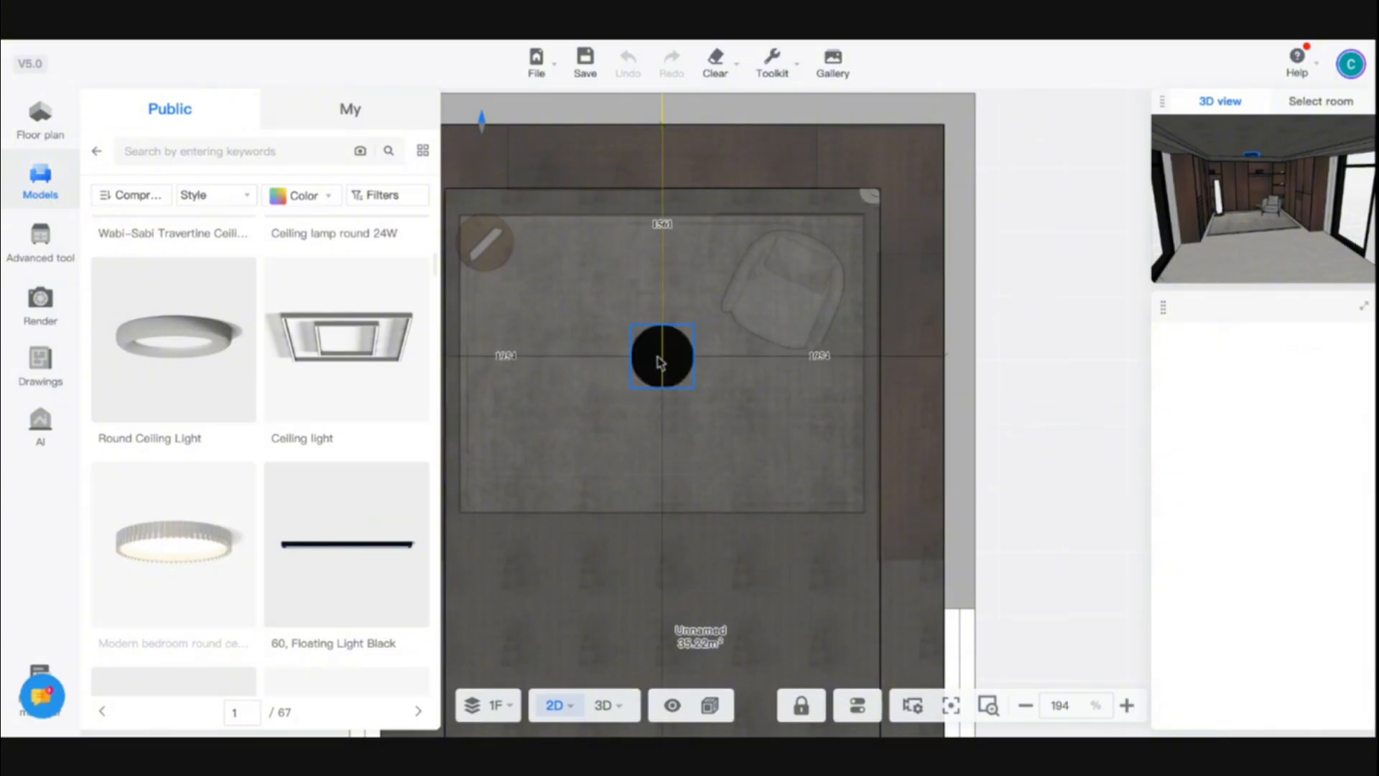
- Set the round ceiling light's length to 1000 mm
{"action": "double_click", "coordinate": [1302, 480]}
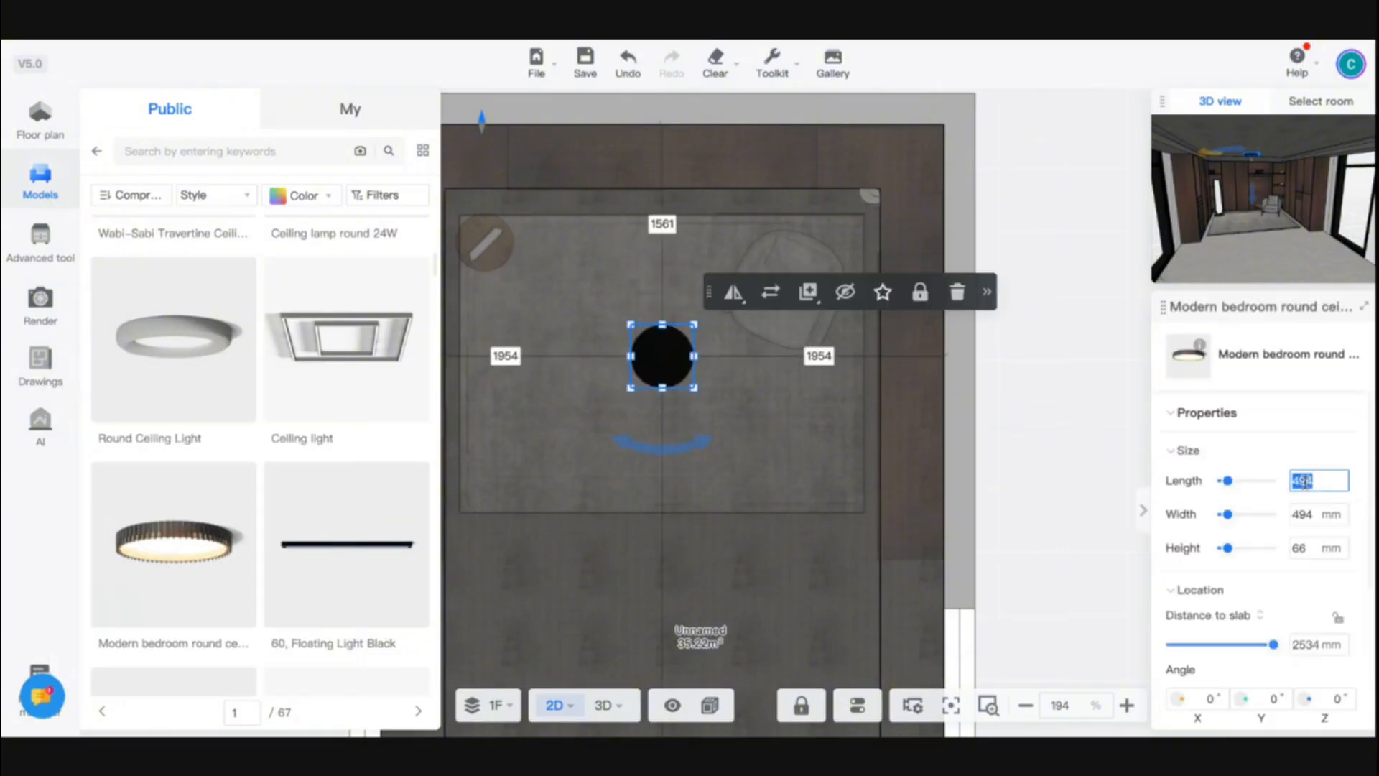
{"action": "type", "text": "1000"}
{"action": "key", "text": "Return"}
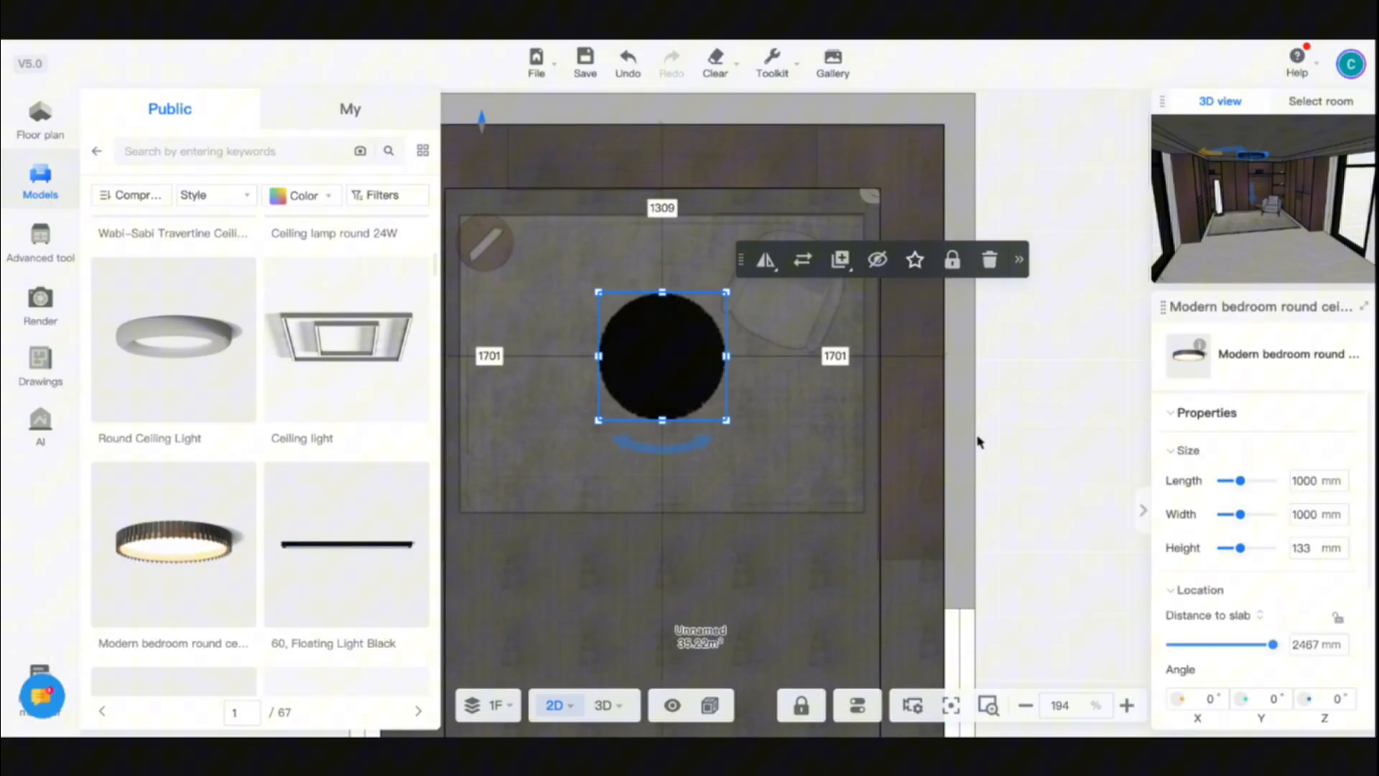
- Place the small recessed white Spotlight with Dazzle Light from Downlights near the rug's upper-left corner
{"action": "left_click", "coordinate": [99, 153]}
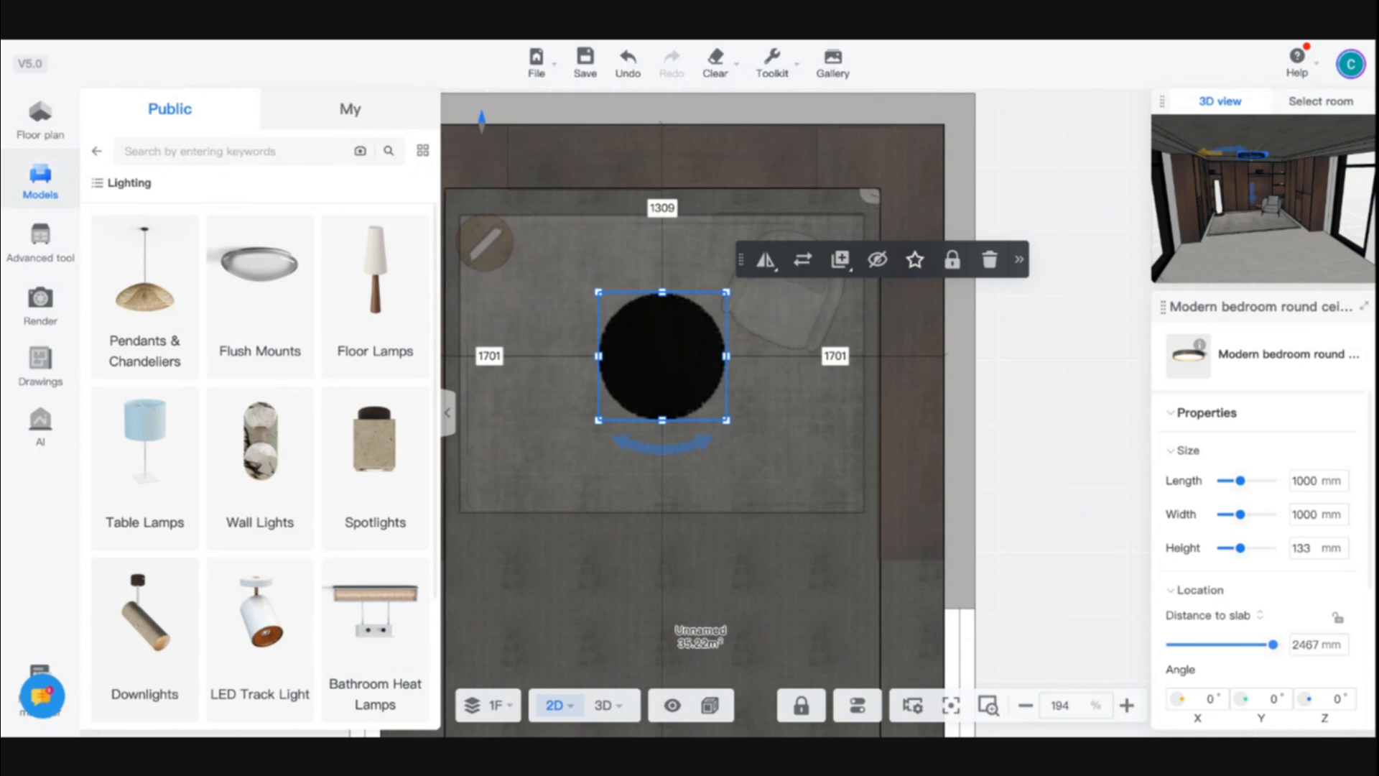
{"action": "left_click", "coordinate": [144, 632]}
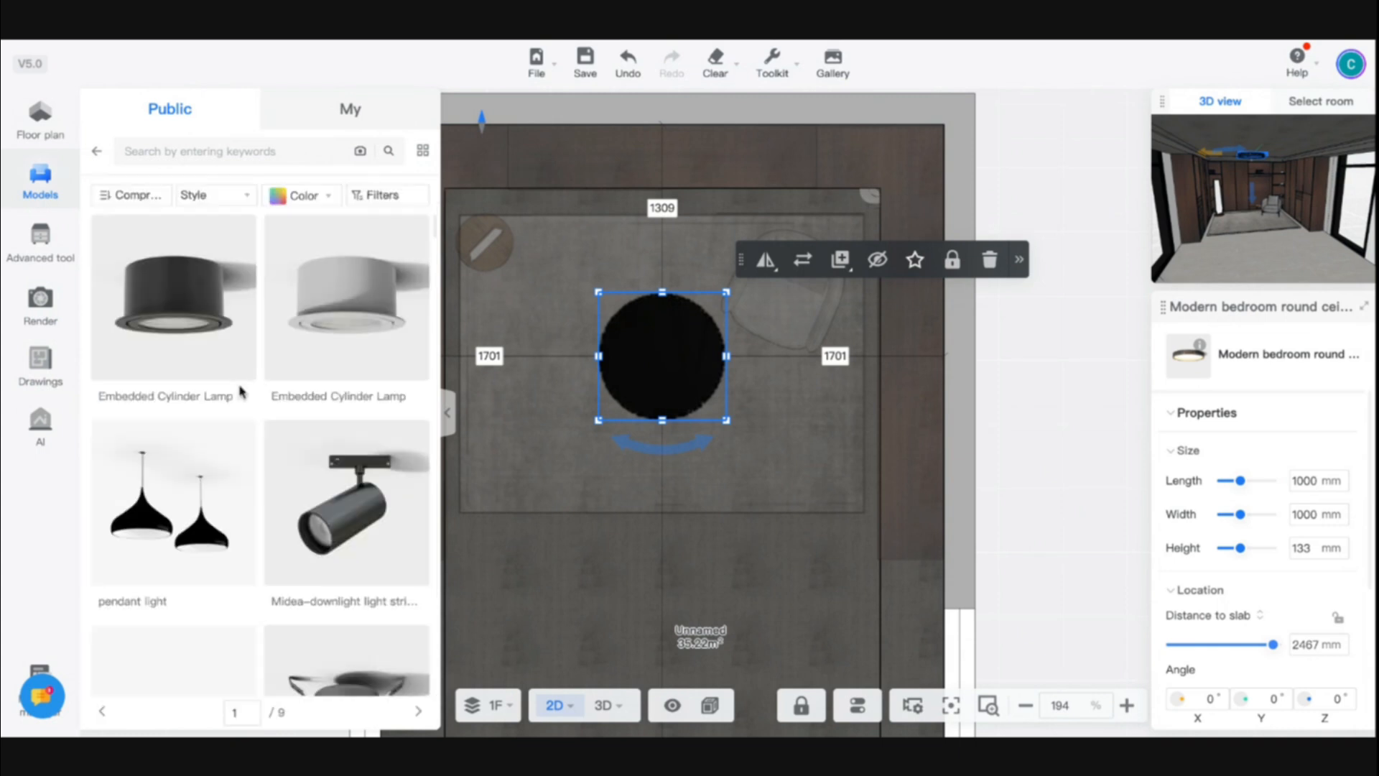
{"action": "scroll", "coordinate": [297, 490], "scroll_direction": "down", "scroll_amount": 10}
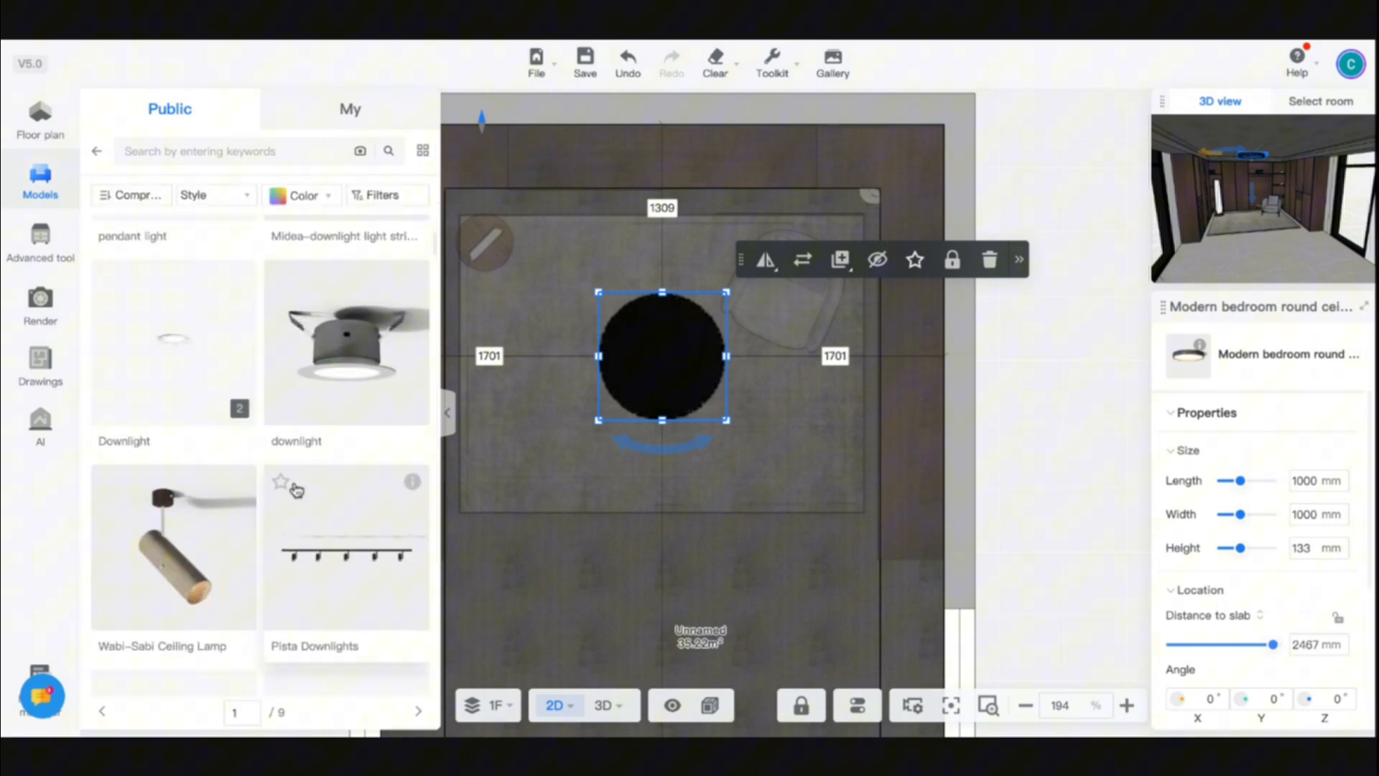
{"action": "scroll", "coordinate": [185, 597], "scroll_direction": "down", "scroll_amount": 8}
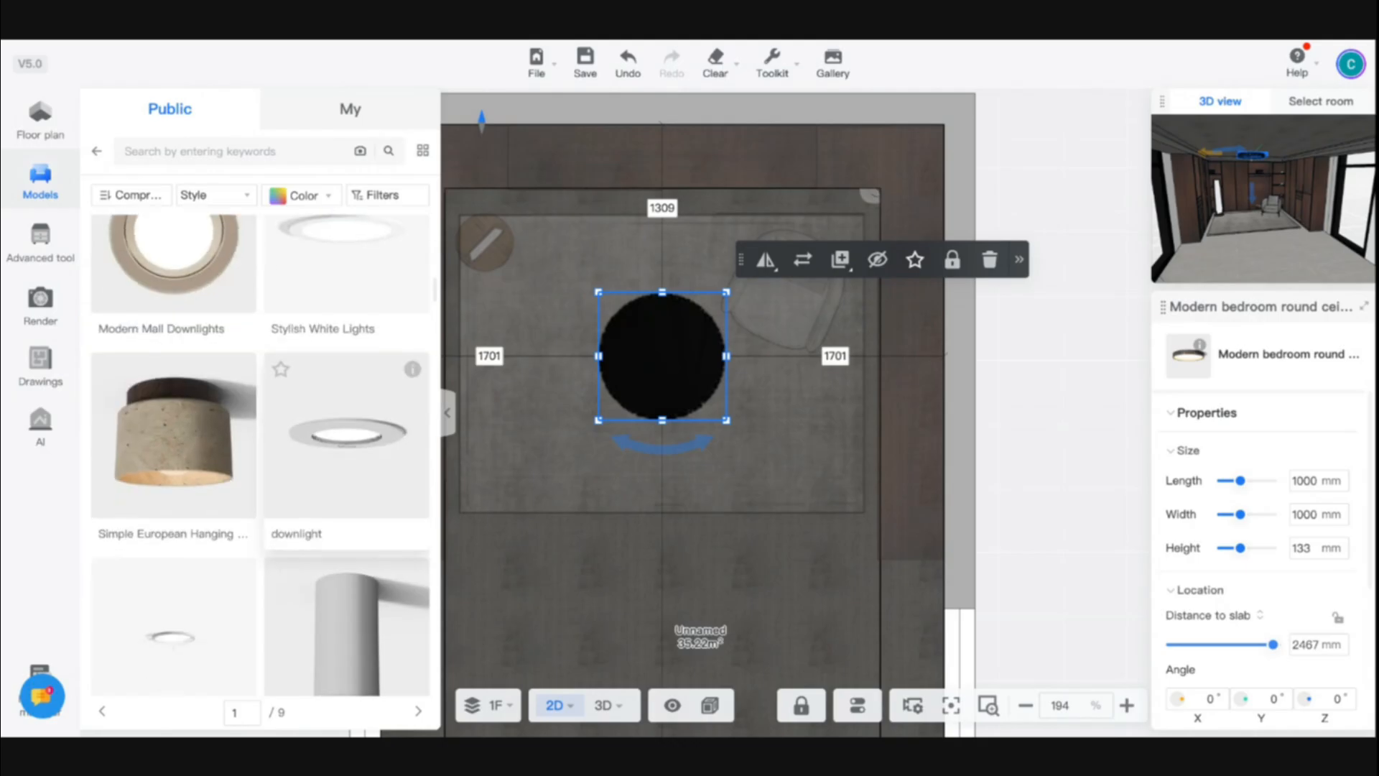
{"action": "scroll", "coordinate": [230, 637], "scroll_direction": "up", "scroll_amount": 3}
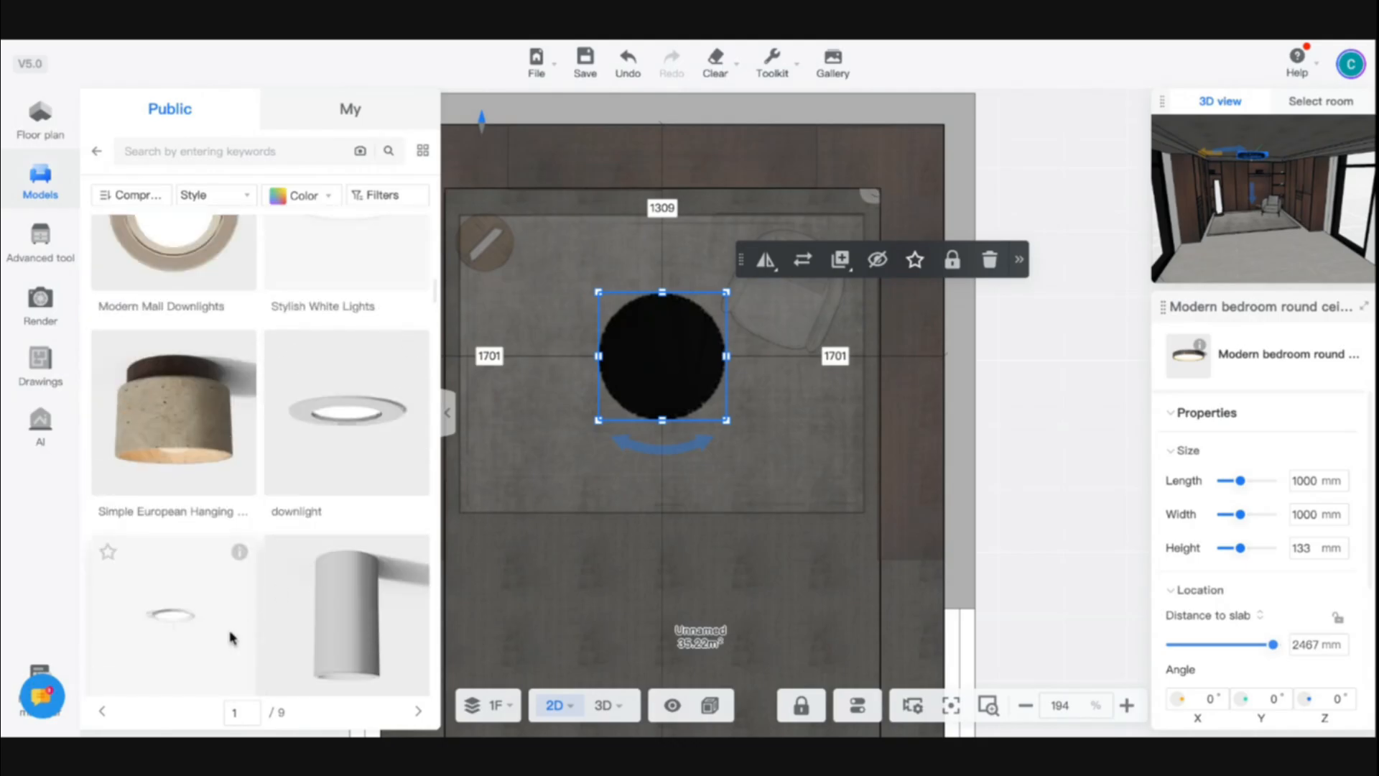
{"action": "left_click_drag", "start_coordinate": [224, 639], "coordinate": [635, 261]}
- Set the spotlight's distances to 900 mm from the back wall and 900 mm from the left wall
{"action": "left_click", "coordinate": [634, 182]}
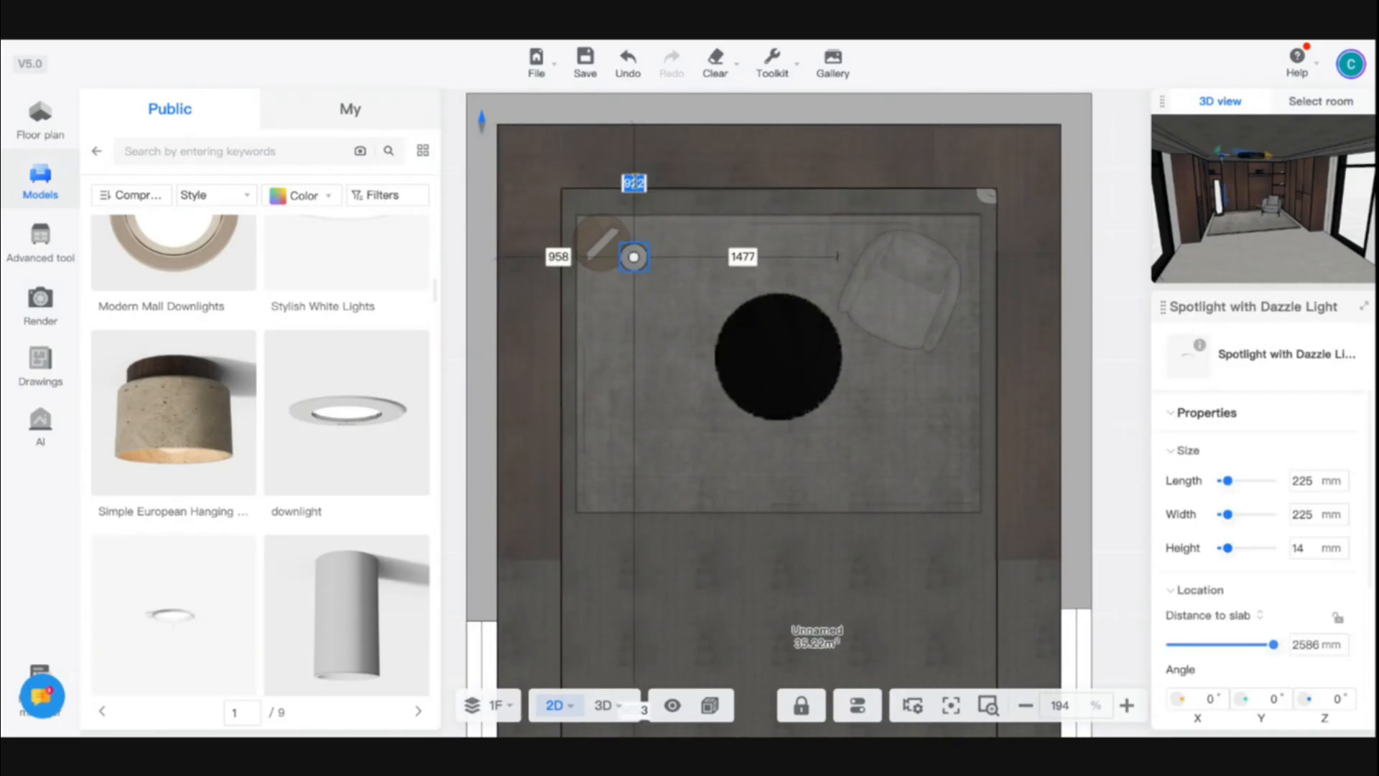
{"action": "type", "text": "900"}
{"action": "key", "text": "Return"}
{"action": "left_click", "coordinate": [564, 252]}
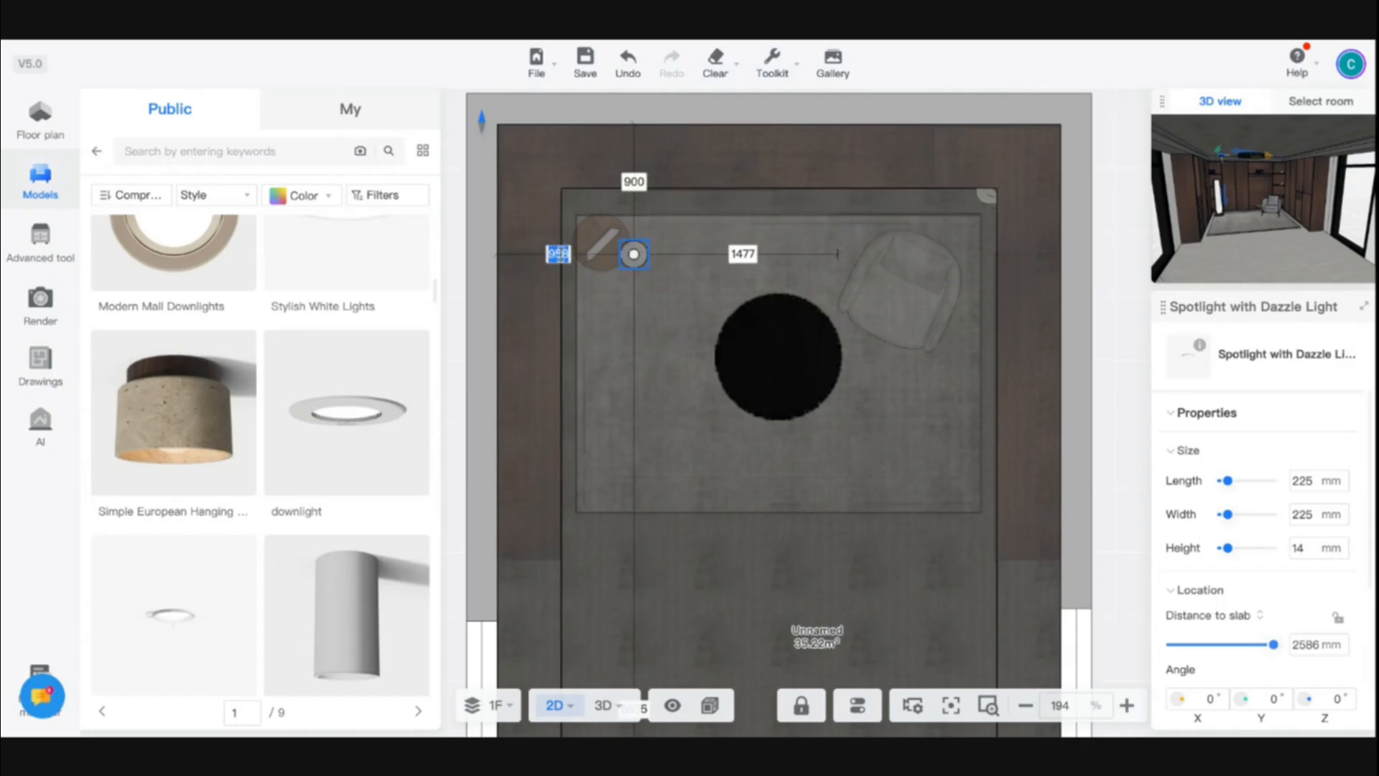
{"action": "key", "text": "Return"}
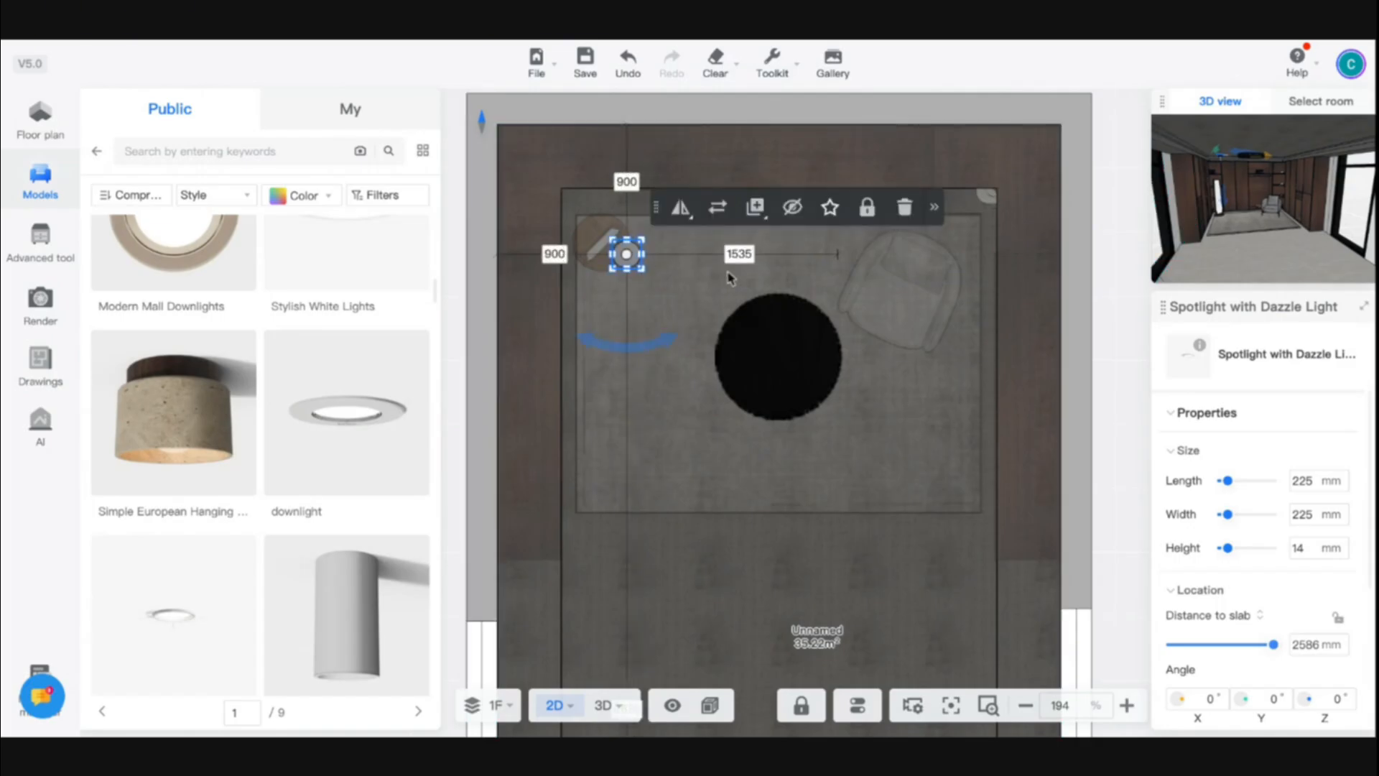
- Copy the spotlight to the rug's upper-right corner, level with the first and 900 mm from the right wall
{"action": "key", "text": "ctrl+c"}
{"action": "key", "text": "ctrl+v"}
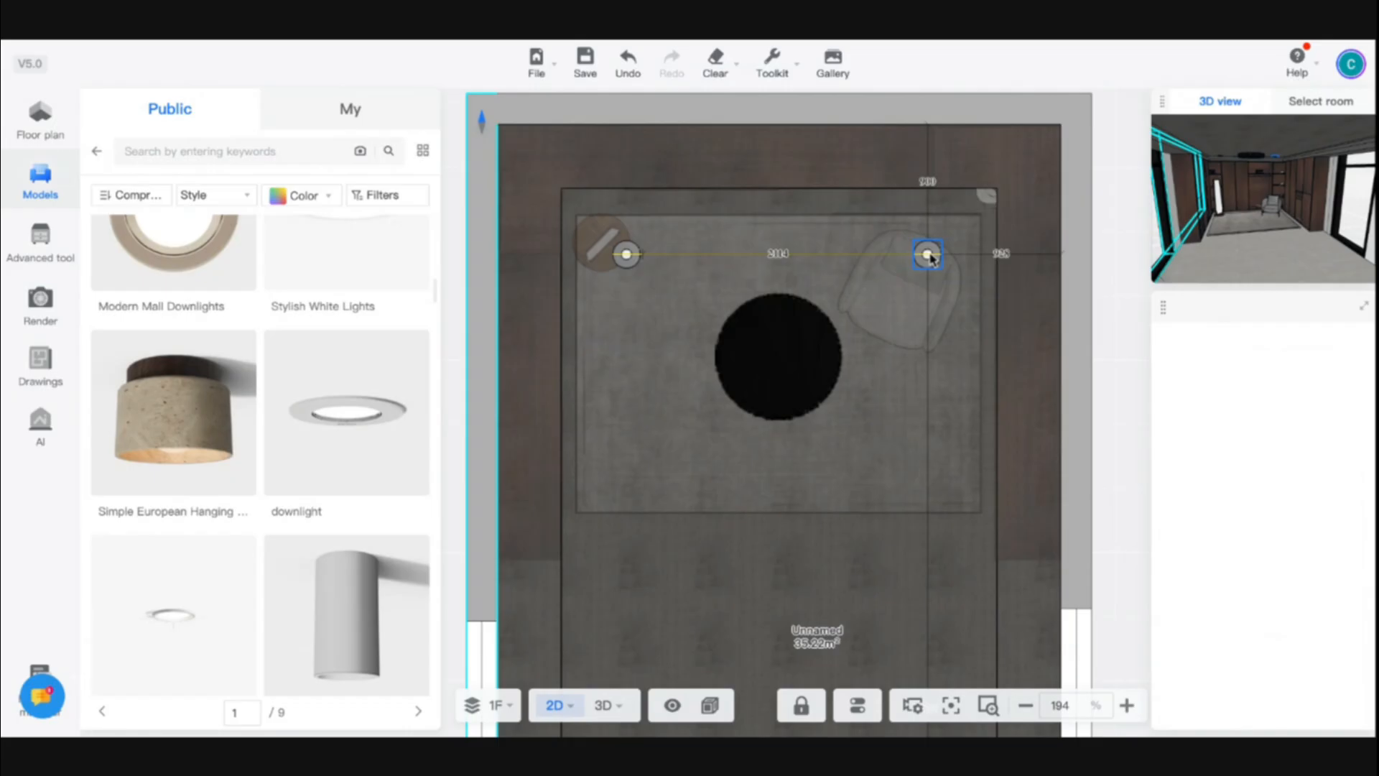
{"action": "left_click", "coordinate": [929, 255]}
{"action": "left_click", "coordinate": [1006, 256]}
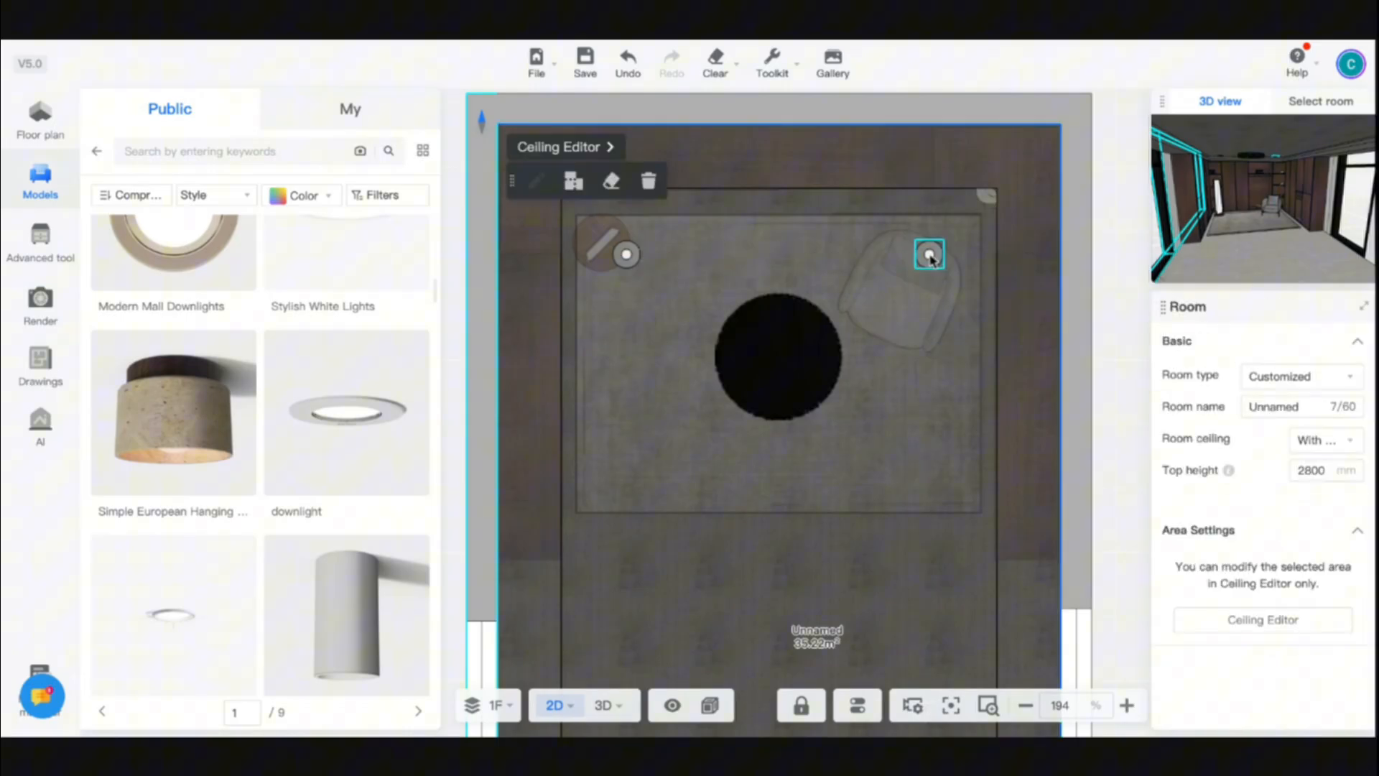
{"action": "left_click", "coordinate": [929, 254]}
{"action": "left_click", "coordinate": [1000, 255]}
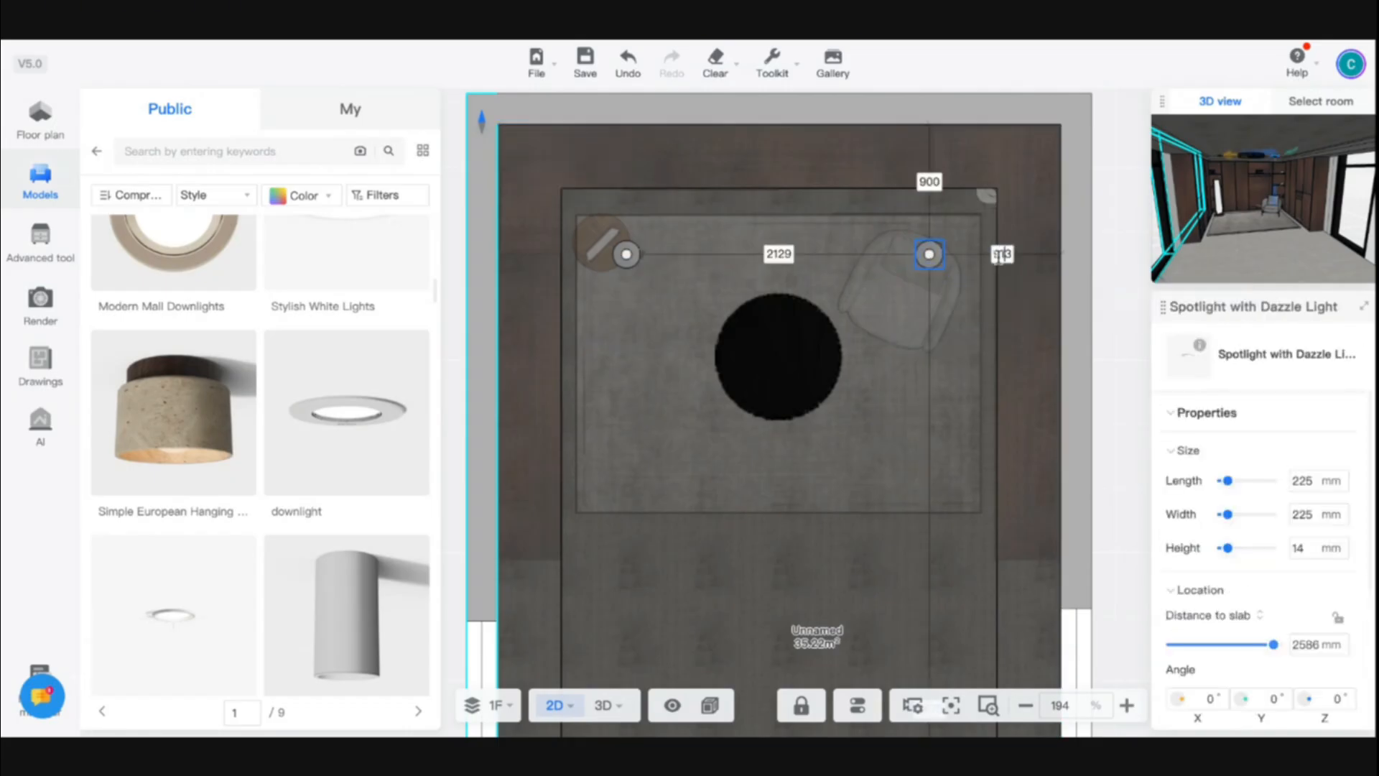
{"action": "key", "text": "Return"}
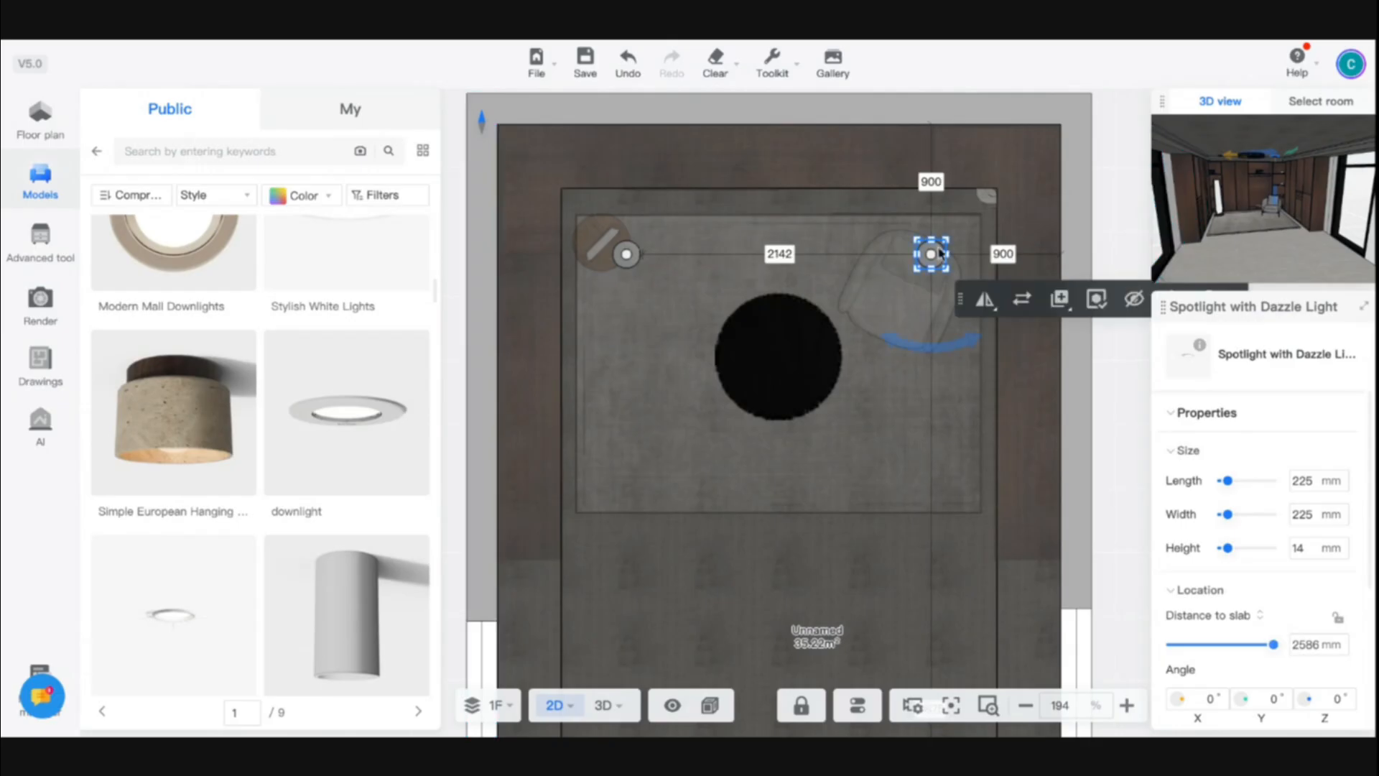
- Copy the spotlights to the rug's two lower corners, aligned with each other and with the upper pair
{"action": "left_click_drag", "start_coordinate": [932, 255], "coordinate": [627, 472]}
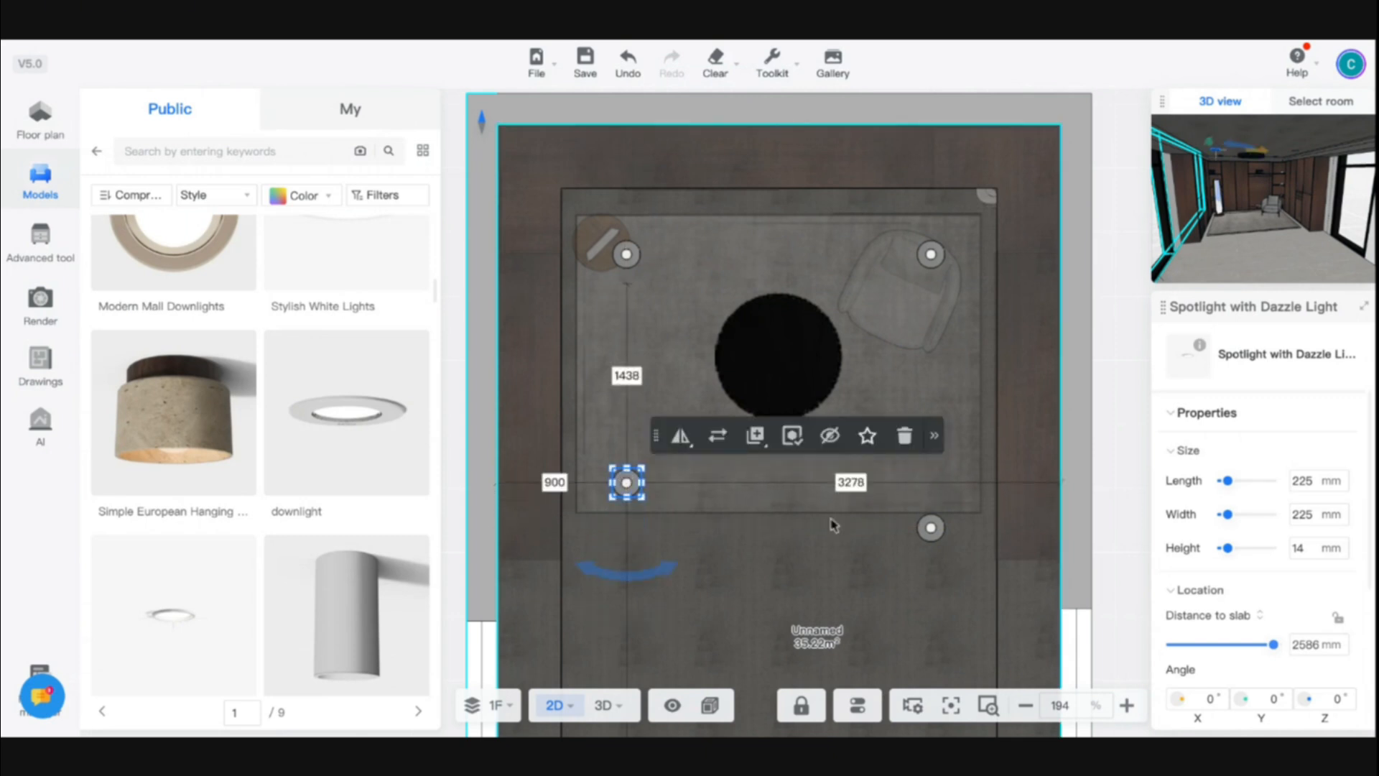
{"action": "left_click_drag", "start_coordinate": [935, 532], "coordinate": [935, 449]}
{"action": "left_click", "coordinate": [935, 494]}
{"action": "left_click", "coordinate": [788, 514]}
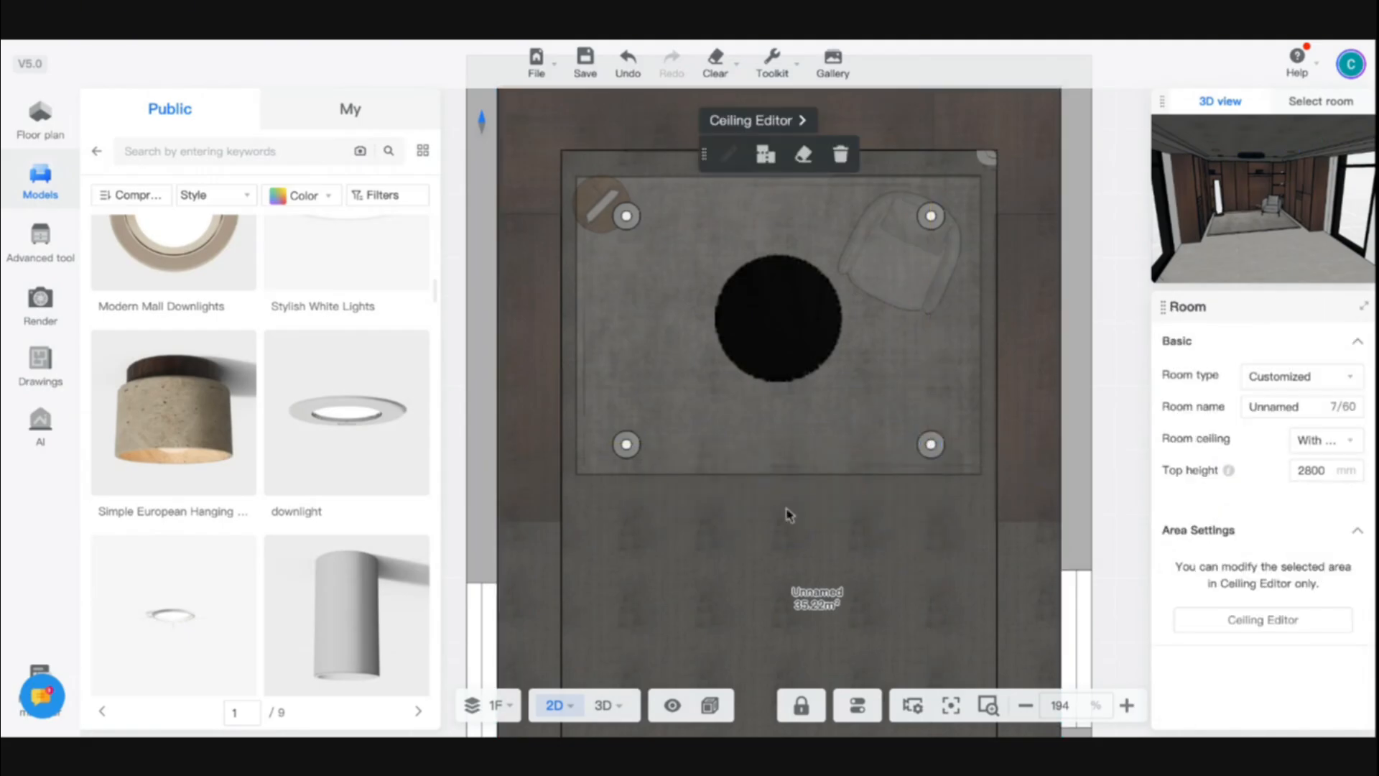
- Open the room's render setup in perspective view and load the saved camera view facing the wardrobe wall
{"action": "left_click", "coordinate": [600, 707]}
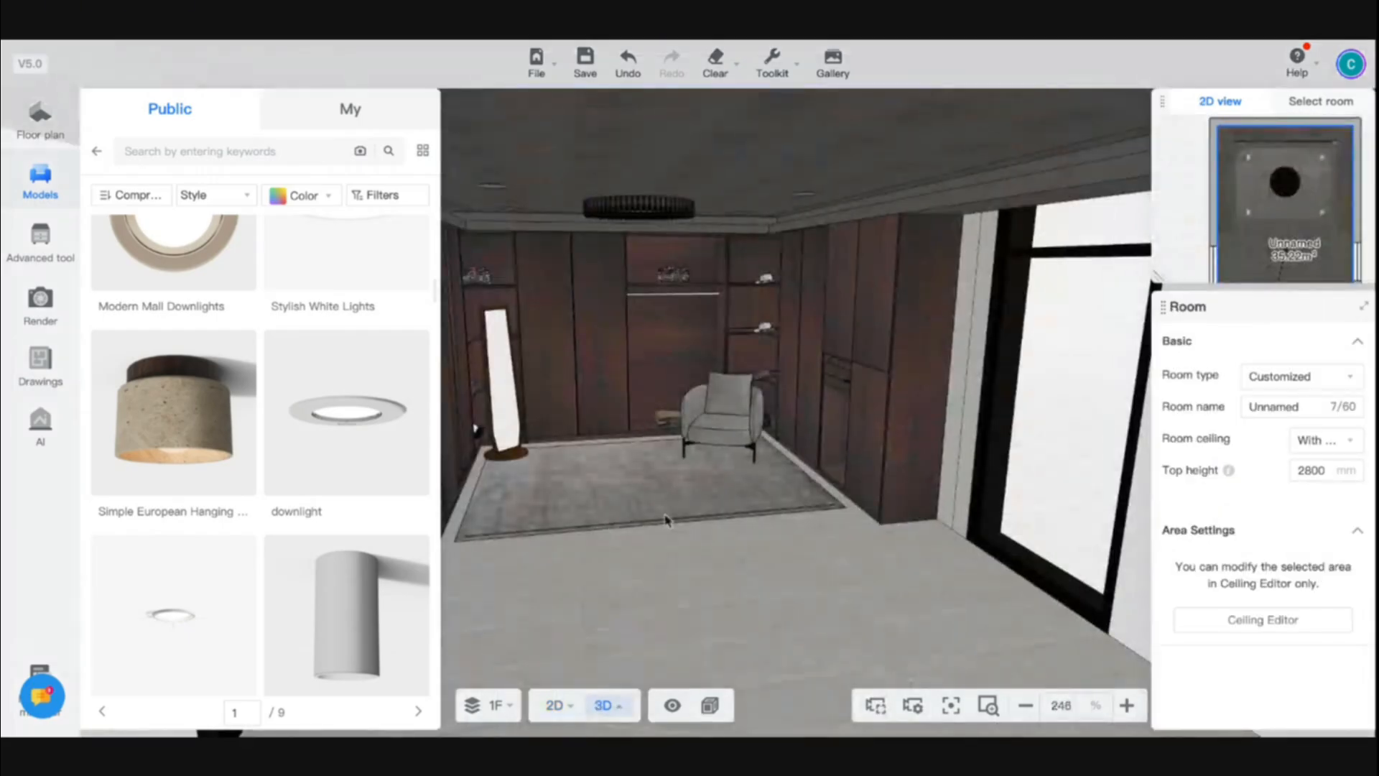
{"action": "left_click", "coordinate": [52, 324]}
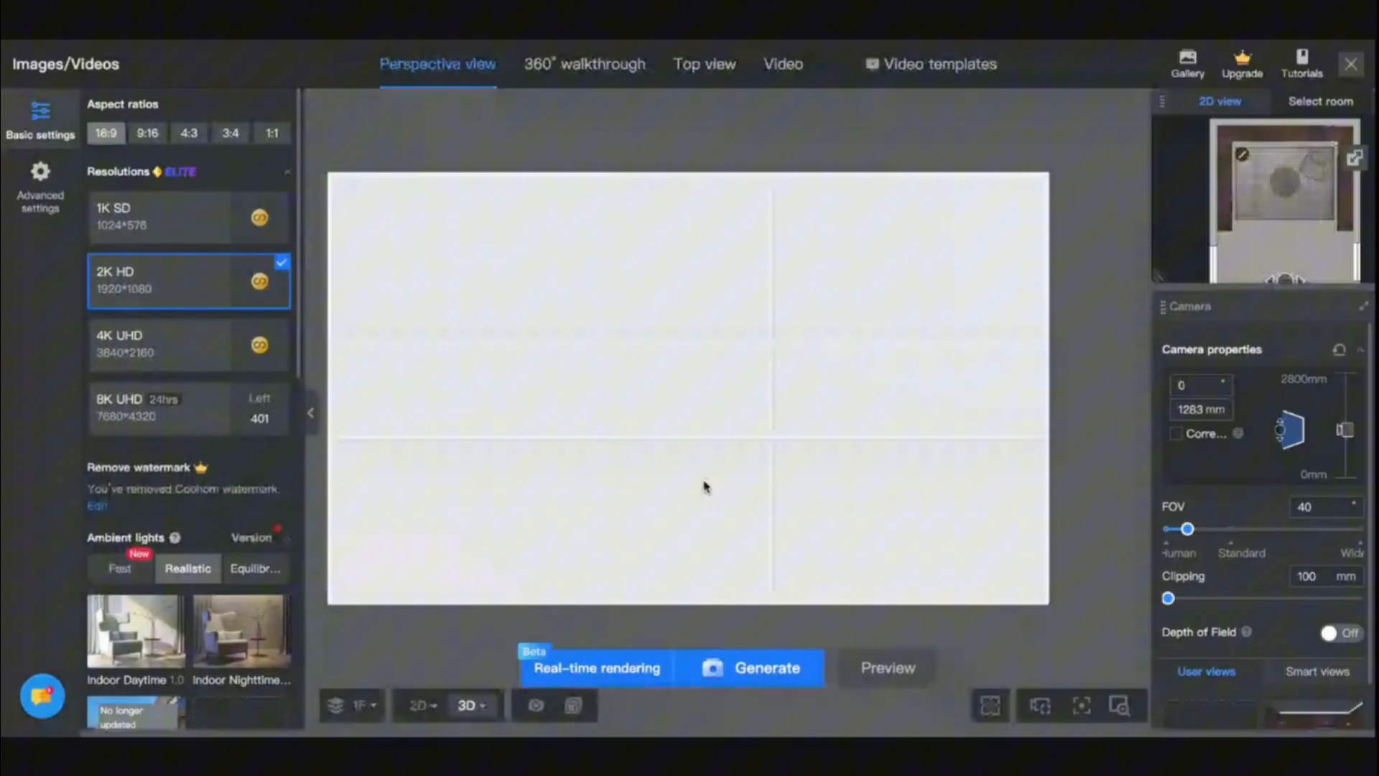
{"action": "left_click", "coordinate": [1309, 707]}
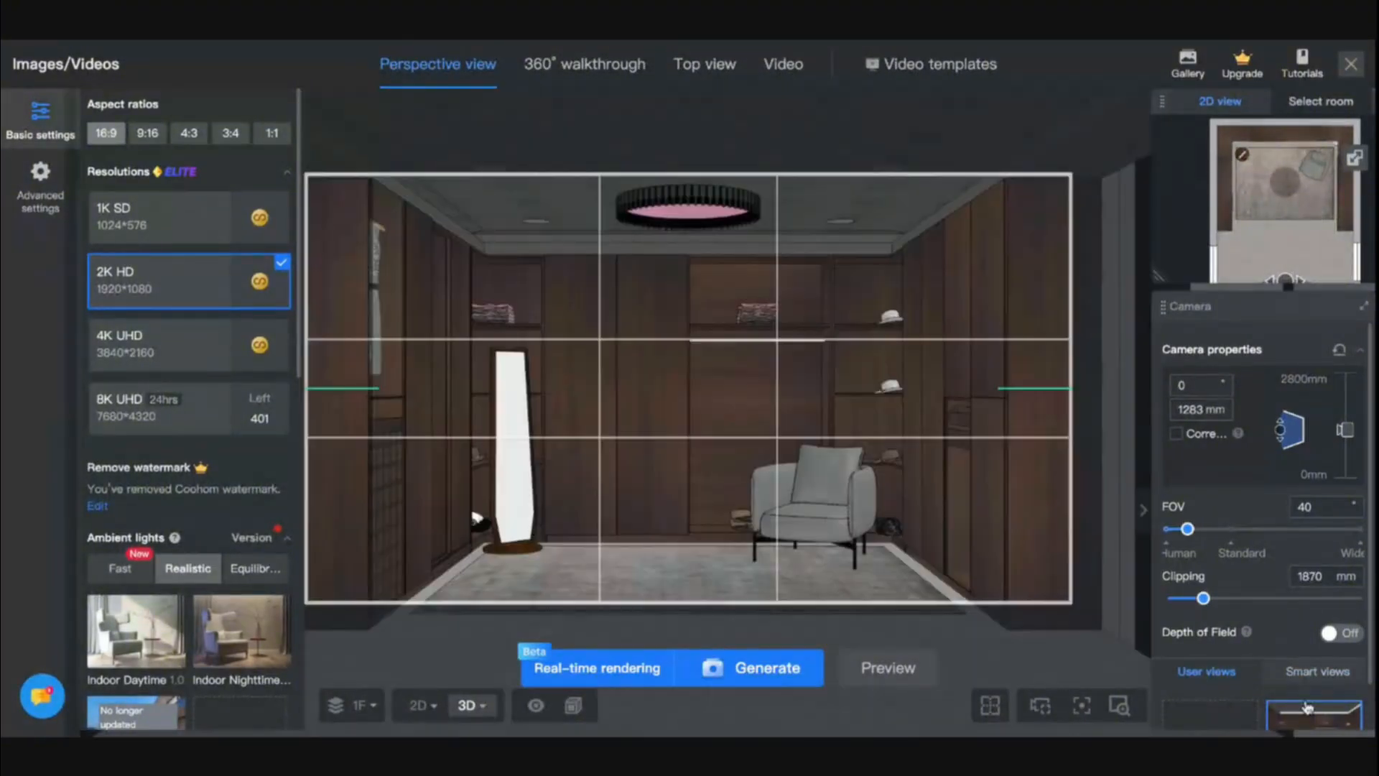
- Delete the Daytime(1) real-time lighting scheme
{"action": "scroll", "coordinate": [280, 330], "scroll_direction": "down", "scroll_amount": 10}
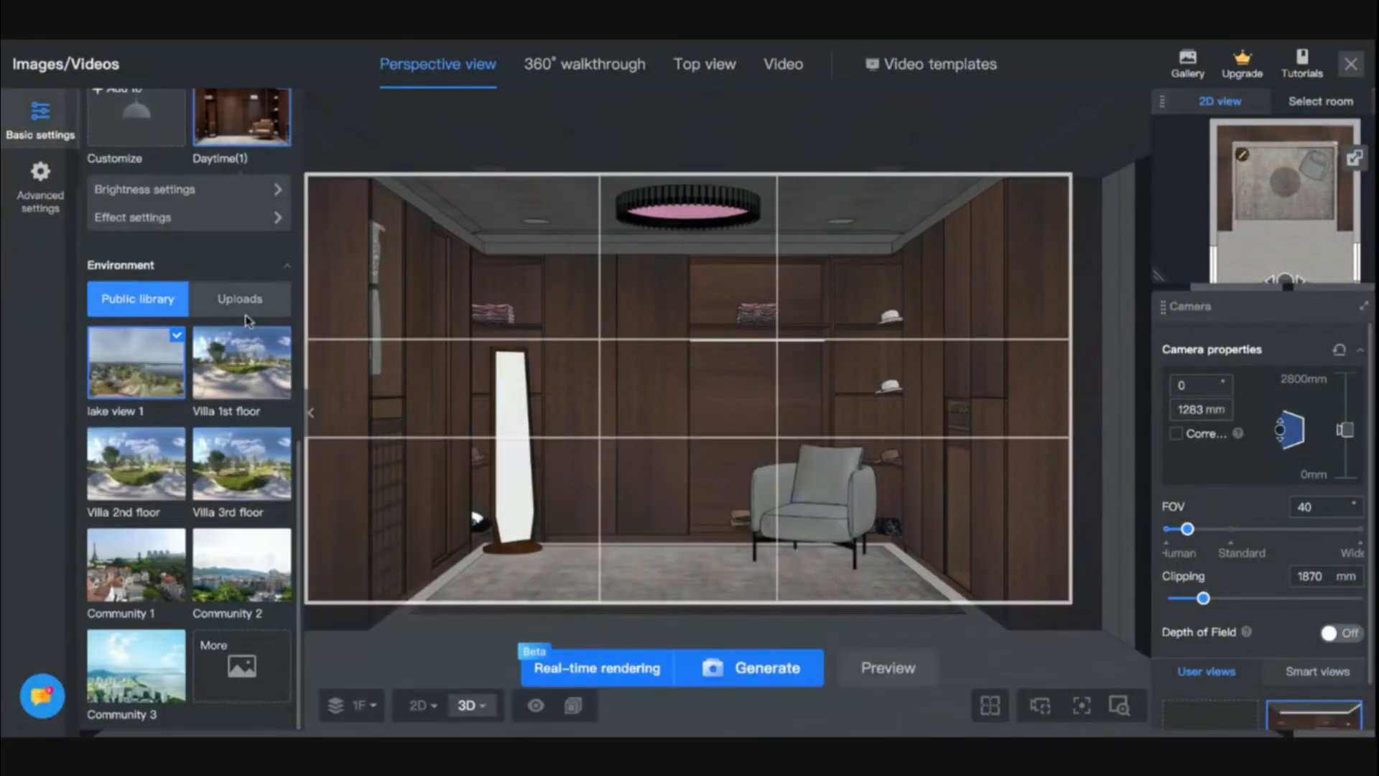
{"action": "scroll", "coordinate": [283, 331], "scroll_direction": "up", "scroll_amount": 3}
{"action": "left_click", "coordinate": [281, 343]}
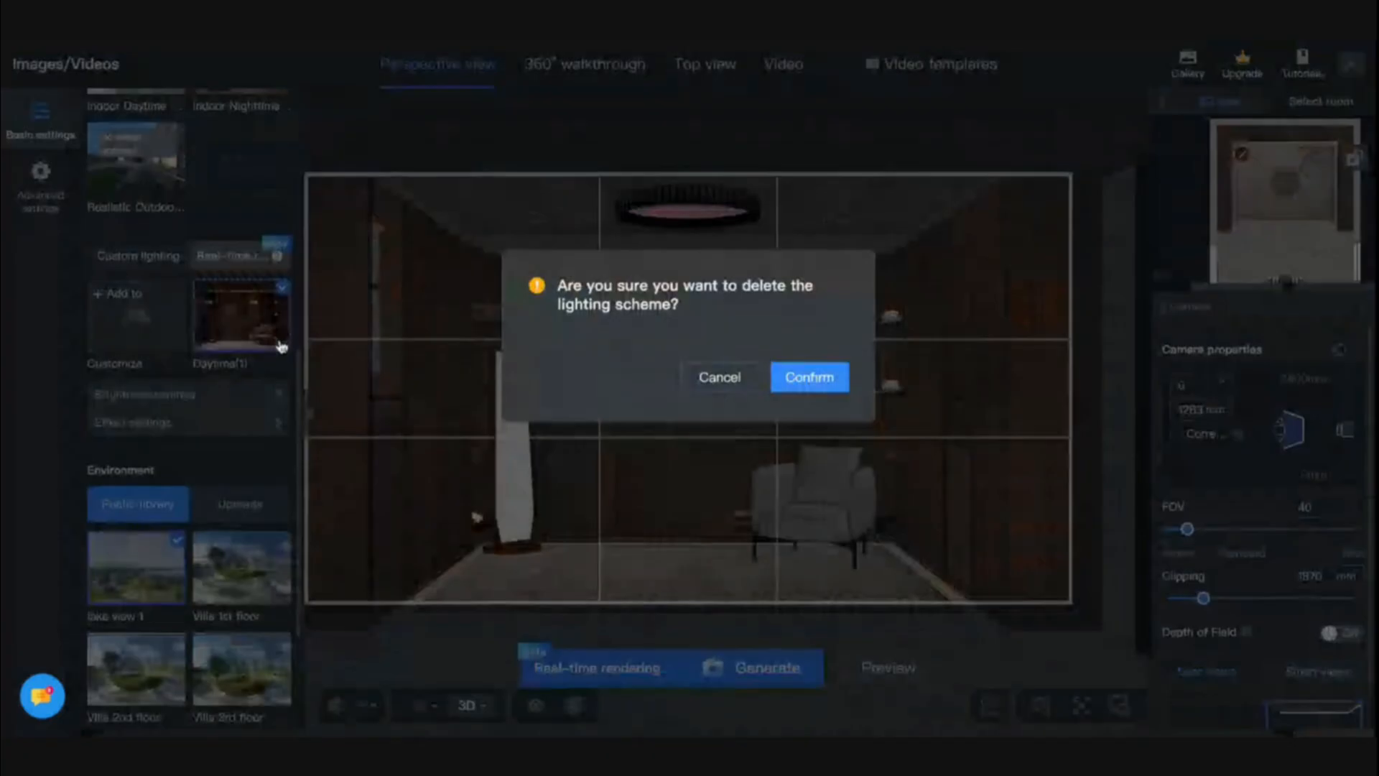
{"action": "left_click", "coordinate": [790, 388]}
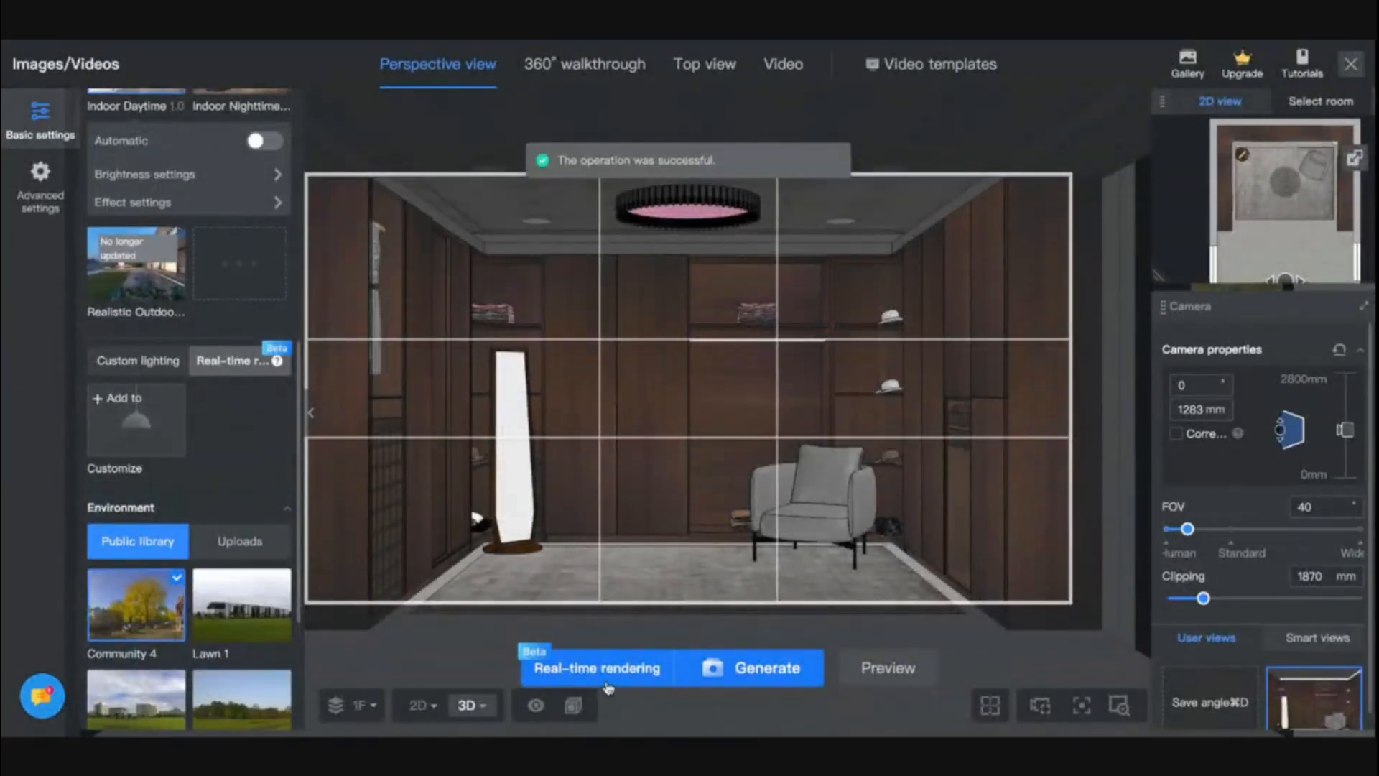
- Start real-time rendering with a new Daytime lighting scheme and set its outdoor brightness to 2.0
{"action": "left_click", "coordinate": [606, 684]}
{"action": "left_click", "coordinate": [903, 587]}
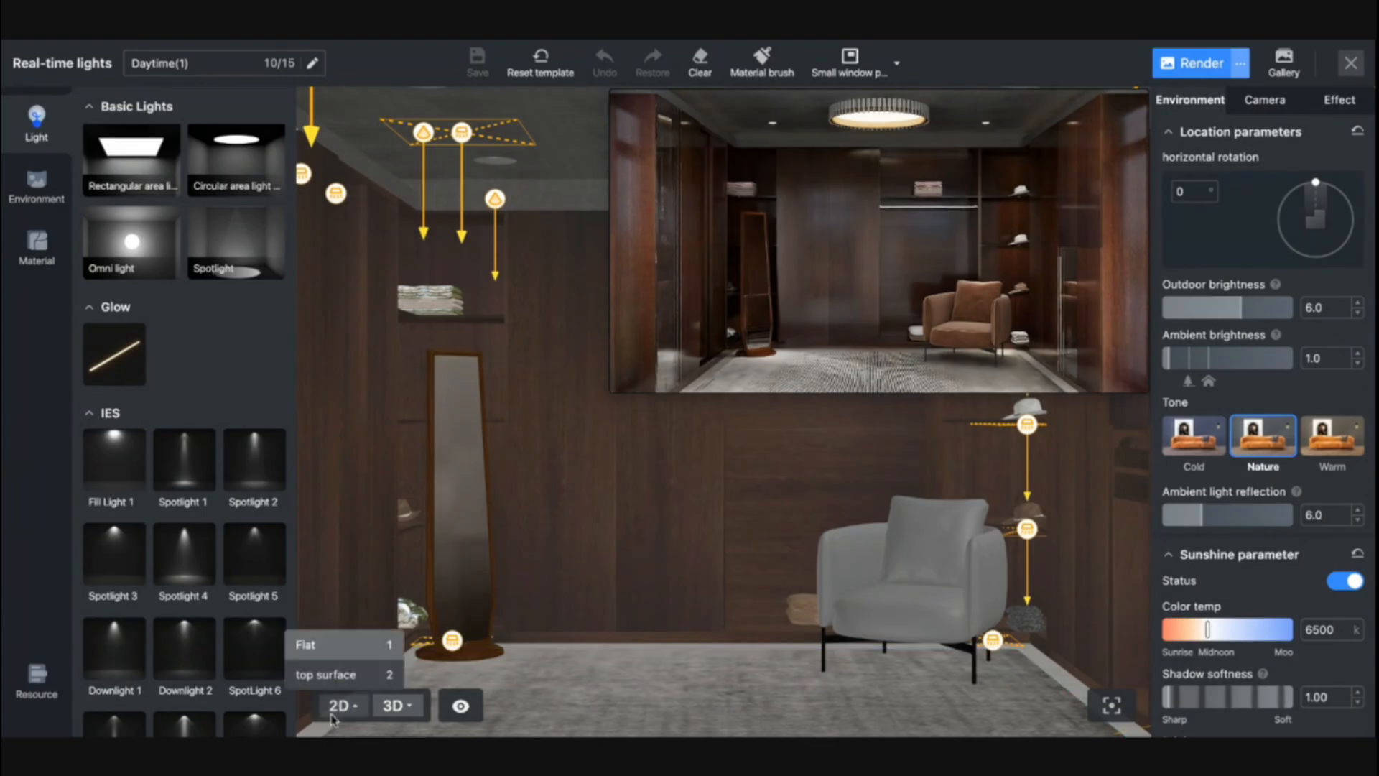
{"action": "left_click", "coordinate": [339, 705]}
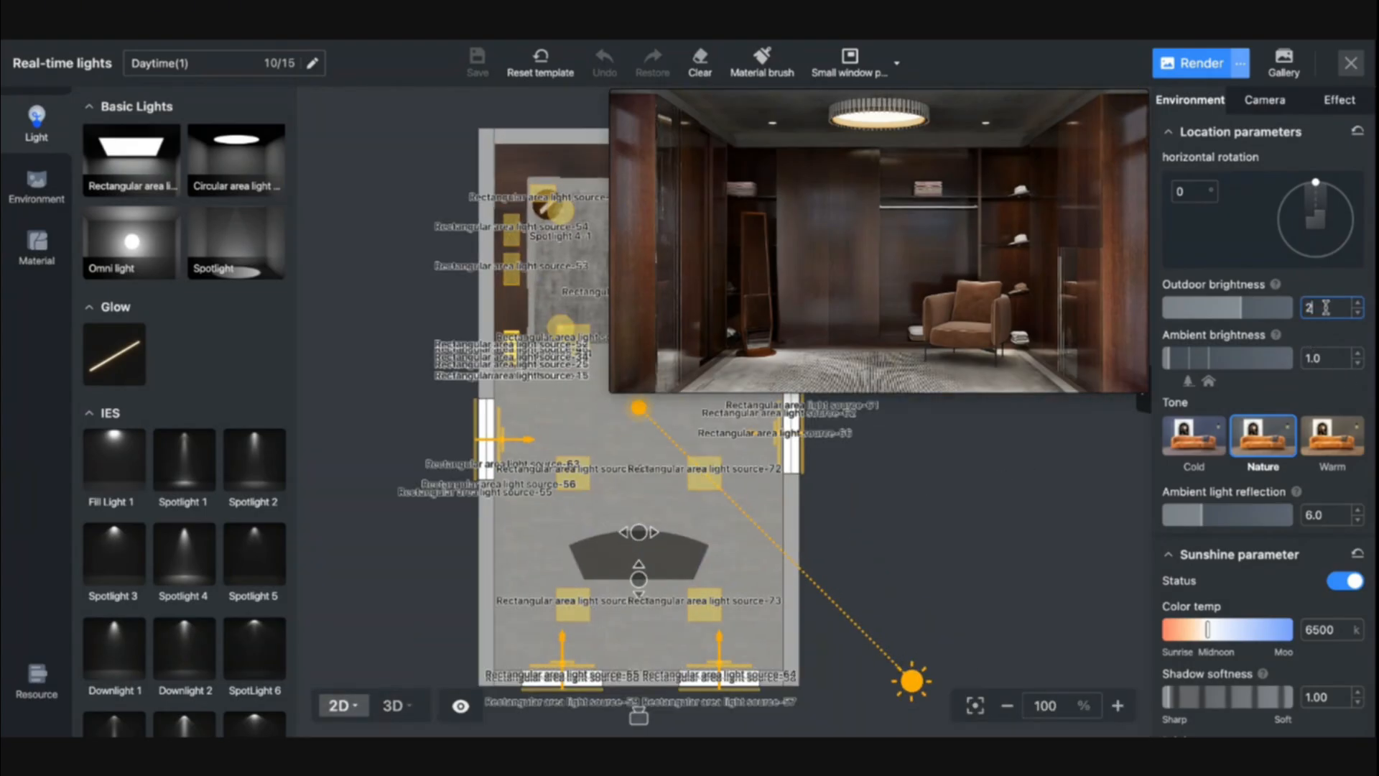
{"action": "key", "text": "Return"}
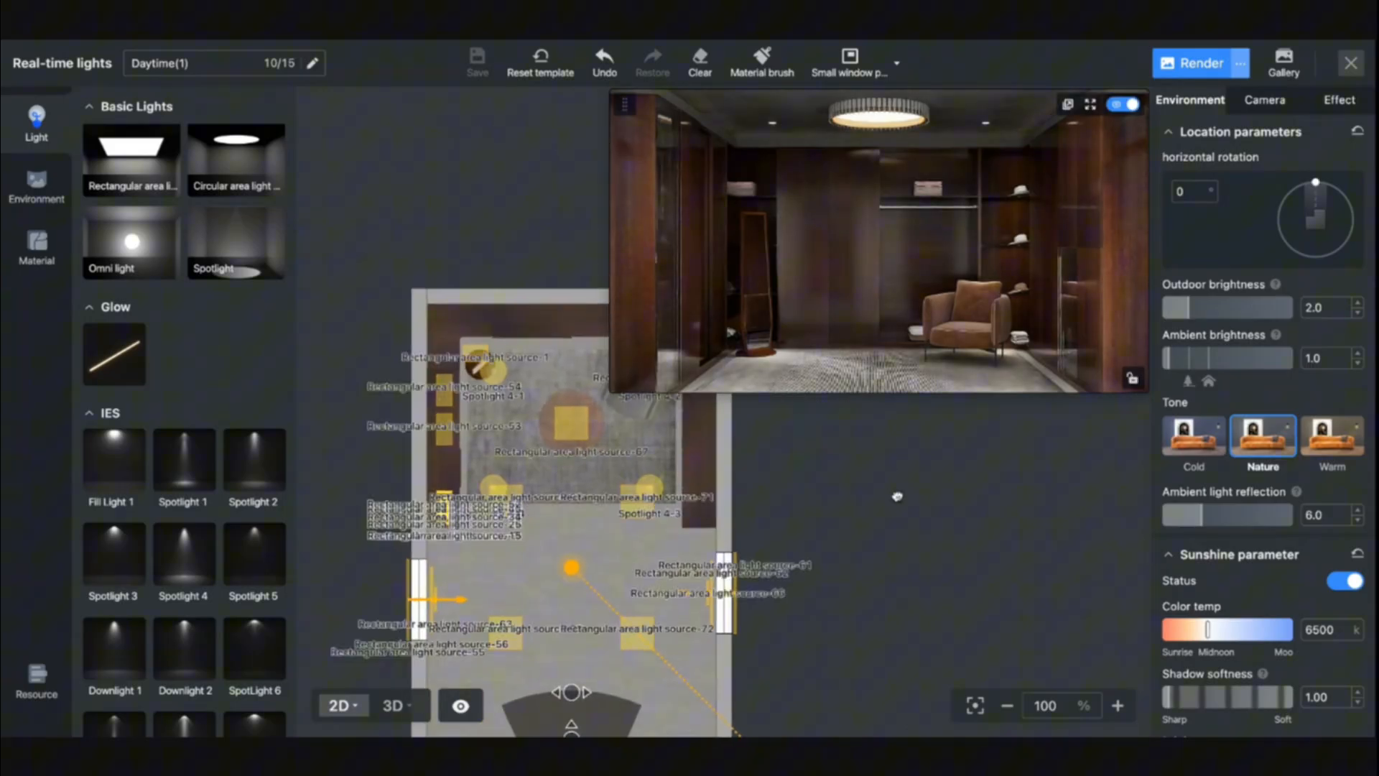
- Select the rectangle light at the standing mirror's base in 3D and raise it to a height of 628 mm
{"action": "left_click", "coordinate": [392, 705]}
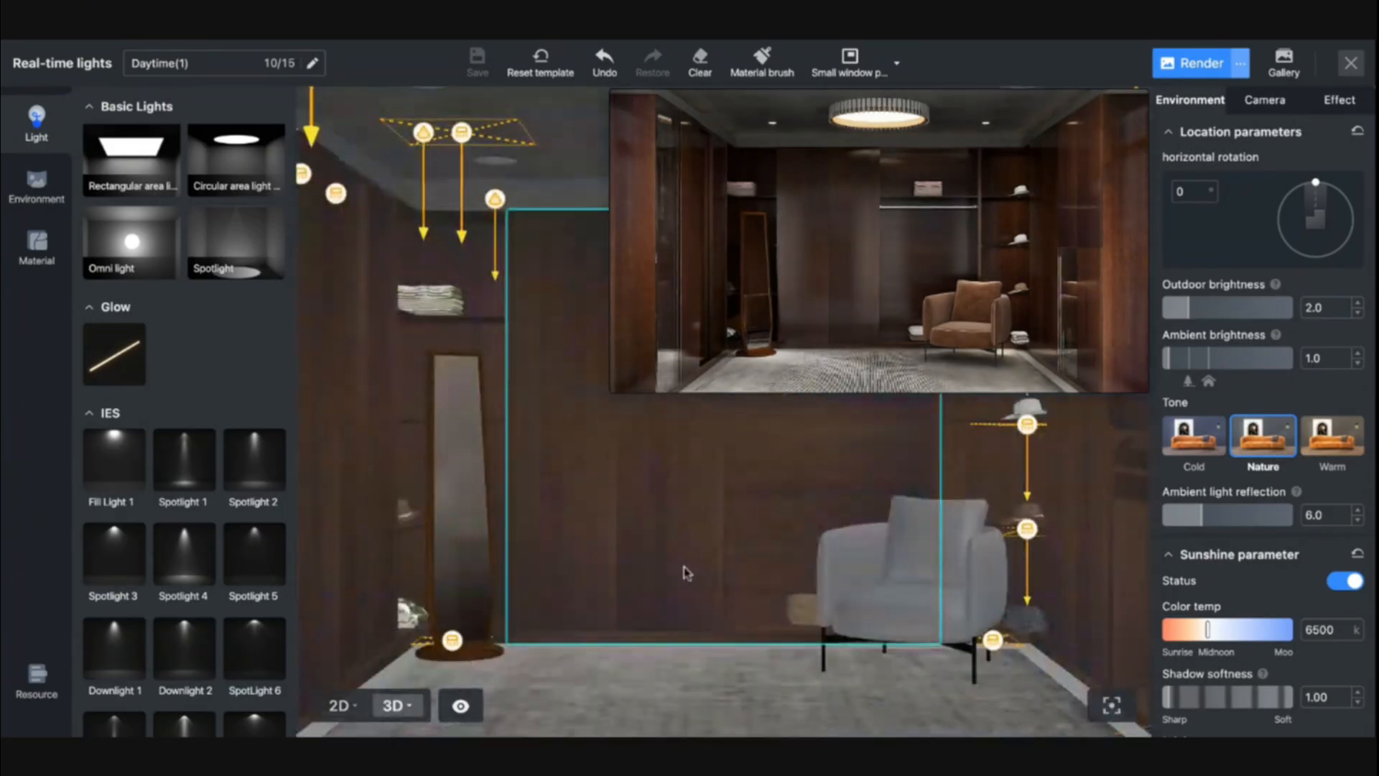
{"action": "left_click_drag", "start_coordinate": [623, 548], "coordinate": [797, 572]}
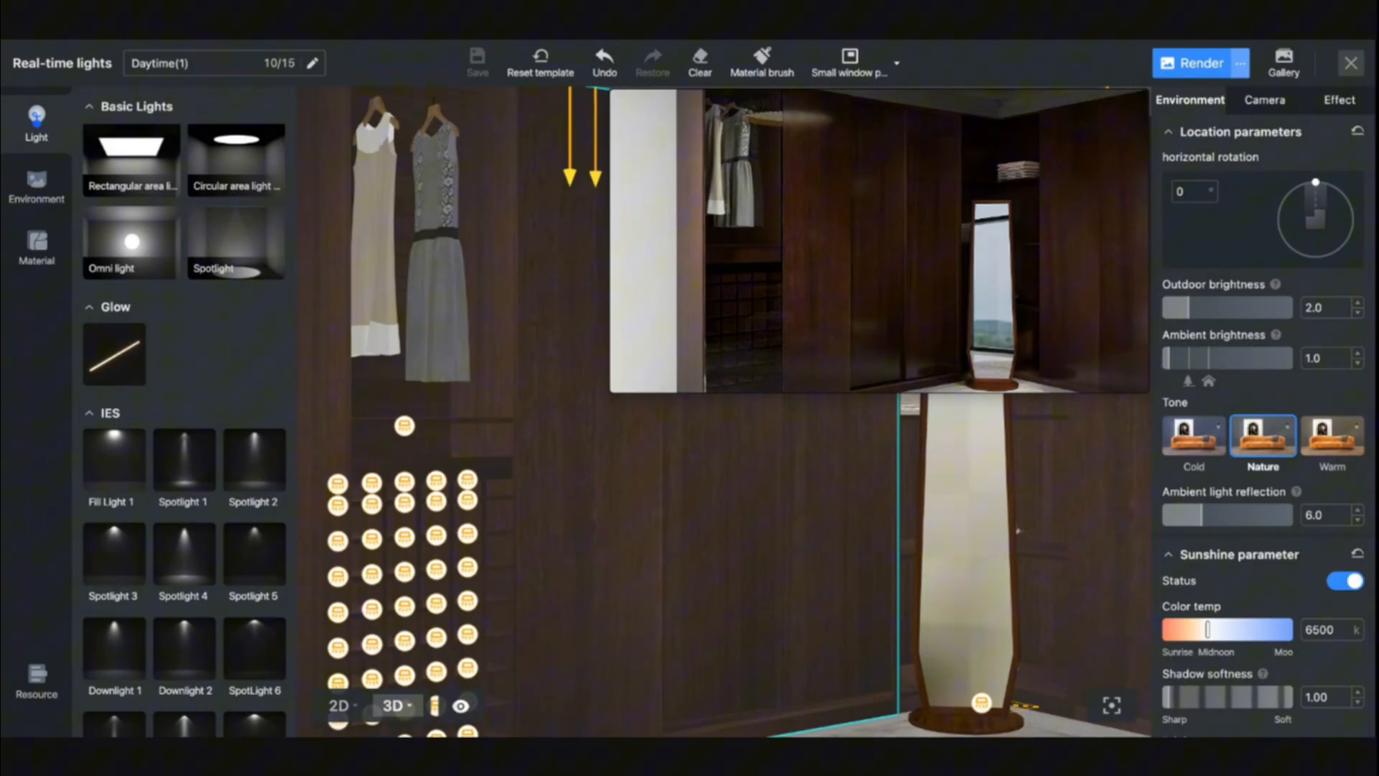
{"action": "left_click_drag", "start_coordinate": [1017, 530], "coordinate": [974, 530]}
{"action": "left_click_drag", "start_coordinate": [500, 271], "coordinate": [694, 655]}
{"action": "left_click", "coordinate": [671, 660]}
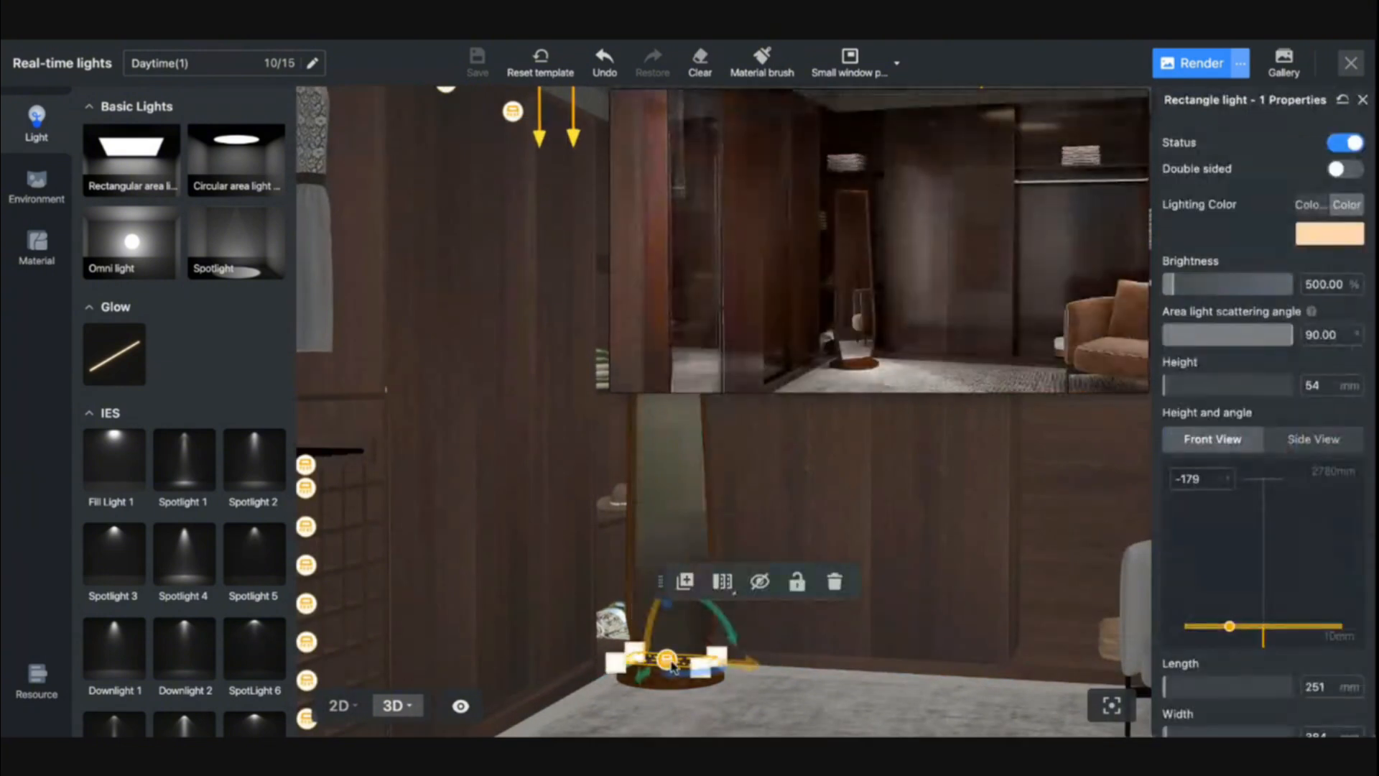
{"action": "mouse_move", "coordinate": [667, 603]}
{"action": "left_mouse_down"}
{"action": "mouse_move", "coordinate": [668, 509]}
{"action": "mouse_move", "coordinate": [666, 603]}
{"action": "left_mouse_up"}
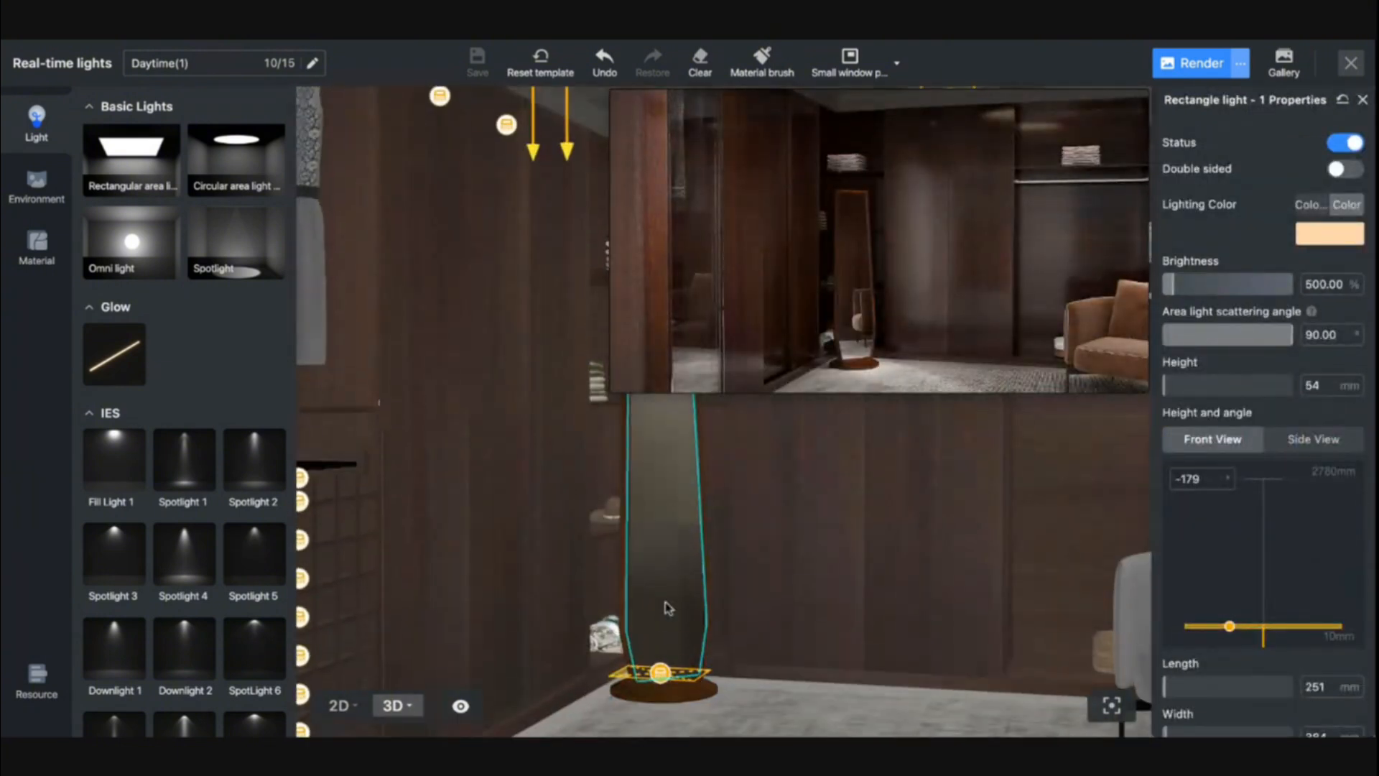
{"action": "left_click_drag", "start_coordinate": [764, 626], "coordinate": [722, 624]}
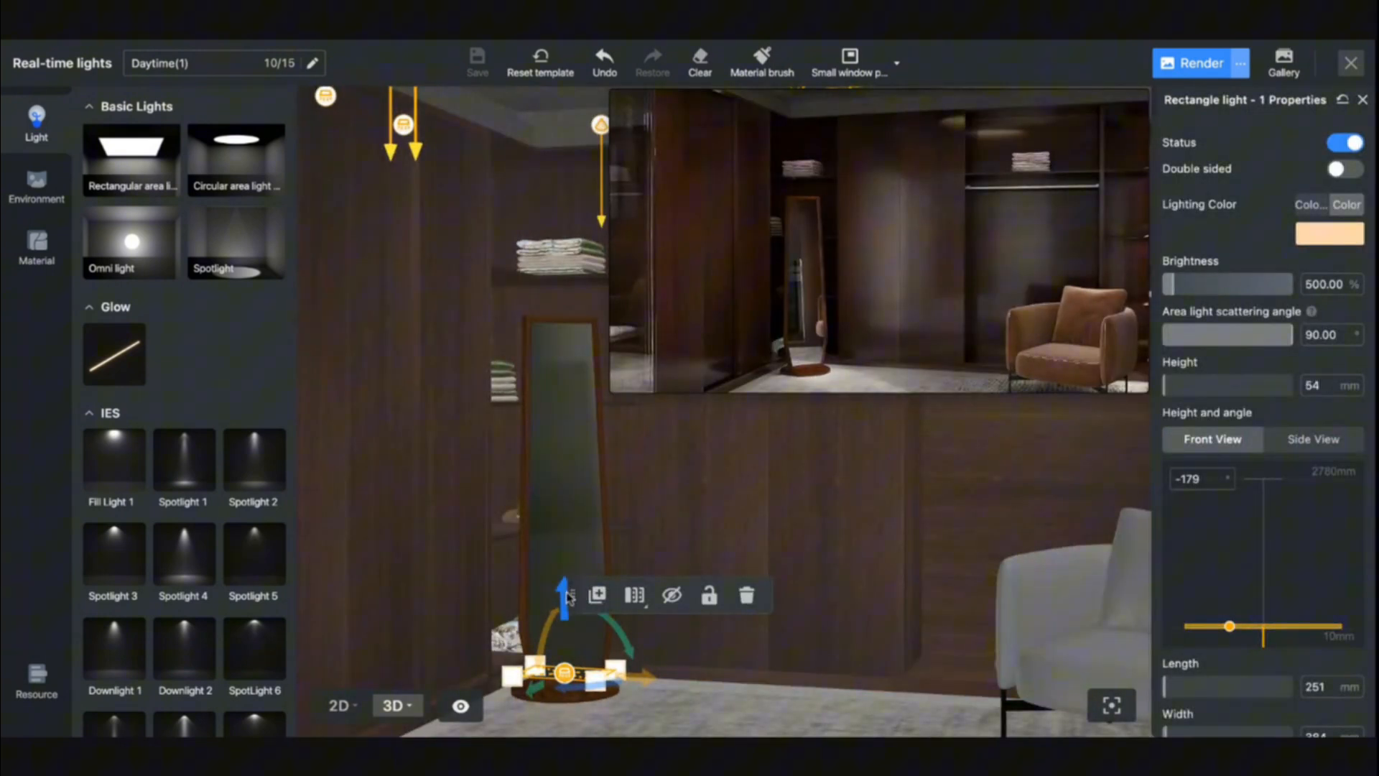
{"action": "left_click_drag", "start_coordinate": [563, 600], "coordinate": [568, 466]}
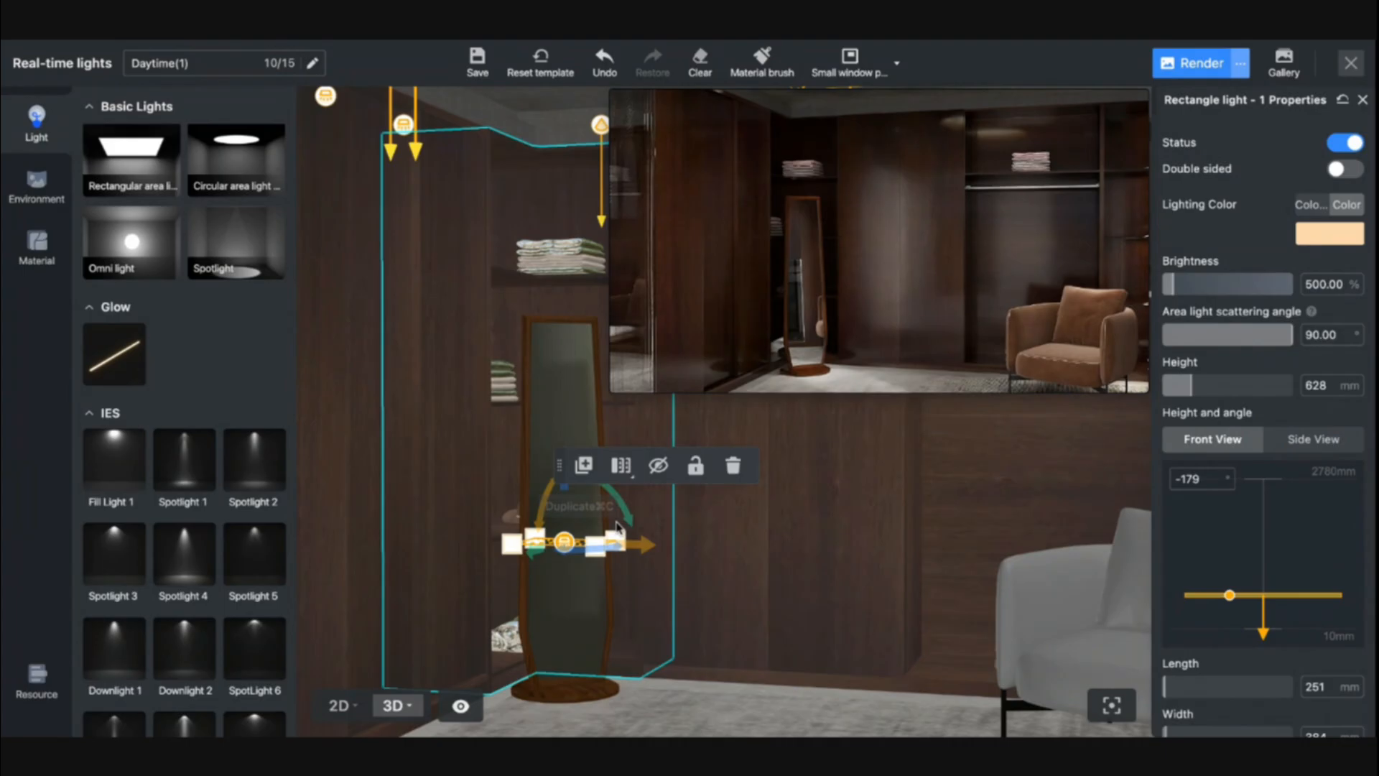
- Set the environment tone to Warm
{"action": "left_click_drag", "start_coordinate": [695, 661], "coordinate": [638, 651]}
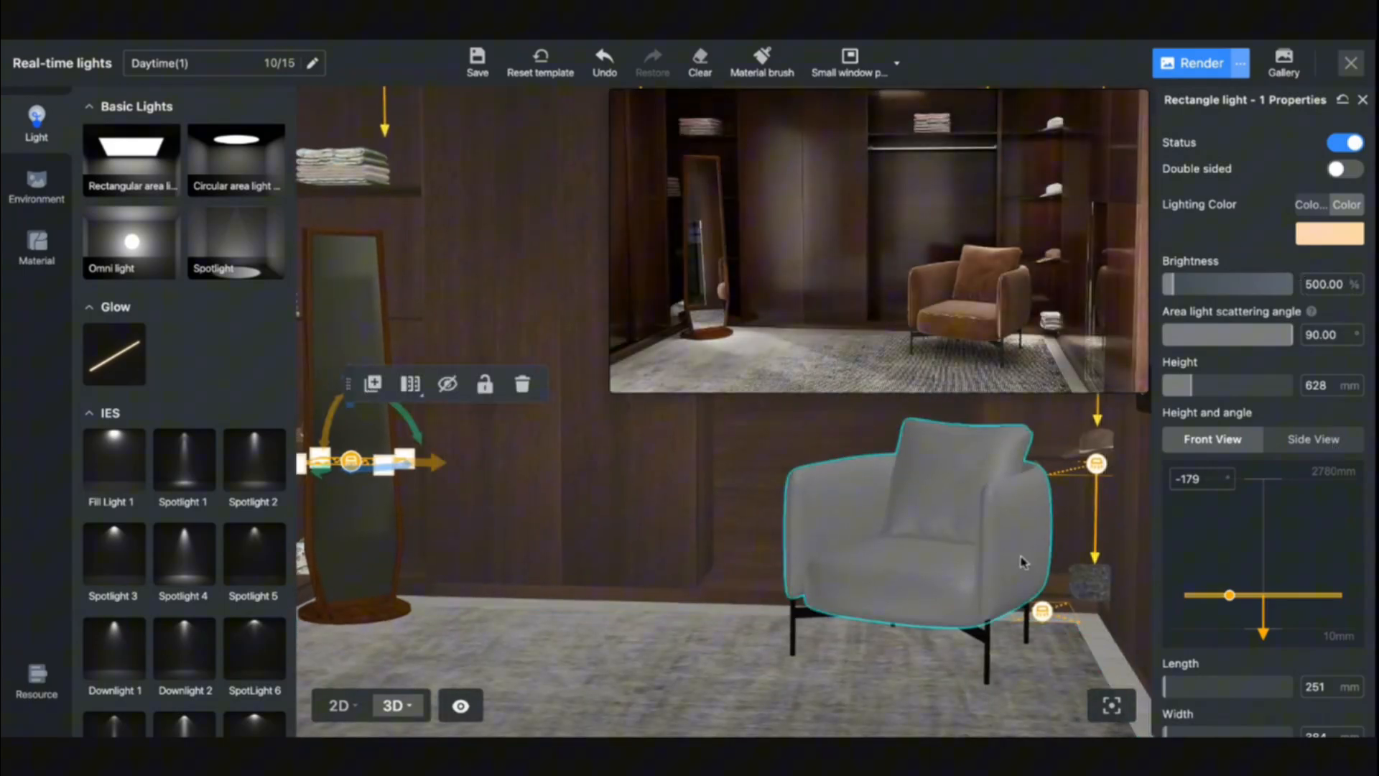
{"action": "left_click", "coordinate": [689, 652]}
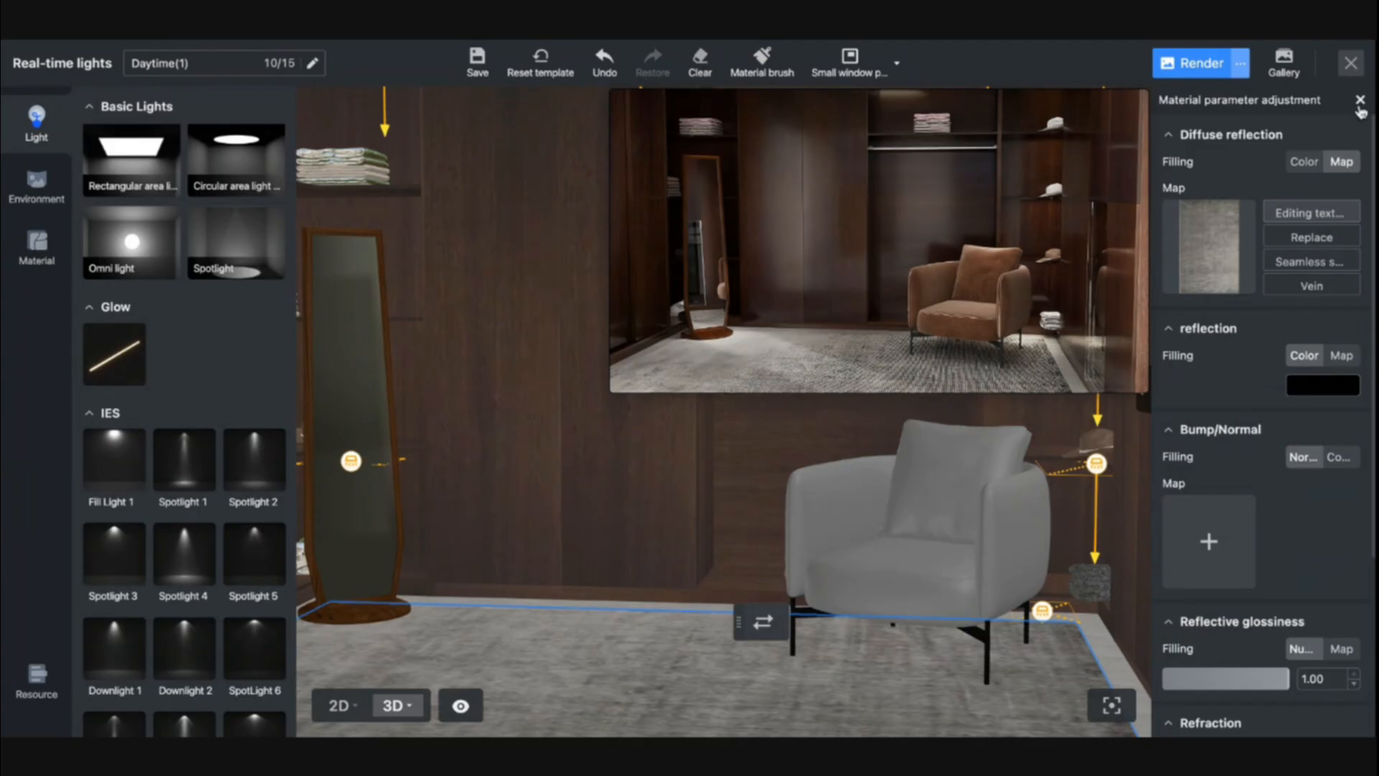
{"action": "left_click", "coordinate": [1359, 101]}
{"action": "left_click", "coordinate": [1329, 459]}
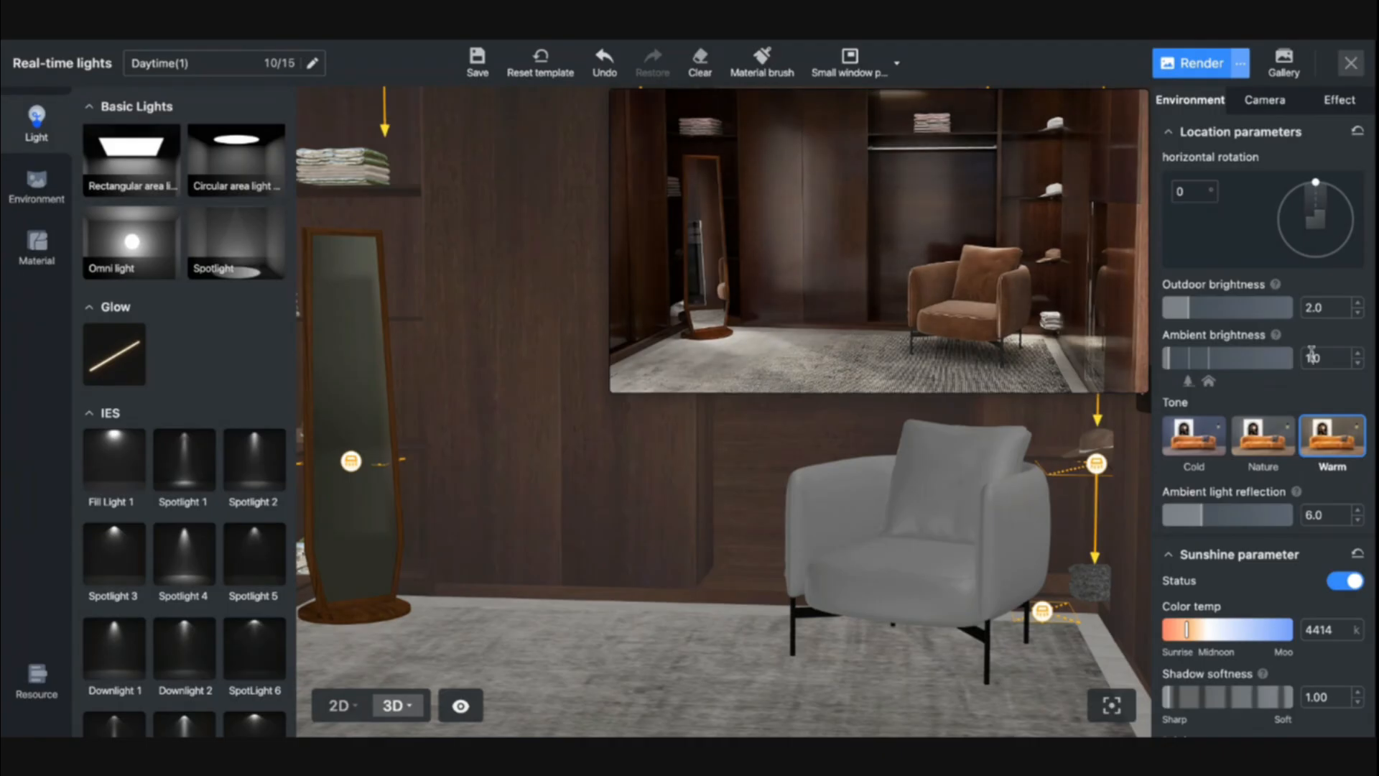
- Delete the rectangular area lights at the right-hand window in the 2D plan
{"action": "scroll", "coordinate": [1278, 445], "scroll_direction": "down", "scroll_amount": 3}
{"action": "scroll", "coordinate": [1321, 610], "scroll_direction": "down", "scroll_amount": 1}
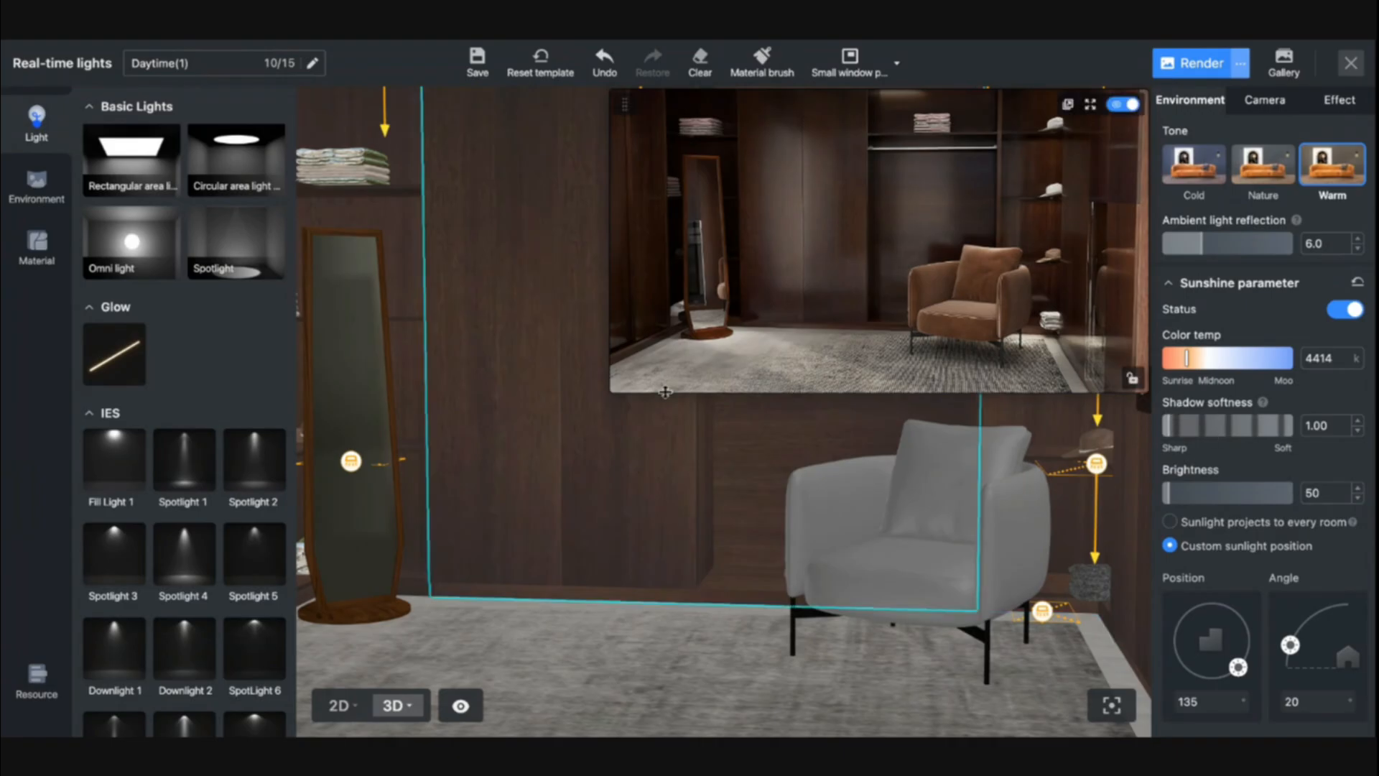
{"action": "left_click", "coordinate": [339, 705]}
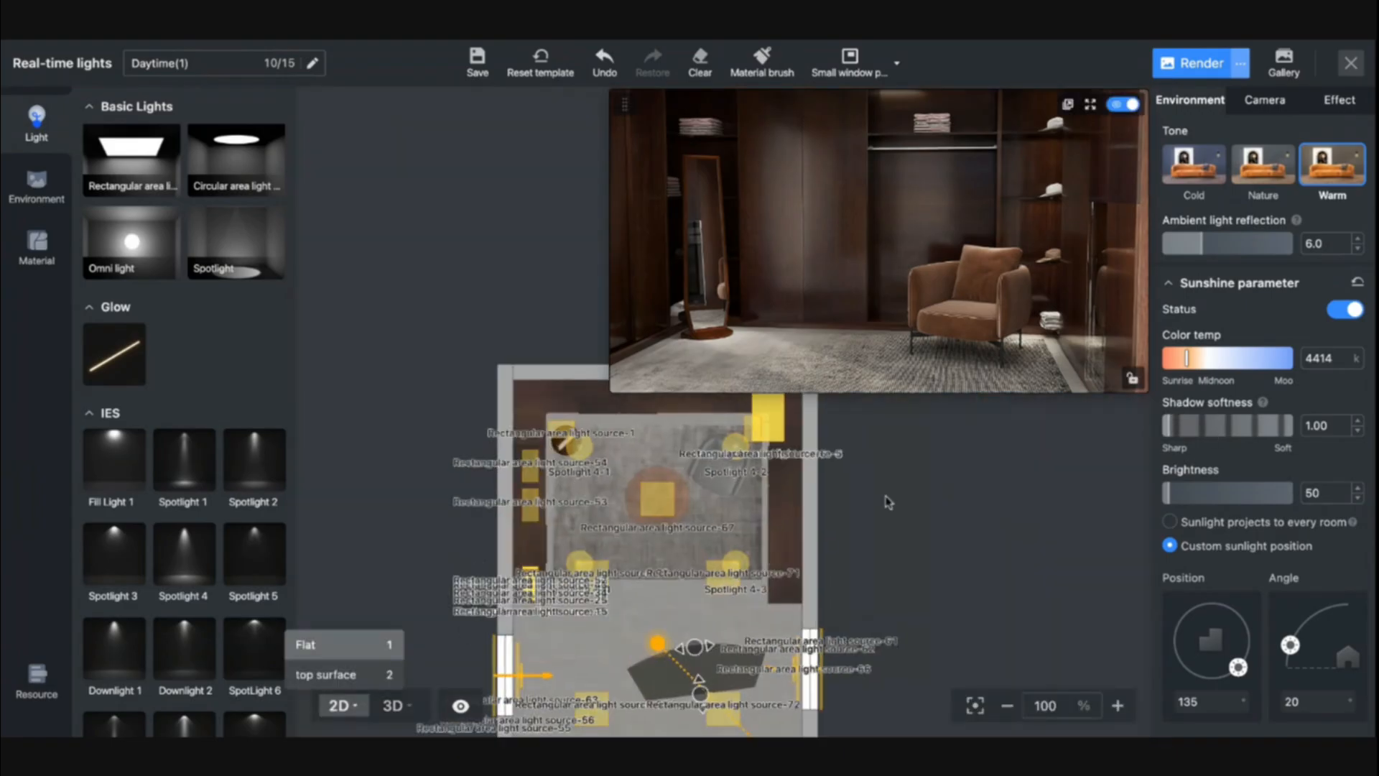
{"action": "left_click_drag", "start_coordinate": [958, 520], "coordinate": [969, 450]}
{"action": "left_click_drag", "start_coordinate": [979, 577], "coordinate": [991, 498]}
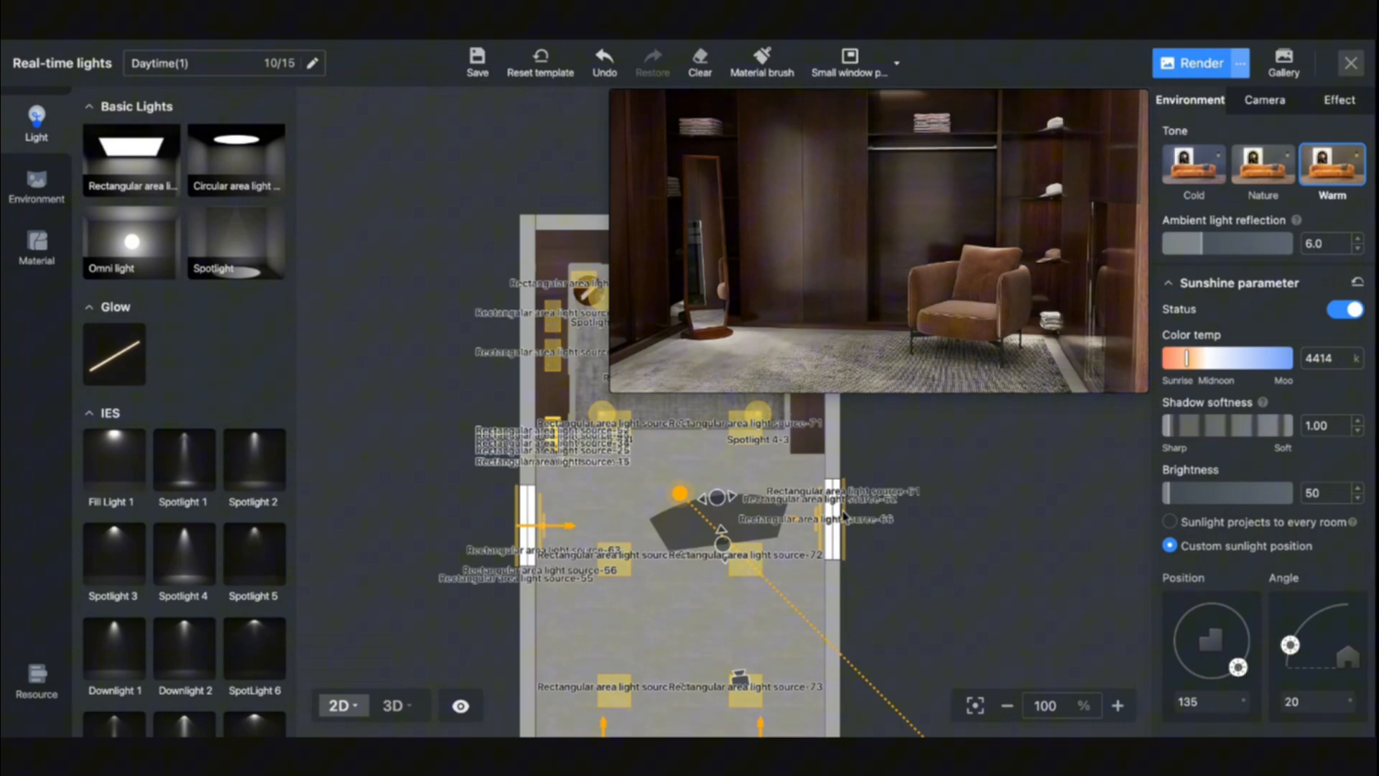
{"action": "left_click", "coordinate": [843, 512]}
{"action": "key", "text": "Delete"}
{"action": "left_click", "coordinate": [821, 513]}
{"action": "key", "text": "Delete"}
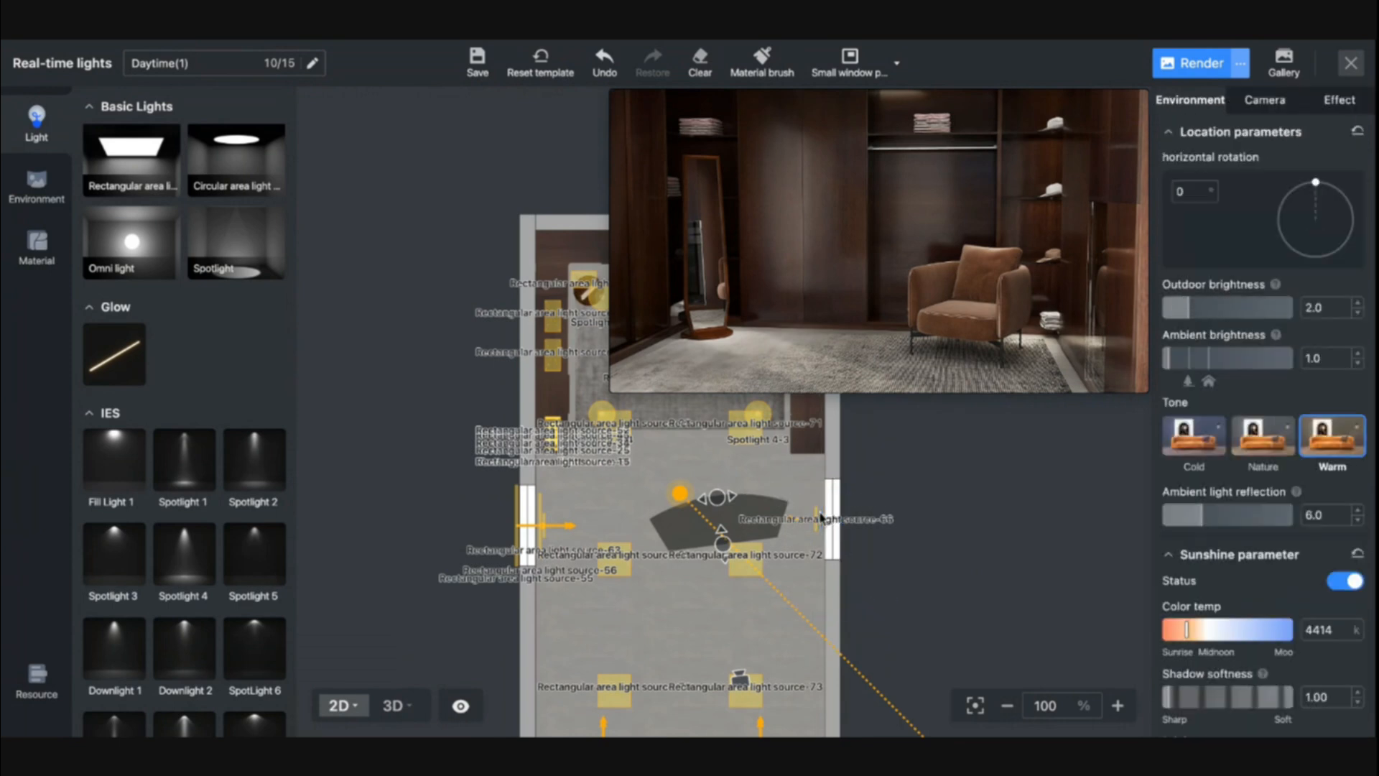
{"action": "left_click", "coordinate": [820, 516]}
{"action": "key", "text": "Delete"}
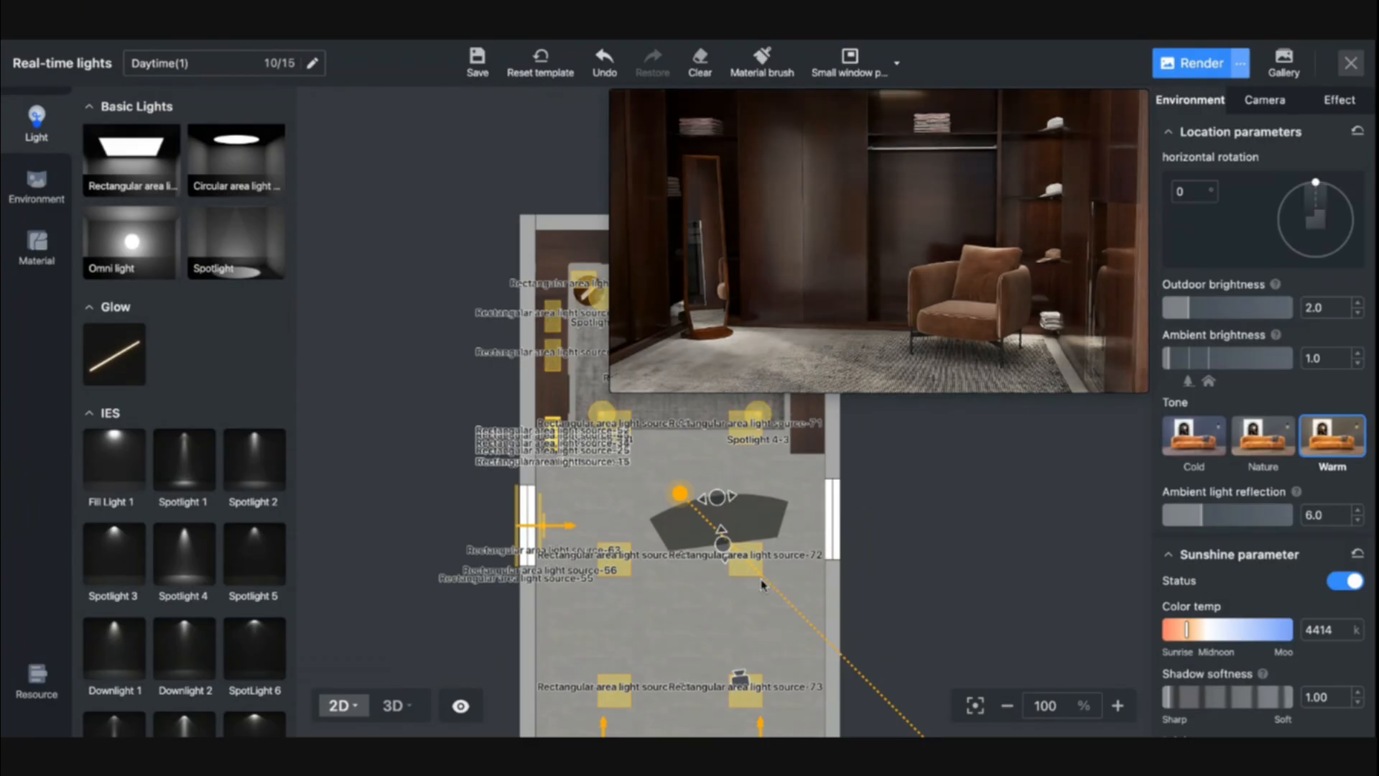
- Move the sun in the 2D plan so its light runs straight along the room's centreline from beyond the back wall
{"action": "scroll", "coordinate": [830, 561], "scroll_direction": "down", "scroll_amount": 6}
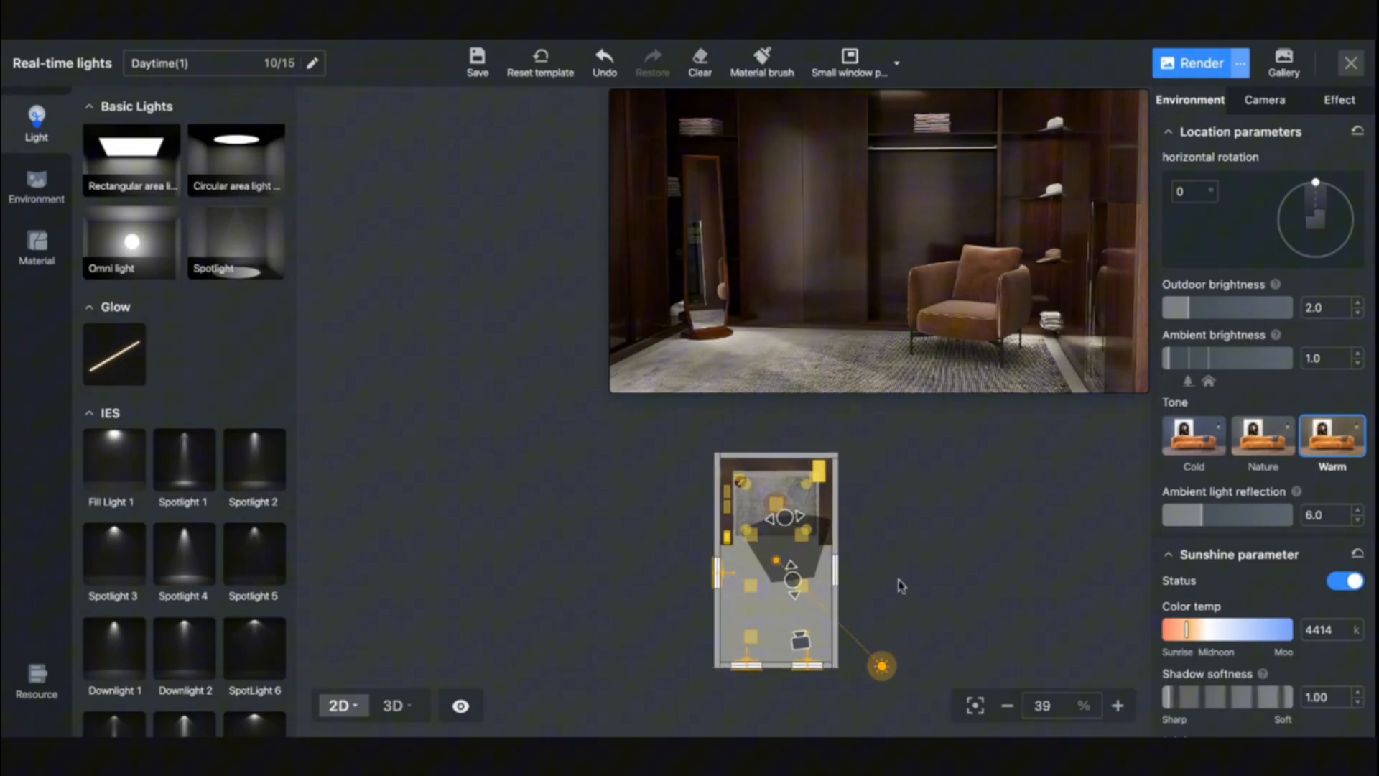
{"action": "mouse_move", "coordinate": [855, 408]}
{"action": "left_click_drag", "start_coordinate": [849, 429], "coordinate": [779, 408]}
{"action": "scroll", "coordinate": [786, 498], "scroll_direction": "up", "scroll_amount": 5}
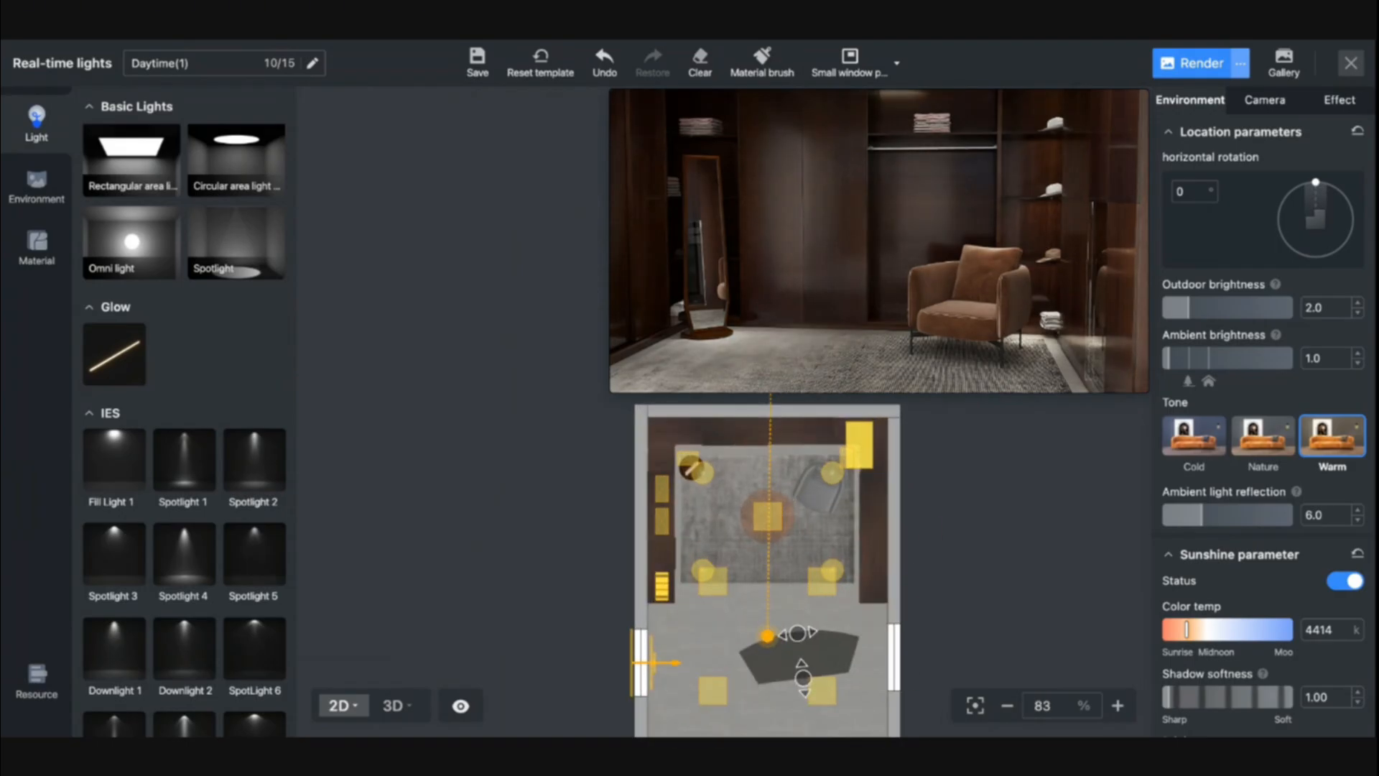
- Delete the two rectangular area lights along the rug's front edge in the 2D plan
{"action": "scroll", "coordinate": [740, 555], "scroll_direction": "up", "scroll_amount": 4}
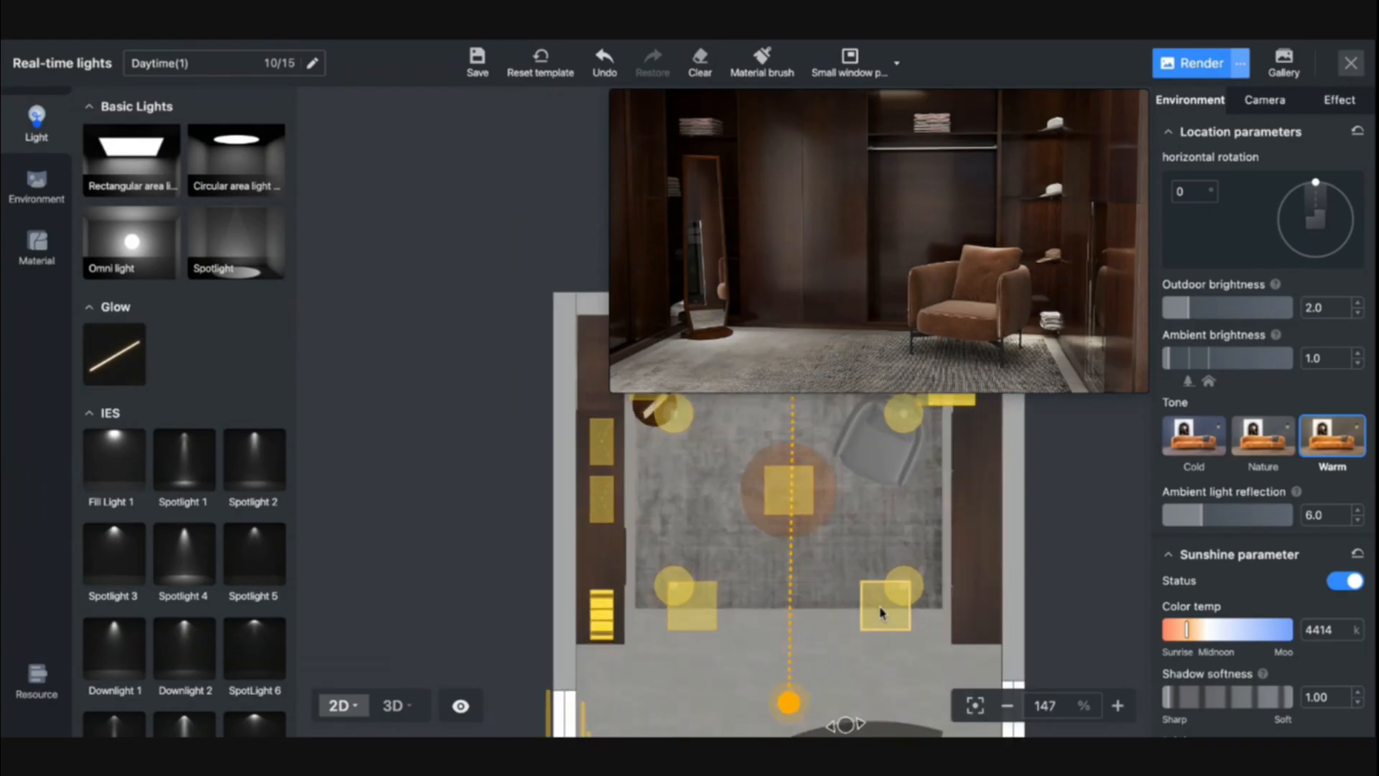
{"action": "left_click", "coordinate": [697, 622]}
{"action": "key", "text": "Delete"}
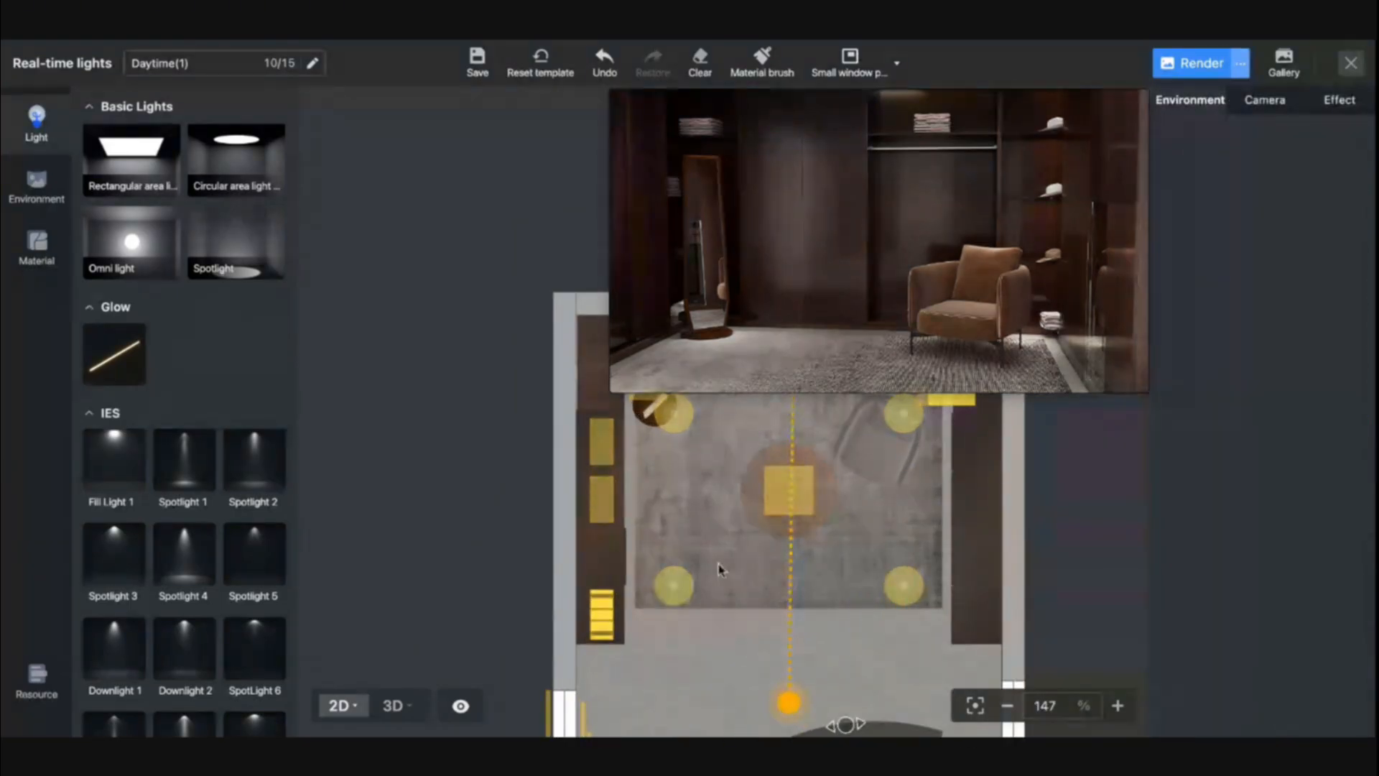
- Select the rectangular area light near floor level beside the armchair, check it in 3D and delete it
{"action": "left_click_drag", "start_coordinate": [820, 536], "coordinate": [807, 597]}
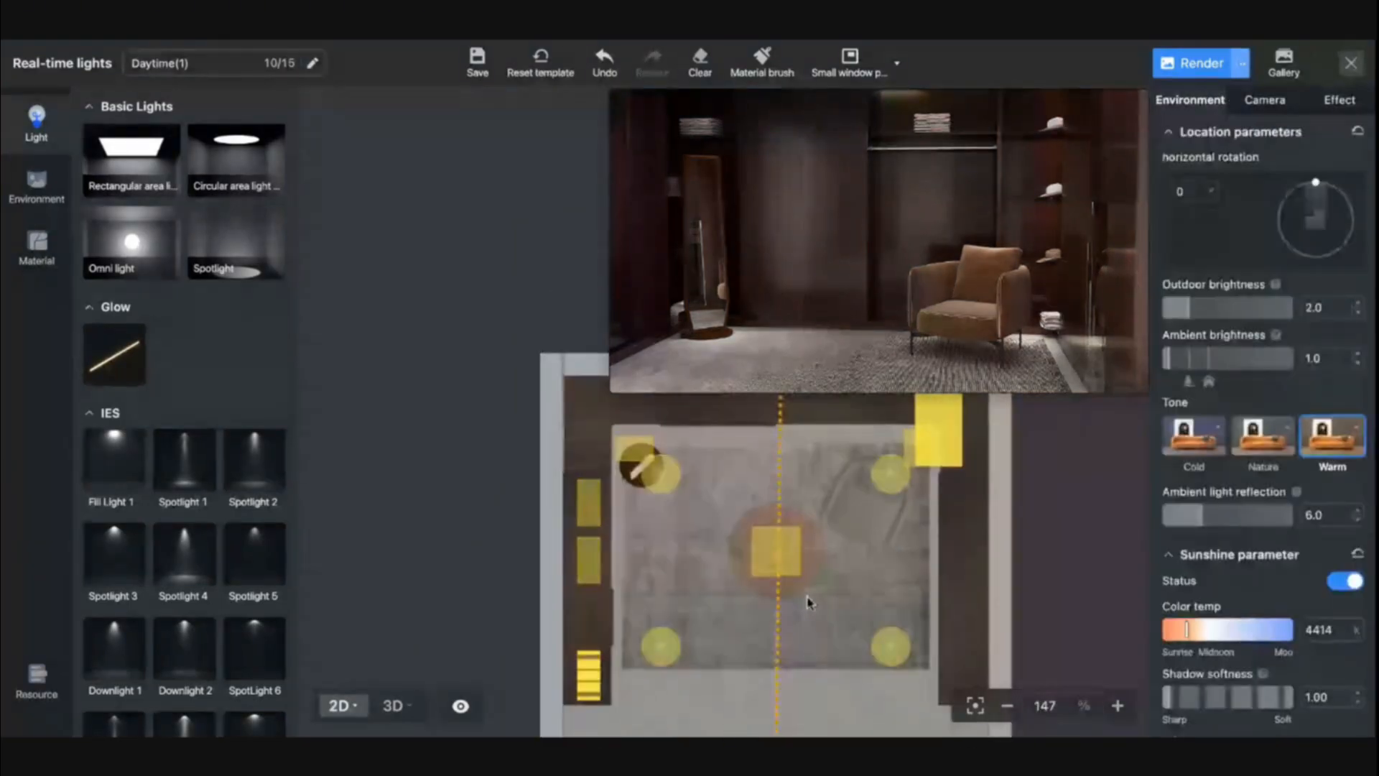
{"action": "left_click", "coordinate": [916, 430]}
{"action": "left_click", "coordinate": [395, 705]}
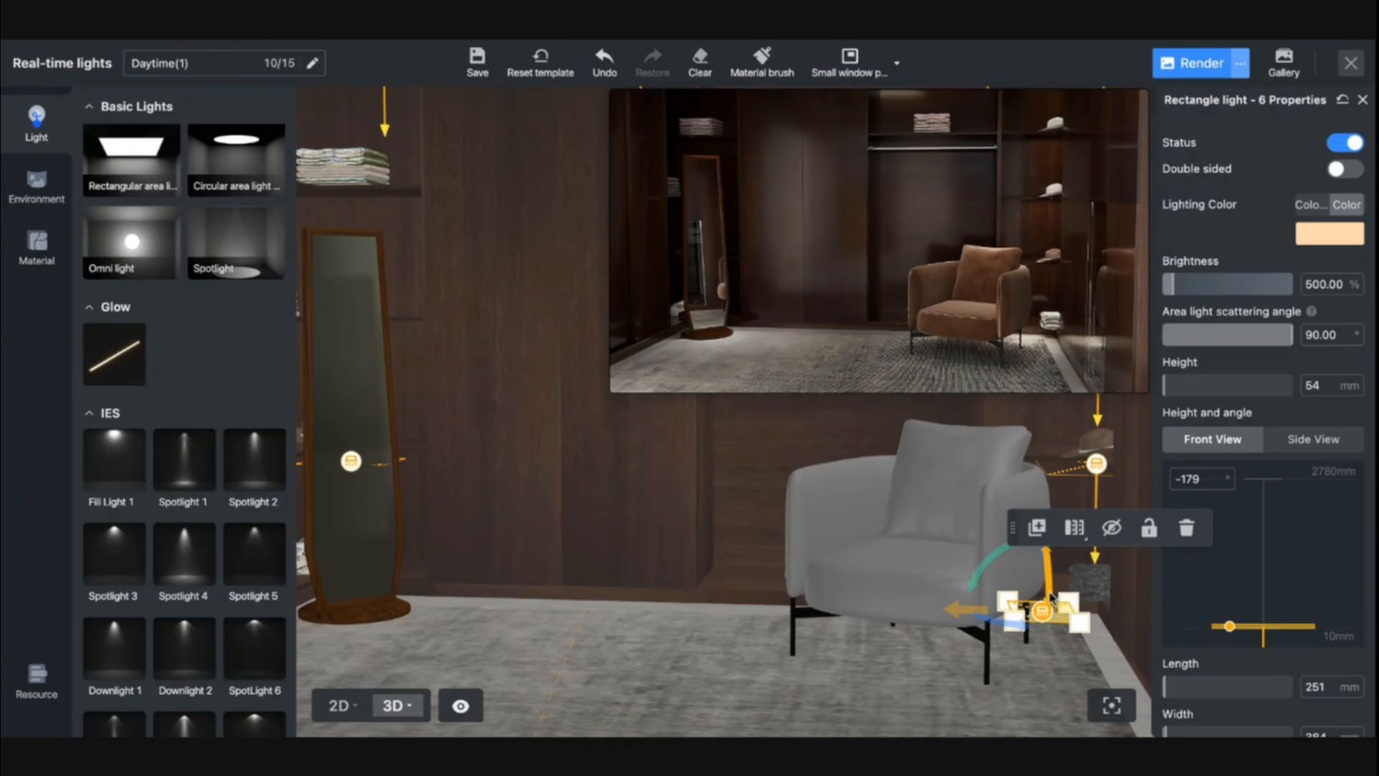
{"action": "left_click", "coordinate": [1184, 532]}
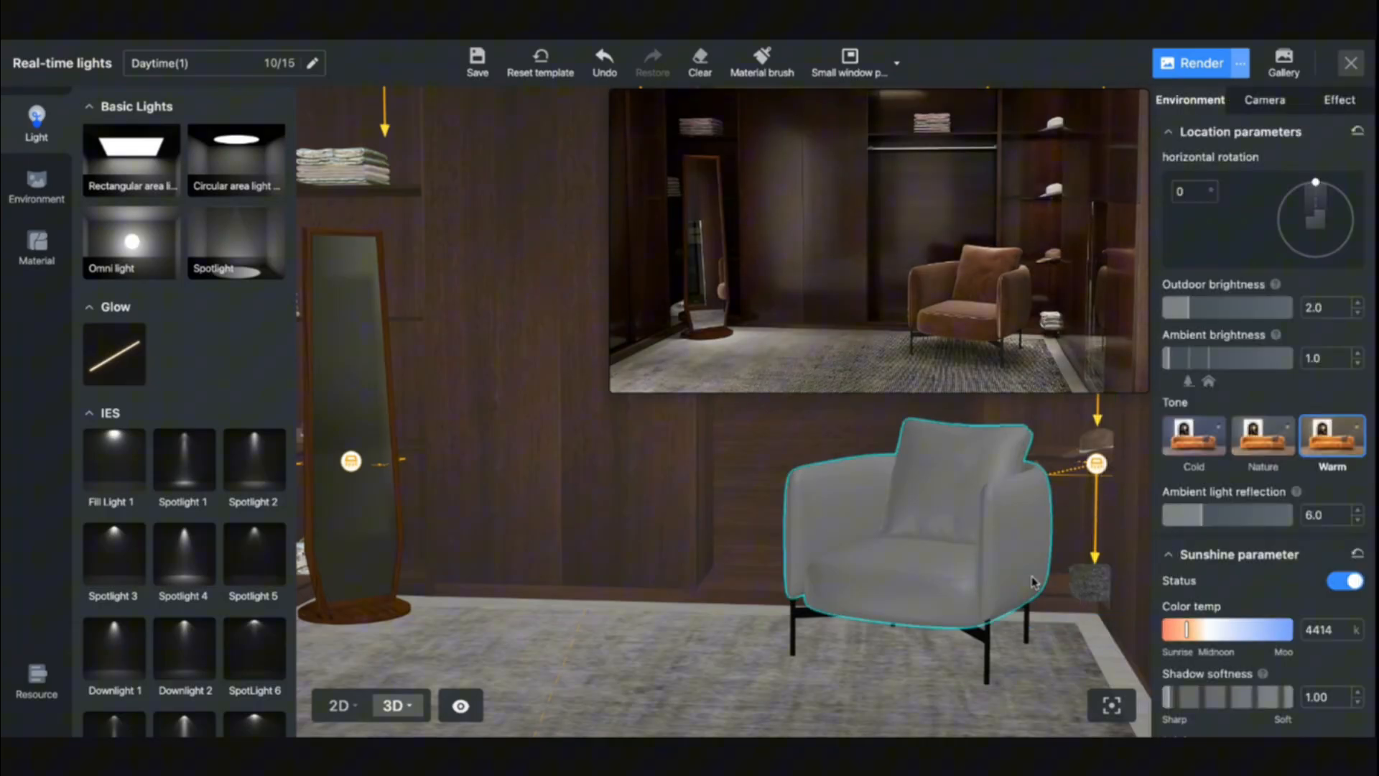
- Examine the lighting on the mirror, armchair and shelves from several camera positions in the 3D view
{"action": "key", "text": "a"}
{"action": "key", "text": "s"}
{"action": "left_click_drag", "start_coordinate": [872, 594], "coordinate": [794, 639]}
{"action": "scroll", "coordinate": [819, 640], "scroll_direction": "down", "scroll_amount": 10}
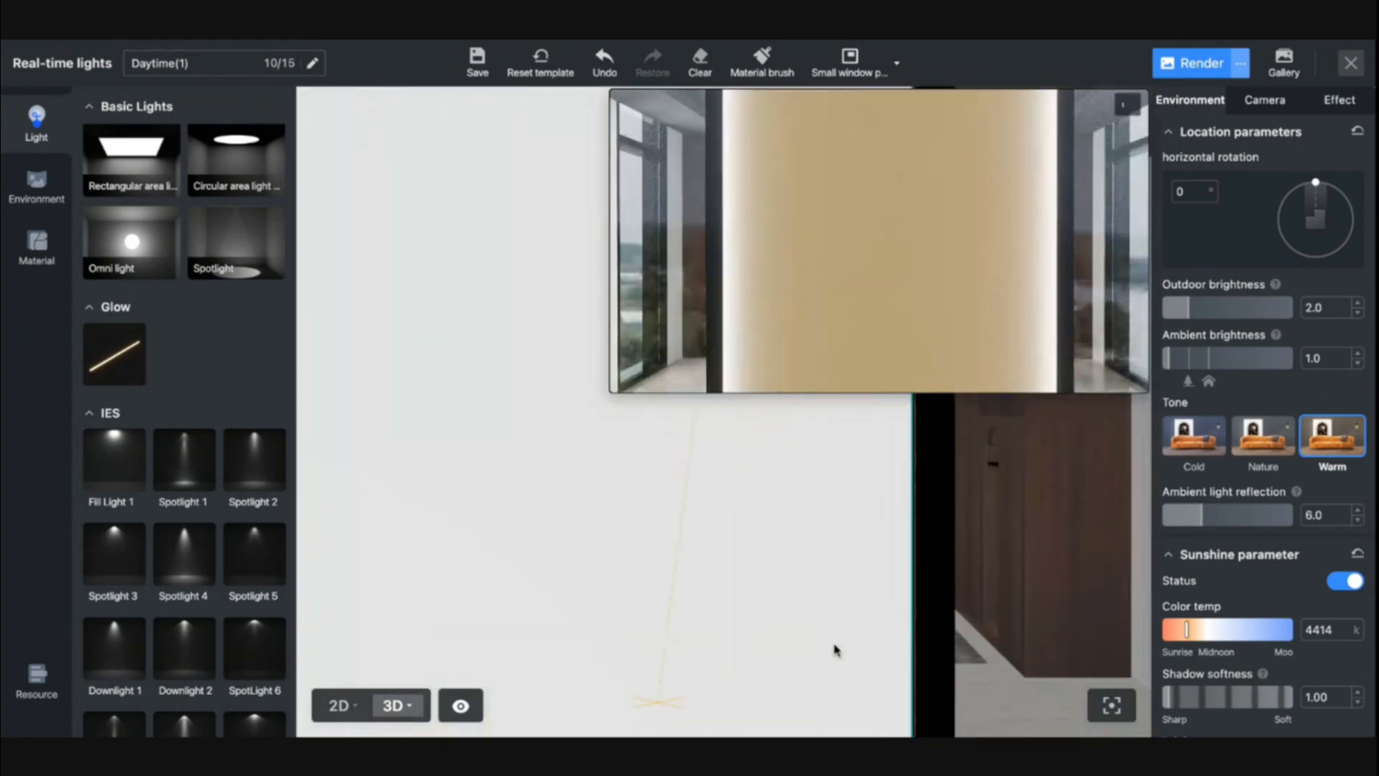
{"action": "scroll", "coordinate": [833, 650], "scroll_direction": "up", "scroll_amount": 10}
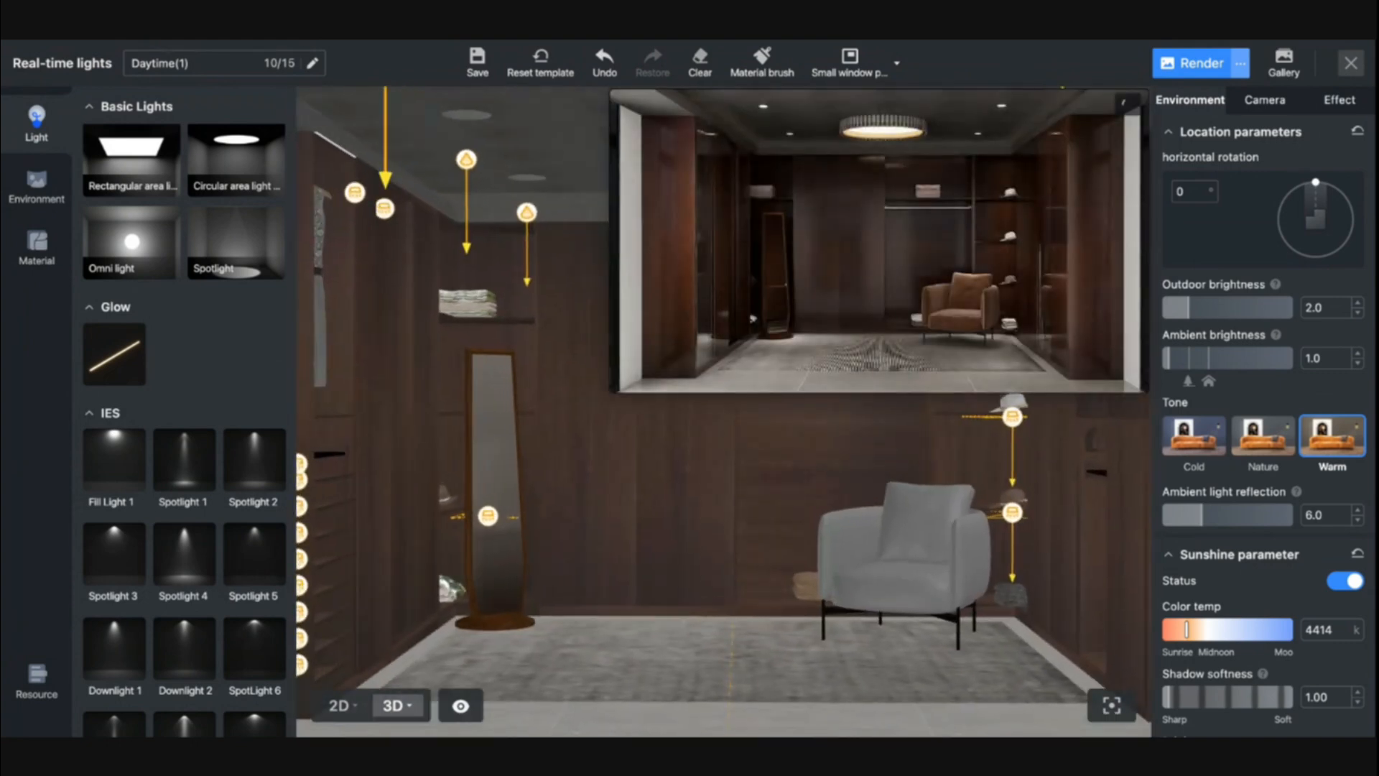
{"action": "key", "text": "w"}
{"action": "key", "text": "w"}
{"action": "key", "text": "w"}
{"action": "key", "text": "d"}
{"action": "key", "text": "w"}
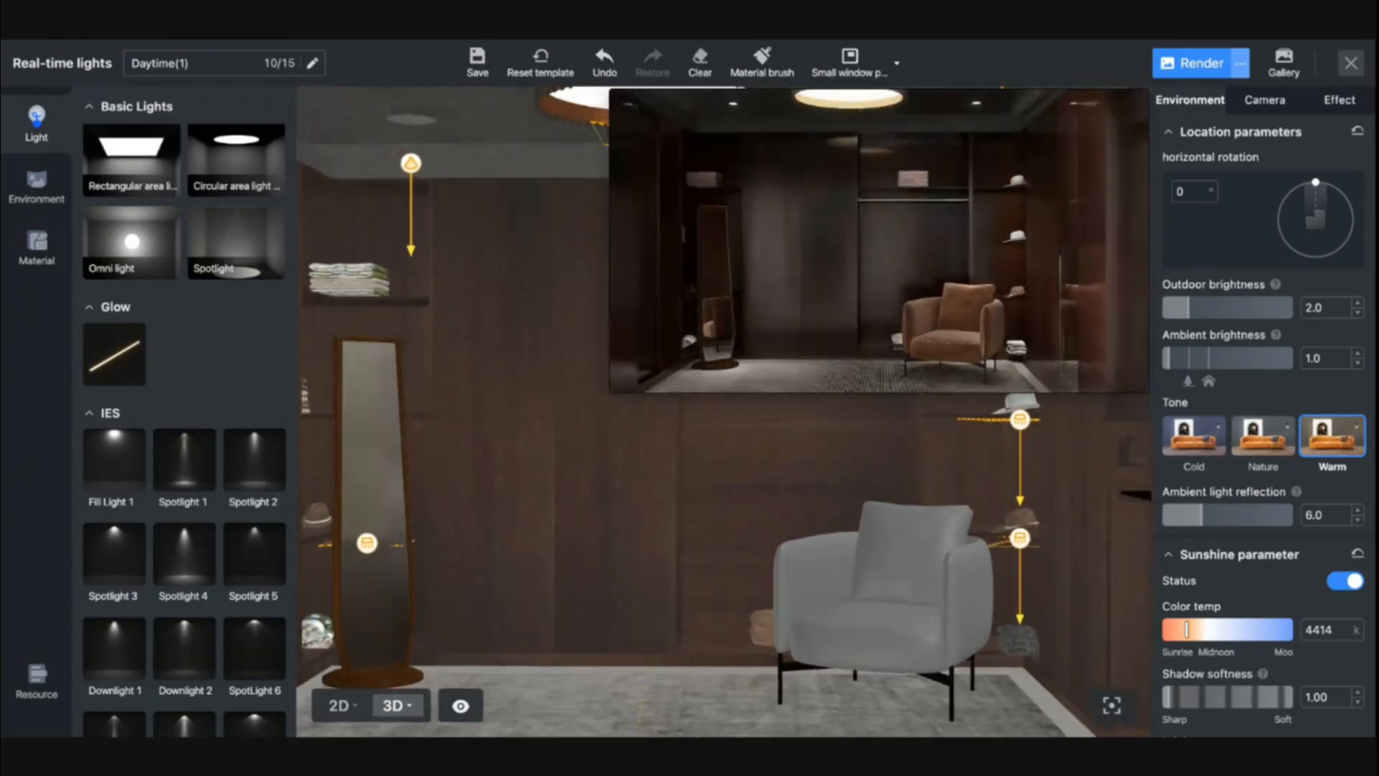
{"action": "key", "text": "a"}
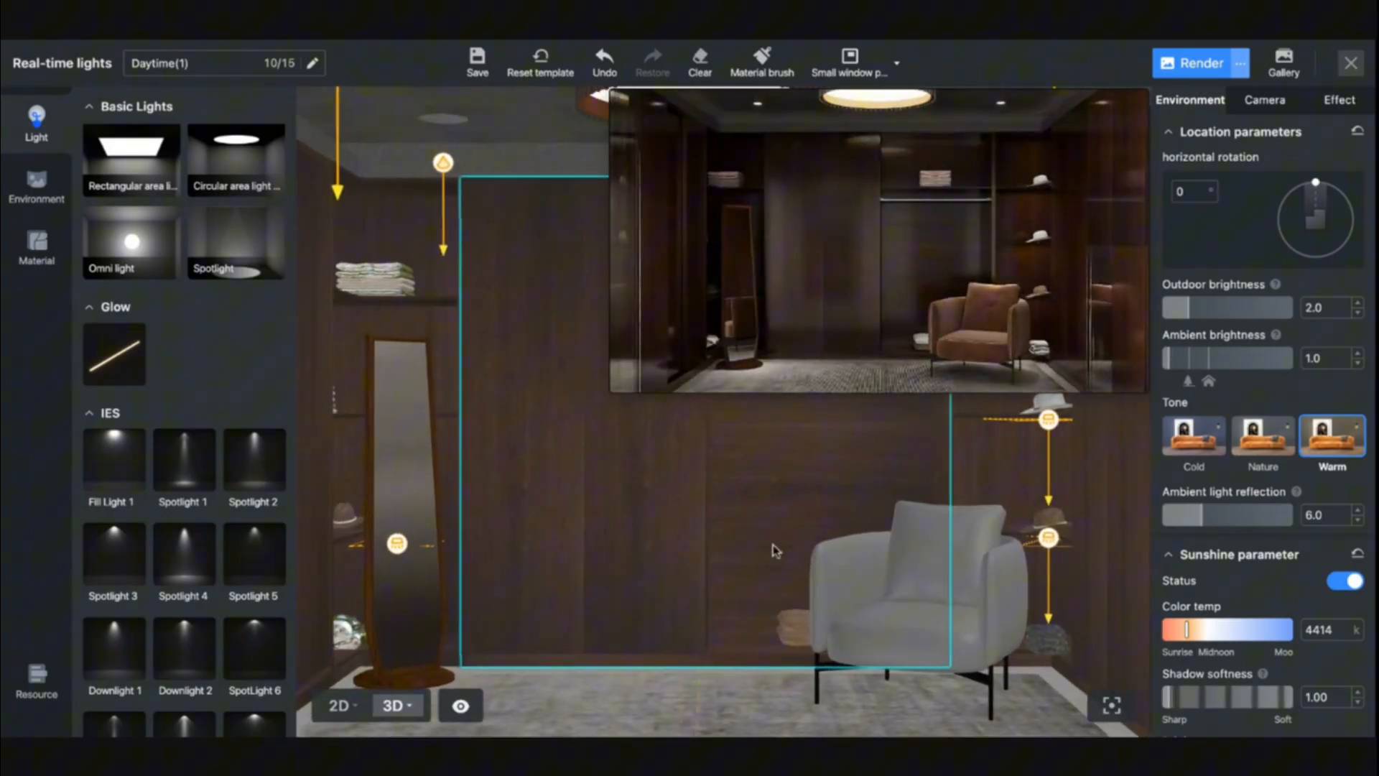
- Set the brightness of Spotlight 4-4, above the rug's front-left corner, to 120%
{"action": "left_click", "coordinate": [840, 575]}
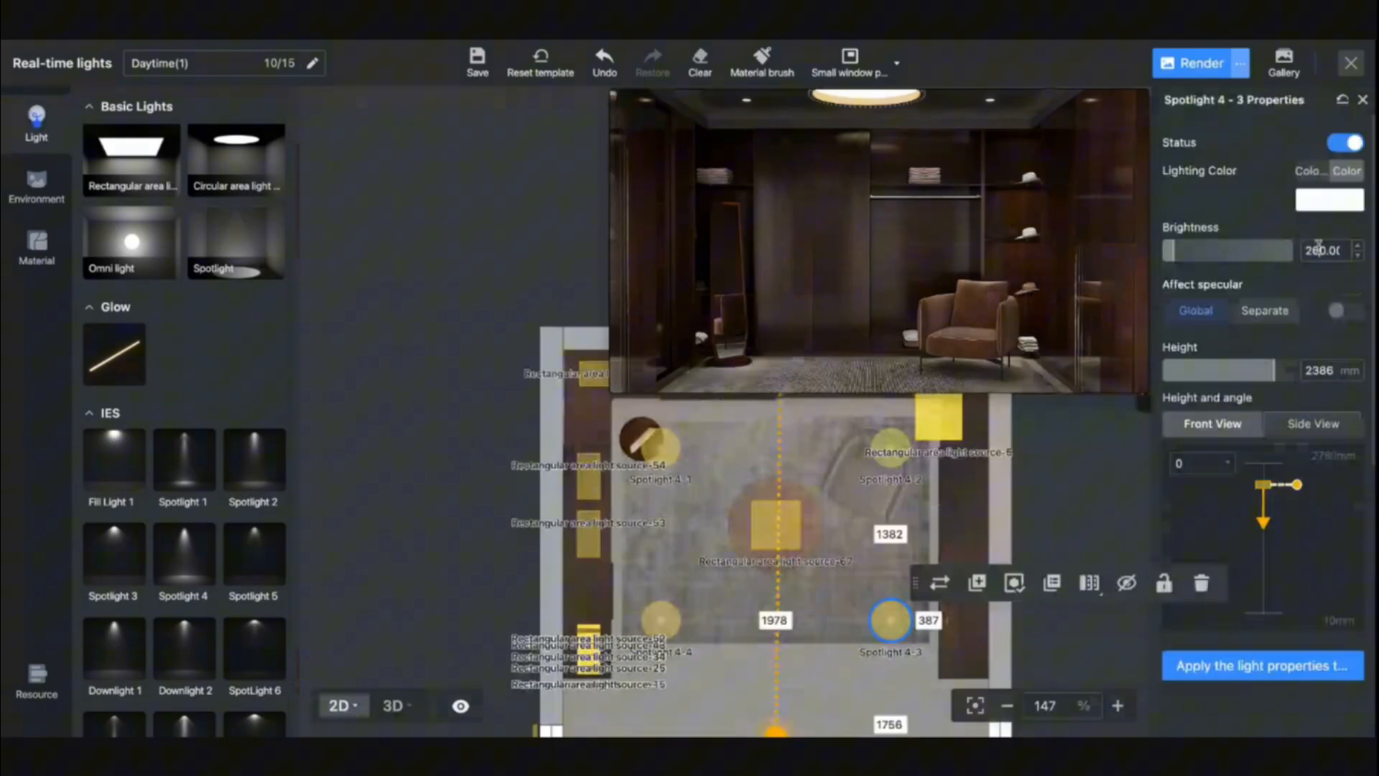
{"action": "left_click", "coordinate": [662, 622]}
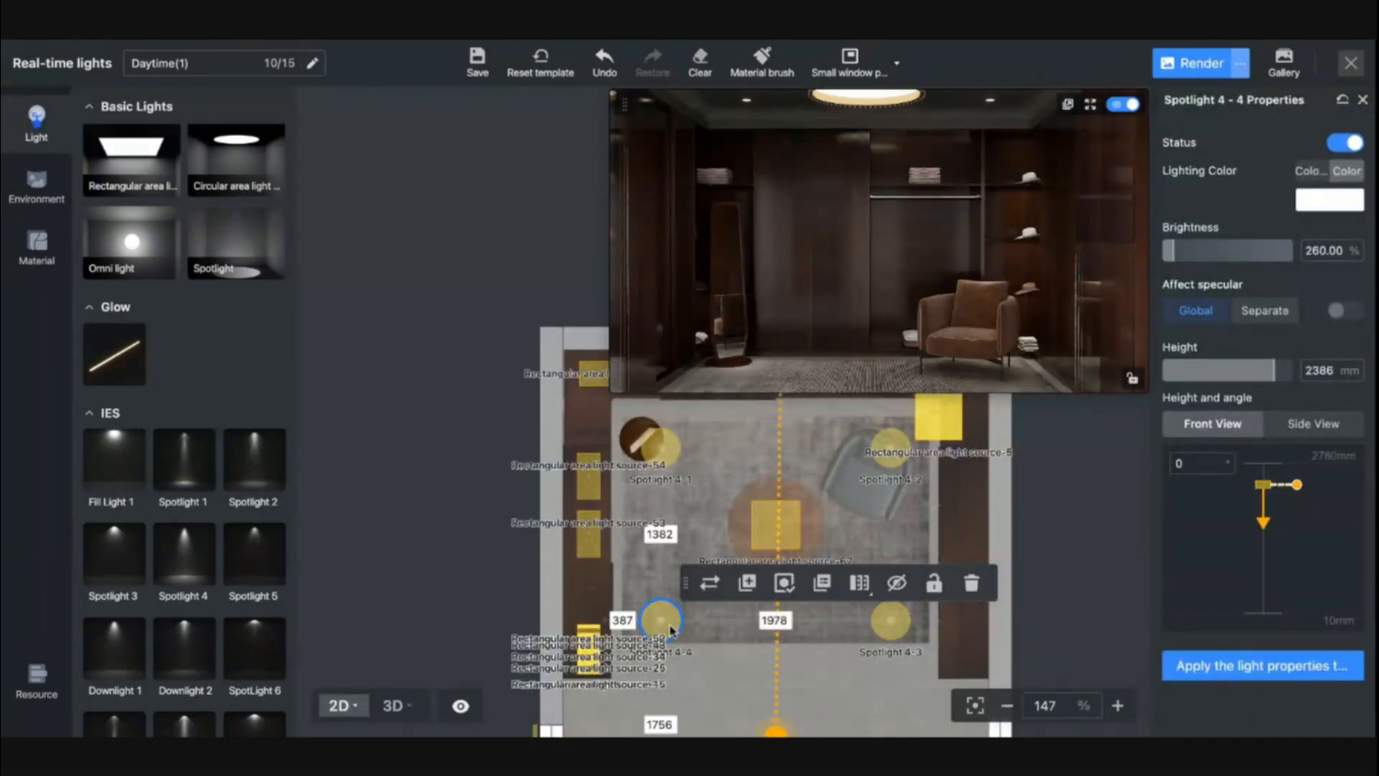
{"action": "double_click", "coordinate": [1318, 250]}
{"action": "type", "text": "120"}
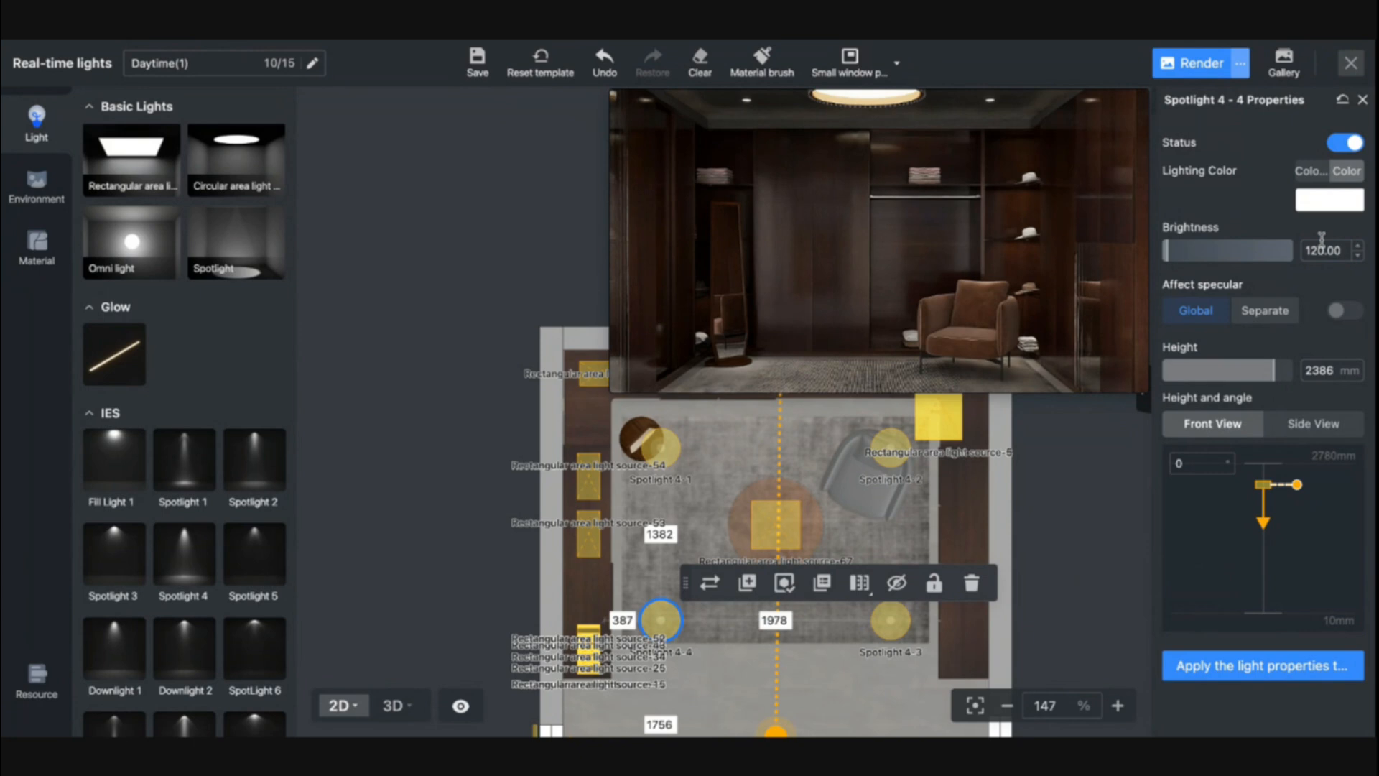
- Set the brightness of the rectangular area light under the central ceiling lamp to 400%
{"action": "left_click", "coordinate": [776, 525]}
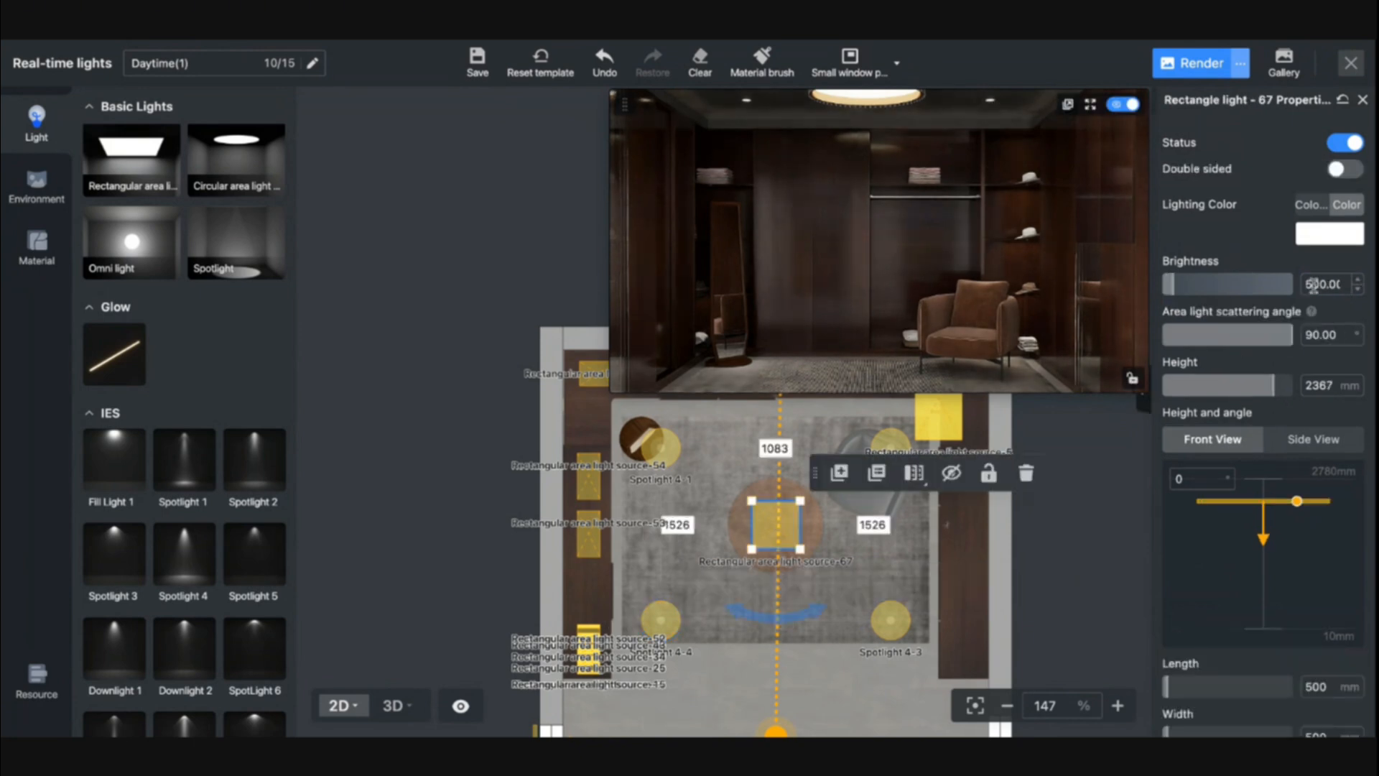
{"action": "double_click", "coordinate": [1311, 284]}
{"action": "type", "text": "400"}
{"action": "key", "text": "Return"}
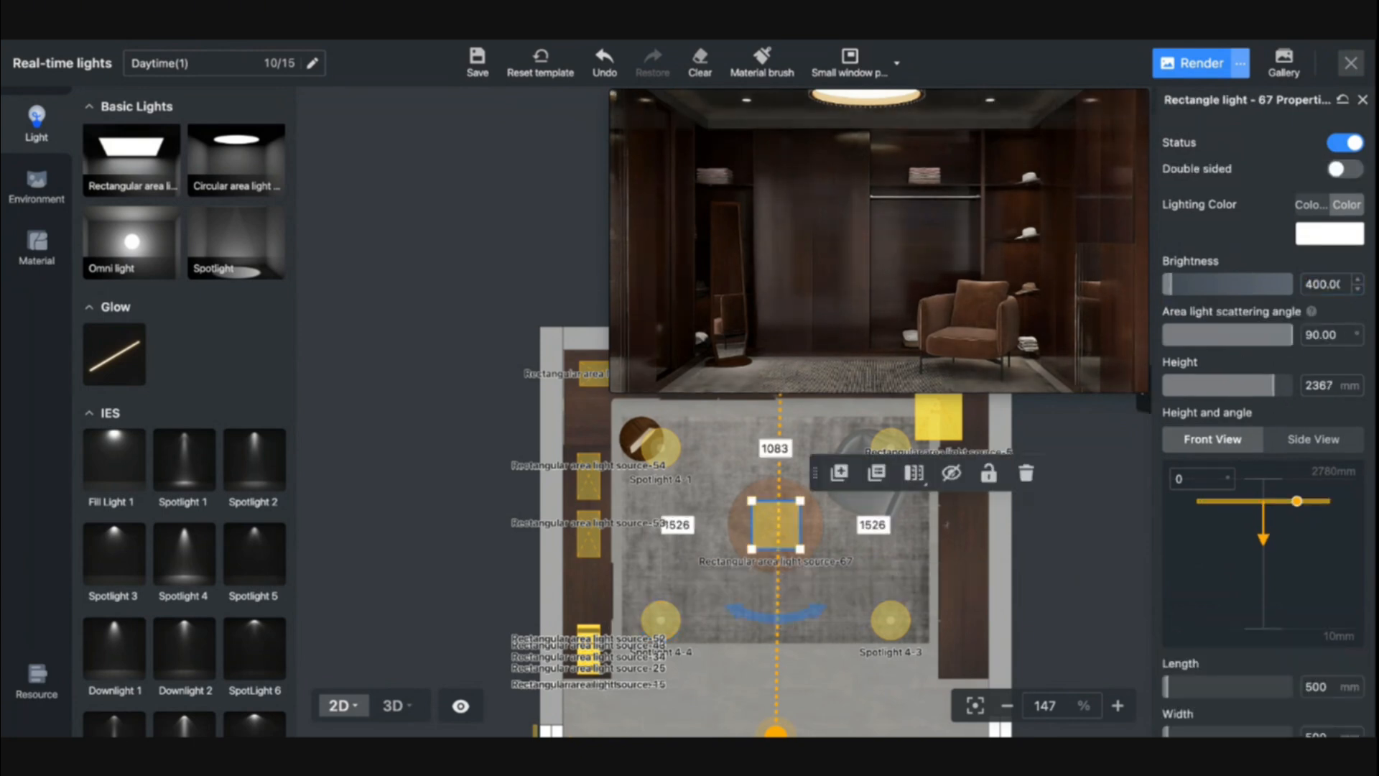
- Select the round ceiling lamp's luminous surface in 3D and set its glow luminous energy to 10
{"action": "left_click", "coordinate": [397, 704]}
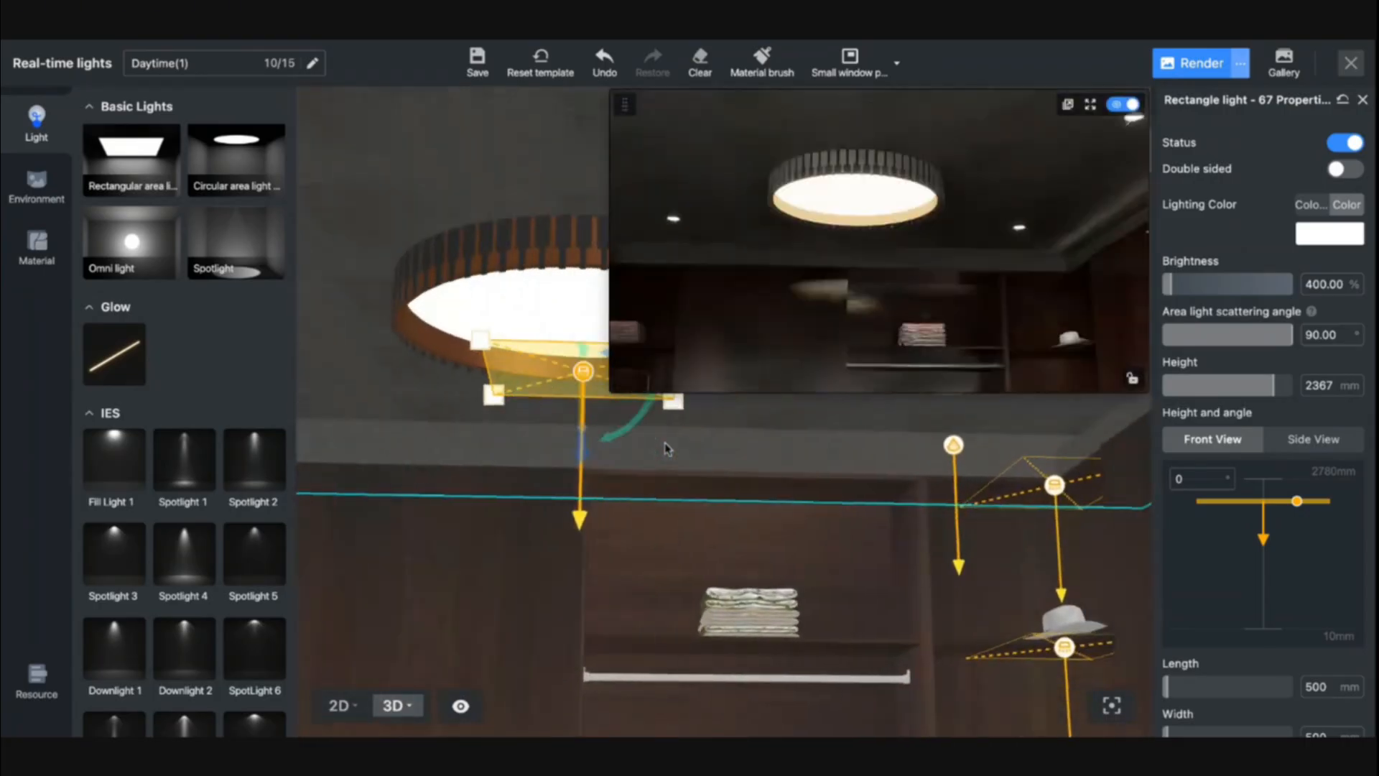
{"action": "left_click", "coordinate": [495, 311]}
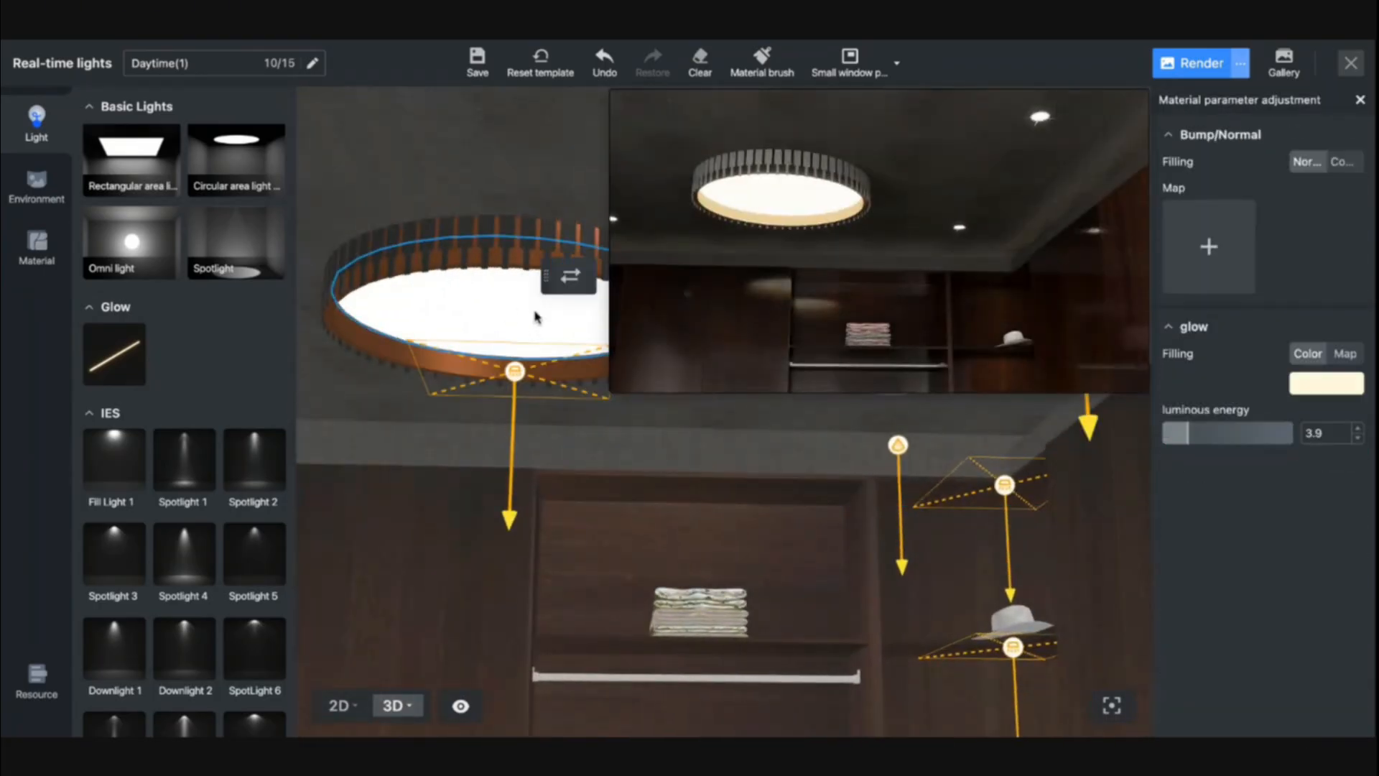
{"action": "double_click", "coordinate": [1313, 433]}
{"action": "type", "text": "10"}
{"action": "key", "text": "Return"}
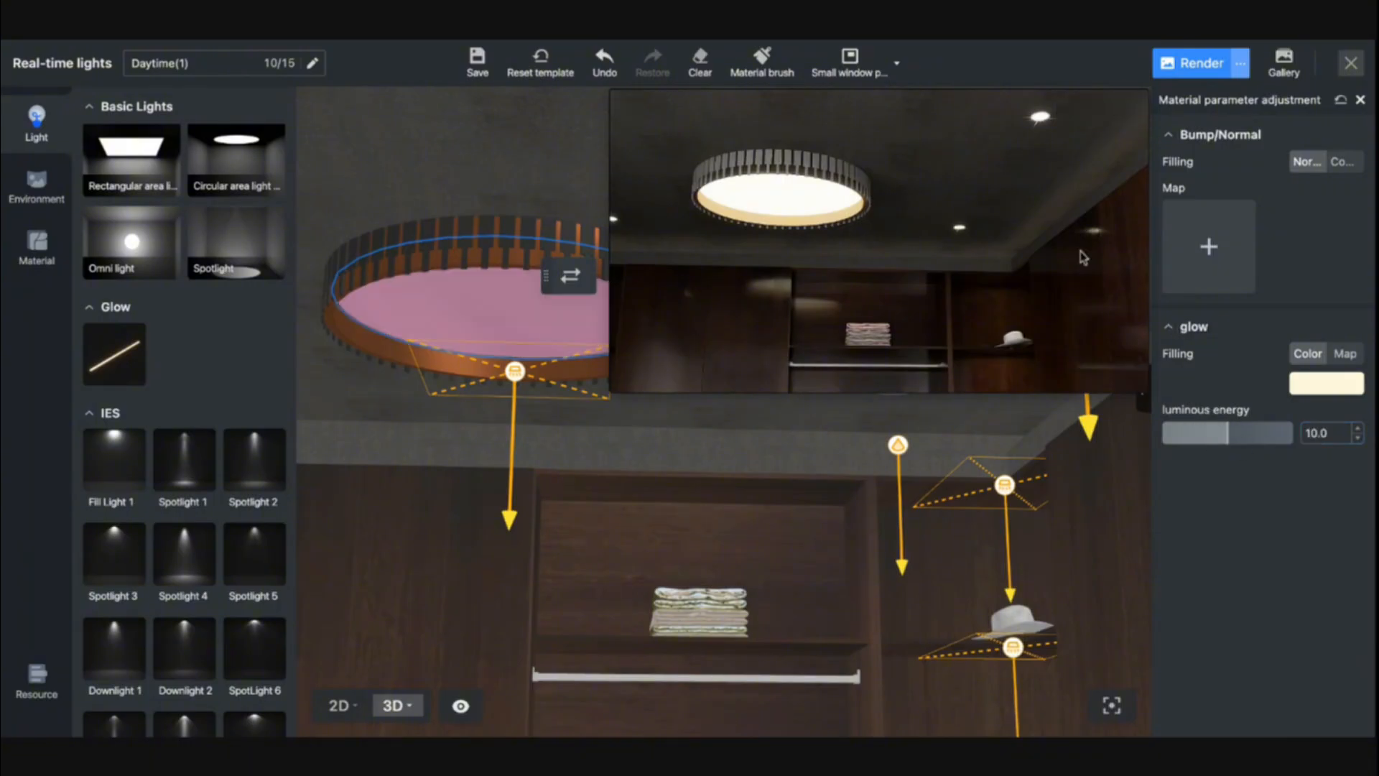
- Try luminous energy values of 2 and 2.5 for the ceiling lamp's glow
{"action": "double_click", "coordinate": [1318, 434]}
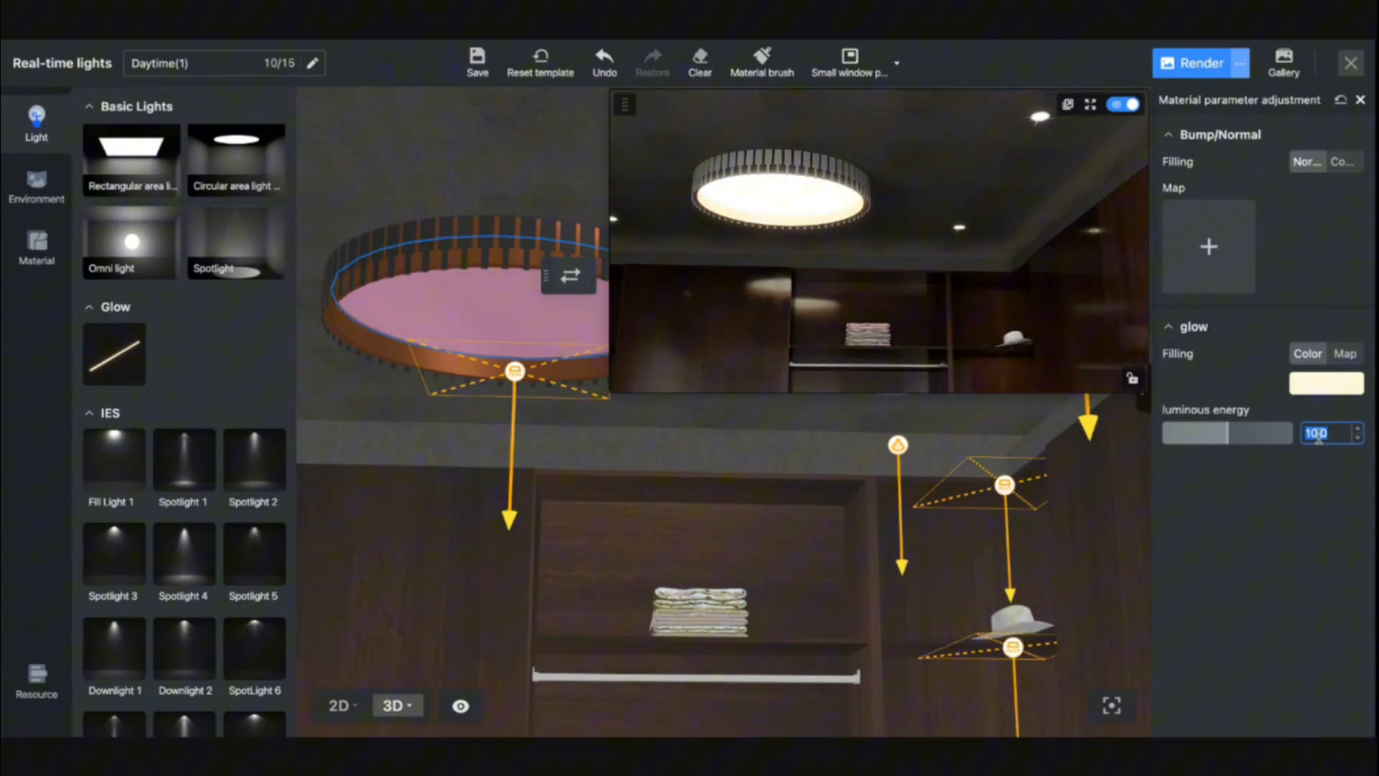
{"action": "type", "text": "2"}
{"action": "key", "text": "Return"}
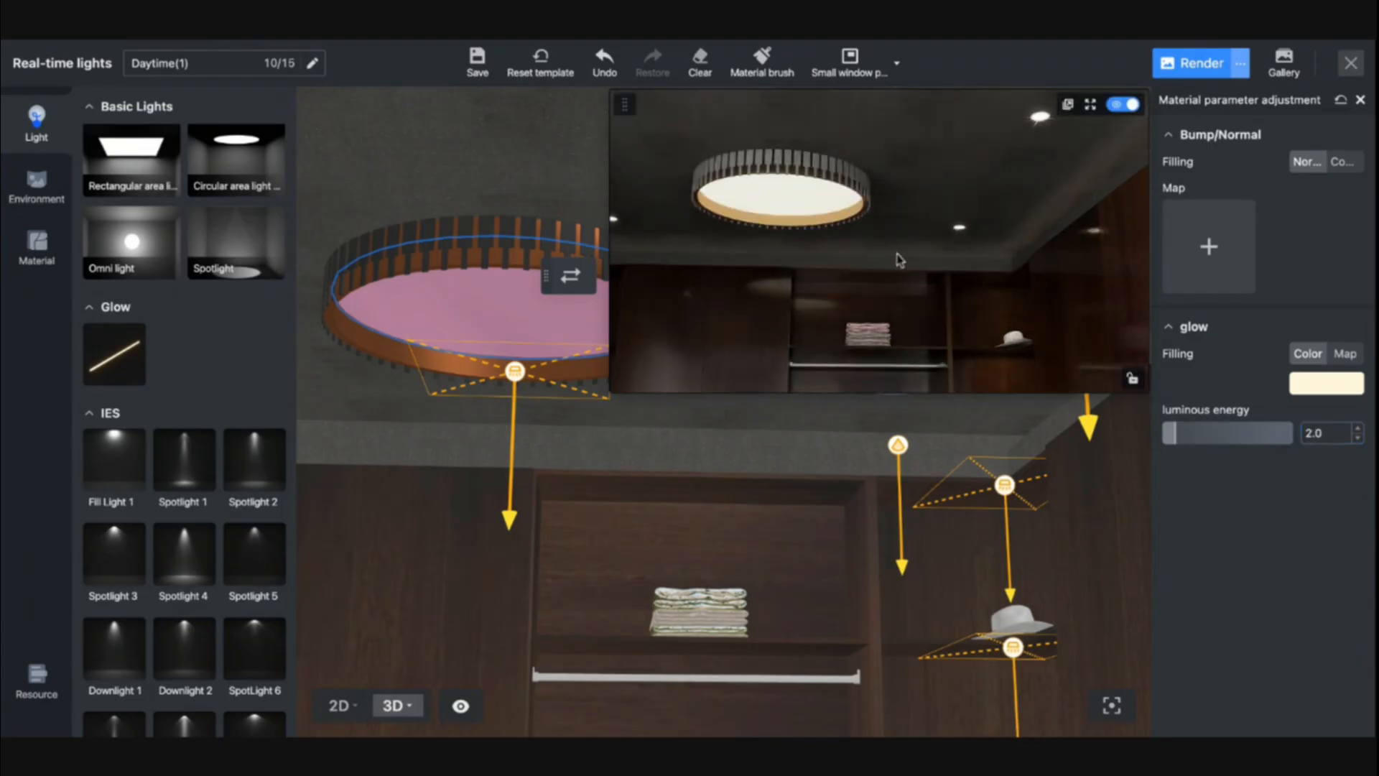
{"action": "double_click", "coordinate": [1317, 434]}
{"action": "type", "text": "2.5"}
{"action": "key", "text": "Return"}
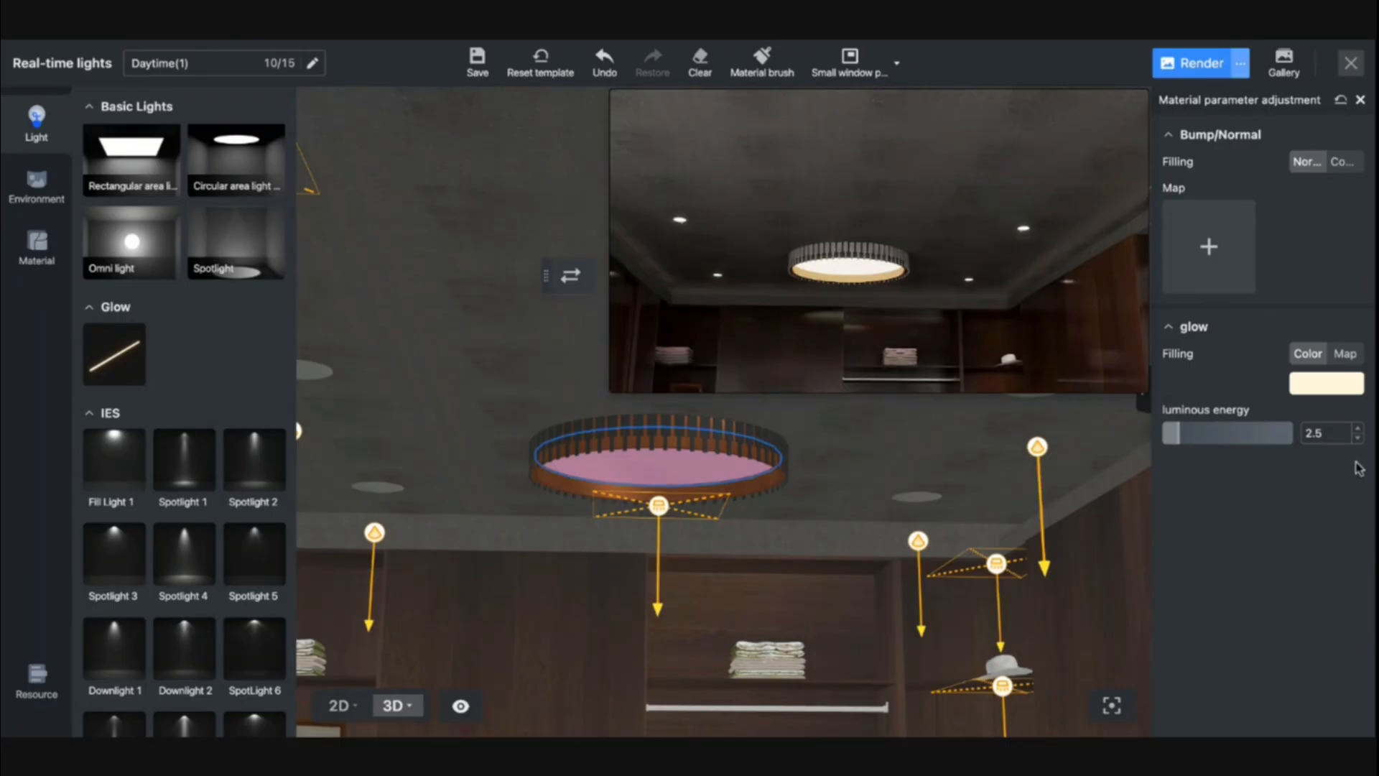
- Set the ceiling lamp's glow luminous energy to 1.5 and check the wardrobe interior in the render preview
{"action": "double_click", "coordinate": [1308, 431]}
{"action": "type", "text": "1.5"}
{"action": "key", "text": "Return"}
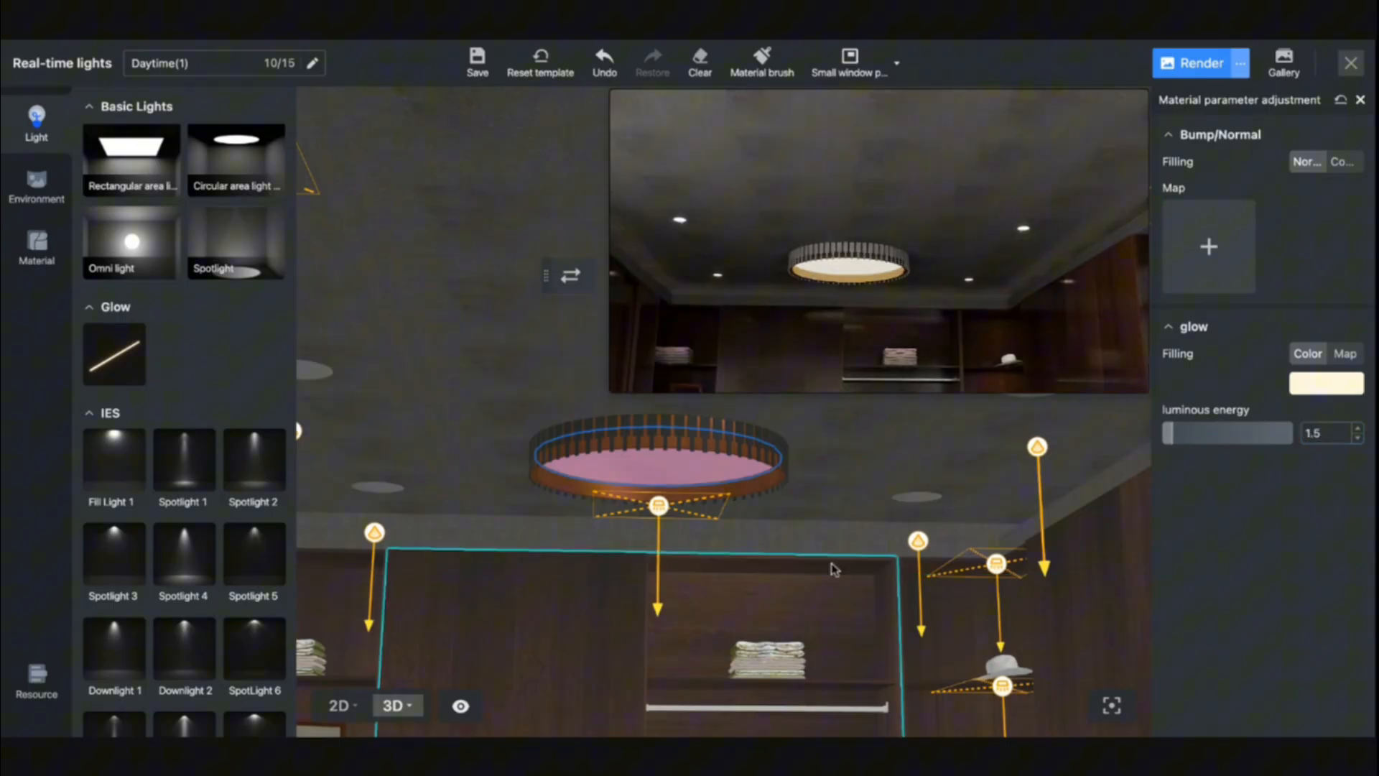
{"action": "left_click_drag", "start_coordinate": [829, 568], "coordinate": [879, 506]}
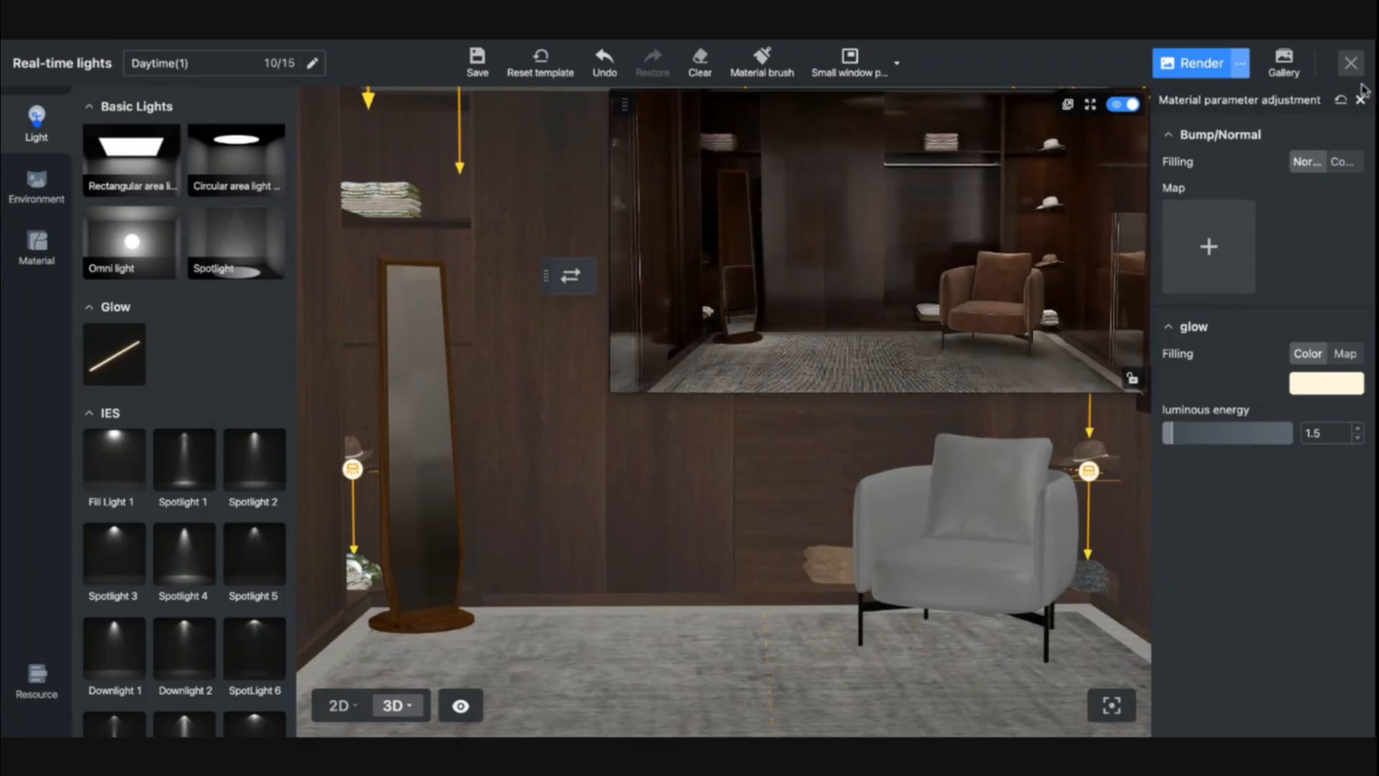
- Leave the real-time lighting editor with the Daytime(1) lighting saved and restore the saved user view of the wardrobe
{"action": "left_click", "coordinate": [1359, 71]}
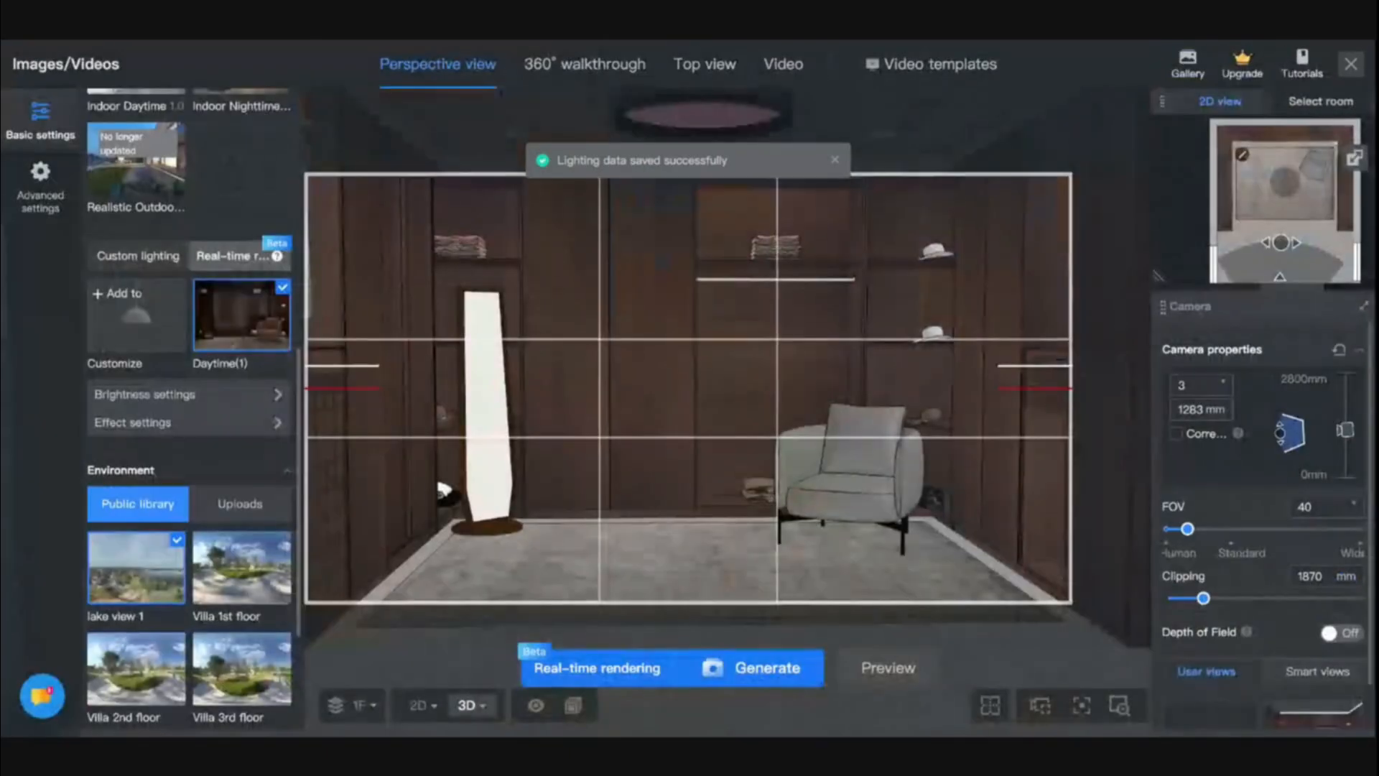
{"action": "key", "text": "w"}
{"action": "key", "text": "d"}
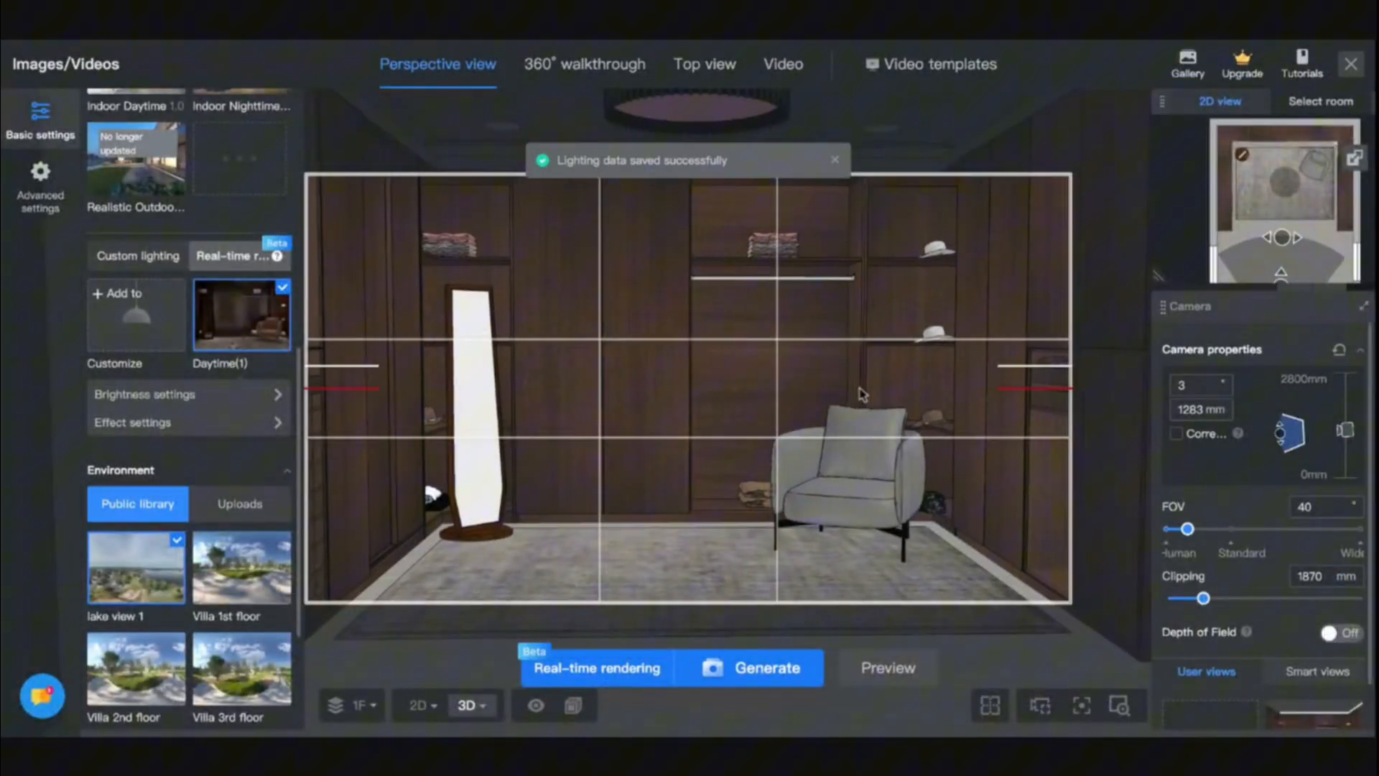
{"action": "key", "text": "space"}
{"action": "scroll", "coordinate": [1322, 701], "scroll_direction": "down", "scroll_amount": 2}
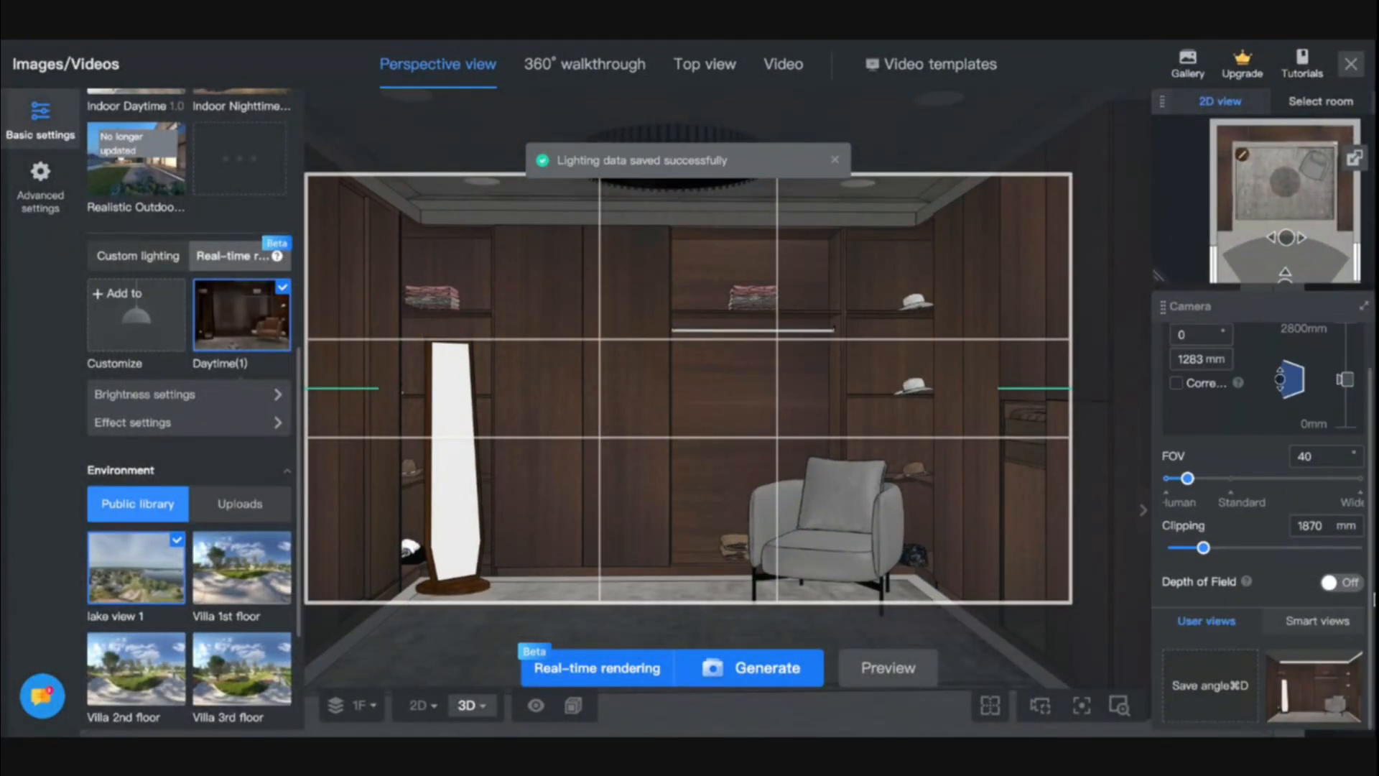
{"action": "left_click", "coordinate": [1324, 705]}
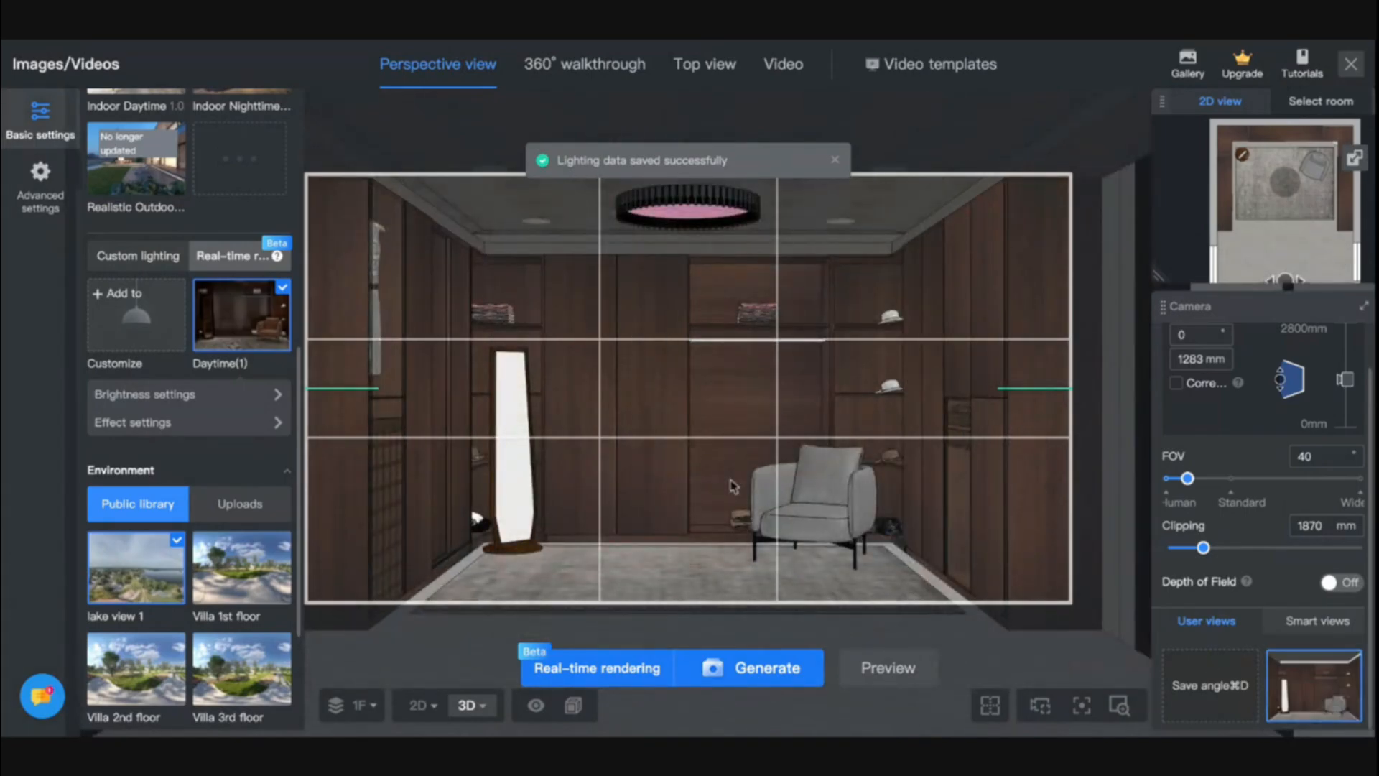
- Choose the 4K UHD resolution and generate the perspective render
{"action": "scroll", "coordinate": [271, 346], "scroll_direction": "up", "scroll_amount": 8}
{"action": "left_click", "coordinate": [204, 354]}
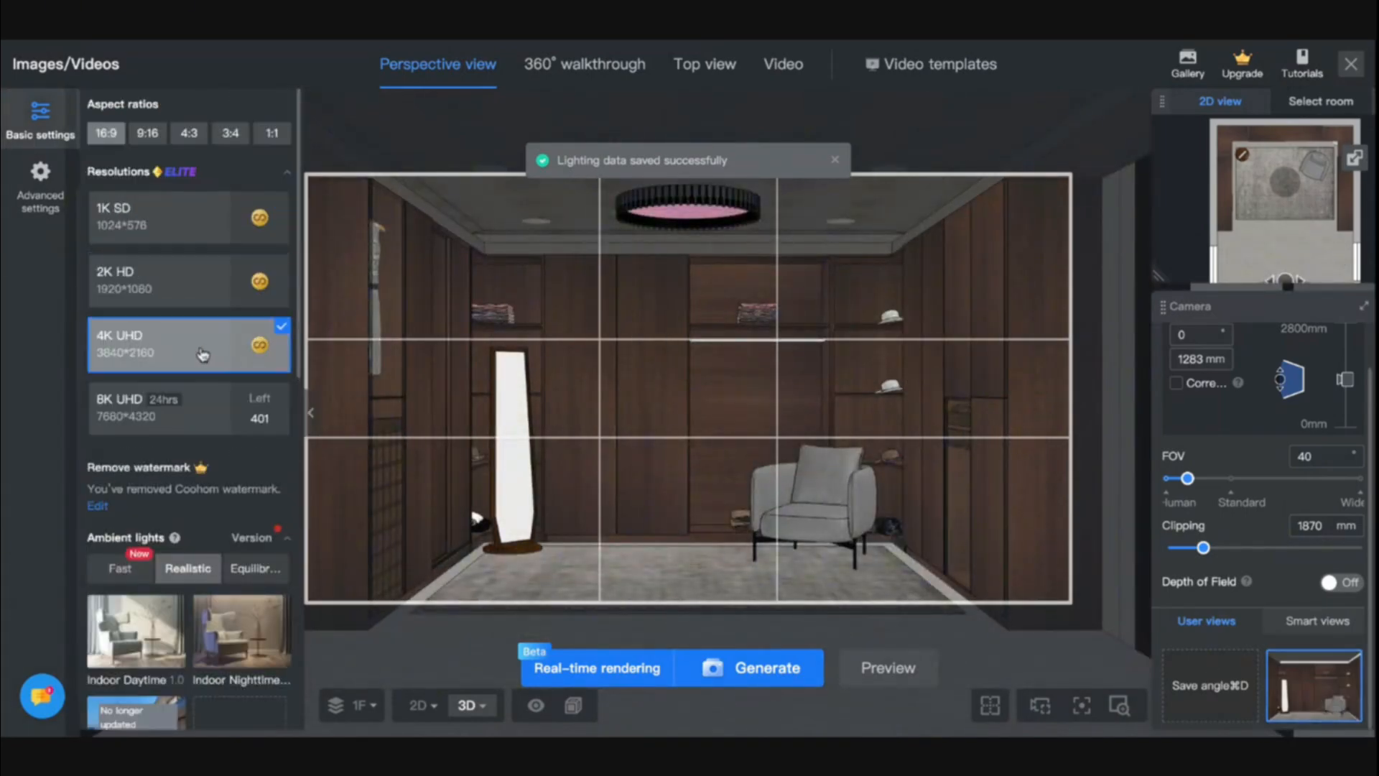
{"action": "left_click", "coordinate": [743, 670]}
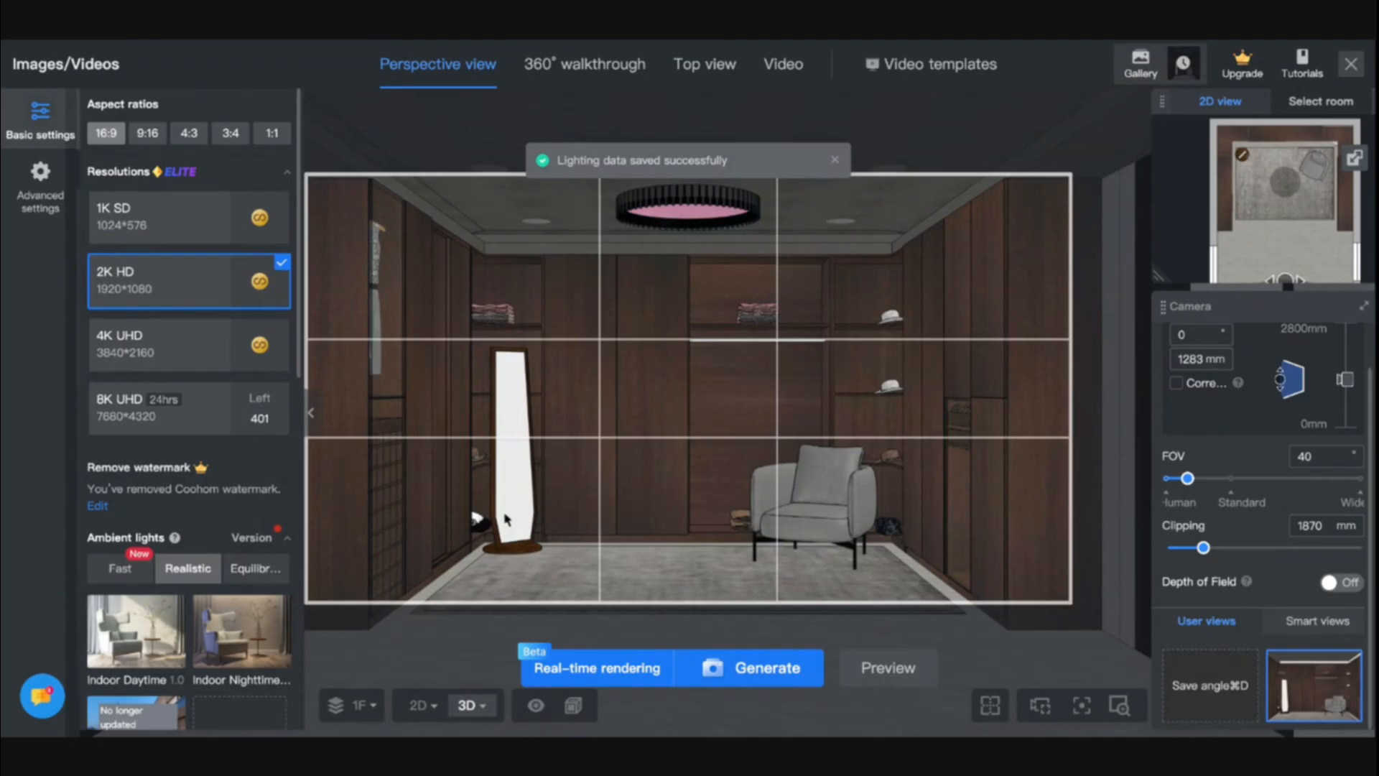
- Generate the wardrobe perspective render at 2K HD and again at 1K SD resolution
{"action": "left_click", "coordinate": [763, 685]}
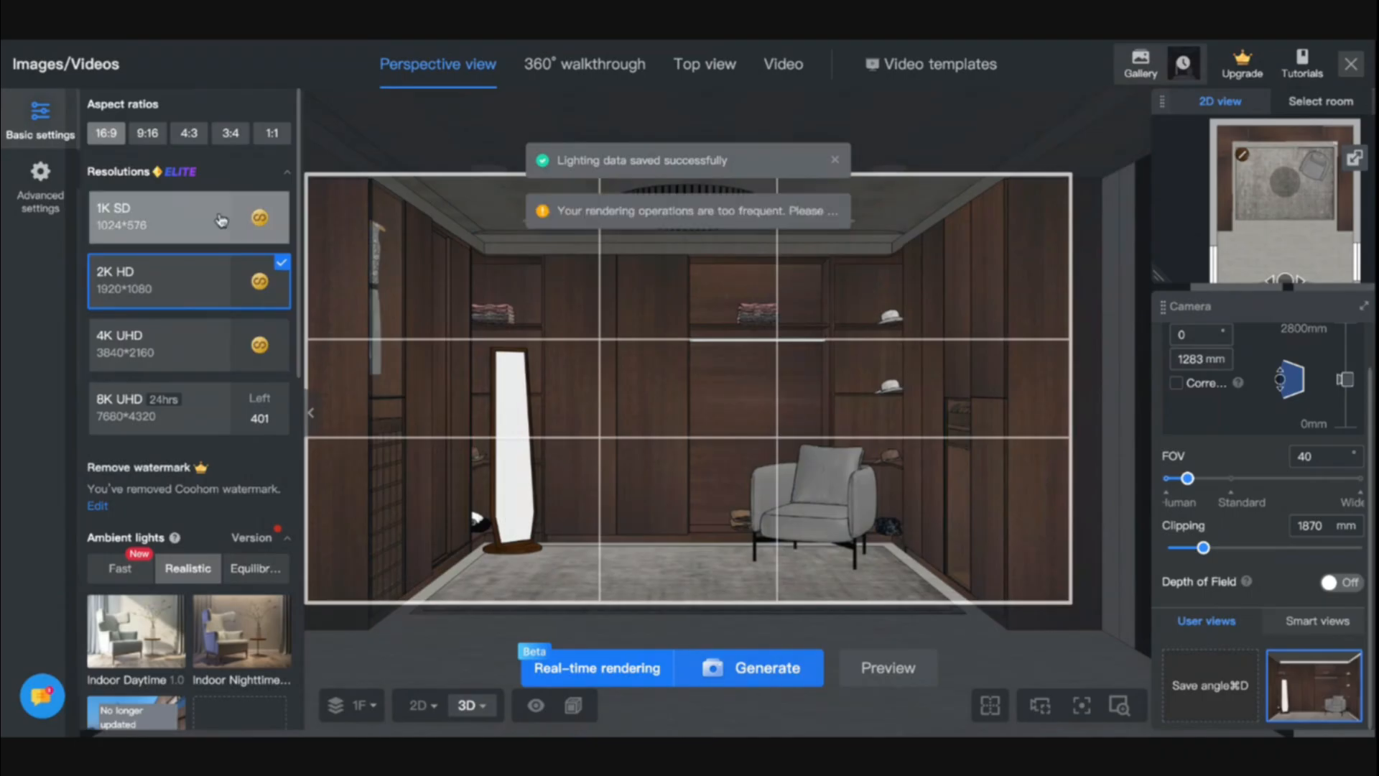
{"action": "left_click", "coordinate": [766, 671]}
{"action": "left_click", "coordinate": [264, 234]}
{"action": "left_click", "coordinate": [741, 680]}
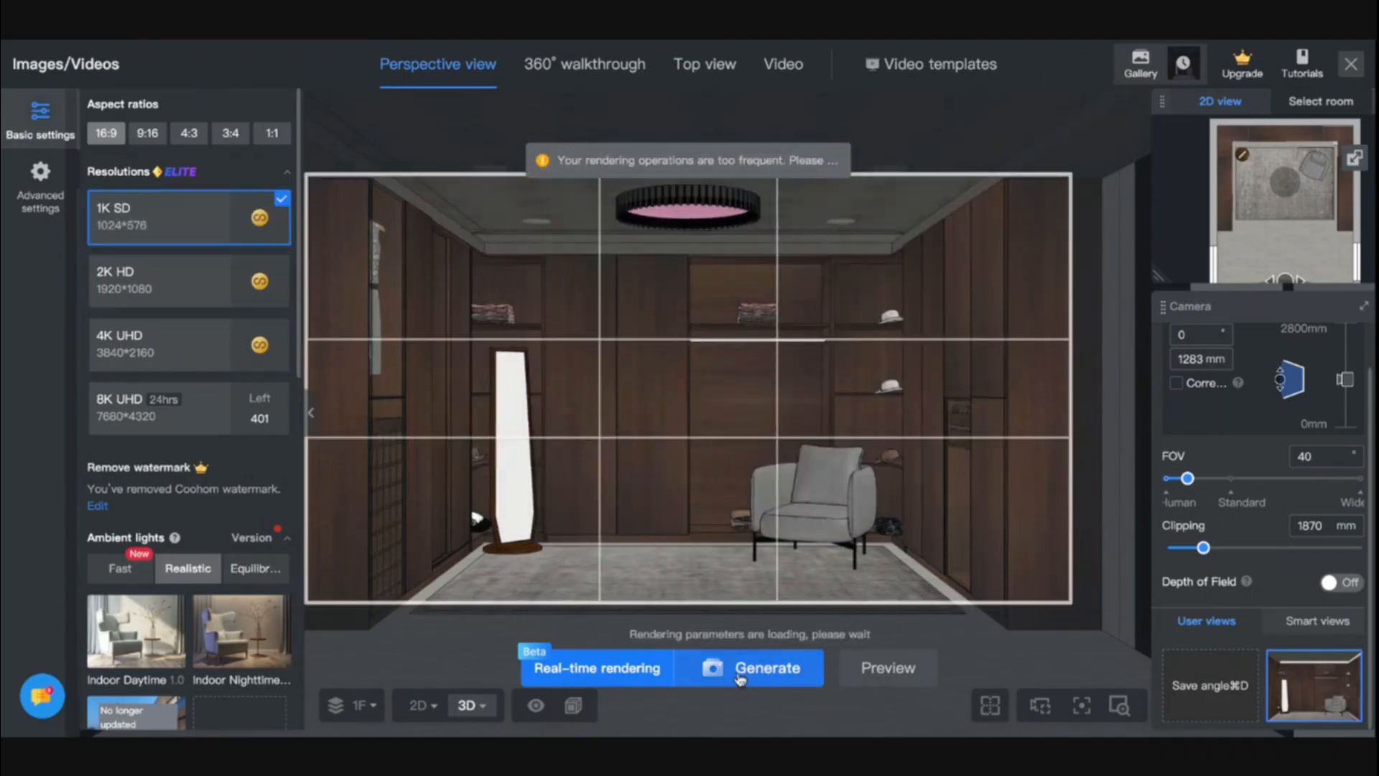
{"action": "left_click", "coordinate": [754, 674]}
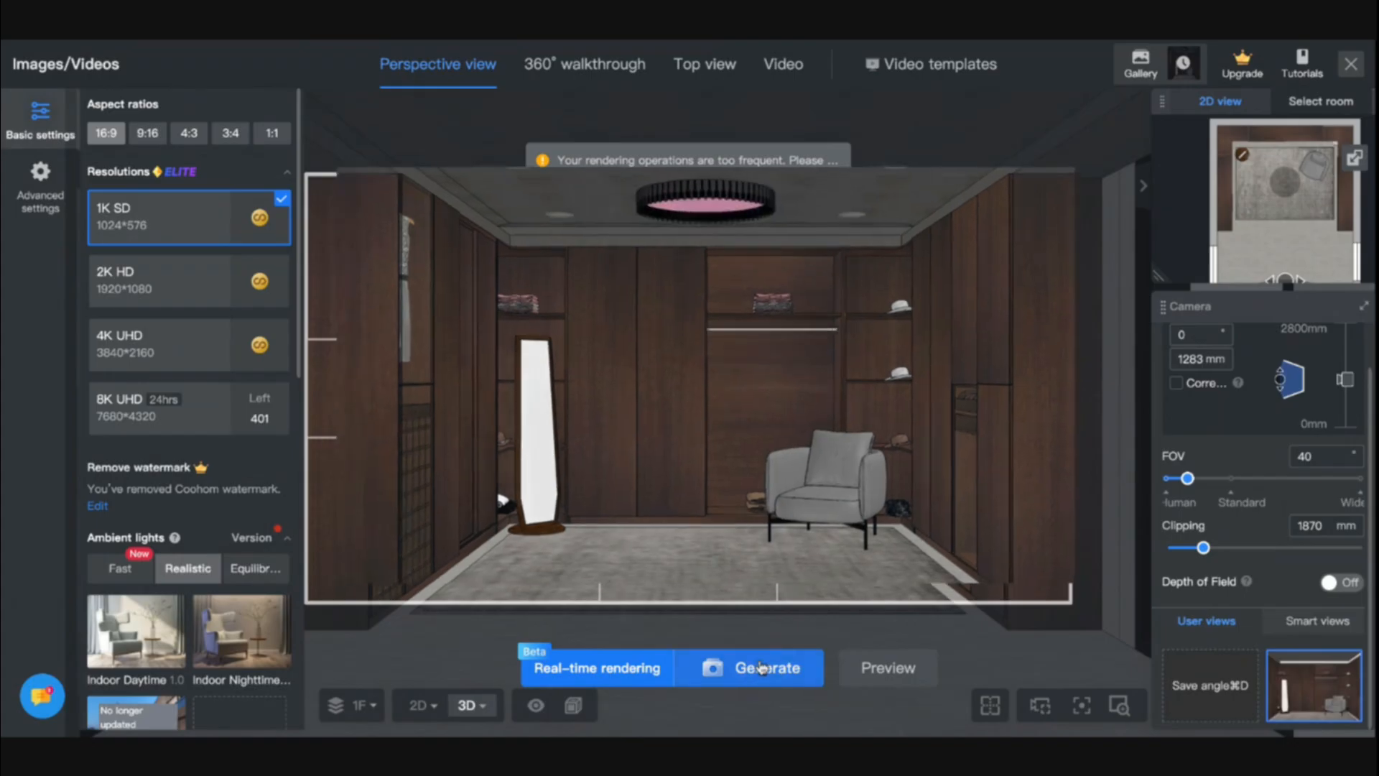
- Check the queued renders in the gallery, dismiss its promotional banner, and return to the 3D room design
{"action": "mouse_move", "coordinate": [1155, 70]}
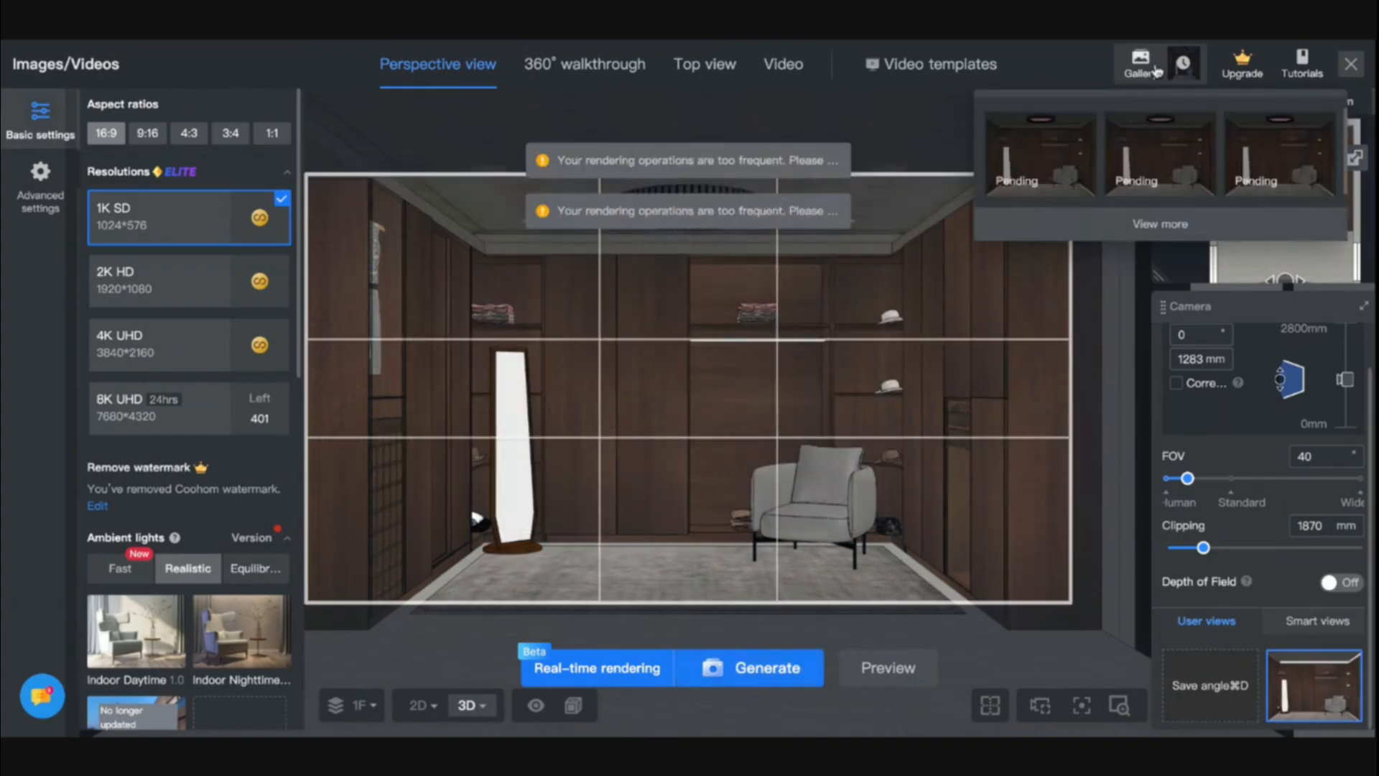
{"action": "left_click", "coordinate": [1154, 70]}
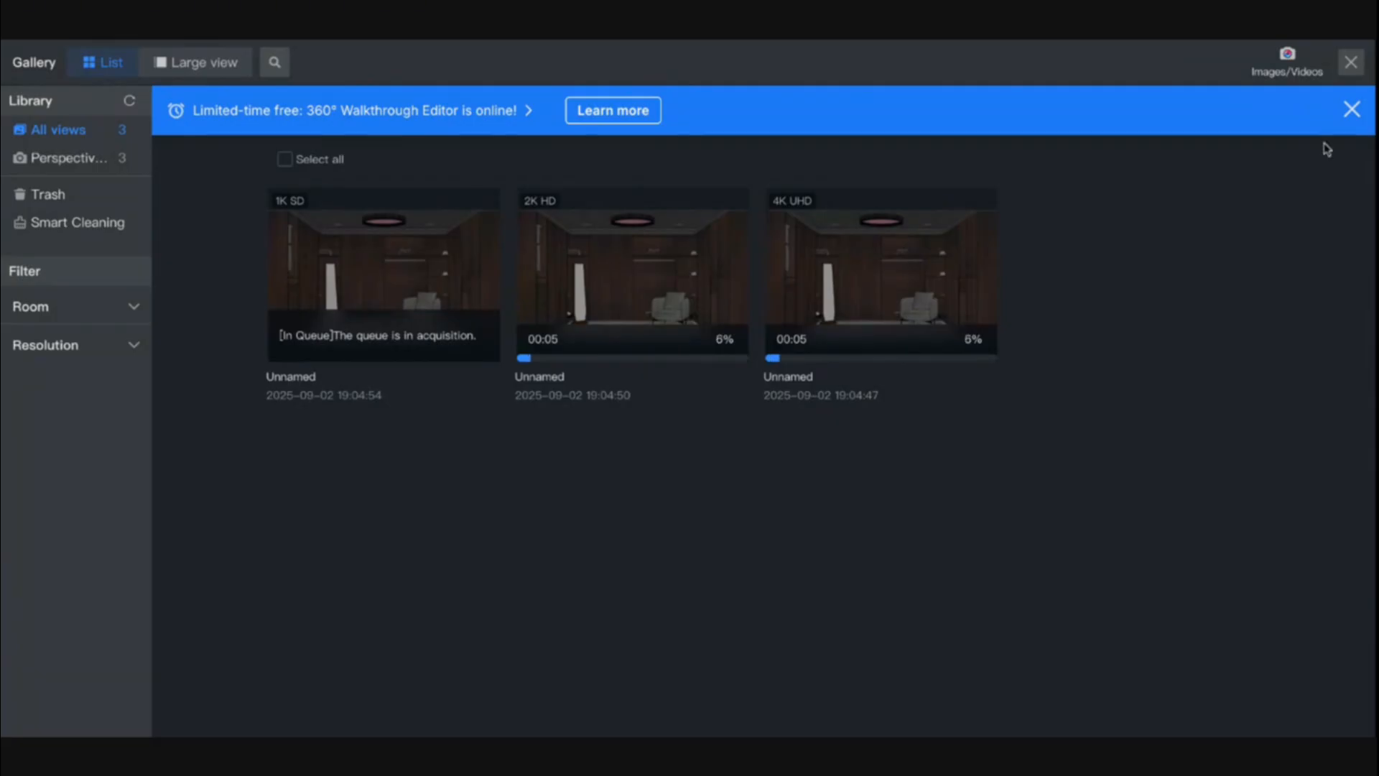
{"action": "left_click", "coordinate": [1353, 115]}
{"action": "left_click", "coordinate": [1351, 61]}
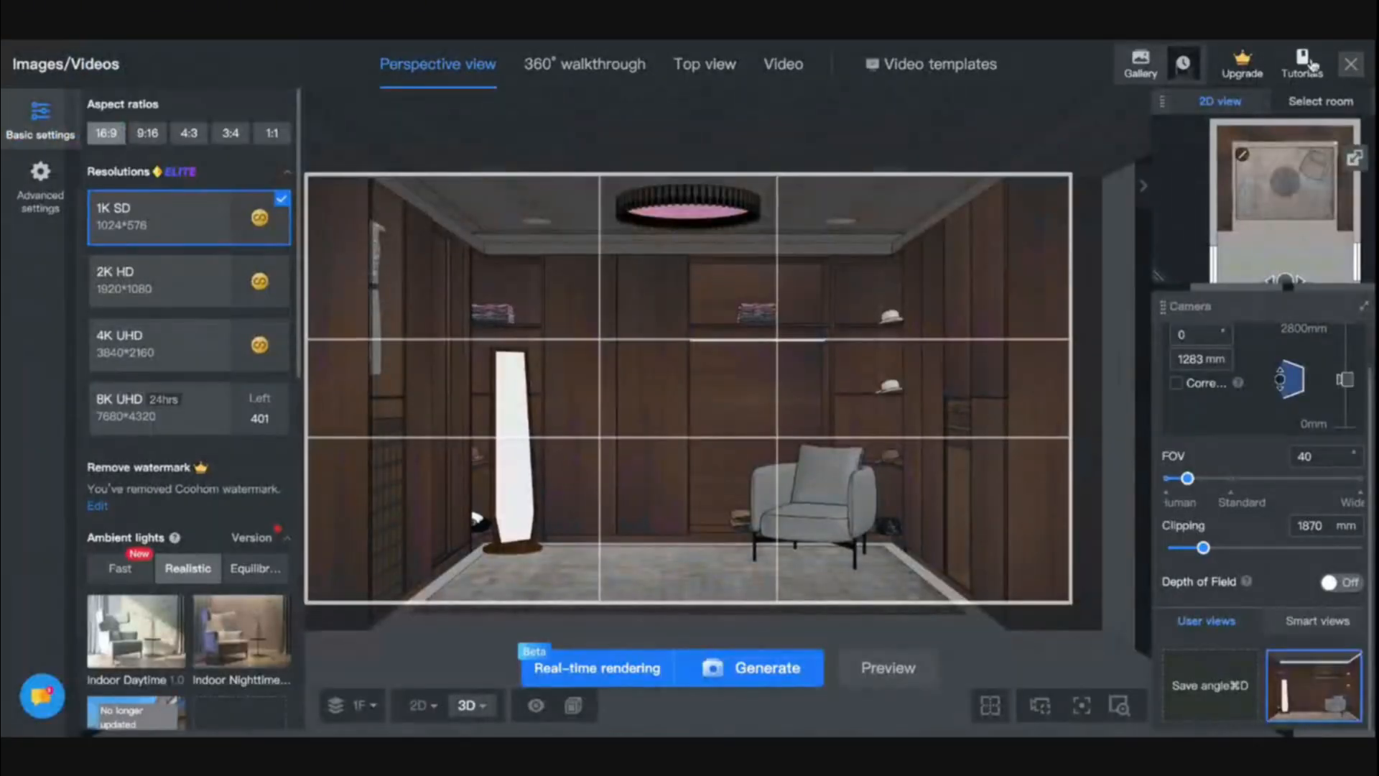
{"action": "left_click", "coordinate": [1351, 63]}
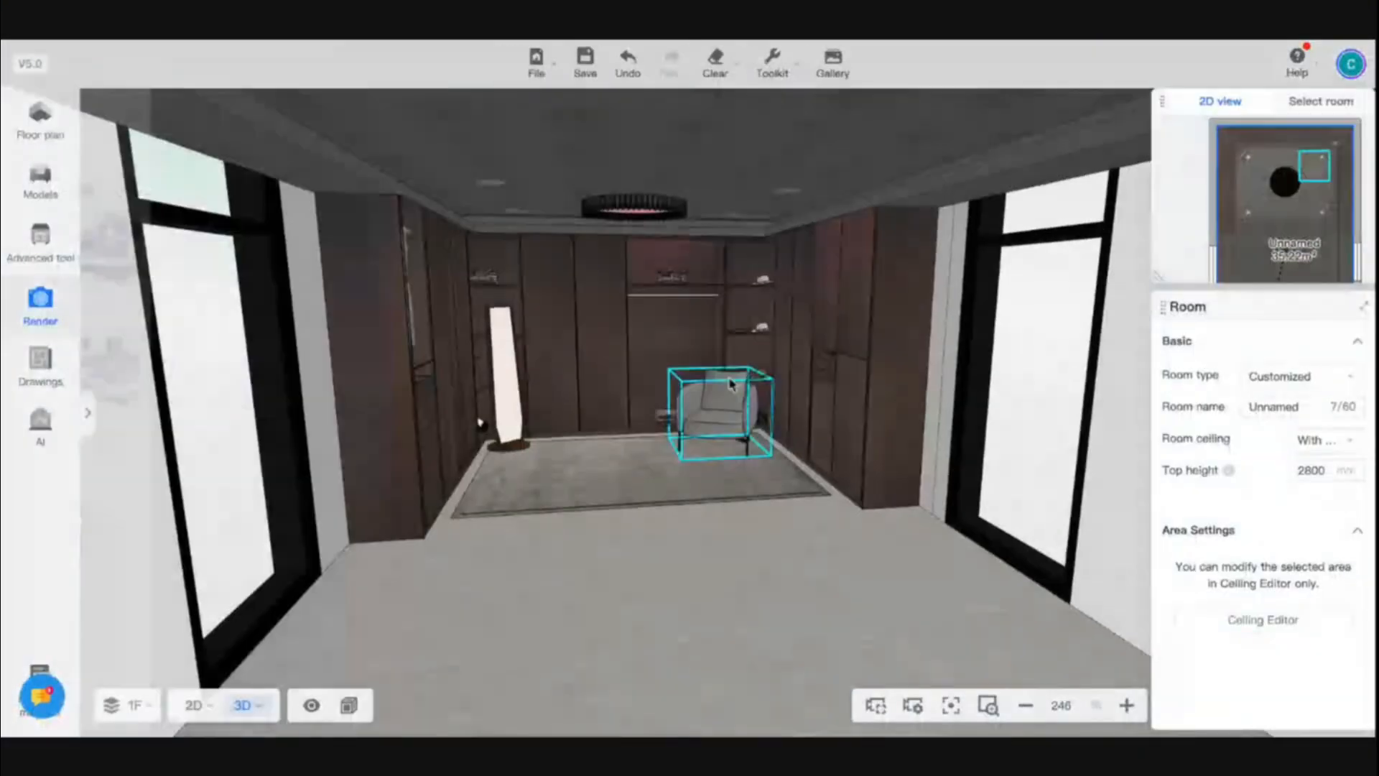
- Open the 1K SD render from the gallery and examine the wardrobe, mirror and armchair details up close
{"action": "left_click_drag", "start_coordinate": [794, 554], "coordinate": [850, 575]}
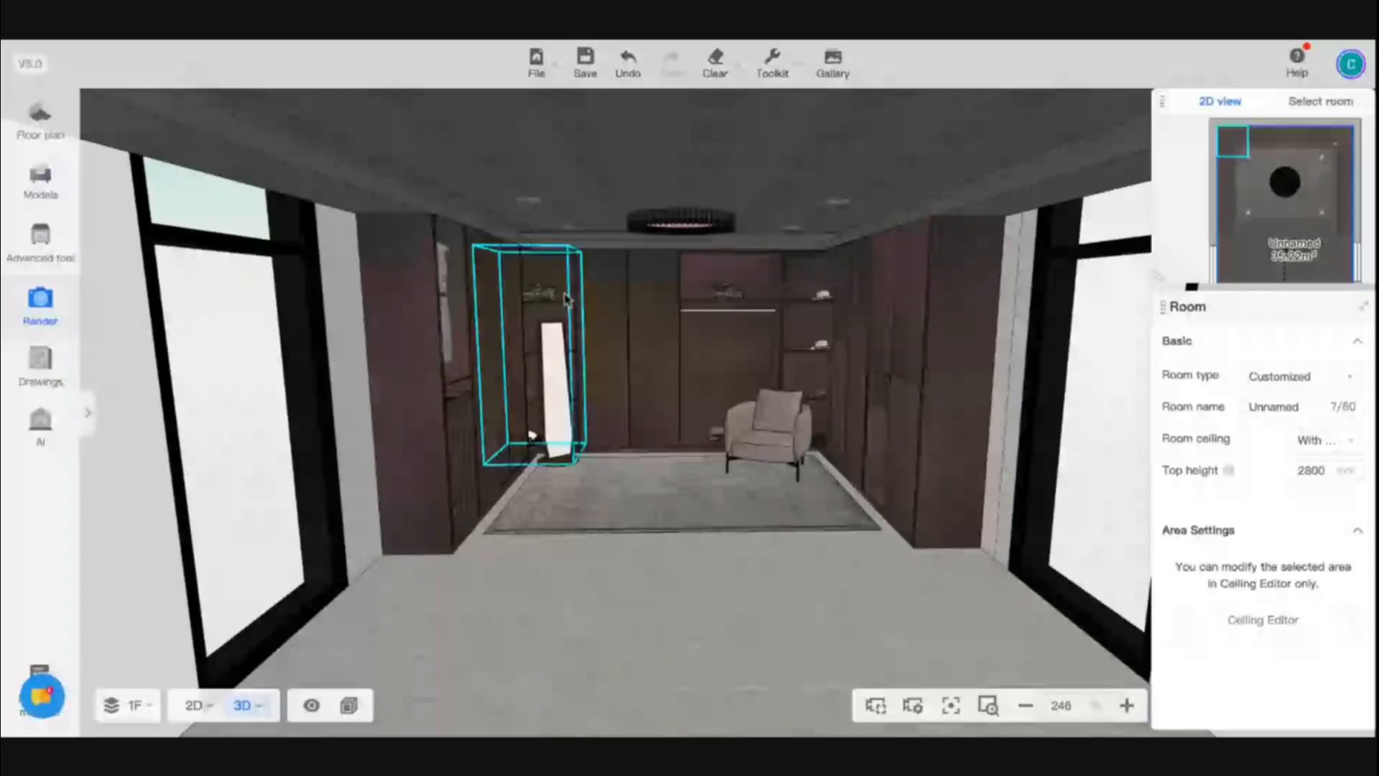
{"action": "scroll", "coordinate": [603, 362], "scroll_direction": "up", "scroll_amount": 5}
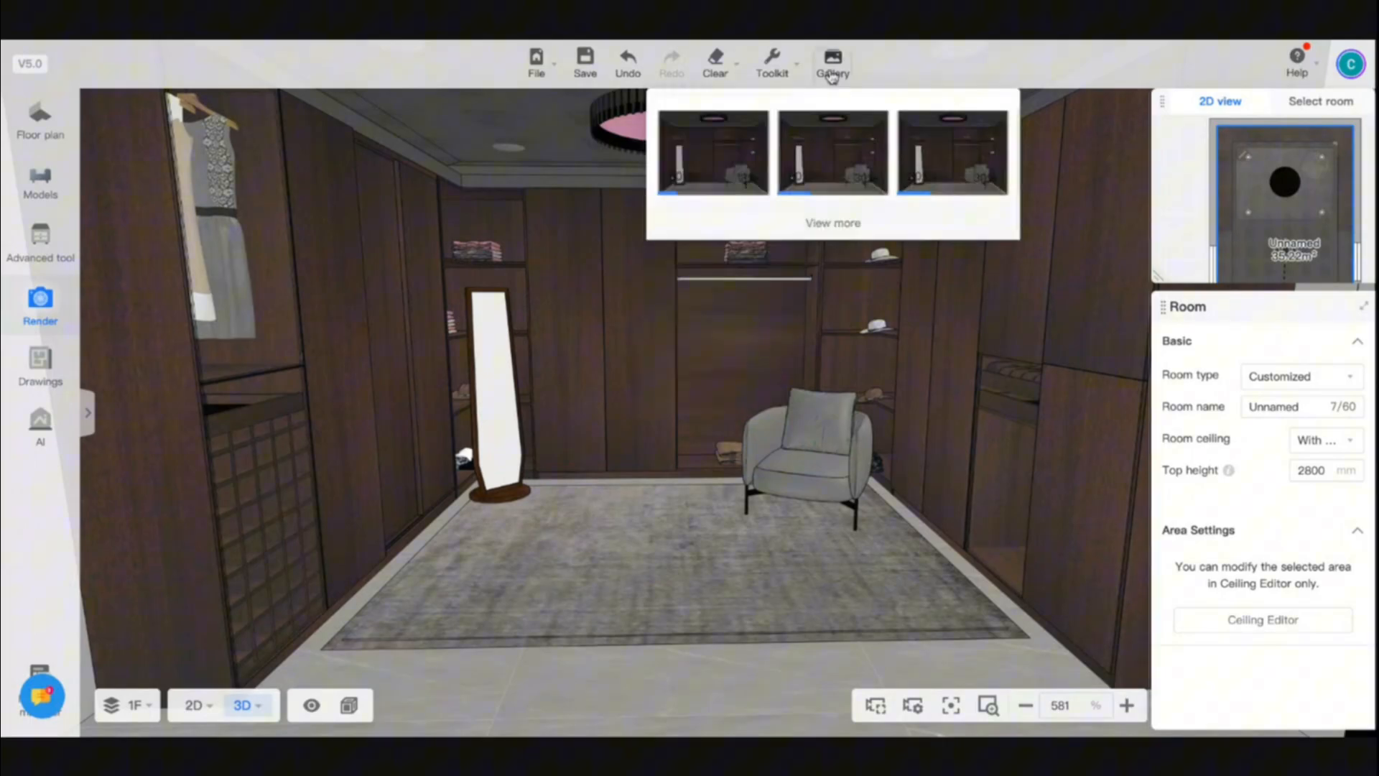
{"action": "left_click", "coordinate": [831, 221]}
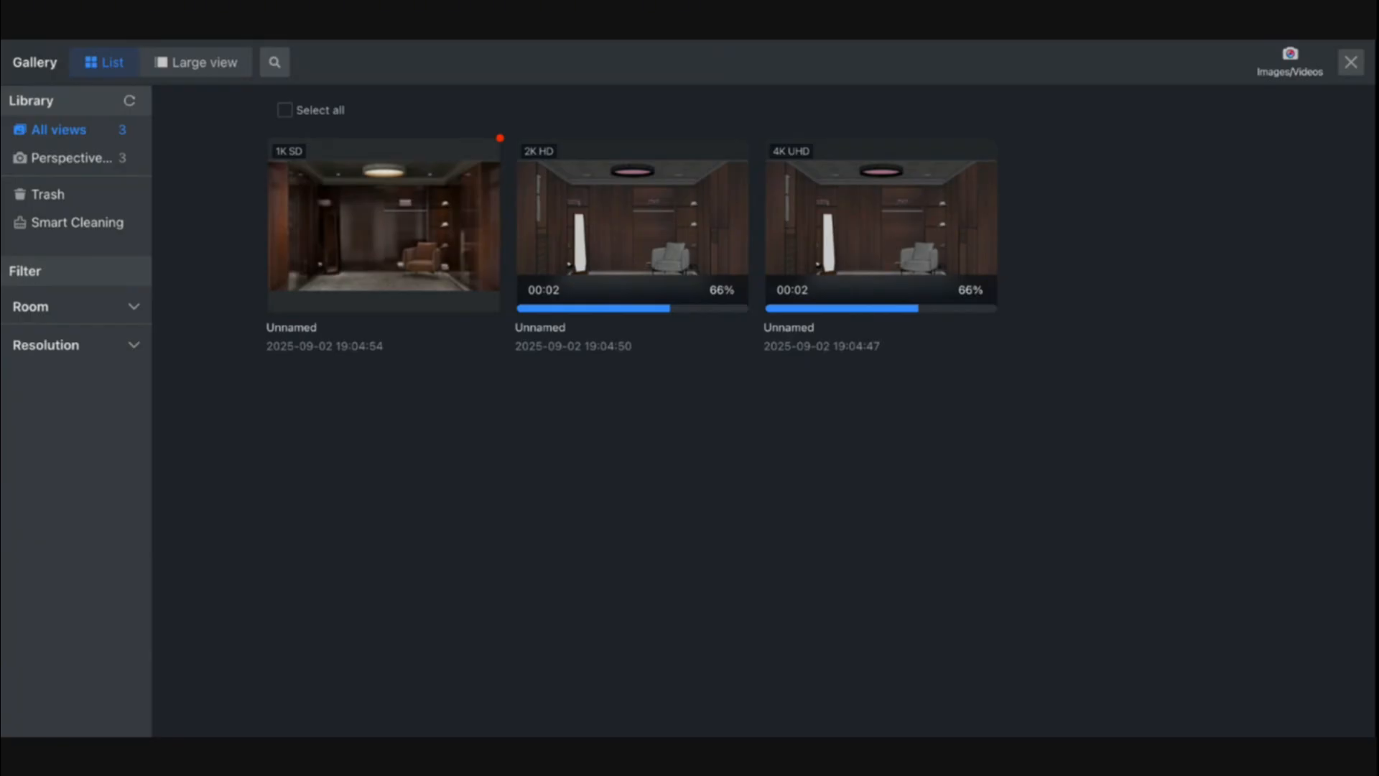
{"action": "left_click", "coordinate": [385, 225]}
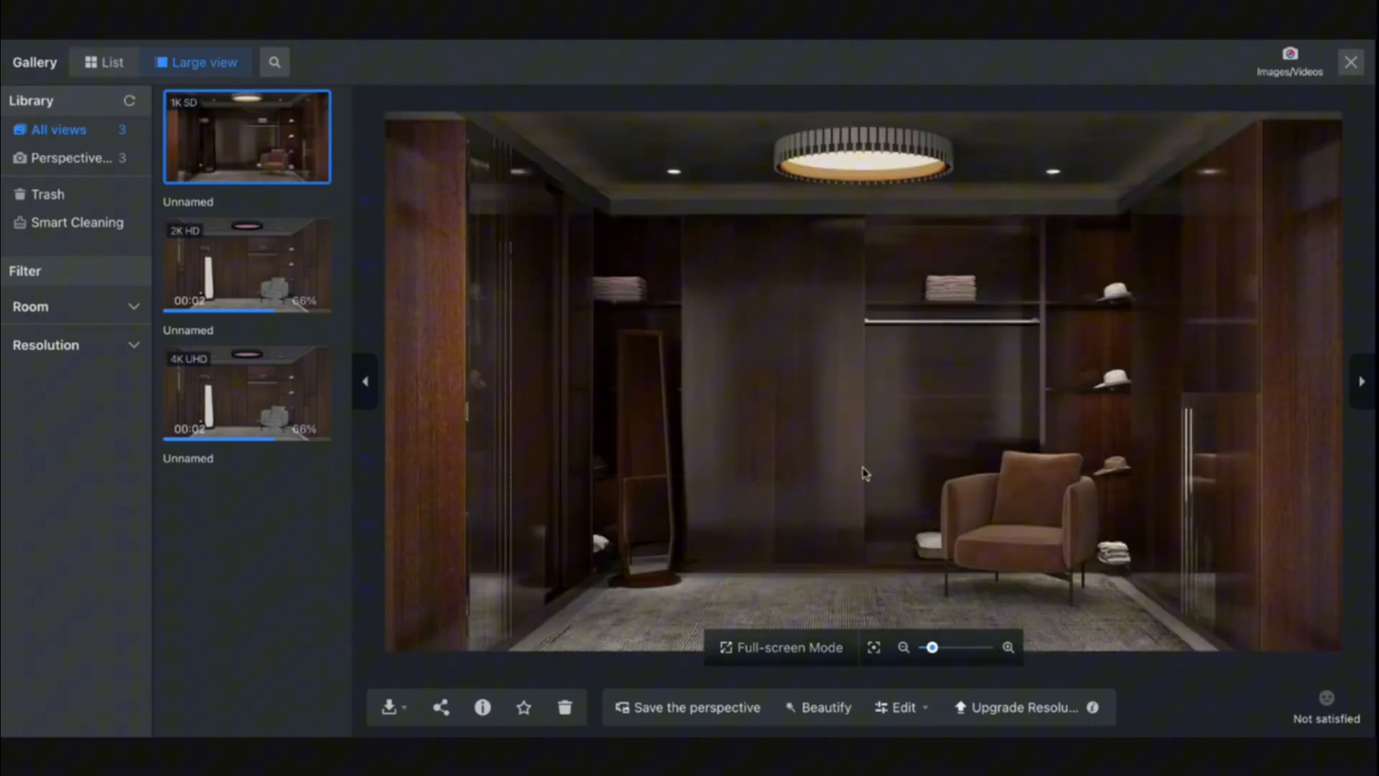
{"action": "scroll", "coordinate": [941, 443], "scroll_direction": "up", "scroll_amount": 2}
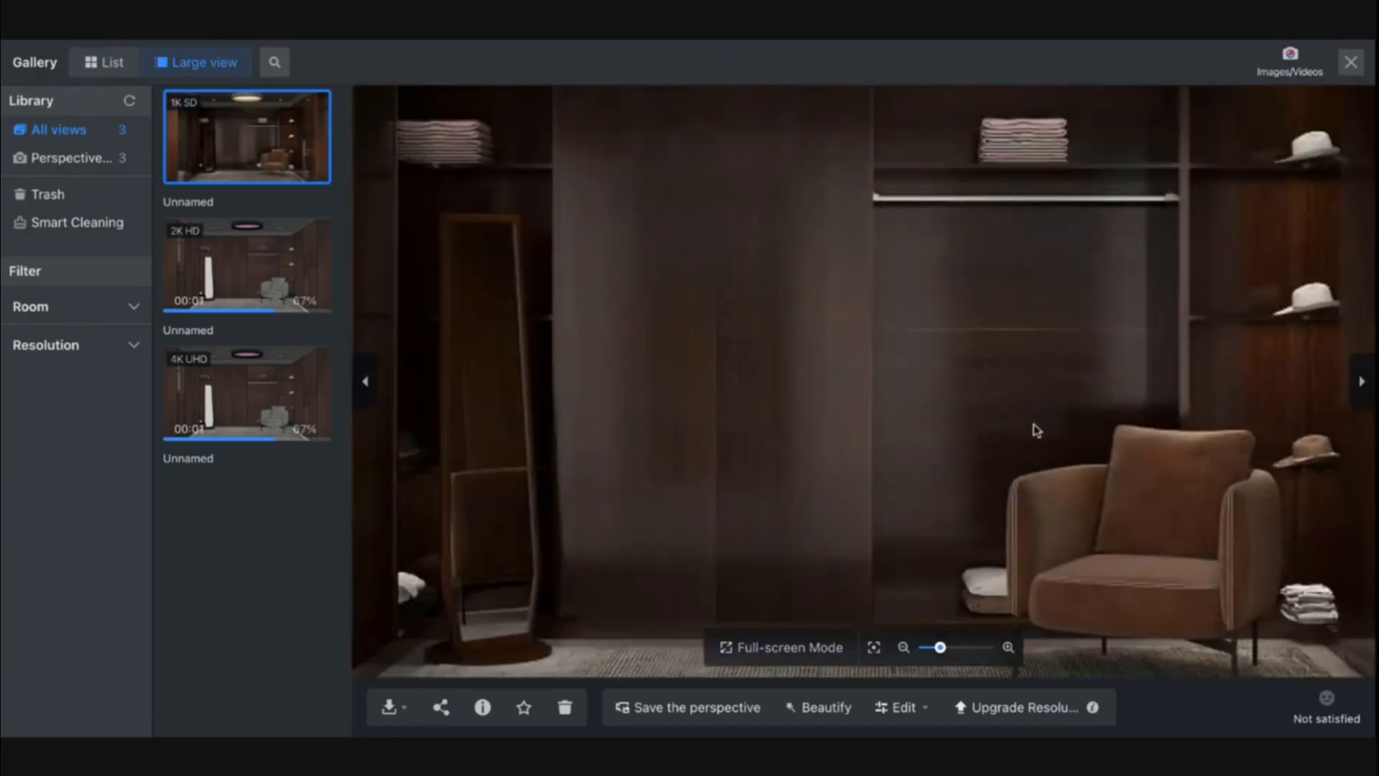
{"action": "scroll", "coordinate": [1032, 424], "scroll_direction": "down", "scroll_amount": 5}
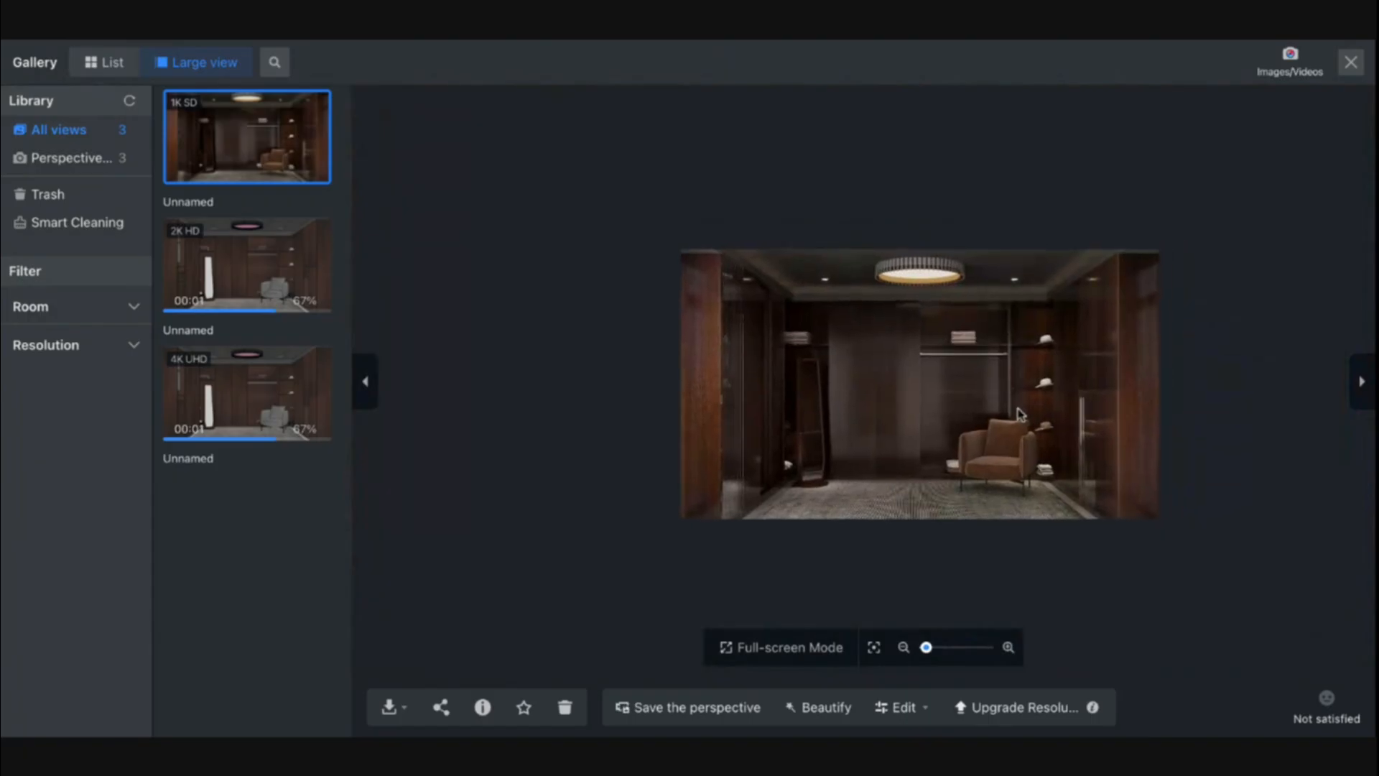
{"action": "scroll", "coordinate": [1019, 413], "scroll_direction": "up", "scroll_amount": 5}
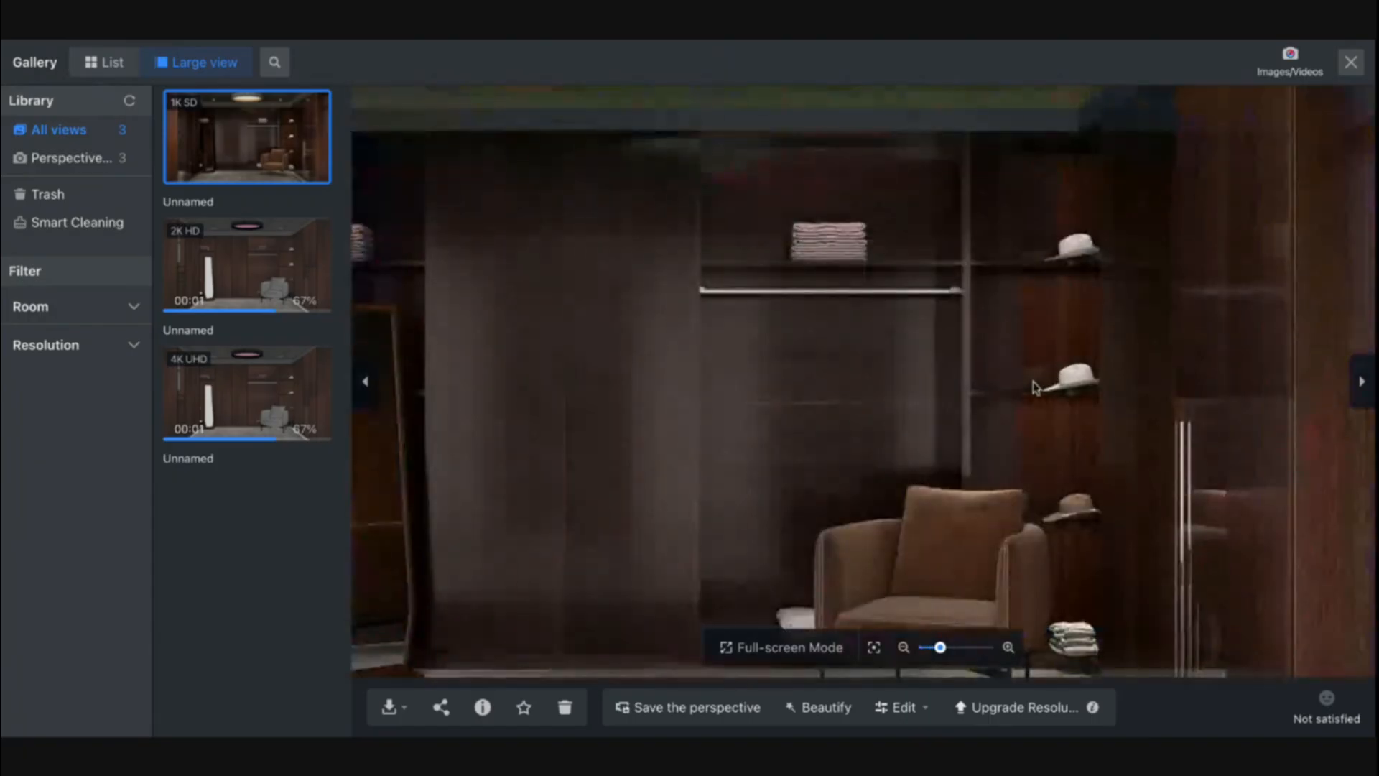
{"action": "scroll", "coordinate": [1034, 384], "scroll_direction": "down", "scroll_amount": 4}
{"action": "scroll", "coordinate": [1000, 356], "scroll_direction": "up", "scroll_amount": 3}
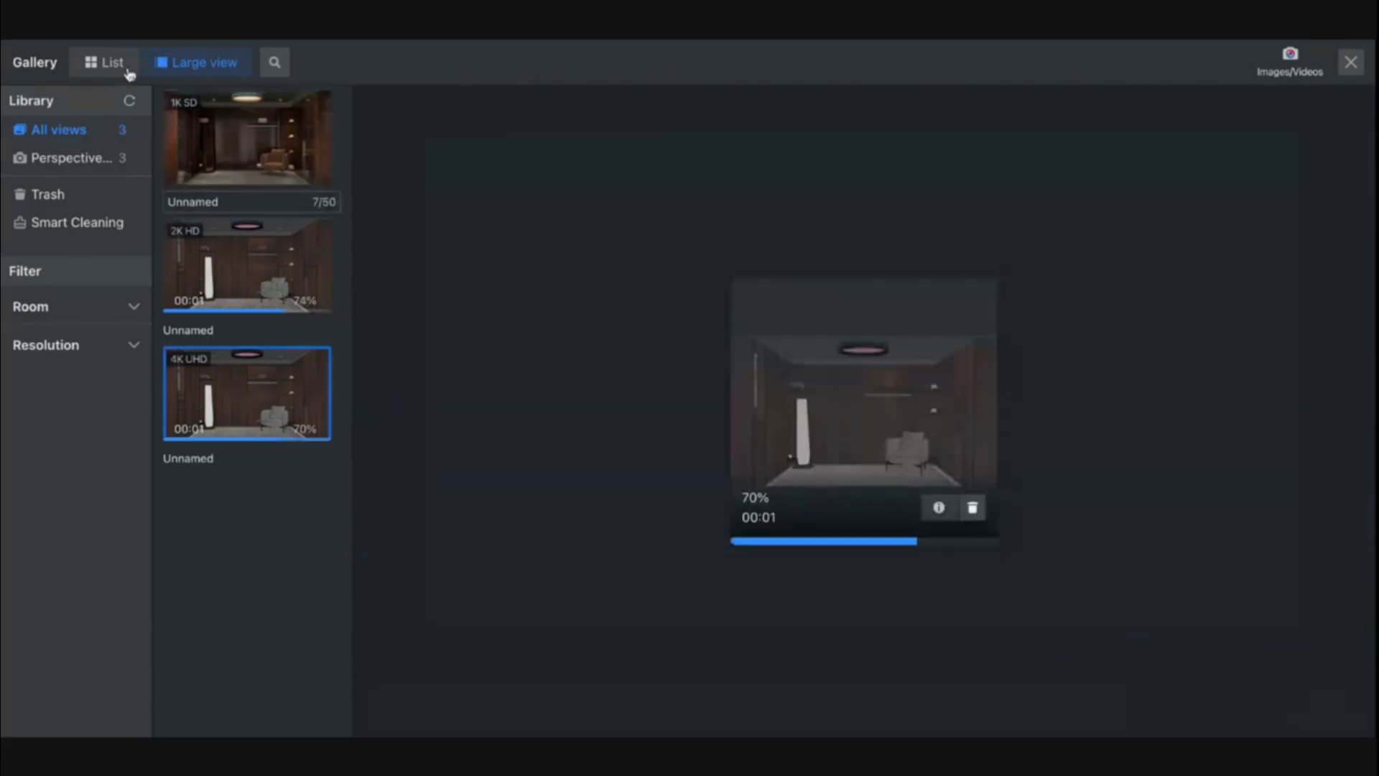
- Open the 2K HD render from the gallery list and examine the shelves, hanging rail, doors and armchair up close
{"action": "left_click", "coordinate": [124, 64]}
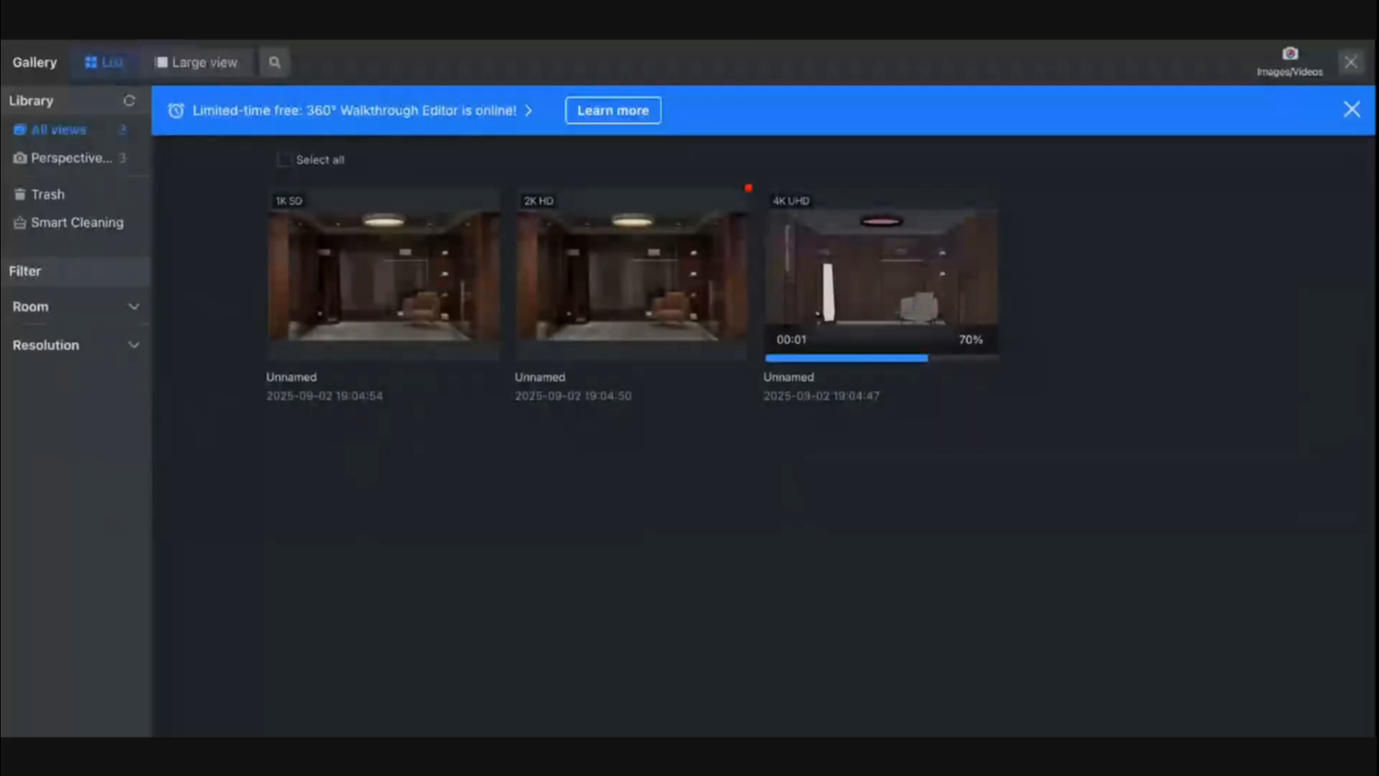
{"action": "left_click", "coordinate": [597, 301]}
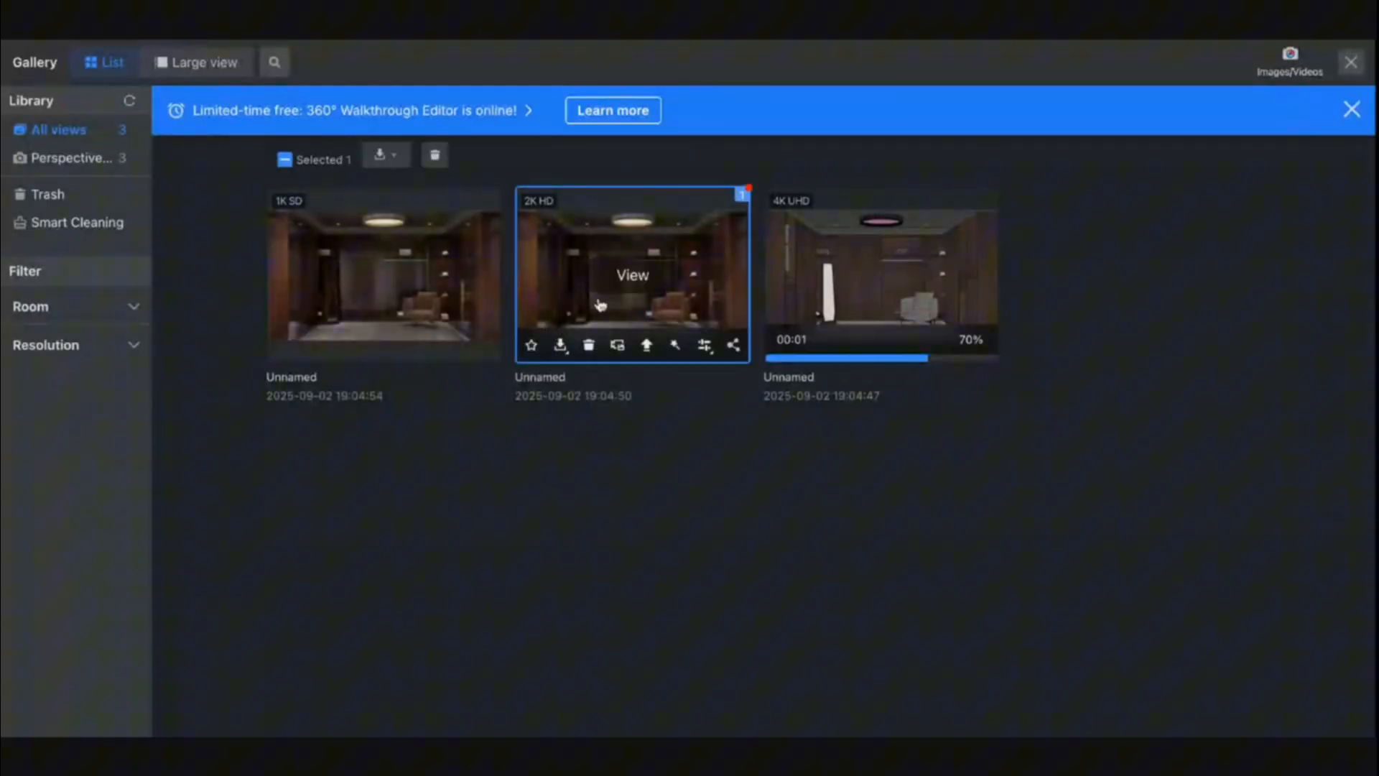
{"action": "left_click", "coordinate": [629, 279]}
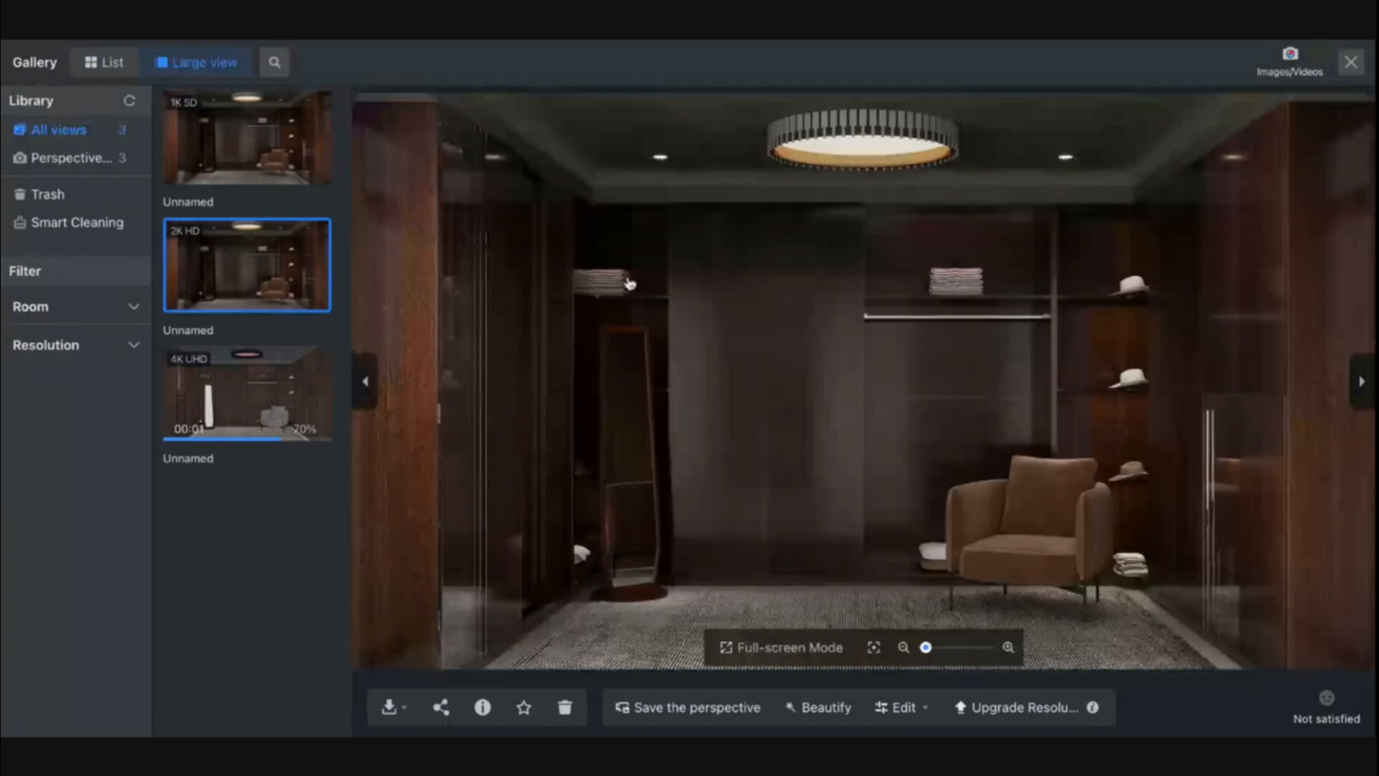
{"action": "scroll", "coordinate": [647, 369], "scroll_direction": "up", "scroll_amount": 3}
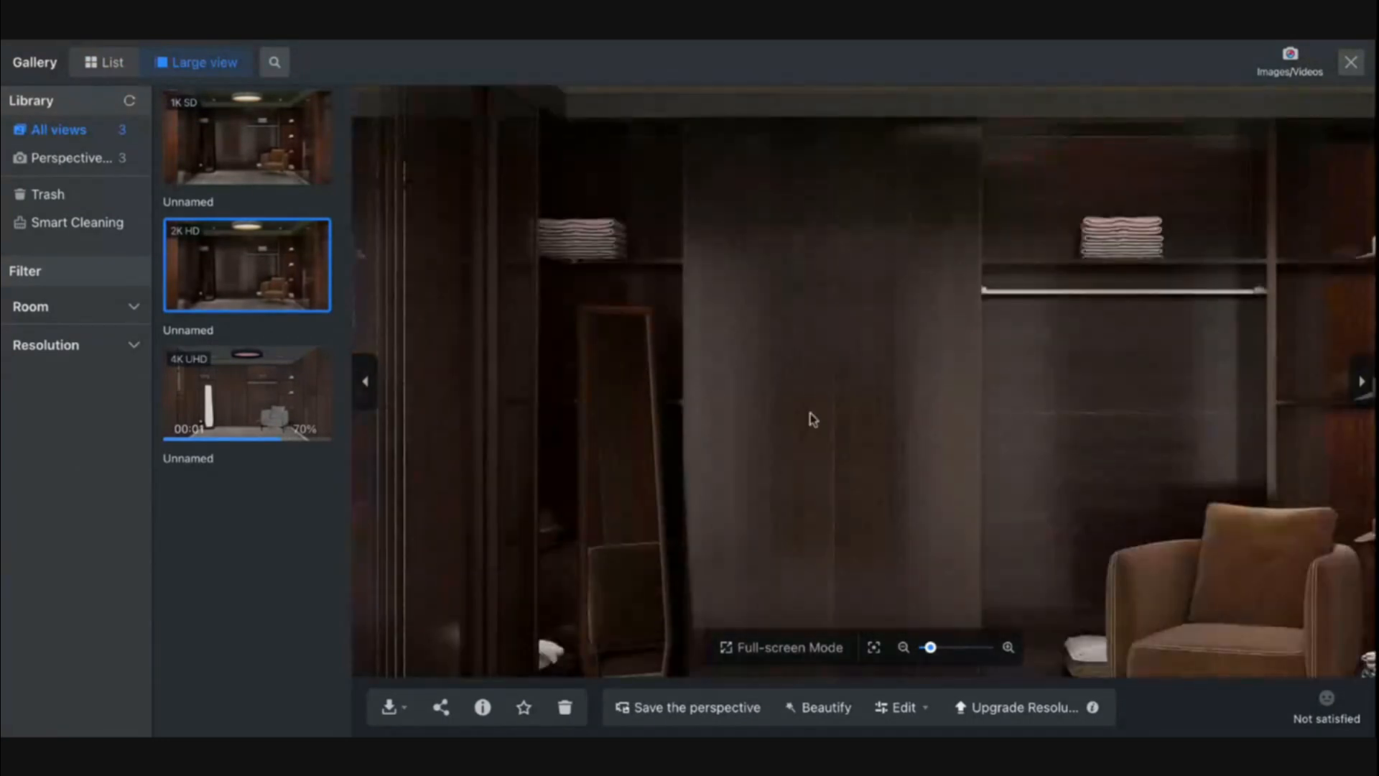
{"action": "left_click_drag", "start_coordinate": [959, 404], "coordinate": [754, 422]}
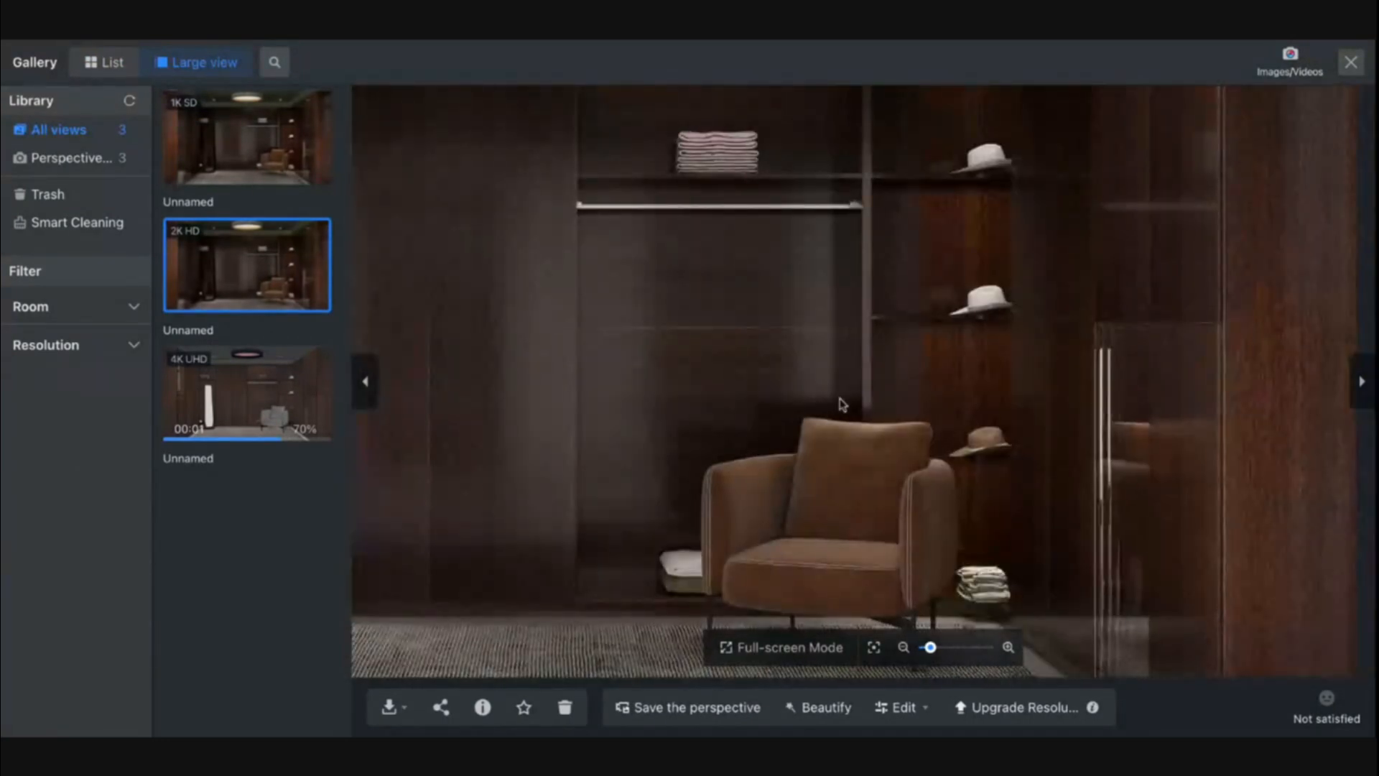
{"action": "left_click_drag", "start_coordinate": [837, 400], "coordinate": [1046, 455]}
{"action": "scroll", "coordinate": [944, 271], "scroll_direction": "up", "scroll_amount": 3}
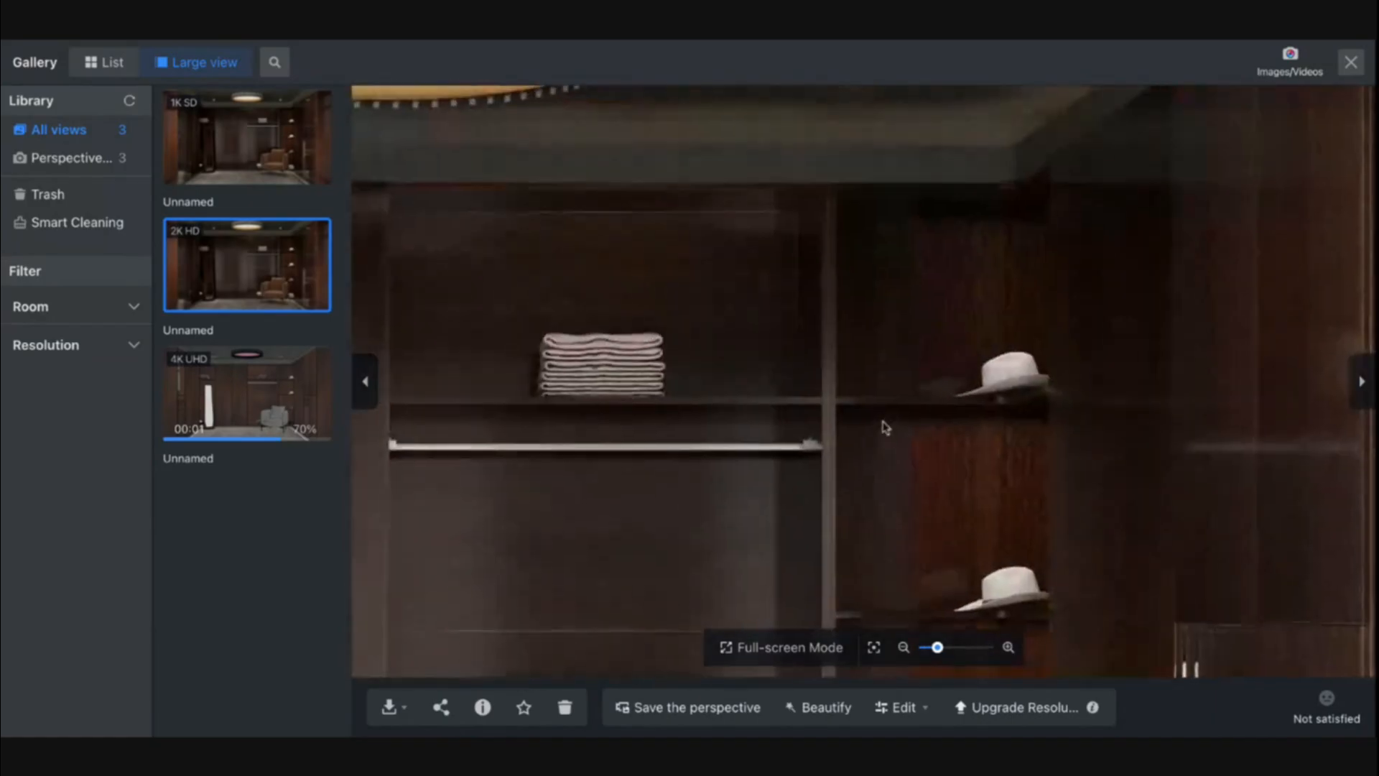
{"action": "left_click_drag", "start_coordinate": [1004, 402], "coordinate": [1053, 511]}
{"action": "left_click_drag", "start_coordinate": [831, 510], "coordinate": [699, 363]}
{"action": "scroll", "coordinate": [808, 469], "scroll_direction": "down", "scroll_amount": 5}
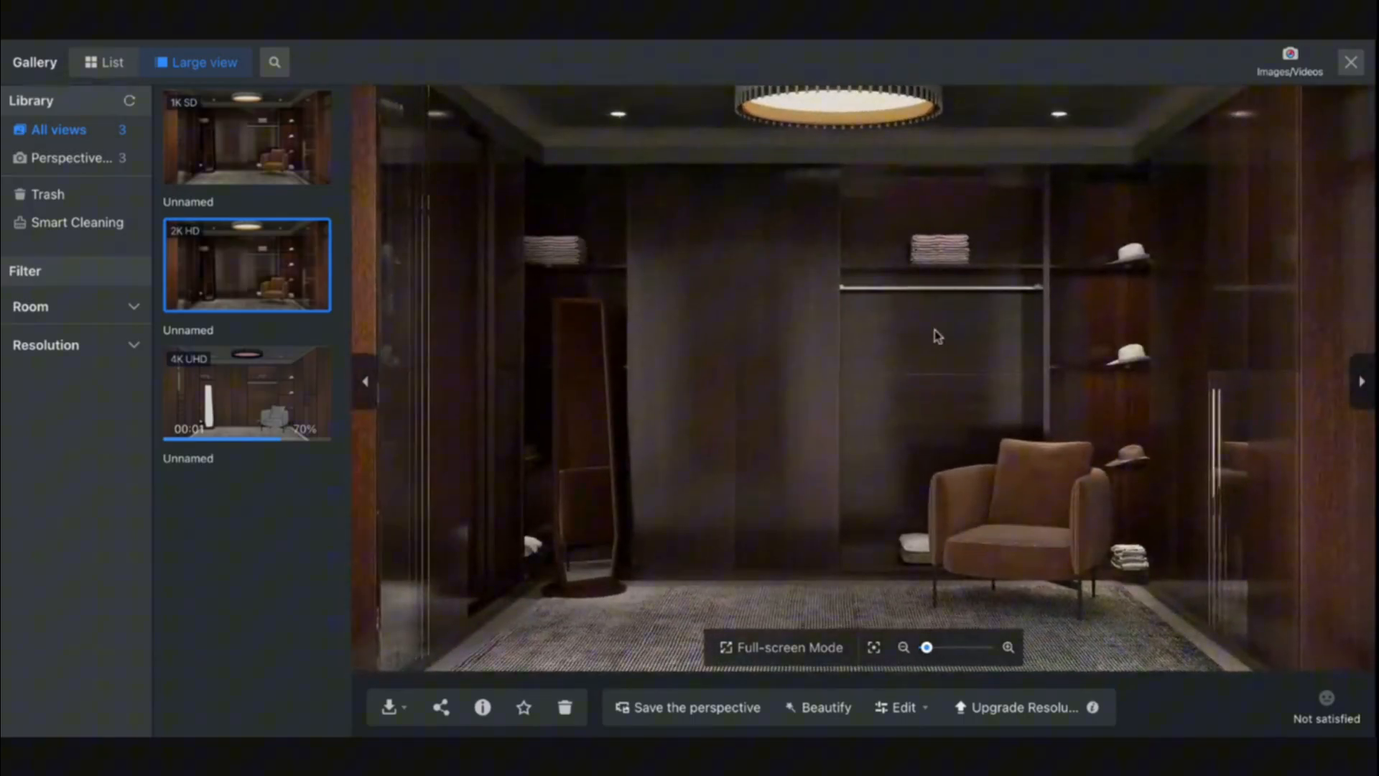
{"action": "scroll", "coordinate": [934, 330], "scroll_direction": "down", "scroll_amount": 5}
{"action": "left_click_drag", "start_coordinate": [998, 314], "coordinate": [1034, 357]}
{"action": "scroll", "coordinate": [968, 372], "scroll_direction": "up", "scroll_amount": 4}
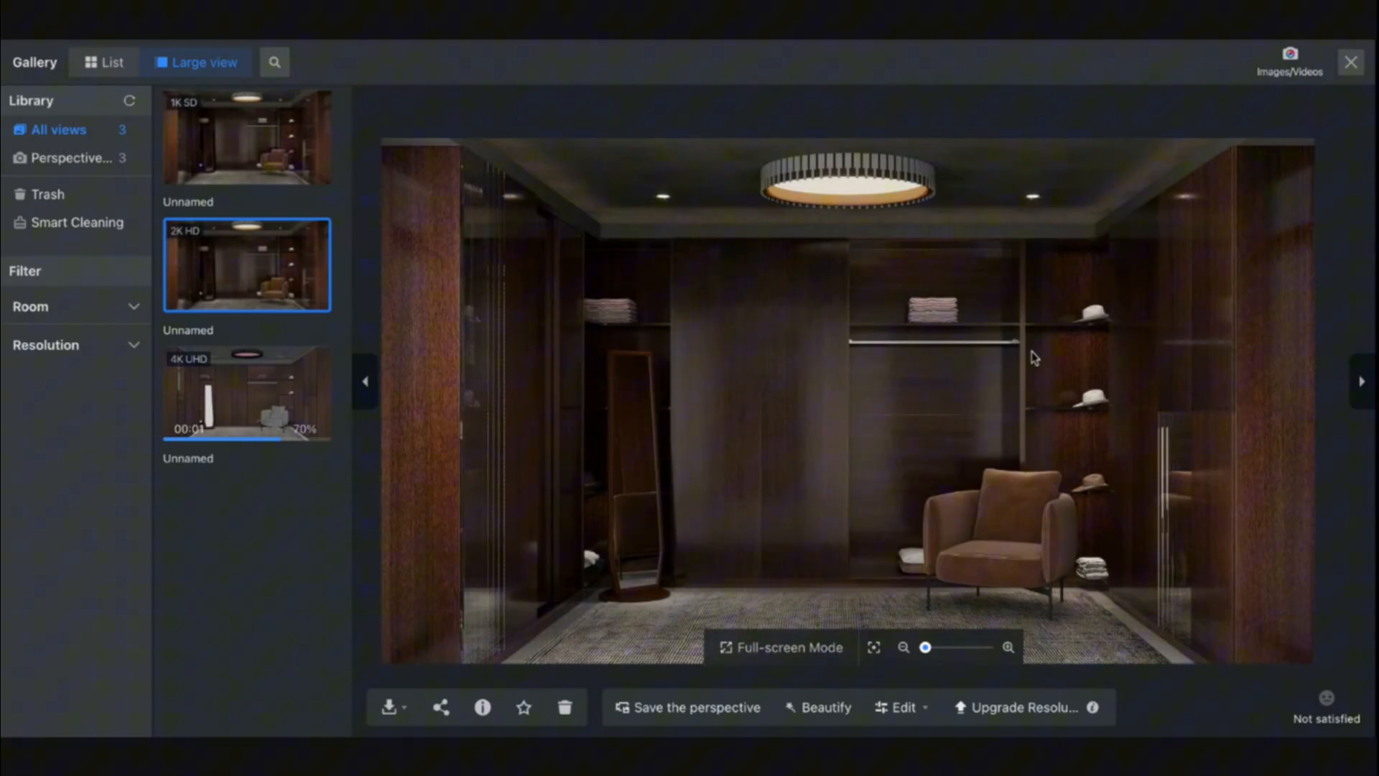
- Check the progress of the 4K UHD render and close the gallery
{"action": "left_click", "coordinate": [237, 420]}
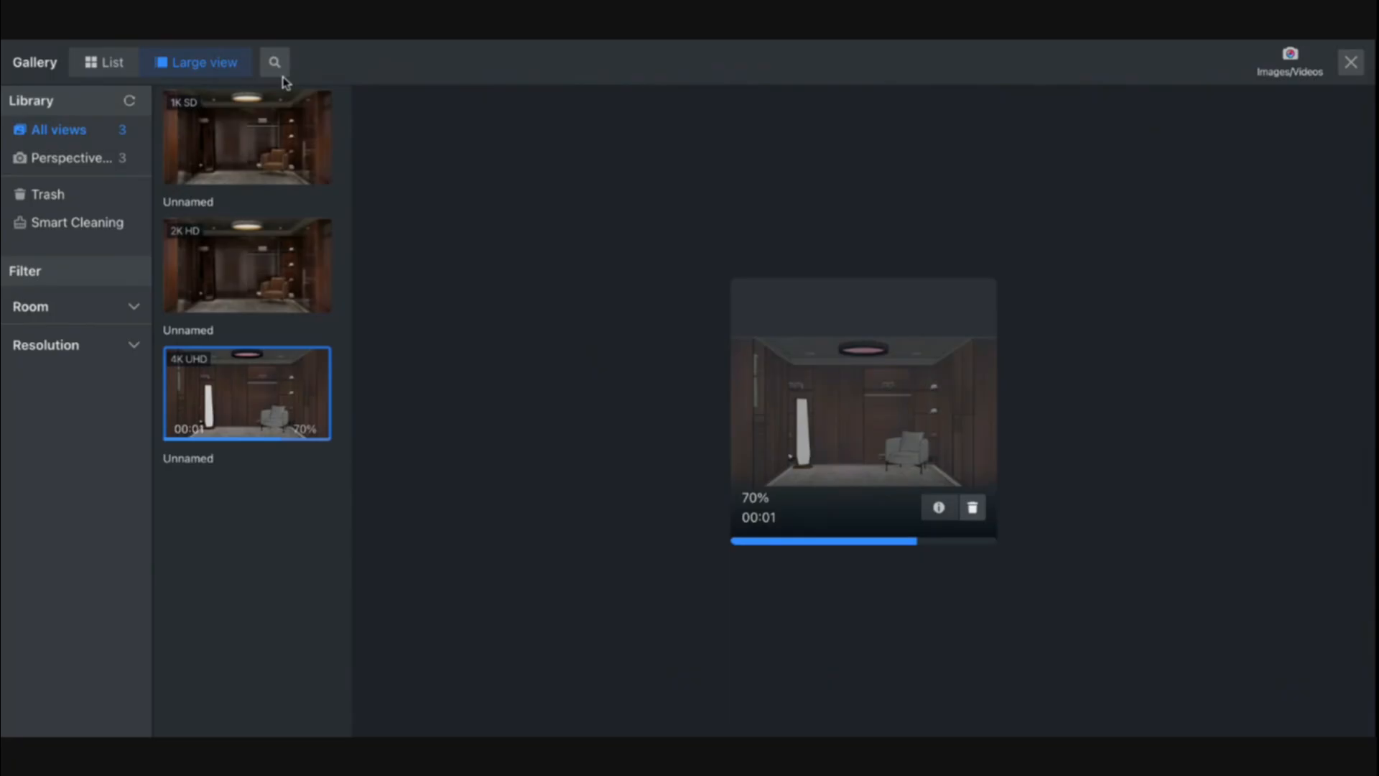
{"action": "left_click", "coordinate": [108, 63]}
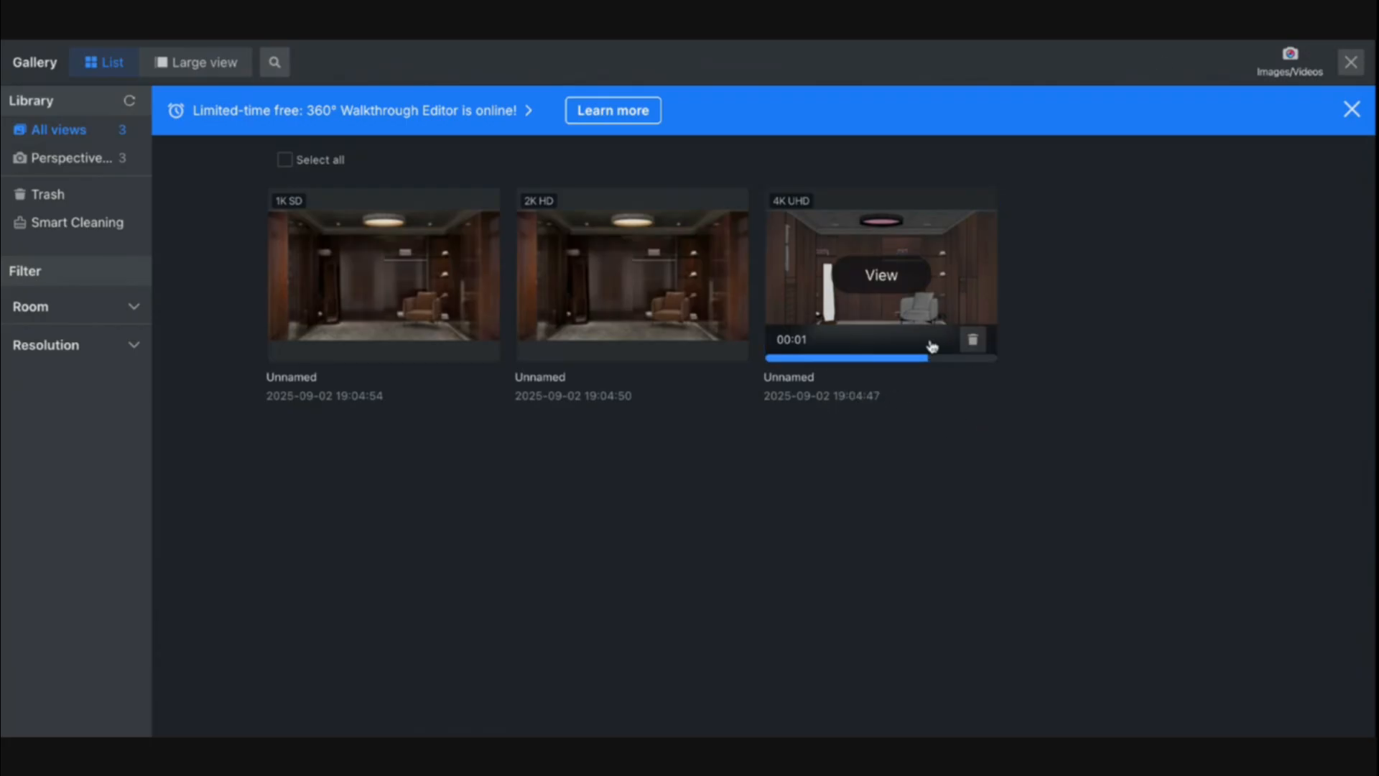
{"action": "left_click", "coordinate": [881, 273]}
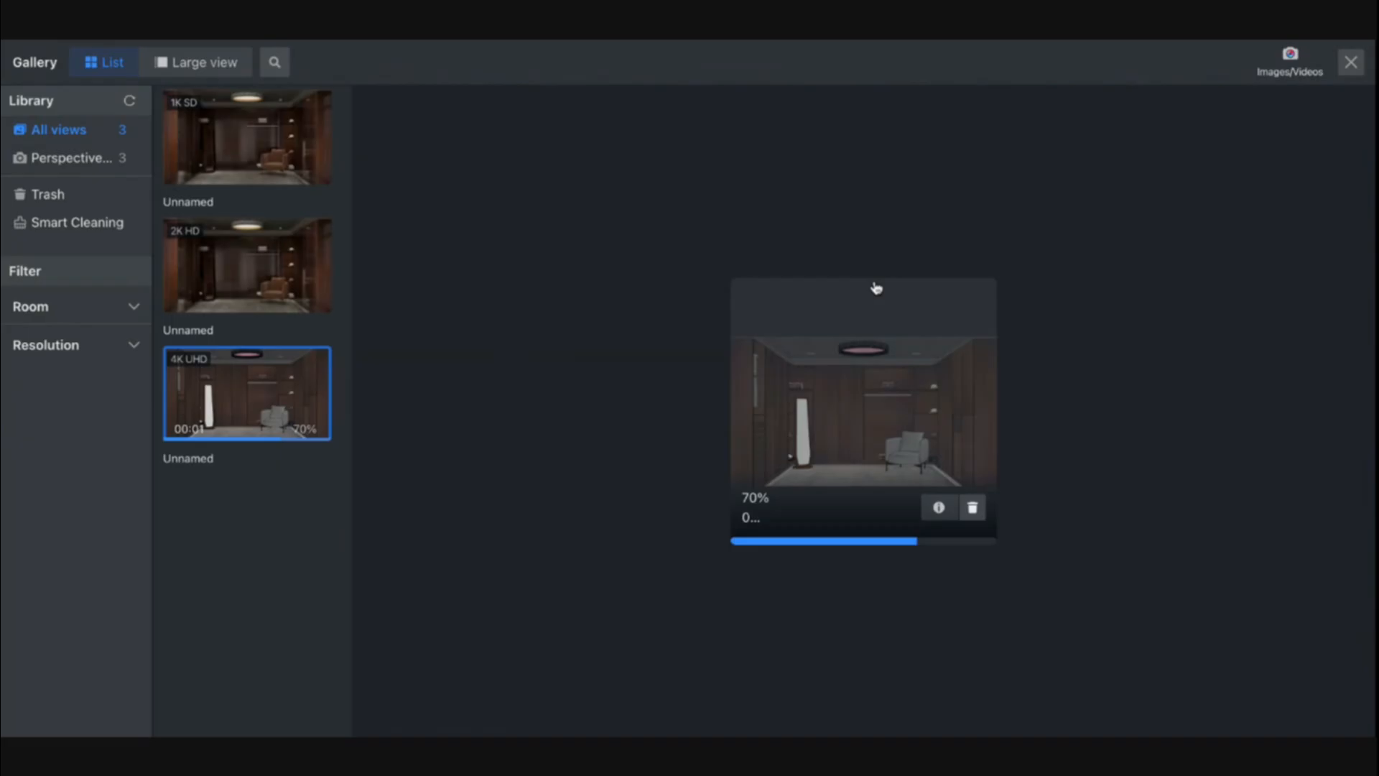
{"action": "left_click", "coordinate": [1355, 74]}
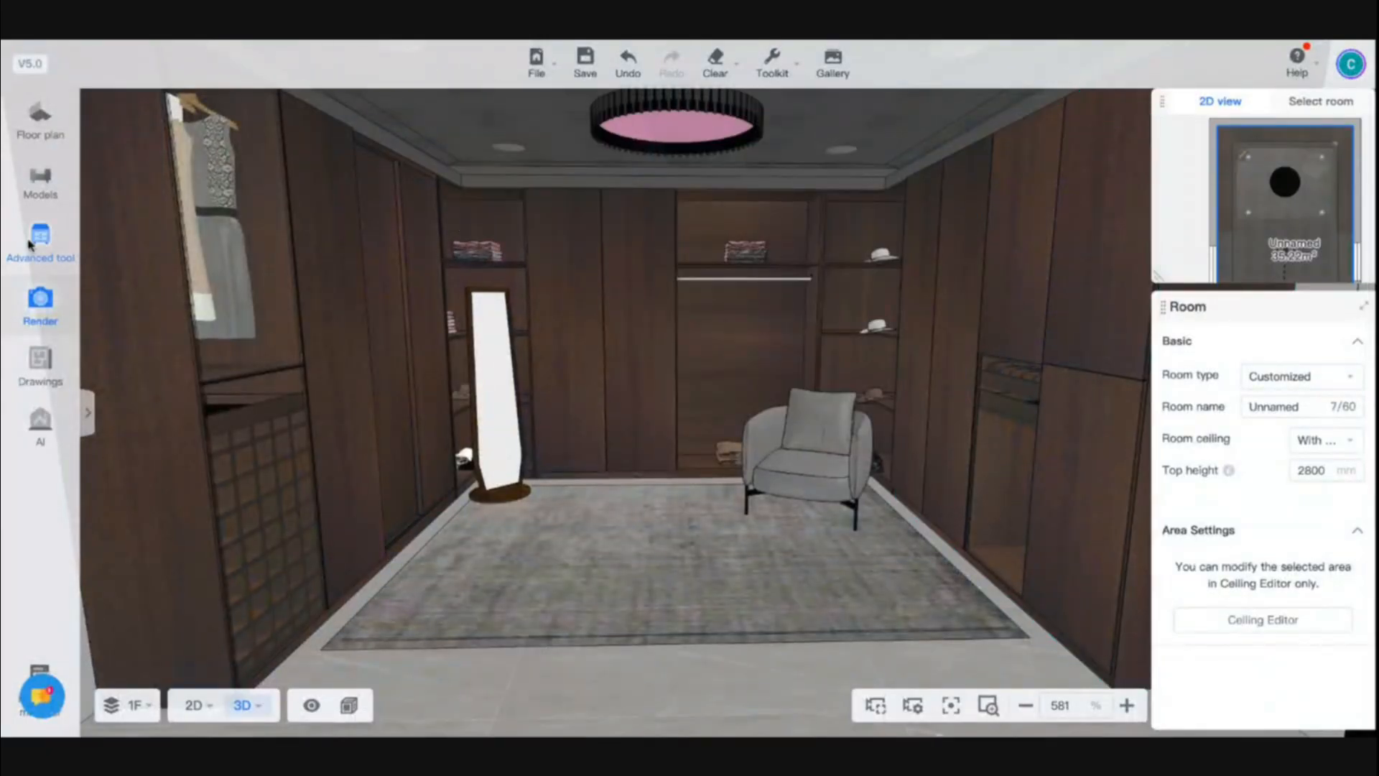
- Reopen the image rendering setup, set the camera clipping to 1264 mm, and generate a 4K UHD perspective render
{"action": "left_click", "coordinate": [47, 319]}
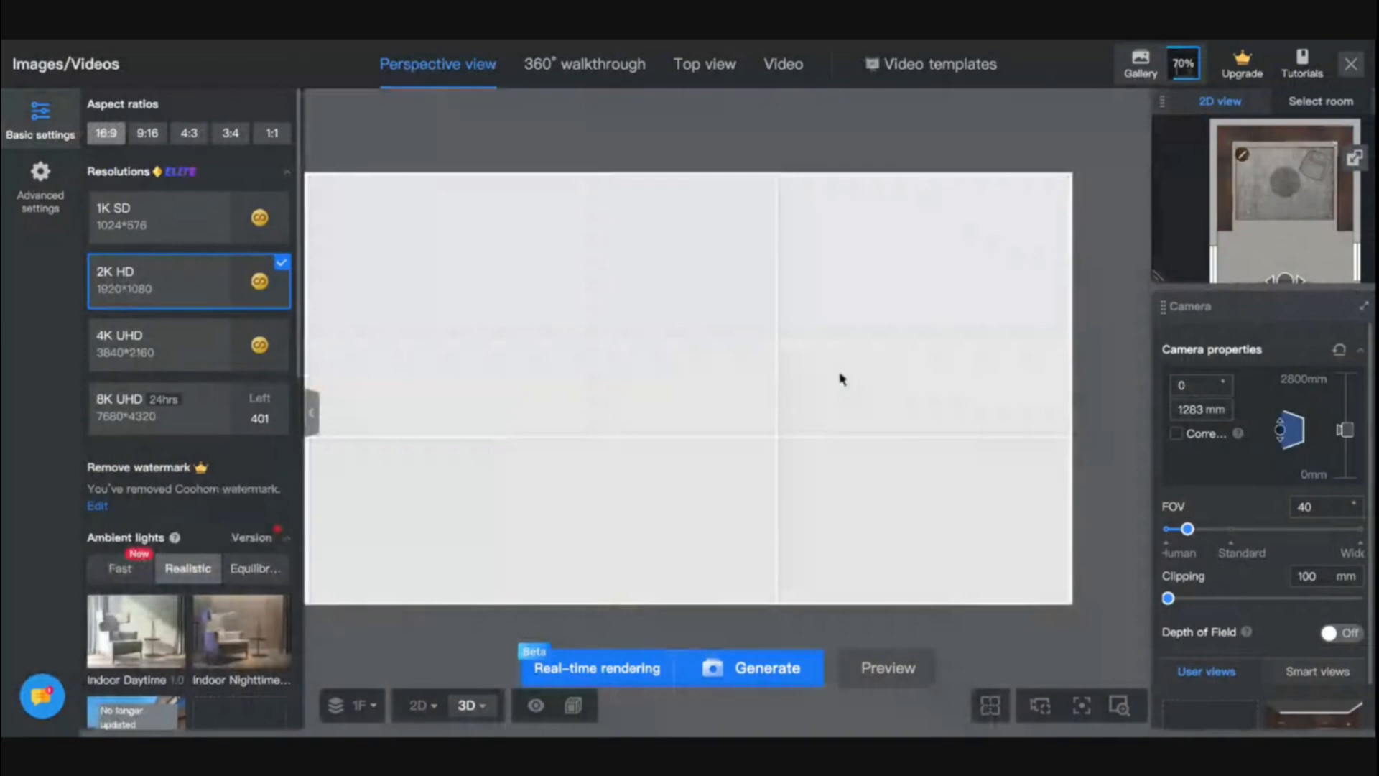
{"action": "left_click_drag", "start_coordinate": [1167, 599], "coordinate": [1187, 601]}
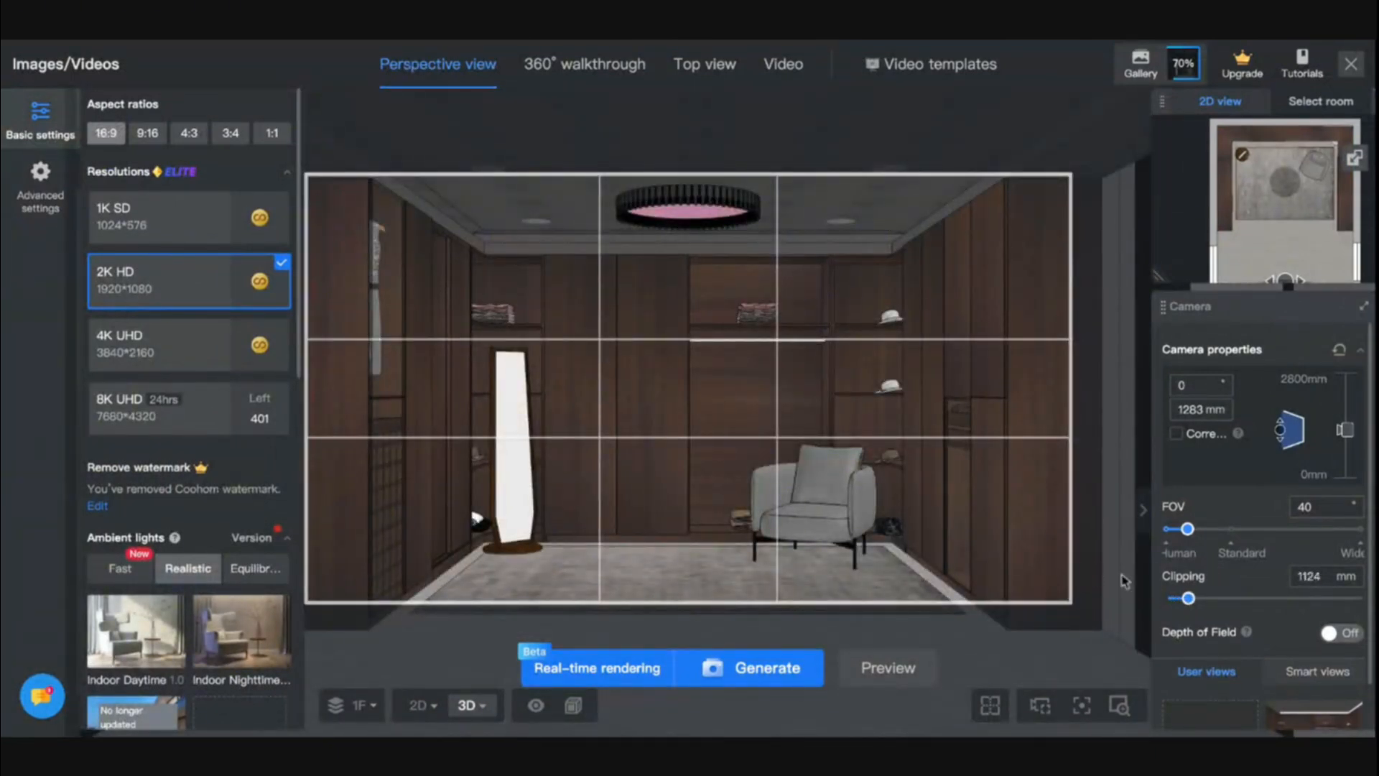
{"action": "left_click", "coordinate": [1191, 599]}
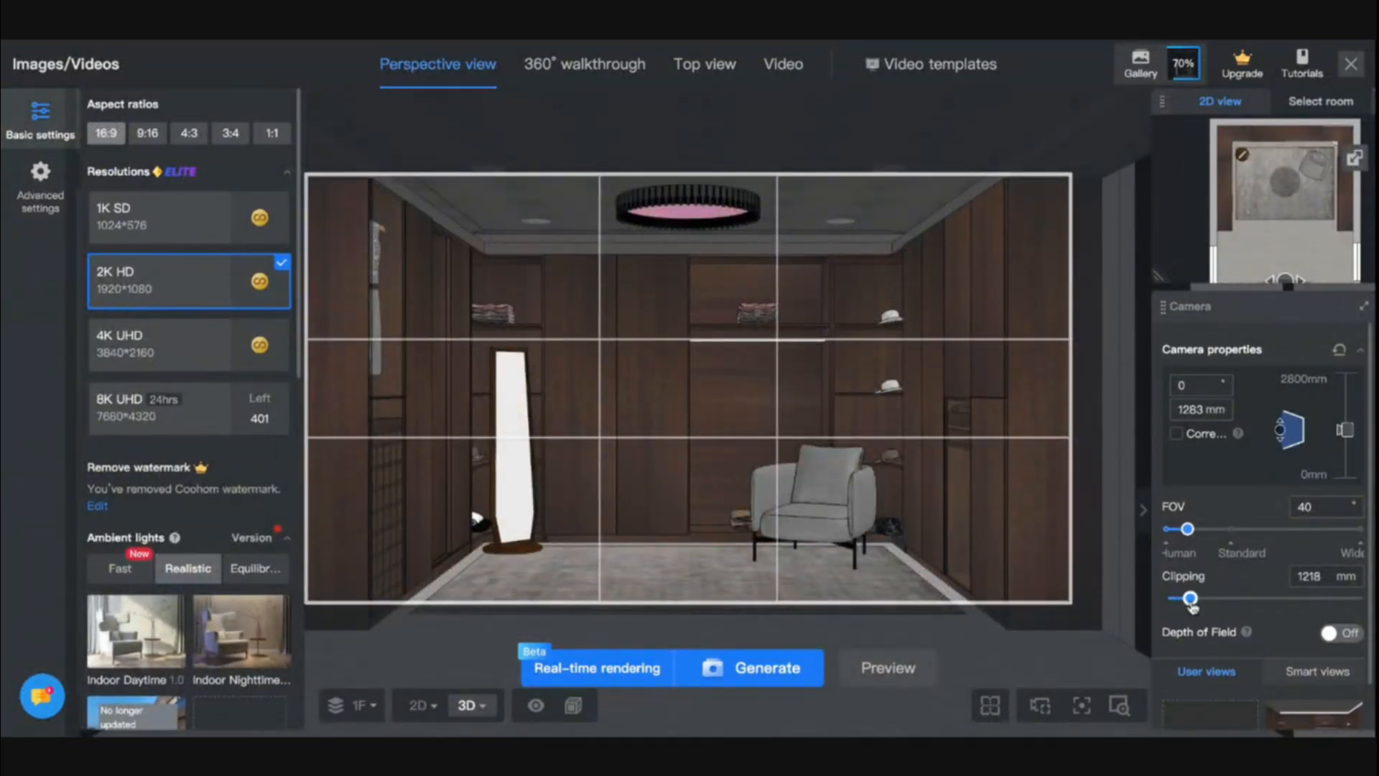
{"action": "left_click", "coordinate": [162, 343]}
{"action": "left_click", "coordinate": [758, 670]}
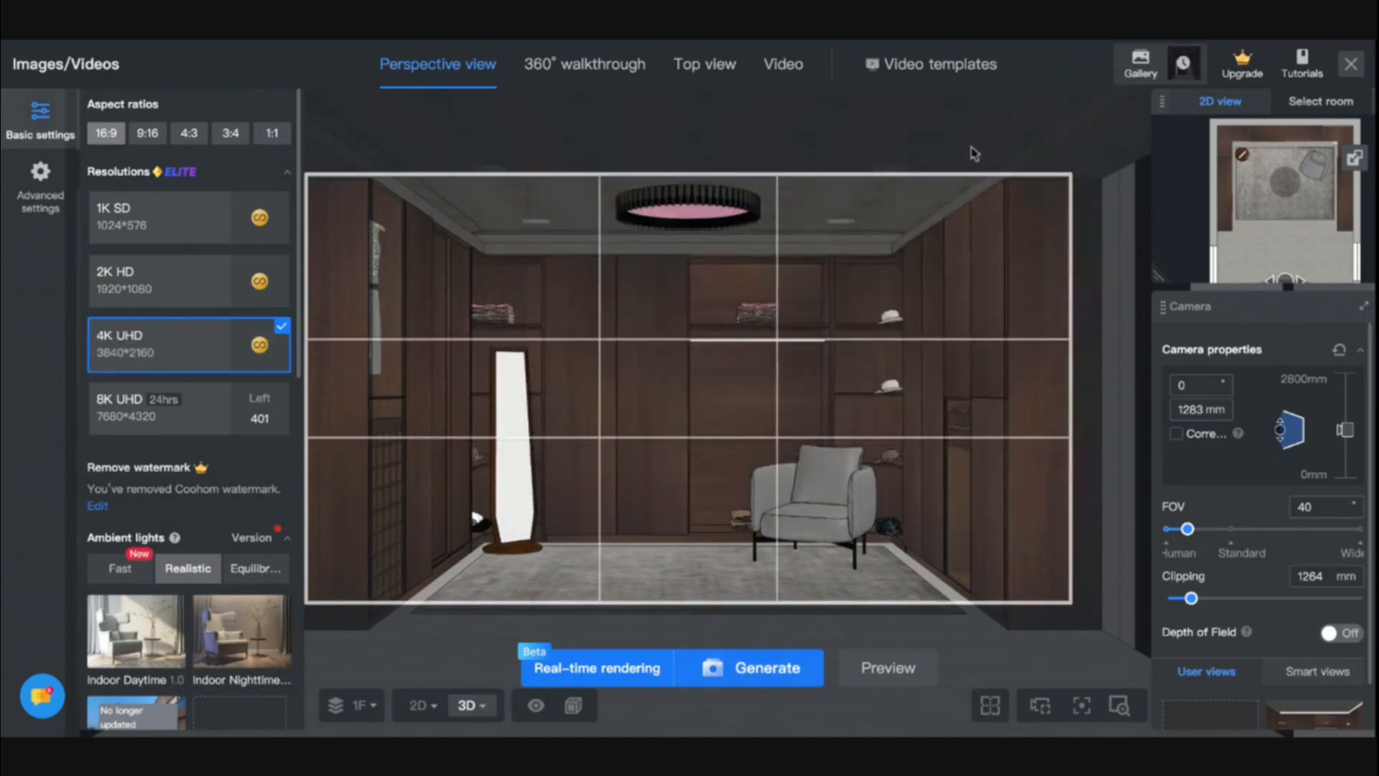
- Open the newest 4K UHD render in the gallery and examine the armchair stitching and hat shelves up close
{"action": "left_click", "coordinate": [1175, 72]}
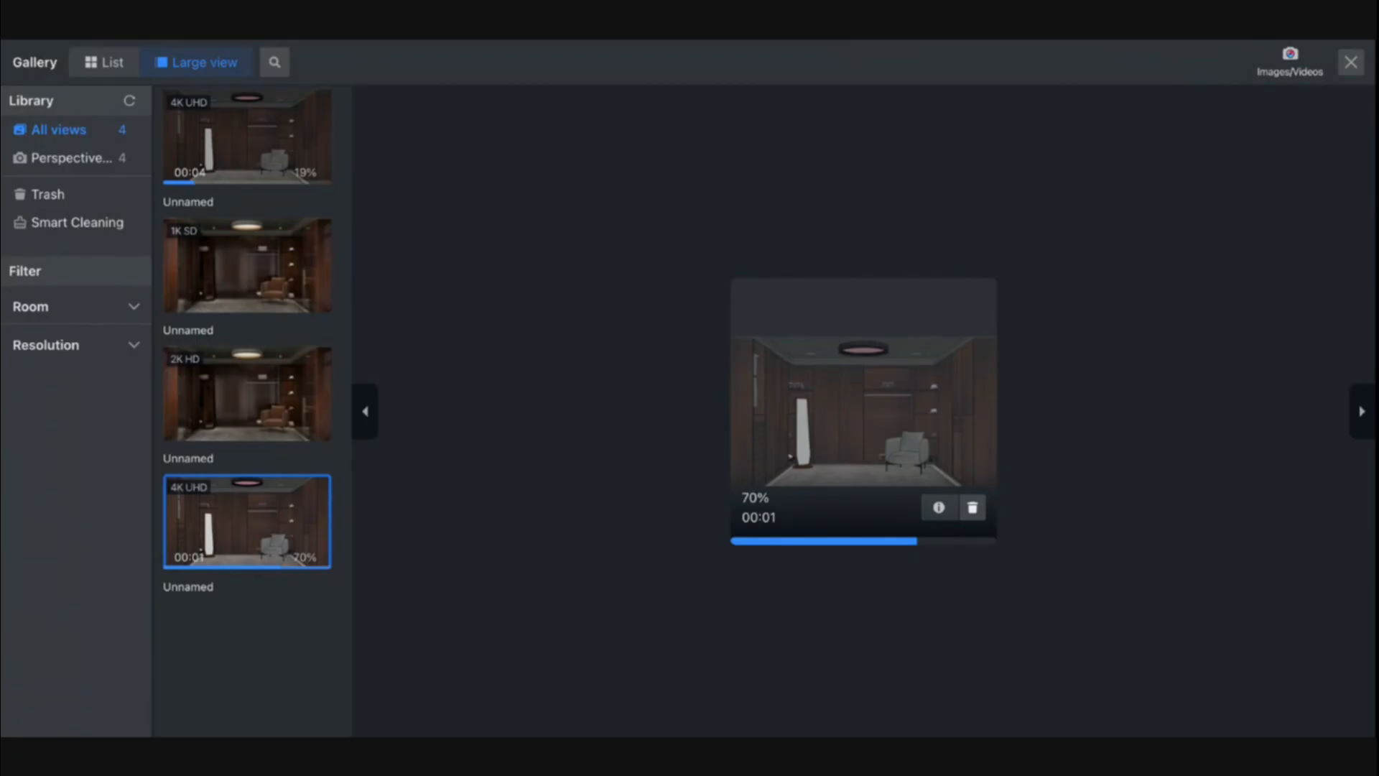
{"action": "left_click", "coordinate": [298, 125]}
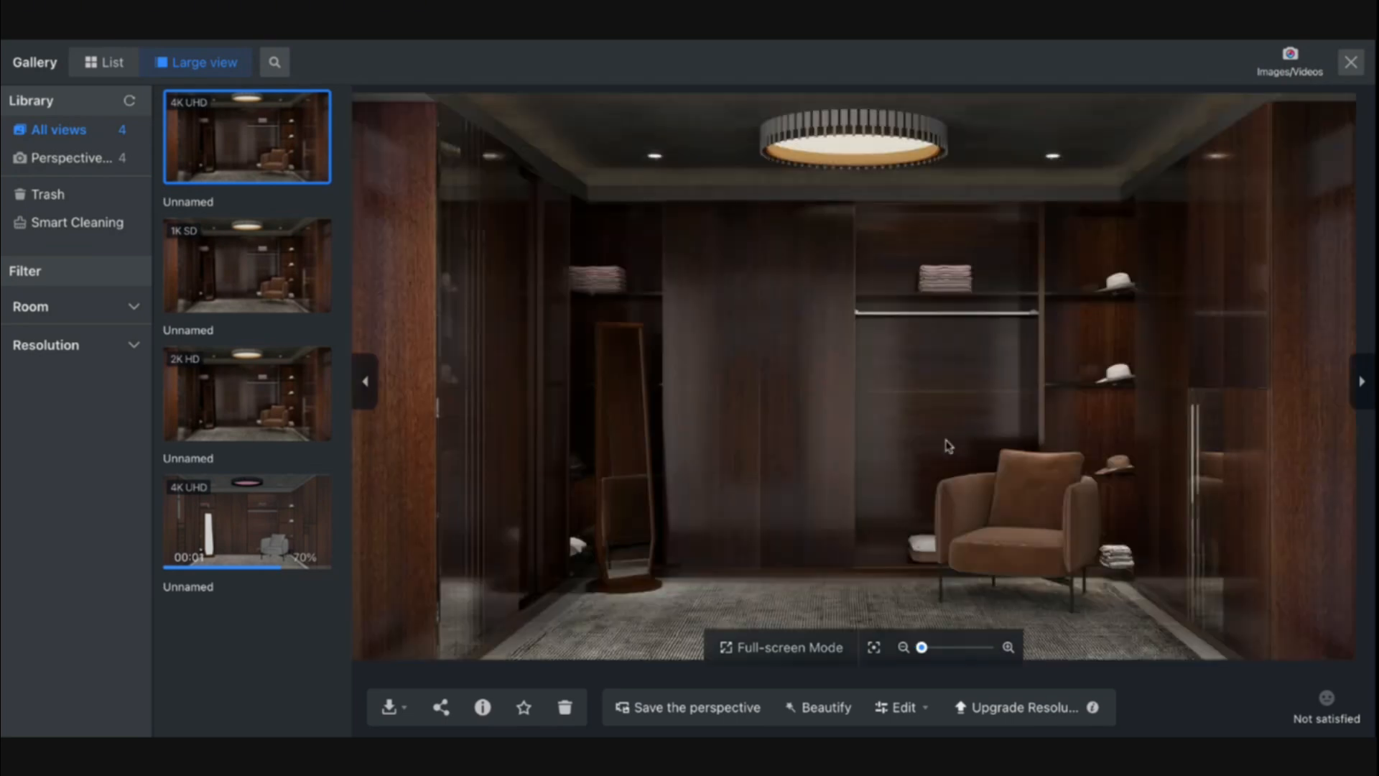
{"action": "scroll", "coordinate": [945, 446], "scroll_direction": "up", "scroll_amount": 5}
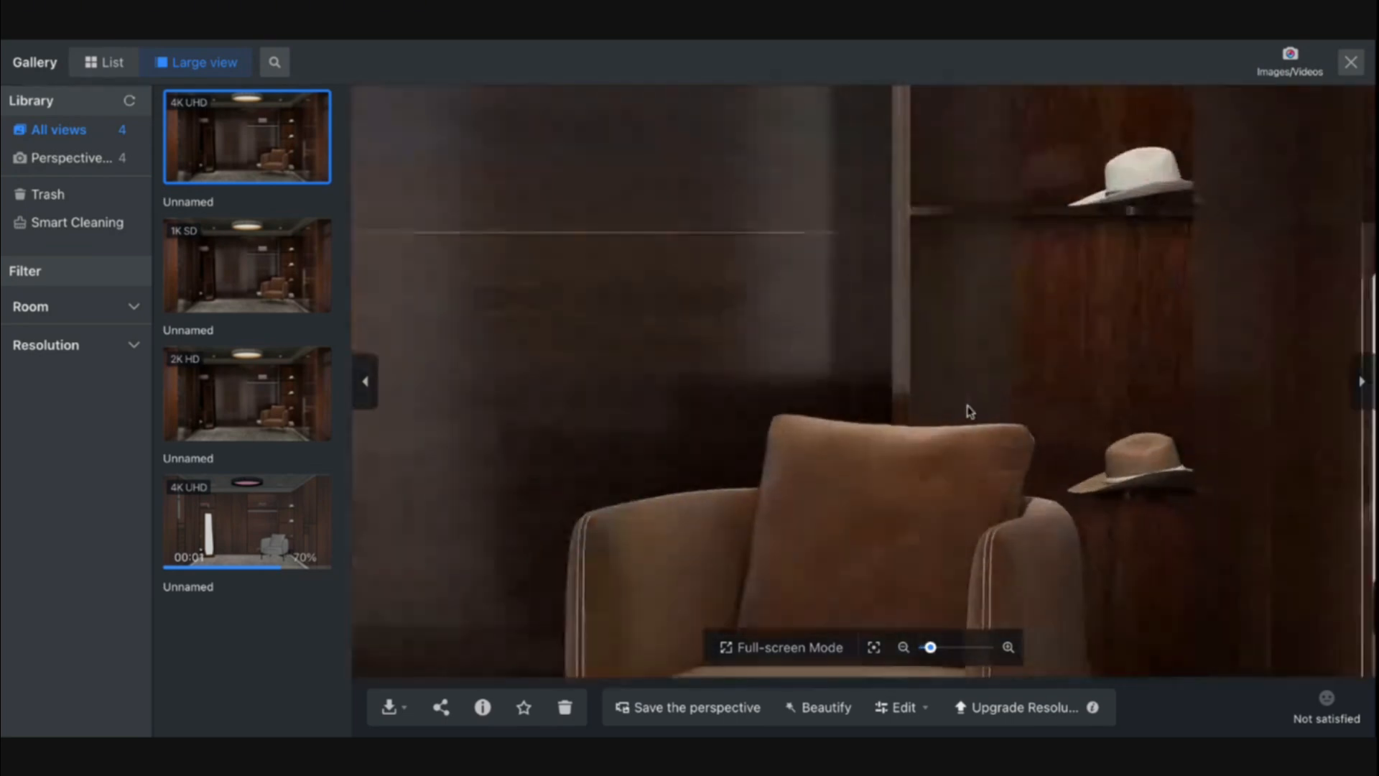
{"action": "scroll", "coordinate": [969, 410], "scroll_direction": "up", "scroll_amount": 4}
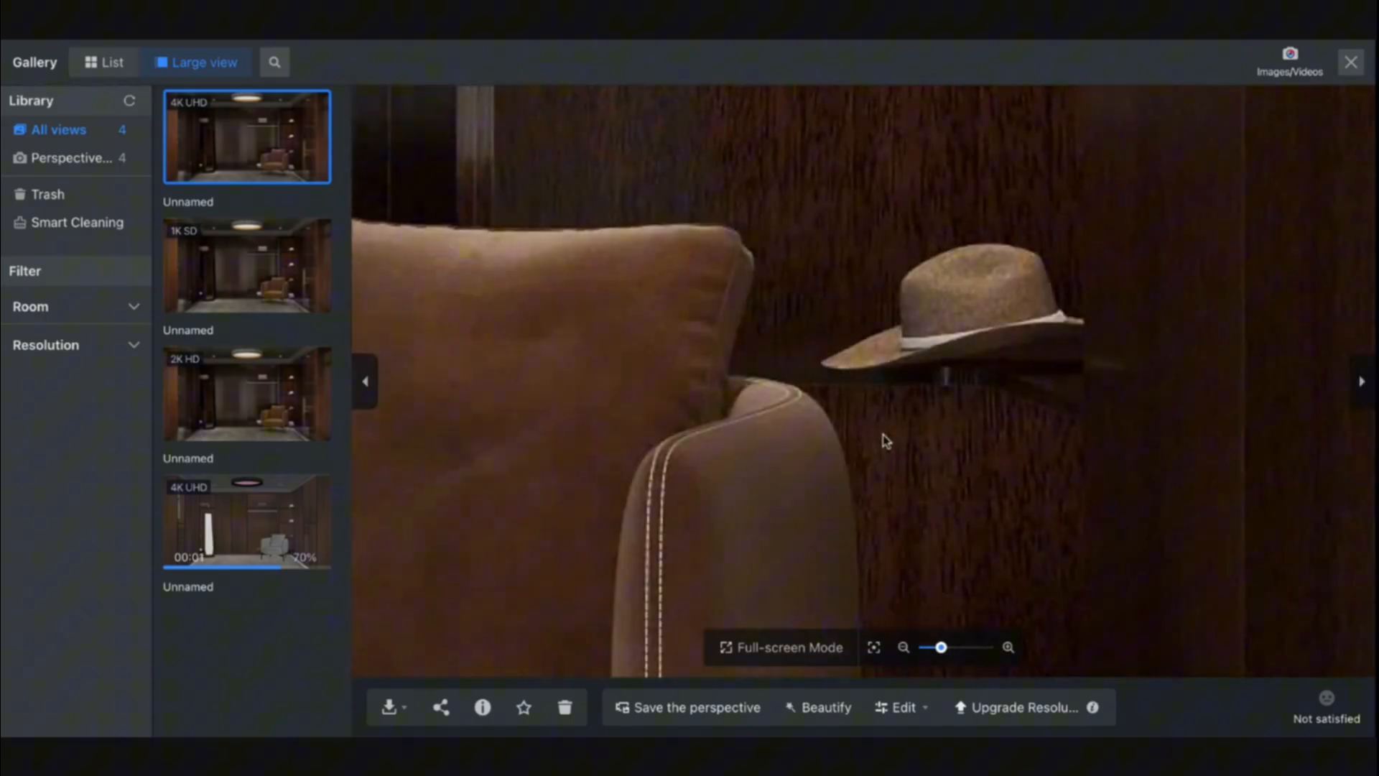
- Examine the hats, wood grain, shelves, hanging rail and wardrobe doors in the 4K UHD render up close, ending with the whole image
{"action": "scroll", "coordinate": [885, 441], "scroll_direction": "down", "scroll_amount": 3}
{"action": "scroll", "coordinate": [958, 404], "scroll_direction": "up", "scroll_amount": 3}
{"action": "left_click_drag", "start_coordinate": [939, 280], "coordinate": [986, 495]}
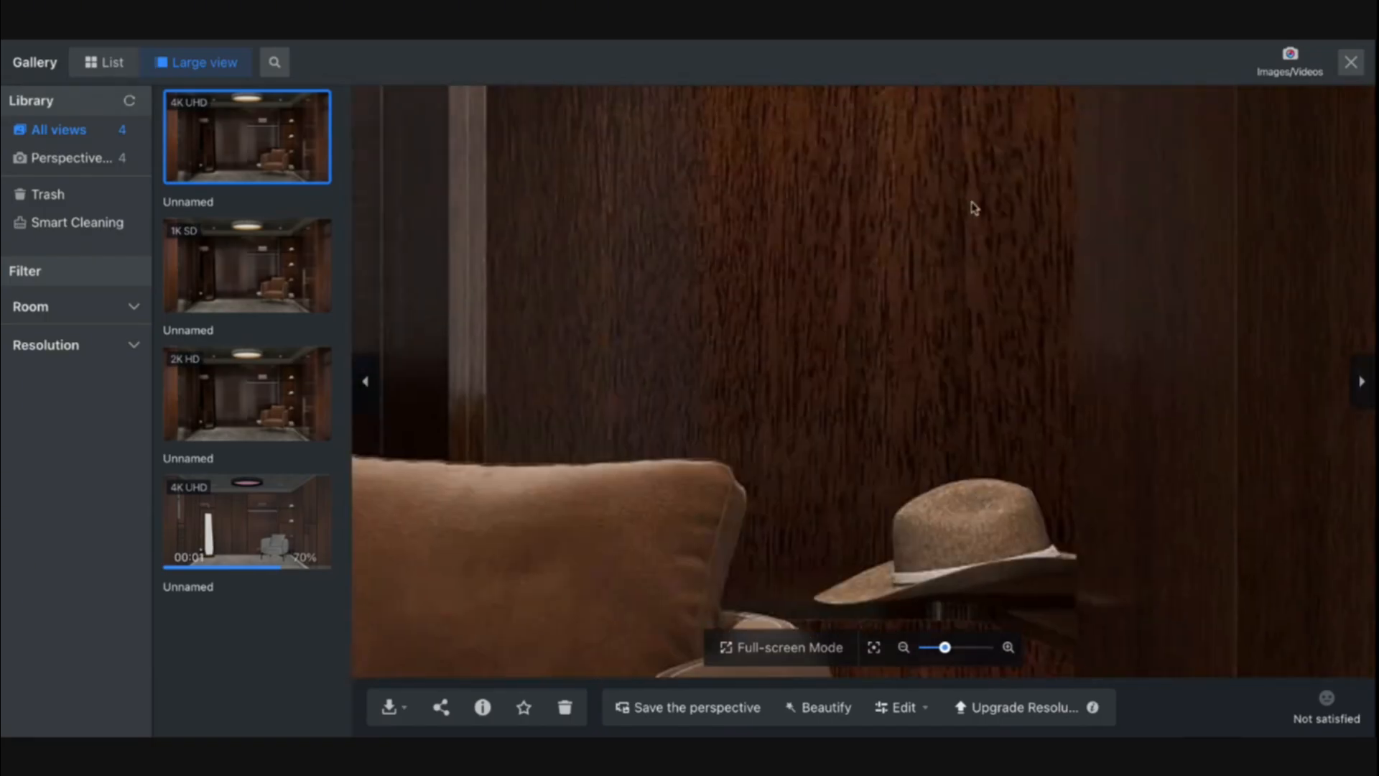
{"action": "left_click_drag", "start_coordinate": [971, 208], "coordinate": [935, 496]}
{"action": "left_click_drag", "start_coordinate": [894, 378], "coordinate": [892, 477]}
{"action": "left_click_drag", "start_coordinate": [933, 430], "coordinate": [1072, 543]}
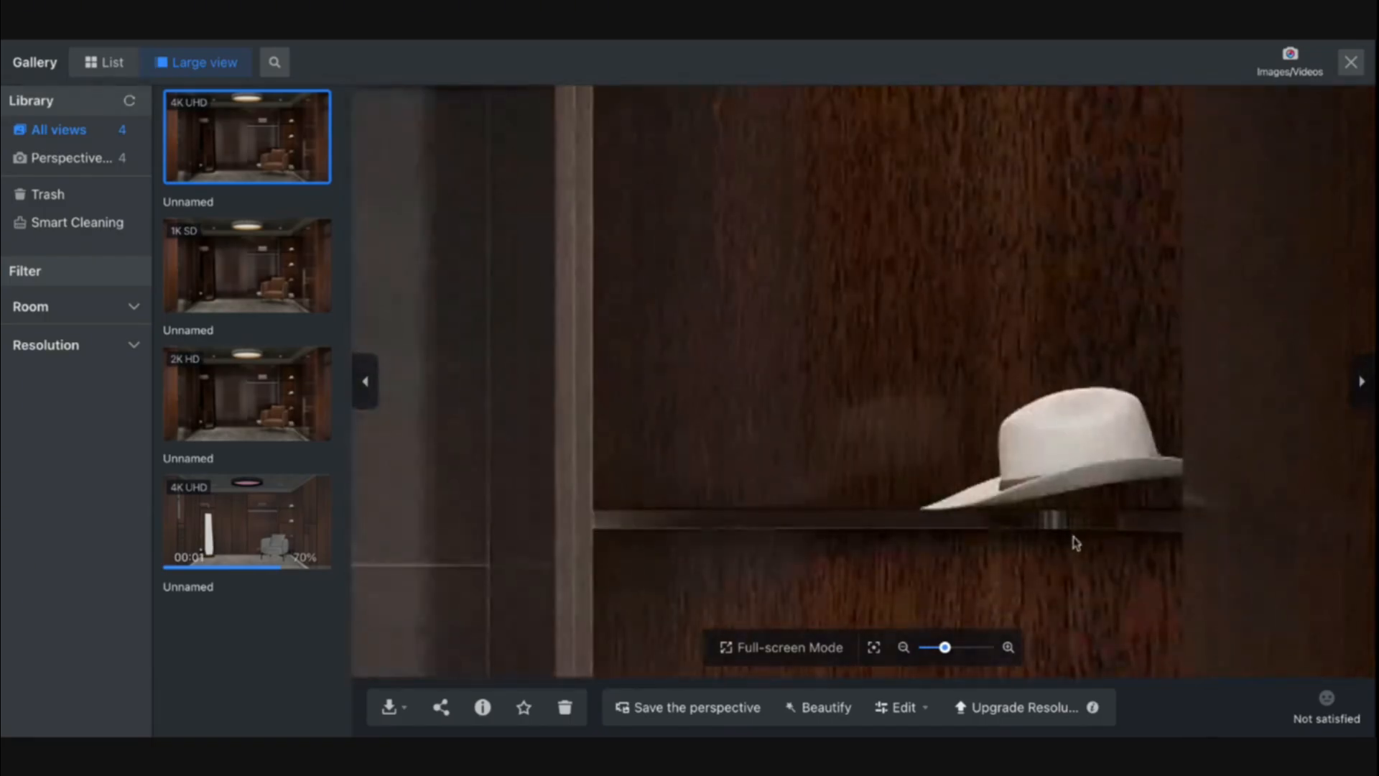
{"action": "scroll", "coordinate": [1049, 430], "scroll_direction": "down", "scroll_amount": 5}
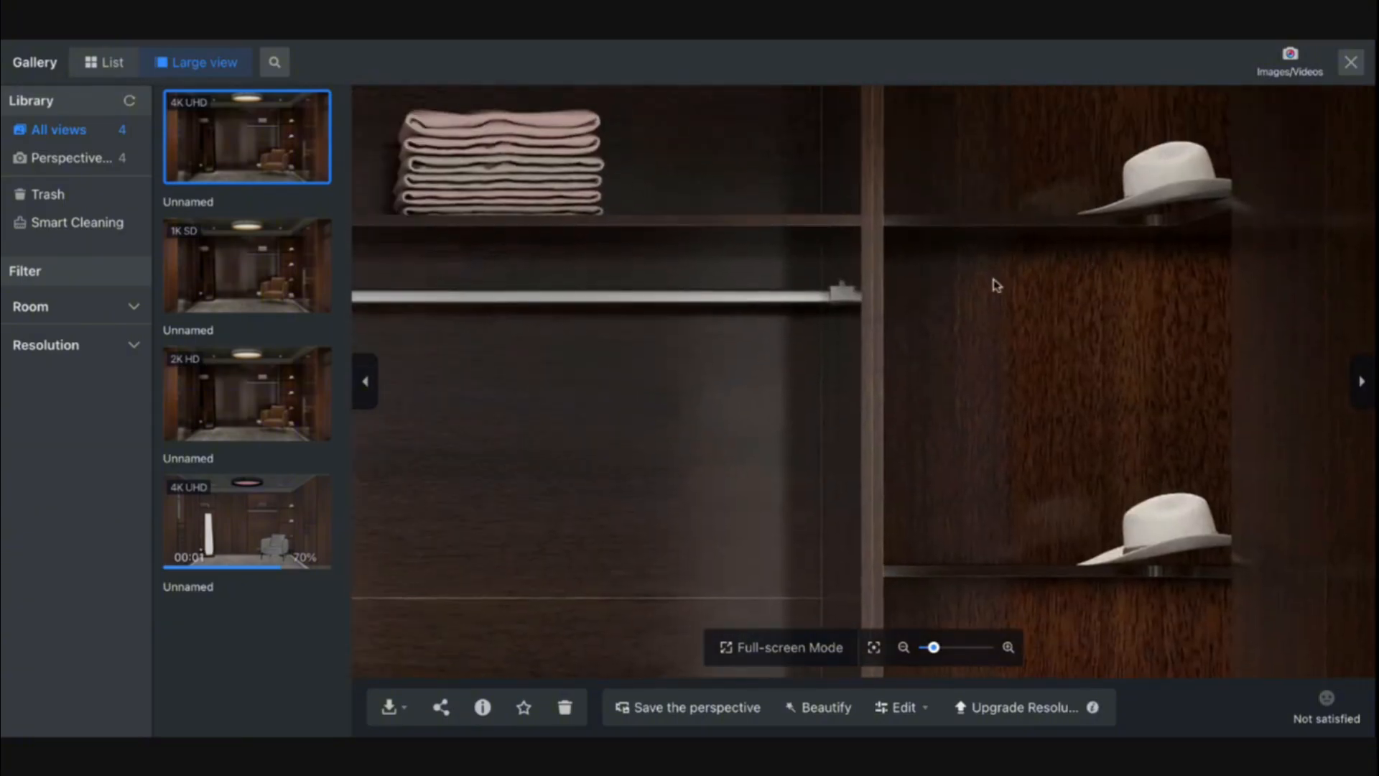
{"action": "scroll", "coordinate": [995, 289], "scroll_direction": "down", "scroll_amount": 6}
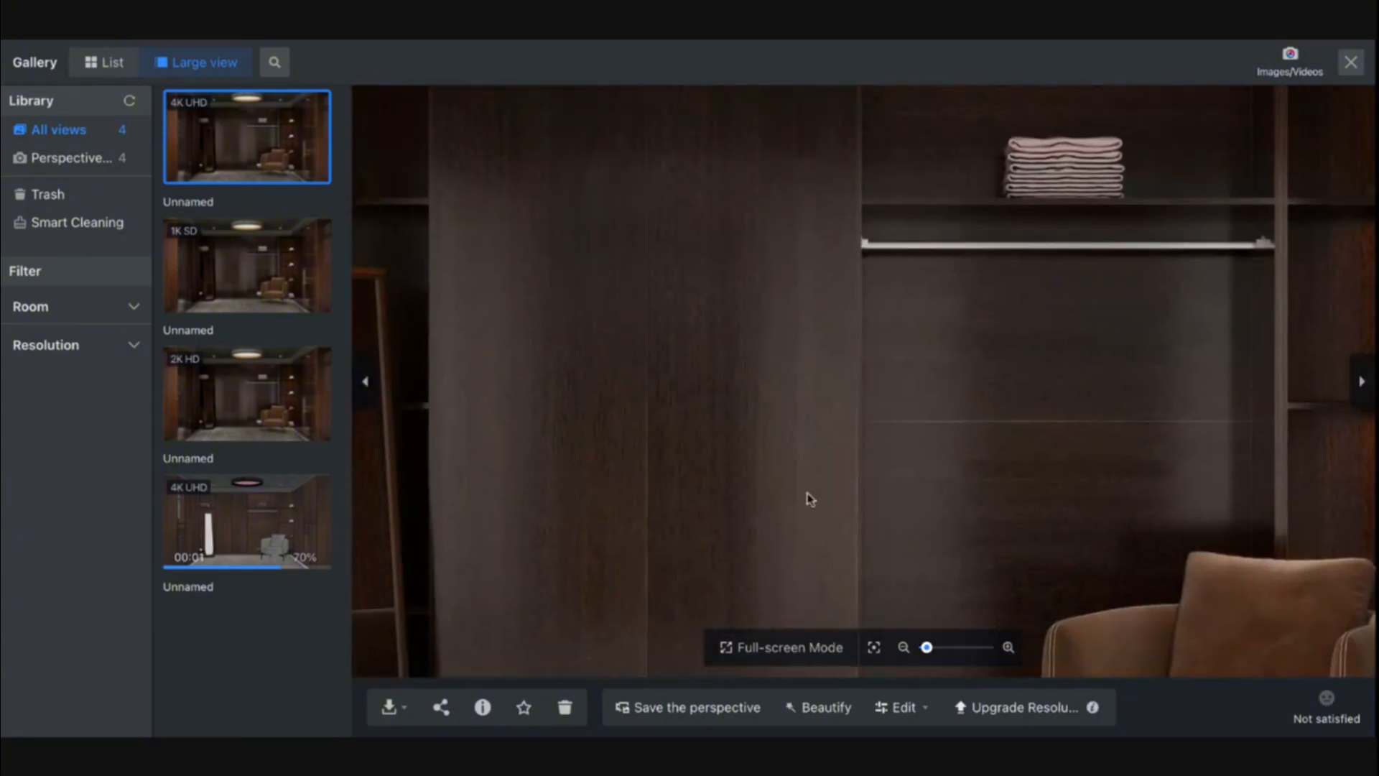
{"action": "scroll", "coordinate": [810, 499], "scroll_direction": "down", "scroll_amount": 6}
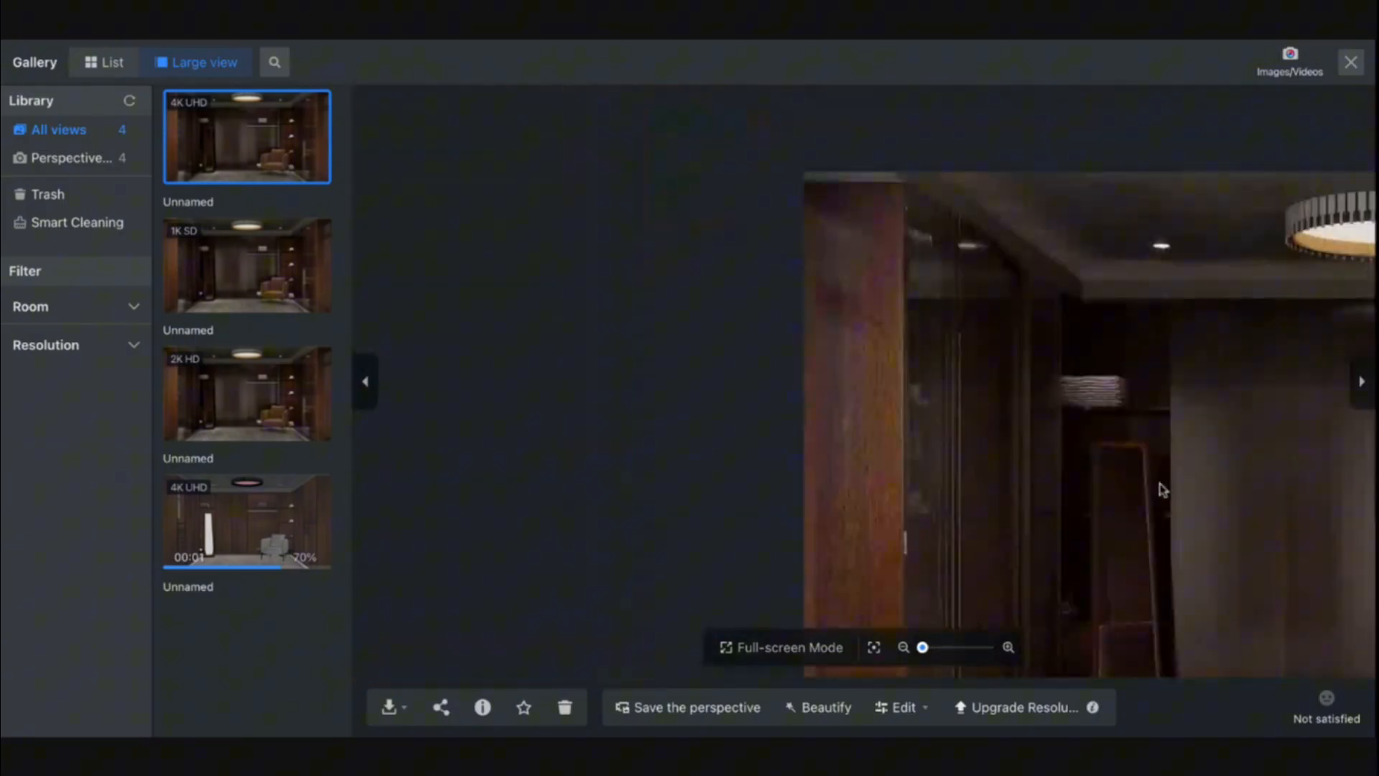
{"action": "scroll", "coordinate": [1161, 443], "scroll_direction": "down", "scroll_amount": 5}
- Inspect the whole 4K UHD render in full-screen mode and return to the gallery
{"action": "left_click", "coordinate": [747, 648]}
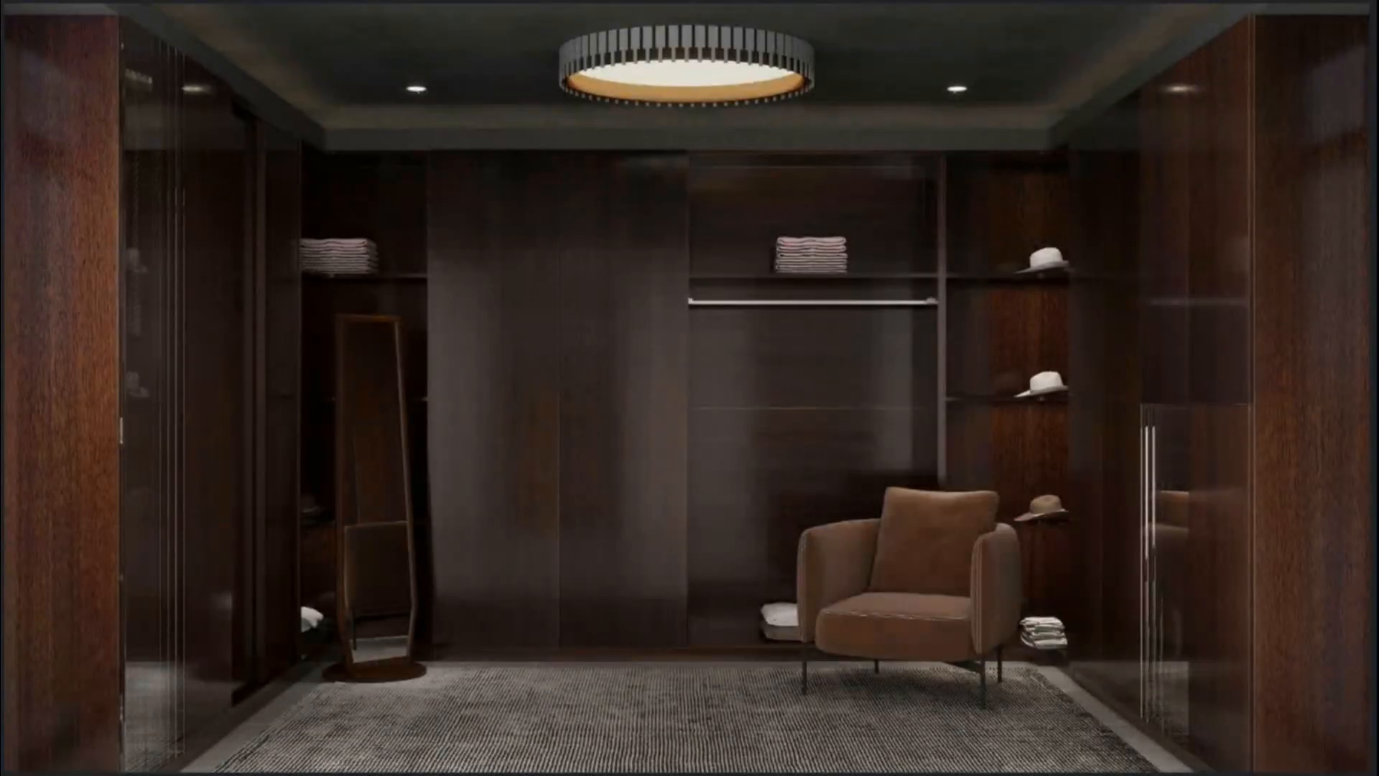
{"action": "mouse_move", "coordinate": [1296, 632]}
{"action": "left_mouse_down"}
{"action": "mouse_move", "coordinate": [1292, 305]}
{"action": "mouse_move", "coordinate": [1320, 429]}
{"action": "mouse_move", "coordinate": [1301, 301]}
{"action": "left_mouse_up"}
{"action": "mouse_move", "coordinate": [1050, 214]}
{"action": "left_mouse_down"}
{"action": "mouse_move", "coordinate": [957, 247]}
{"action": "mouse_move", "coordinate": [402, 275]}
{"action": "mouse_move", "coordinate": [111, 521]}
{"action": "mouse_move", "coordinate": [493, 457]}
{"action": "mouse_move", "coordinate": [637, 301]}
{"action": "mouse_move", "coordinate": [585, 492]}
{"action": "mouse_move", "coordinate": [653, 463]}
{"action": "mouse_move", "coordinate": [582, 395]}
{"action": "mouse_move", "coordinate": [632, 492]}
{"action": "mouse_move", "coordinate": [578, 444]}
{"action": "mouse_move", "coordinate": [573, 535]}
{"action": "left_mouse_up"}
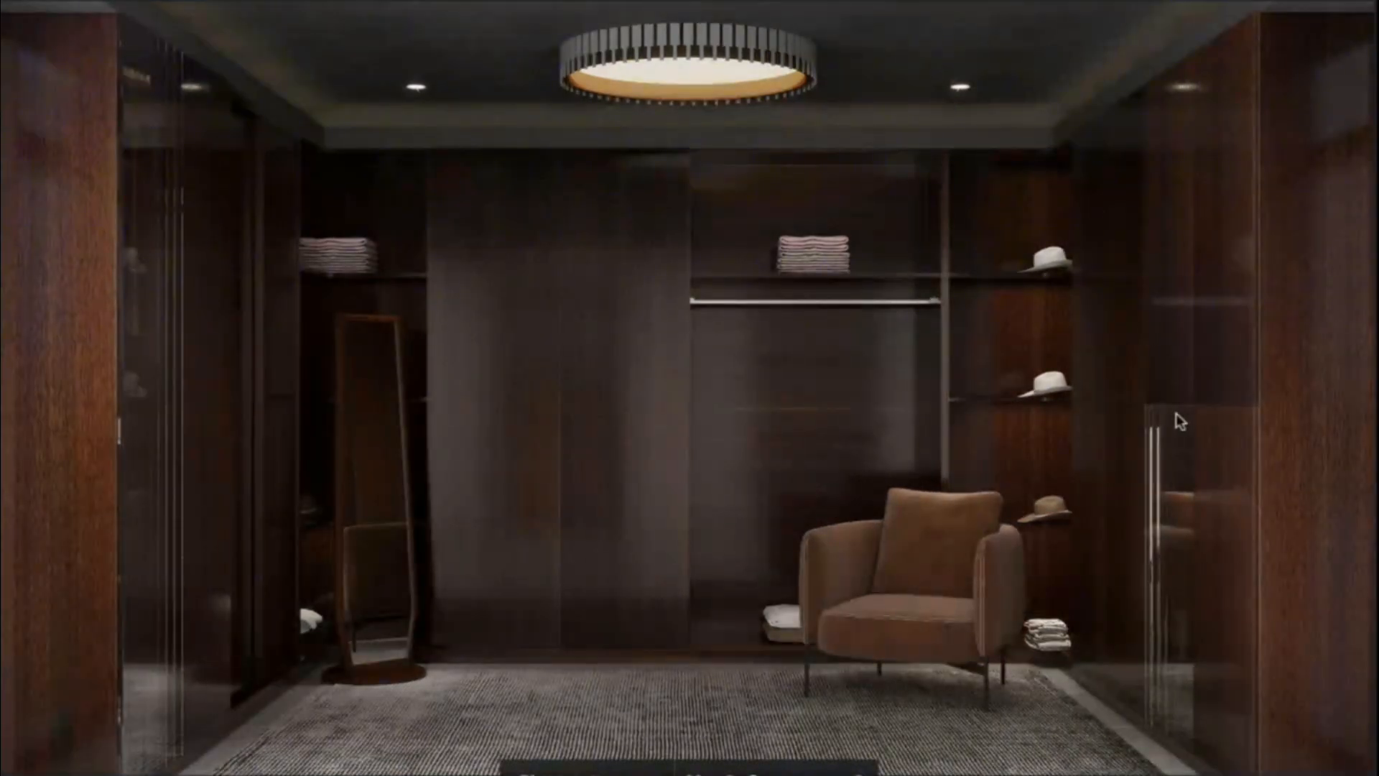
{"action": "key", "text": "Escape"}
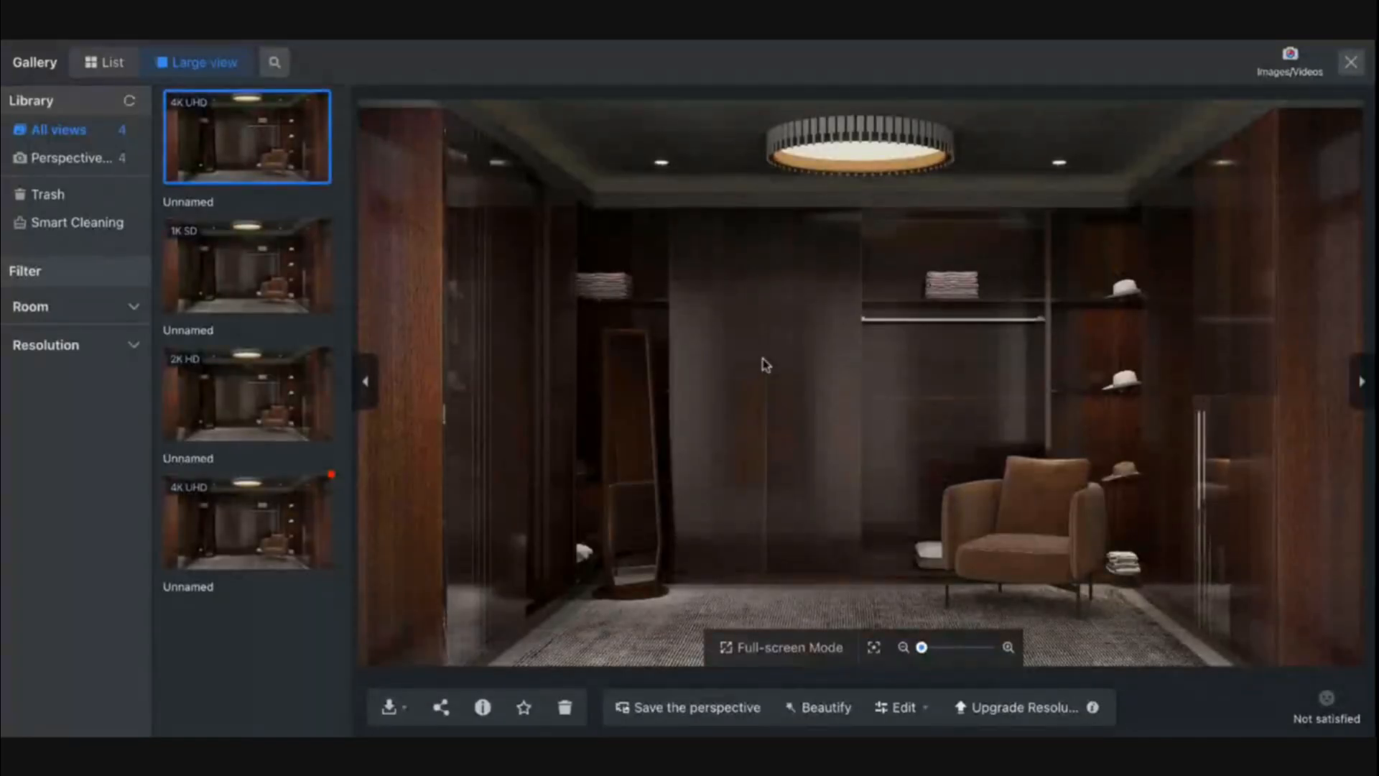
- Open the newest 4K UHD render for viewing, and exit both the gallery and the image rendering setup
{"action": "left_click", "coordinate": [297, 551]}
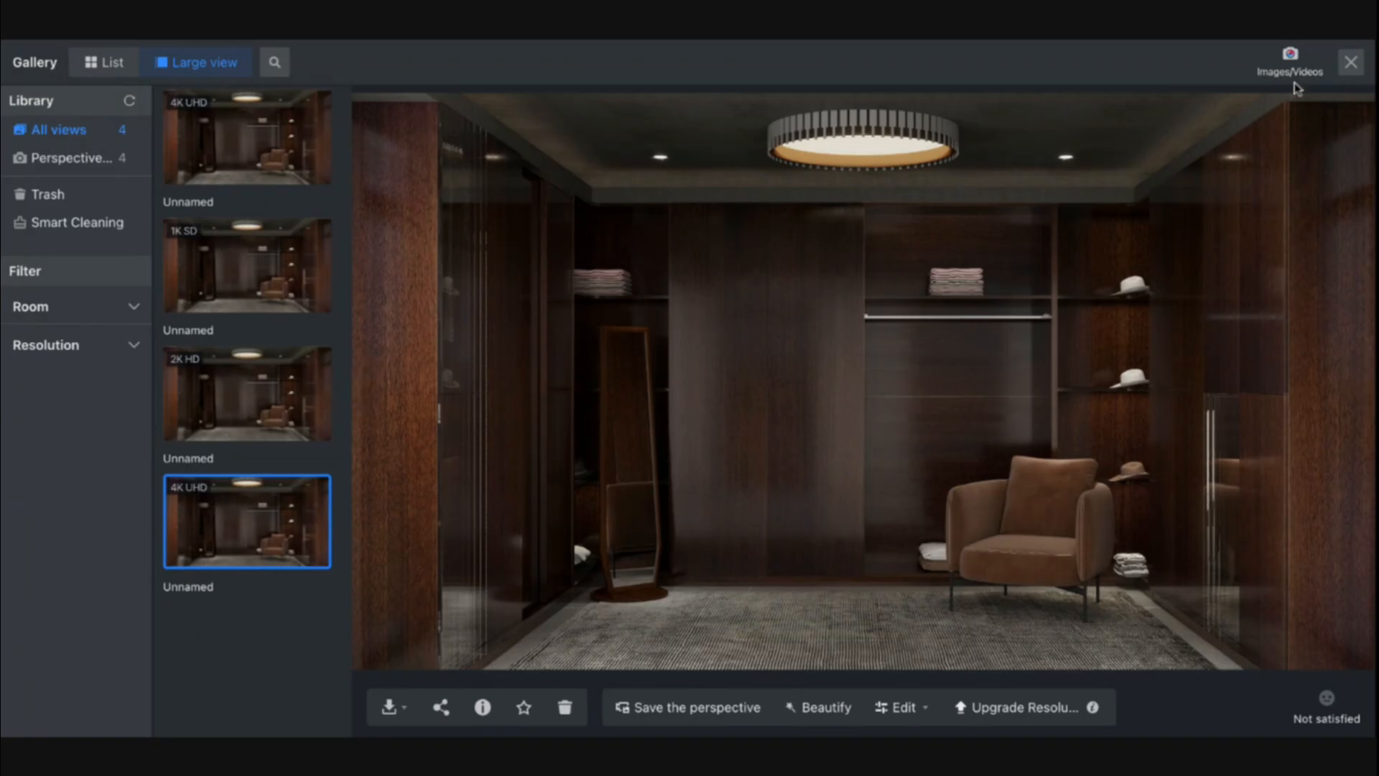
{"action": "left_click", "coordinate": [1350, 63]}
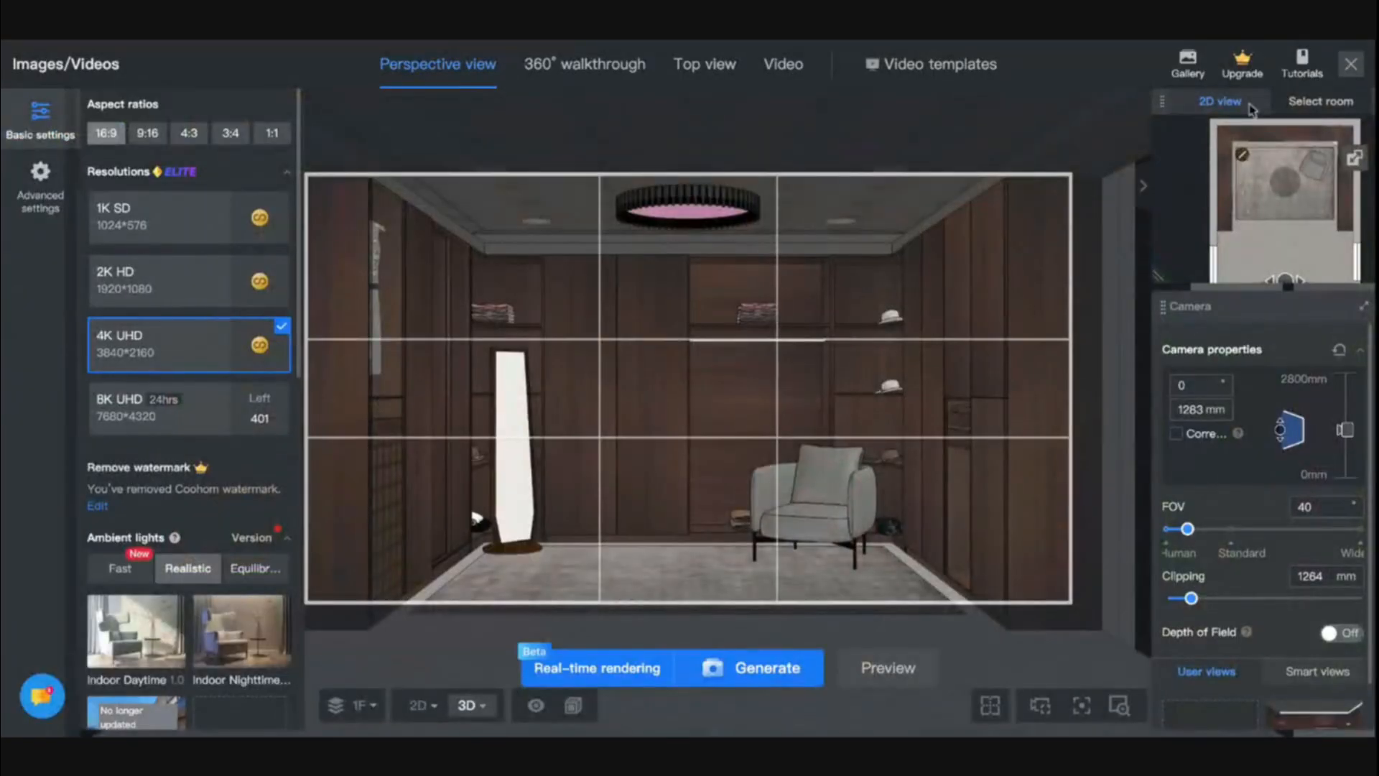
{"action": "left_click", "coordinate": [1350, 63]}
- Switch the 3D view's graphics performance to the performance-first option
{"action": "left_click_drag", "start_coordinate": [720, 560], "coordinate": [375, 646]}
{"action": "left_click", "coordinate": [350, 706]}
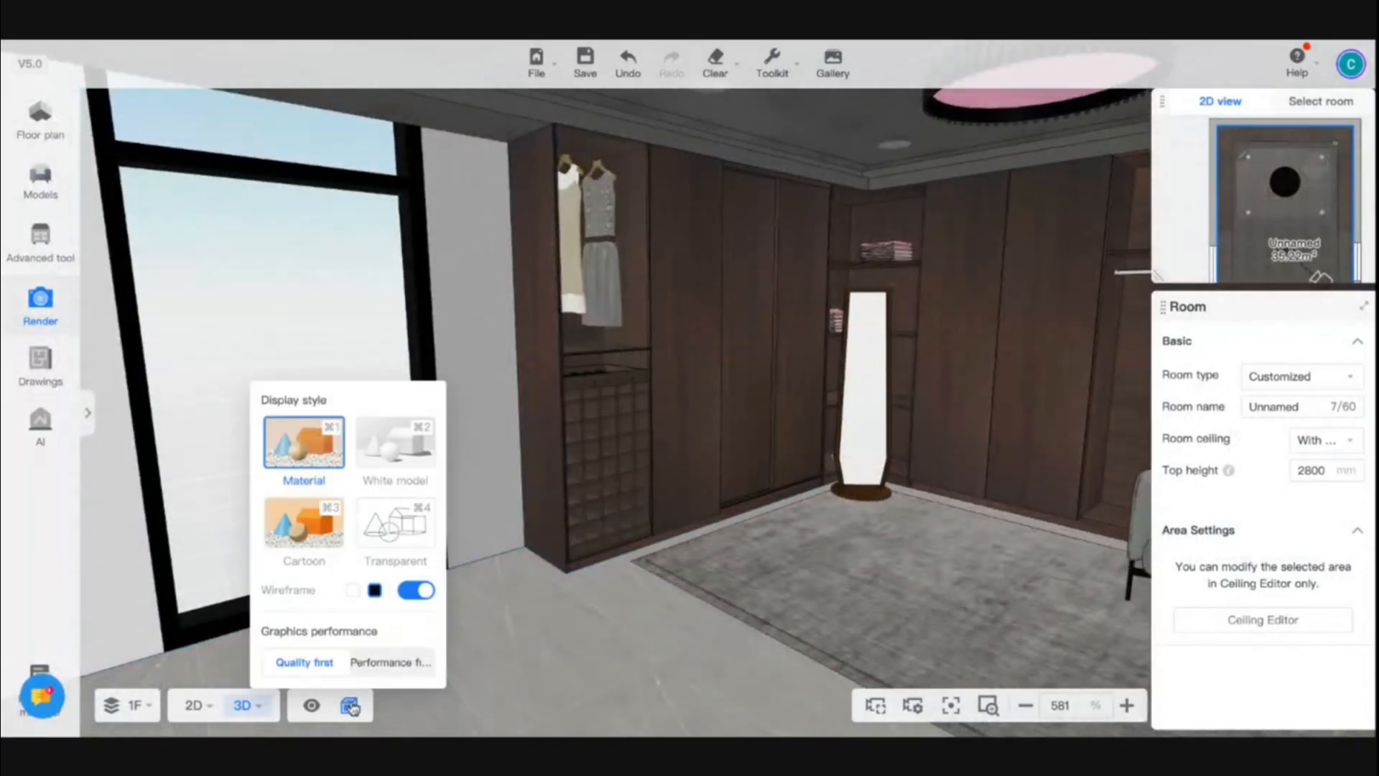
{"action": "left_click", "coordinate": [377, 662]}
- Use the material brush to copy the grey Integrated wallboard finish onto the plain walls around the windows
{"action": "left_click_drag", "start_coordinate": [590, 618], "coordinate": [544, 619]}
{"action": "right_click_drag", "start_coordinate": [668, 618], "coordinate": [474, 646]}
{"action": "mouse_move", "coordinate": [264, 660]}
{"action": "left_mouse_down"}
{"action": "mouse_move", "coordinate": [373, 667]}
{"action": "mouse_move", "coordinate": [158, 680]}
{"action": "left_mouse_up"}
{"action": "key", "text": "w"}
{"action": "key", "text": "a"}
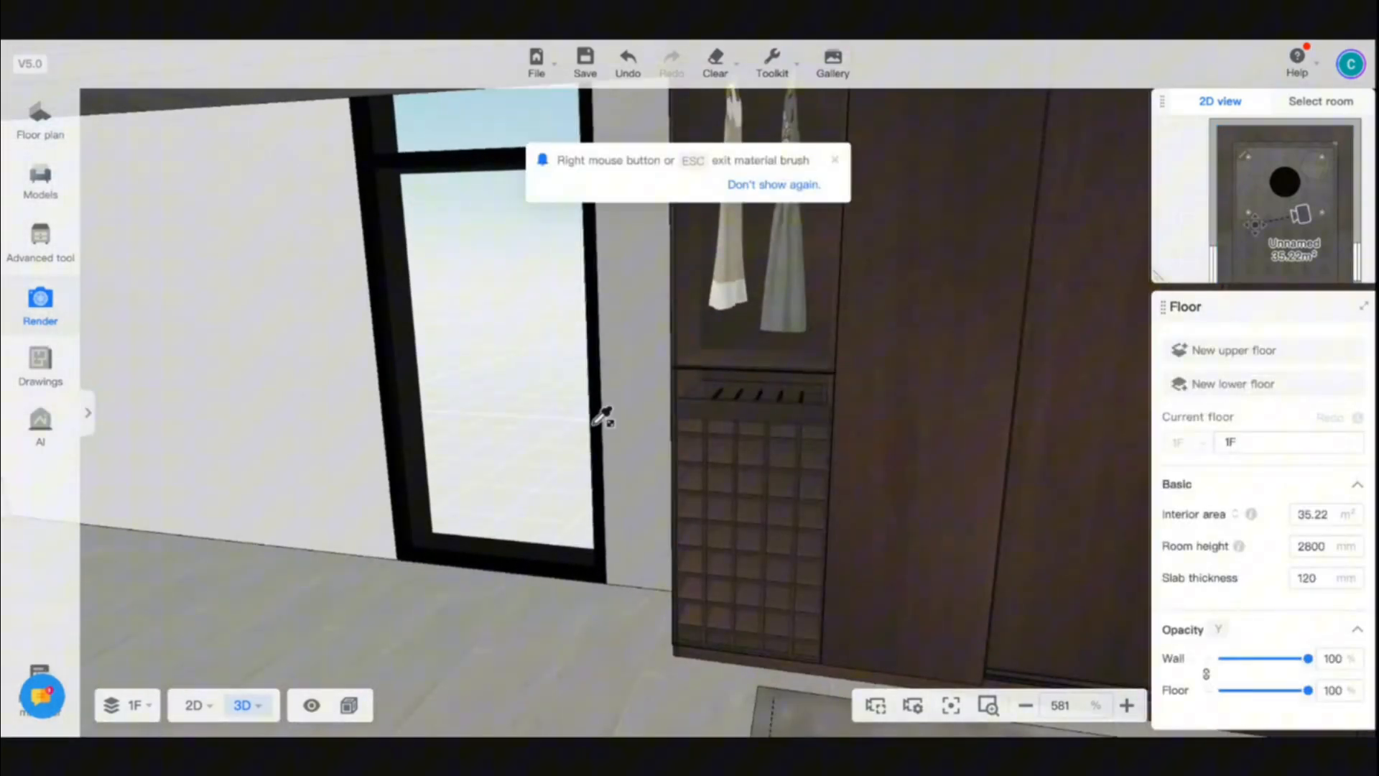
{"action": "left_click", "coordinate": [269, 410]}
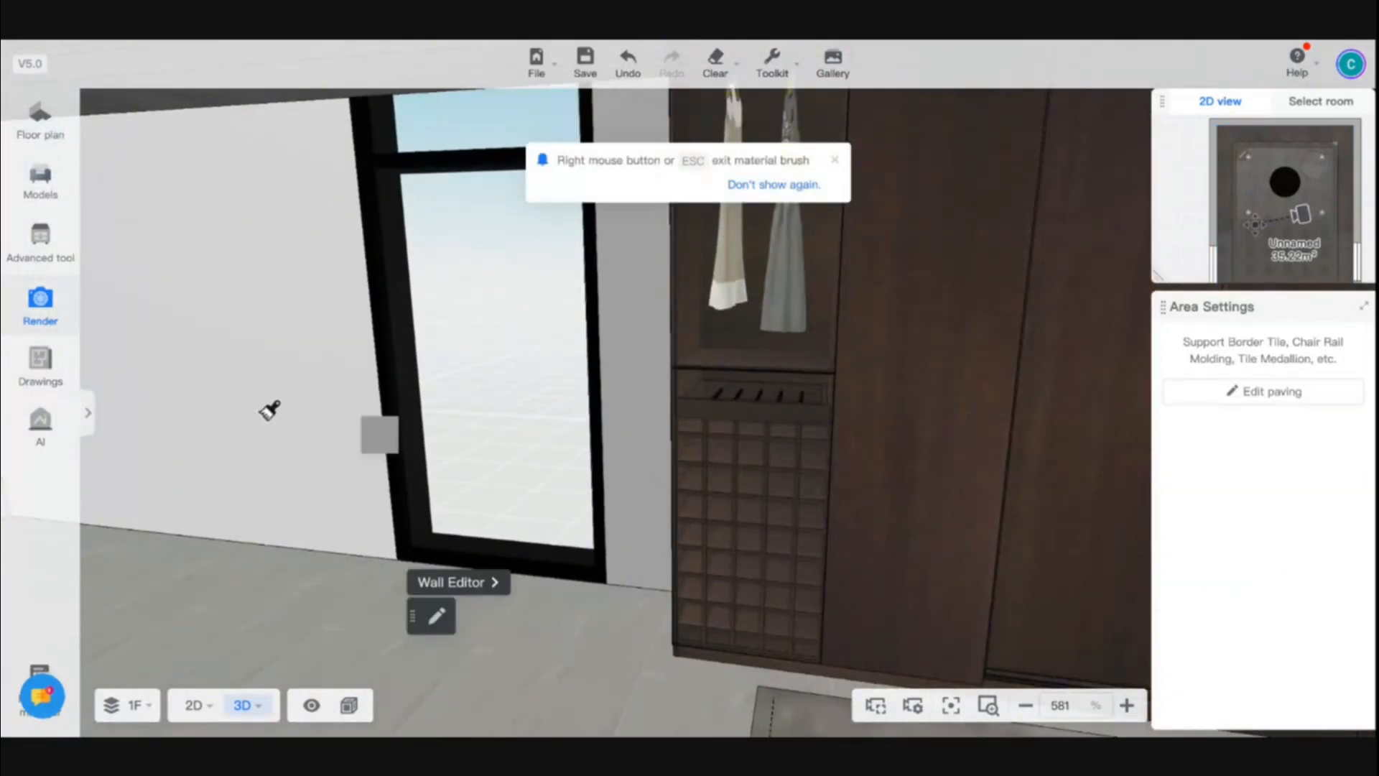
{"action": "left_click_drag", "start_coordinate": [270, 409], "coordinate": [492, 196]}
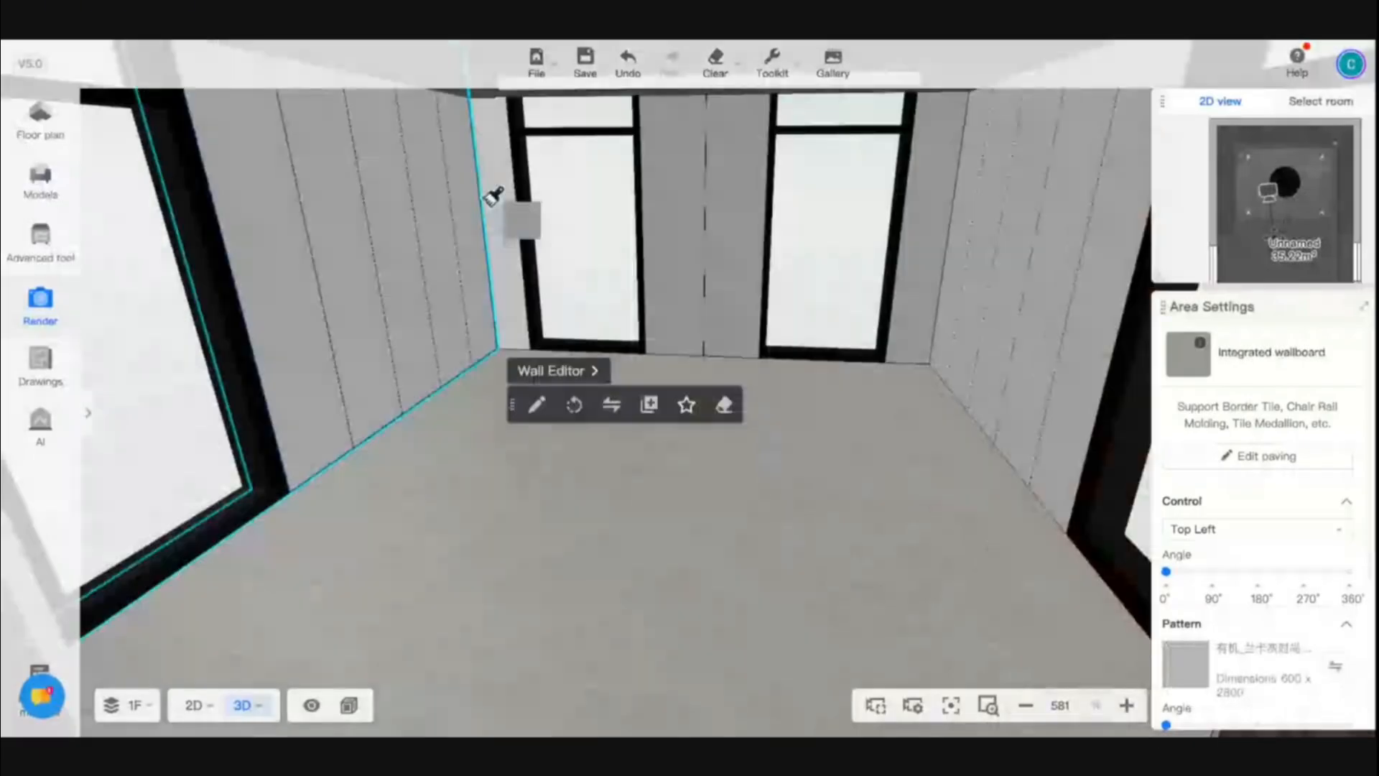
{"action": "left_click", "coordinate": [493, 196]}
{"action": "key", "text": "Escape"}
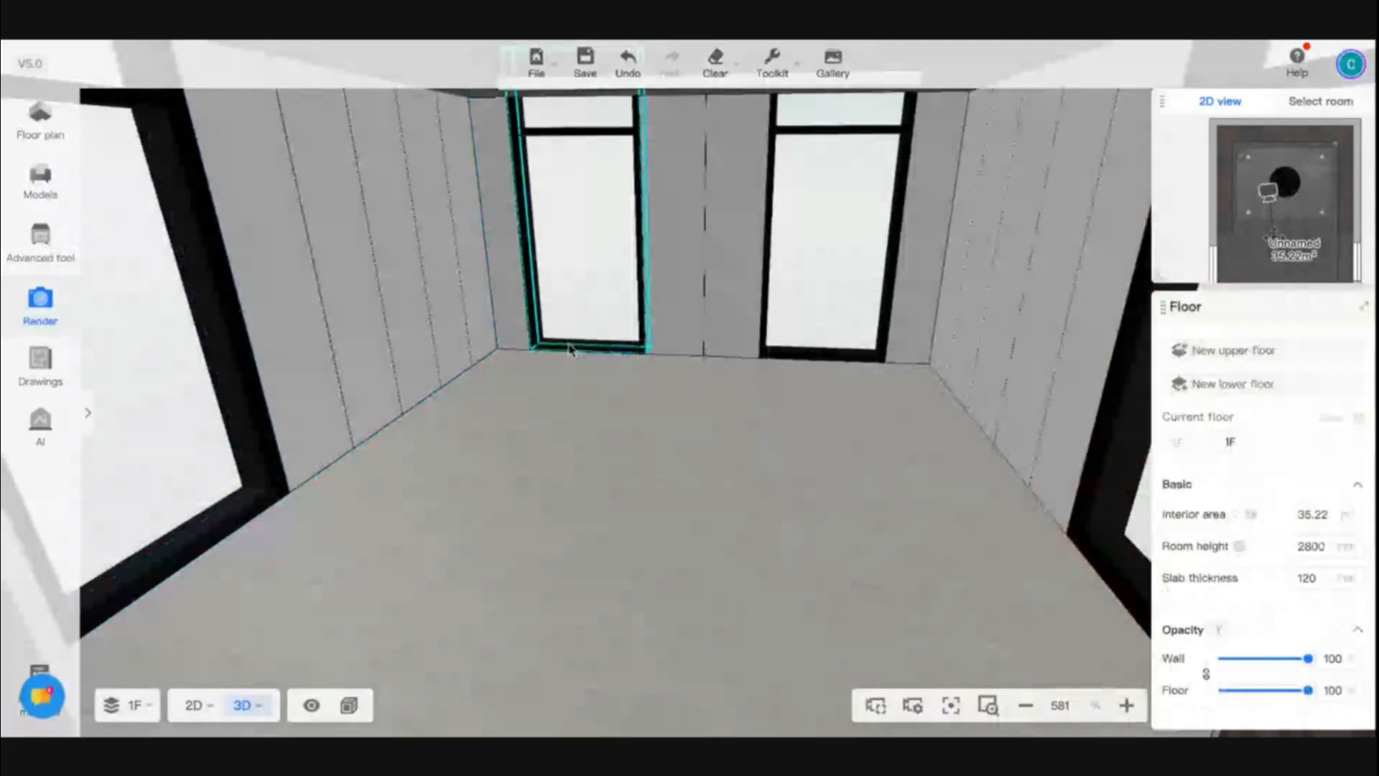
- Save the design and open the room's ceiling area in the Ceiling Editor
{"action": "left_click_drag", "start_coordinate": [570, 350], "coordinate": [563, 176]}
{"action": "left_click", "coordinate": [564, 175]}
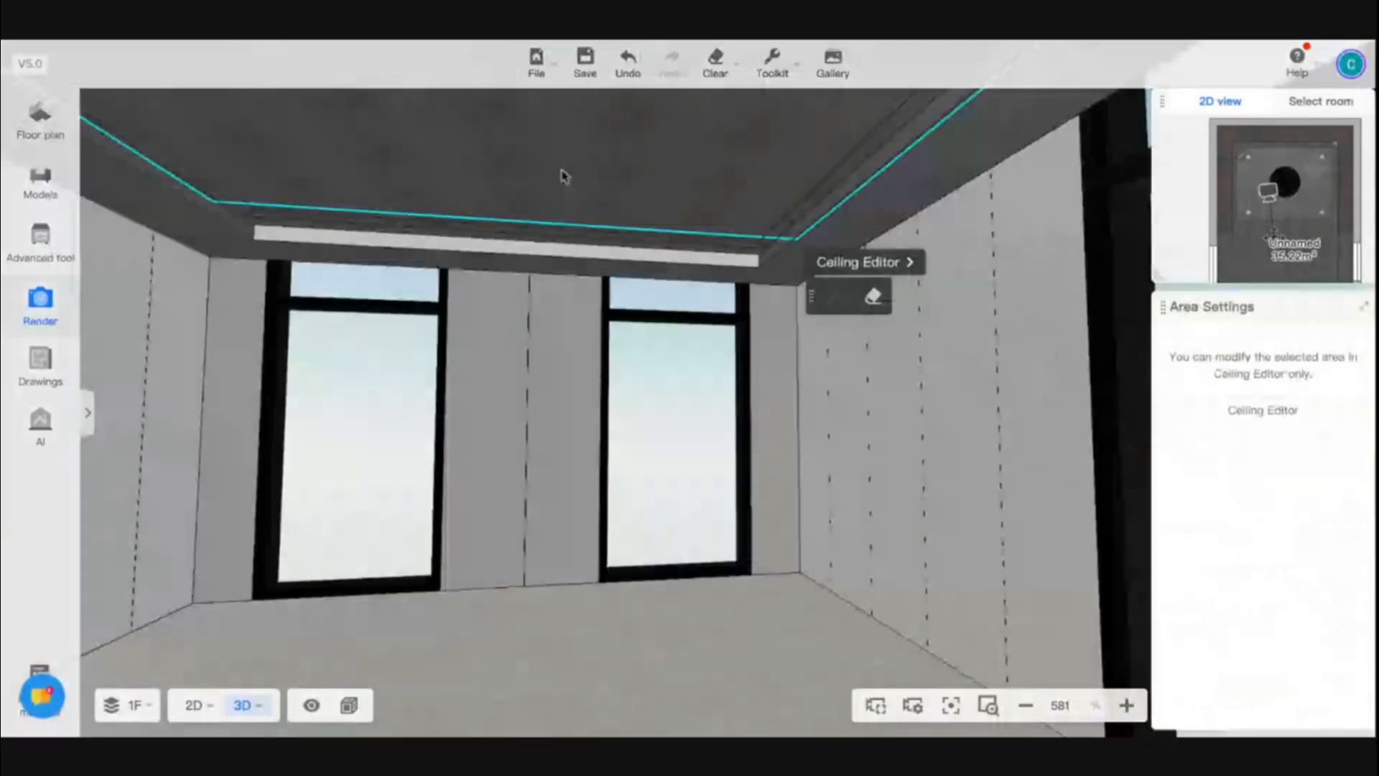
{"action": "key", "text": "ctrl+s"}
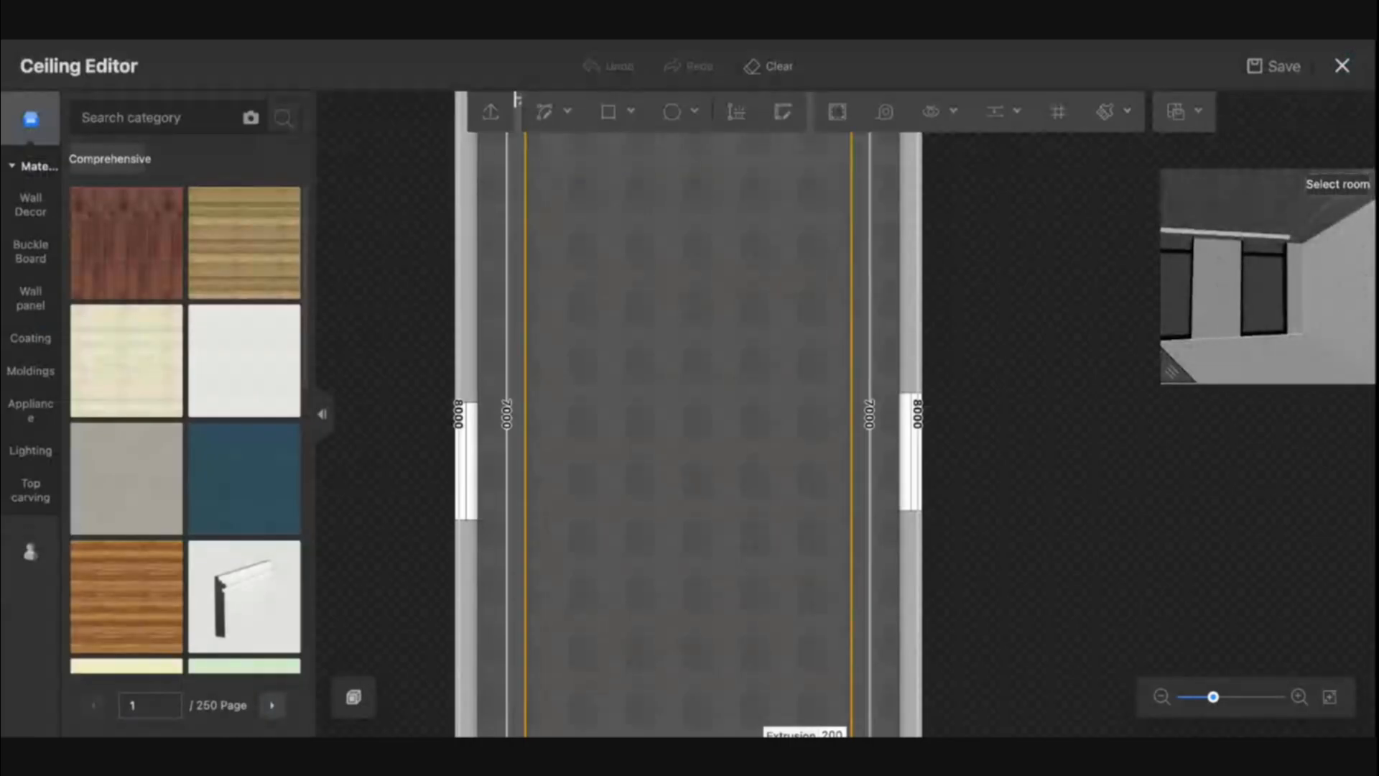
{"action": "left_click_drag", "start_coordinate": [675, 302], "coordinate": [672, 414]}
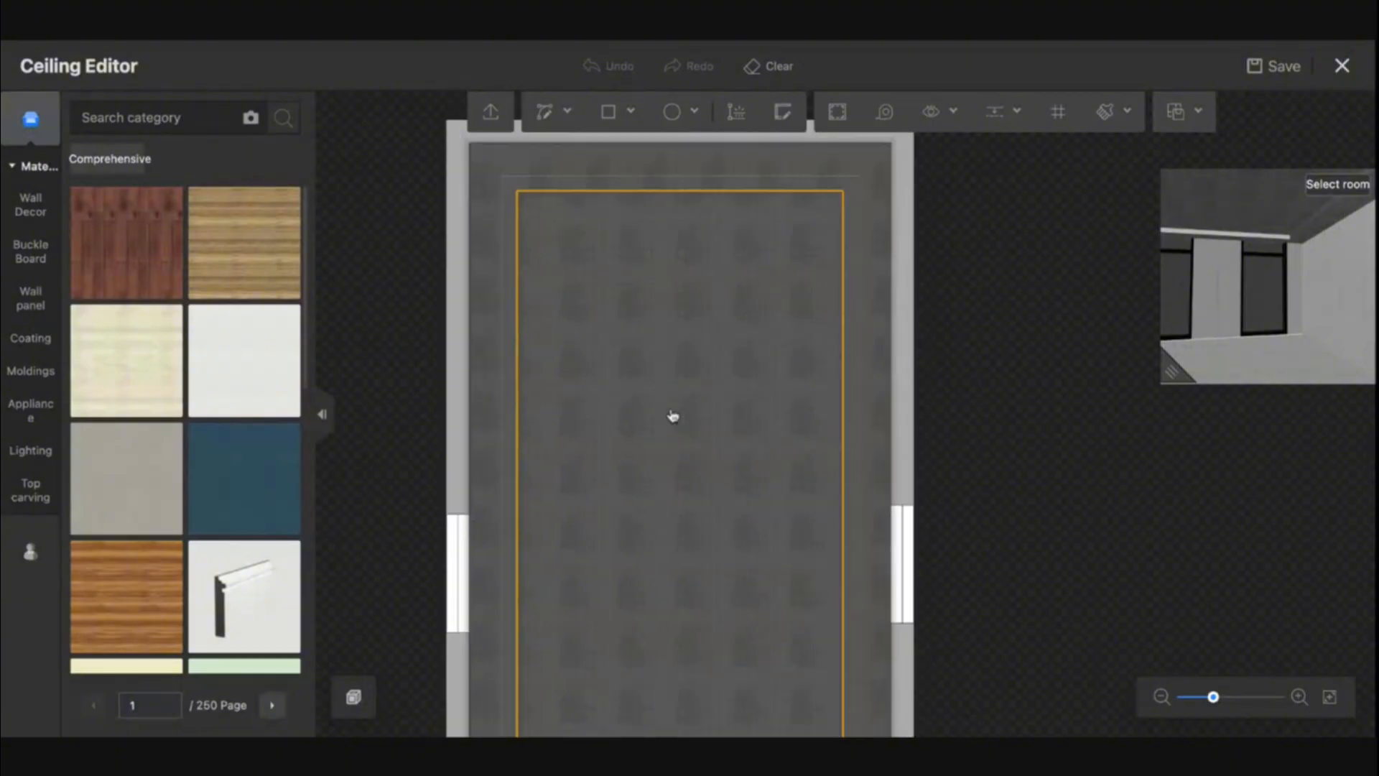
{"action": "left_click_drag", "start_coordinate": [683, 502], "coordinate": [683, 240]}
- Reset the indented lamp belt on the 200 mm extrusion's window-side edge and give its light strip the preset warm orange colour
{"action": "left_click", "coordinate": [648, 596]}
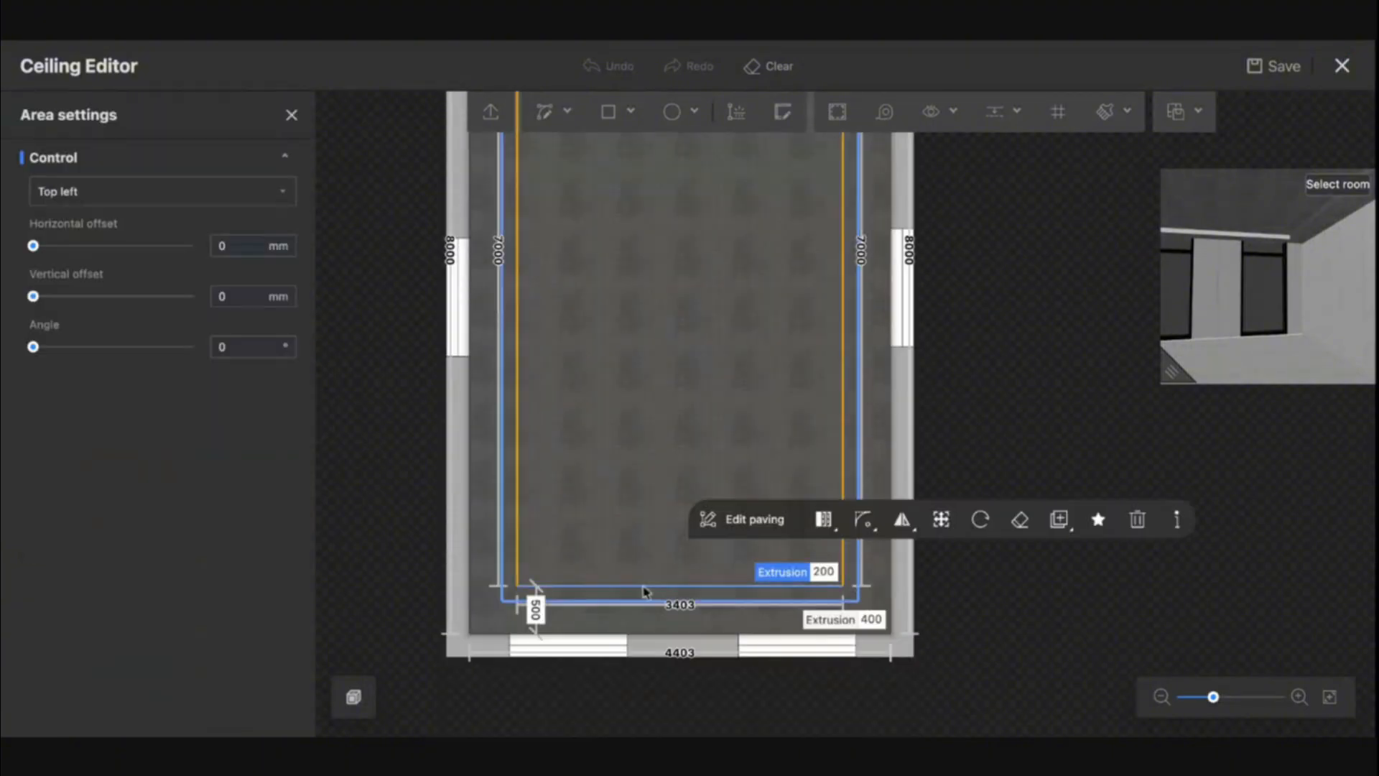
{"action": "left_click", "coordinate": [632, 585]}
{"action": "scroll", "coordinate": [285, 575], "scroll_direction": "down", "scroll_amount": 4}
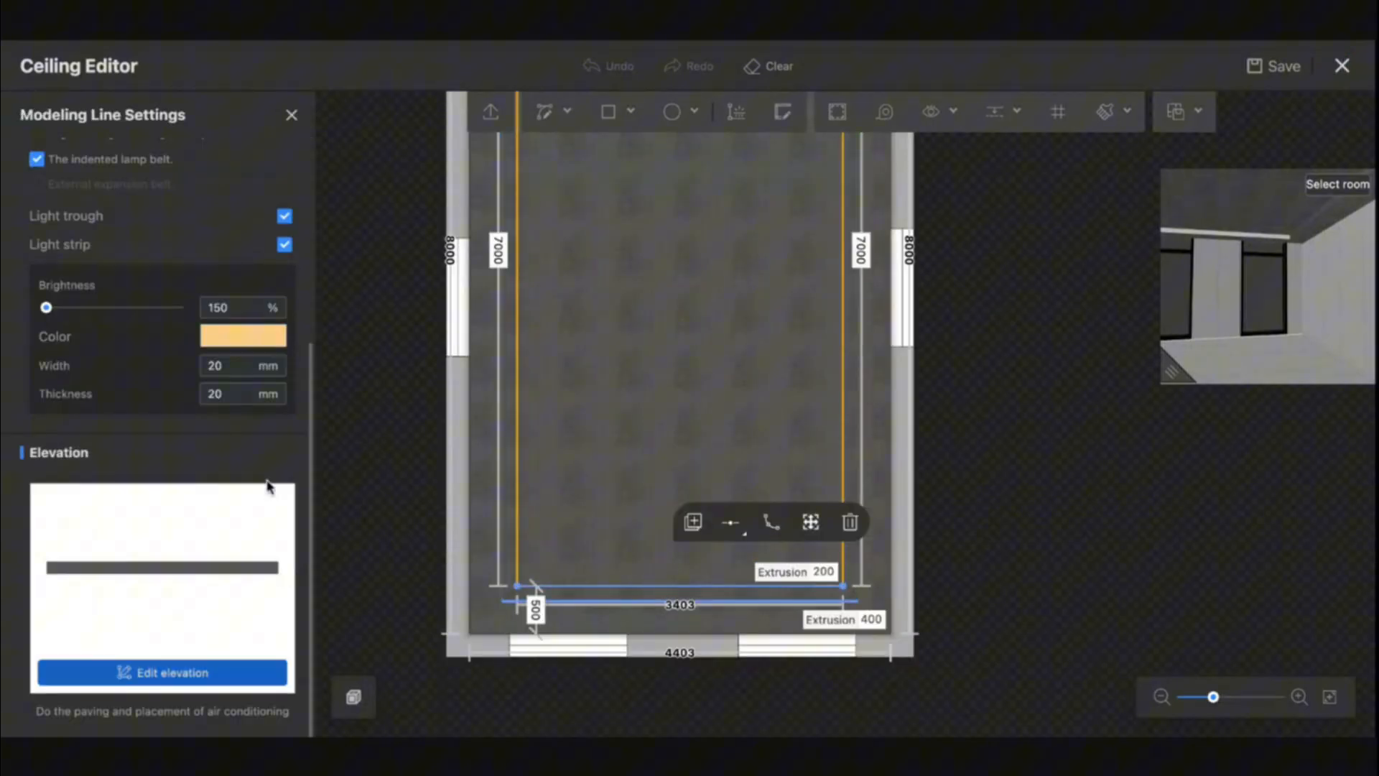
{"action": "left_click", "coordinate": [36, 159]}
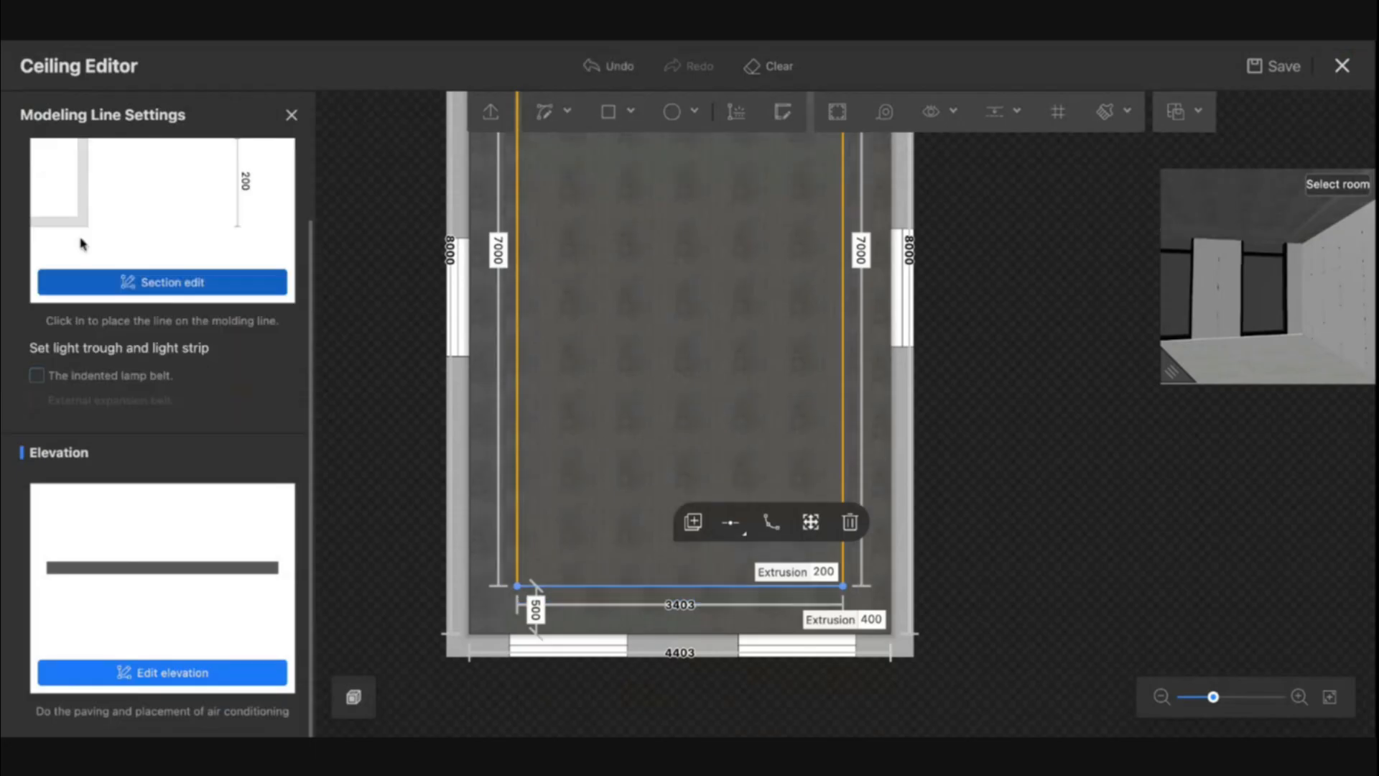
{"action": "left_click", "coordinate": [37, 375]}
{"action": "scroll", "coordinate": [162, 690], "scroll_direction": "down", "scroll_amount": 1}
{"action": "scroll", "coordinate": [162, 690], "scroll_direction": "down", "scroll_amount": 3}
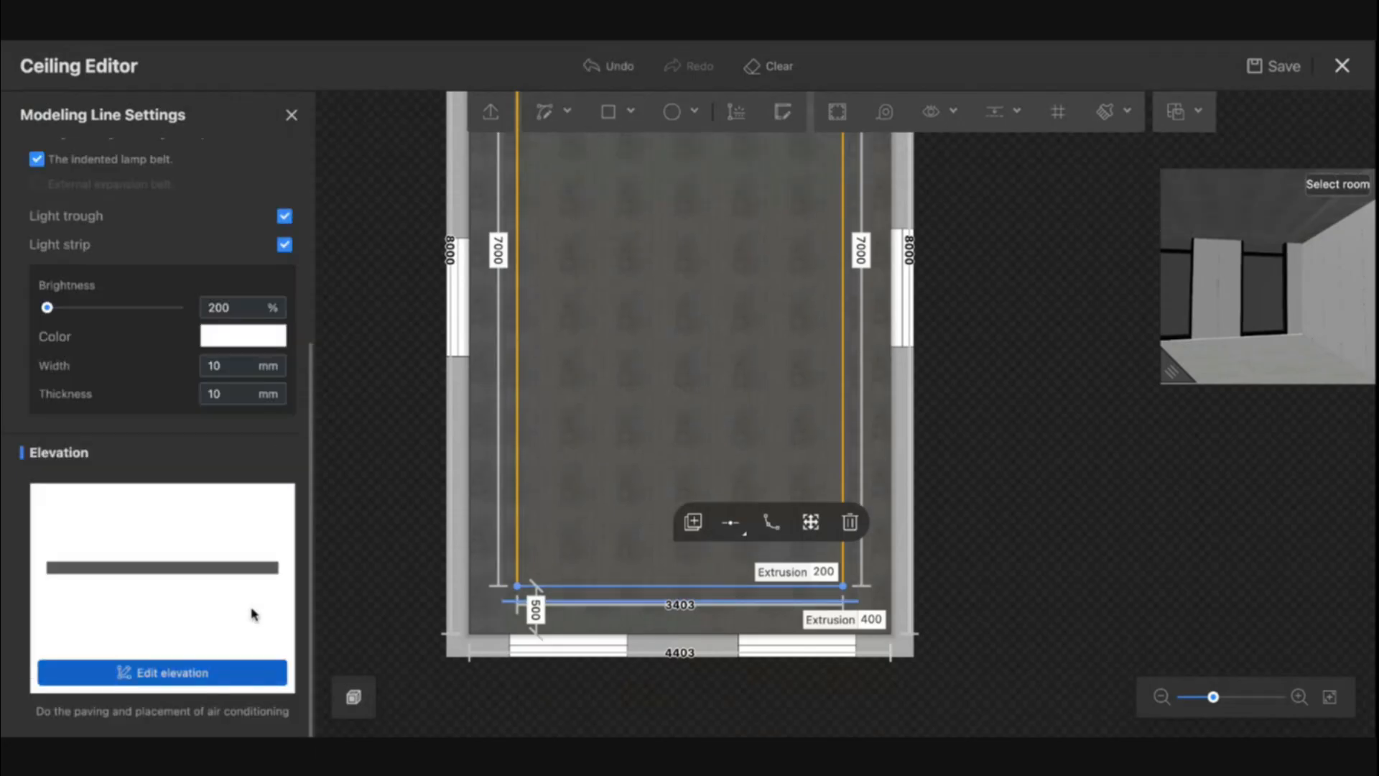
{"action": "left_click", "coordinate": [239, 339]}
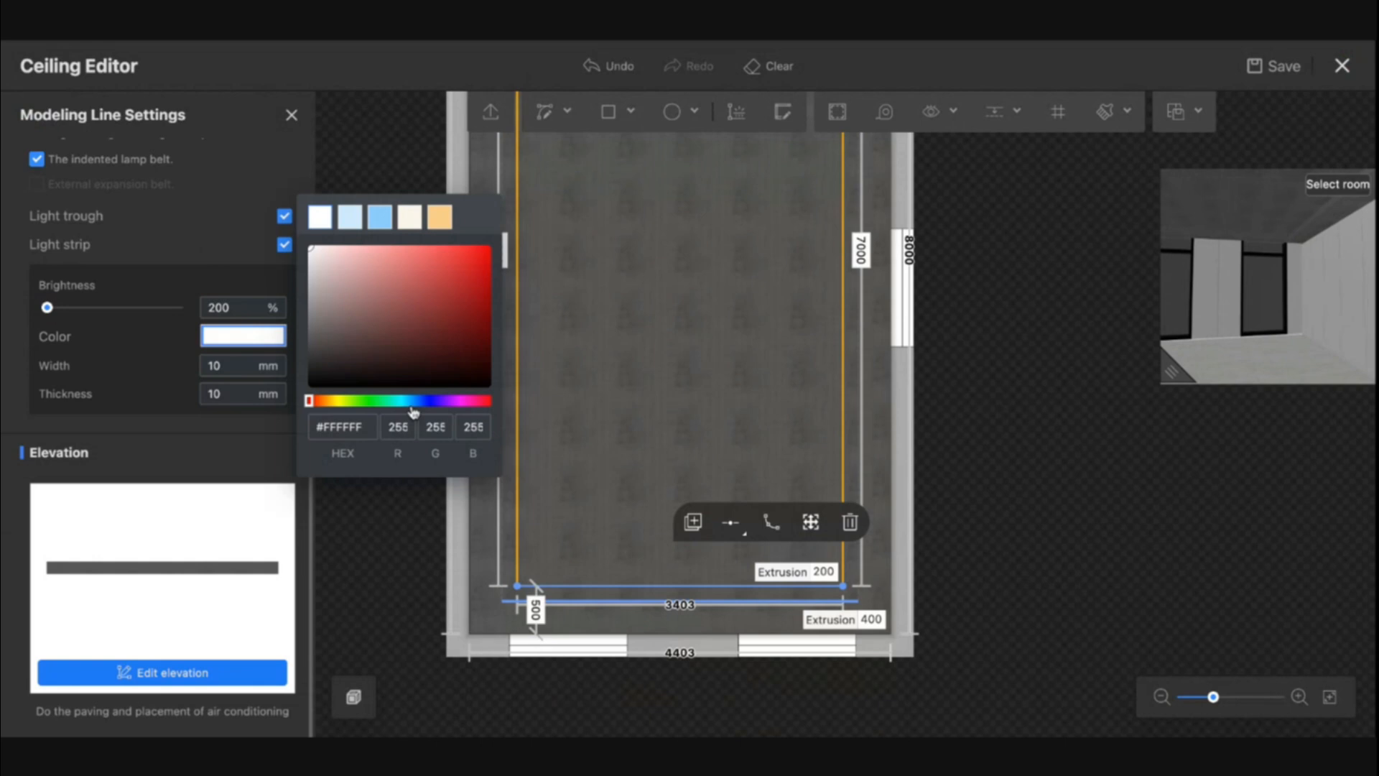
{"action": "left_click", "coordinate": [440, 216]}
- Open the ceiling edge's elevation, accept it without adding finishes, and exit the Ceiling Editor
{"action": "left_click", "coordinate": [215, 672]}
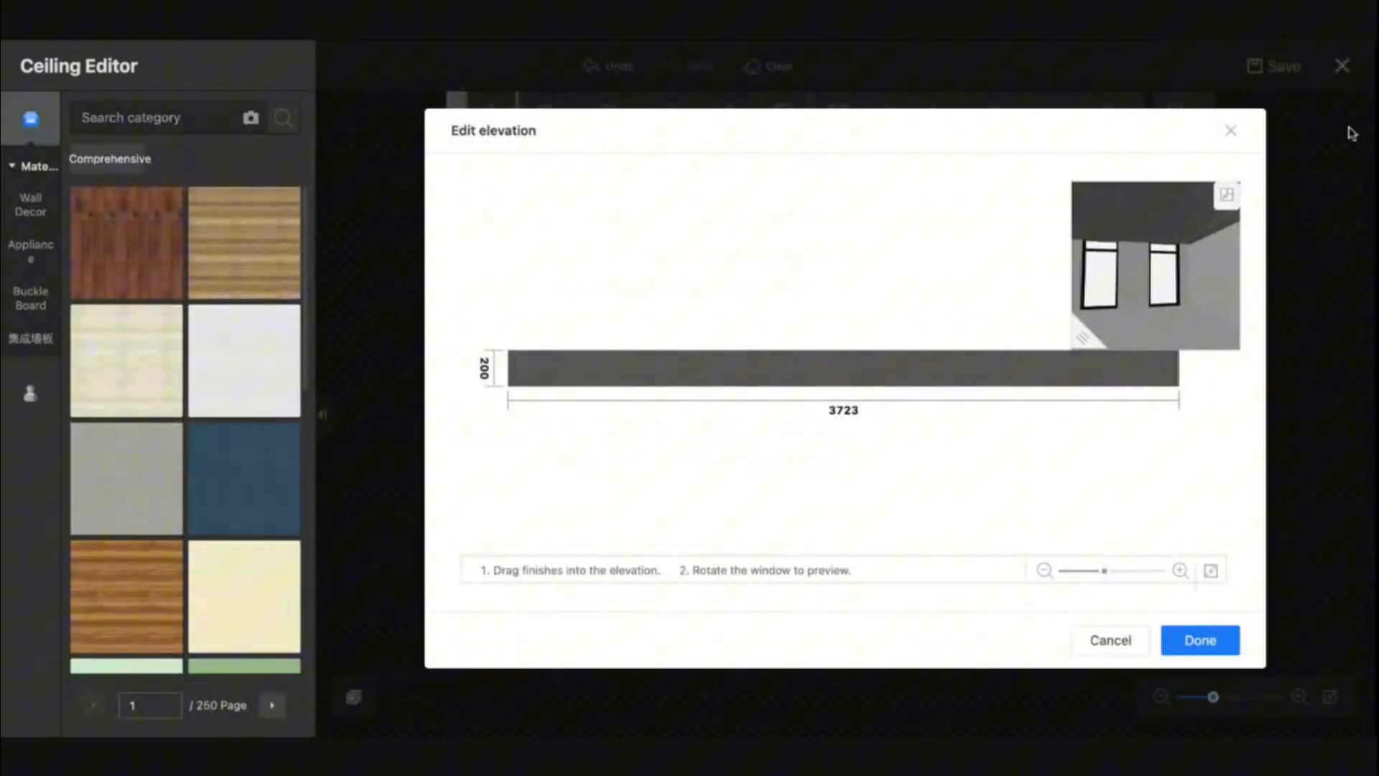
{"action": "left_click", "coordinate": [1203, 641]}
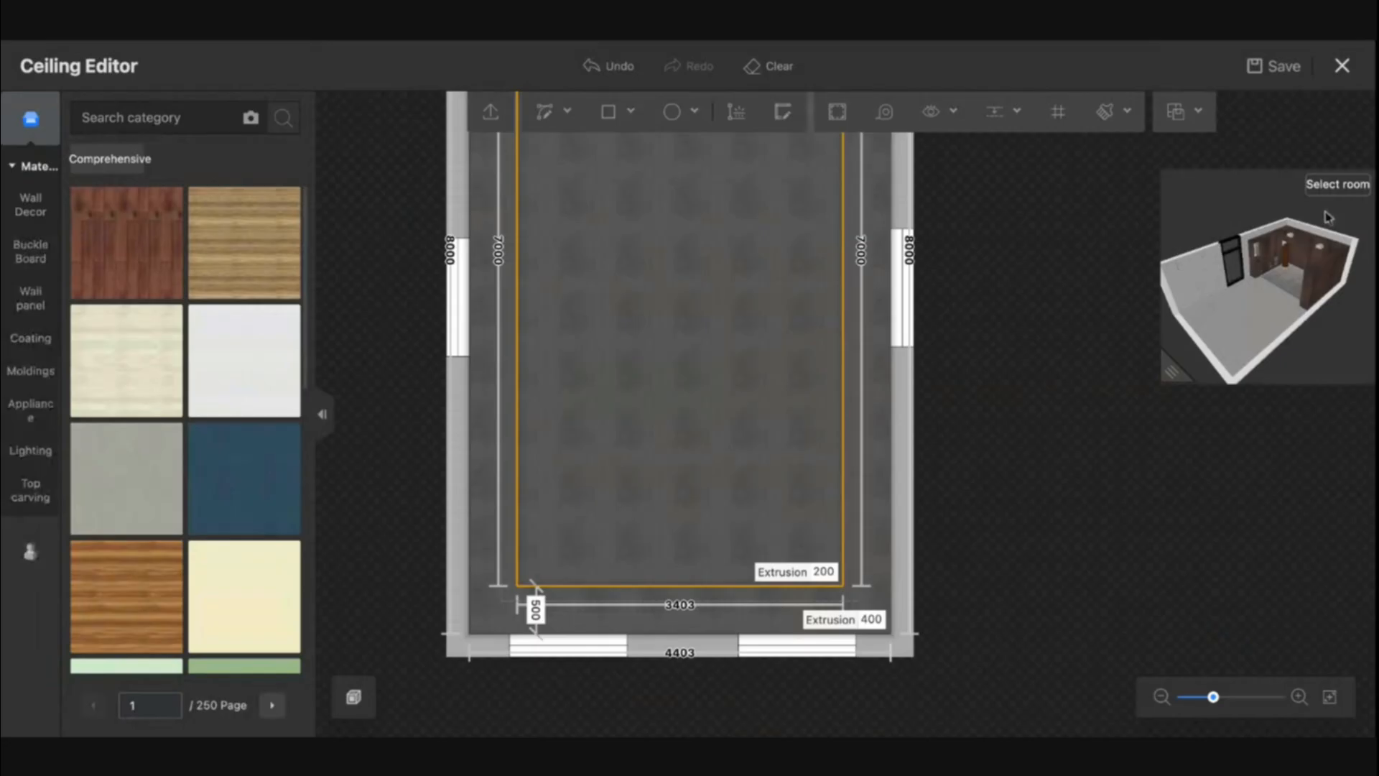
{"action": "left_click", "coordinate": [1340, 66]}
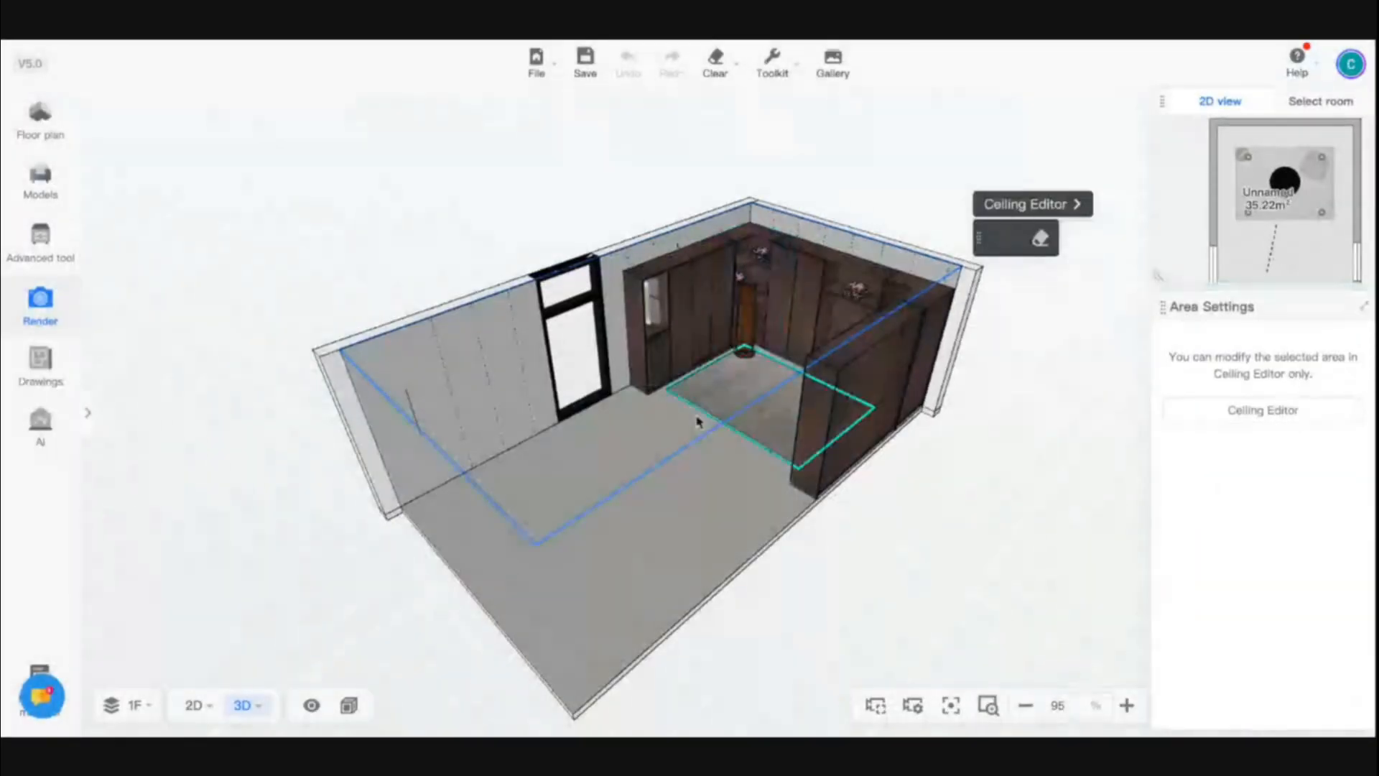
- Examine how the ceiling edge meets the windows and walls from several viewpoints in the 3D room
{"action": "left_click_drag", "start_coordinate": [743, 553], "coordinate": [460, 500]}
{"action": "scroll", "coordinate": [635, 327], "scroll_direction": "up", "scroll_amount": 10}
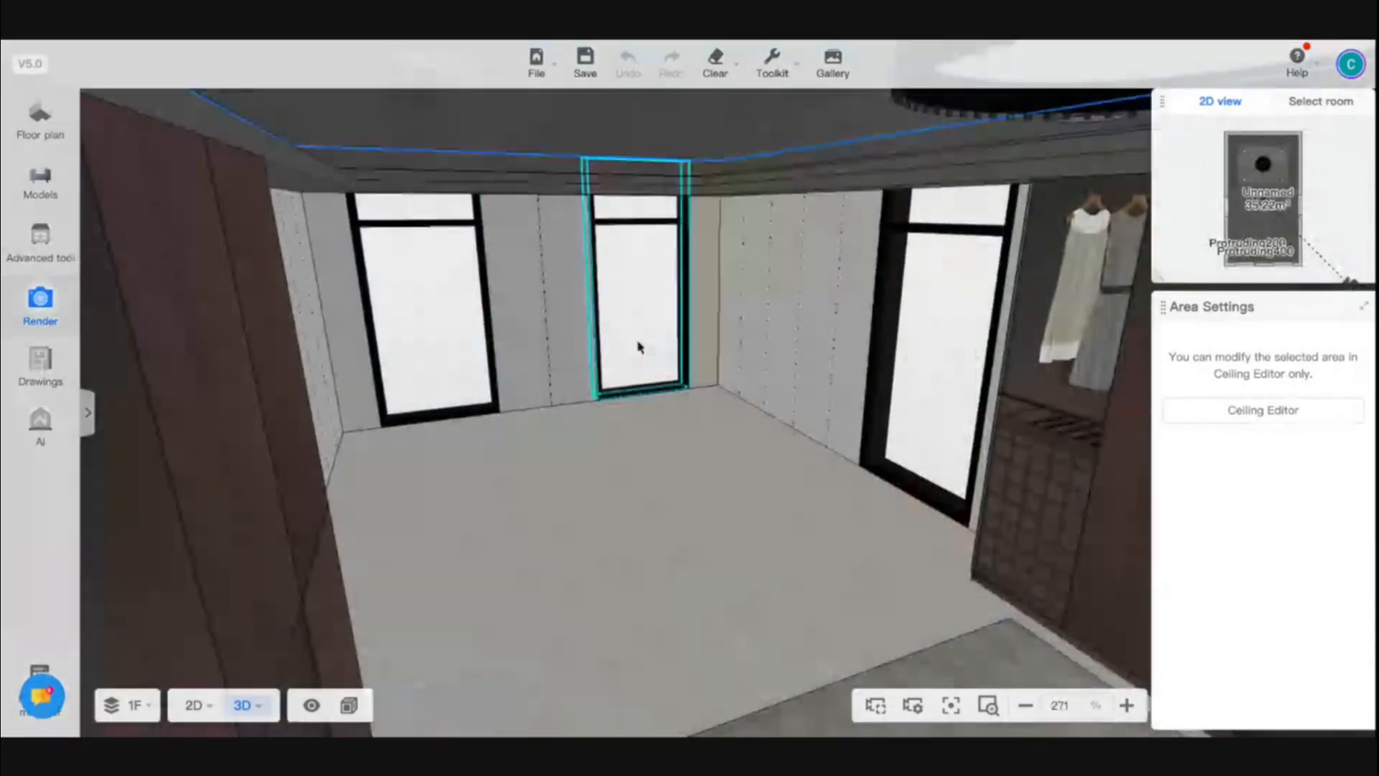
{"action": "left_click_drag", "start_coordinate": [640, 347], "coordinate": [633, 394]}
{"action": "scroll", "coordinate": [632, 394], "scroll_direction": "up", "scroll_amount": 5}
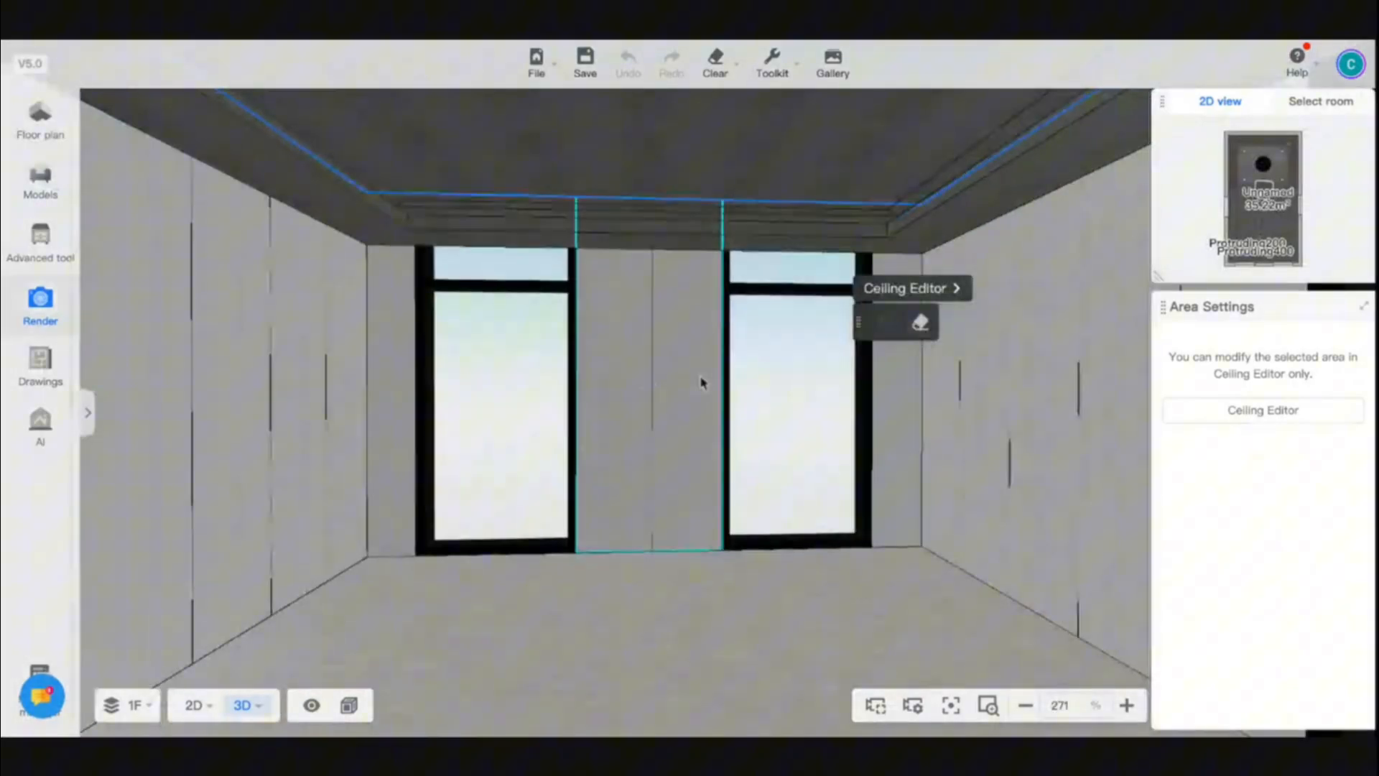
{"action": "scroll", "coordinate": [808, 472], "scroll_direction": "down", "scroll_amount": 4}
{"action": "scroll", "coordinate": [808, 472], "scroll_direction": "up", "scroll_amount": 2}
{"action": "scroll", "coordinate": [689, 493], "scroll_direction": "down", "scroll_amount": 2}
{"action": "scroll", "coordinate": [1047, 412], "scroll_direction": "up", "scroll_amount": 2}
- Set the height of the linear window on the long side wall to 2400 mm
{"action": "left_click_drag", "start_coordinate": [825, 602], "coordinate": [927, 597]}
{"action": "left_click", "coordinate": [933, 394]}
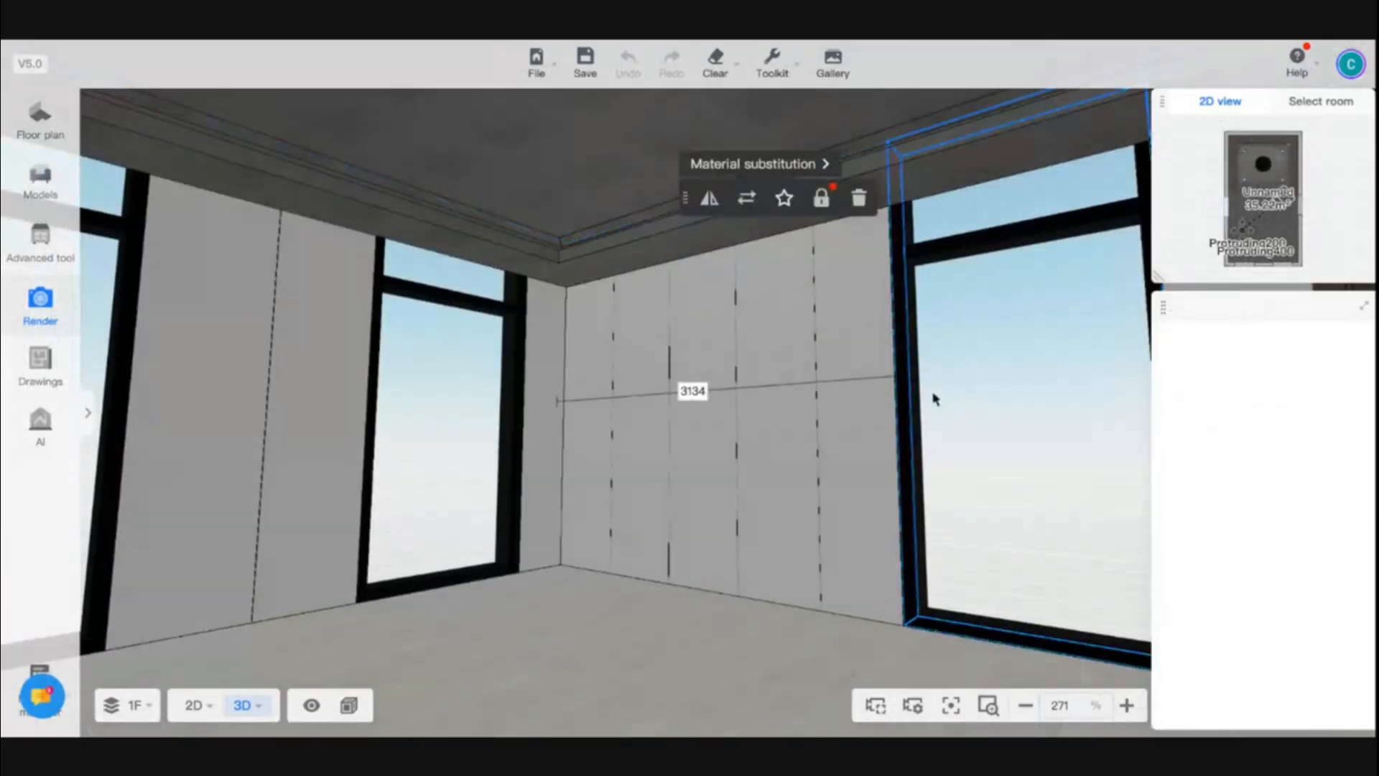
{"action": "double_click", "coordinate": [1311, 427]}
{"action": "type", "text": "2400"}
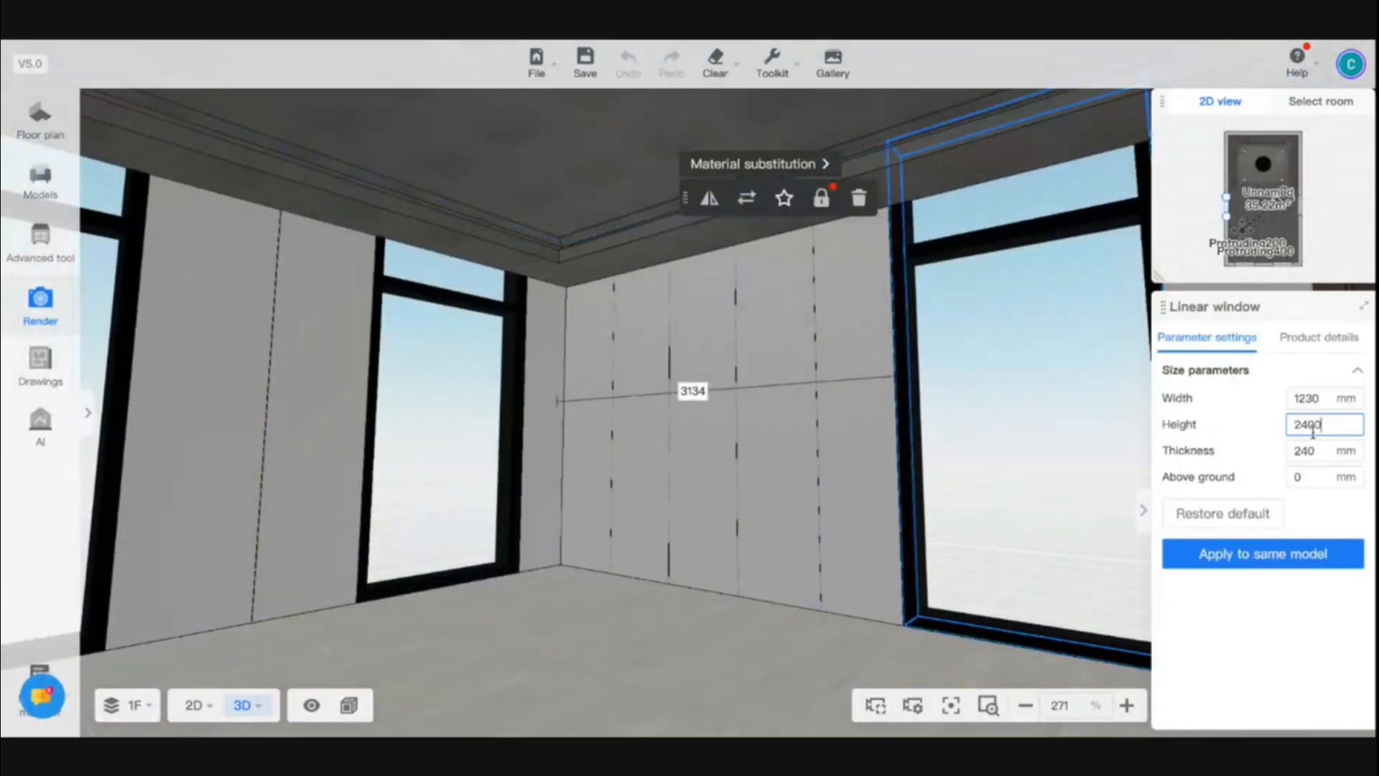
{"action": "key", "text": "Return"}
- Set the height of both linear windows on the short end wall to 2400 mm
{"action": "left_click", "coordinate": [504, 419]}
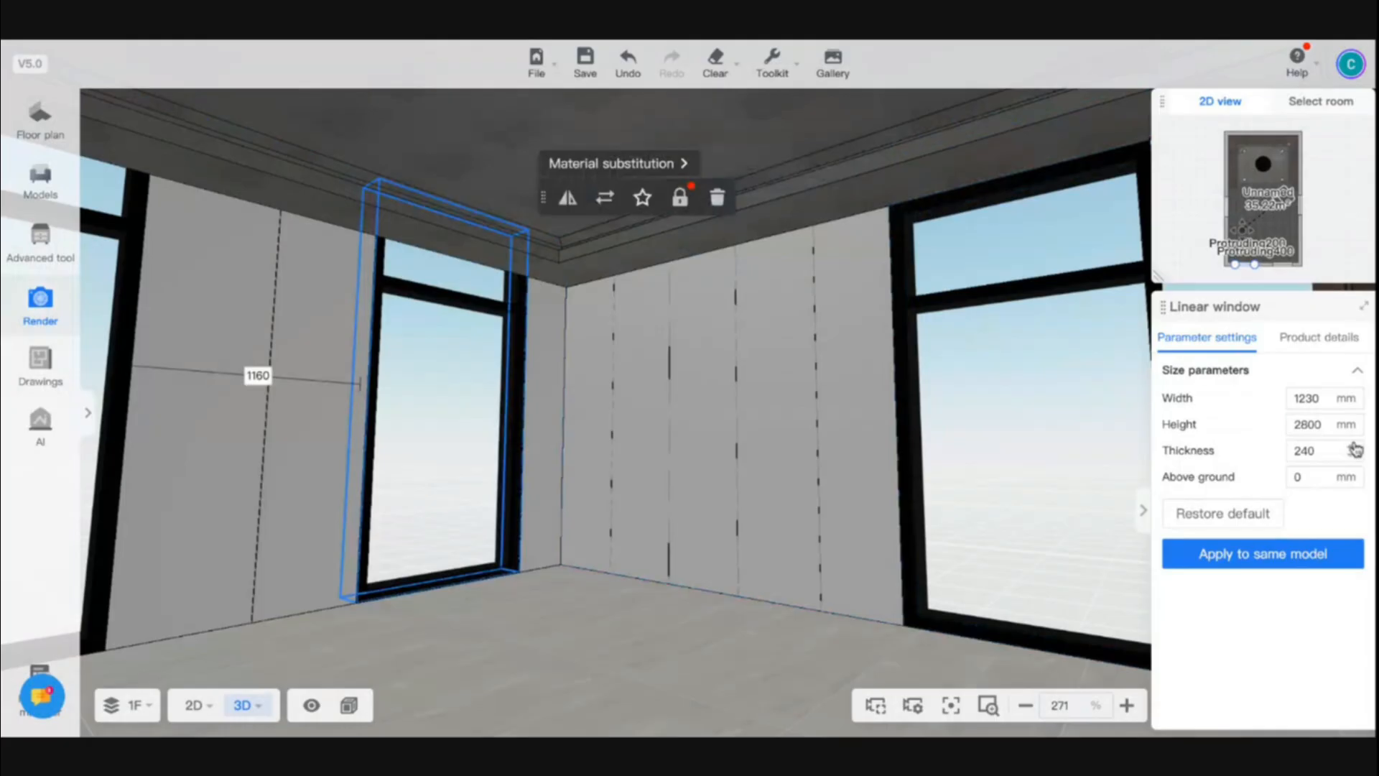
{"action": "left_click", "coordinate": [1313, 427]}
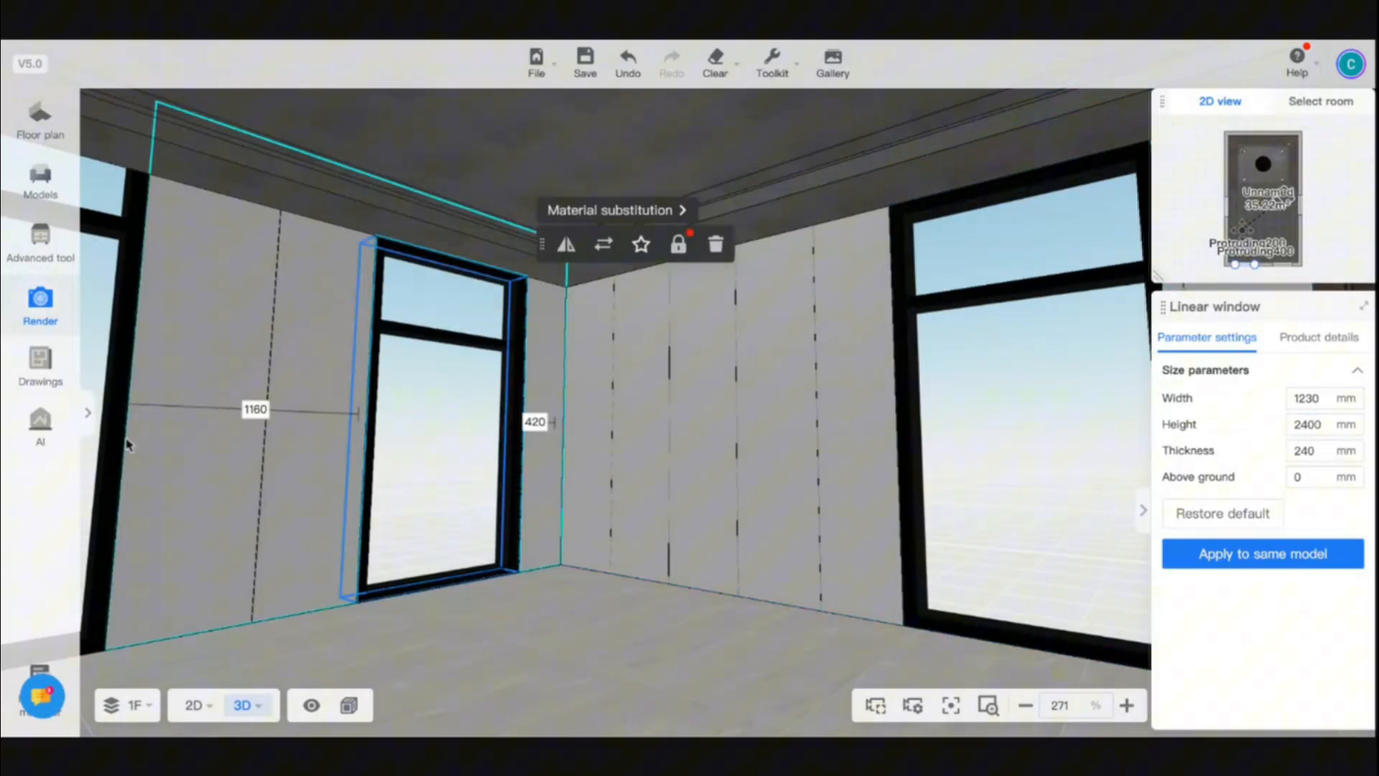
{"action": "left_click", "coordinate": [128, 440]}
{"action": "double_click", "coordinate": [1311, 425]}
{"action": "type", "text": "240"}
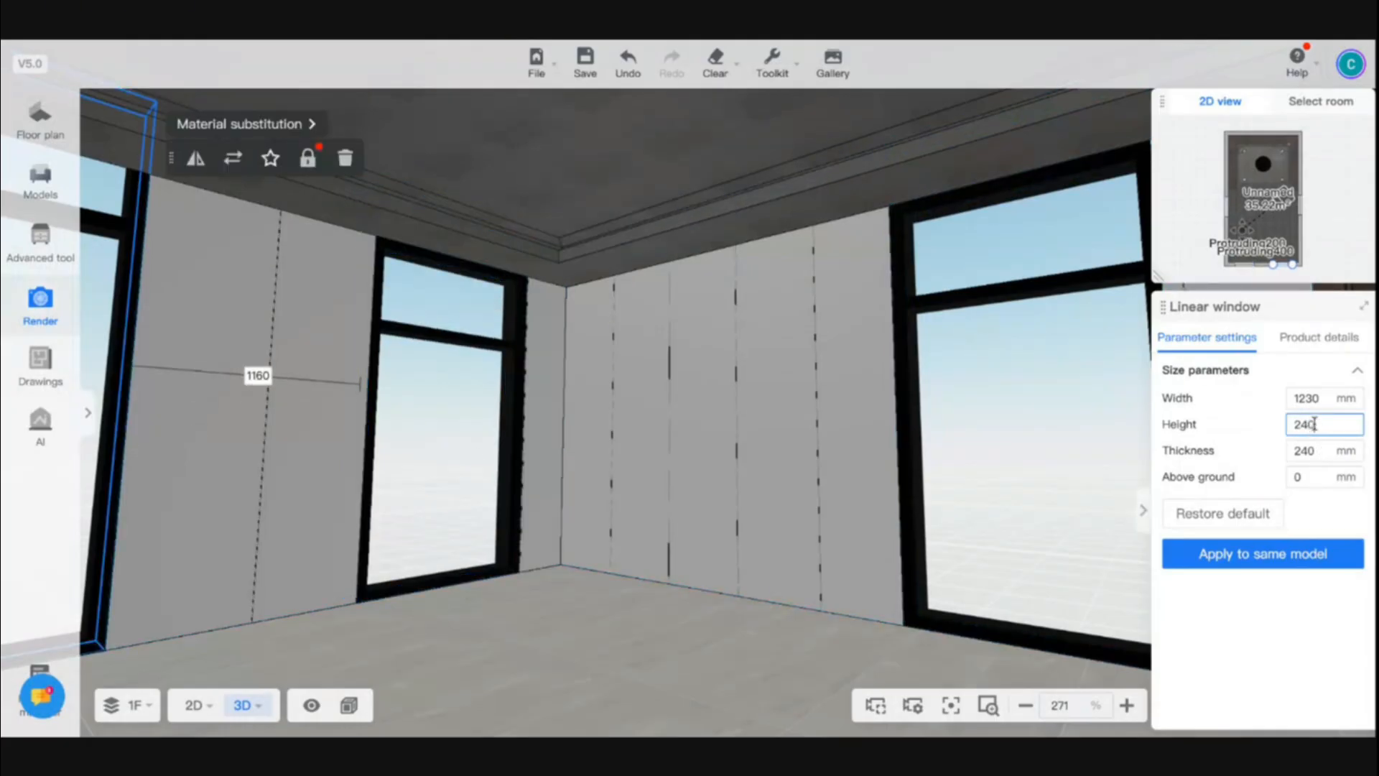
{"action": "key", "text": "Return"}
{"action": "left_click_drag", "start_coordinate": [765, 591], "coordinate": [602, 593]}
{"action": "left_click", "coordinate": [1311, 425]}
{"action": "type", "text": "0"}
{"action": "key", "text": "Return"}
- Set the height of the linear window on the opposite long wall to 2400 mm
{"action": "left_click_drag", "start_coordinate": [363, 514], "coordinate": [236, 429]}
{"action": "left_click", "coordinate": [287, 410]}
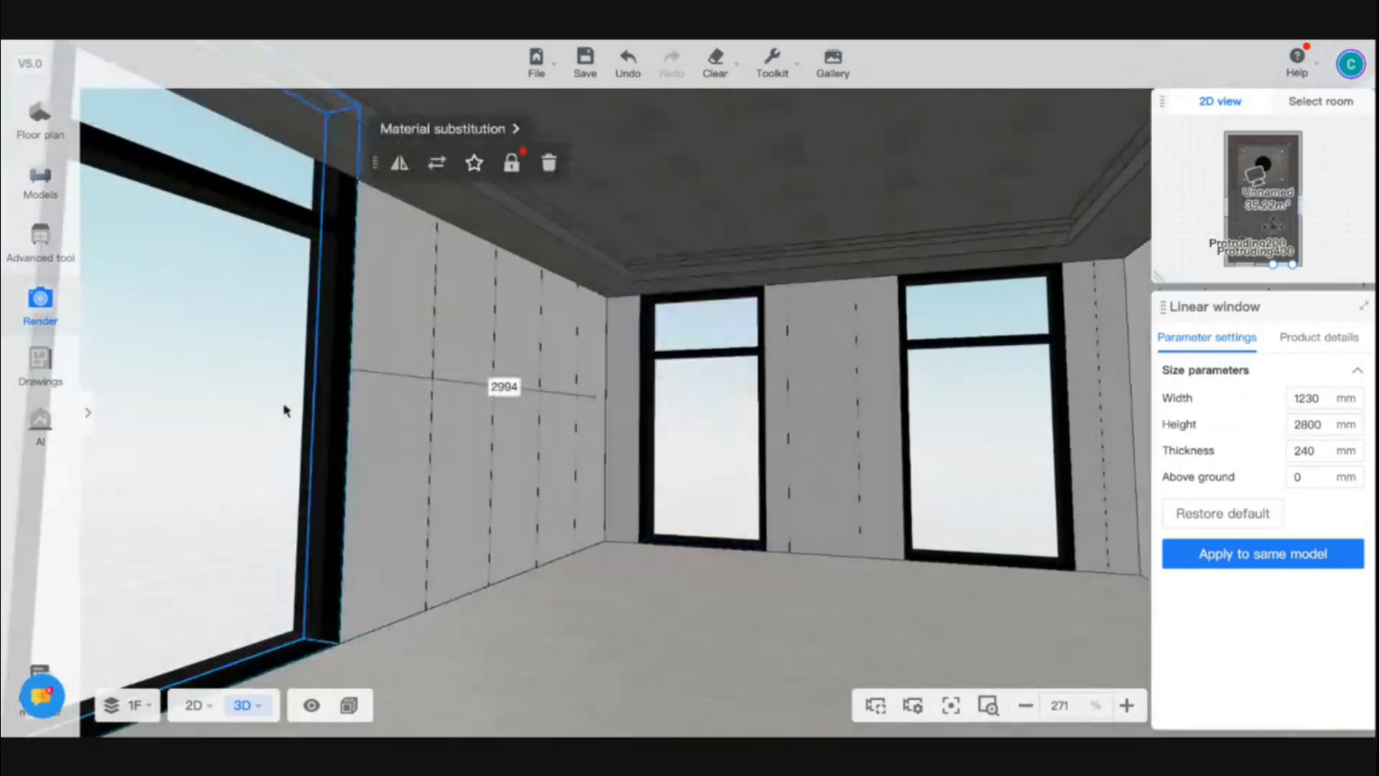
{"action": "left_click", "coordinate": [1306, 424]}
{"action": "key", "text": "BackSpace"}
{"action": "type", "text": "4"}
{"action": "key", "text": "Return"}
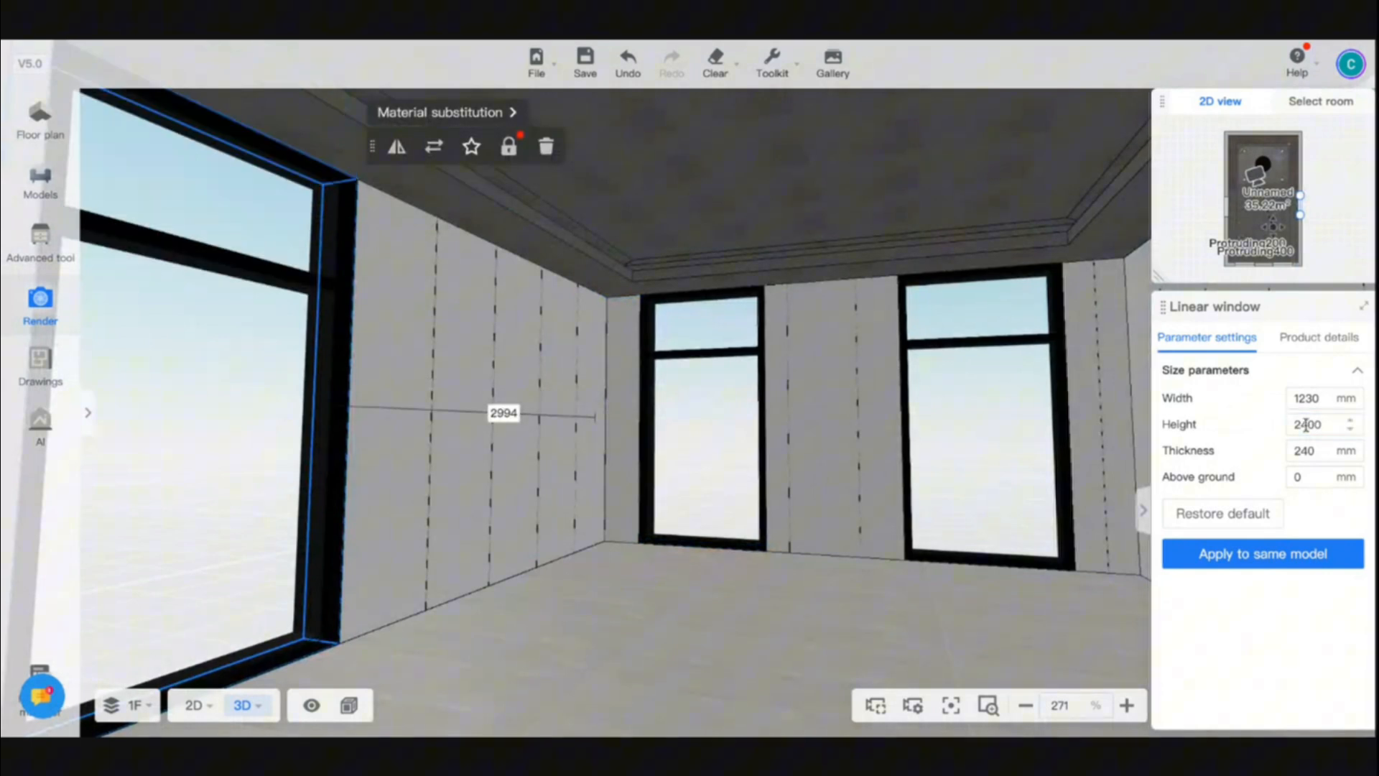
- Browse the Window Coverings models in Home Decor for a grey curtain with a sheer layer
{"action": "left_click_drag", "start_coordinate": [646, 560], "coordinate": [560, 571]}
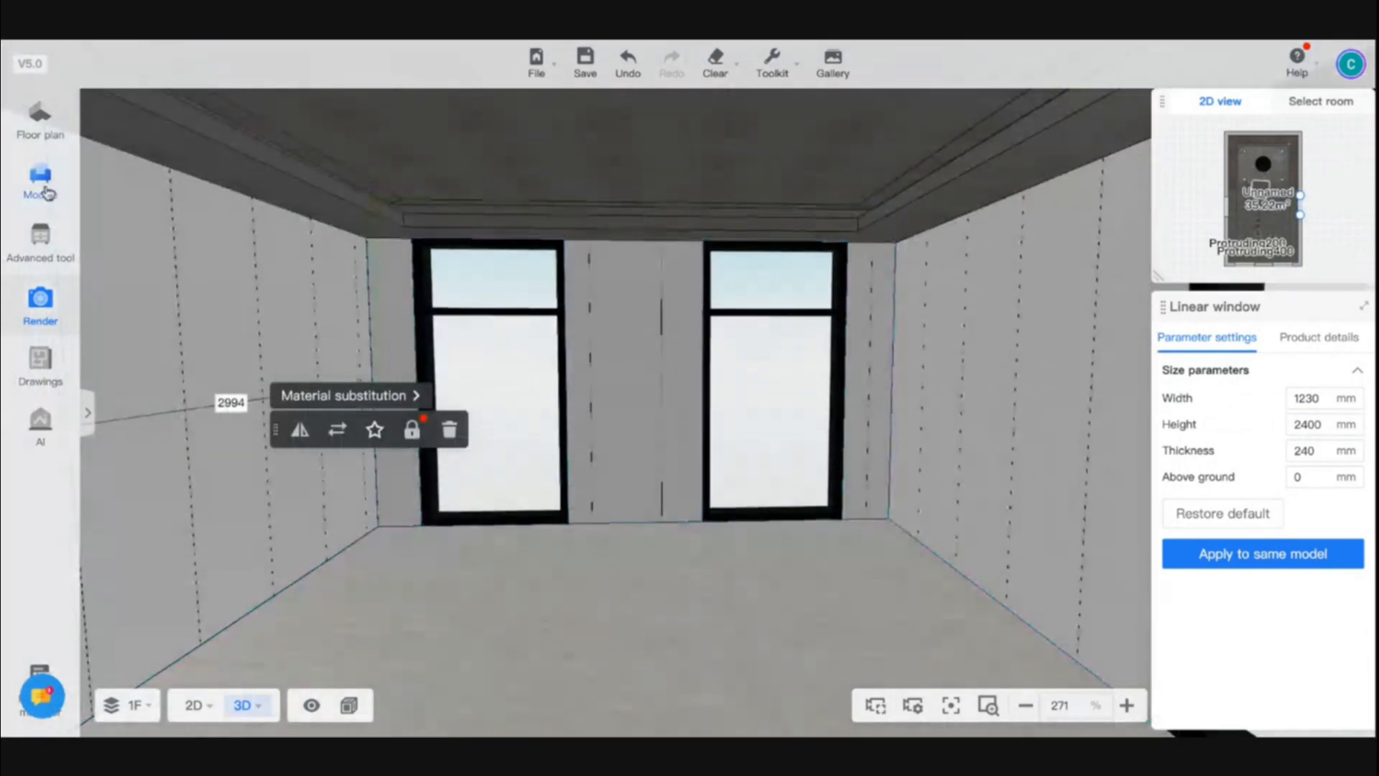
{"action": "left_click", "coordinate": [40, 184]}
{"action": "left_click", "coordinate": [247, 143]}
{"action": "type", "text": "curtain"}
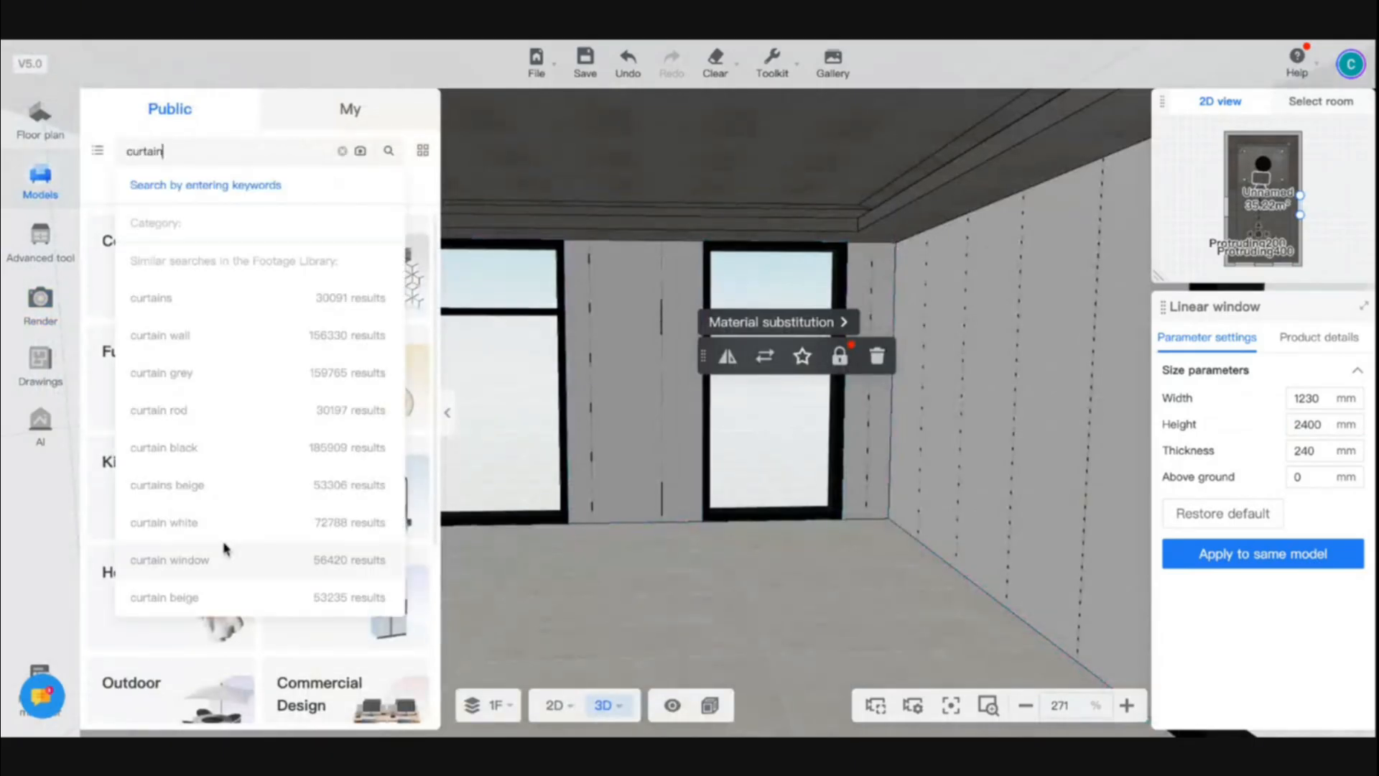
{"action": "left_click", "coordinate": [146, 563]}
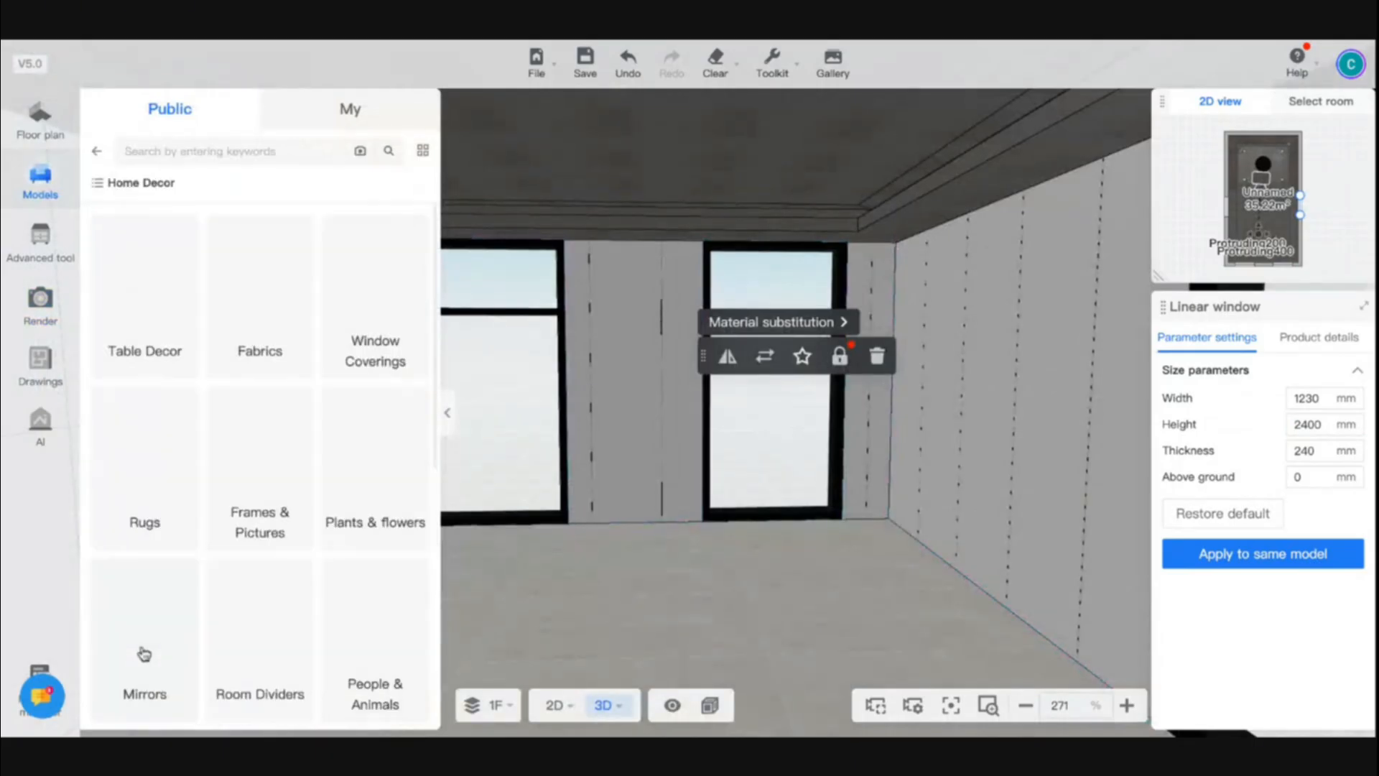
{"action": "left_click", "coordinate": [372, 326]}
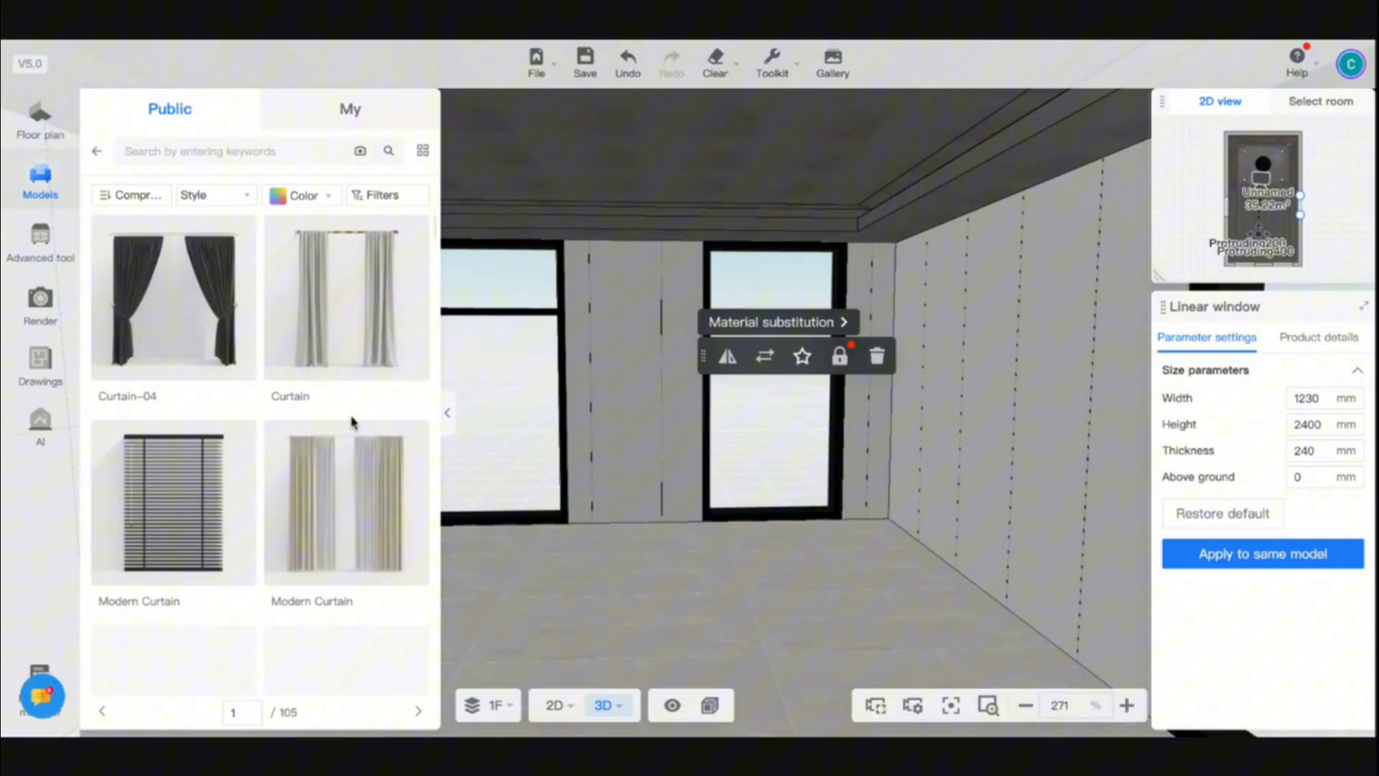
{"action": "scroll", "coordinate": [350, 496], "scroll_direction": "down", "scroll_amount": 4}
{"action": "scroll", "coordinate": [348, 501], "scroll_direction": "down", "scroll_amount": 8}
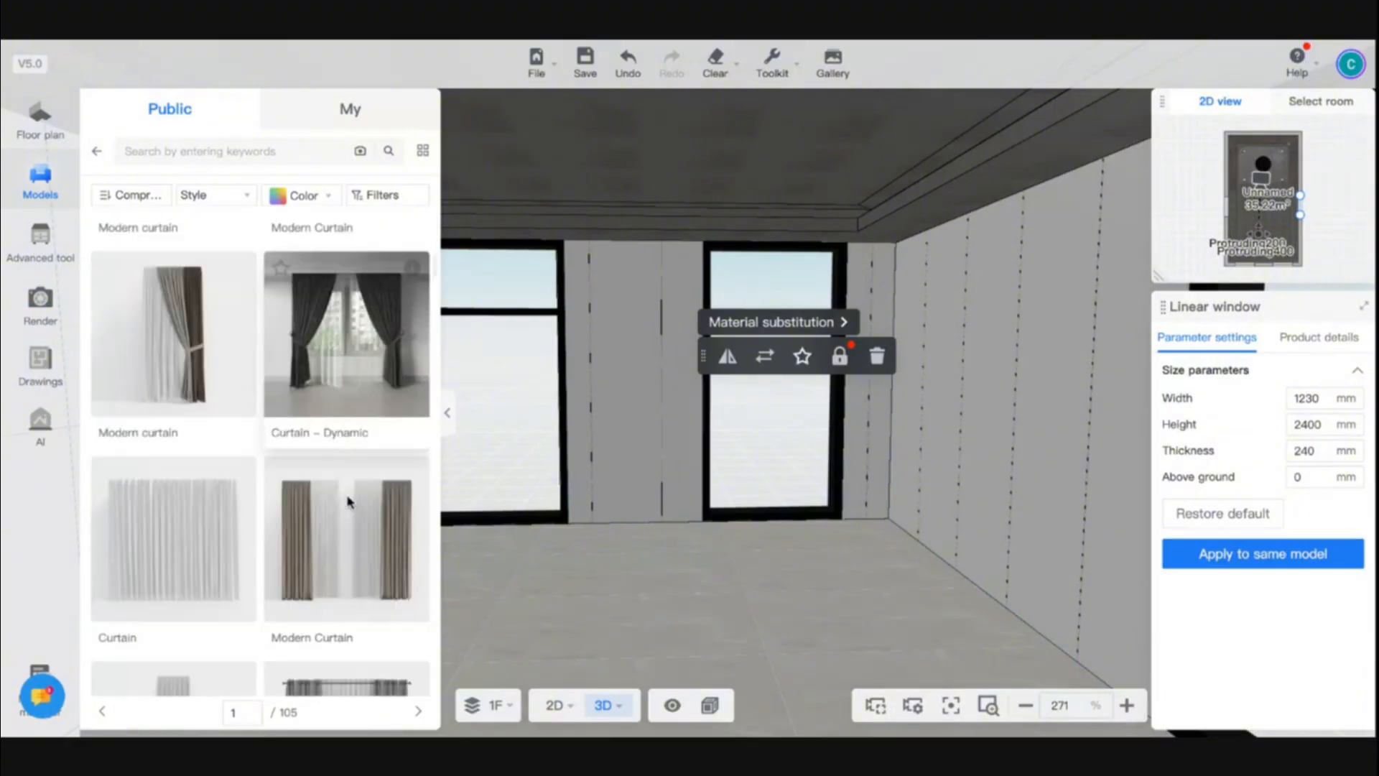
{"action": "scroll", "coordinate": [347, 501], "scroll_direction": "down", "scroll_amount": 10}
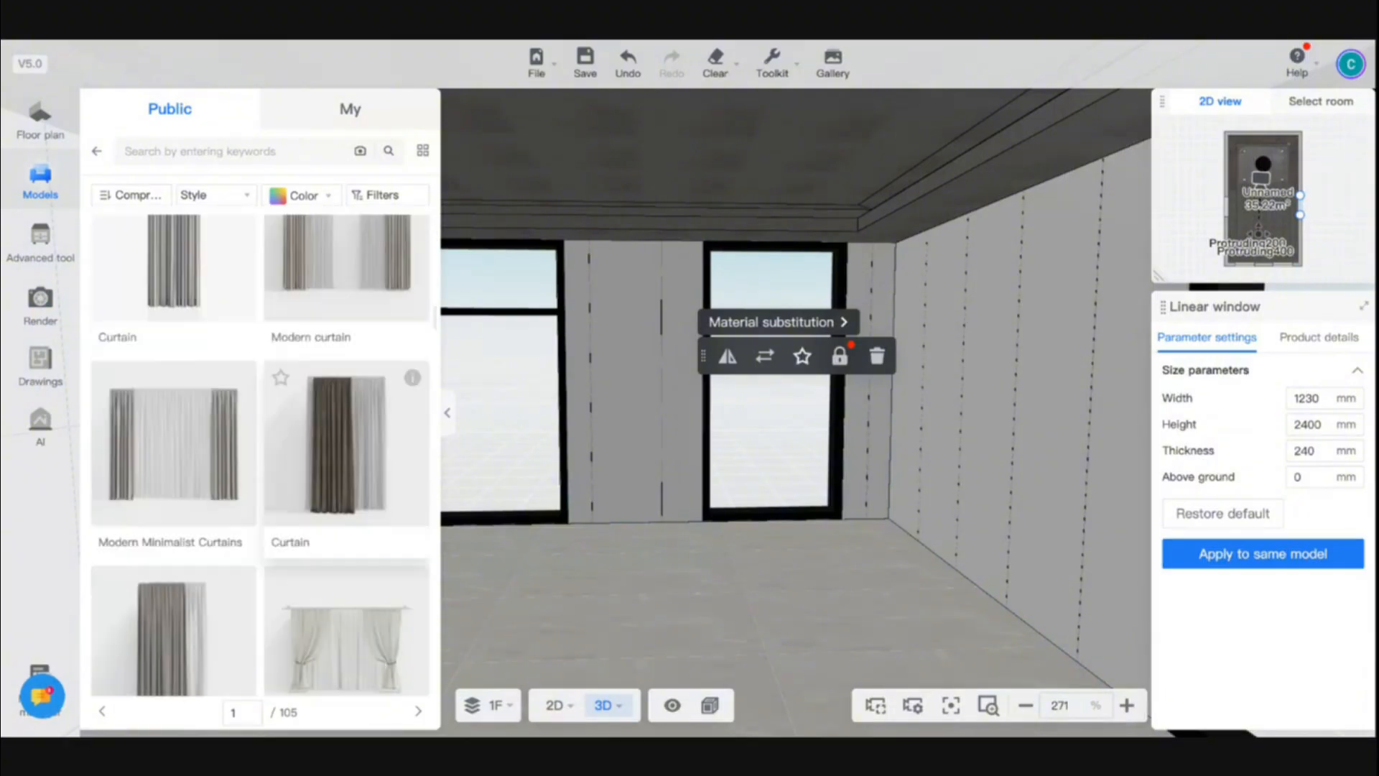
- Place the grey one-sided Curtain model with a sheer layer at the left long-wall window in the 2D floor plan
{"action": "left_click_drag", "start_coordinate": [173, 366], "coordinate": [703, 493]}
{"action": "left_click", "coordinate": [558, 705]}
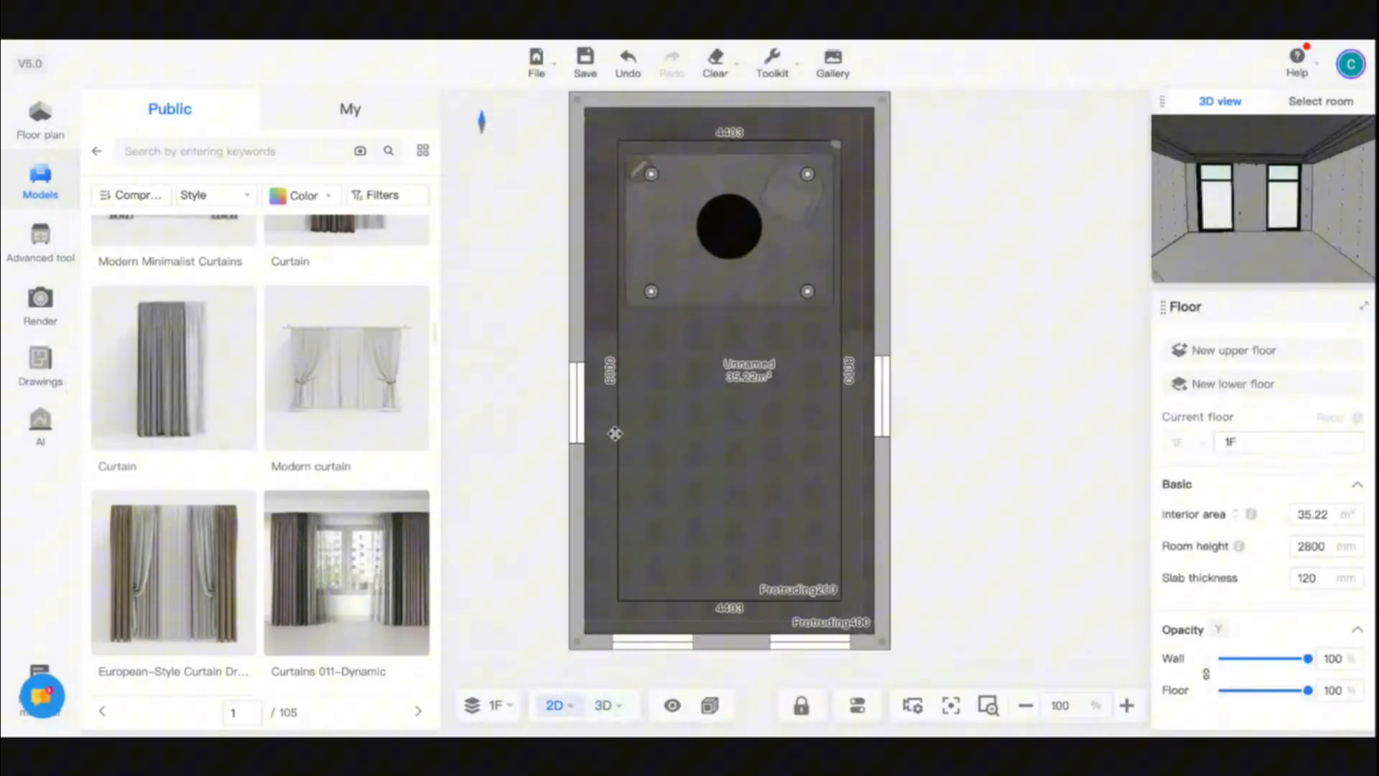
{"action": "scroll", "coordinate": [614, 433], "scroll_direction": "up", "scroll_amount": 5}
{"action": "left_click_drag", "start_coordinate": [173, 366], "coordinate": [540, 425]}
{"action": "left_click", "coordinate": [552, 595]}
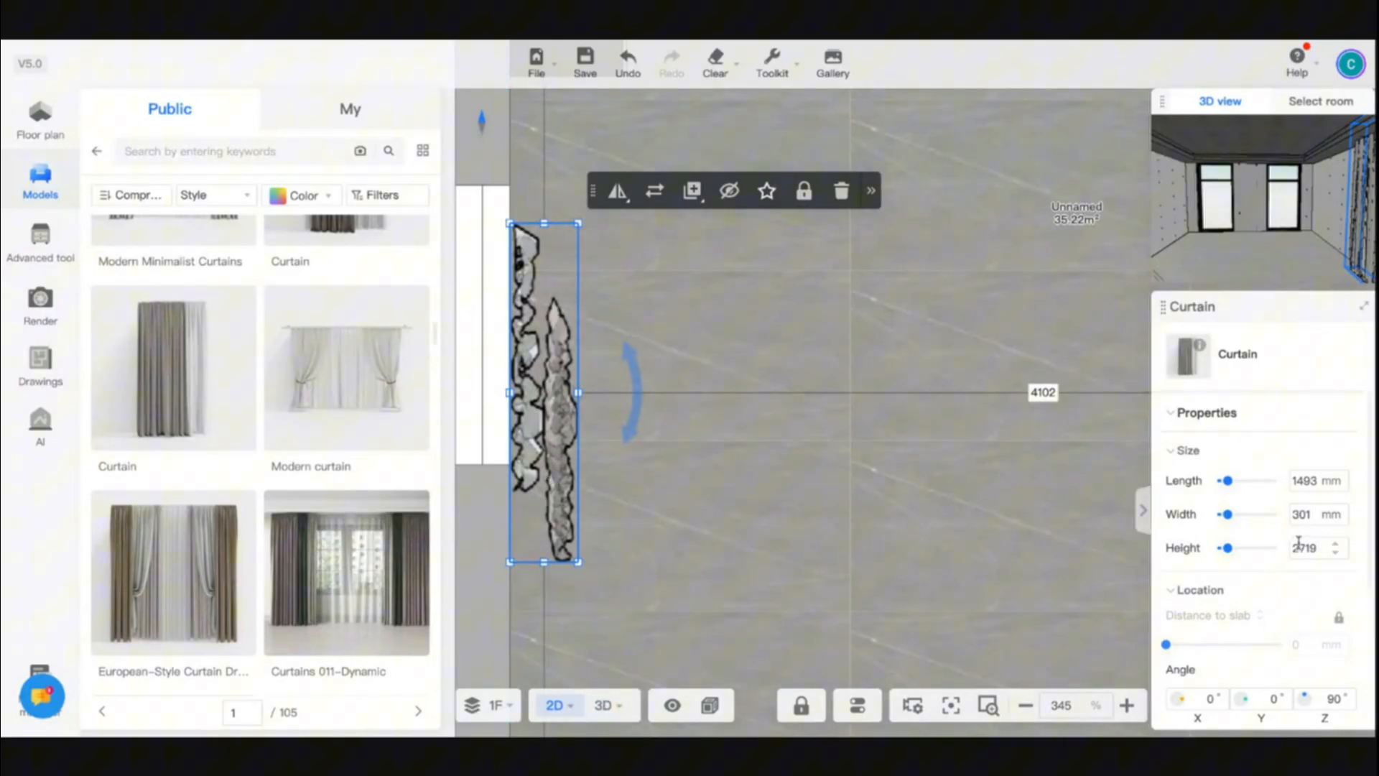
- Set the curtain's height to 2400 mm and check its fit against the window in the 3D room
{"action": "left_click", "coordinate": [1303, 547]}
{"action": "type", "text": "2400"}
{"action": "key", "text": "Return"}
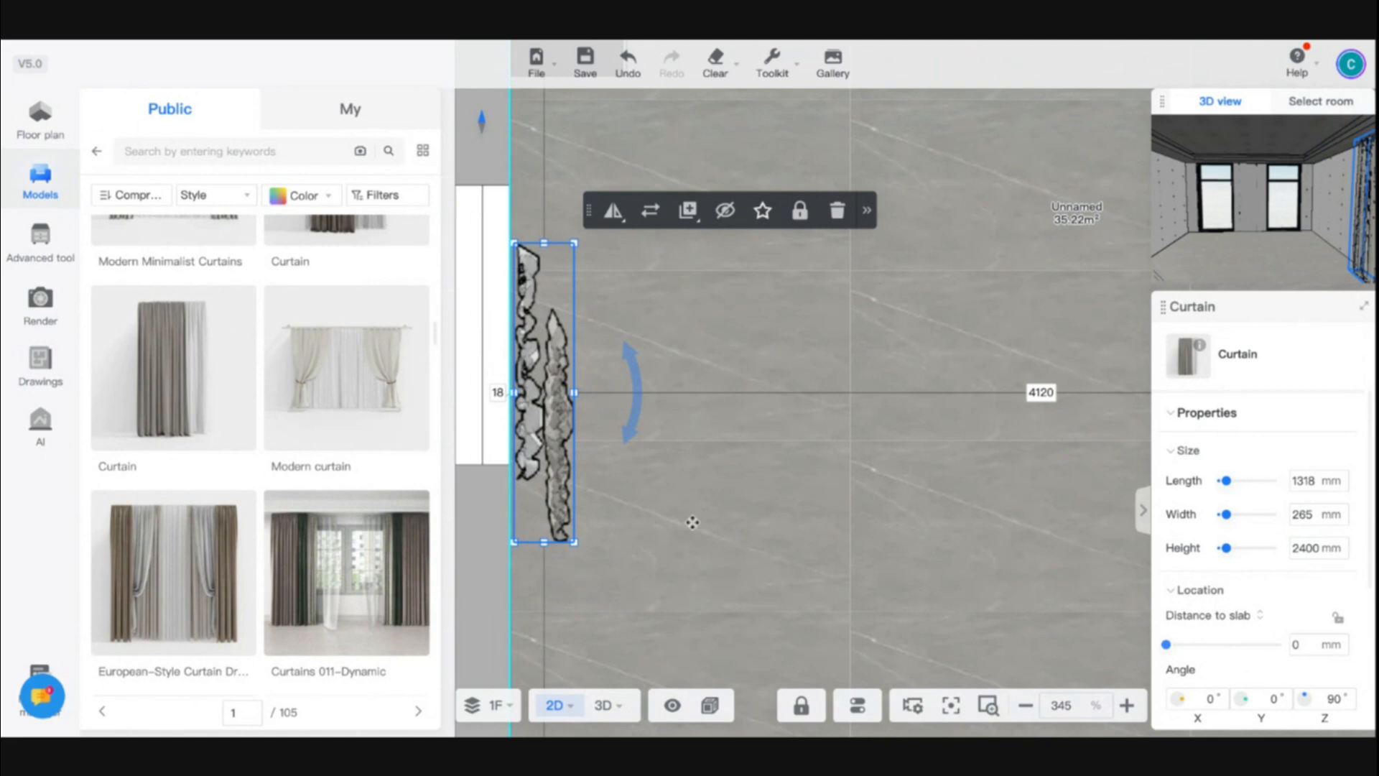
{"action": "mouse_move", "coordinate": [607, 711]}
{"action": "left_click", "coordinate": [625, 664]}
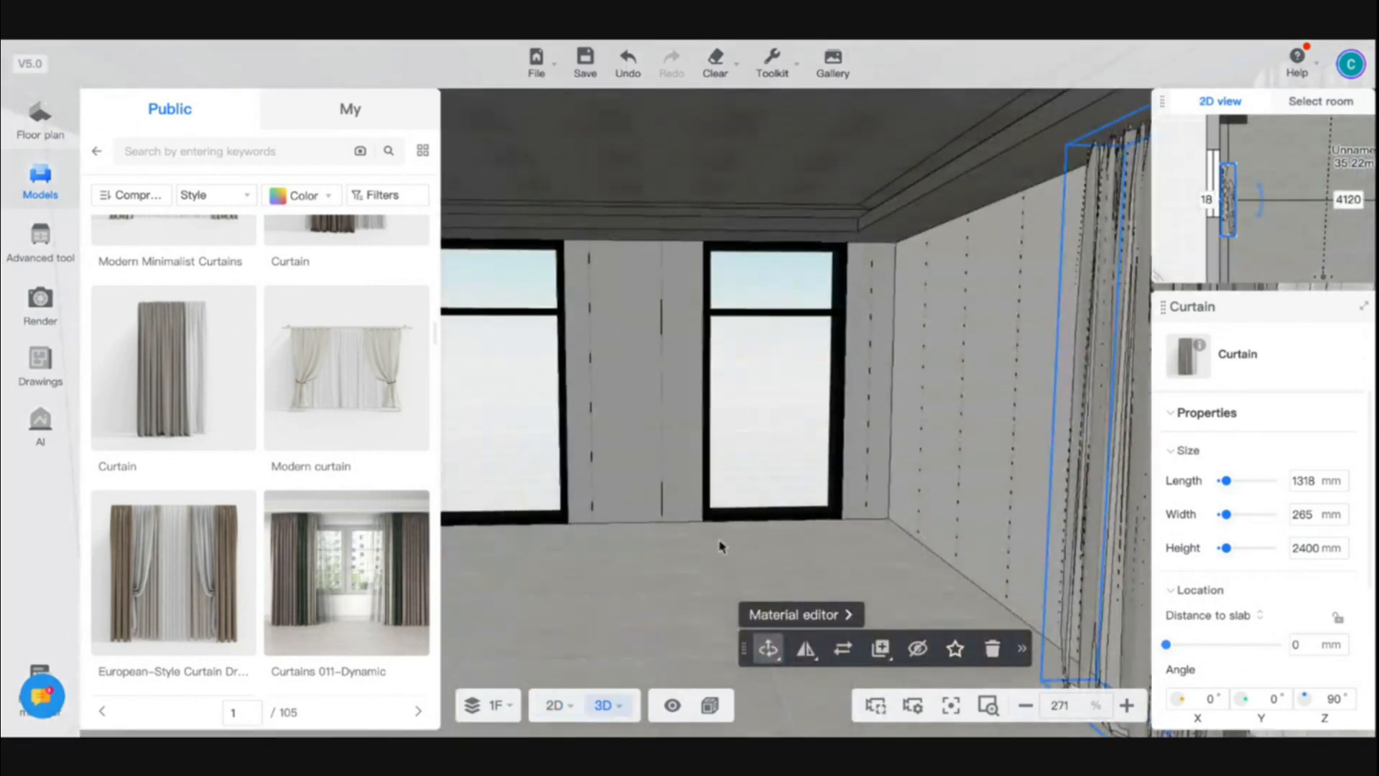
{"action": "left_click_drag", "start_coordinate": [723, 548], "coordinate": [958, 566]}
{"action": "scroll", "coordinate": [852, 507], "scroll_direction": "up", "scroll_amount": 2}
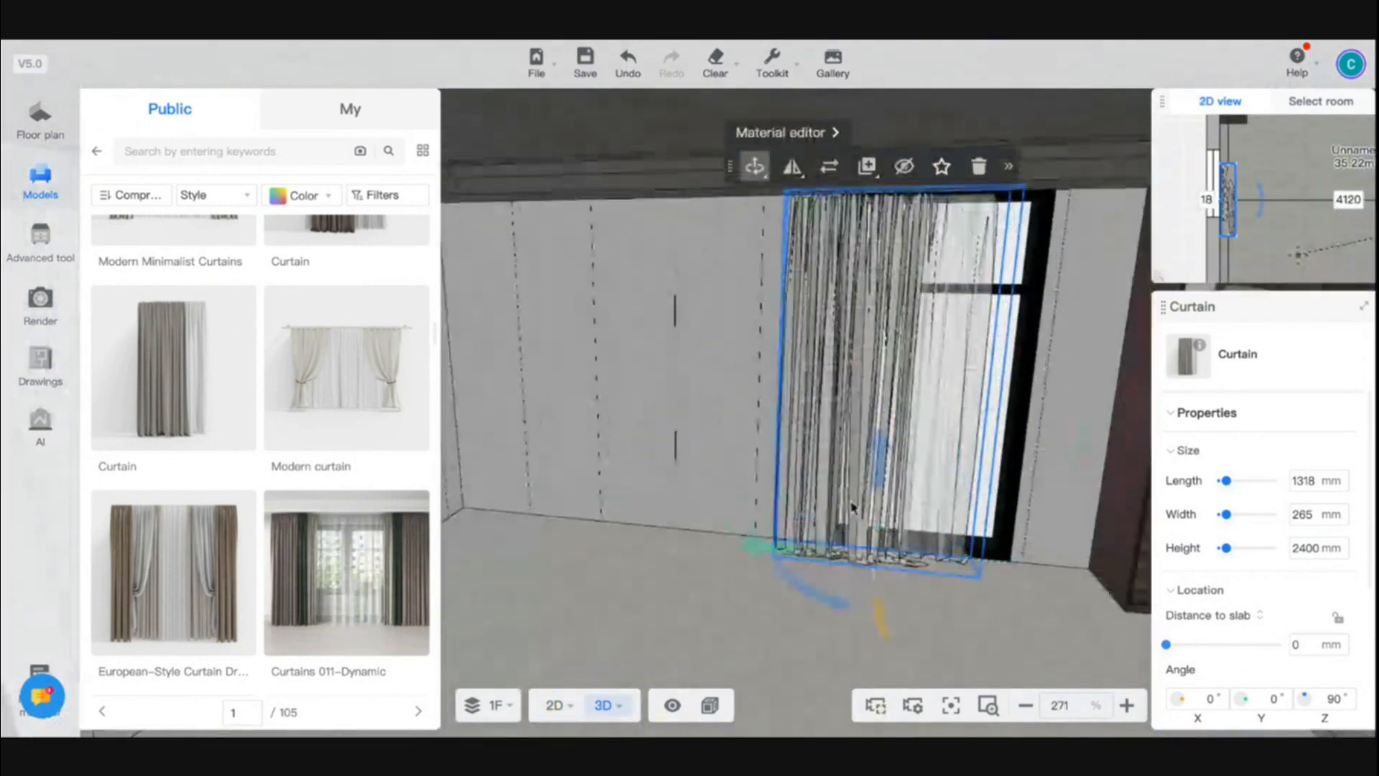
- Copy the curtain to both short end-wall windows and to the window on the opposite long wall
{"action": "left_click", "coordinate": [553, 704]}
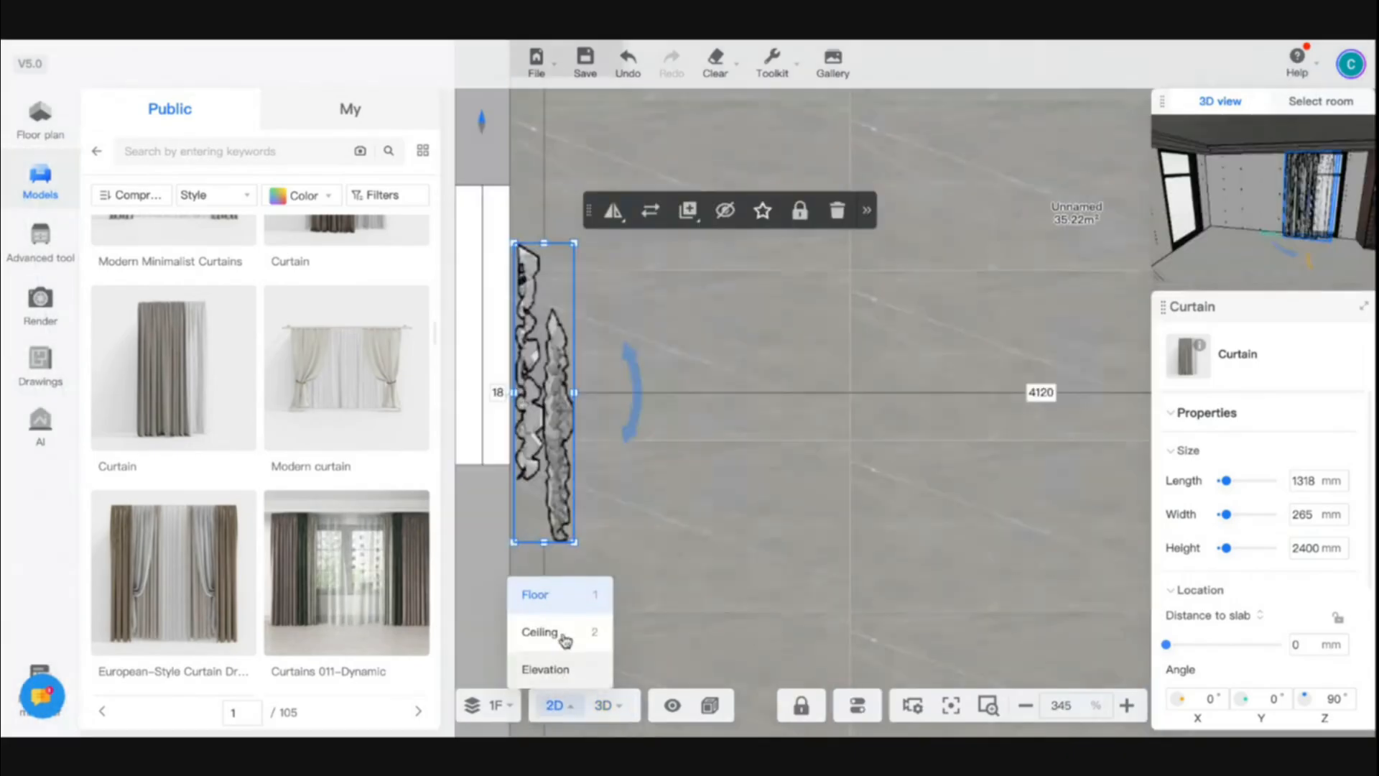
{"action": "scroll", "coordinate": [700, 536], "scroll_direction": "down", "scroll_amount": 10}
{"action": "key", "text": "ctrl+c"}
{"action": "key", "text": "ctrl+v"}
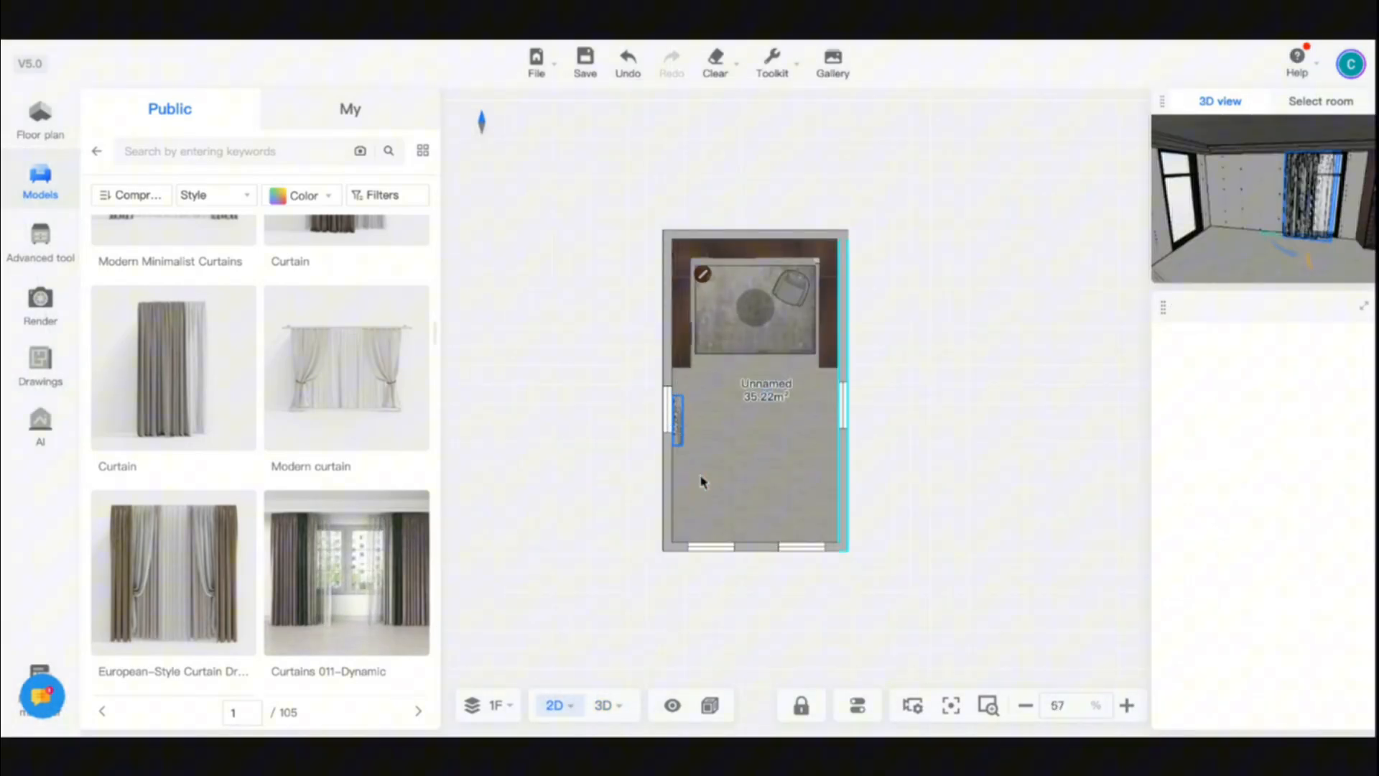
{"action": "left_click", "coordinate": [716, 538]}
{"action": "key", "text": "ctrl+v"}
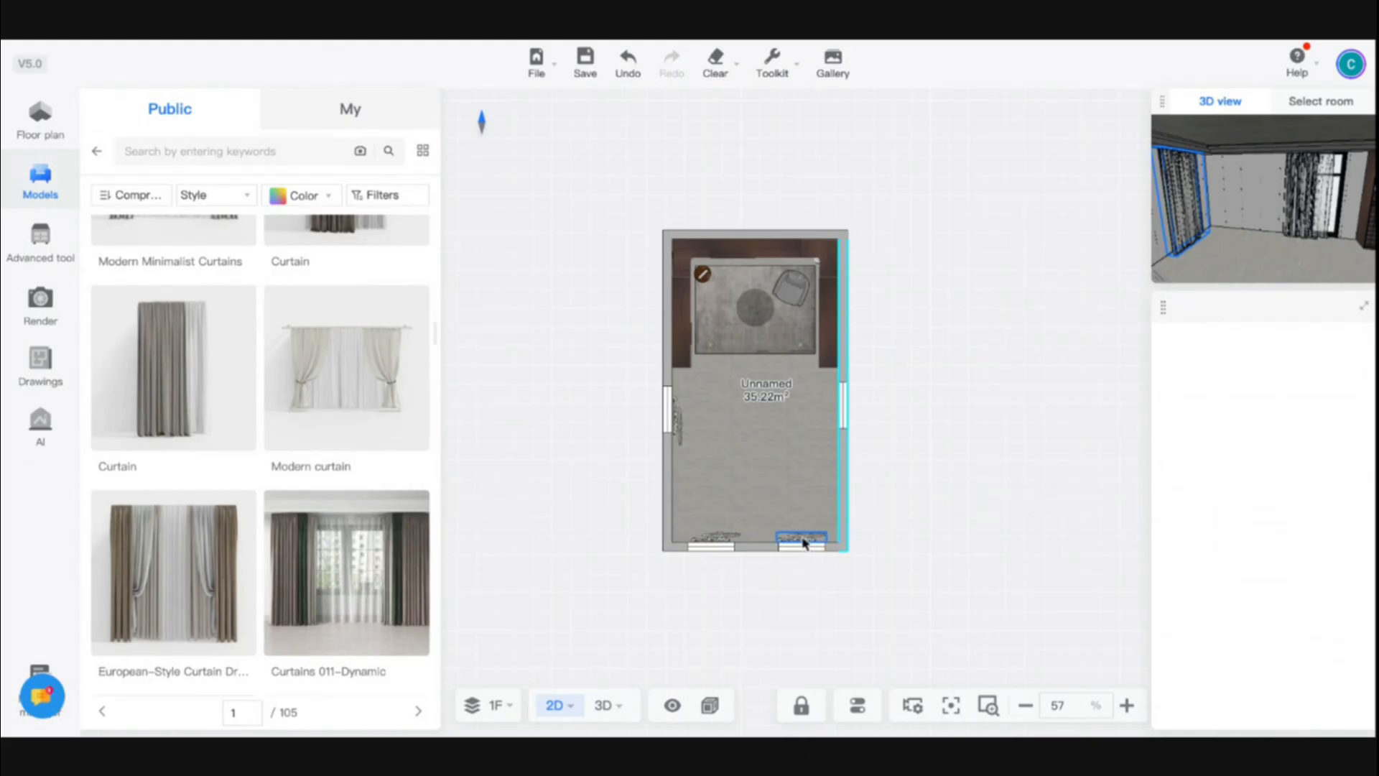
{"action": "left_click", "coordinate": [803, 543]}
{"action": "left_click", "coordinate": [862, 499]}
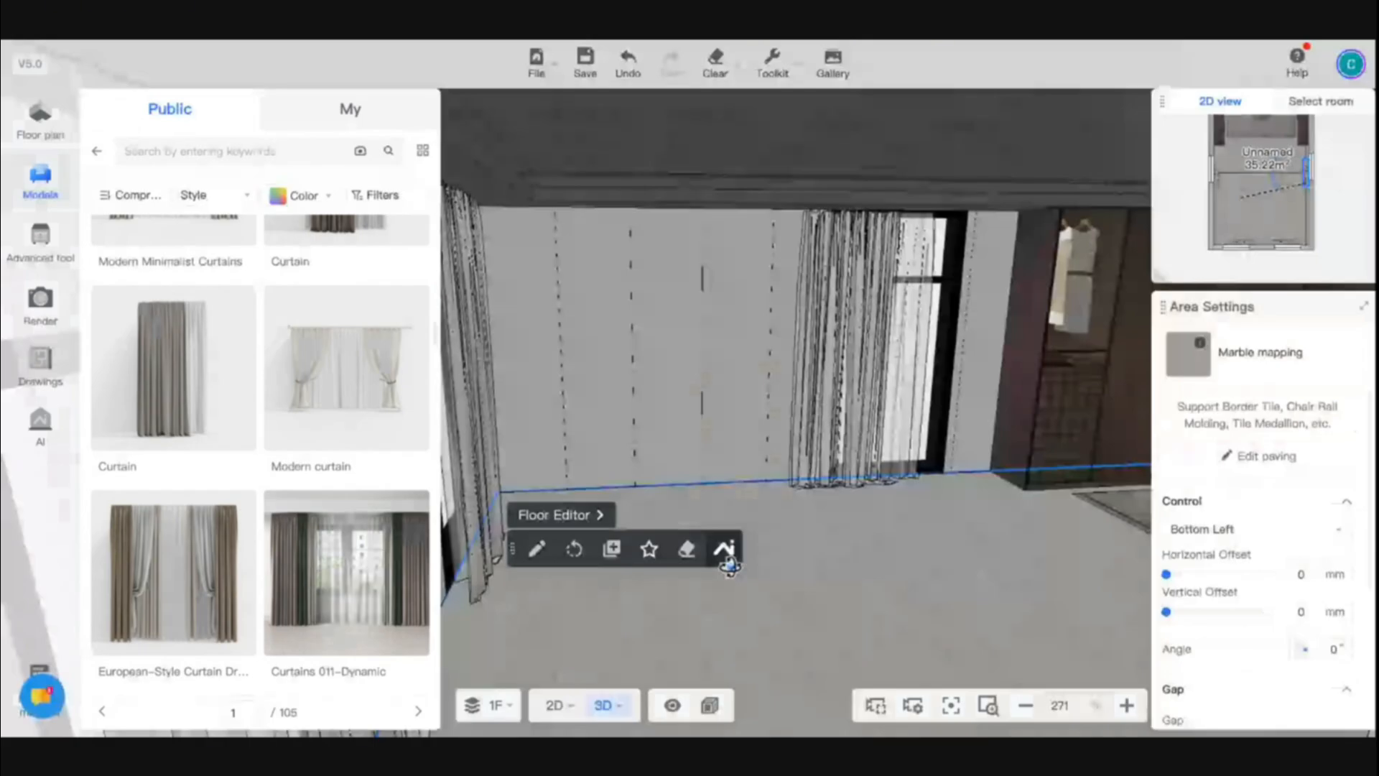
- Set the width of the curtain on the left long wall to 120 mm and move it flush against the wall
{"action": "left_click", "coordinate": [557, 702]}
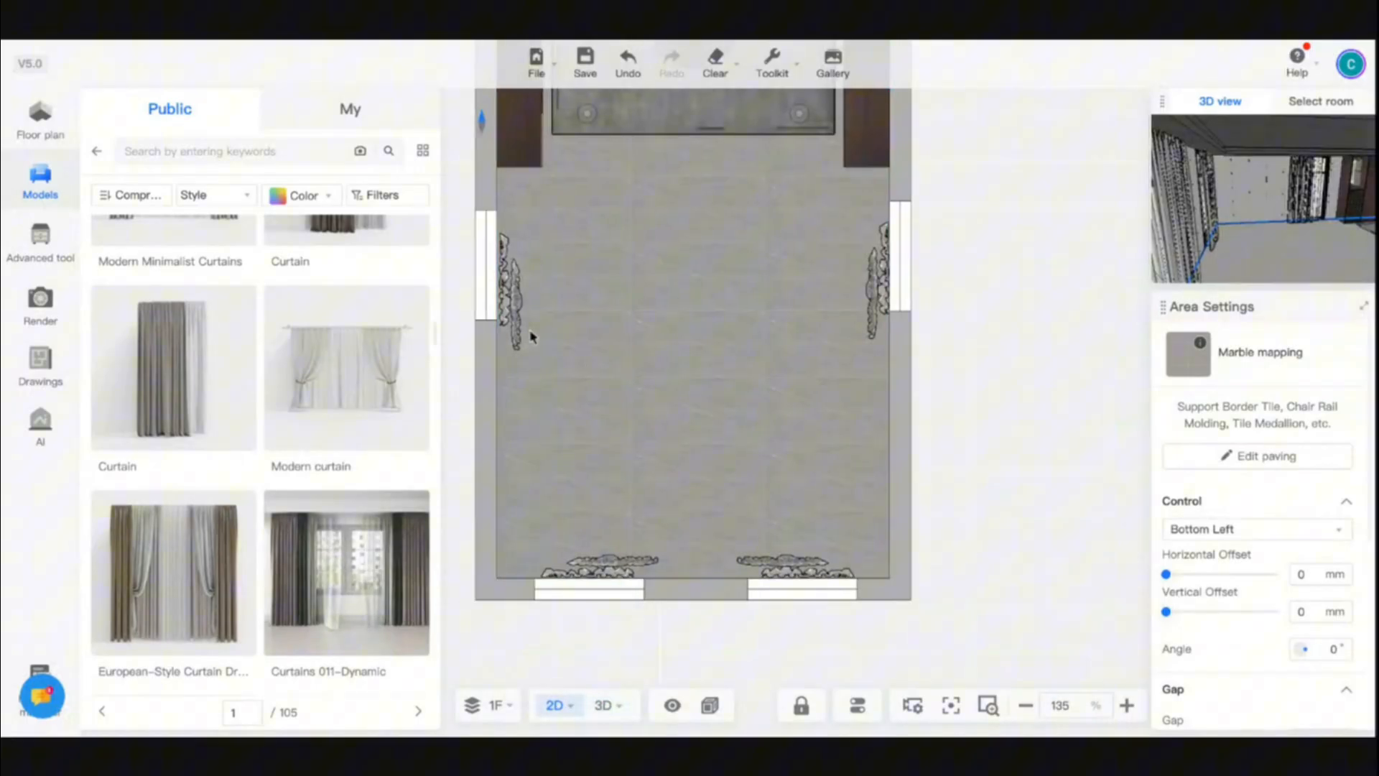
{"action": "scroll", "coordinate": [512, 291], "scroll_direction": "up", "scroll_amount": 6}
{"action": "left_click", "coordinate": [511, 294]}
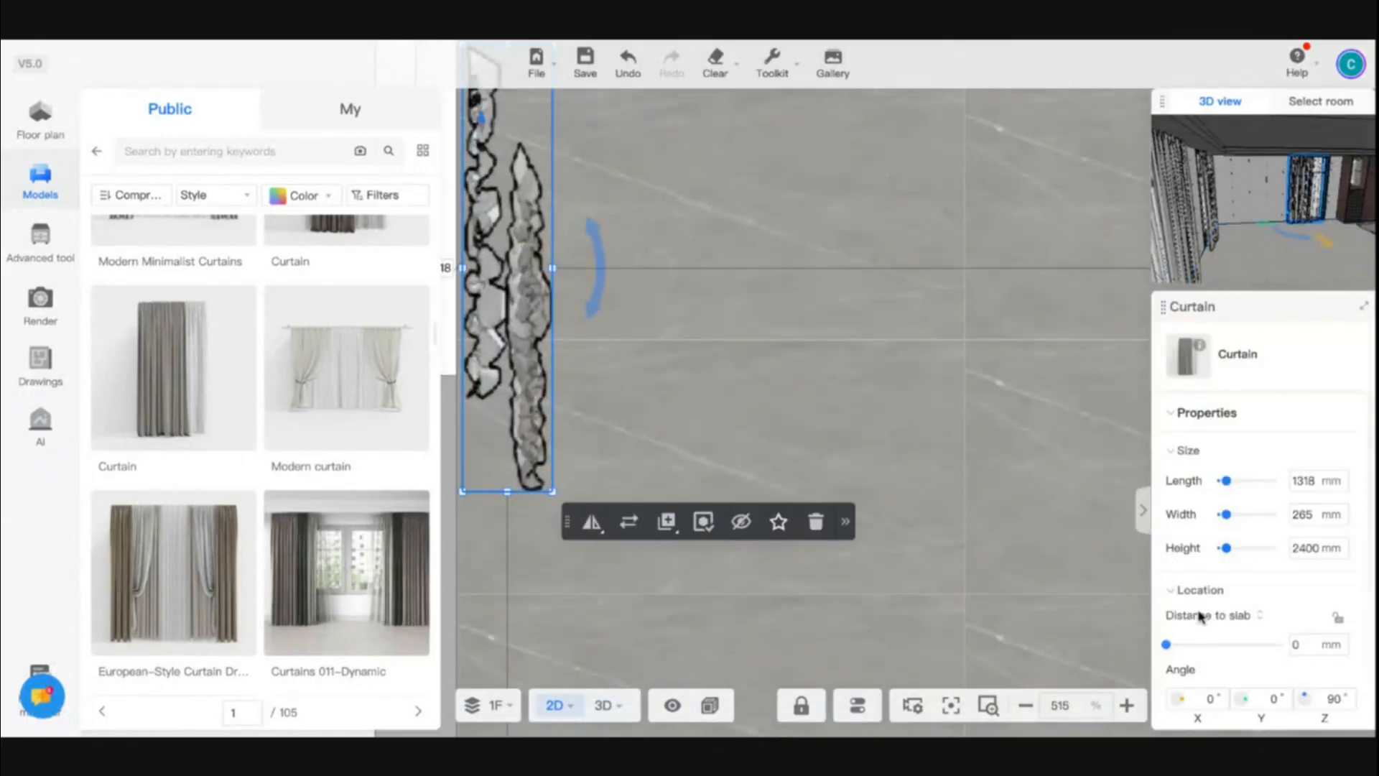
{"action": "scroll", "coordinate": [1200, 616], "scroll_direction": "down", "scroll_amount": 4}
{"action": "scroll", "coordinate": [1264, 574], "scroll_direction": "up", "scroll_amount": 4}
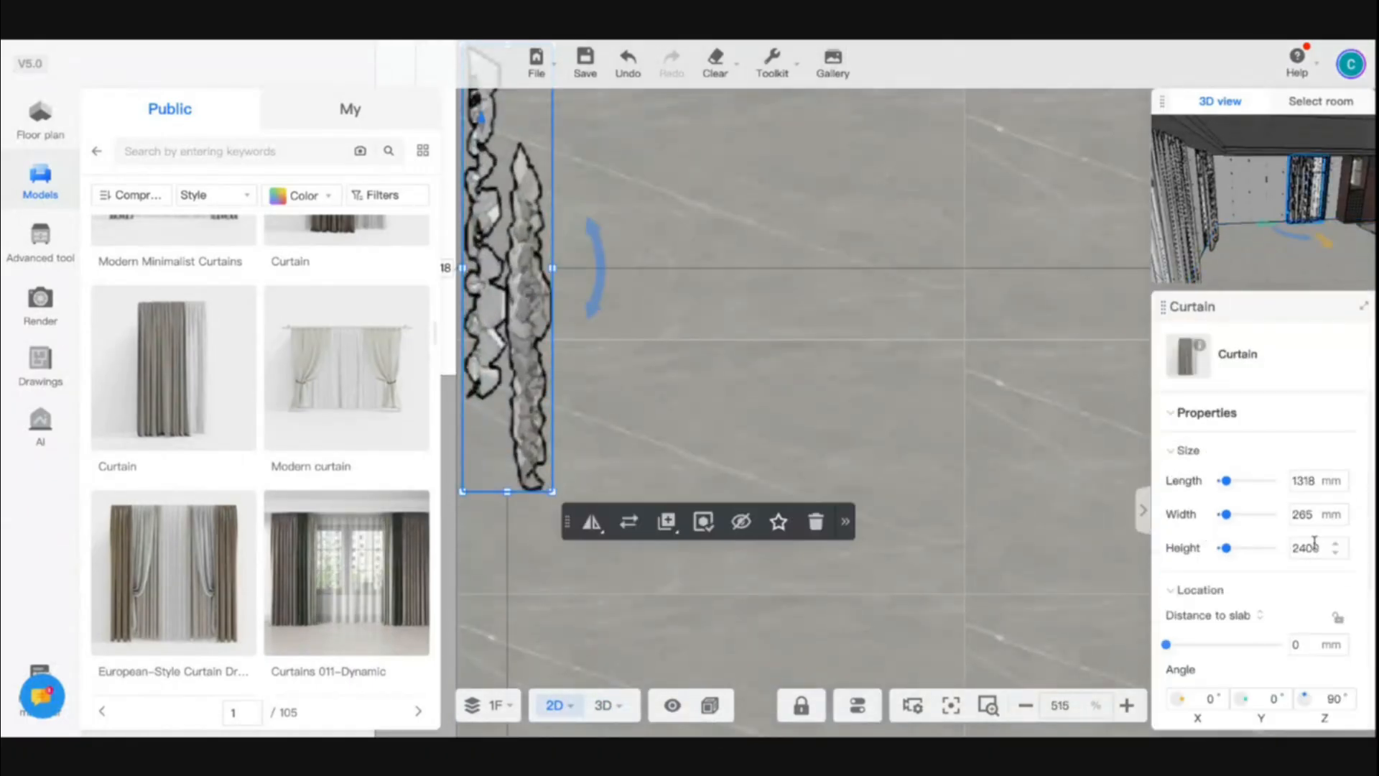
{"action": "left_click", "coordinate": [1301, 514]}
{"action": "type", "text": "18"}
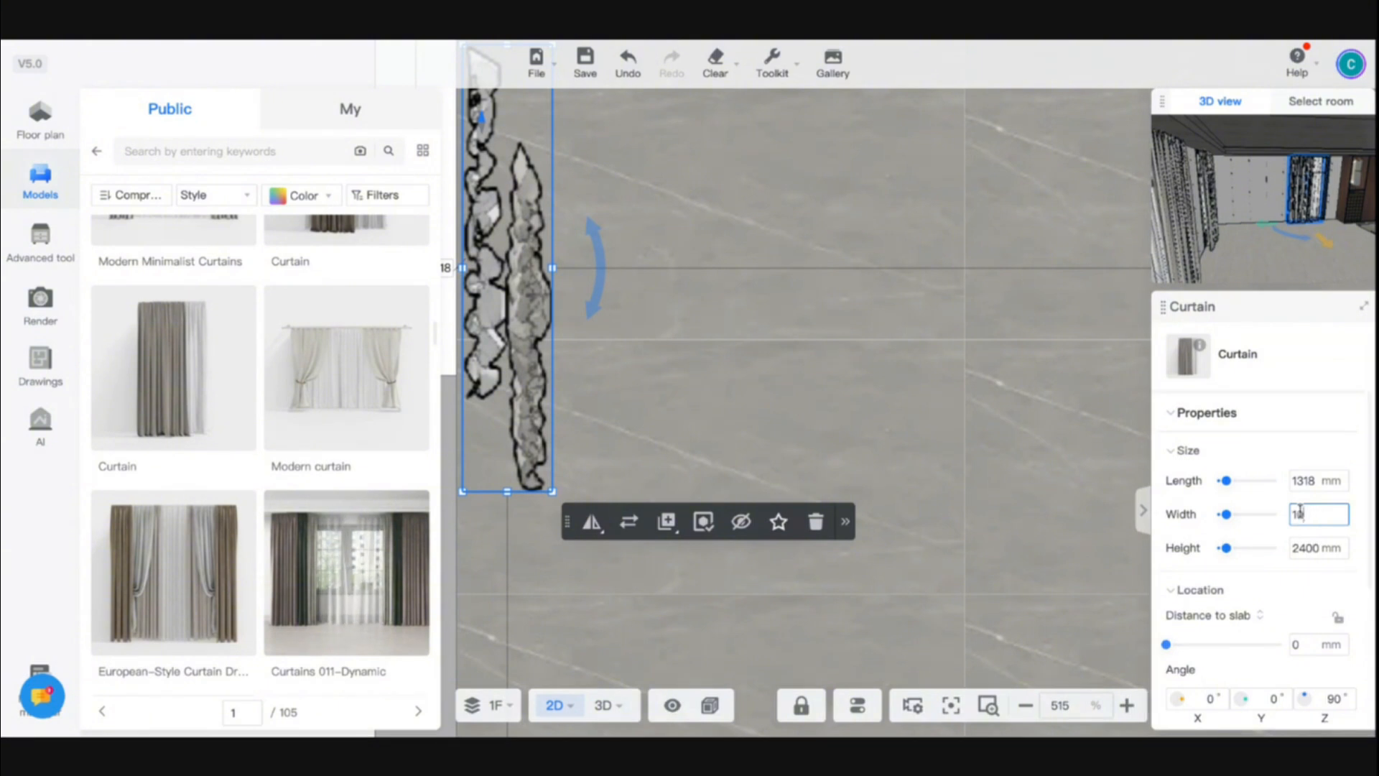
{"action": "type", "text": "20"}
{"action": "key", "text": "Return"}
{"action": "scroll", "coordinate": [692, 390], "scroll_direction": "down", "scroll_amount": 2}
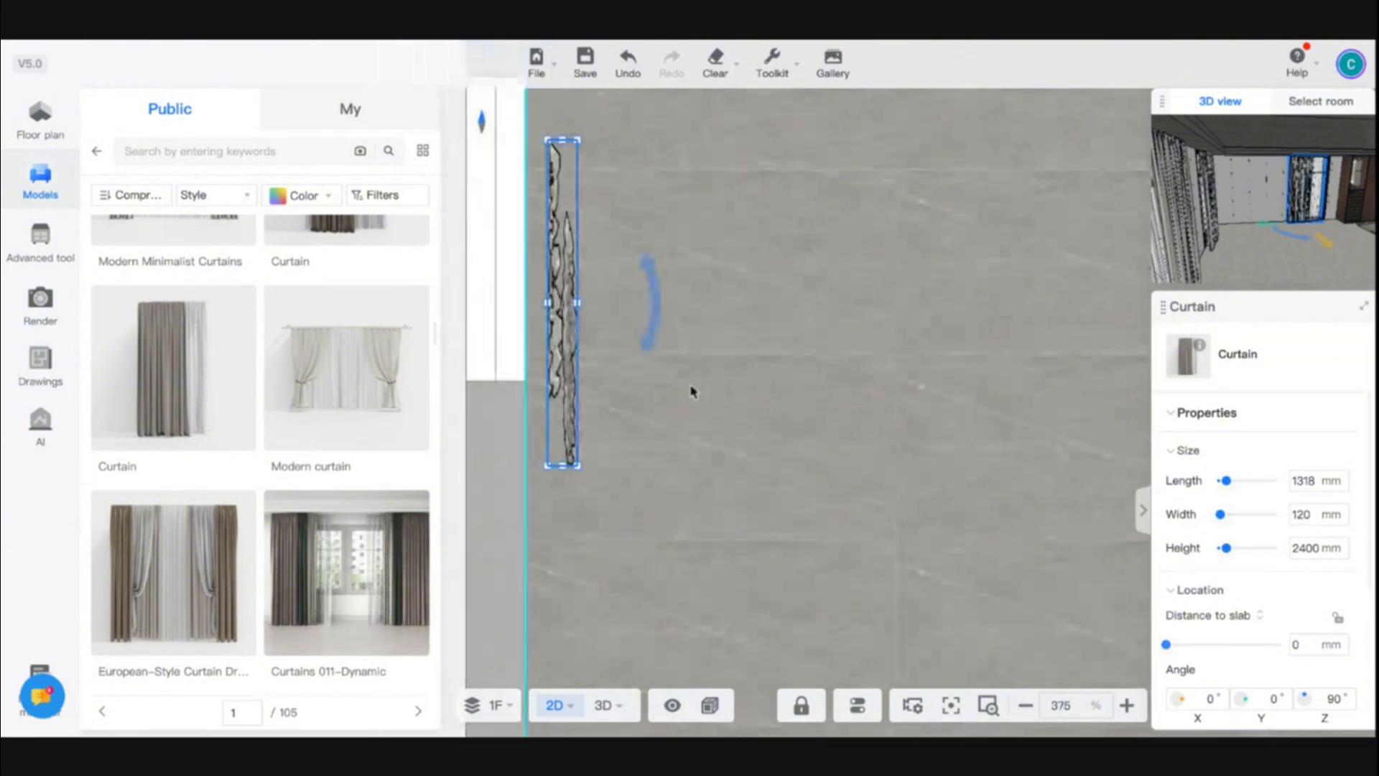
{"action": "left_click_drag", "start_coordinate": [562, 352], "coordinate": [536, 346]}
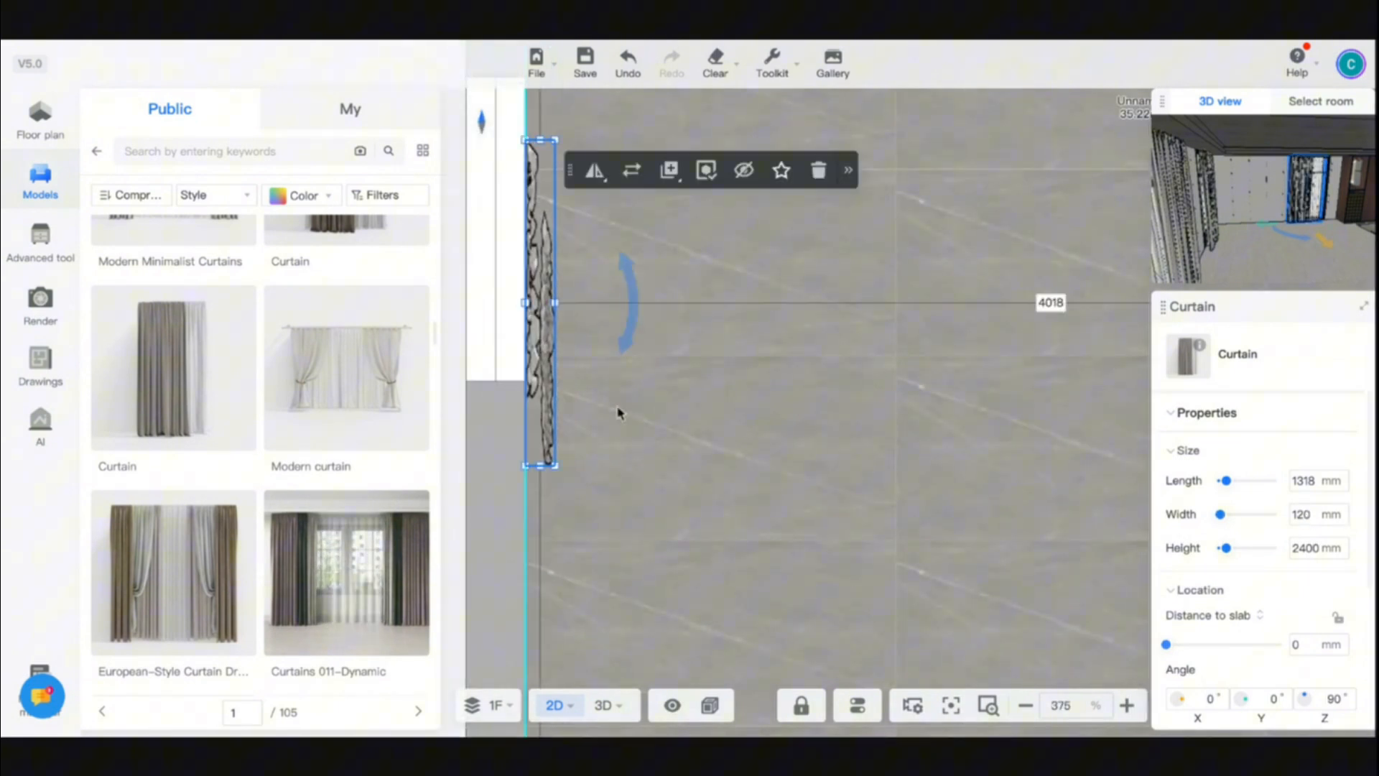
- Delete the copied curtains from the two end-wall windows and the opposite long-wall window
{"action": "scroll", "coordinate": [619, 411], "scroll_direction": "down", "scroll_amount": 4}
{"action": "scroll", "coordinate": [742, 575], "scroll_direction": "down", "scroll_amount": 8}
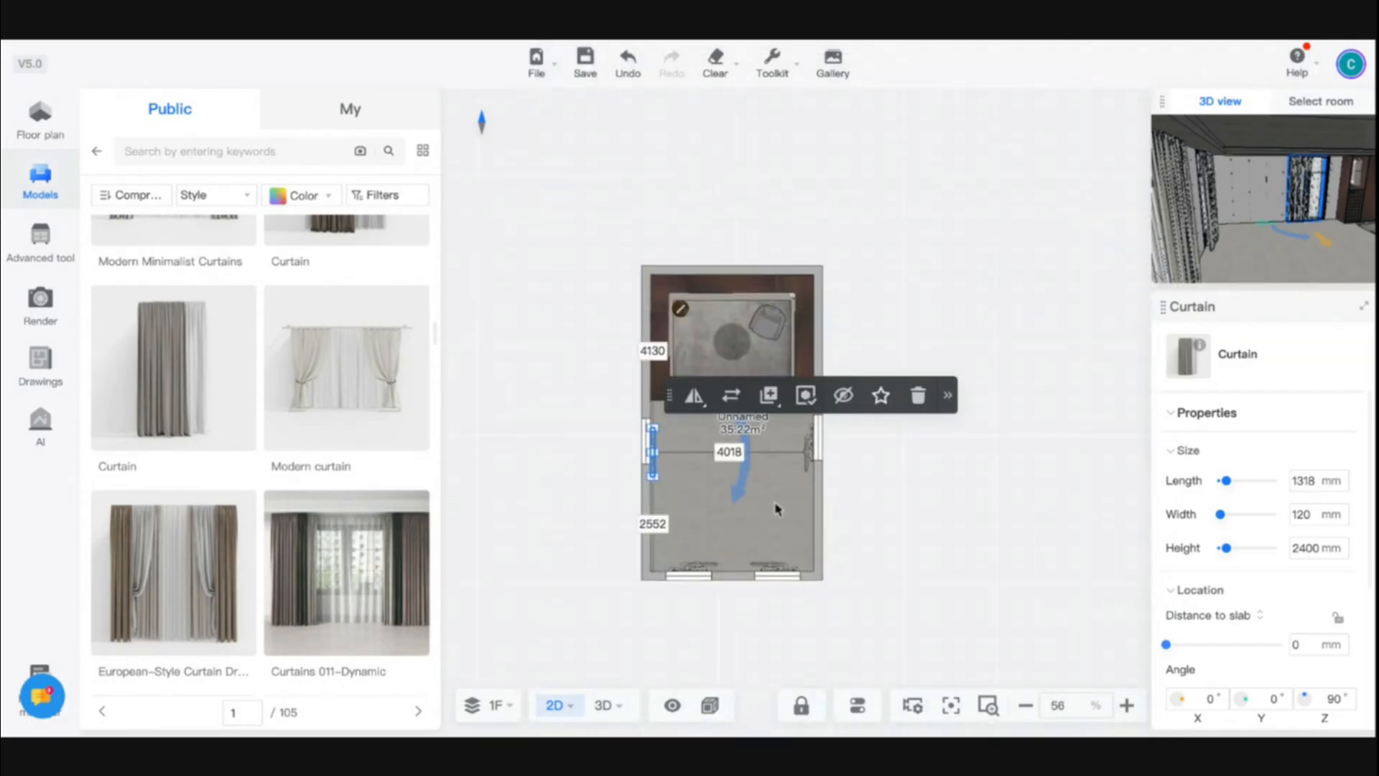
{"action": "left_click", "coordinate": [705, 570]}
{"action": "key", "text": "Delete"}
{"action": "left_click", "coordinate": [770, 568]}
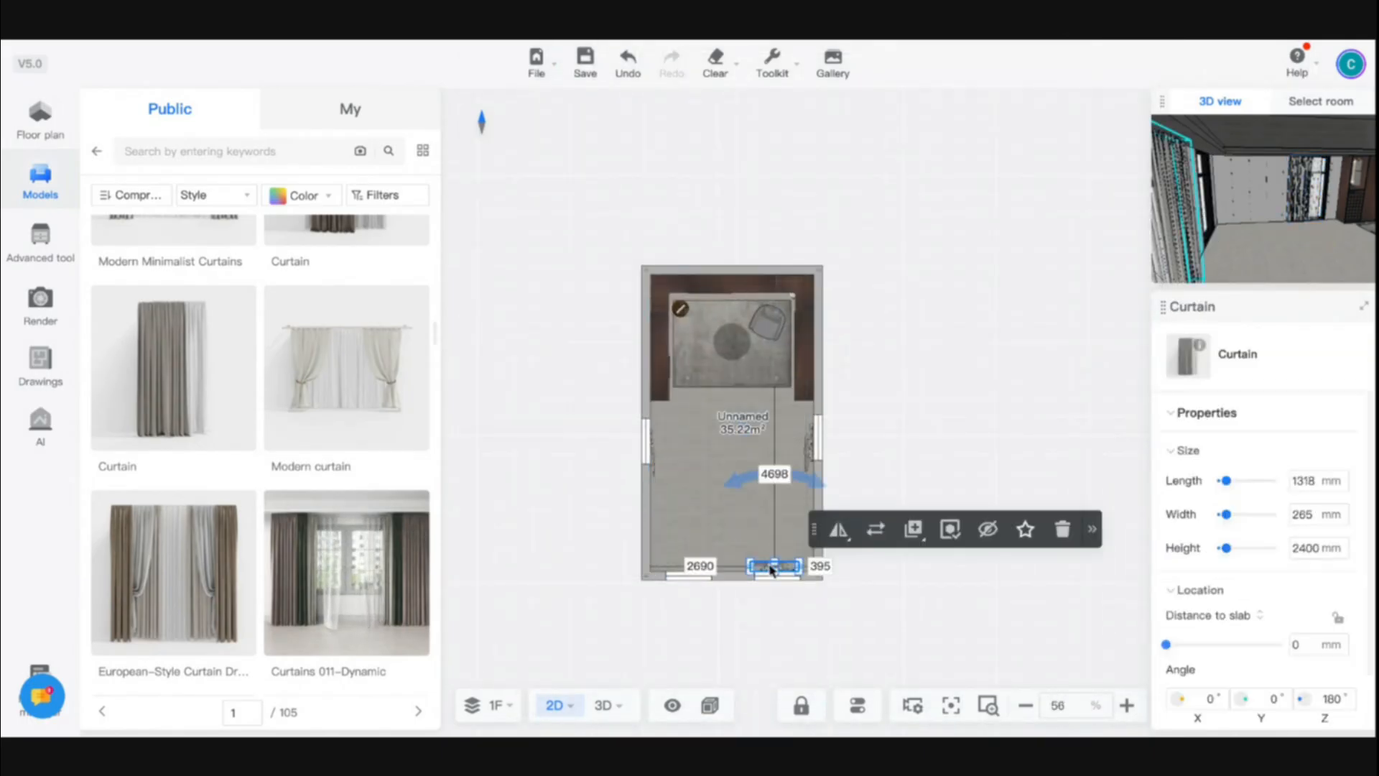
{"action": "key", "text": "Delete"}
{"action": "left_click", "coordinate": [807, 449]}
{"action": "key", "text": "Delete"}
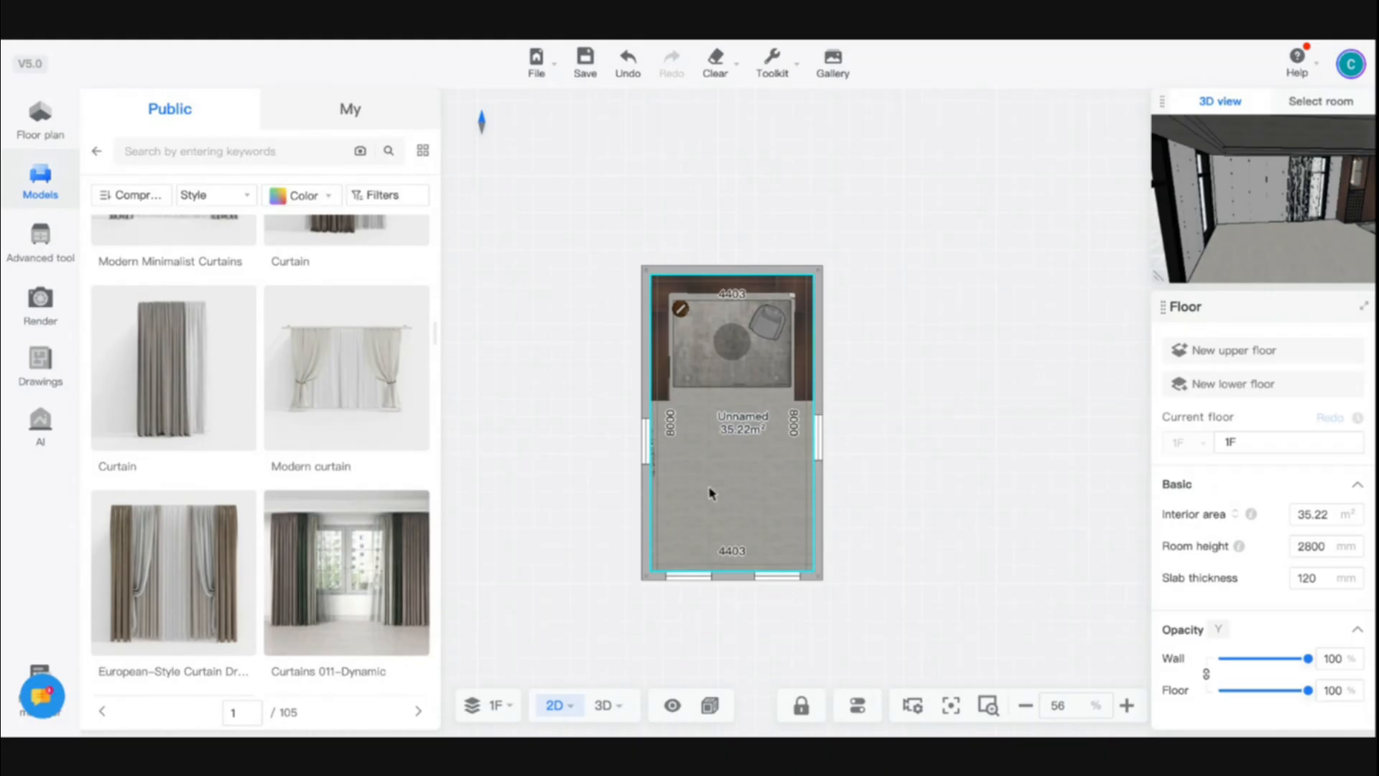
- Check how the narrowed curtain sits at its window in the 3D room
{"action": "scroll", "coordinate": [709, 489], "scroll_direction": "up", "scroll_amount": 8}
{"action": "left_click", "coordinate": [603, 707]}
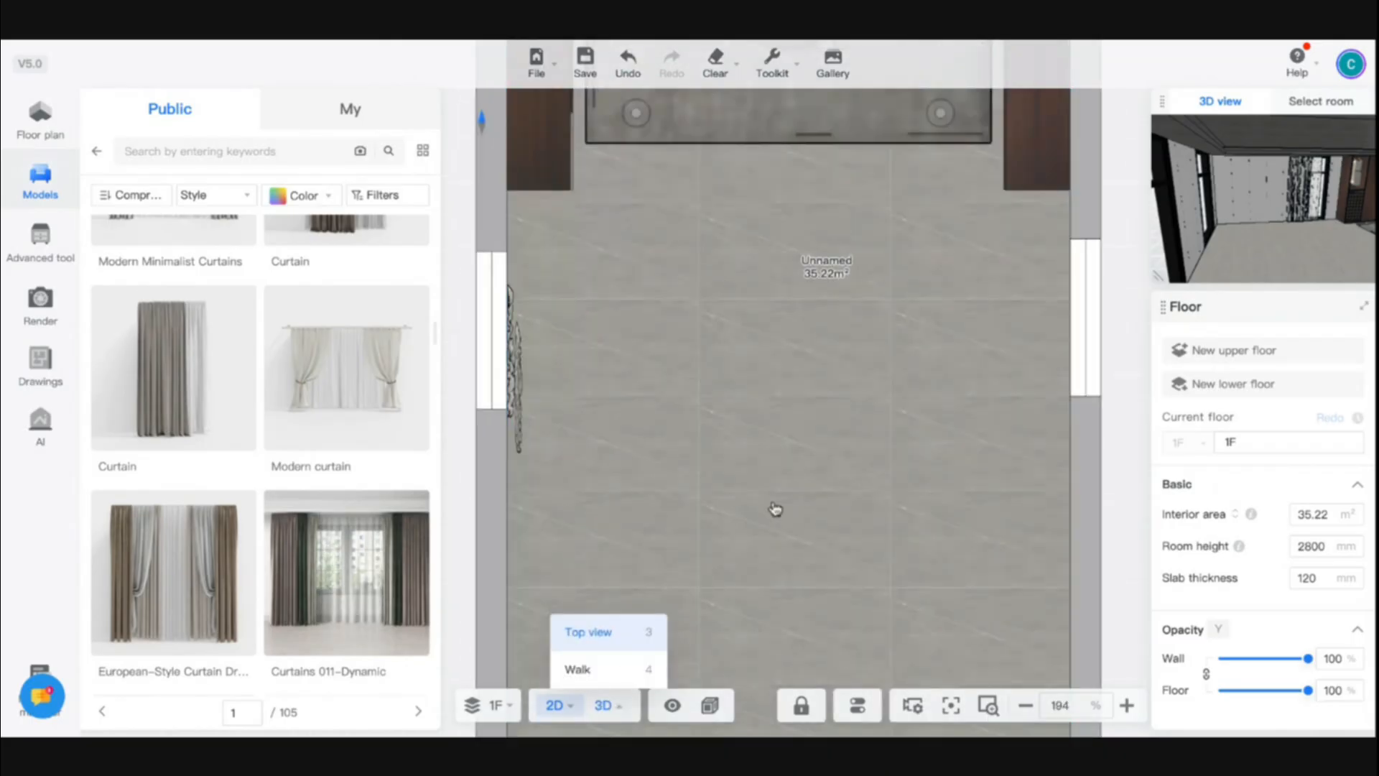
{"action": "left_click_drag", "start_coordinate": [775, 507], "coordinate": [586, 431]}
{"action": "scroll", "coordinate": [585, 431], "scroll_direction": "down", "scroll_amount": 5}
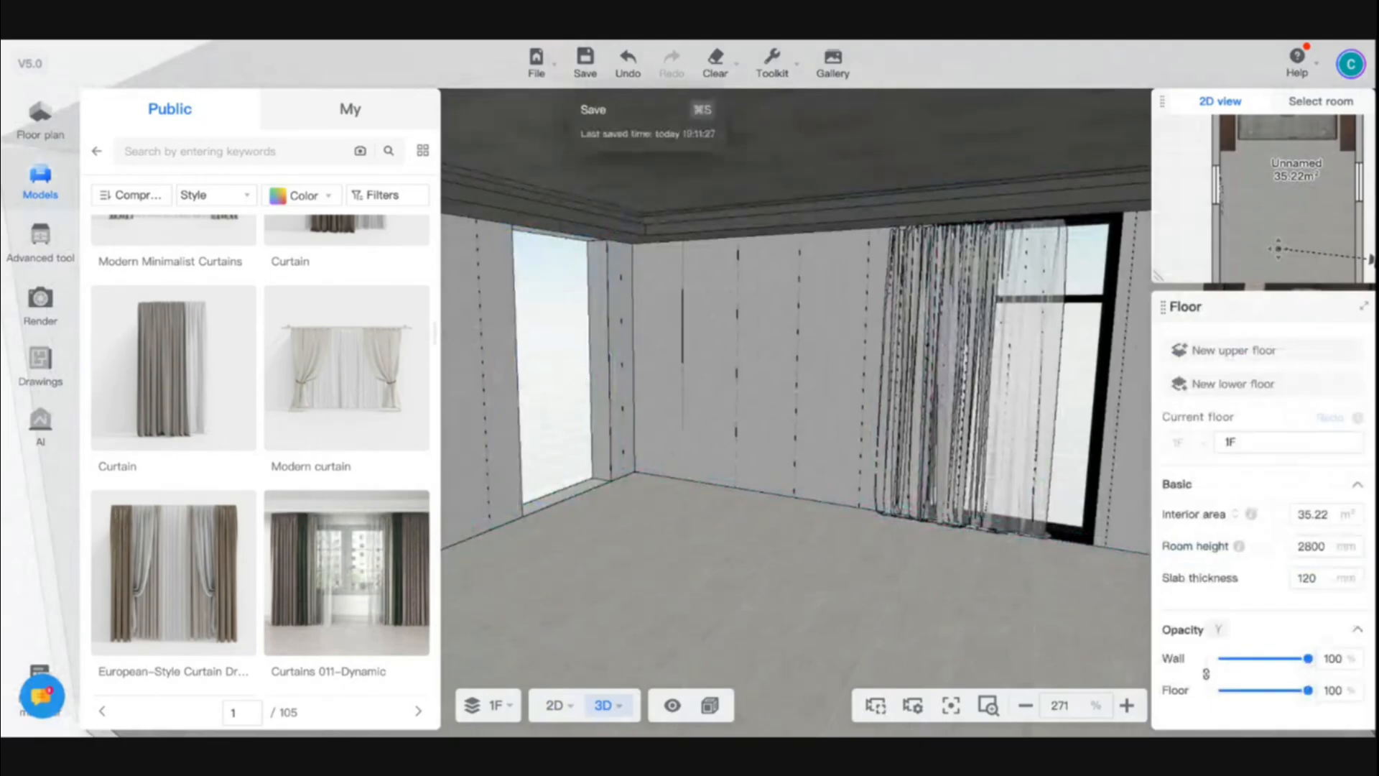
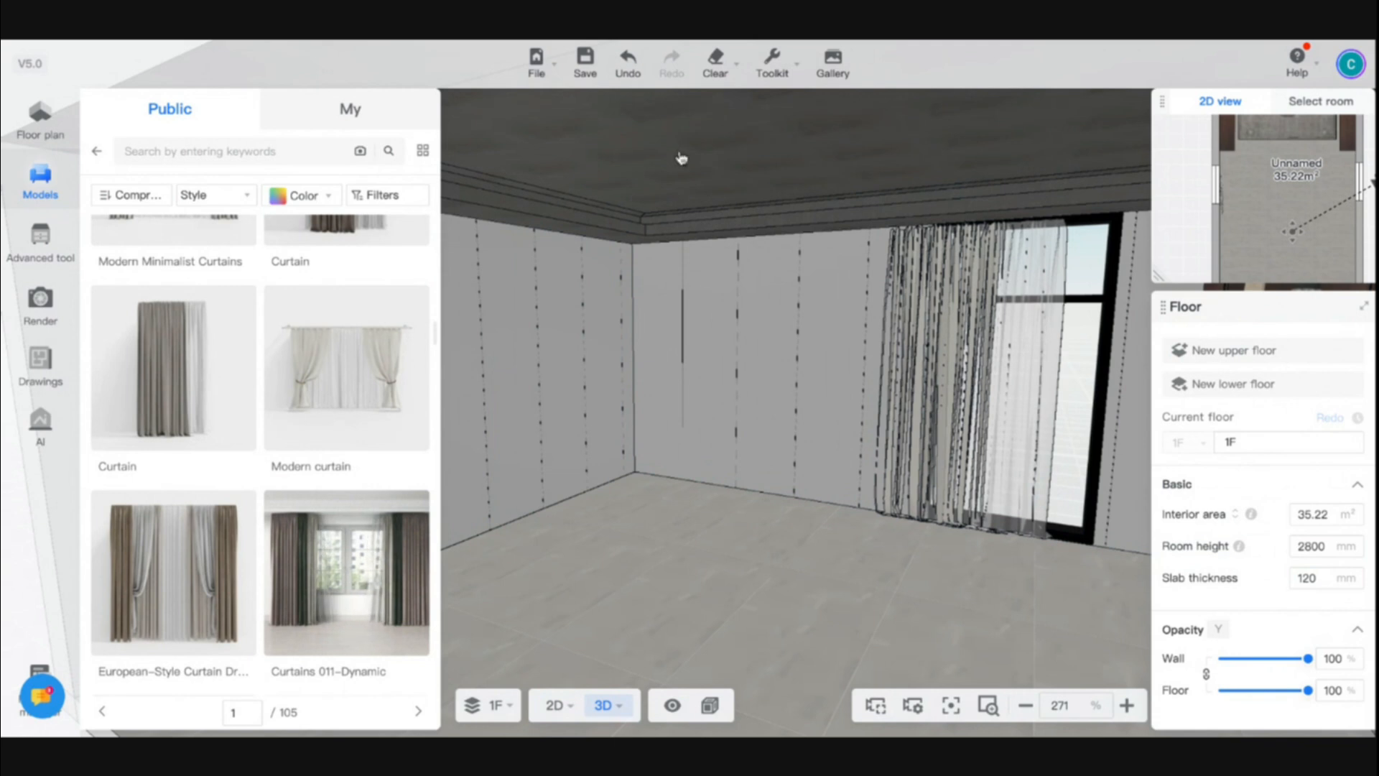
{"action": "left_click", "coordinate": [734, 522]}
{"action": "left_click_drag", "start_coordinate": [785, 523], "coordinate": [715, 541]}
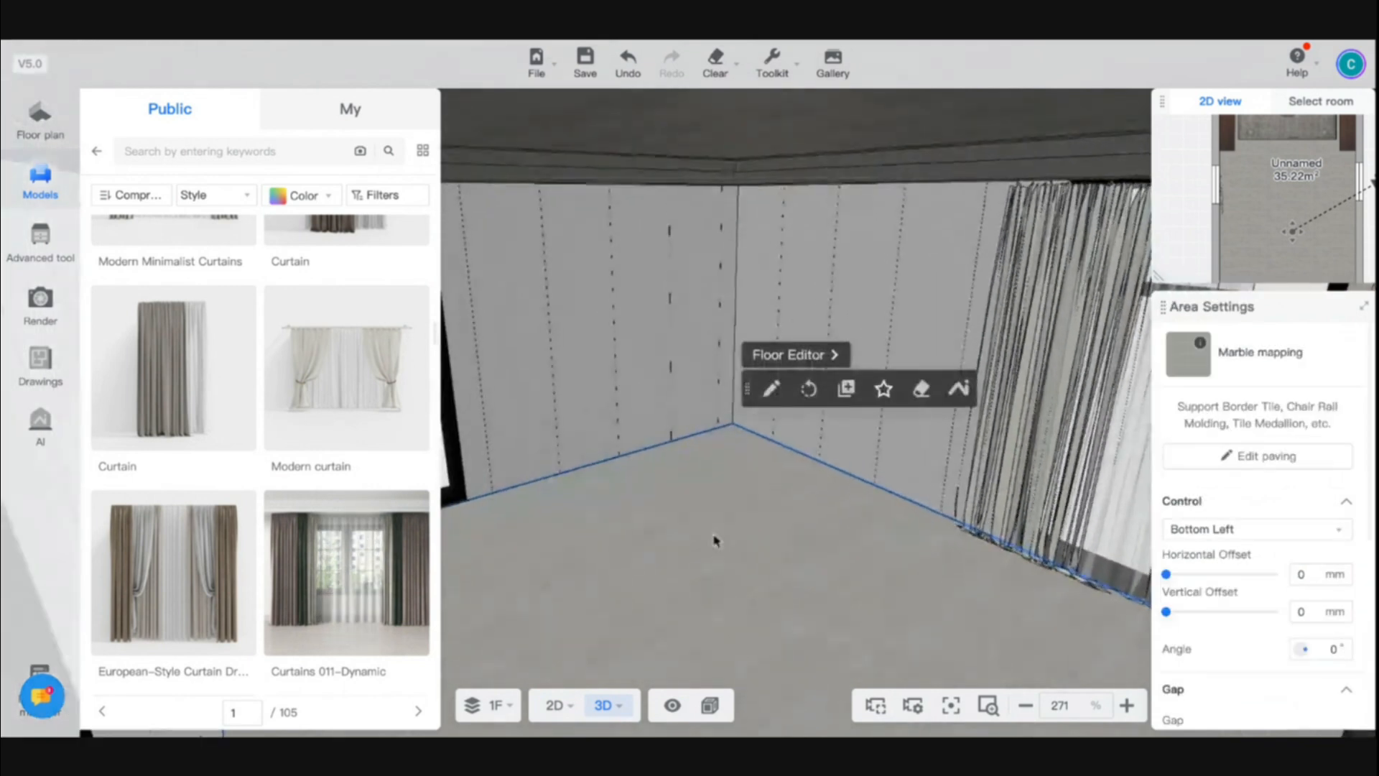
{"action": "left_click", "coordinate": [709, 705]}
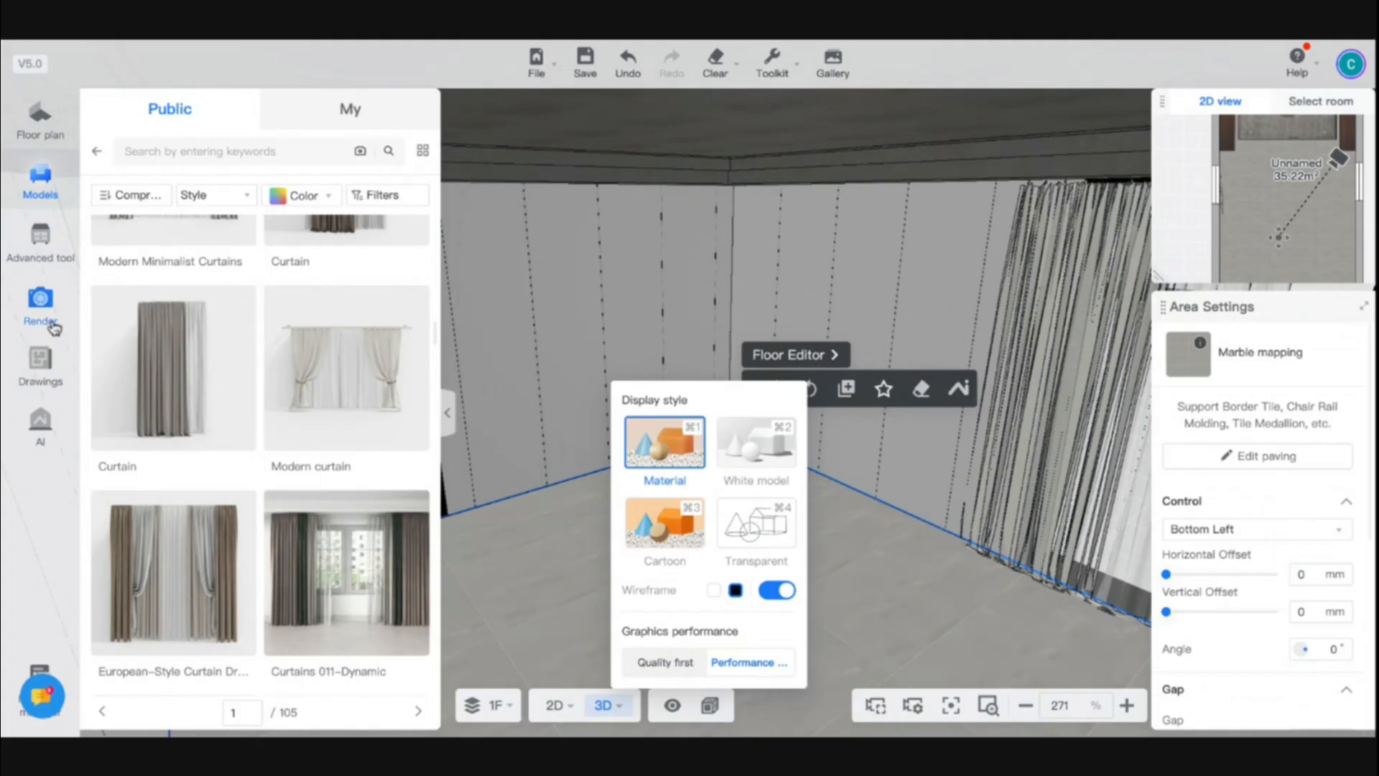
- Open the Kitchen & Bath design tool and place an 800 × 550 × 680 mm hinged door base cabinet against the end wall
{"action": "left_click", "coordinate": [51, 230]}
{"action": "left_click", "coordinate": [327, 218]}
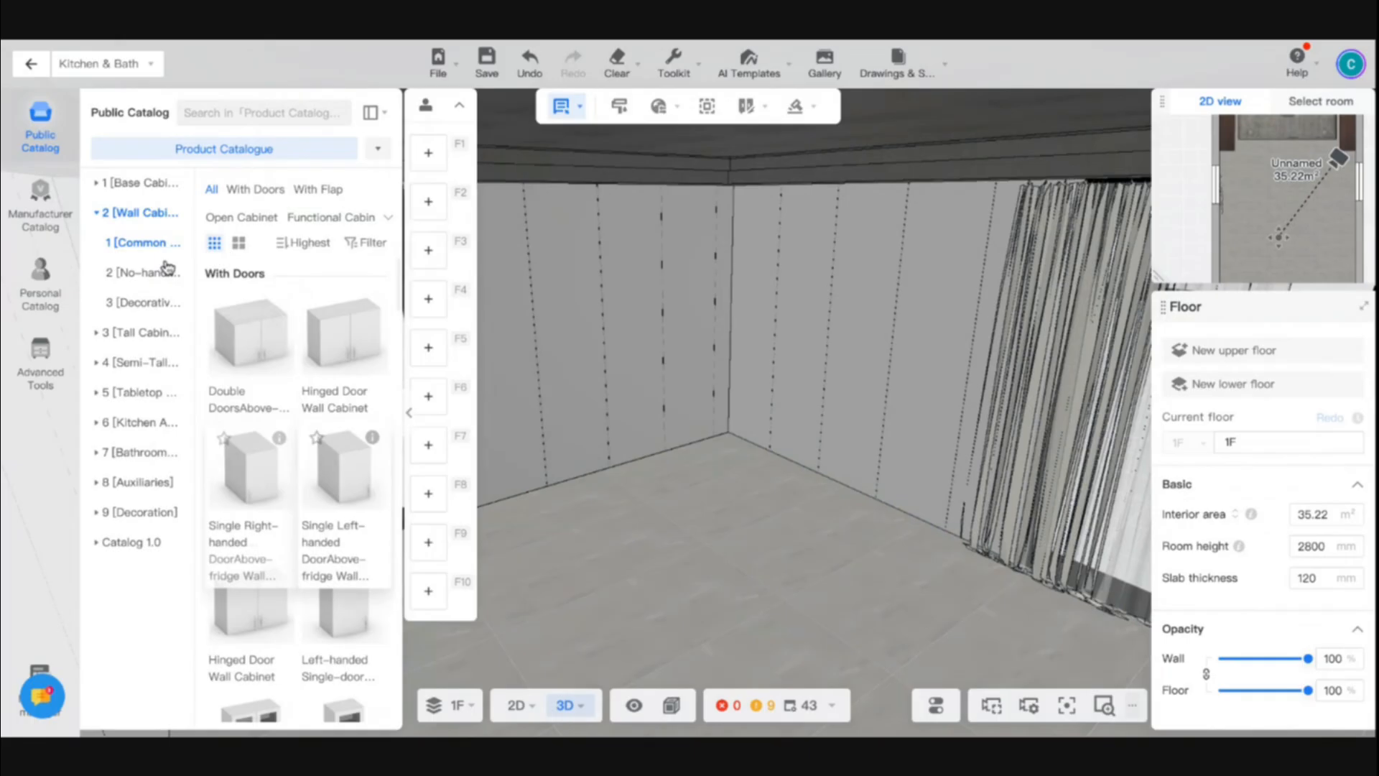
{"action": "mouse_move", "coordinate": [376, 116]}
{"action": "left_click", "coordinate": [390, 190]}
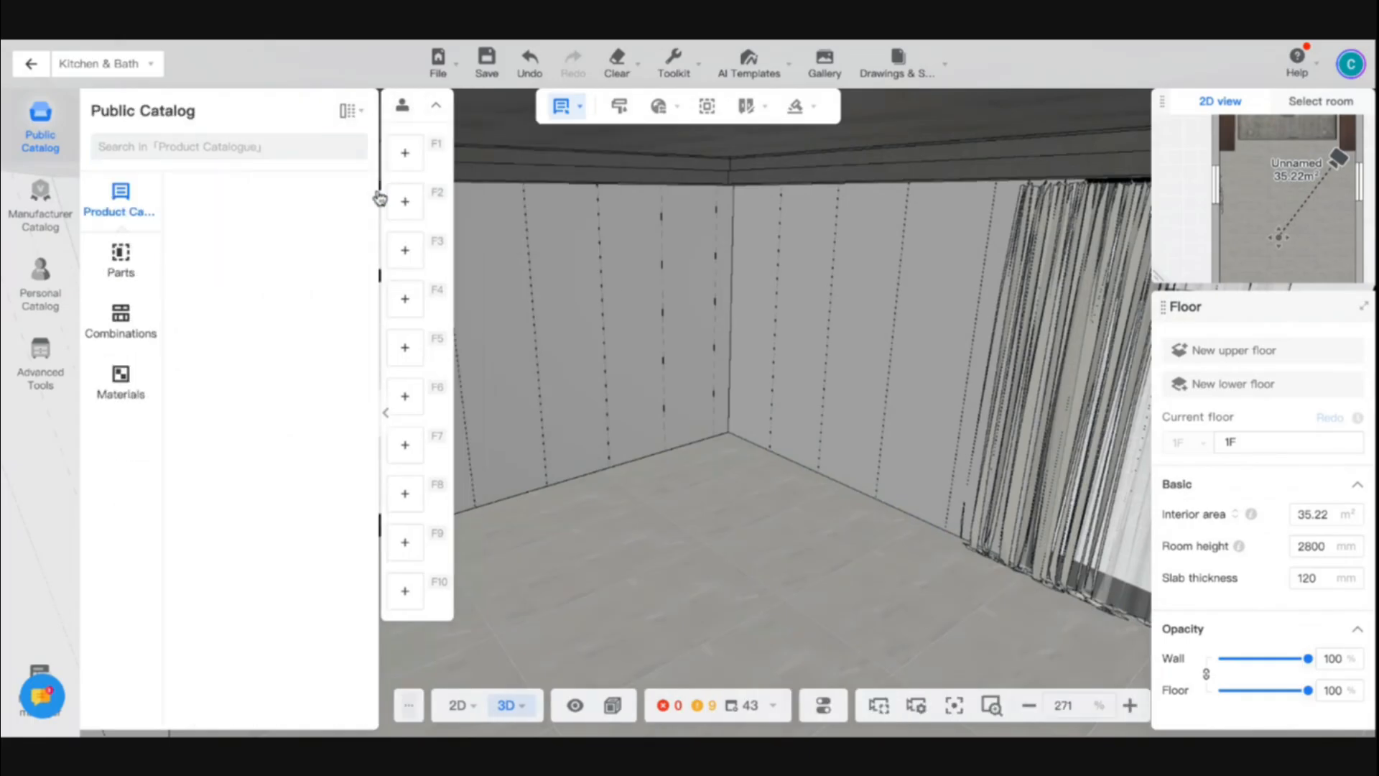
{"action": "left_click", "coordinate": [218, 272]}
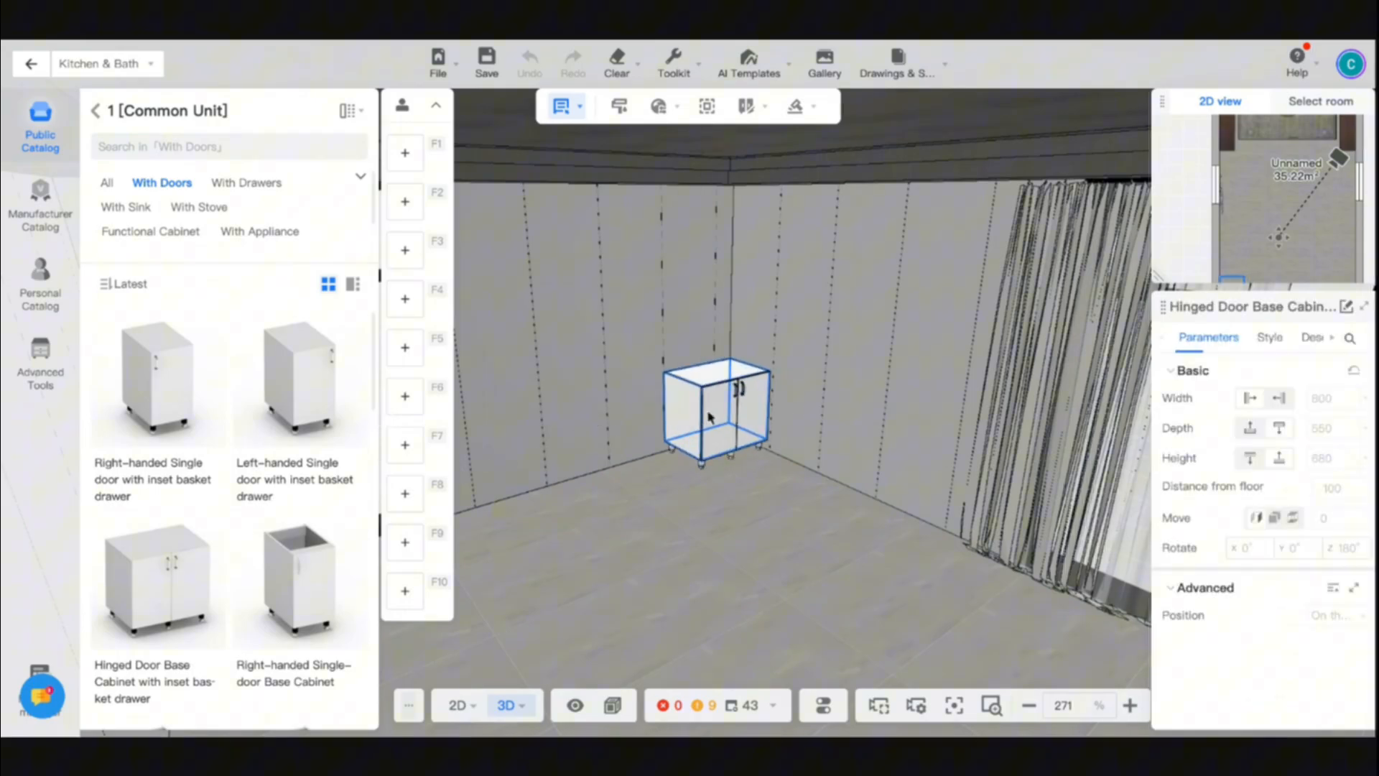
{"action": "left_click", "coordinate": [643, 447]}
{"action": "scroll", "coordinate": [650, 470], "scroll_direction": "up", "scroll_amount": 5}
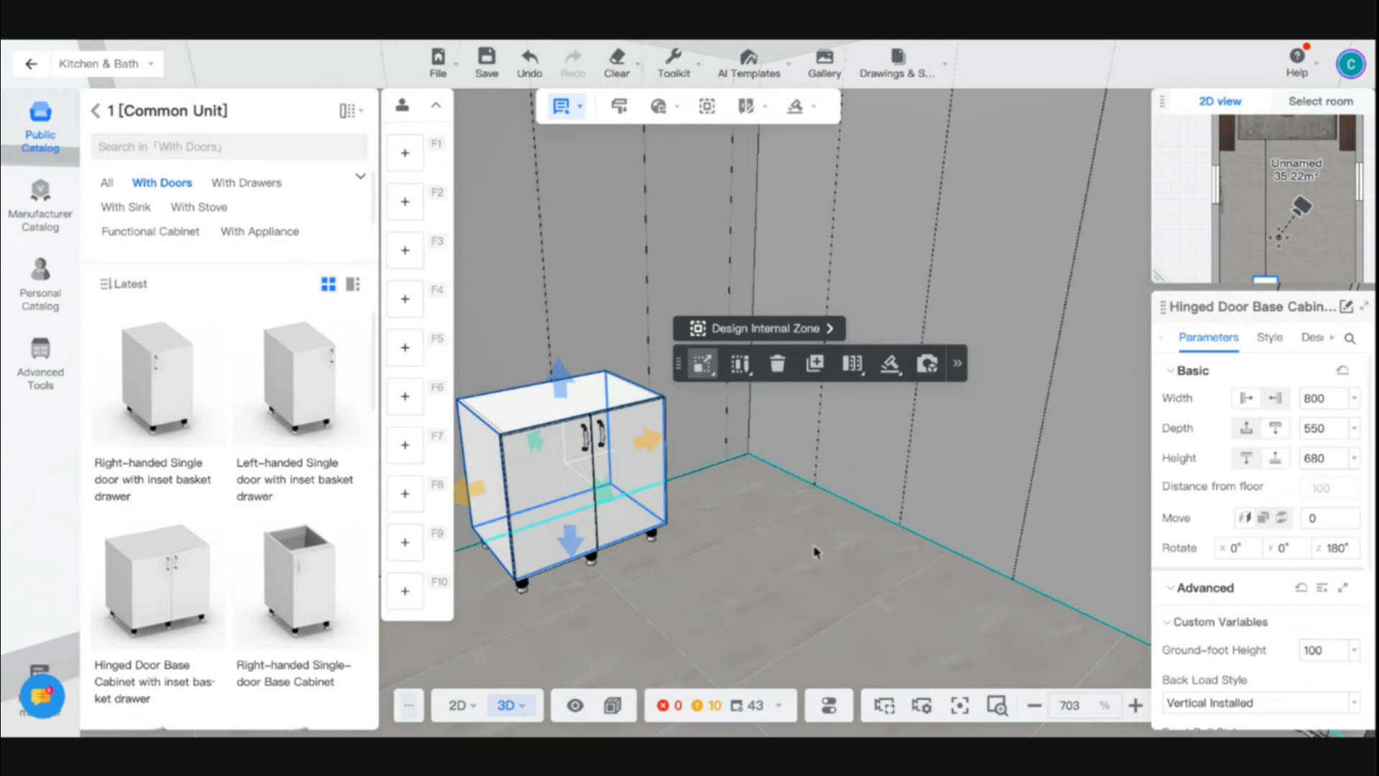
- Start creating a countertop on the base cabinet and enable its back splash
{"action": "left_click_drag", "start_coordinate": [815, 551], "coordinate": [769, 564]}
{"action": "left_click", "coordinate": [1053, 367]}
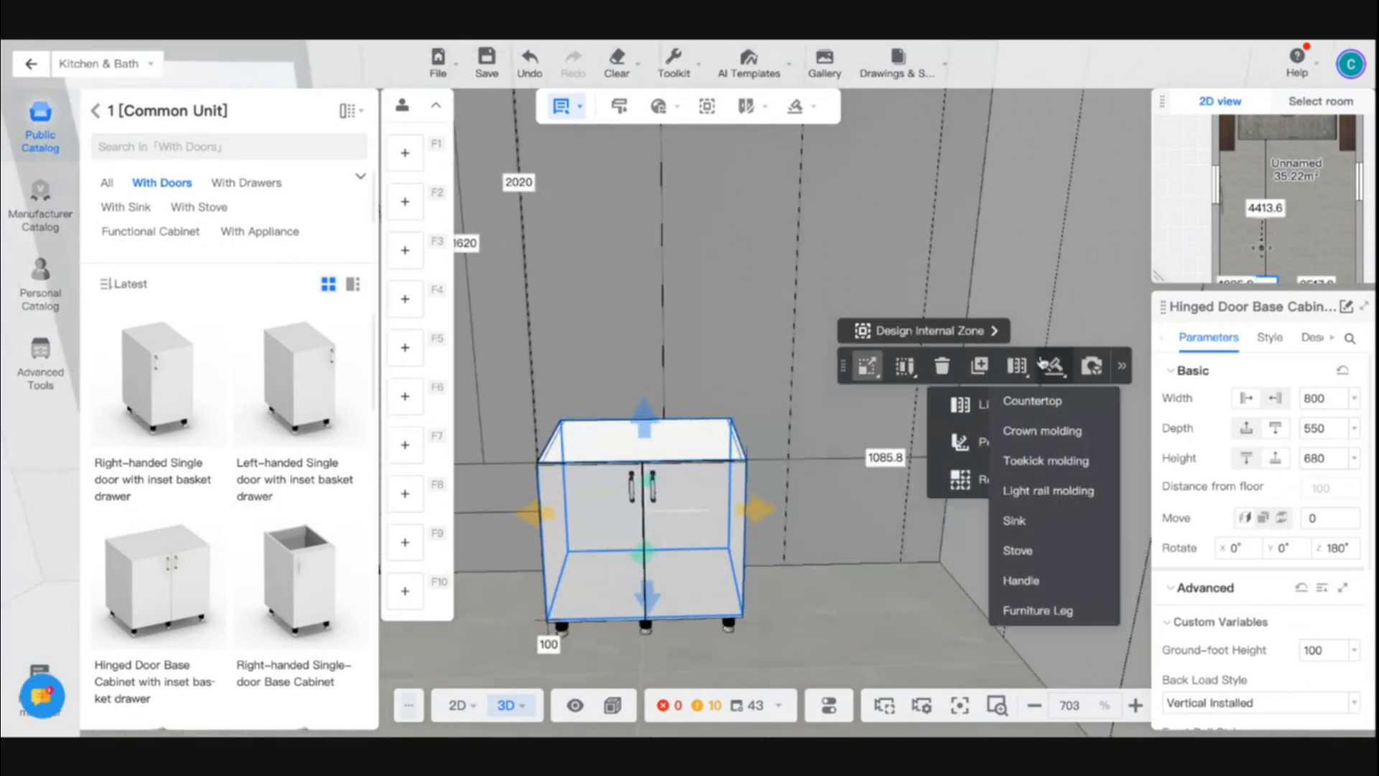
{"action": "left_click", "coordinate": [1046, 415]}
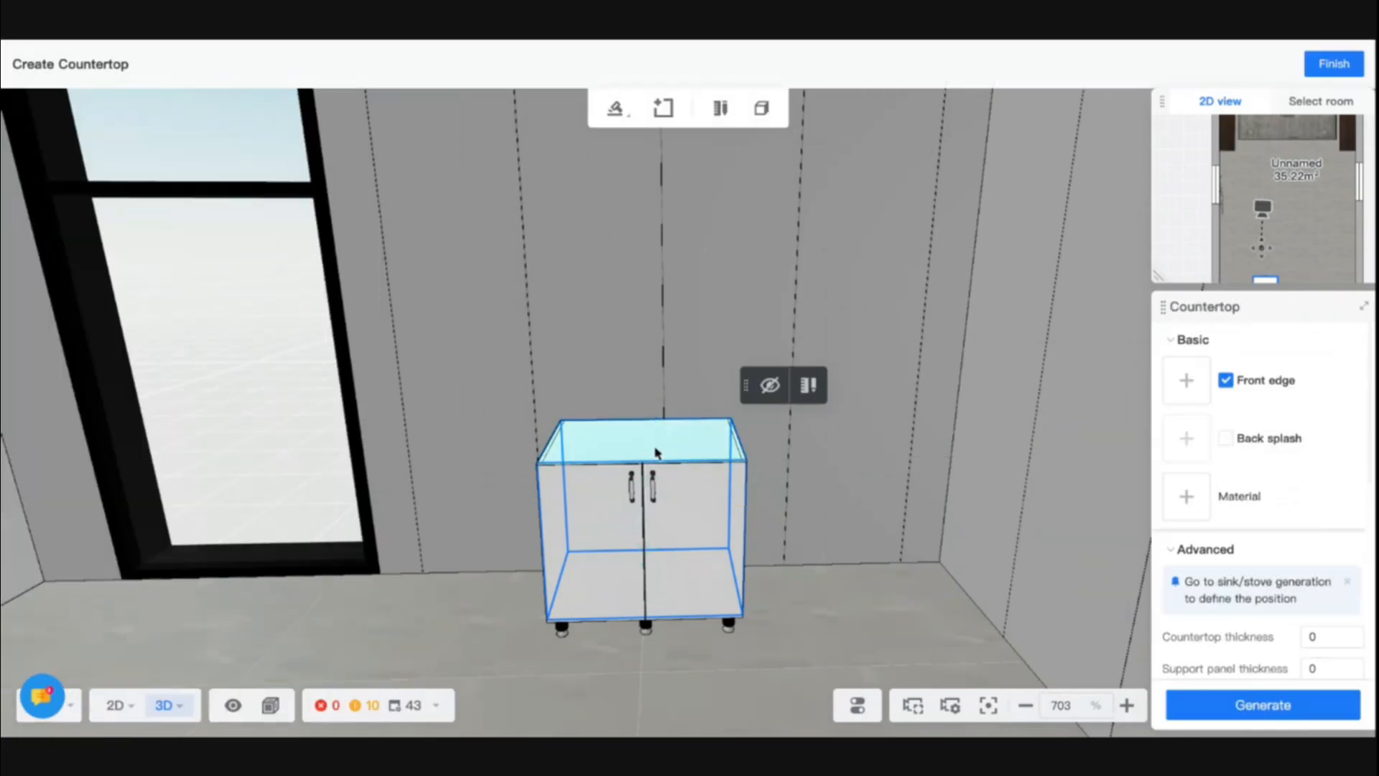
{"action": "left_click", "coordinate": [1225, 439]}
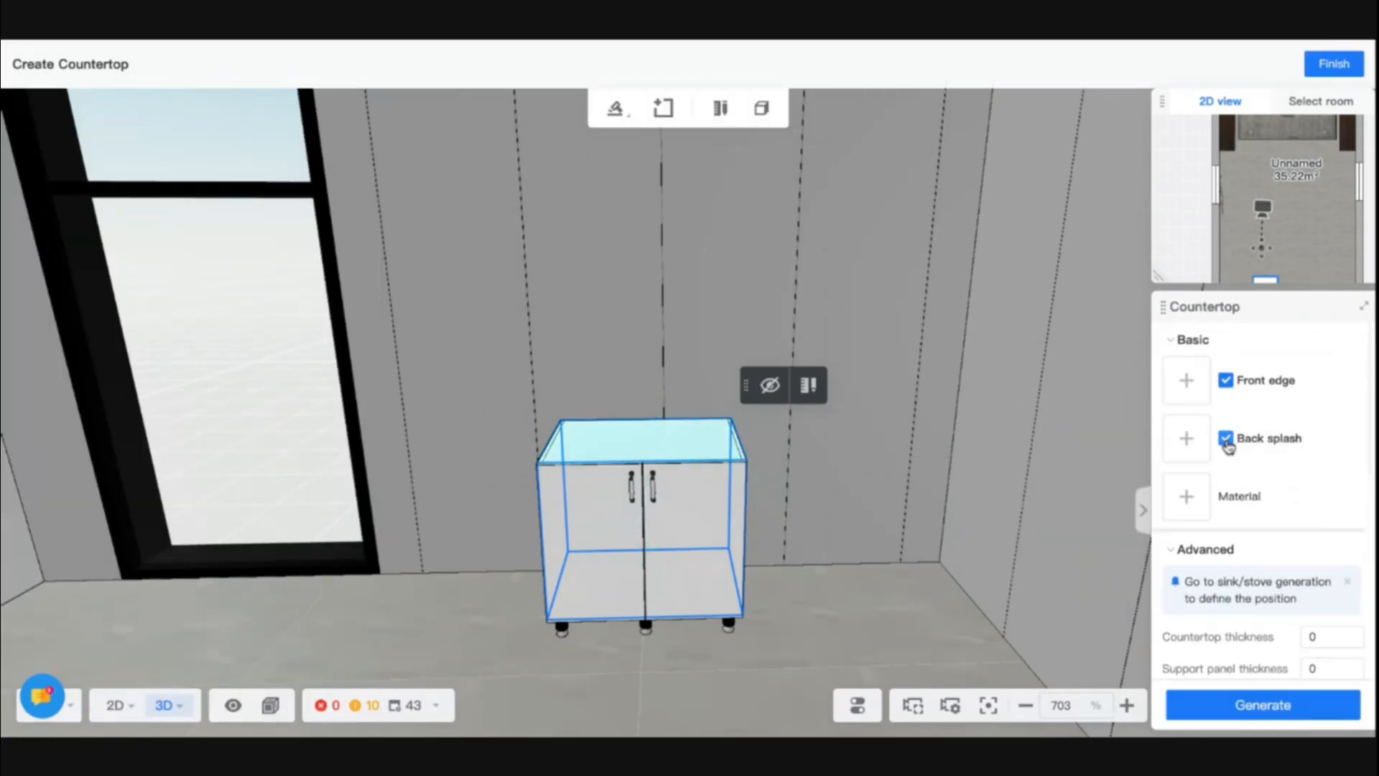
- Choose a 45 mm Counter Top wFront Edge profile from the public catalog for the countertop's front edge
{"action": "left_click", "coordinate": [1200, 382]}
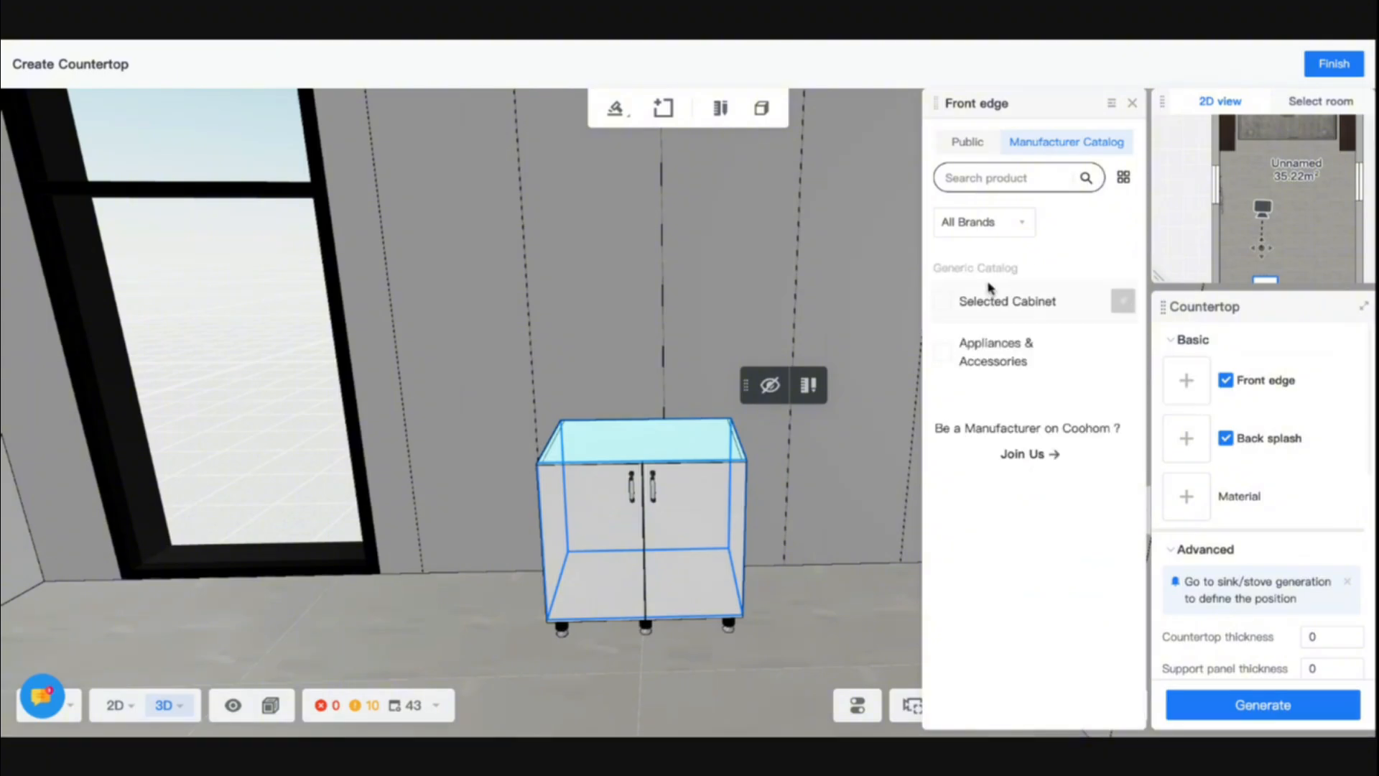
{"action": "left_click", "coordinate": [964, 142]}
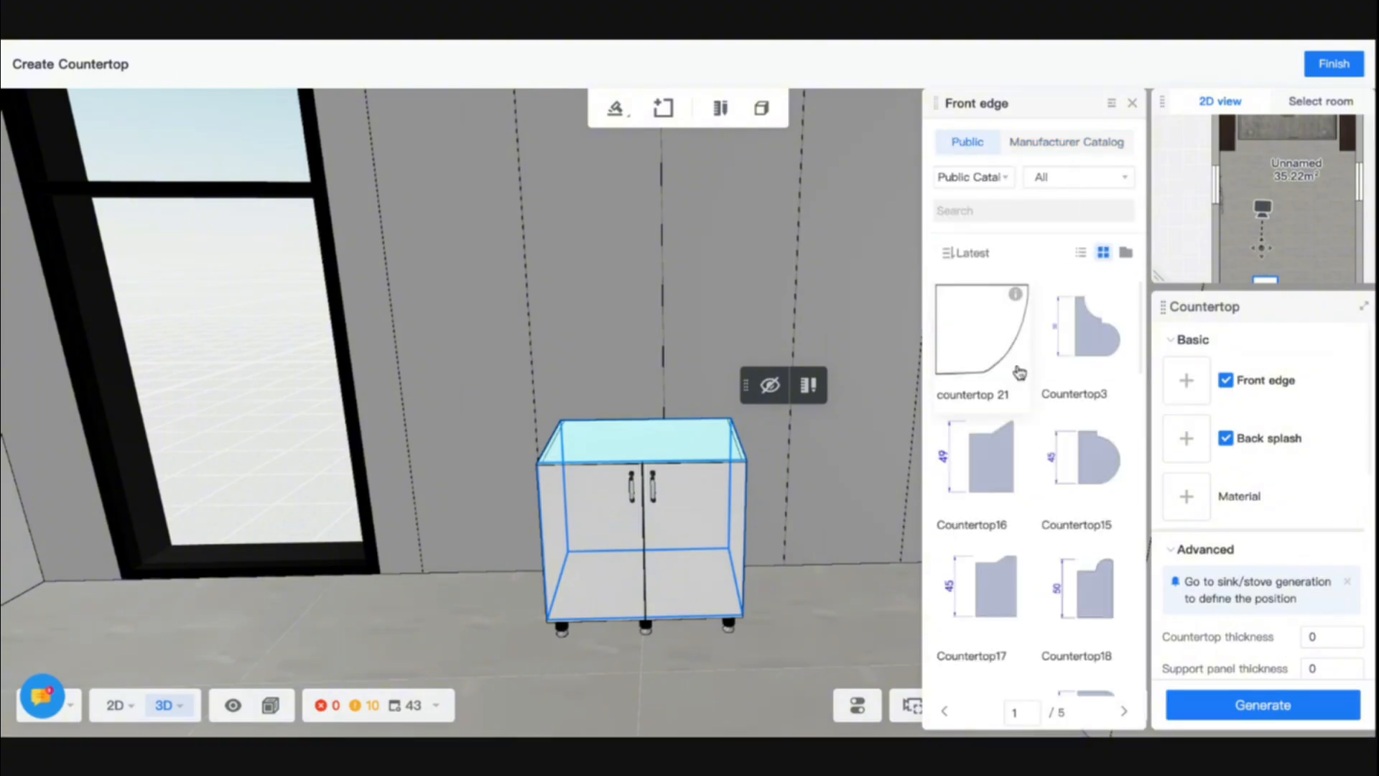
{"action": "scroll", "coordinate": [1093, 567], "scroll_direction": "down", "scroll_amount": 10}
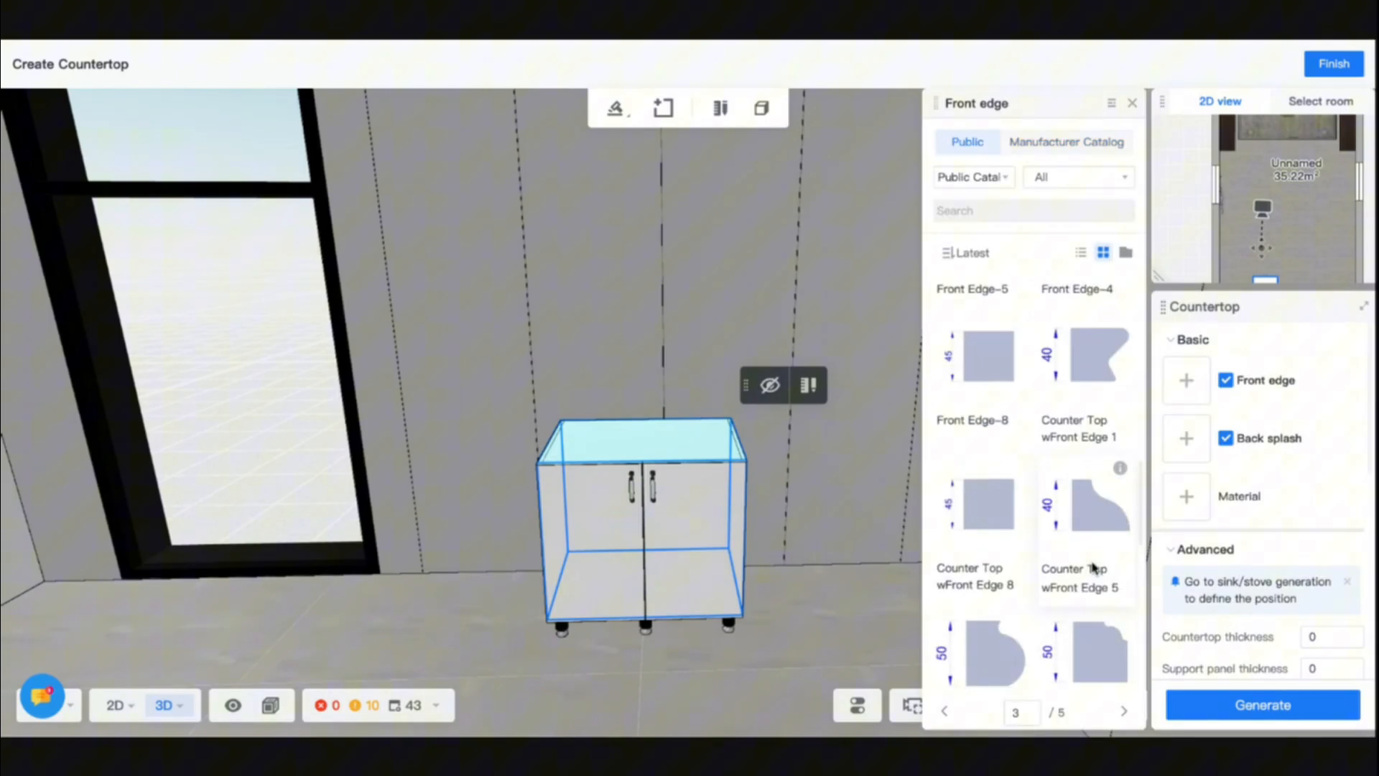
{"action": "scroll", "coordinate": [1093, 568], "scroll_direction": "down", "scroll_amount": 6}
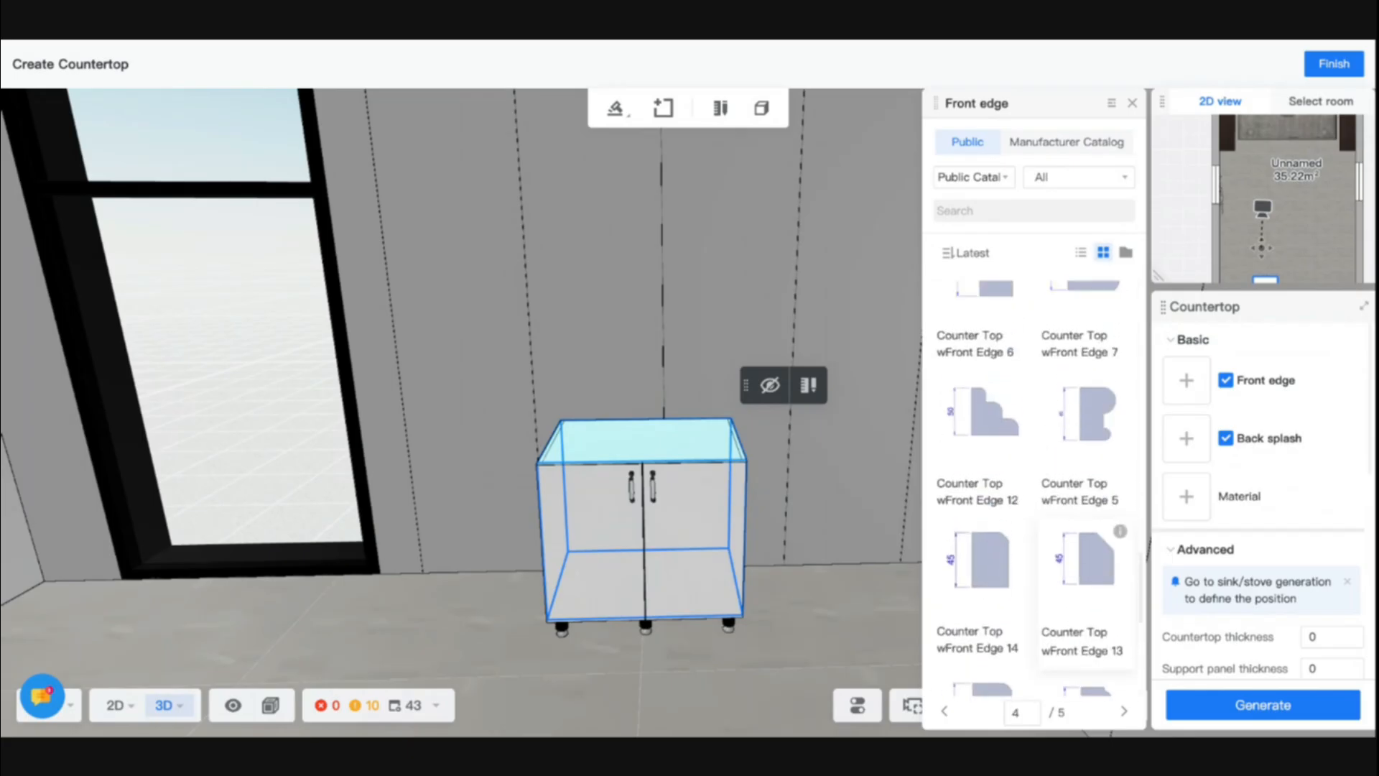
{"action": "scroll", "coordinate": [998, 554], "scroll_direction": "down", "scroll_amount": 2}
{"action": "left_click", "coordinate": [999, 553]}
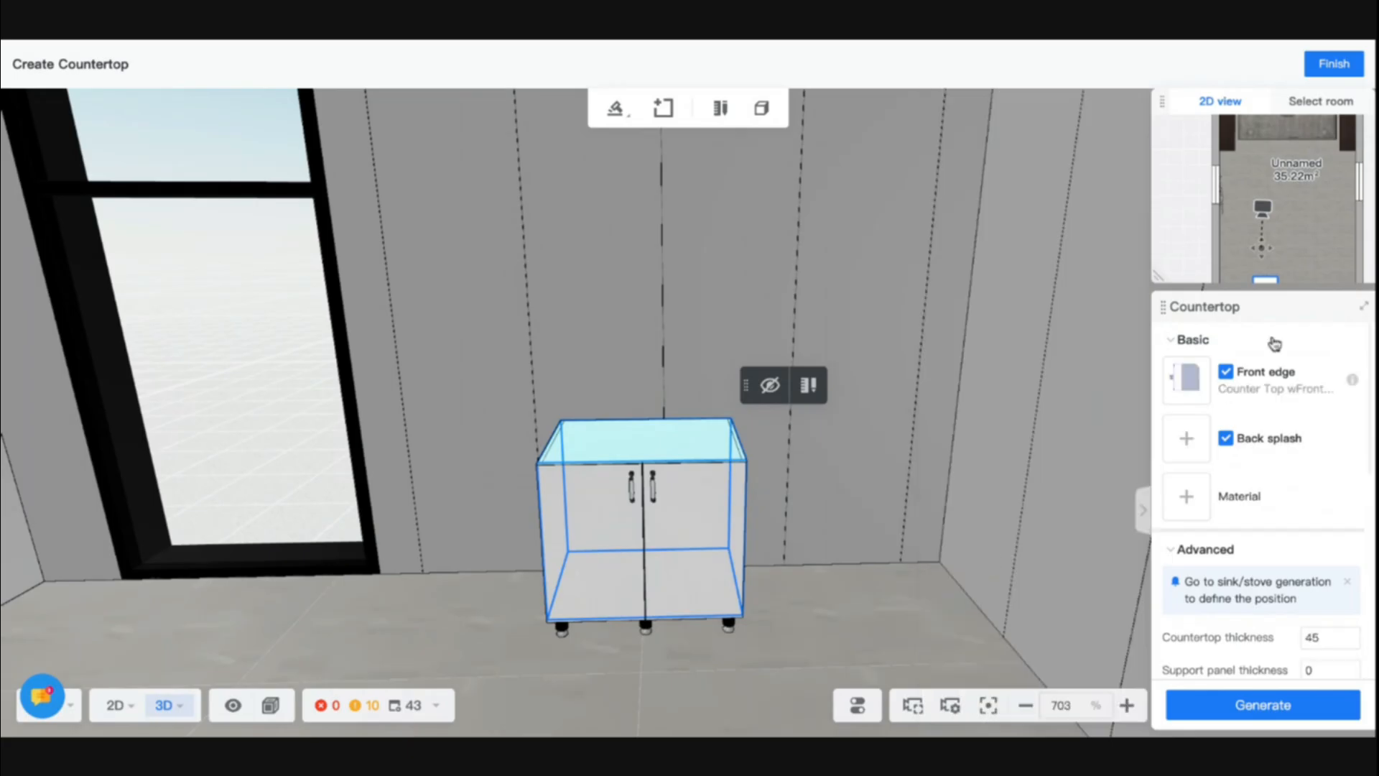
- Assign the public Back Splash-60 profile to the countertop and turn off its front edge
{"action": "left_click", "coordinate": [1186, 438]}
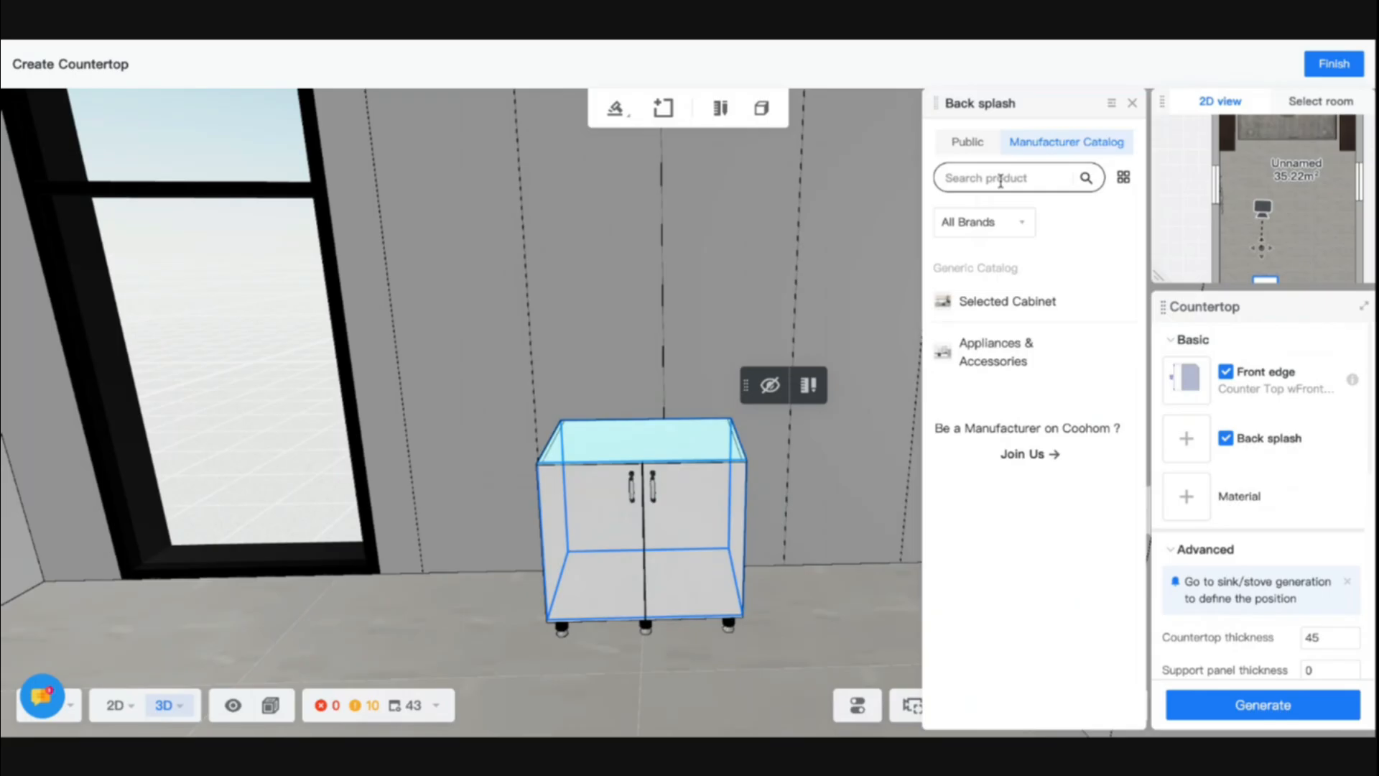
{"action": "left_click", "coordinate": [978, 157]}
{"action": "scroll", "coordinate": [1078, 462], "scroll_direction": "down", "scroll_amount": 1}
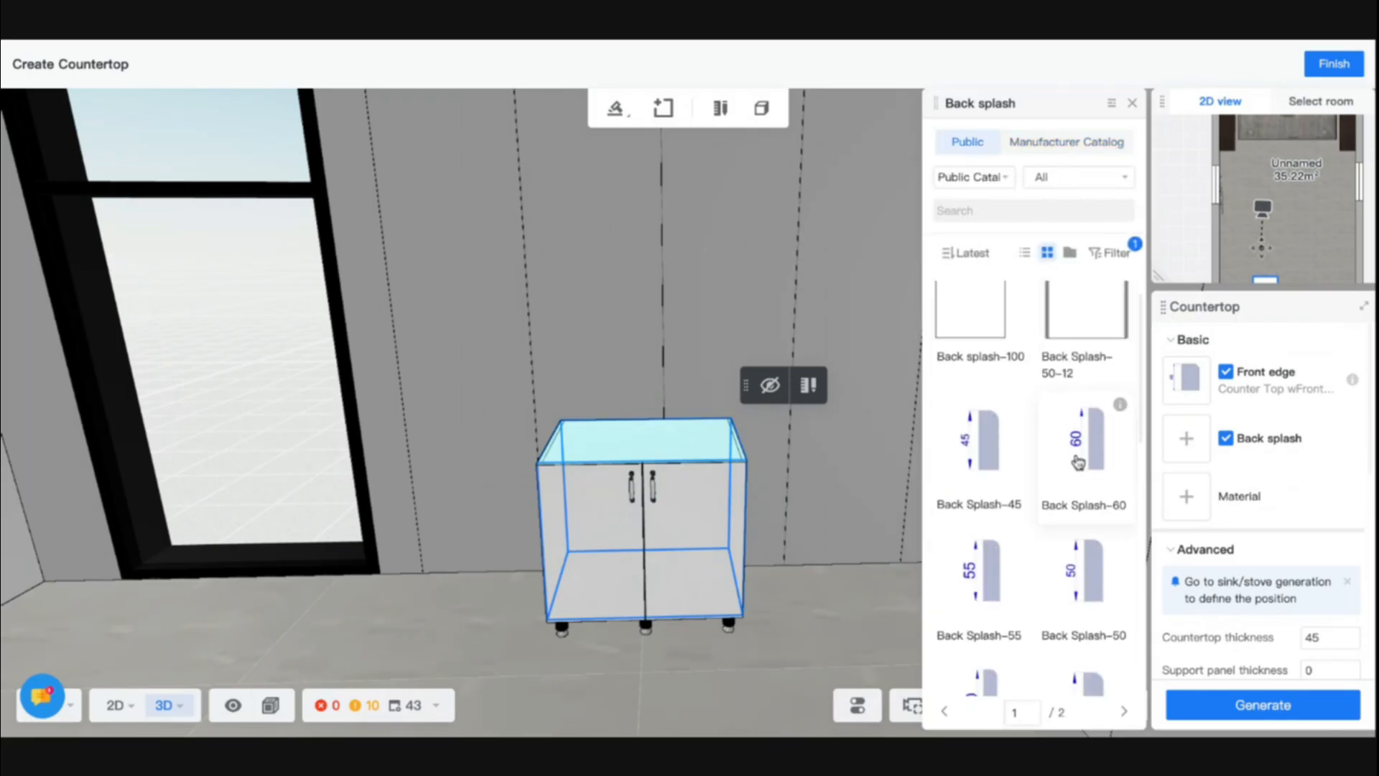
{"action": "left_click", "coordinate": [1078, 462]}
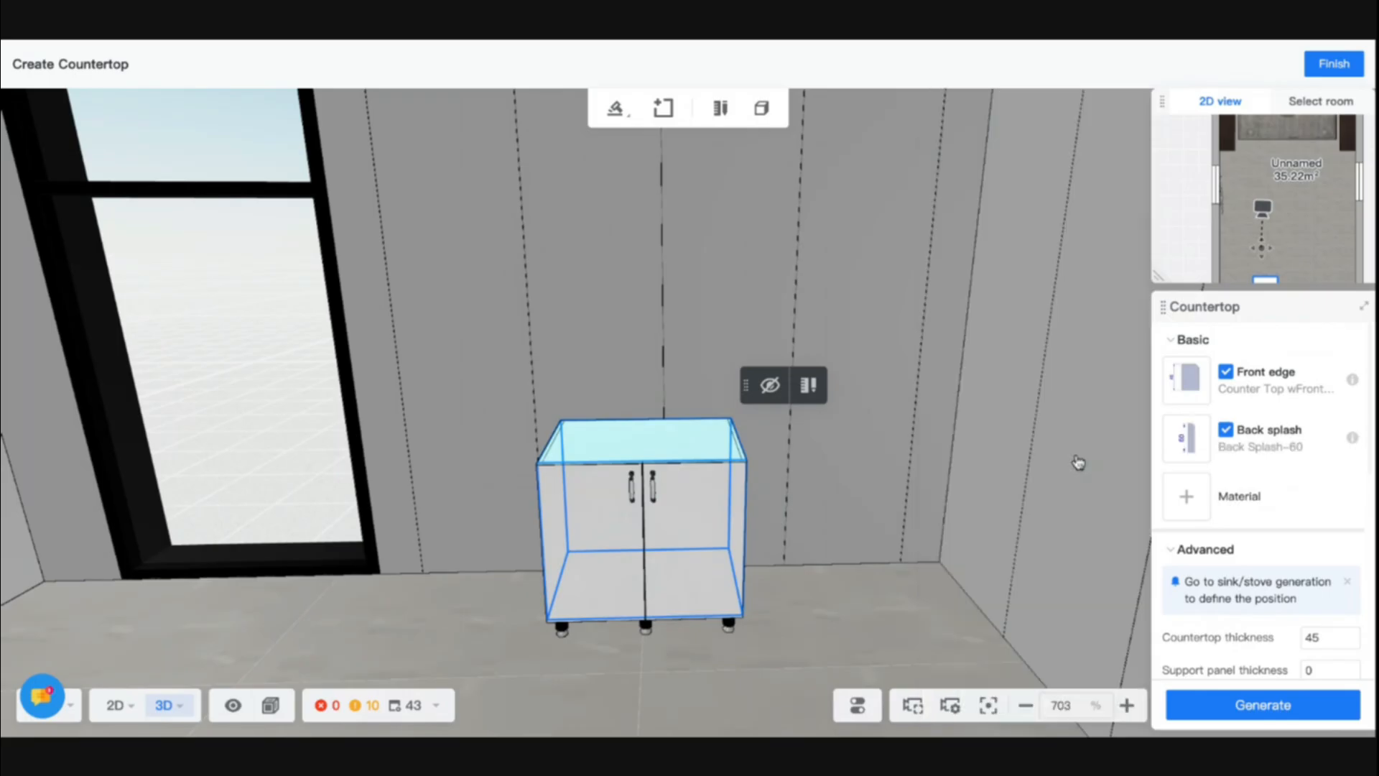
{"action": "left_click", "coordinate": [1224, 375]}
- Search the public materials for marble and assign a grey Marble material to the countertop
{"action": "left_click", "coordinate": [1186, 496]}
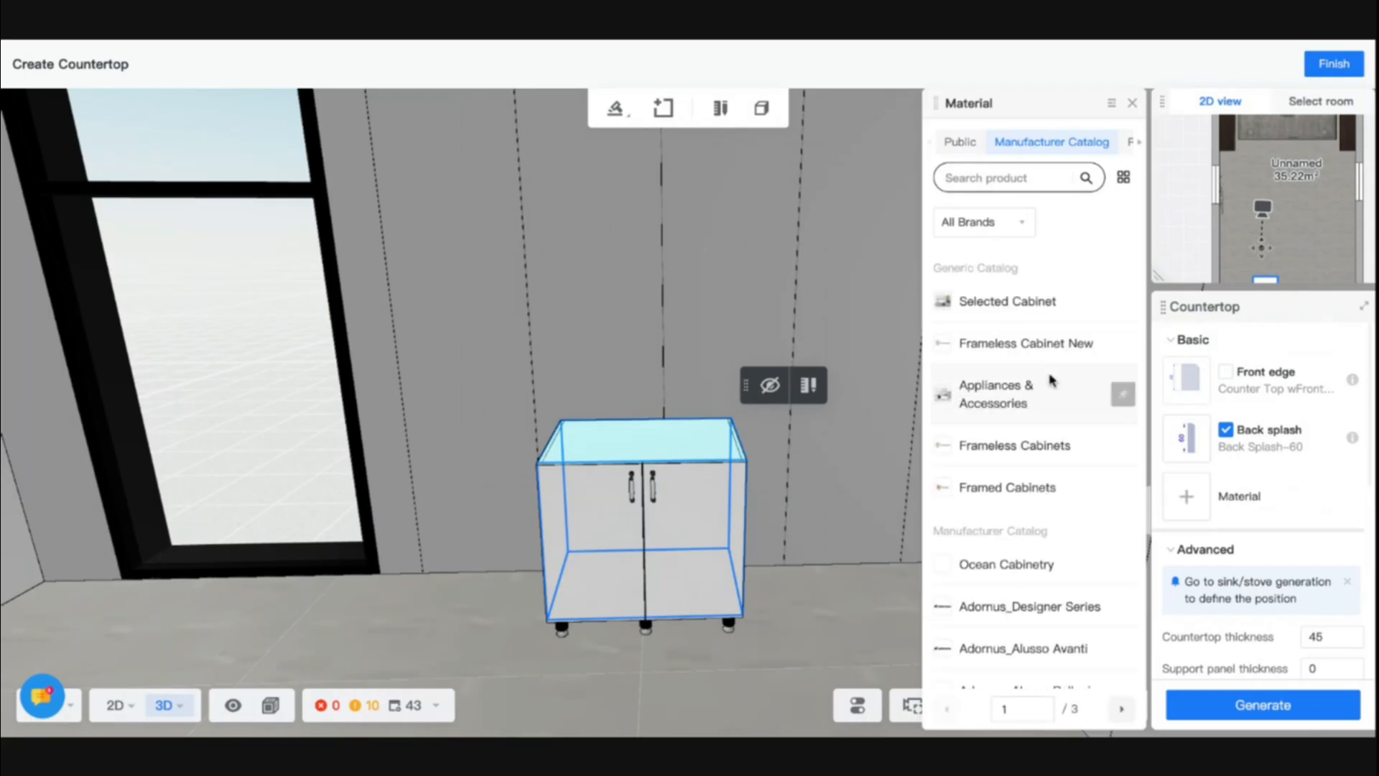
{"action": "left_click", "coordinate": [961, 142]}
{"action": "scroll", "coordinate": [1009, 549], "scroll_direction": "down", "scroll_amount": 5}
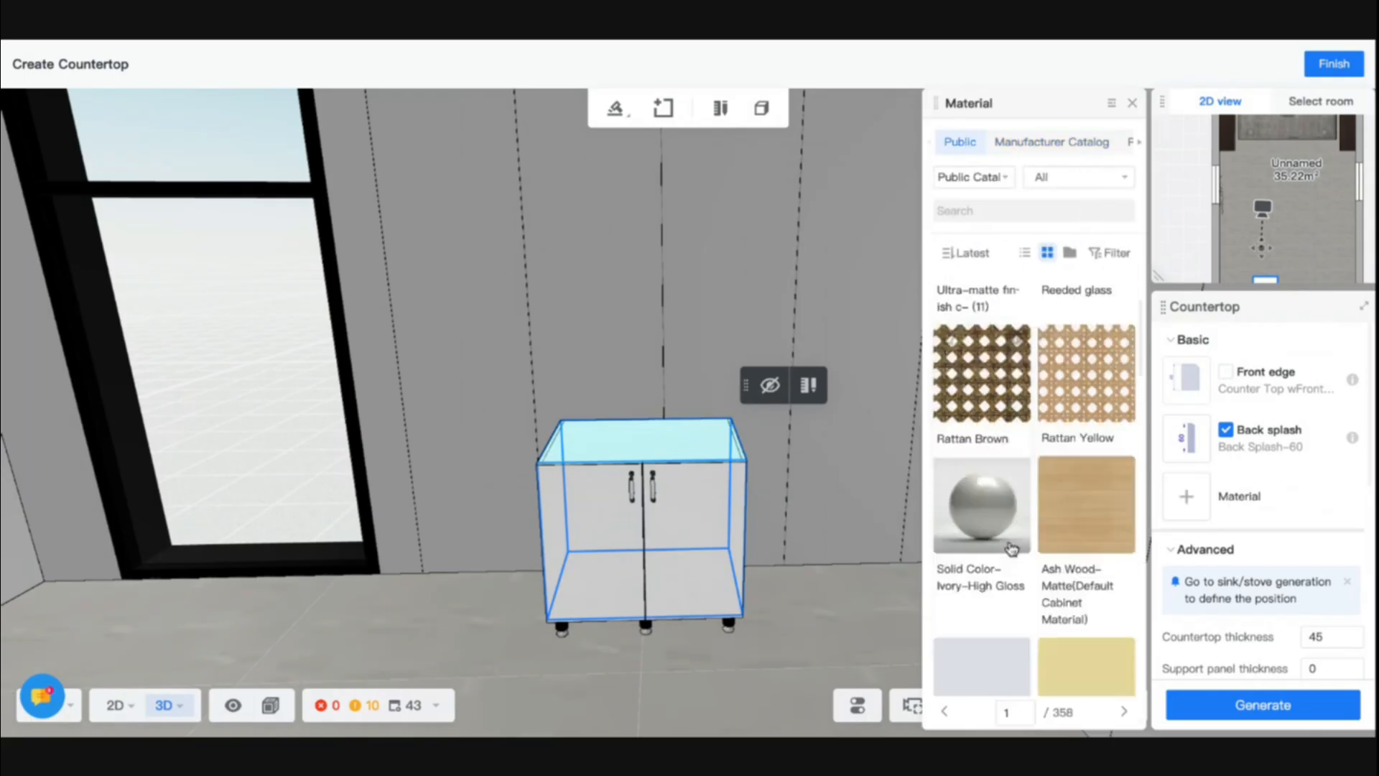
{"action": "scroll", "coordinate": [1009, 549], "scroll_direction": "down", "scroll_amount": 5}
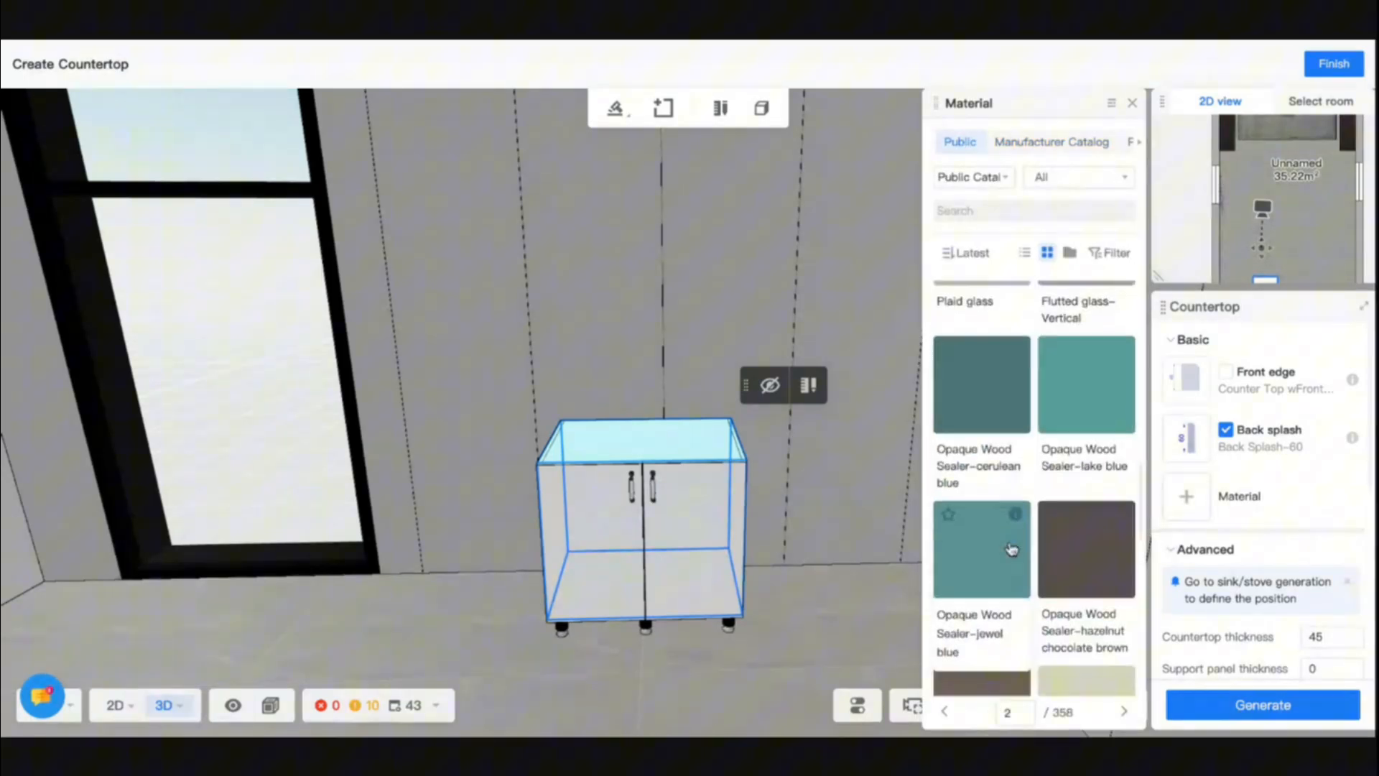
{"action": "left_click", "coordinate": [967, 209]}
{"action": "type", "text": "marble"}
{"action": "key", "text": "Return"}
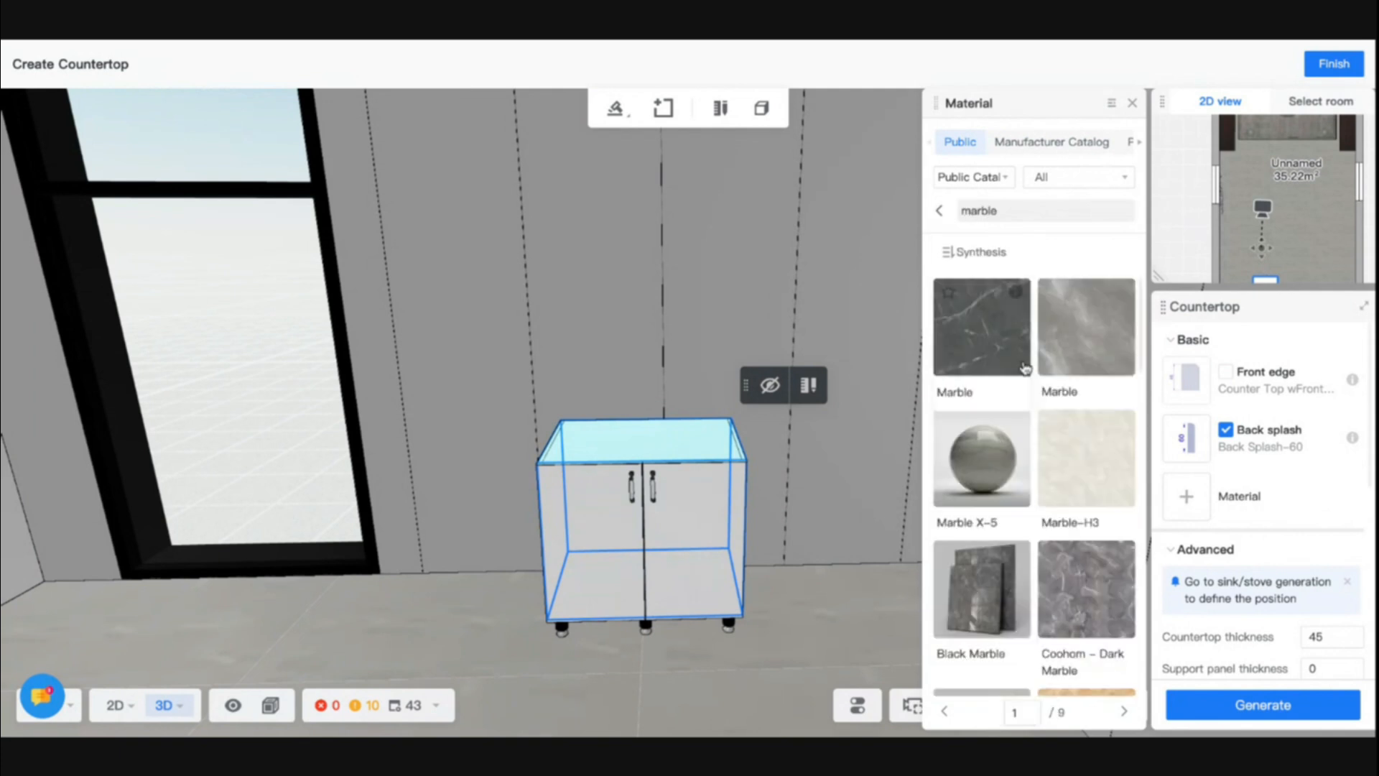
{"action": "left_click", "coordinate": [1020, 329]}
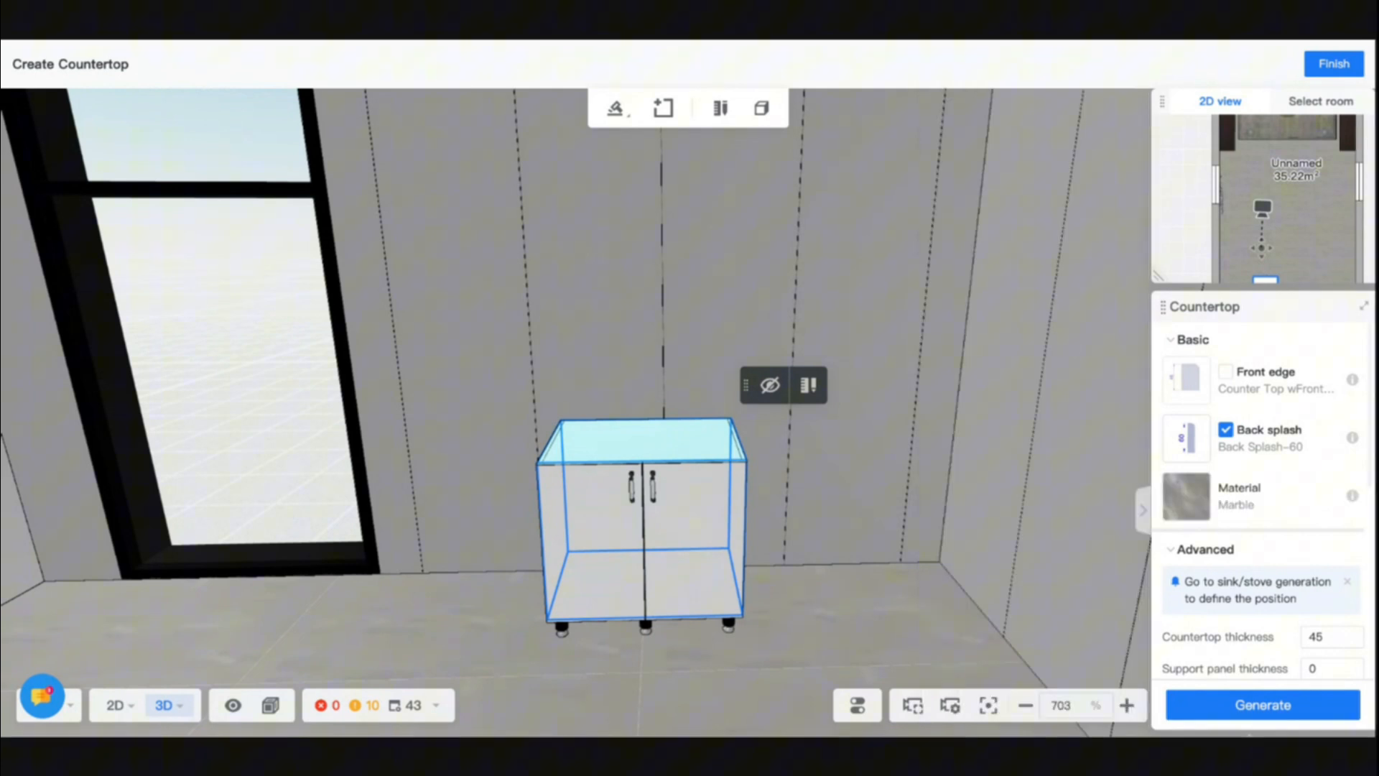
- Generate the marble countertop on the cabinet with the waterfall edge on, mounting bench side joint and default back splash alignment
{"action": "scroll", "coordinate": [1314, 632], "scroll_direction": "down", "scroll_amount": 5}
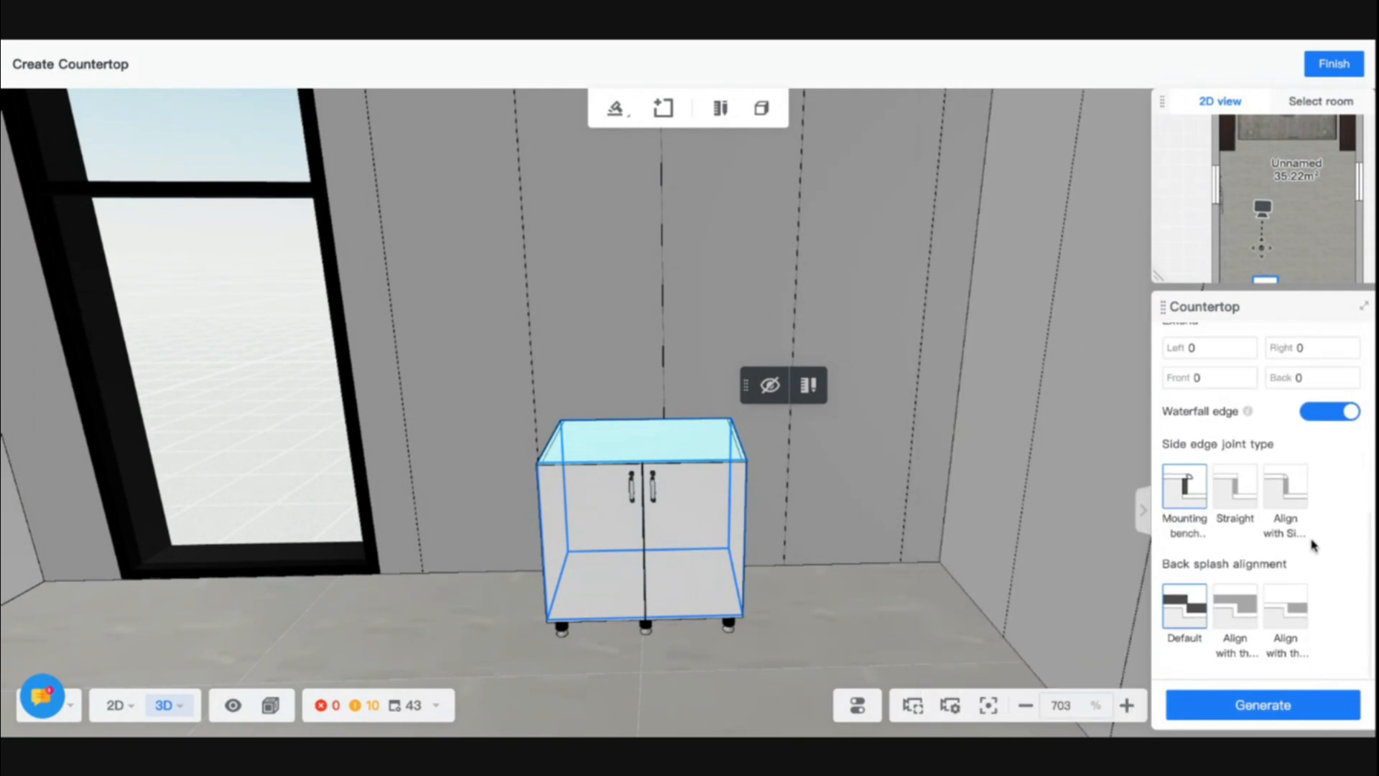
{"action": "scroll", "coordinate": [1314, 538], "scroll_direction": "up", "scroll_amount": 2}
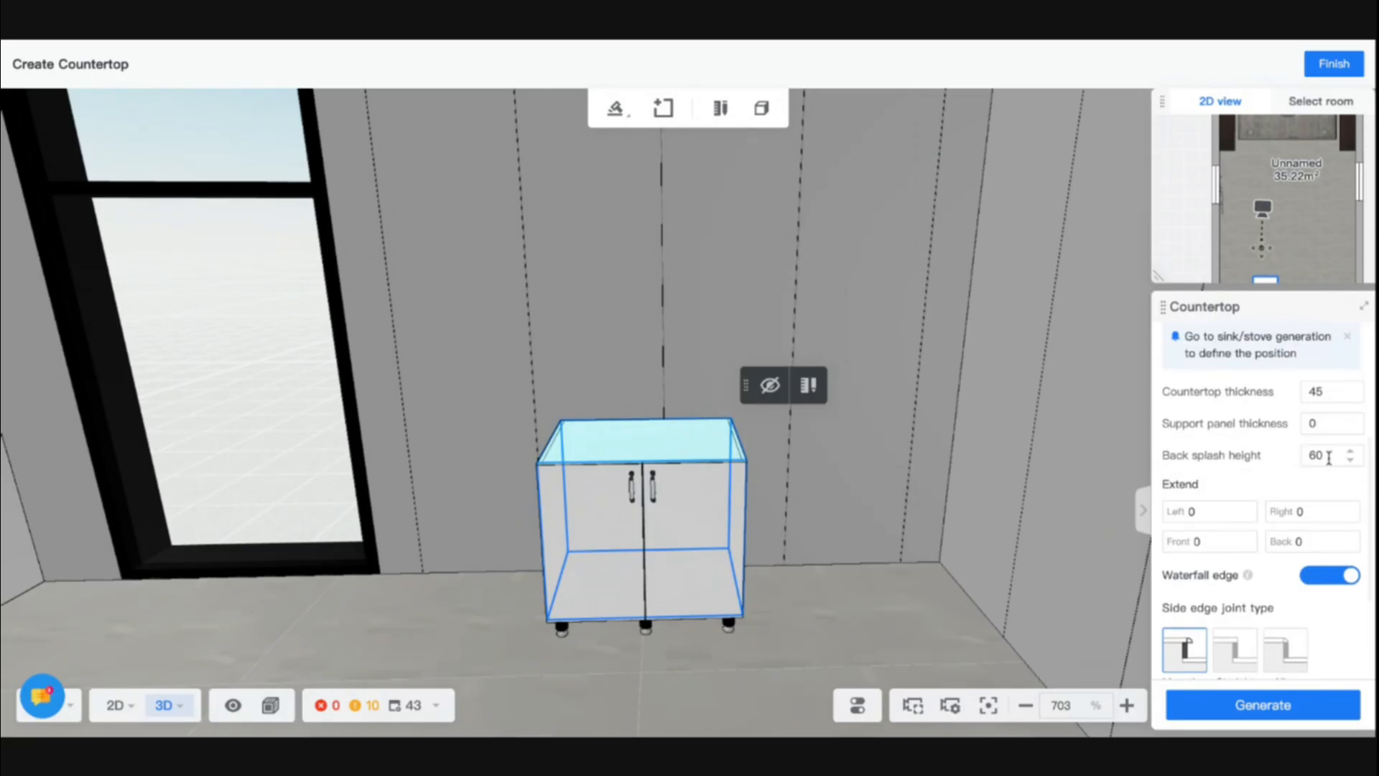
{"action": "scroll", "coordinate": [1307, 522], "scroll_direction": "down", "scroll_amount": 3}
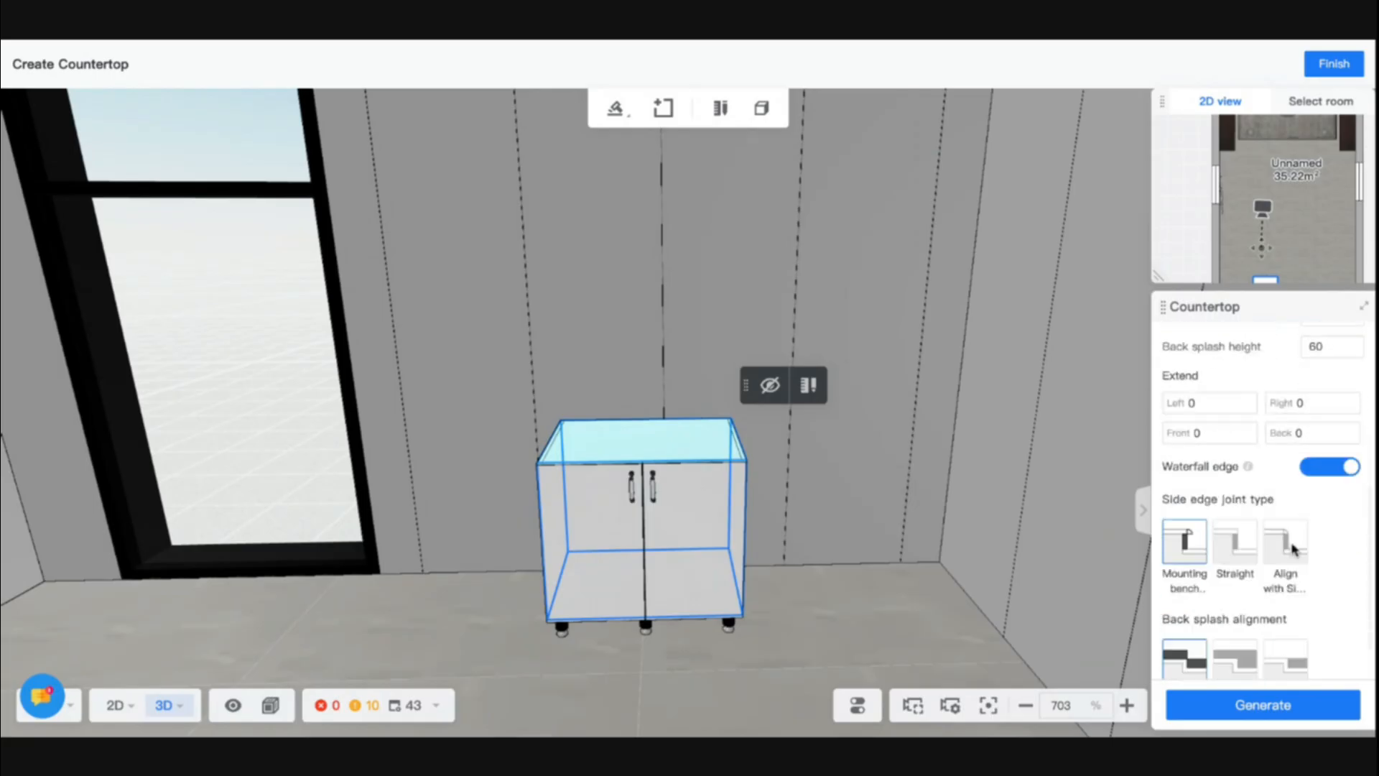
{"action": "left_click", "coordinate": [1252, 703]}
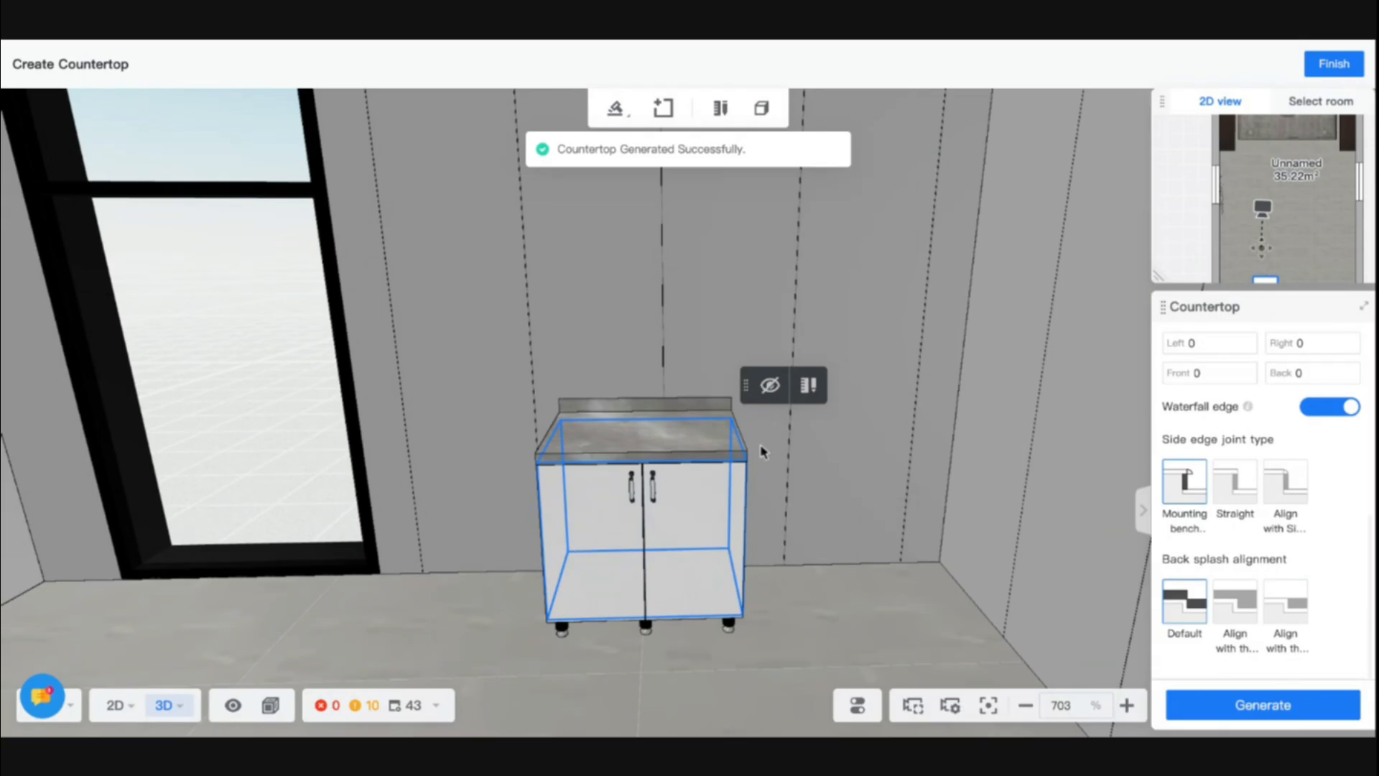
{"action": "scroll", "coordinate": [646, 431], "scroll_direction": "up", "scroll_amount": 10}
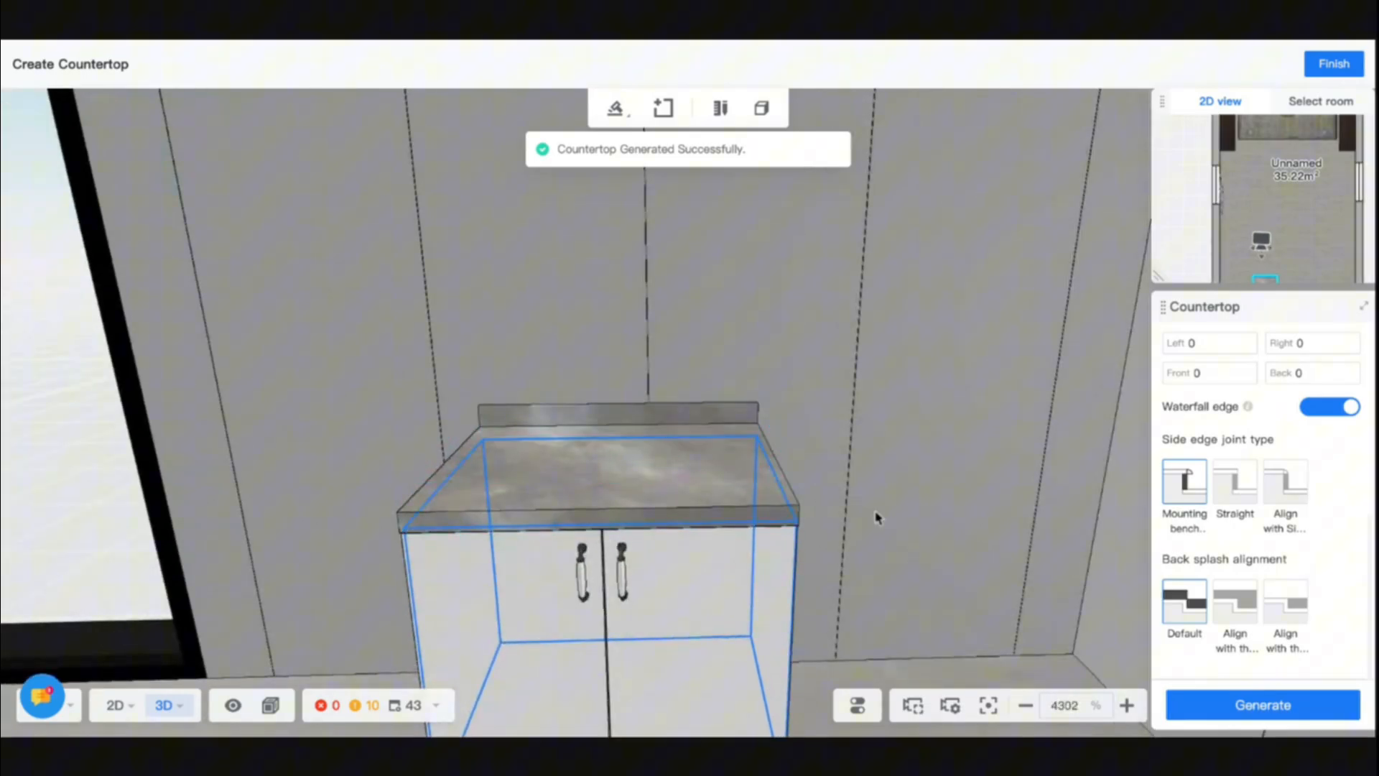
{"action": "left_click_drag", "start_coordinate": [893, 574], "coordinate": [933, 576]}
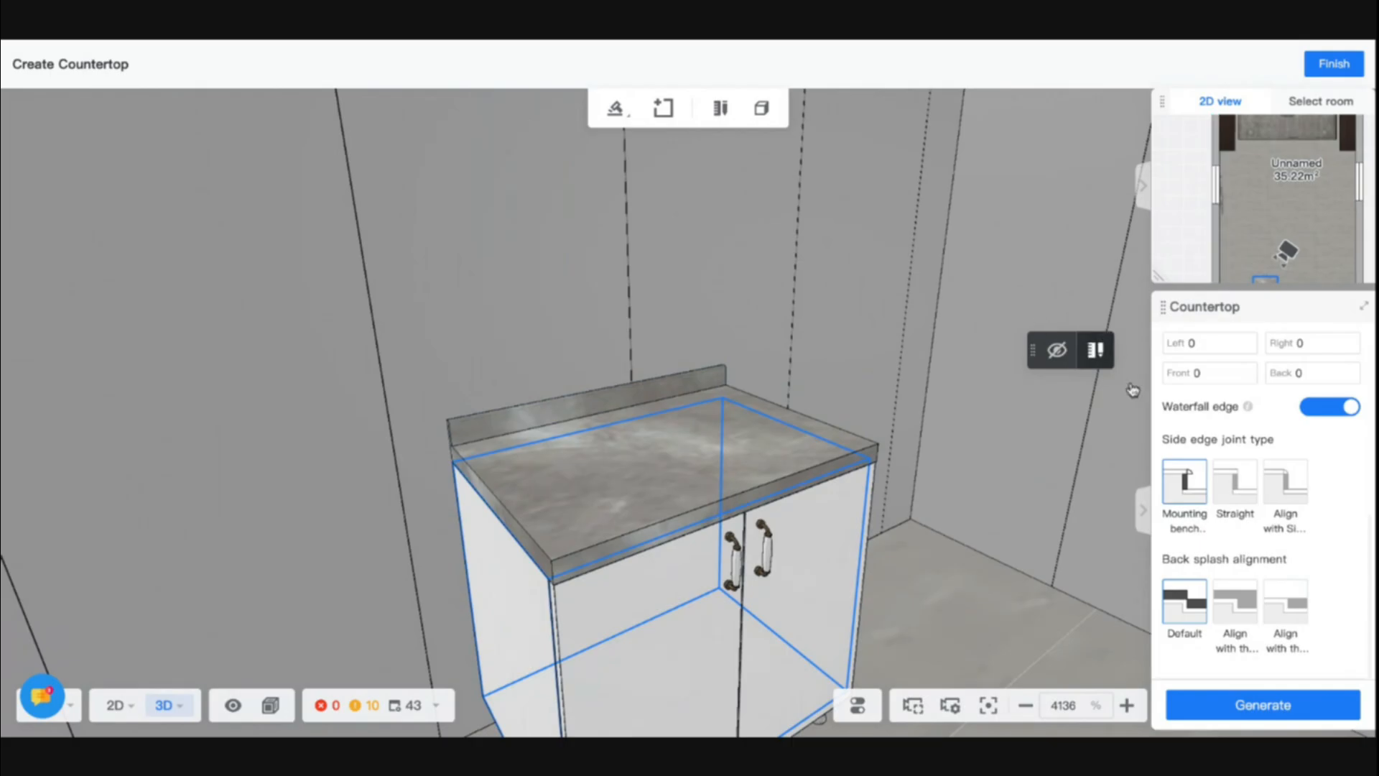
- Delete the generated marble countertop from the base cabinet and finish the countertop editing
{"action": "mouse_move", "coordinate": [1293, 513]}
{"action": "left_click", "coordinate": [705, 463]}
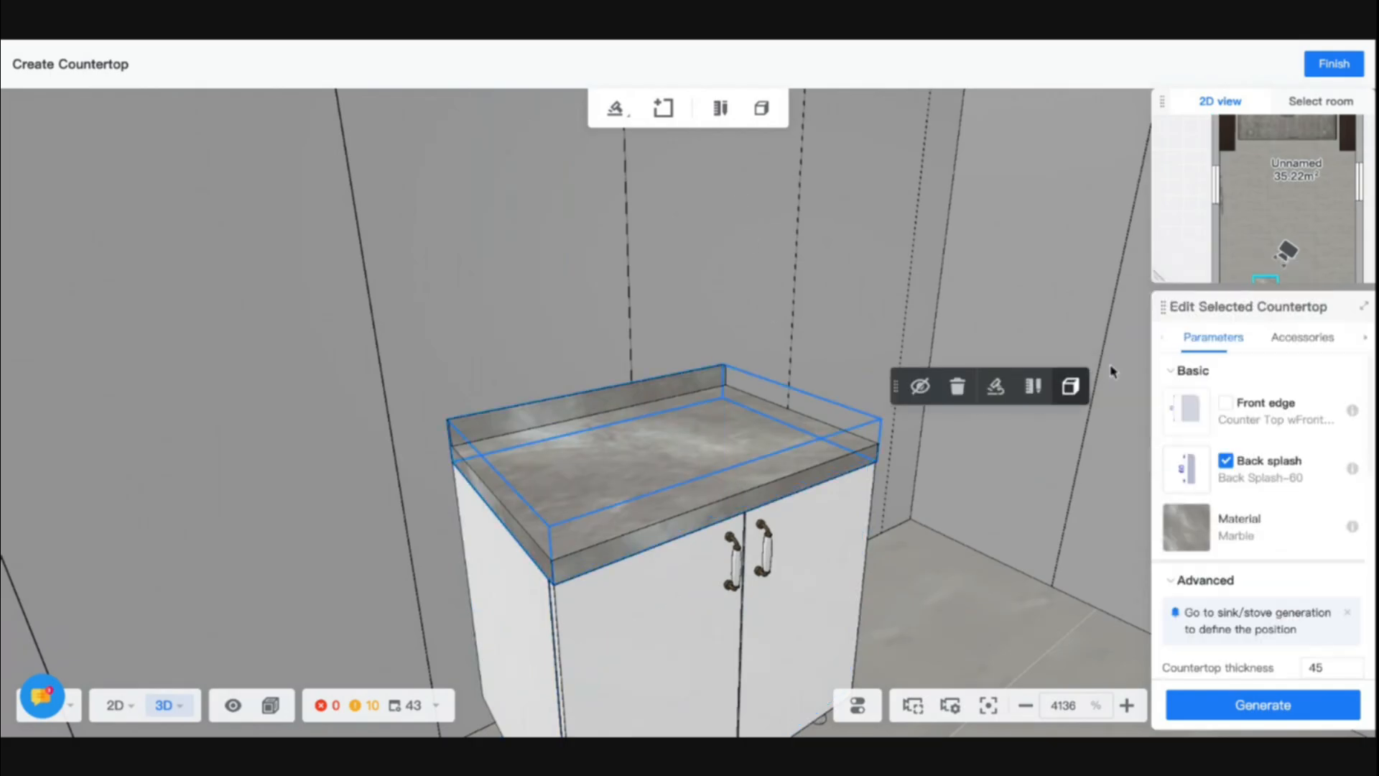
{"action": "key", "text": "Delete"}
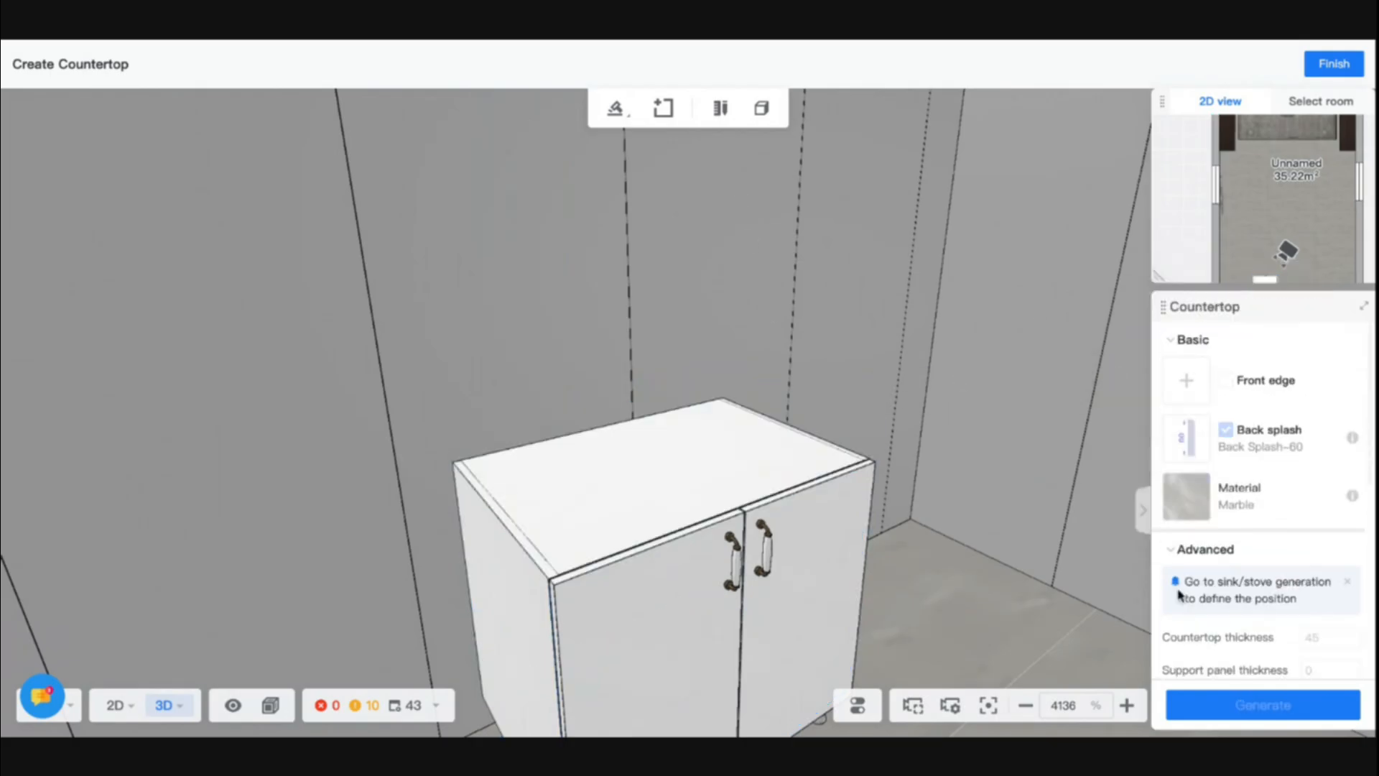
{"action": "left_click", "coordinate": [1329, 65]}
- Switch the base cabinet's control to 3D move & rotate and move the cabinet along the end wall into the room corner
{"action": "left_click", "coordinate": [726, 433]}
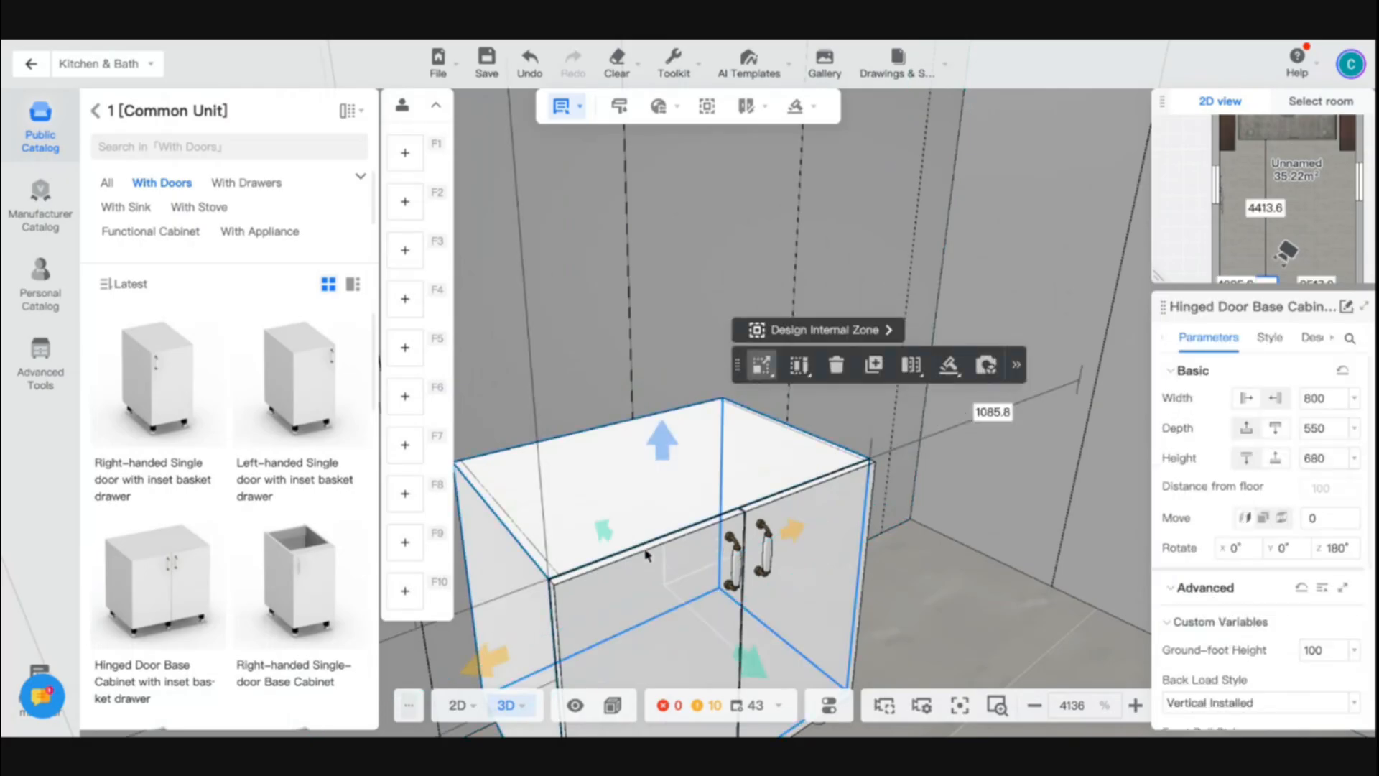
{"action": "key", "text": "r"}
{"action": "key", "text": "r"}
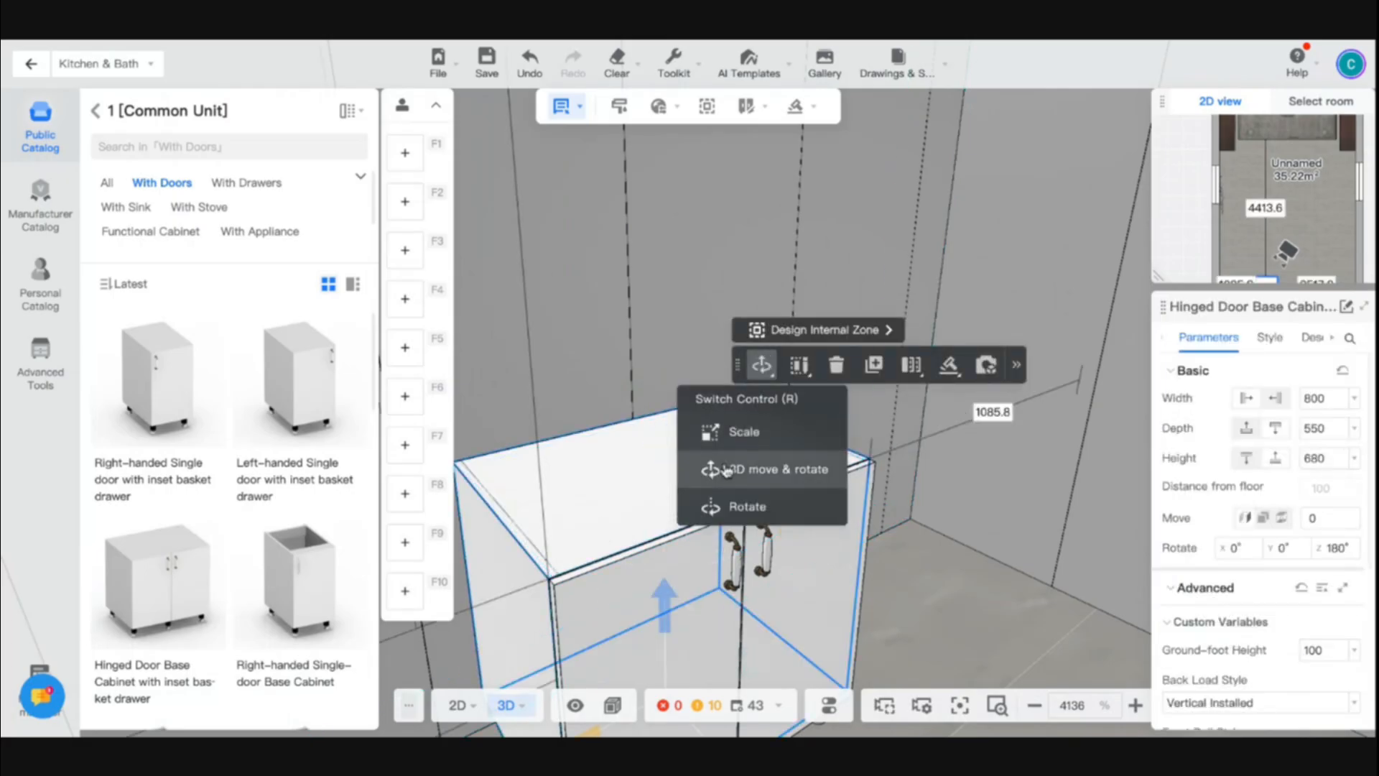
{"action": "scroll", "coordinate": [643, 589], "scroll_direction": "down", "scroll_amount": 4}
{"action": "right_click_drag", "start_coordinate": [647, 594], "coordinate": [683, 549]}
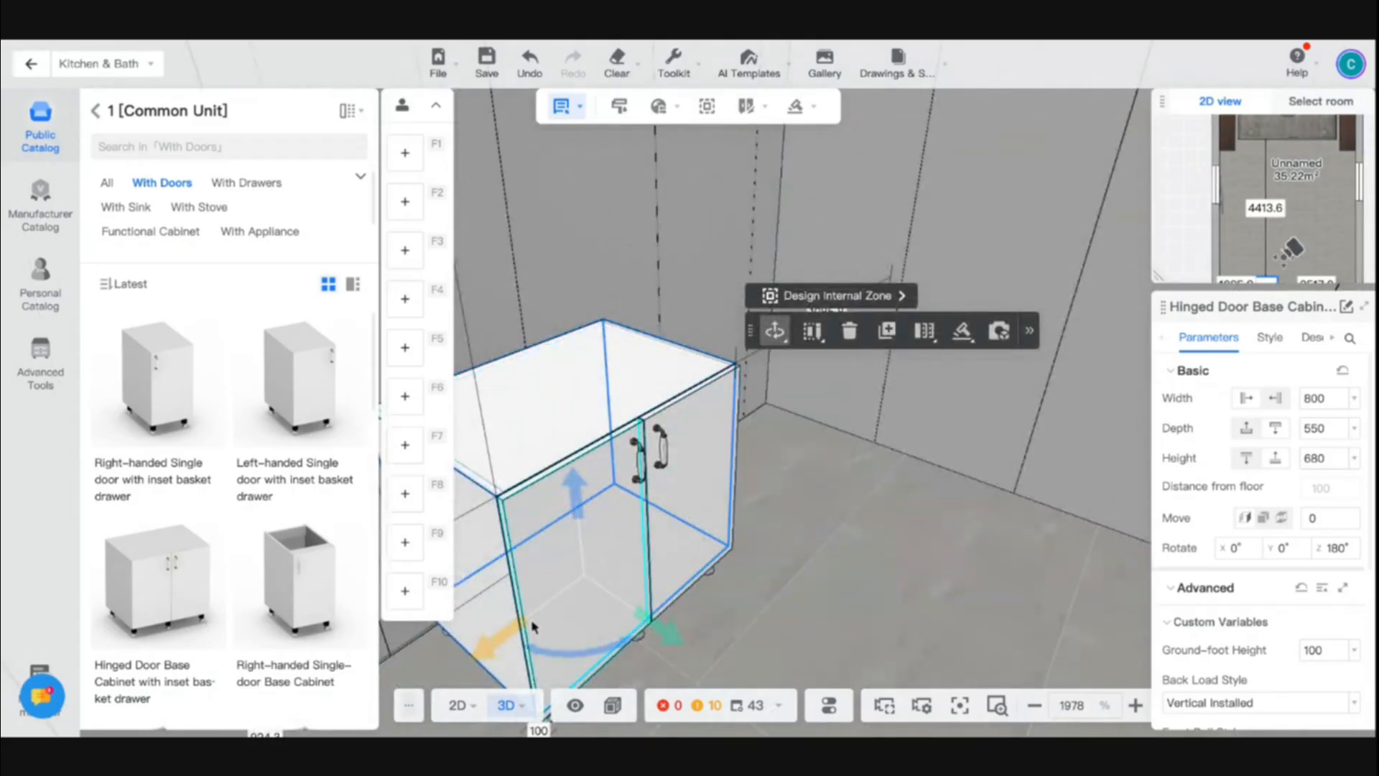
{"action": "left_click_drag", "start_coordinate": [512, 641], "coordinate": [739, 493]}
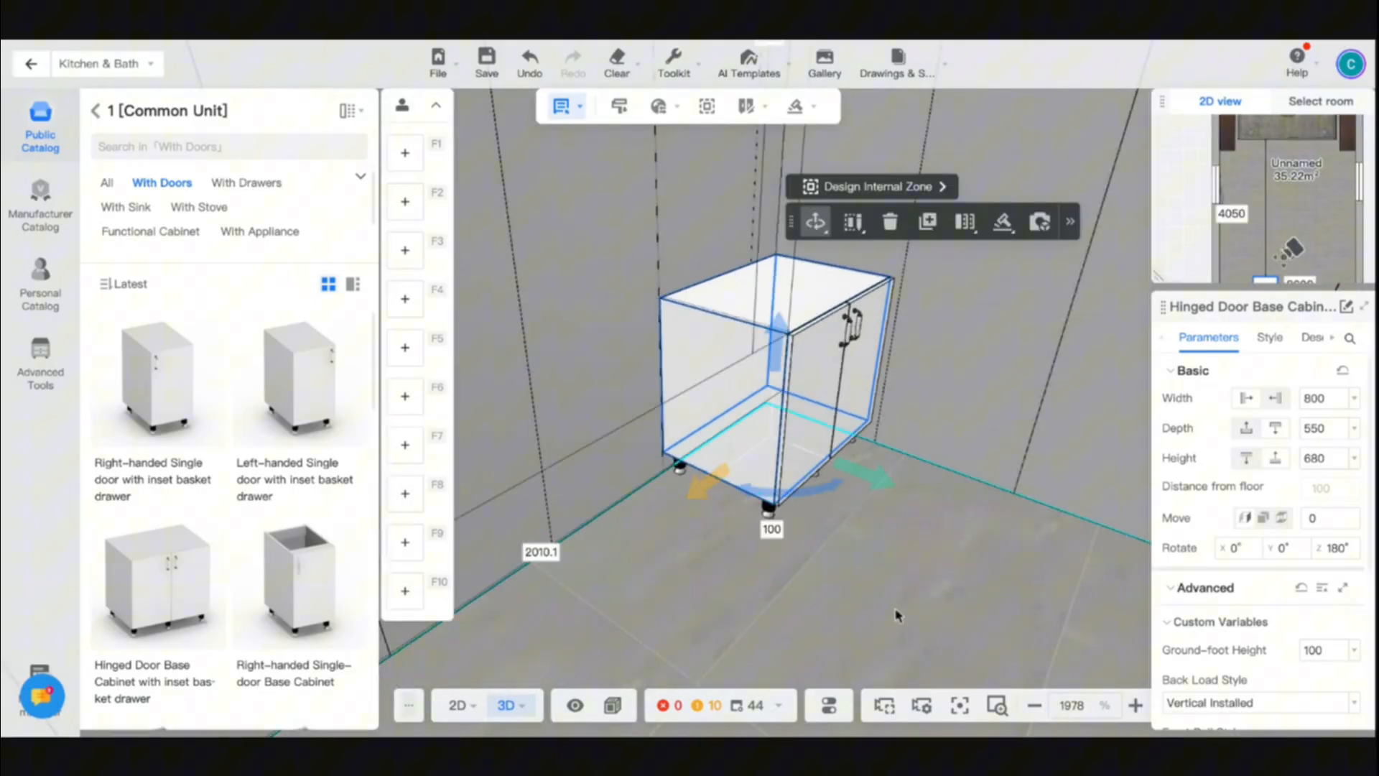
{"action": "left_click", "coordinate": [976, 544]}
{"action": "right_click_drag", "start_coordinate": [976, 538], "coordinate": [940, 535]}
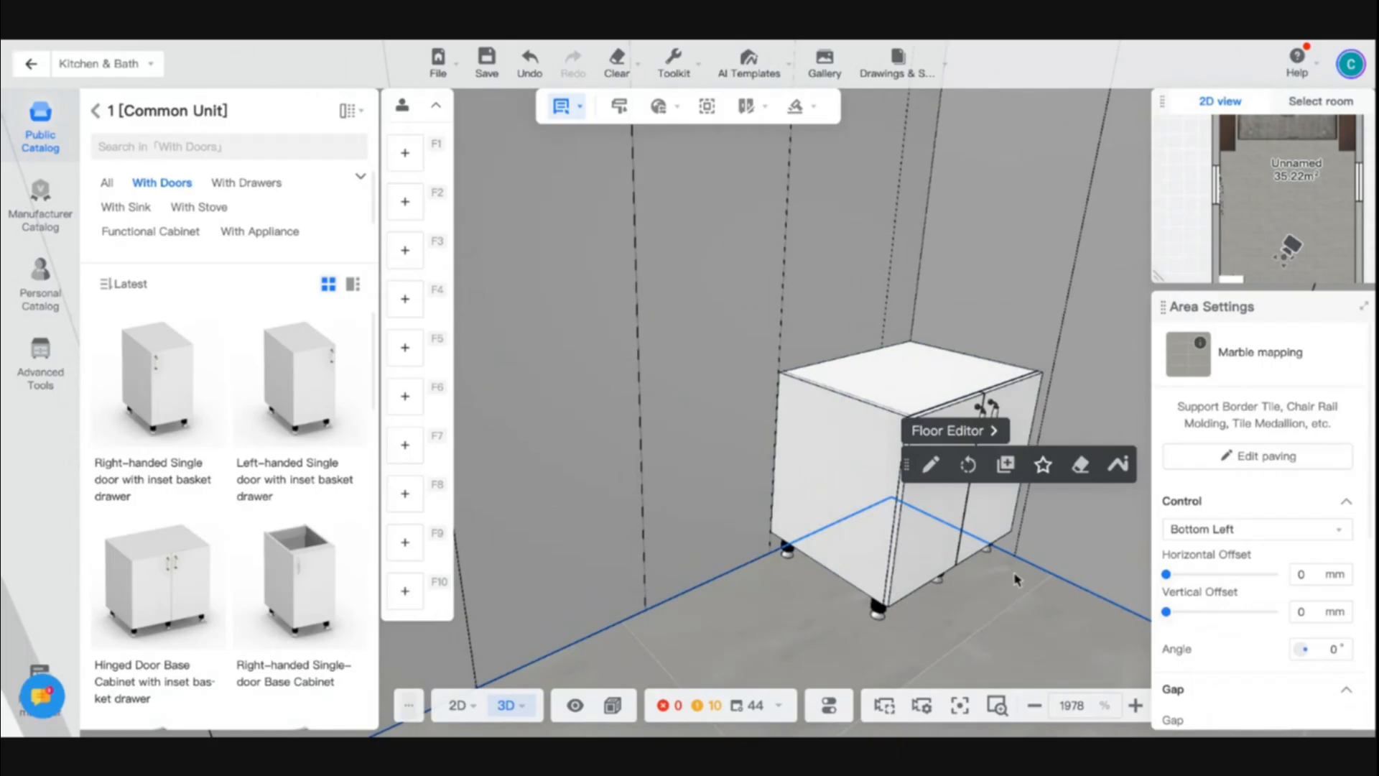
- Place a Right-handed Double-door High Cabinet from the public catalog's tall cabinets with doors along the end wall near the base cabinet
{"action": "right_click_drag", "start_coordinate": [1013, 571], "coordinate": [1014, 575]}
{"action": "left_click_drag", "start_coordinate": [1014, 574], "coordinate": [771, 682]}
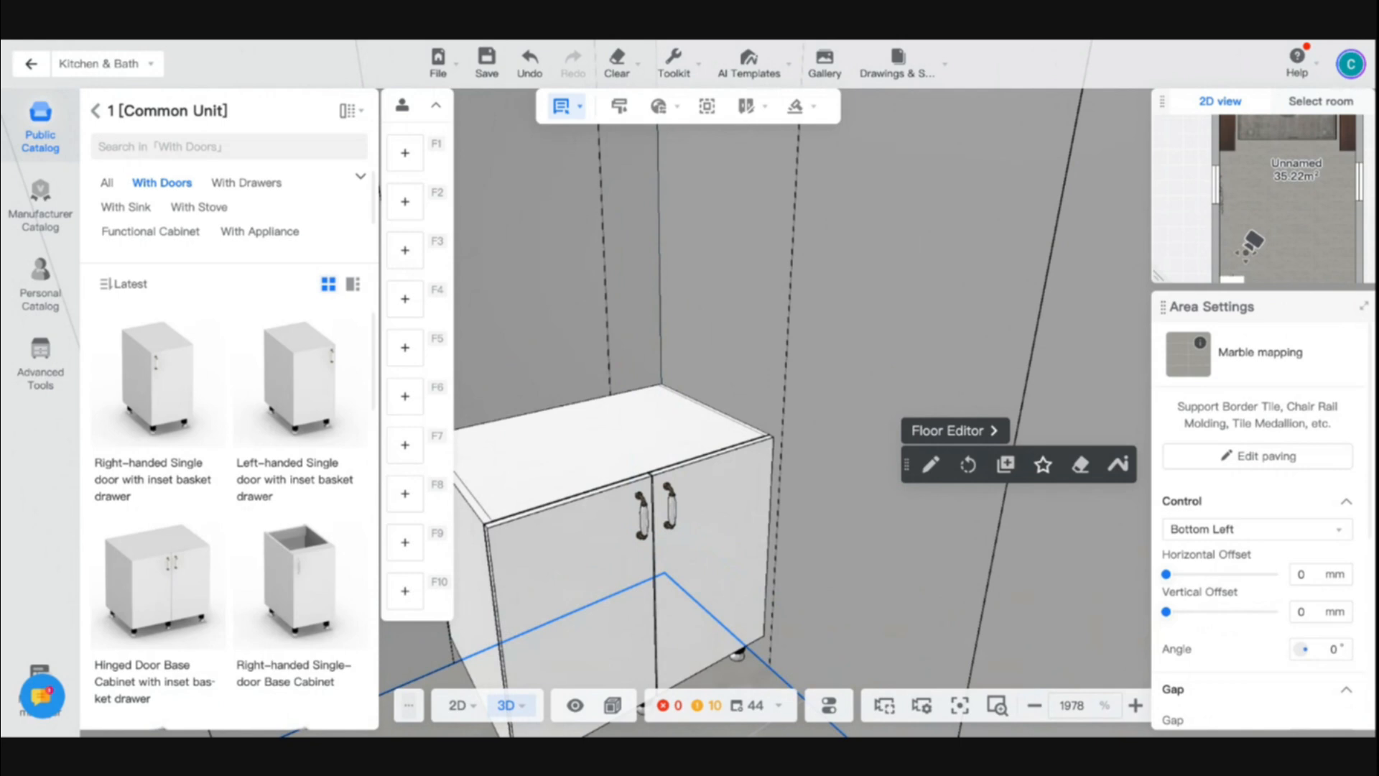
{"action": "key", "text": "s"}
{"action": "key", "text": "a"}
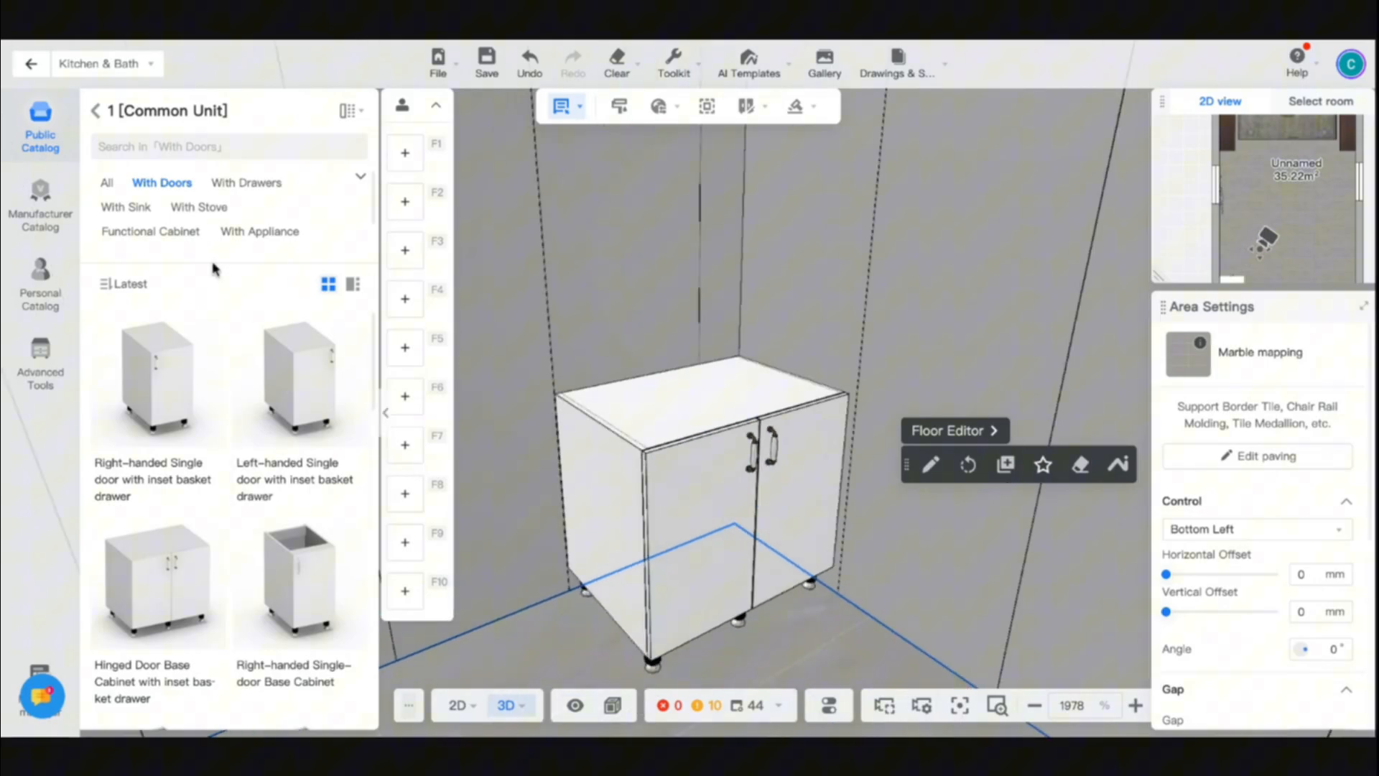
{"action": "left_click", "coordinate": [94, 112]}
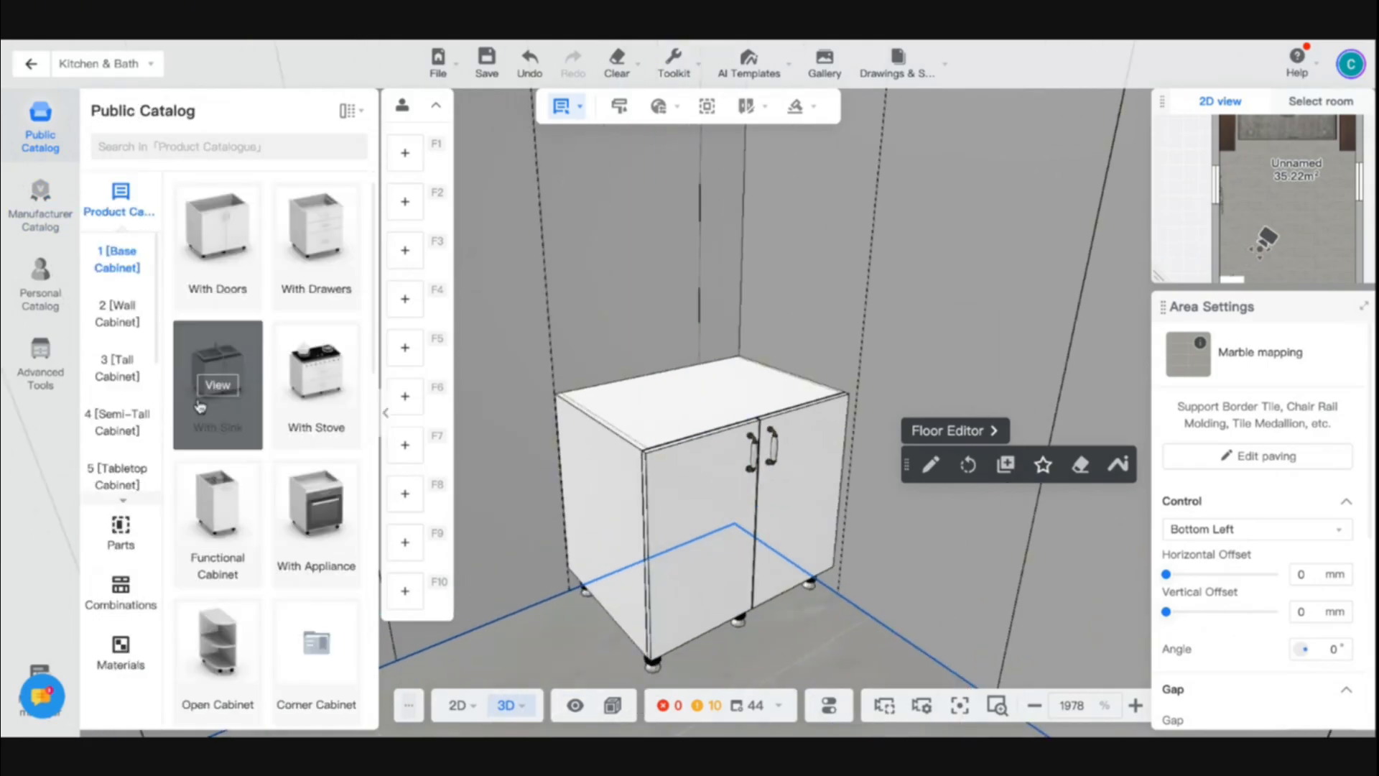
{"action": "left_click", "coordinate": [121, 374]}
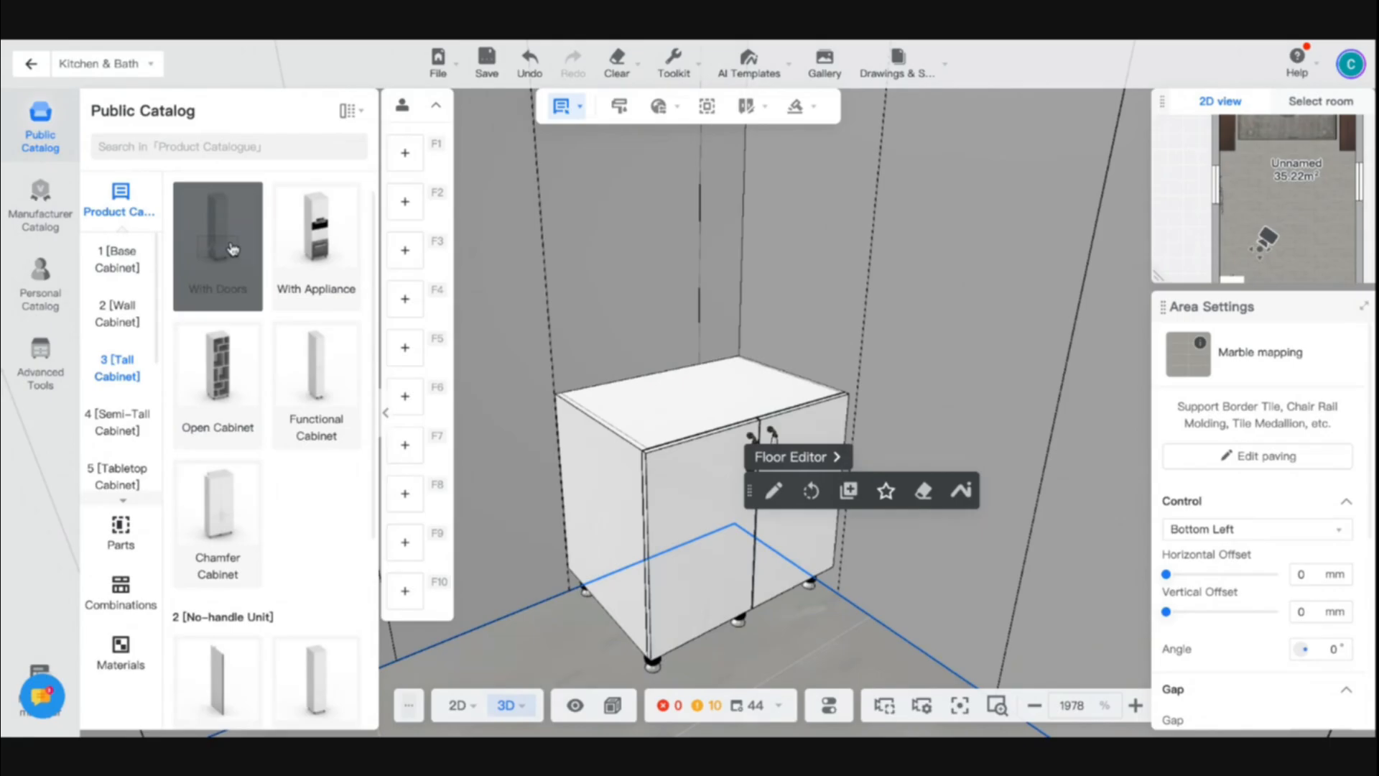
{"action": "left_click", "coordinate": [233, 251]}
{"action": "left_click_drag", "start_coordinate": [171, 376], "coordinate": [567, 338]}
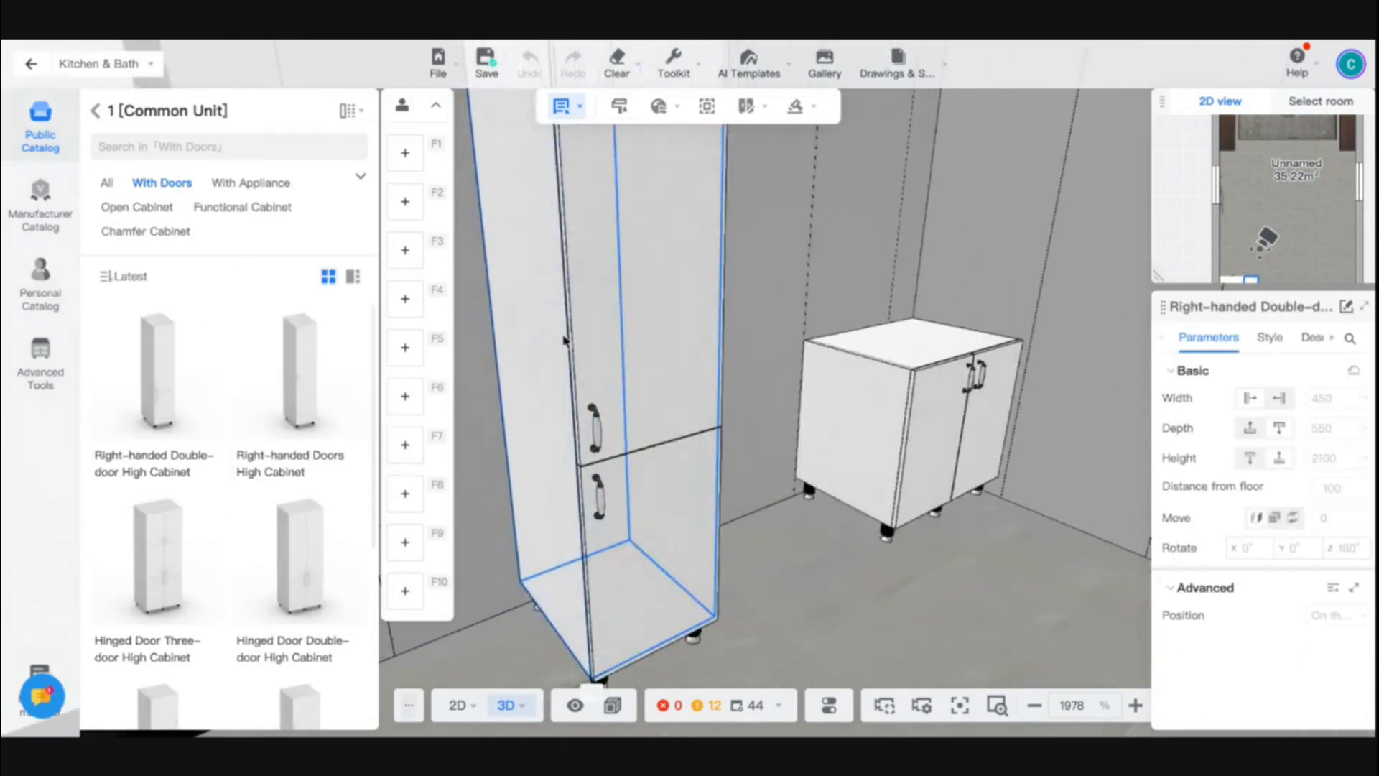
- Align the high cabinet flush against the base cabinet's exposed side face
{"action": "left_click", "coordinate": [637, 410]}
{"action": "mouse_move", "coordinate": [849, 403]}
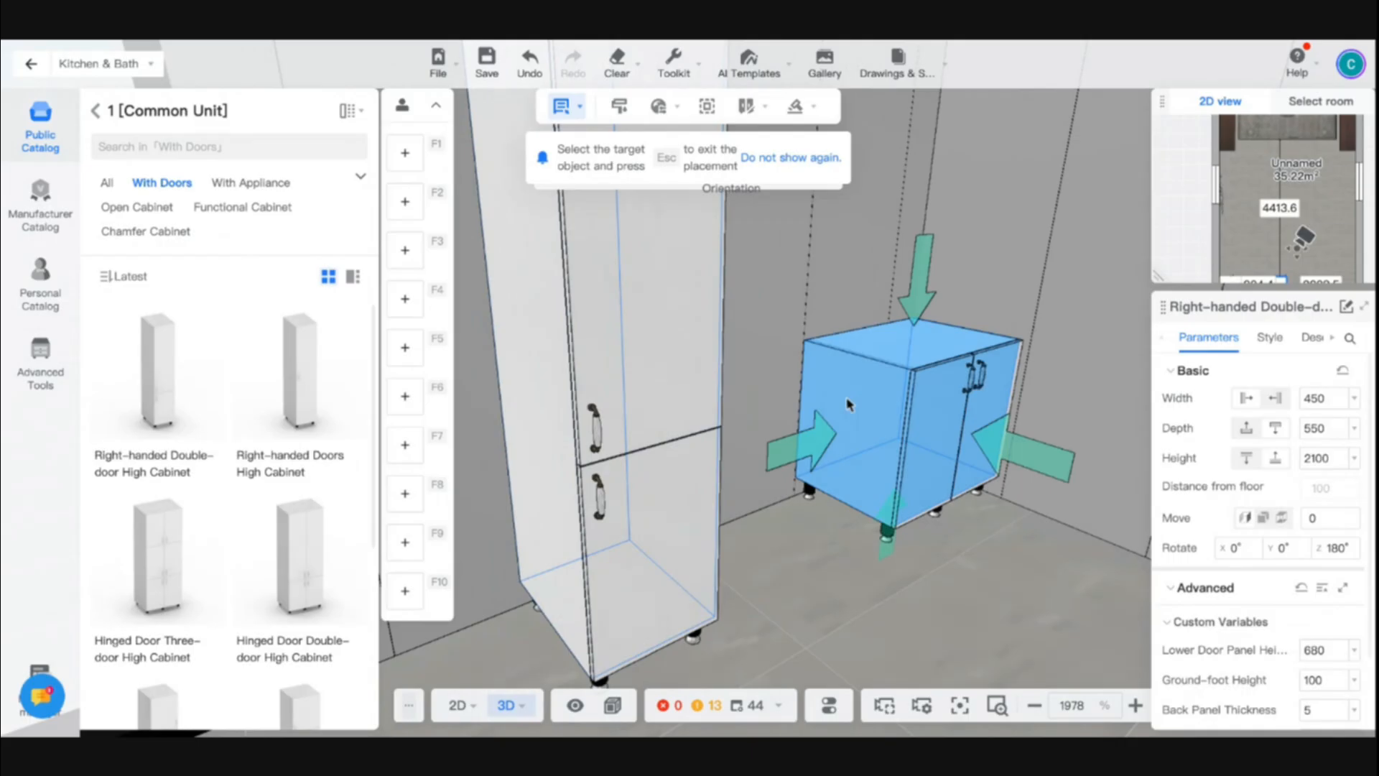
{"action": "left_click", "coordinate": [825, 433]}
- Generate a 45 mm thick Marble countertop with the Back Splash-60 on the hinged door base cabinet
{"action": "key", "text": "d"}
{"action": "left_click_drag", "start_coordinate": [993, 586], "coordinate": [474, 511]}
{"action": "key", "text": "w"}
{"action": "key", "text": "s"}
{"action": "key", "text": "a"}
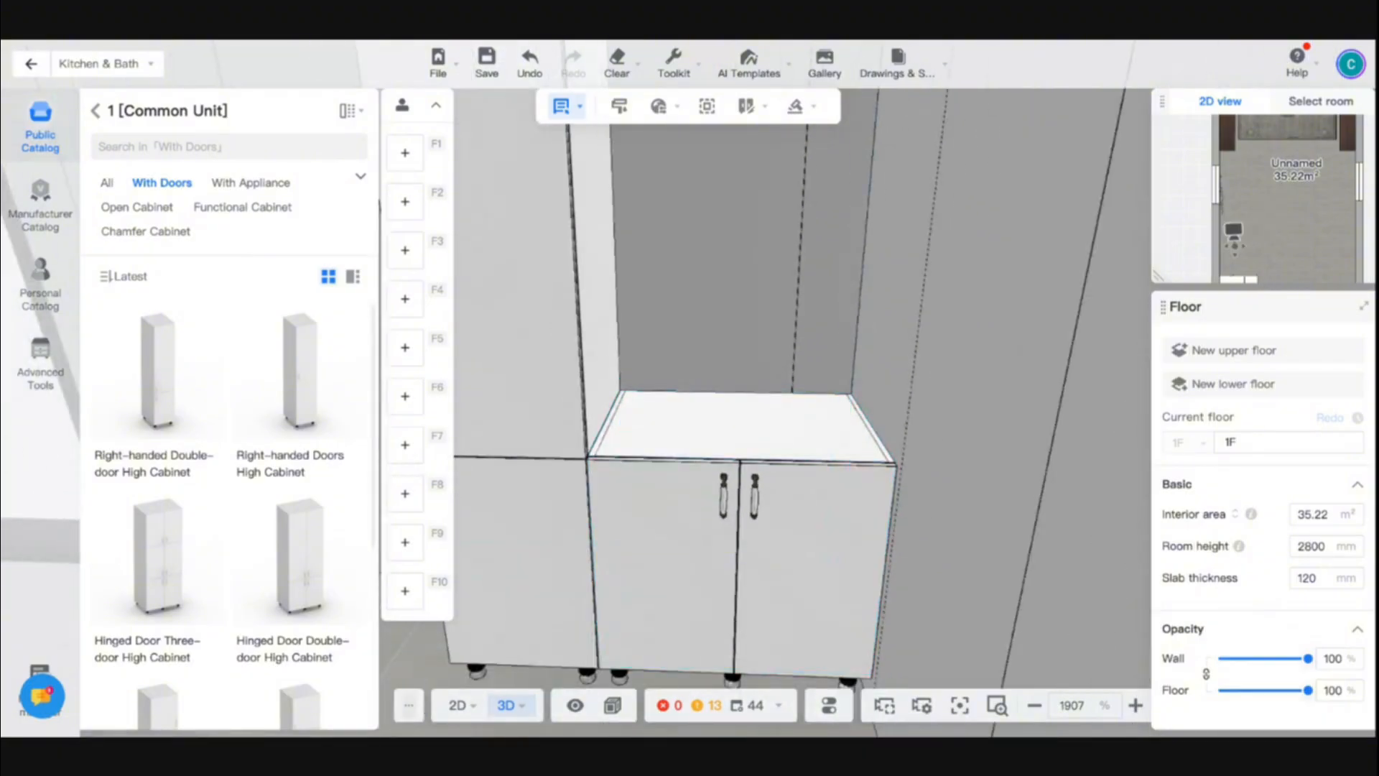
{"action": "left_click", "coordinate": [725, 467]}
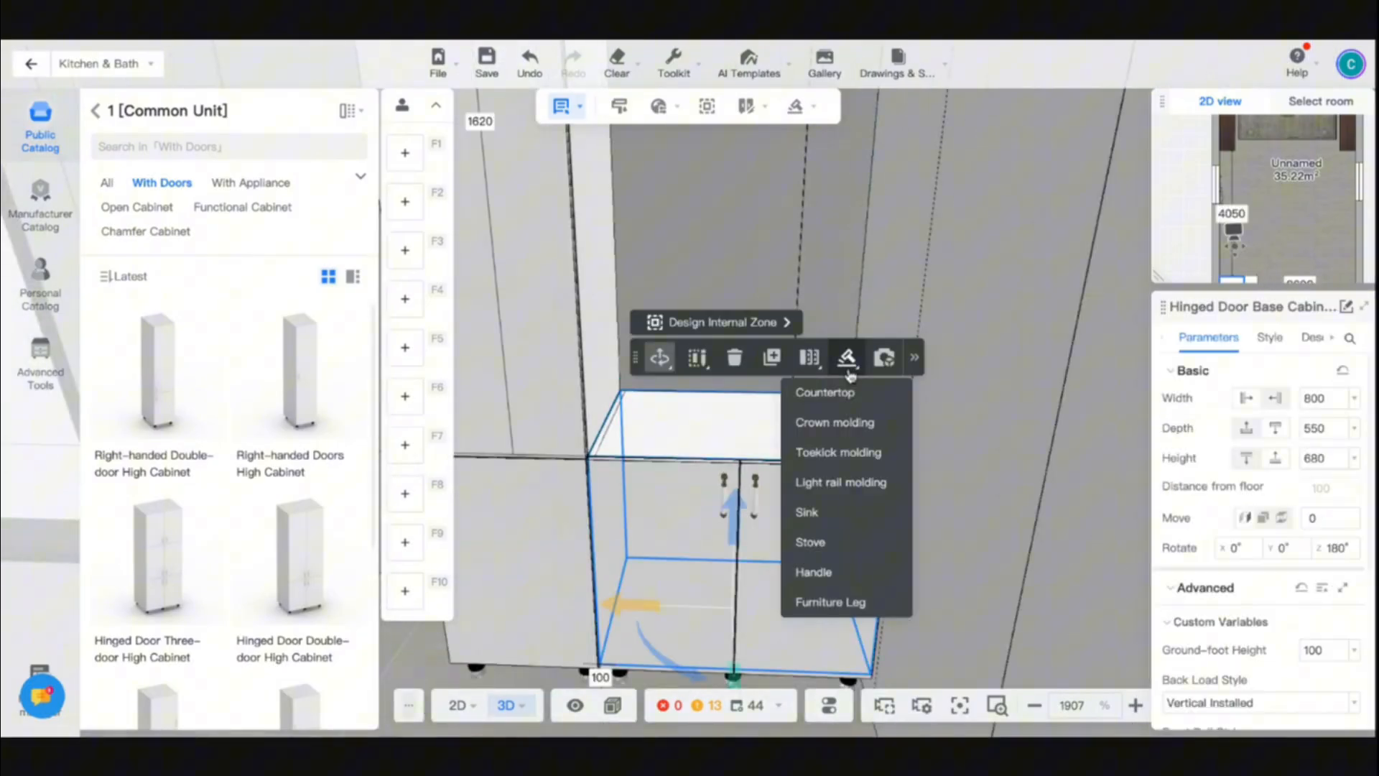
{"action": "mouse_move", "coordinate": [847, 358]}
{"action": "left_click", "coordinate": [824, 392]}
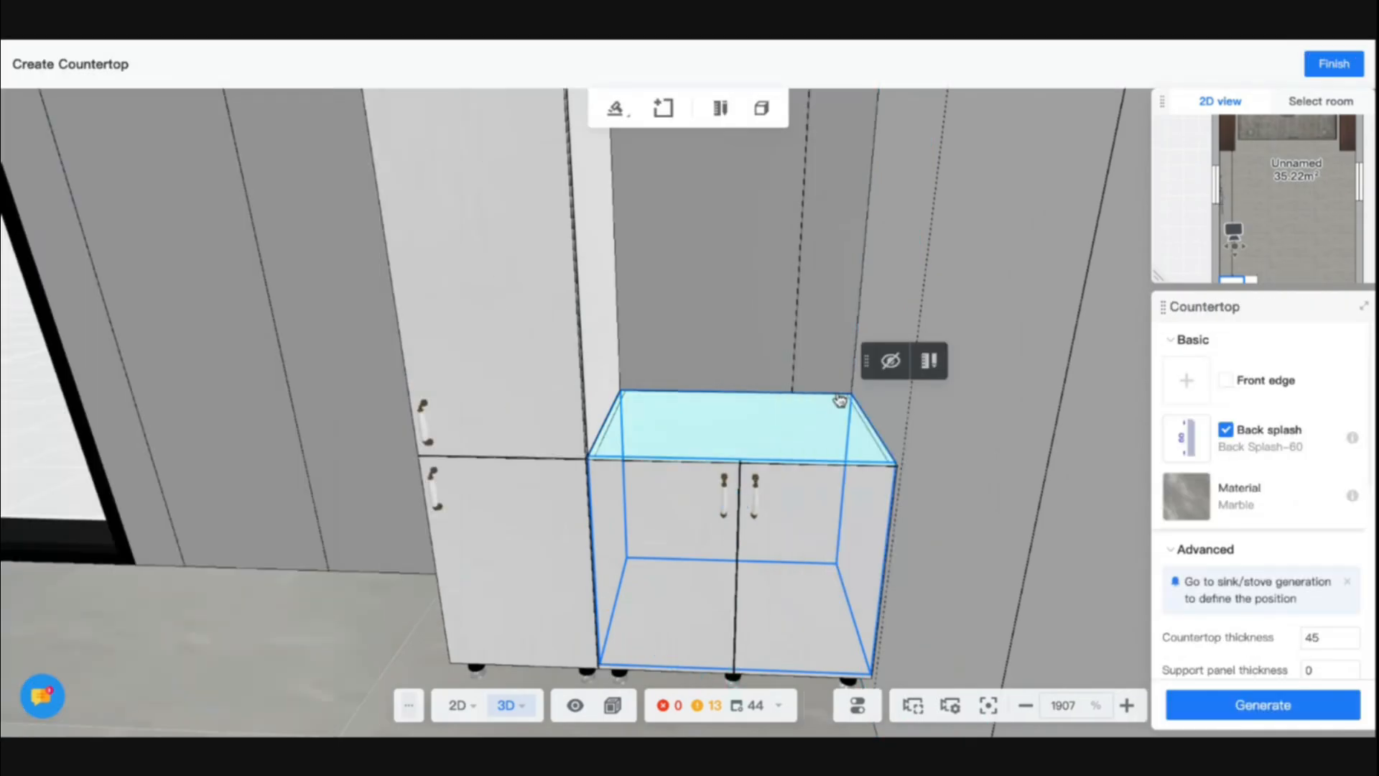
{"action": "left_click", "coordinate": [1243, 700]}
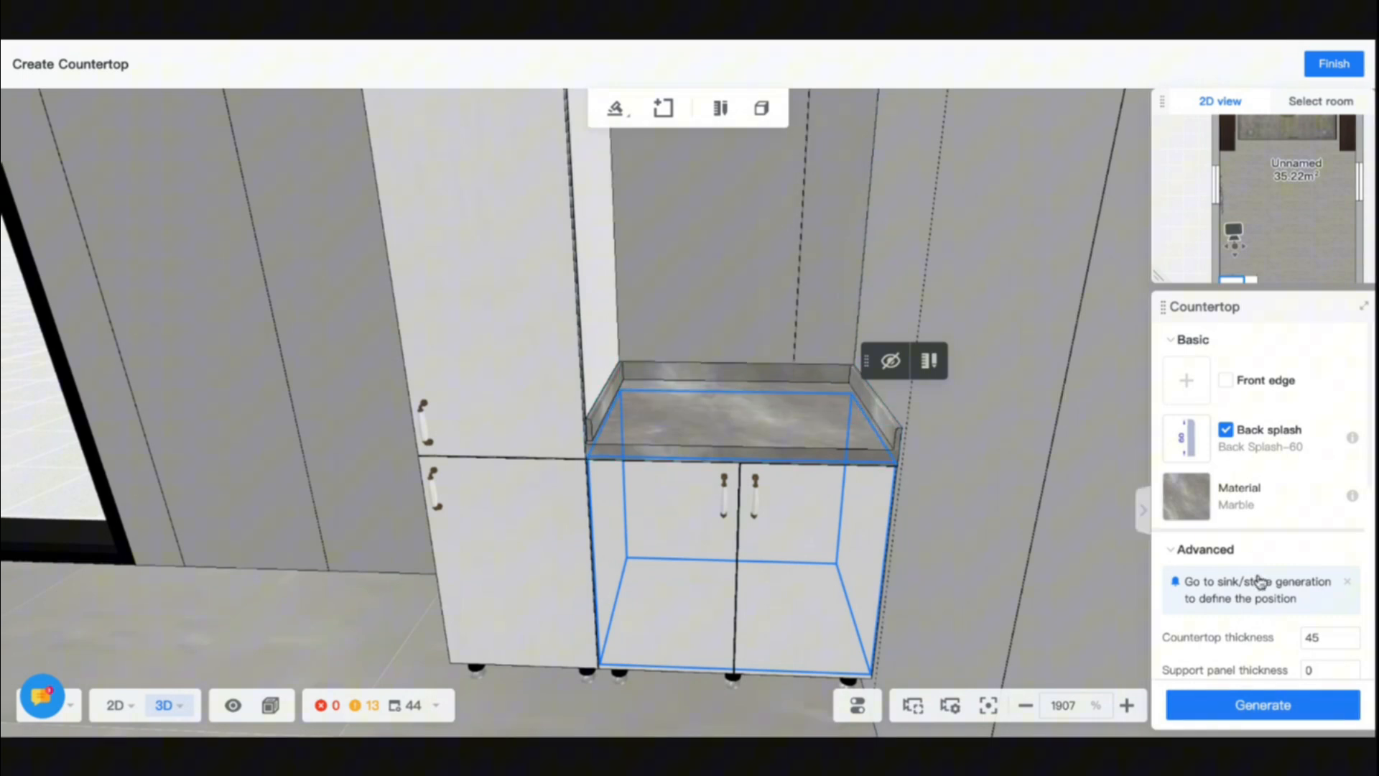
- Turn off the countertop's waterfall edge and regenerate the marble countertop
{"action": "scroll", "coordinate": [1258, 580], "scroll_direction": "down", "scroll_amount": 5}
{"action": "scroll", "coordinate": [1258, 581], "scroll_direction": "up", "scroll_amount": 2}
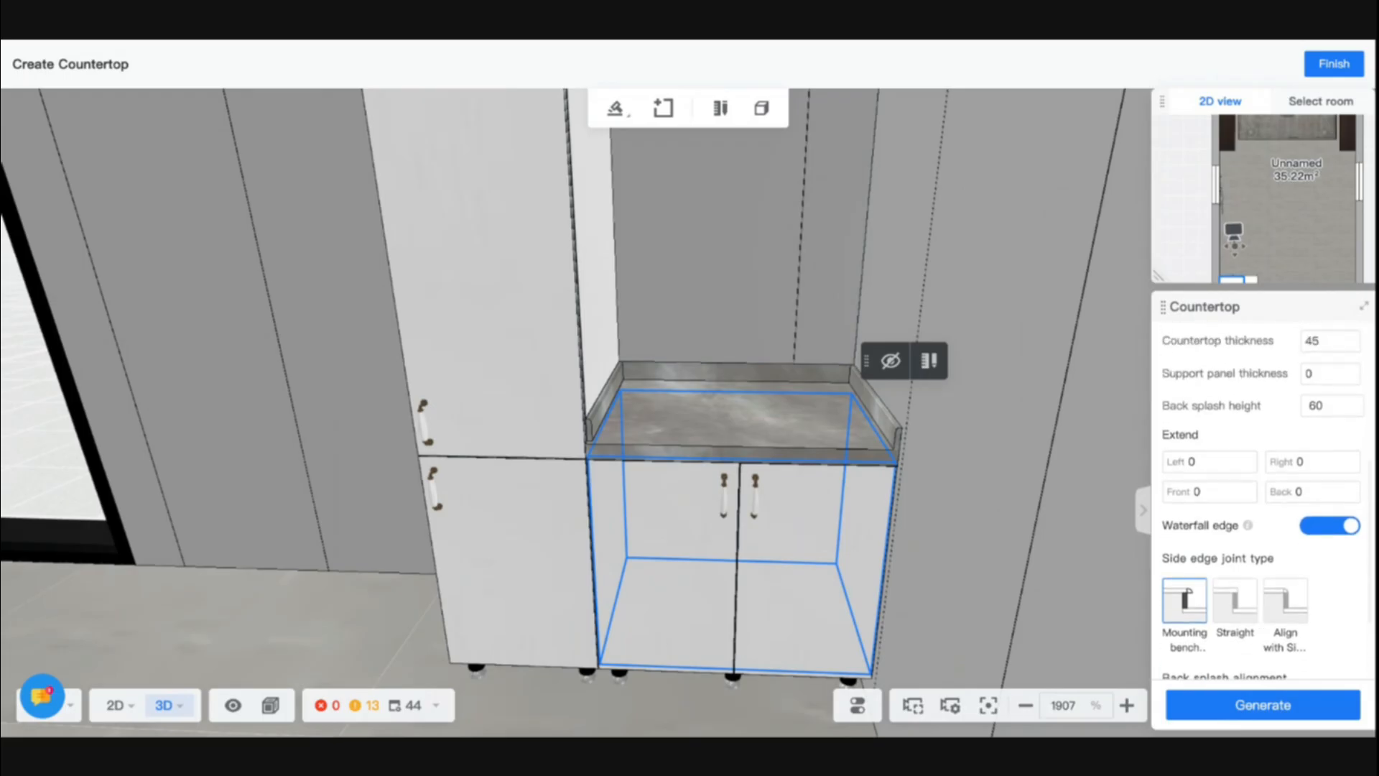
{"action": "left_click", "coordinate": [1318, 538]}
{"action": "scroll", "coordinate": [1289, 660], "scroll_direction": "up", "scroll_amount": 3}
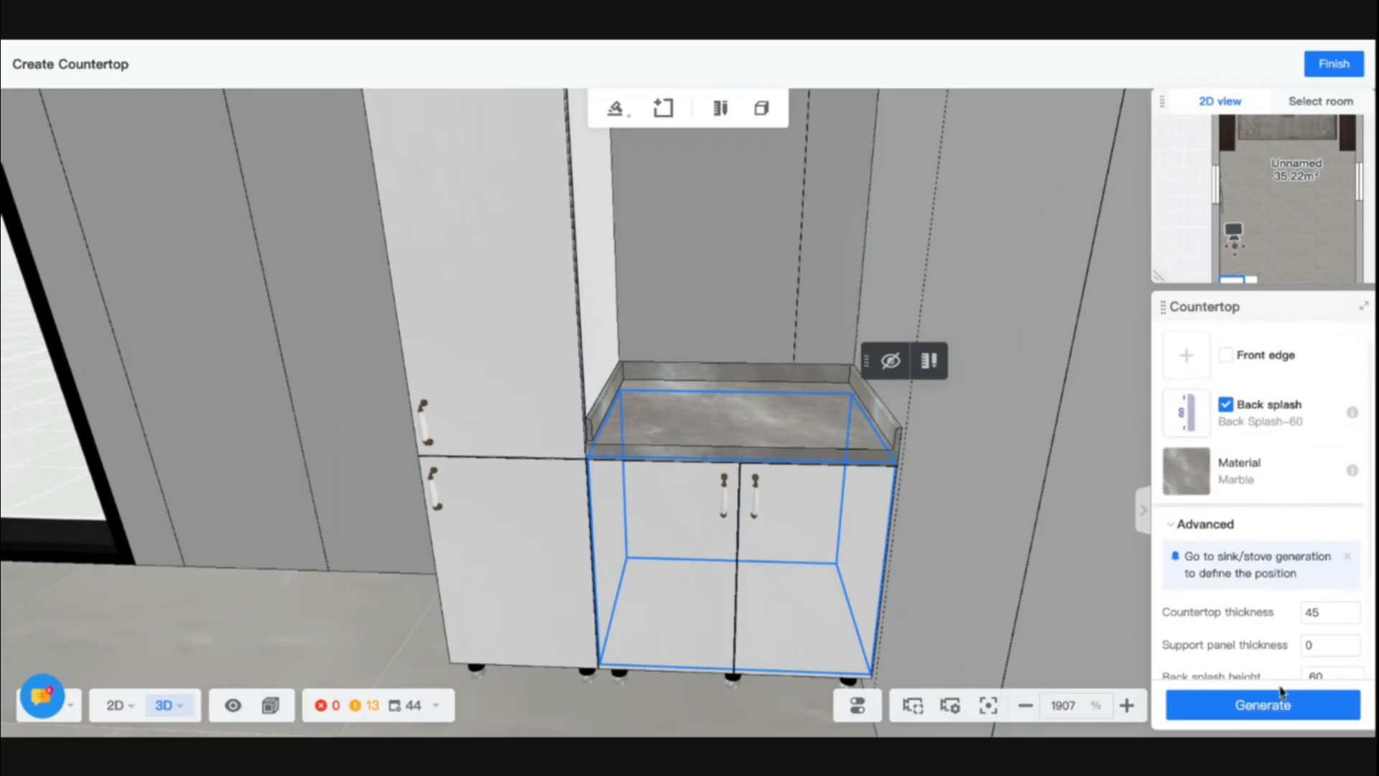
{"action": "left_click", "coordinate": [1273, 702]}
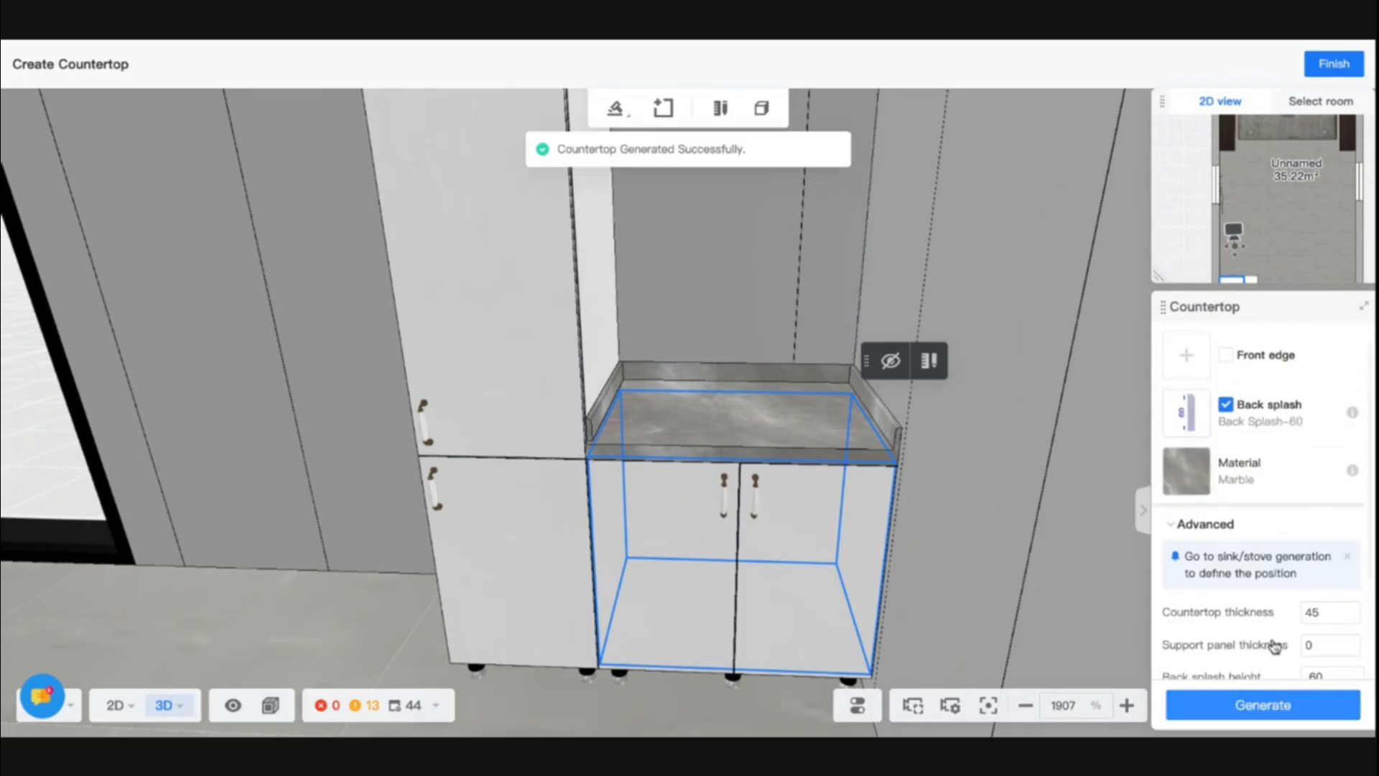
- Switch the countertop's waterfall edge back on and review its remaining settings
{"action": "scroll", "coordinate": [1273, 646], "scroll_direction": "down", "scroll_amount": 3}
{"action": "left_click", "coordinate": [1320, 650]}
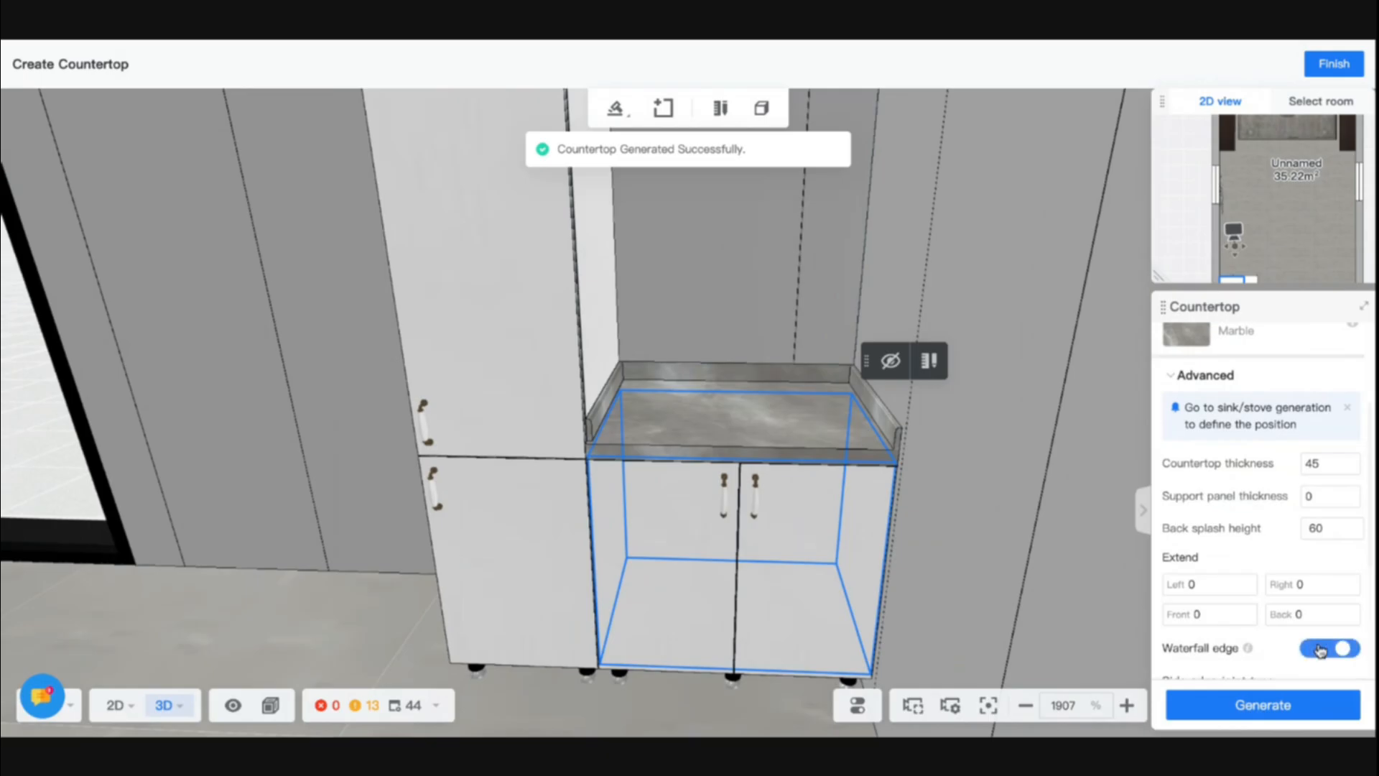
{"action": "scroll", "coordinate": [1268, 553], "scroll_direction": "down", "scroll_amount": 5}
{"action": "scroll", "coordinate": [1267, 556], "scroll_direction": "up", "scroll_amount": 6}
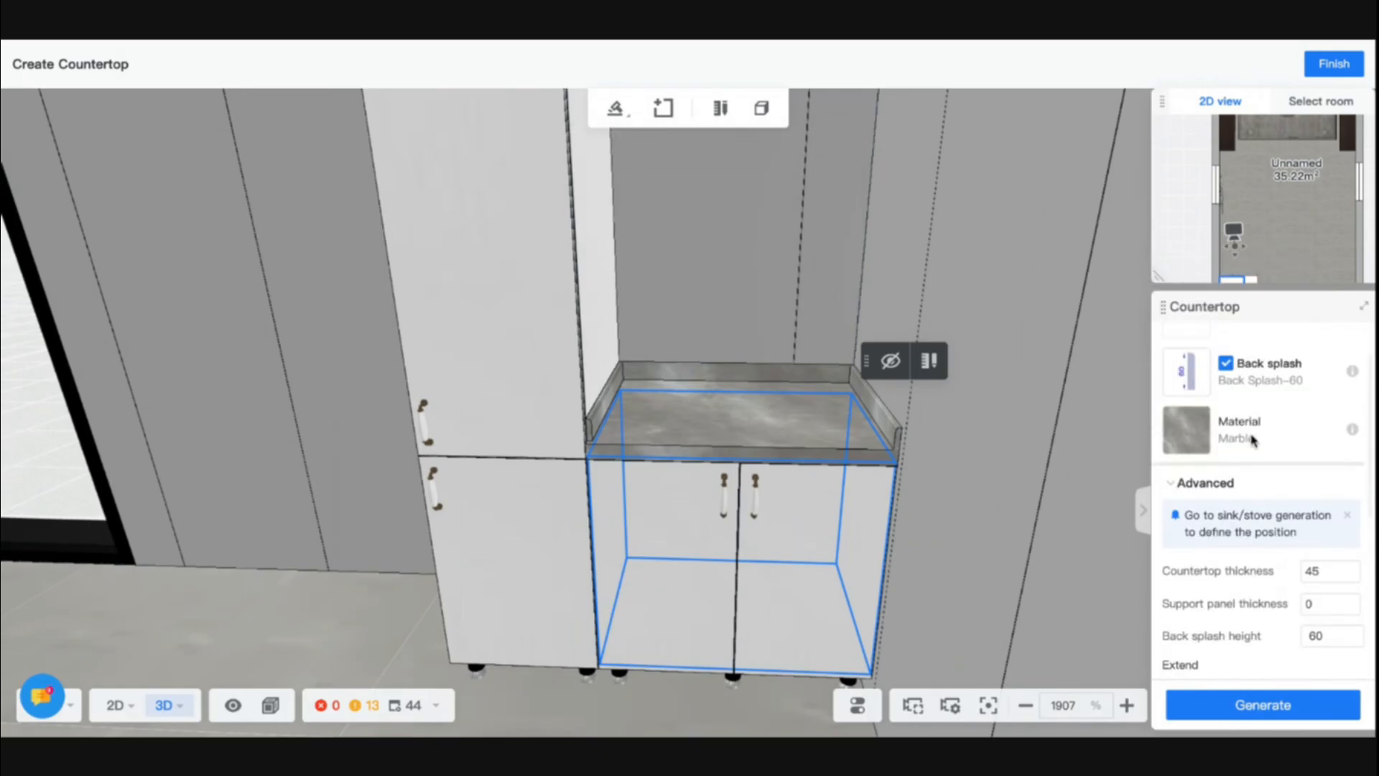
{"action": "scroll", "coordinate": [1192, 403], "scroll_direction": "up", "scroll_amount": 2}
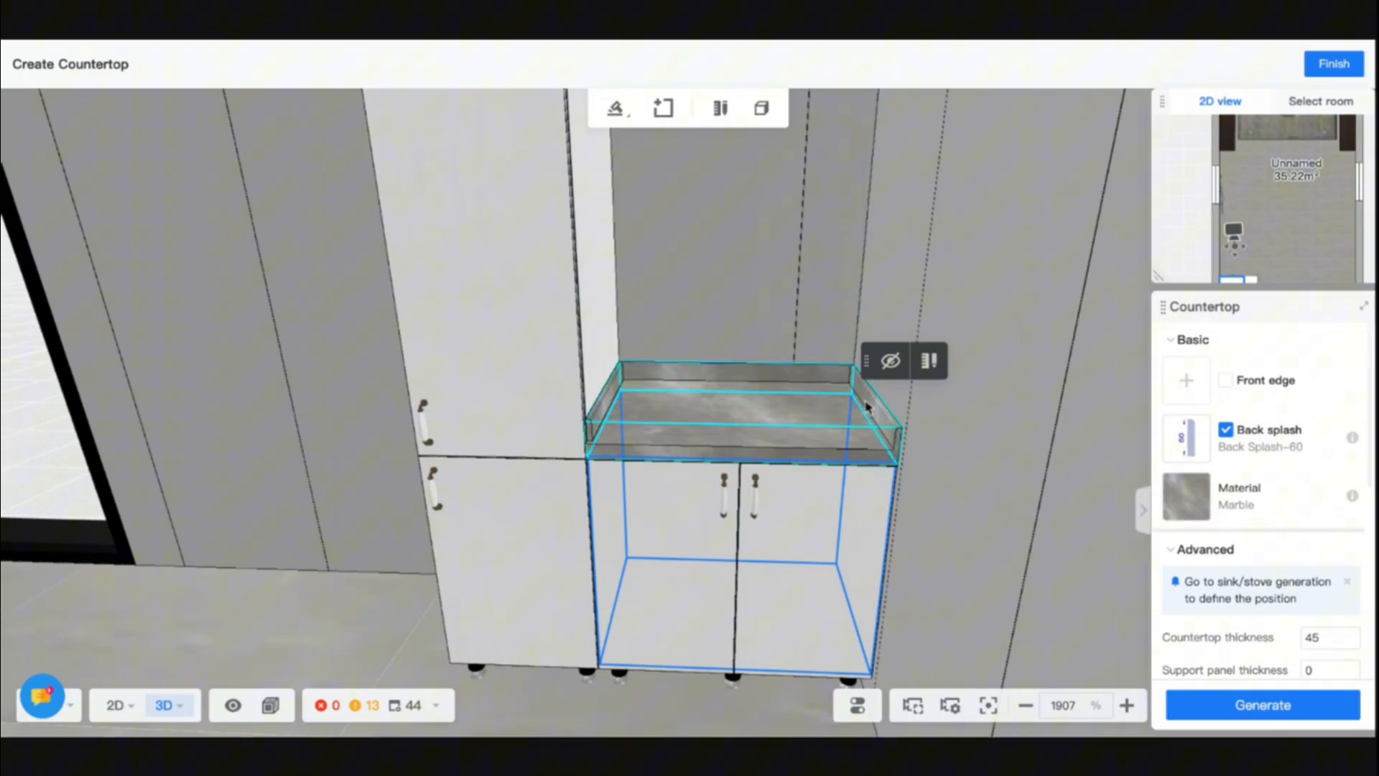
- Open the countertop for manual editing, try to delete its side back splash parts, and regenerate it
{"action": "left_click", "coordinate": [763, 410]}
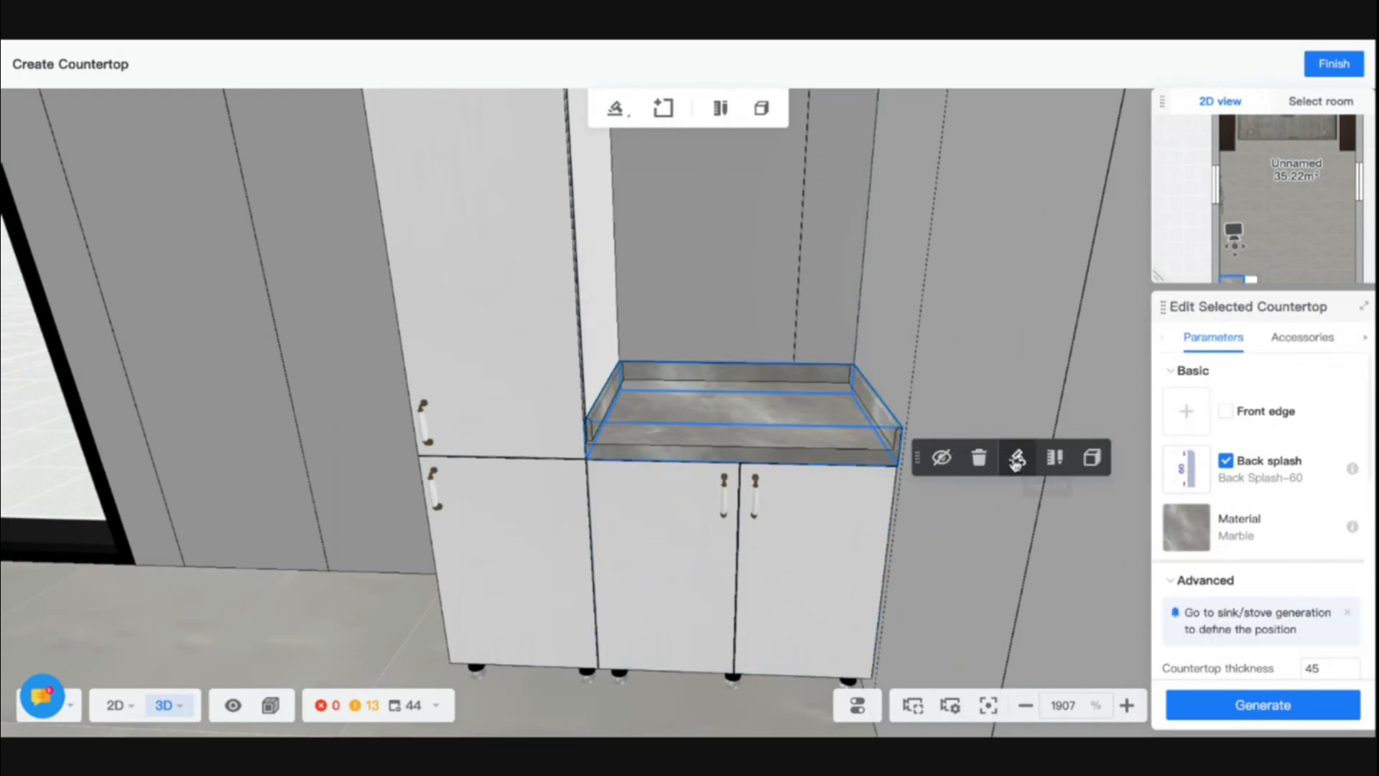
{"action": "left_click", "coordinate": [1053, 458]}
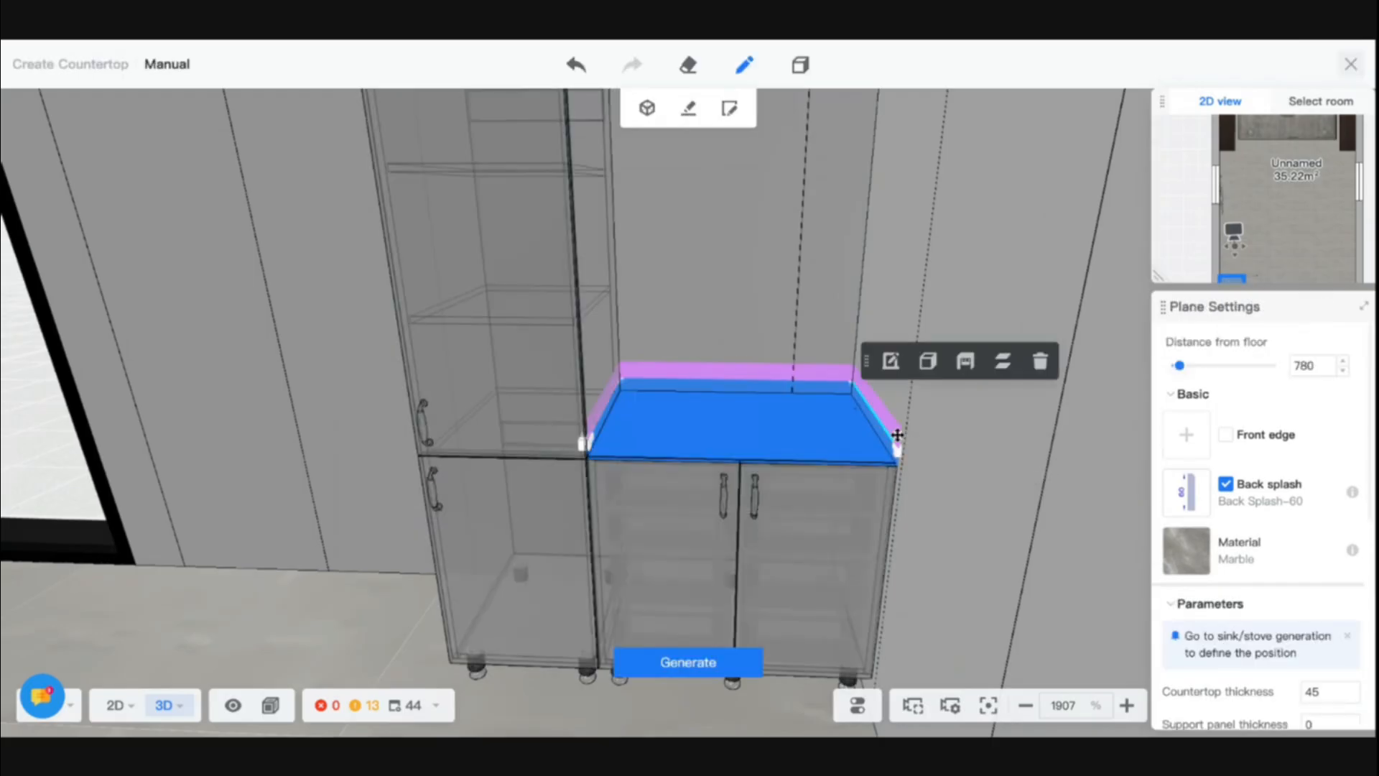
{"action": "left_click", "coordinate": [897, 435]}
{"action": "left_click", "coordinate": [822, 359]}
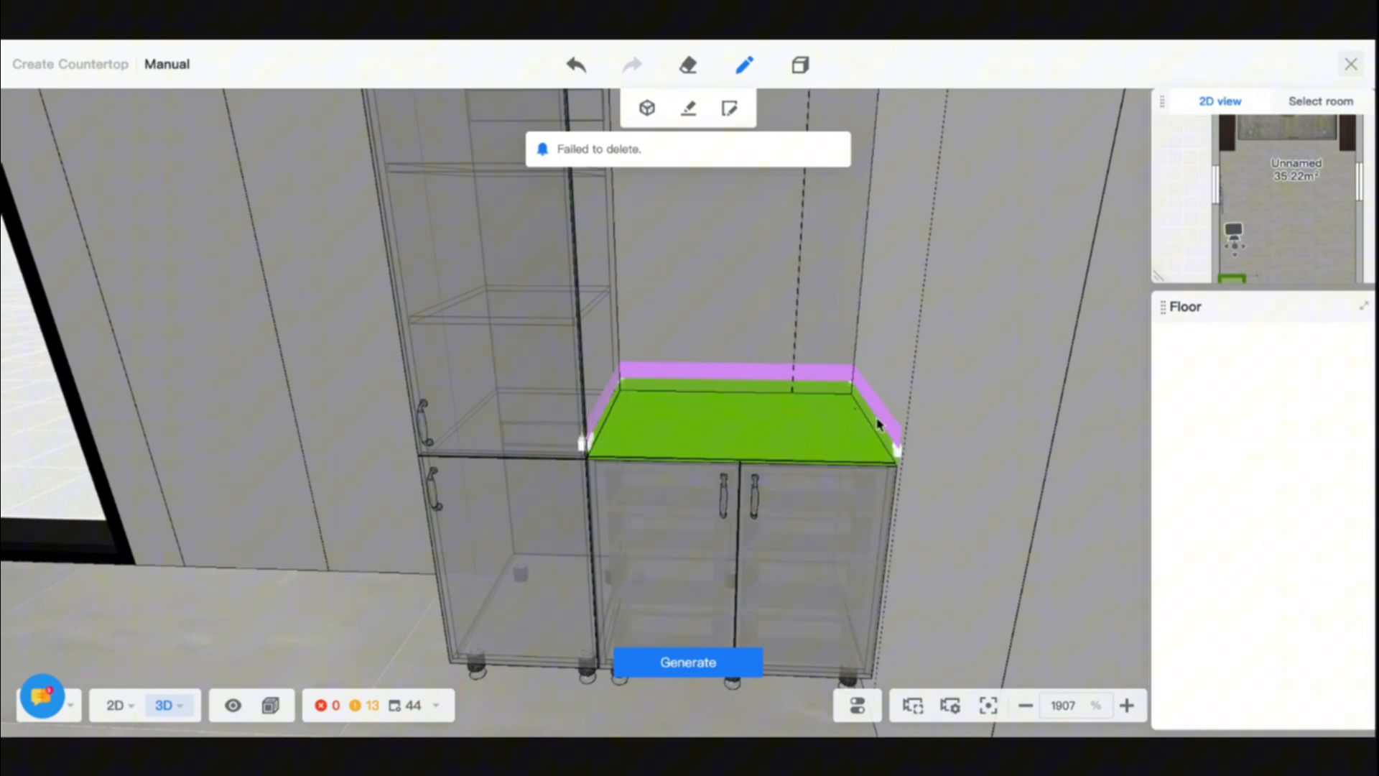
{"action": "left_click", "coordinate": [604, 412]}
{"action": "left_click", "coordinate": [733, 346]}
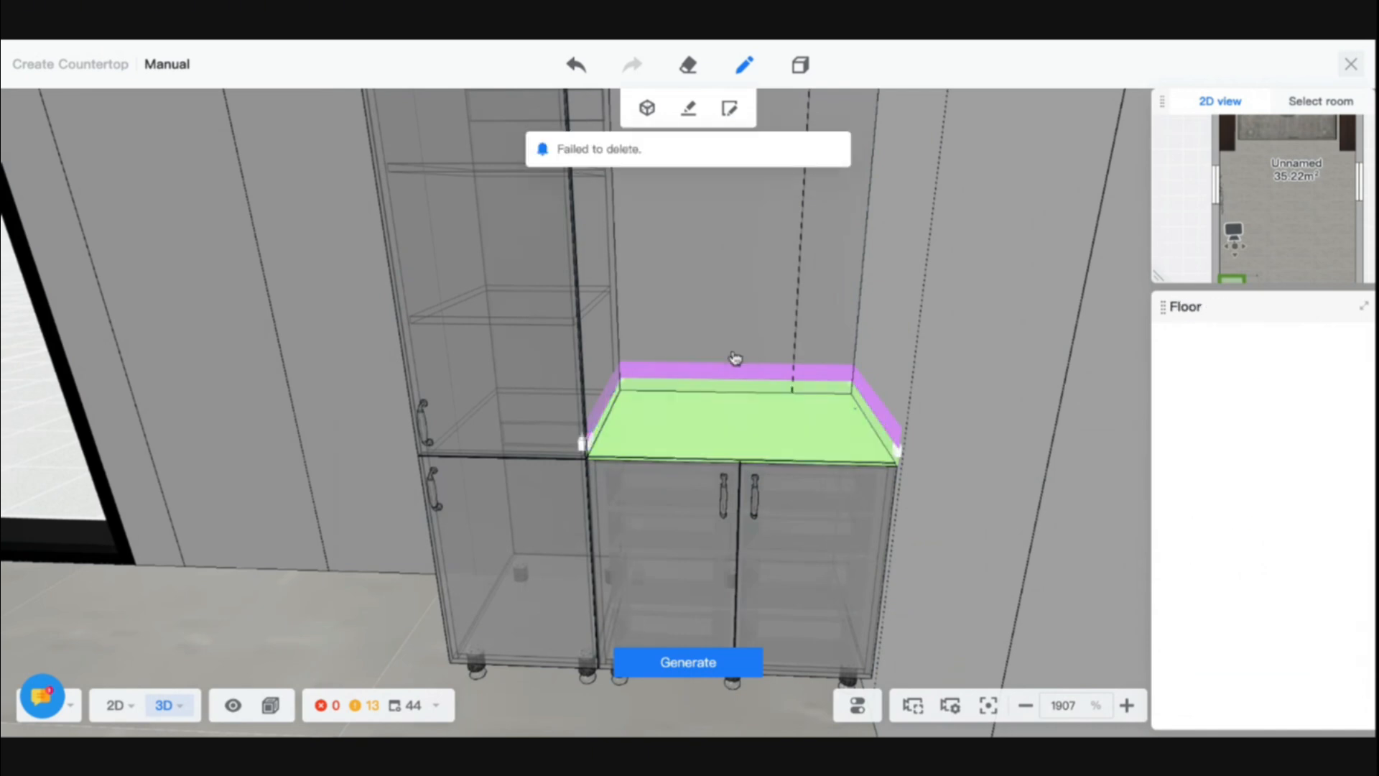
{"action": "left_click", "coordinate": [749, 667]}
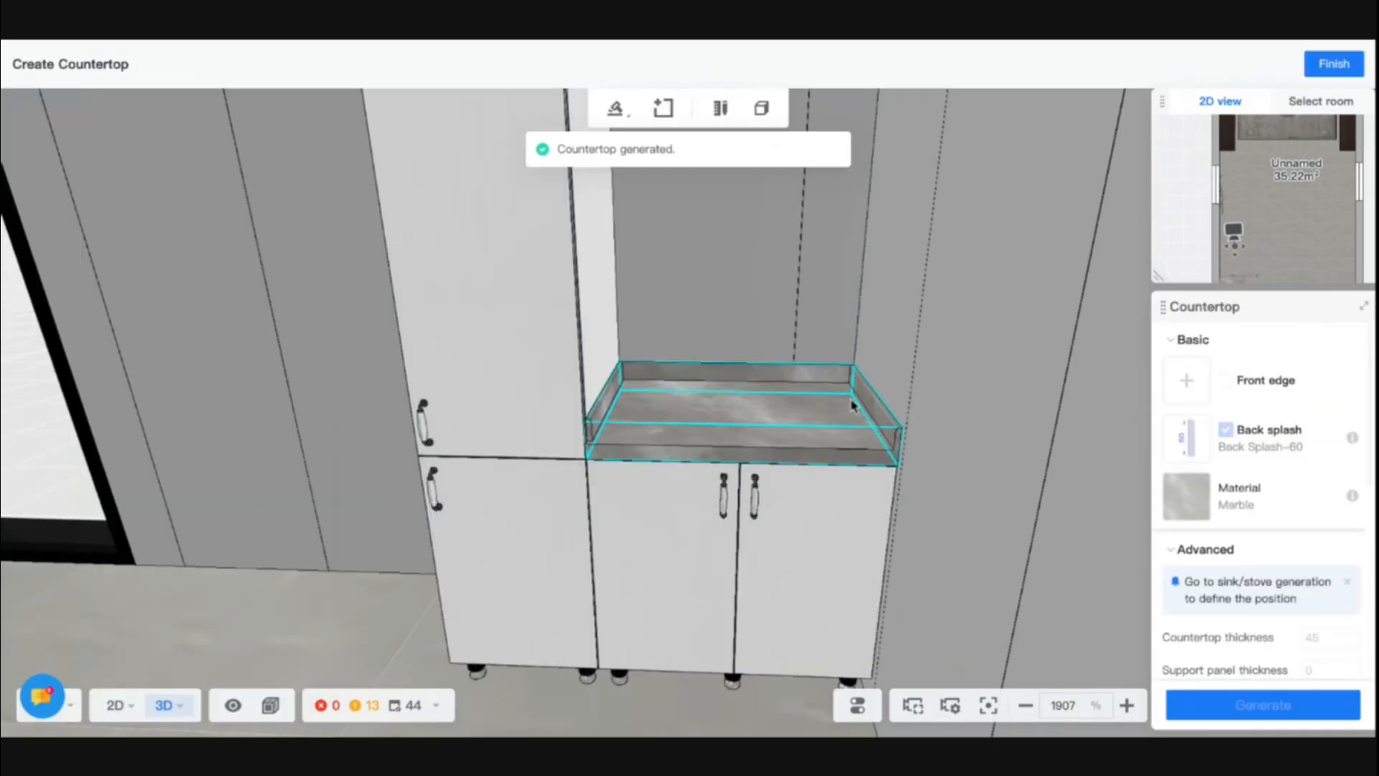
- Reopen the countertop for manual editing, select the front corner point beside the high cabinet, and dismiss the Edit Points tip
{"action": "left_click", "coordinate": [879, 403]}
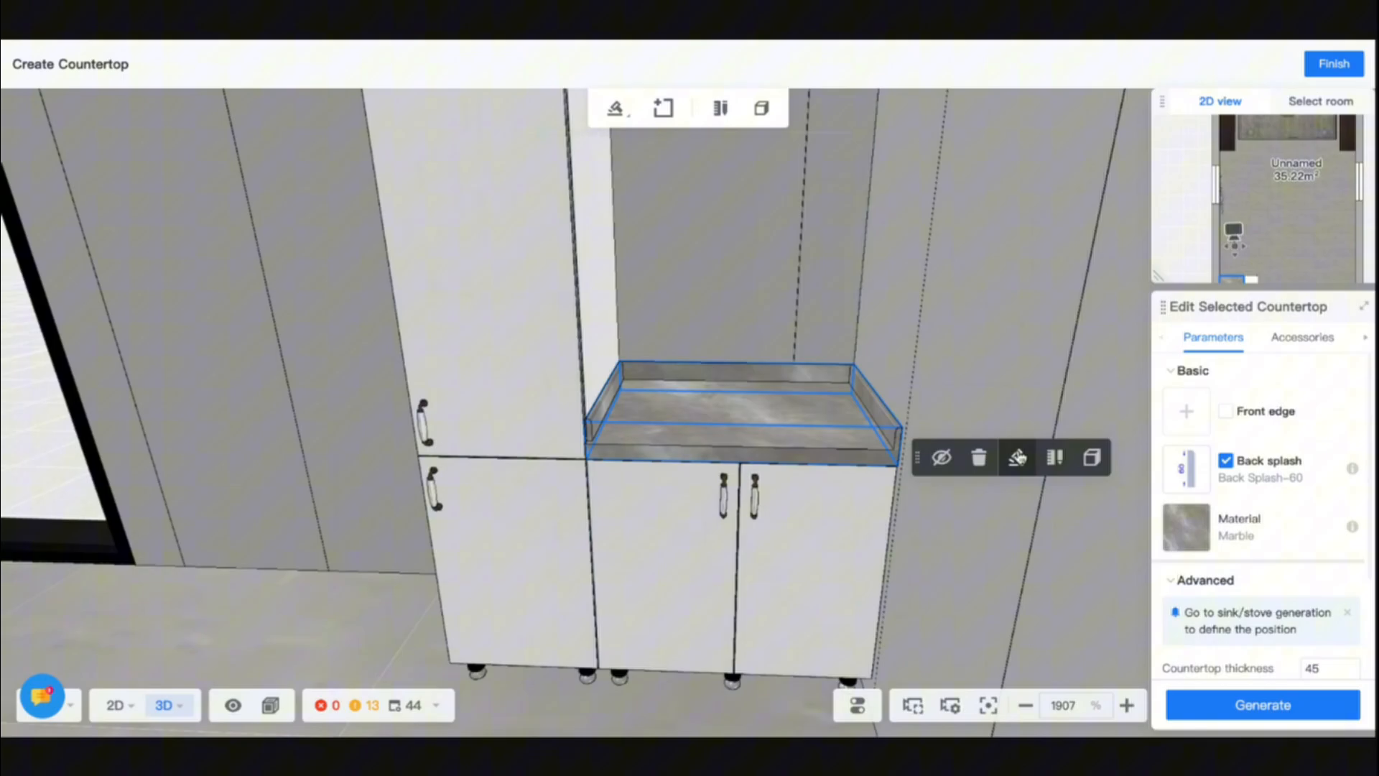
{"action": "left_click", "coordinate": [1054, 462]}
{"action": "scroll", "coordinate": [897, 459], "scroll_direction": "up", "scroll_amount": 5}
{"action": "scroll", "coordinate": [916, 510], "scroll_direction": "down", "scroll_amount": 3}
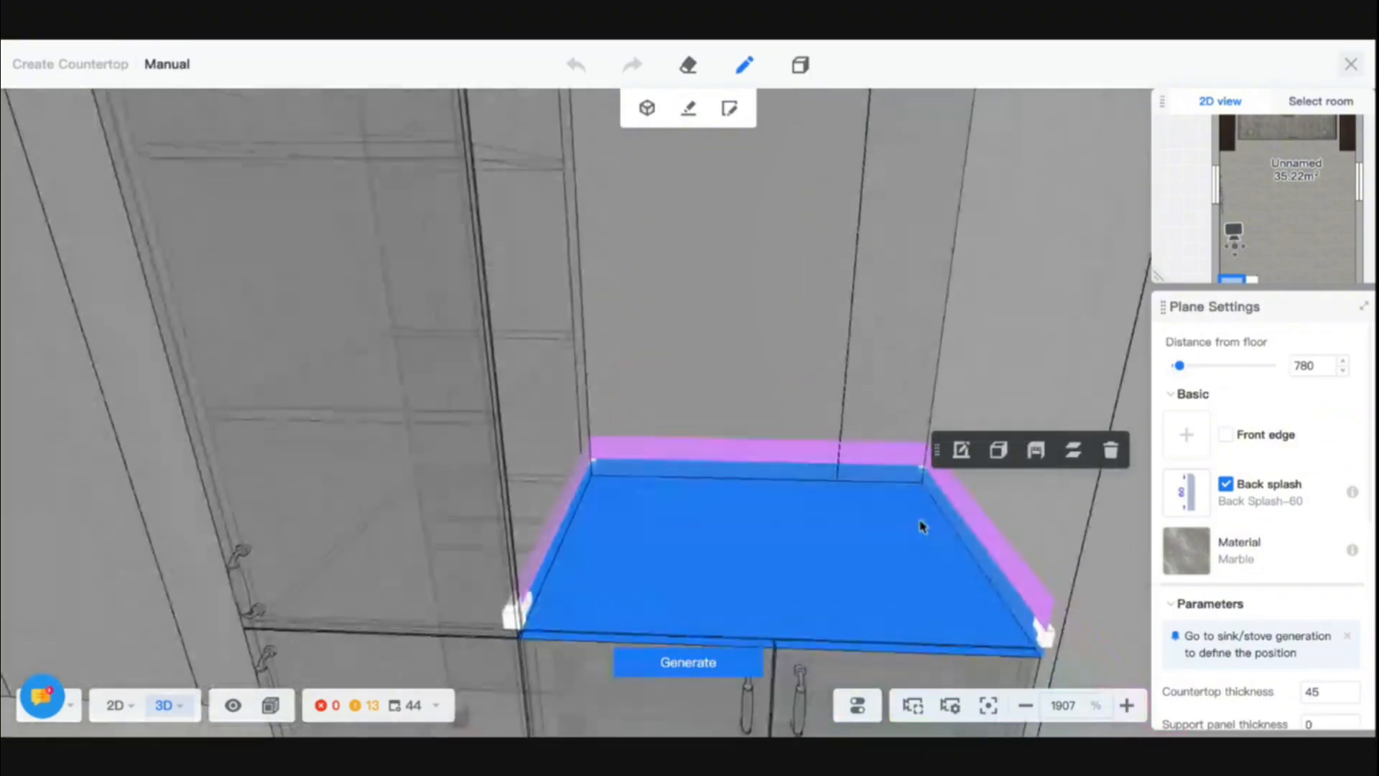
{"action": "left_click", "coordinate": [524, 603]}
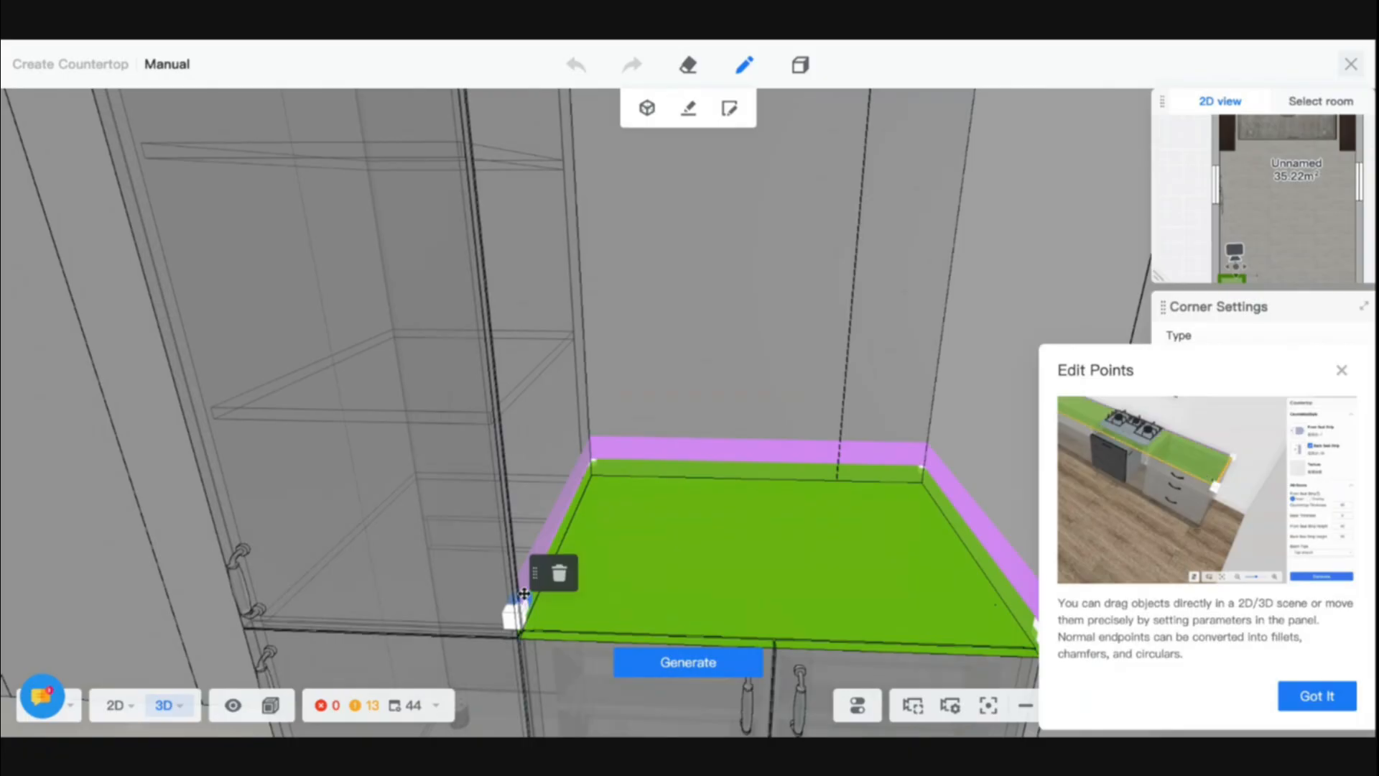
{"action": "mouse_move", "coordinate": [526, 594]}
{"action": "right_mouse_down"}
{"action": "mouse_move", "coordinate": [545, 564]}
{"action": "mouse_move", "coordinate": [535, 602]}
{"action": "right_mouse_up"}
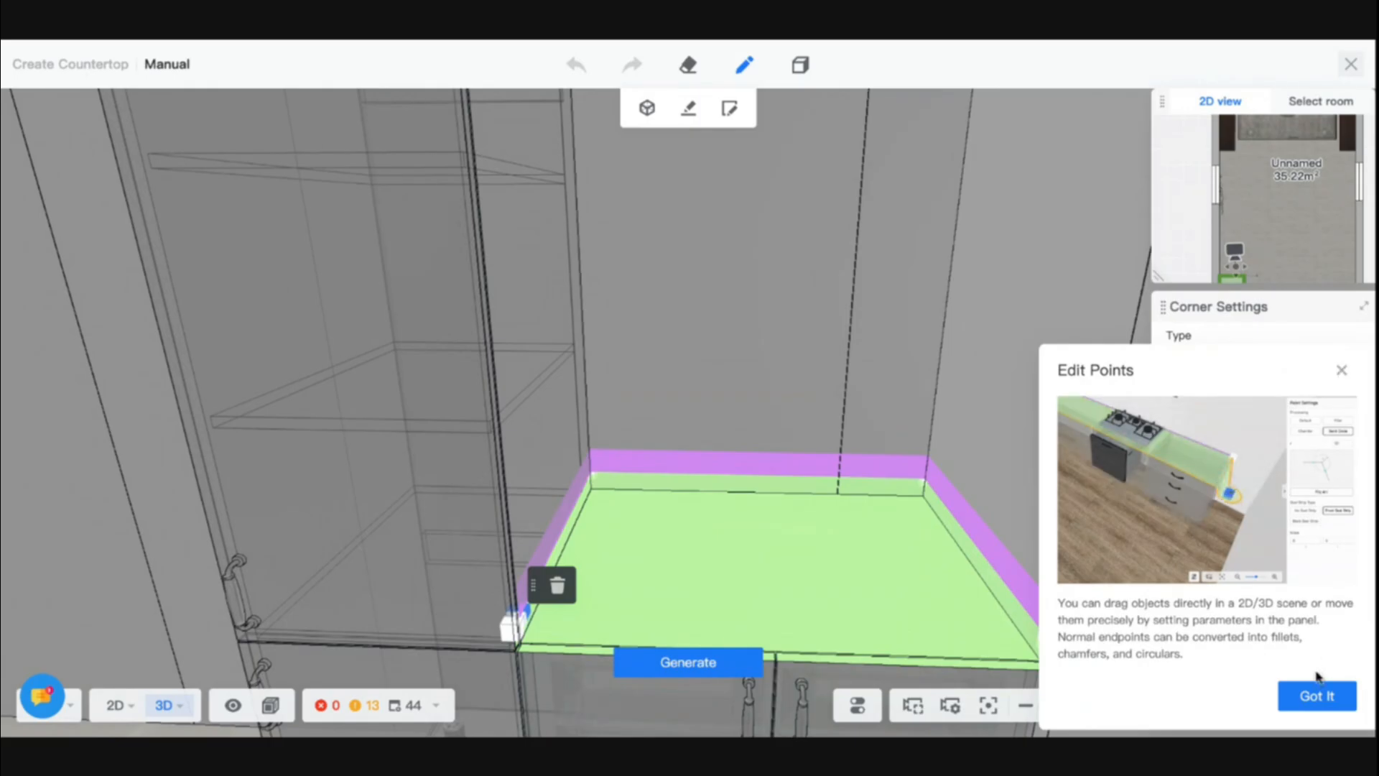
{"action": "left_click", "coordinate": [1314, 695]}
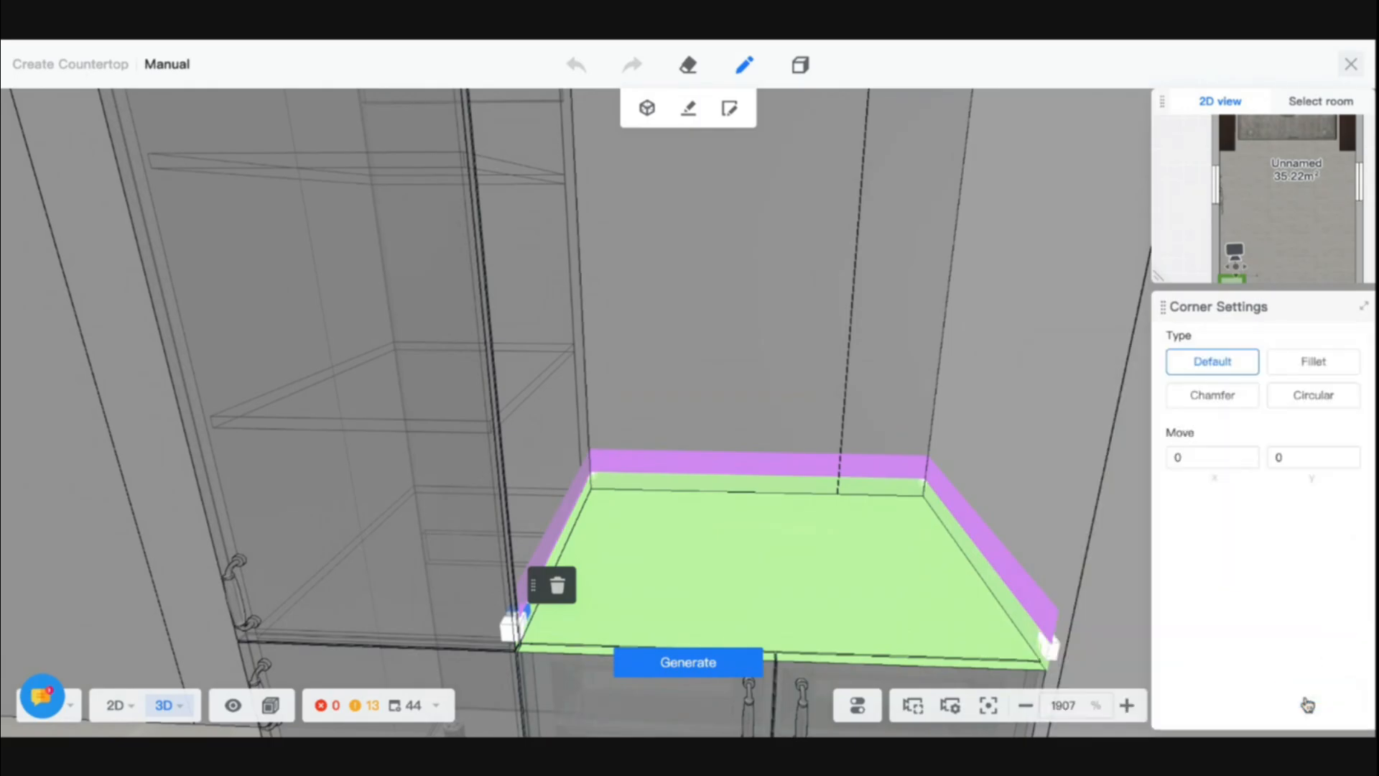
- Try deleting the back splash edge beside the high cabinet and undo the deletion
{"action": "left_click", "coordinate": [559, 543]}
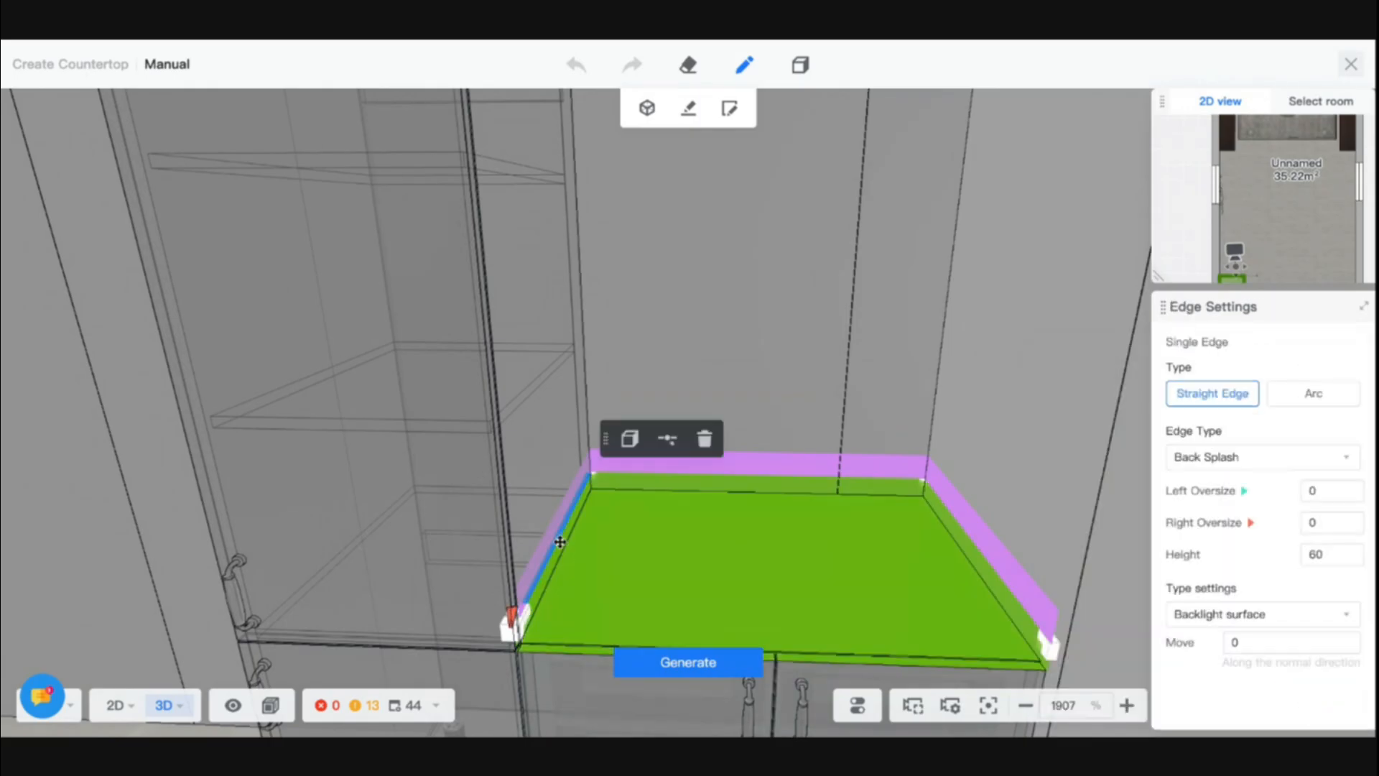
{"action": "left_click", "coordinate": [704, 438]}
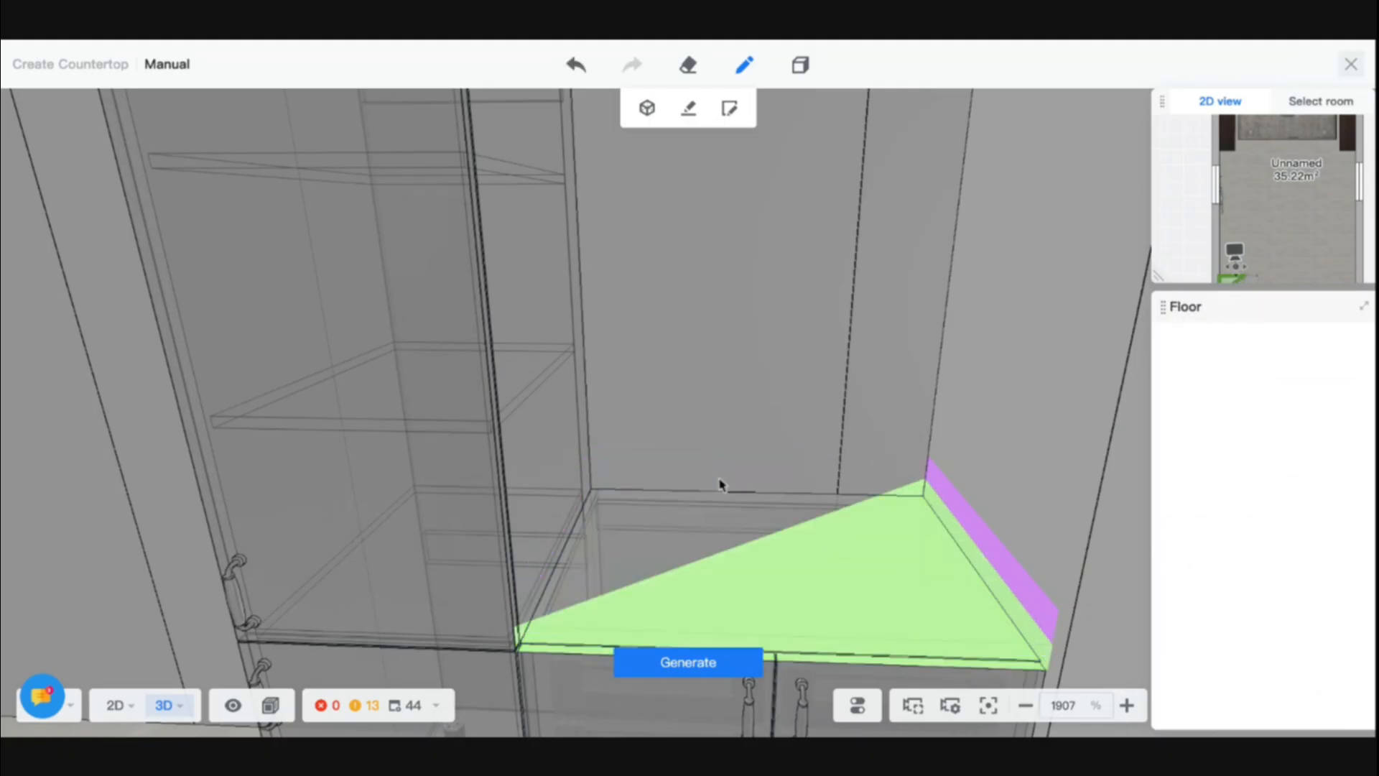
{"action": "key", "text": "ctrl+z"}
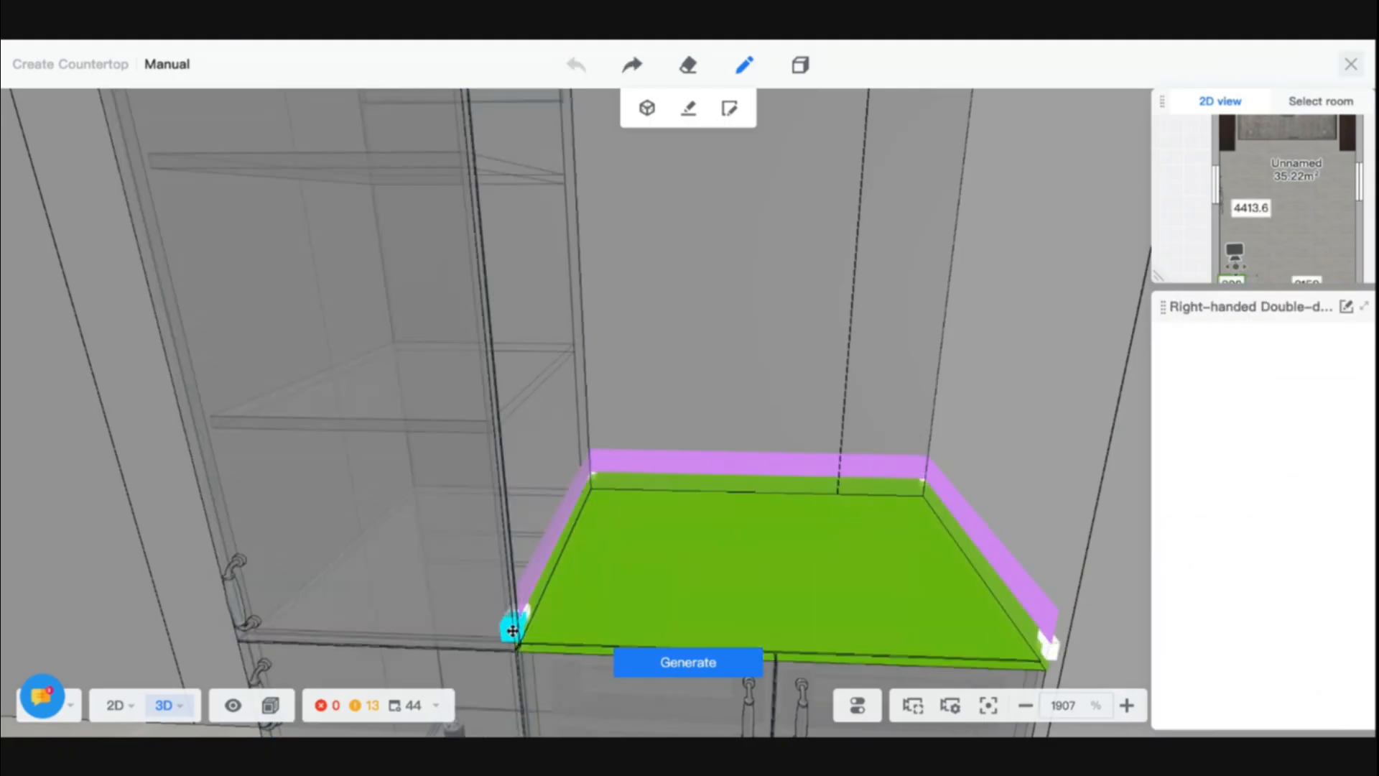
- Try deleting the front corner point beside the high cabinet, select the opposite front corner, and generate the countertop
{"action": "left_click", "coordinate": [512, 630]}
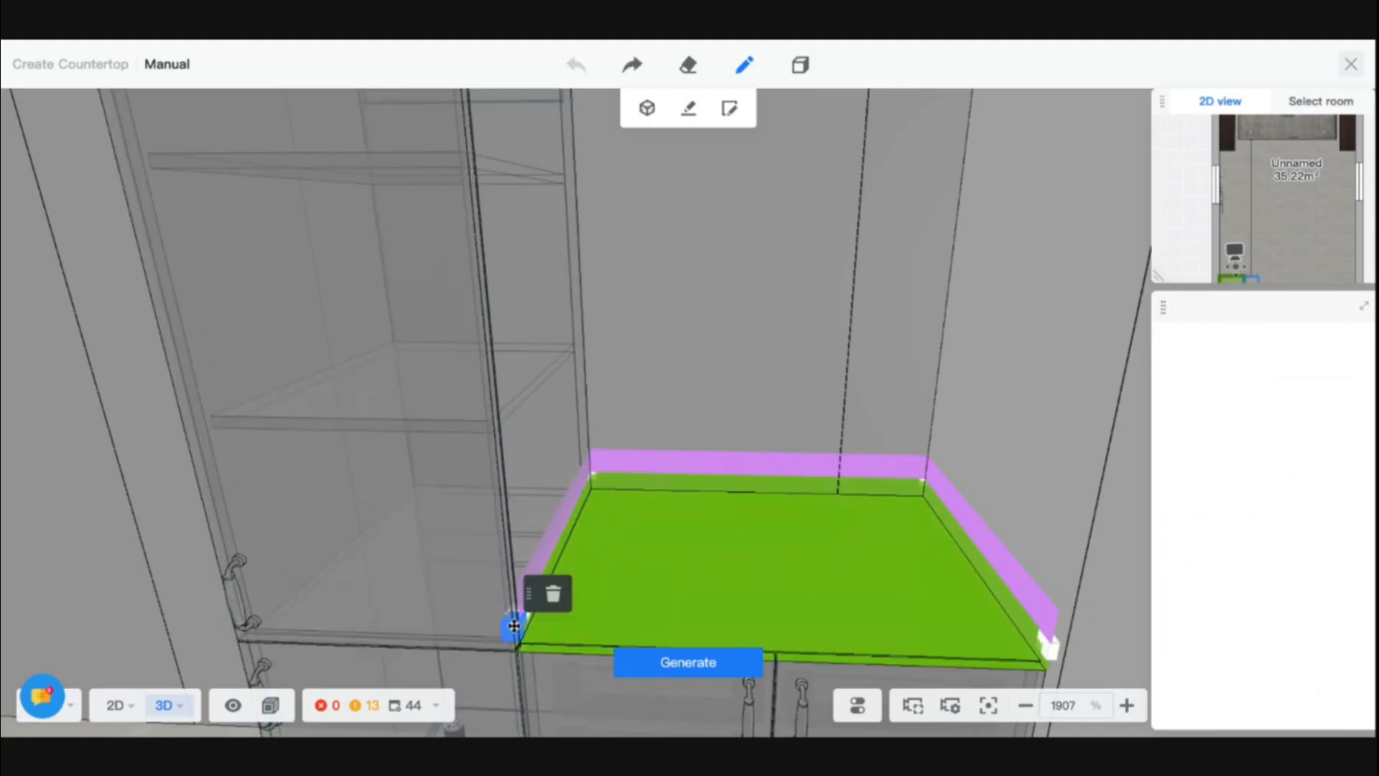
{"action": "left_click", "coordinate": [557, 597]}
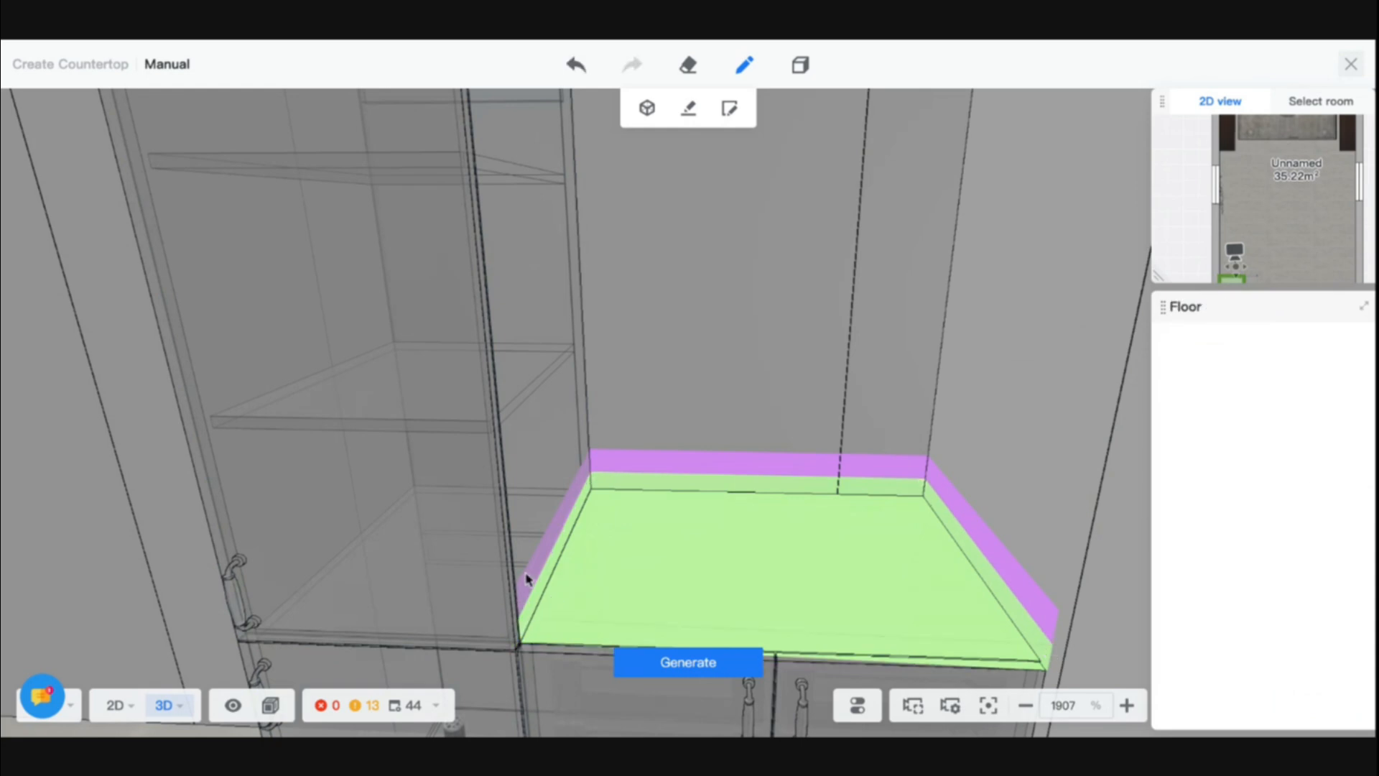
{"action": "left_click", "coordinate": [1047, 646]}
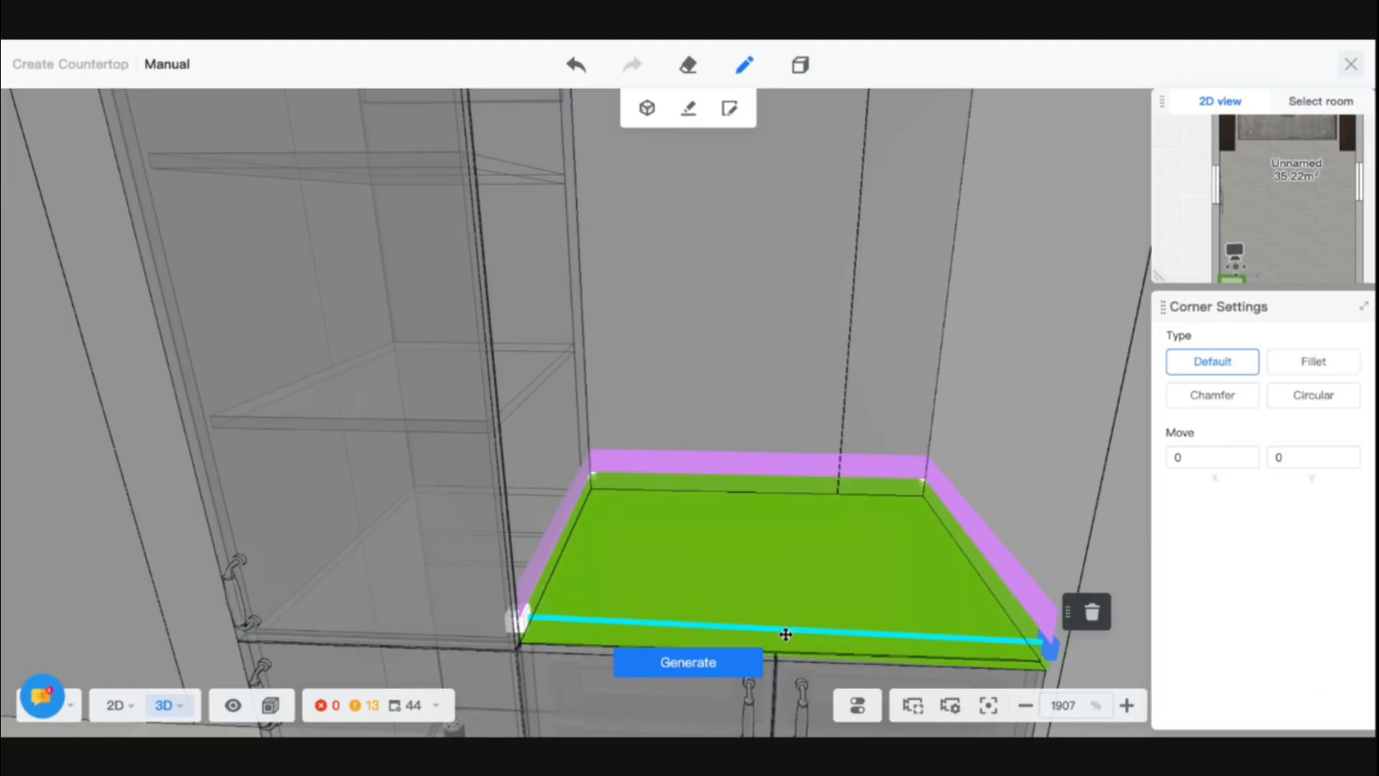
{"action": "left_click", "coordinate": [745, 663]}
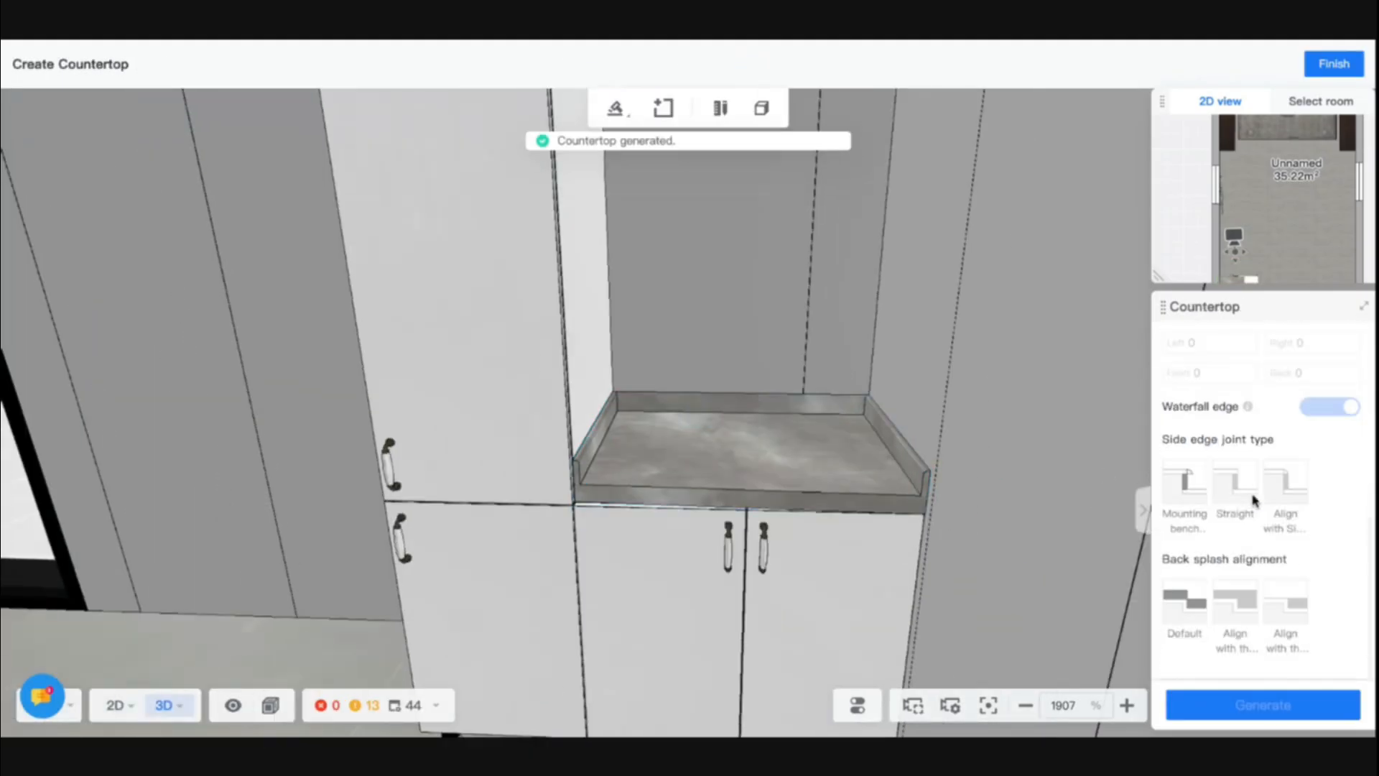
- Regenerate the selected marble countertop and delete it from the base cabinet
{"action": "left_click", "coordinate": [837, 501]}
{"action": "left_click", "coordinate": [1264, 706]}
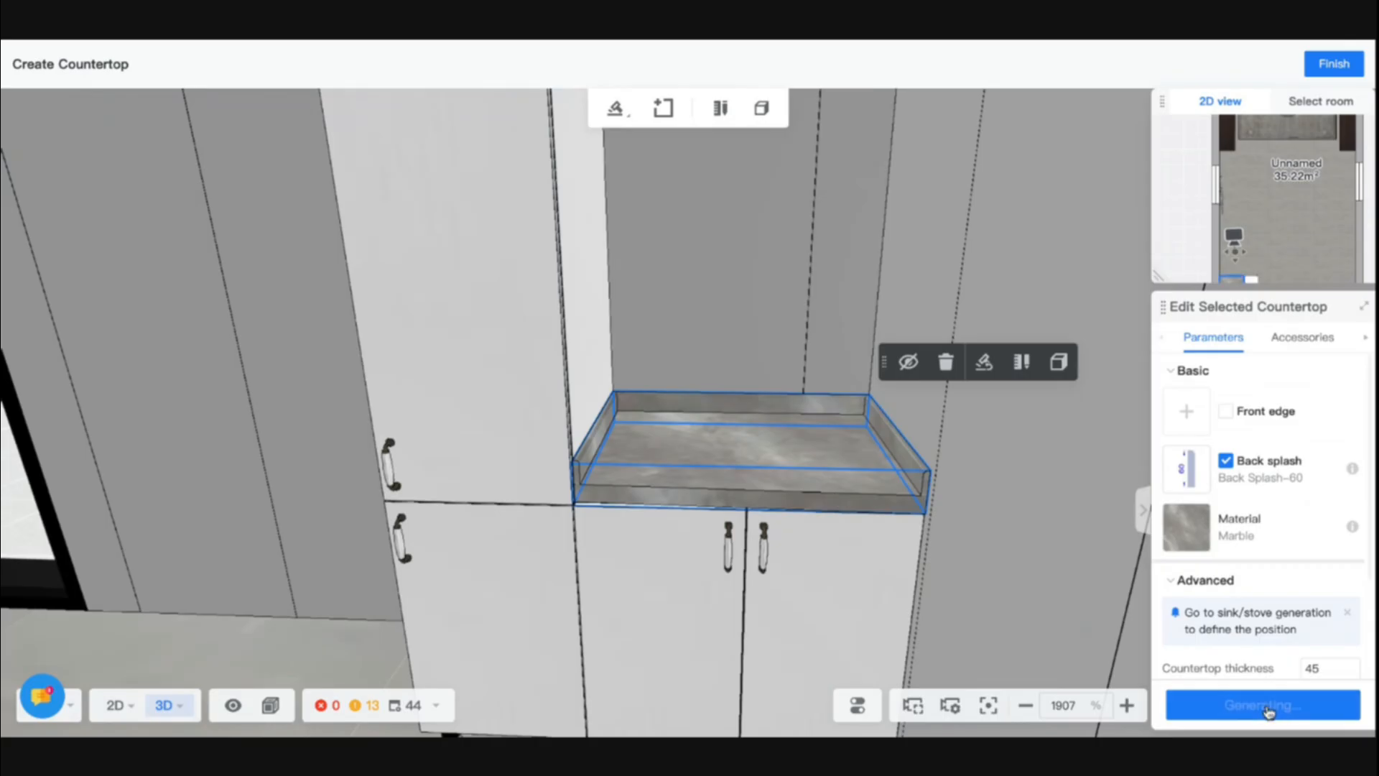
{"action": "left_click", "coordinate": [947, 368]}
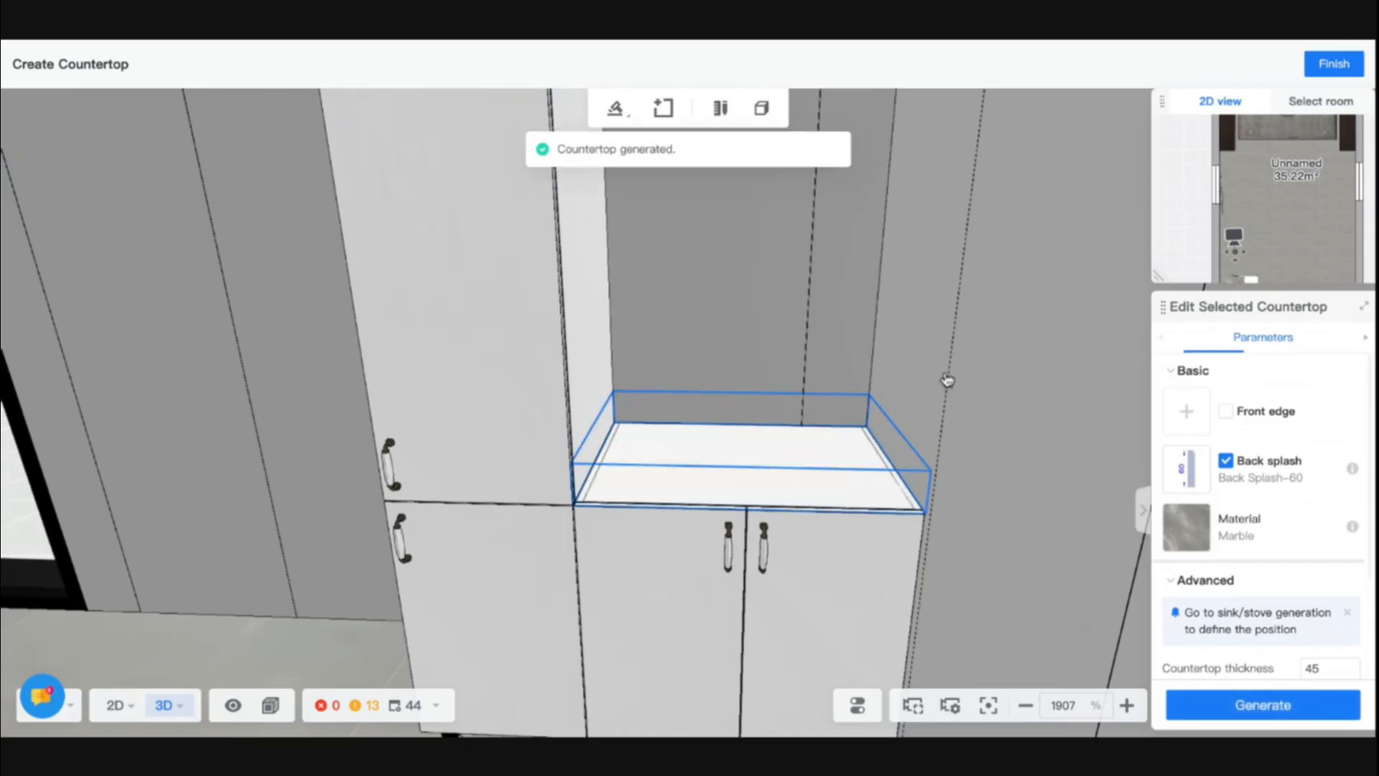
- Draw a closed 800 by 550 countertop contour manually over the two-door base cabinet and select the resulting plane
{"action": "left_click", "coordinate": [802, 448]}
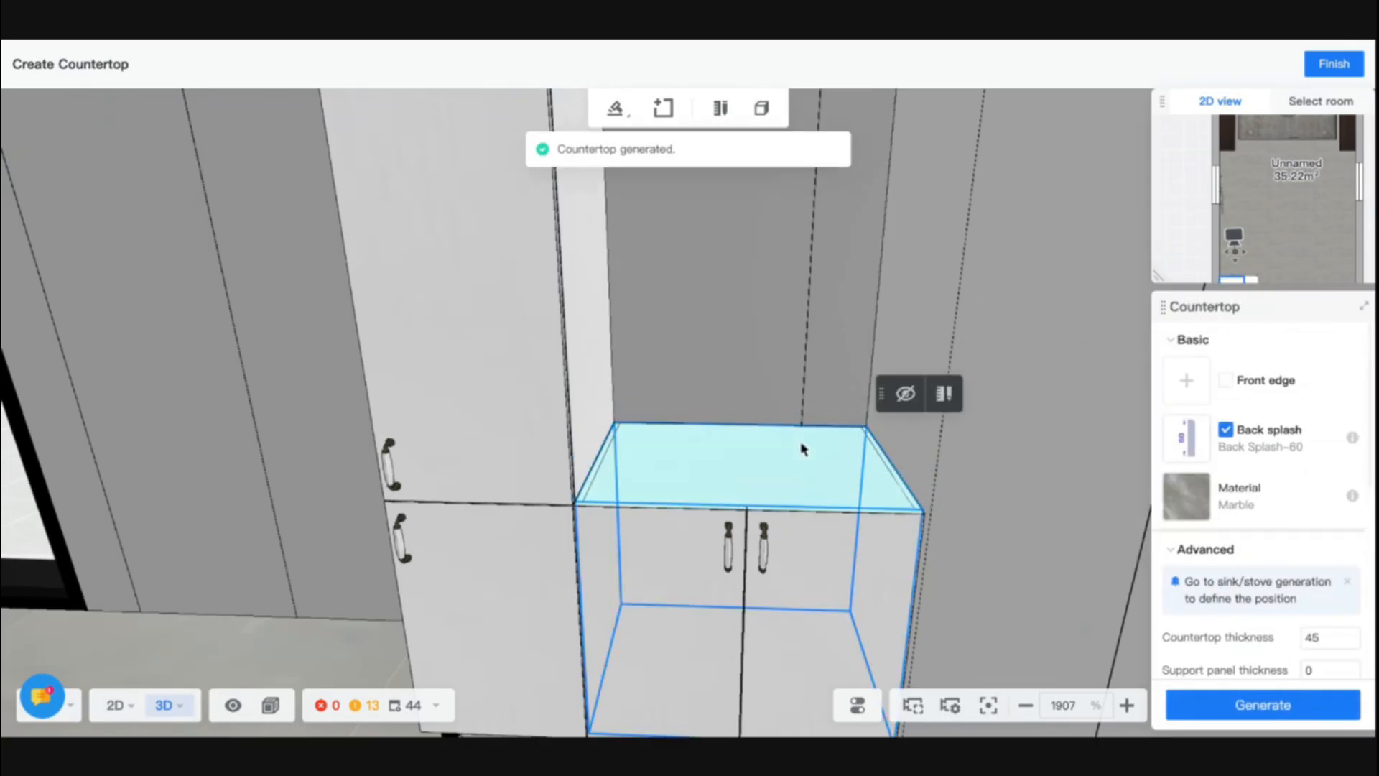
{"action": "left_click", "coordinate": [718, 109]}
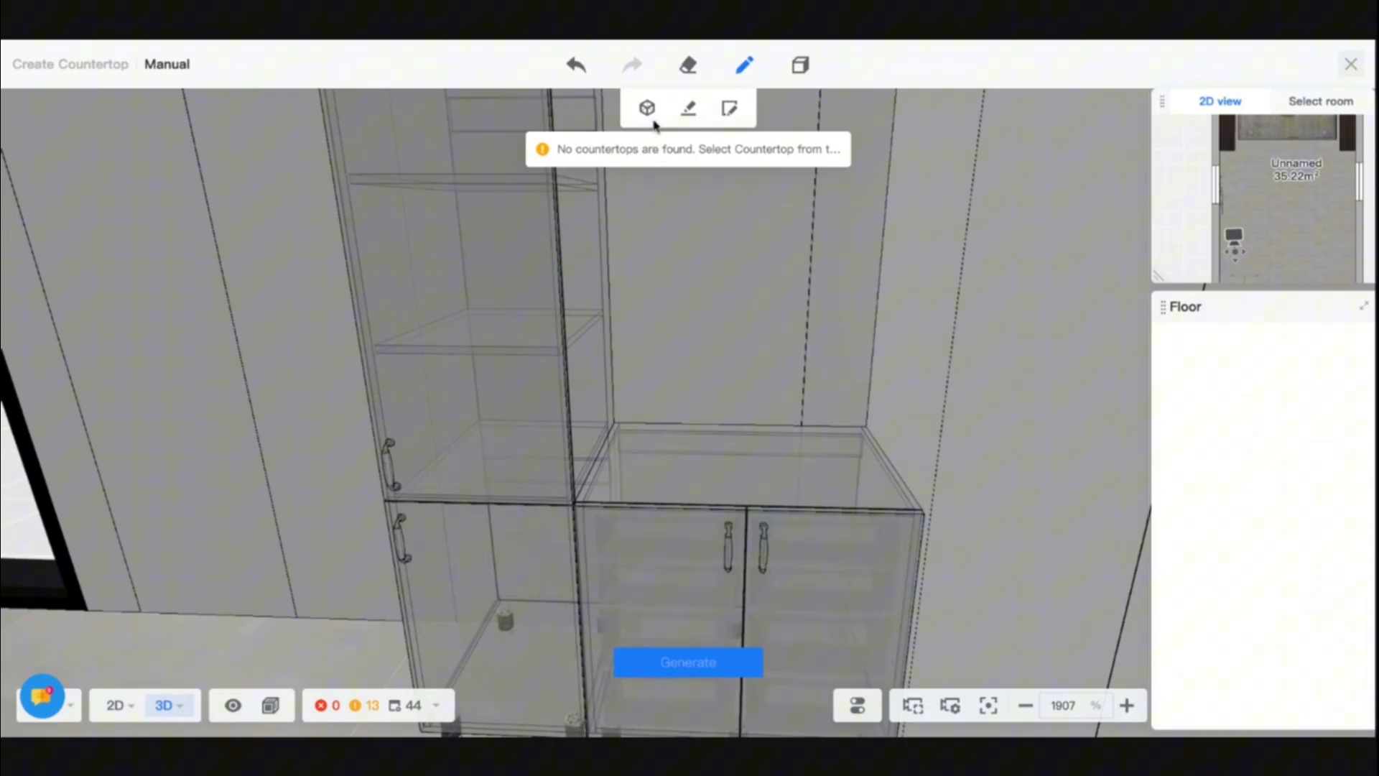
{"action": "left_click", "coordinate": [688, 108]}
{"action": "key", "text": "d"}
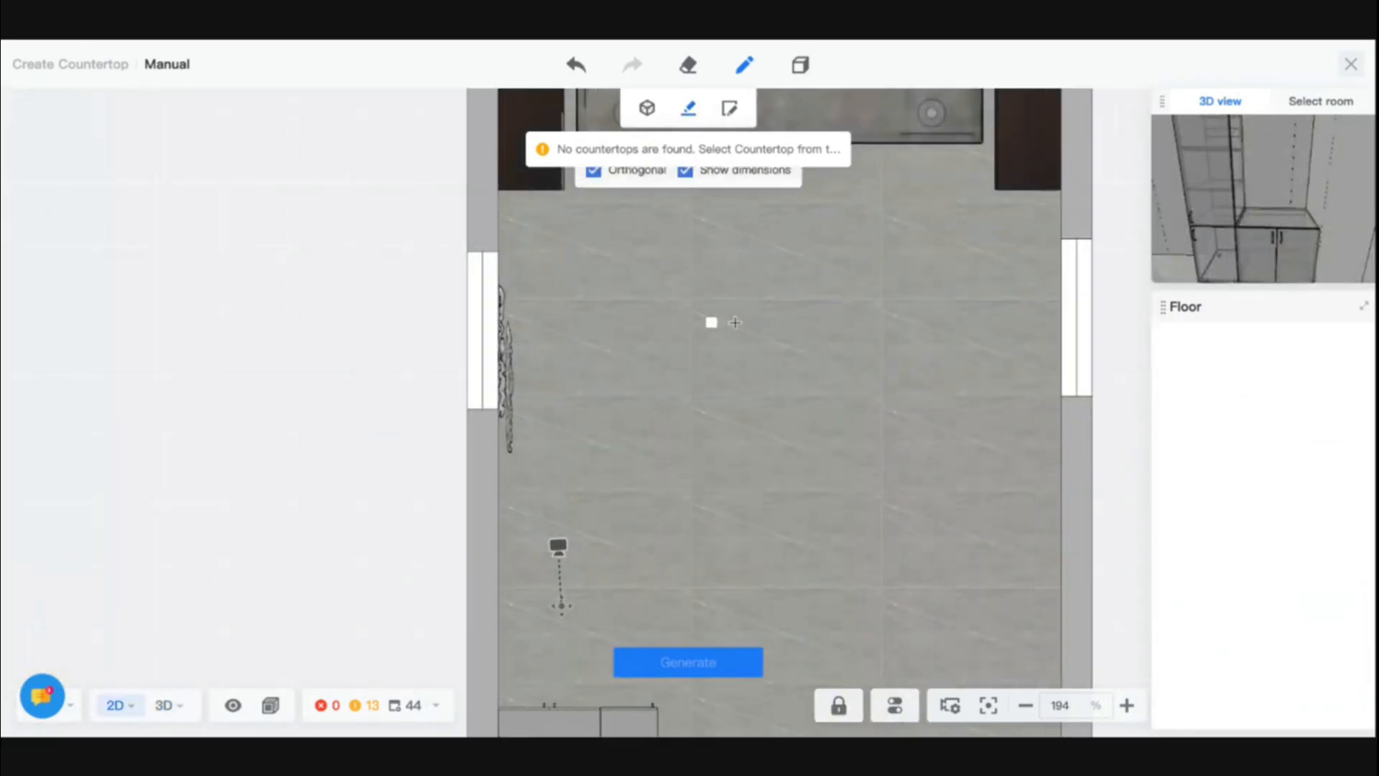
{"action": "key", "text": "s"}
{"action": "key", "text": "a"}
{"action": "scroll", "coordinate": [604, 654], "scroll_direction": "up", "scroll_amount": 3}
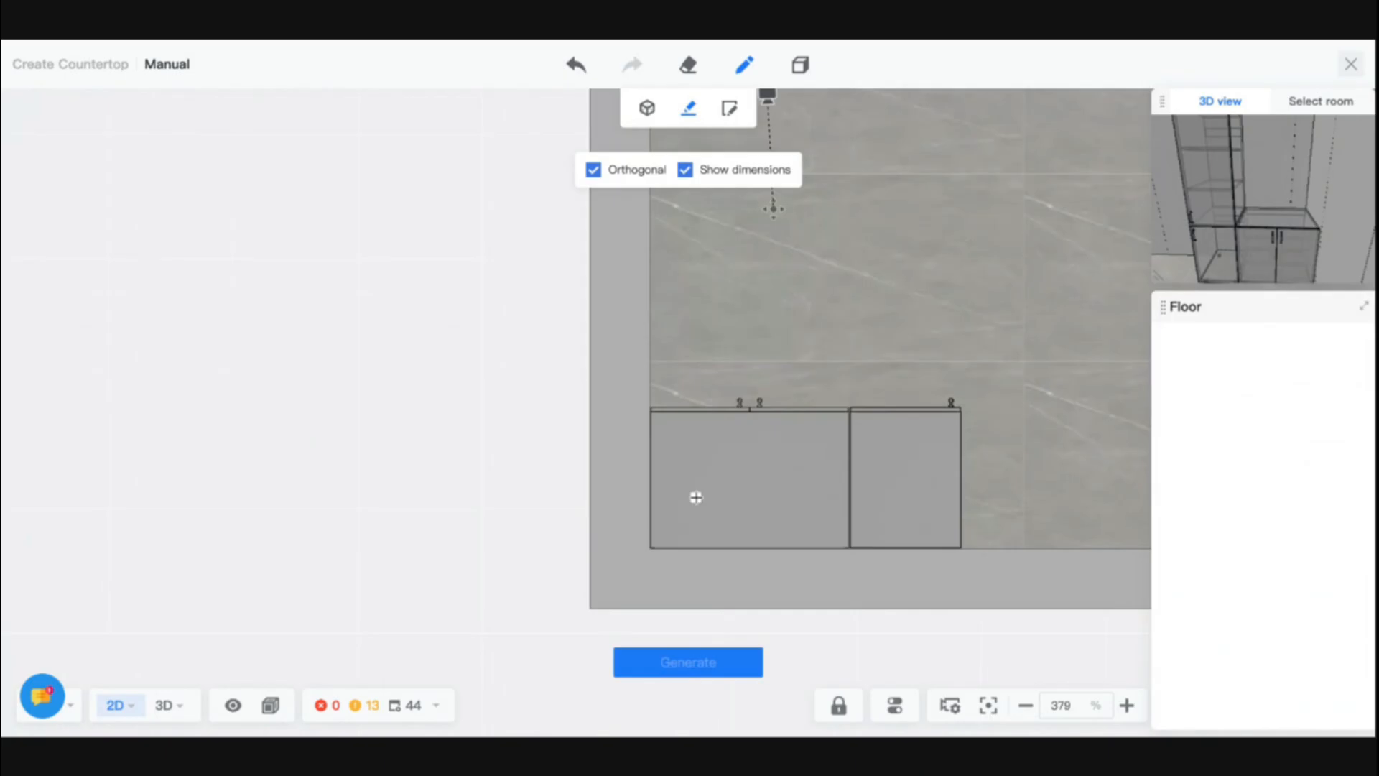
{"action": "scroll", "coordinate": [695, 496], "scroll_direction": "up", "scroll_amount": 5}
{"action": "left_click", "coordinate": [553, 232]}
{"action": "scroll", "coordinate": [553, 446], "scroll_direction": "down", "scroll_amount": 7}
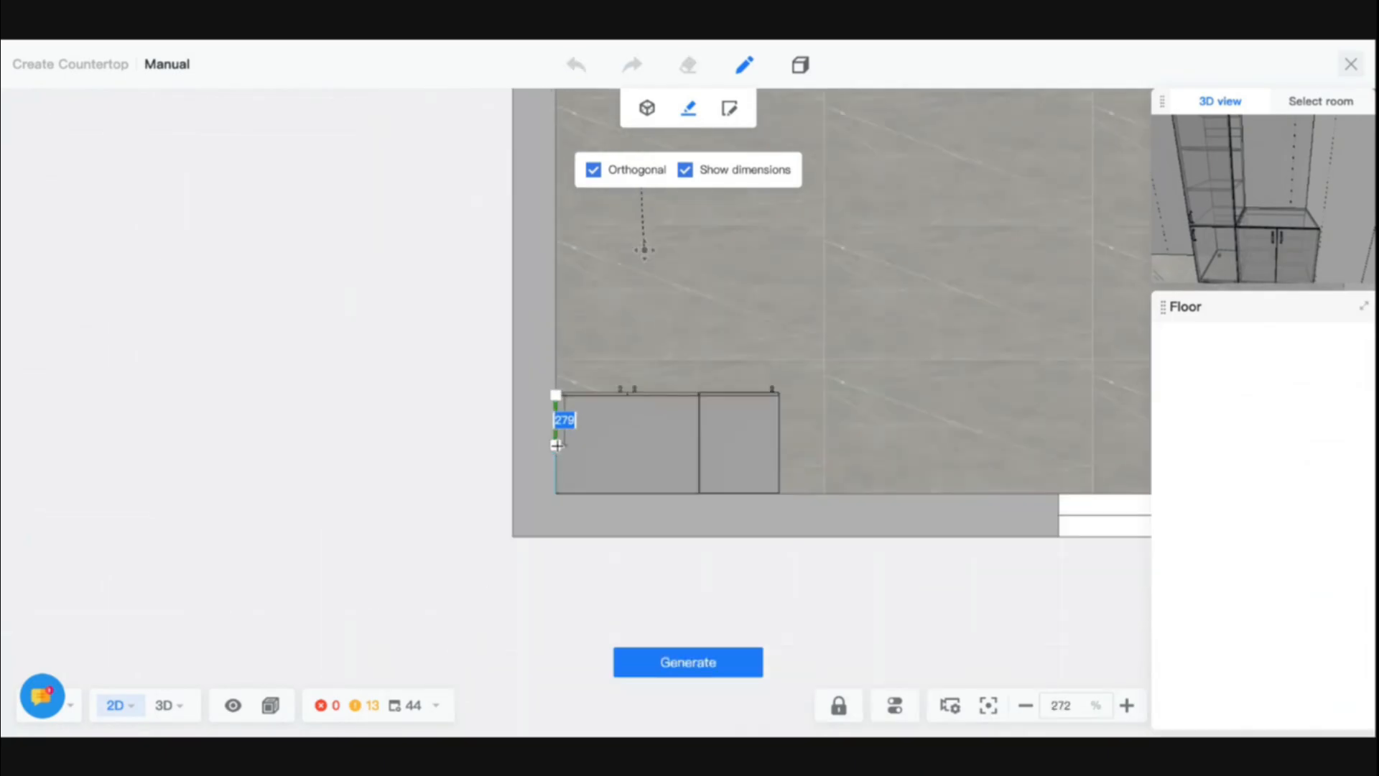
{"action": "left_click", "coordinate": [555, 493]}
{"action": "left_click", "coordinate": [700, 494]}
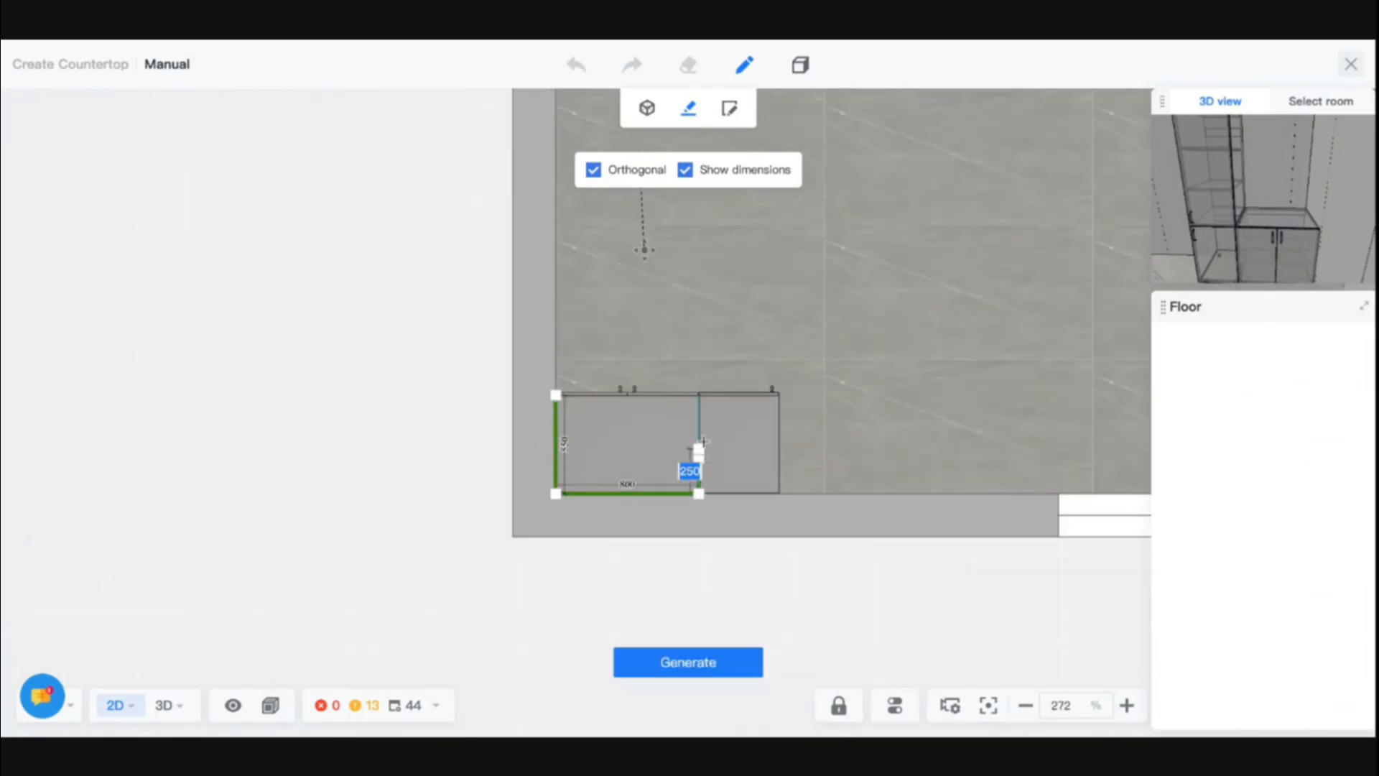
{"action": "left_click", "coordinate": [699, 394]}
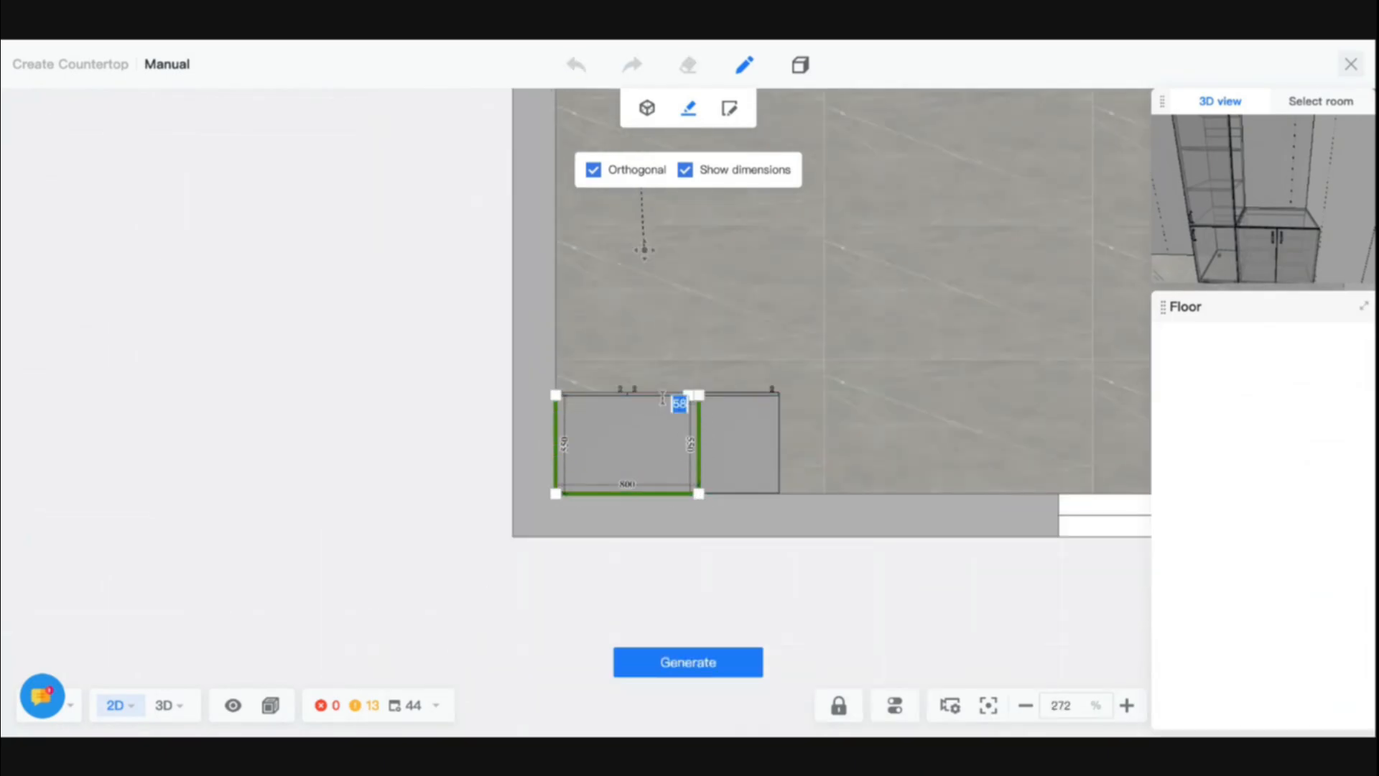
{"action": "left_click", "coordinate": [556, 395]}
{"action": "left_click", "coordinate": [672, 446]}
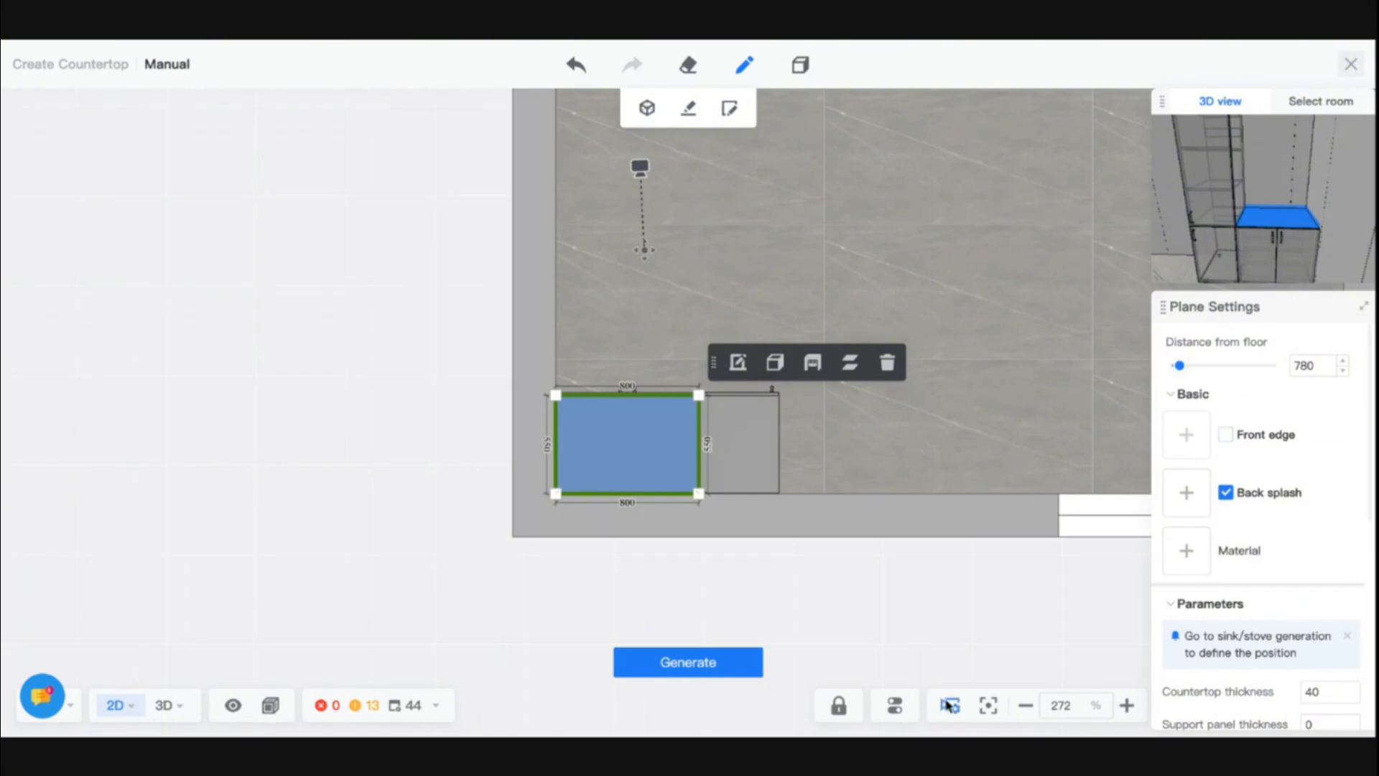
- Try selecting the two-door base cabinet as furniture for contour generation and dismiss the Select tip
{"action": "left_click", "coordinate": [650, 112]}
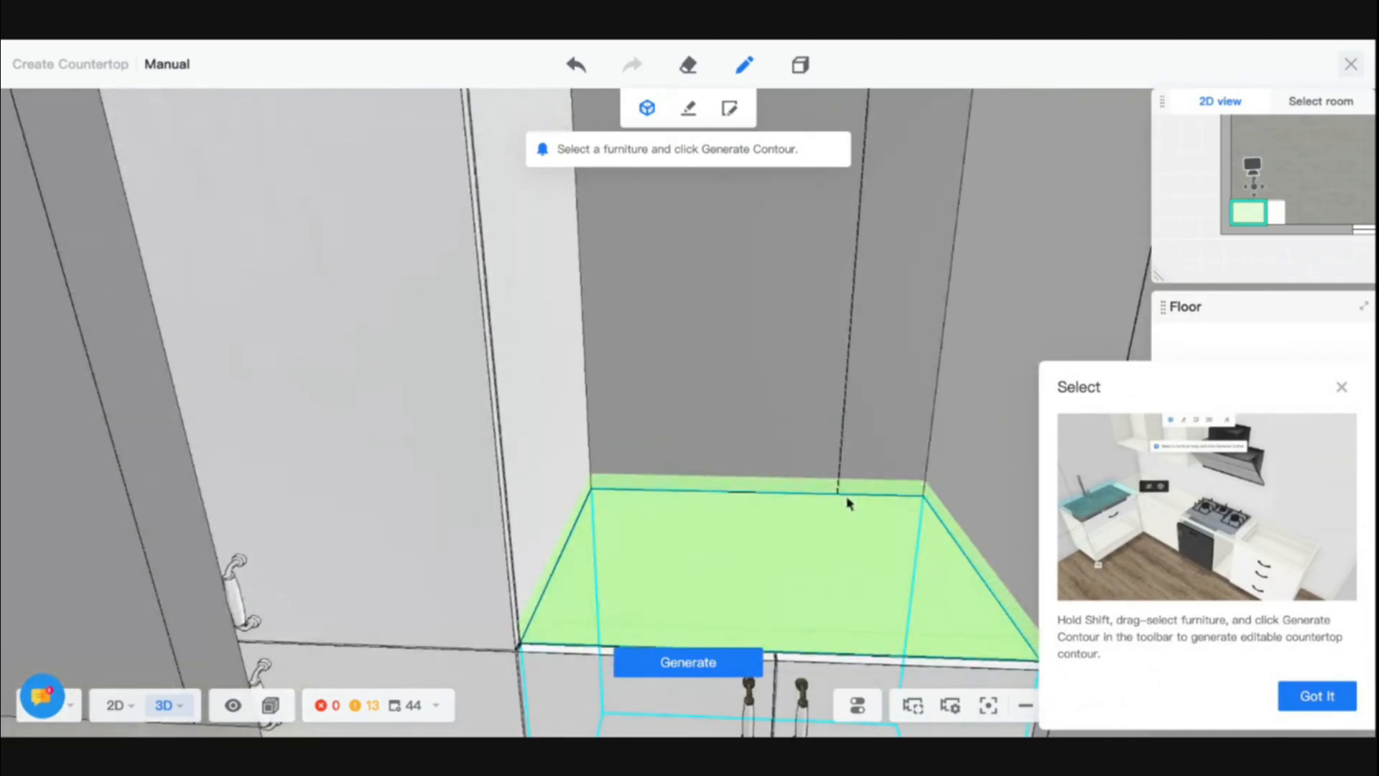
{"action": "left_click", "coordinate": [785, 539]}
{"action": "left_click", "coordinate": [1310, 704]}
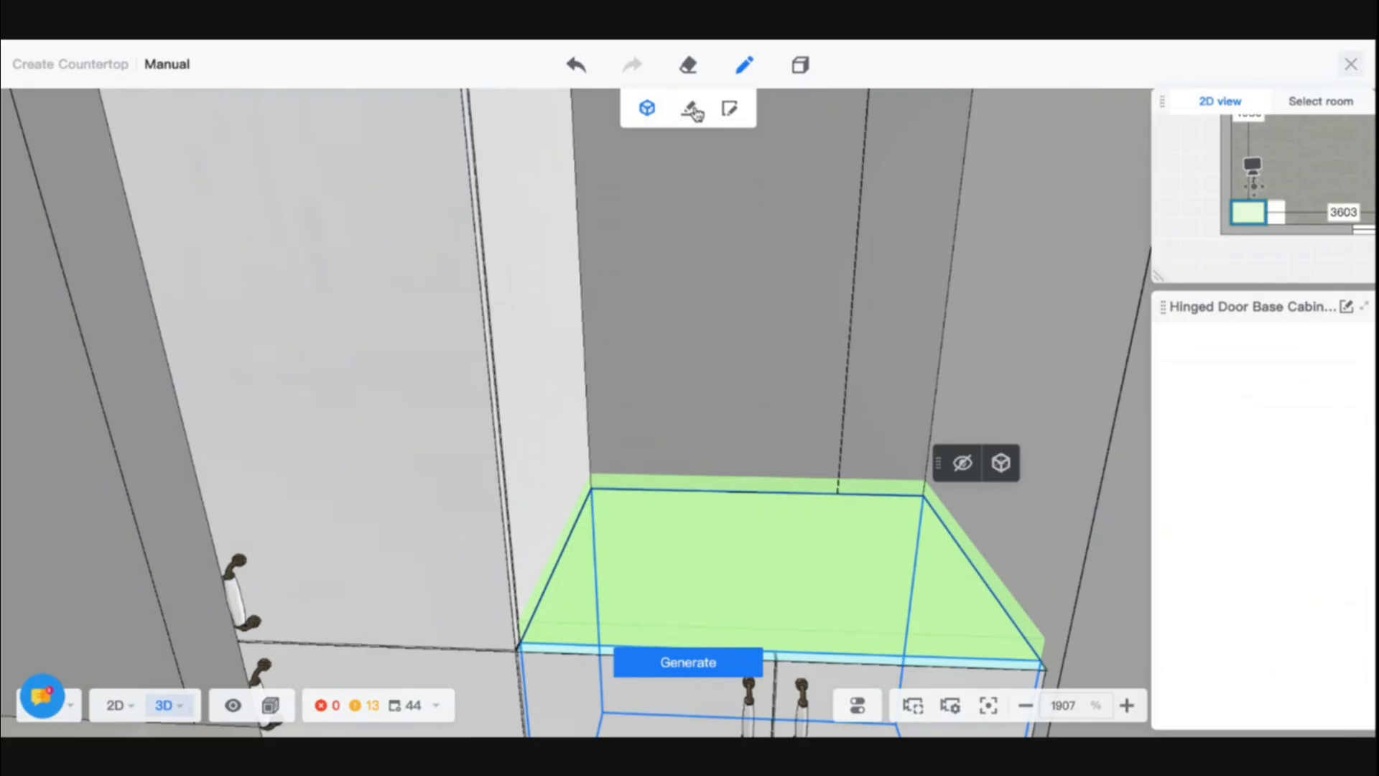
{"action": "left_click", "coordinate": [692, 109]}
{"action": "left_click", "coordinate": [648, 420]}
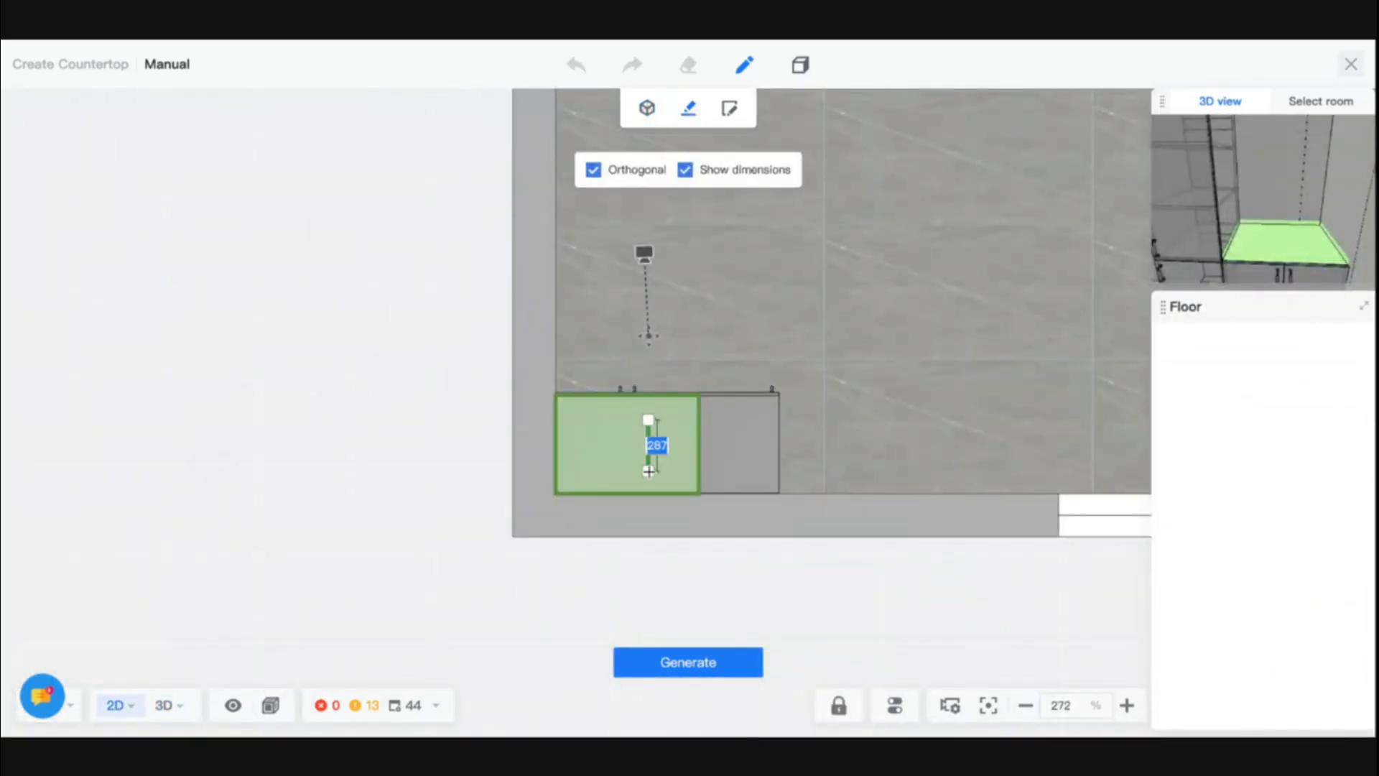
{"action": "key", "text": "Escape"}
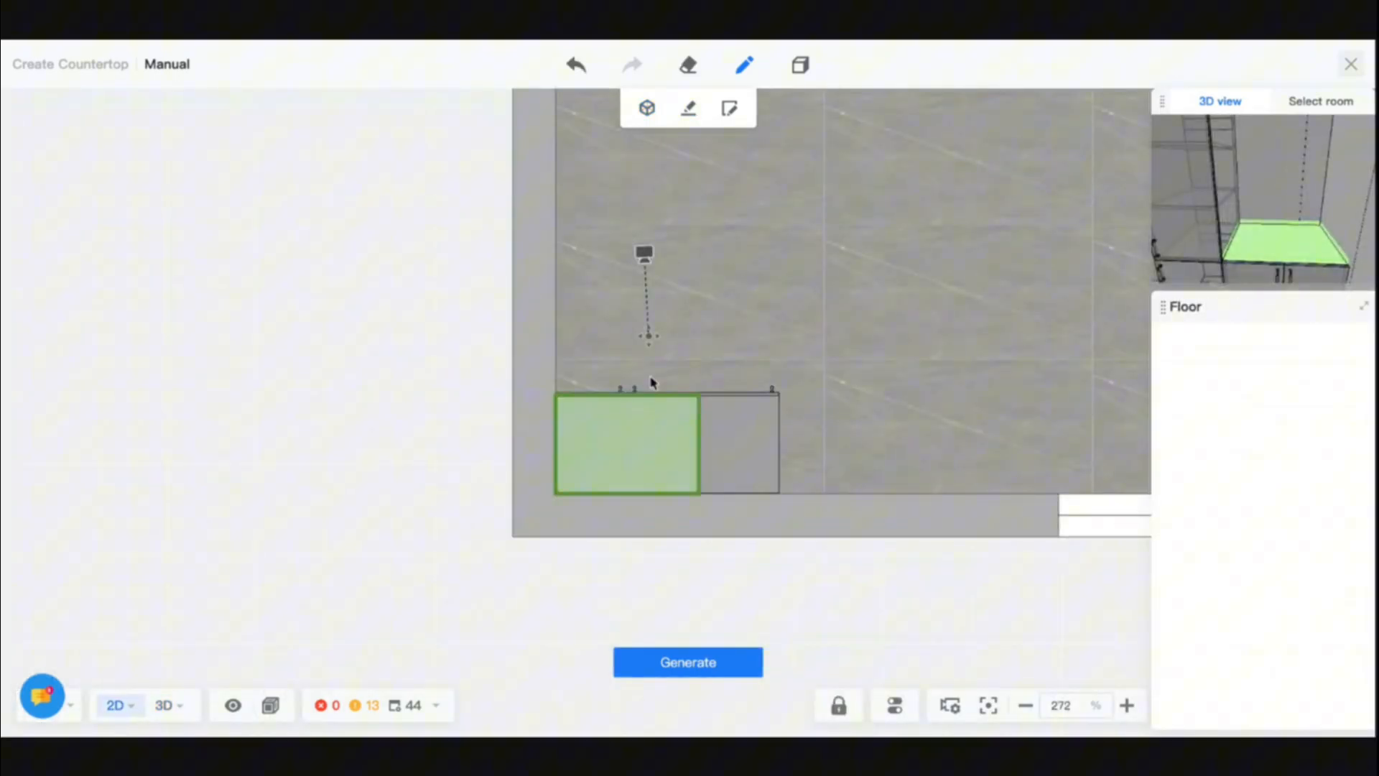
- Select the drawn countertop plane for editing and assign it the public catalog profile Back Splash-45
{"action": "left_click", "coordinate": [729, 107]}
{"action": "key", "text": "Escape"}
{"action": "left_click", "coordinate": [637, 474]}
{"action": "scroll", "coordinate": [1232, 605], "scroll_direction": "down", "scroll_amount": 3}
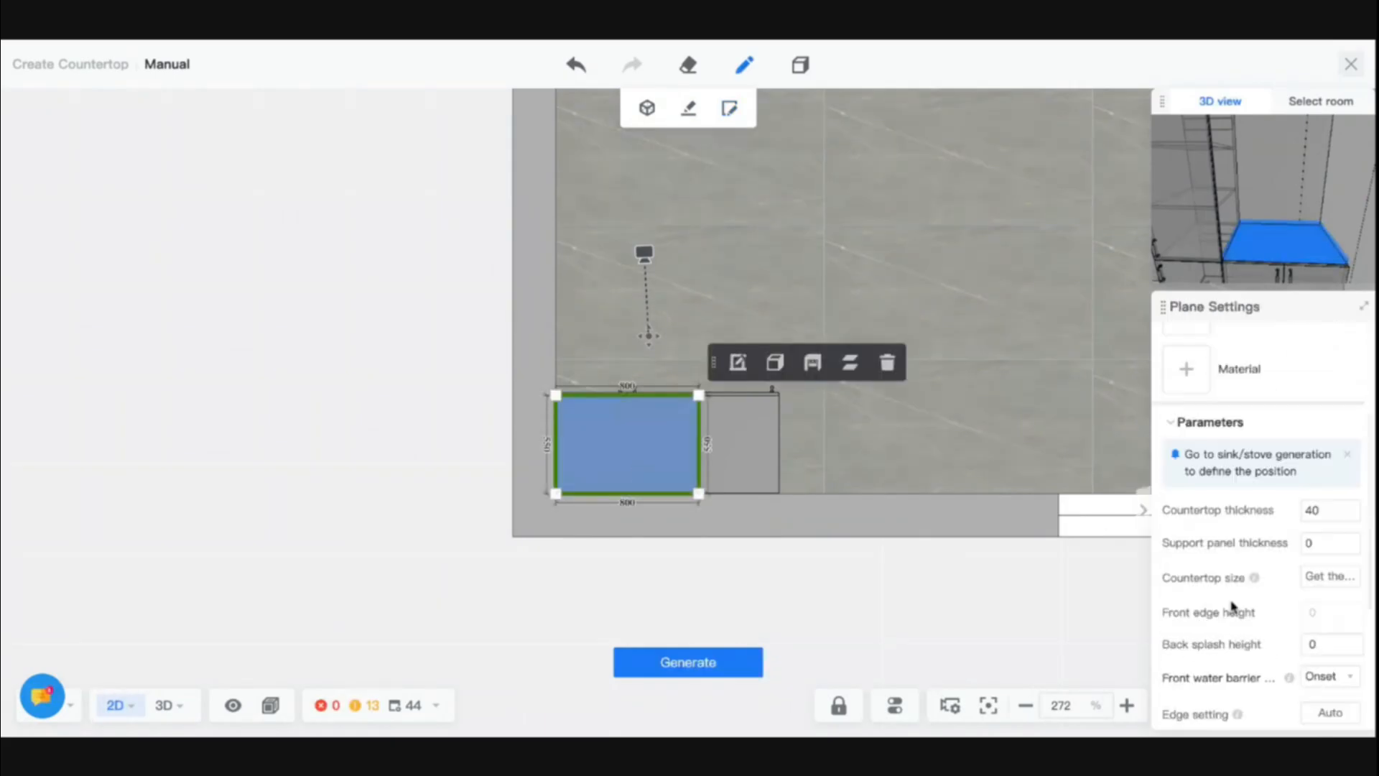
{"action": "scroll", "coordinate": [1213, 503], "scroll_direction": "up", "scroll_amount": 2}
{"action": "left_click", "coordinate": [1192, 450]}
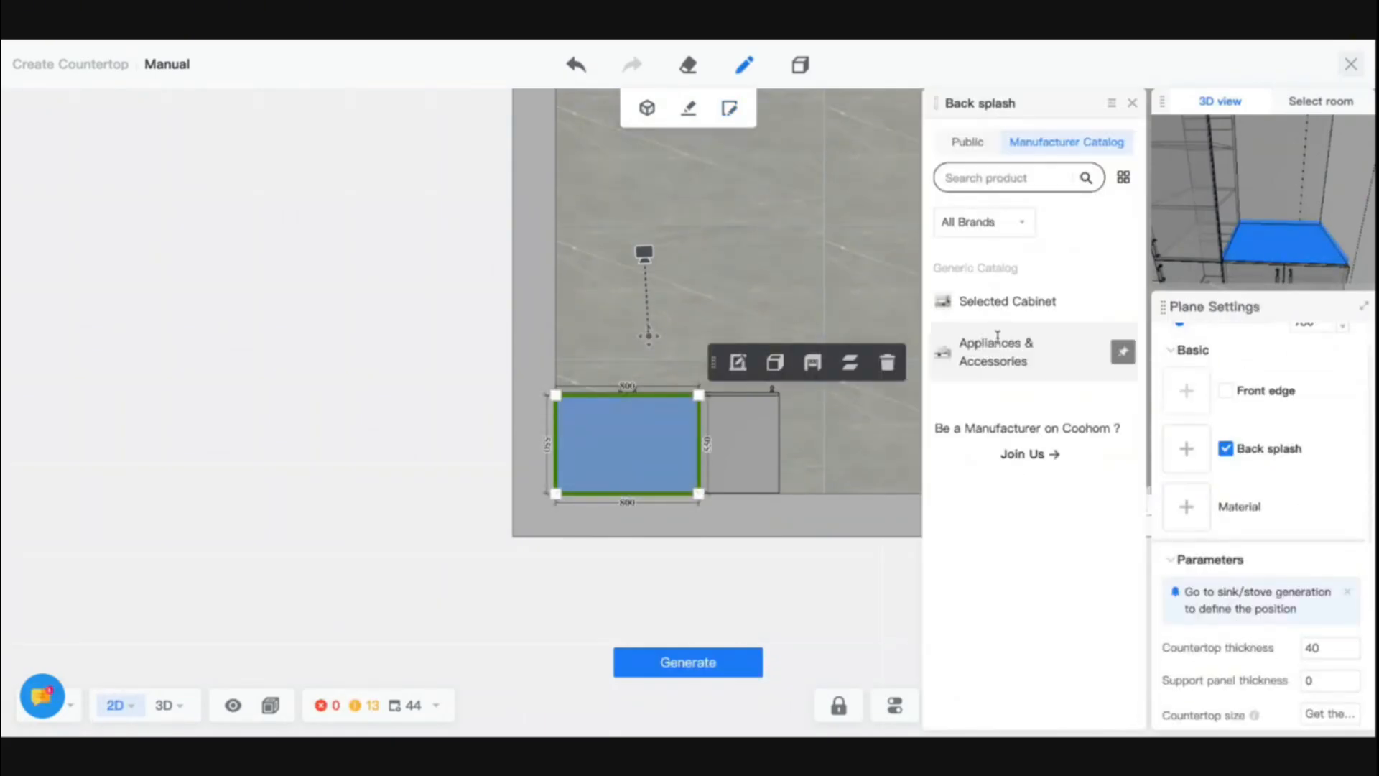
{"action": "left_click", "coordinate": [965, 142]}
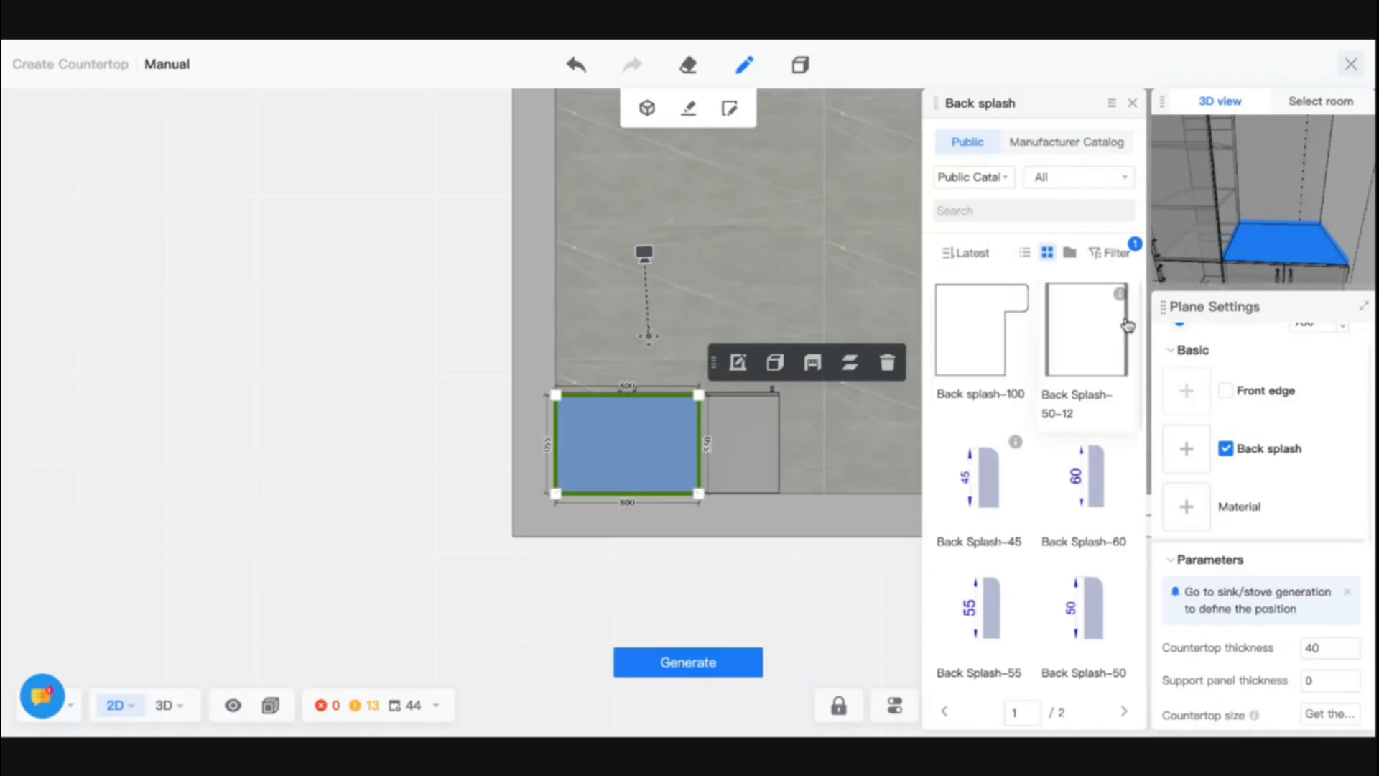
{"action": "left_click", "coordinate": [979, 467]}
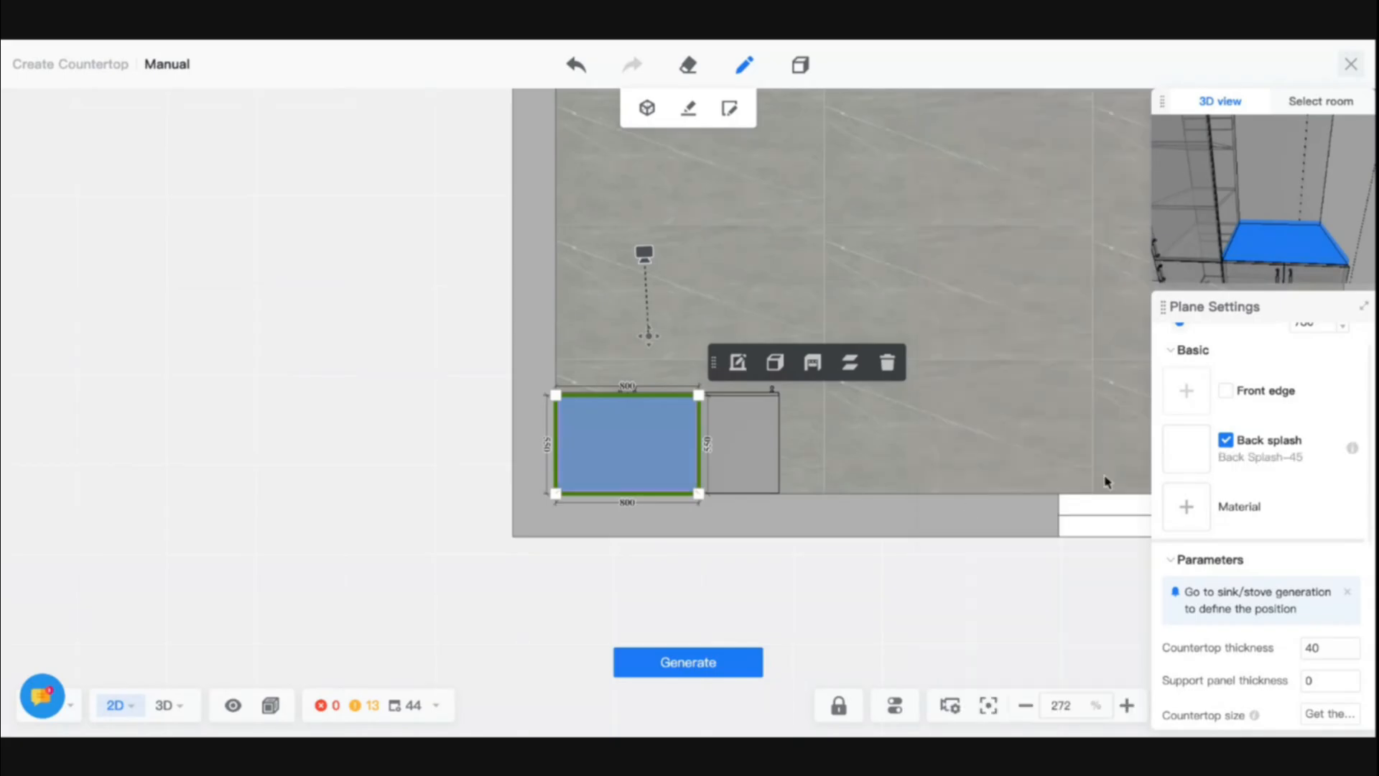
- Apply the Ash Wood-Matte material from the public catalog to the countertop plane
{"action": "left_click", "coordinate": [1187, 508]}
{"action": "left_click", "coordinate": [960, 141]}
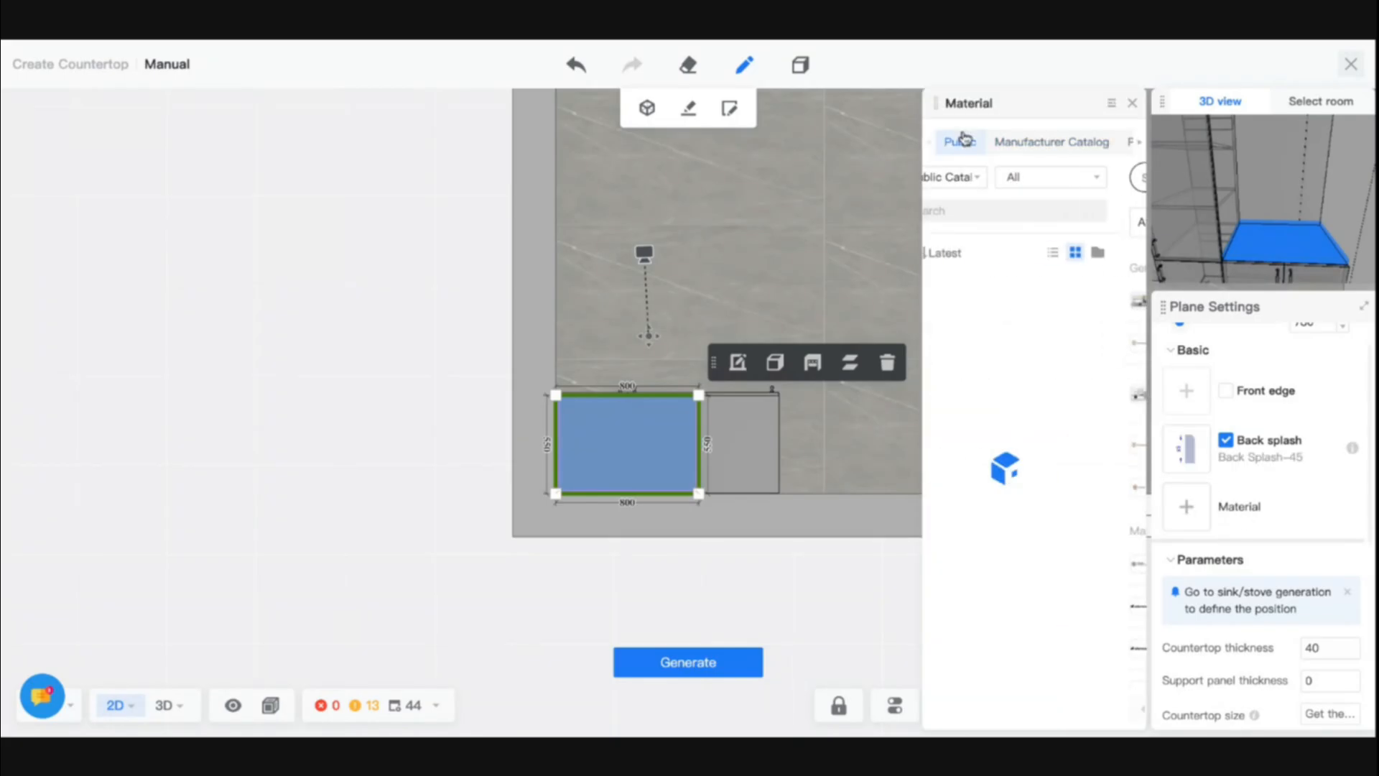
{"action": "scroll", "coordinate": [1057, 535], "scroll_direction": "down", "scroll_amount": 2}
{"action": "left_click", "coordinate": [1057, 535]}
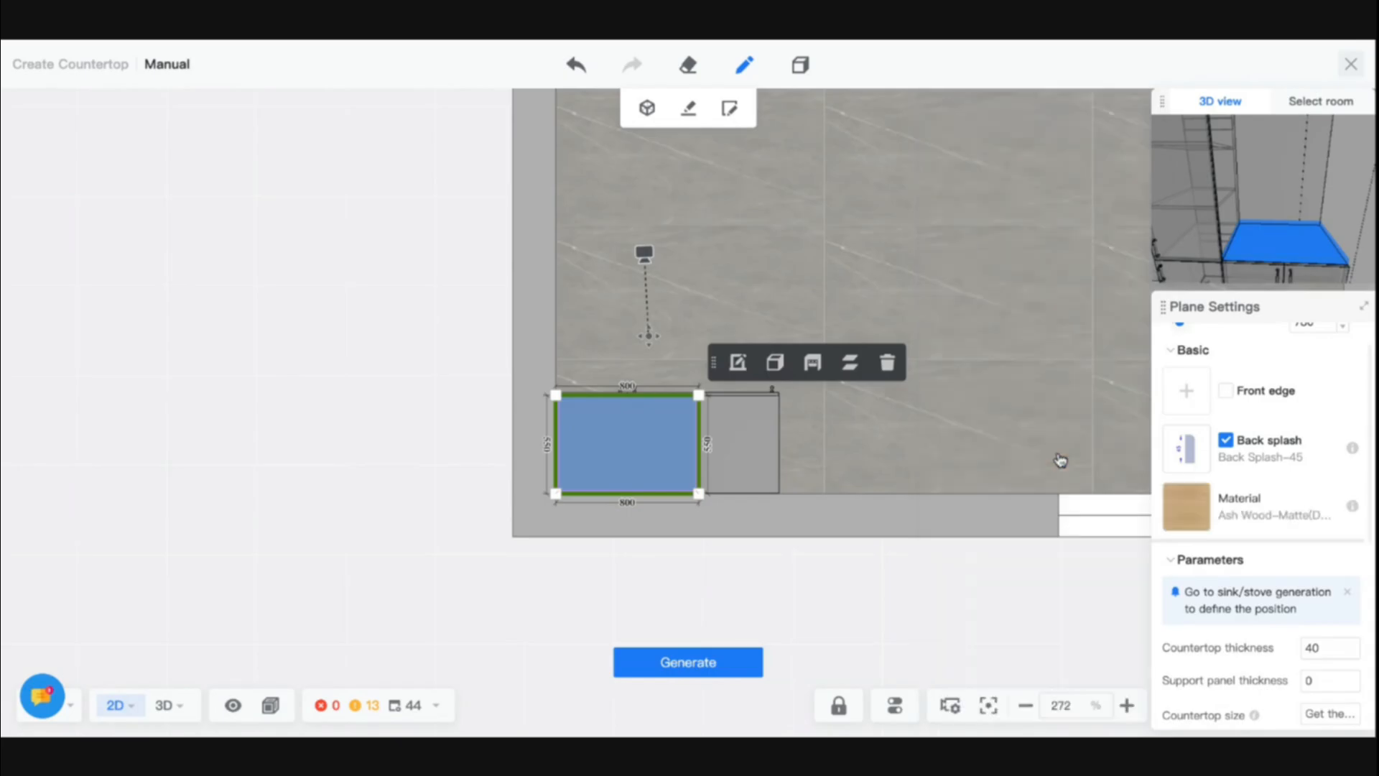
- Review the remaining plane parameters, toggle the Apply to All Countertops option, and generate the countertop
{"action": "scroll", "coordinate": [1192, 552], "scroll_direction": "down", "scroll_amount": 3}
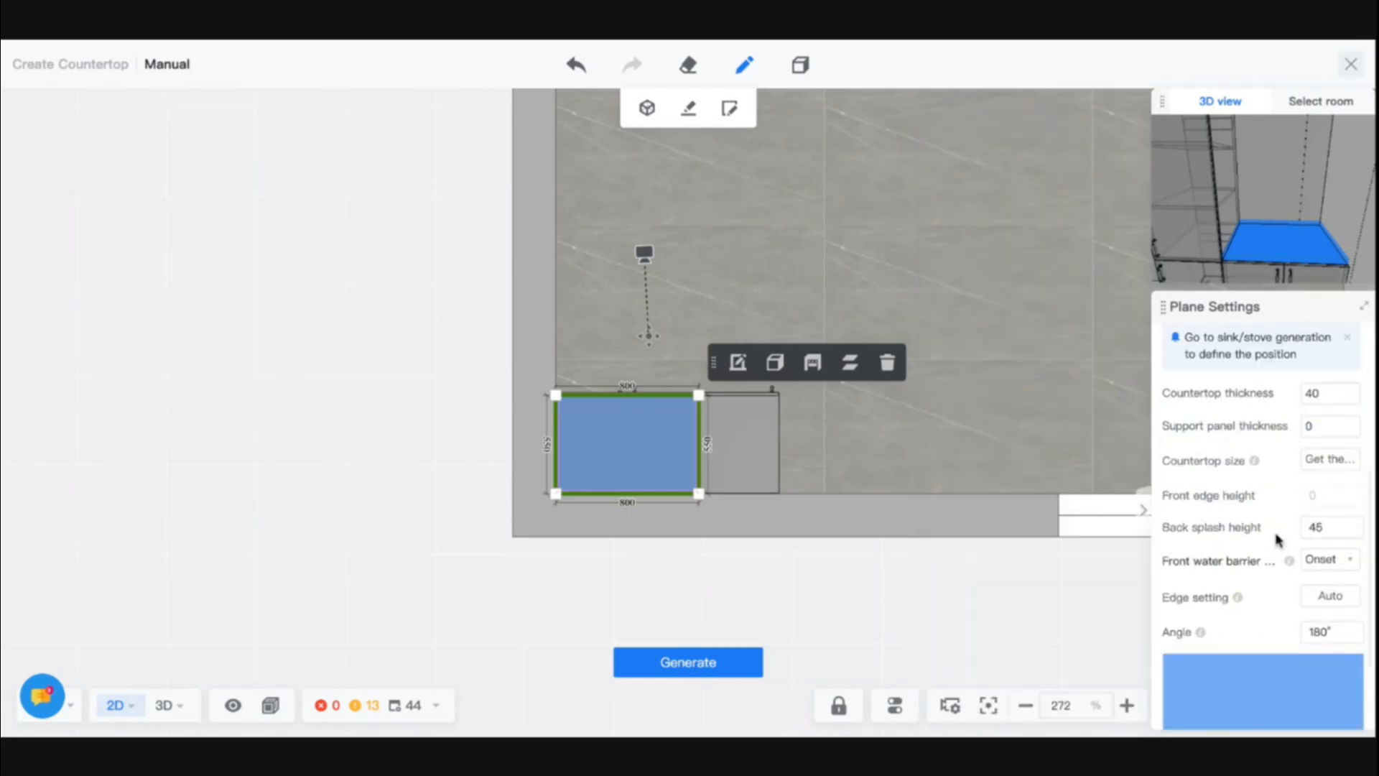
{"action": "left_click", "coordinate": [1344, 572]}
{"action": "left_click", "coordinate": [1345, 574]}
{"action": "scroll", "coordinate": [1328, 621], "scroll_direction": "down", "scroll_amount": 3}
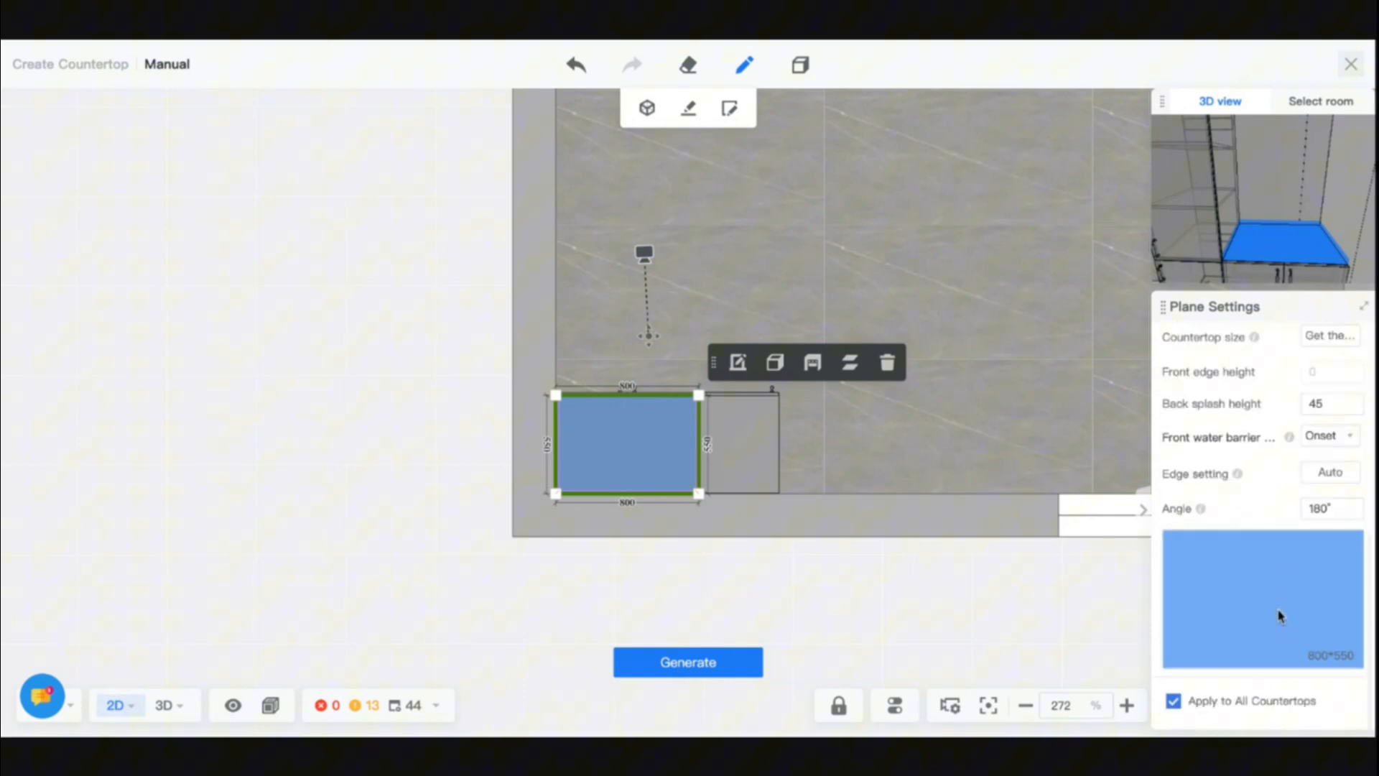
{"action": "scroll", "coordinate": [1280, 616], "scroll_direction": "up", "scroll_amount": 5}
{"action": "scroll", "coordinate": [1280, 616], "scroll_direction": "down", "scroll_amount": 5}
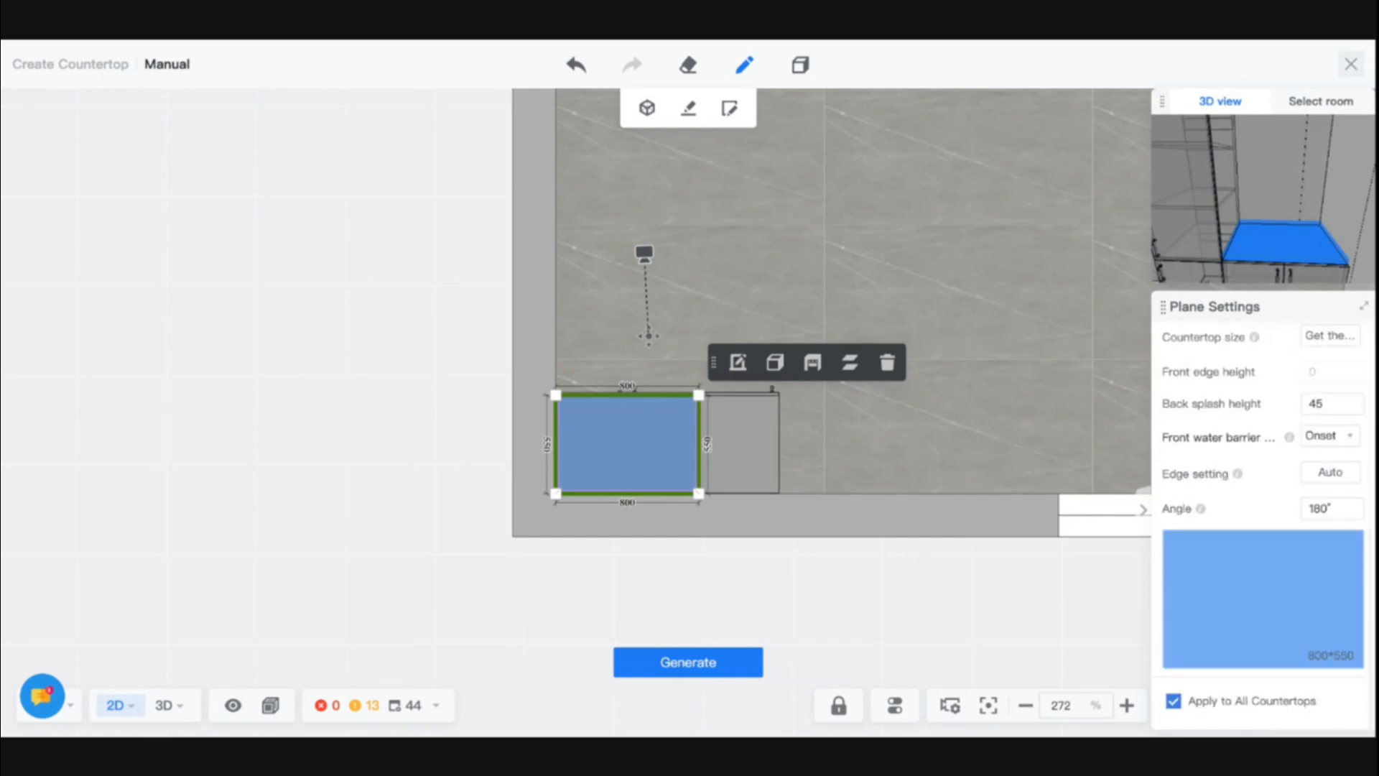
{"action": "left_click", "coordinate": [1171, 703]}
{"action": "left_click", "coordinate": [714, 661]}
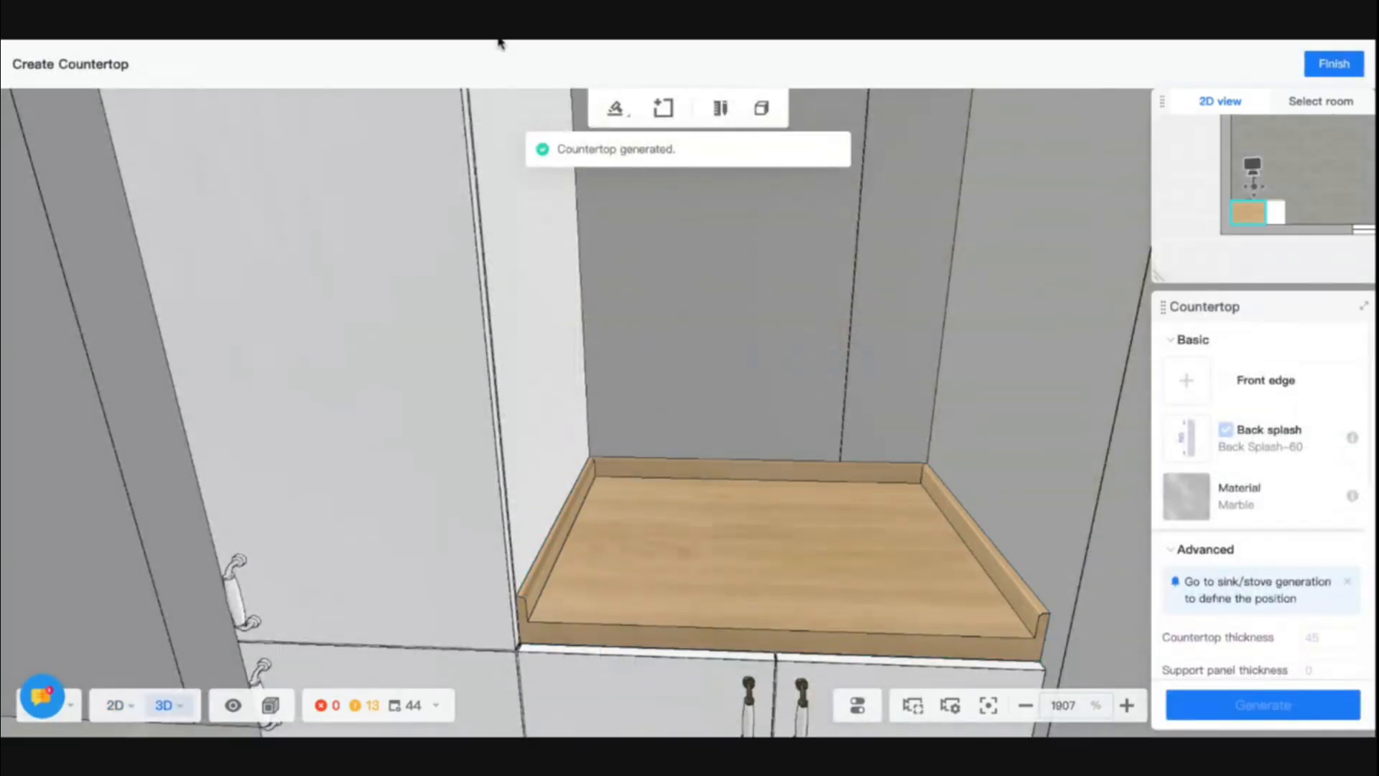
- Open the wood countertop for manual editing and select the side back splash edge opposite the high cabinet
{"action": "left_click", "coordinate": [942, 555]}
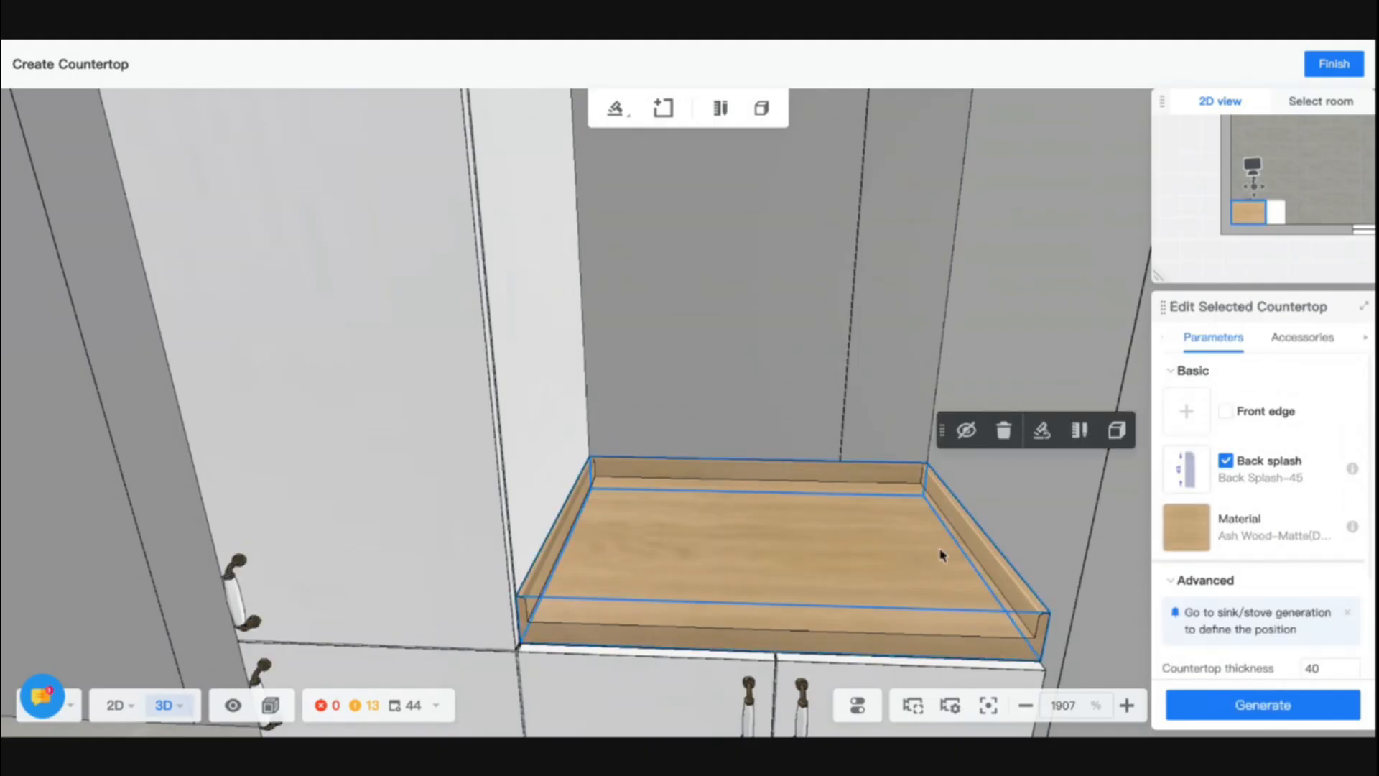
{"action": "left_click", "coordinate": [1078, 432]}
{"action": "left_click", "coordinate": [958, 519]}
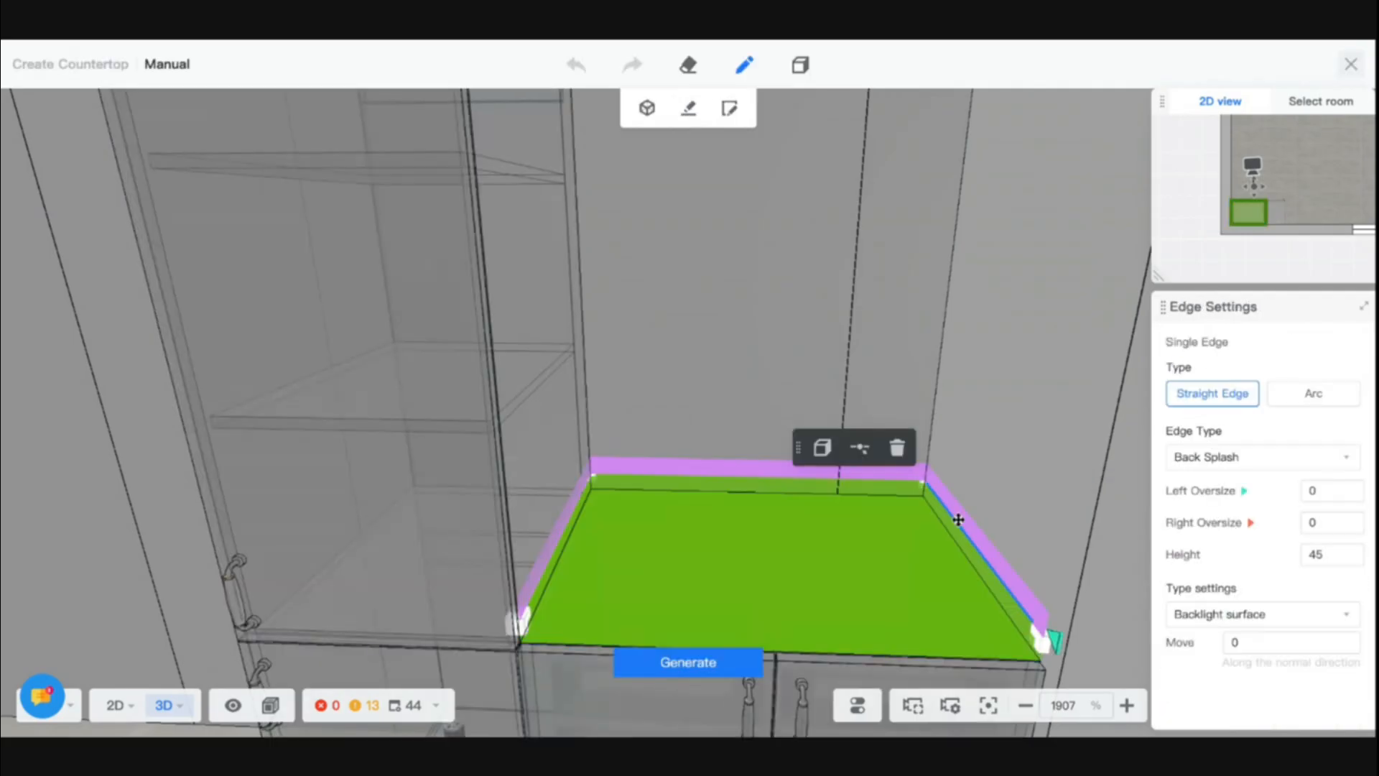
{"action": "left_click", "coordinate": [960, 515]}
{"action": "left_click", "coordinate": [951, 515]}
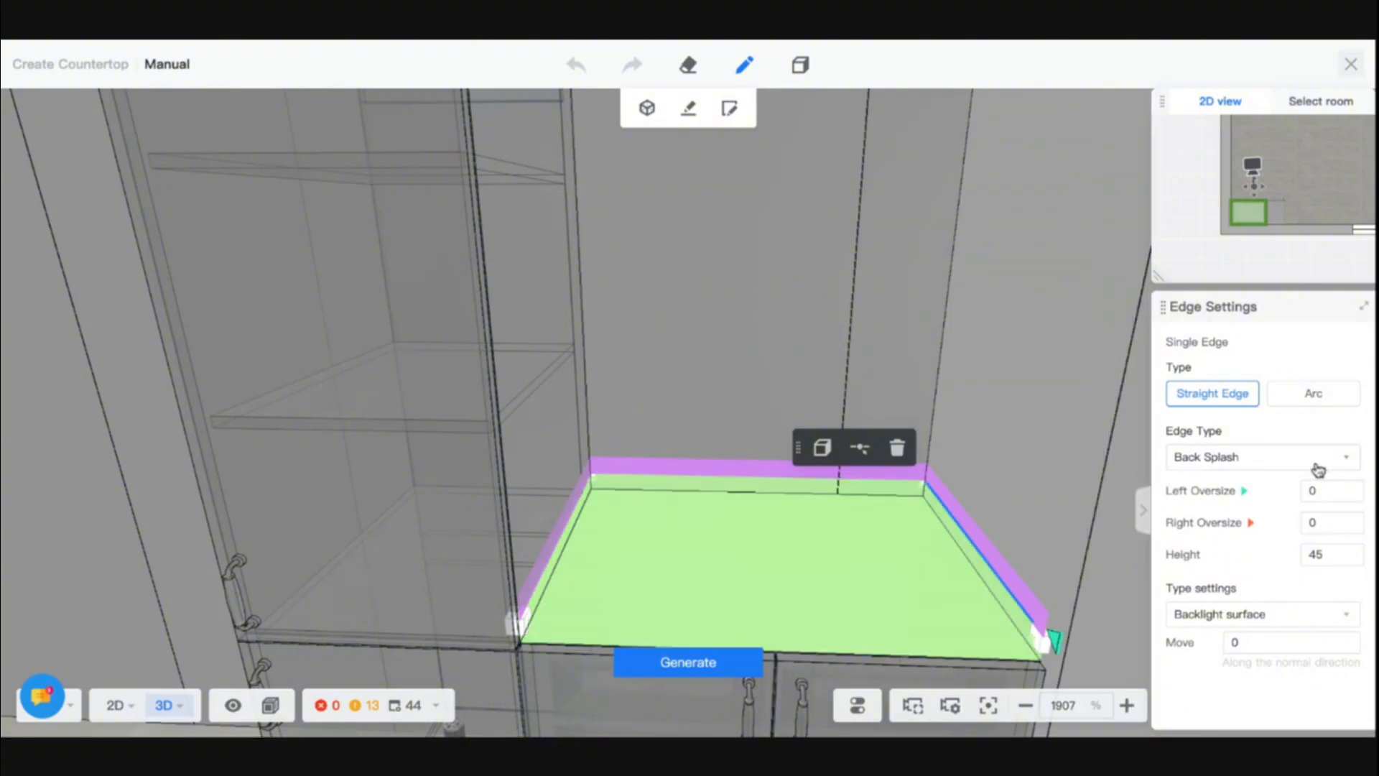
- Examine the available edge types and surface type settings for the selected back splash edge
{"action": "left_click", "coordinate": [1319, 467]}
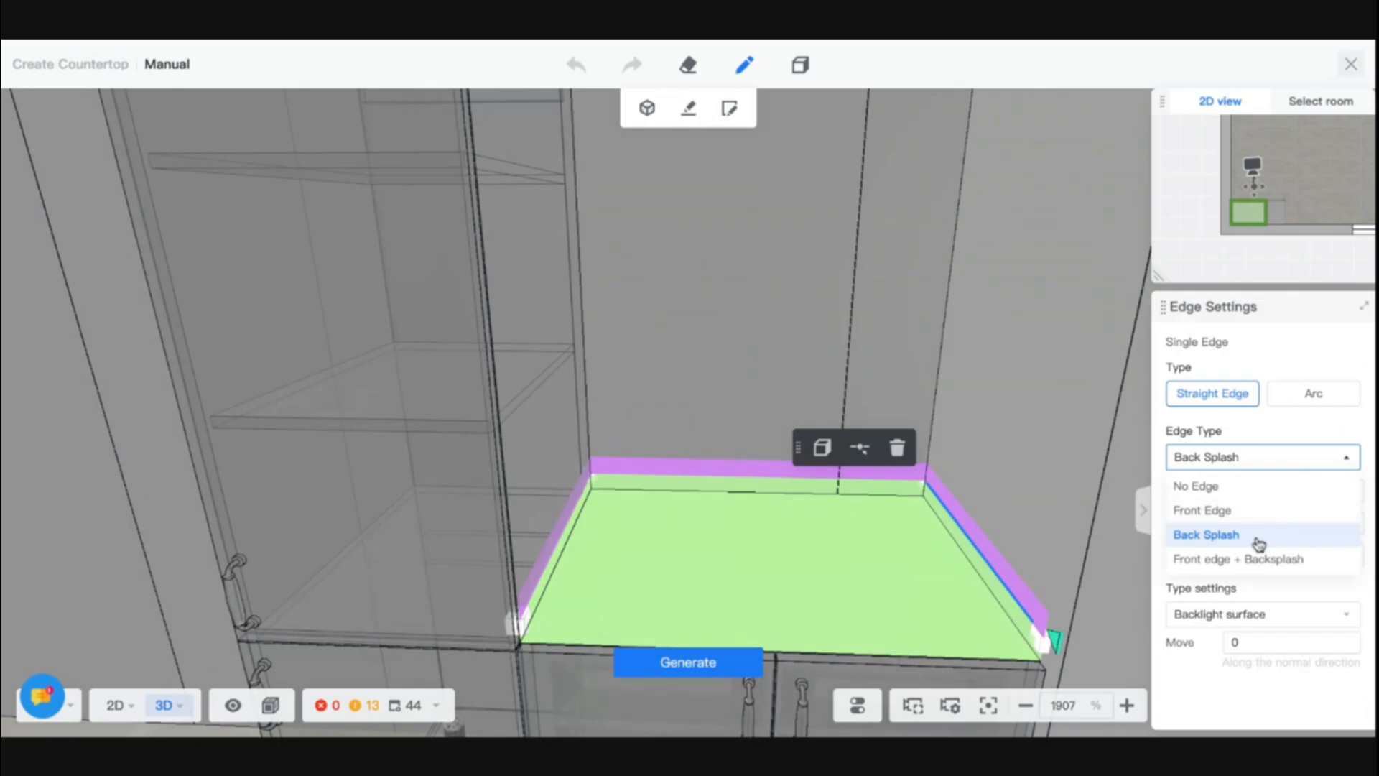
{"action": "left_click", "coordinate": [1270, 465]}
{"action": "left_click", "coordinate": [1253, 622]}
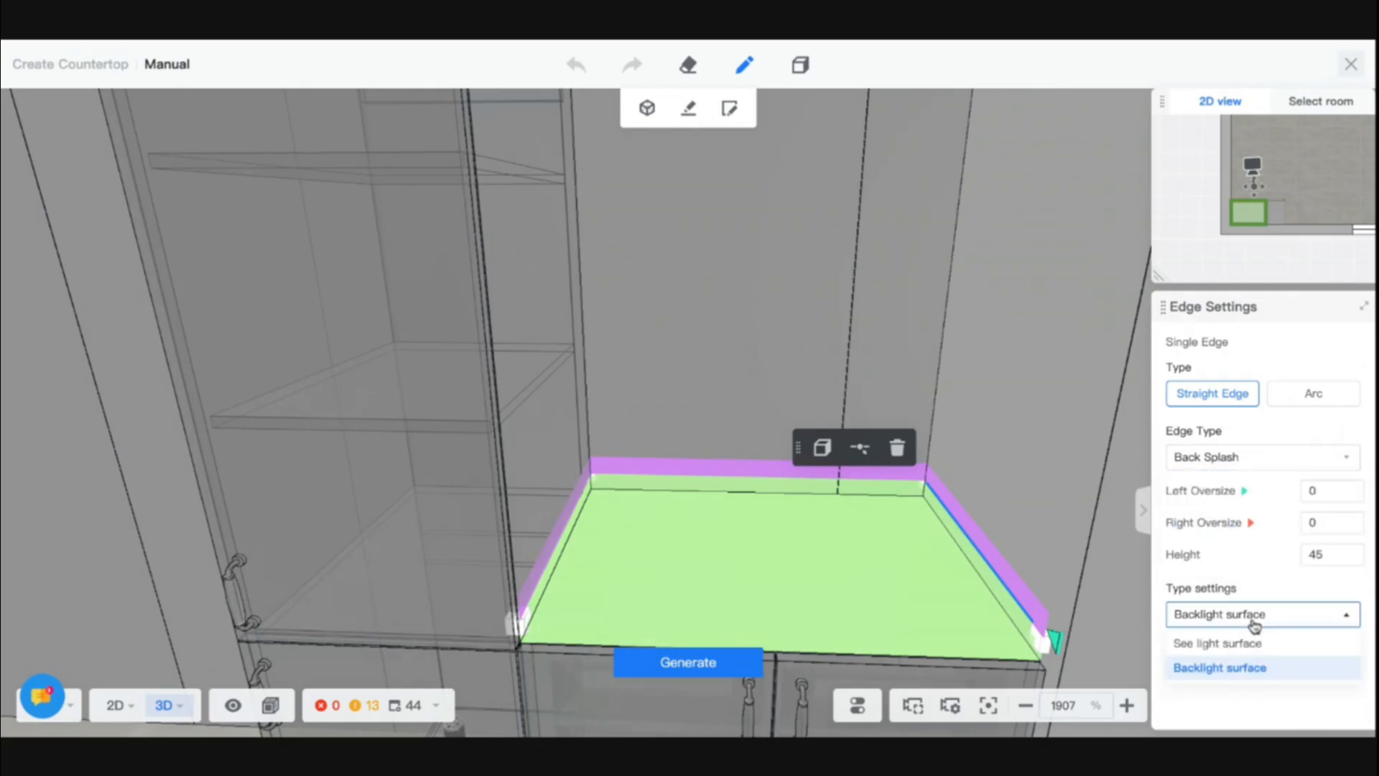
{"action": "left_click", "coordinate": [1253, 622]}
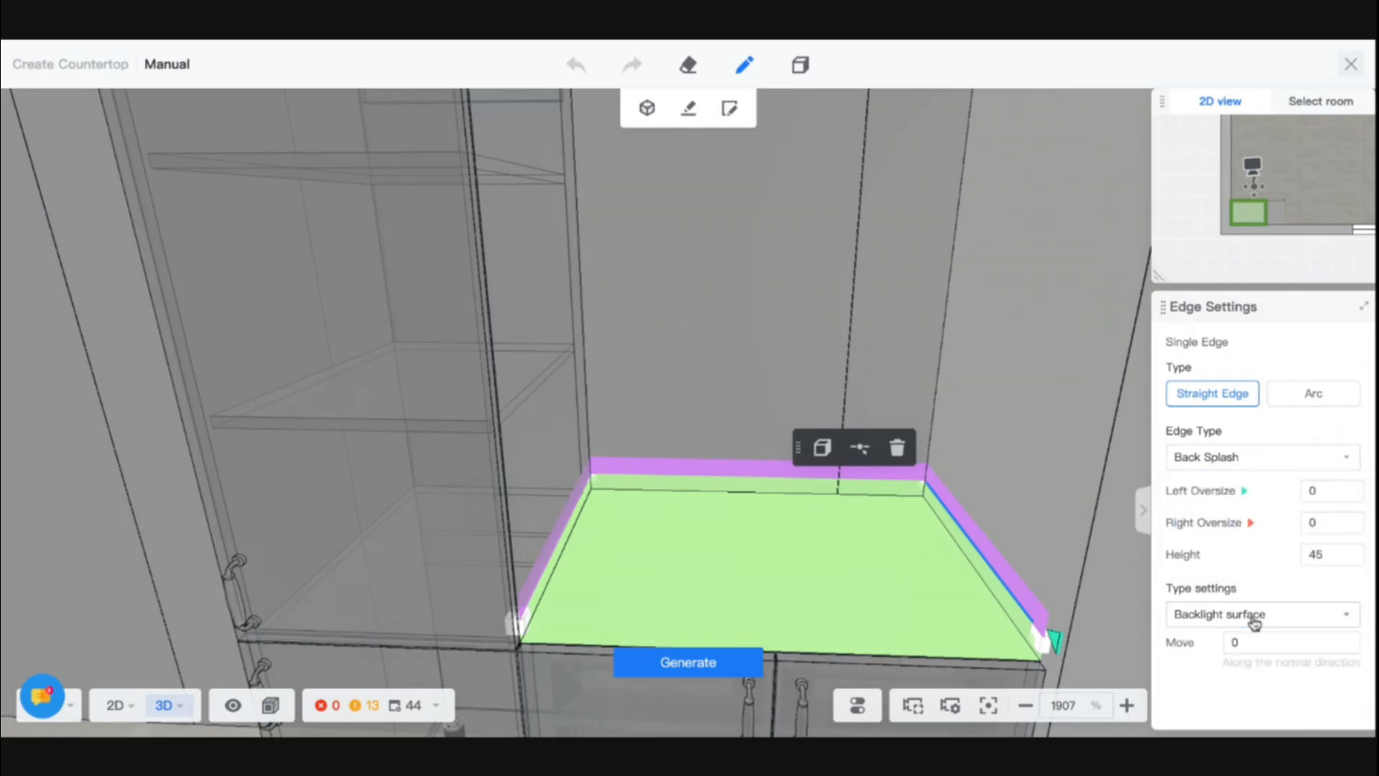
- Try the Arc type on the selected back splash edge, restore Straight Edge, and try adding a point to it
{"action": "left_click", "coordinate": [1287, 395]}
{"action": "left_click", "coordinate": [1219, 395]}
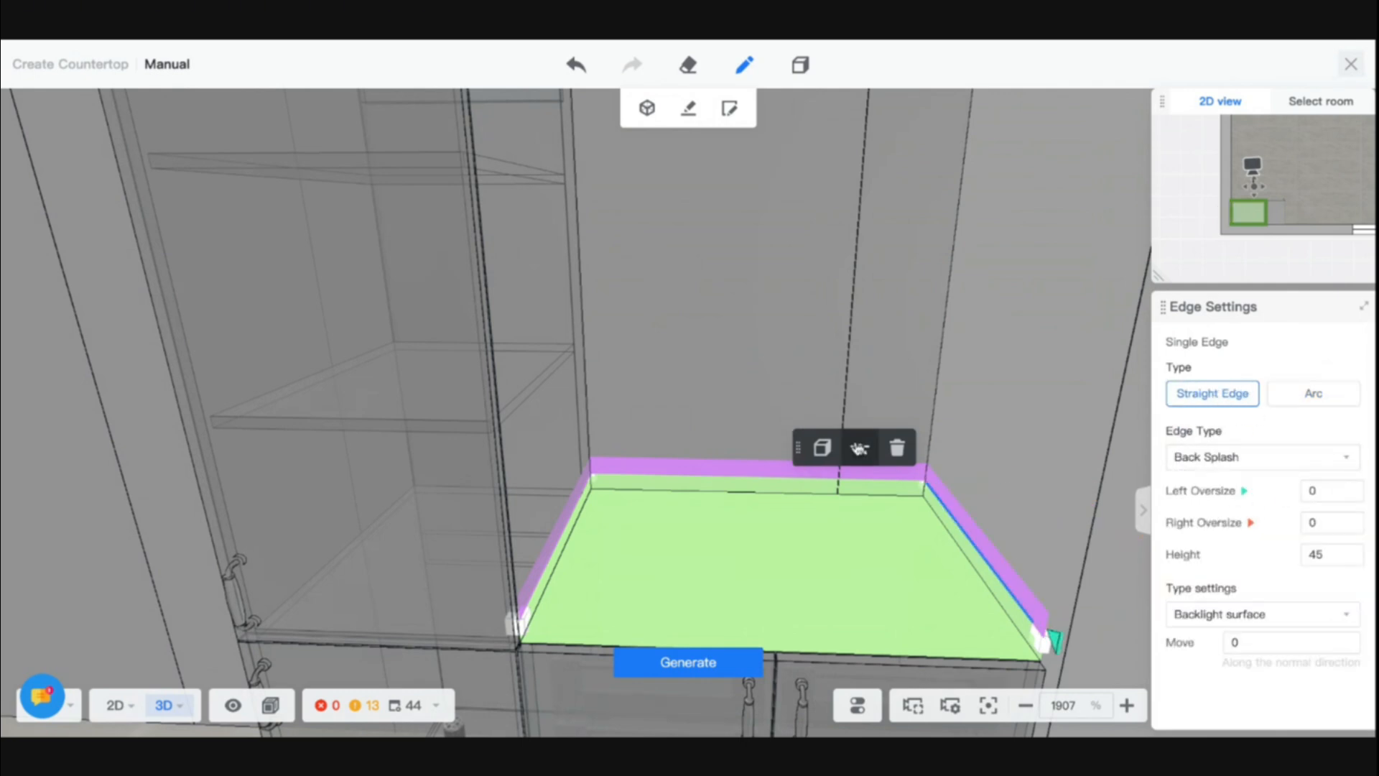
{"action": "left_click", "coordinate": [859, 450]}
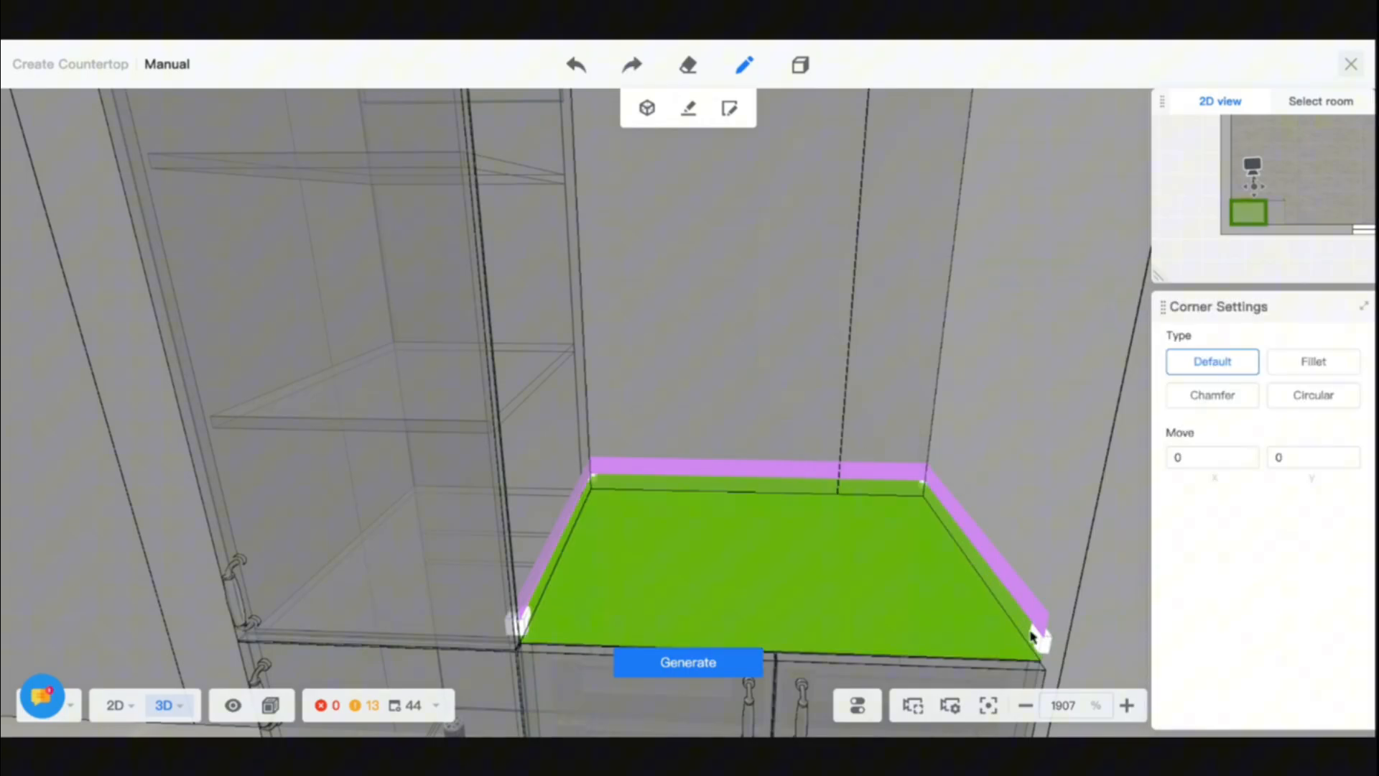
- Try moving both front corner points of the countertop onto its back corners, and undo the moves
{"action": "left_click_drag", "start_coordinate": [1040, 637], "coordinate": [930, 497]}
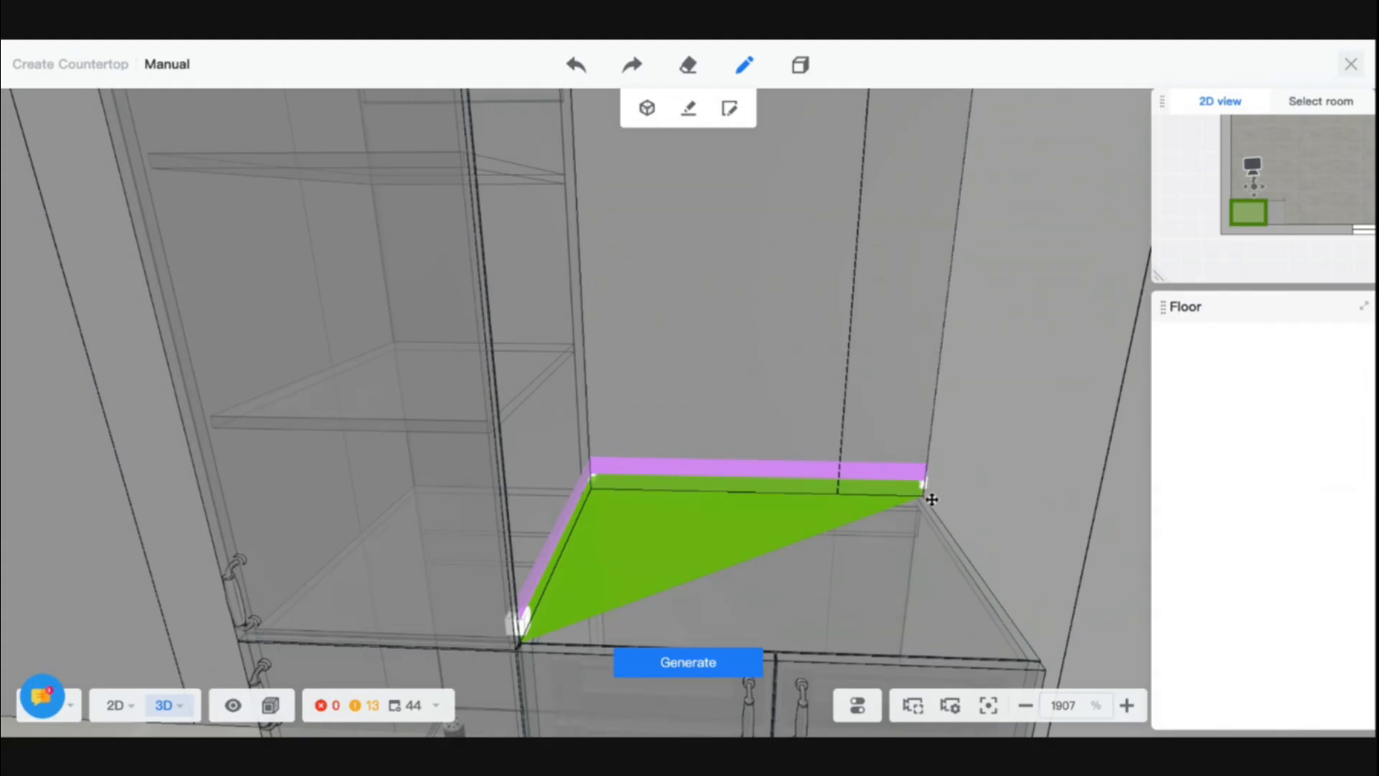
{"action": "left_click_drag", "start_coordinate": [518, 636], "coordinate": [573, 486]}
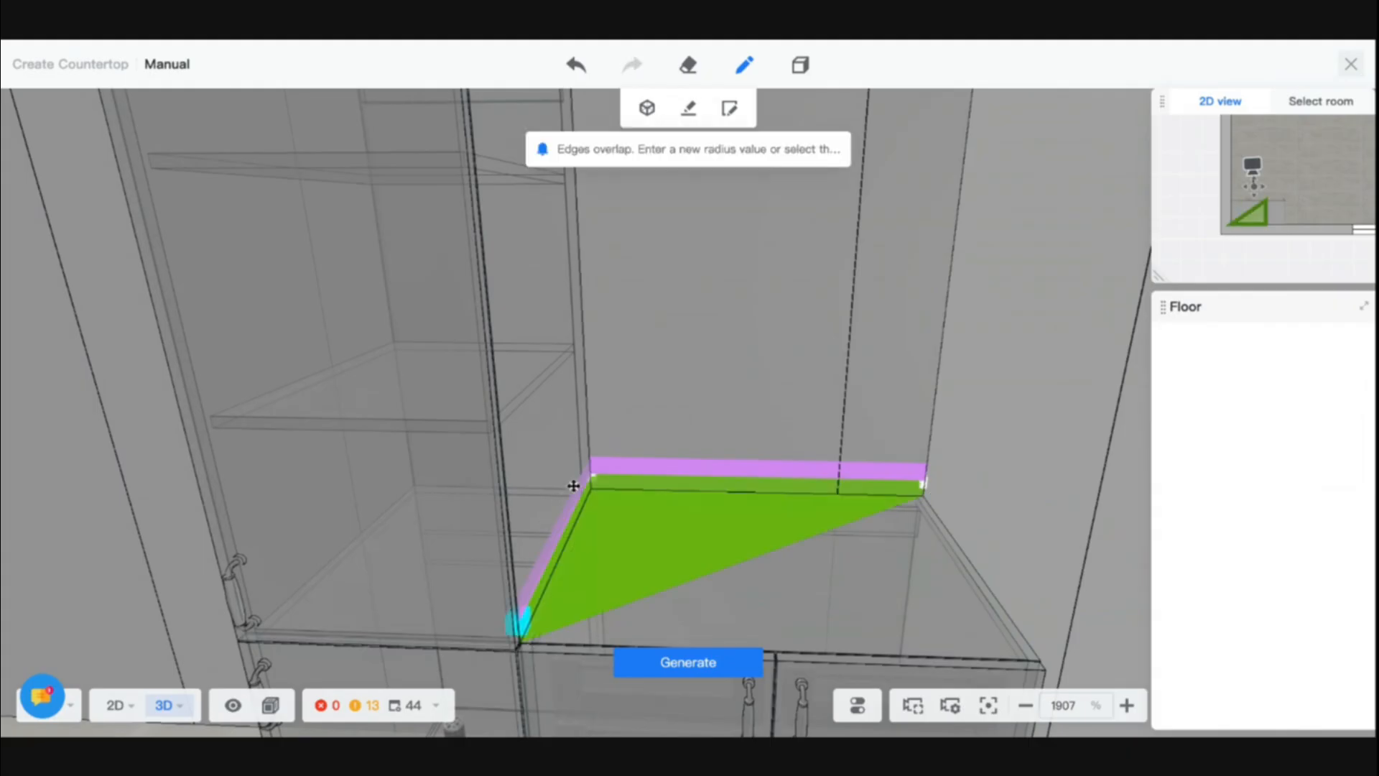
{"action": "key", "text": "ctrl+z"}
{"action": "key", "text": "ctrl+z"}
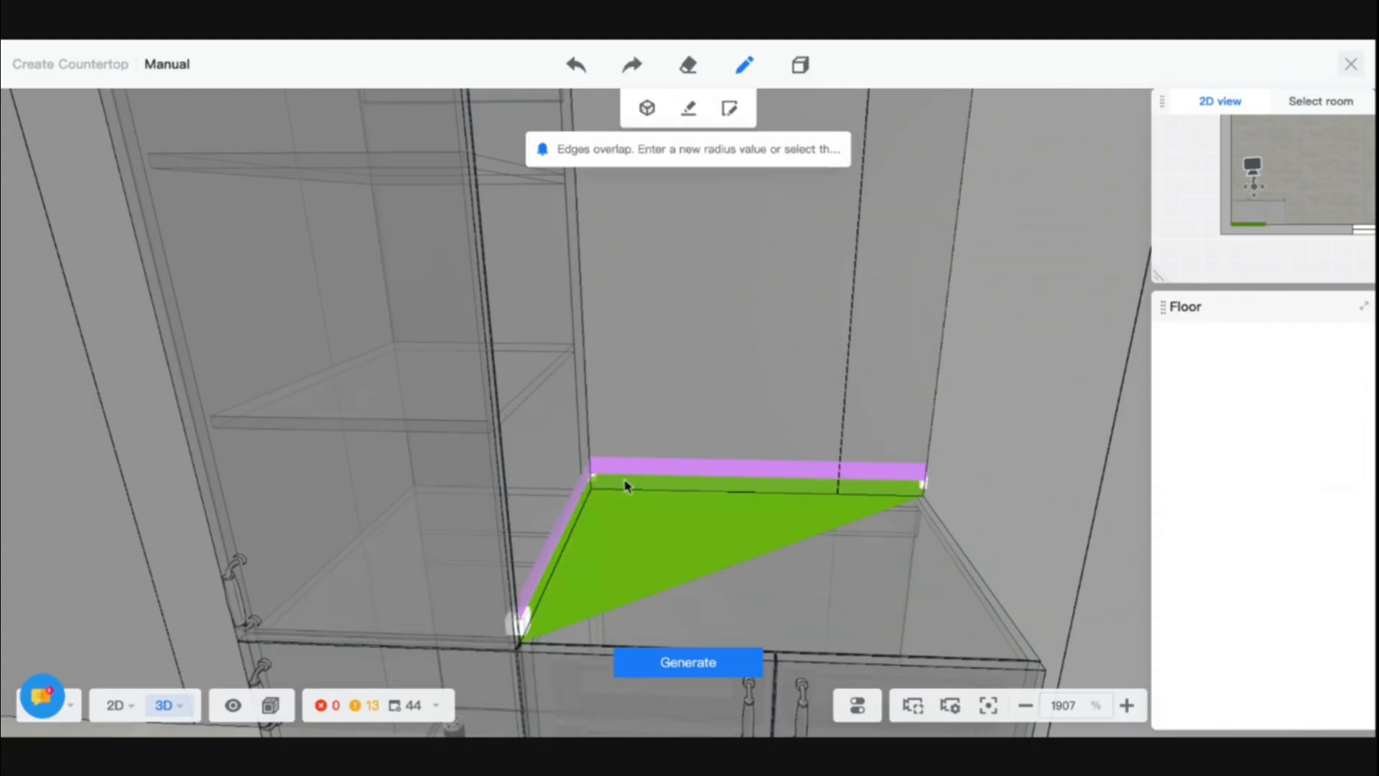
{"action": "key", "text": "ctrl+z"}
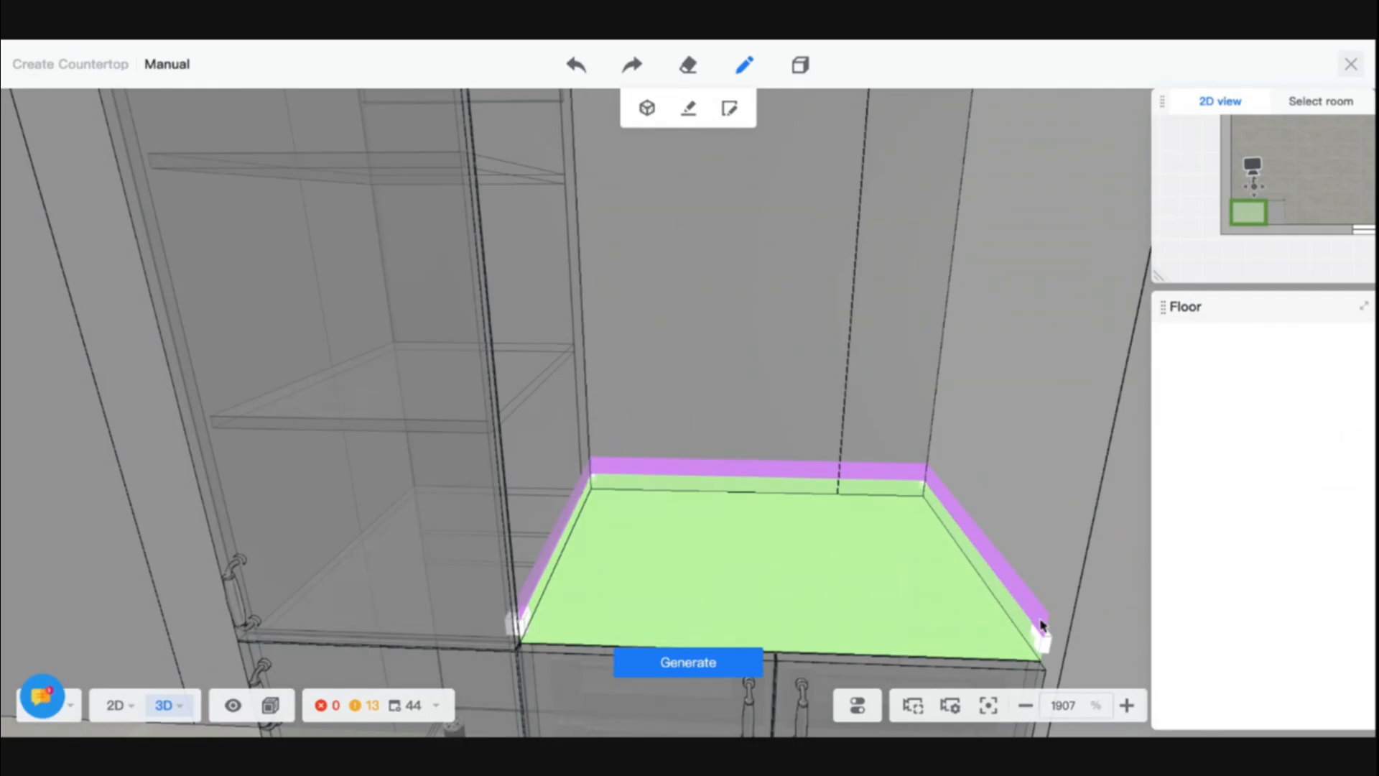
- Try dragging the countertop's front corner points and adjacent side edge toward the back corners, and undo all the moves
{"action": "left_click", "coordinate": [1005, 587]}
{"action": "left_click", "coordinate": [1006, 586]}
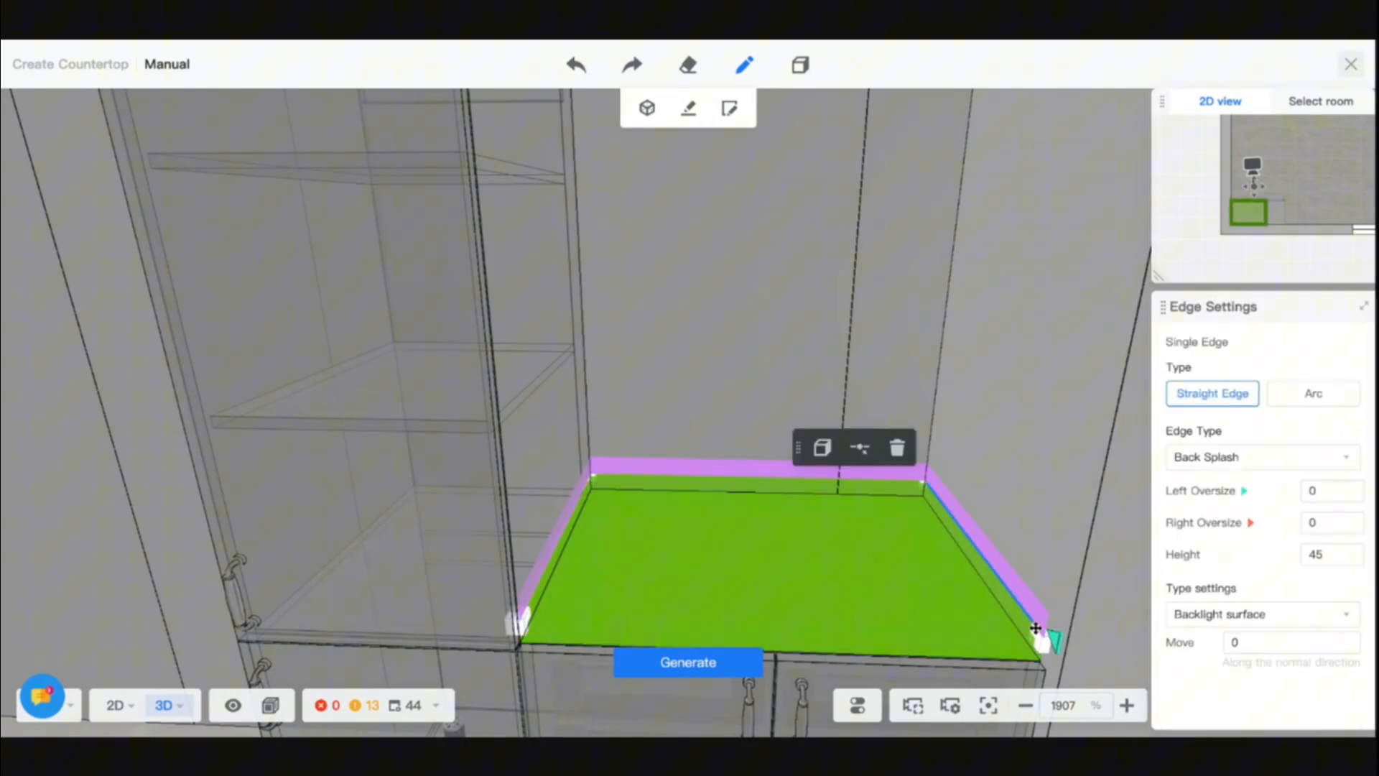
{"action": "left_click_drag", "start_coordinate": [1059, 637], "coordinate": [948, 470]}
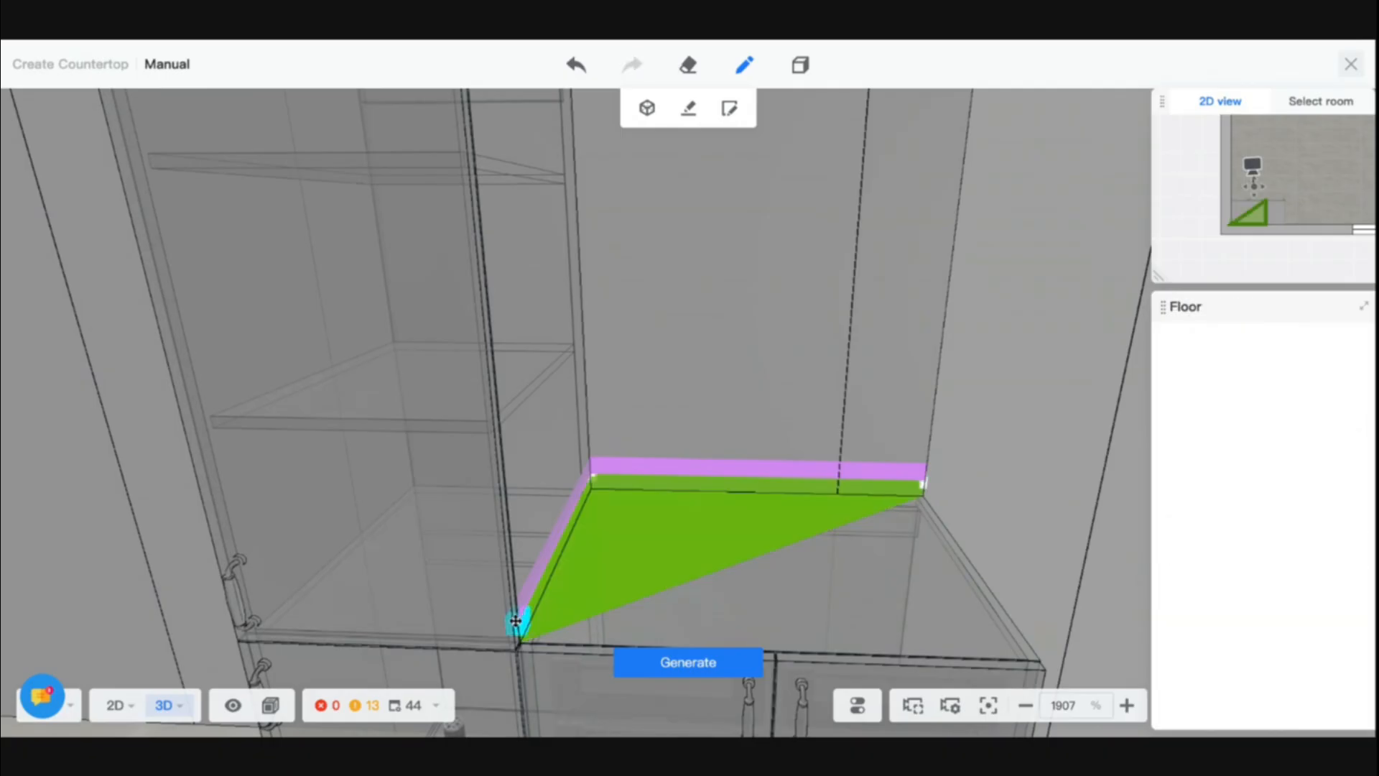
{"action": "left_click_drag", "start_coordinate": [517, 620], "coordinate": [595, 491]}
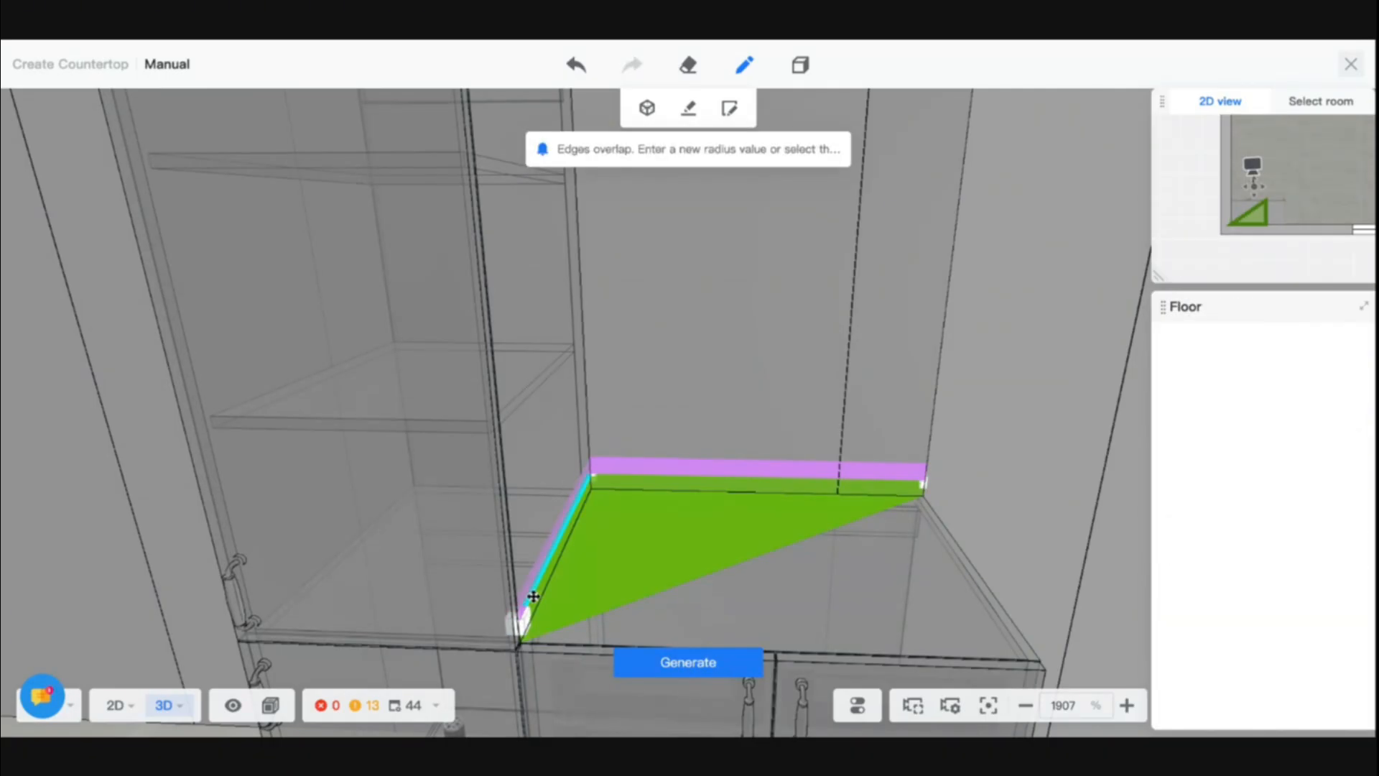
{"action": "left_click_drag", "start_coordinate": [533, 596], "coordinate": [602, 501]}
{"action": "left_click_drag", "start_coordinate": [925, 480], "coordinate": [966, 560]}
{"action": "key", "text": "ctrl+z"}
{"action": "key", "text": "ctrl+z"}
{"action": "key", "text": "ctrl+z"}
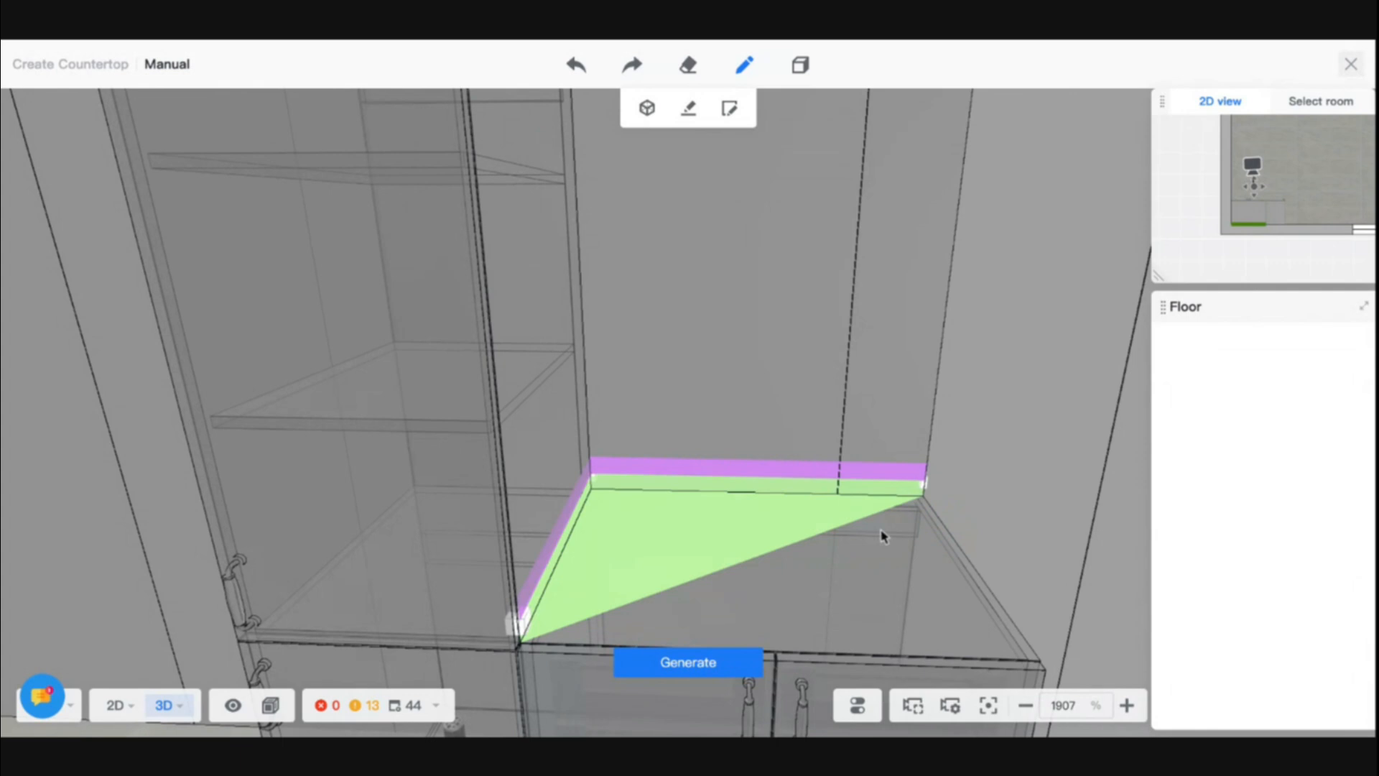
{"action": "key", "text": "ctrl+z"}
{"action": "key", "text": "ctrl+z"}
{"action": "key", "text": "ctrl+z"}
{"action": "left_click", "coordinate": [883, 536]}
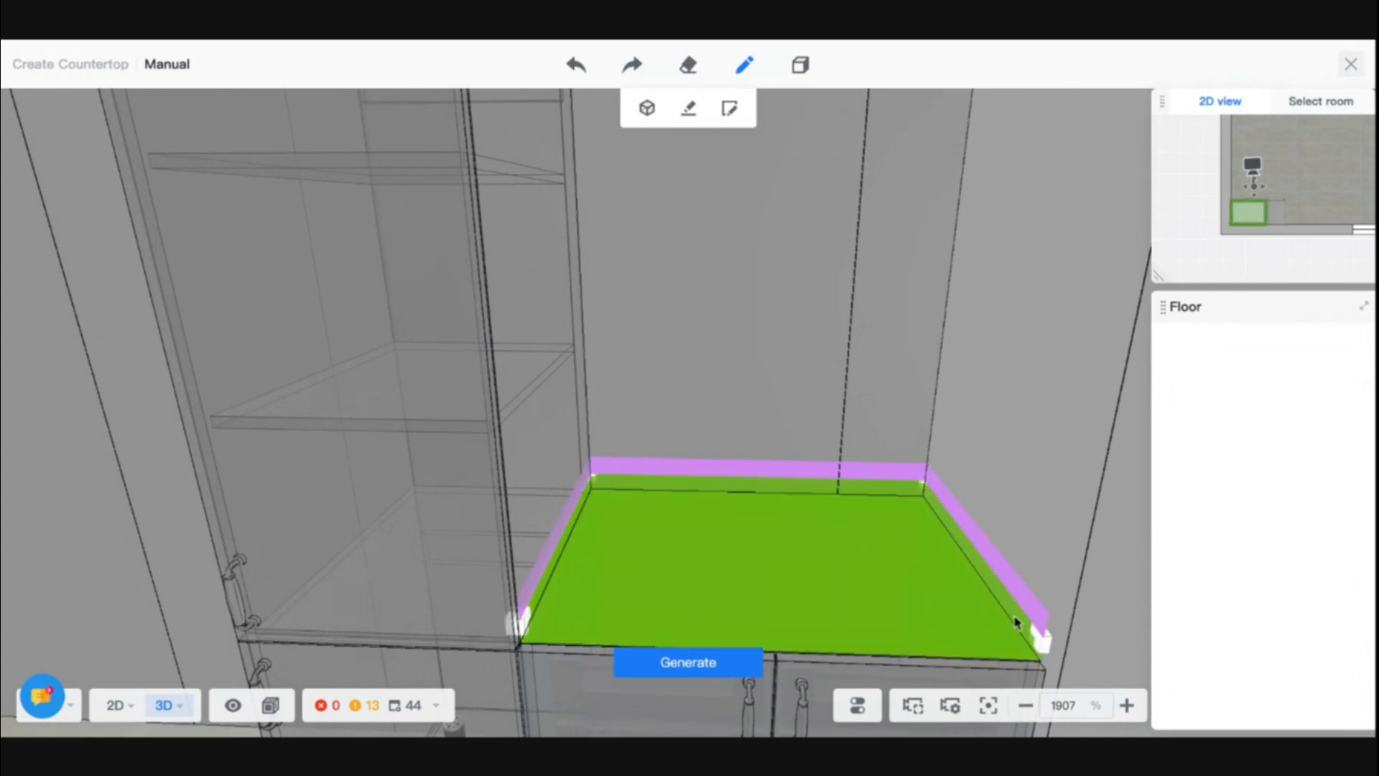
- Try left oversize values of 30, 500 and 520 on the side back splash edge opposite the high cabinet
{"action": "left_click", "coordinate": [1052, 638]}
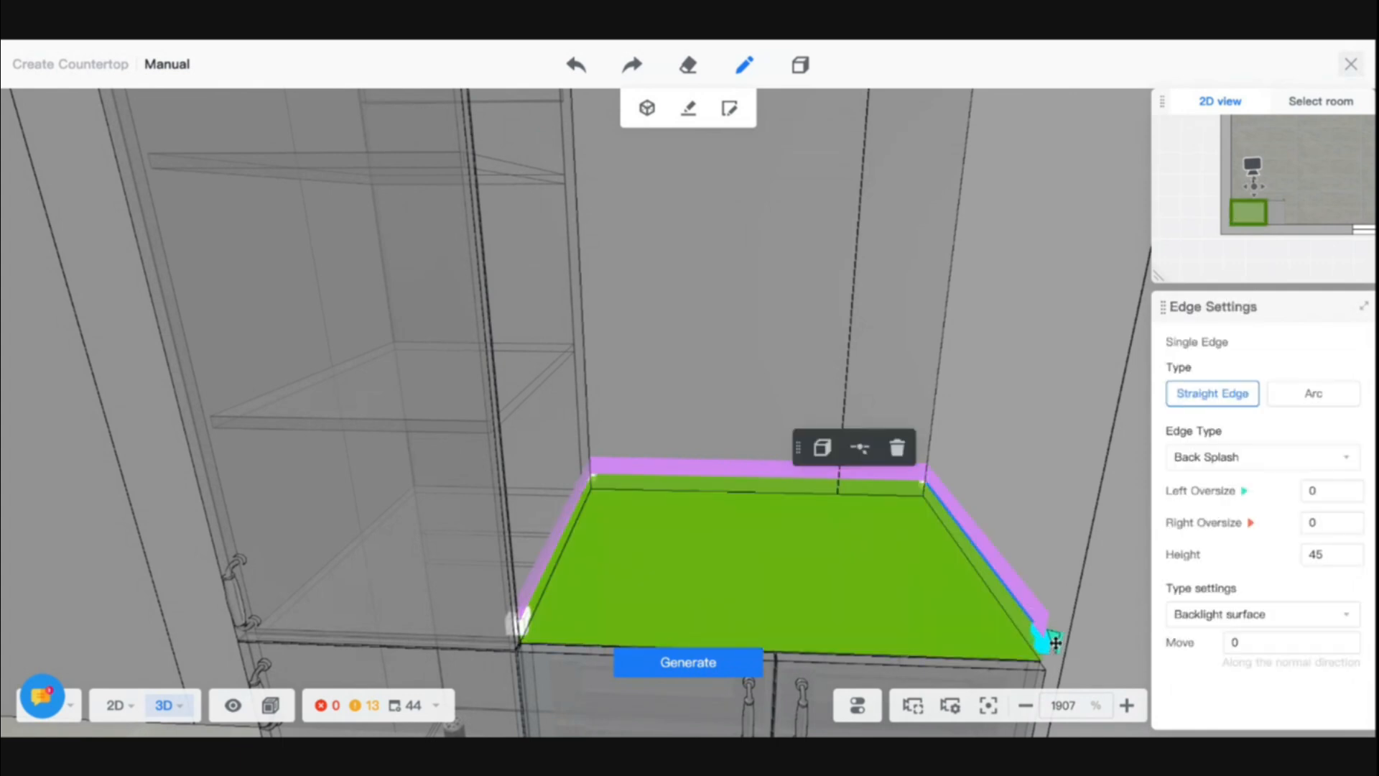
{"action": "left_click", "coordinate": [1312, 491]}
{"action": "key", "text": "Return"}
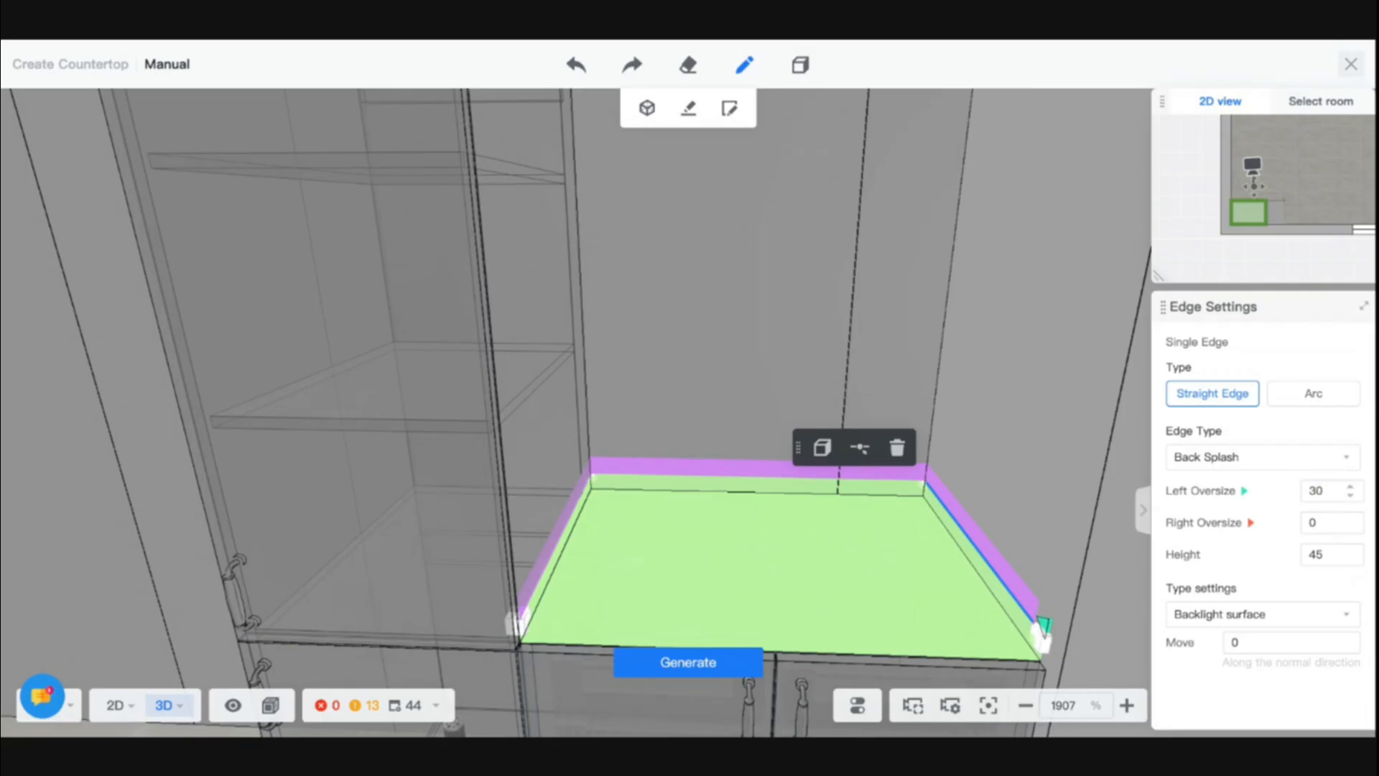
{"action": "double_click", "coordinate": [1315, 491]}
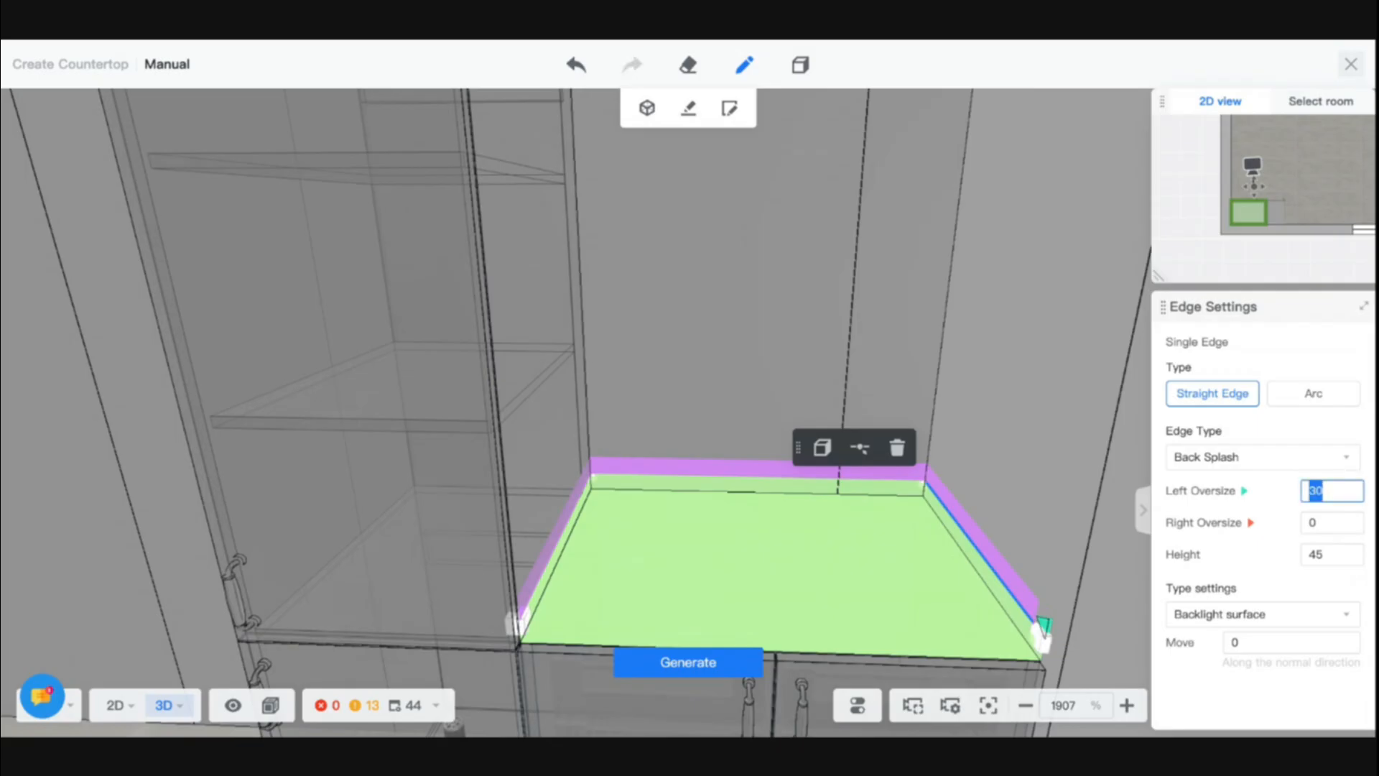
{"action": "type", "text": "500"}
{"action": "key", "text": "Return"}
{"action": "double_click", "coordinate": [1318, 491]}
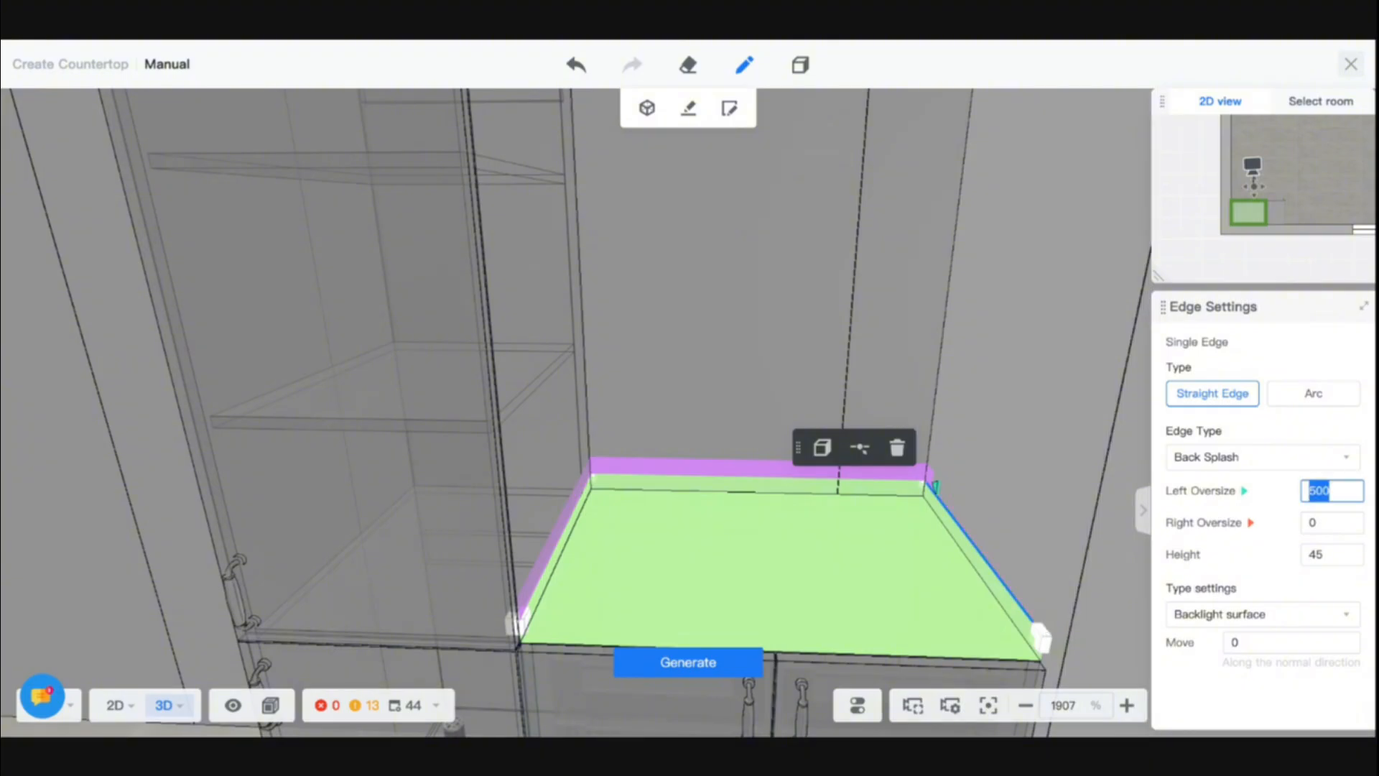
{"action": "key", "text": "Return"}
{"action": "double_click", "coordinate": [1318, 492]}
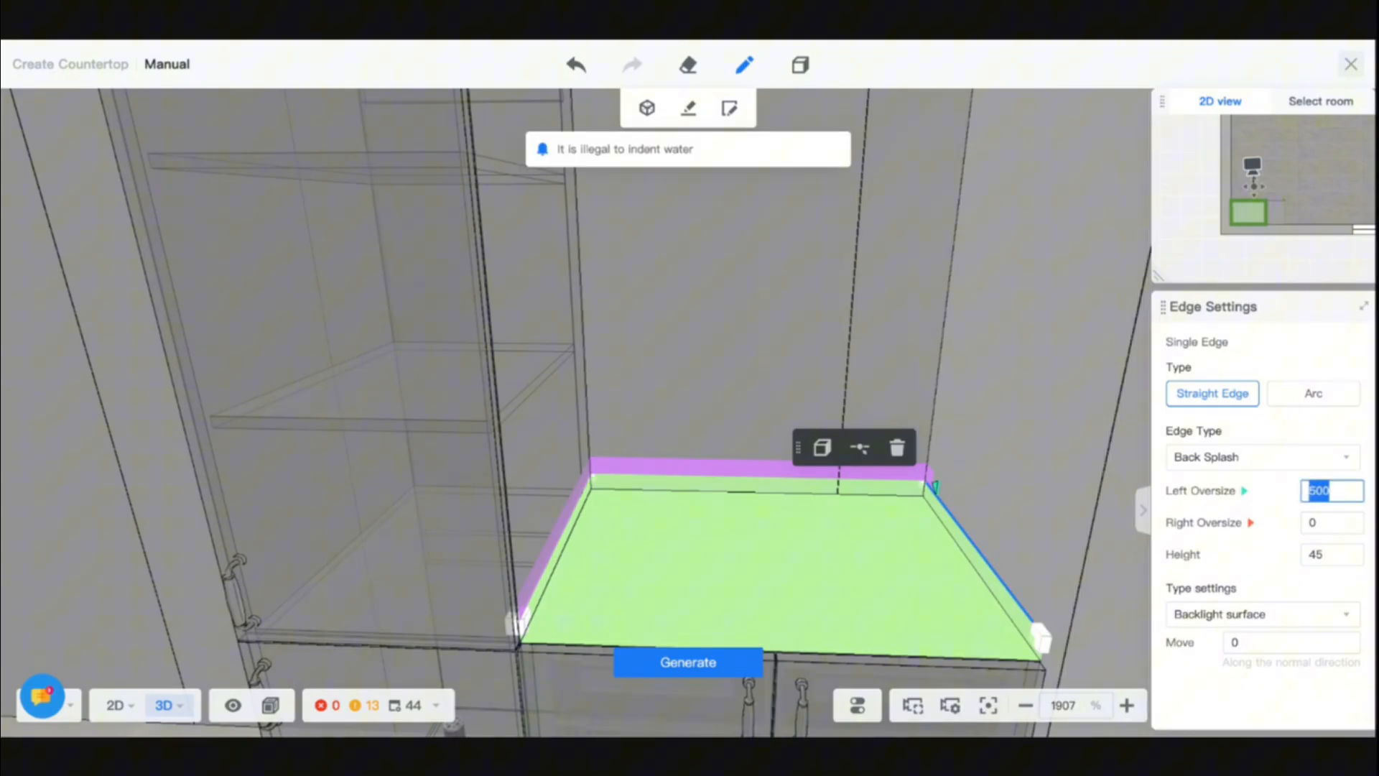
{"action": "type", "text": "520"}
{"action": "key", "text": "Return"}
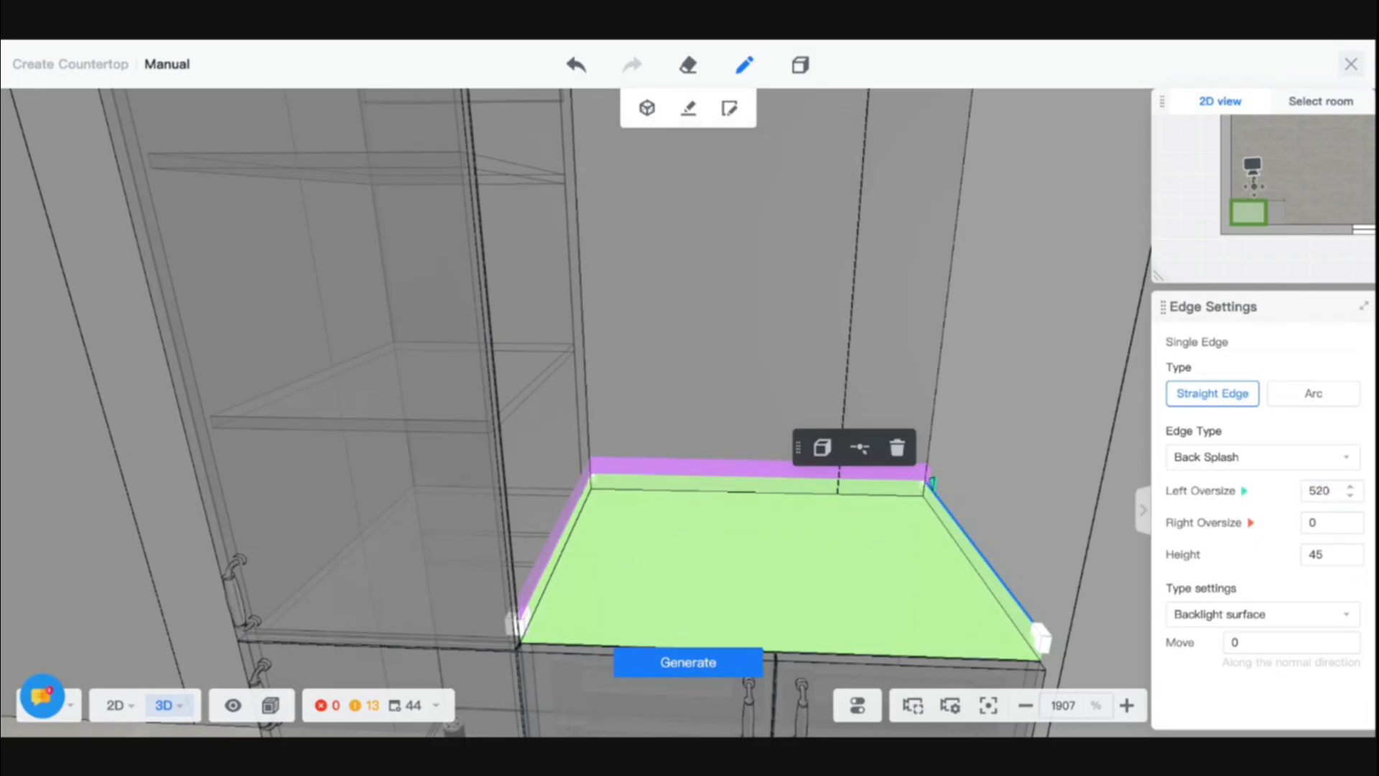
- Try a left oversize of 530 on the same back splash edge and raise it to 540
{"action": "double_click", "coordinate": [1317, 491]}
{"action": "type", "text": "530"}
{"action": "key", "text": "Return"}
{"action": "left_click", "coordinate": [1316, 491]}
{"action": "double_click", "coordinate": [1317, 492]}
{"action": "type", "text": "540"}
{"action": "key", "text": "Return"}
- Try entering a right oversize on the side back splash edge opposite the high cabinet
{"action": "double_click", "coordinate": [1314, 523]}
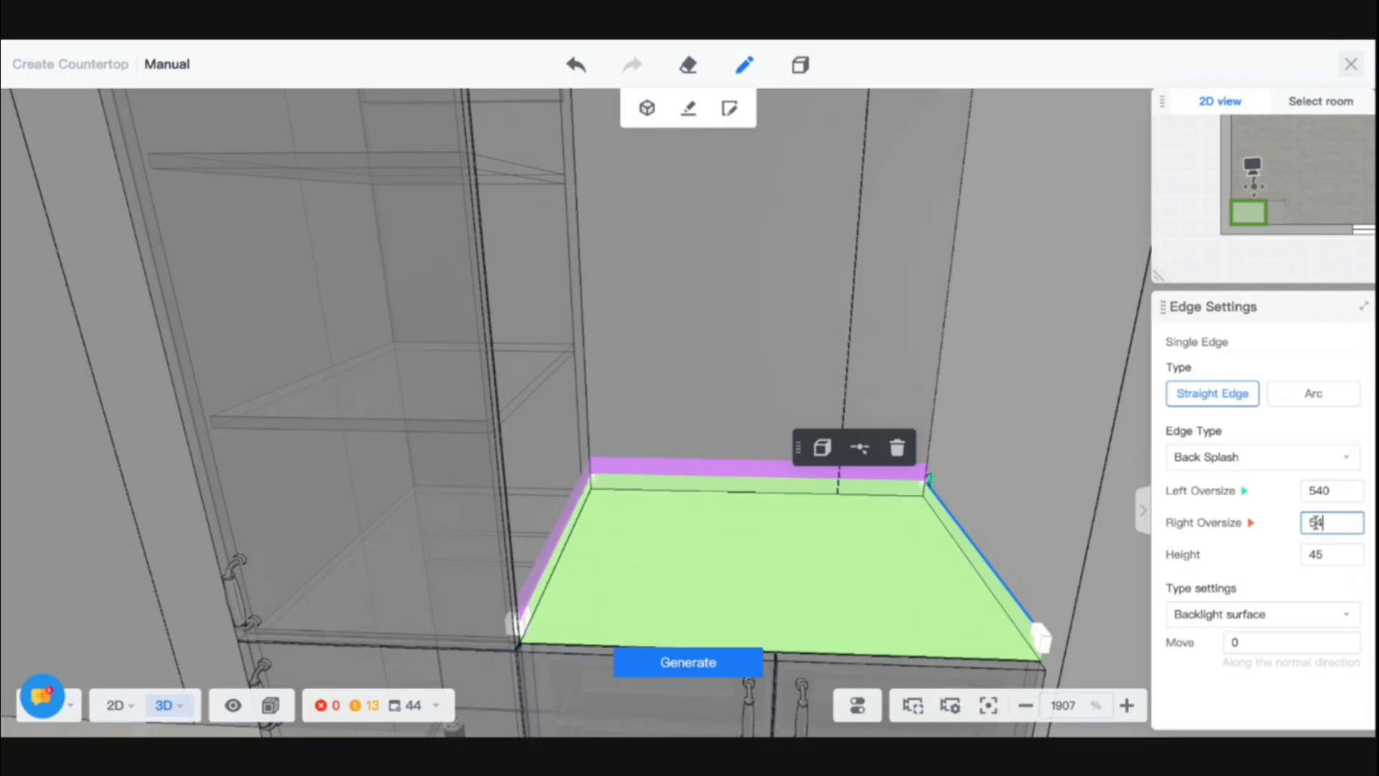
{"action": "key", "text": "Return"}
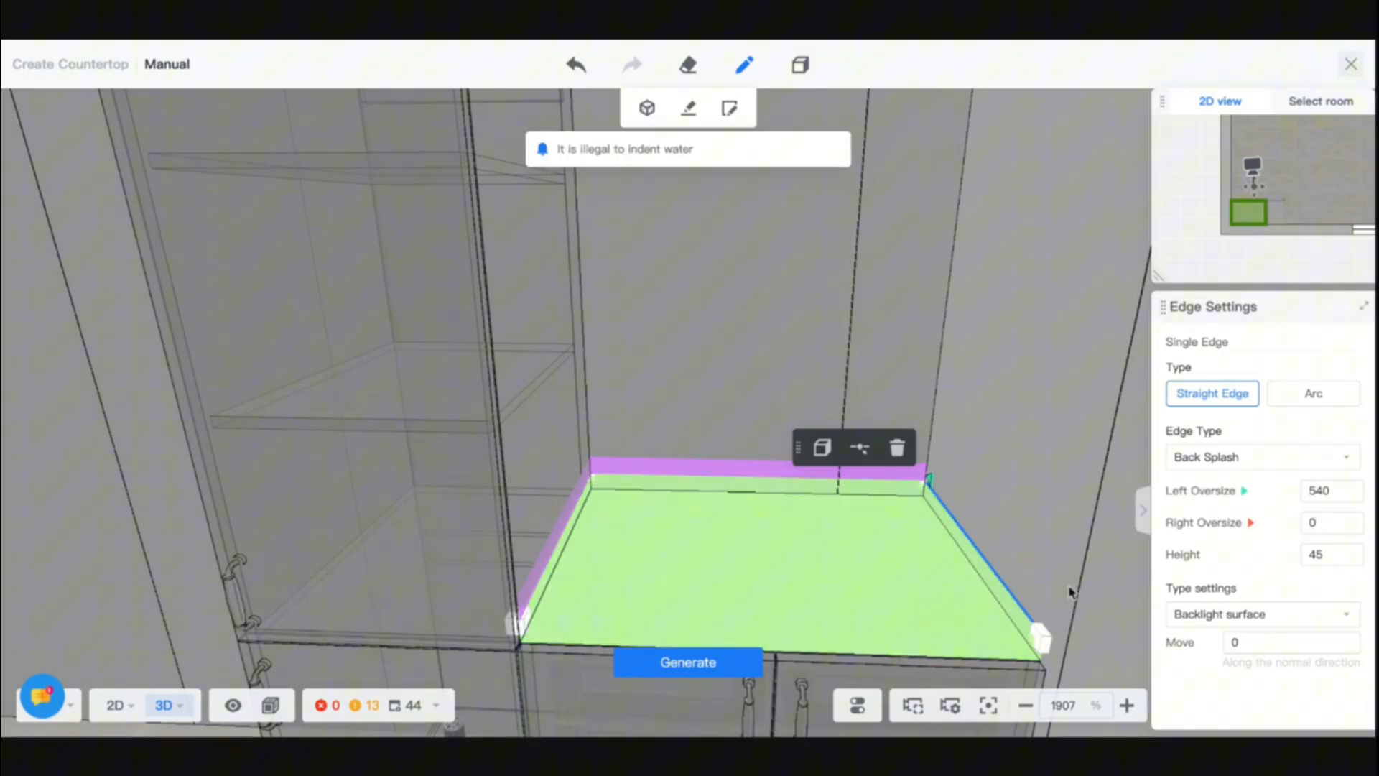
{"action": "double_click", "coordinate": [1318, 522]}
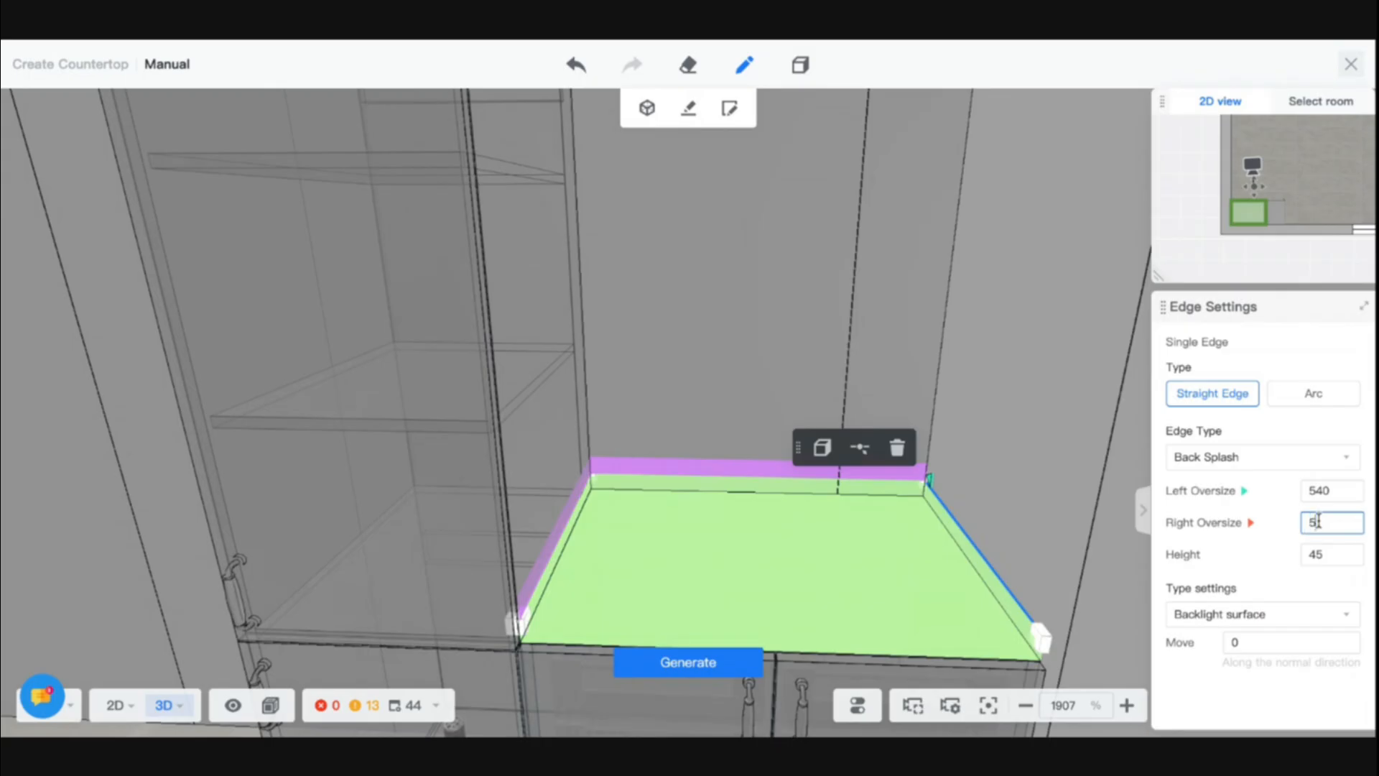
{"action": "key", "text": "Return"}
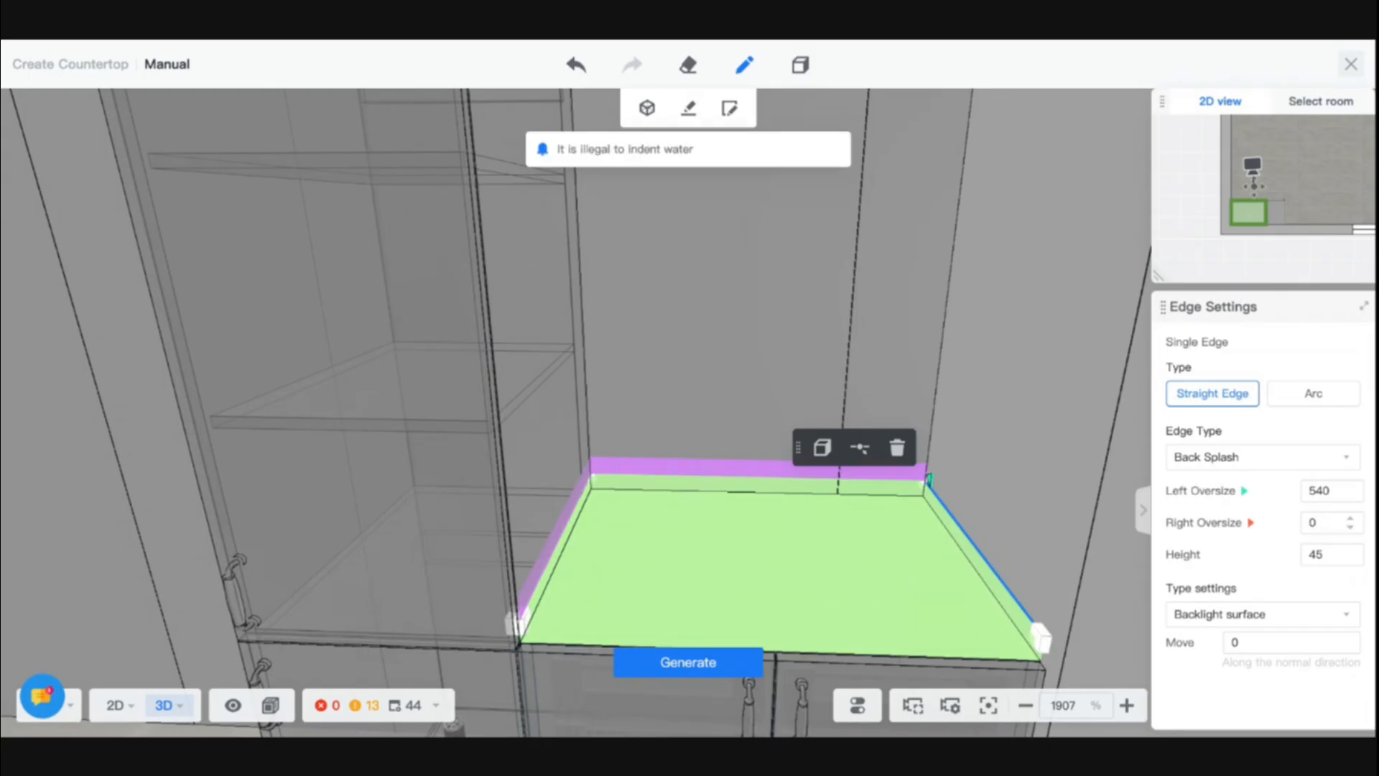
- Set the right oversize of the back splash edge beside the high cabinet to 540 and generate the countertop
{"action": "left_click", "coordinate": [555, 556]}
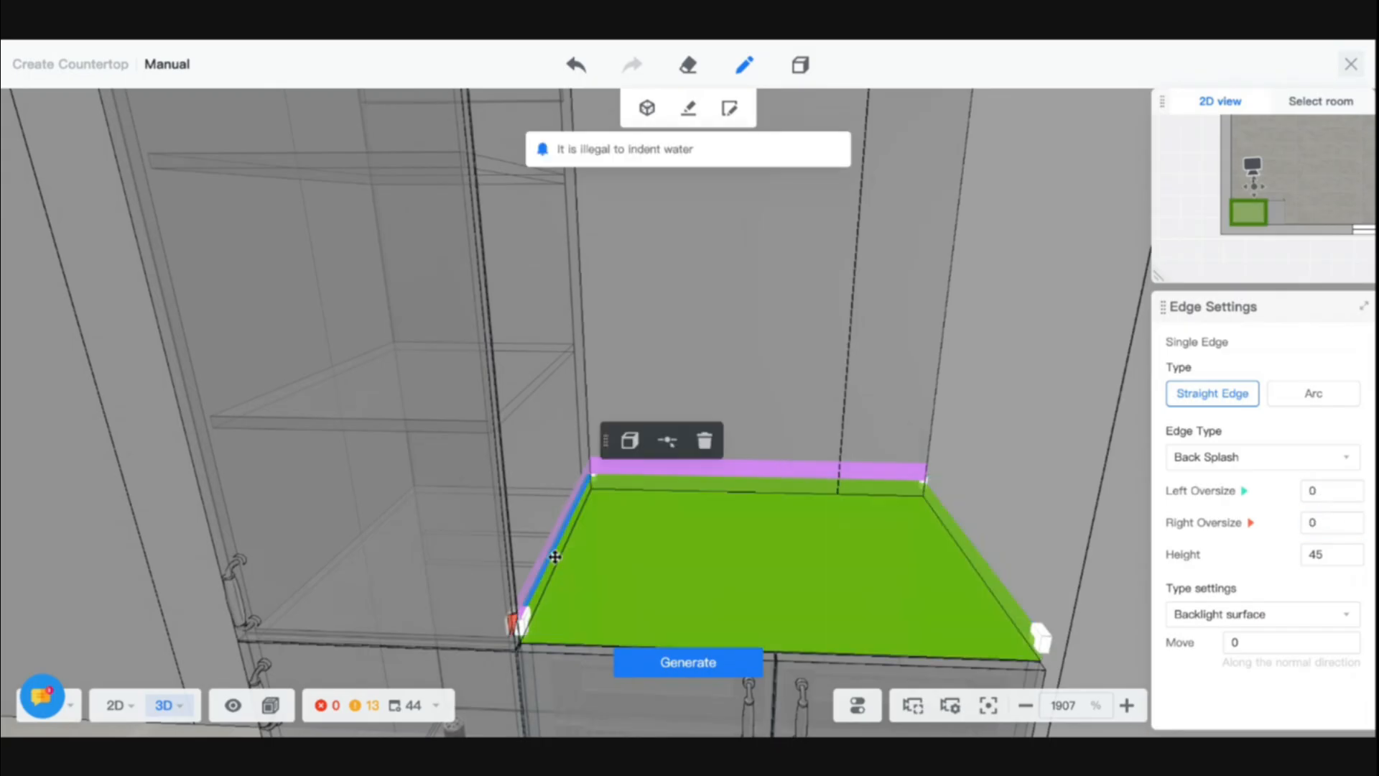
{"action": "left_click", "coordinate": [1330, 522]}
{"action": "type", "text": "540"}
{"action": "key", "text": "Return"}
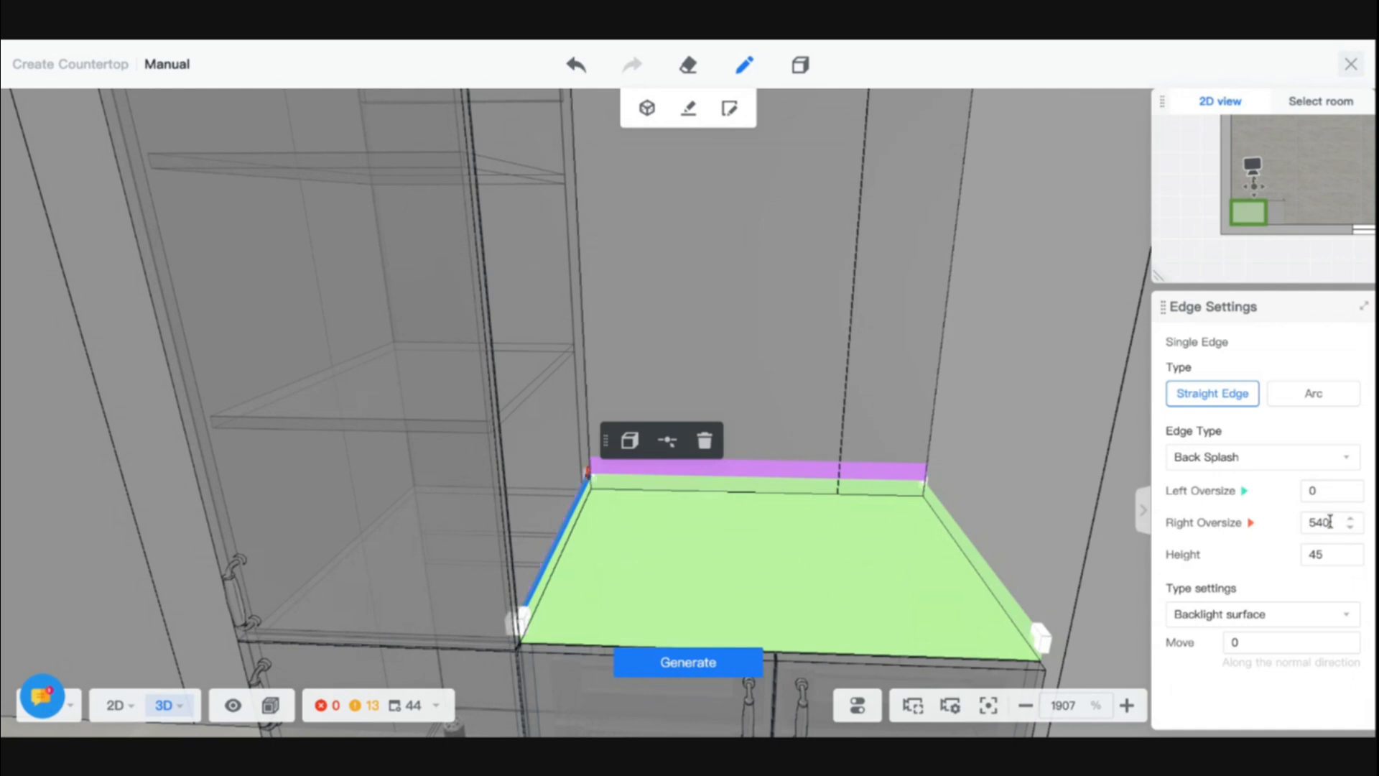
{"action": "left_click", "coordinate": [740, 664]}
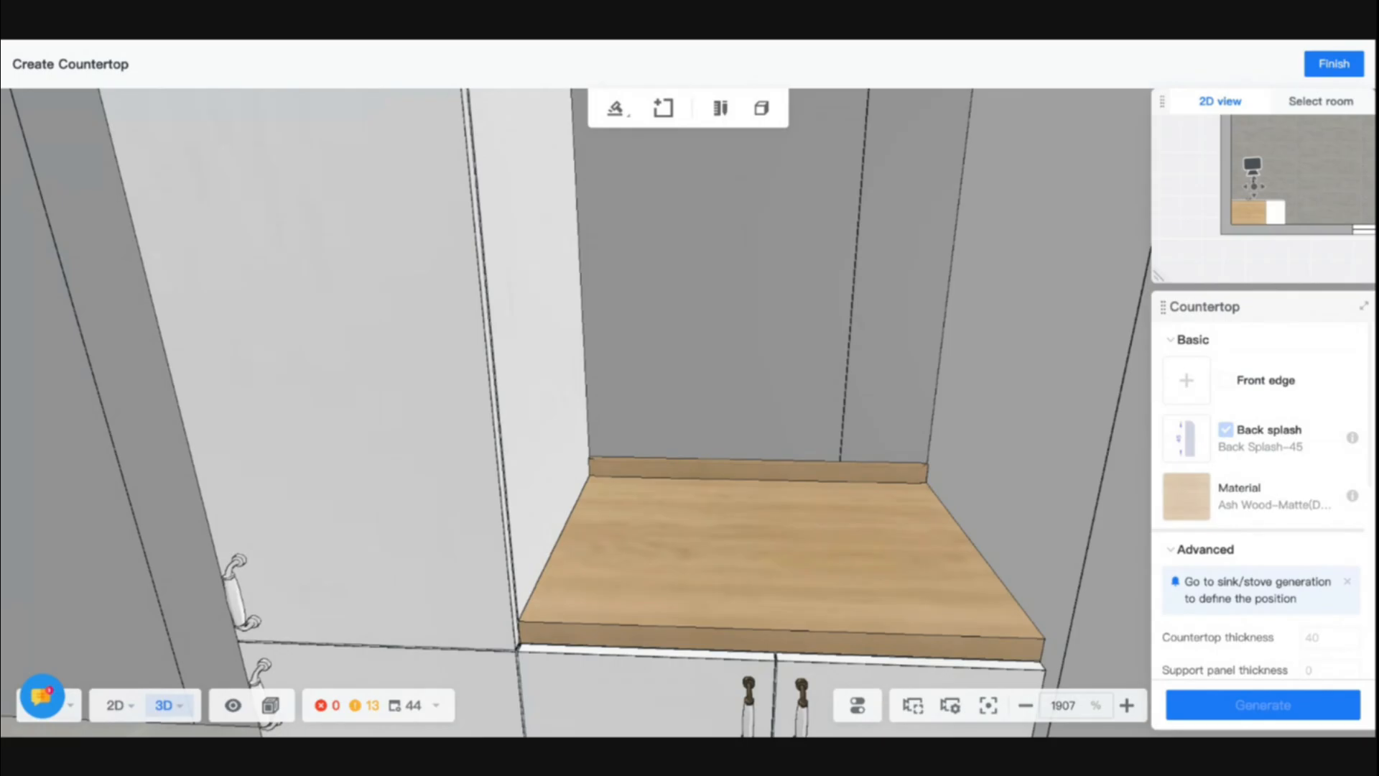
- Delete the wood countertop and generate a new one with a back splash on the two-door base cabinet
{"action": "left_click_drag", "start_coordinate": [580, 492], "coordinate": [968, 499]}
{"action": "mouse_move", "coordinate": [971, 436]}
{"action": "left_mouse_down"}
{"action": "mouse_move", "coordinate": [606, 444]}
{"action": "mouse_move", "coordinate": [565, 480]}
{"action": "mouse_move", "coordinate": [766, 498]}
{"action": "left_mouse_up"}
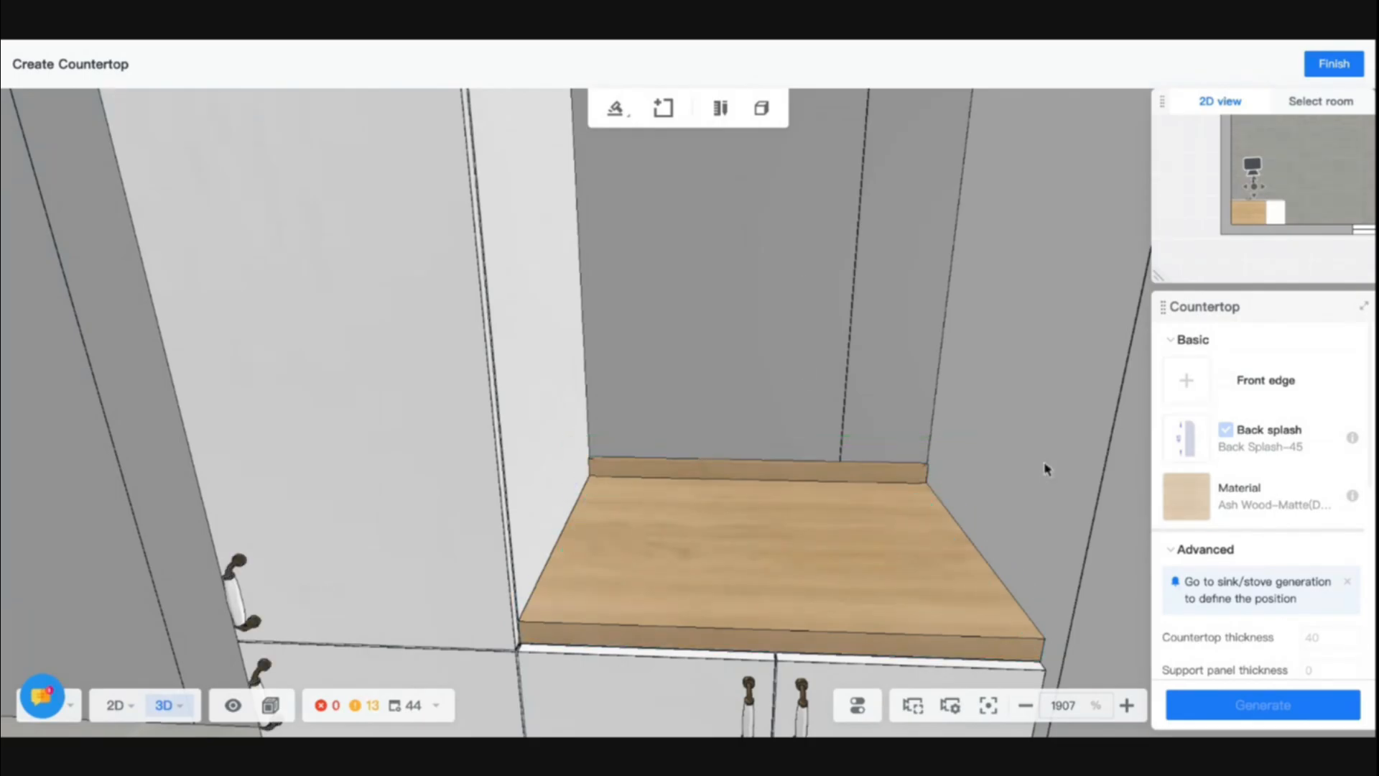
{"action": "left_click", "coordinate": [815, 526]}
{"action": "key", "text": "Delete"}
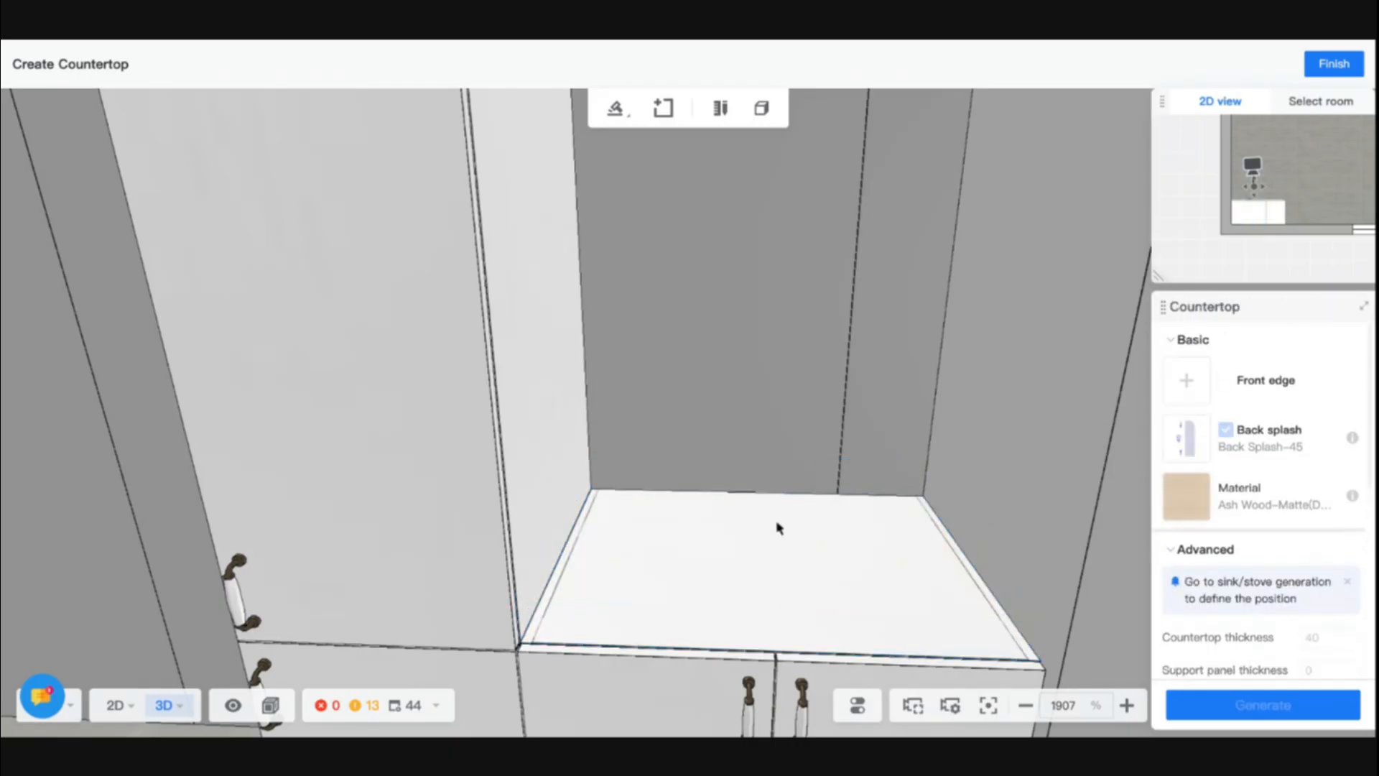
{"action": "left_click", "coordinate": [770, 574]}
{"action": "scroll", "coordinate": [871, 502], "scroll_direction": "down", "scroll_amount": 3}
{"action": "scroll", "coordinate": [911, 491], "scroll_direction": "up", "scroll_amount": 3}
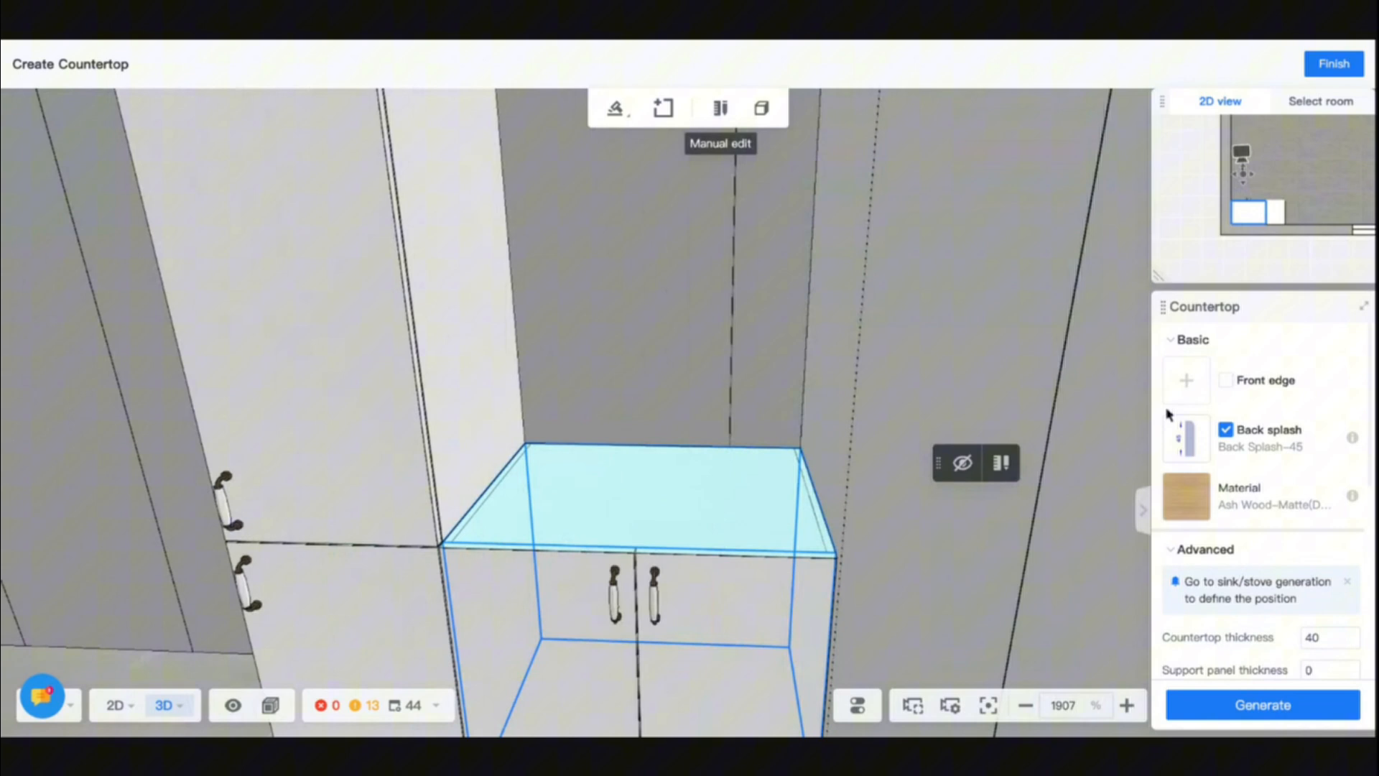
{"action": "left_click", "coordinate": [1266, 707]}
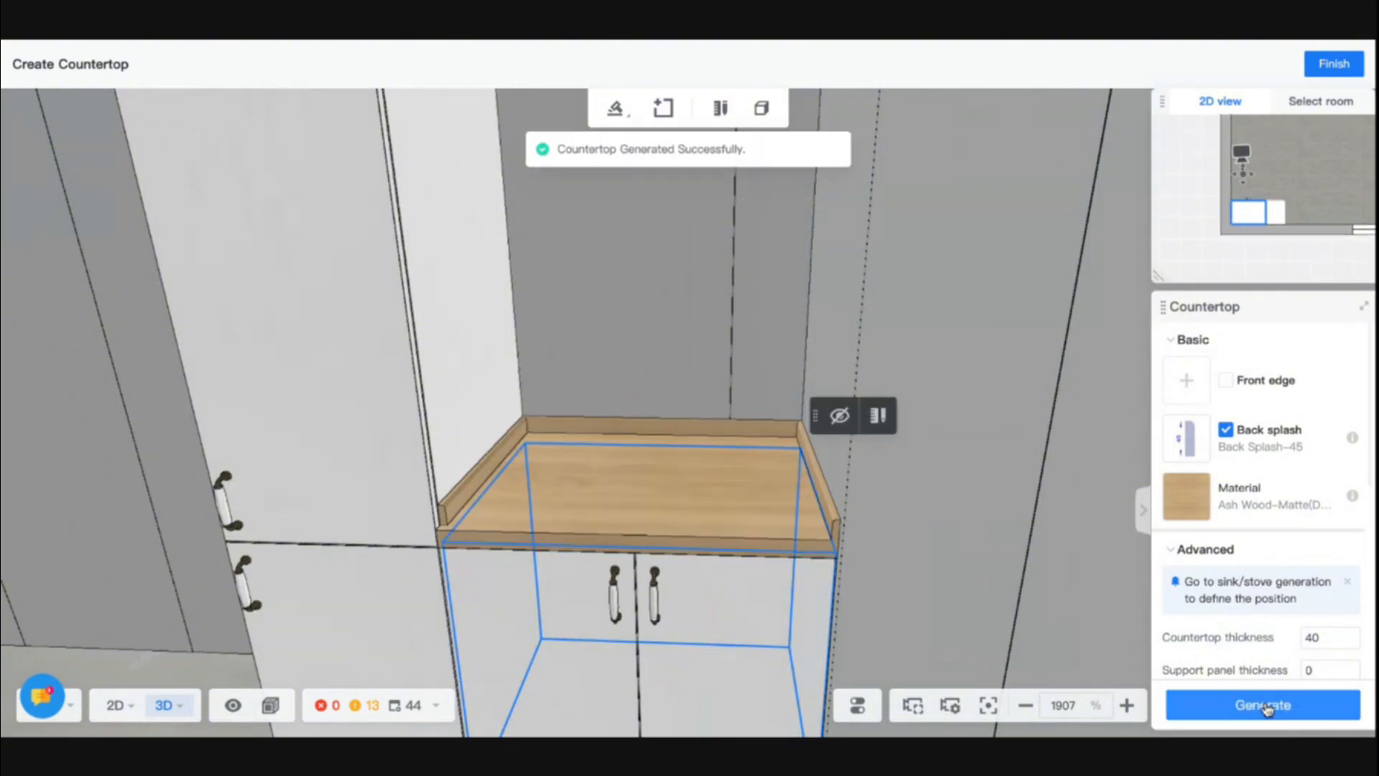
- Open the new countertop for manual editing and set the left oversize of the side back splash opposite the high cabinet to 540
{"action": "left_click", "coordinate": [598, 467]}
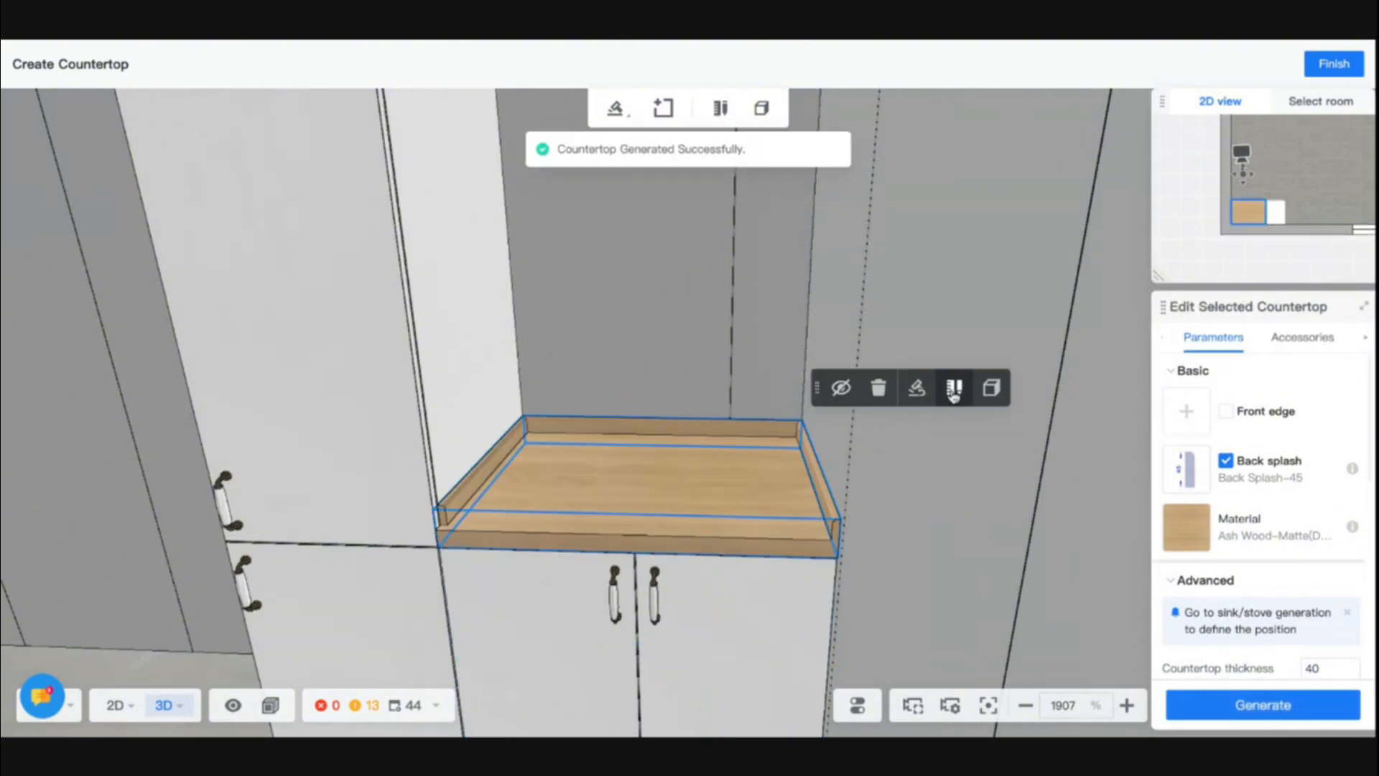
{"action": "left_click", "coordinate": [954, 389]}
{"action": "right_click_drag", "start_coordinate": [610, 479], "coordinate": [827, 504]}
{"action": "scroll", "coordinate": [828, 505], "scroll_direction": "up", "scroll_amount": 3}
{"action": "scroll", "coordinate": [828, 505], "scroll_direction": "down", "scroll_amount": 3}
{"action": "left_click", "coordinate": [855, 504]}
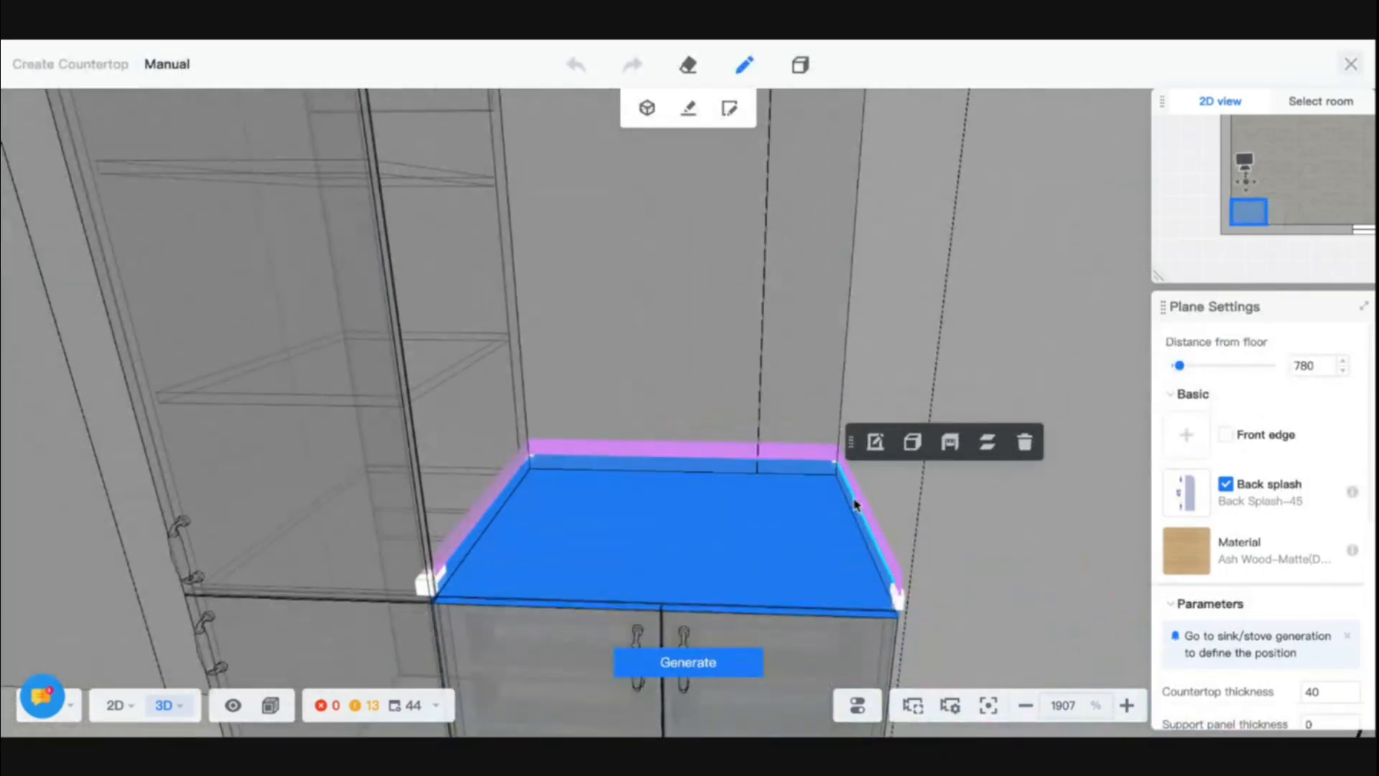
{"action": "left_click", "coordinate": [854, 504]}
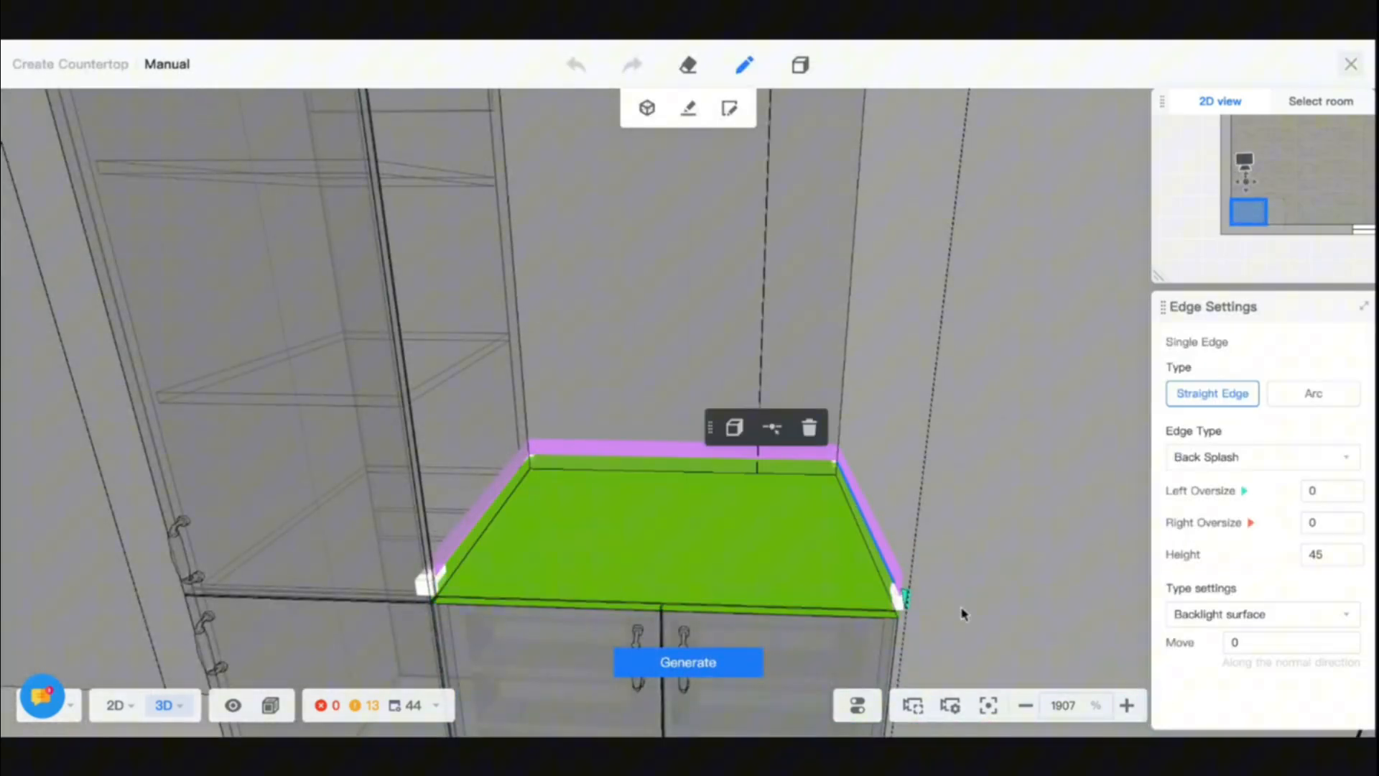
{"action": "left_click", "coordinate": [1318, 496]}
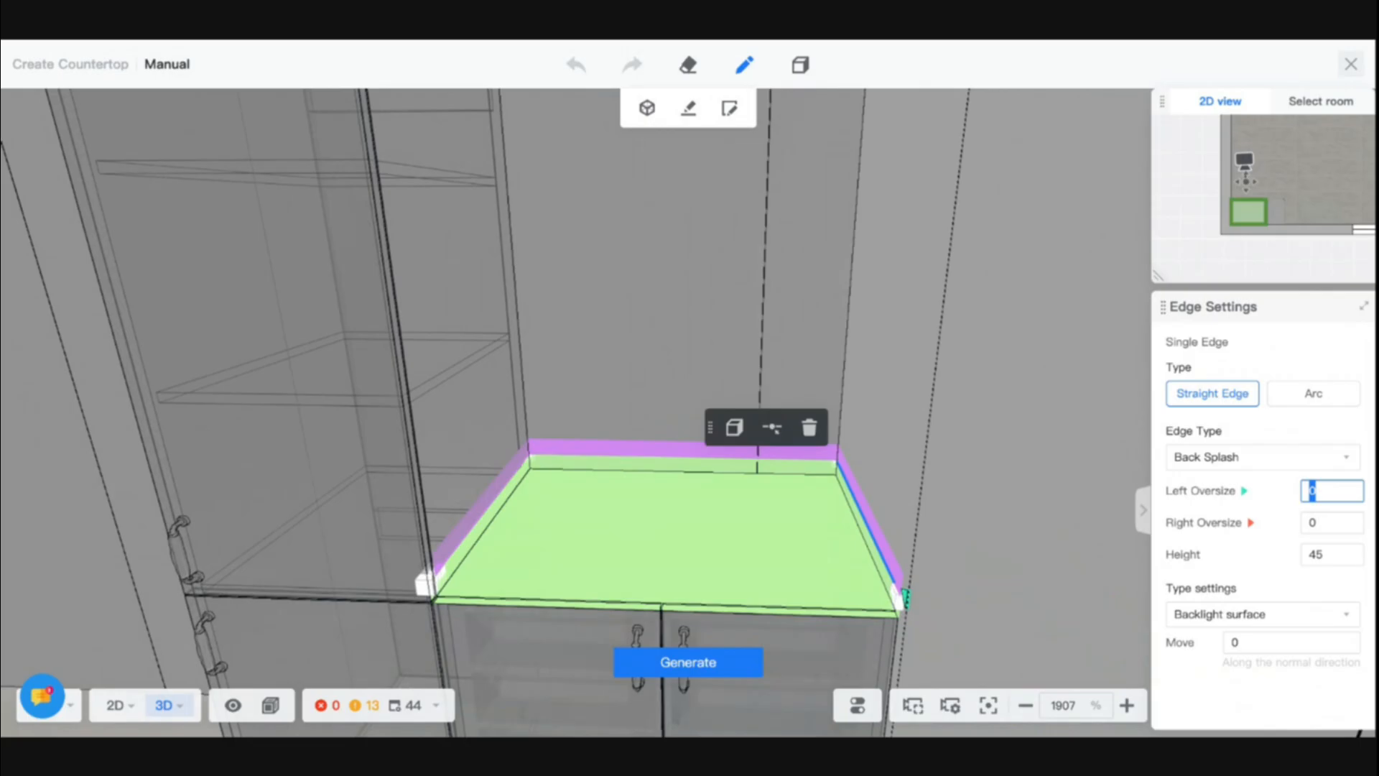
{"action": "type", "text": "540"}
{"action": "key", "text": "Return"}
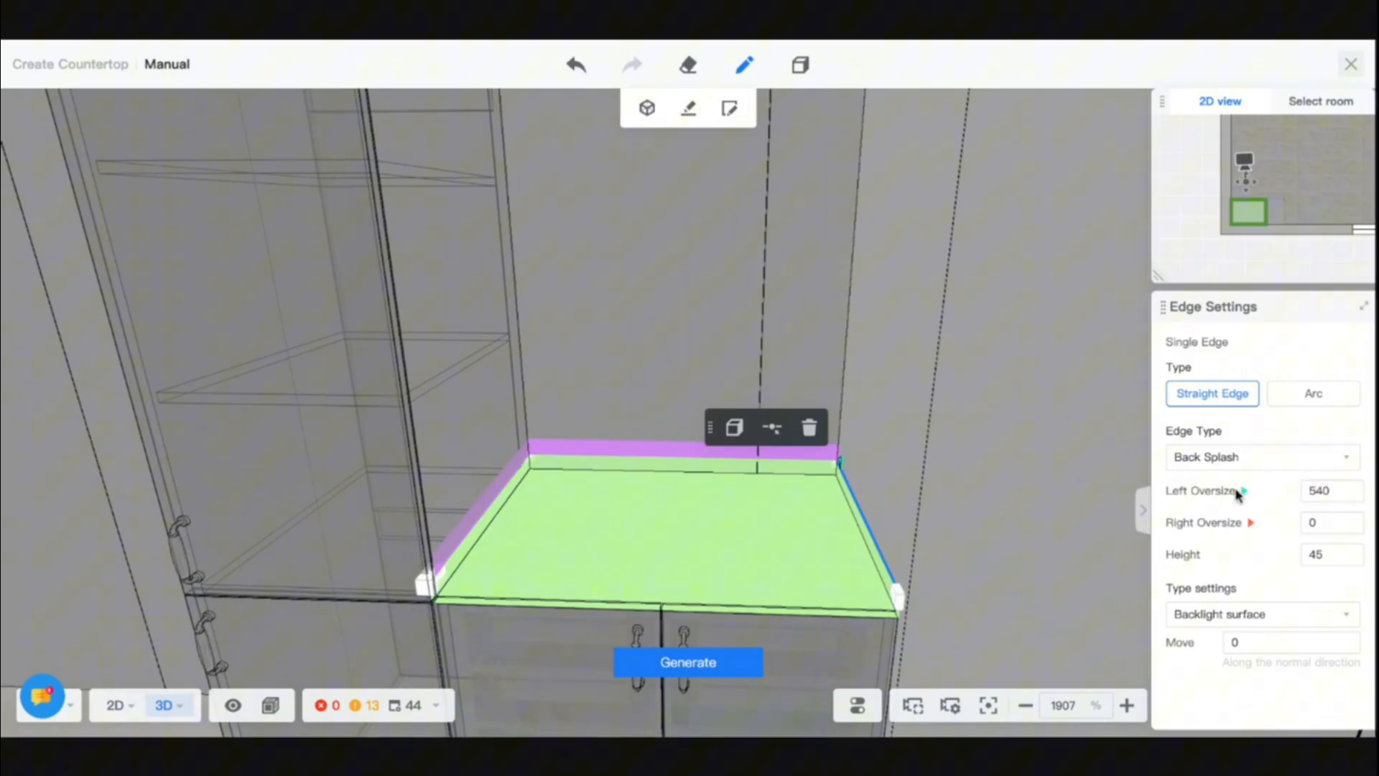
- Set the right oversize of the back splash edge along the high cabinet to 540 and generate the edited countertop
{"action": "left_click", "coordinate": [485, 512]}
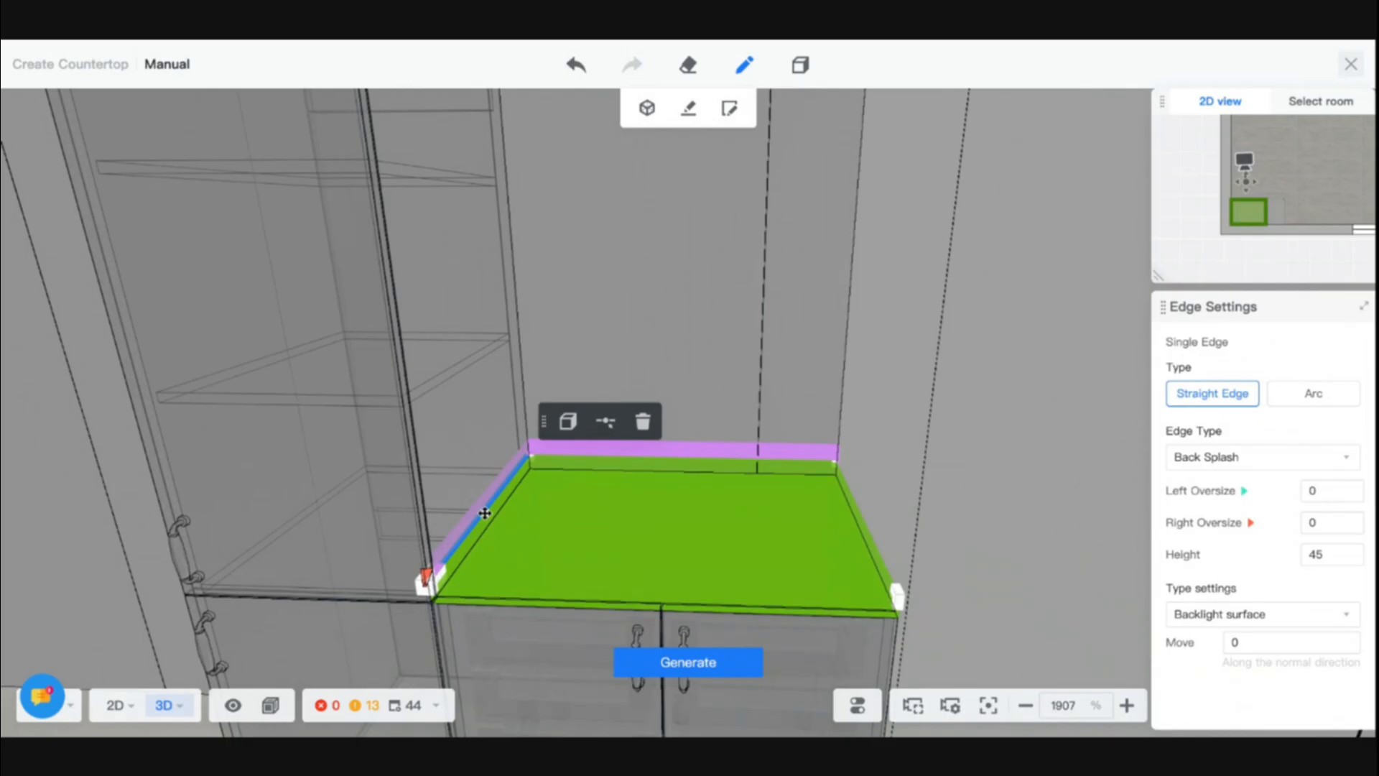
{"action": "double_click", "coordinate": [1331, 521]}
{"action": "type", "text": "540"}
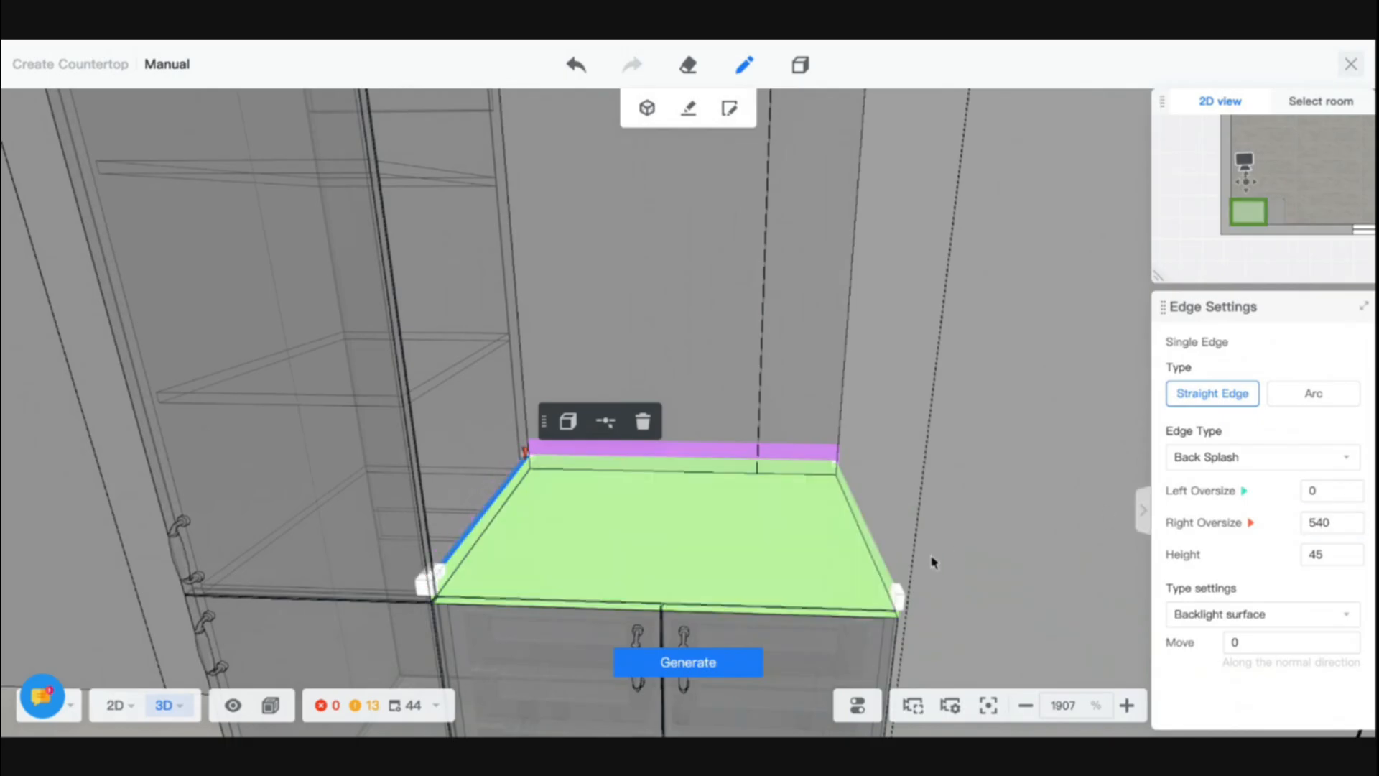
{"action": "left_click", "coordinate": [718, 661]}
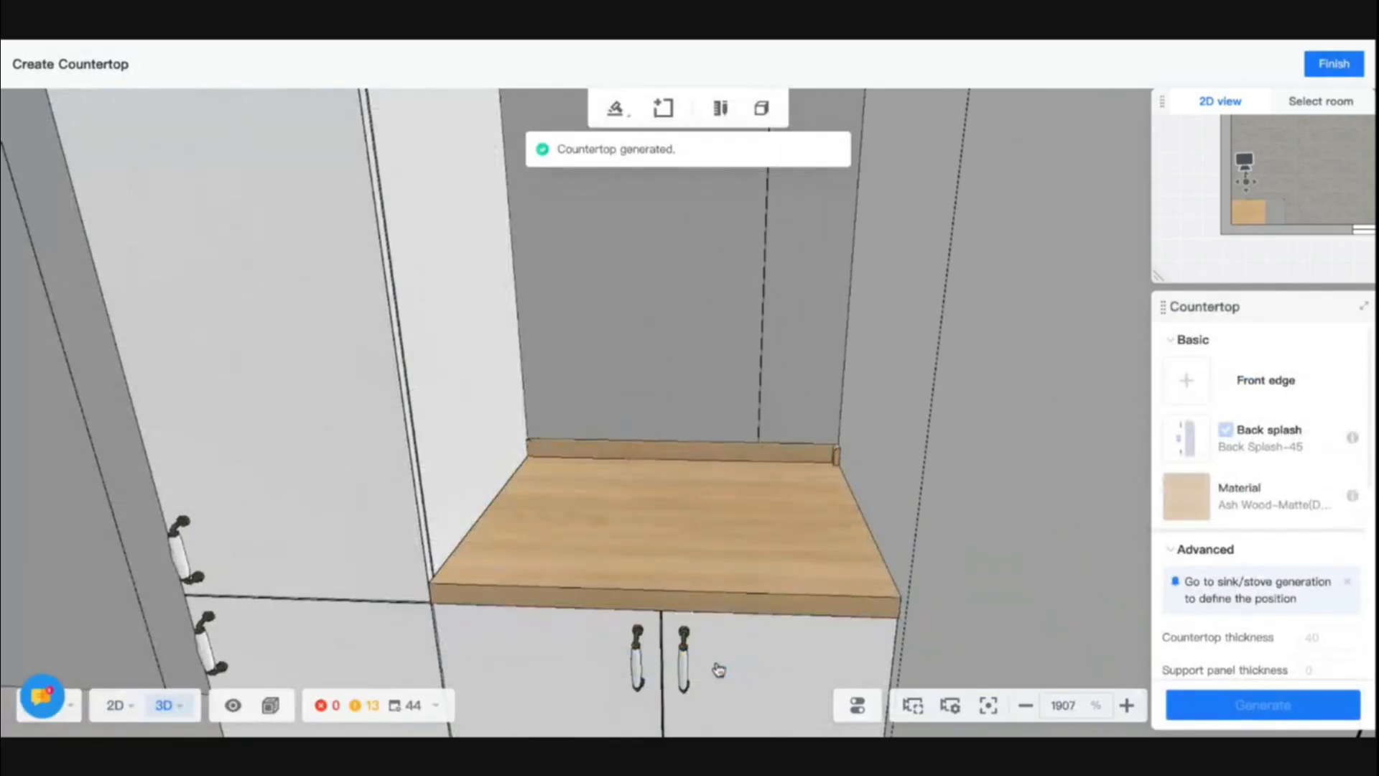
- Reopen the countertop for manual editing, examine the corner settings of the back corner opposite the high cabinet, and exit without generating
{"action": "left_click", "coordinate": [833, 483]}
{"action": "left_click", "coordinate": [988, 412]}
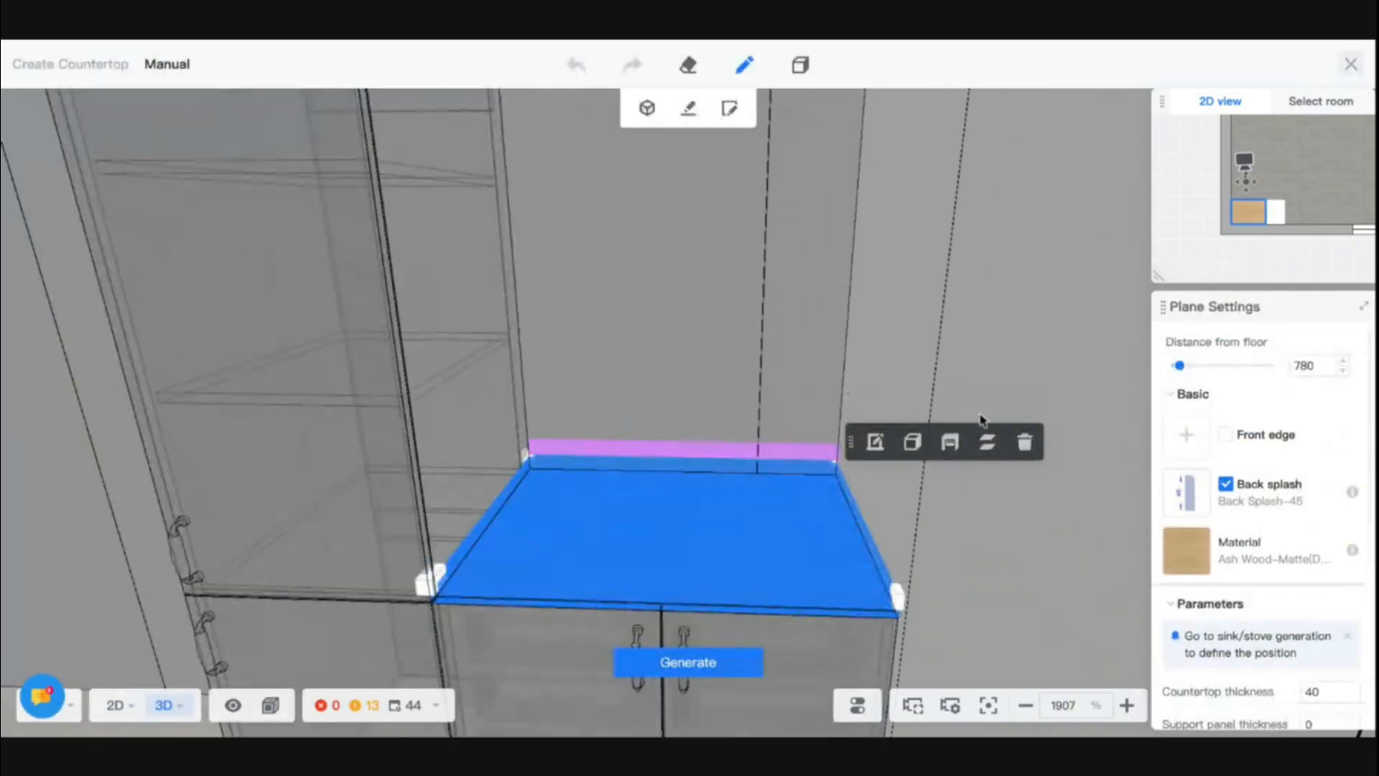
{"action": "left_click", "coordinate": [839, 466]}
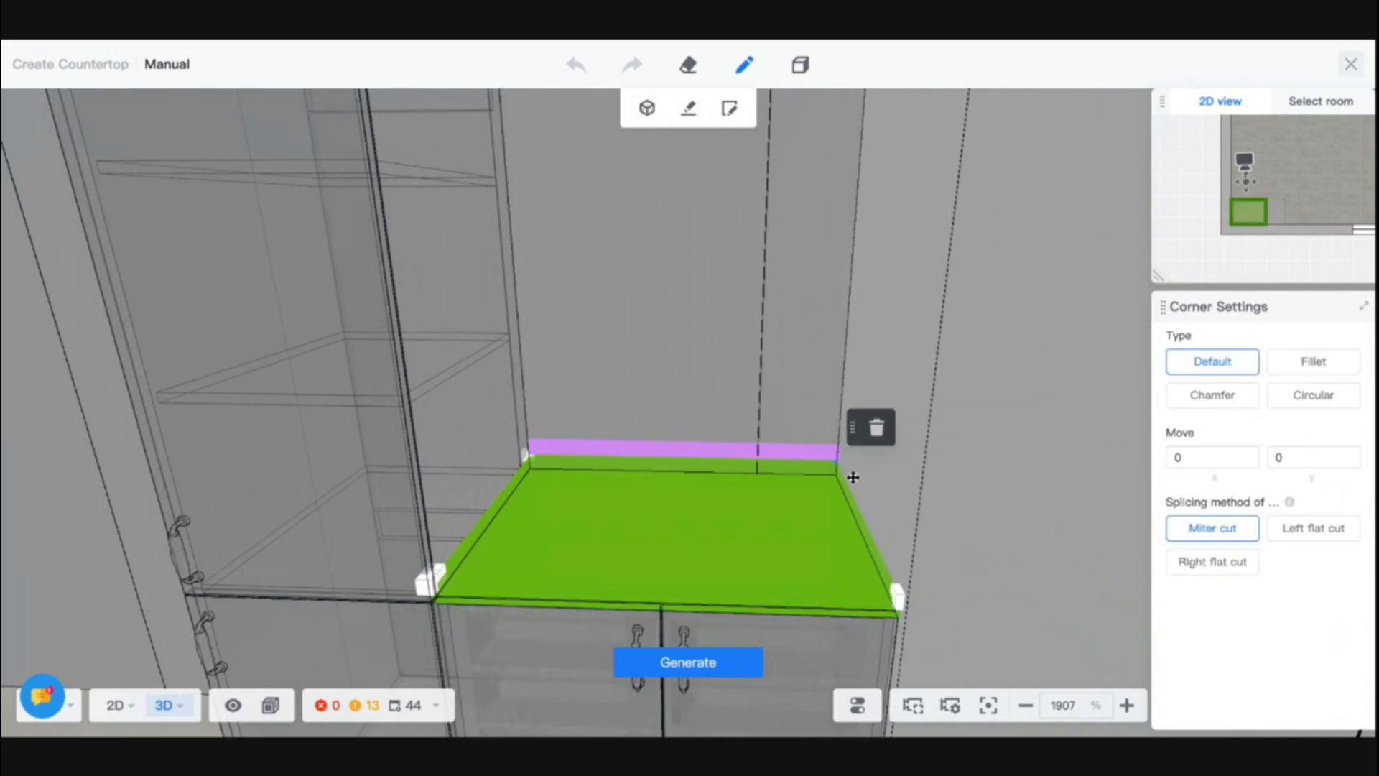
{"action": "left_click", "coordinate": [707, 235]}
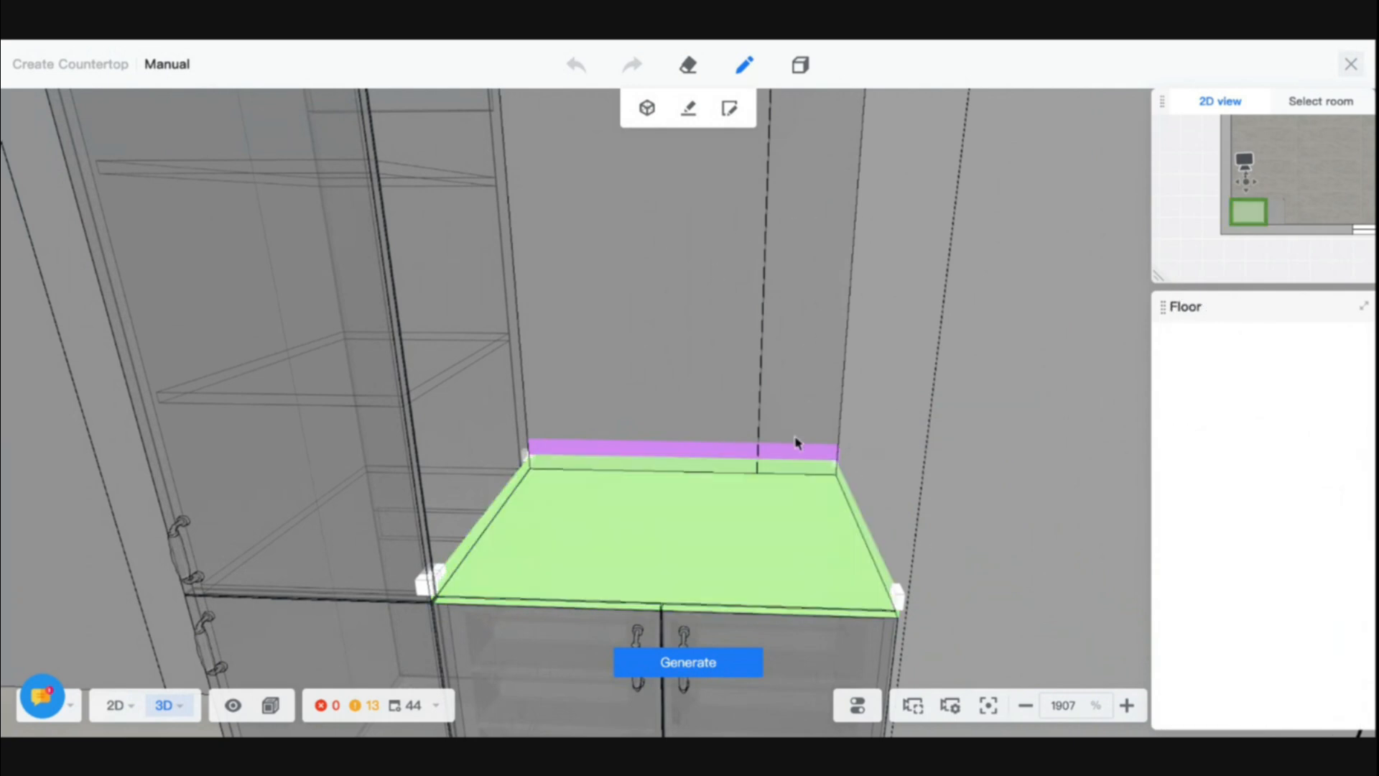
{"action": "left_click", "coordinate": [1351, 64]}
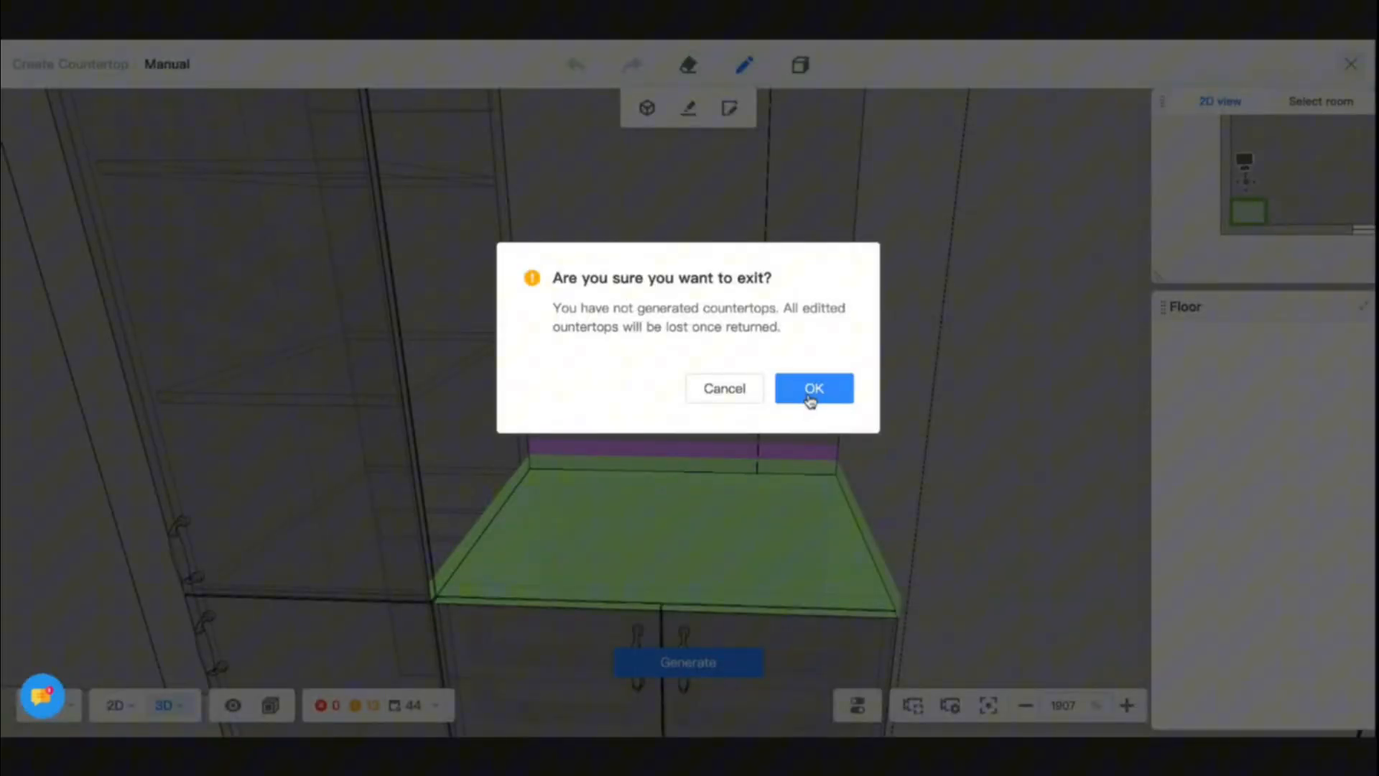
{"action": "left_click", "coordinate": [810, 394]}
{"action": "left_click", "coordinate": [775, 525]}
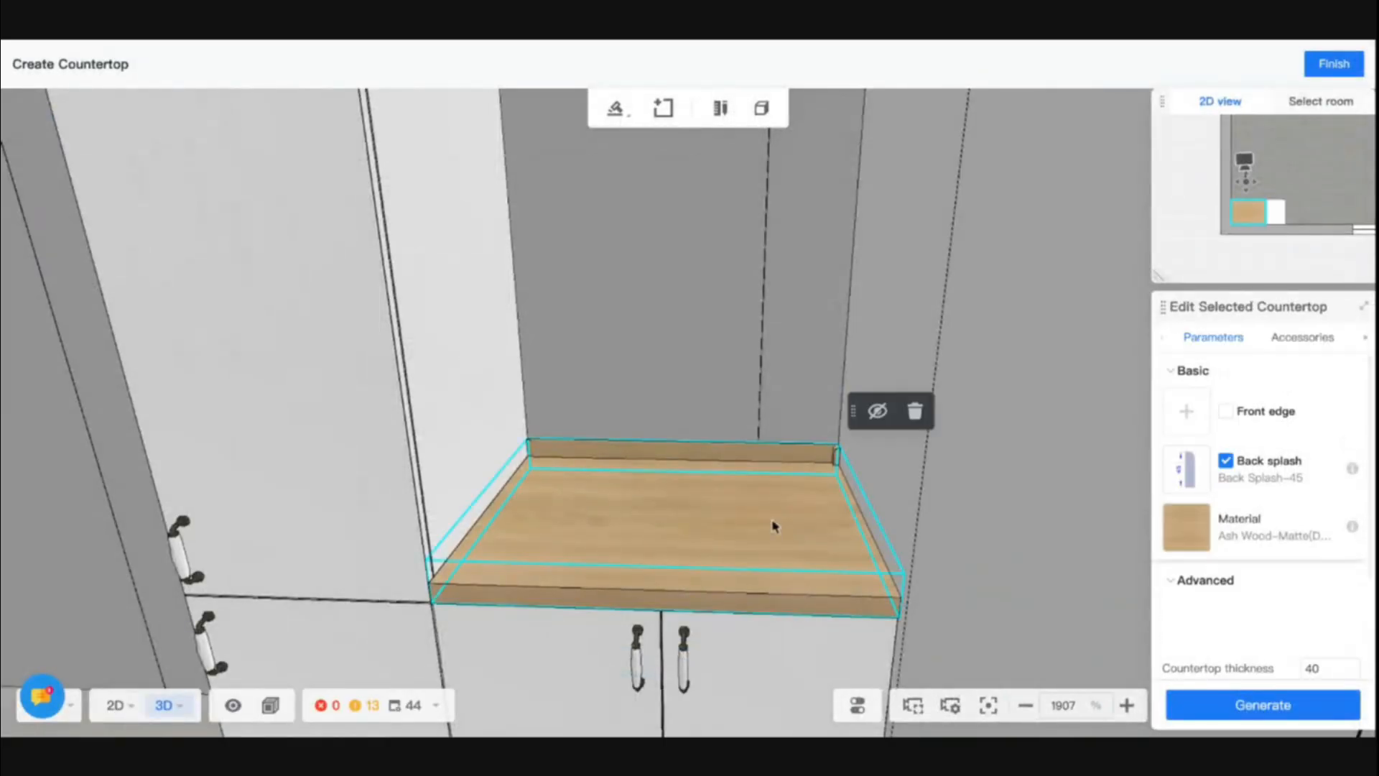
- Delete the wood countertop and restart countertop creation for the two-door base cabinet
{"action": "left_click", "coordinate": [915, 406]}
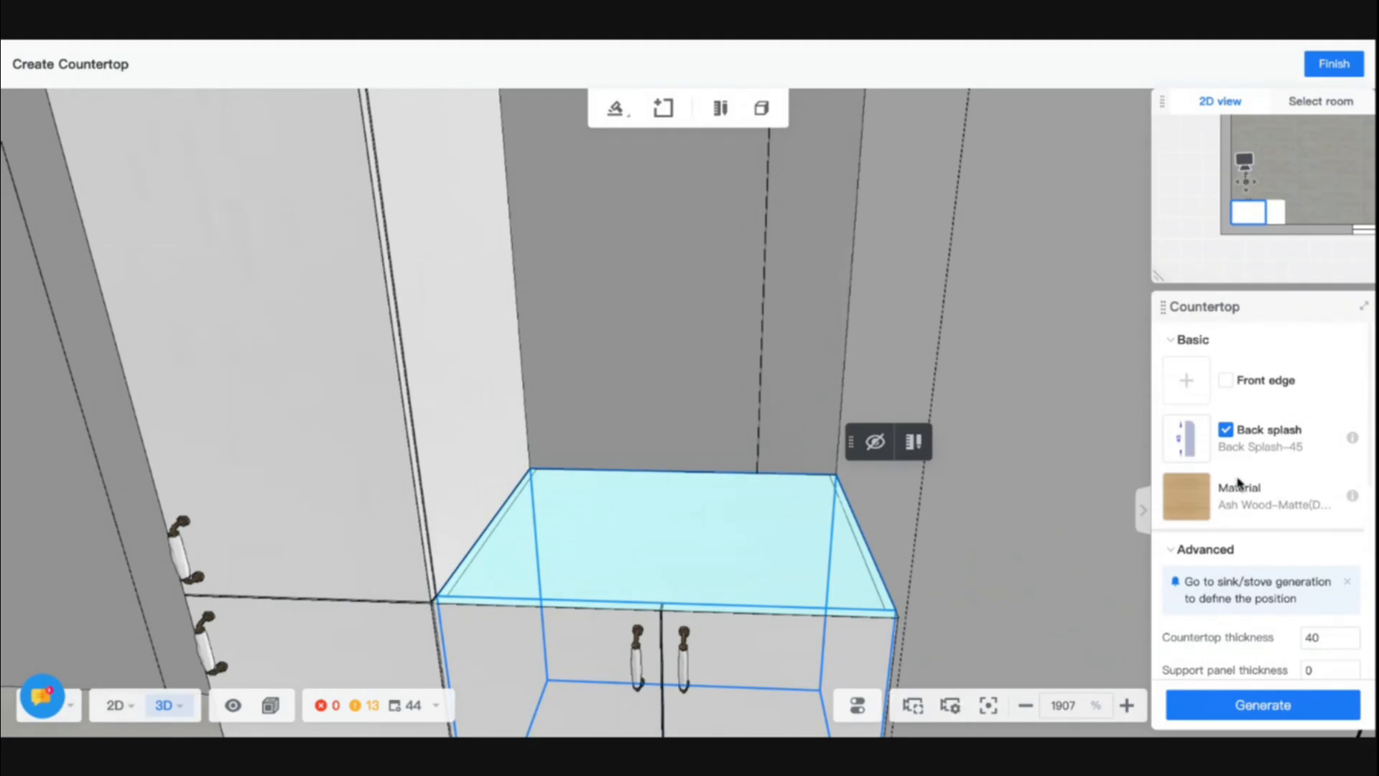
{"action": "left_click", "coordinate": [1332, 64]}
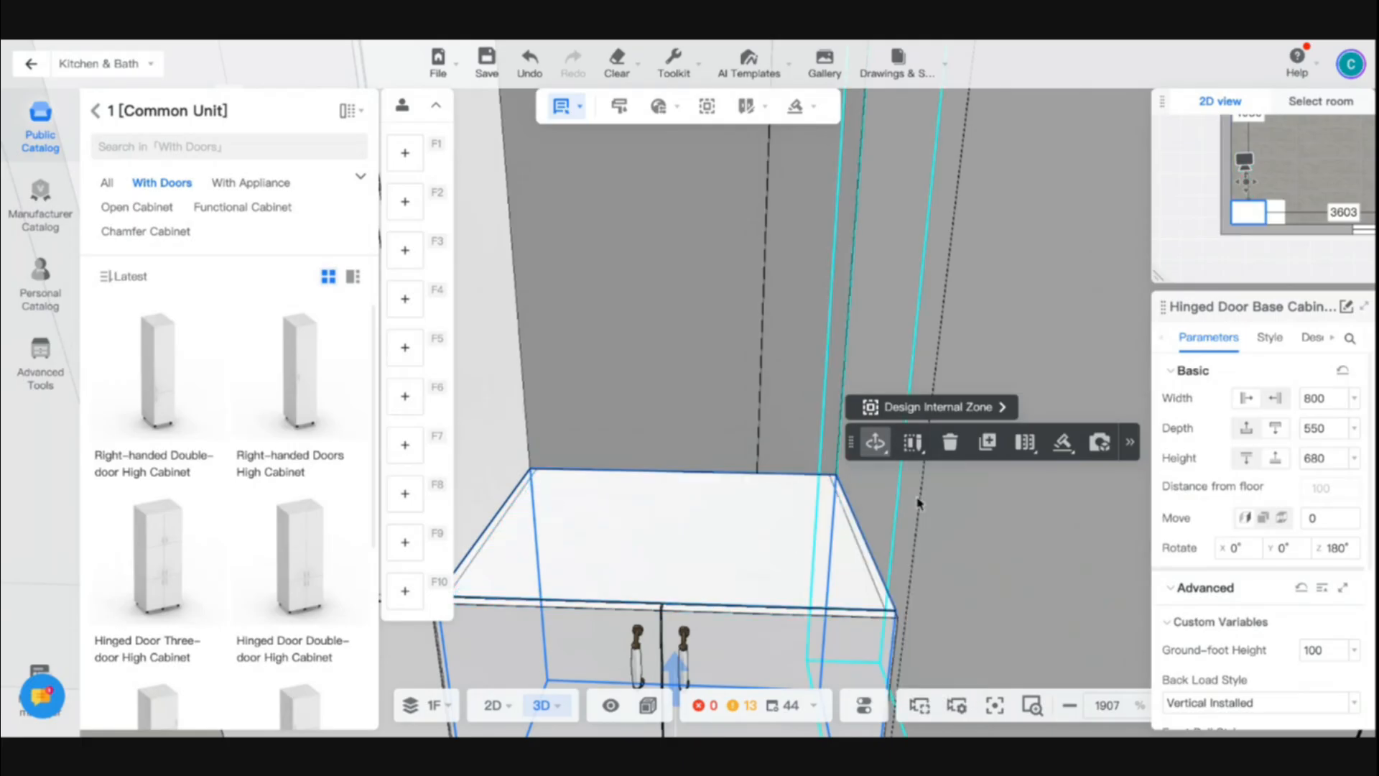
{"action": "mouse_move", "coordinate": [797, 108]}
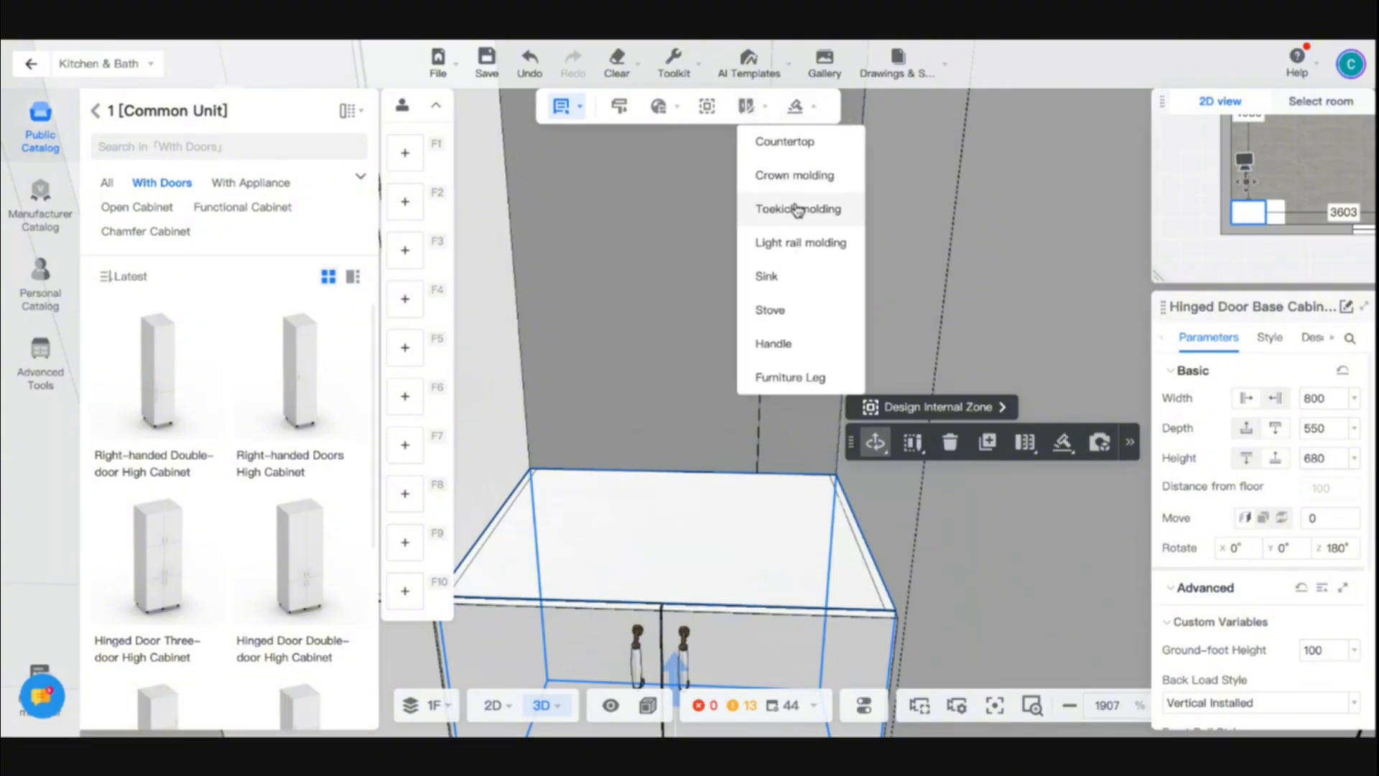
{"action": "left_click", "coordinate": [816, 142]}
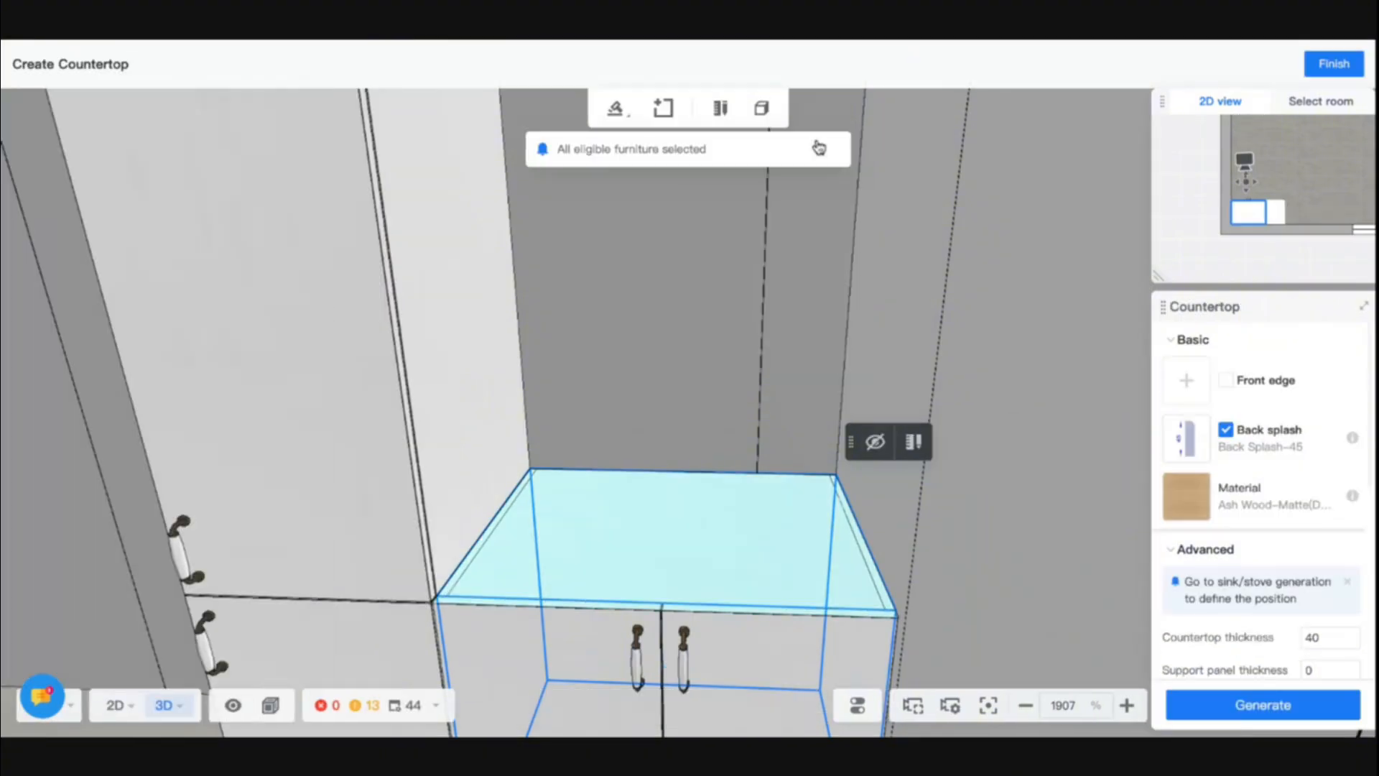
- Choose the public back splash Backsplash Type-60 and generate the countertop on the base cabinet
{"action": "left_click", "coordinate": [1195, 445]}
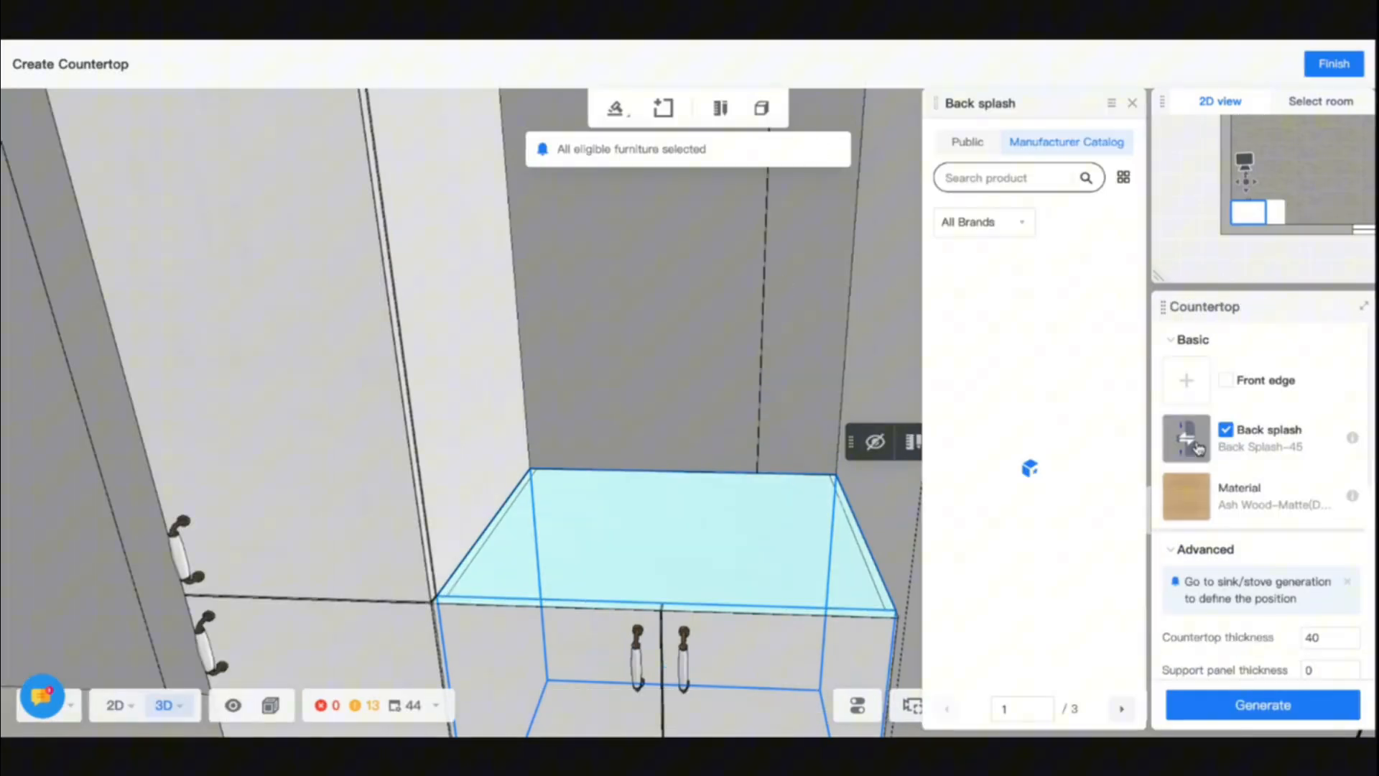
{"action": "left_click", "coordinate": [963, 143]}
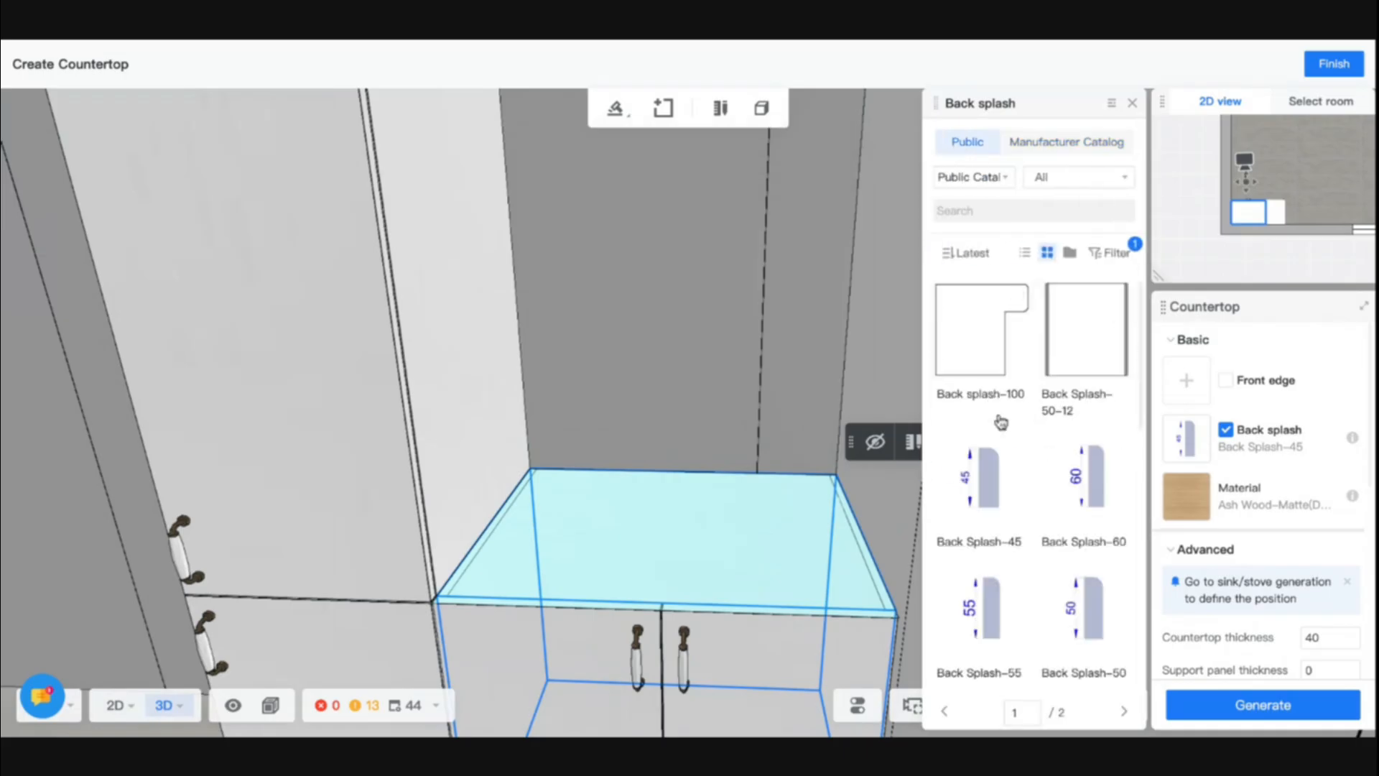
{"action": "scroll", "coordinate": [1005, 474], "scroll_direction": "down", "scroll_amount": 5}
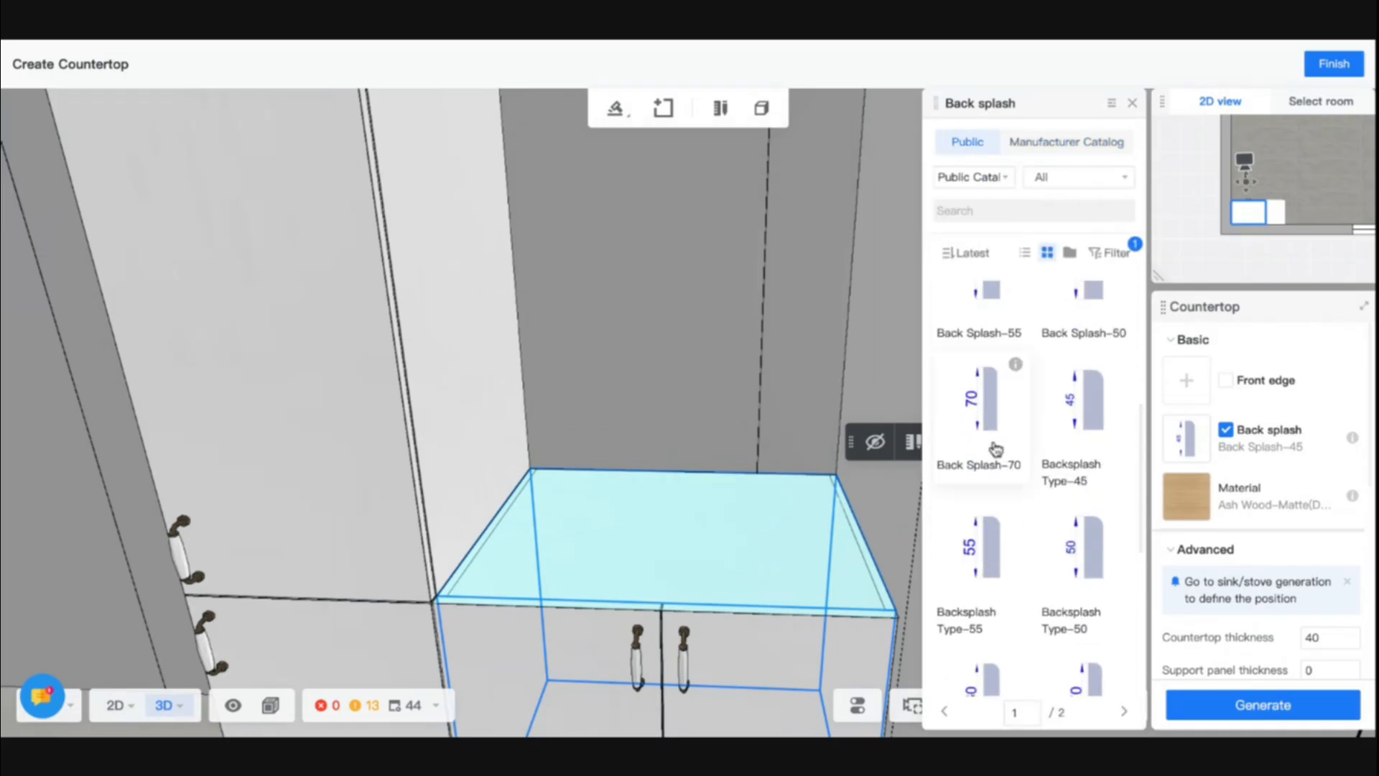
{"action": "scroll", "coordinate": [998, 502], "scroll_direction": "down", "scroll_amount": 3}
{"action": "left_click", "coordinate": [995, 508]}
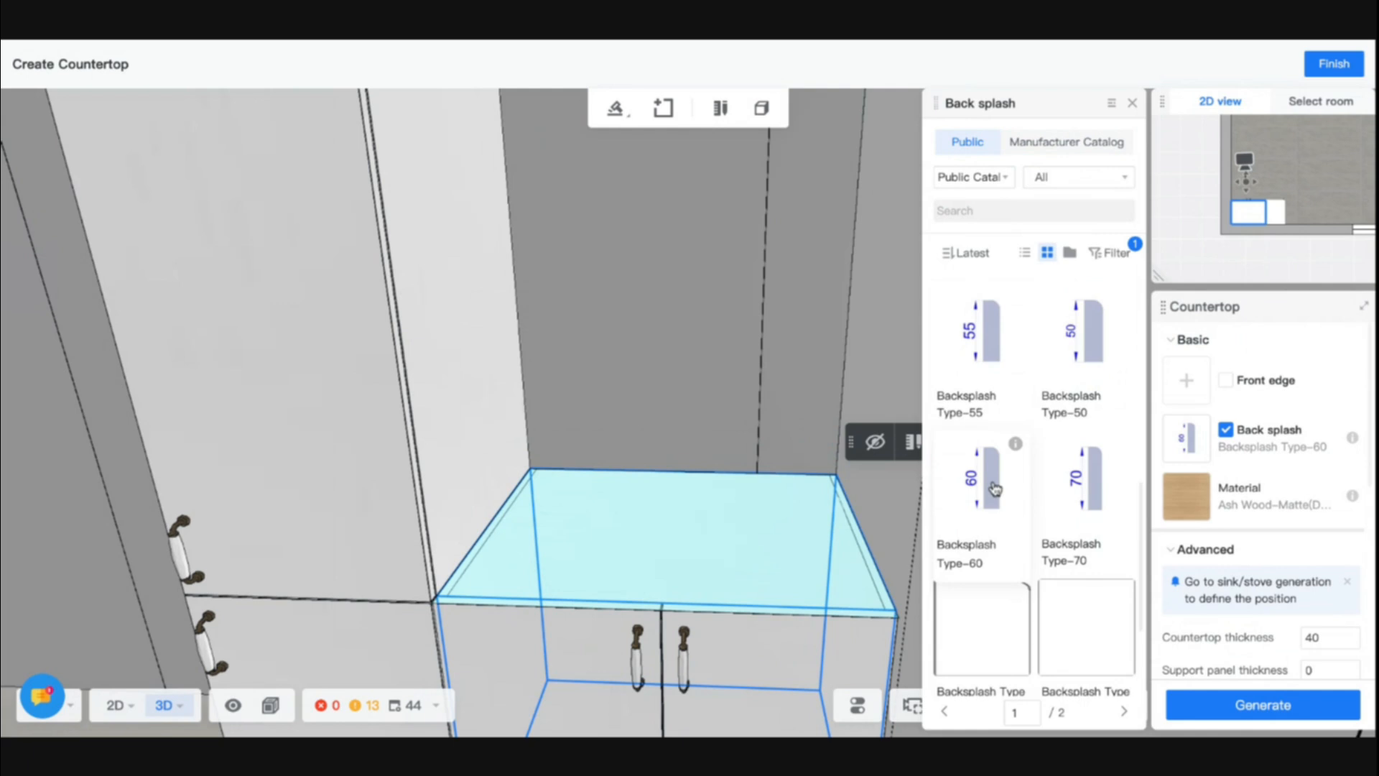
{"action": "scroll", "coordinate": [1343, 546], "scroll_direction": "down", "scroll_amount": 5}
{"action": "scroll", "coordinate": [1345, 509], "scroll_direction": "up", "scroll_amount": 3}
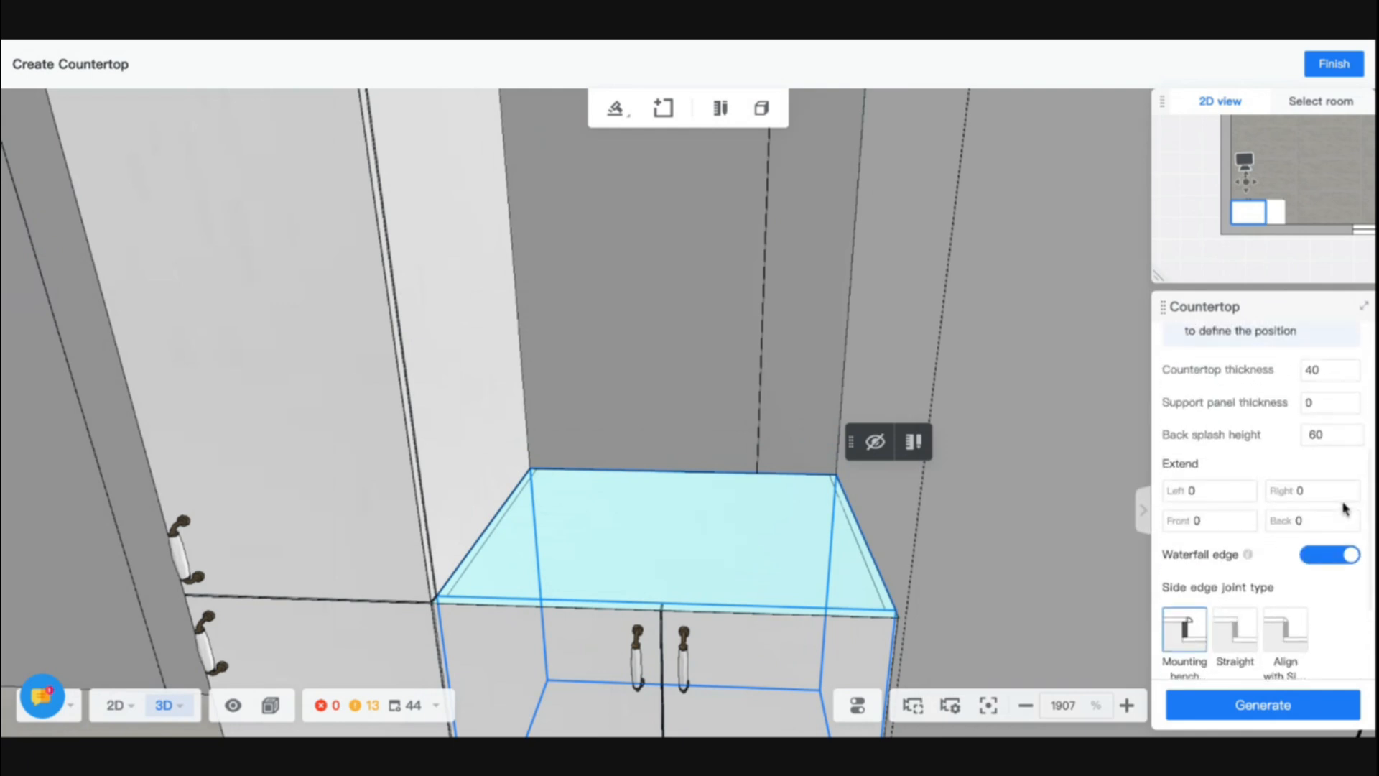
{"action": "scroll", "coordinate": [1316, 400], "scroll_direction": "down", "scroll_amount": 3}
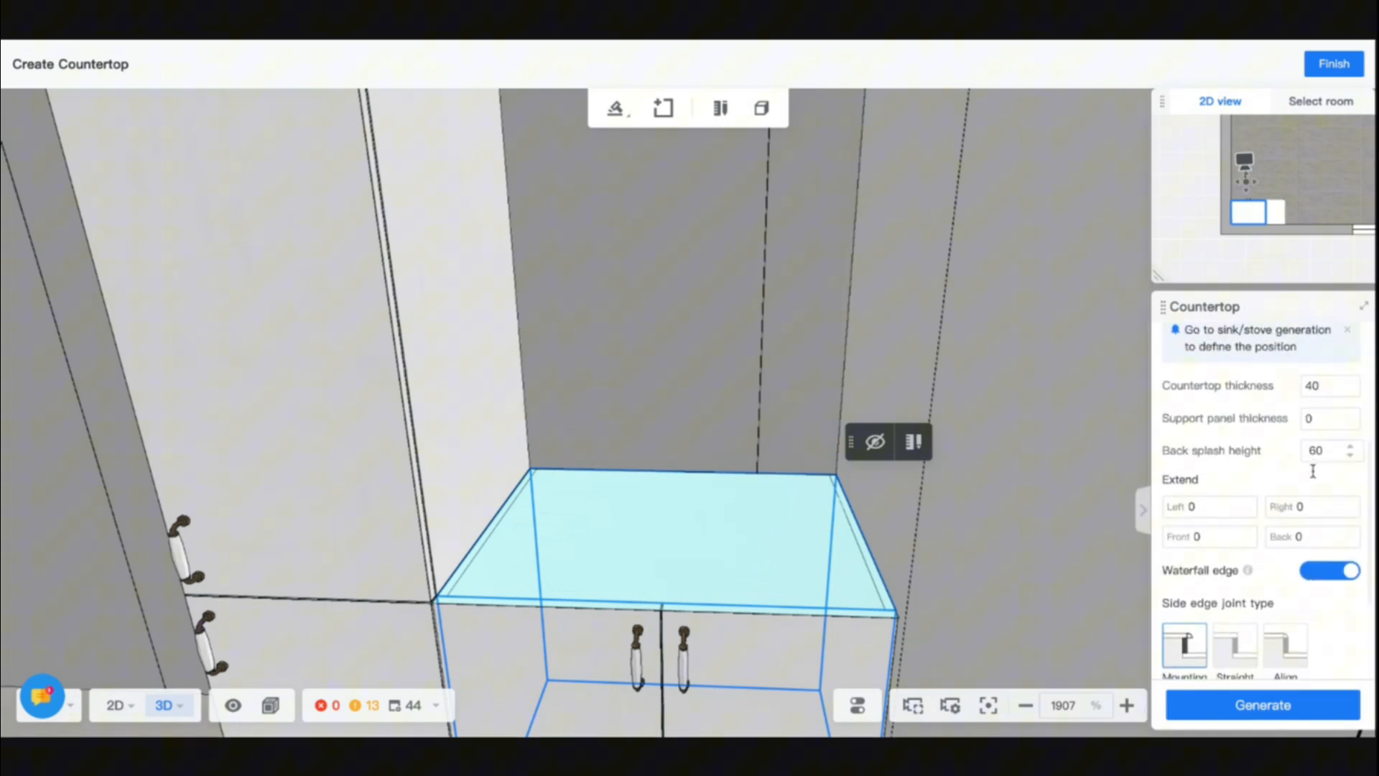
{"action": "left_click", "coordinate": [1283, 712]}
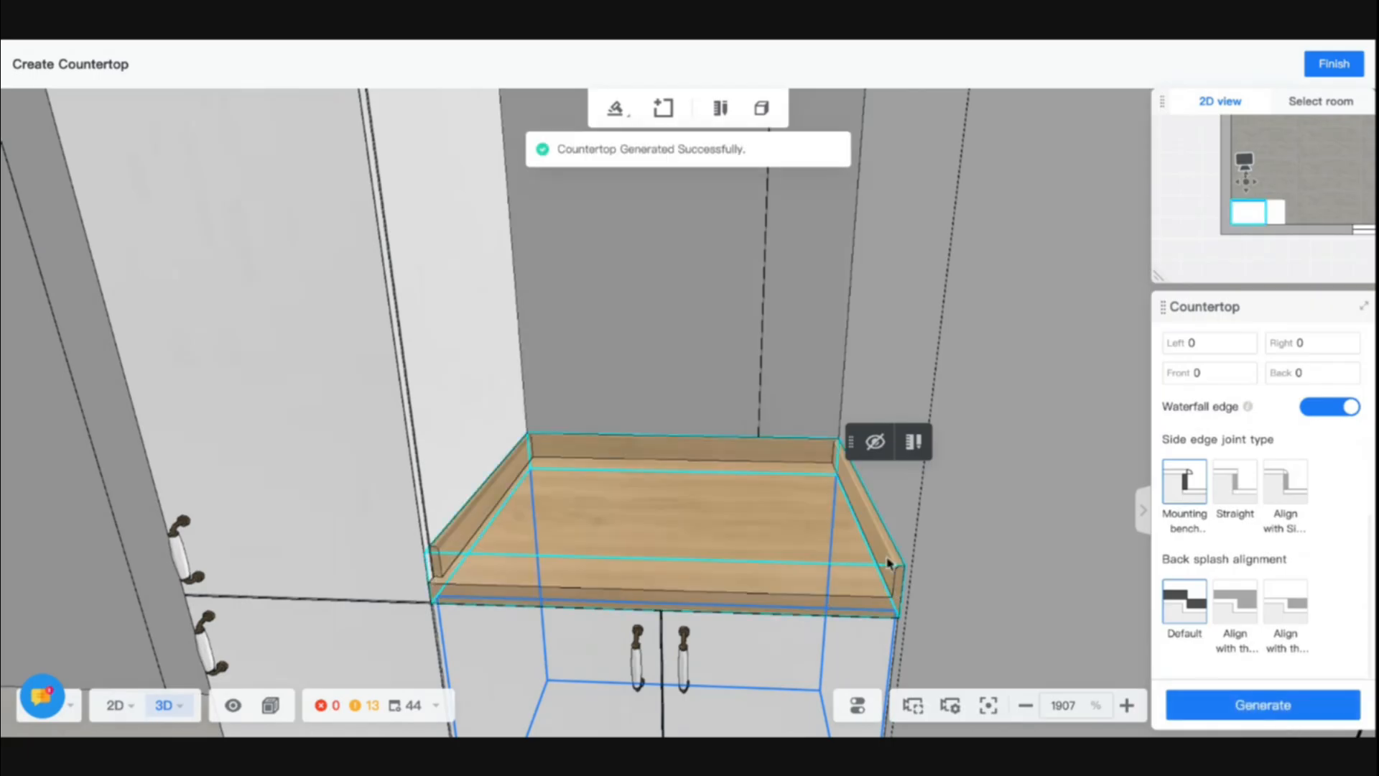
- Open the new countertop for manual editing and set the left oversize of the side back splash opposite the high cabinet to 550
{"action": "left_click", "coordinate": [893, 563]}
{"action": "left_click", "coordinate": [979, 405]}
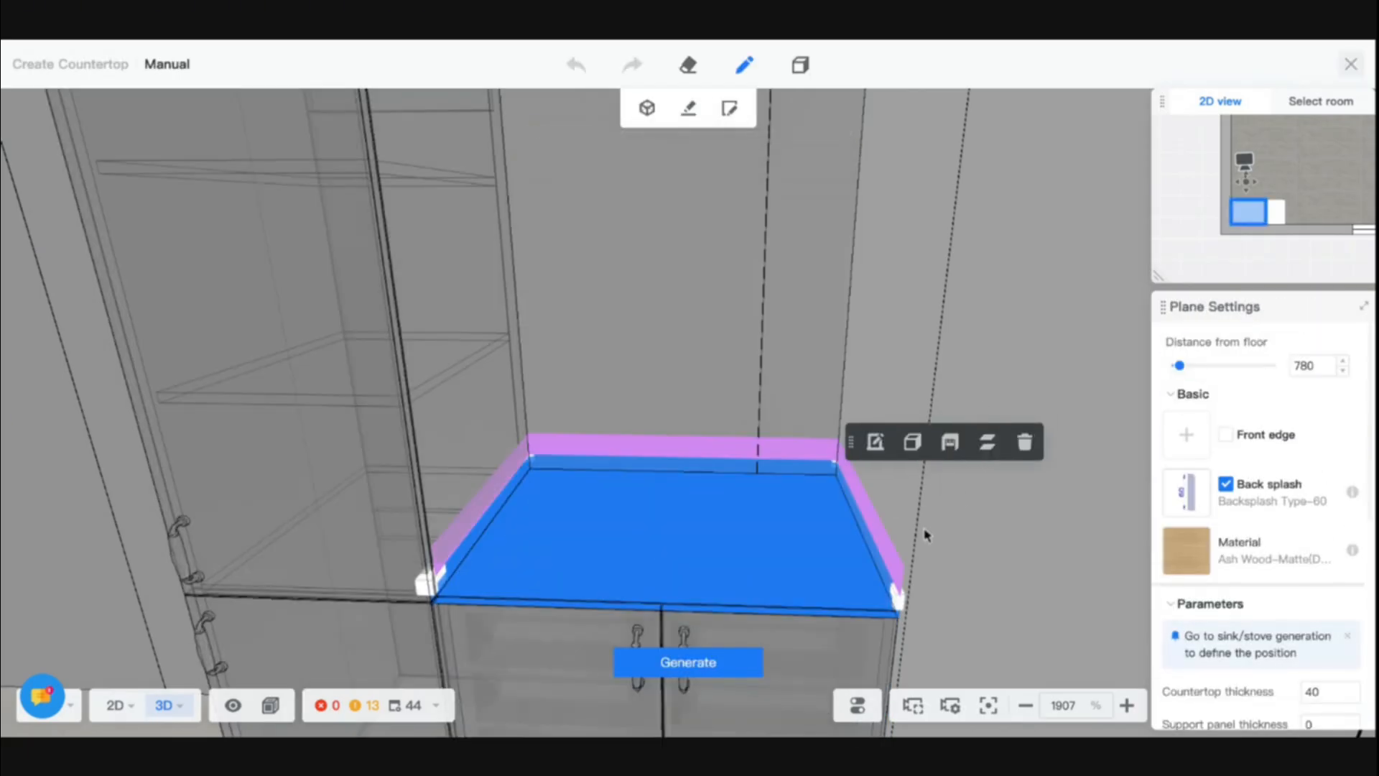
{"action": "left_click", "coordinate": [871, 534]}
{"action": "left_click", "coordinate": [1311, 488]}
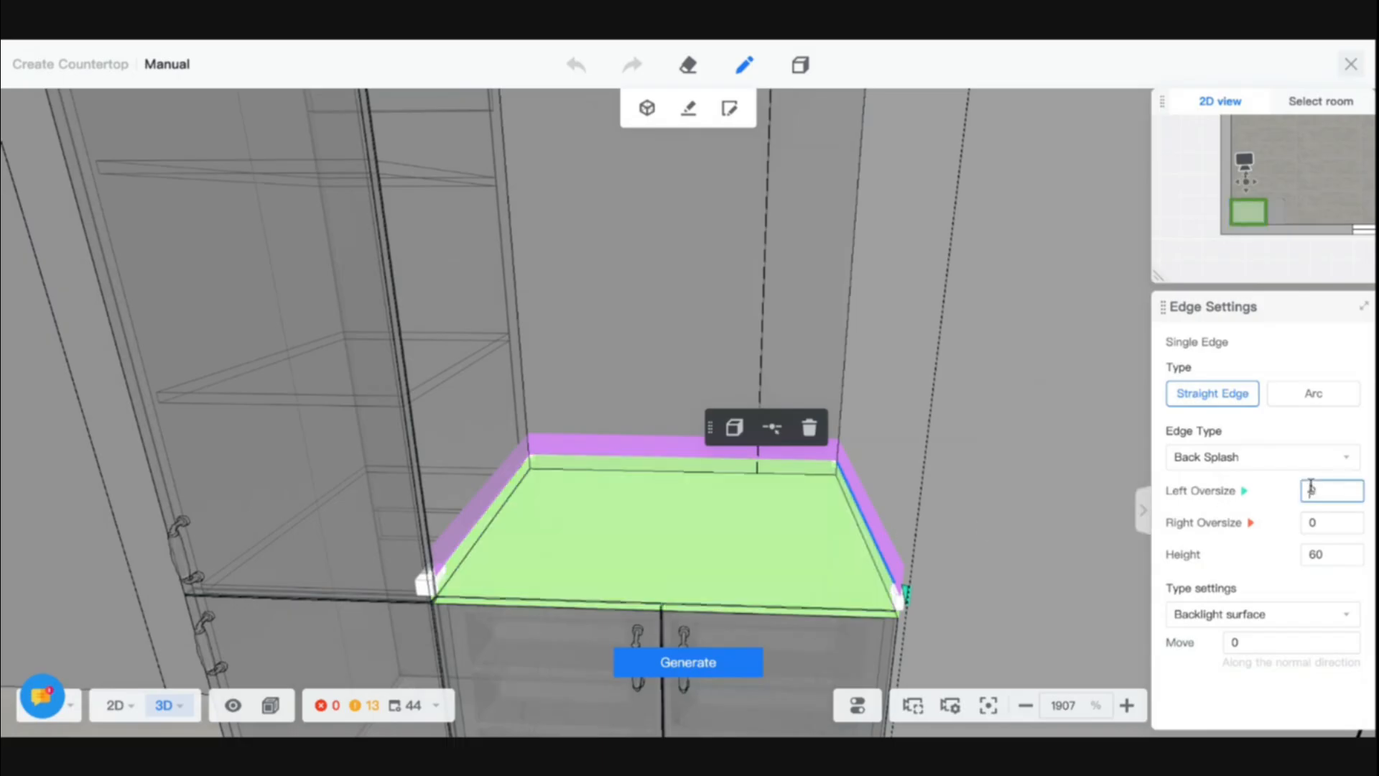
{"action": "type", "text": "550"}
{"action": "key", "text": "Return"}
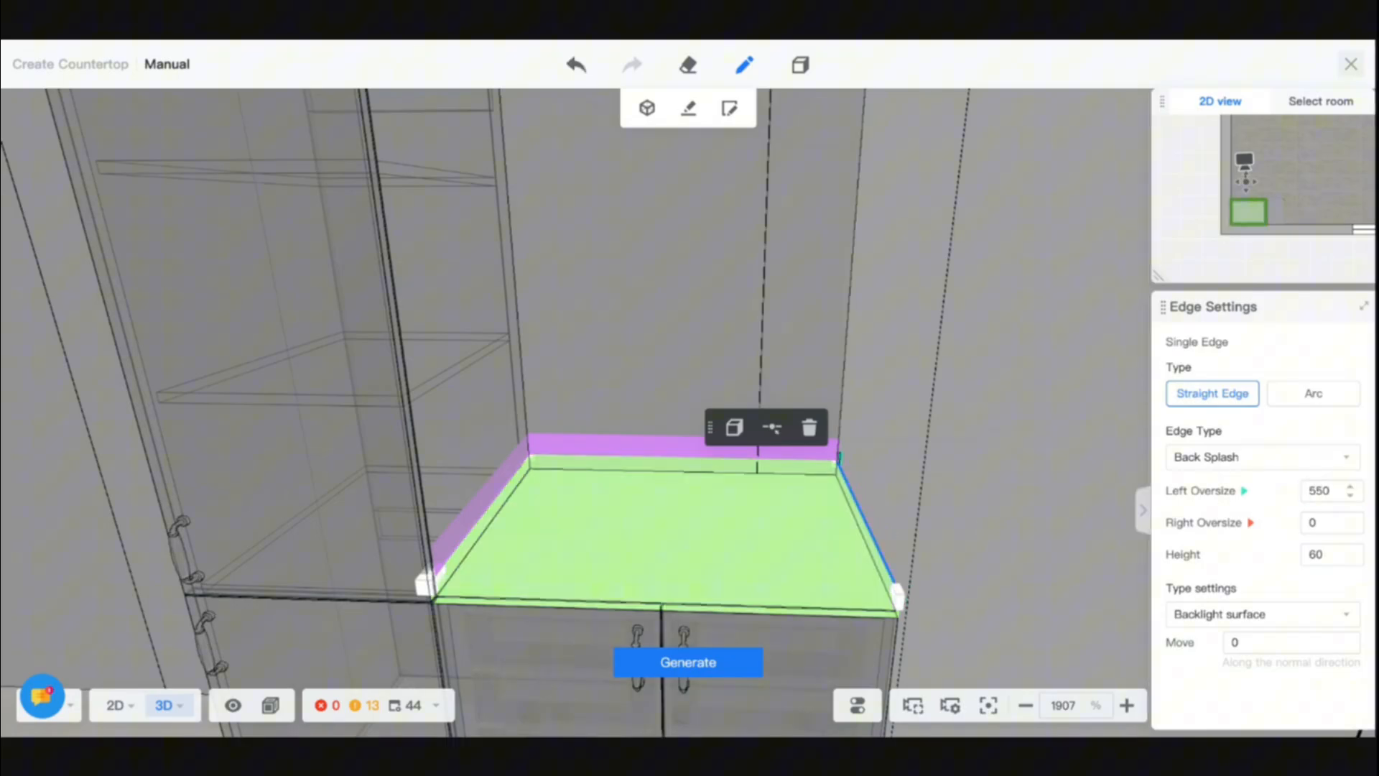
- Try right oversizes of 55 and 550 on the back splash edge along the high cabinet, set it to 540 and generate the countertop
{"action": "left_click", "coordinate": [431, 573]}
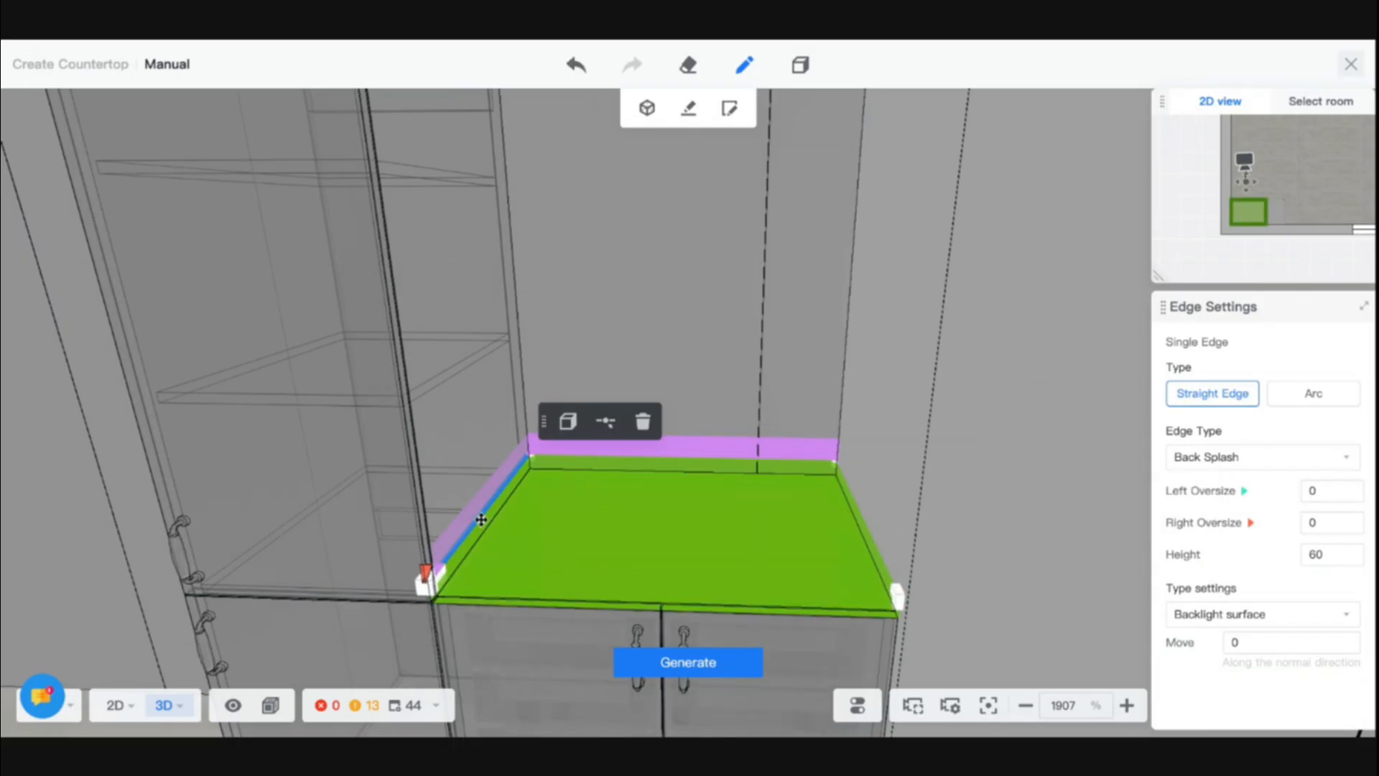
{"action": "double_click", "coordinate": [1311, 522]}
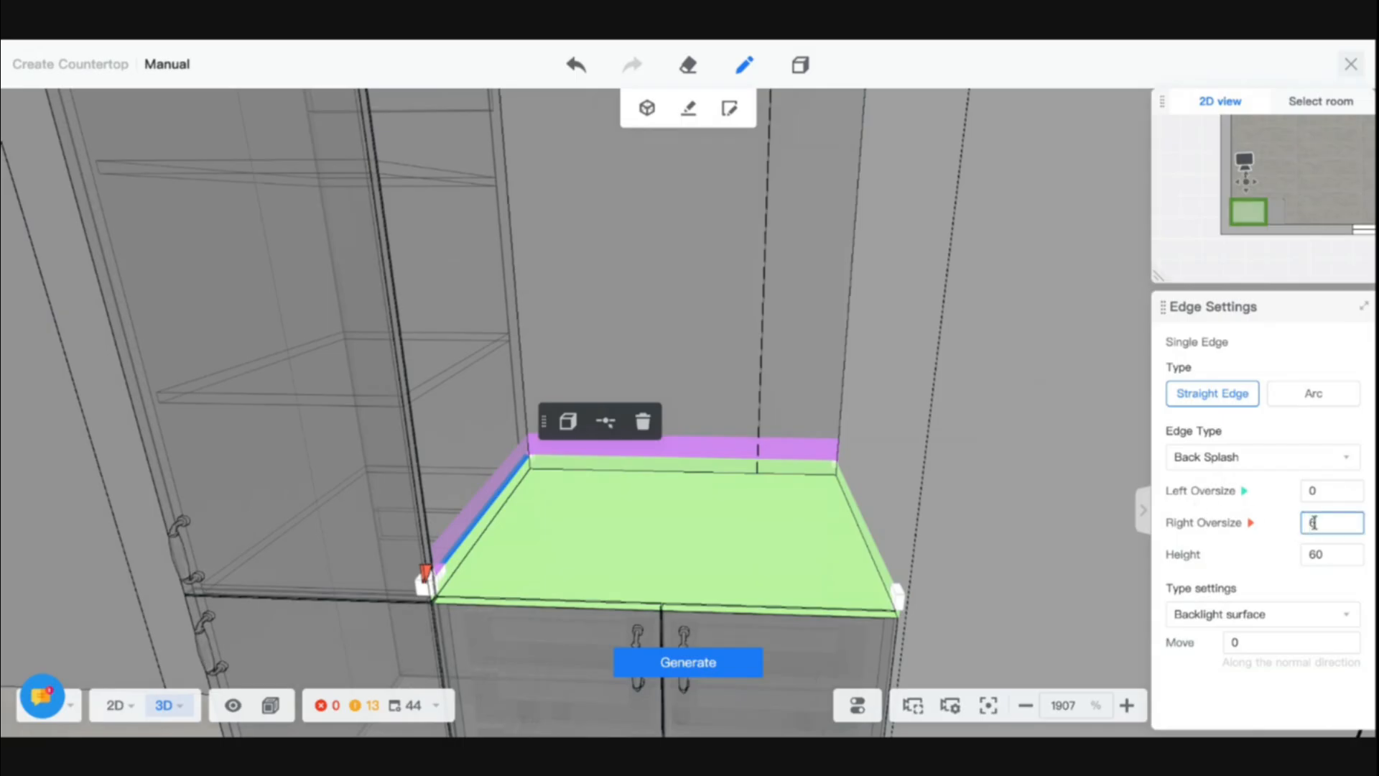
{"action": "type", "text": "55"}
{"action": "key", "text": "Return"}
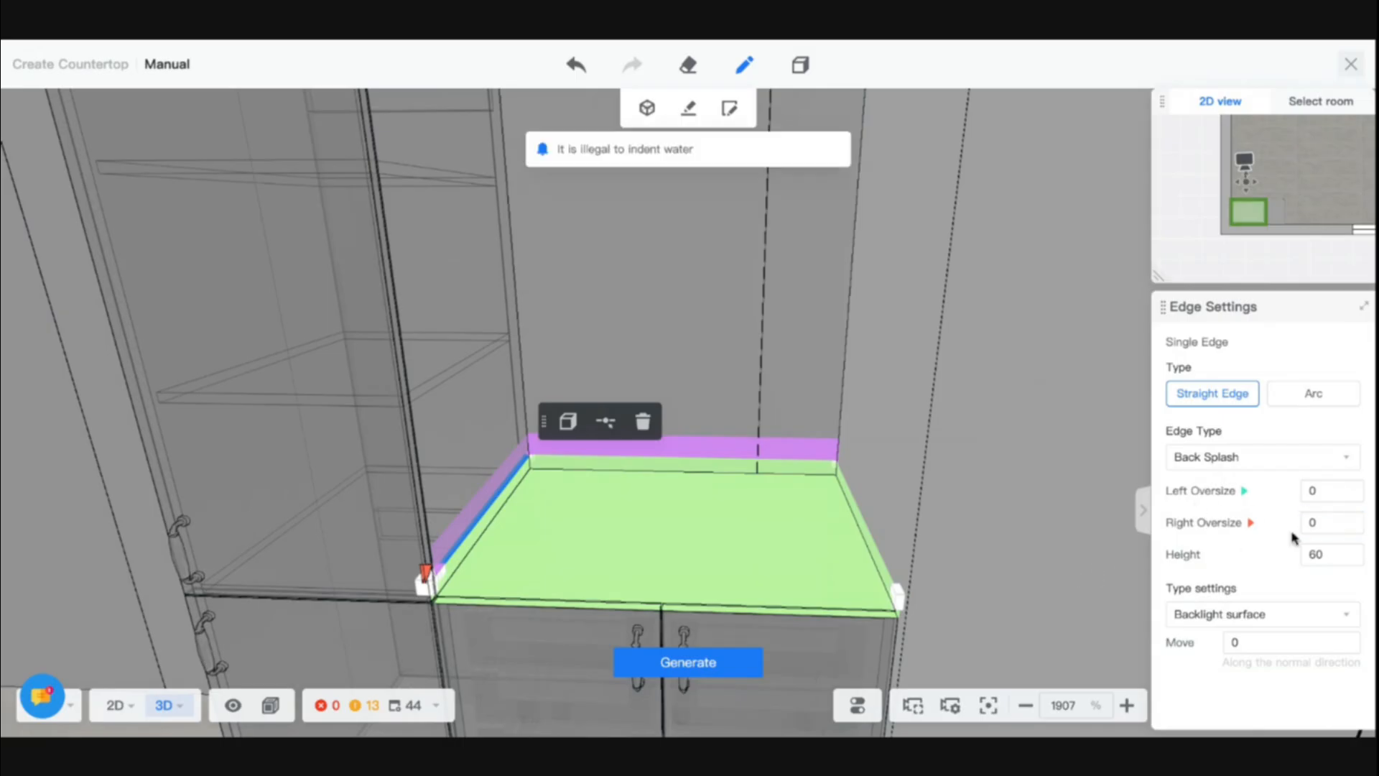
{"action": "left_click", "coordinate": [1334, 525]}
{"action": "type", "text": "550"}
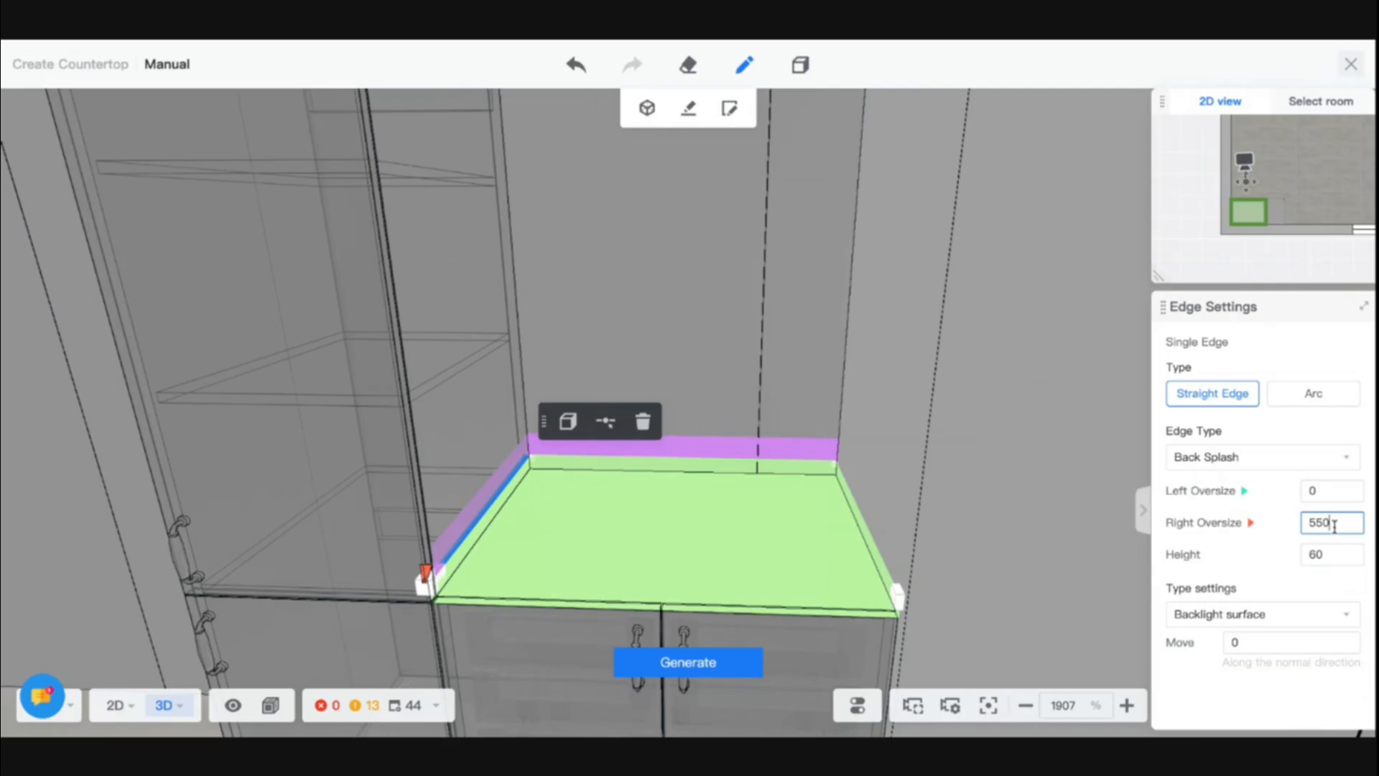
{"action": "key", "text": "Return"}
{"action": "left_click", "coordinate": [1334, 526]}
{"action": "type", "text": "540"}
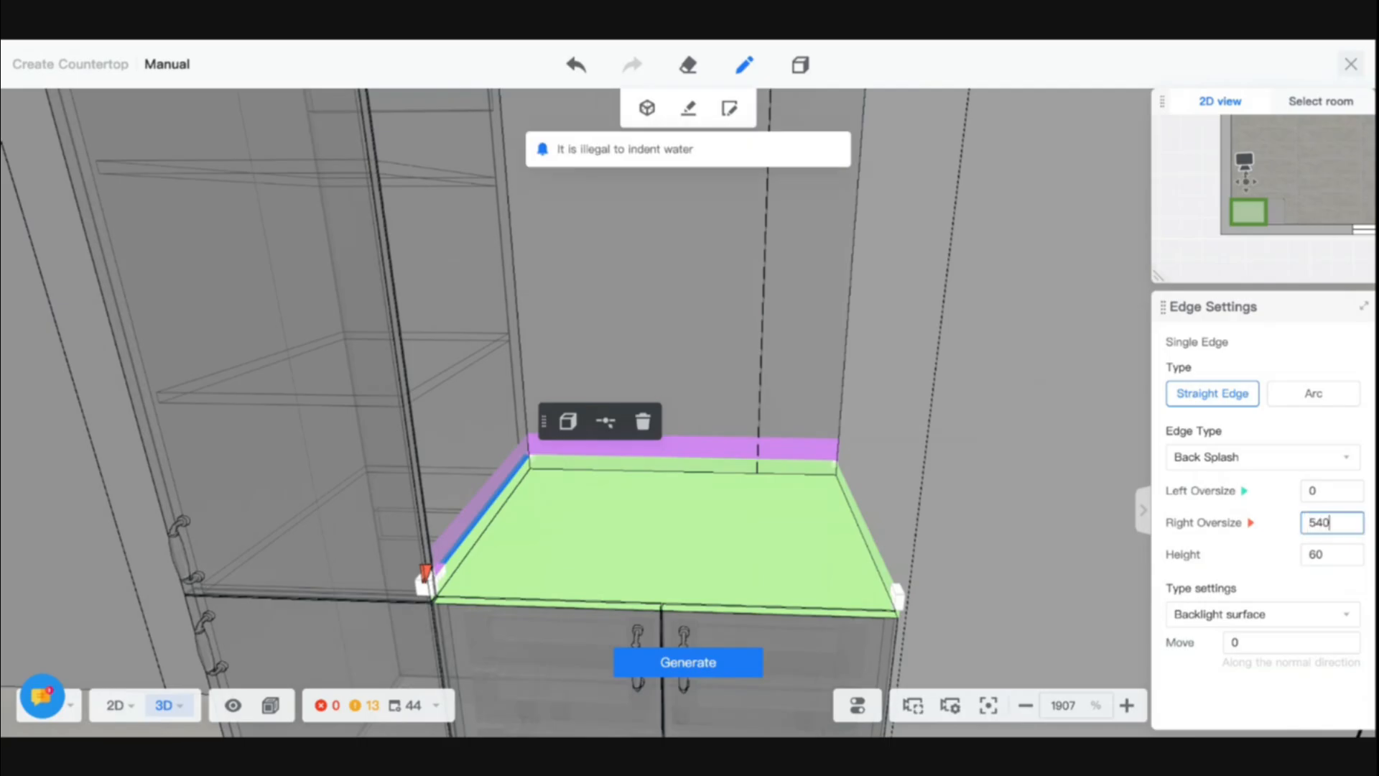
{"action": "key", "text": "Return"}
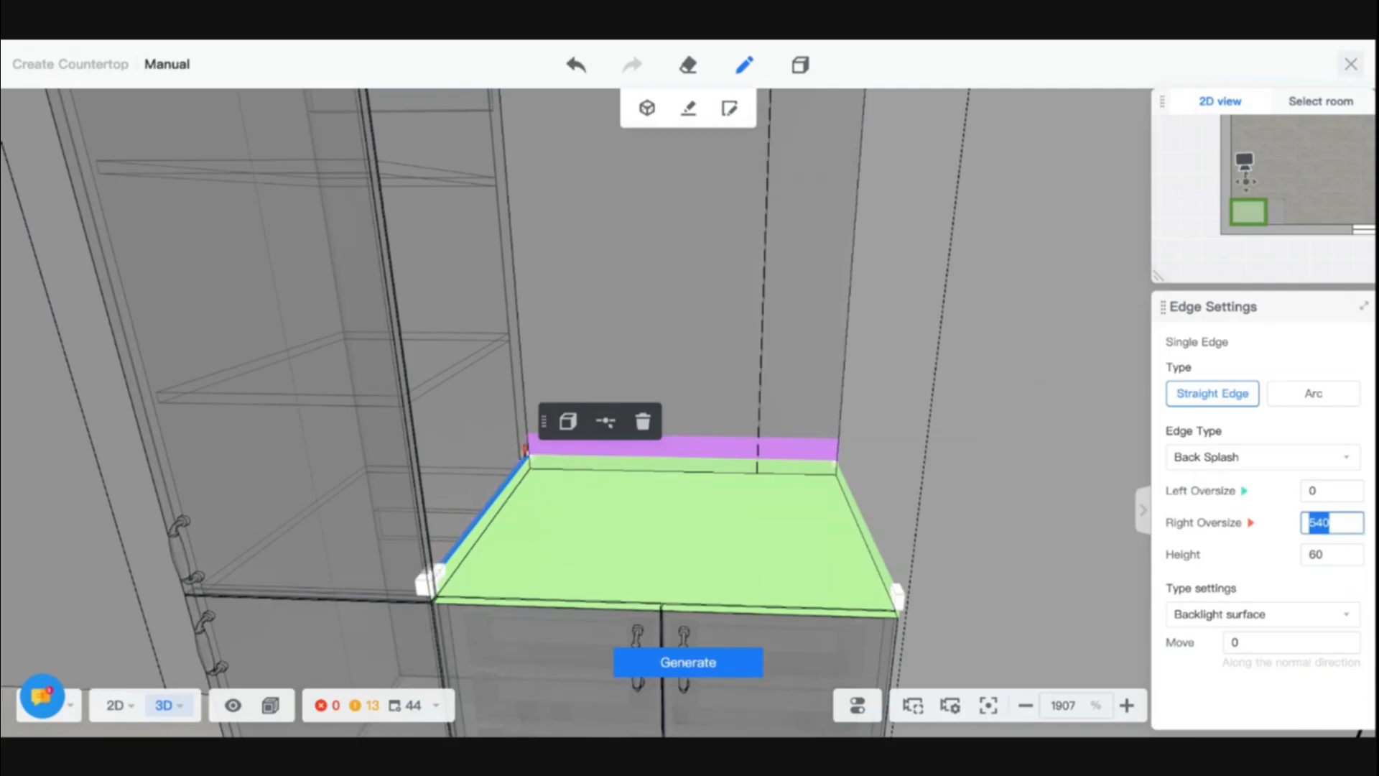
{"action": "left_click", "coordinate": [688, 662]}
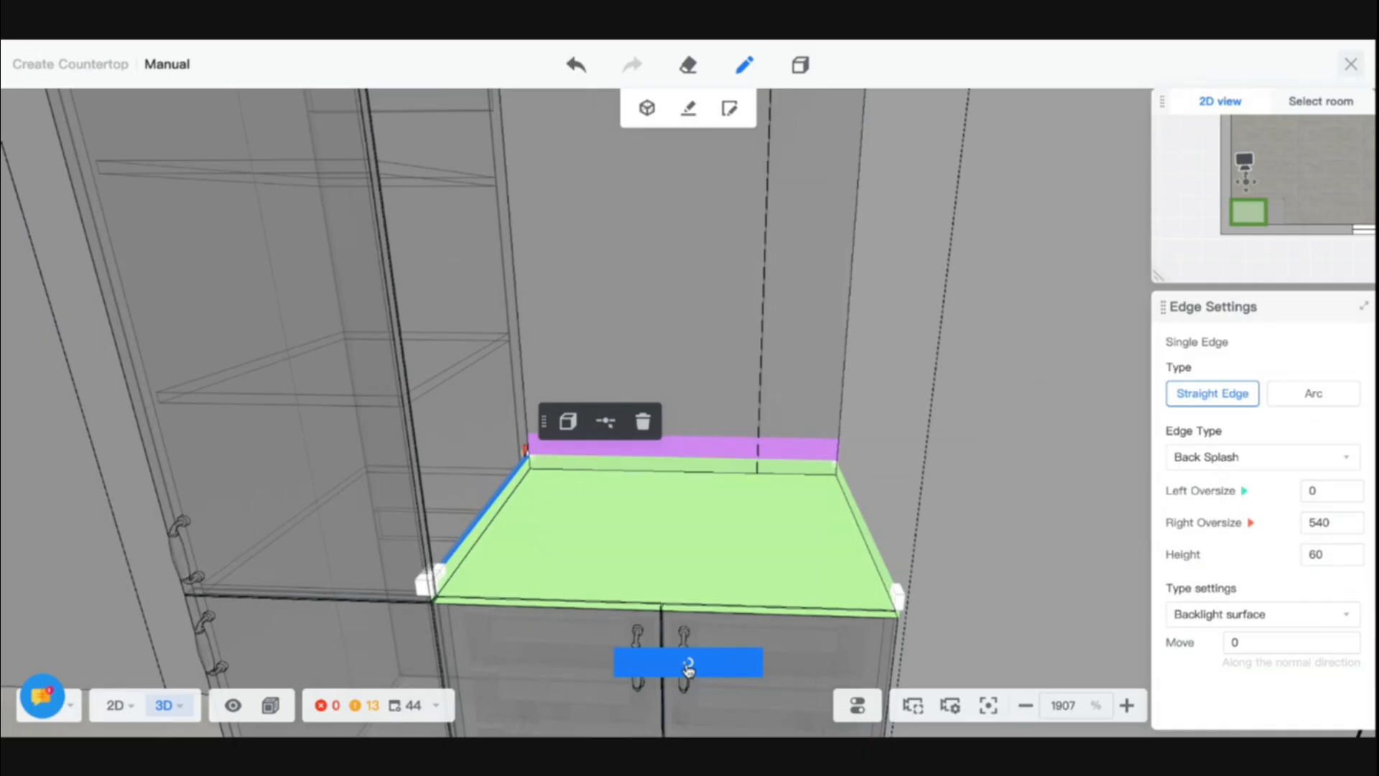
- Examine the rear back splash and its end at the corner opposite the high cabinet up close
{"action": "scroll", "coordinate": [688, 670], "scroll_direction": "down", "scroll_amount": 5}
{"action": "scroll", "coordinate": [764, 361], "scroll_direction": "up", "scroll_amount": 4}
{"action": "scroll", "coordinate": [763, 361], "scroll_direction": "up", "scroll_amount": 5}
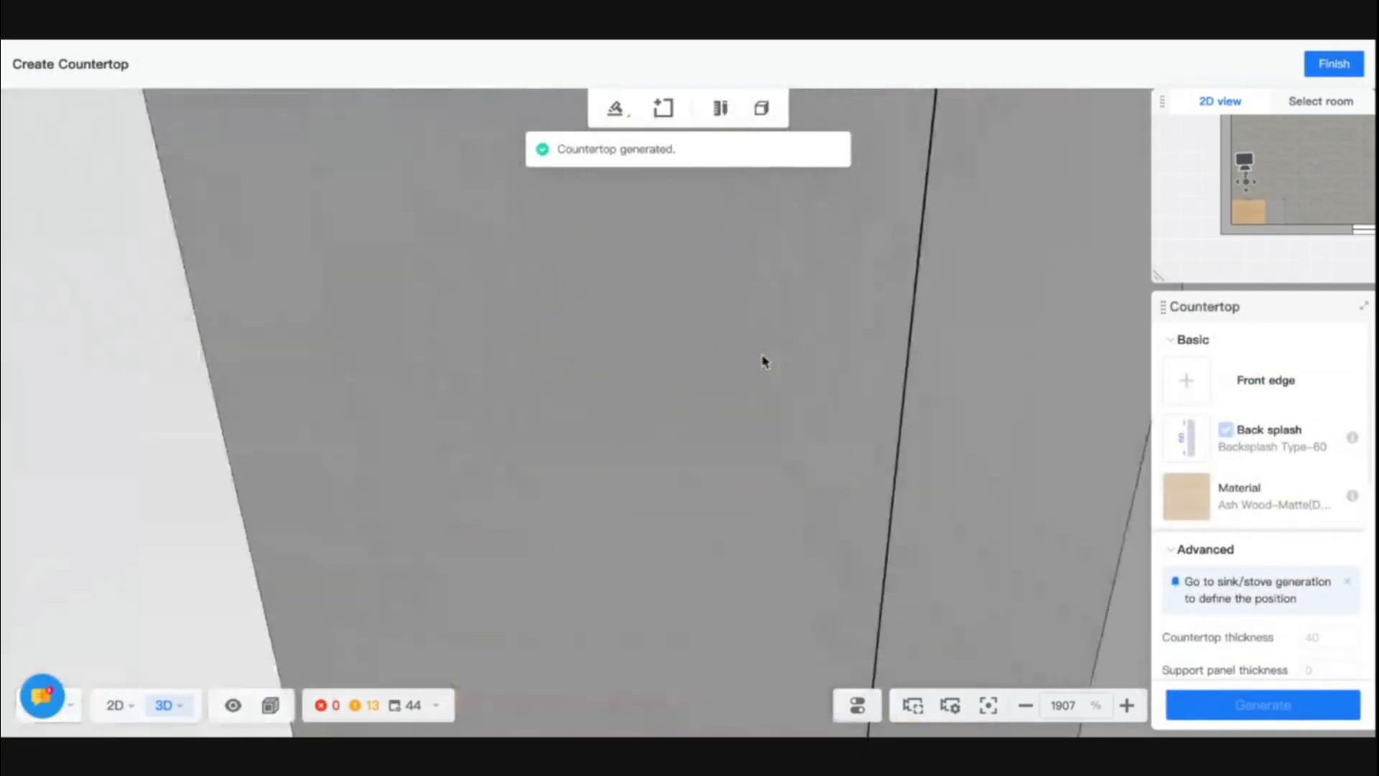
{"action": "scroll", "coordinate": [1121, 532], "scroll_direction": "up", "scroll_amount": 2}
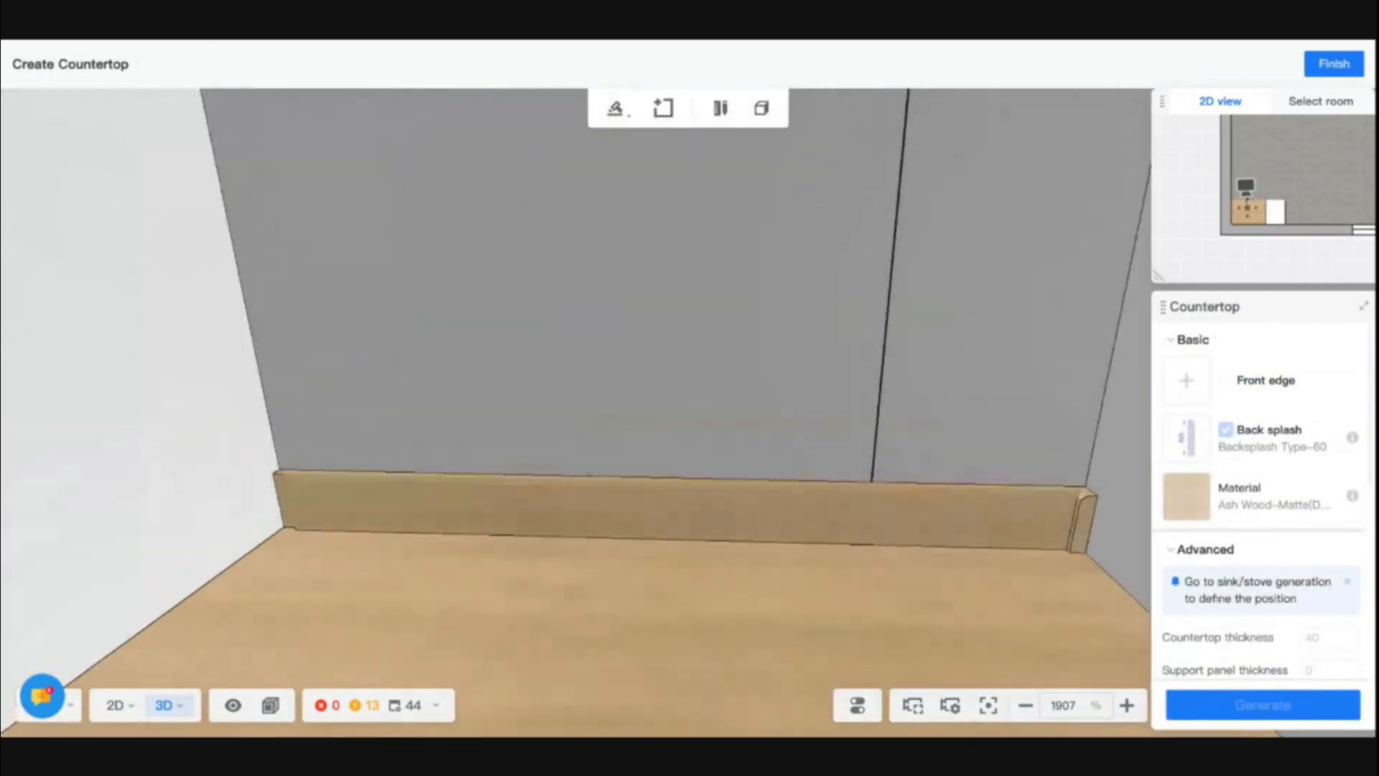
{"action": "scroll", "coordinate": [1105, 533], "scroll_direction": "up", "scroll_amount": 2}
{"action": "scroll", "coordinate": [1106, 556], "scroll_direction": "down", "scroll_amount": 2}
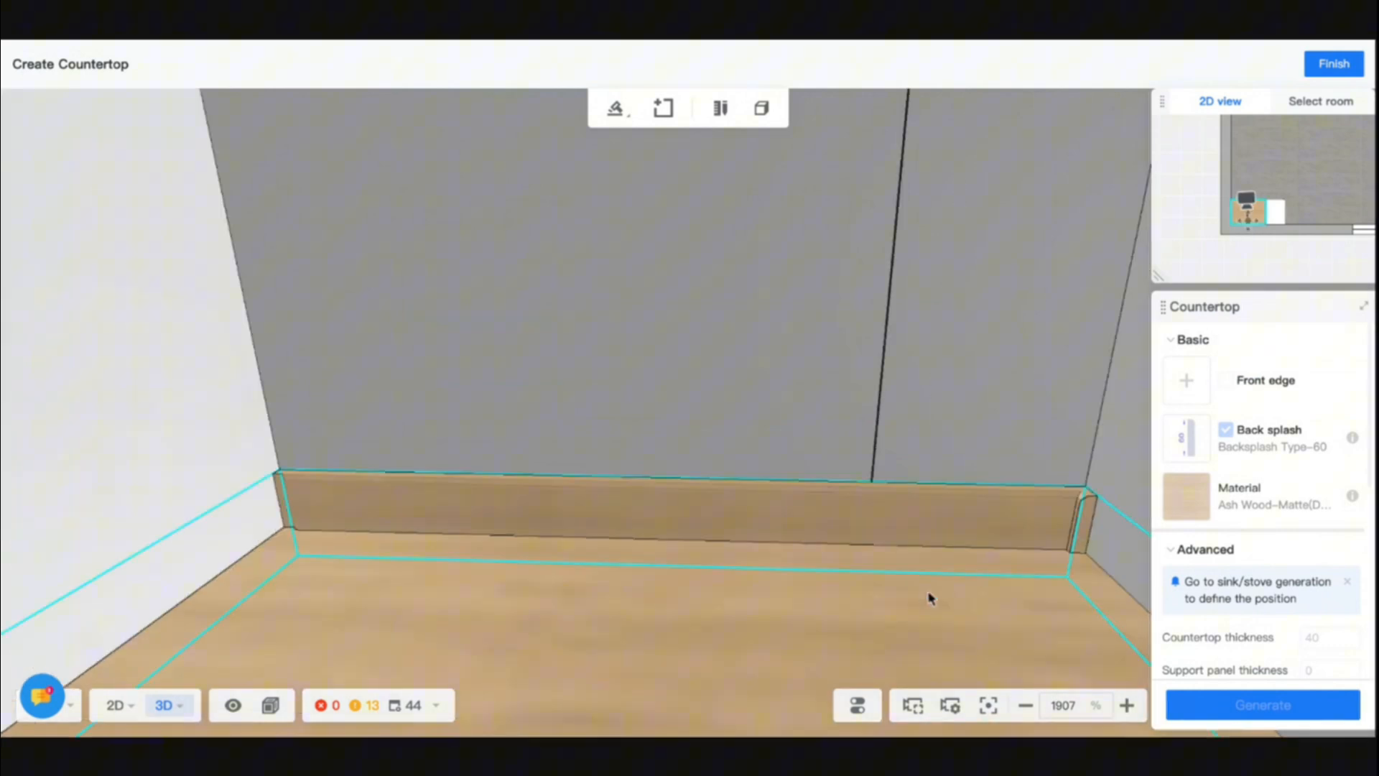
{"action": "left_click_drag", "start_coordinate": [930, 594], "coordinate": [1057, 586]}
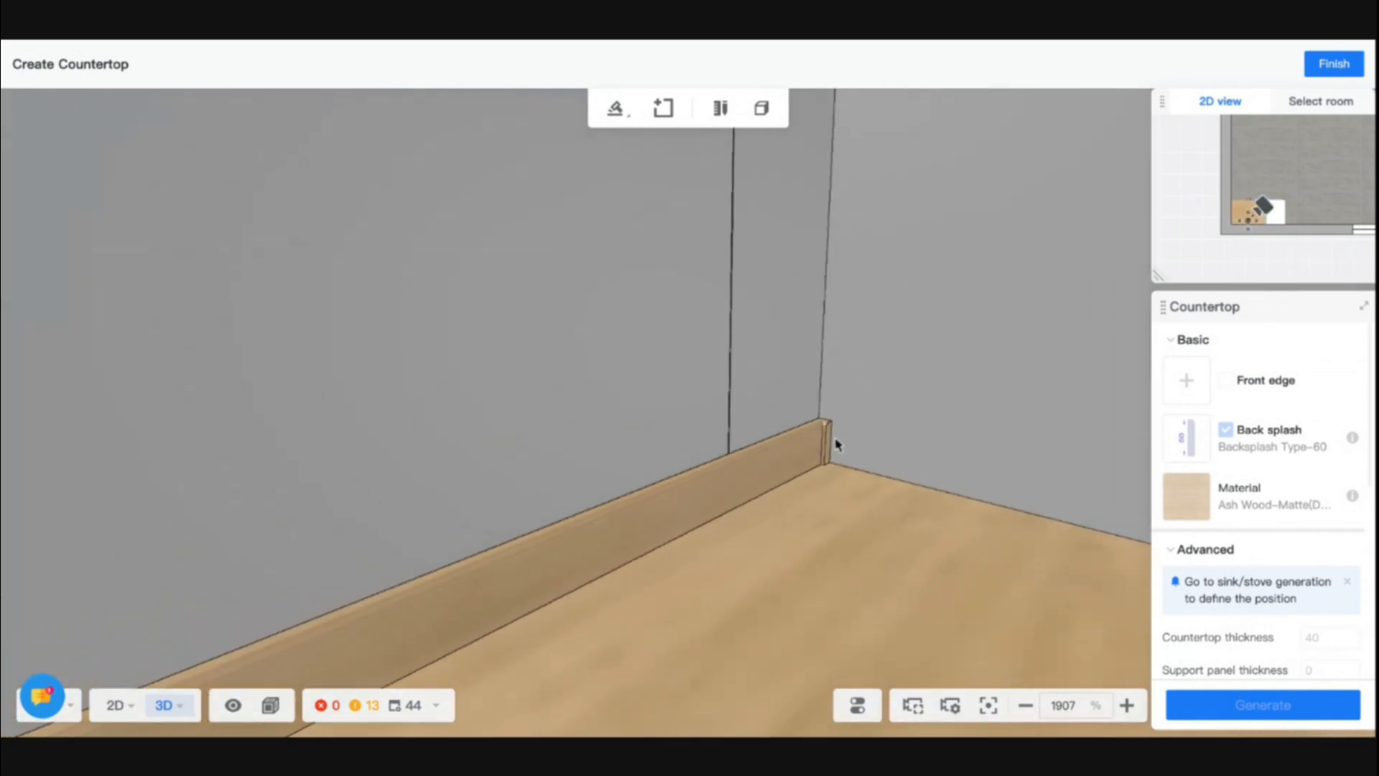
{"action": "scroll", "coordinate": [832, 450], "scroll_direction": "down", "scroll_amount": 5}
{"action": "left_click_drag", "start_coordinate": [834, 454], "coordinate": [699, 508]}
{"action": "scroll", "coordinate": [783, 492], "scroll_direction": "down", "scroll_amount": 2}
{"action": "scroll", "coordinate": [563, 415], "scroll_direction": "up", "scroll_amount": 4}
{"action": "left_click_drag", "start_coordinate": [563, 415], "coordinate": [598, 396]}
- Delete the edited countertop and generate a new one with Backsplash Type-60 on the base cabinet
{"action": "left_click", "coordinate": [597, 396]}
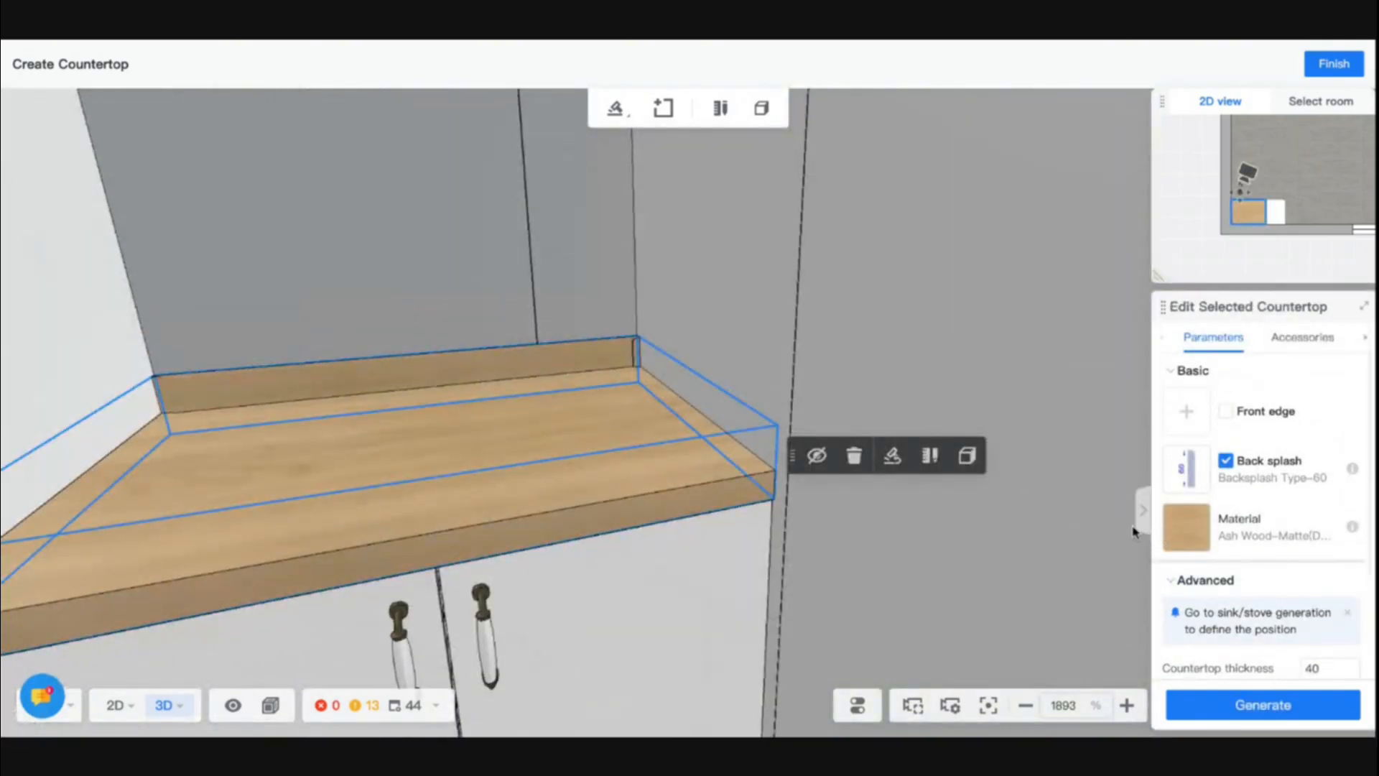
{"action": "left_click", "coordinate": [1333, 65]}
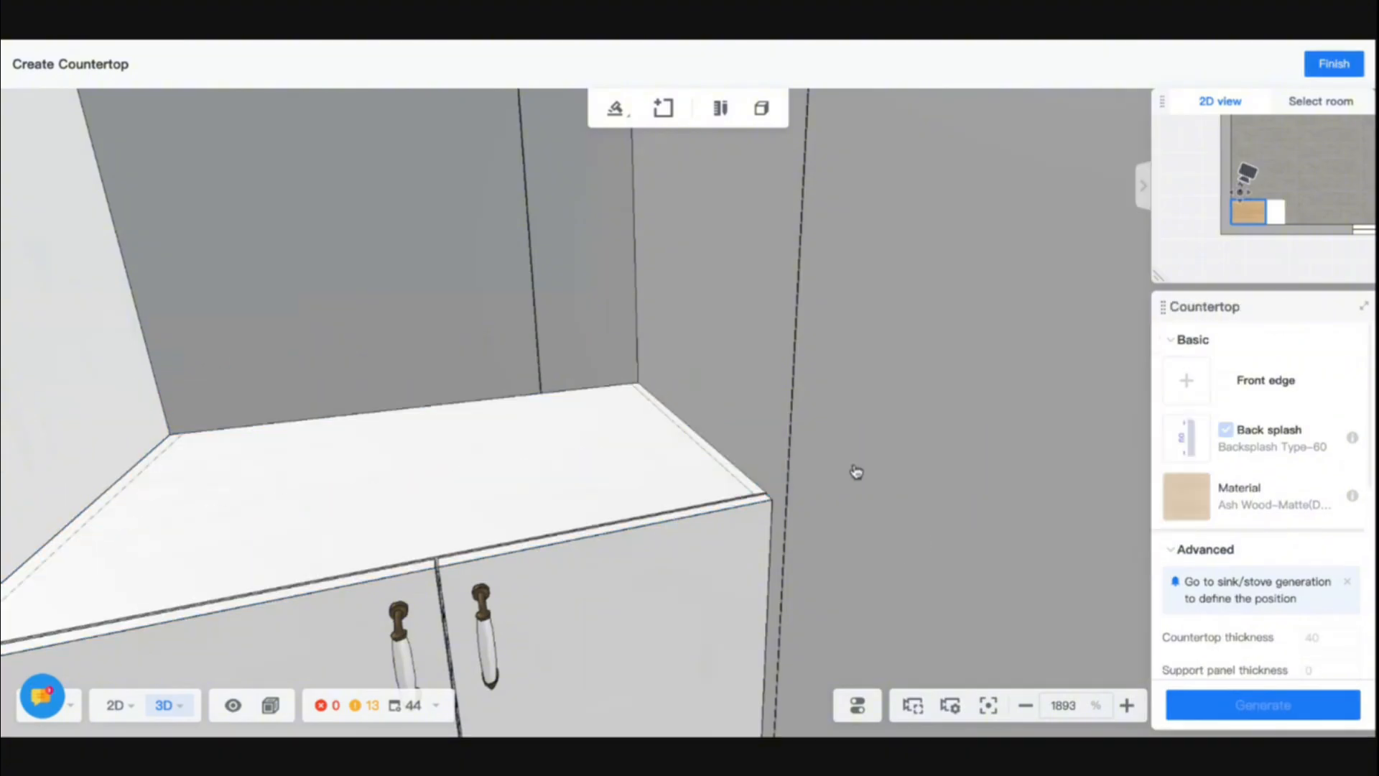
{"action": "left_click", "coordinate": [689, 449]}
{"action": "left_click", "coordinate": [1235, 711]}
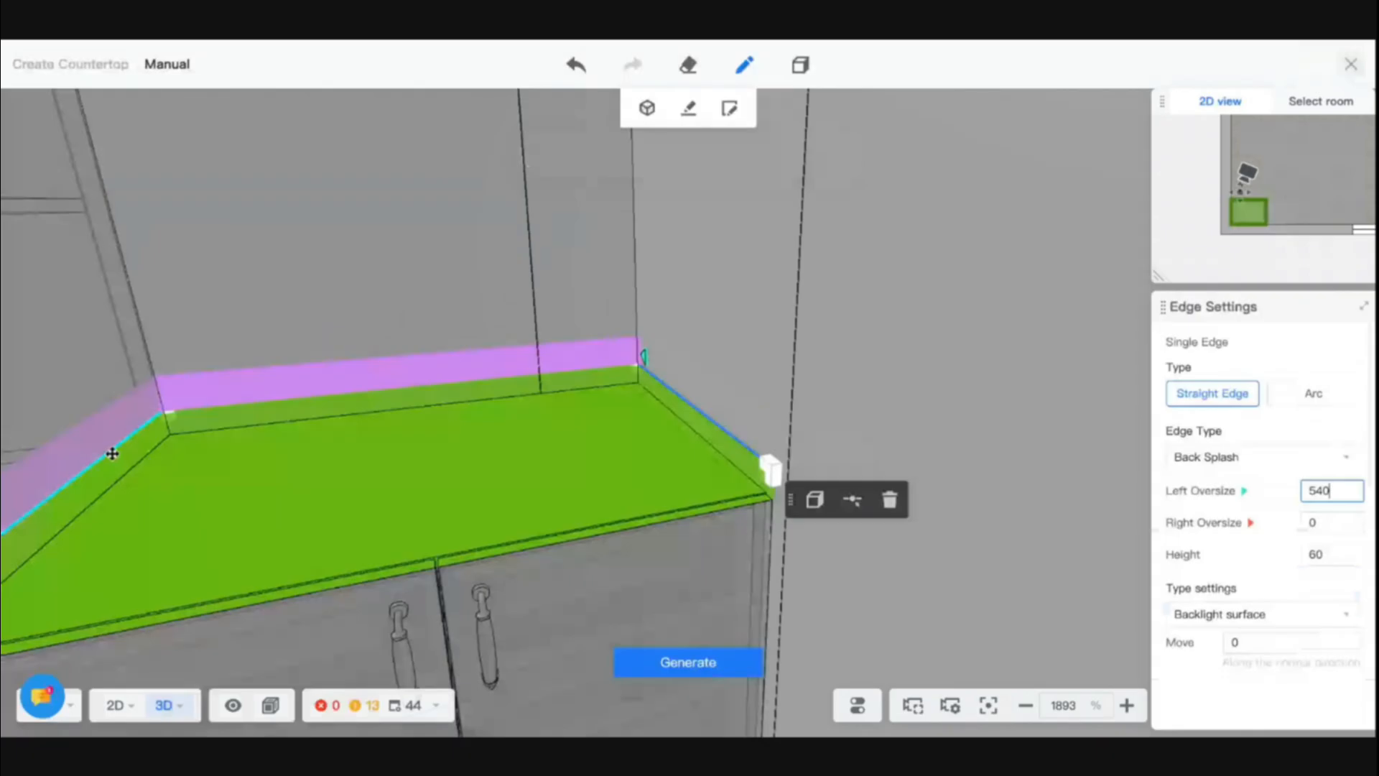
- In manual editing, set the left oversize of the back splash edge along the high cabinet to 540 and generate the countertop
{"action": "left_click", "coordinate": [112, 453]}
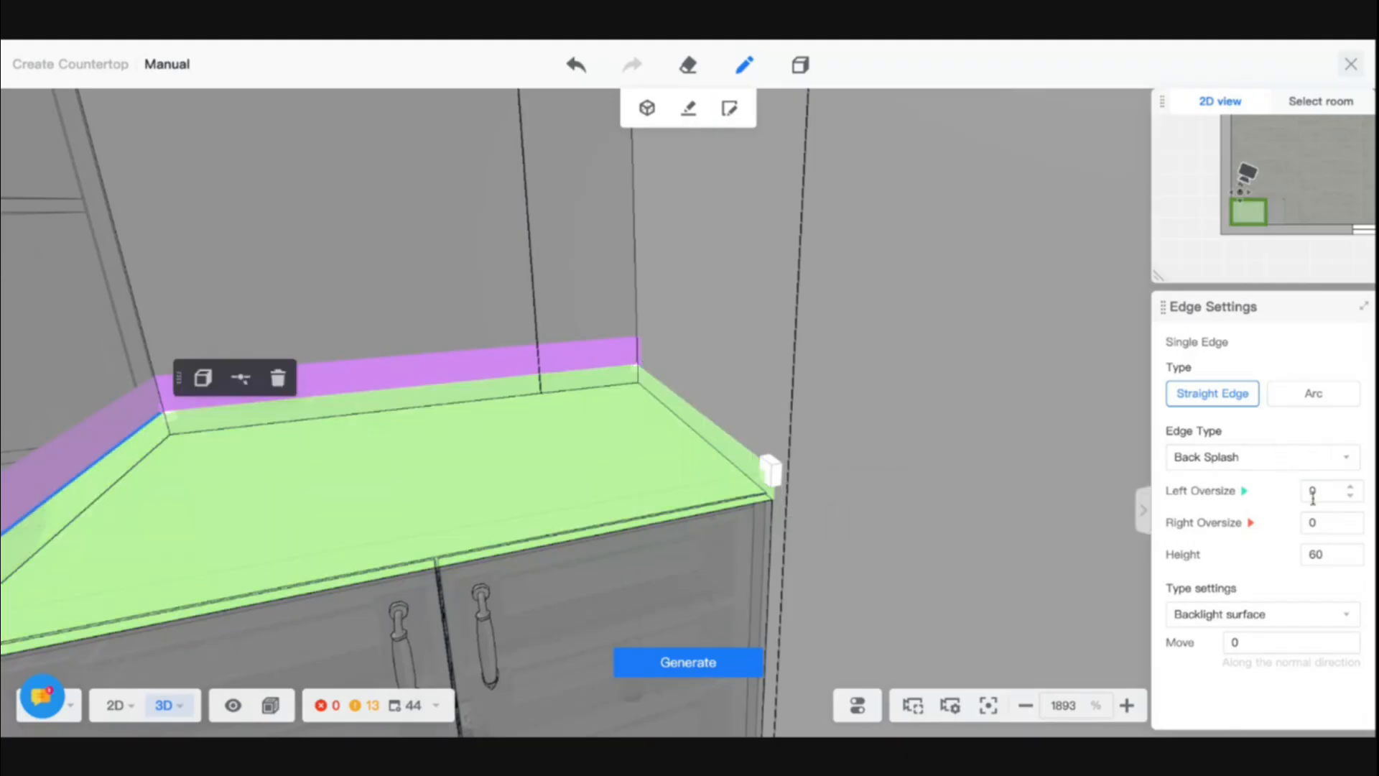
{"action": "left_click", "coordinate": [1321, 491]}
{"action": "type", "text": "540"}
{"action": "key", "text": "Return"}
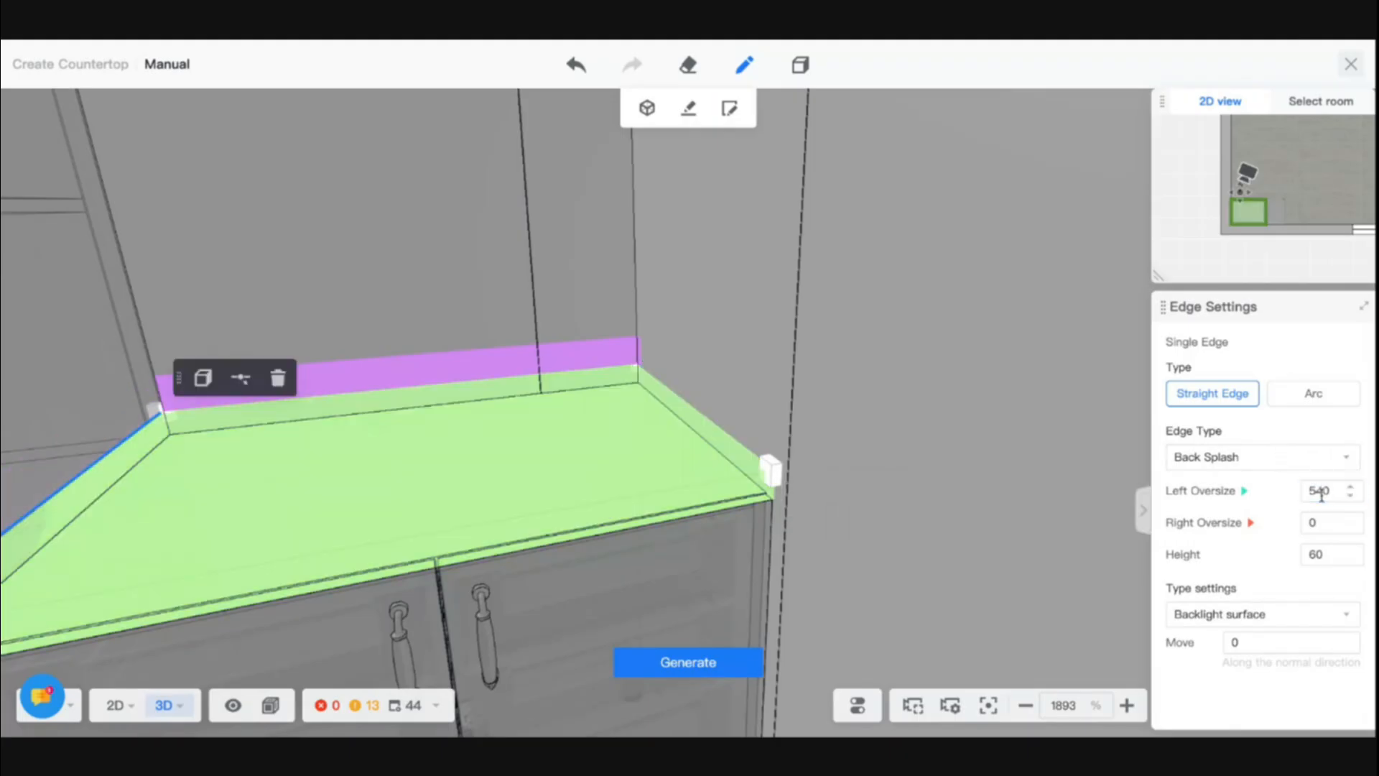
{"action": "left_click", "coordinate": [718, 664]}
- Inspect both ends of the regenerated rear back splash up close and finish the countertop creation
{"action": "scroll", "coordinate": [683, 369], "scroll_direction": "down", "scroll_amount": 5}
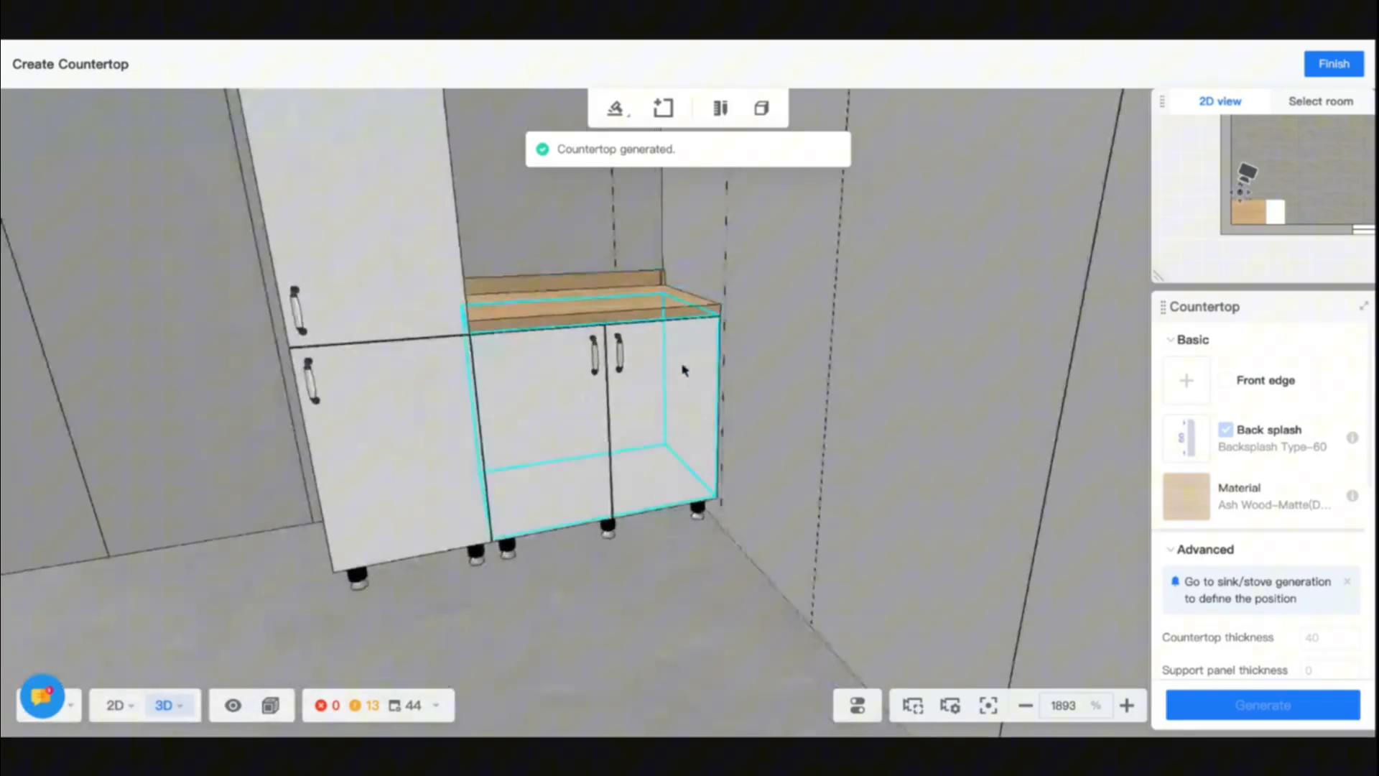
{"action": "left_click_drag", "start_coordinate": [683, 369], "coordinate": [840, 365]}
{"action": "scroll", "coordinate": [856, 357], "scroll_direction": "up", "scroll_amount": 5}
{"action": "scroll", "coordinate": [860, 358], "scroll_direction": "up", "scroll_amount": 6}
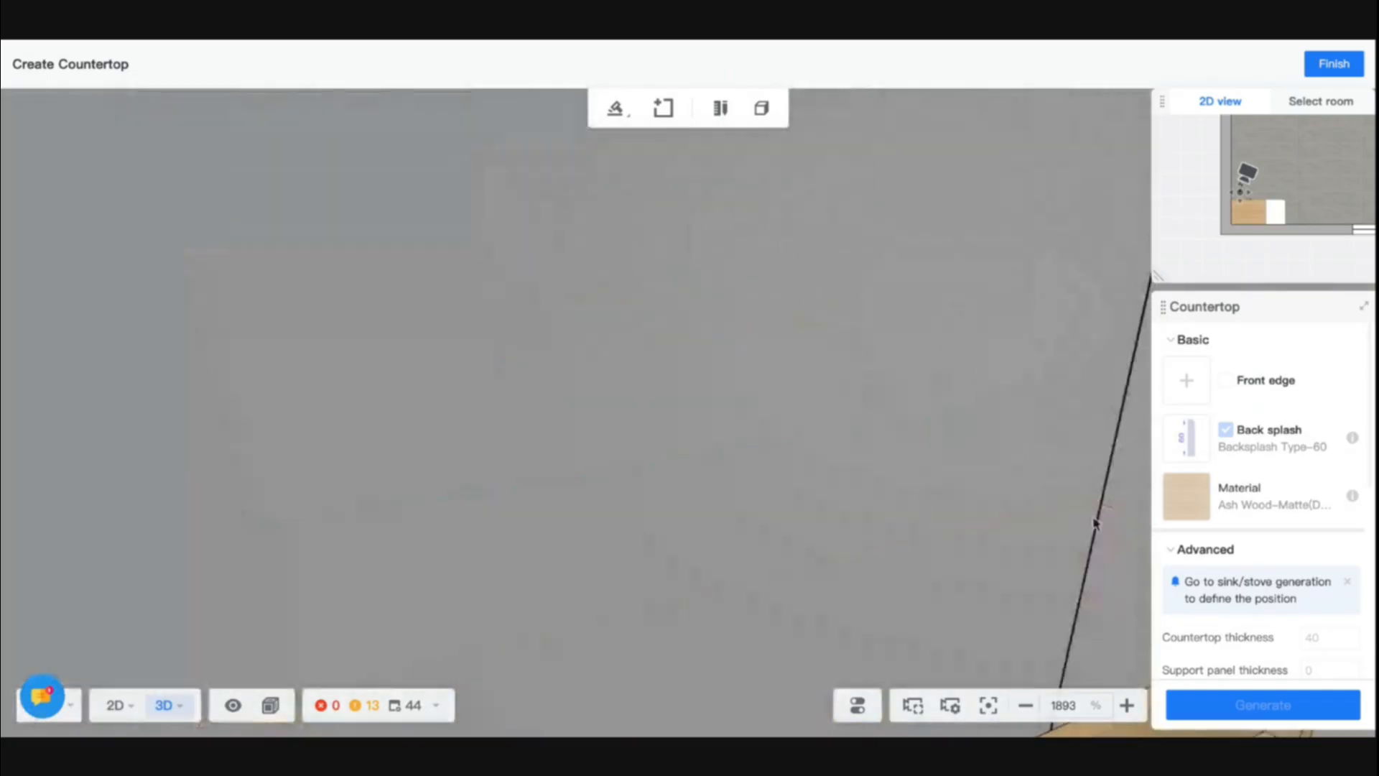
{"action": "scroll", "coordinate": [1095, 522], "scroll_direction": "down", "scroll_amount": 4}
{"action": "scroll", "coordinate": [1006, 513], "scroll_direction": "up", "scroll_amount": 2}
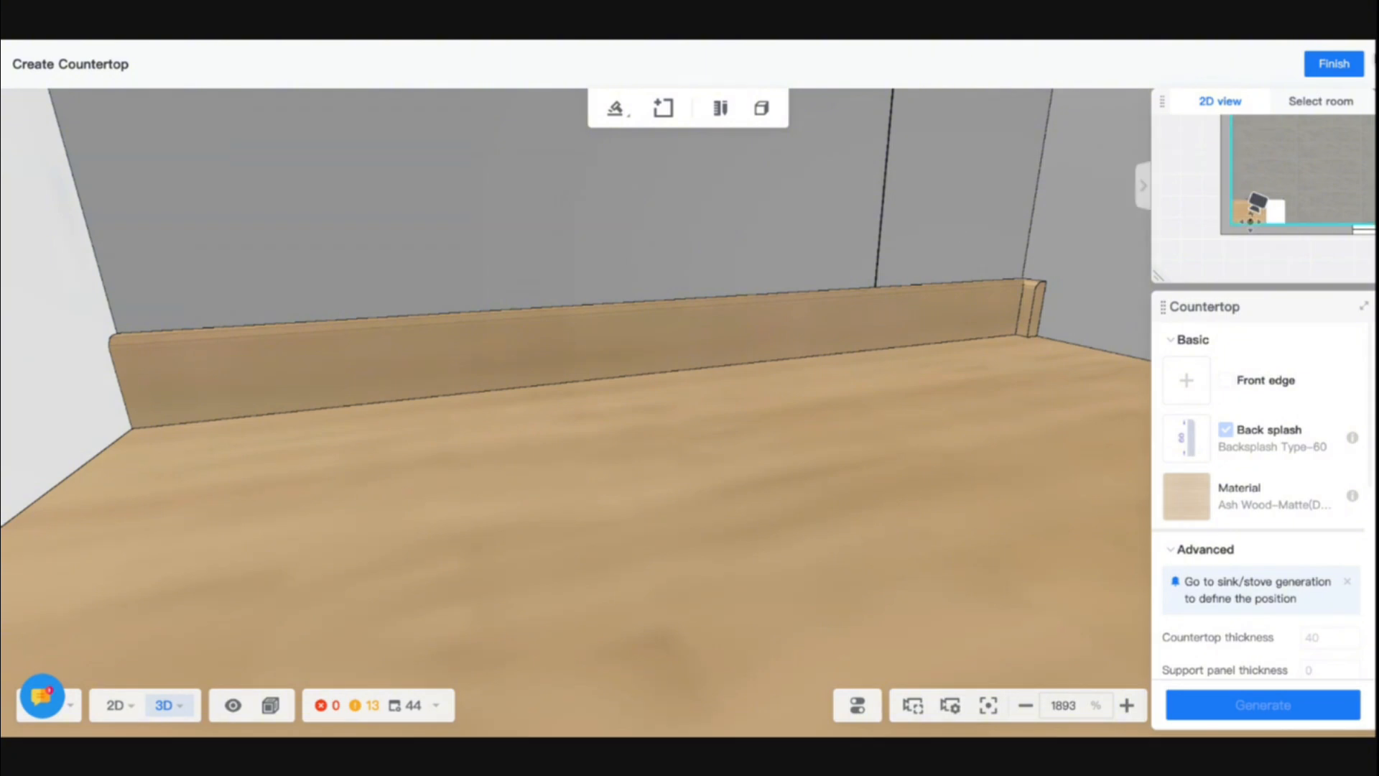
{"action": "left_click", "coordinate": [1334, 64]}
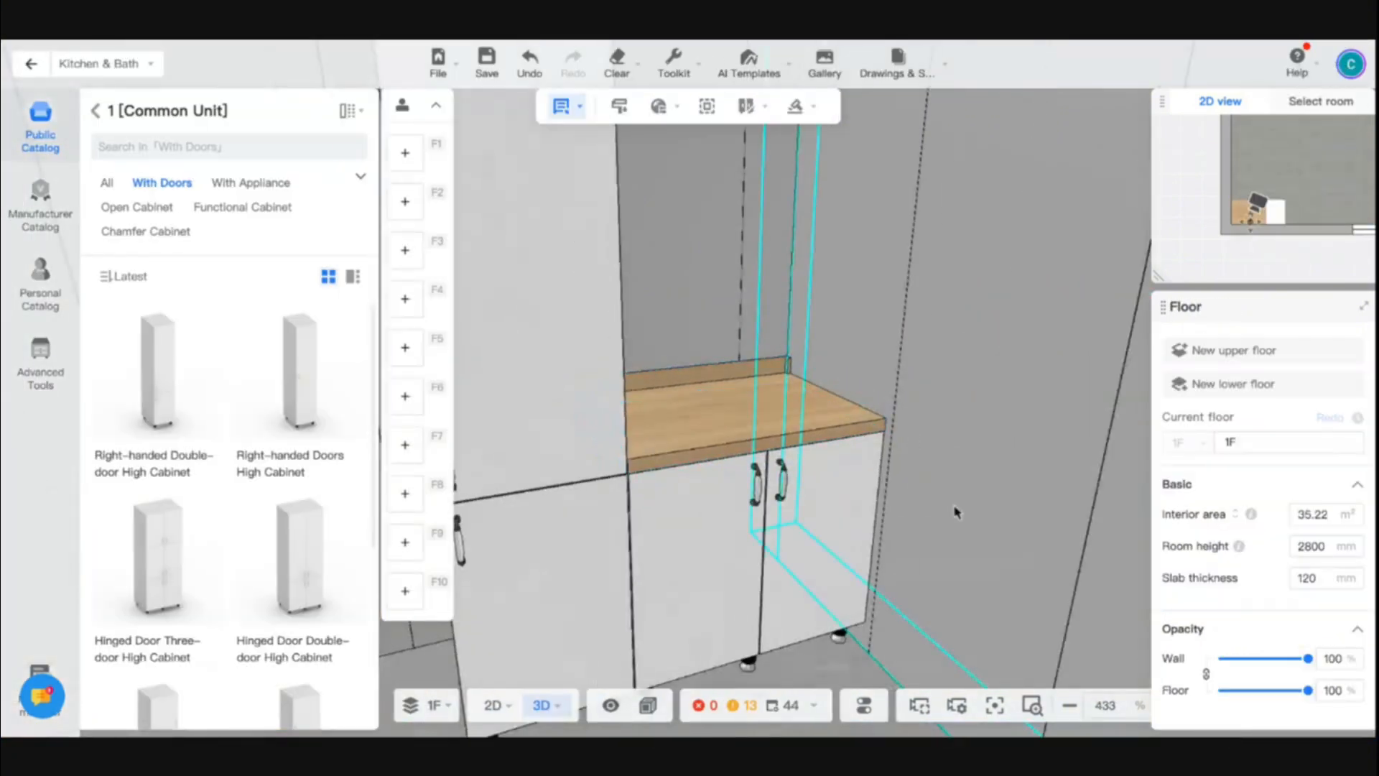
- Examine the high cabinet and the base cabinet with its countertop from farther away in the room
{"action": "left_click_drag", "start_coordinate": [960, 517], "coordinate": [1037, 517]}
{"action": "scroll", "coordinate": [1037, 518], "scroll_direction": "down", "scroll_amount": 5}
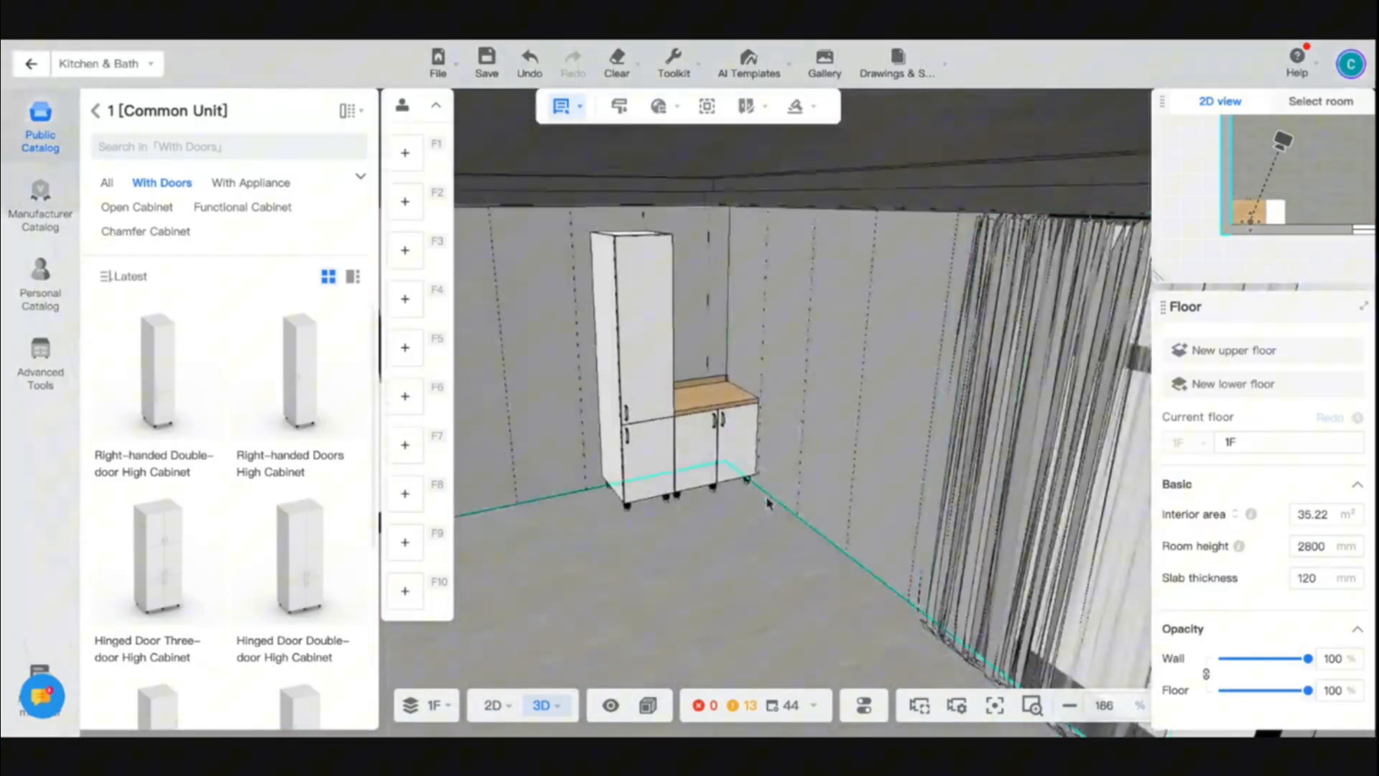
{"action": "left_click_drag", "start_coordinate": [753, 523], "coordinate": [788, 527]}
{"action": "scroll", "coordinate": [806, 517], "scroll_direction": "up", "scroll_amount": 5}
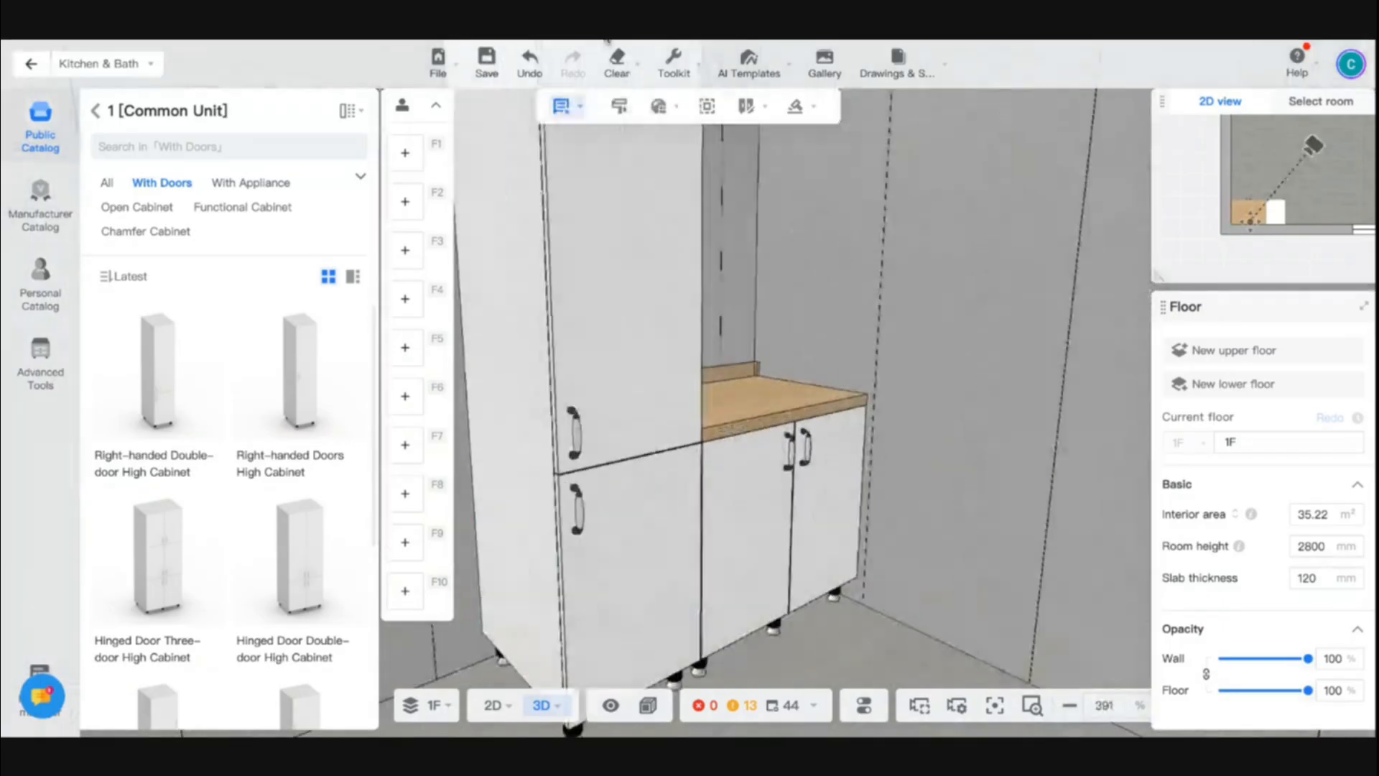